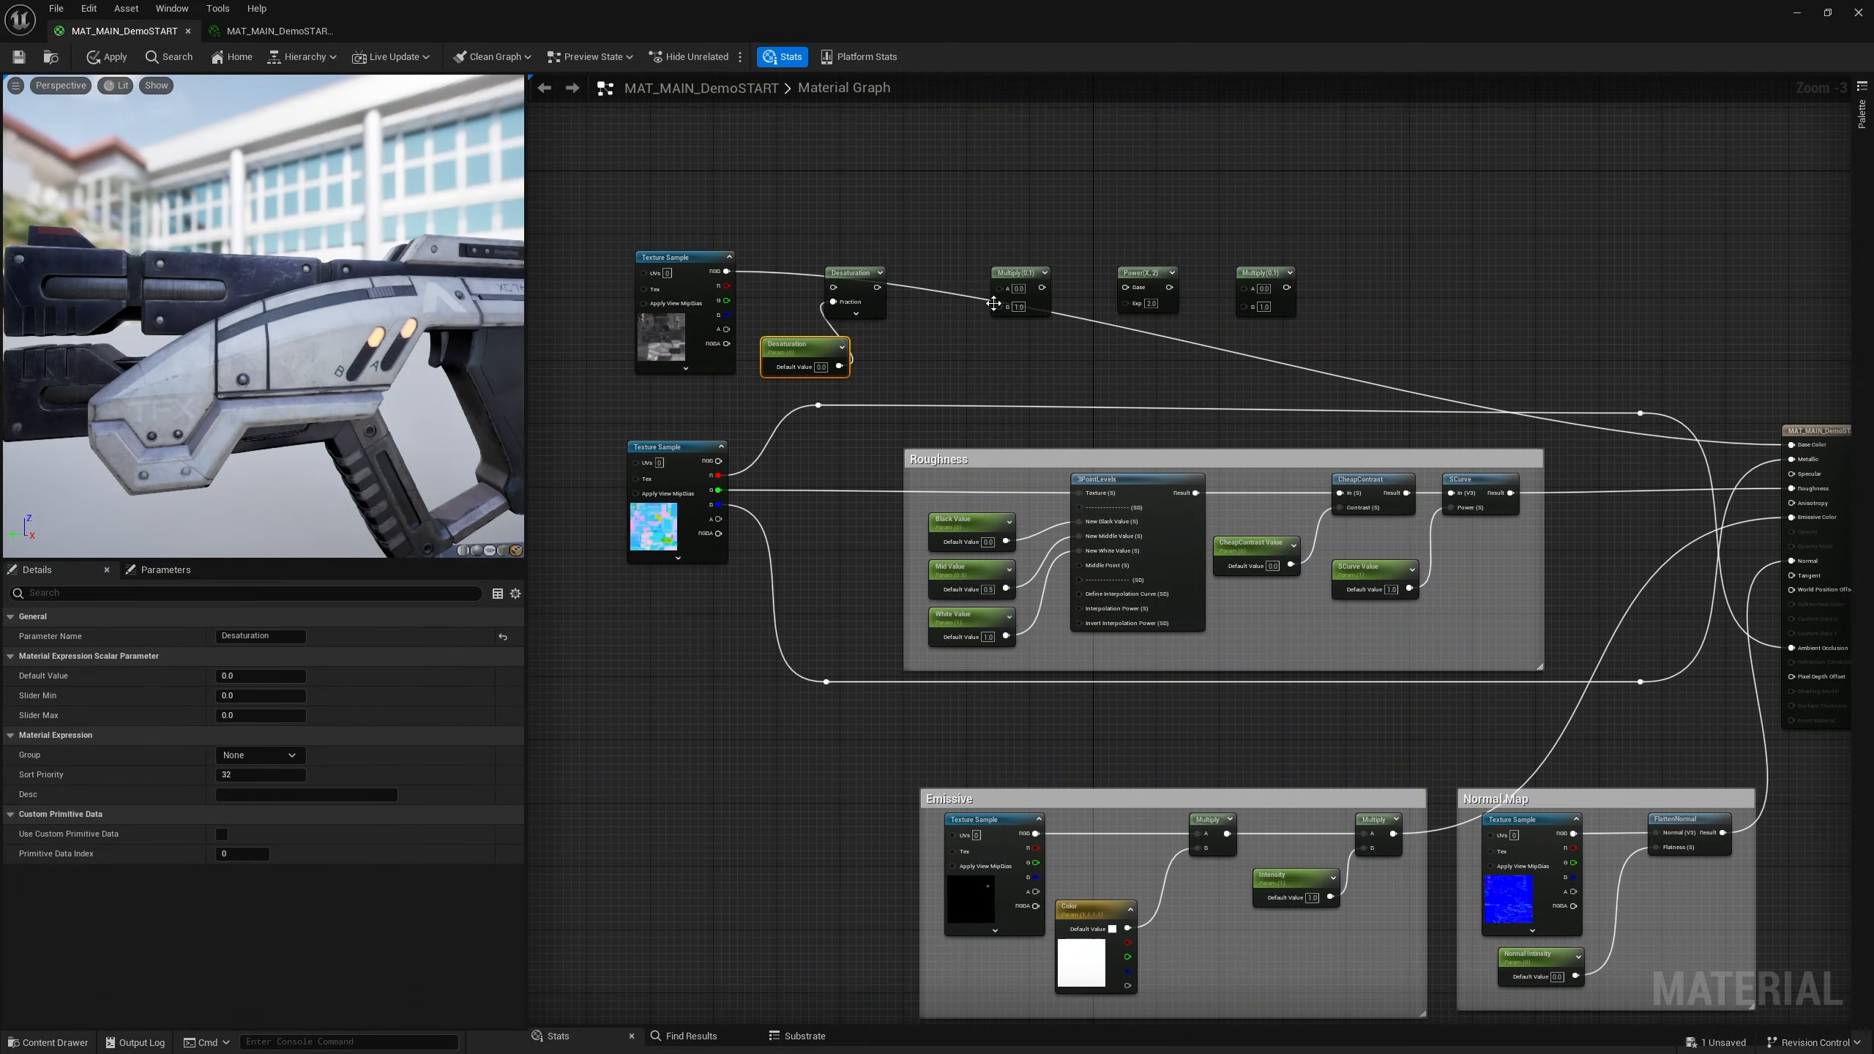
# Add a scalar parameter named Base Color connected to the desaturation node's input
pyautogui.moveTo(877, 287); pyautogui.dragTo(999, 289)
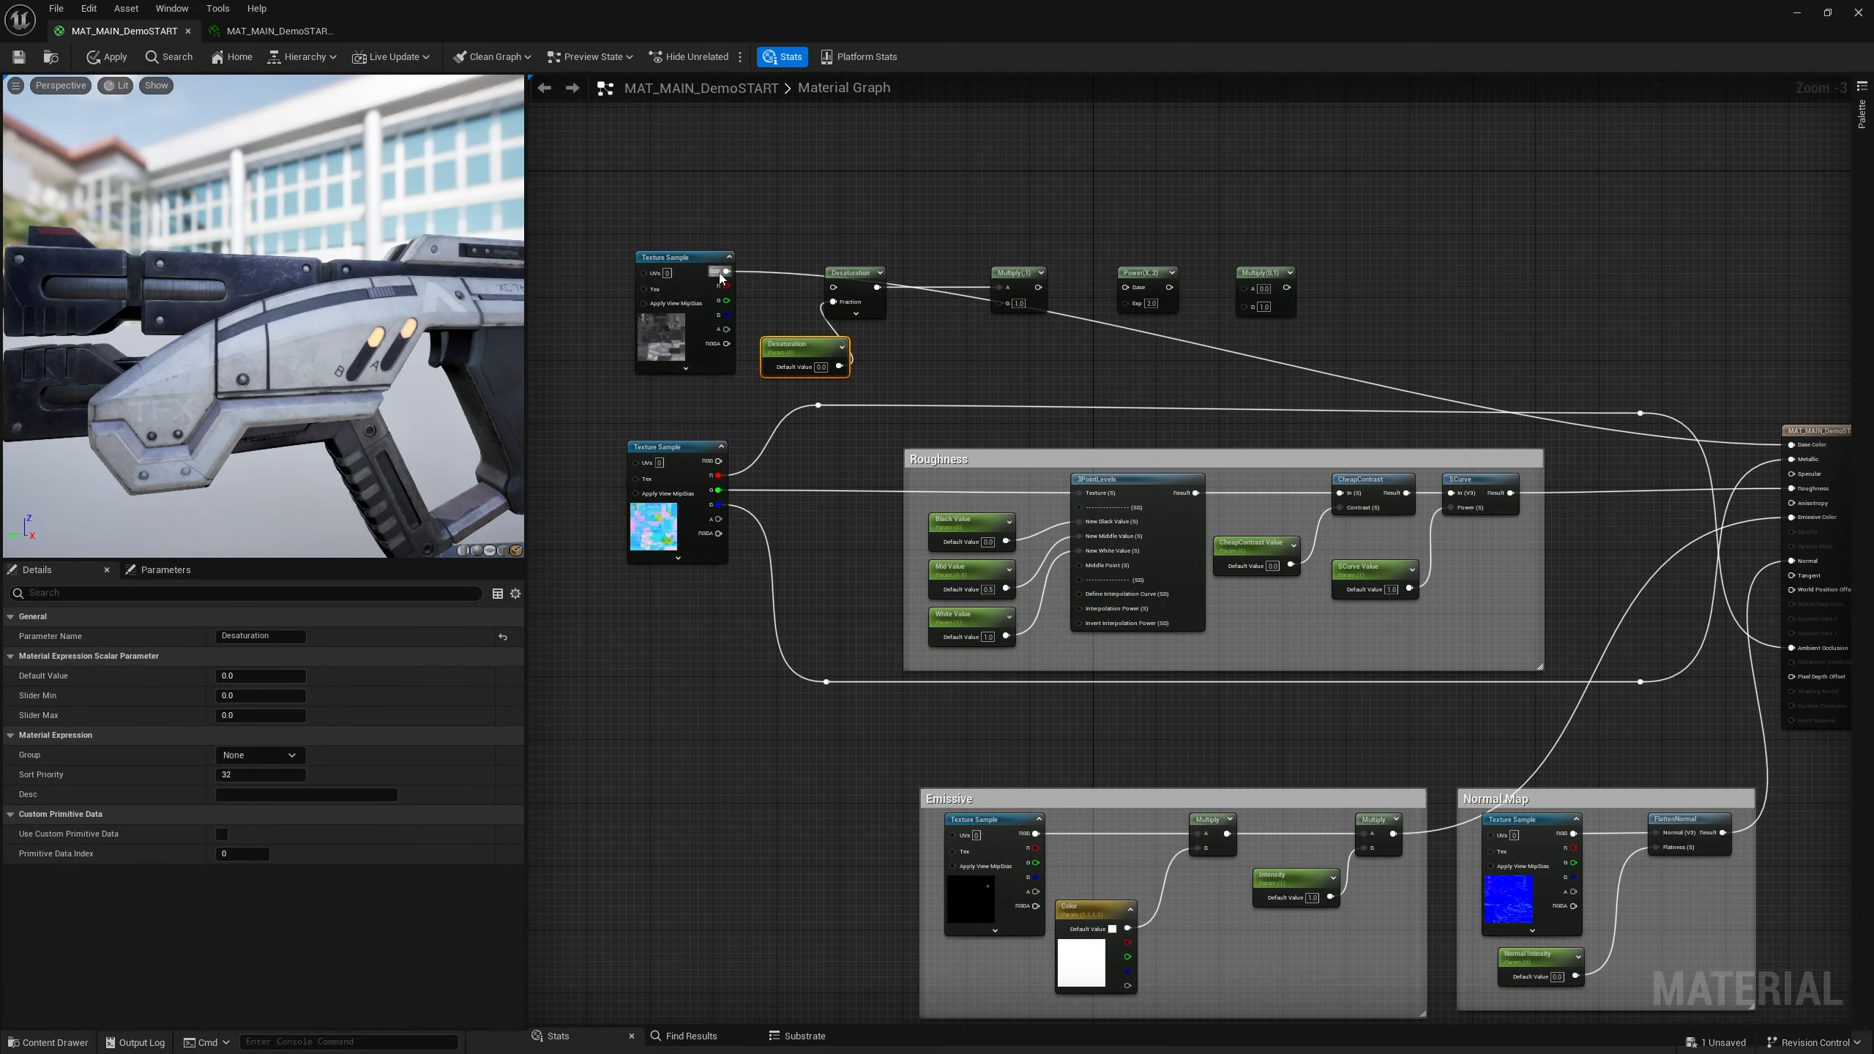
pyautogui.moveTo(727, 272); pyautogui.dragTo(833, 287)
pyautogui.moveTo(999, 304); pyautogui.dragTo(959, 335)
pyautogui.write('scalar')
pyautogui.press('Return')
pyautogui.write('Base Colo')
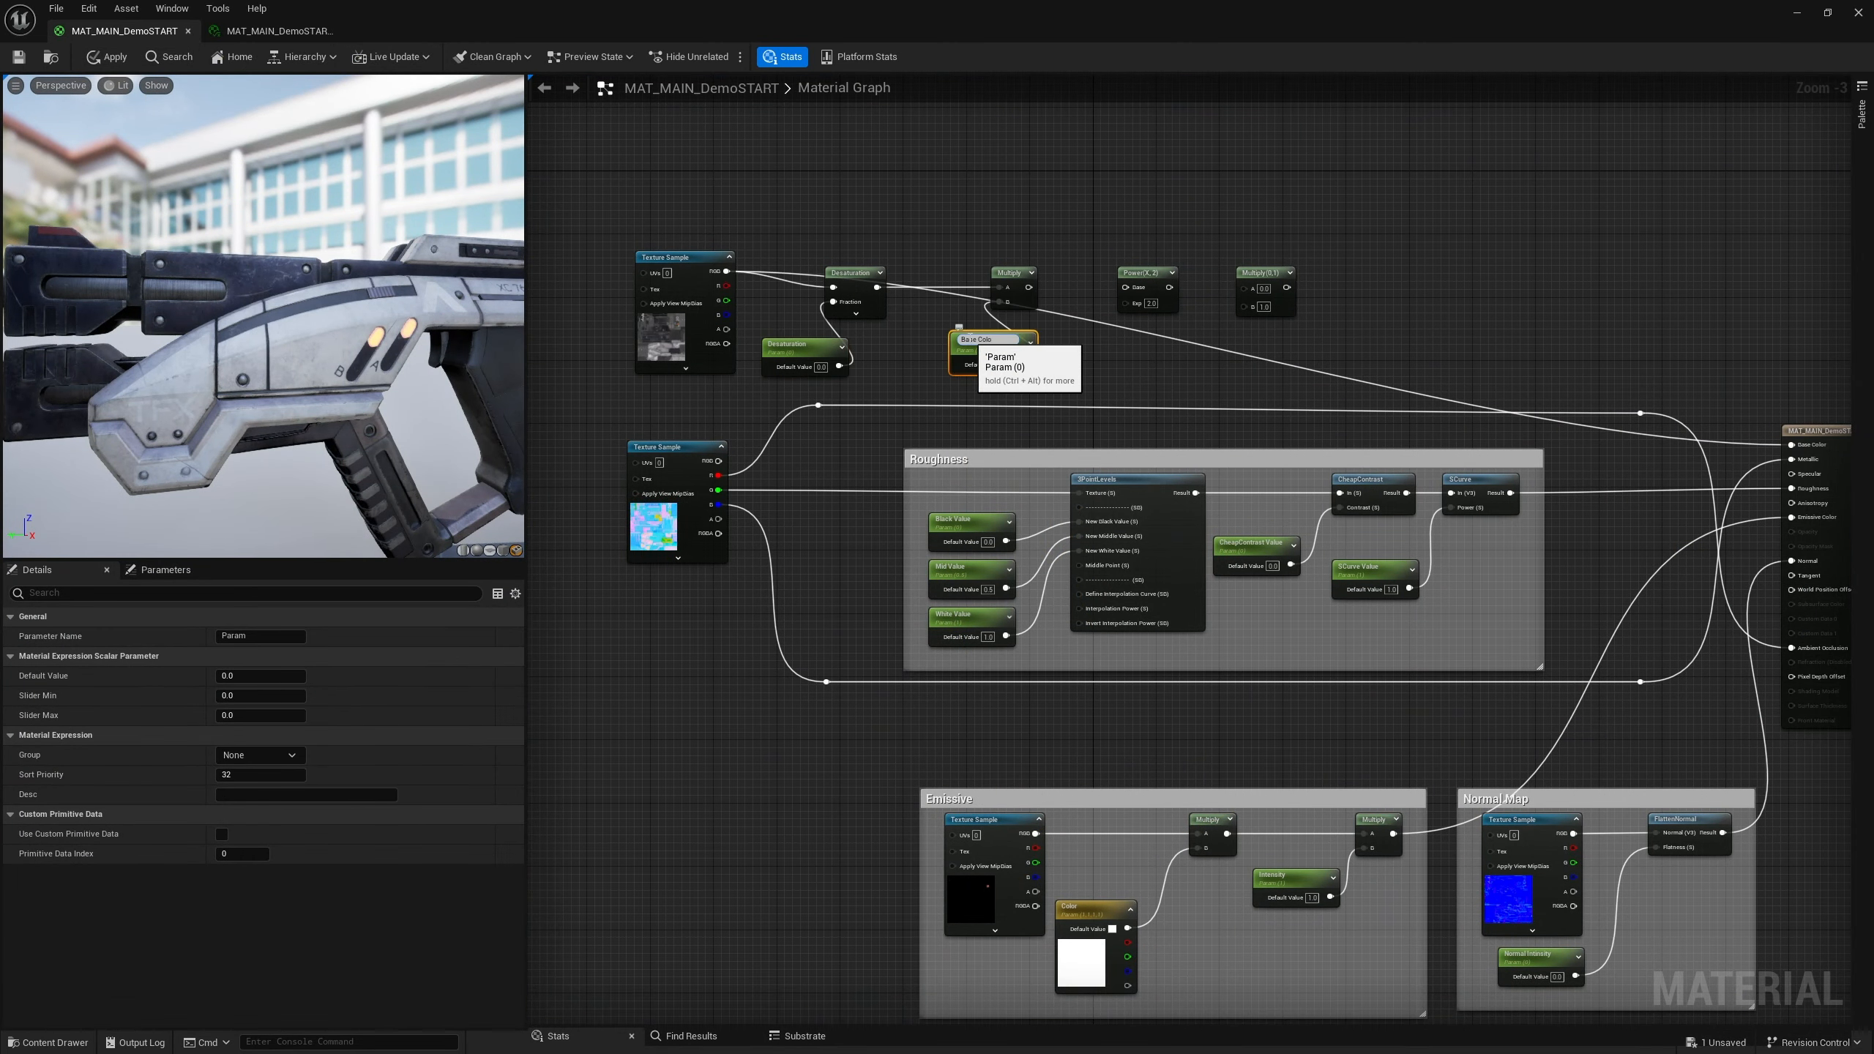
pyautogui.write('r')
pyautogui.press('Return')
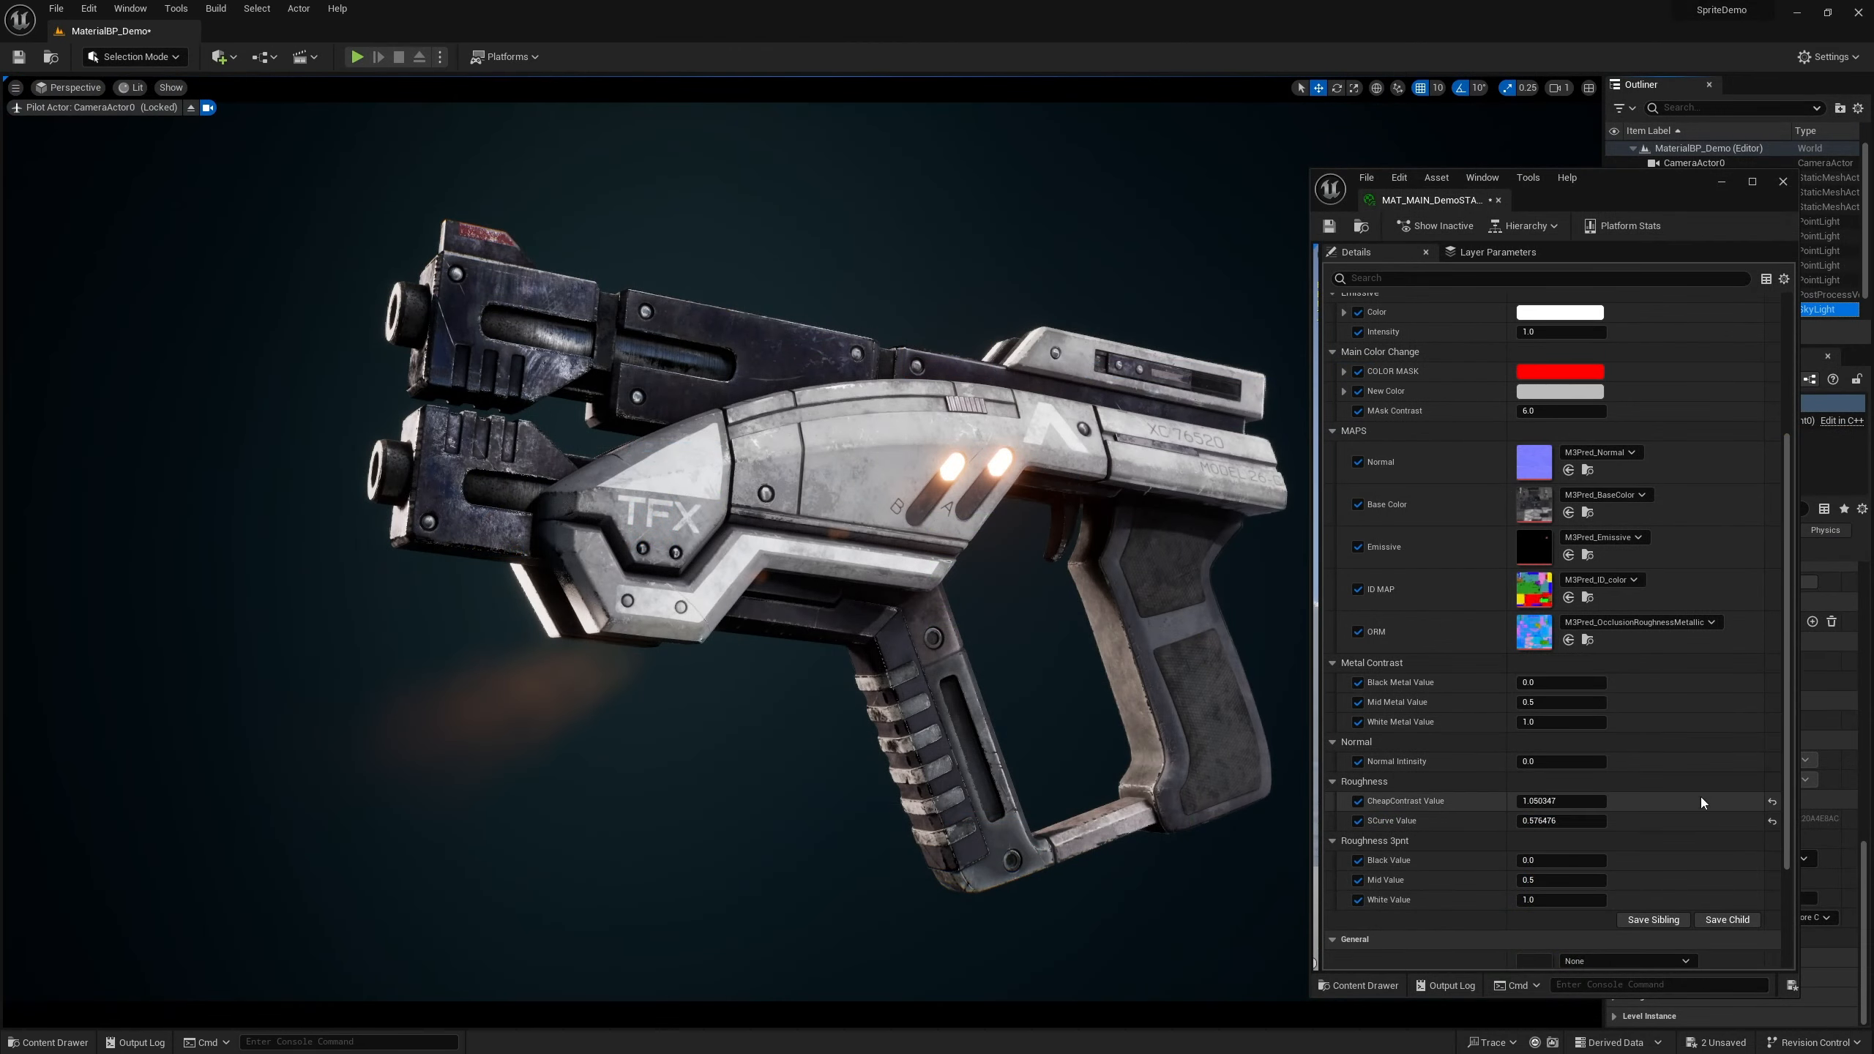
# Adjust the Cheap Contrast, SCurve, Black Metal Value and New Color parameters in the material instance
pyautogui.click(1771, 801)
pyautogui.moveTo(1557, 820)
pyautogui.mouseDown()
pyautogui.moveTo(1632, 820)
pyautogui.moveTo(1555, 801)
pyautogui.mouseUp()
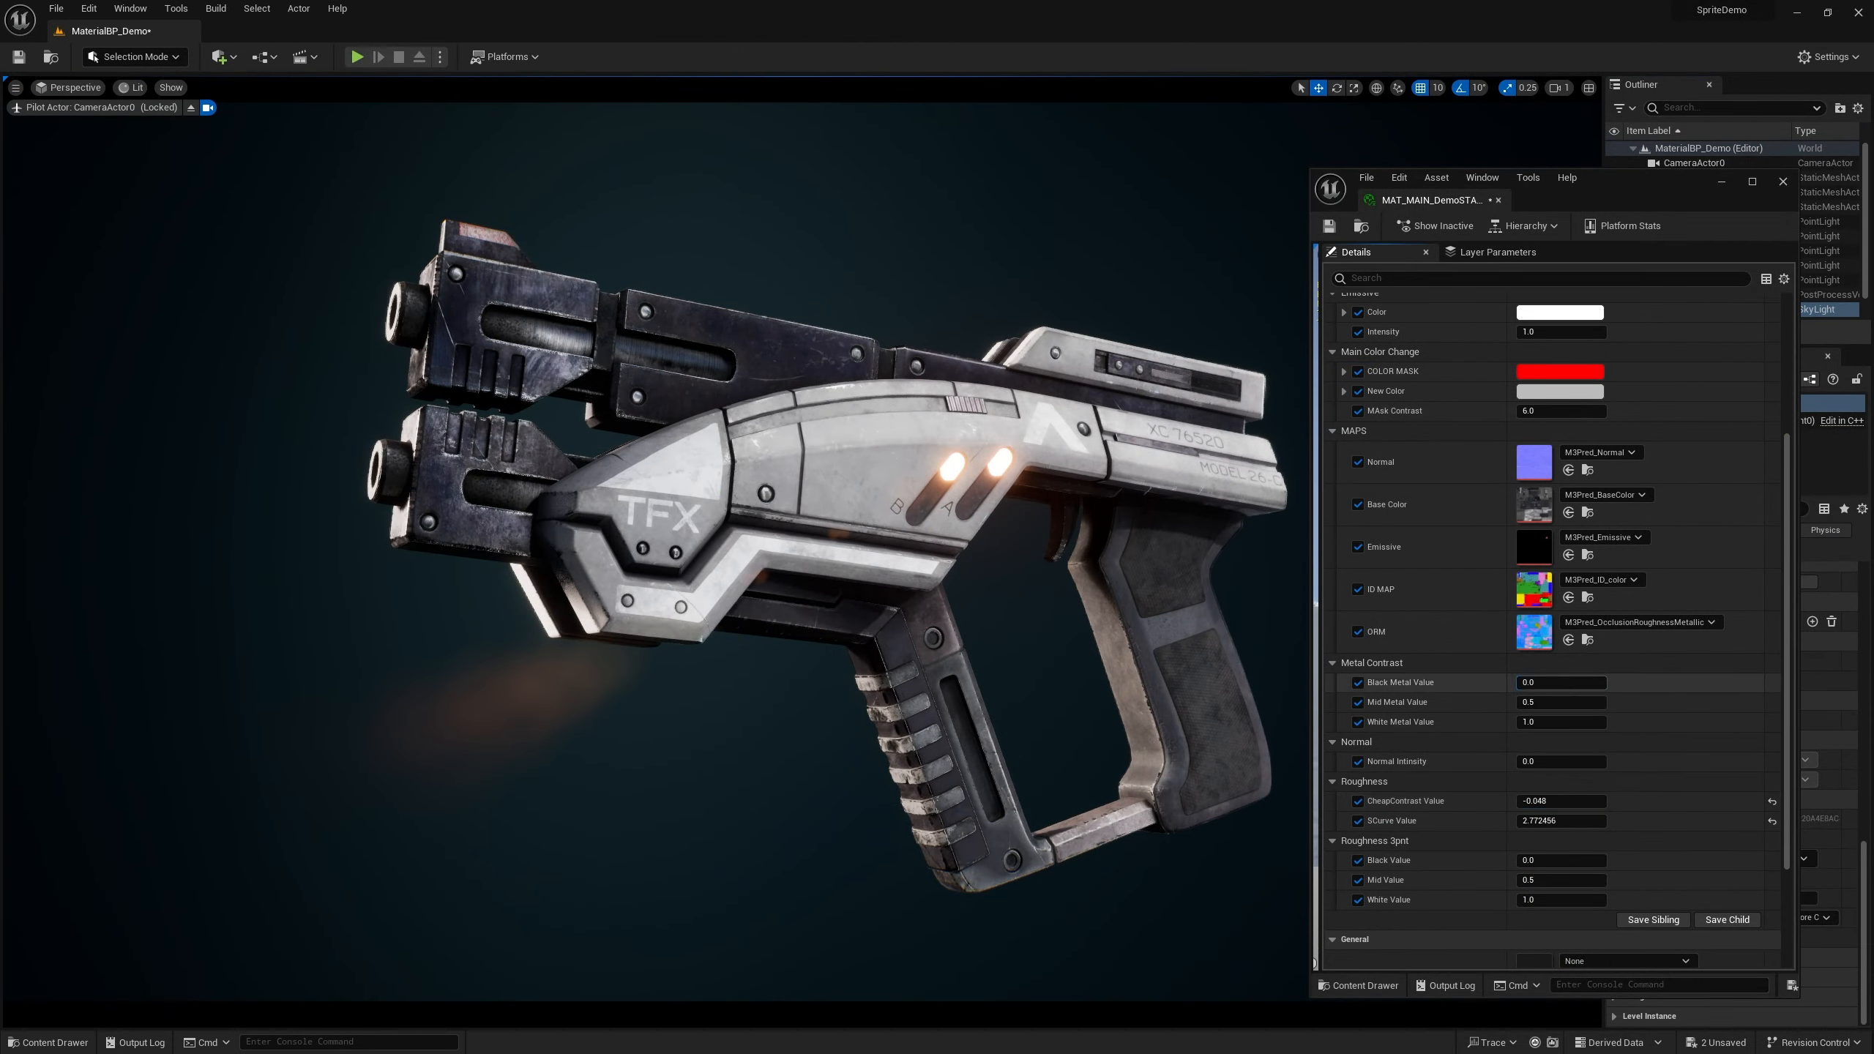
pyautogui.moveTo(1557, 683); pyautogui.dragTo(1593, 683)
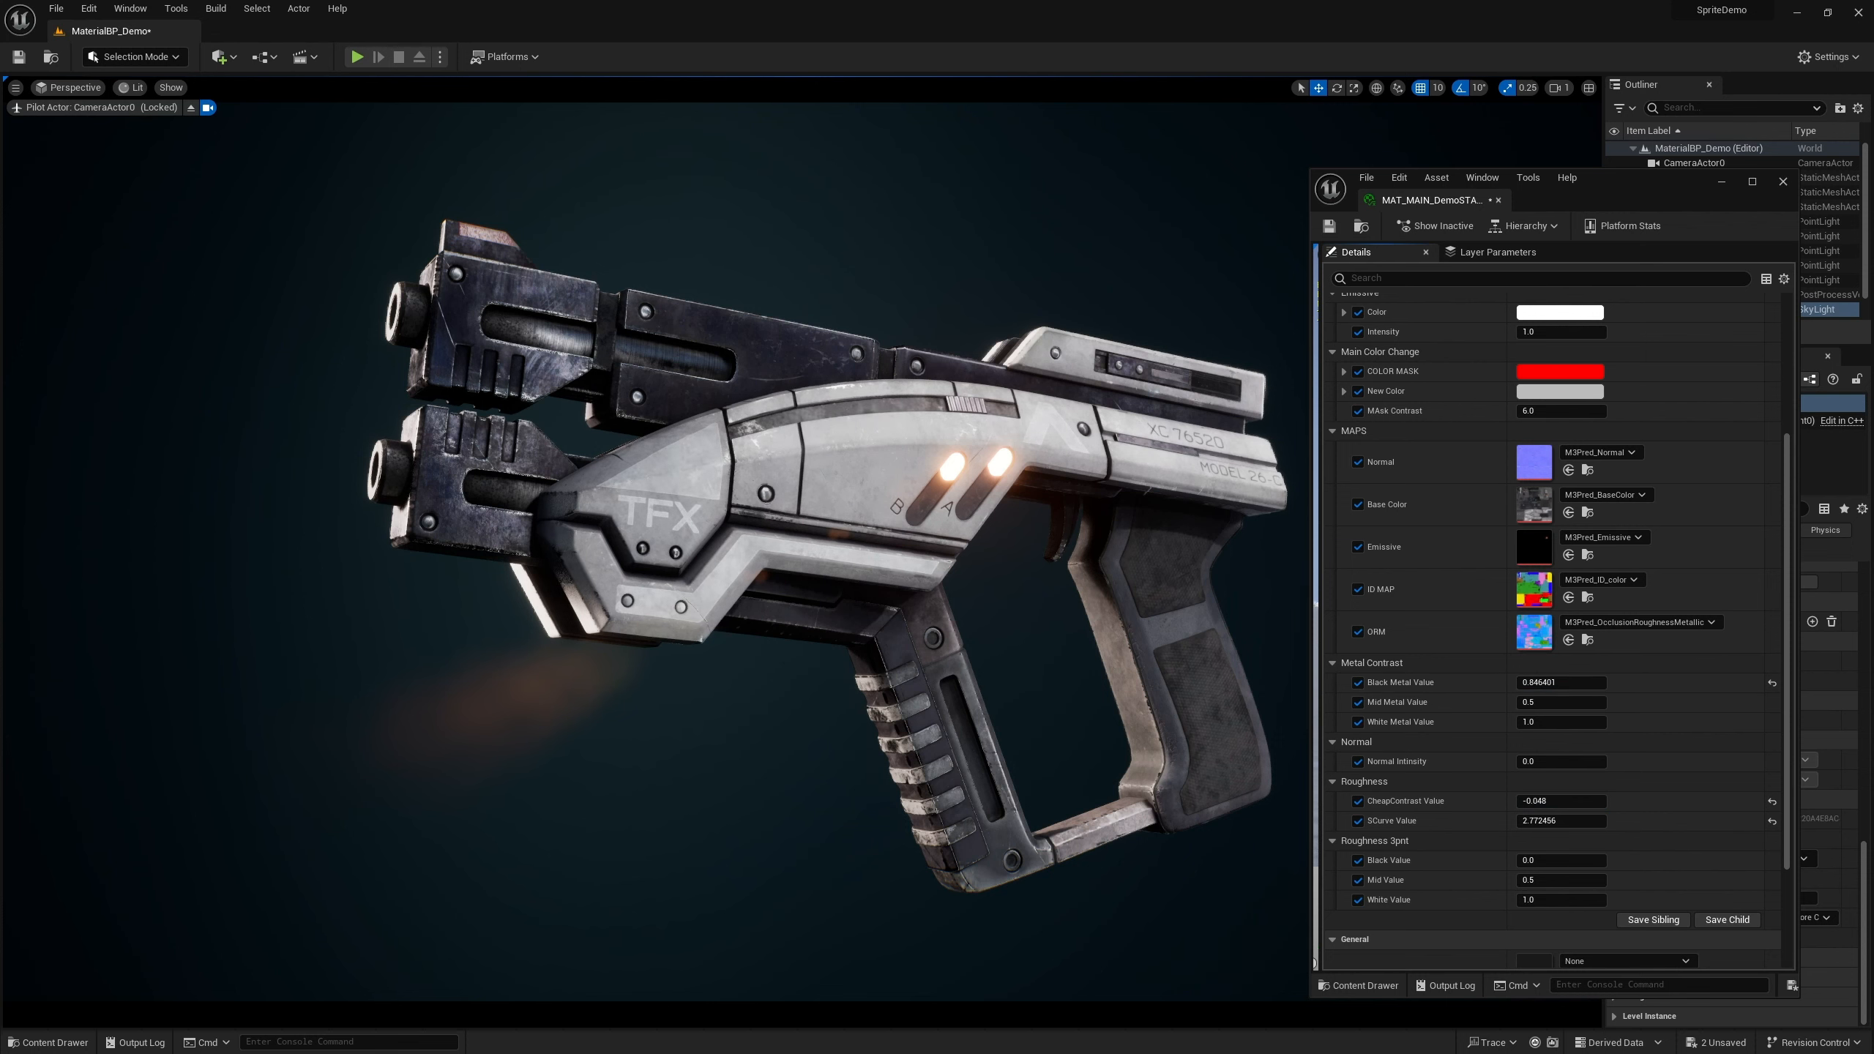
pyautogui.click(1560, 391)
pyautogui.moveTo(1639, 543)
pyautogui.mouseDown()
pyautogui.moveTo(1631, 596)
pyautogui.moveTo(1698, 576)
pyautogui.moveTo(1702, 515)
pyautogui.moveTo(1660, 469)
pyautogui.moveTo(1620, 466)
pyautogui.moveTo(1601, 576)
pyautogui.moveTo(1581, 519)
pyautogui.moveTo(1652, 562)
pyautogui.mouseUp()
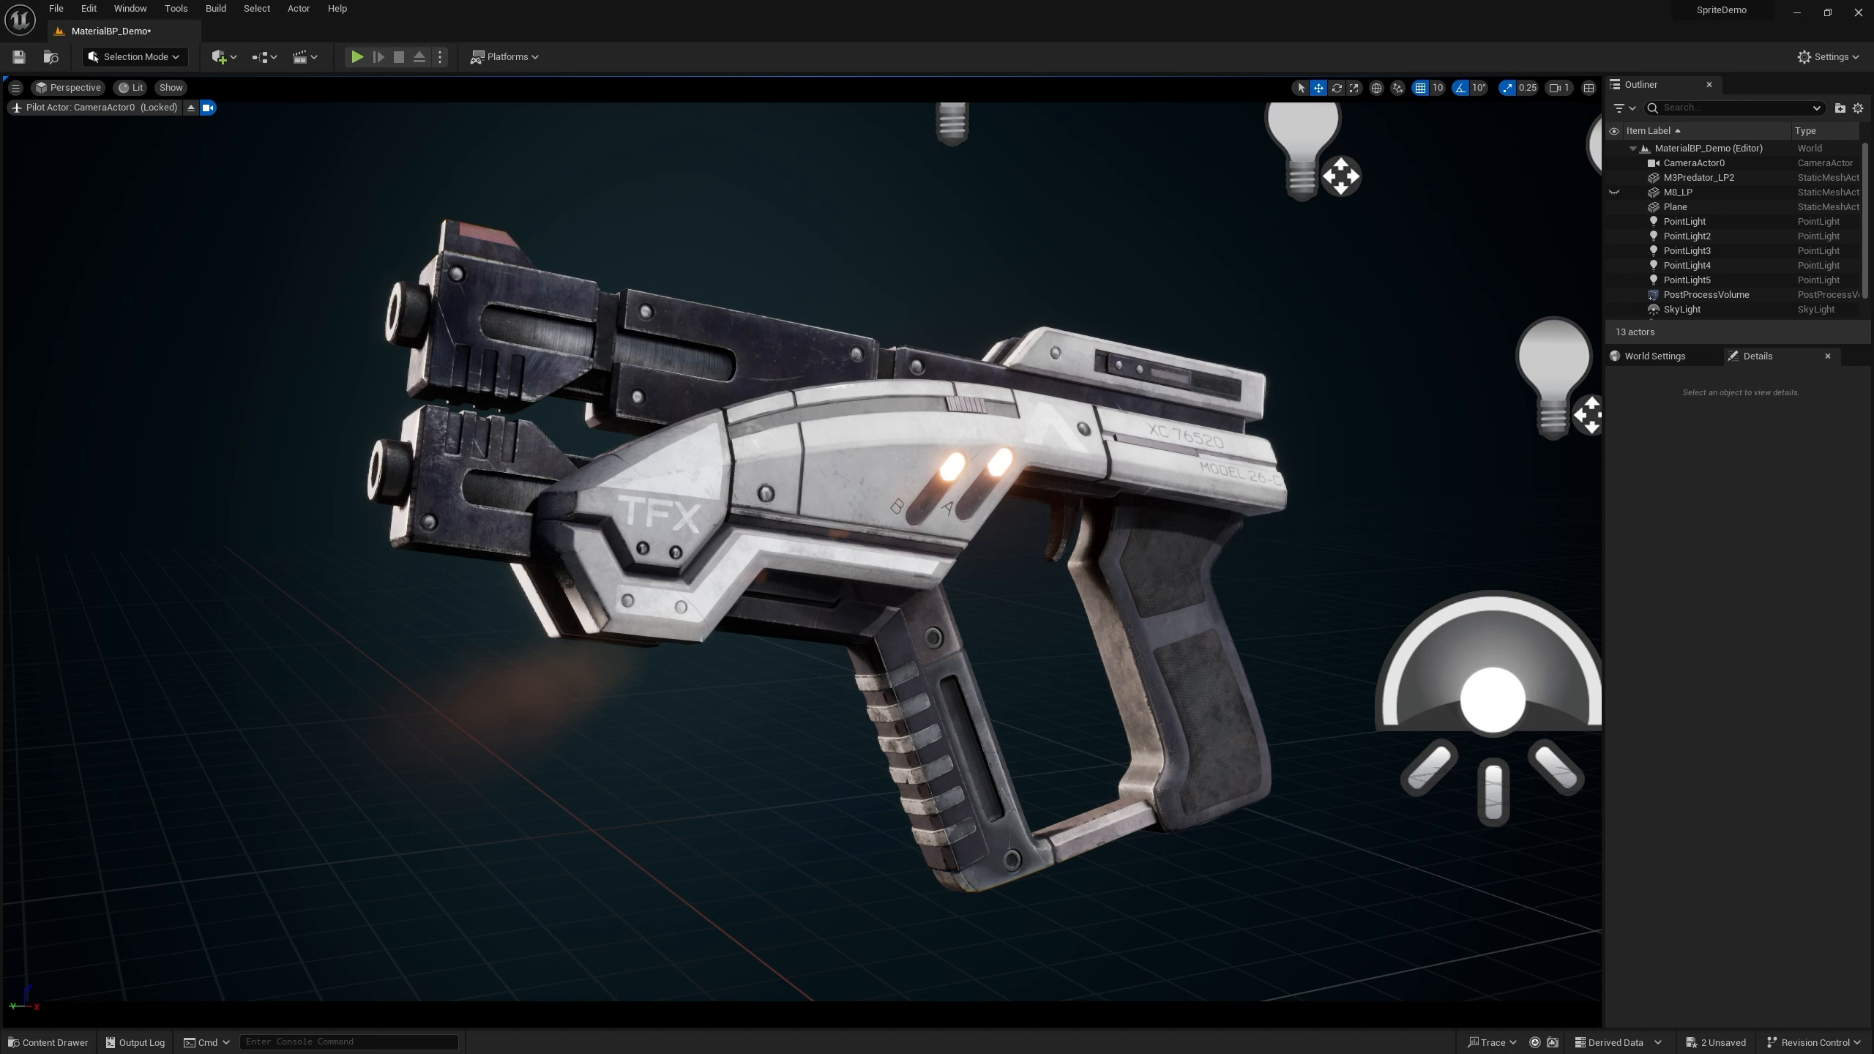
# Open the MAT_MAIN_DemoSTART material from the content drawer in the material editor
pyautogui.click(49, 1041)
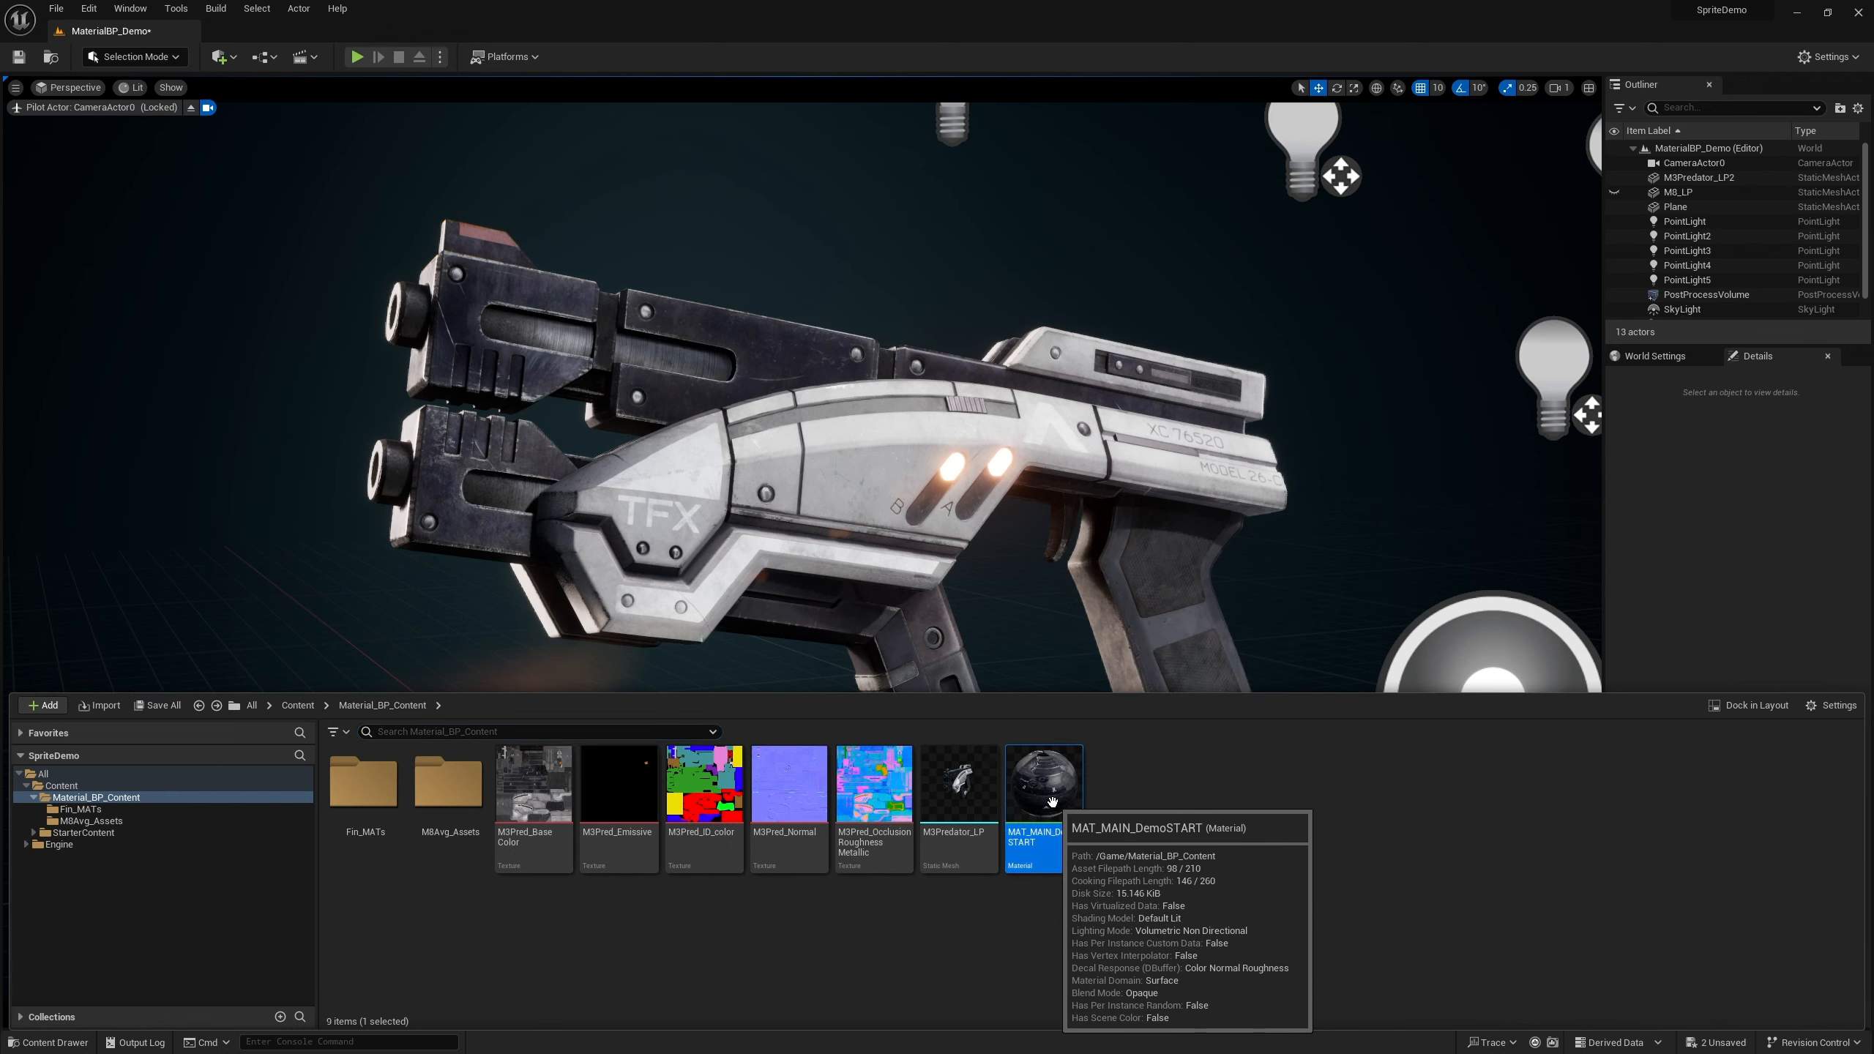
pyautogui.doubleClick(1057, 819)
pyautogui.moveTo(1093, 125); pyautogui.dragTo(804, 133)
pyautogui.scroll(-3, 738, 743)
pyautogui.moveTo(724, 686); pyautogui.dragTo(781, 633, button='right')
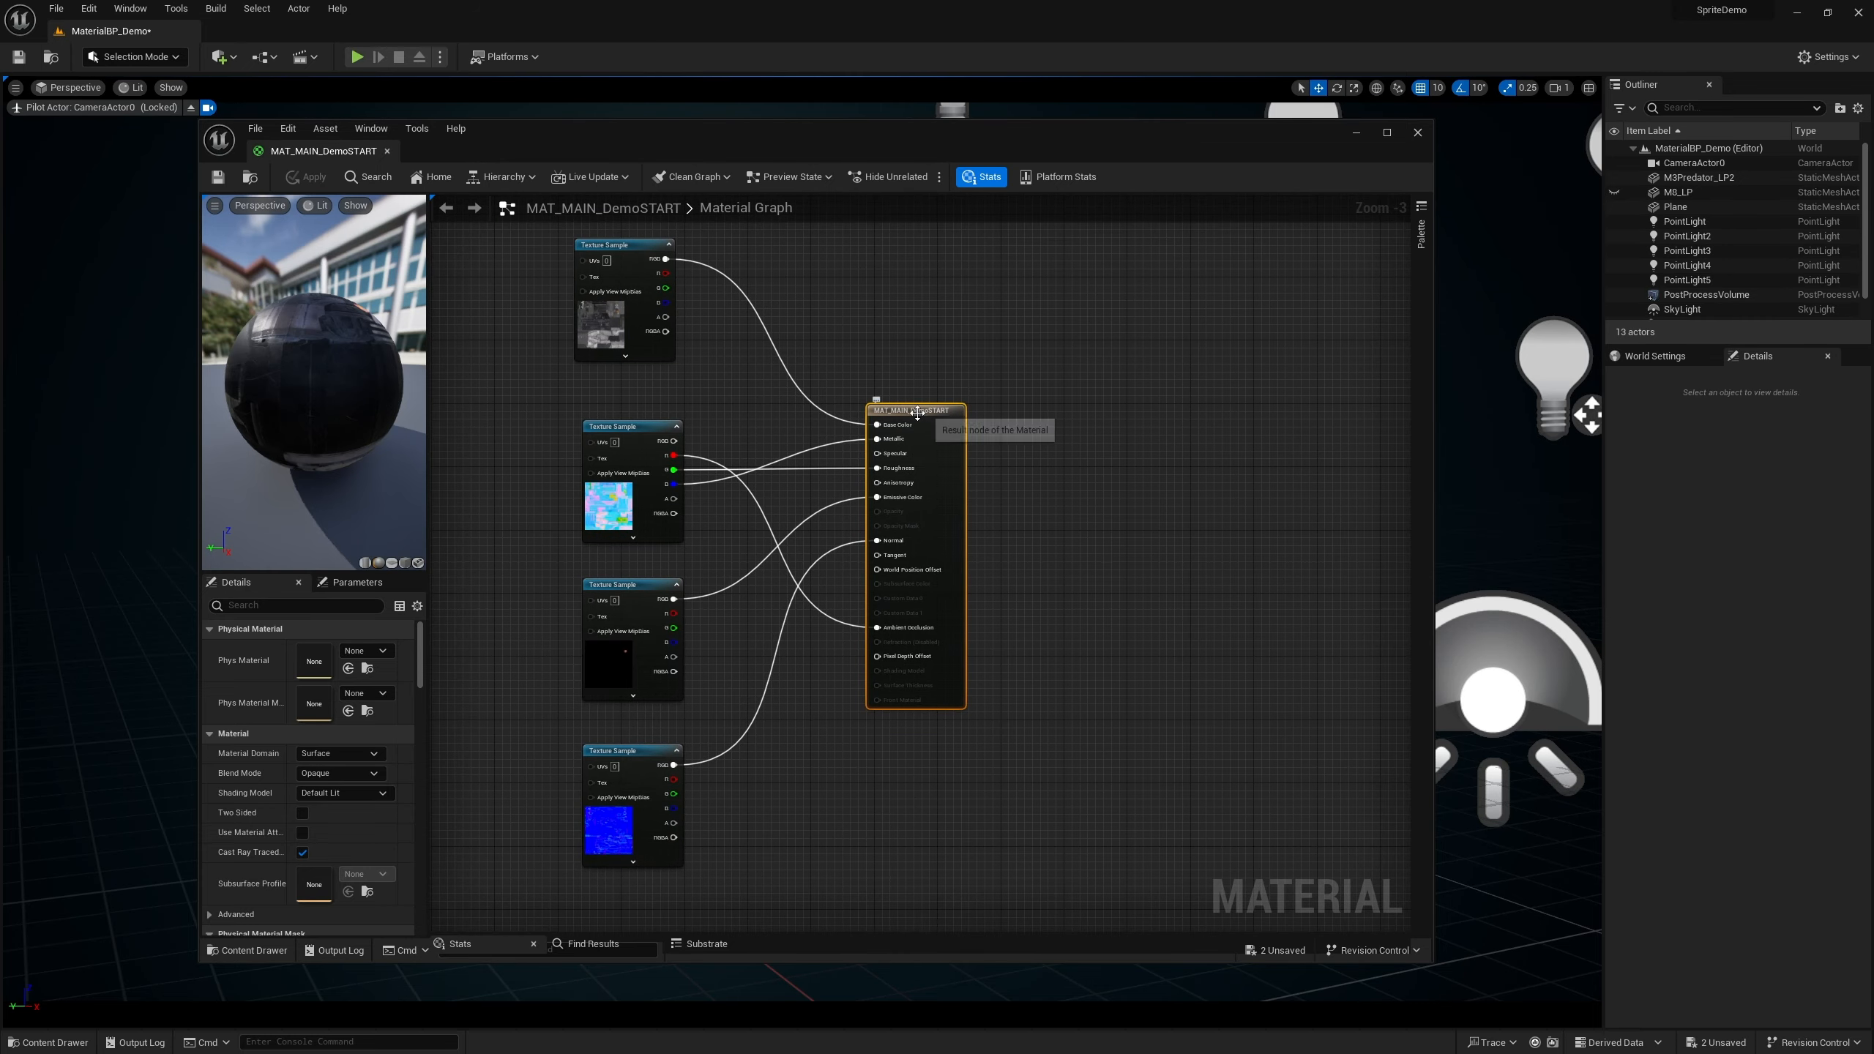
pyautogui.moveTo(643, 258); pyautogui.dragTo(652, 274)
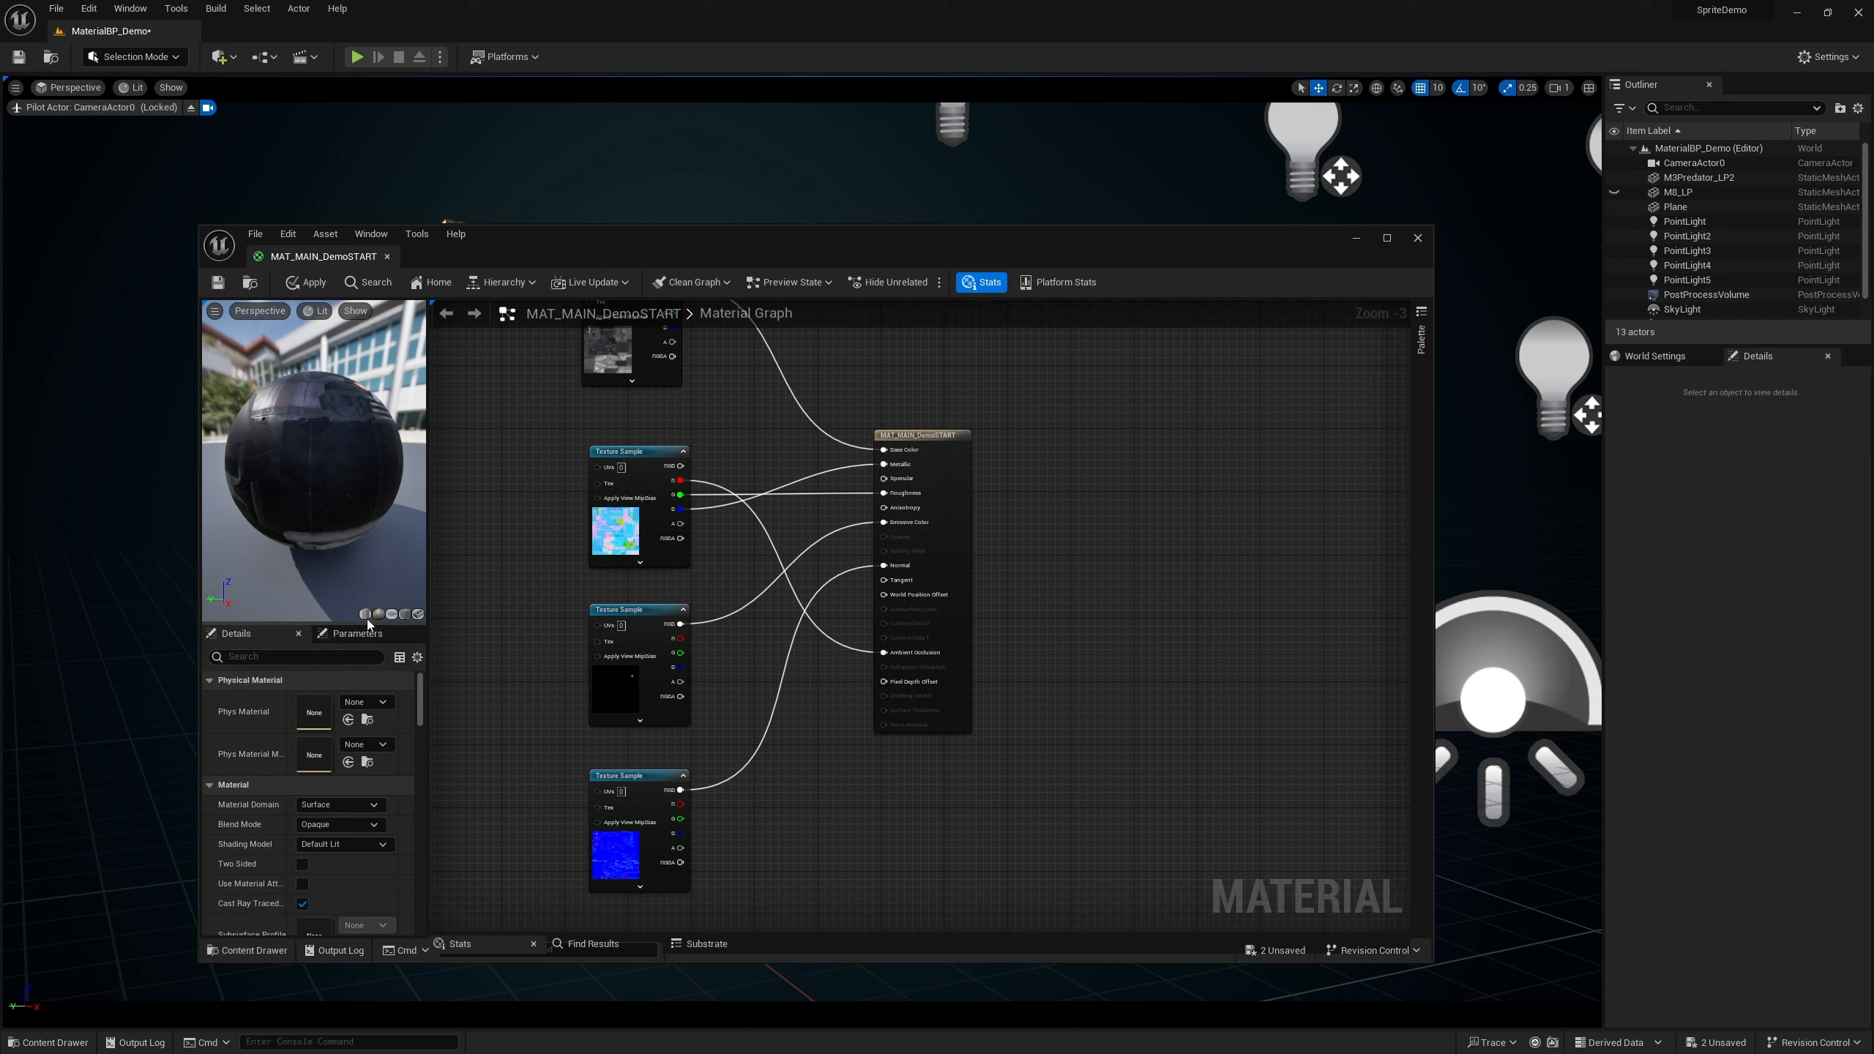
# Set the material preview mesh to the M3Predator_LP static mesh from the content browser
pyautogui.click(49, 1041)
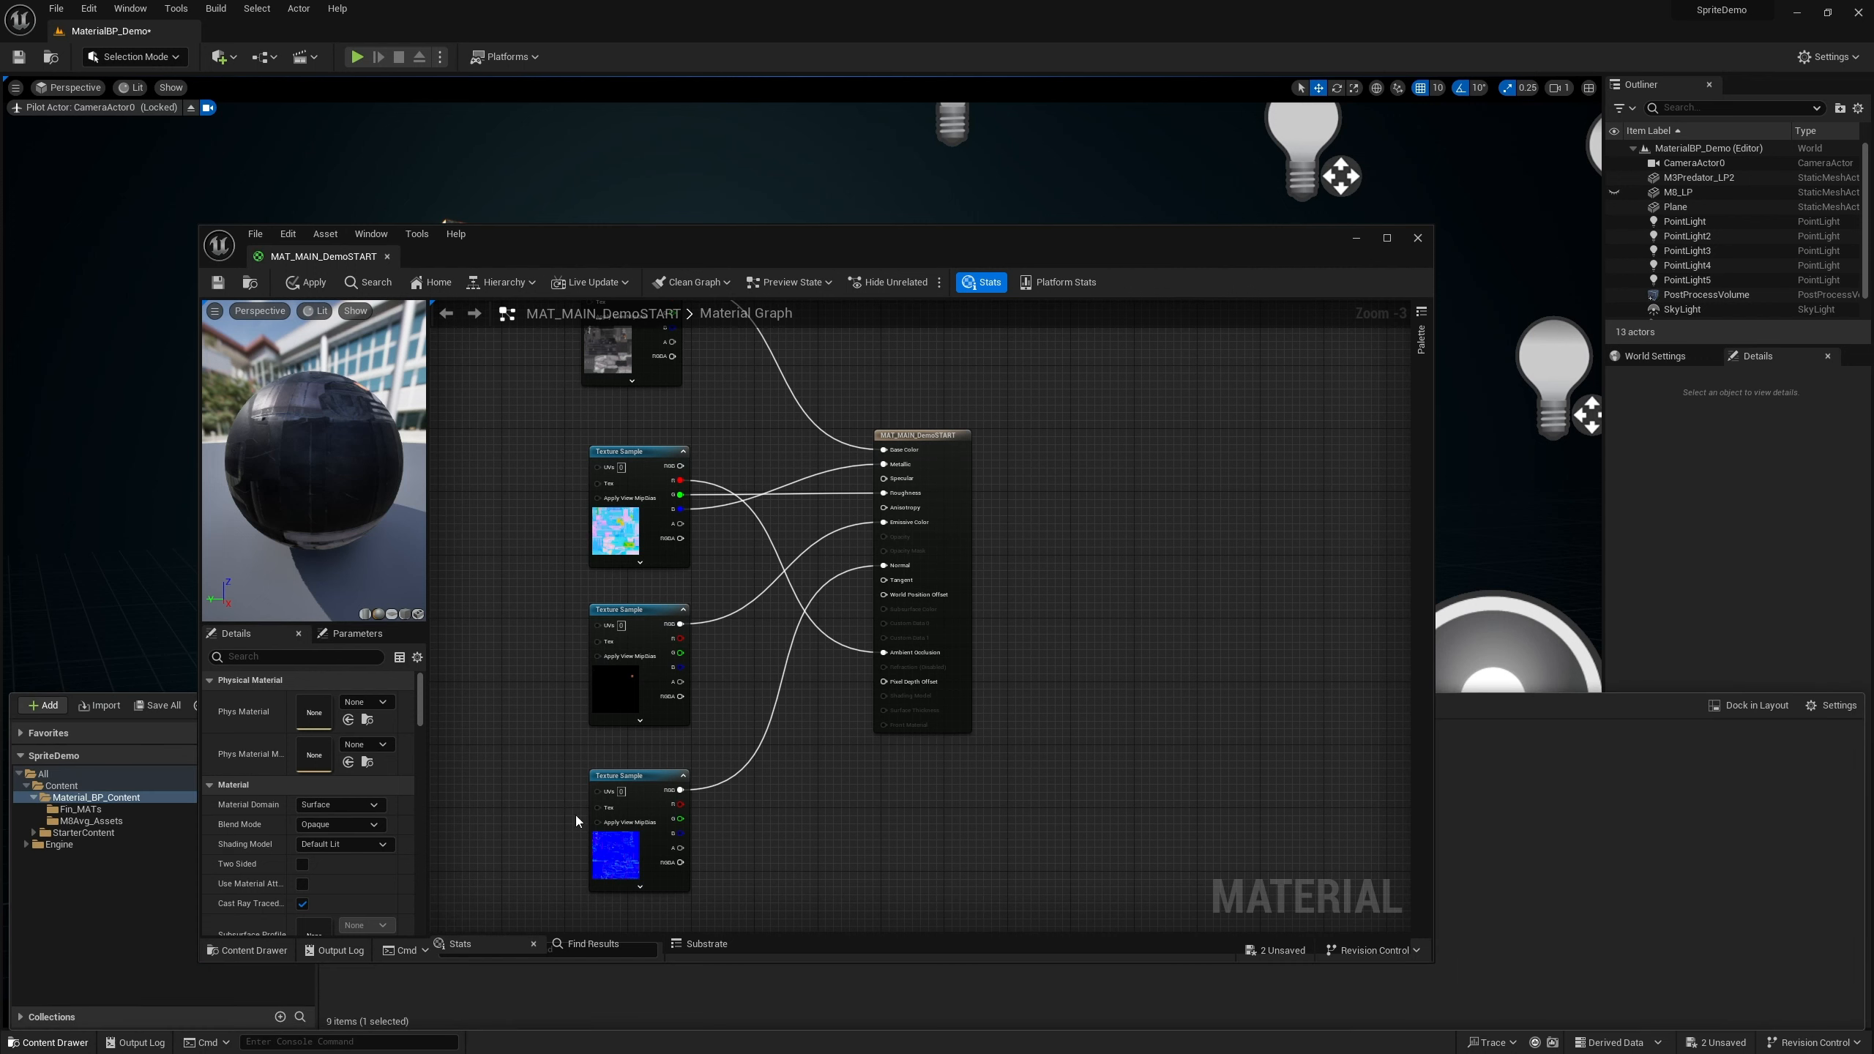
pyautogui.moveTo(593, 249); pyautogui.dragTo(742, 87)
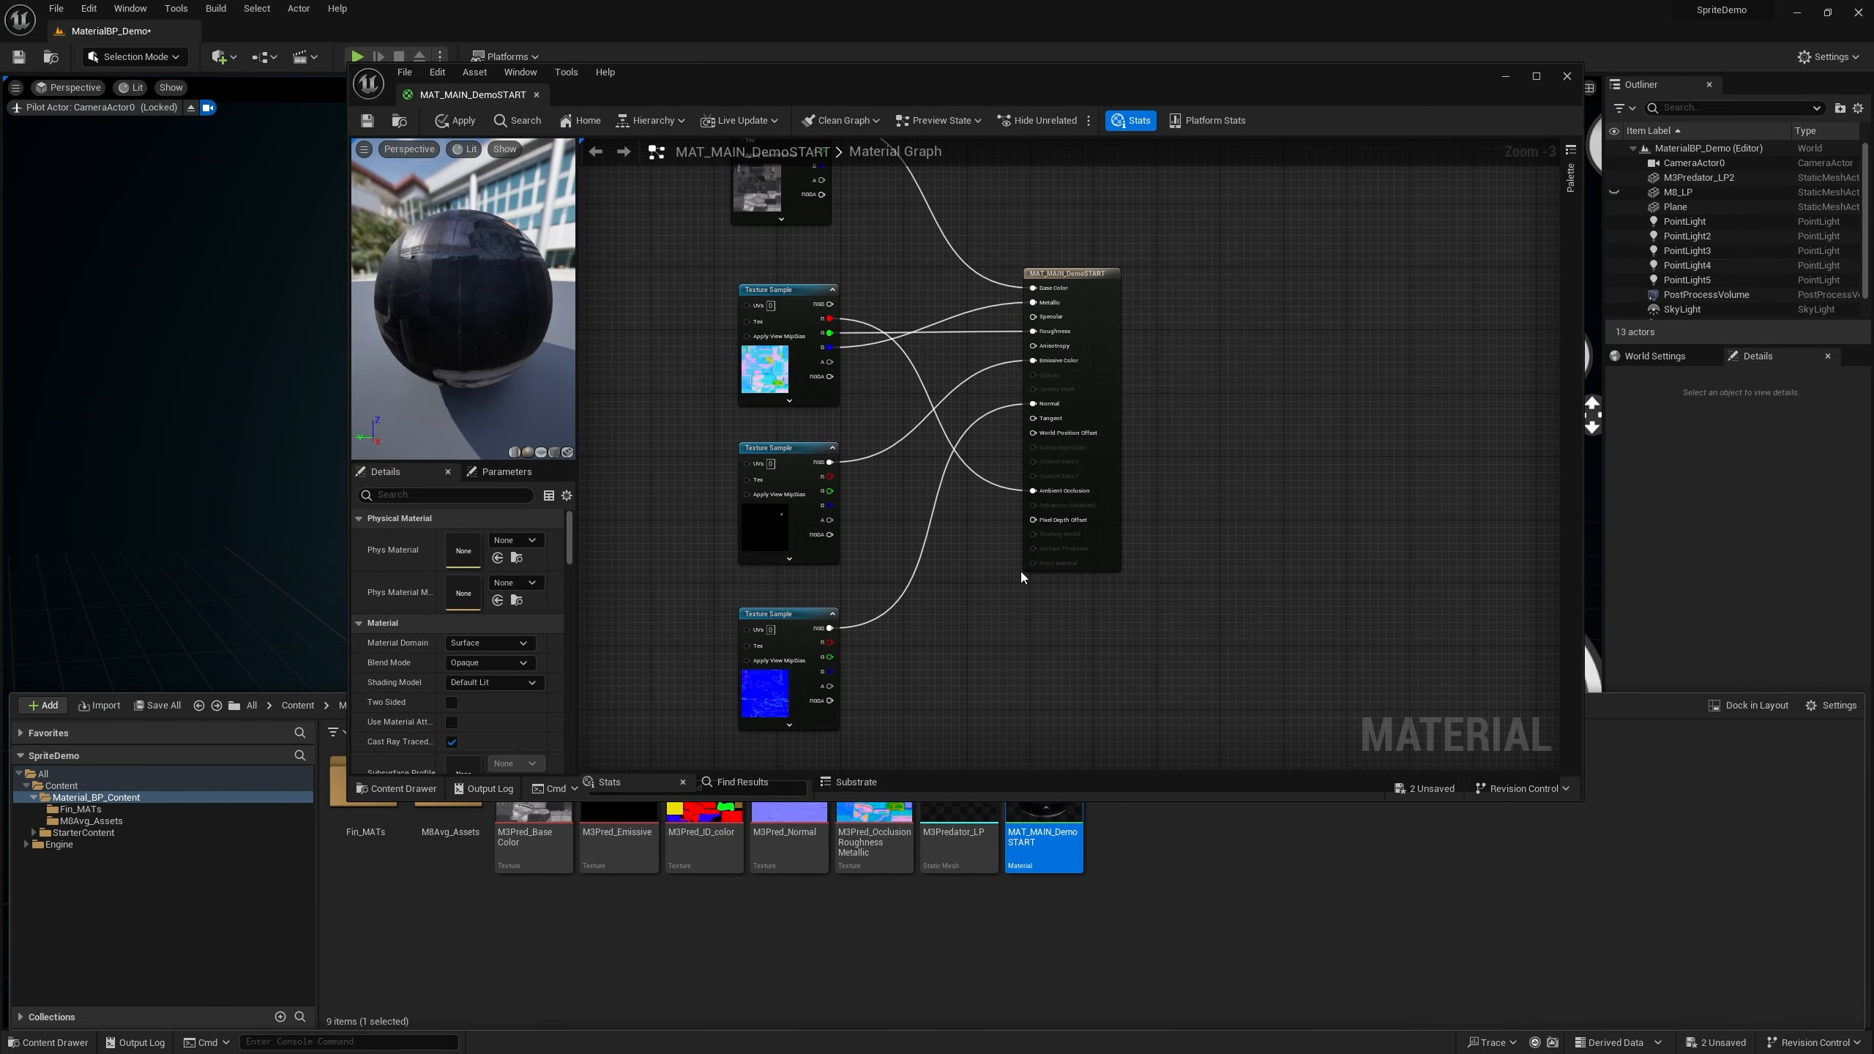
pyautogui.moveTo(1079, 802); pyautogui.dragTo(974, 733)
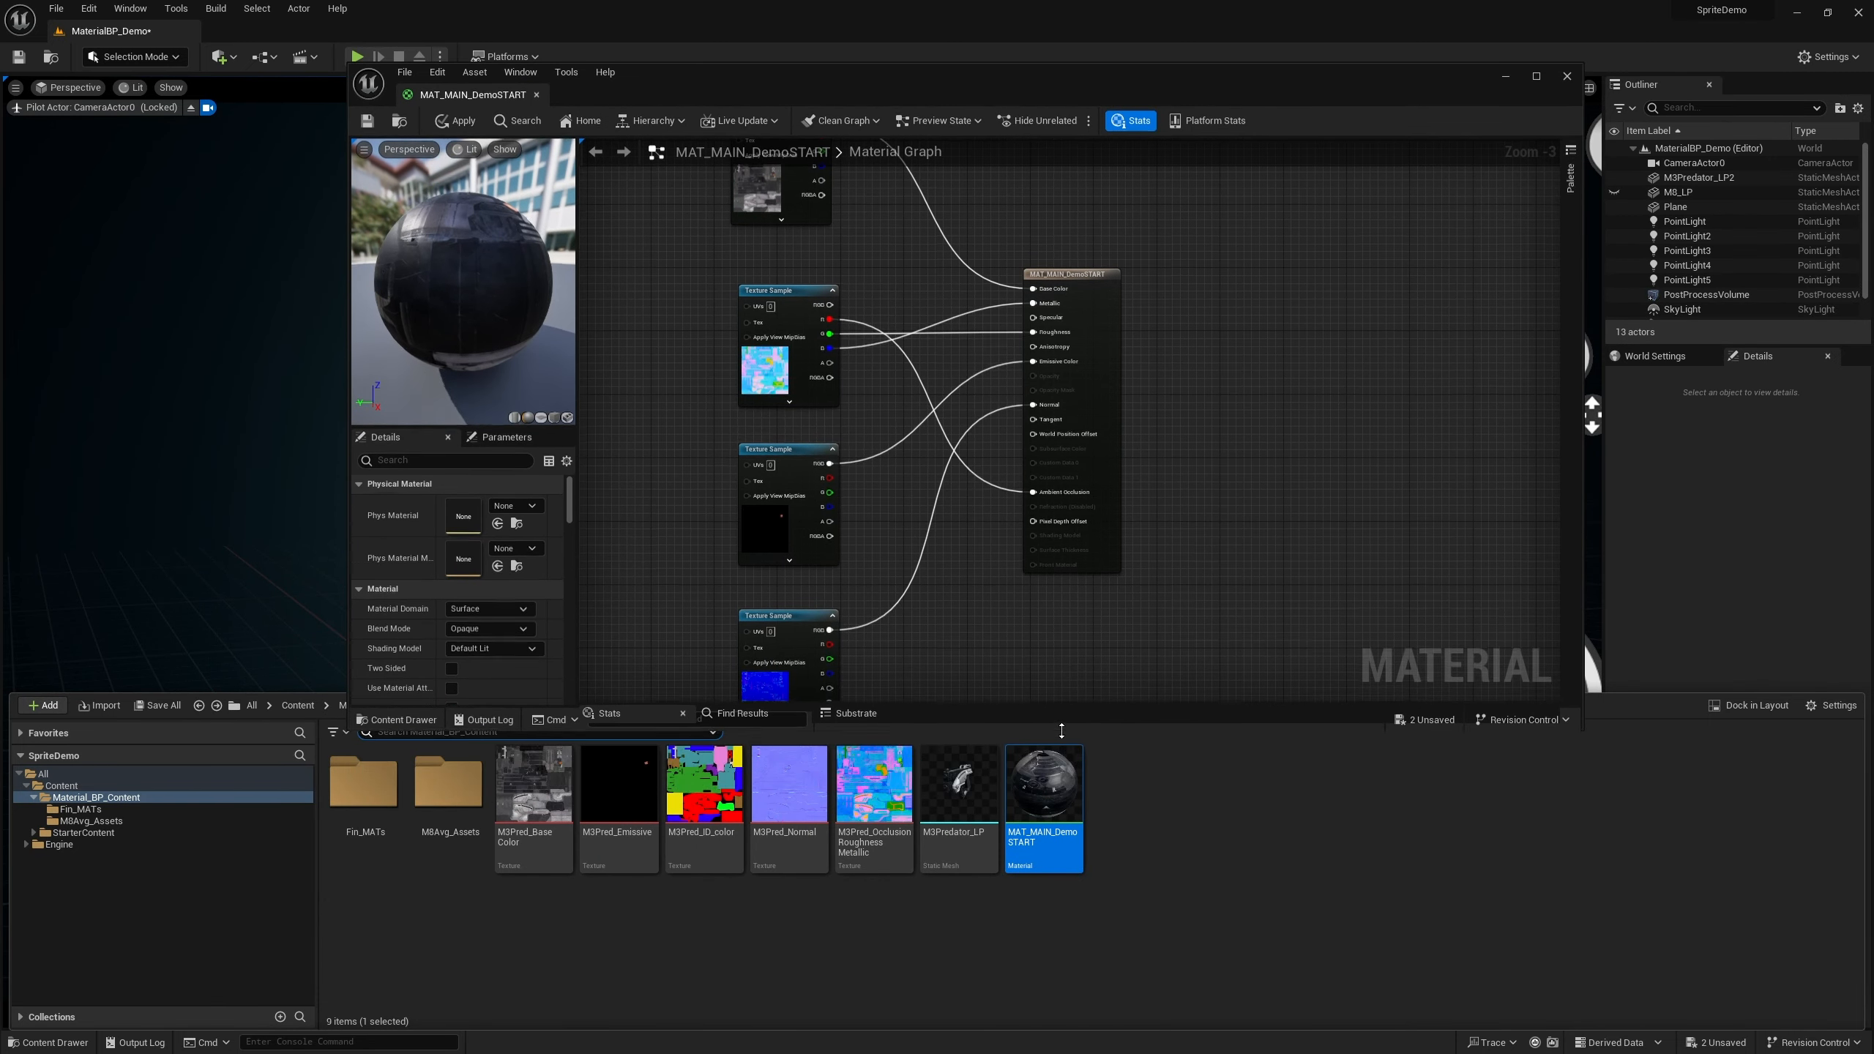
pyautogui.click(953, 833)
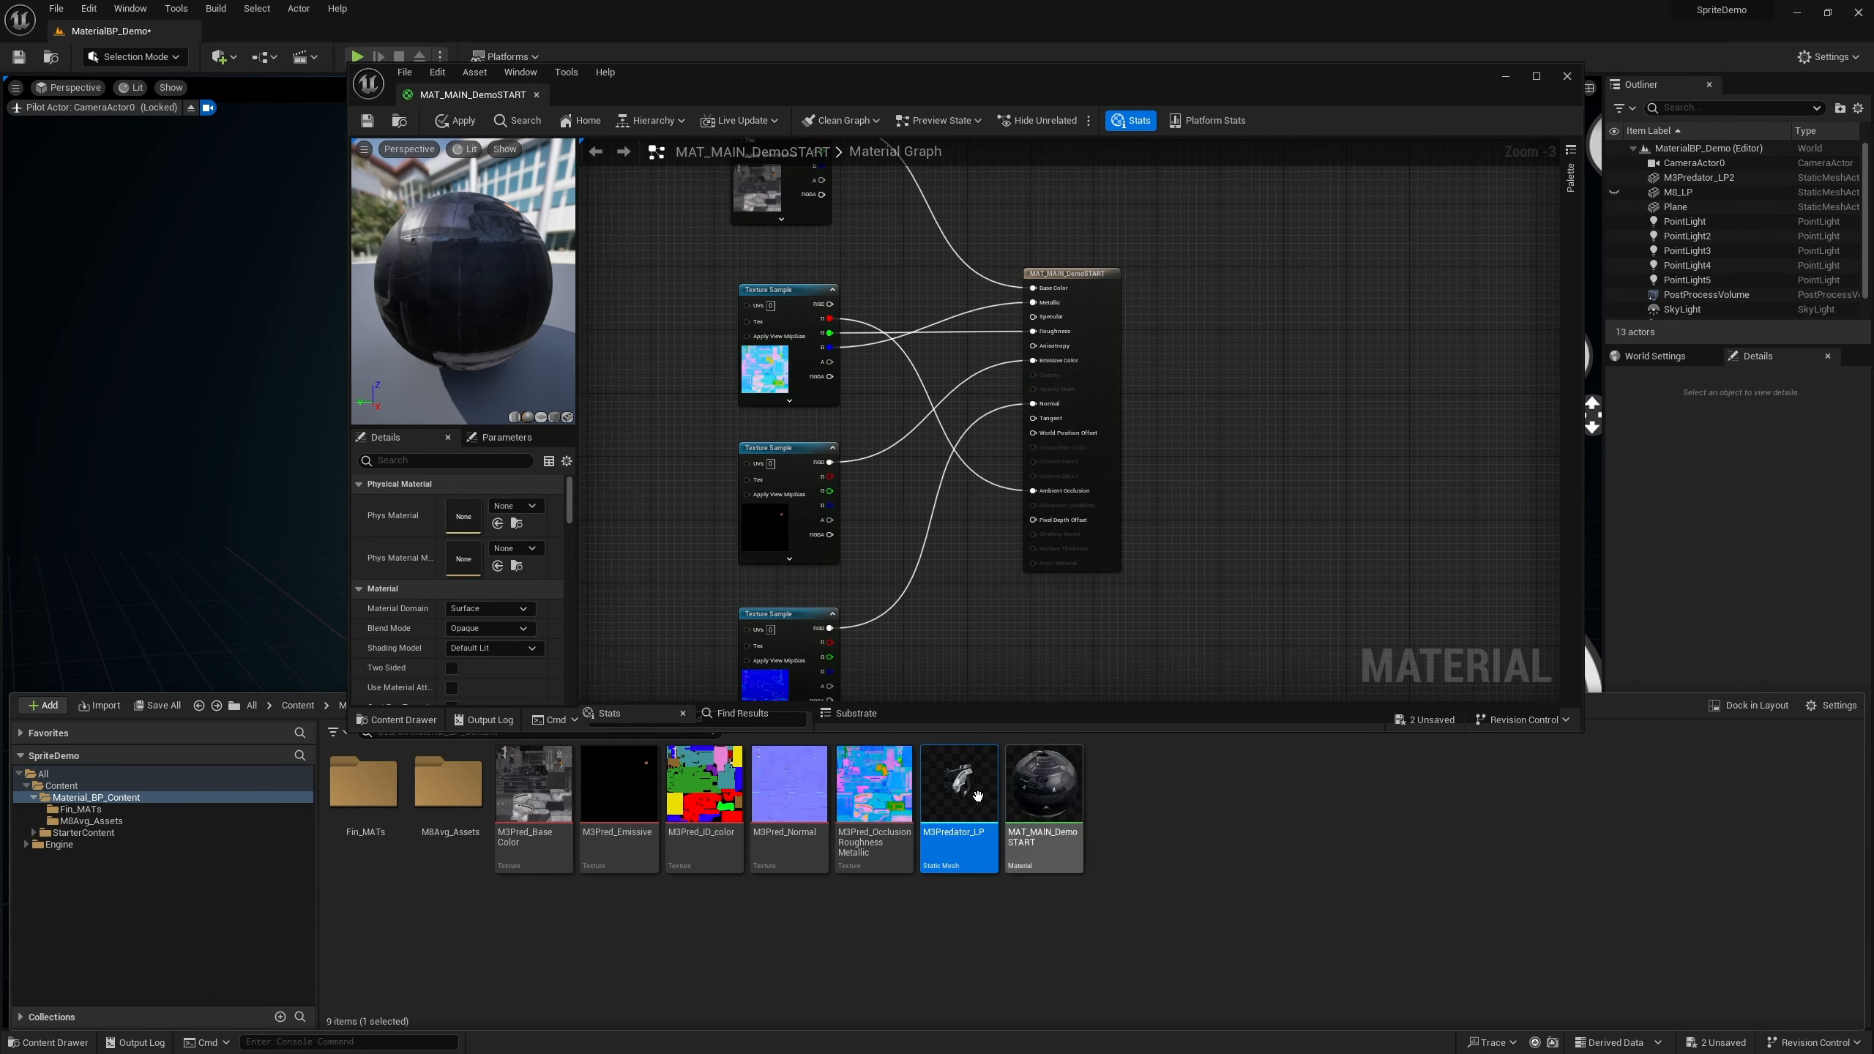
pyautogui.click(568, 420)
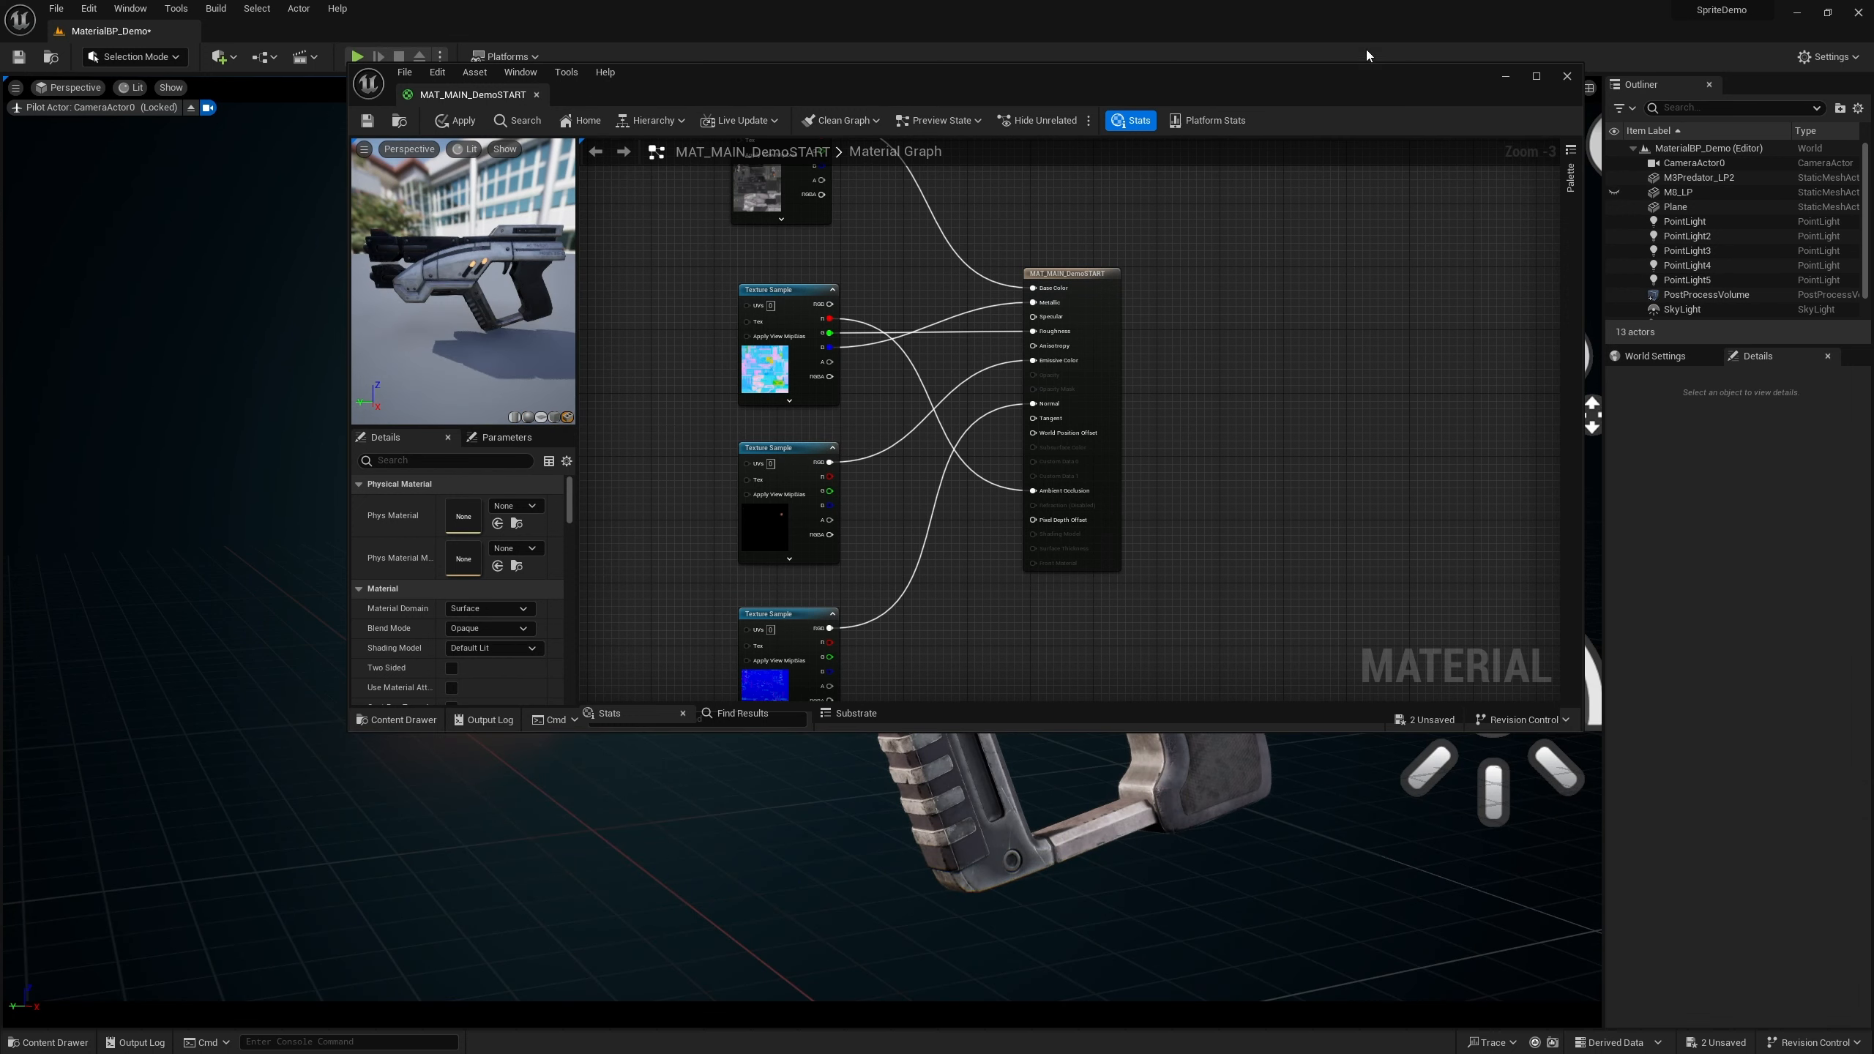
# Maximize the material editor window and orbit the gun in the preview viewport
pyautogui.click(1535, 78)
pyautogui.moveTo(226, 420); pyautogui.dragTo(295, 405)
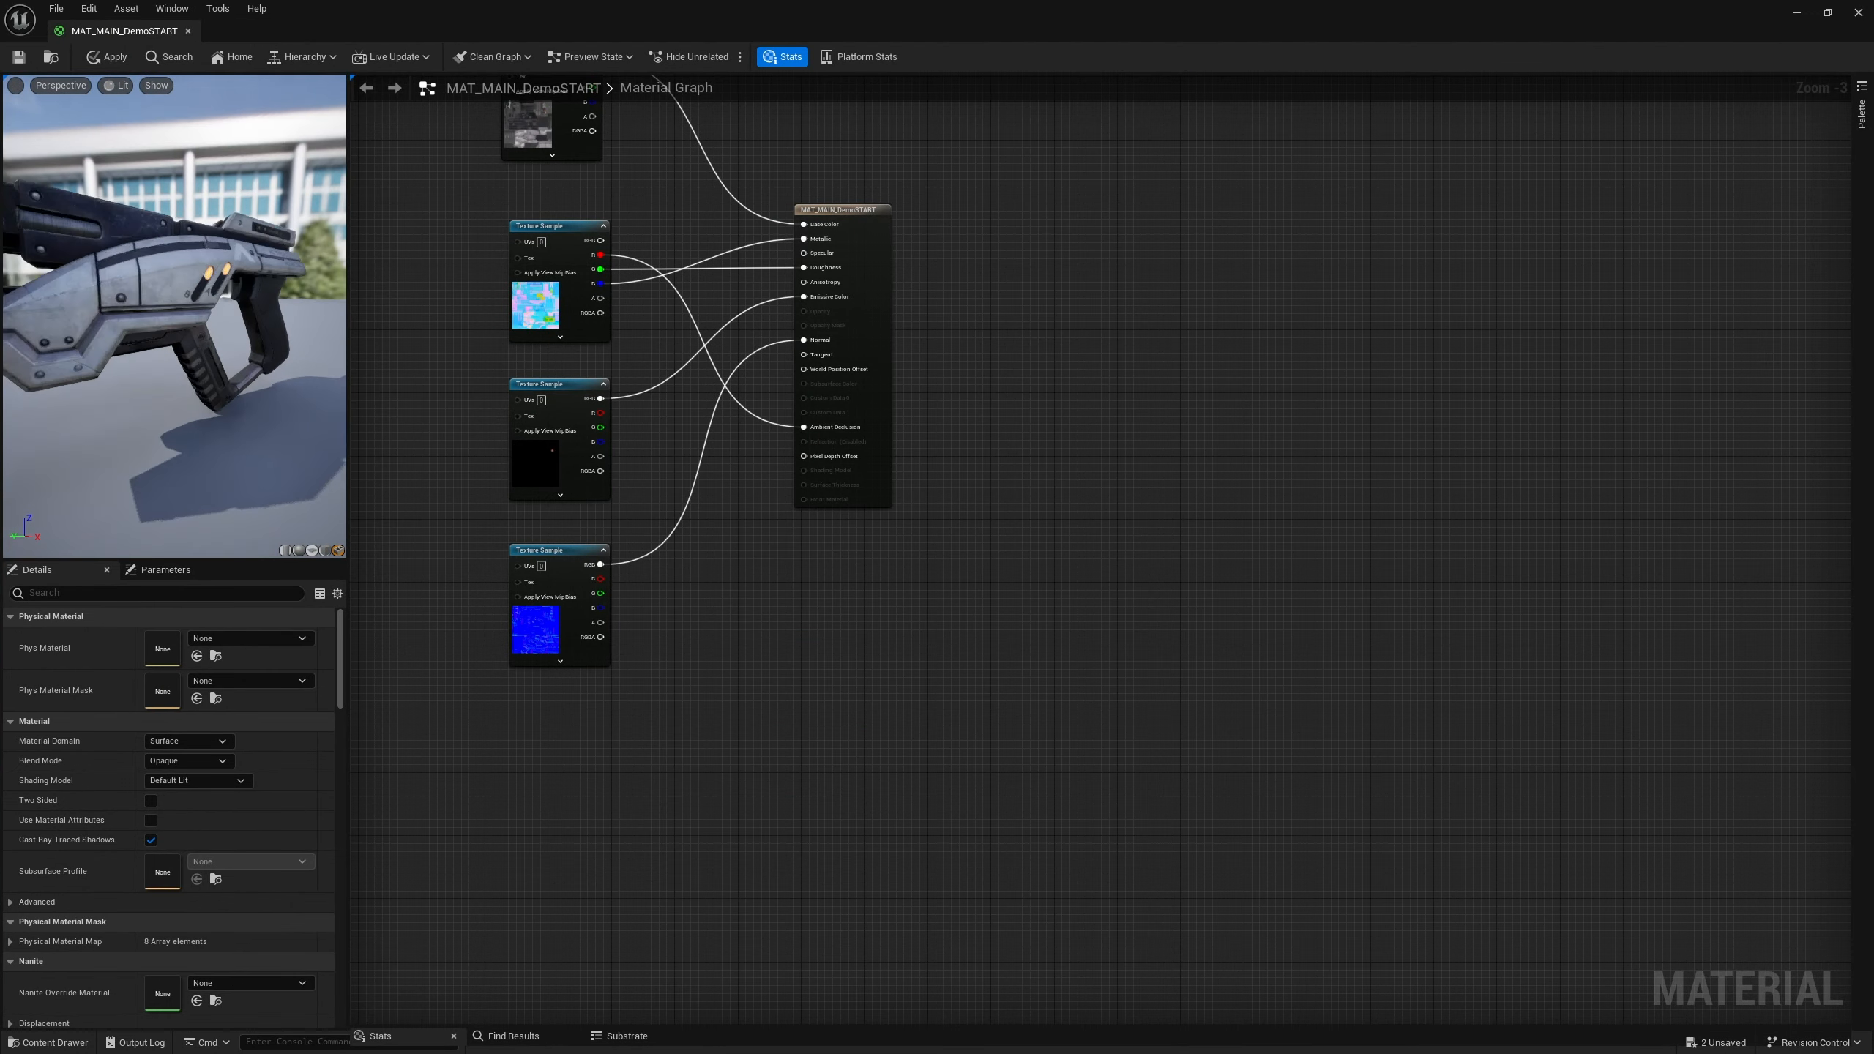
pyautogui.moveTo(221, 414); pyautogui.dragTo(267, 446, button='middle')
pyautogui.moveTo(221, 414)
pyautogui.mouseDown()
pyautogui.moveTo(313, 410)
pyautogui.moveTo(210, 399)
pyautogui.mouseUp()
pyautogui.moveTo(348, 494); pyautogui.dragTo(385, 502)
pyautogui.scroll(-5, 315, 422)
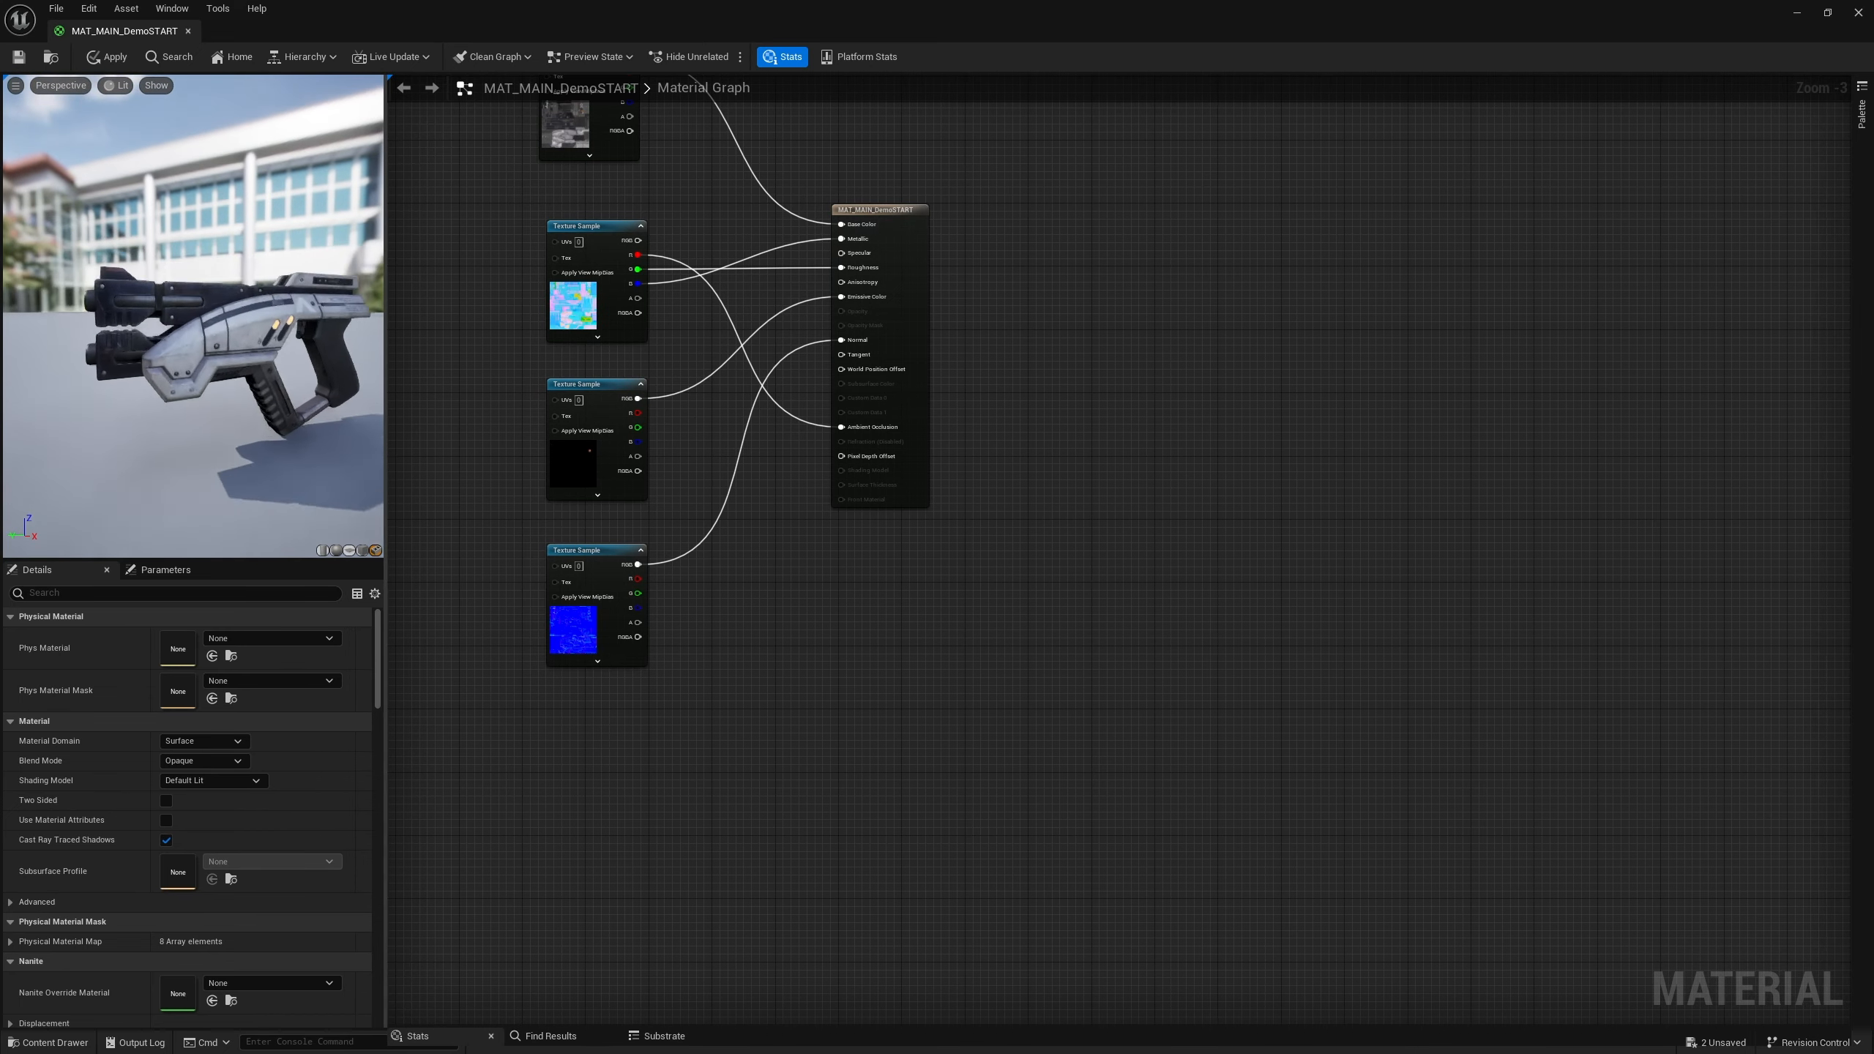
# Widen the preview panel and zoom into the material graph around the output node
pyautogui.scroll(2, 315, 422)
pyautogui.moveTo(387, 425); pyautogui.dragTo(527, 441)
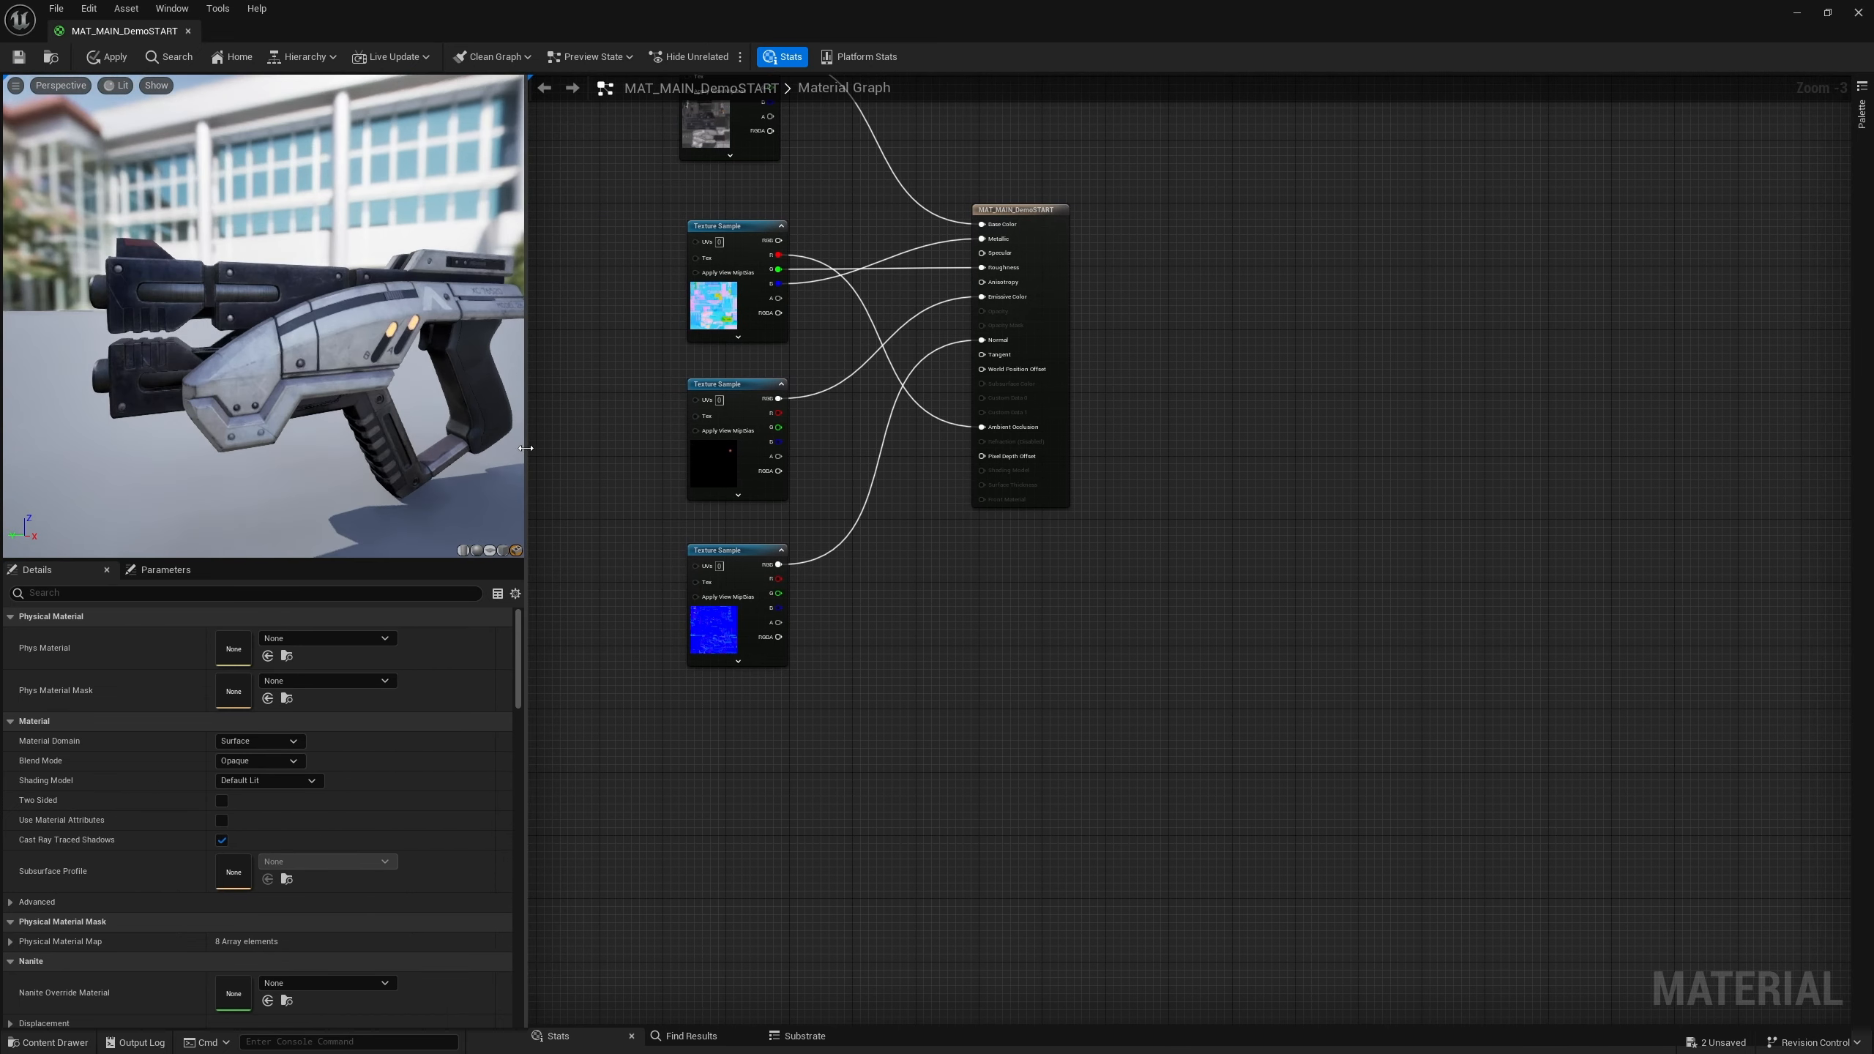
pyautogui.scroll(-2, 332, 369)
pyautogui.scroll(6, 333, 369)
pyautogui.scroll(-3, 332, 369)
pyautogui.moveTo(332, 369); pyautogui.dragTo(286, 333, button='middle')
pyautogui.scroll(-3, 286, 333)
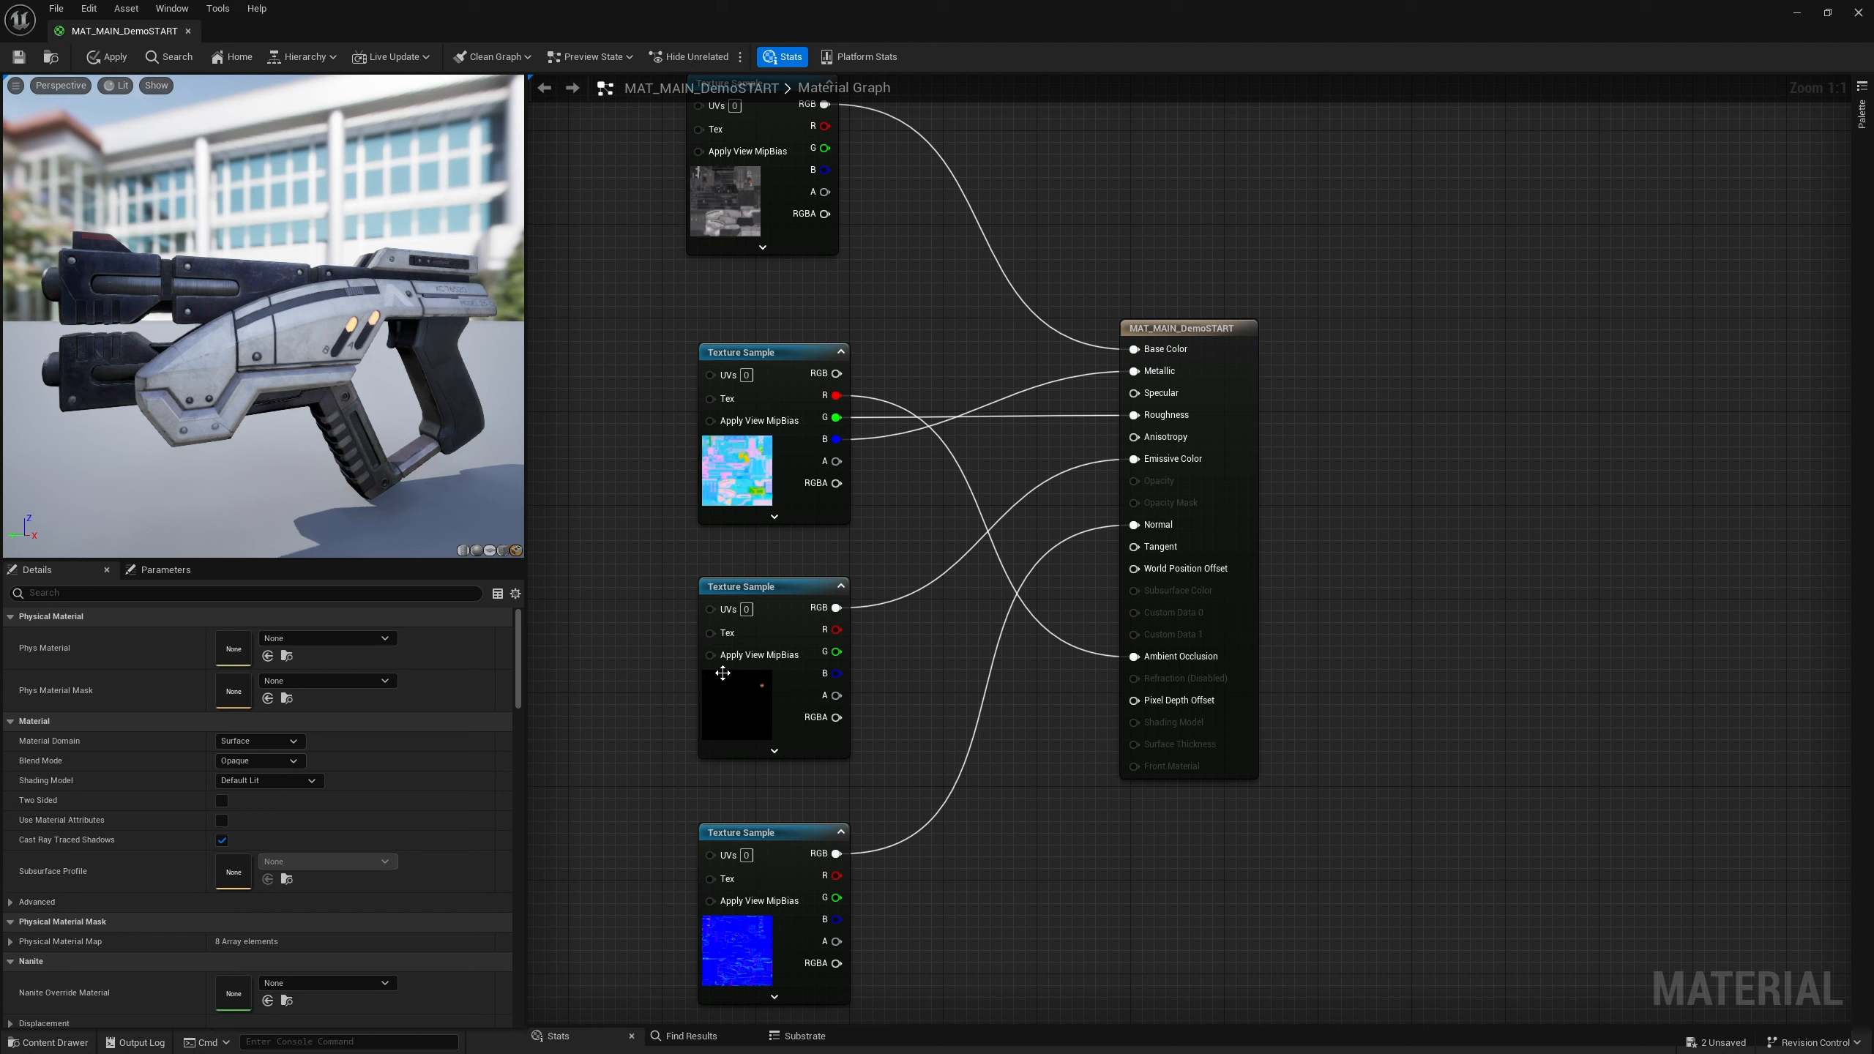
# Place a Multiply node between the emissive texture sample and the material output
pyautogui.click(938, 622)
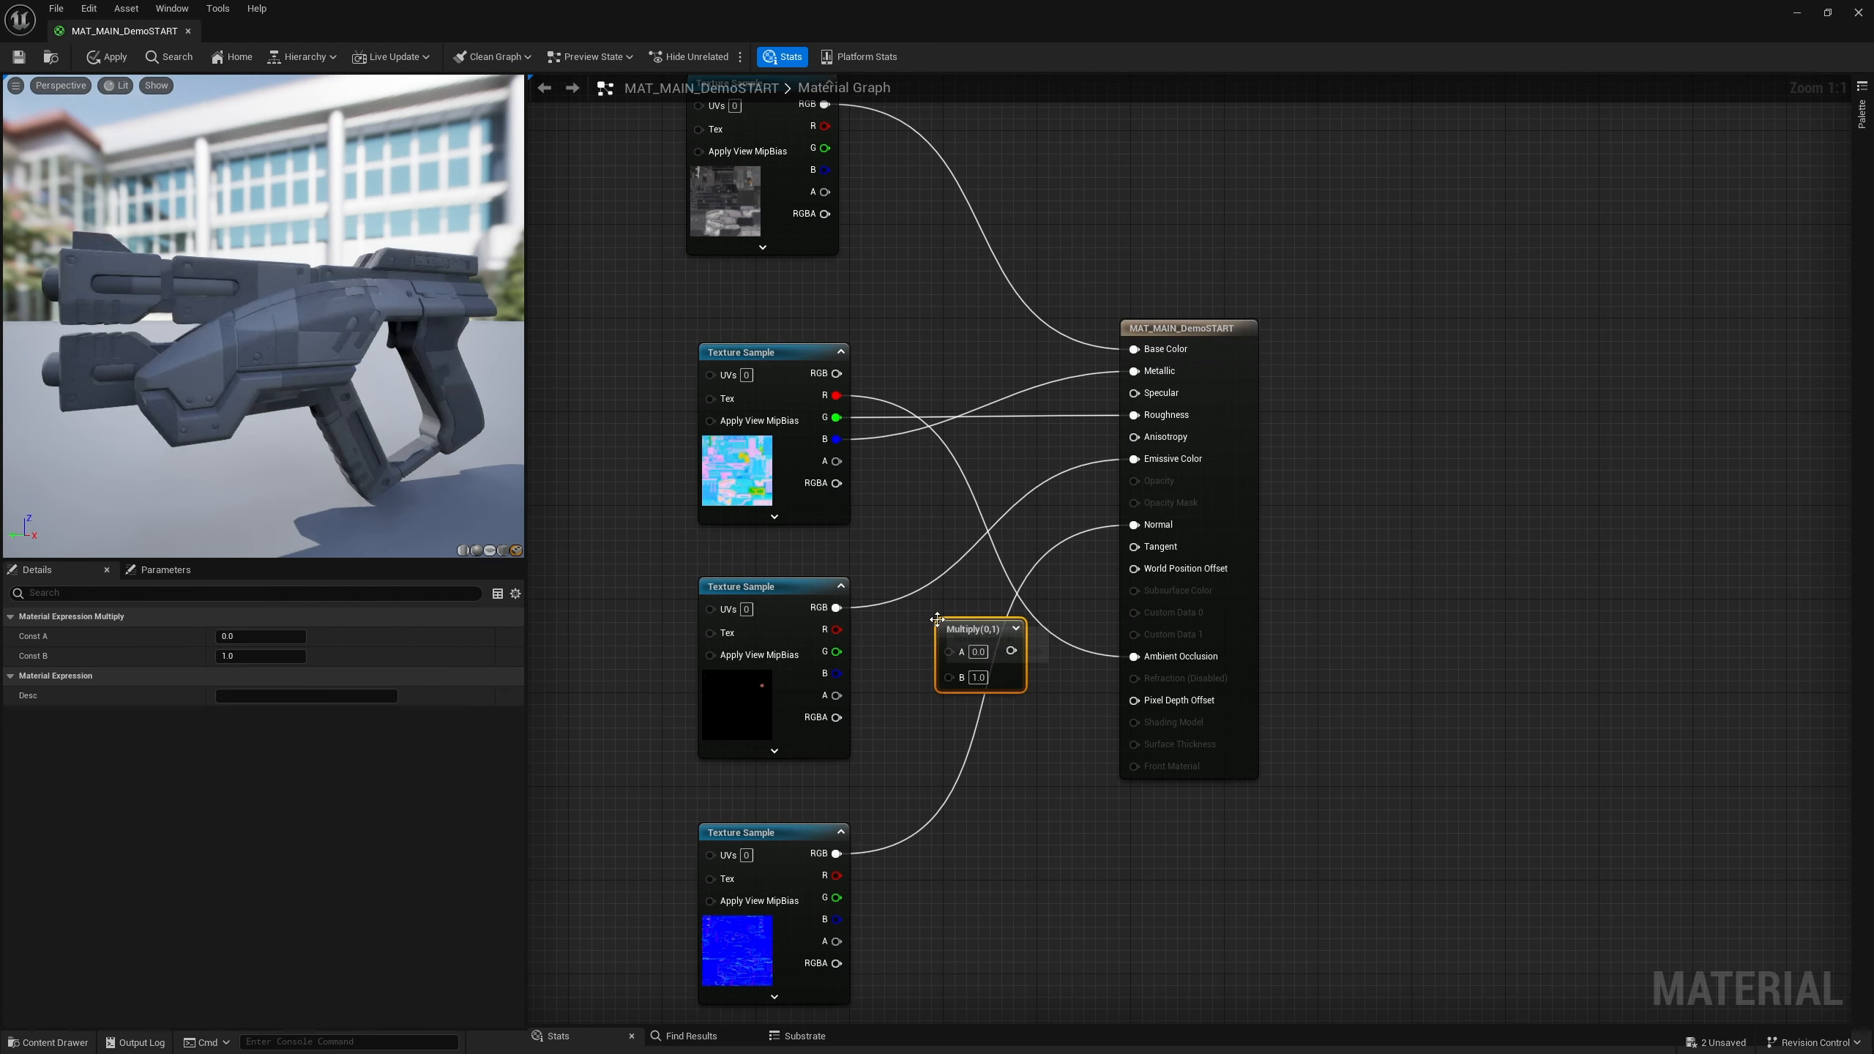
pyautogui.moveTo(966, 628); pyautogui.dragTo(935, 613)
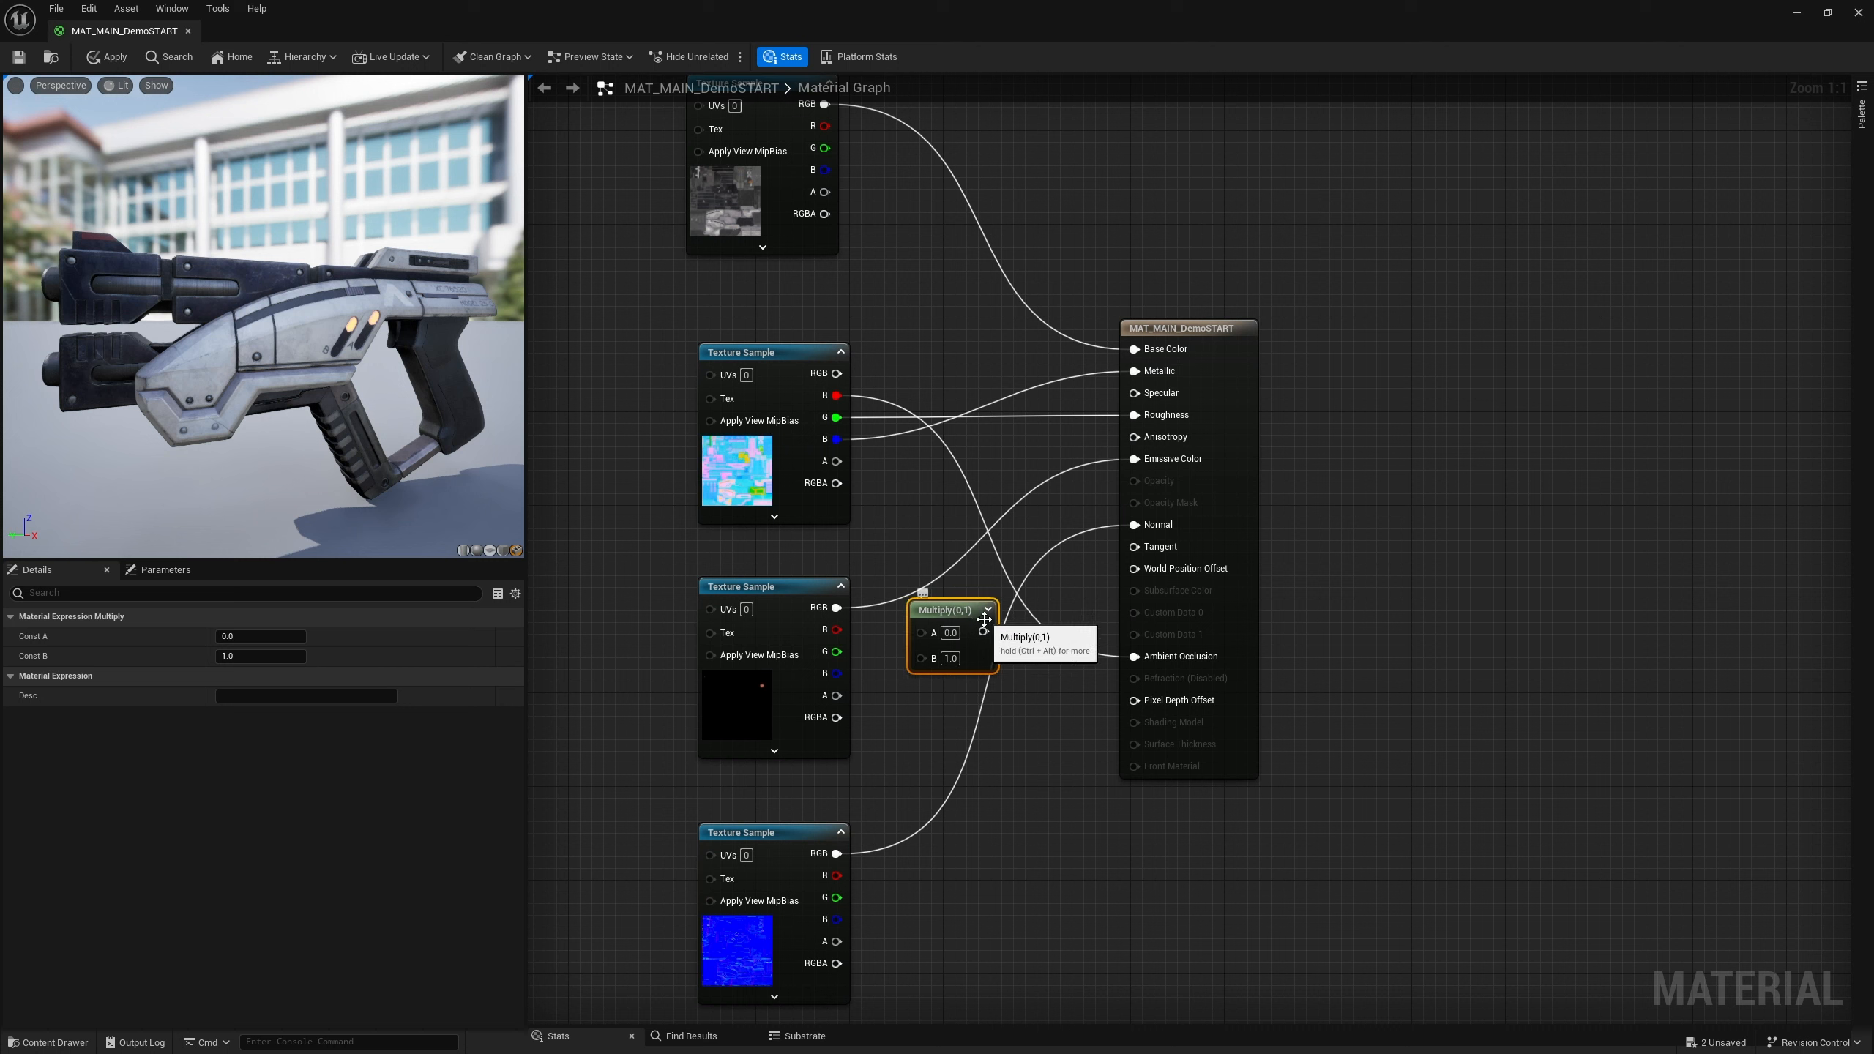
pyautogui.rightClick(1006, 751)
pyautogui.write('mu')
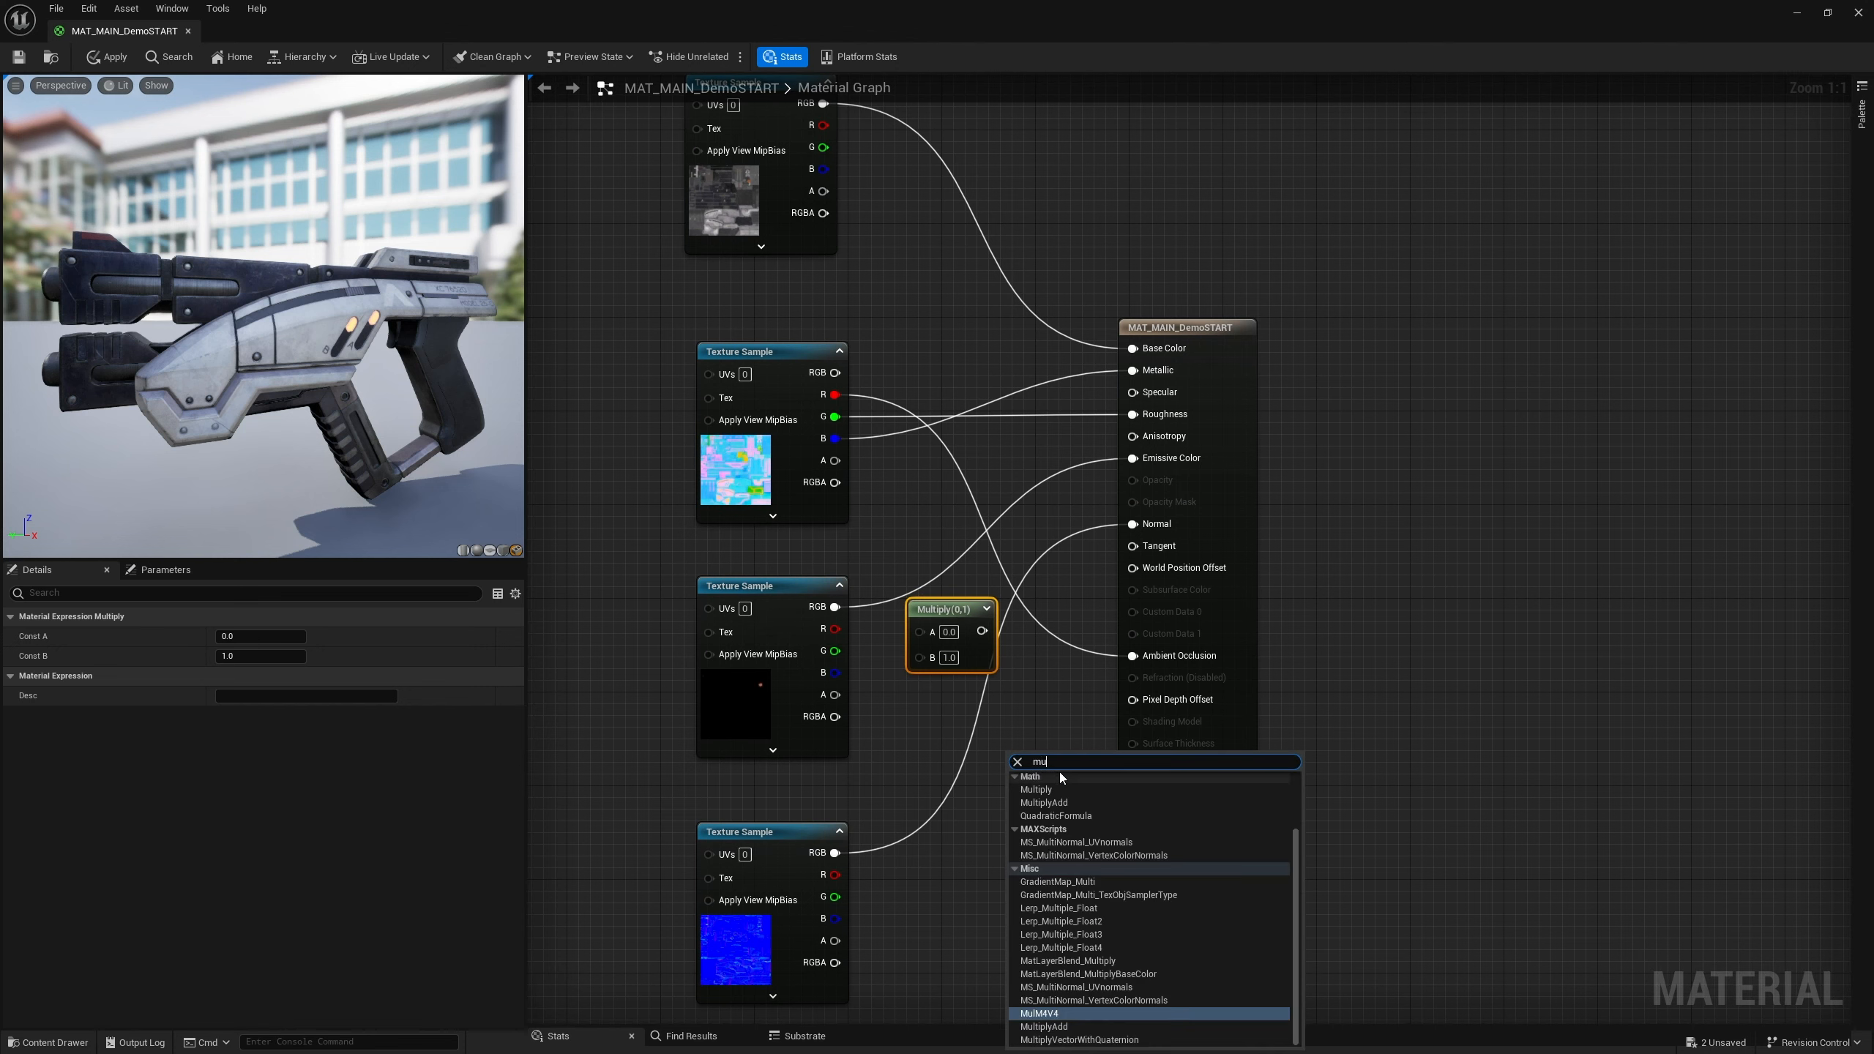
pyautogui.write('lt')
pyautogui.click(1056, 814)
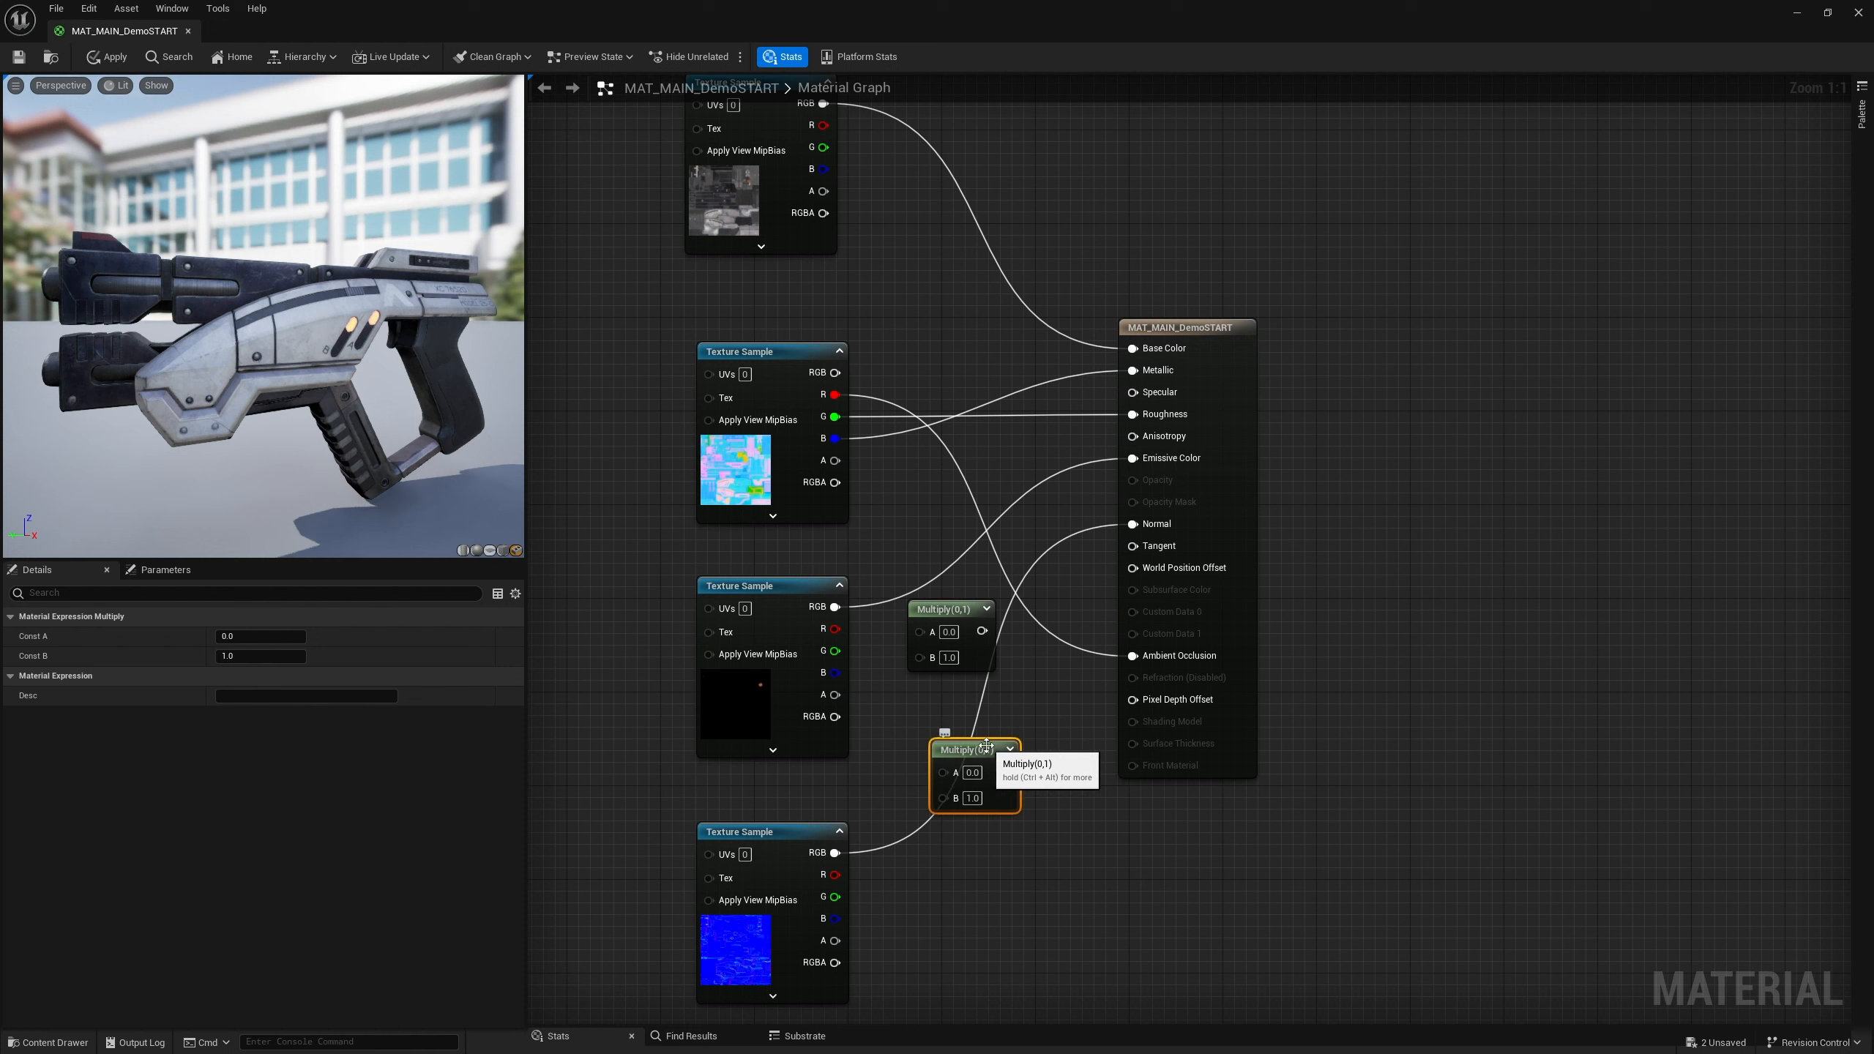
pyautogui.press('Delete')
# Wire the emissive texture's RGB through the Multiply node's A input into Emissive Color
pyautogui.moveTo(982, 631); pyautogui.dragTo(1135, 461)
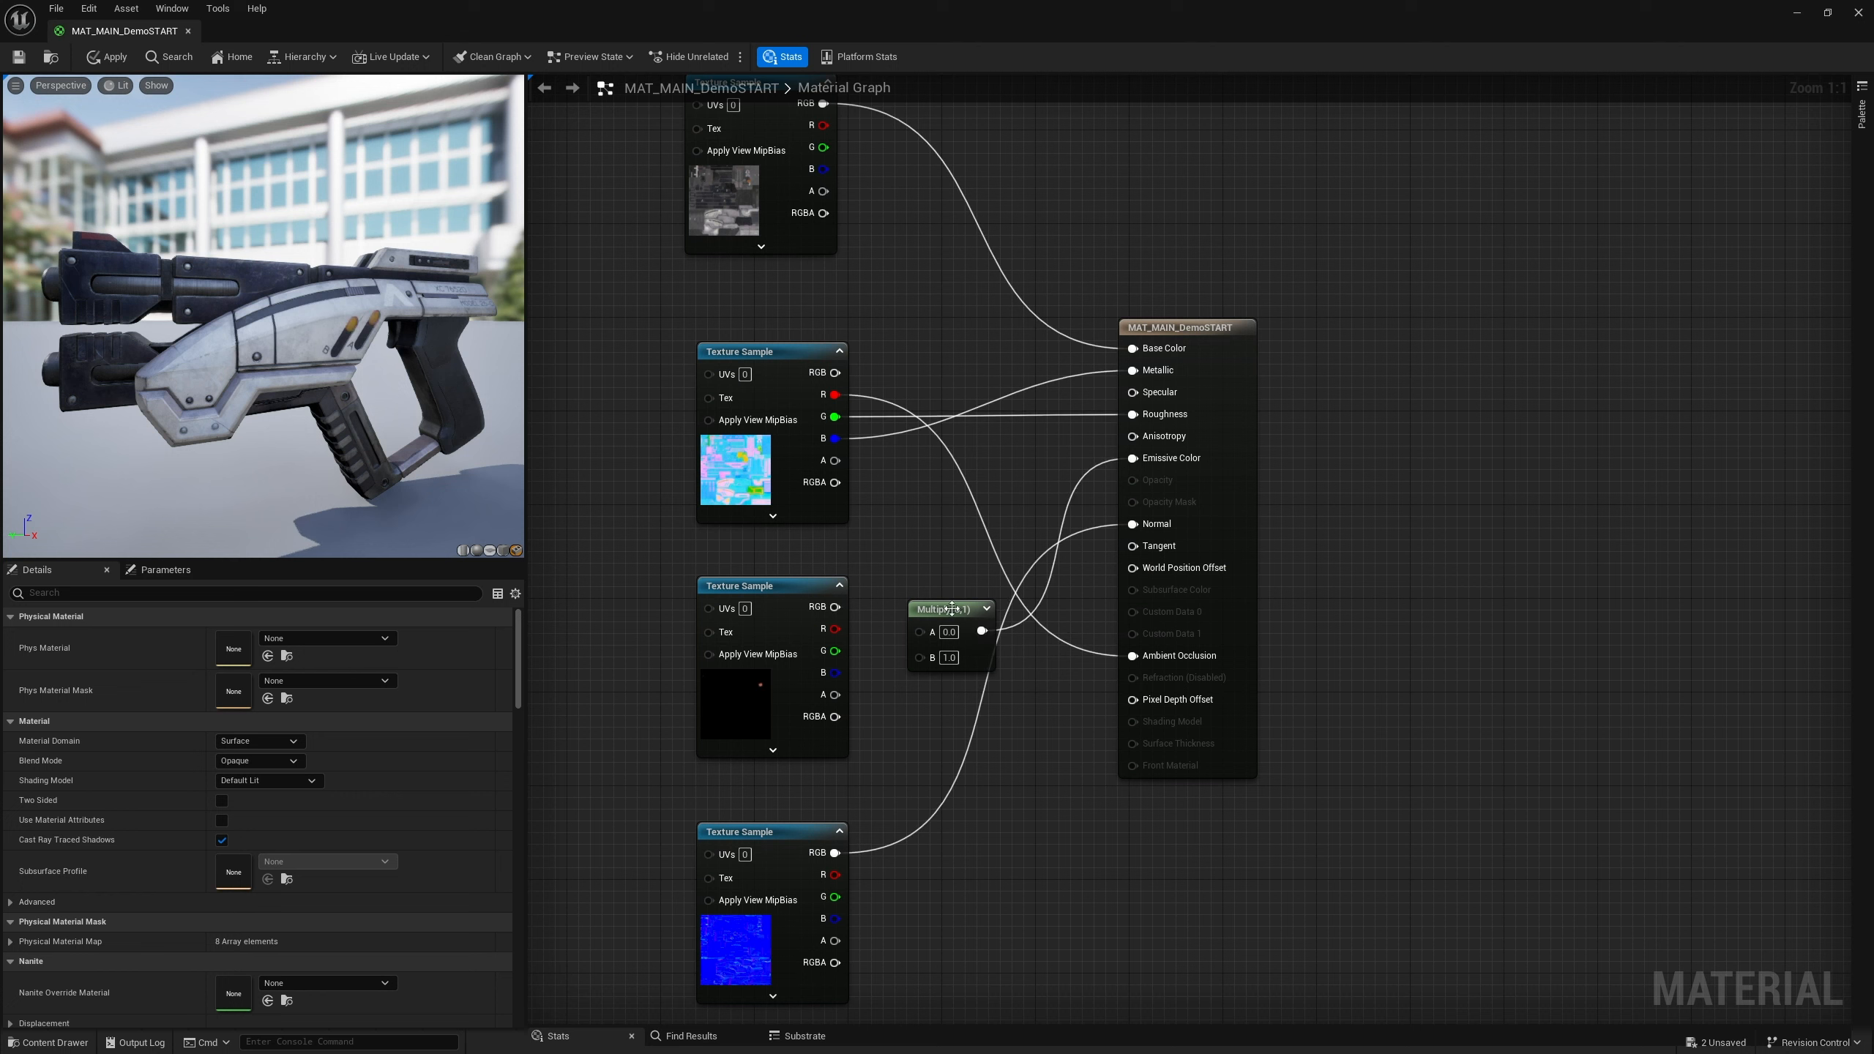
pyautogui.moveTo(948, 613); pyautogui.dragTo(948, 553)
pyautogui.moveTo(835, 607); pyautogui.dragTo(956, 581)
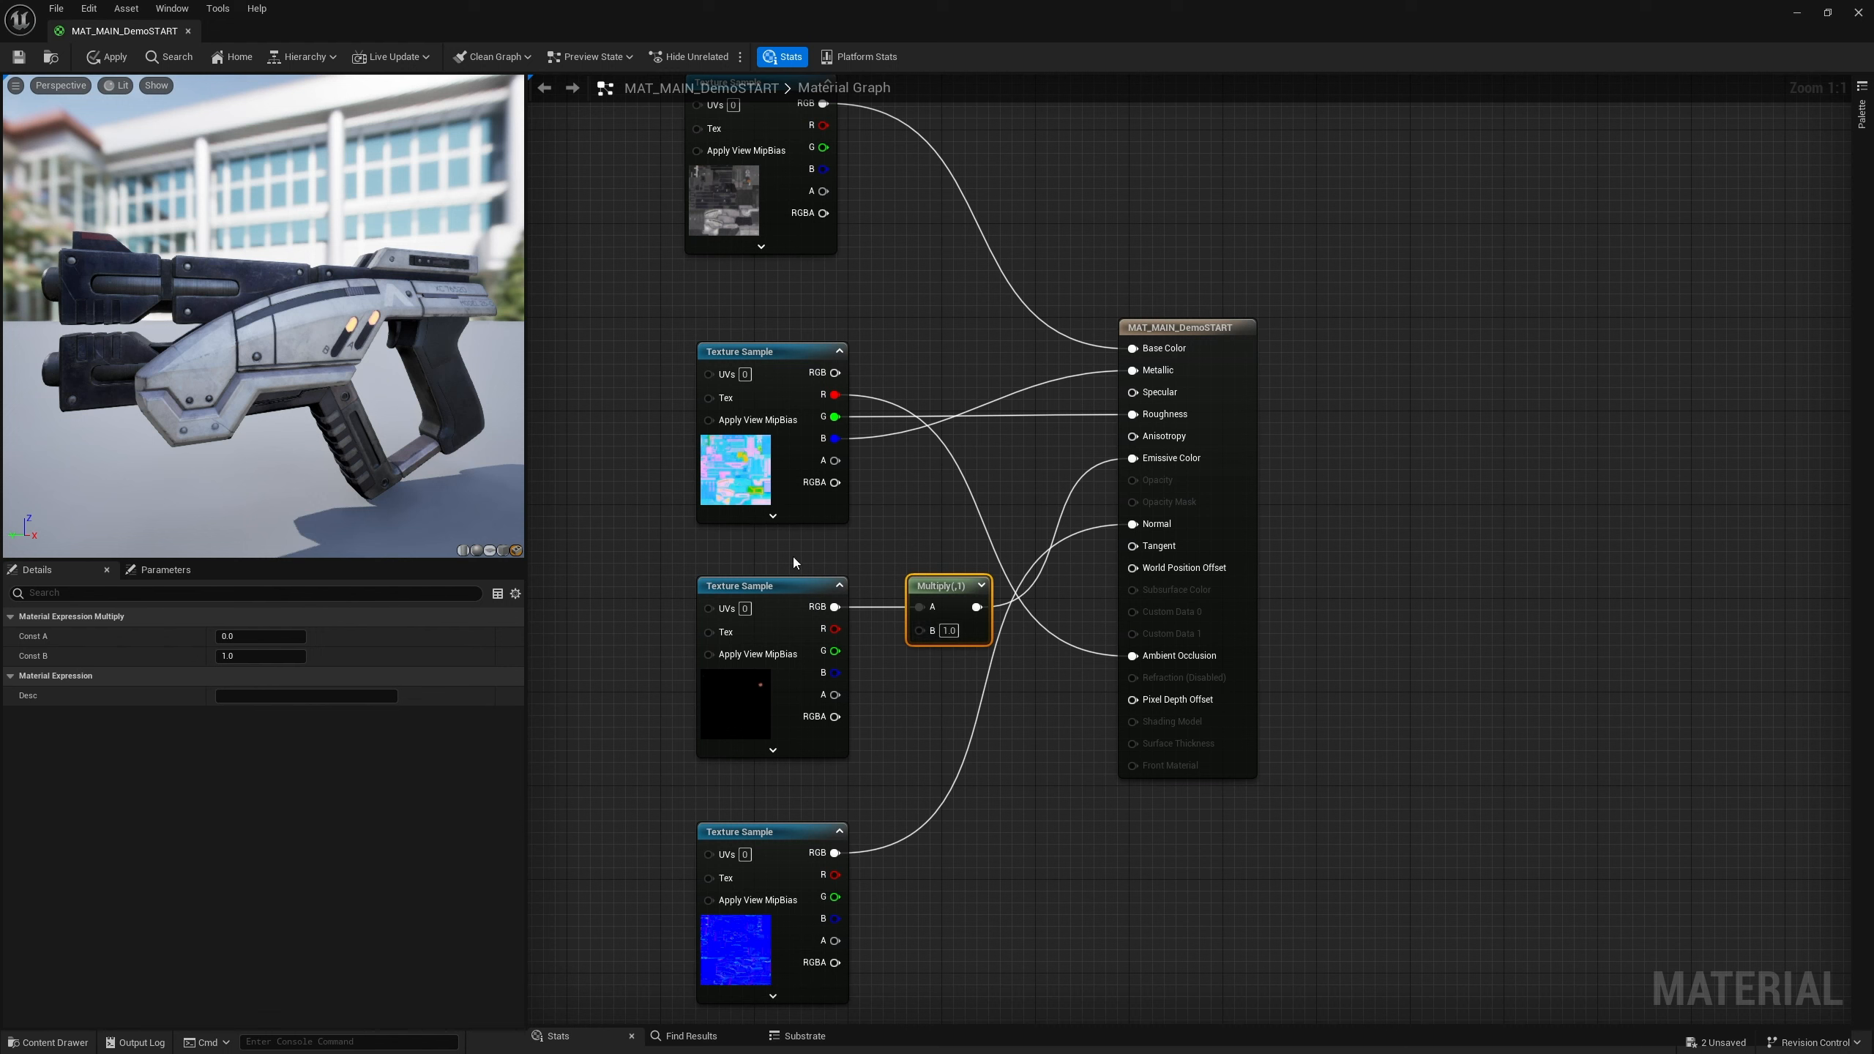
# Set the Multiply node's B value to 600
pyautogui.click(948, 630)
pyautogui.write('600')
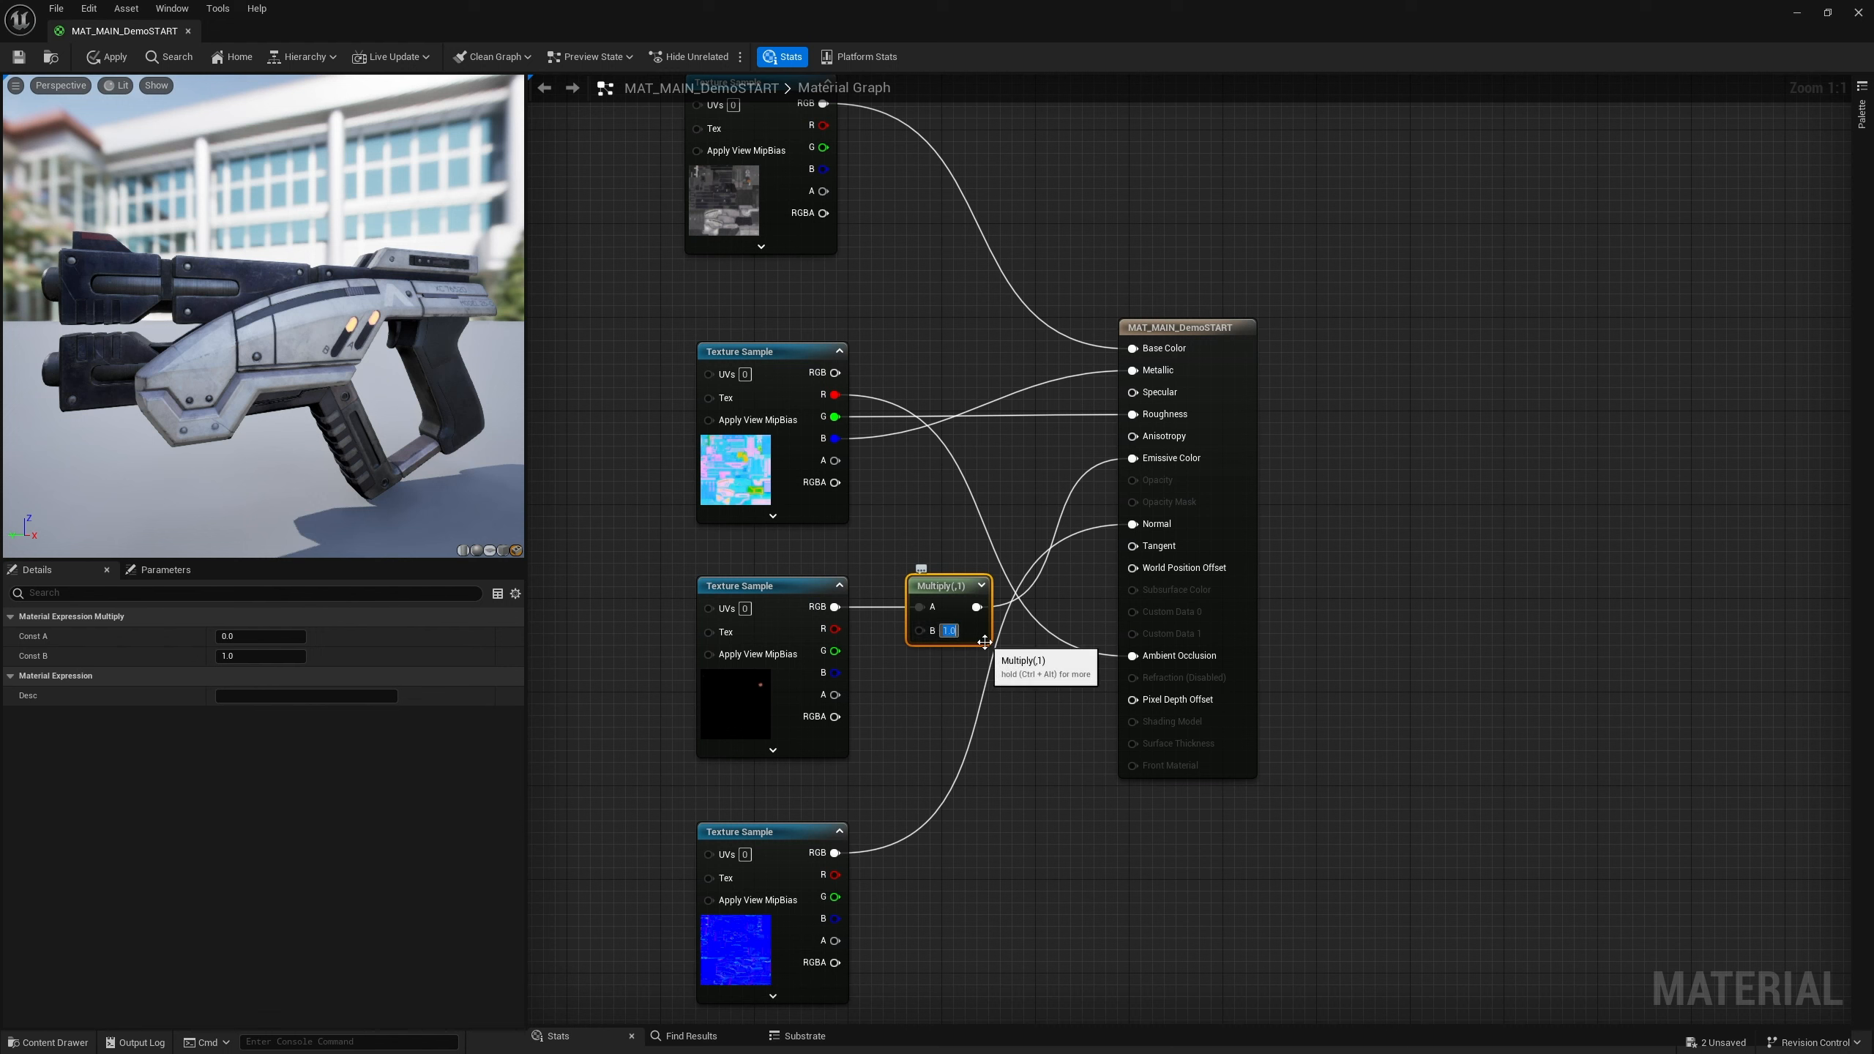
pyautogui.press('Return')
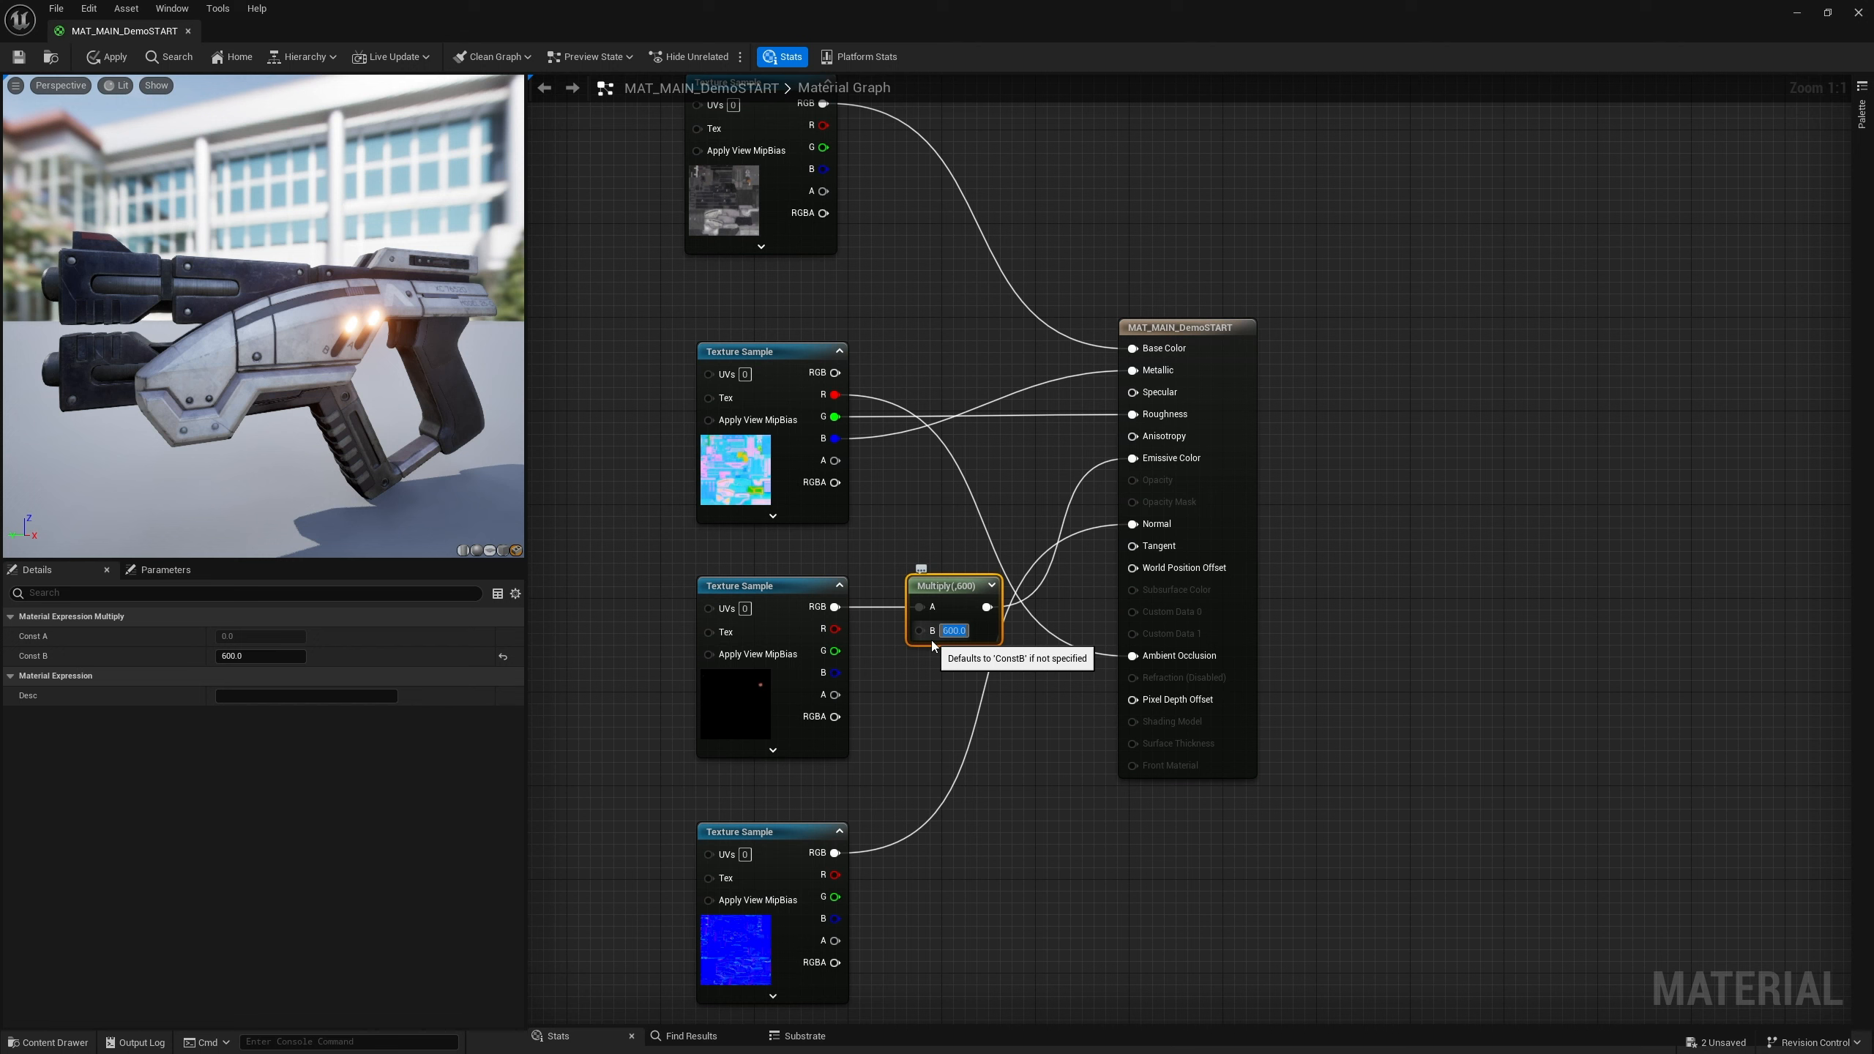
# Move the emissive texture sample node further left in the graph
pyautogui.moveTo(758, 588); pyautogui.dragTo(688, 588)
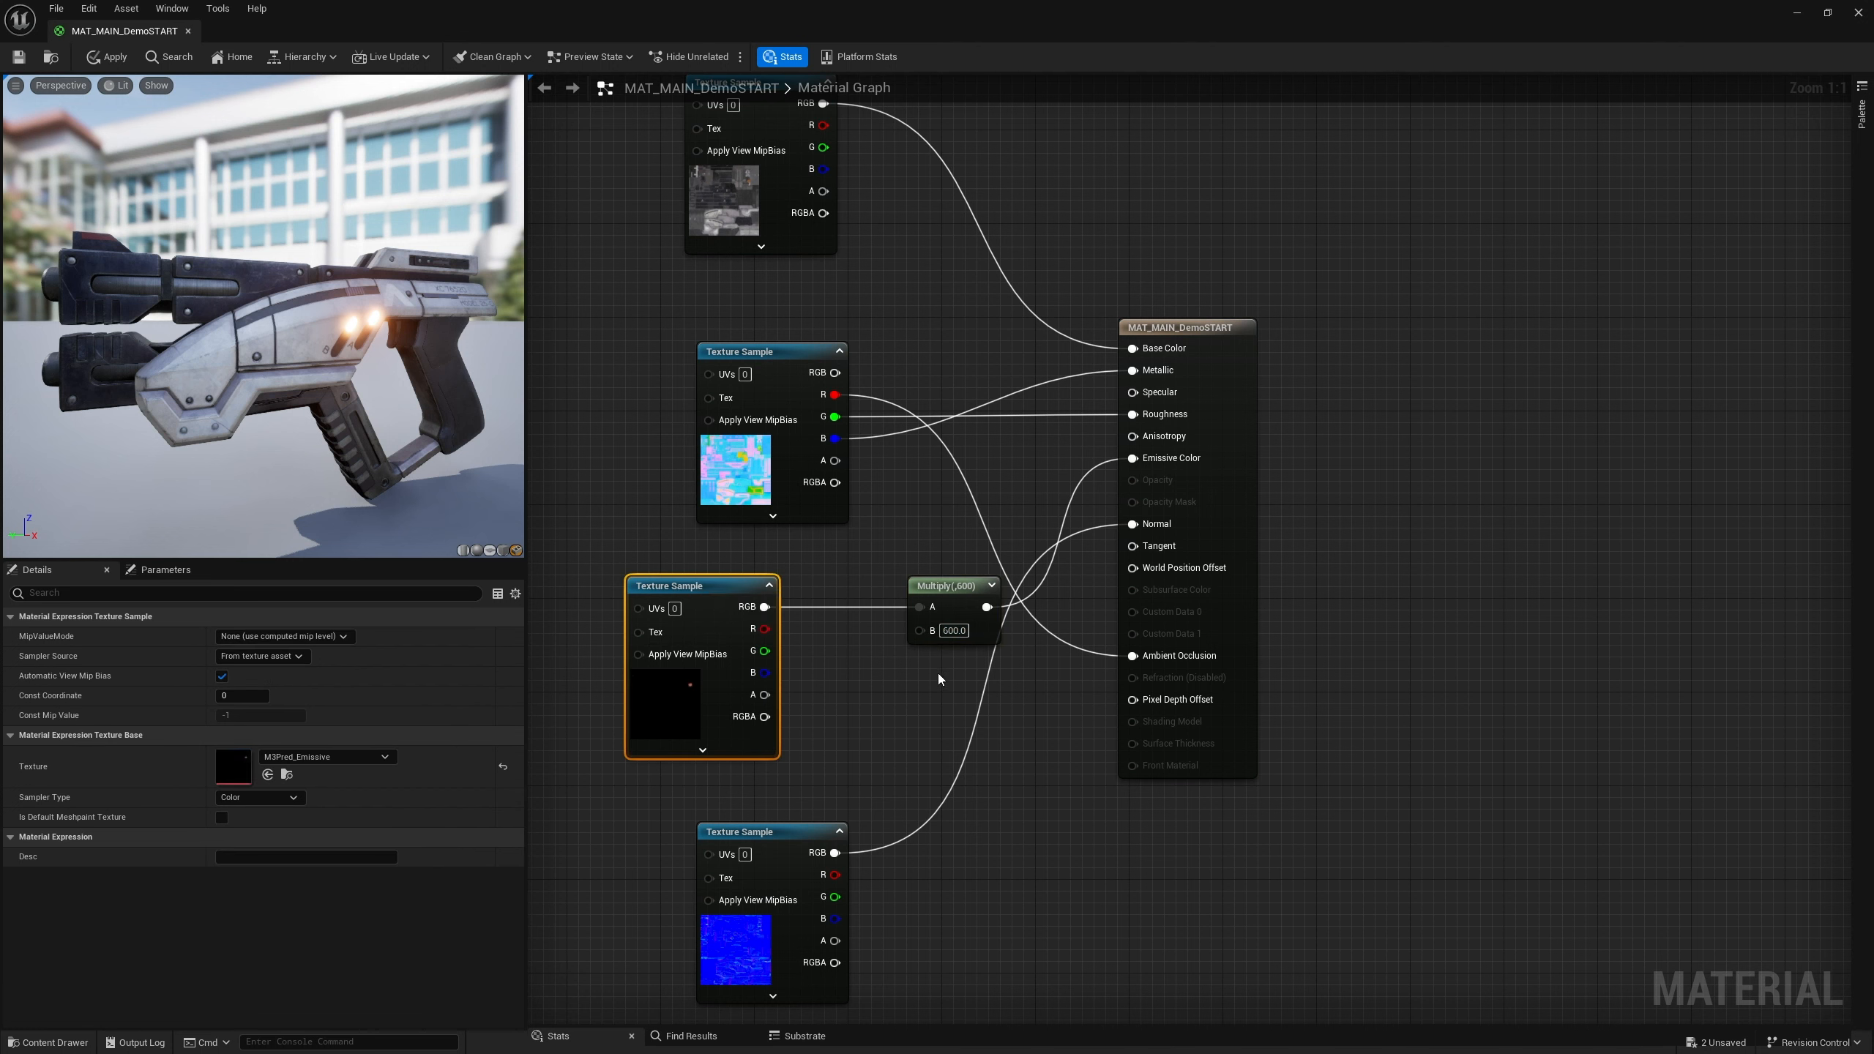
pyautogui.click(952, 630)
pyautogui.click(931, 667)
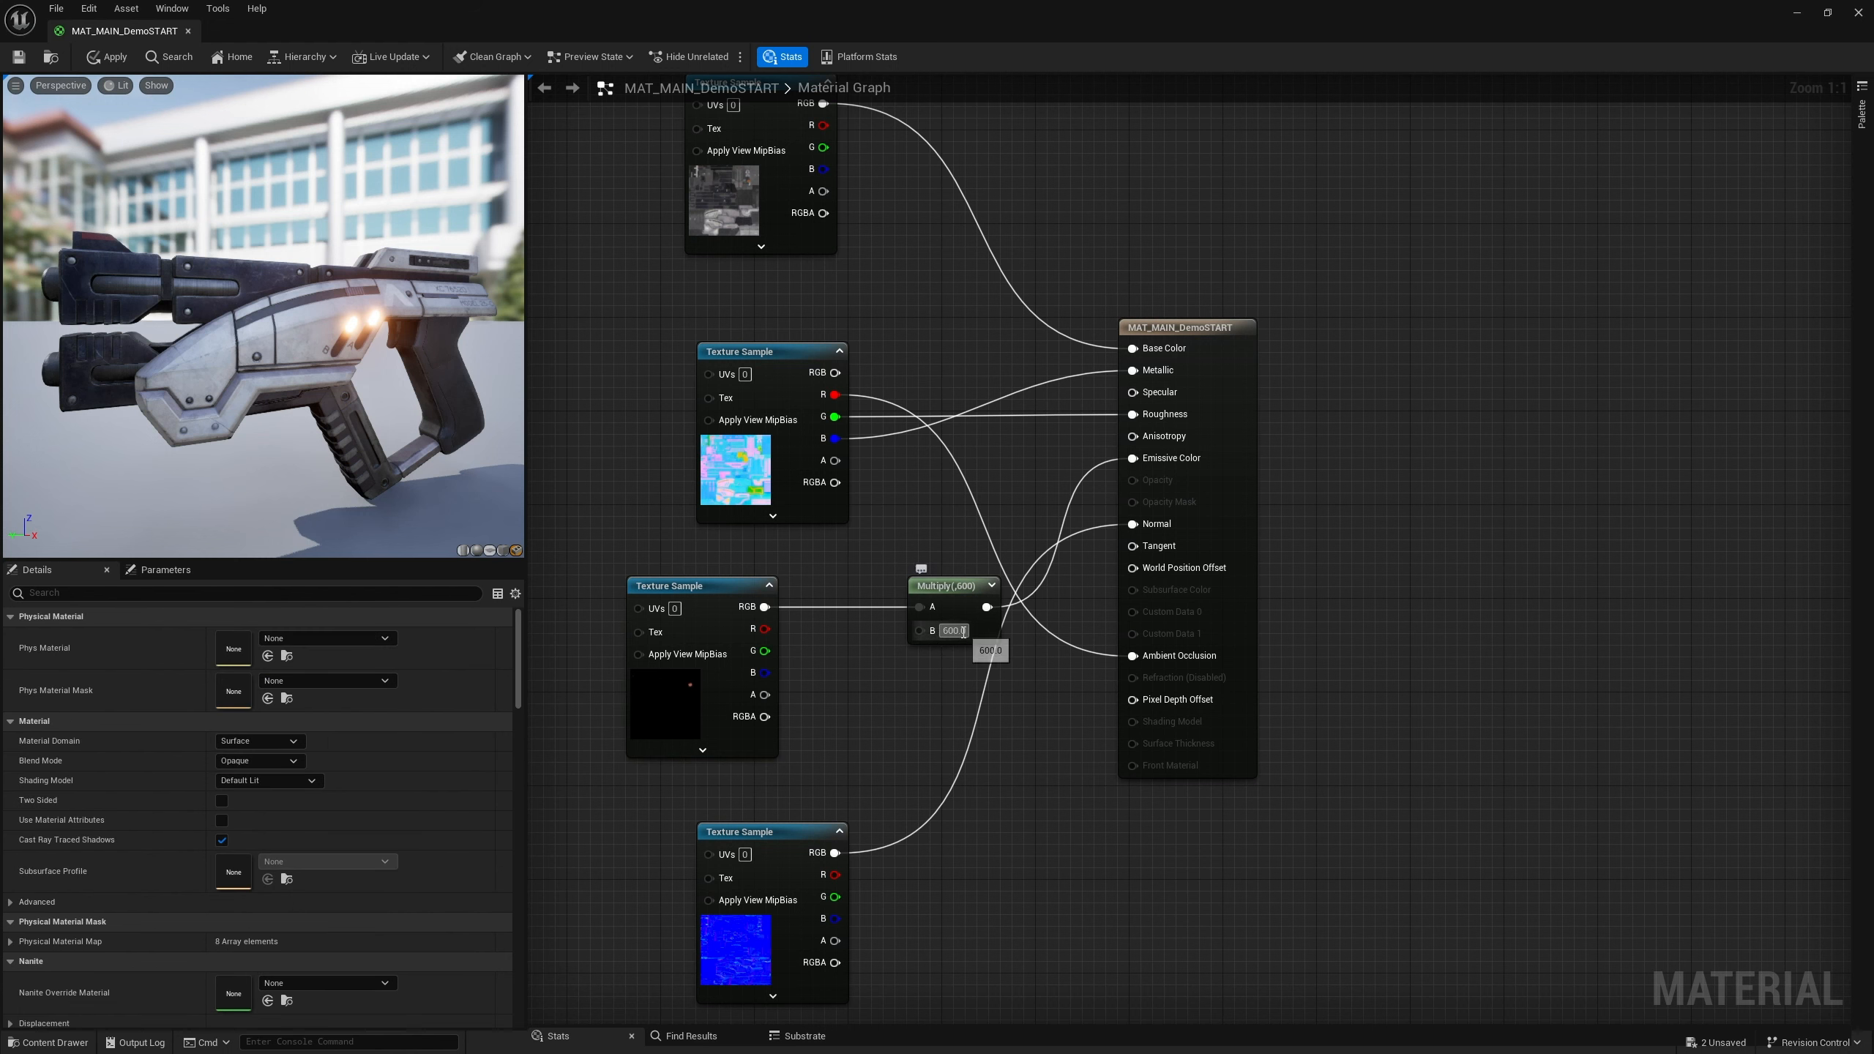
# Set the Multiply node's B value to 1
pyautogui.moveTo(966, 630); pyautogui.dragTo(912, 630)
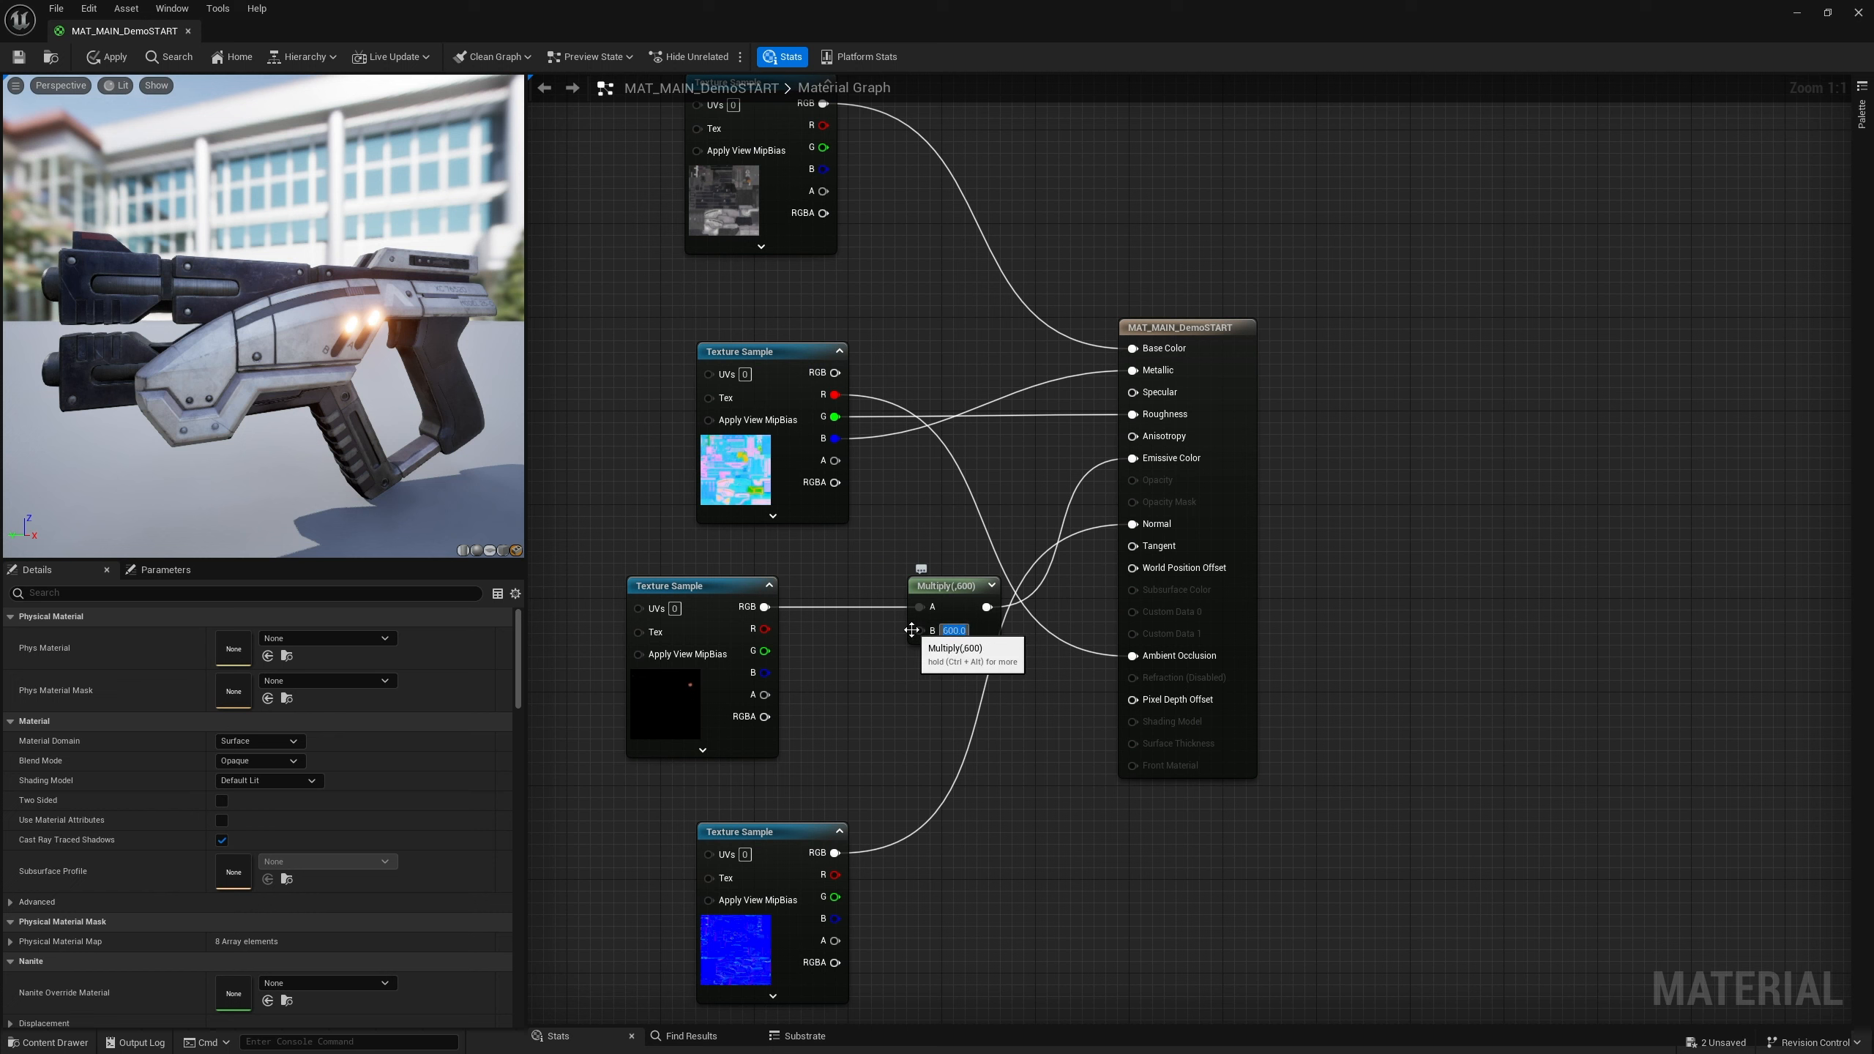
pyautogui.press('BackSpace')
pyautogui.click(912, 742)
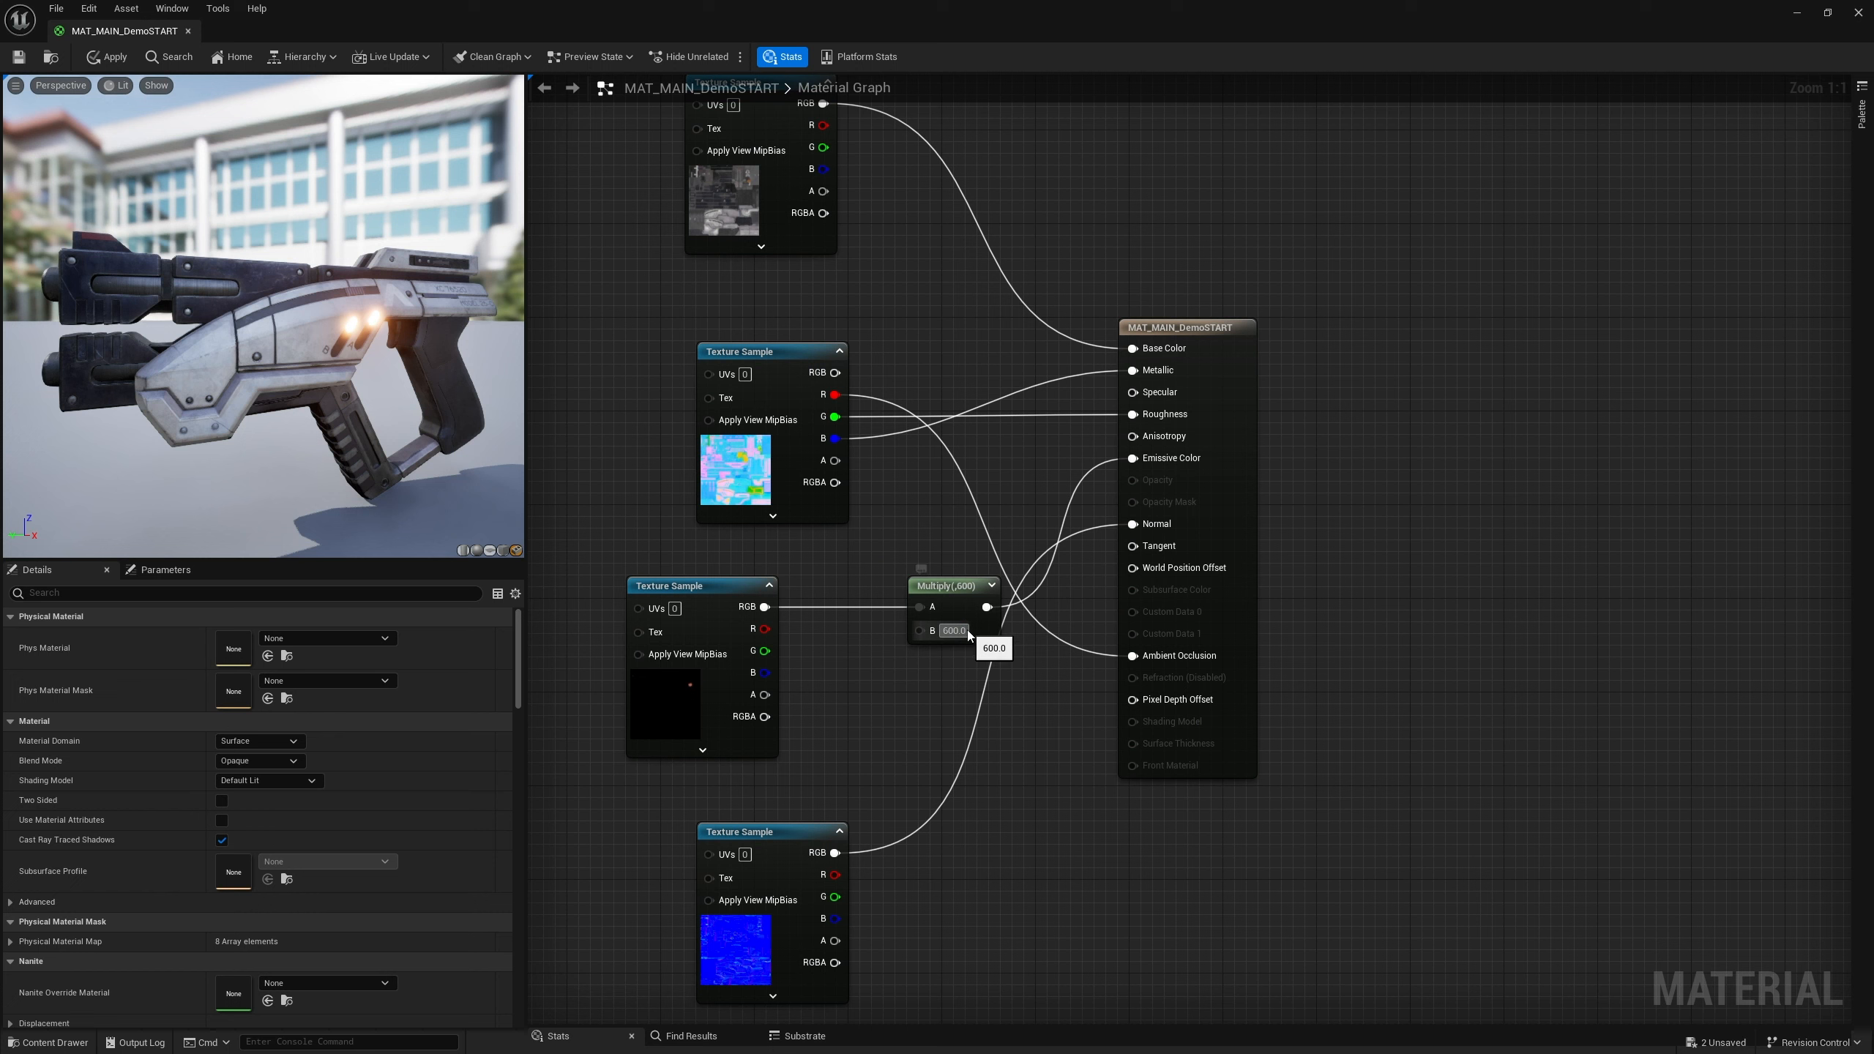
pyautogui.moveTo(967, 631); pyautogui.dragTo(901, 633)
pyautogui.write('1')
pyautogui.click(871, 708)
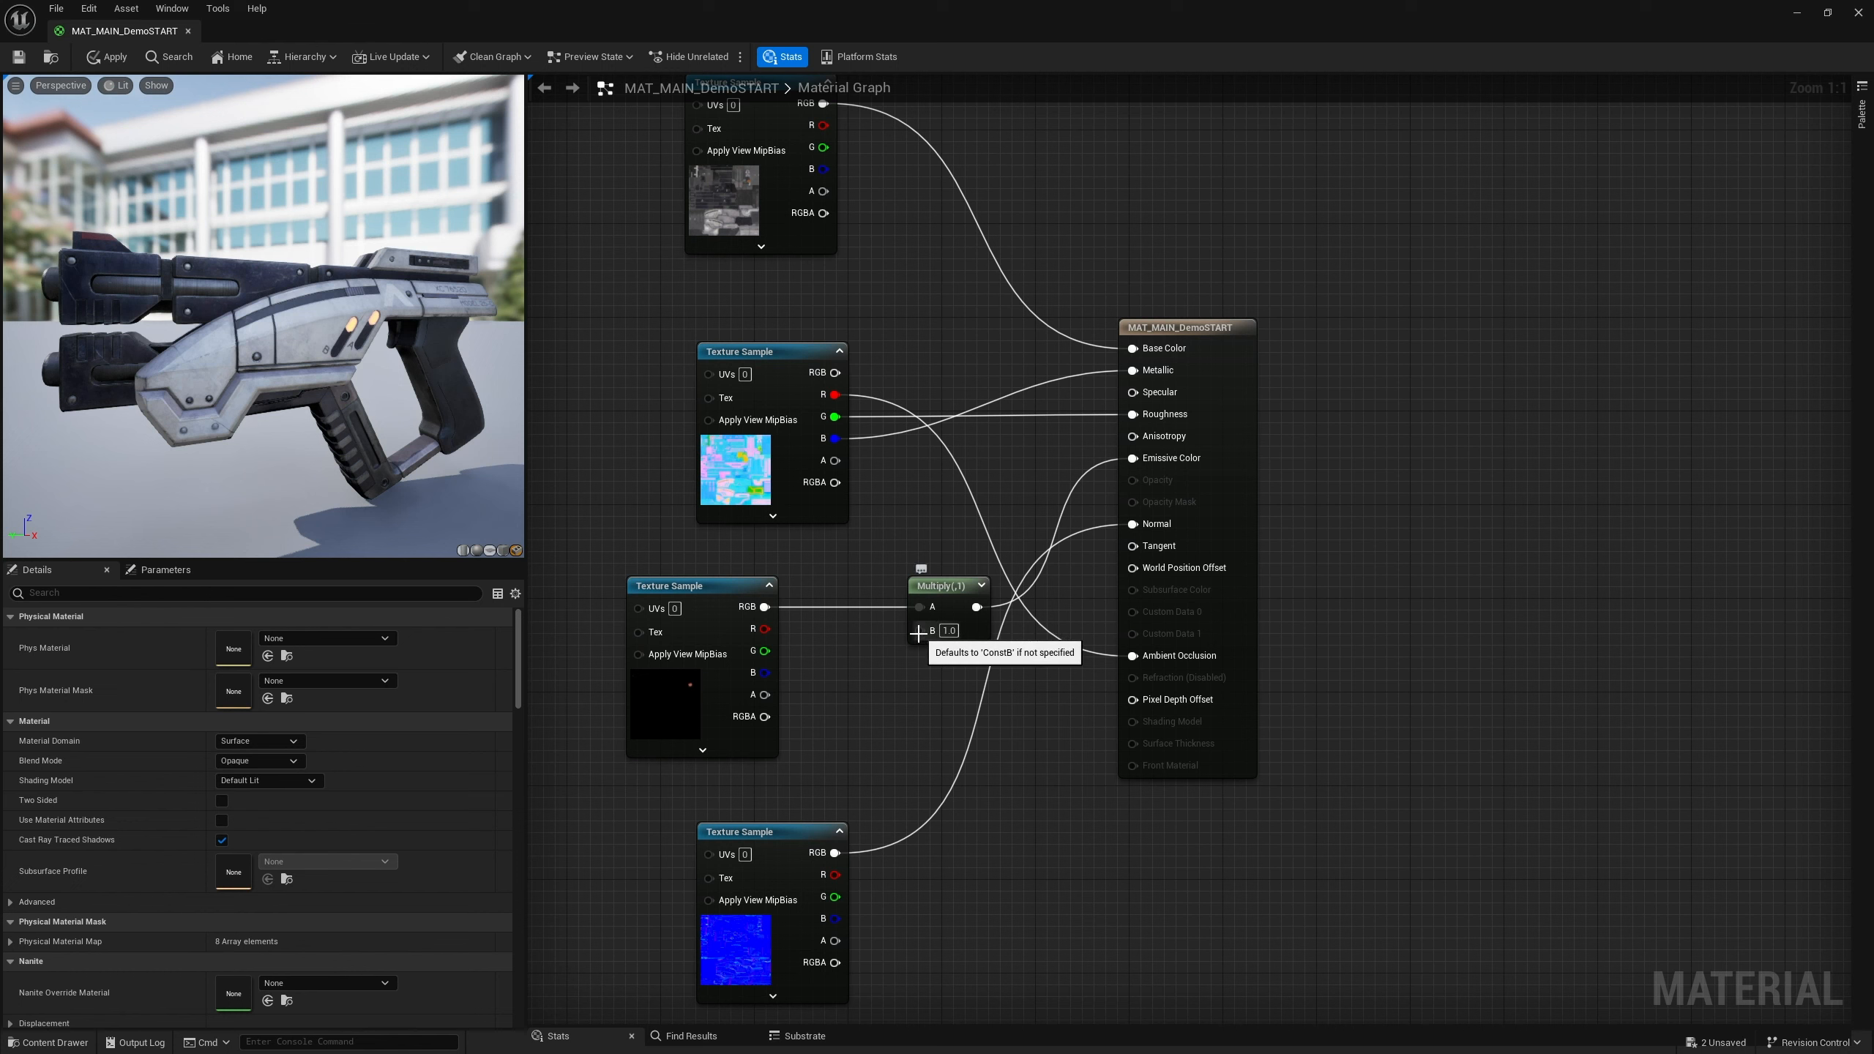
pyautogui.moveTo(919, 632); pyautogui.dragTo(868, 714)
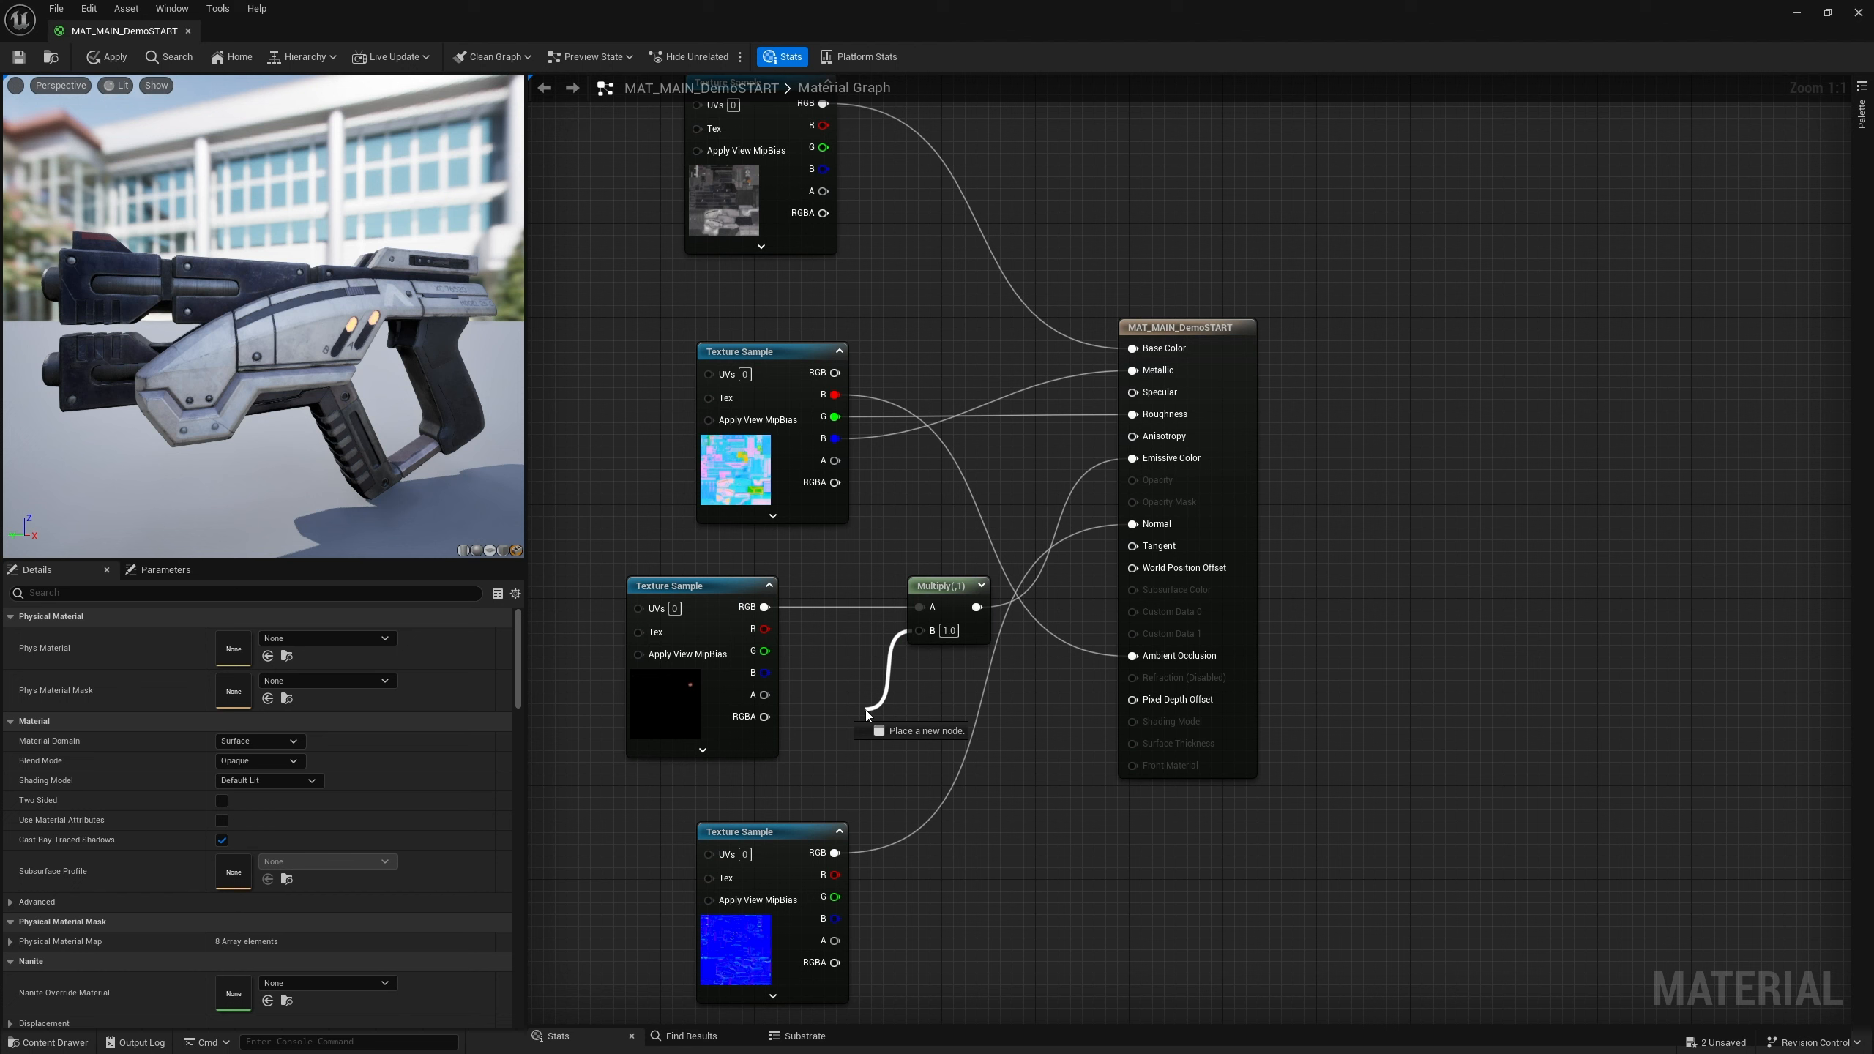
pyautogui.moveTo(866, 713)
pyautogui.mouseDown()
pyautogui.moveTo(891, 703)
pyautogui.moveTo(869, 703)
pyautogui.mouseUp()
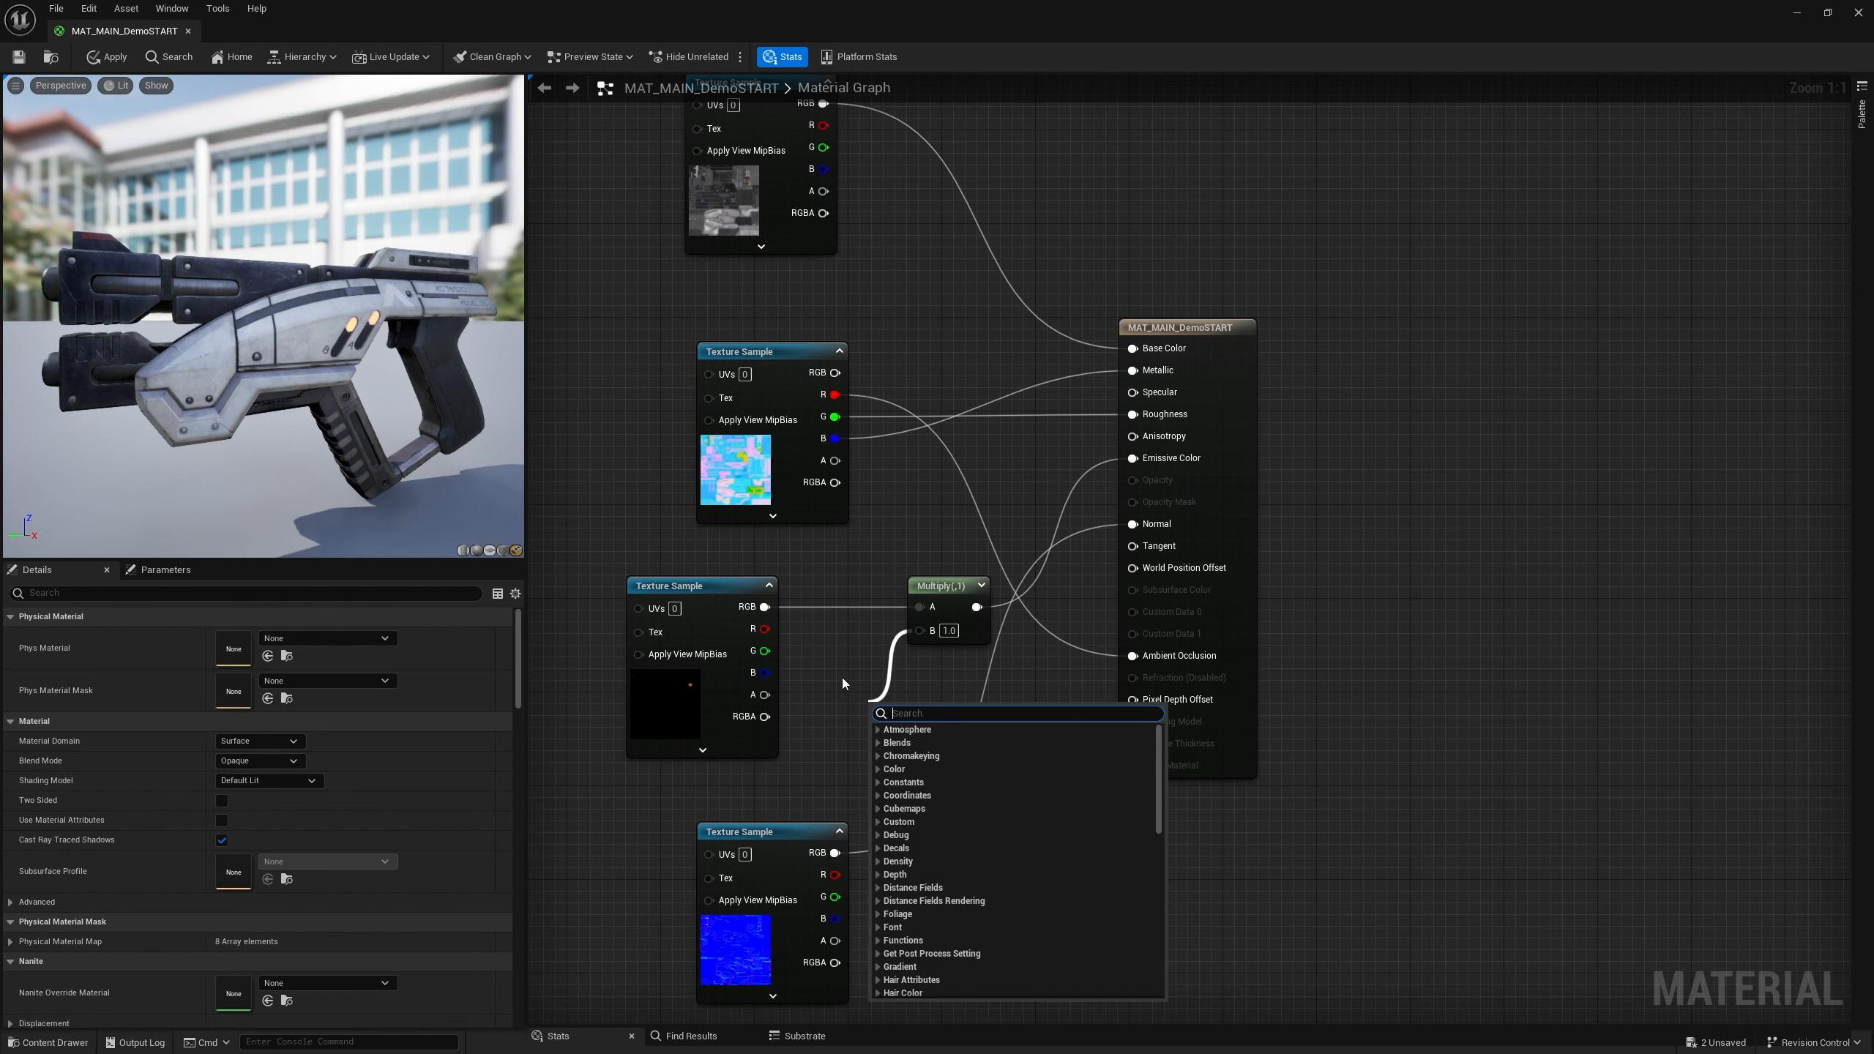
pyautogui.click(842, 677)
pyautogui.click(866, 684)
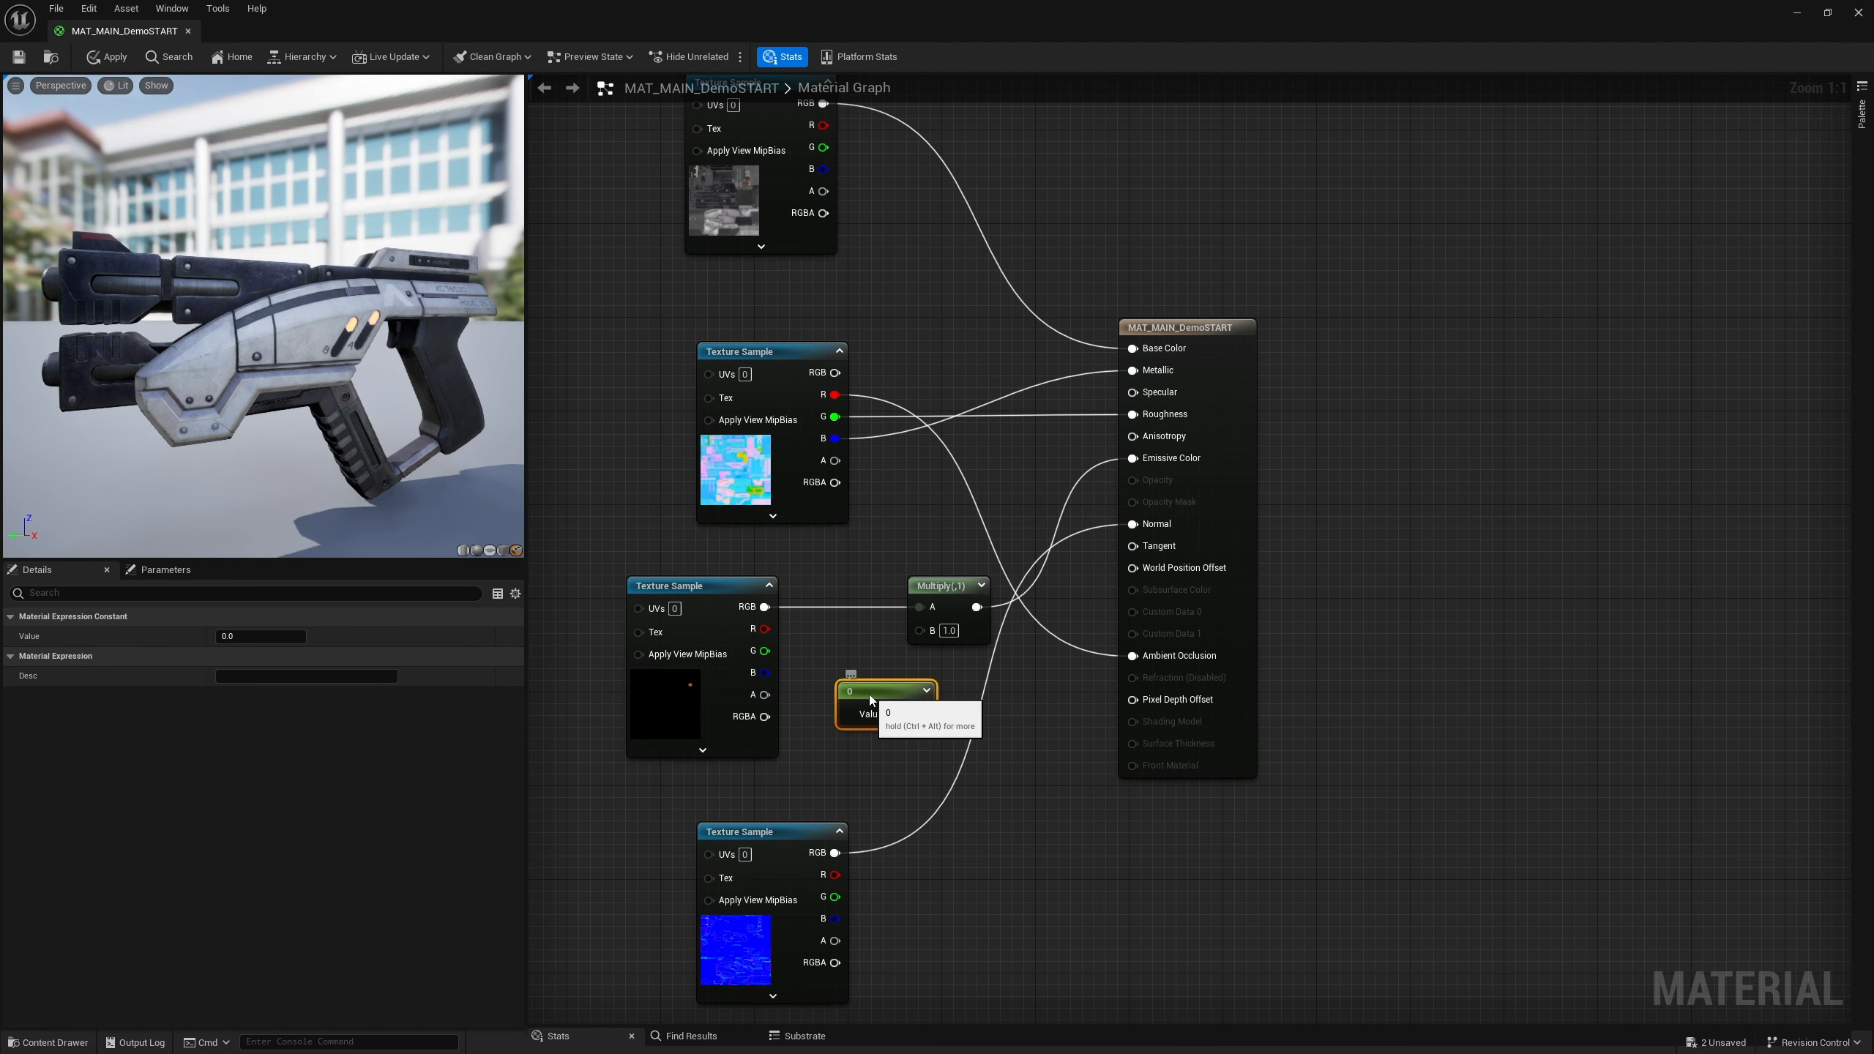
pyautogui.press('Delete')
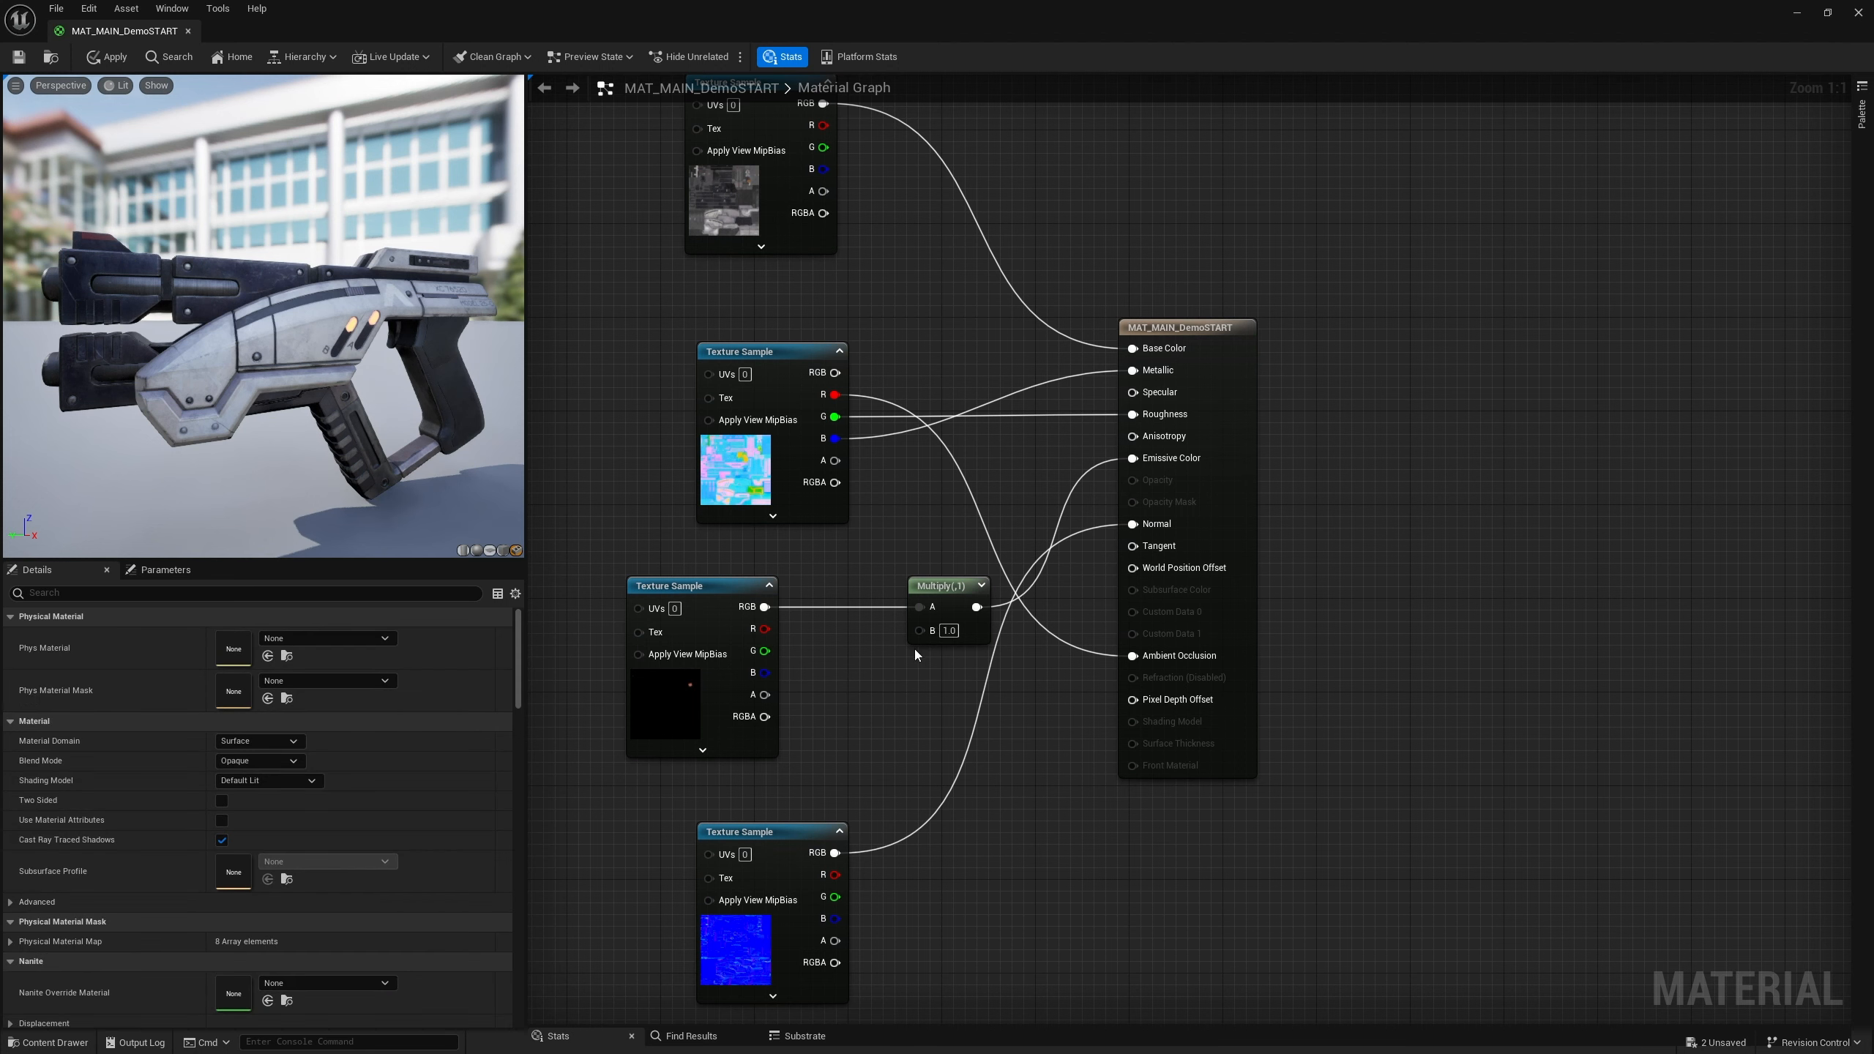
# Add a Constant node and wire it into the Multiply node's B input
pyautogui.rightClick(858, 685)
pyautogui.write('con')
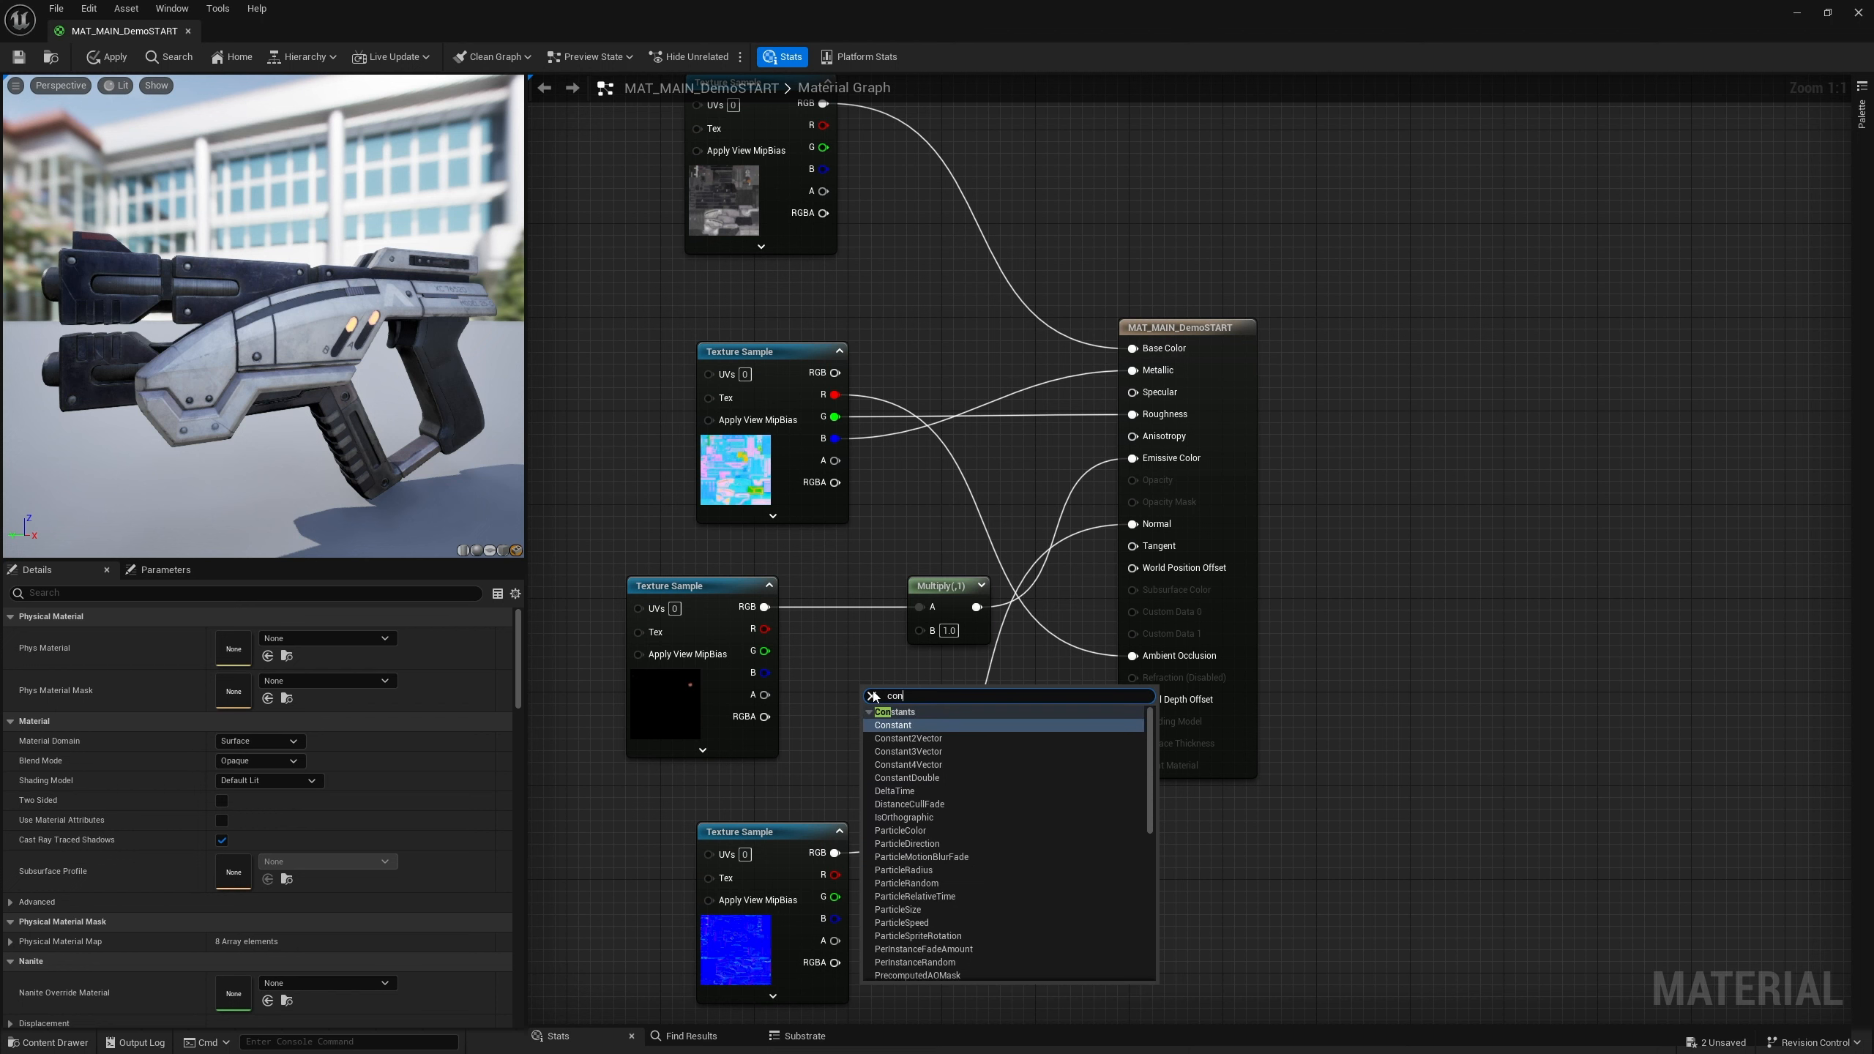
pyautogui.click(893, 725)
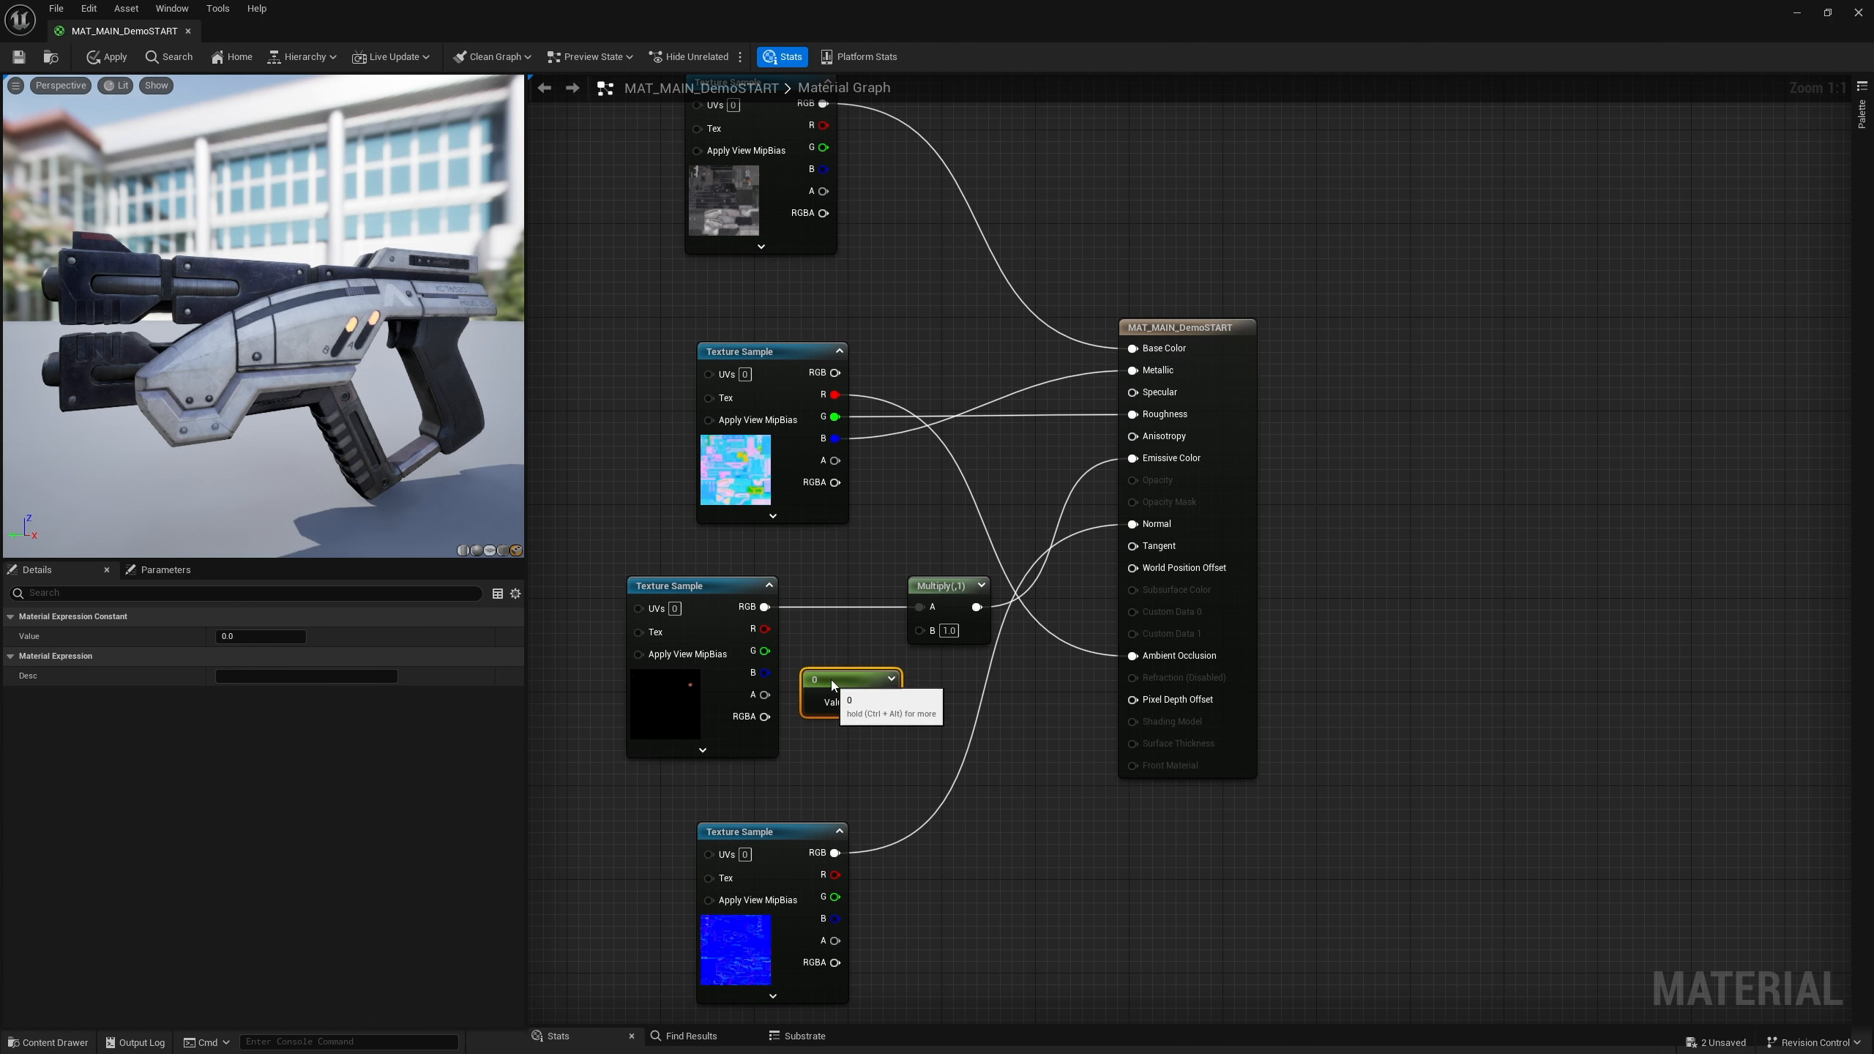
pyautogui.moveTo(898, 700); pyautogui.dragTo(920, 630)
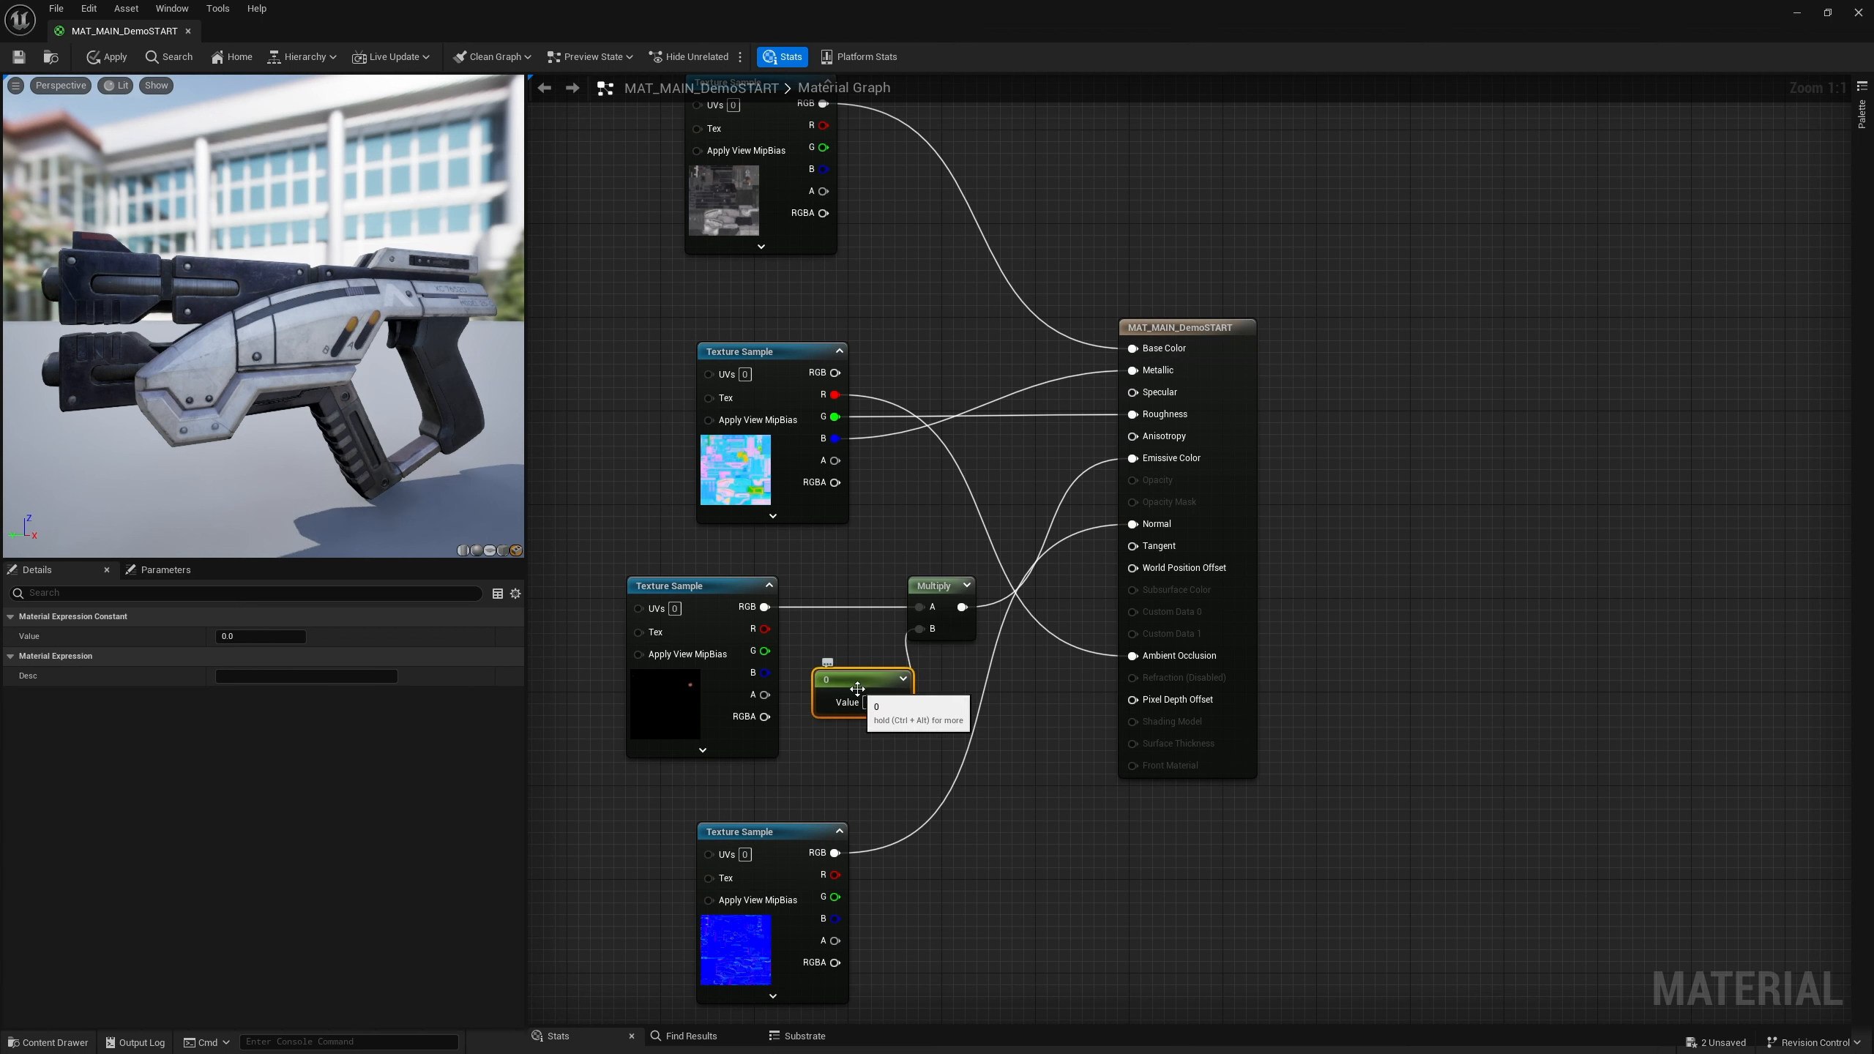
pyautogui.moveTo(851, 690); pyautogui.dragTo(830, 680)
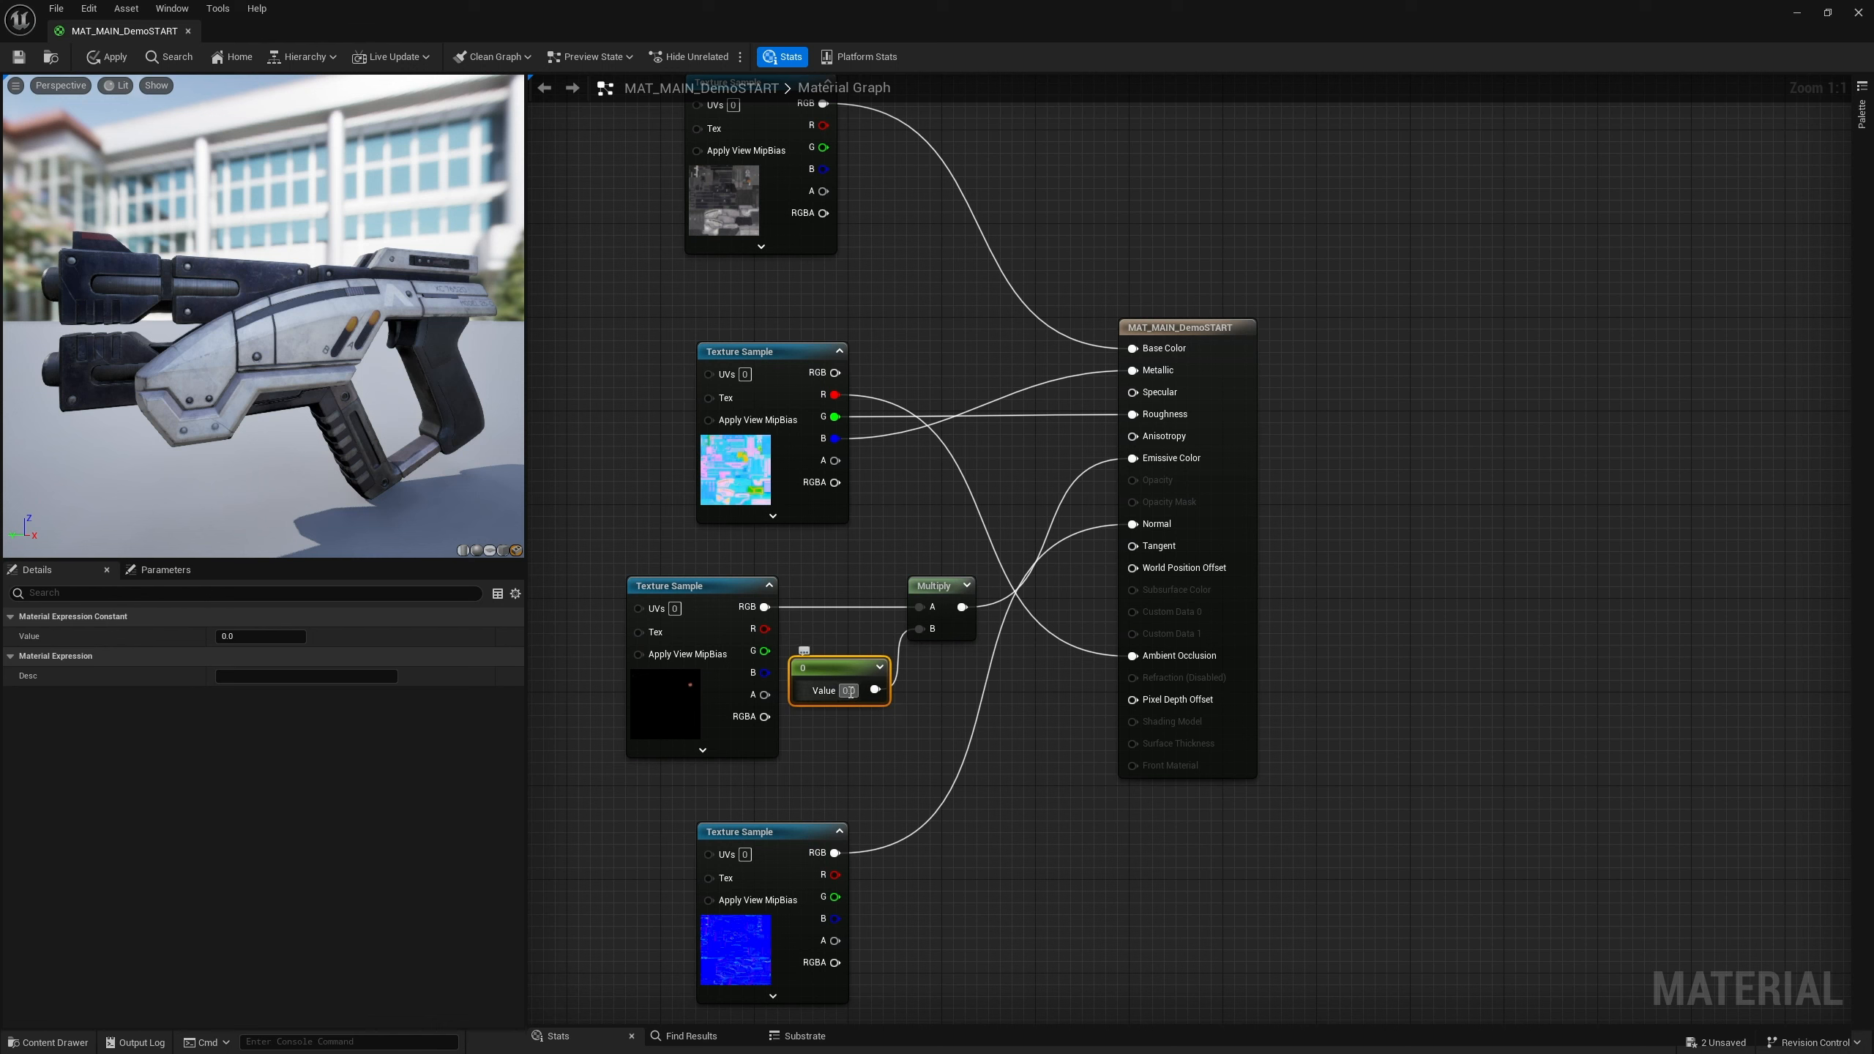
# Set the Constant node's value to 600
pyautogui.click(261, 636)
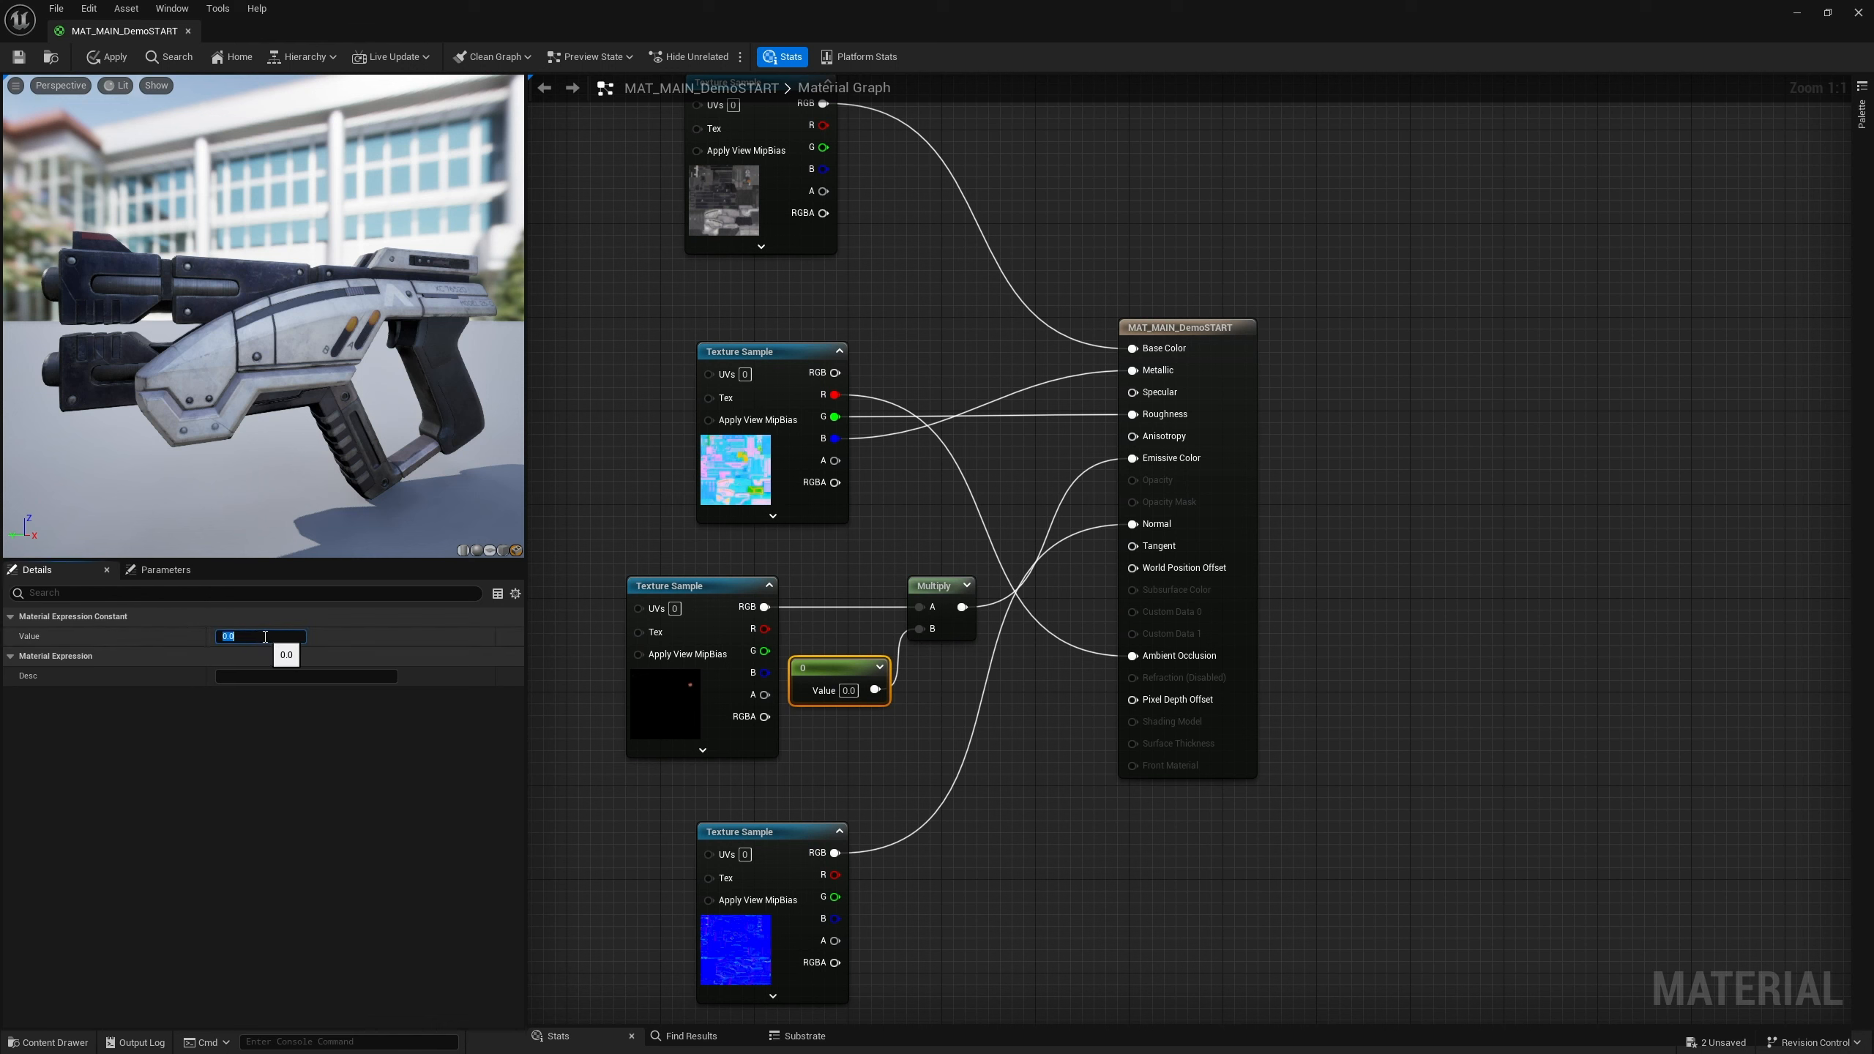
# Set the Constant node's value to 1
pyautogui.write('1600')
pyautogui.press('Return')
pyautogui.press('BackSpace')
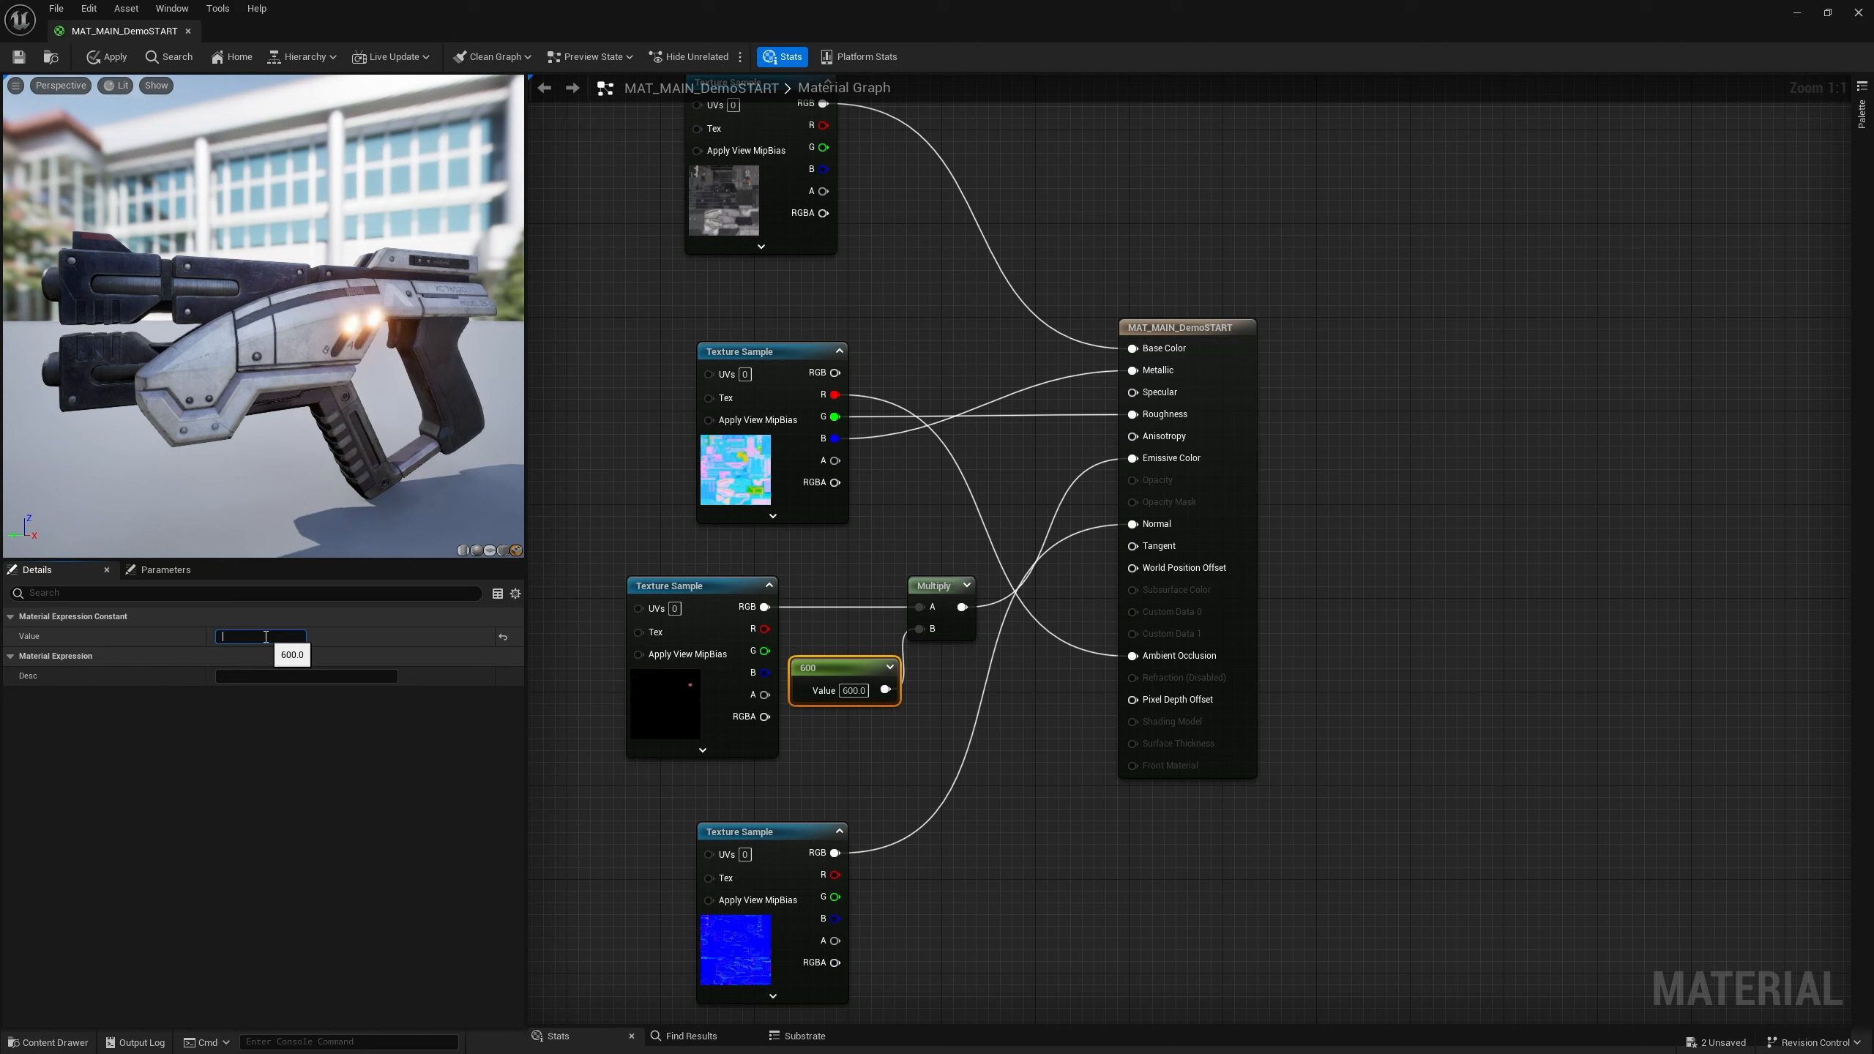
pyautogui.write('1')
pyautogui.press('Return')
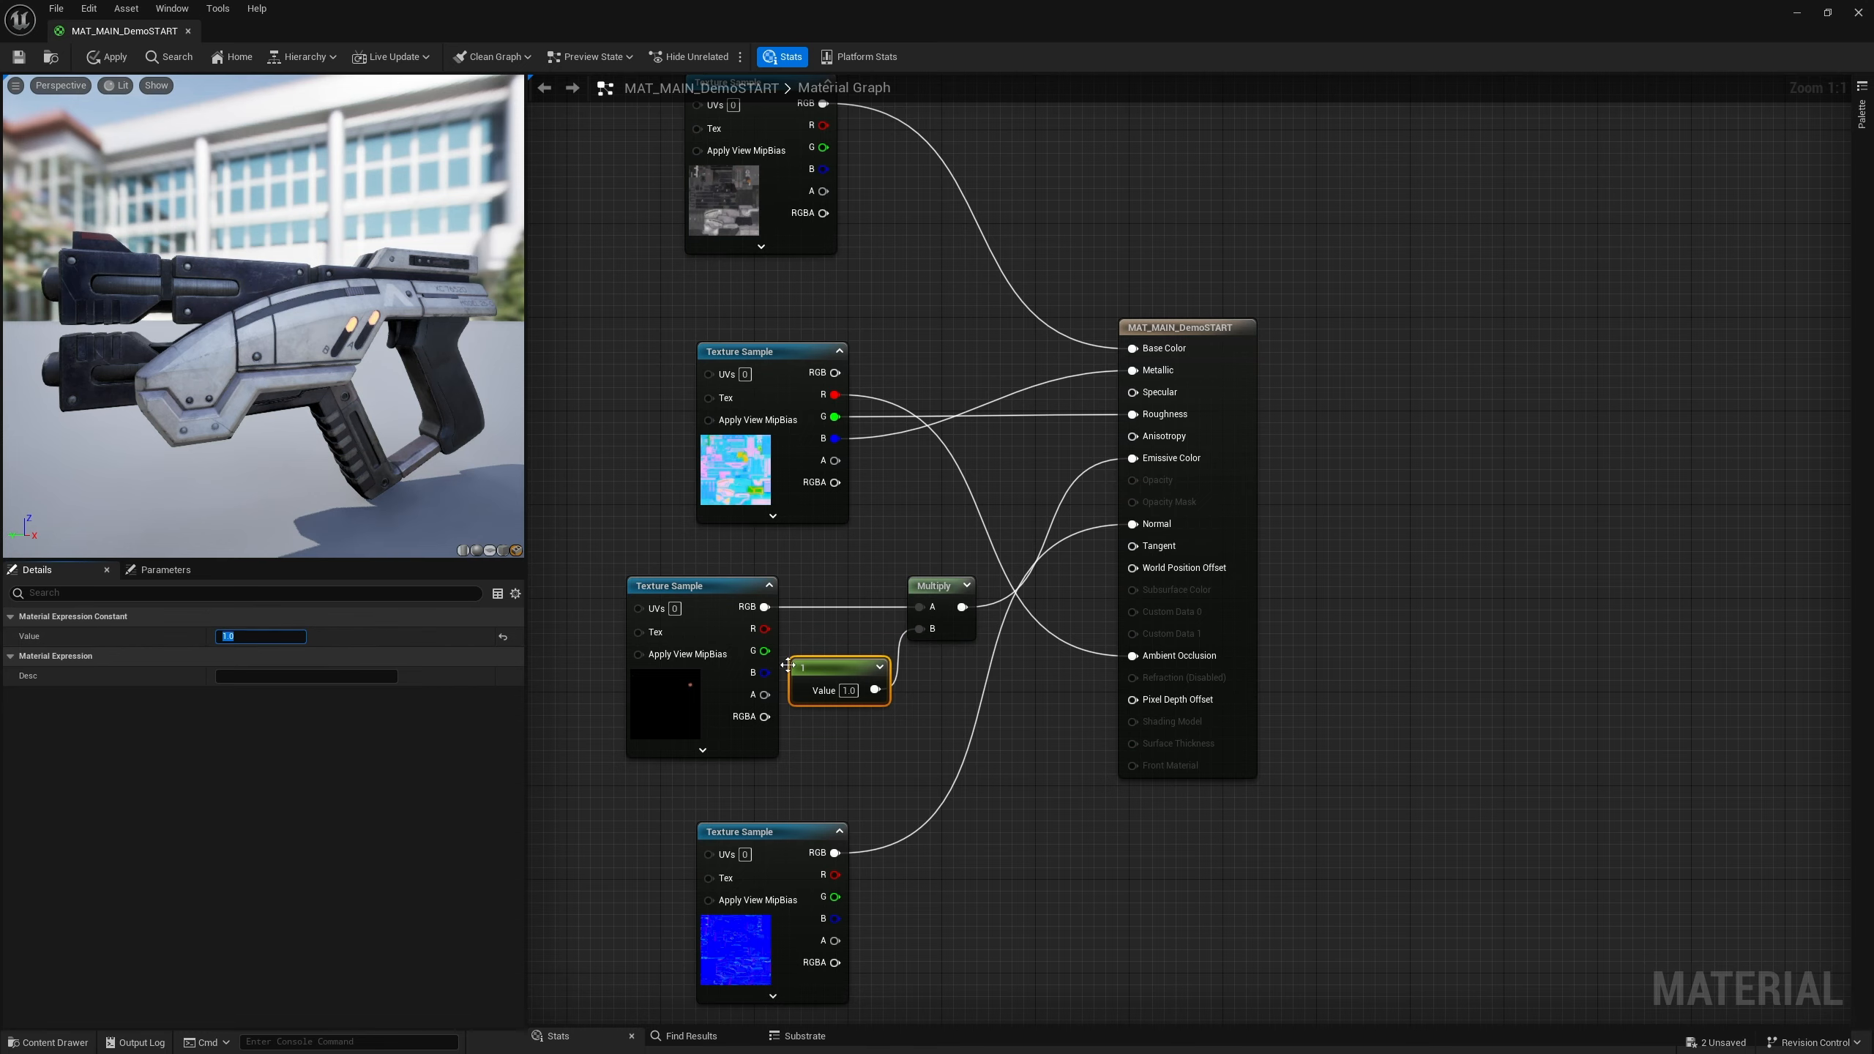
# Move the emissive texture sample node further left in the graph
pyautogui.moveTo(834, 749); pyautogui.dragTo(1000, 718, button='right')
pyautogui.moveTo(887, 559); pyautogui.dragTo(709, 559)
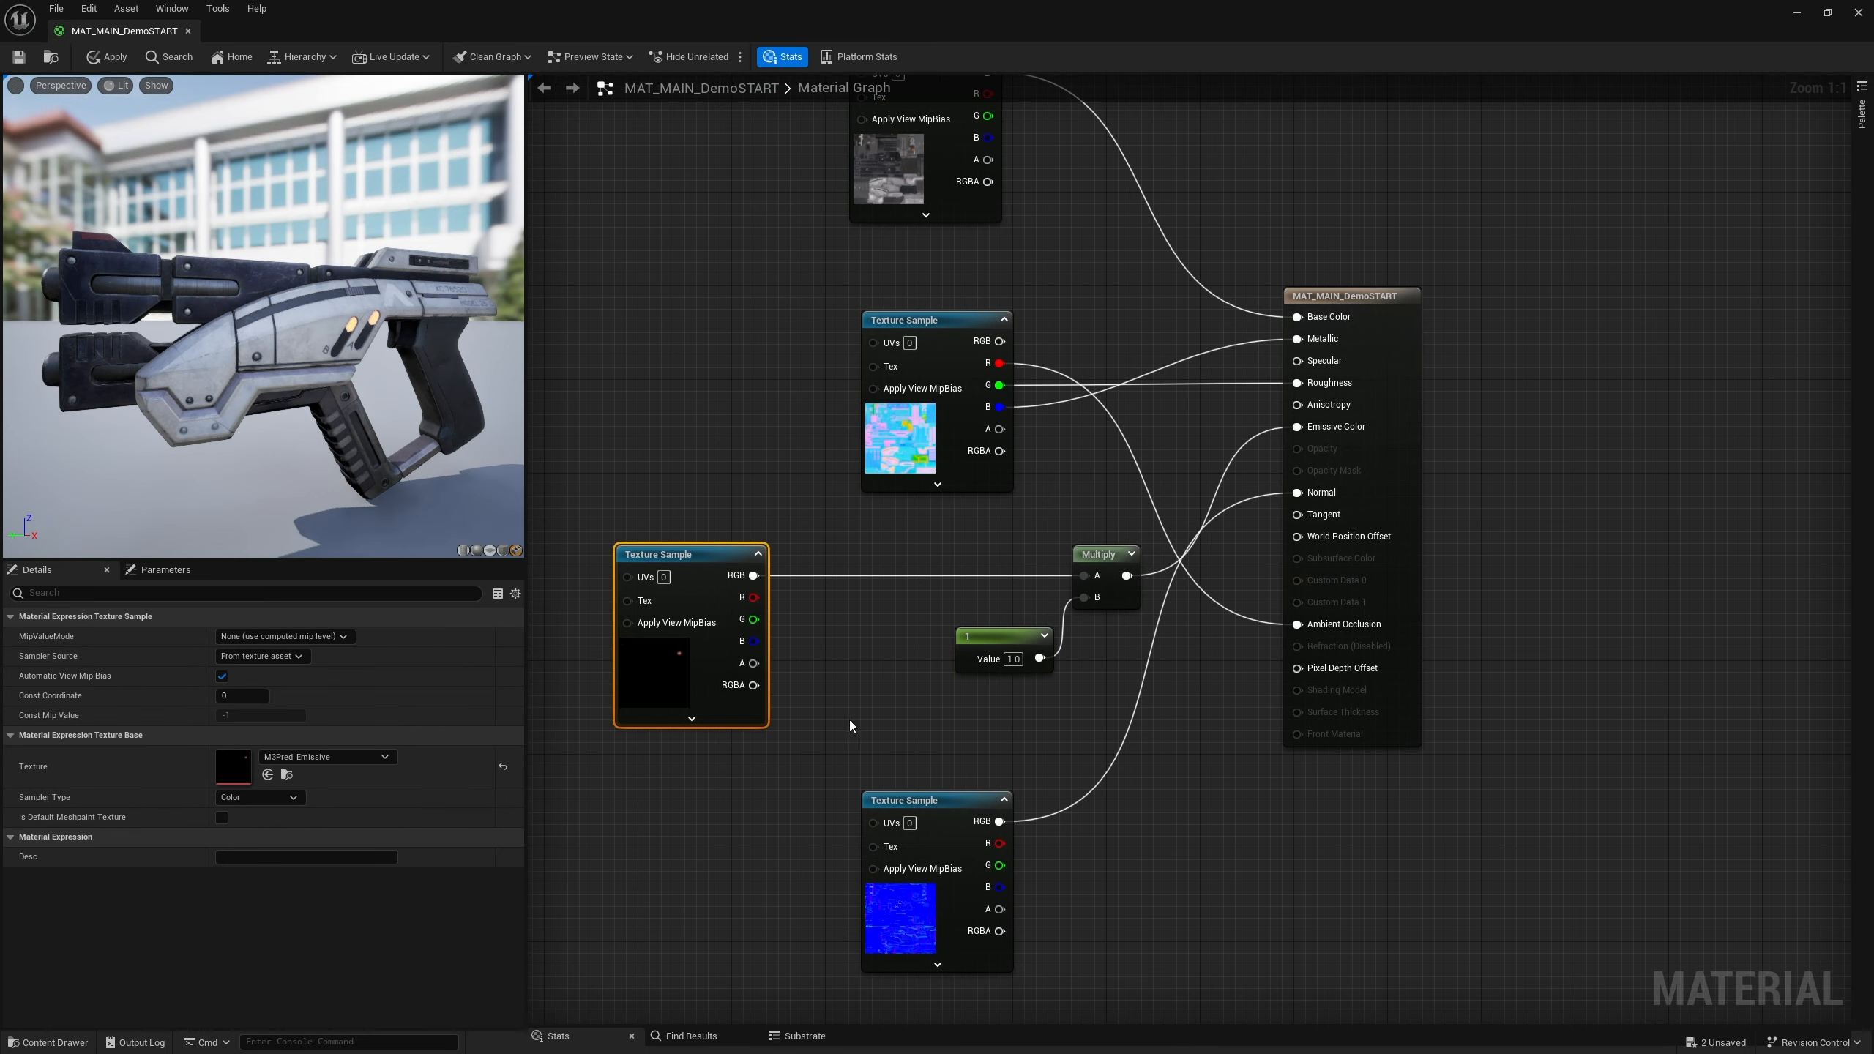
pyautogui.moveTo(850, 720); pyautogui.dragTo(882, 711, button='right')
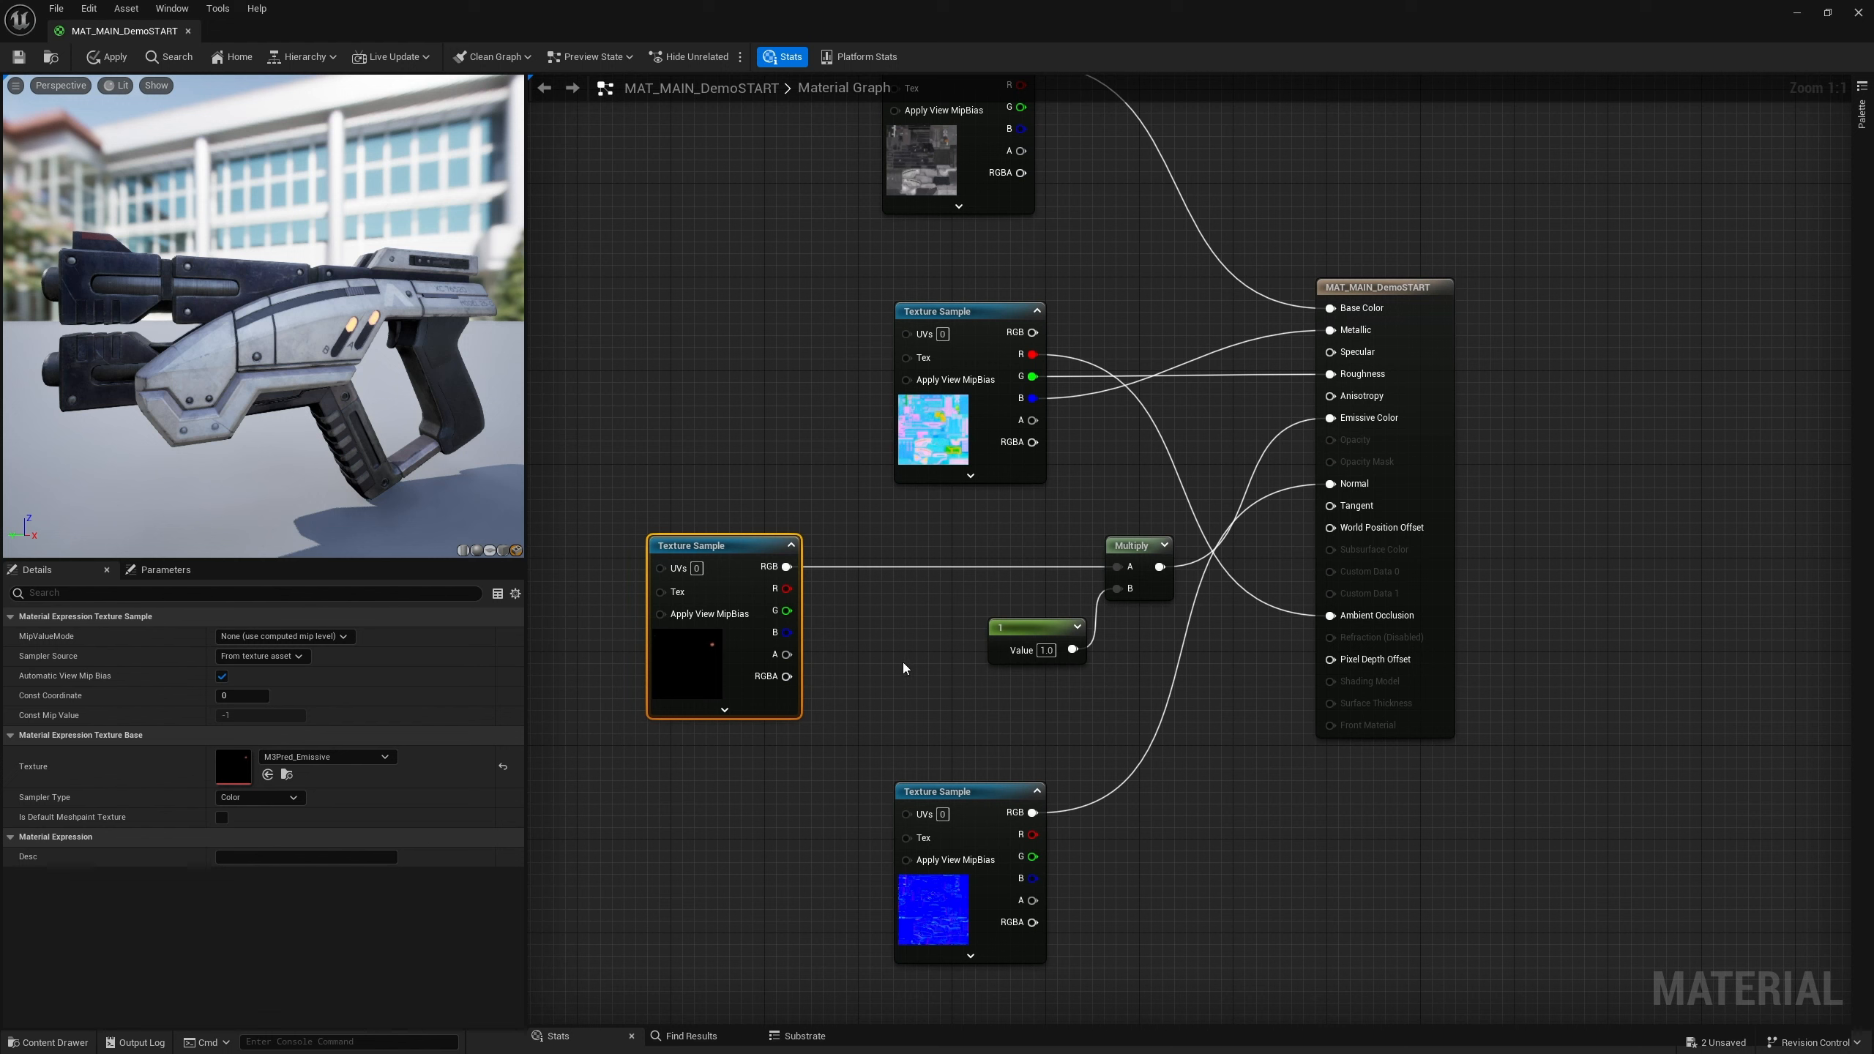
pyautogui.moveTo(719, 548); pyautogui.dragTo(703, 546)
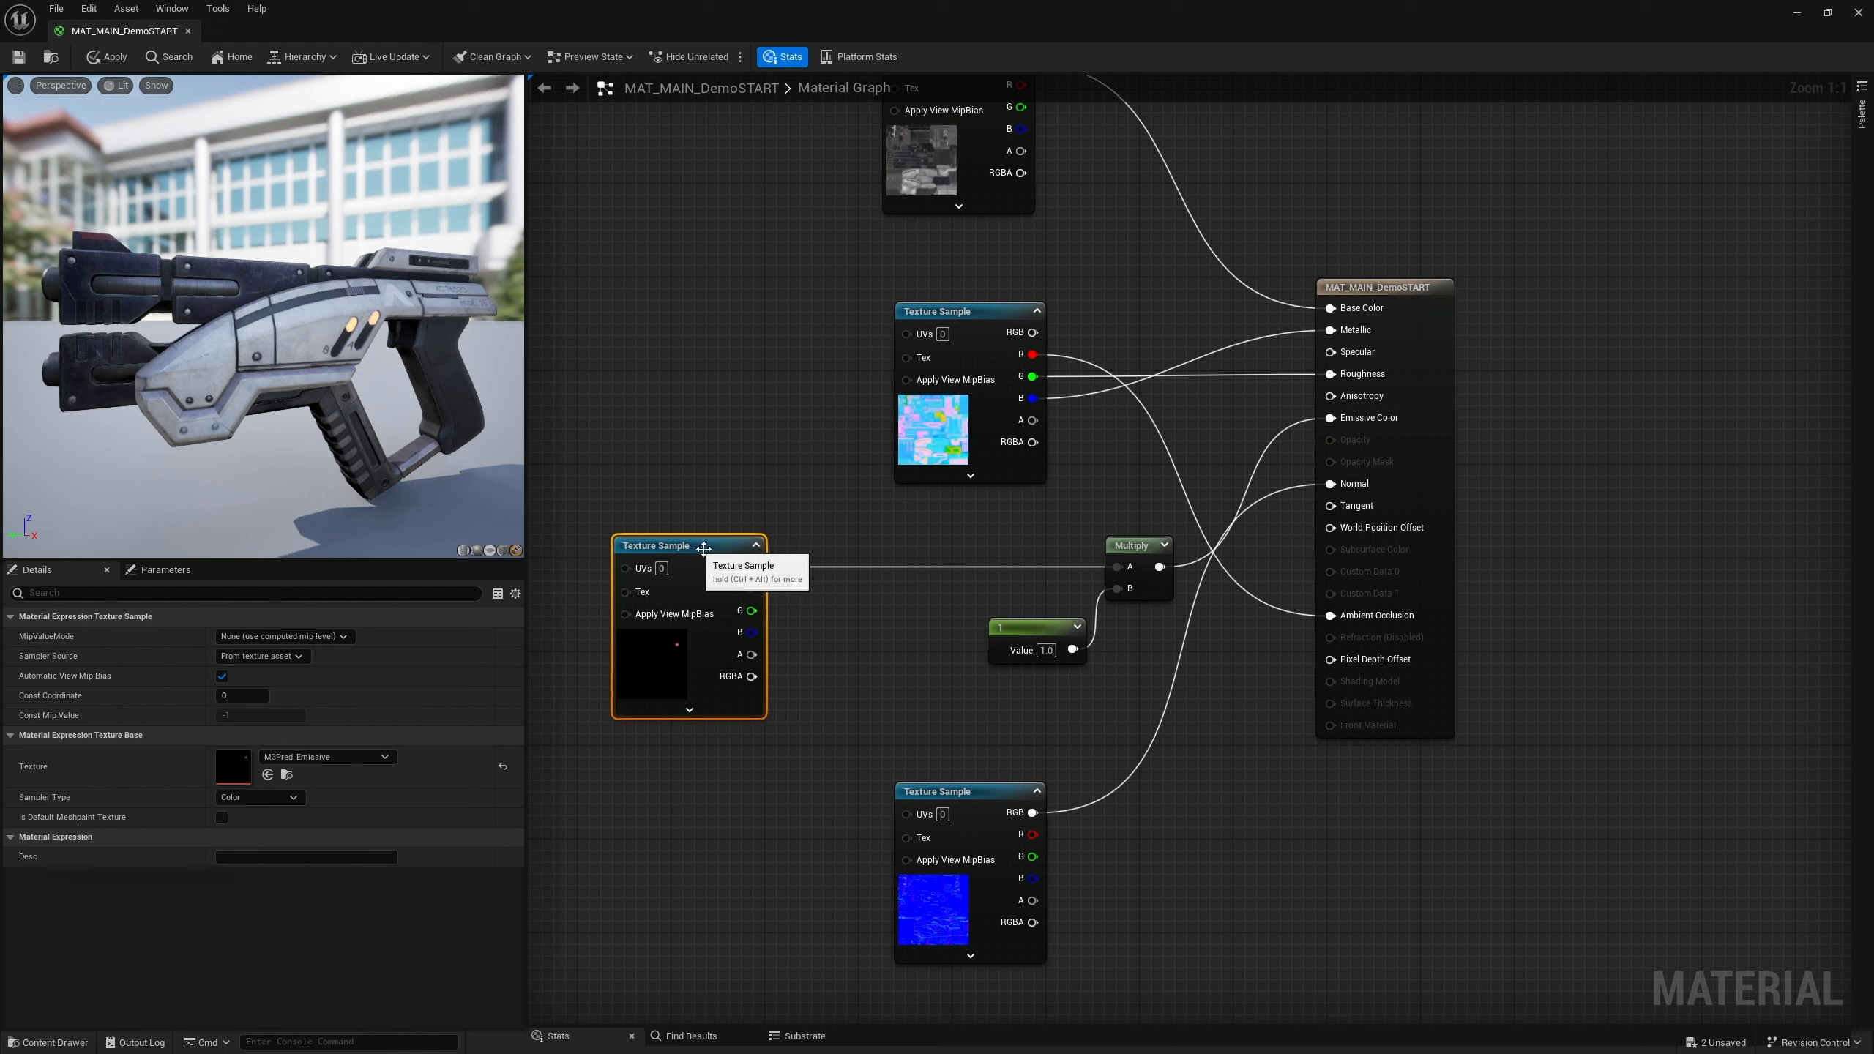
# Insert a second Multiply node between the emissive texture's RGB and the first Multiply node's A input
pyautogui.rightClick(842, 636)
pyautogui.click(824, 620)
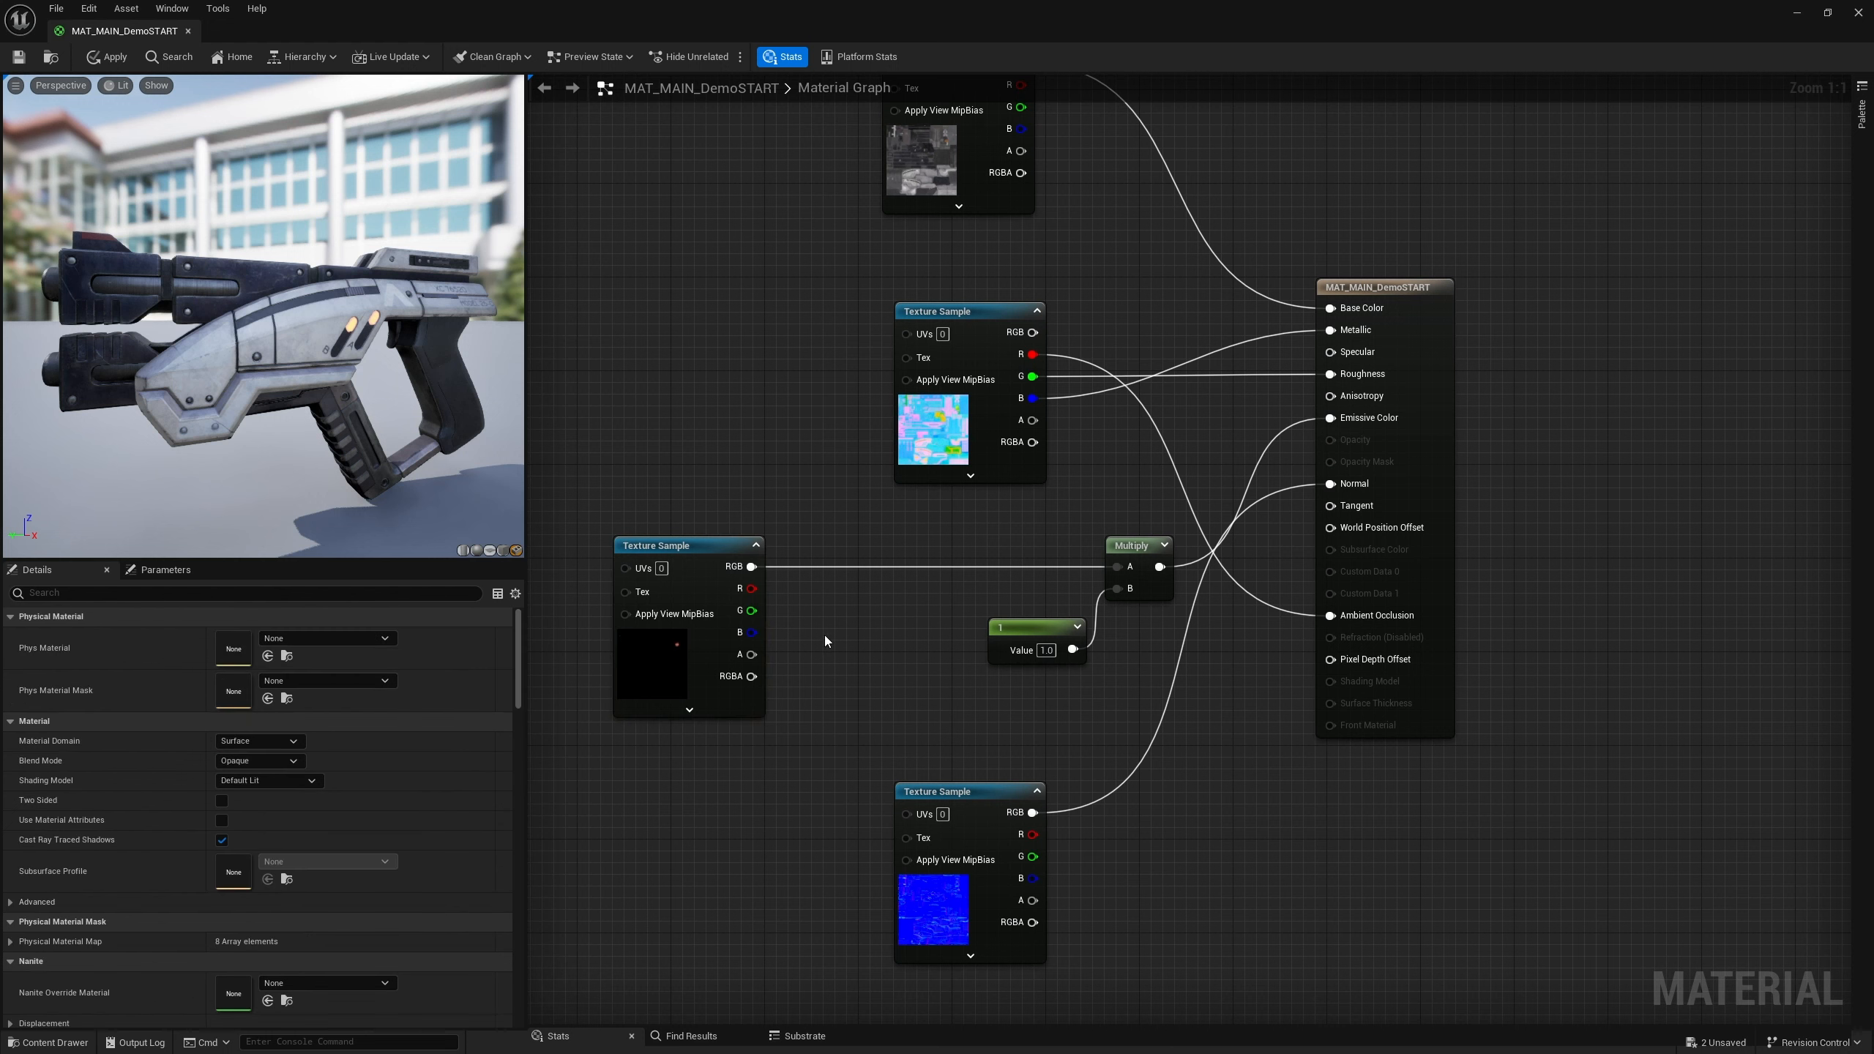
pyautogui.moveTo(843, 690); pyautogui.dragTo(887, 681, button='right')
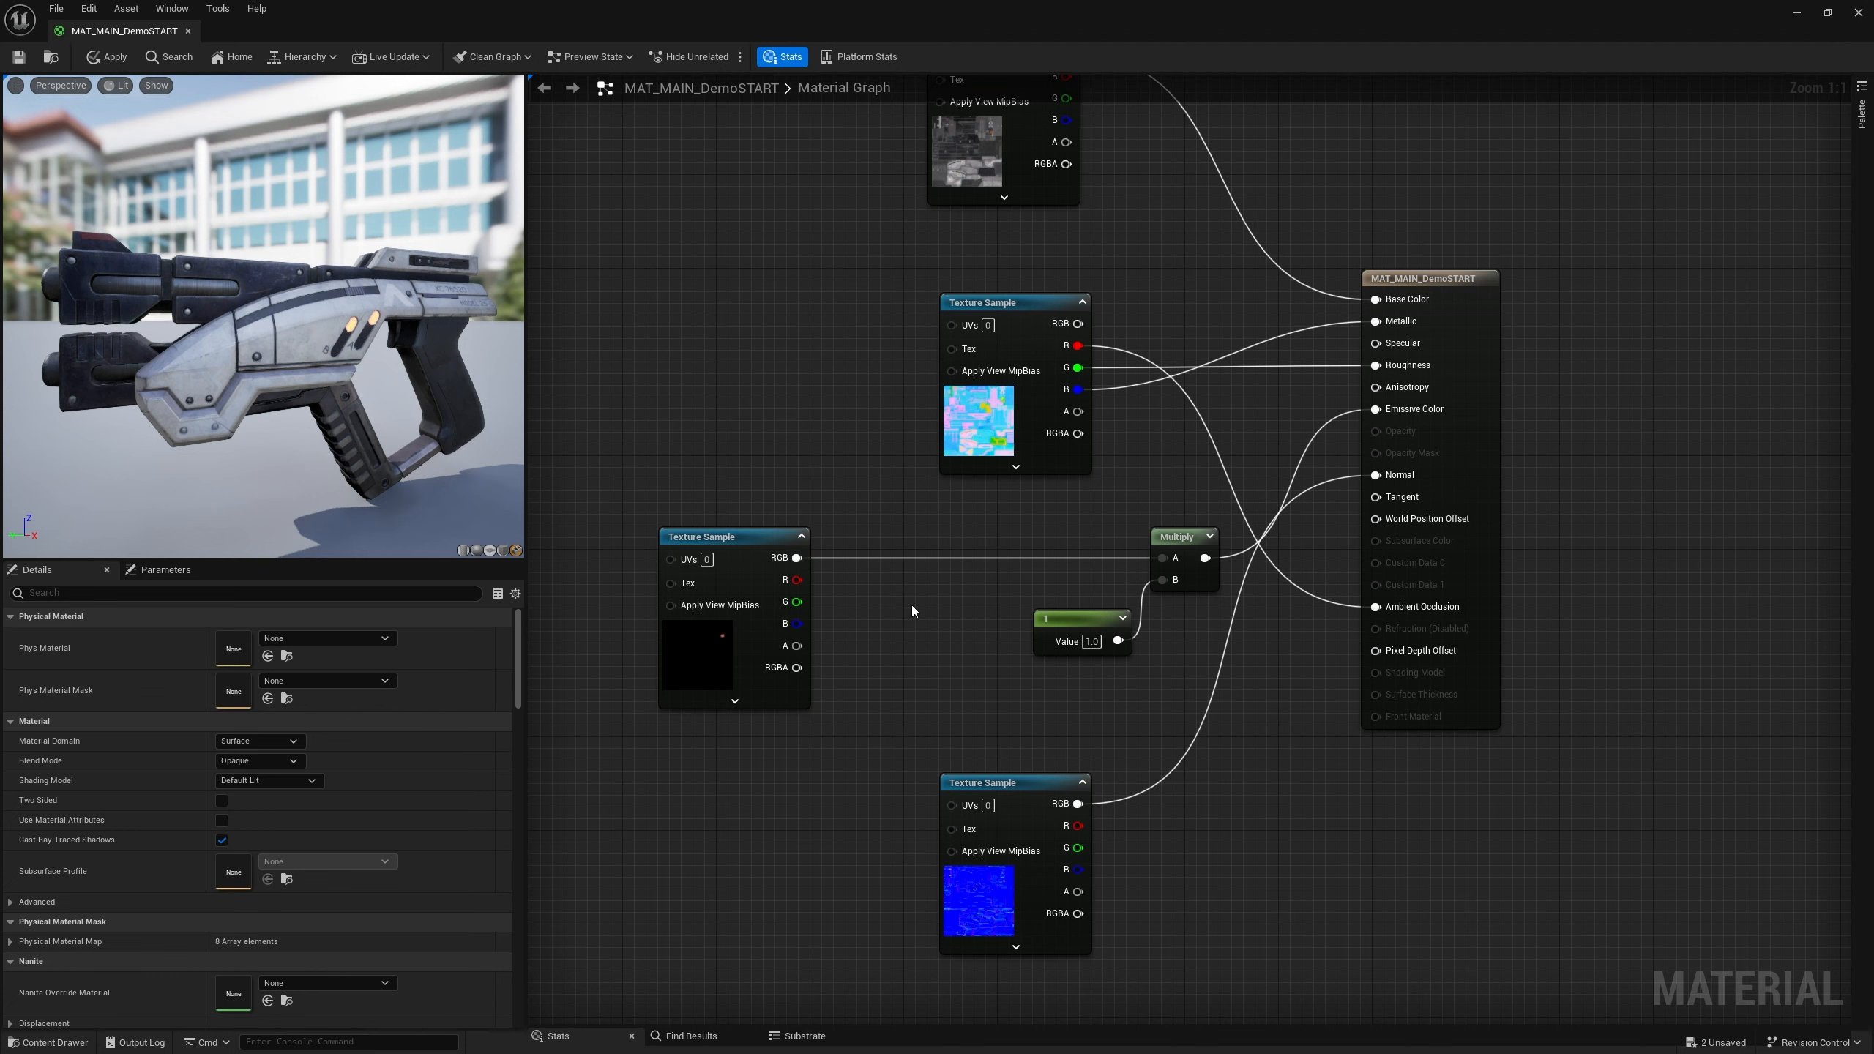
pyautogui.click(932, 590)
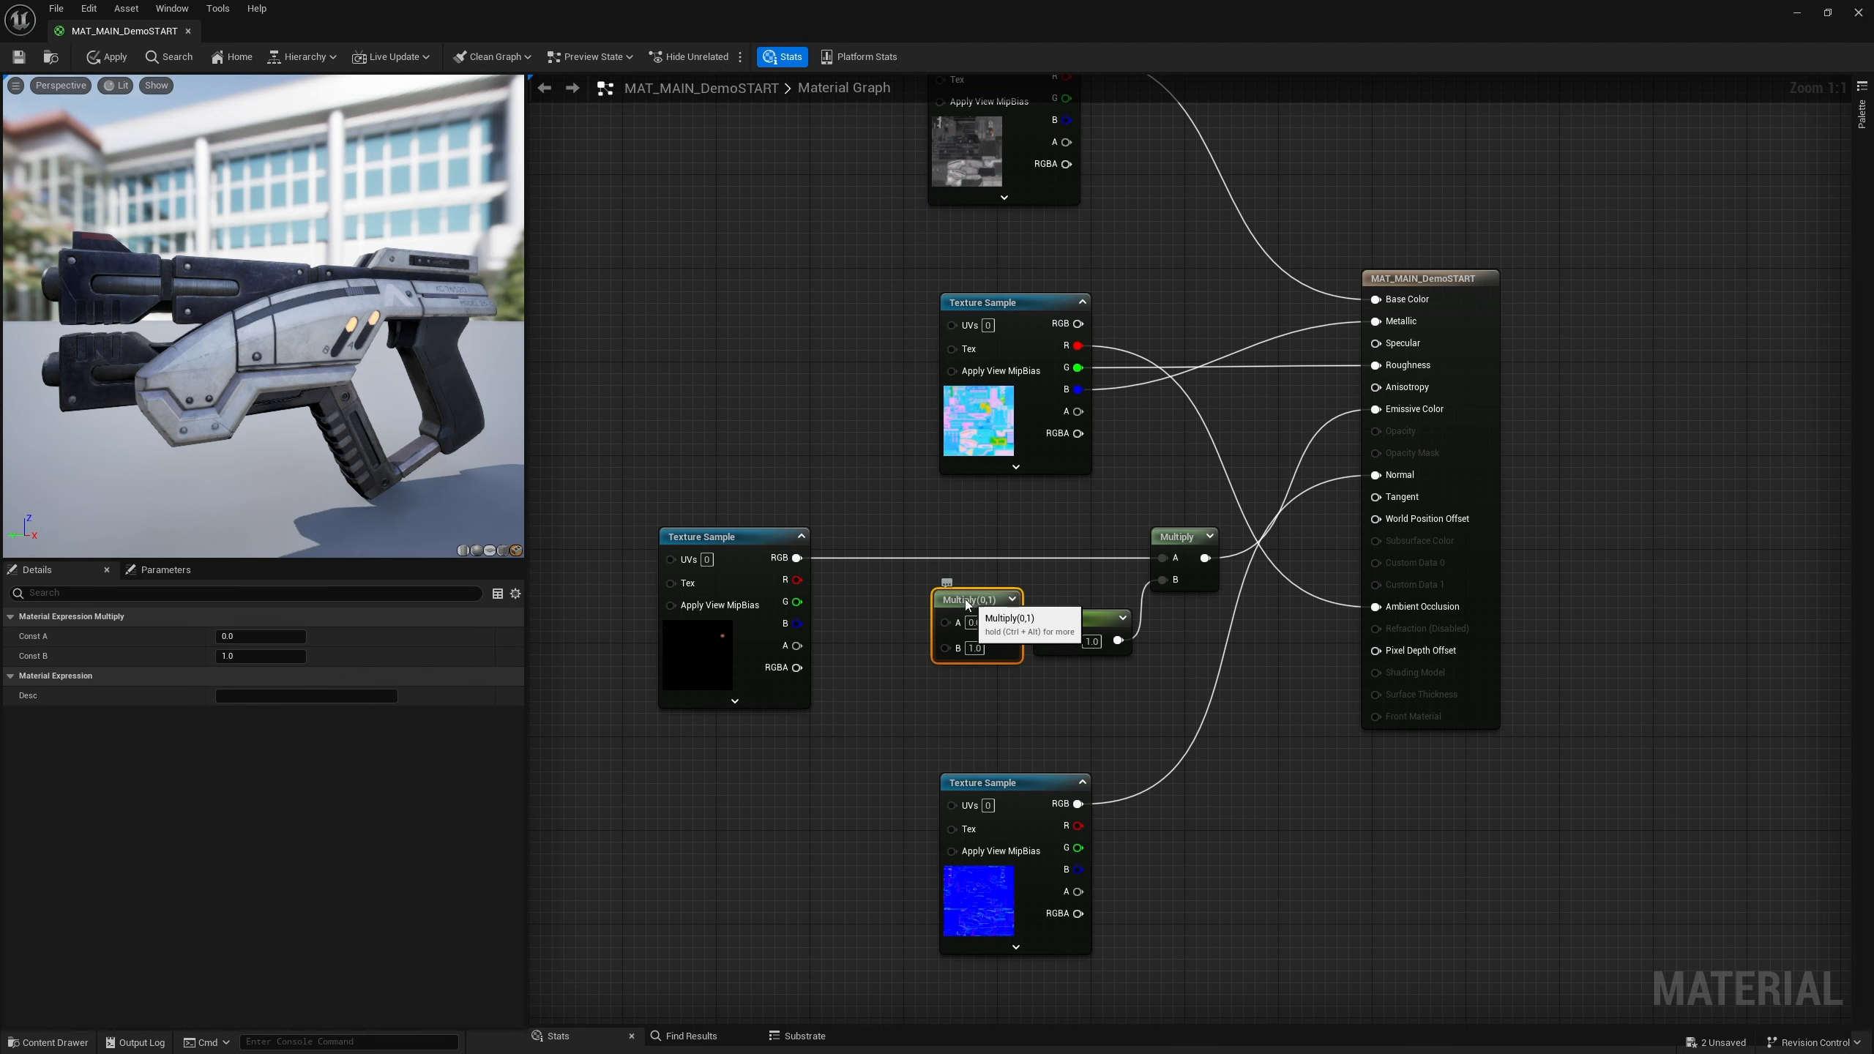
pyautogui.moveTo(968, 596); pyautogui.dragTo(934, 573)
pyautogui.moveTo(798, 557); pyautogui.dragTo(1164, 558)
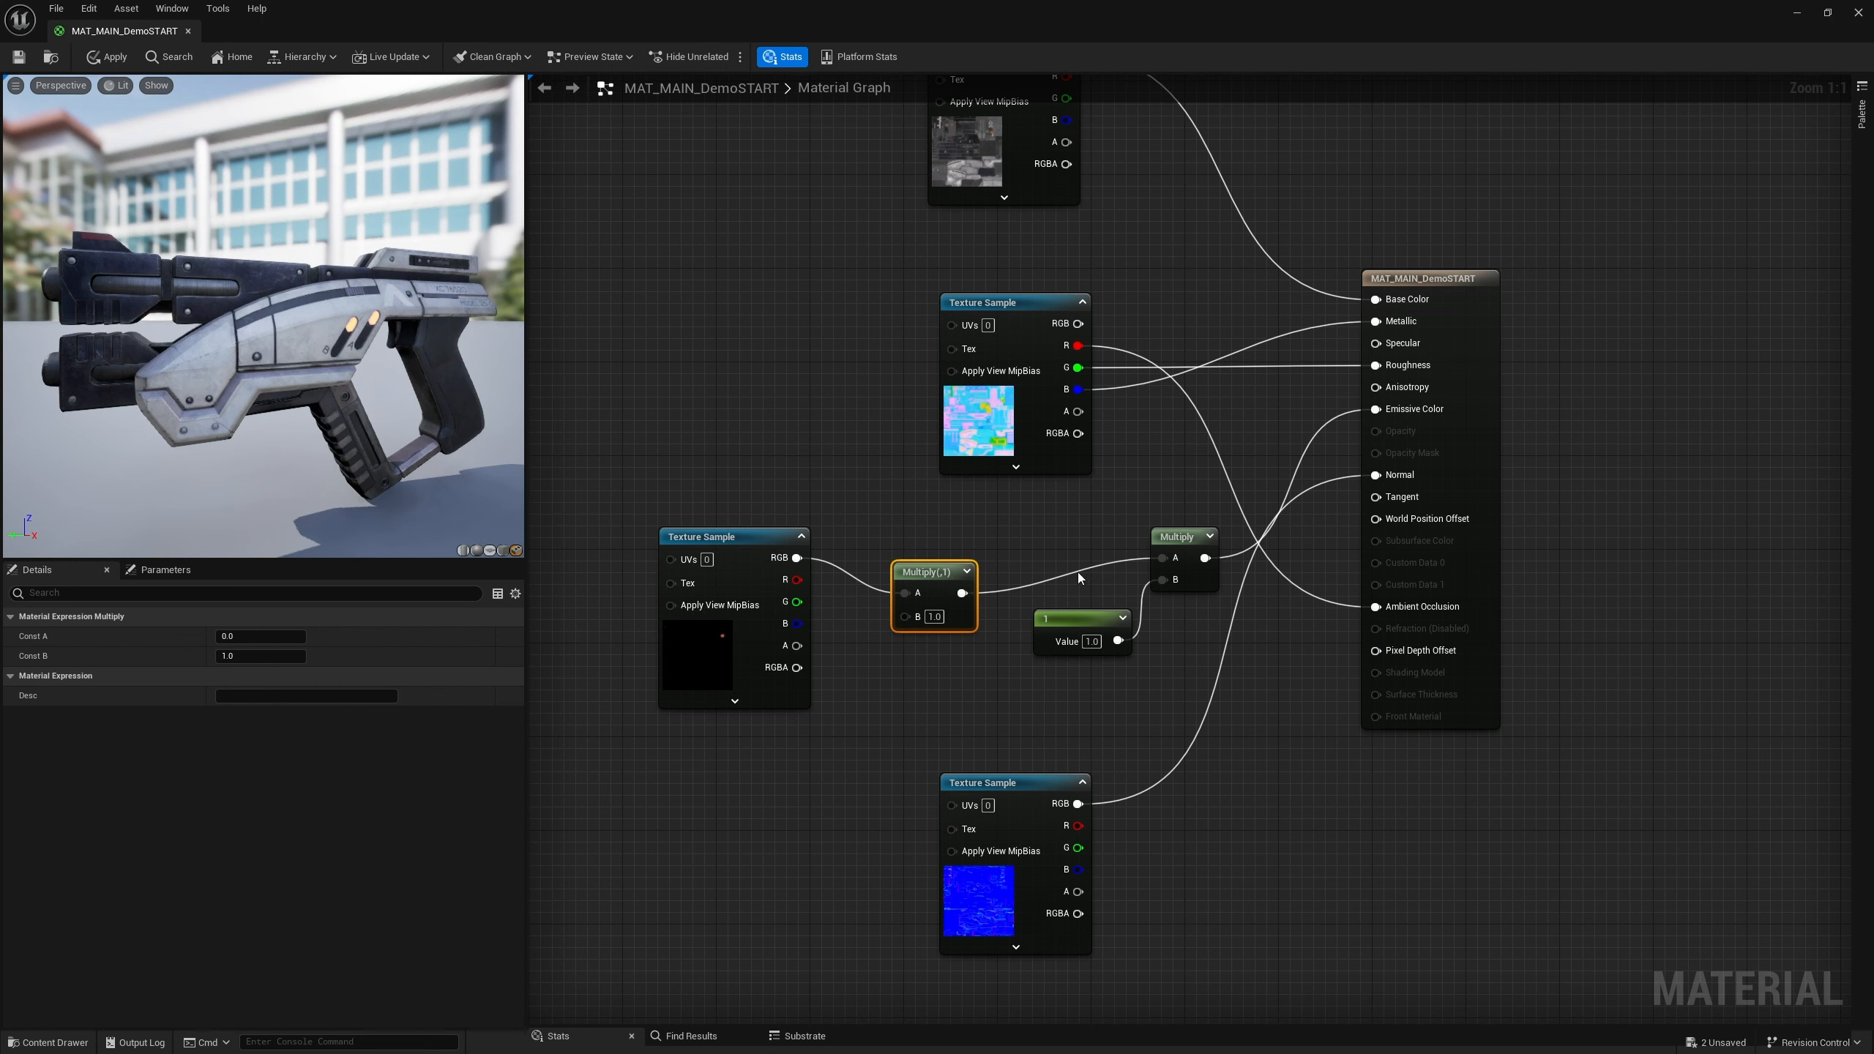
pyautogui.moveTo(975, 569); pyautogui.dragTo(987, 534)
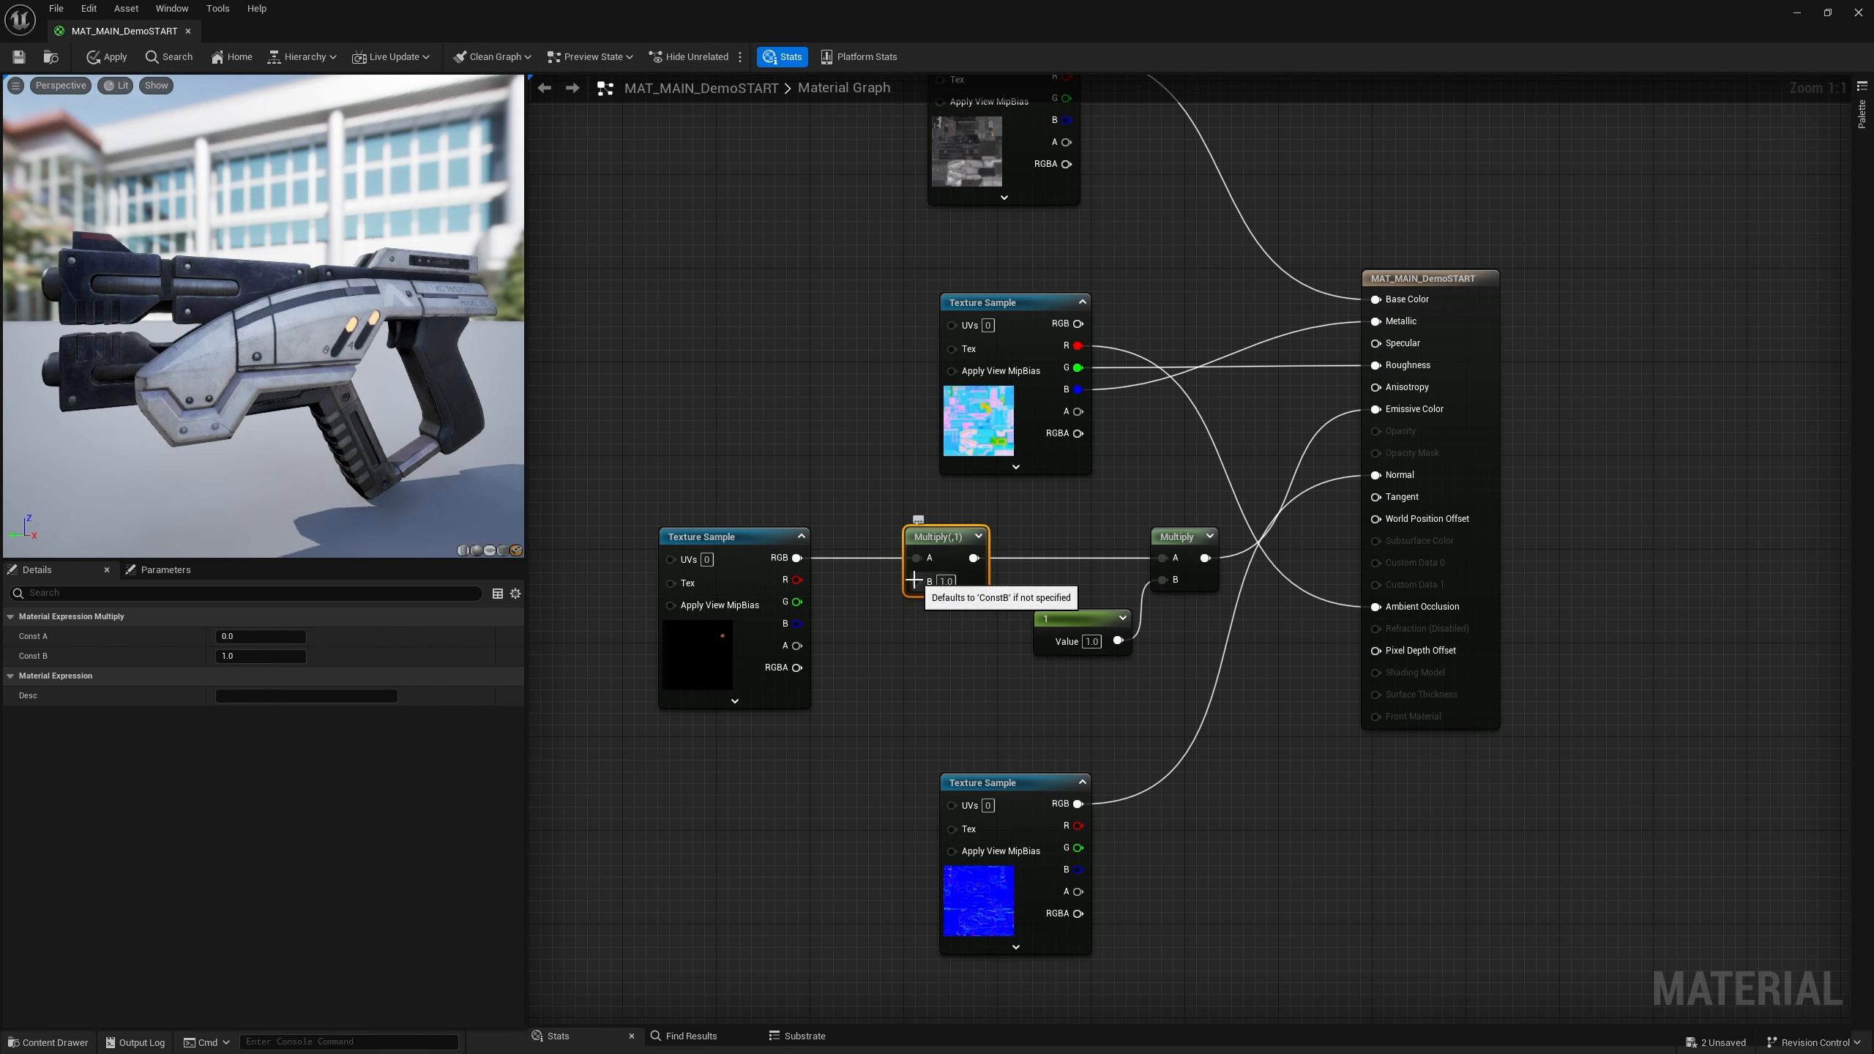
# Add a Constant3Vector node wired into the second Multiply node's B input
pyautogui.moveTo(915, 581); pyautogui.dragTo(883, 699)
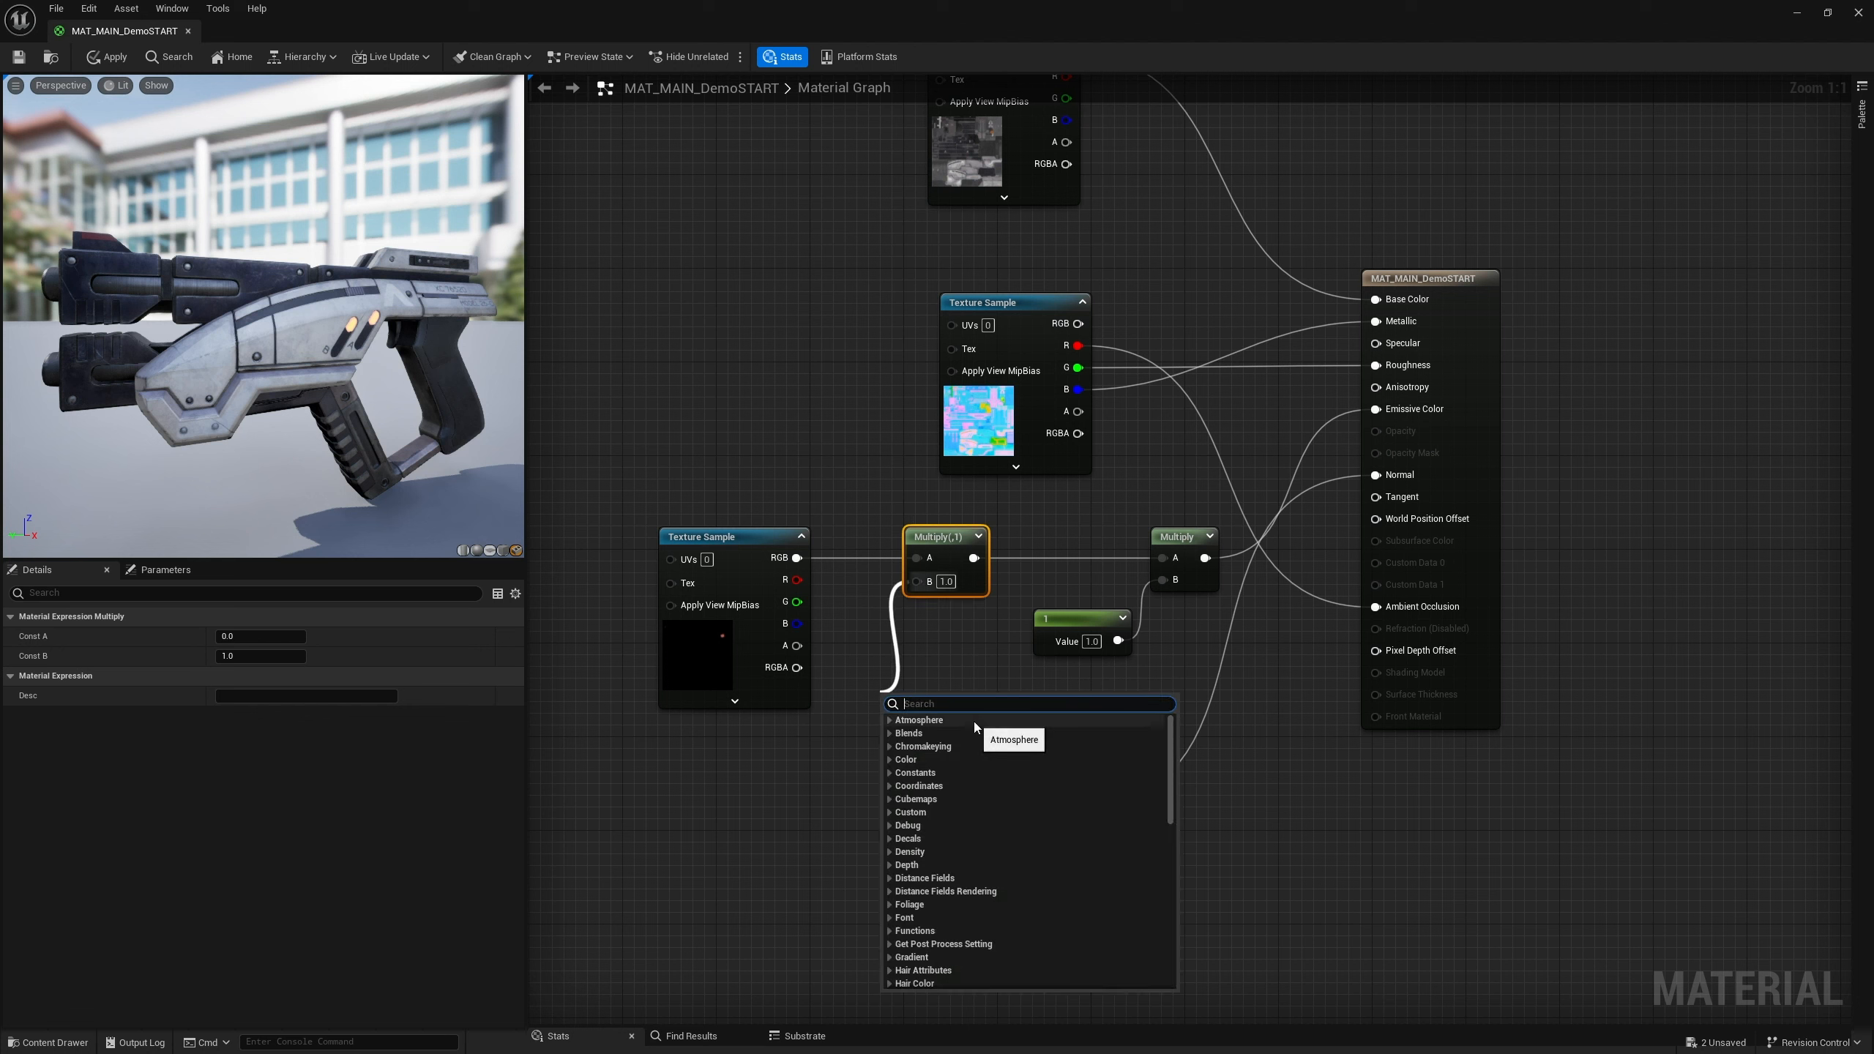
pyautogui.write('constan')
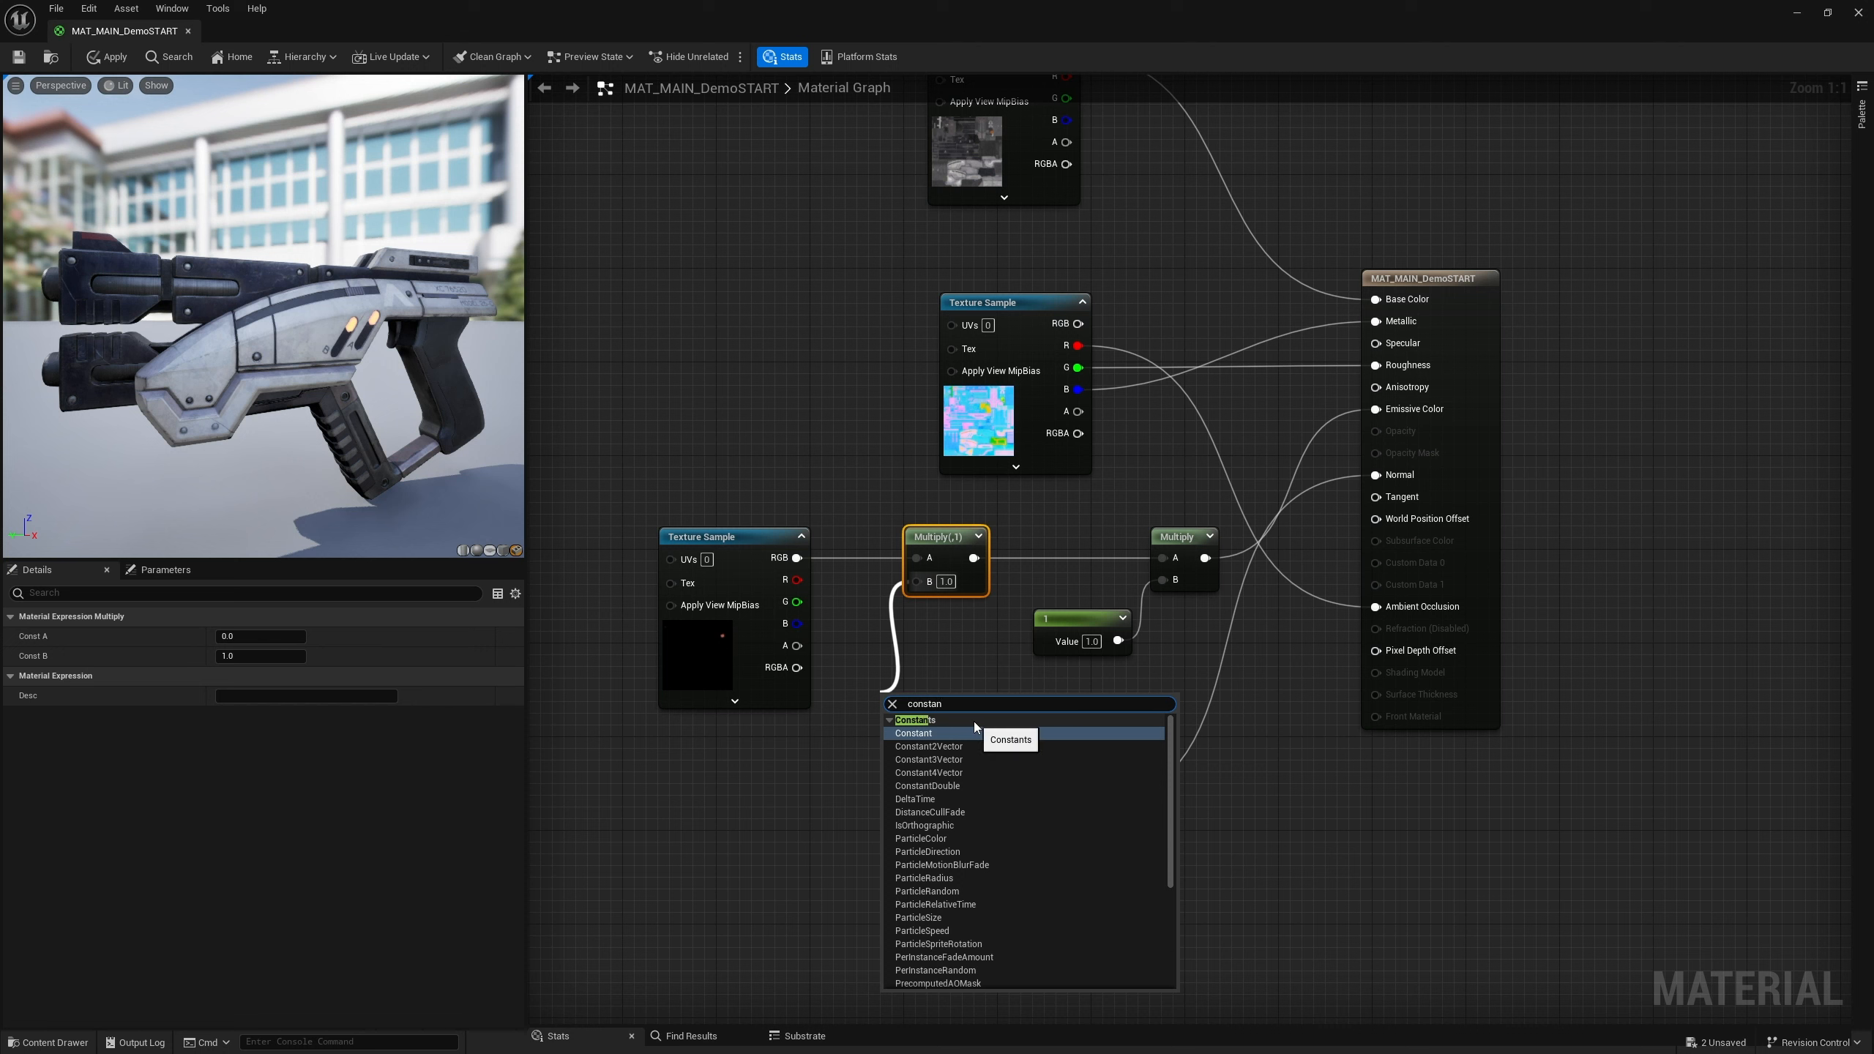
pyautogui.press('BackSpace')
pyautogui.press('BackSpace')
pyautogui.press('BackSpace')
pyautogui.press('BackSpace')
pyautogui.press('BackSpace')
pyautogui.press('BackSpace')
pyautogui.press('BackSpace')
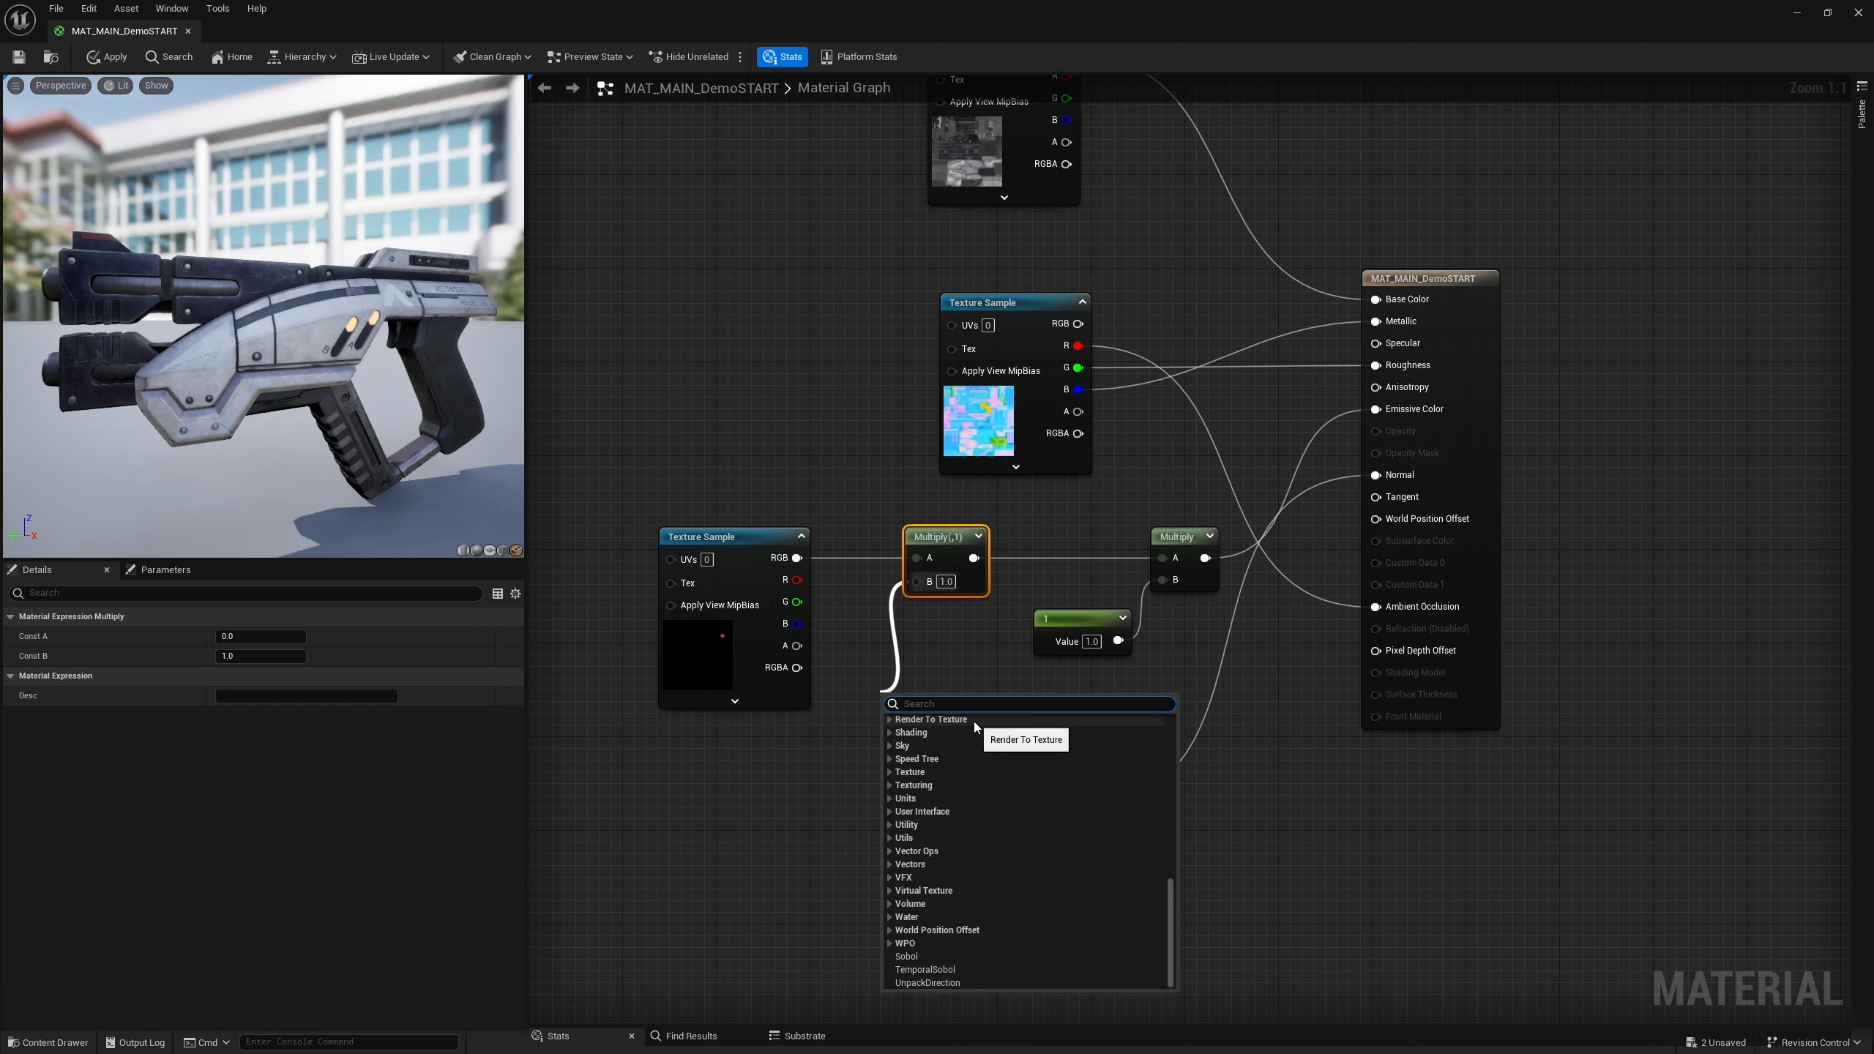
pyautogui.write('3ve')
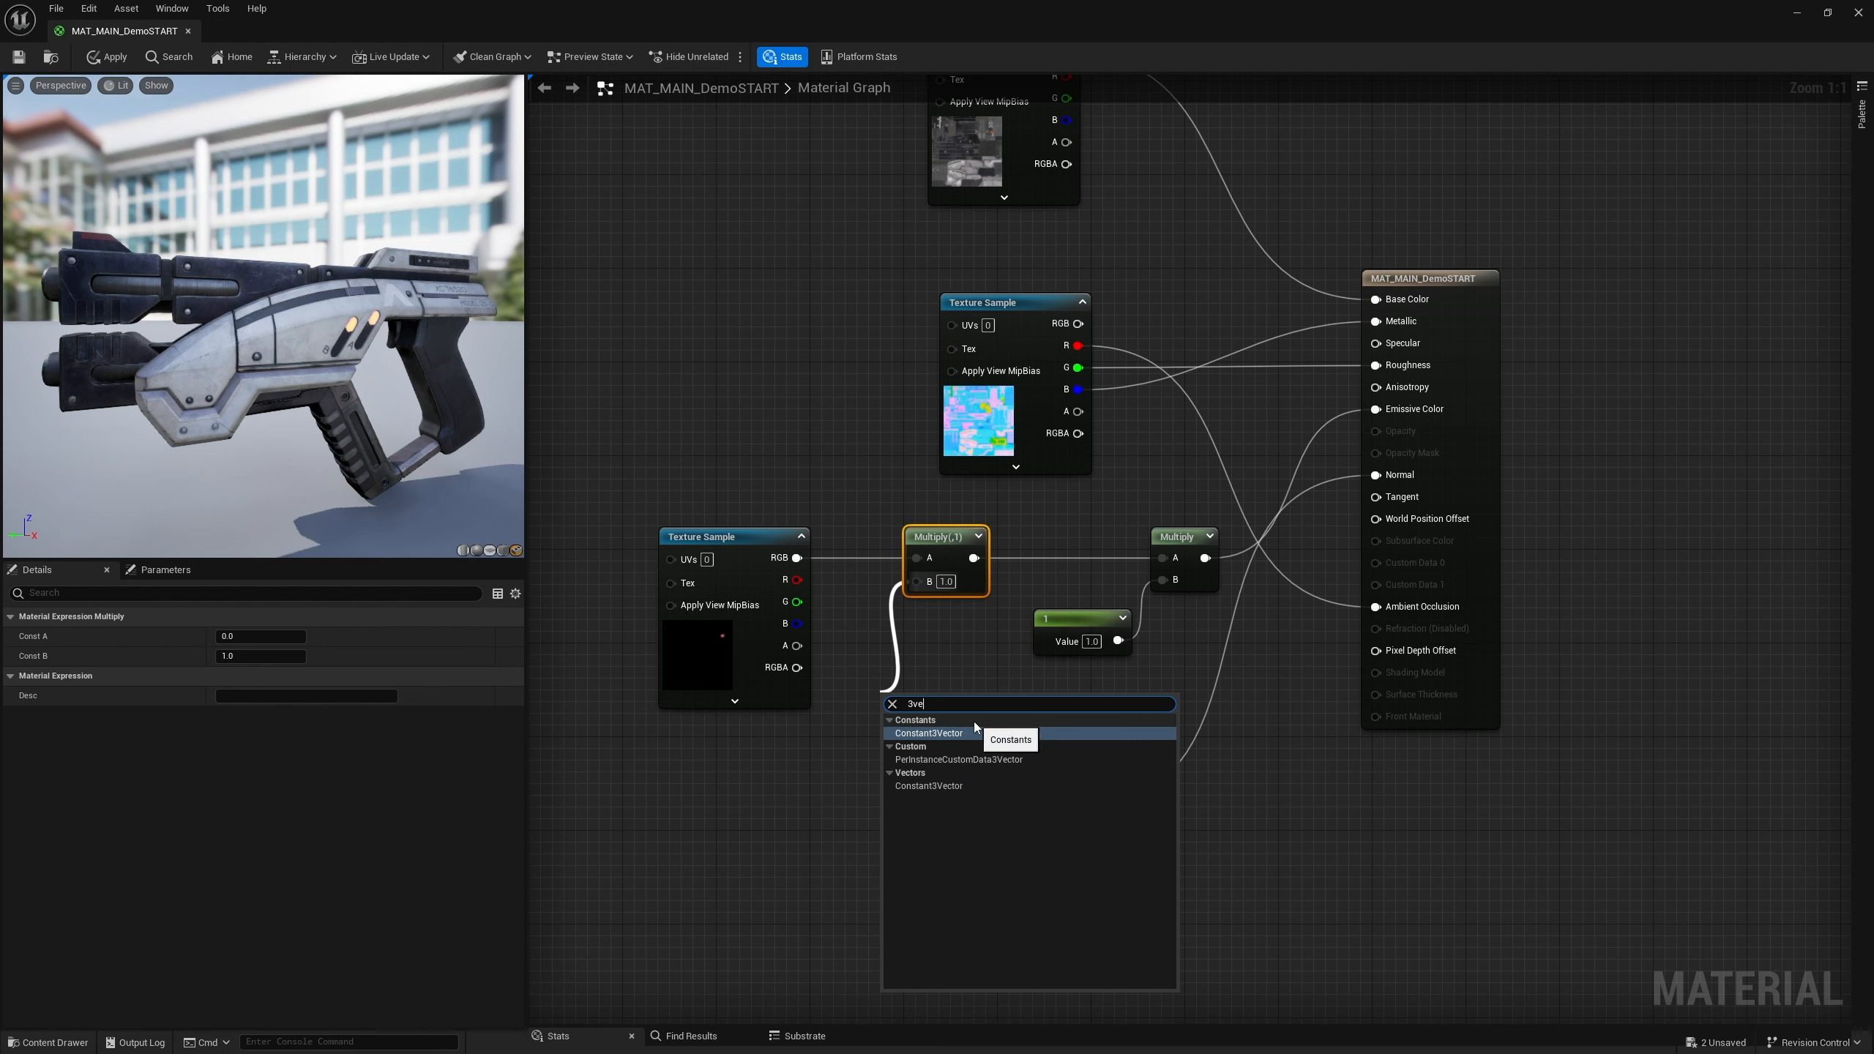
pyautogui.press('Return')
pyautogui.moveTo(928, 705); pyautogui.dragTo(801, 727)
pyautogui.moveTo(723, 537); pyautogui.dragTo(687, 538)
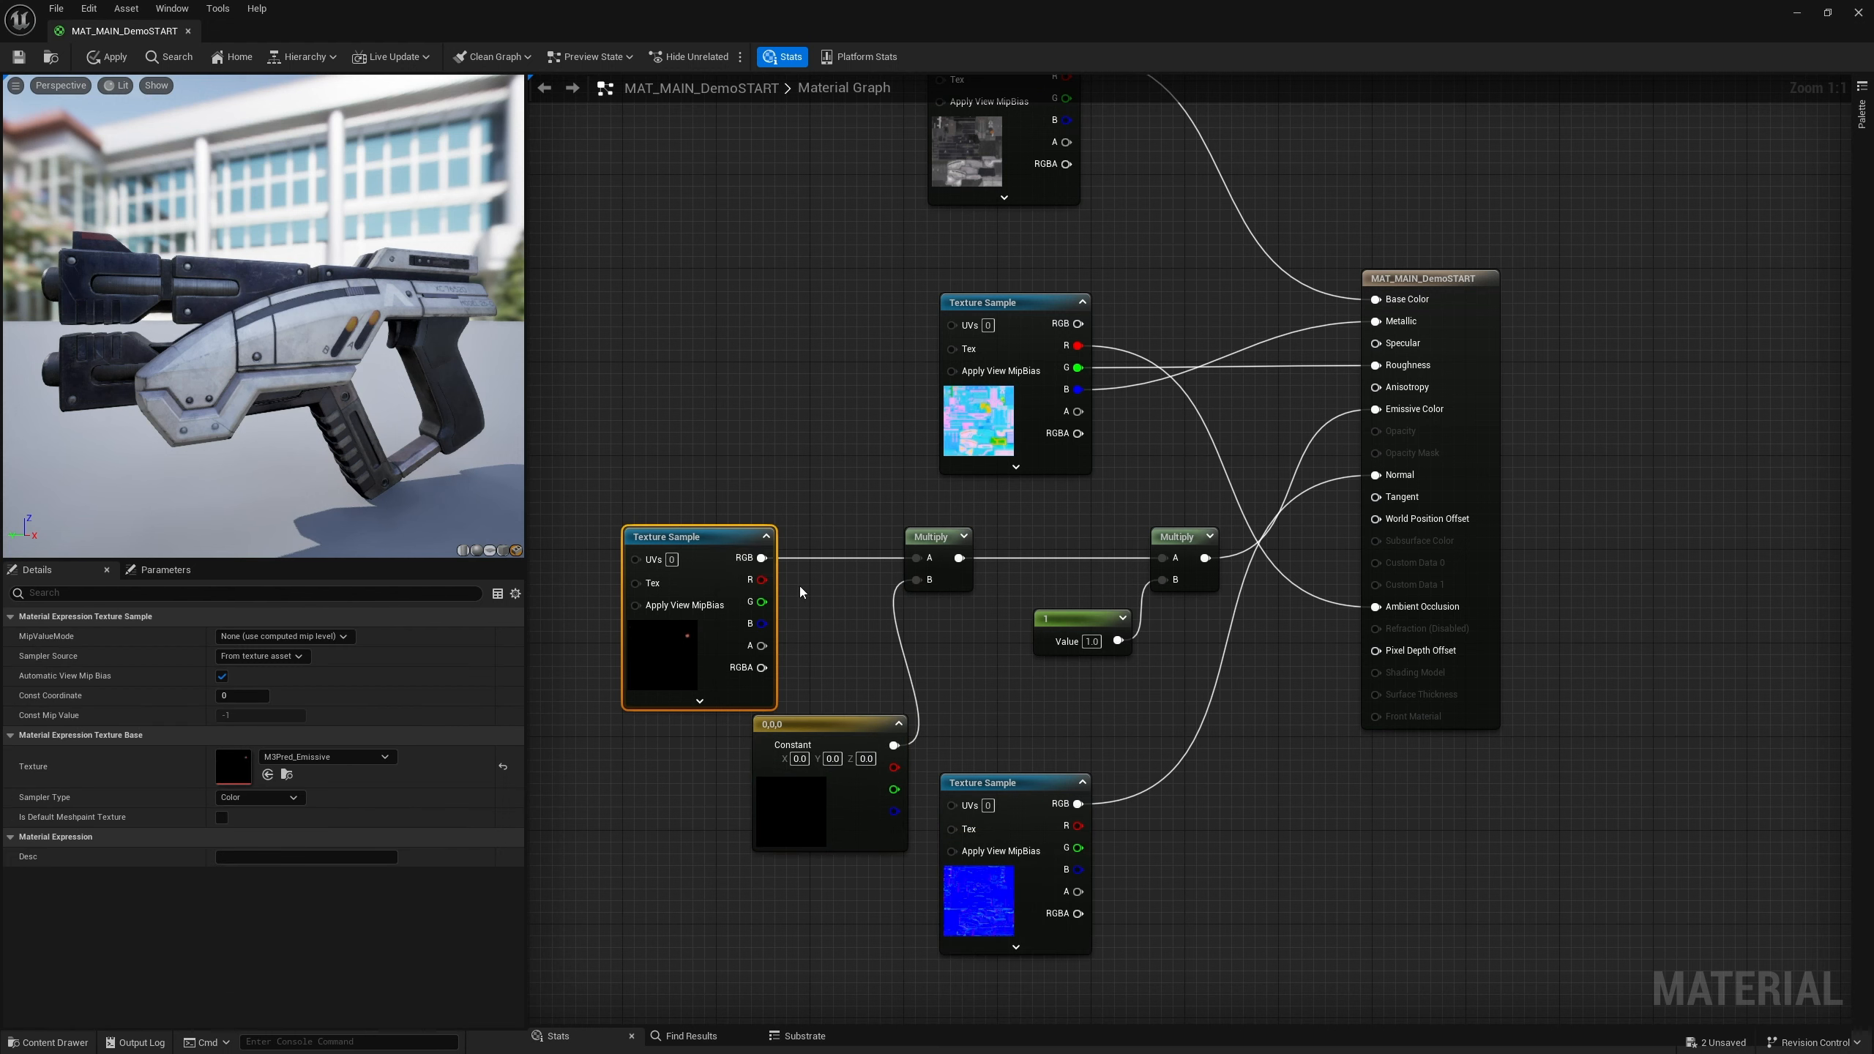
pyautogui.press('v')
pyautogui.click(776, 460)
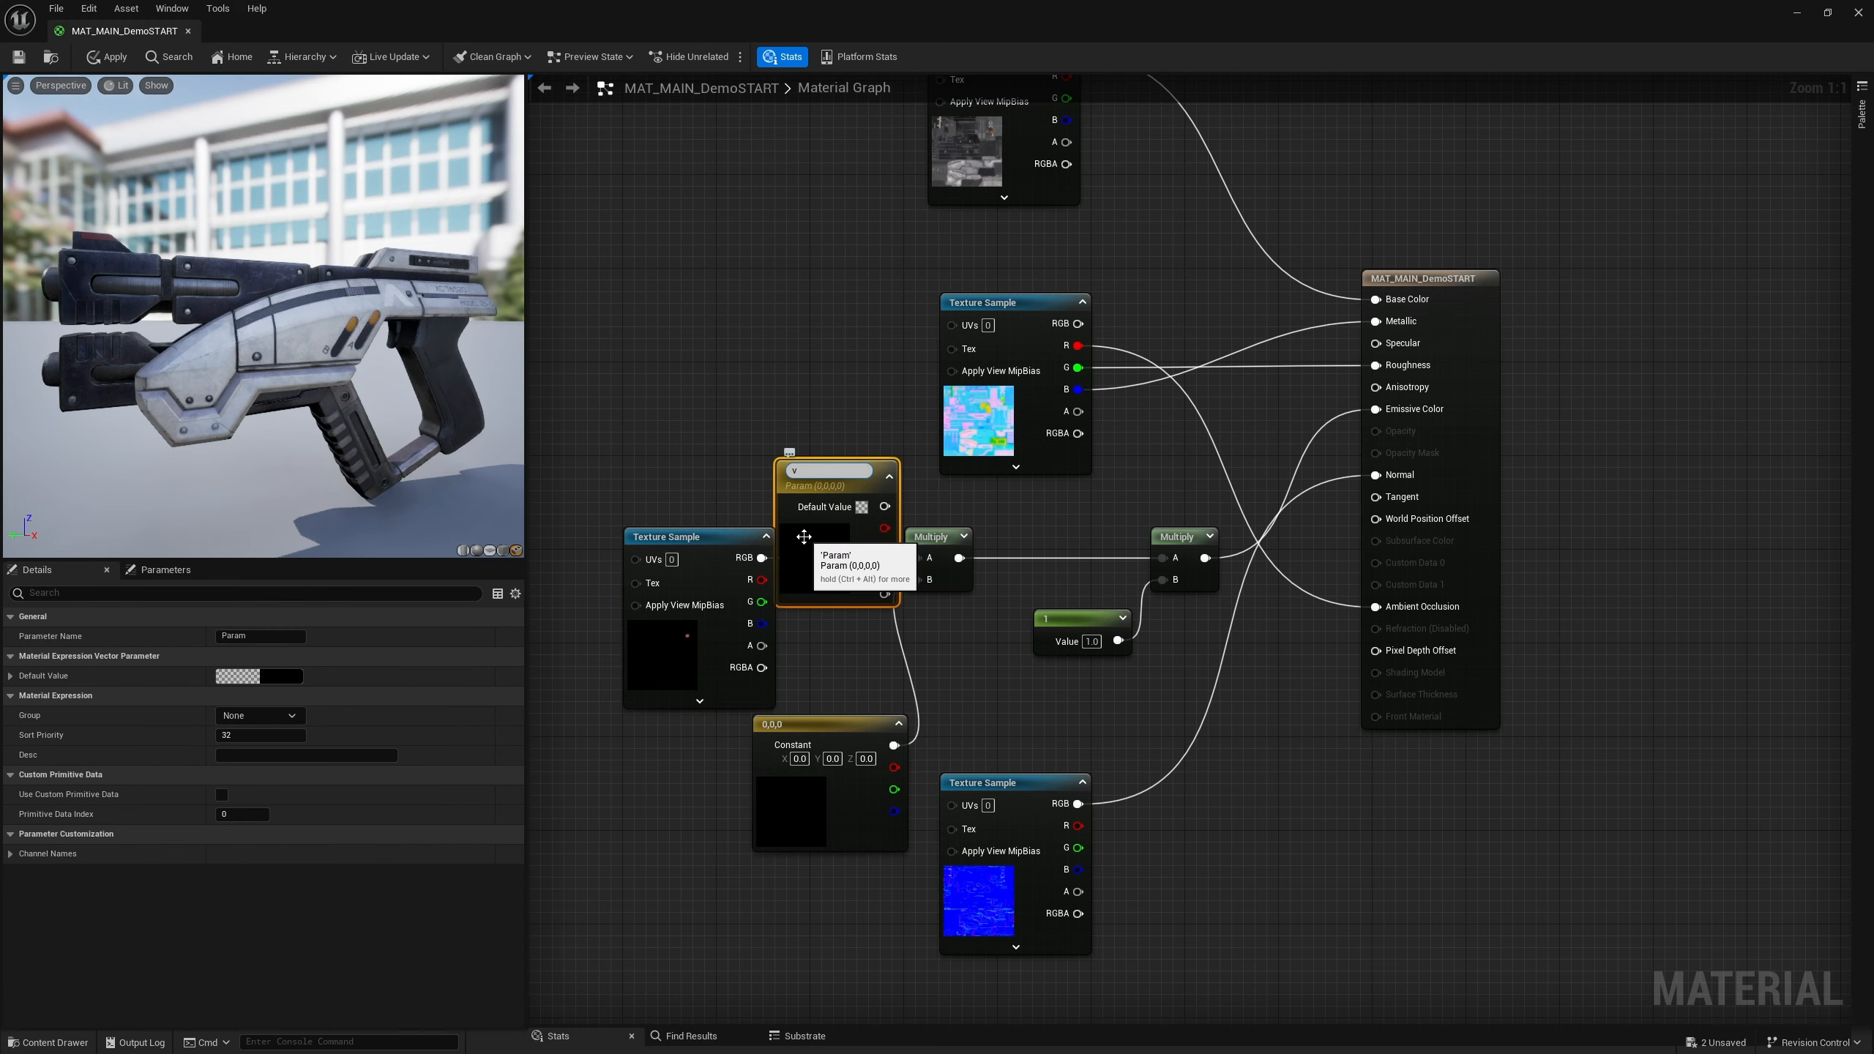
pyautogui.press('Return')
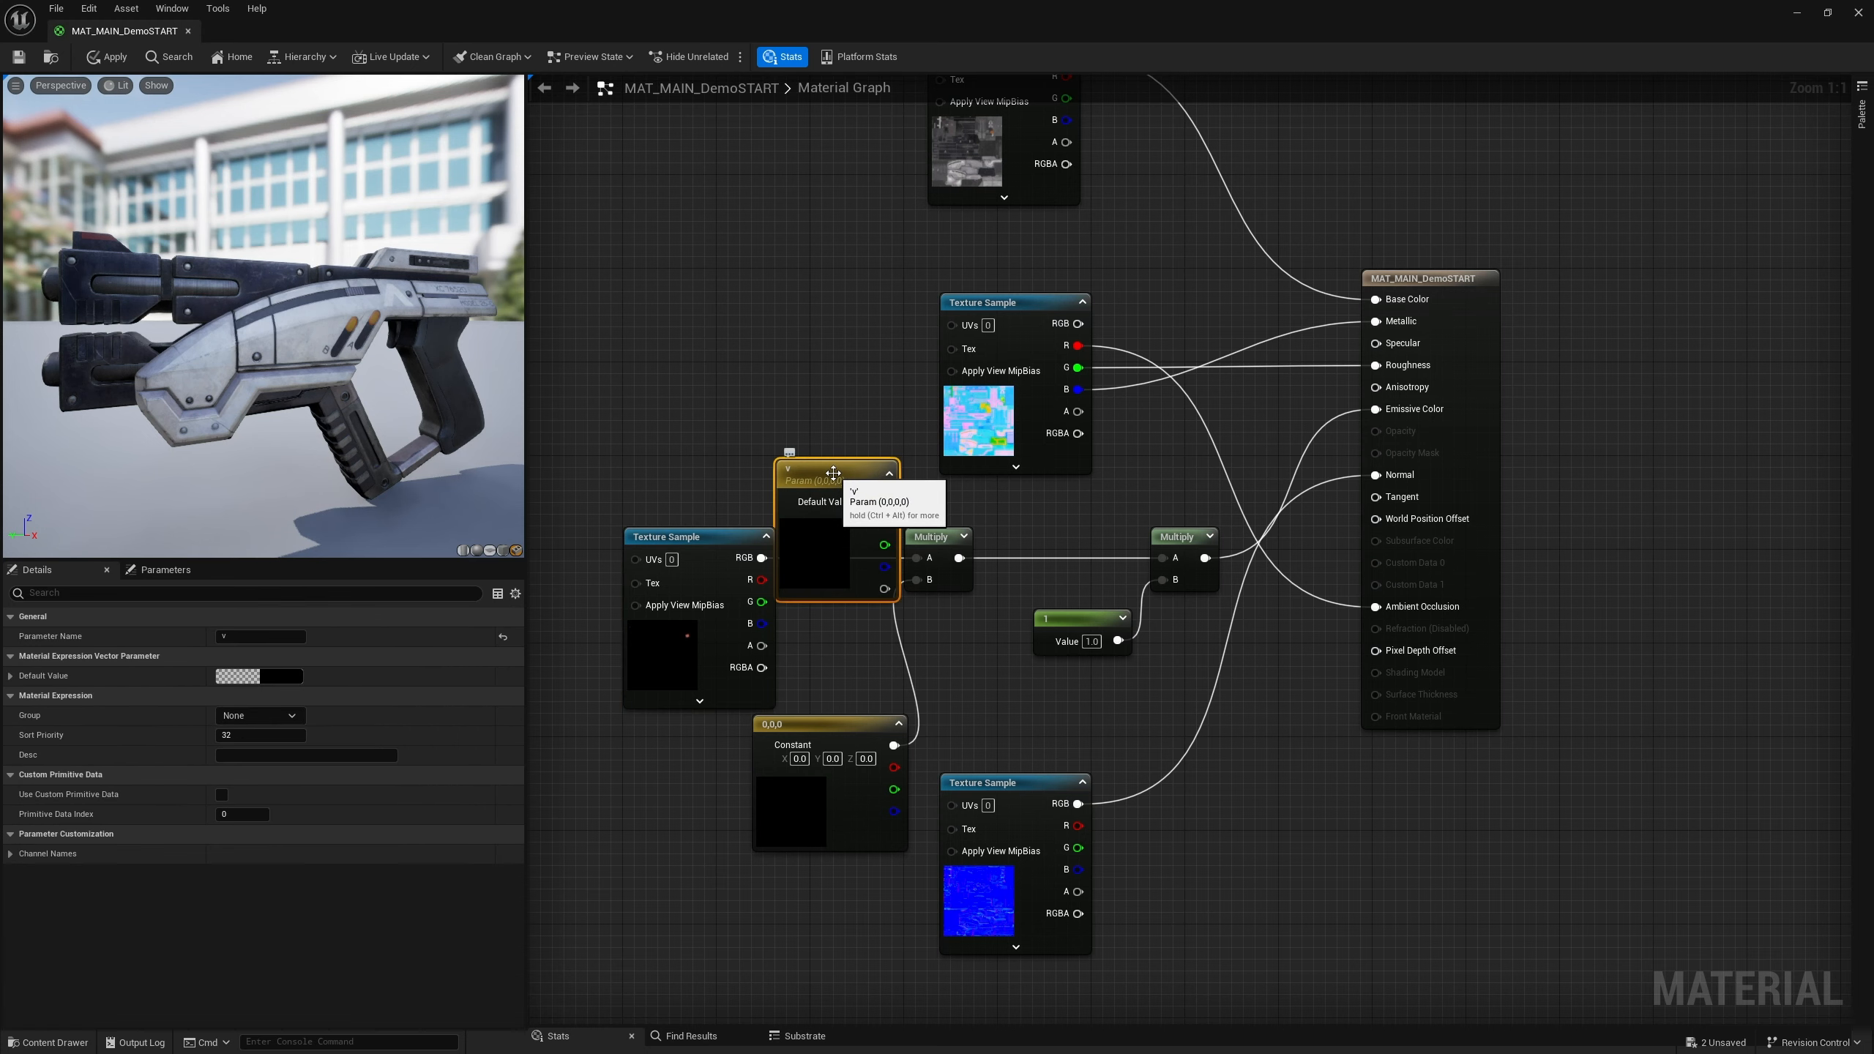
pyautogui.press('Delete')
# Set the Constant3Vector's color to 0.926, 1.0, 0.945 in the color picker
pyautogui.moveTo(715, 537); pyautogui.dragTo(678, 535)
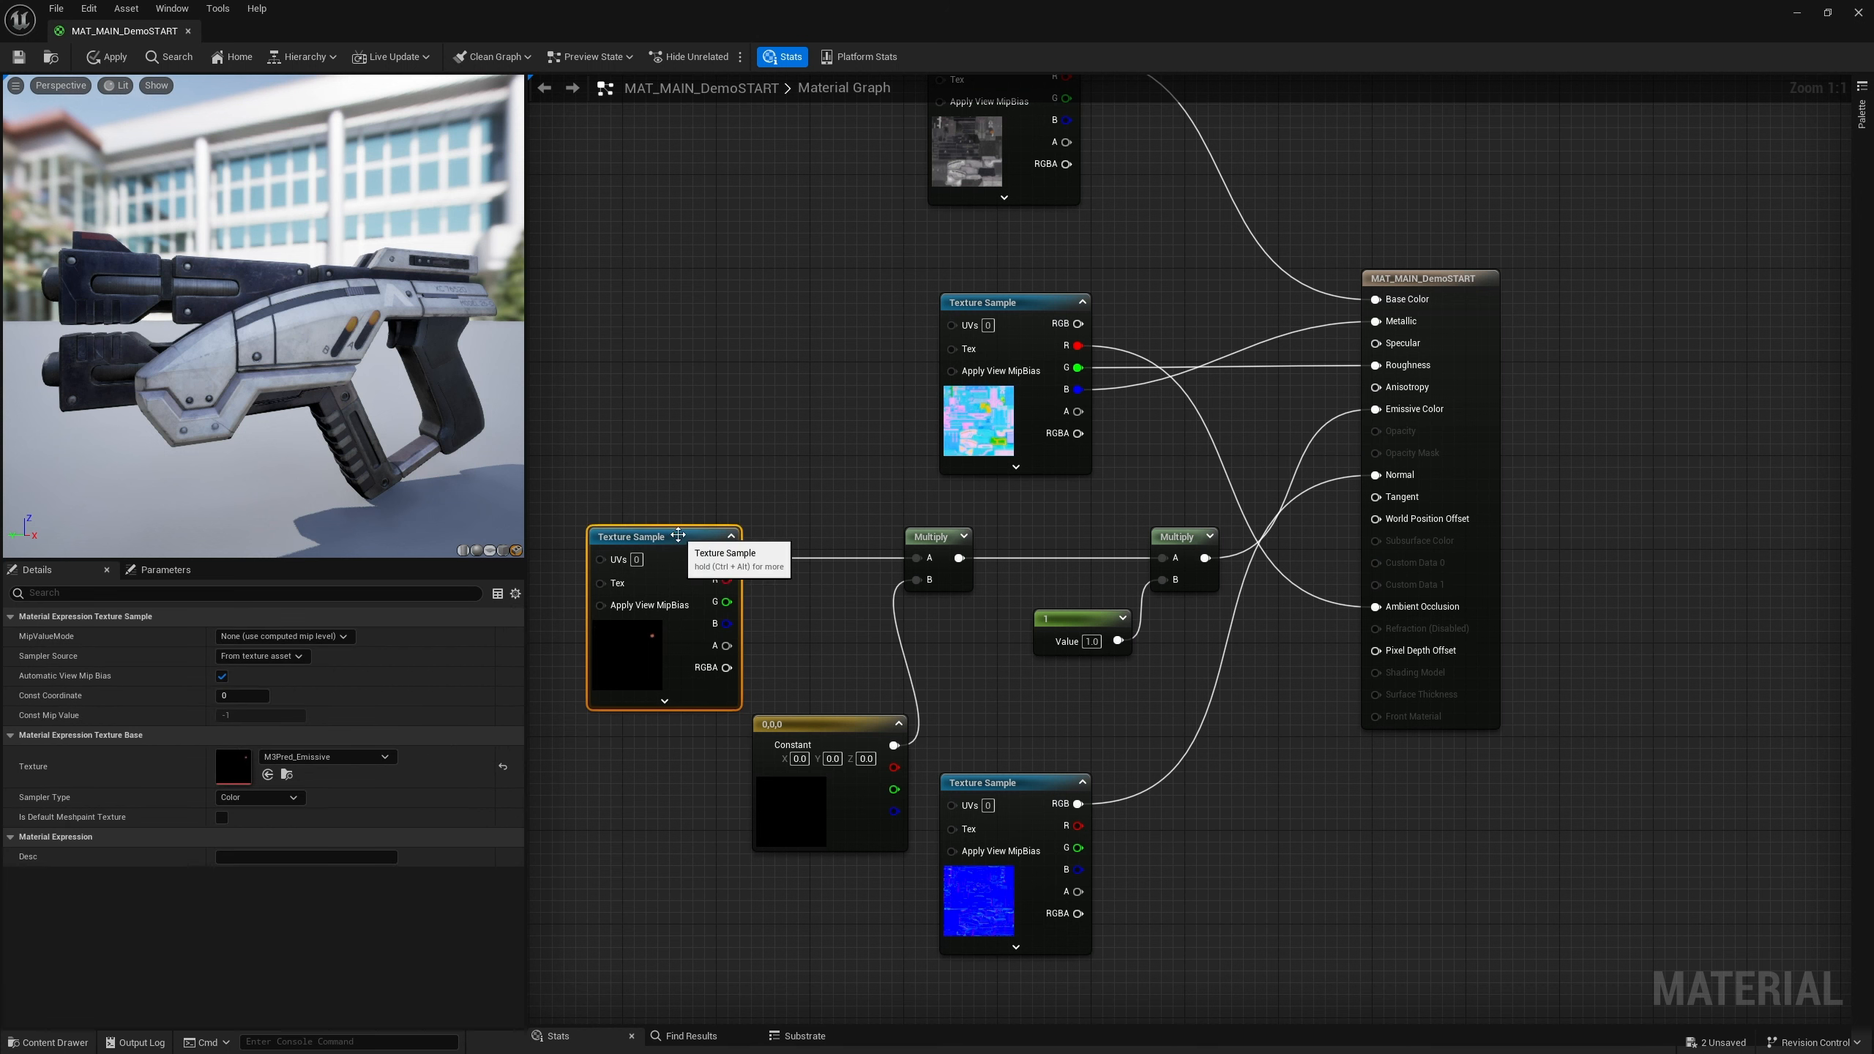
pyautogui.moveTo(813, 724); pyautogui.dragTo(826, 663)
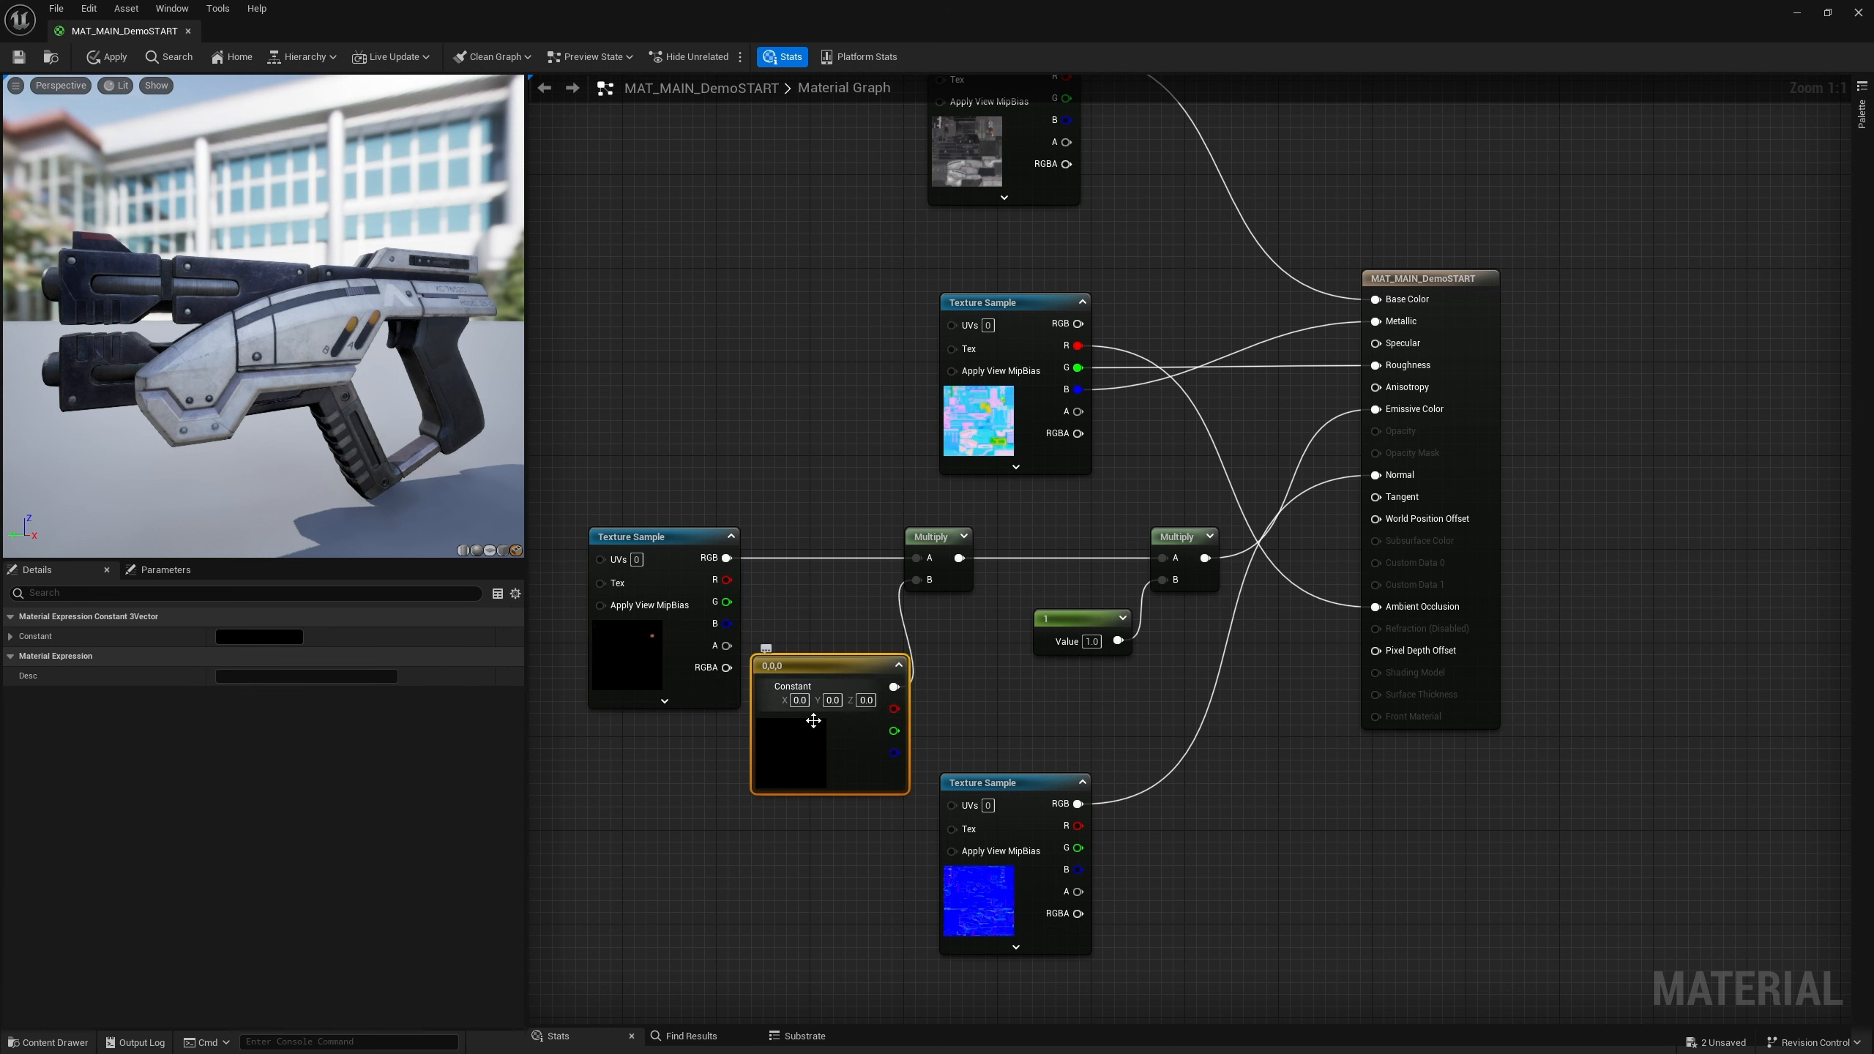
pyautogui.doubleClick(797, 756)
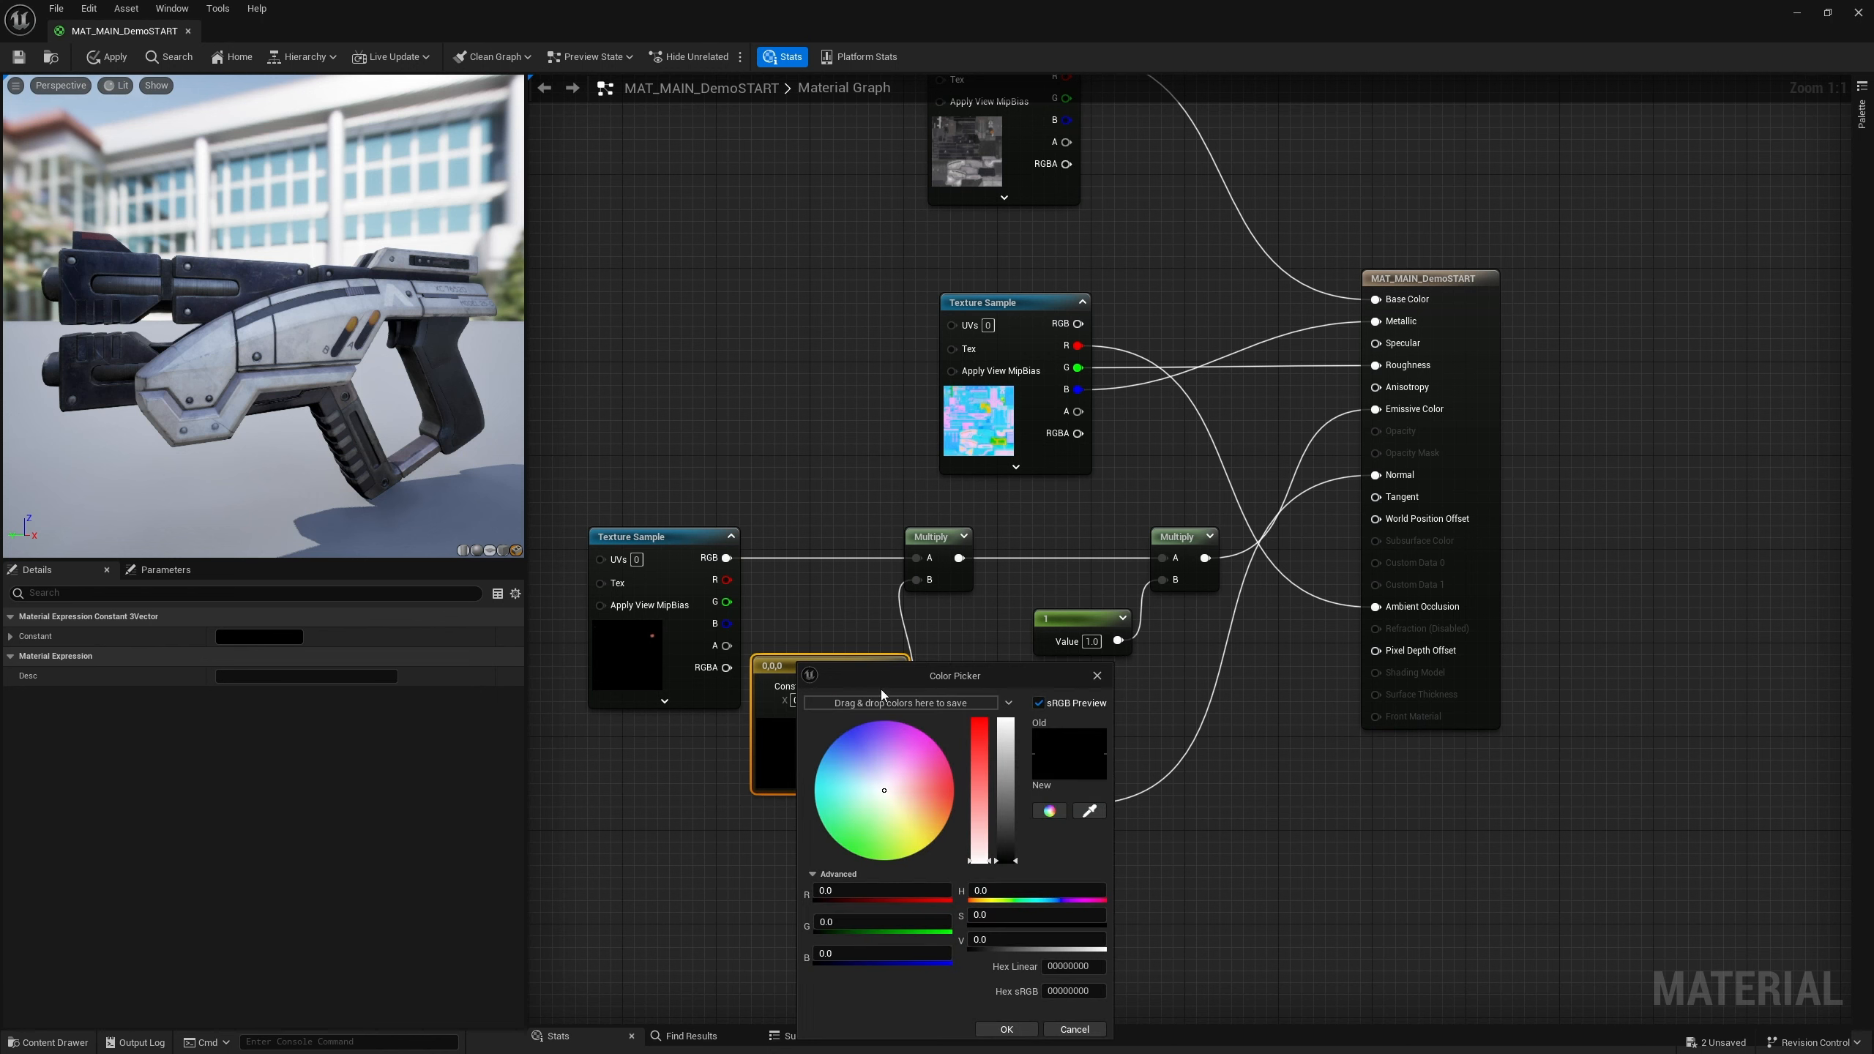
pyautogui.moveTo(878, 677); pyautogui.dragTo(994, 535)
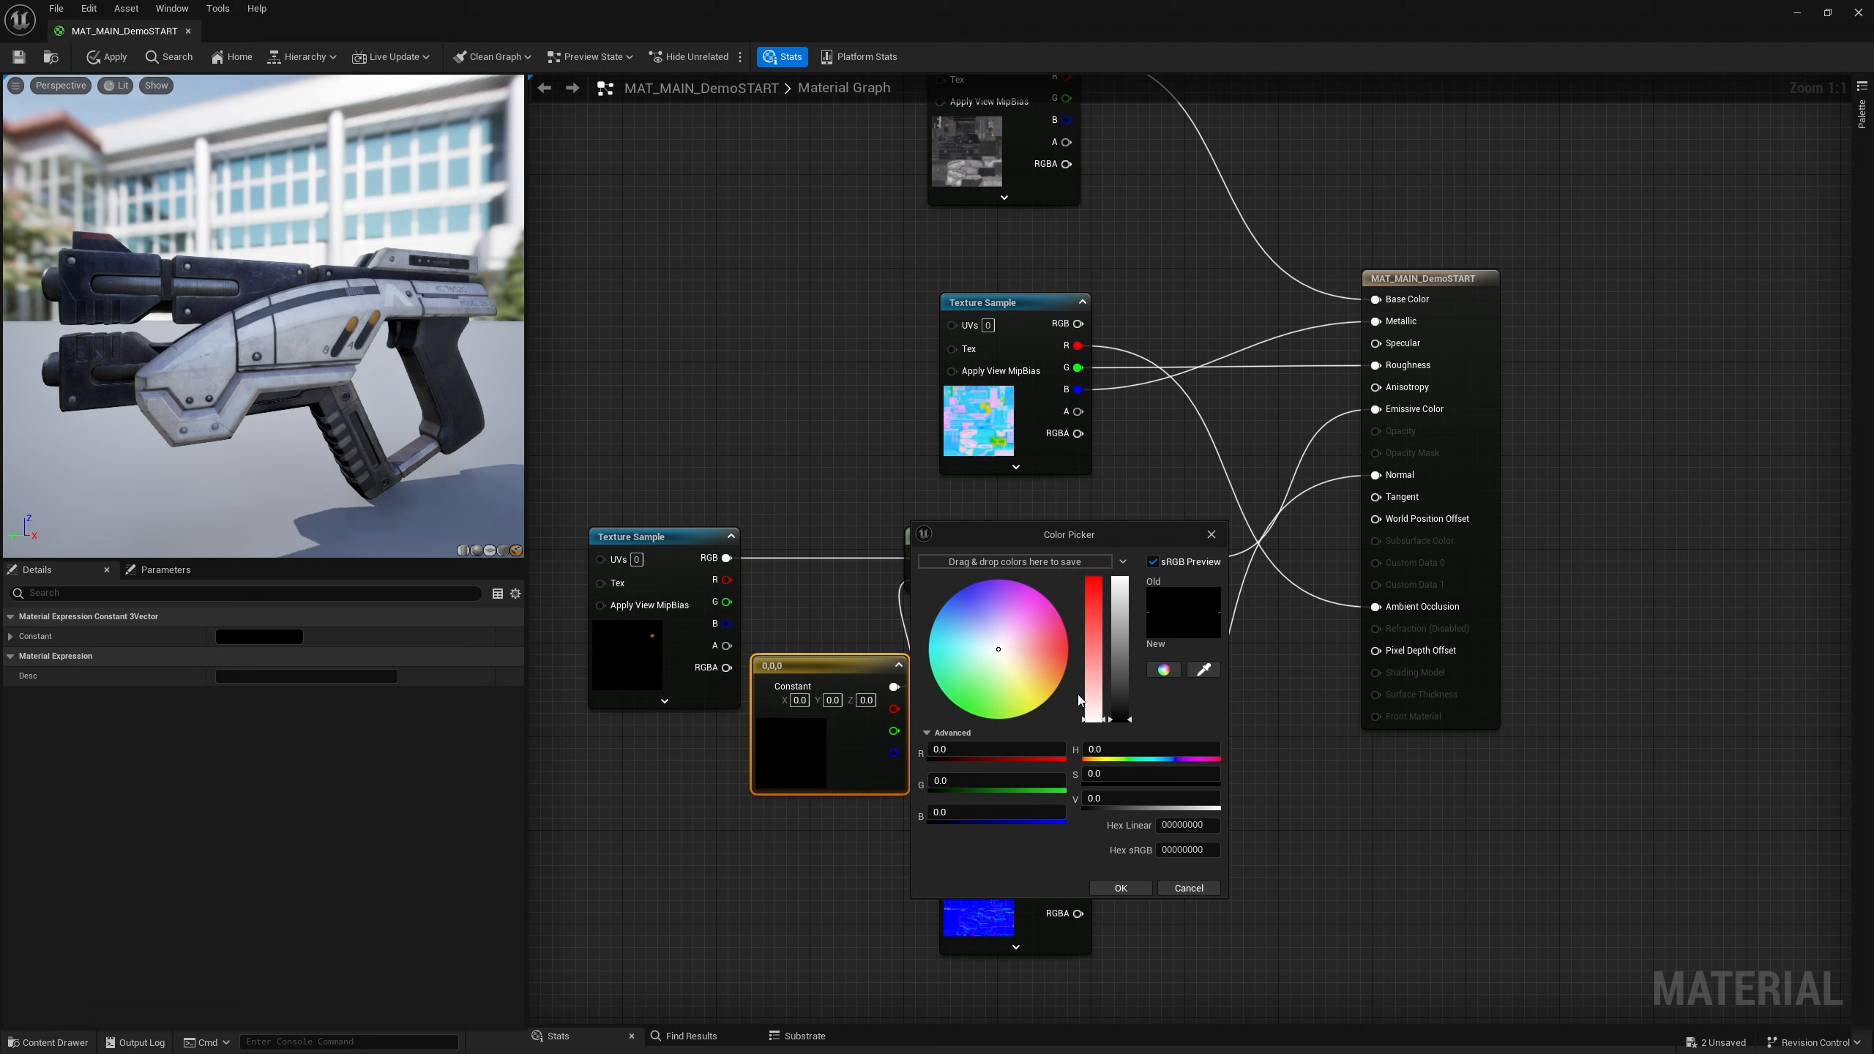
pyautogui.moveTo(1090, 684); pyautogui.dragTo(1090, 665)
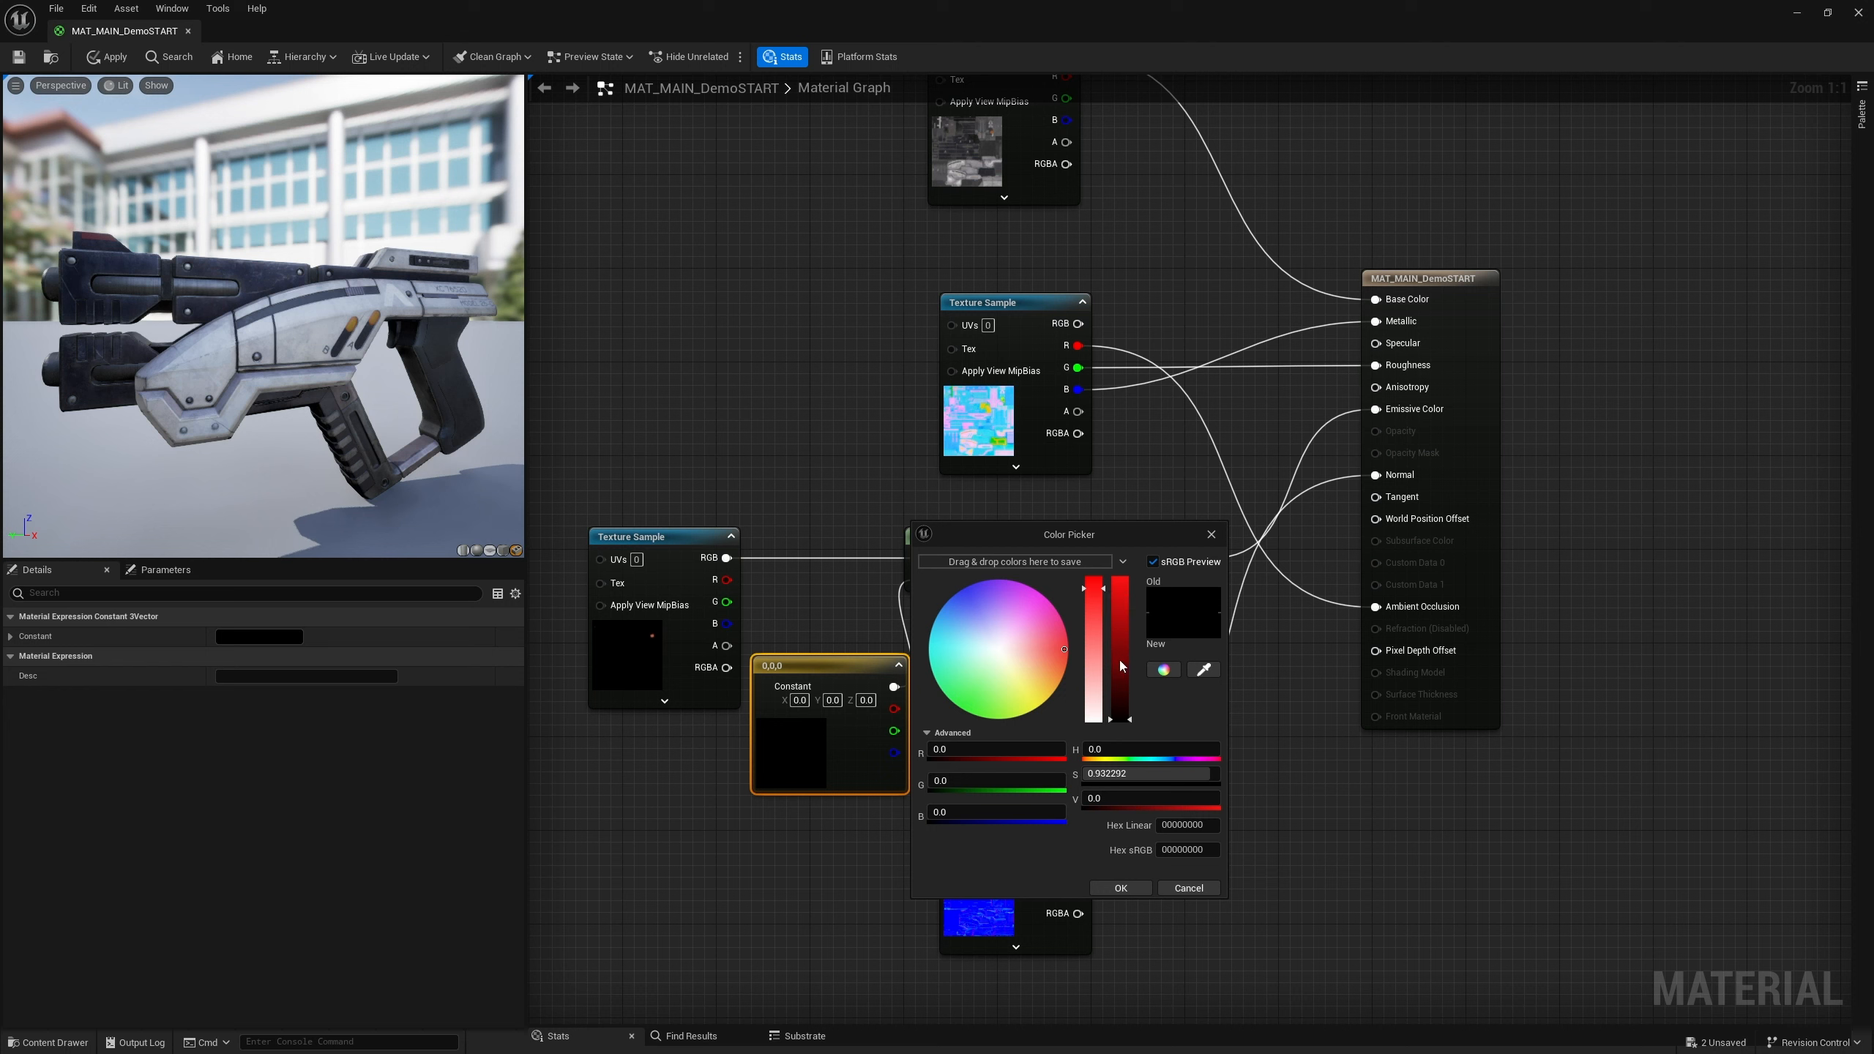
pyautogui.moveTo(1120, 697); pyautogui.dragTo(1121, 577)
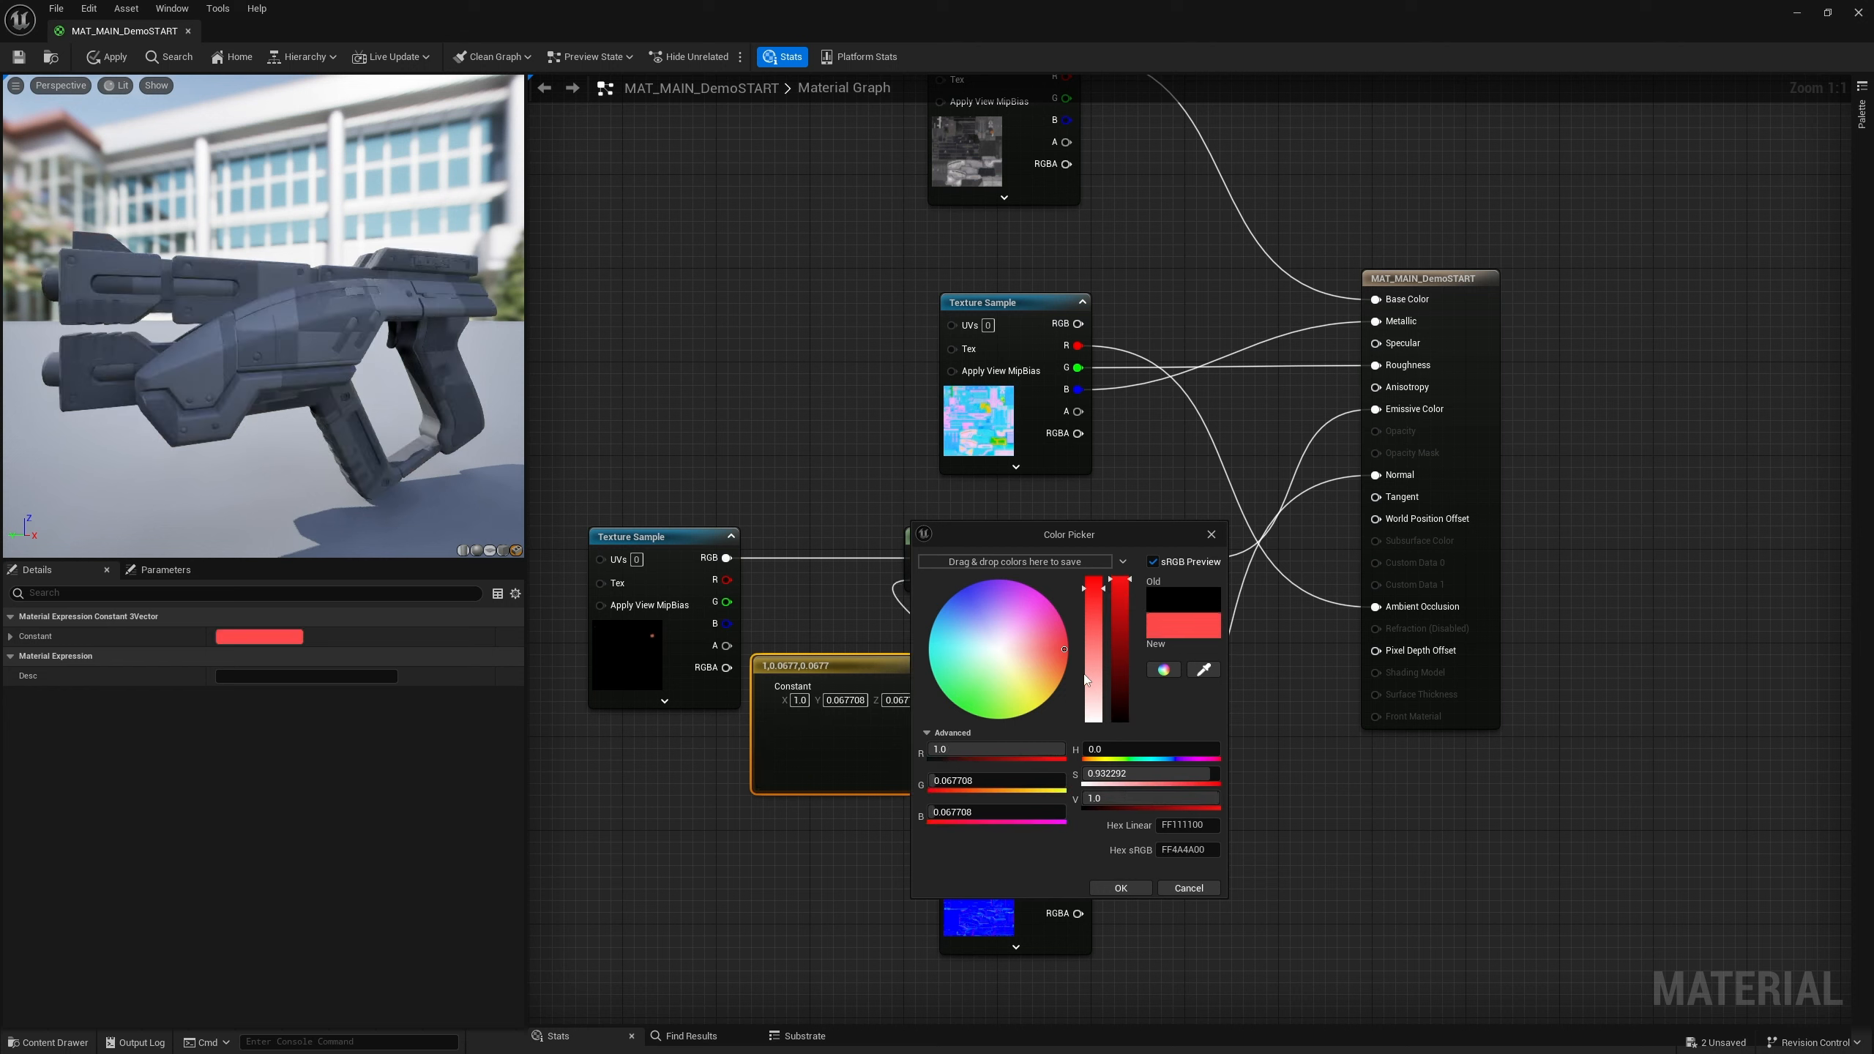
pyautogui.moveTo(1015, 631); pyautogui.dragTo(960, 607)
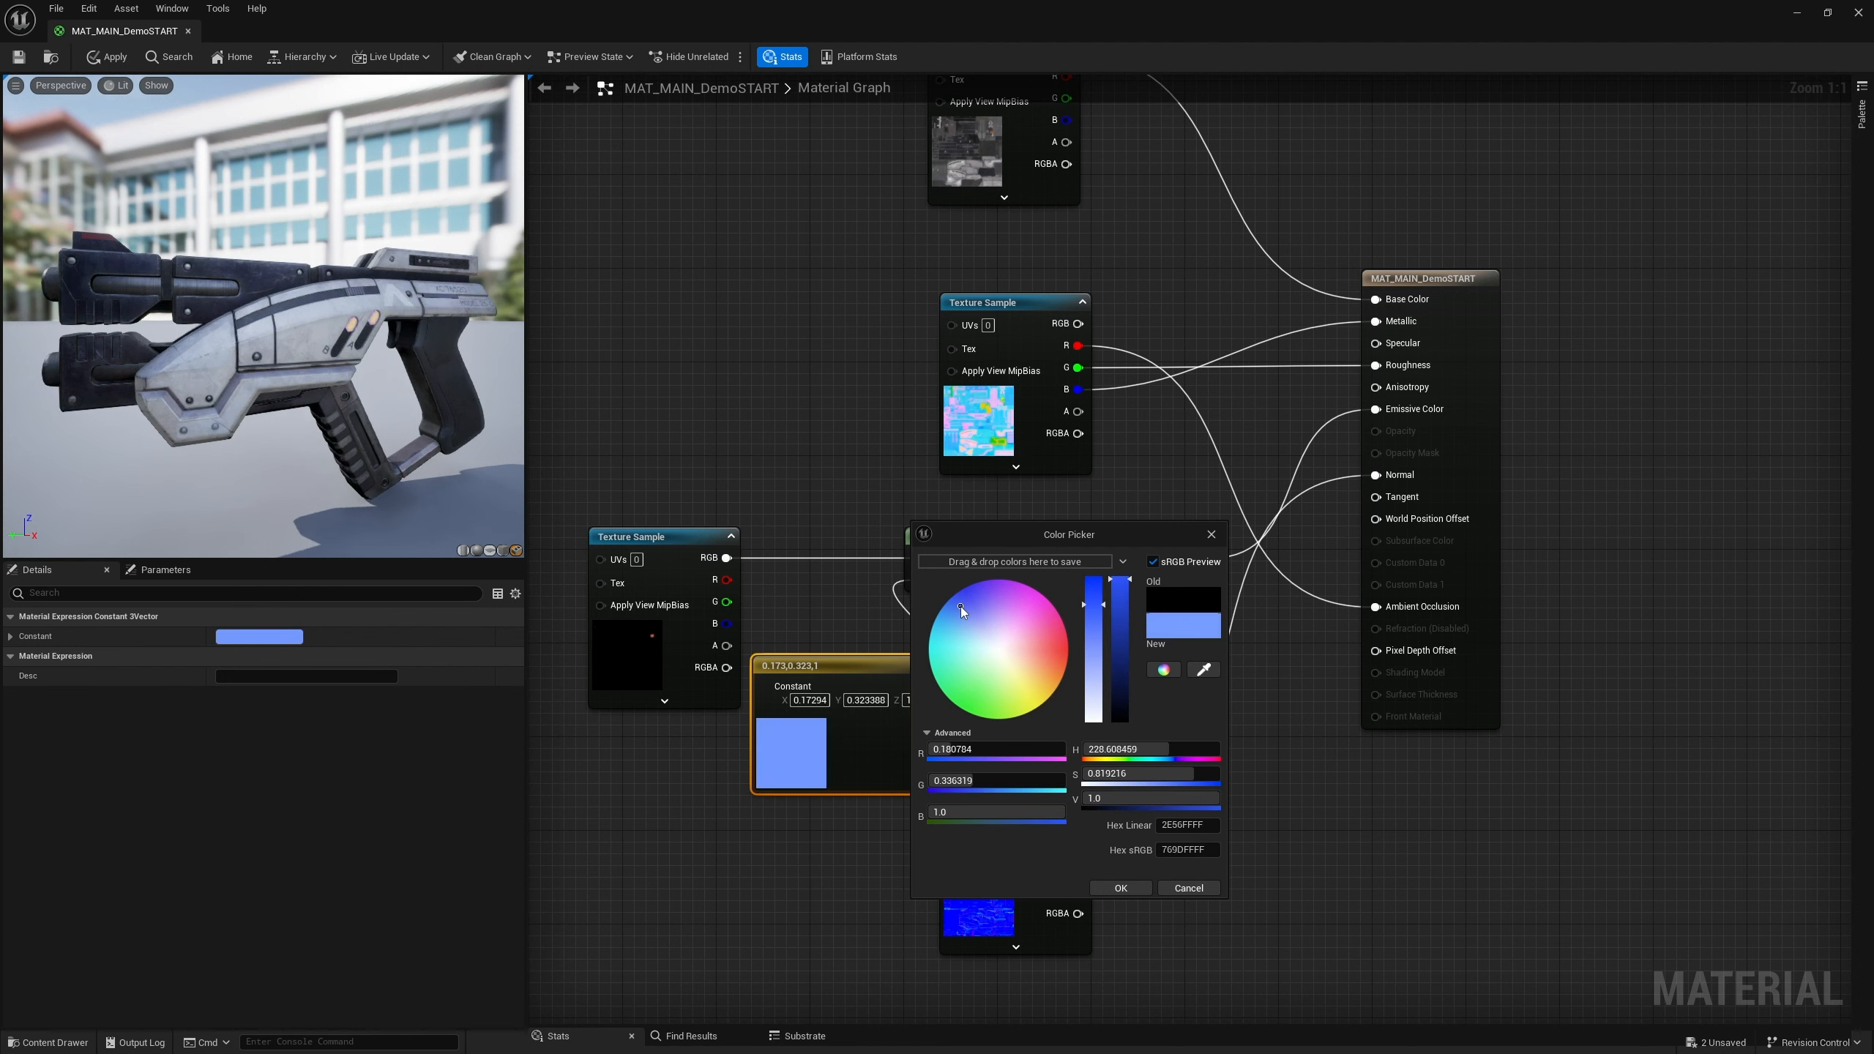
pyautogui.moveTo(1113, 602); pyautogui.dragTo(1091, 539)
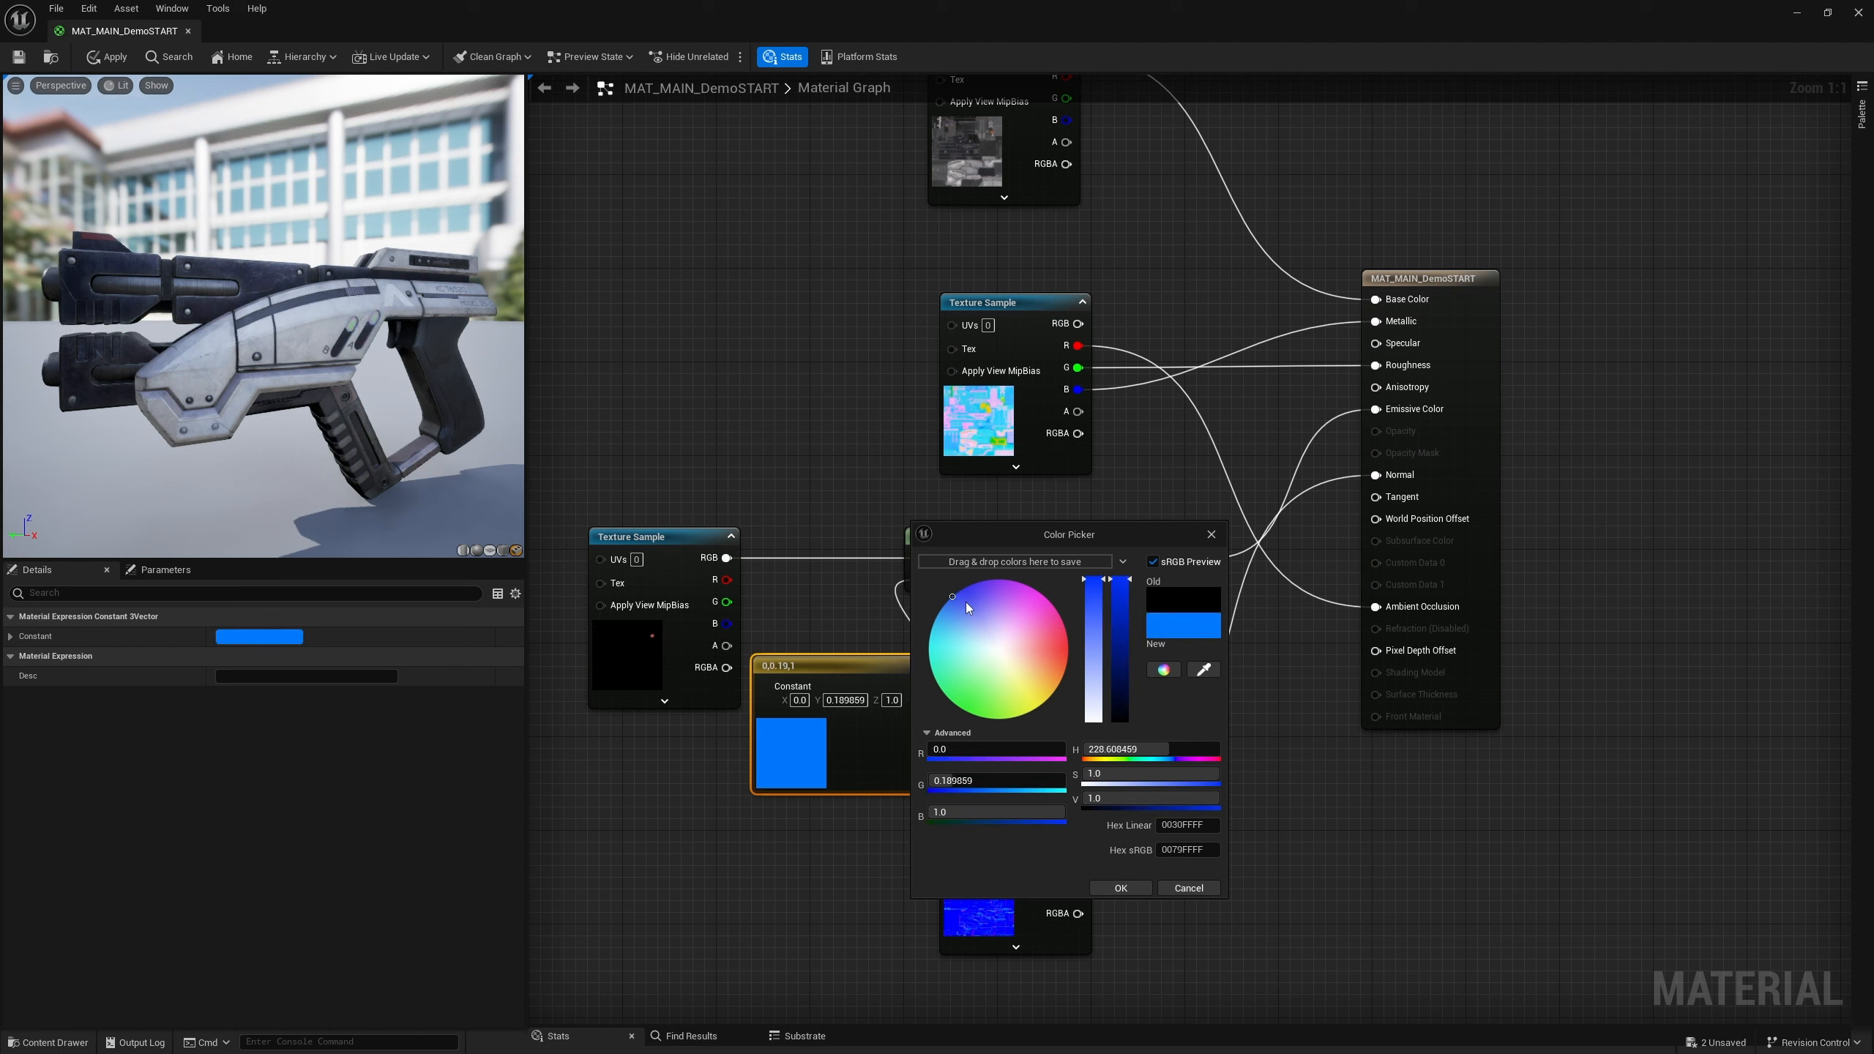
pyautogui.moveTo(1009, 581); pyautogui.dragTo(1035, 590)
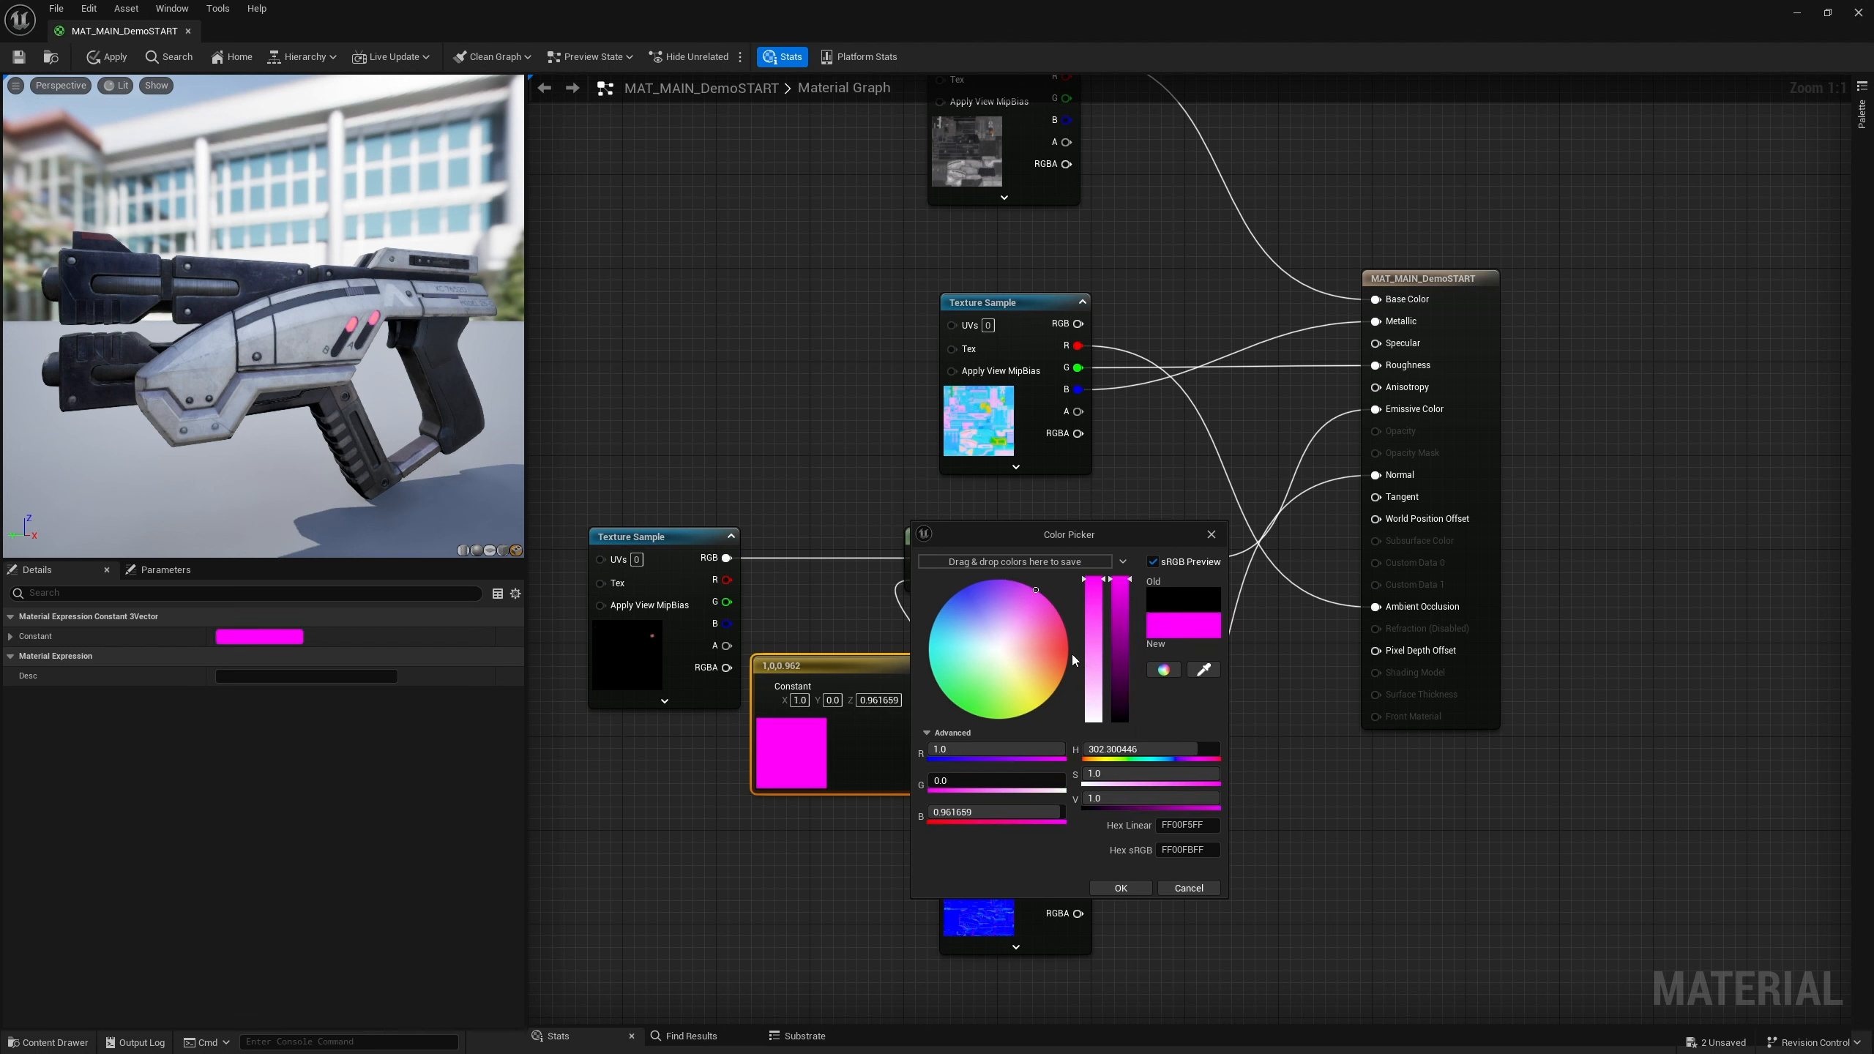
pyautogui.moveTo(1072, 653); pyautogui.dragTo(966, 718)
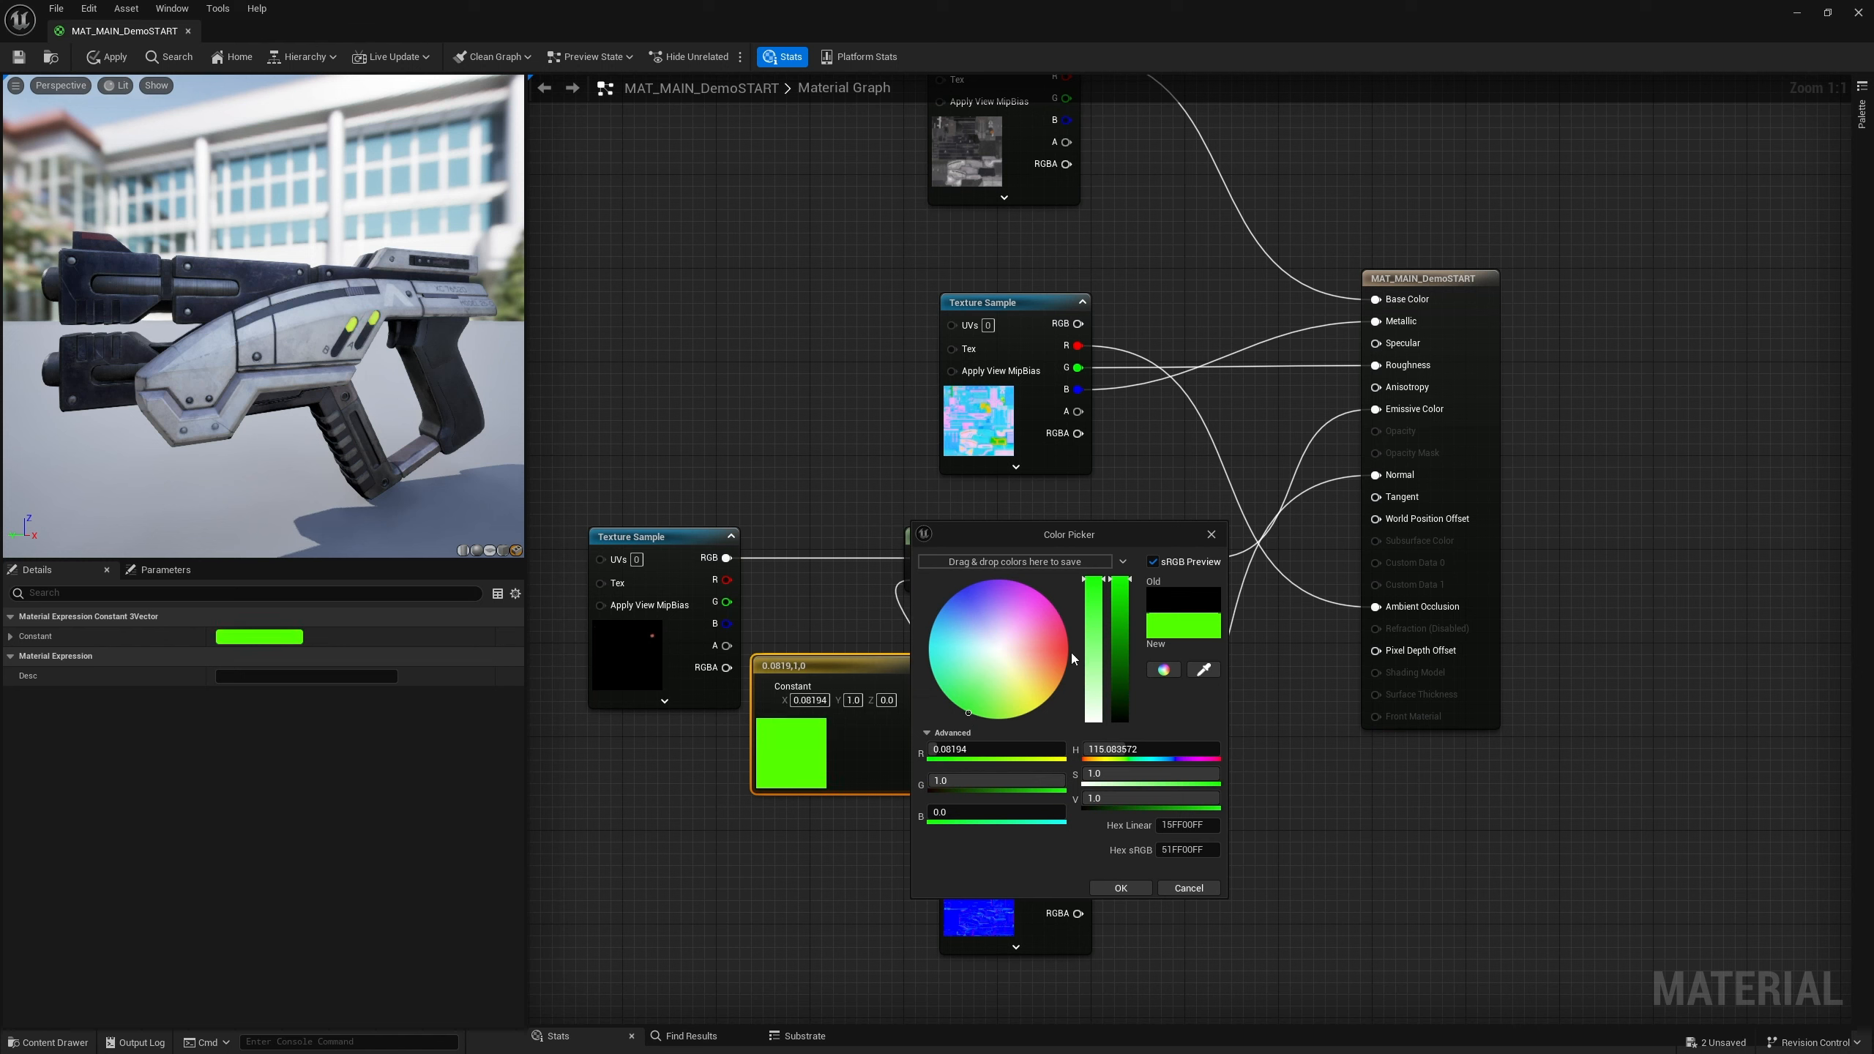
pyautogui.click(996, 653)
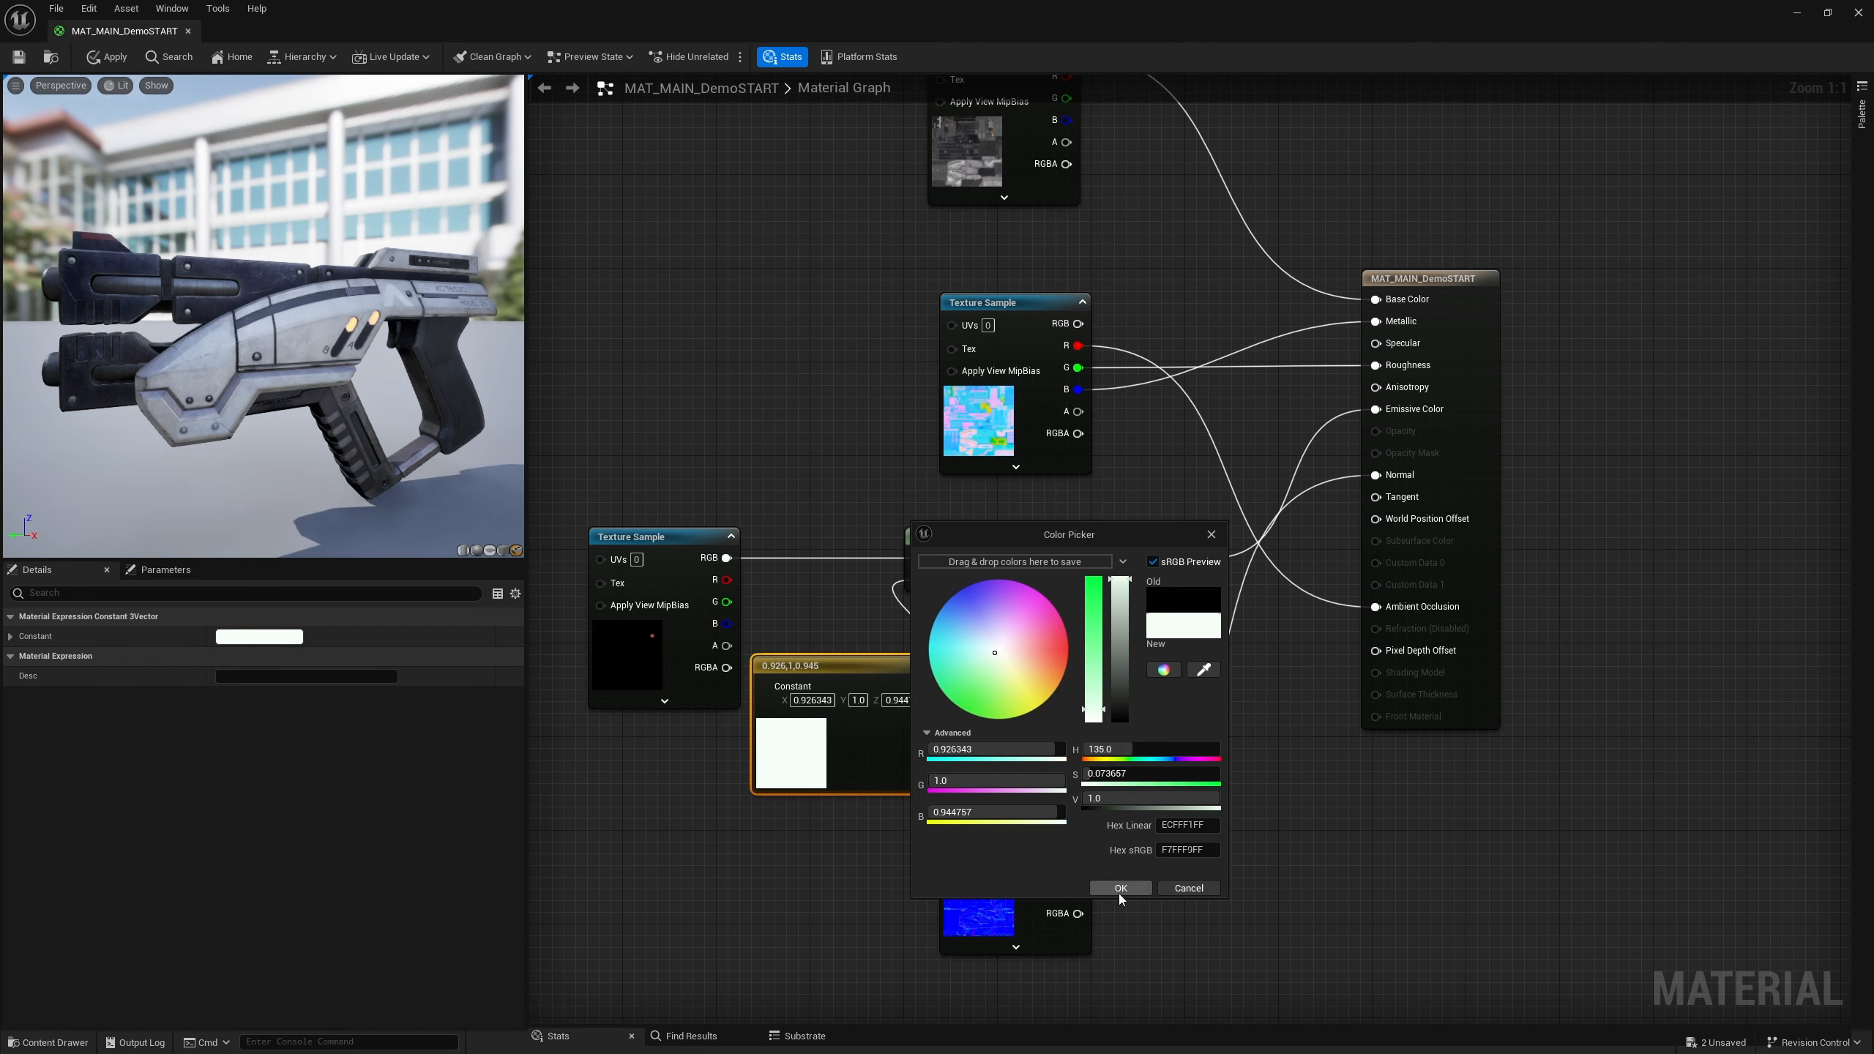
pyautogui.click(1119, 888)
pyautogui.moveTo(612, 537); pyautogui.dragTo(565, 537)
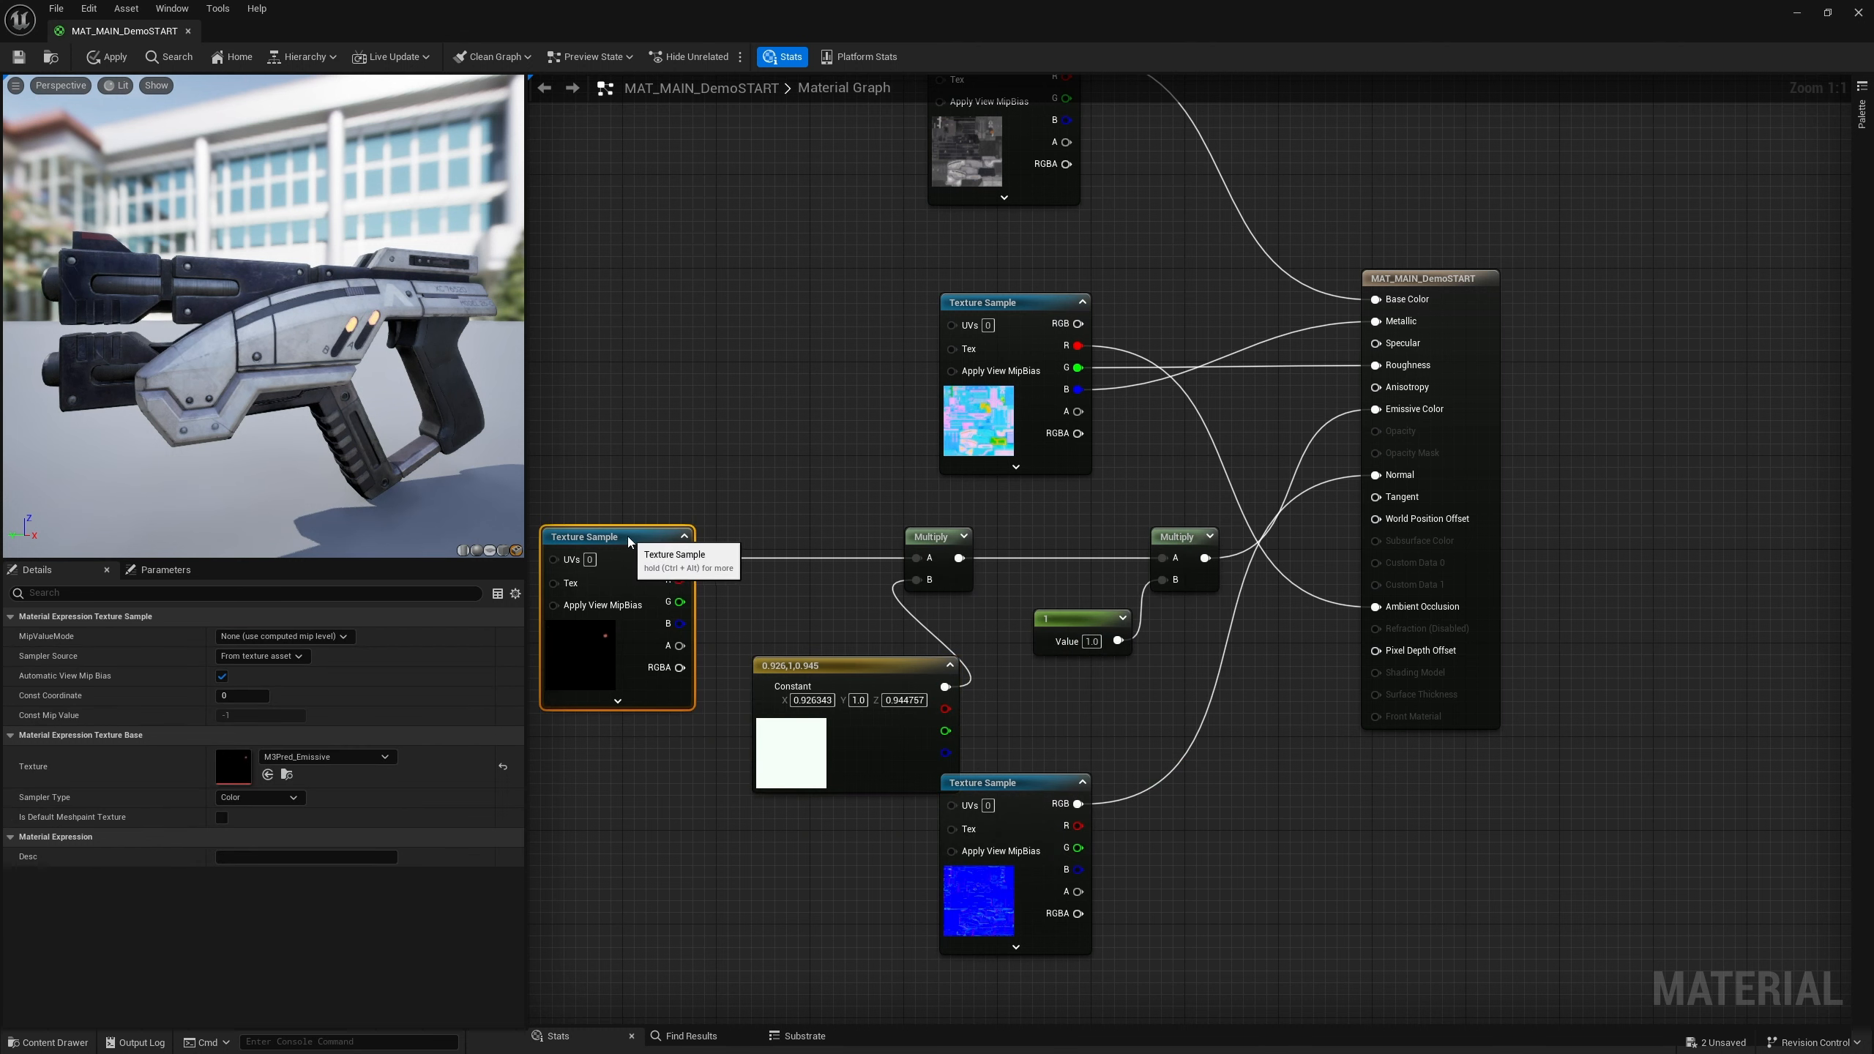
pyautogui.moveTo(825, 672); pyautogui.dragTo(776, 674)
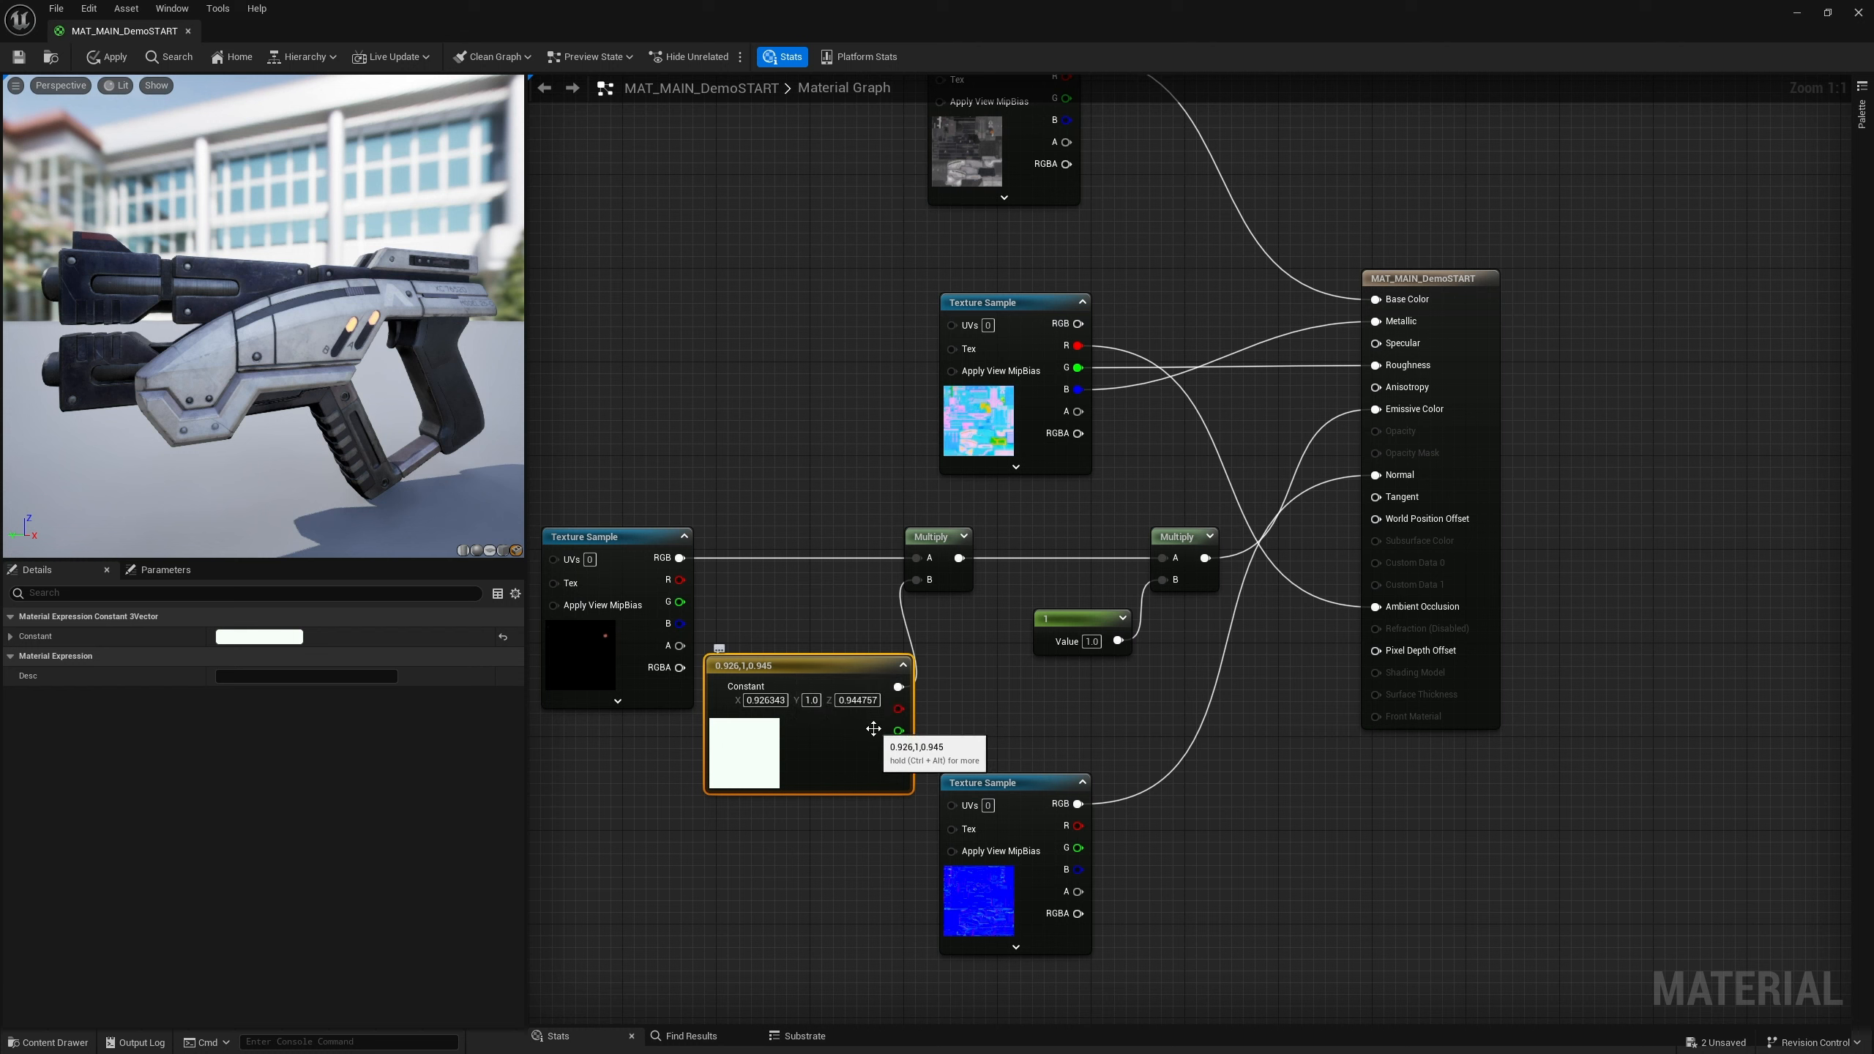
# Set the Constant3Vector's color to a blue of 0.0, 0.25, 1.0 in the color picker
pyautogui.doubleClick(760, 750)
pyautogui.moveTo(949, 849); pyautogui.dragTo(948, 716)
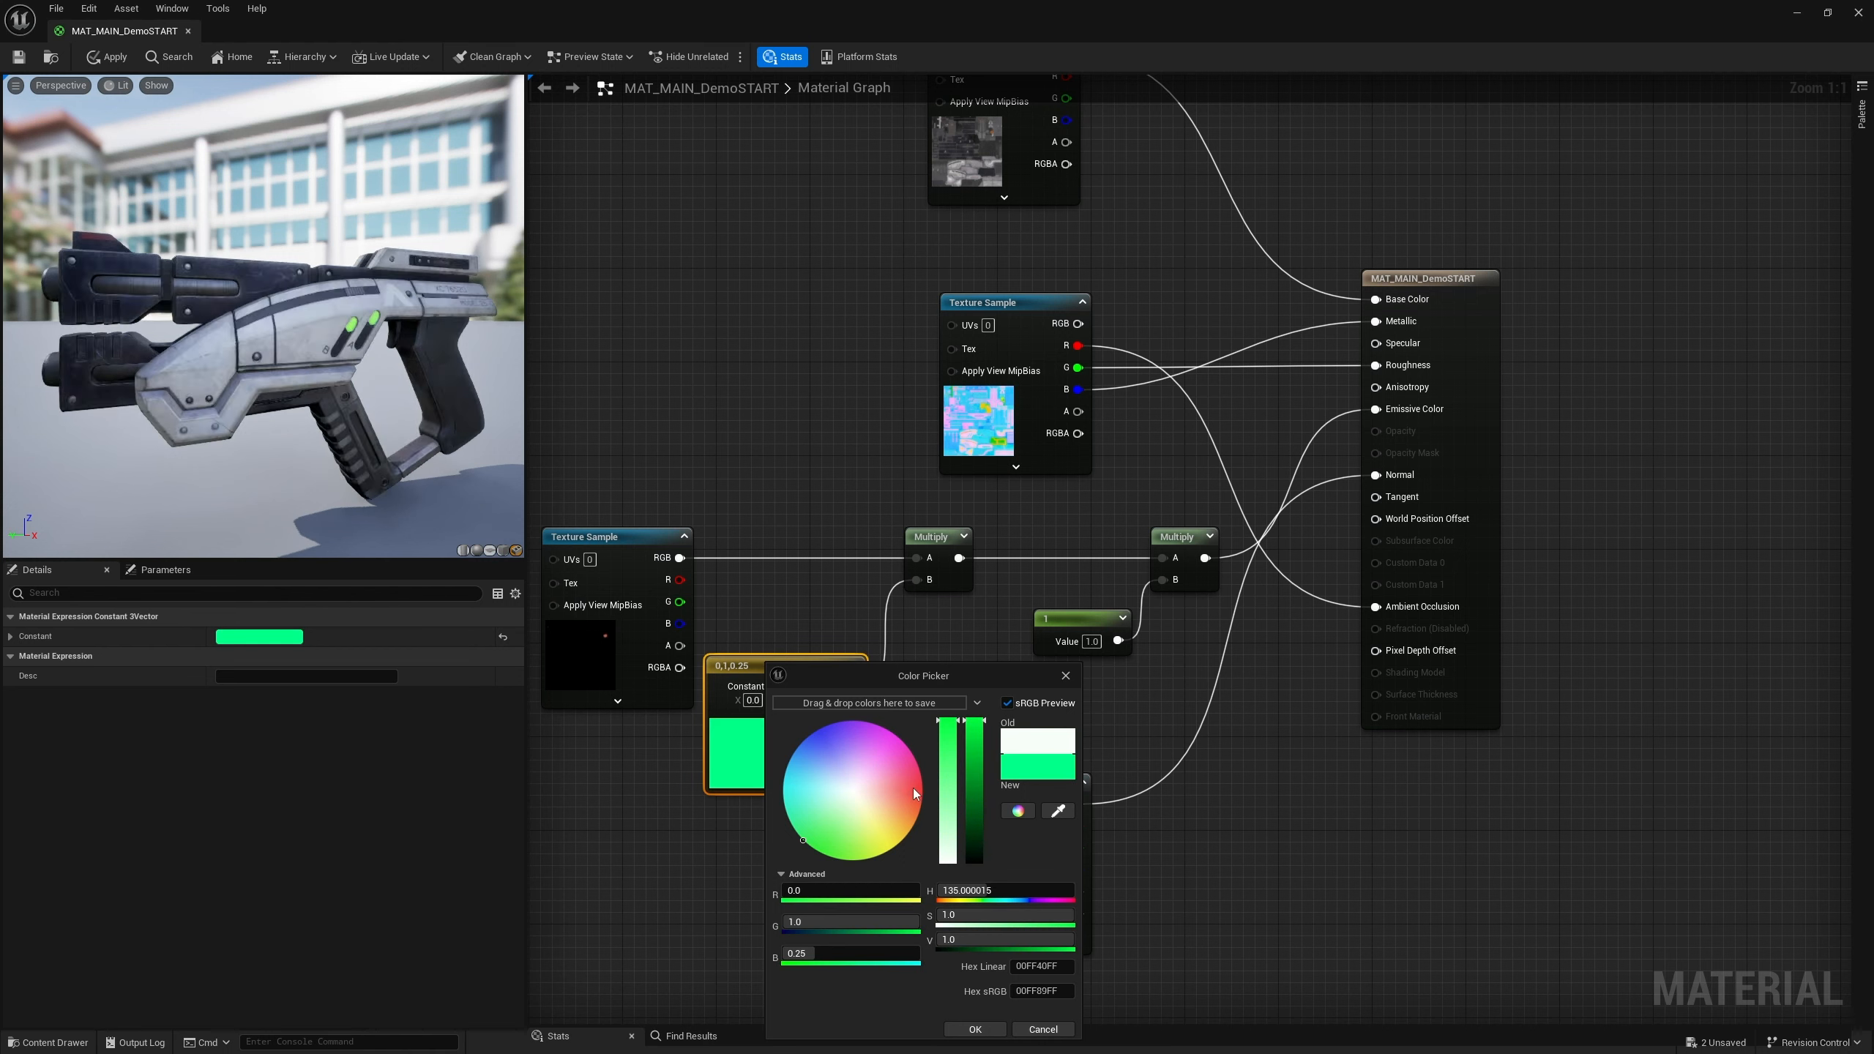
pyautogui.moveTo(914, 788); pyautogui.dragTo(784, 723)
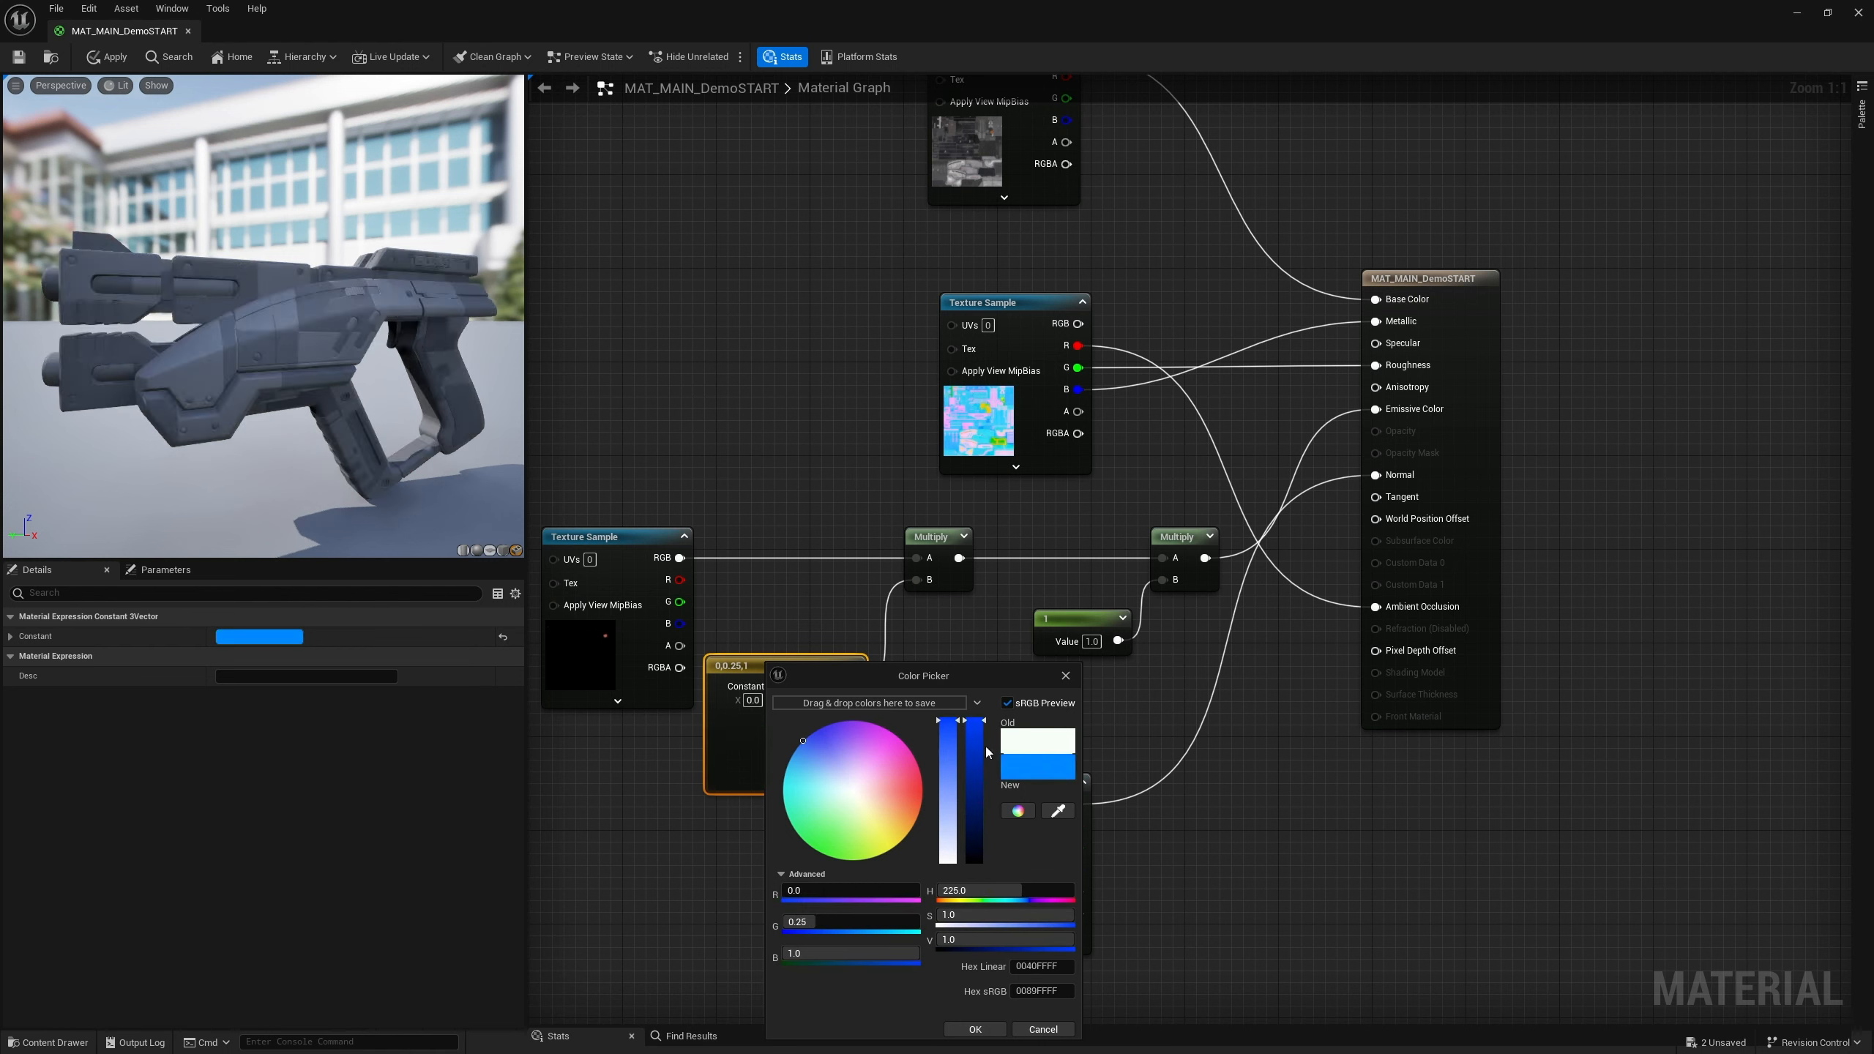
pyautogui.click(1065, 676)
# Set the emissive intensity constant to 100 and save the material
pyautogui.click(1094, 642)
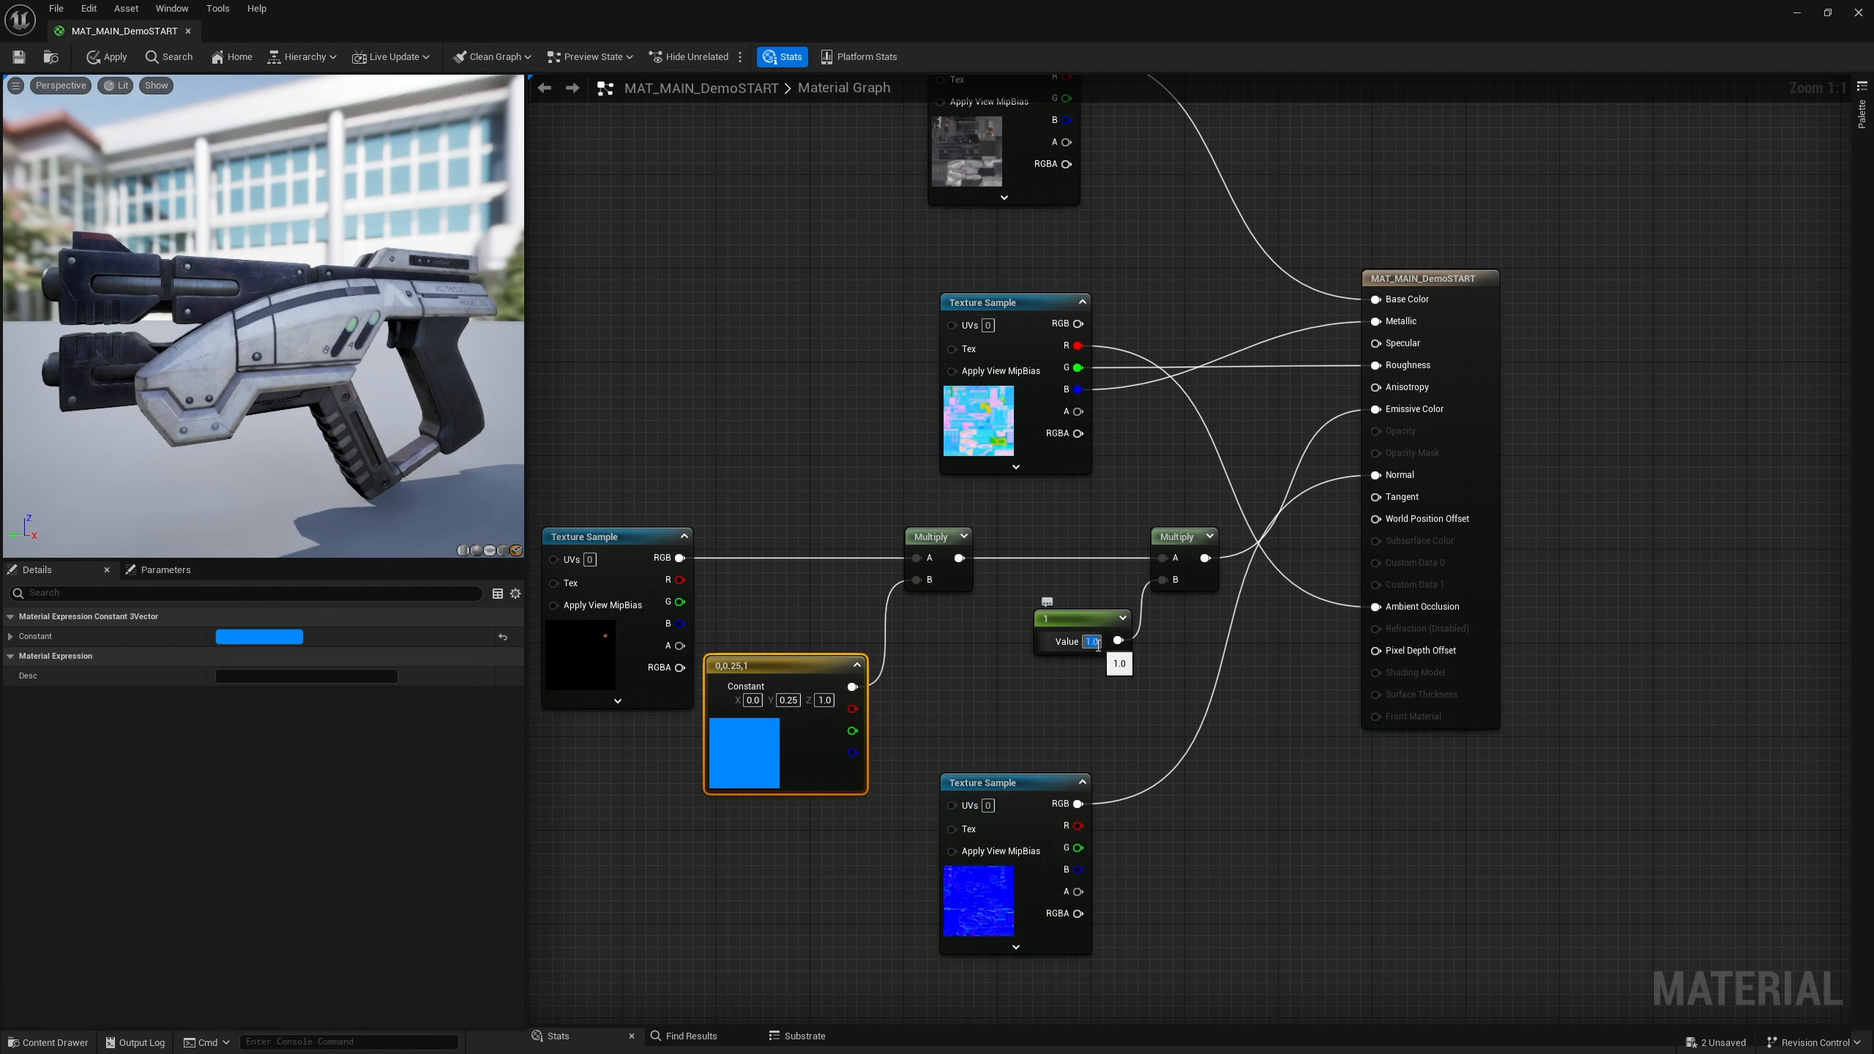
pyautogui.write('100')
pyautogui.press('Return')
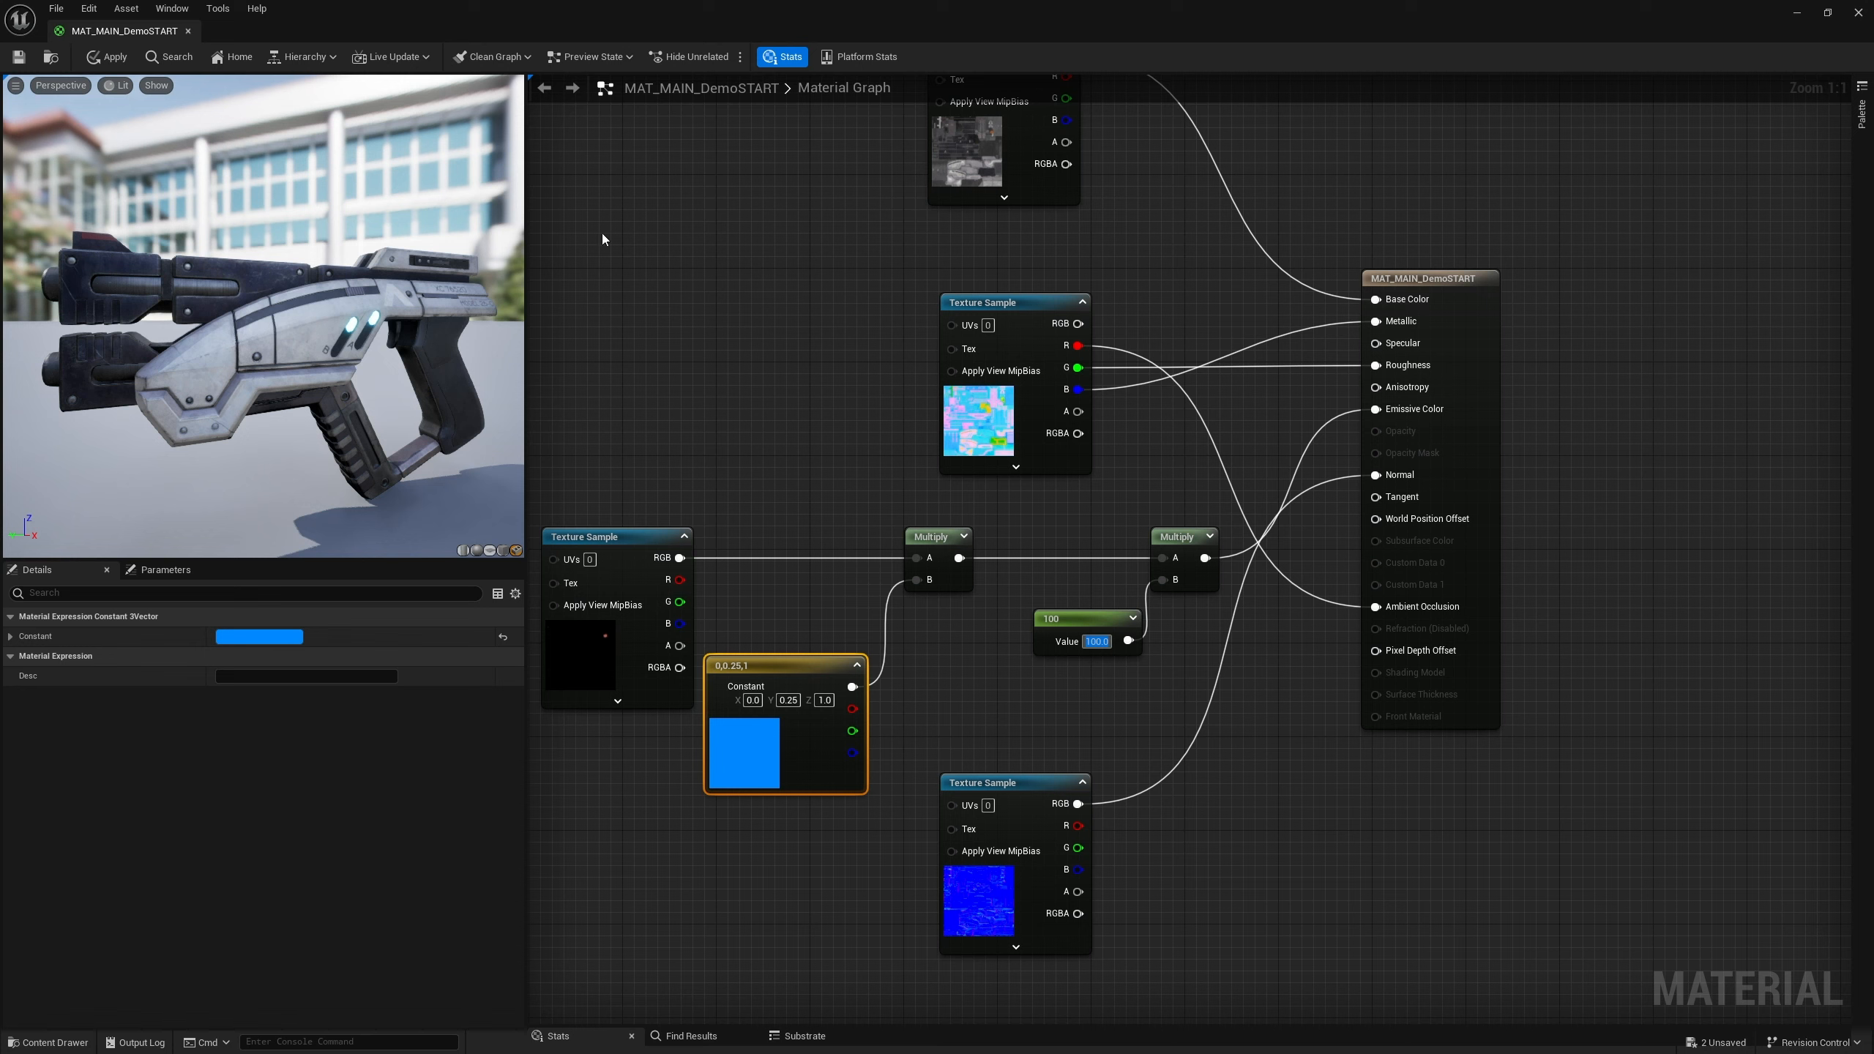
pyautogui.click(18, 57)
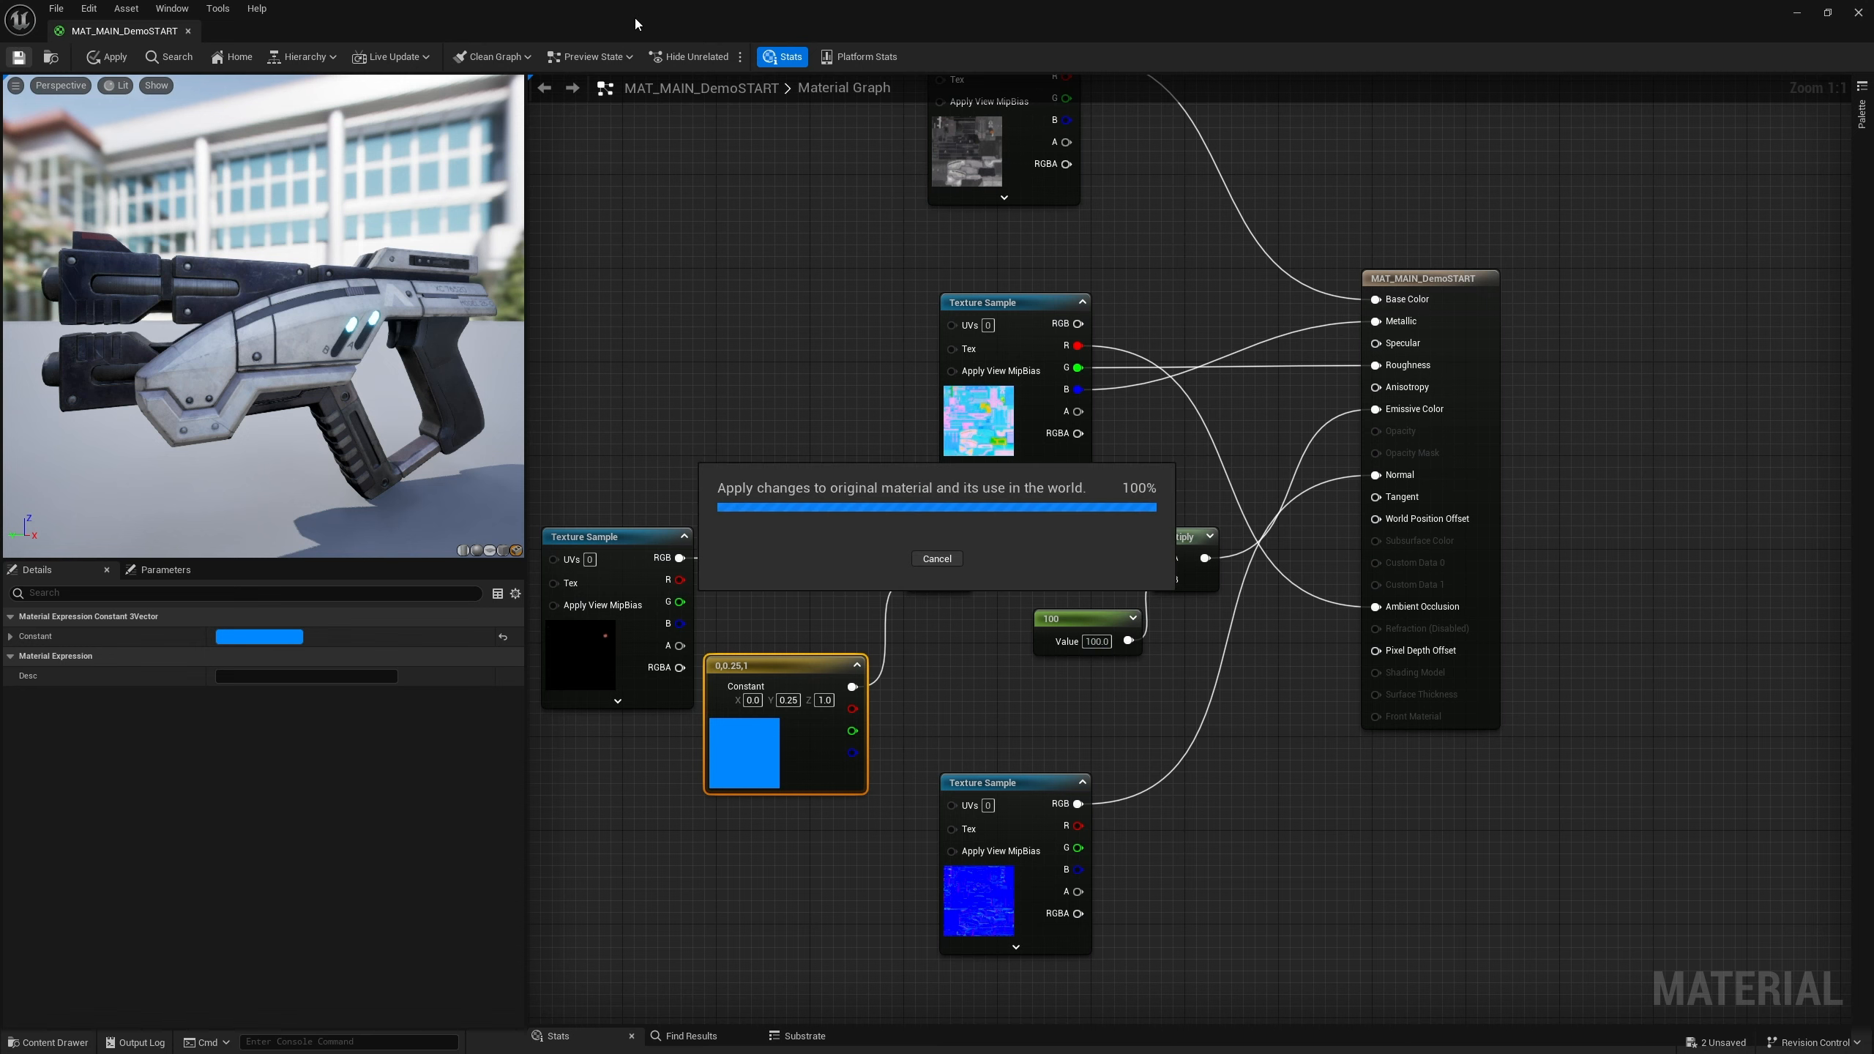
# Set the emissive intensity constant feeding the first Multiply node back to 1
pyautogui.moveTo(624, 32); pyautogui.dragTo(712, 820)
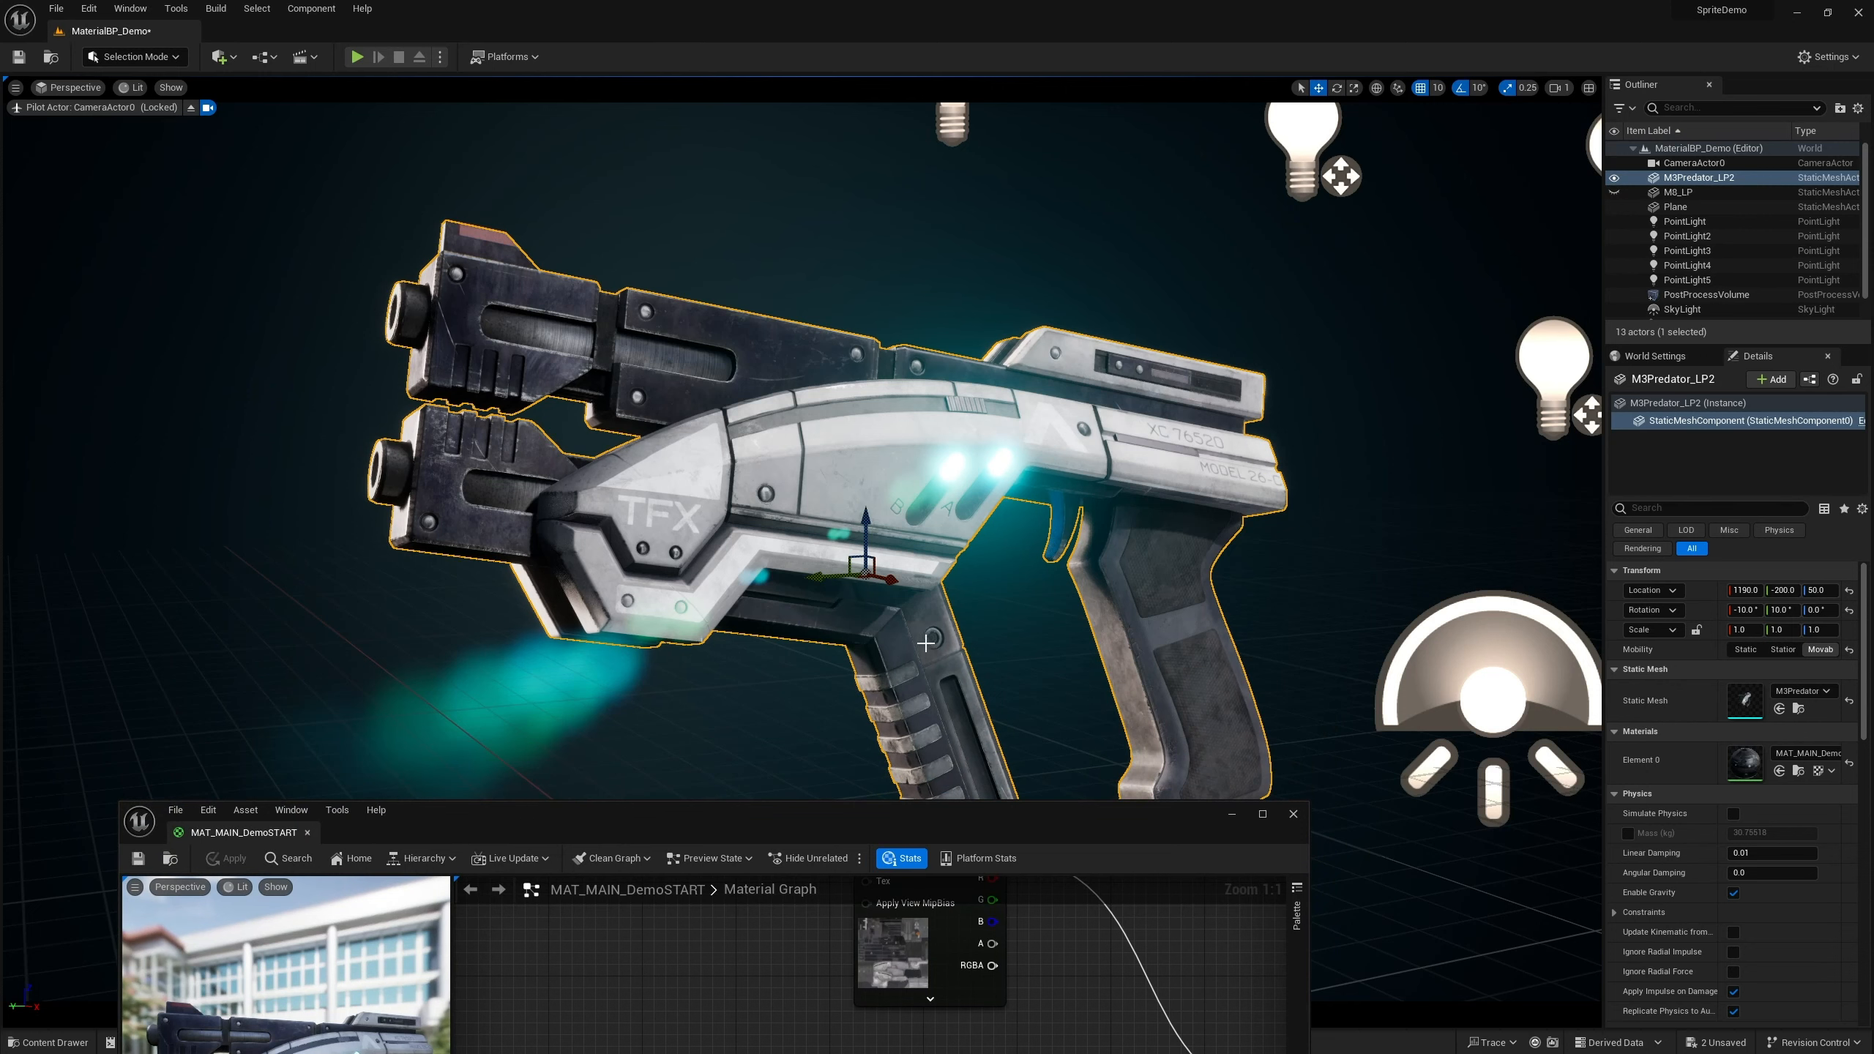
pyautogui.moveTo(861, 817); pyautogui.dragTo(810, 128)
pyautogui.moveTo(849, 753); pyautogui.dragTo(855, 663, button='right')
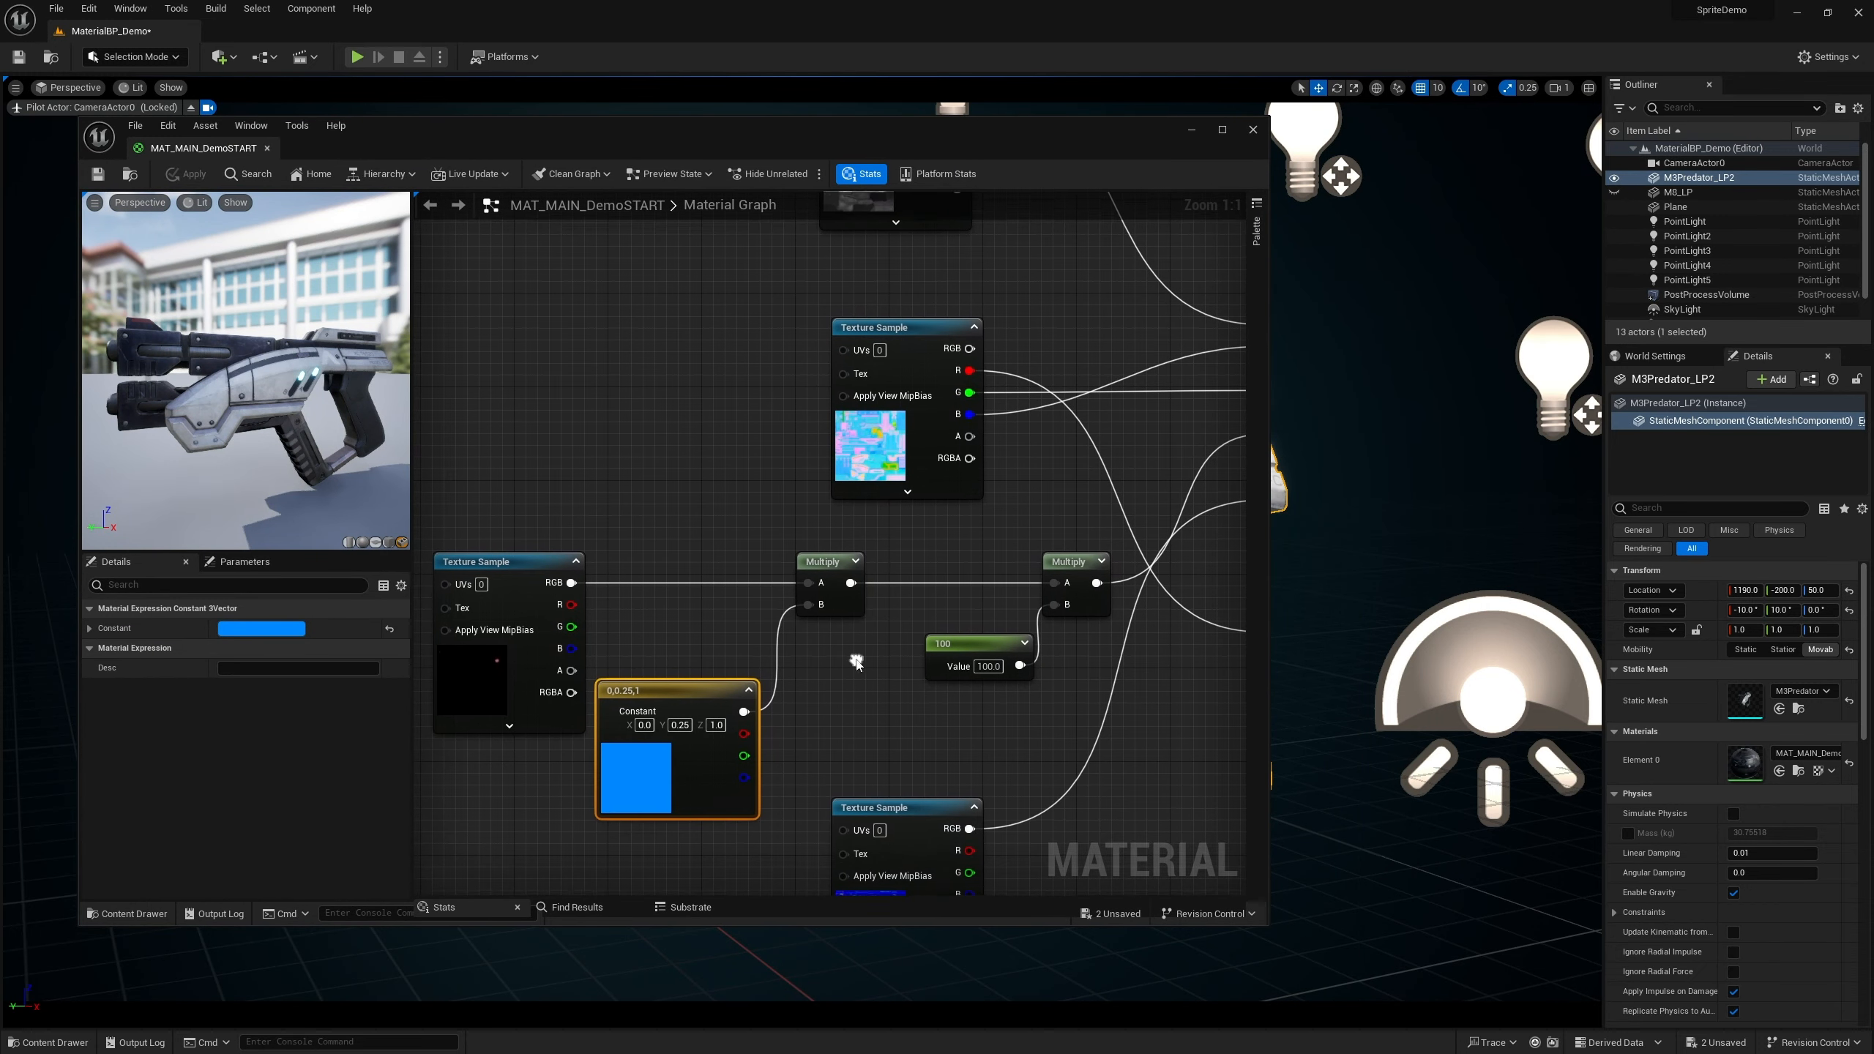
pyautogui.click(992, 665)
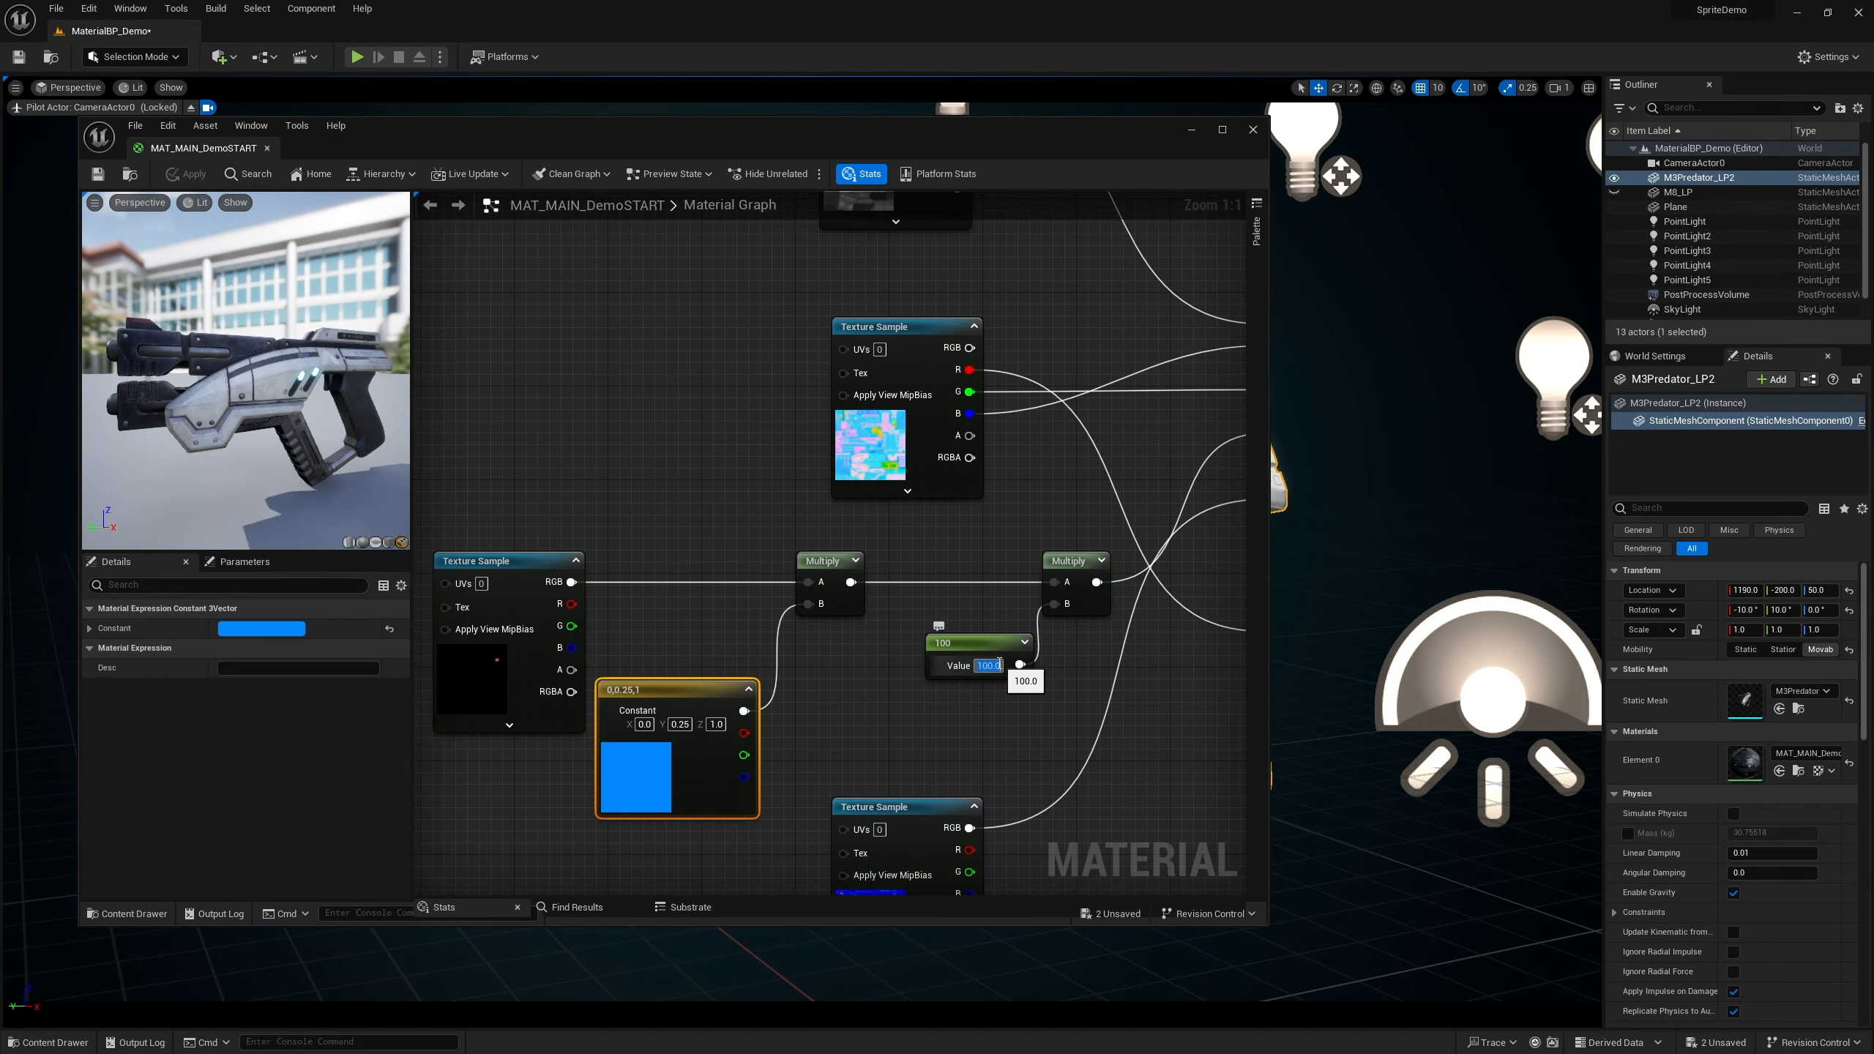
pyautogui.write('1')
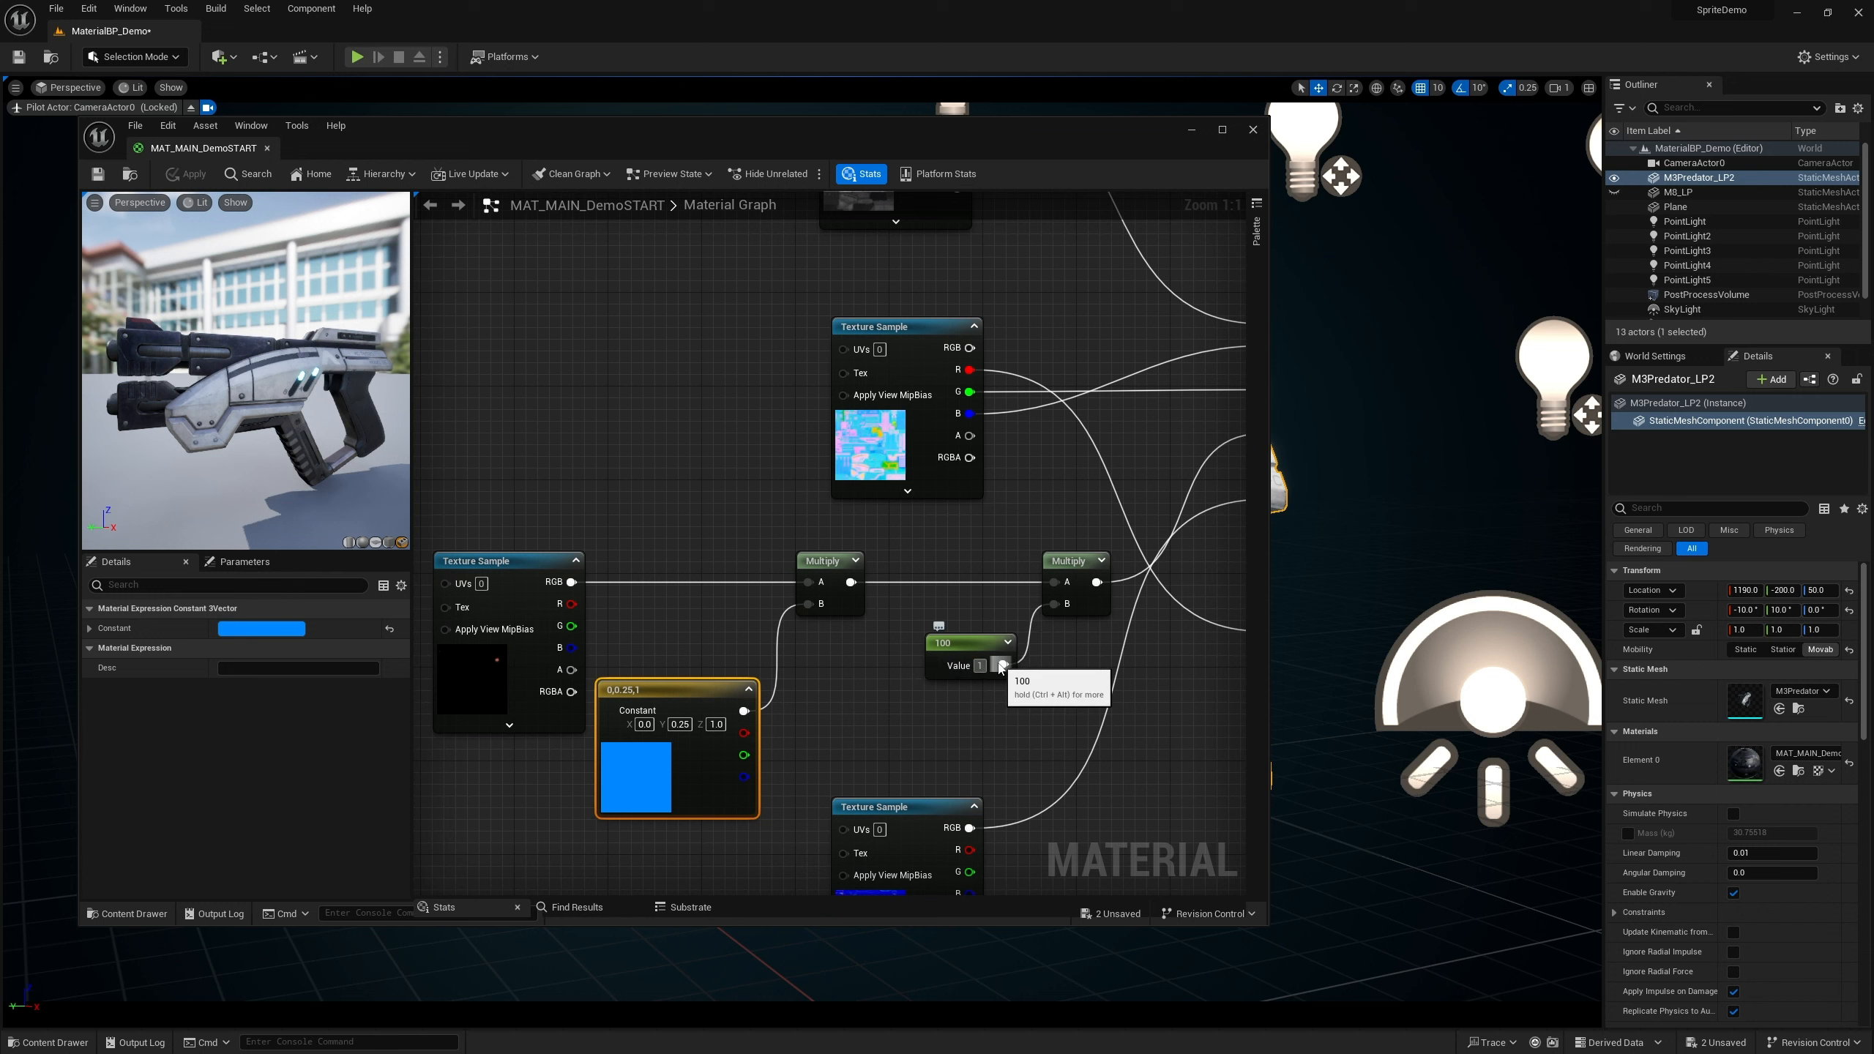
pyautogui.press('Return')
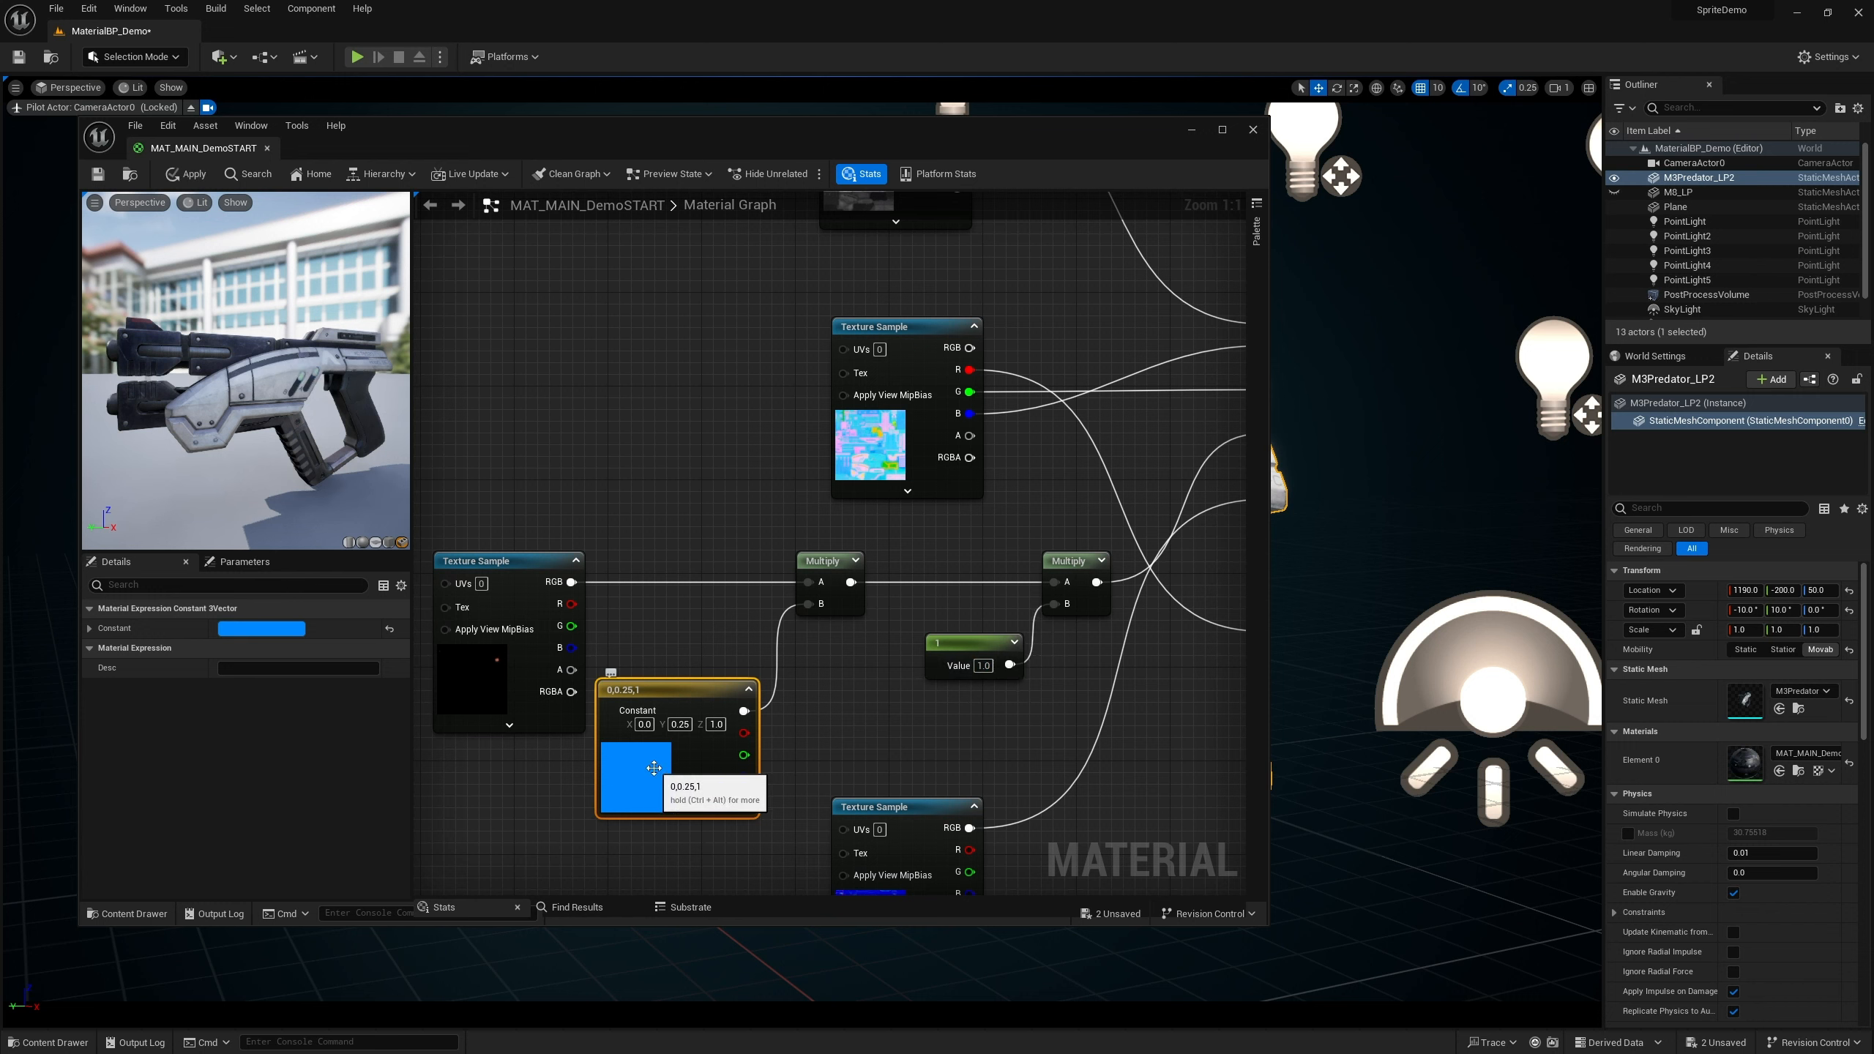
# Set the Constant3Vector's color to pure white, 1.0, 1.0, 1.0, in the color picker
pyautogui.doubleClick(650, 768)
pyautogui.click(731, 795)
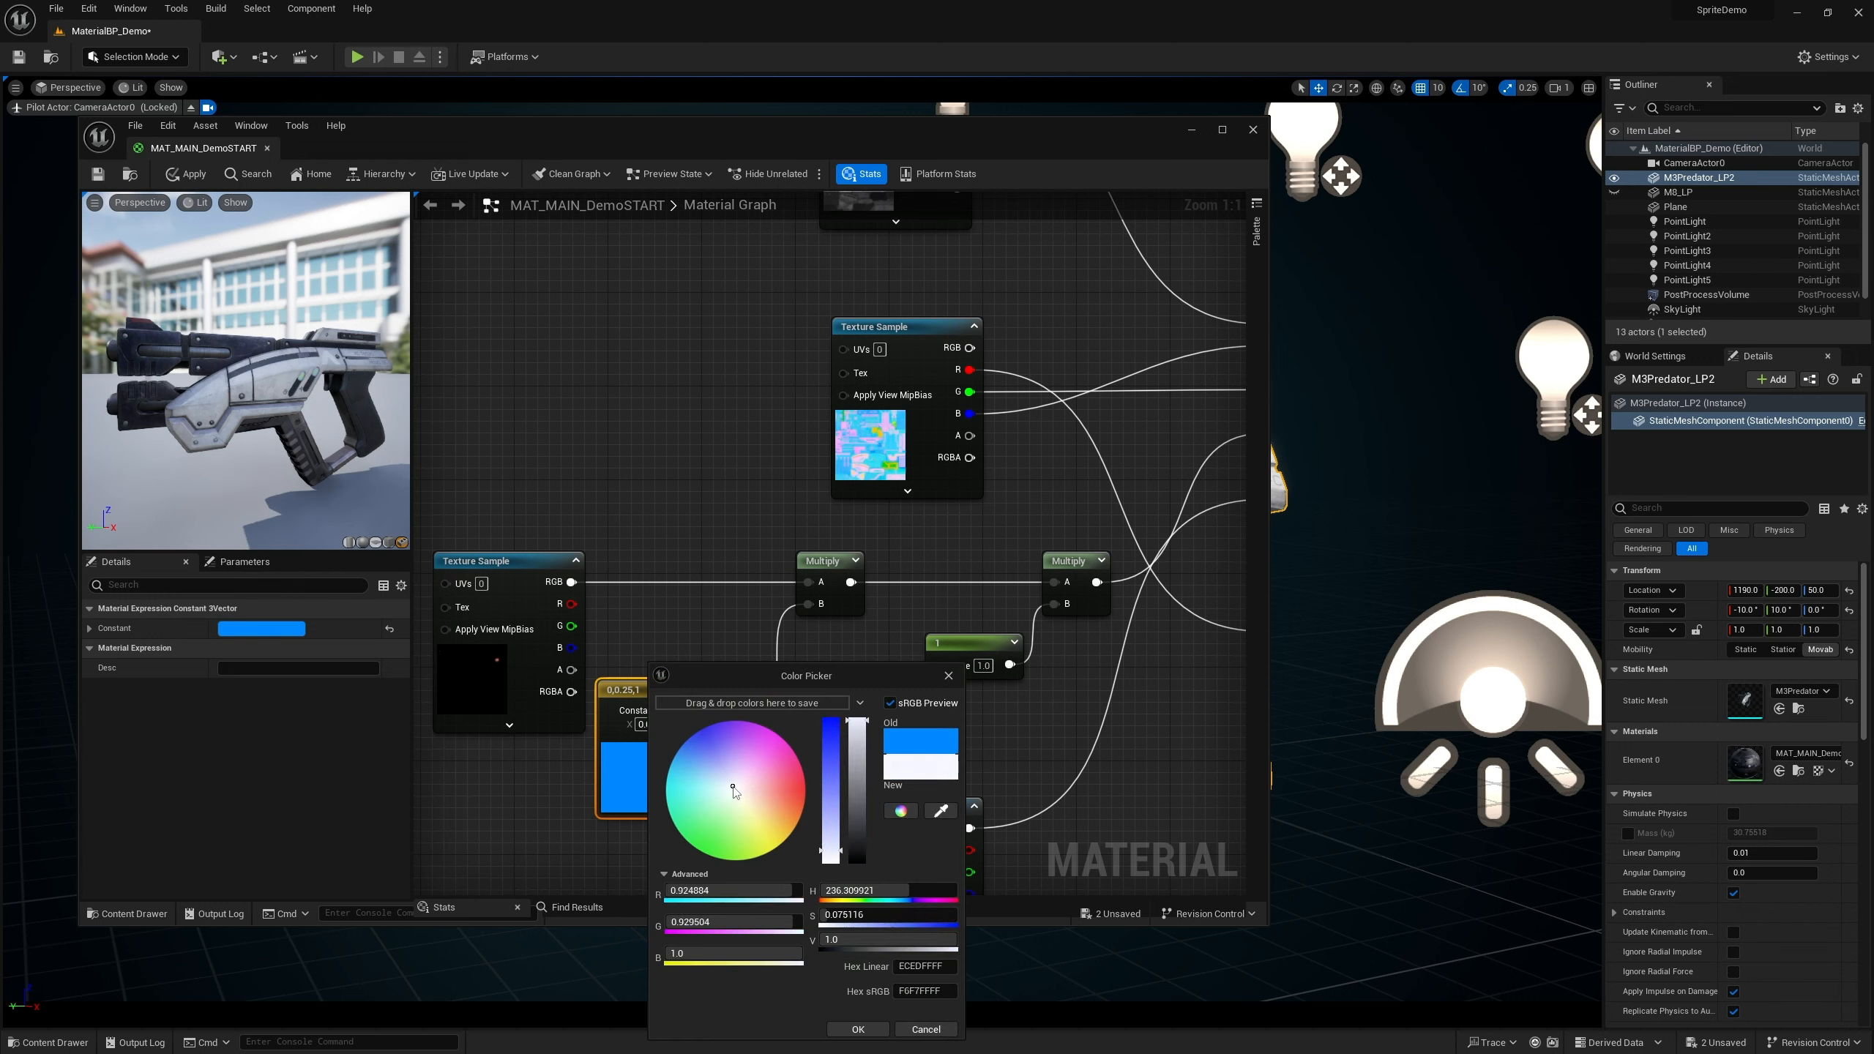
pyautogui.moveTo(830, 866); pyautogui.dragTo(830, 871)
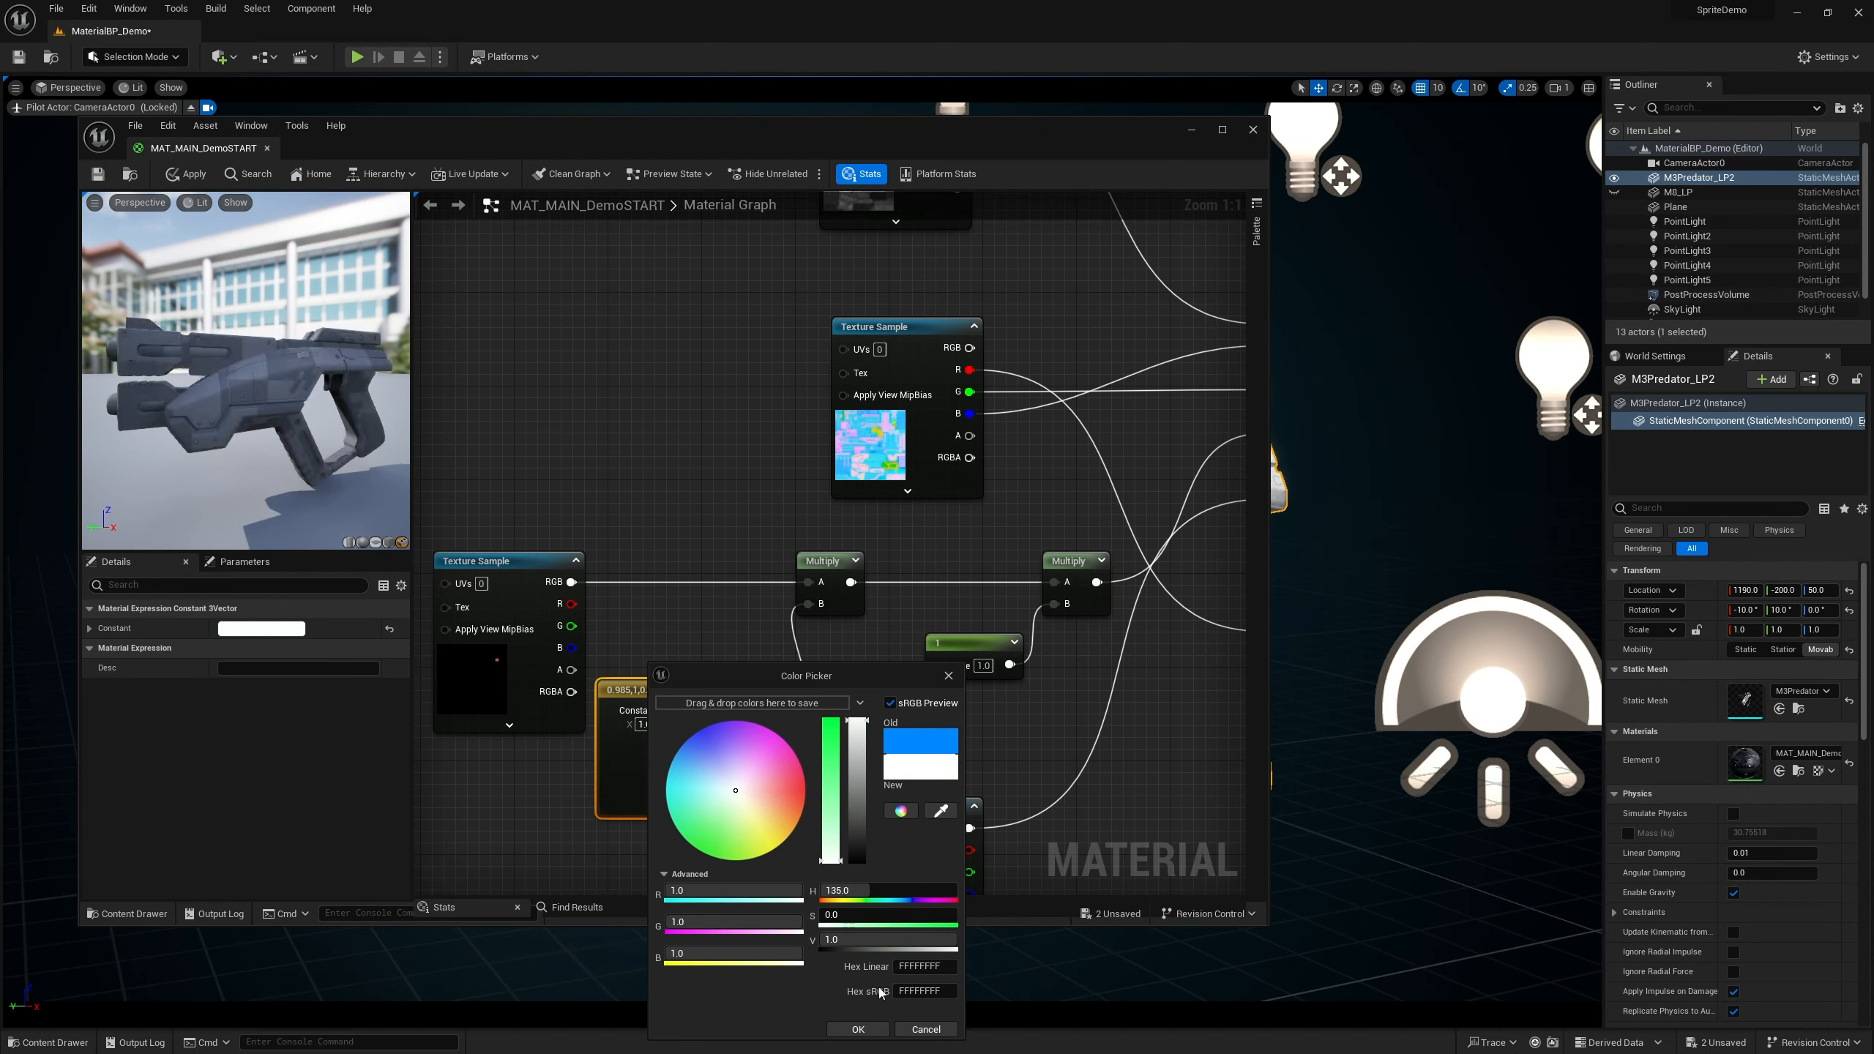
pyautogui.click(857, 1029)
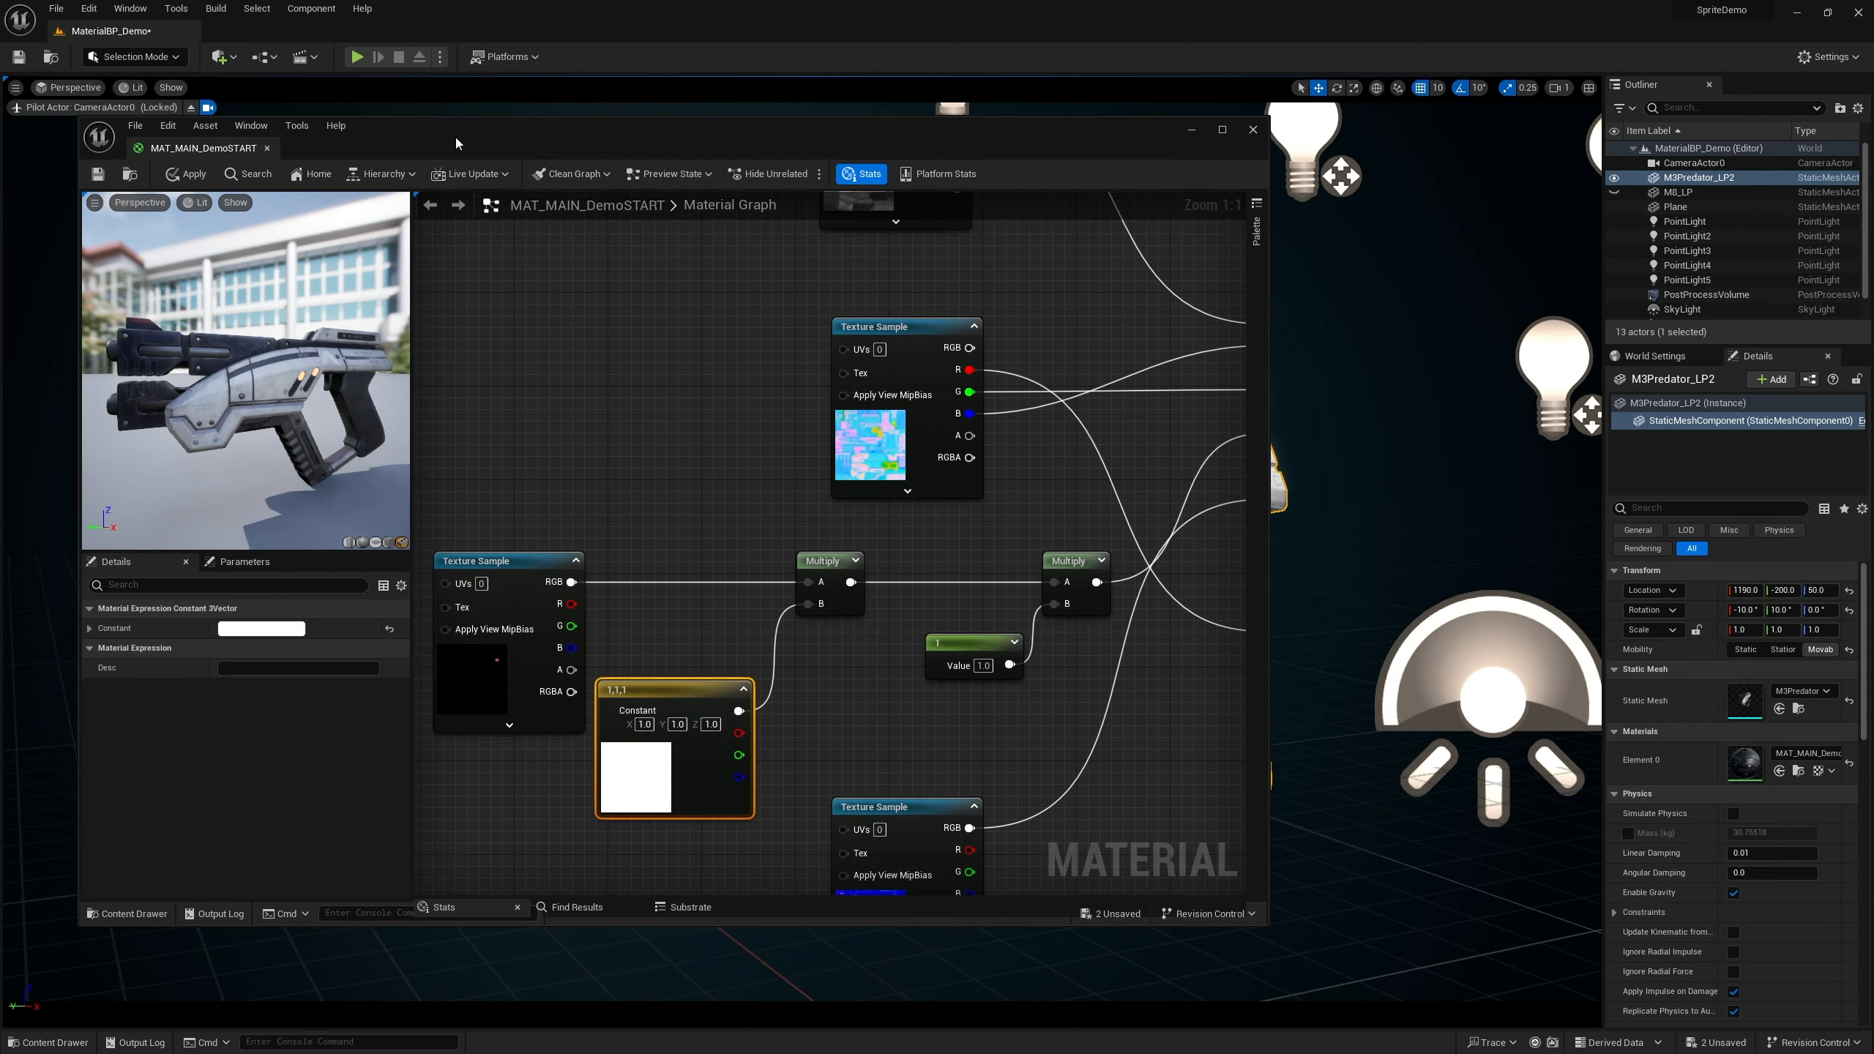
# Save the MAT_MAIN_DemoSTART material
pyautogui.moveTo(455, 118); pyautogui.dragTo(567, 641)
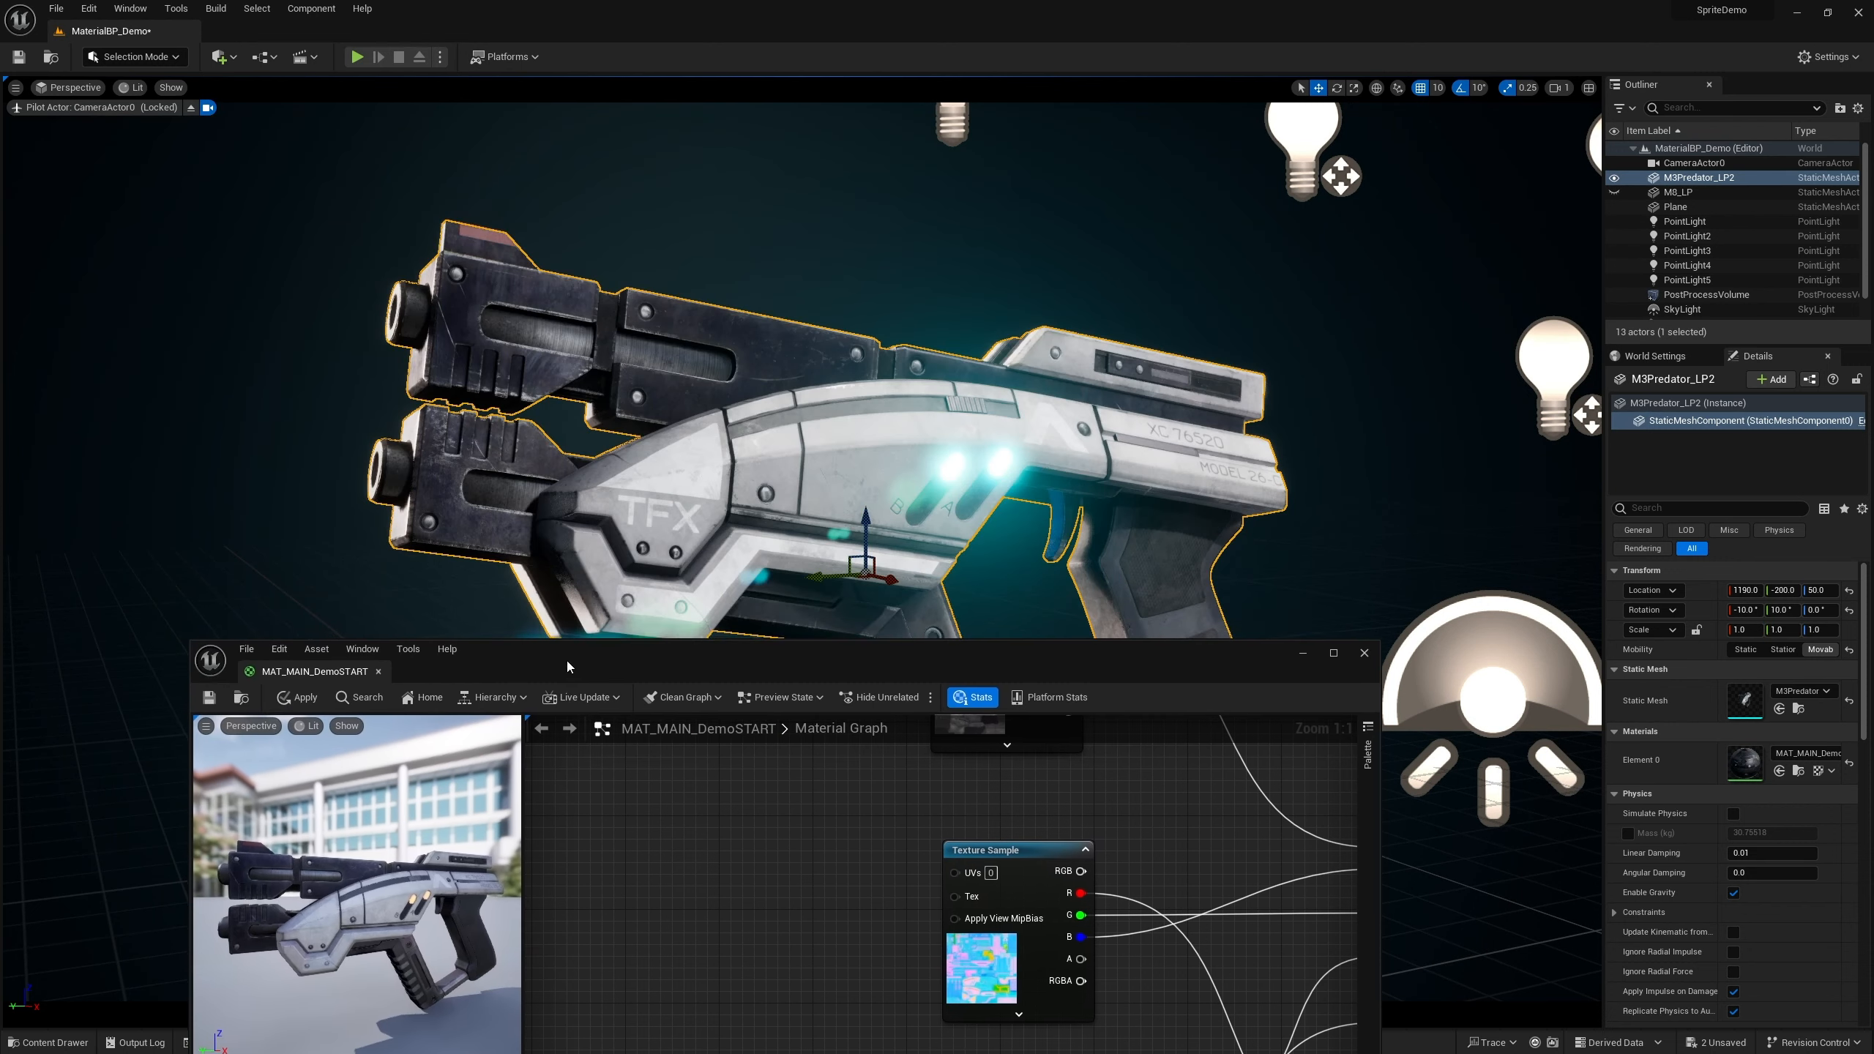
pyautogui.click(209, 696)
pyautogui.moveTo(917, 671); pyautogui.dragTo(820, 217)
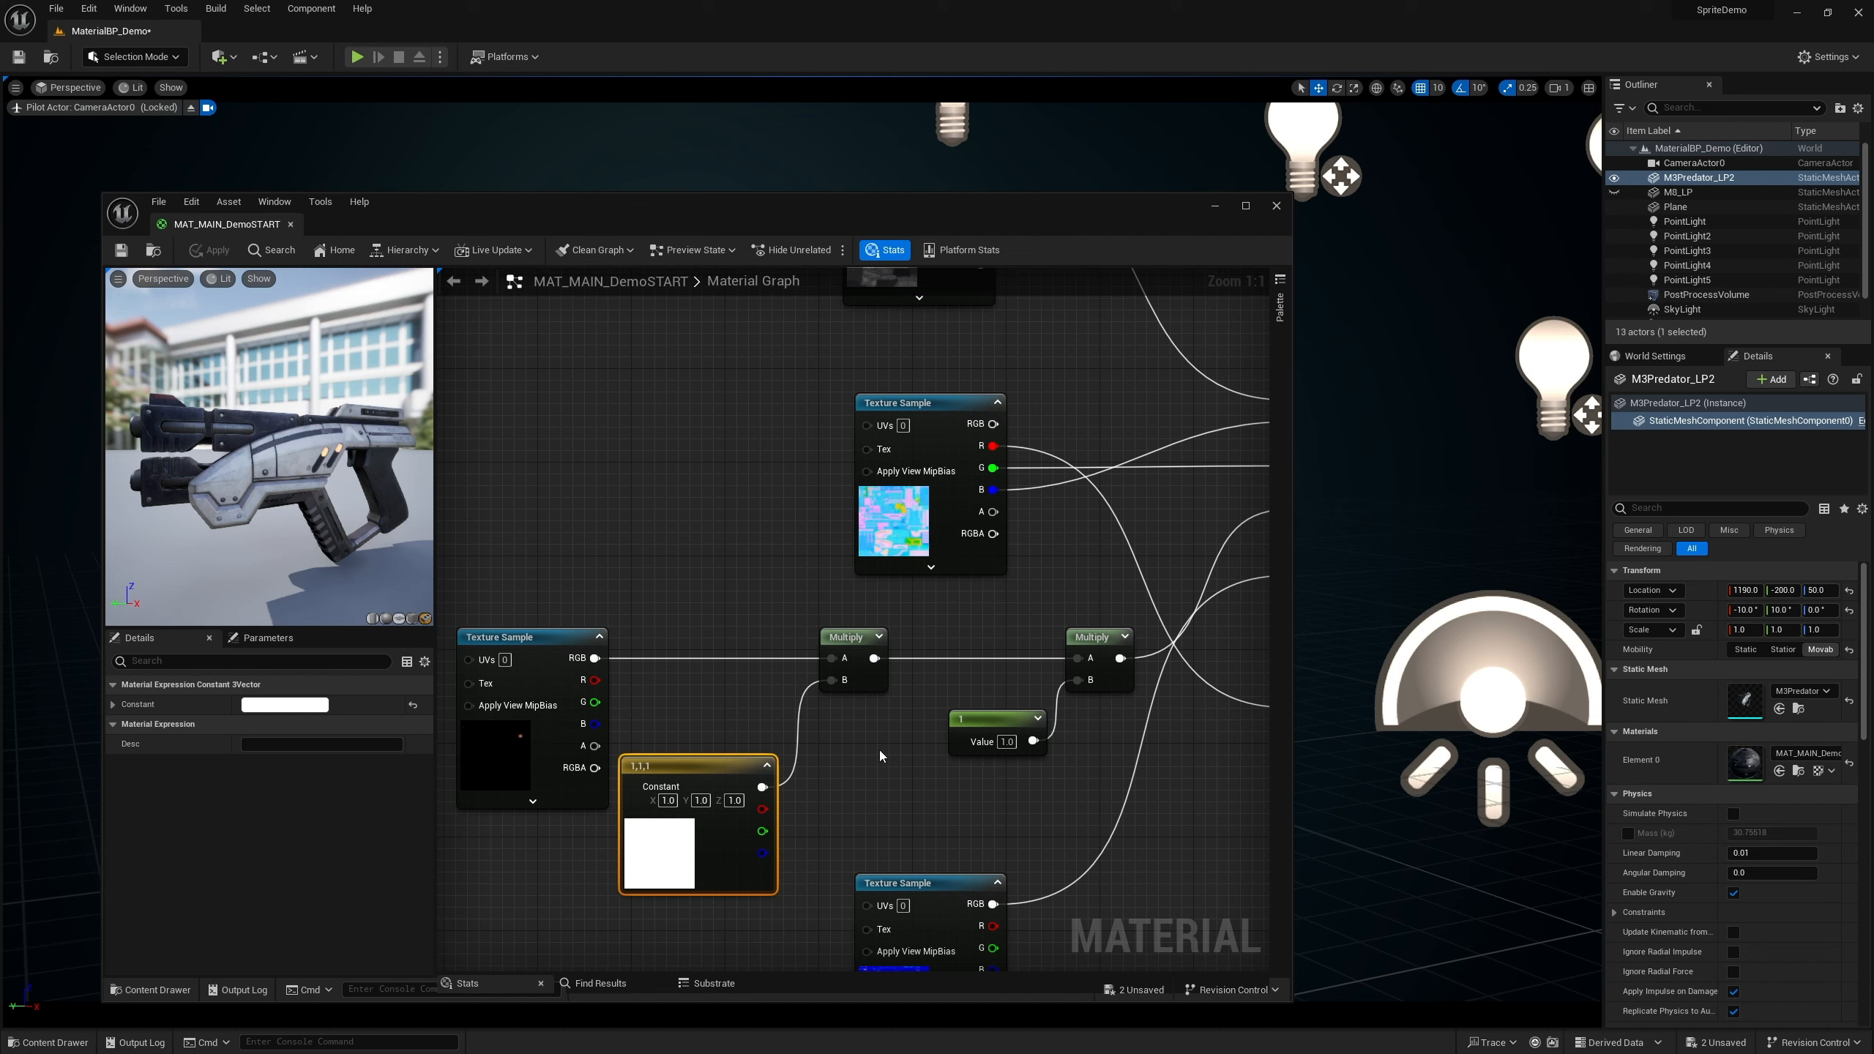
# Create a material instance of MAT_MAIN_DemoSTART in the content folder, keeping the default name
pyautogui.moveTo(933, 215); pyautogui.dragTo(950, 159)
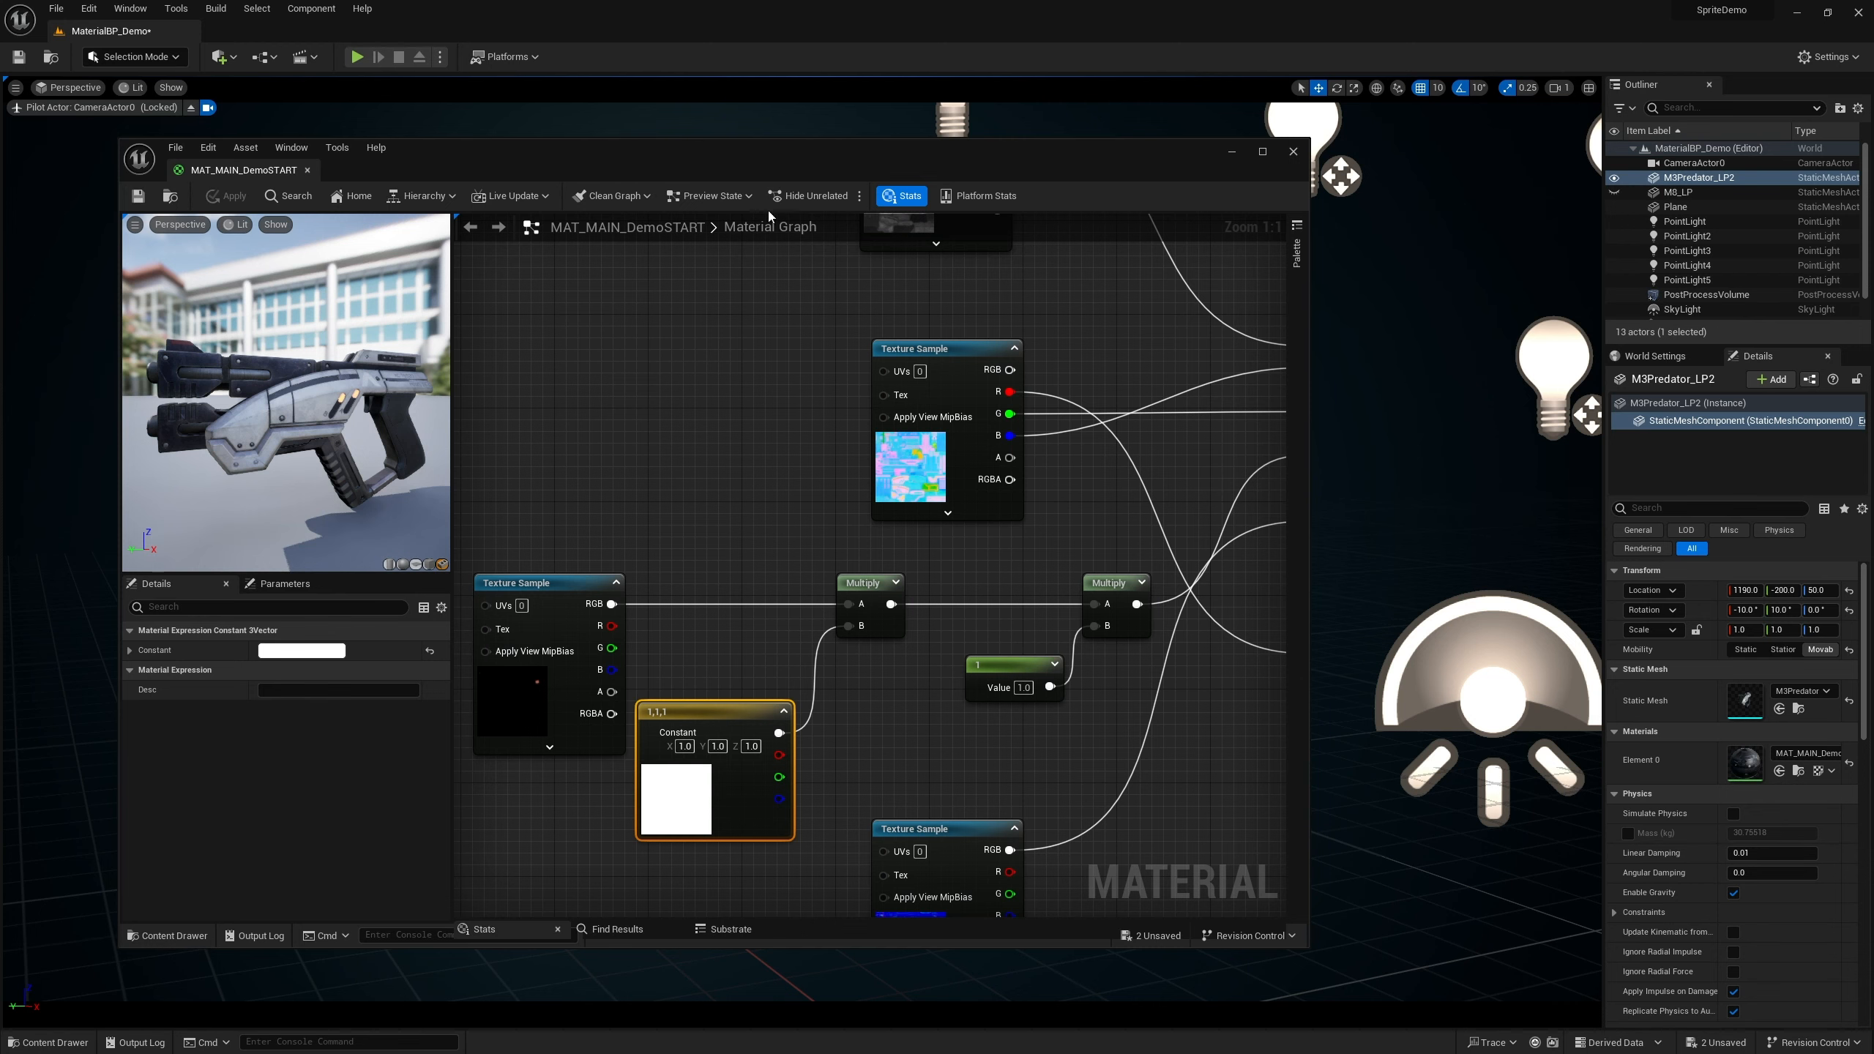
pyautogui.moveTo(762, 168); pyautogui.dragTo(716, 170)
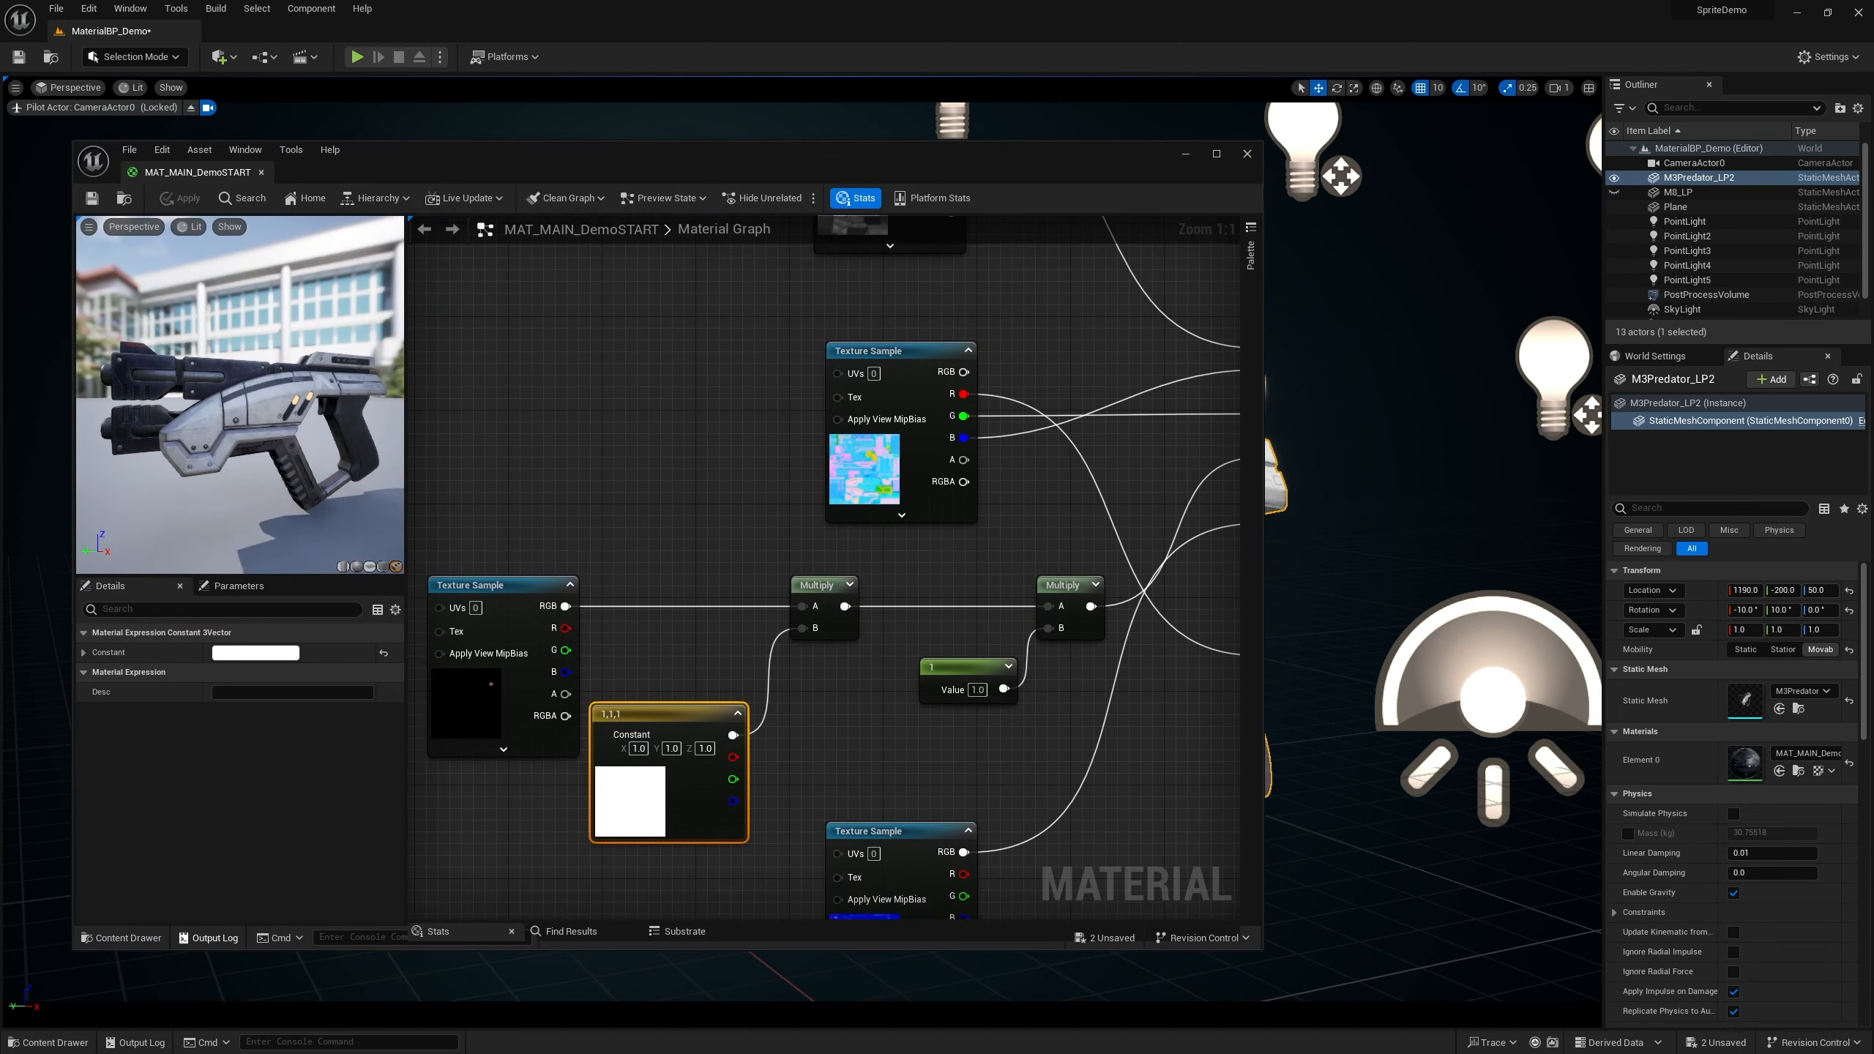
pyautogui.click(50, 1046)
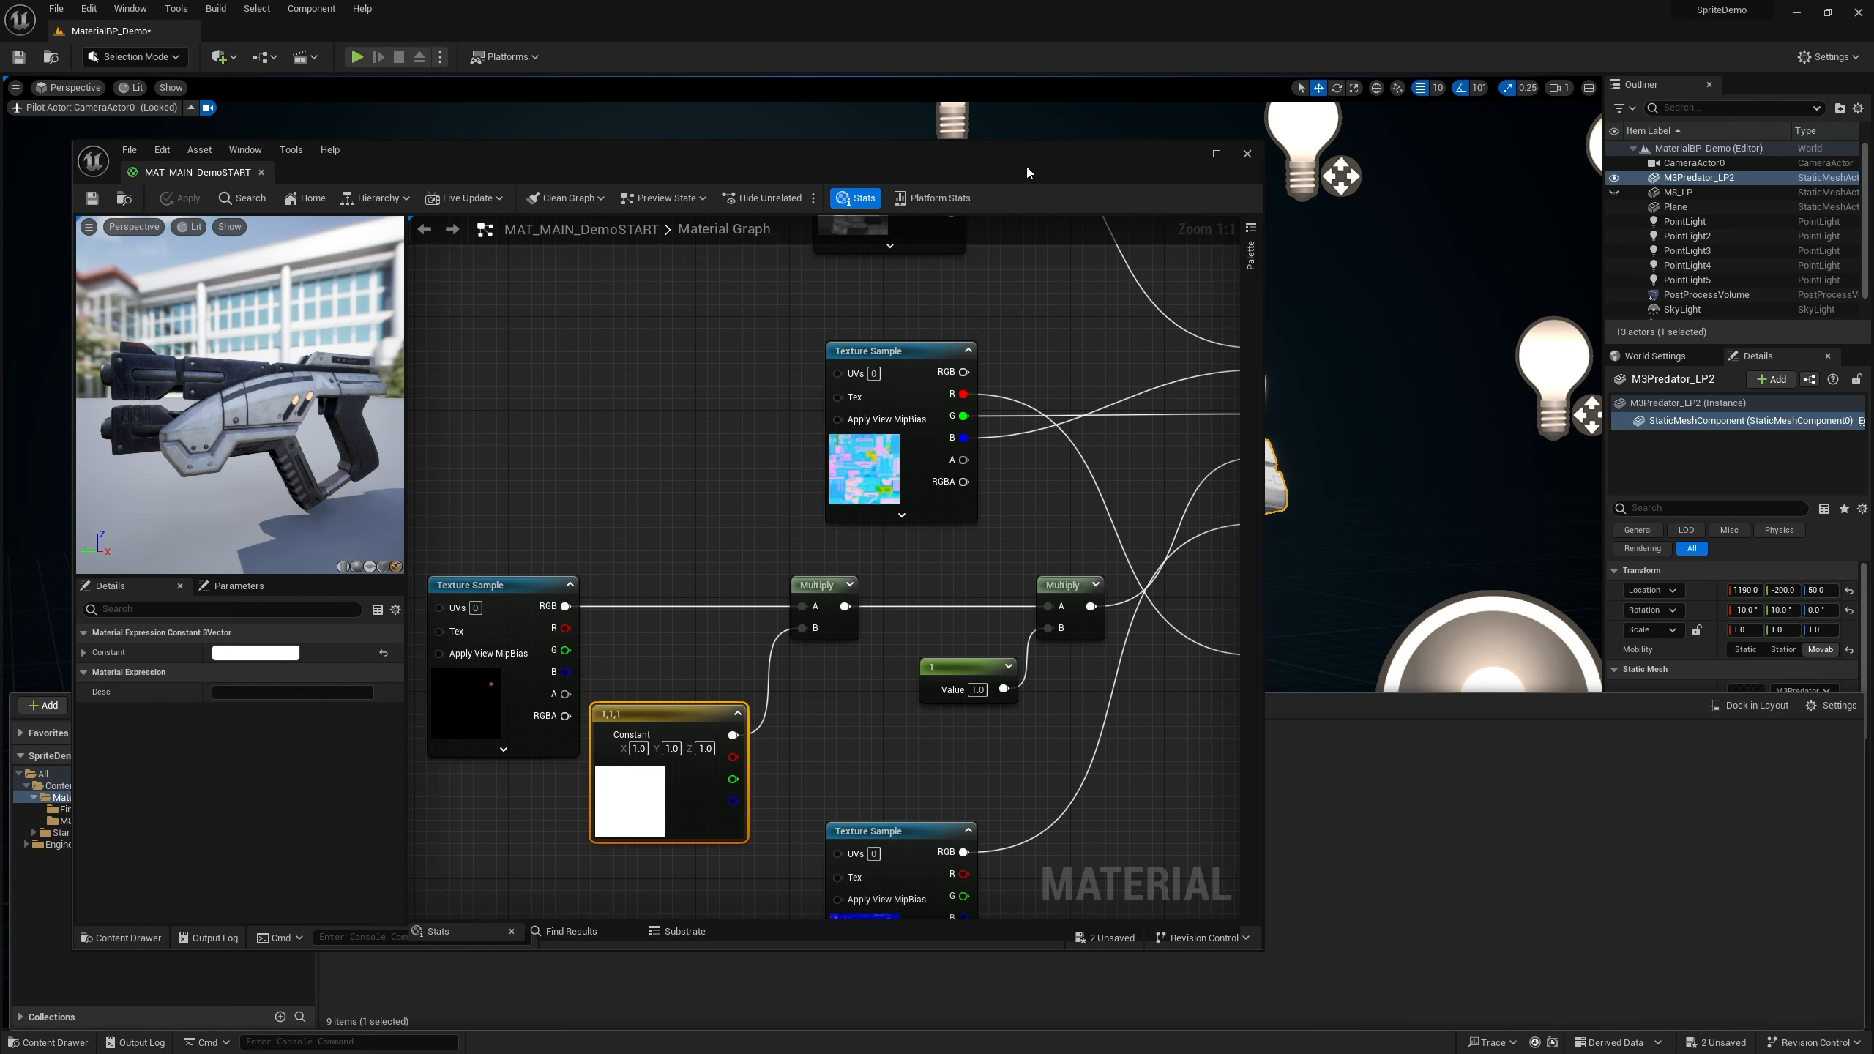
pyautogui.moveTo(1026, 167); pyautogui.dragTo(44, 155)
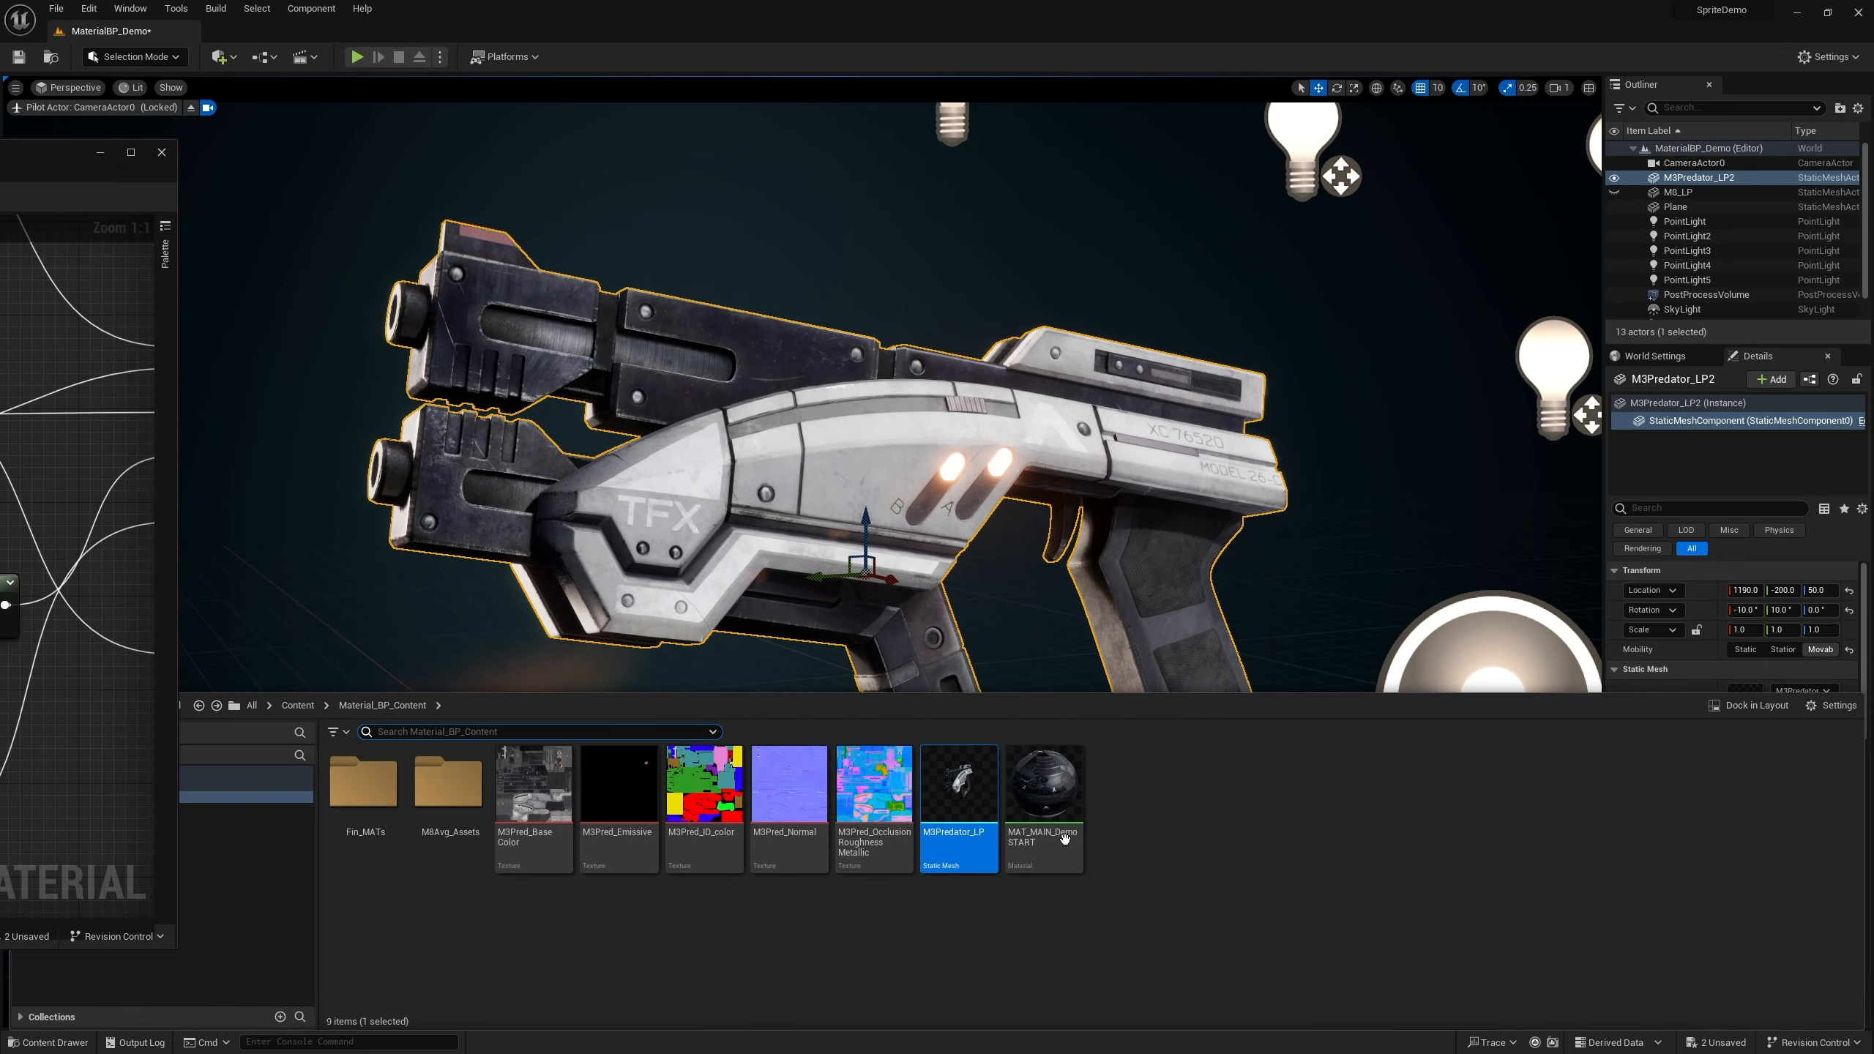
pyautogui.click(1046, 800)
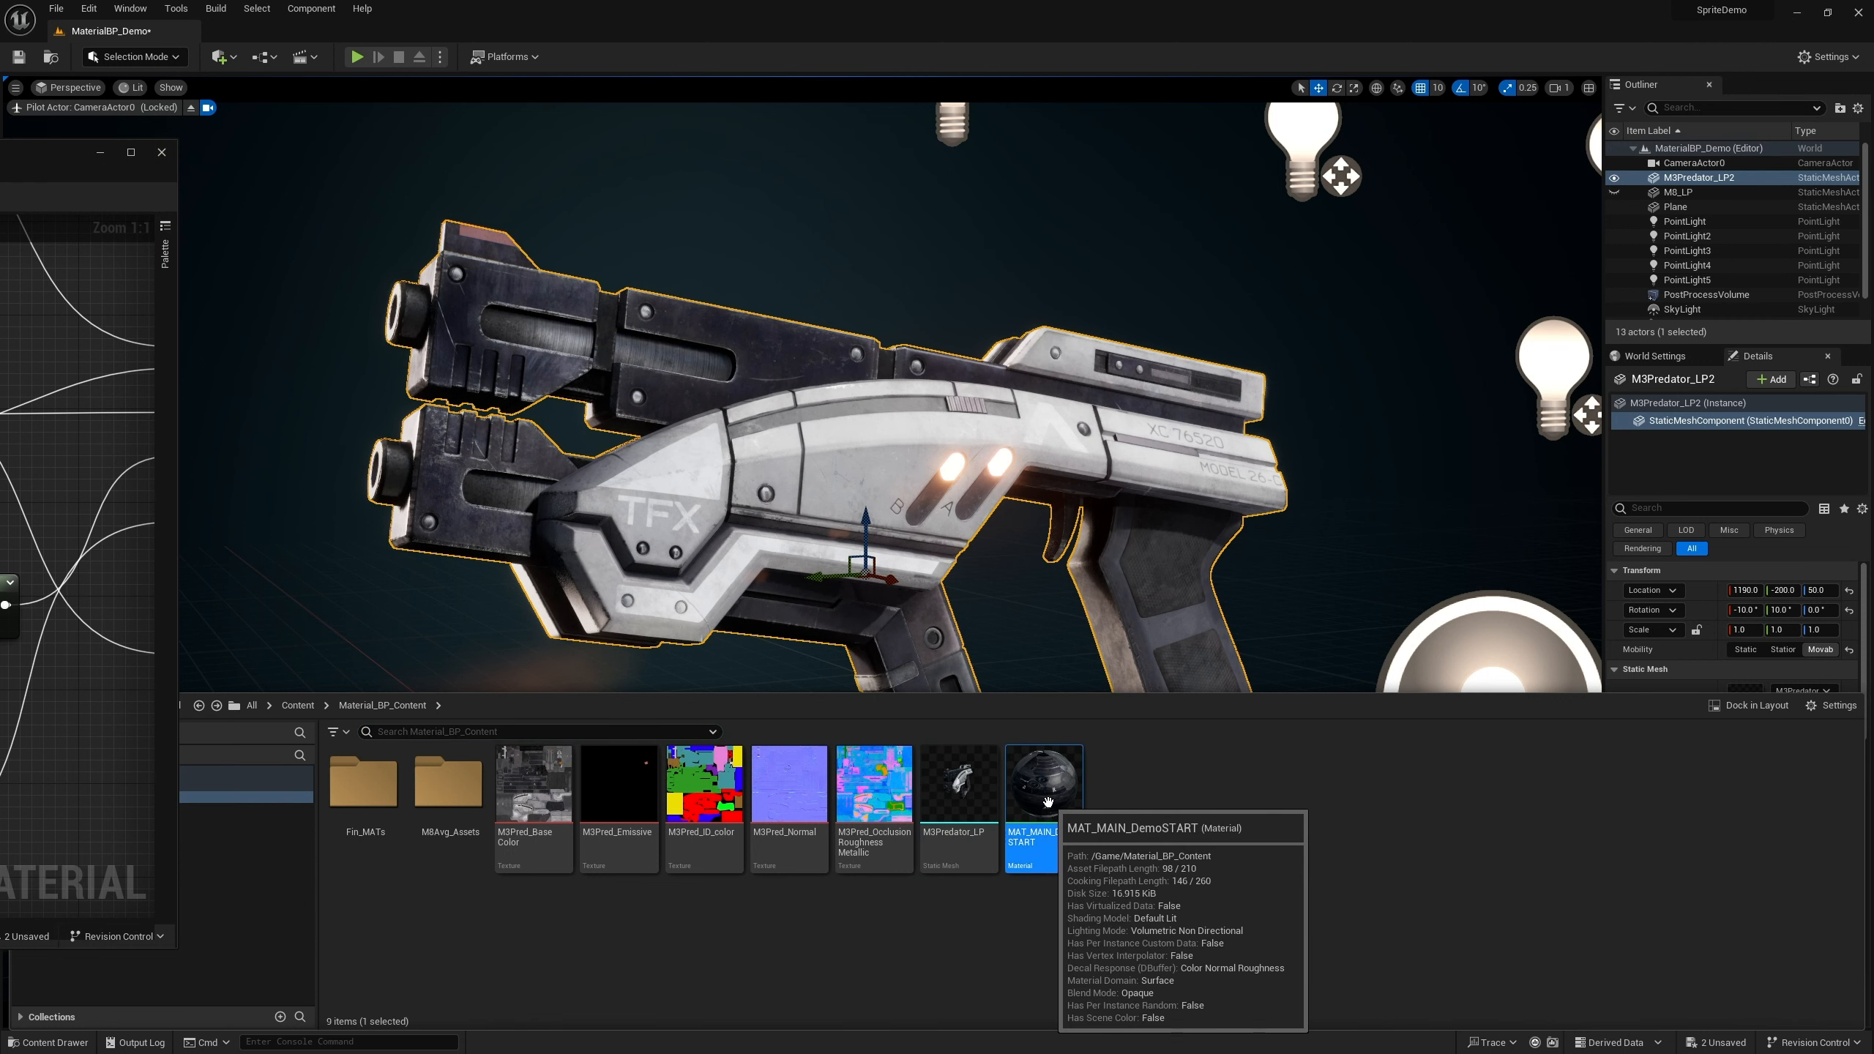
pyautogui.rightClick(1047, 802)
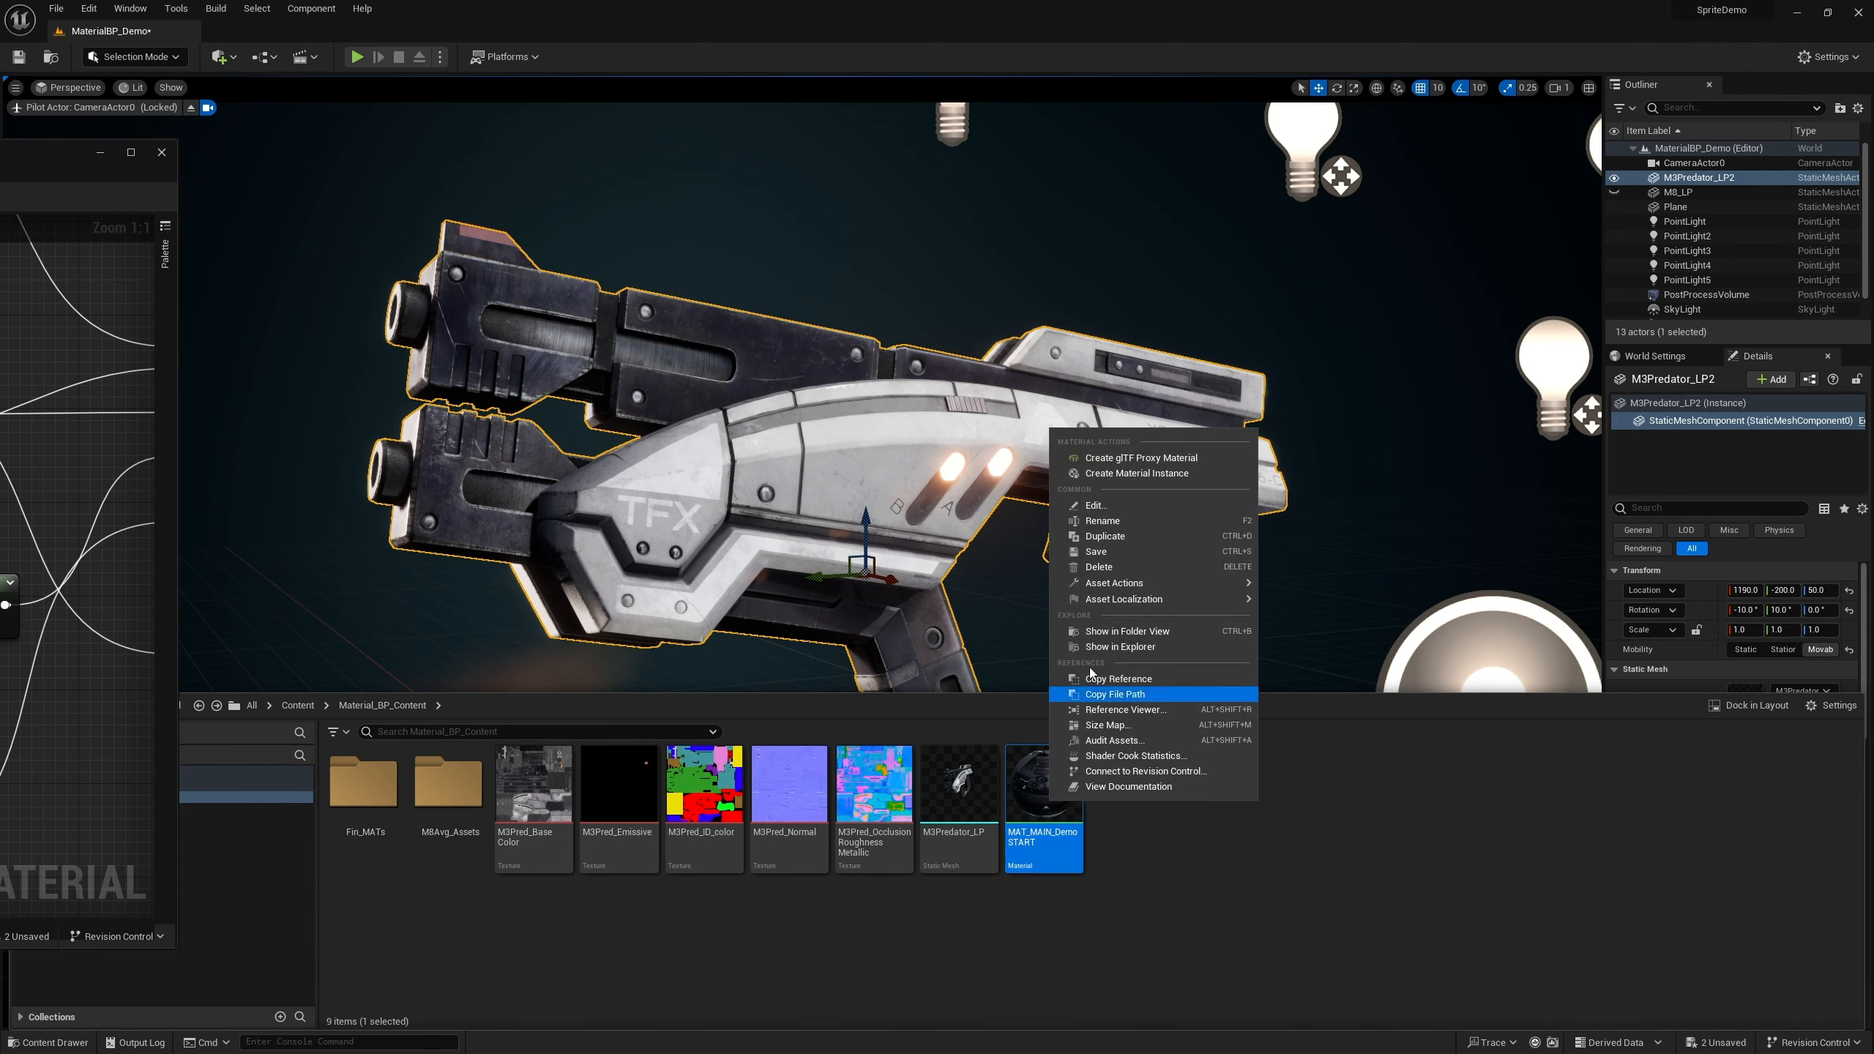
pyautogui.click(1125, 474)
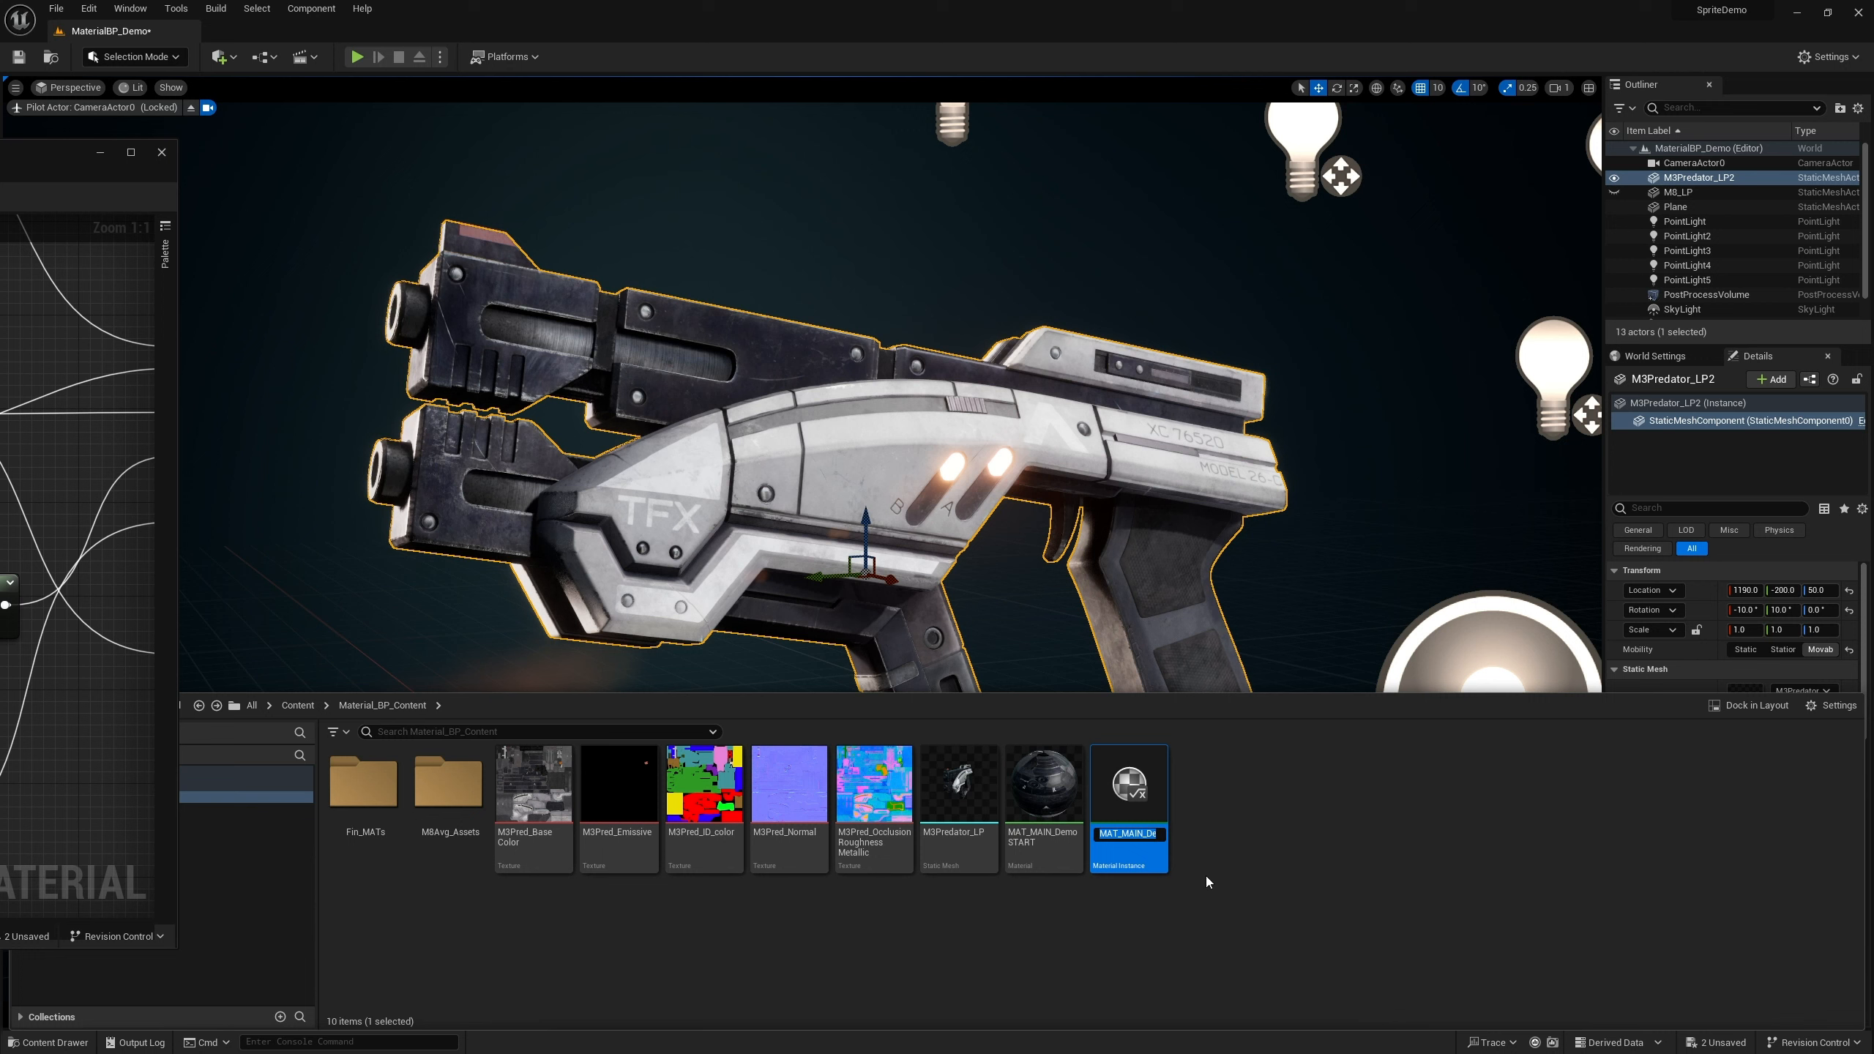
pyautogui.press('Return')
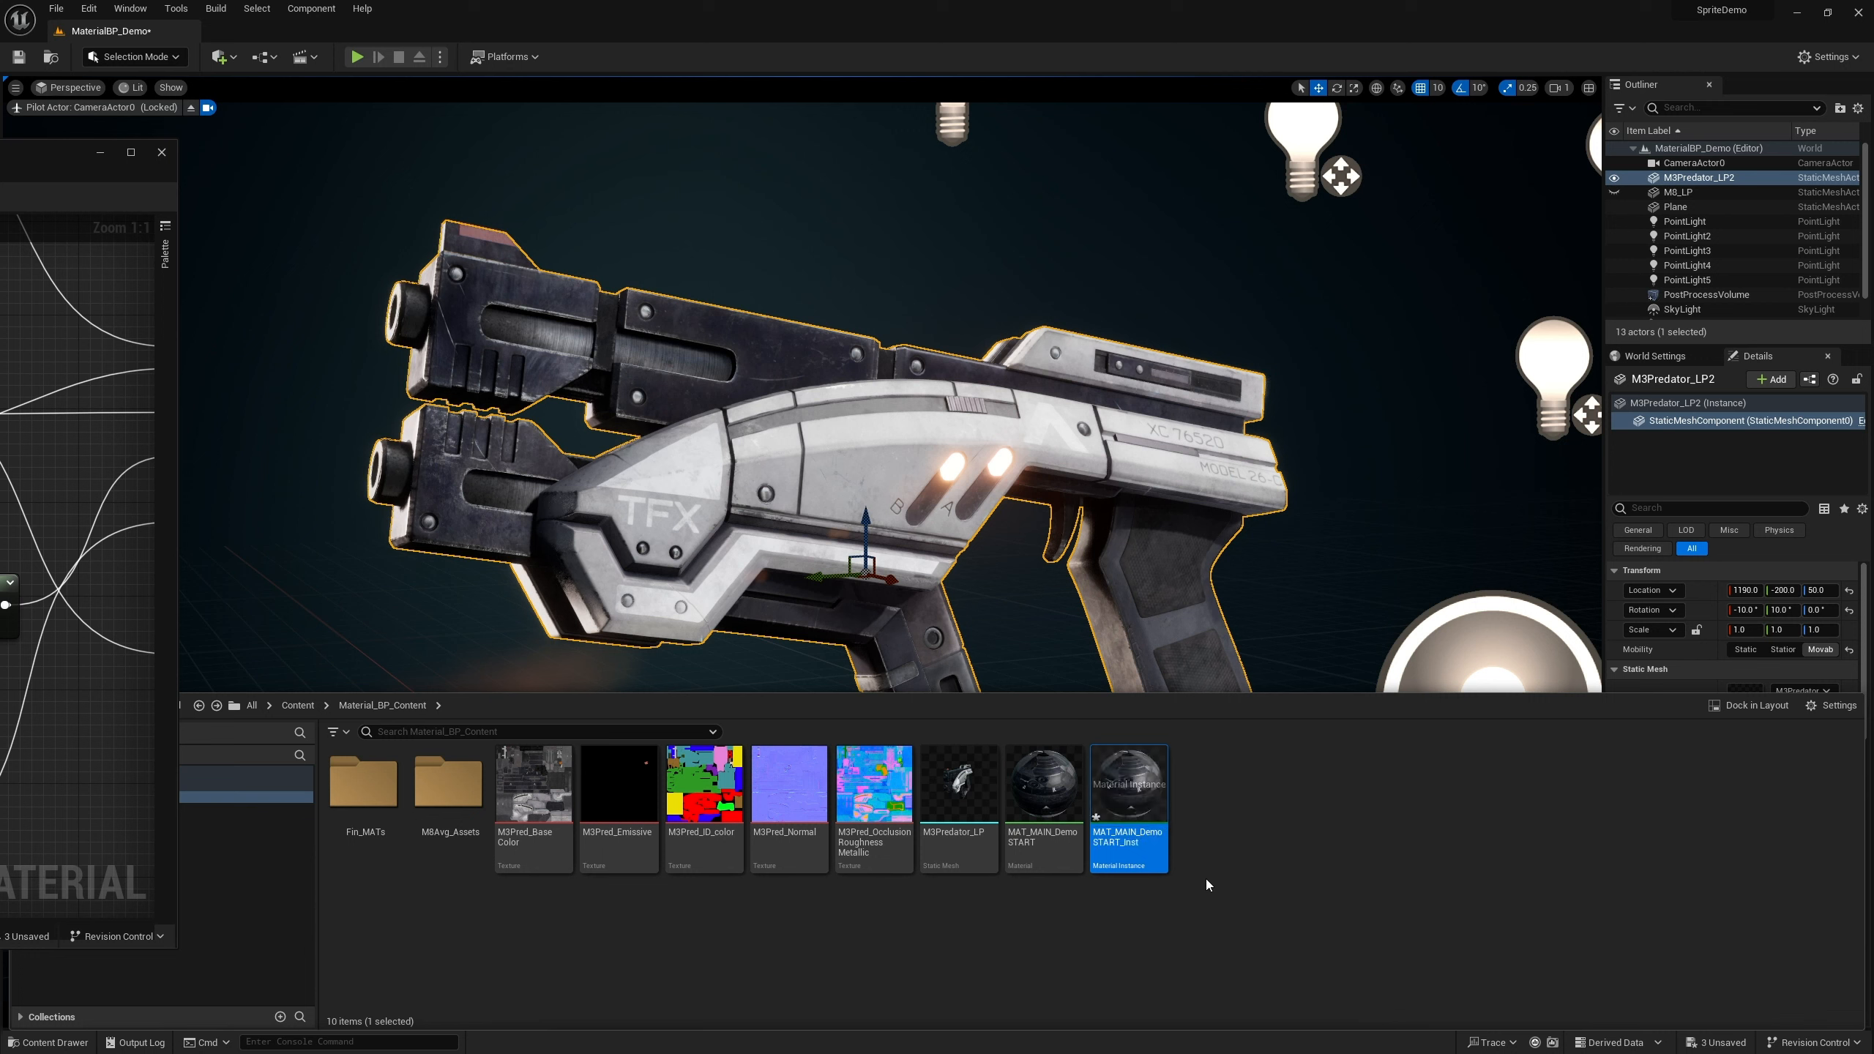
# Open the MAT_MAIN_DemoSTART_Inst material instance and inspect its preview
pyautogui.click(1045, 776)
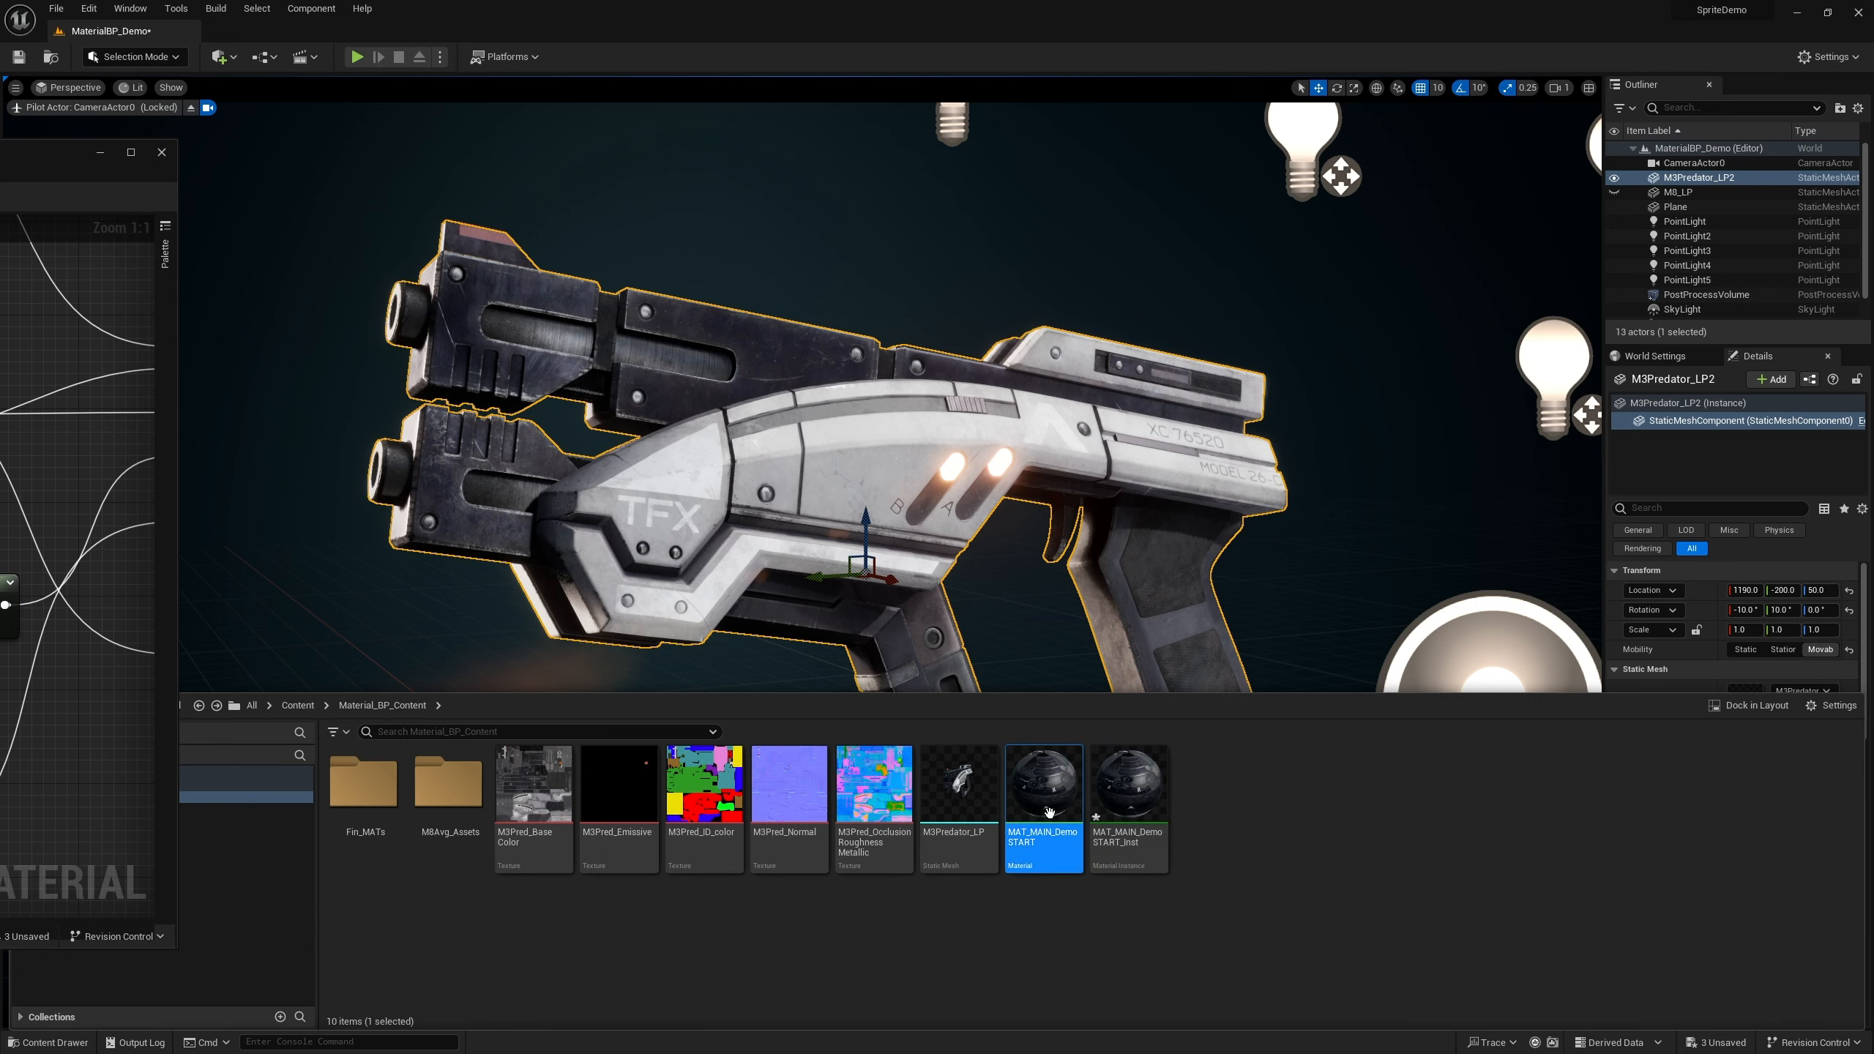
pyautogui.click(1131, 799)
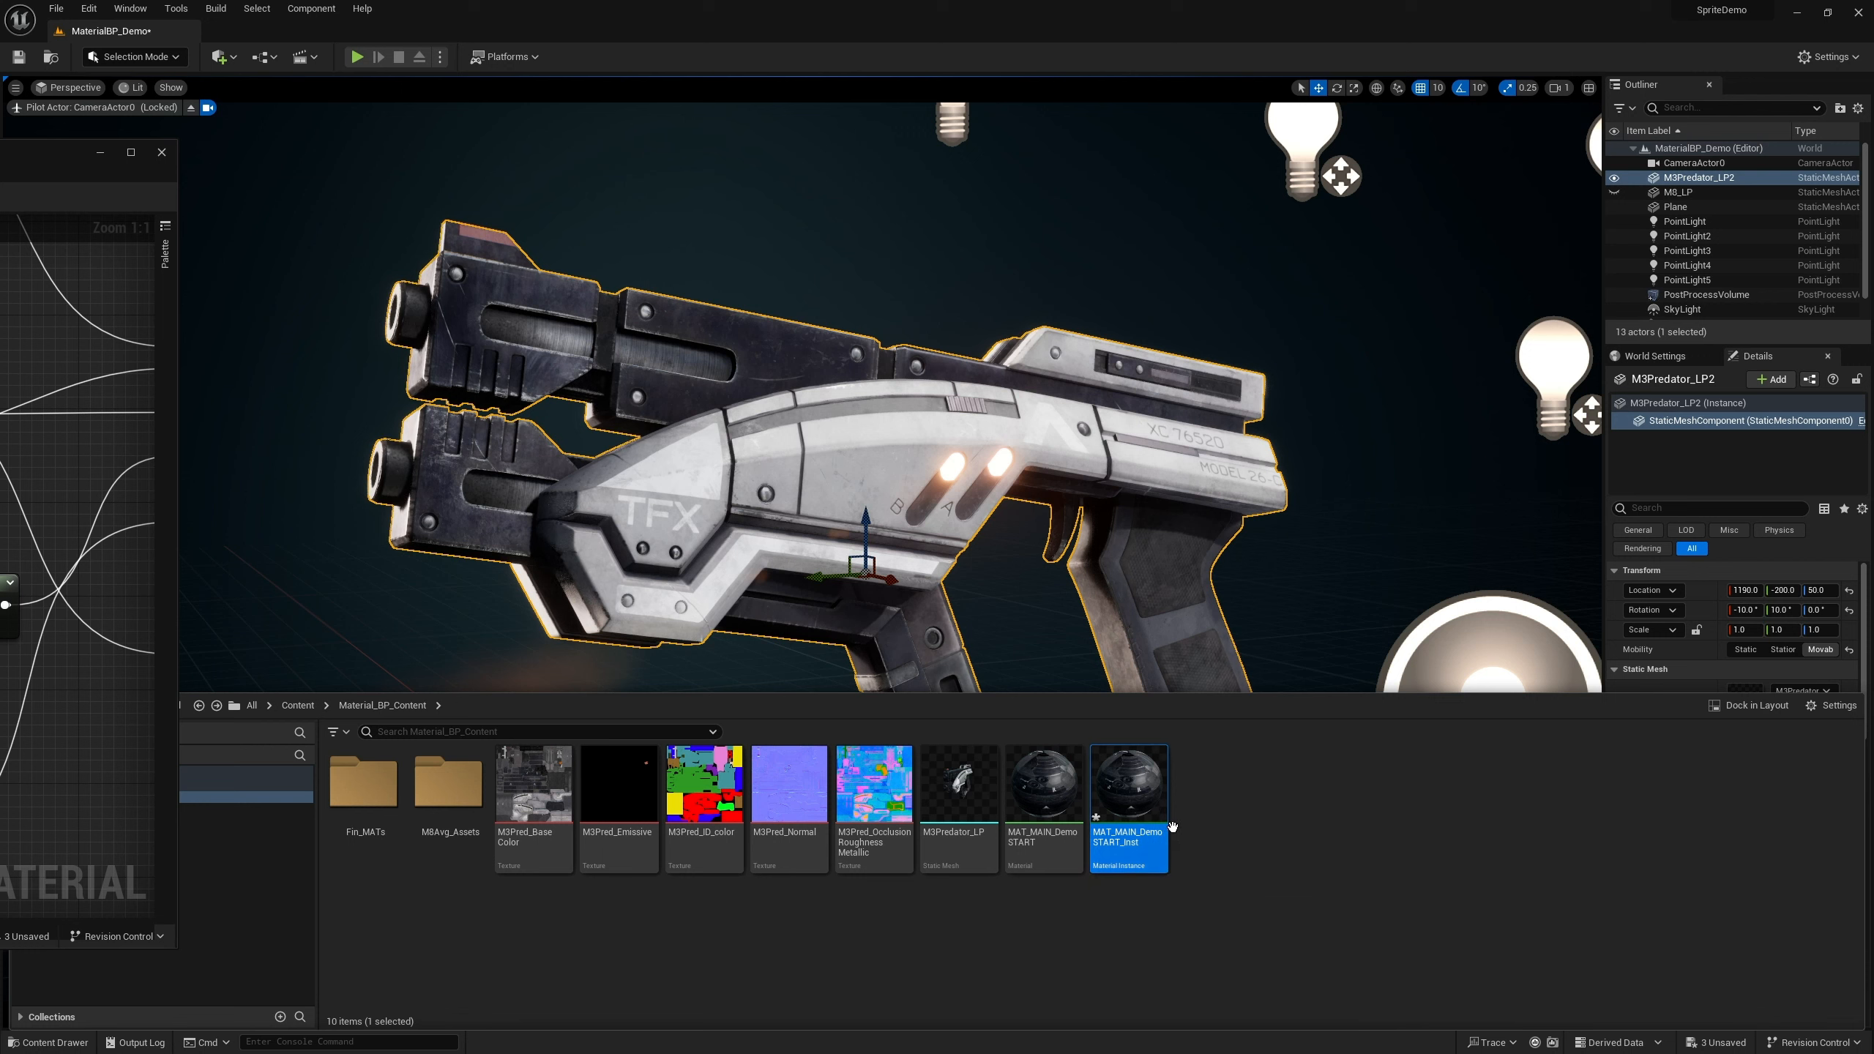
pyautogui.doubleClick(1139, 802)
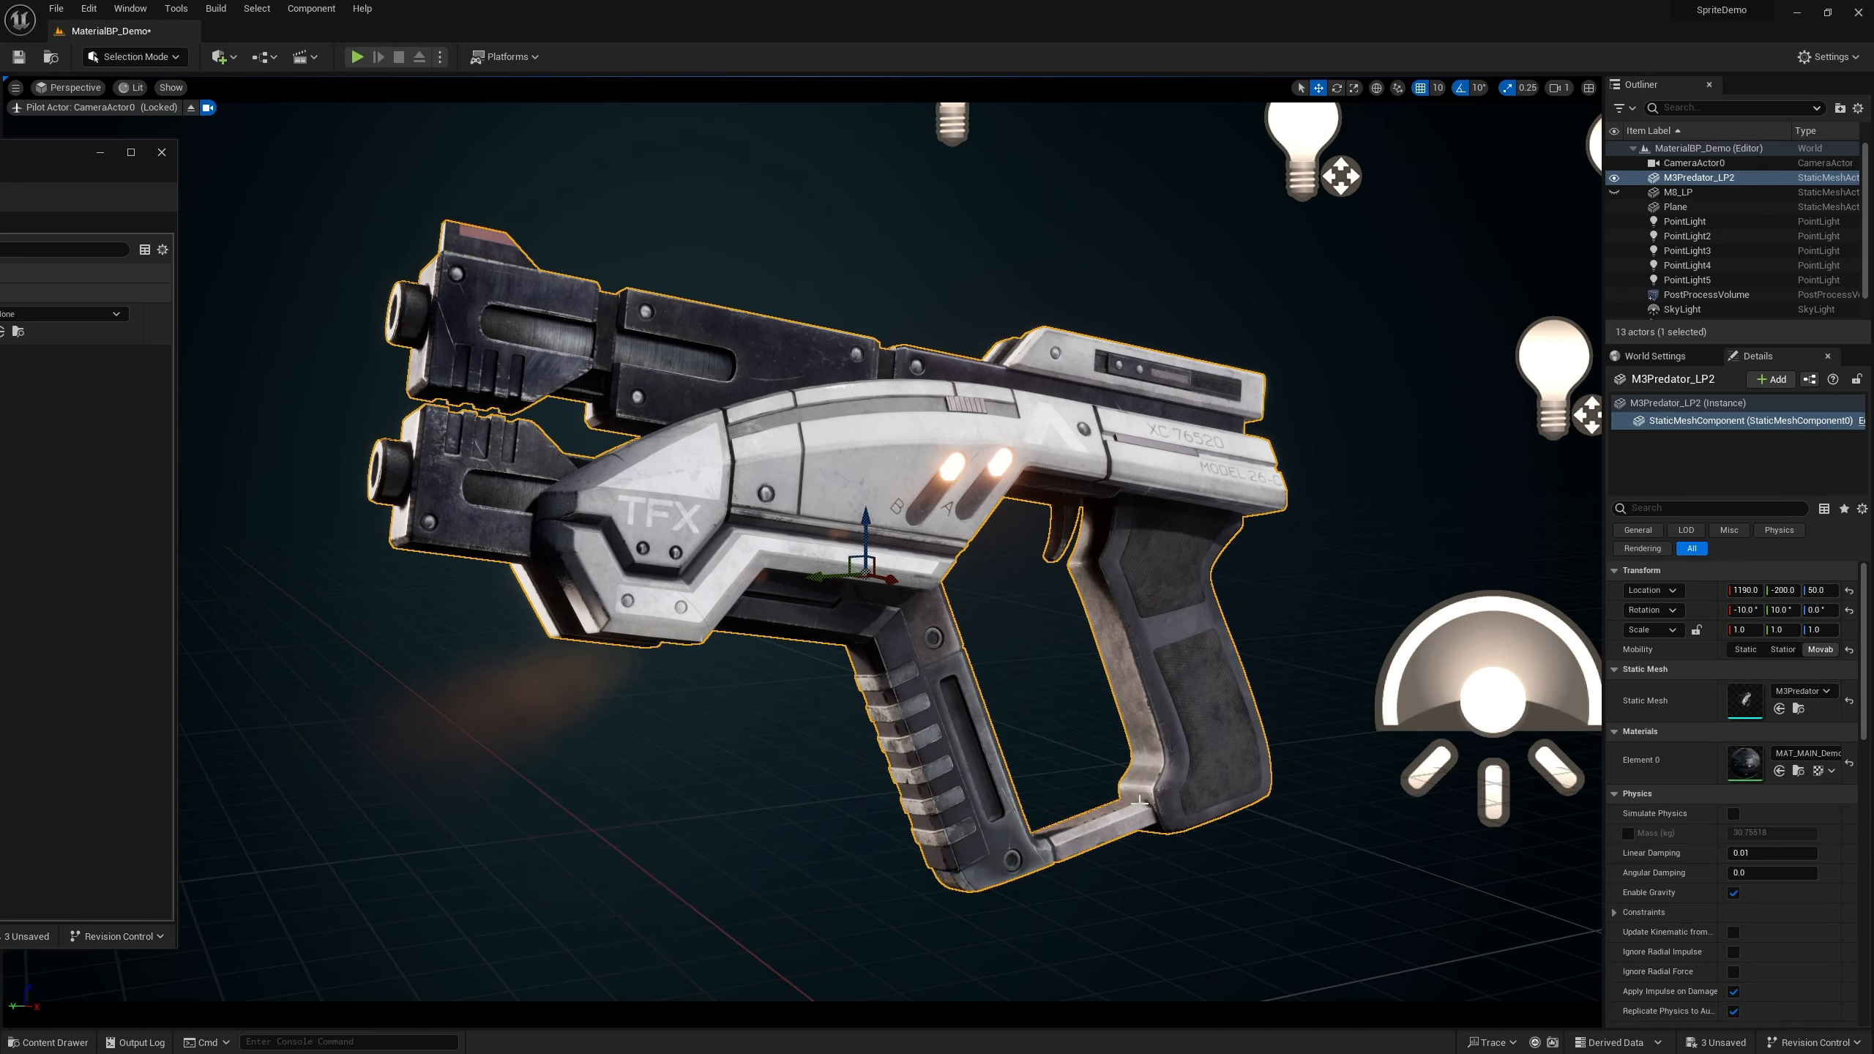
pyautogui.moveTo(15, 155); pyautogui.dragTo(1070, 123)
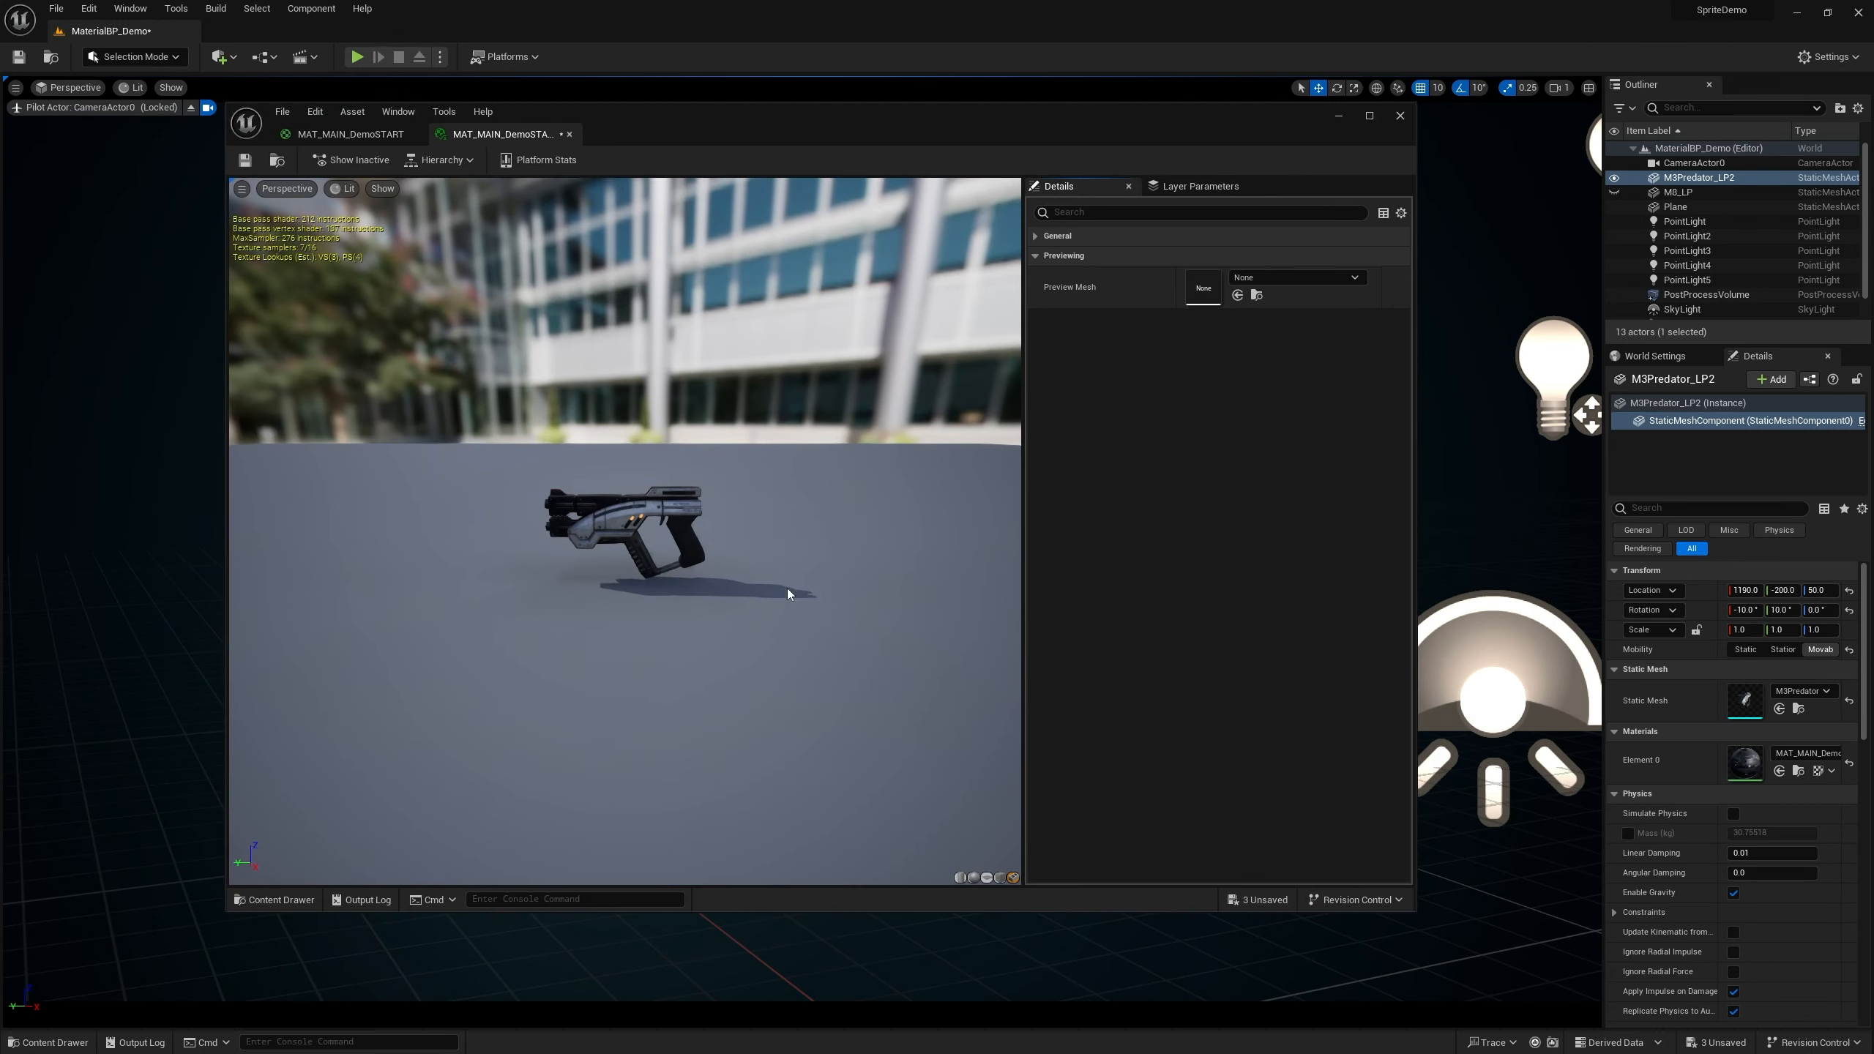
pyautogui.moveTo(583, 524); pyautogui.dragTo(653, 502)
pyautogui.moveTo(653, 503)
pyautogui.mouseDown(button='right')
pyautogui.moveTo(653, 435)
pyautogui.moveTo(653, 469)
pyautogui.mouseUp(button='right')
pyautogui.moveTo(653, 502); pyautogui.dragTo(601, 505)
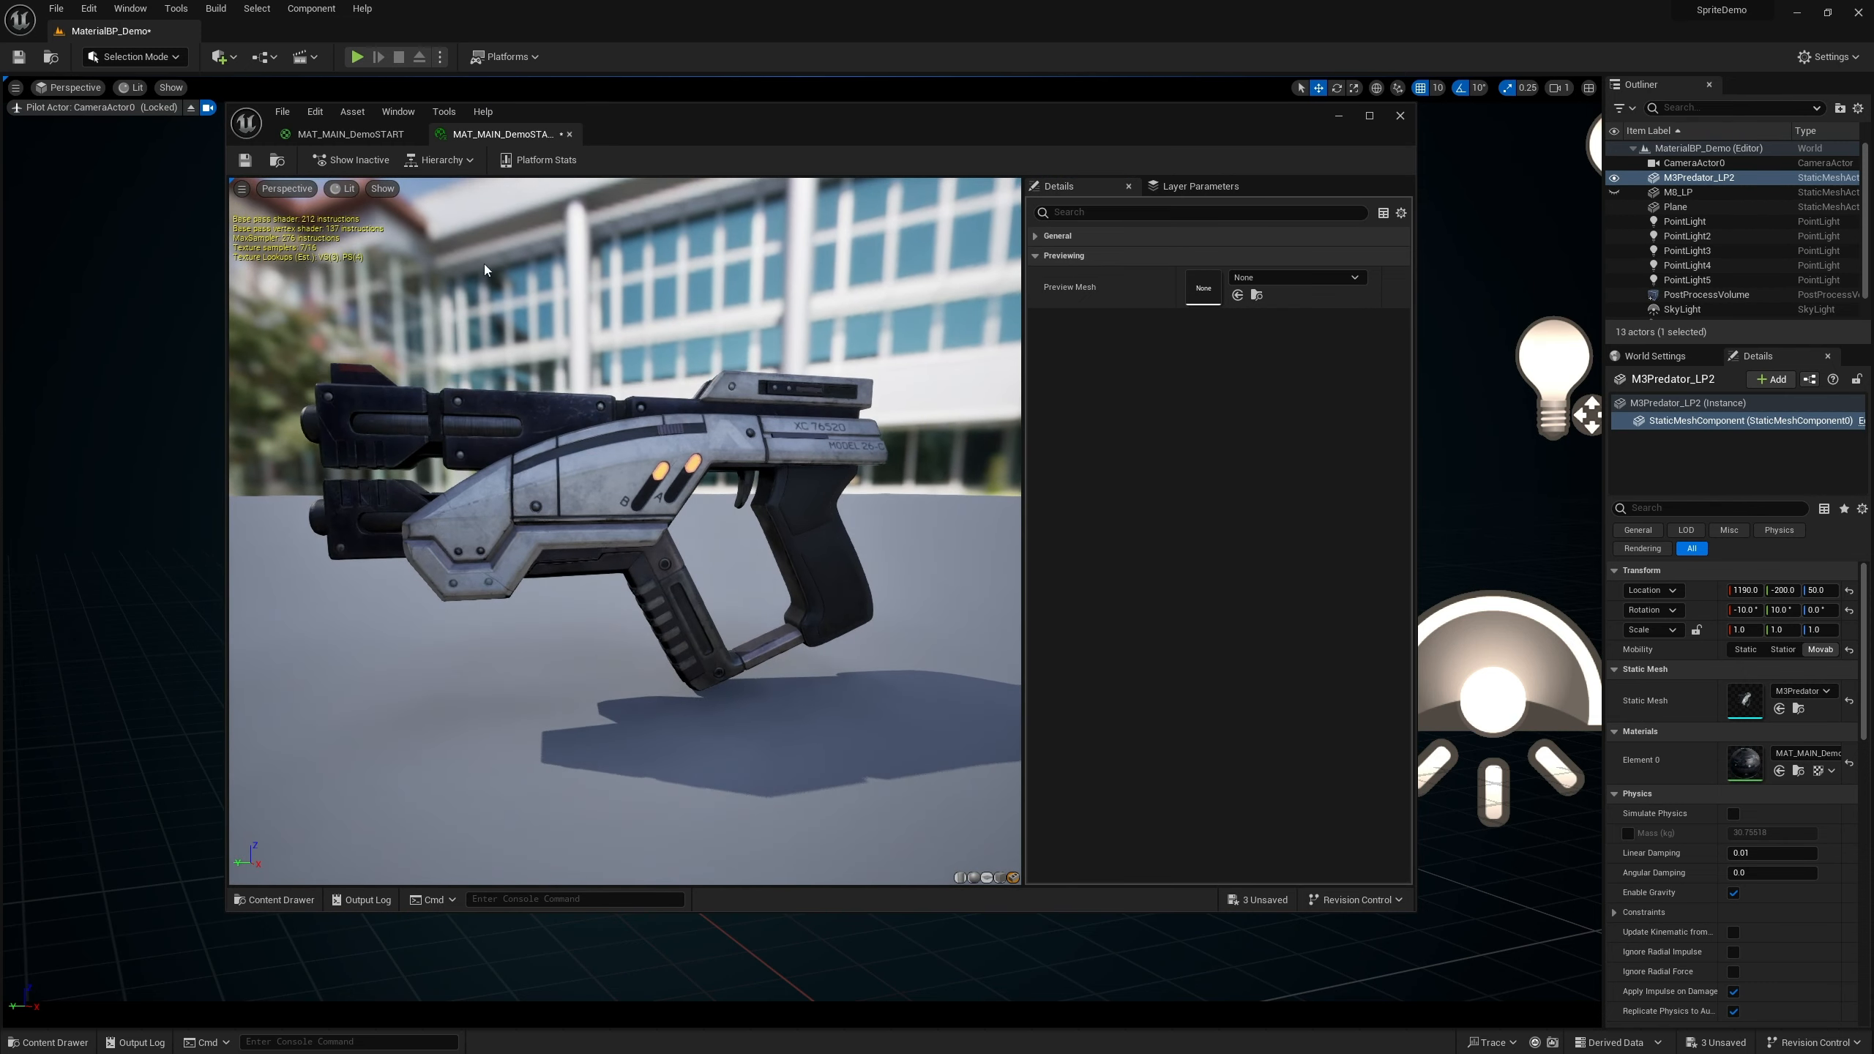
# Compare the material and instance editors and expand the instance's General settings
pyautogui.click(351, 134)
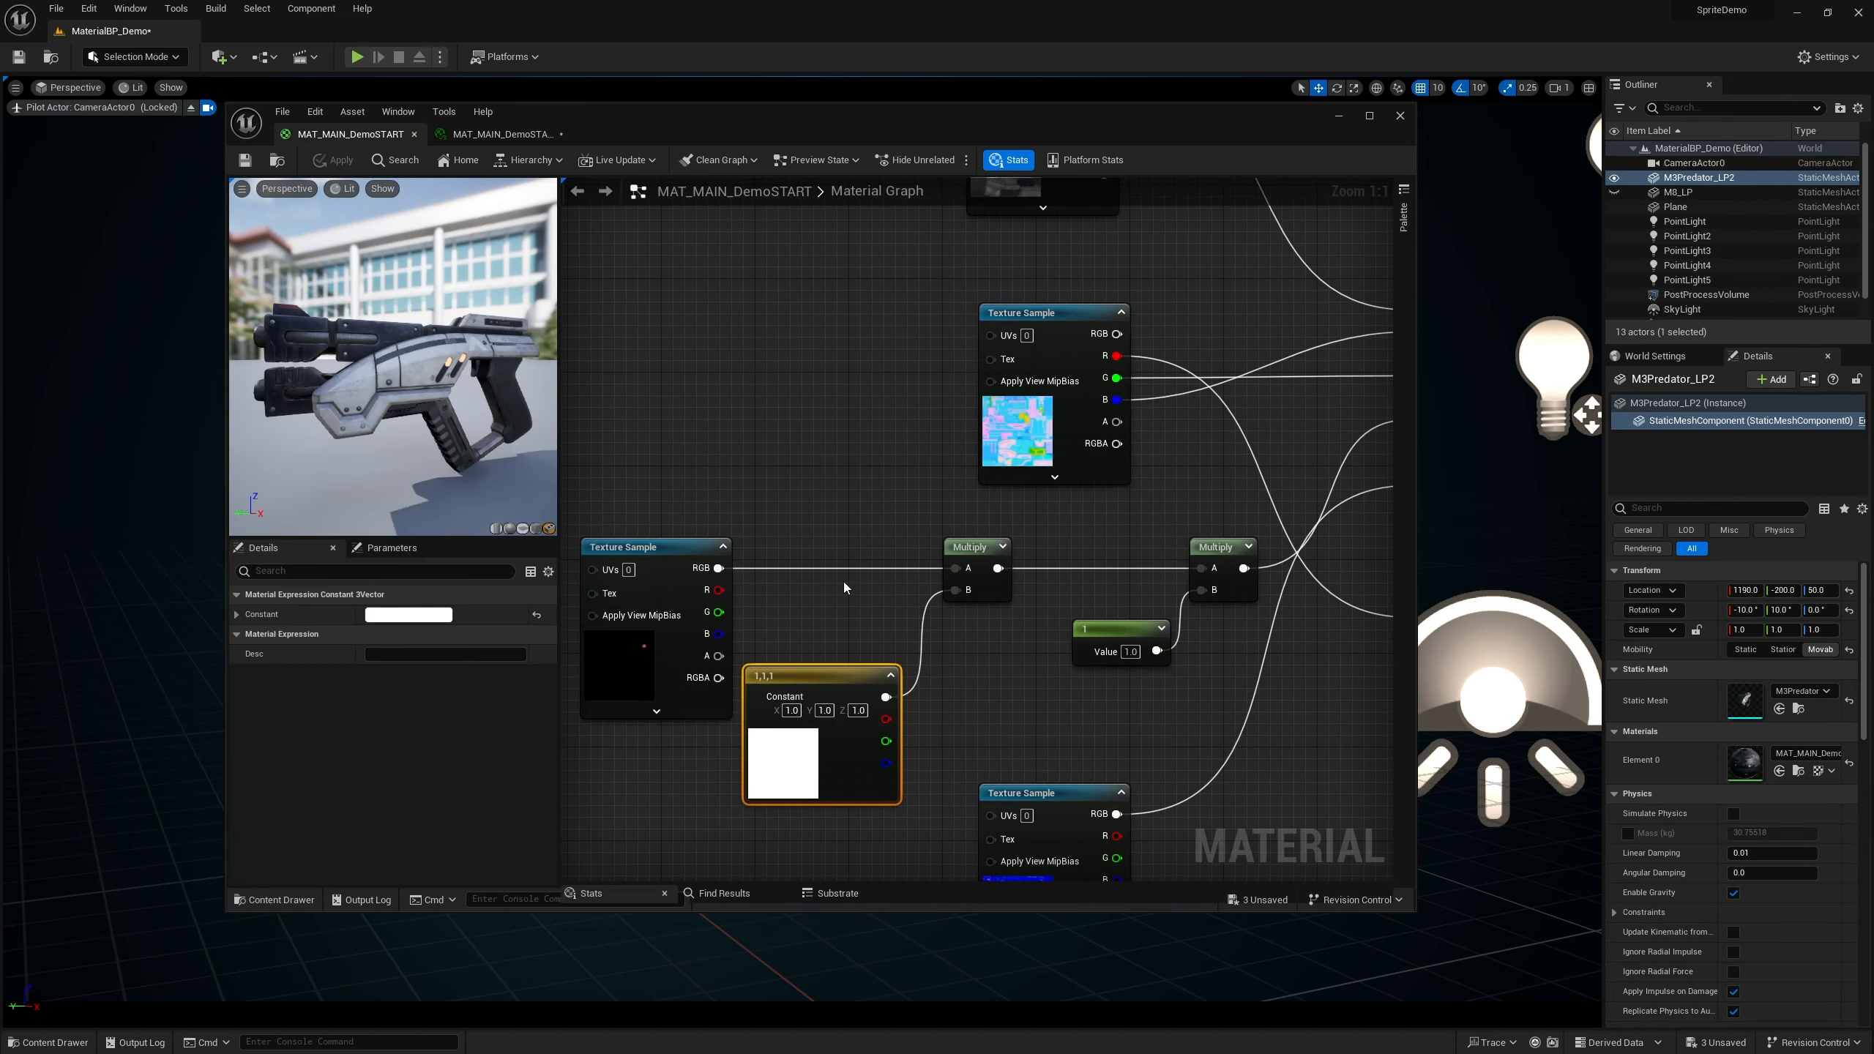
pyautogui.click(502, 134)
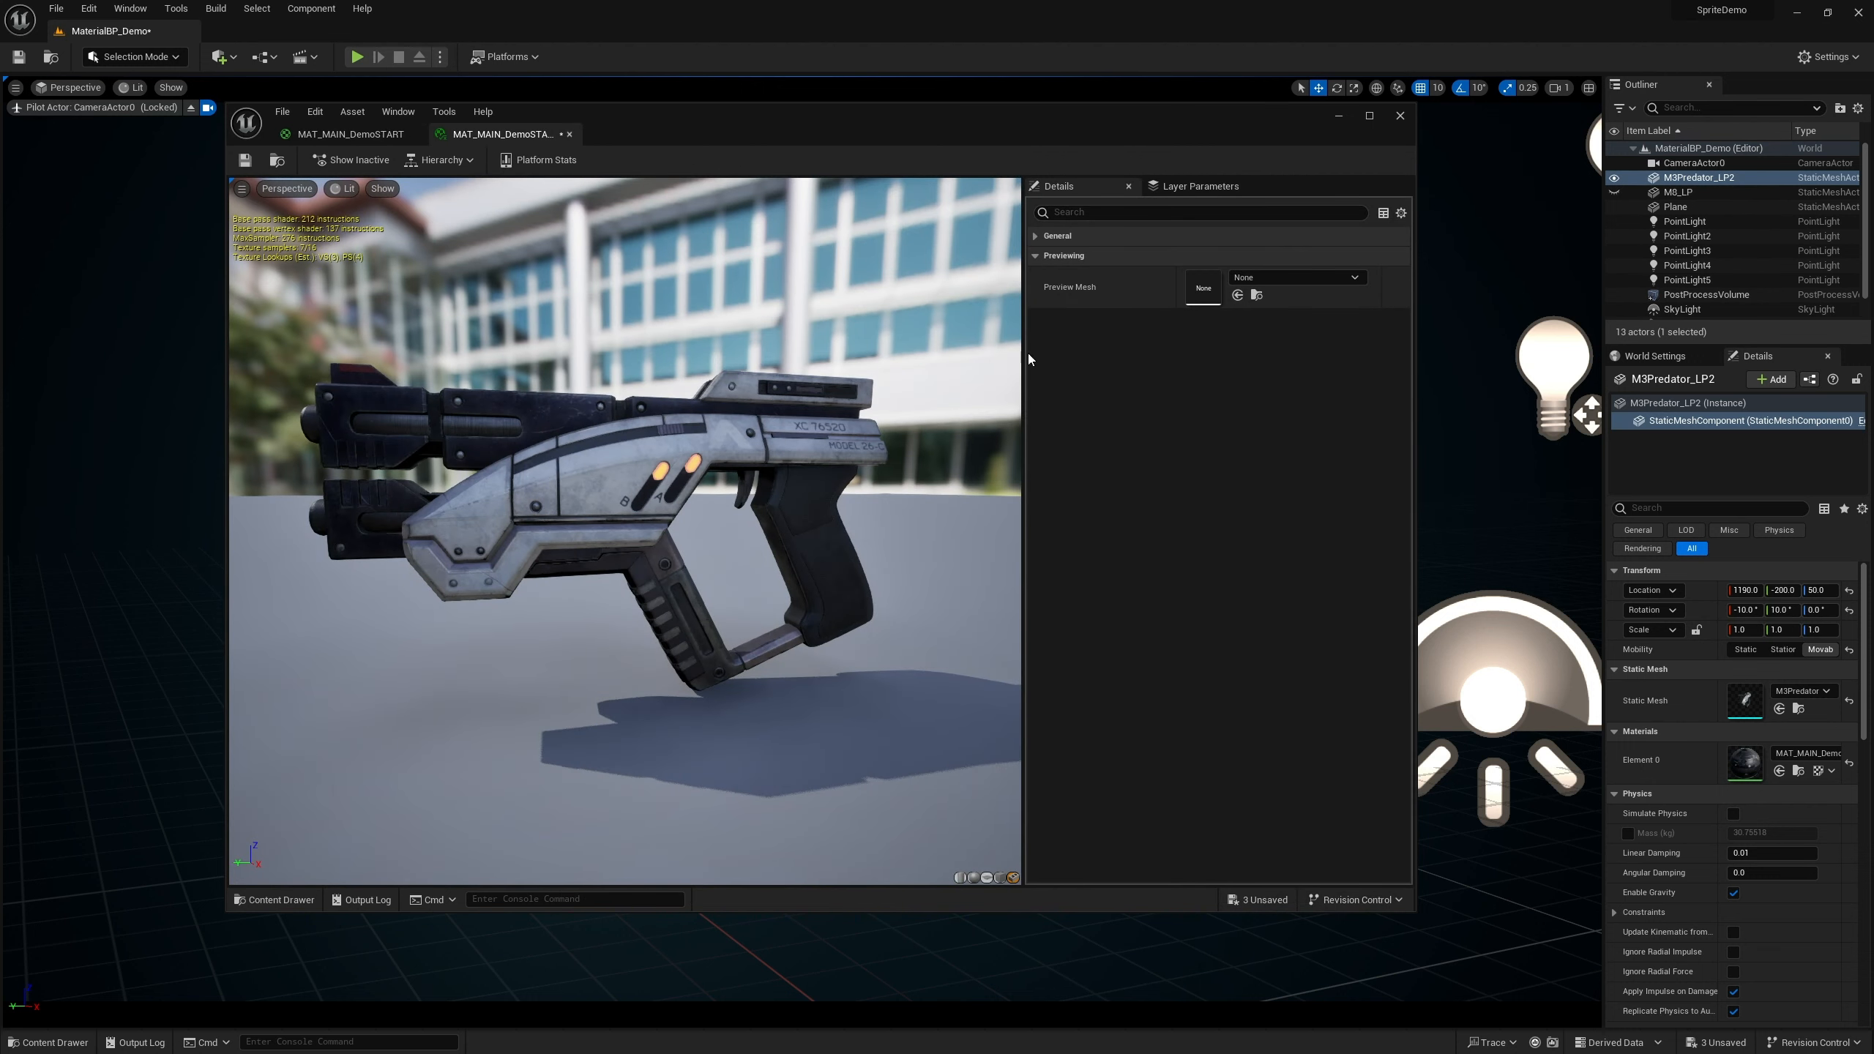
pyautogui.click(1036, 238)
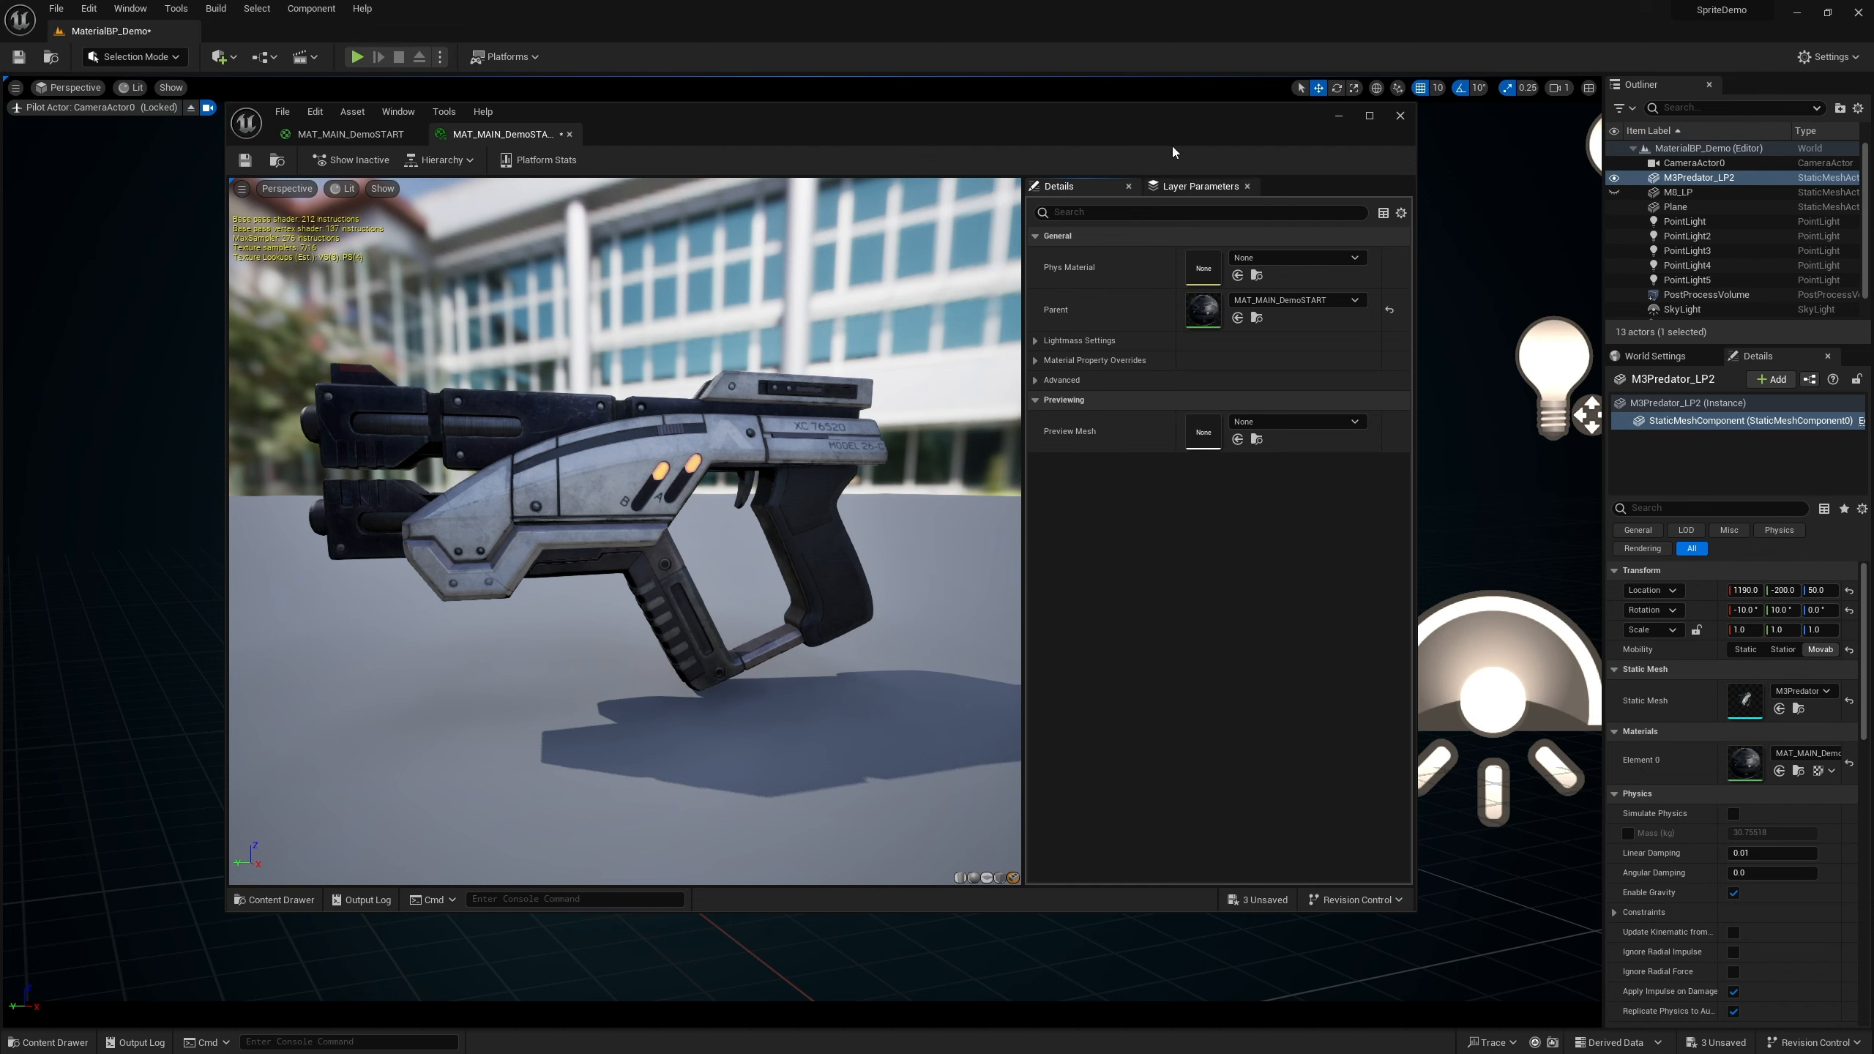
pyautogui.moveTo(1172, 146); pyautogui.dragTo(941, 184)
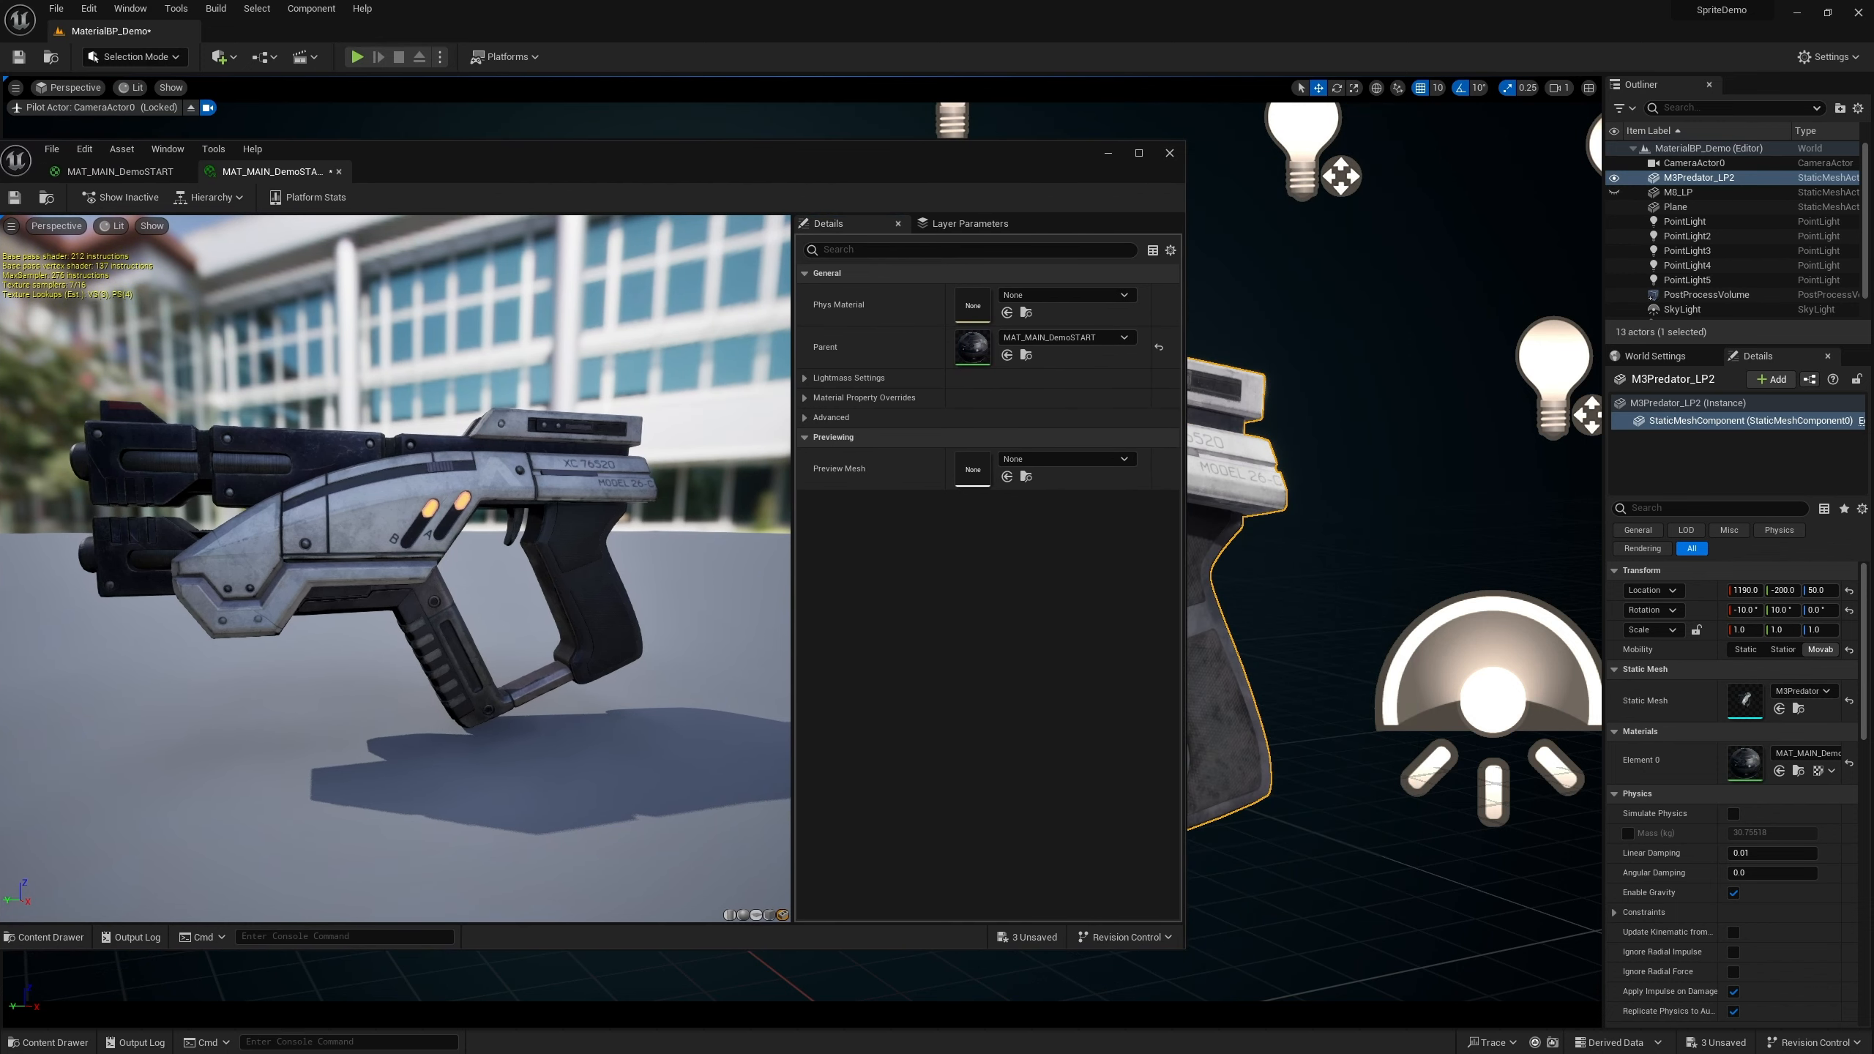
pyautogui.moveTo(1184, 423); pyautogui.dragTo(1003, 443)
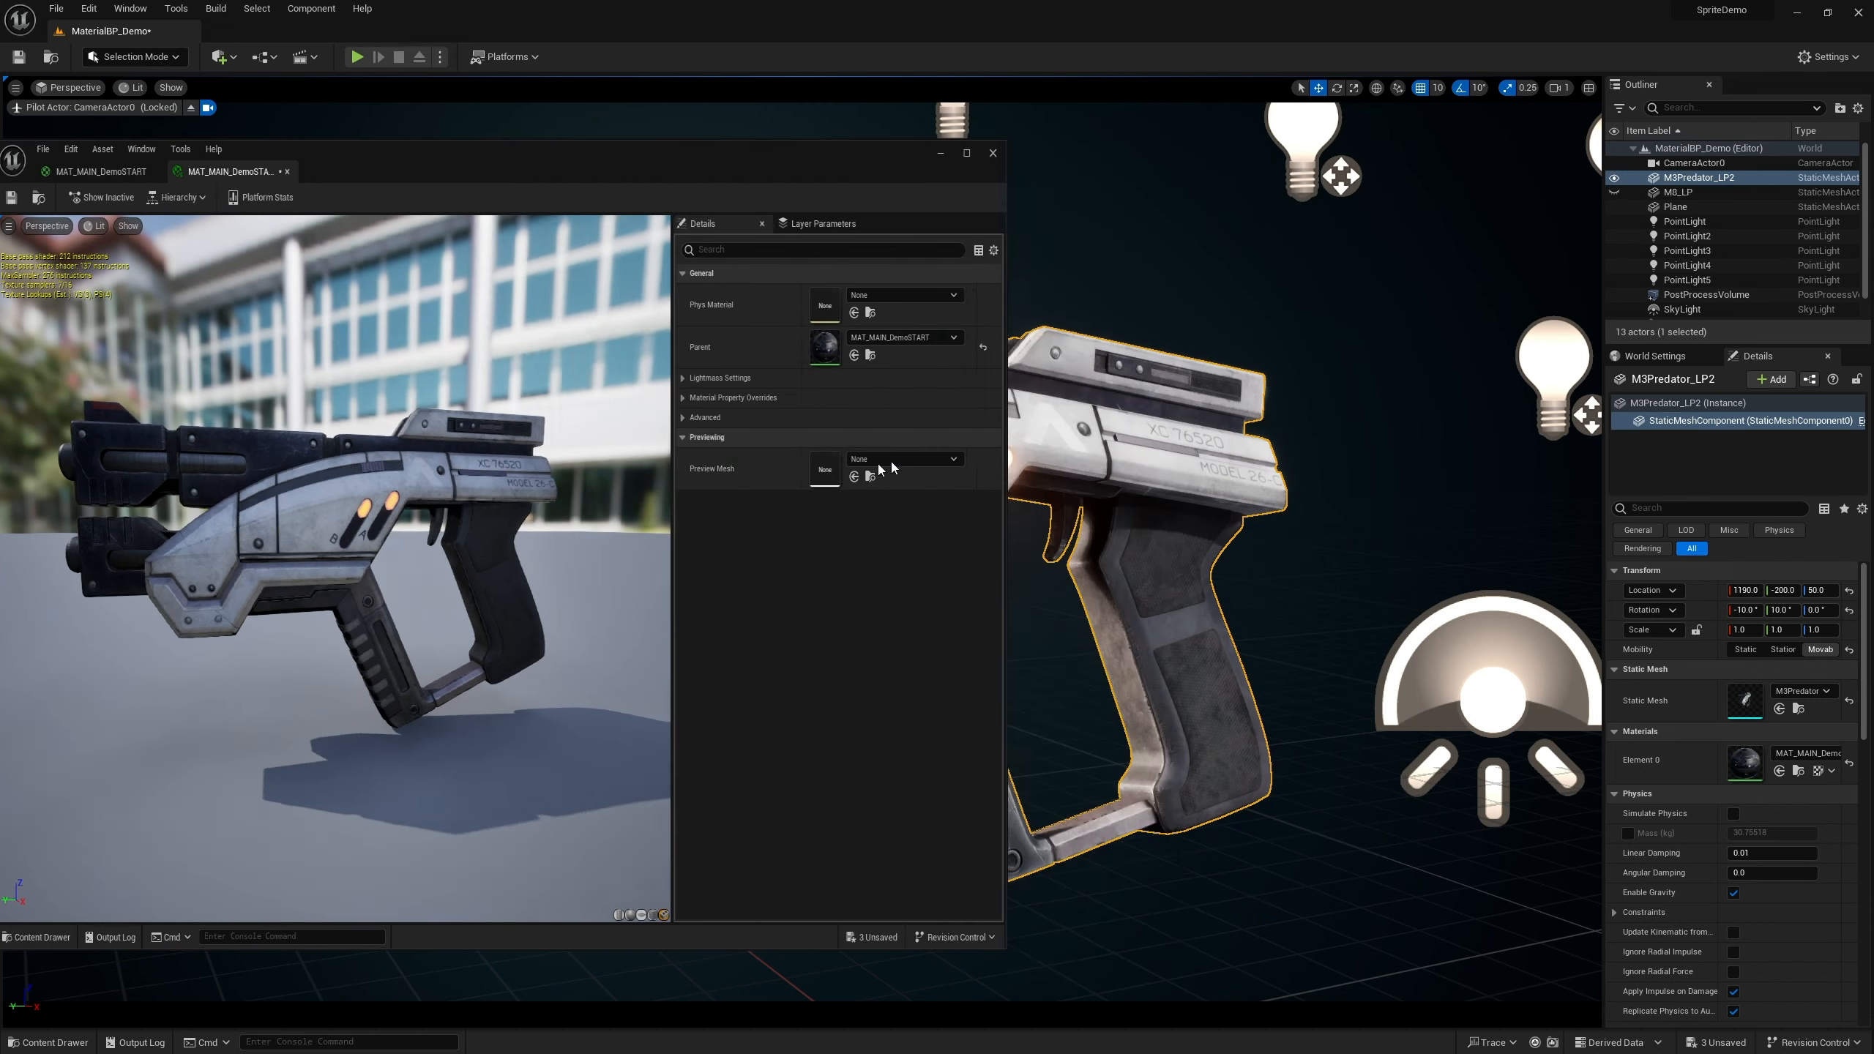
pyautogui.moveTo(880, 469); pyautogui.dragTo(902, 476)
pyautogui.moveTo(682, 171)
pyautogui.mouseDown()
pyautogui.moveTo(1569, 177)
pyautogui.moveTo(697, 176)
pyautogui.moveTo(689, 136)
pyautogui.mouseUp()
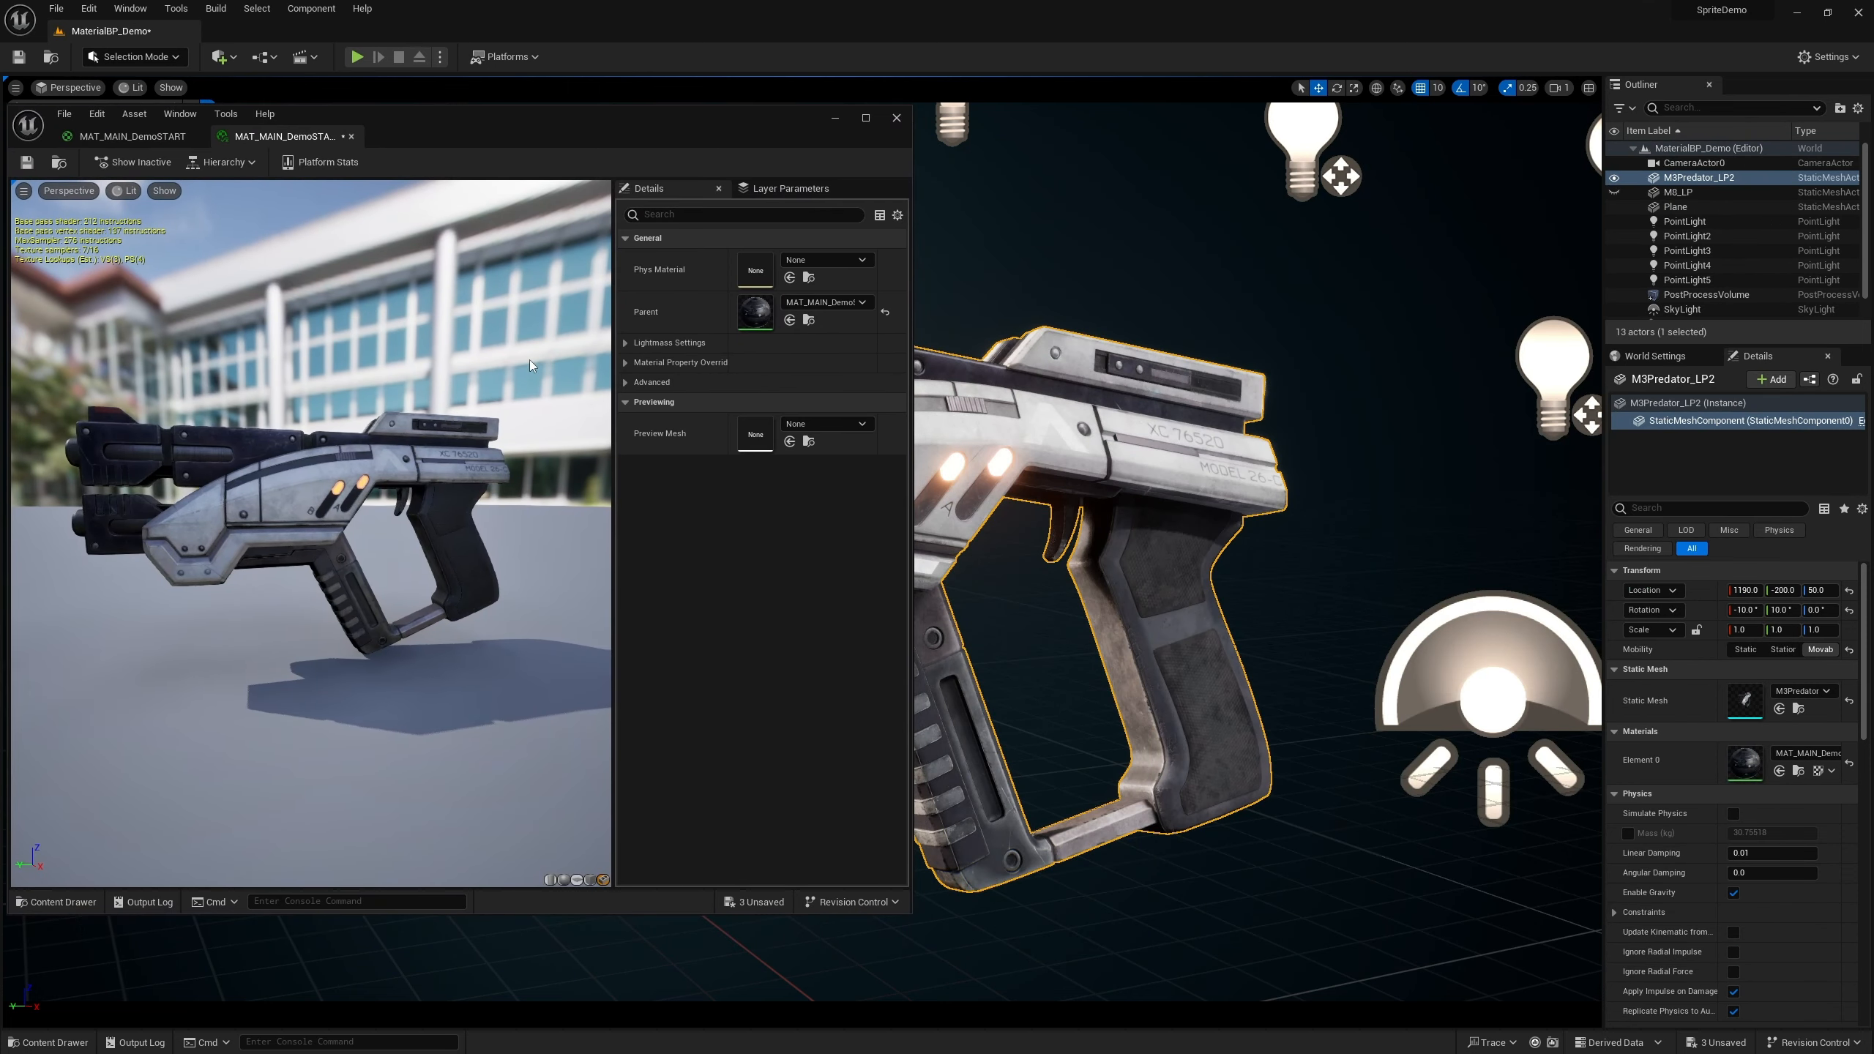
# In the MAT_MAIN_DemoSTART graph, convert the 1.0 scalar constant node into a parameter named Param
pyautogui.click(128, 136)
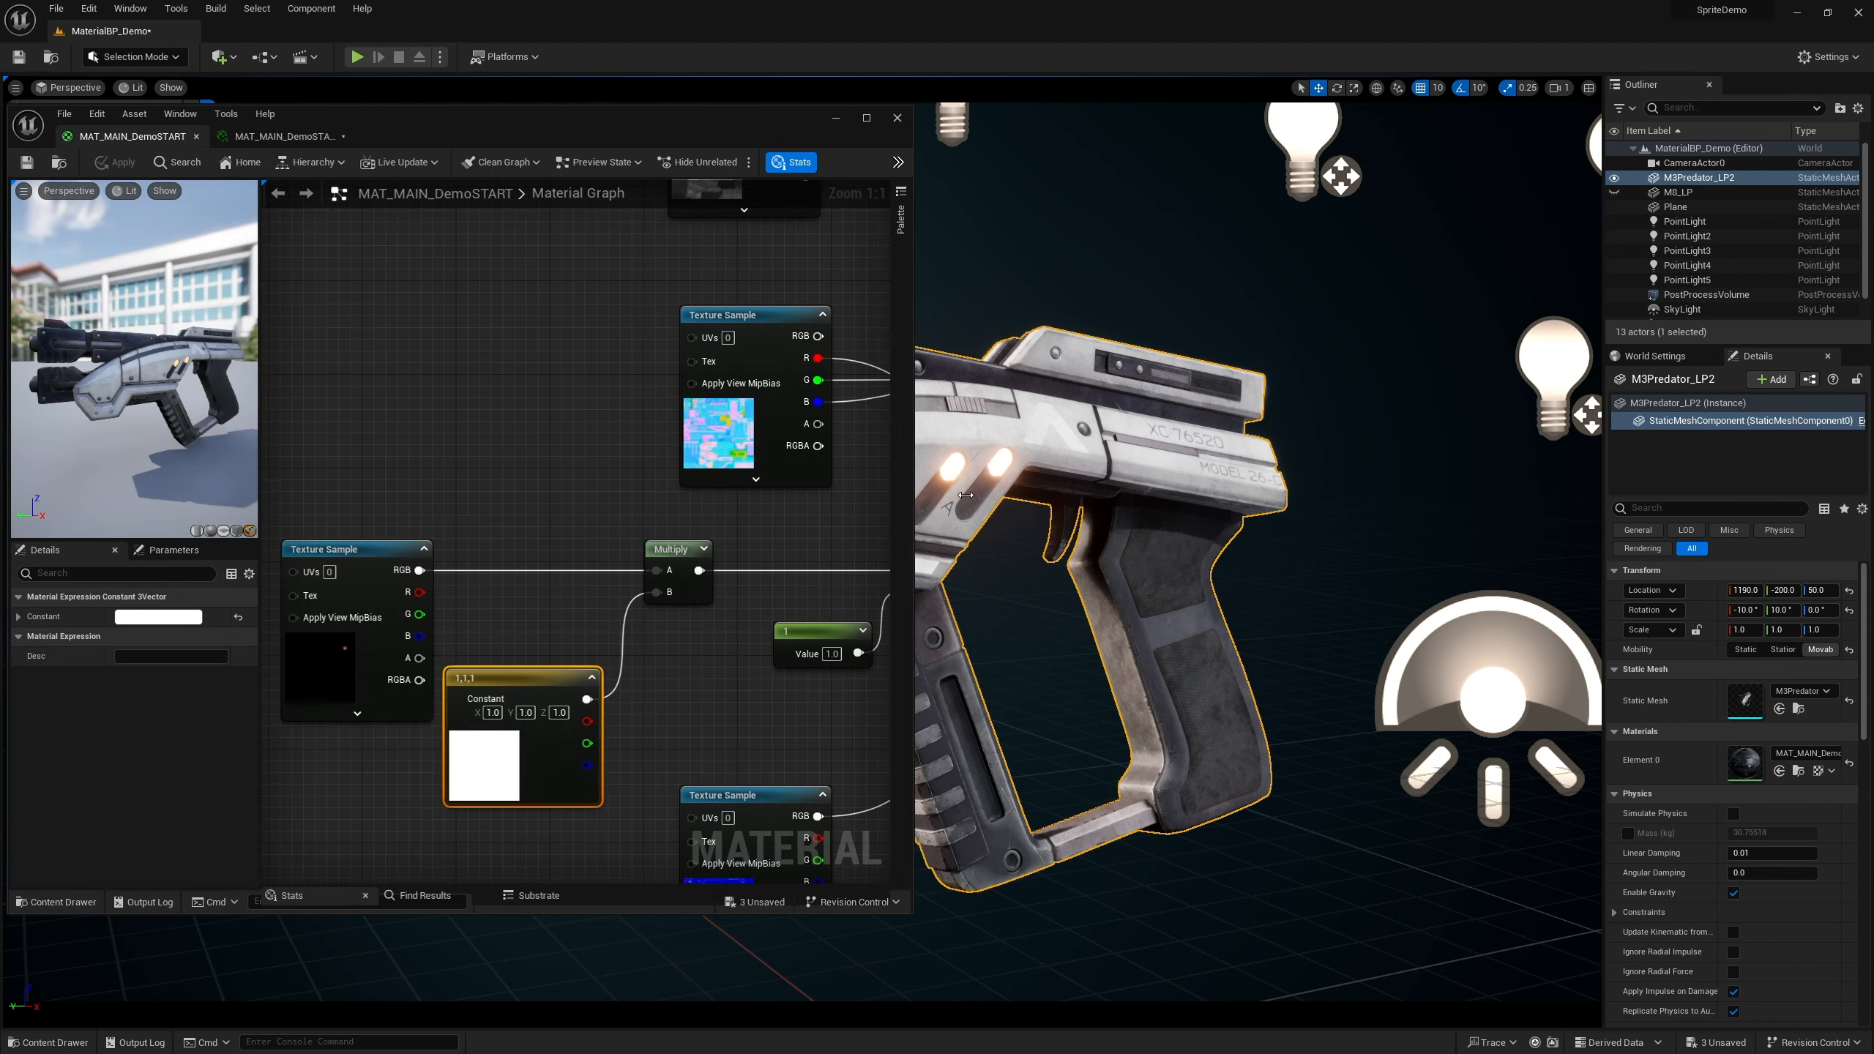
pyautogui.moveTo(913, 501); pyautogui.dragTo(1015, 502)
pyautogui.moveTo(750, 677); pyautogui.dragTo(736, 550, button='right')
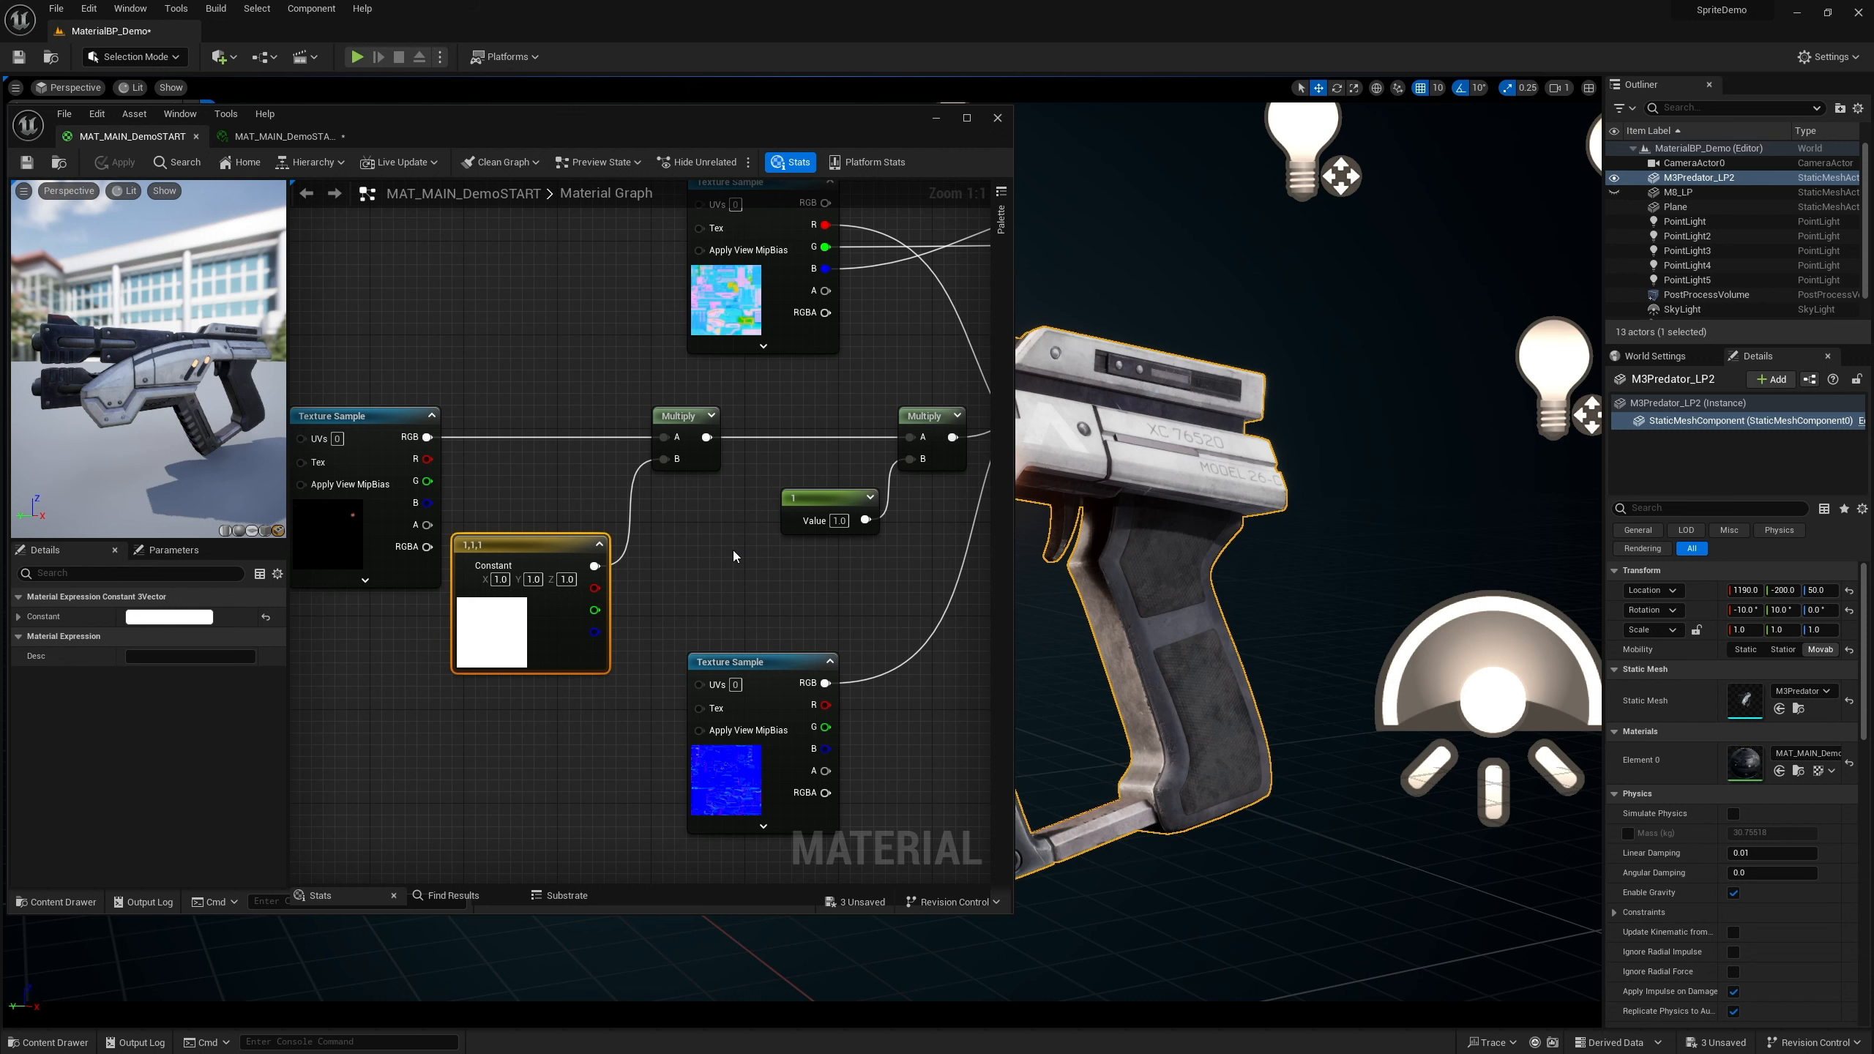
pyautogui.moveTo(729, 552)
pyautogui.mouseDown(button='right')
pyautogui.moveTo(716, 569)
pyautogui.moveTo(728, 519)
pyautogui.mouseUp(button='right')
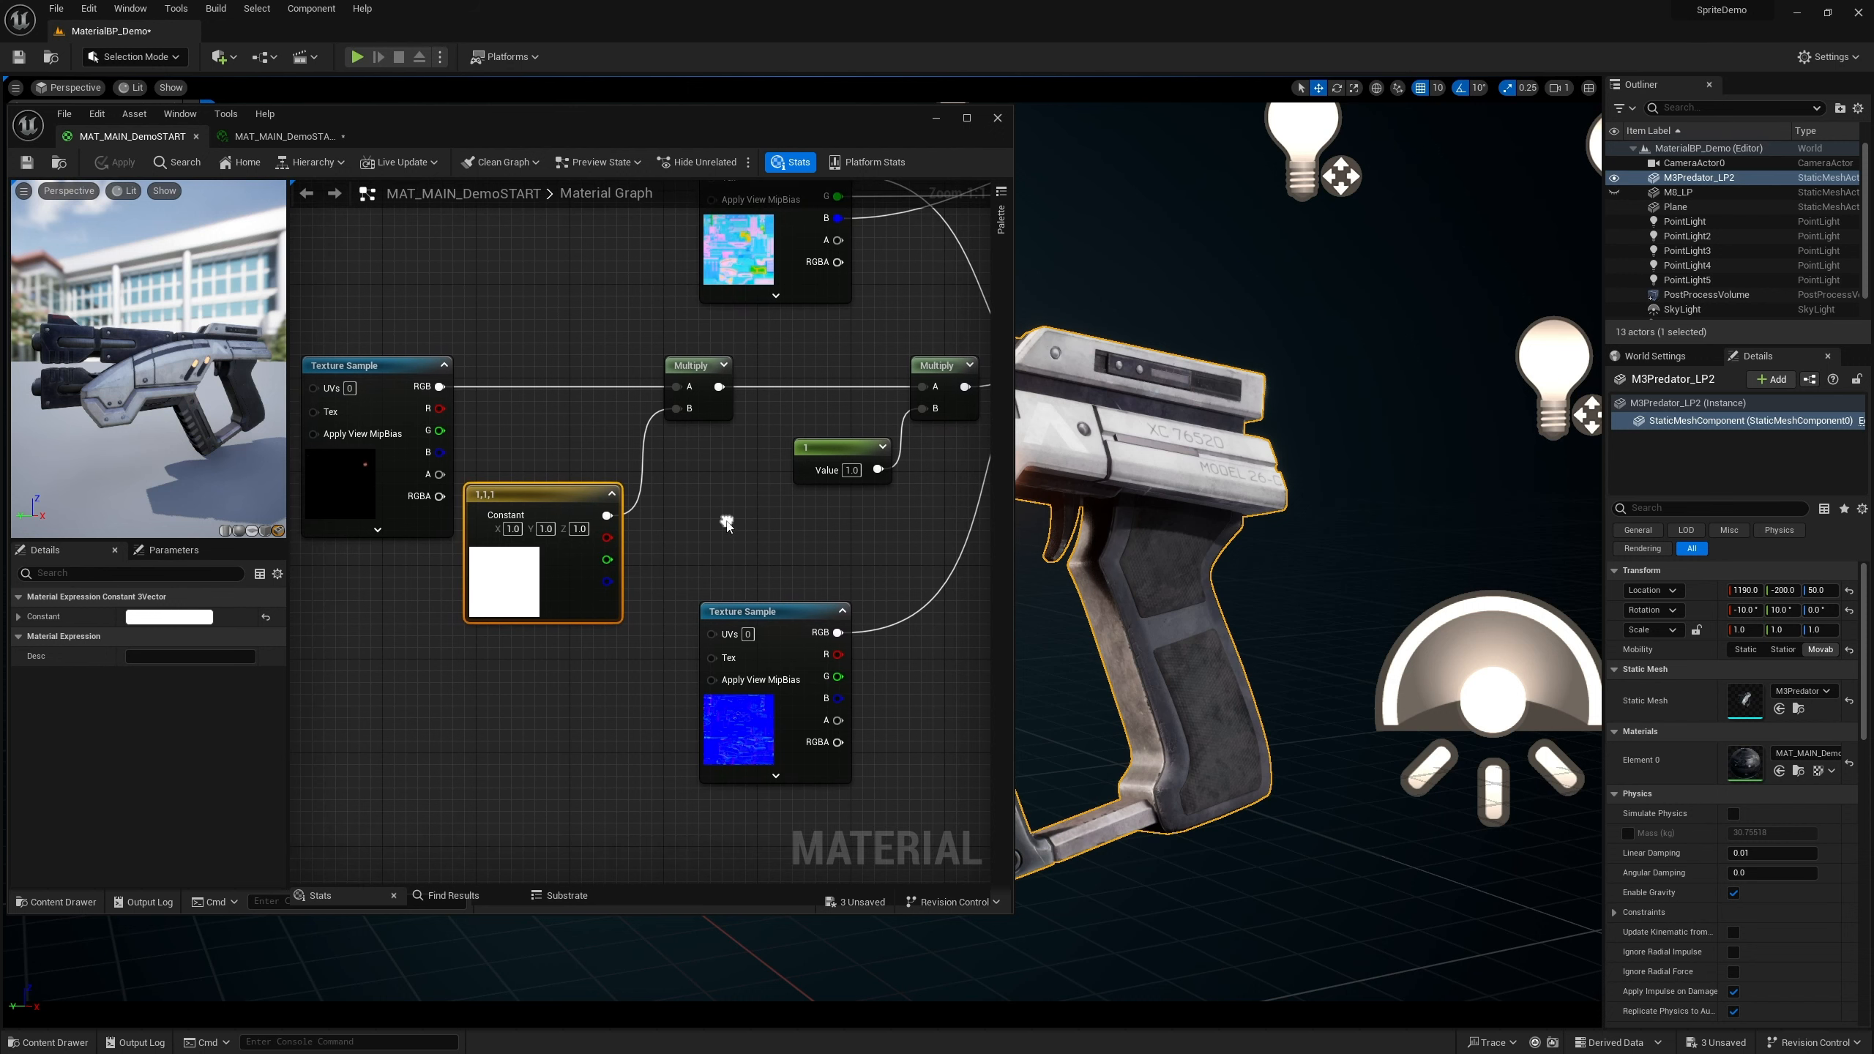
pyautogui.click(858, 450)
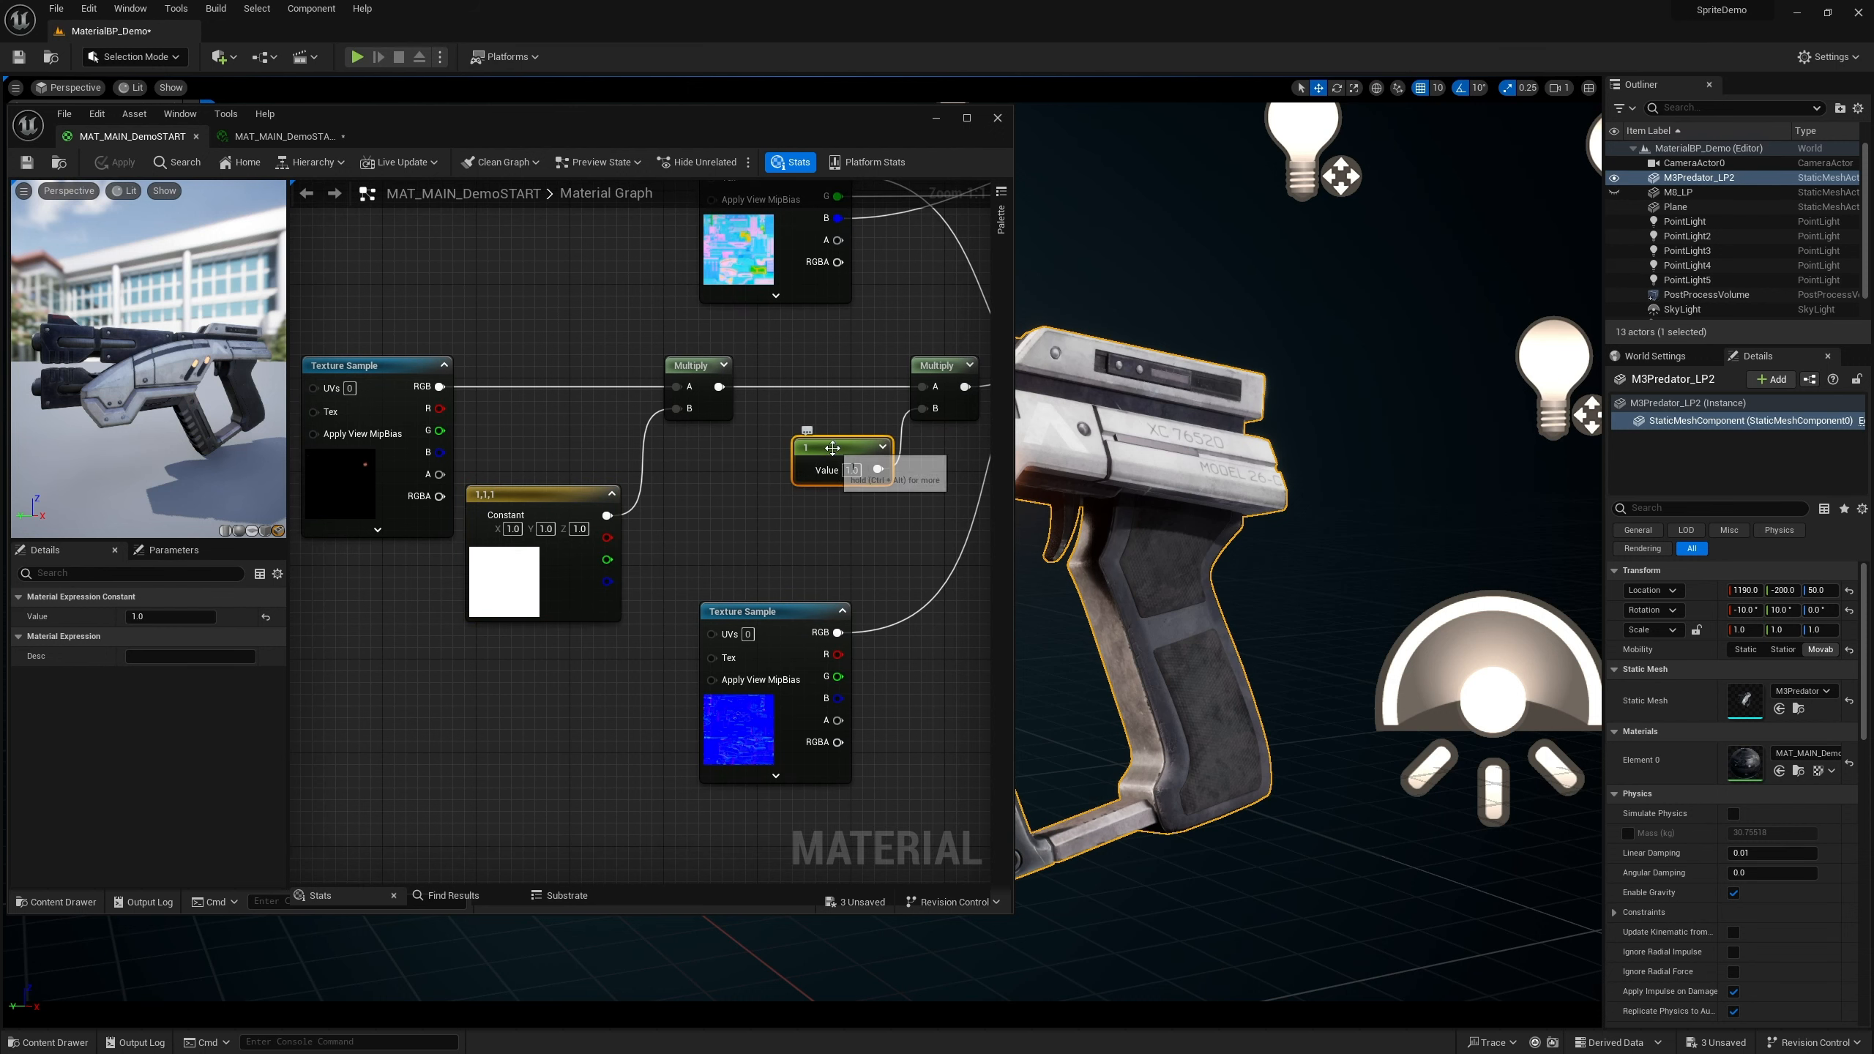
pyautogui.rightClick(836, 450)
pyautogui.click(893, 478)
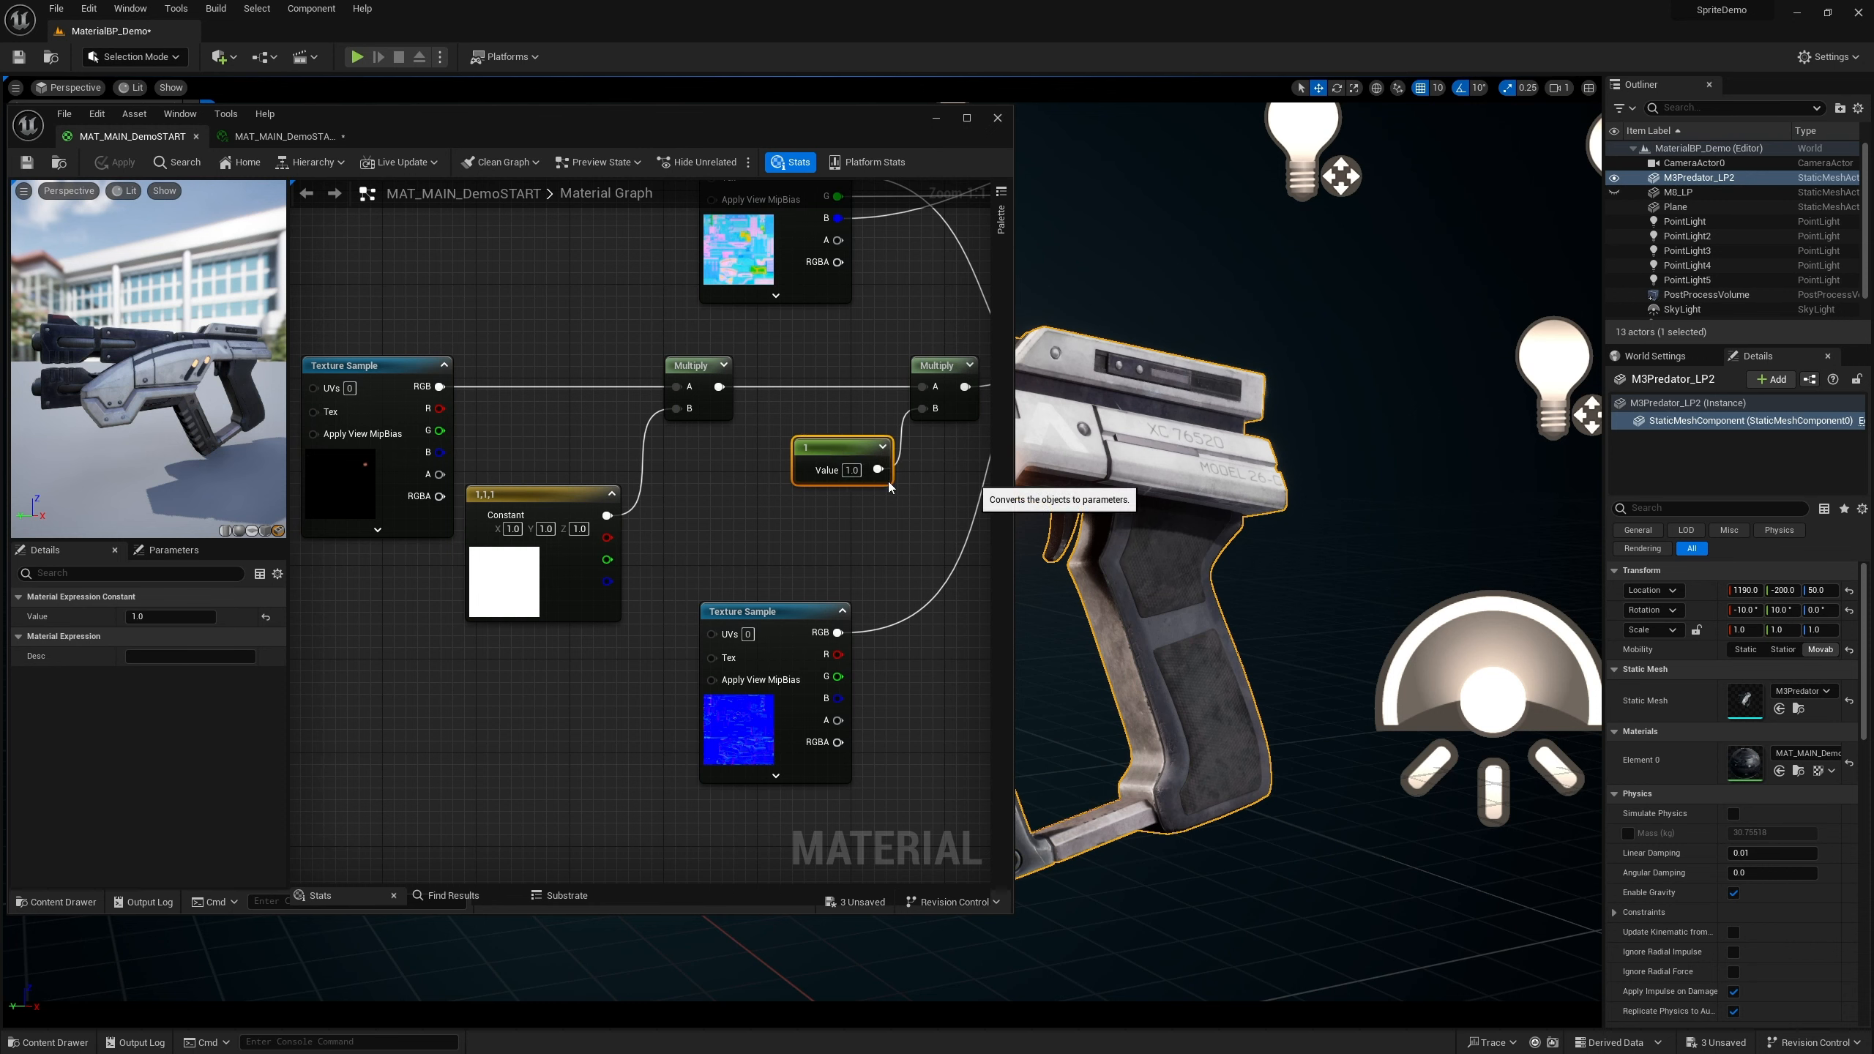
pyautogui.press('Return')
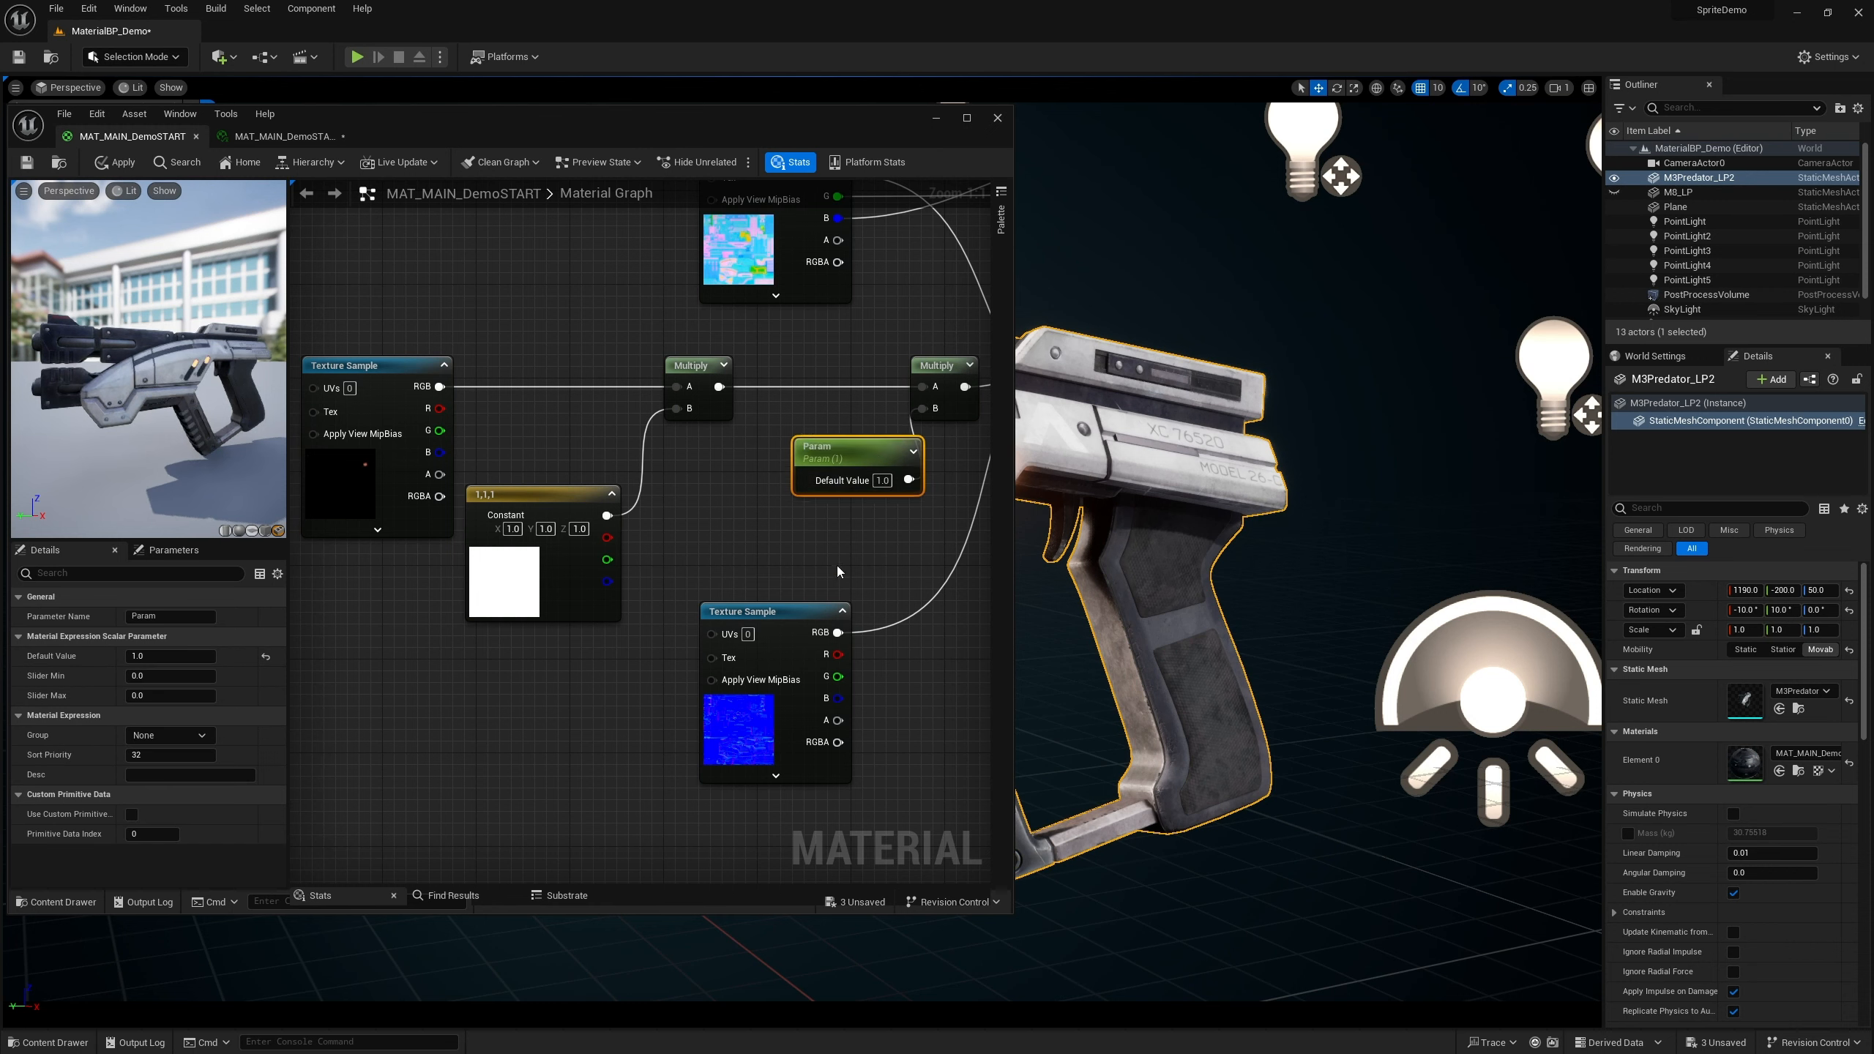
pyautogui.moveTo(852, 463); pyautogui.dragTo(817, 462)
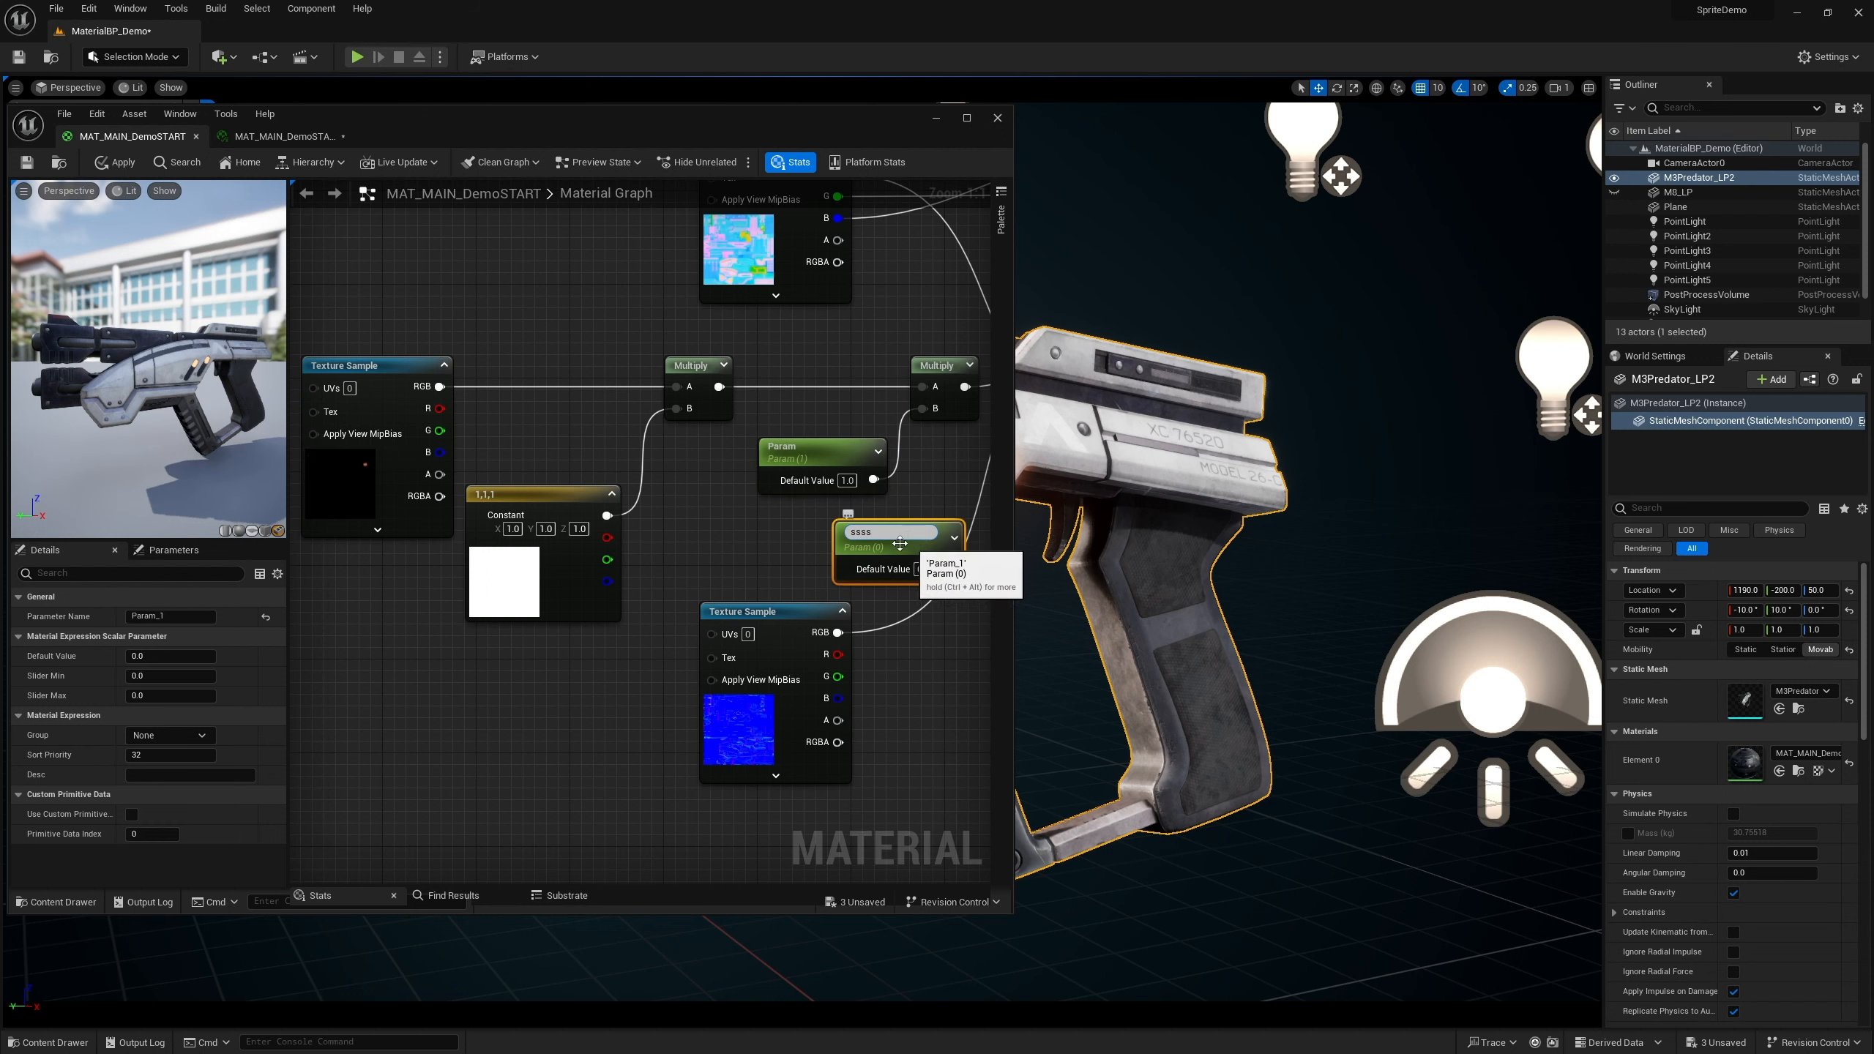
pyautogui.moveTo(882, 533); pyautogui.dragTo(822, 537)
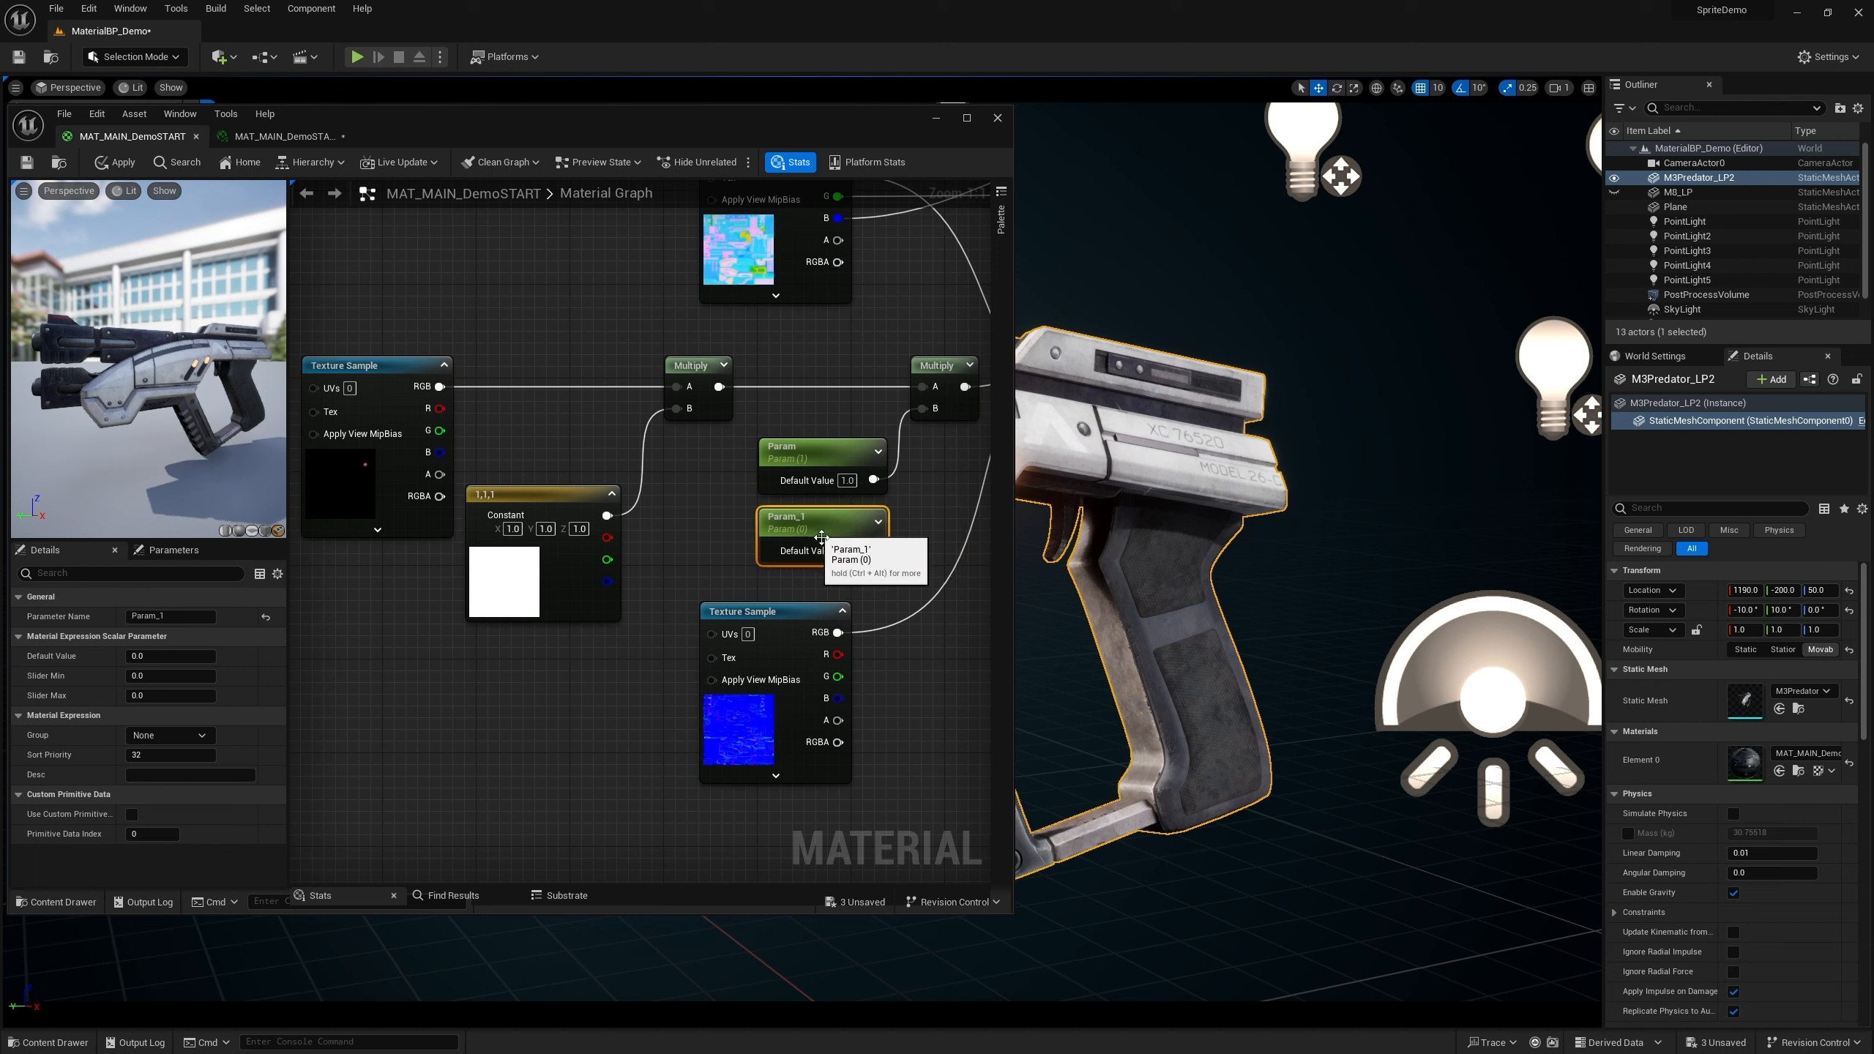
pyautogui.doubleClick(826, 517)
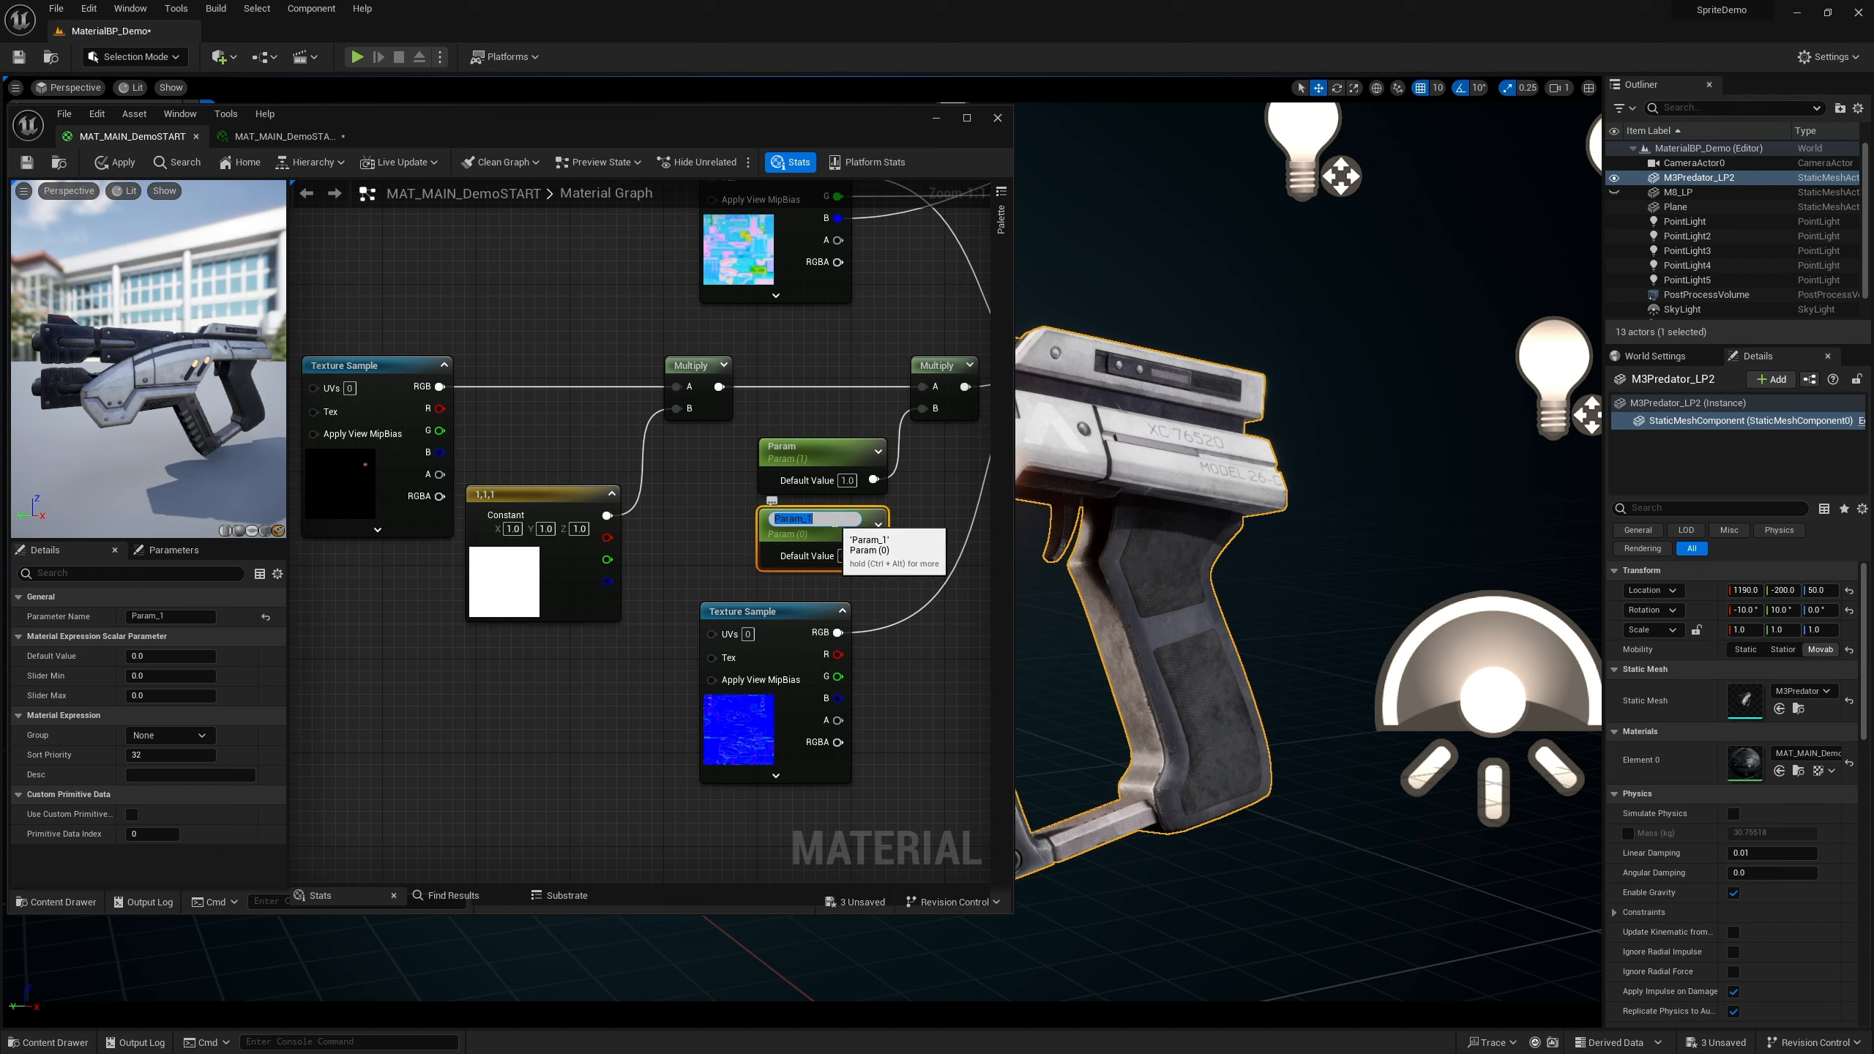
pyautogui.press('Return')
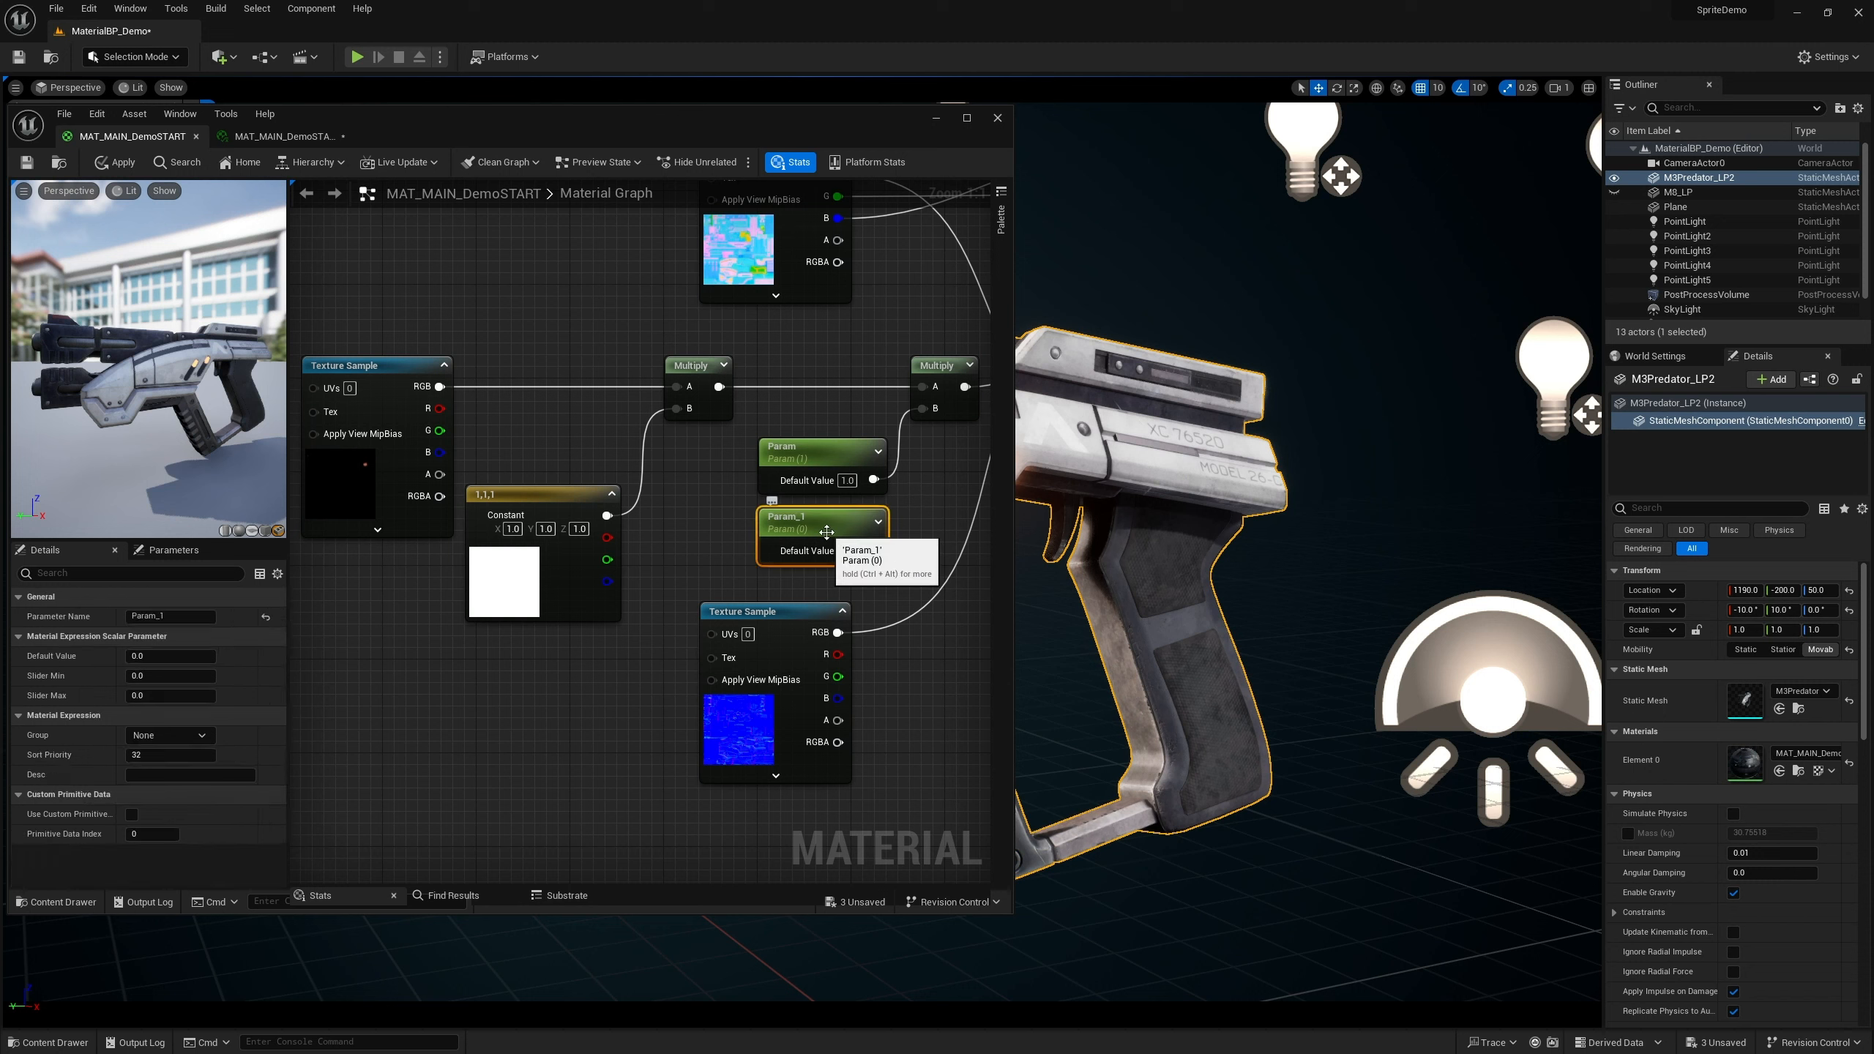
pyautogui.press('Delete')
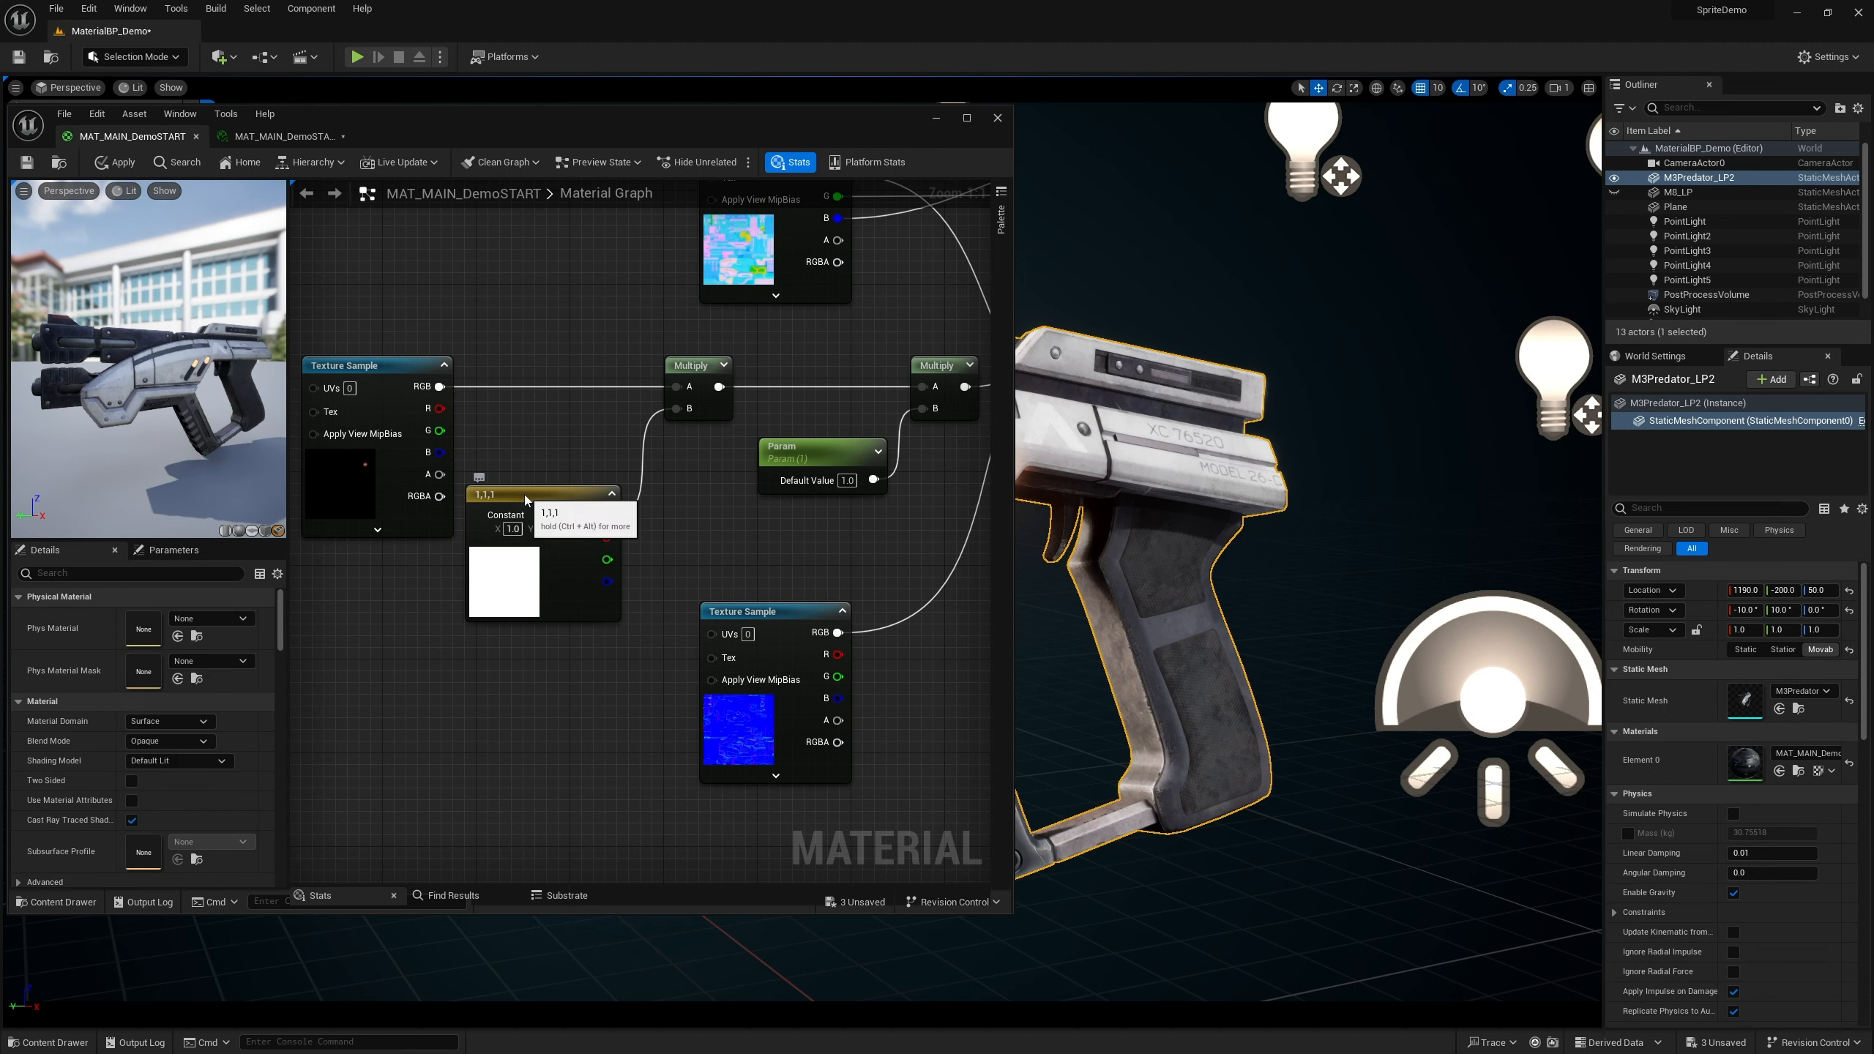
# Convert the white 1,1,1 constant colour node into a vector parameter named Param
pyautogui.click(526, 501)
pyautogui.rightClick(532, 501)
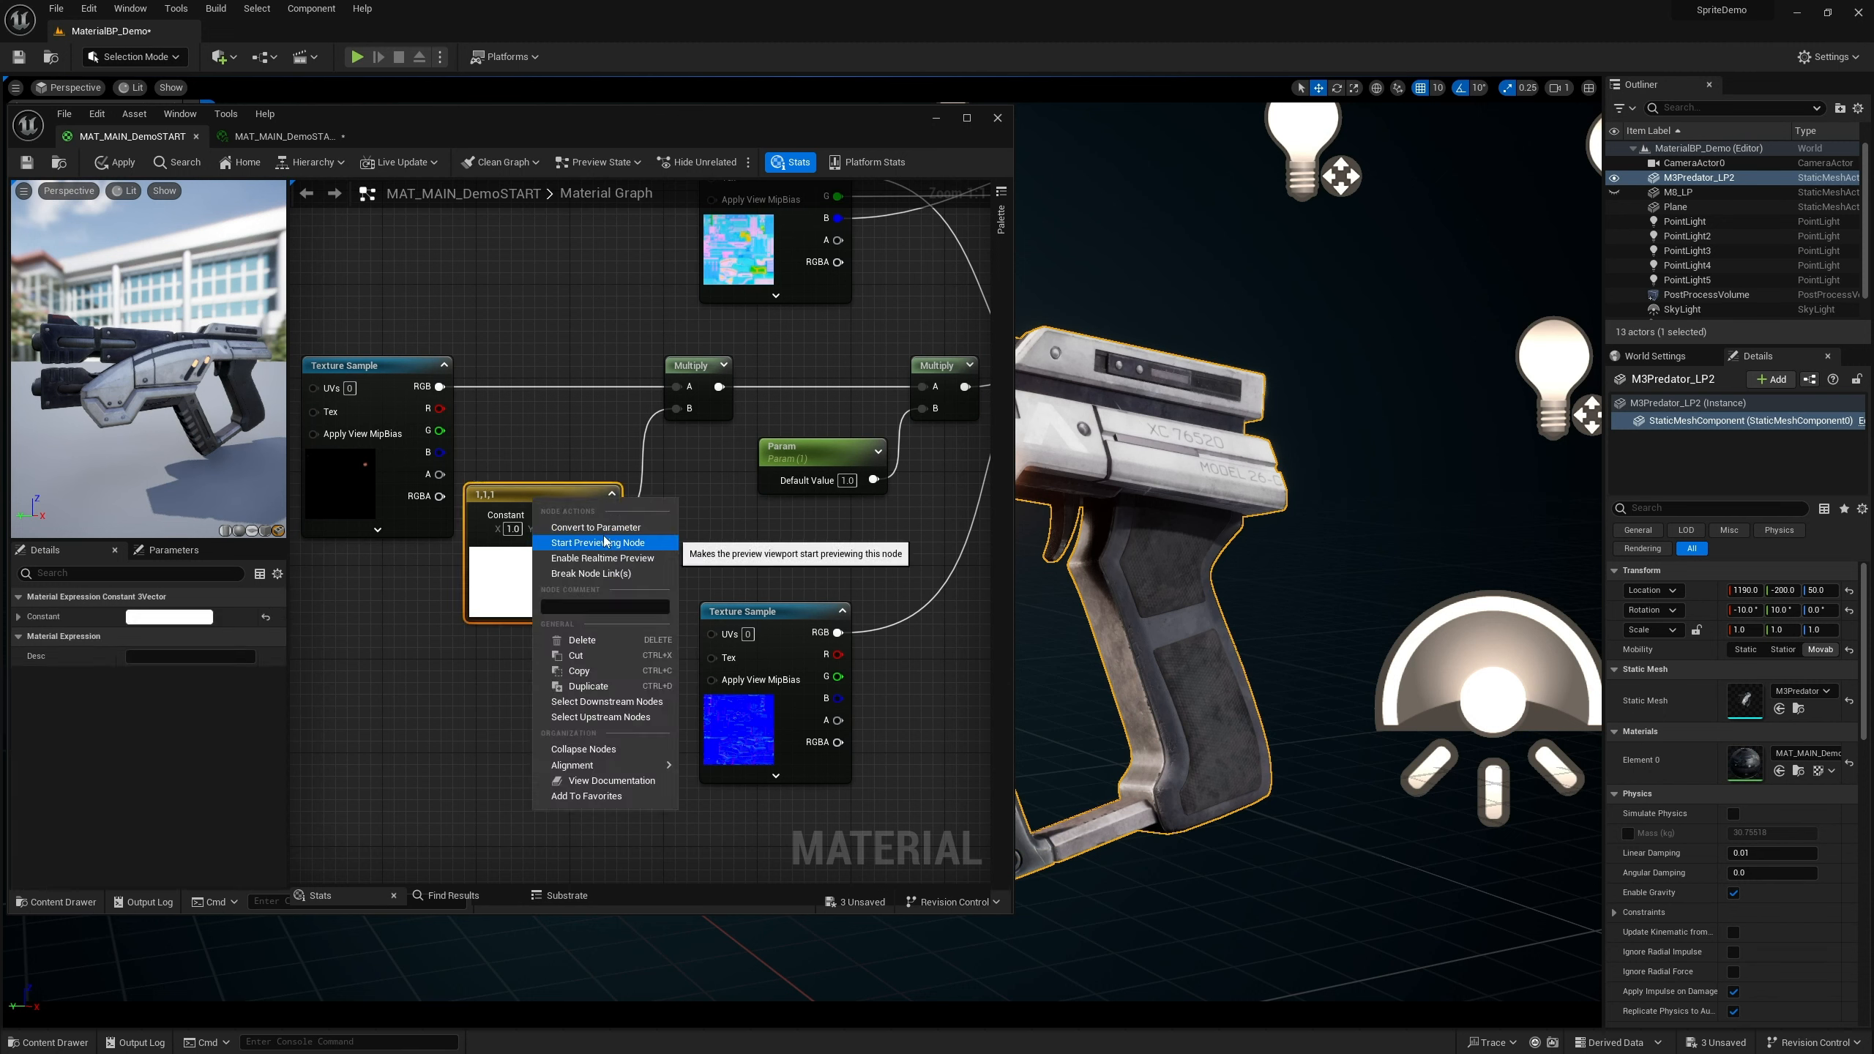
pyautogui.click(595, 527)
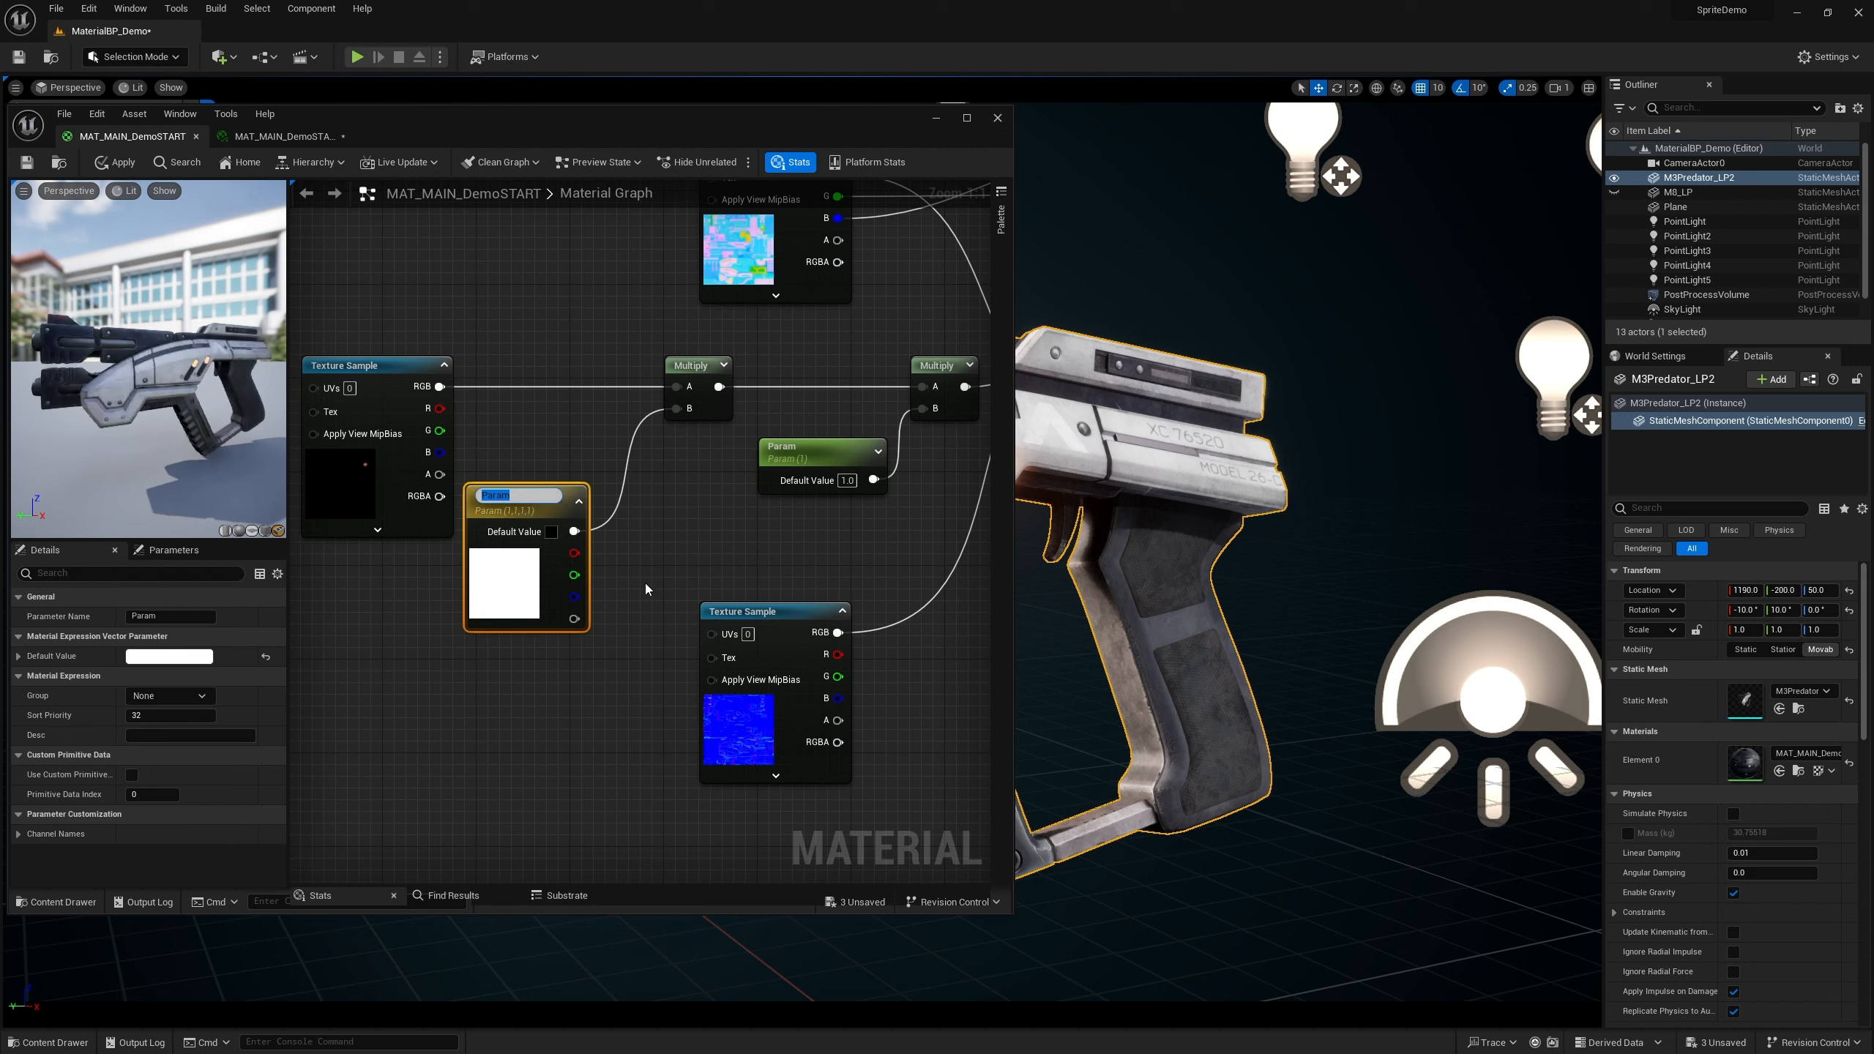
pyautogui.click(645, 585)
pyautogui.moveTo(531, 506); pyautogui.dragTo(528, 506)
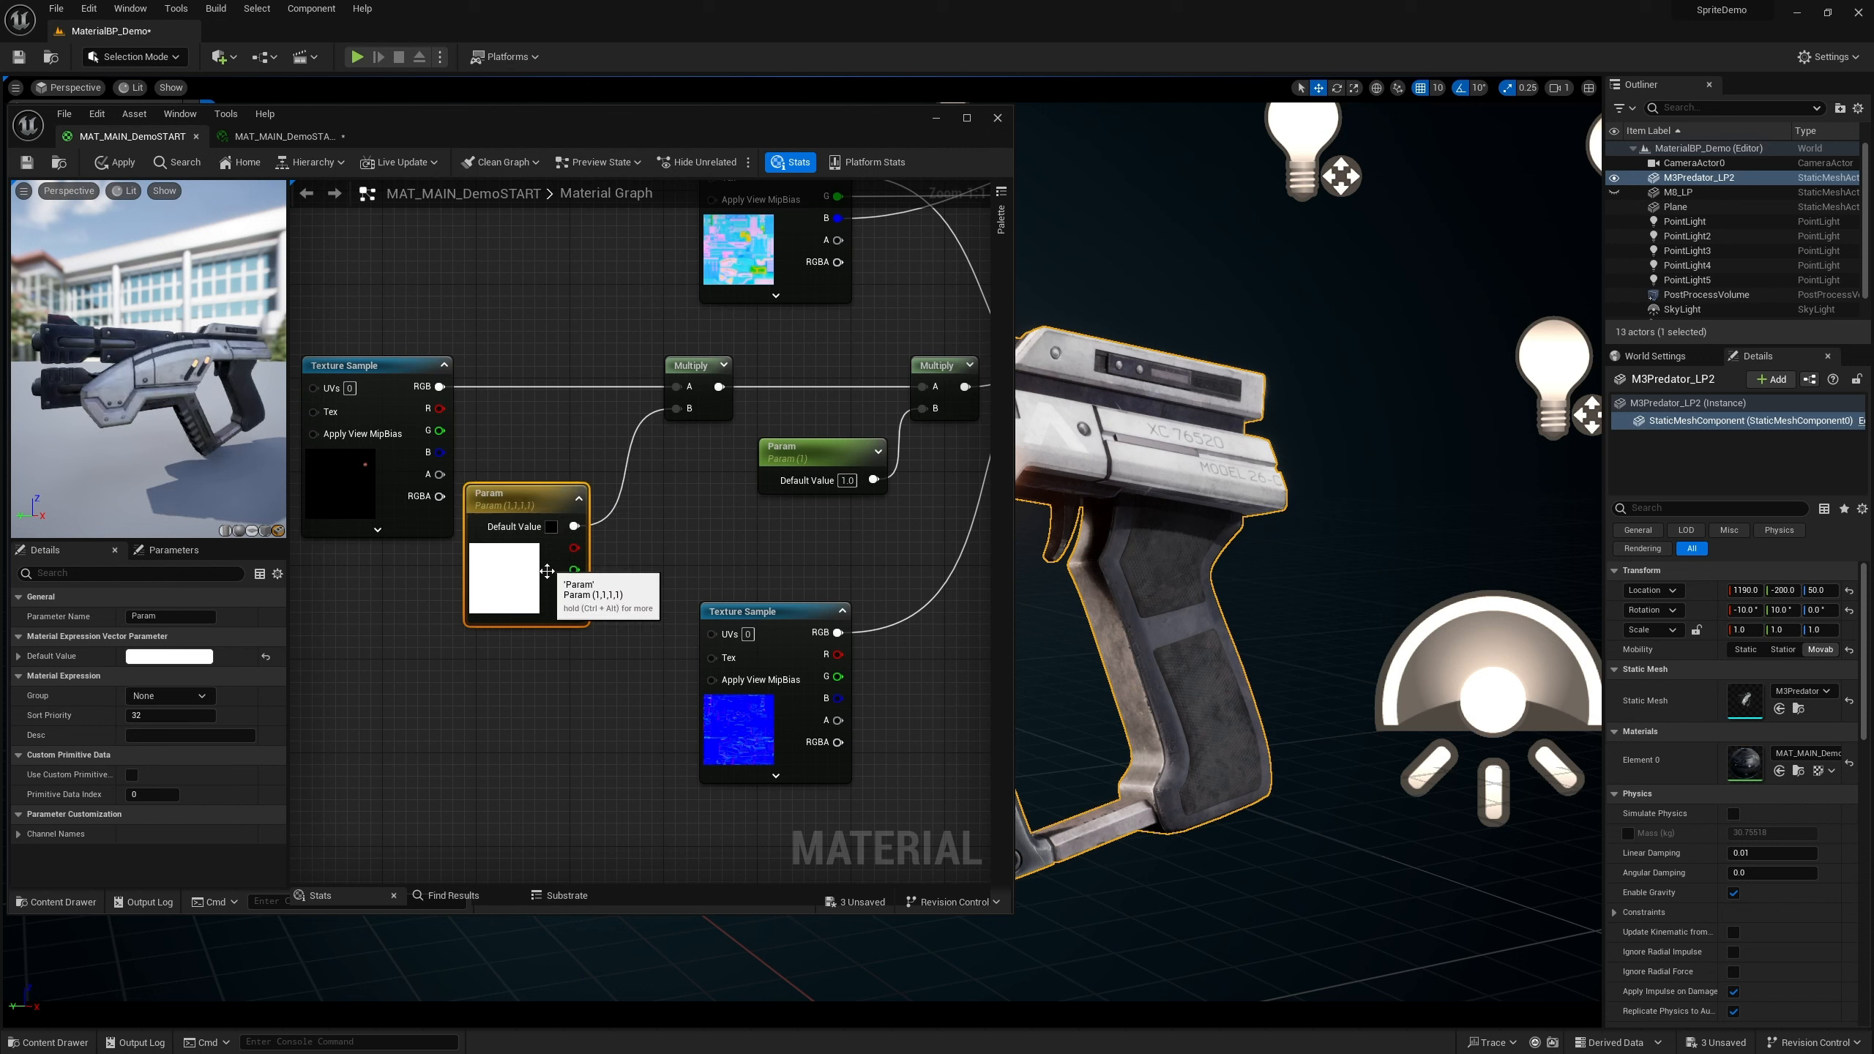
pyautogui.click(559, 672)
pyautogui.write('vvvvv')
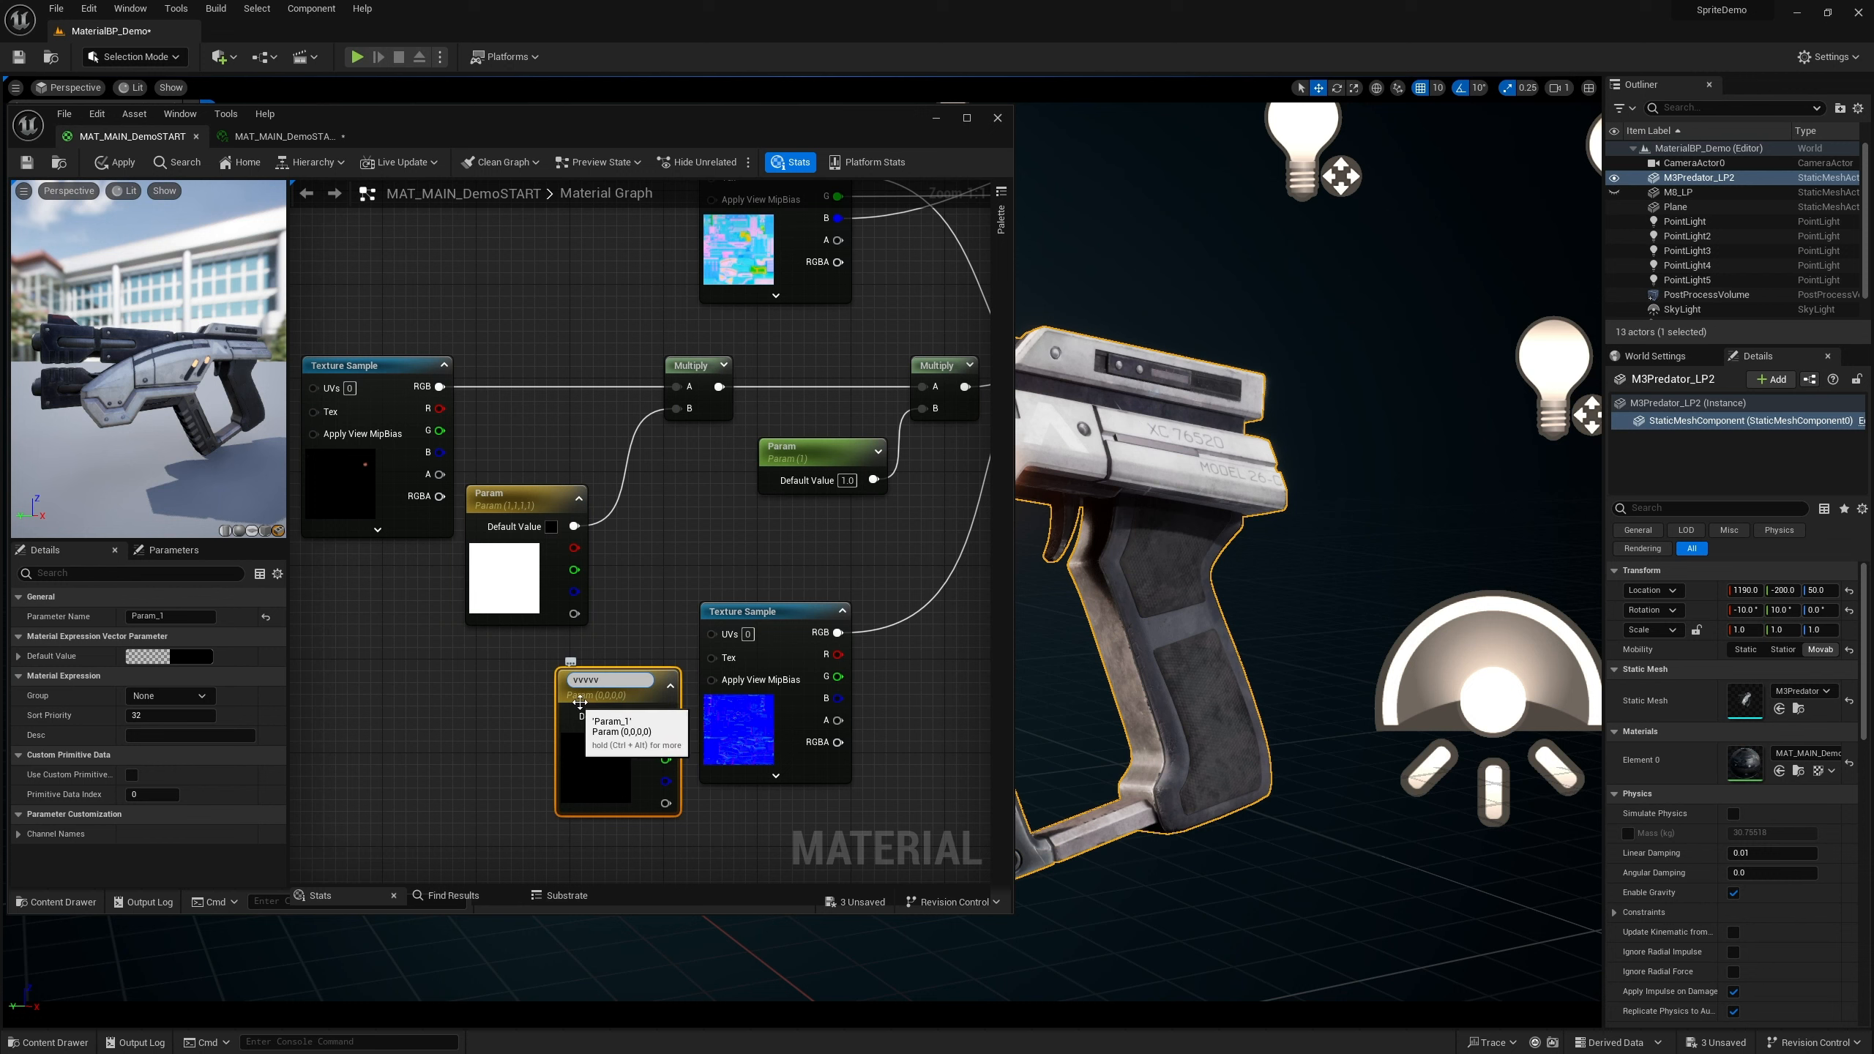
pyautogui.press('Return')
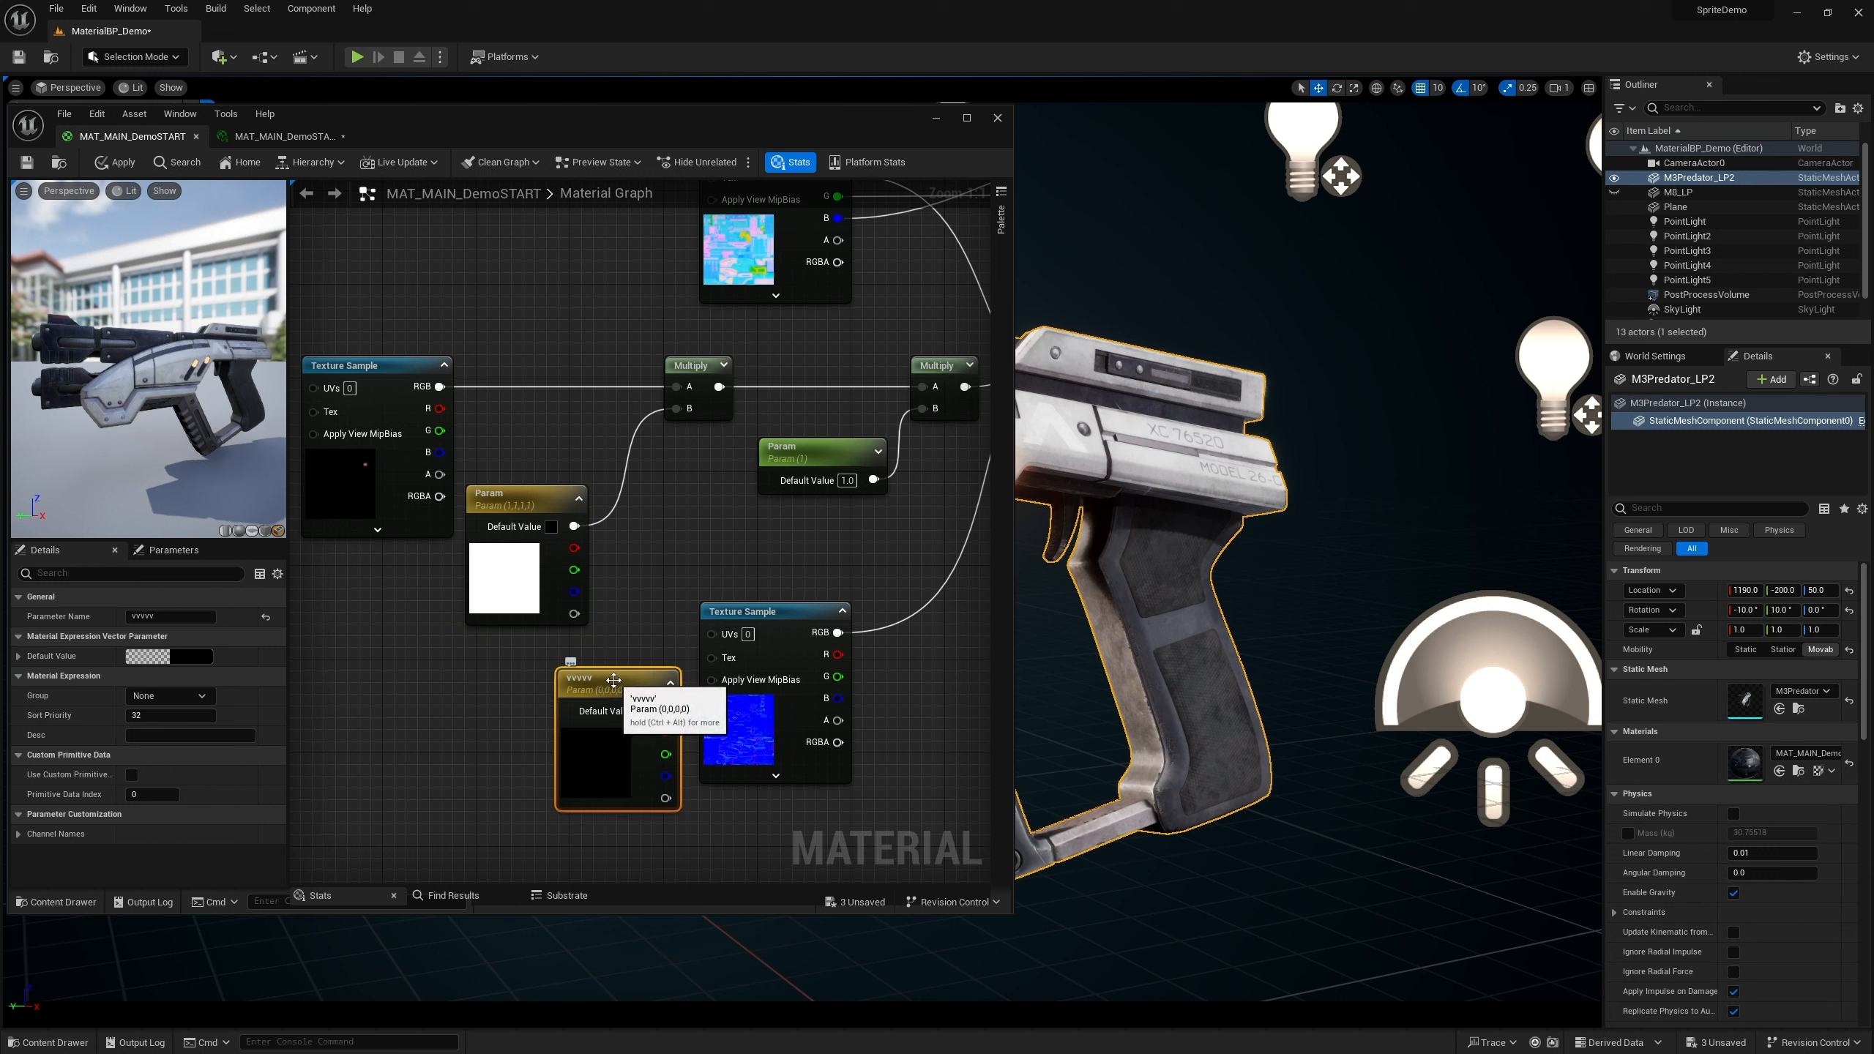
pyautogui.press('Delete')
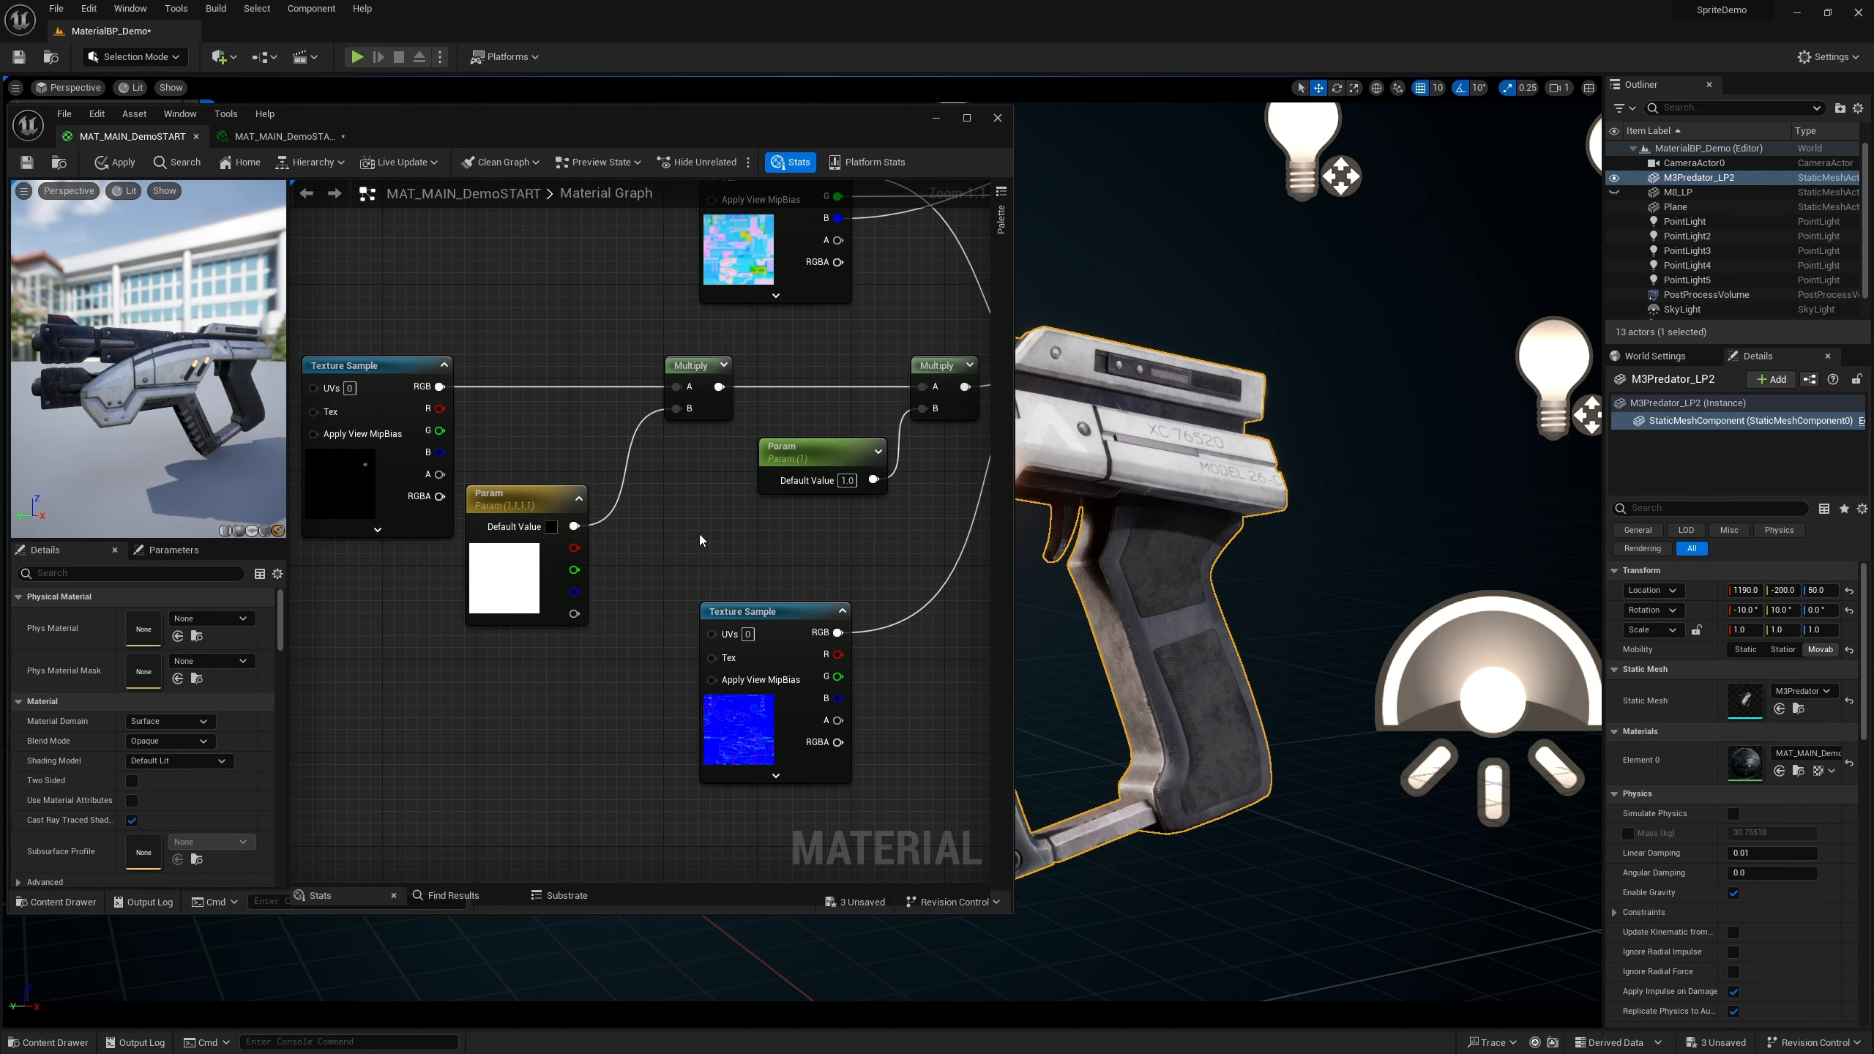
# Apply the changes to the MAT_MAIN_DemoSTART material
pyautogui.moveTo(700, 533); pyautogui.dragTo(726, 567, button='right')
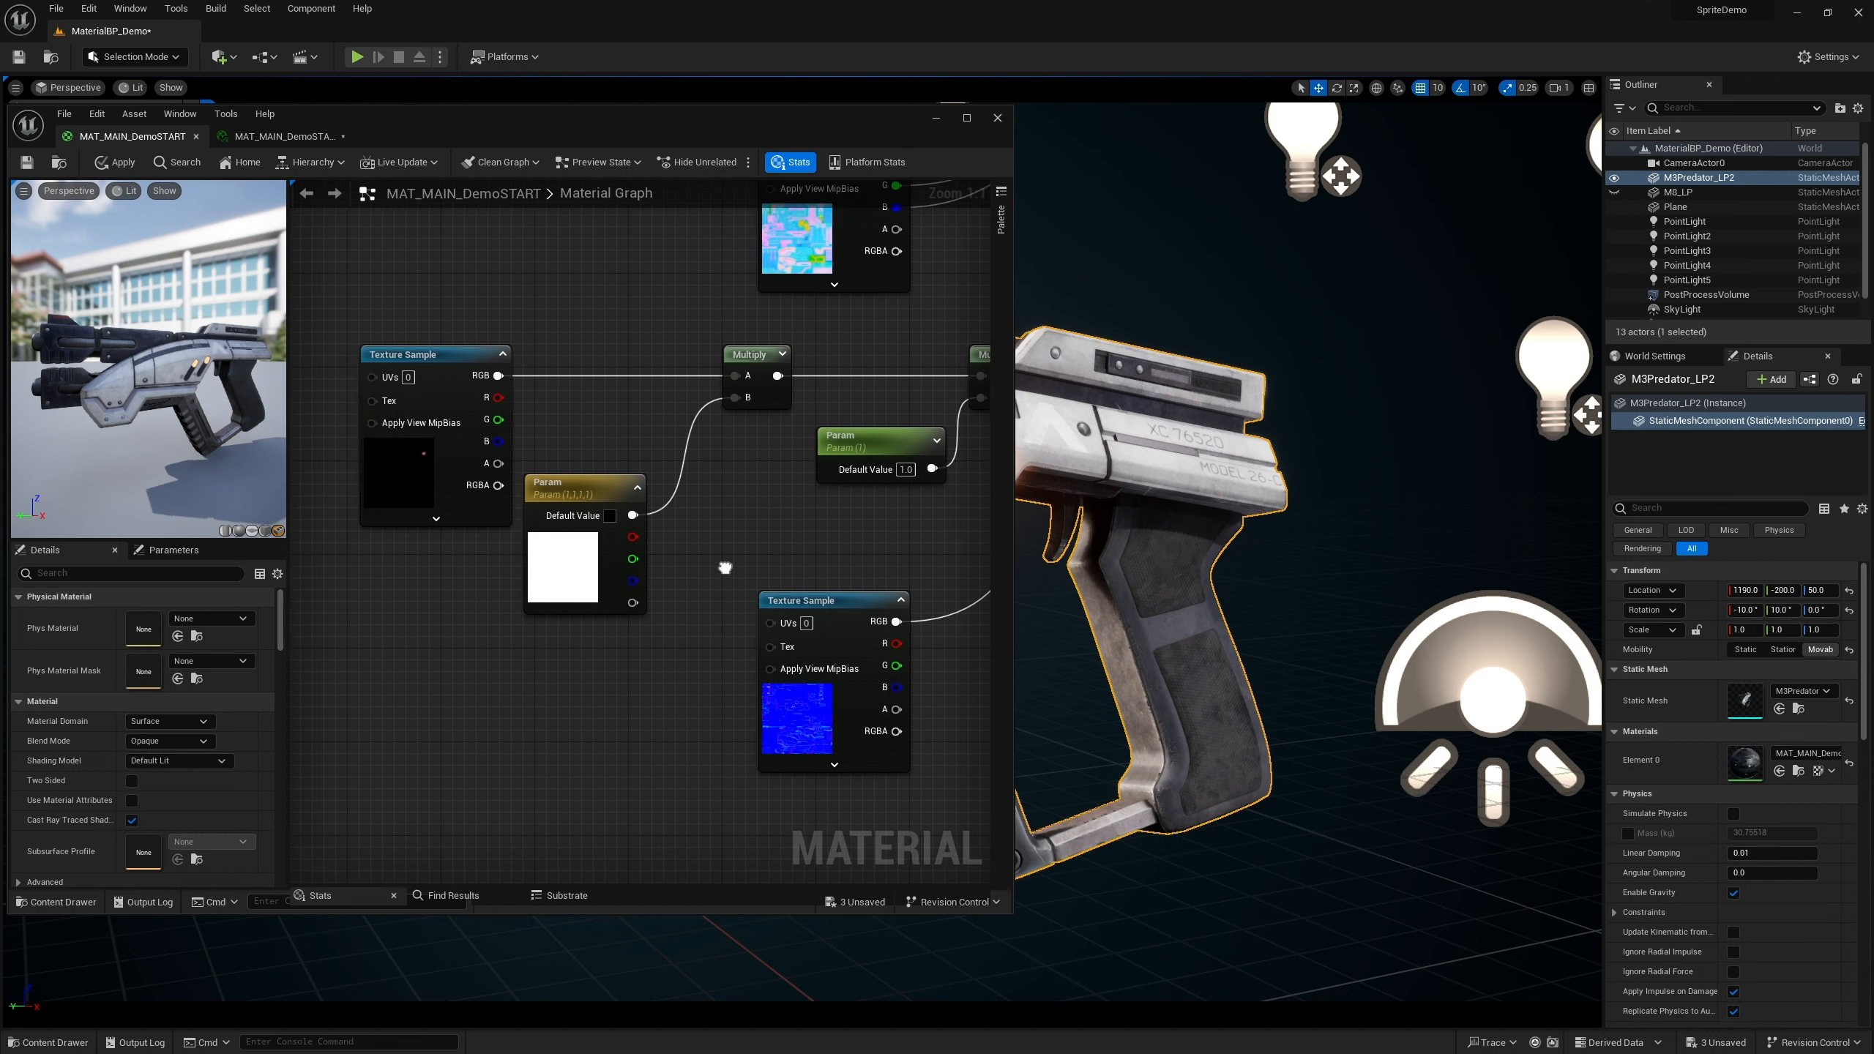
pyautogui.click(27, 161)
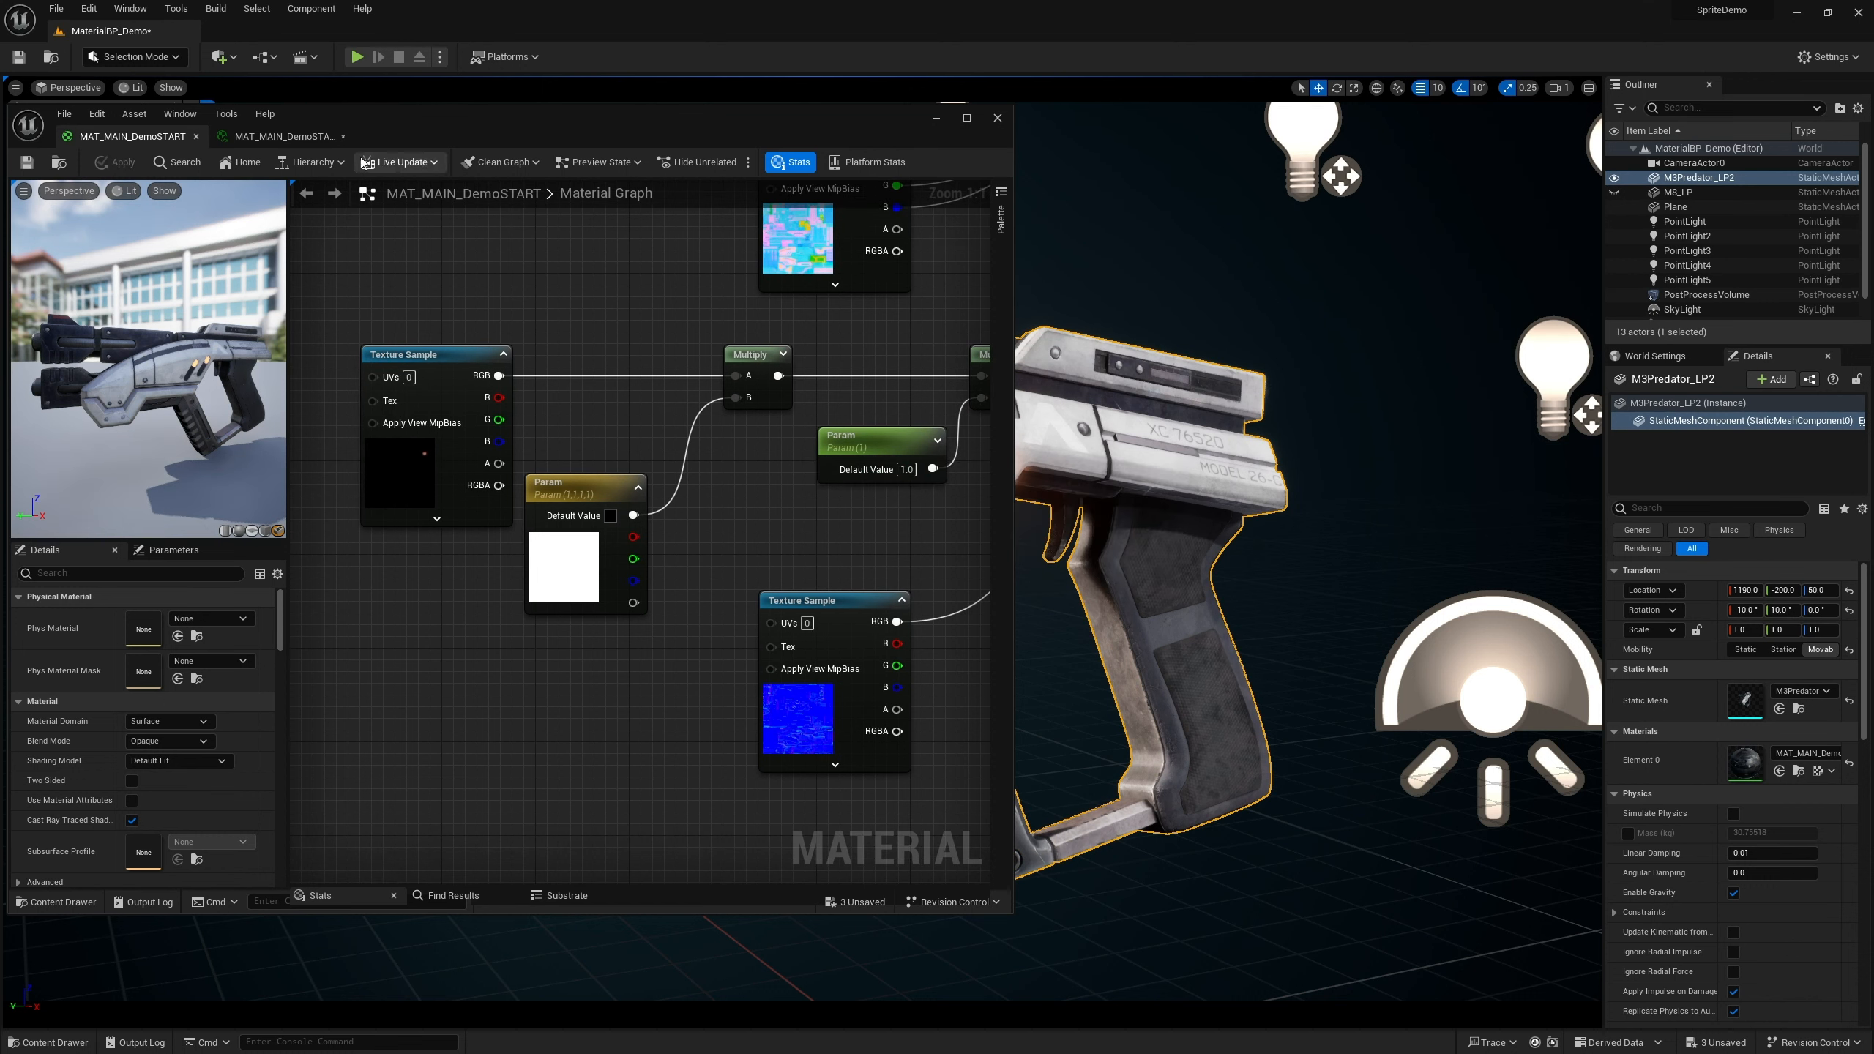
# In the material instance, enable the scalar Param override and set it to about 3446.78
pyautogui.click(275, 142)
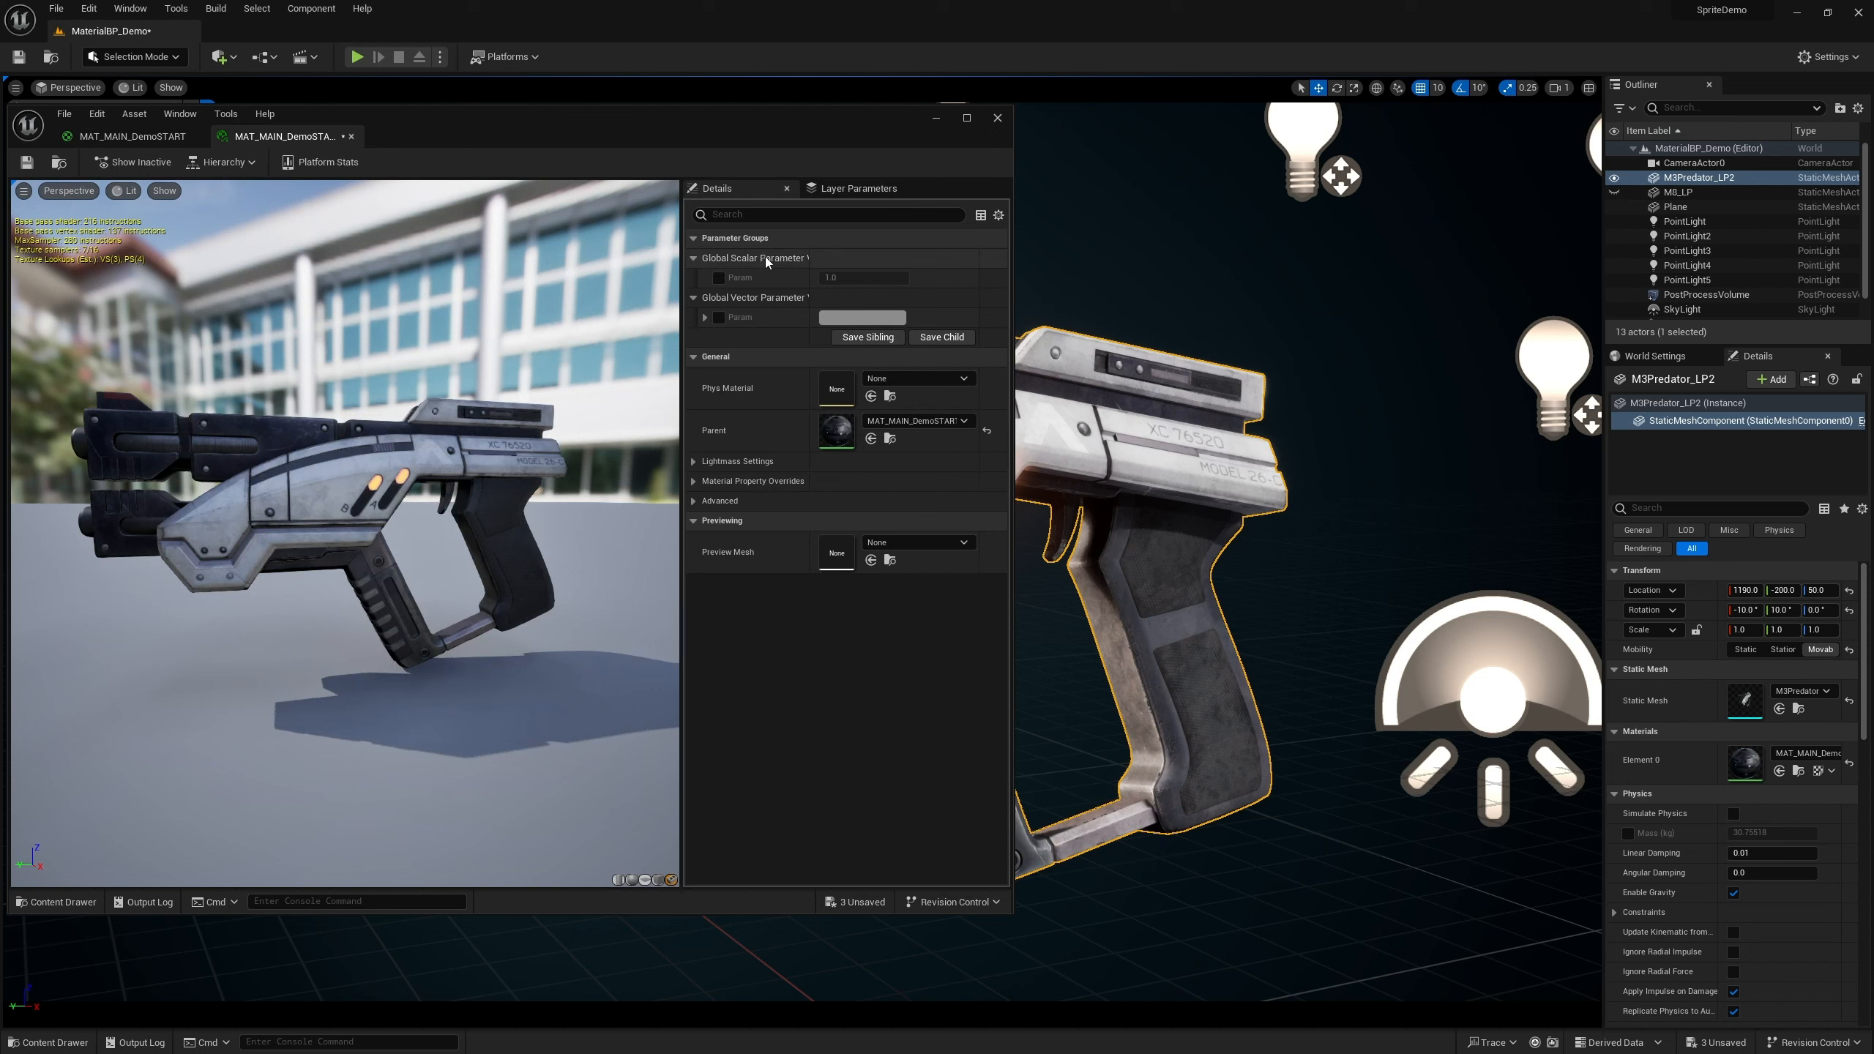
pyautogui.click(720, 279)
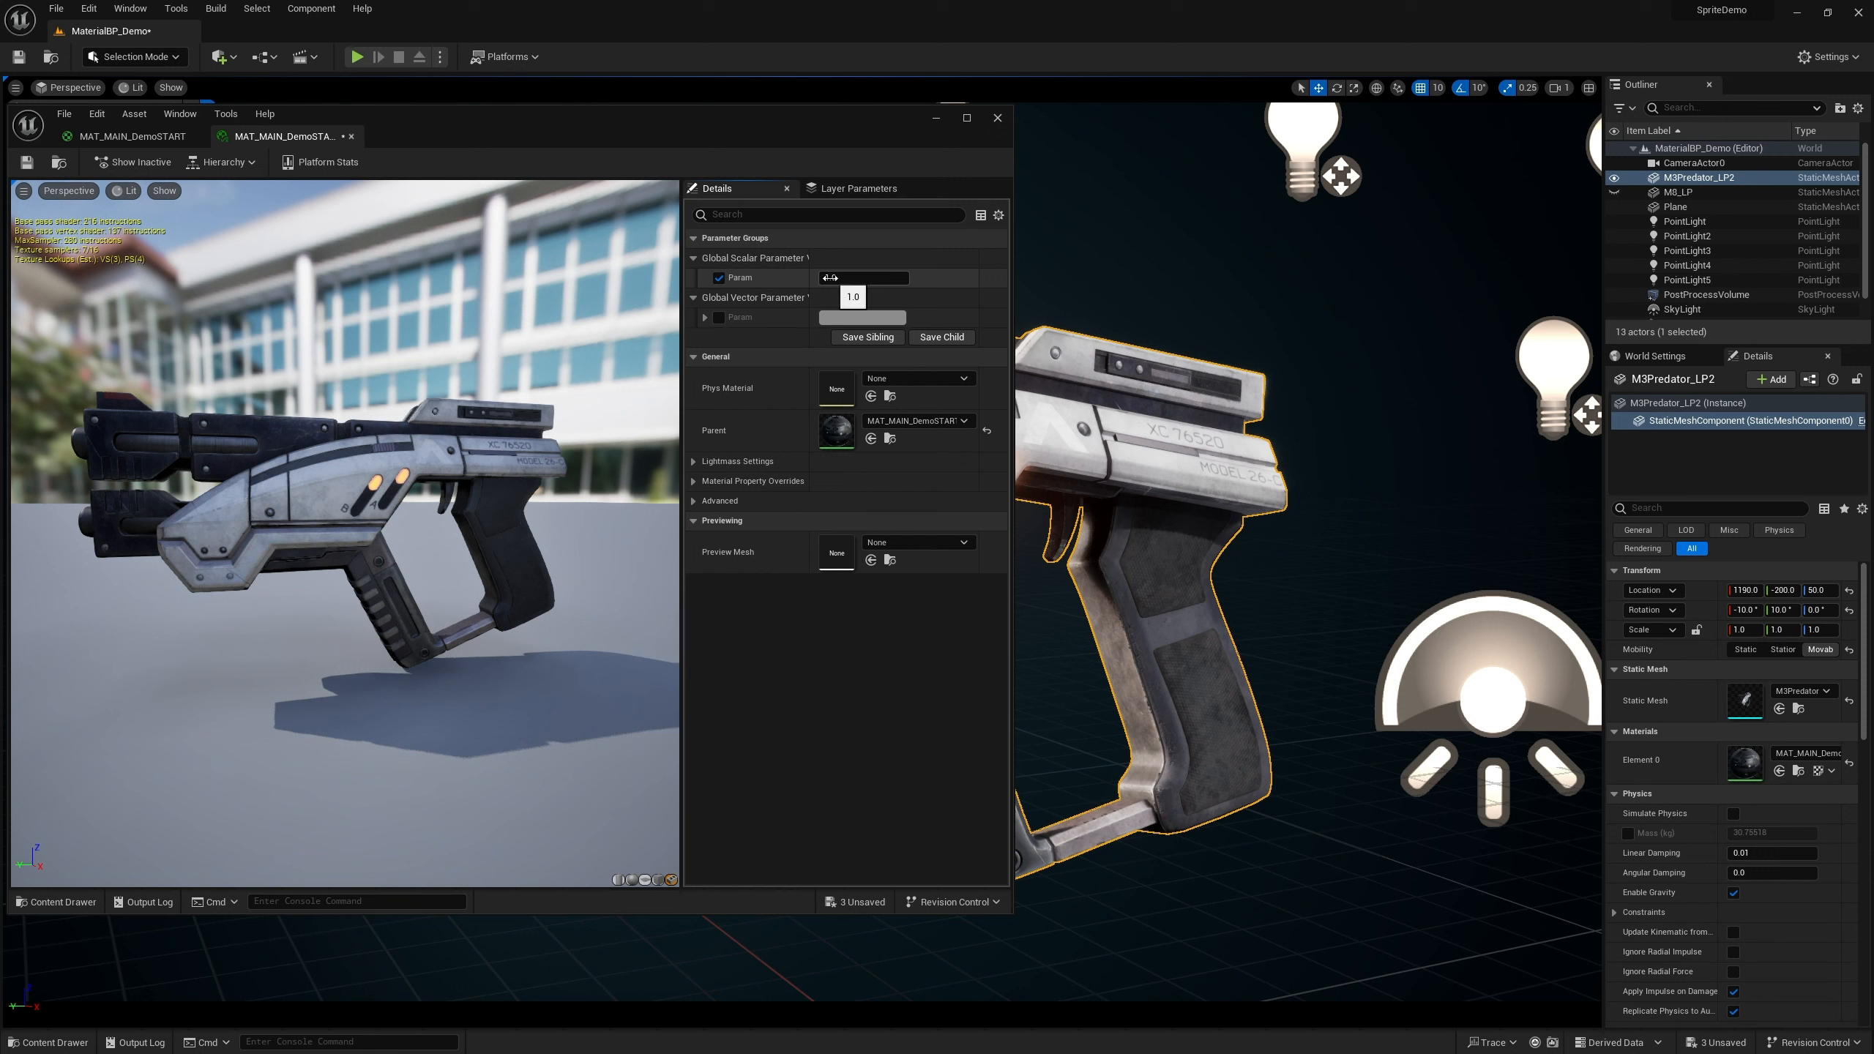
pyautogui.moveTo(843, 280); pyautogui.dragTo(981, 280)
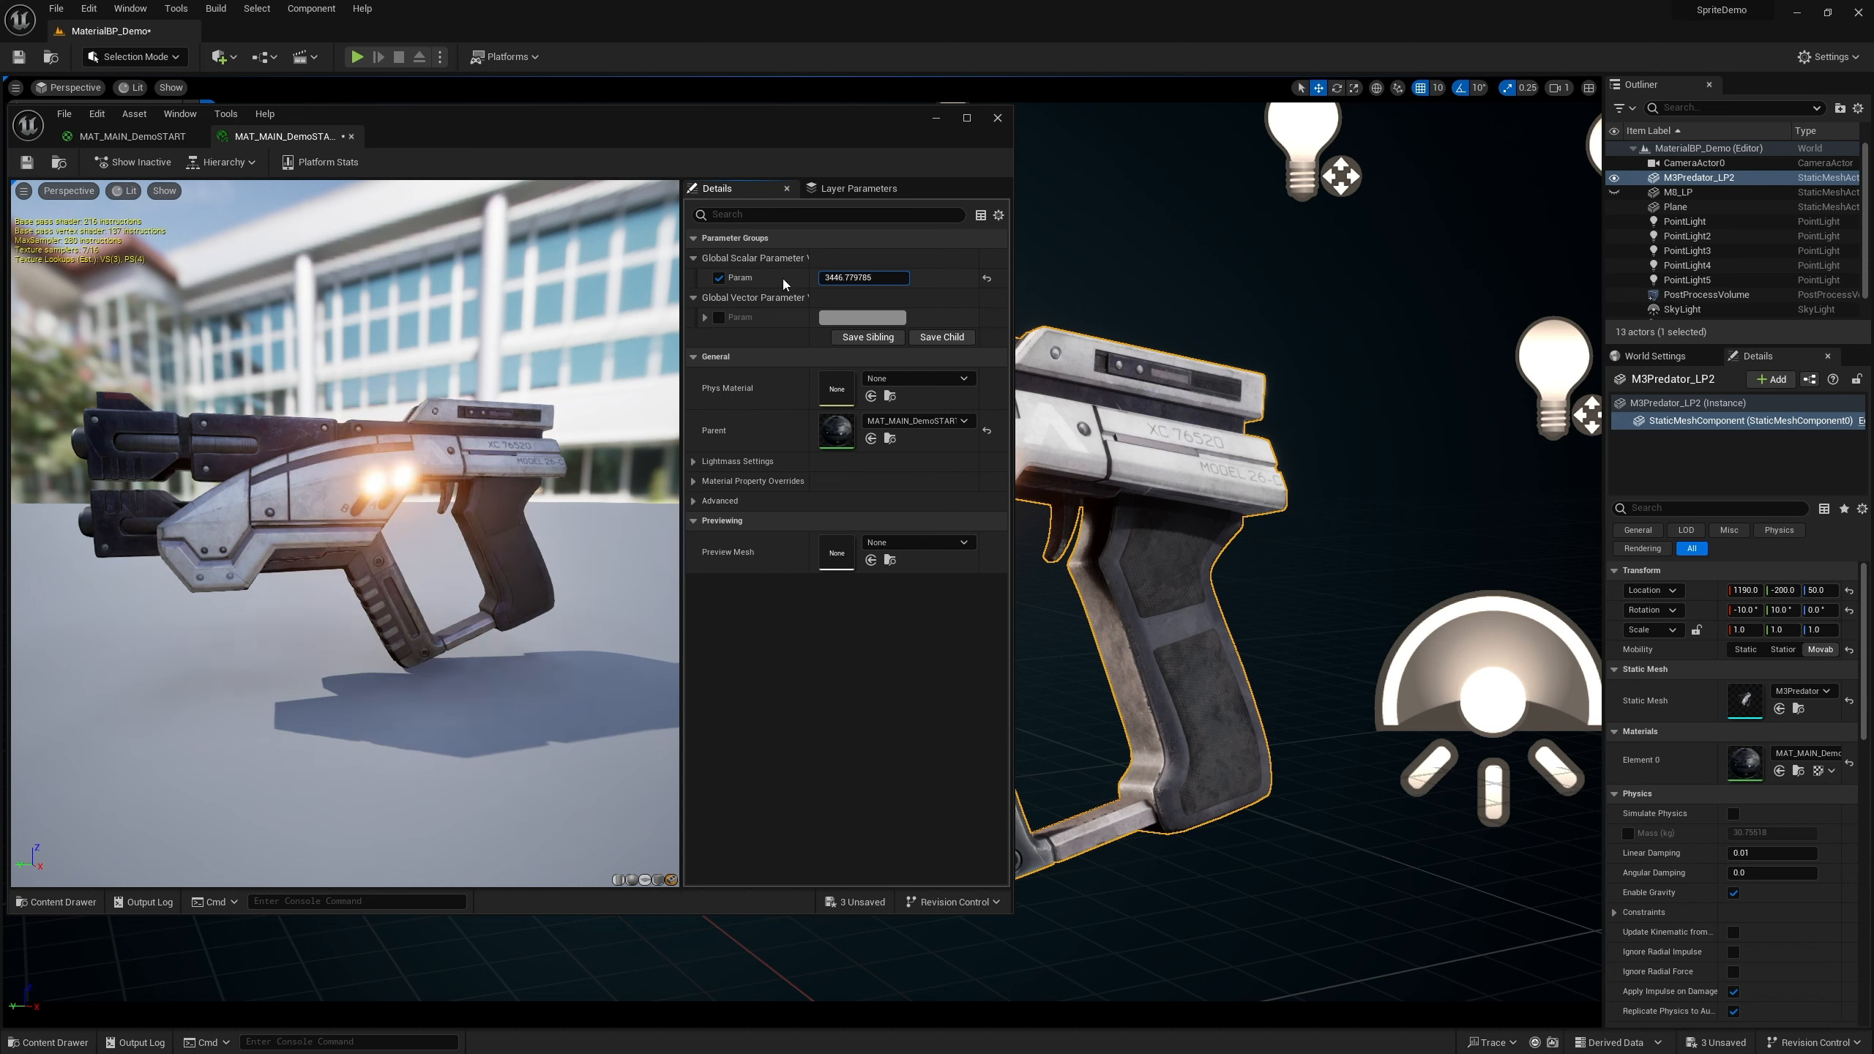
# Enable the vector Param override and set its colour to cyan in the colour picker
pyautogui.click(720, 318)
pyautogui.click(868, 320)
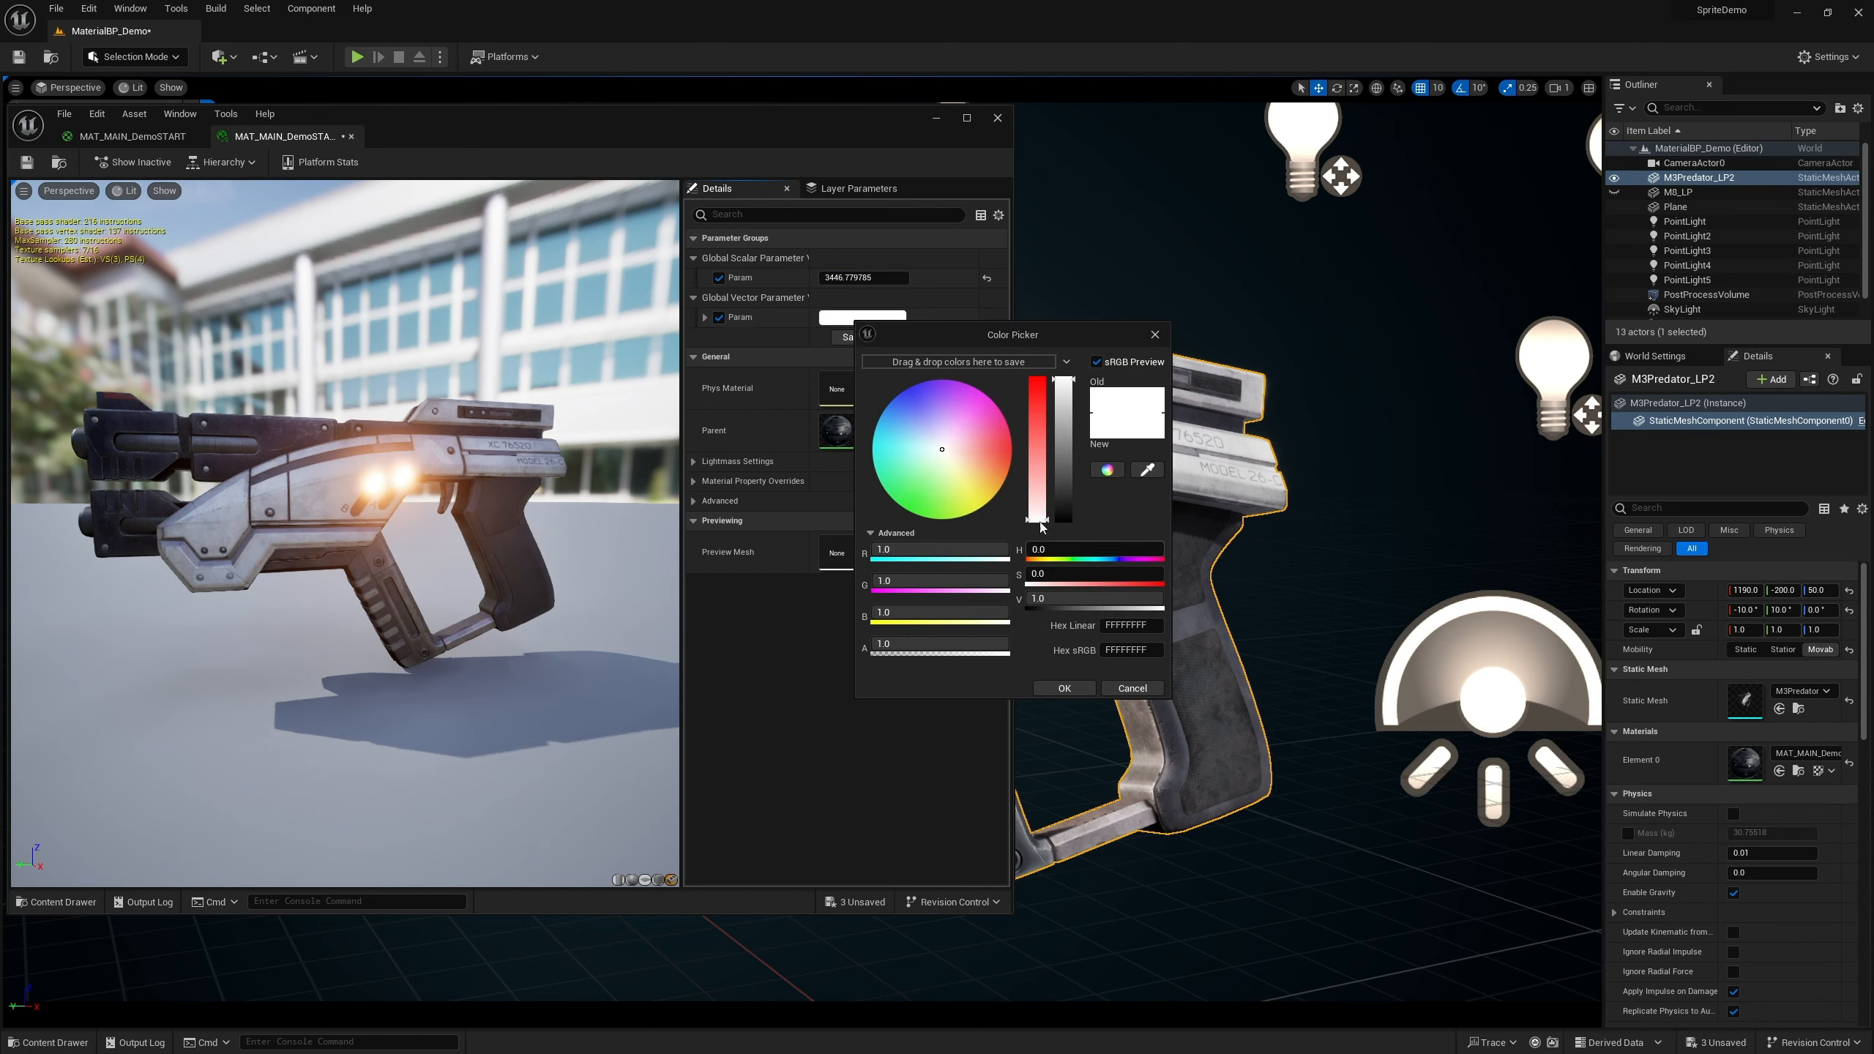
pyautogui.moveTo(1036, 493); pyautogui.dragTo(1036, 380)
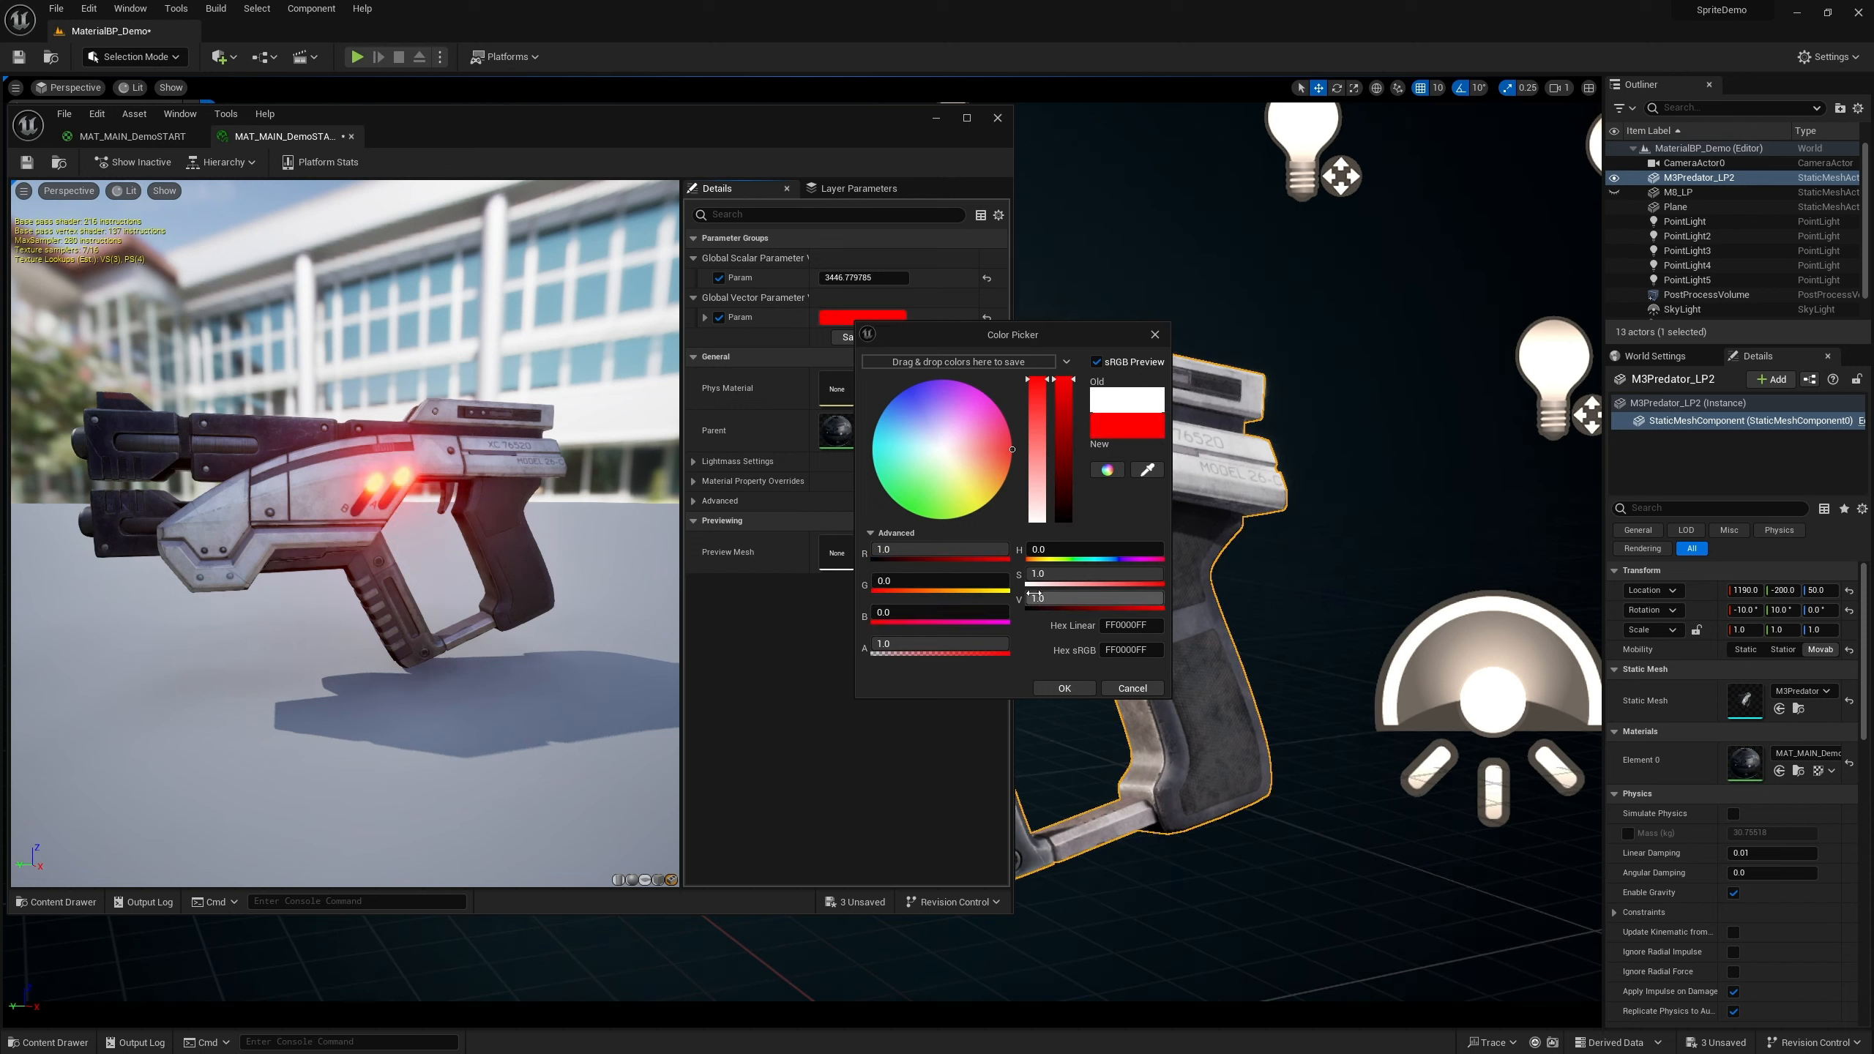
pyautogui.moveTo(1047, 550); pyautogui.dragTo(1105, 550)
pyautogui.click(1064, 688)
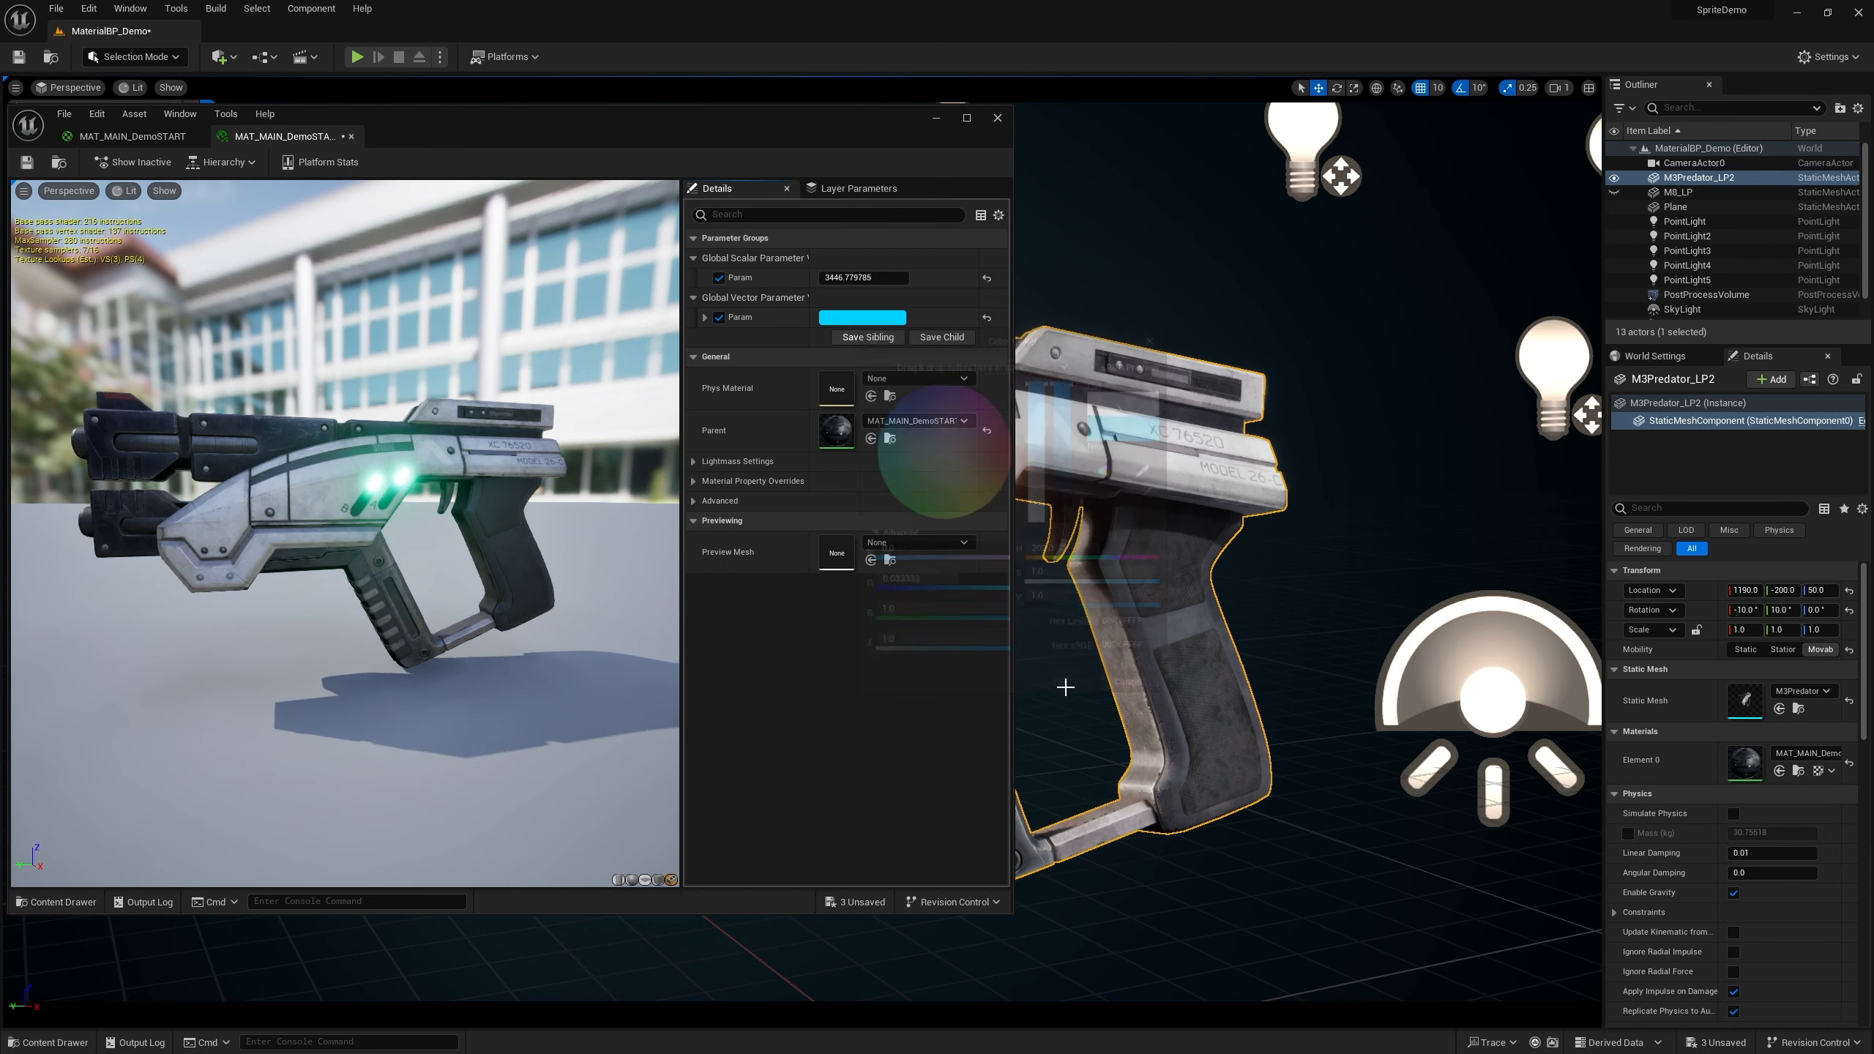
# Apply MAT_MAIN_DemoSTART_Inst from the content drawer to the gun mesh in the level
pyautogui.moveTo(1012, 168); pyautogui.dragTo(865, 174)
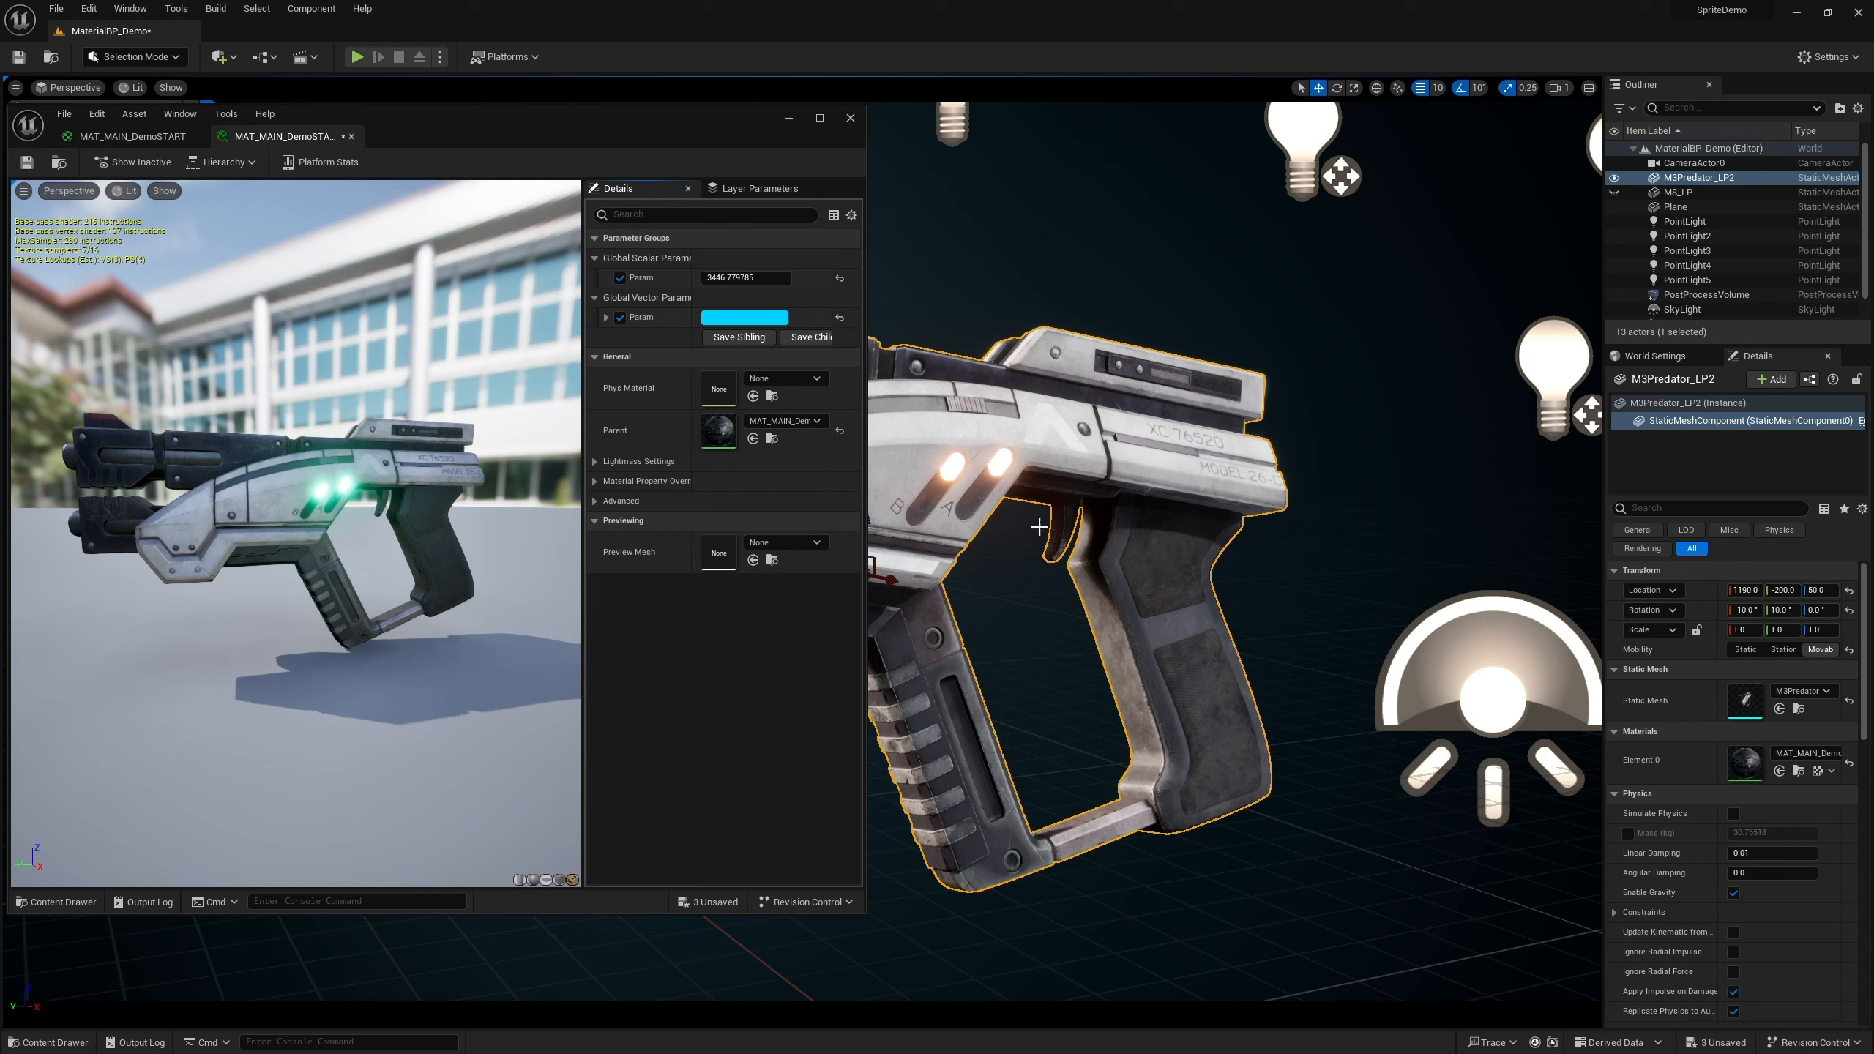
pyautogui.click(50, 1042)
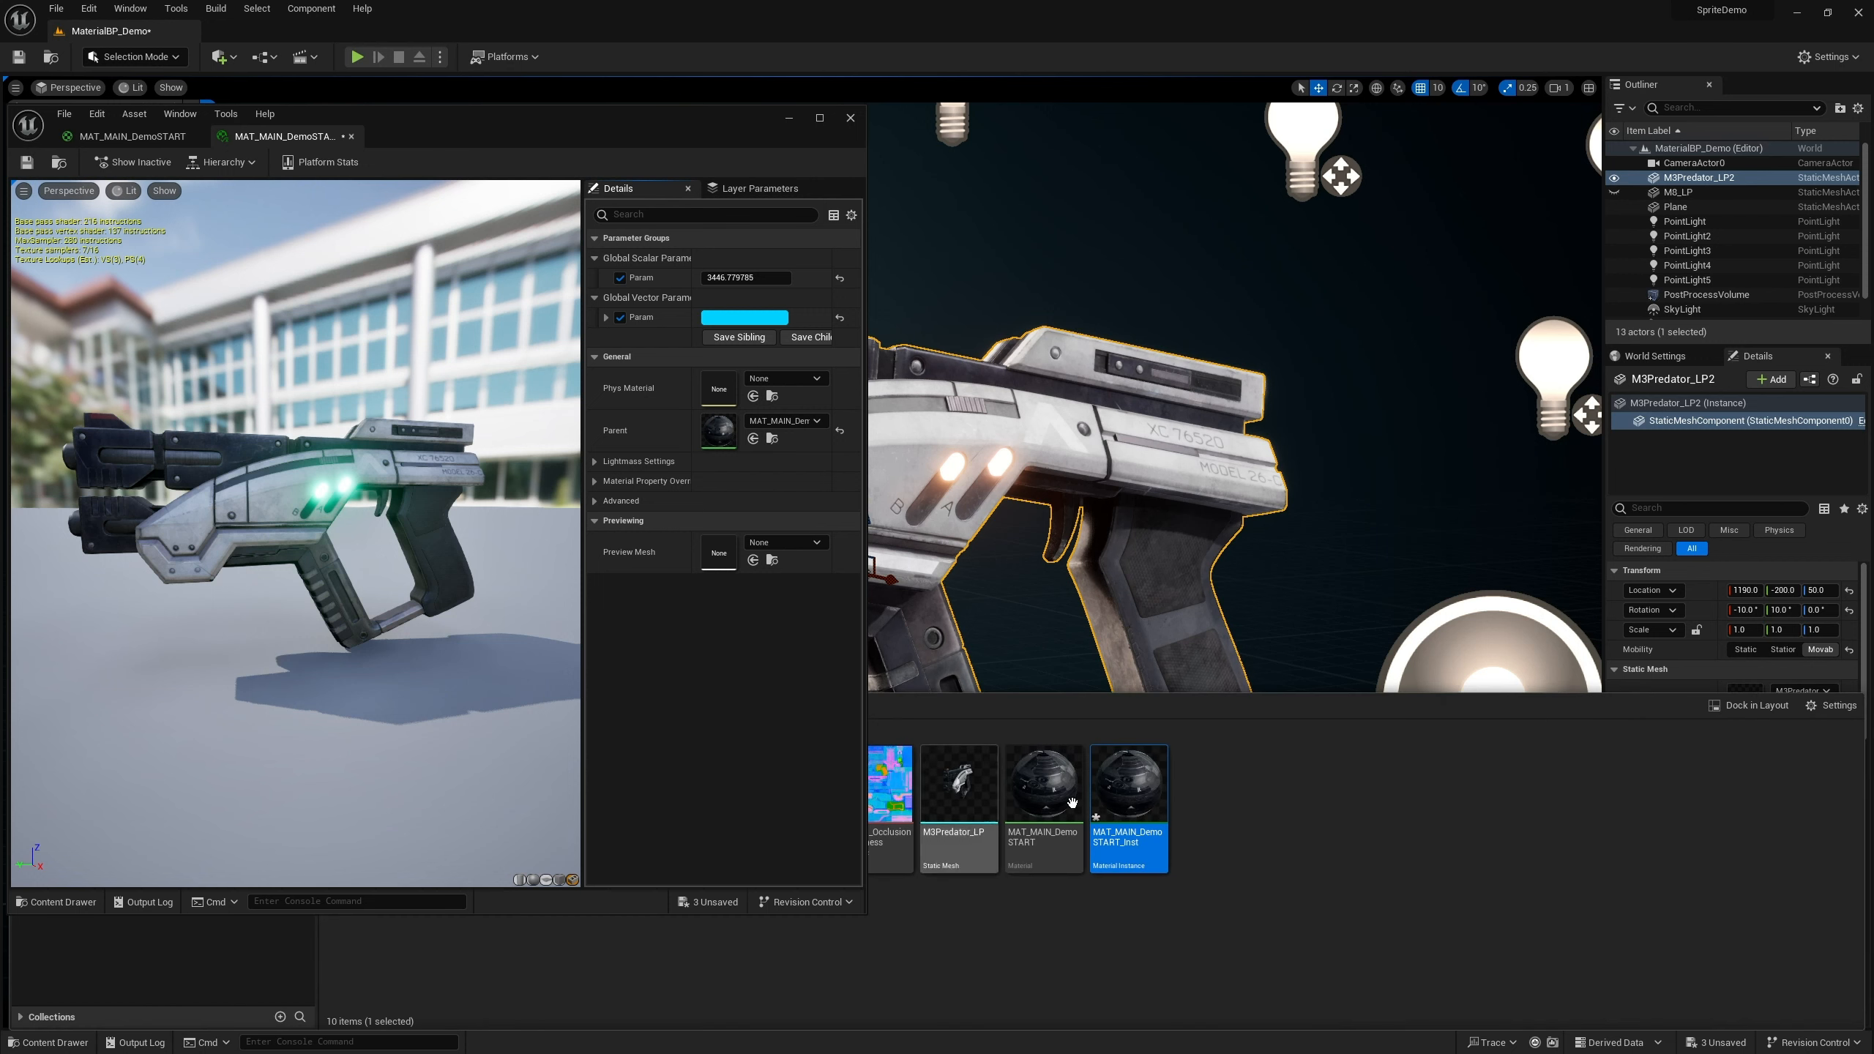
pyautogui.moveTo(1238, 725); pyautogui.dragTo(971, 436)
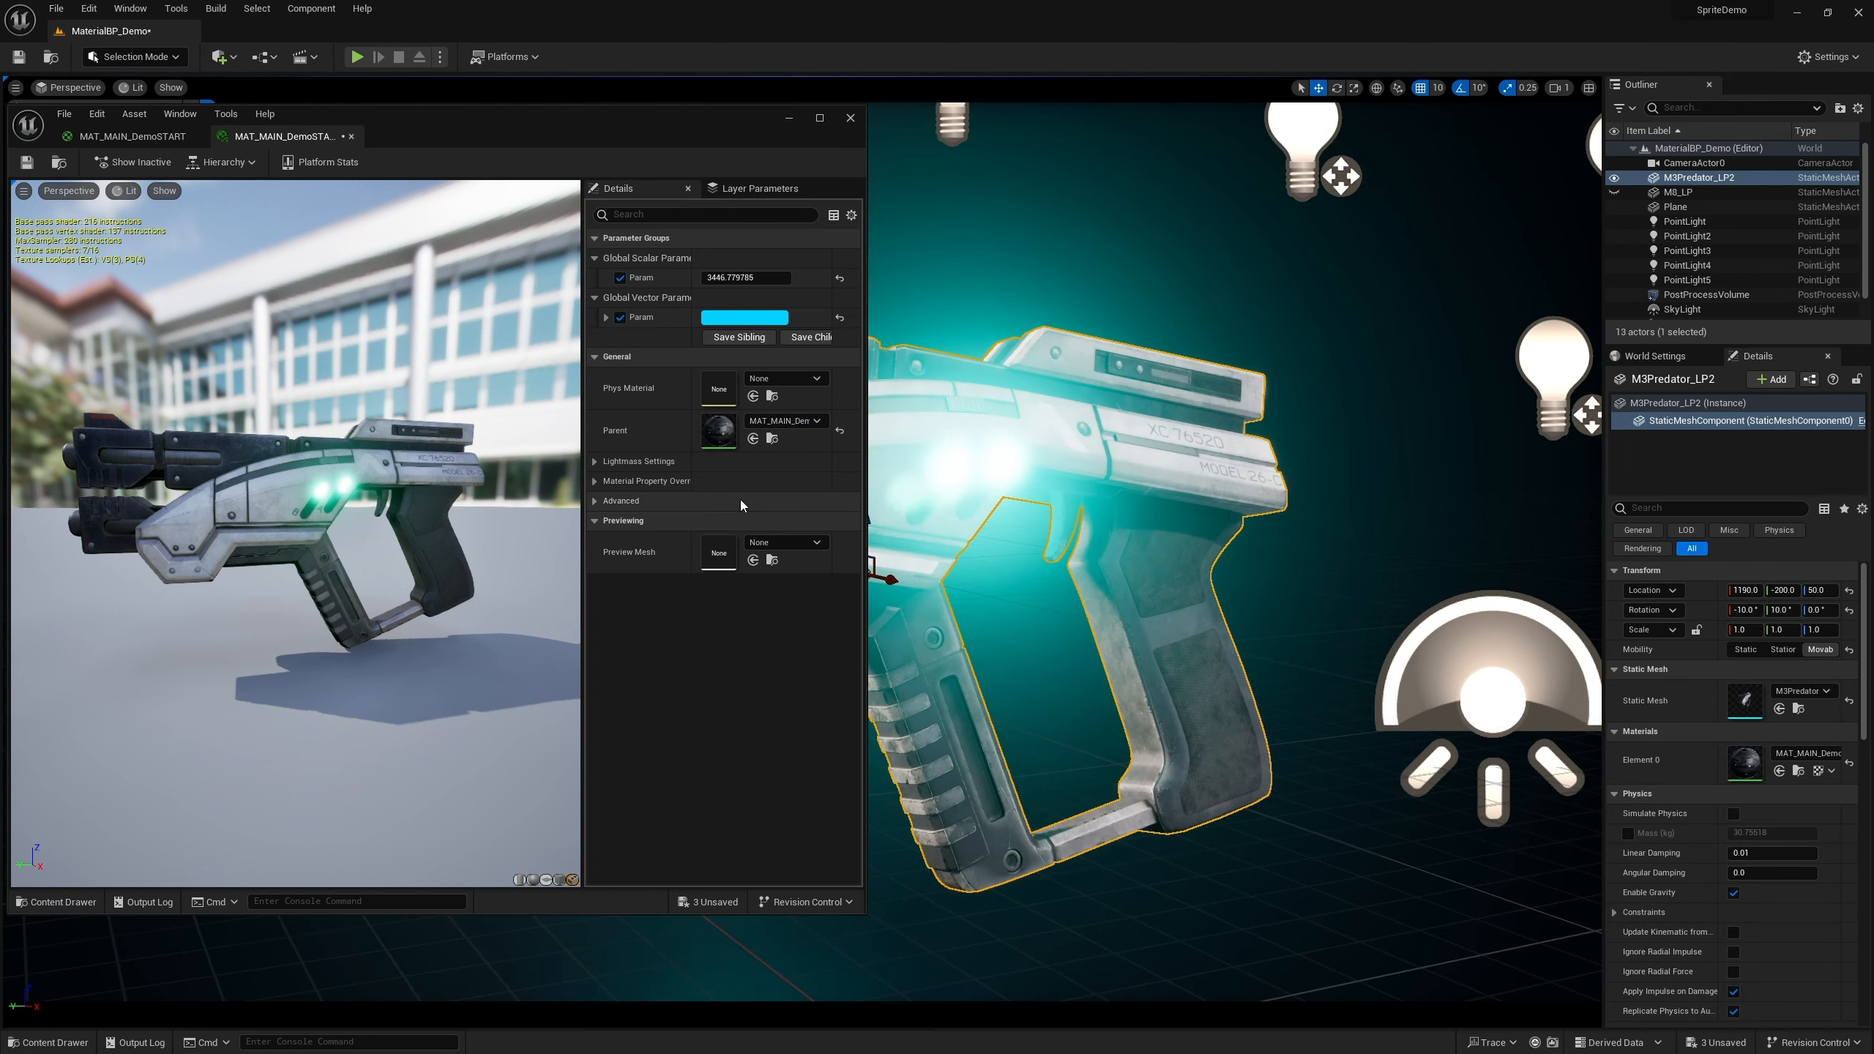
# Set the scalar Param to about 23.22 and change the vector Param colour to orange
pyautogui.moveTo(745, 277)
pyautogui.mouseDown()
pyautogui.moveTo(664, 278)
pyautogui.moveTo(757, 277)
pyautogui.moveTo(713, 275)
pyautogui.moveTo(734, 275)
pyautogui.mouseUp()
pyautogui.click(744, 318)
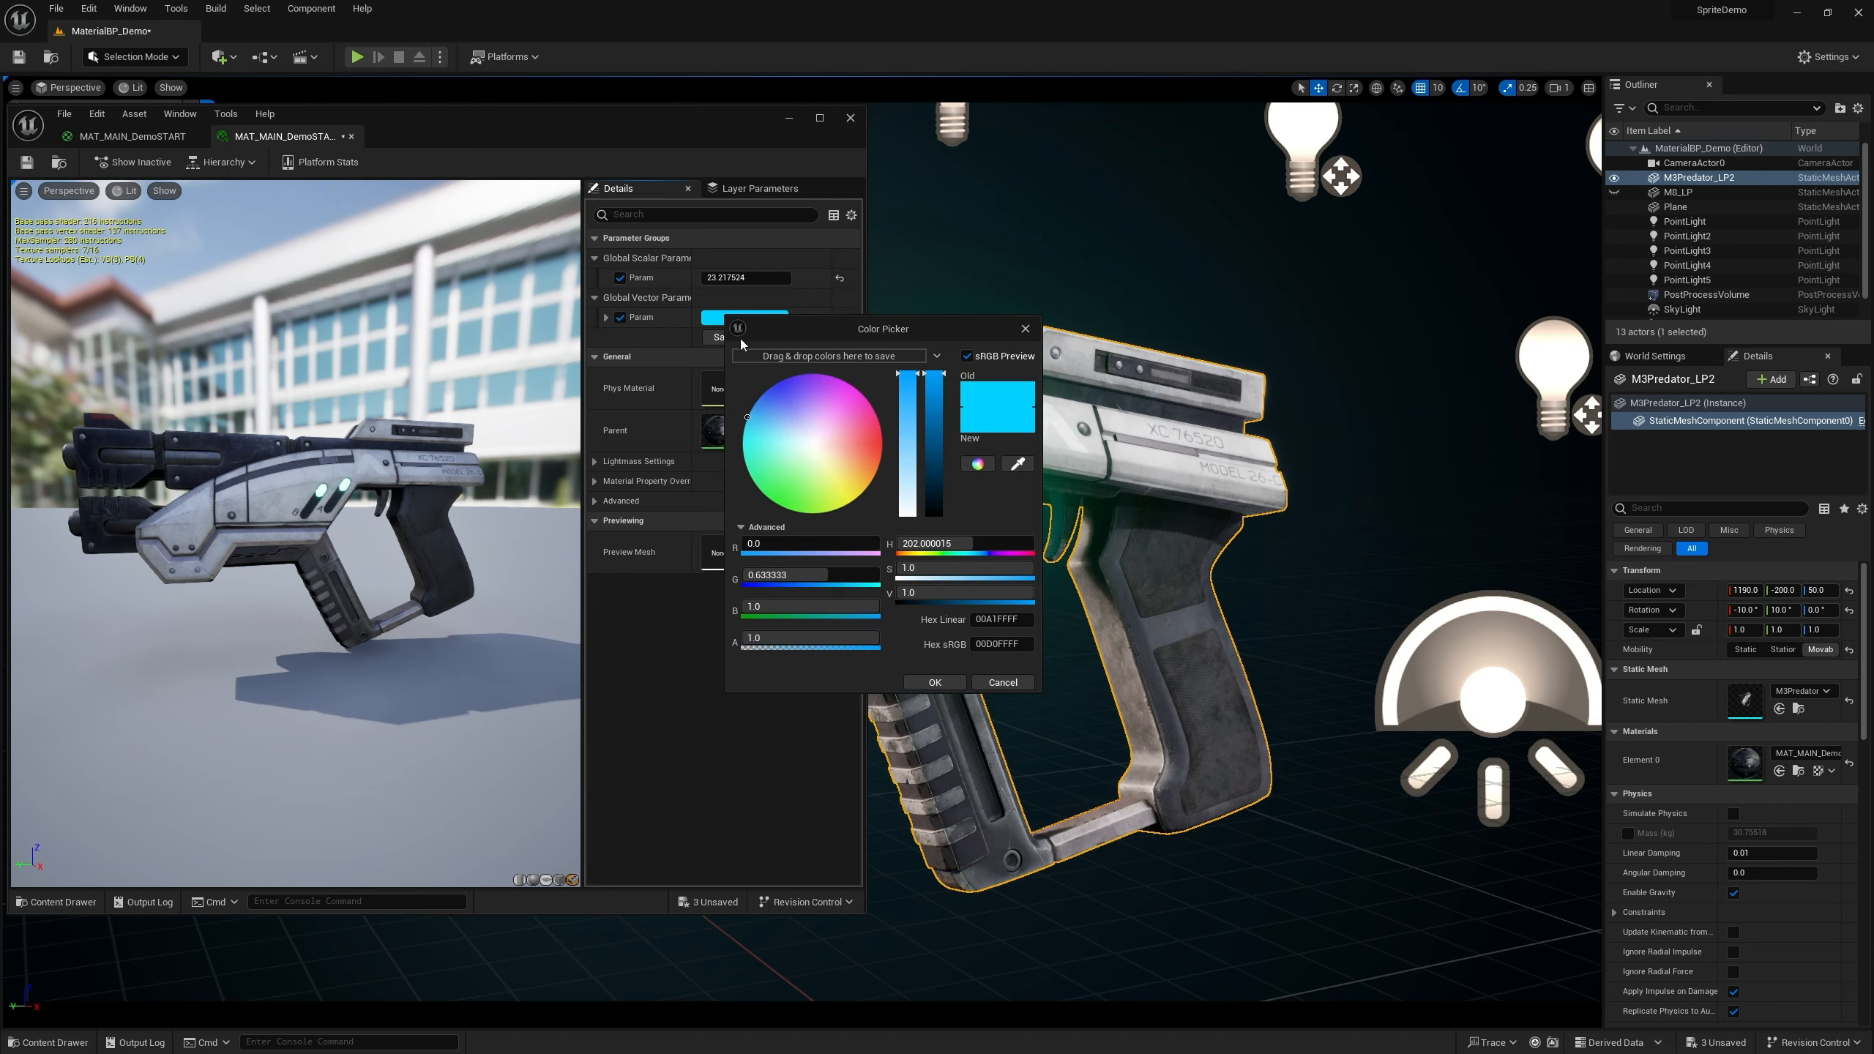
pyautogui.moveTo(919, 326); pyautogui.dragTo(705, 349)
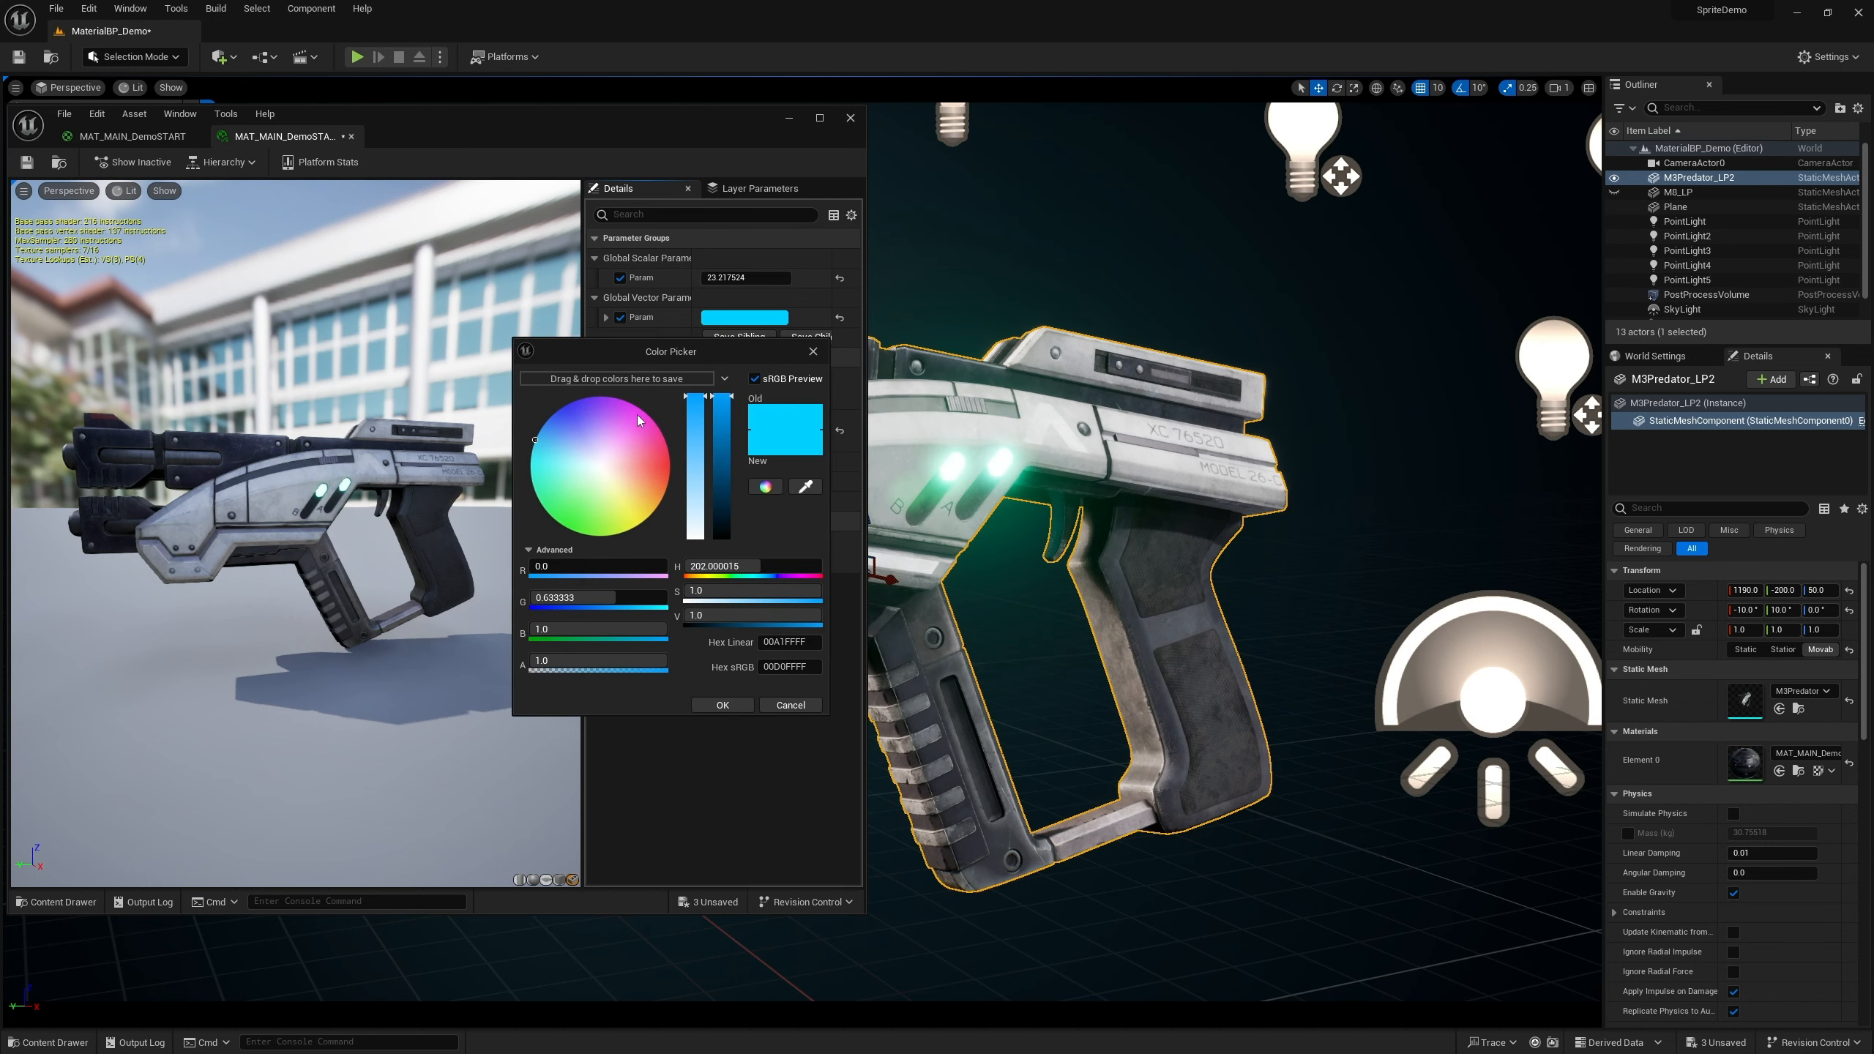
pyautogui.moveTo(639, 421); pyautogui.dragTo(675, 473)
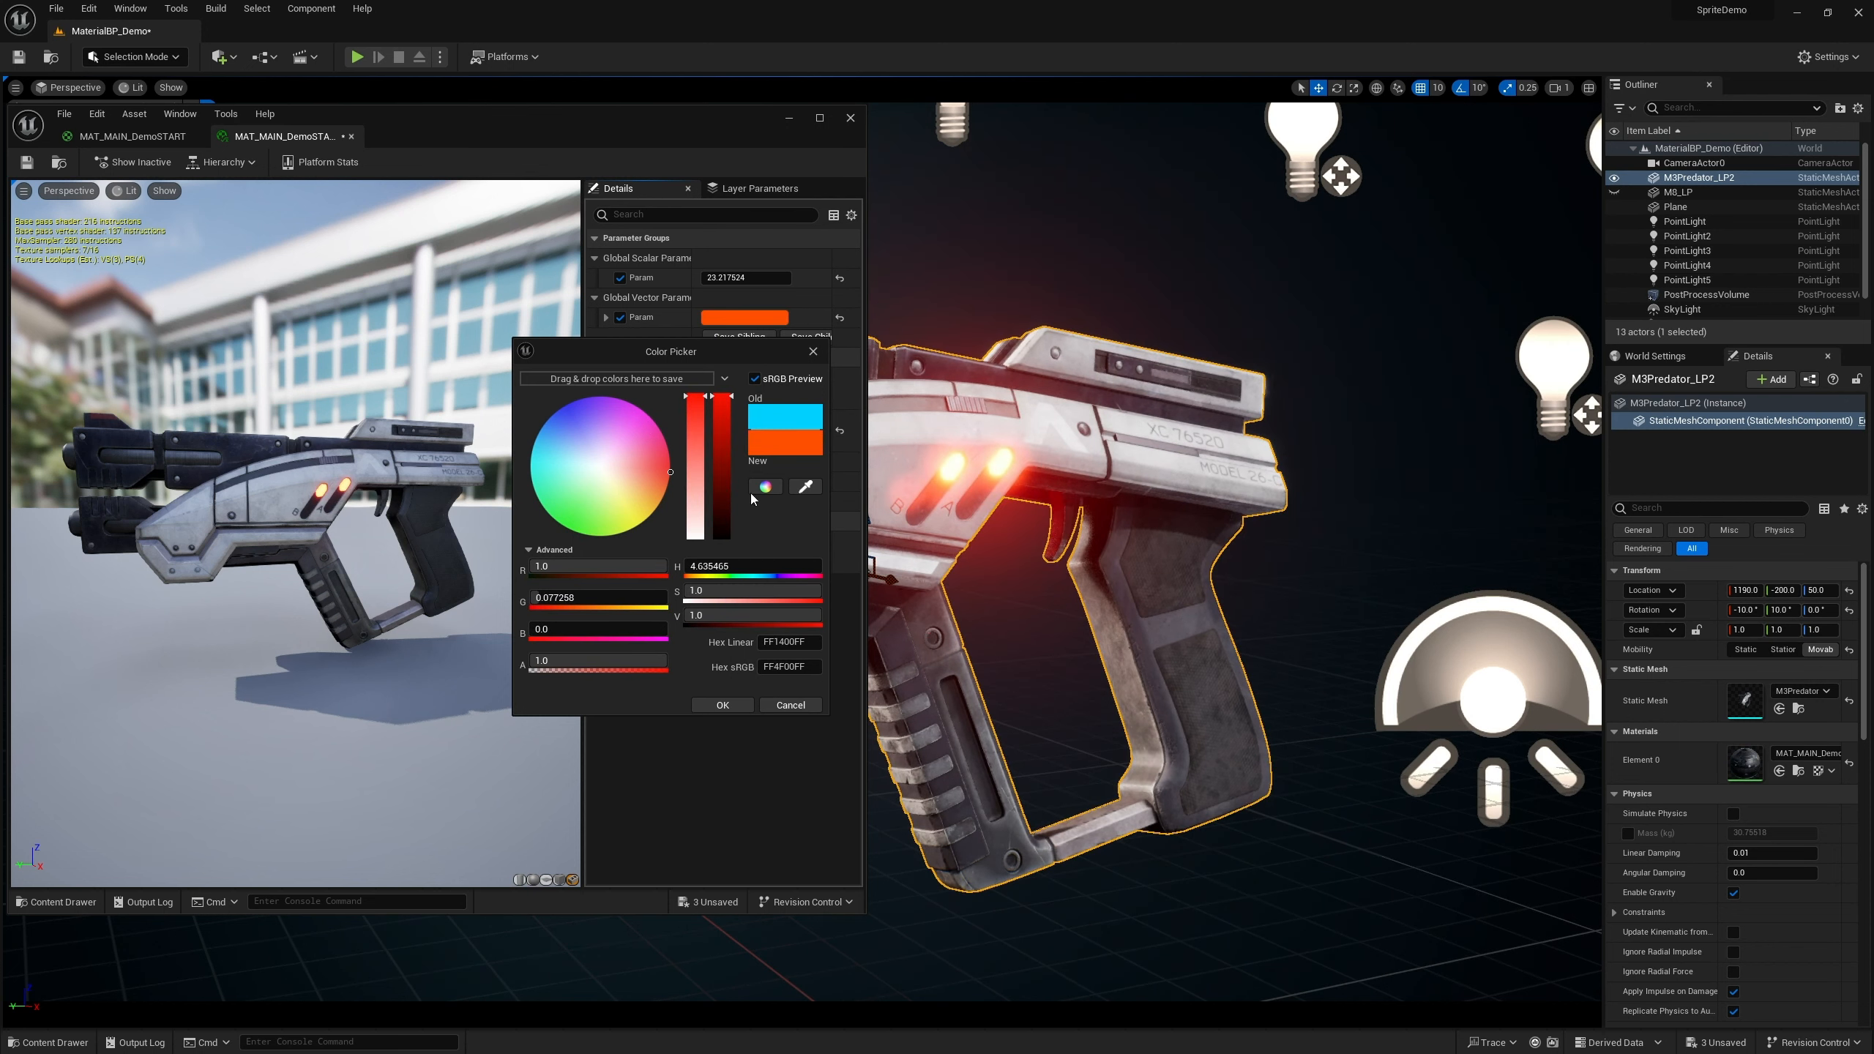
pyautogui.click(814, 351)
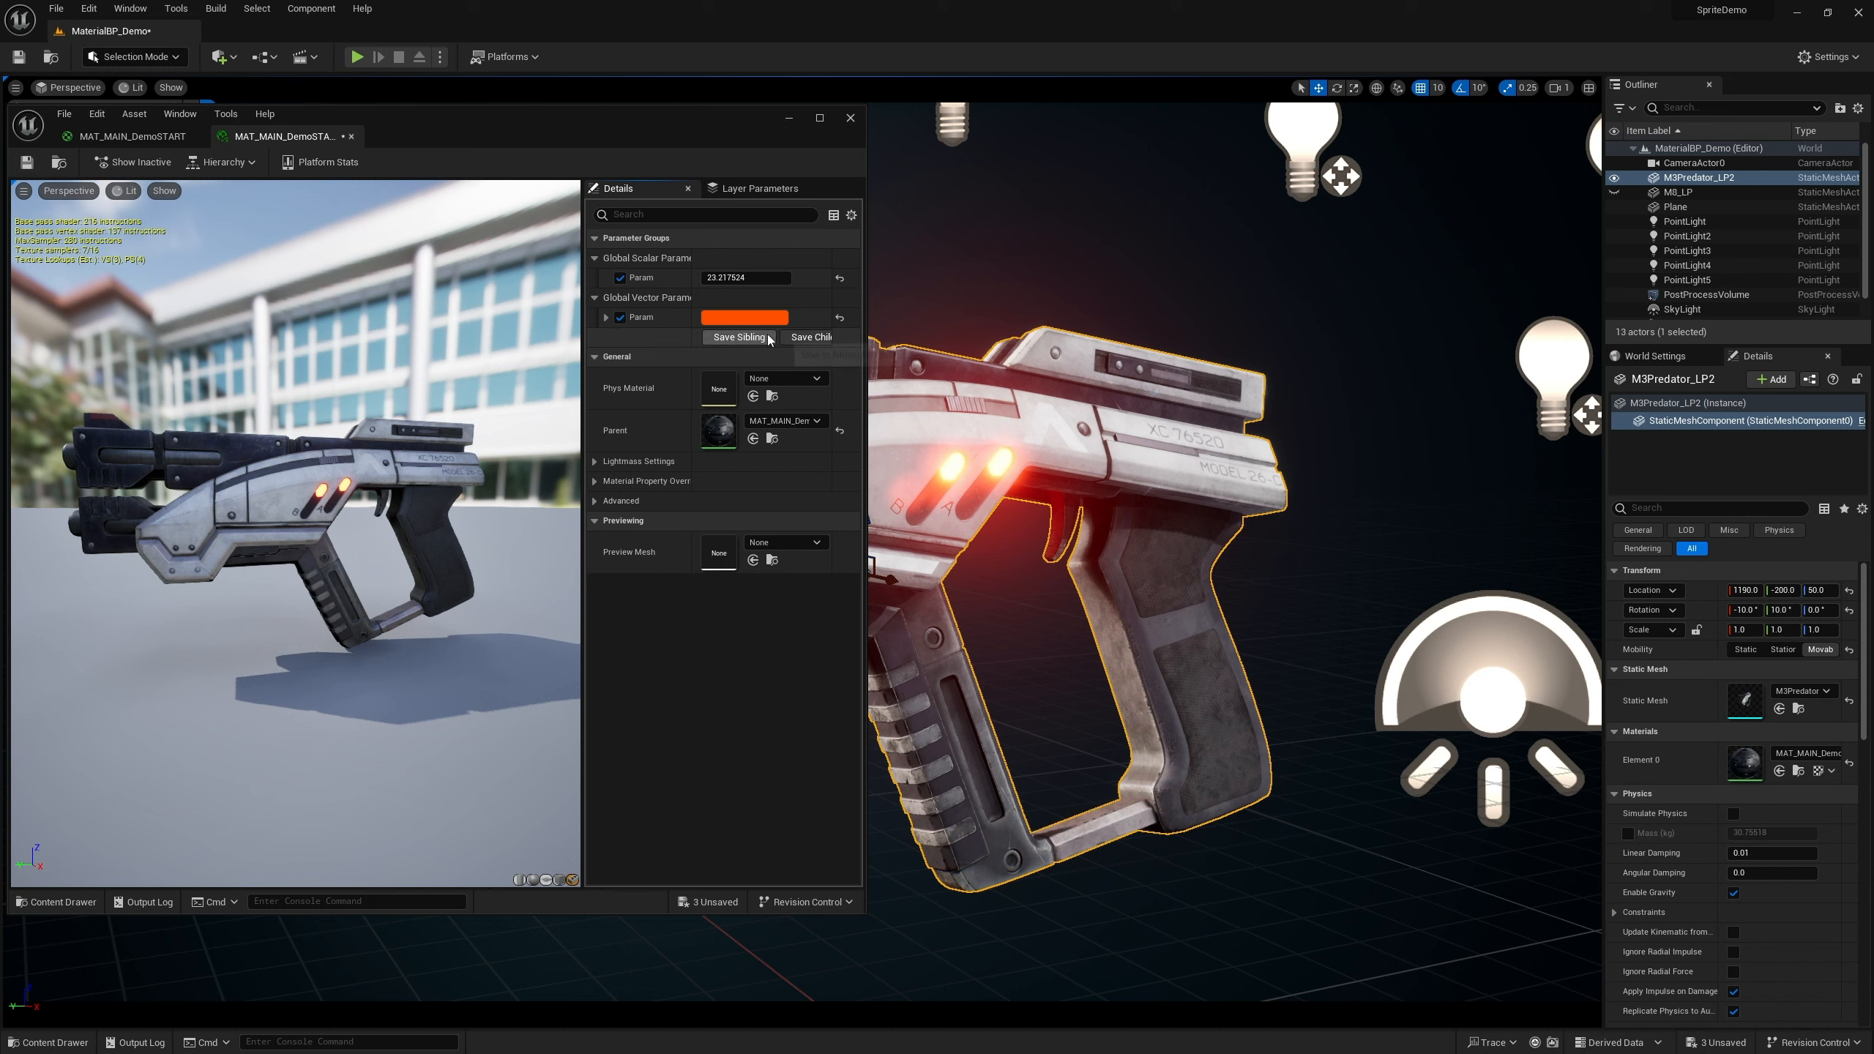
# Save the material instance and reset both Param overrides to their default values
pyautogui.click(26, 162)
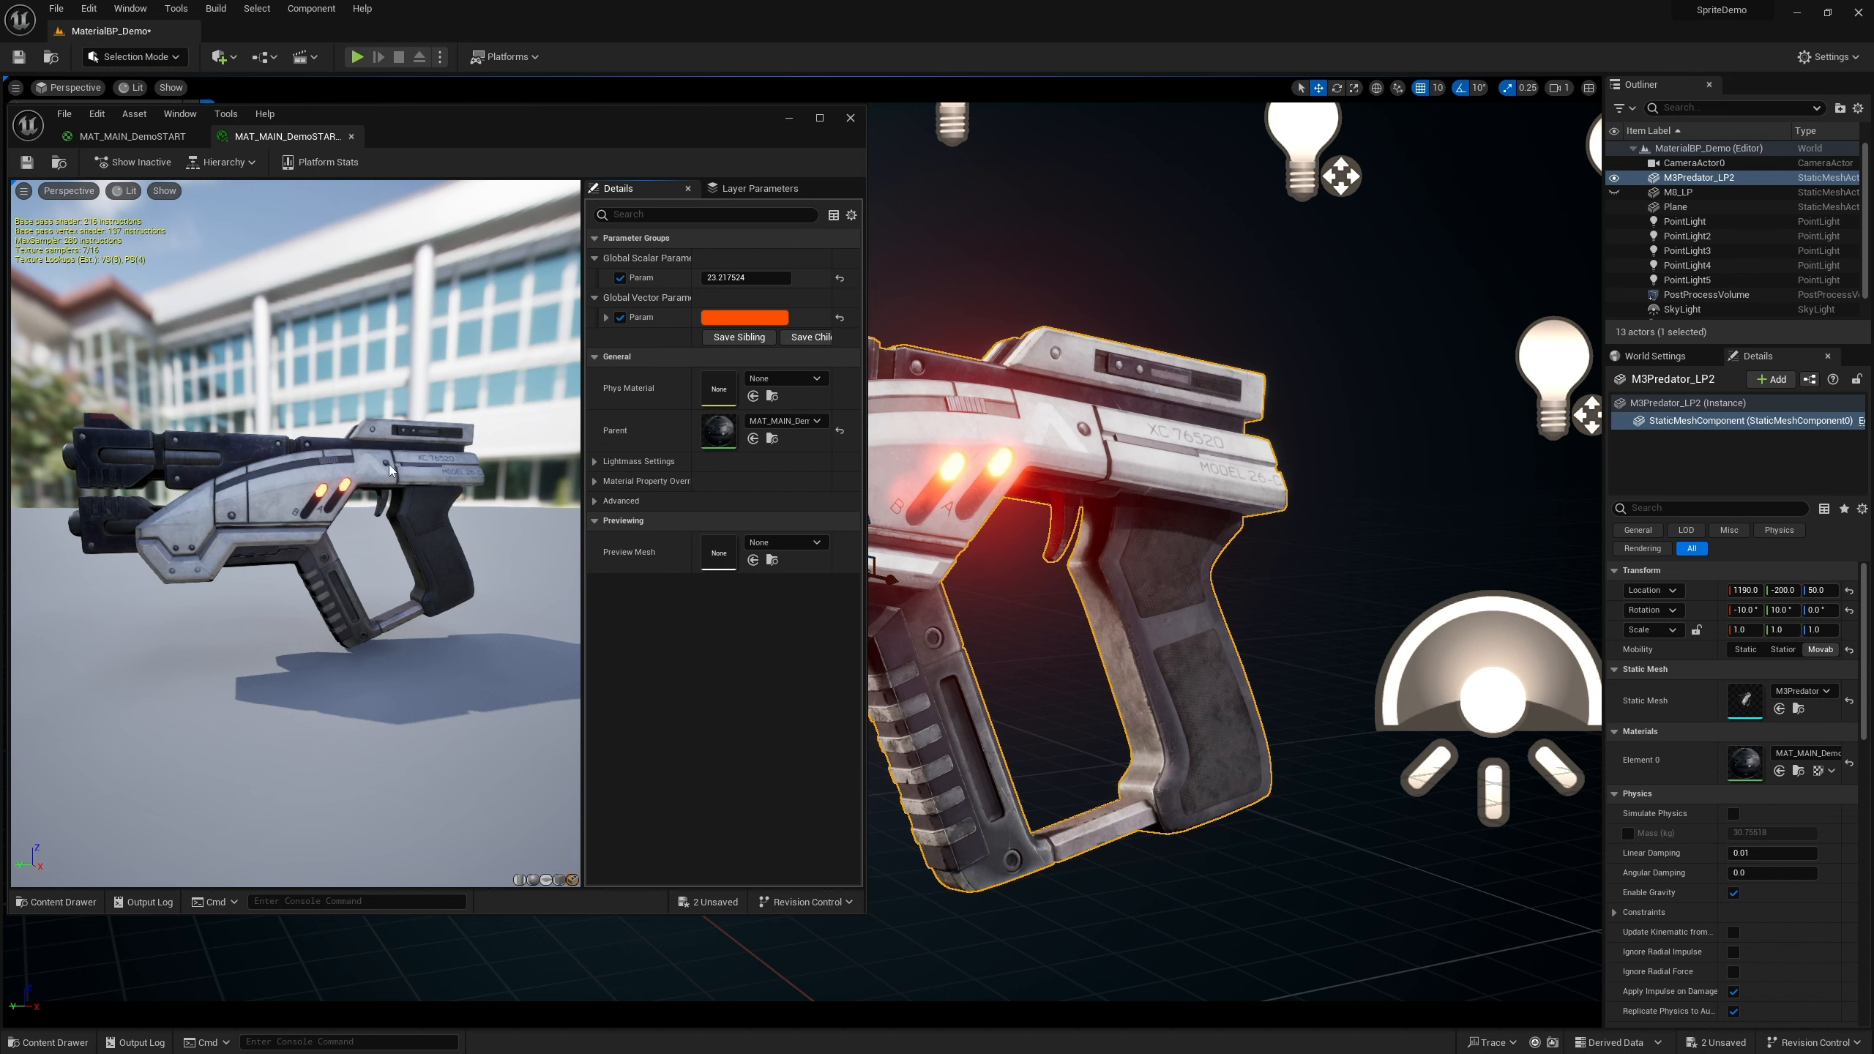
pyautogui.click(839, 318)
pyautogui.click(839, 277)
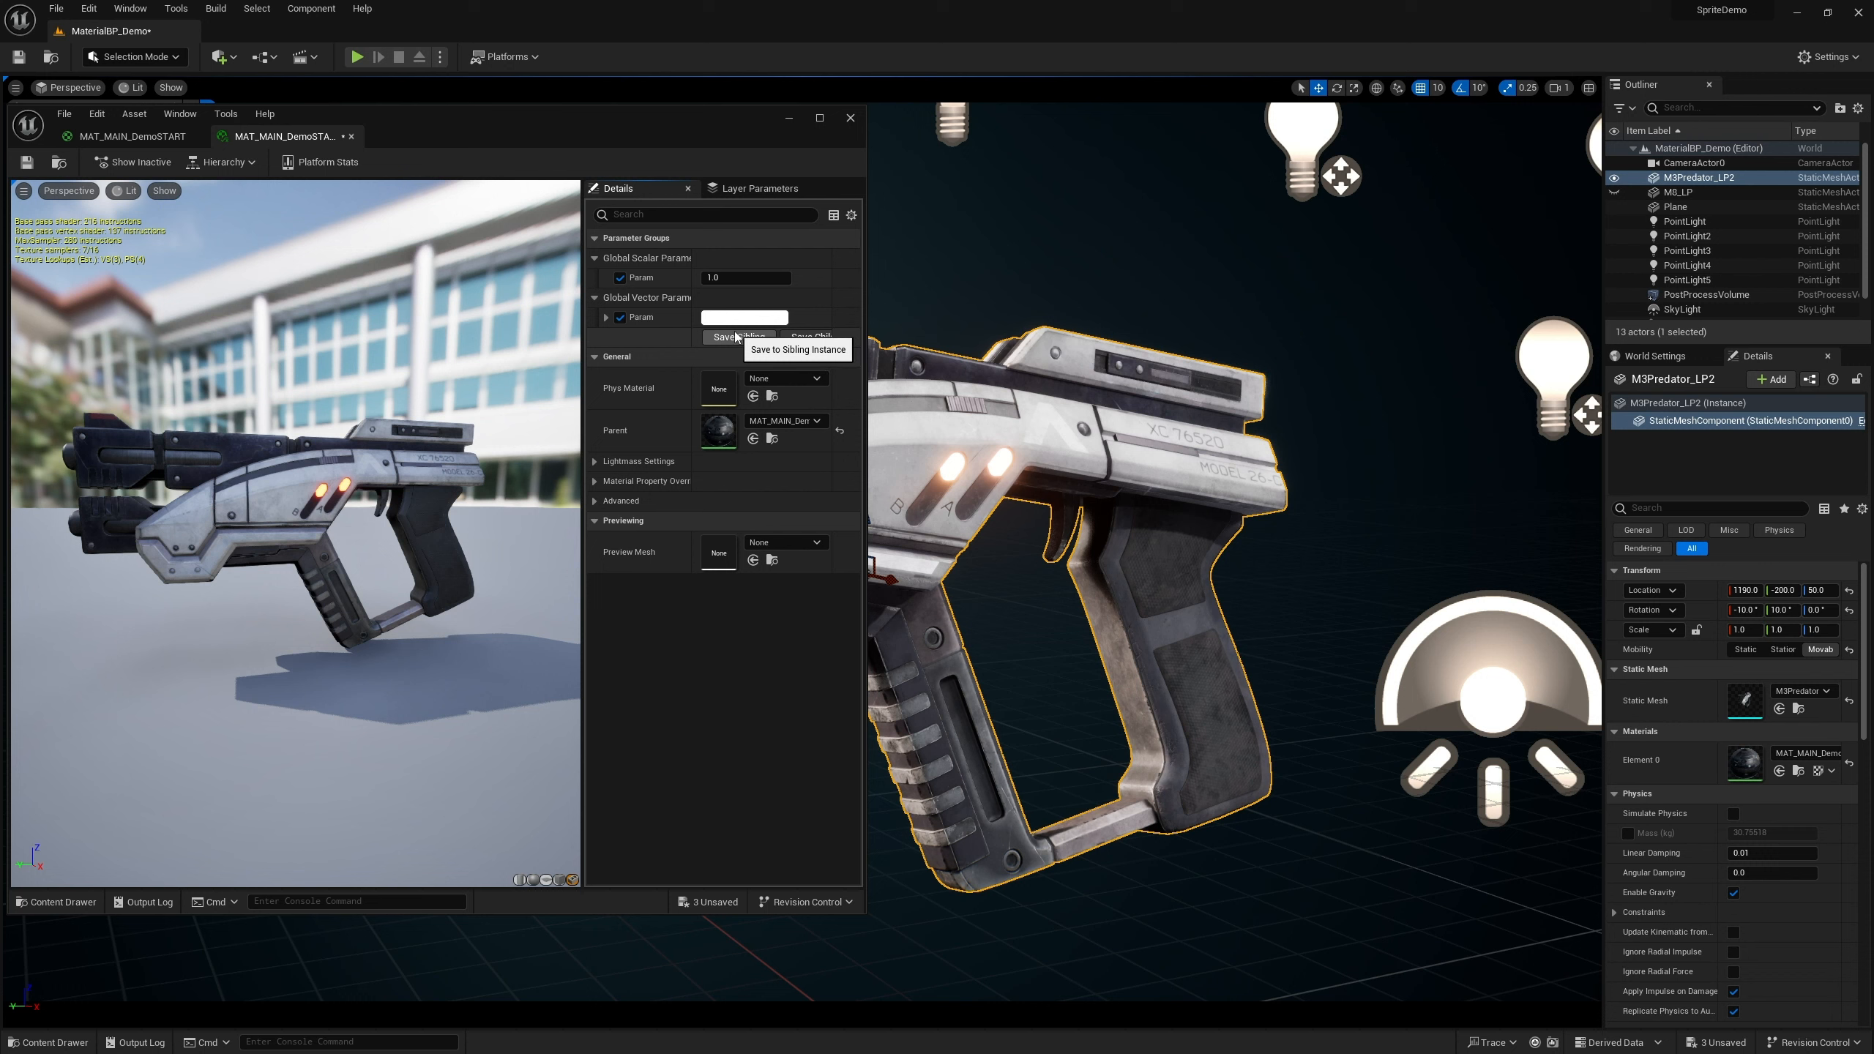
# Review the material graph around the two emissive parameter nodes, comparing it with the material instance
pyautogui.click(158, 139)
pyautogui.scroll(-4, 637, 639)
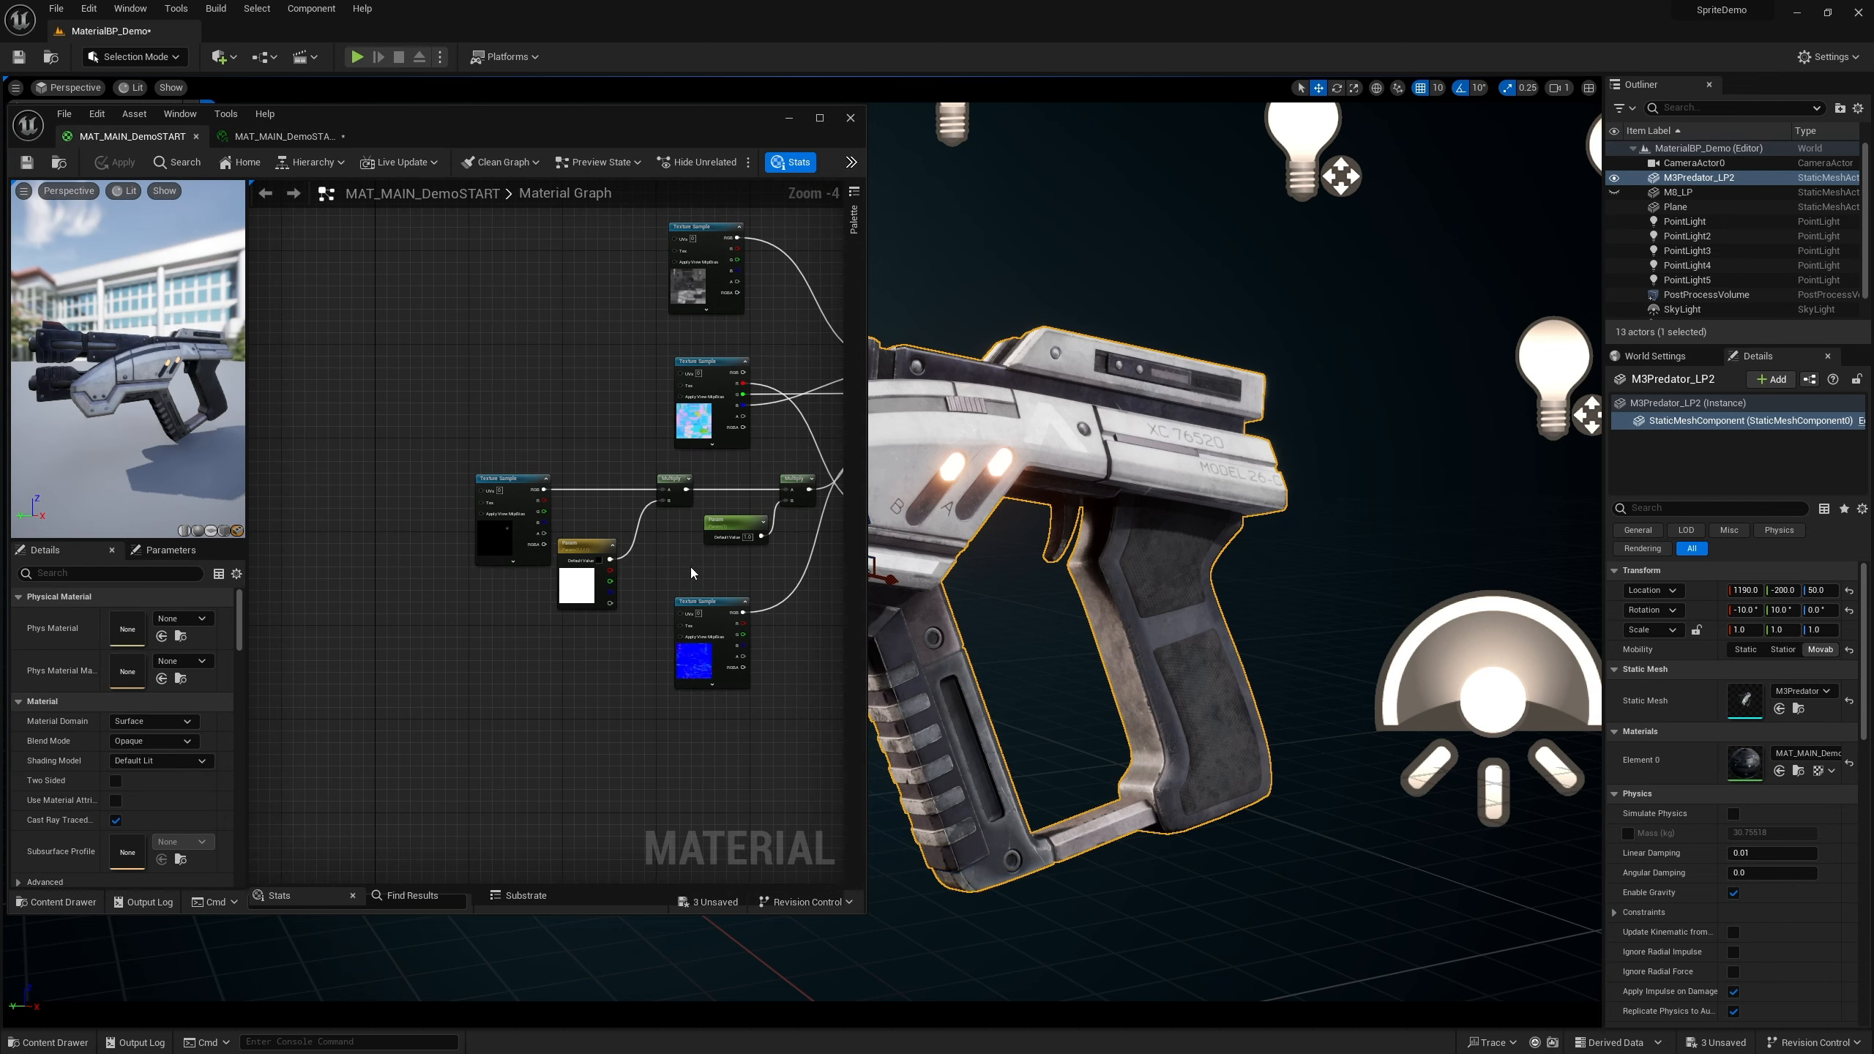
pyautogui.scroll(4, 692, 568)
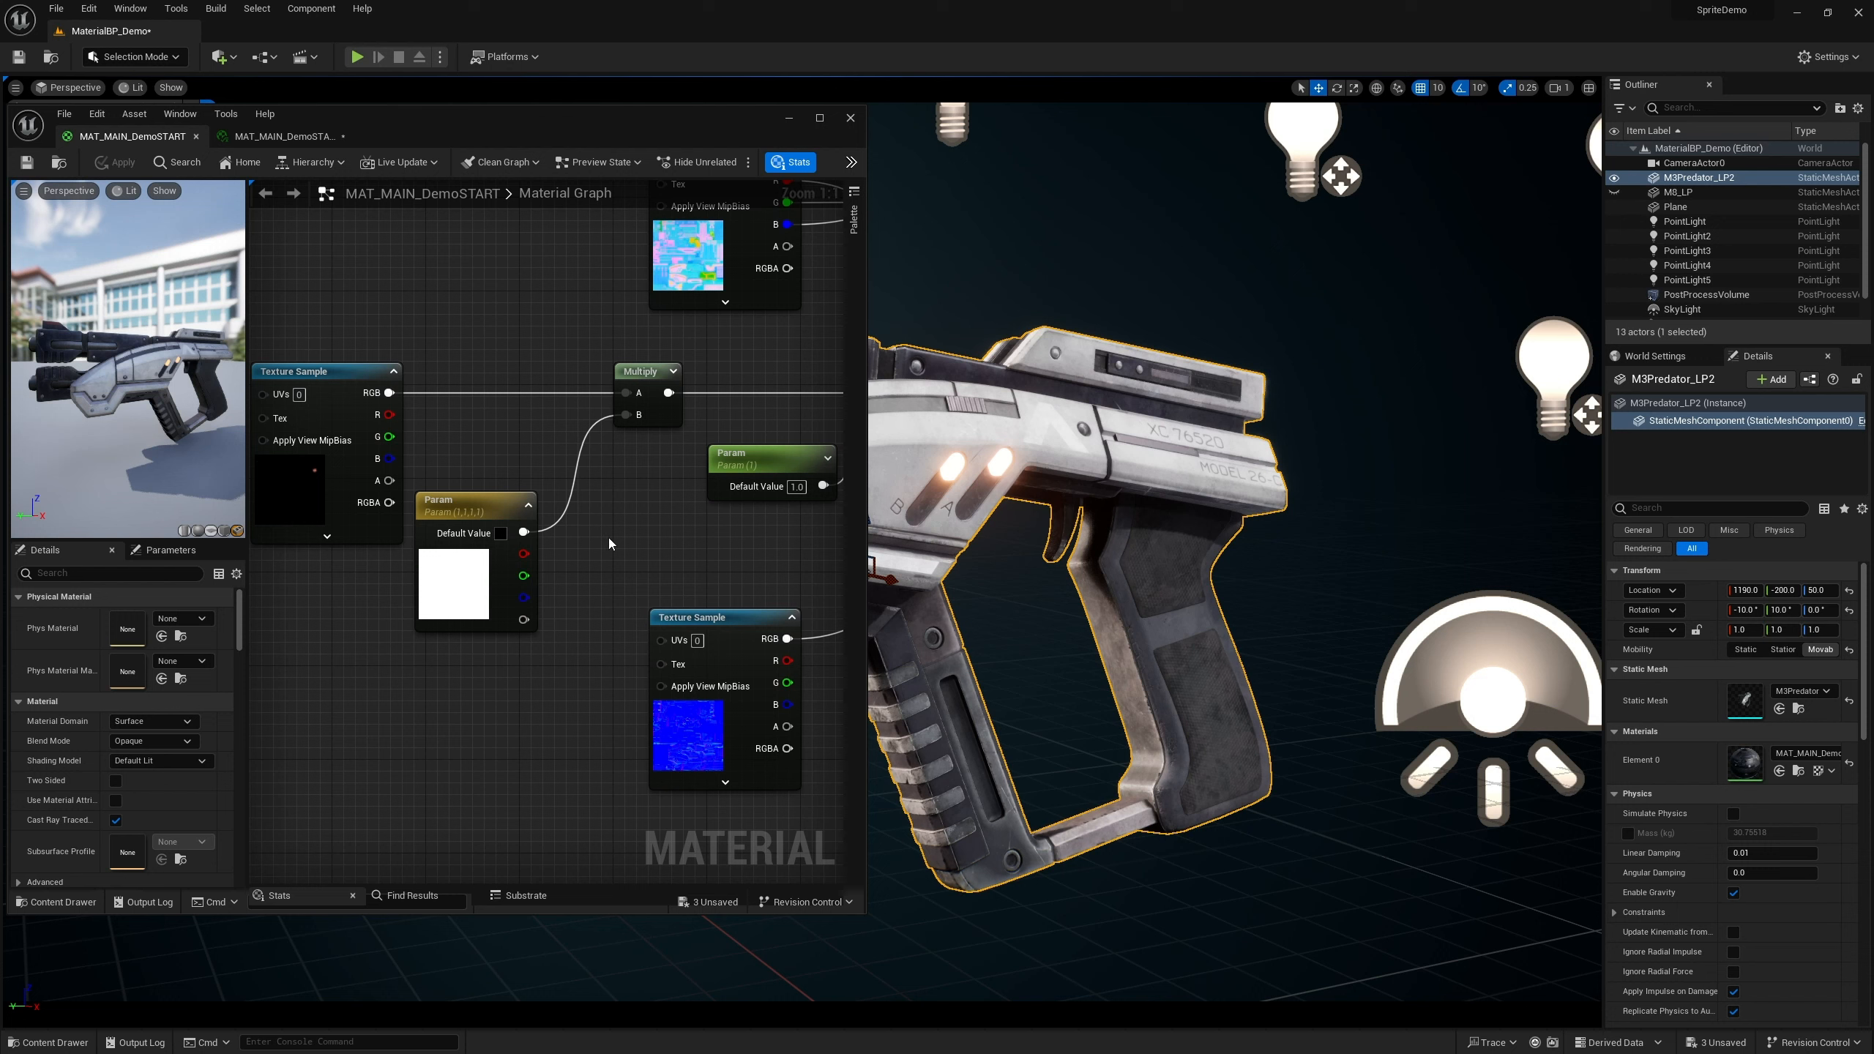
pyautogui.scroll(-2, 606, 544)
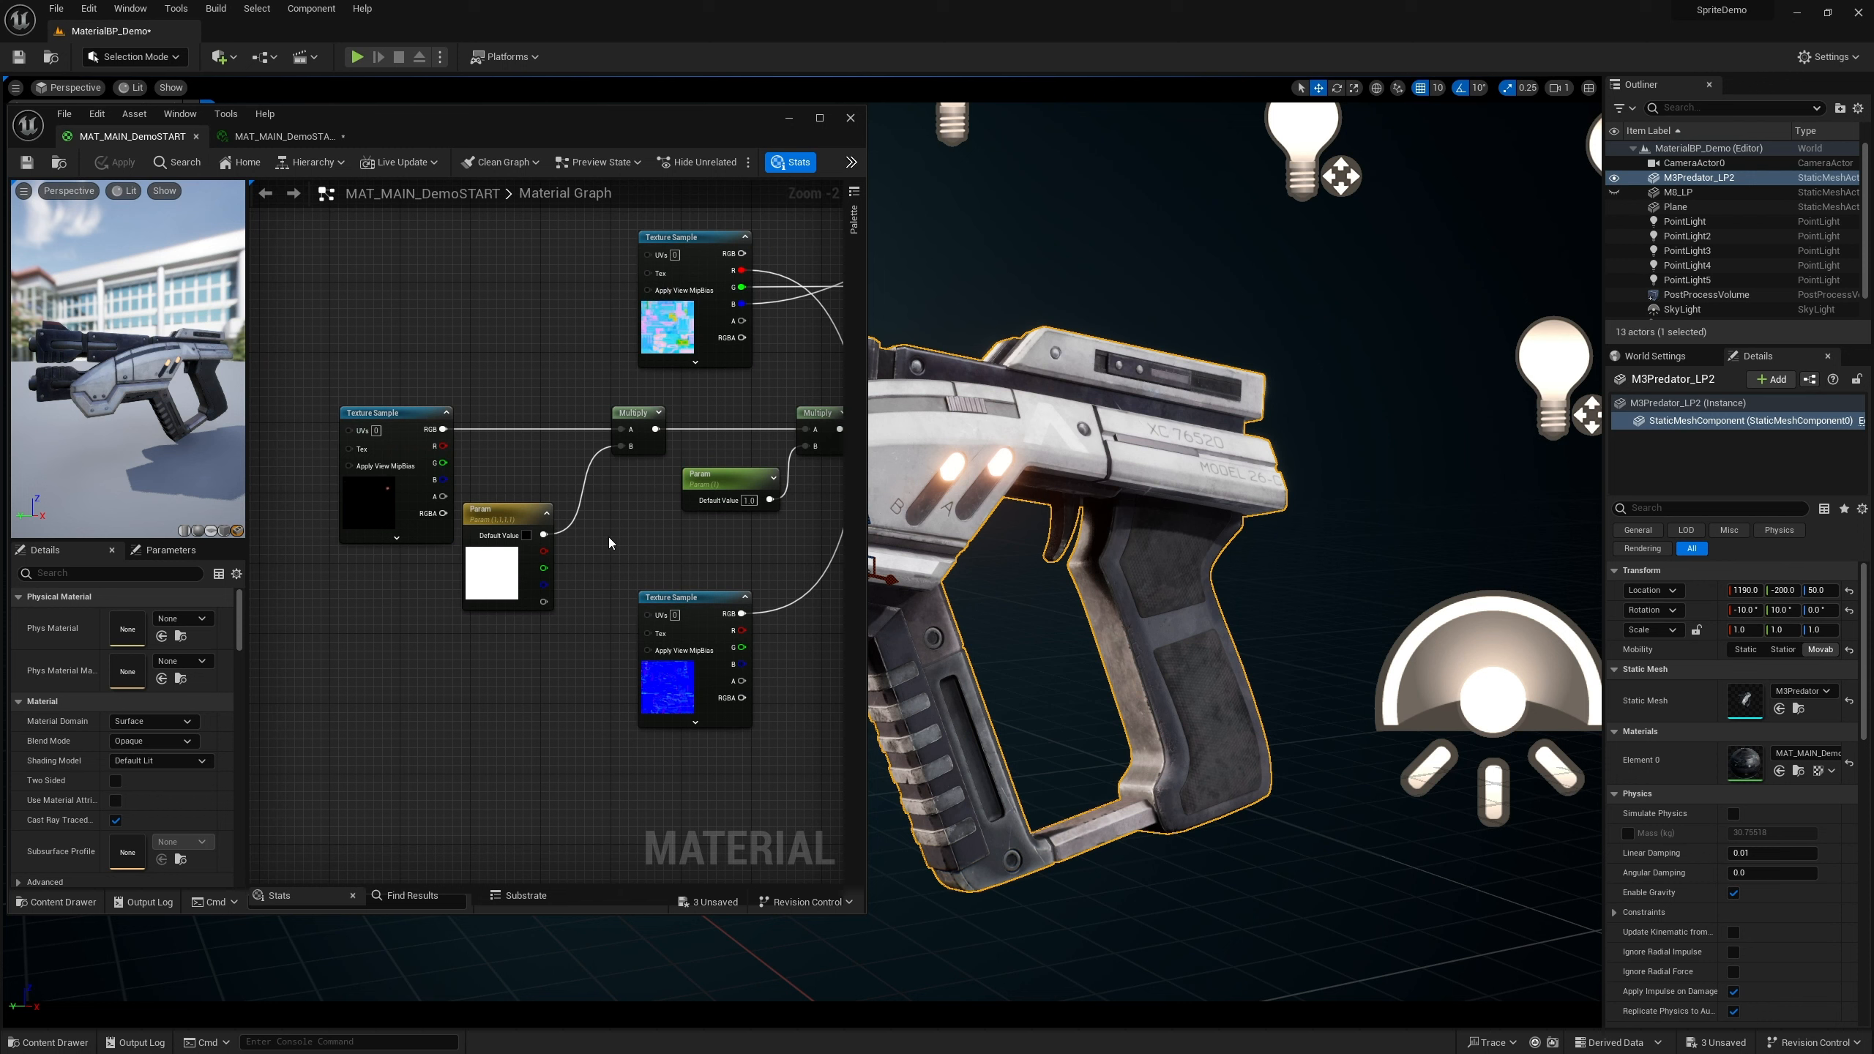
pyautogui.moveTo(626, 544); pyautogui.dragTo(581, 516, button='right')
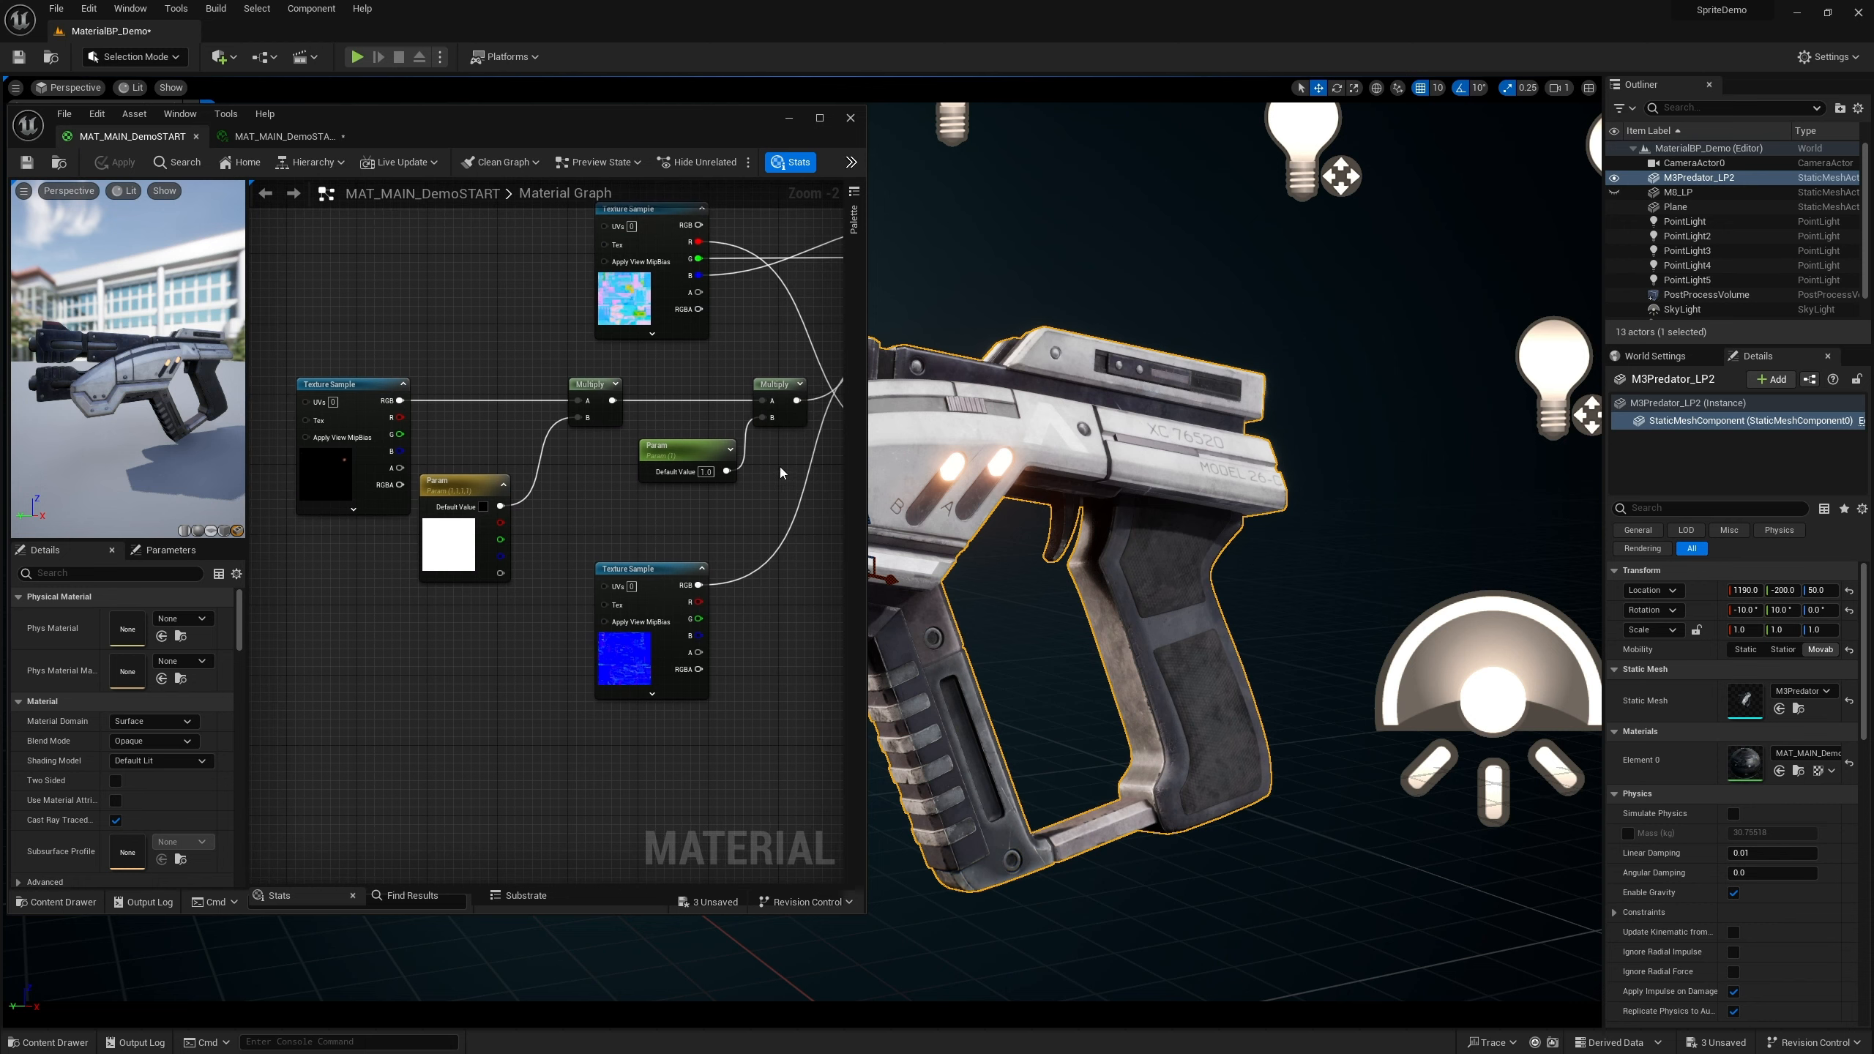
pyautogui.moveTo(864, 451); pyautogui.dragTo(1149, 451)
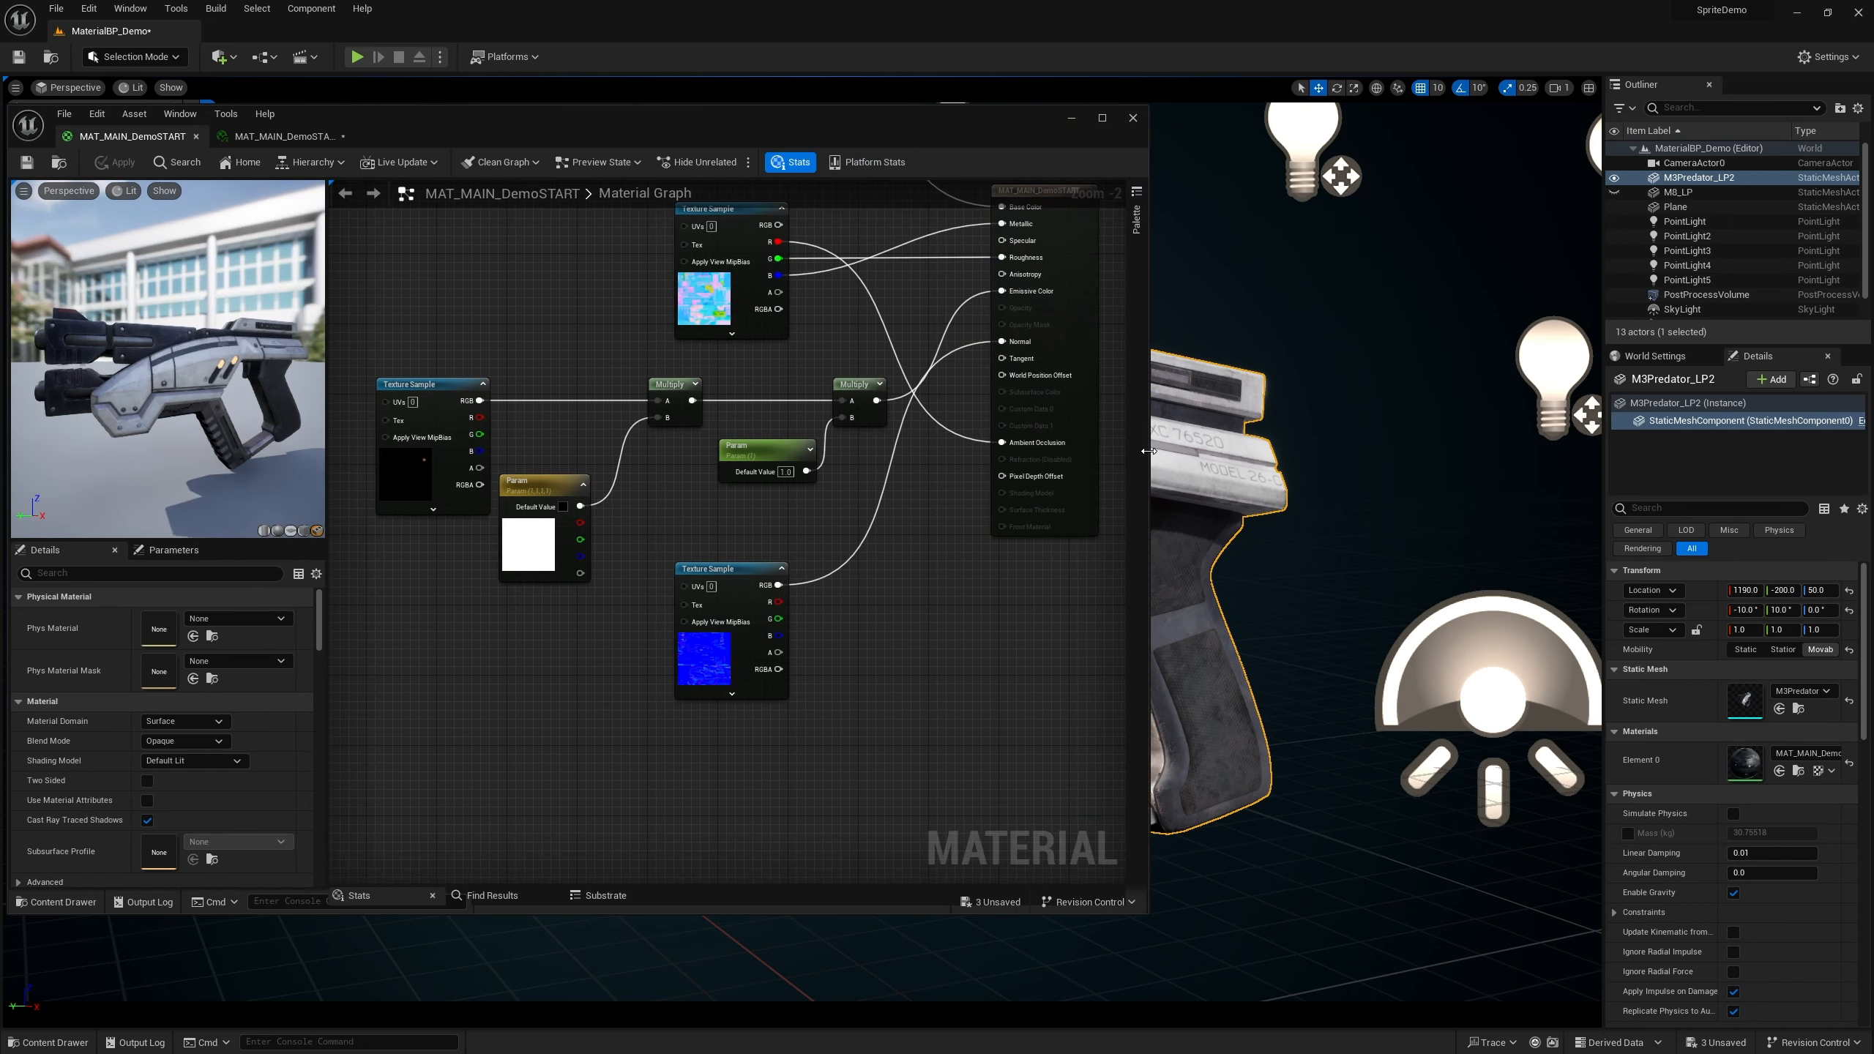
pyautogui.moveTo(680, 501); pyautogui.dragTo(819, 508, button='right')
pyautogui.scroll(2, 739, 540)
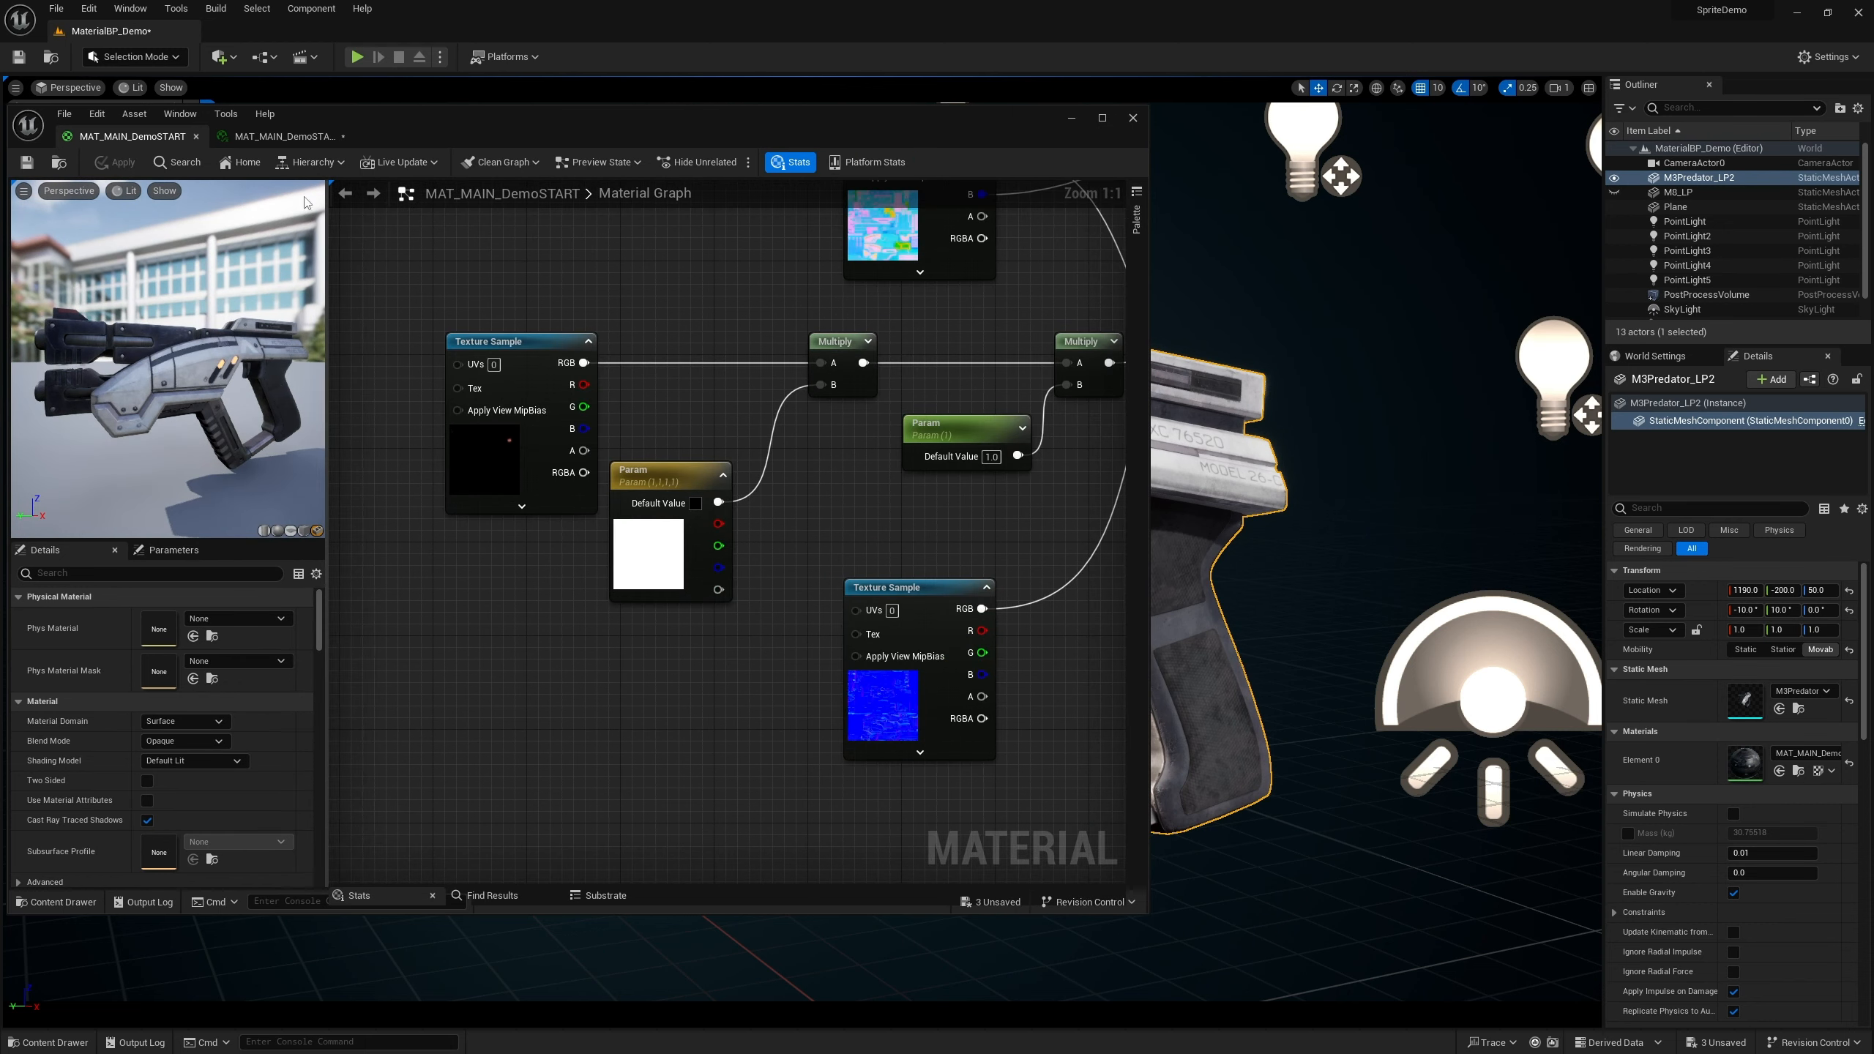
pyautogui.click(293, 140)
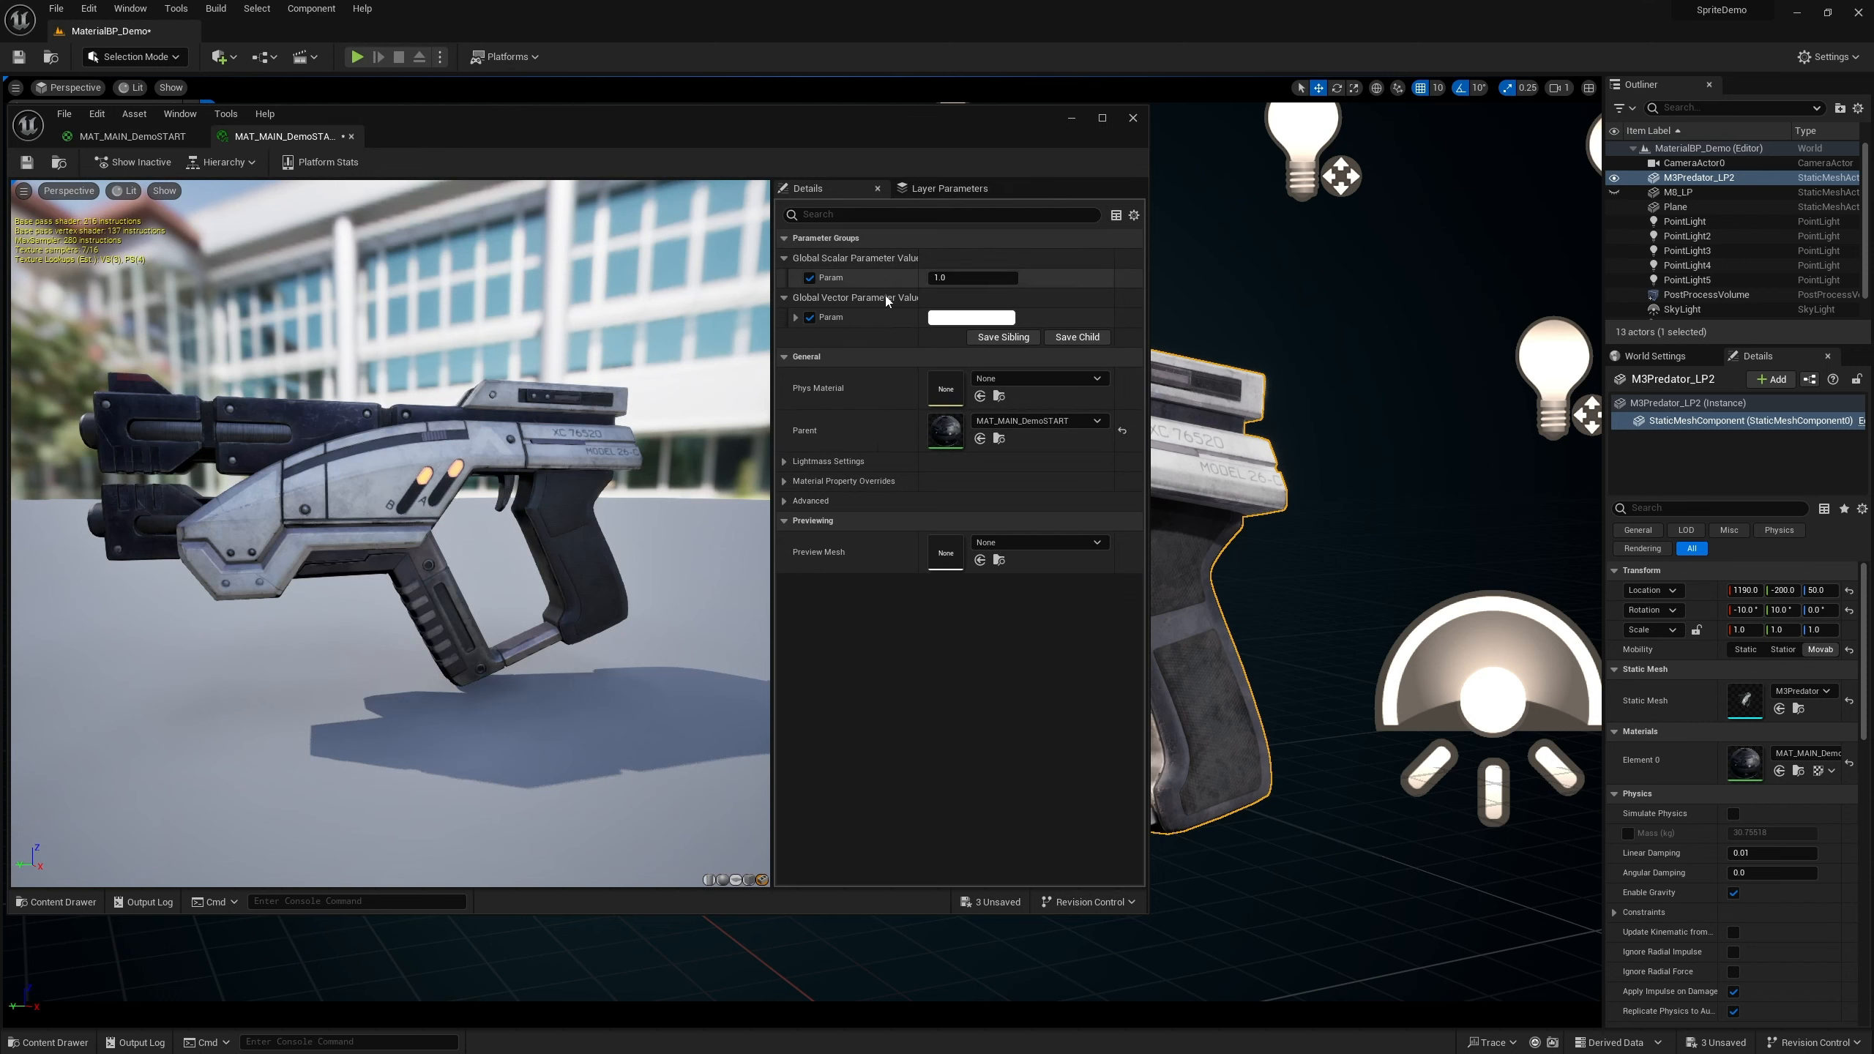
pyautogui.click(133, 138)
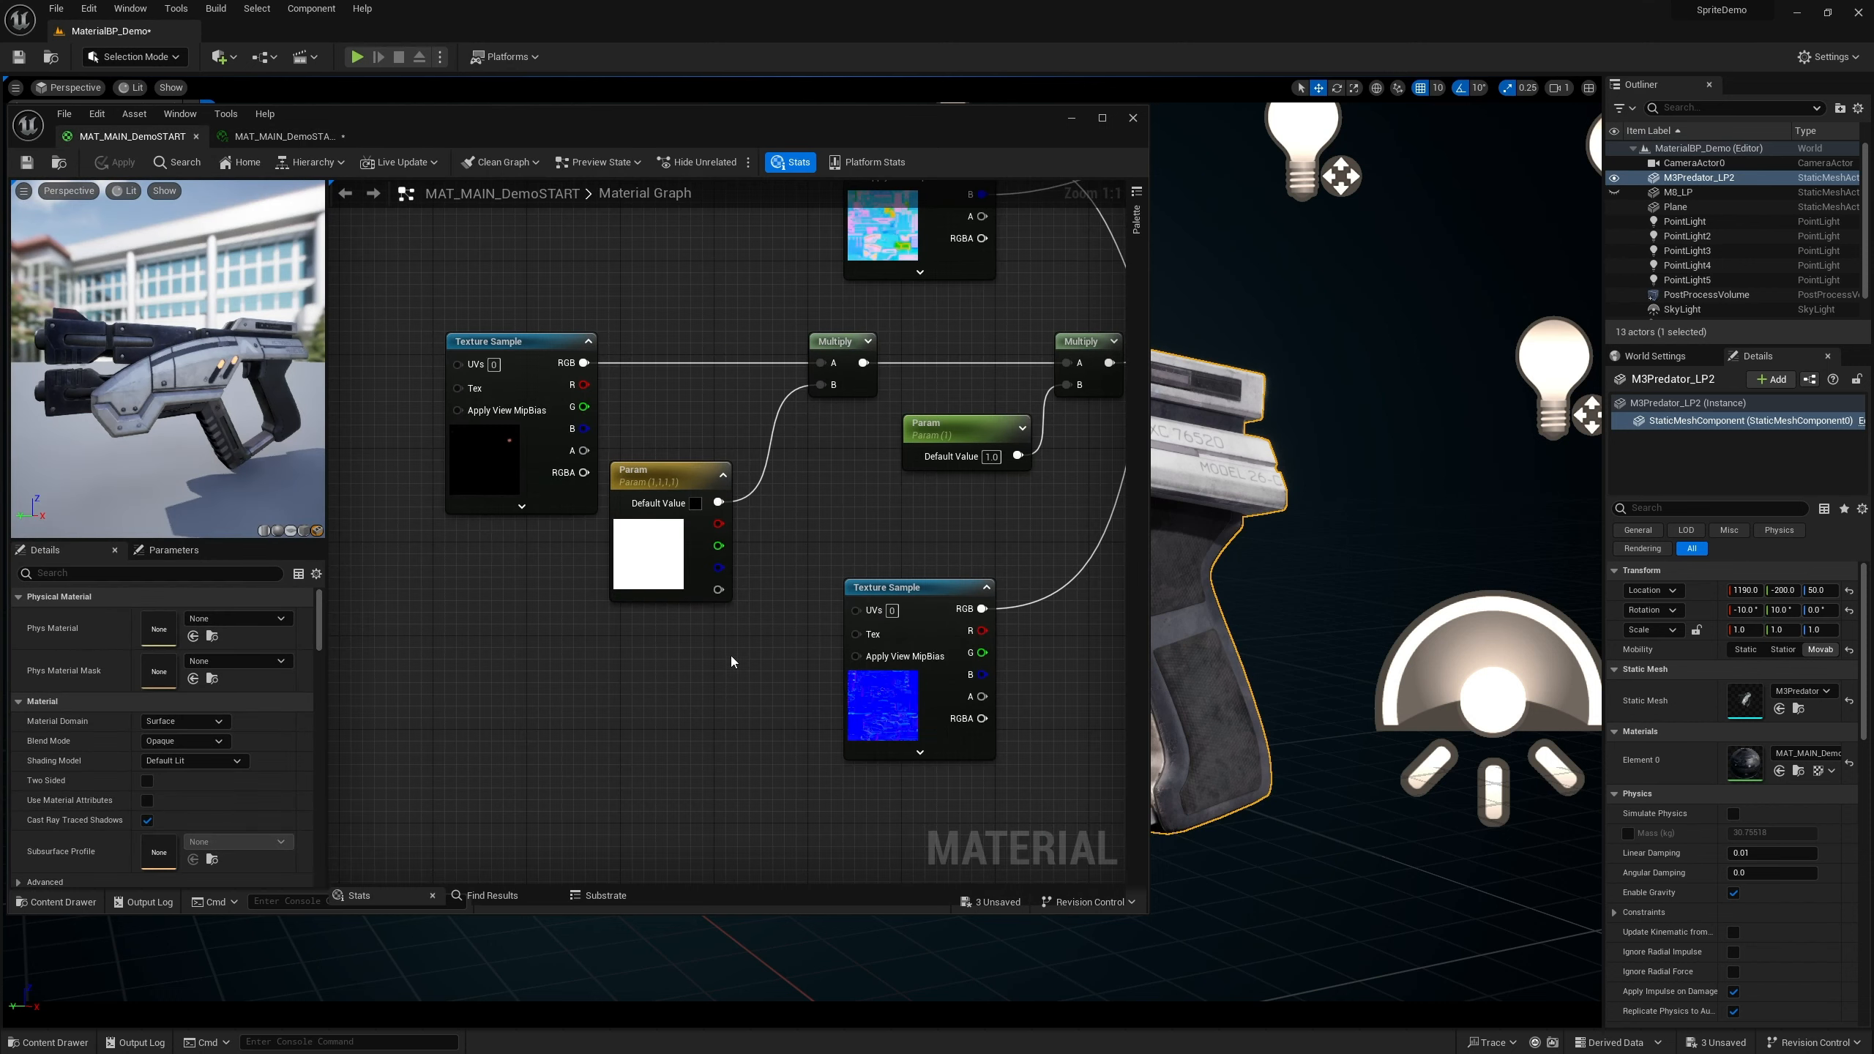
pyautogui.moveTo(731, 656); pyautogui.dragTo(641, 526, button='right')
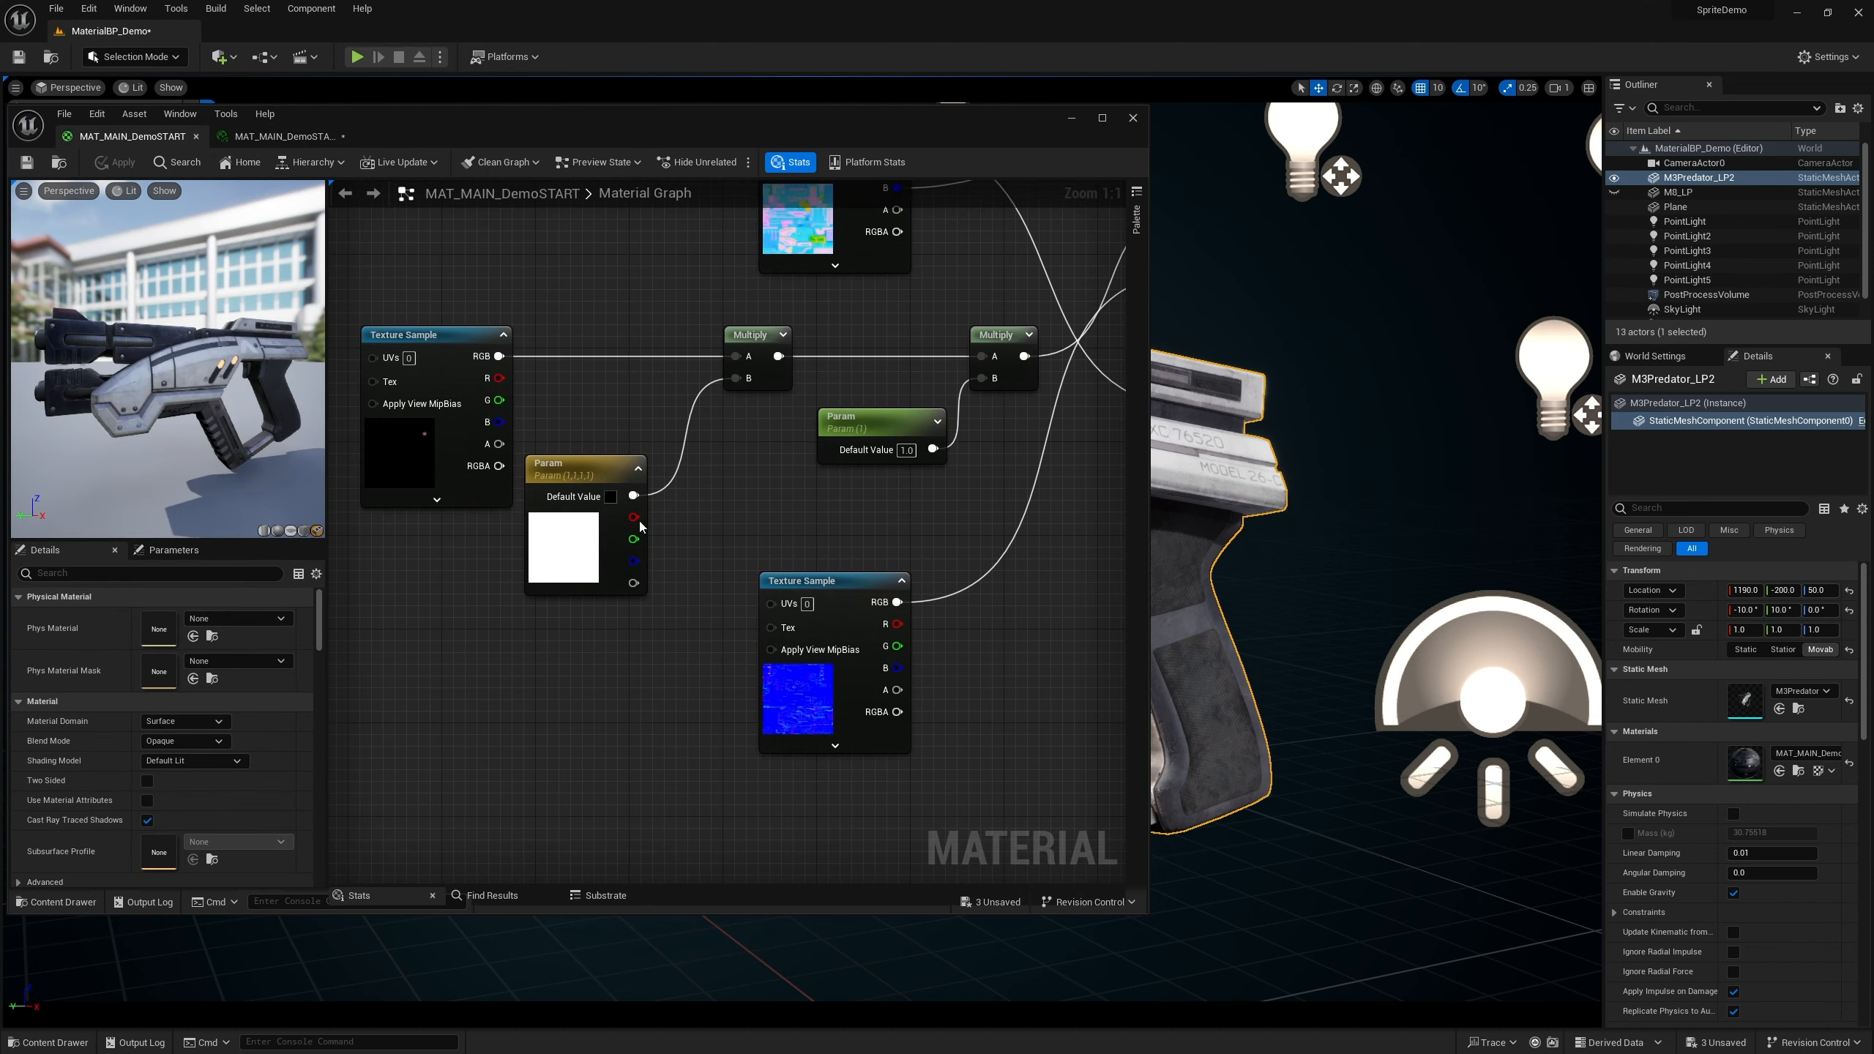
# Rename the vector parameter node to Color
pyautogui.click(562, 467)
pyautogui.doubleClick(562, 466)
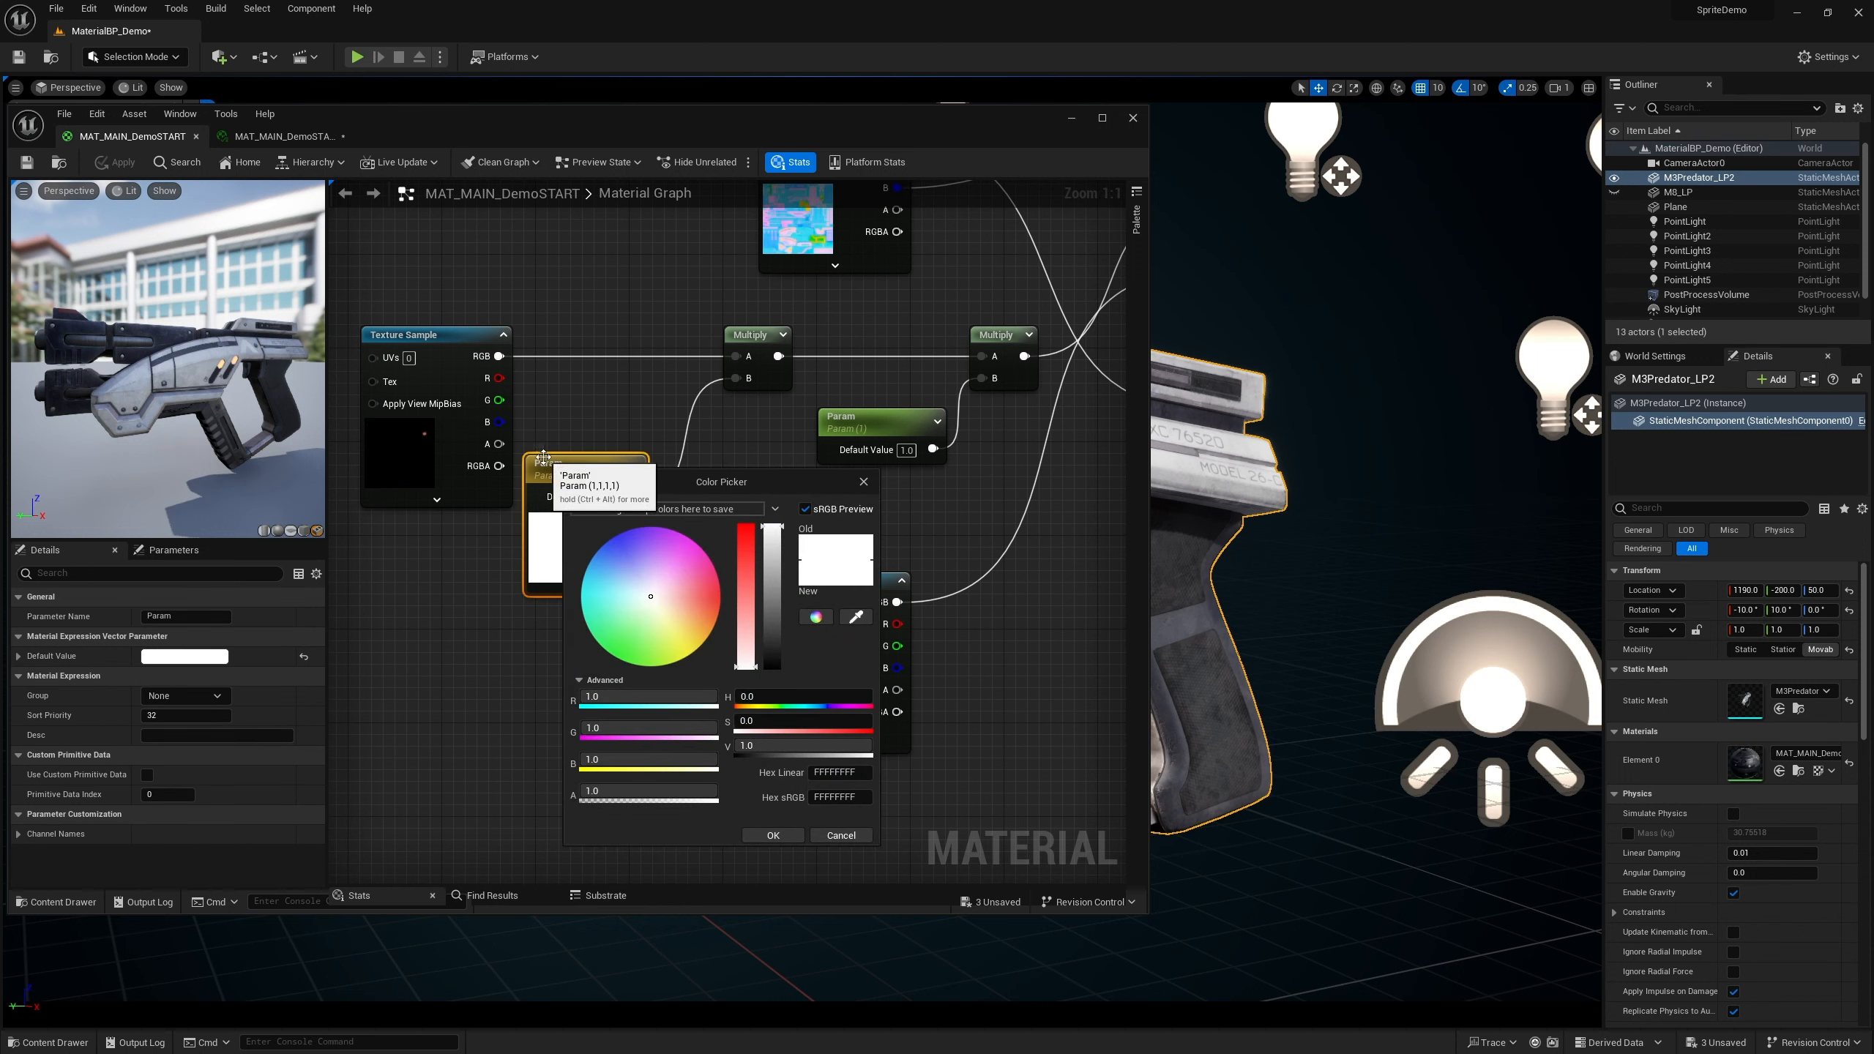
pyautogui.click(183, 616)
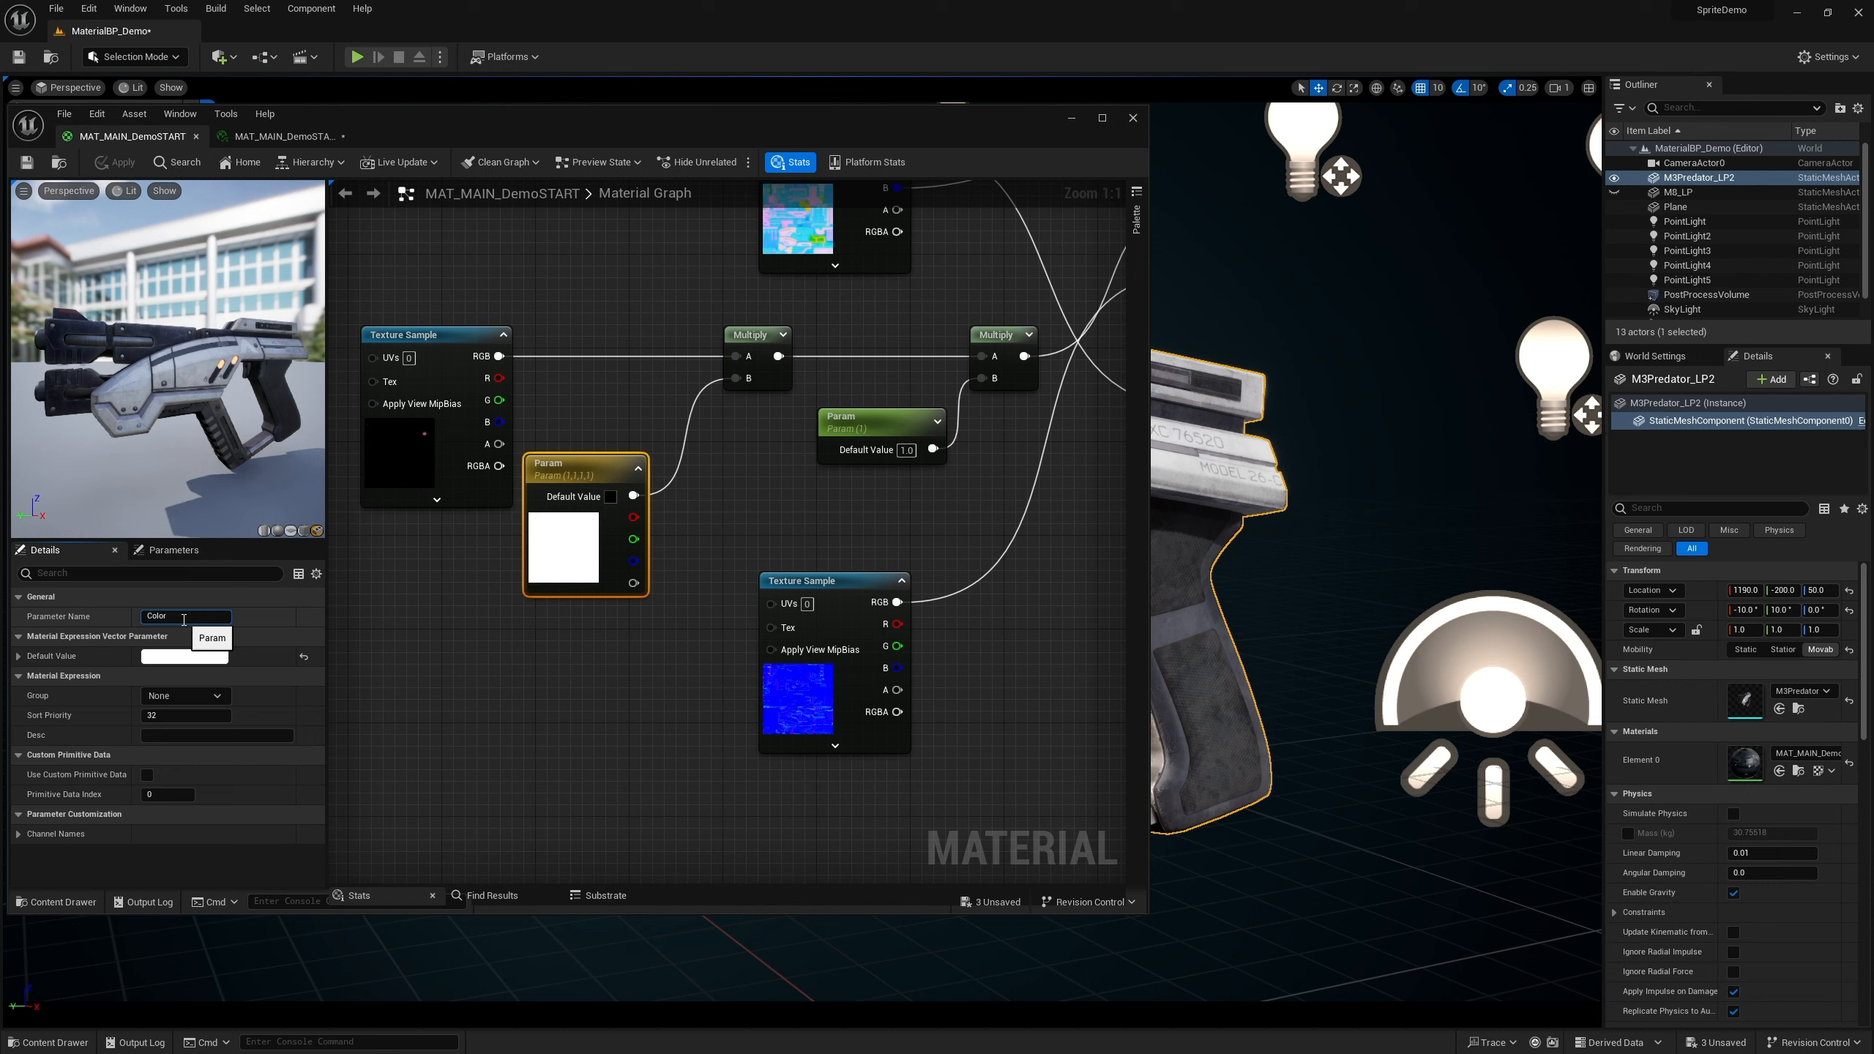
pyautogui.write('Color')
pyautogui.press('Return')
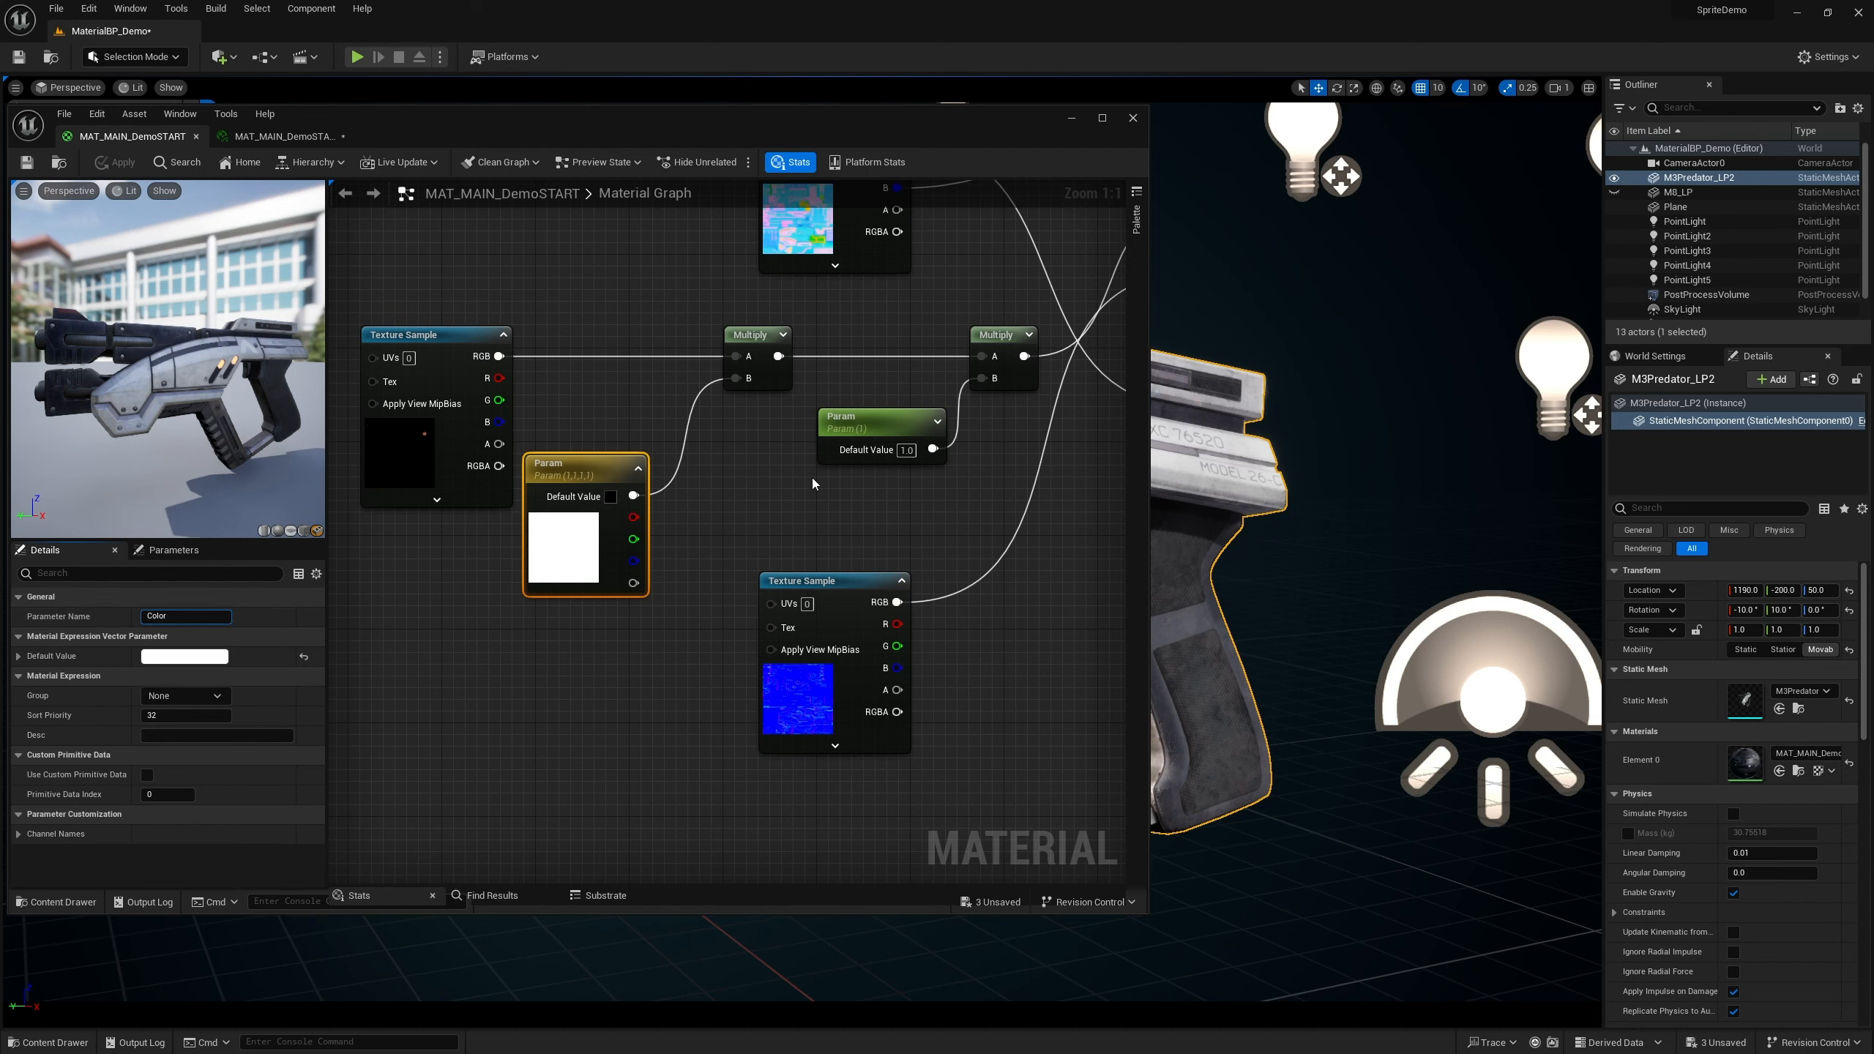
# Rename the scalar parameter node to Intensity
pyautogui.click(858, 427)
pyautogui.click(173, 617)
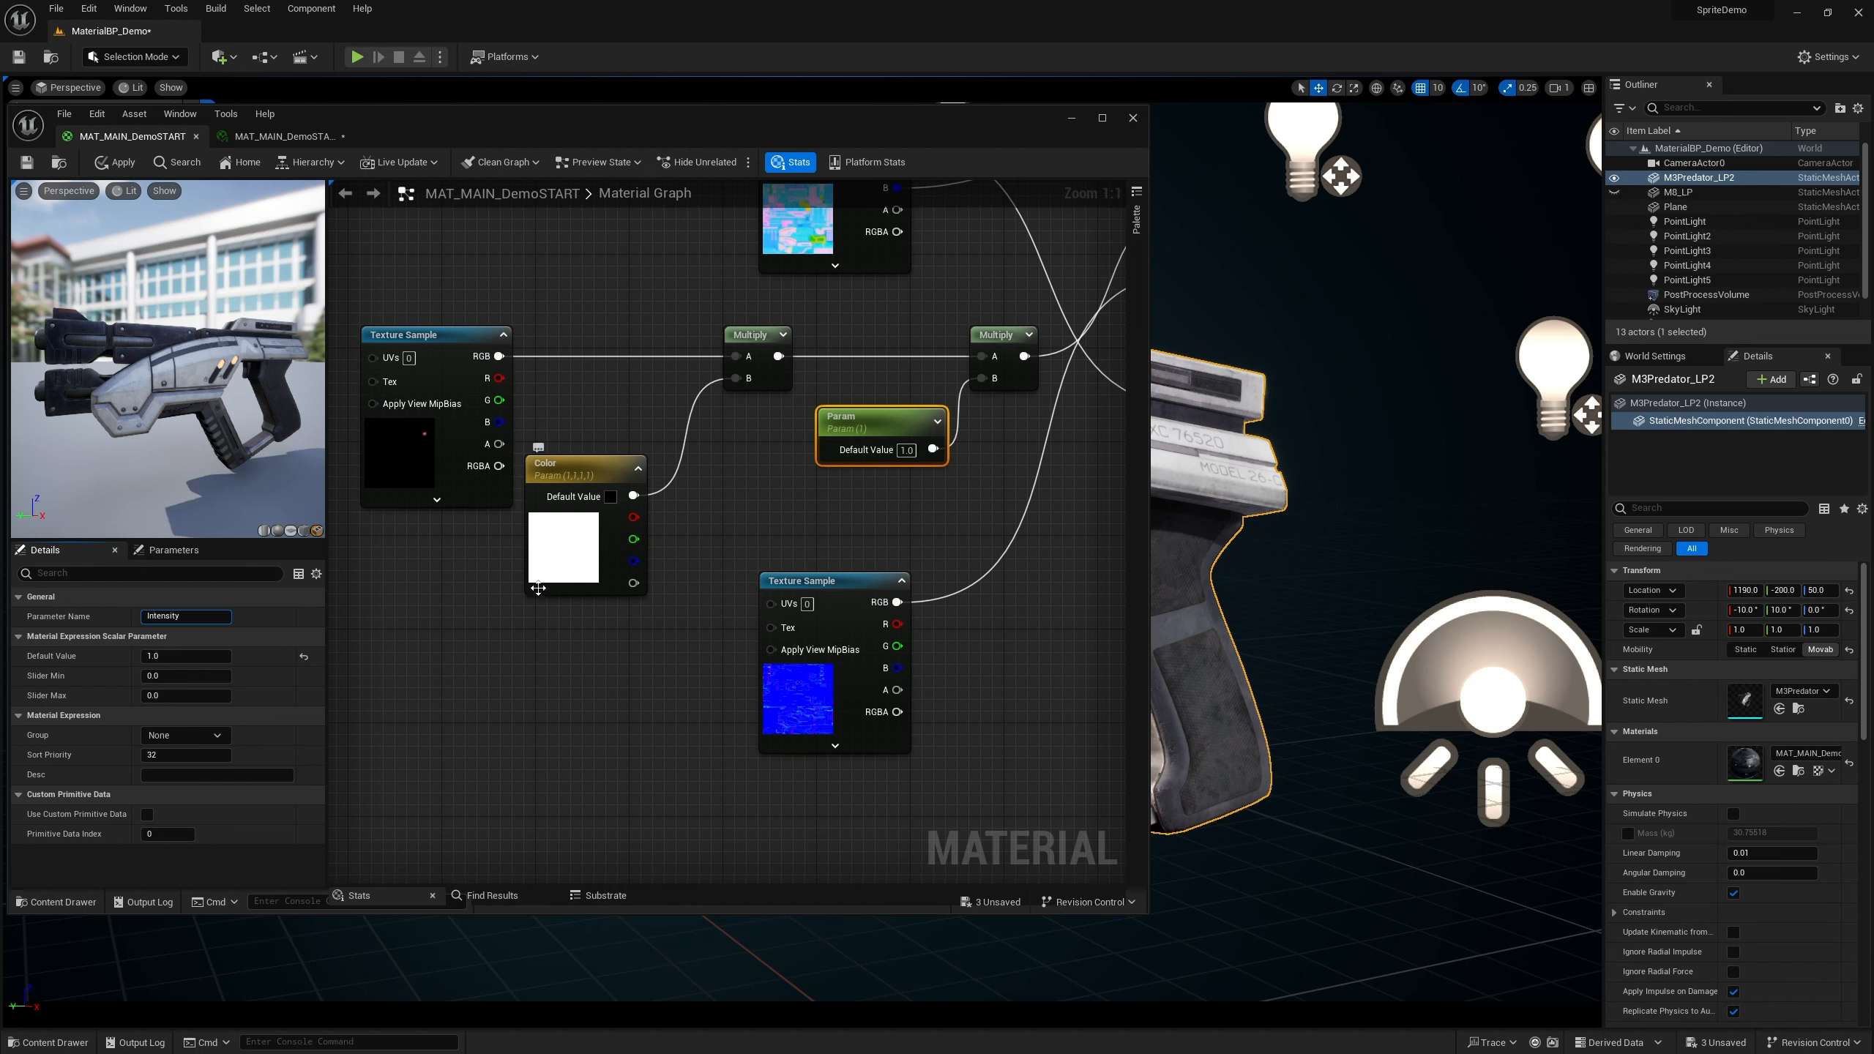
pyautogui.press('Return')
pyautogui.click(196, 617)
pyautogui.click(536, 703)
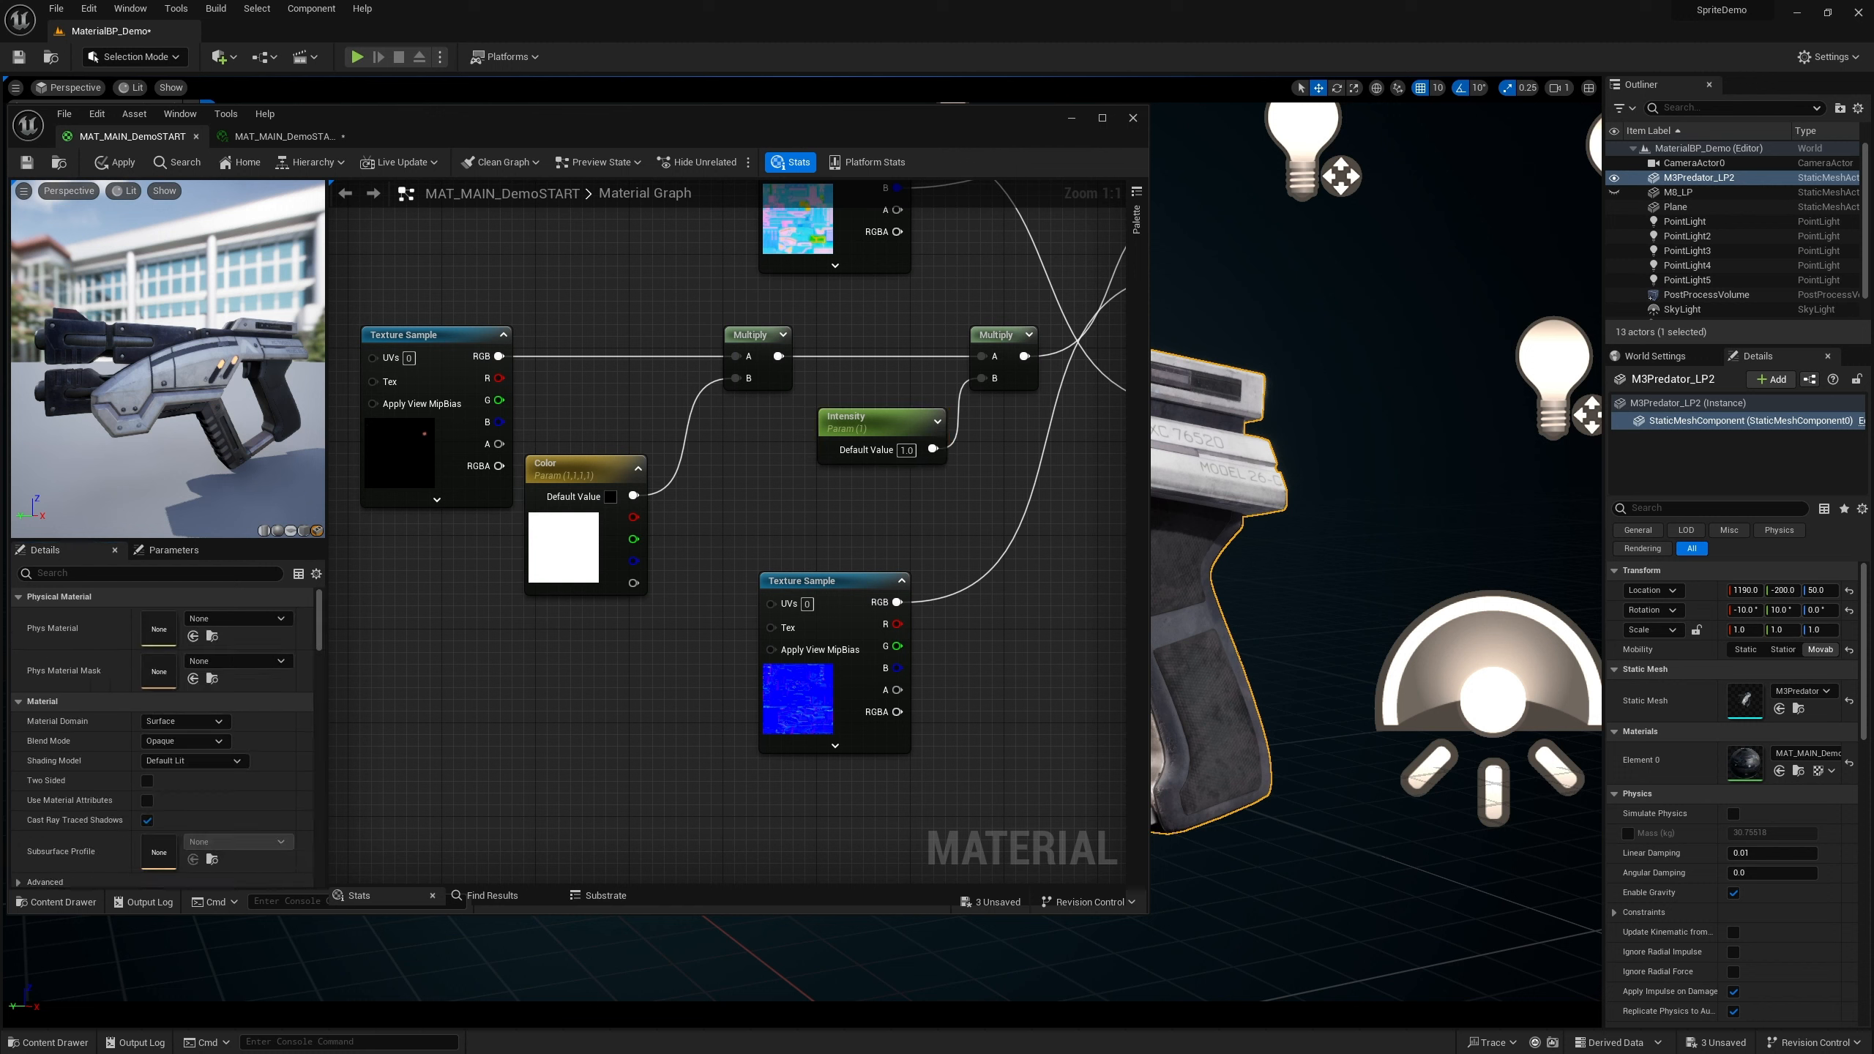
pyautogui.click(284, 136)
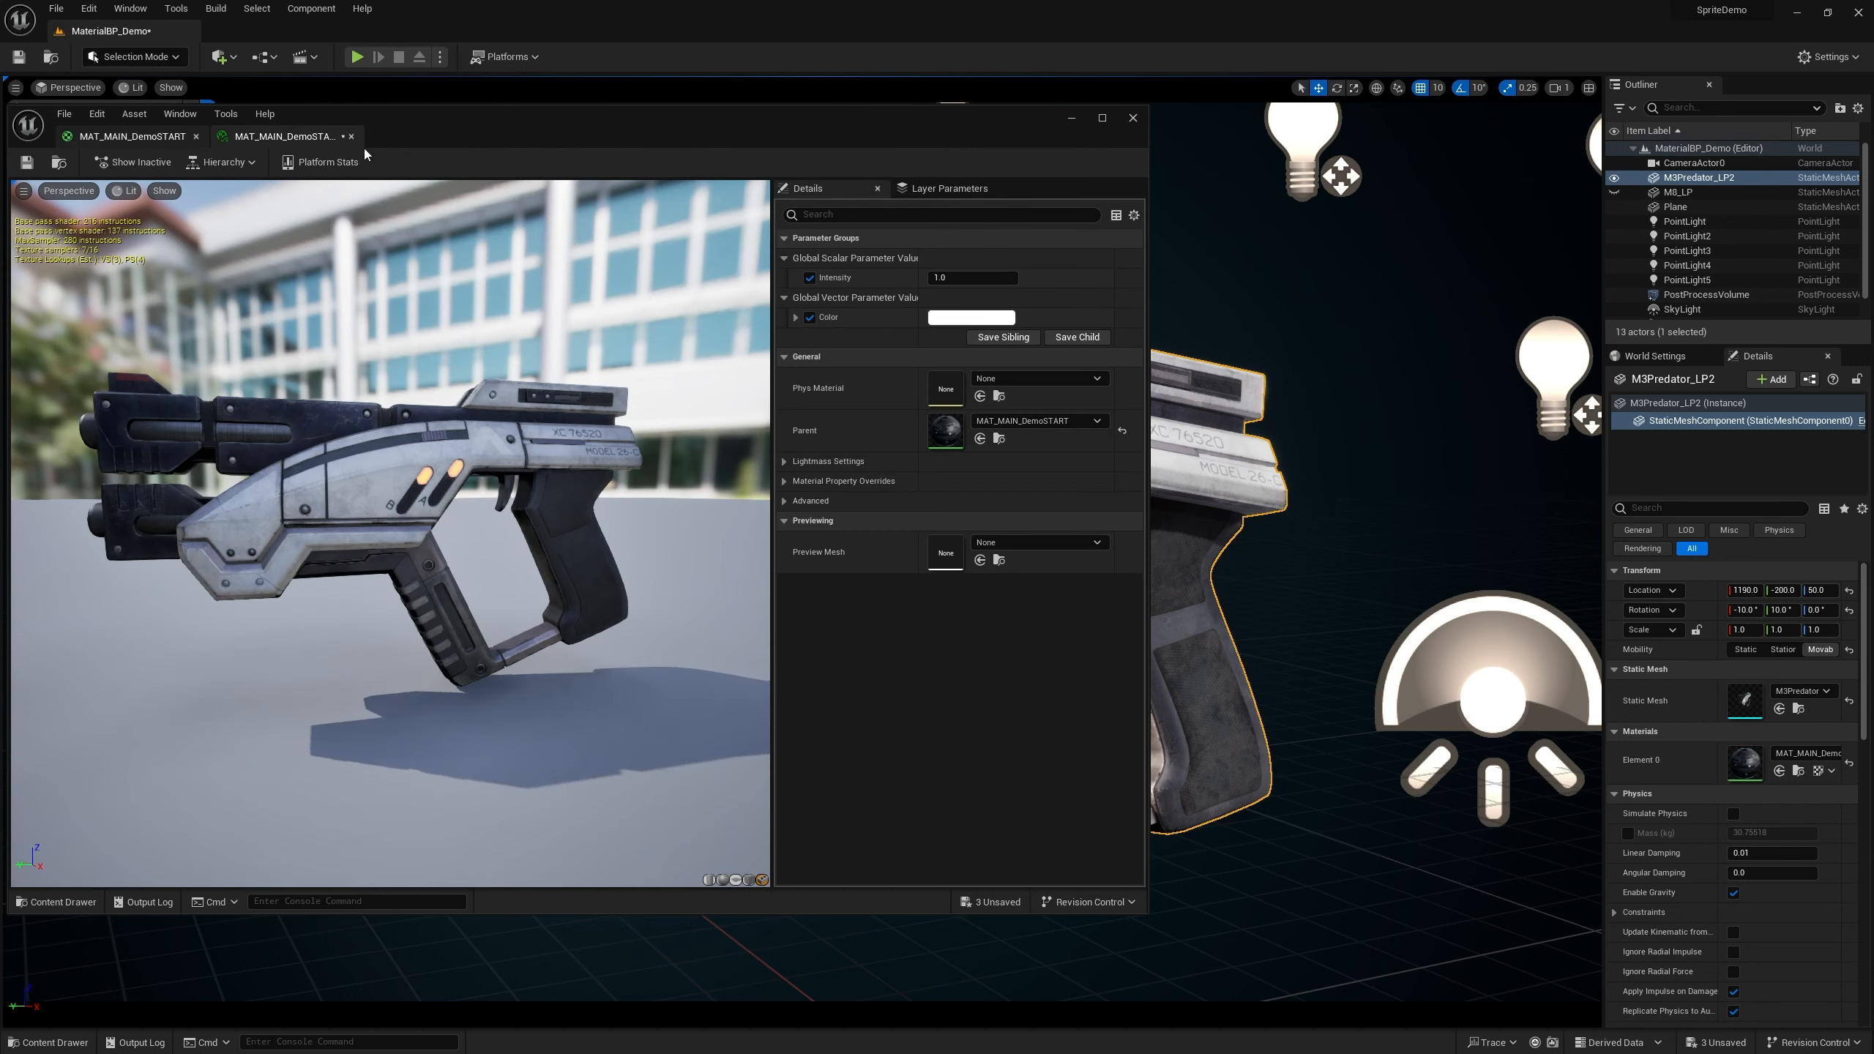
pyautogui.click(129, 136)
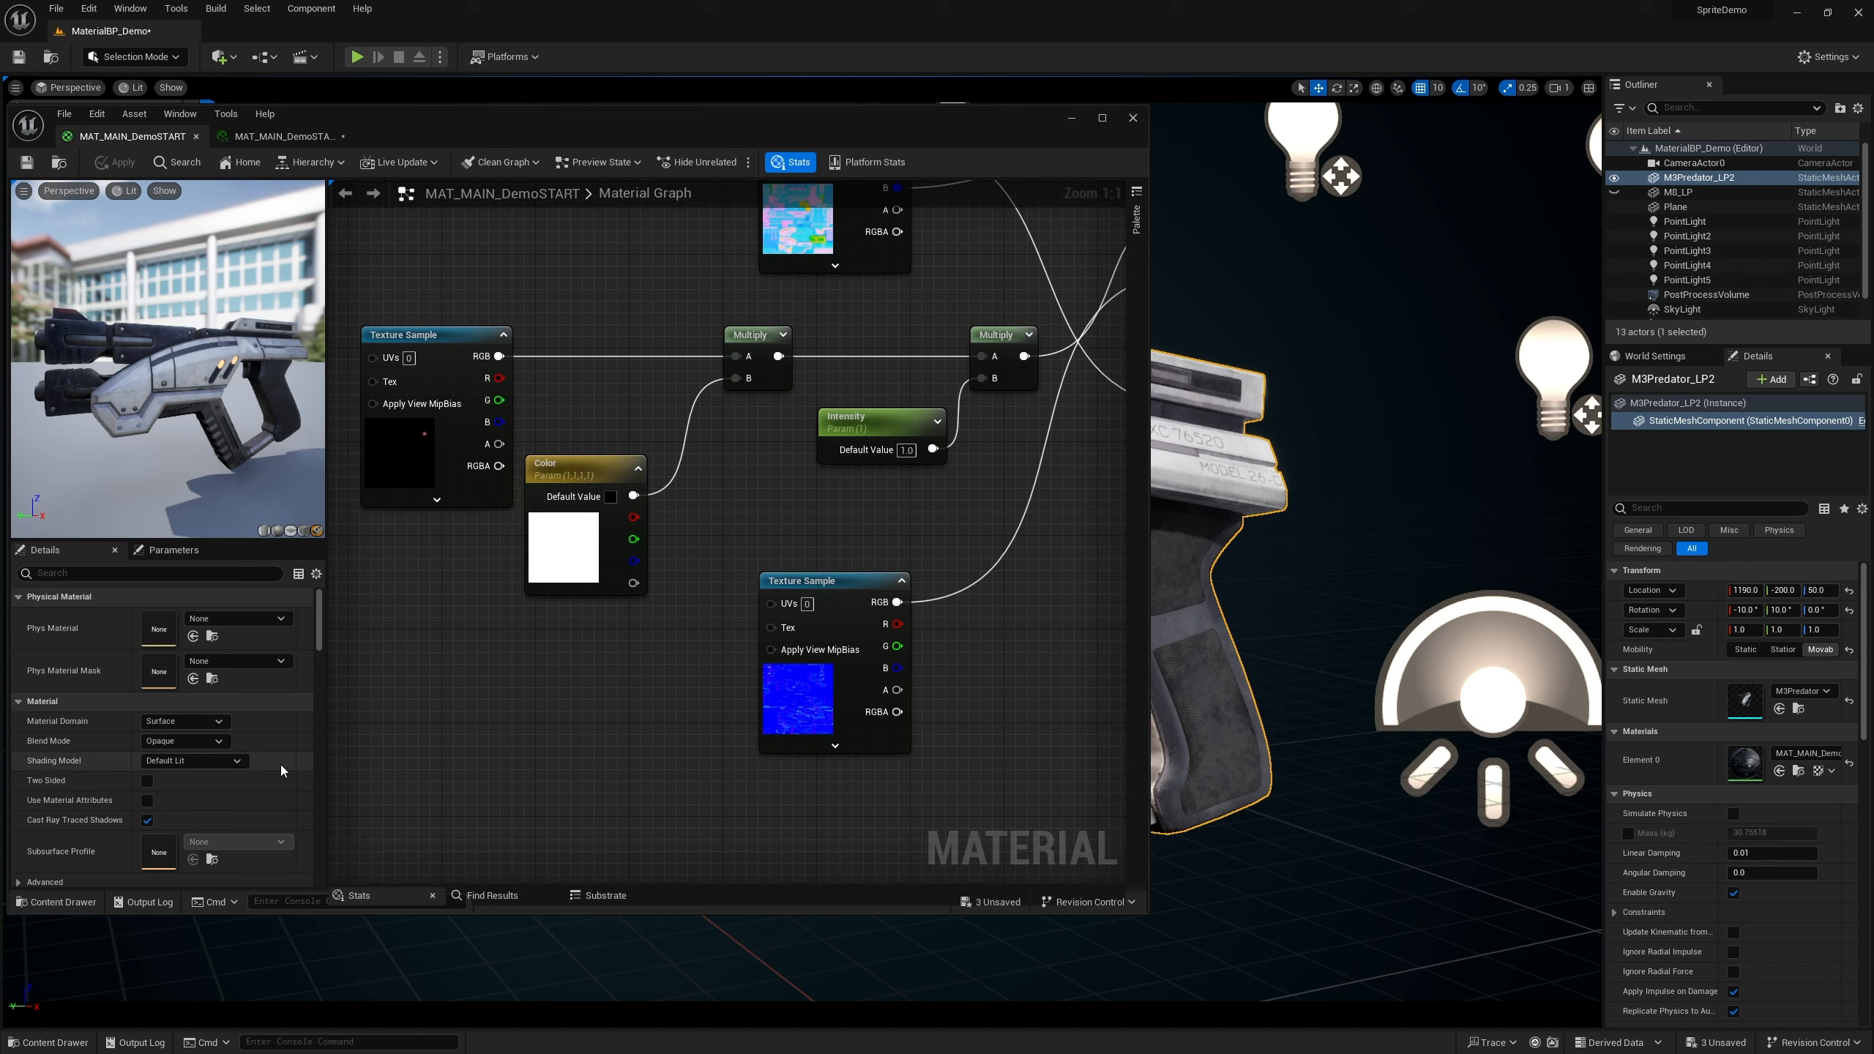
pyautogui.scroll(-4, 282, 765)
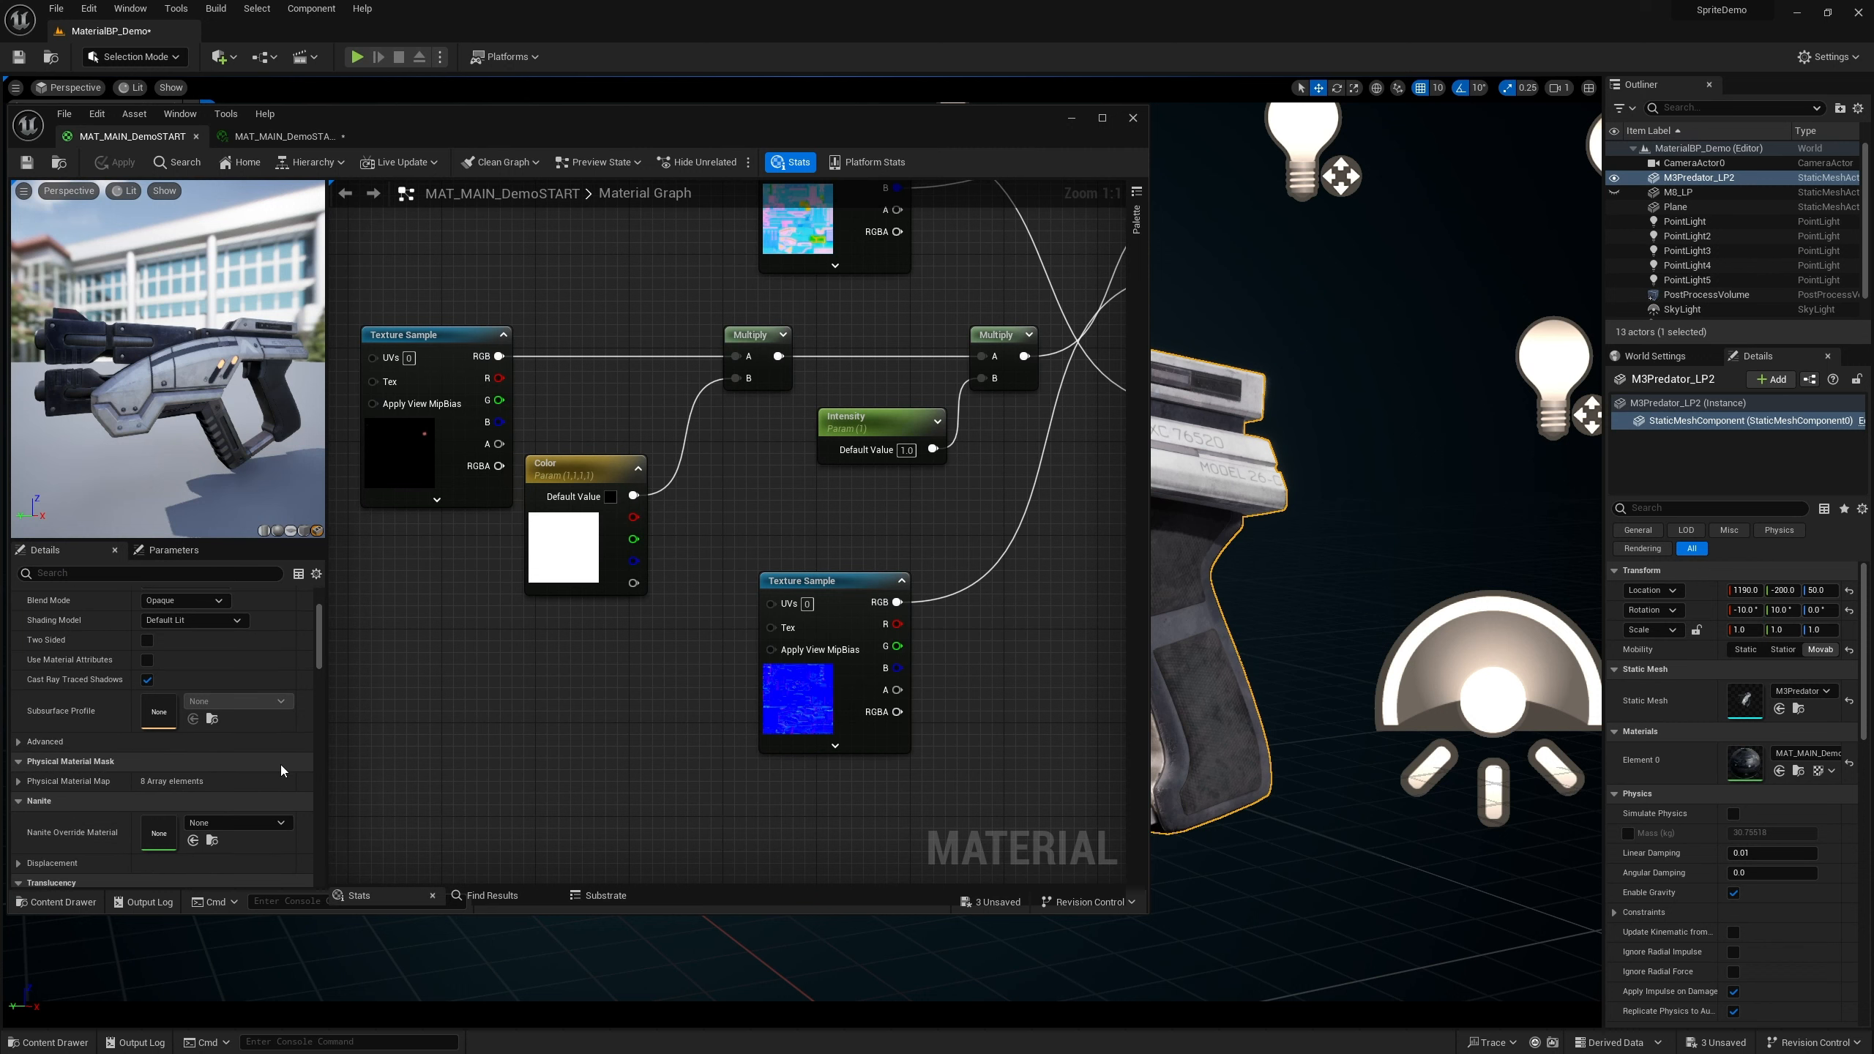
pyautogui.scroll(4, 281, 765)
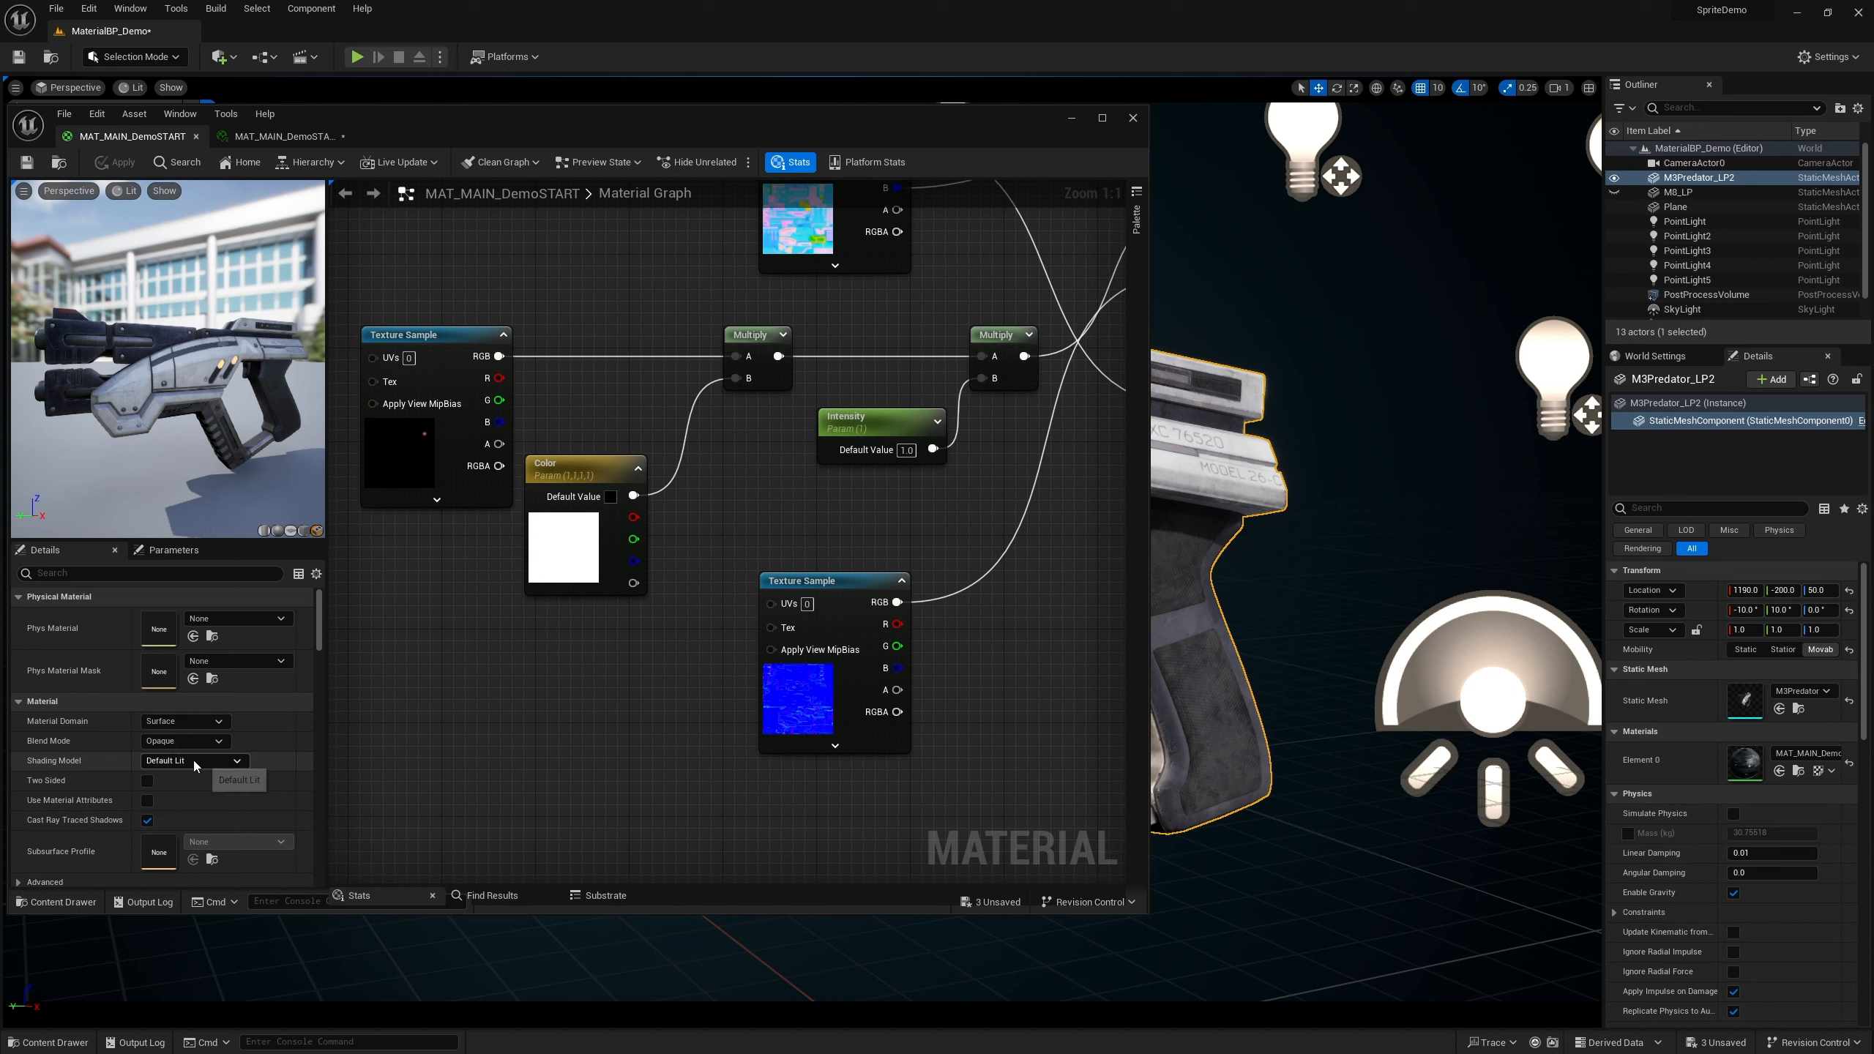
# Assign the Color and Intensity parameters to an Emissive group and apply the material
pyautogui.click(584, 472)
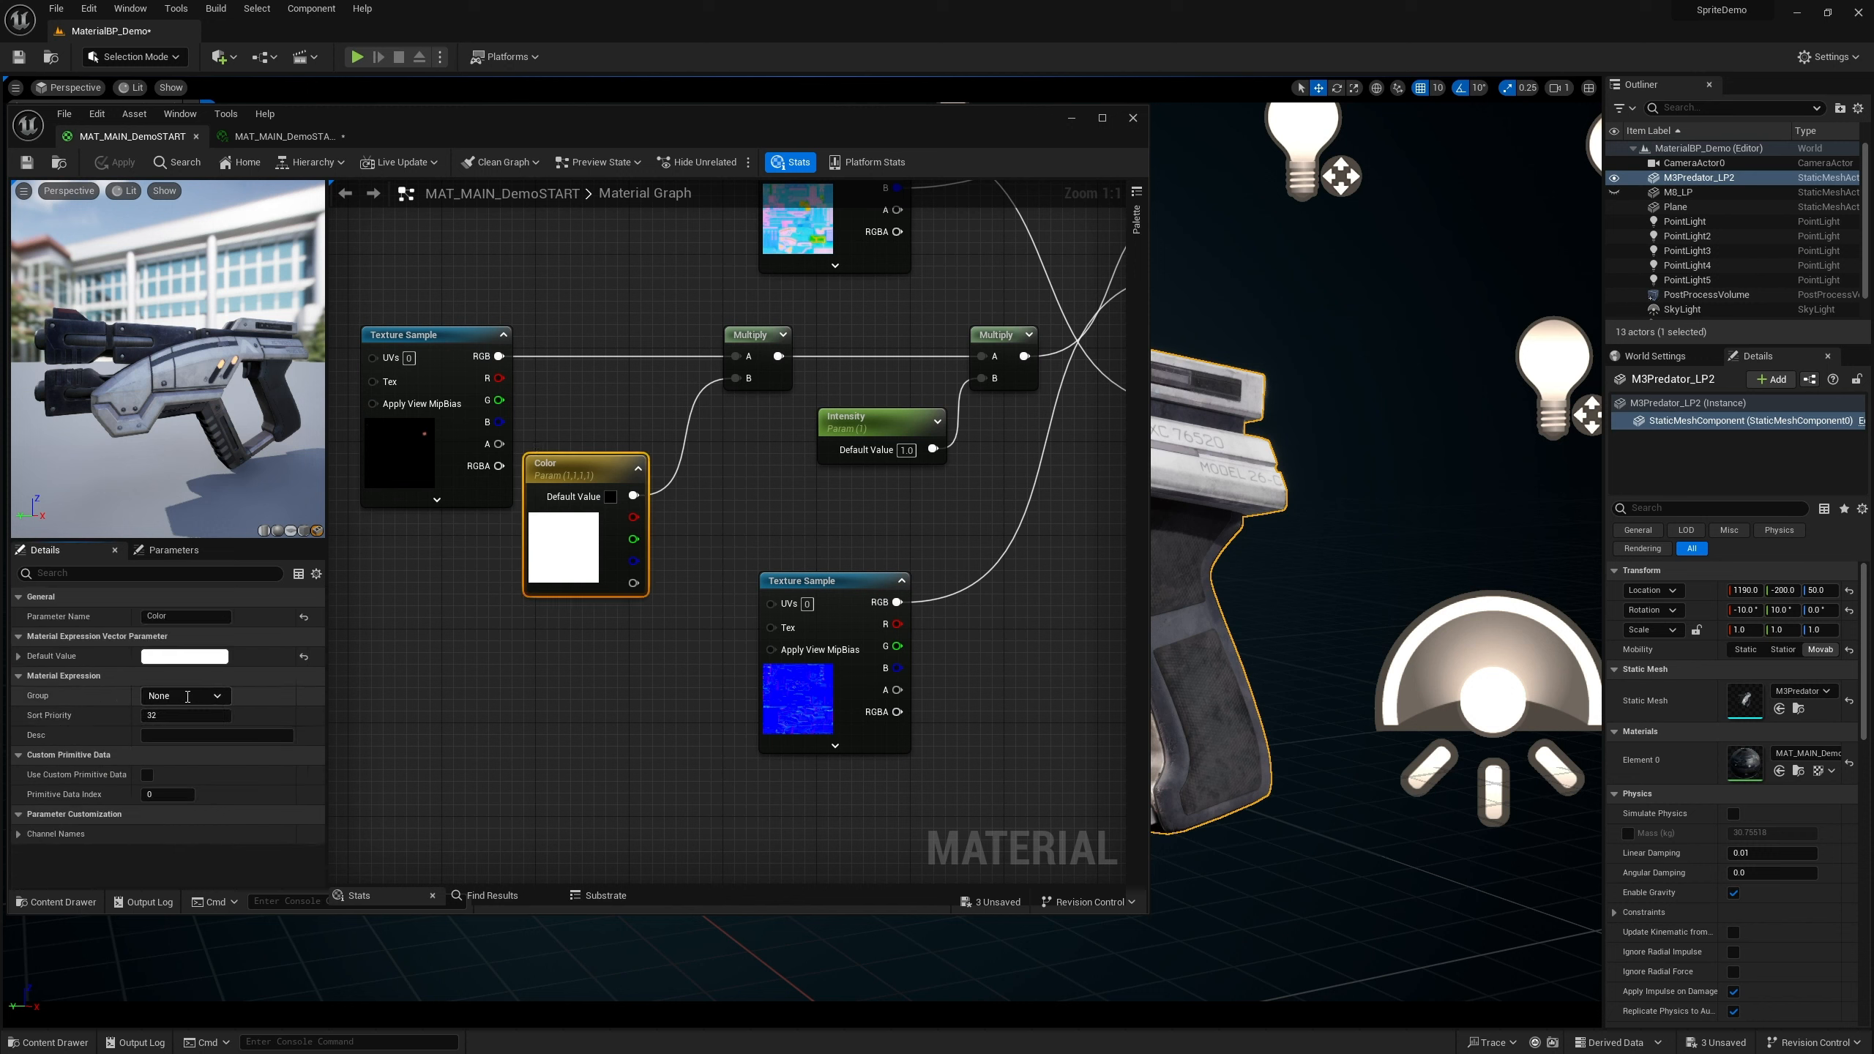
pyautogui.write('Emissive')
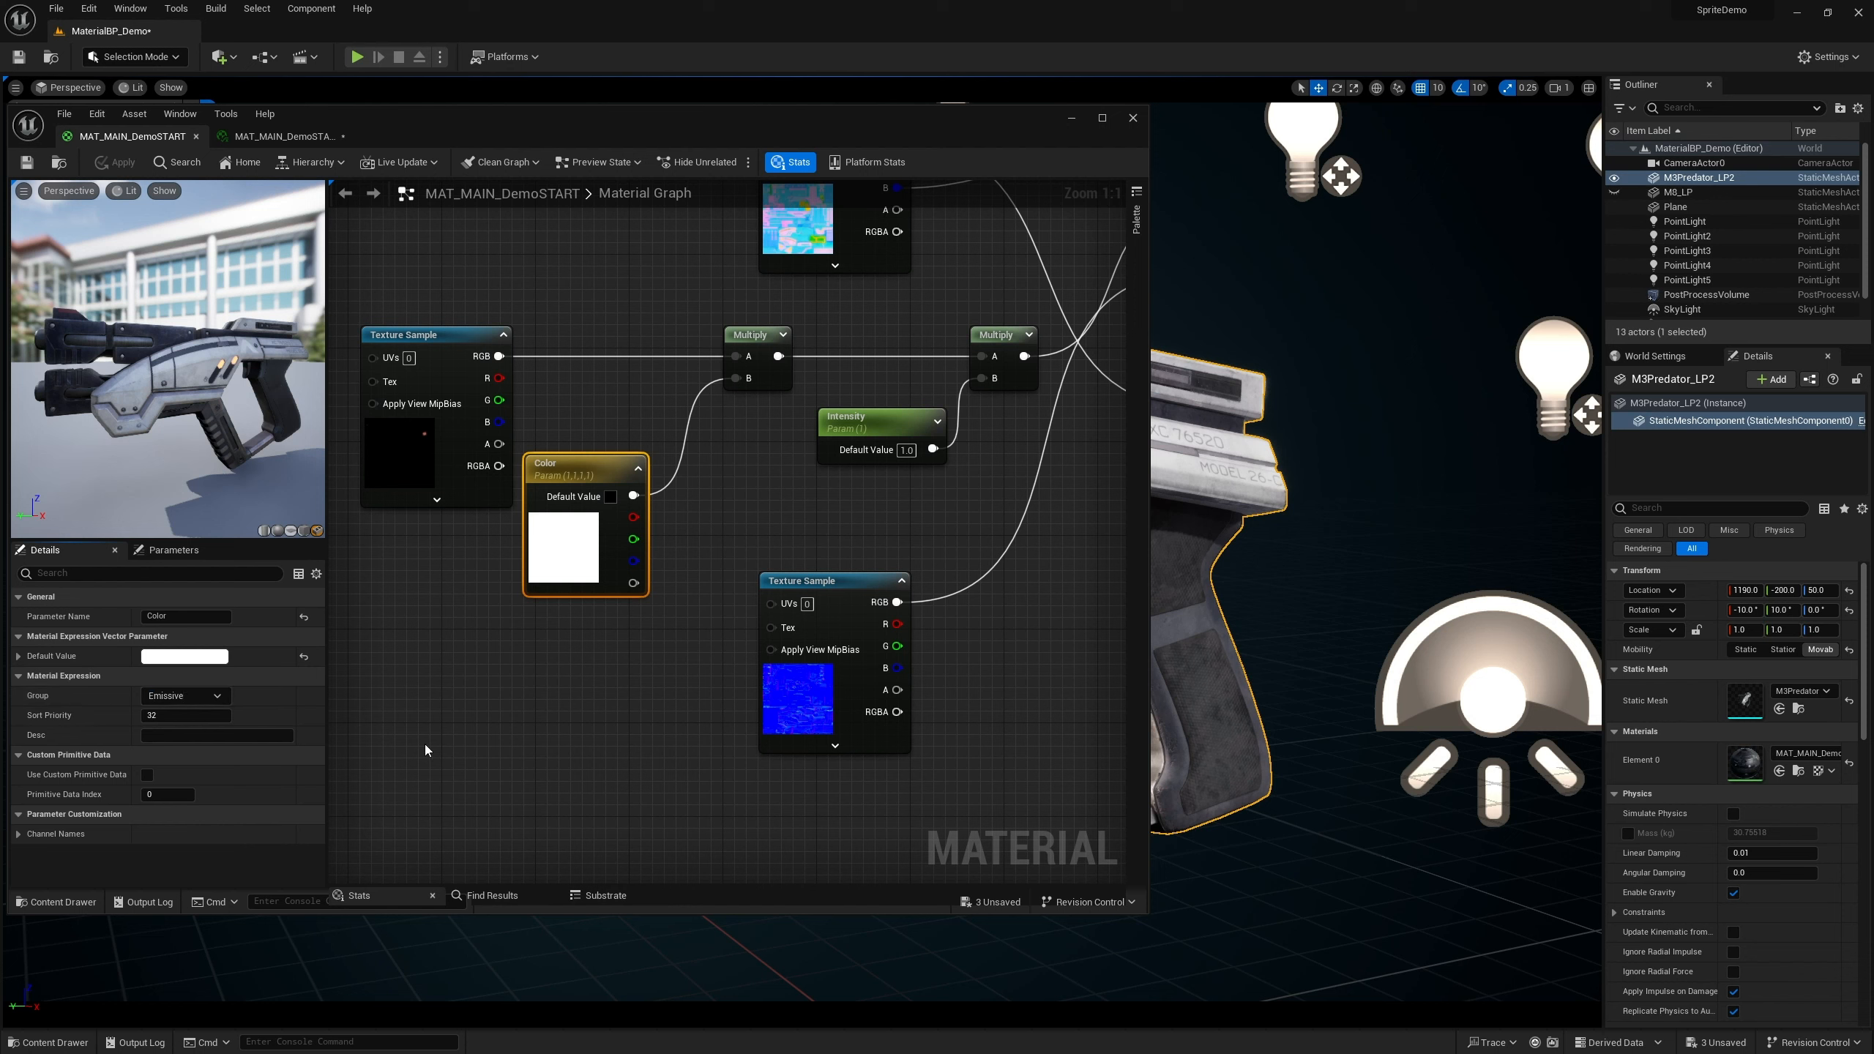
pyautogui.click(457, 714)
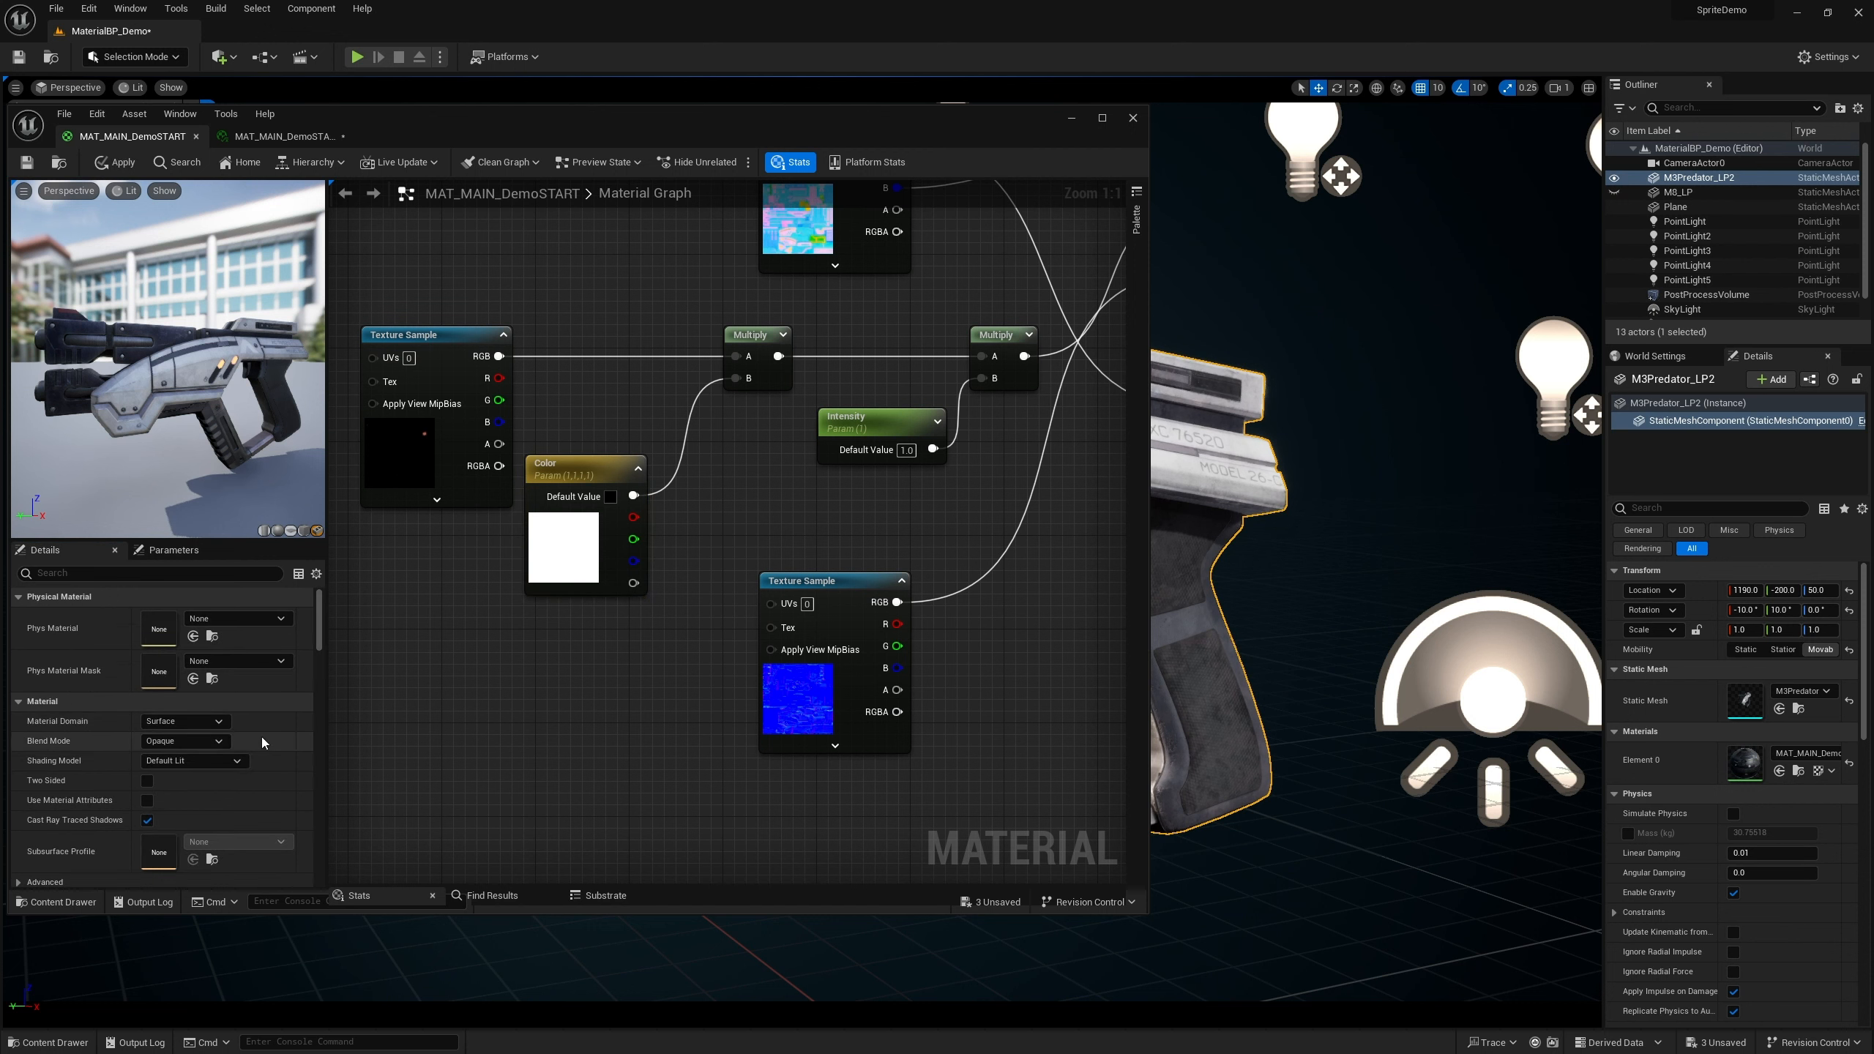
pyautogui.click(857, 426)
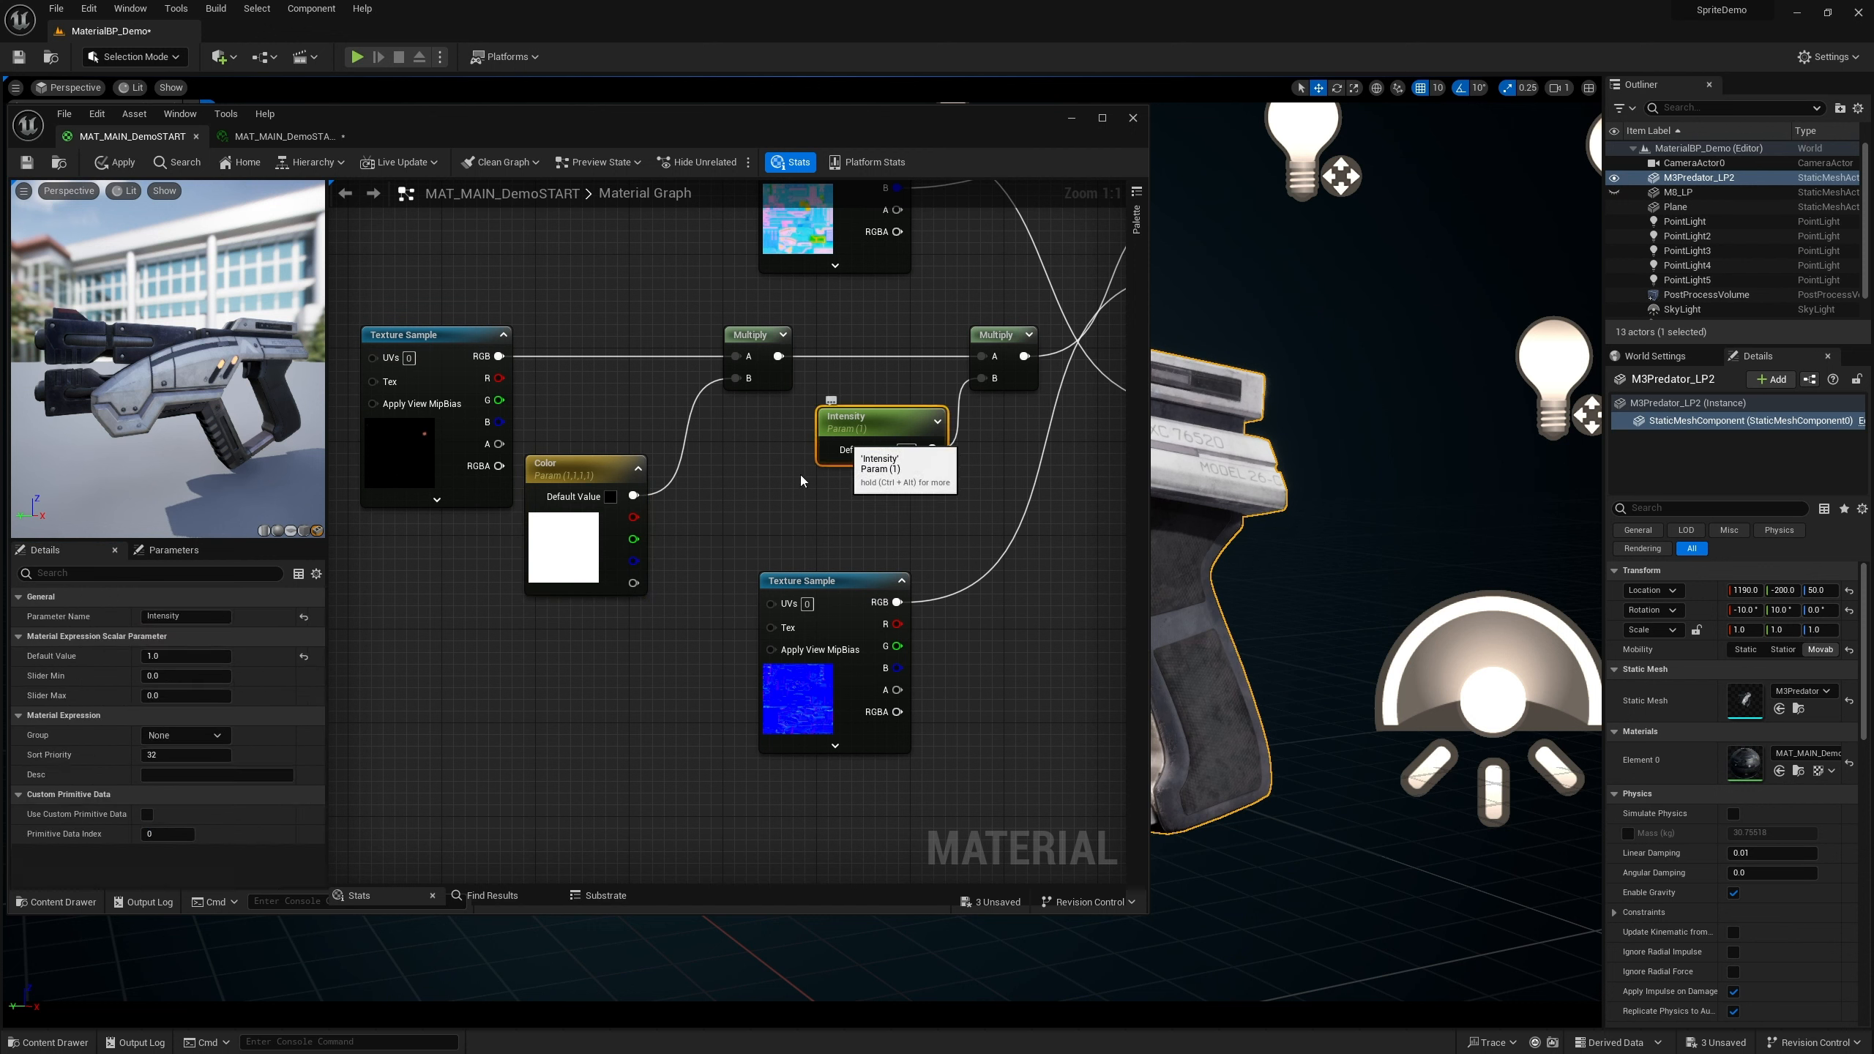
pyautogui.click(224, 745)
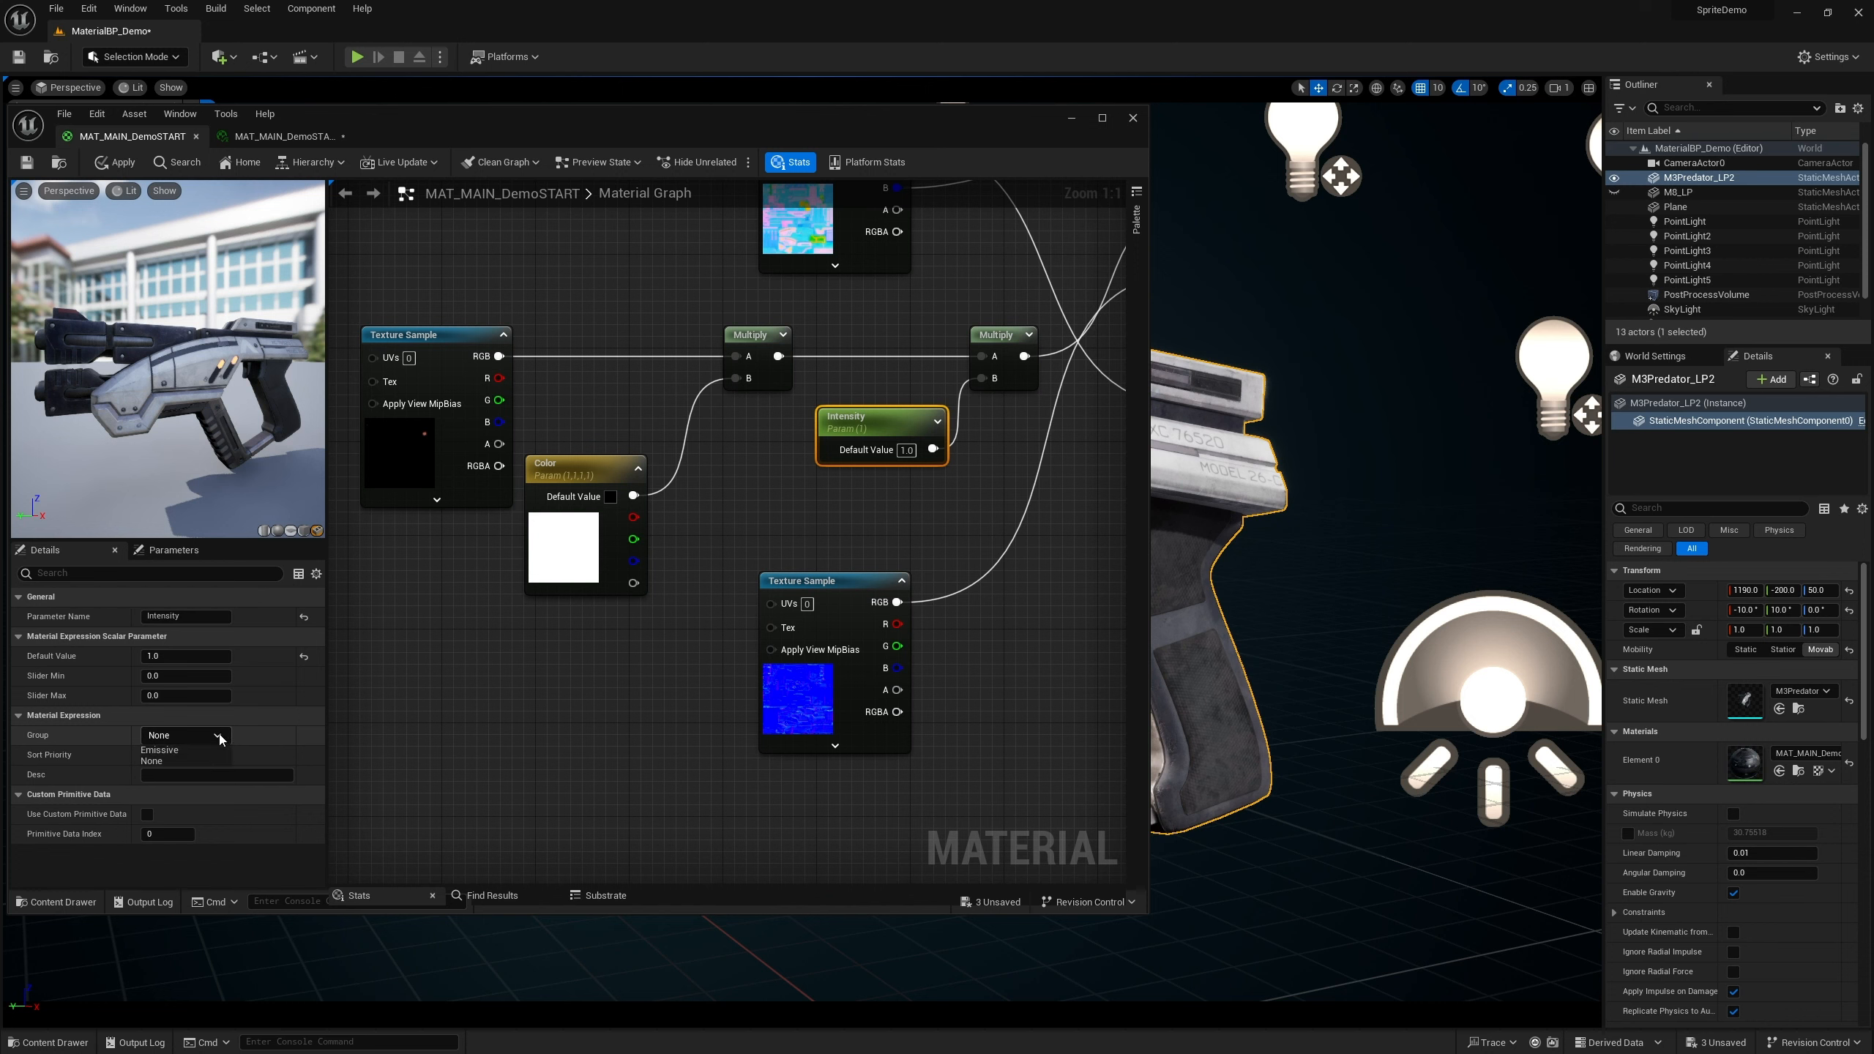
pyautogui.click(172, 760)
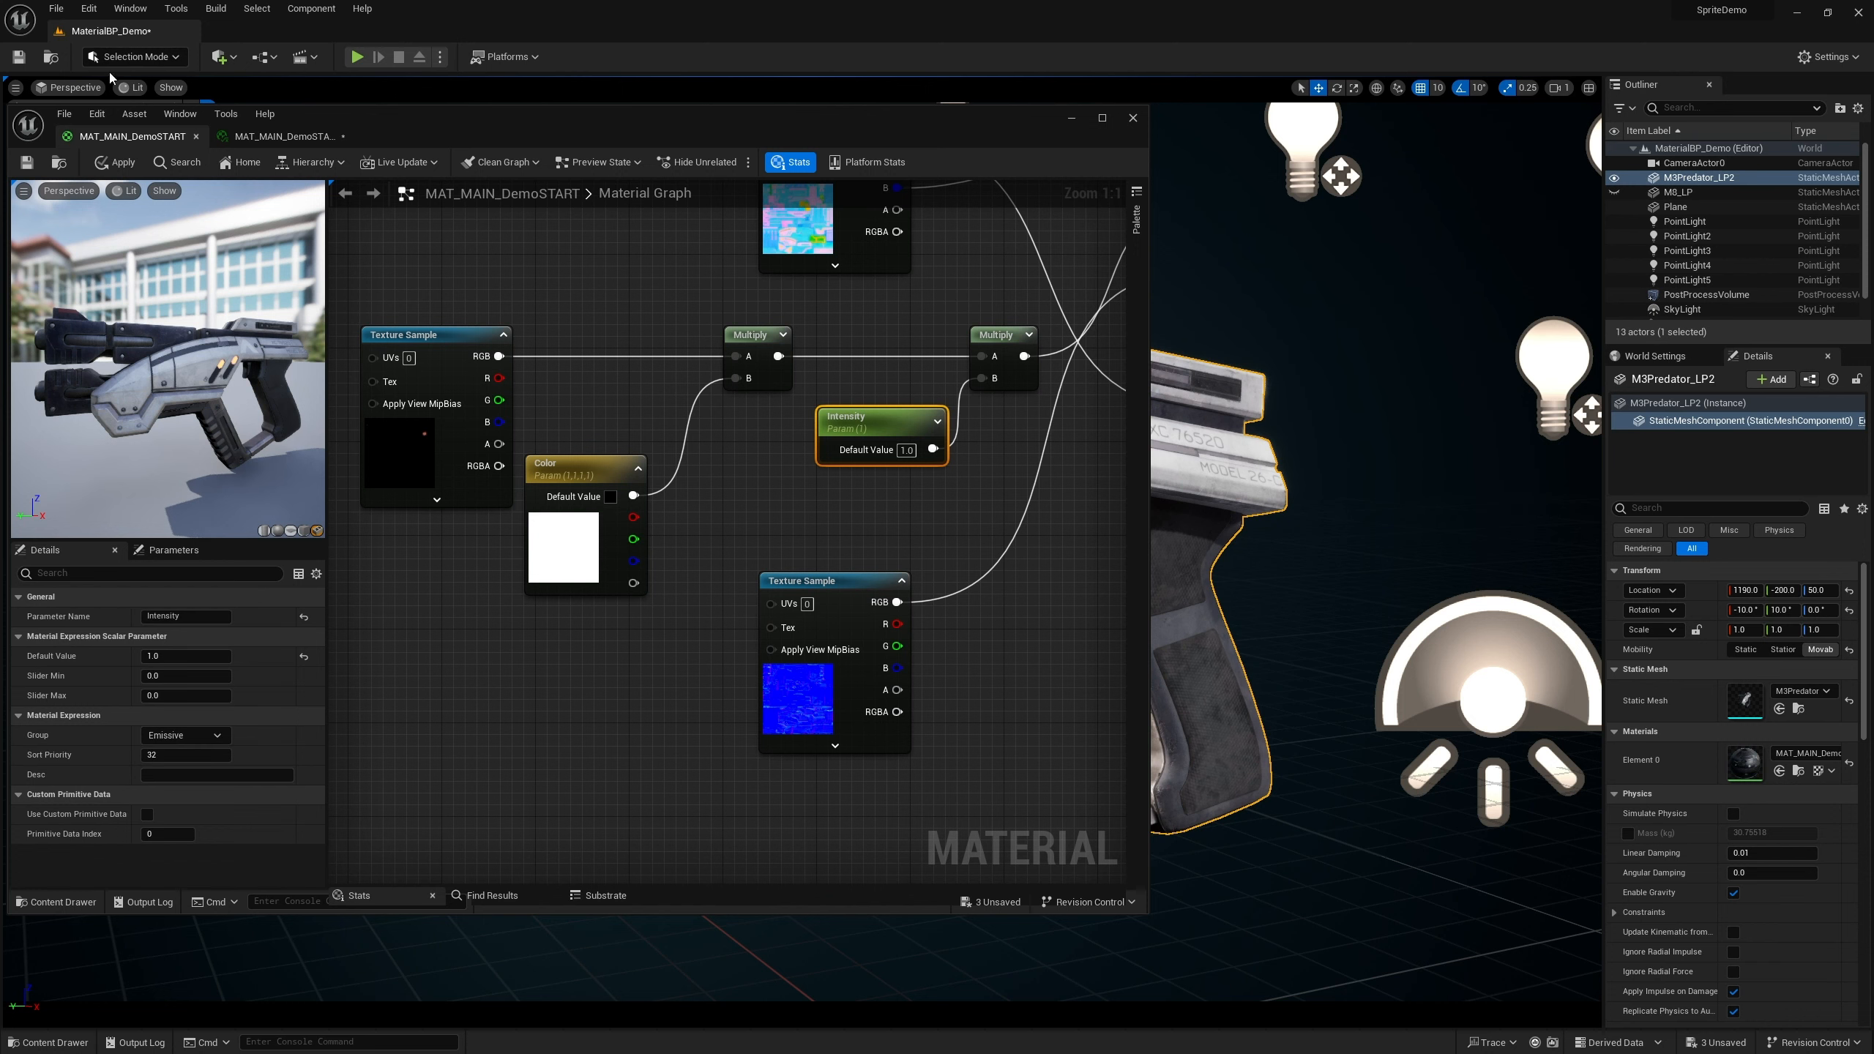
pyautogui.click(116, 161)
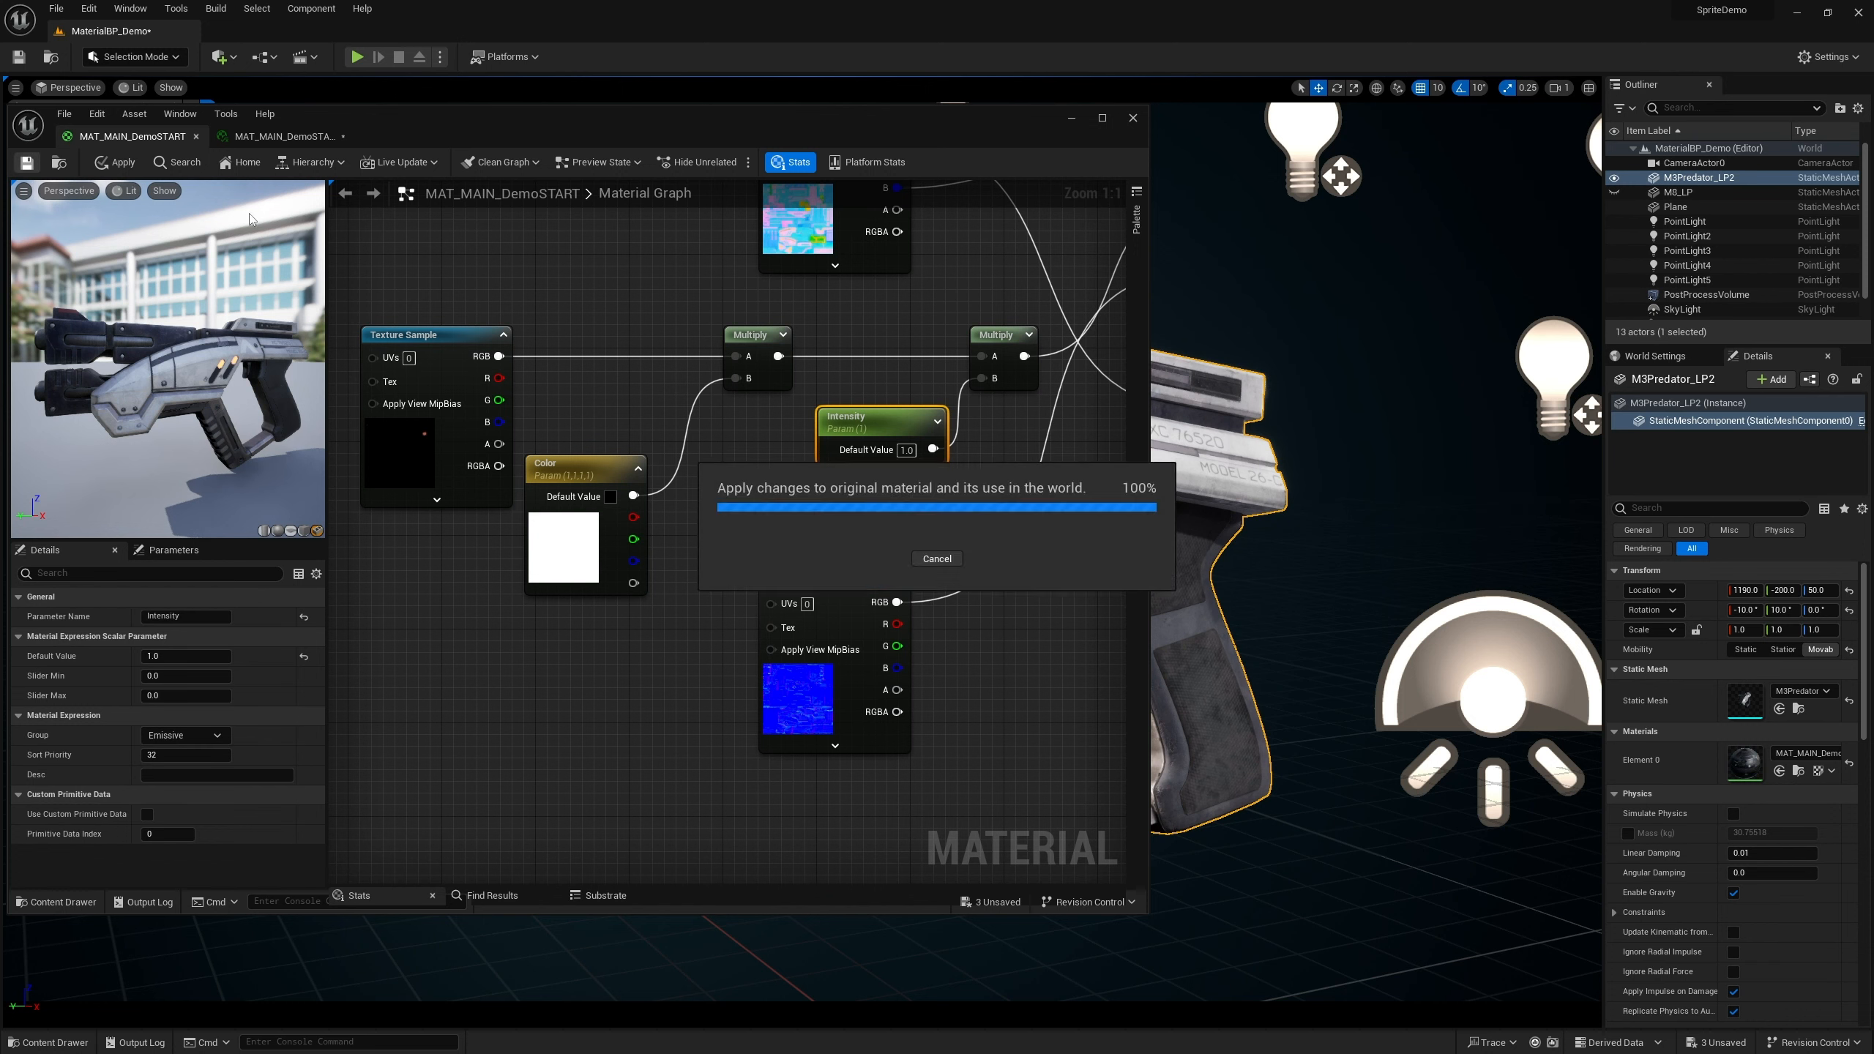
pyautogui.click(284, 137)
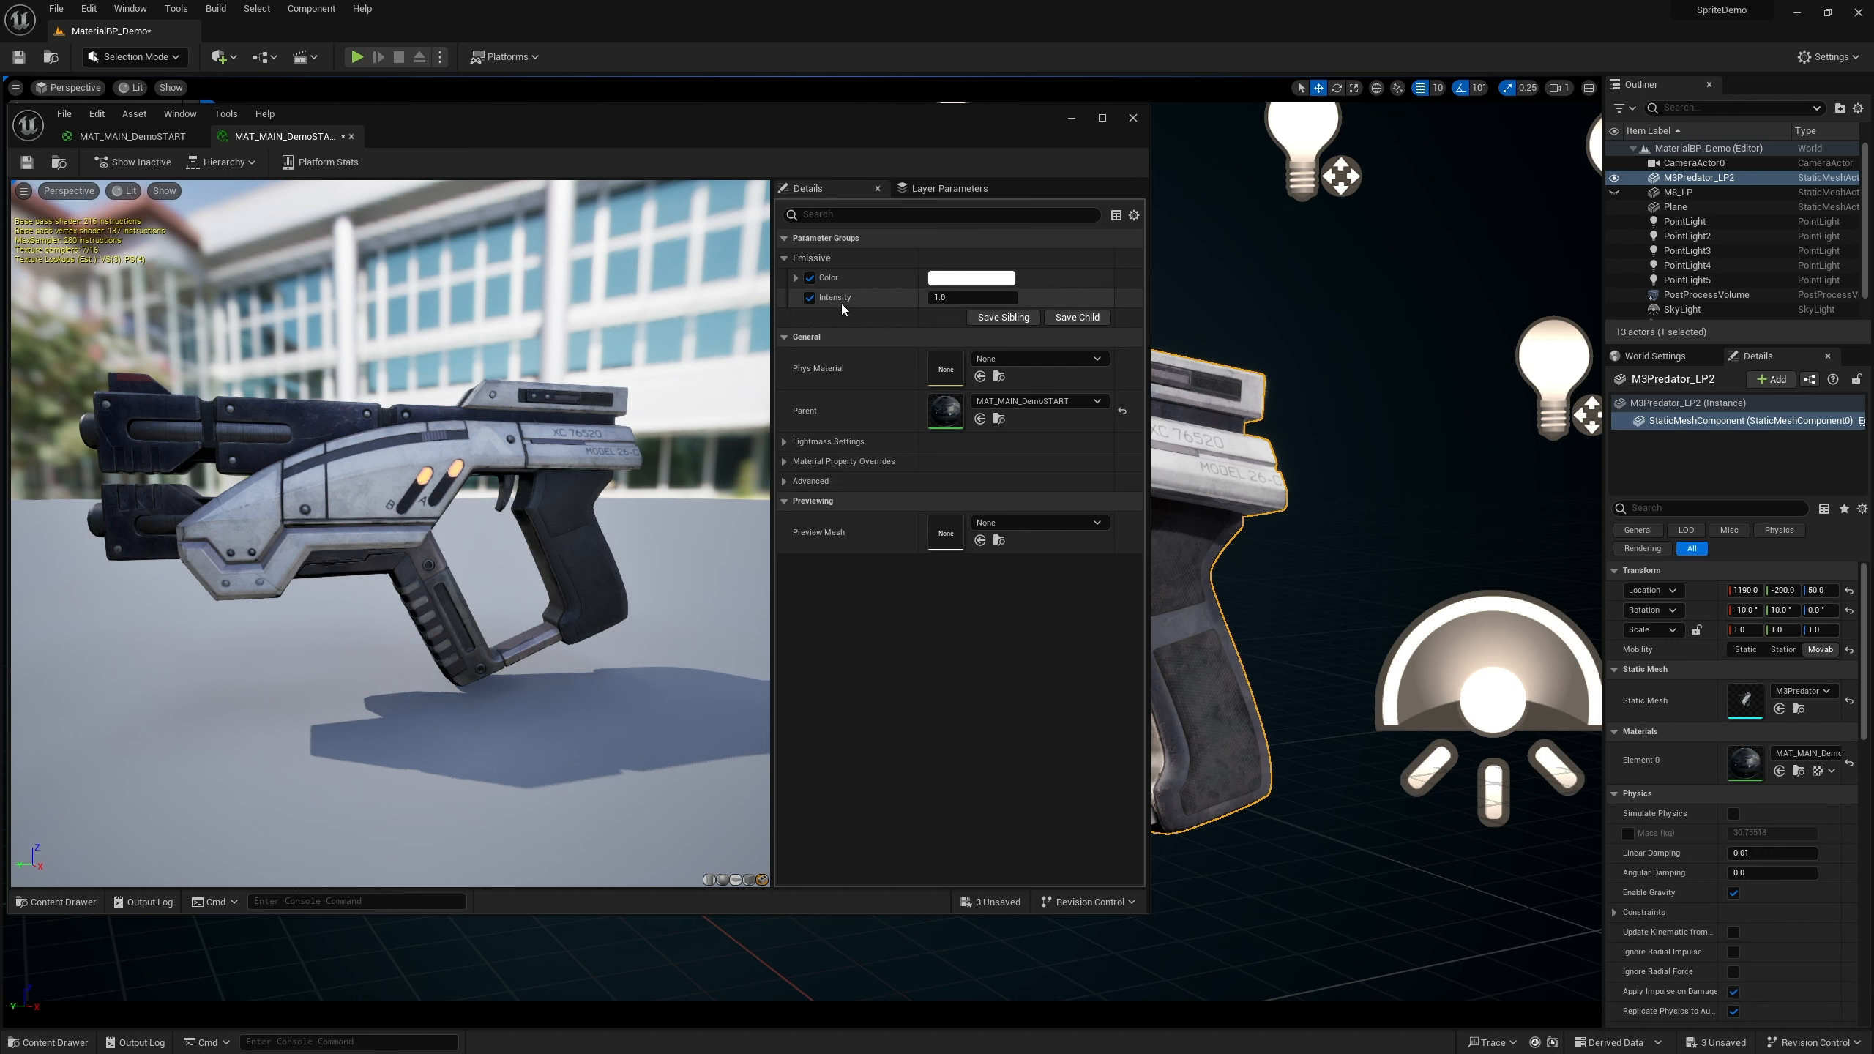
pyautogui.moveTo(972, 296); pyautogui.dragTo(1033, 297)
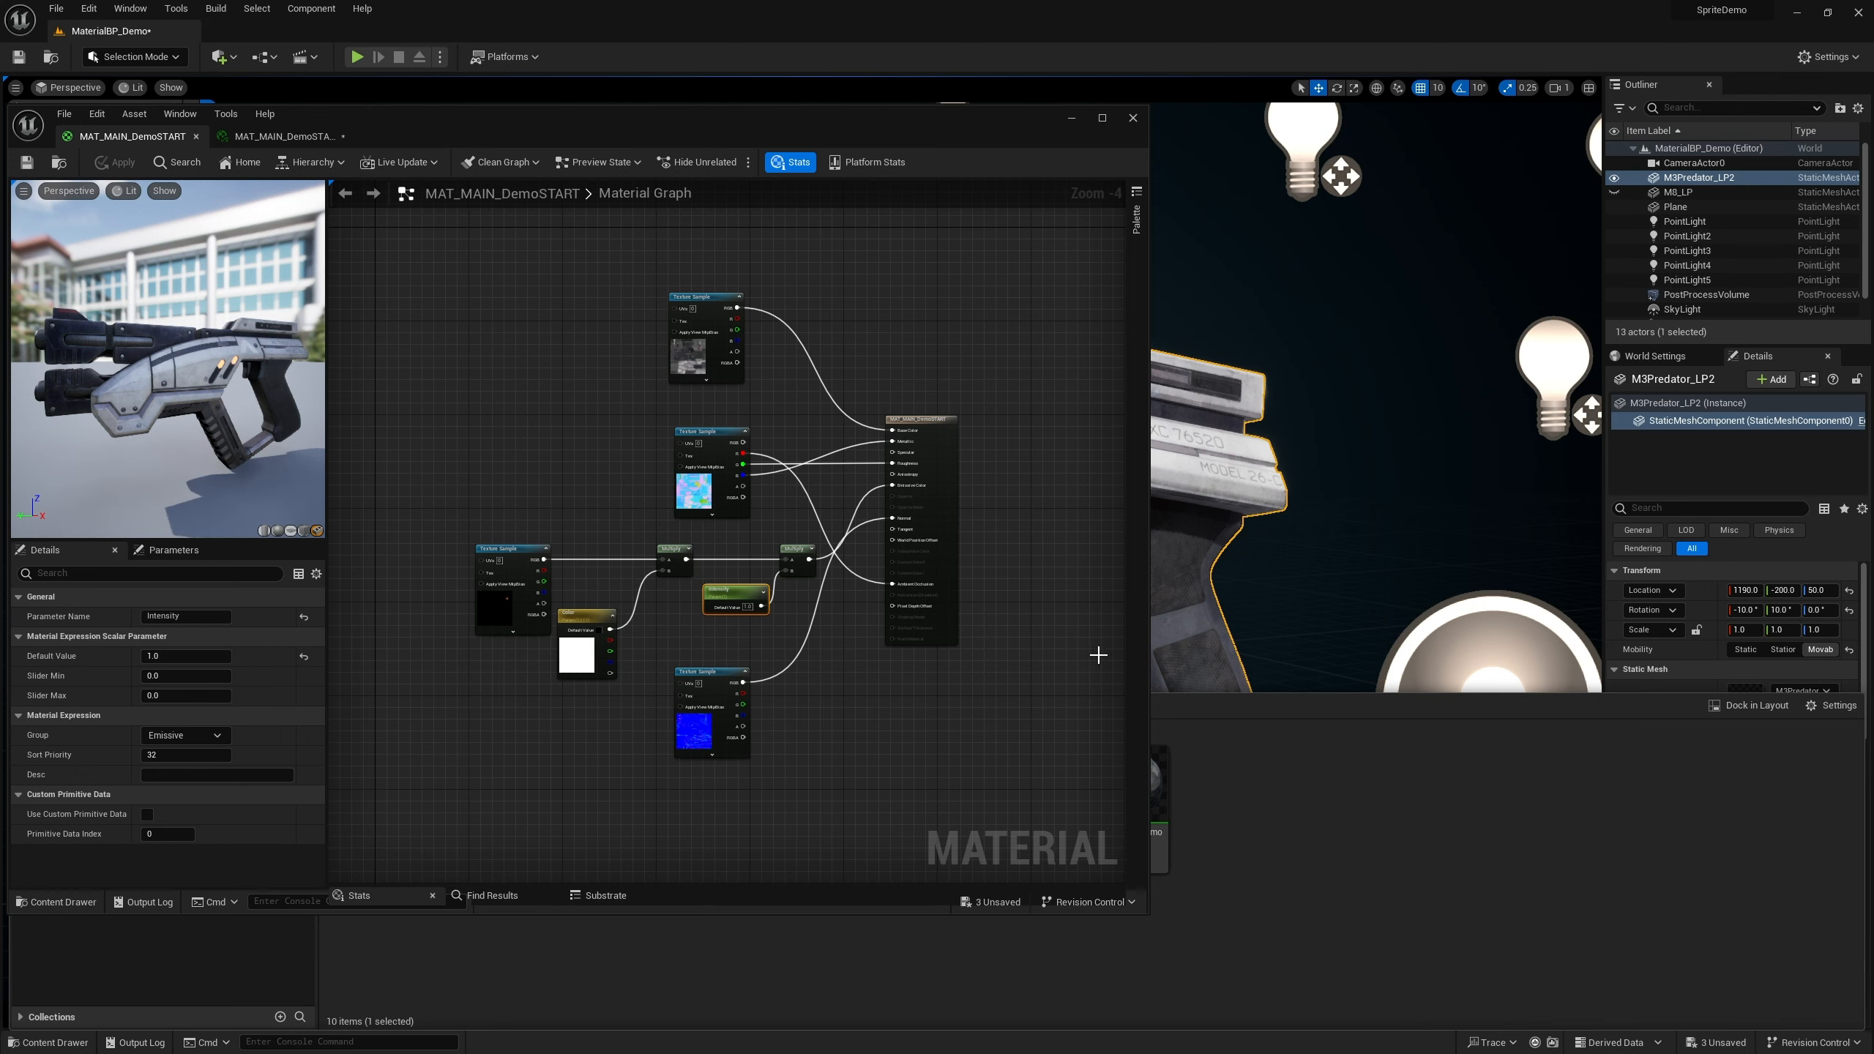
# Insert a FlattenNormal node between the normal texture sample and the material's Normal input
pyautogui.scroll(4, 798, 695)
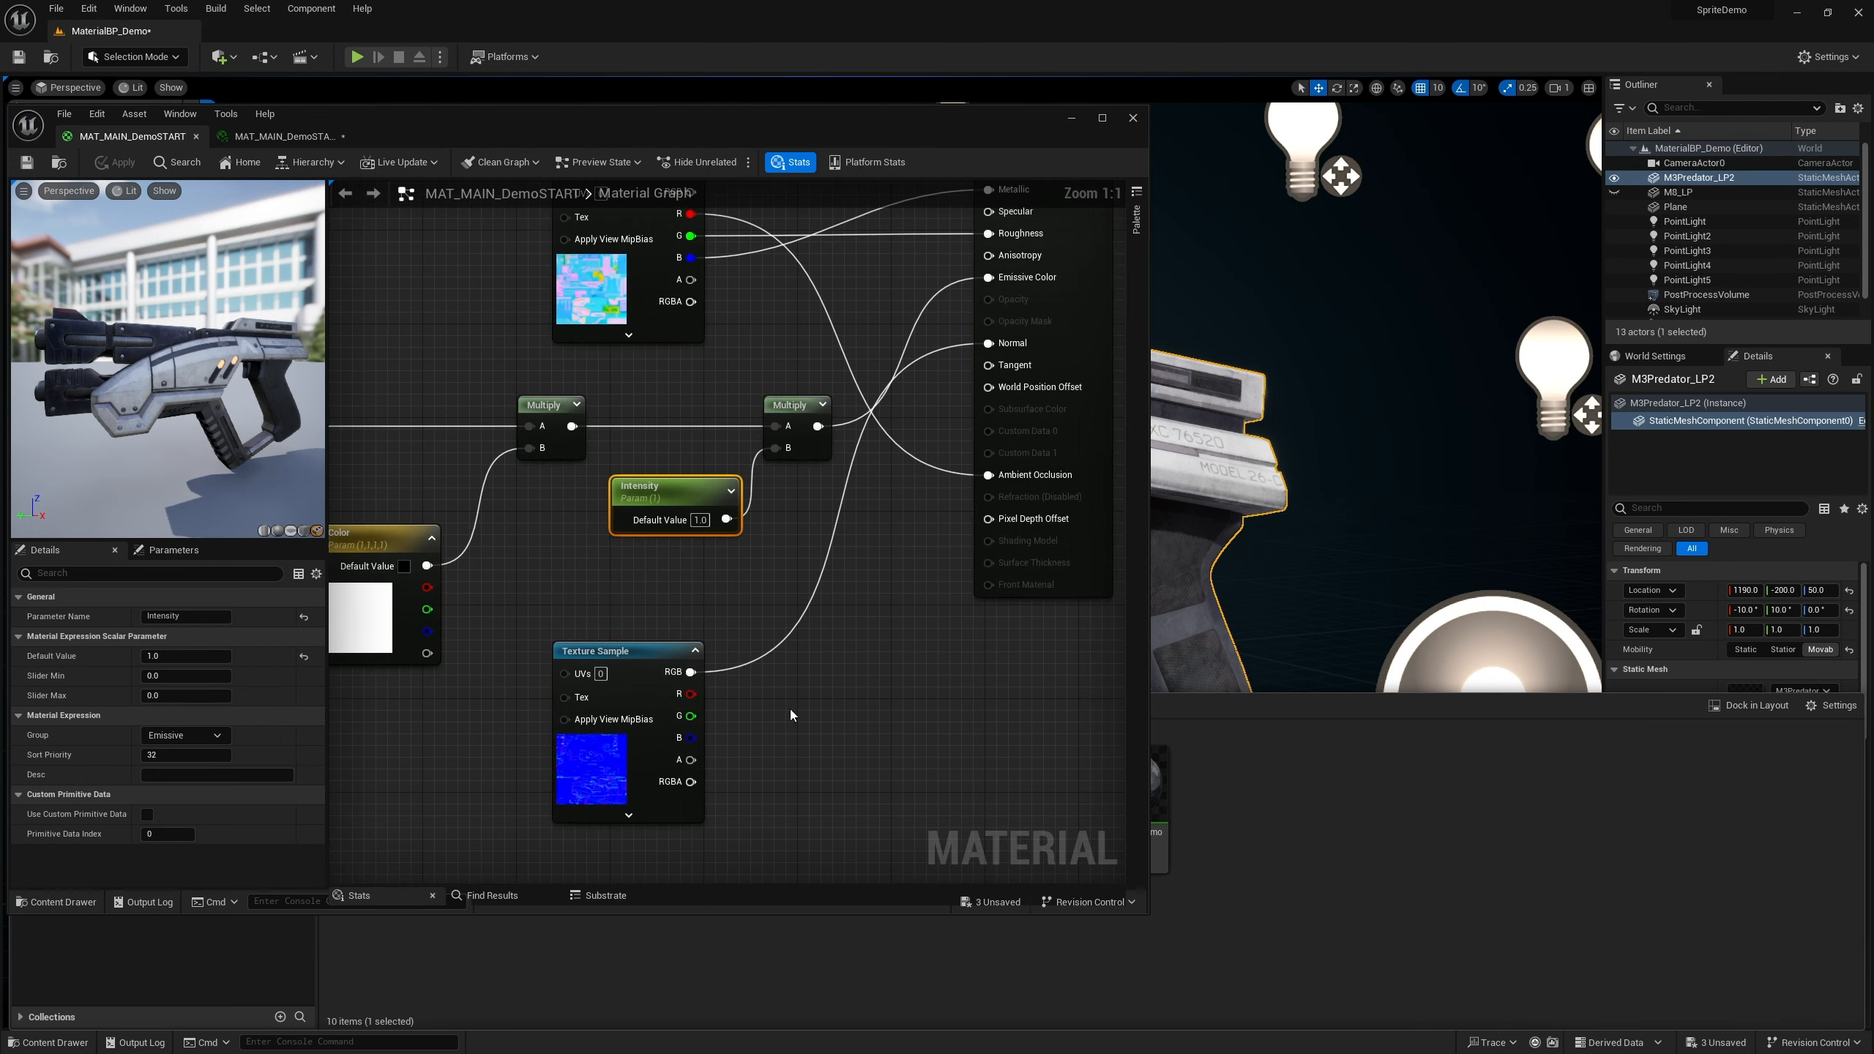
pyautogui.rightClick(821, 656)
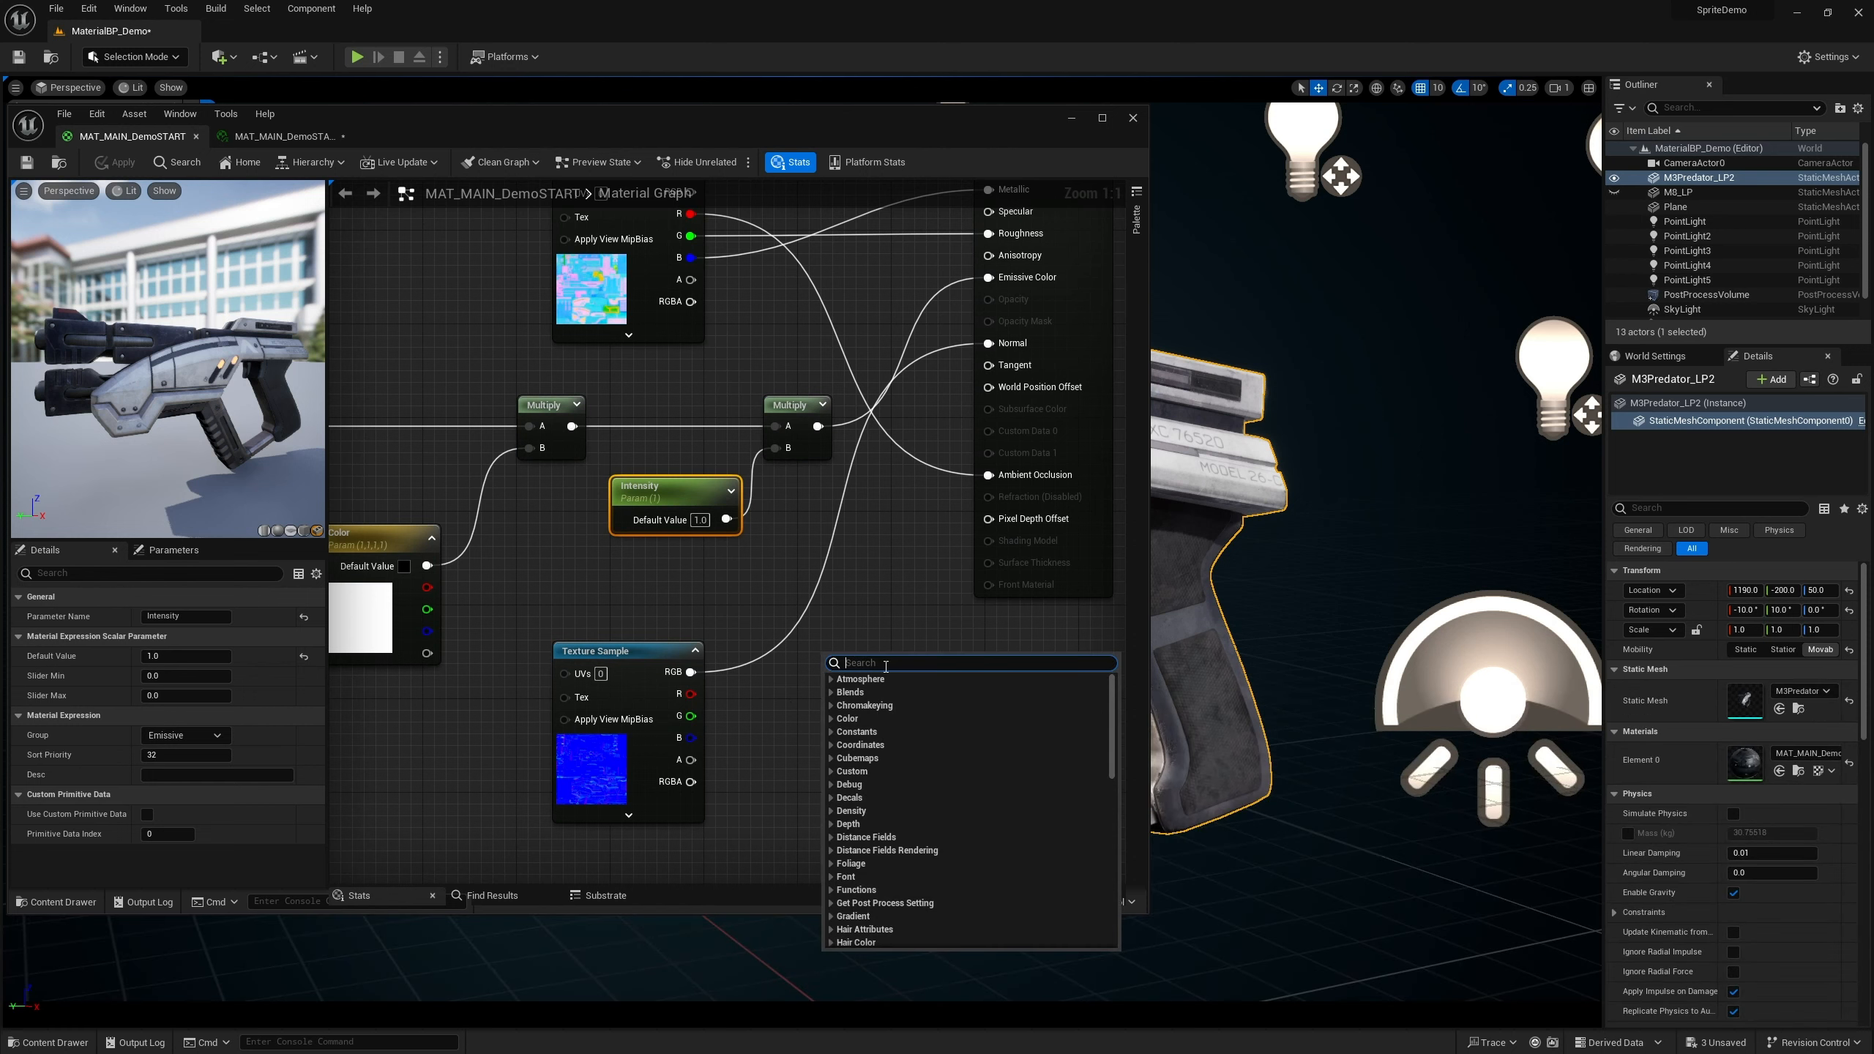
pyautogui.write('fla')
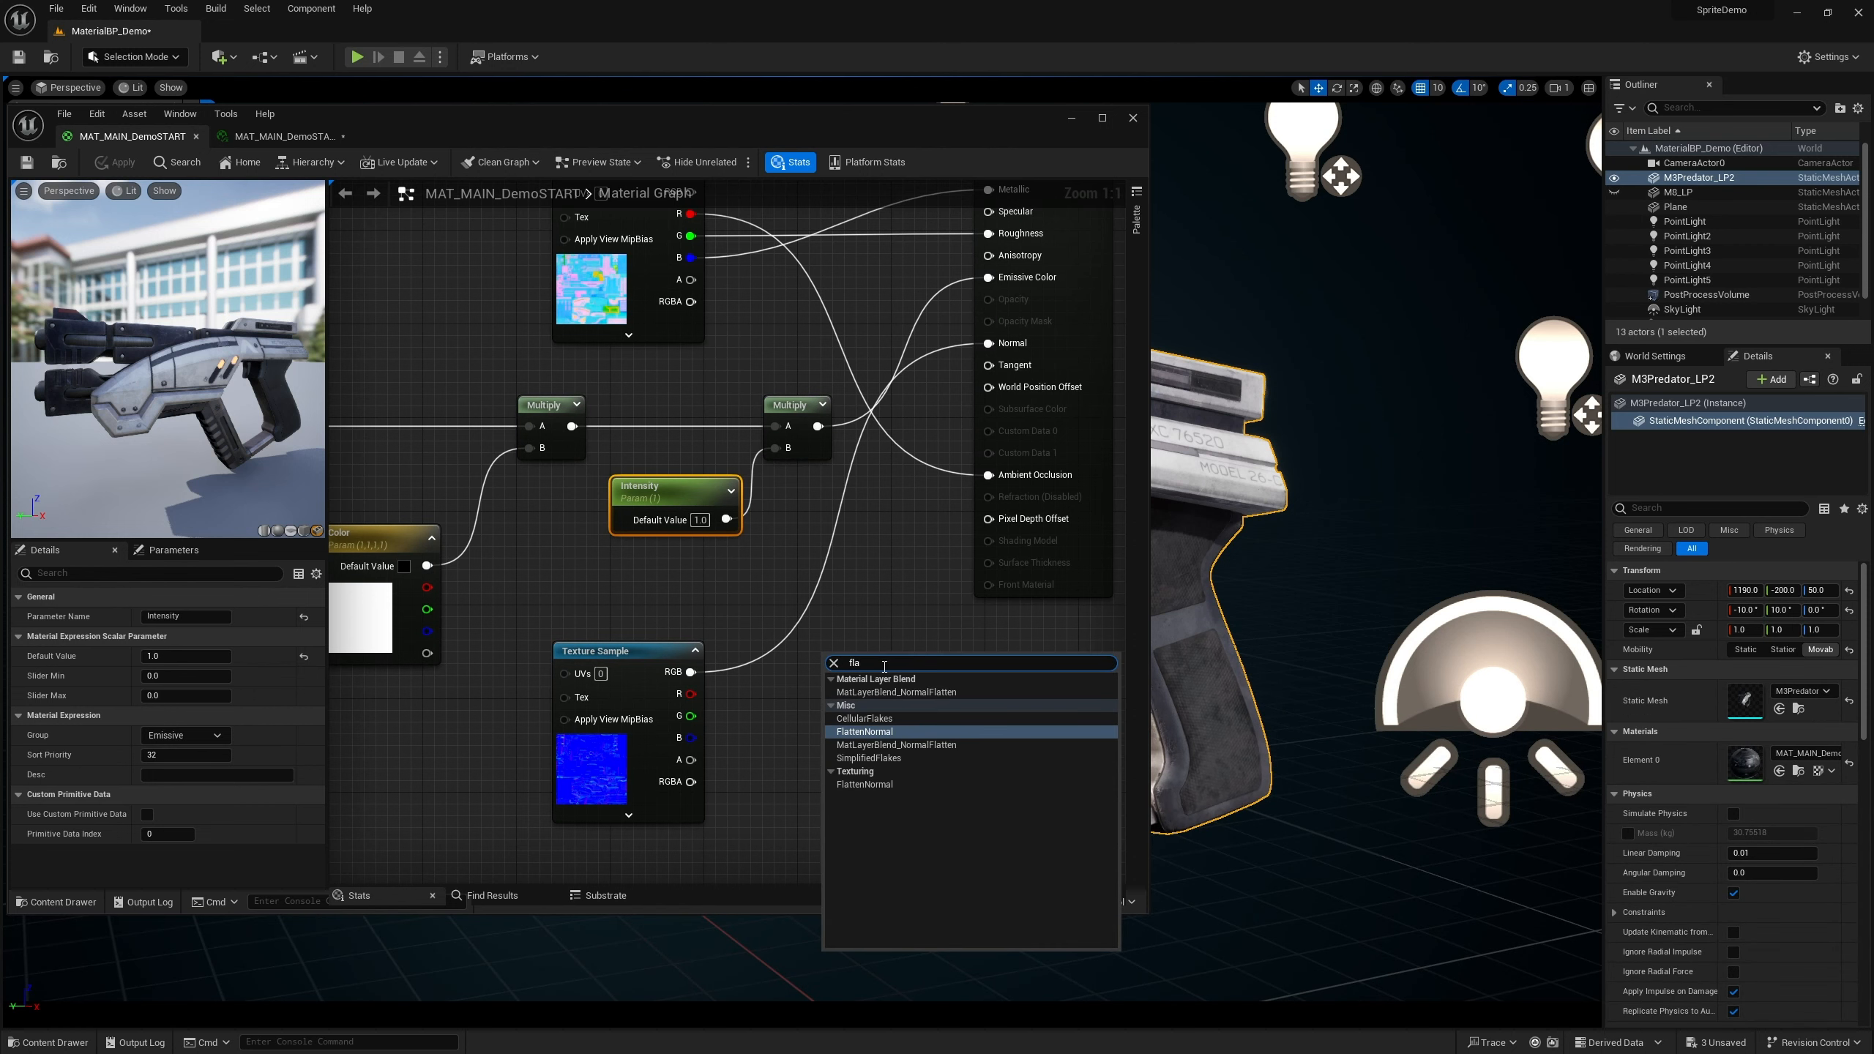
pyautogui.press('Return')
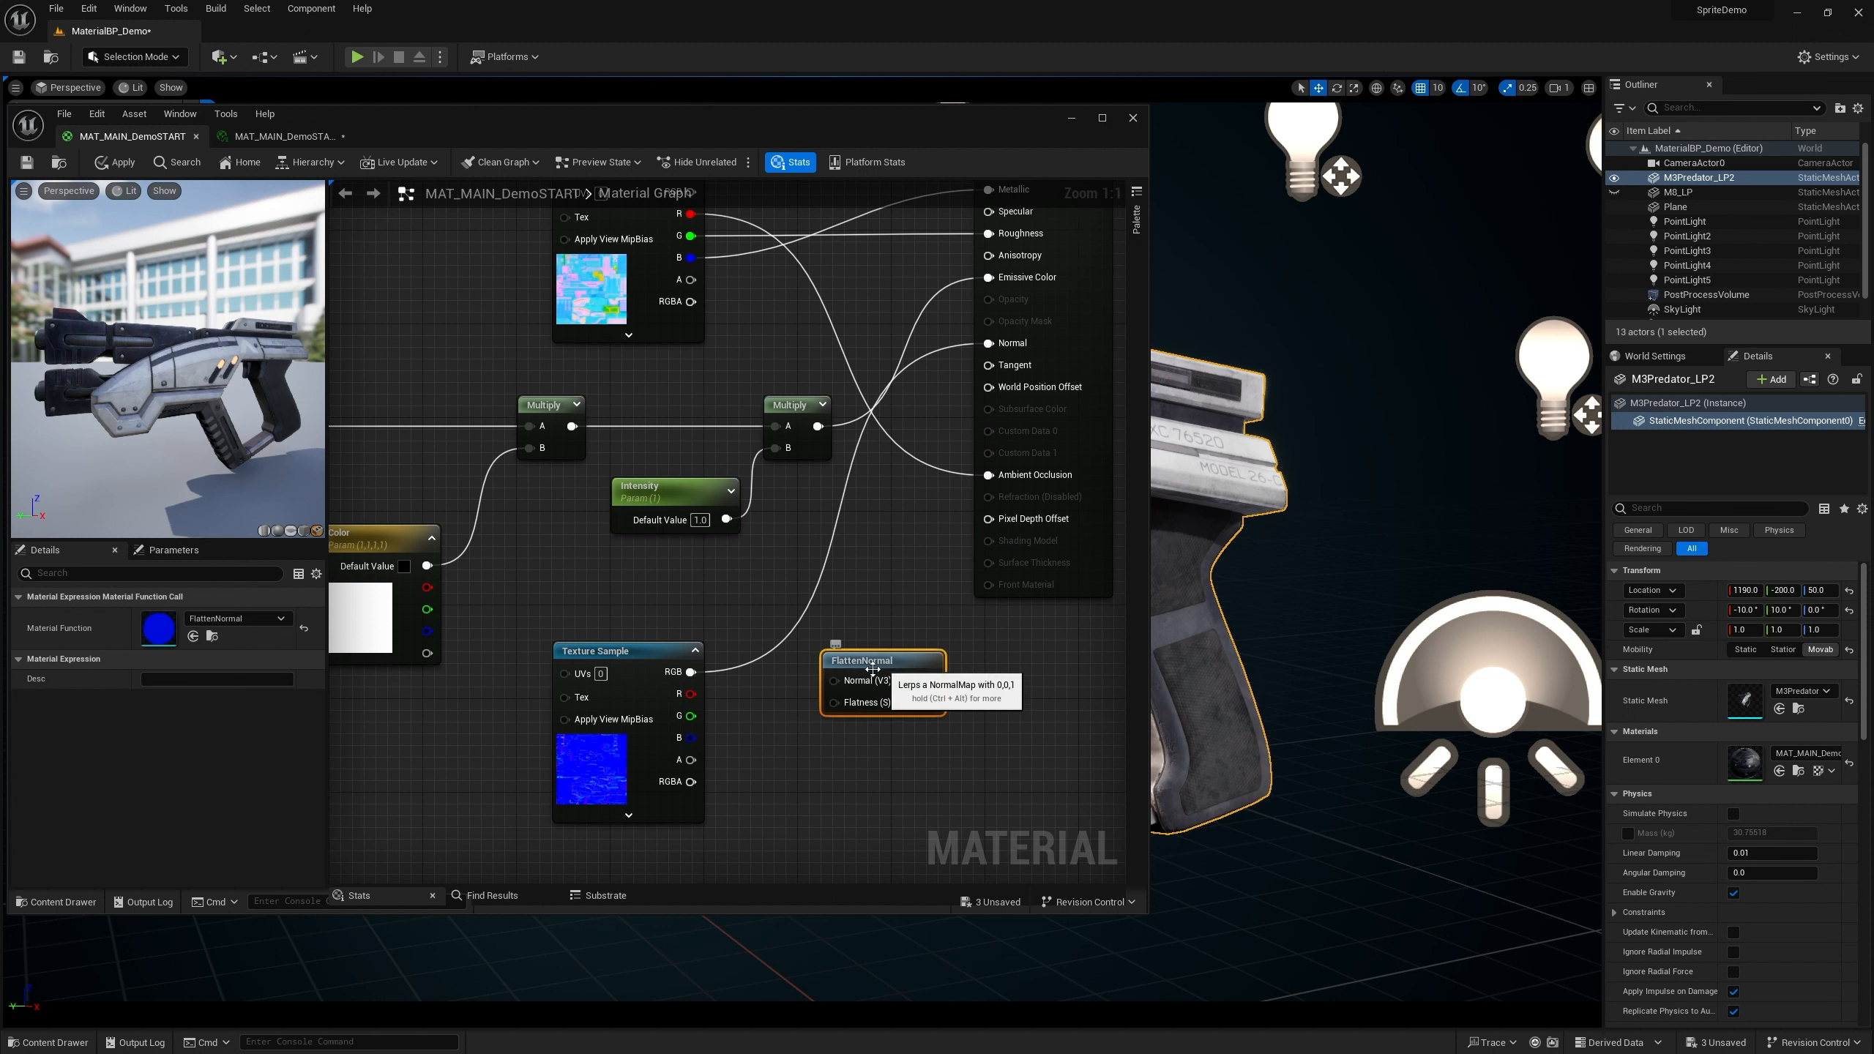
pyautogui.moveTo(854, 665); pyautogui.dragTo(987, 343)
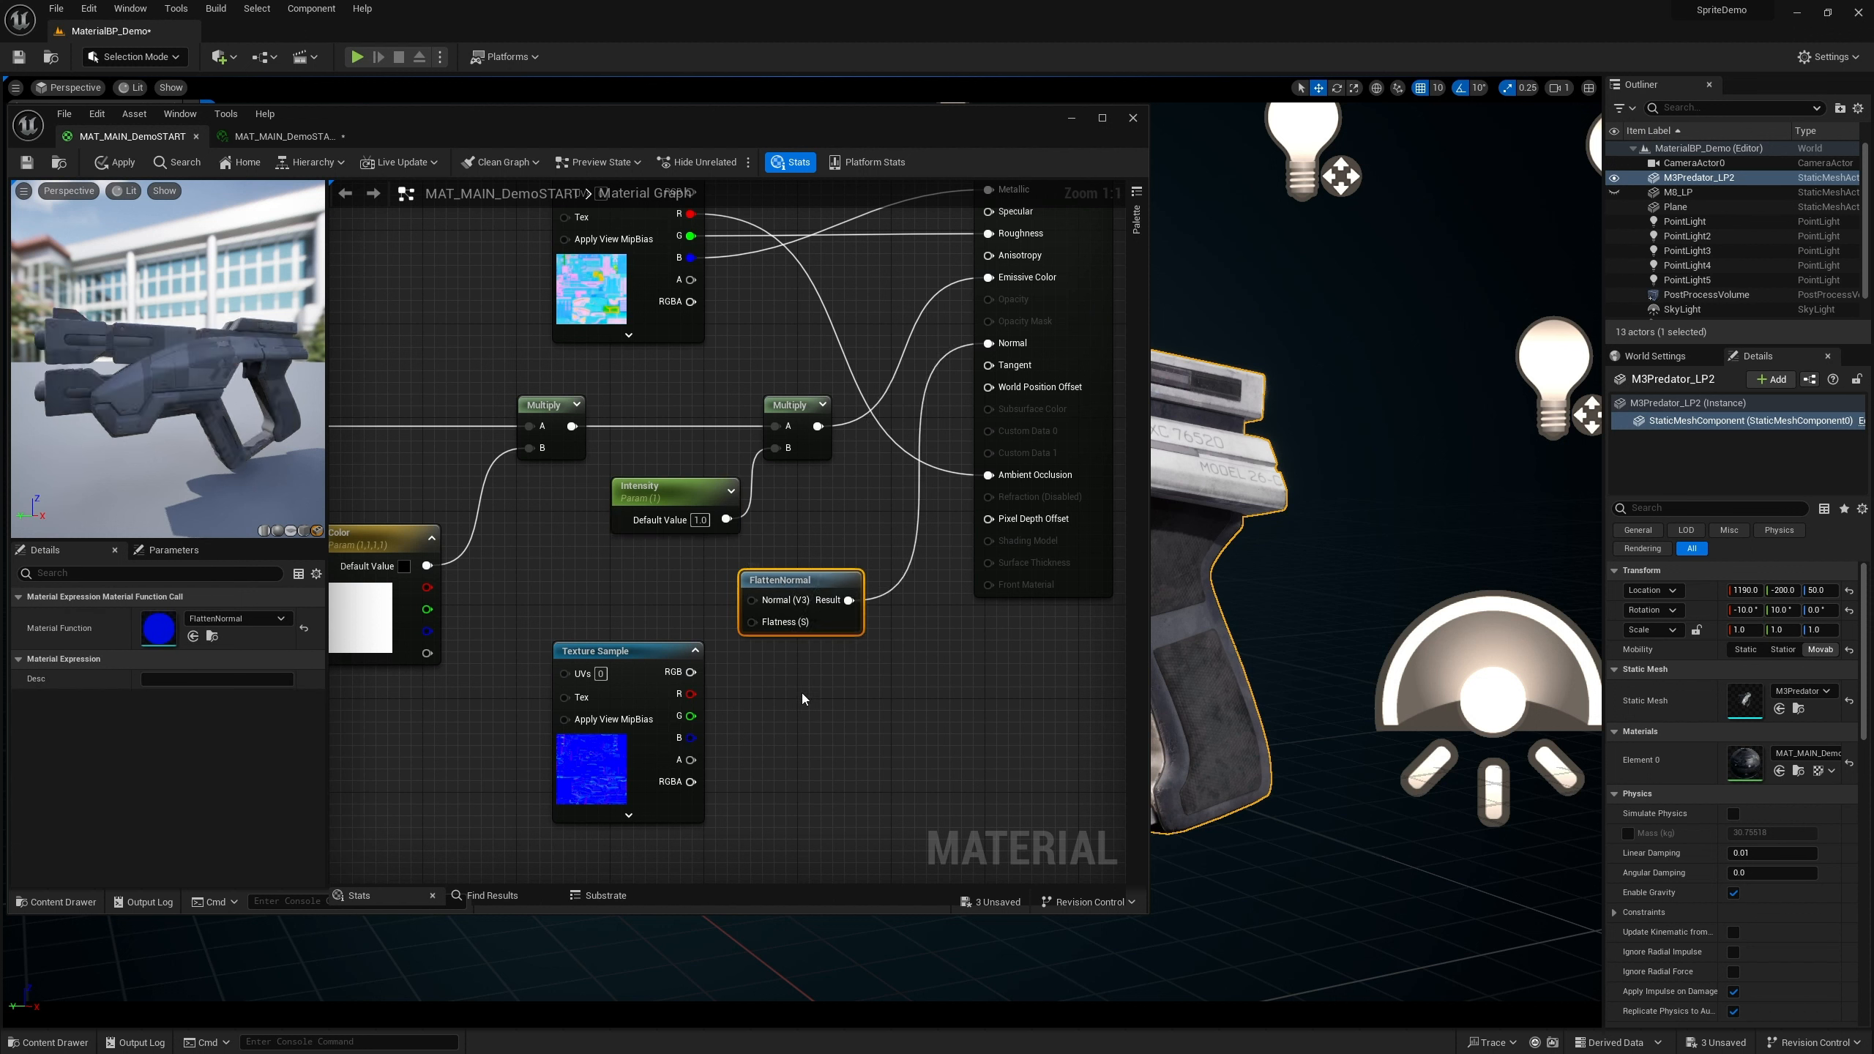
pyautogui.moveTo(795, 576); pyautogui.dragTo(831, 635)
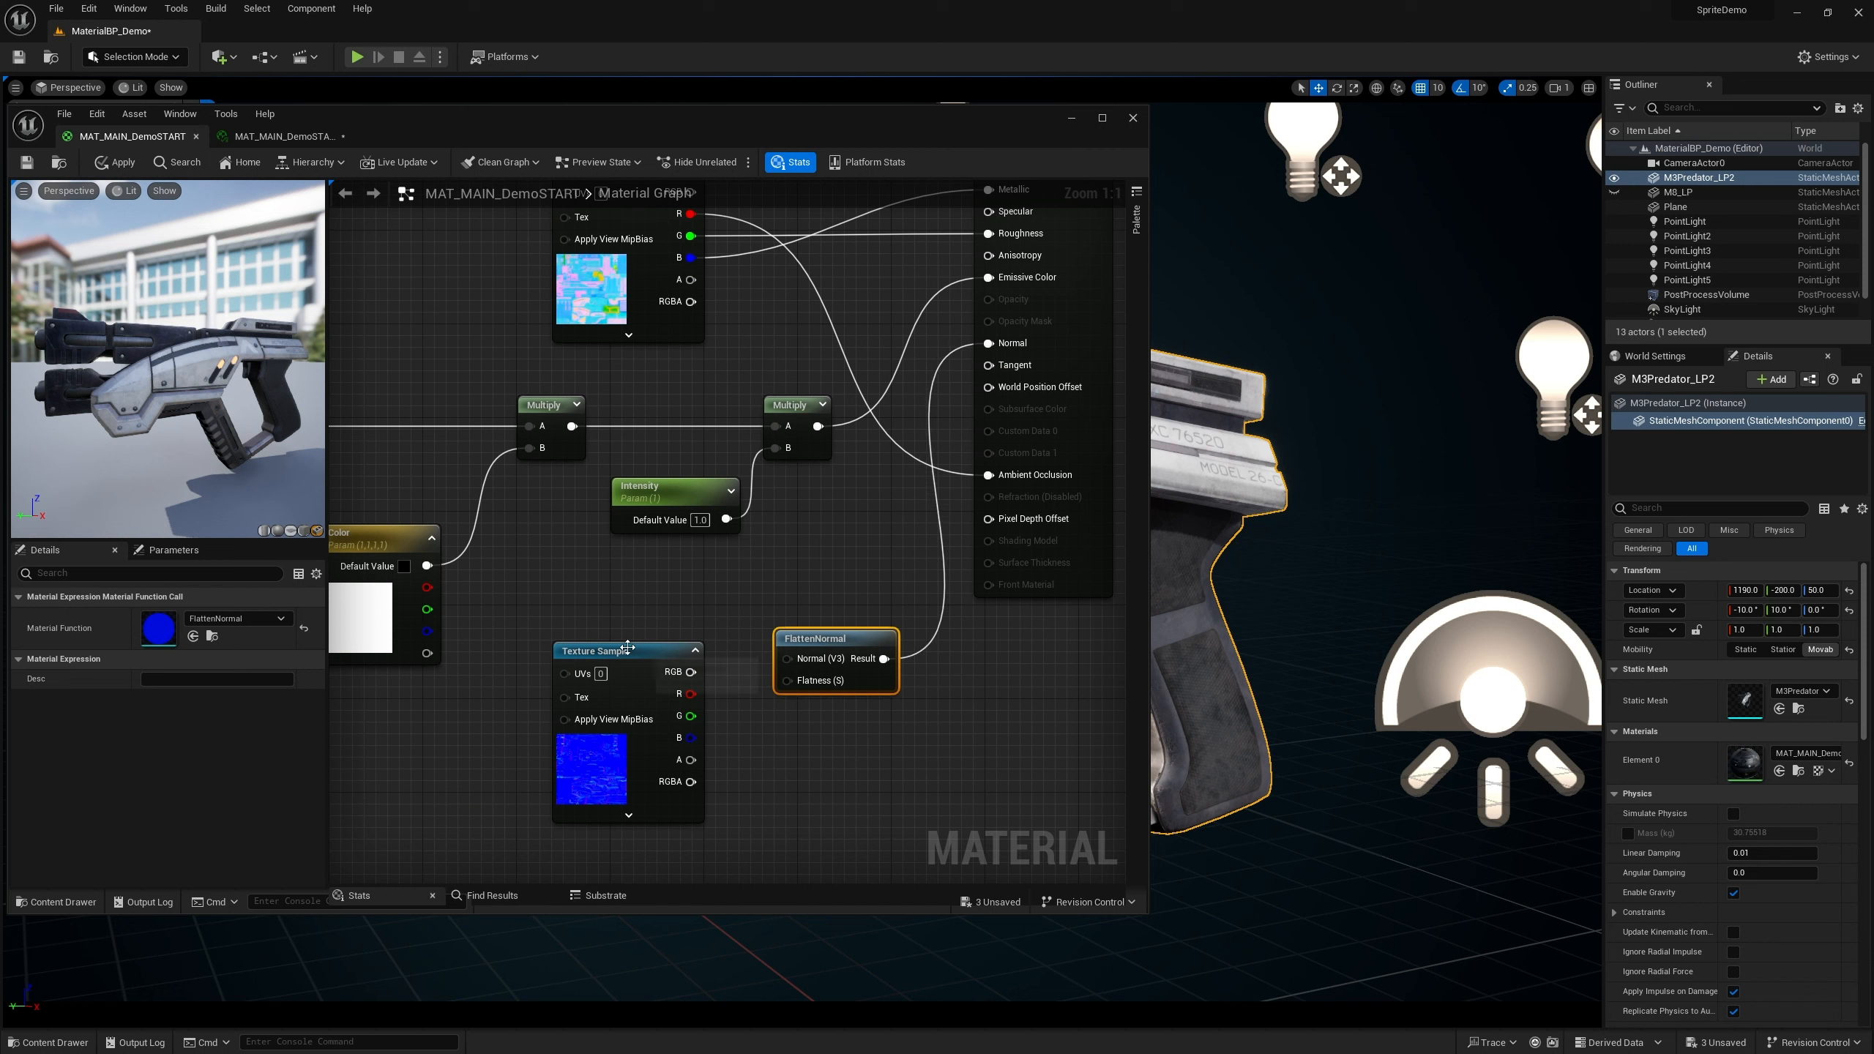
pyautogui.moveTo(632, 647); pyautogui.dragTo(606, 635)
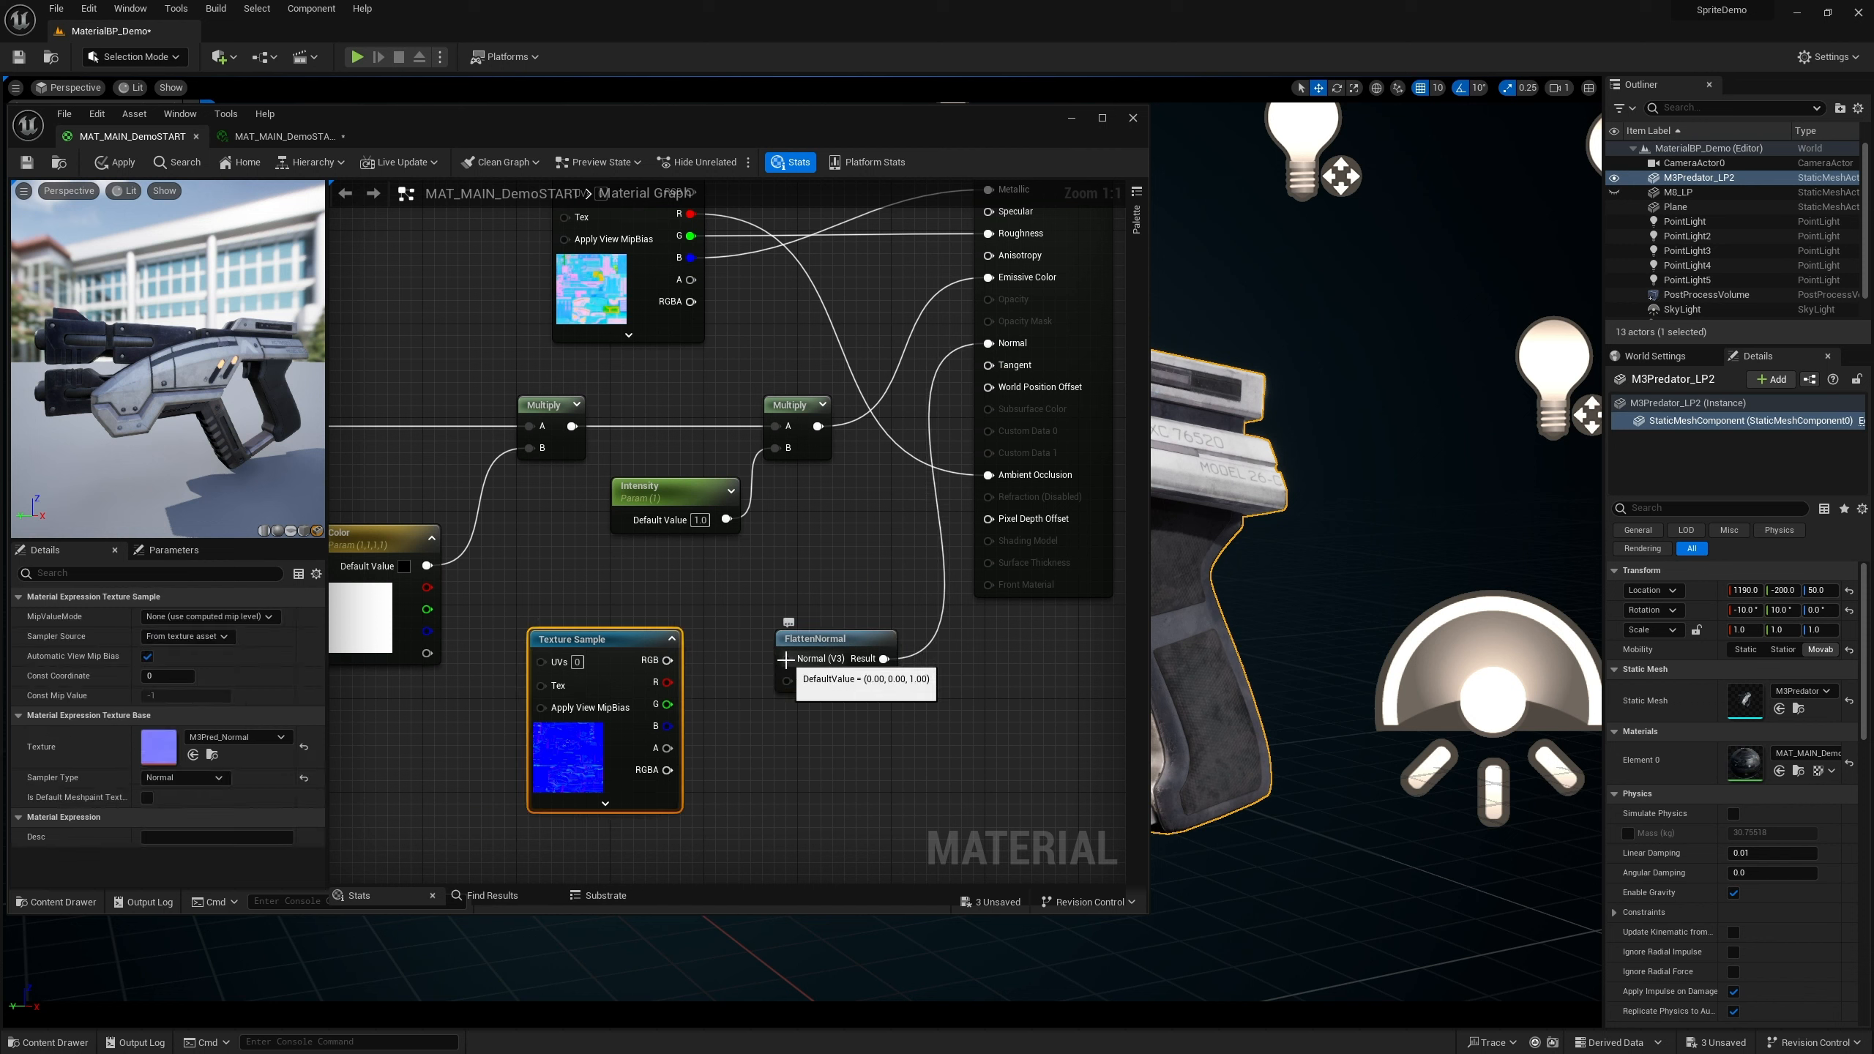
pyautogui.moveTo(785, 658); pyautogui.dragTo(682, 626)
pyautogui.moveTo(812, 639); pyautogui.dragTo(833, 662)
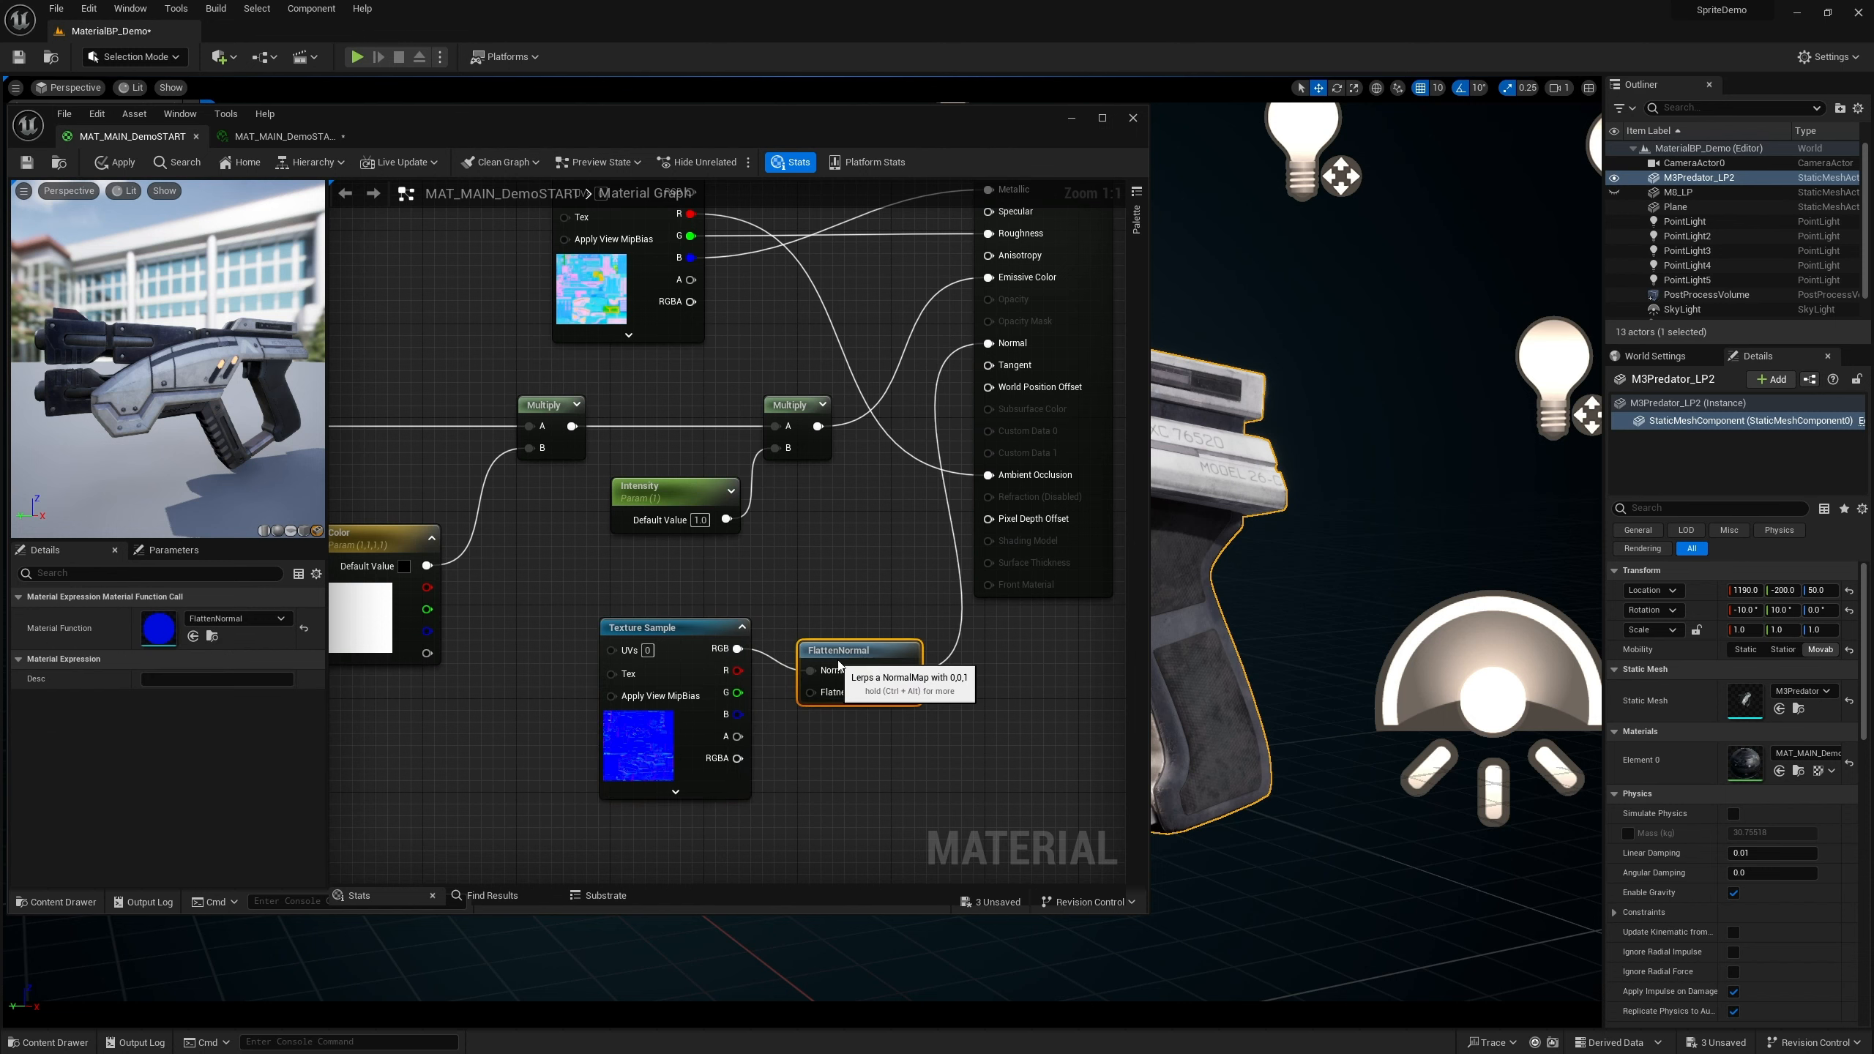
# Add a scalar parameter named Normal Intensity beside the FlattenNormal node
pyautogui.click(682, 631)
pyautogui.scroll(-4, 760, 601)
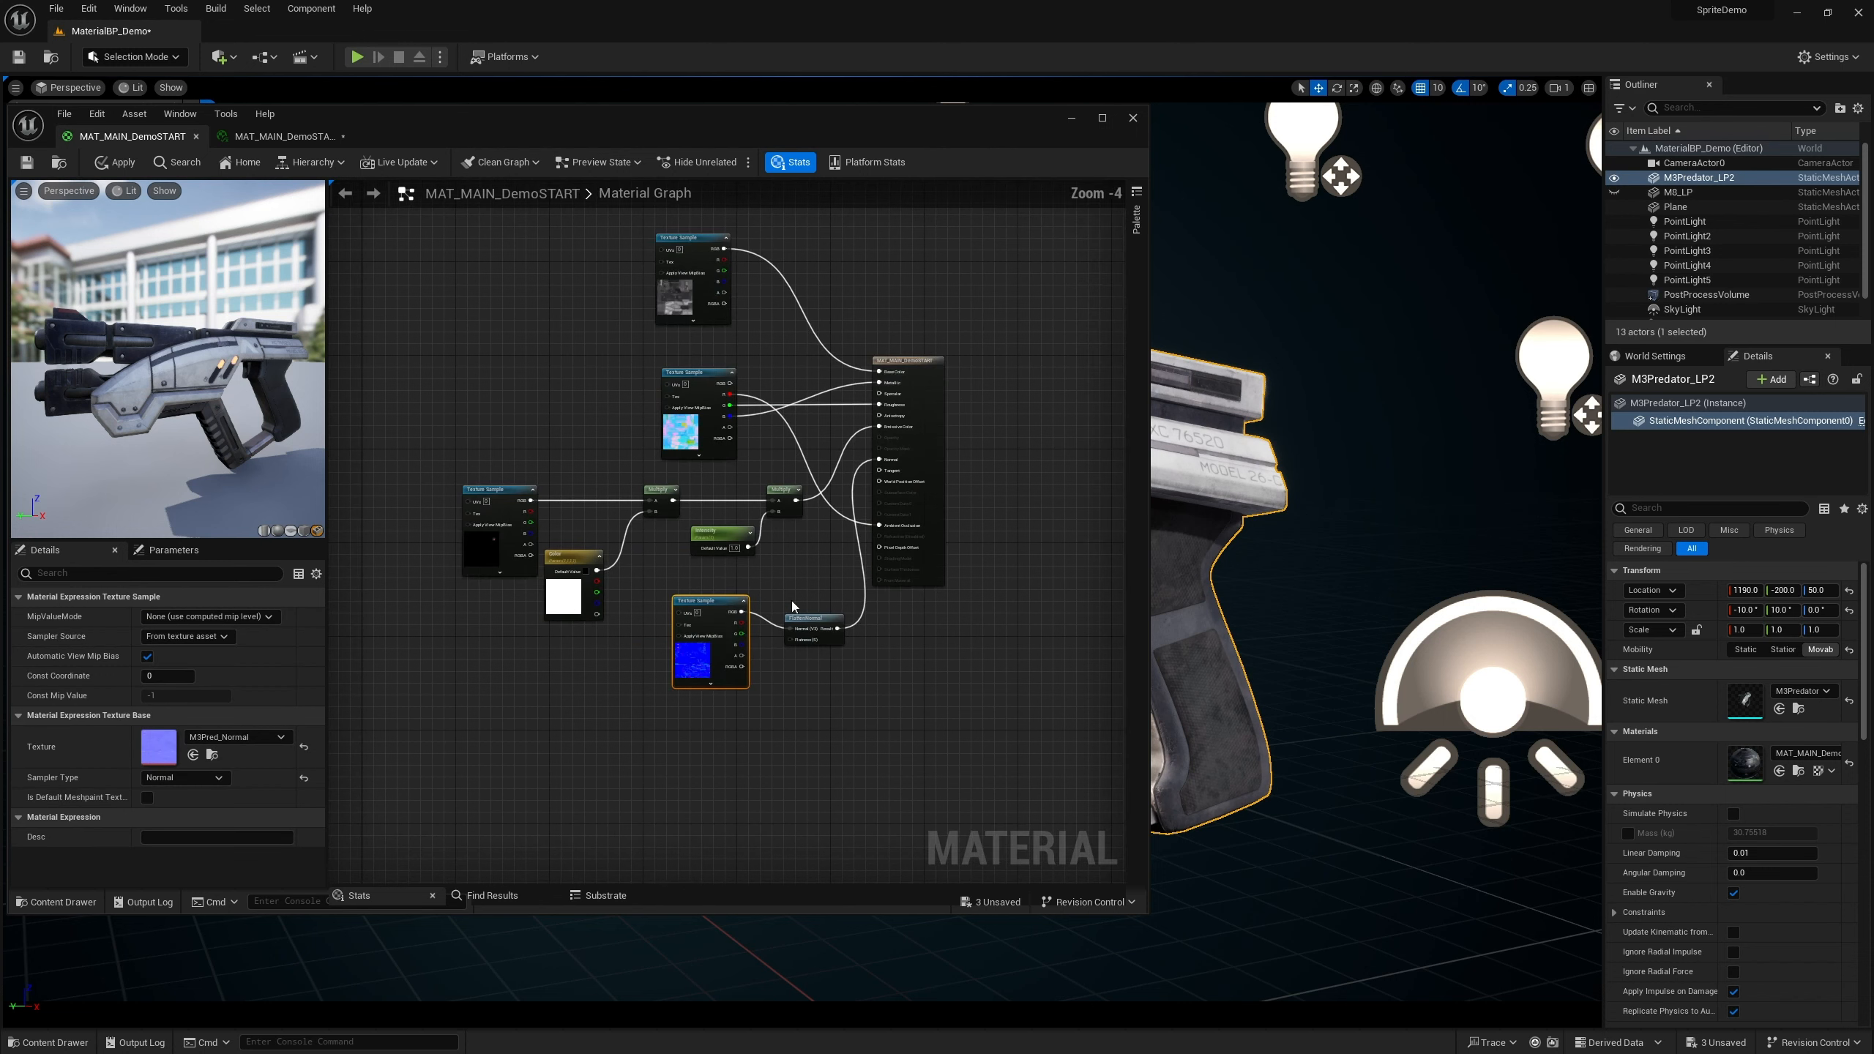
pyautogui.scroll(4, 793, 624)
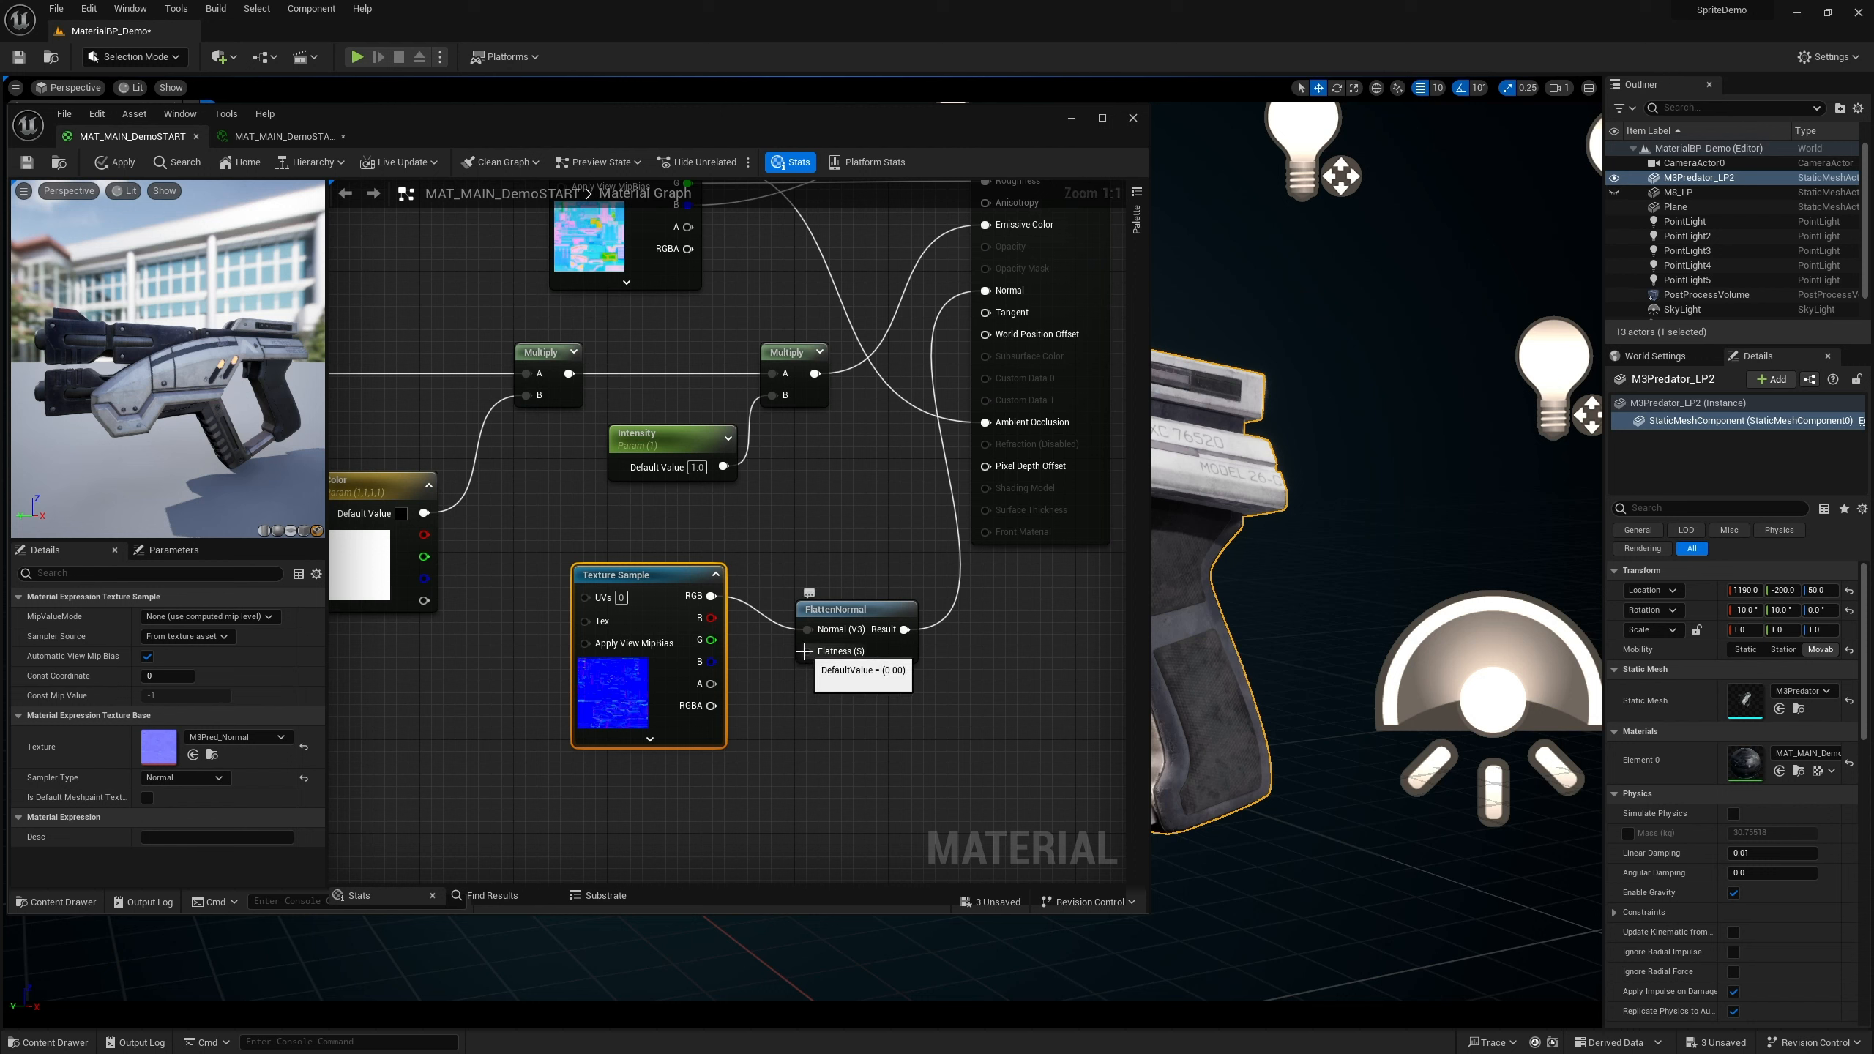
pyautogui.click(765, 703)
pyautogui.write('sss')
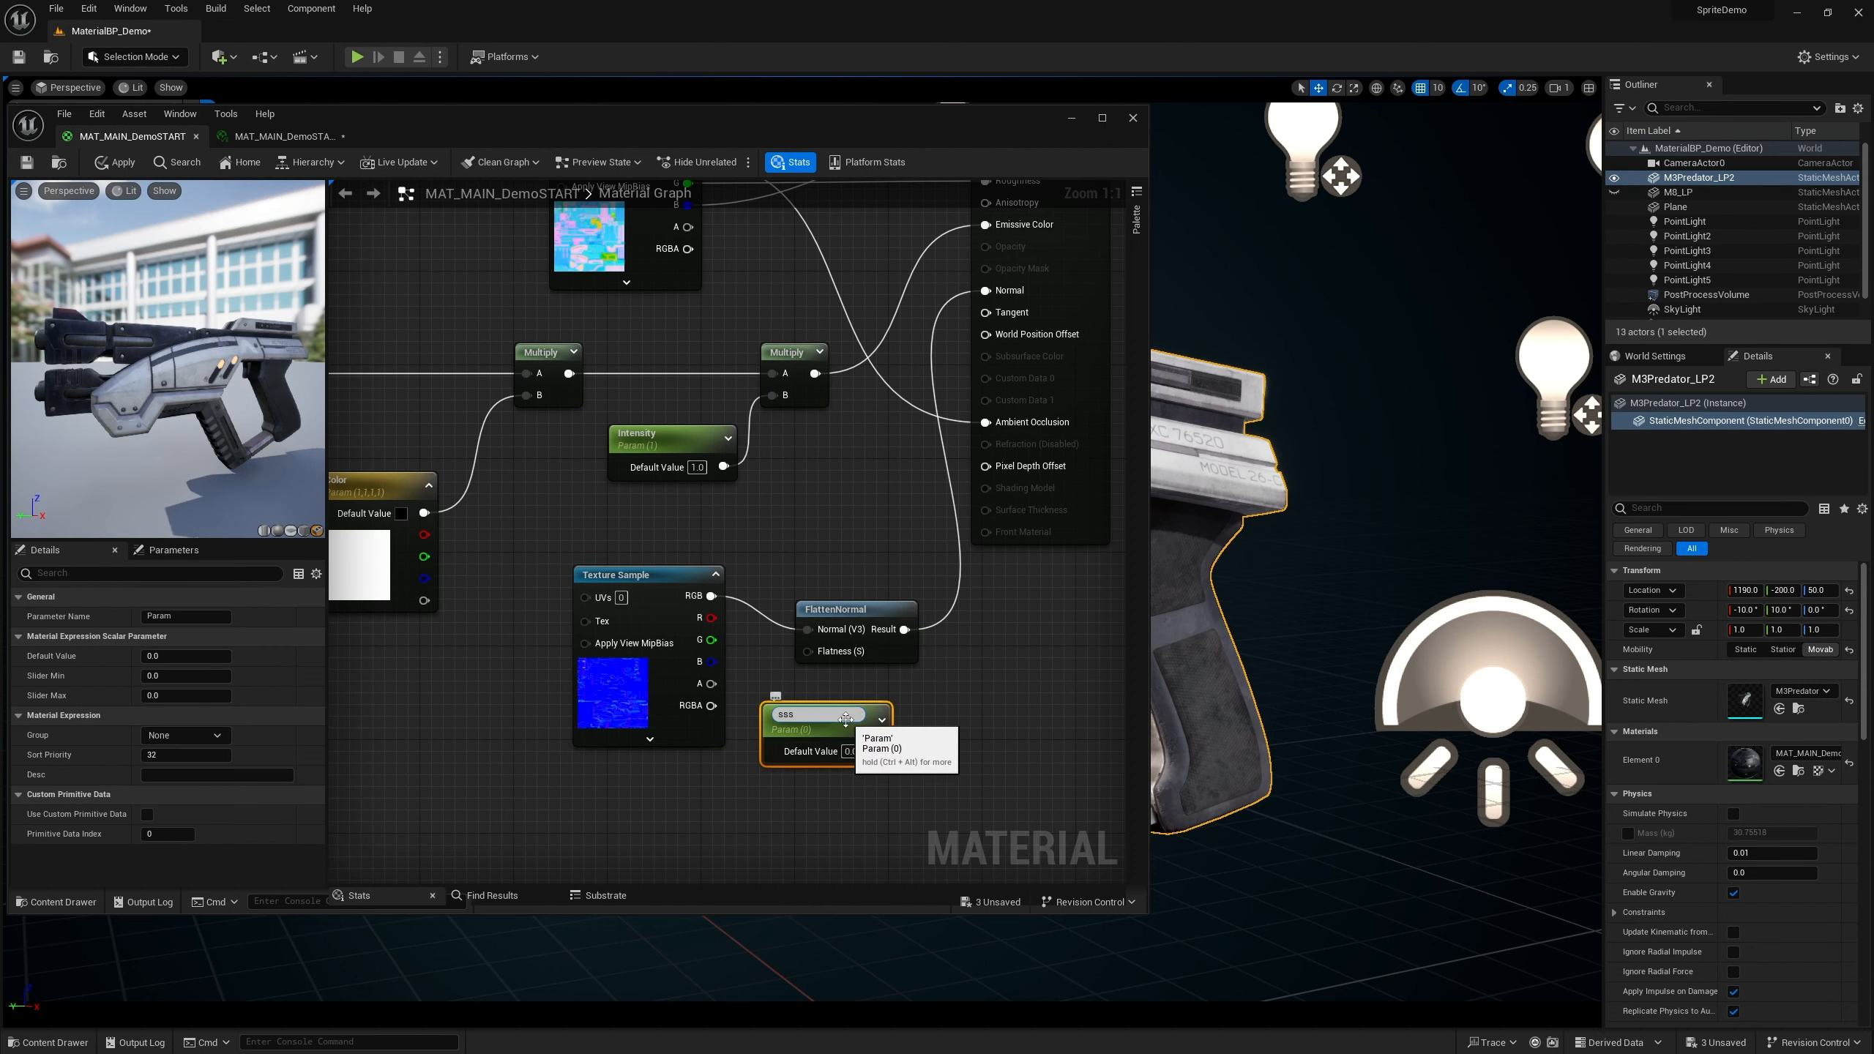
pyautogui.moveTo(828, 713); pyautogui.dragTo(714, 707)
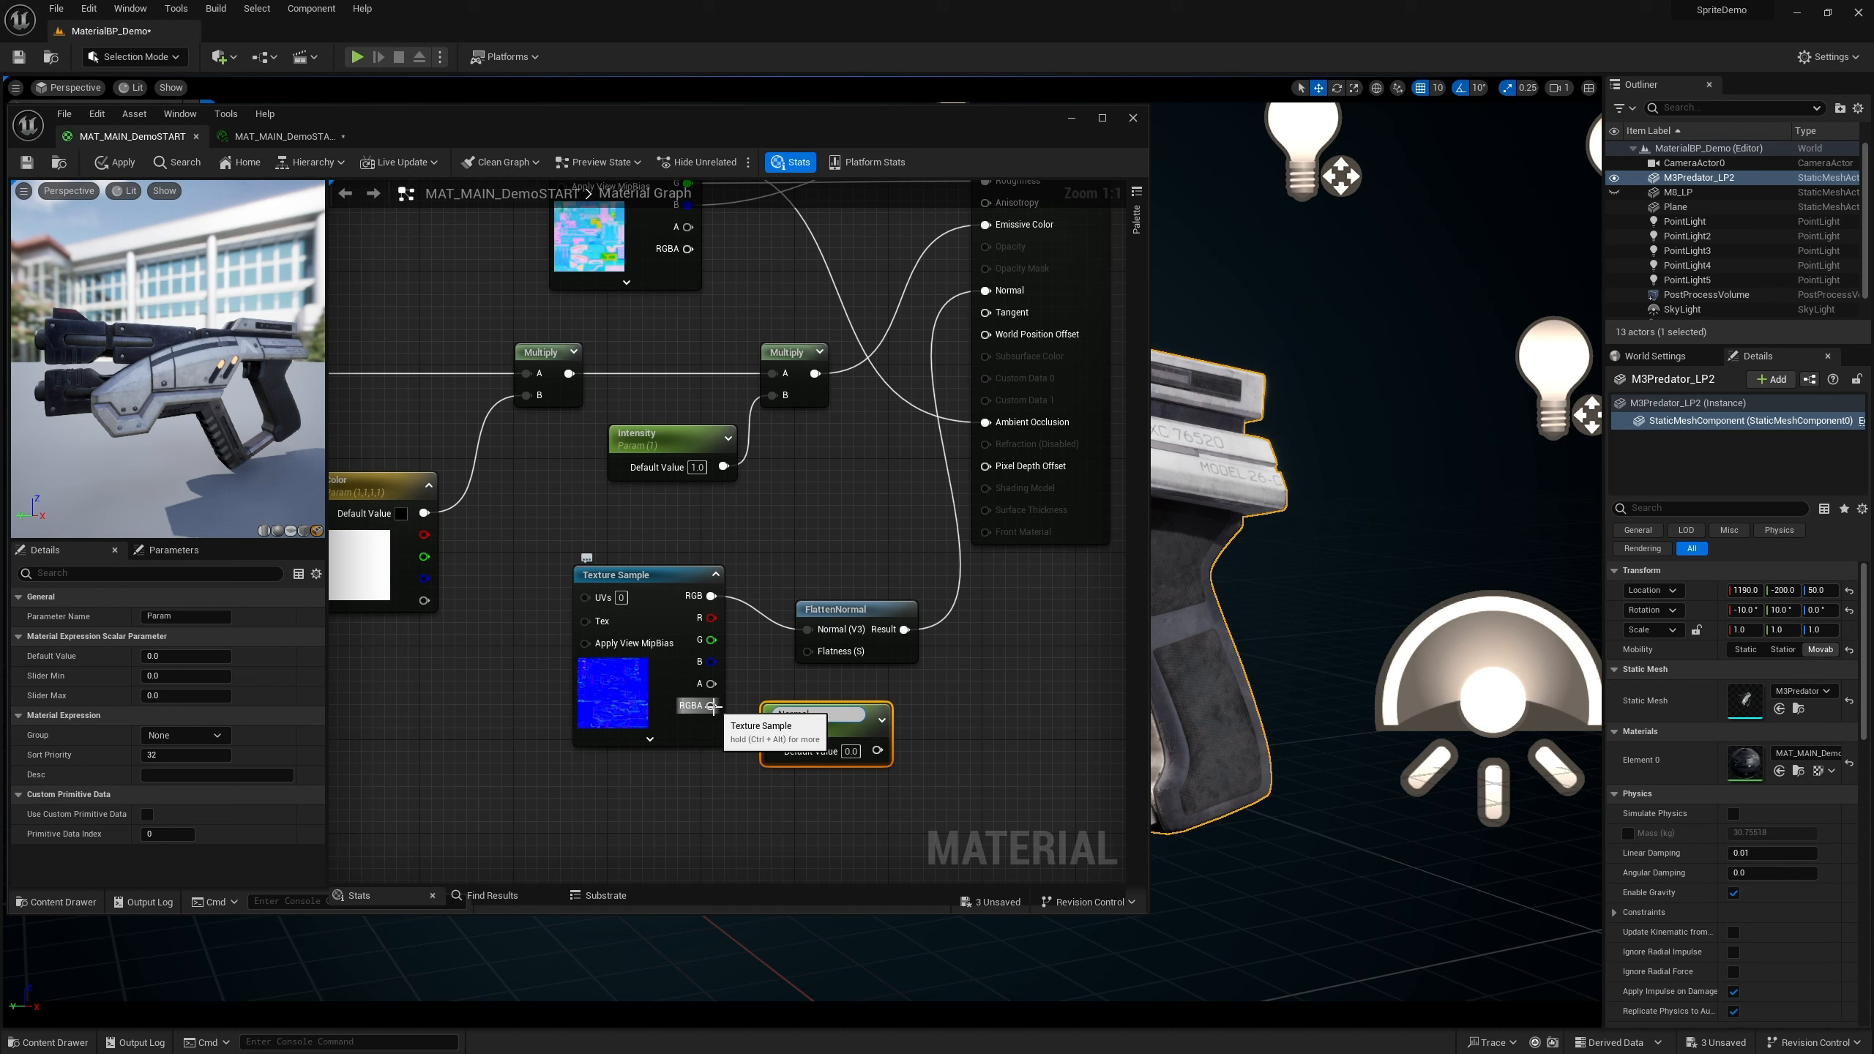
pyautogui.write('Normal I')
pyautogui.press('Return')
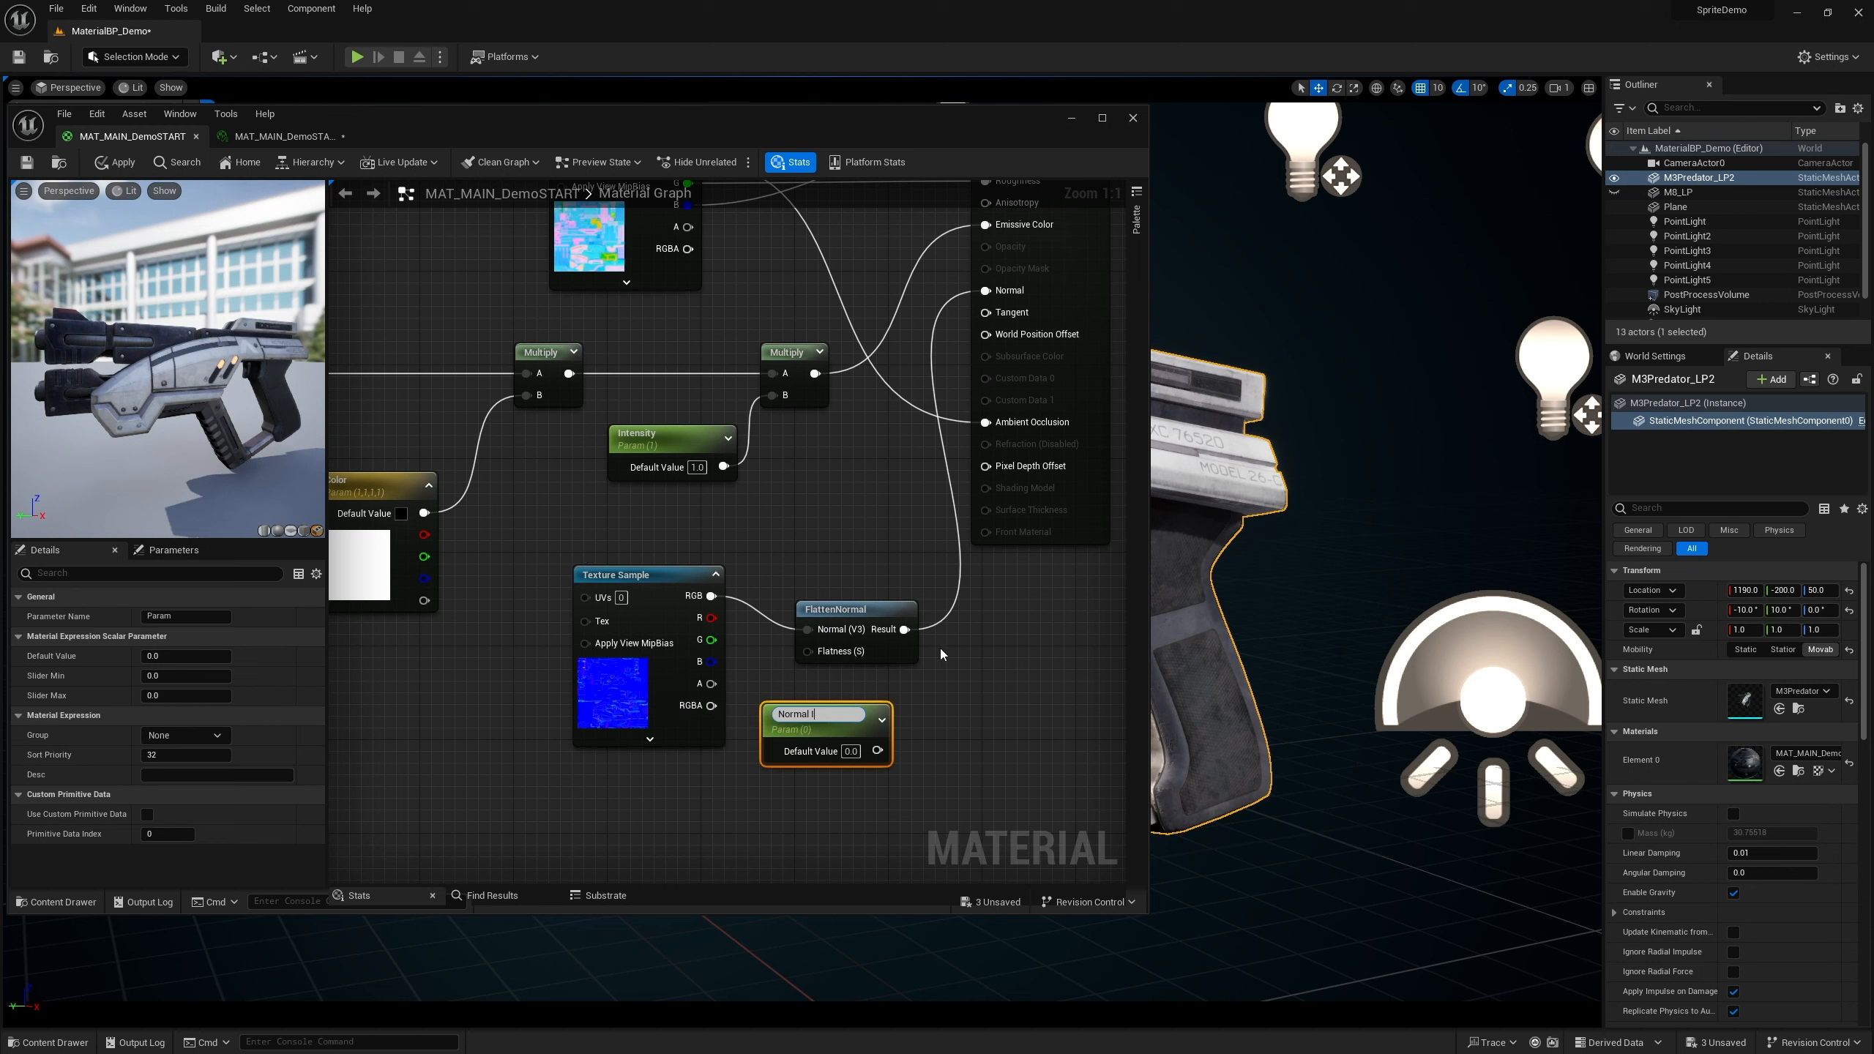
pyautogui.write('Inten')
pyautogui.press('Return')
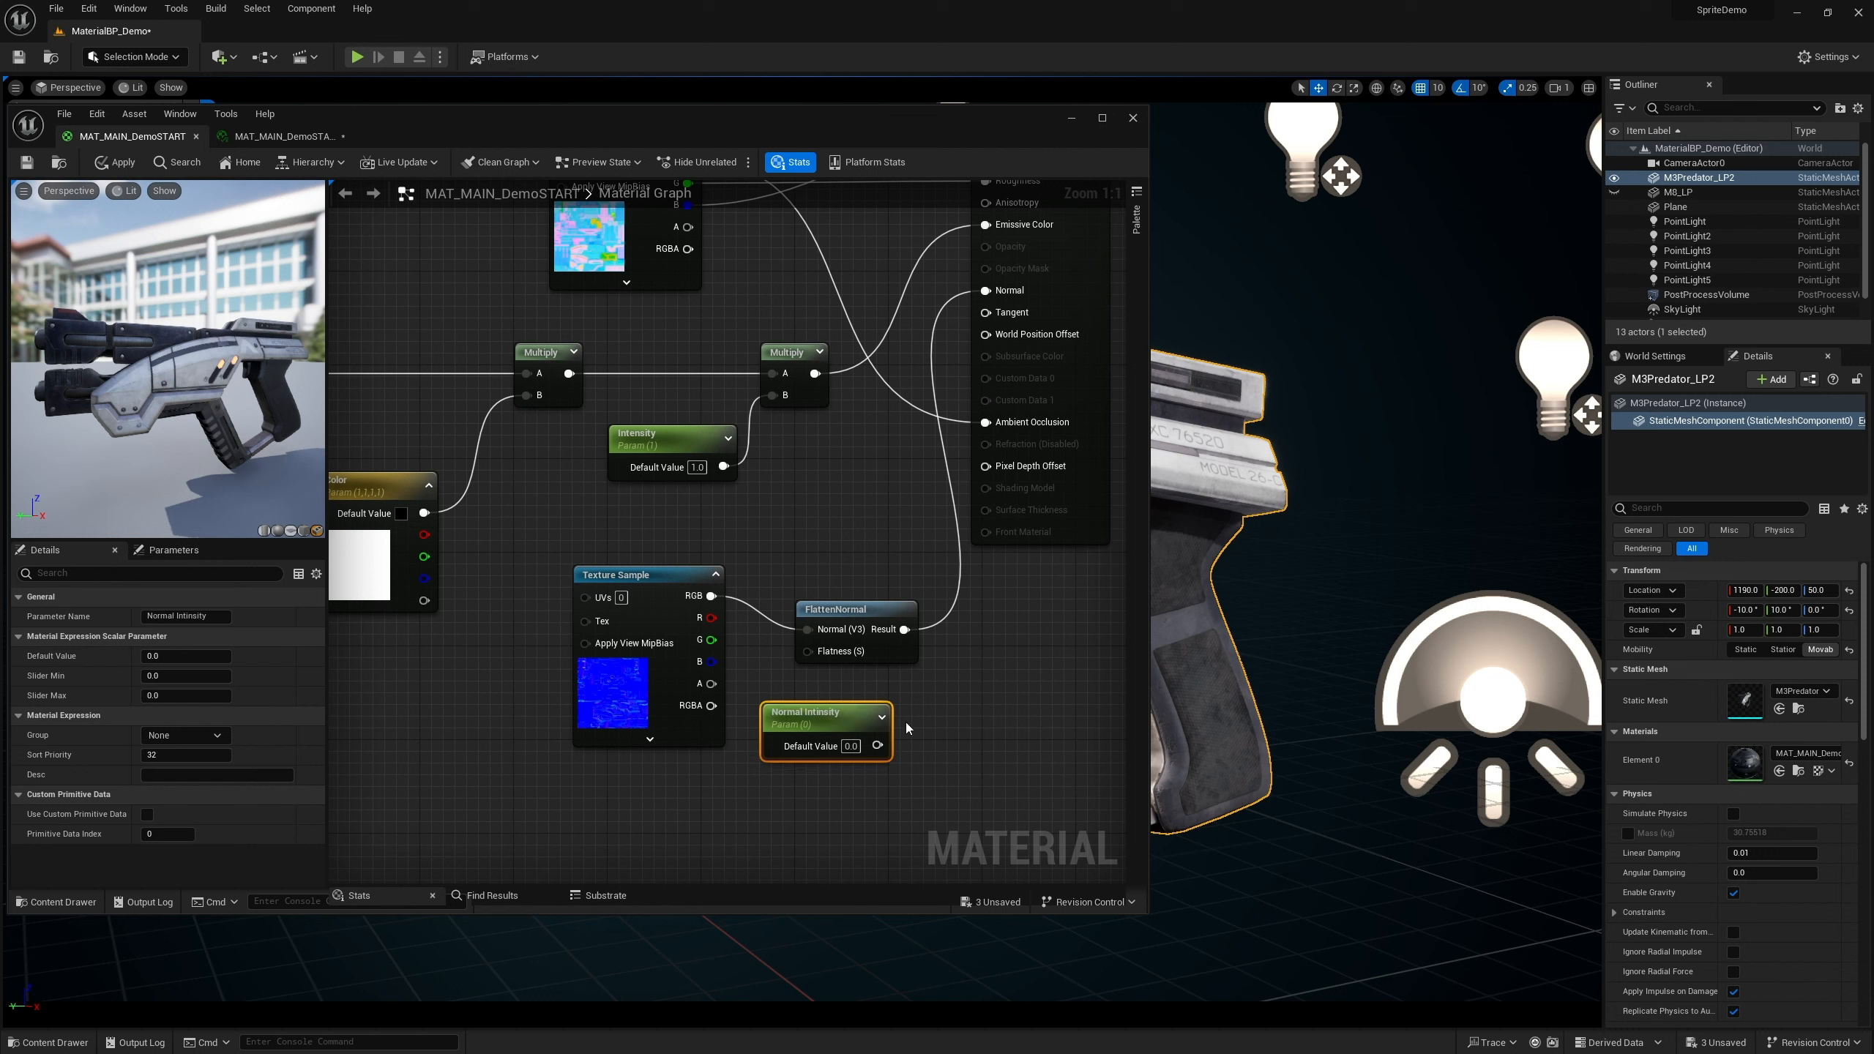
# Connect Normal Intensity to the FlattenNormal node's Flatness input and tidy the node positions
pyautogui.moveTo(840, 715); pyautogui.dragTo(865, 588)
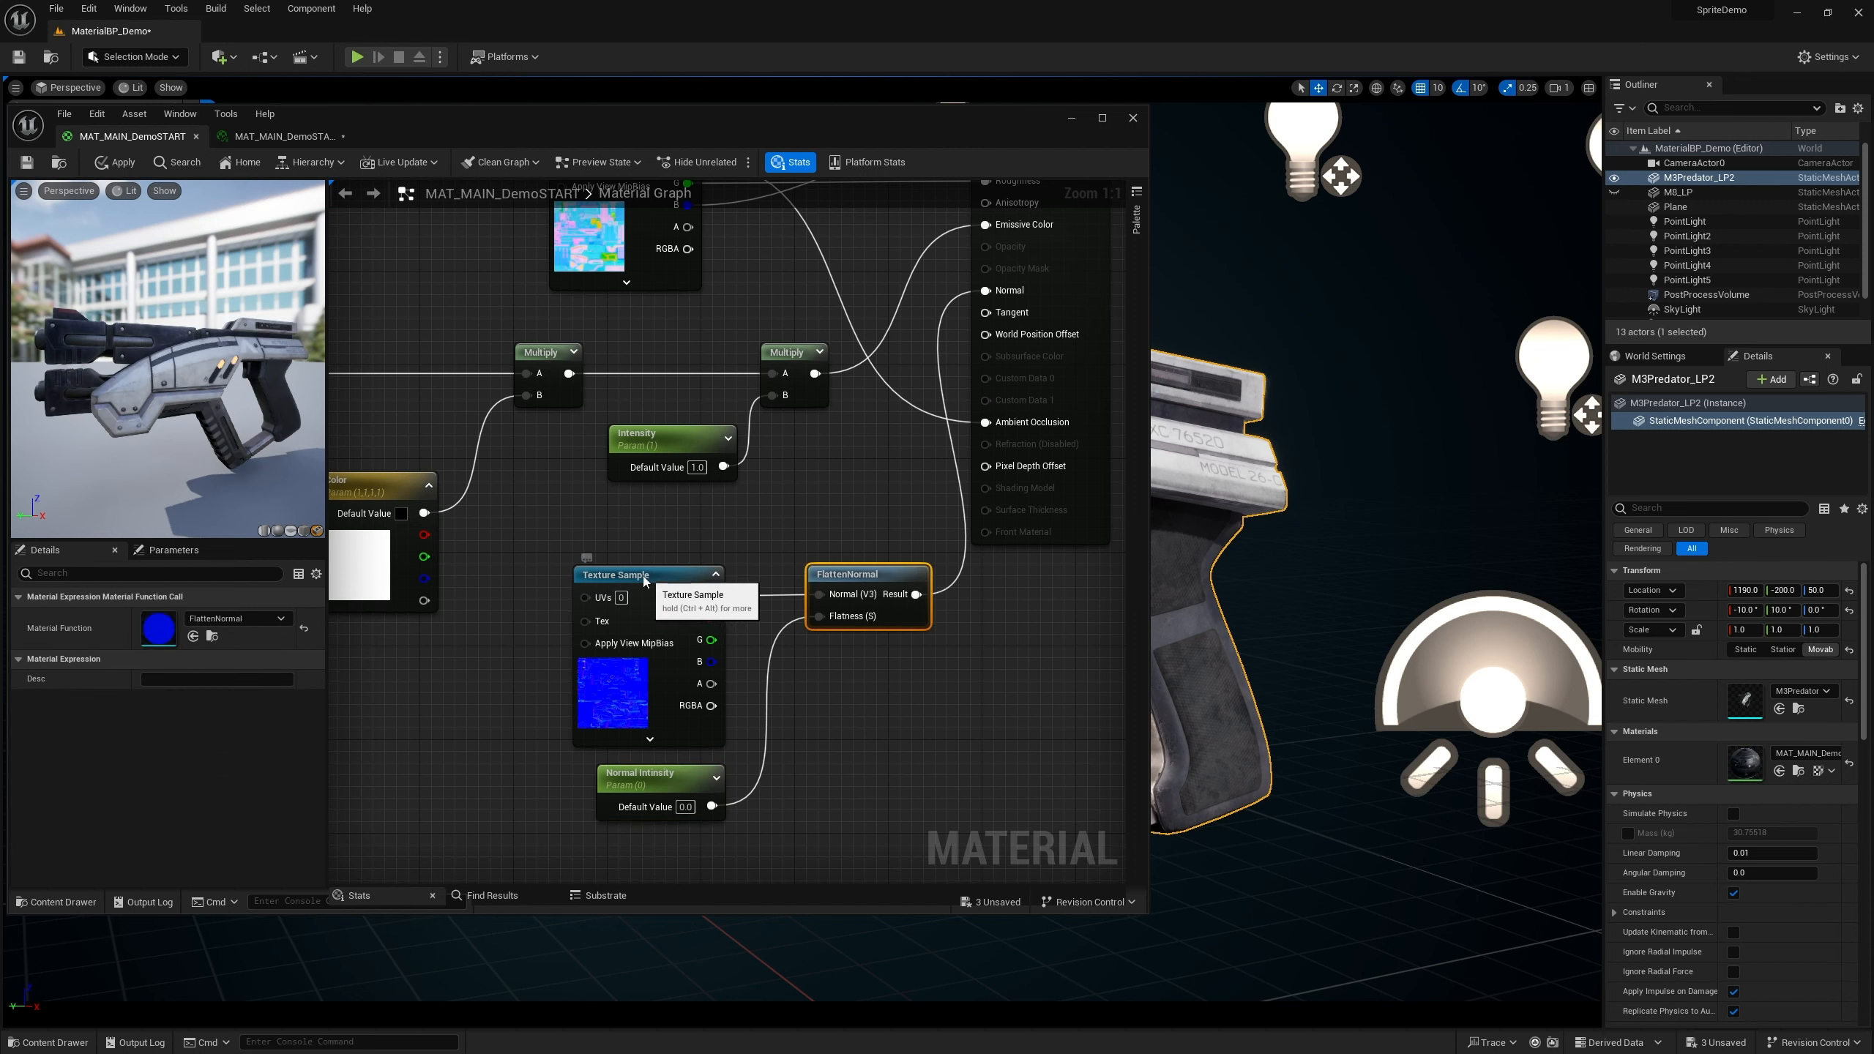
pyautogui.moveTo(686, 597); pyautogui.dragTo(674, 597)
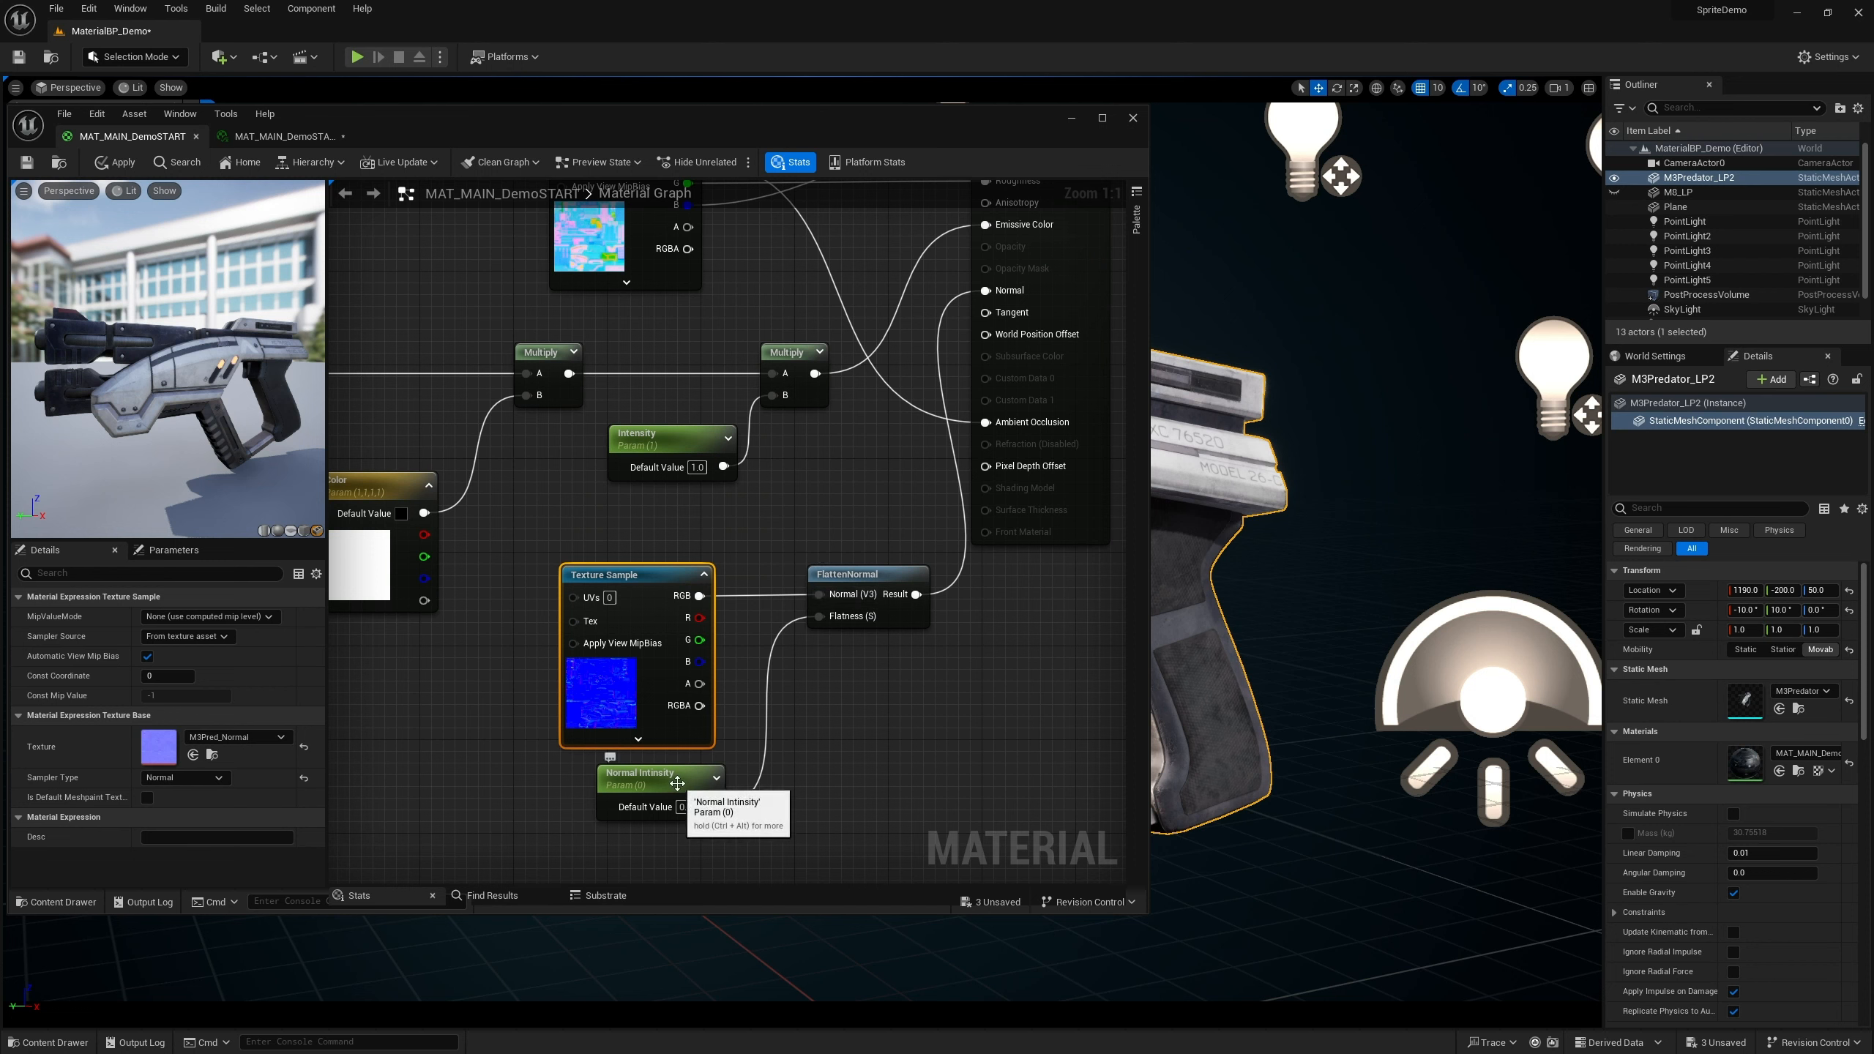
pyautogui.moveTo(679, 781); pyautogui.dragTo(665, 783)
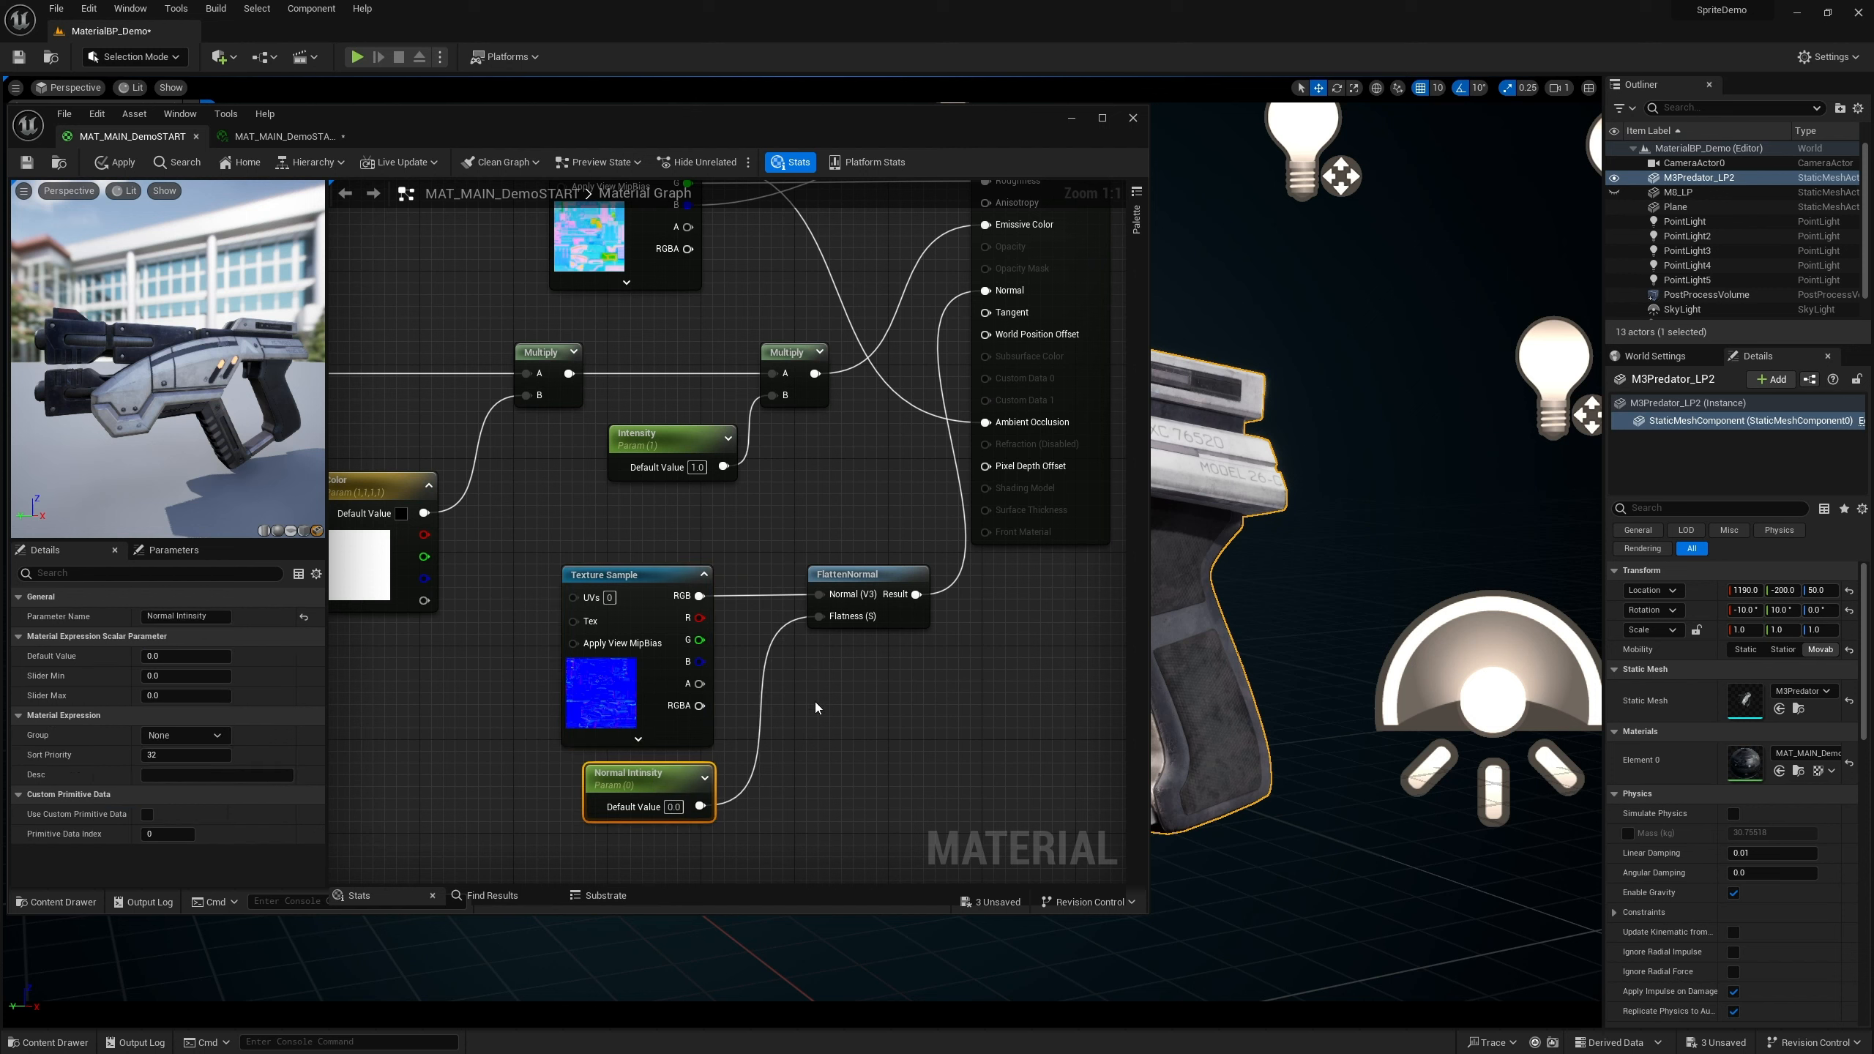
# Assign Normal Intensity to a new Normal group with sort priority 3 and save the material
pyautogui.click(216, 741)
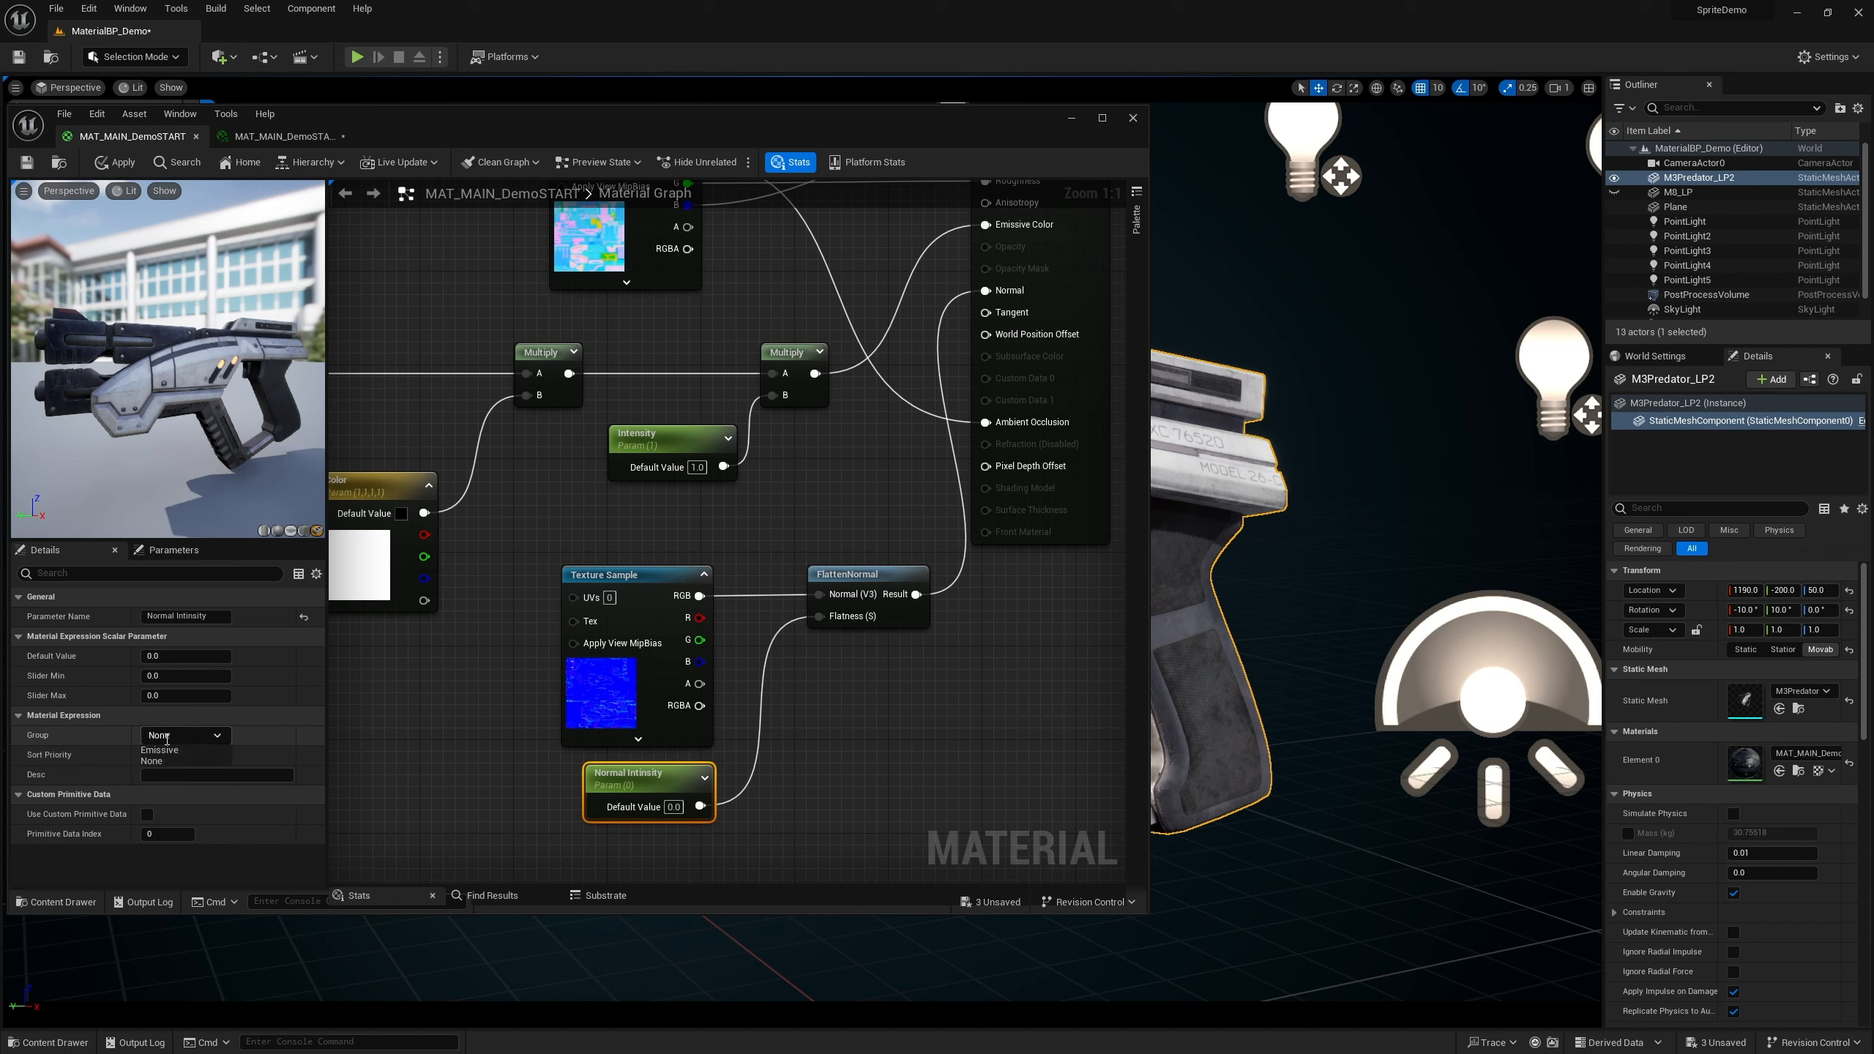
pyautogui.click(151, 761)
pyautogui.write('Normal')
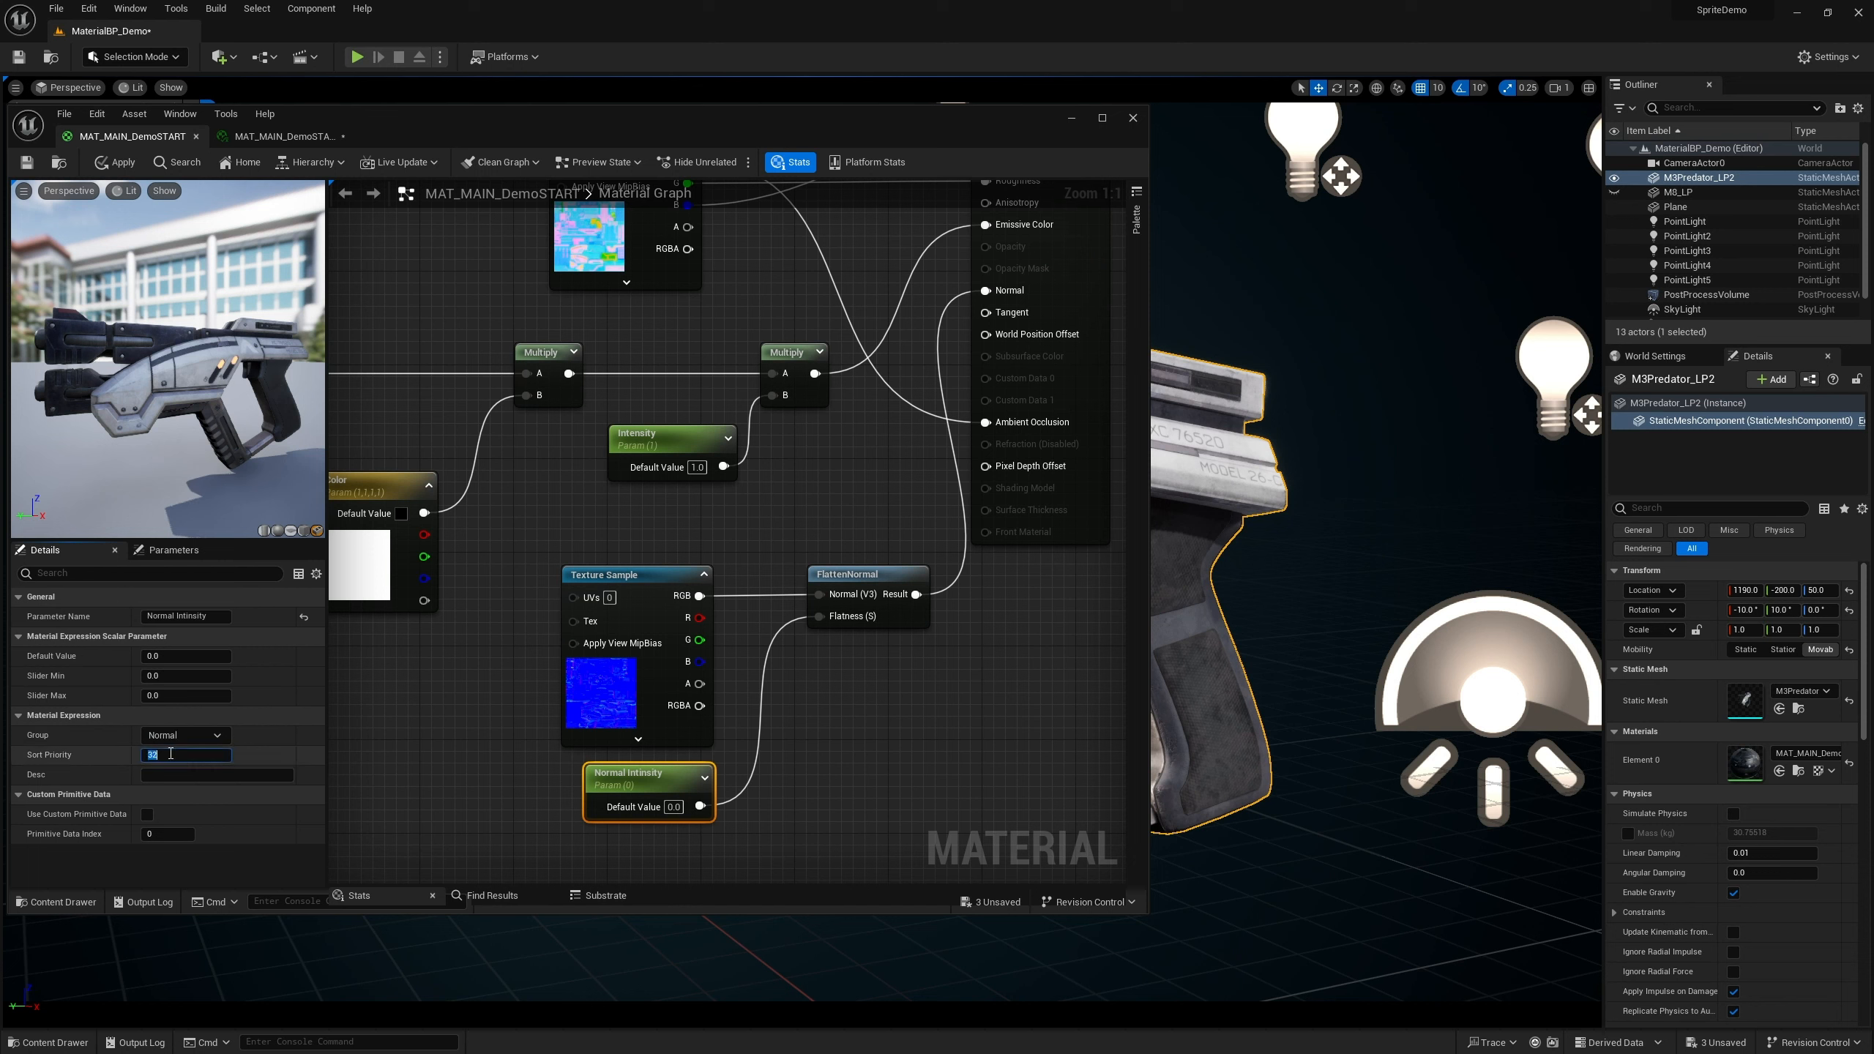
pyautogui.click(179, 754)
pyautogui.write('3')
pyautogui.press('Return')
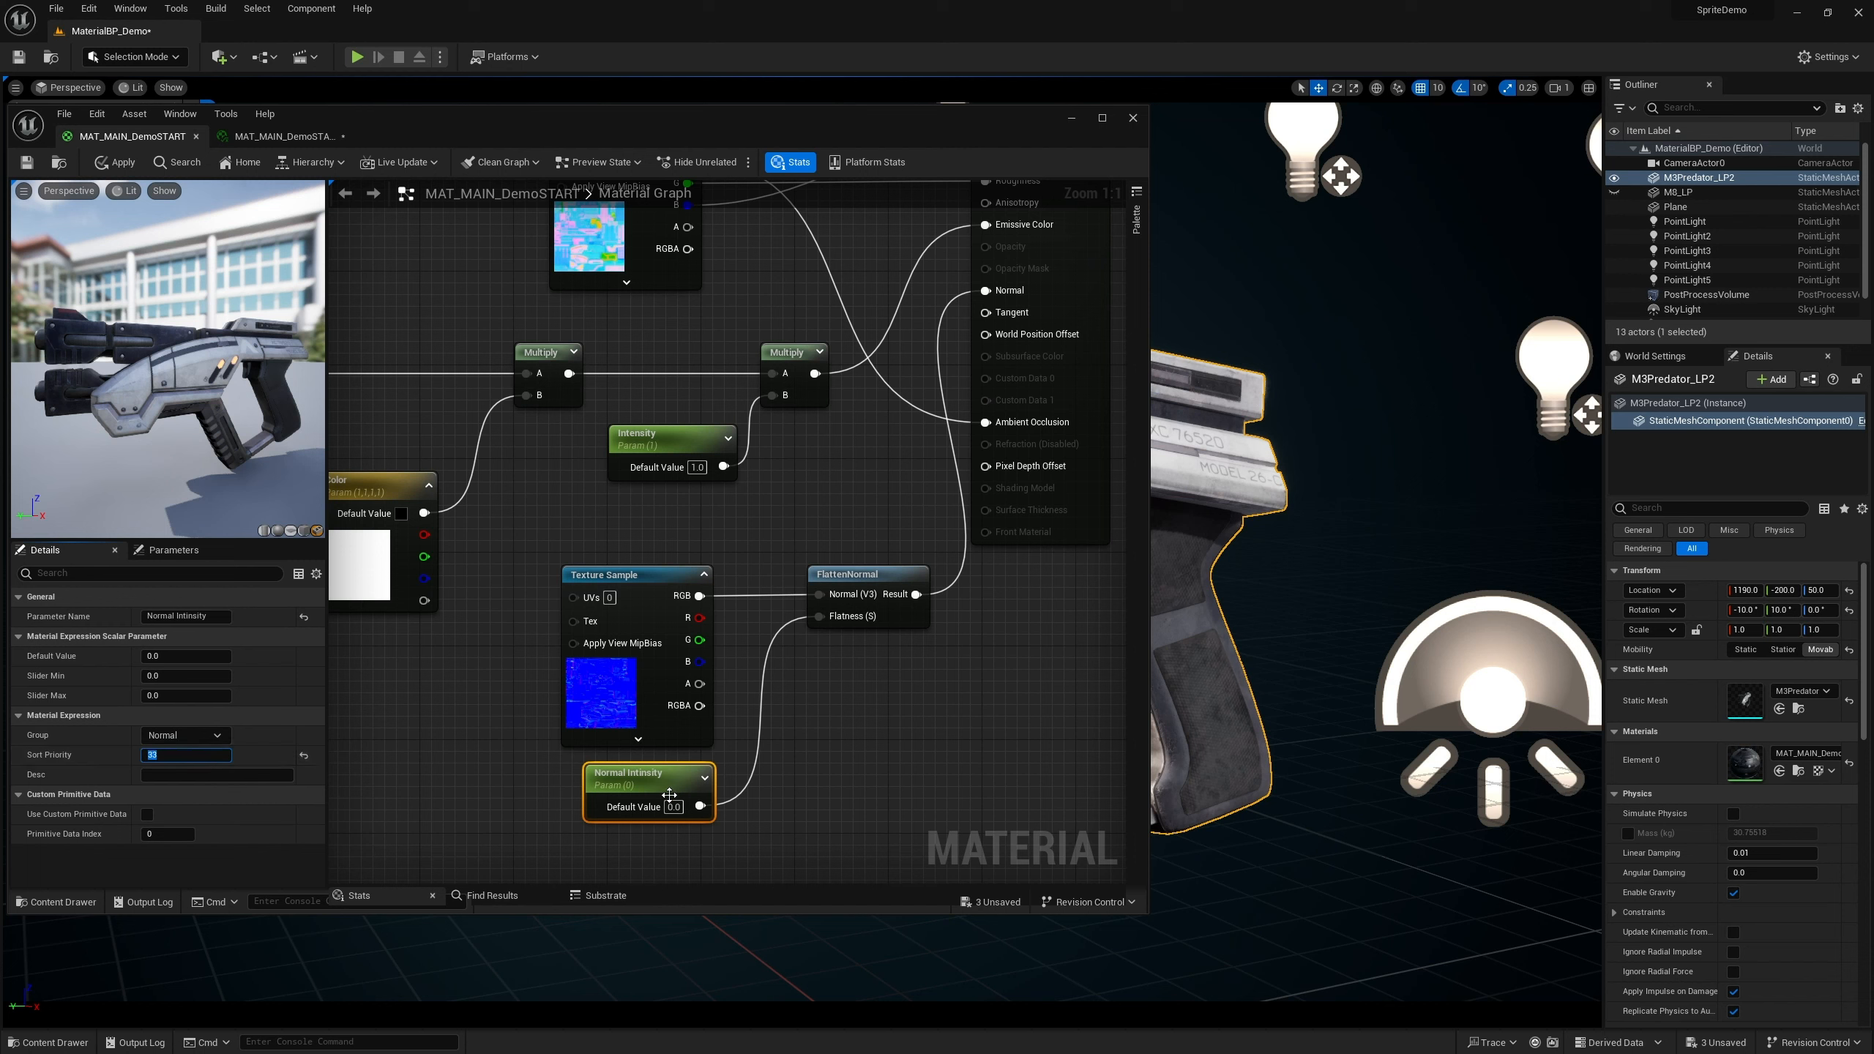
pyautogui.click(28, 163)
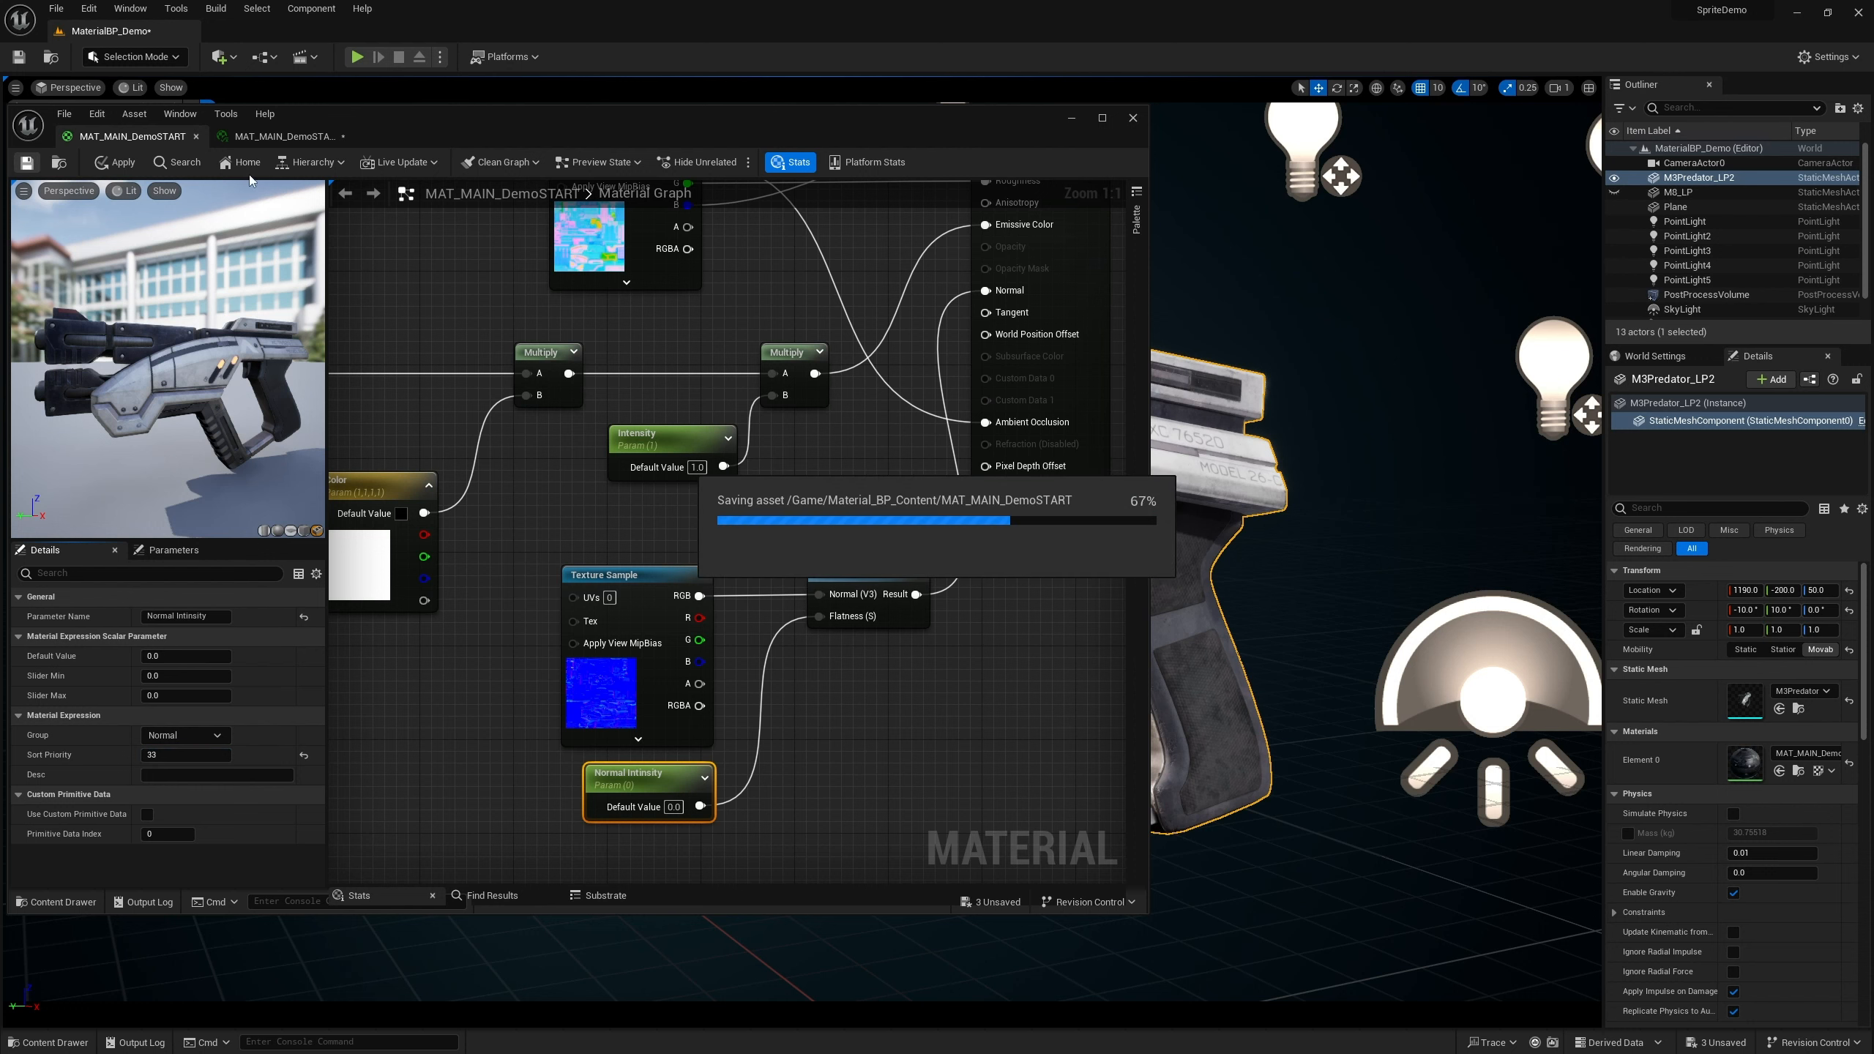
# In the material instance, enable the Normal Intensity parameter override
pyautogui.click(291, 139)
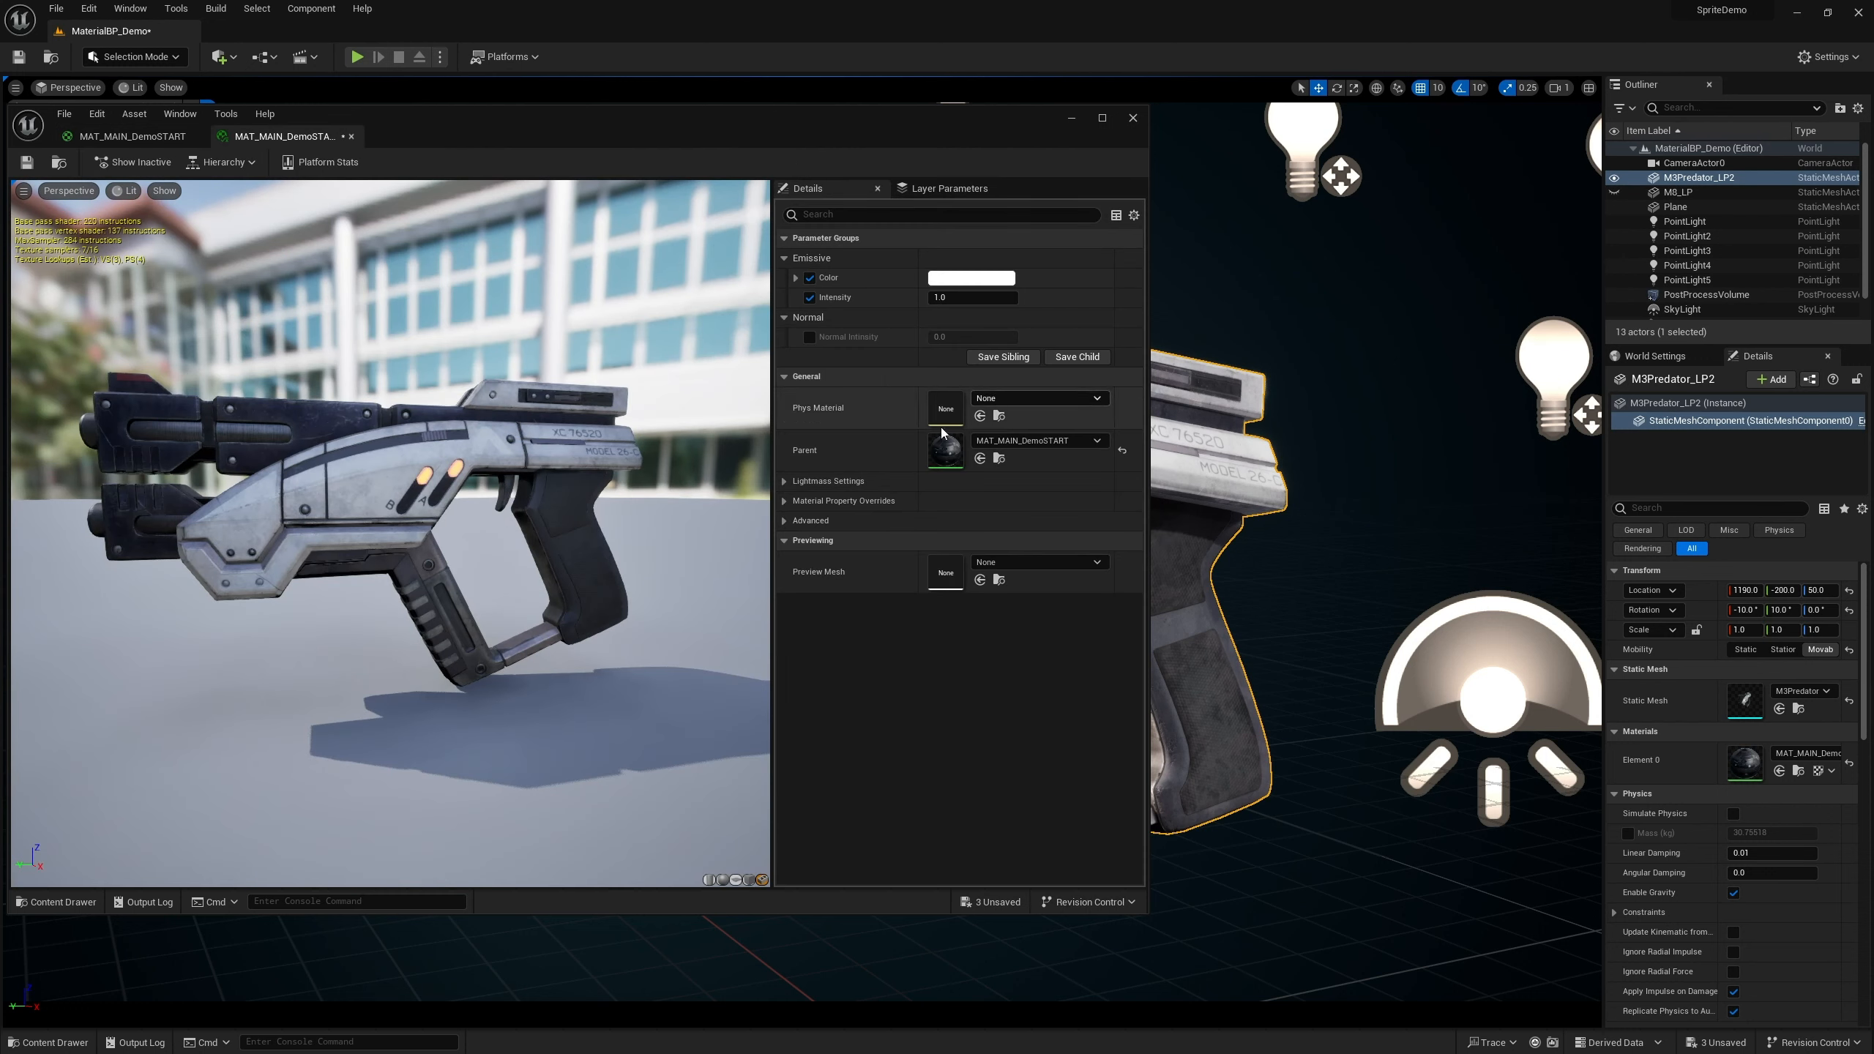
pyautogui.click(809, 339)
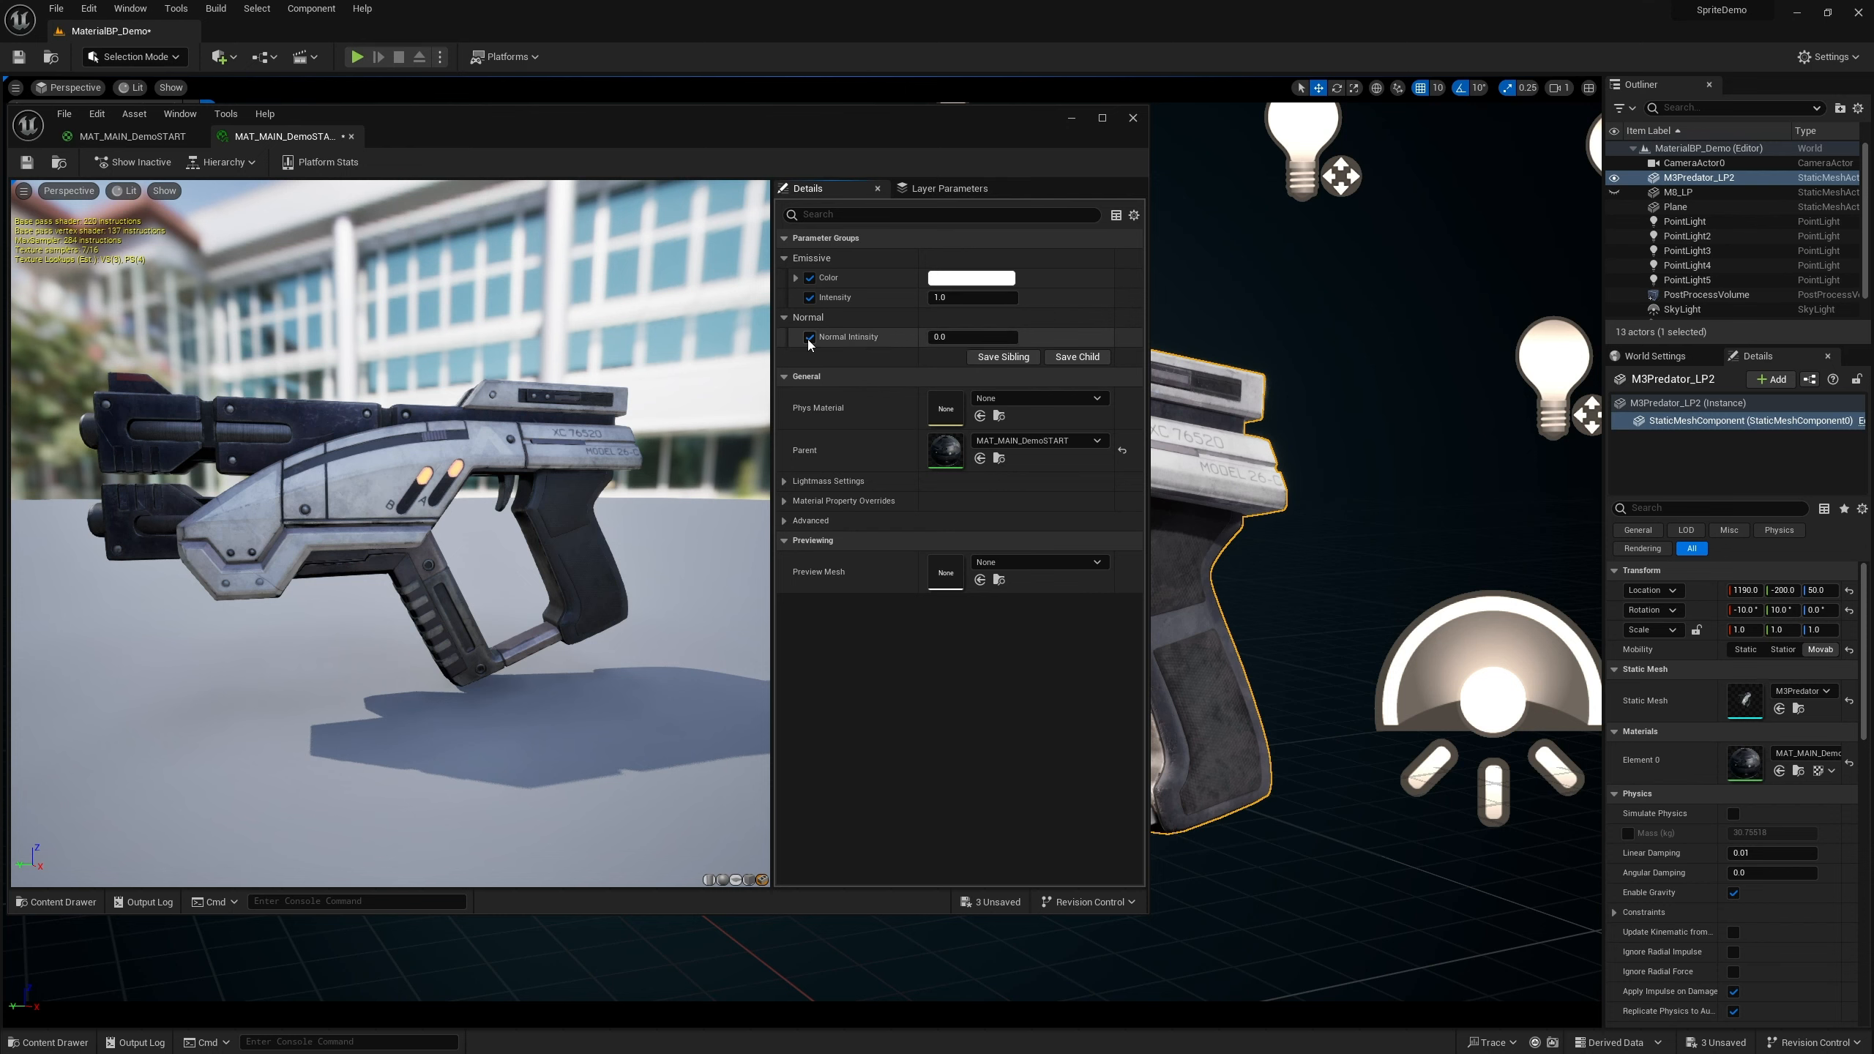
pyautogui.scroll(5, 378, 448)
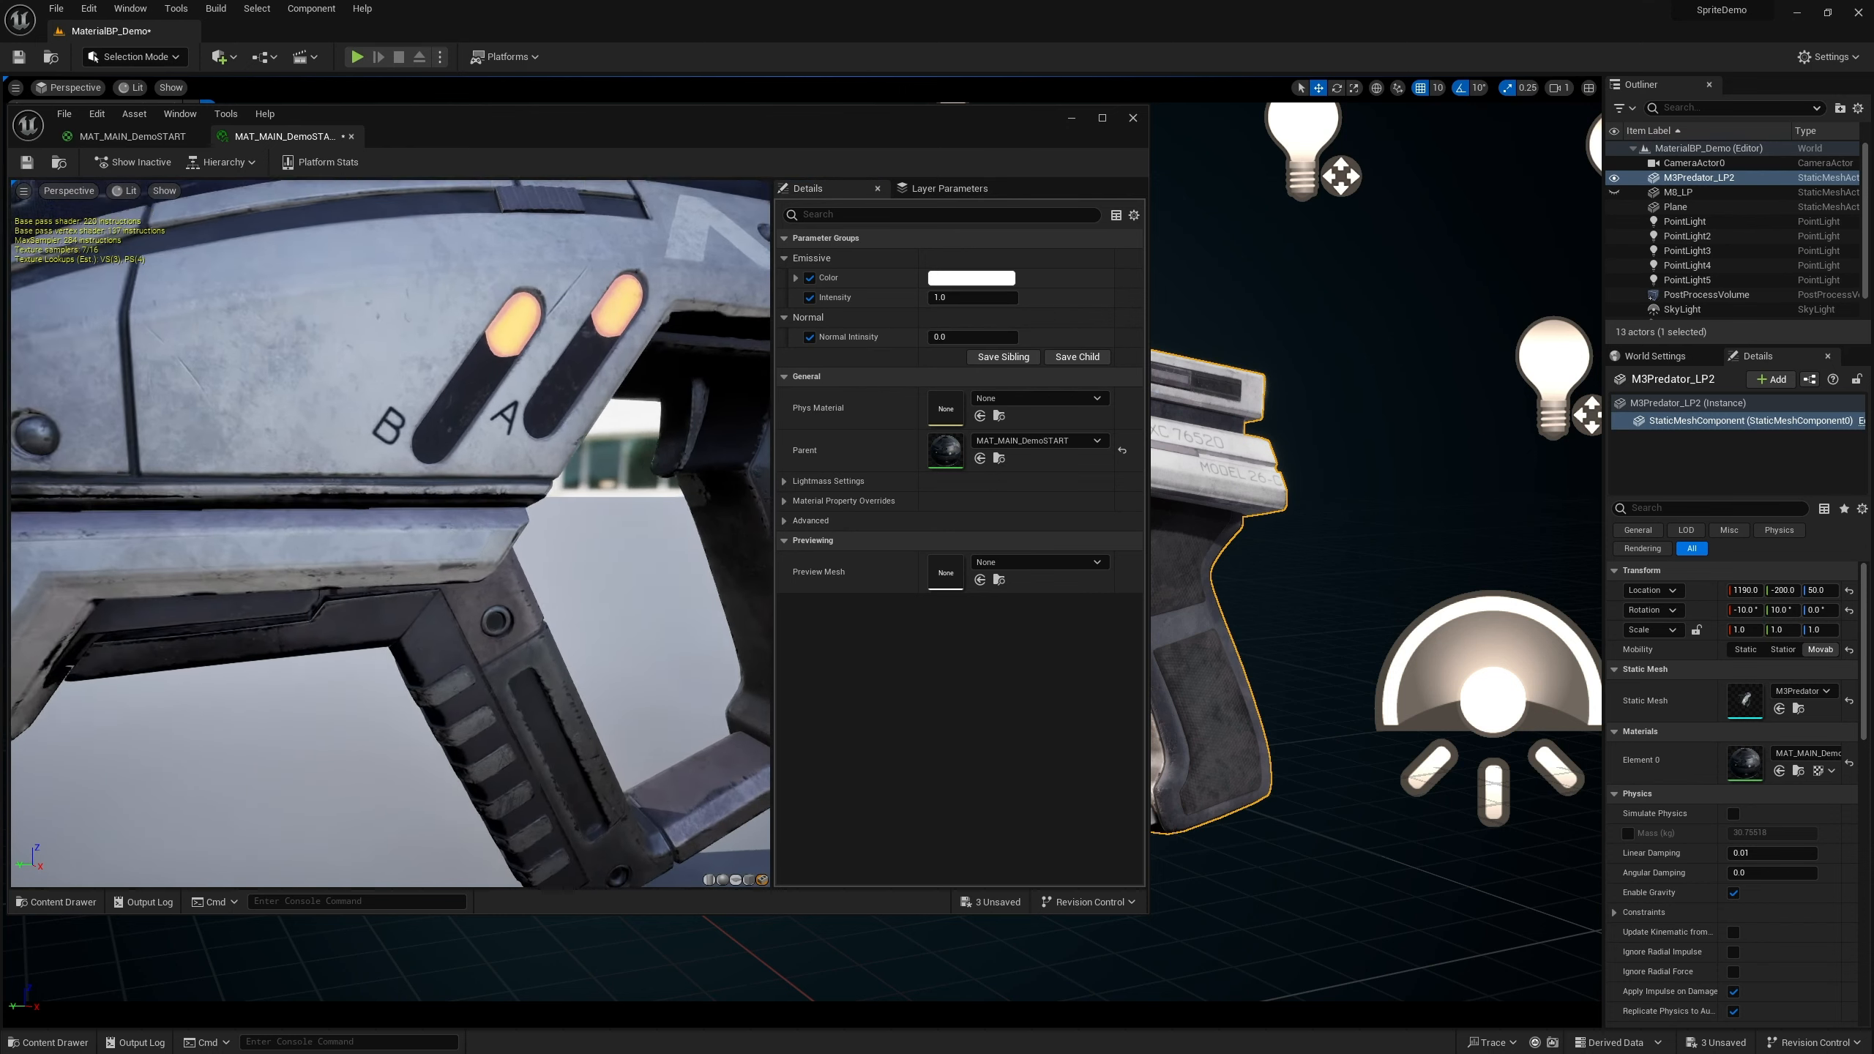
pyautogui.scroll(5, 378, 469)
pyautogui.moveTo(378, 469)
pyautogui.mouseDown()
pyautogui.moveTo(664, 472)
pyautogui.moveTo(561, 442)
pyautogui.moveTo(359, 472)
pyautogui.mouseUp()
pyautogui.moveTo(360, 472)
pyautogui.mouseDown(button='right')
pyautogui.moveTo(359, 561)
pyautogui.moveTo(359, 464)
pyautogui.mouseUp(button='right')
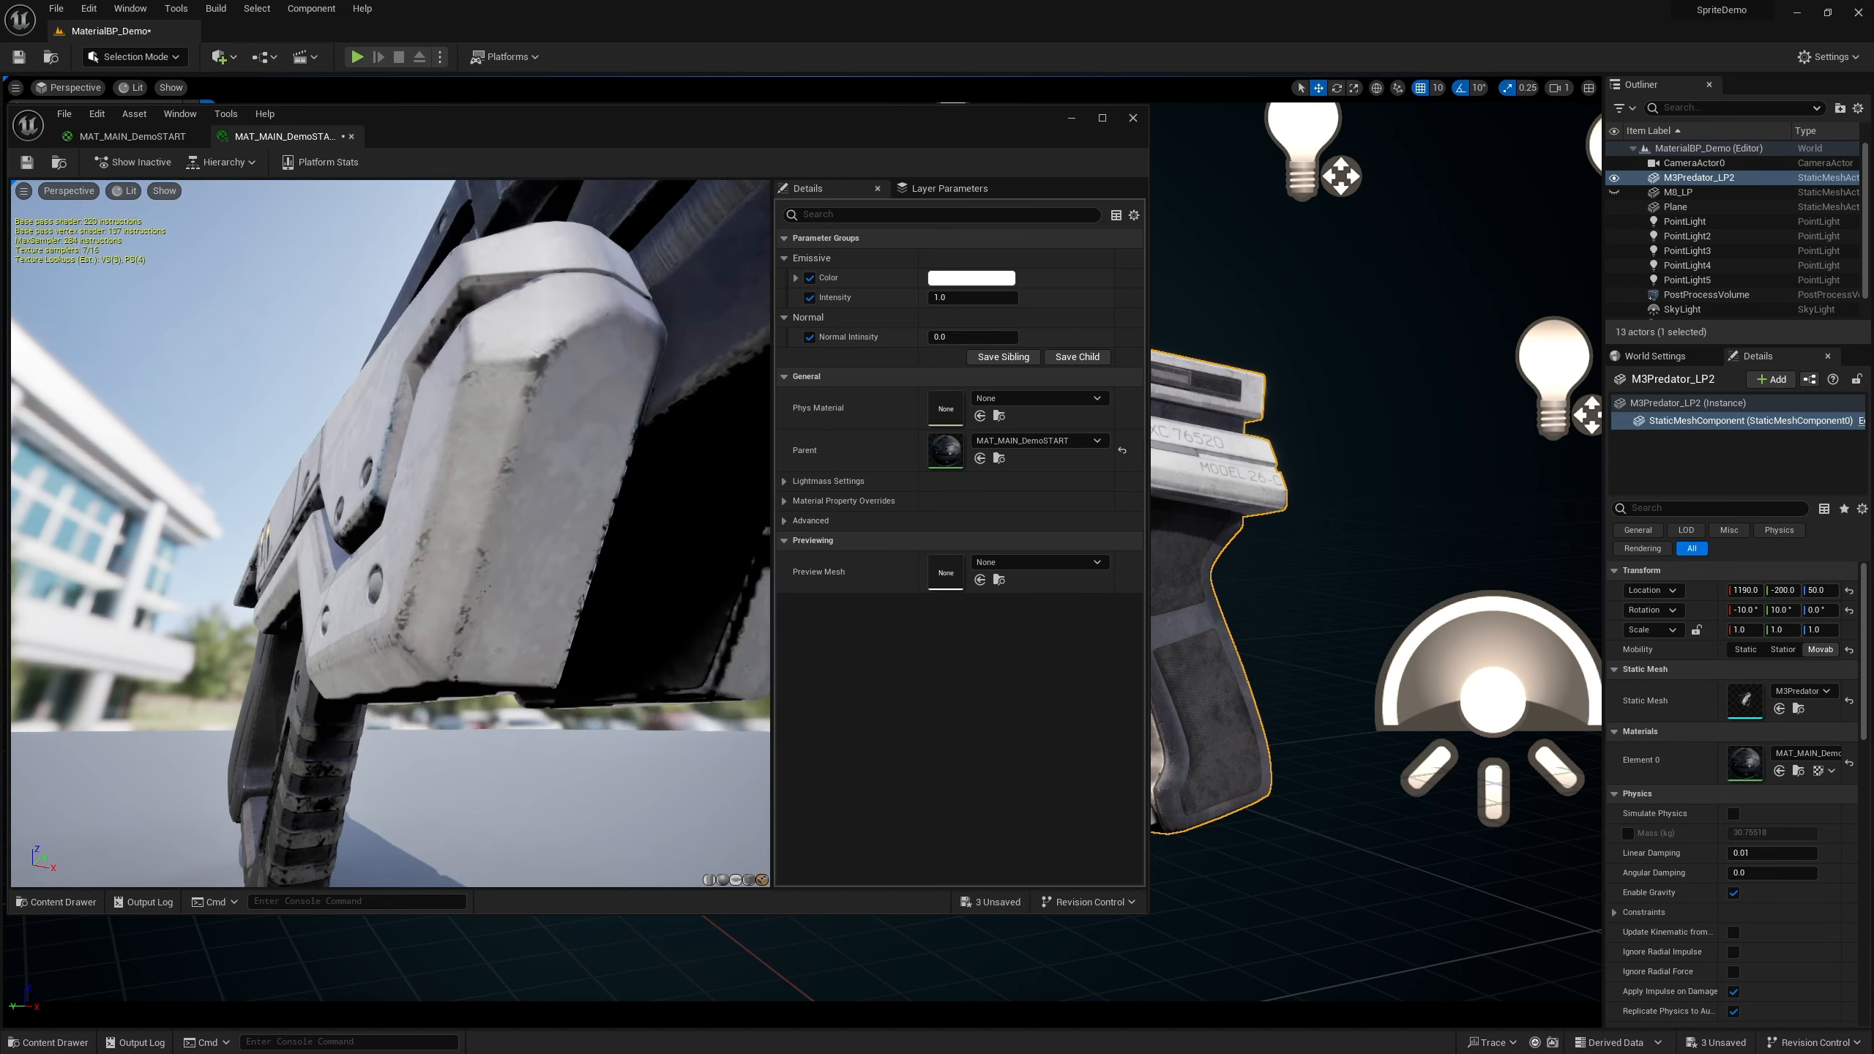
pyautogui.moveTo(359, 465); pyautogui.dragTo(343, 472)
# Try Normal Intensity values by scrubbing it upward and then setting it to 0
pyautogui.moveTo(937, 337); pyautogui.dragTo(1046, 337)
pyautogui.moveTo(644, 465)
pyautogui.mouseDown()
pyautogui.moveTo(668, 472)
pyautogui.moveTo(645, 465)
pyautogui.mouseUp()
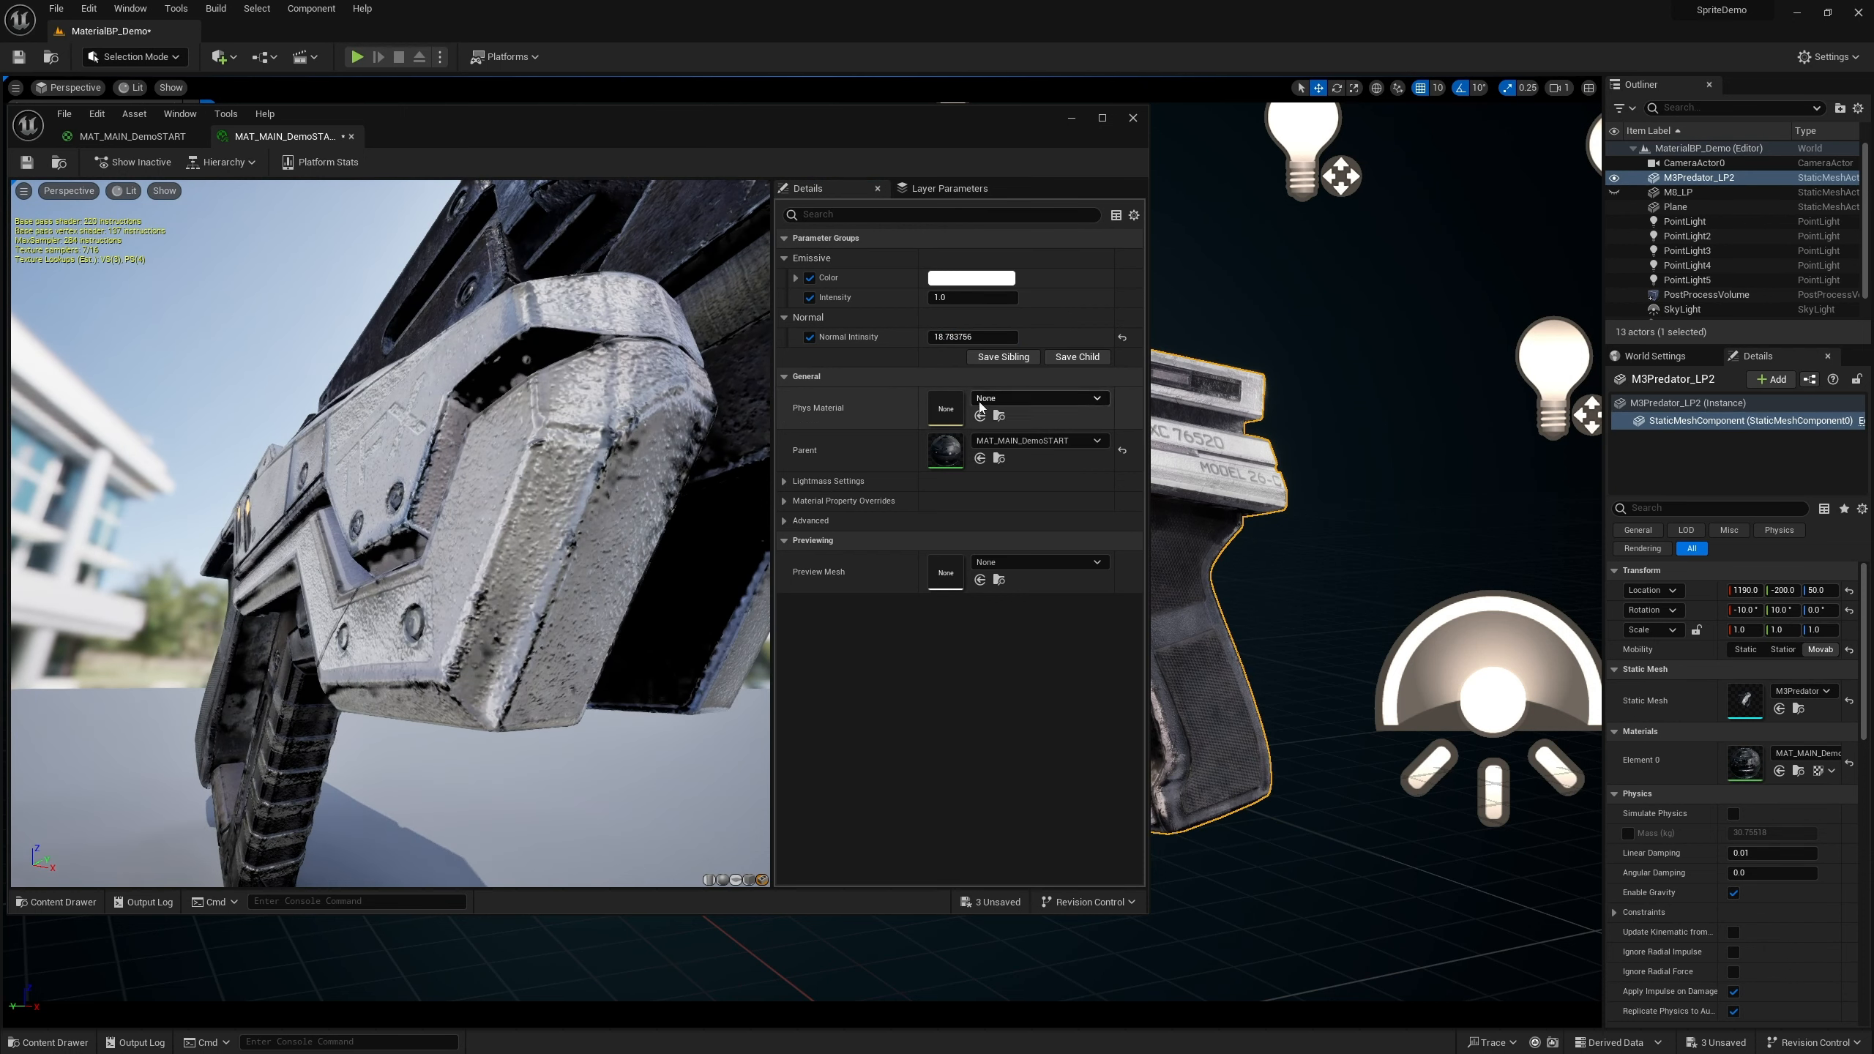
pyautogui.click(959, 337)
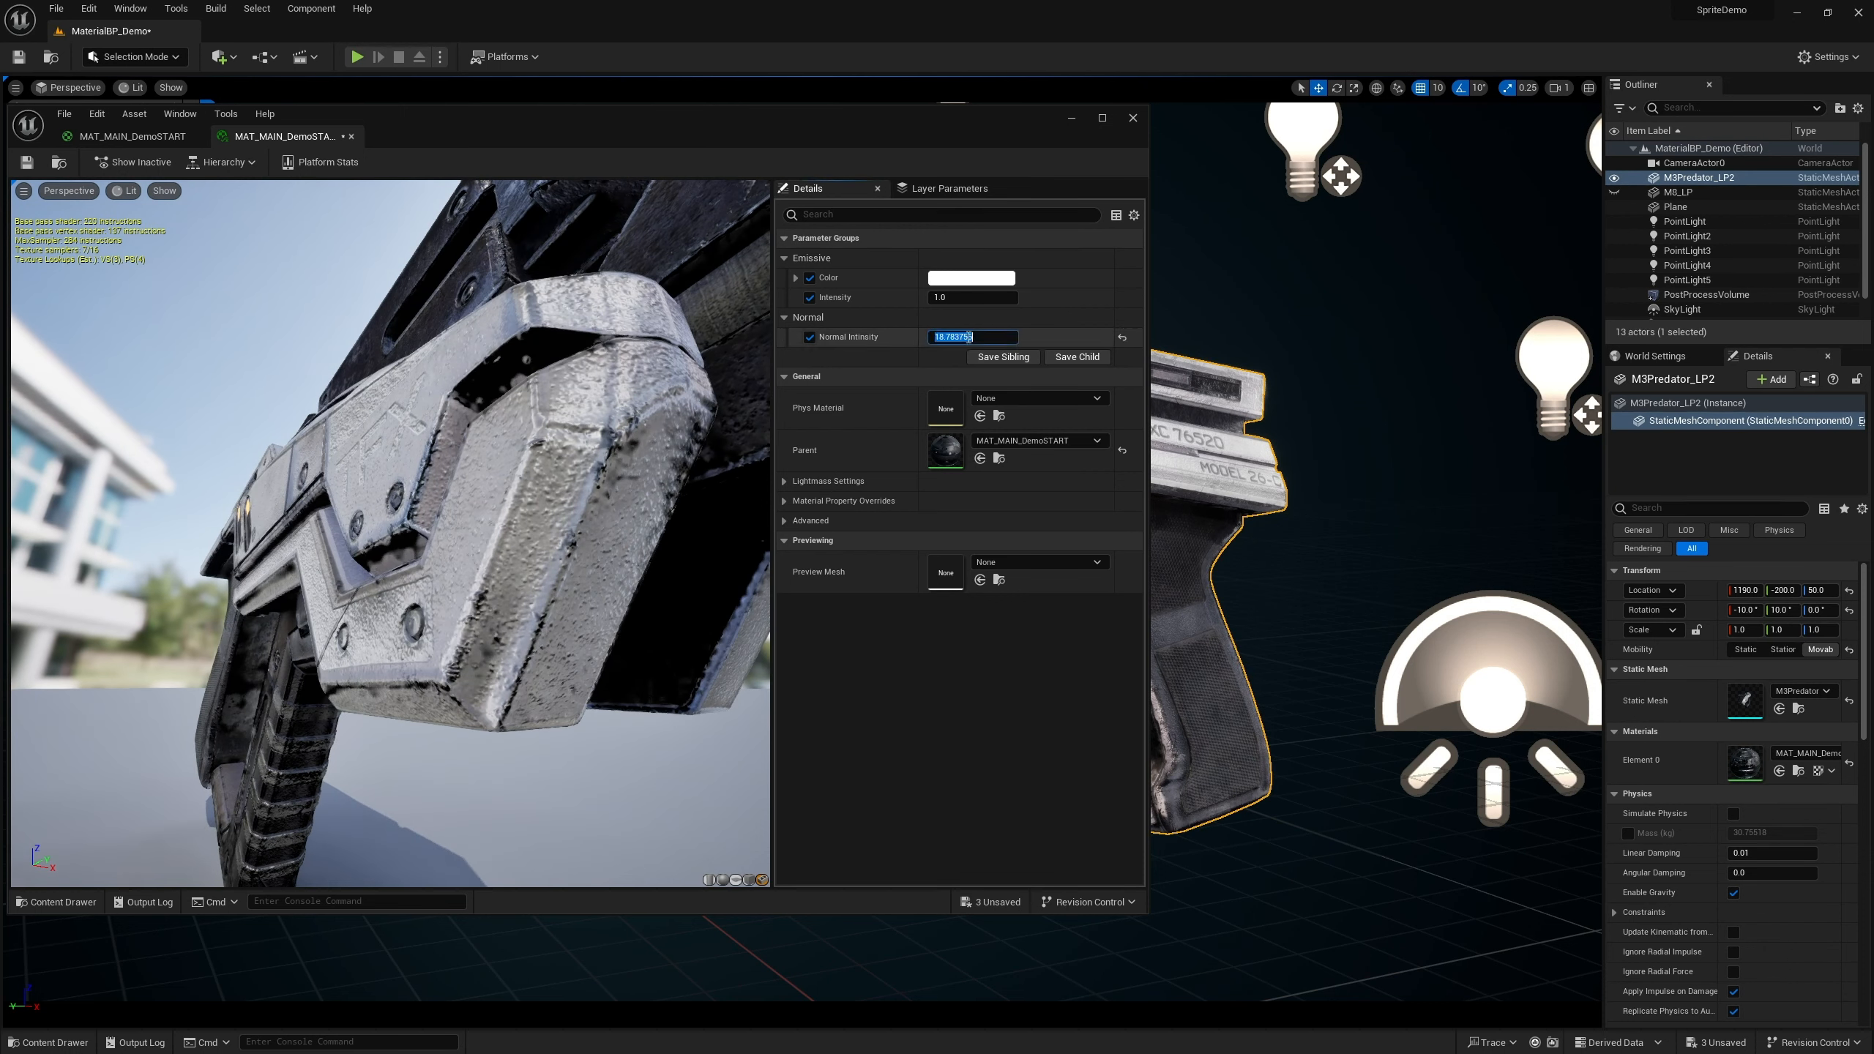
pyautogui.write('0')
pyautogui.press('Return')
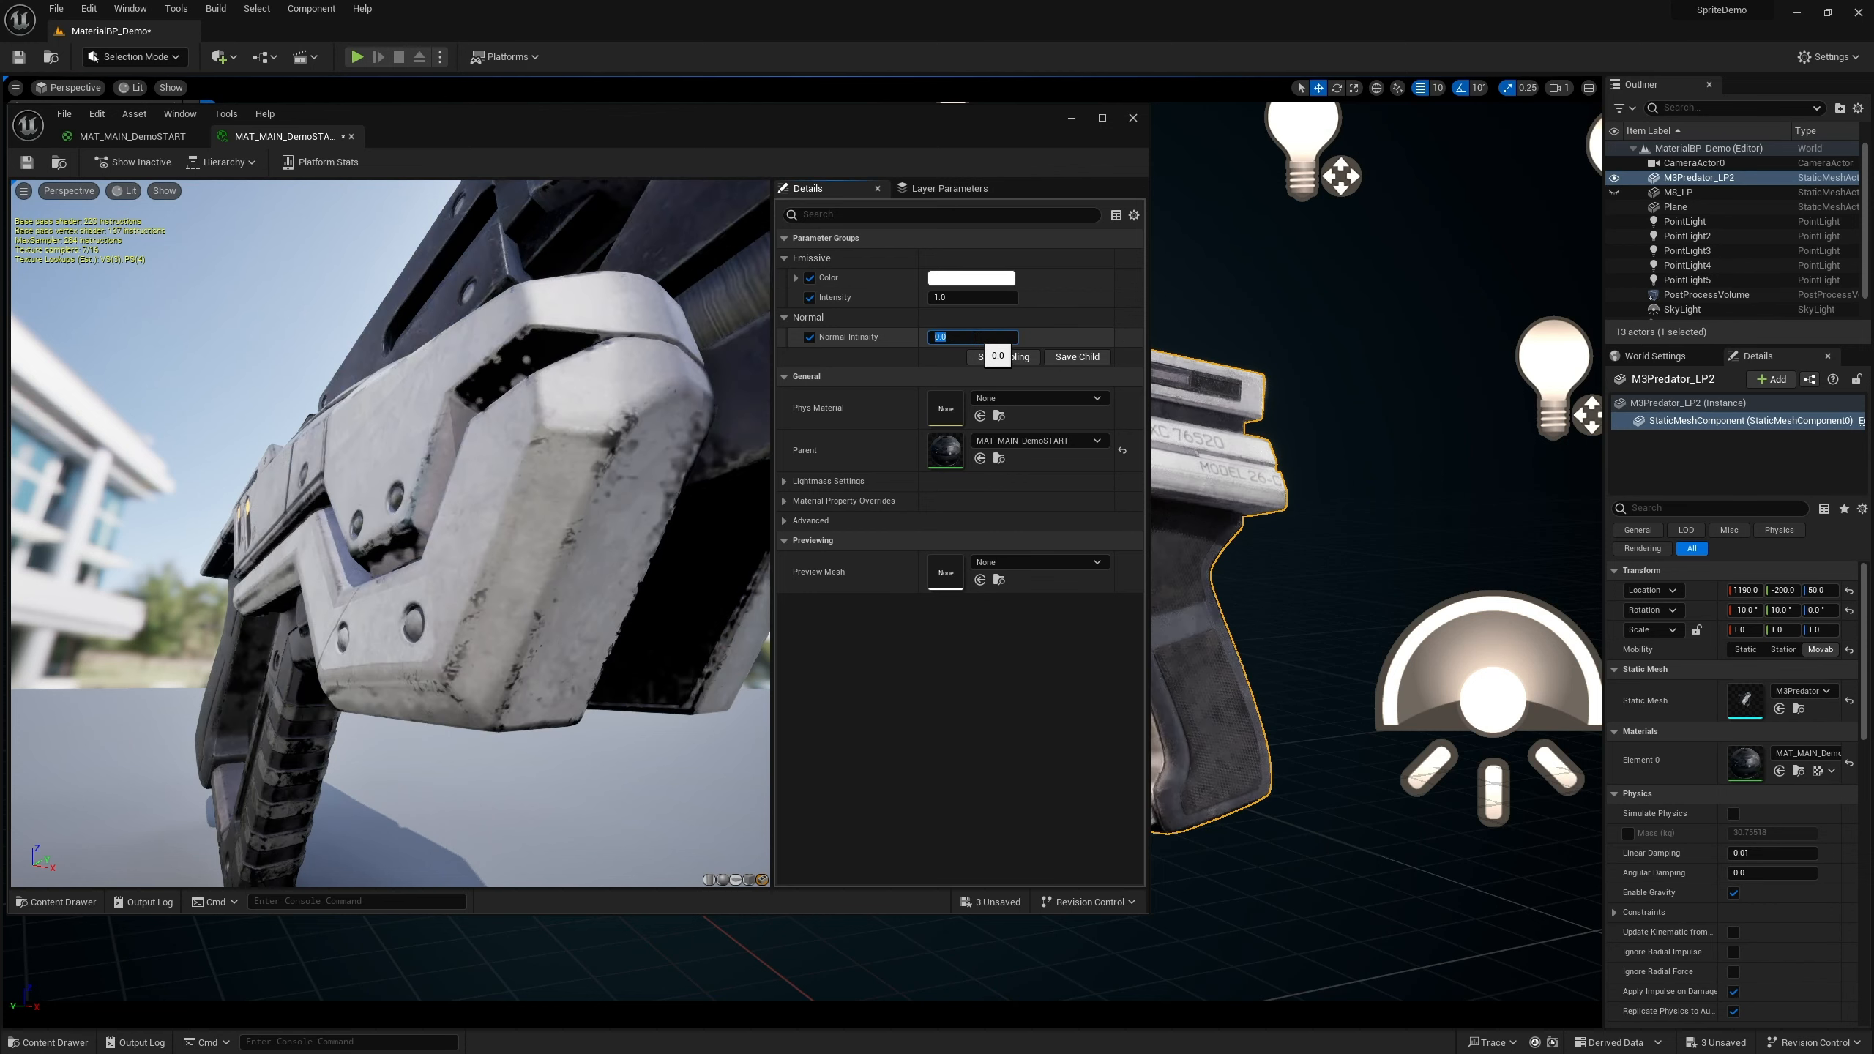
# Set Normal Intensity to -1 while inspecting the gun's surface close up
pyautogui.moveTo(628, 443); pyautogui.dragTo(745, 443)
pyautogui.moveTo(517, 472); pyautogui.dragTo(383, 510)
pyautogui.moveTo(384, 510)
pyautogui.mouseDown(button='right')
pyautogui.moveTo(384, 414)
pyautogui.moveTo(383, 473)
pyautogui.mouseUp(button='right')
pyautogui.moveTo(370, 403); pyautogui.dragTo(371, 435, button='right')
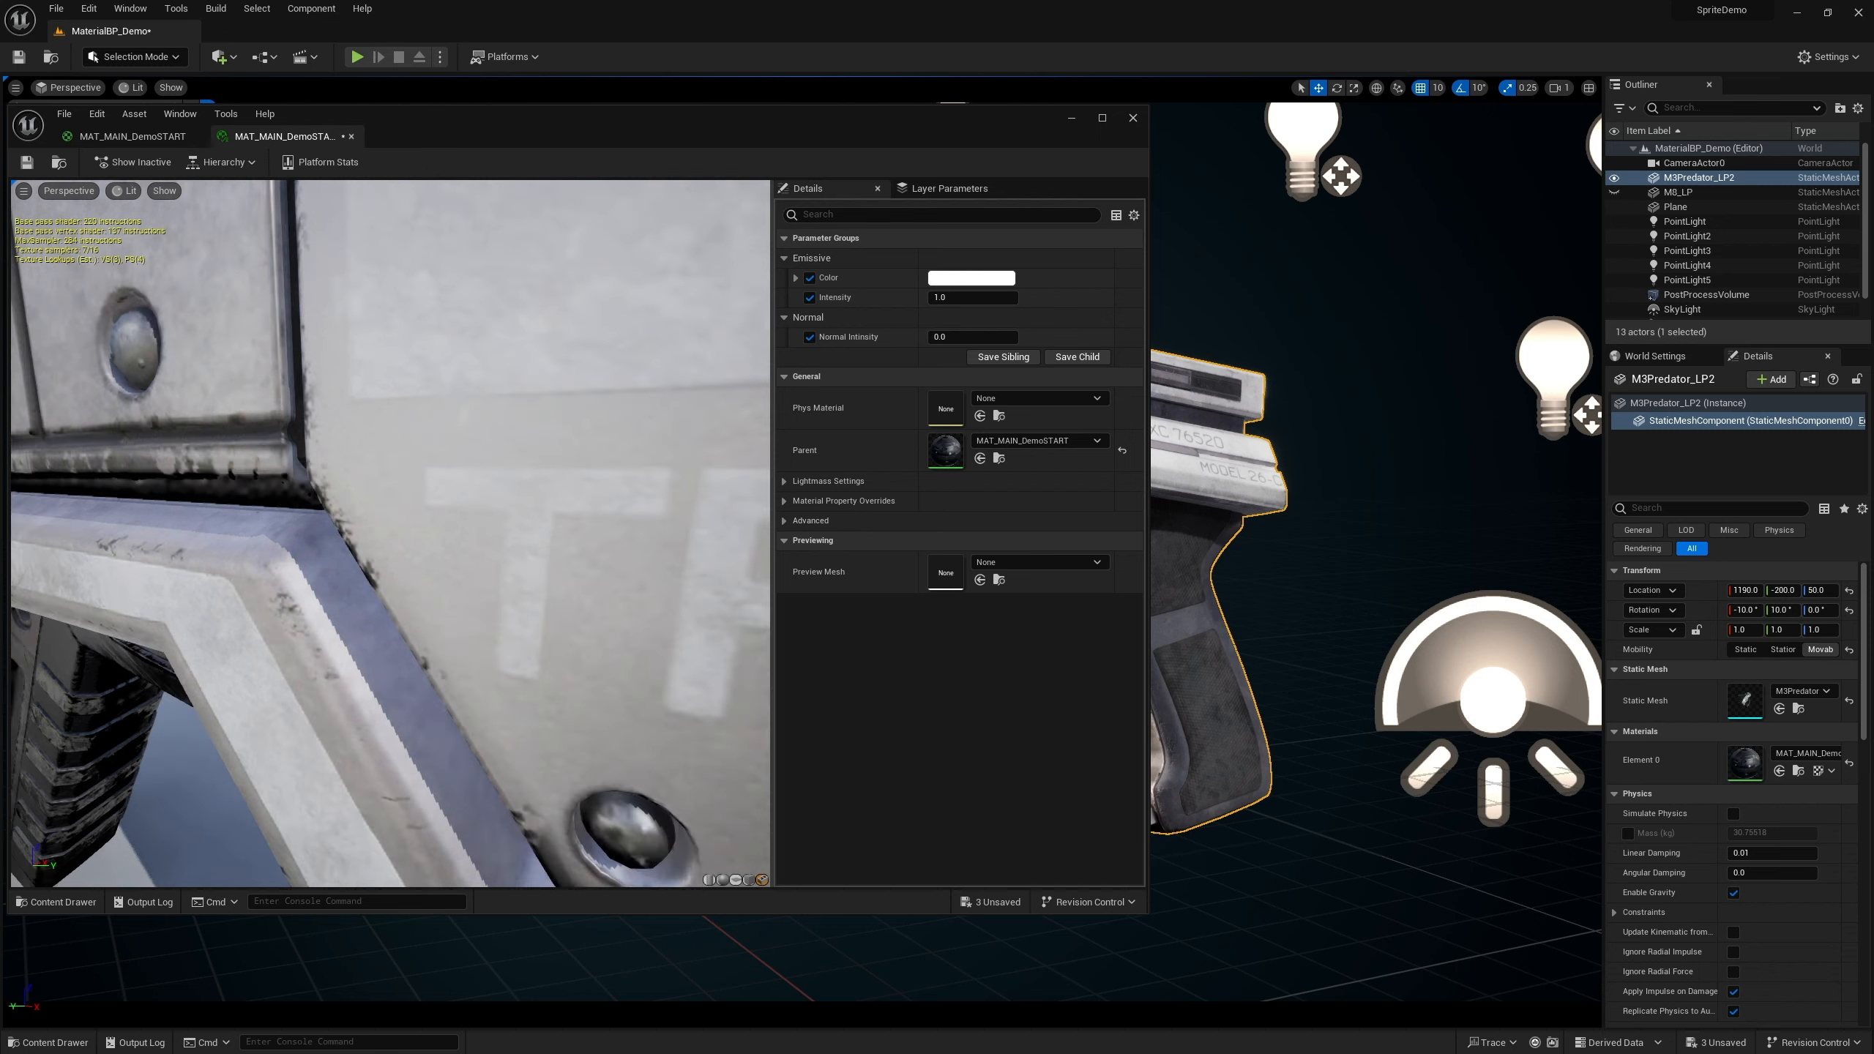
pyautogui.moveTo(370, 434); pyautogui.dragTo(280, 502)
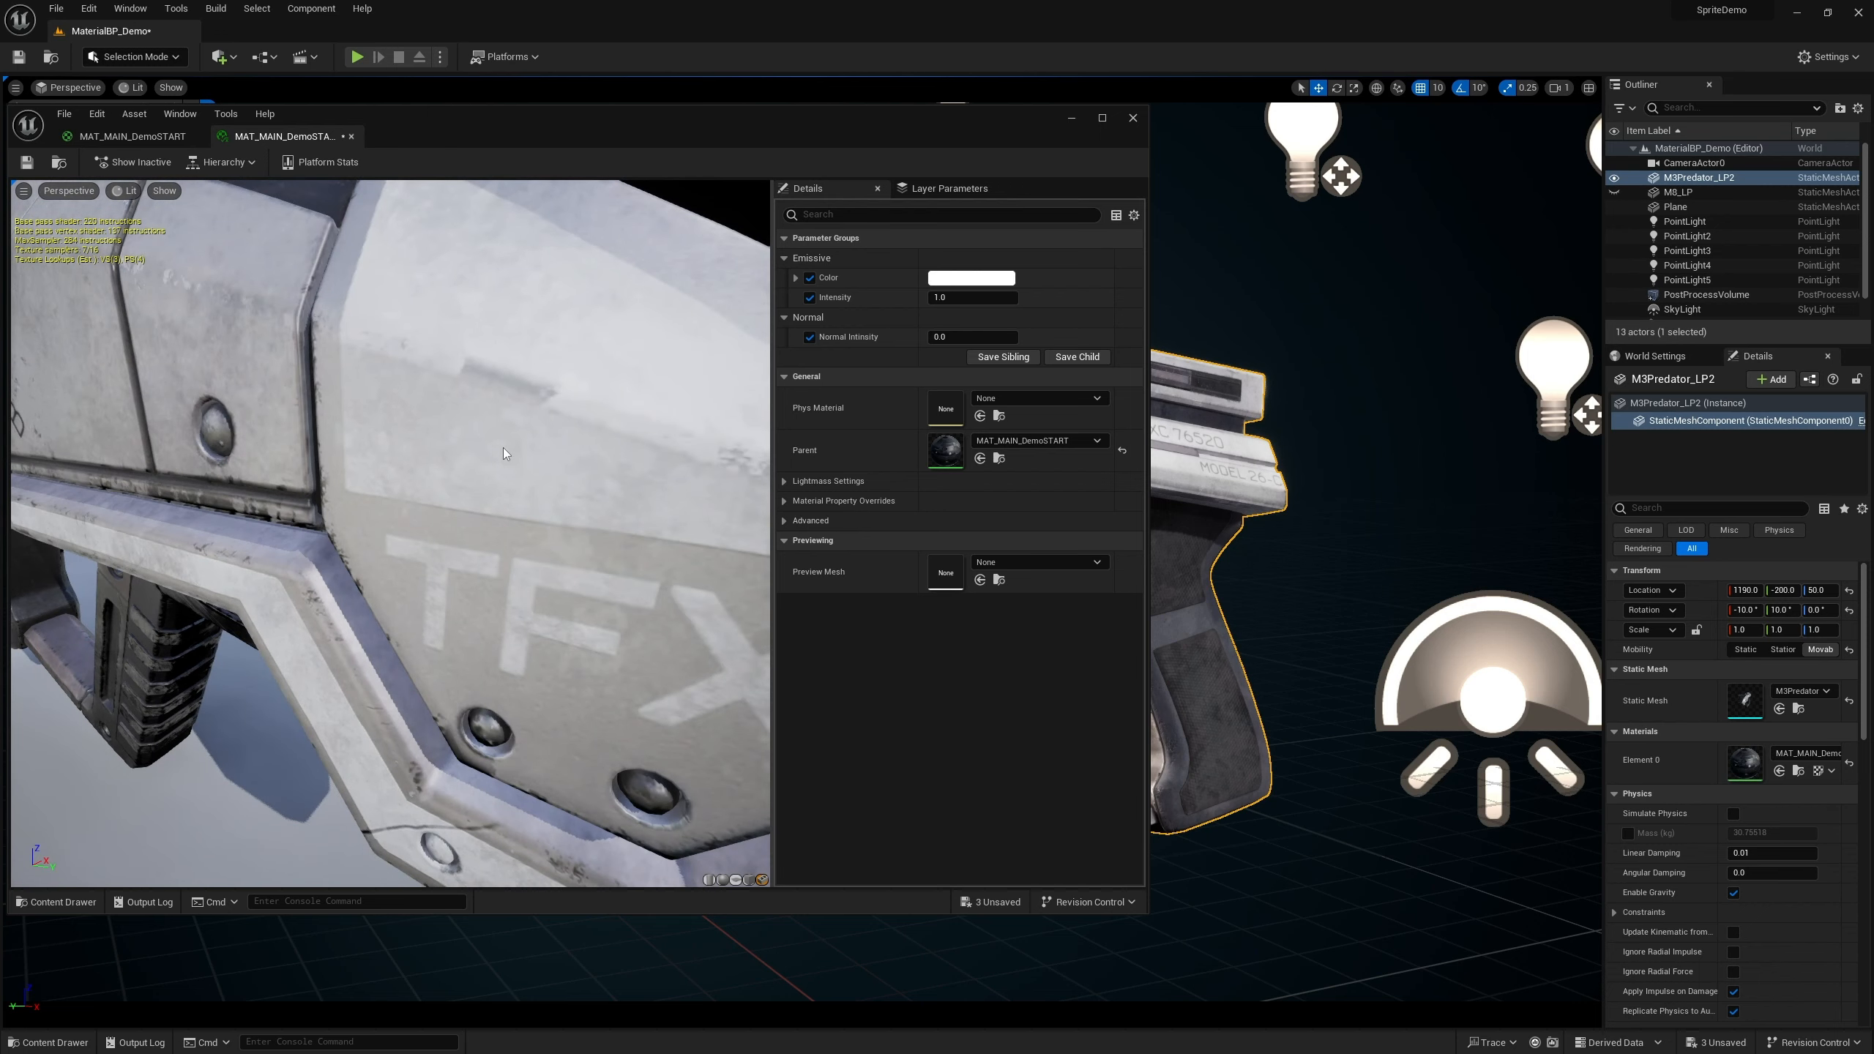
pyautogui.click(948, 337)
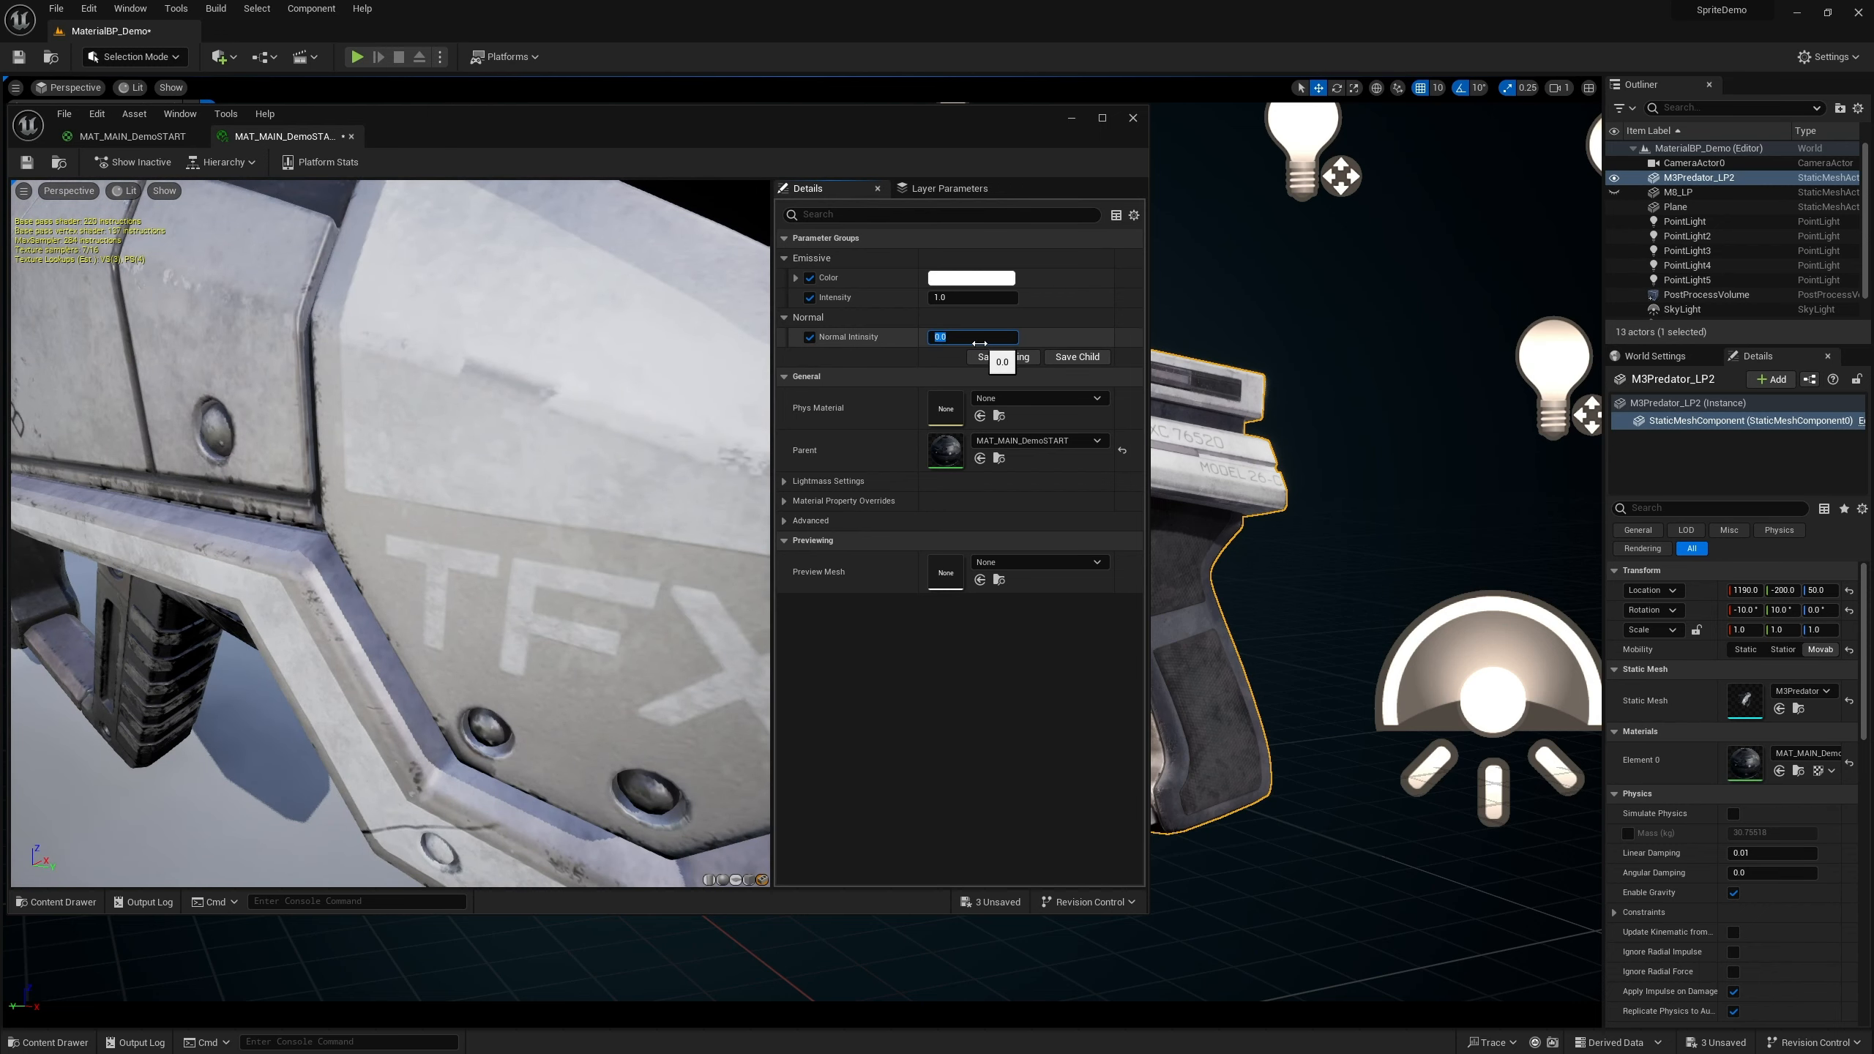
pyautogui.write('-1')
pyautogui.press('Return')
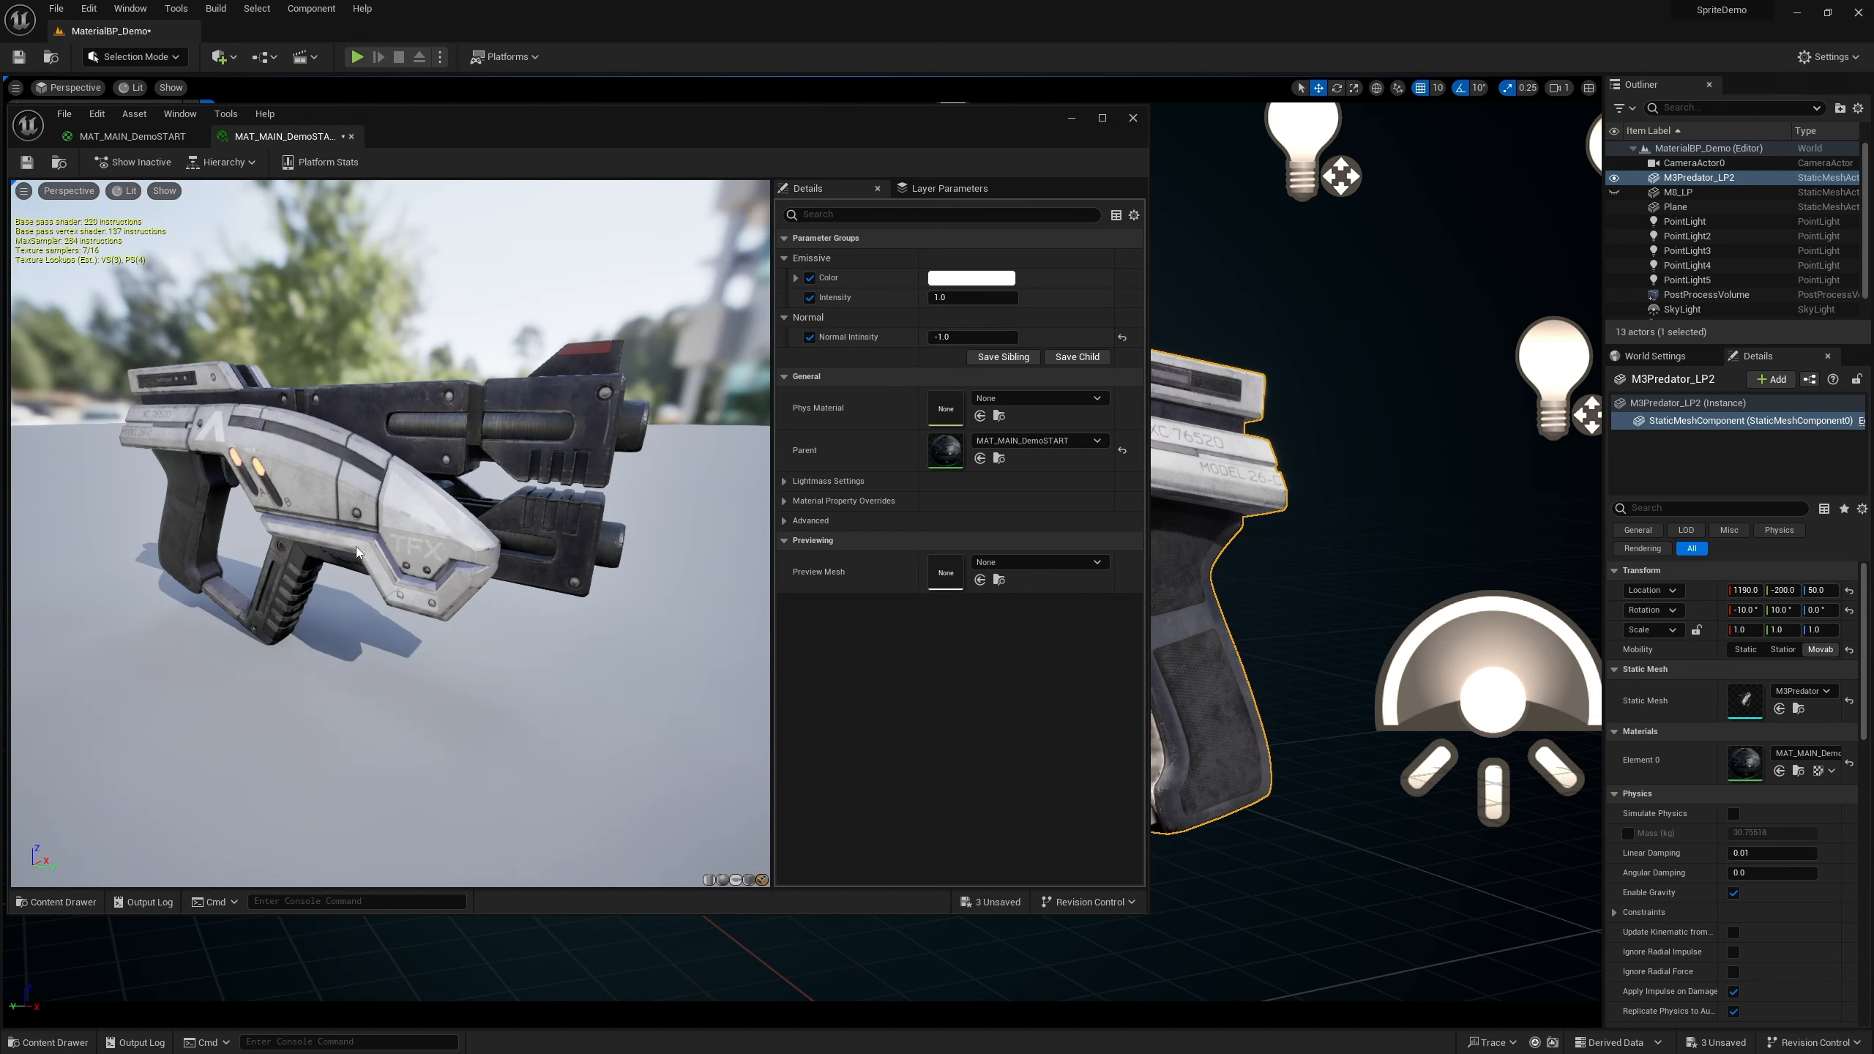
# Set Normal Intensity to 1 and compare the gun's surface detail
pyautogui.scroll(5, 357, 552)
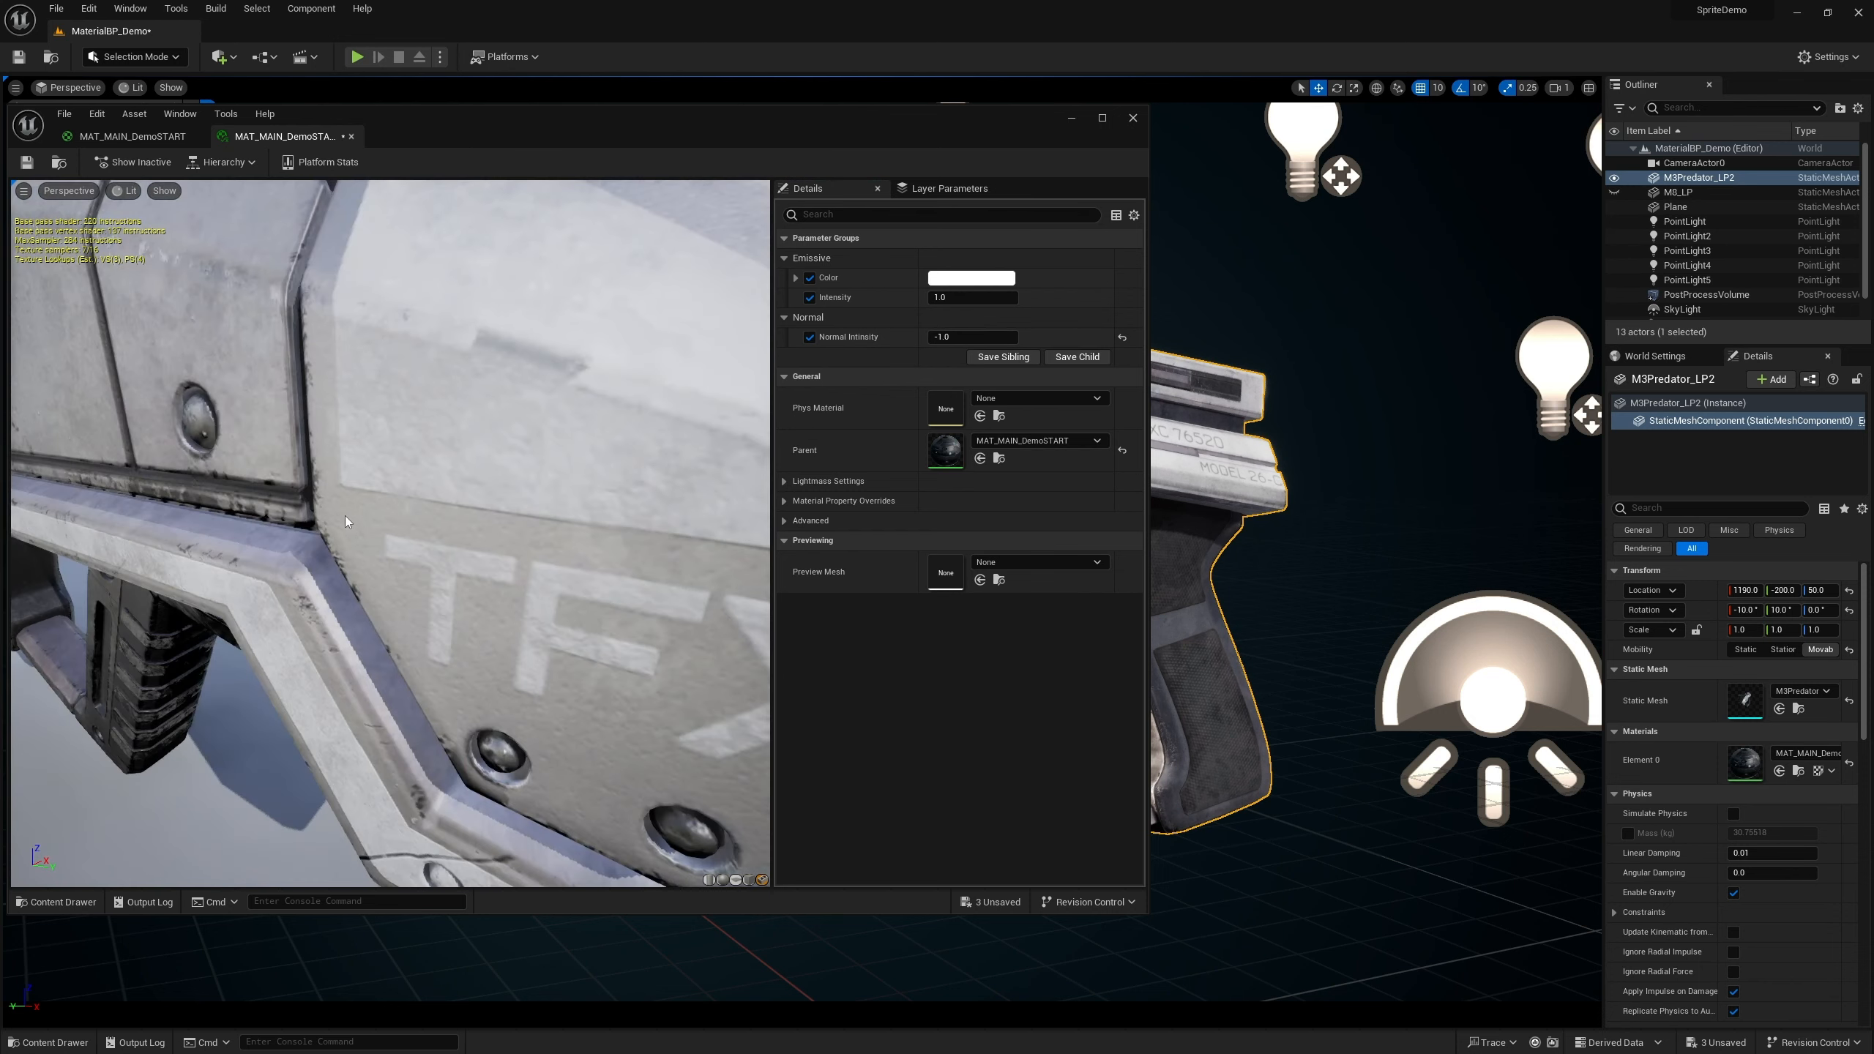
pyautogui.scroll(-4, 345, 516)
pyautogui.moveTo(404, 511); pyautogui.dragTo(603, 511)
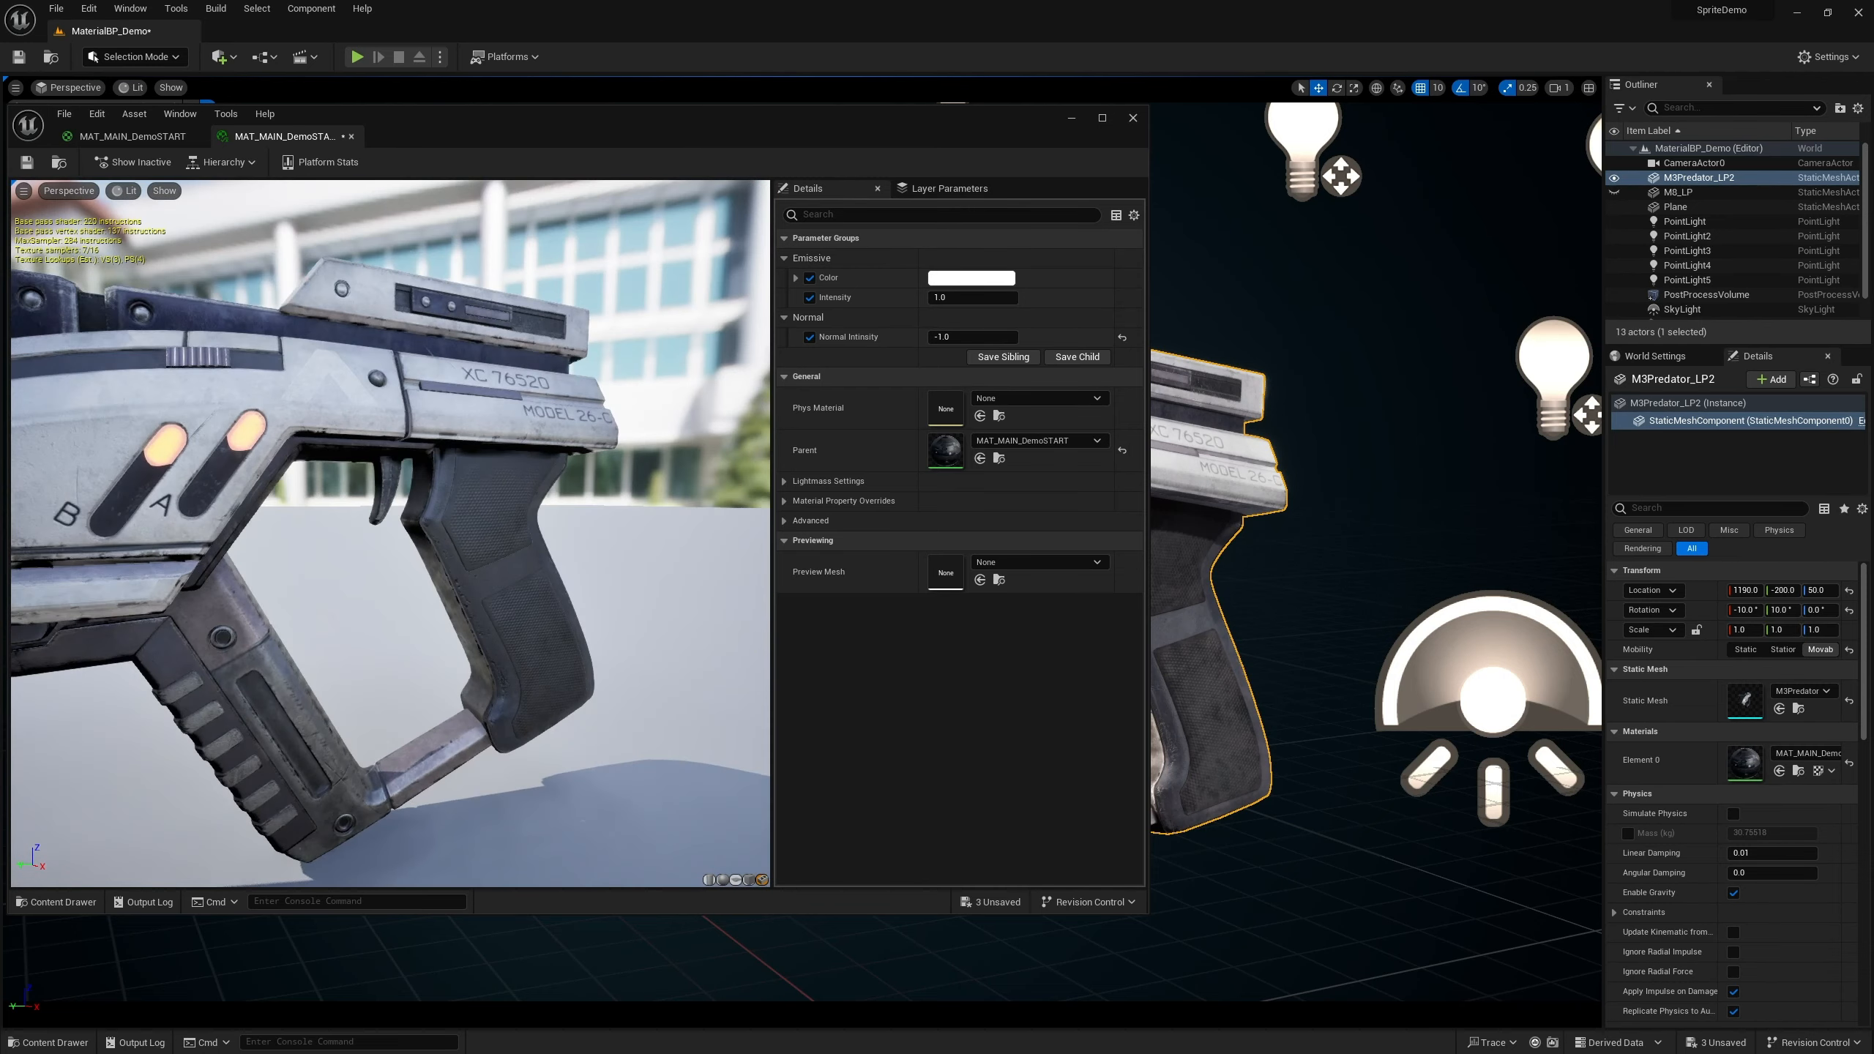
pyautogui.moveTo(443, 513); pyautogui.dragTo(653, 502)
pyautogui.scroll(3, 653, 502)
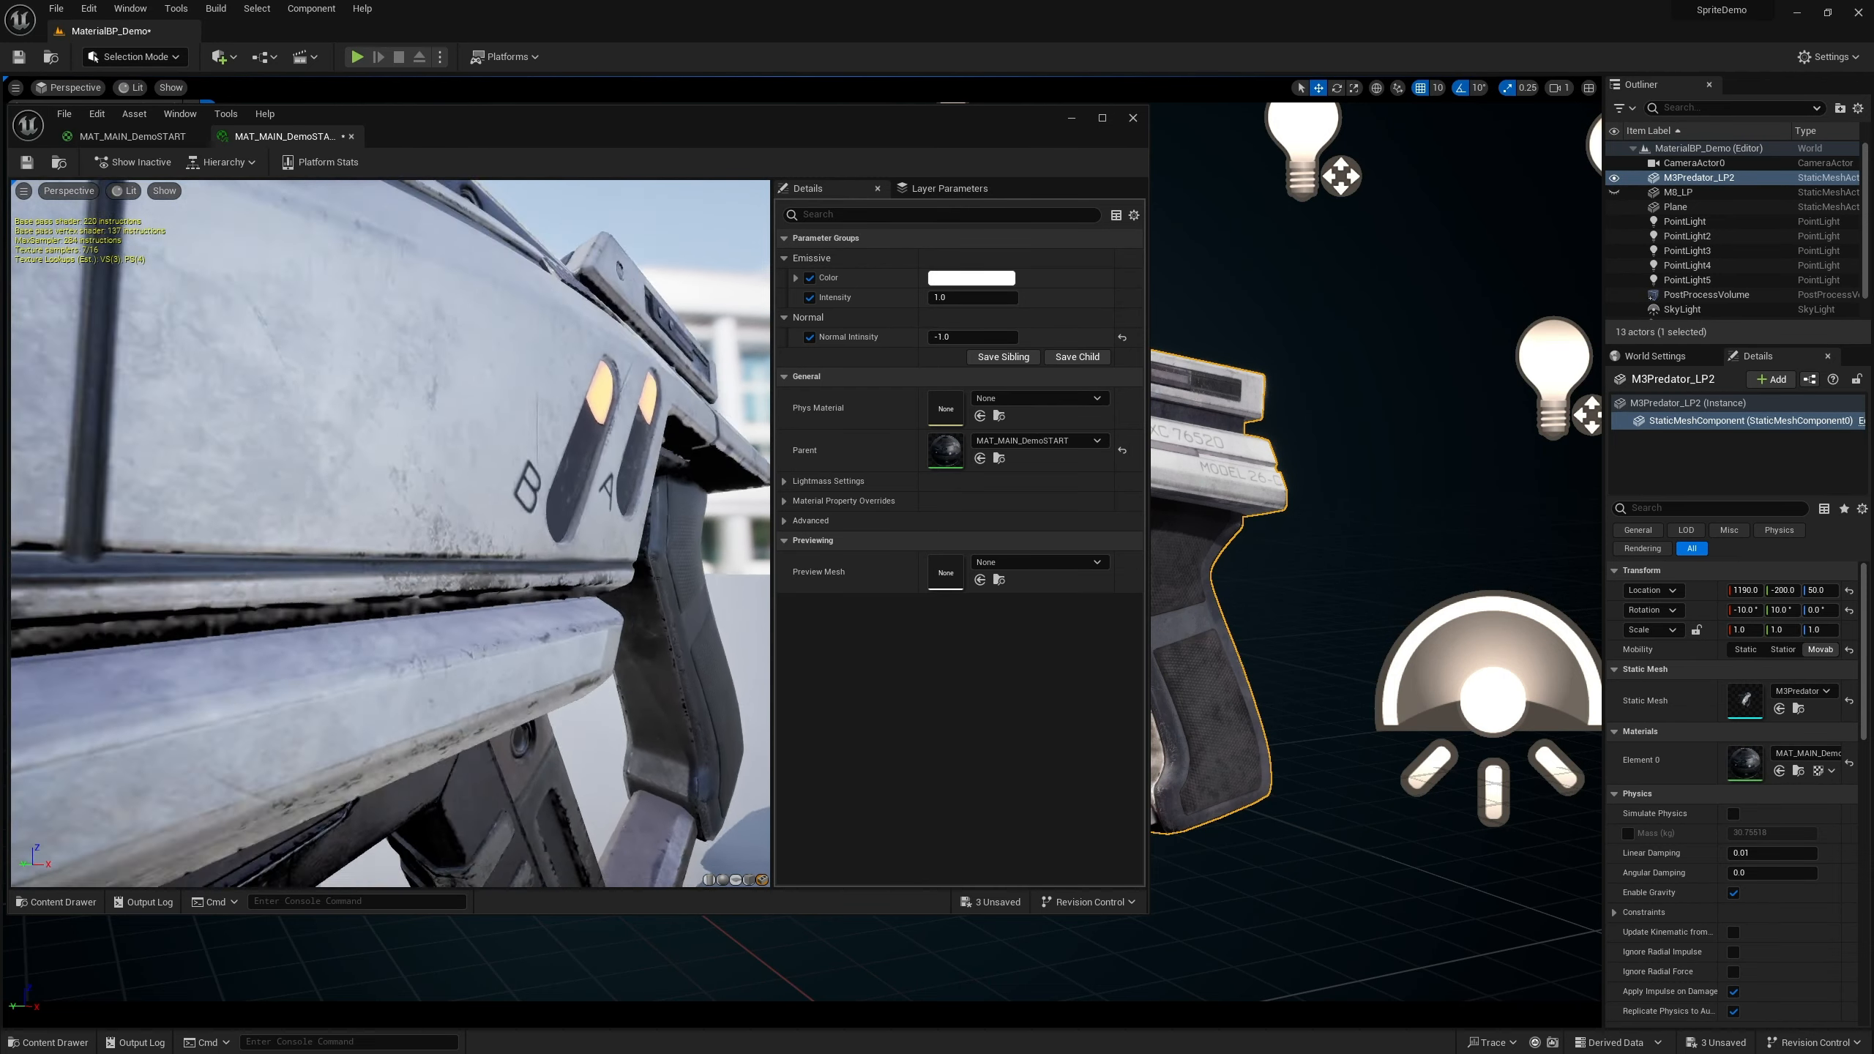
pyautogui.scroll(3, 471, 532)
pyautogui.moveTo(471, 532)
pyautogui.mouseDown()
pyautogui.moveTo(430, 529)
pyautogui.moveTo(461, 530)
pyautogui.mouseUp()
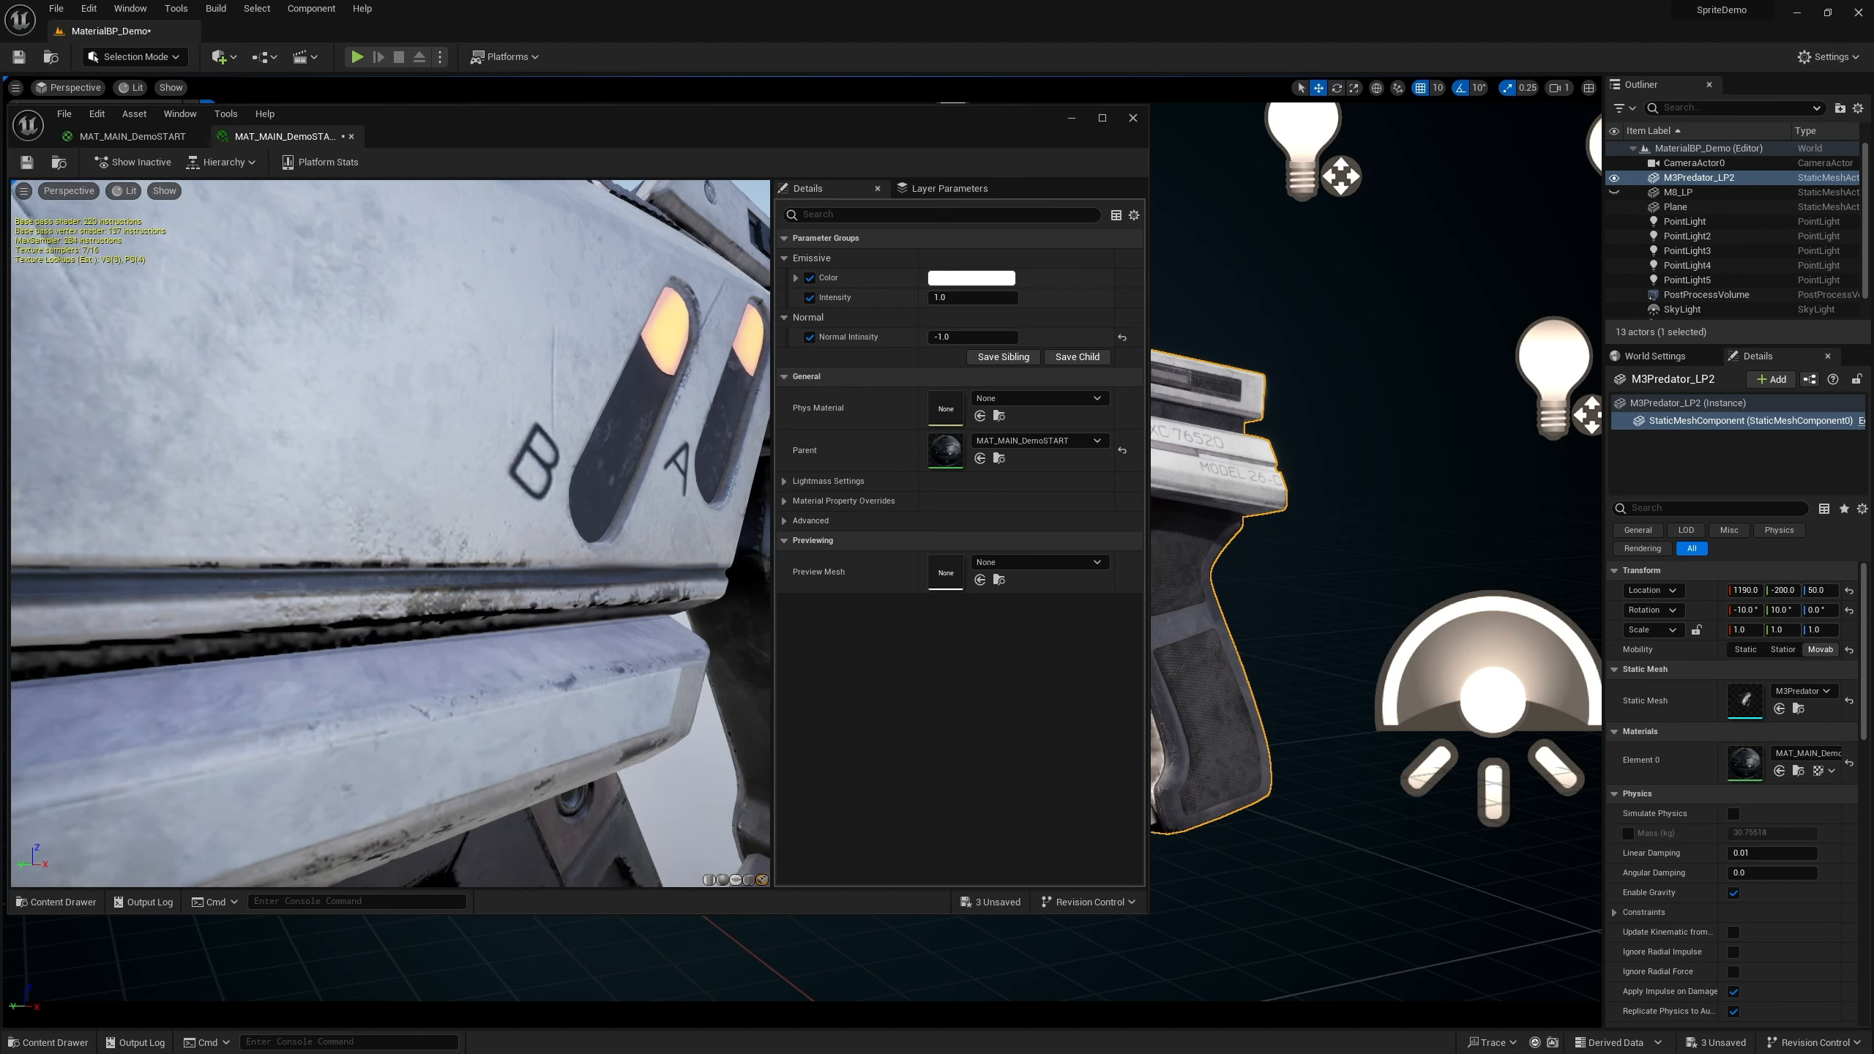
pyautogui.moveTo(950, 340); pyautogui.dragTo(1107, 340)
pyautogui.click(949, 340)
pyautogui.write('1')
pyautogui.press('Return')
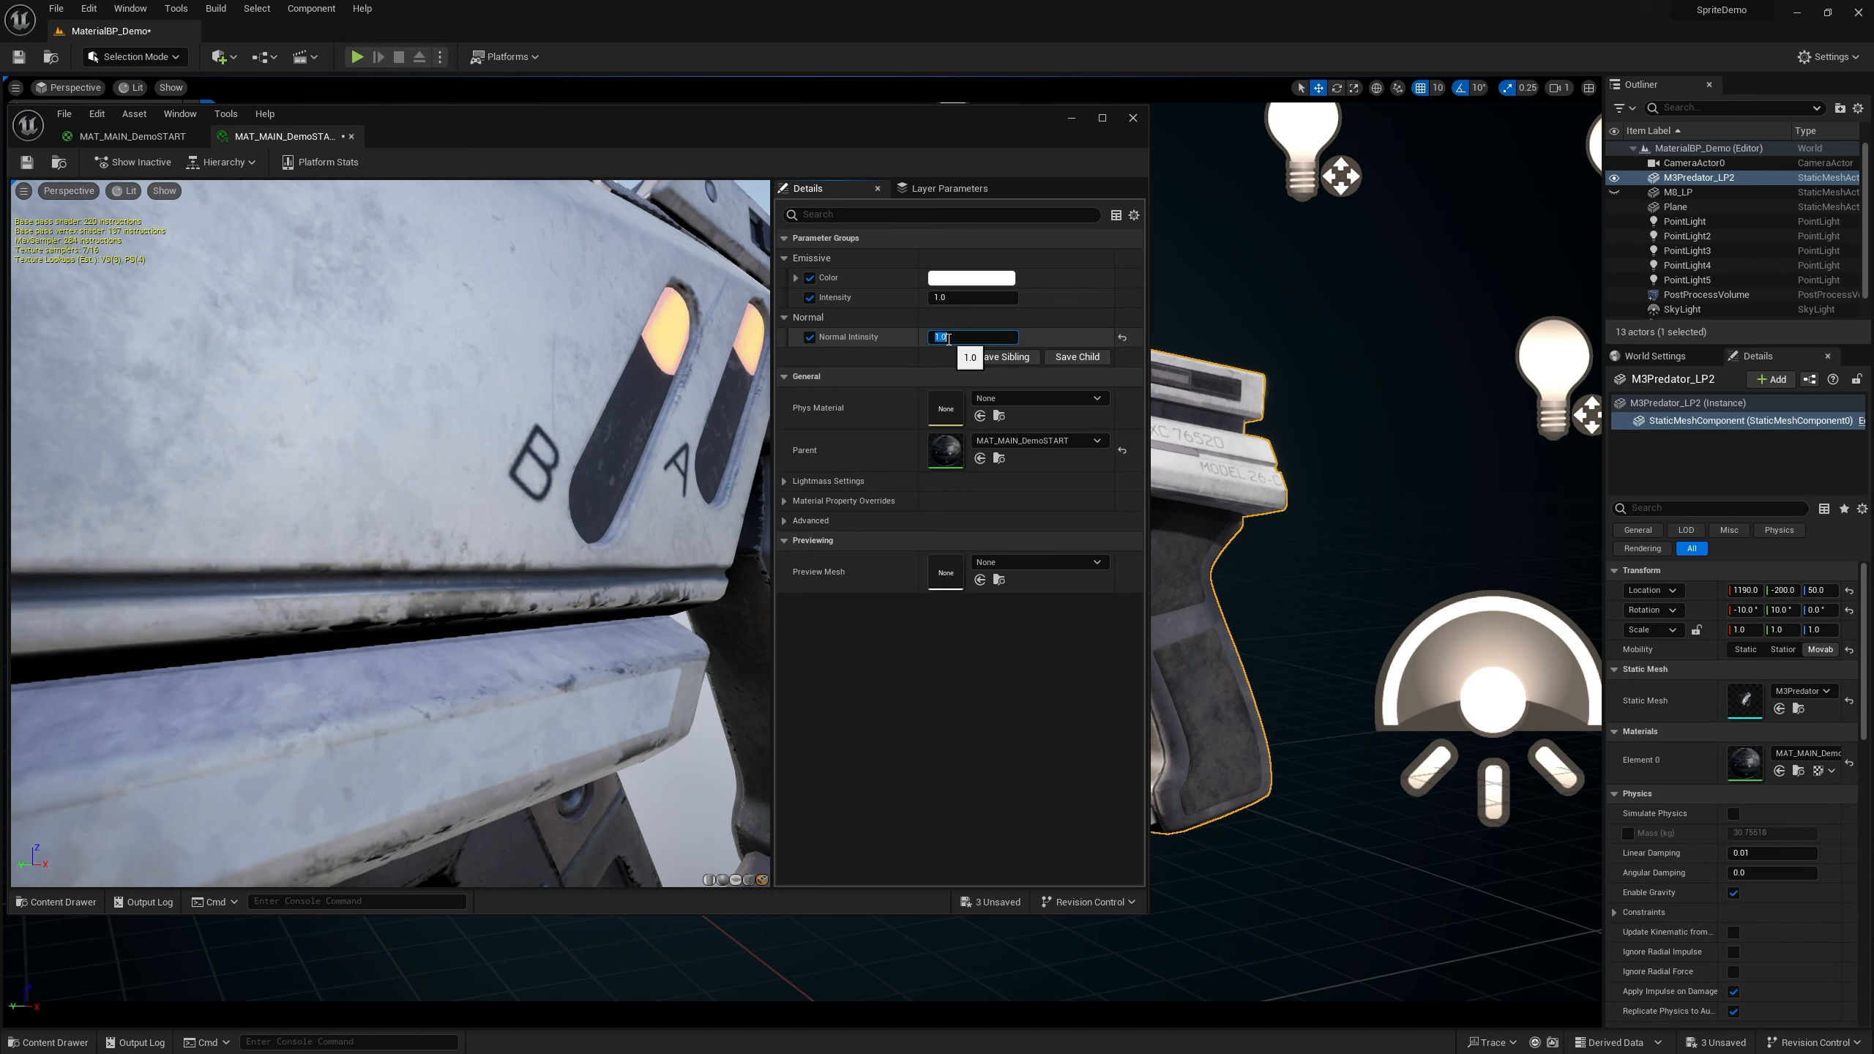
# Set Normal Intensity back to -1 in the material instance
pyautogui.moveTo(583, 451); pyautogui.dragTo(583, 399, button='right')
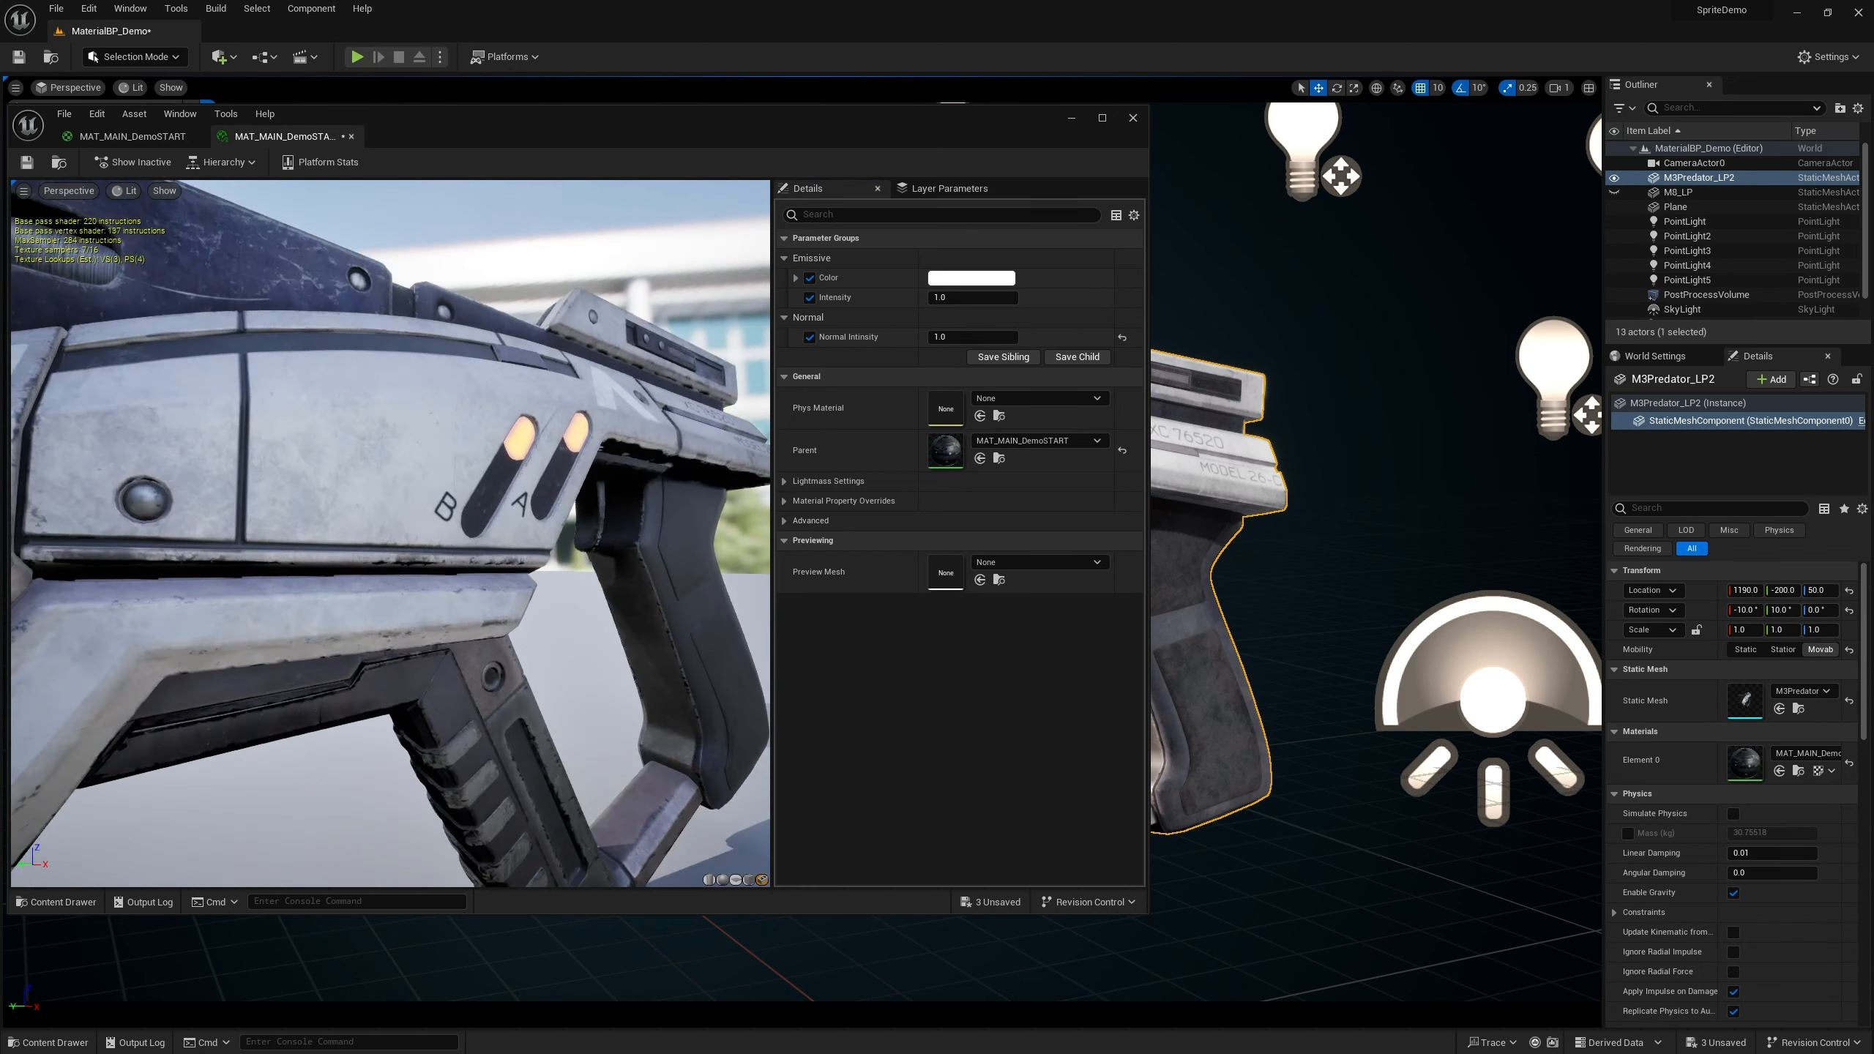
pyautogui.moveTo(422, 524); pyautogui.dragTo(380, 522)
pyautogui.click(941, 337)
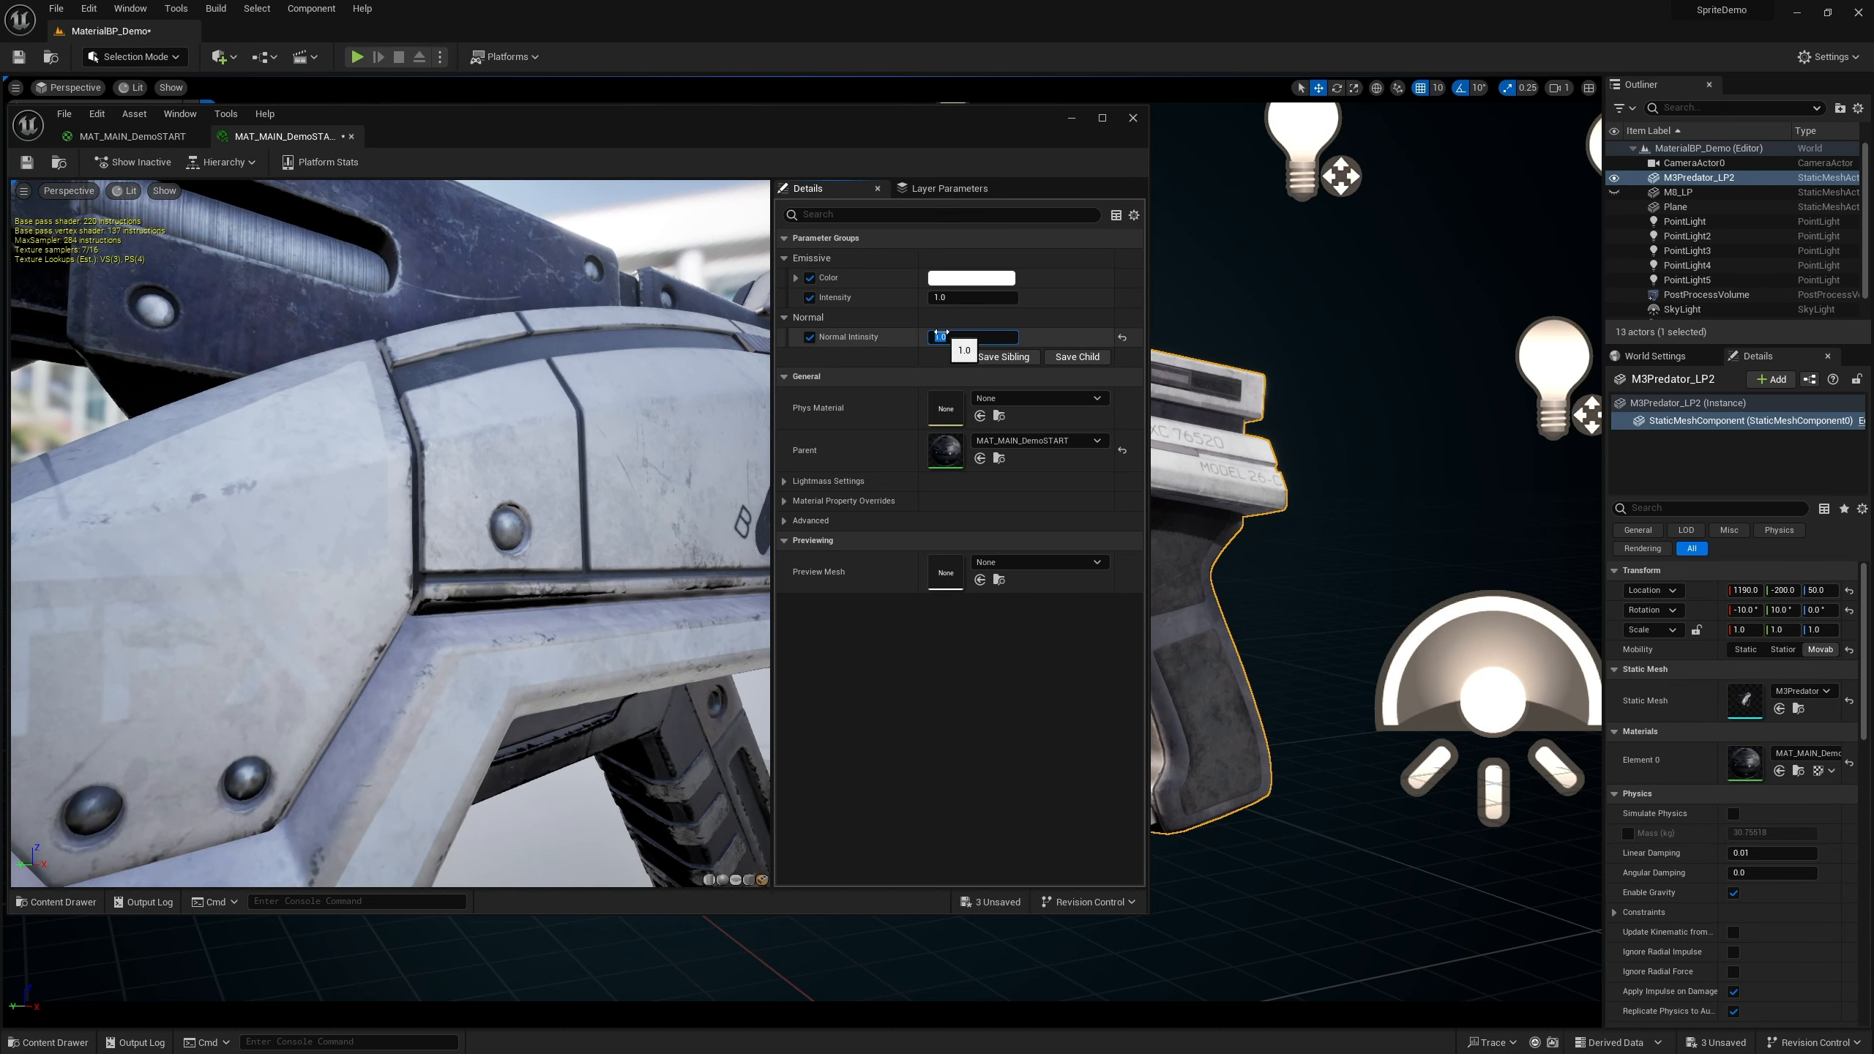
pyautogui.write('0')
pyautogui.press('Return')
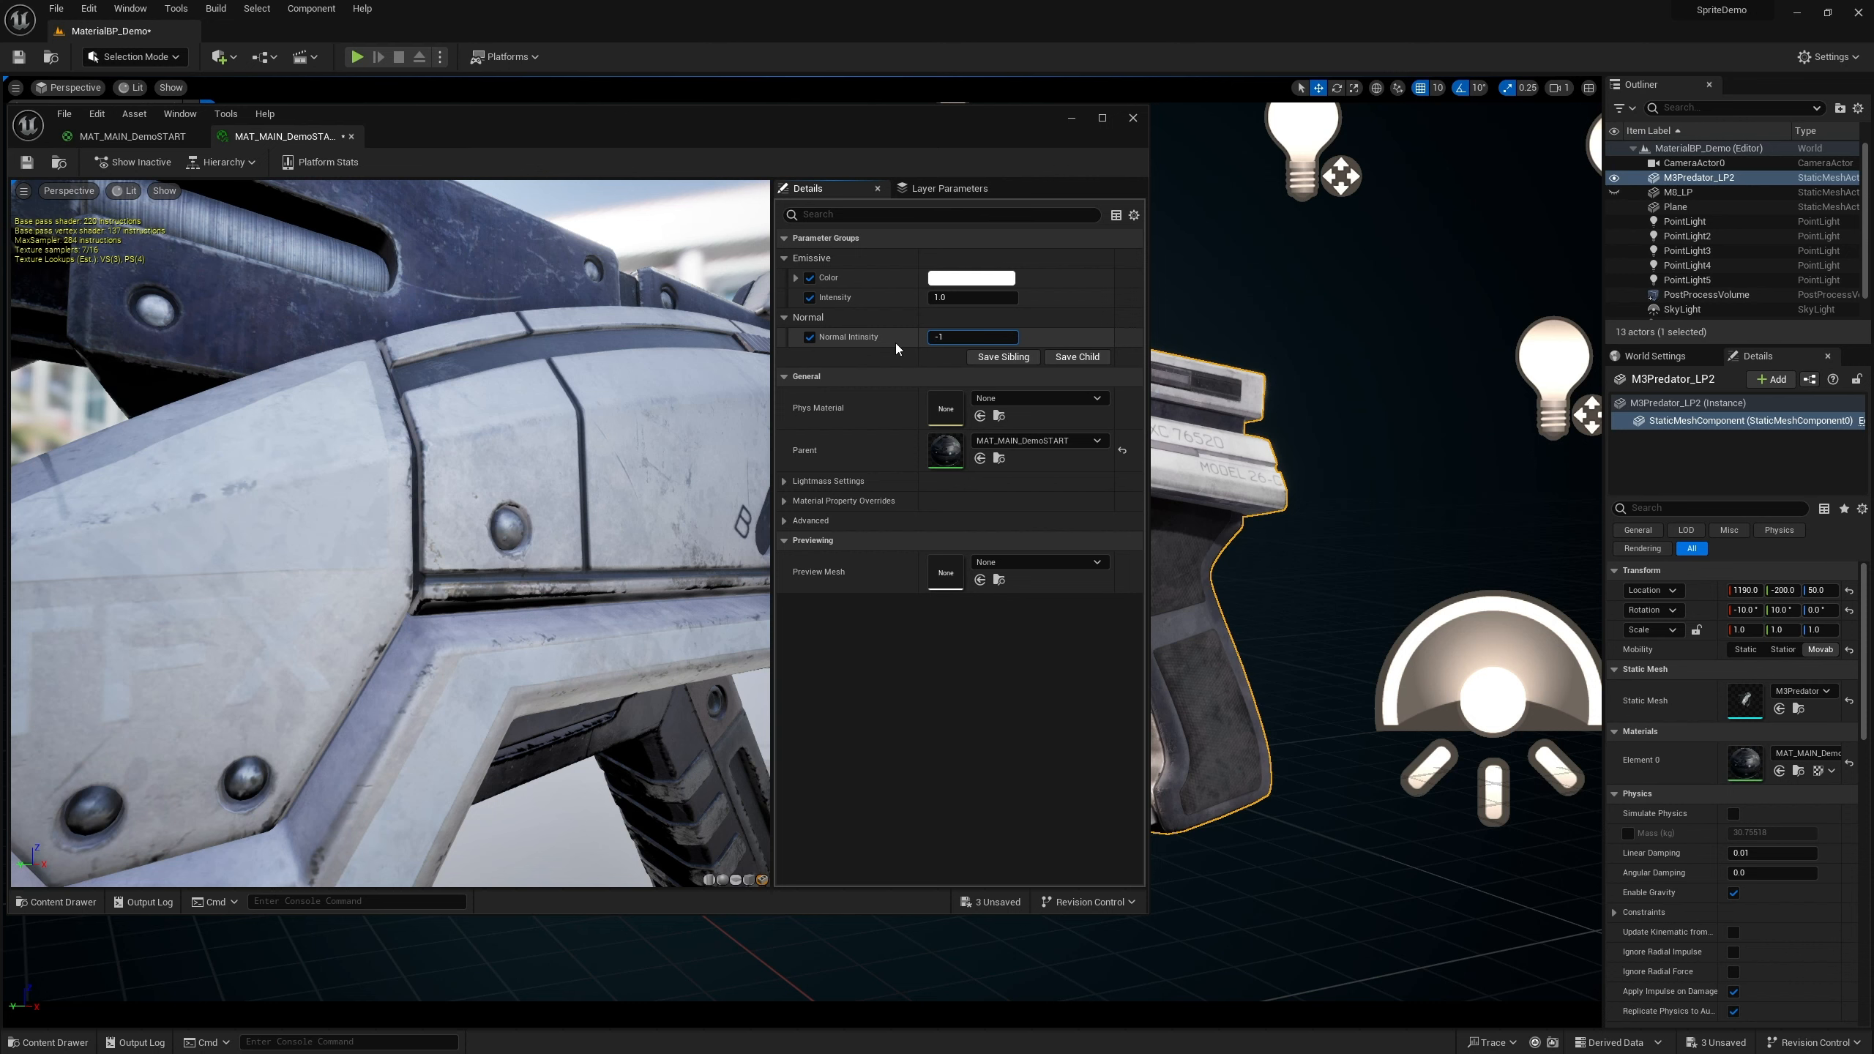
pyautogui.write('-1')
pyautogui.press('Return')
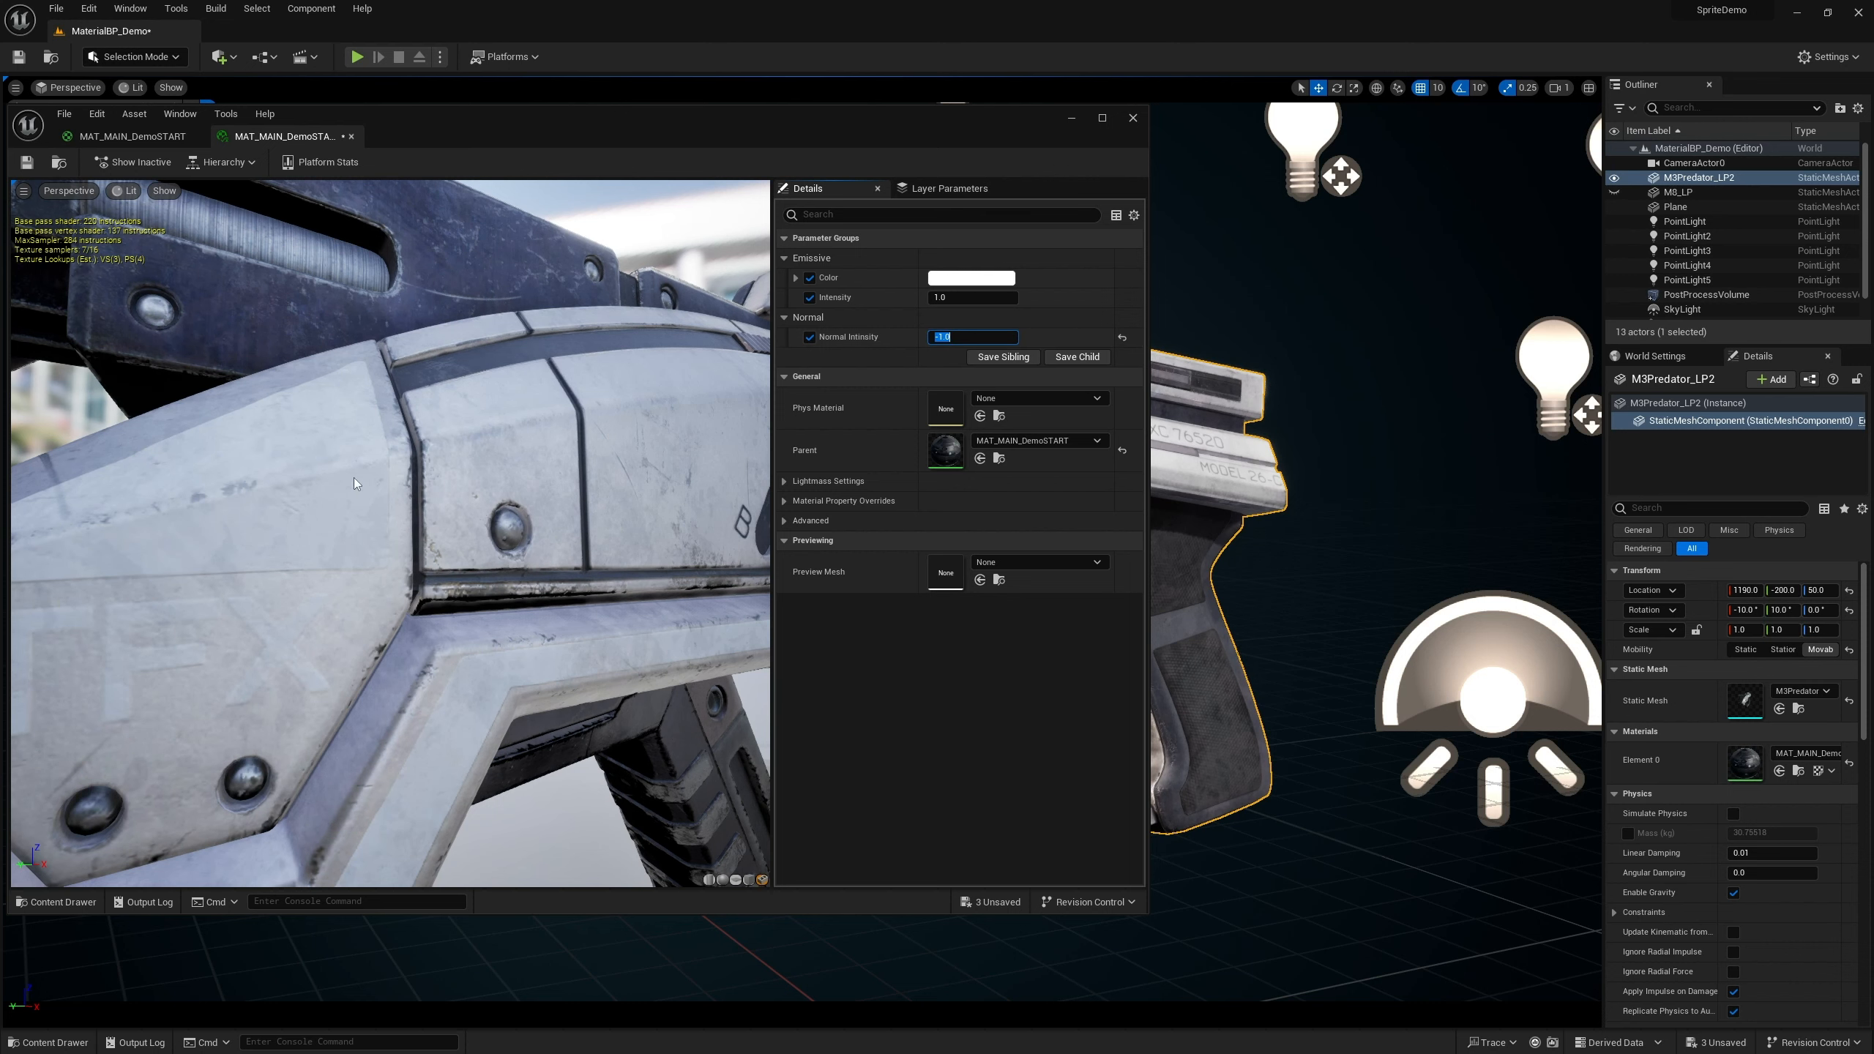
# Orbit around the gun in the preview to examine the flattened normal detail
pyautogui.moveTo(474, 487); pyautogui.dragTo(556, 550)
pyautogui.scroll(-5, 483, 508)
pyautogui.scroll(6, 564, 532)
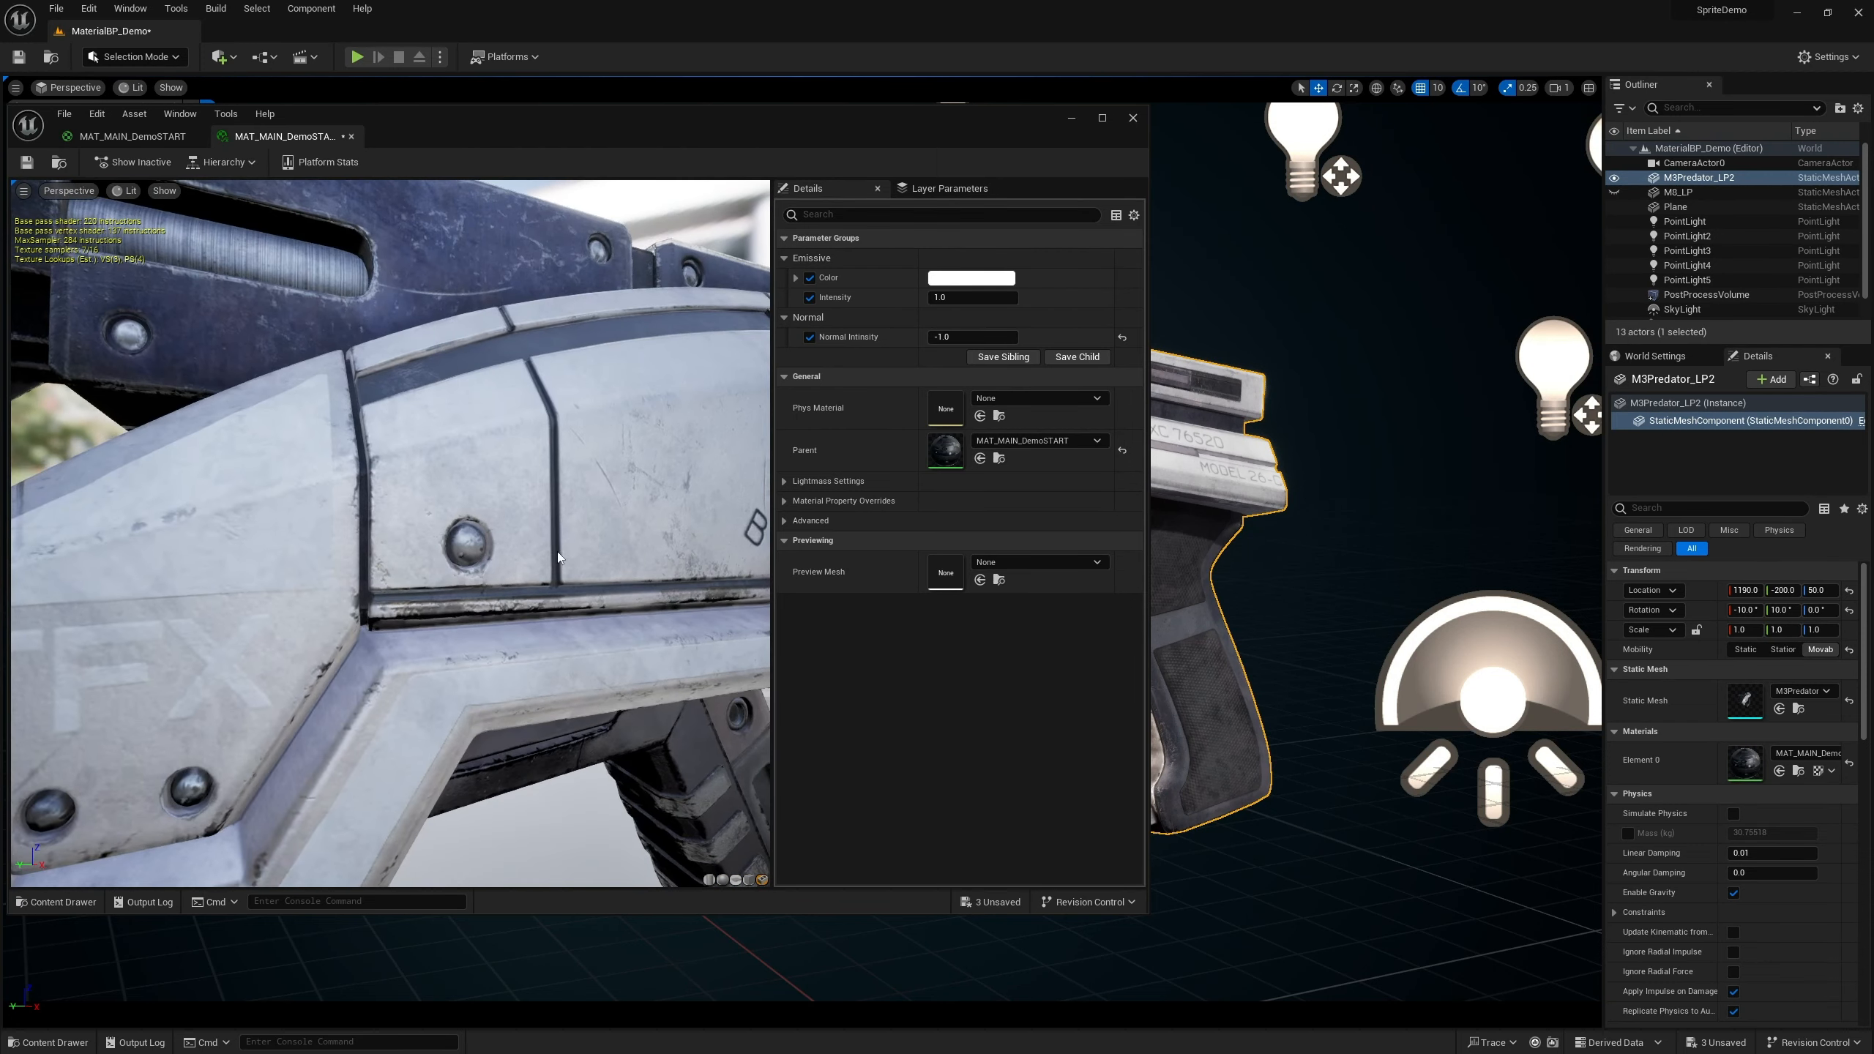
pyautogui.scroll(-6, 556, 551)
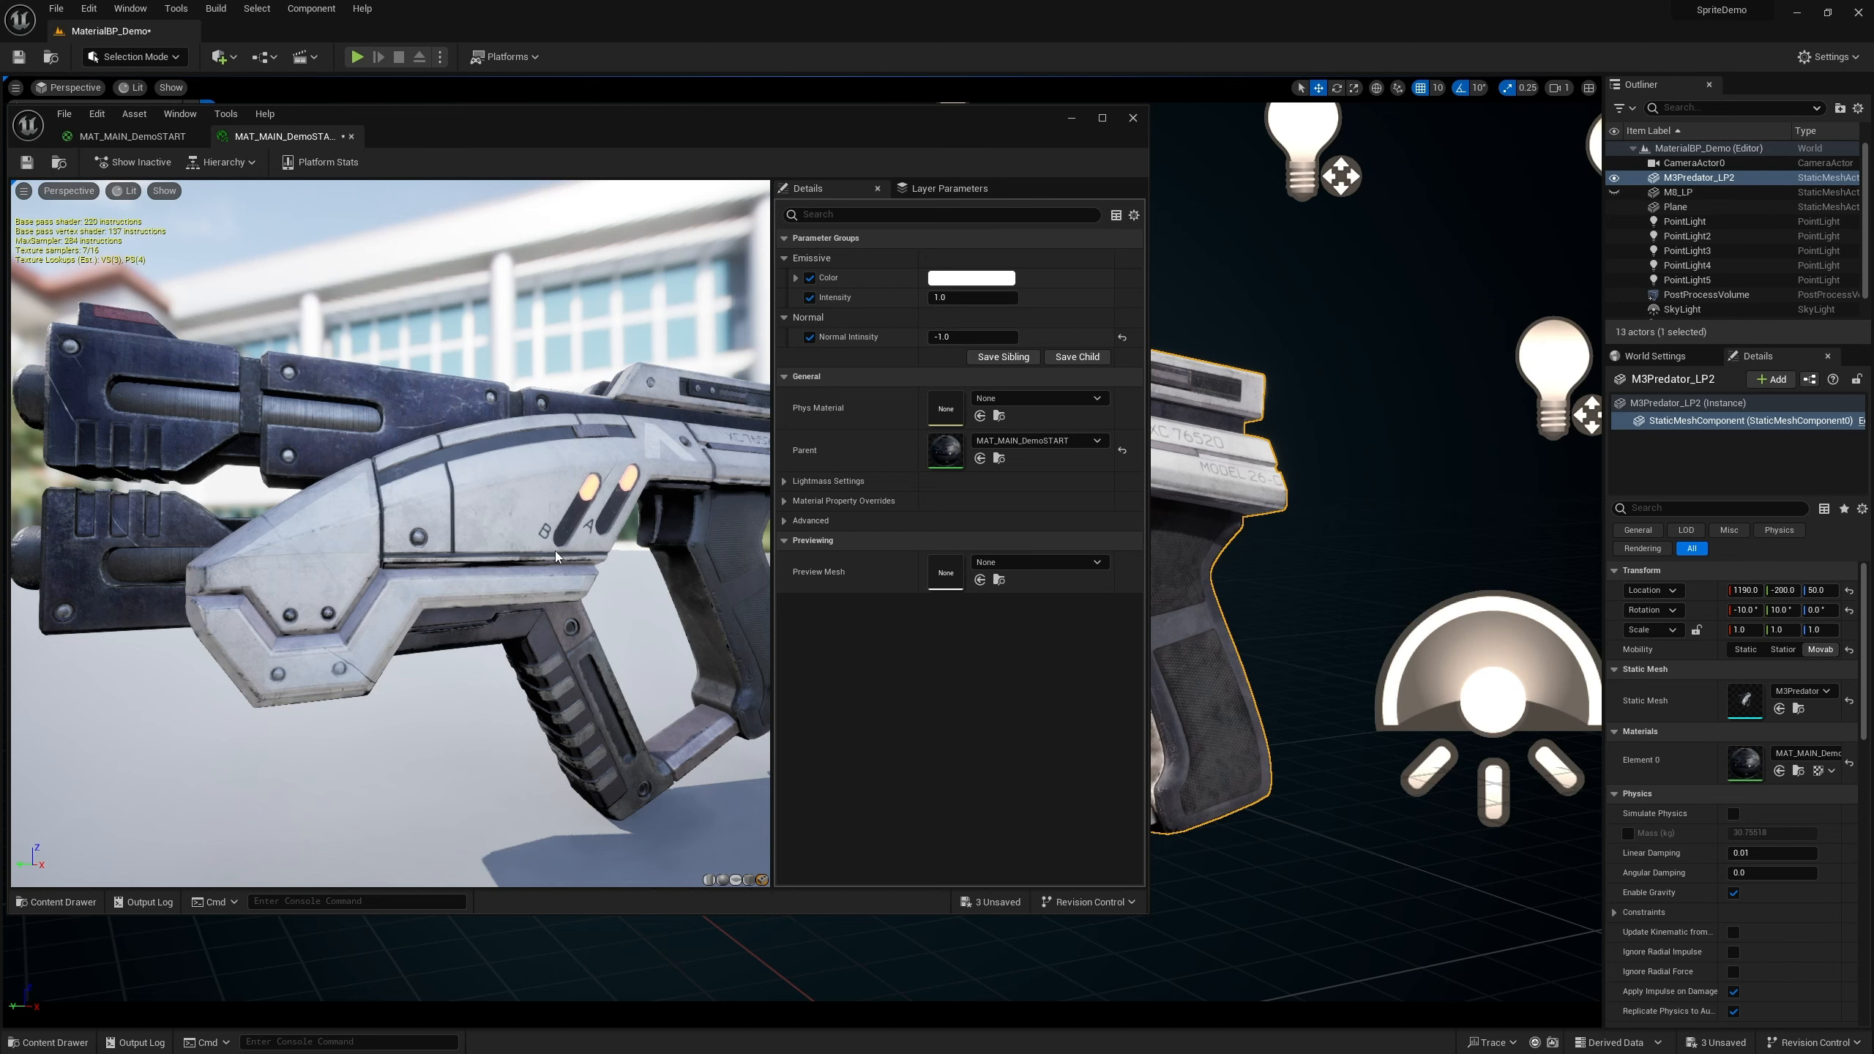
pyautogui.moveTo(565, 561); pyautogui.dragTo(539, 555)
pyautogui.scroll(10, 480, 539)
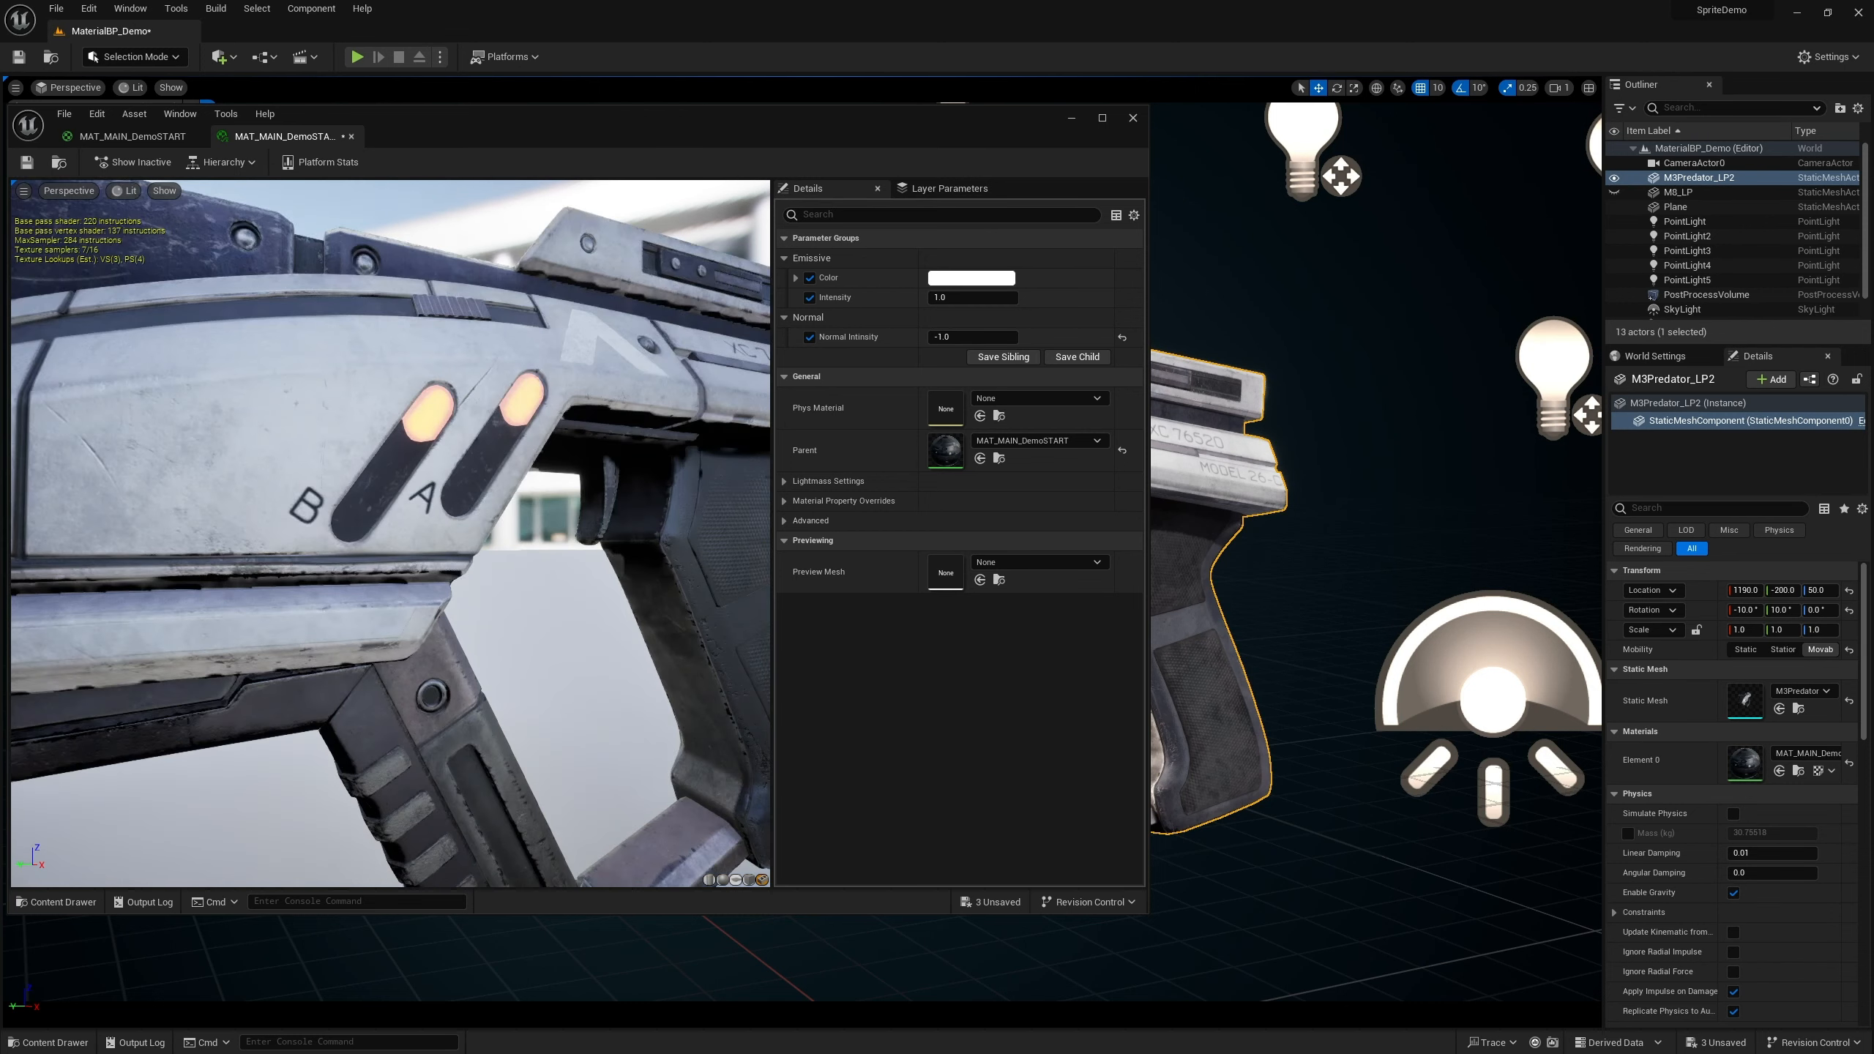
pyautogui.moveTo(452, 523); pyautogui.dragTo(468, 576)
pyautogui.moveTo(451, 519); pyautogui.dragTo(451, 384)
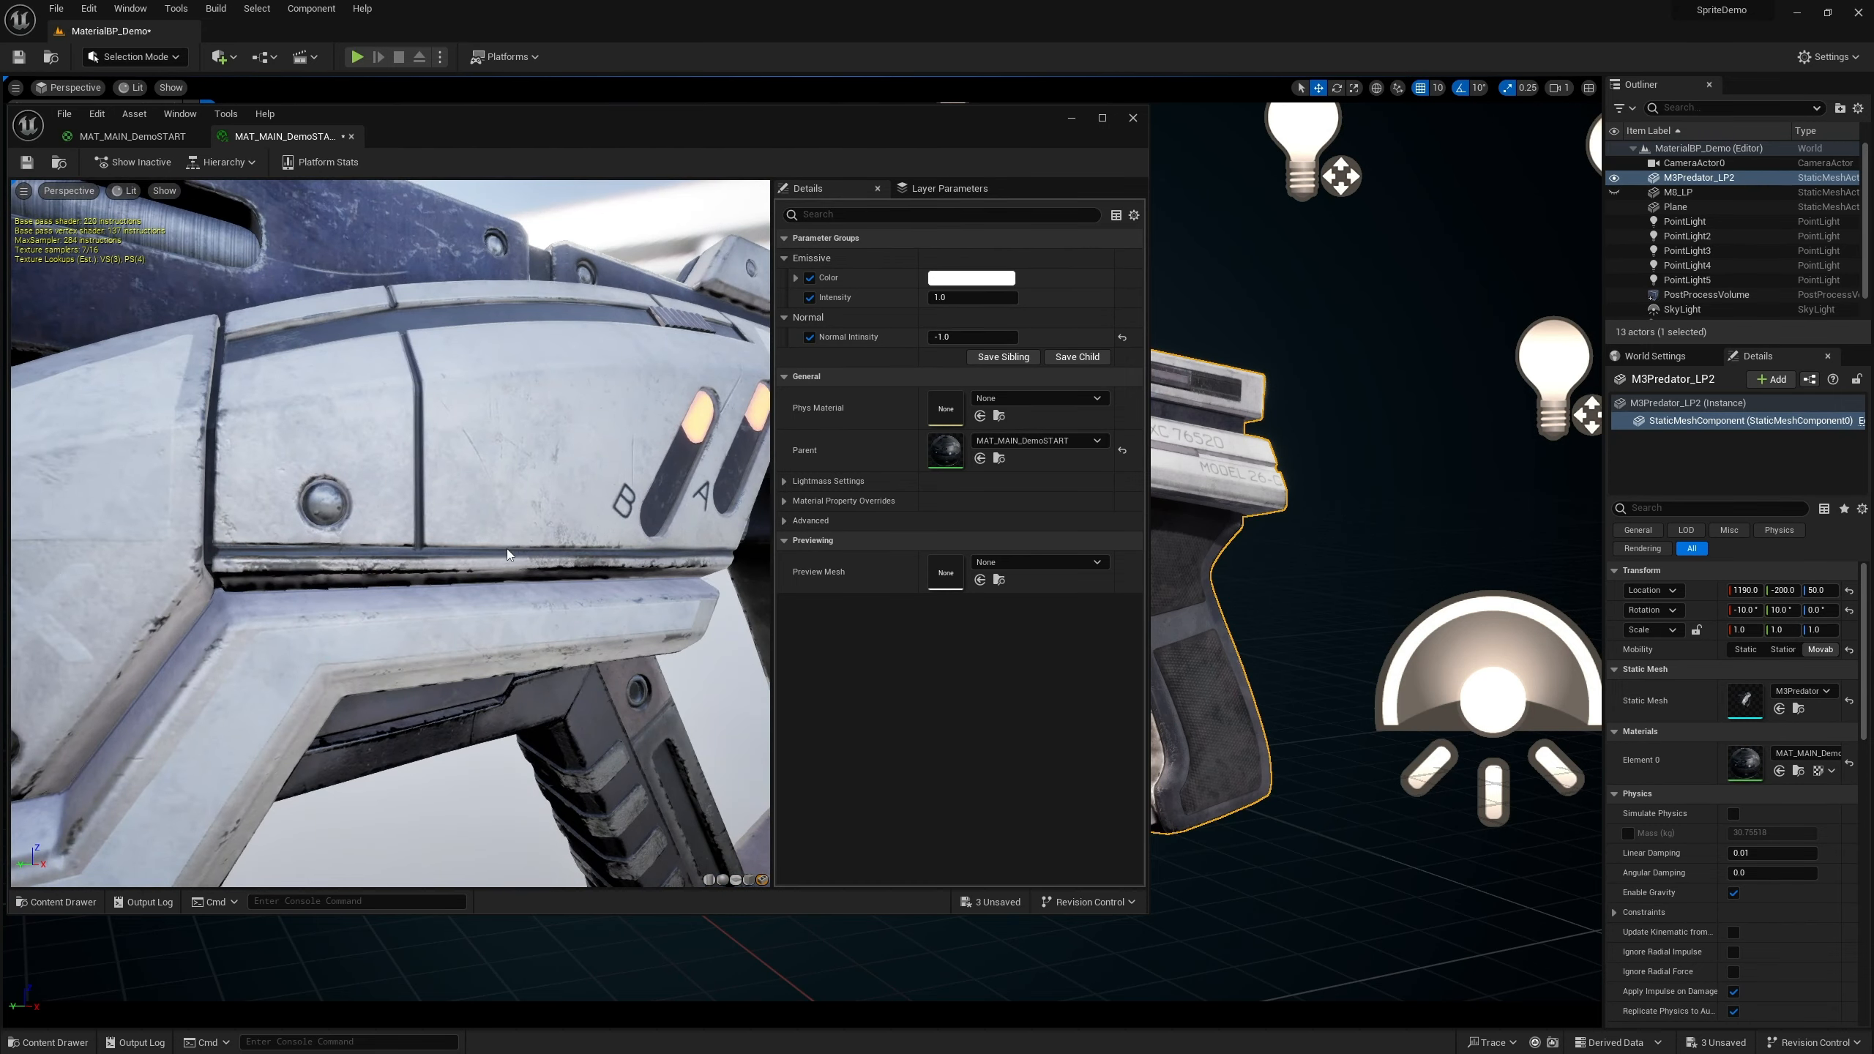
# Reset Normal Intensity to its default of 0 in the material instance after inspecting the gun's surface close up
pyautogui.moveTo(533, 595); pyautogui.dragTo(459, 592)
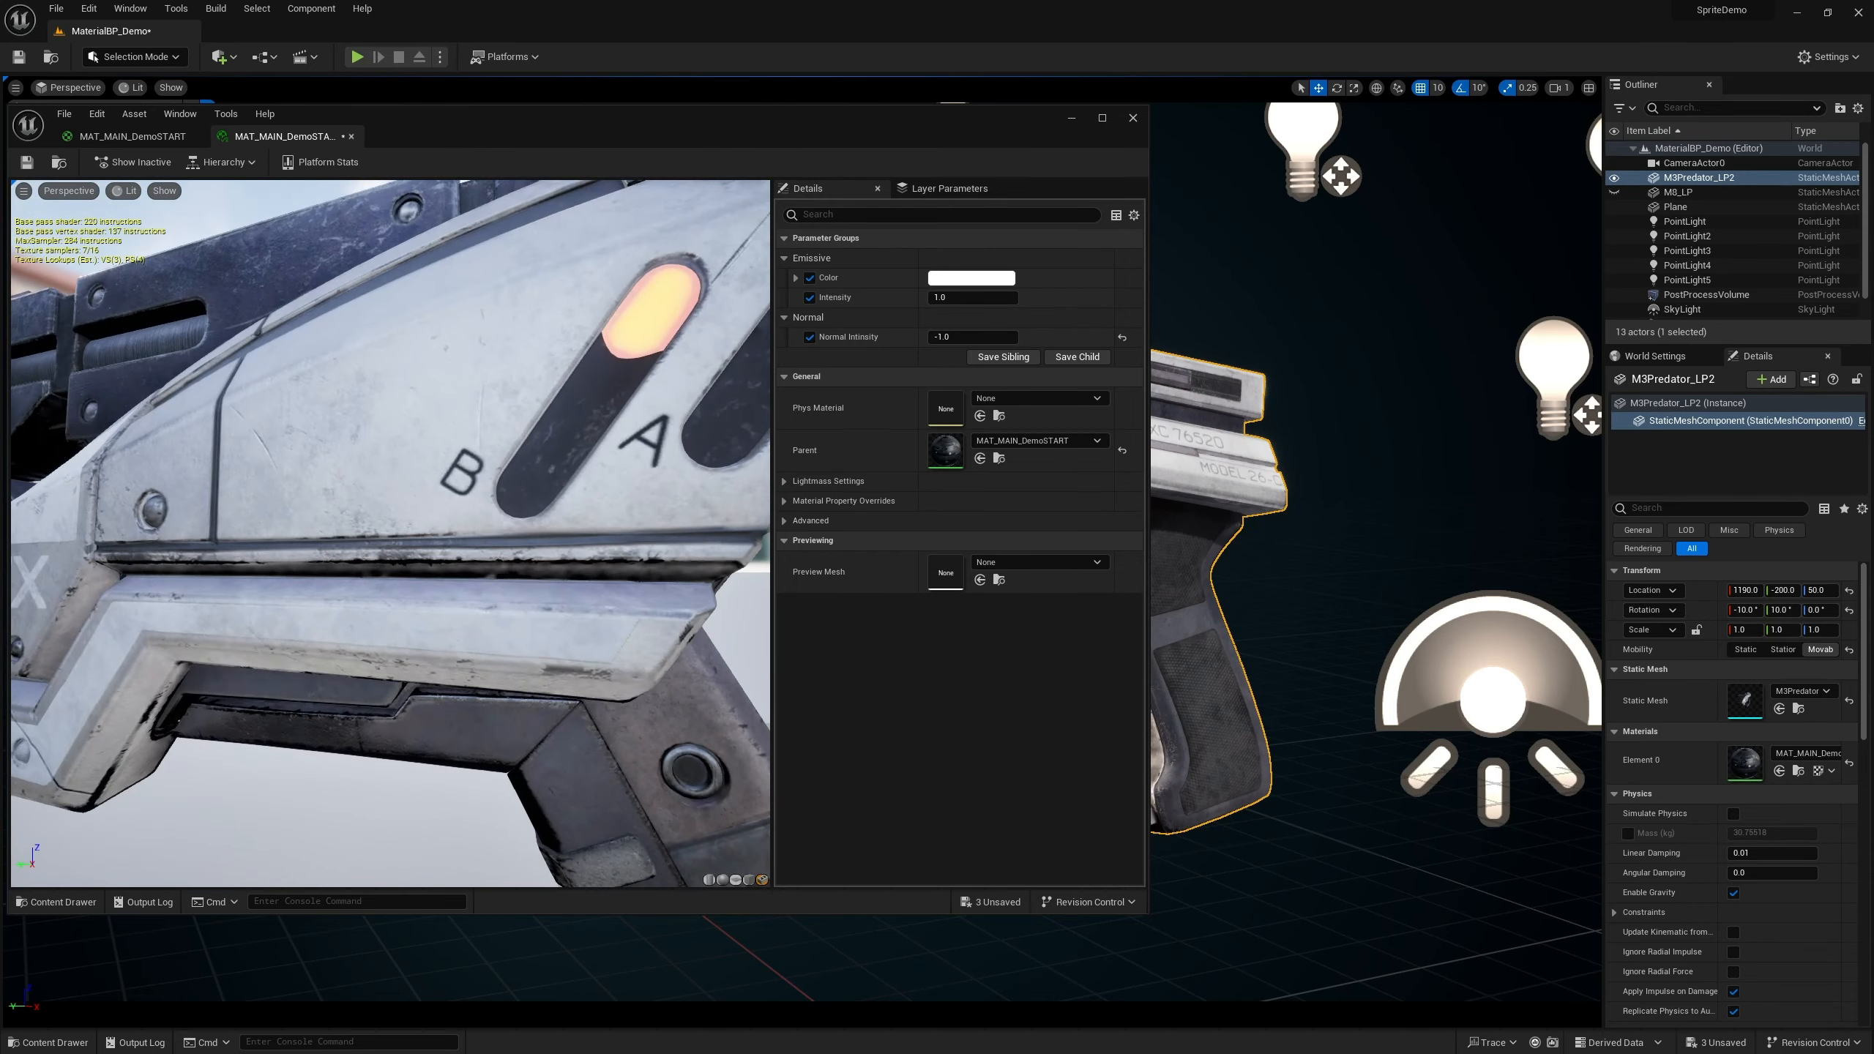
pyautogui.scroll(-10, 590, 650)
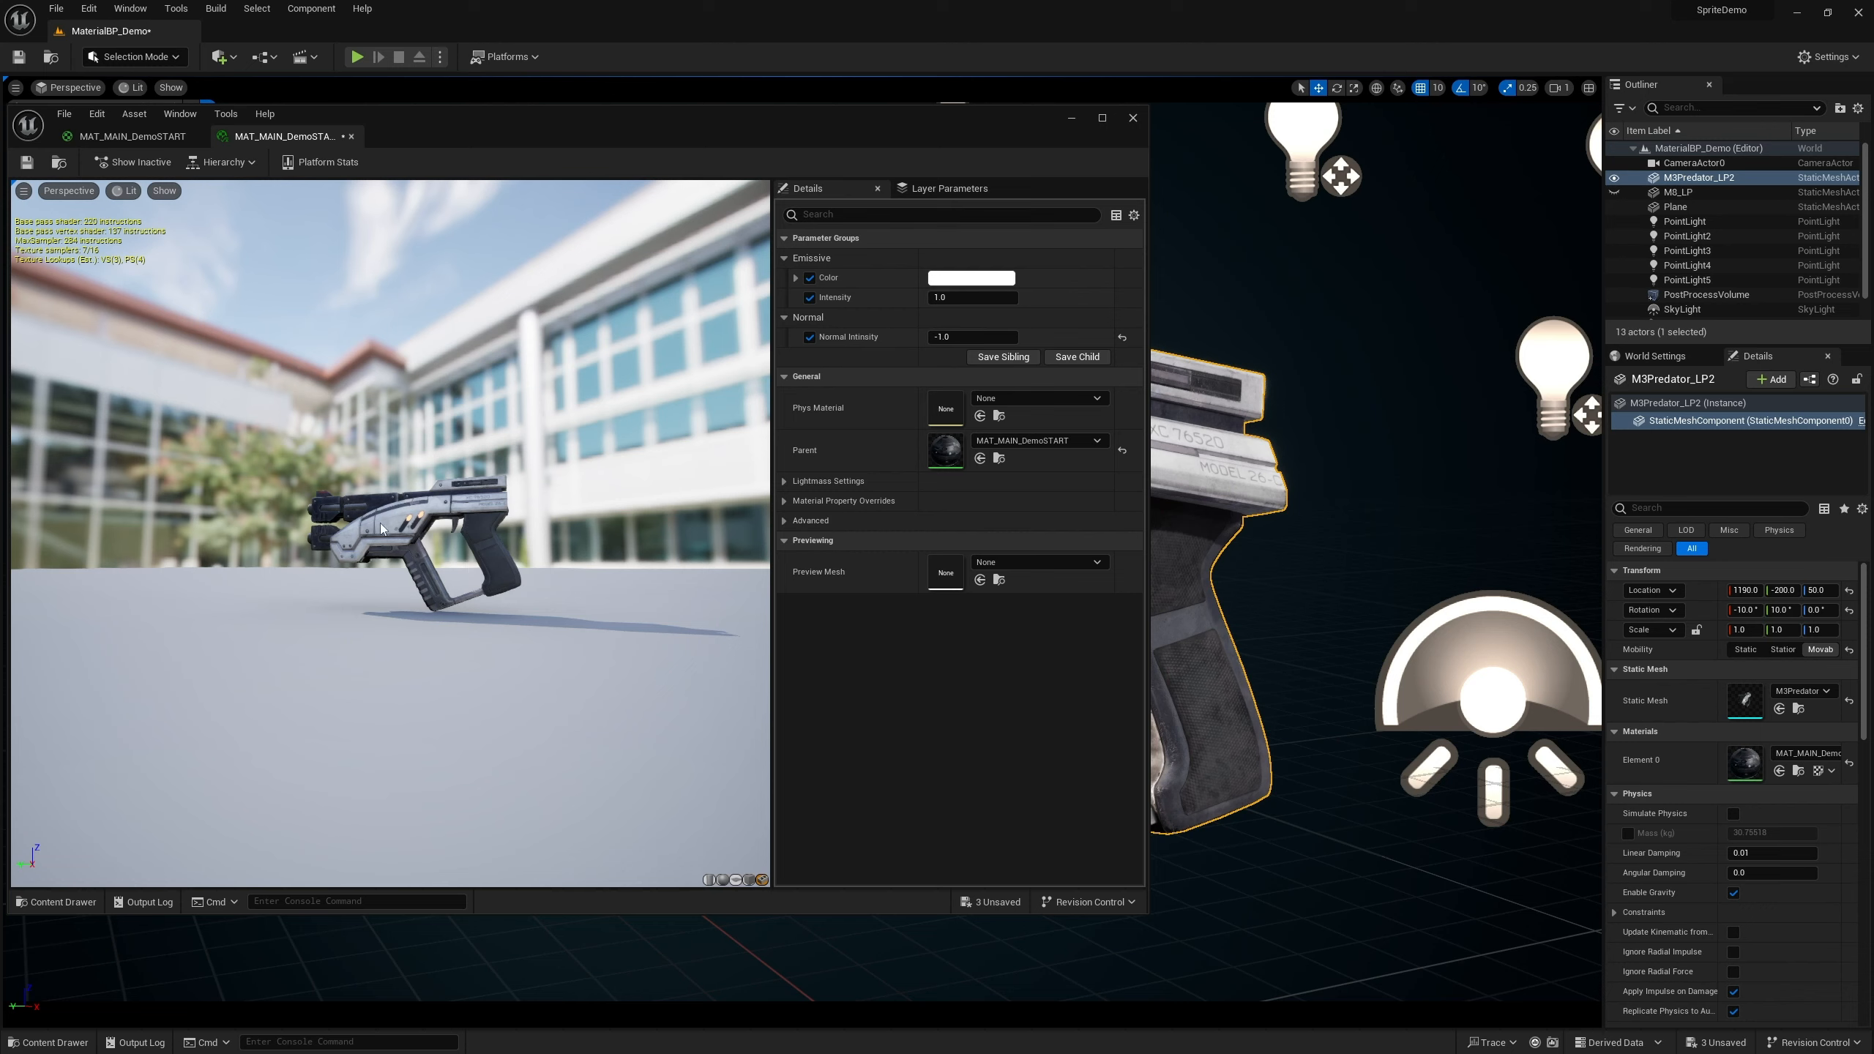
pyautogui.moveTo(380, 523); pyautogui.dragTo(416, 624, button='right')
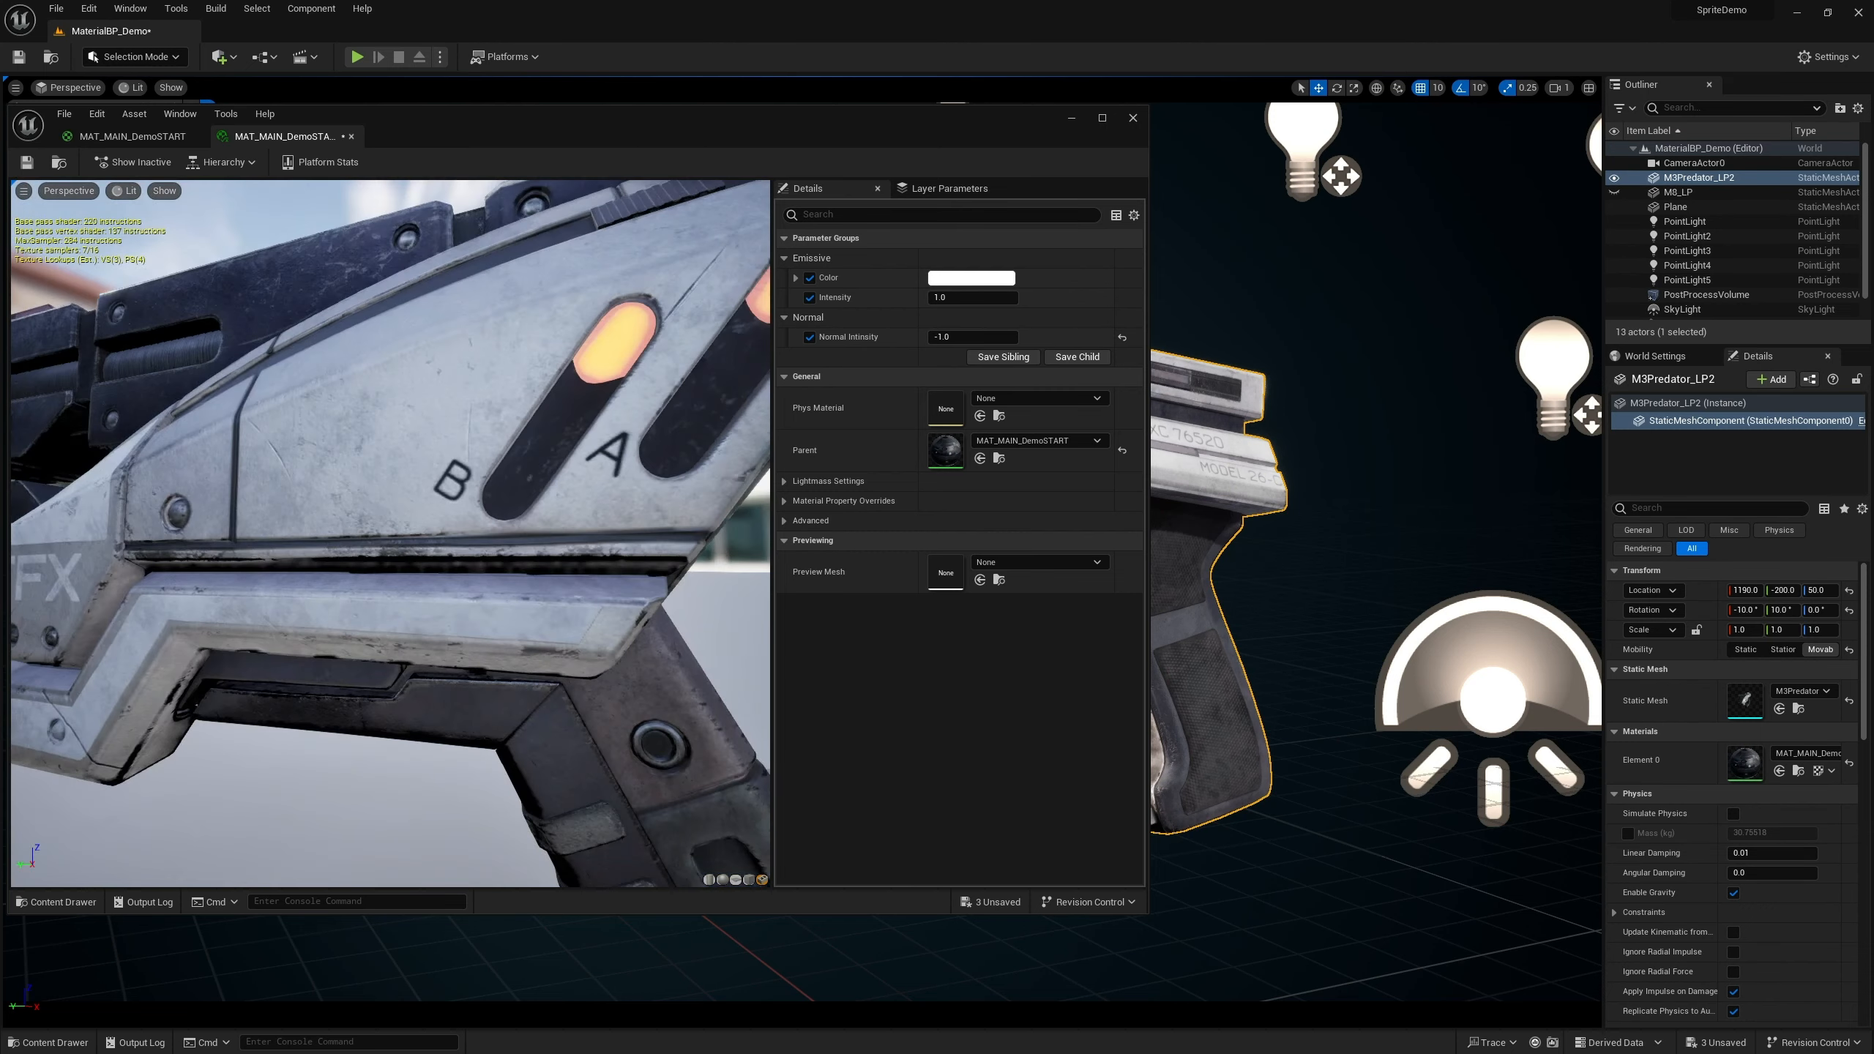
pyautogui.moveTo(489, 590); pyautogui.dragTo(557, 591)
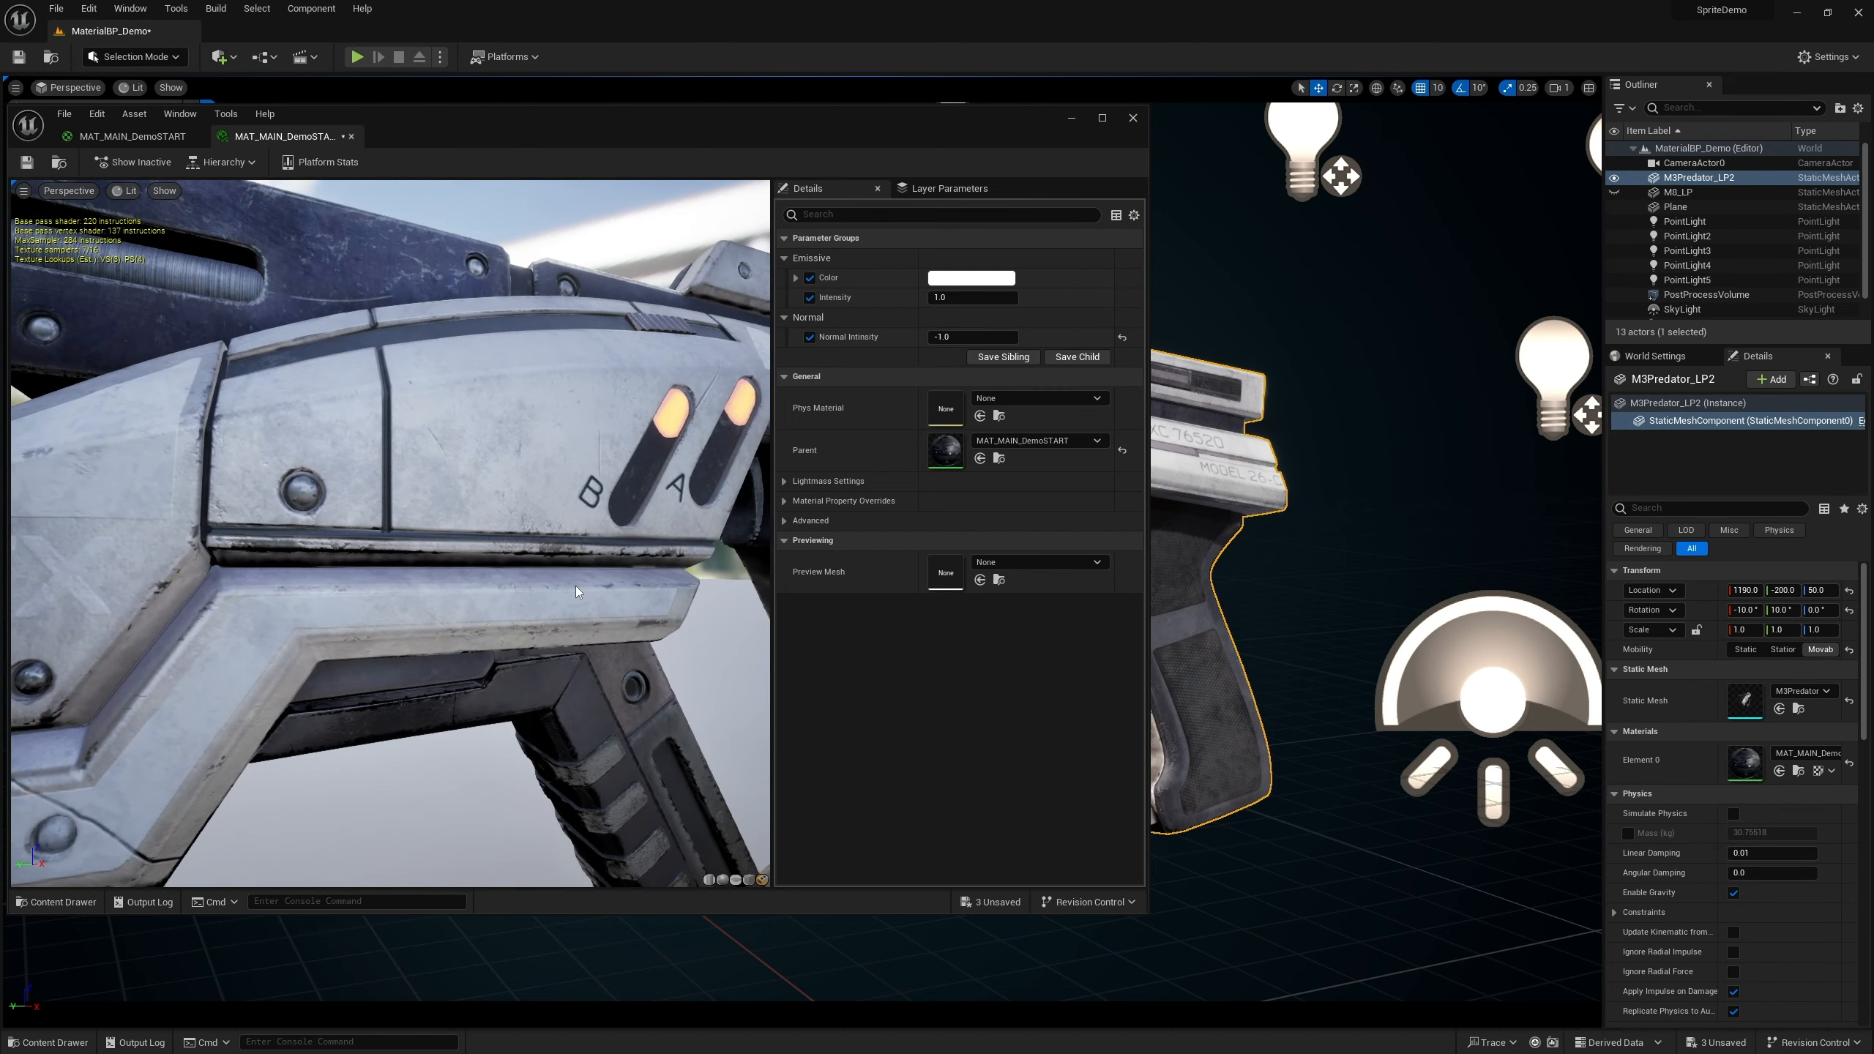
pyautogui.click(959, 337)
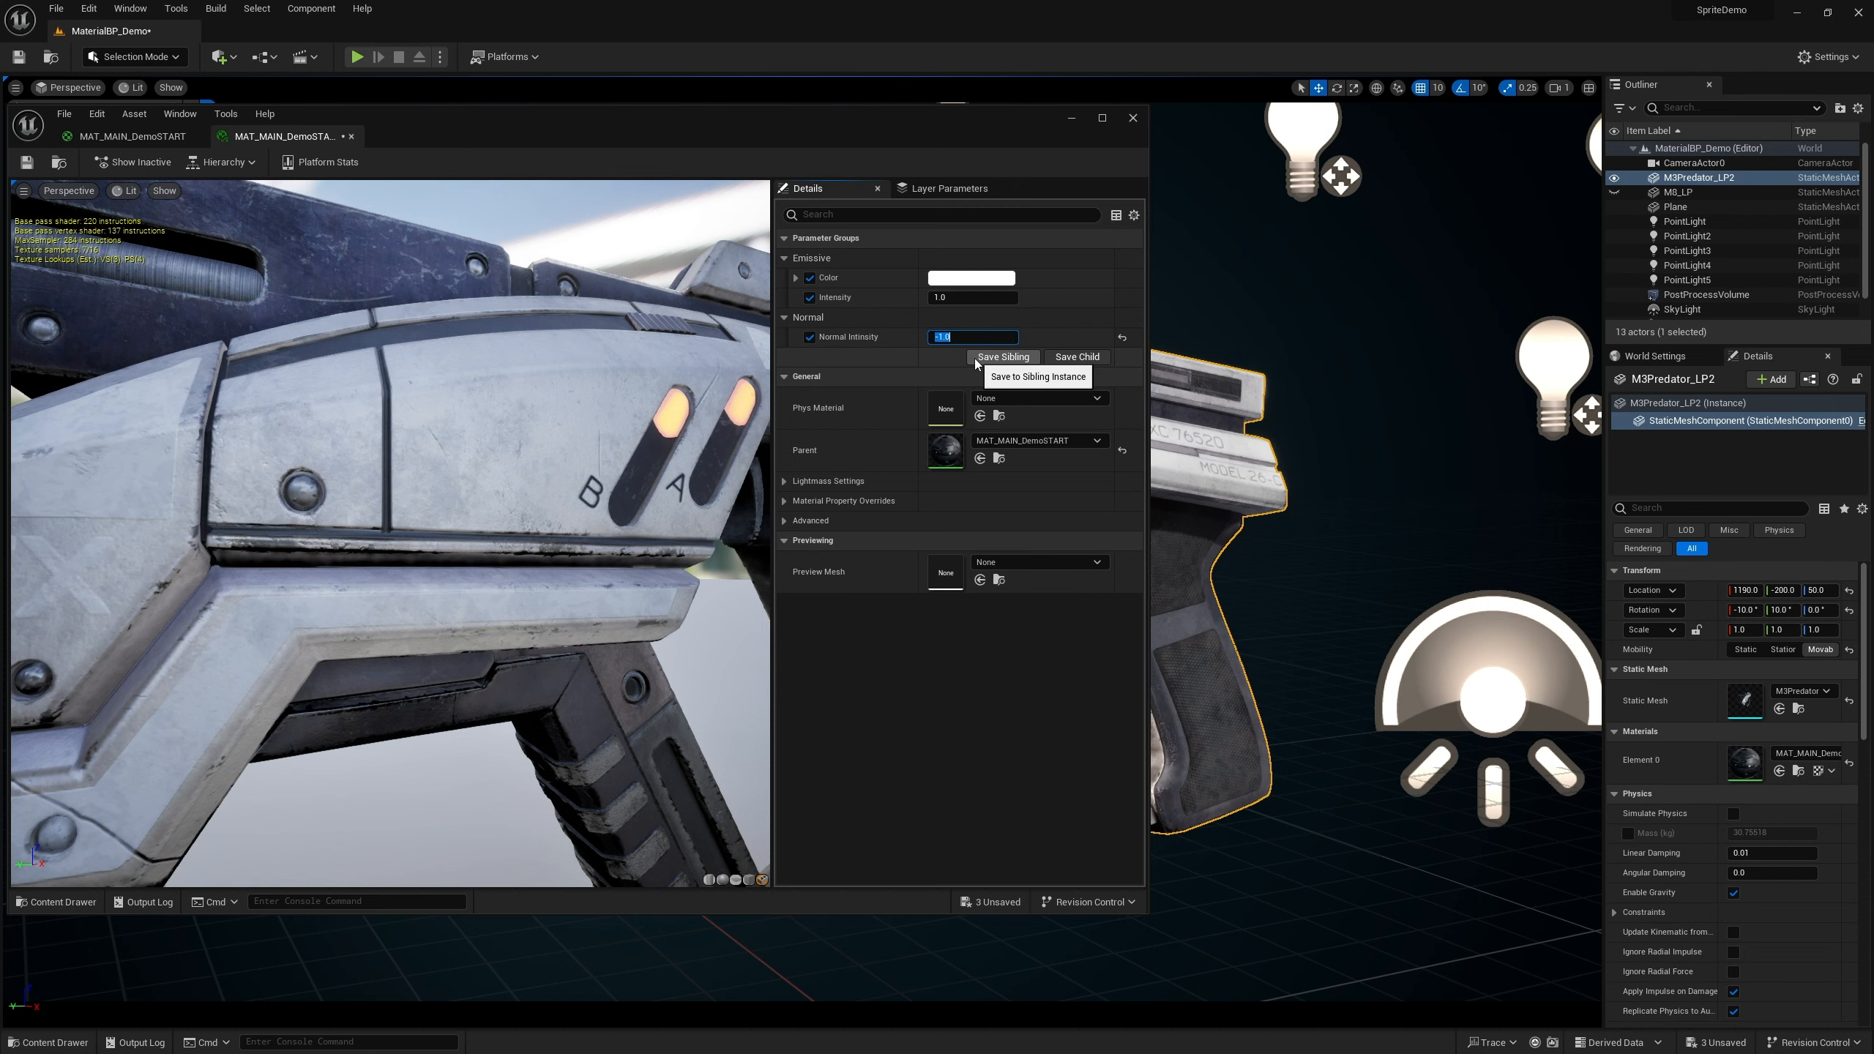
pyautogui.click(1122, 337)
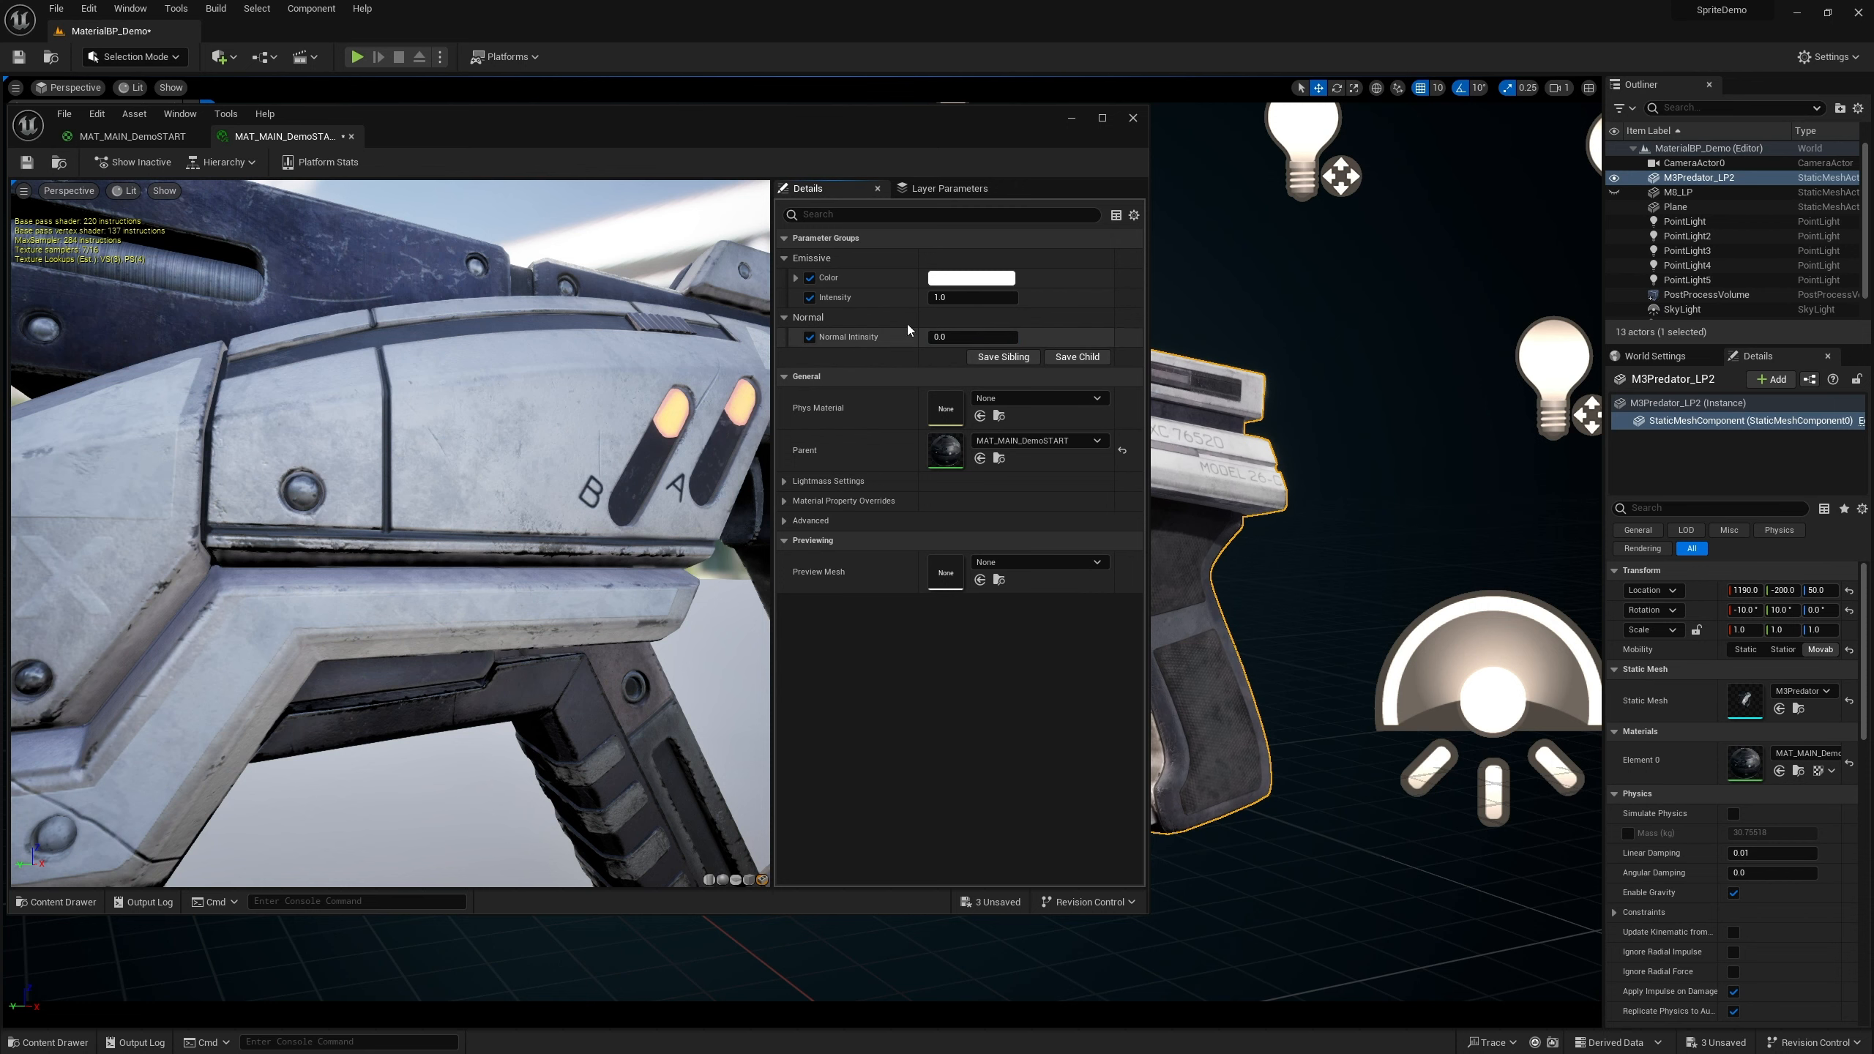
pyautogui.moveTo(531, 466); pyautogui.dragTo(562, 589, button='right')
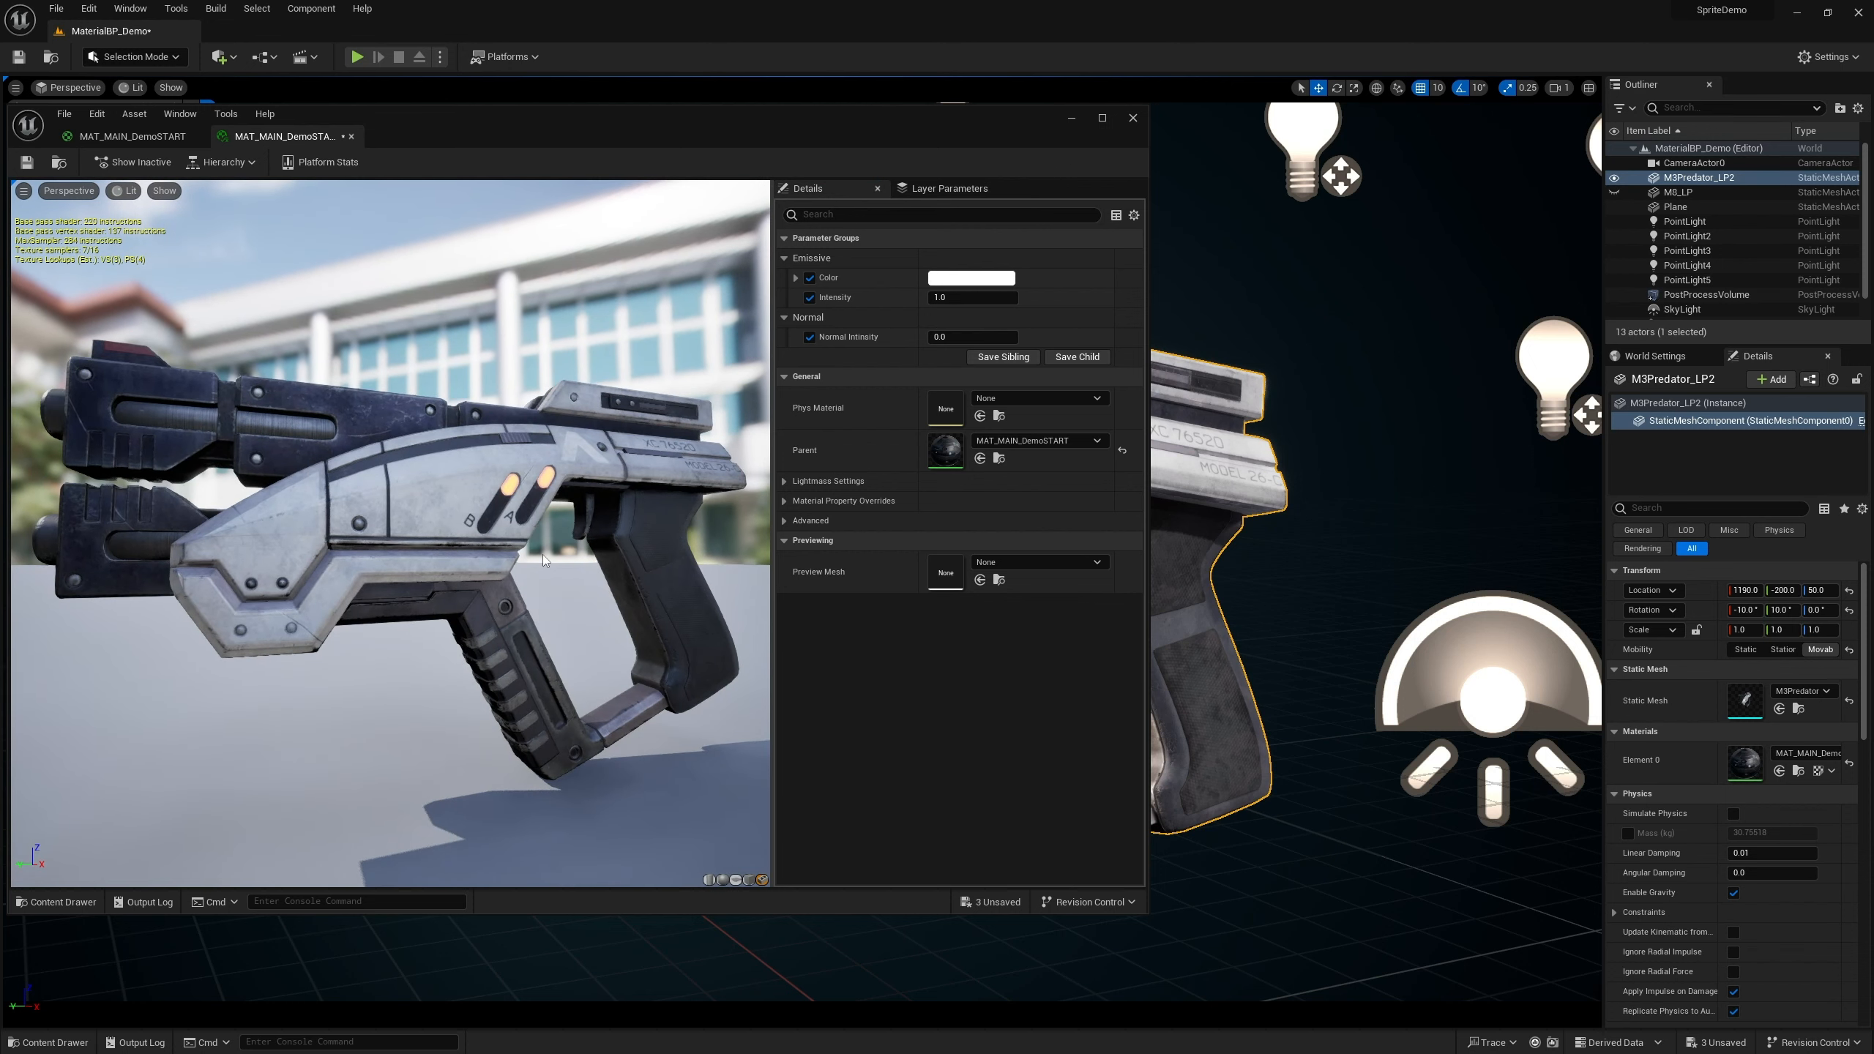
# Switch to the MAT_MAIN_DemoSTART material graph and navigate to the texture sample feeding roughness
pyautogui.click(147, 139)
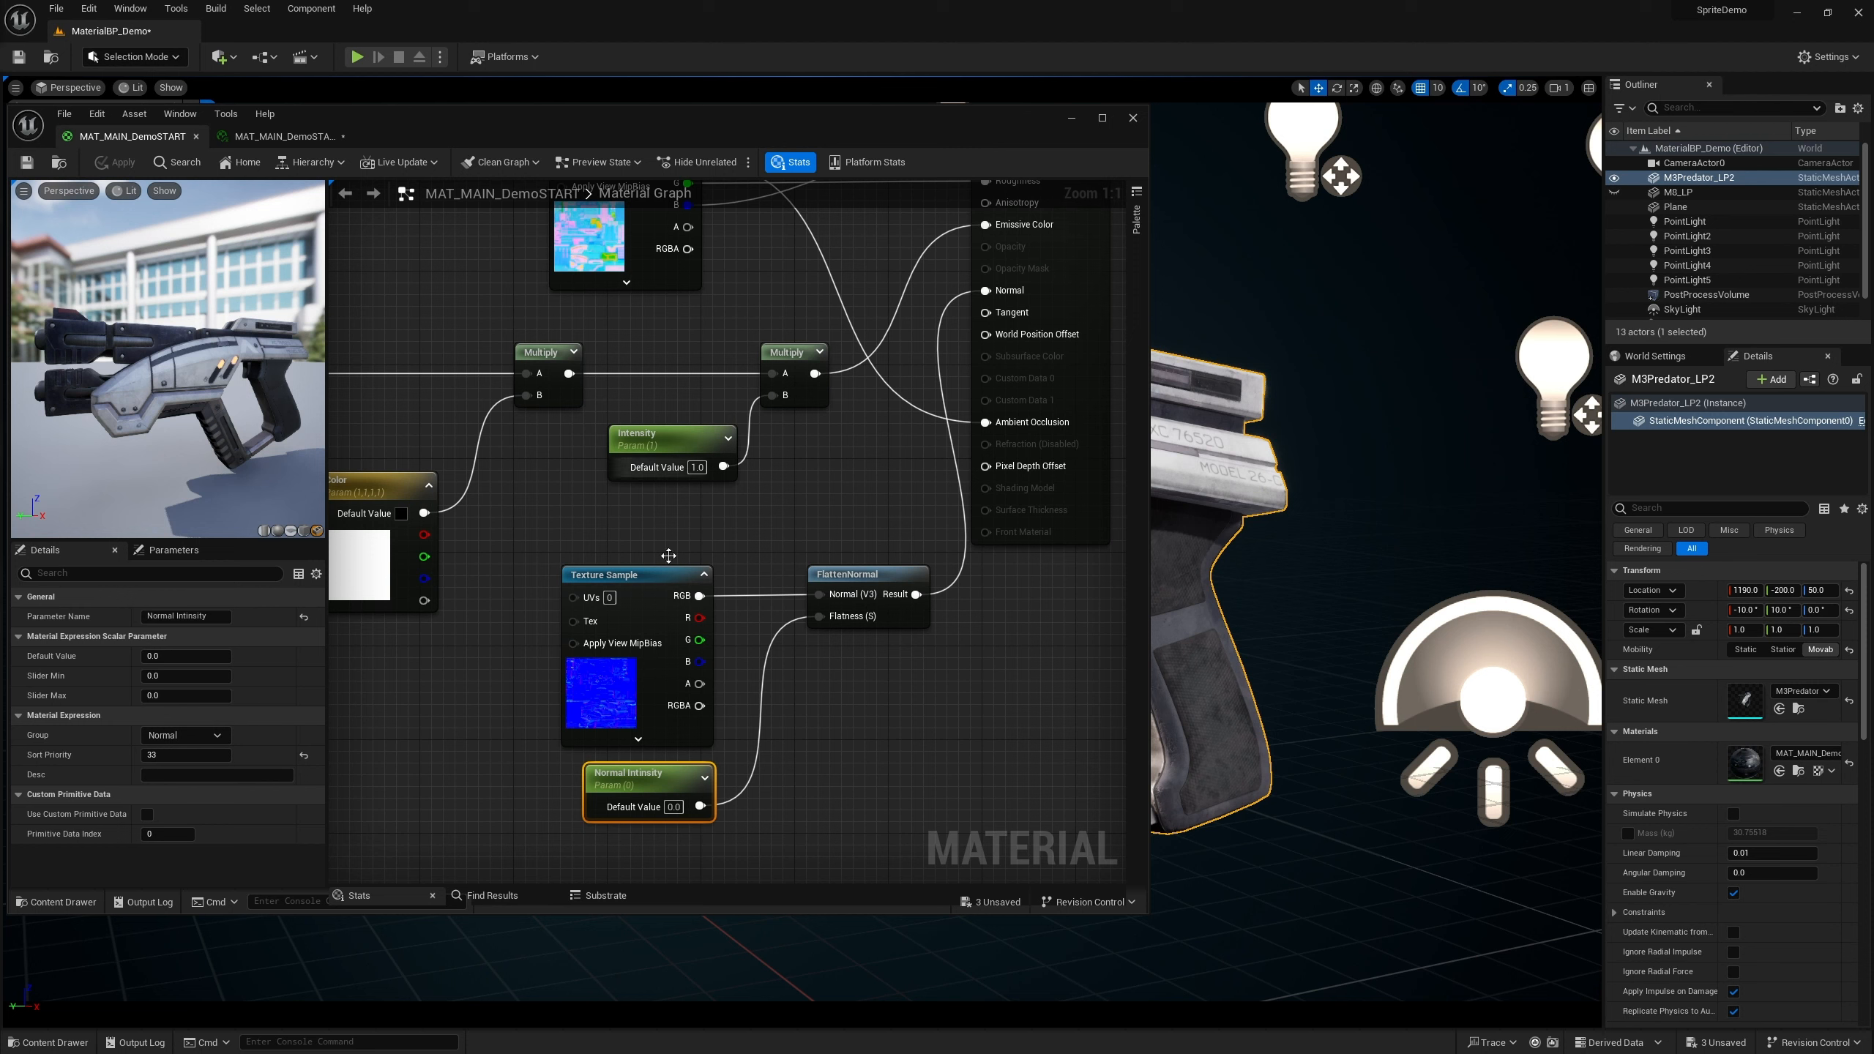
pyautogui.moveTo(646, 357); pyautogui.dragTo(895, 577, button='right')
pyautogui.moveTo(891, 330); pyautogui.dragTo(421, 342)
pyautogui.moveTo(667, 574); pyautogui.dragTo(937, 569, button='right')
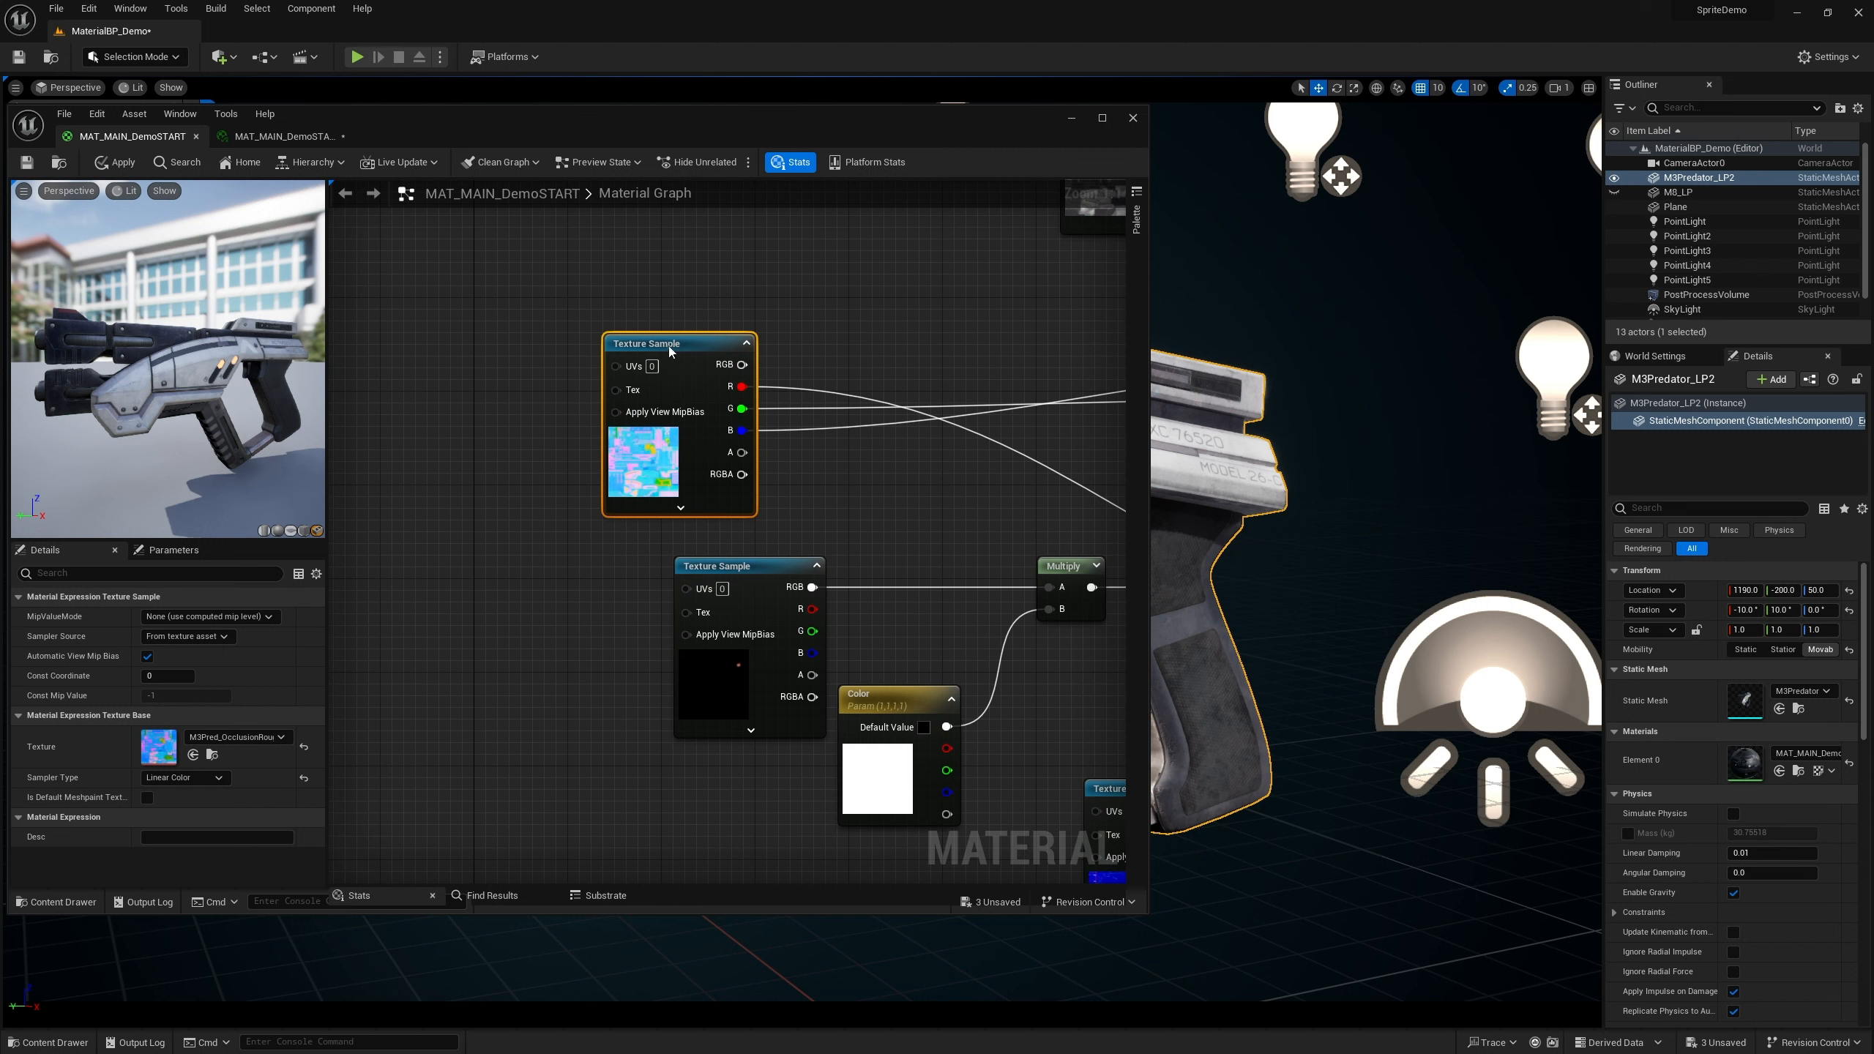
pyautogui.moveTo(668, 345); pyautogui.dragTo(433, 323)
pyautogui.moveTo(555, 567); pyautogui.dragTo(677, 564, button='right')
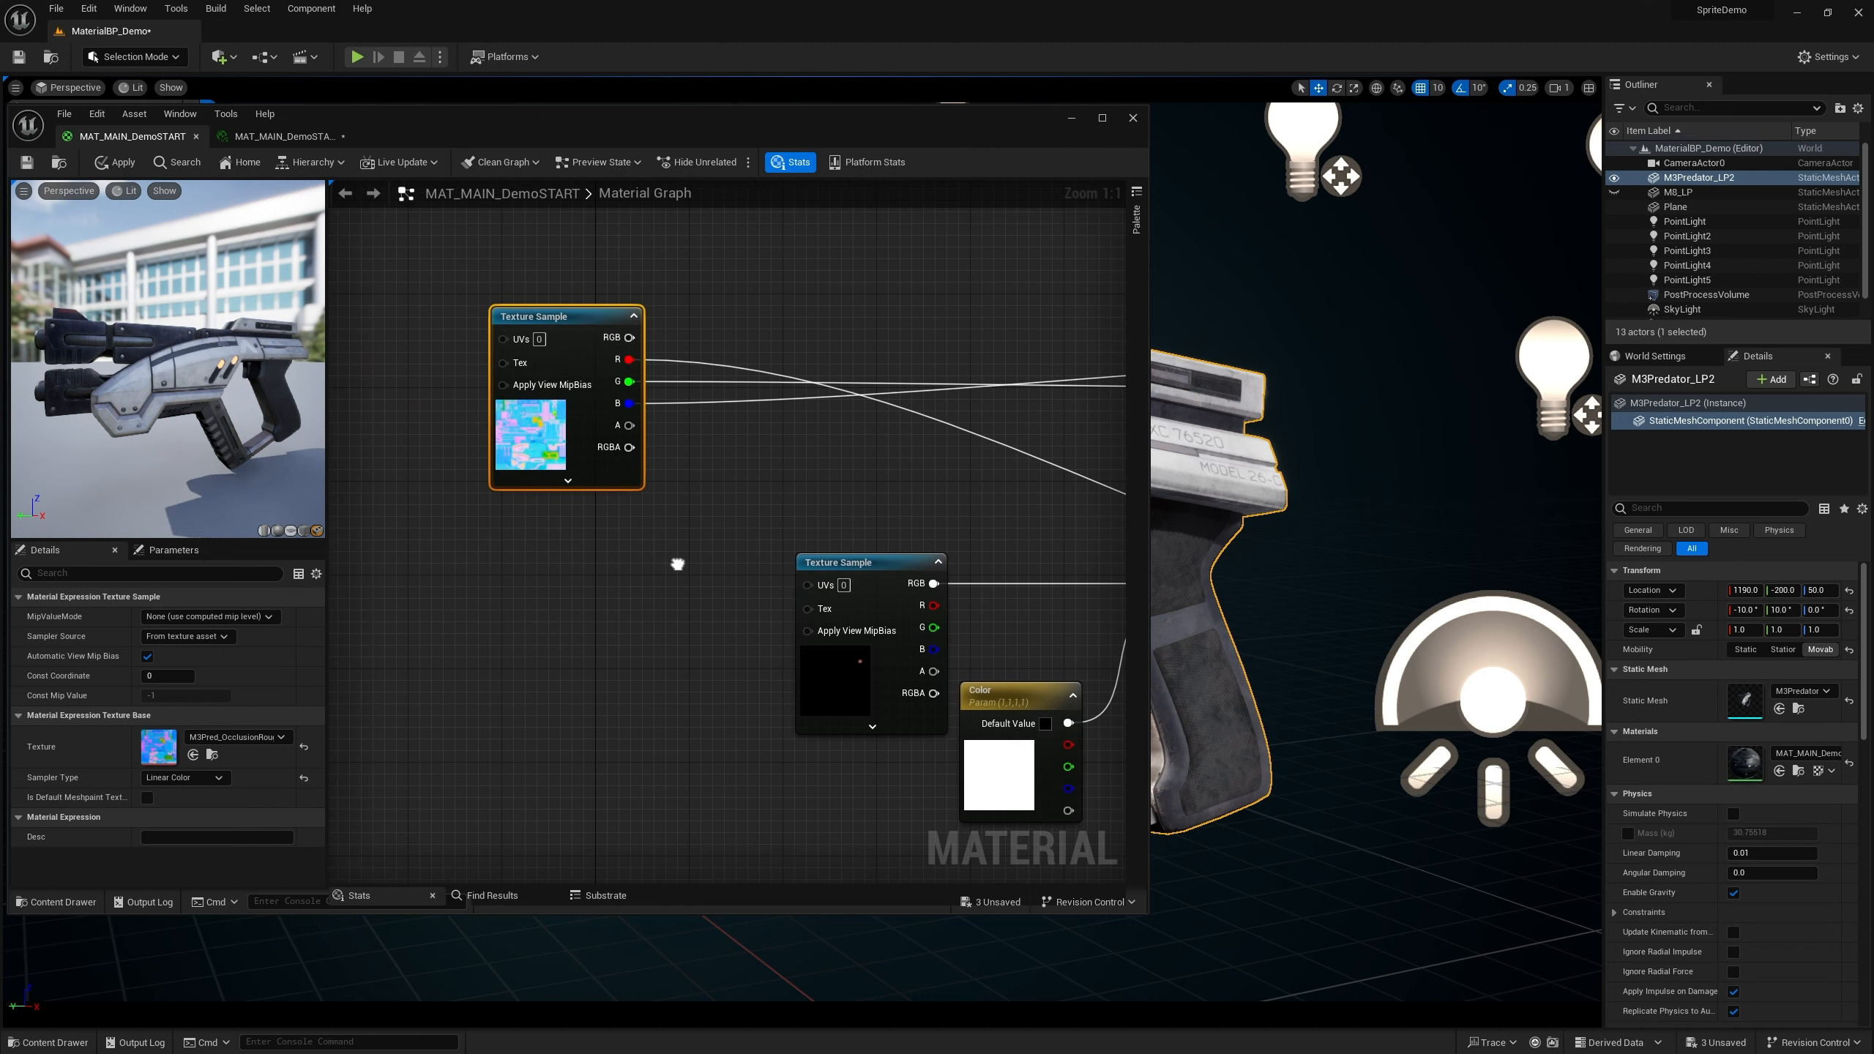
# Add a CheapContrast node fed by the texture sample's green channel and place it beside the sample
pyautogui.moveTo(628, 381); pyautogui.dragTo(750, 454)
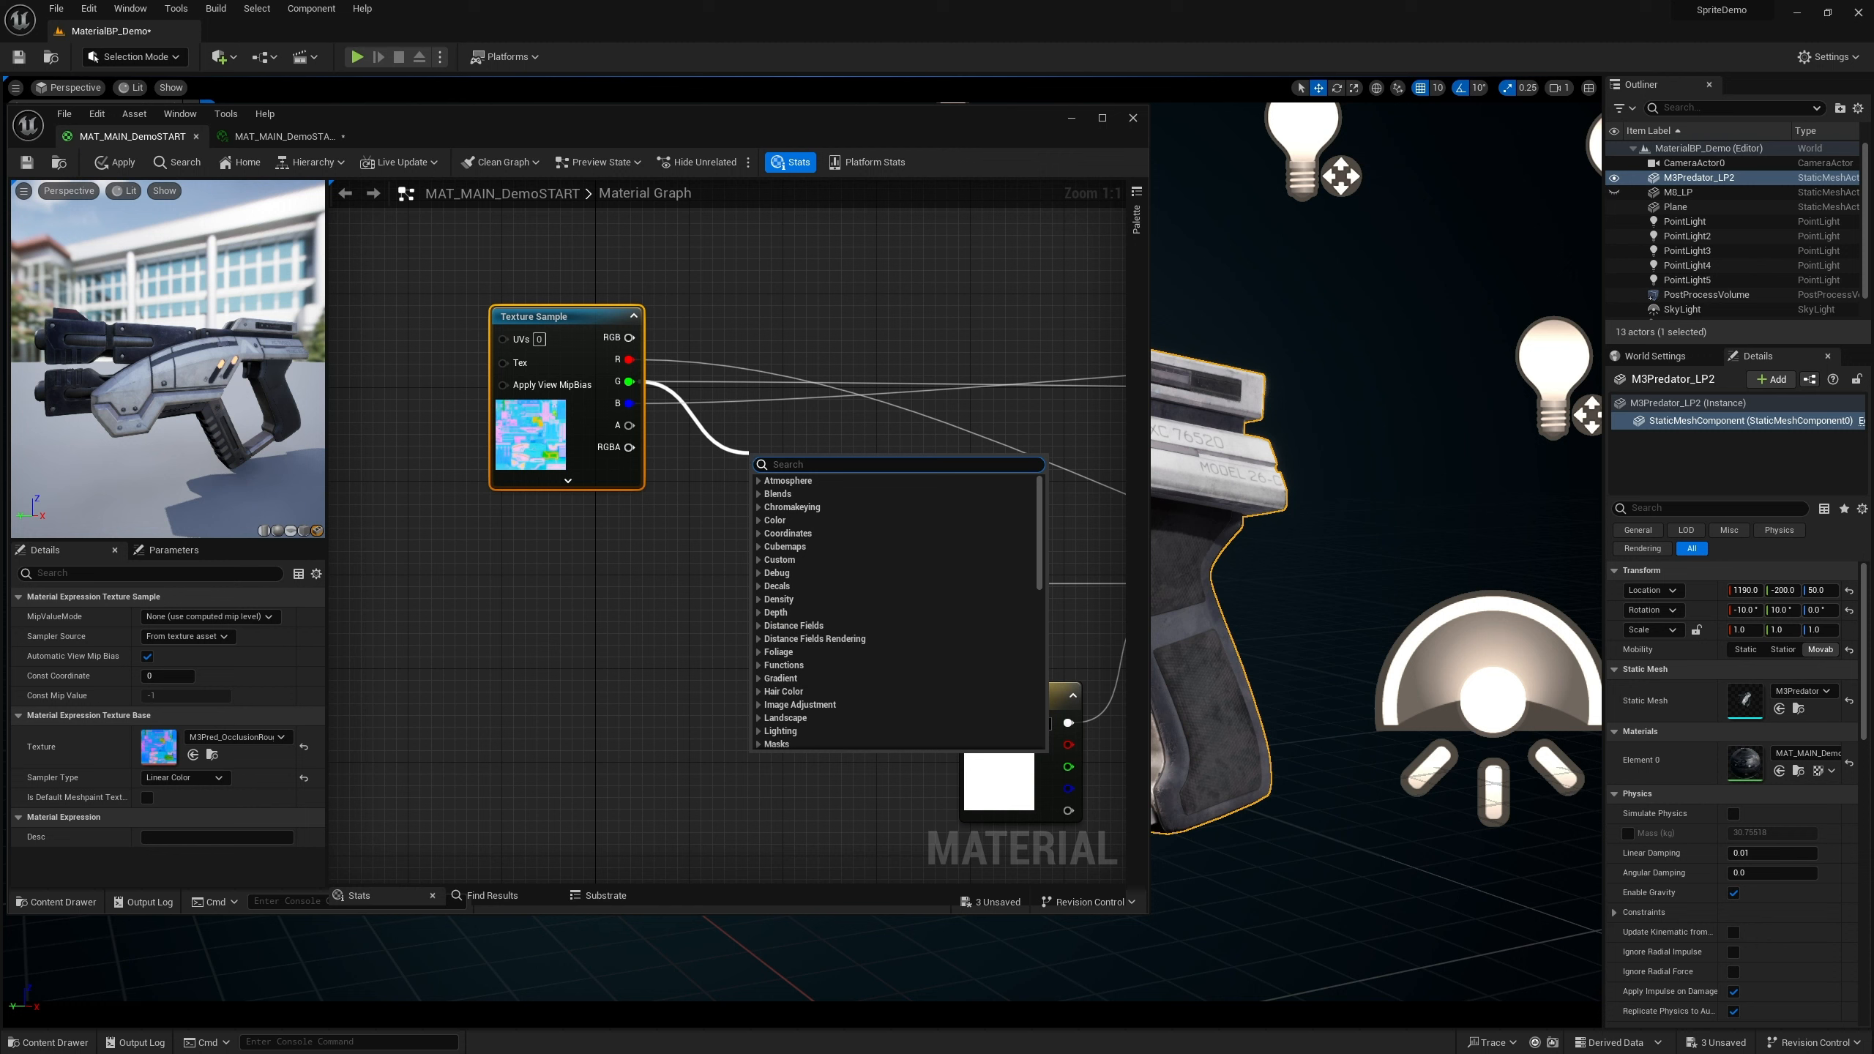
pyautogui.press('Escape')
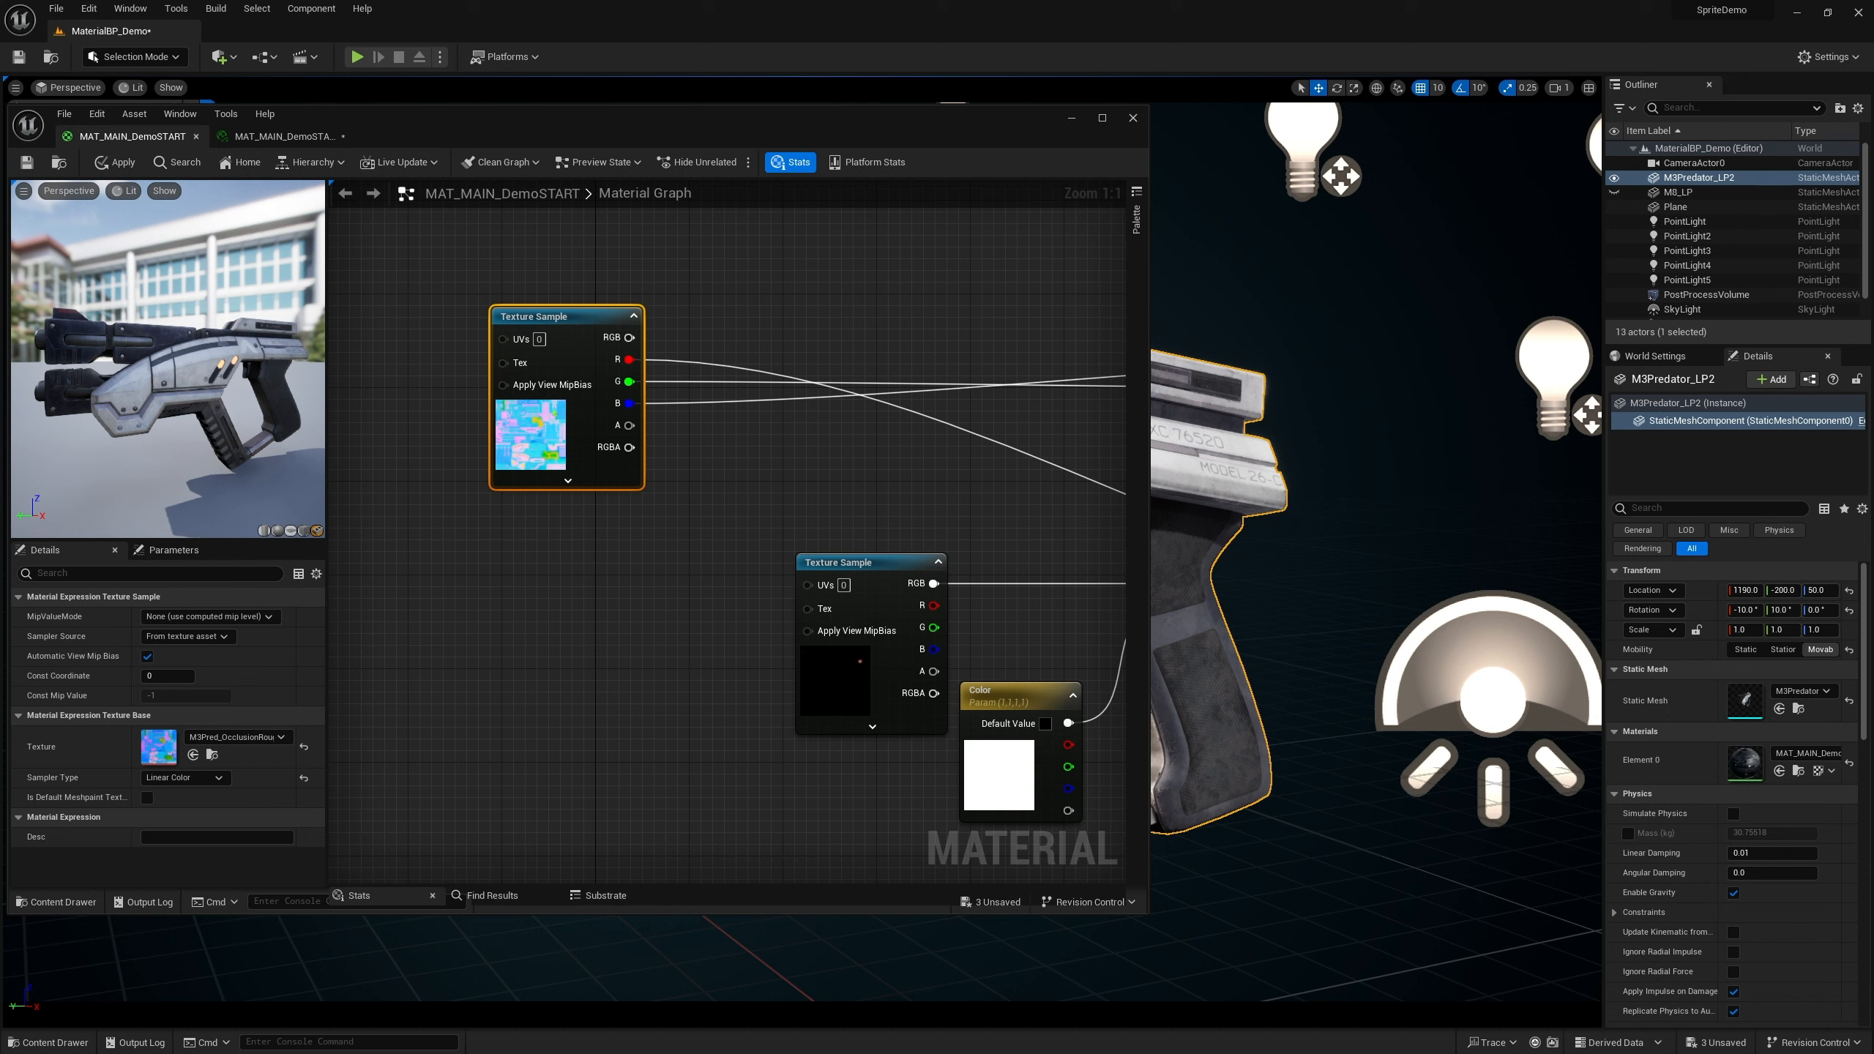
pyautogui.moveTo(744, 507); pyautogui.dragTo(665, 542, button='right')
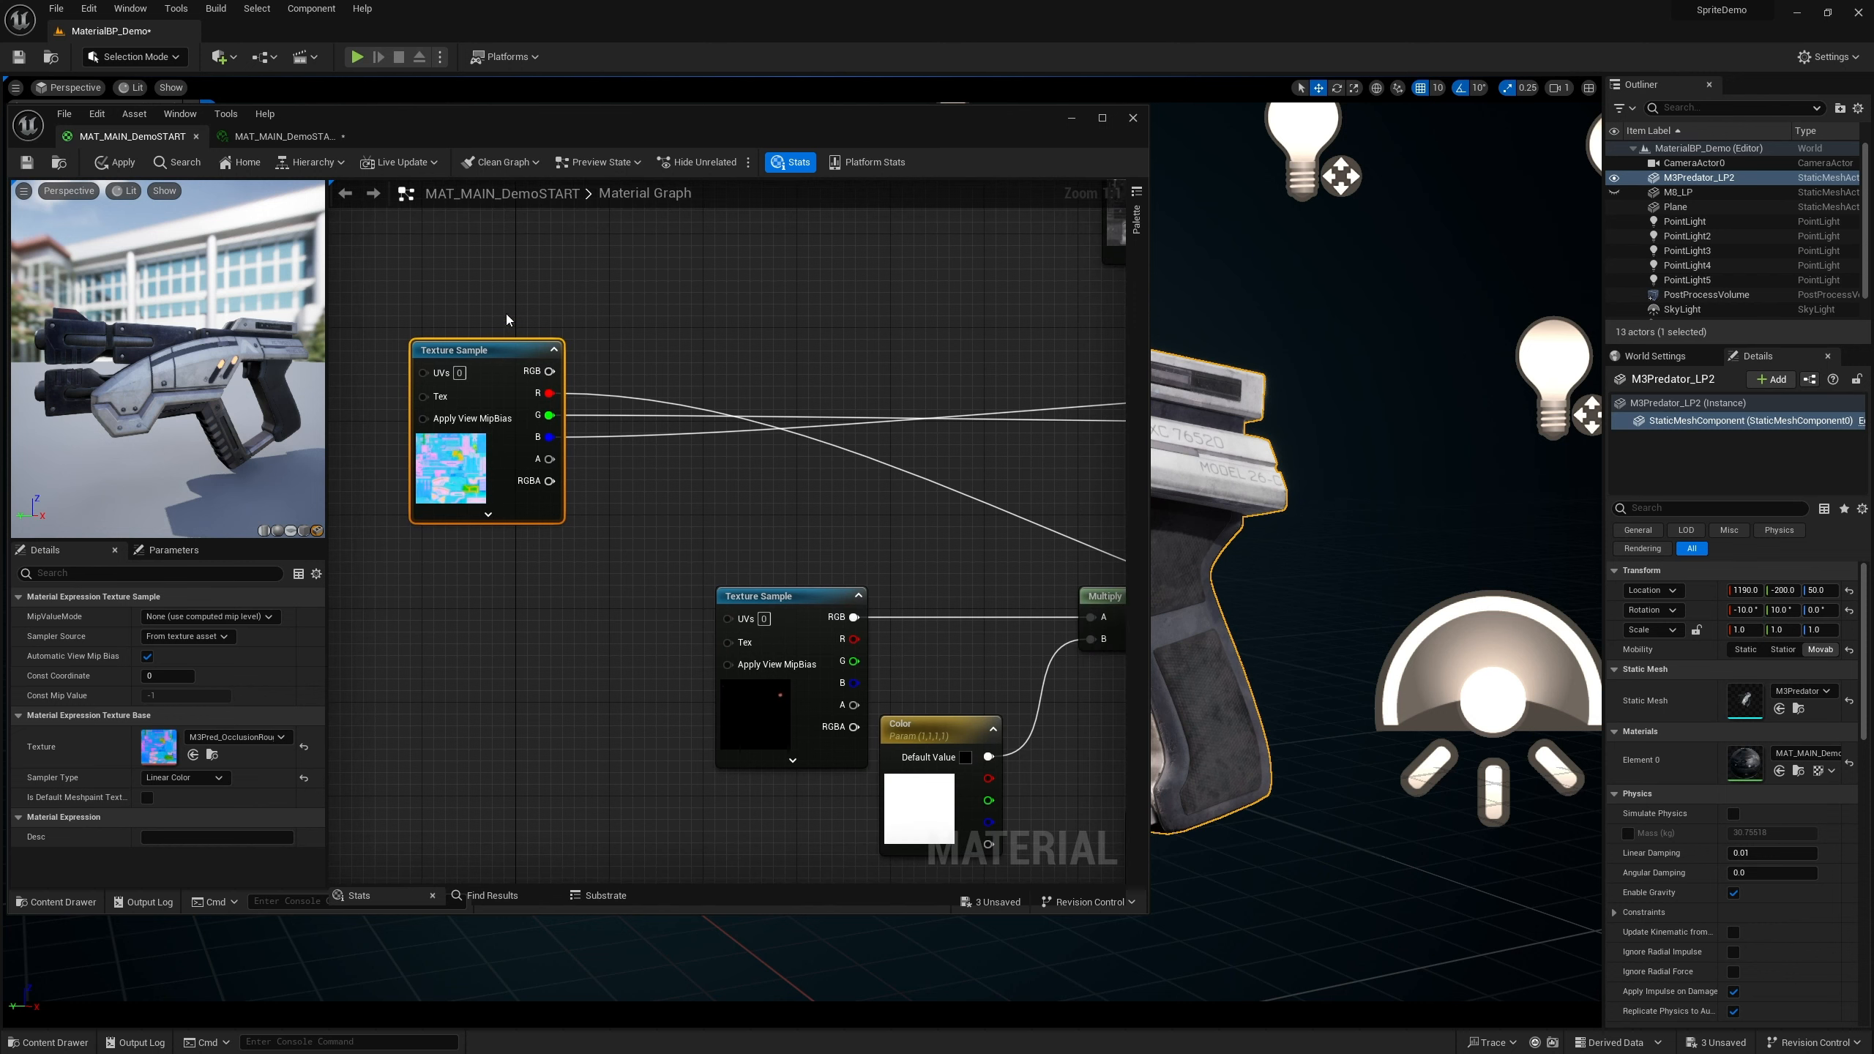
pyautogui.moveTo(503, 354); pyautogui.dragTo(648, 322)
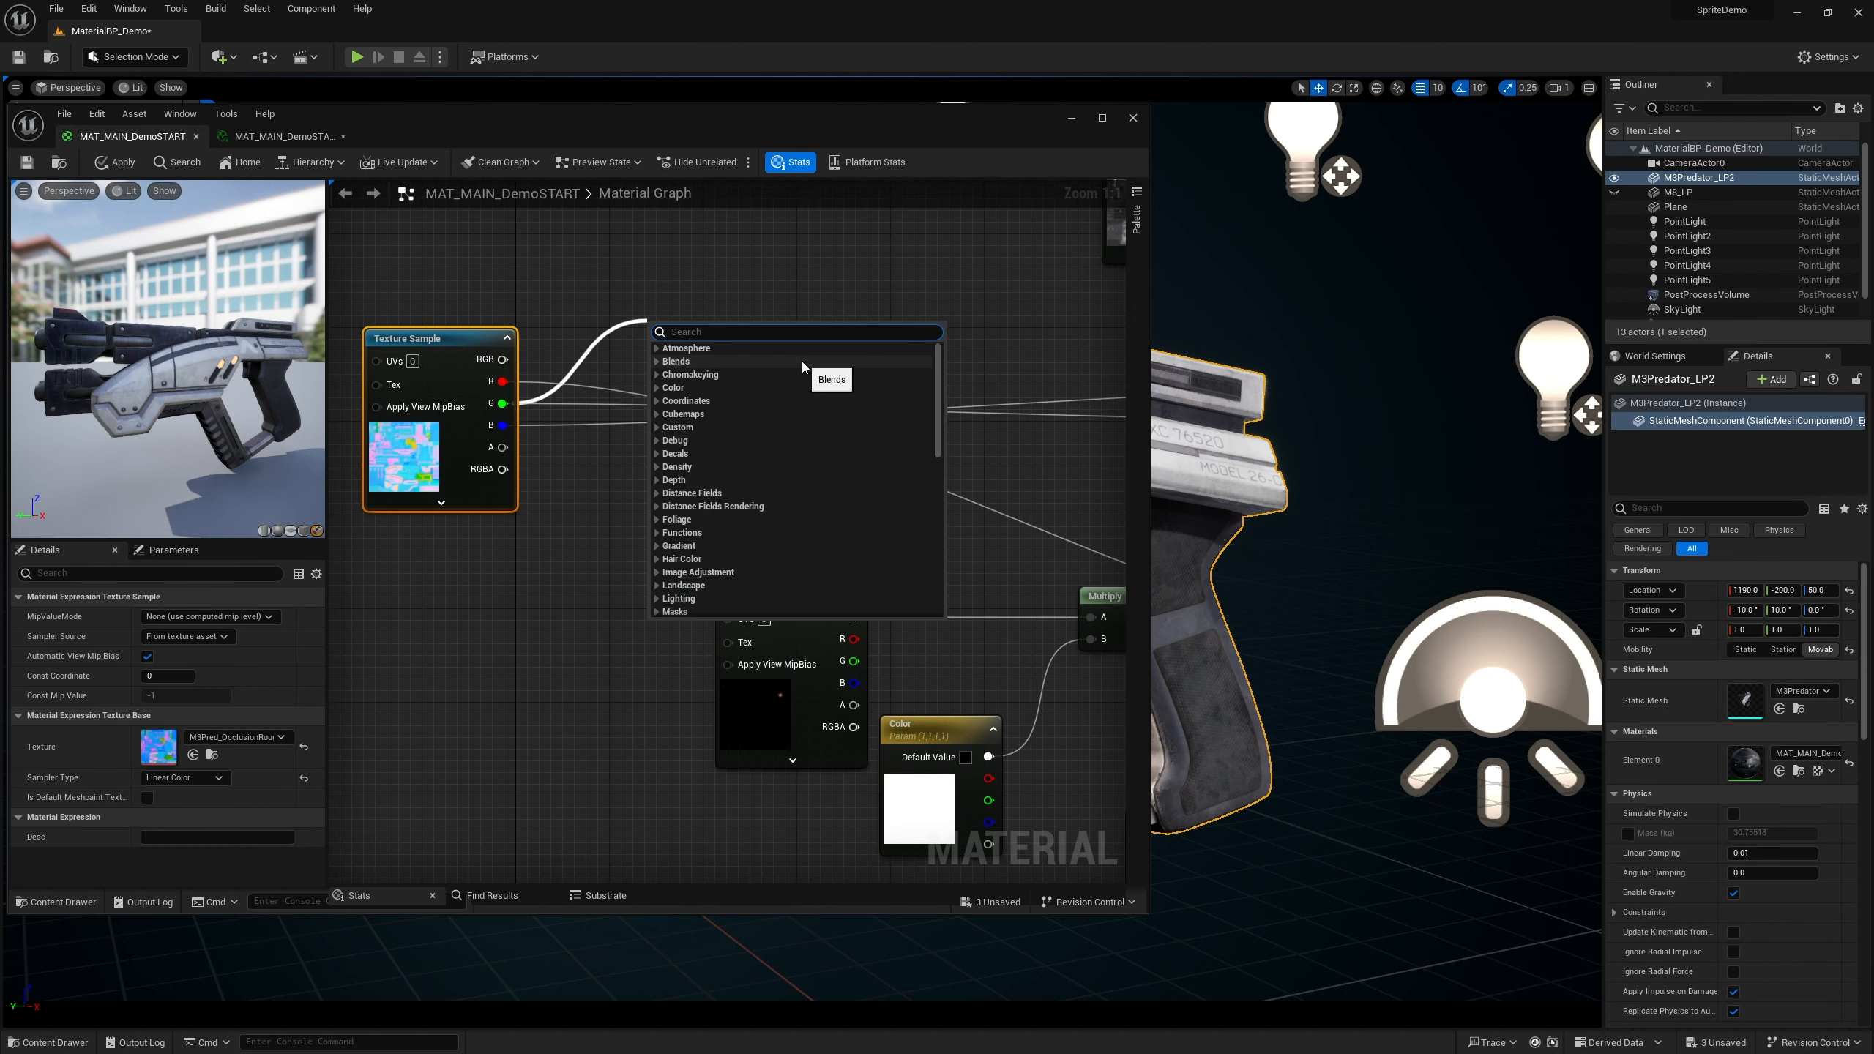
pyautogui.write('Cheap')
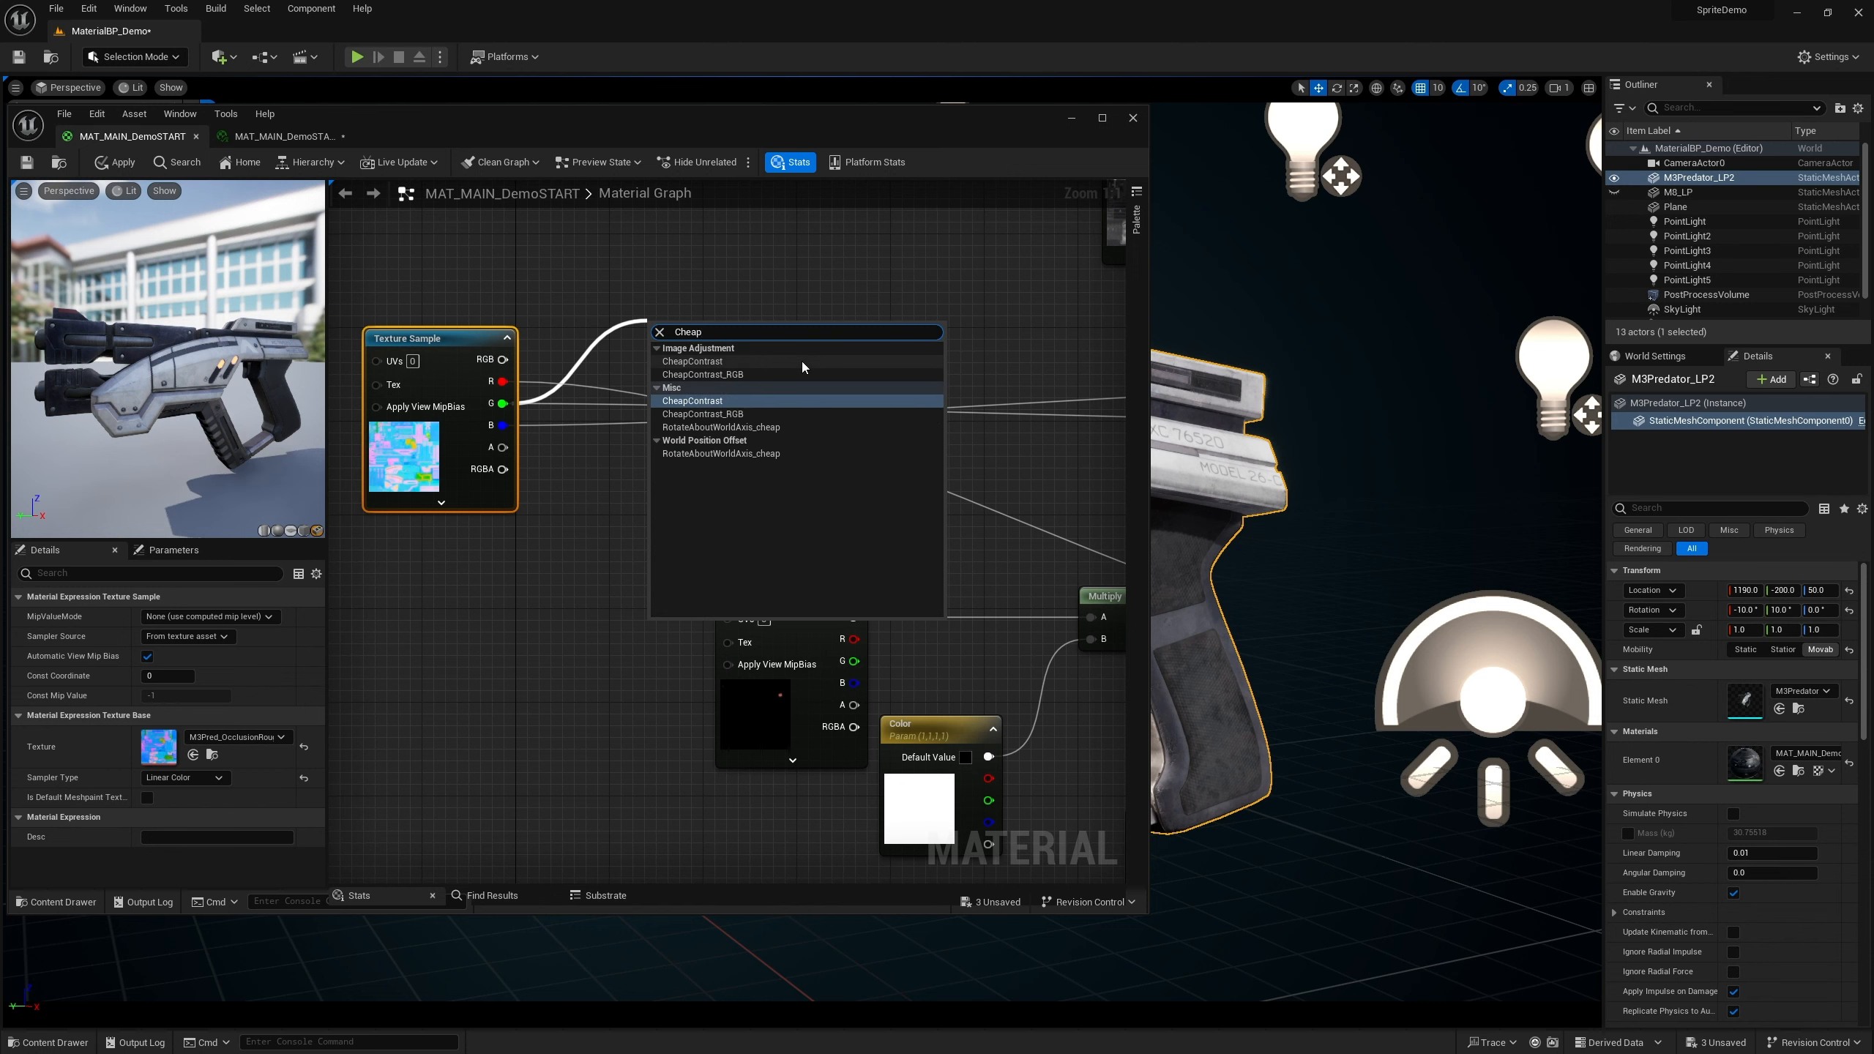
pyautogui.click(803, 360)
pyautogui.moveTo(713, 337); pyautogui.dragTo(712, 399)
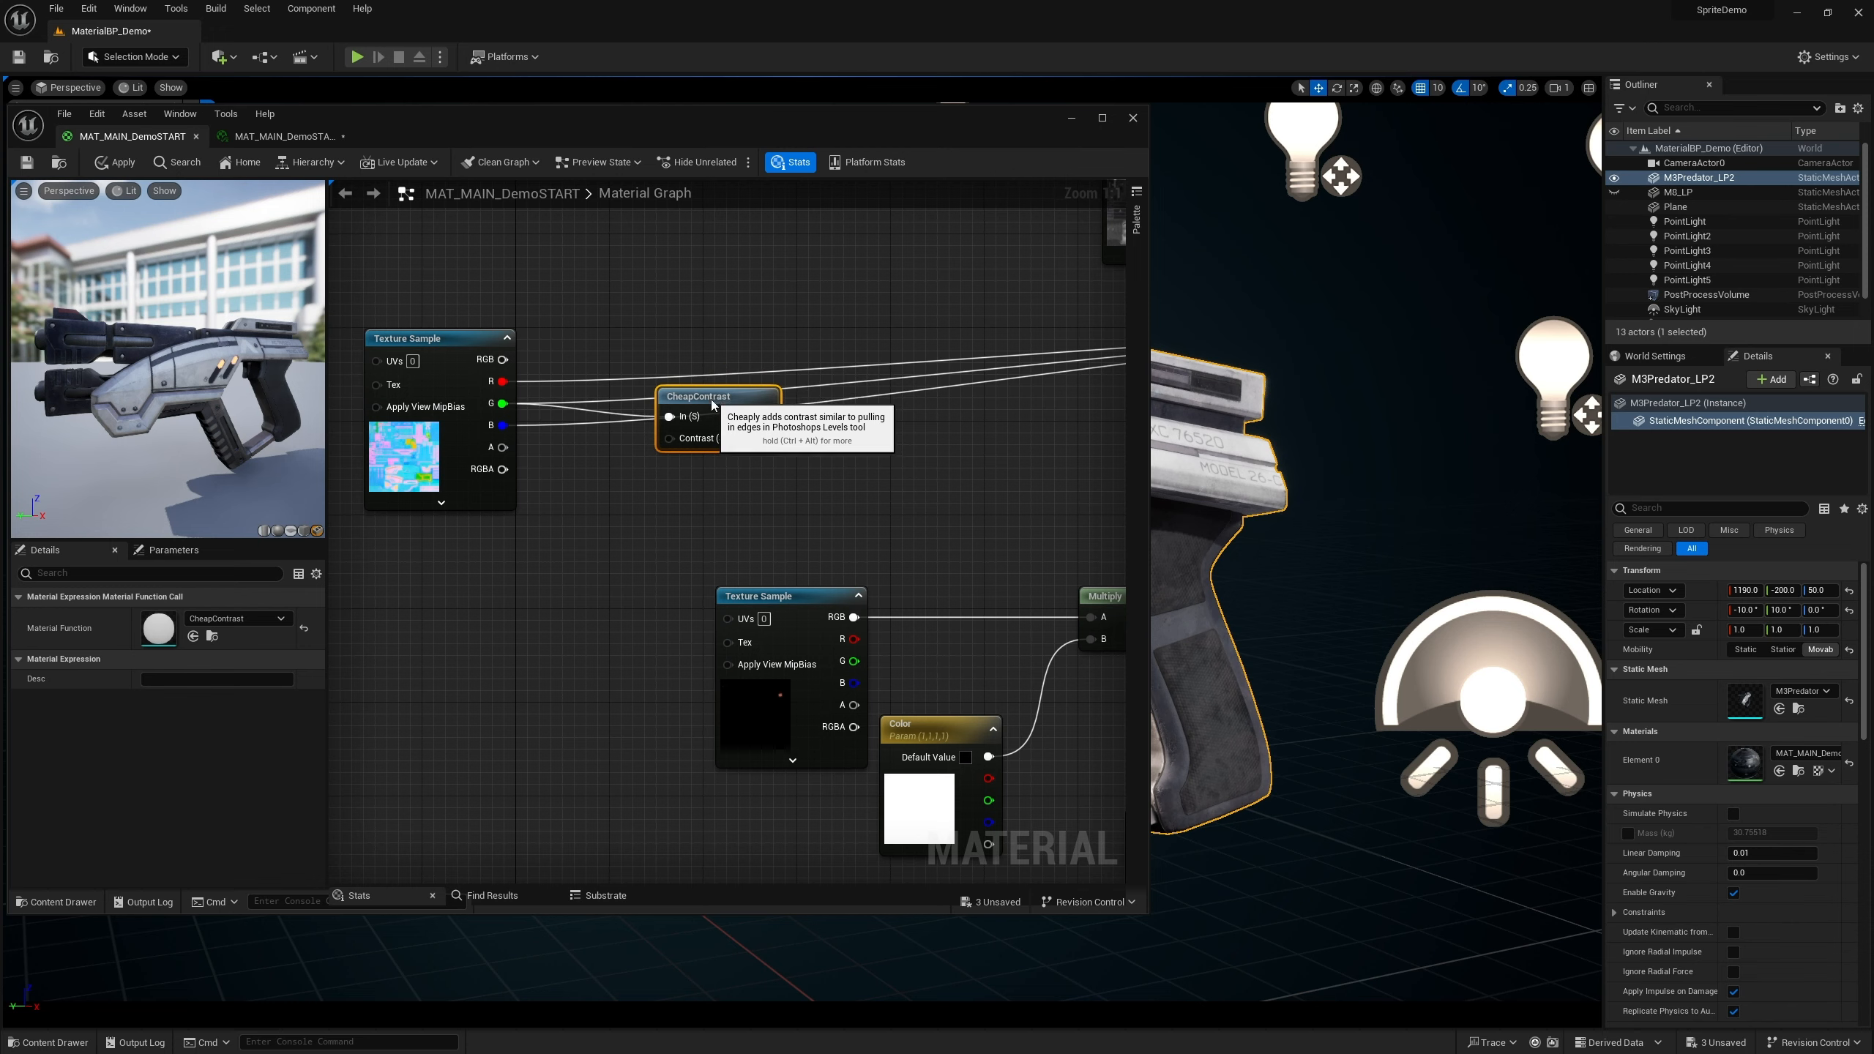
# Rewire the graph so the CheapContrast result drives the material's Roughness input
pyautogui.scroll(-5, 722, 446)
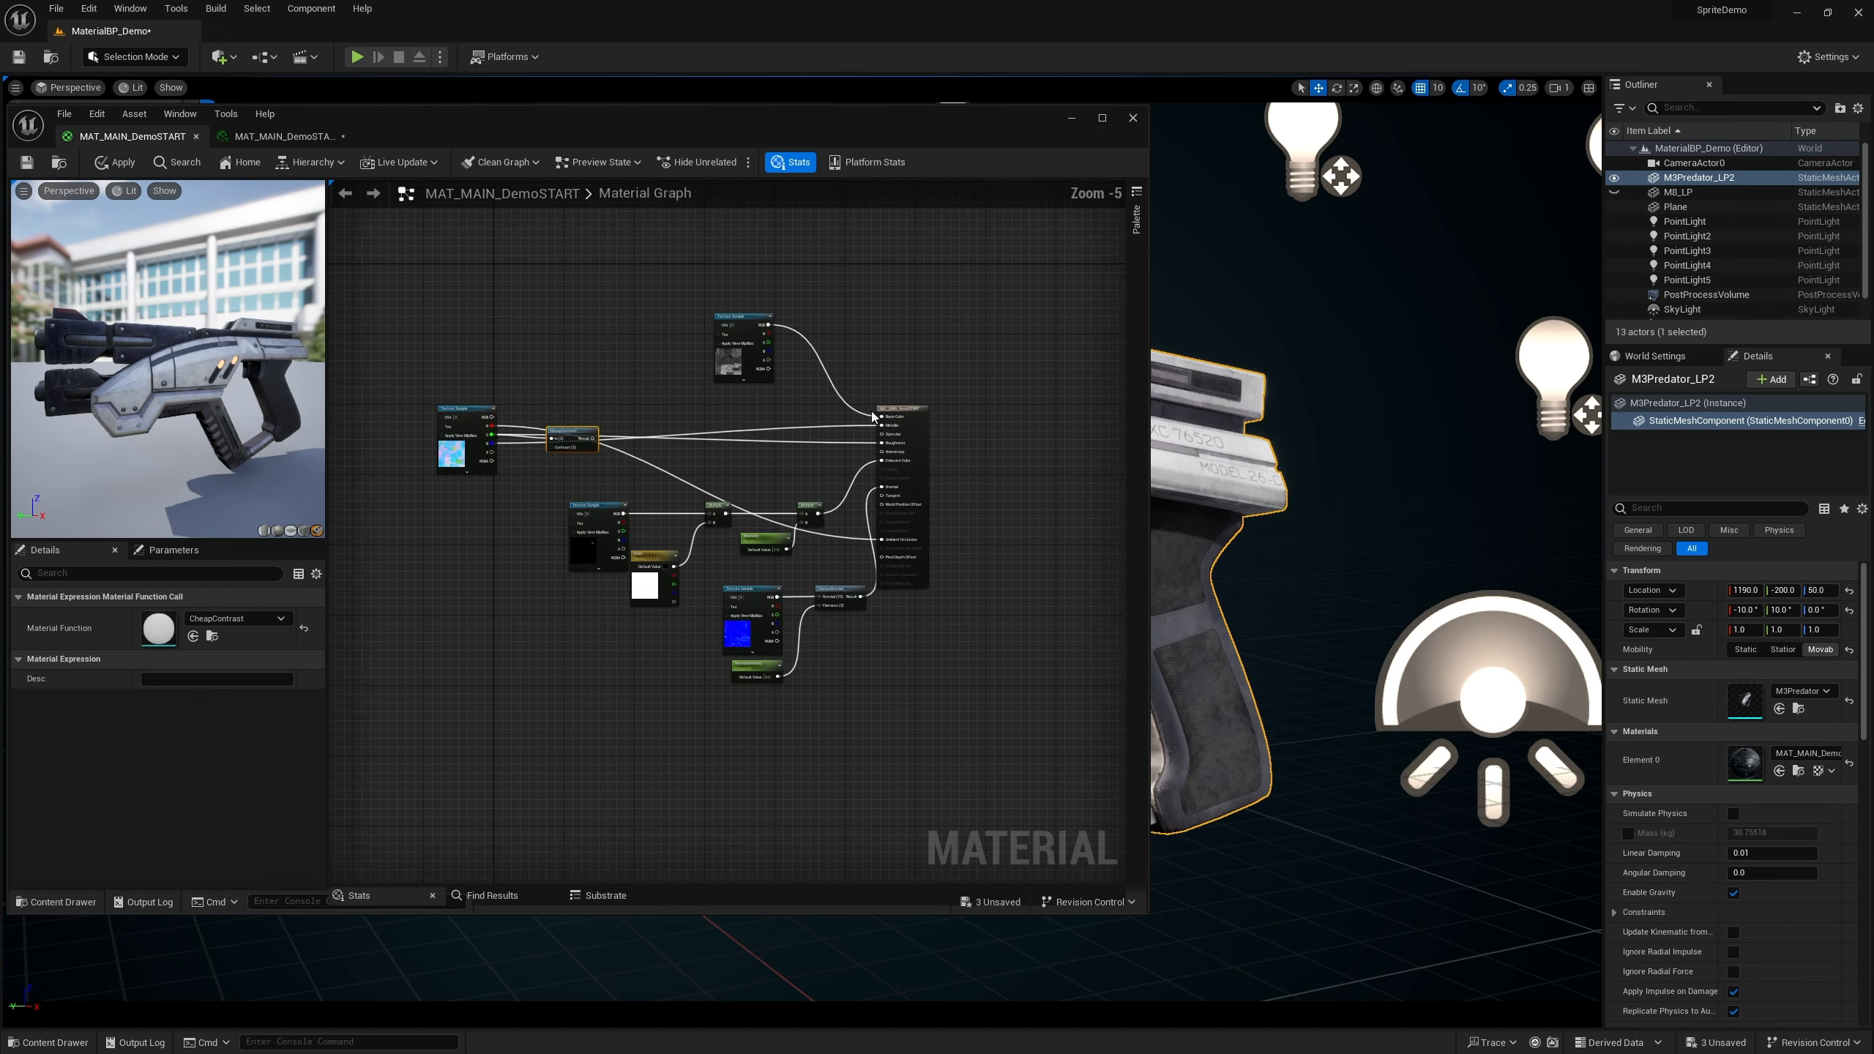
pyautogui.scroll(5, 919, 420)
pyautogui.moveTo(484, 504); pyautogui.dragTo(852, 487, button='right')
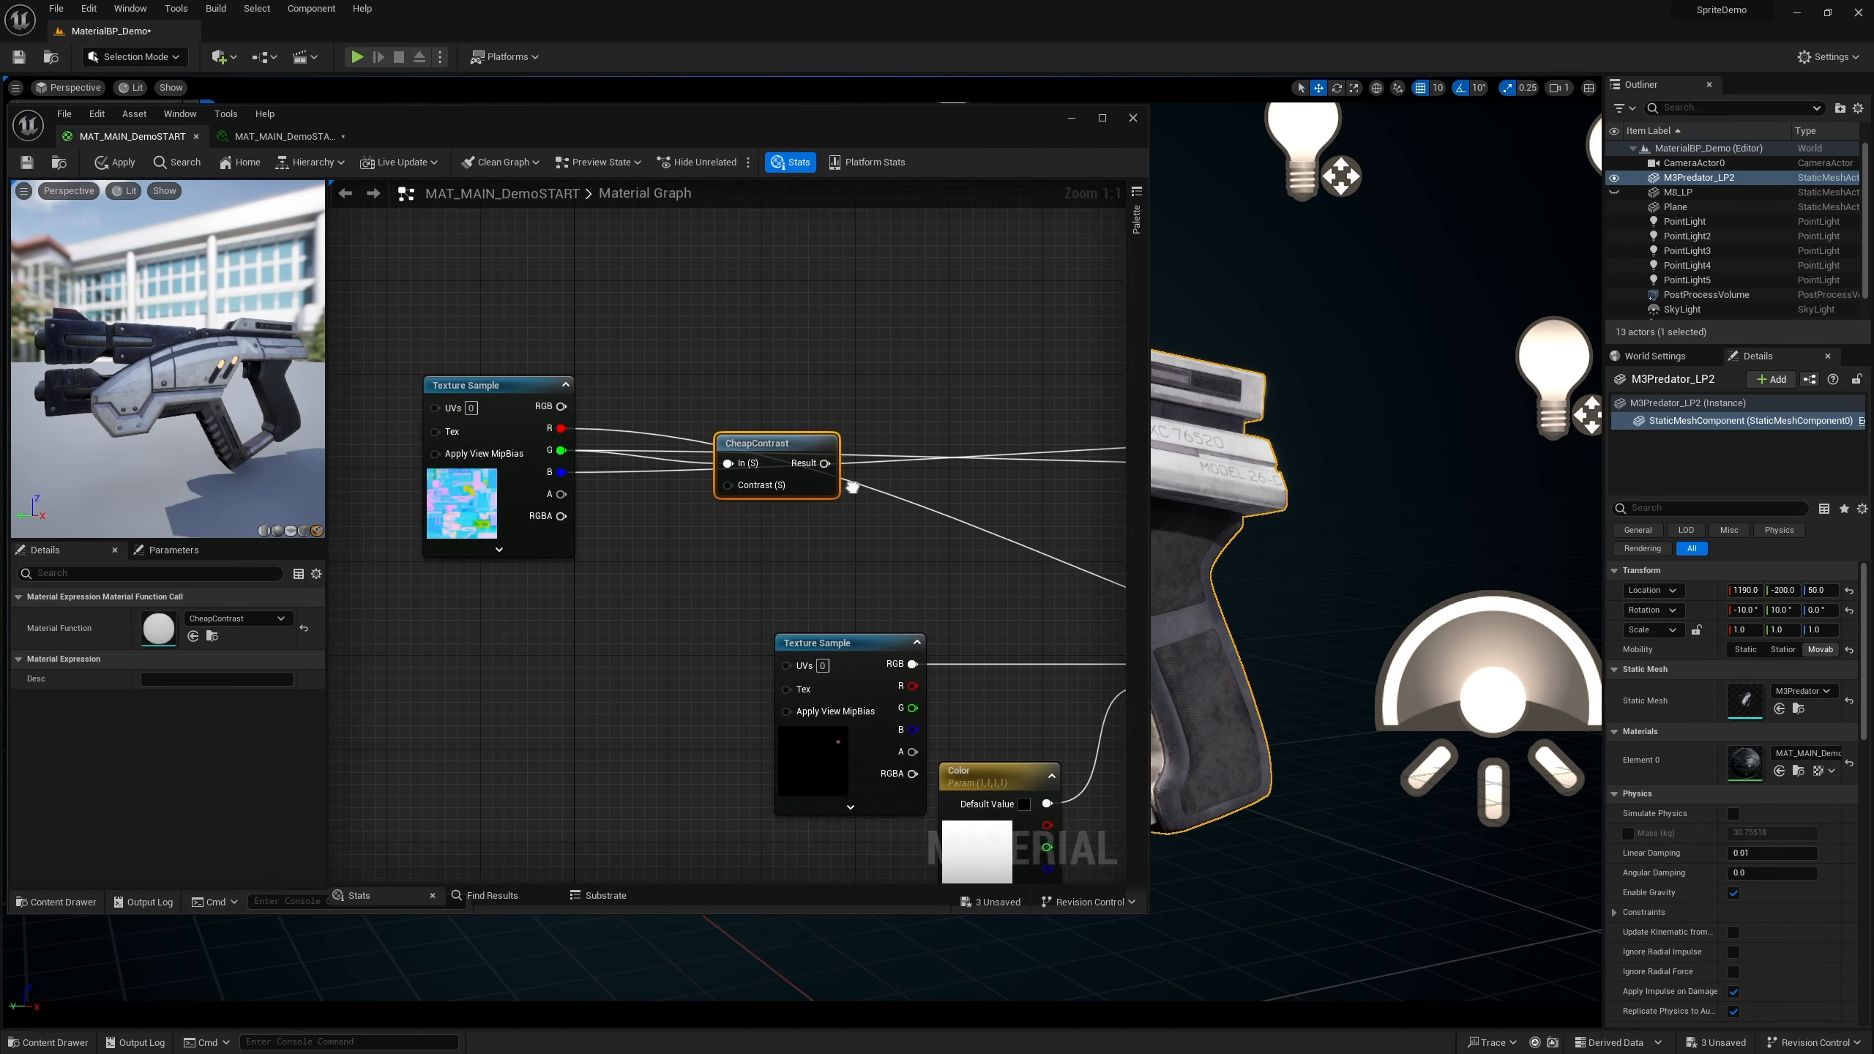
pyautogui.moveTo(680, 471); pyautogui.dragTo(761, 468, button='right')
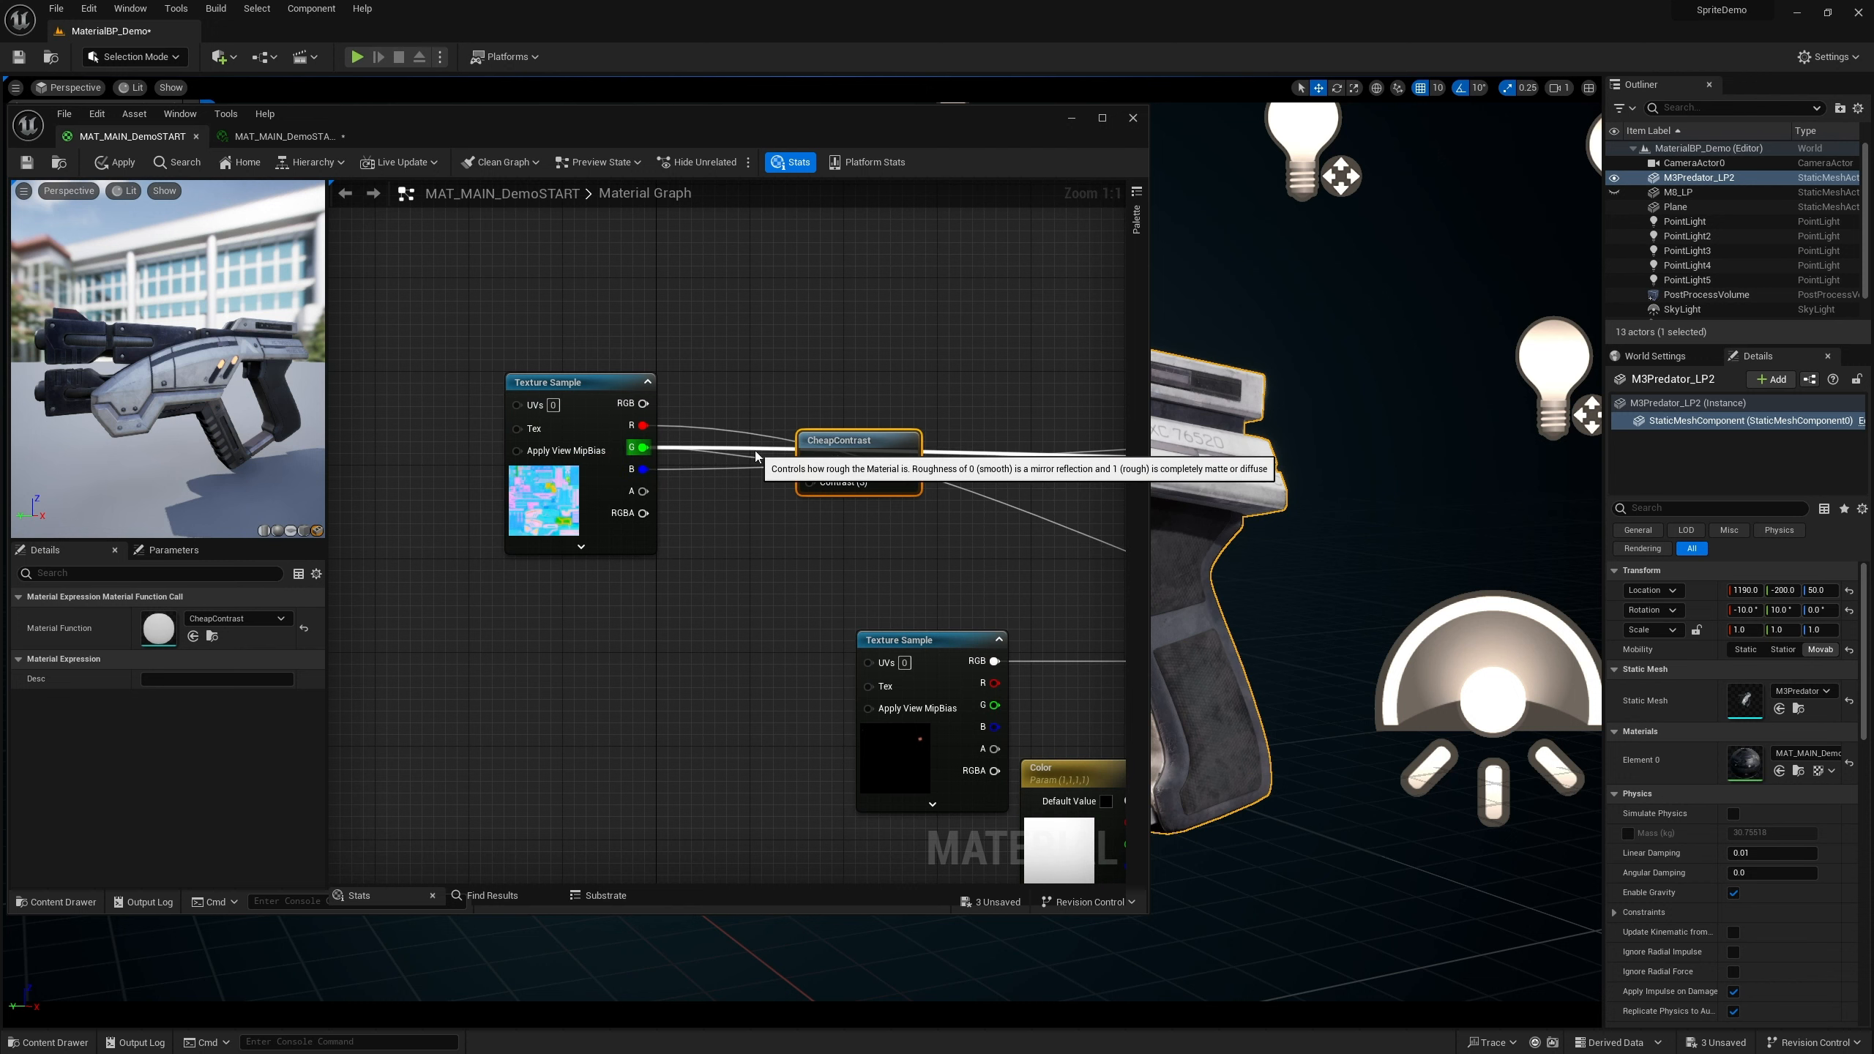
pyautogui.click(839, 530)
pyautogui.moveTo(865, 449); pyautogui.dragTo(716, 446, button='right')
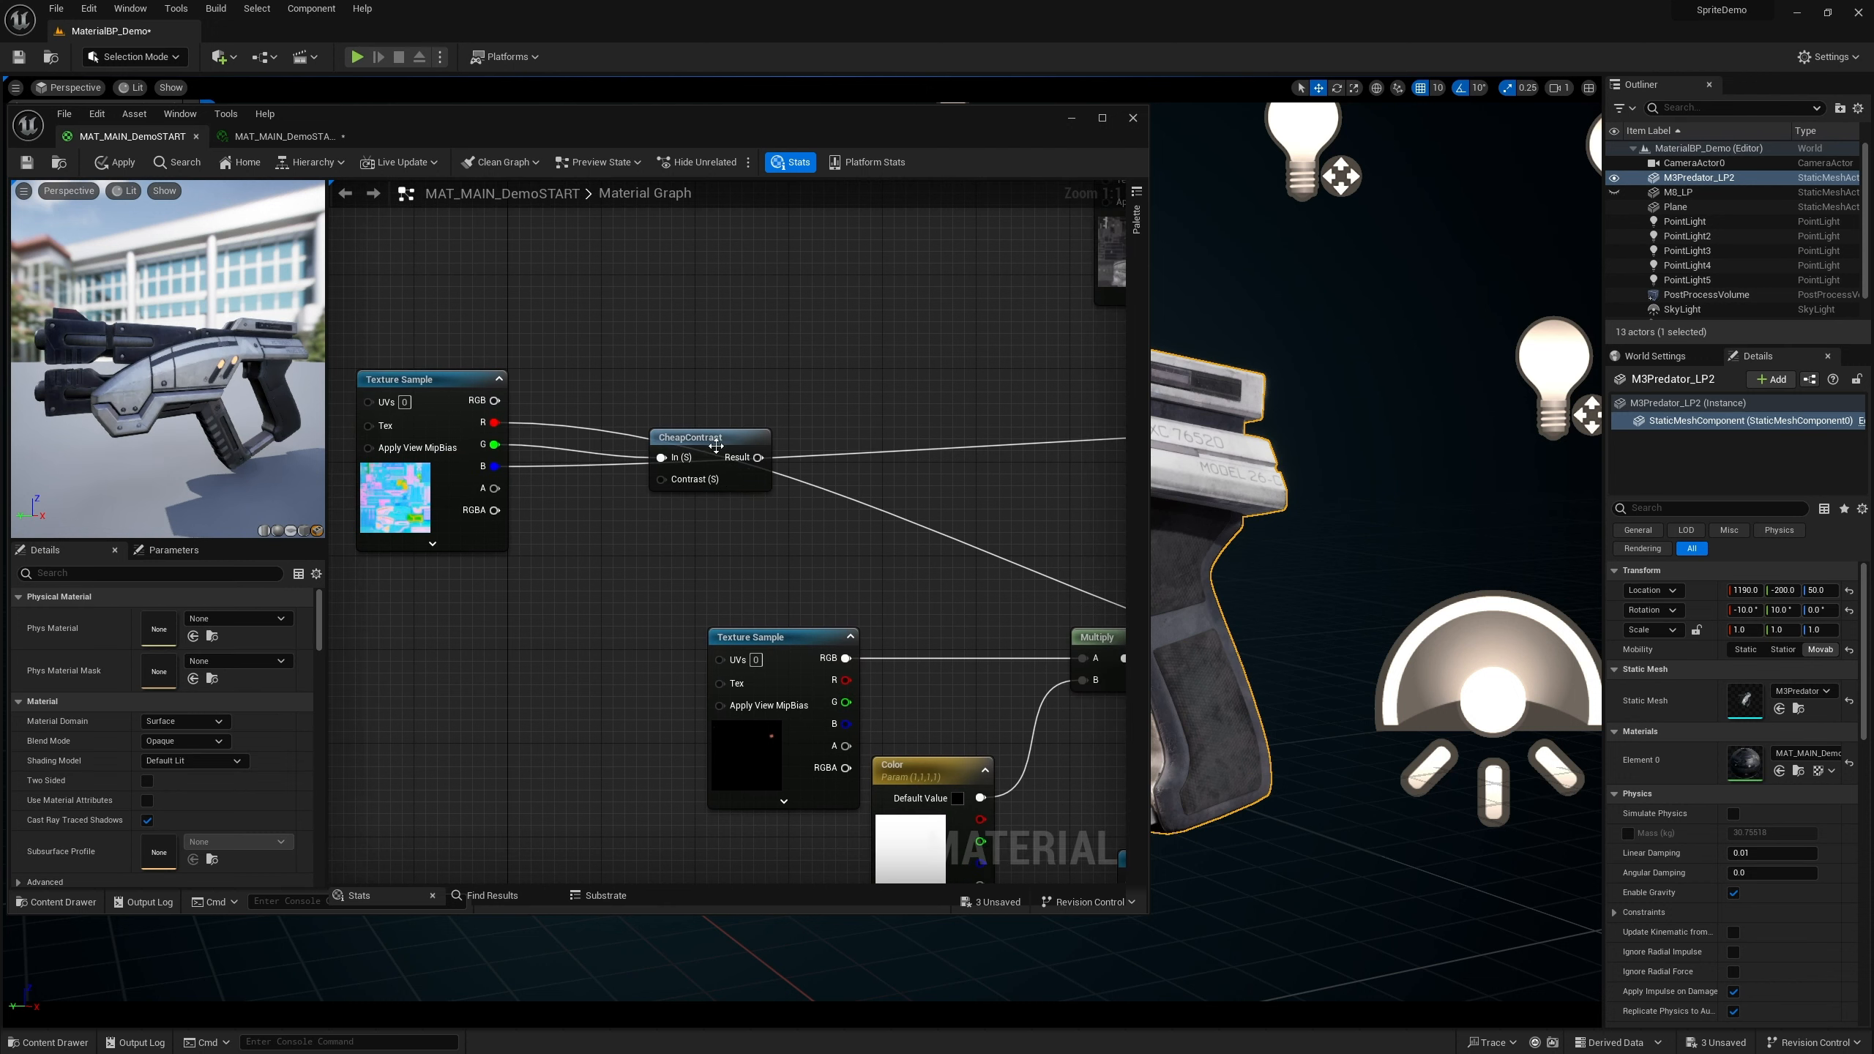
pyautogui.moveTo(716, 446); pyautogui.dragTo(609, 434)
pyautogui.moveTo(611, 530)
pyautogui.mouseDown(button='right')
pyautogui.moveTo(743, 546)
pyautogui.moveTo(597, 526)
pyautogui.mouseUp(button='right')
pyautogui.moveTo(504, 430); pyautogui.dragTo(933, 487)
pyautogui.moveTo(972, 537); pyautogui.dragTo(666, 504, button='right')
pyautogui.moveTo(691, 454); pyautogui.dragTo(712, 461)
pyautogui.moveTo(799, 440); pyautogui.dragTo(793, 440, button='right')
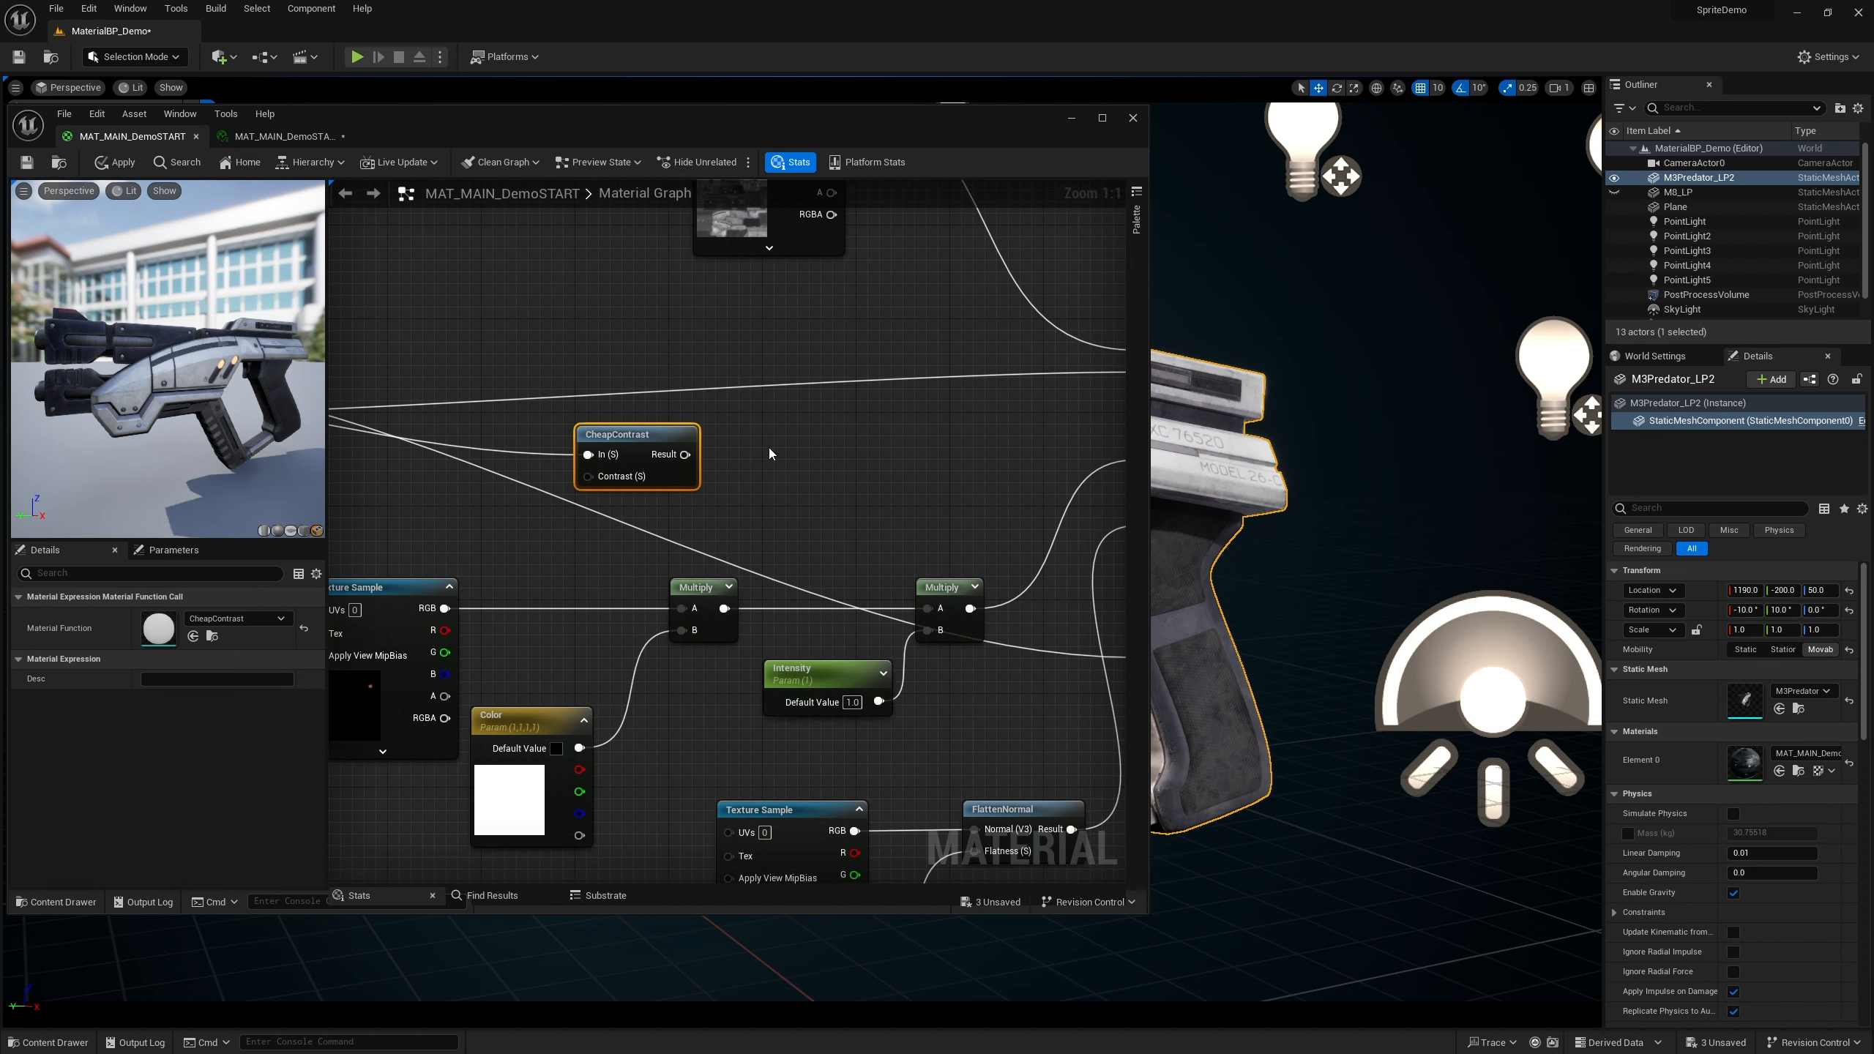
pyautogui.scroll(-3, 769, 453)
pyautogui.moveTo(713, 451); pyautogui.dragTo(1019, 453)
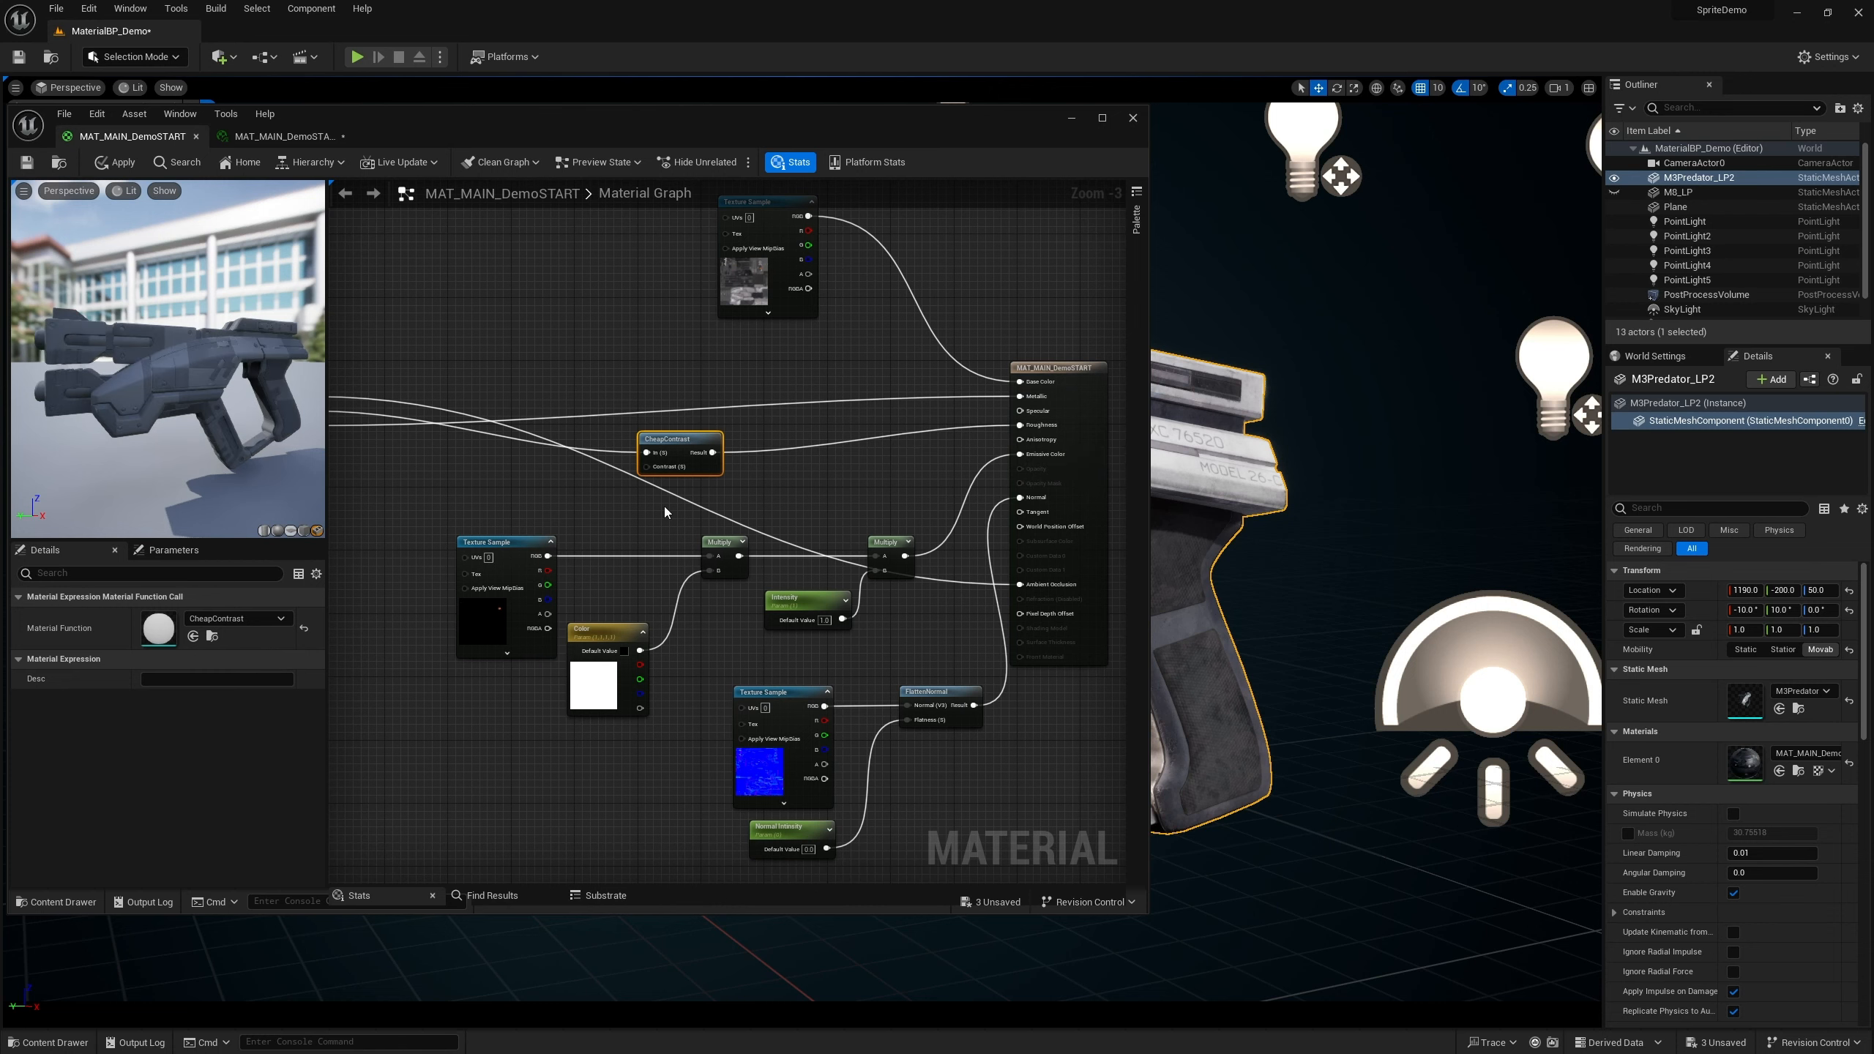
# Create a scalar parameter named CheapContrast Value next to the CheapContrast node
pyautogui.scroll(3, 782, 501)
pyautogui.moveTo(681, 492); pyautogui.dragTo(769, 478, button='right')
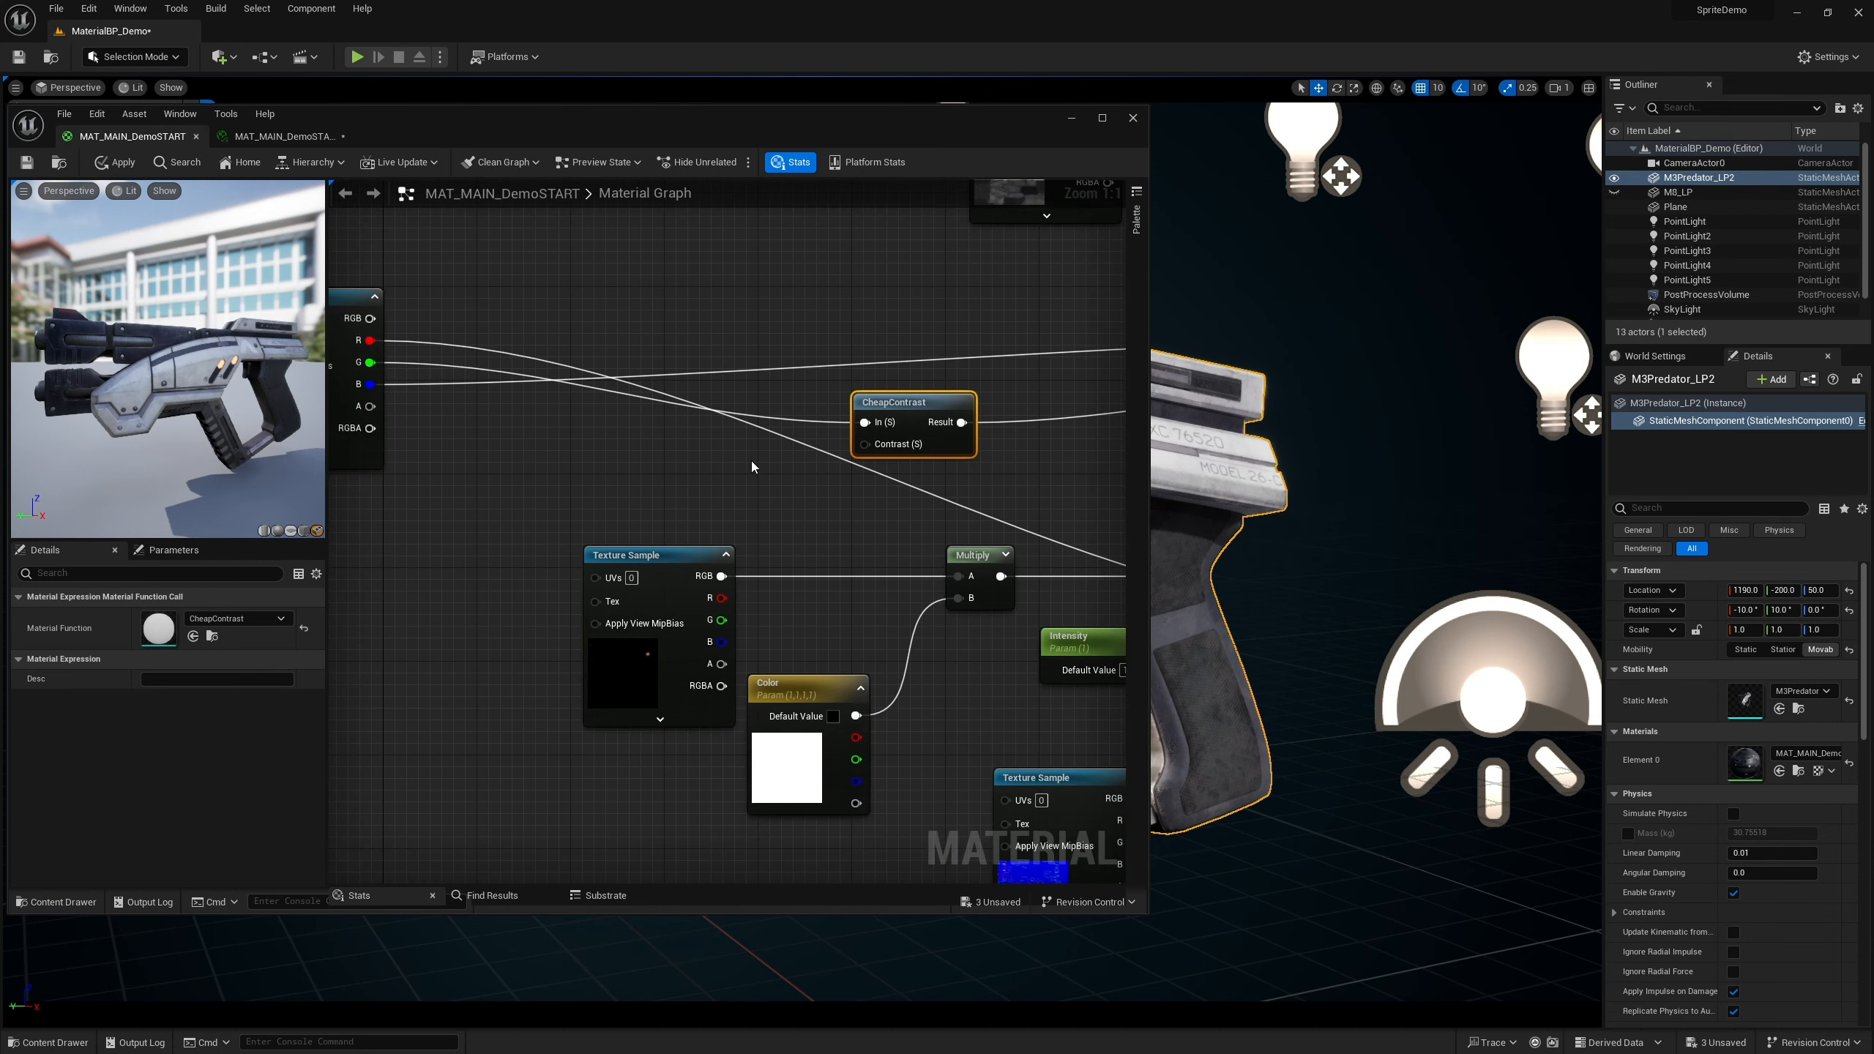
pyautogui.click(751, 460)
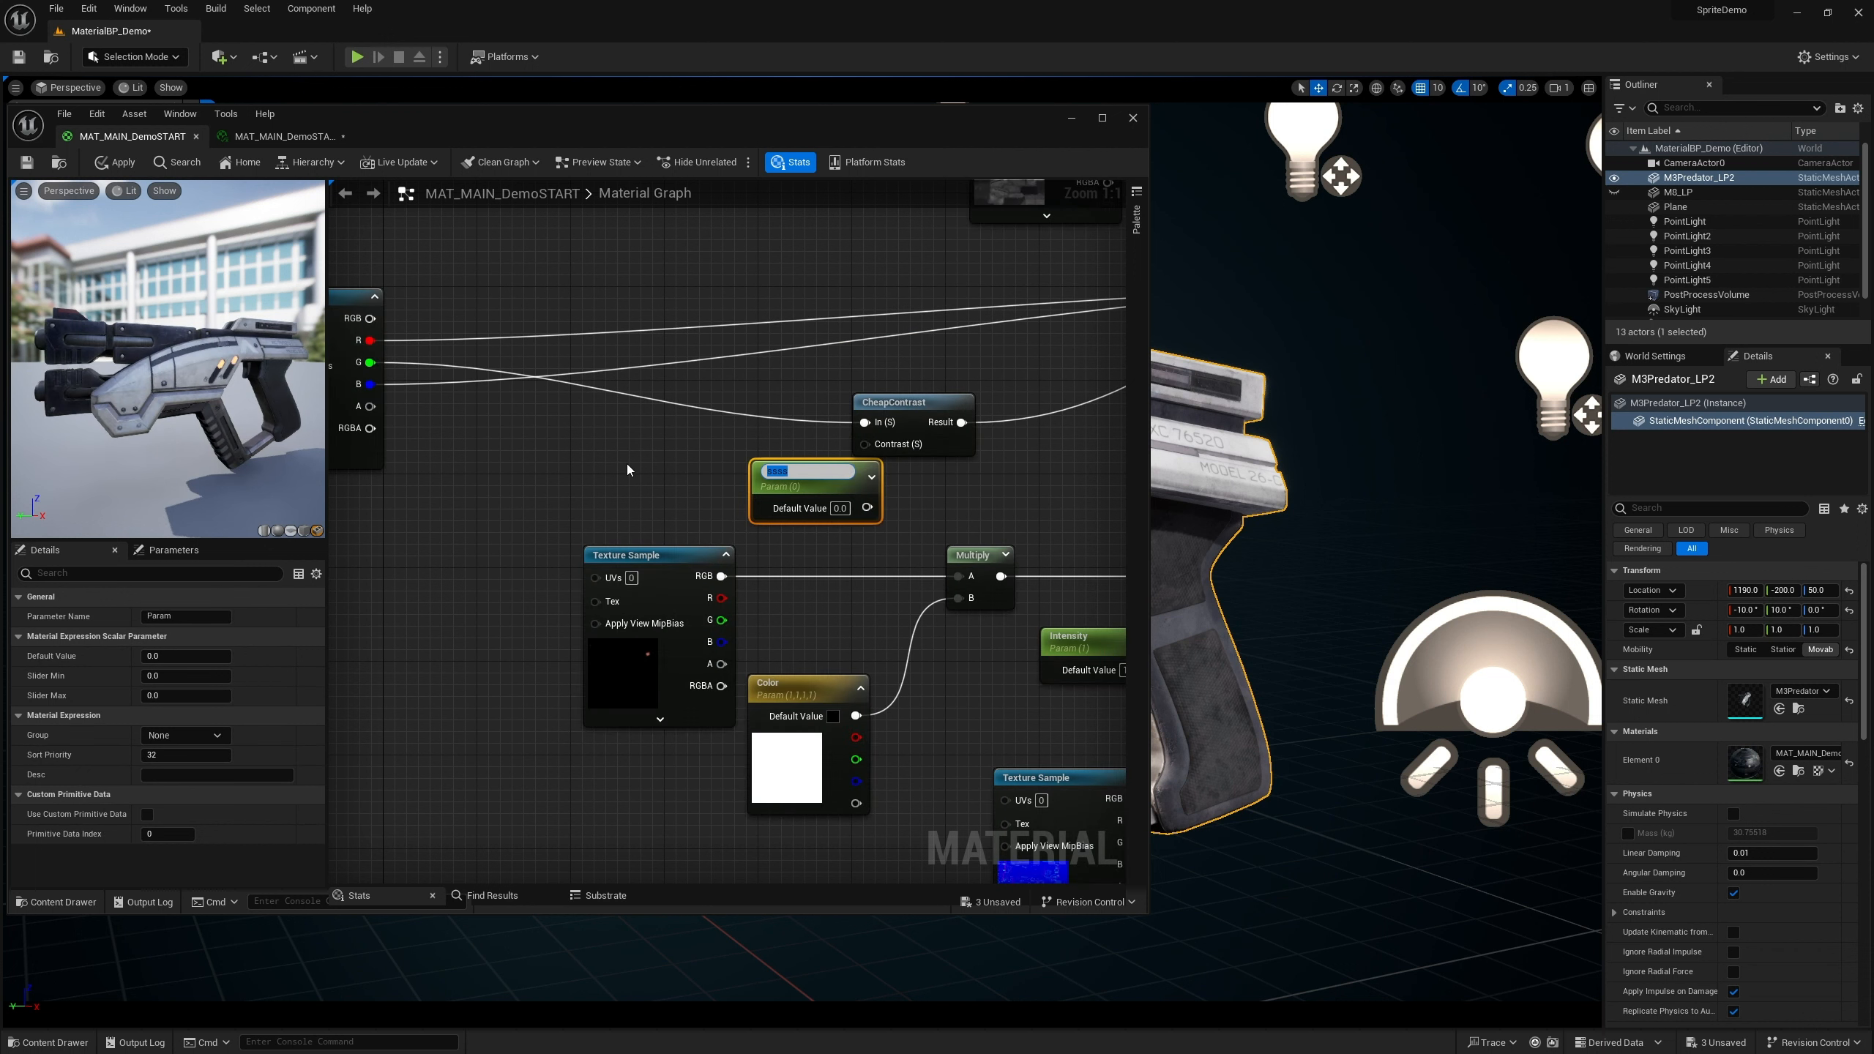
pyautogui.write('CheapContrast Value')
pyautogui.press('Return')
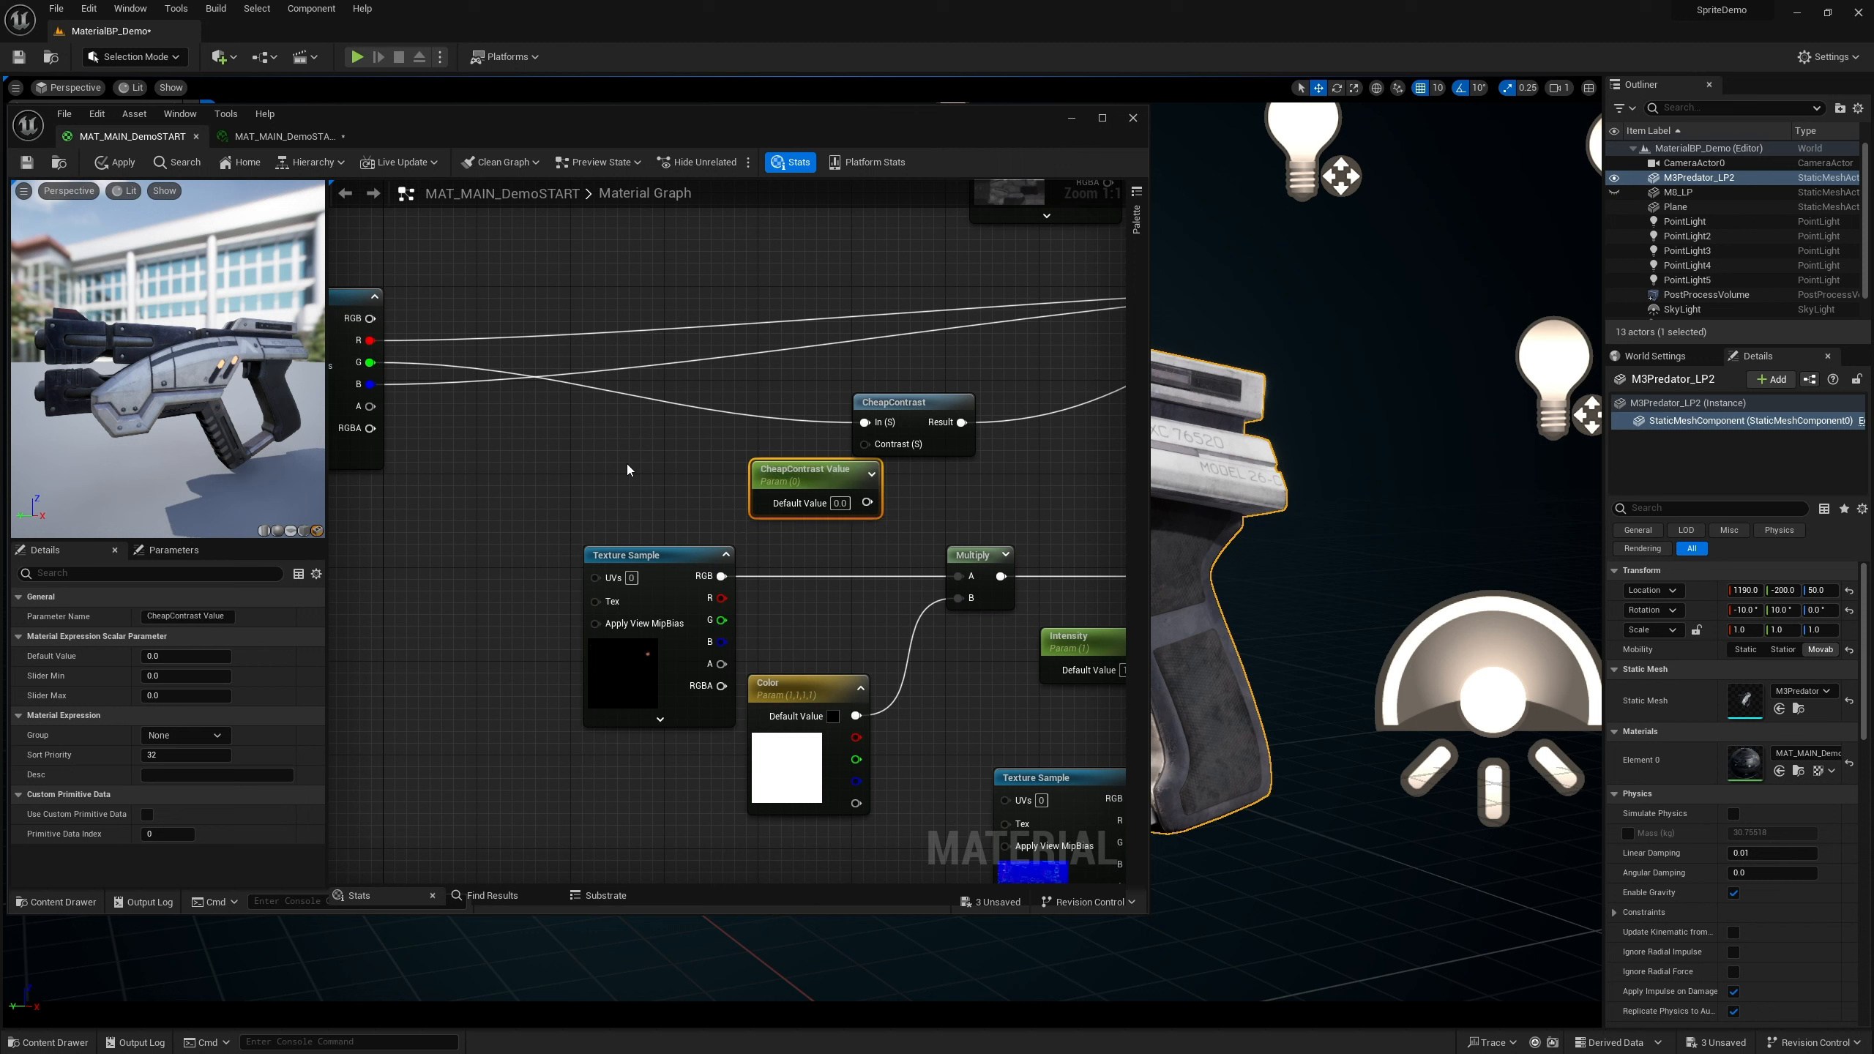
# Connect the CheapContrast Value parameter to the CheapContrast node's Contrast input and position it
pyautogui.moveTo(821, 474); pyautogui.dragTo(864, 445)
pyautogui.click(866, 507)
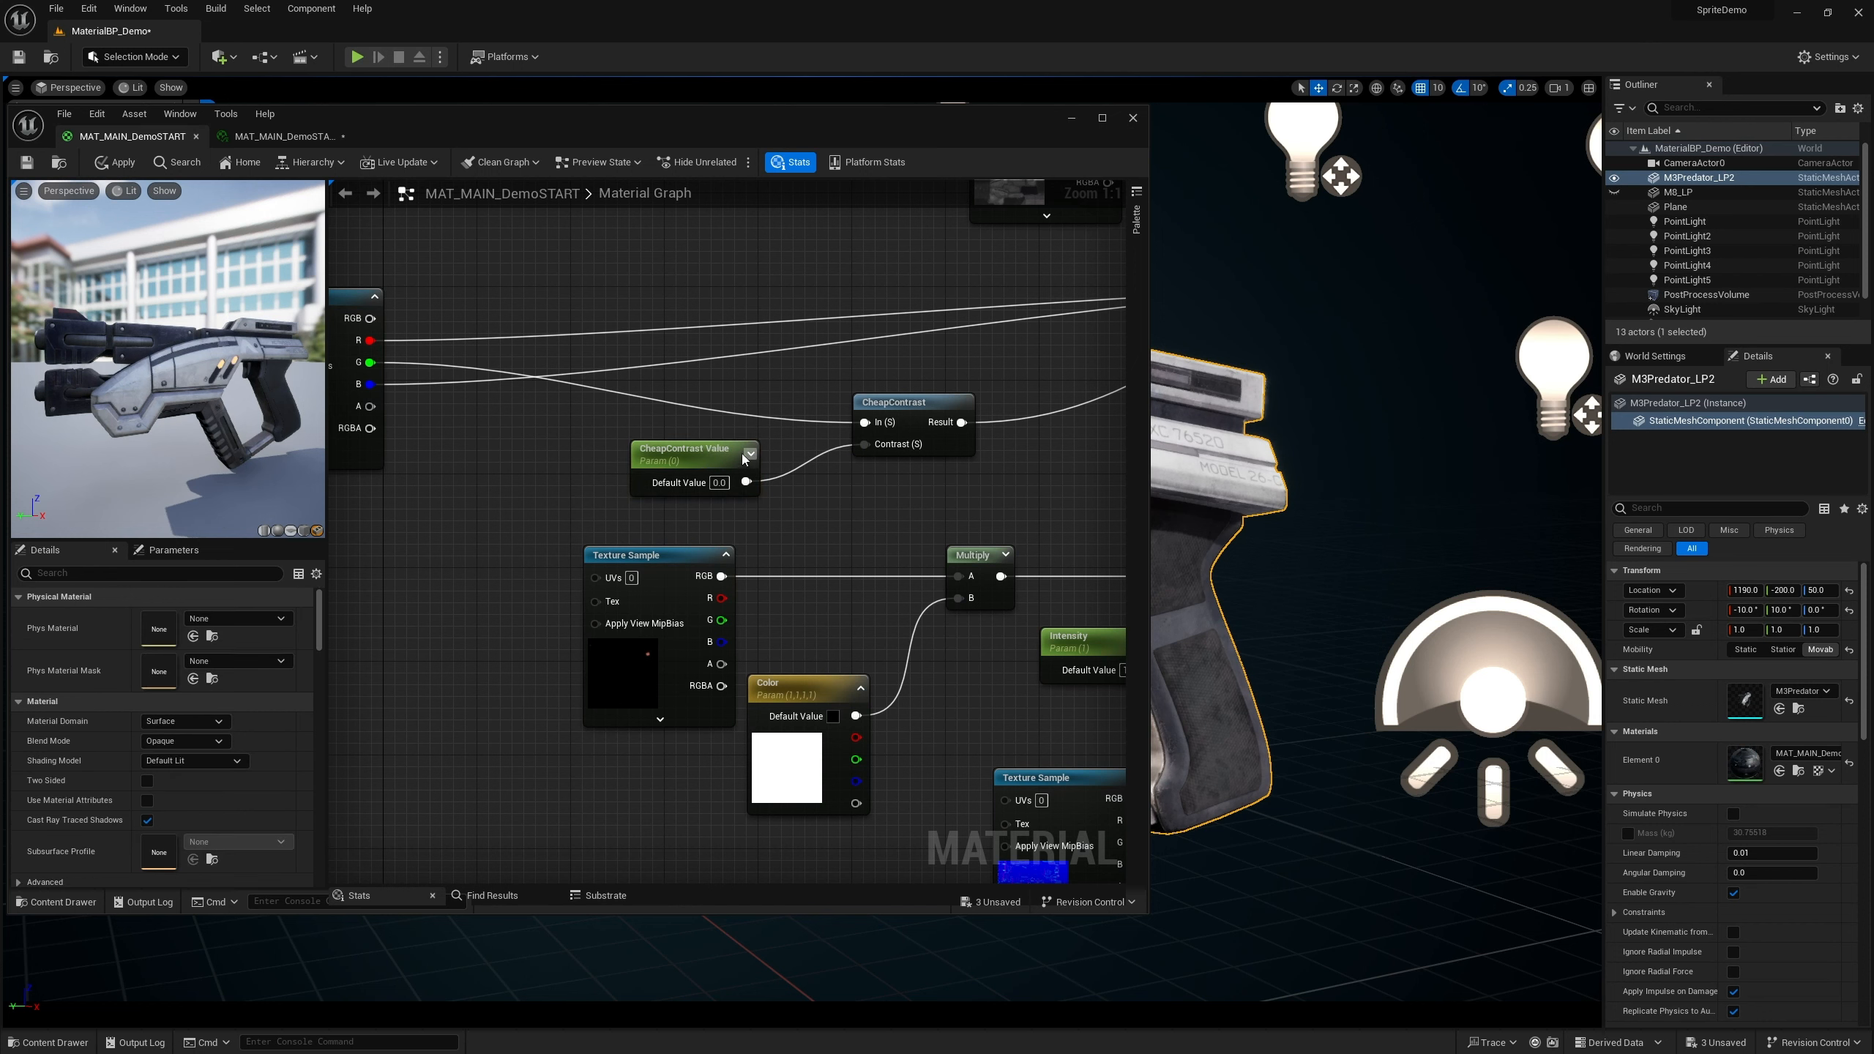
pyautogui.moveTo(706, 452); pyautogui.dragTo(741, 449)
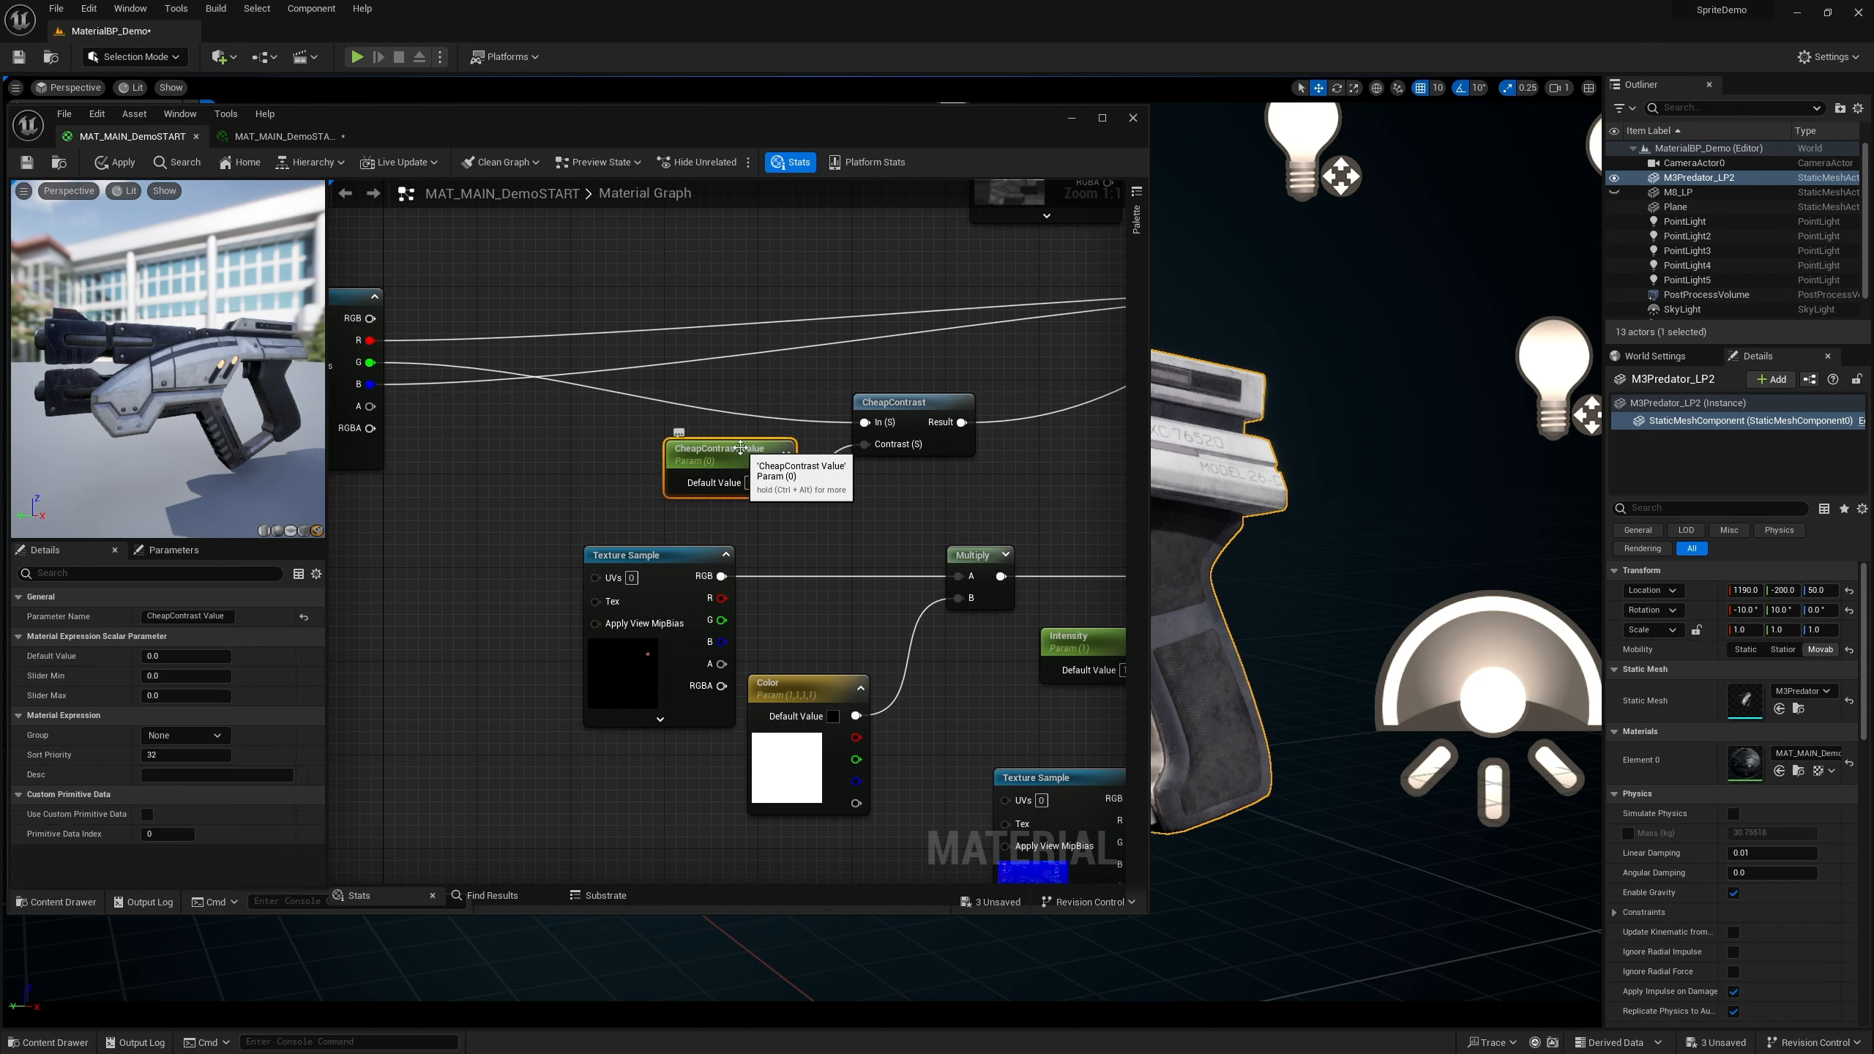
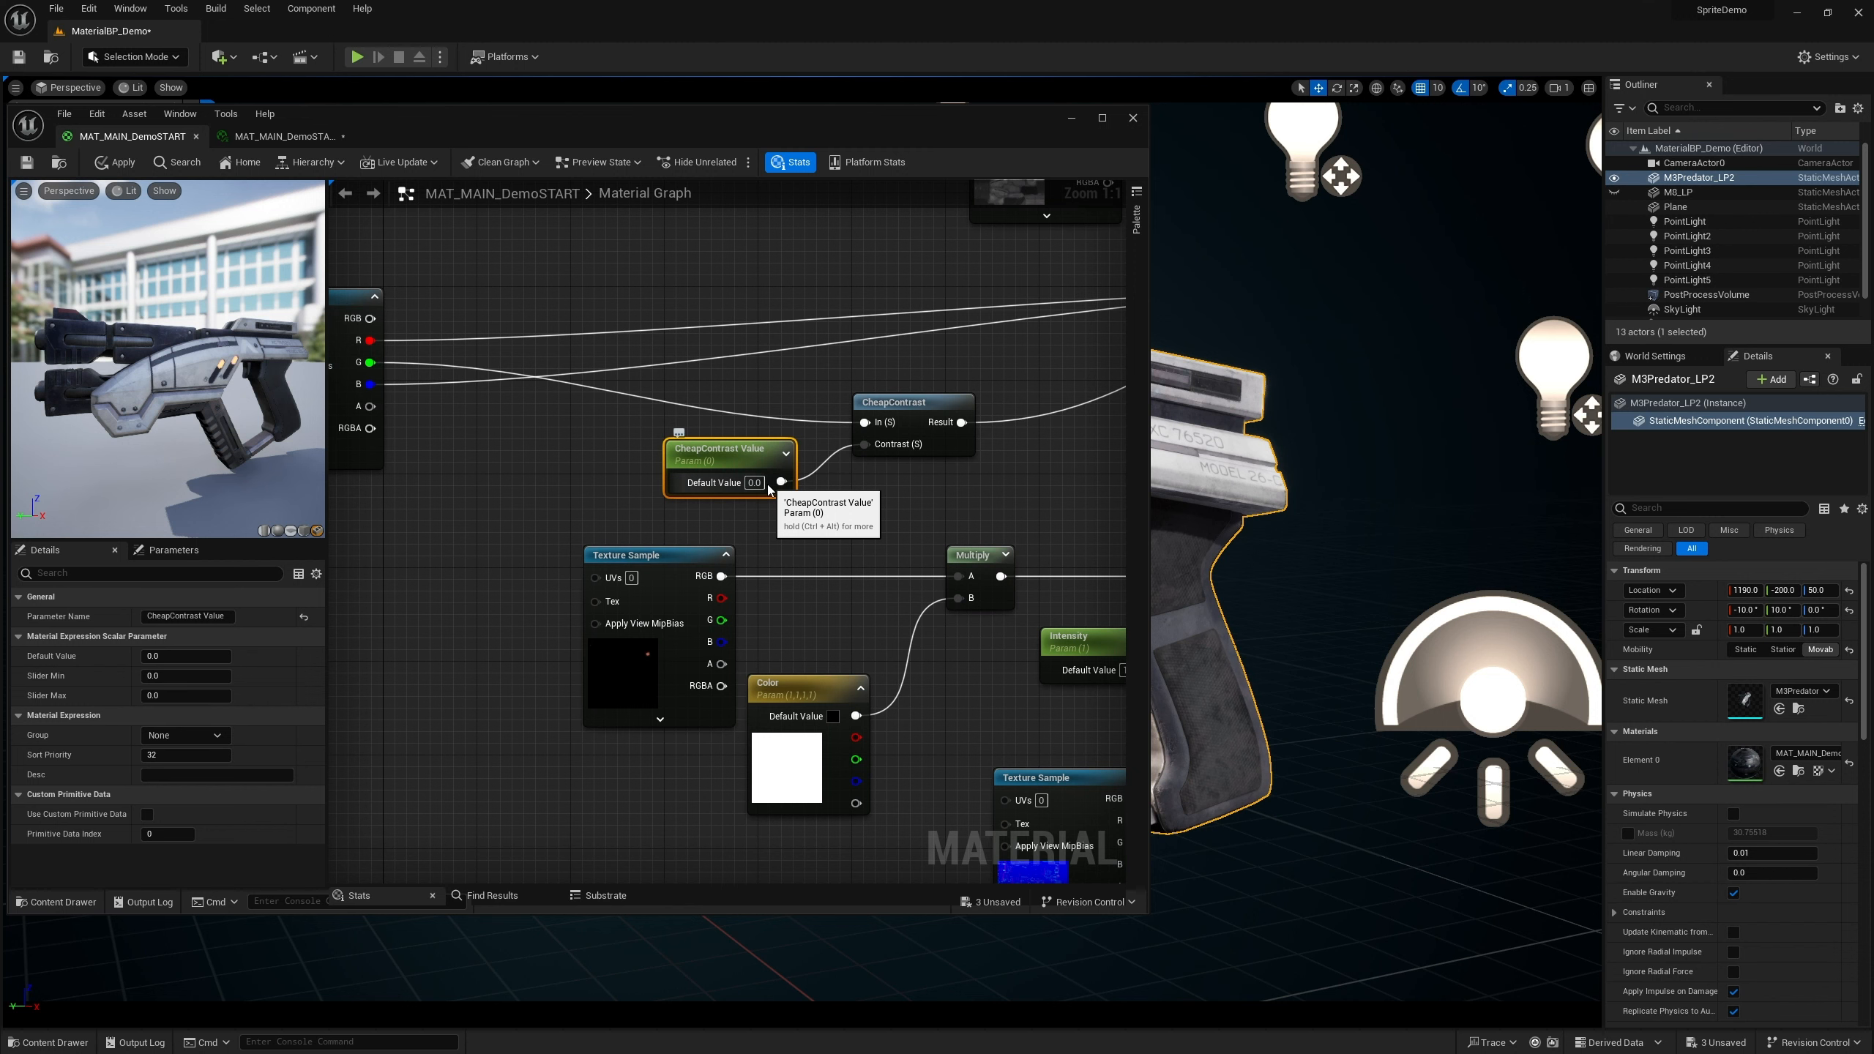
# Set the CheapContrast Value parameter's sort priority to 31
pyautogui.moveTo(890, 493); pyautogui.dragTo(792, 468, button='right')
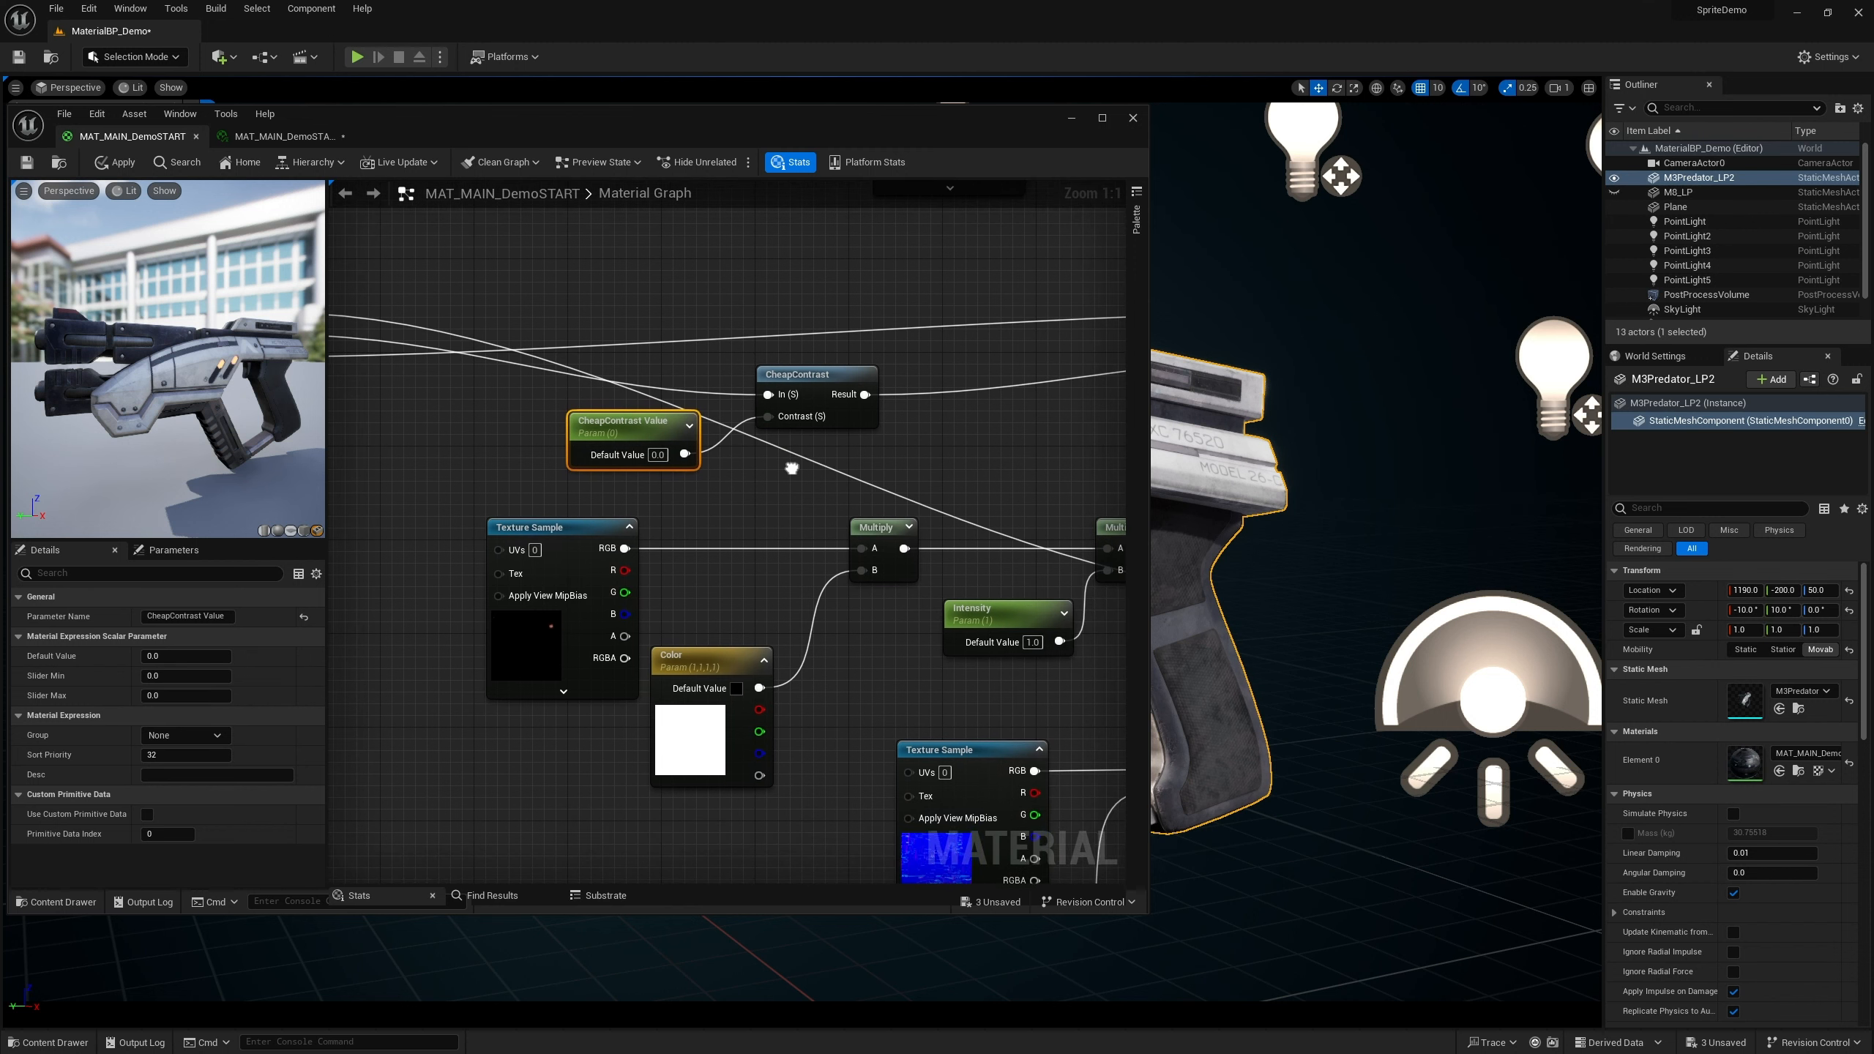
pyautogui.moveTo(623, 425); pyautogui.dragTo(640, 433)
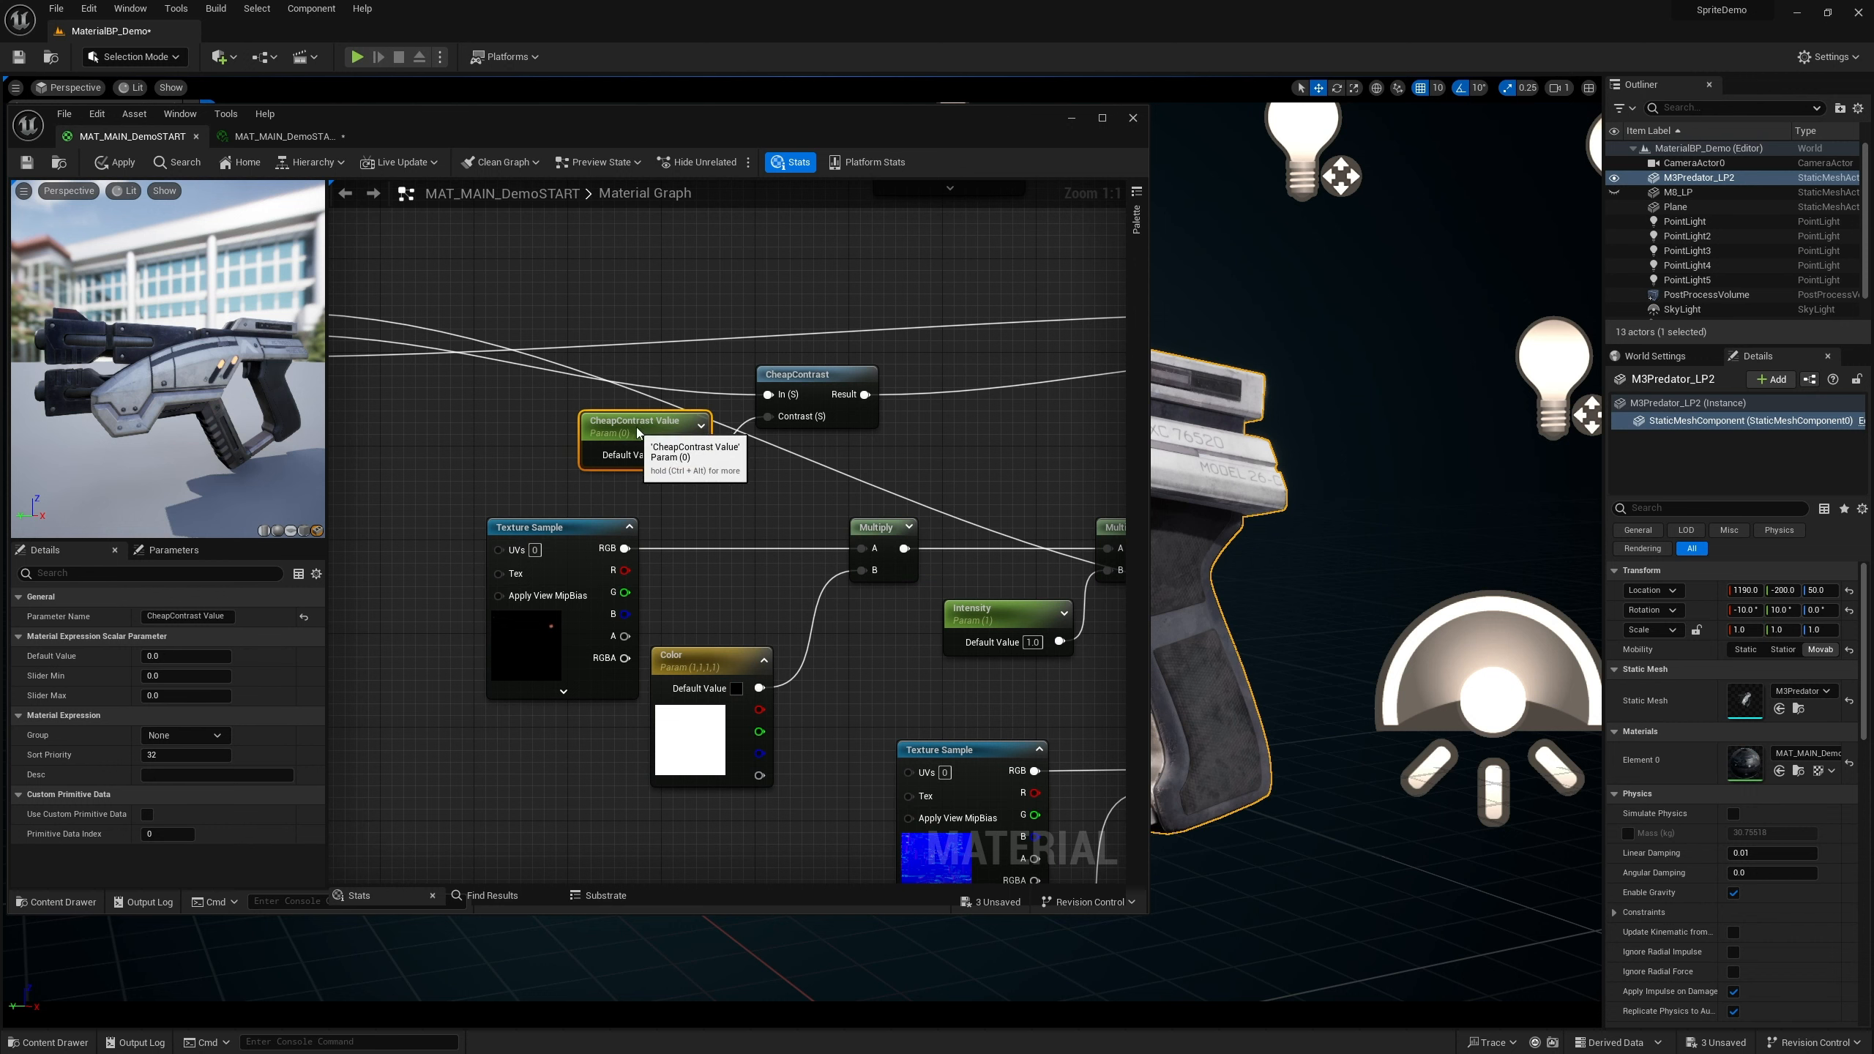
pyautogui.moveTo(727, 495); pyautogui.dragTo(817, 496, button='right')
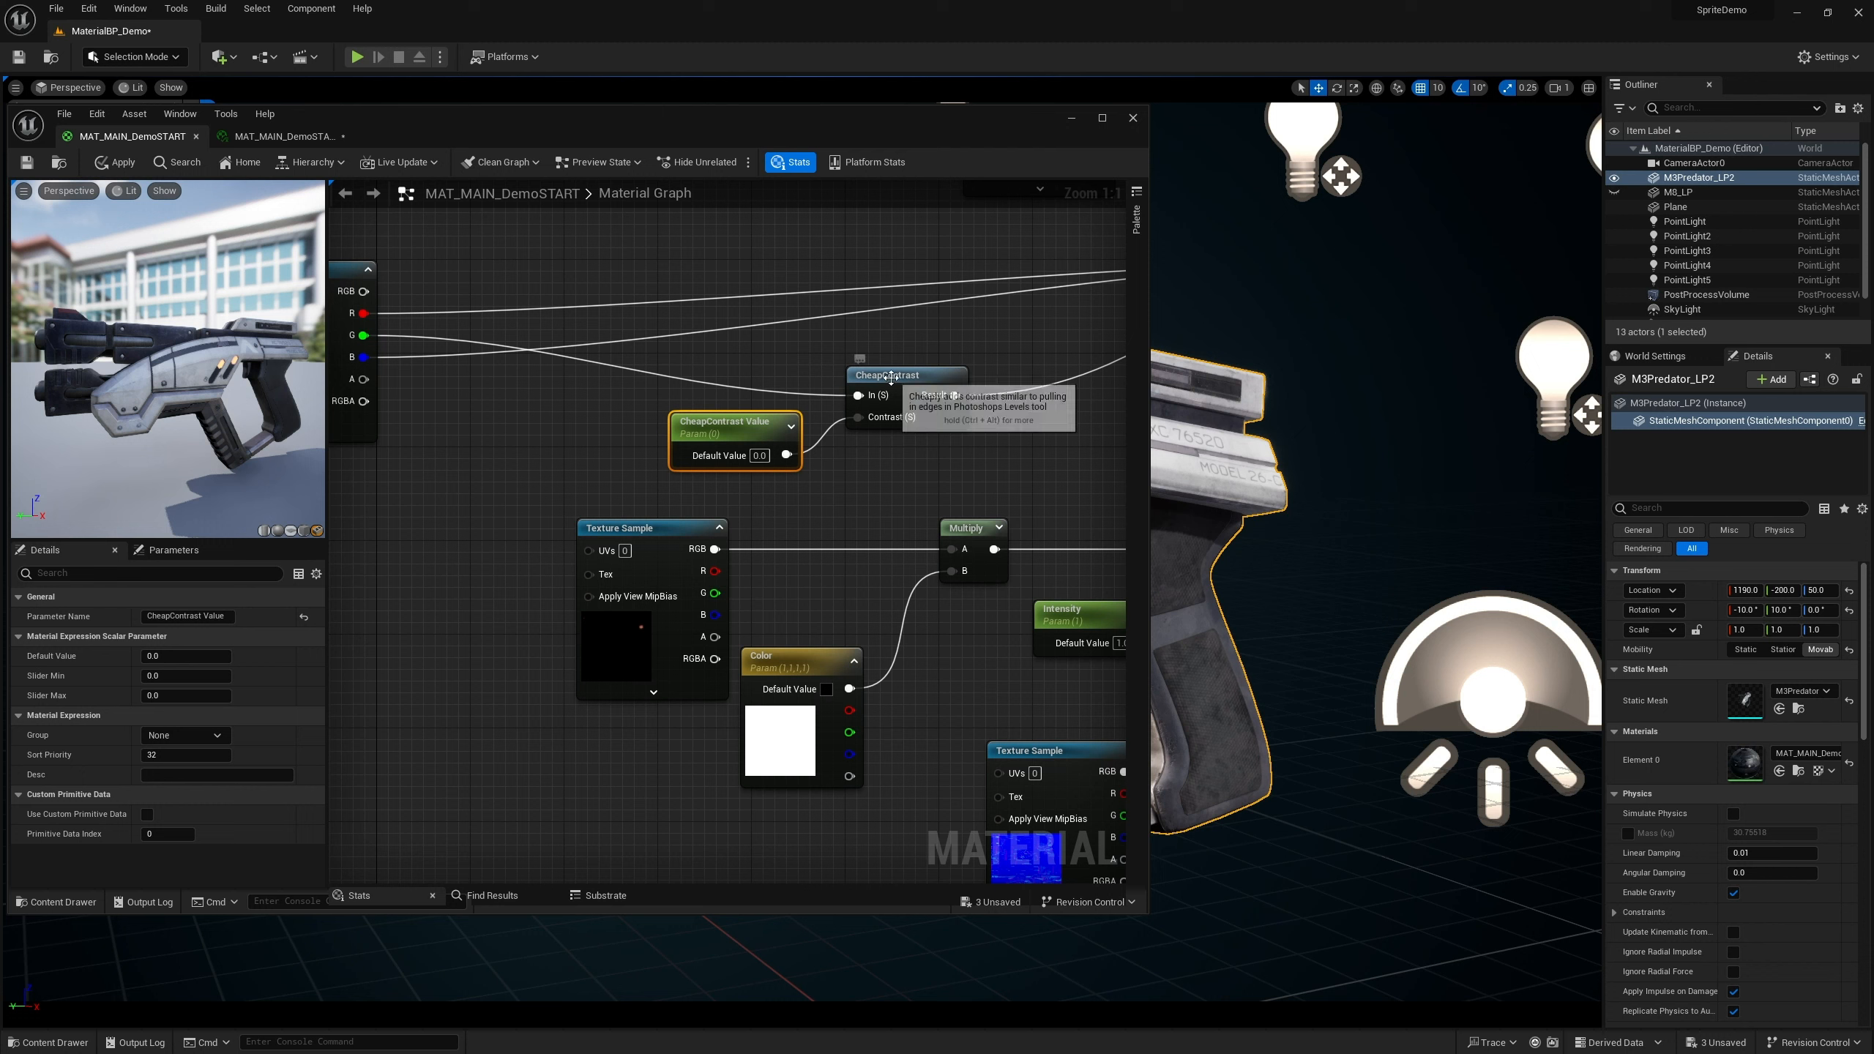
pyautogui.doubleClick(709, 432)
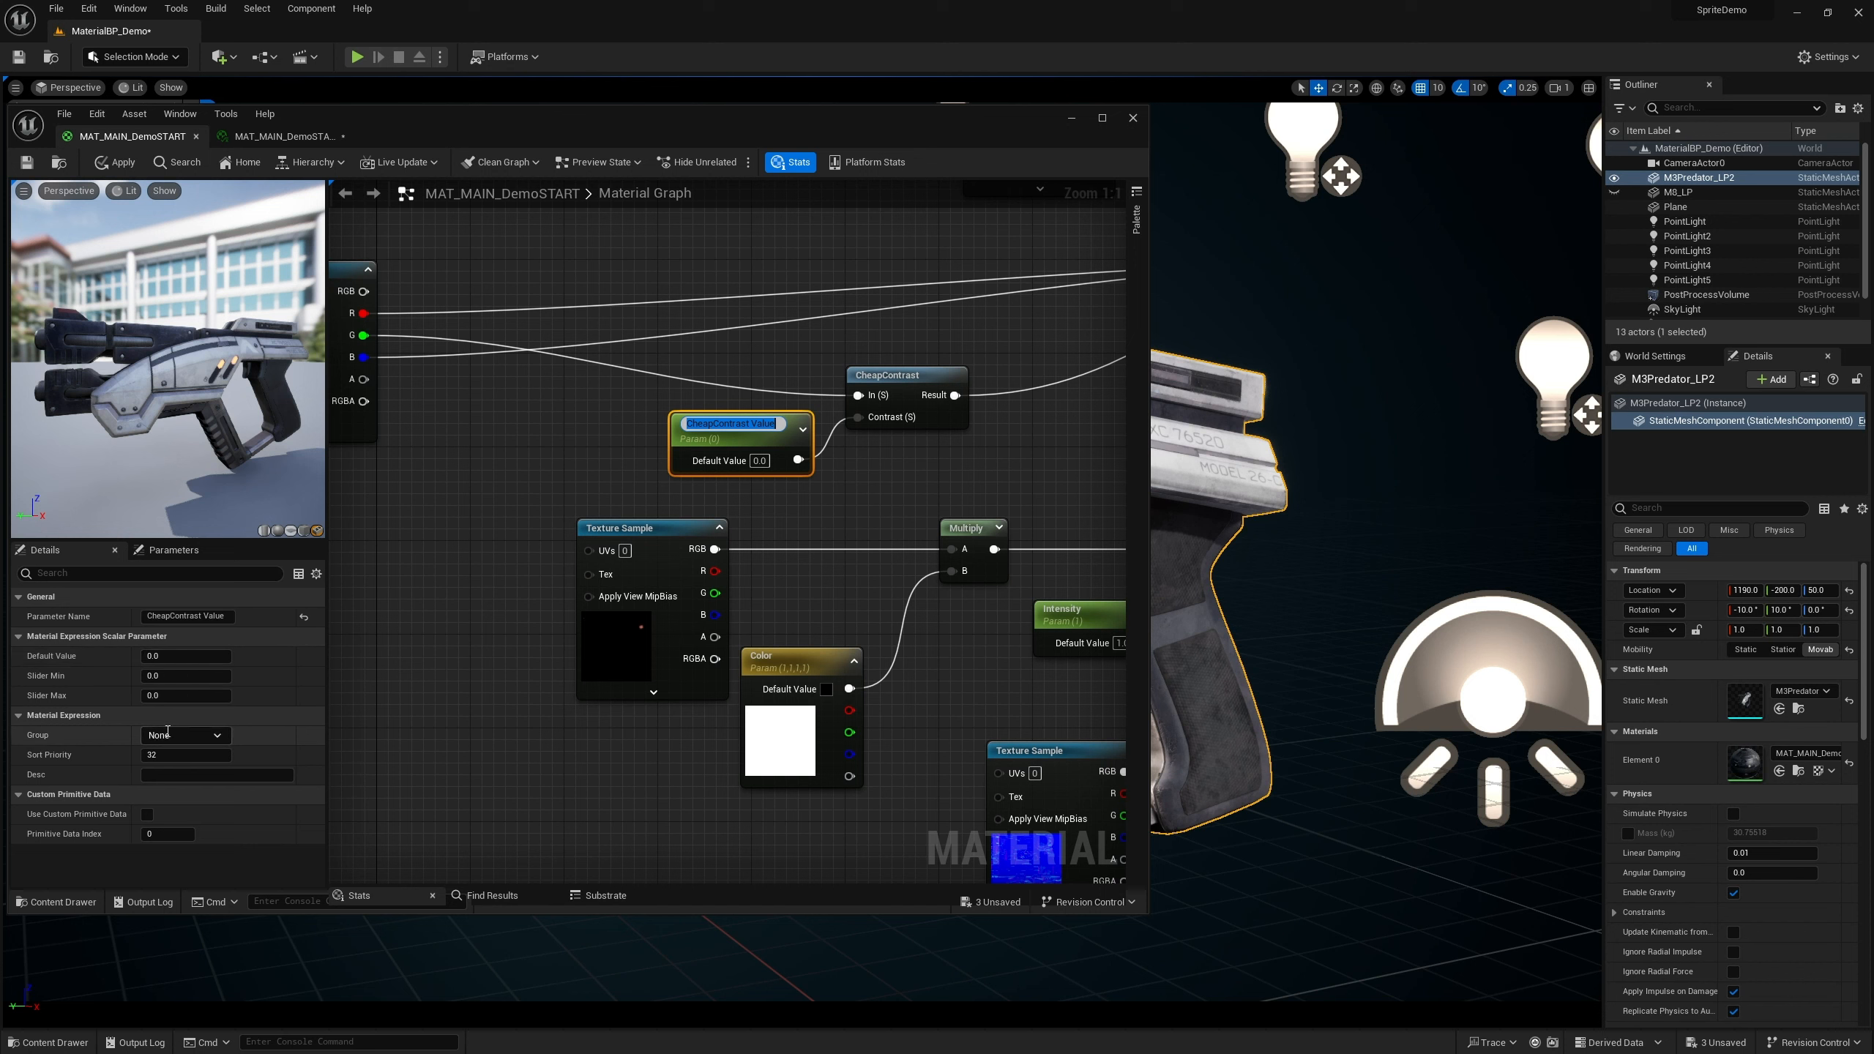
pyautogui.click(180, 754)
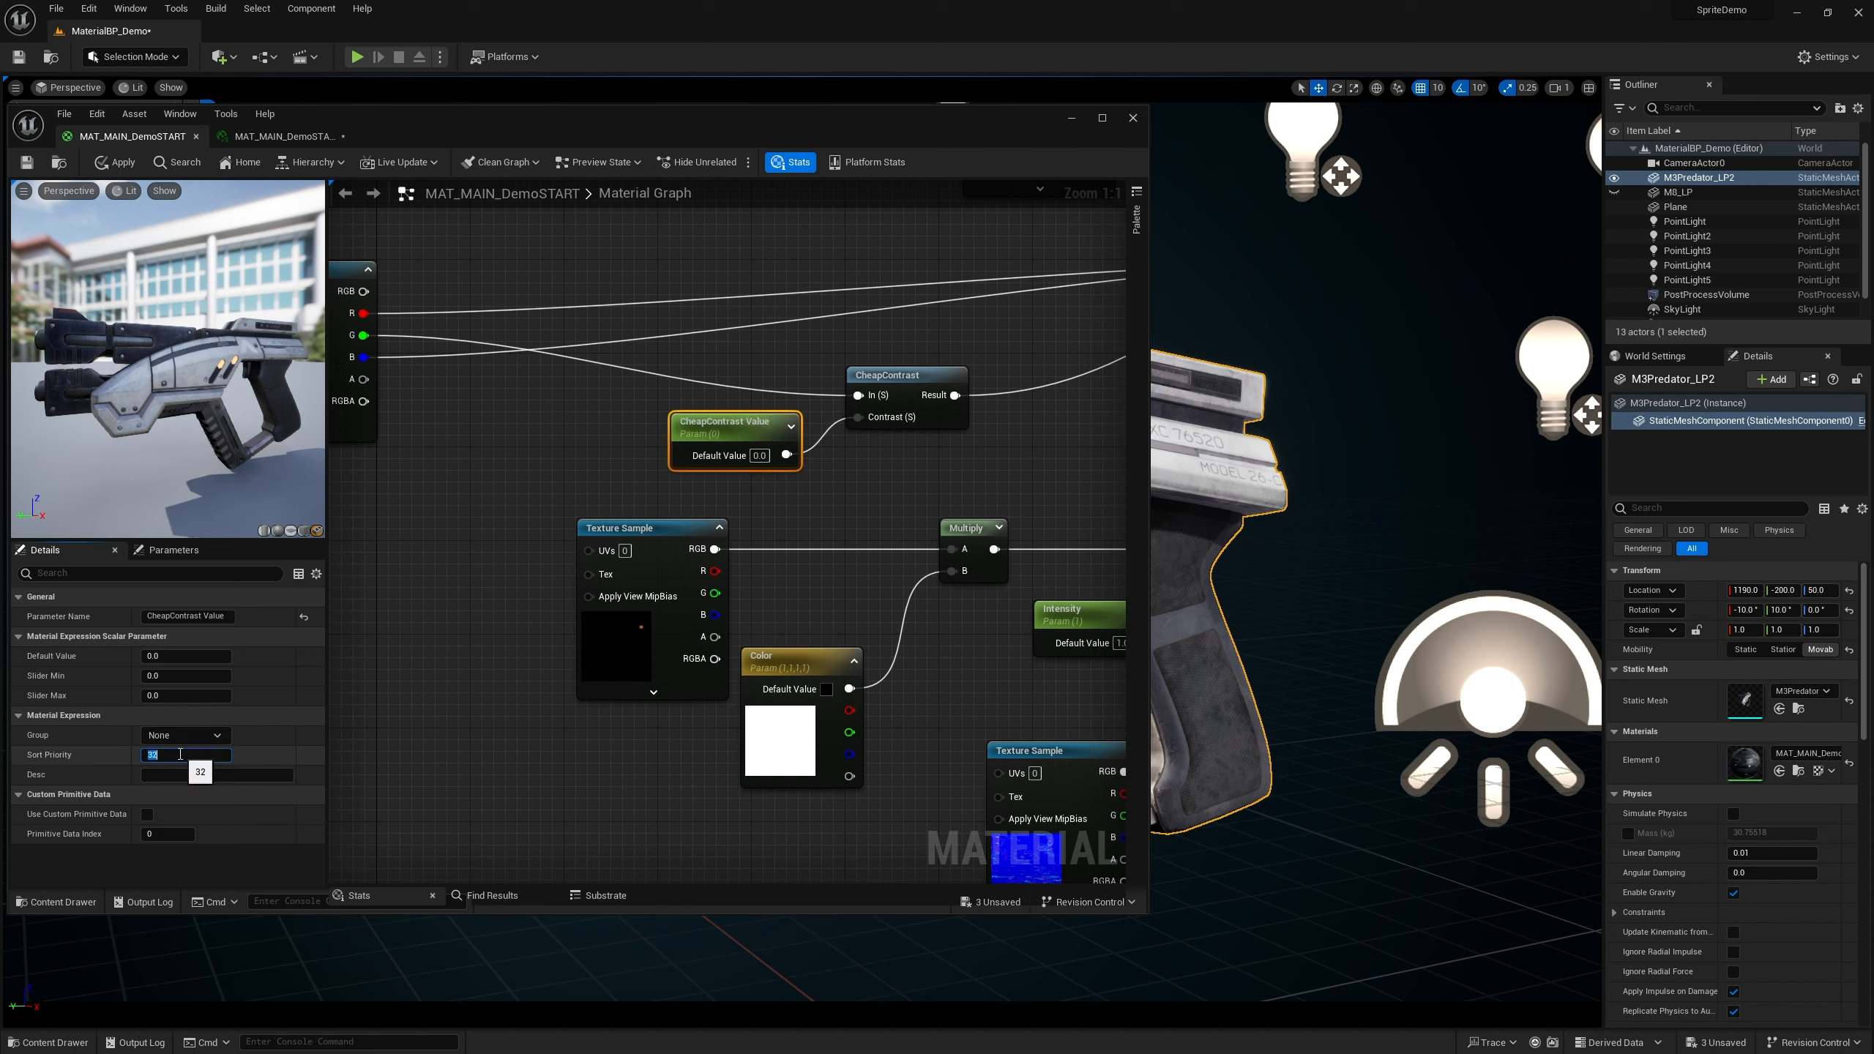
pyautogui.write('3')
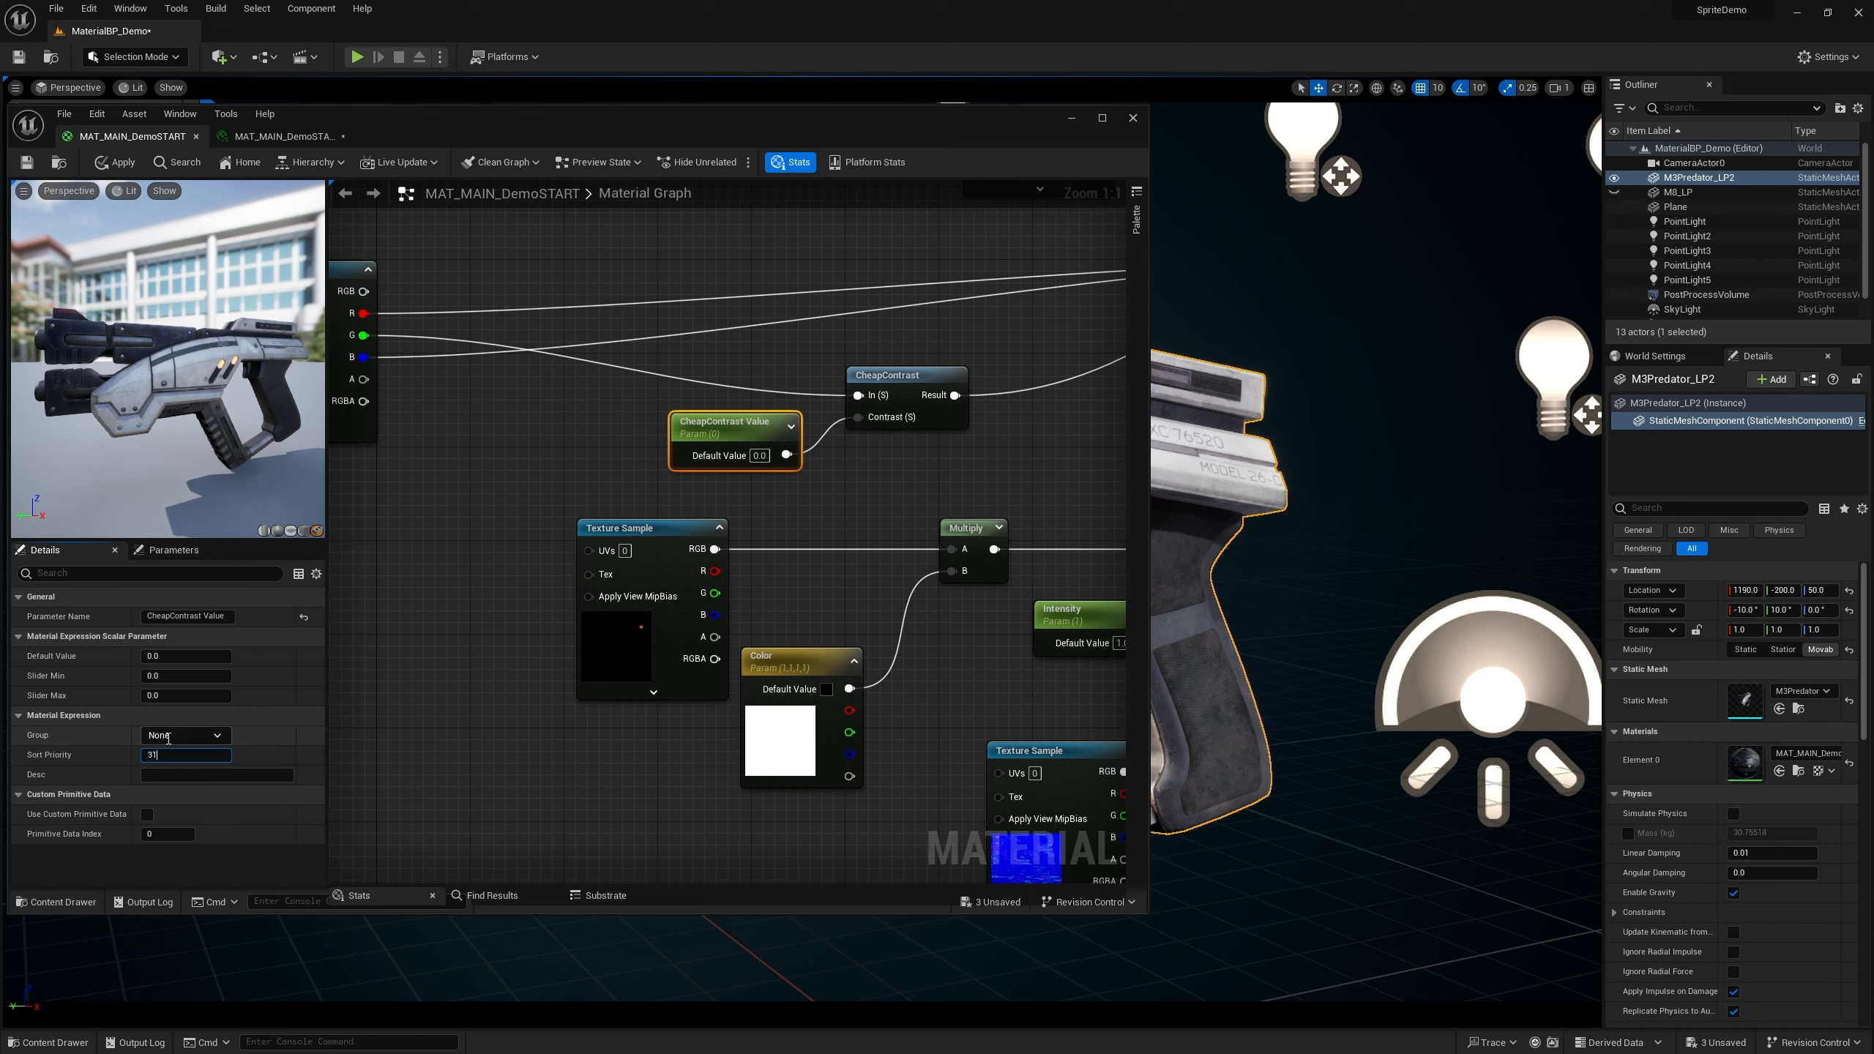
pyautogui.press('Return')
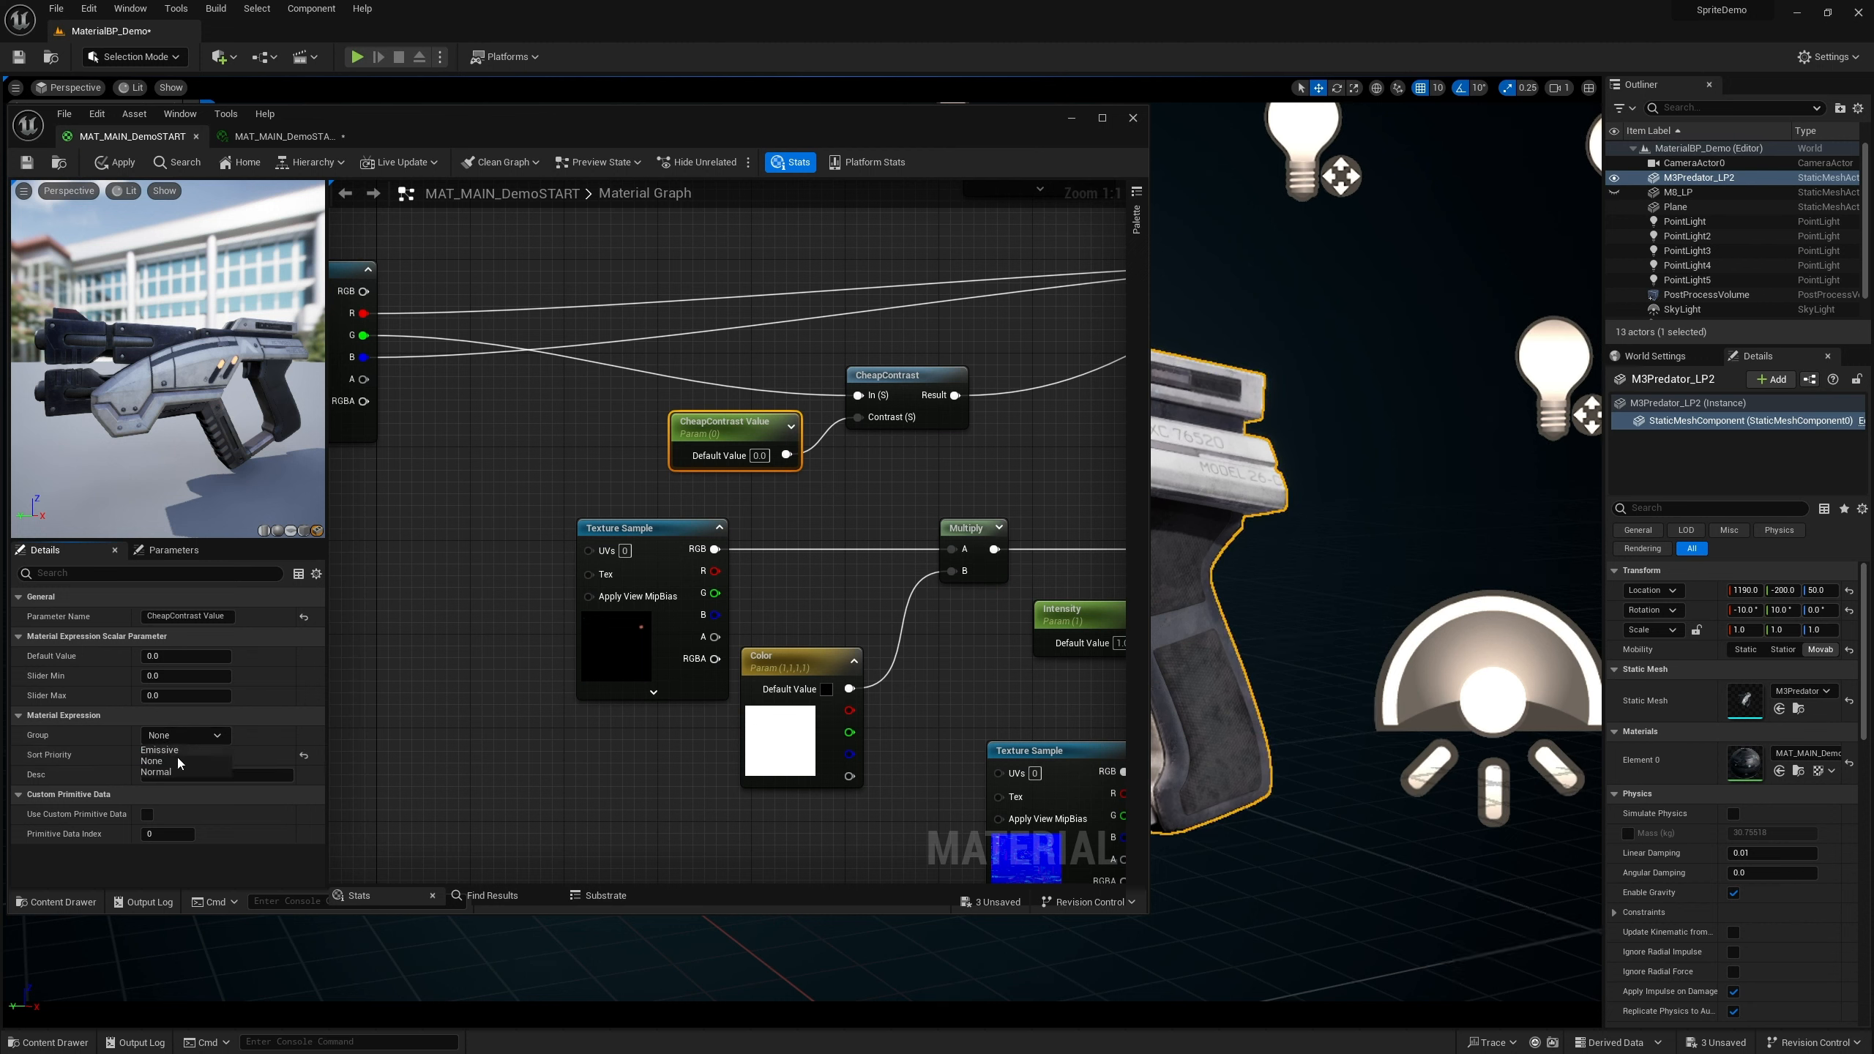
# Assign the CheapContrast Value parameter to a new Roughness group and save the material
pyautogui.press('BackSpace')
pyautogui.press('BackSpace')
pyautogui.press('BackSpace')
pyautogui.press('BackSpace')
pyautogui.write('Ro')
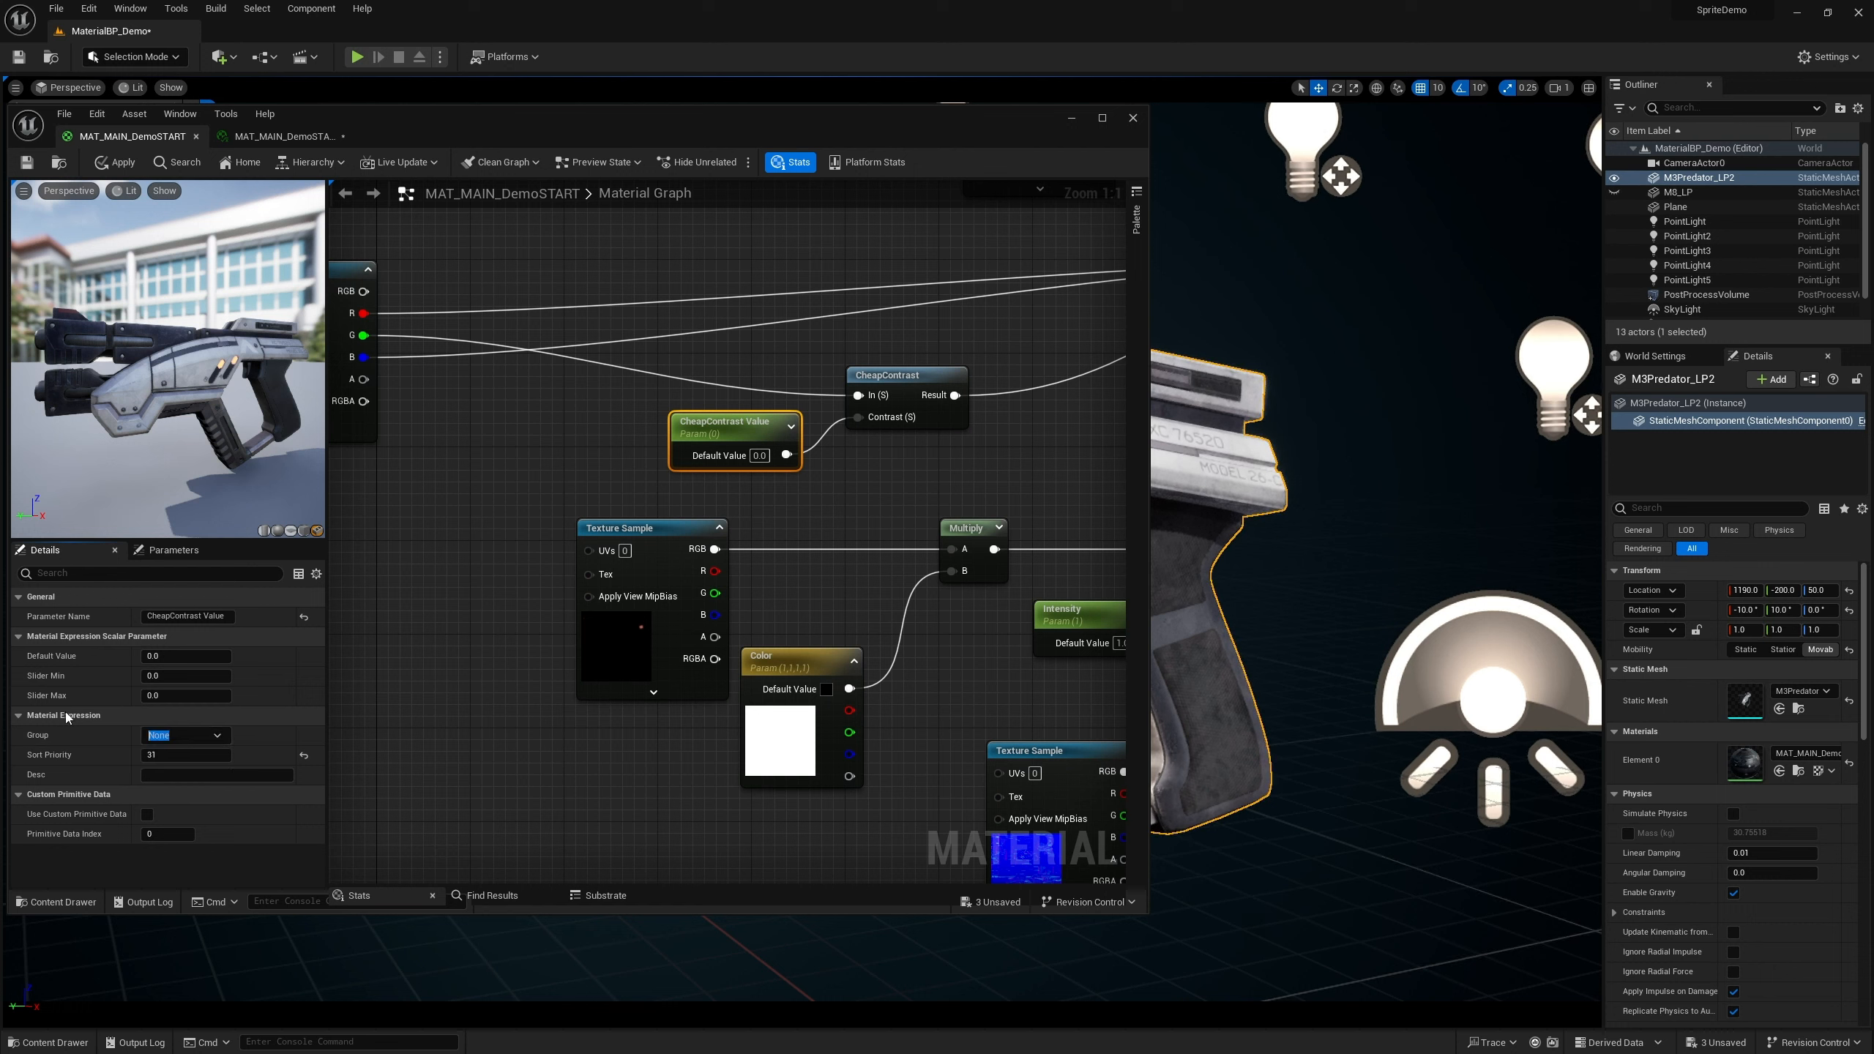
pyautogui.write('ughness')
pyautogui.click(31, 168)
# Switch to the material instance and enable the CheapContrast Value override
pyautogui.click(283, 138)
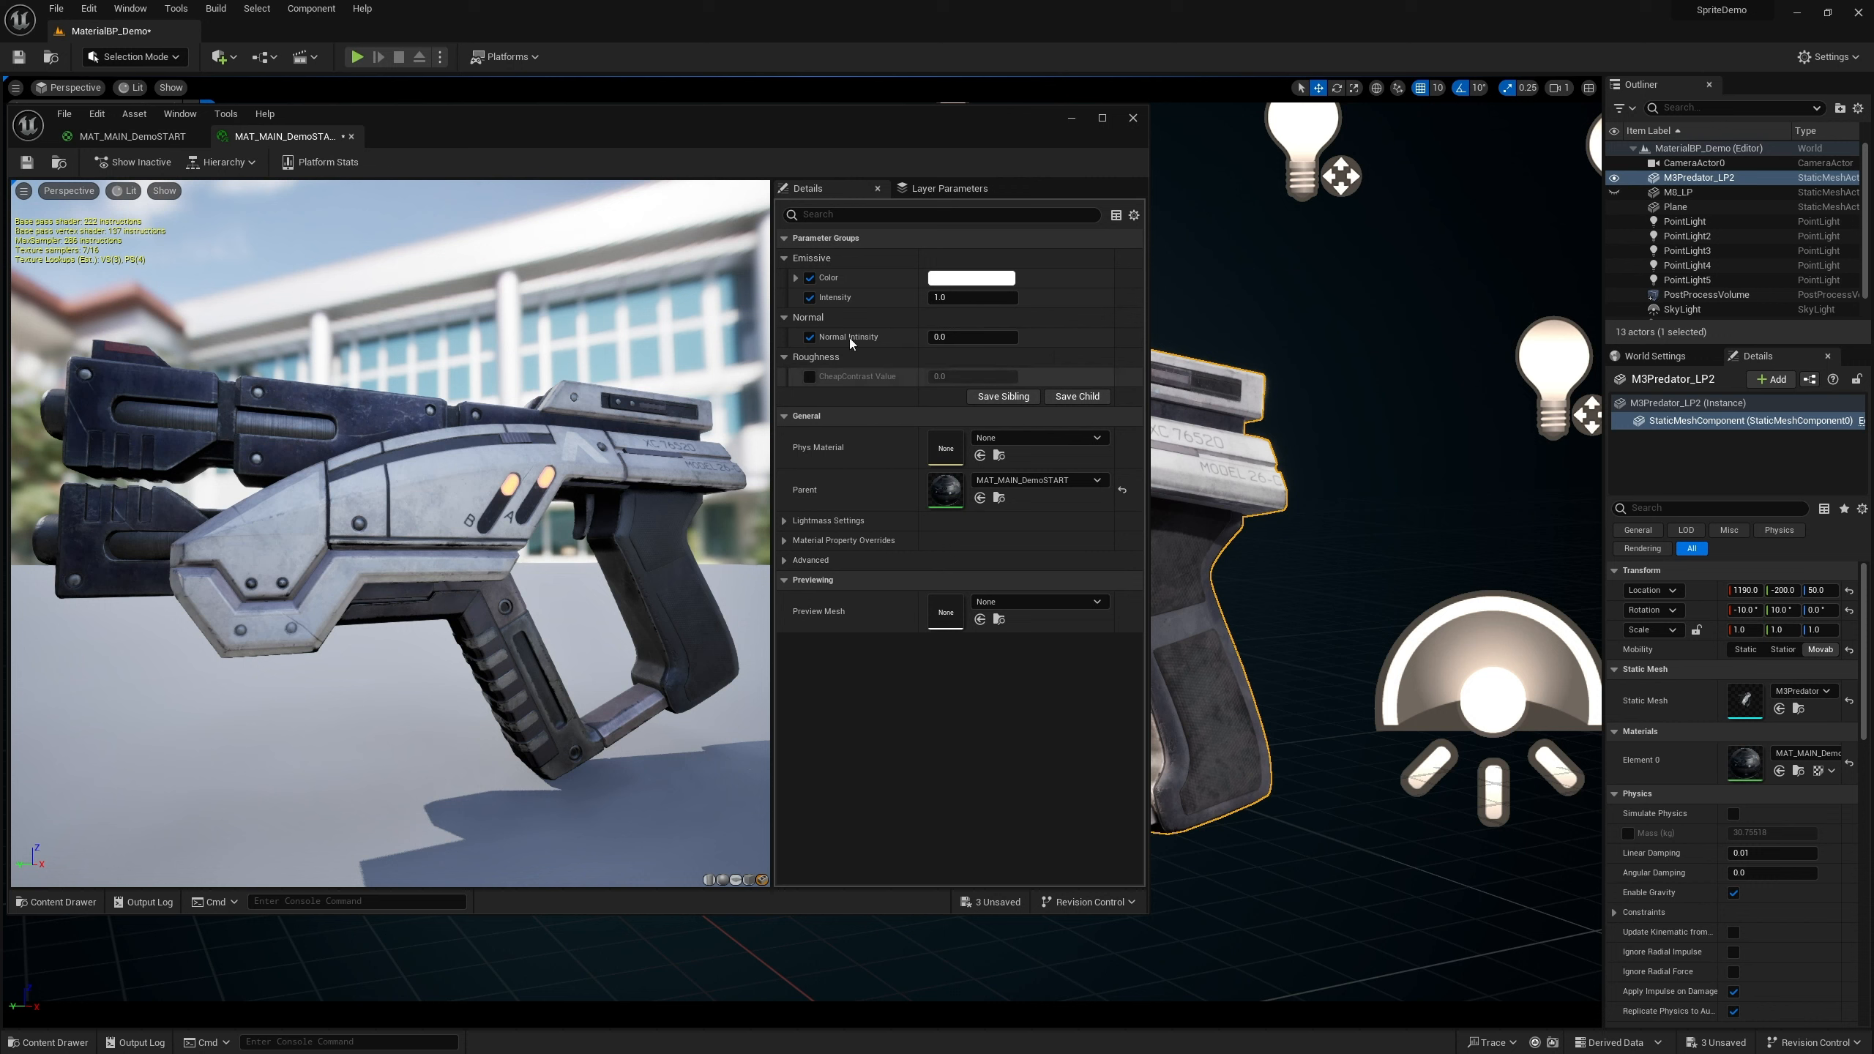
pyautogui.click(810, 377)
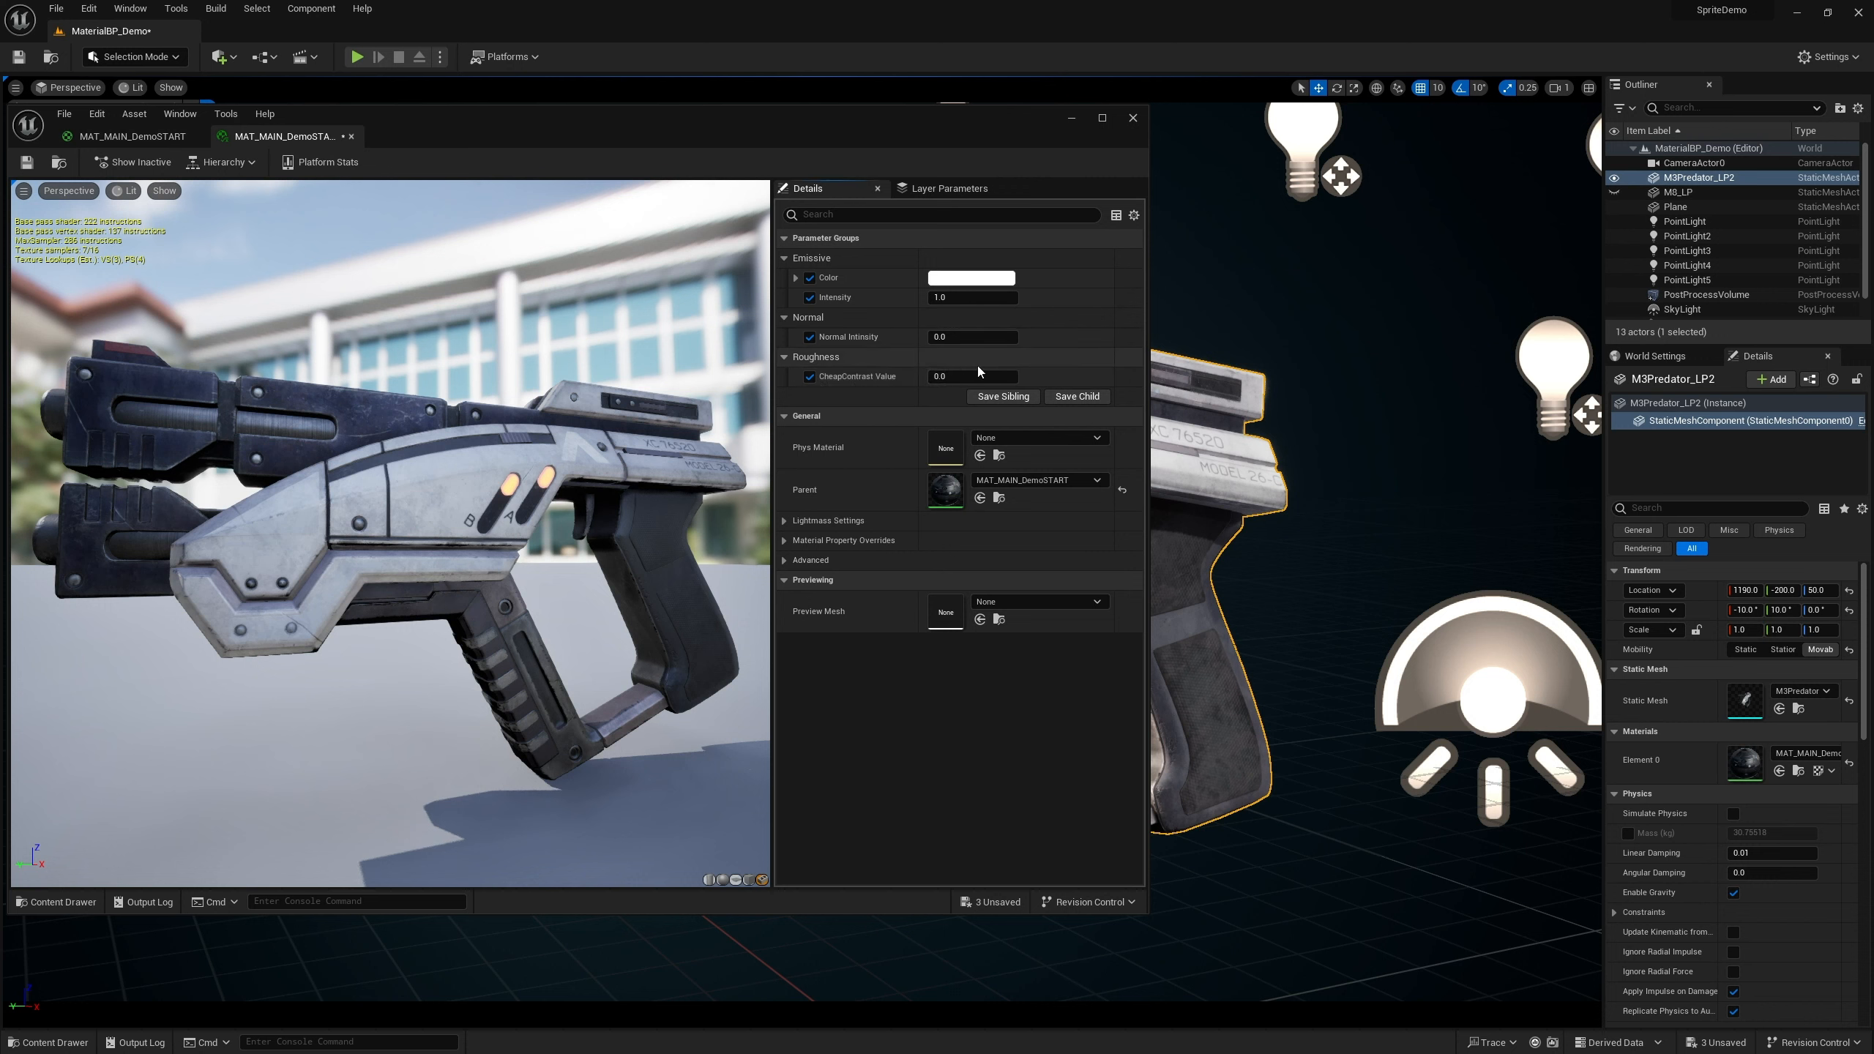
pyautogui.moveTo(404, 496)
pyautogui.mouseDown(button='right')
pyautogui.moveTo(413, 414)
pyautogui.moveTo(404, 491)
pyautogui.mouseUp(button='right')
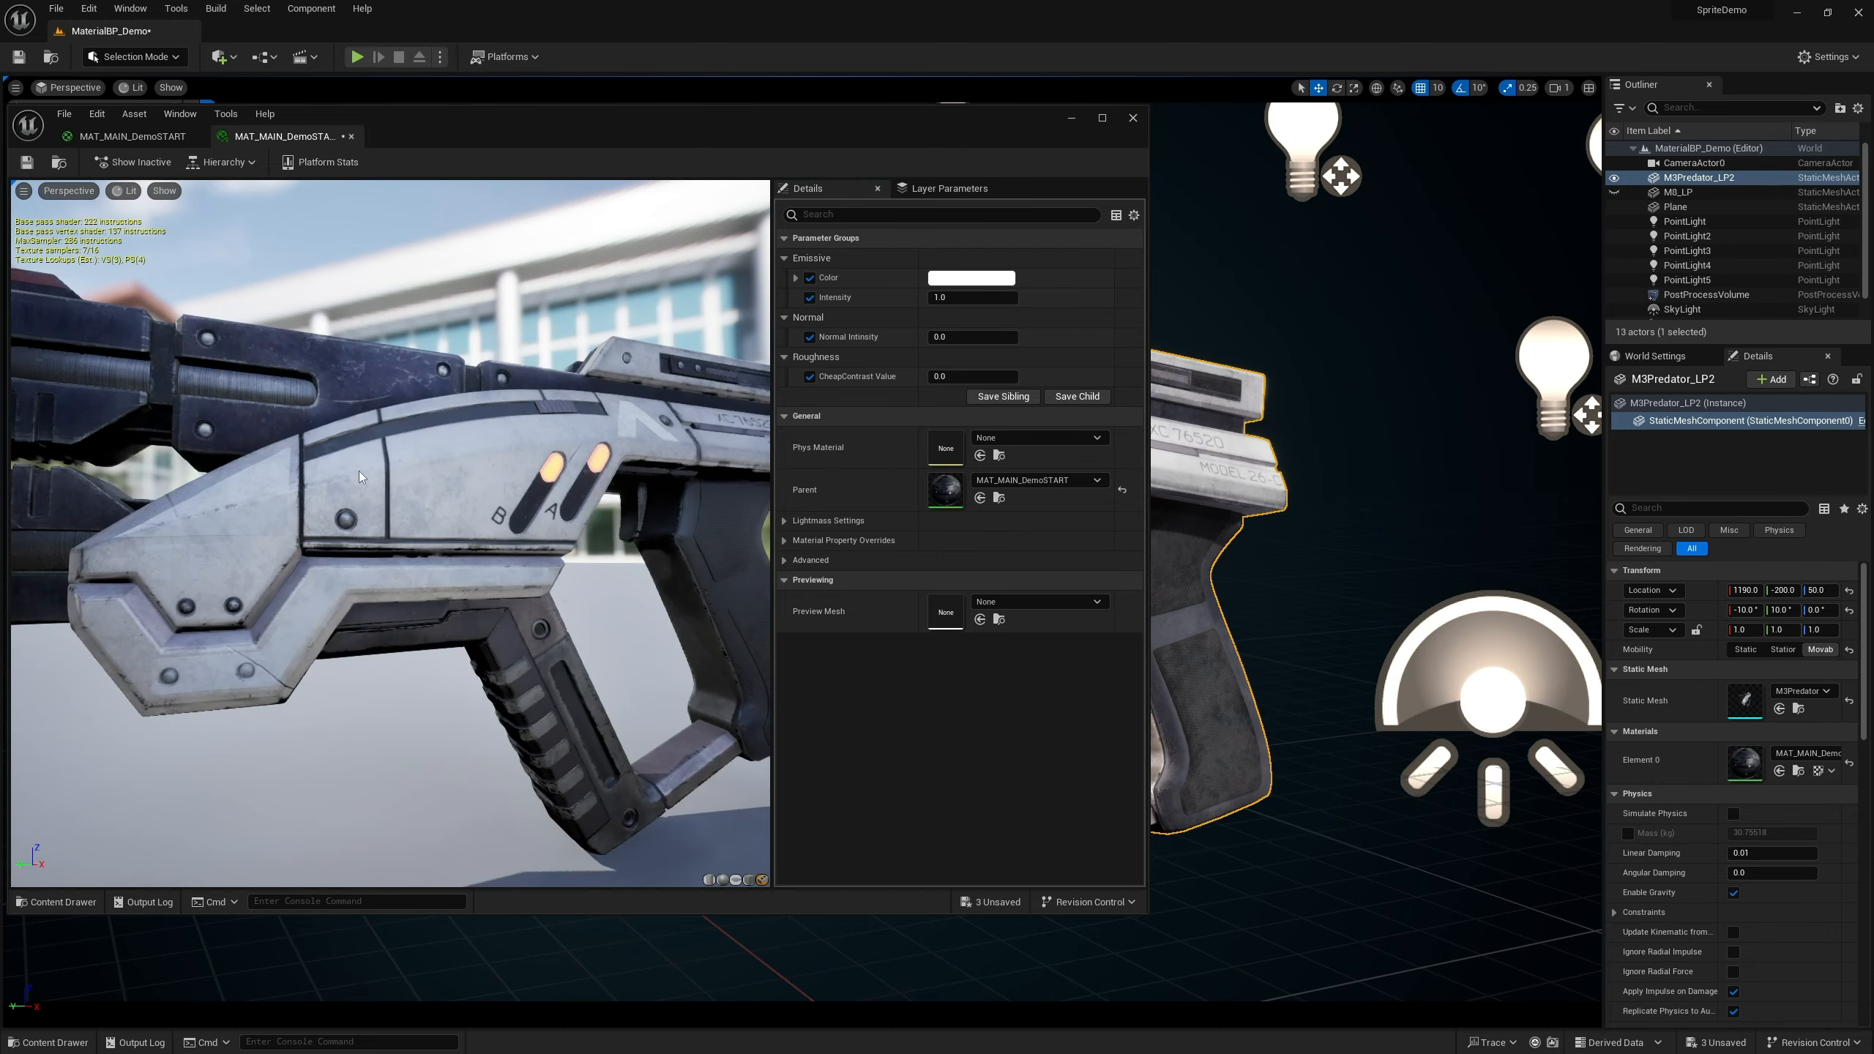
pyautogui.moveTo(404, 495); pyautogui.dragTo(310, 484)
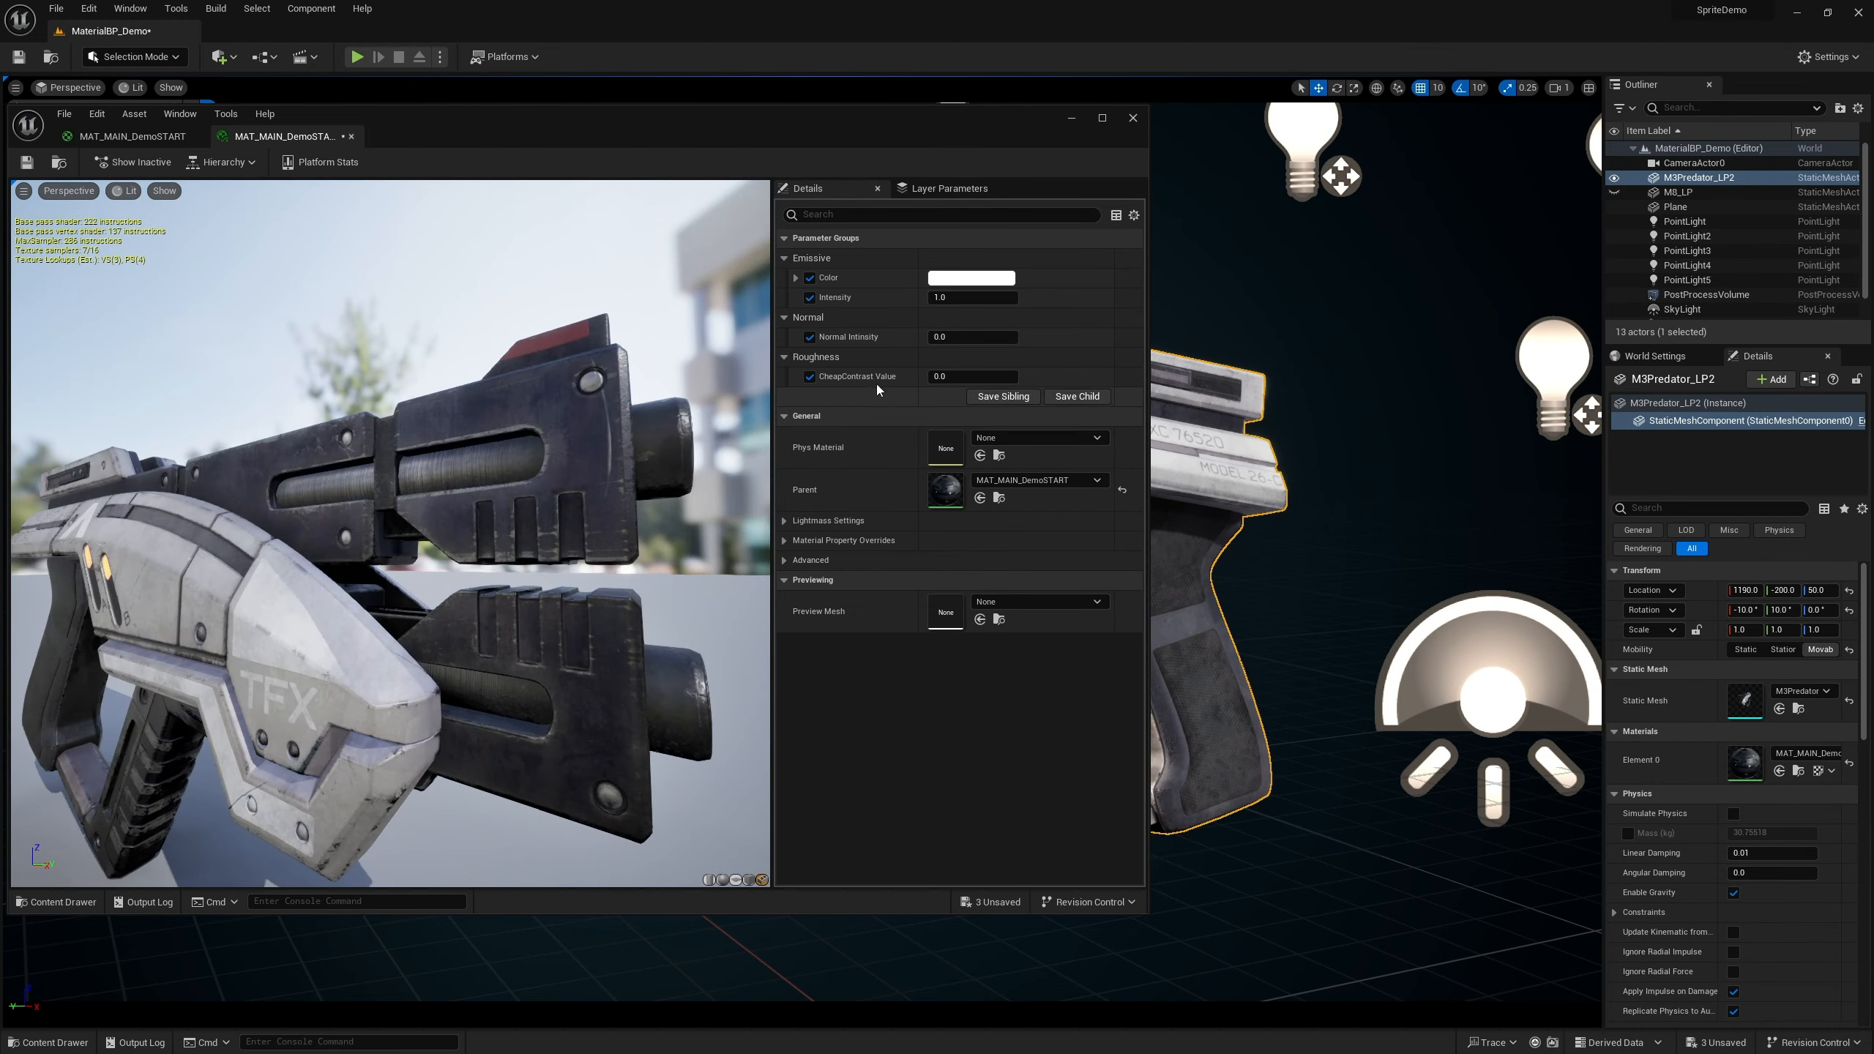
# Set the instance's CheapContrast Value to 0.5
pyautogui.moveTo(937, 377); pyautogui.dragTo(1058, 376)
pyautogui.moveTo(972, 376); pyautogui.dragTo(847, 397)
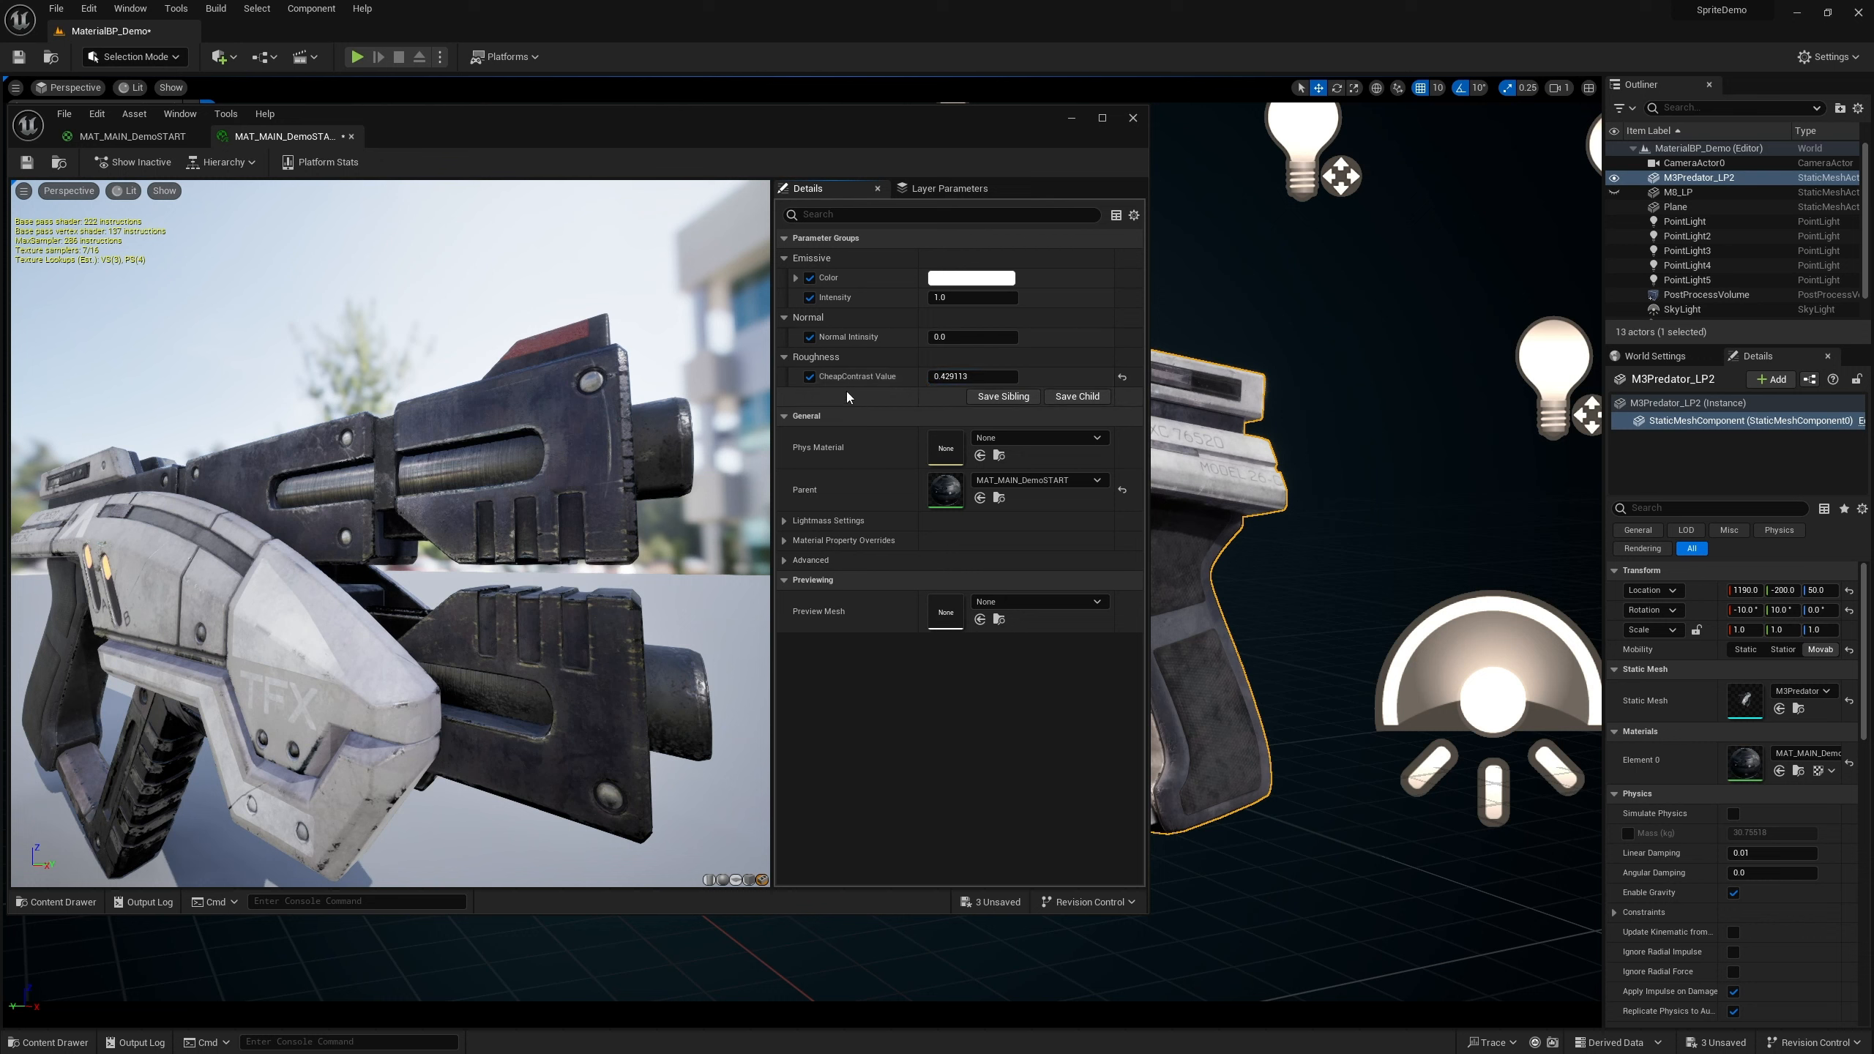
pyautogui.click(965, 376)
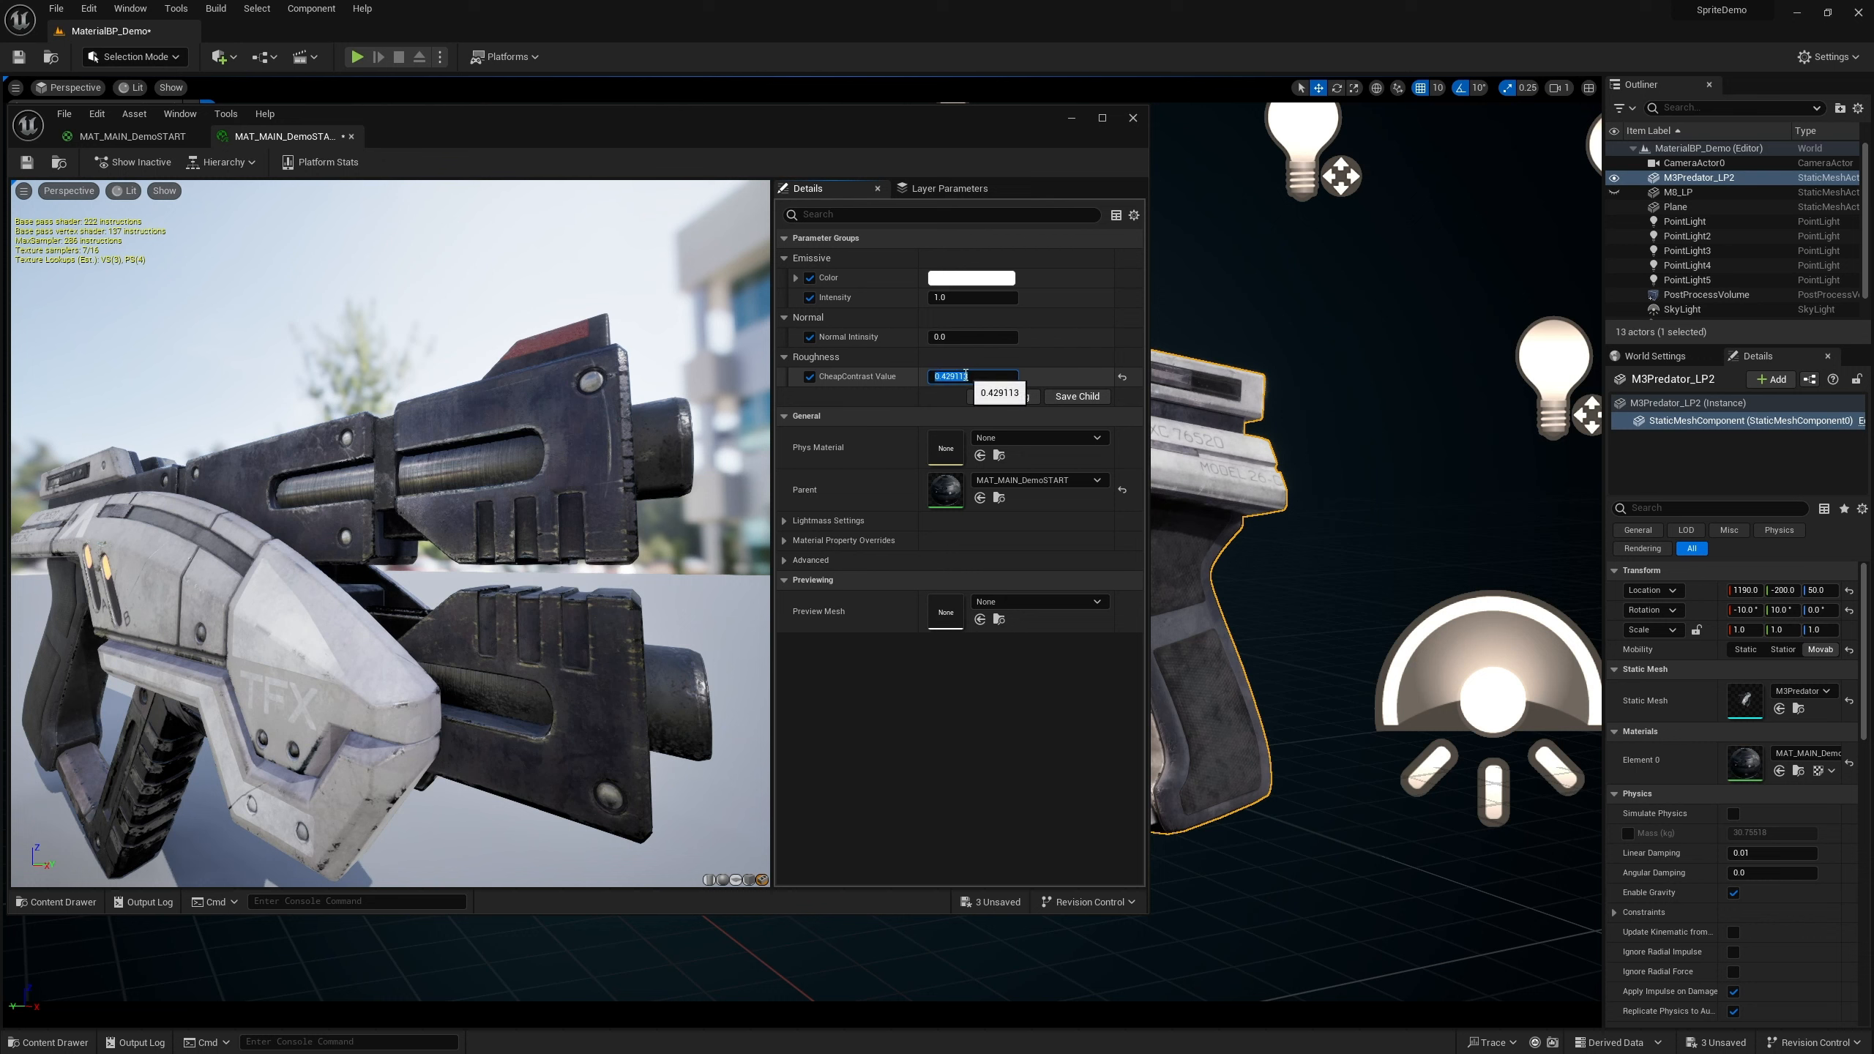
pyautogui.press('BackSpace')
pyautogui.write('0')
pyautogui.press('Return')
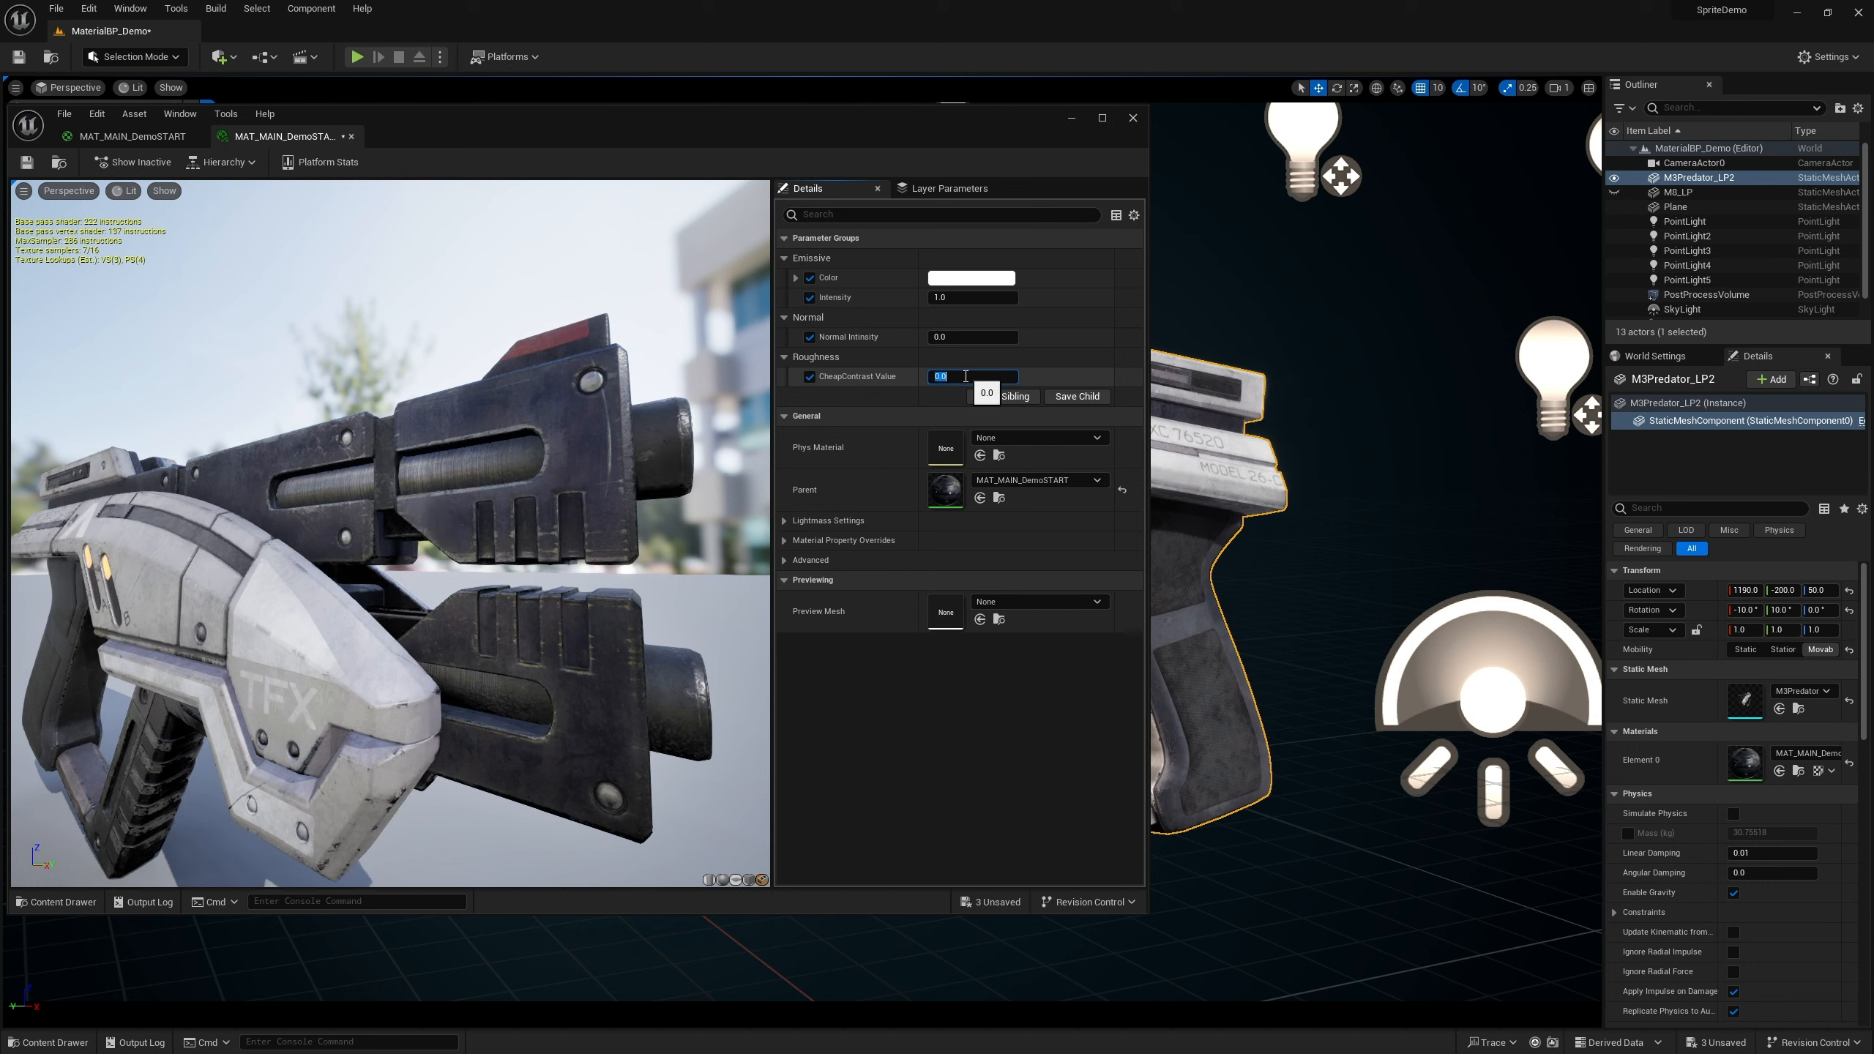
pyautogui.click(962, 379)
pyautogui.press('Return')
pyautogui.doubleClick(952, 377)
pyautogui.write('5')
pyautogui.press('Return')
# Inspect the gun's roughness from several angles in the instance preview
pyautogui.scroll(-3, 515, 558)
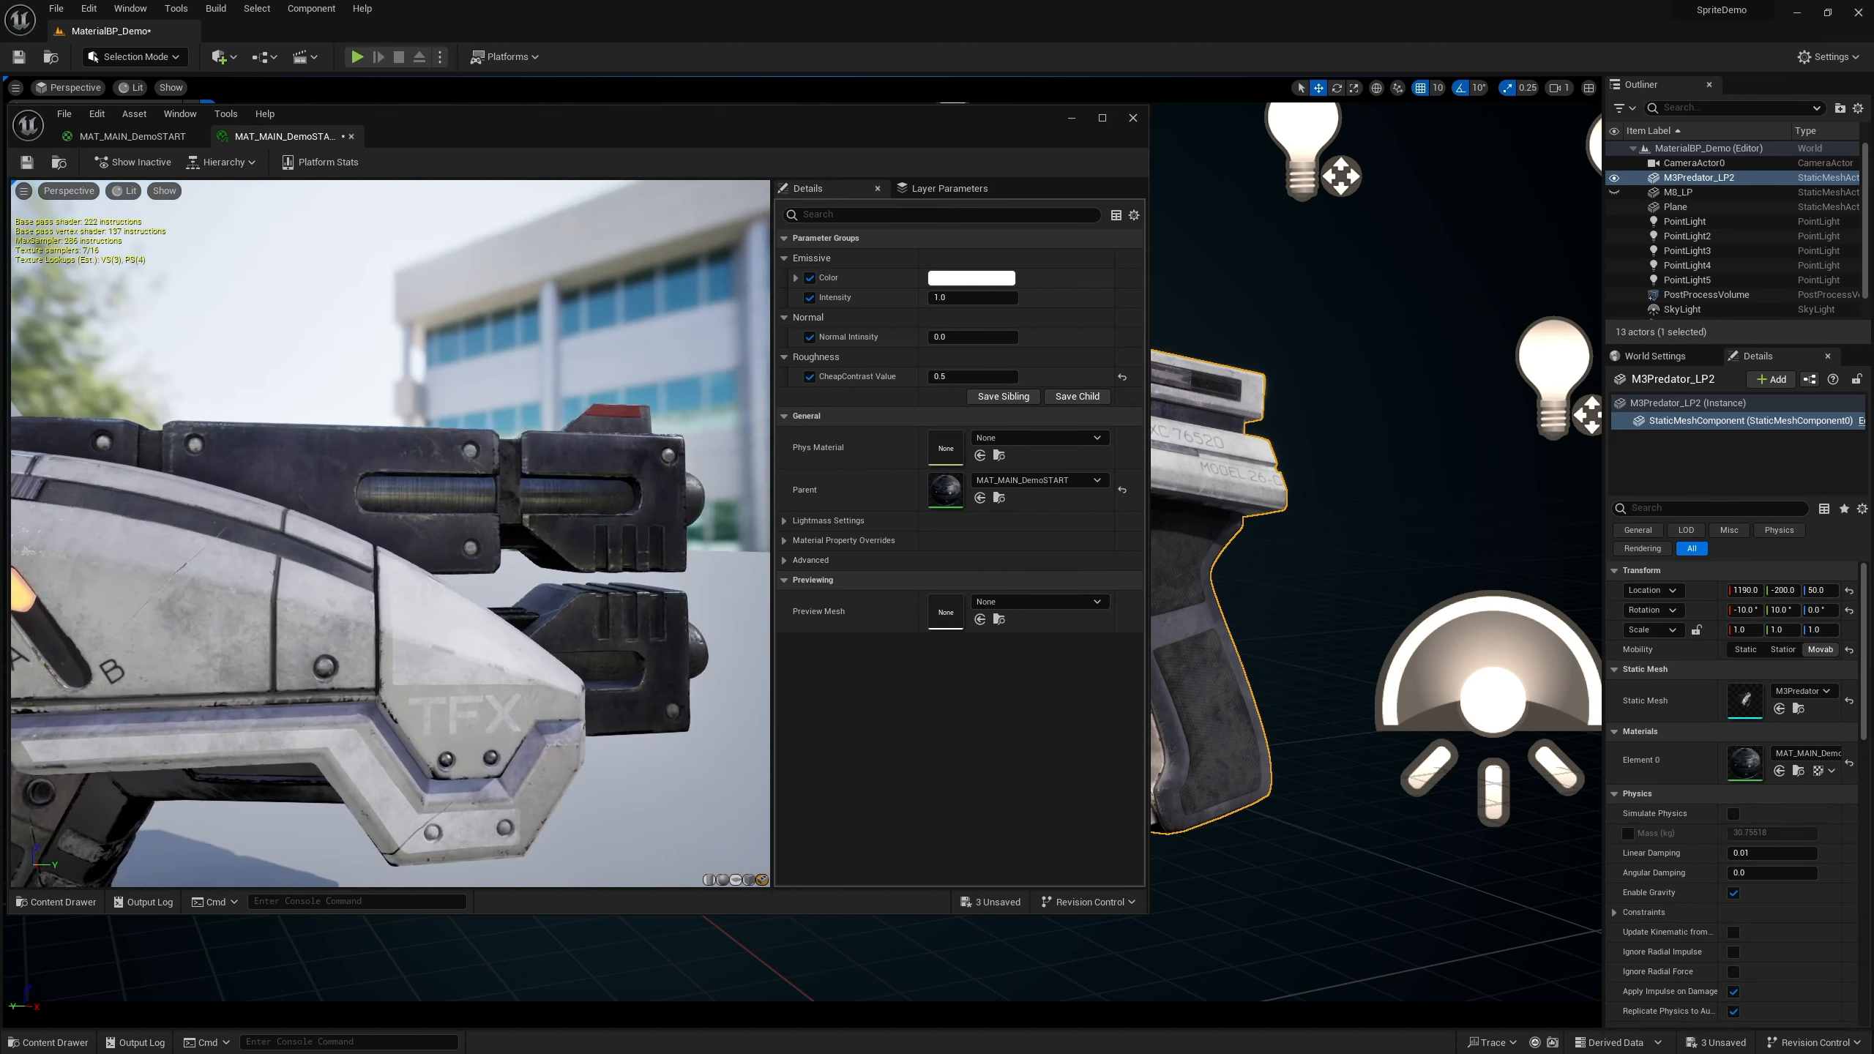
pyautogui.scroll(-3, 515, 559)
pyautogui.moveTo(515, 554); pyautogui.dragTo(738, 560)
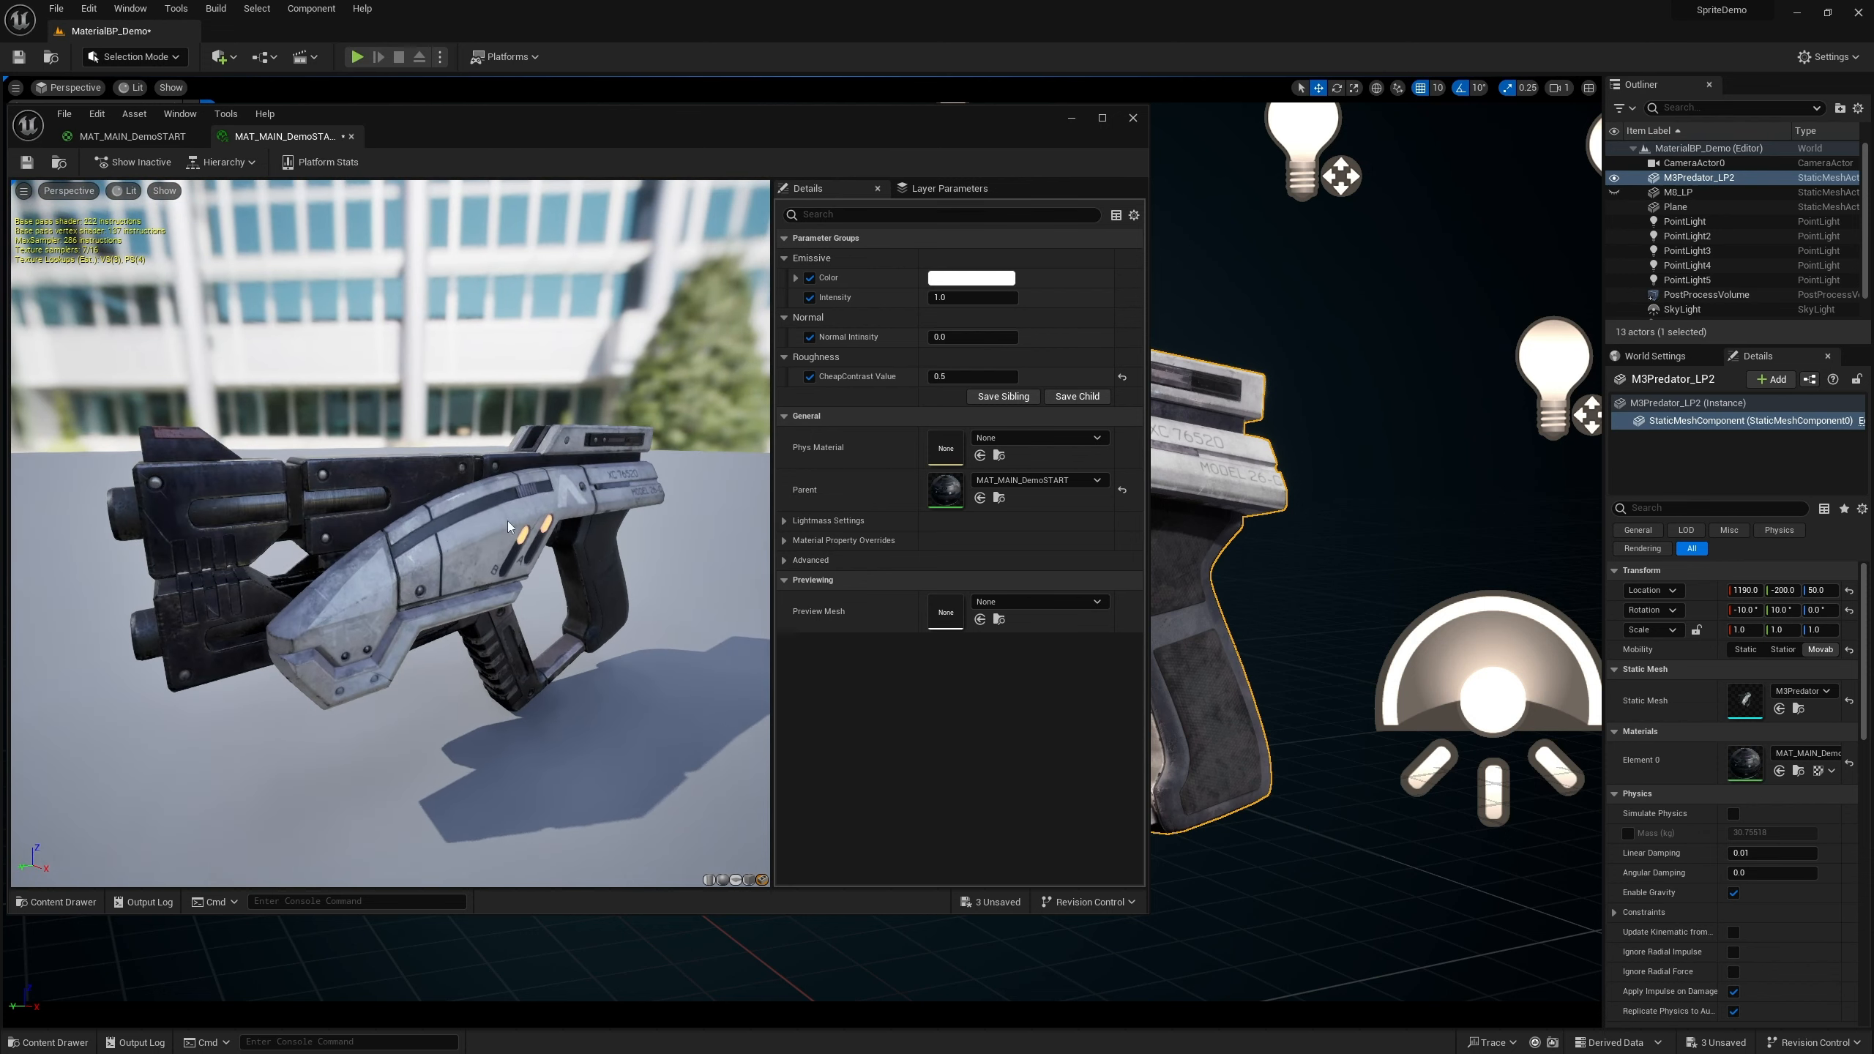
pyautogui.scroll(5, 506, 521)
pyautogui.moveTo(510, 545); pyautogui.dragTo(531, 546)
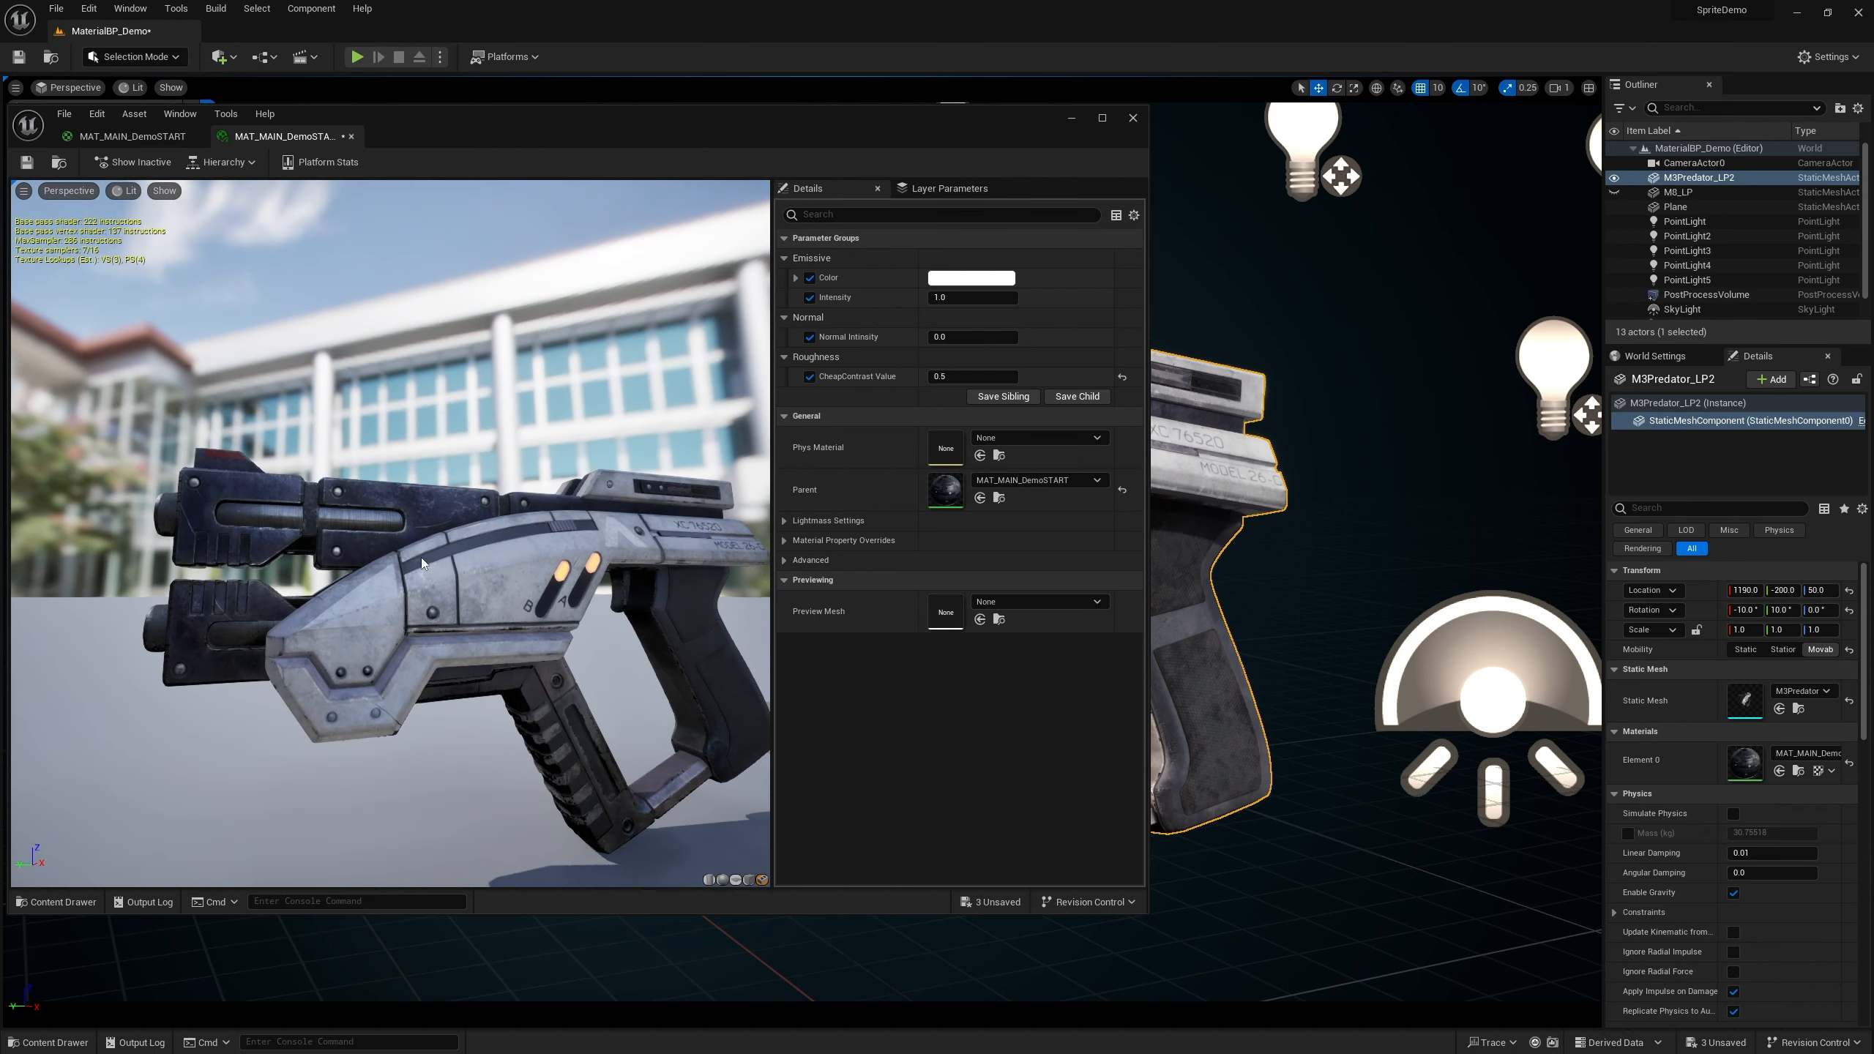
pyautogui.moveTo(423, 562); pyautogui.dragTo(561, 564)
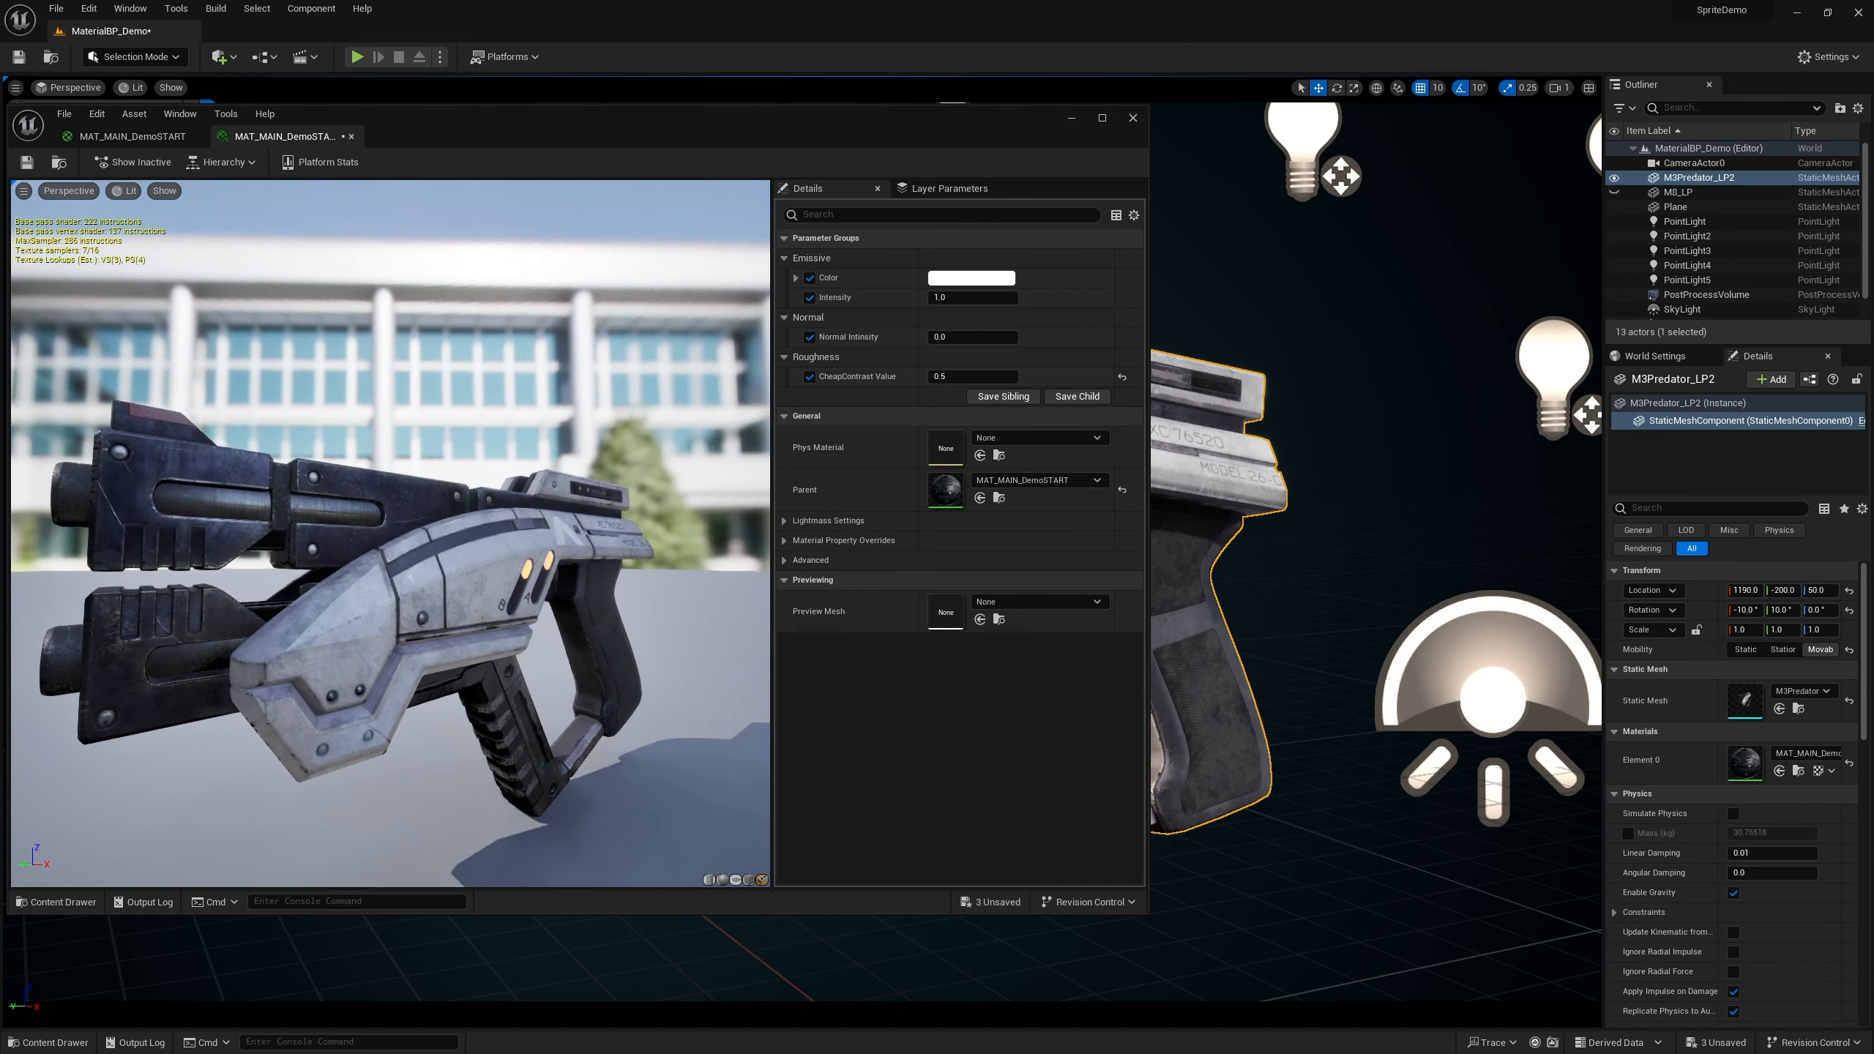
pyautogui.moveTo(332, 544); pyautogui.dragTo(443, 535)
pyautogui.scroll(5, 398, 542)
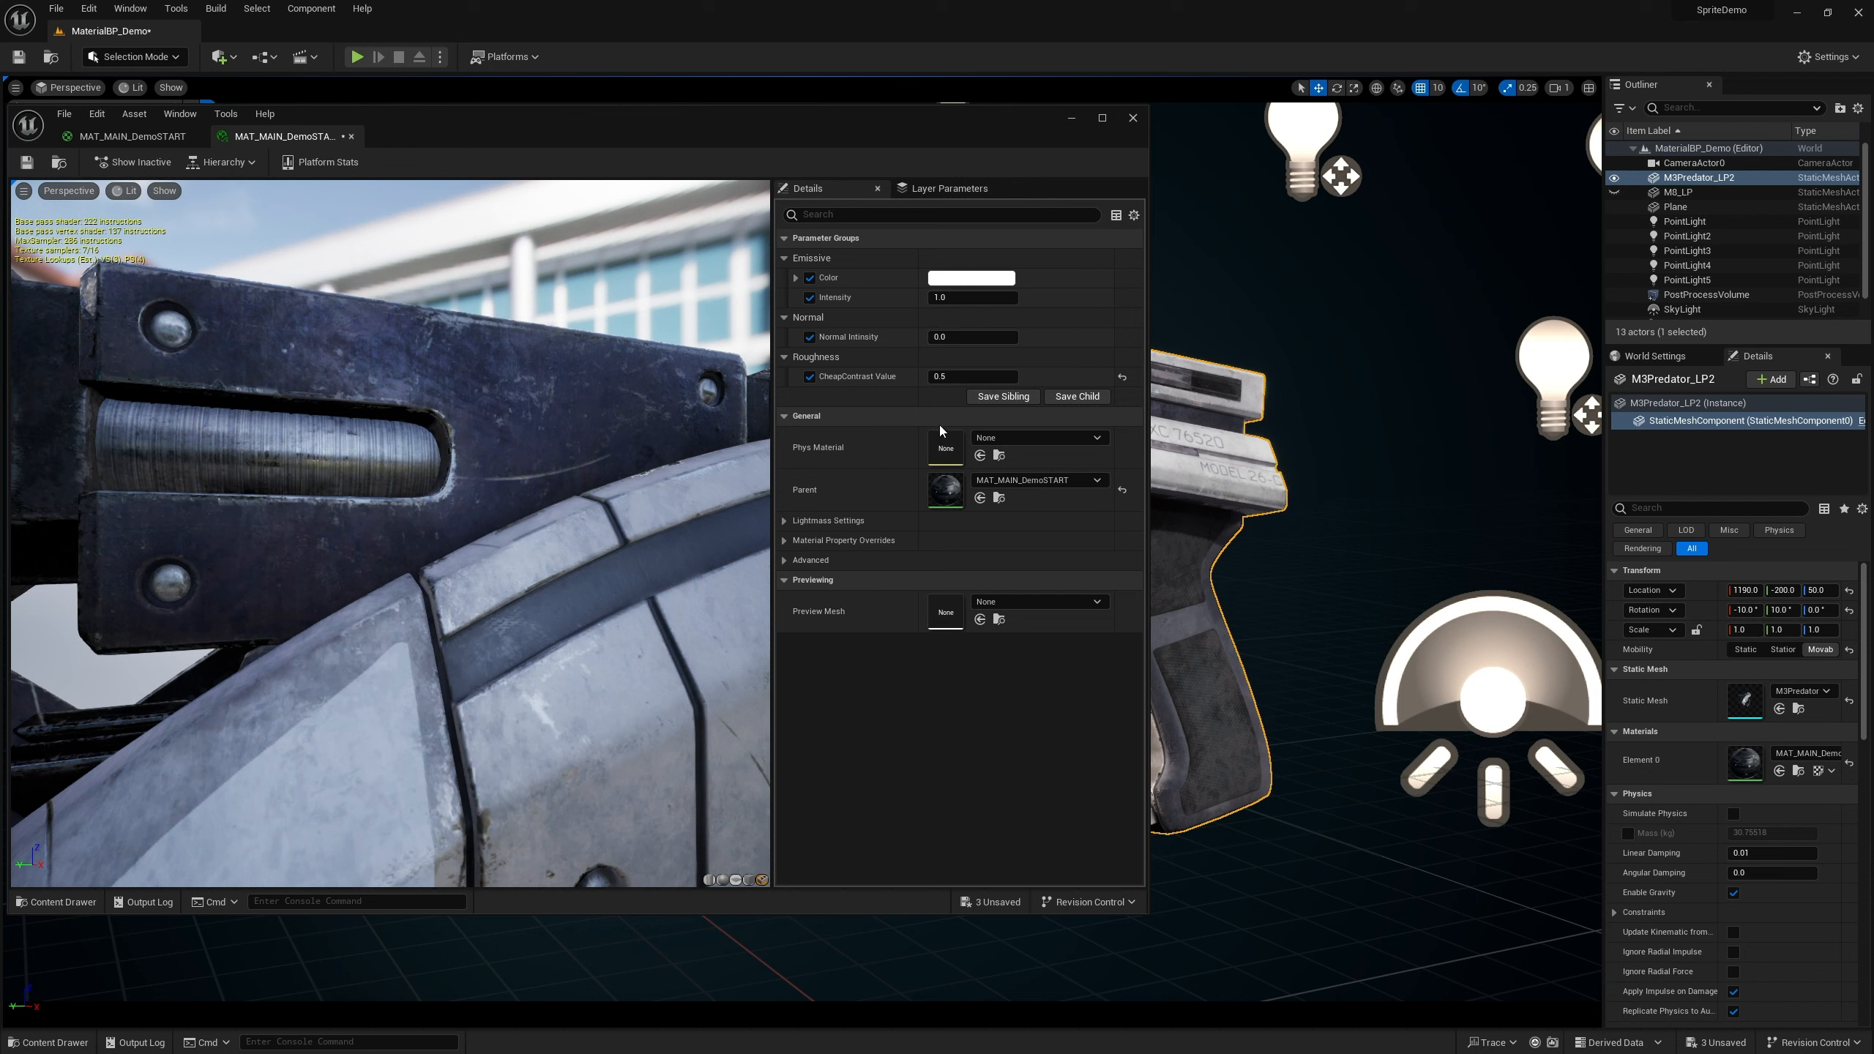
pyautogui.scroll(-5, 501, 490)
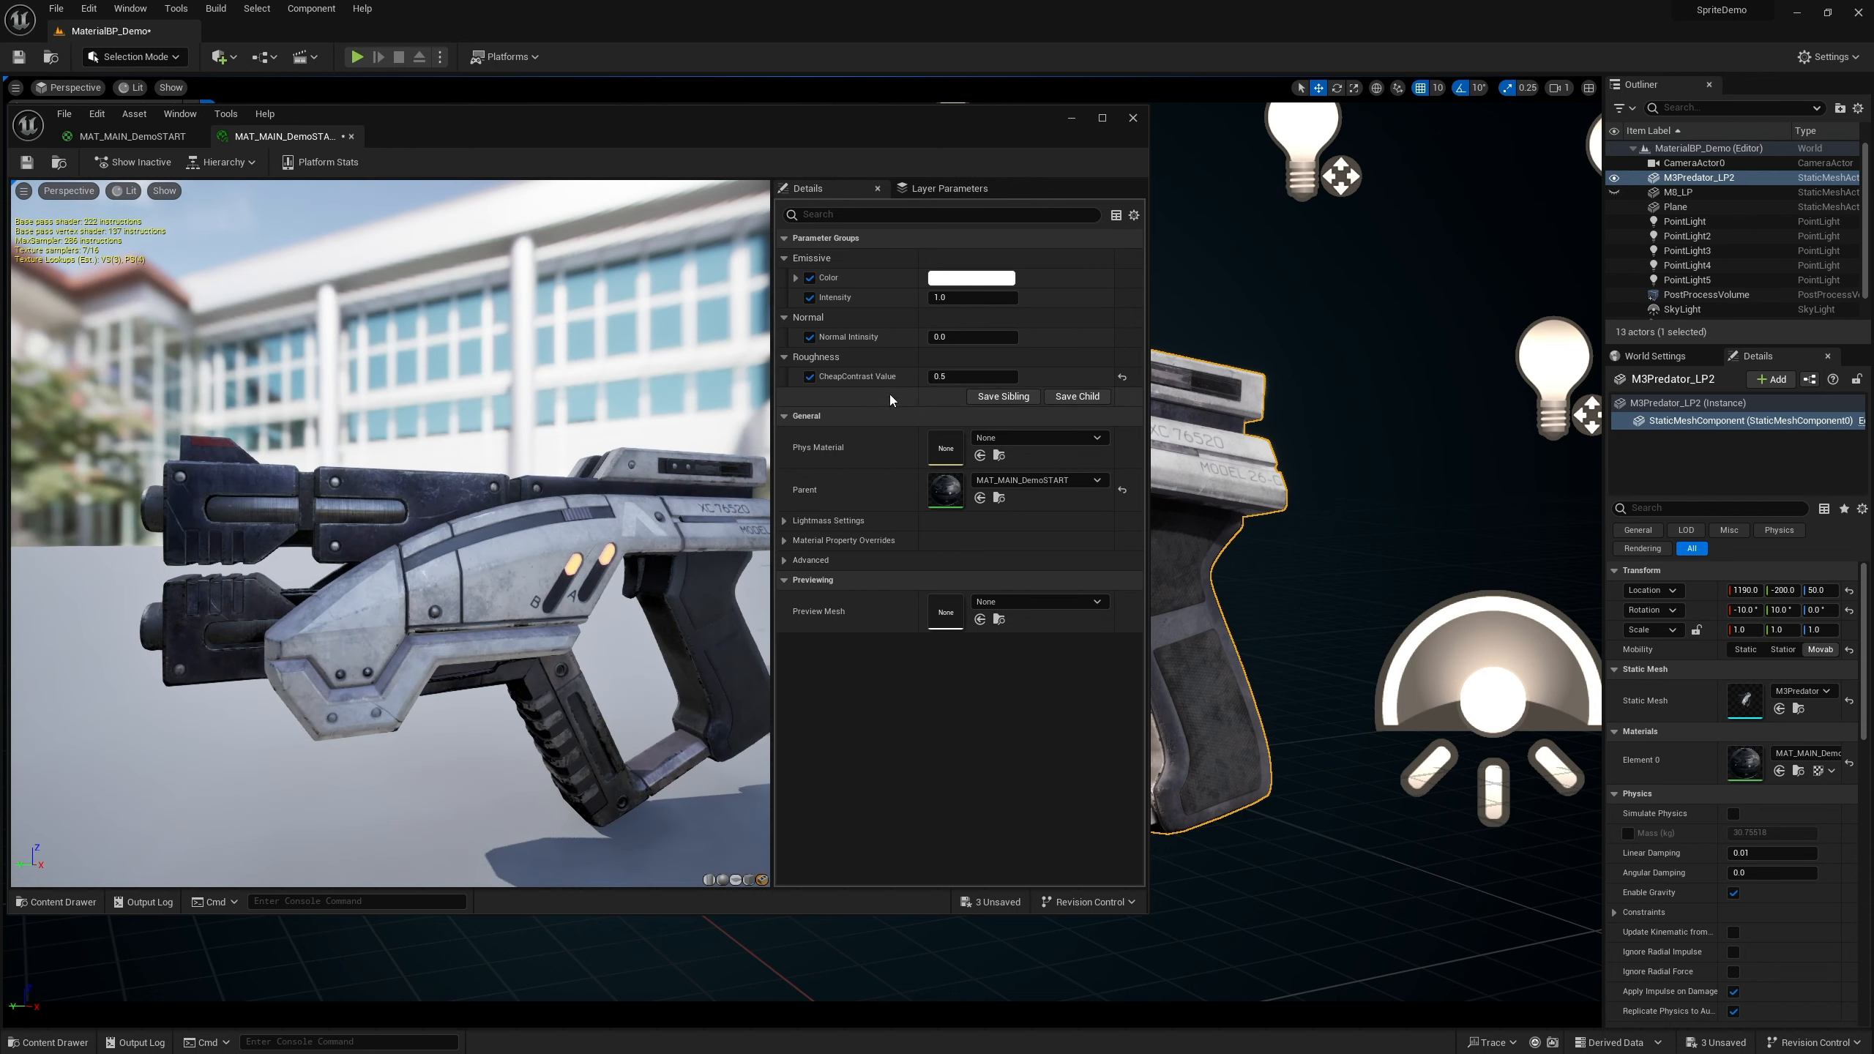
# Insert an SCurve node between the CheapContrast result and the material's Roughness input
pyautogui.click(129, 138)
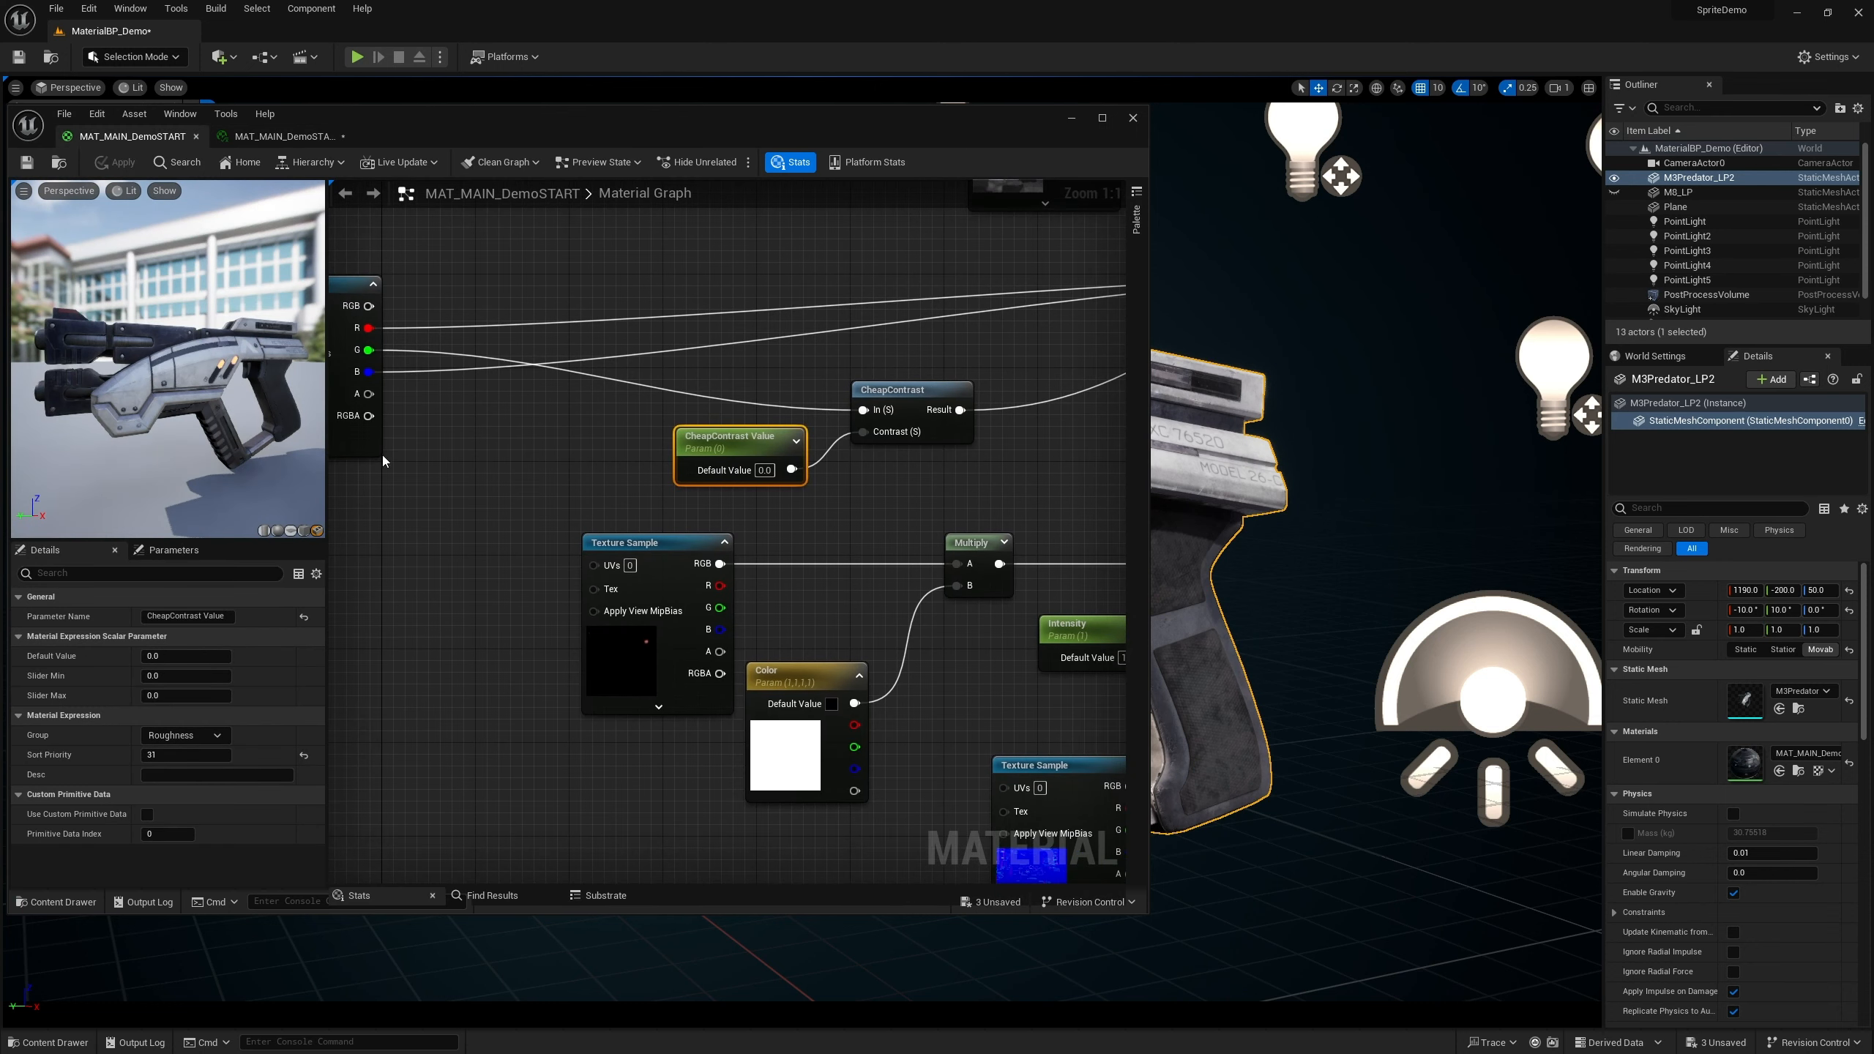
pyautogui.moveTo(580, 462); pyautogui.dragTo(470, 452, button='right')
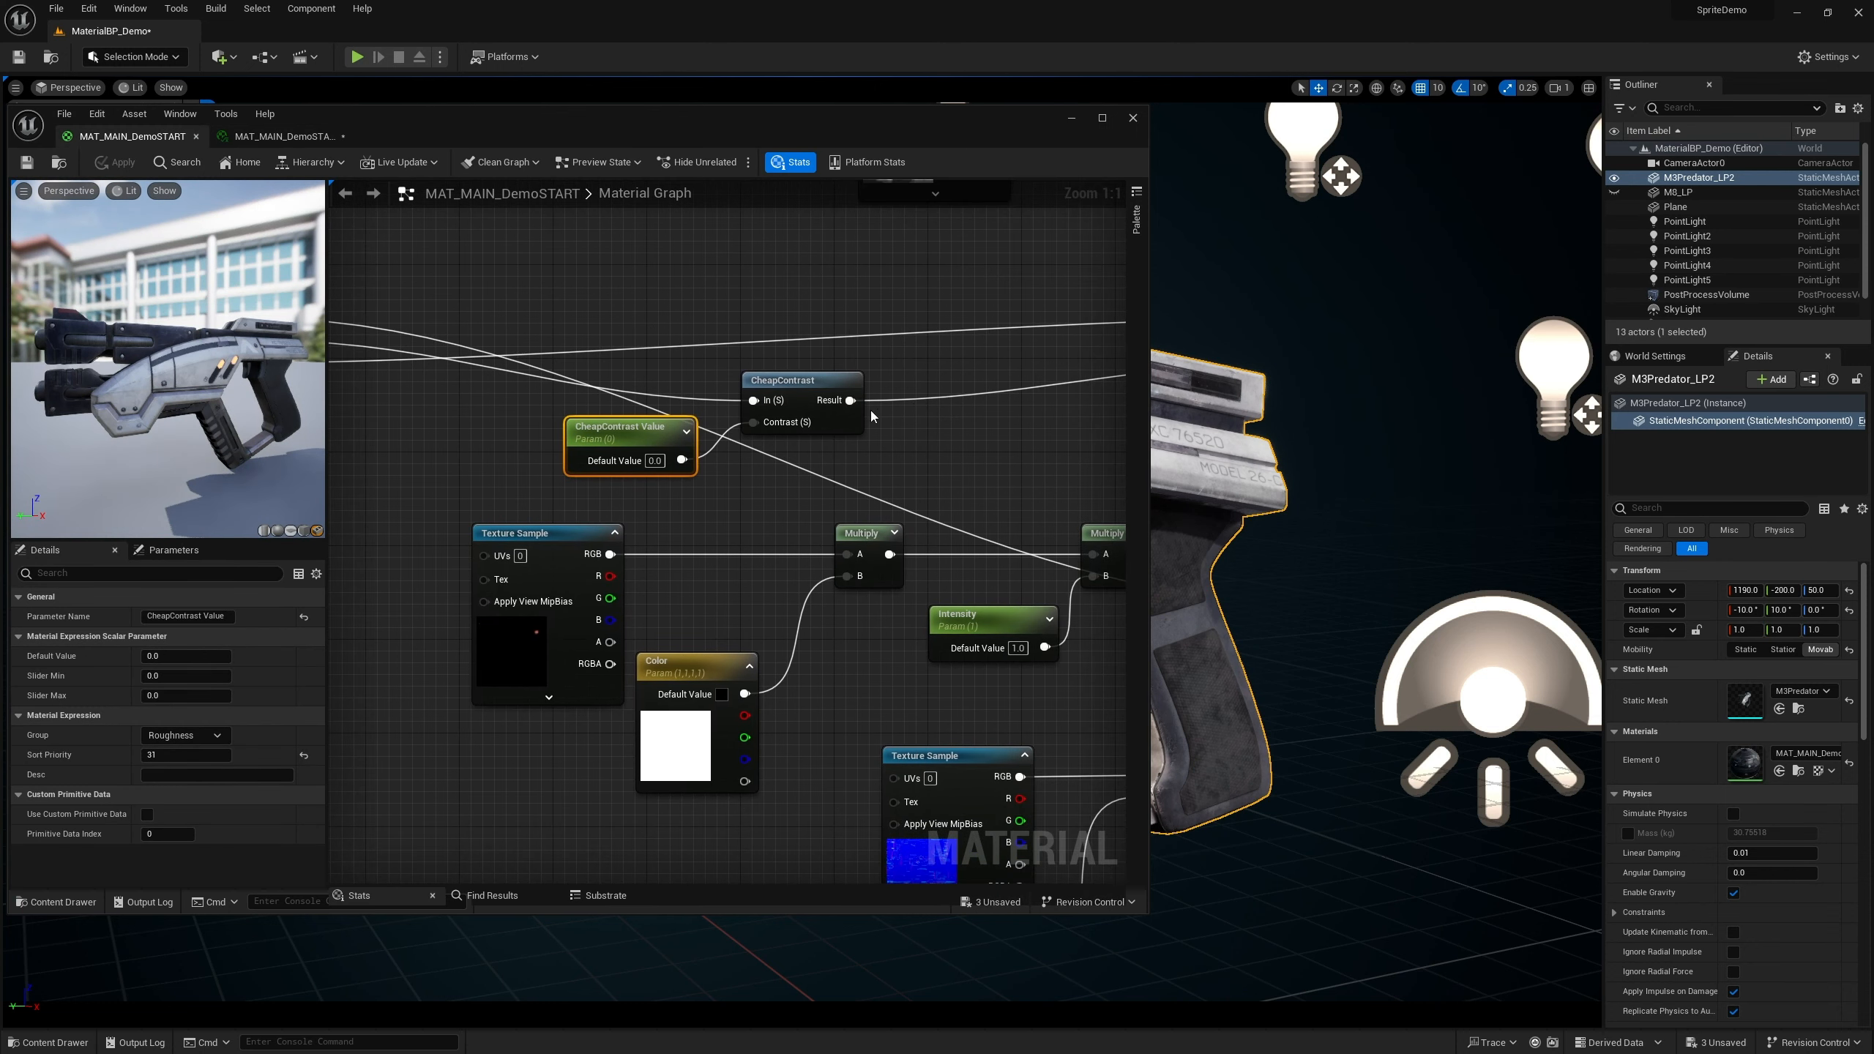
pyautogui.moveTo(851, 400); pyautogui.dragTo(950, 445)
pyautogui.write('s')
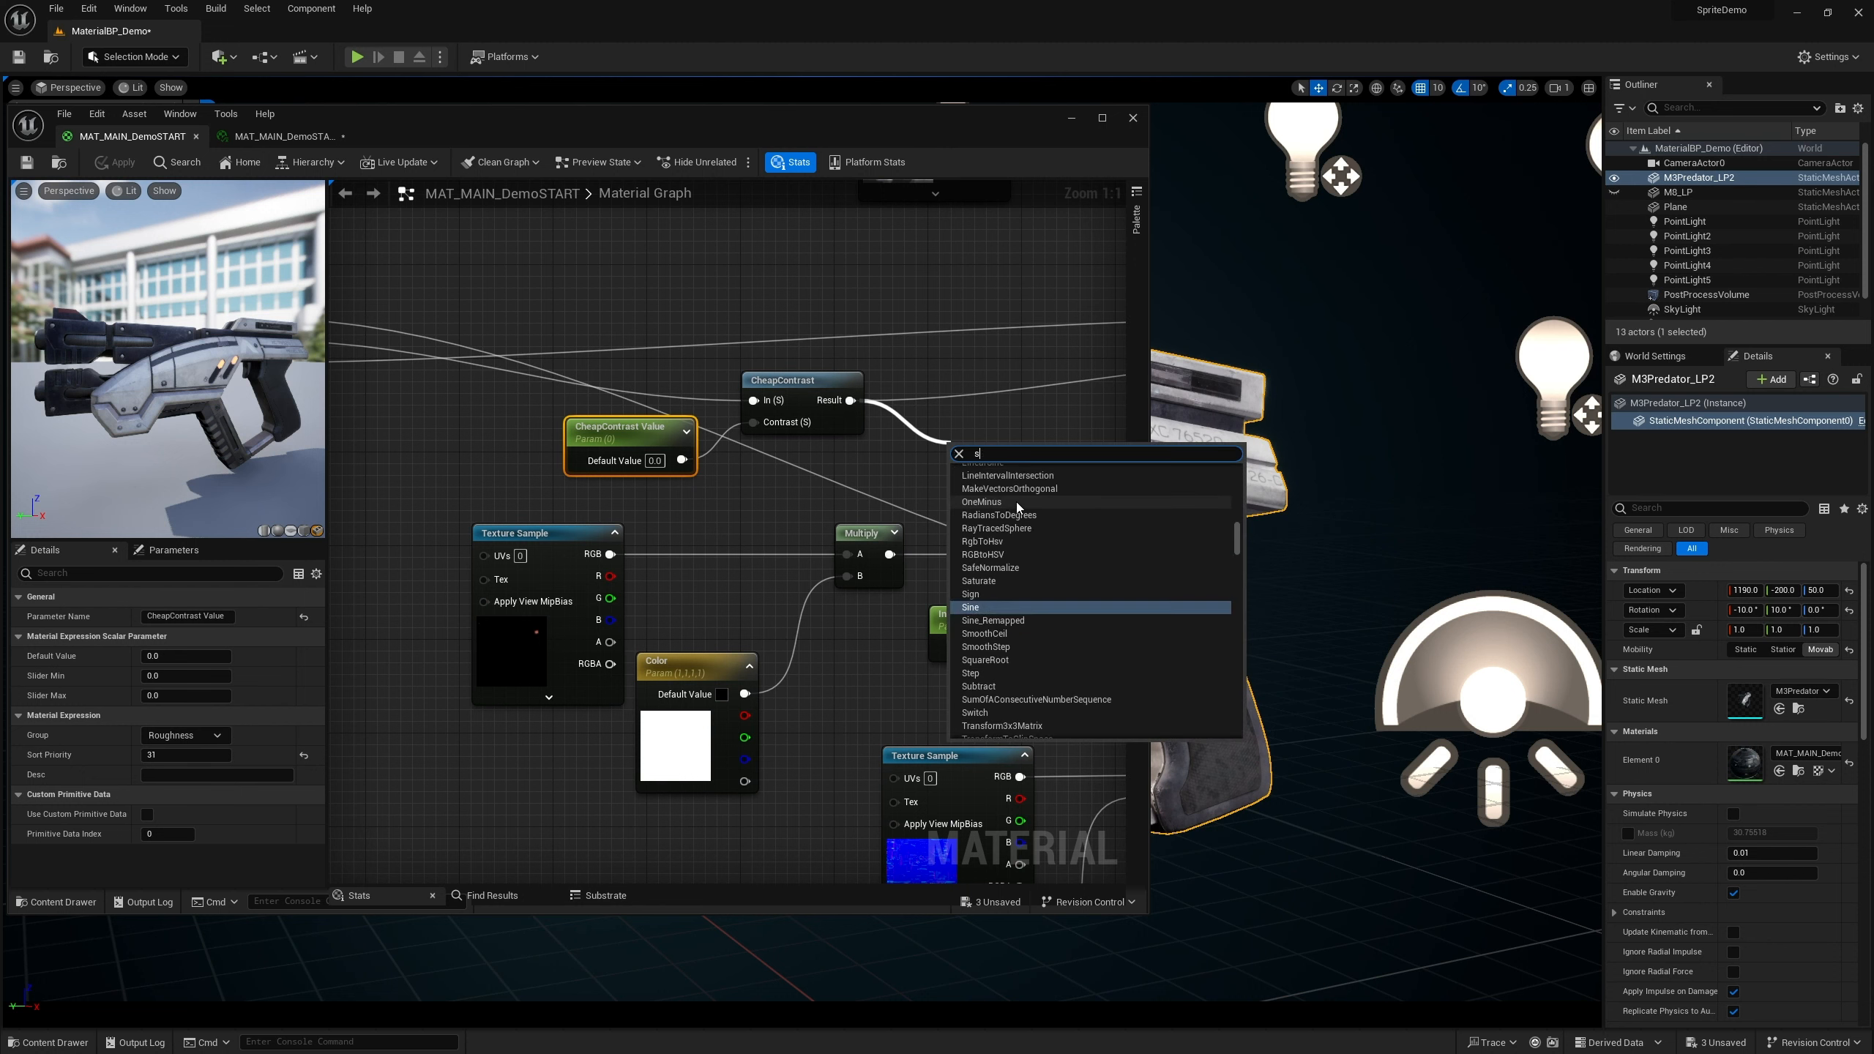
pyautogui.write('curve')
pyautogui.press('Return')
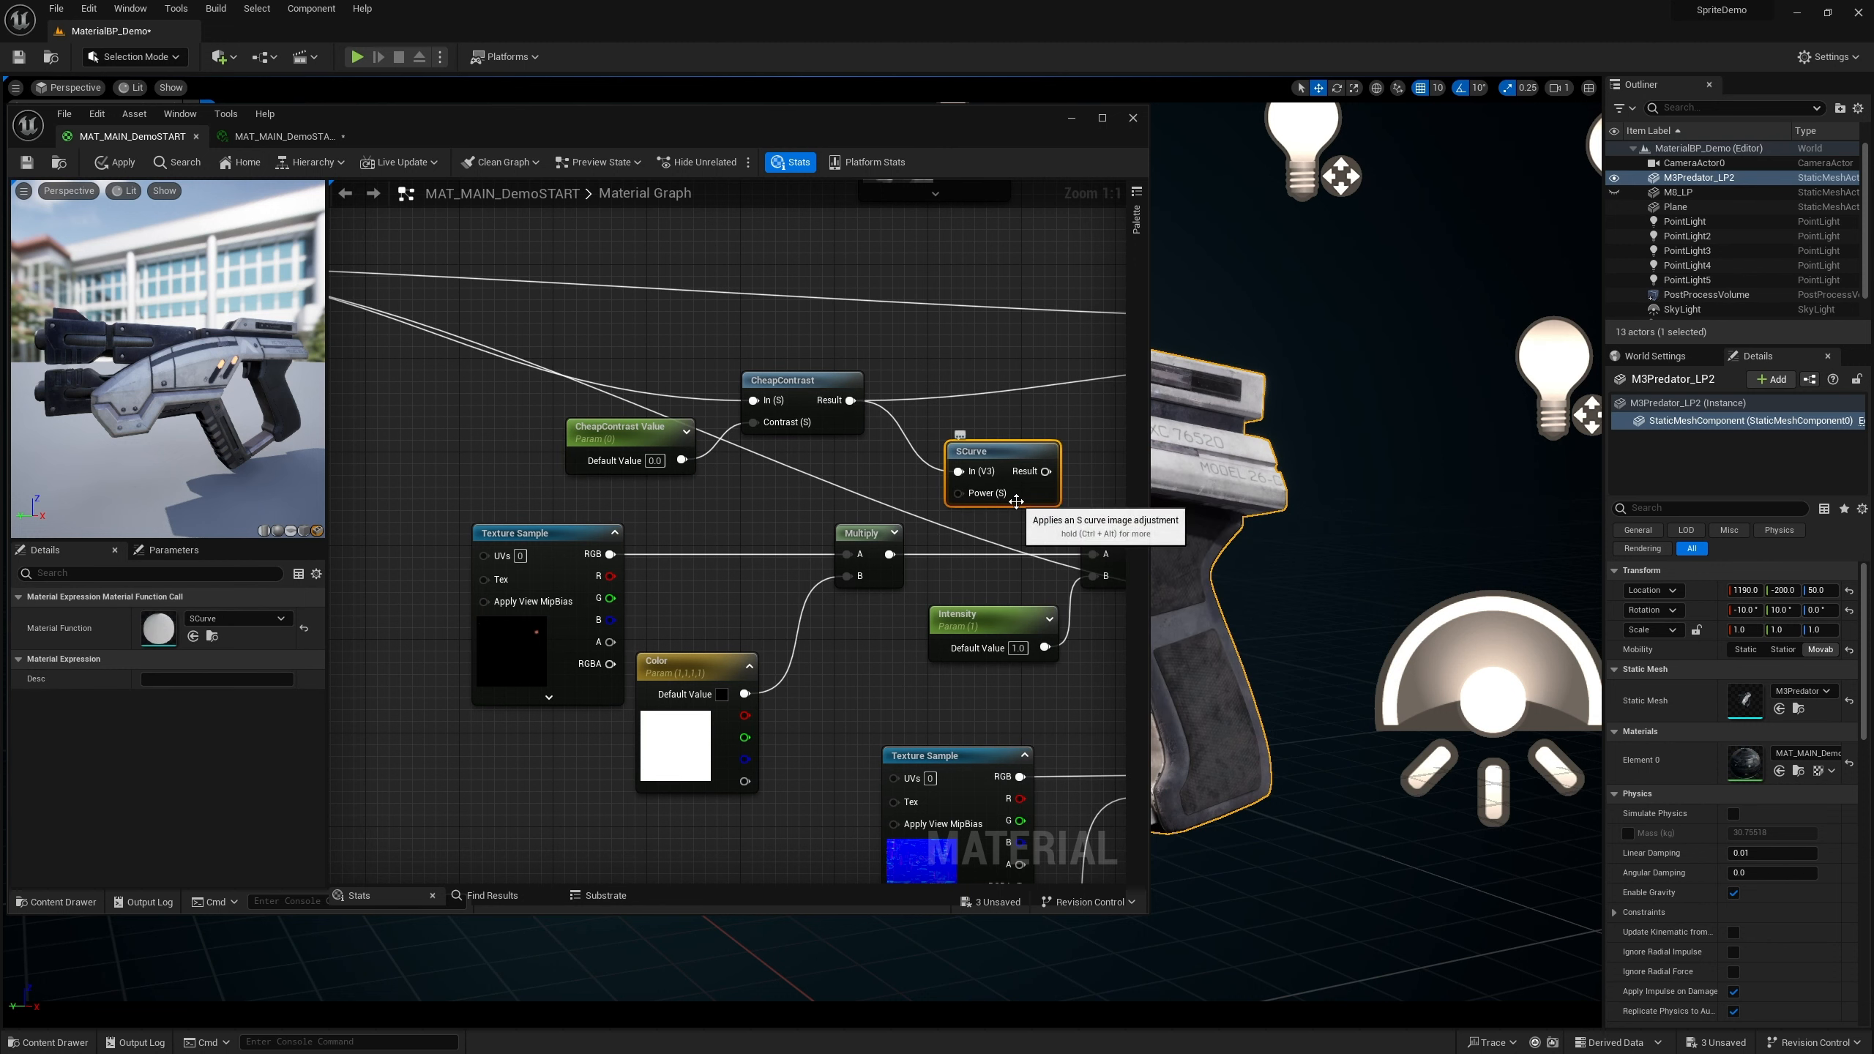
pyautogui.moveTo(1000, 422); pyautogui.dragTo(767, 425, button='right')
pyautogui.moveTo(767, 459); pyautogui.dragTo(1066, 363)
pyautogui.moveTo(788, 399); pyautogui.dragTo(741, 387)
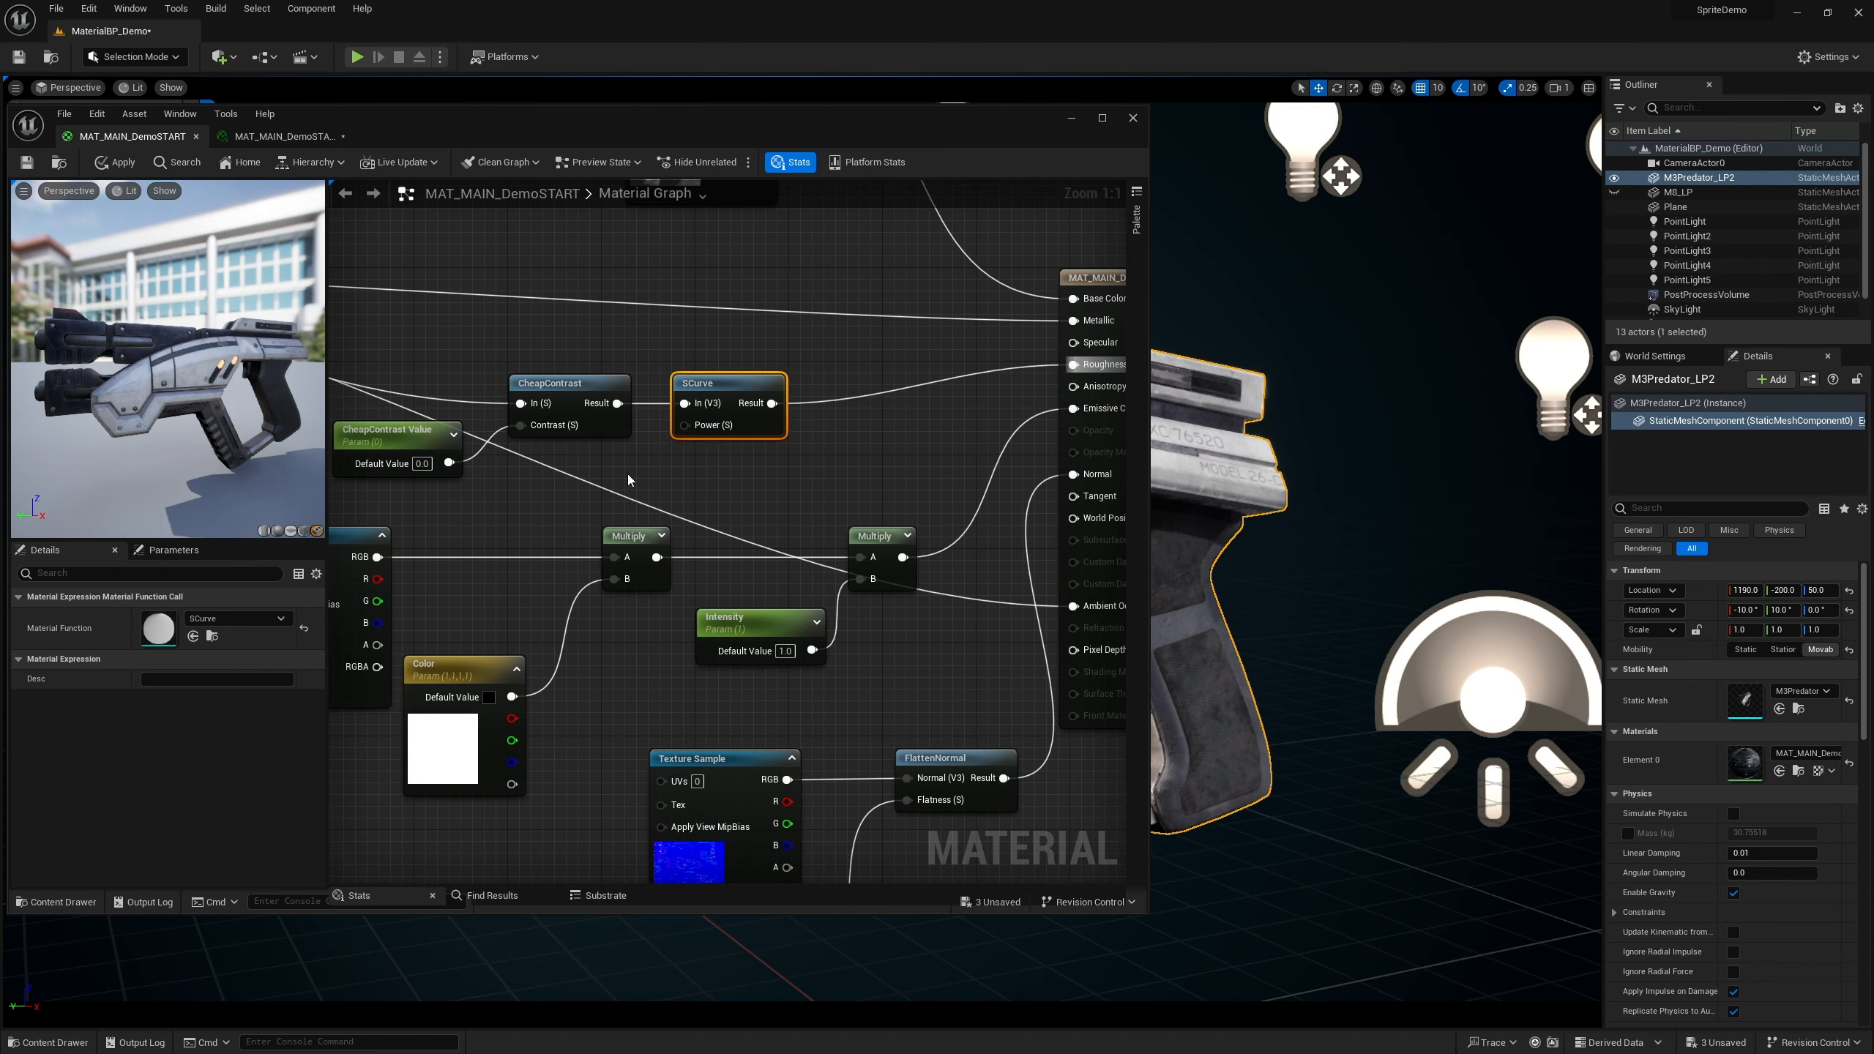
# Create a scalar parameter named SCurve Value near the SCurve node
pyautogui.moveTo(626, 474); pyautogui.dragTo(833, 472, button='right')
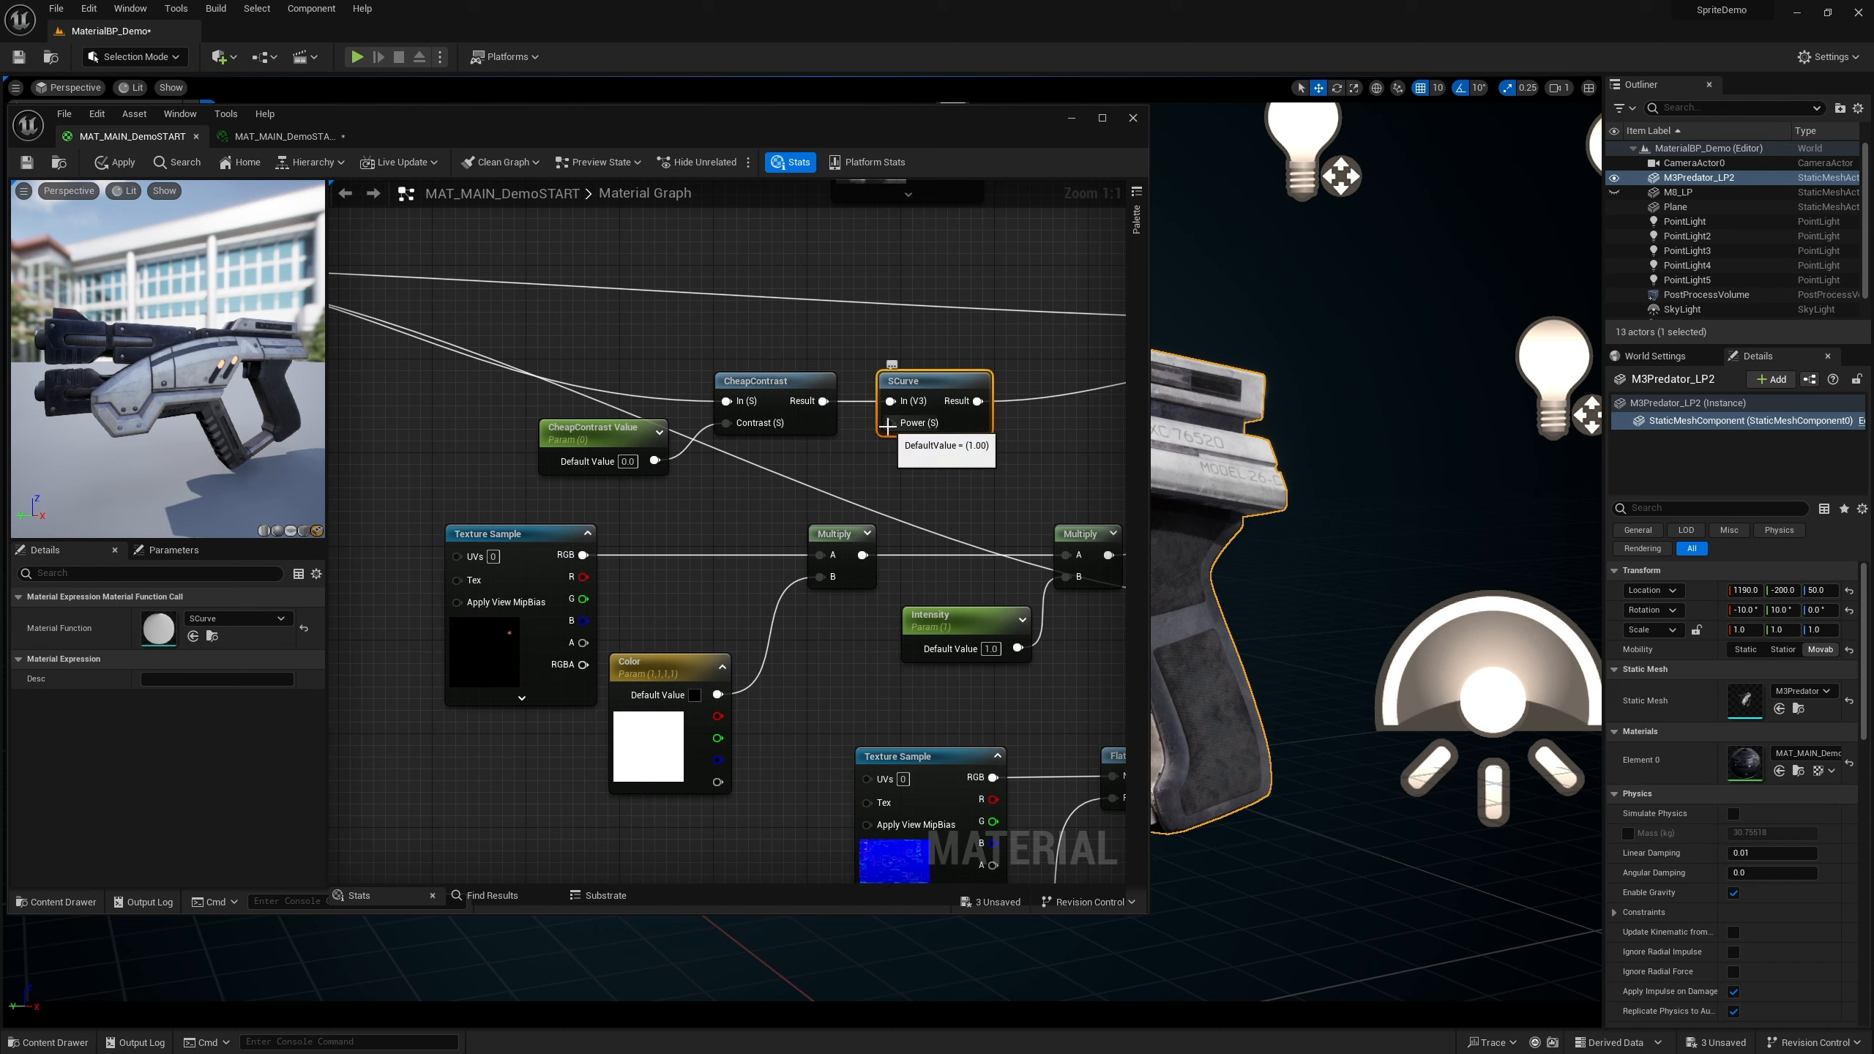
pyautogui.moveTo(886, 427); pyautogui.dragTo(803, 480)
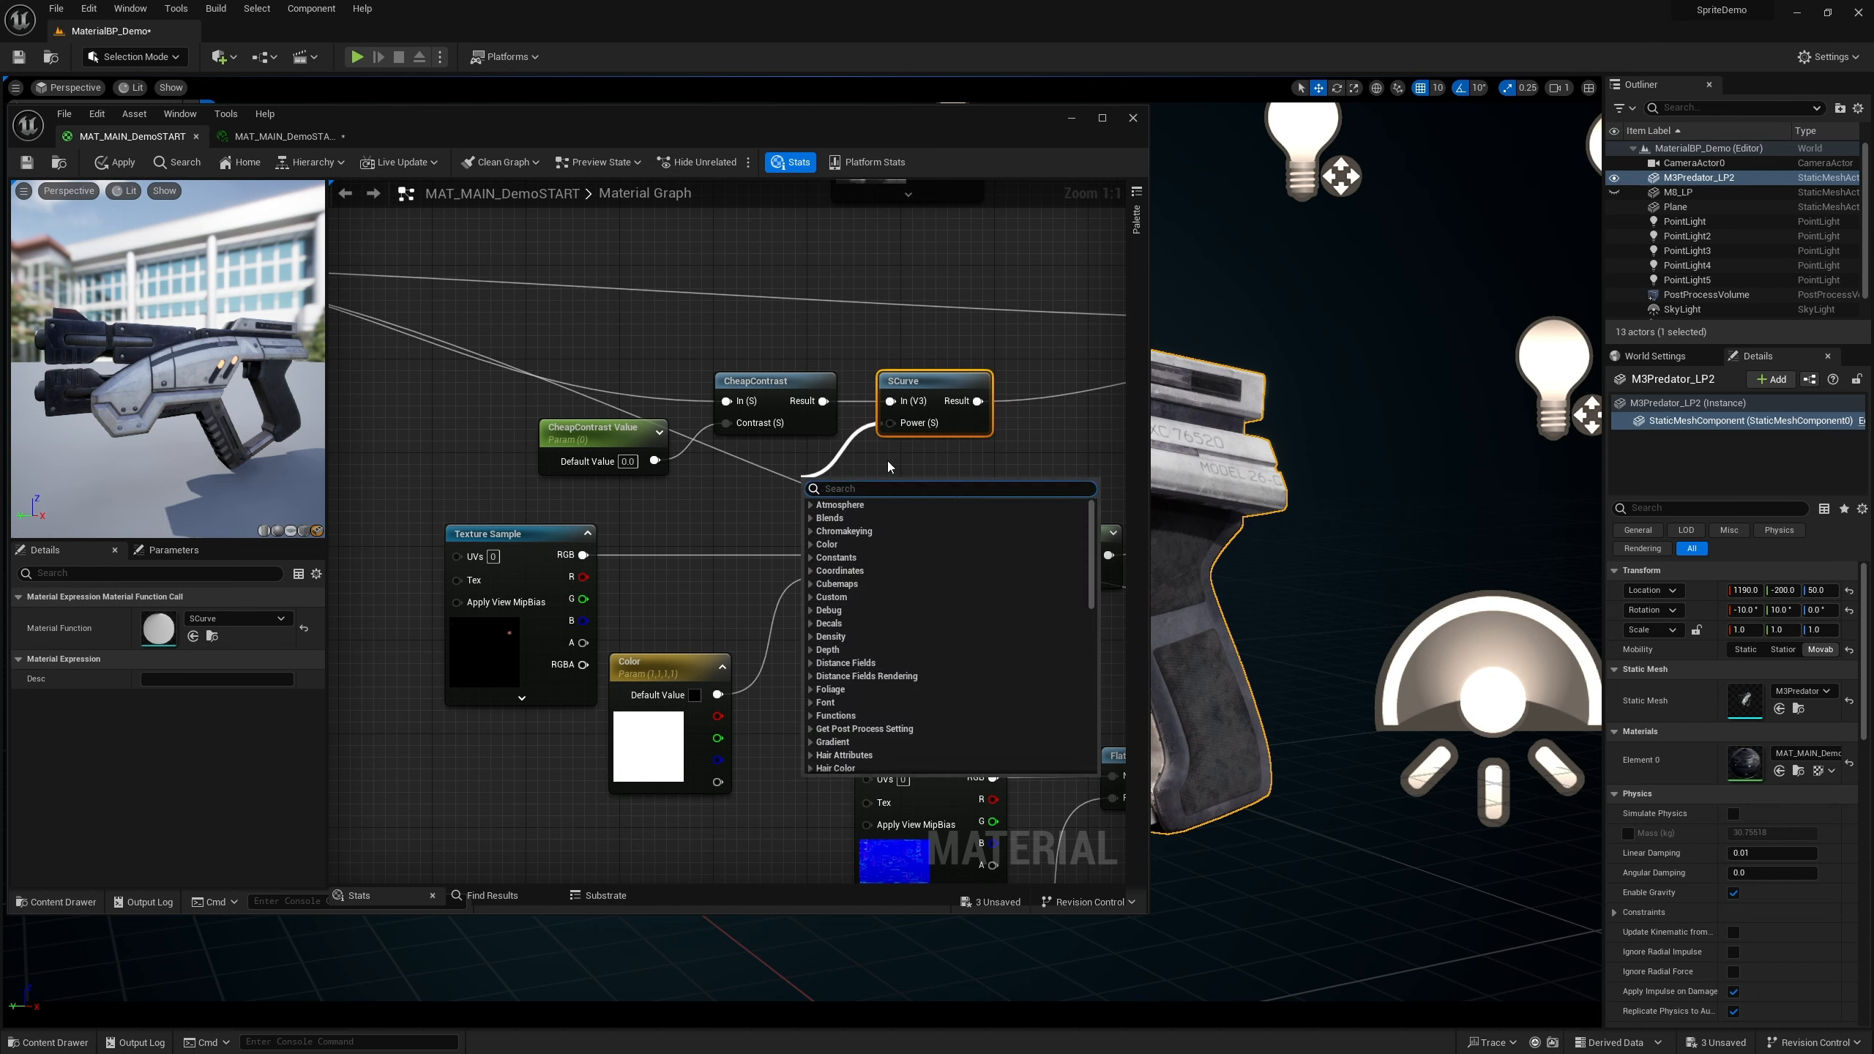
pyautogui.click(842, 474)
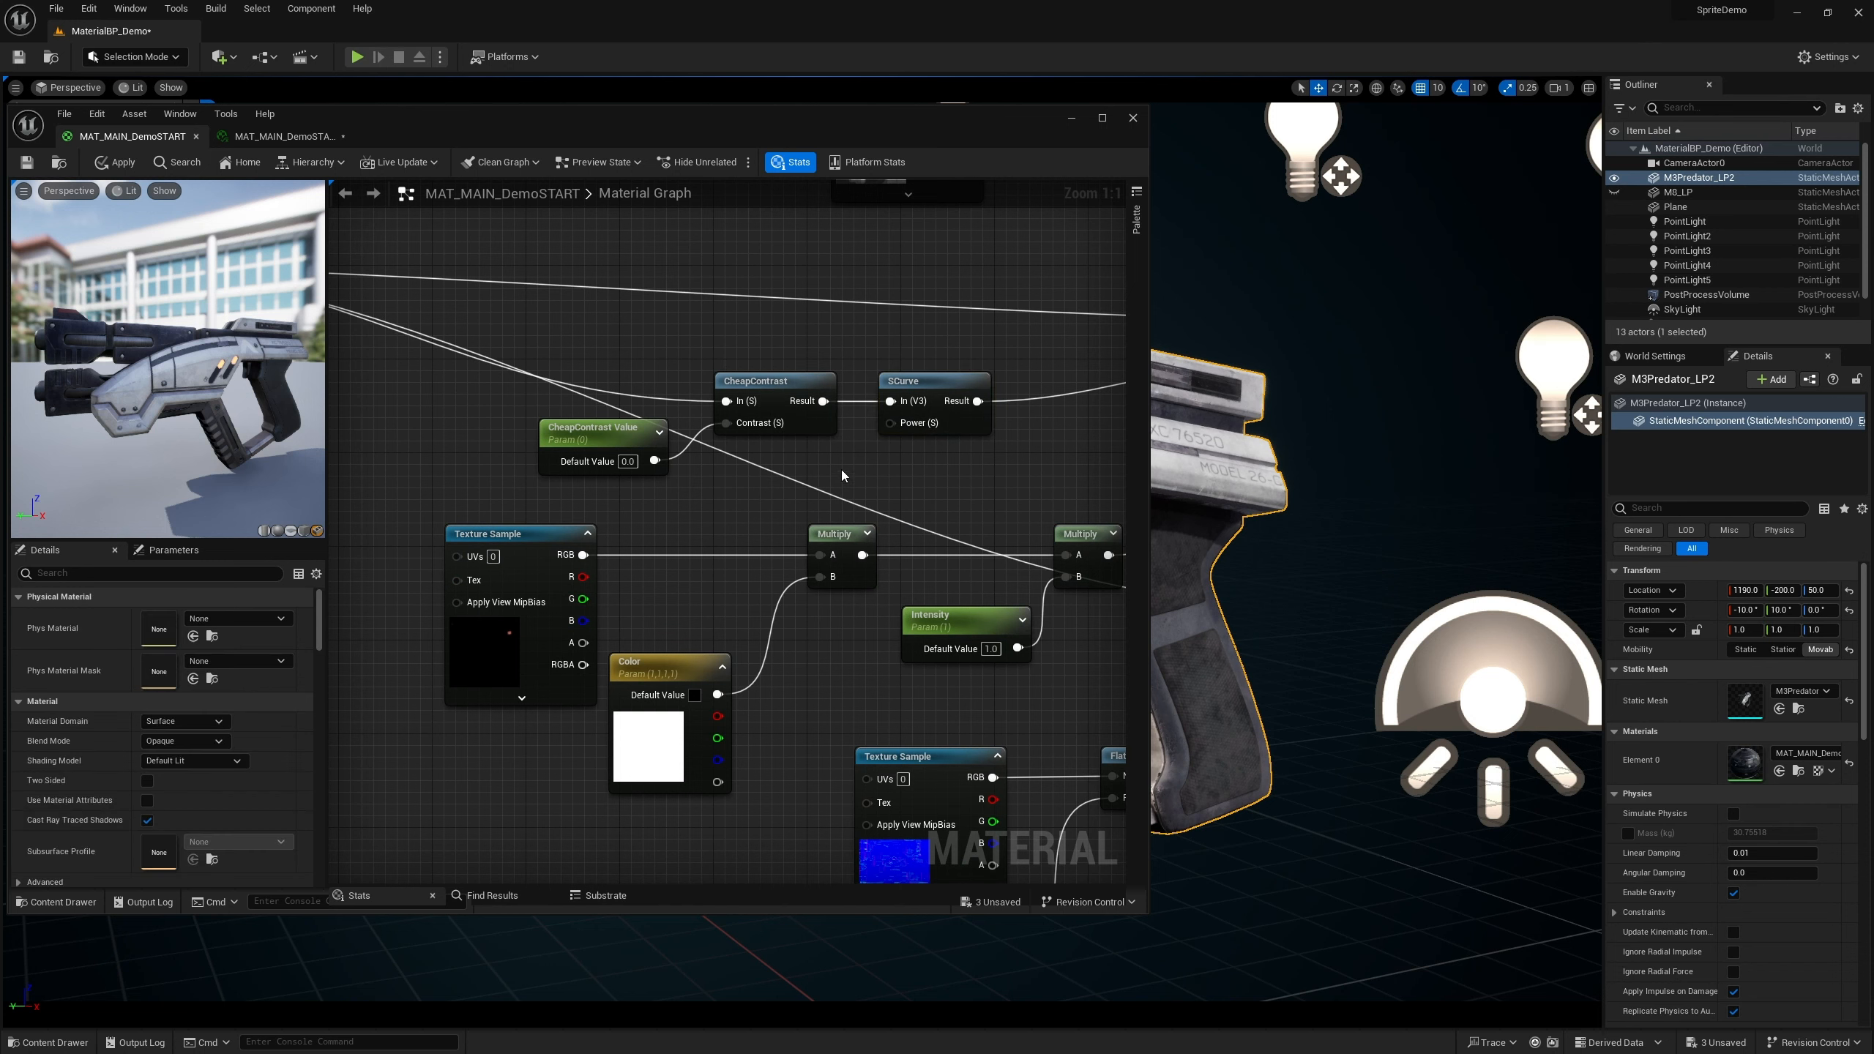
pyautogui.click(838, 460)
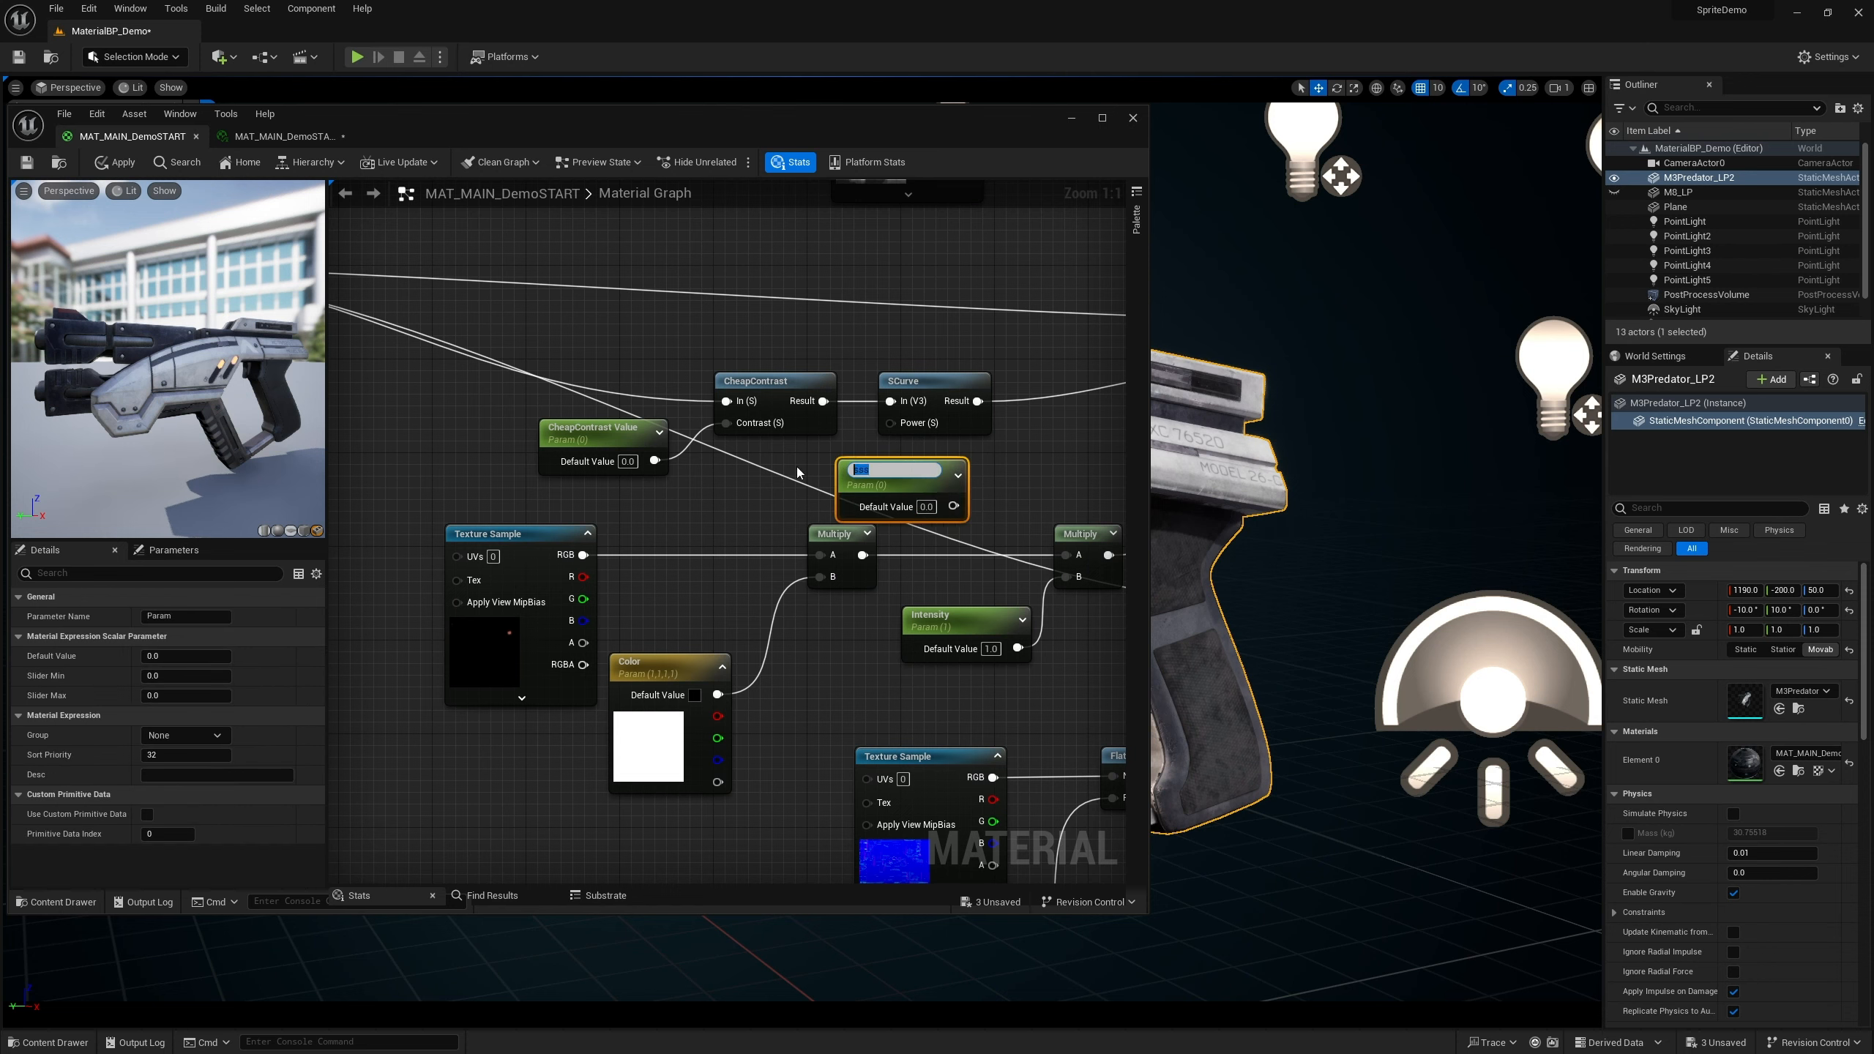
pyautogui.write('SCurve Value')
pyautogui.press('Return')
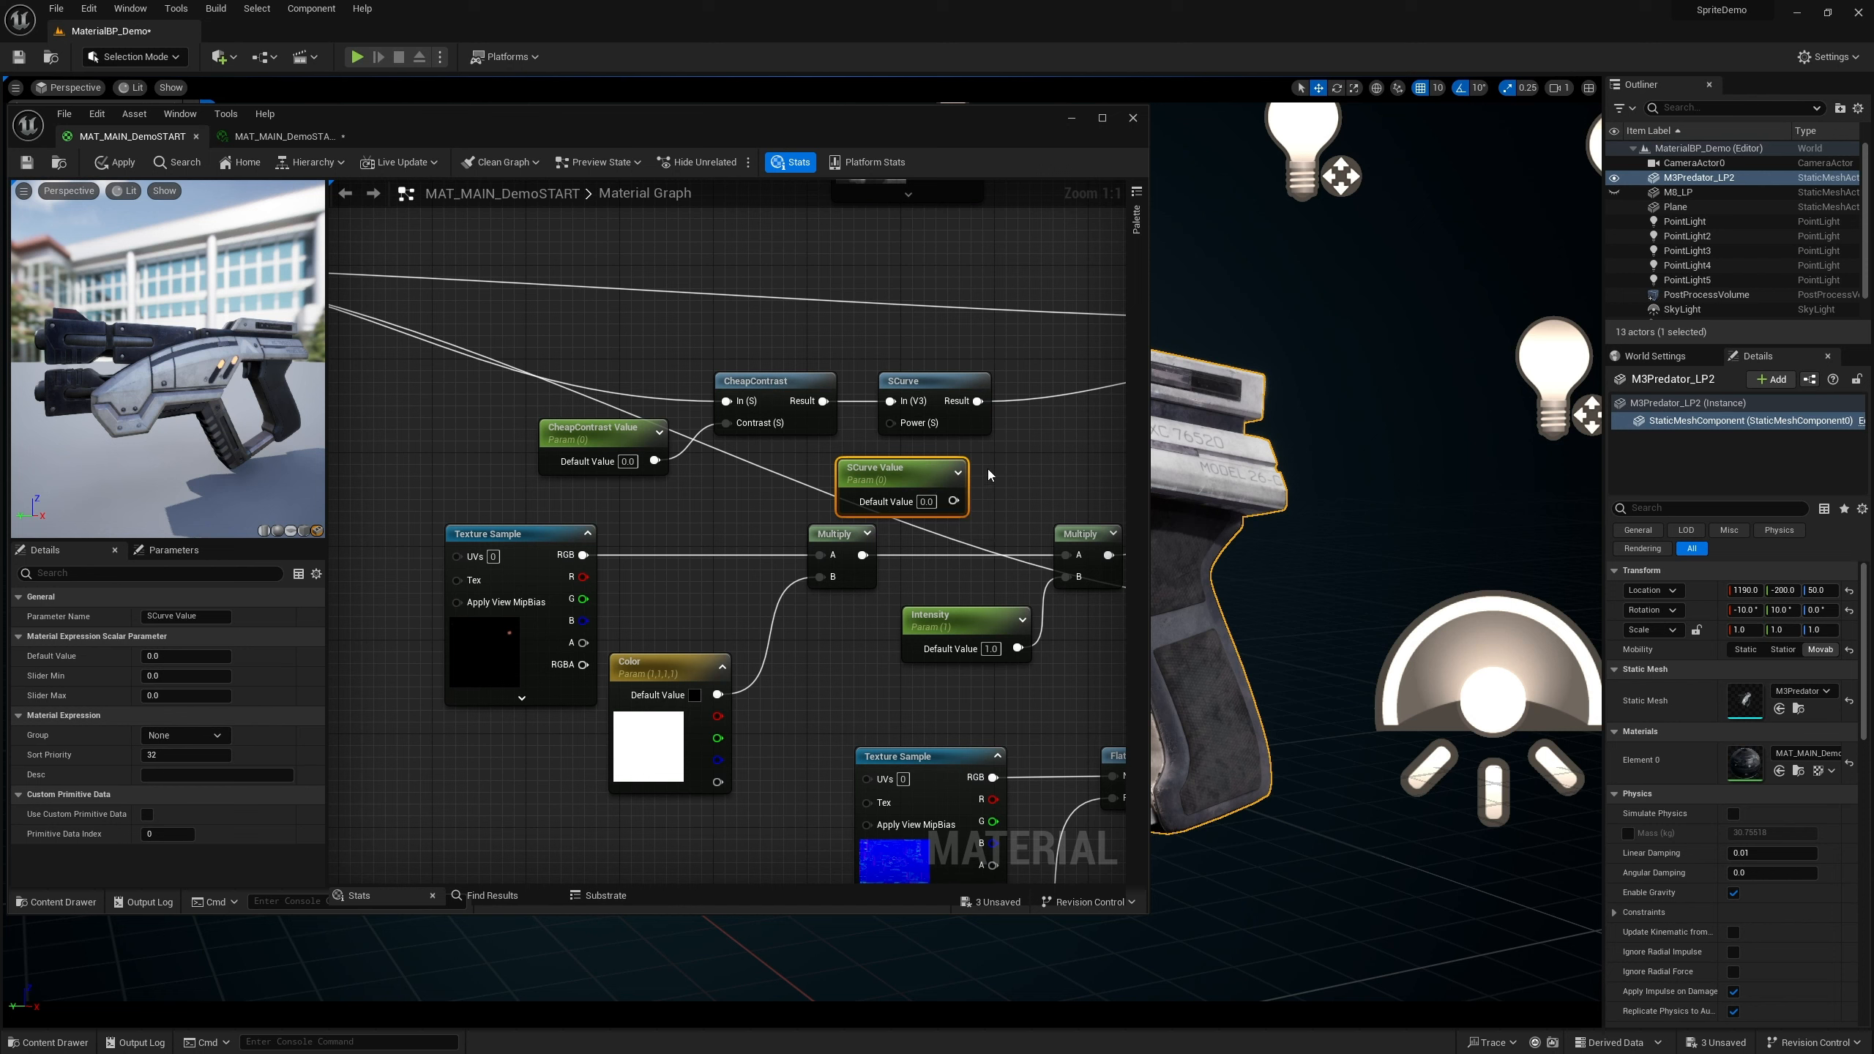
# Connect SCurve Value to the SCurve node's Power input and set its default value to 1
pyautogui.moveTo(937, 467); pyautogui.dragTo(815, 462)
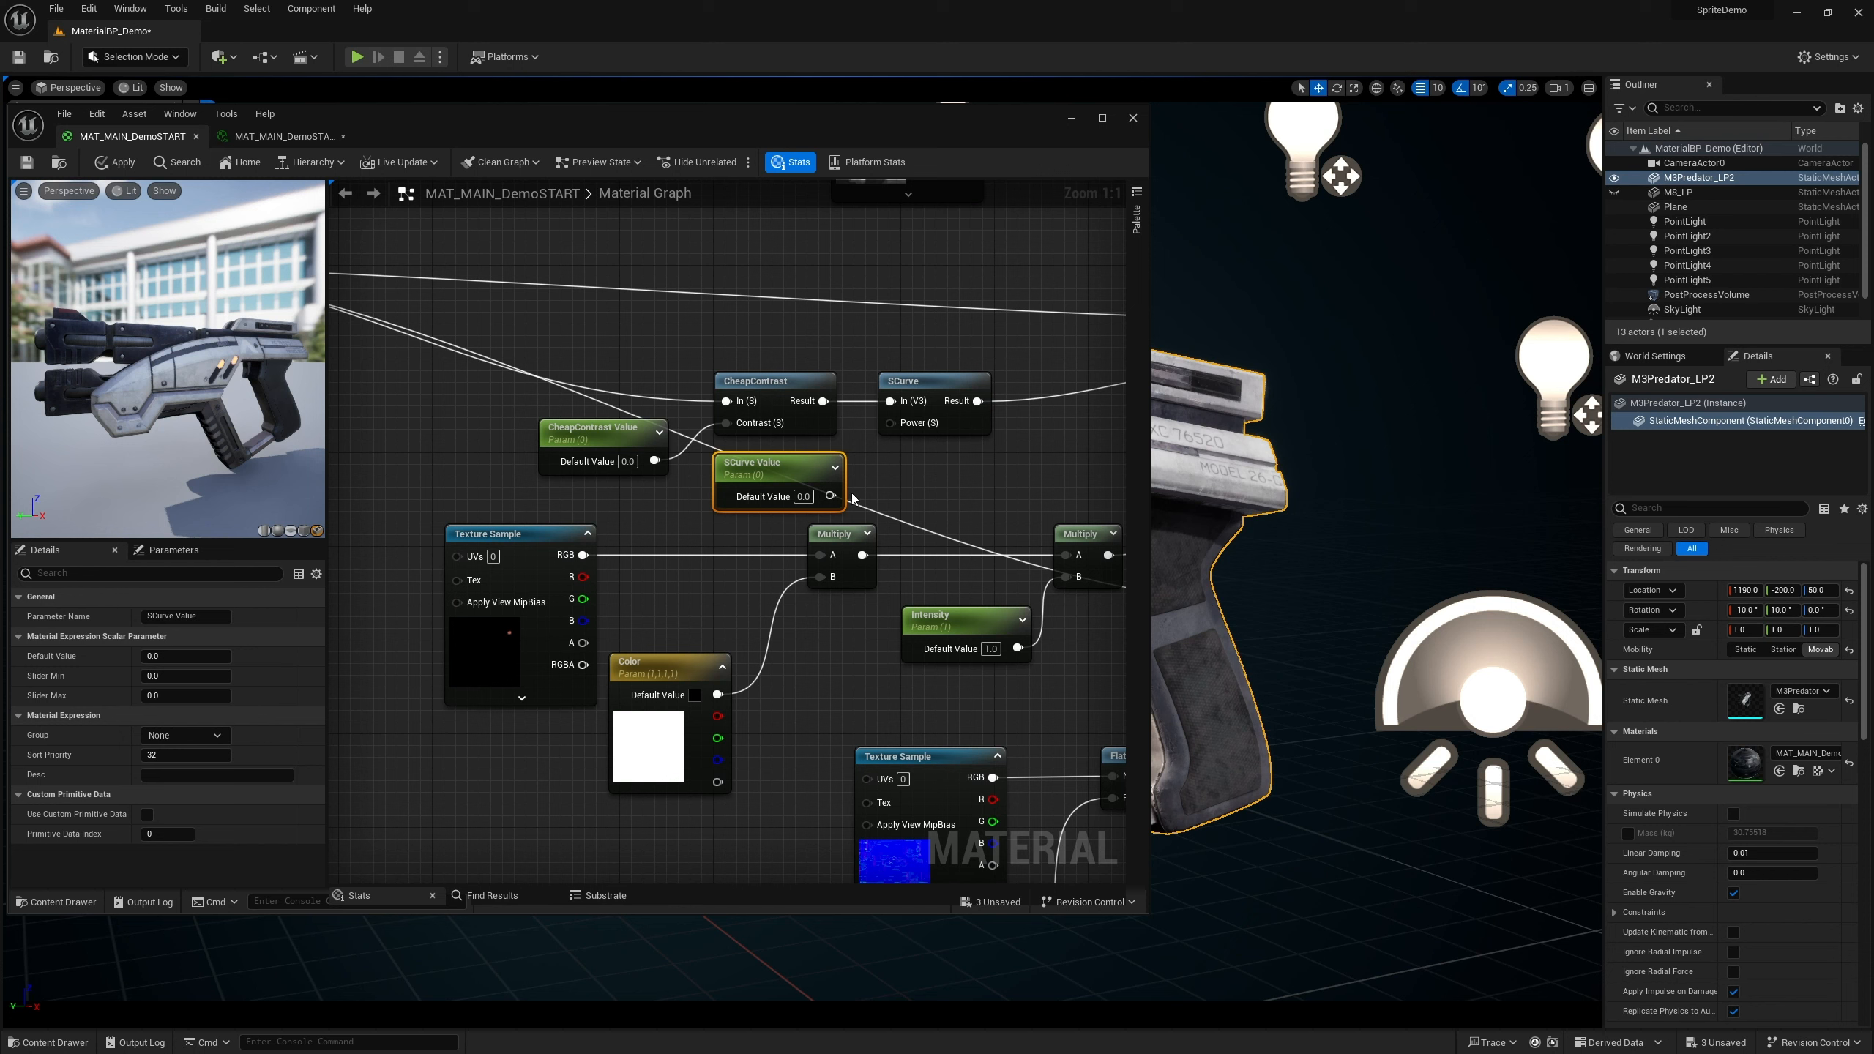
pyautogui.moveTo(831, 497); pyautogui.dragTo(892, 423)
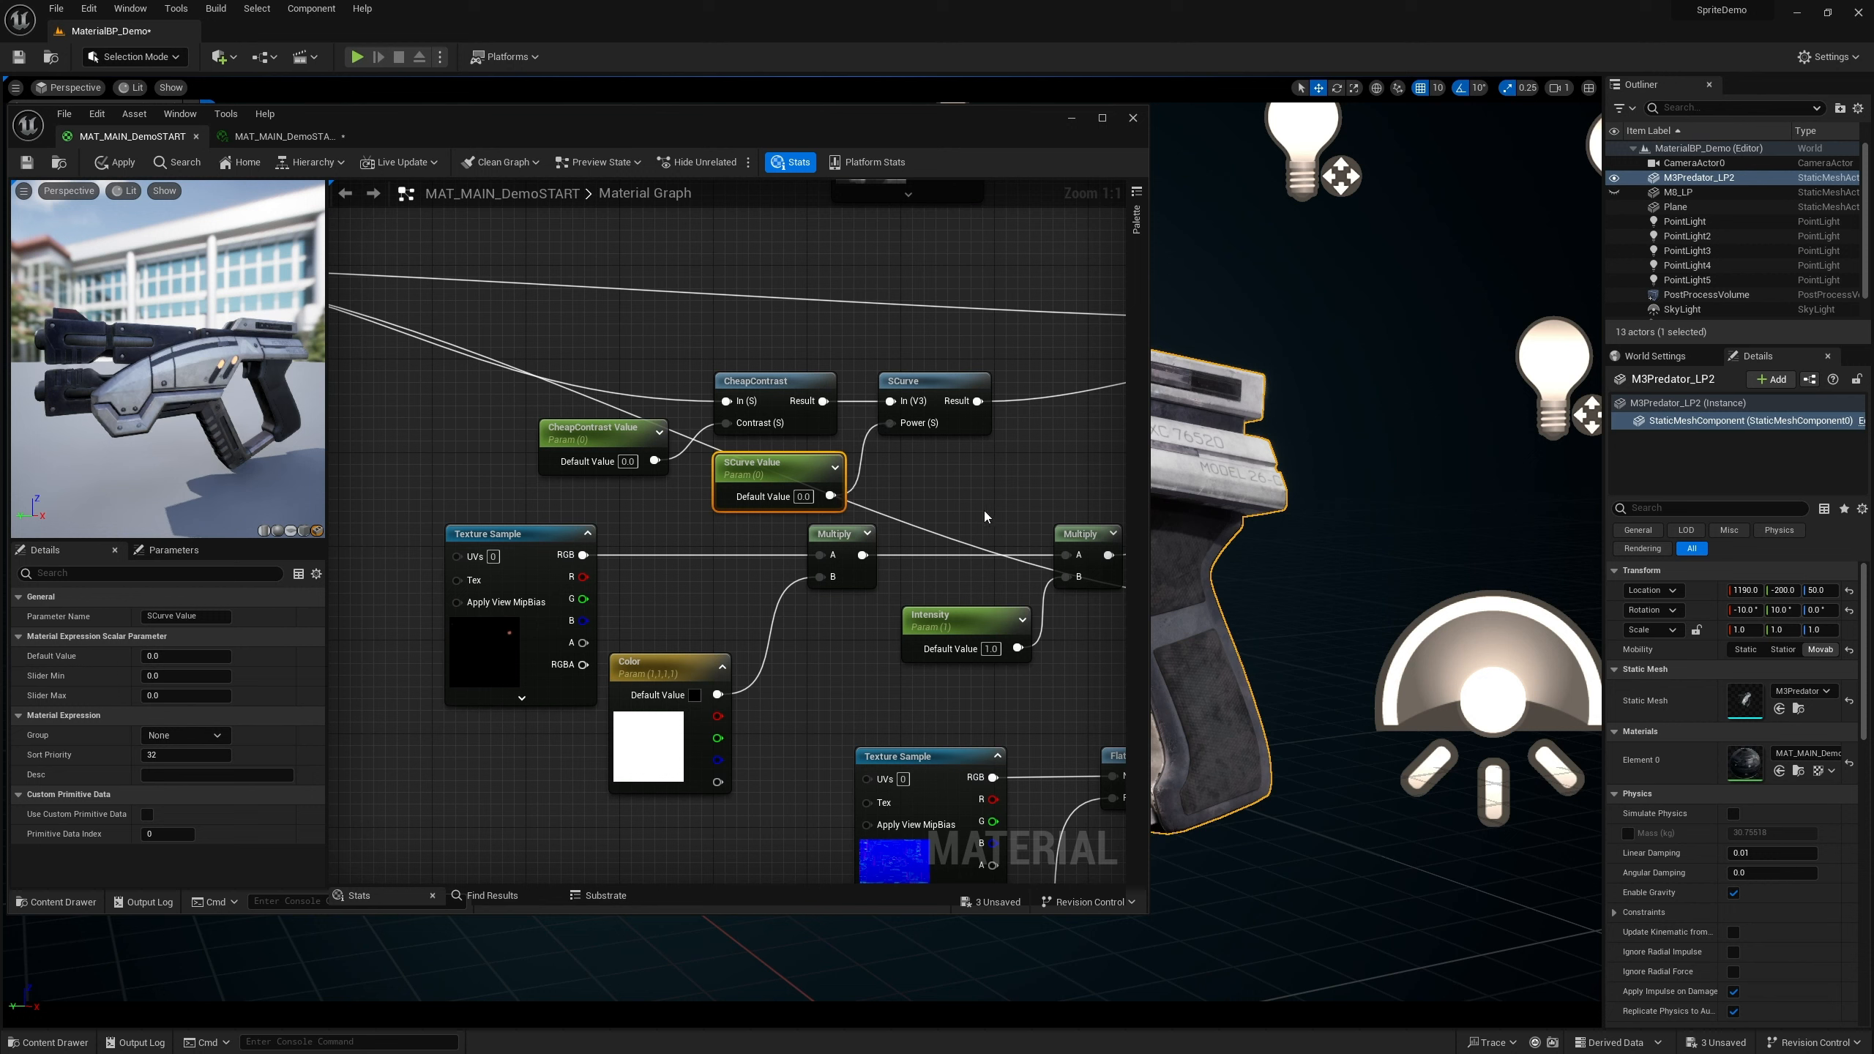
pyautogui.click(810, 499)
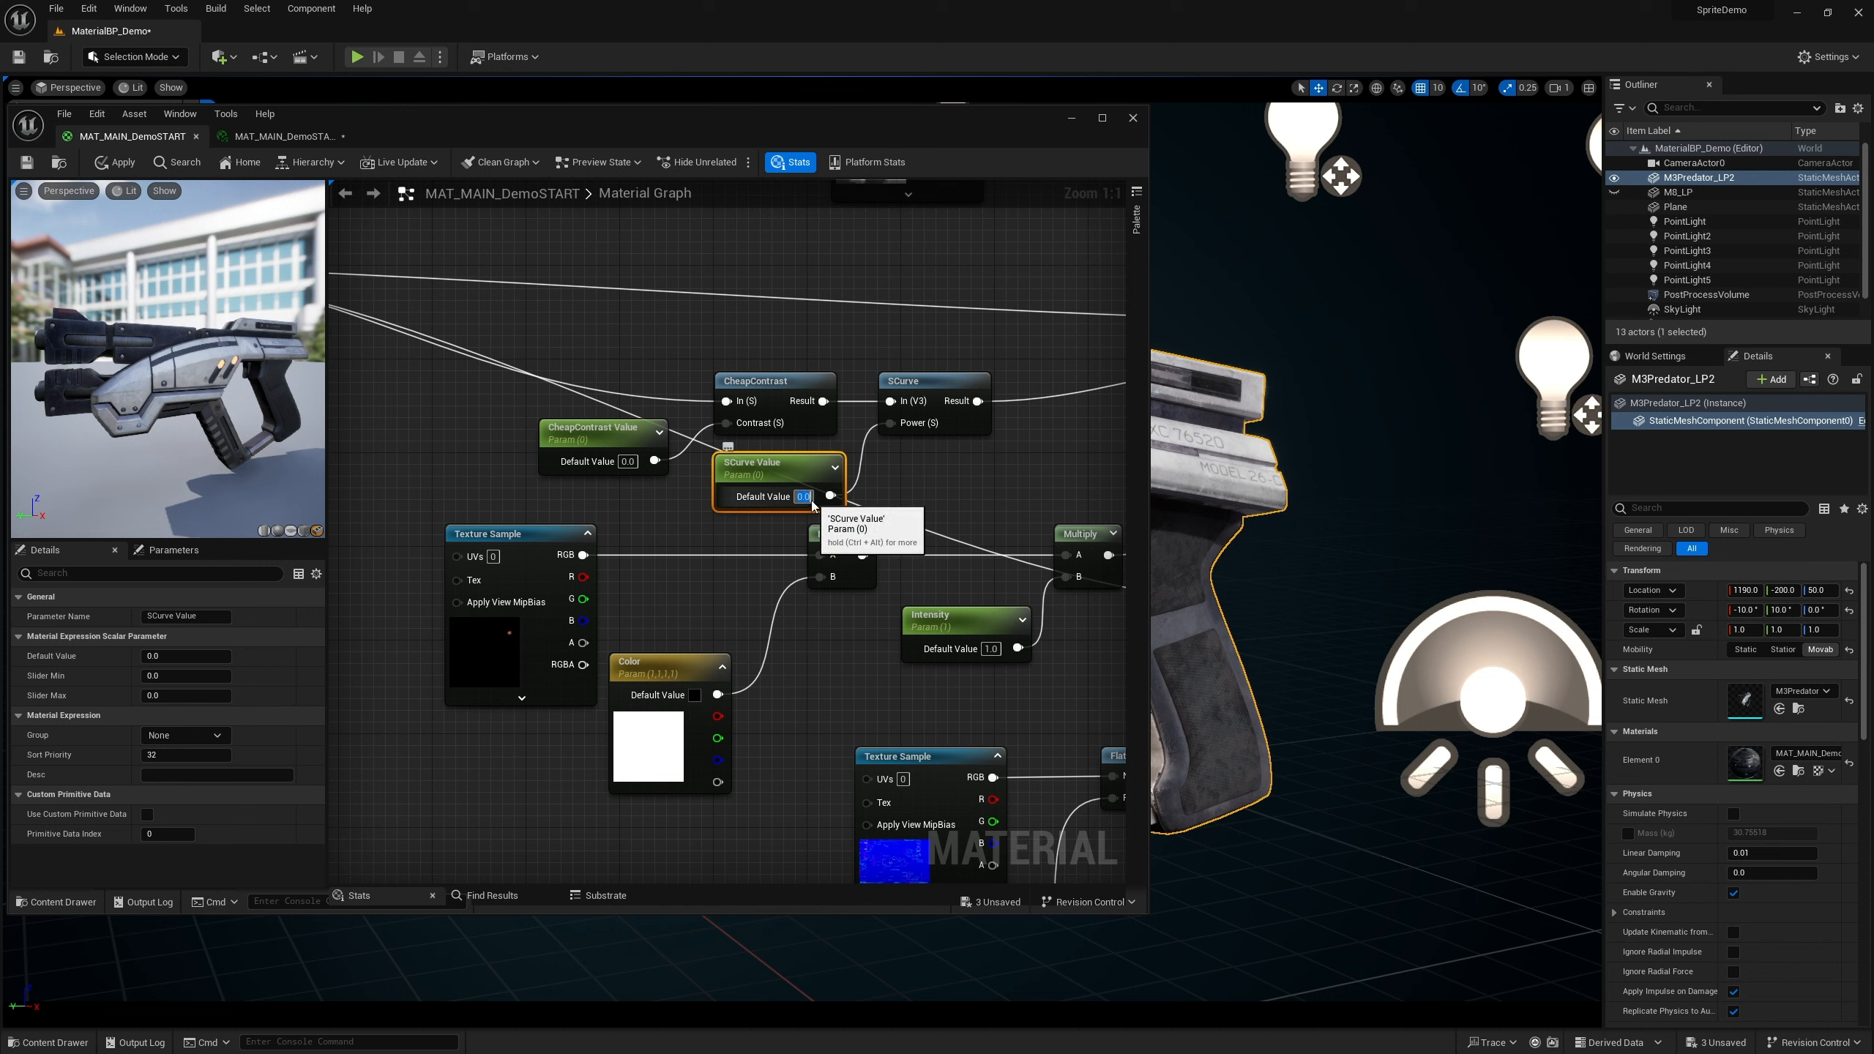
pyautogui.write('1')
pyautogui.click(830, 513)
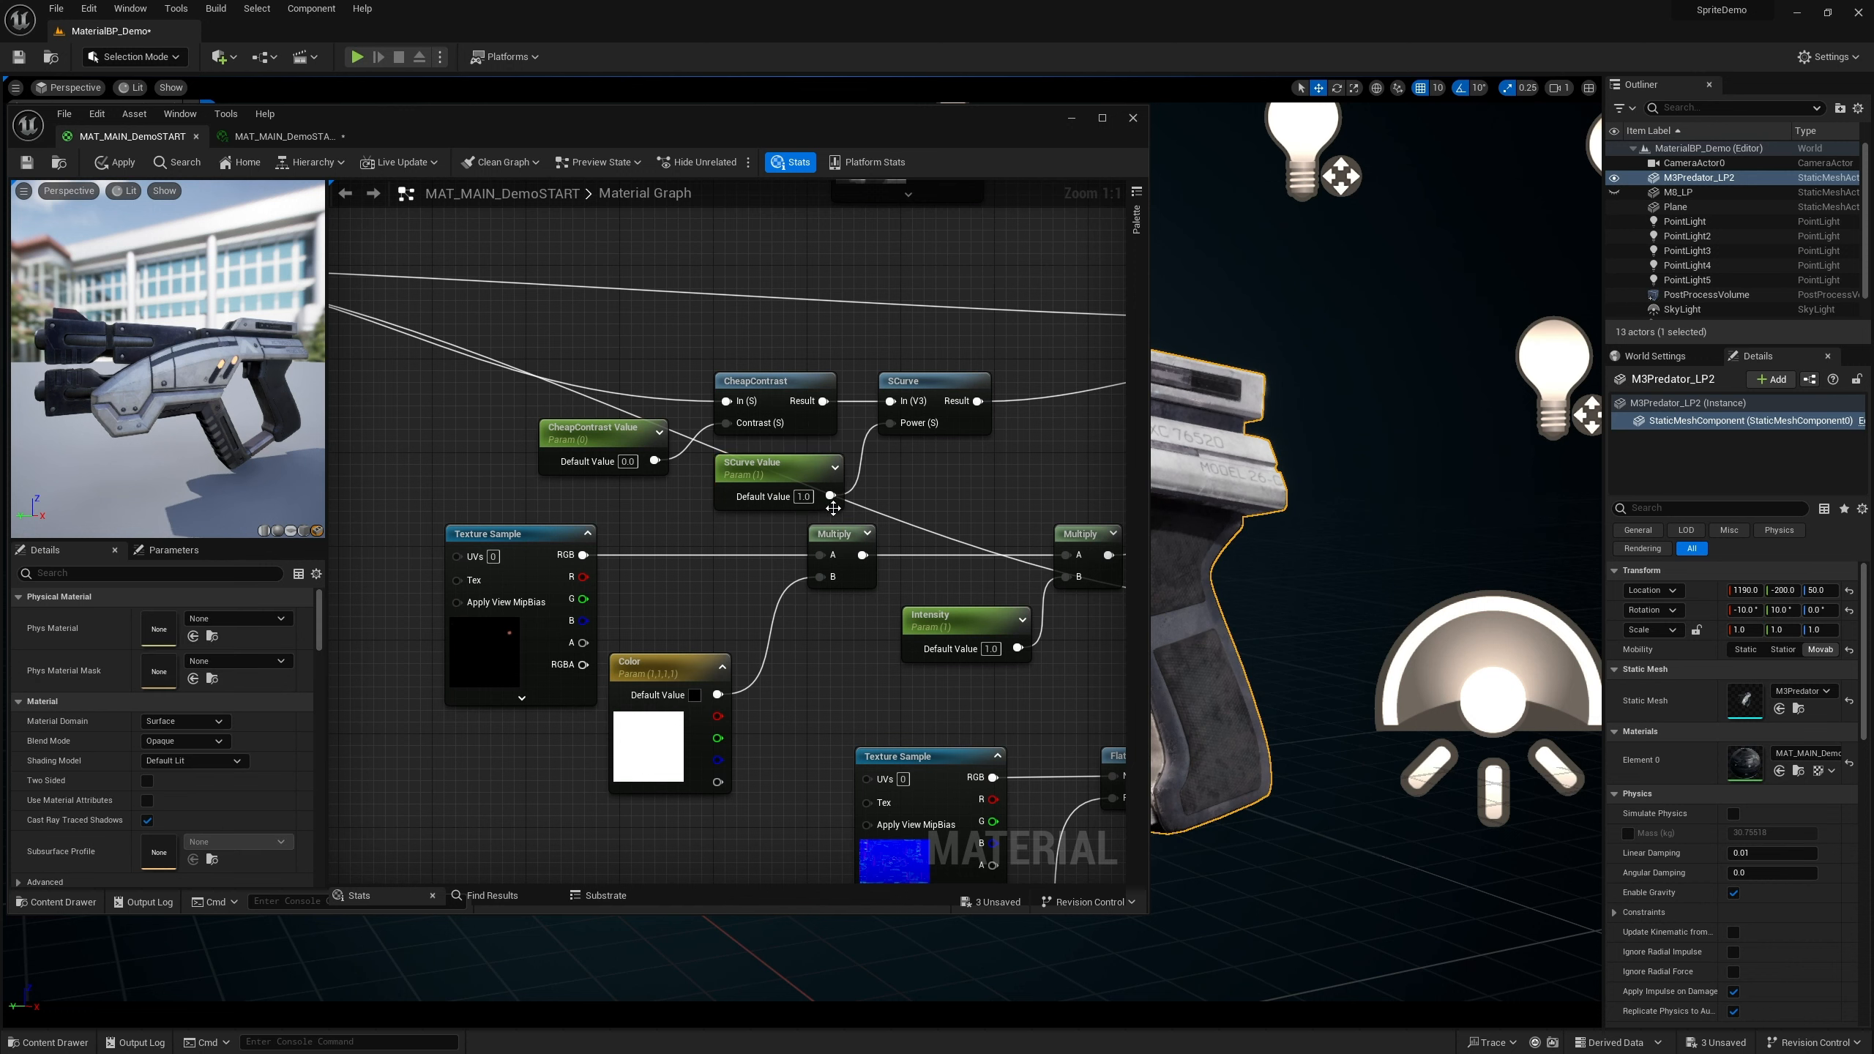
# Move the CheapContrast and SCurve nodes up and assign the SCurve Value parameter to the Roughness group
pyautogui.click(780, 467)
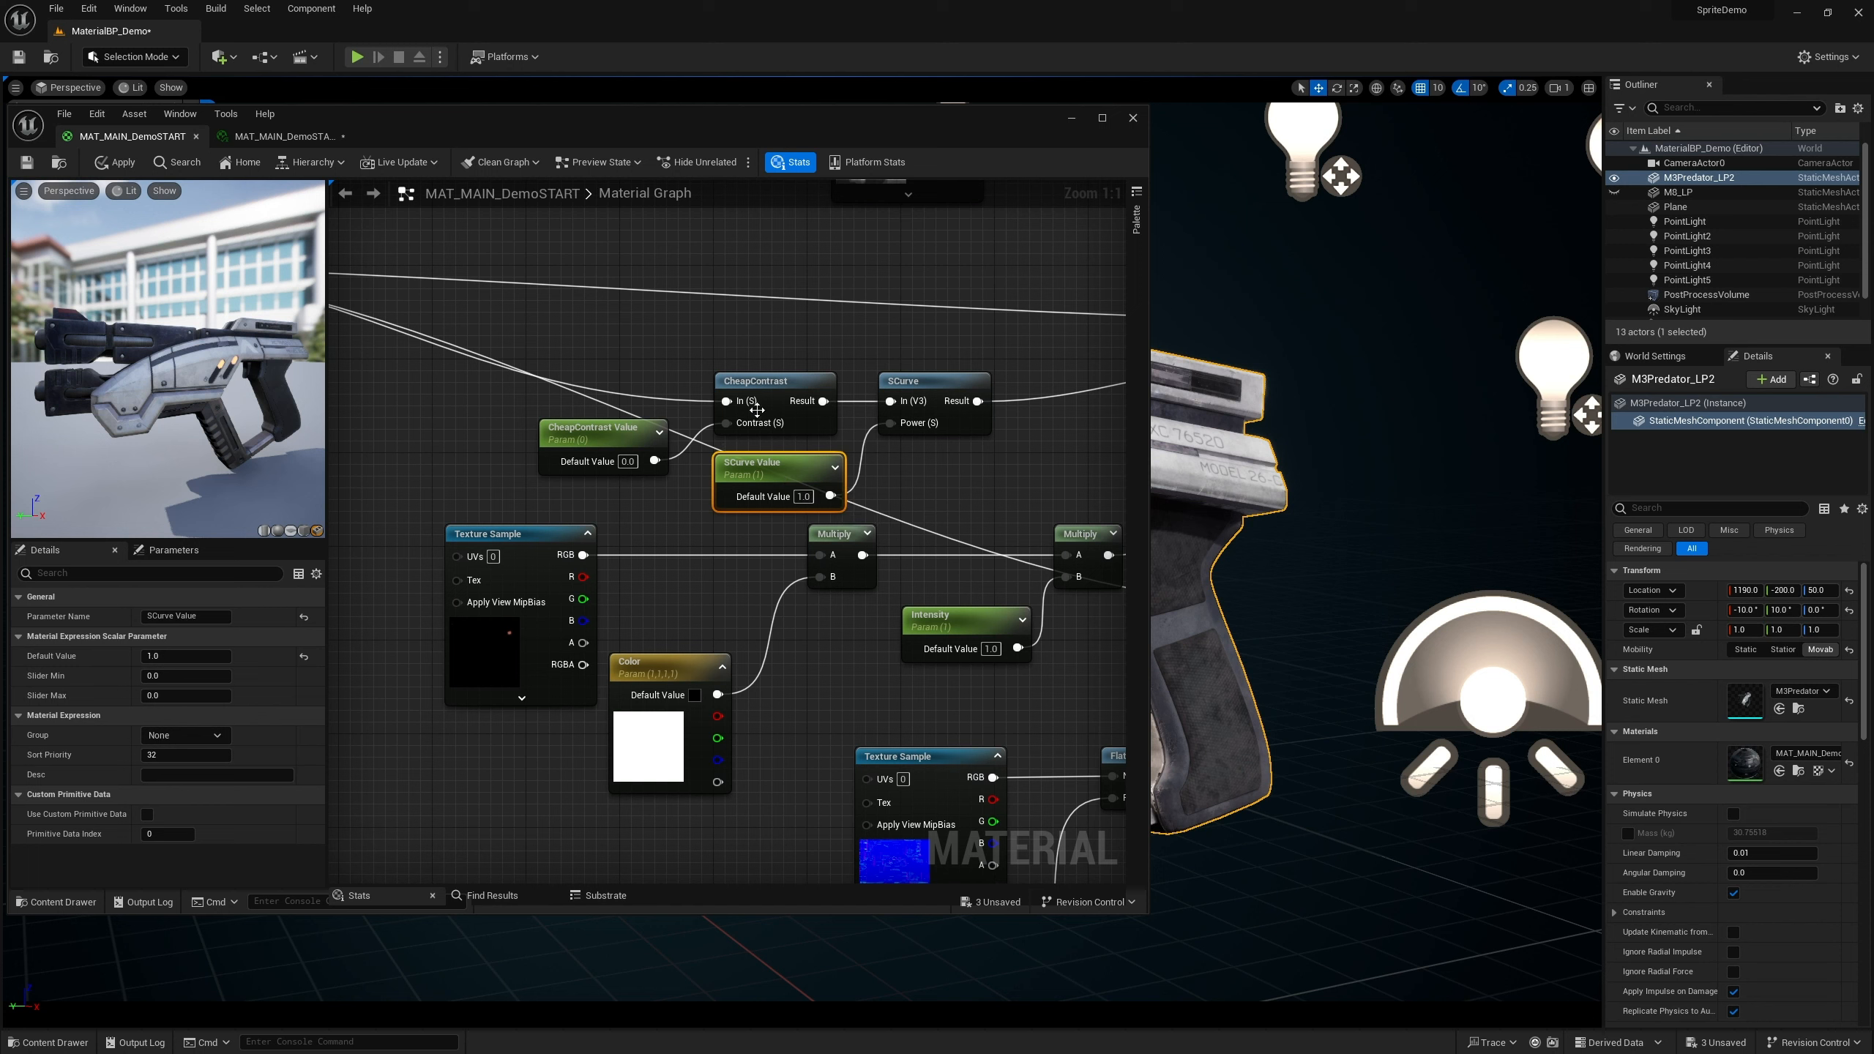
pyautogui.moveTo(785, 386); pyautogui.dragTo(785, 341)
pyautogui.moveTo(942, 393); pyautogui.dragTo(942, 347)
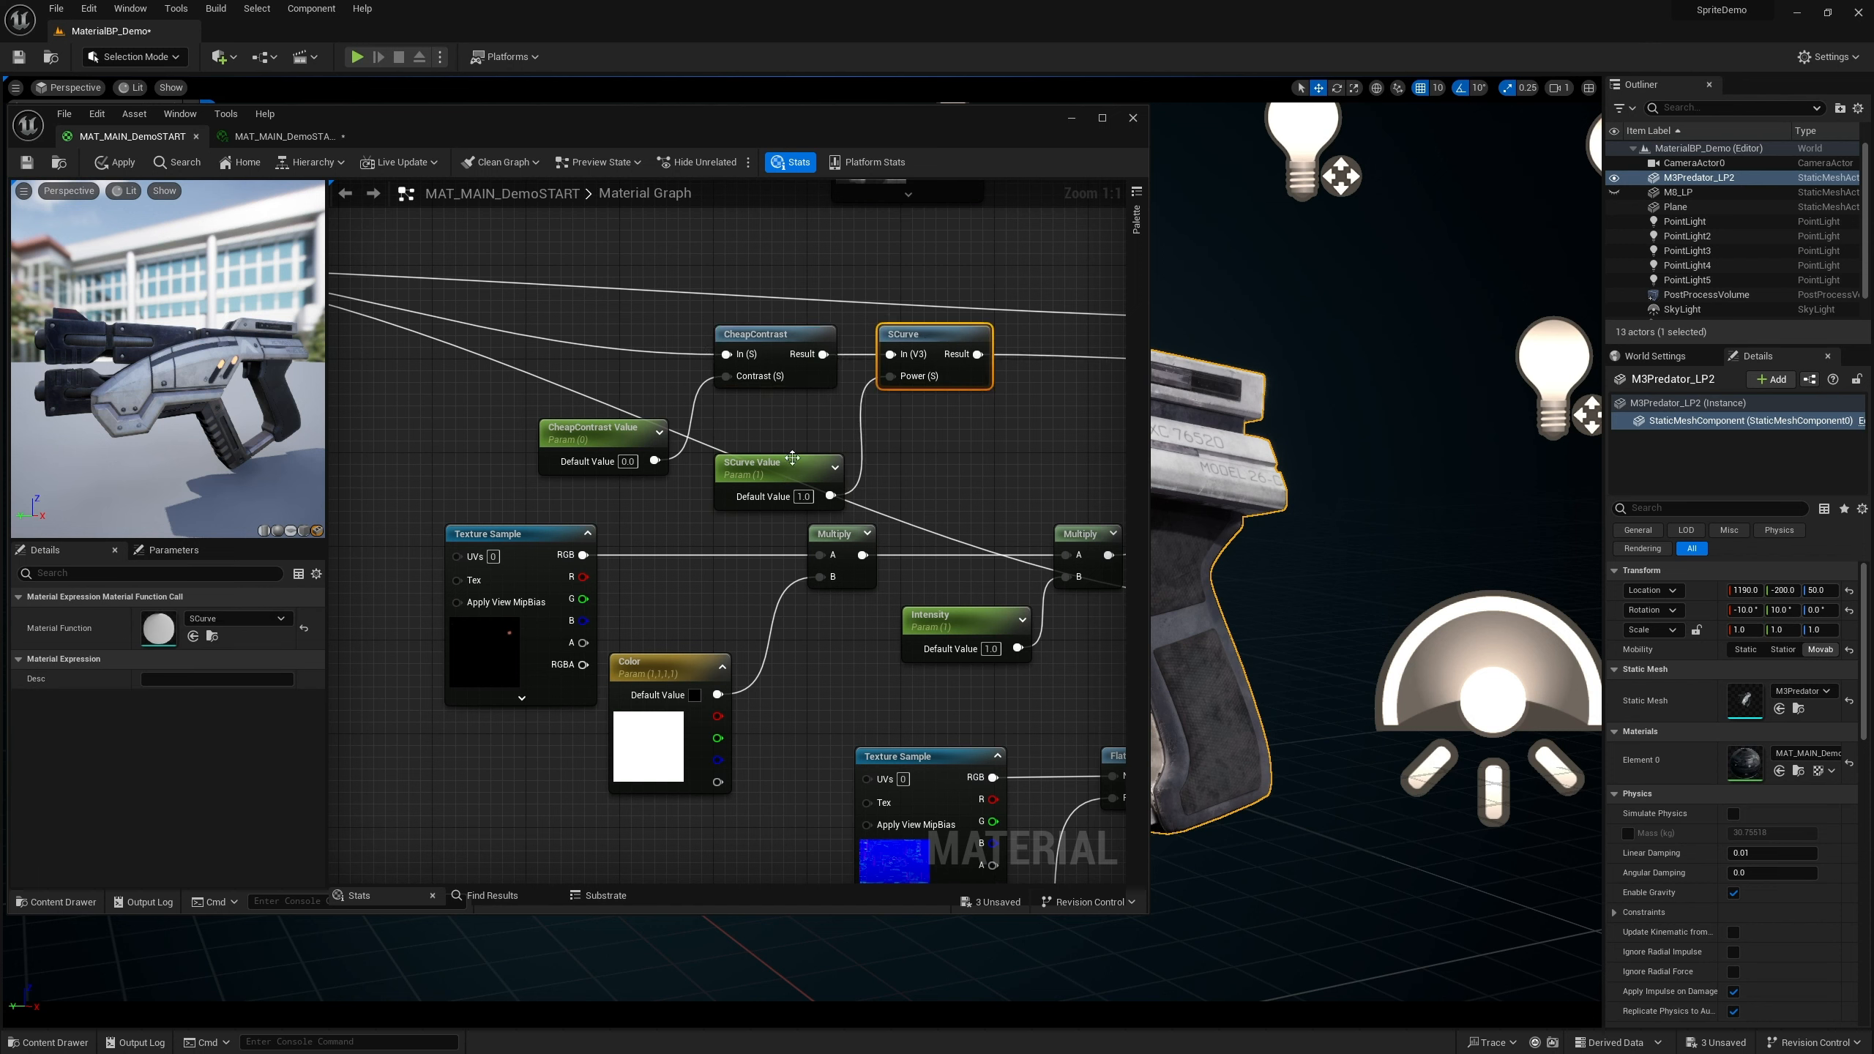
pyautogui.click(792, 458)
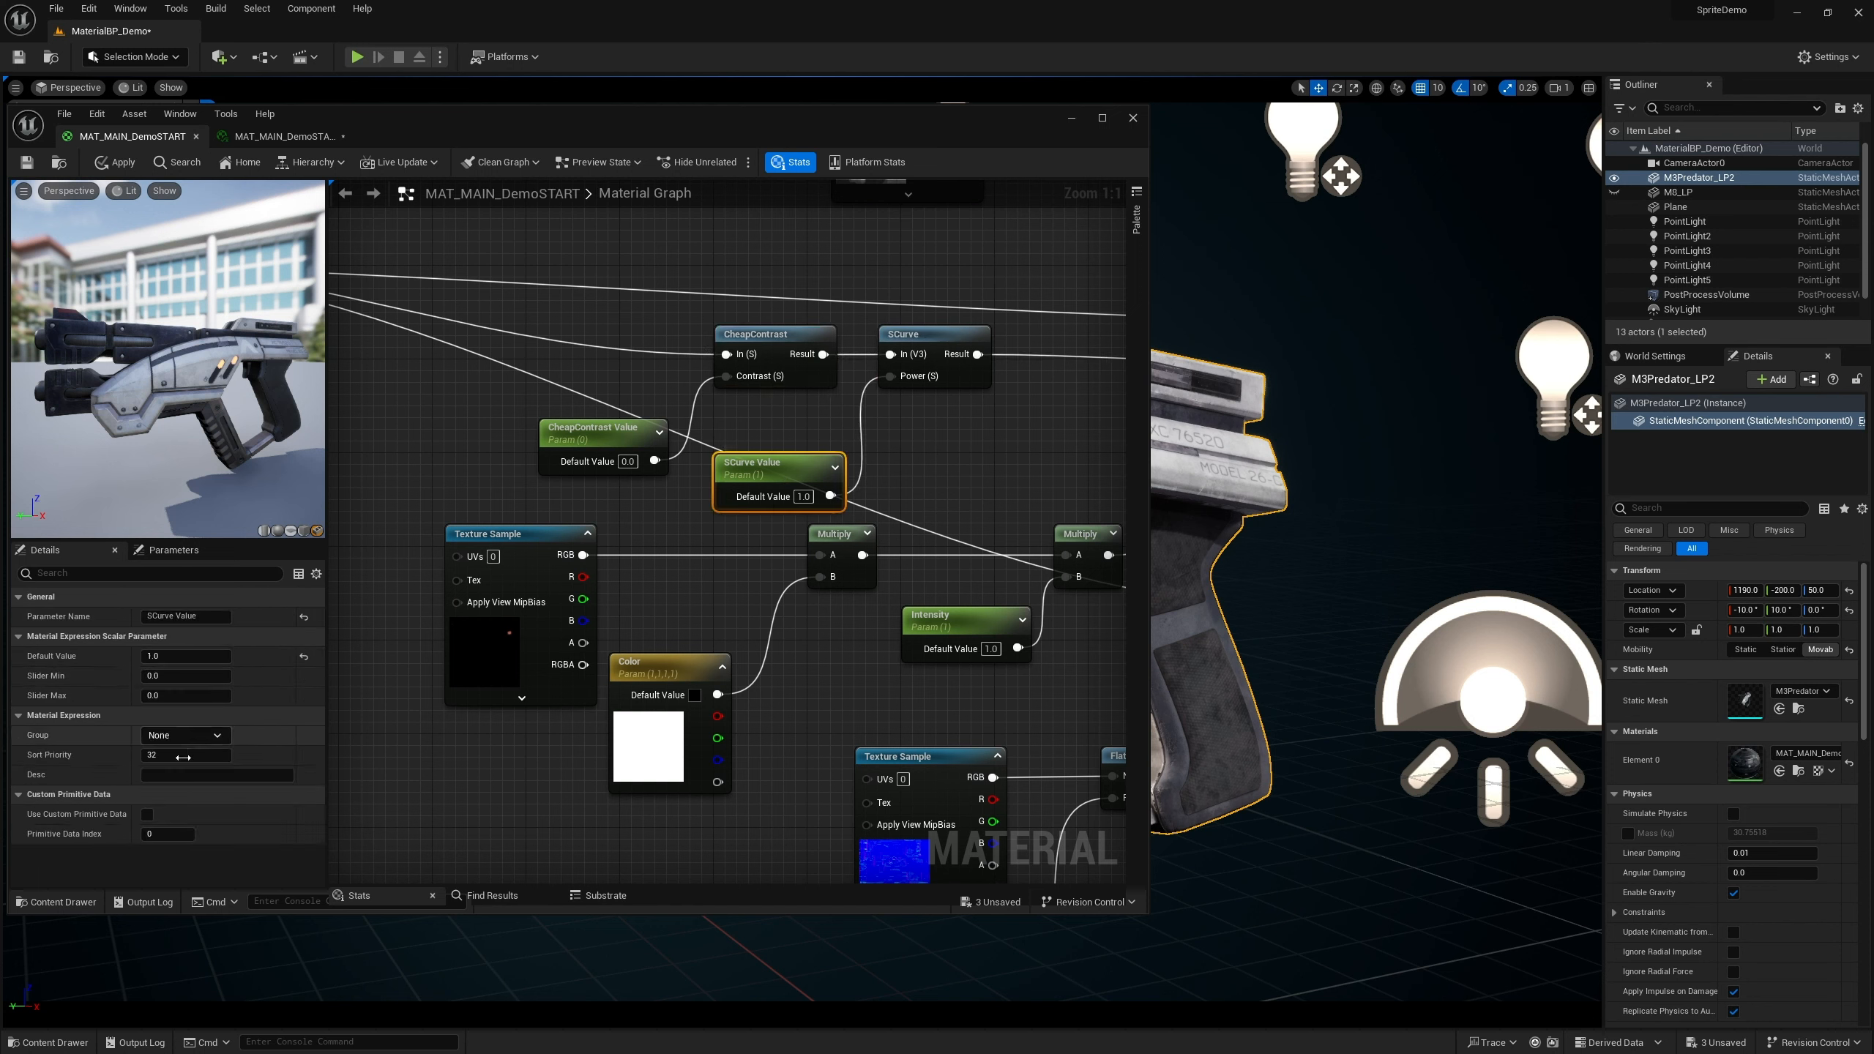
pyautogui.click(192, 735)
pyautogui.click(202, 752)
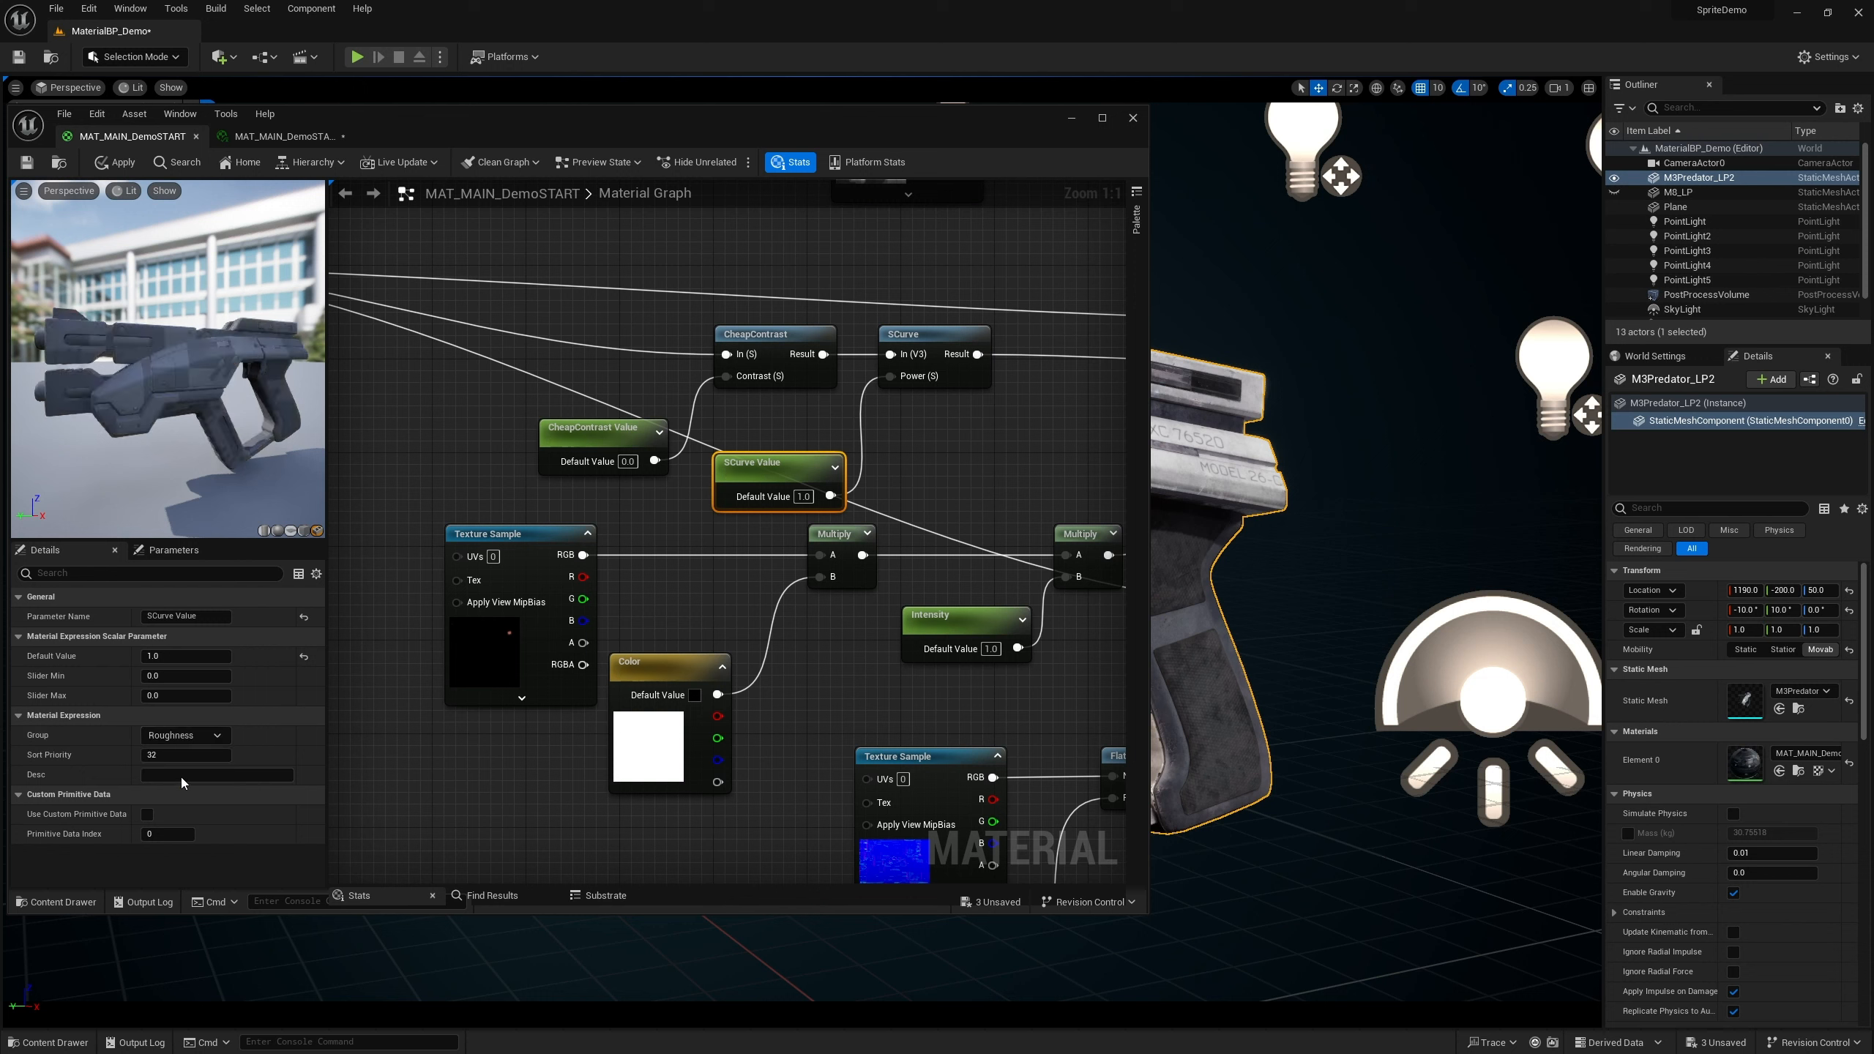
pyautogui.click(167, 755)
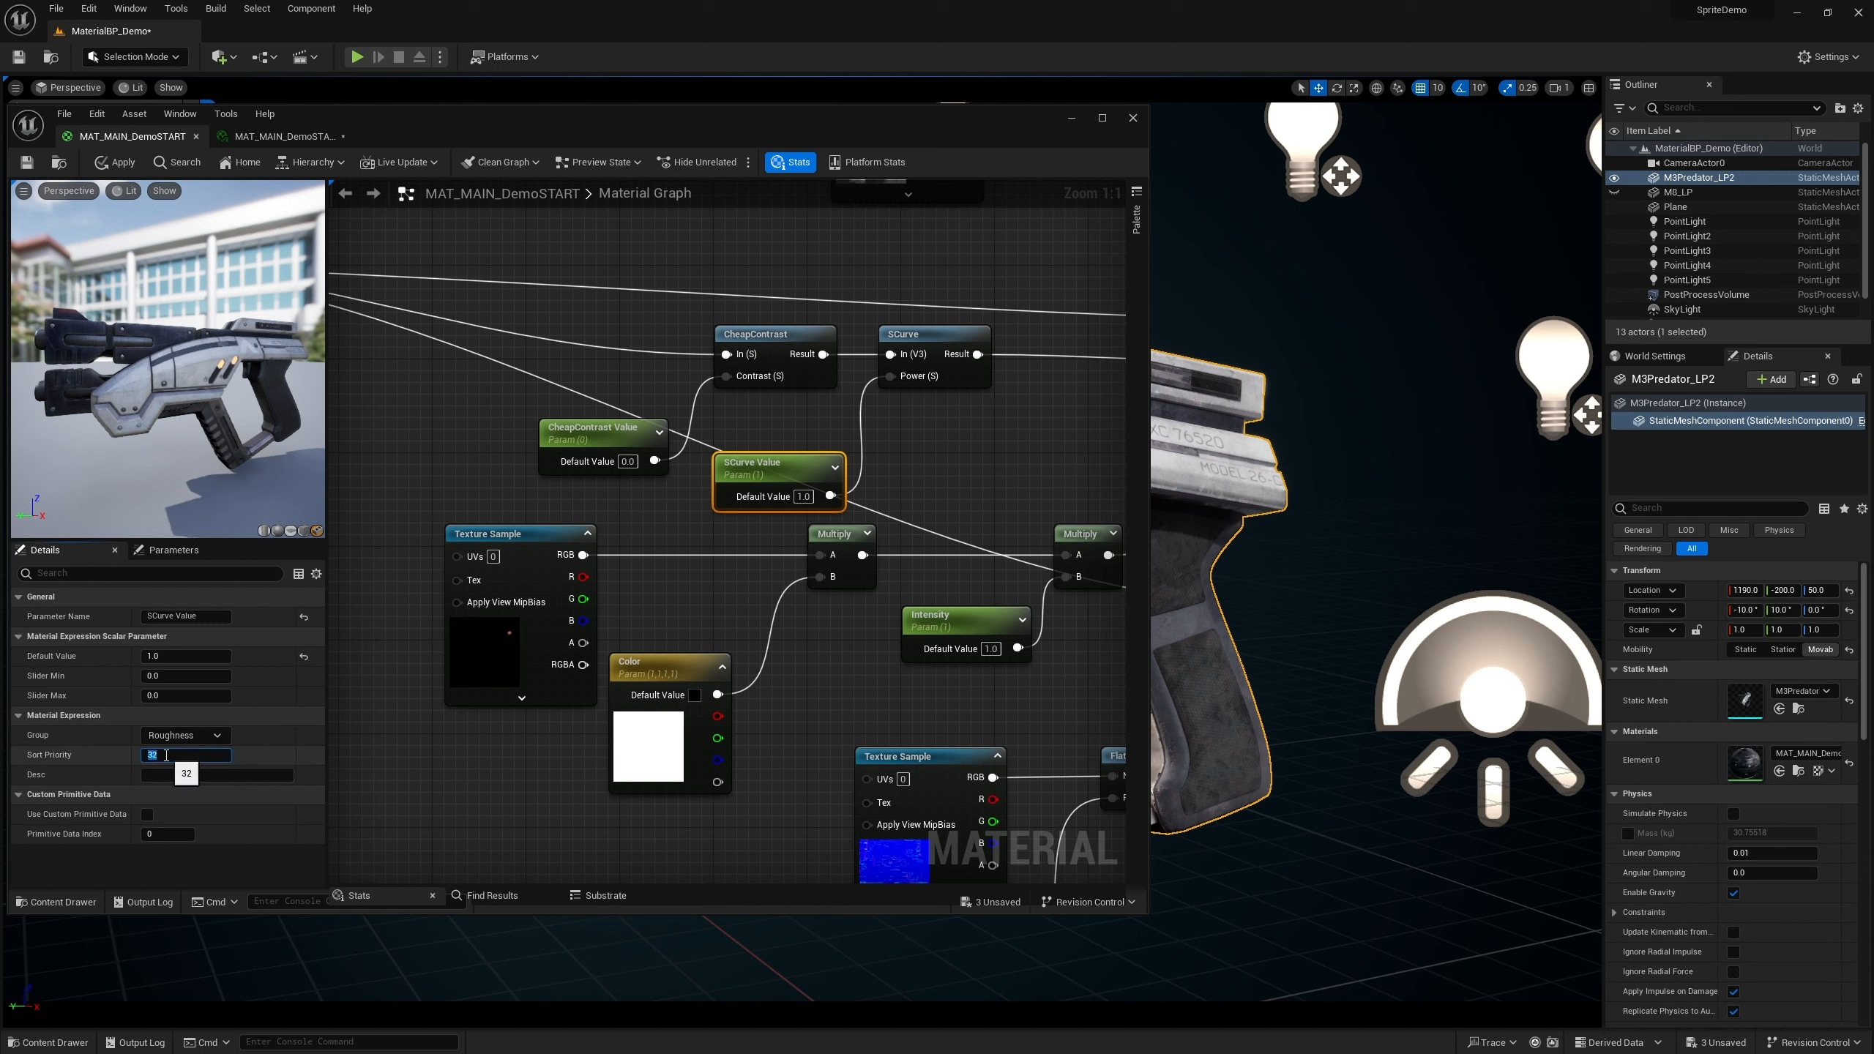
pyautogui.click(419, 744)
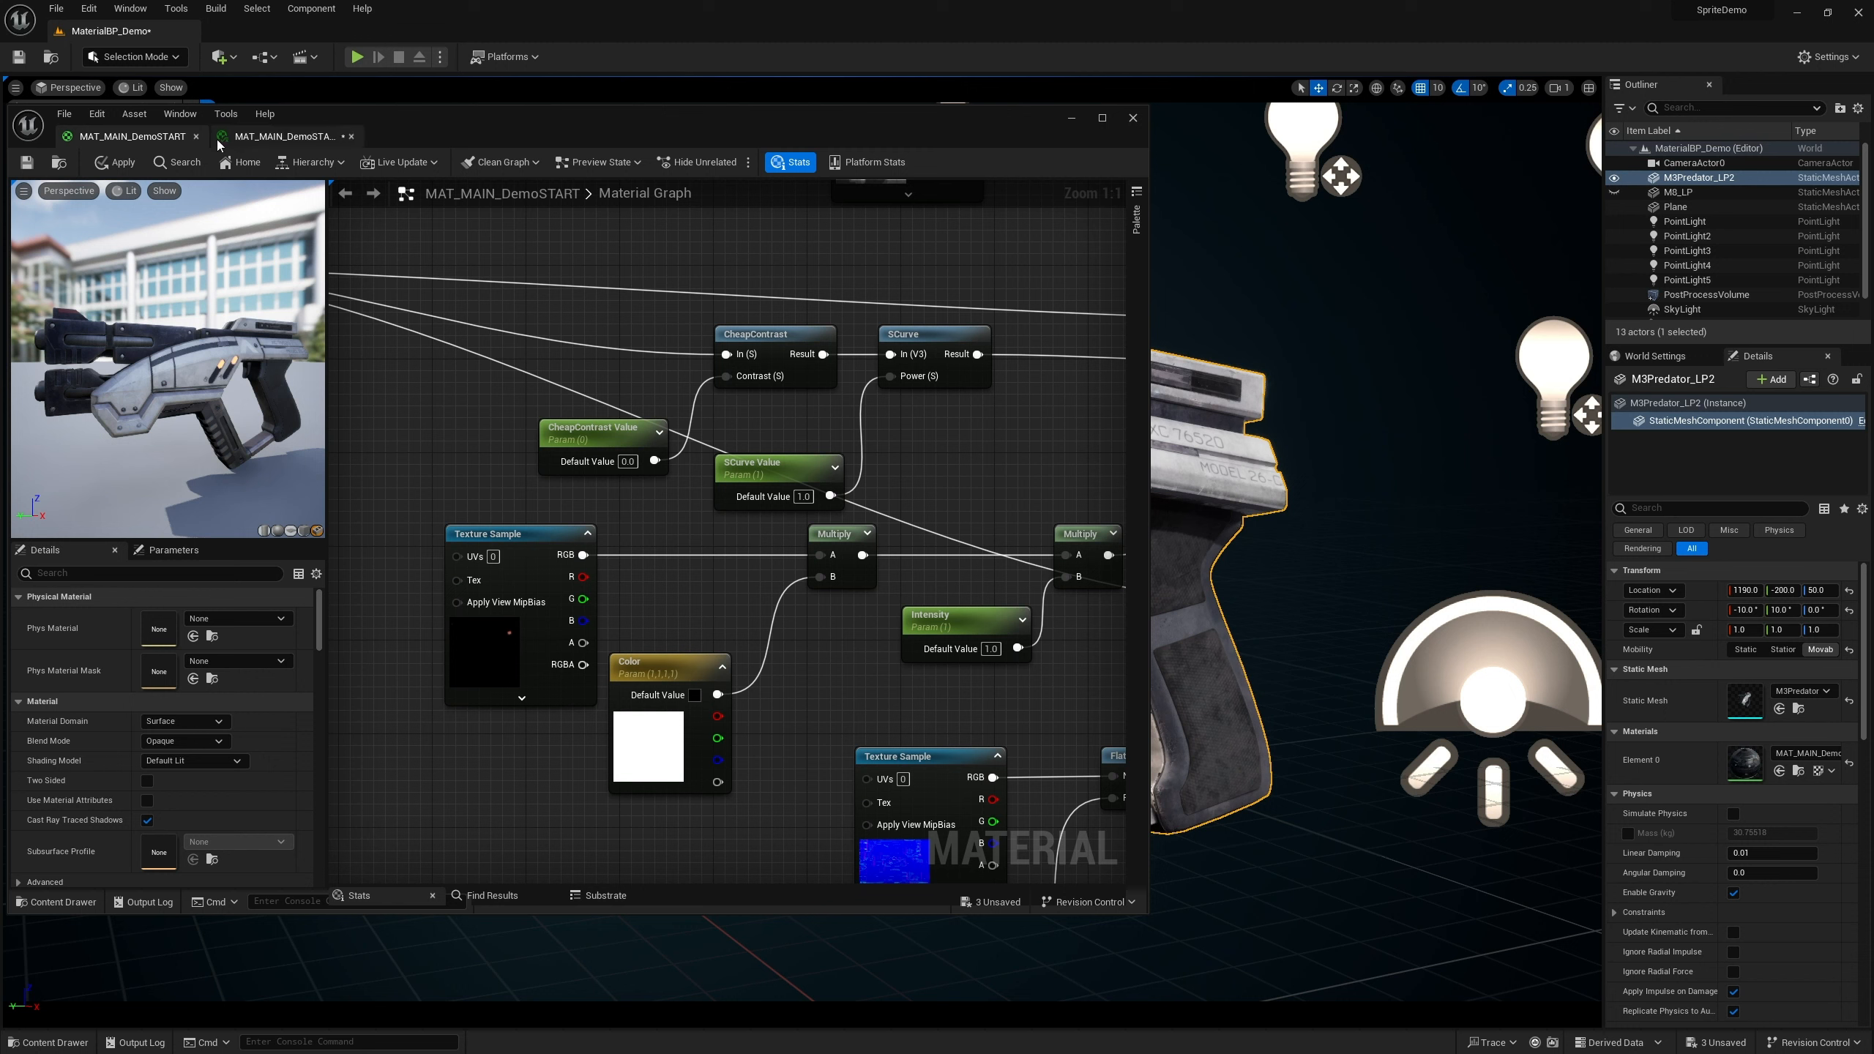
# Save the material and switch to the material instance editor
pyautogui.hotkey('ctrl', 's')
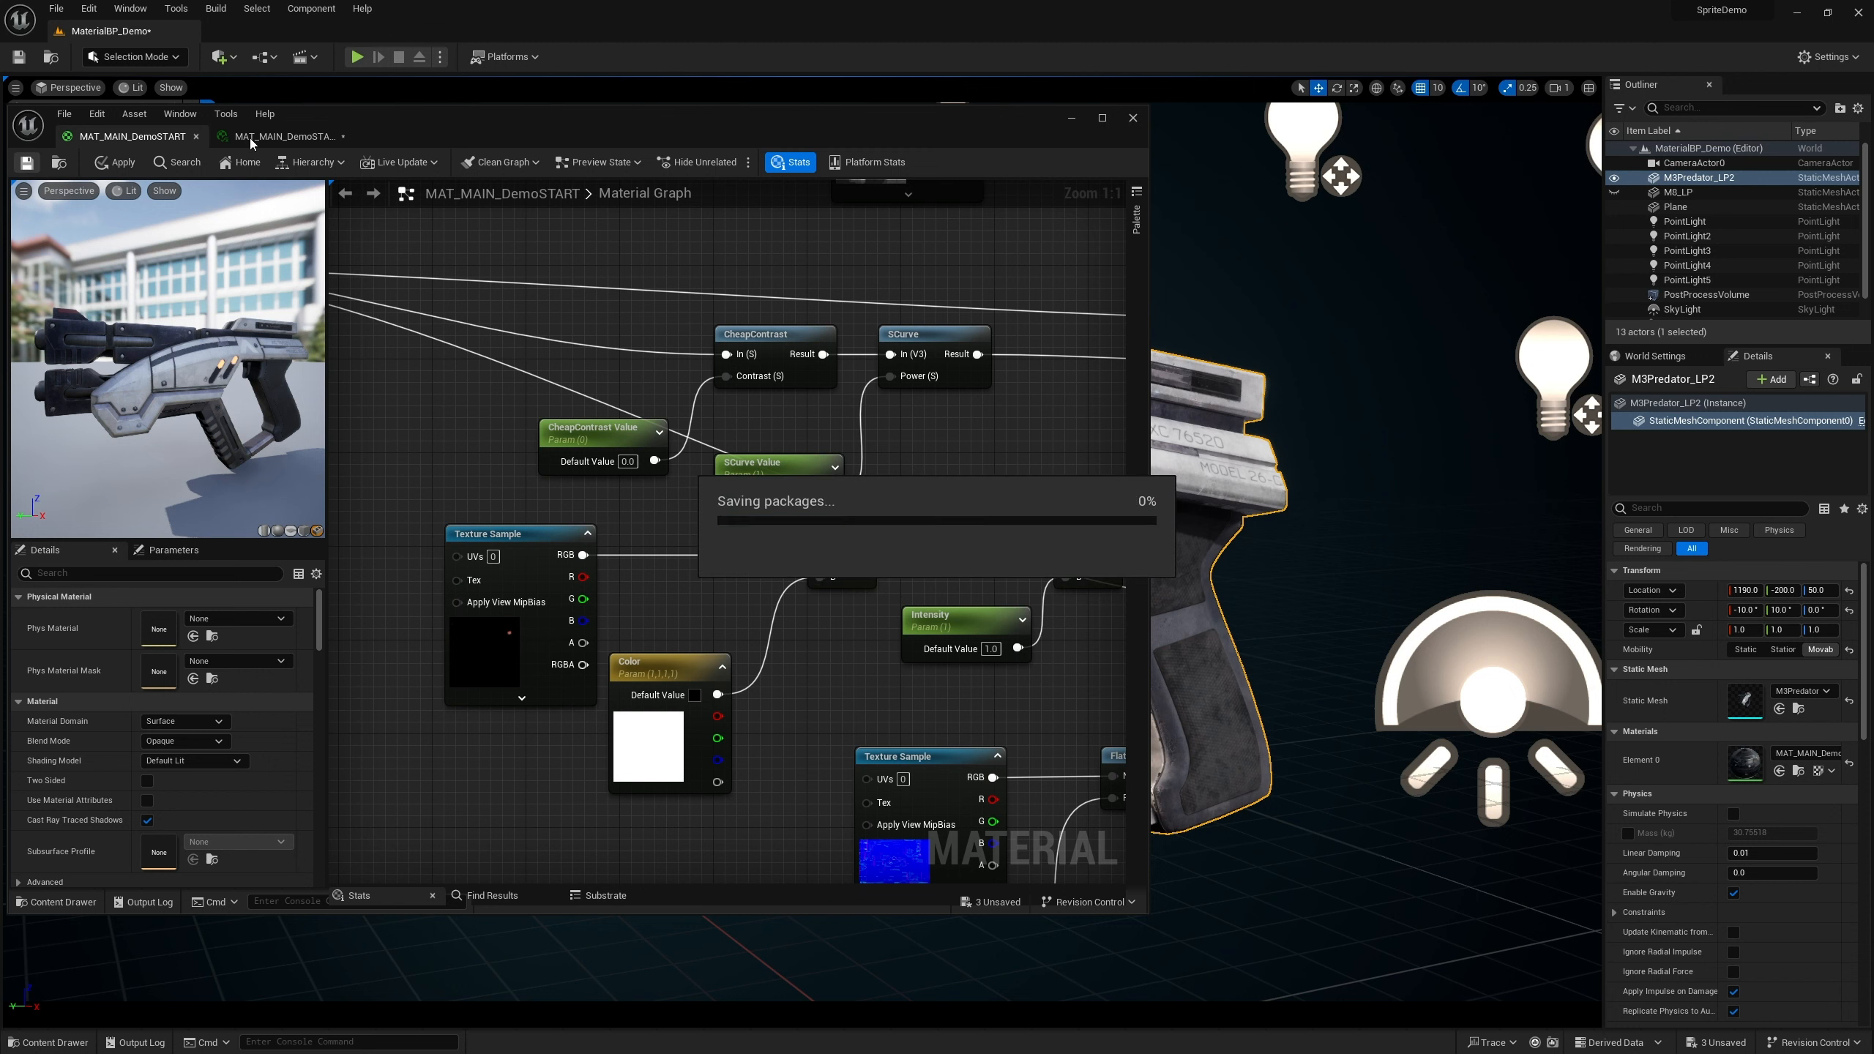
pyautogui.click(249, 138)
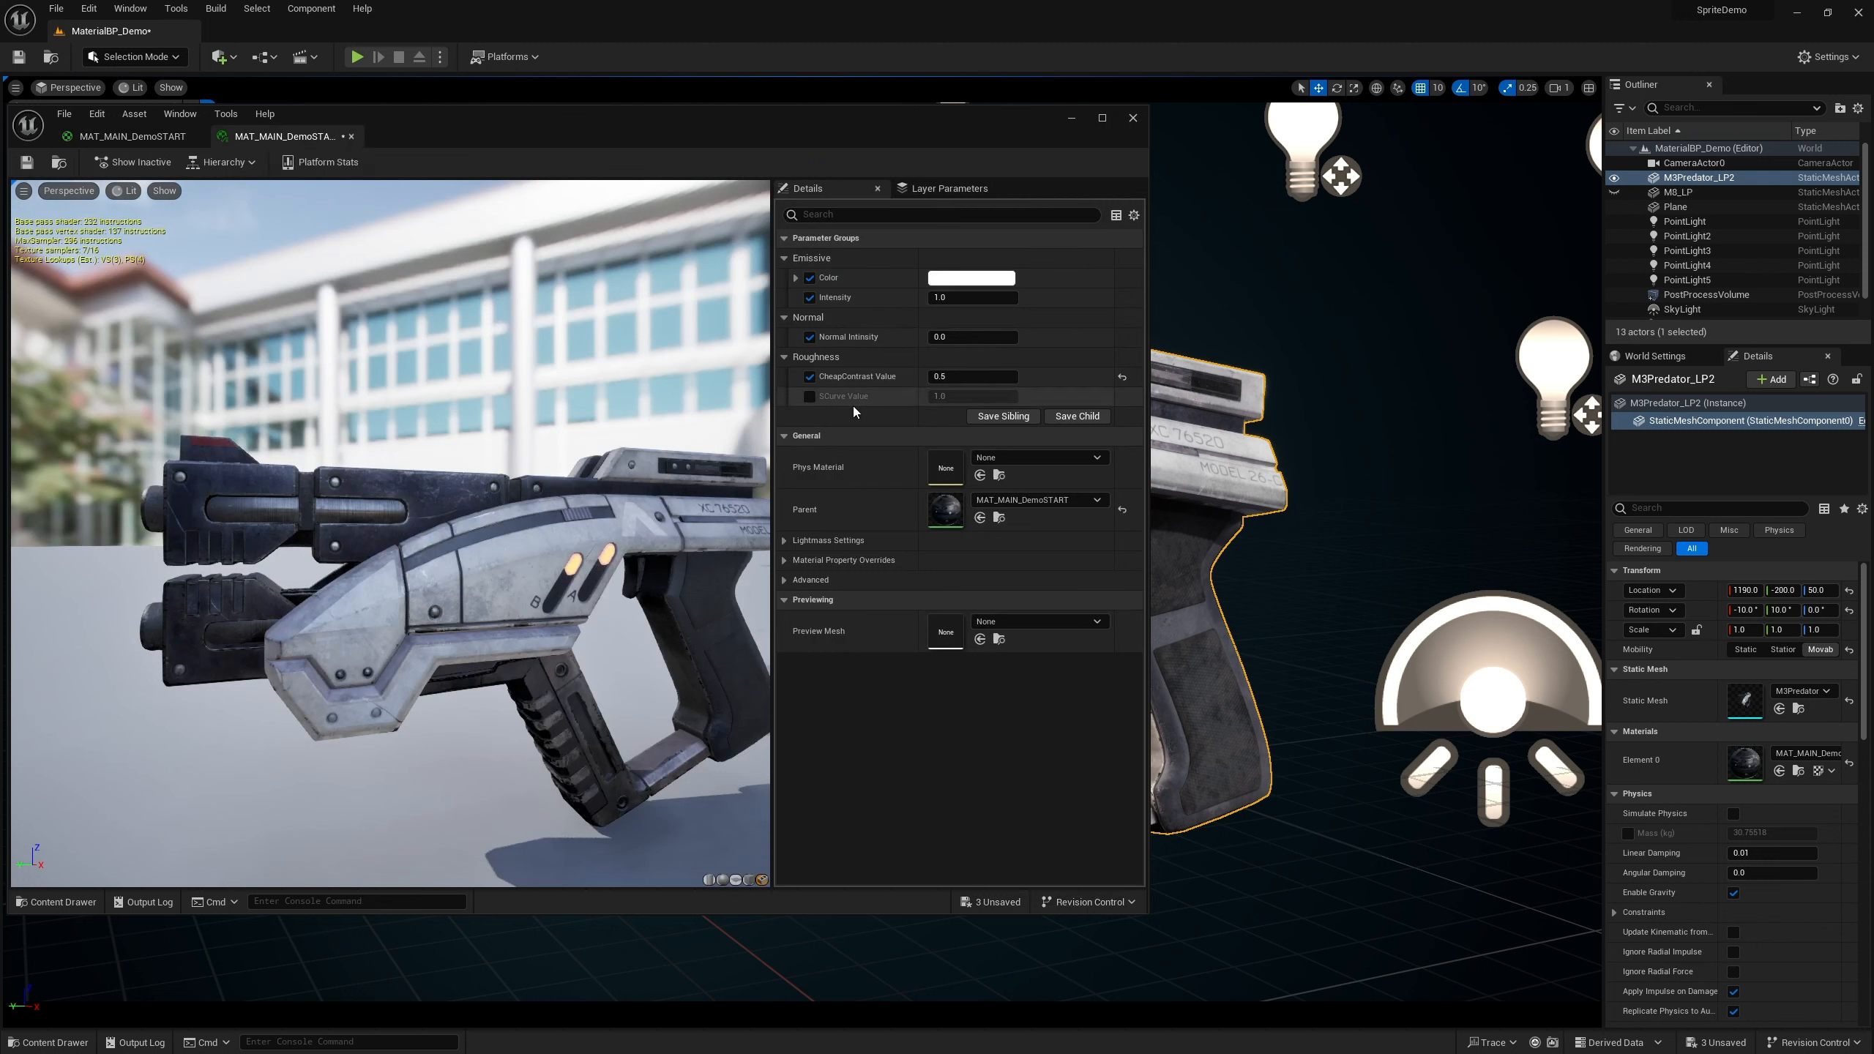
# Enable the SCurve Value override in the instance and reset CheapContrast Value to its default
pyautogui.click(809, 396)
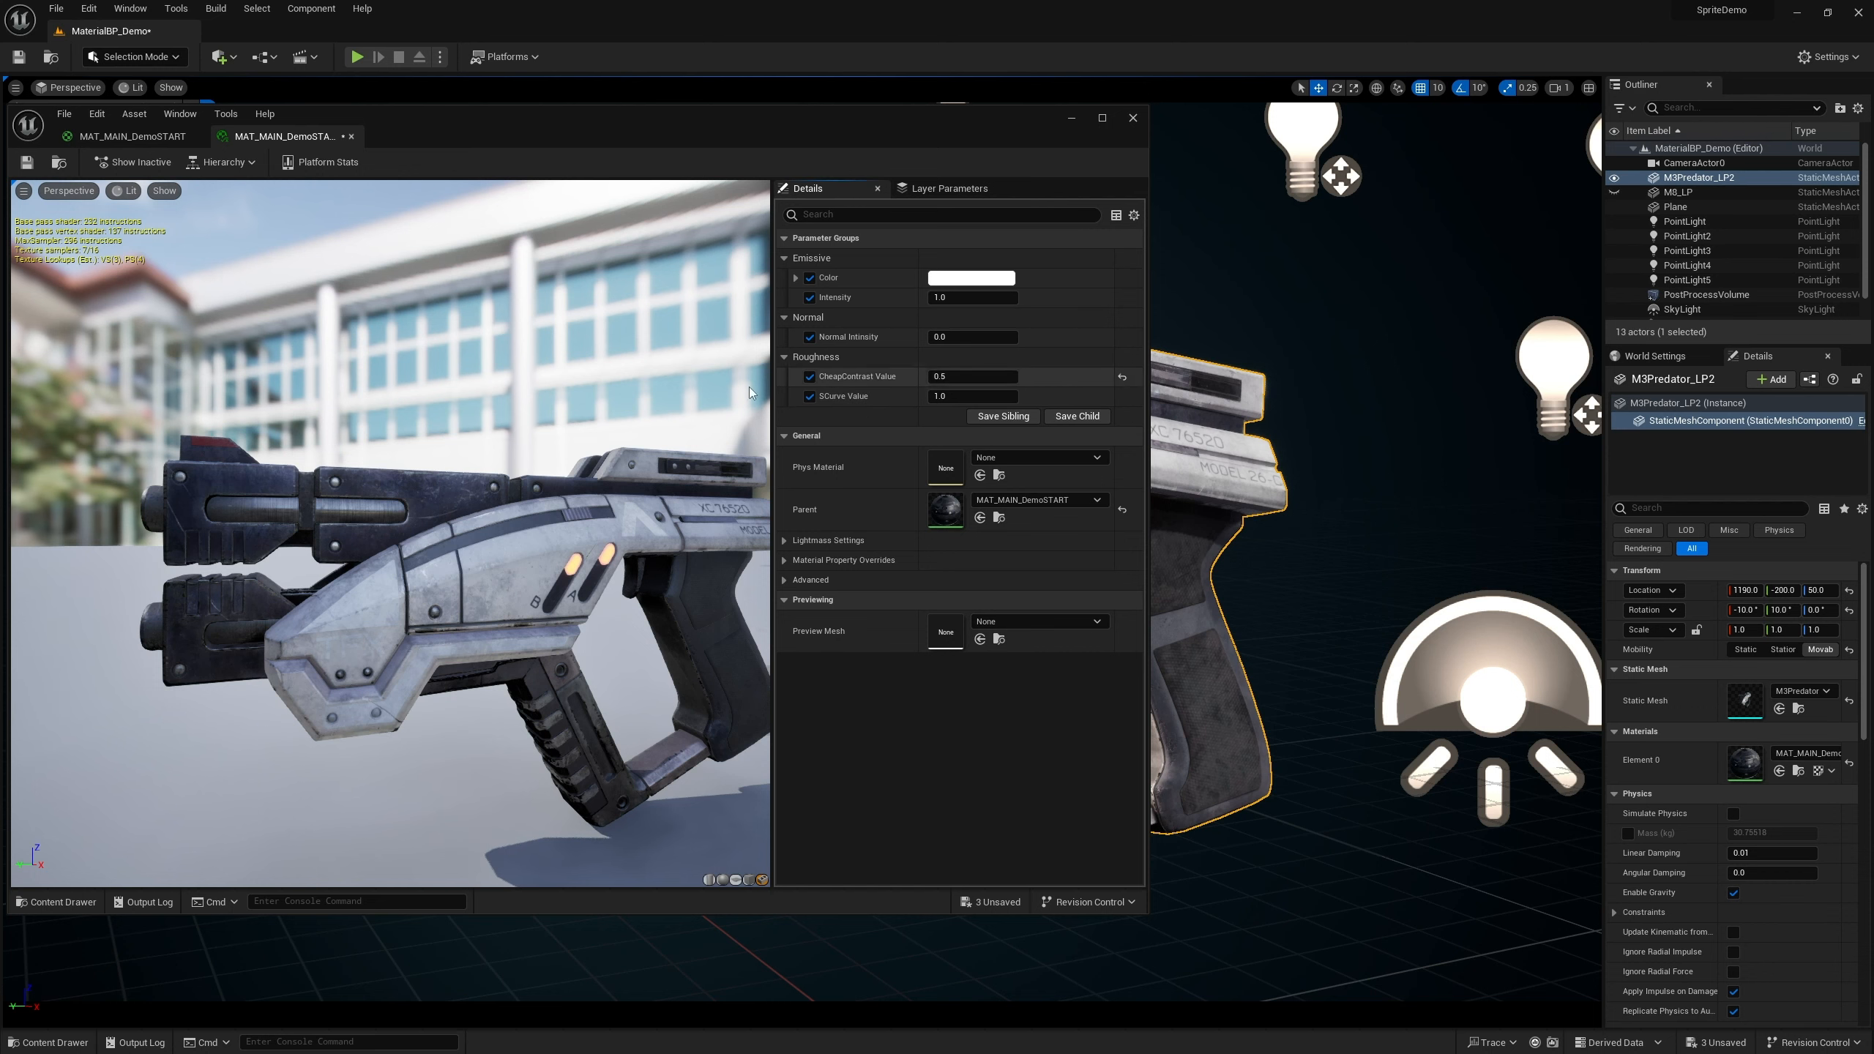
pyautogui.click(1122, 377)
pyautogui.scroll(5, 336, 530)
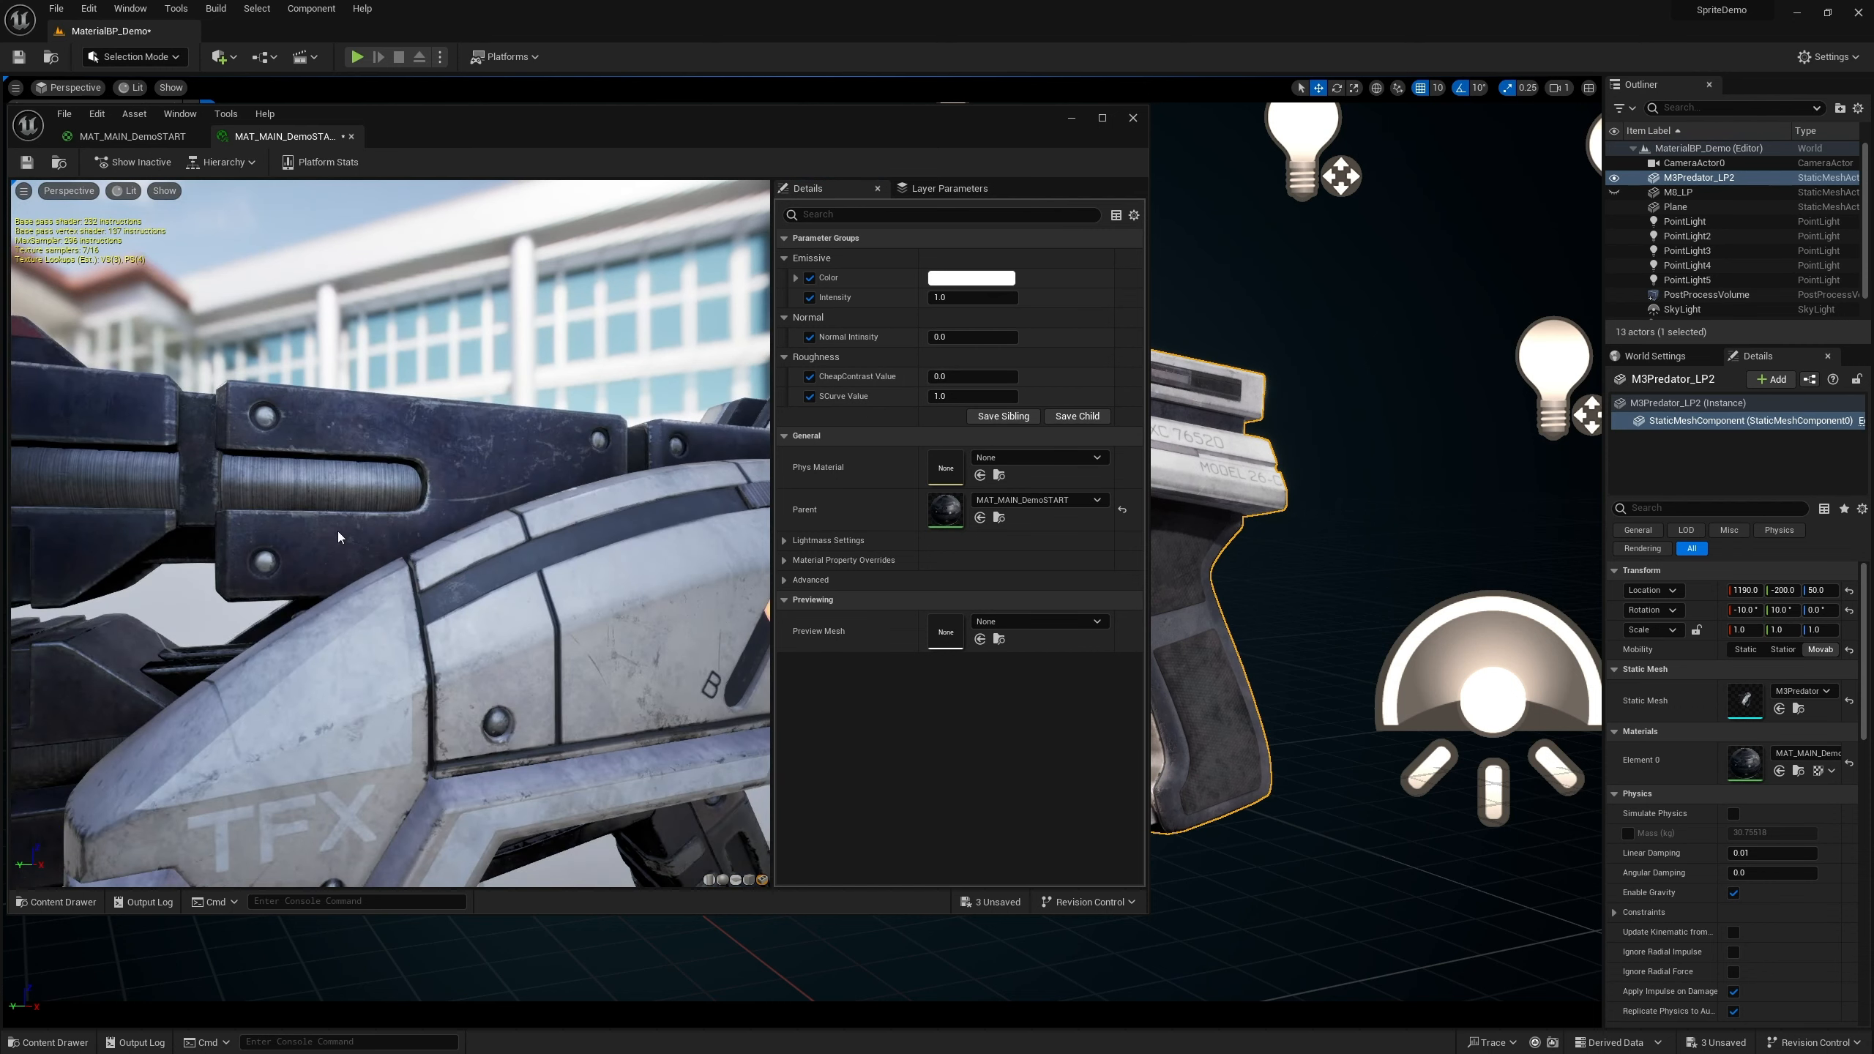
pyautogui.moveTo(338, 537); pyautogui.dragTo(406, 536)
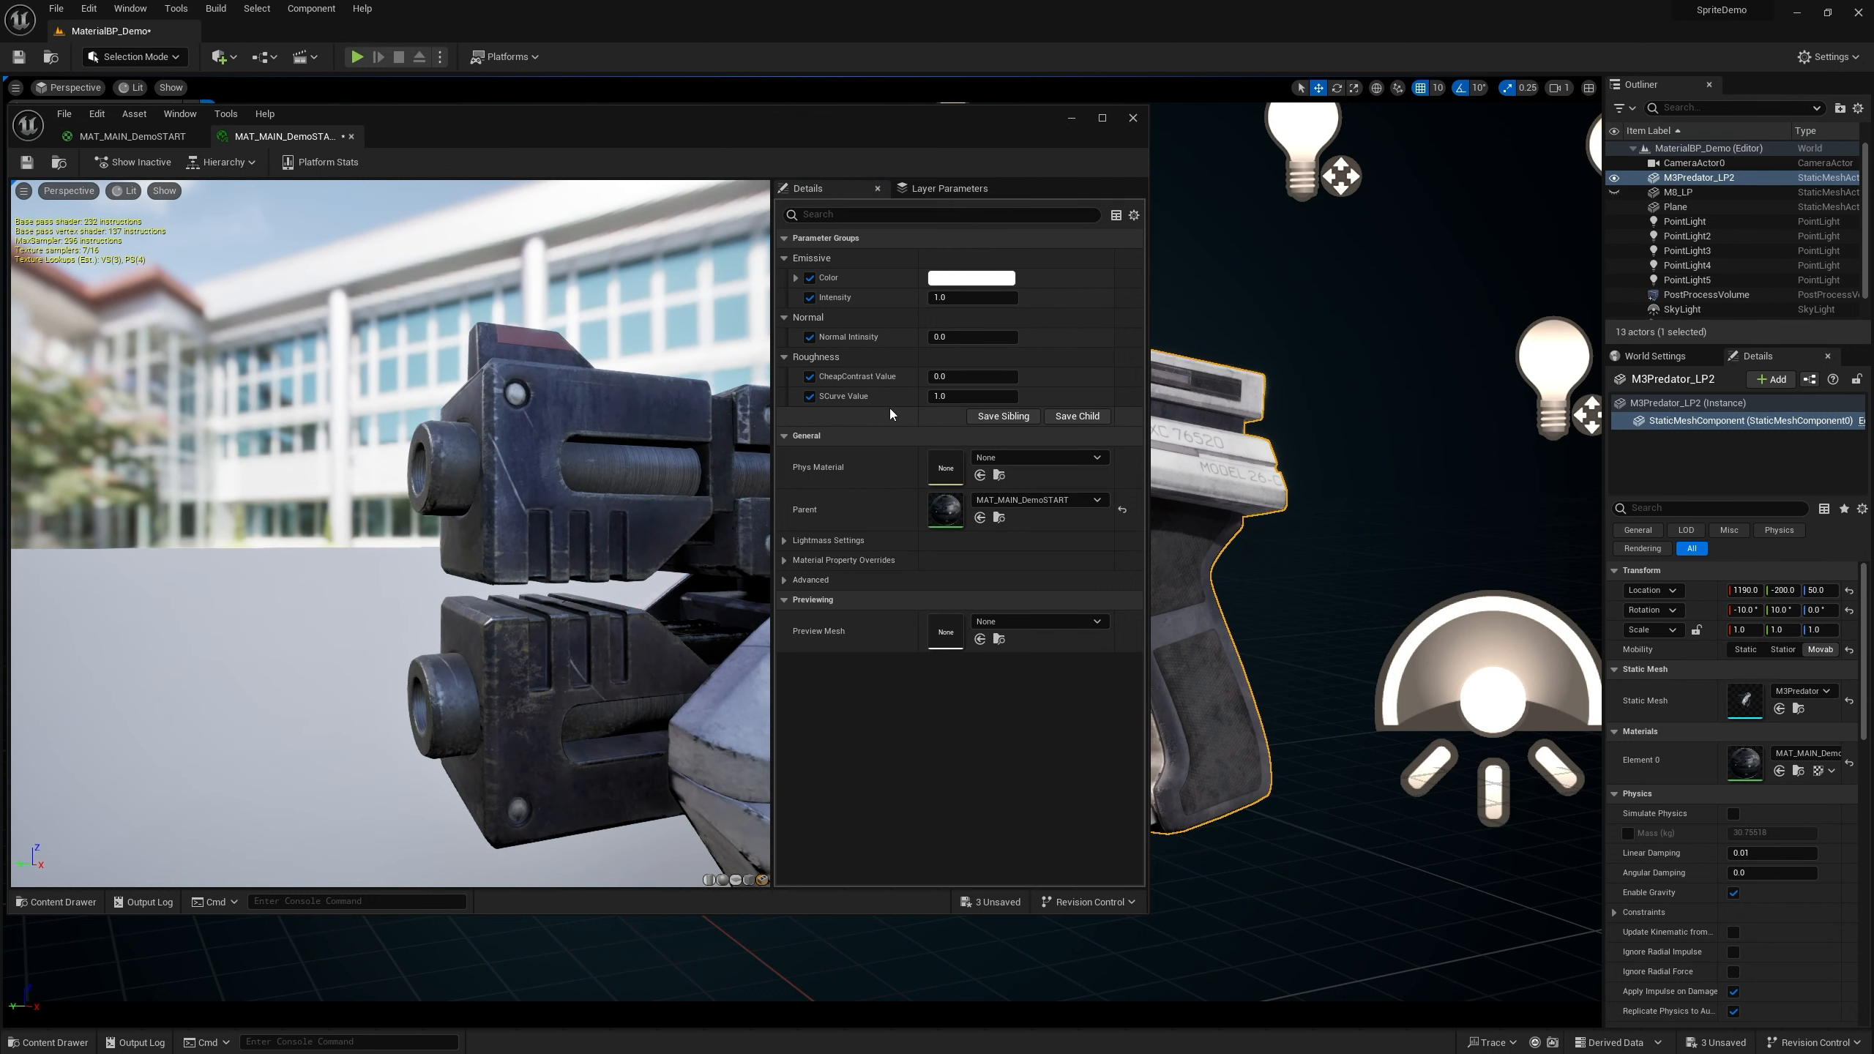
# Test several SCurve Value settings on the preview gun while orbiting it, and set SCurve Value to 0
pyautogui.moveTo(953, 397)
pyautogui.mouseDown()
pyautogui.moveTo(1026, 397)
pyautogui.moveTo(990, 397)
pyautogui.mouseUp()
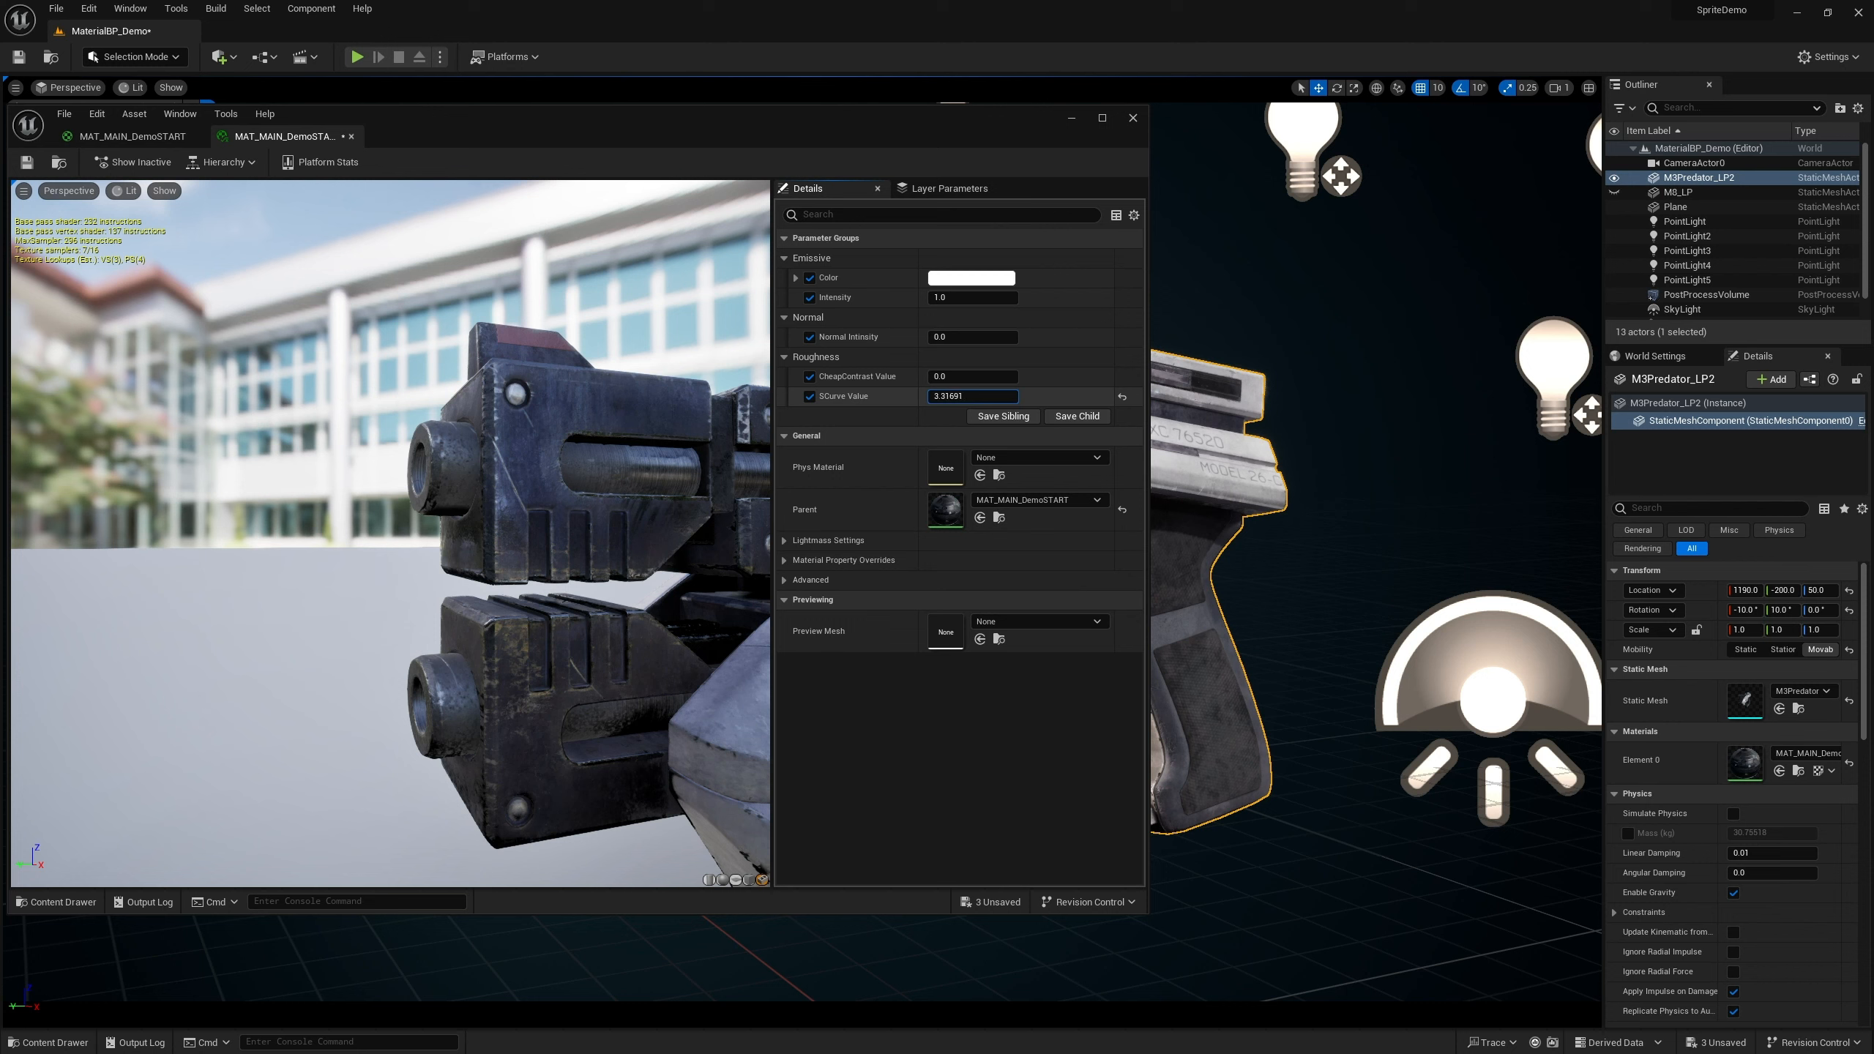
pyautogui.moveTo(644, 472); pyautogui.dragTo(659, 487)
pyautogui.moveTo(659, 487); pyautogui.dragTo(682, 502, button='right')
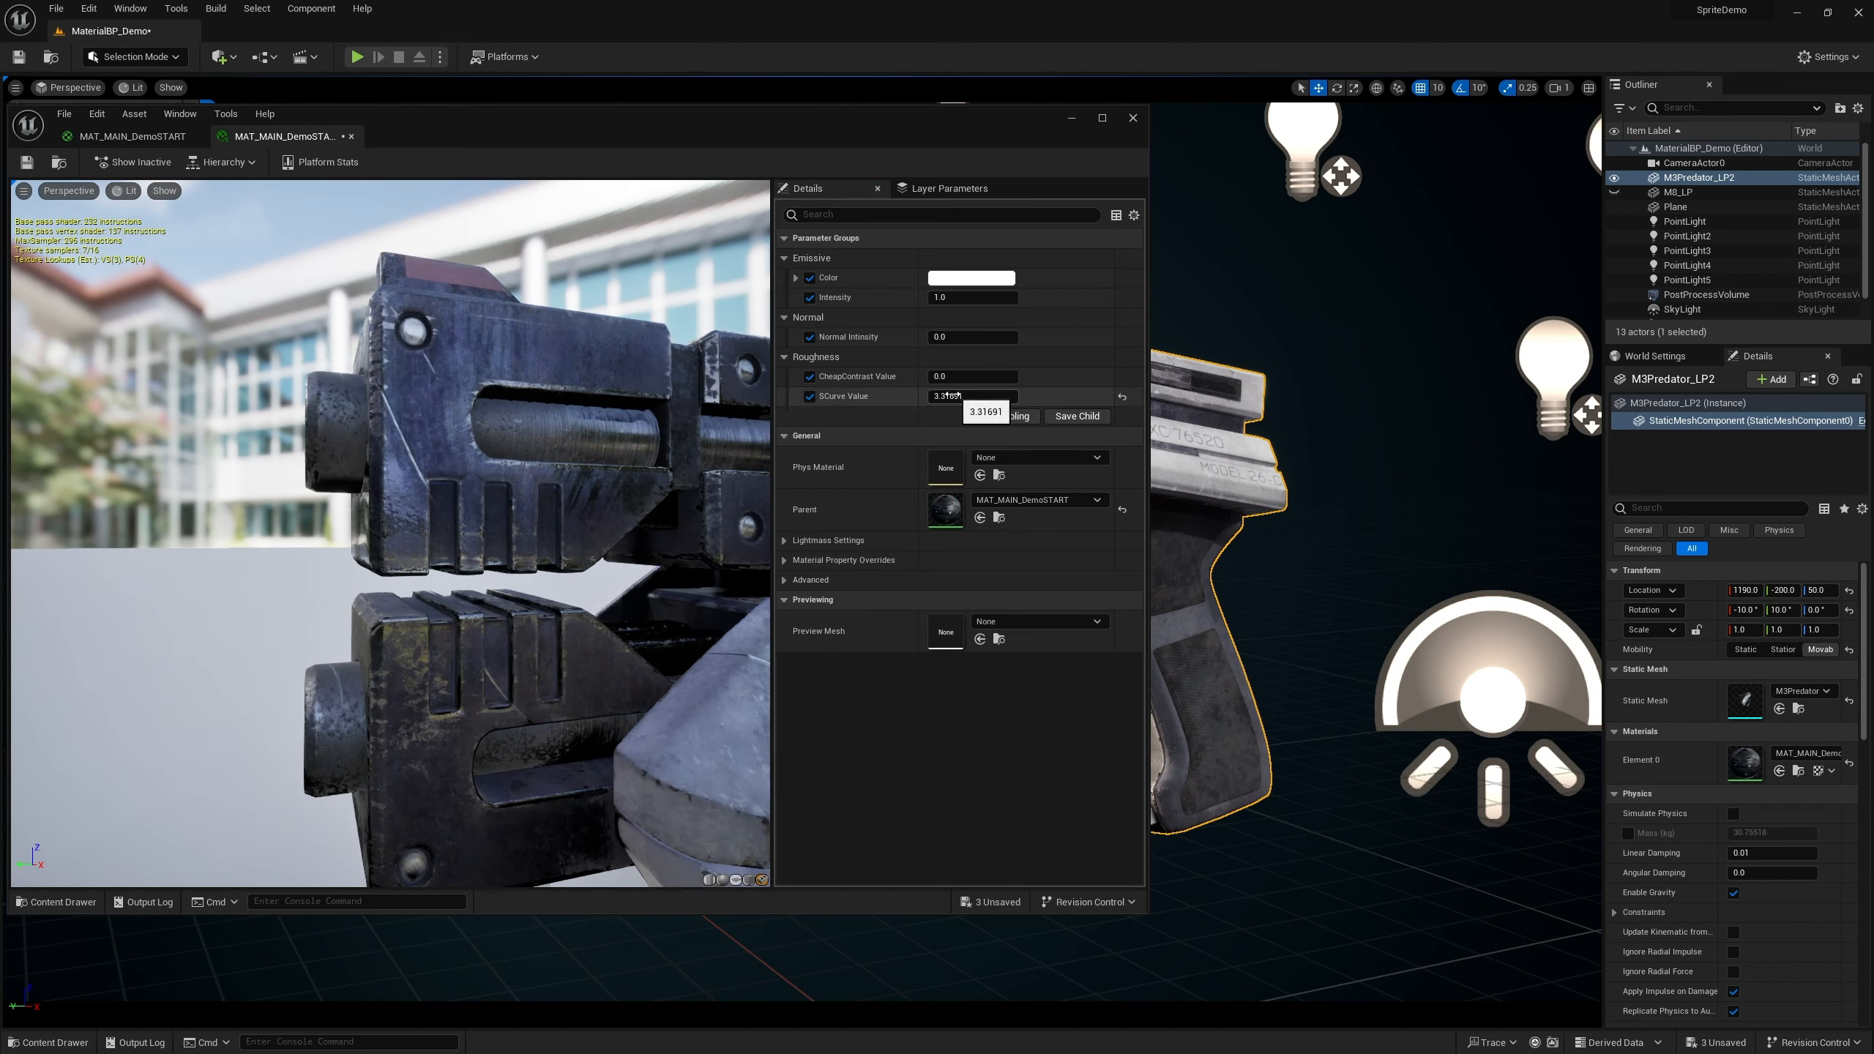
pyautogui.moveTo(948, 395)
pyautogui.mouseDown()
pyautogui.moveTo(912, 395)
pyautogui.moveTo(941, 396)
pyautogui.mouseUp()
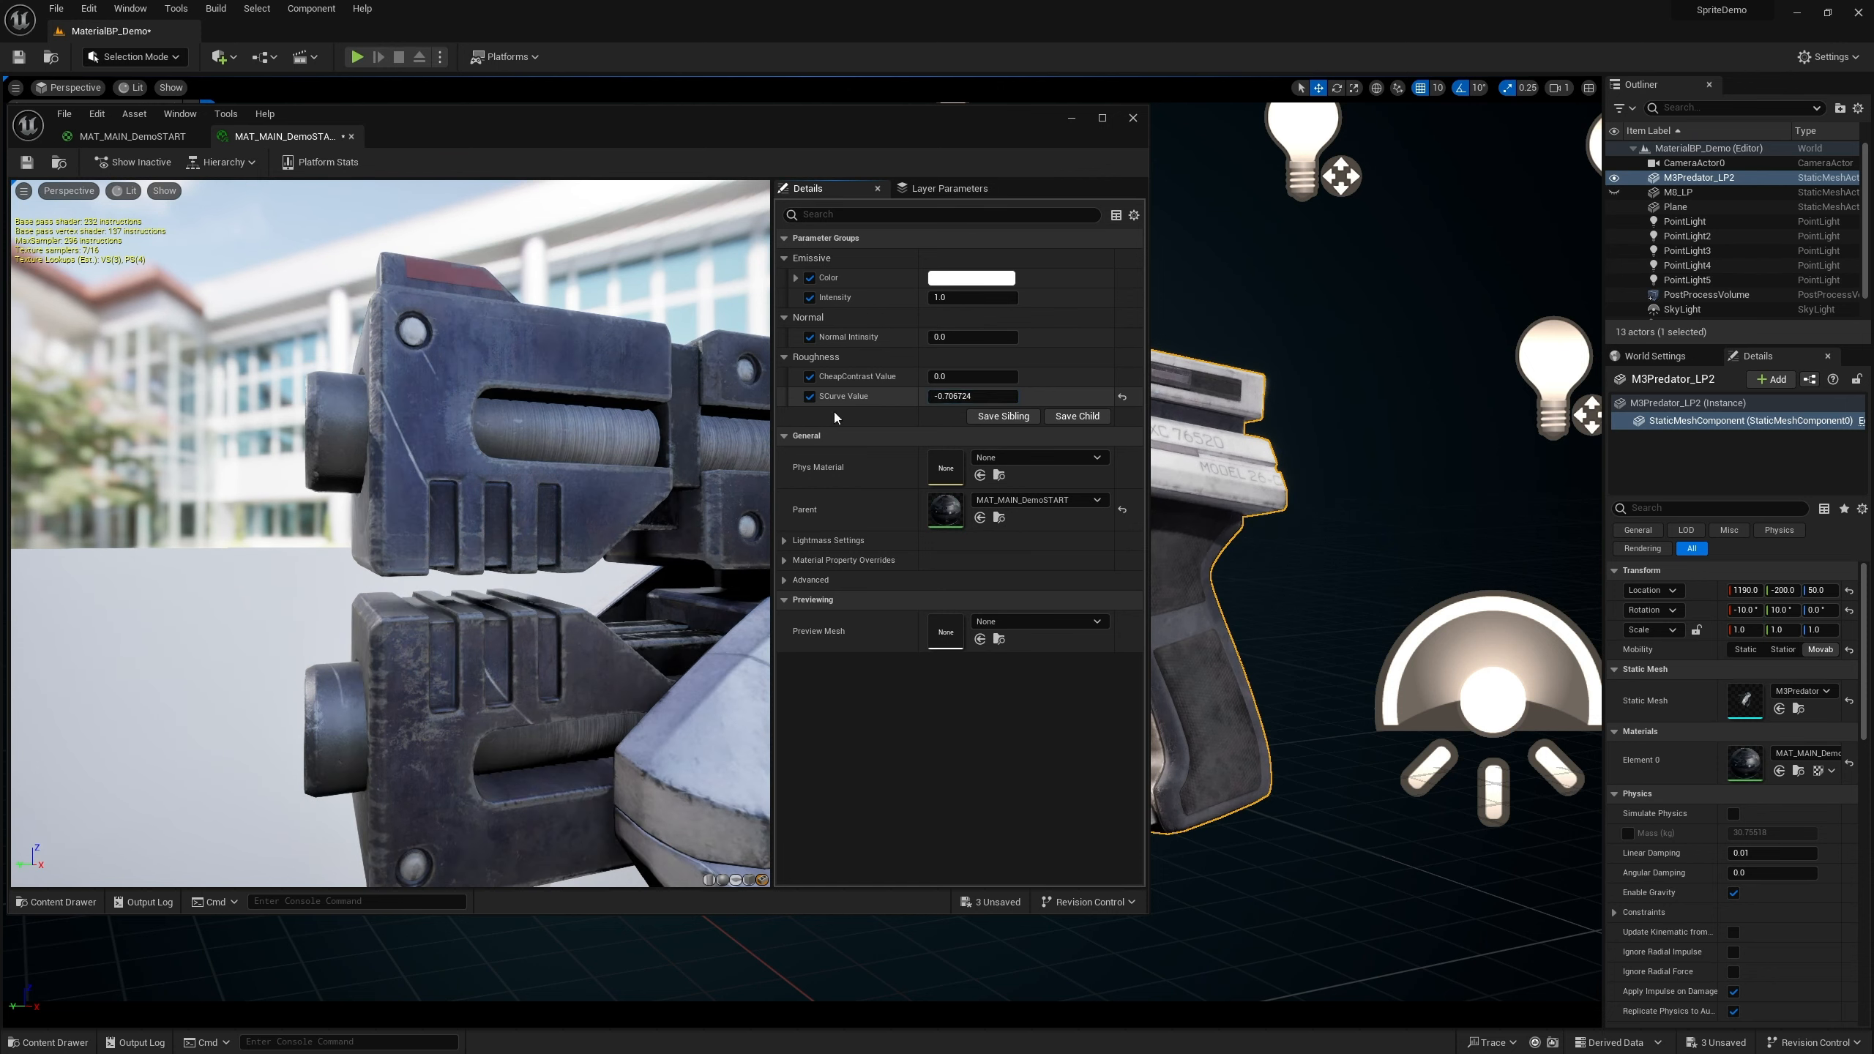
pyautogui.scroll(-10, 595, 521)
pyautogui.scroll(6, 595, 521)
pyautogui.moveTo(594, 521); pyautogui.dragTo(901, 521)
pyautogui.moveTo(595, 521); pyautogui.dragTo(738, 517, button='middle')
pyautogui.moveTo(476, 517); pyautogui.dragTo(446, 524, button='middle')
pyautogui.moveTo(476, 517); pyautogui.dragTo(377, 526)
pyautogui.scroll(4, 476, 517)
pyautogui.moveTo(975, 396)
pyautogui.mouseDown()
pyautogui.moveTo(859, 397)
pyautogui.moveTo(970, 399)
pyautogui.mouseUp()
pyautogui.click(970, 400)
pyautogui.write('2')
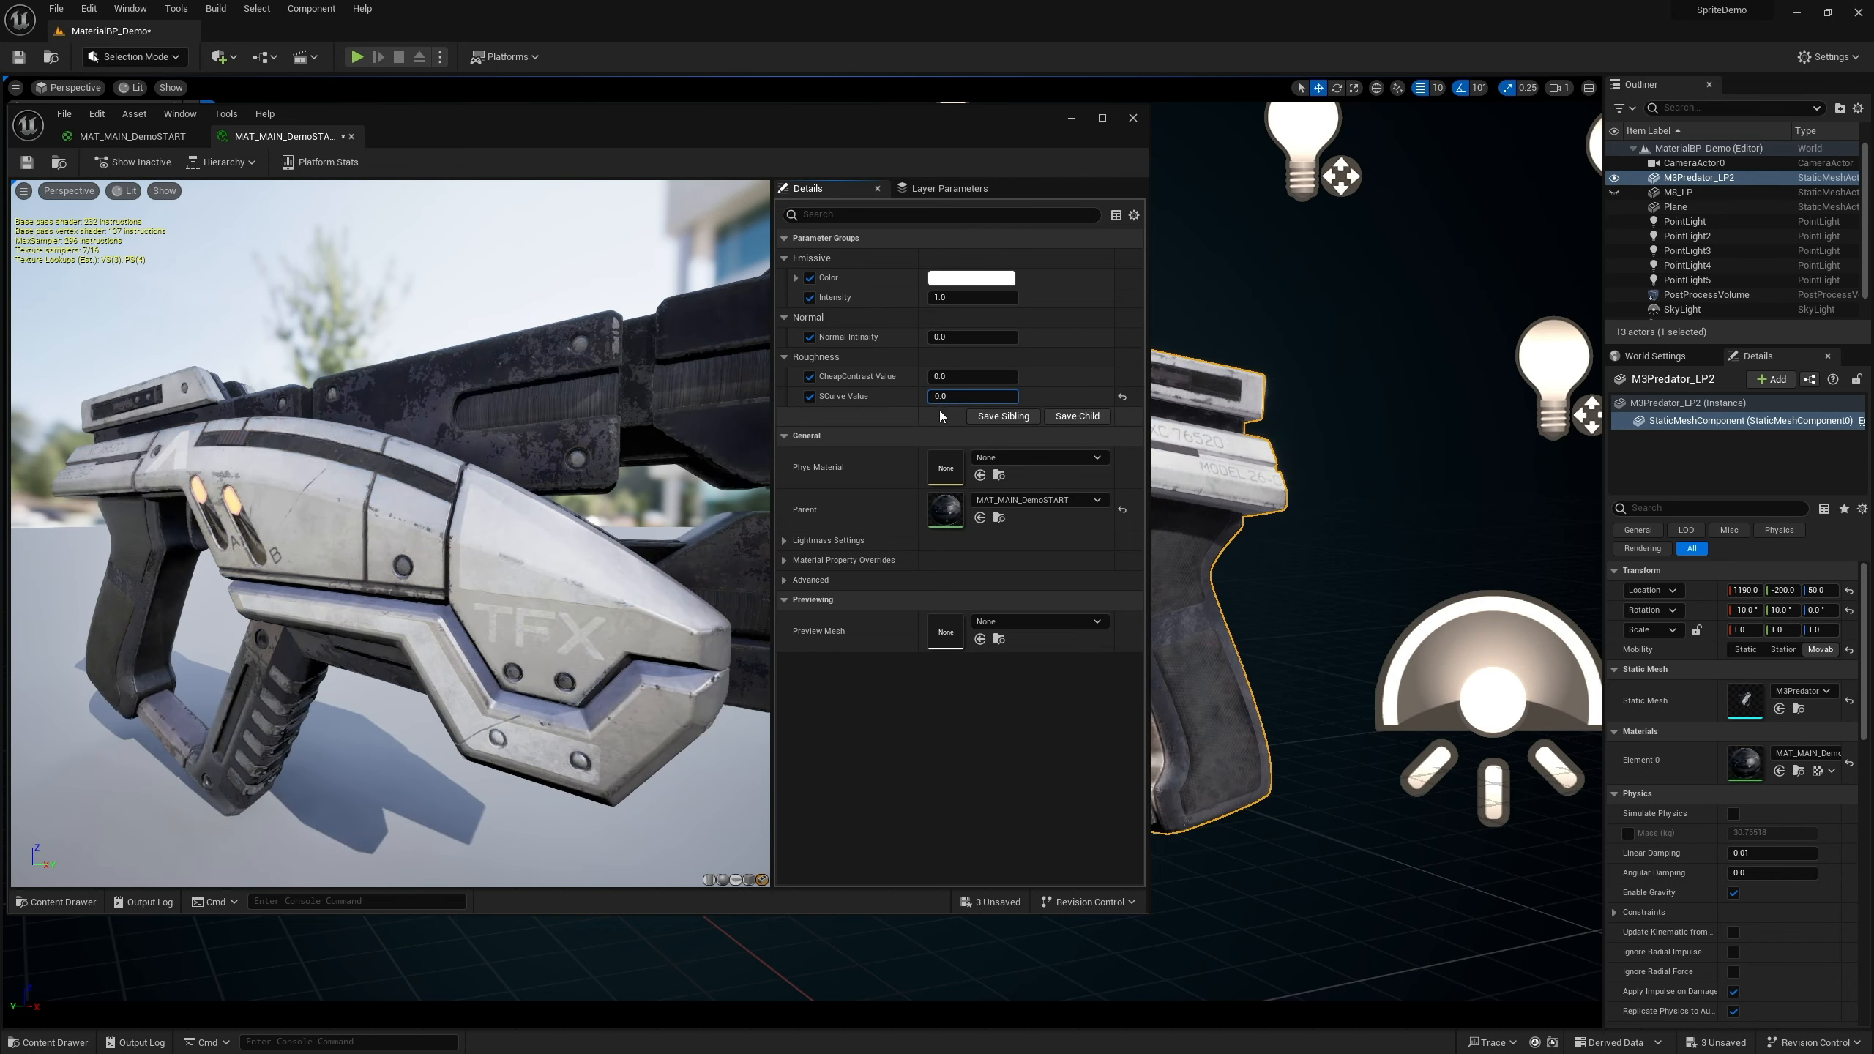
pyautogui.press('Return')
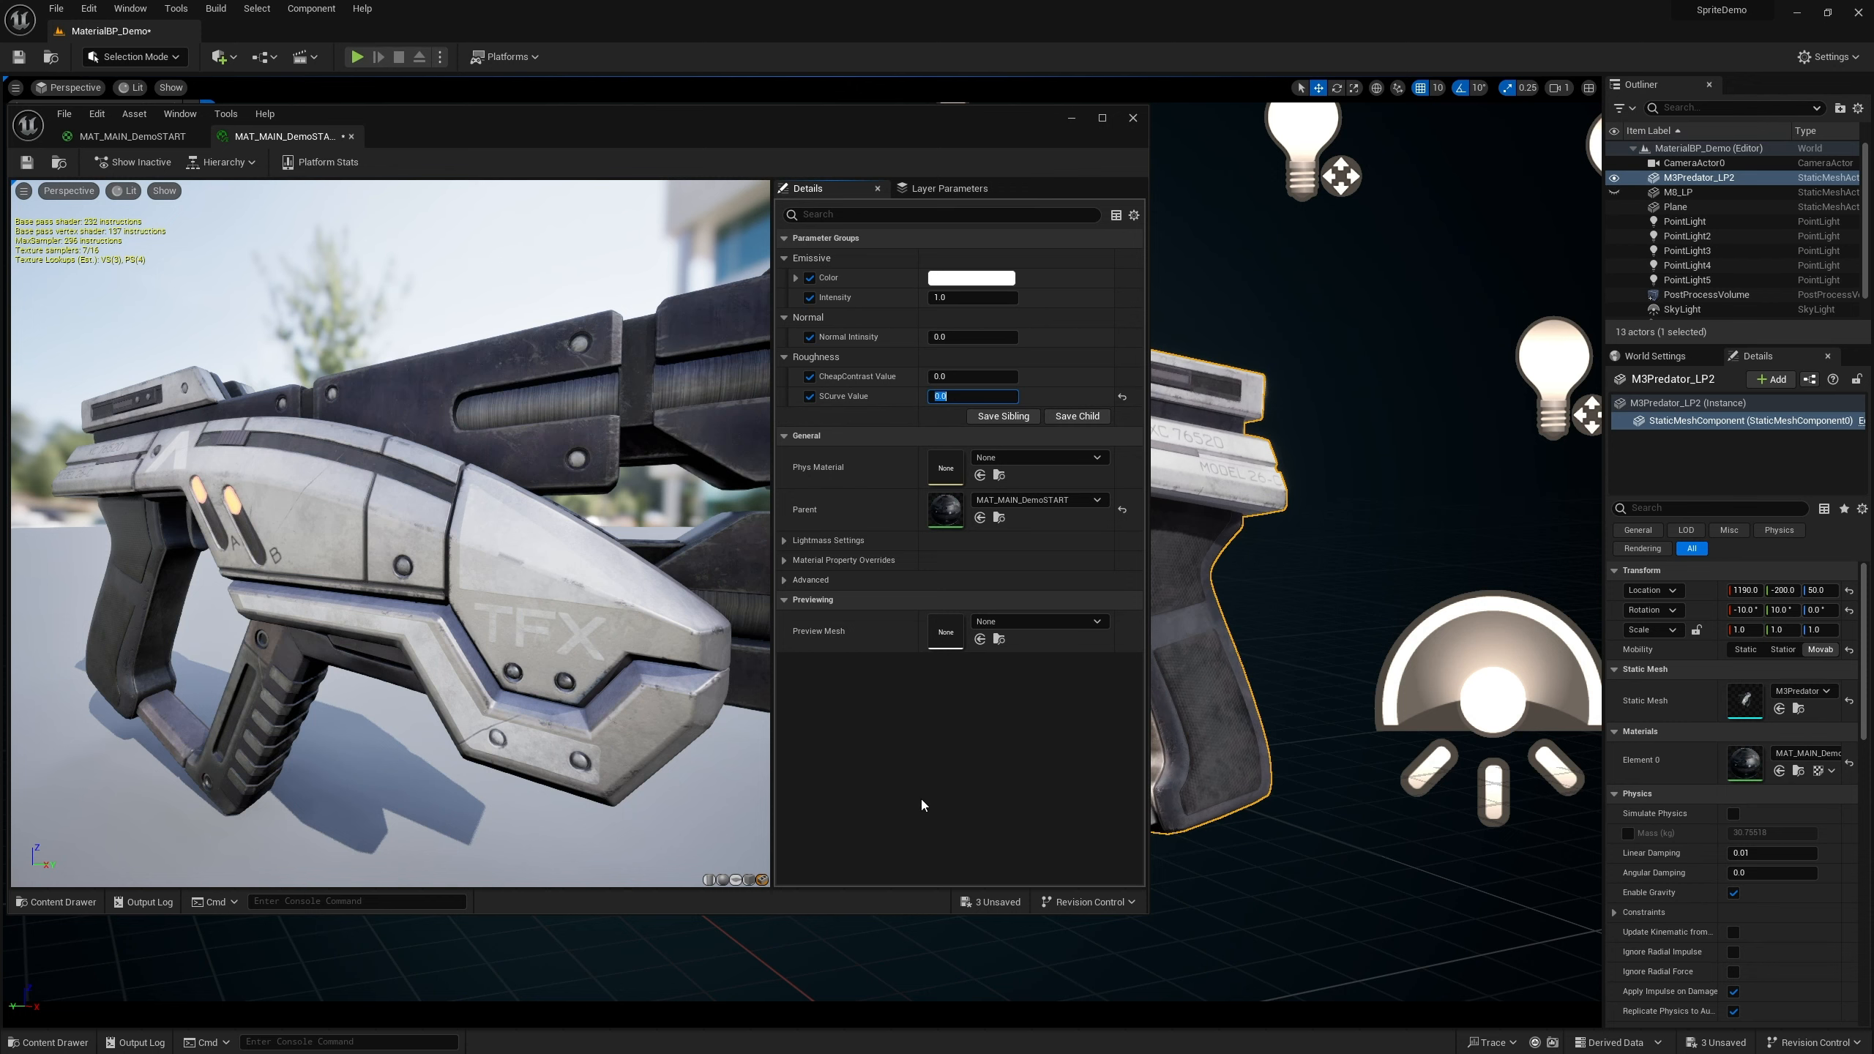
pyautogui.moveTo(545, 587); pyautogui.dragTo(221, 590)
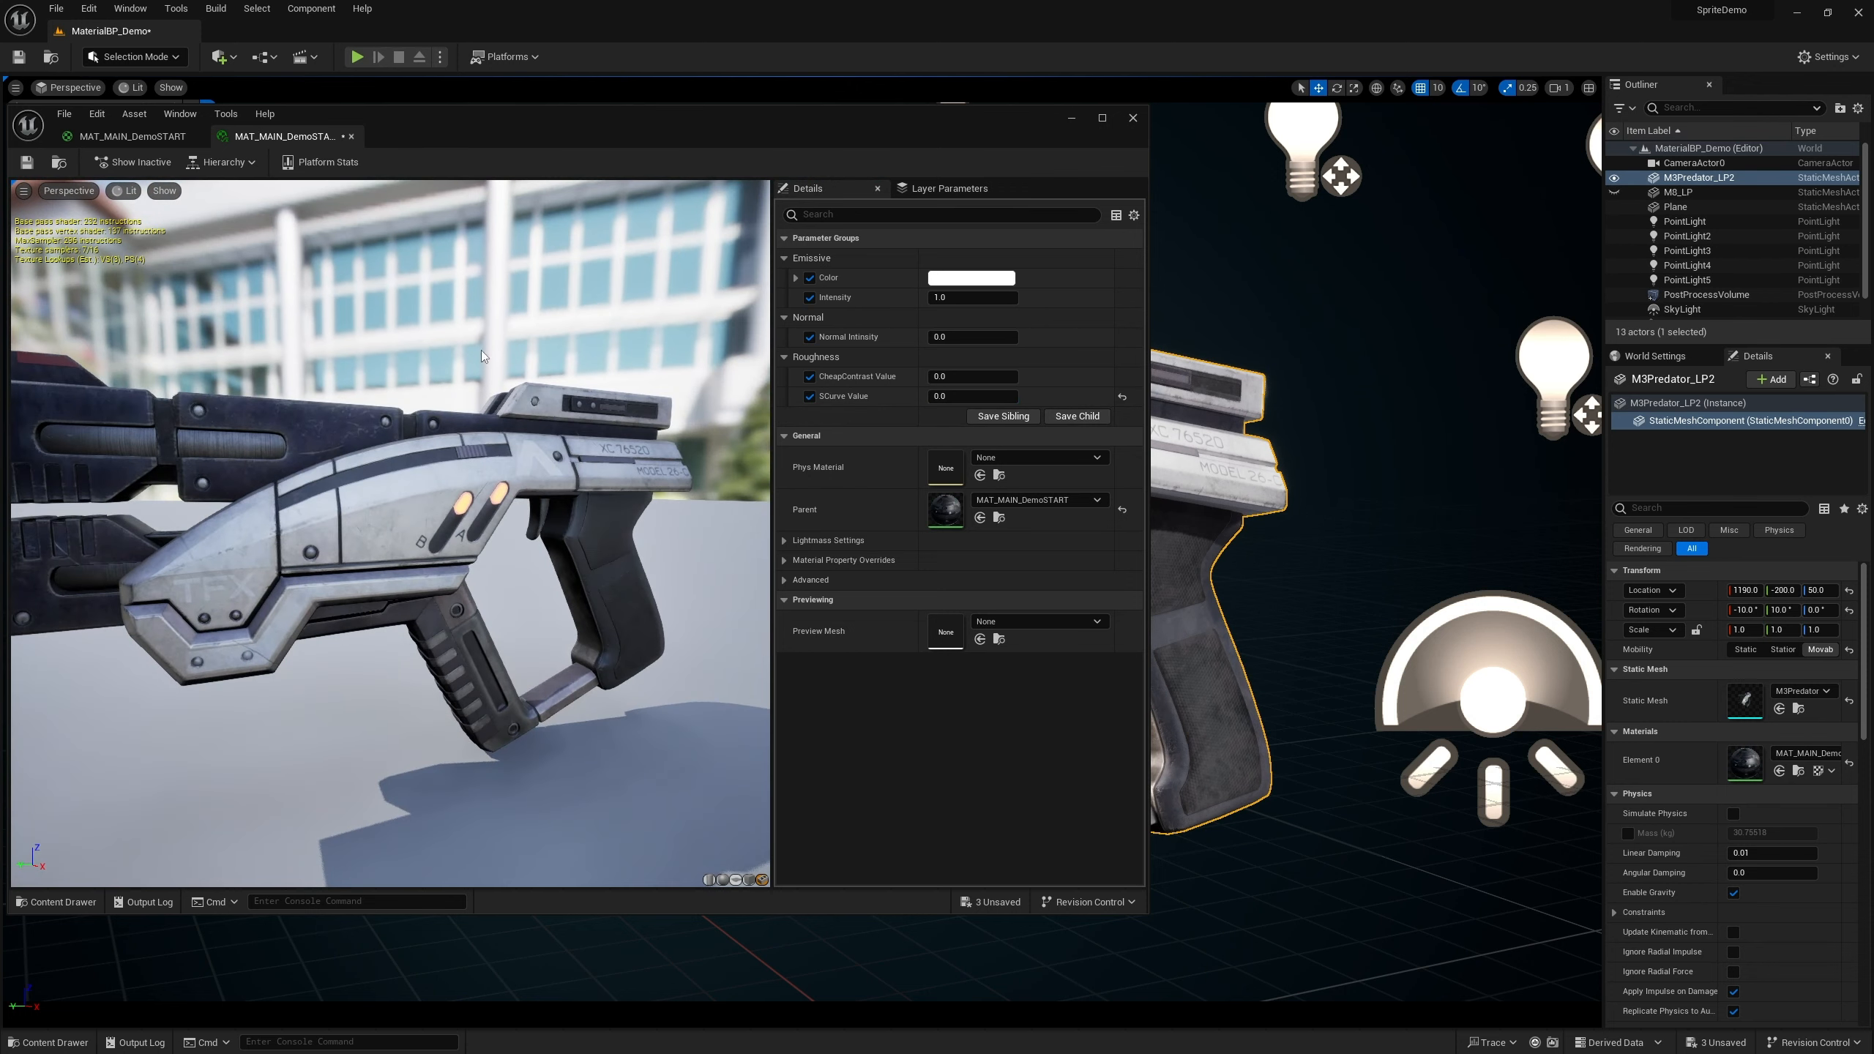
# Return to the material graph and shift the CheapContrast and SCurve nodes to make room on the left
pyautogui.click(160, 137)
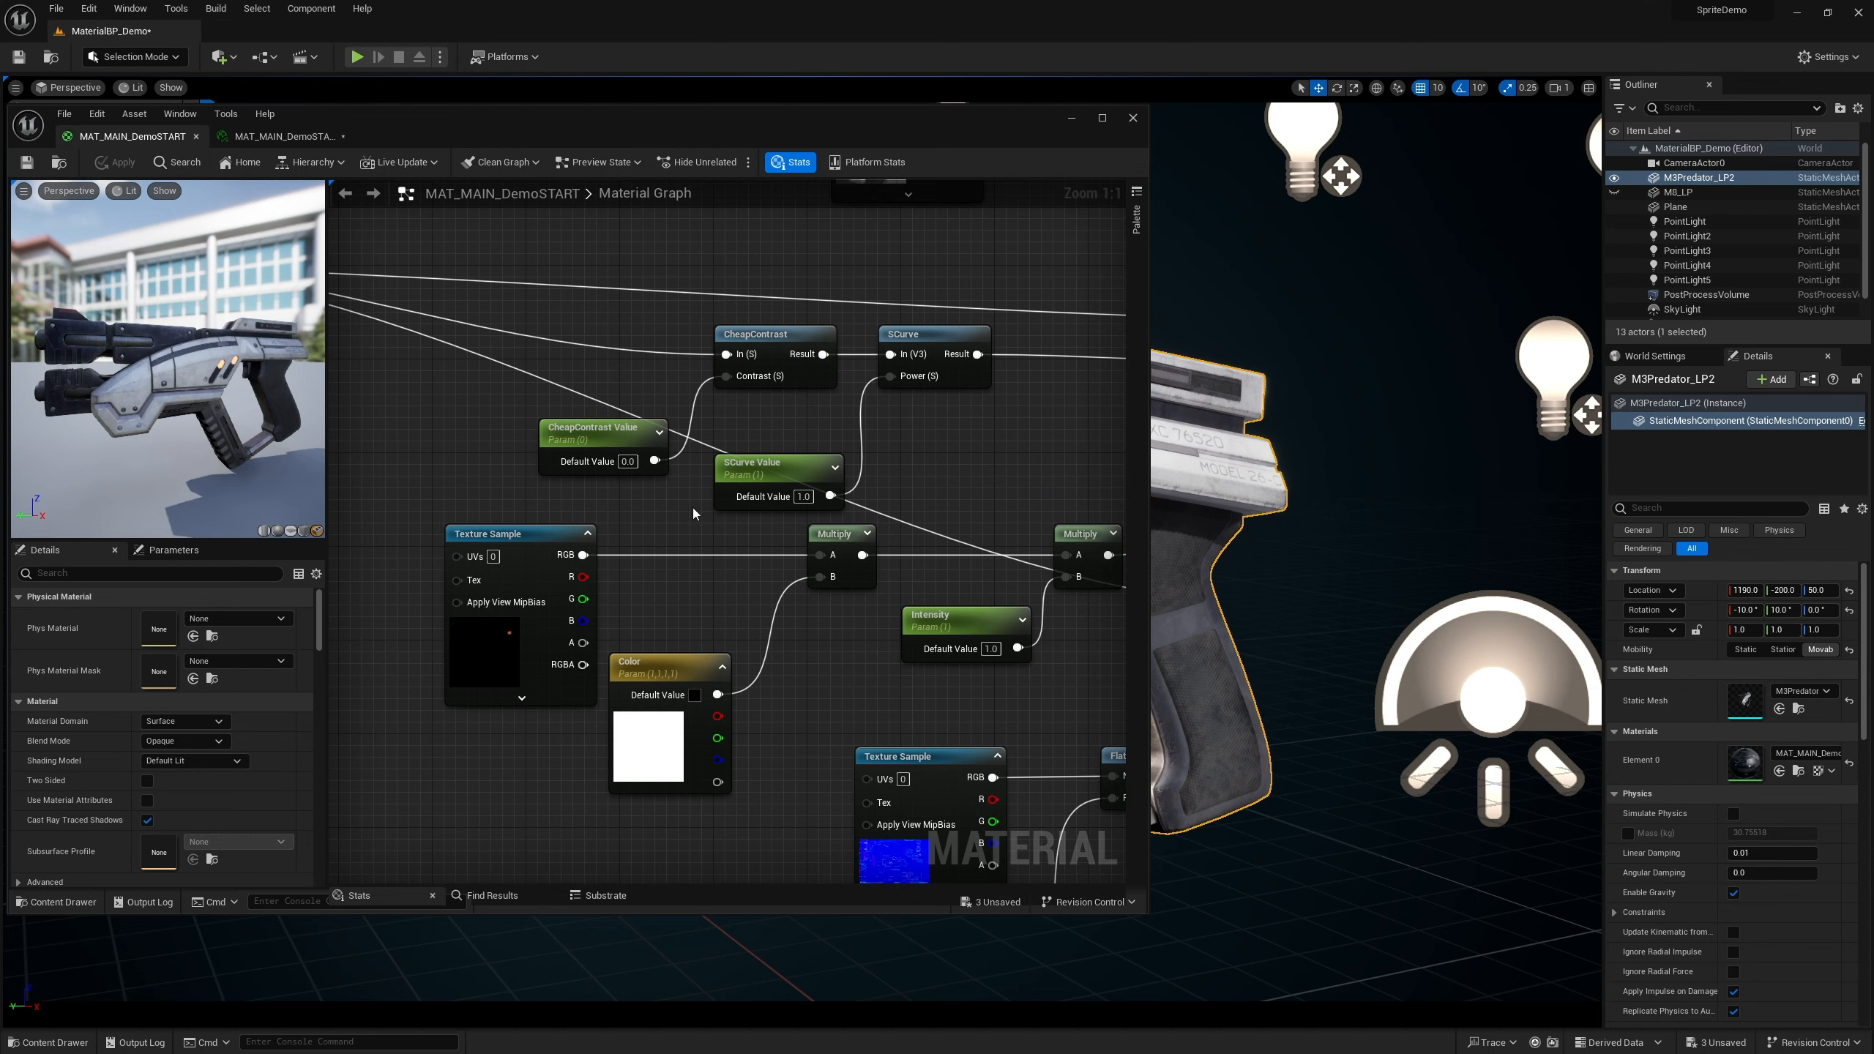
pyautogui.moveTo(745, 439); pyautogui.dragTo(899, 491, button='right')
pyautogui.scroll(-1, 643, 487)
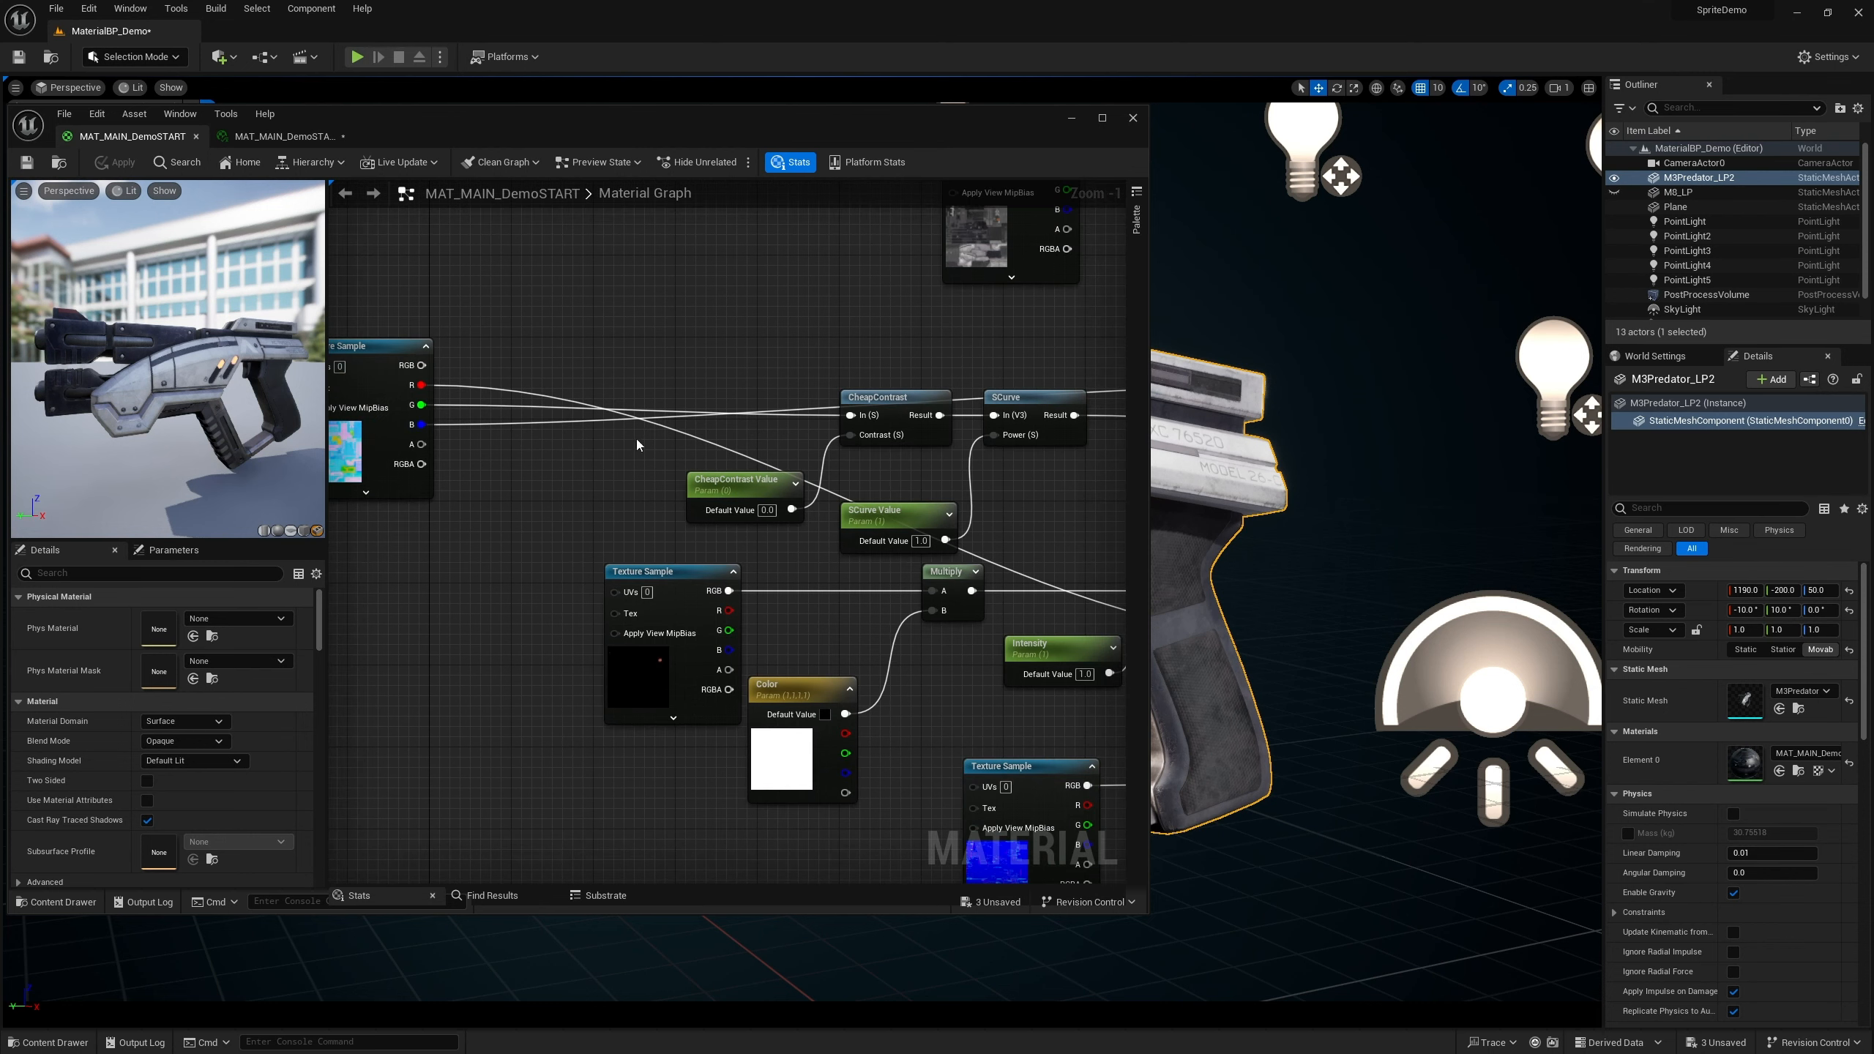
pyautogui.moveTo(868, 418); pyautogui.dragTo(879, 428)
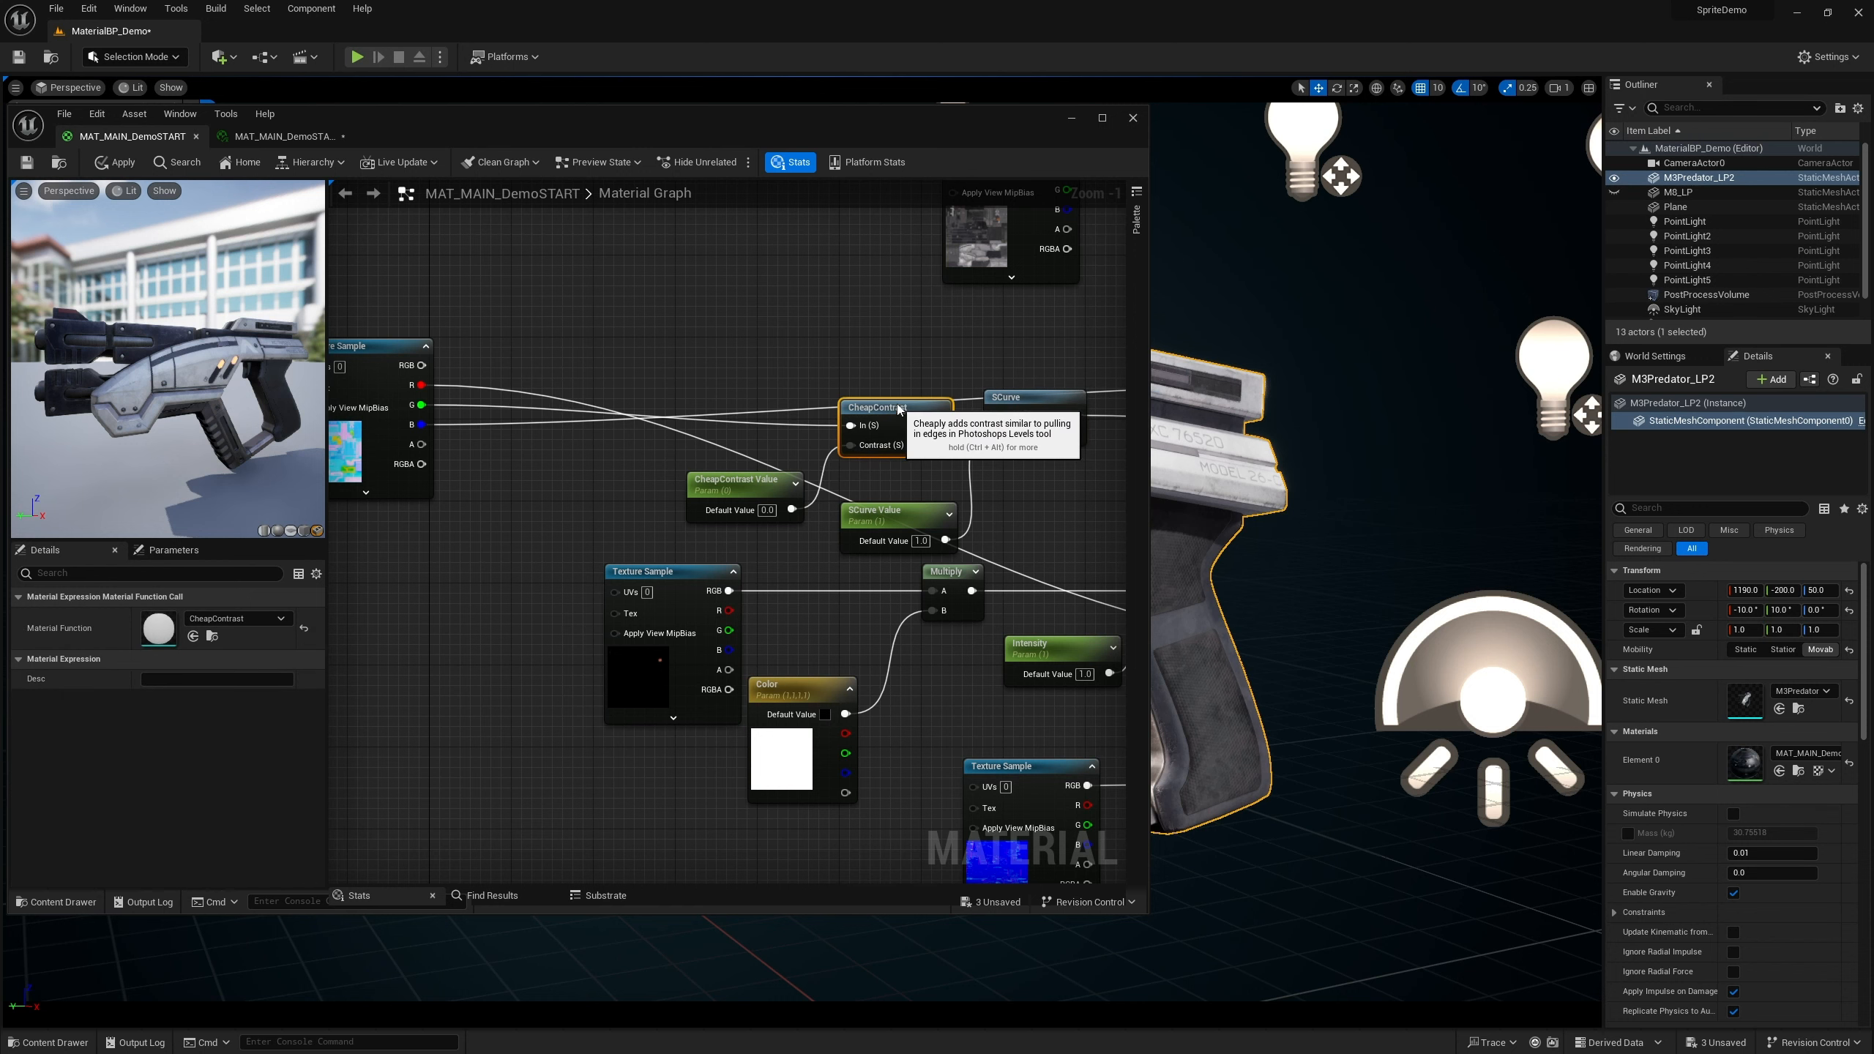
pyautogui.hotkey('ctrl', 'z')
pyautogui.moveTo(734, 454); pyautogui.dragTo(741, 422, button='right')
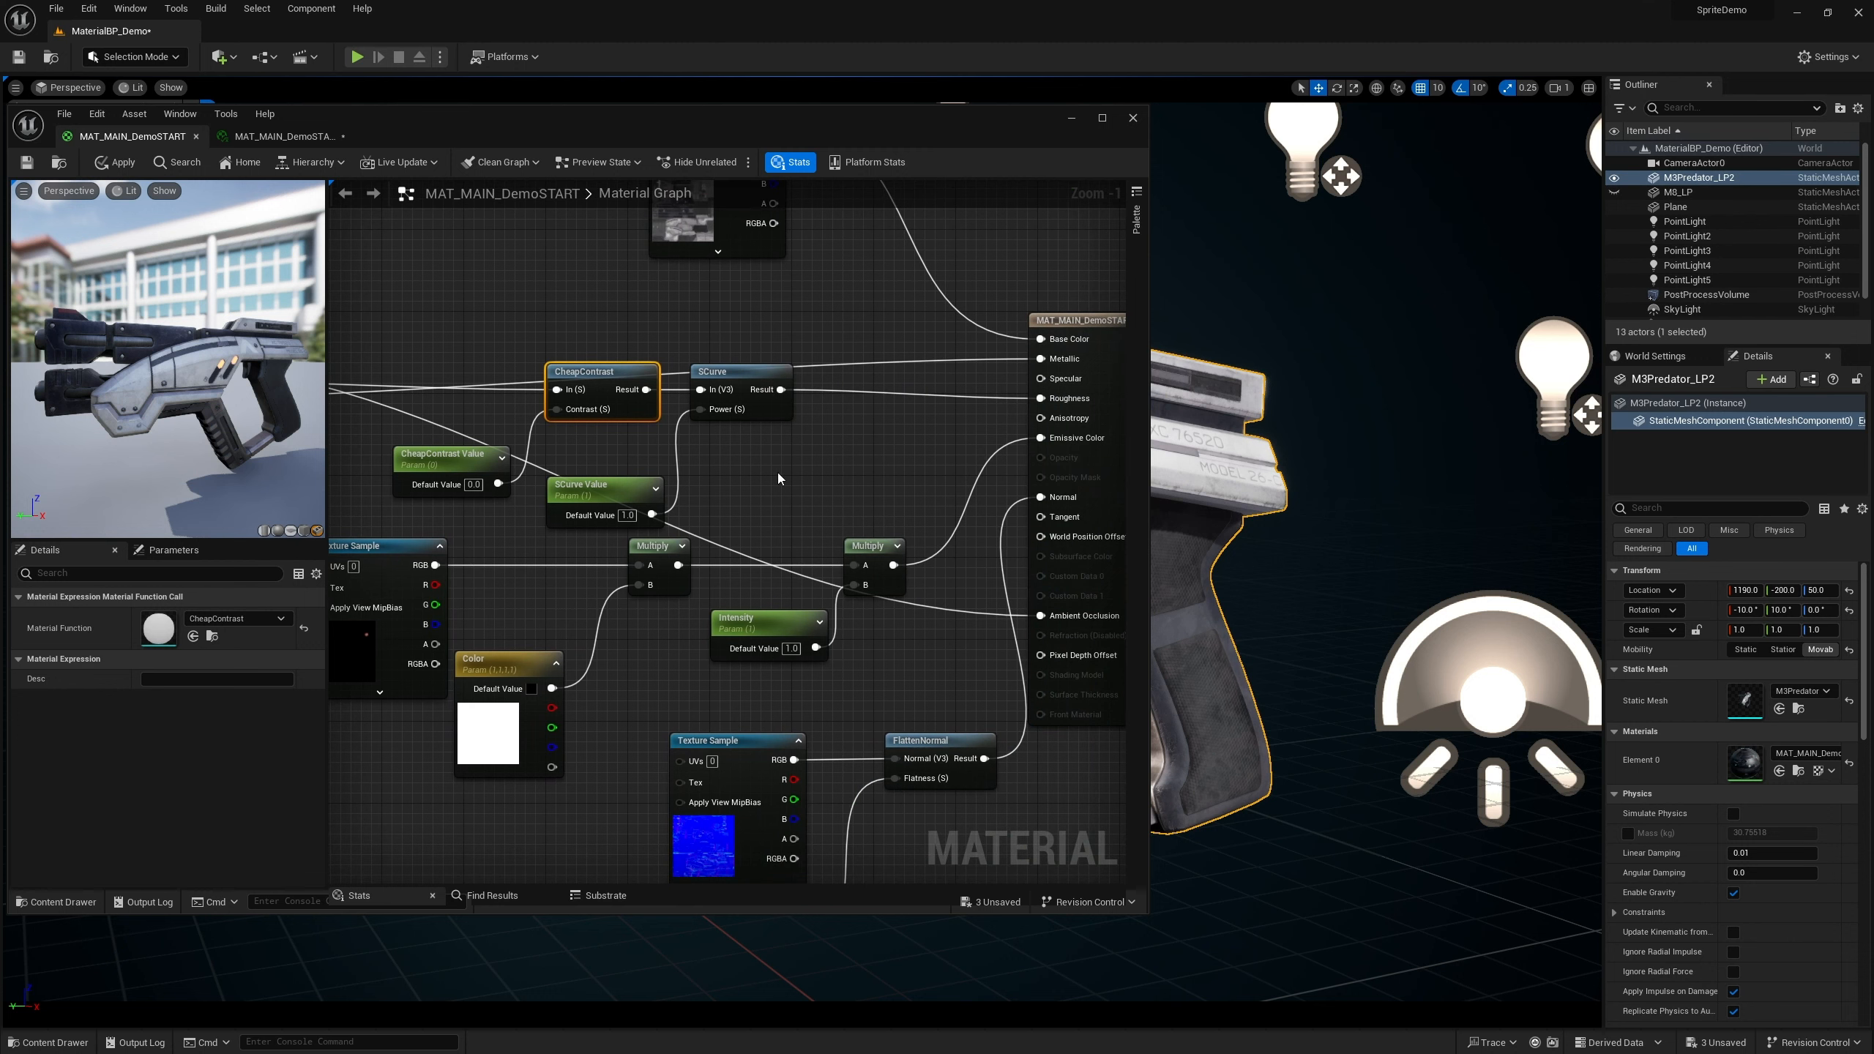
pyautogui.moveTo(777, 471); pyautogui.dragTo(848, 485, button='right')
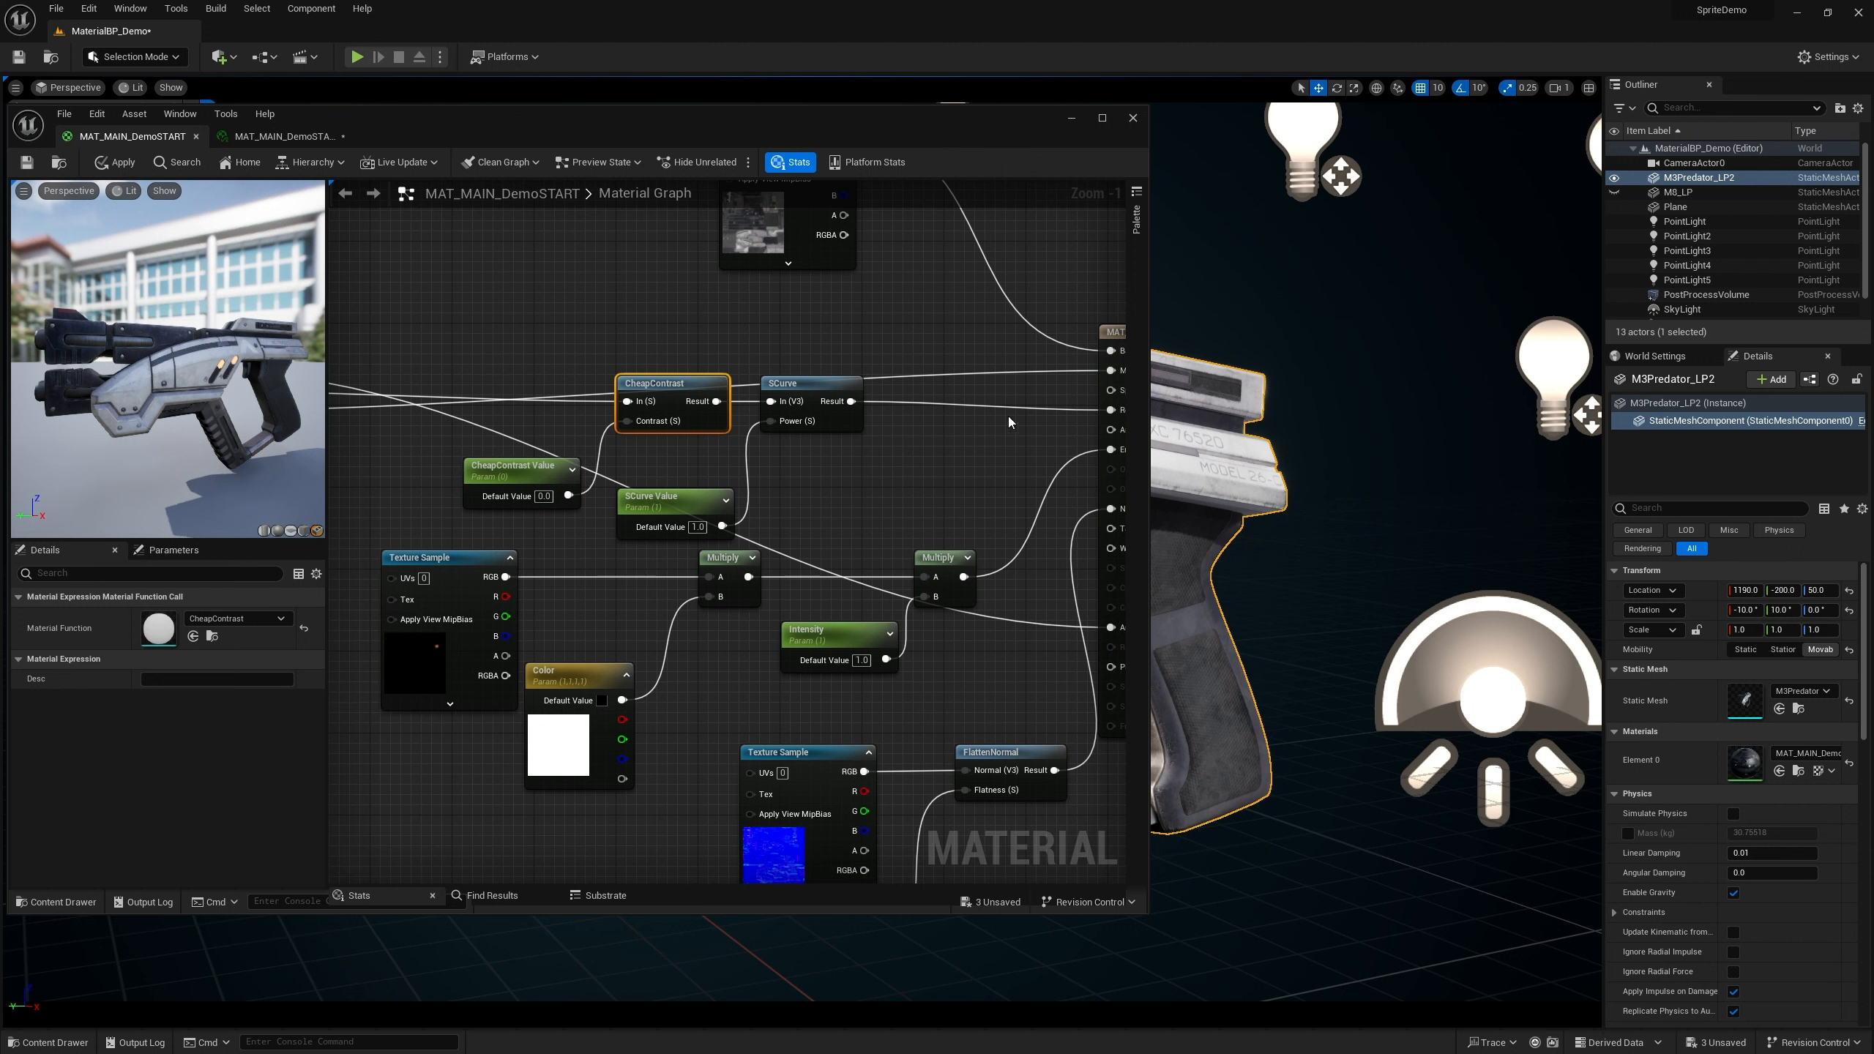
pyautogui.moveTo(550, 374); pyautogui.dragTo(700, 402, button='right')
# Add a 3PointLevels node and connect its Result to the CheapContrast node's In input
pyautogui.rightClick(691, 405)
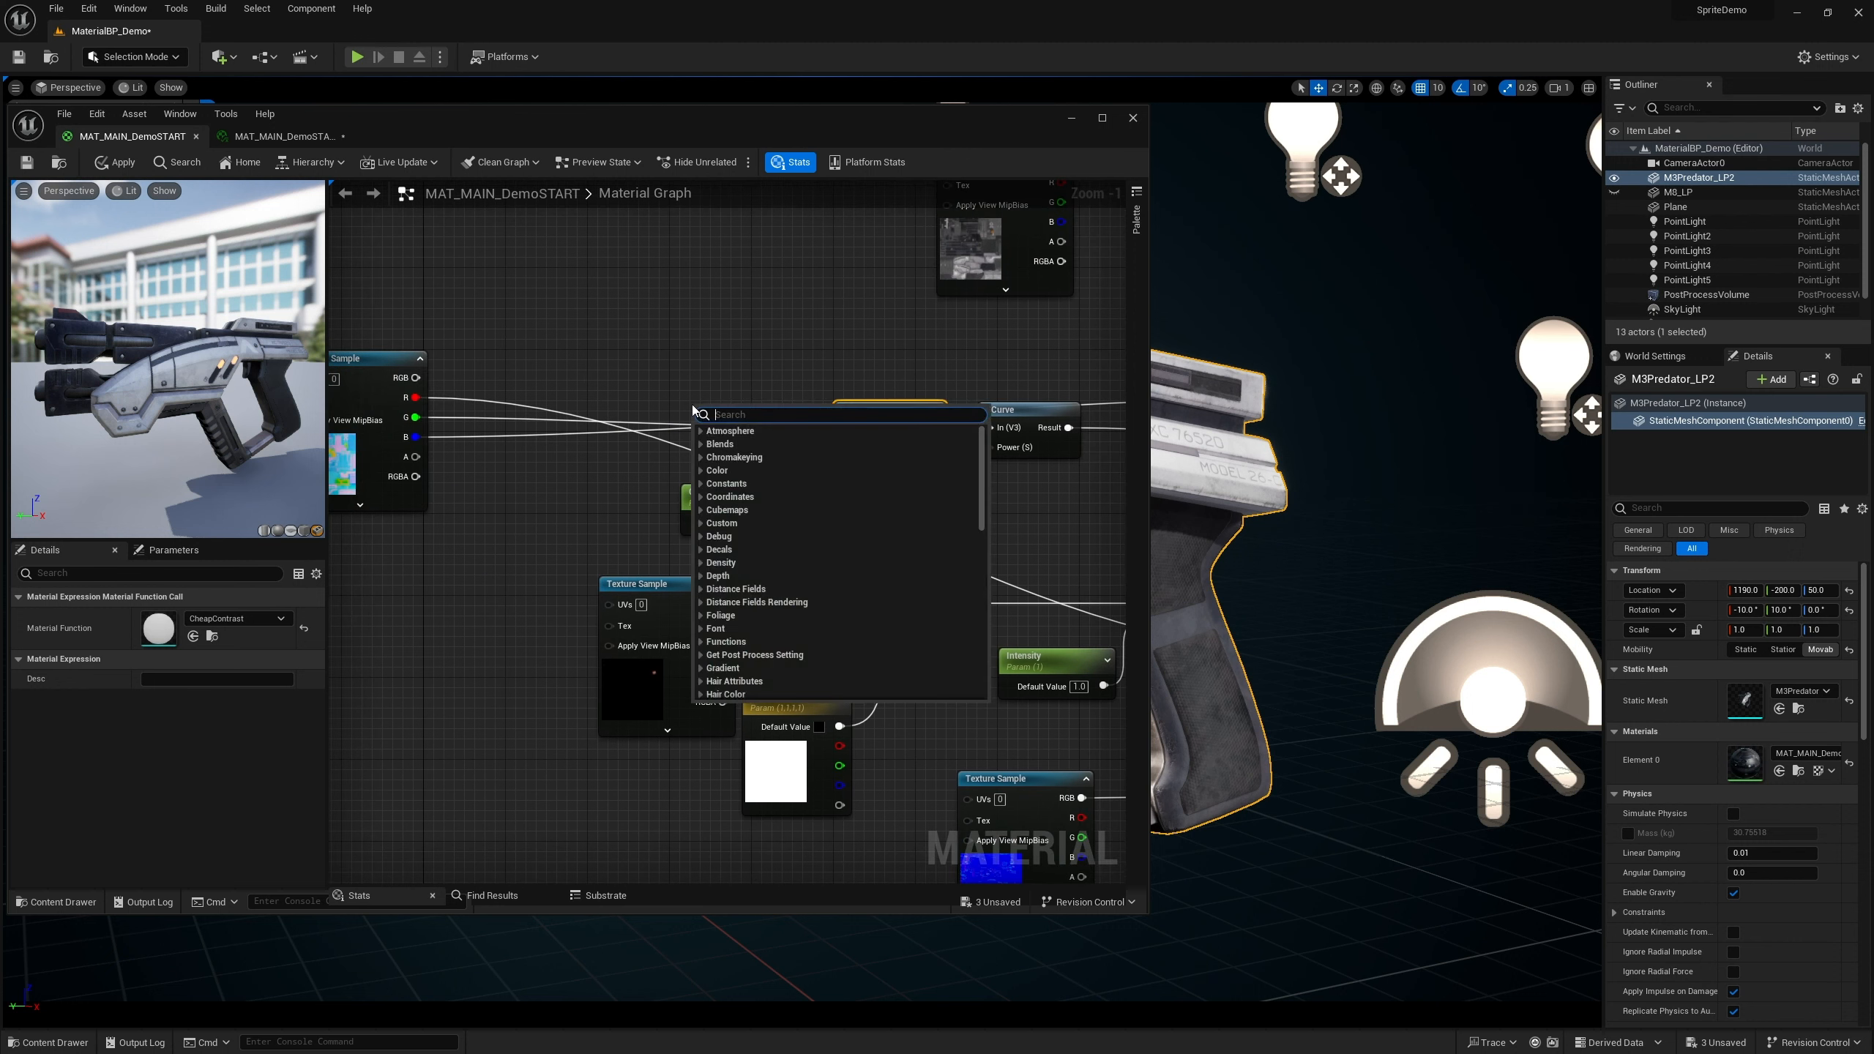
pyautogui.write('3p')
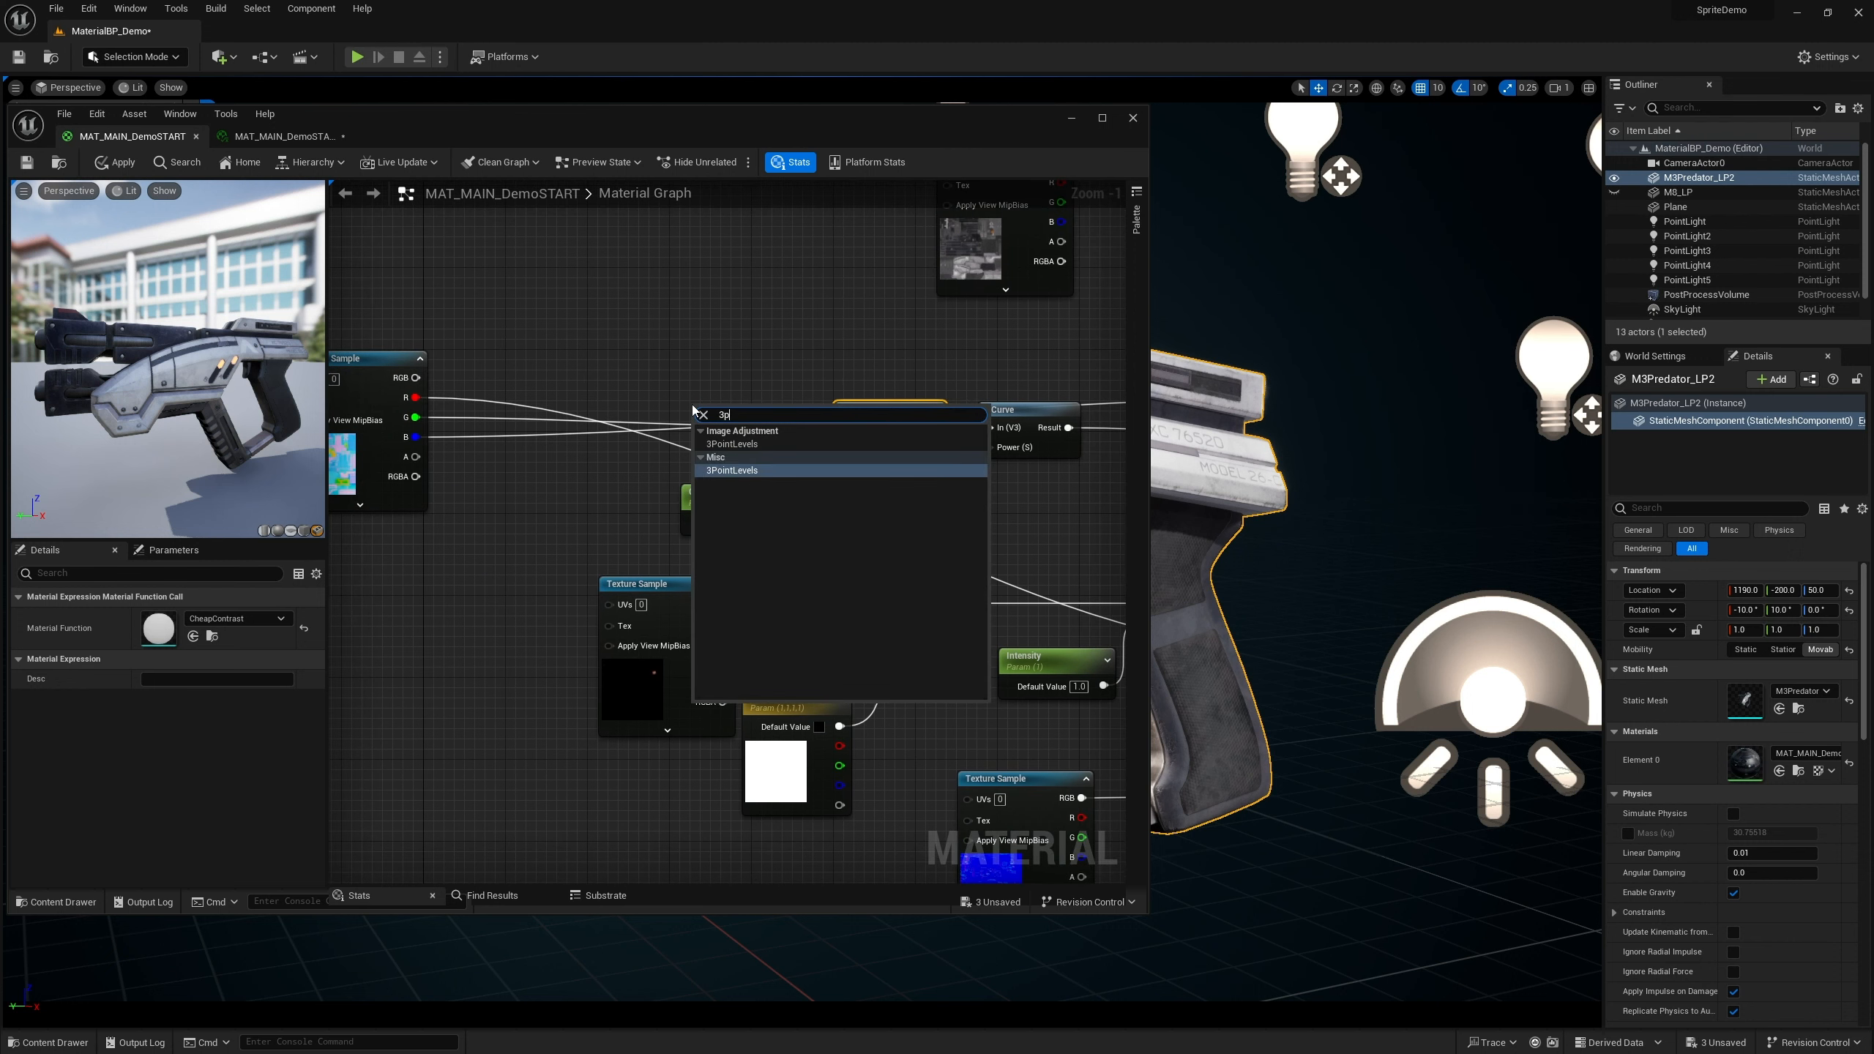
pyautogui.write('oint')
pyautogui.press('Return')
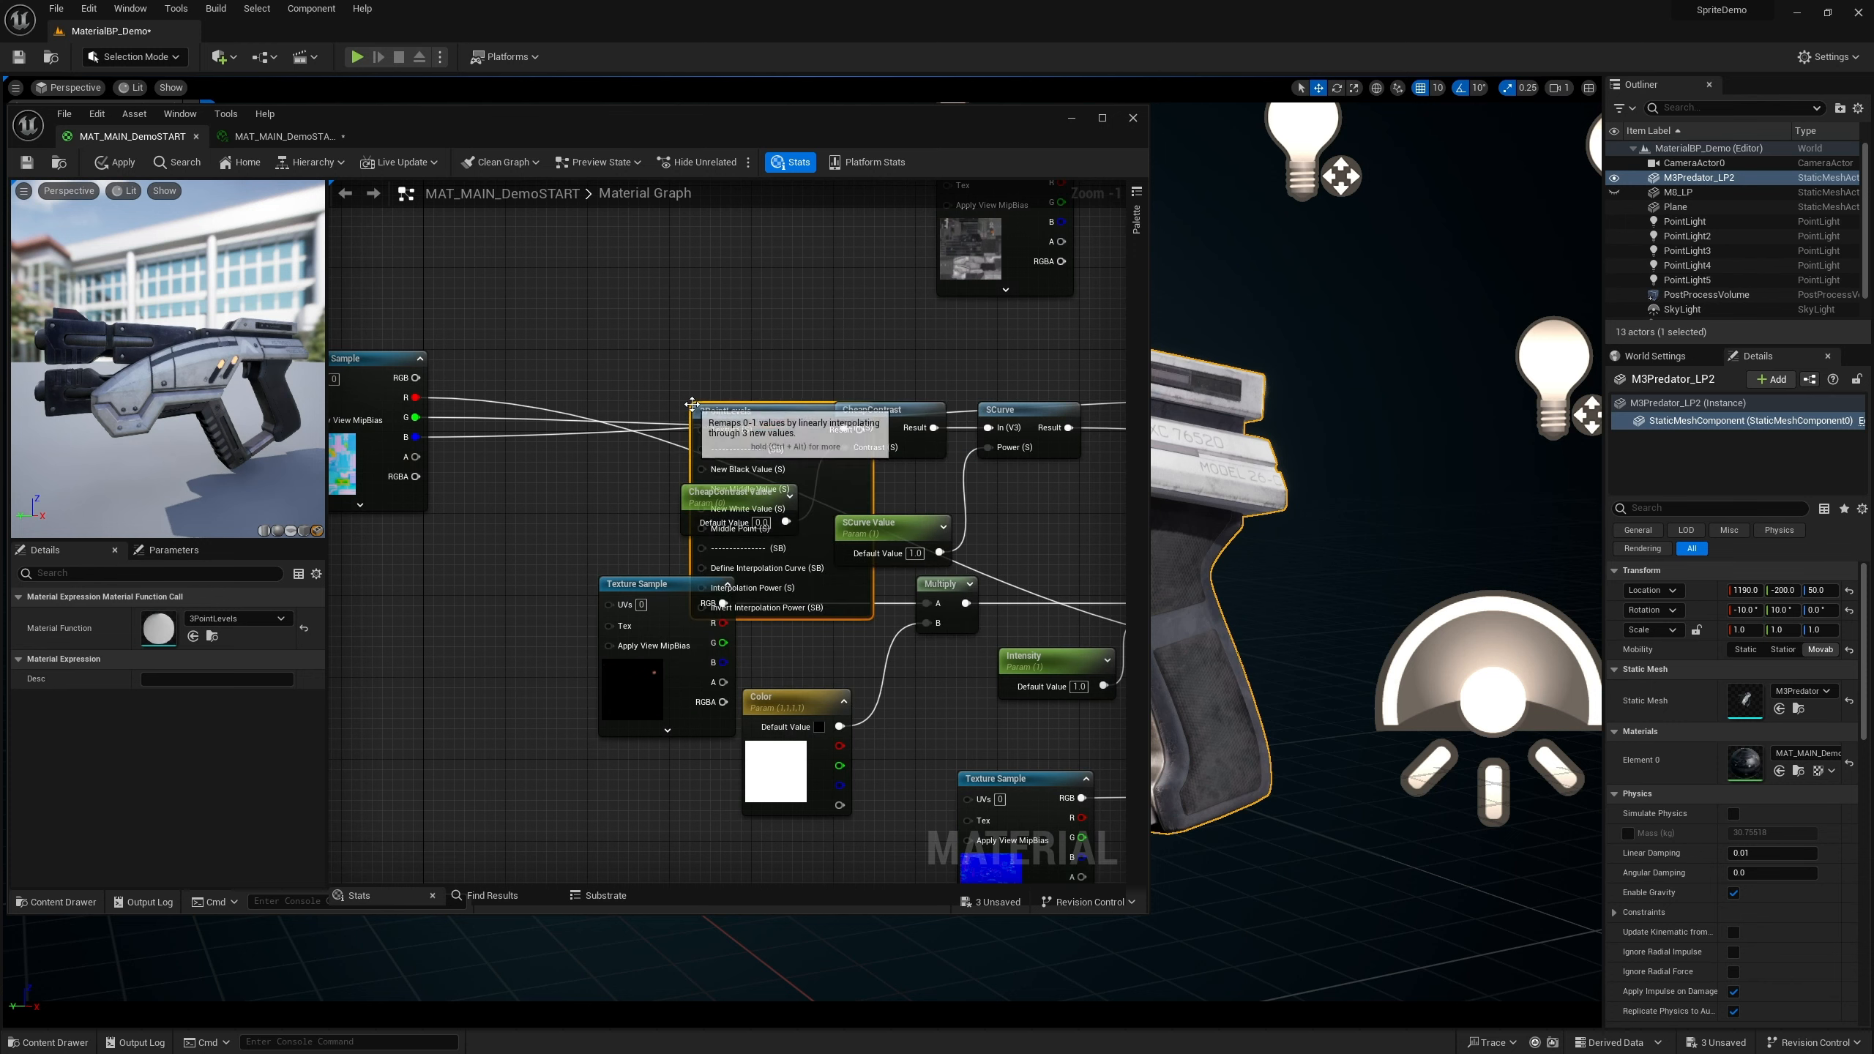
pyautogui.moveTo(606, 412); pyautogui.dragTo(575, 380)
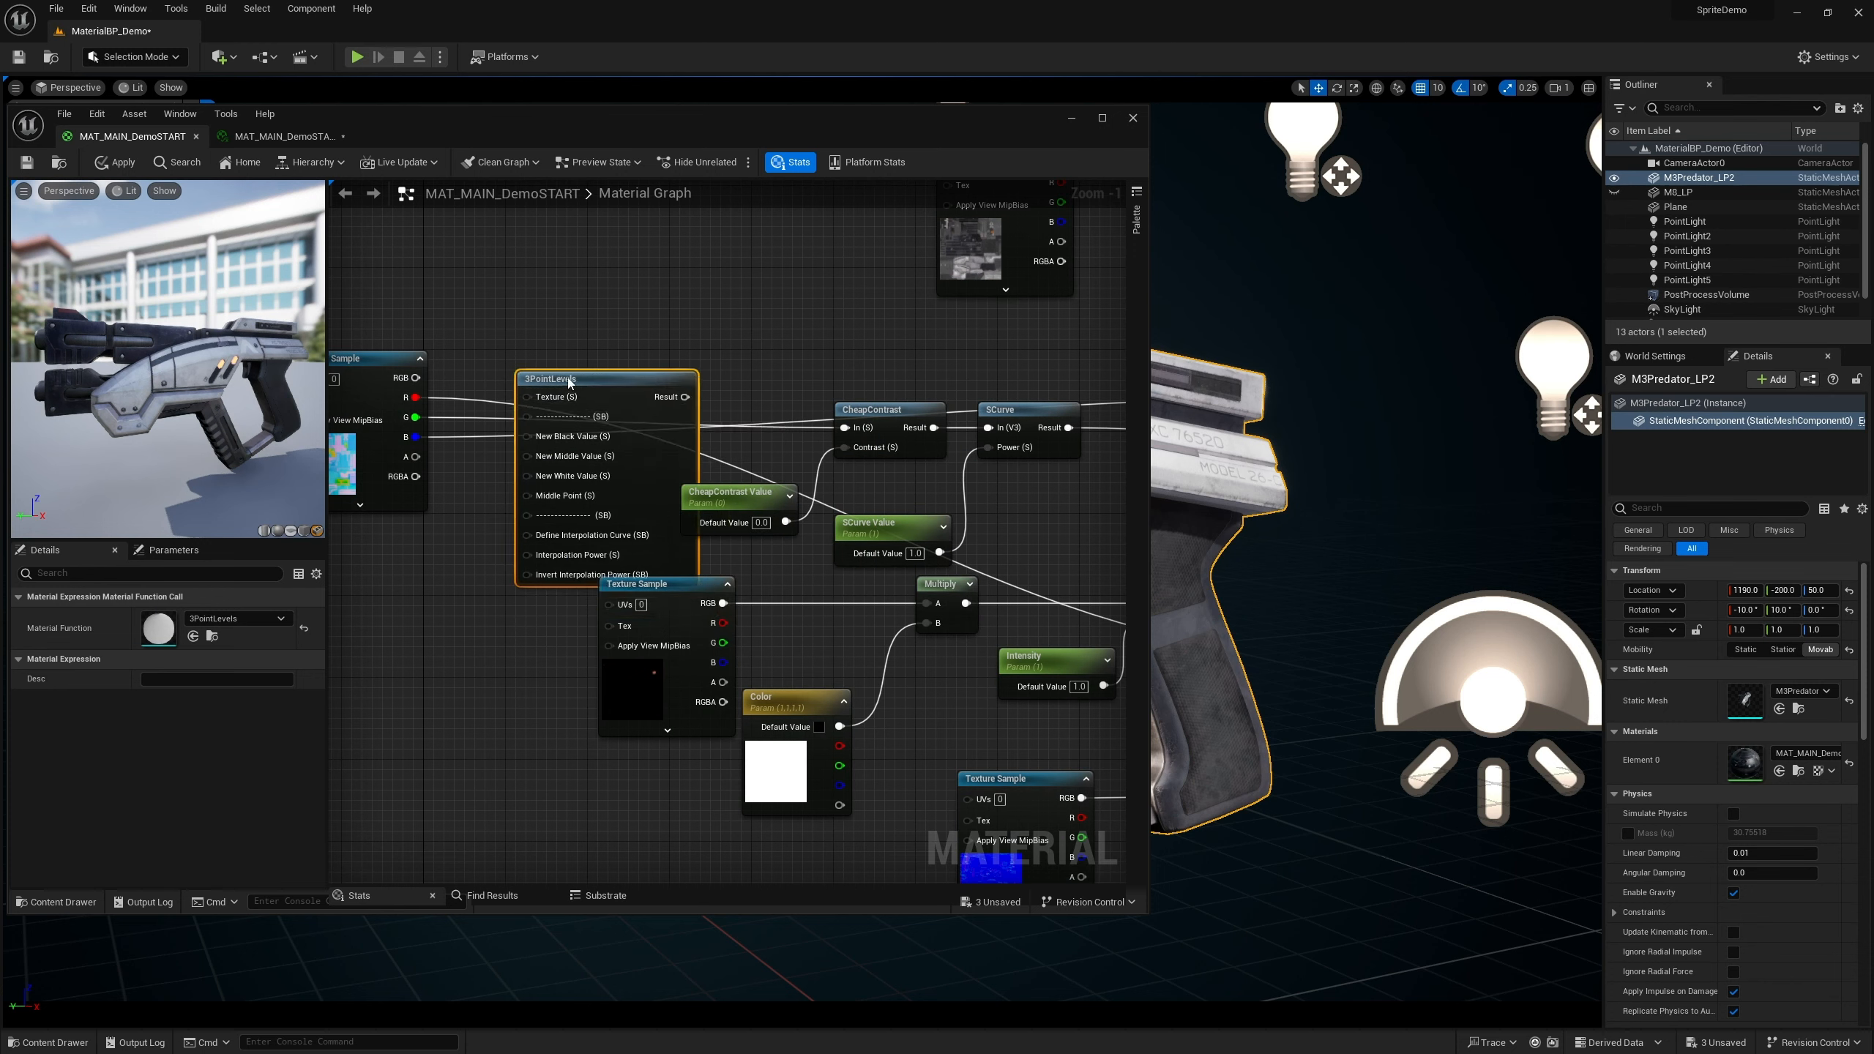
pyautogui.moveTo(685, 398); pyautogui.dragTo(851, 431)
pyautogui.moveTo(599, 386); pyautogui.dragTo(614, 325)
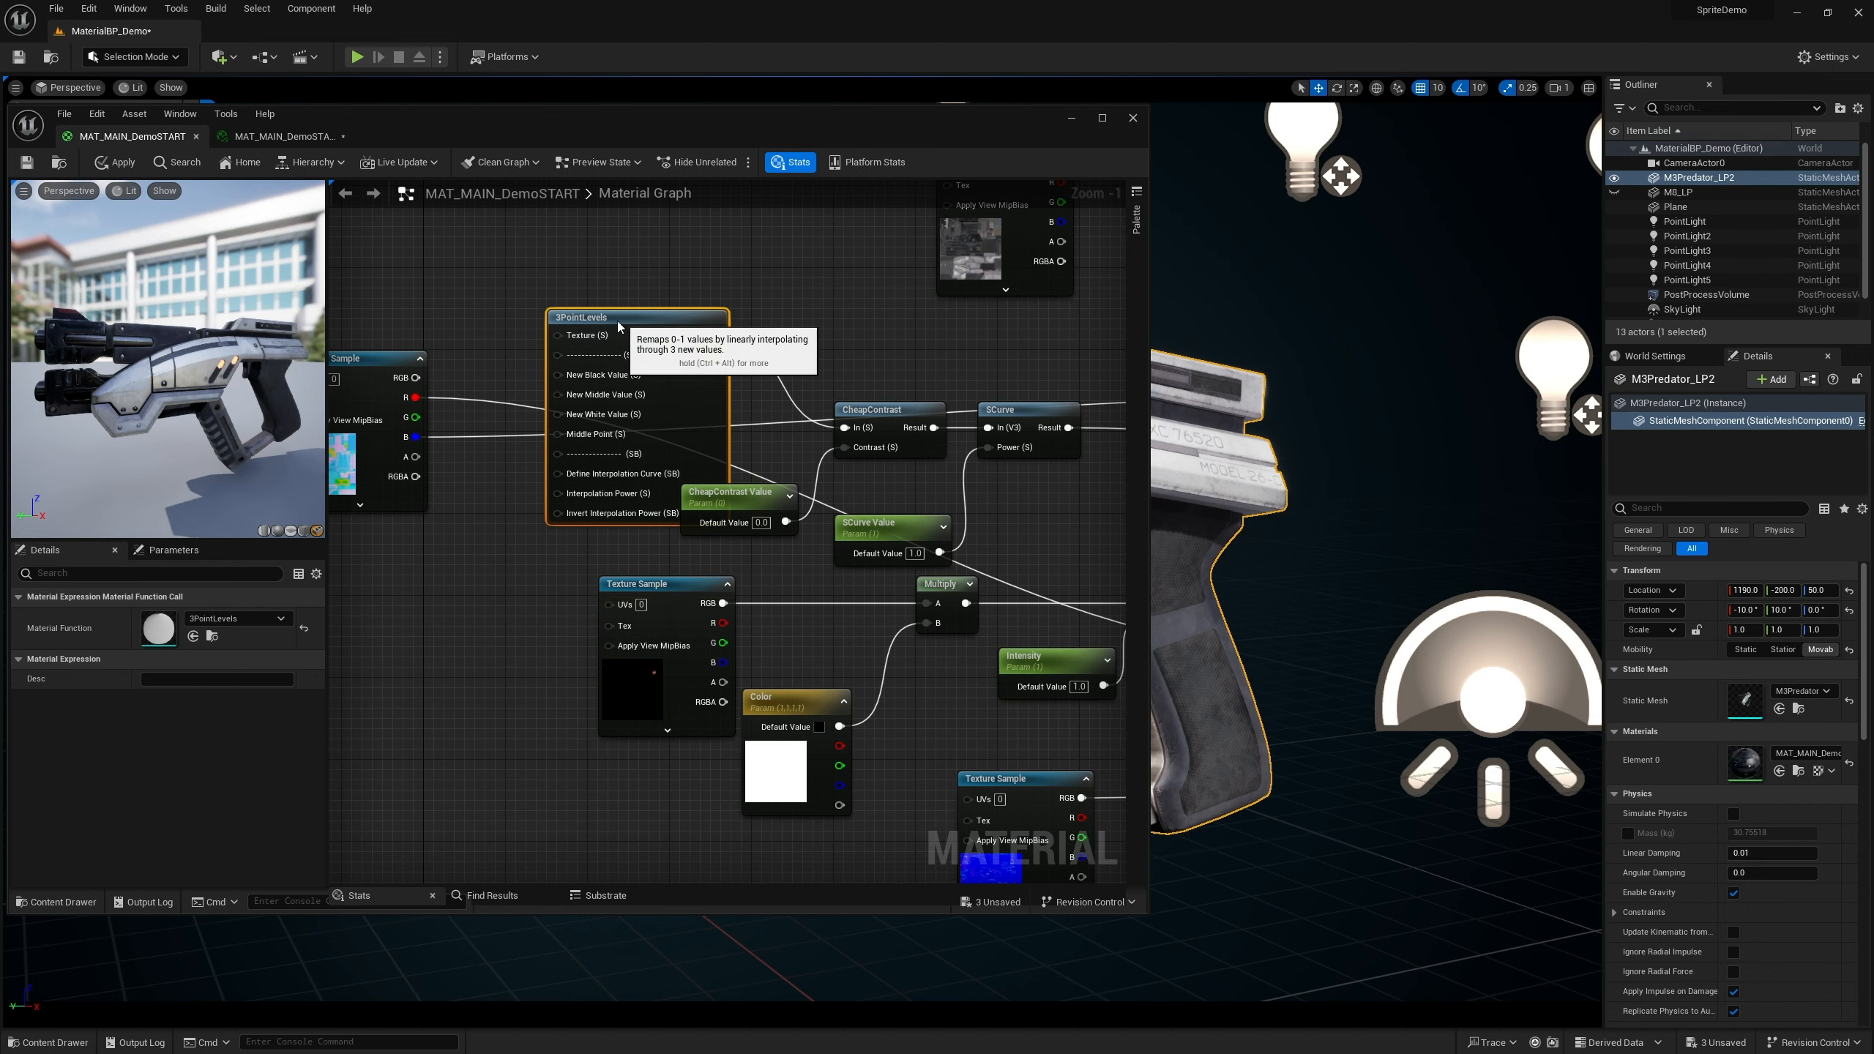
# Connect the roughness texture sample's channel to the 3PointLevels node's Texture input
pyautogui.moveTo(558, 563); pyautogui.dragTo(719, 594, button='right')
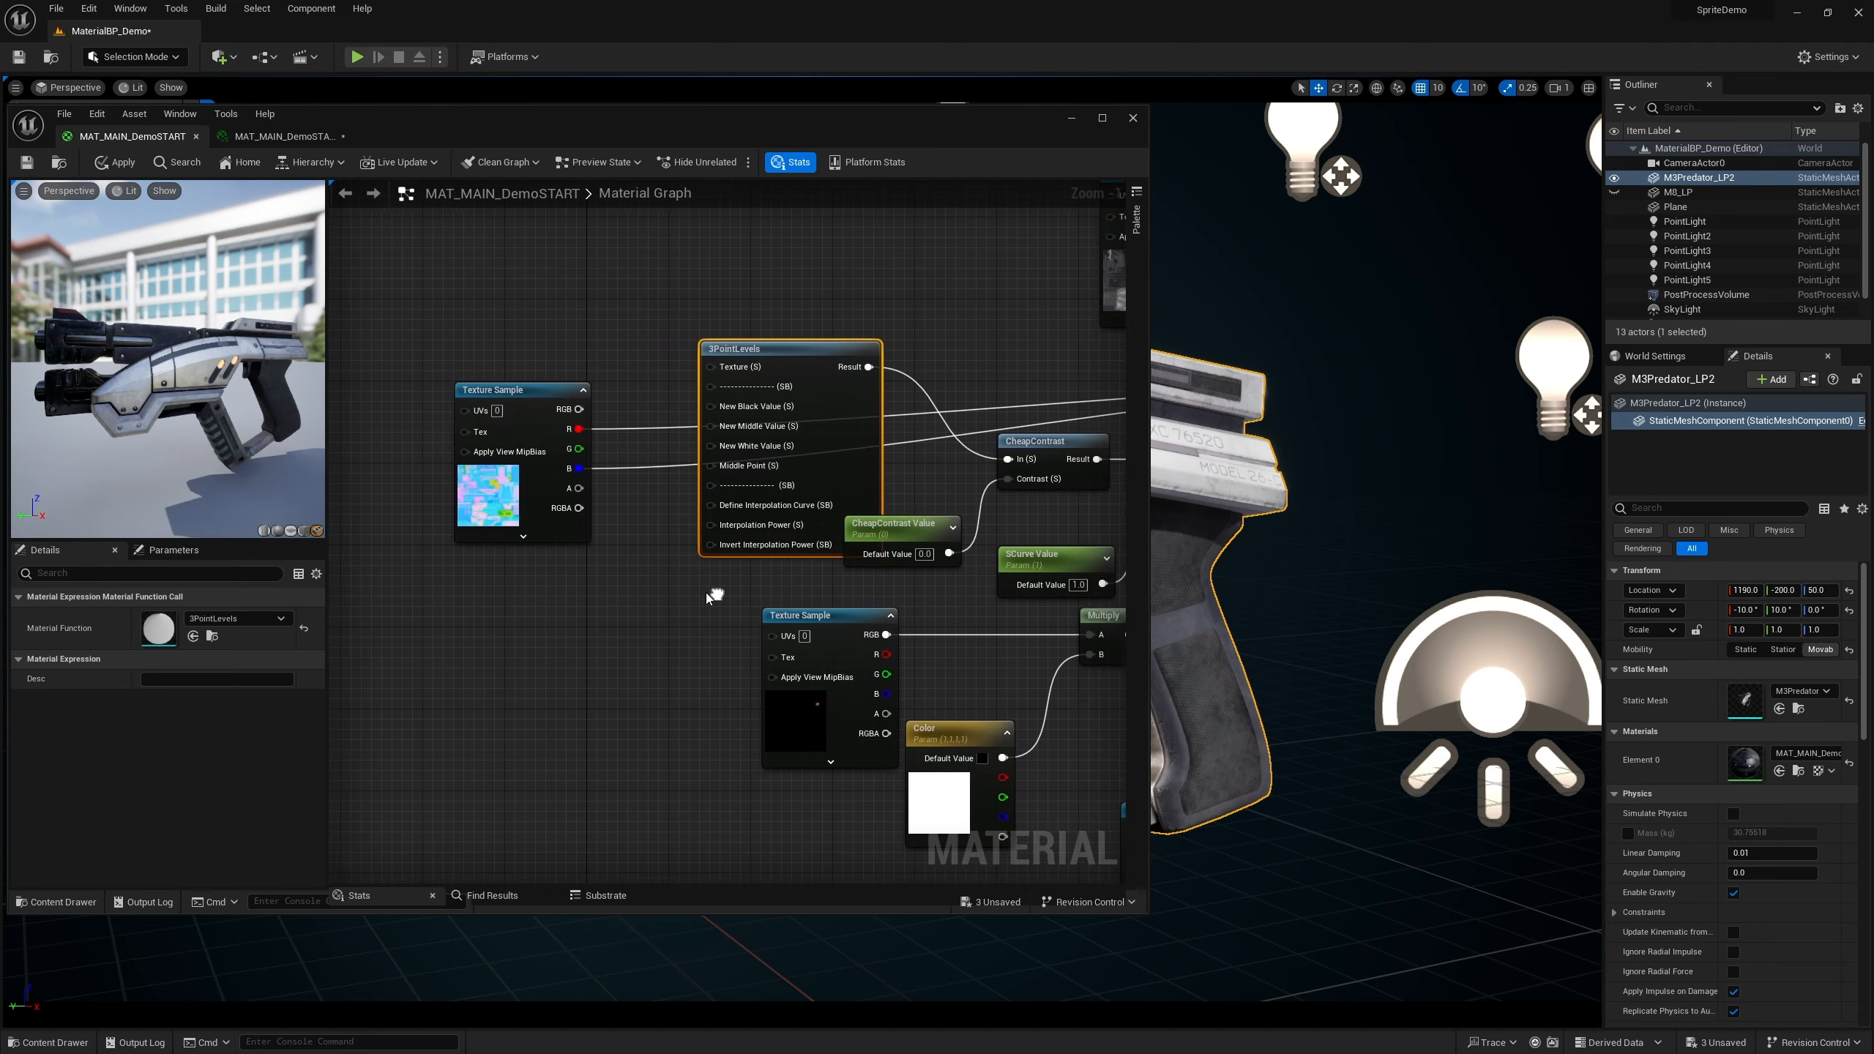
pyautogui.scroll(1, 809, 468)
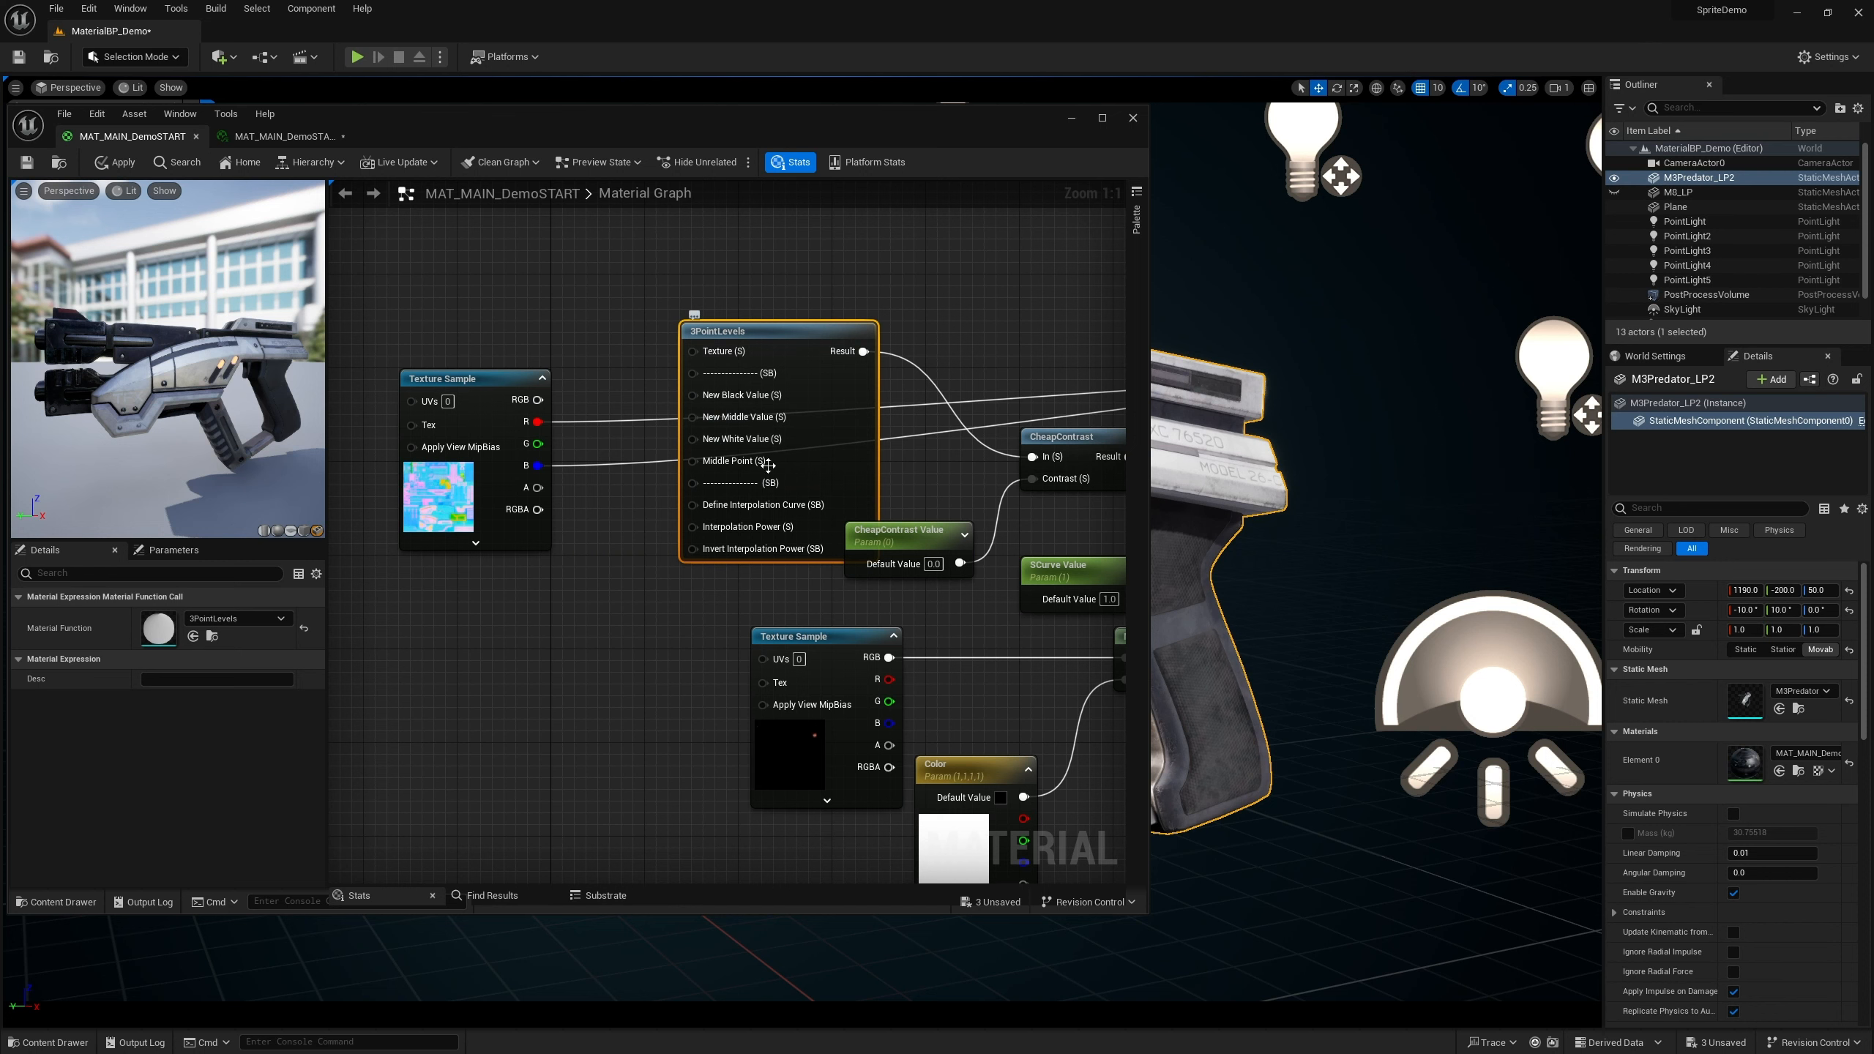
pyautogui.moveTo(781, 342); pyautogui.dragTo(734, 447)
pyautogui.moveTo(472, 377); pyautogui.dragTo(237, 359)
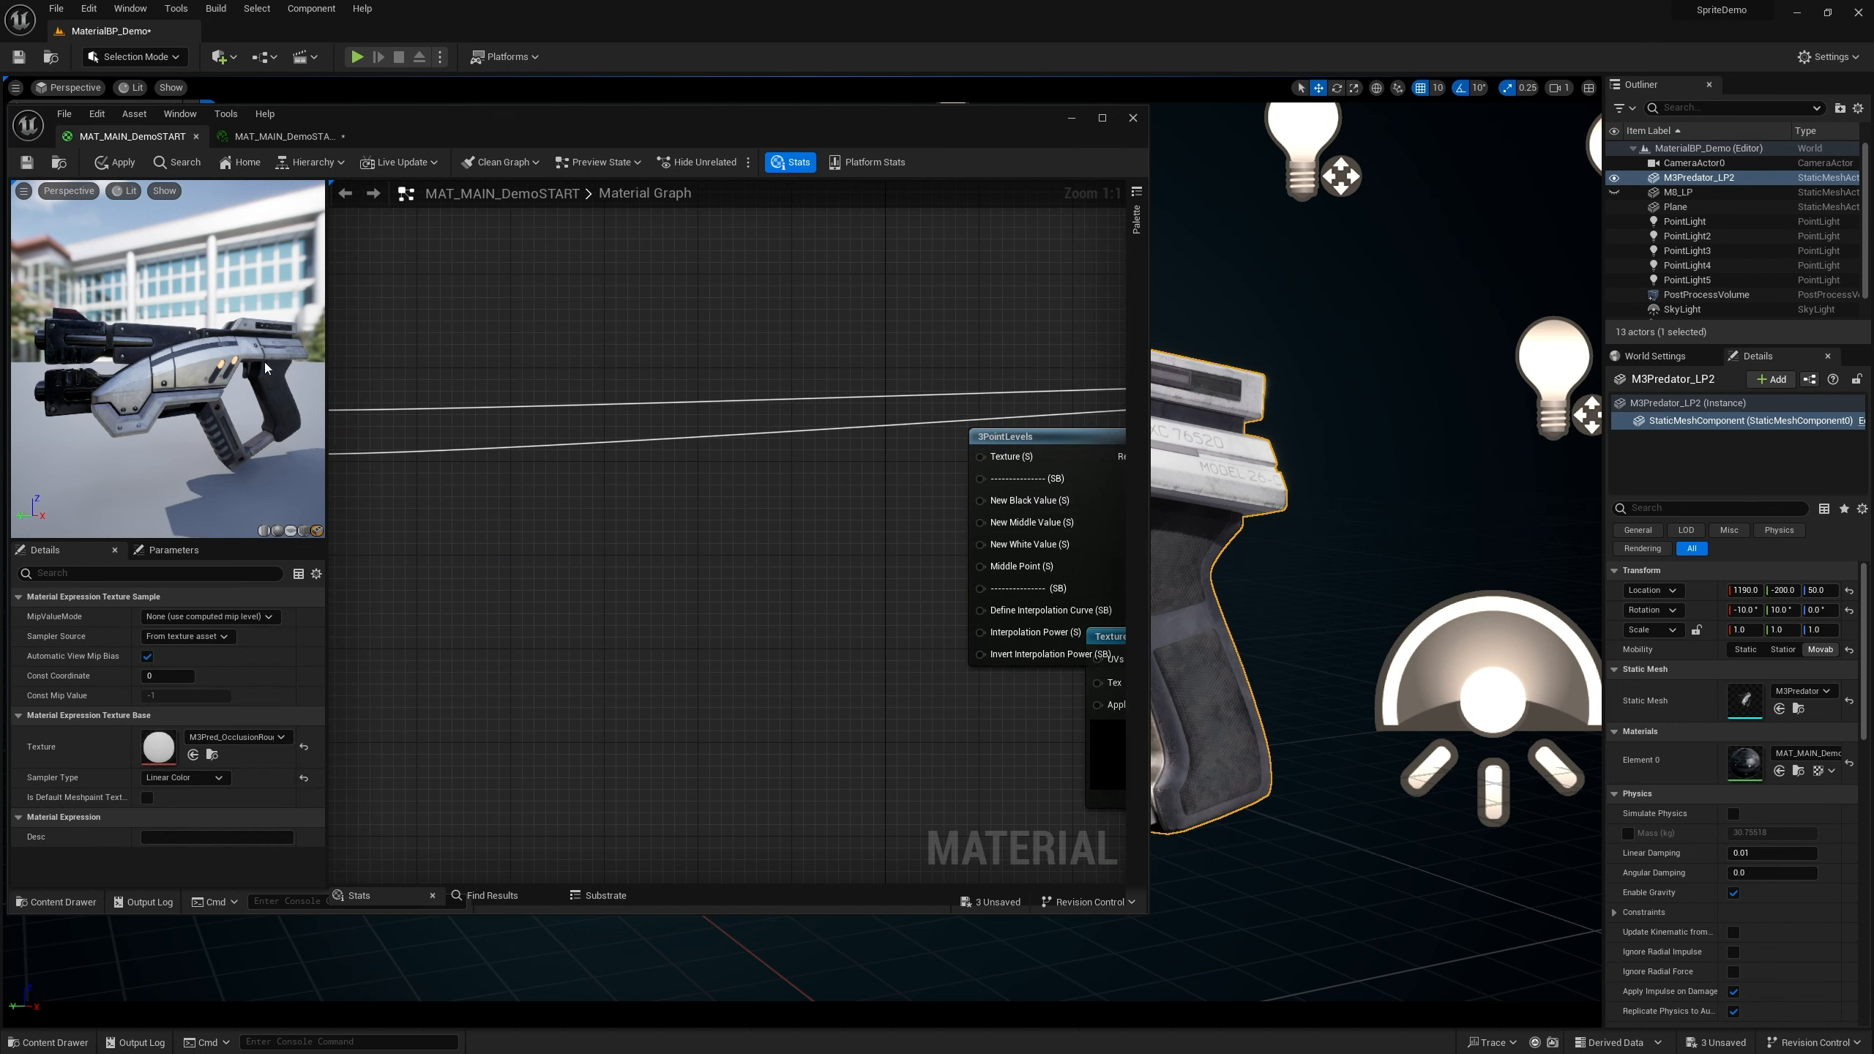
pyautogui.scroll(-4, 776, 492)
pyautogui.scroll(2, 567, 461)
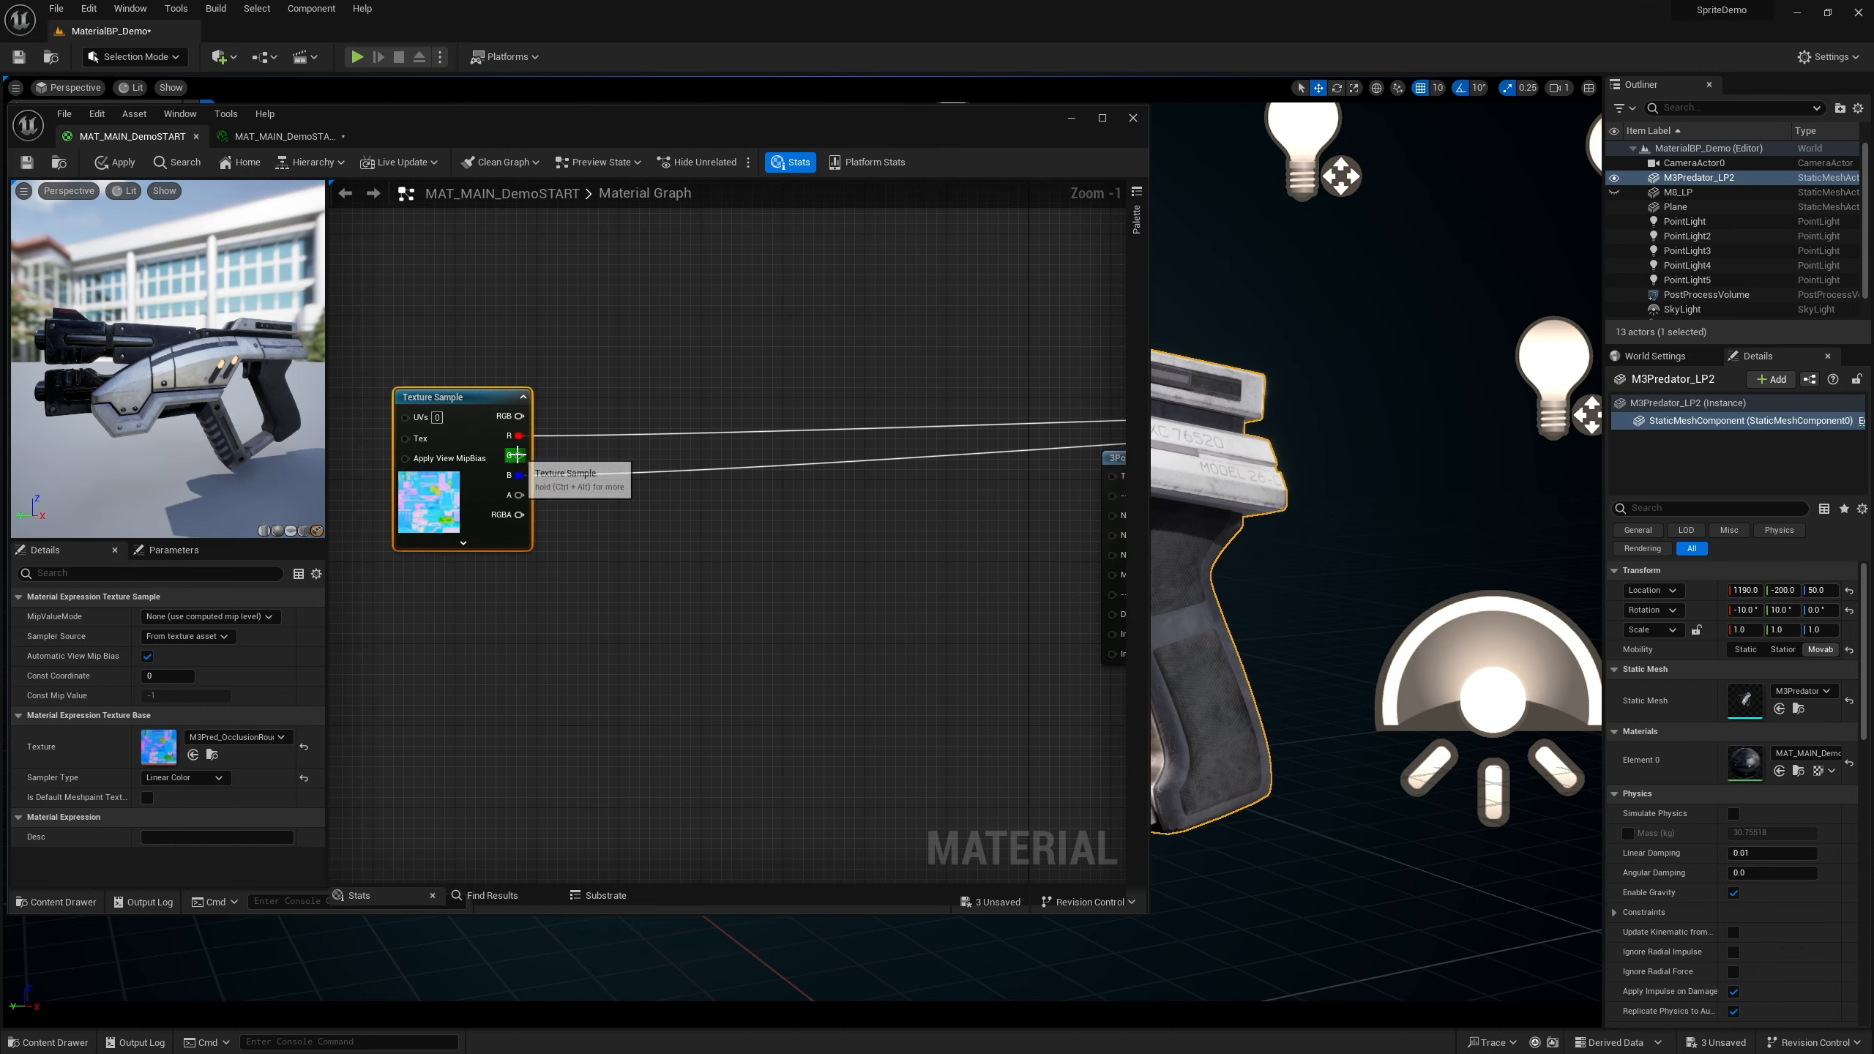
pyautogui.scroll(-1, 820, 521)
pyautogui.moveTo(819, 521); pyautogui.dragTo(763, 484, button='right')
pyautogui.moveTo(500, 433); pyautogui.dragTo(963, 447)
pyautogui.moveTo(887, 533); pyautogui.dragTo(787, 476, button='right')
pyautogui.scroll(3, 786, 476)
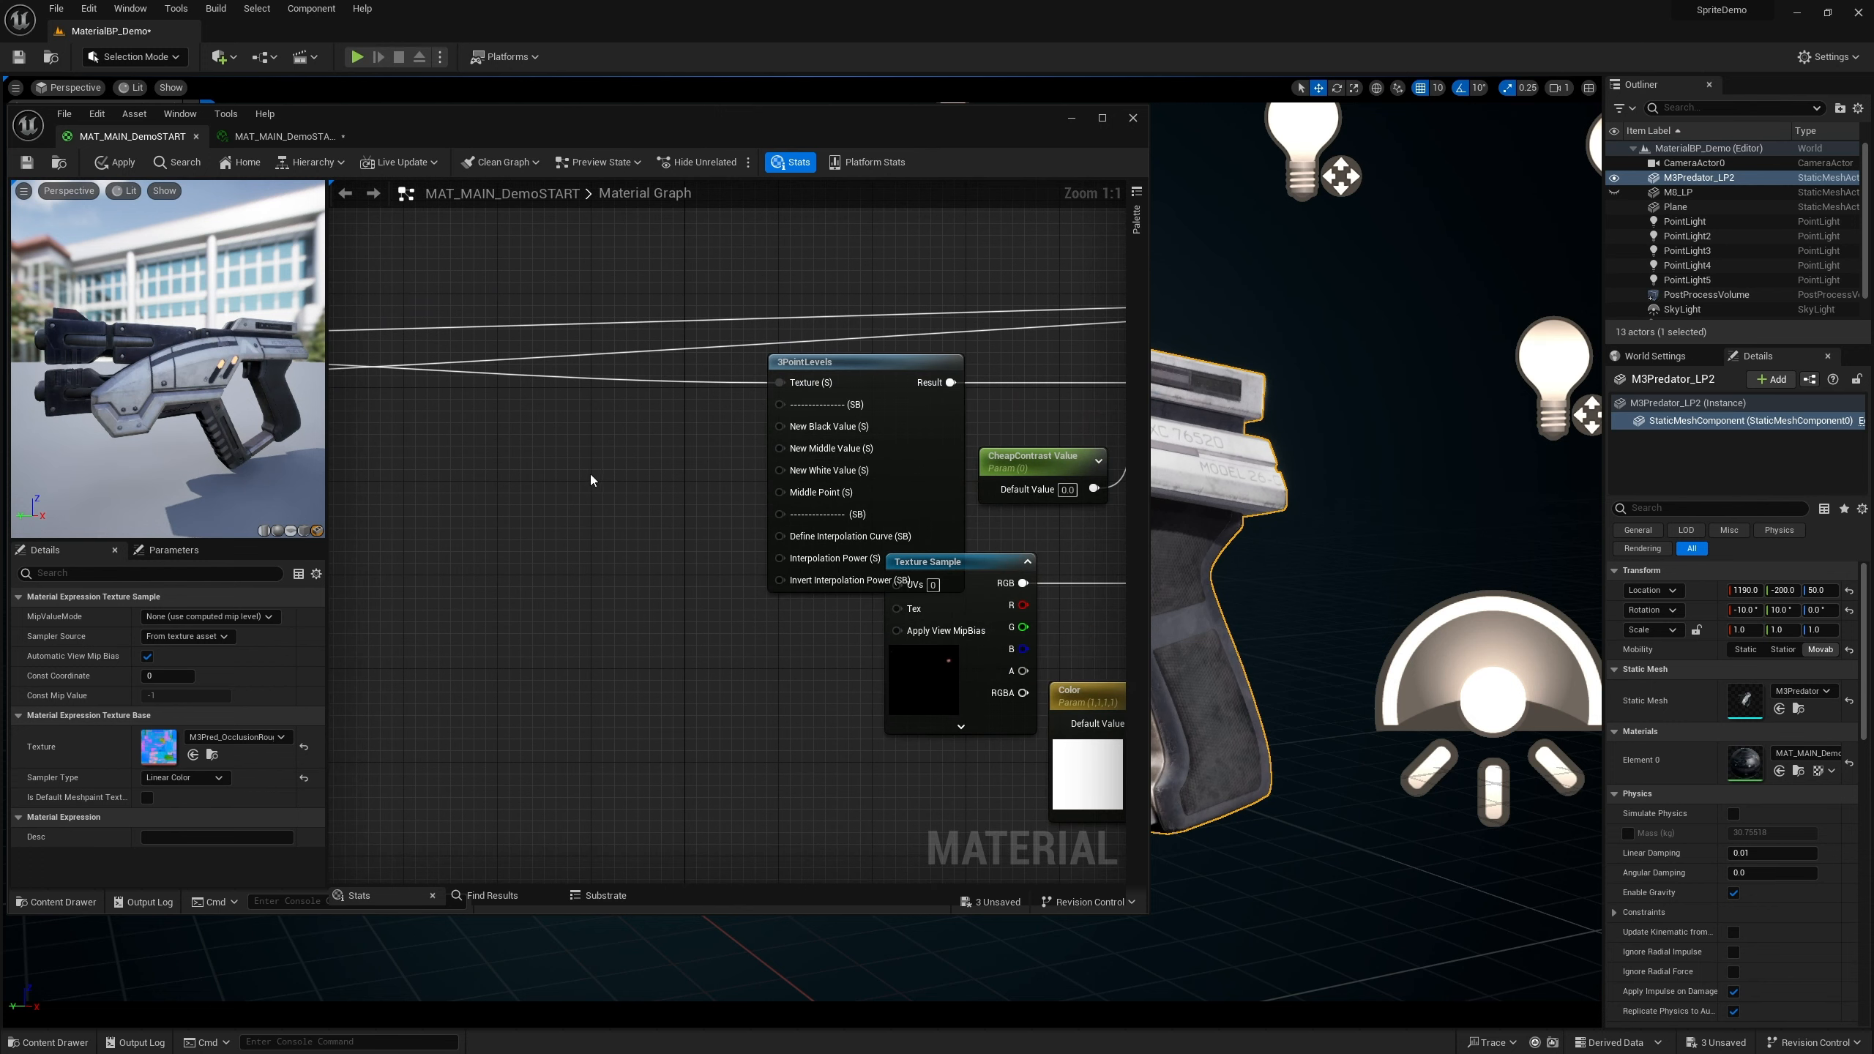
# Add three scalar parameter nodes to the left of the 3PointLevels node
pyautogui.press('s')
pyautogui.click(637, 491)
pyautogui.write('sssss')
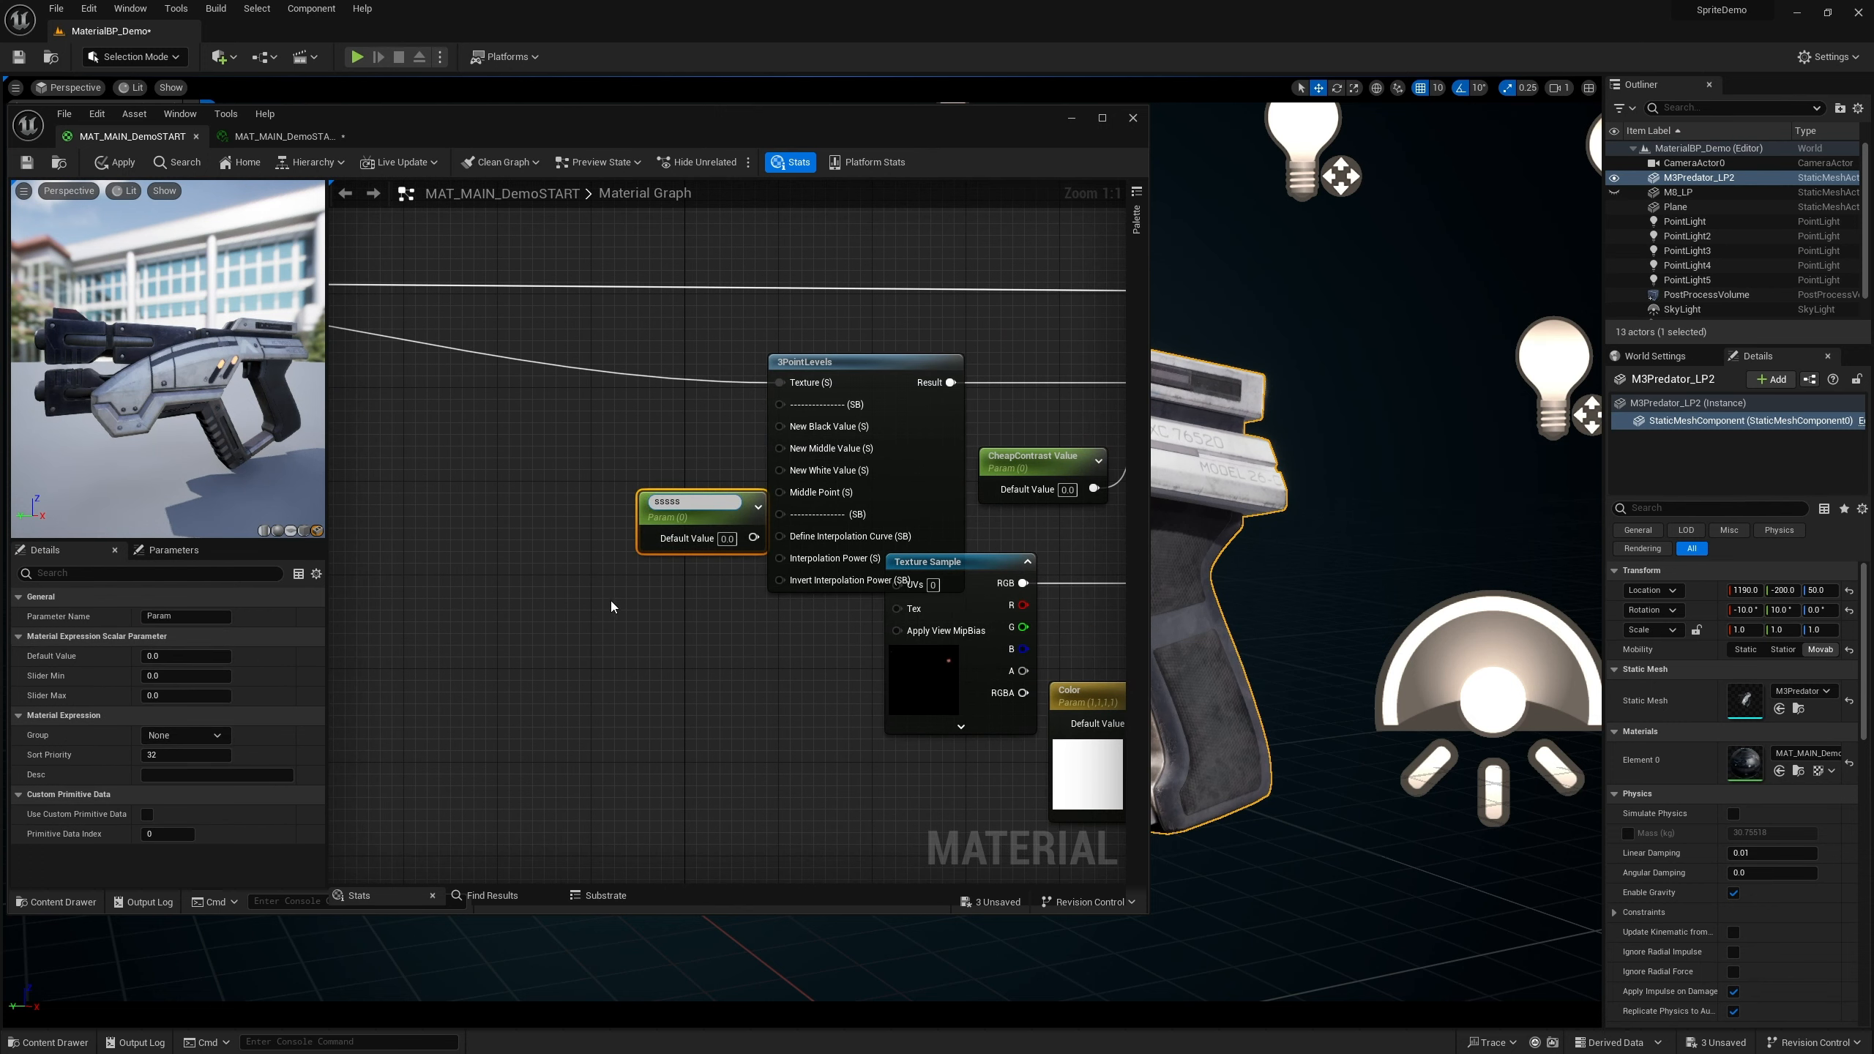
pyautogui.click(607, 601)
pyautogui.press('s')
pyautogui.click(607, 601)
pyautogui.write('s')
pyautogui.click(653, 732)
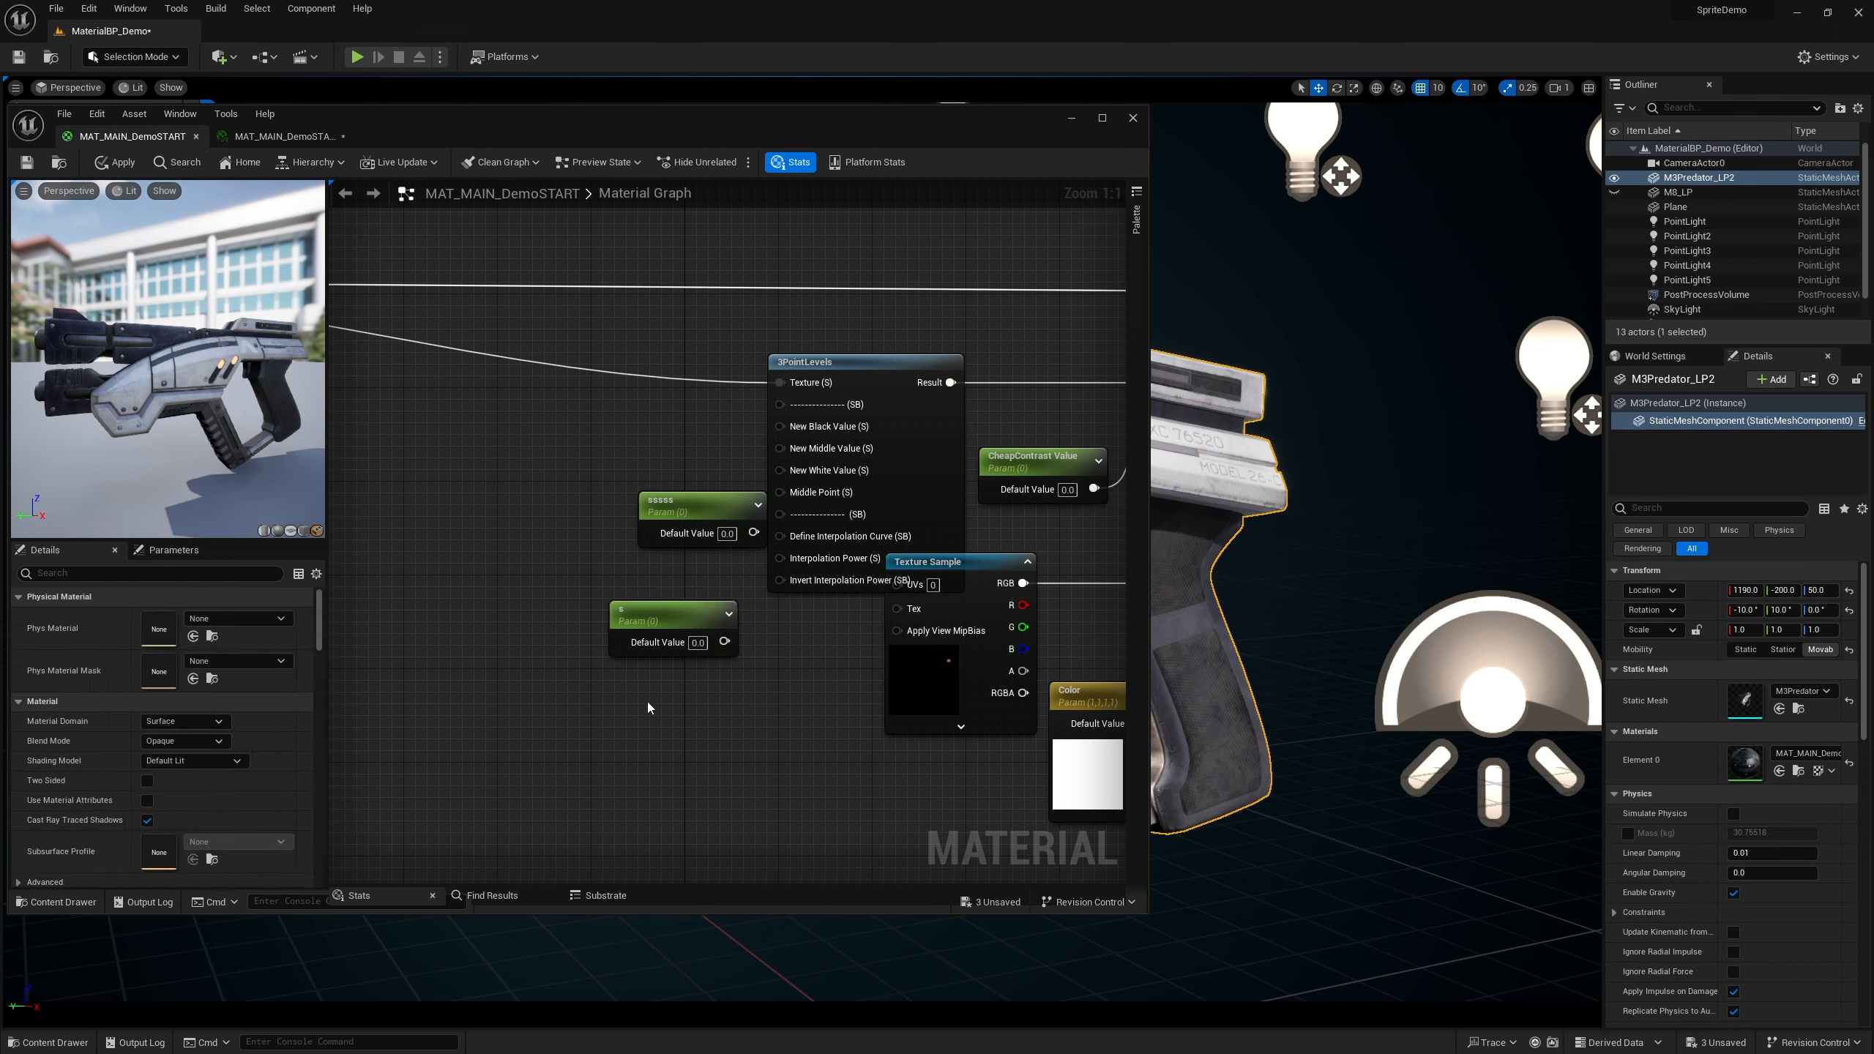
pyautogui.press('s')
pyautogui.click(647, 702)
pyautogui.write('s')
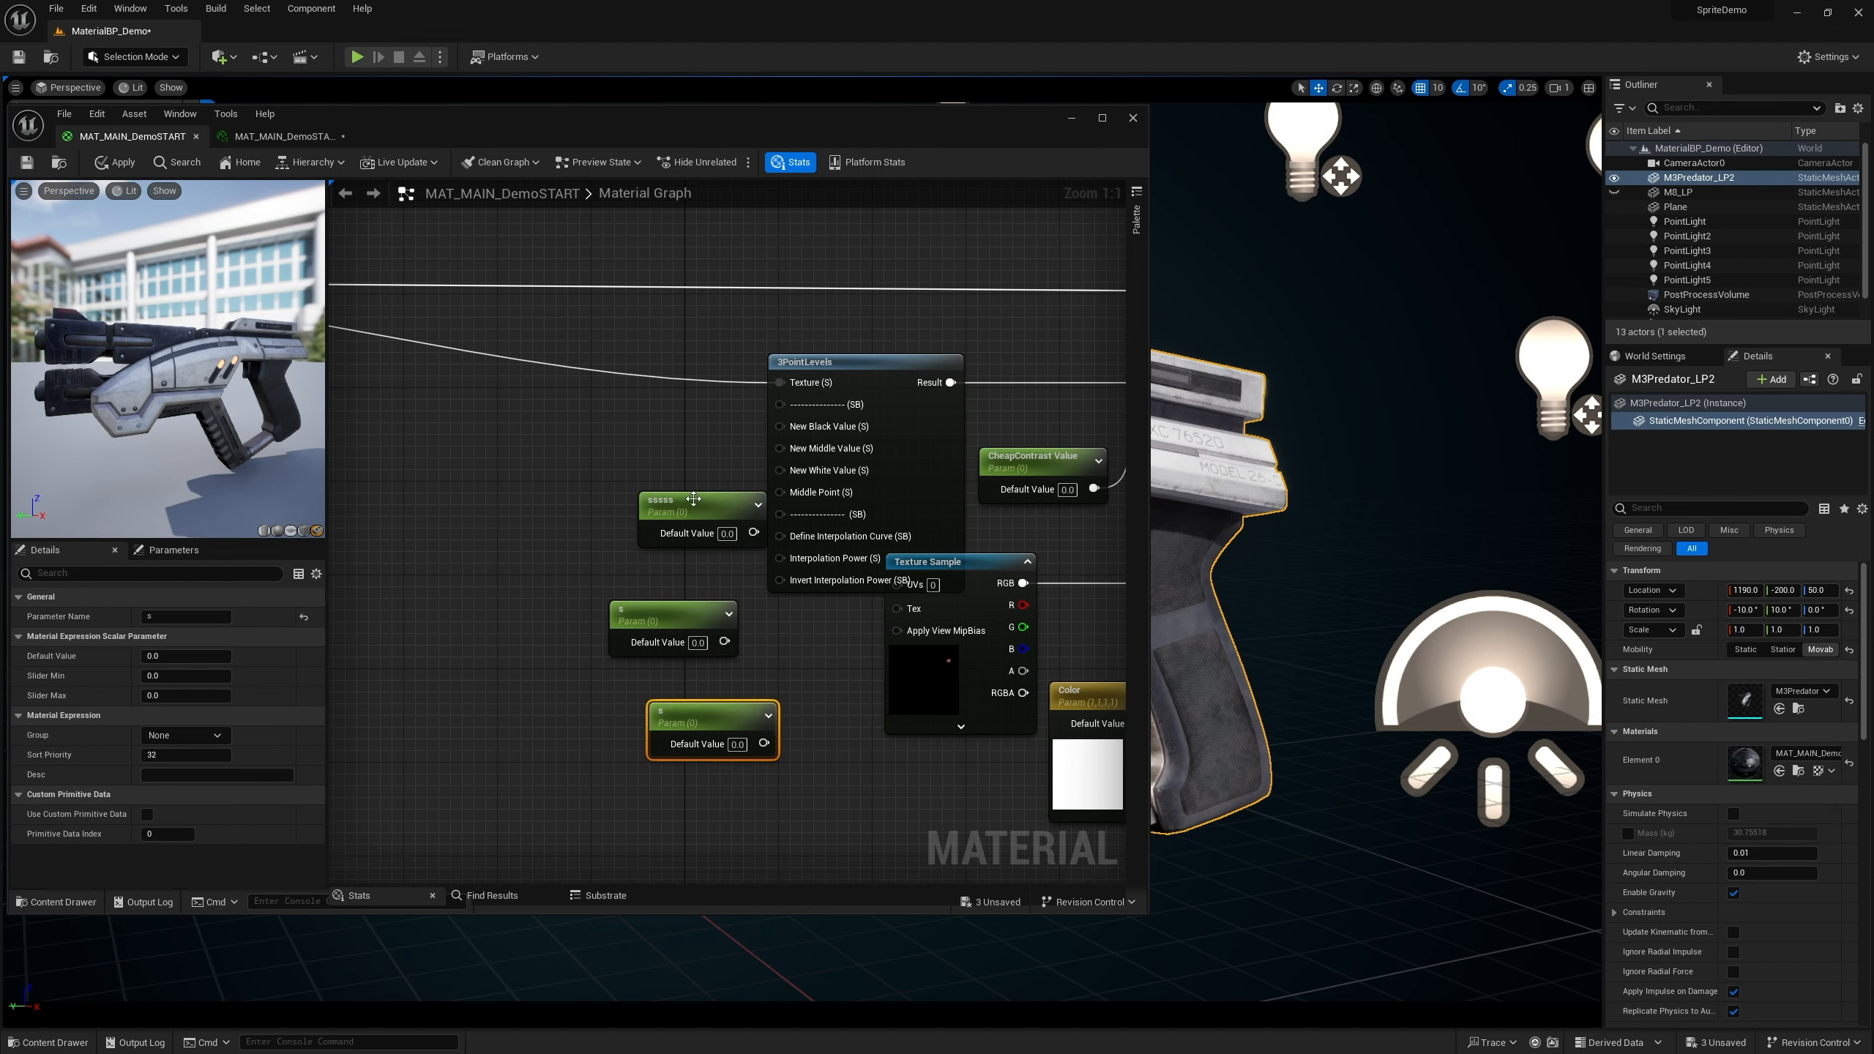
# Connect the three scalar parameters to the 3PointLevels node's New Black, New Middle and New White Value inputs
pyautogui.moveTo(693, 501); pyautogui.dragTo(780, 426)
pyautogui.moveTo(708, 613); pyautogui.dragTo(780, 448)
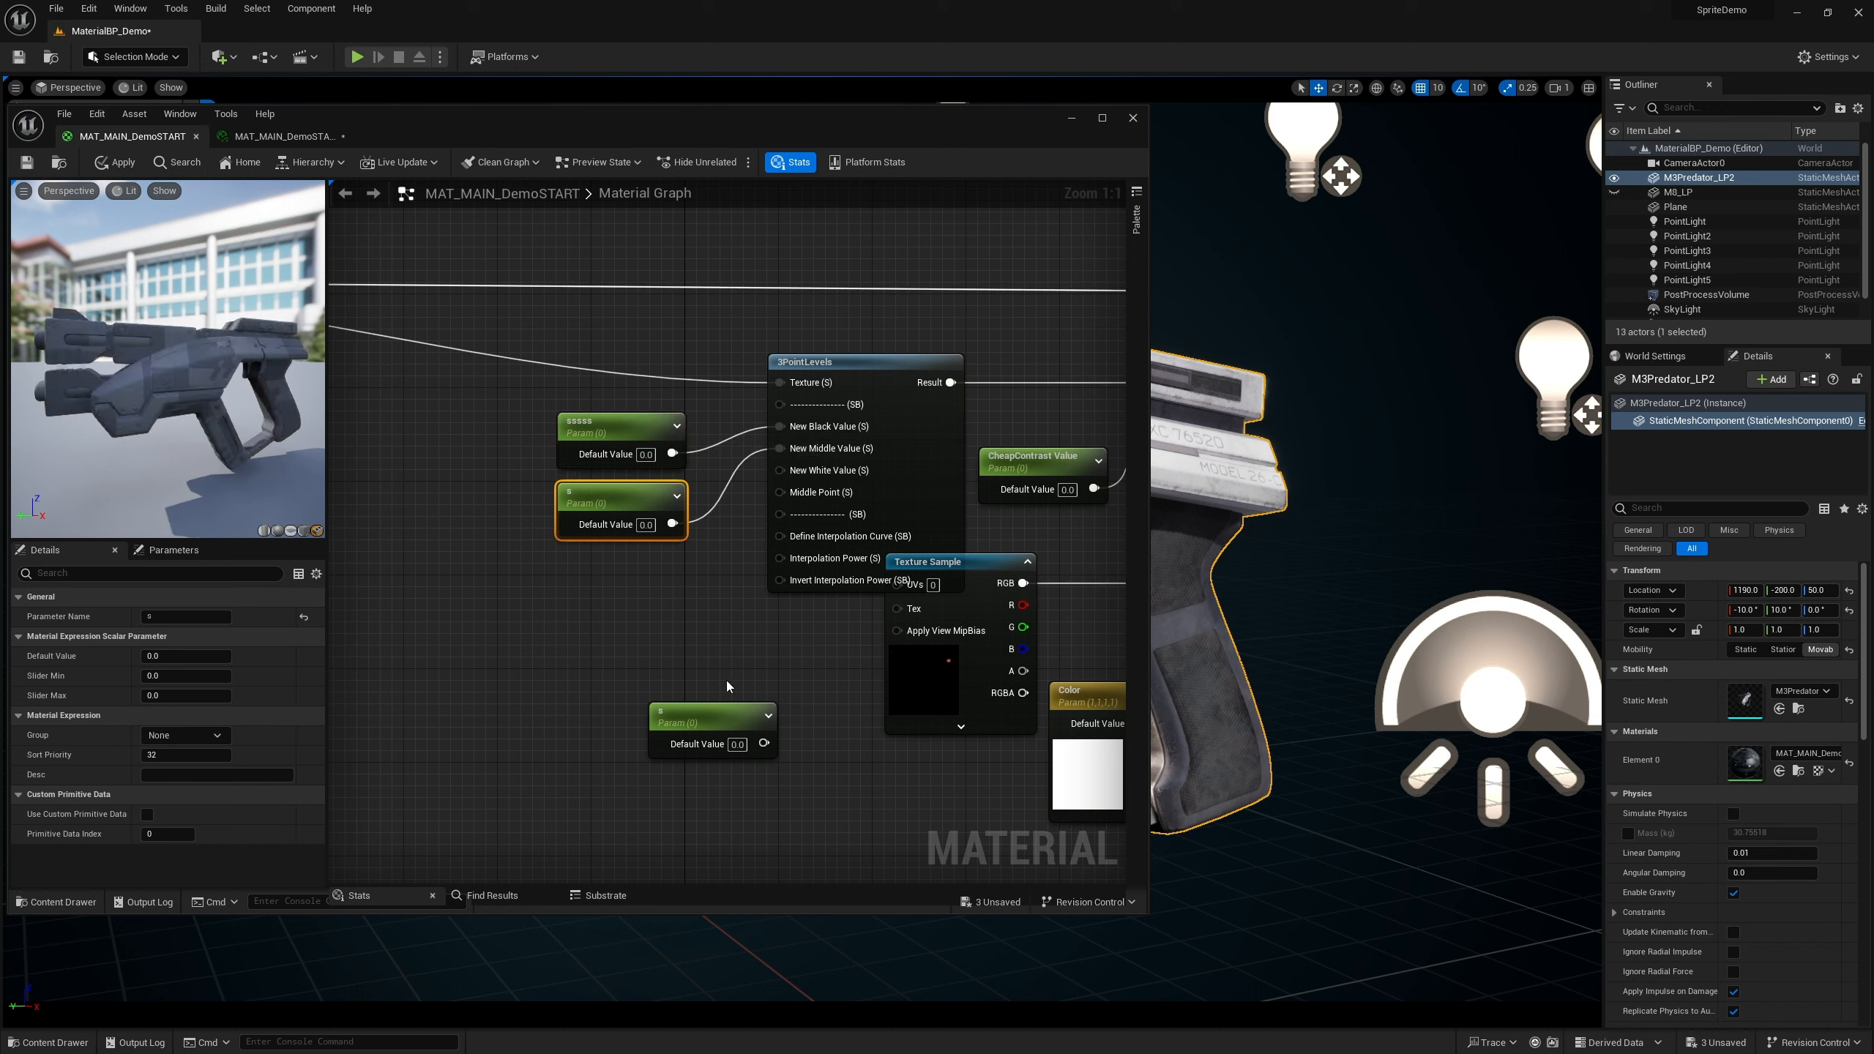
pyautogui.moveTo(711, 719); pyautogui.dragTo(784, 474)
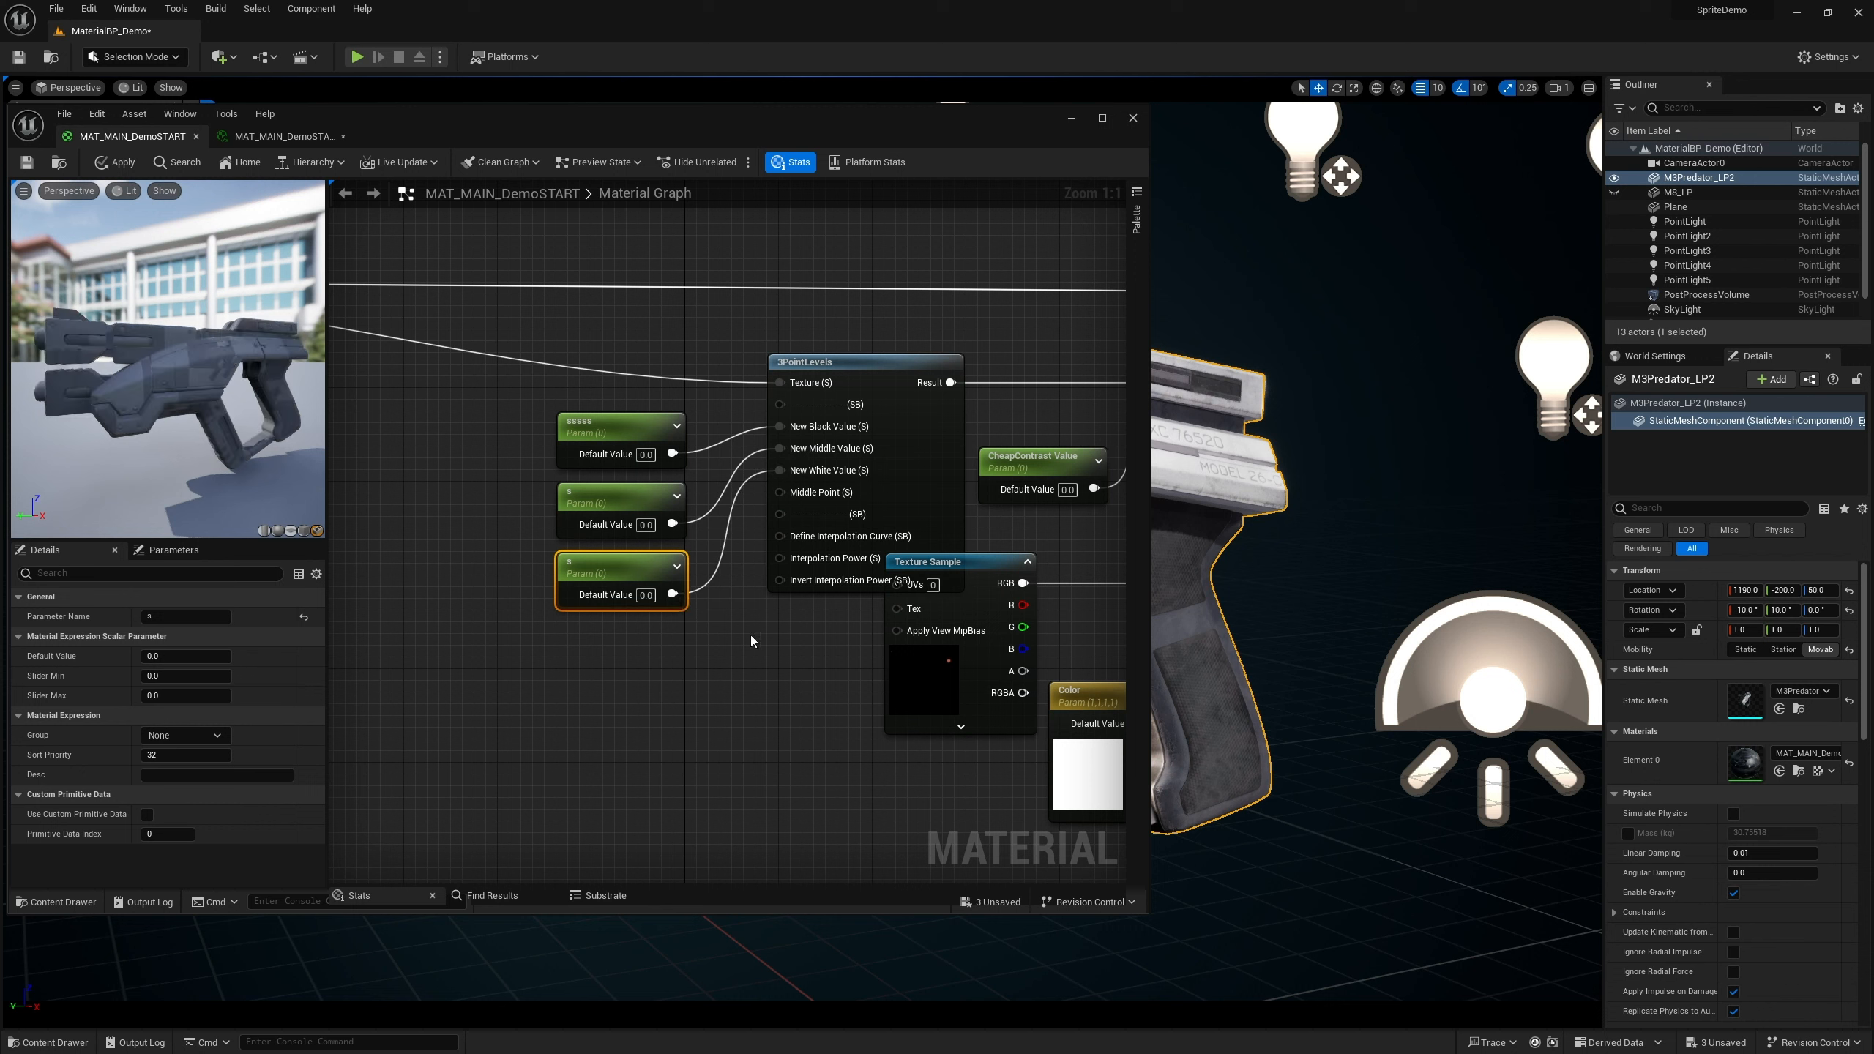
# Set the second and third scalar parameters' default values to 1
pyautogui.scroll(-5, 263, 412)
pyautogui.scroll(10, 264, 411)
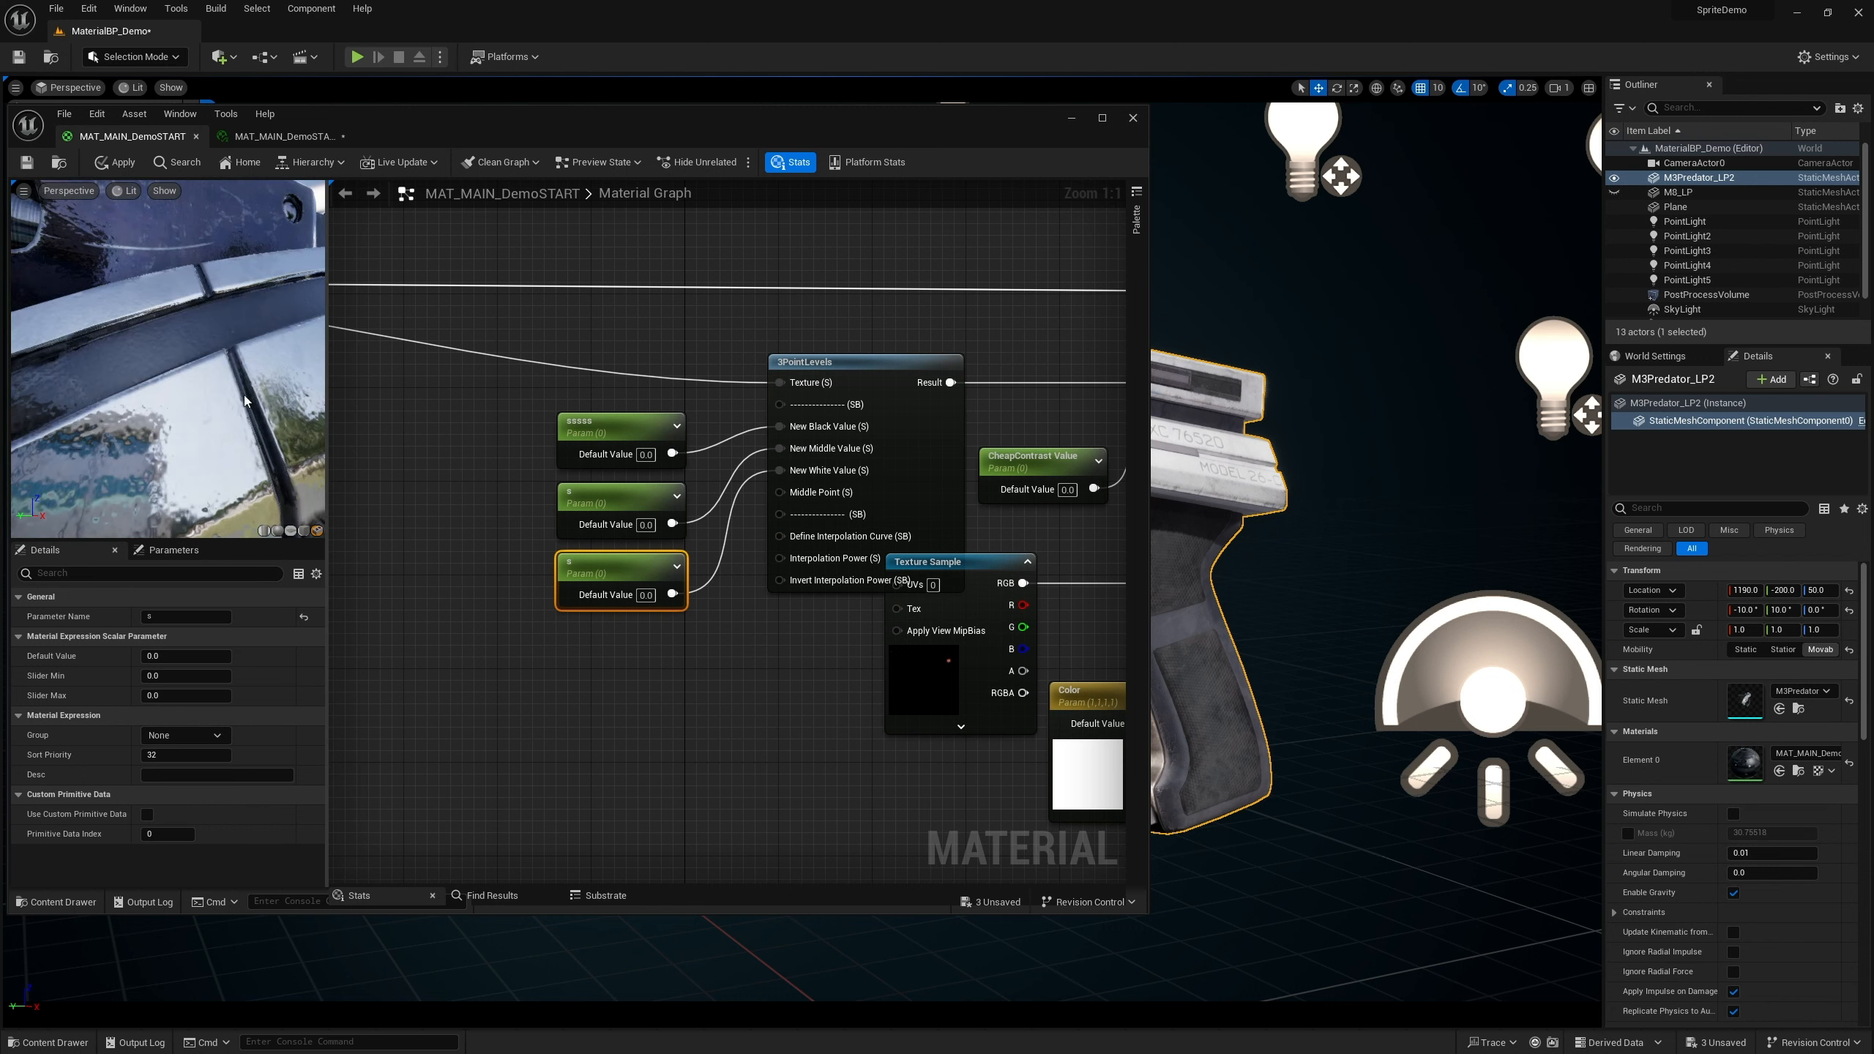
pyautogui.doubleClick(1074, 150)
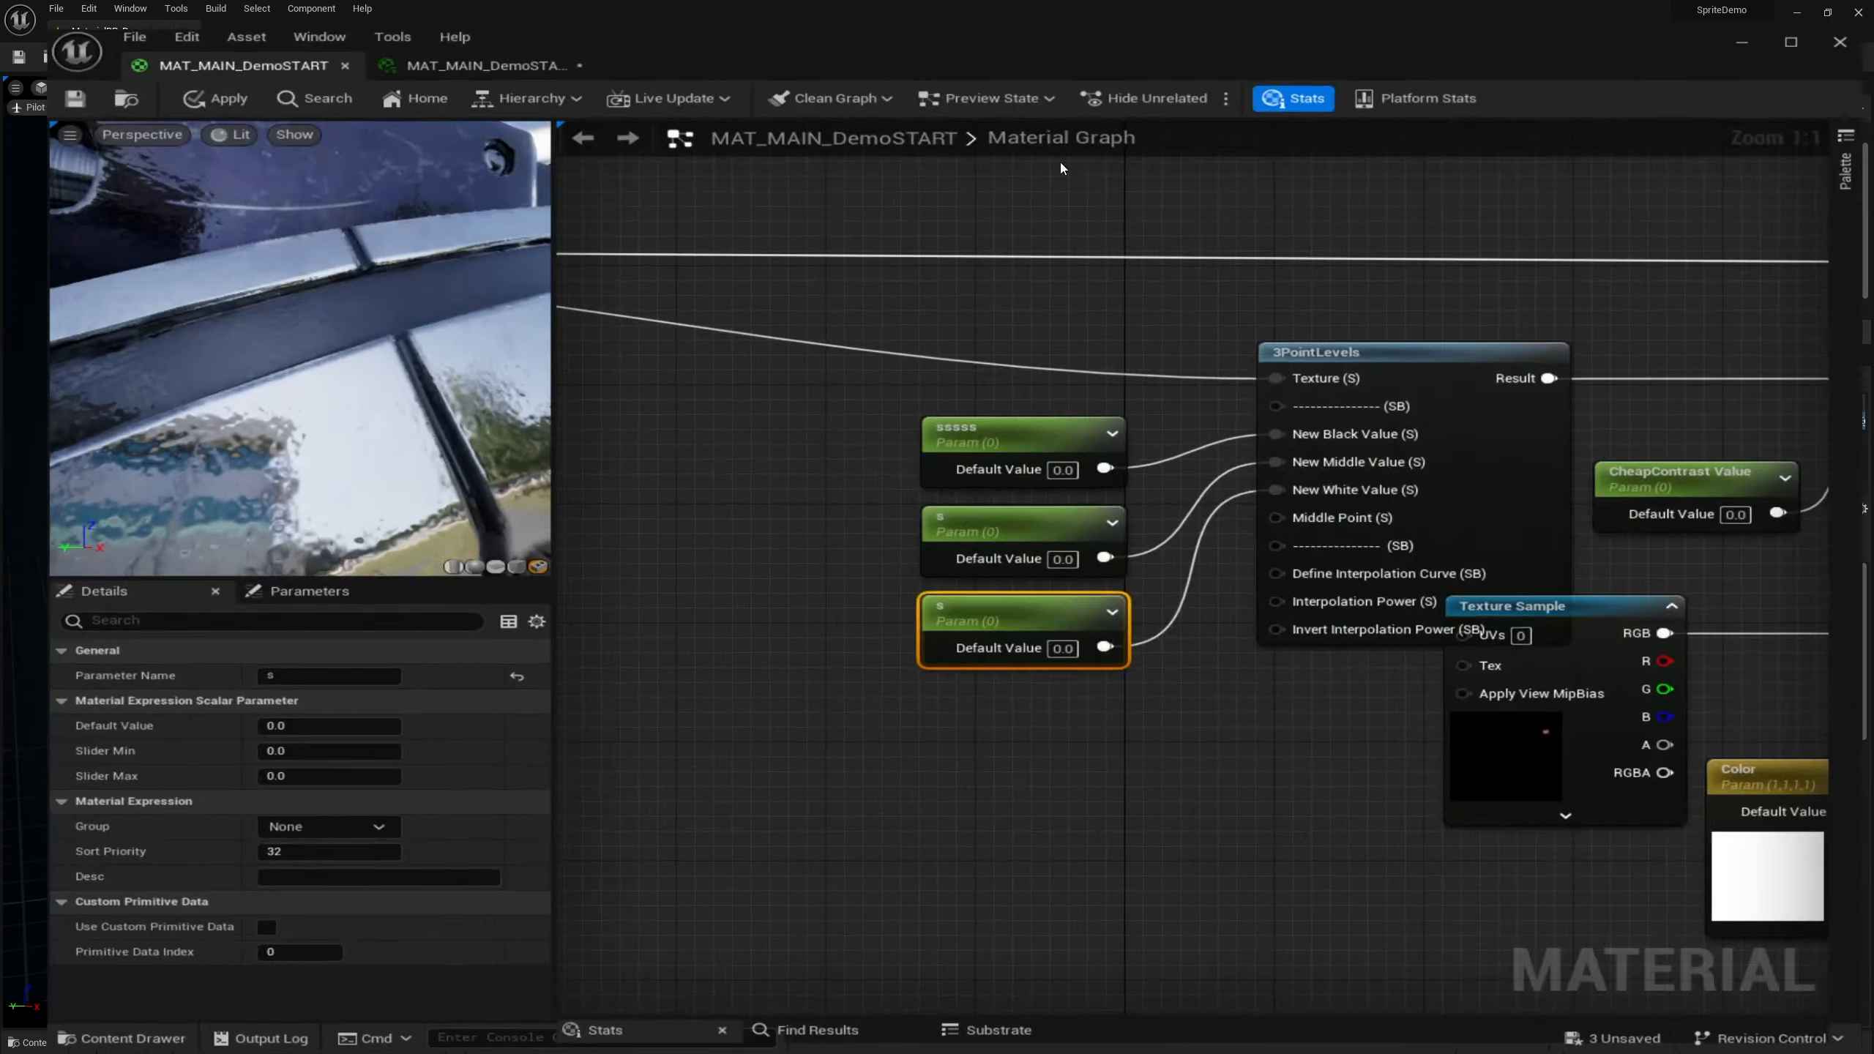
pyautogui.scroll(-10, 398, 371)
pyautogui.scroll(4, 442, 332)
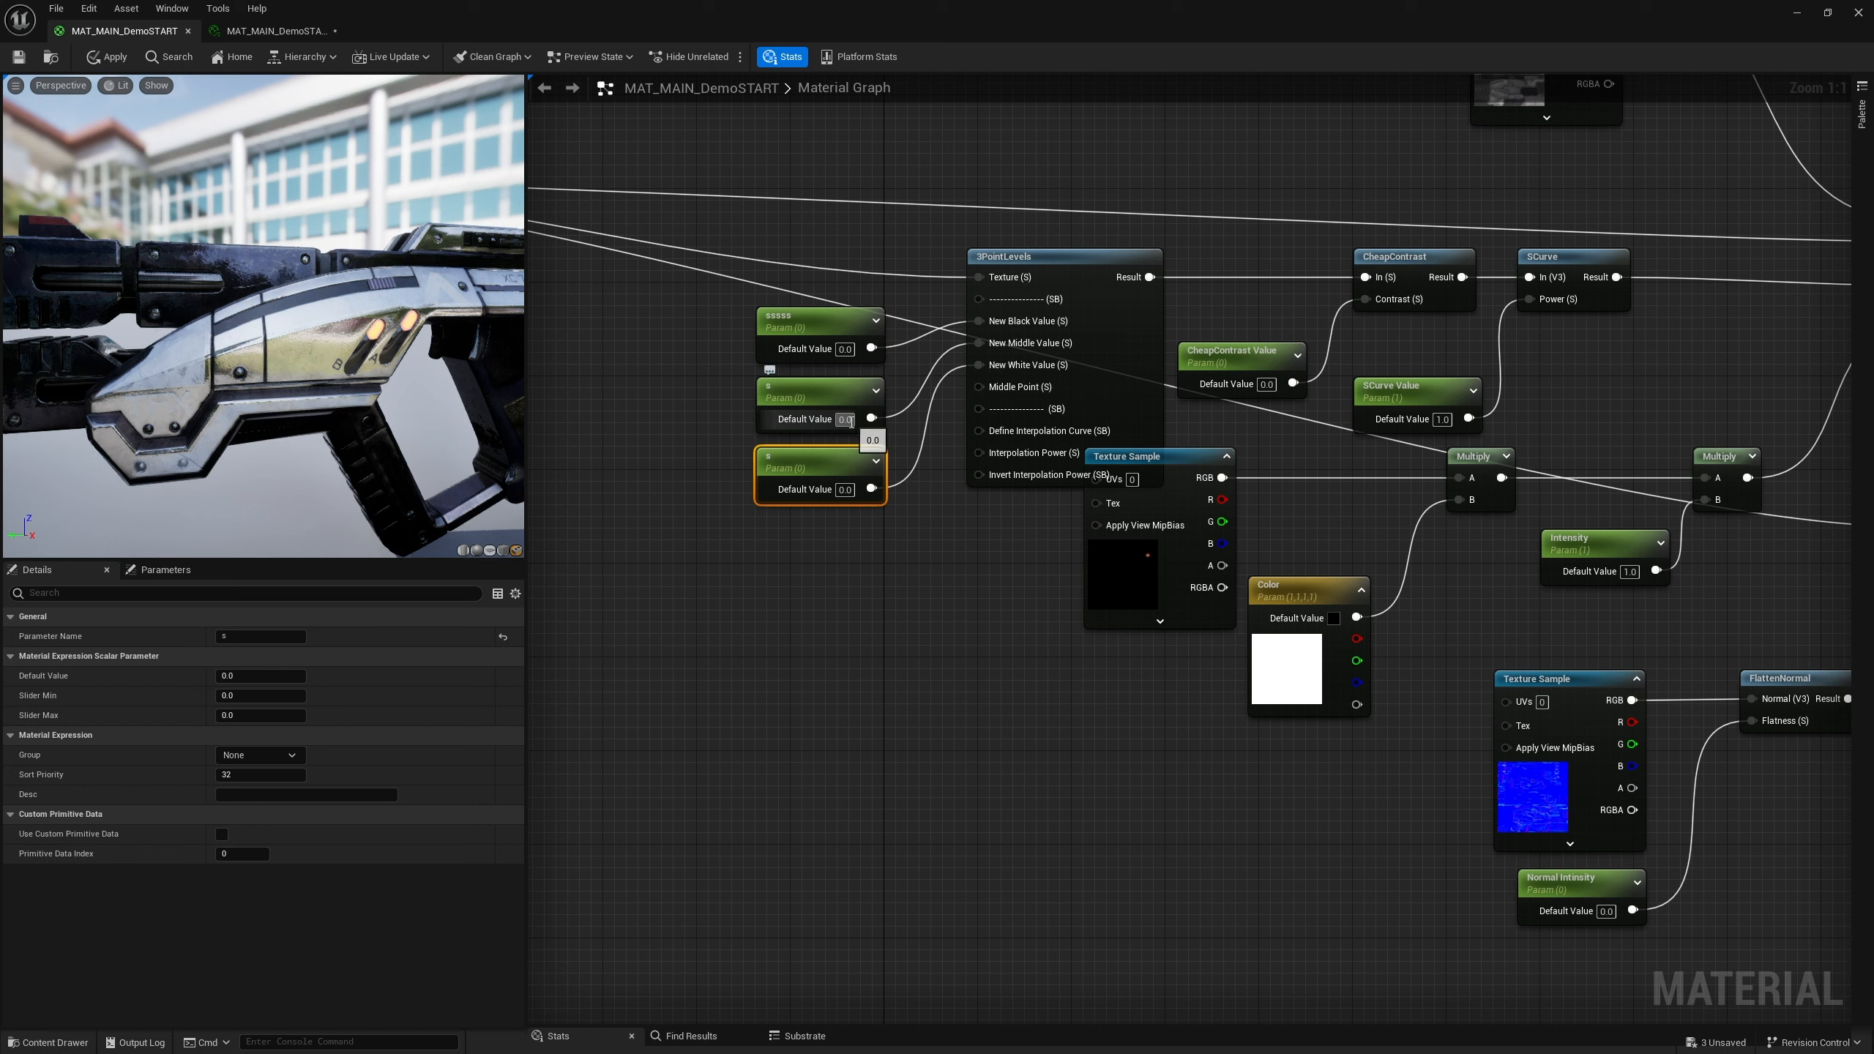
pyautogui.write('0.5')
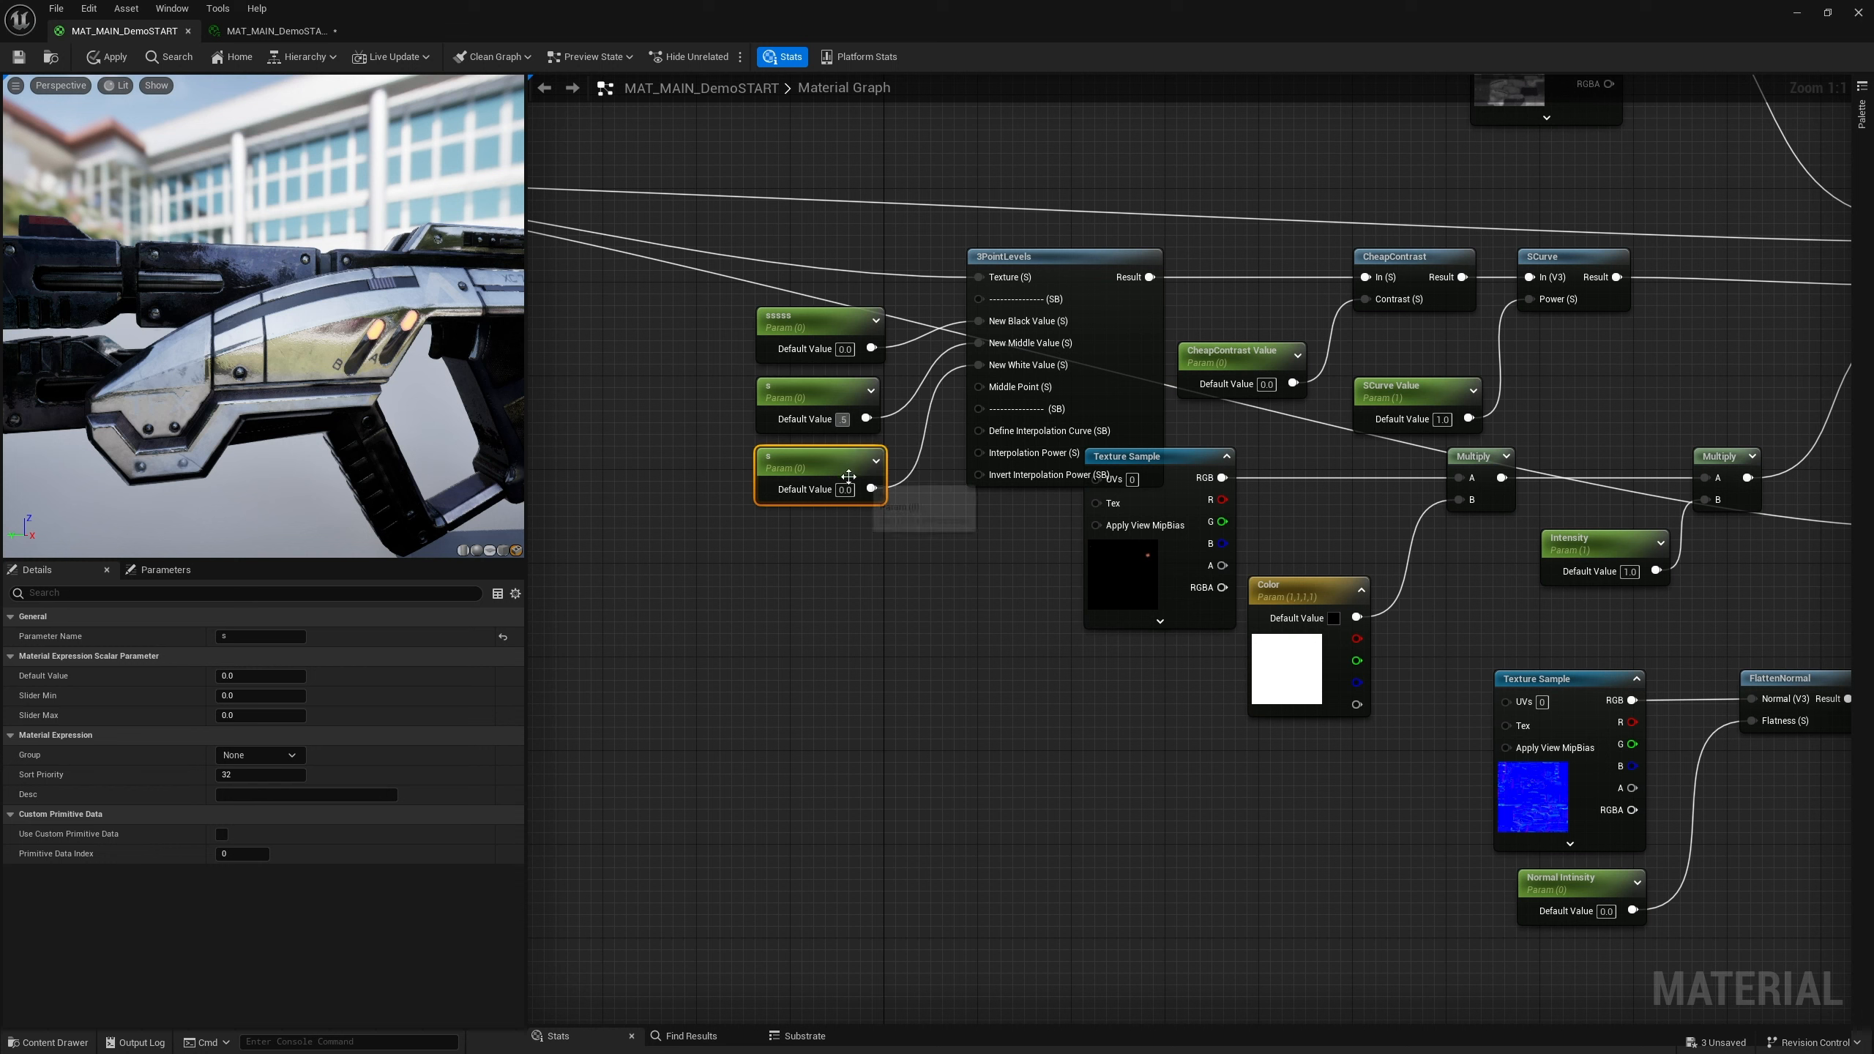
pyautogui.click(851, 492)
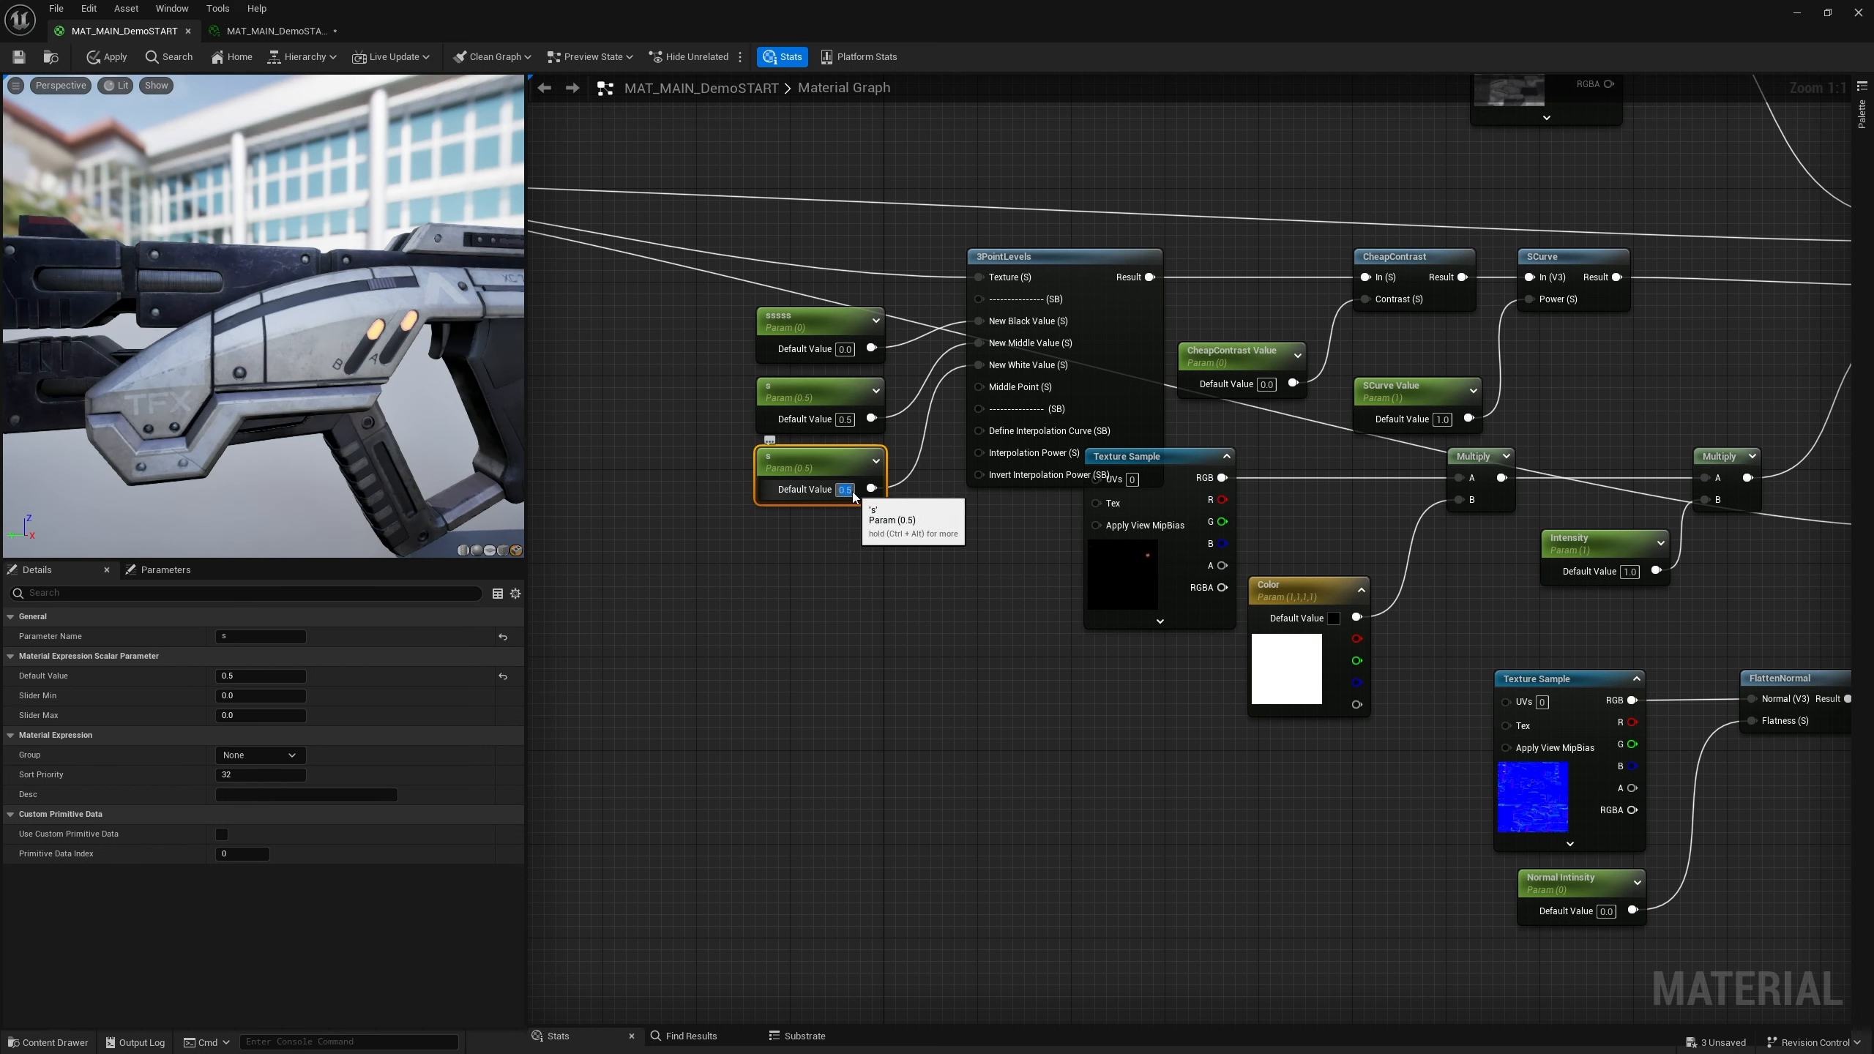
pyautogui.write('1')
pyautogui.press('Return')
pyautogui.click(894, 641)
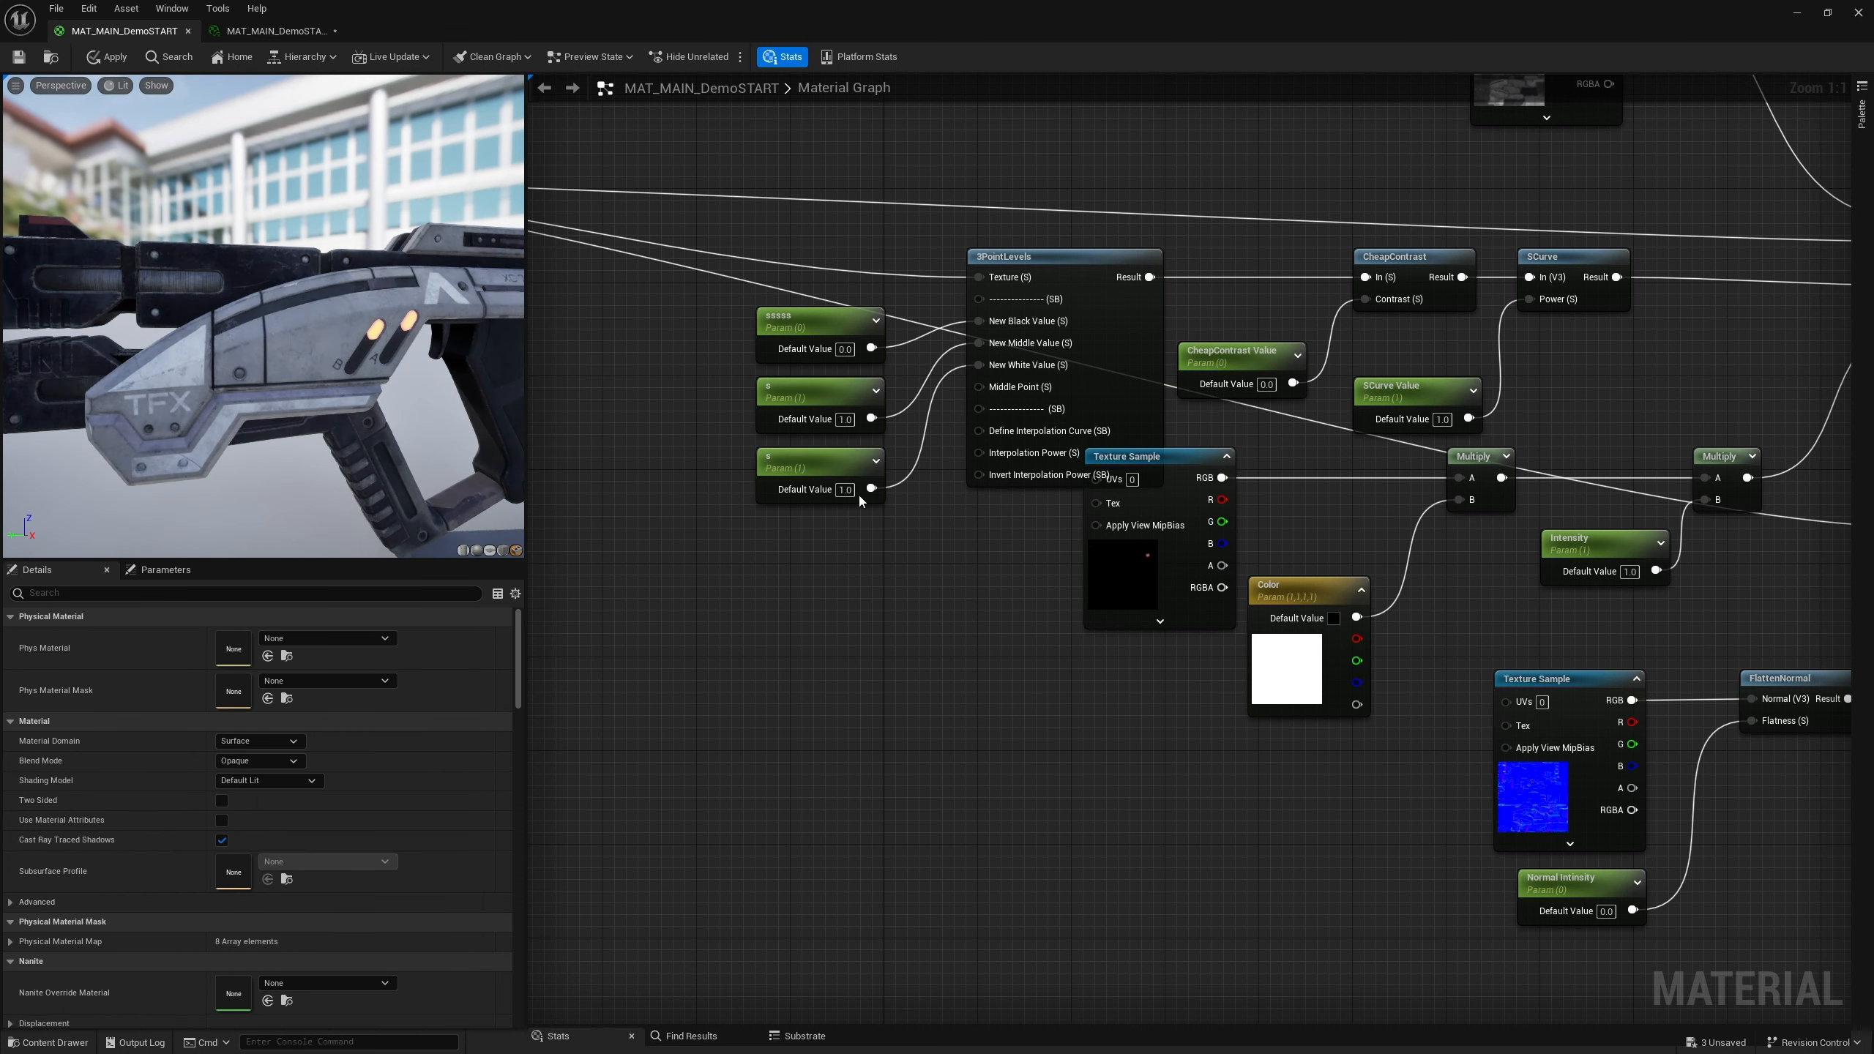
# Rename the three parameters Black Value, Mid Value and White Value
pyautogui.click(789, 336)
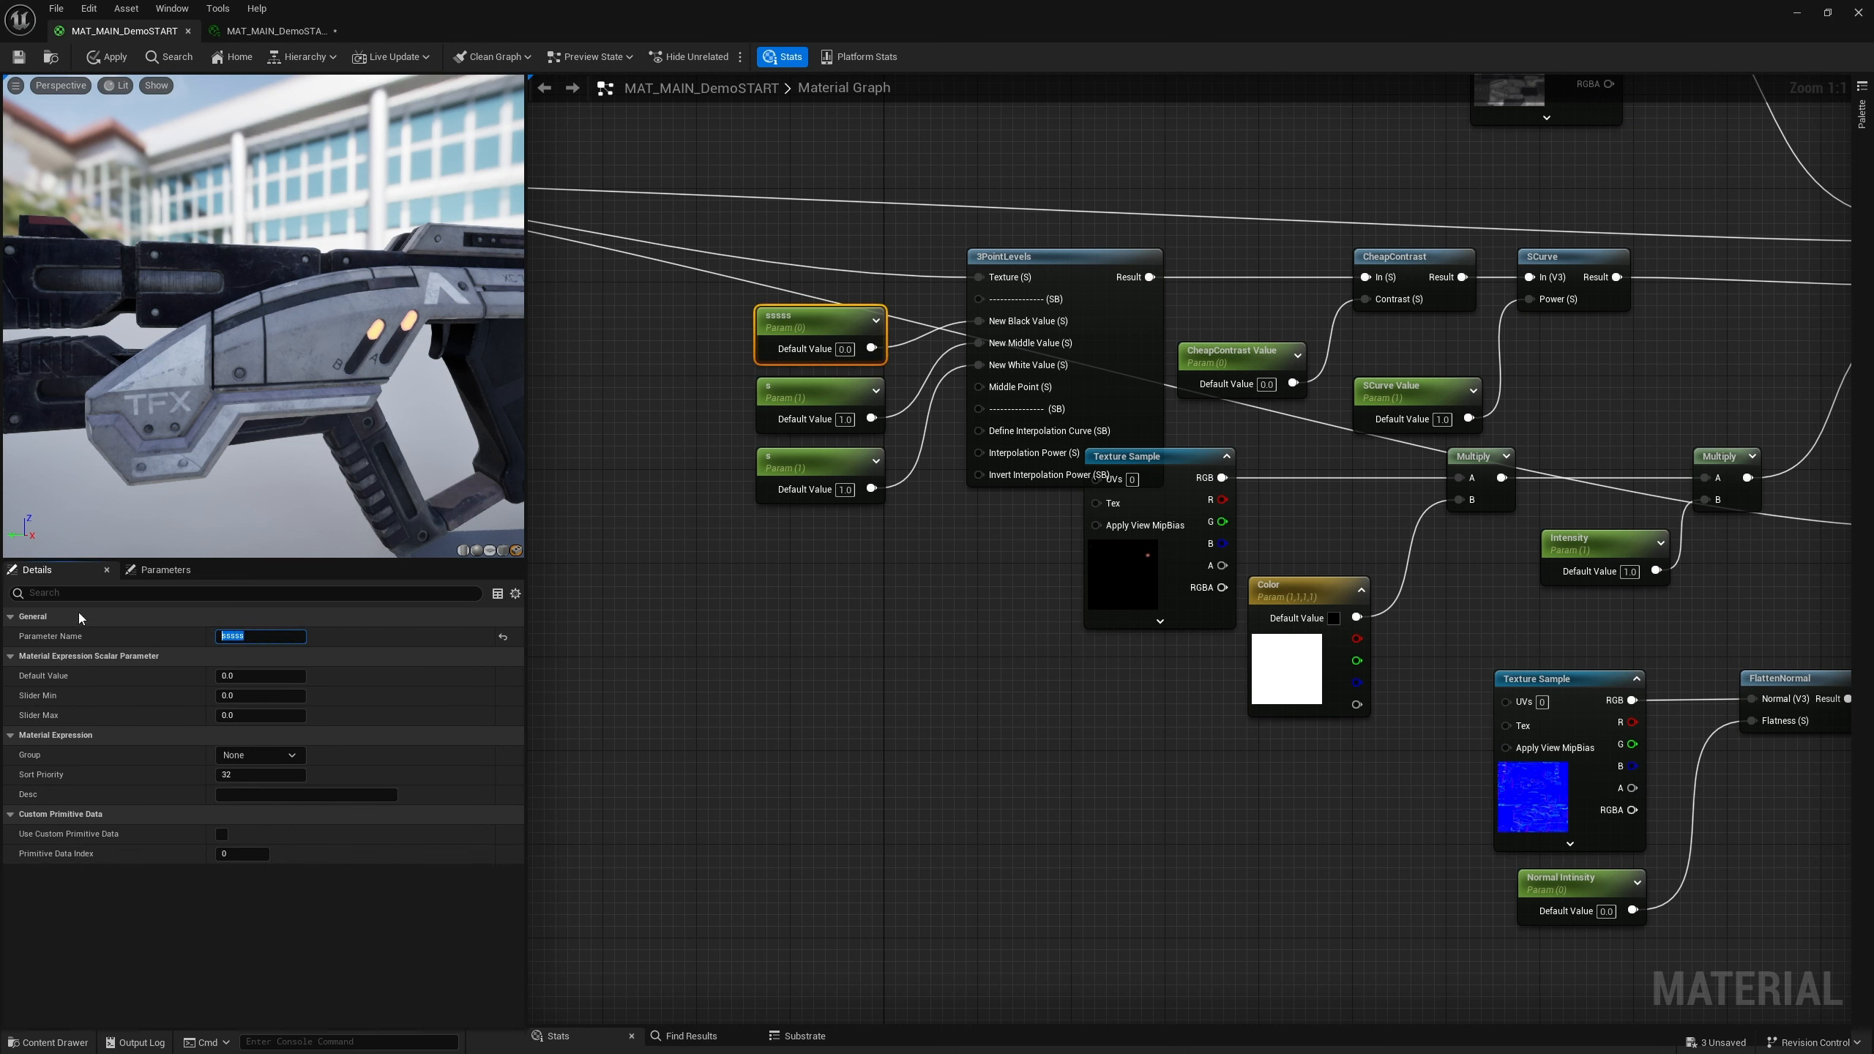
pyautogui.write('bla')
pyautogui.click(793, 393)
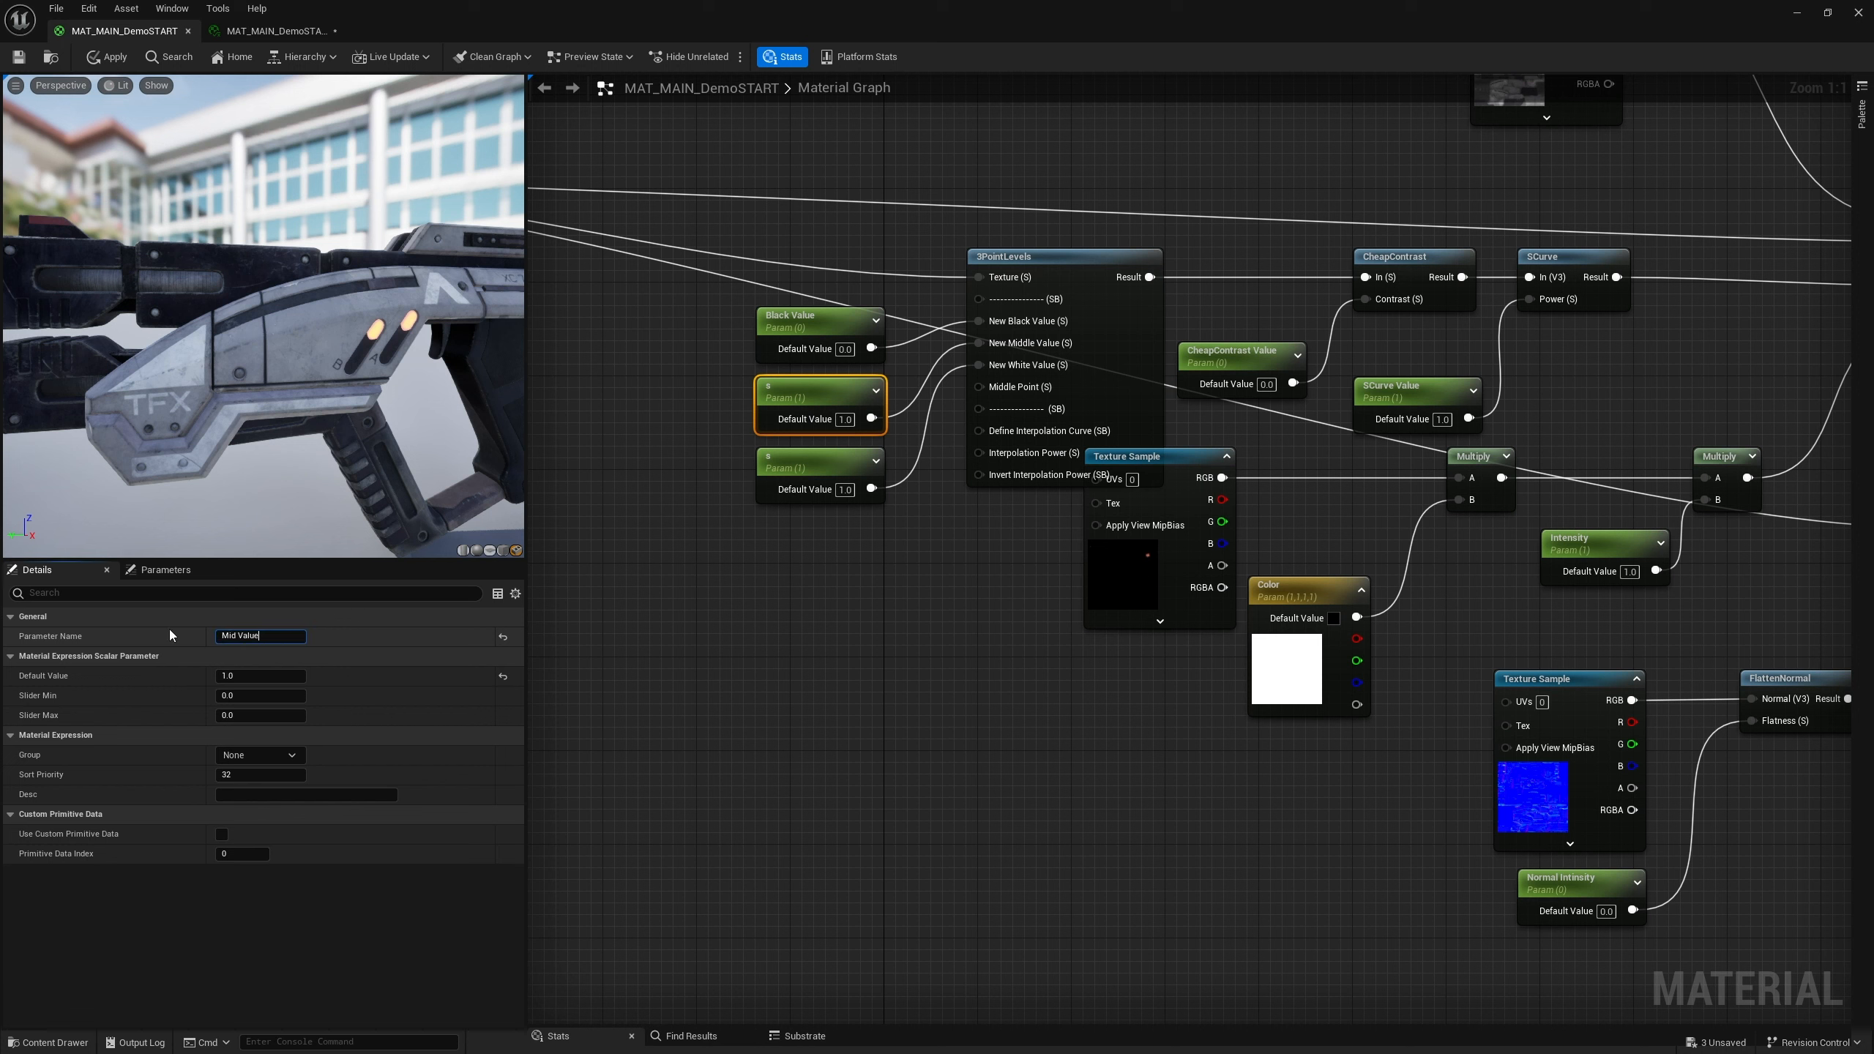
pyautogui.click(823, 453)
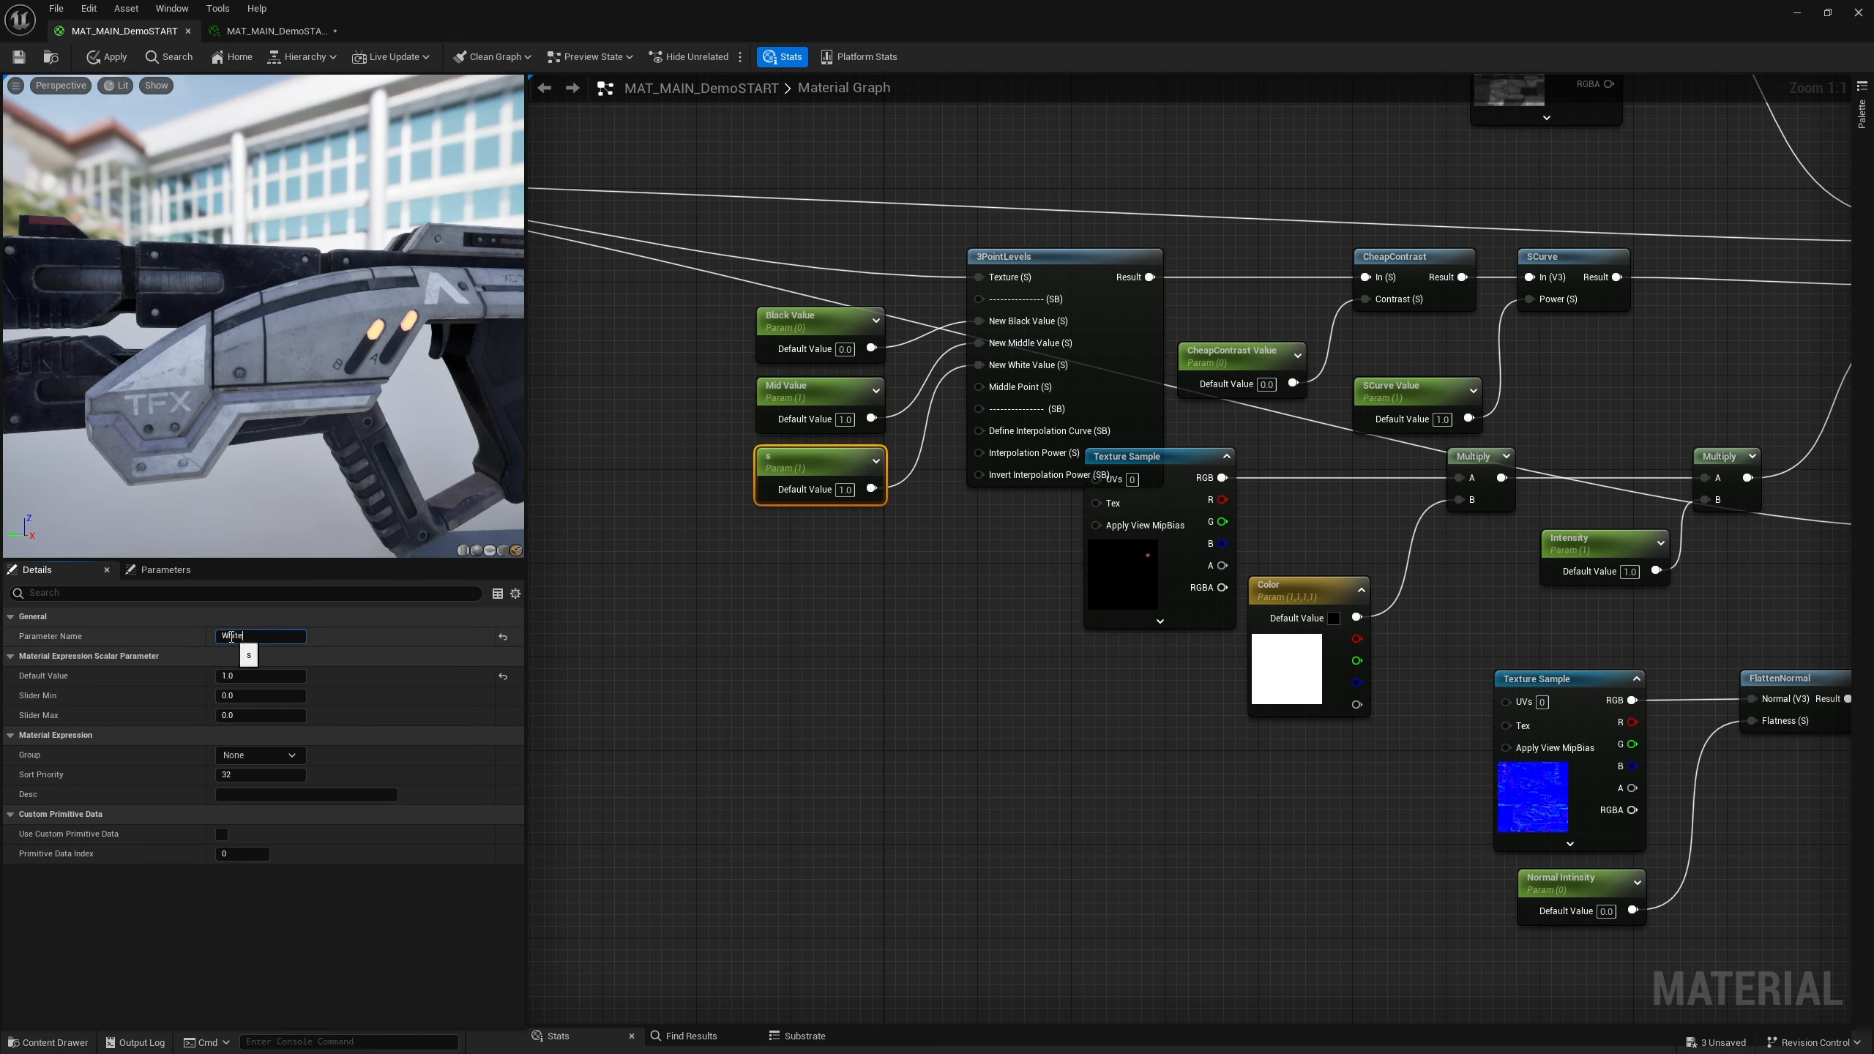
pyautogui.click(231, 636)
pyautogui.write('White Value')
pyautogui.press('Return')
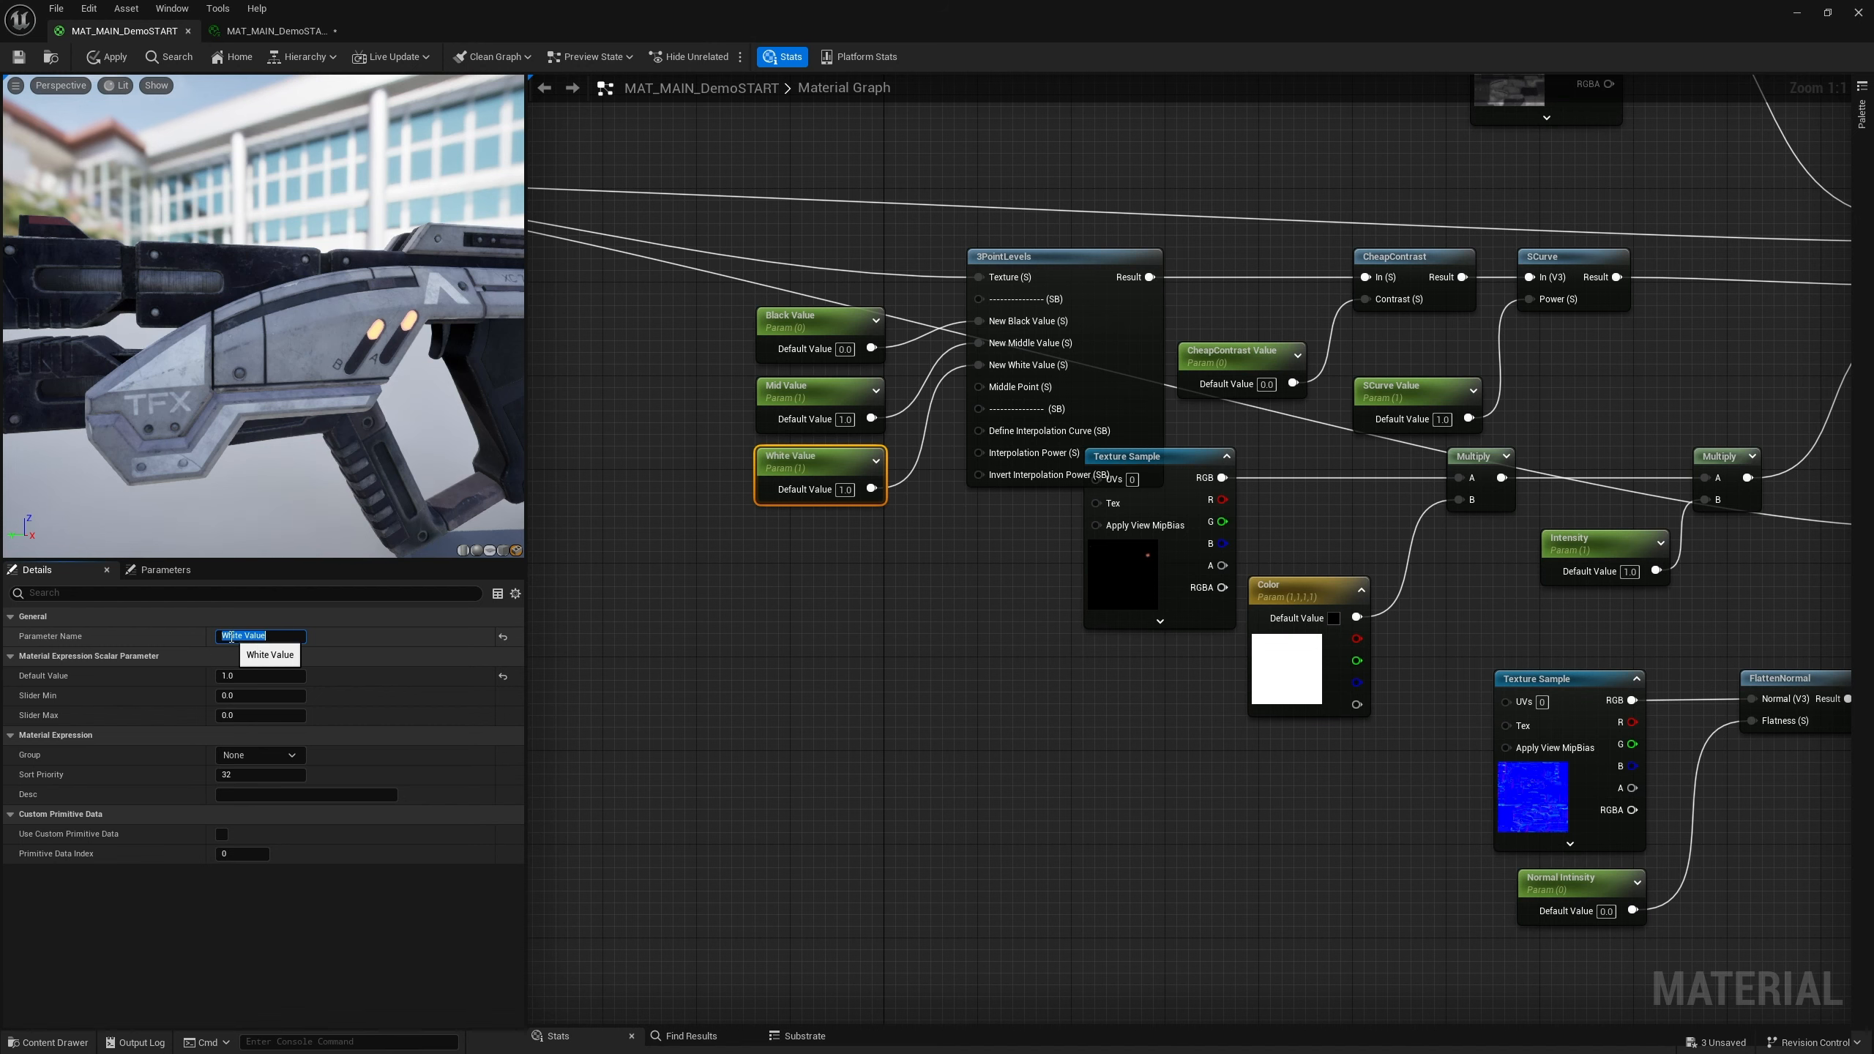
# In the material instance, reset SCurve Value to its default value
pyautogui.scroll(-5, 960, 411)
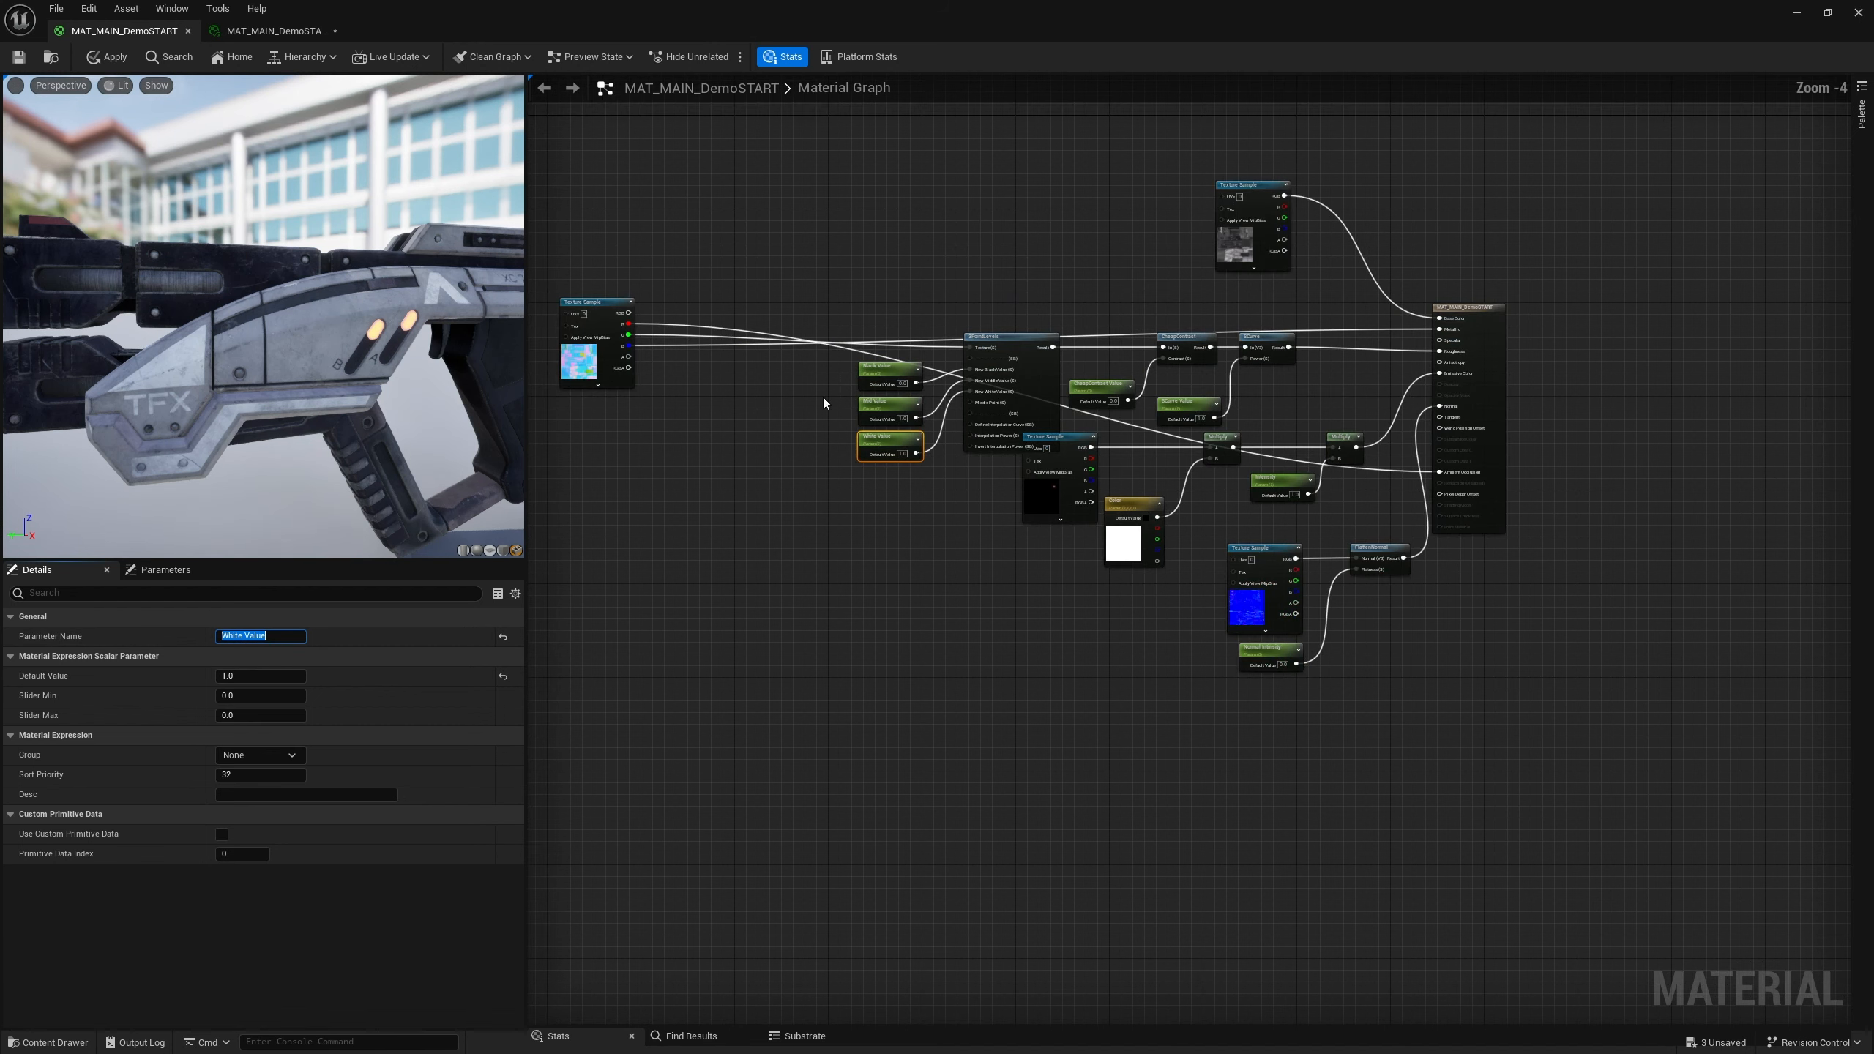
pyautogui.click(275, 30)
pyautogui.moveTo(743, 703); pyautogui.dragTo(826, 700)
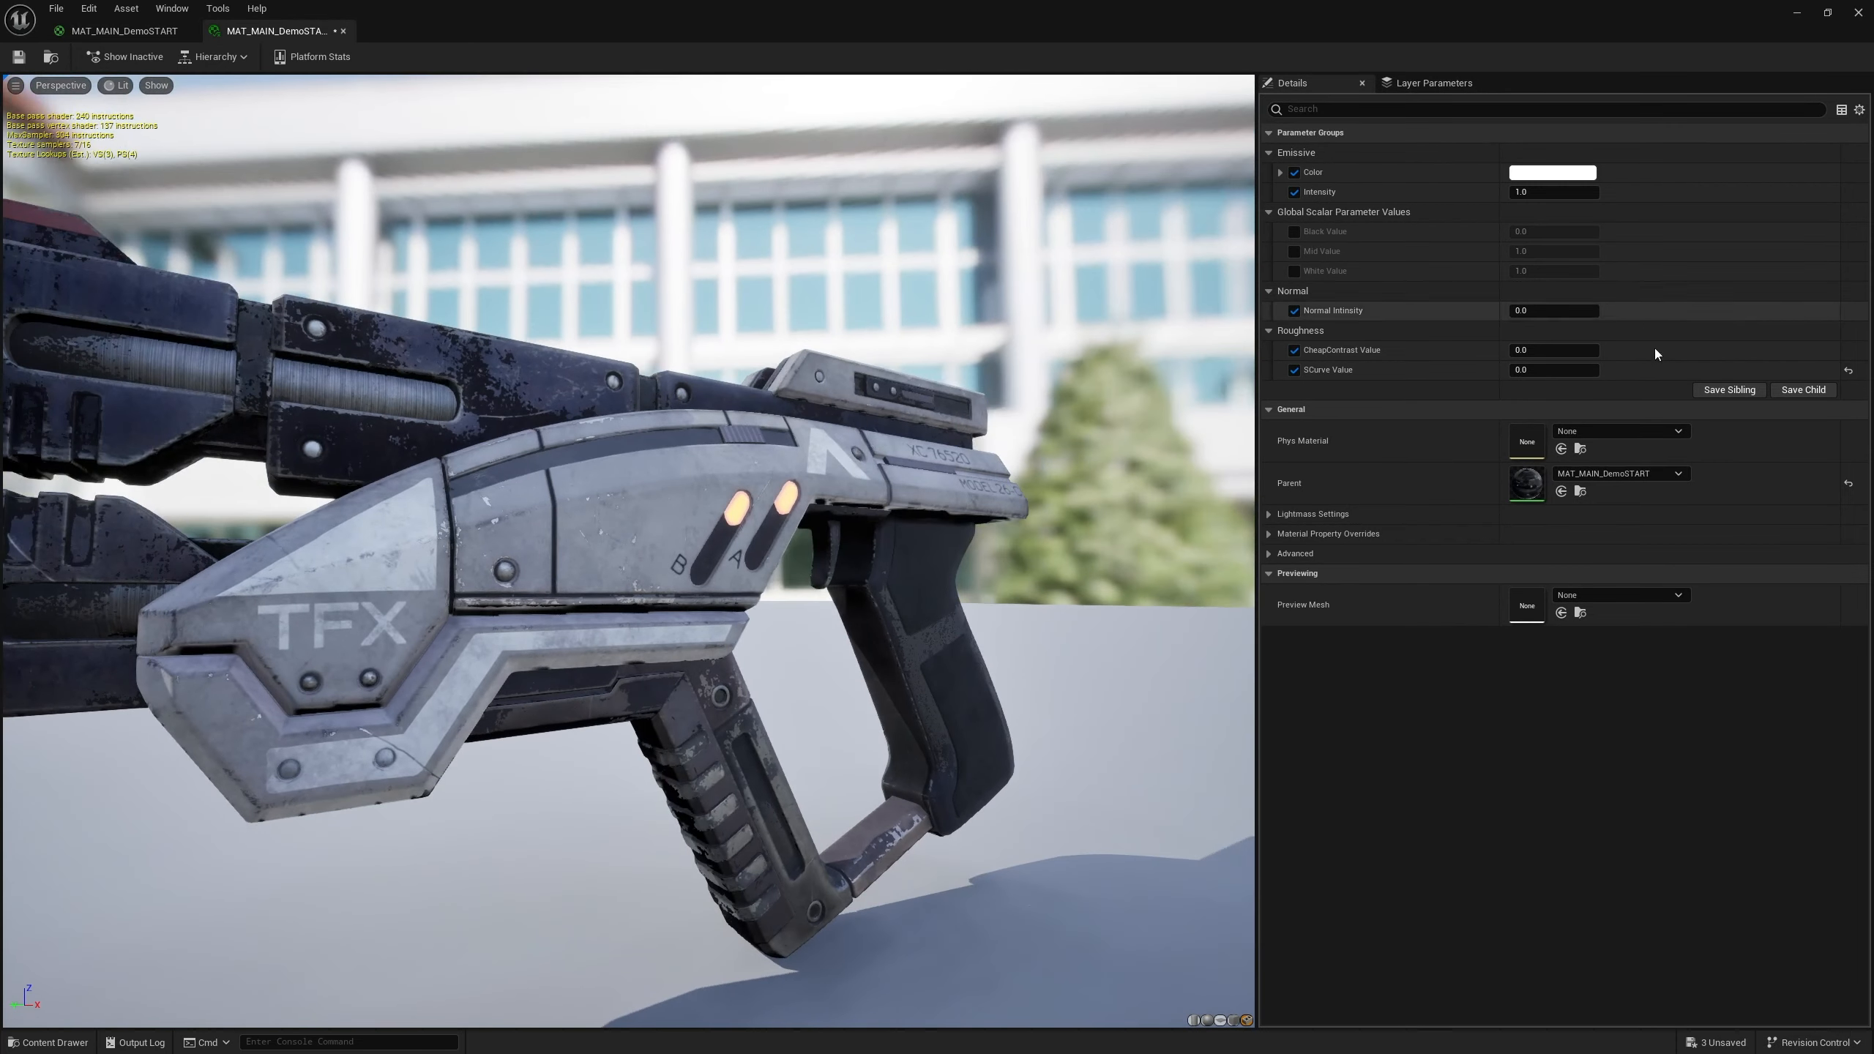
pyautogui.click(1849, 370)
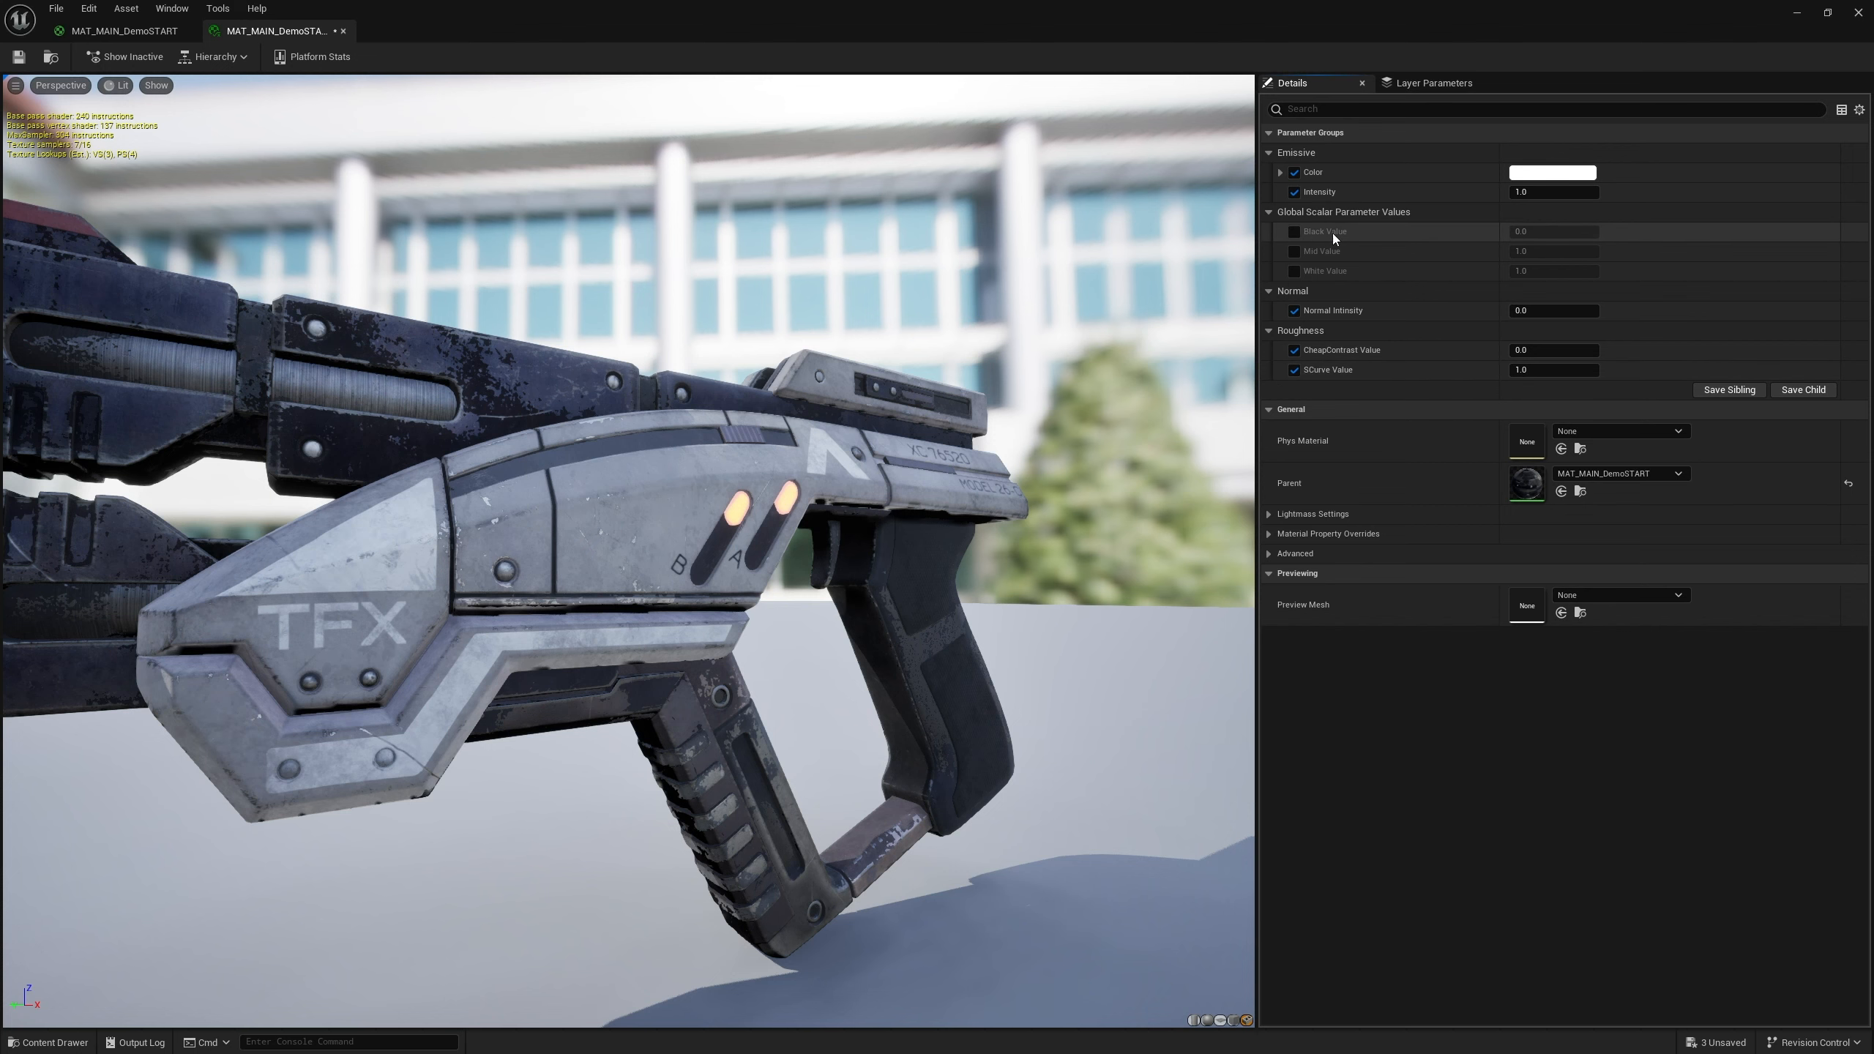
# Set the Mid Value parameter's default to 0.5 and save the material
pyautogui.click(124, 30)
pyautogui.scroll(4, 878, 418)
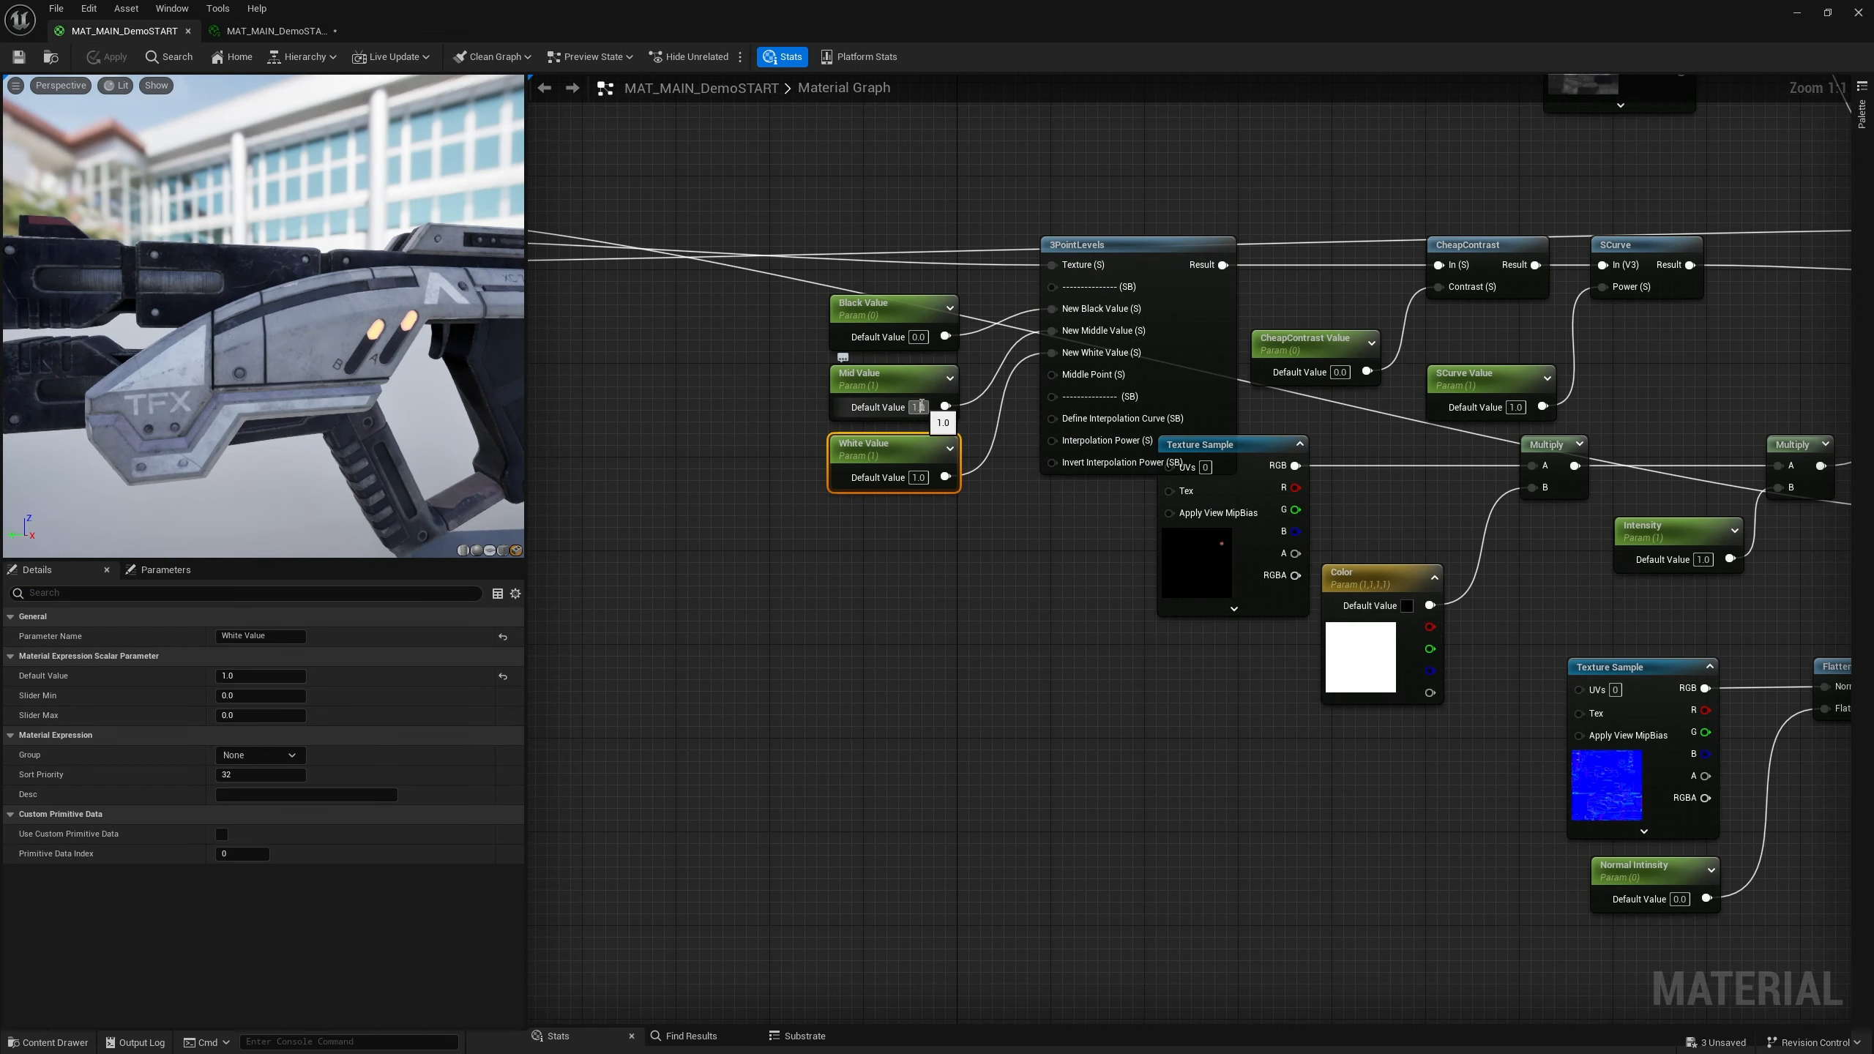
pyautogui.write('0.5')
pyautogui.press('Return')
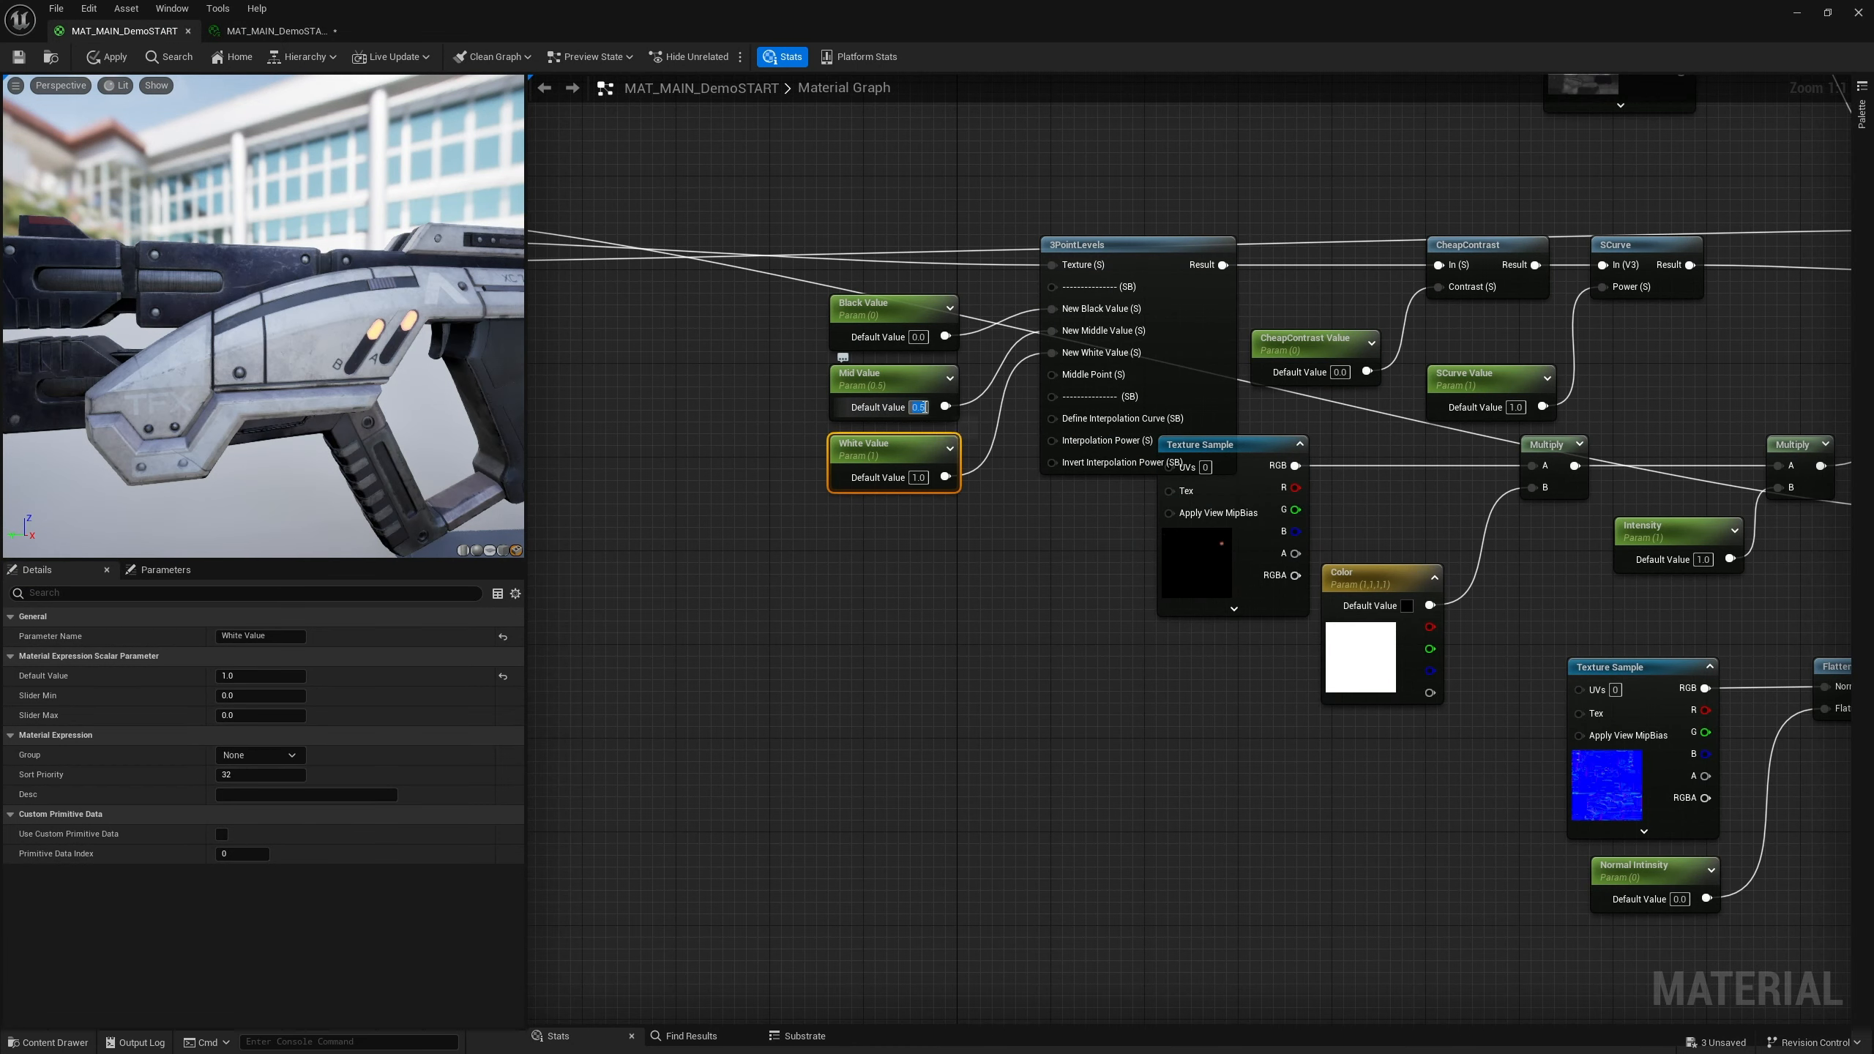
pyautogui.click(18, 57)
# In the material instance, enable the Black Value, Mid Value and White Value overrides
pyautogui.click(274, 30)
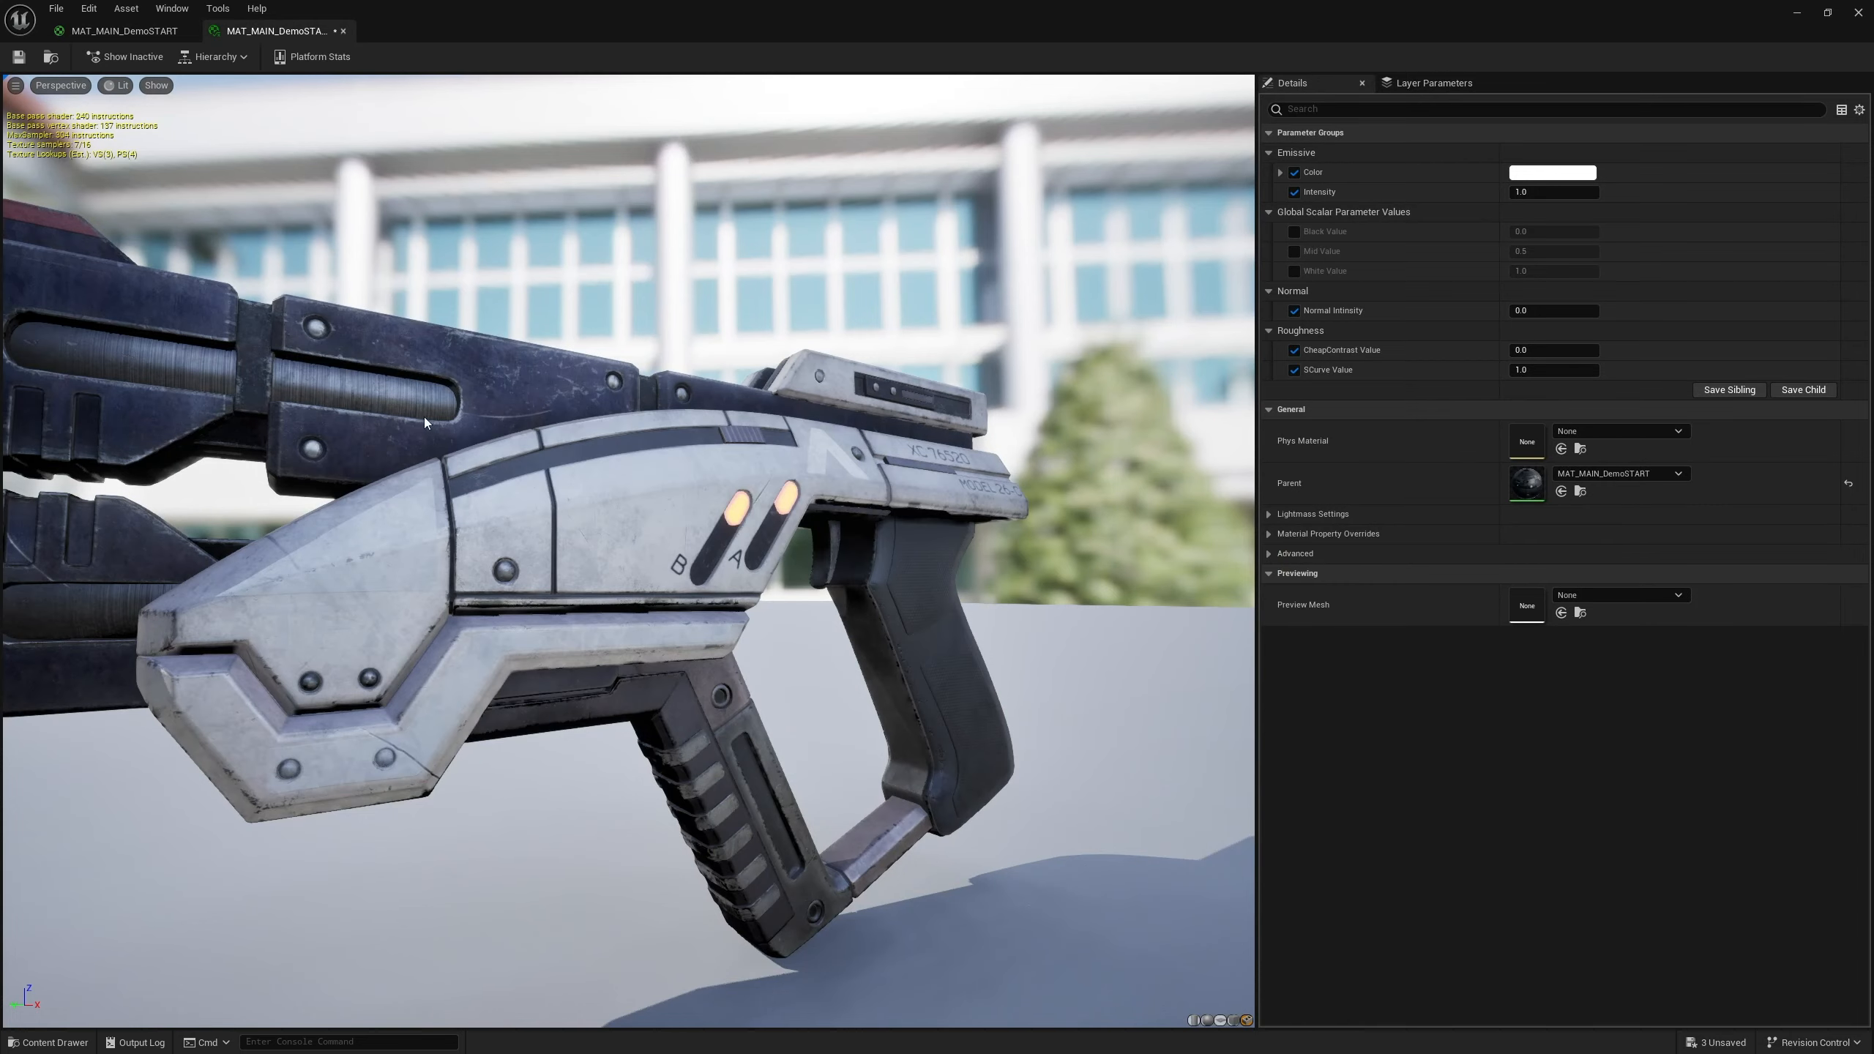
pyautogui.moveTo(425, 423); pyautogui.dragTo(744, 536)
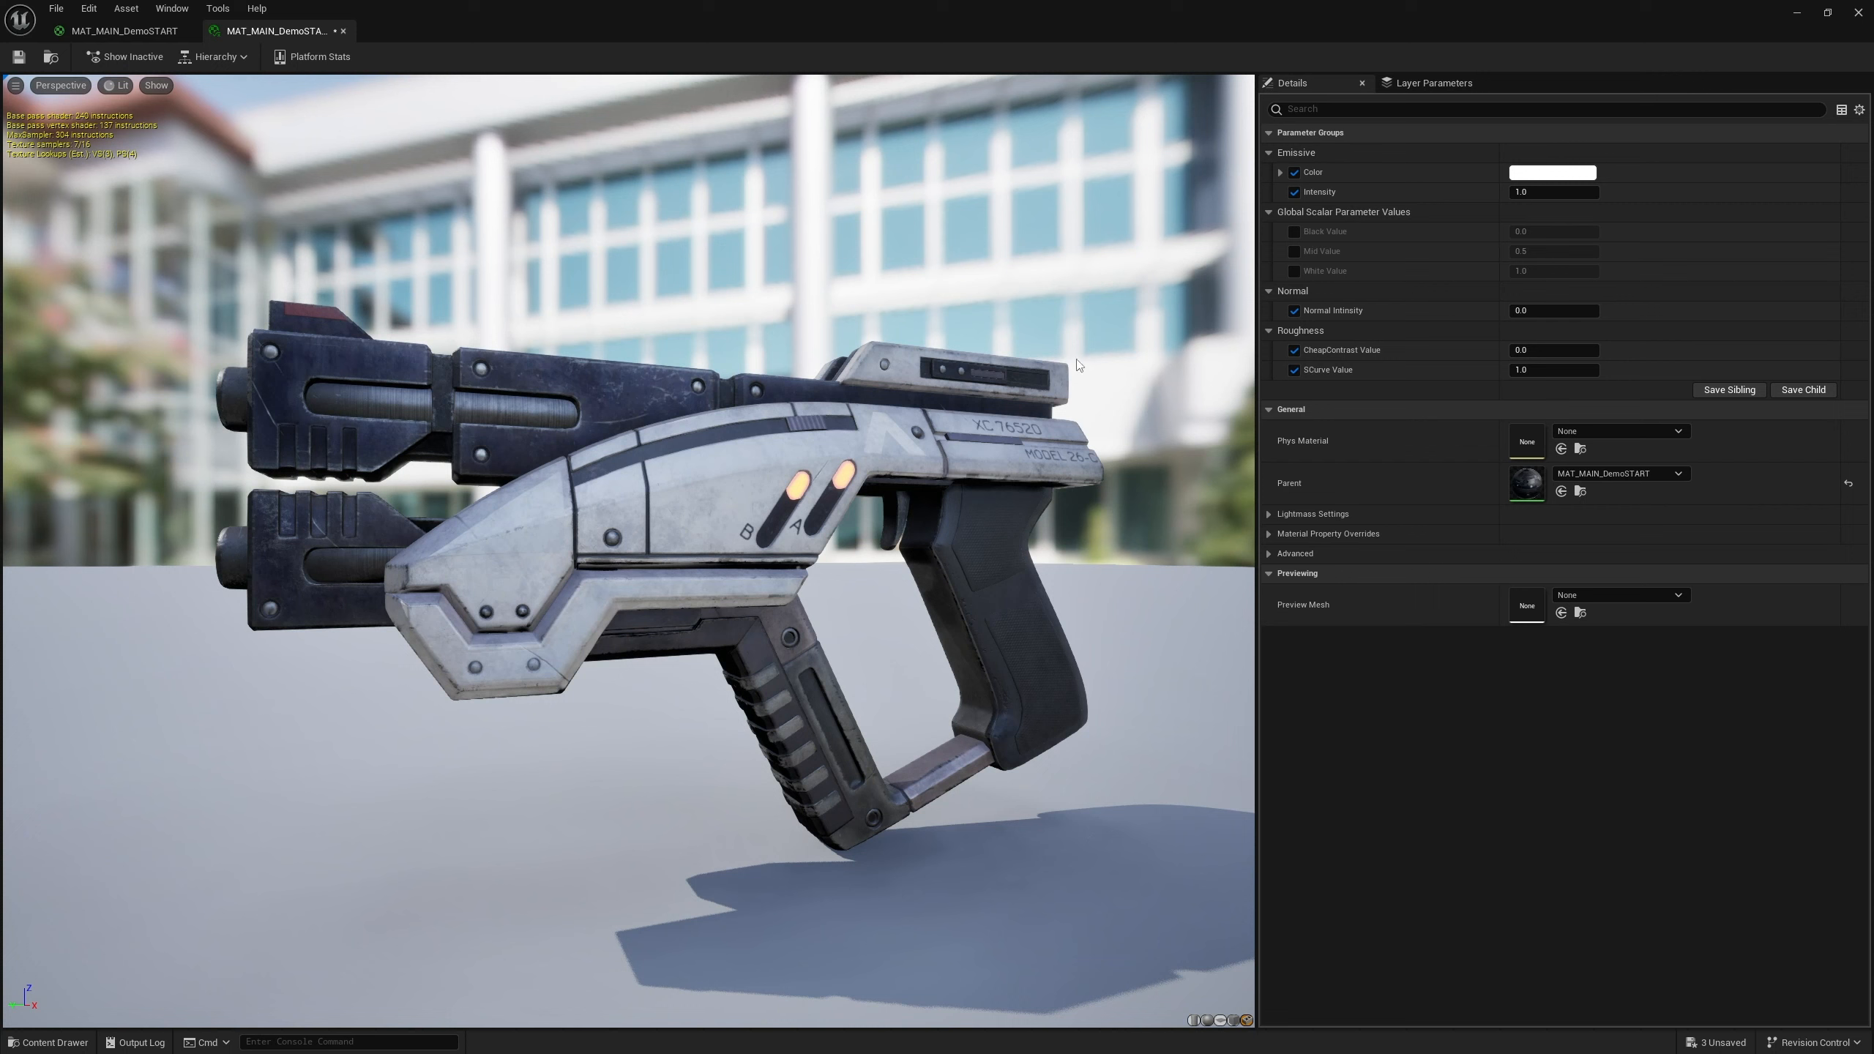
pyautogui.click(1295, 231)
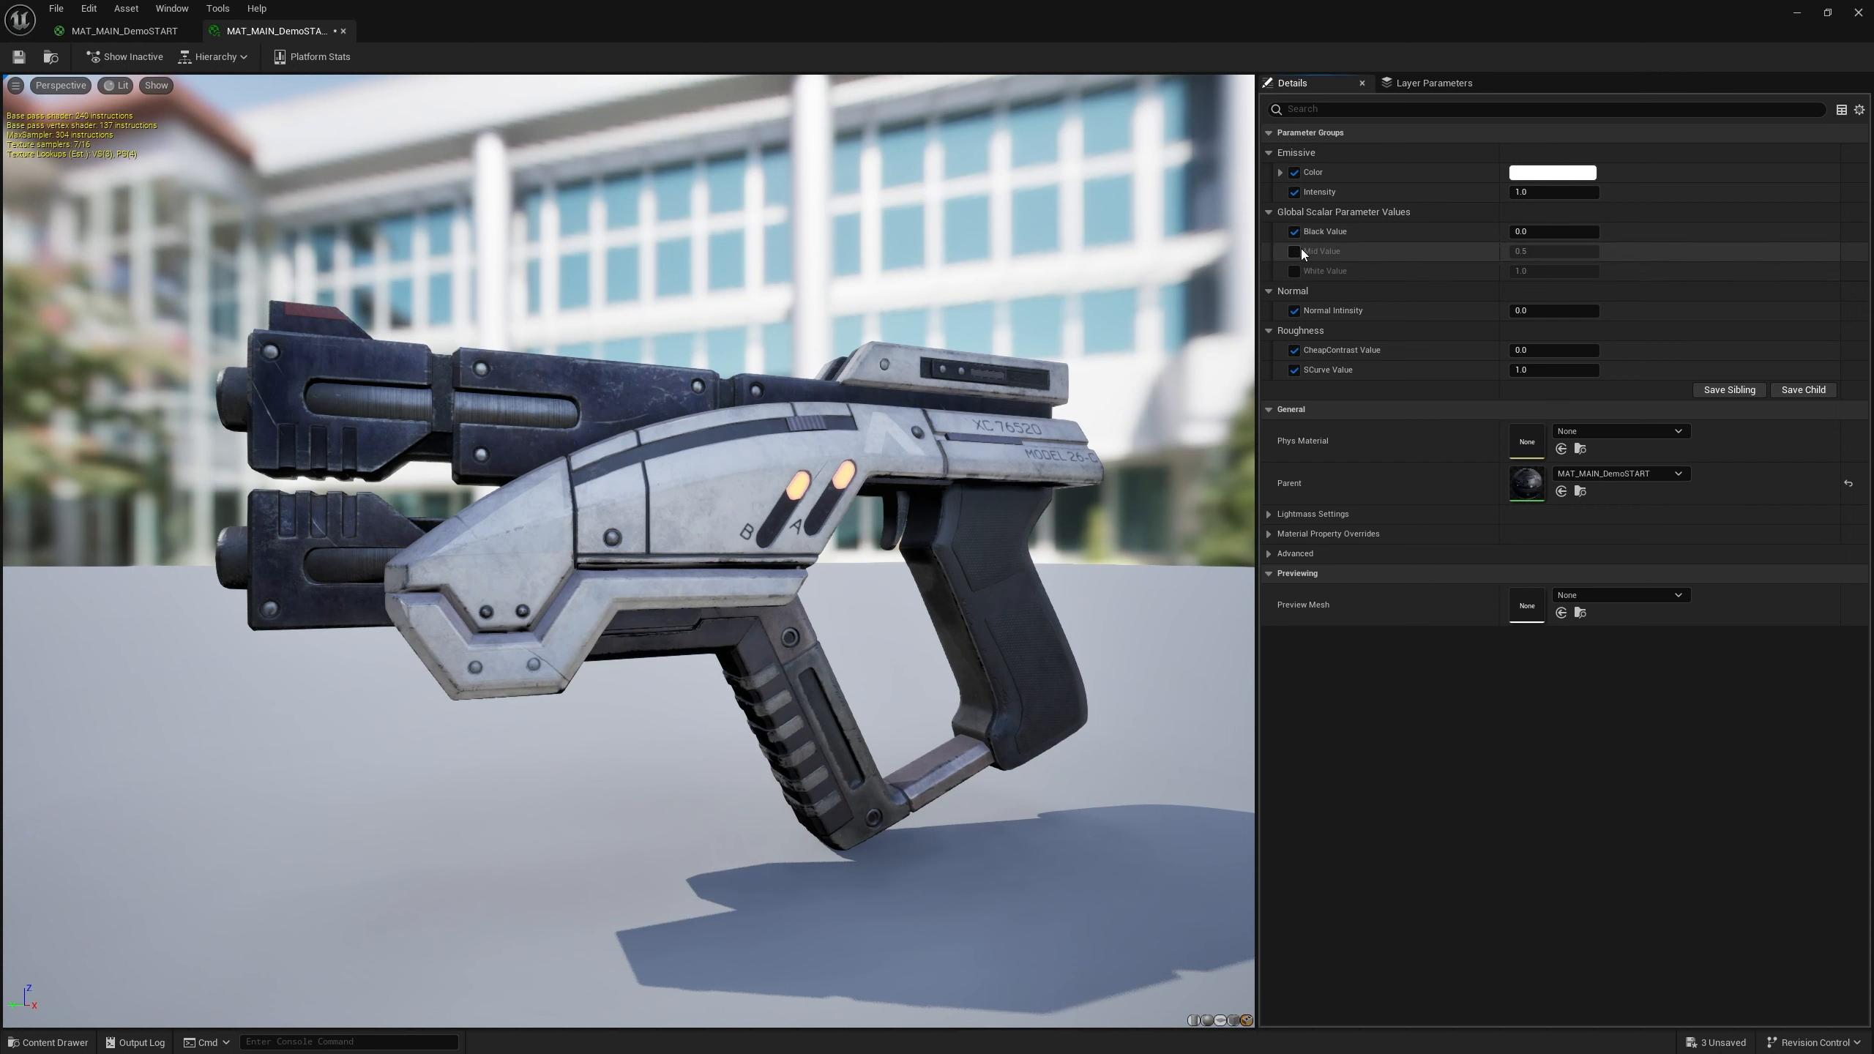
pyautogui.click(1295, 251)
pyautogui.click(1295, 271)
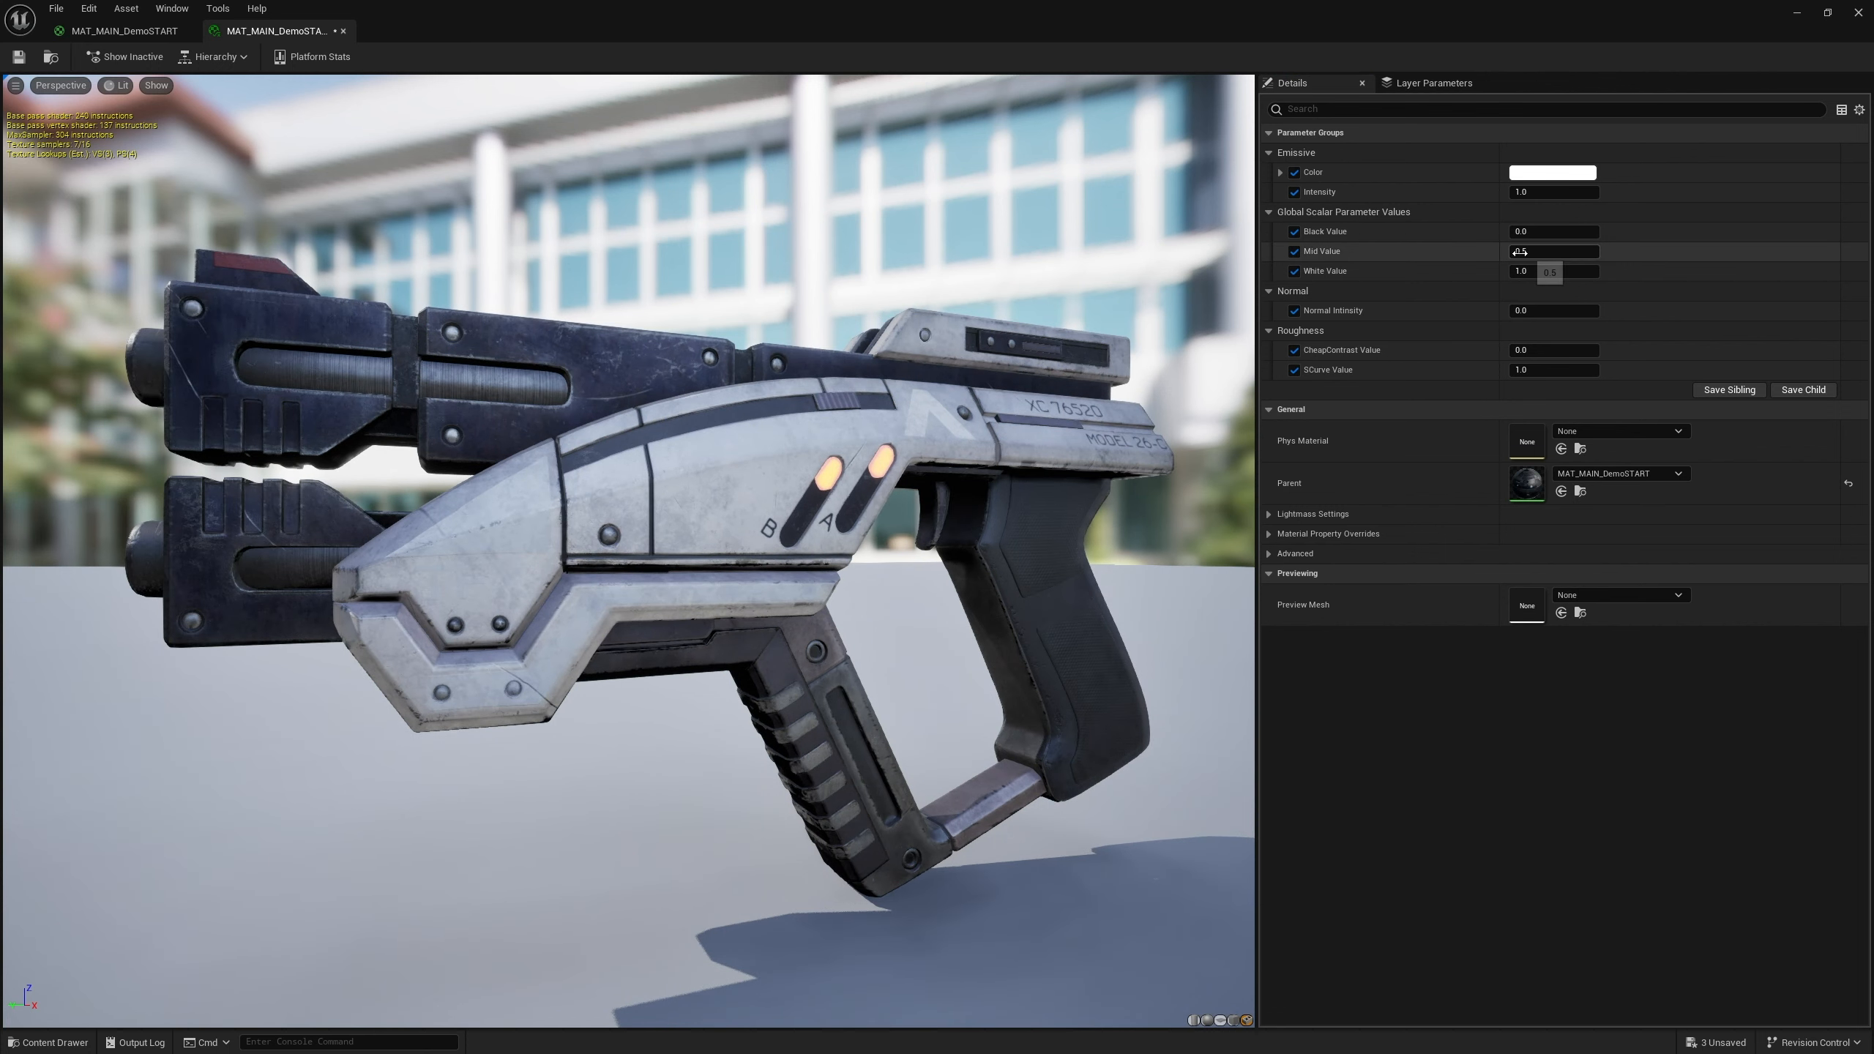
# Try dragging the Black Value and White Value overrides, then undo those changes
pyautogui.moveTo(1521, 232)
pyautogui.mouseDown()
pyautogui.moveTo(1484, 231)
pyautogui.moveTo(1513, 231)
pyautogui.mouseUp()
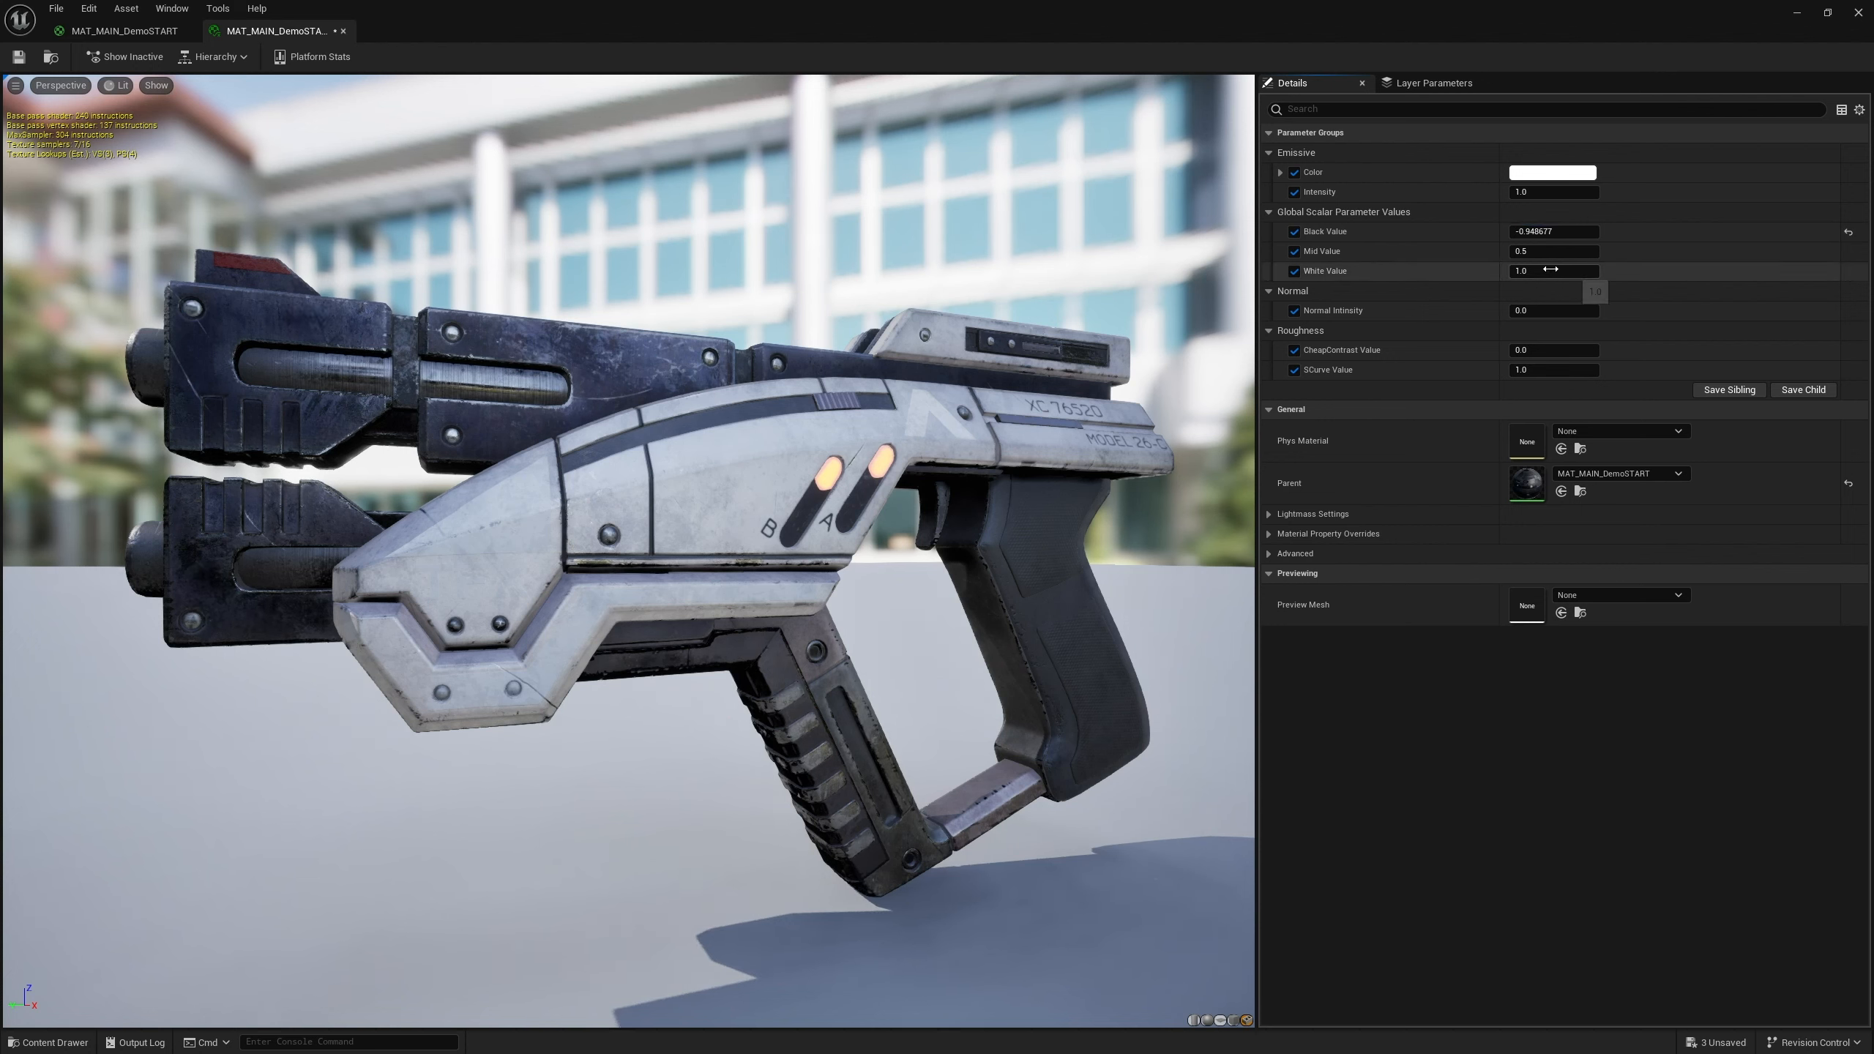
pyautogui.hotkey('ctrl', 'z')
pyautogui.moveTo(1534, 251)
pyautogui.mouseDown()
pyautogui.moveTo(1505, 252)
pyautogui.moveTo(1557, 272)
pyautogui.moveTo(1505, 271)
pyautogui.moveTo(1550, 272)
pyautogui.mouseUp()
pyautogui.hotkey('ctrl', 'z')
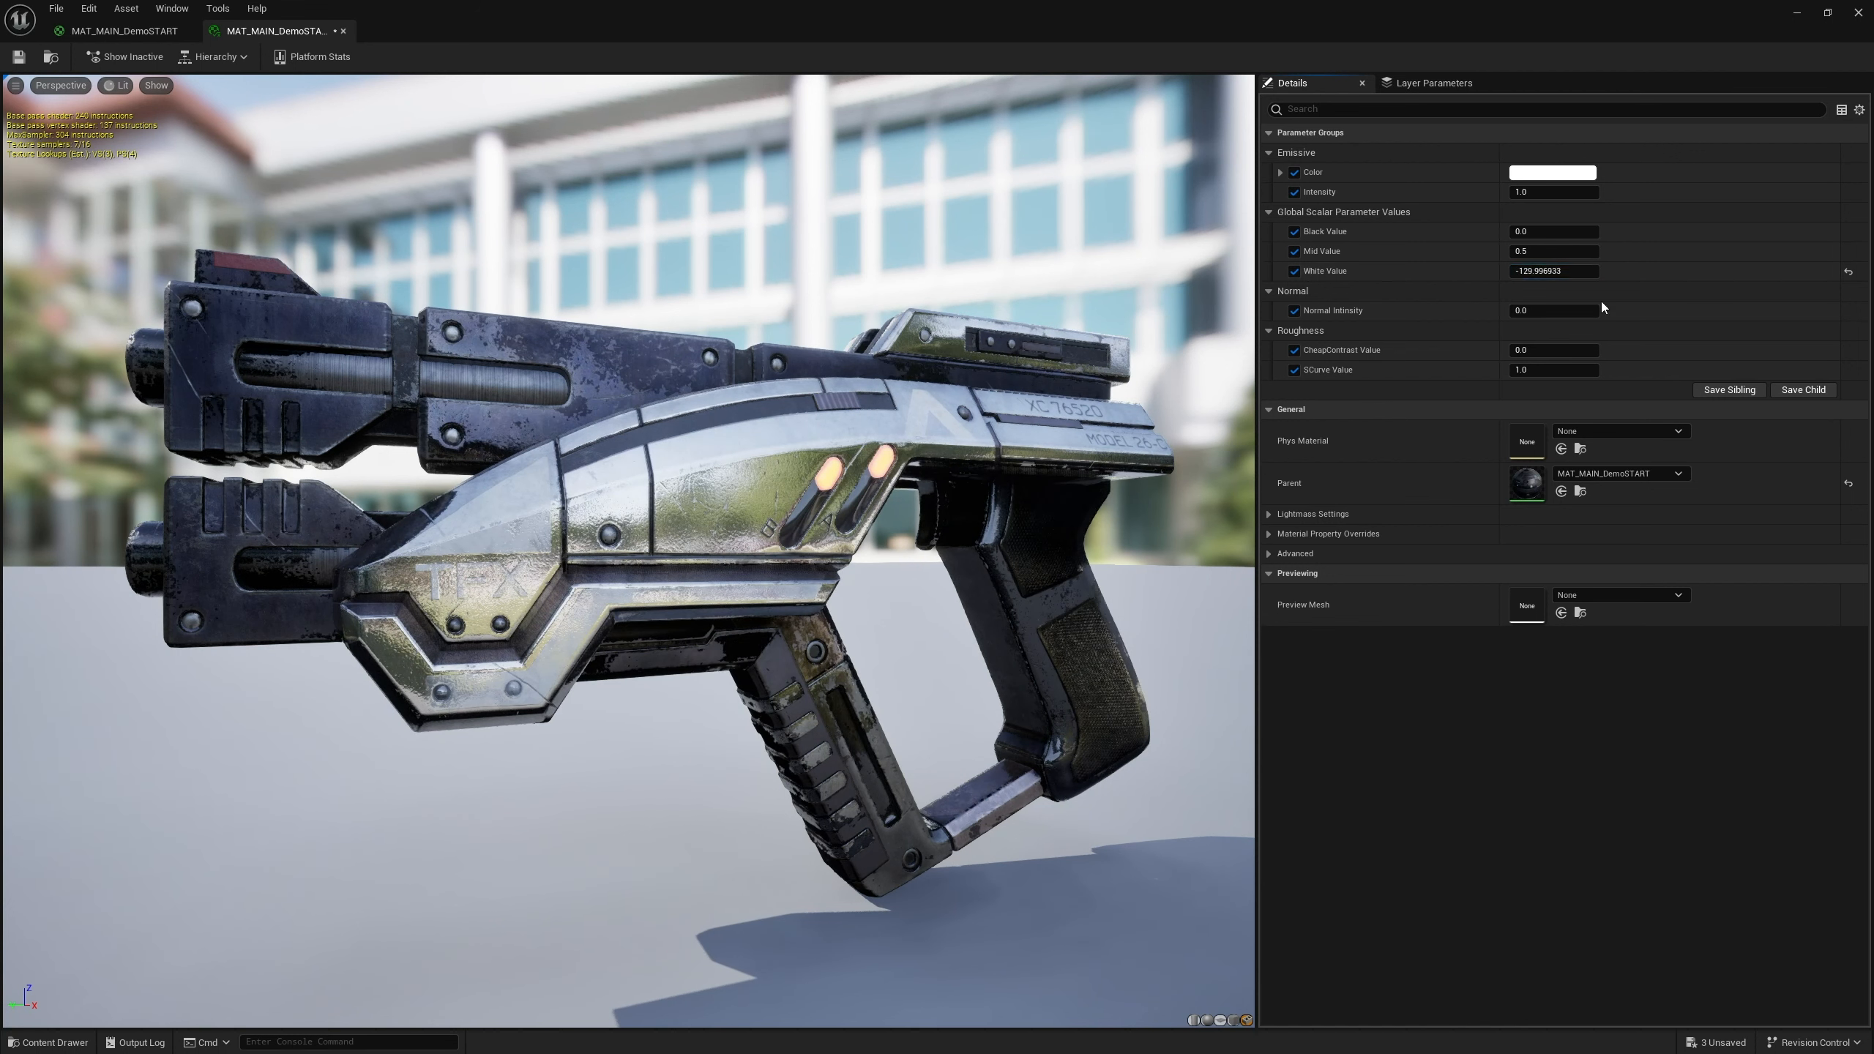
pyautogui.hotkey('ctrl', 'z')
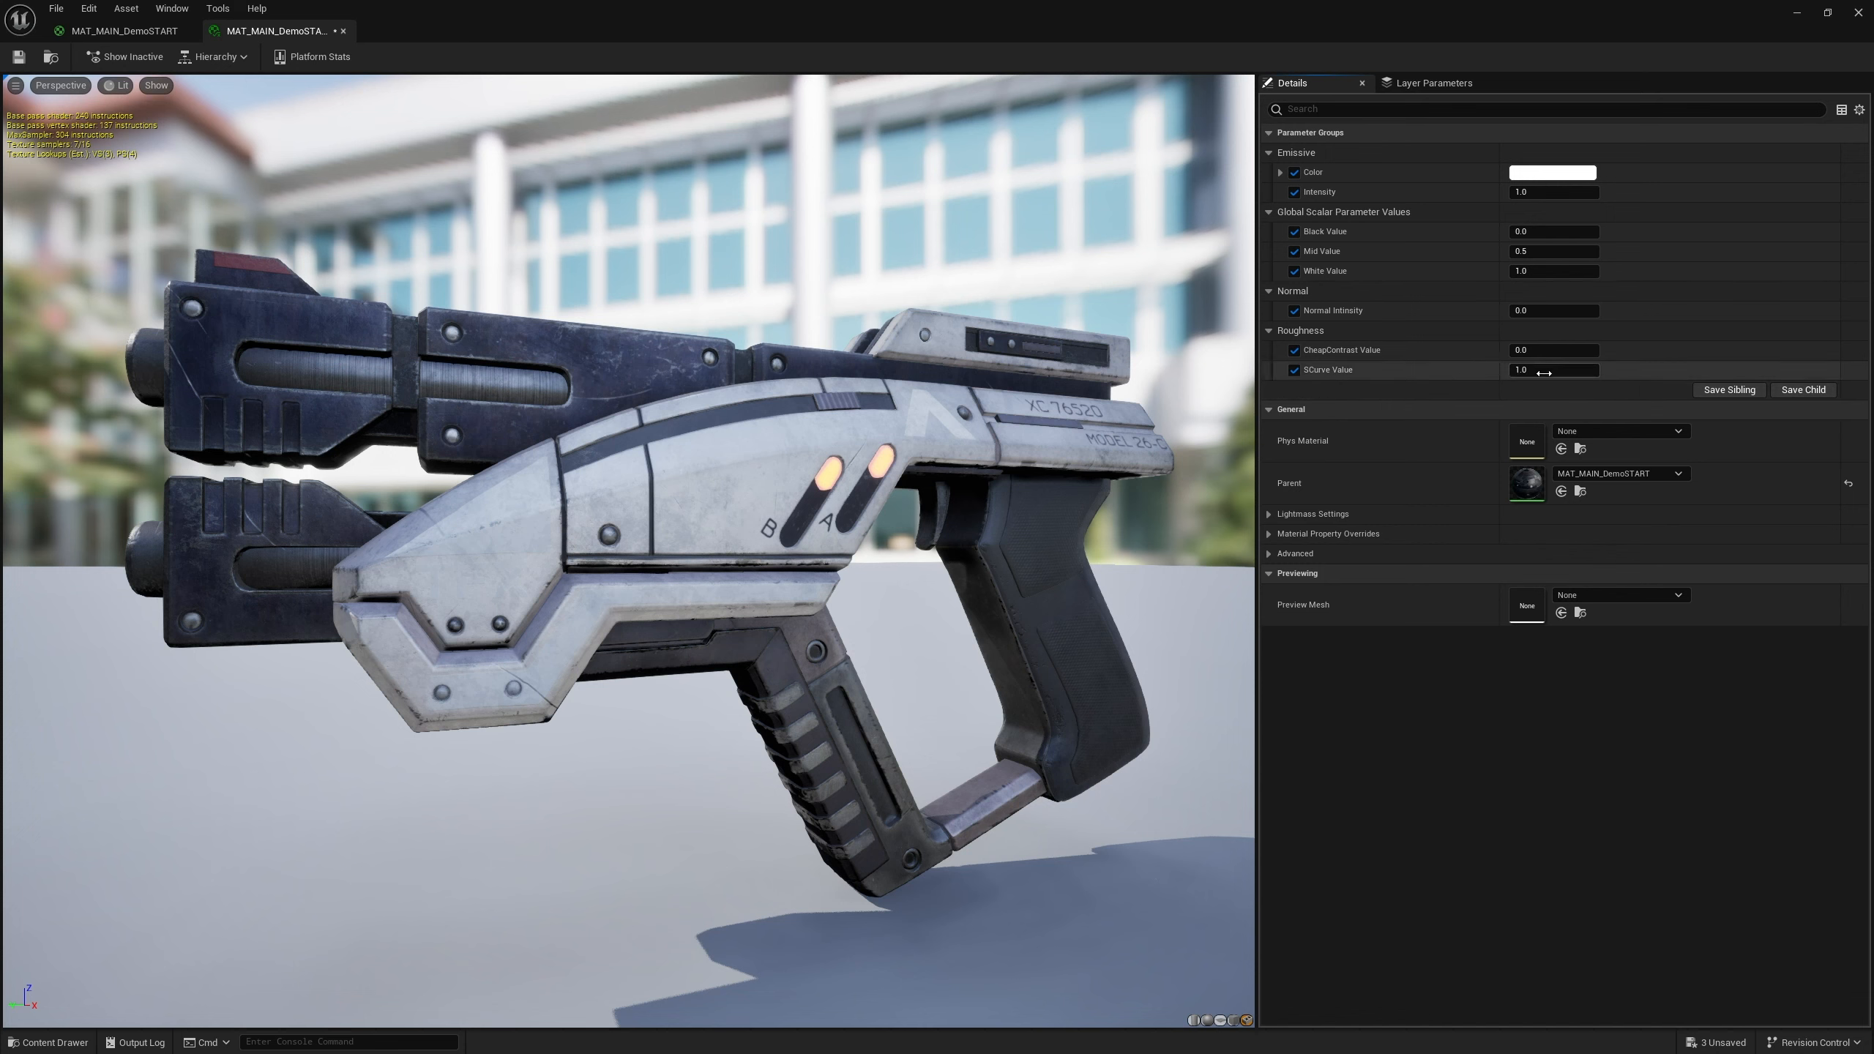
# Assign the Black Value parameter to a new group named Roughness 3pnt
pyautogui.click(121, 30)
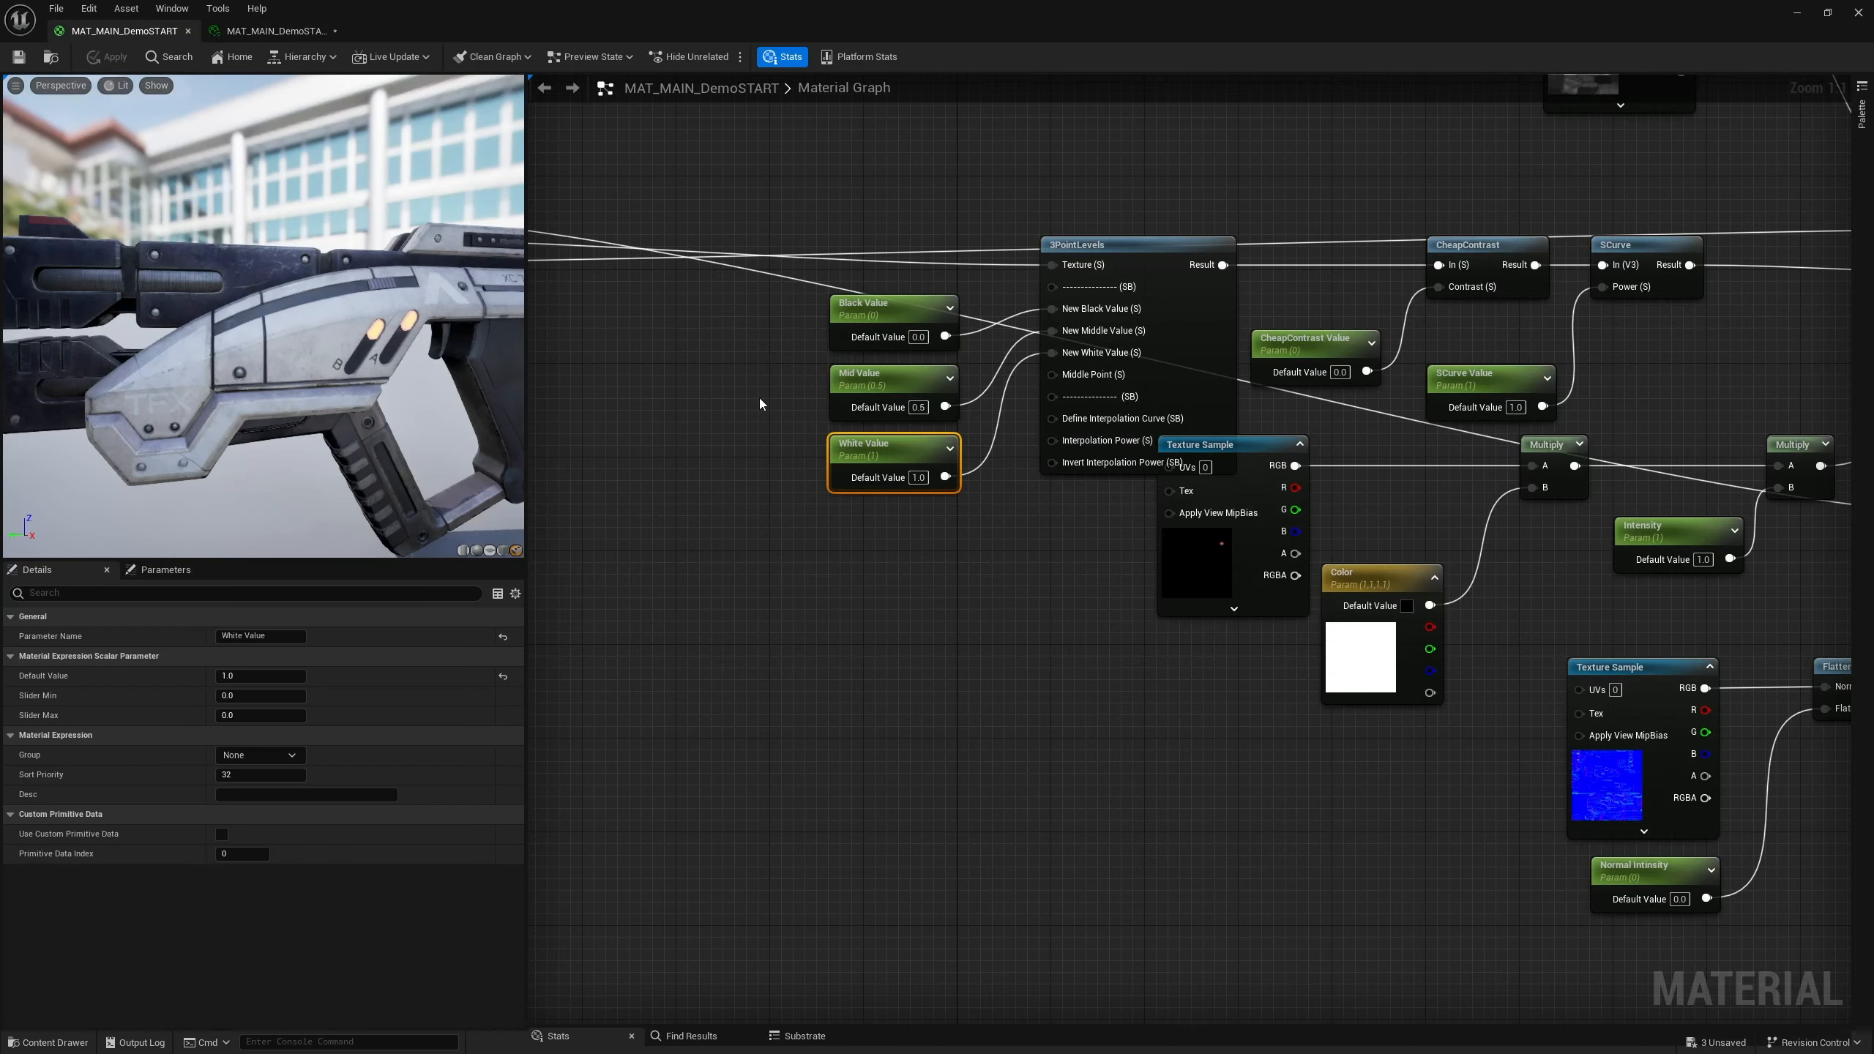
pyautogui.moveTo(652, 441); pyautogui.dragTo(712, 434, button='right')
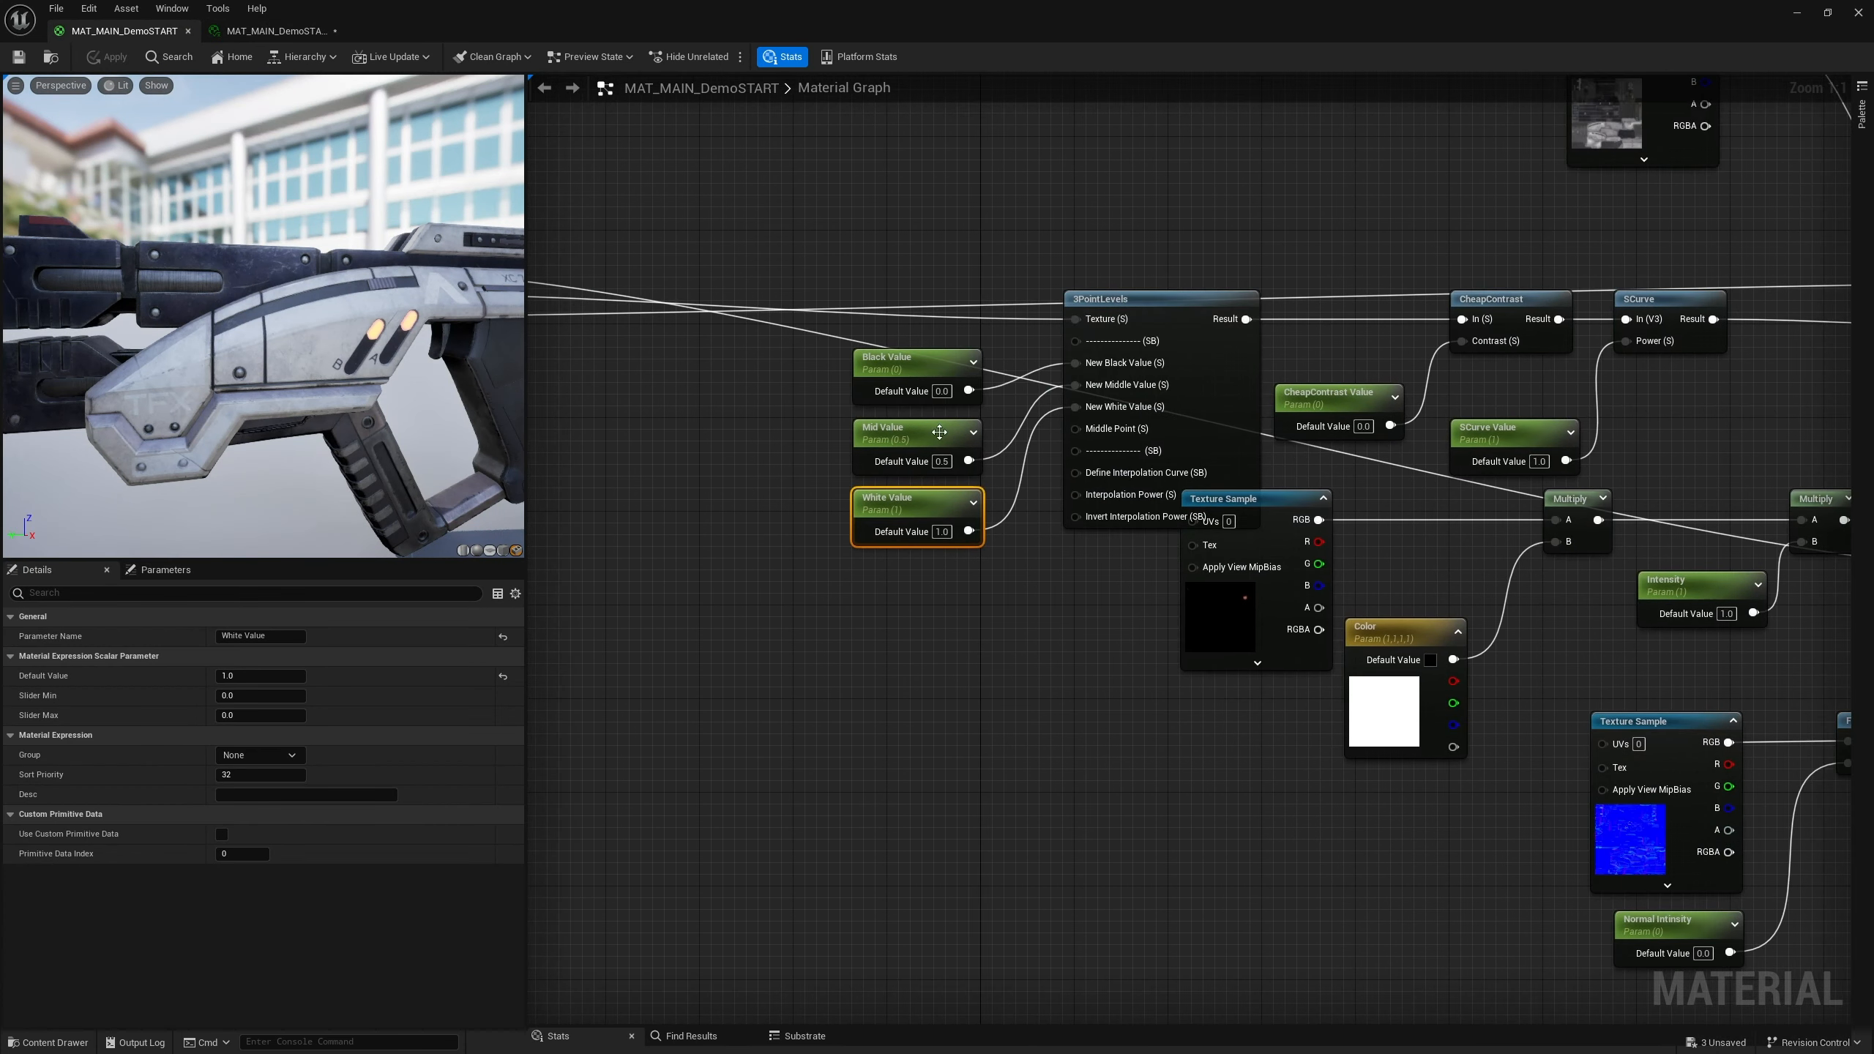
pyautogui.moveTo(1059, 569); pyautogui.dragTo(969, 212, button='right')
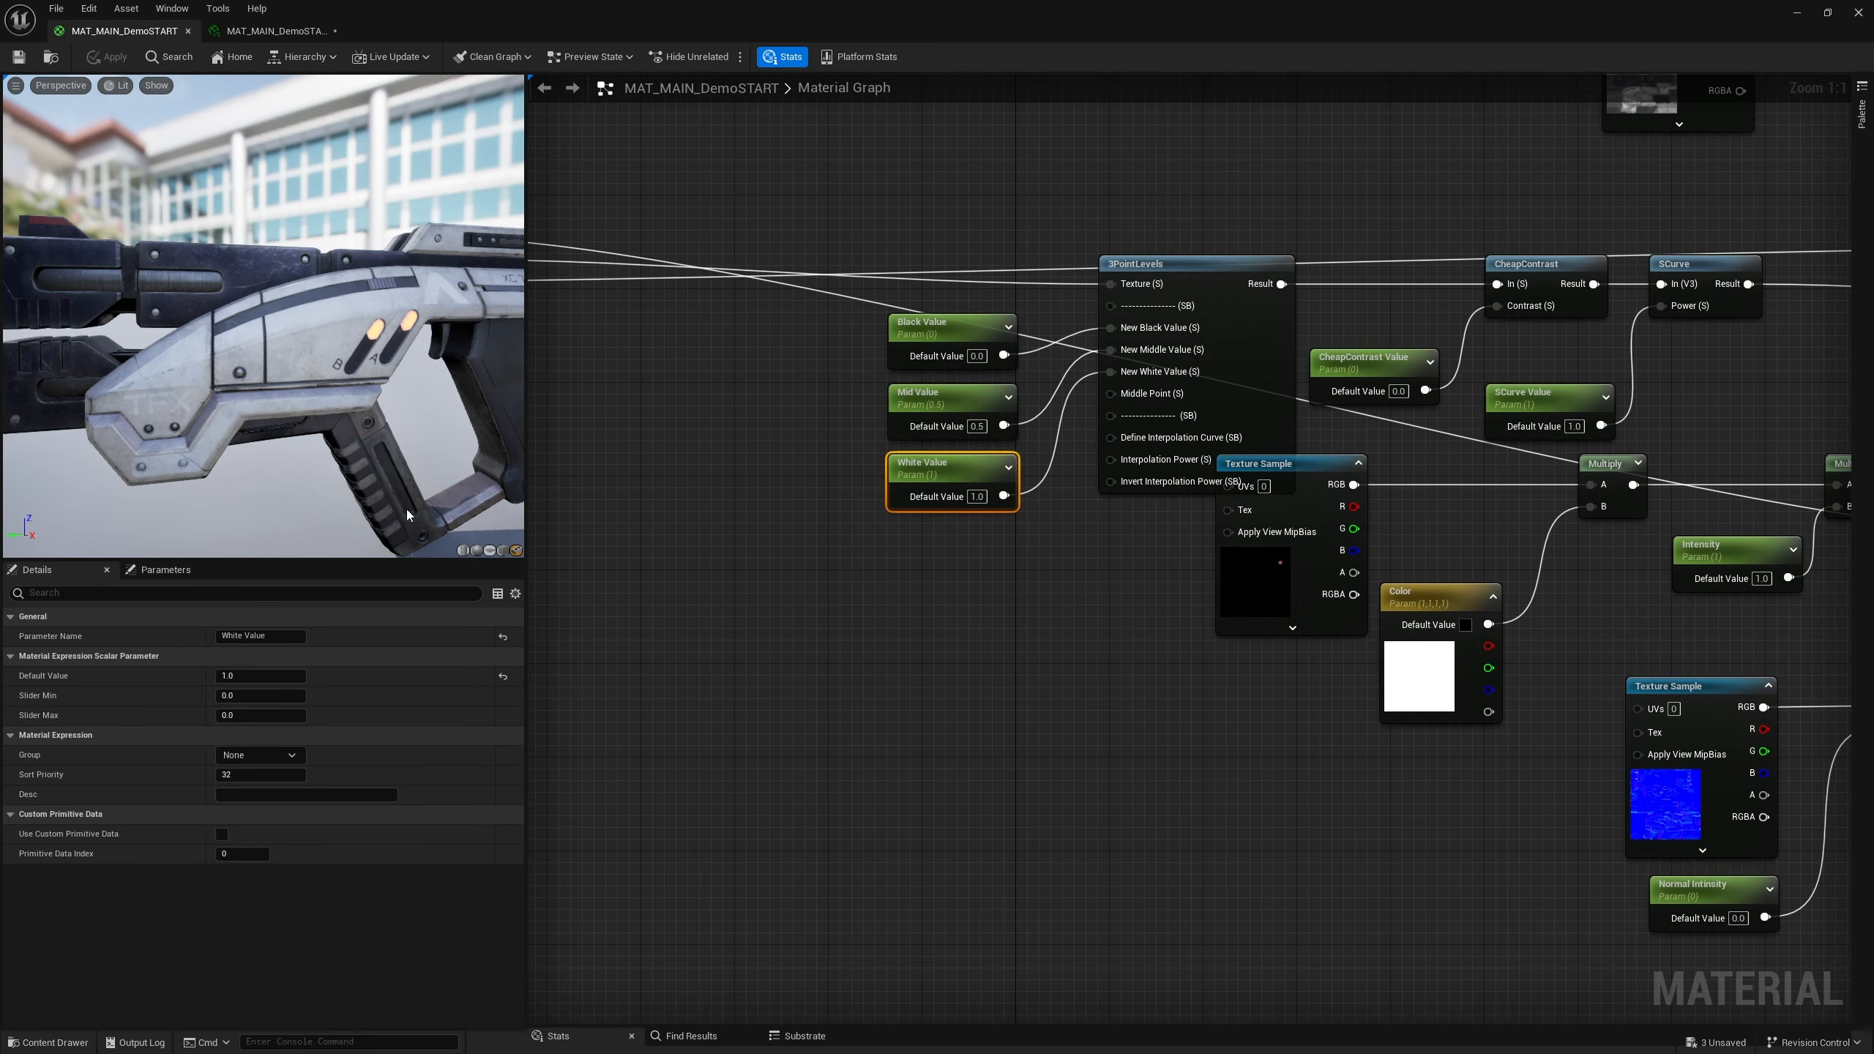
pyautogui.click(1143, 265)
pyautogui.click(977, 334)
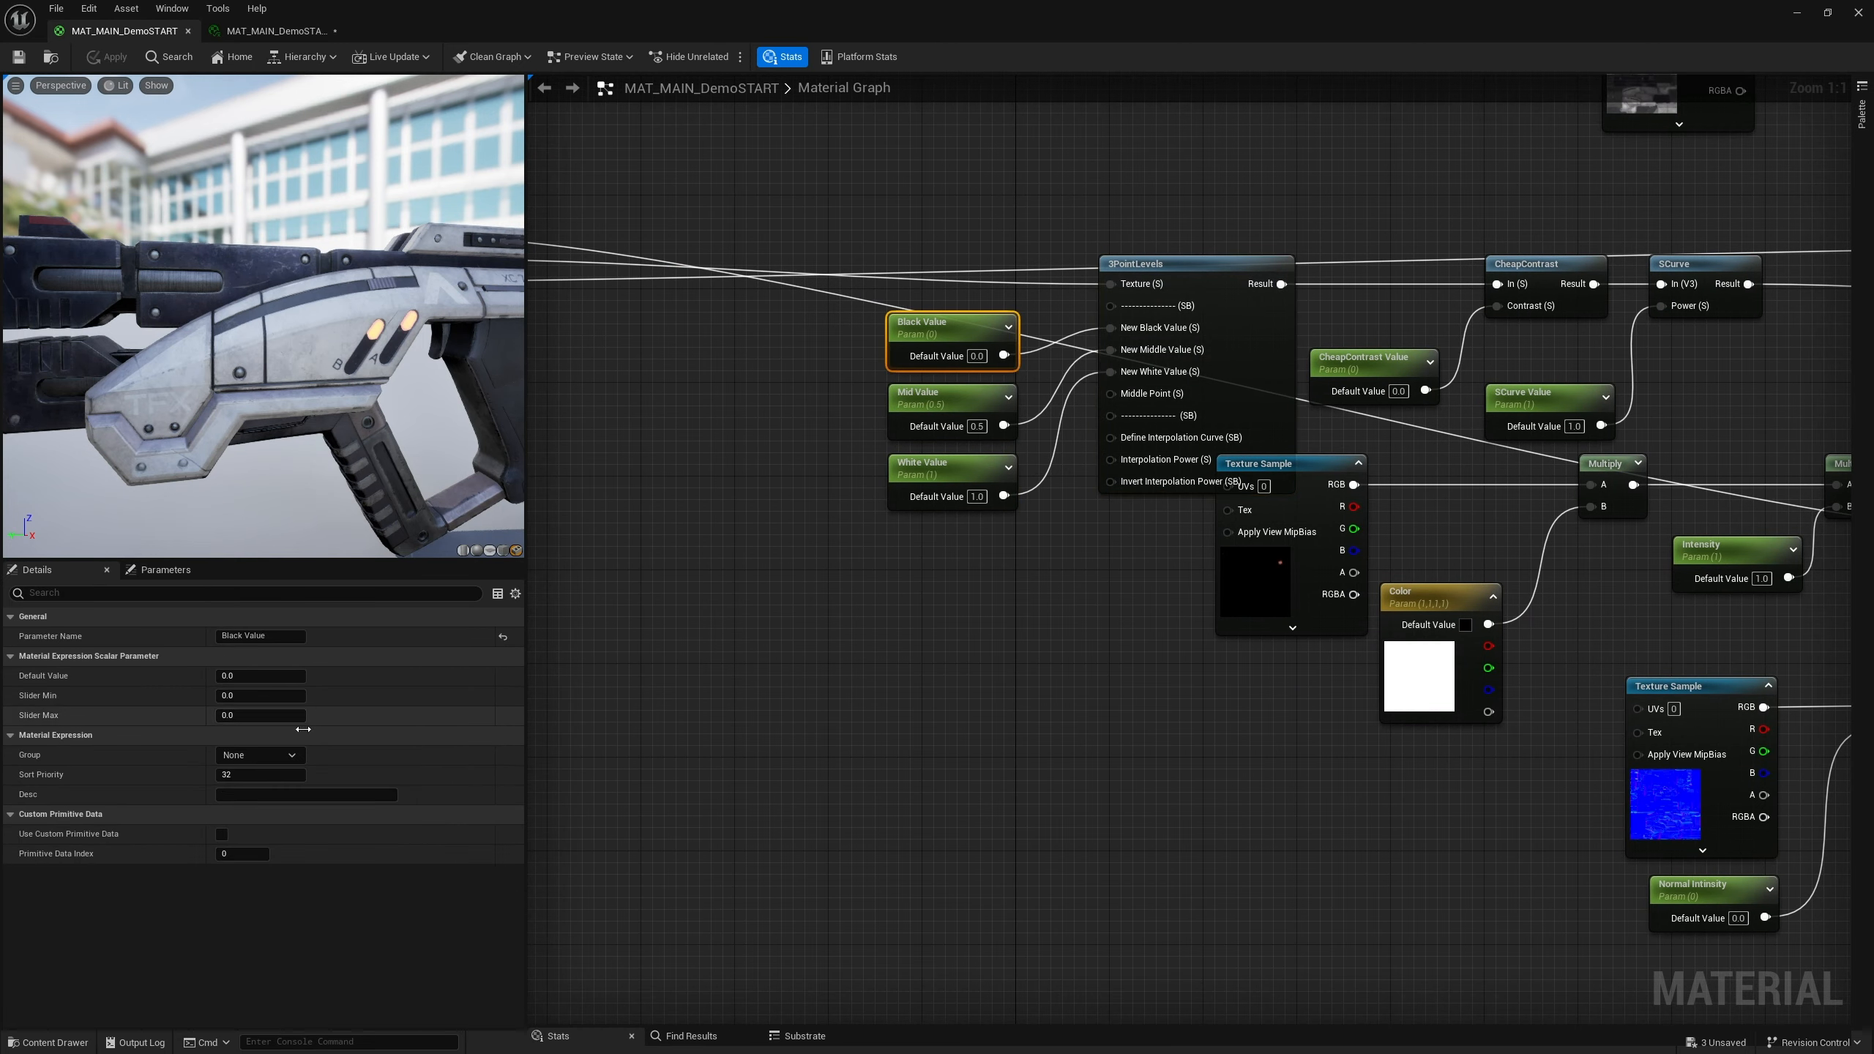
pyautogui.click(281, 752)
pyautogui.click(293, 758)
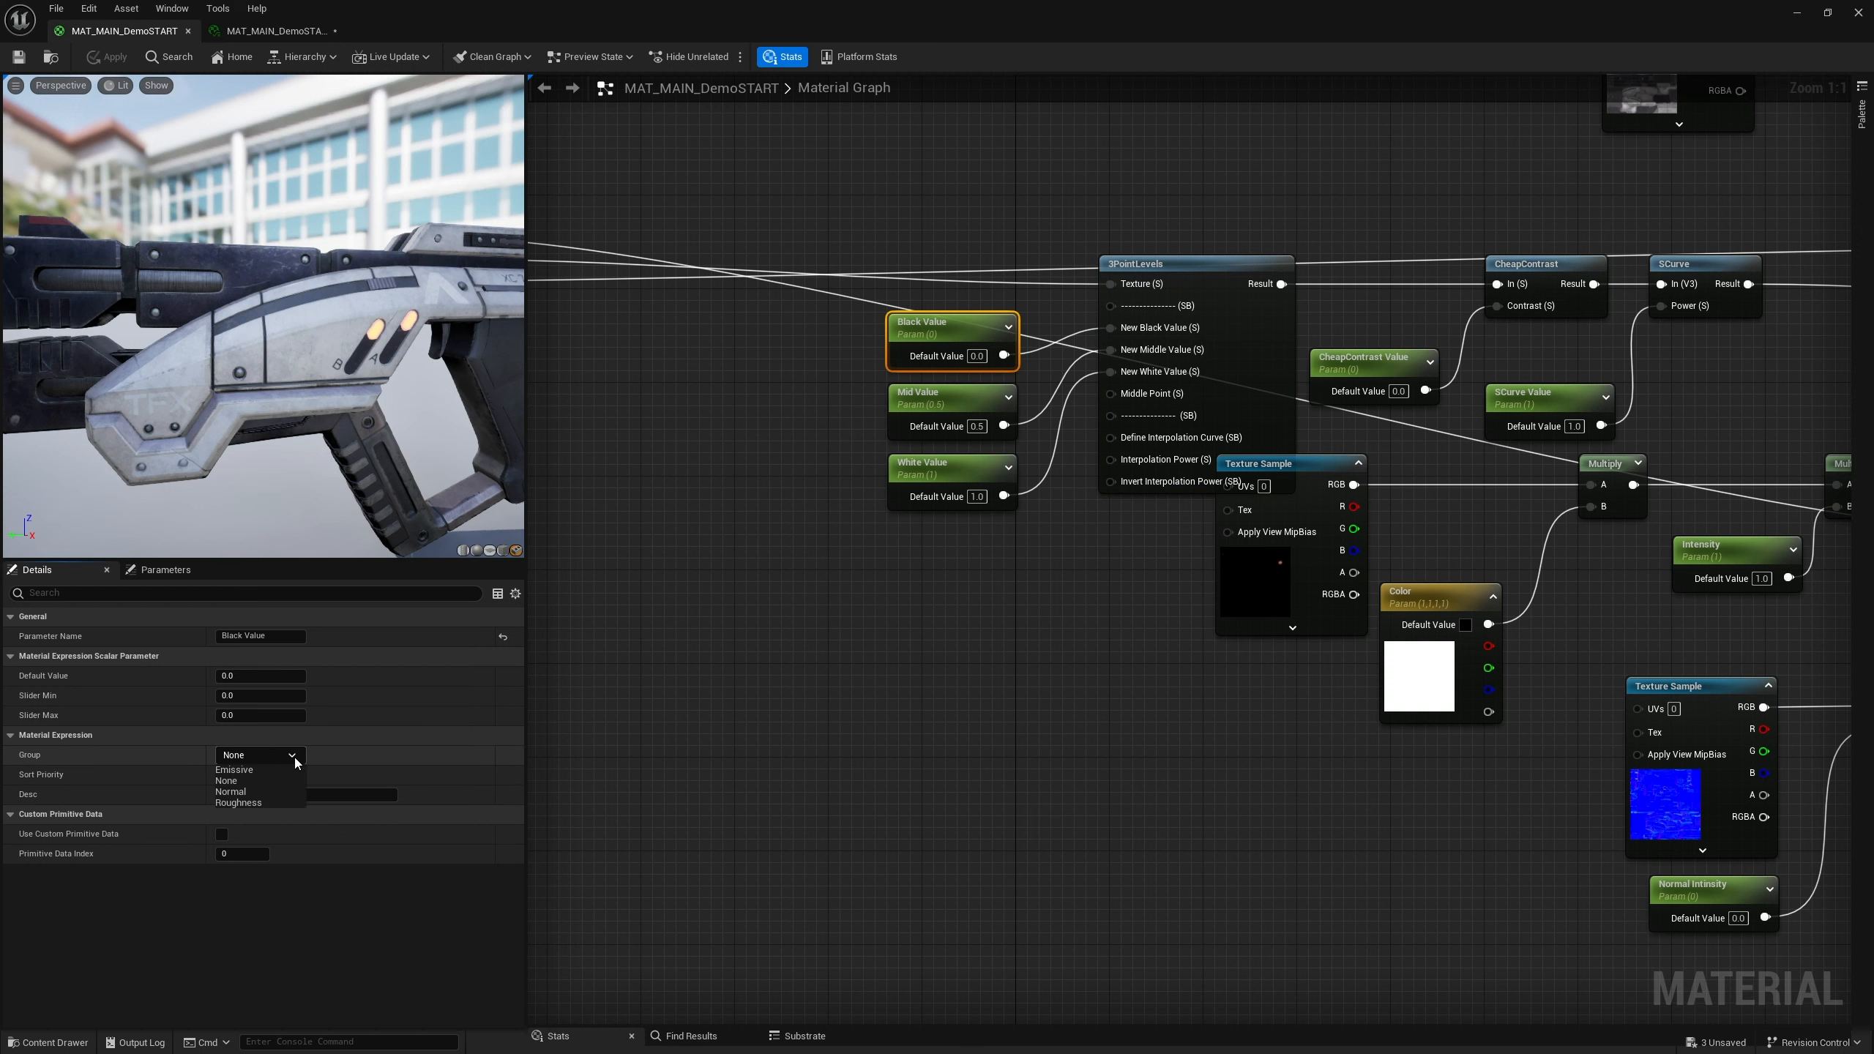
pyautogui.click(262, 755)
pyautogui.doubleClick(260, 755)
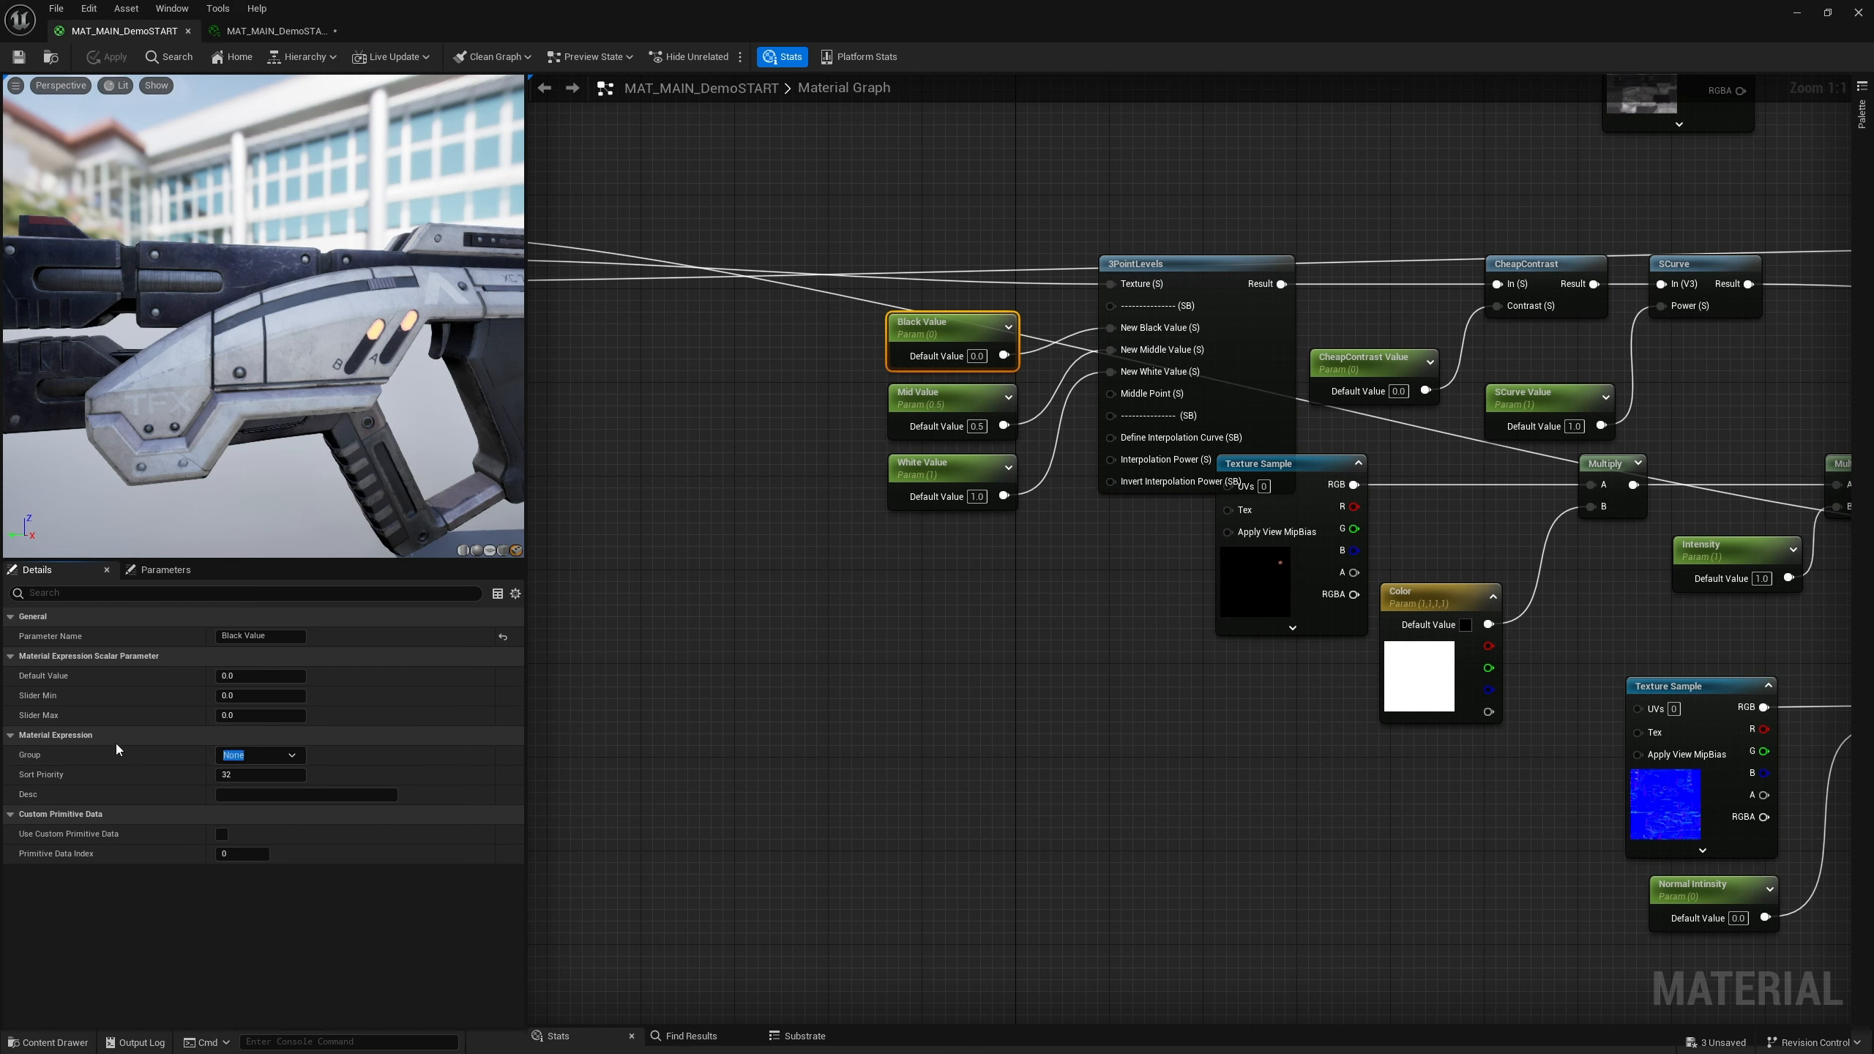
pyautogui.write('Roughness 2')
pyautogui.press('BackSpace')
pyautogui.press('BackSpace')
pyautogui.write('3pnt')
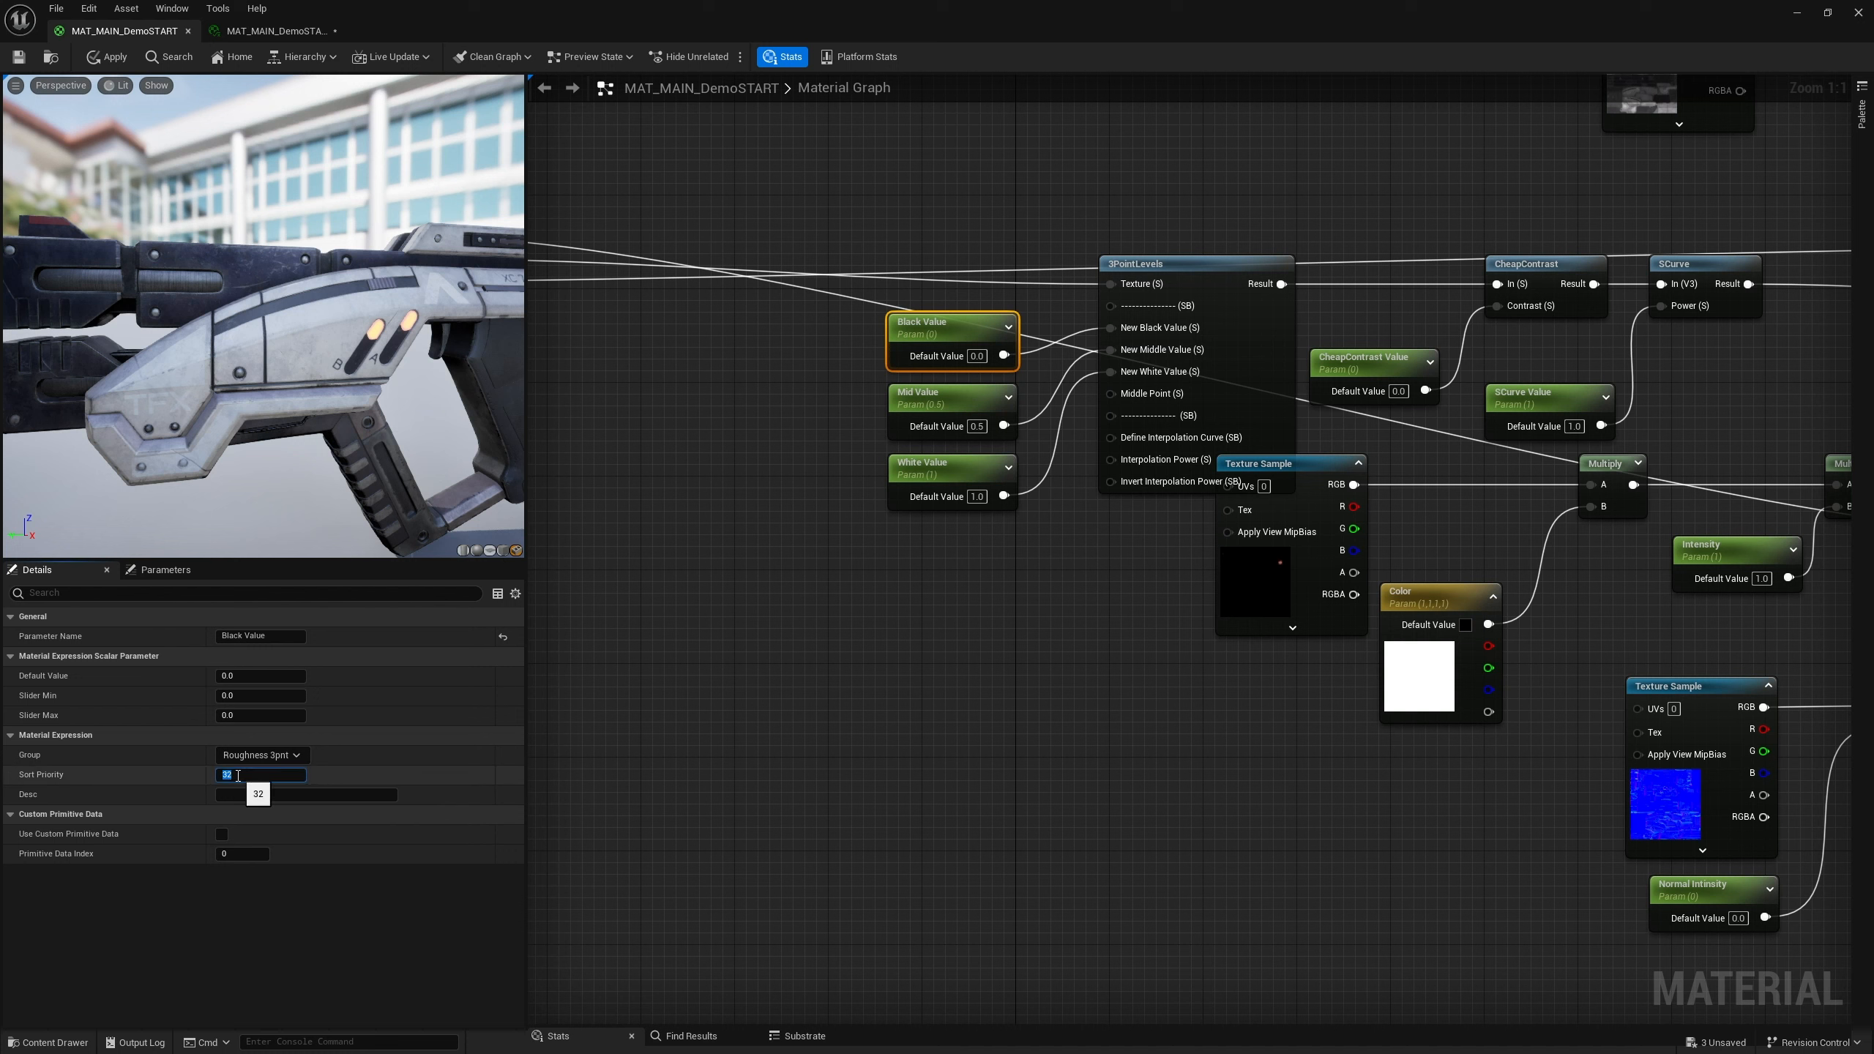
pyautogui.click(794, 744)
# Assign the Mid Value parameter to the Roughness 3pnt group with sort priority 2
pyautogui.click(939, 397)
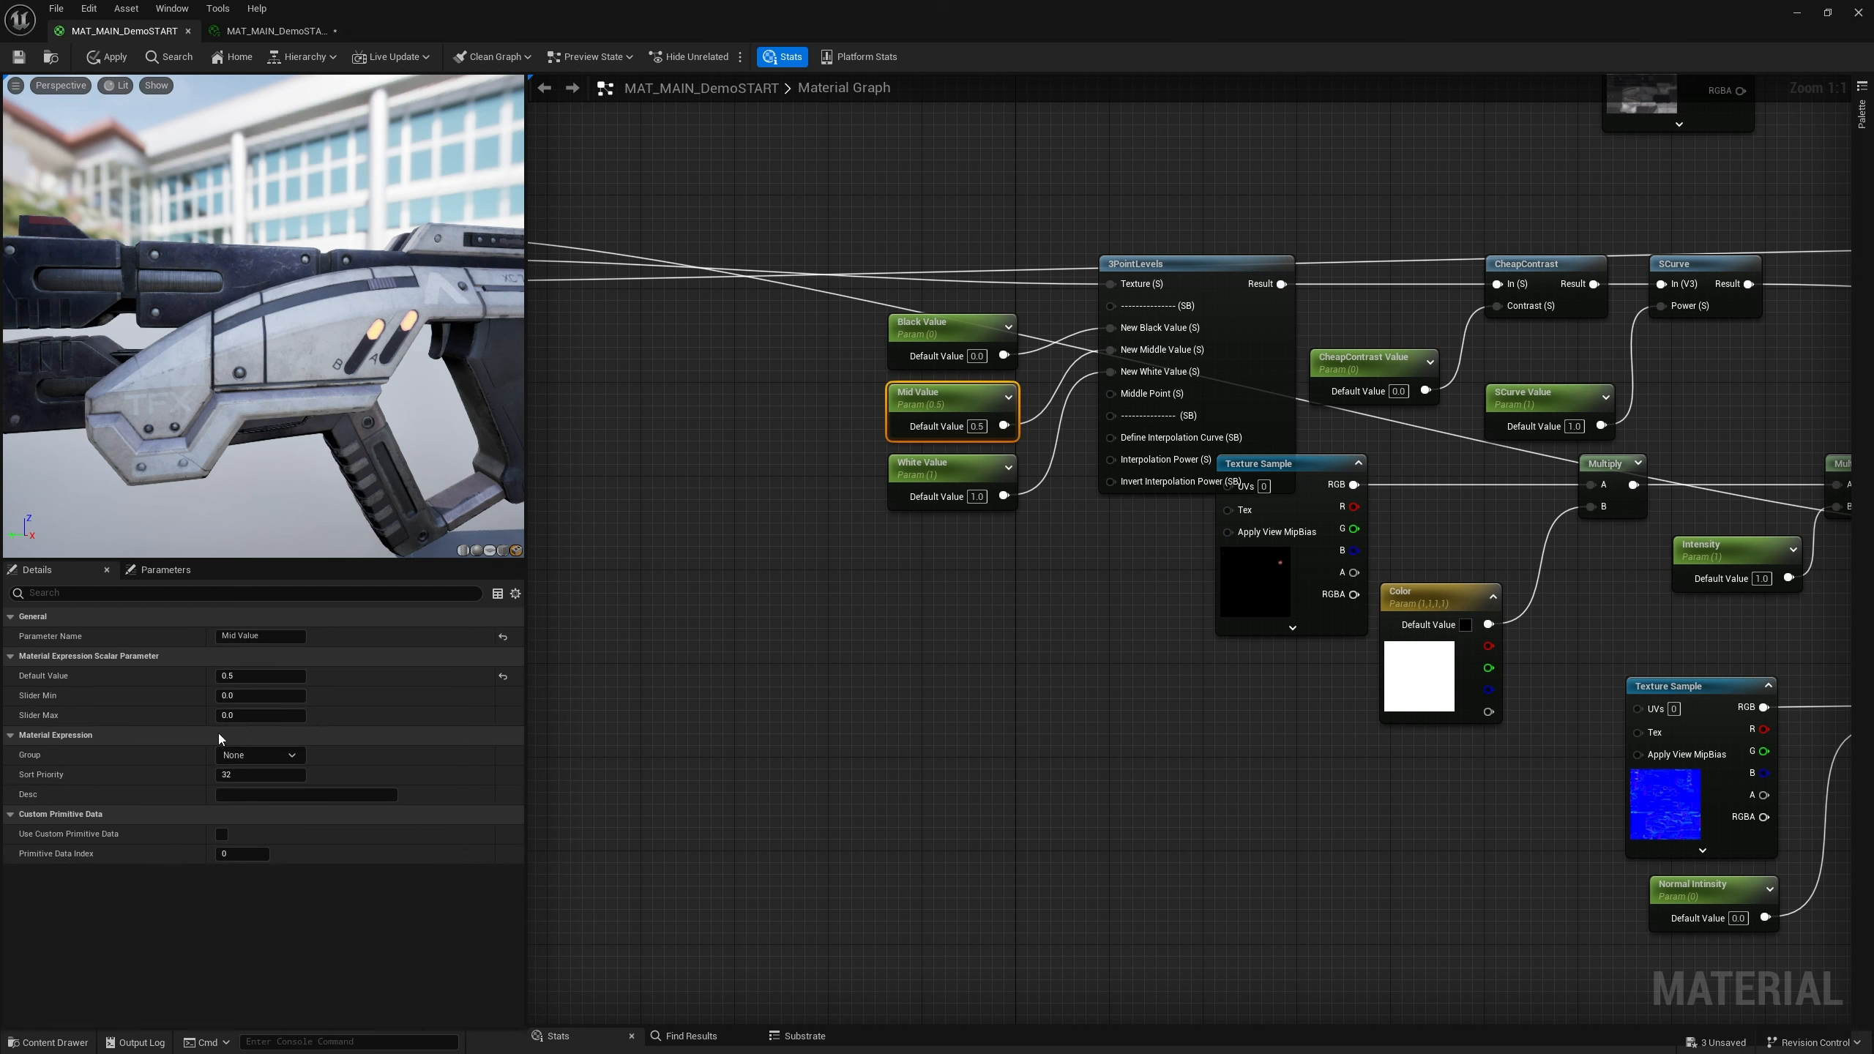
pyautogui.click(292, 755)
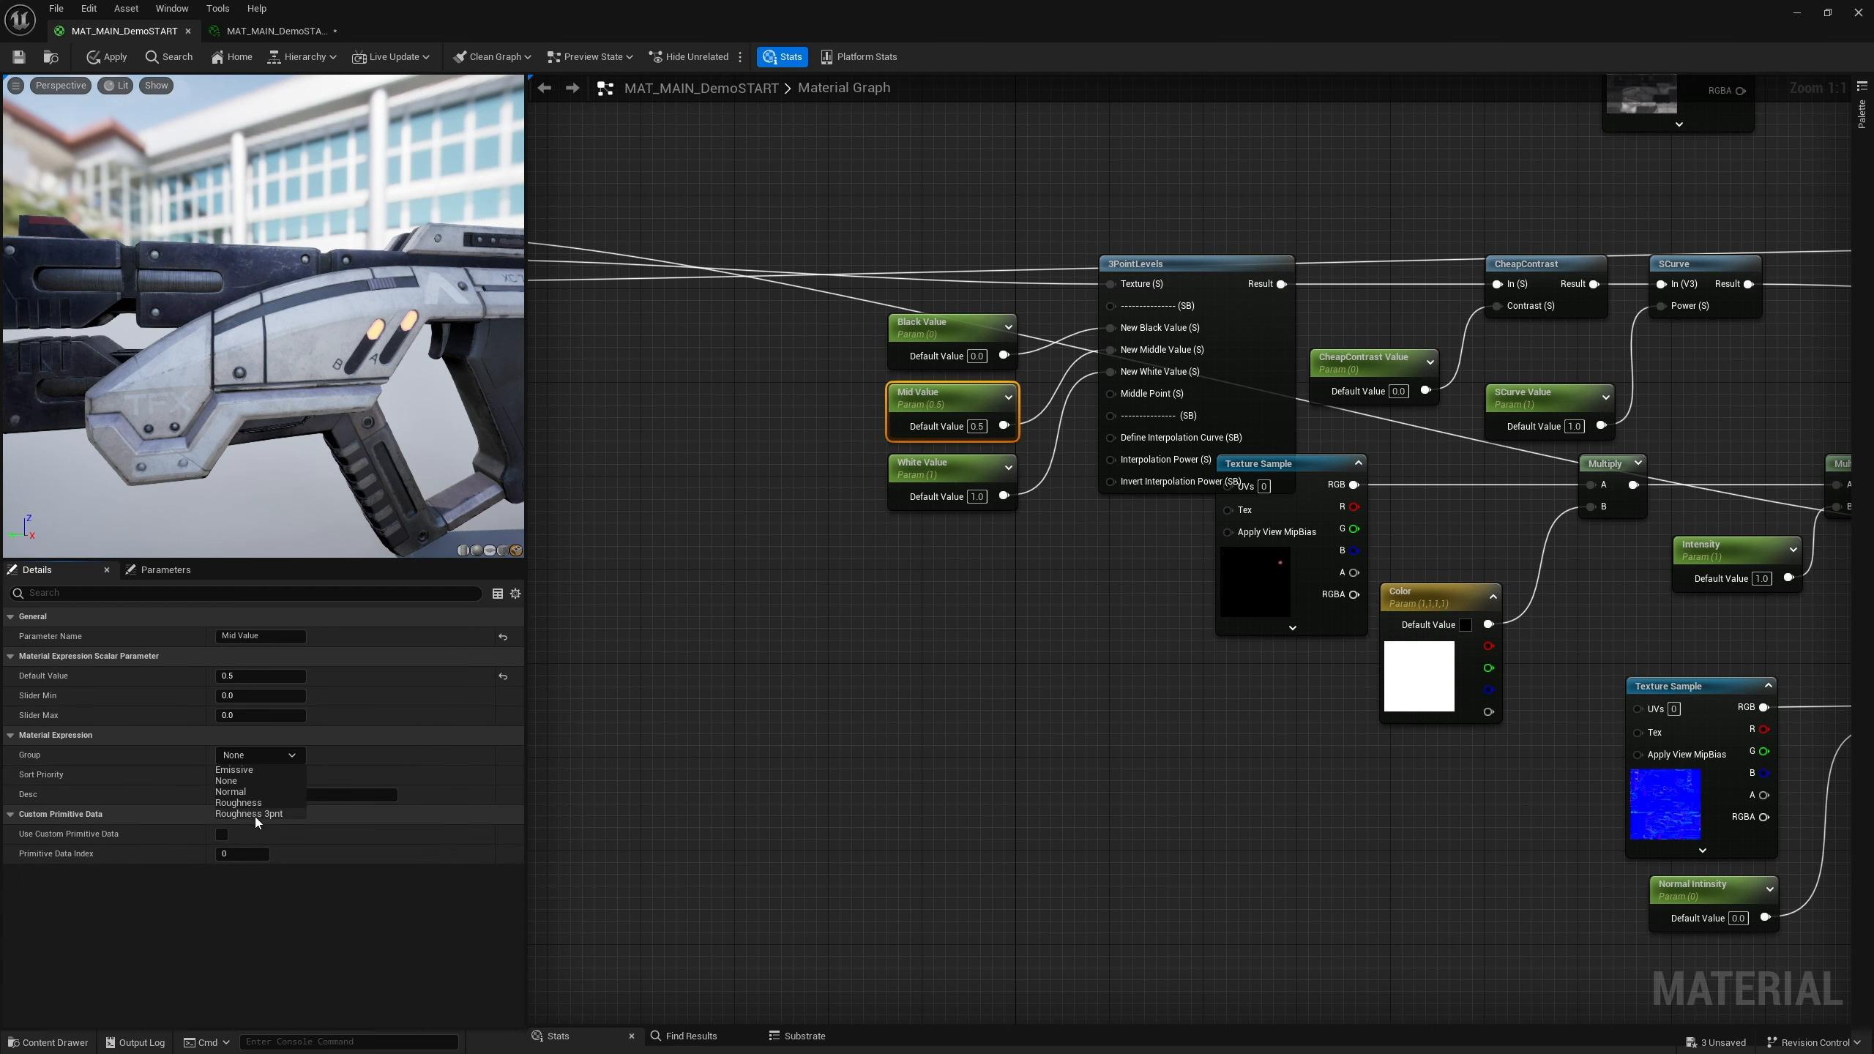
pyautogui.click(257, 815)
pyautogui.click(246, 775)
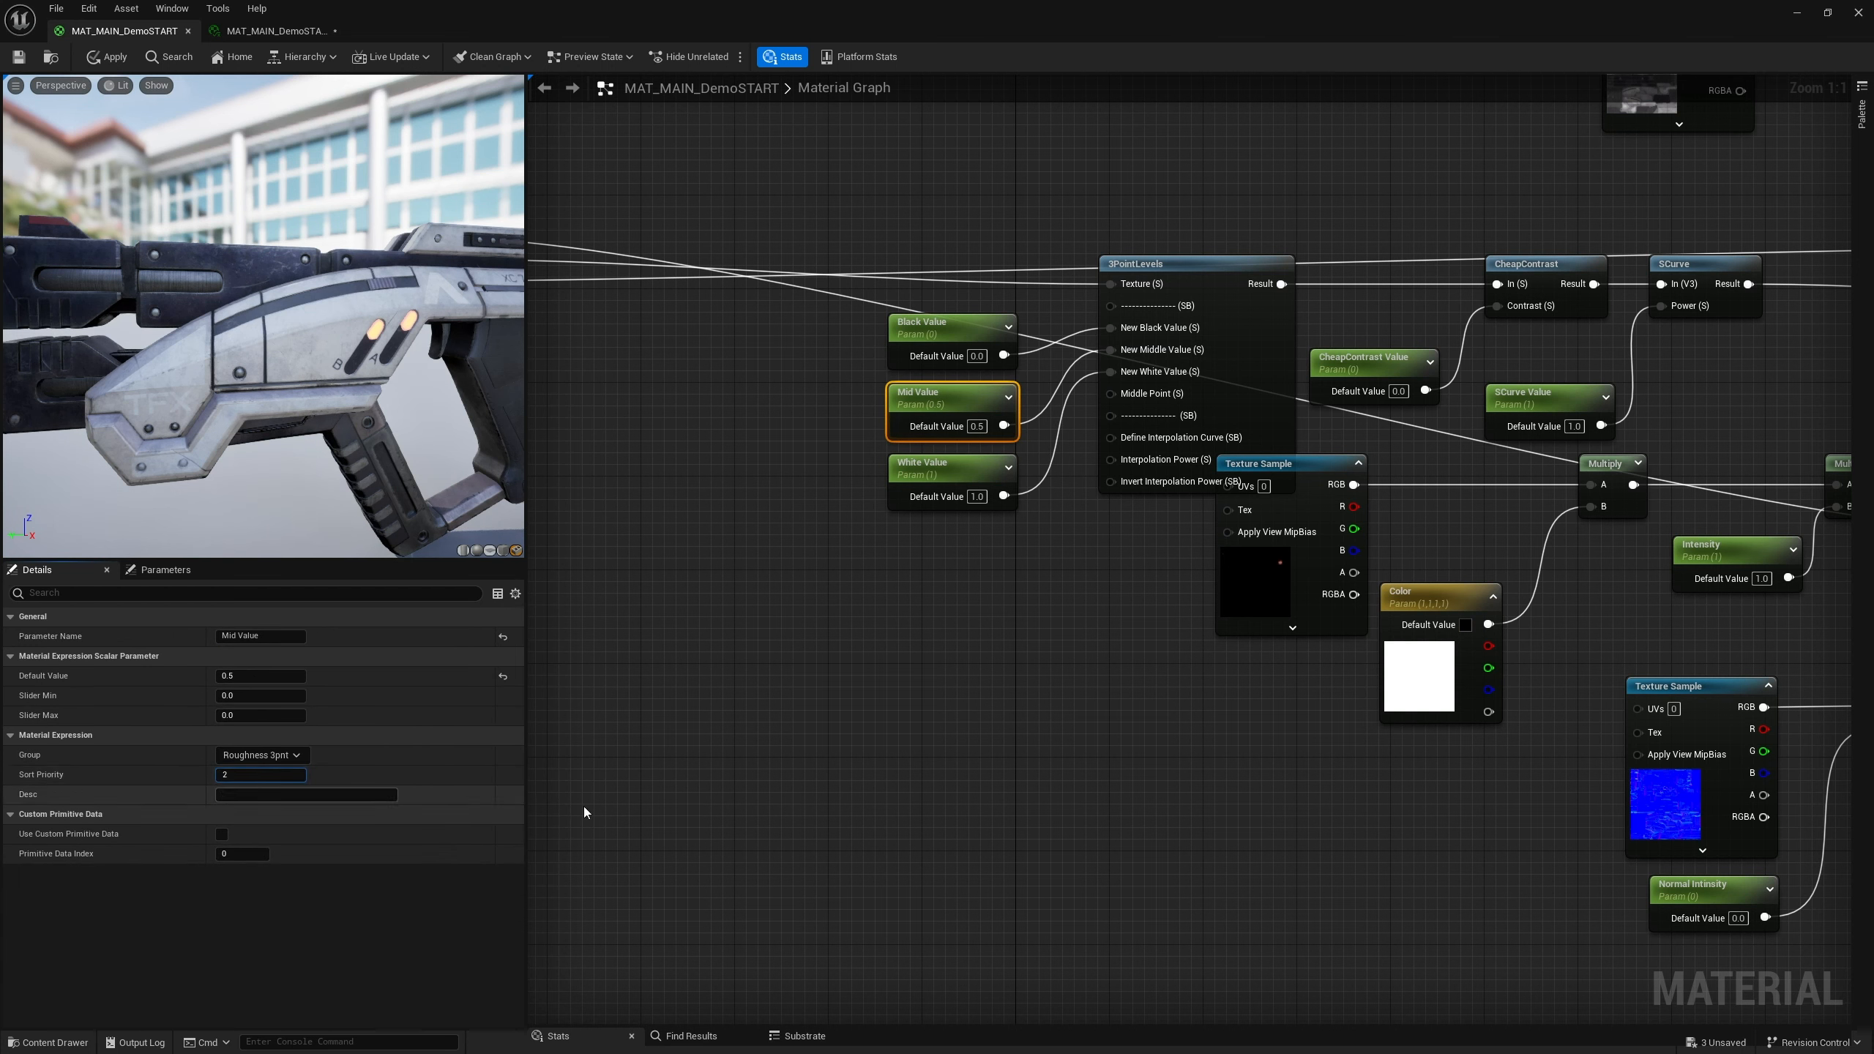
# Assign the White Value parameter to the Roughness 3pnt group with sort priority 3
pyautogui.click(1009, 582)
pyautogui.click(1008, 467)
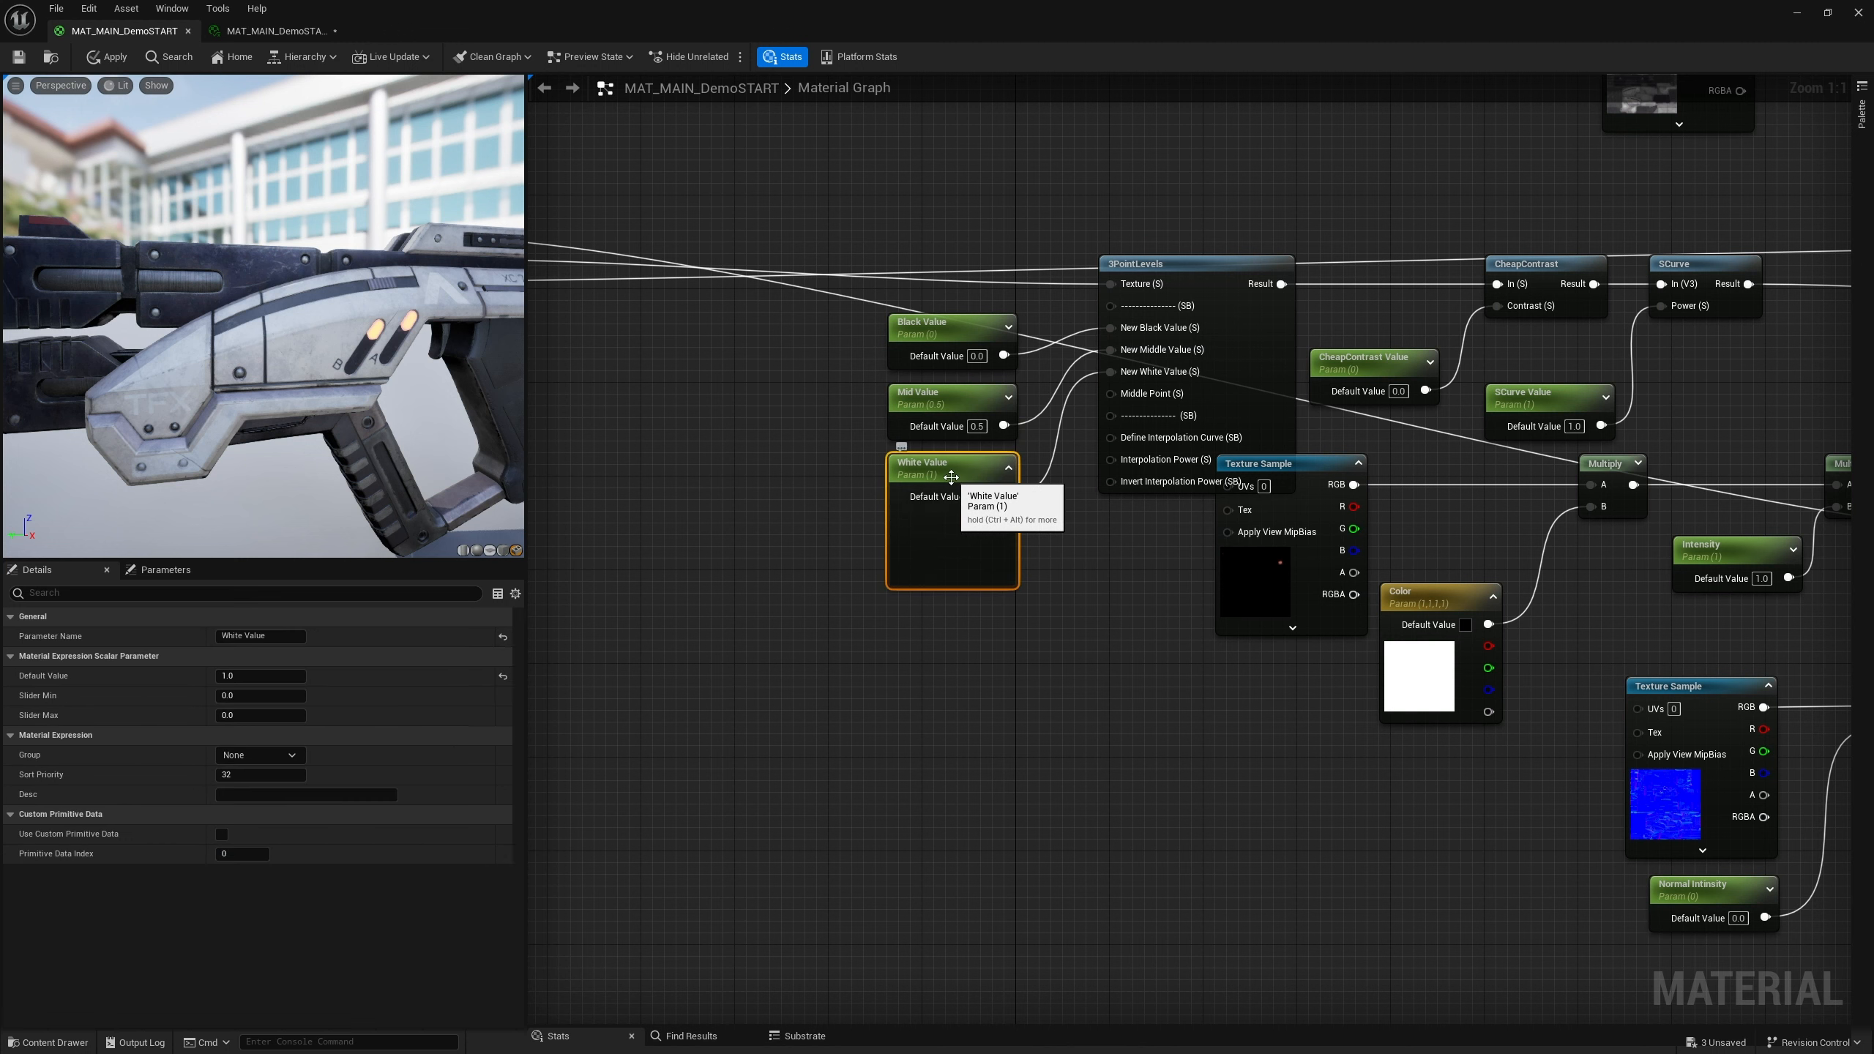
pyautogui.click(1009, 468)
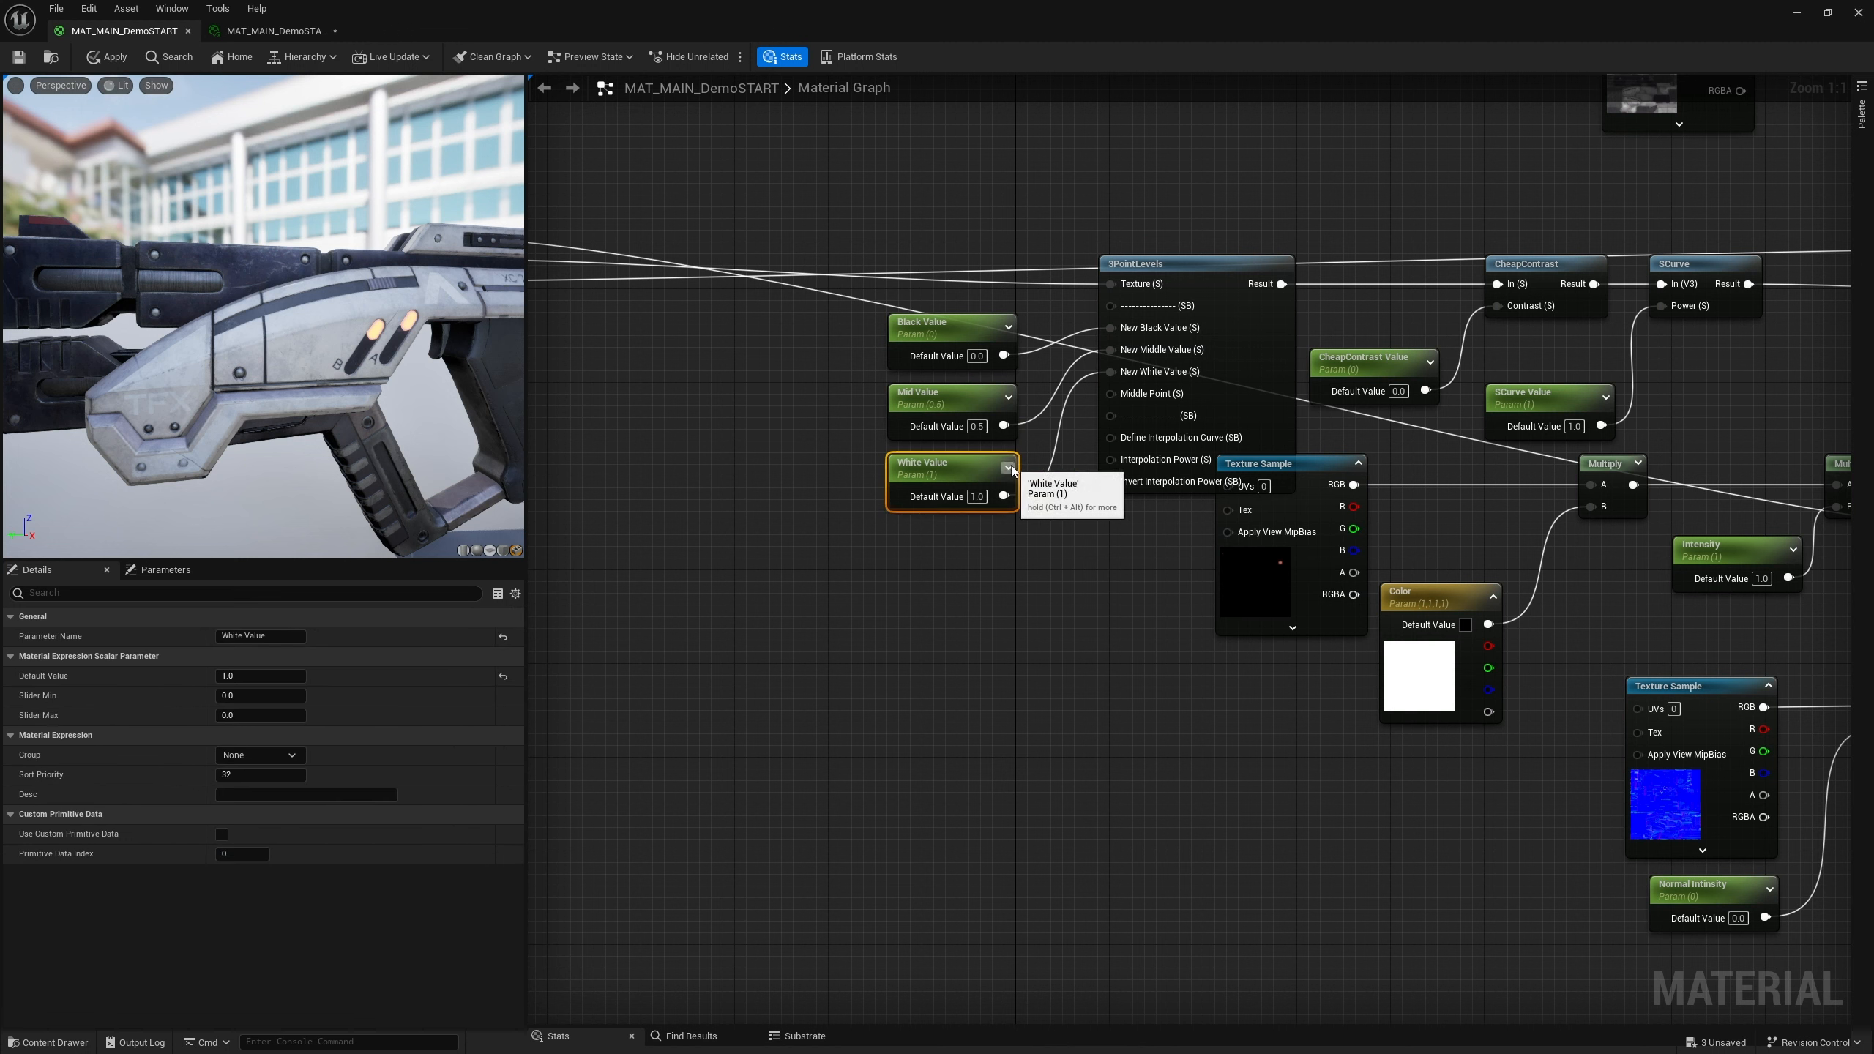
pyautogui.click(1031, 614)
pyautogui.click(931, 481)
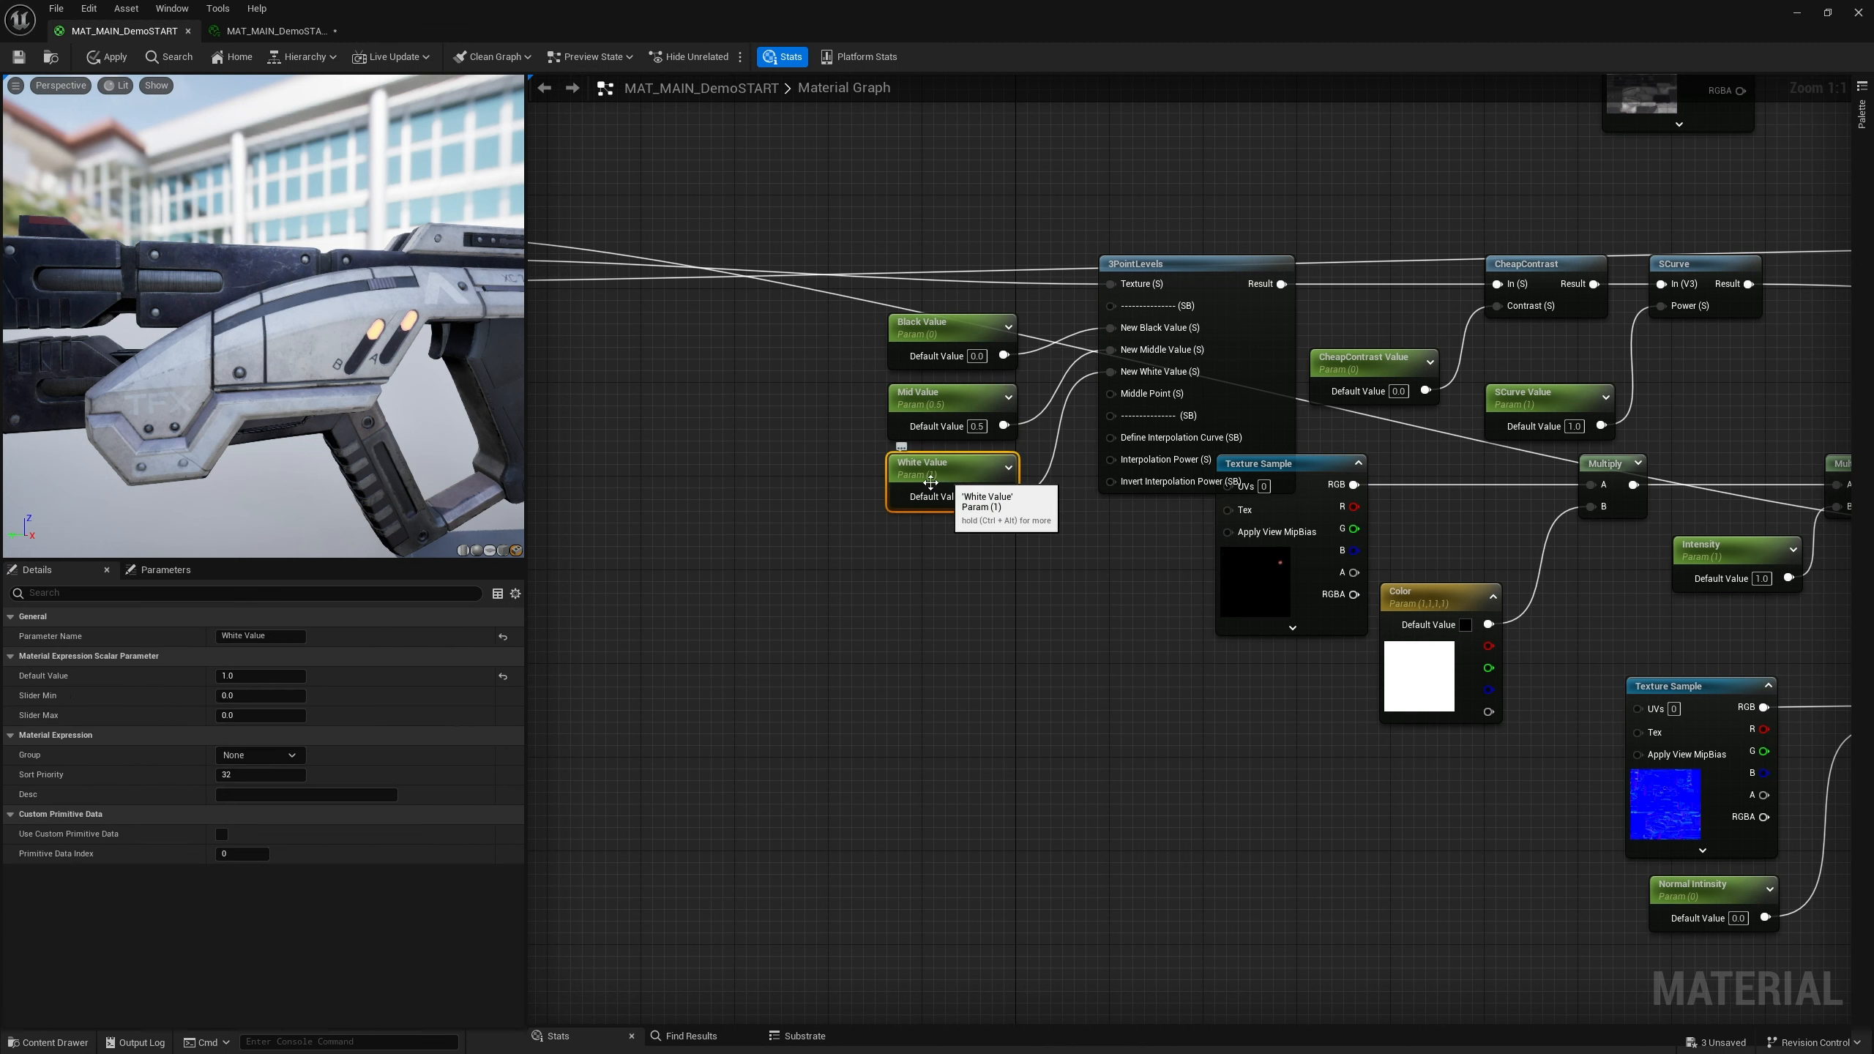
pyautogui.click(245, 776)
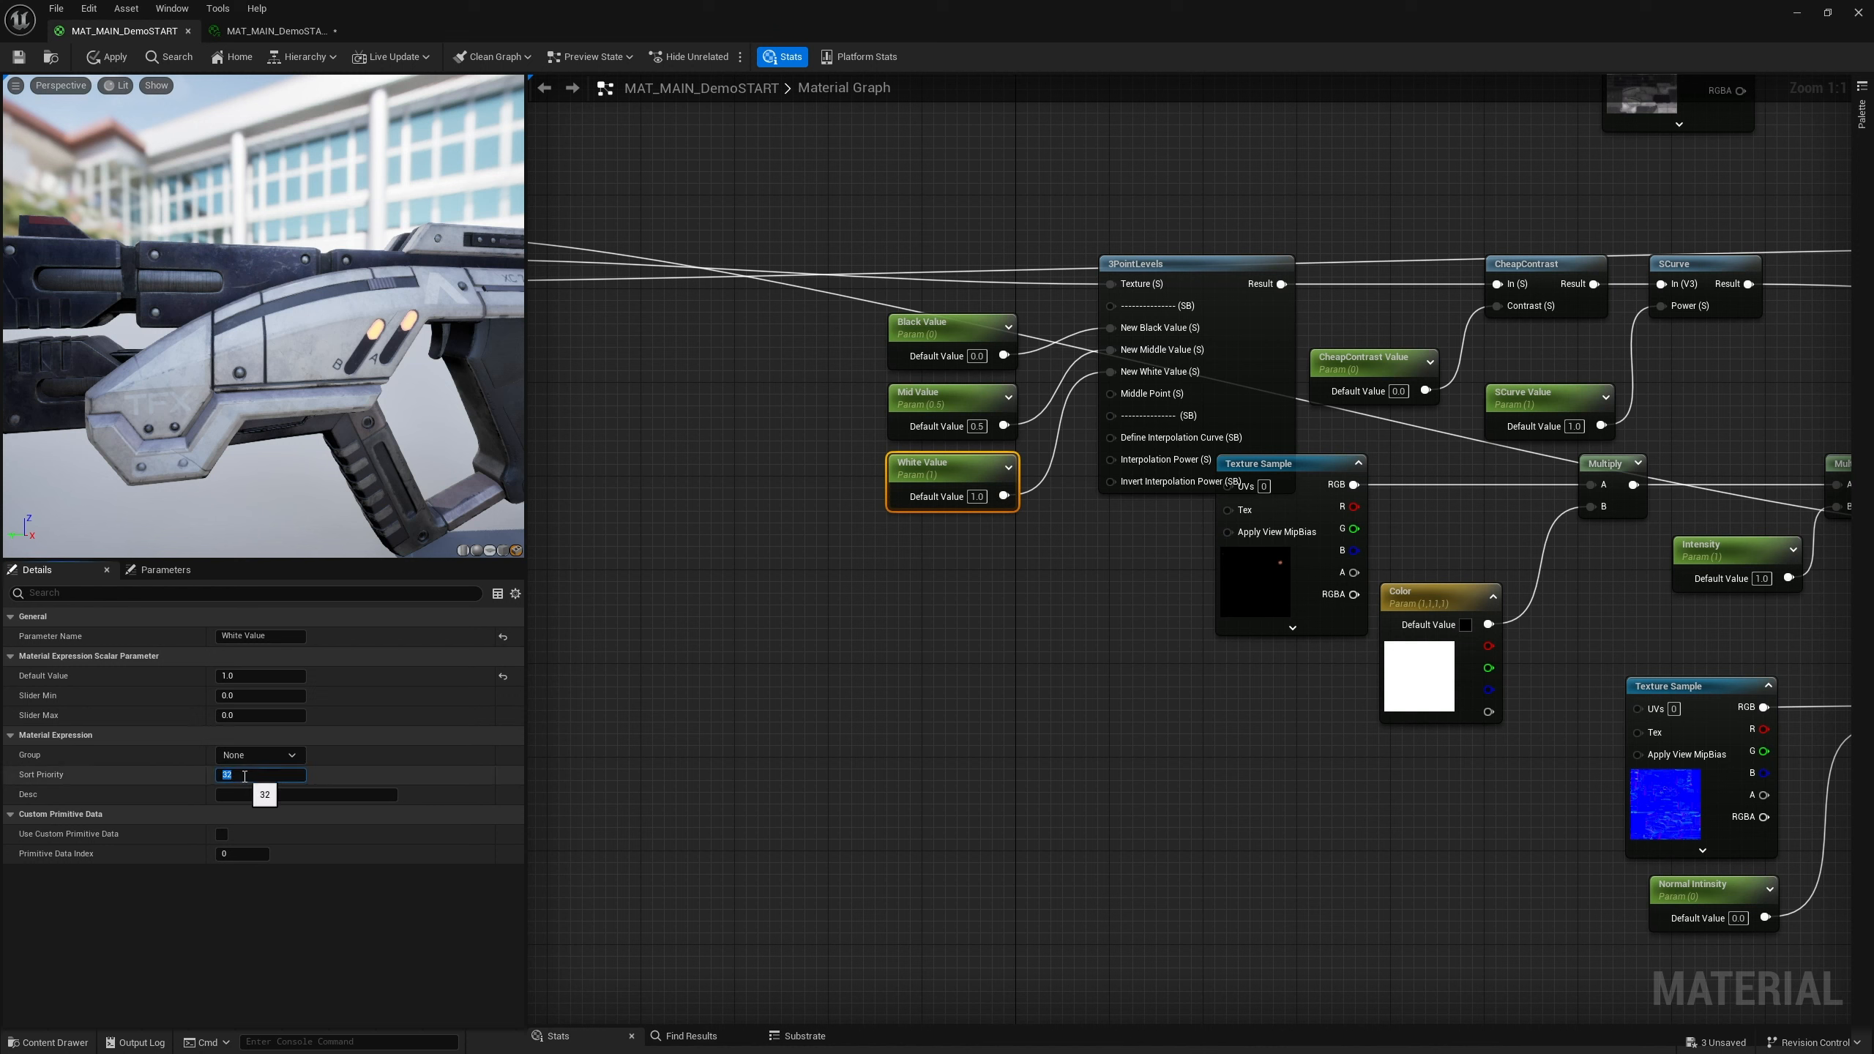
pyautogui.click(291, 754)
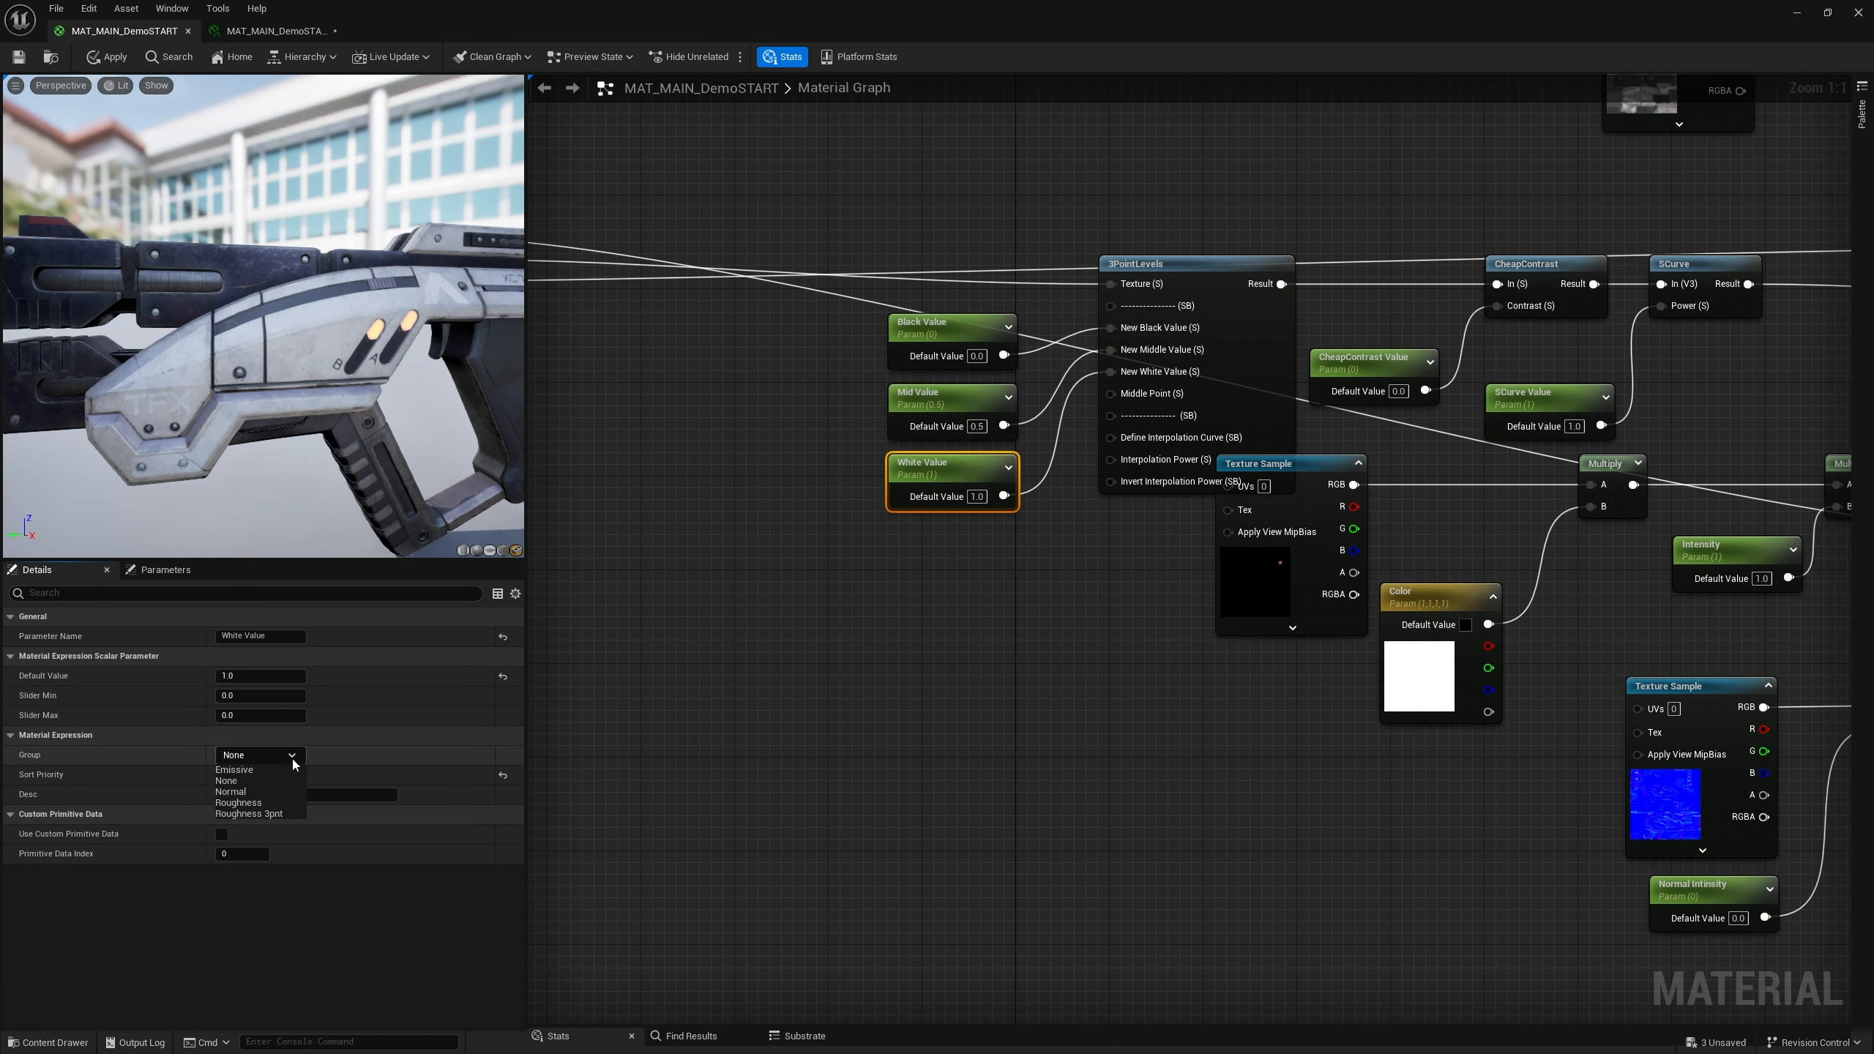
pyautogui.click(258, 818)
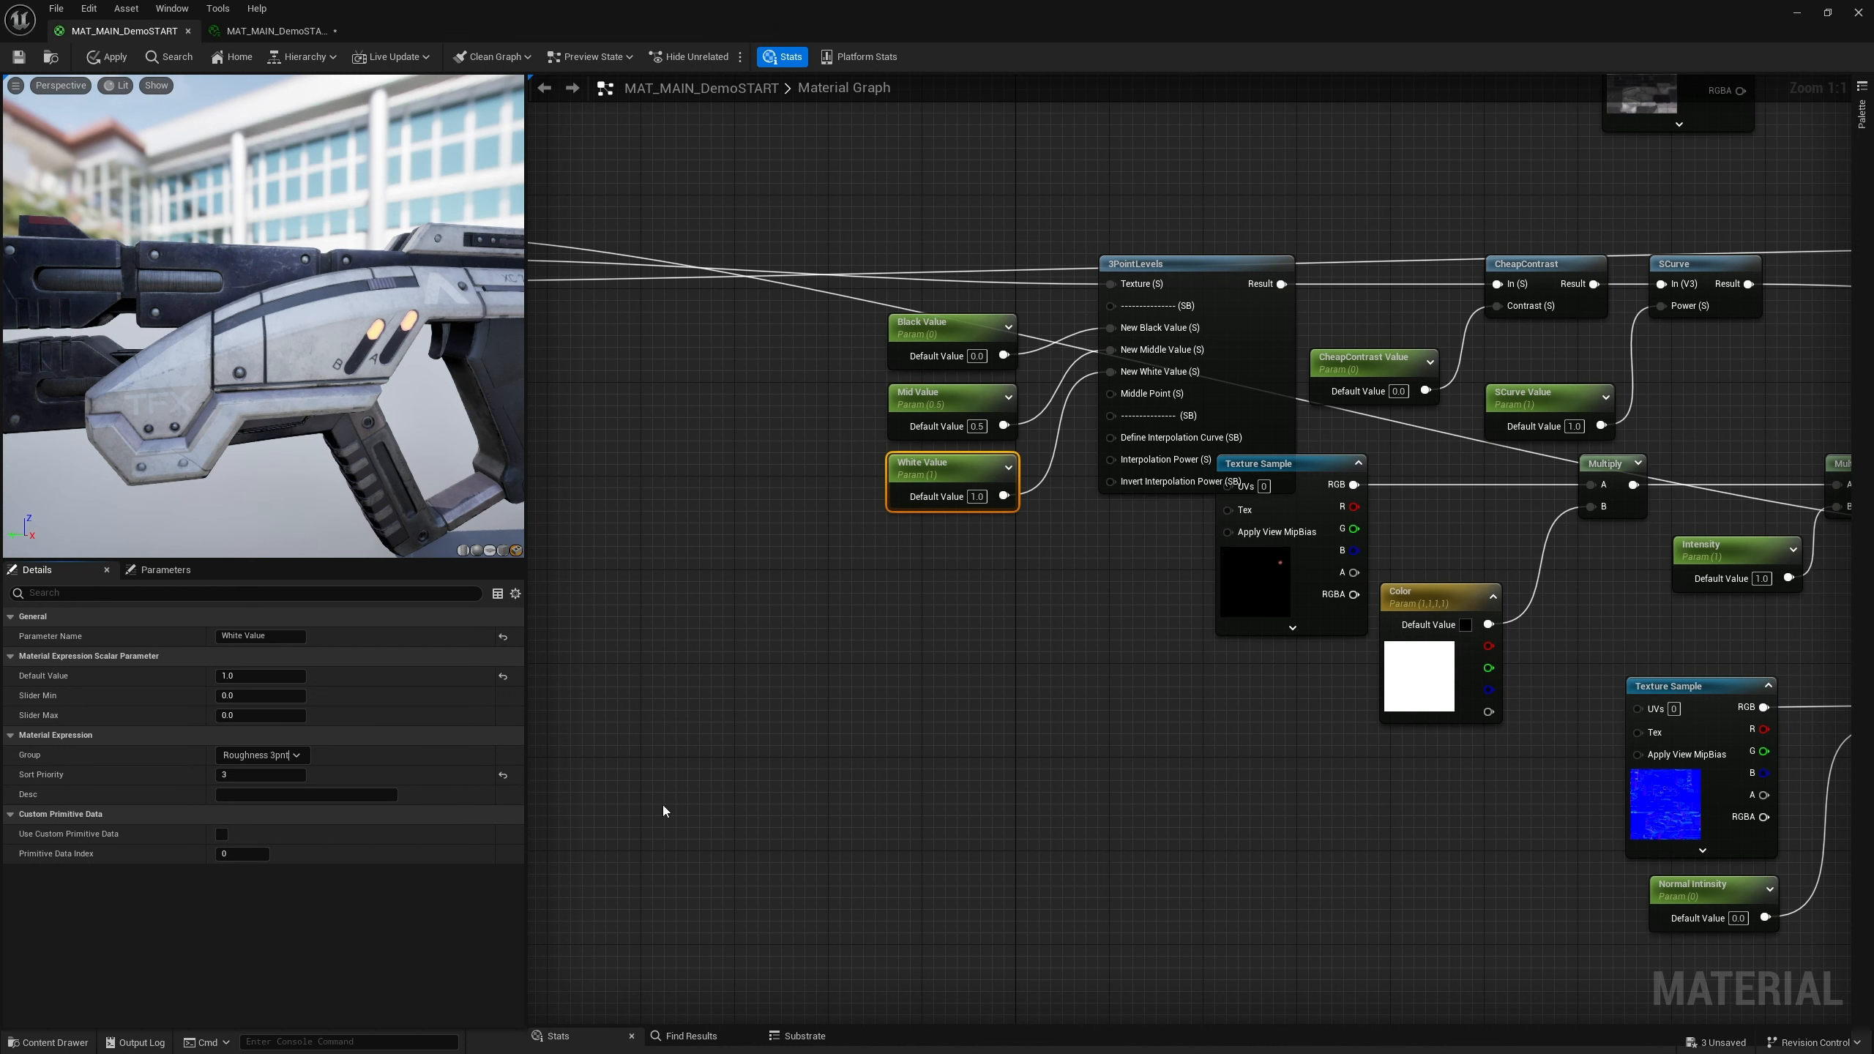
# Save the material and review the grouped parameters in the material instance before returning to the graph
pyautogui.click(19, 61)
pyautogui.click(274, 31)
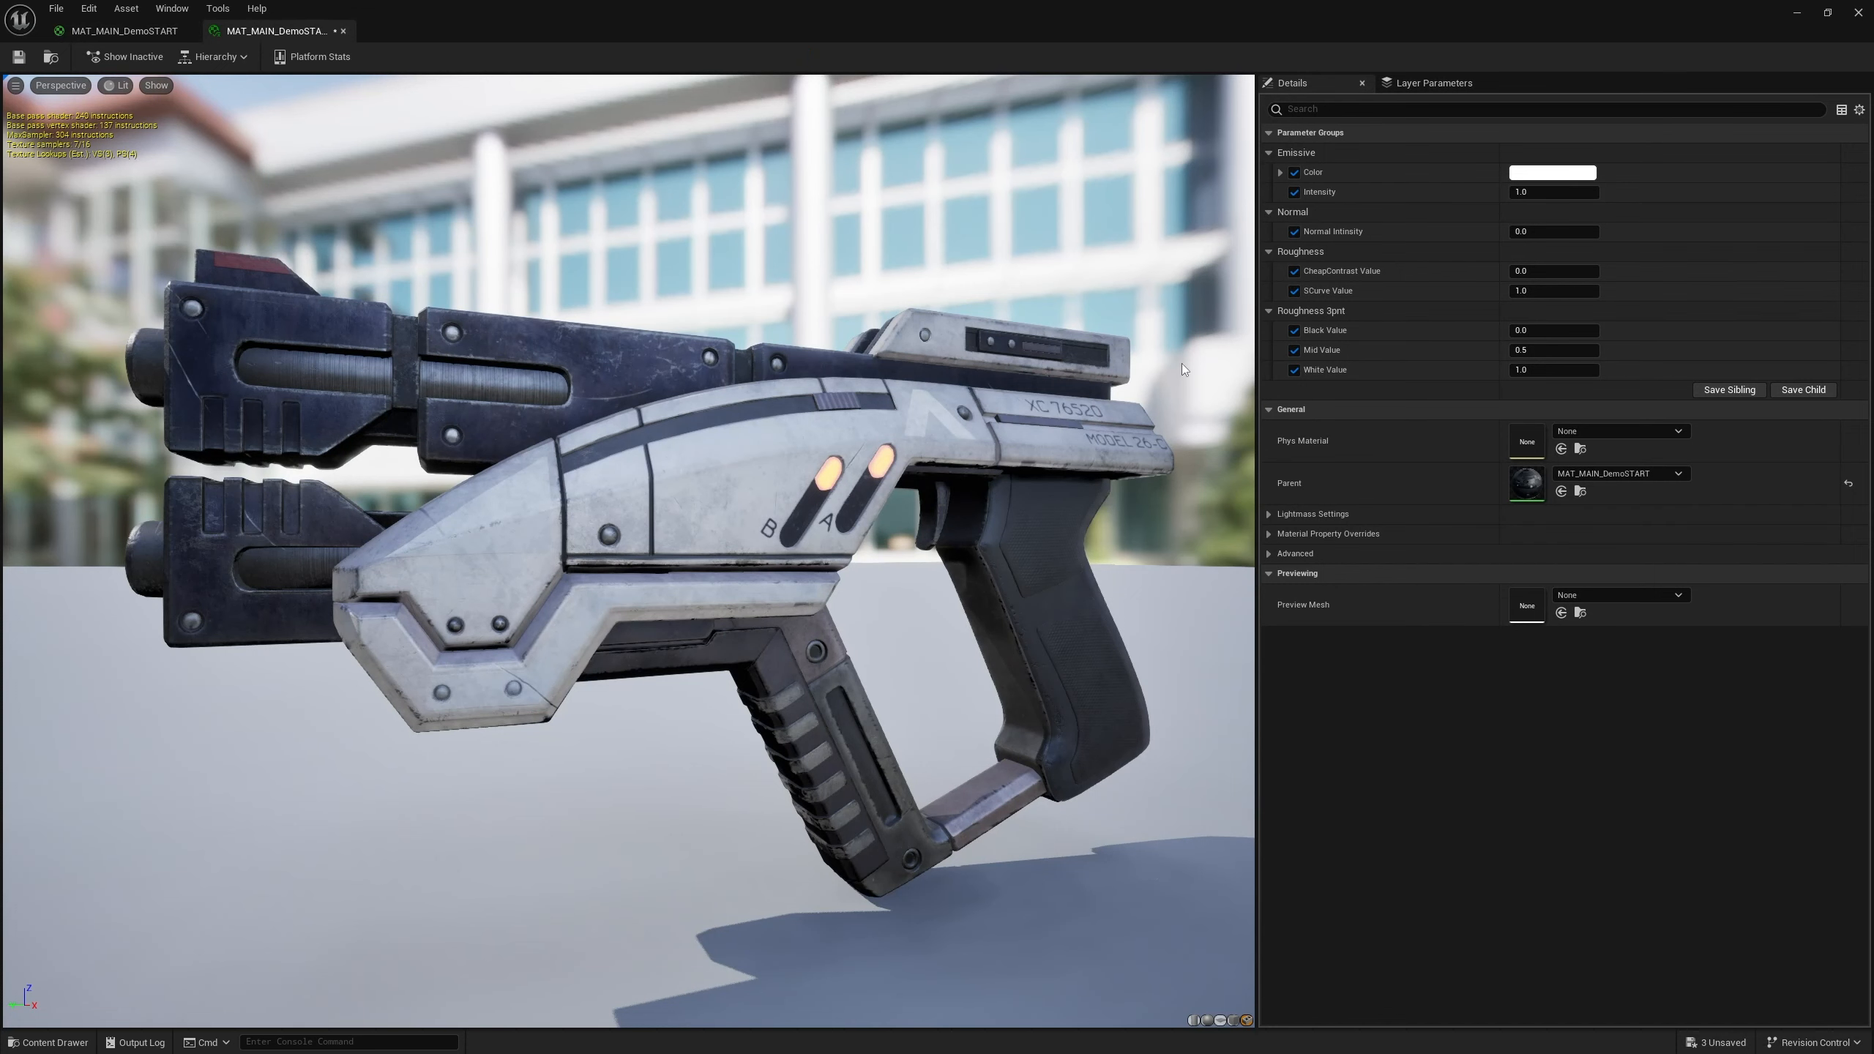
pyautogui.click(1270, 252)
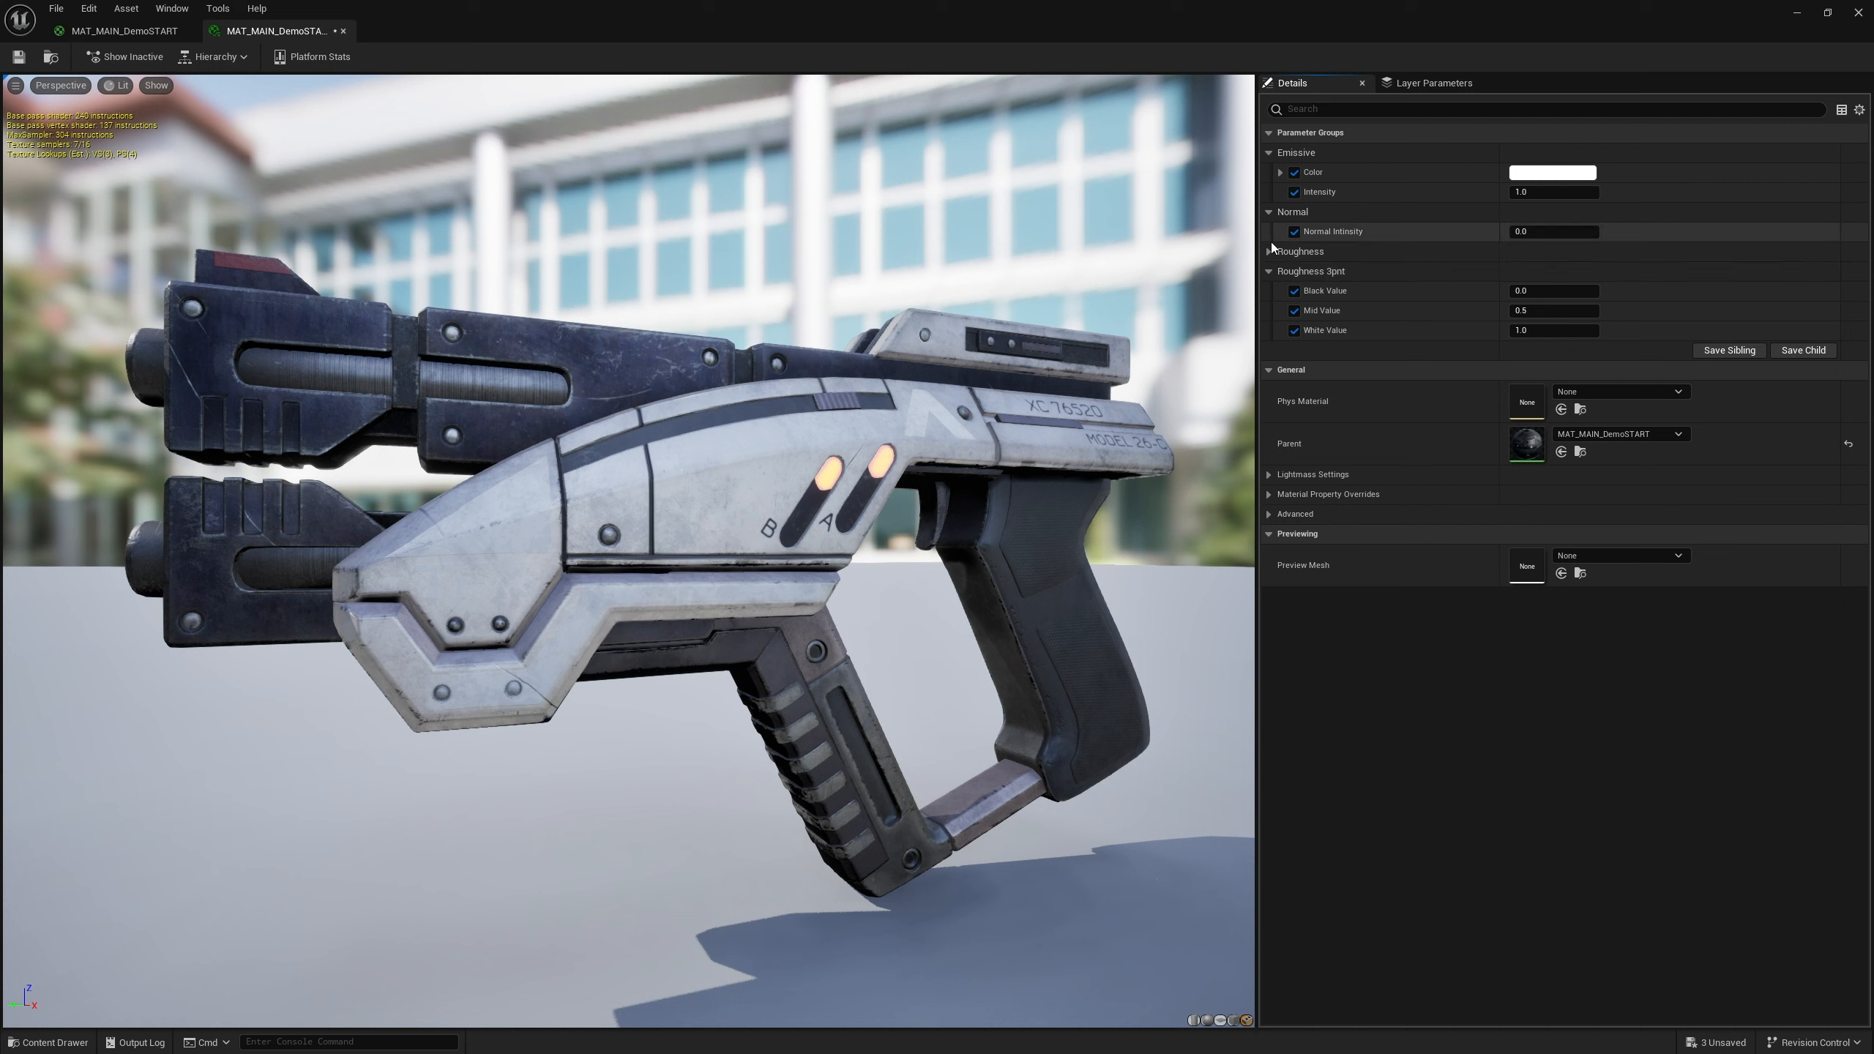
pyautogui.click(1270, 251)
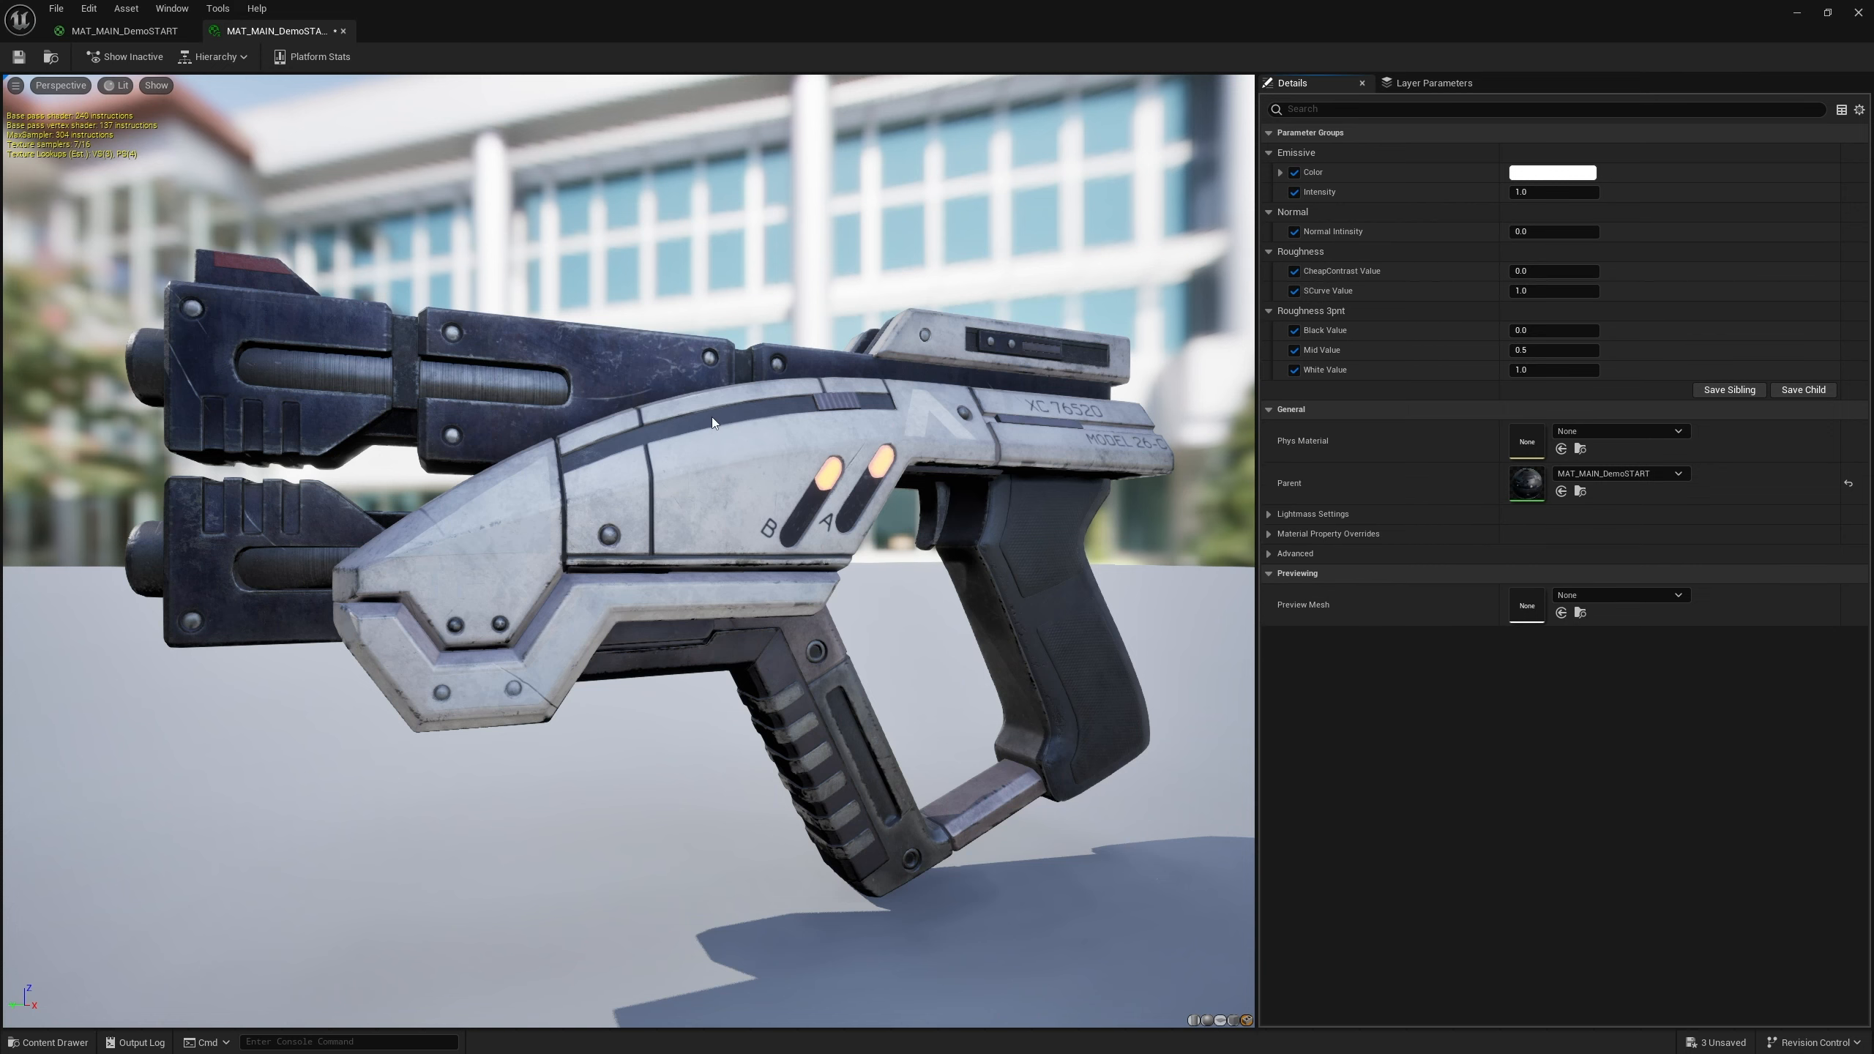
pyautogui.click(205, 32)
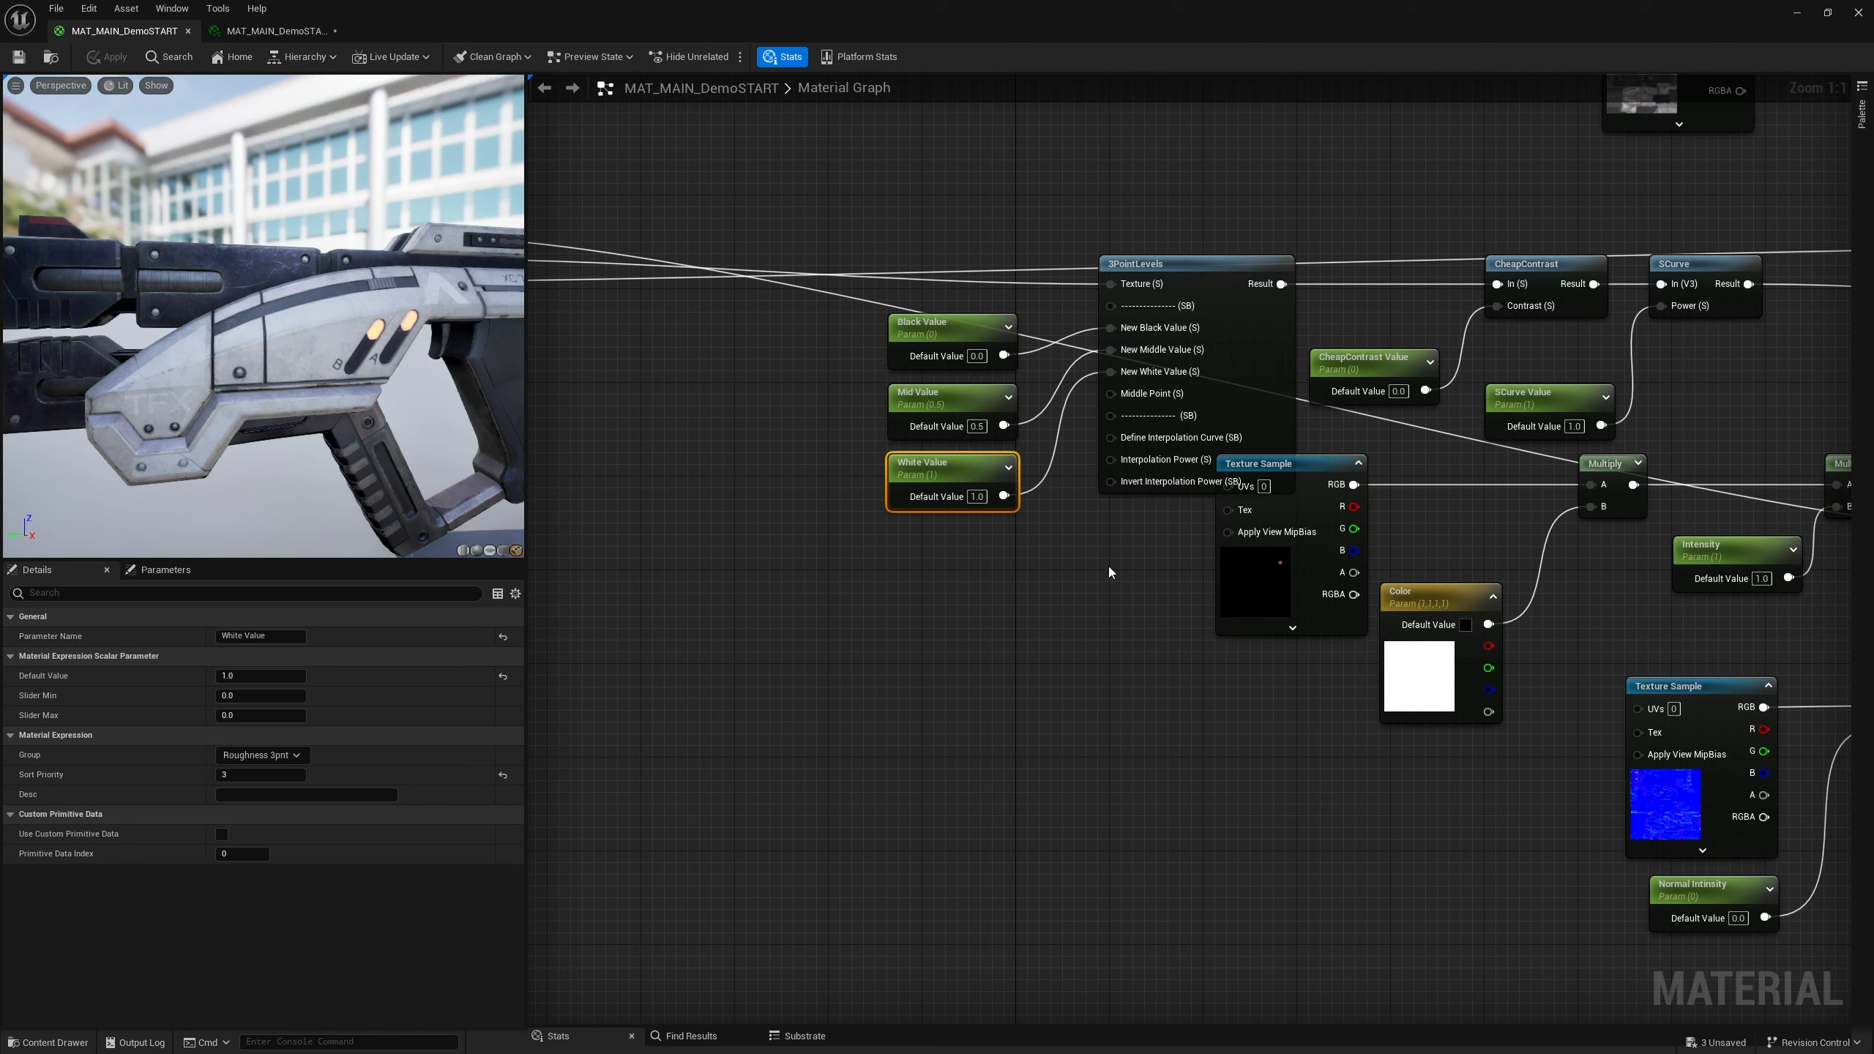
# Wrap the normal map texture, intensity and flatten nodes in a comment titled Normal Map
pyautogui.scroll(-3, 1074, 589)
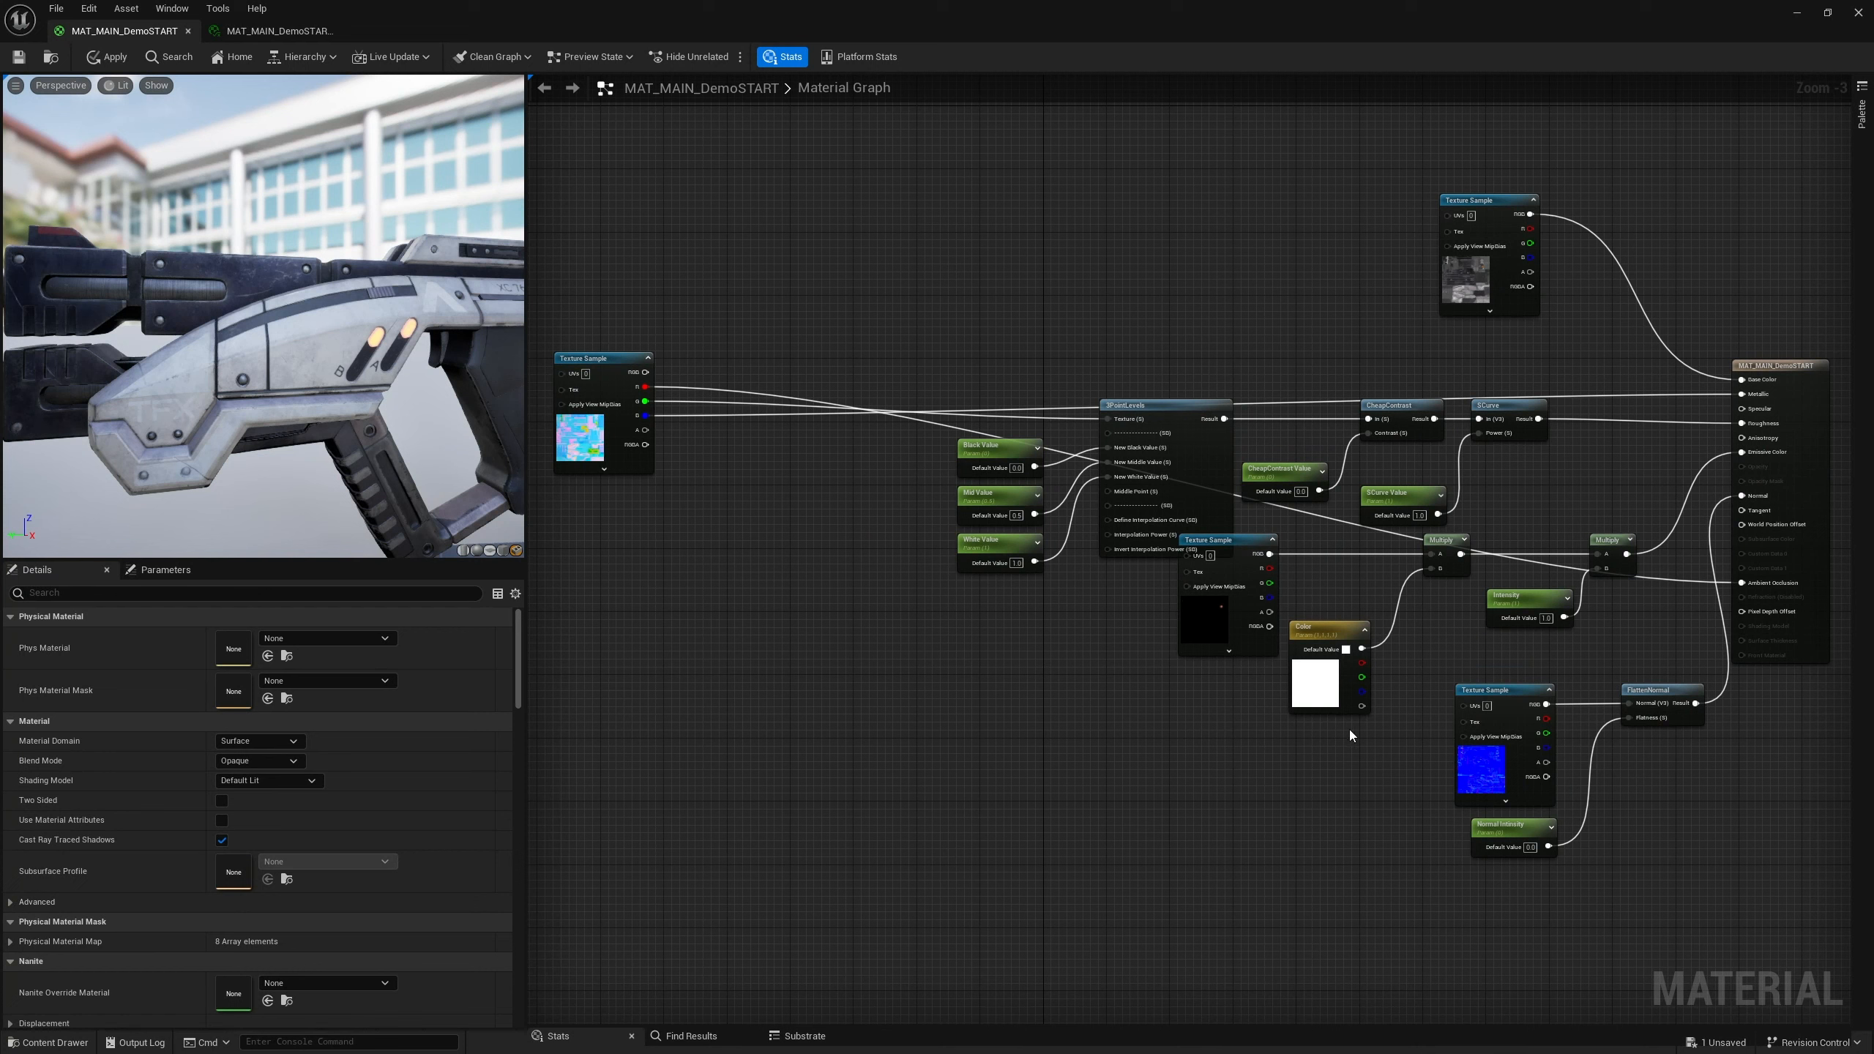
pyautogui.moveTo(1446, 664); pyautogui.dragTo(1698, 885)
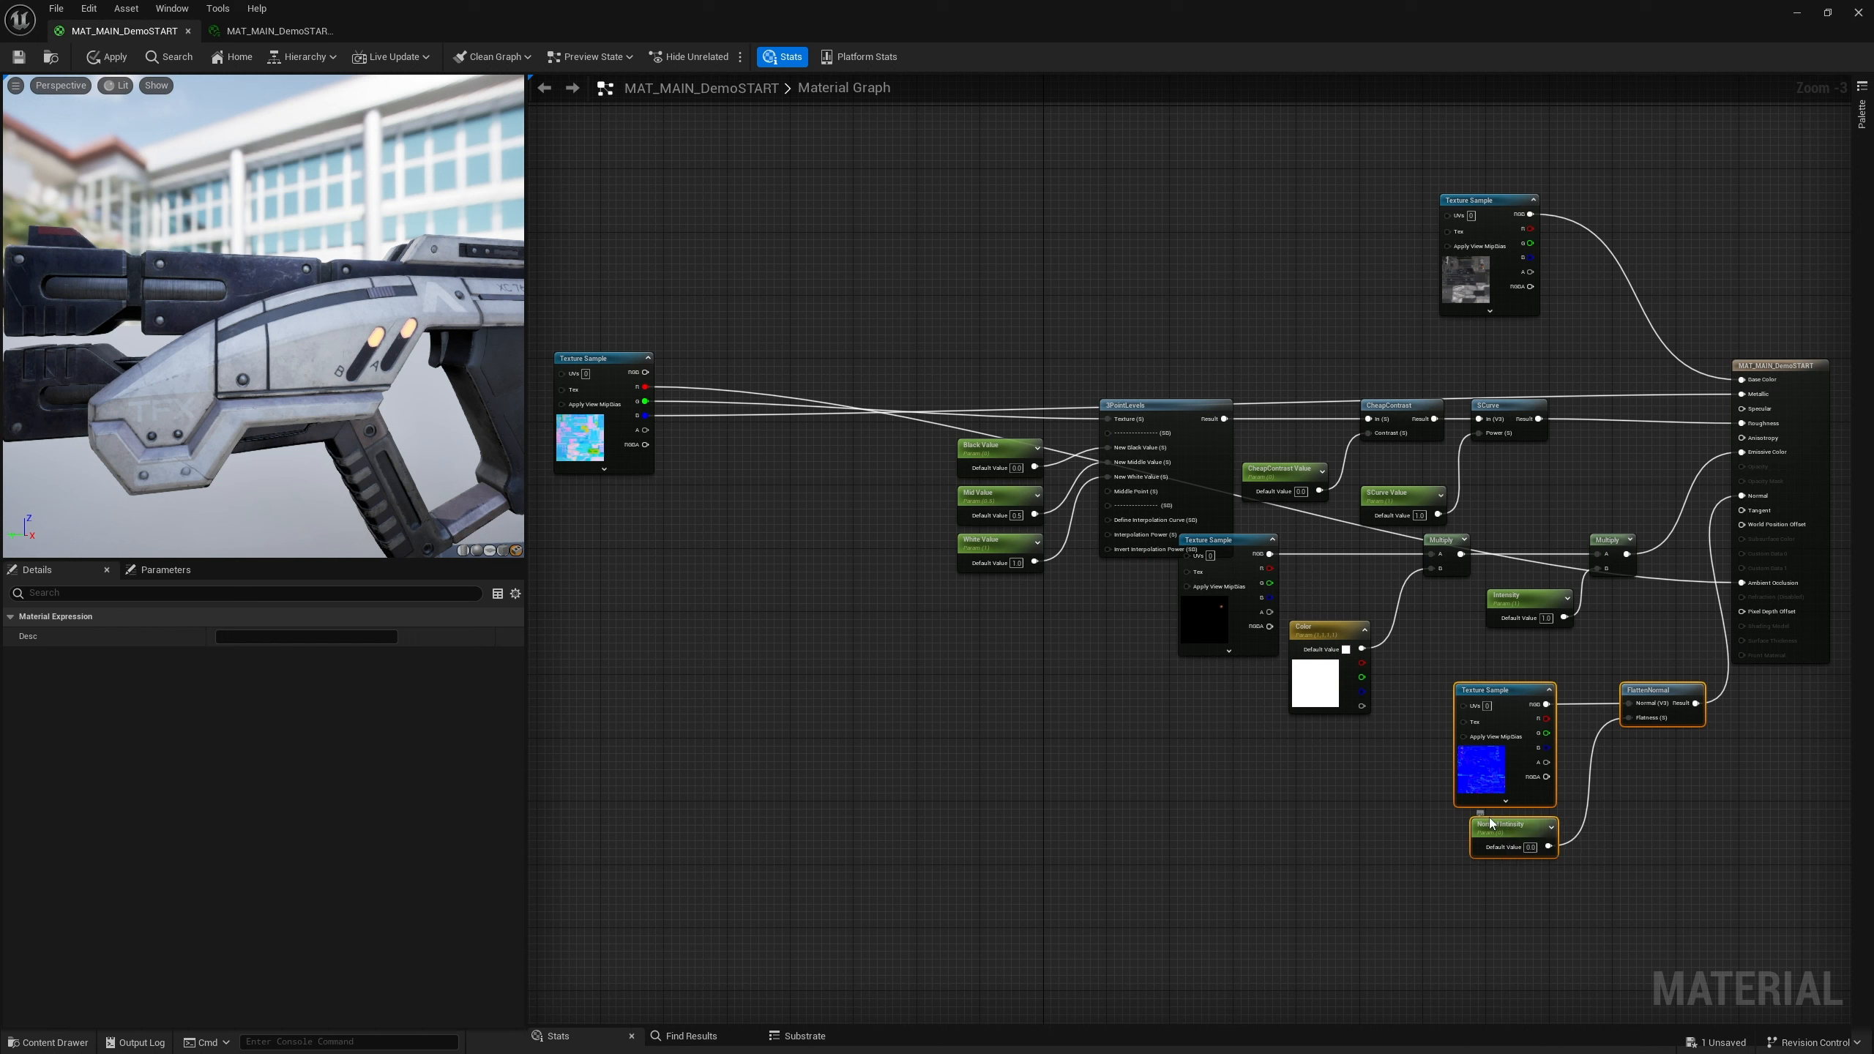
pyautogui.write('c')
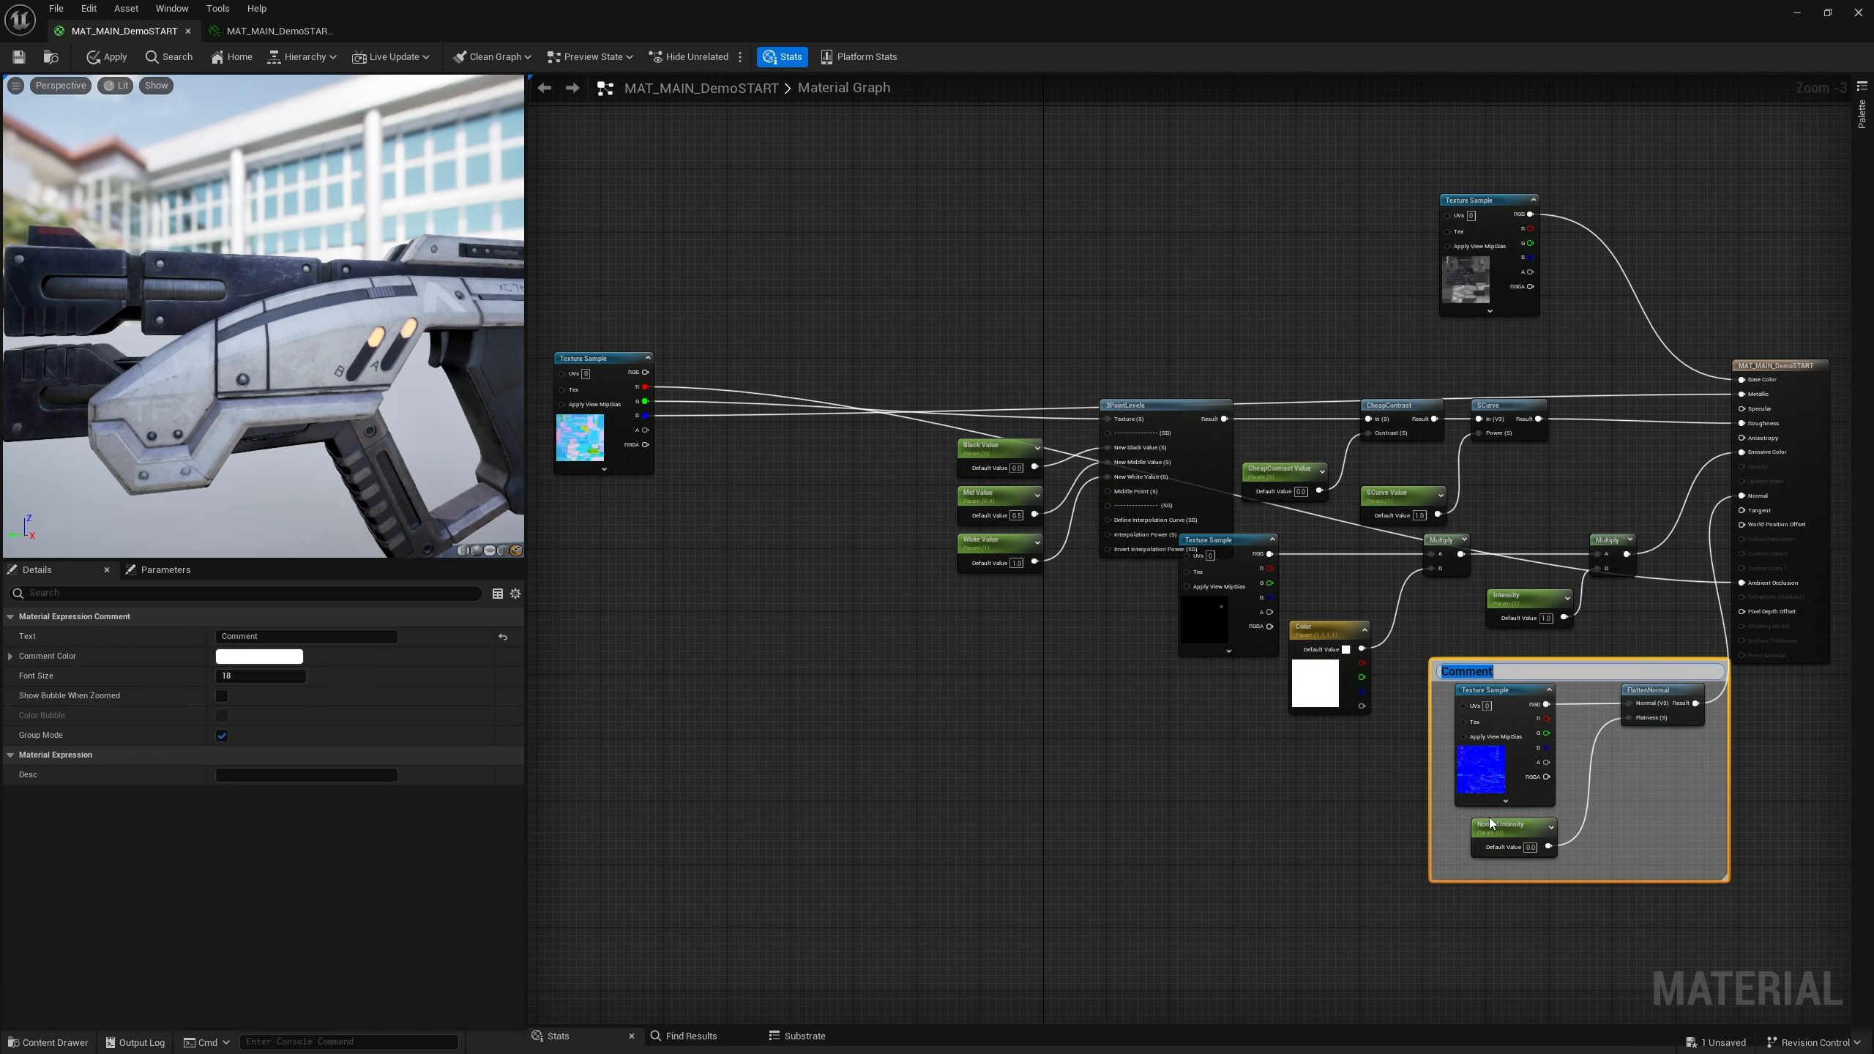
pyautogui.write('Normal MAp')
pyautogui.press('Return')
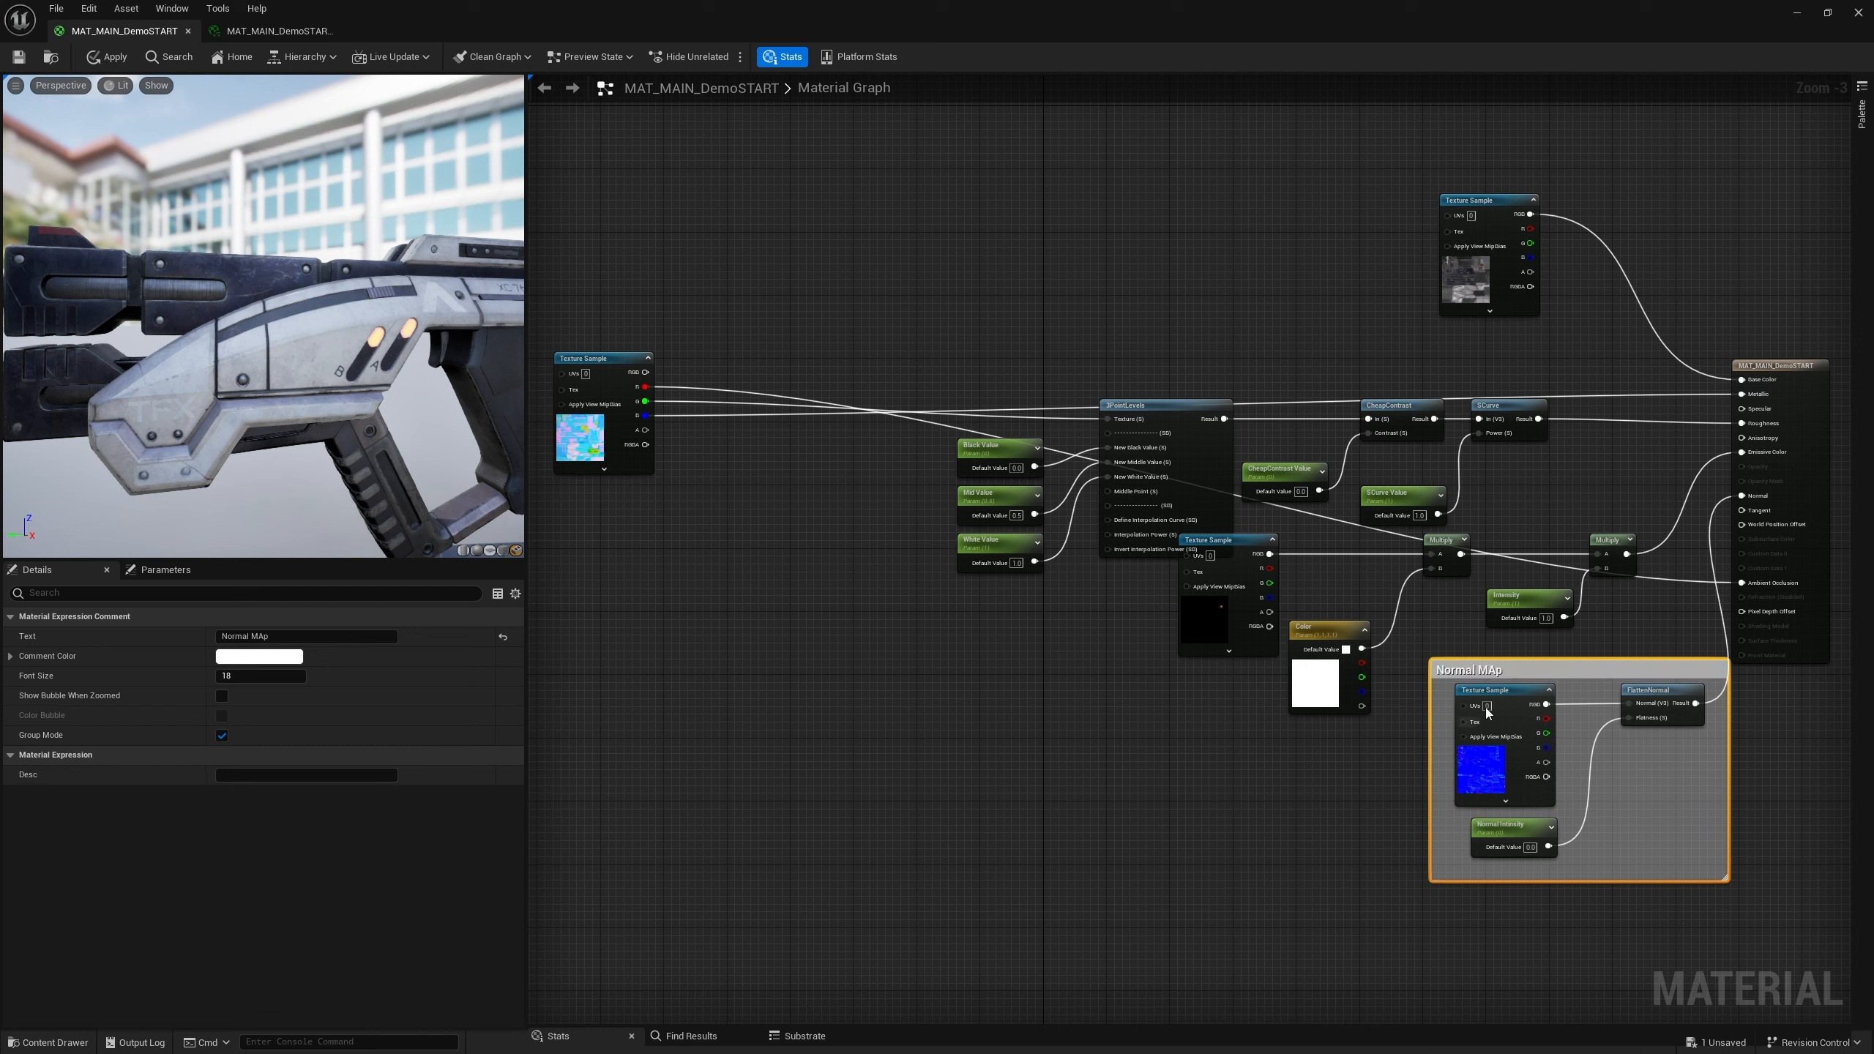
pyautogui.doubleClick(1513, 672)
pyautogui.click(1499, 672)
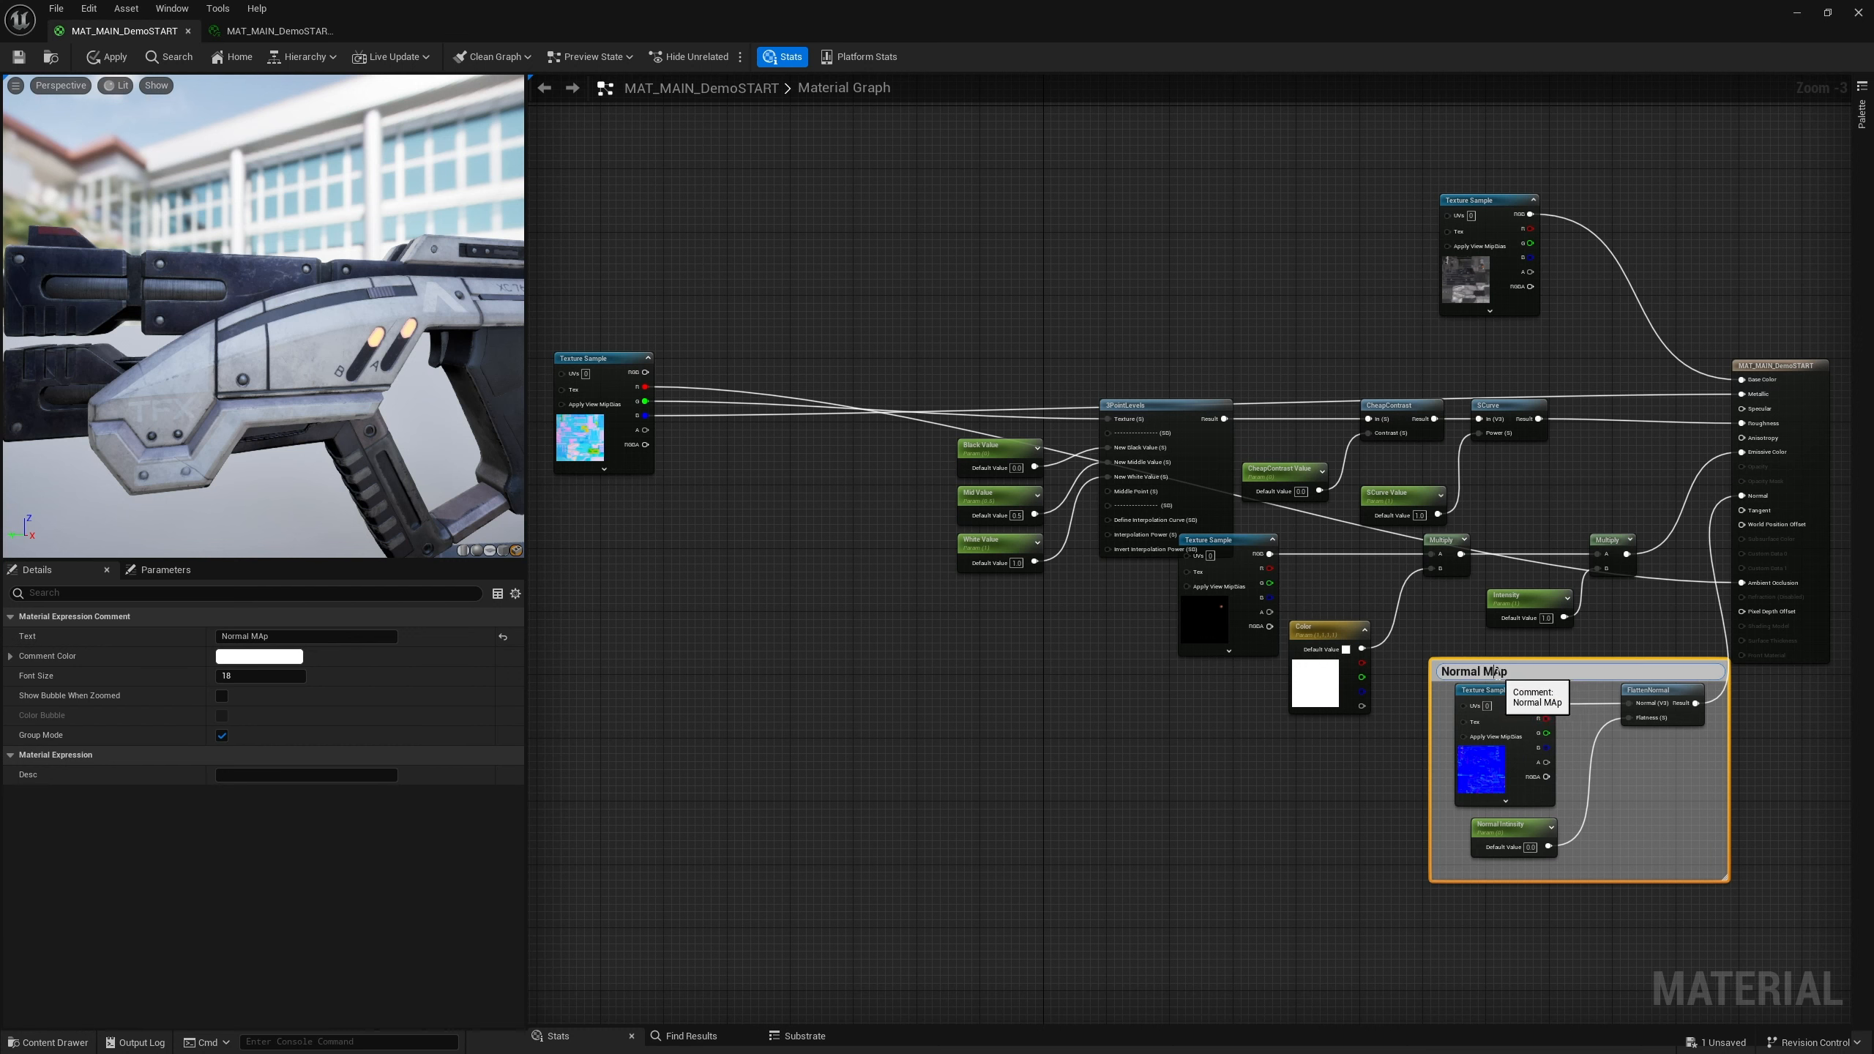
pyautogui.moveTo(1494, 673); pyautogui.dragTo(1501, 673)
pyautogui.write('a')
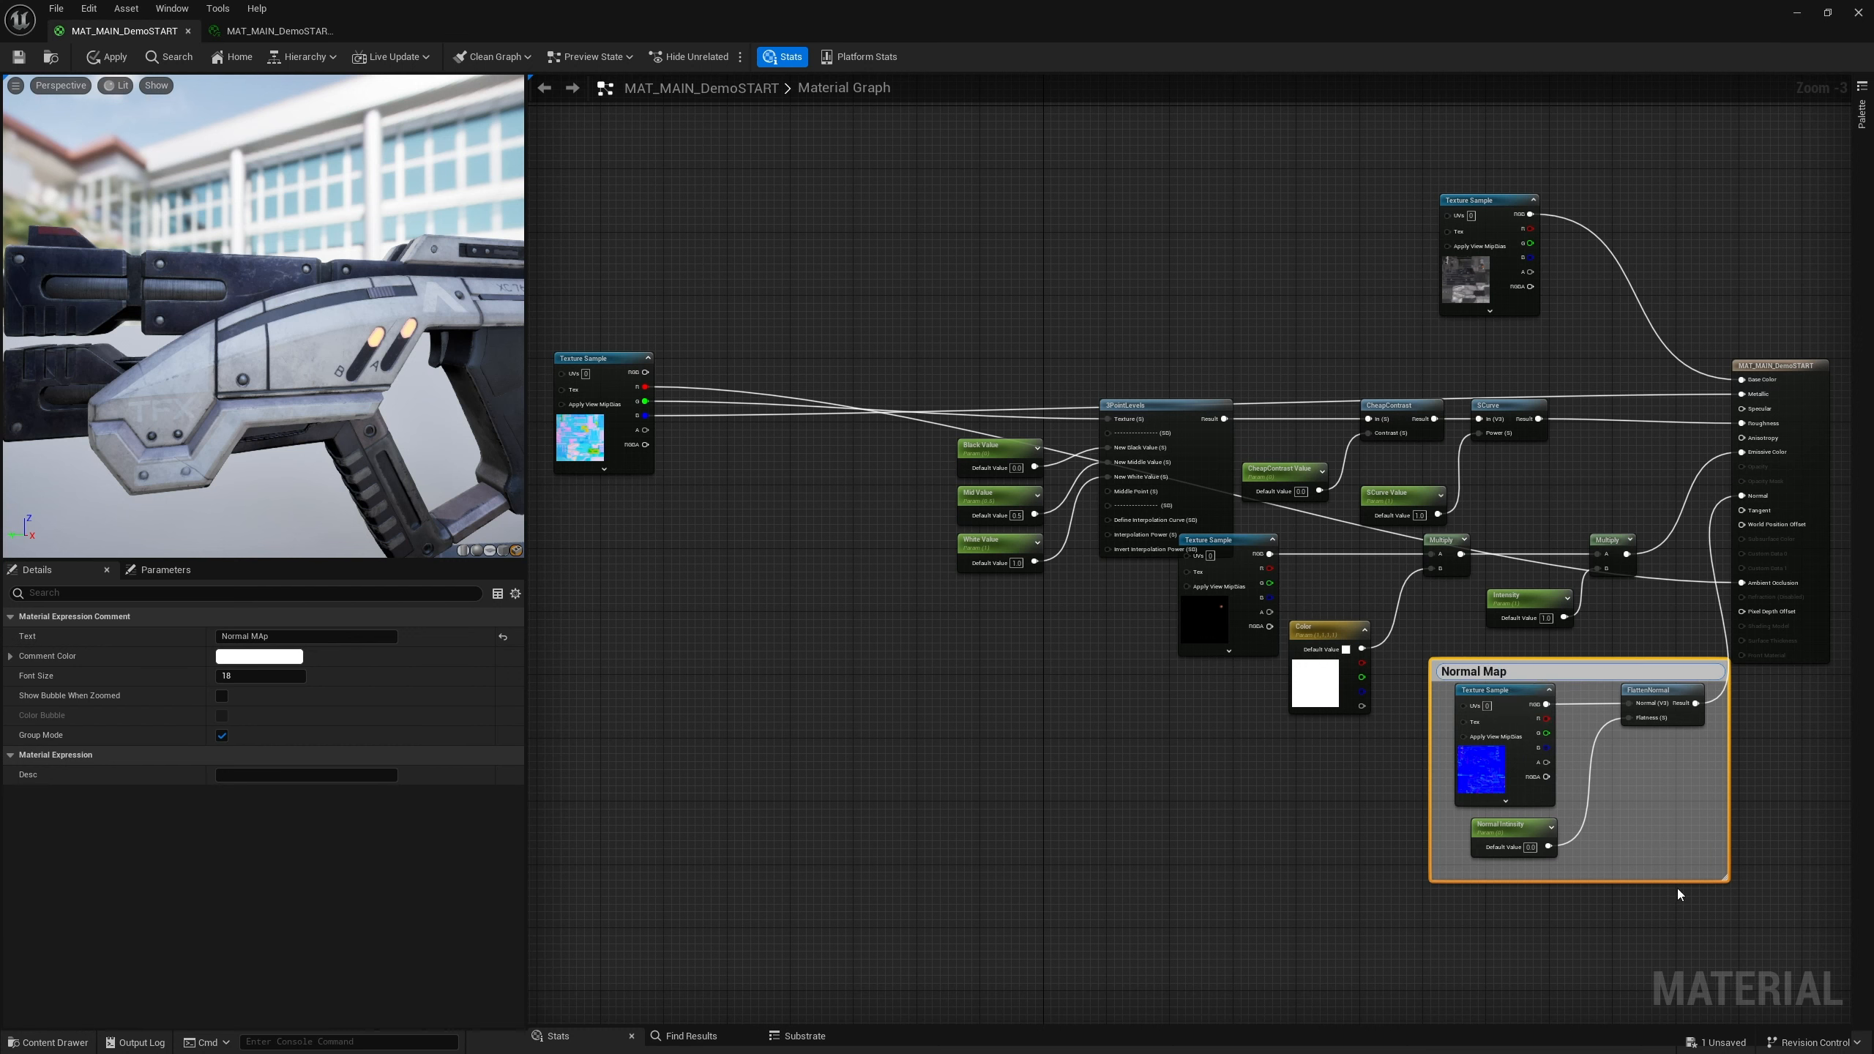
# Move the Normal Map comment, wrap the emissive nodes in a comment named Emissive and place it beside it
pyautogui.click(1686, 889)
pyautogui.moveTo(1573, 681); pyautogui.dragTo(1533, 753)
pyautogui.moveTo(1629, 699); pyautogui.dragTo(1270, 562)
pyautogui.press('c')
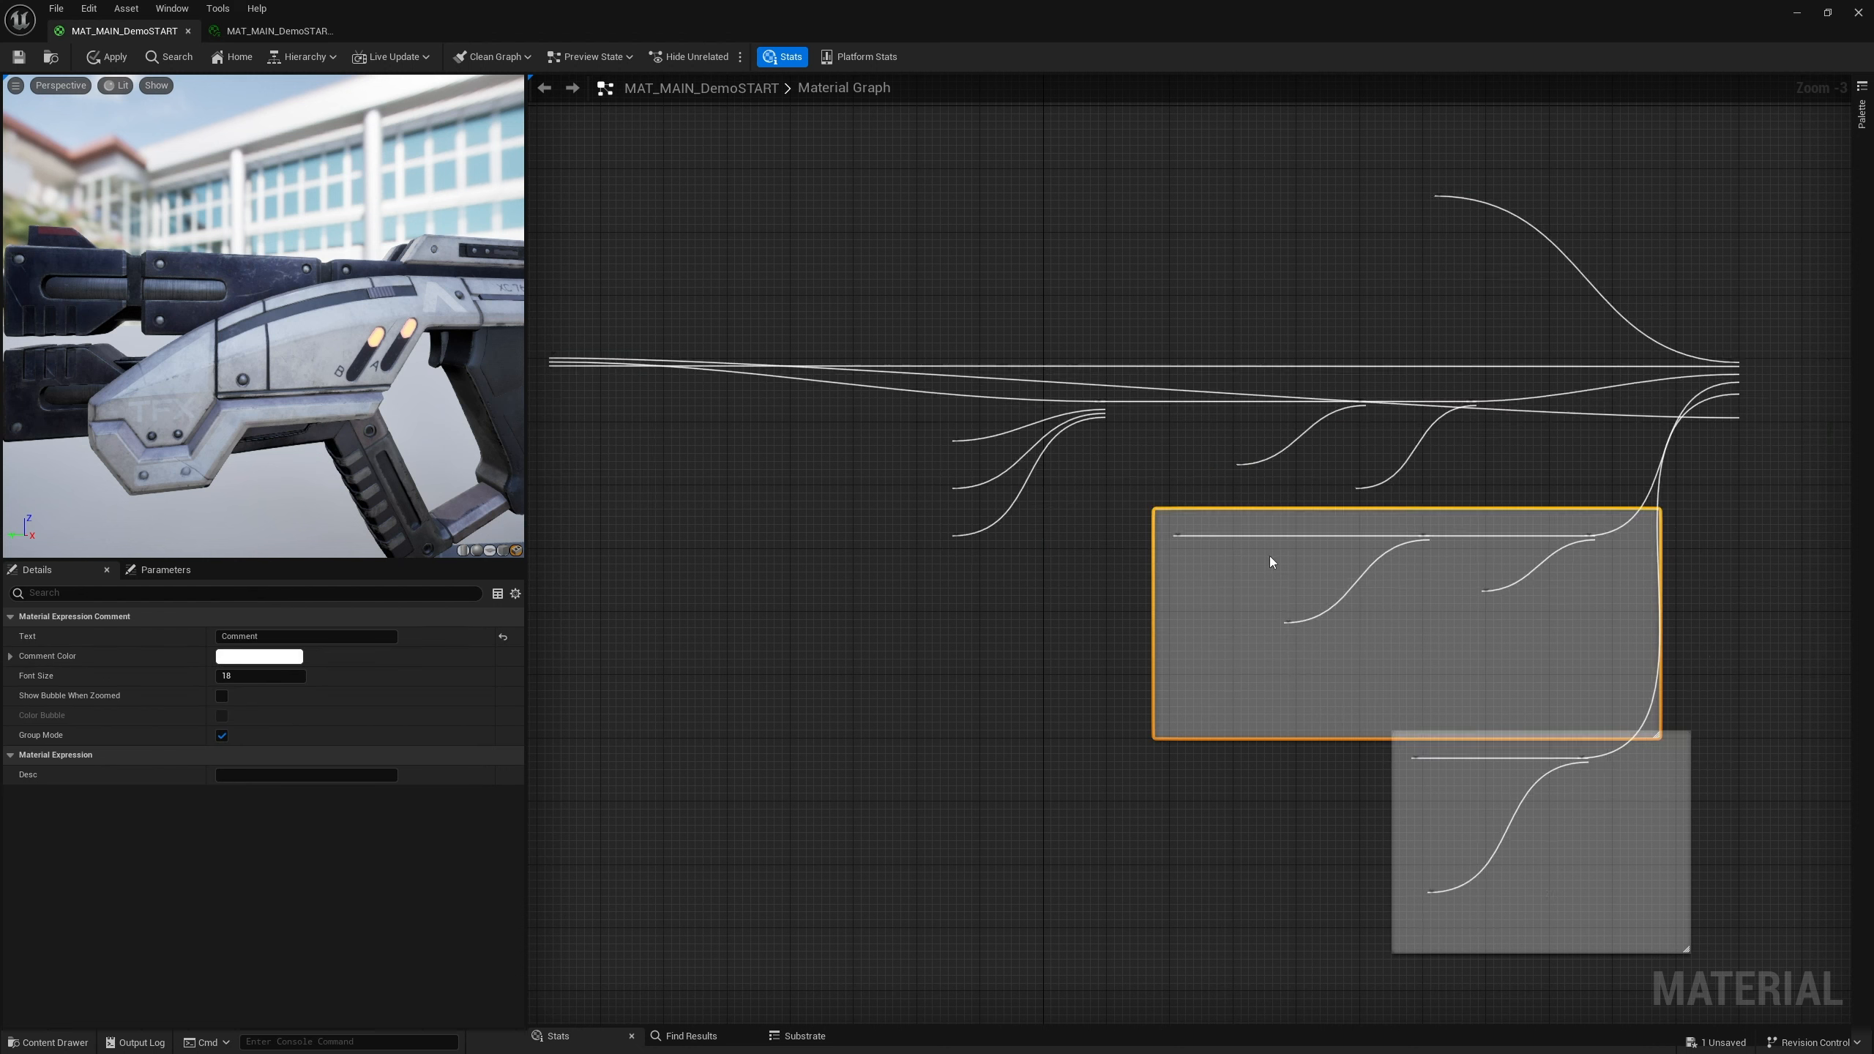
pyautogui.press('BackSpace')
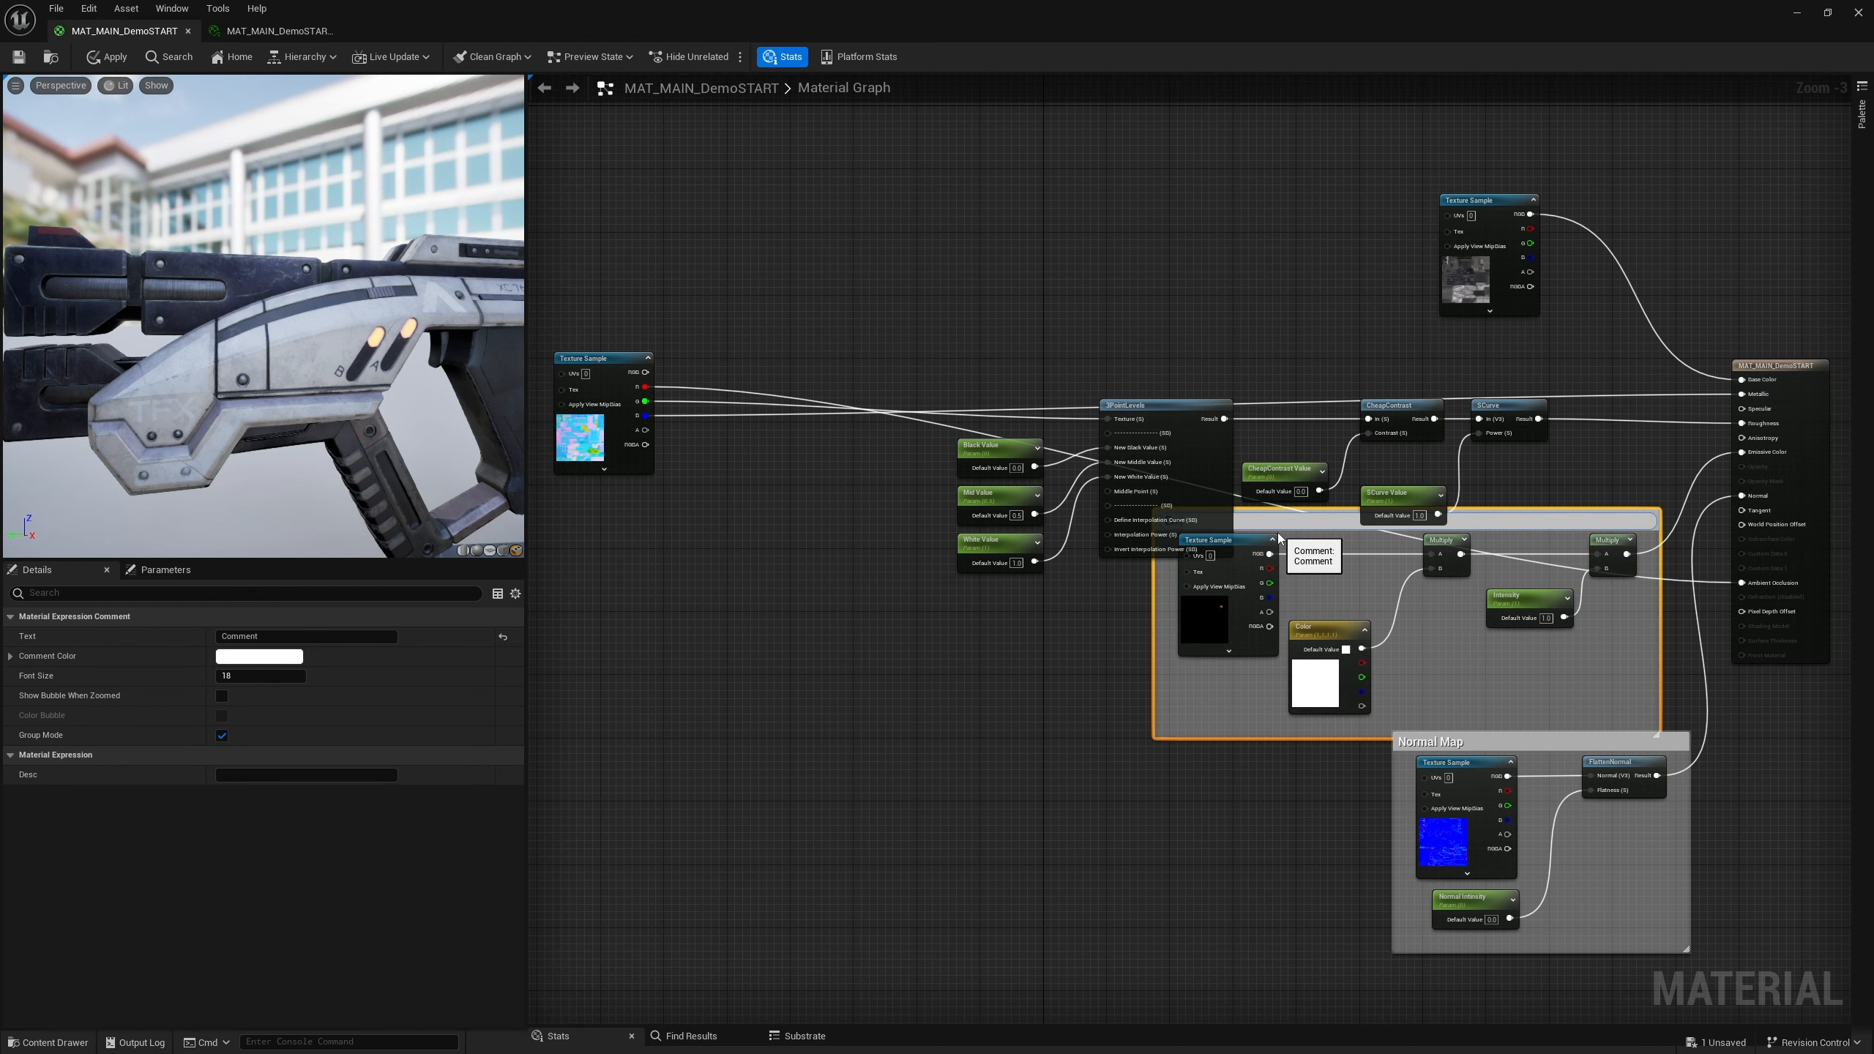
pyautogui.write('Emissive')
pyautogui.press('Return')
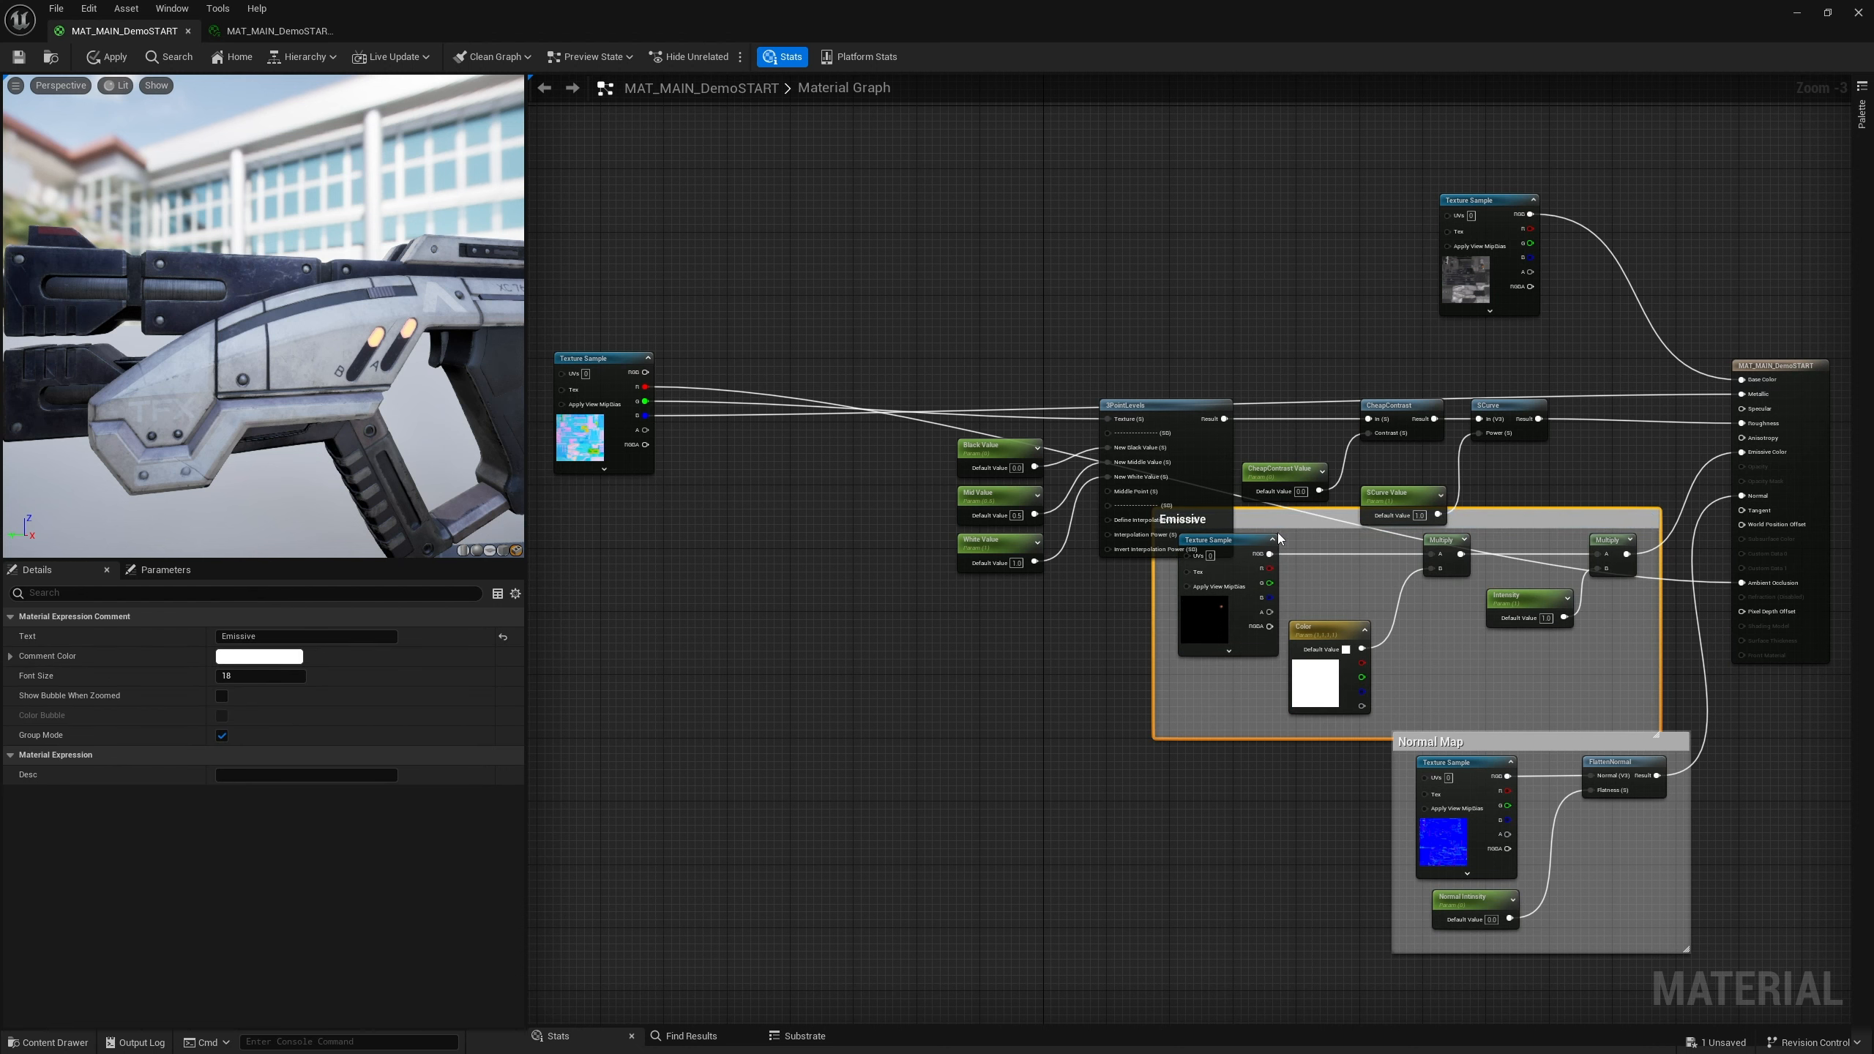
pyautogui.moveTo(1511, 518); pyautogui.dragTo(1227, 733)
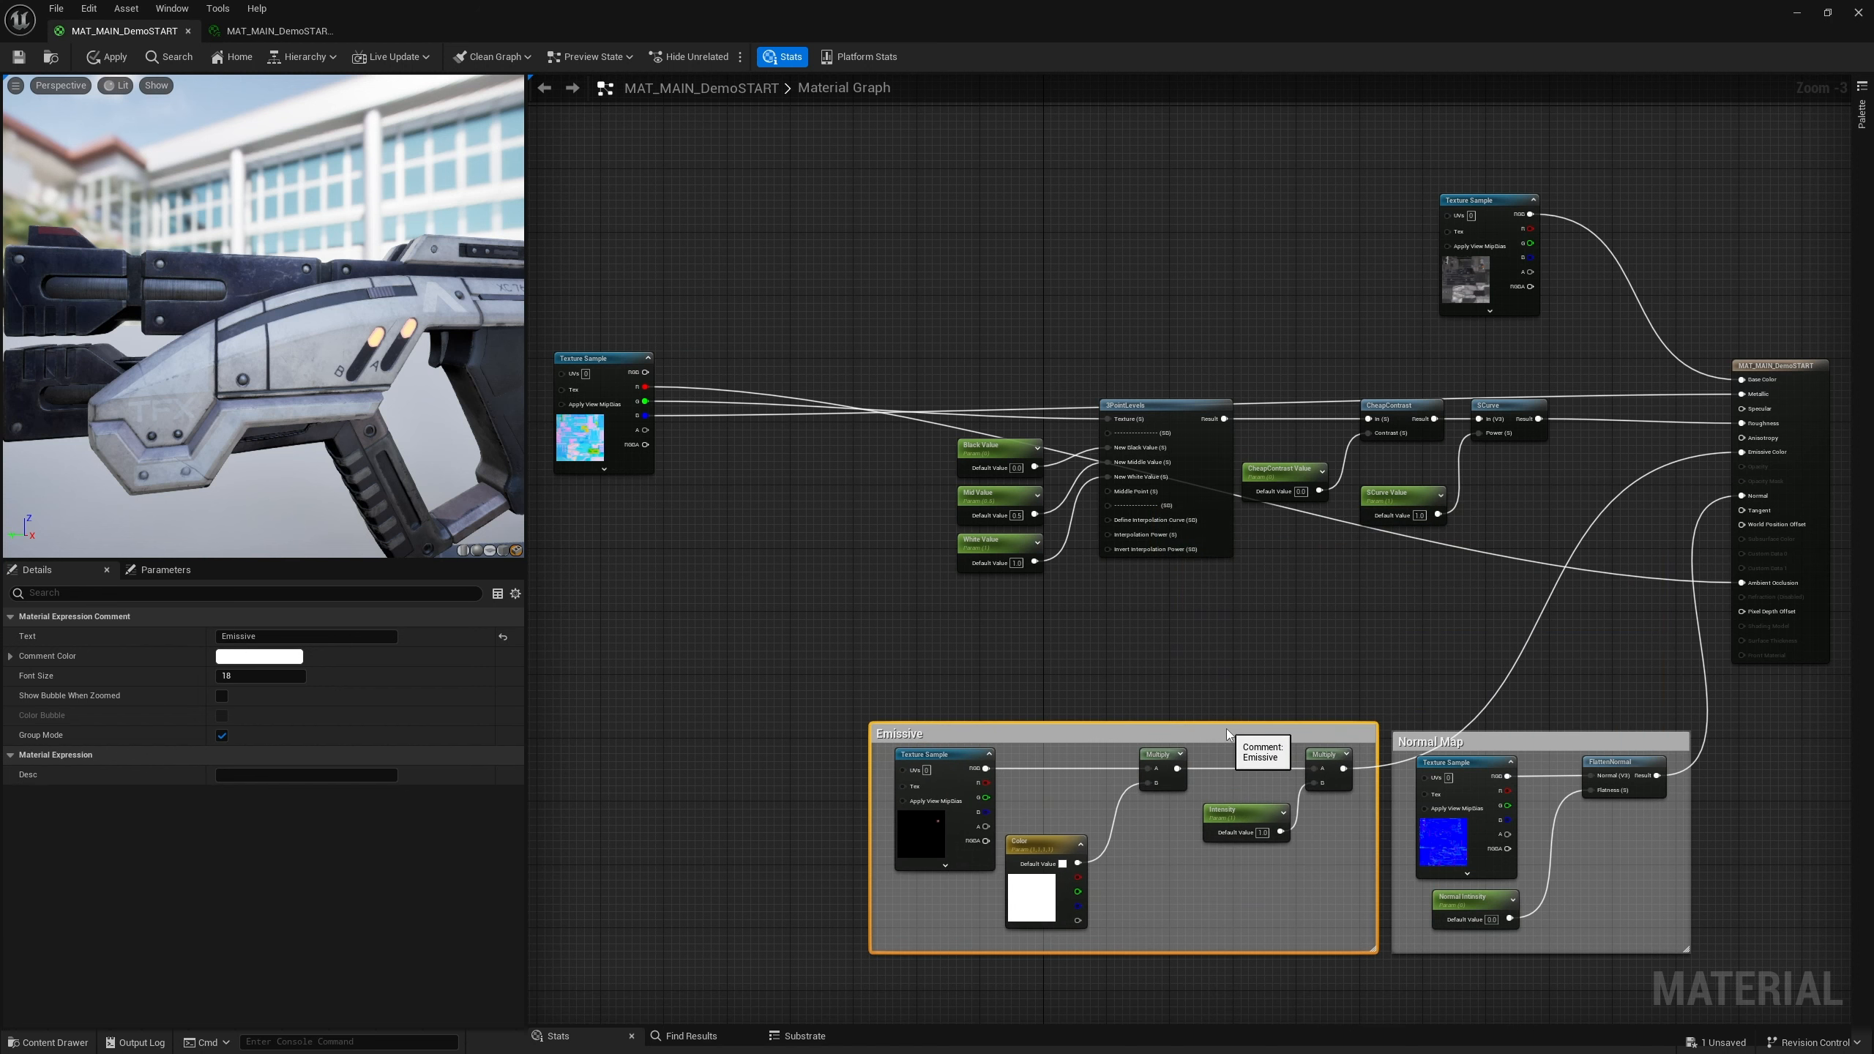
# Wrap the 3PointLevels, CheapContrast and SCurve roughness nodes in a comment named Roughness
pyautogui.moveTo(1522, 620); pyautogui.dragTo(951, 373)
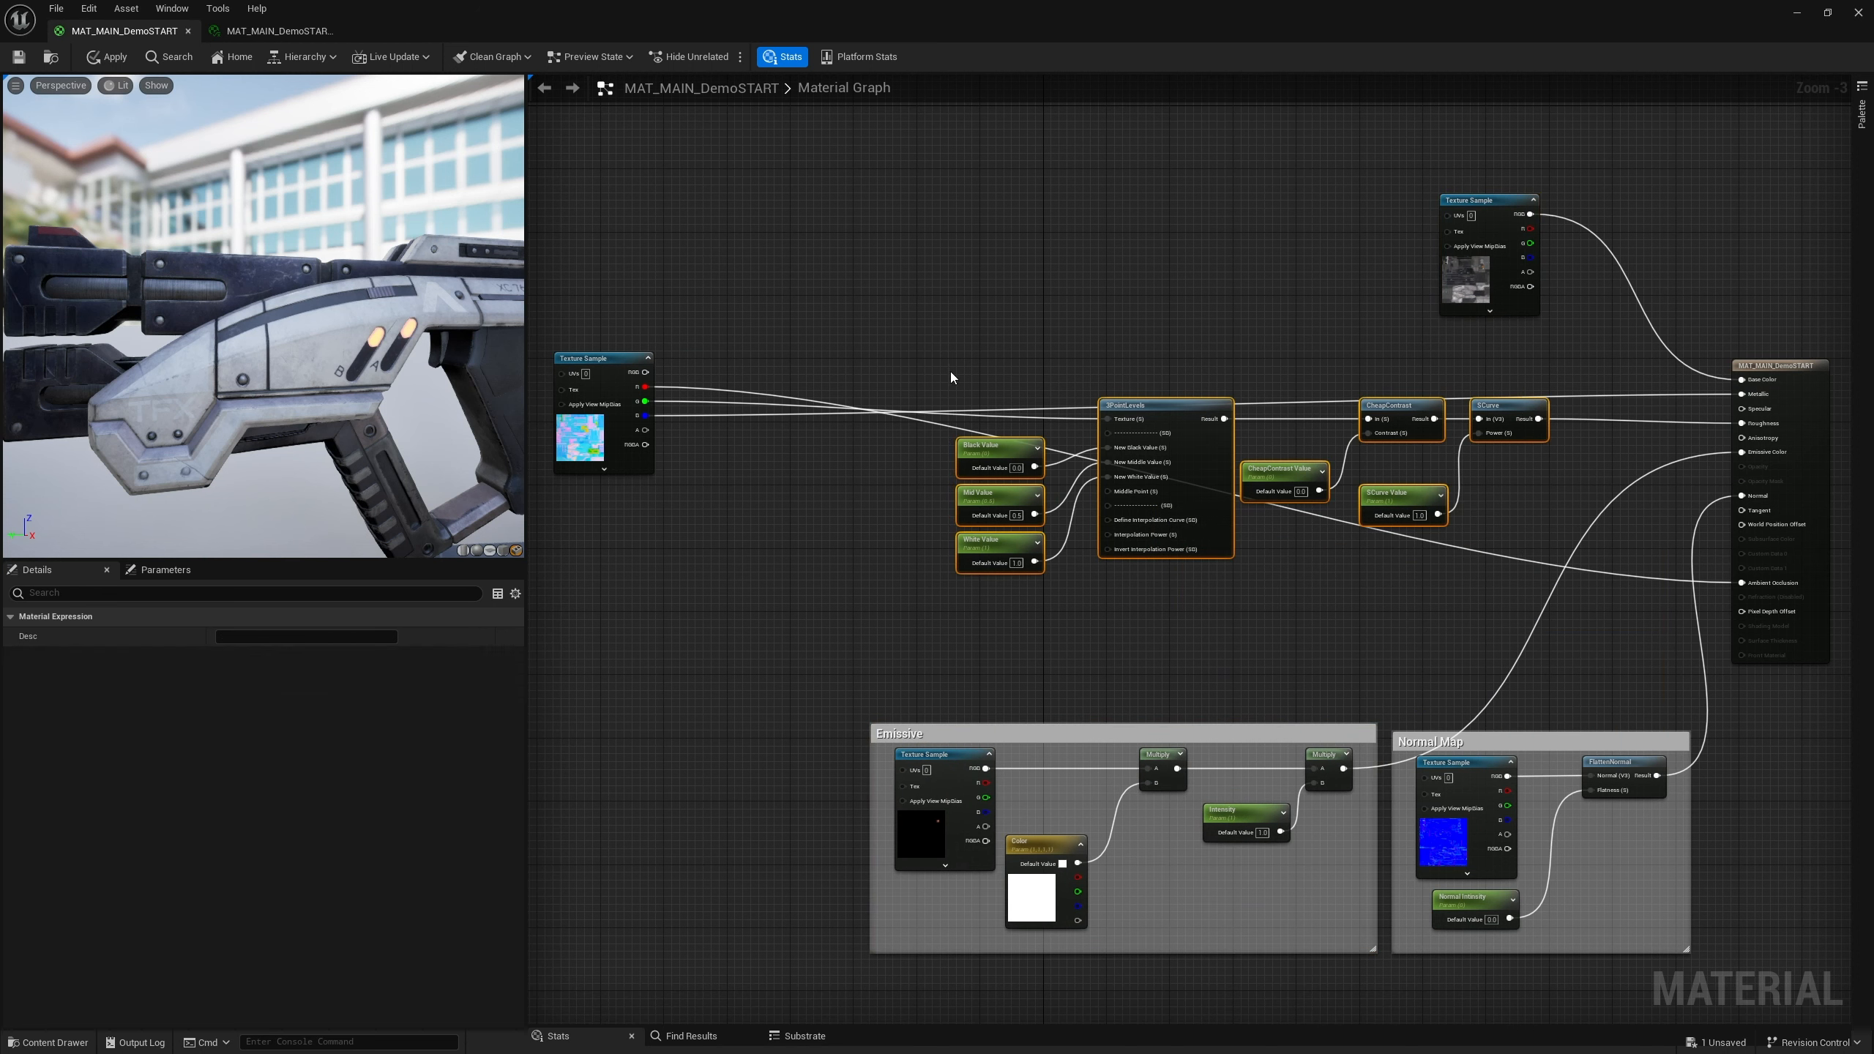
pyautogui.press('c')
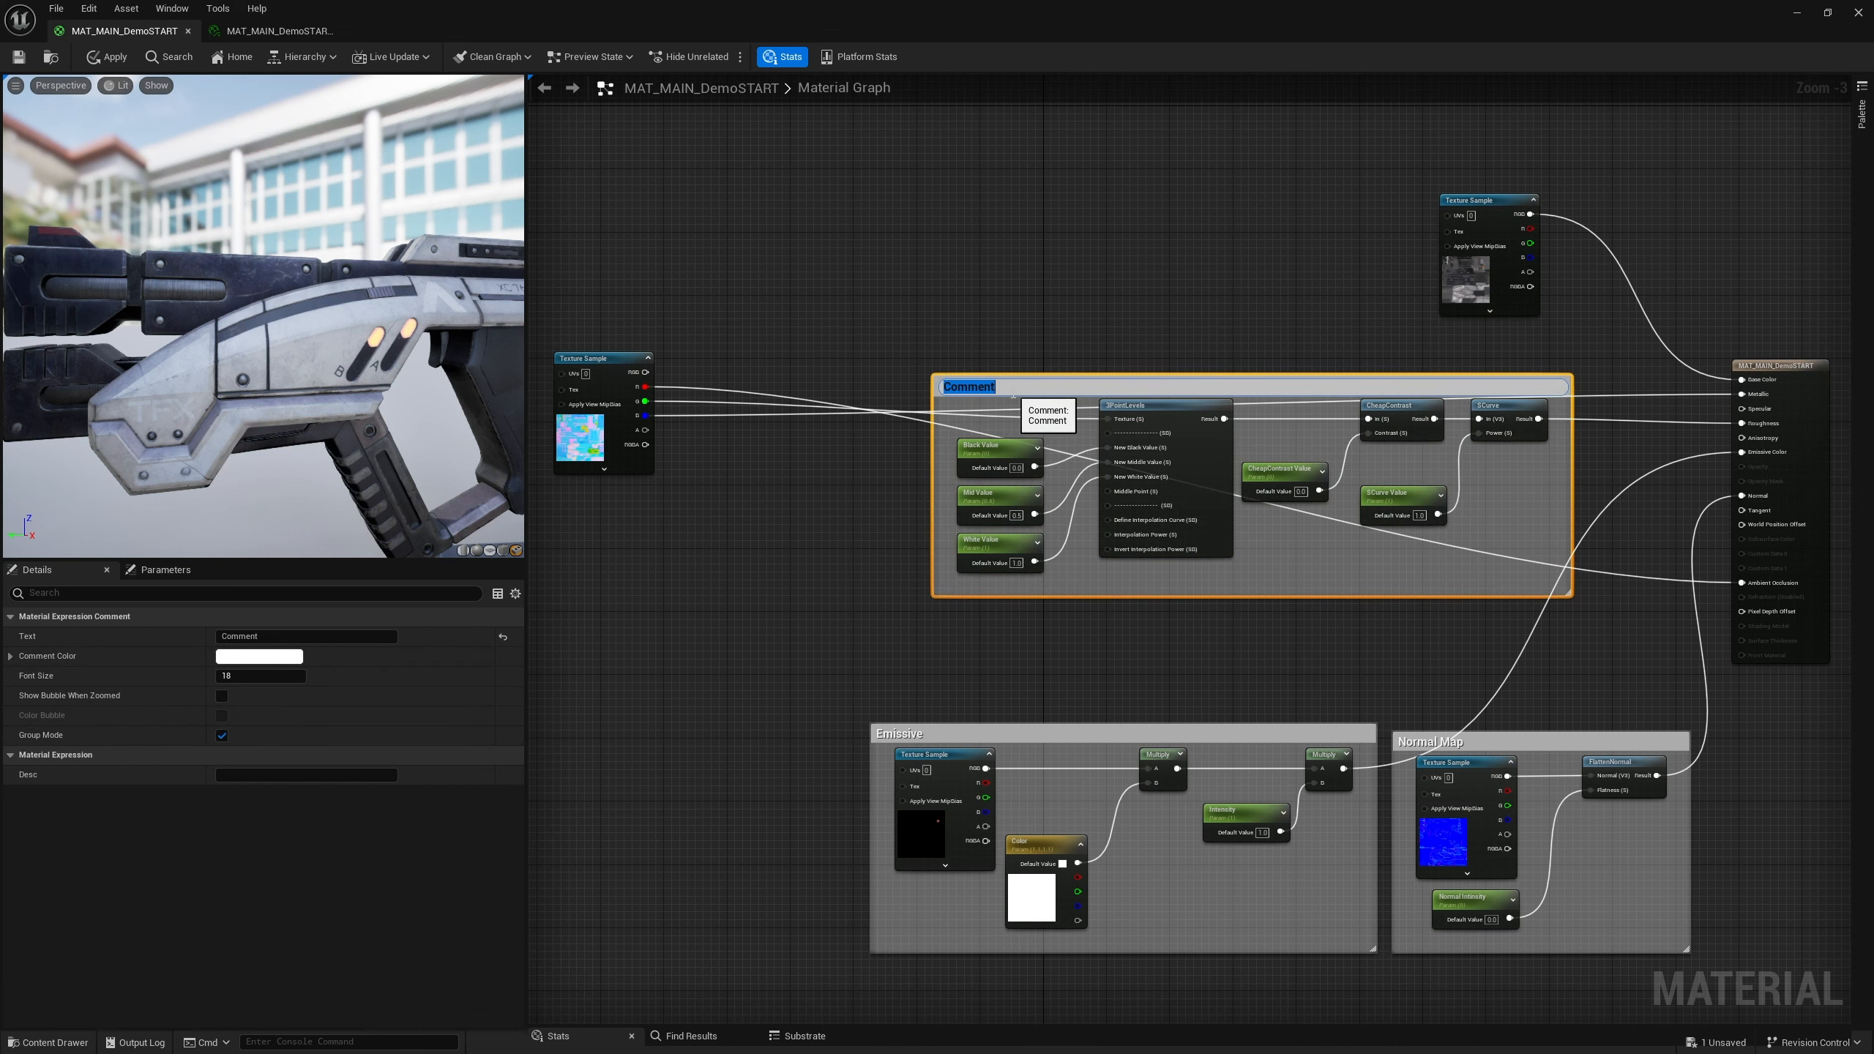
pyautogui.write('Roughness')
pyautogui.press('Return')
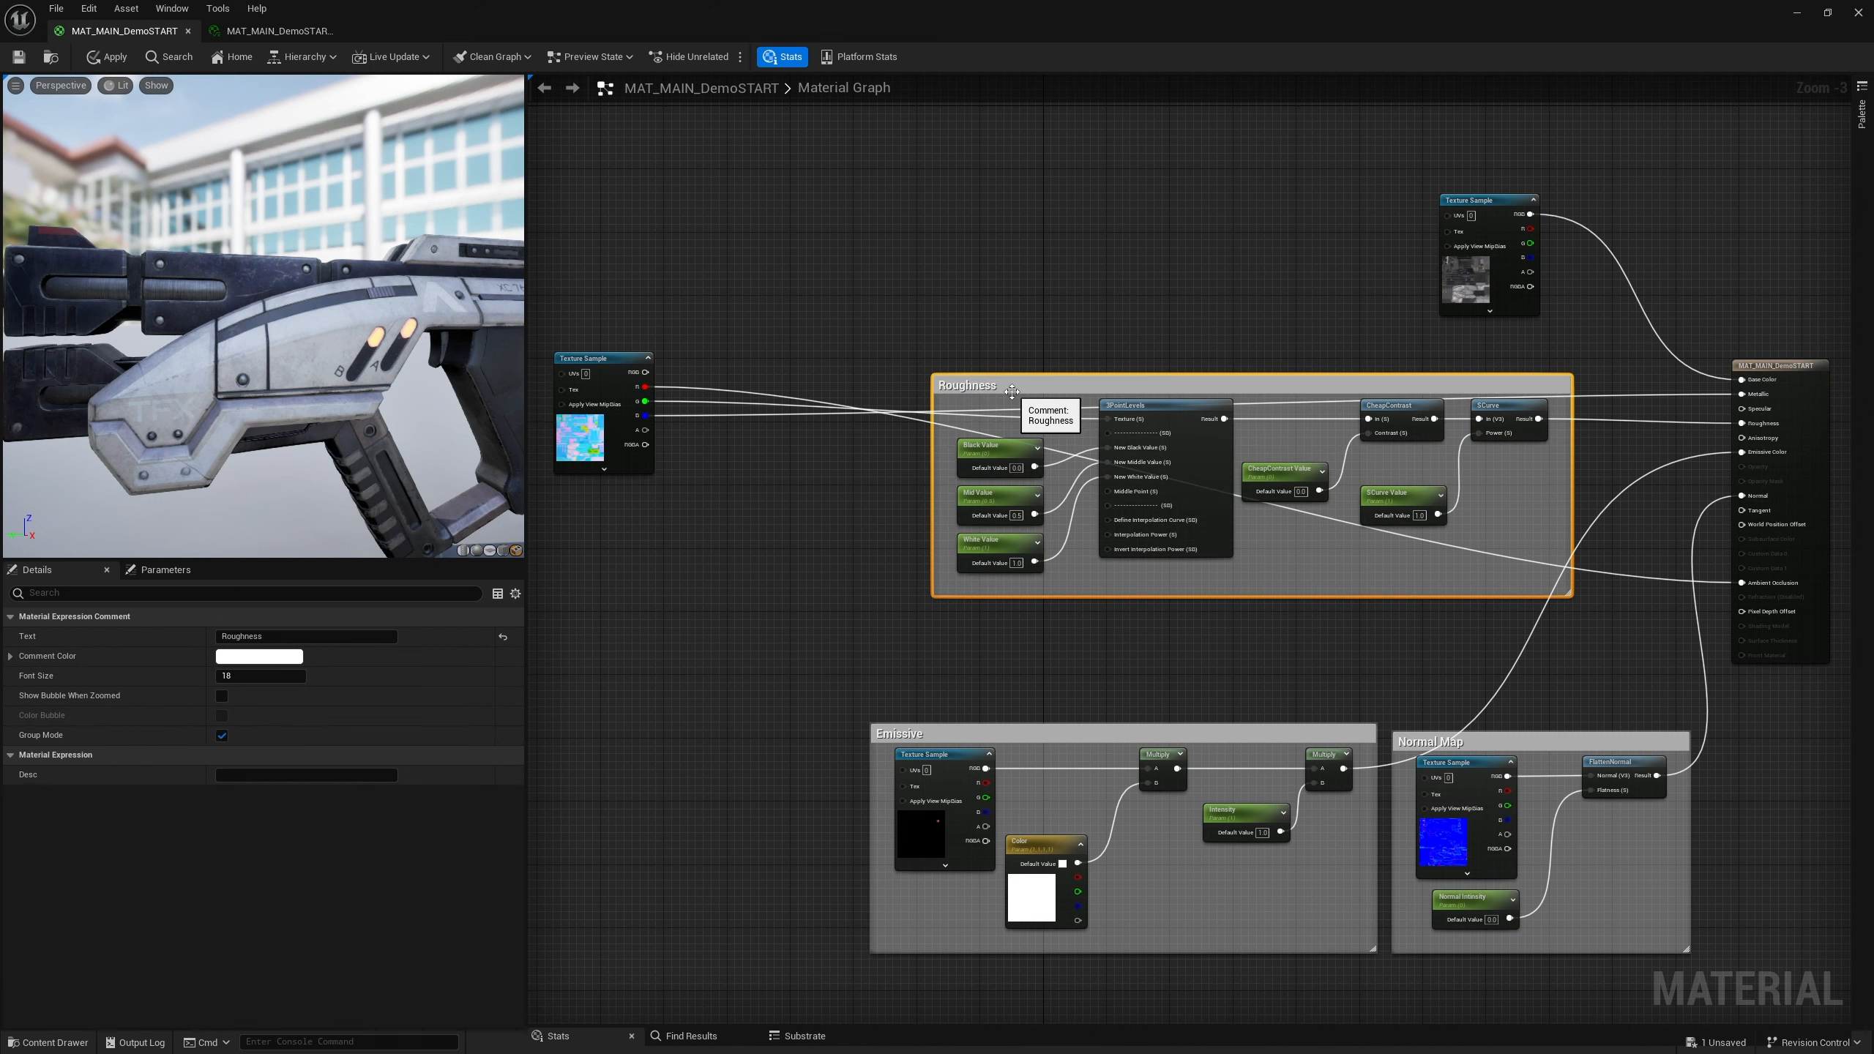
pyautogui.moveTo(1090, 383); pyautogui.dragTo(1014, 393)
# Route the texture sample's ambient occlusion wire above the Roughness comment using reroute nodes
pyautogui.moveTo(615, 372); pyautogui.dragTo(626, 328)
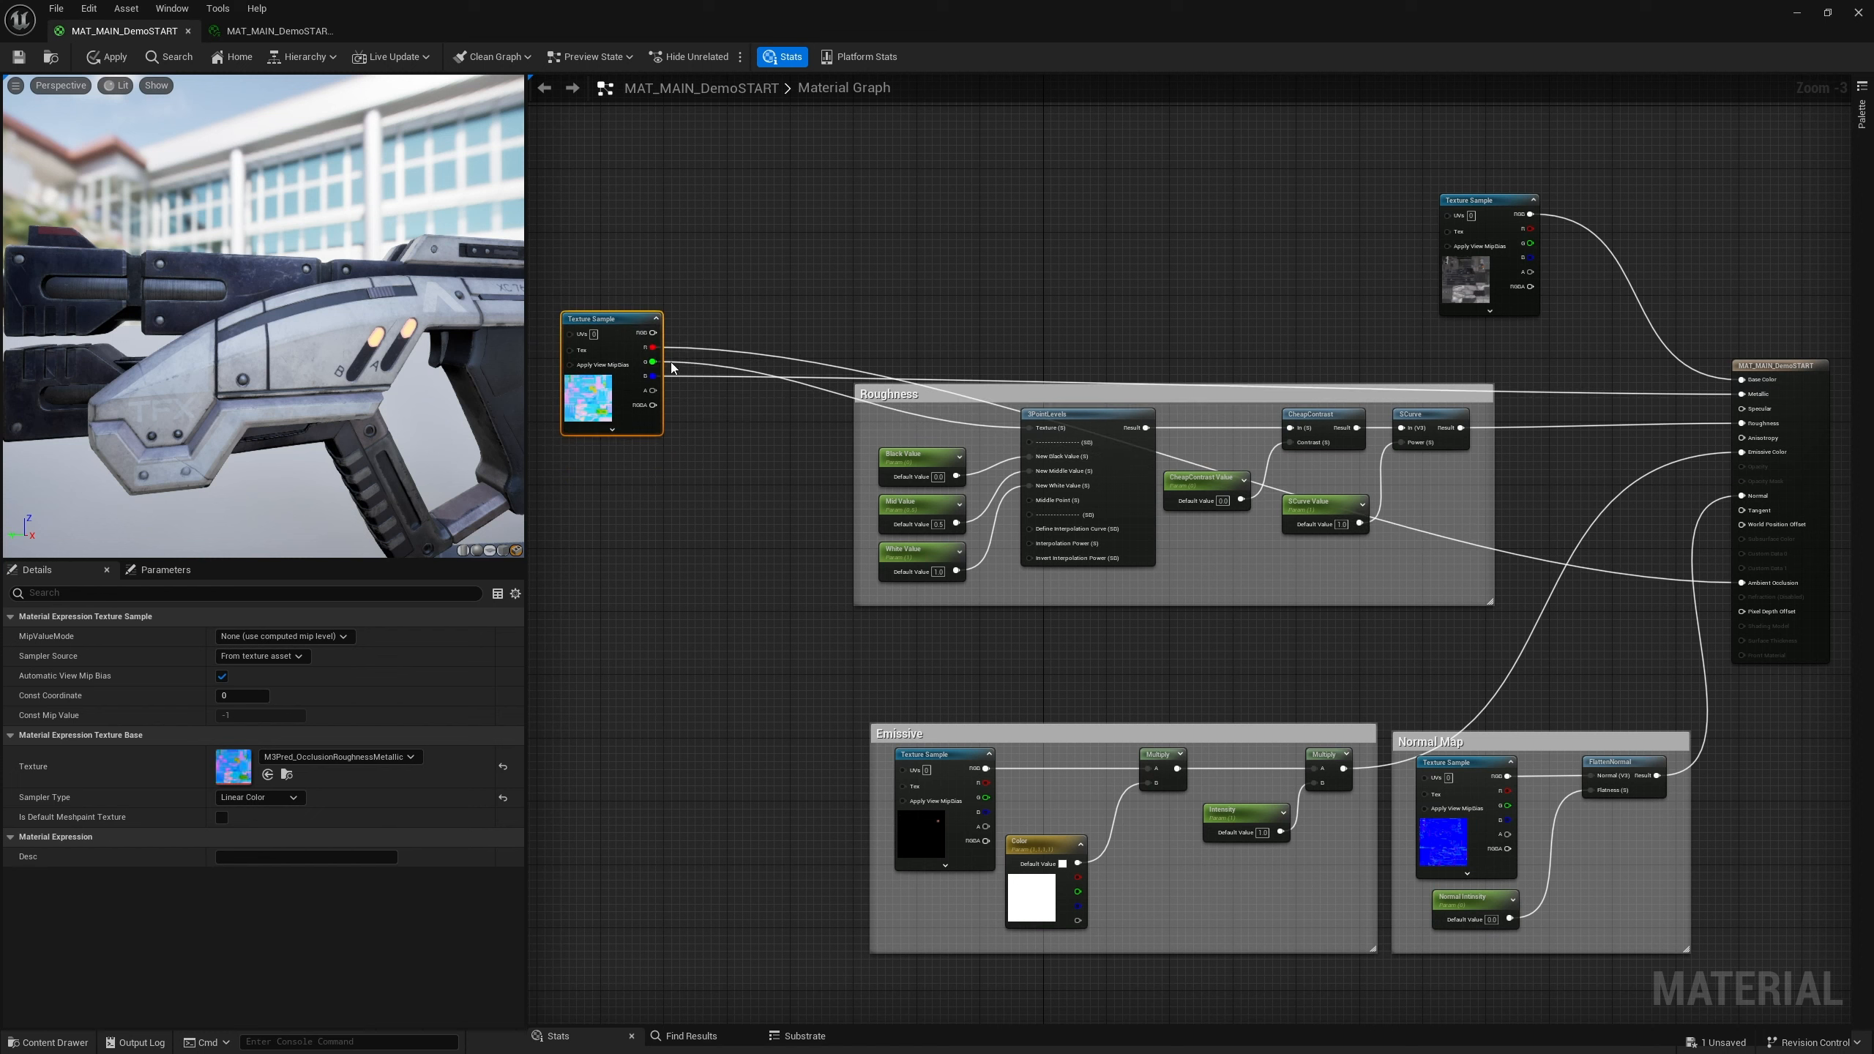
pyautogui.click(754, 354)
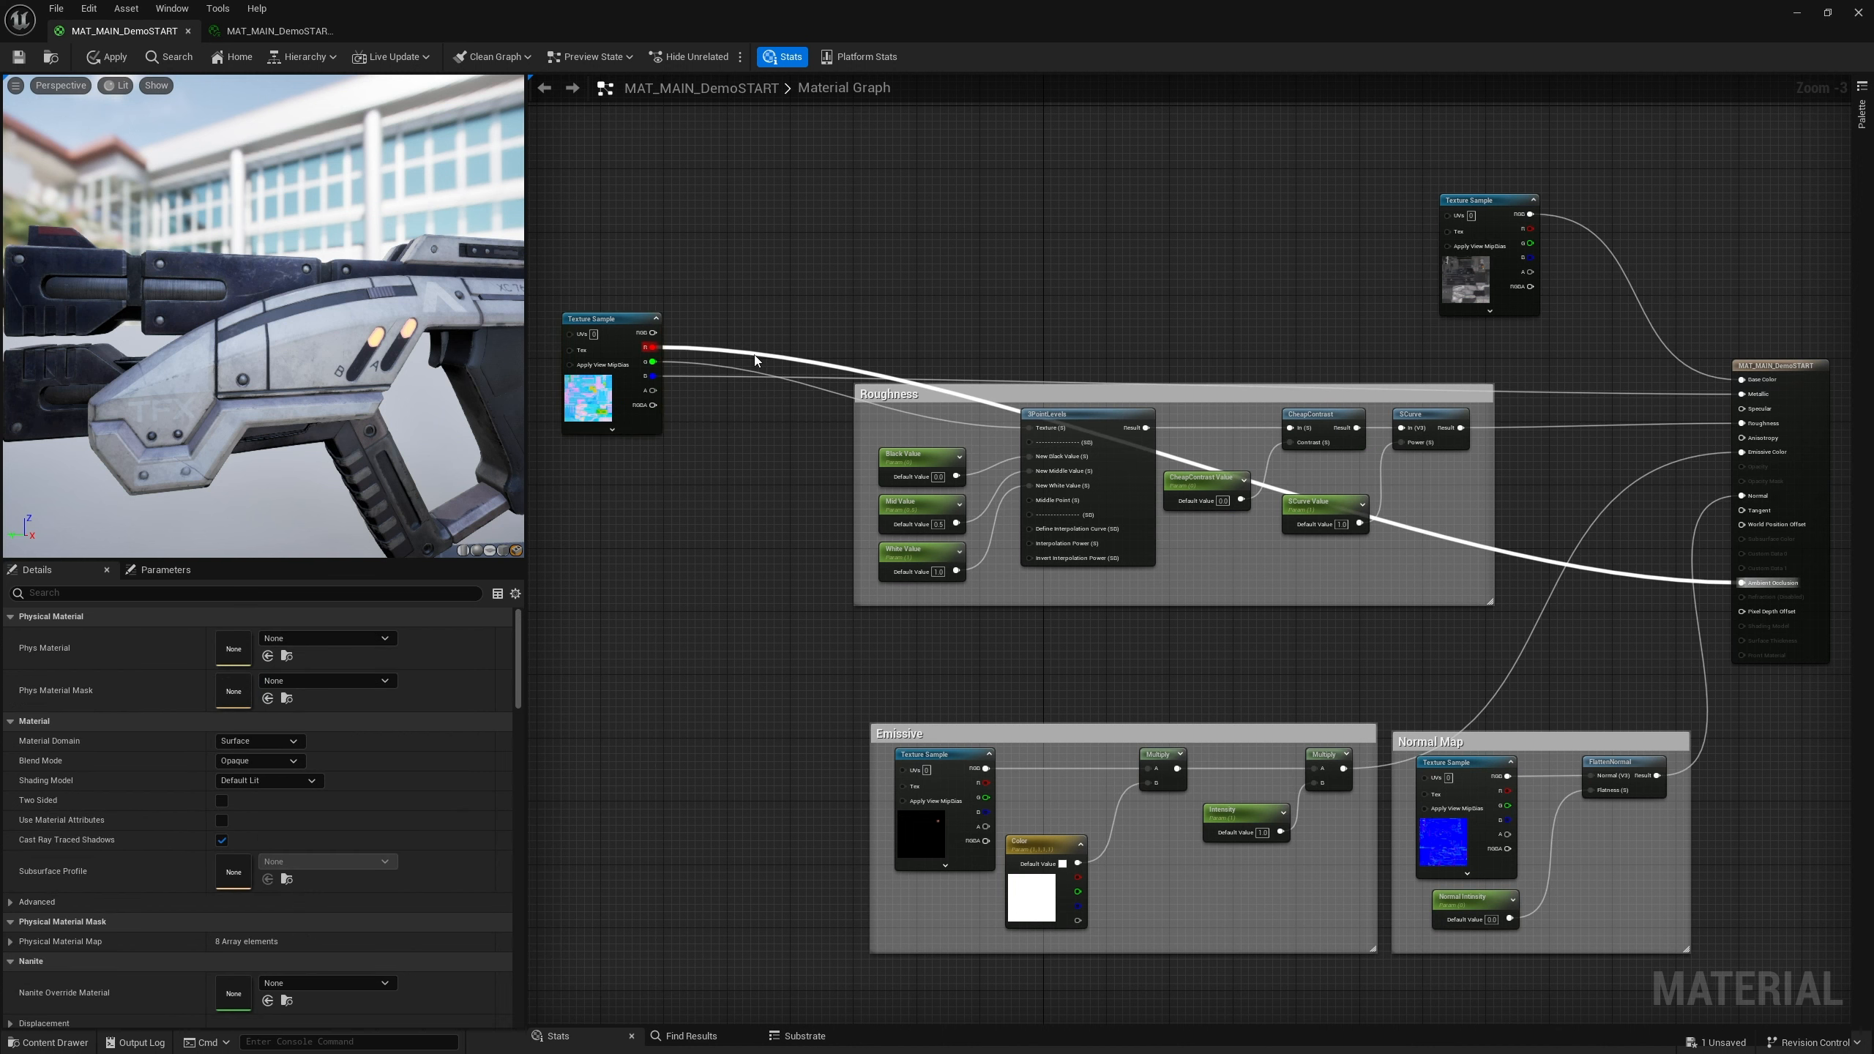
pyautogui.doubleClick(755, 357)
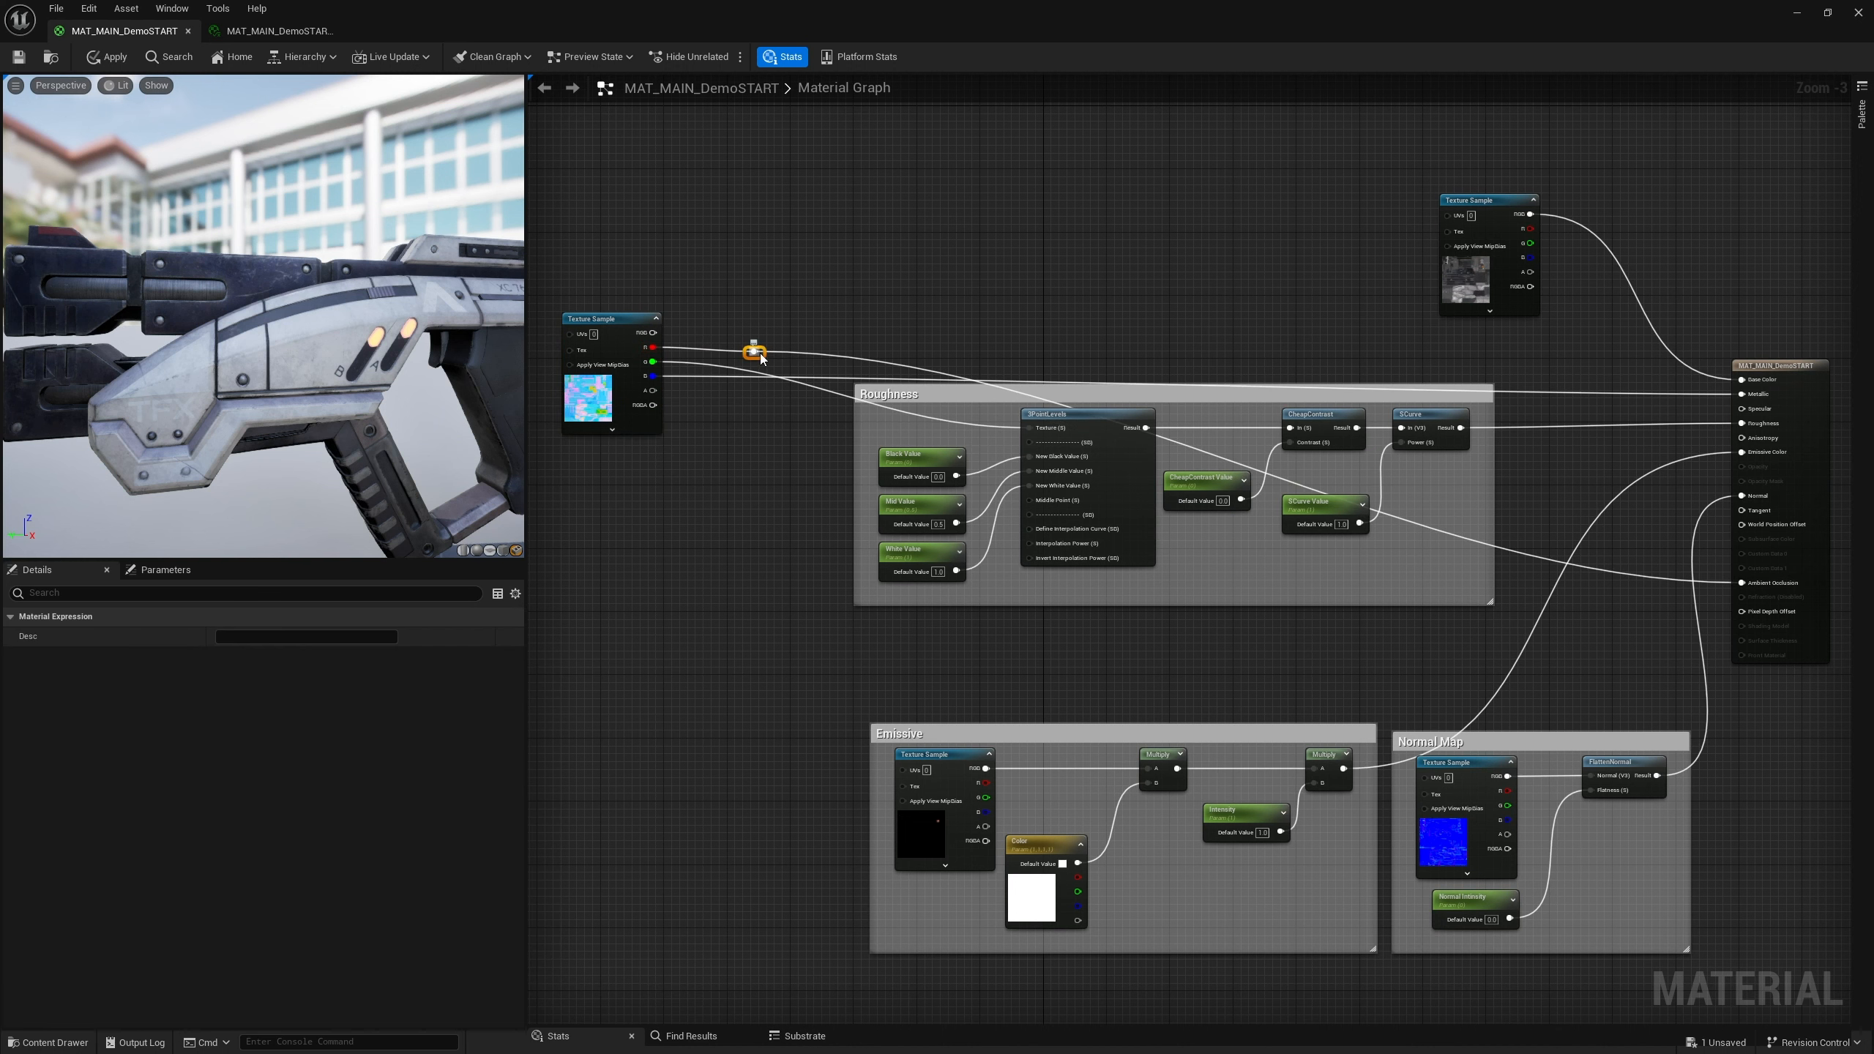
pyautogui.moveTo(756, 357); pyautogui.dragTo(745, 271)
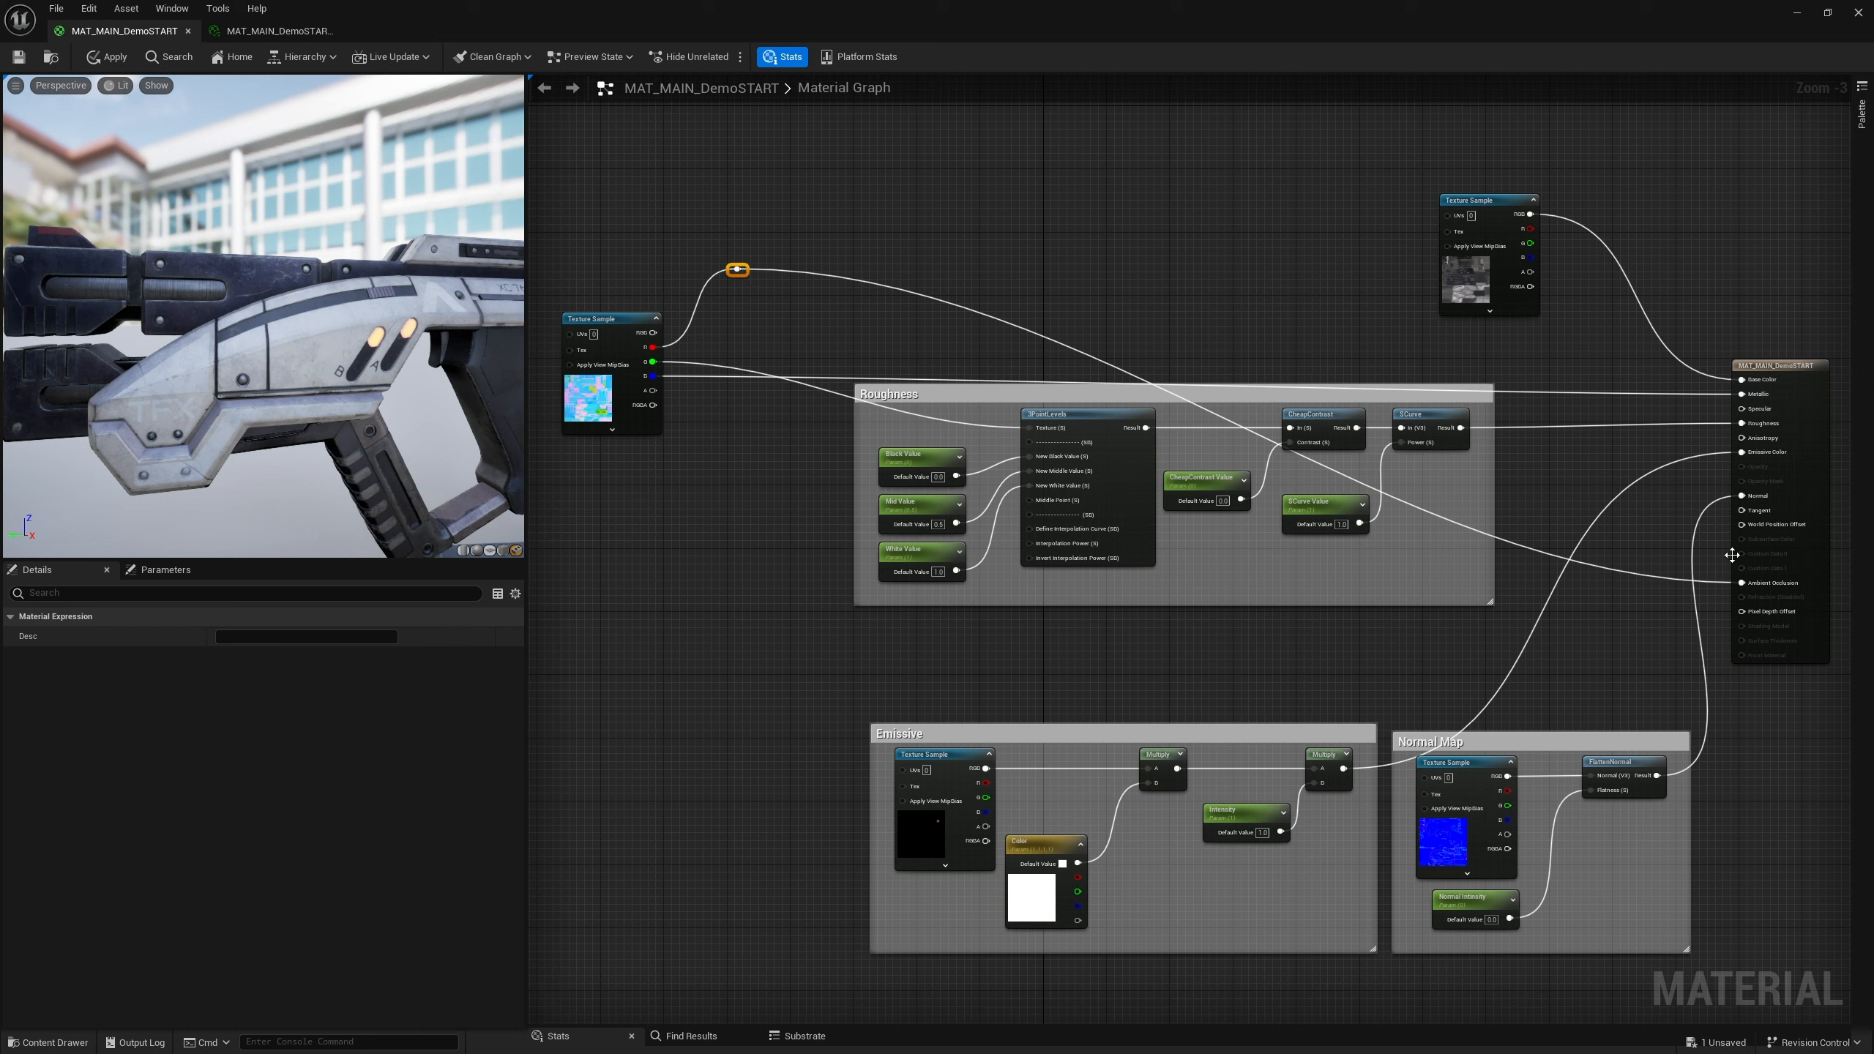
pyautogui.click(1625, 580)
pyautogui.doubleClick(1620, 570)
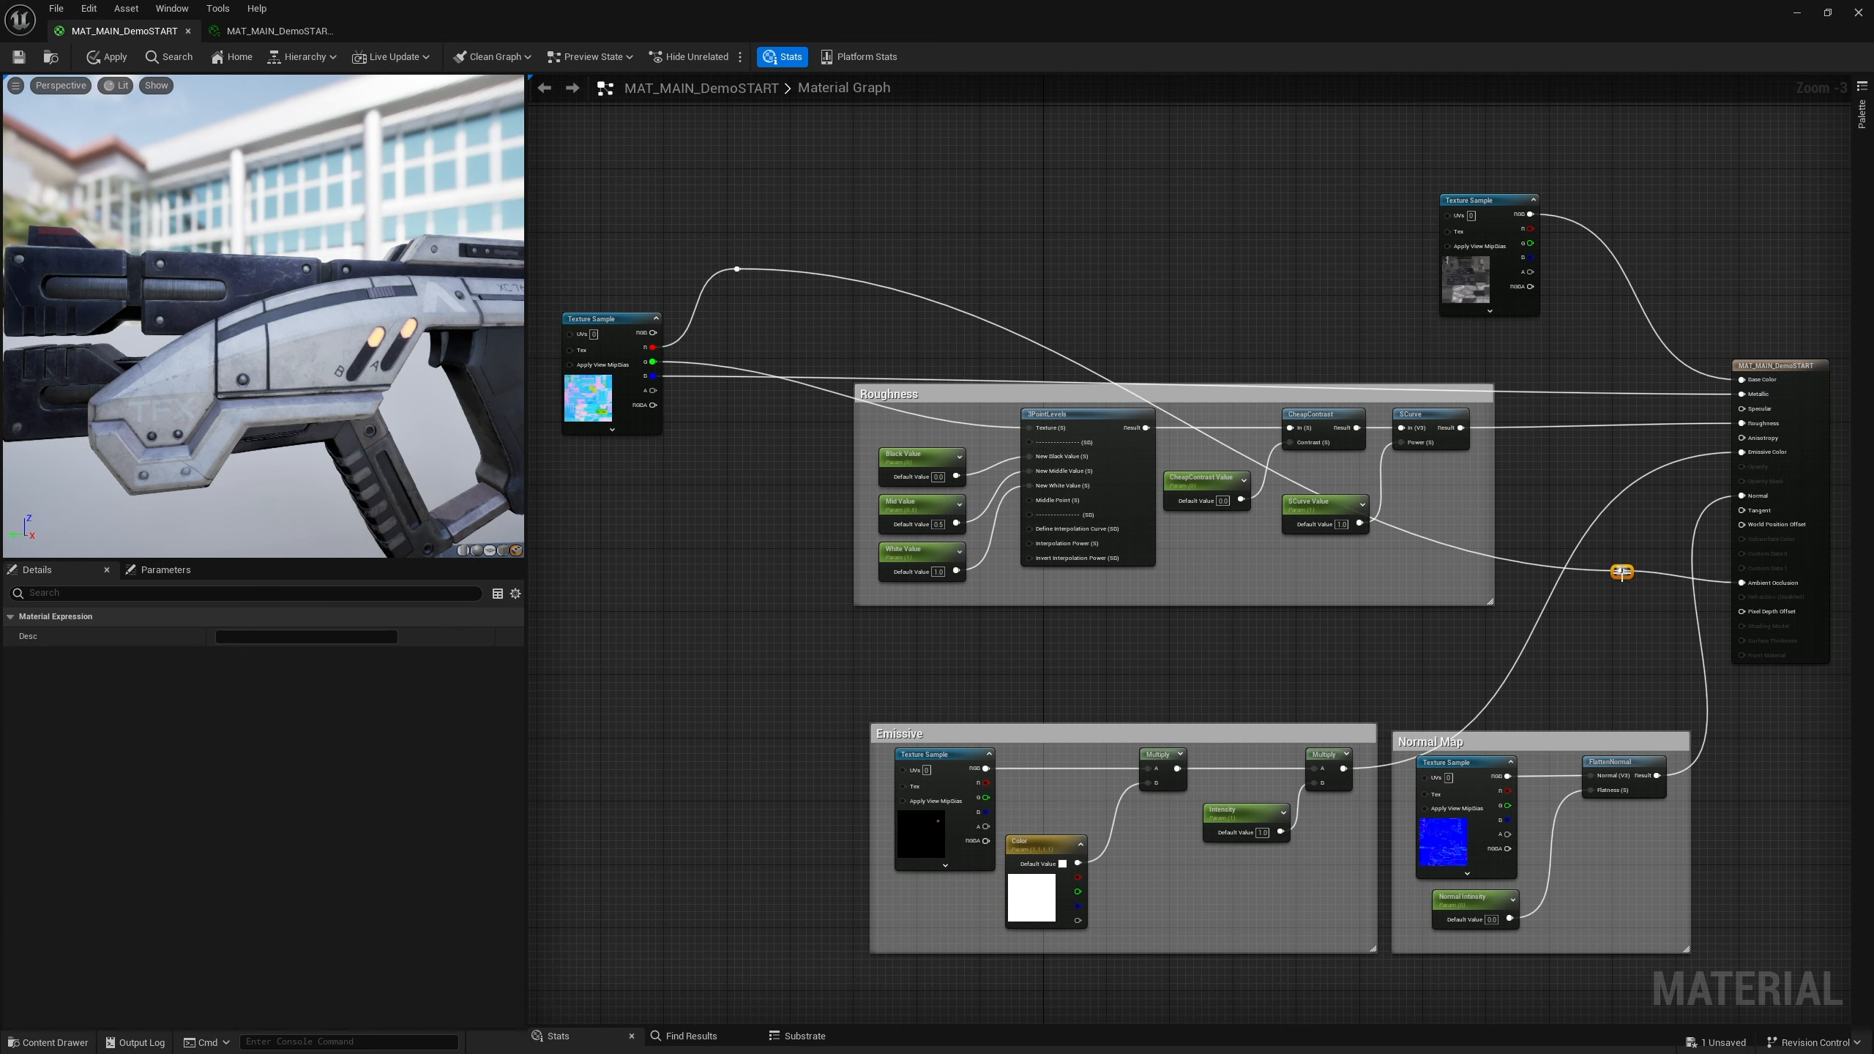
pyautogui.moveTo(1616, 567); pyautogui.dragTo(1598, 355)
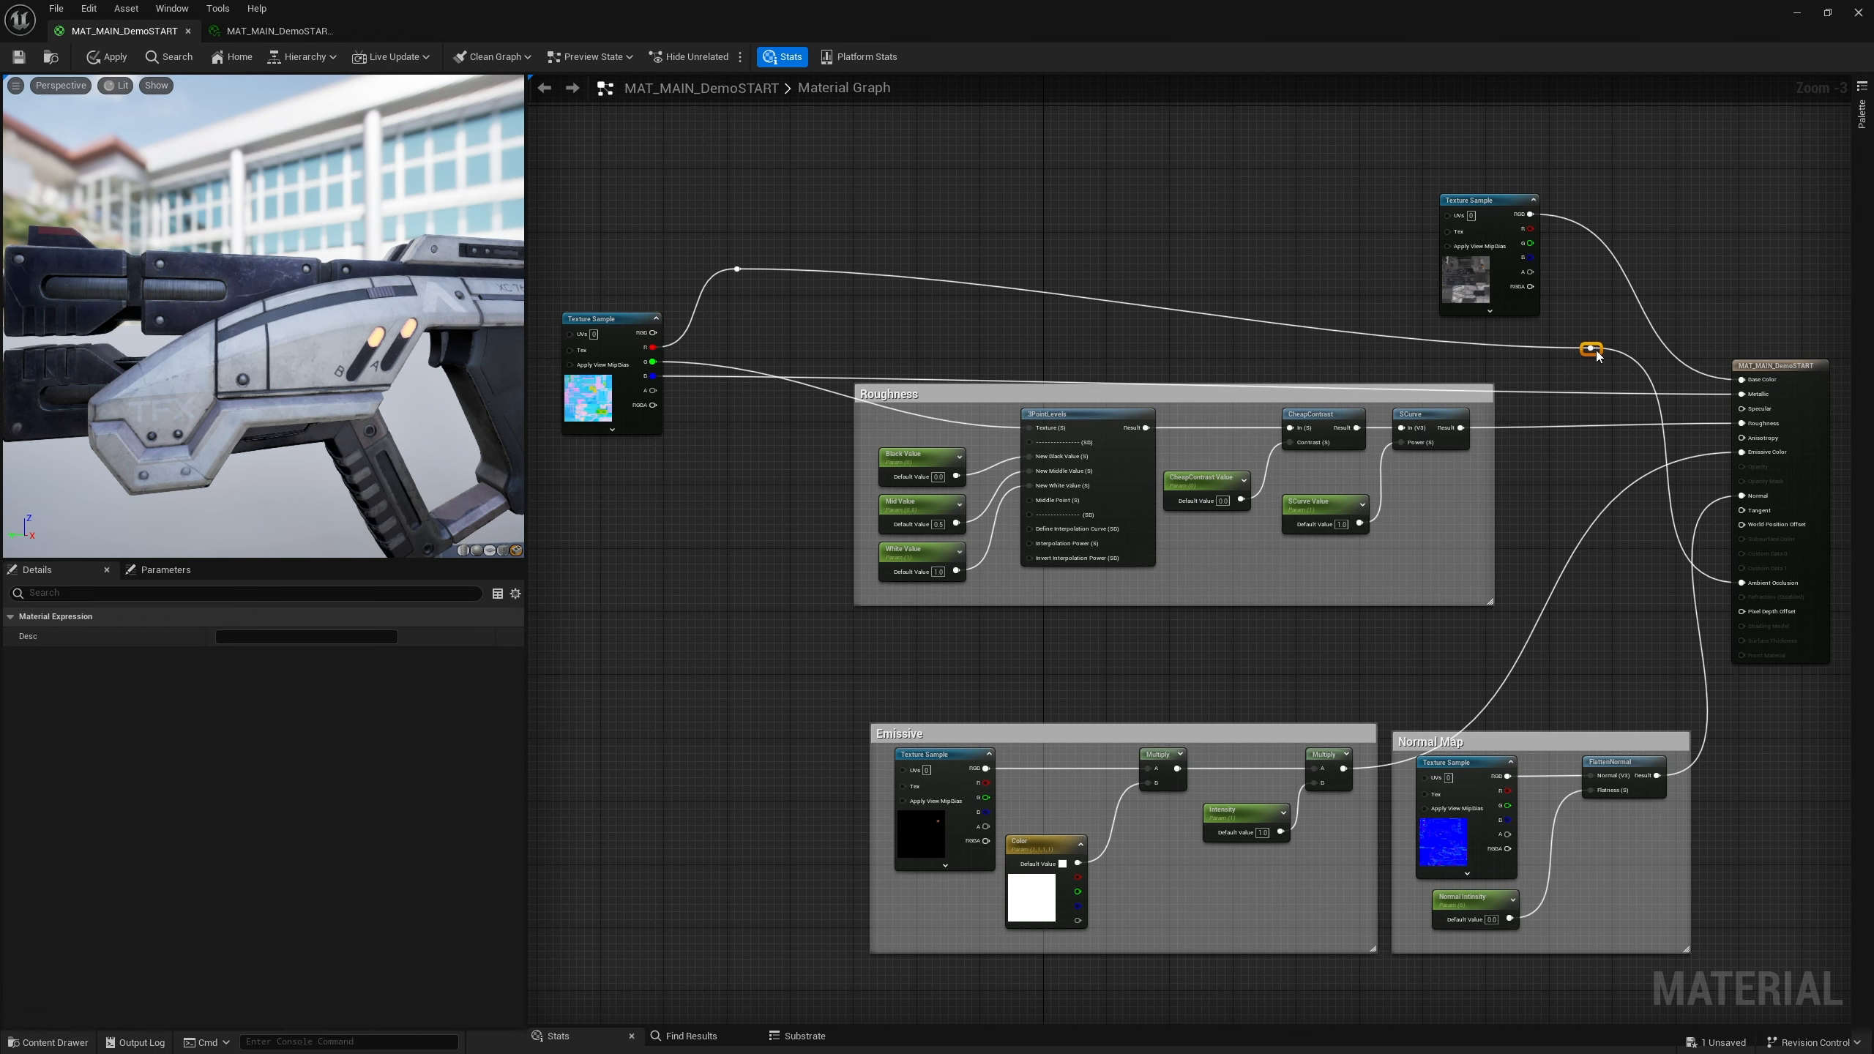
pyautogui.moveTo(736, 269)
pyautogui.mouseDown()
pyautogui.moveTo(741, 320)
pyautogui.moveTo(740, 302)
pyautogui.mouseUp()
pyautogui.click(730, 282)
pyautogui.click(738, 240)
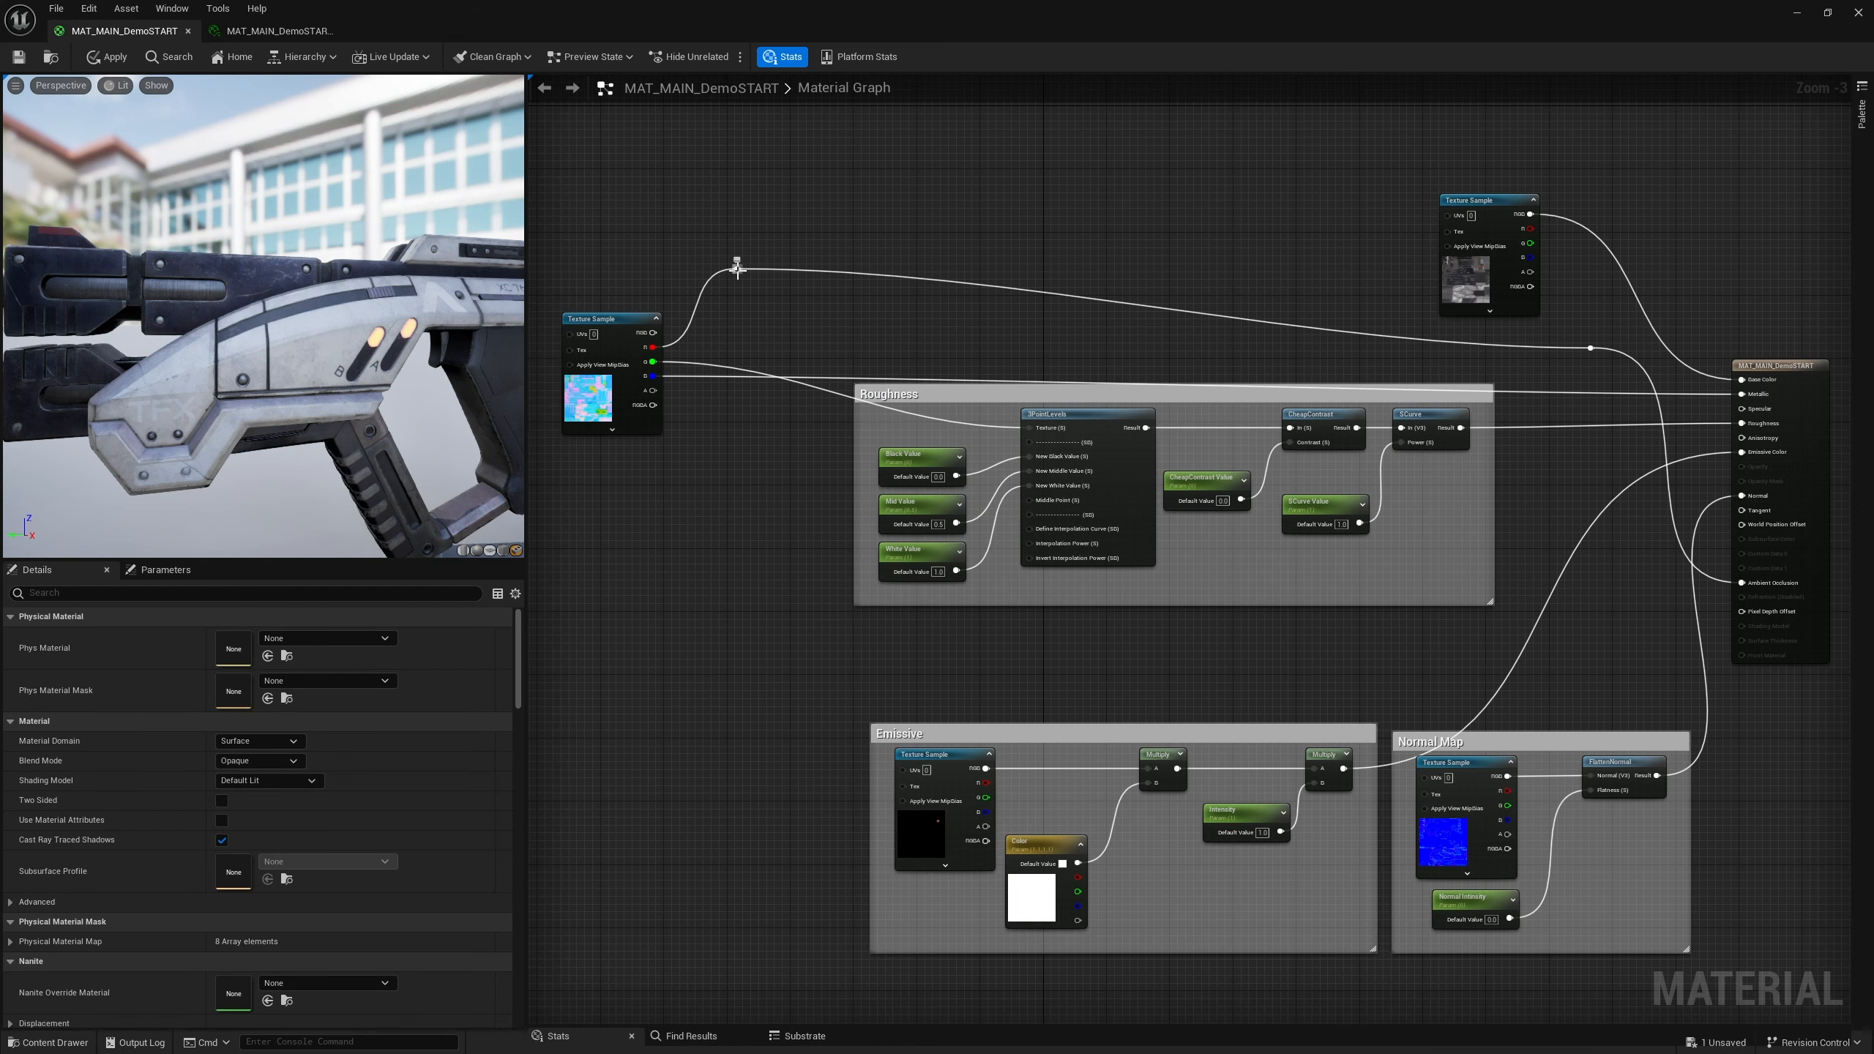
pyautogui.moveTo(737, 266); pyautogui.dragTo(765, 344)
pyautogui.click(760, 250)
# Route the texture sample's blue channel wire below the Roughness comment using two reroute nodes
pyautogui.moveTo(601, 318); pyautogui.dragTo(616, 387)
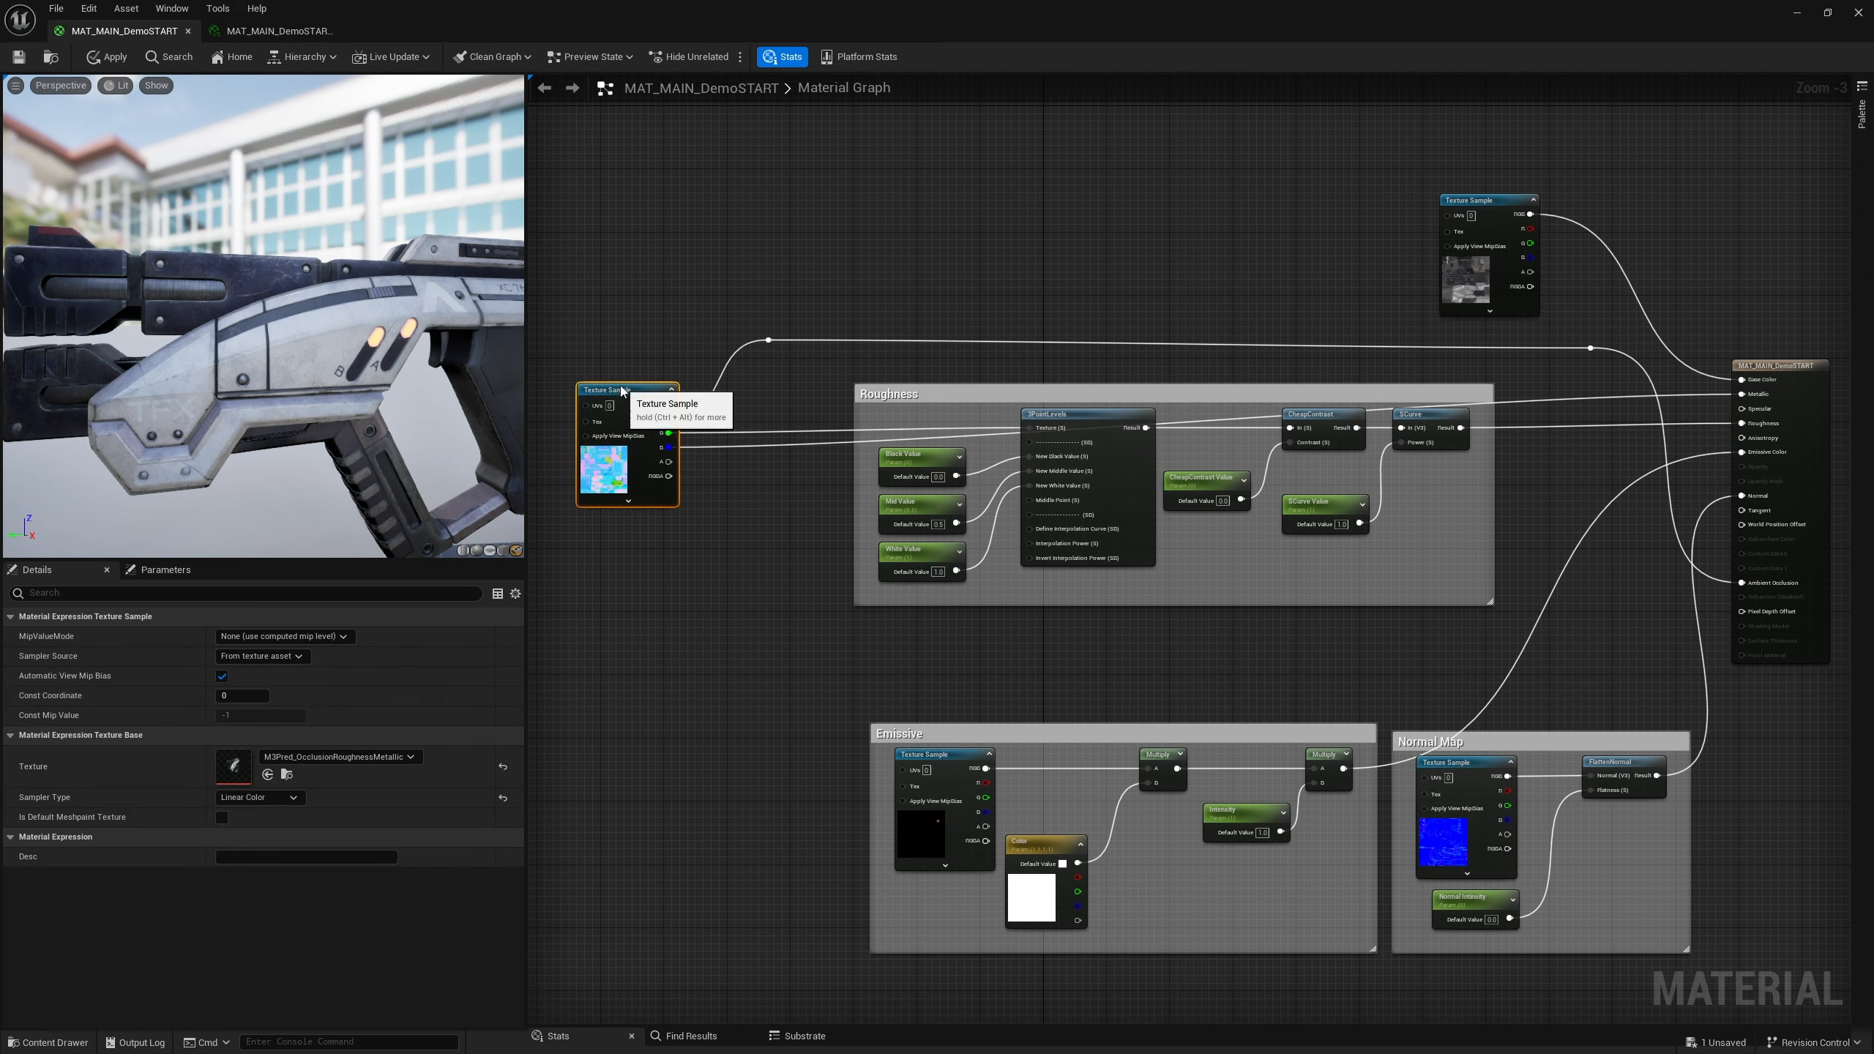
pyautogui.doubleClick(753, 446)
pyautogui.moveTo(753, 443); pyautogui.dragTo(776, 618)
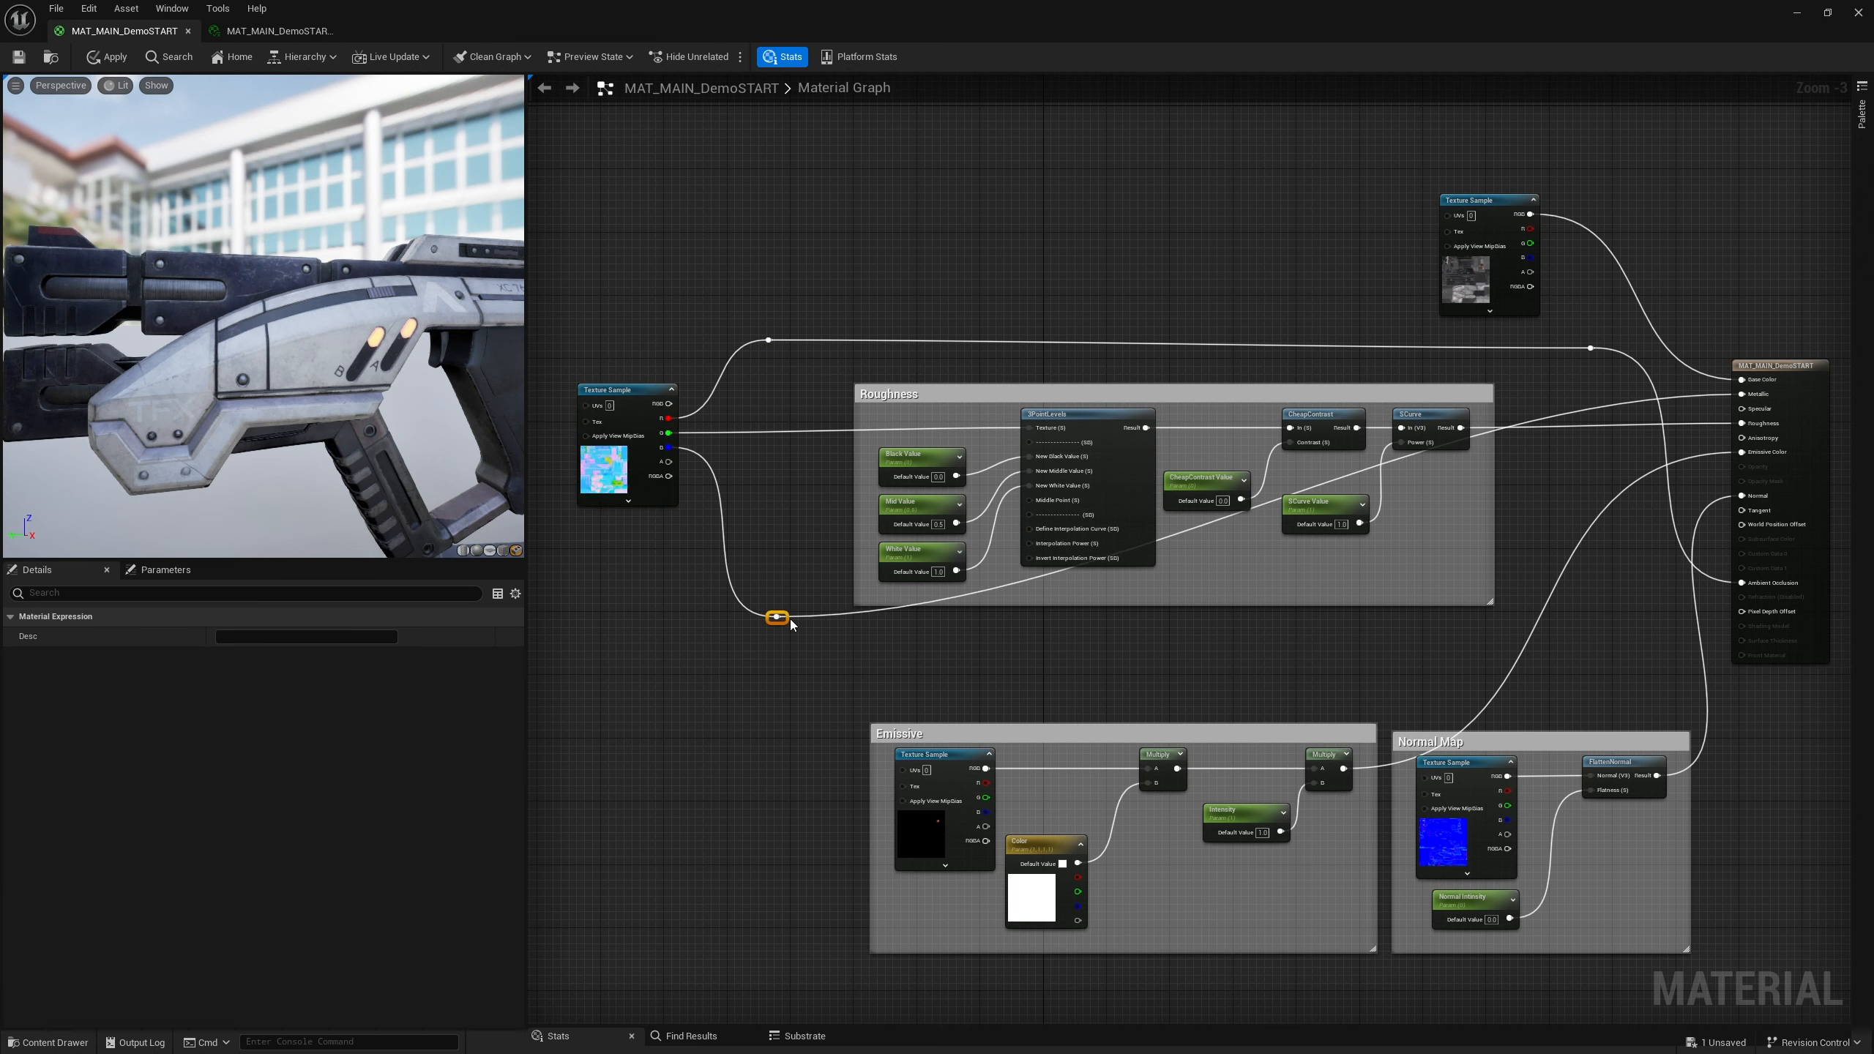
pyautogui.doubleClick(1619, 408)
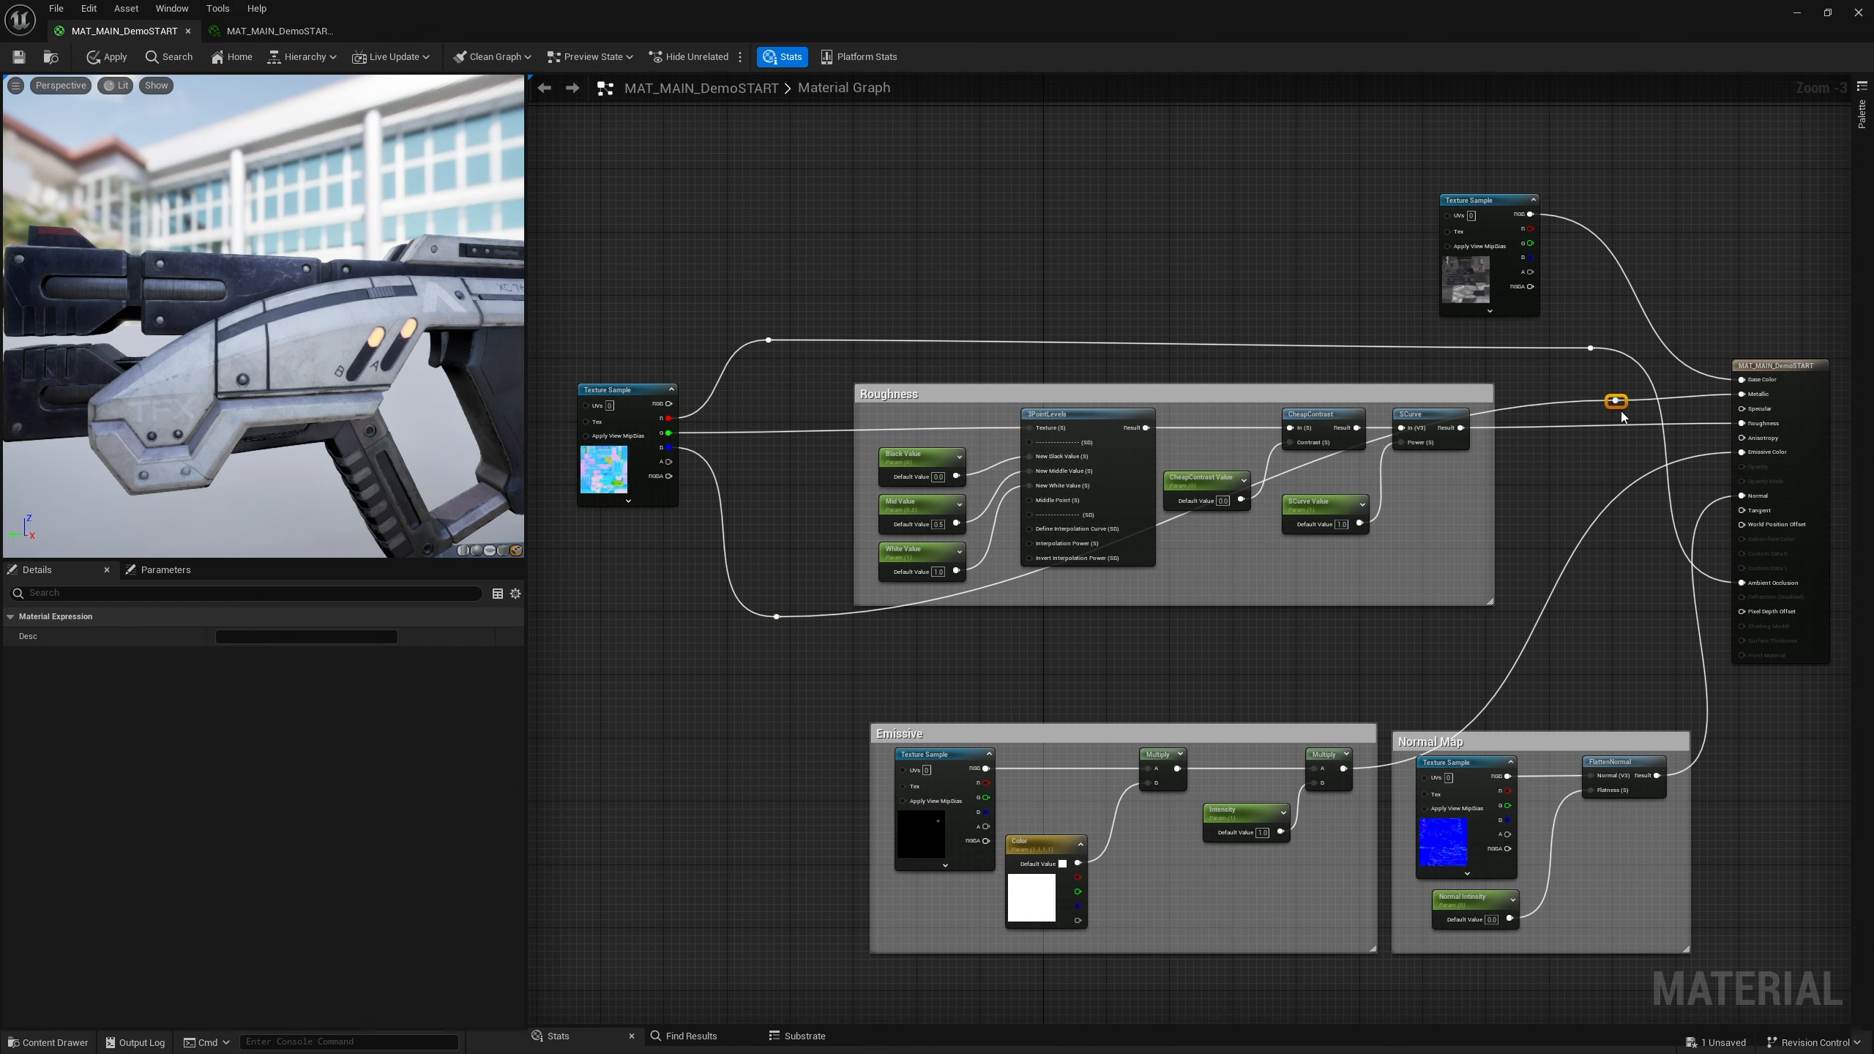
pyautogui.moveTo(1623, 418); pyautogui.dragTo(1598, 625)
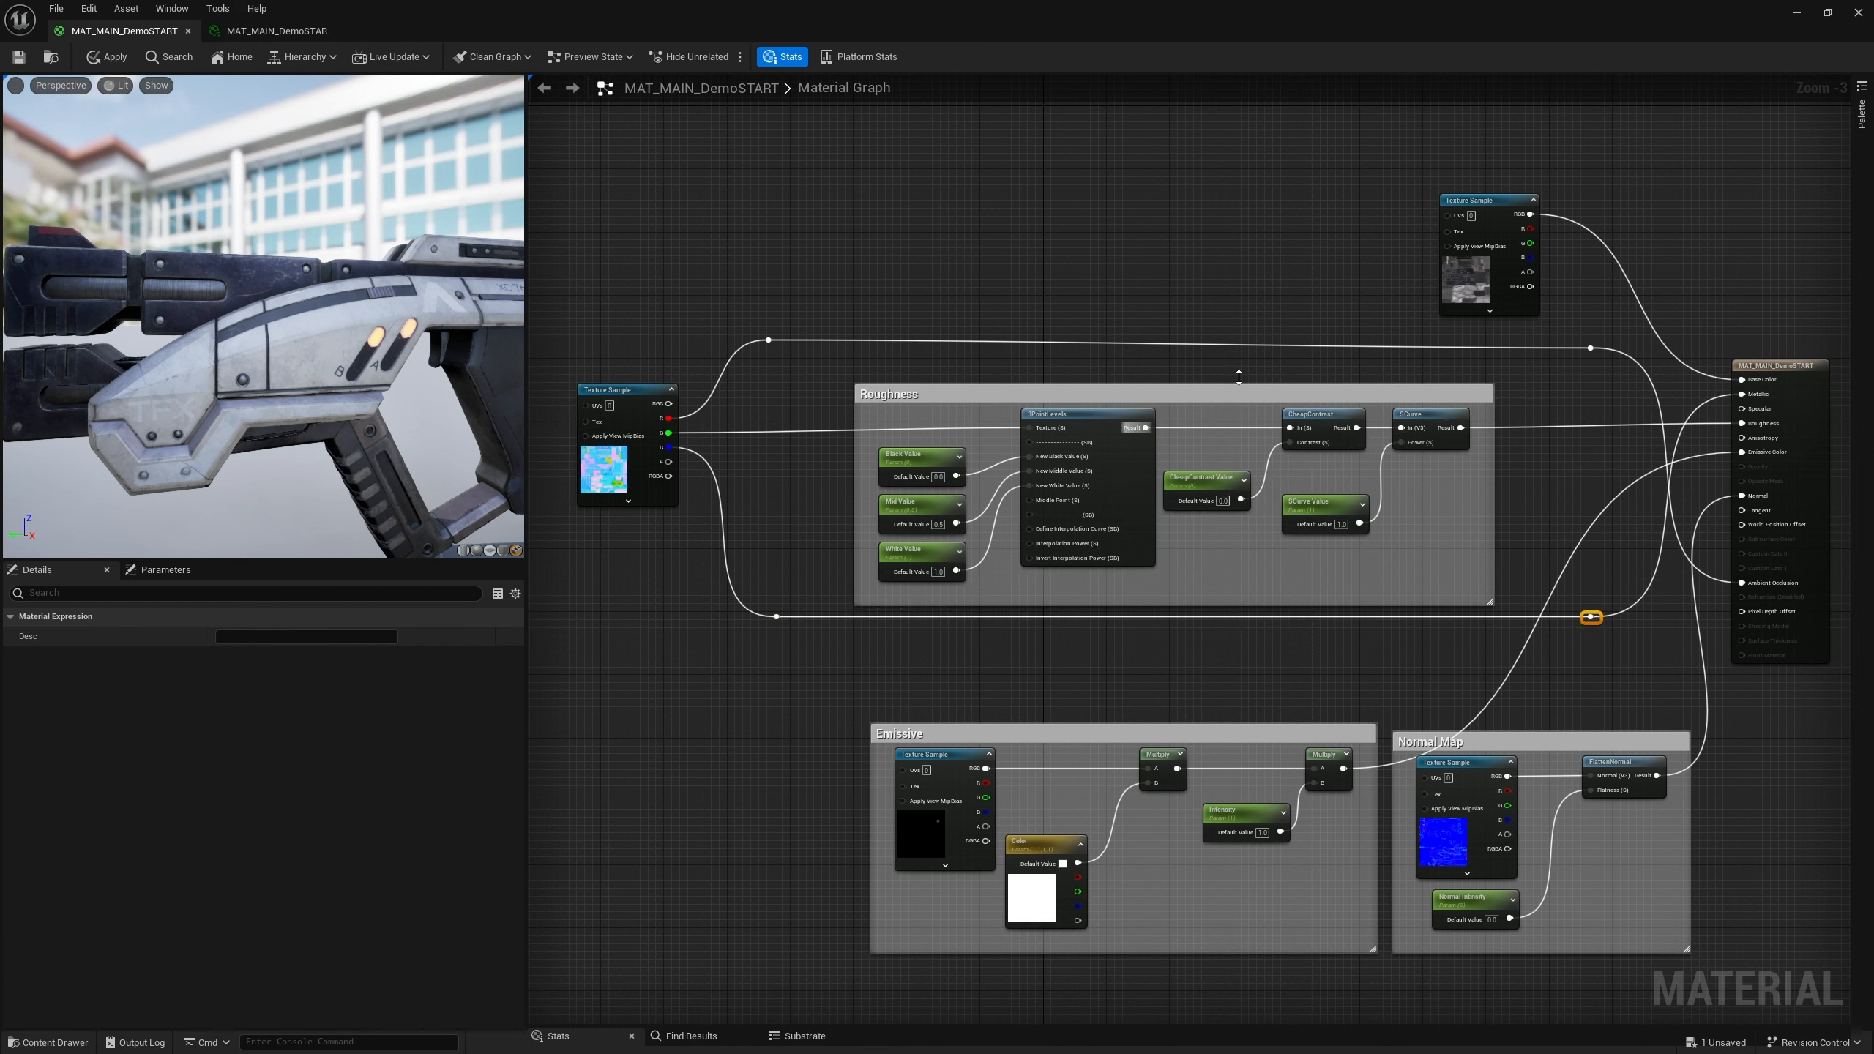
pyautogui.moveTo(638, 393); pyautogui.dragTo(638, 385)
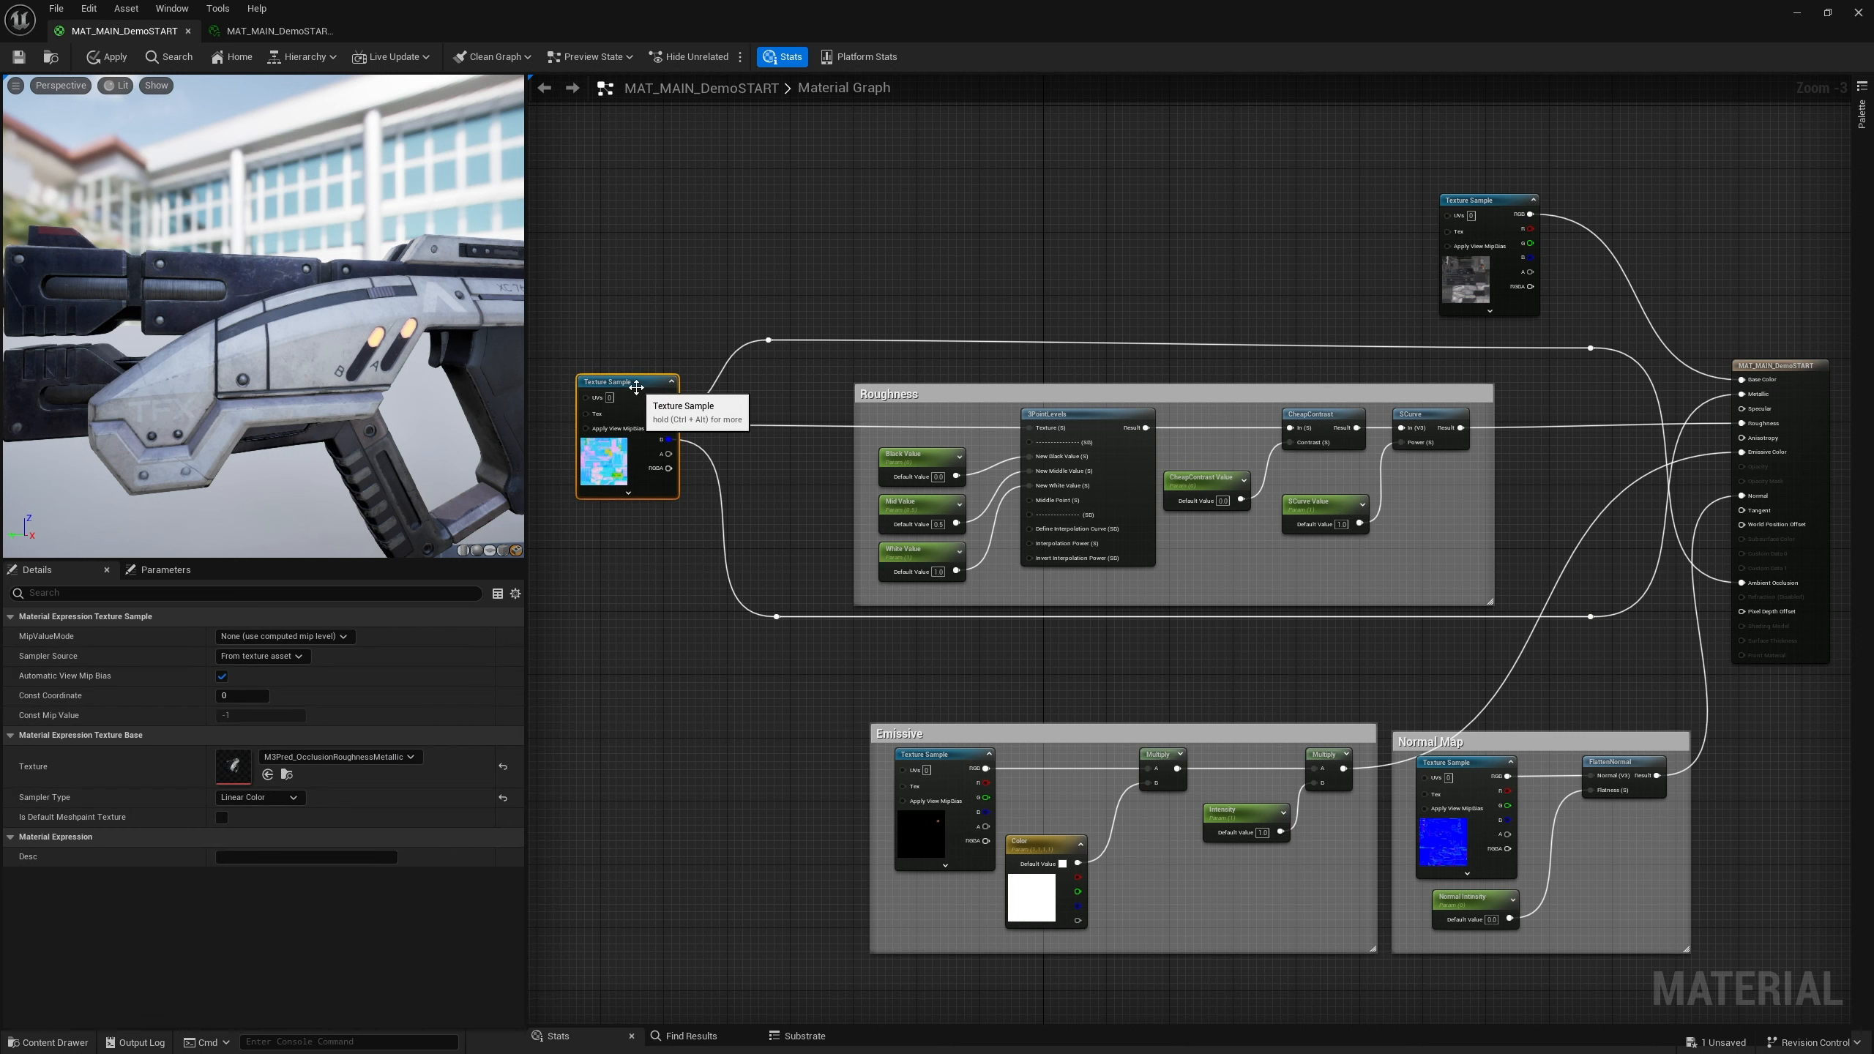
pyautogui.click(795, 540)
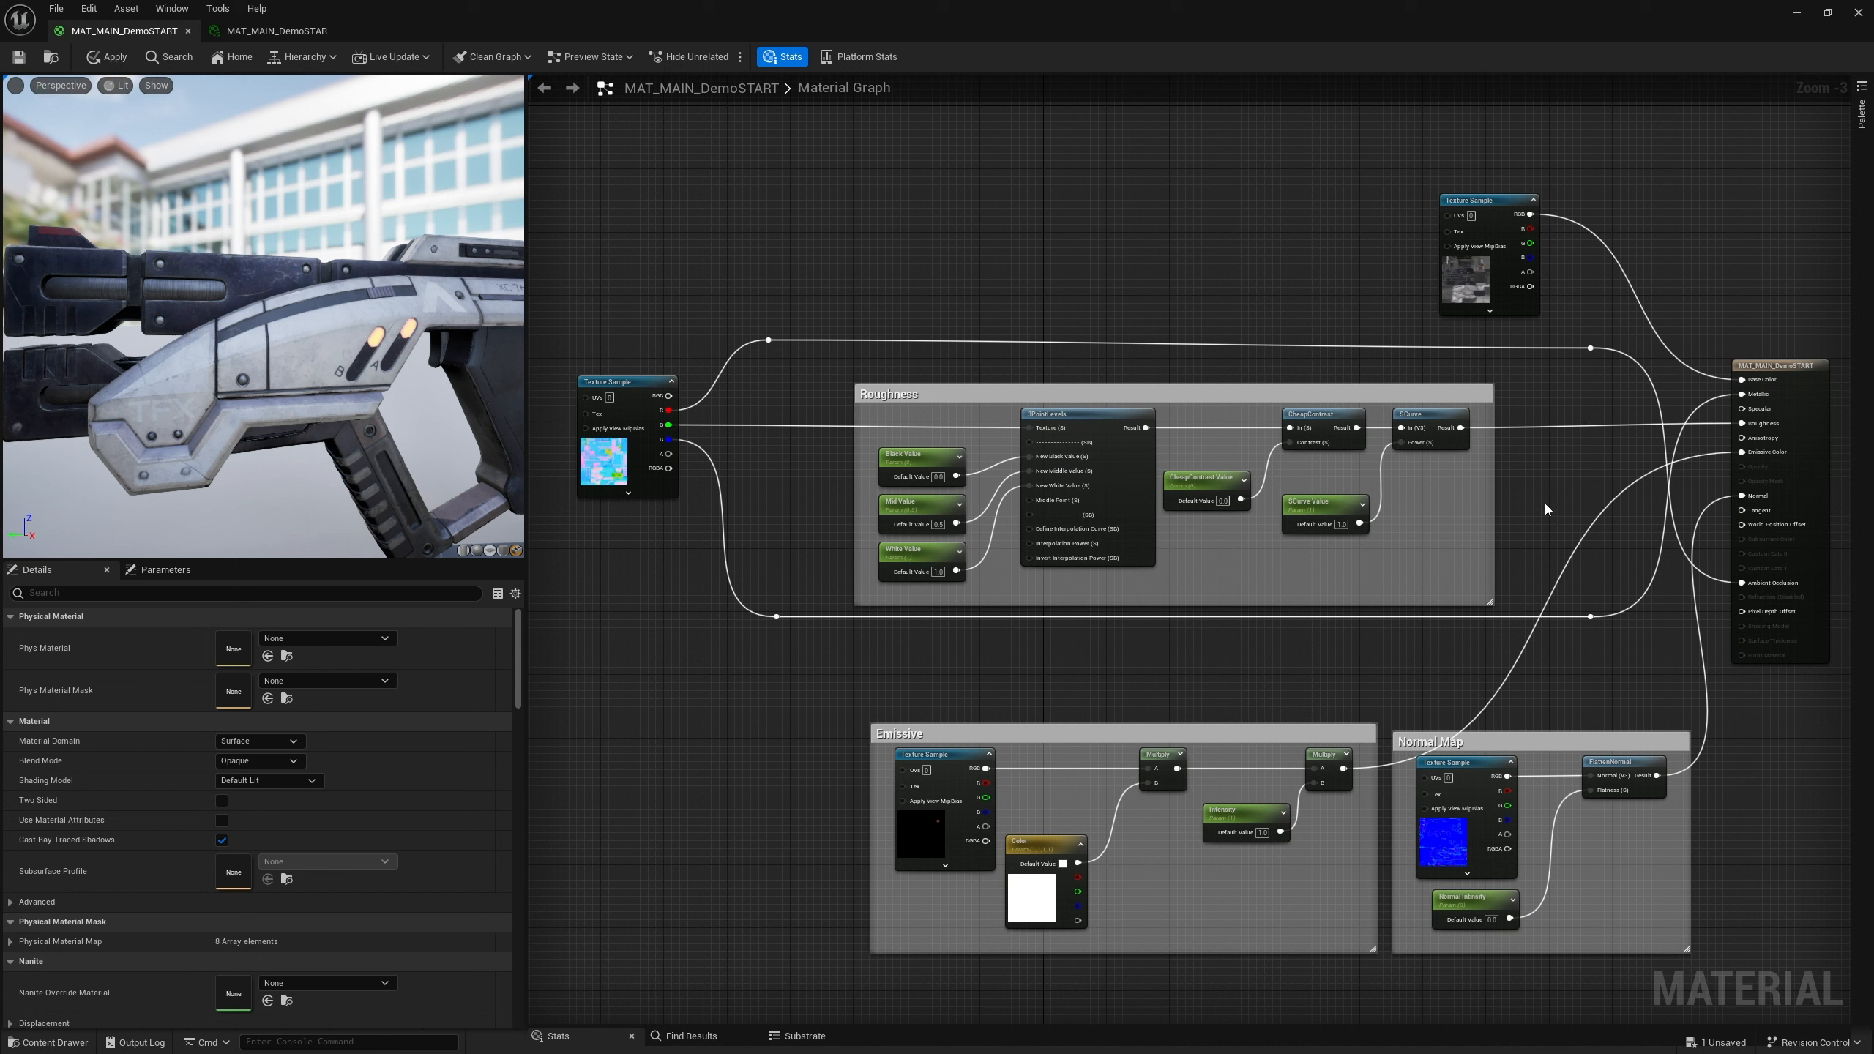
# Nudge the Normal Map comment and move the base color texture sample to the left, above the roughness texture
pyautogui.moveTo(1443, 755); pyautogui.dragTo(1458, 748)
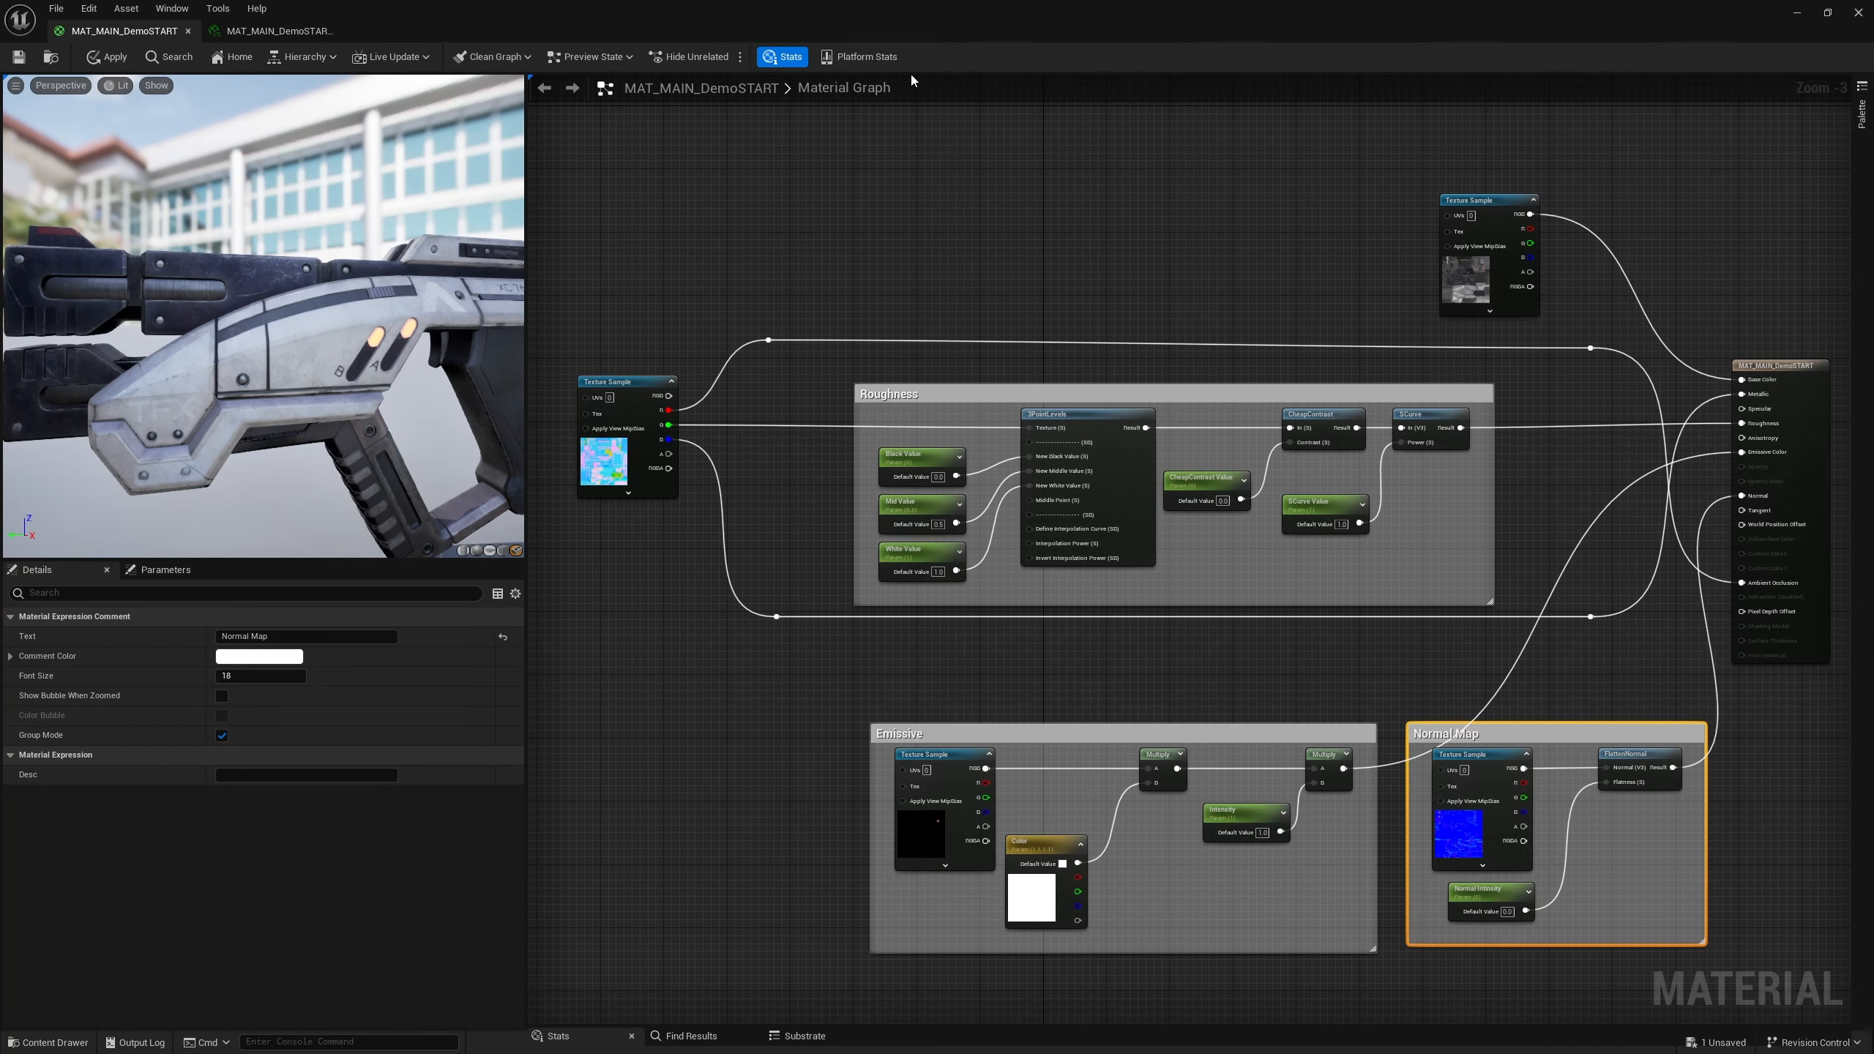
pyautogui.moveTo(896, 282); pyautogui.dragTo(947, 347, button='right')
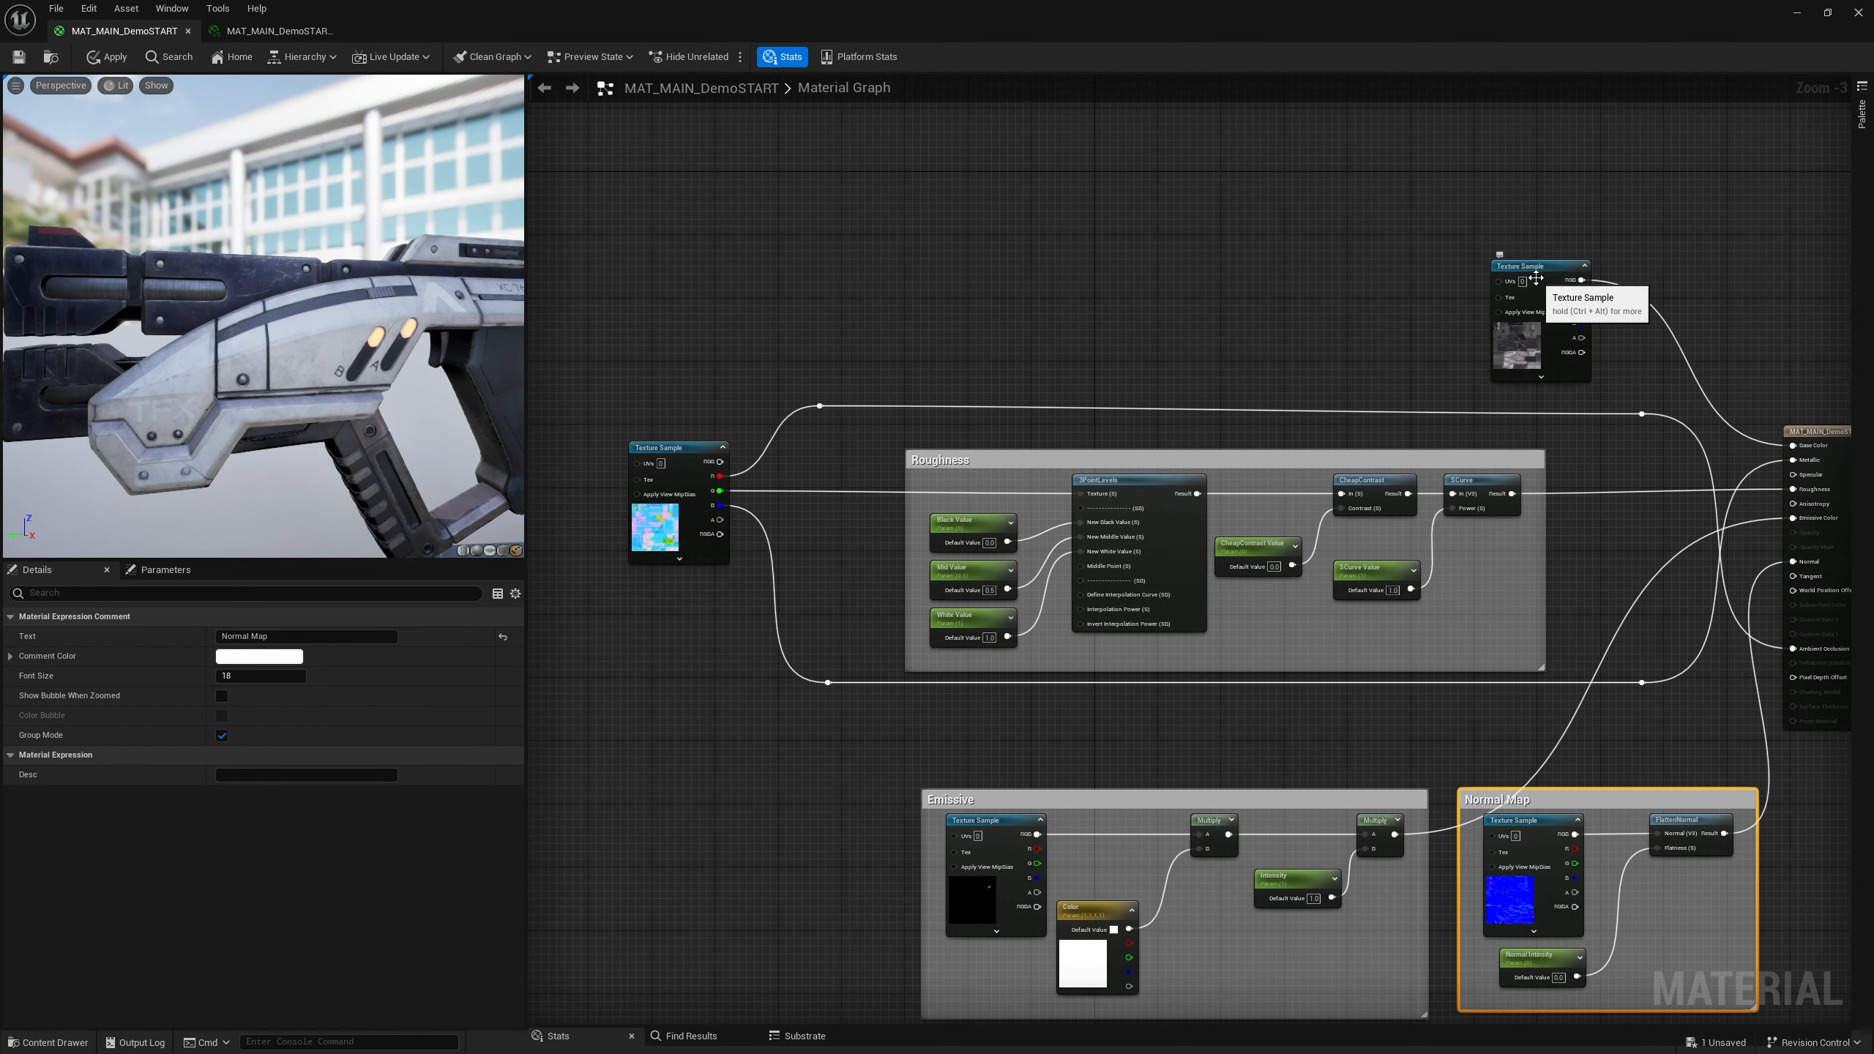
pyautogui.moveTo(1530, 283); pyautogui.dragTo(673, 272)
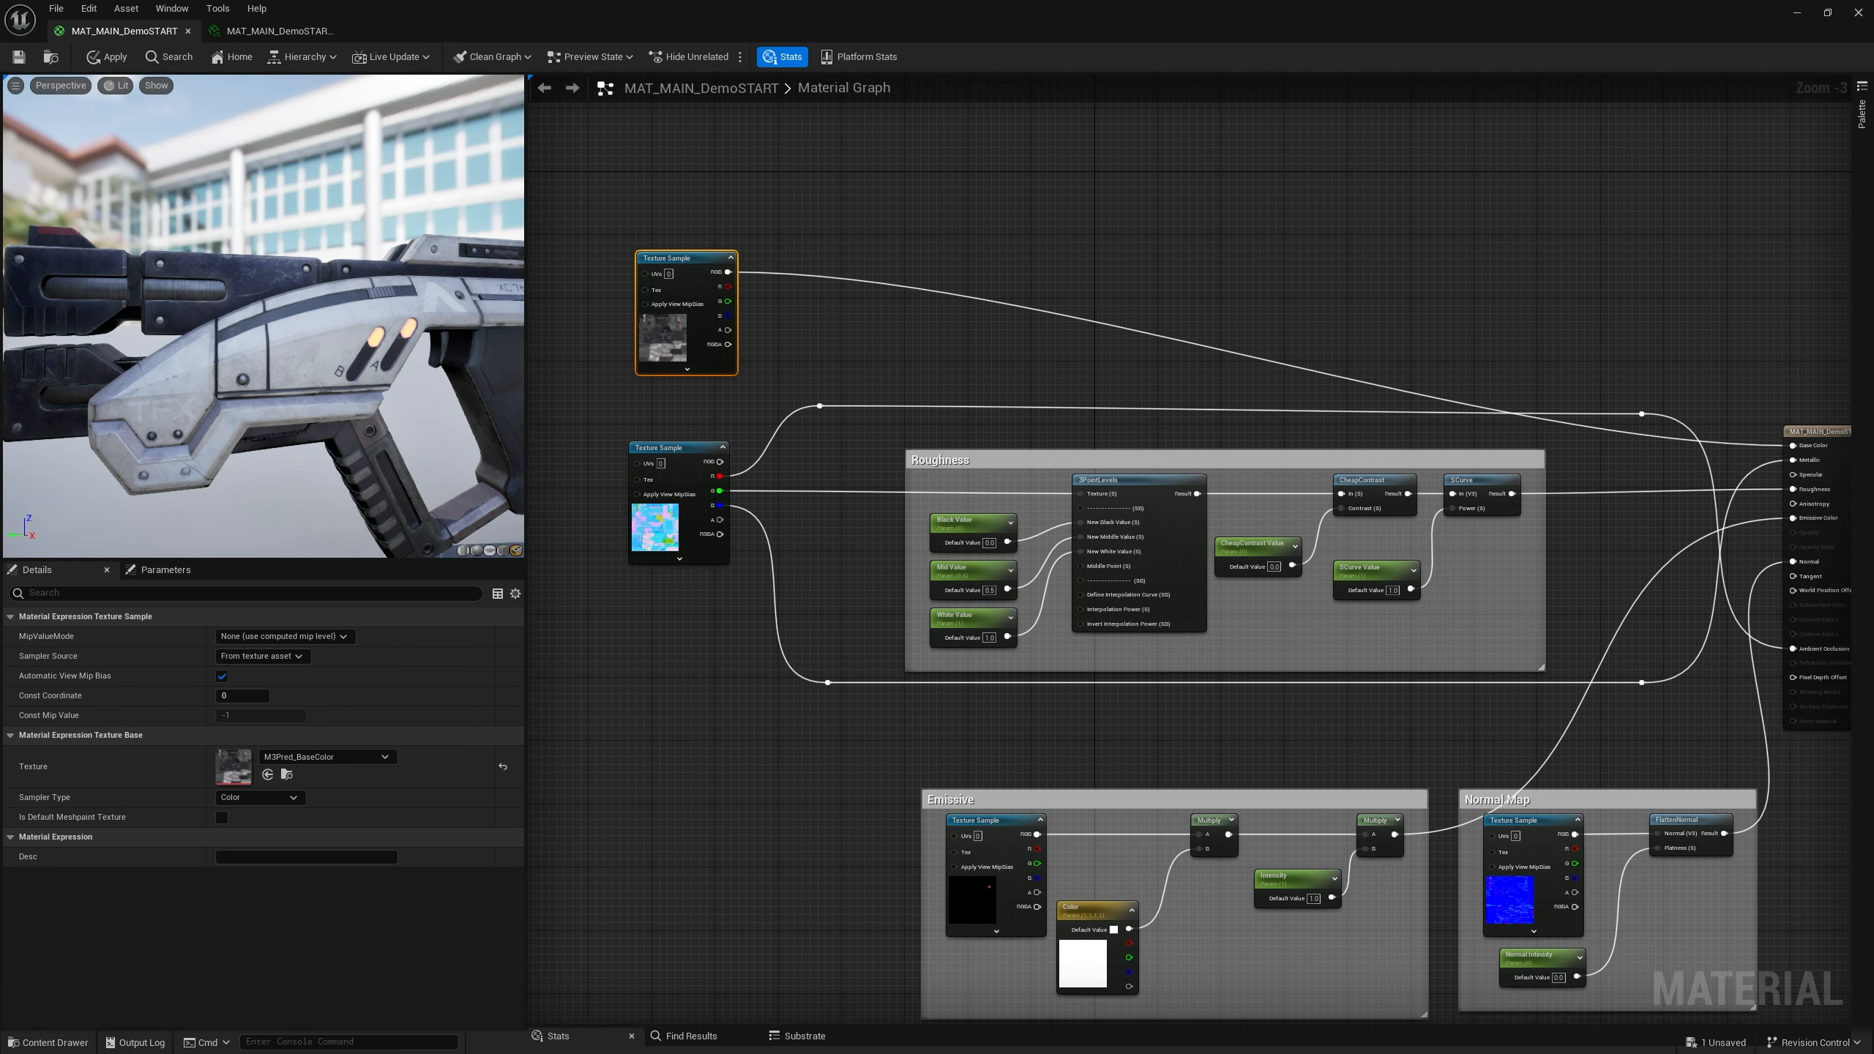
# Add a Desaturation node beside the base color texture sample
pyautogui.rightClick(819, 313)
pyautogui.write('des')
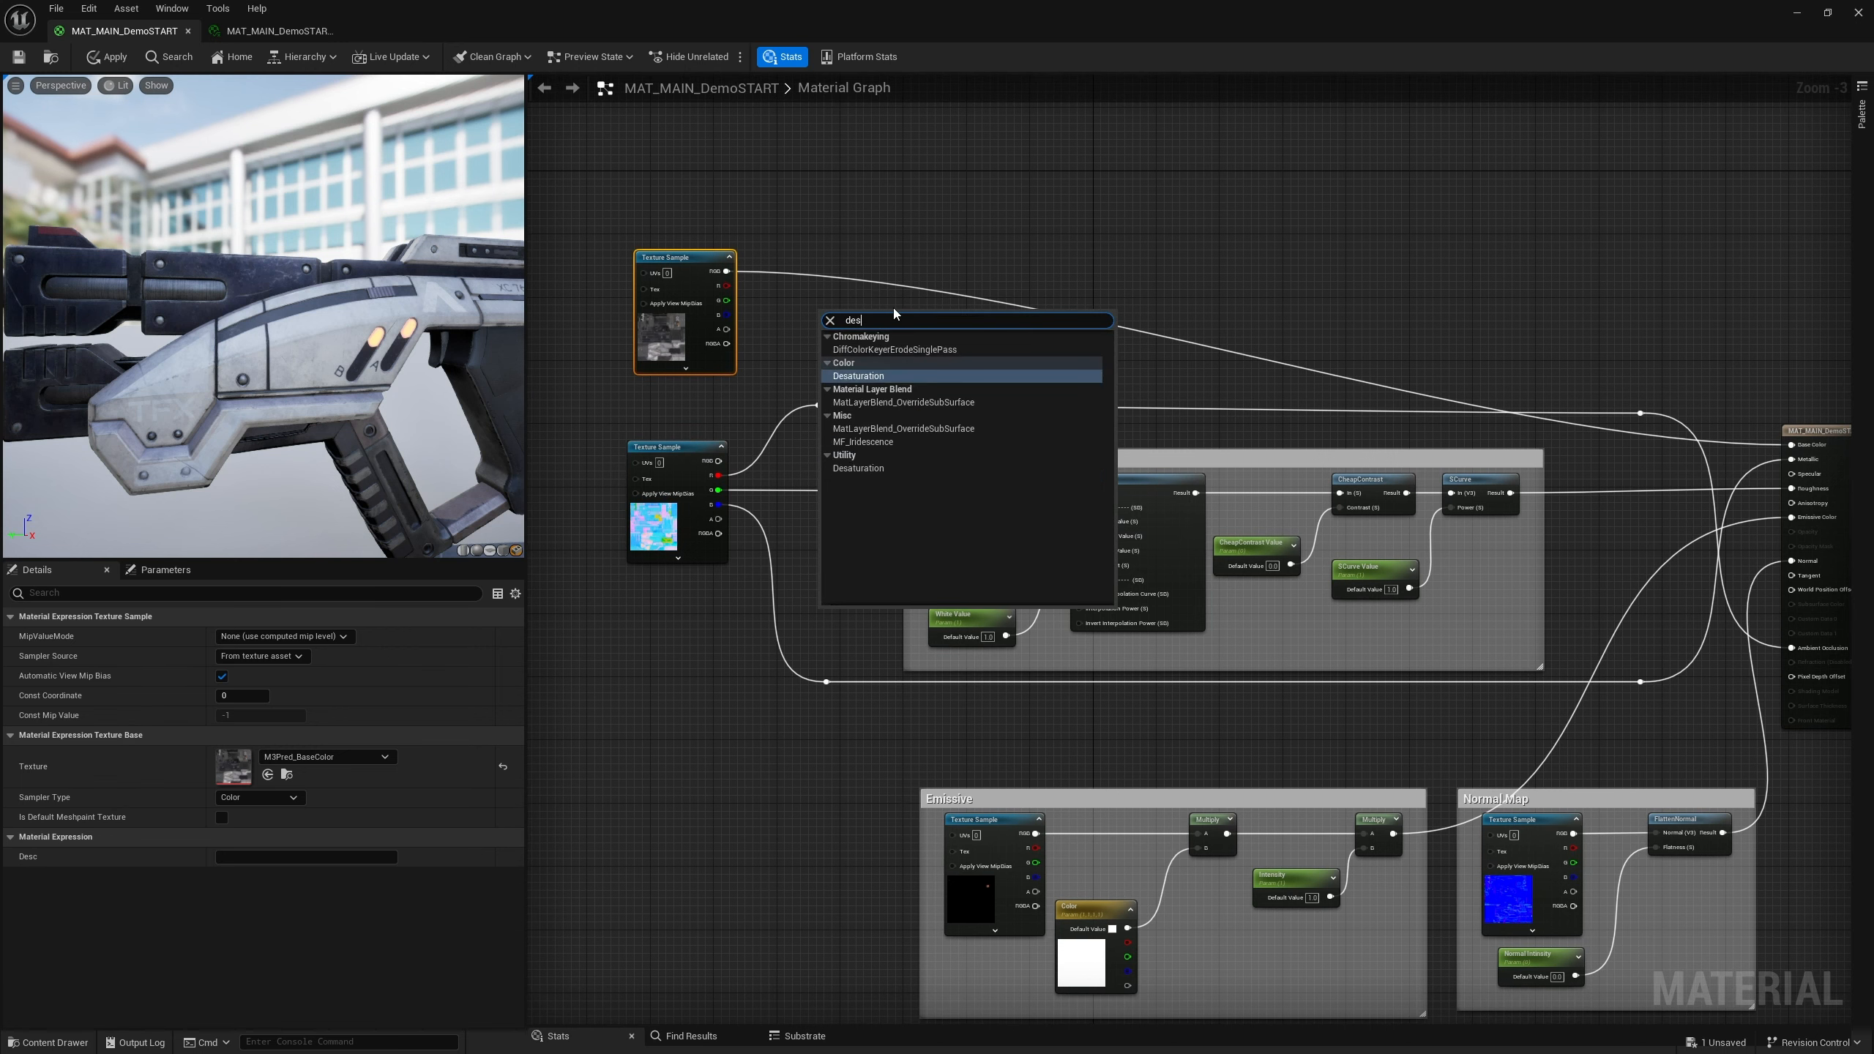
pyautogui.write('at')
pyautogui.press('Return')
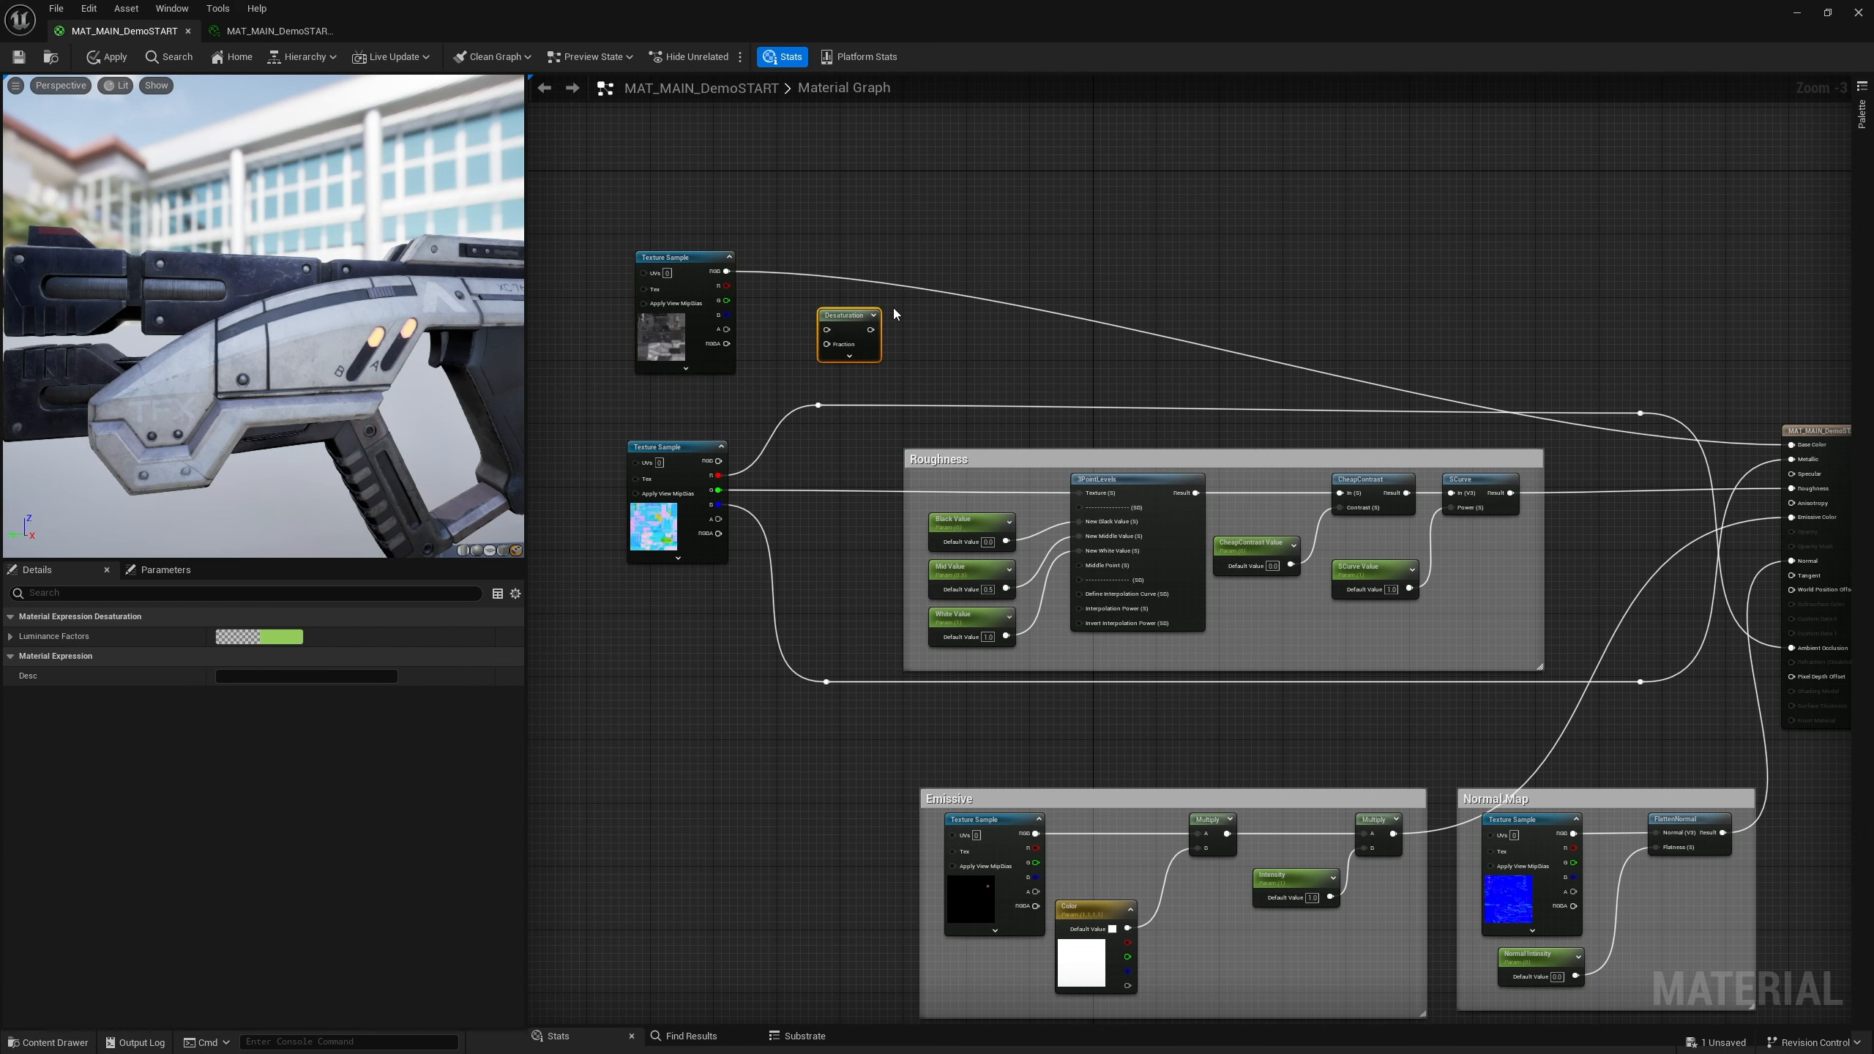
# Add a Multiply node to the right of the Desaturation node
pyautogui.rightClick(1014, 258)
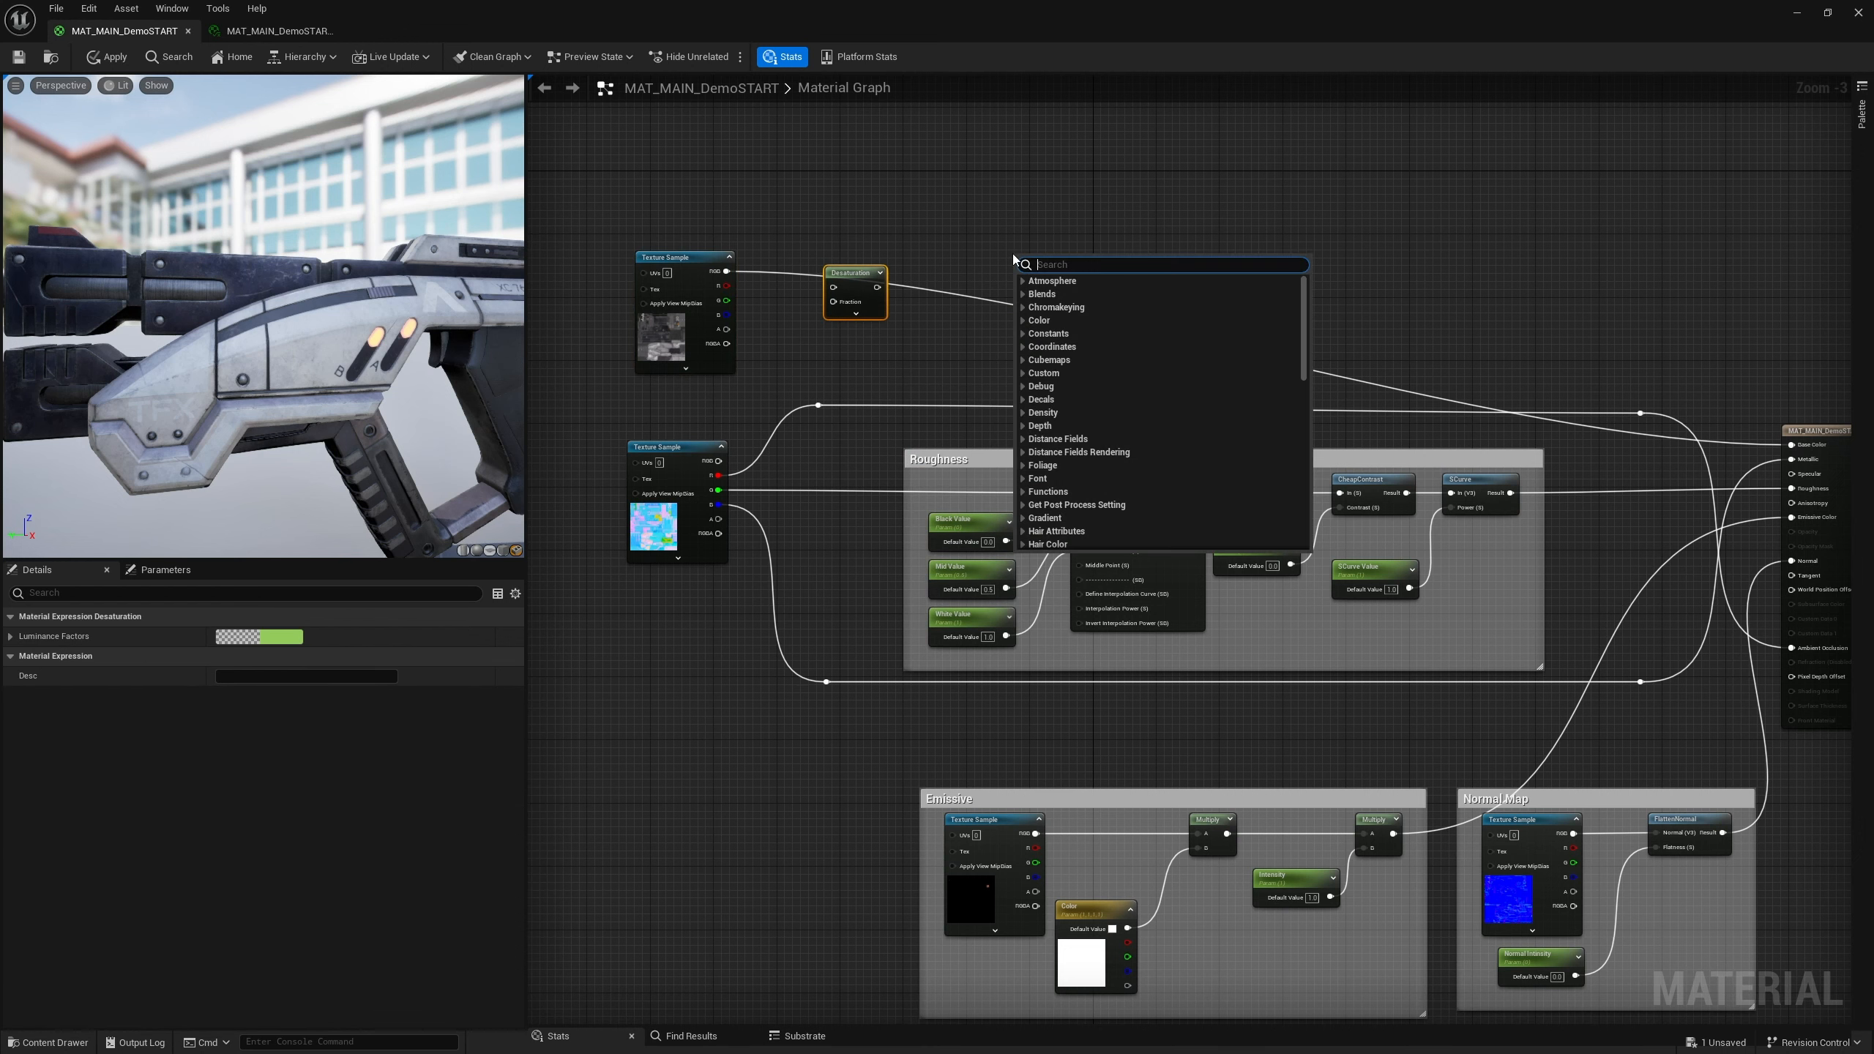
pyautogui.write('mul')
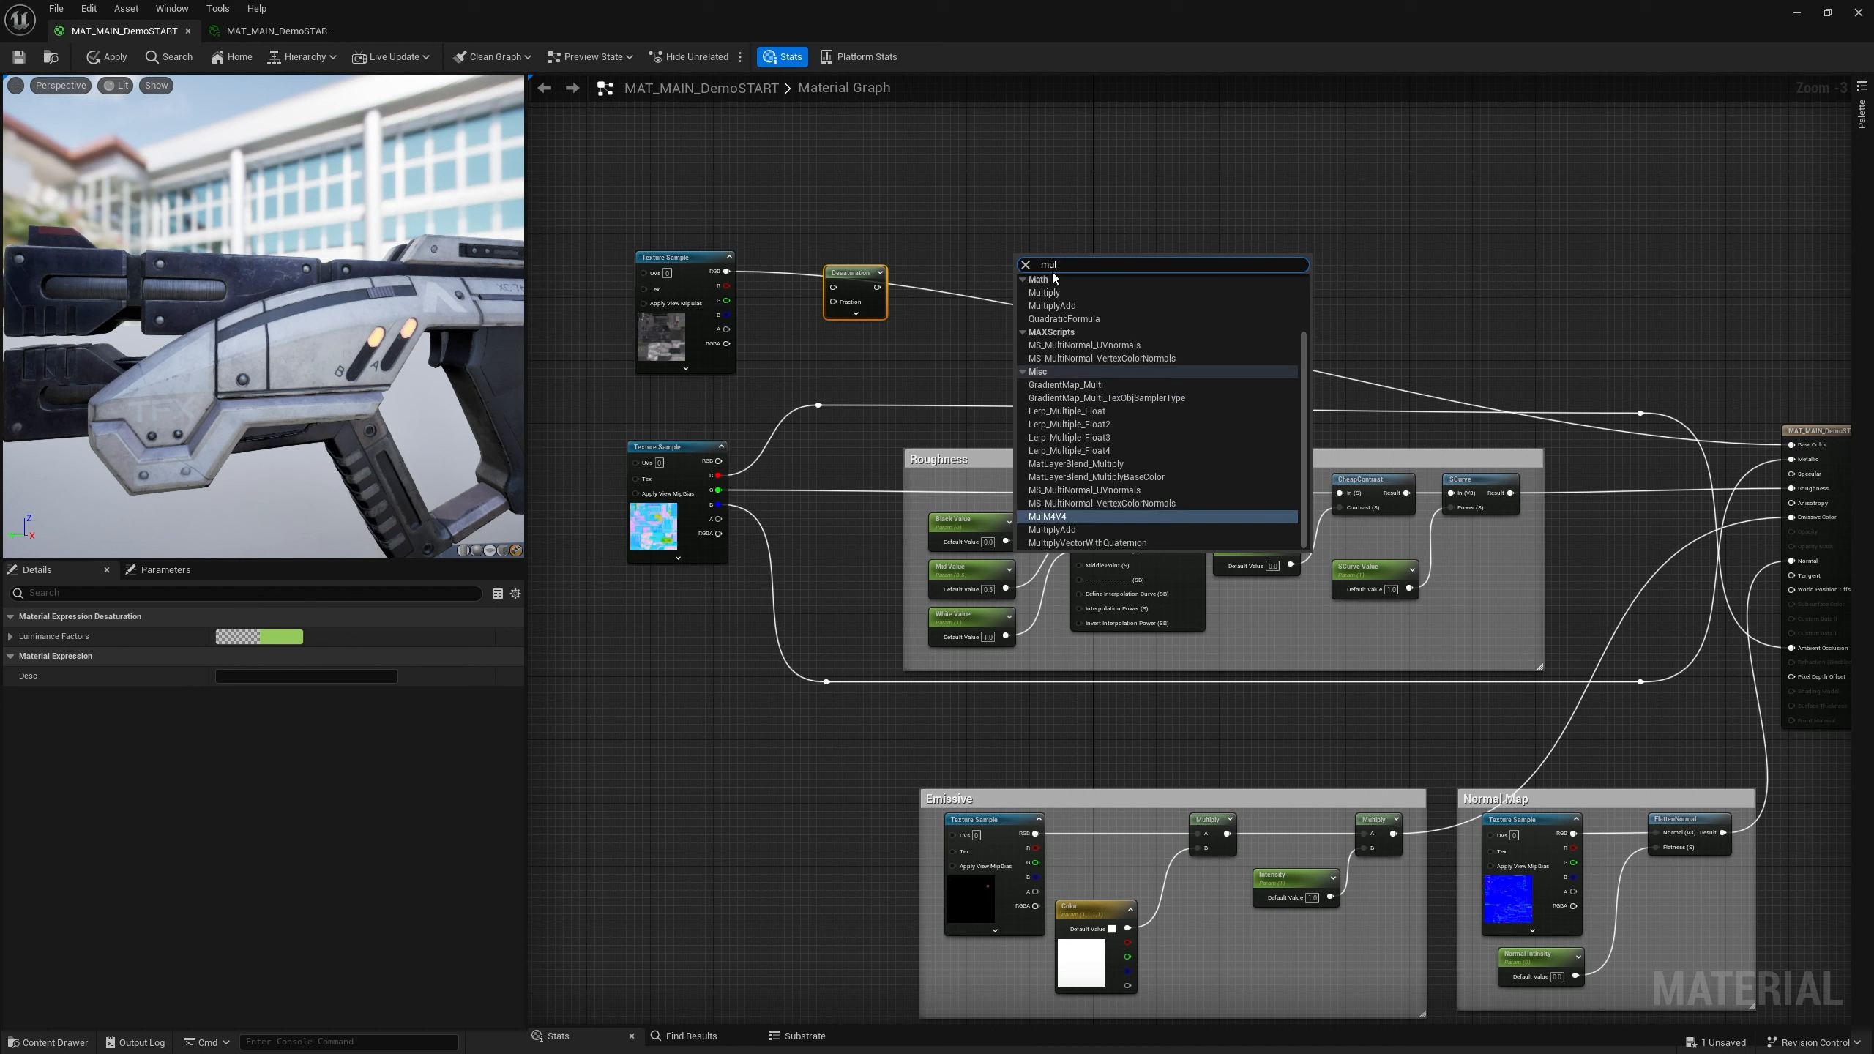
pyautogui.write('tipl')
pyautogui.press('Return')
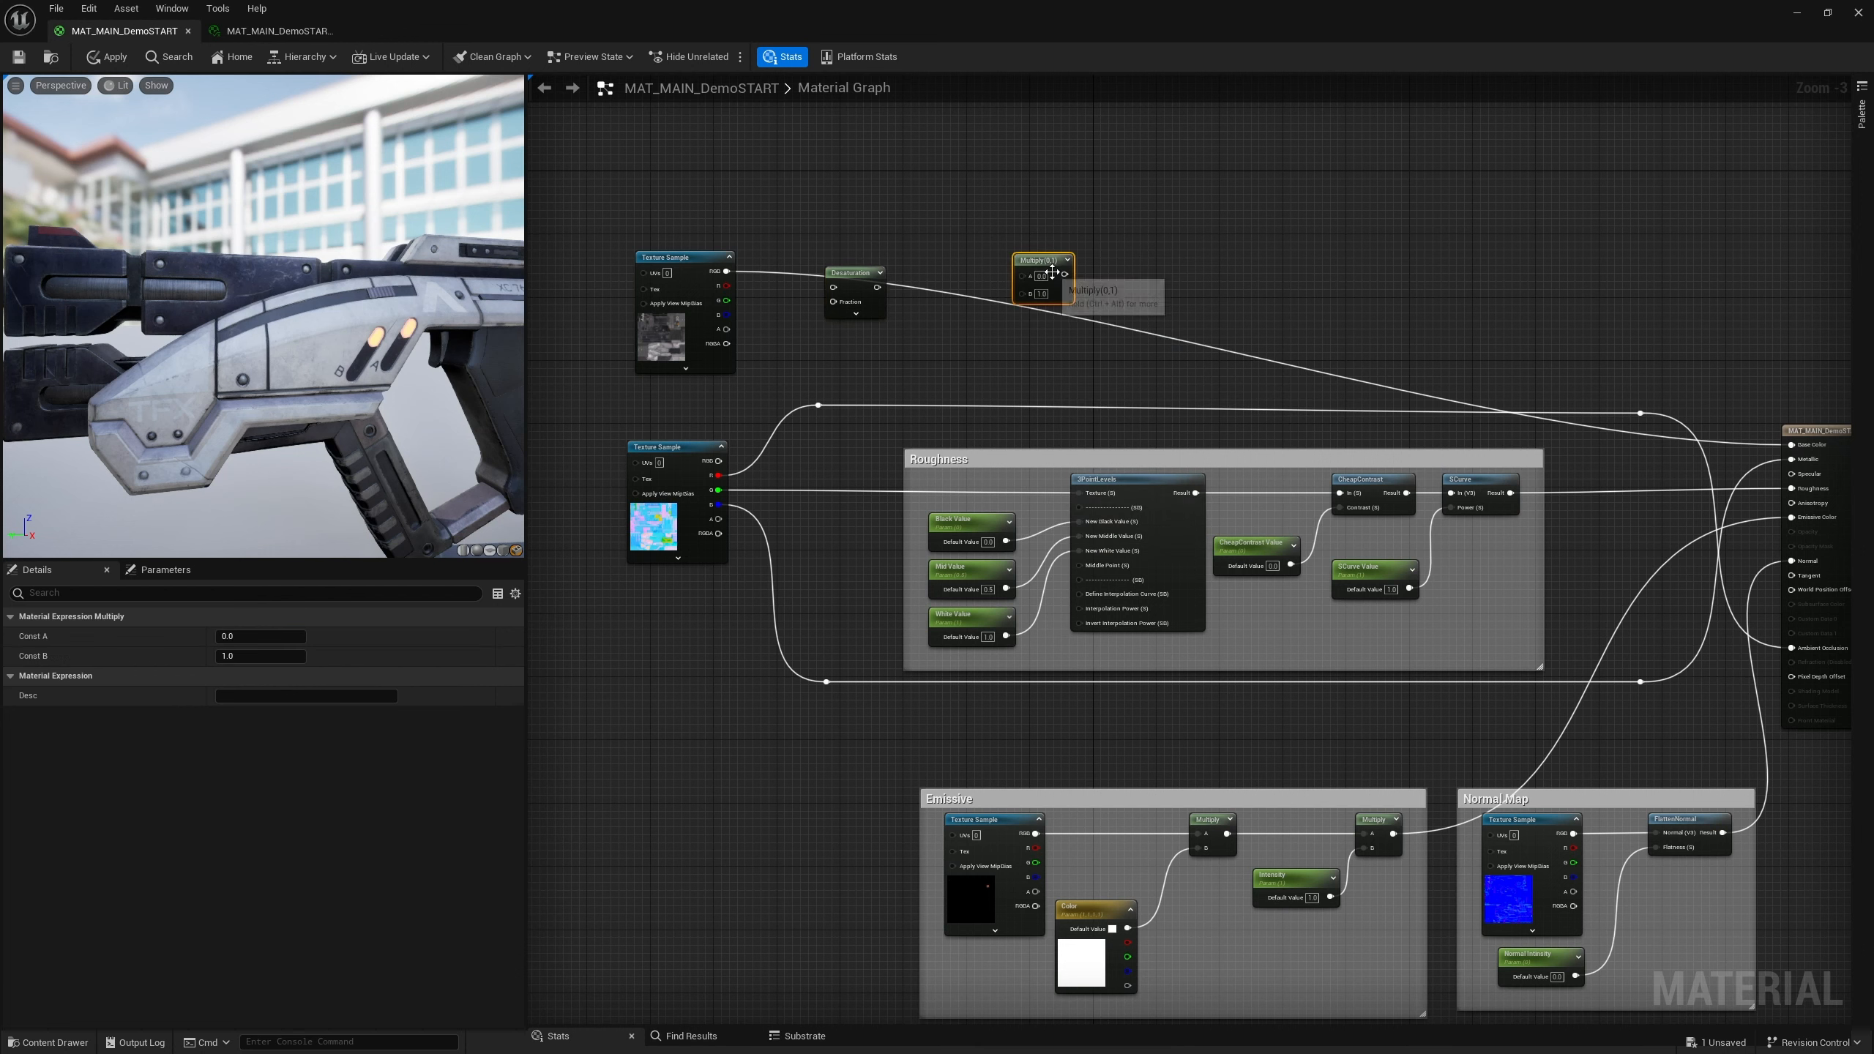
pyautogui.moveTo(1018, 284); pyautogui.dragTo(1010, 284)
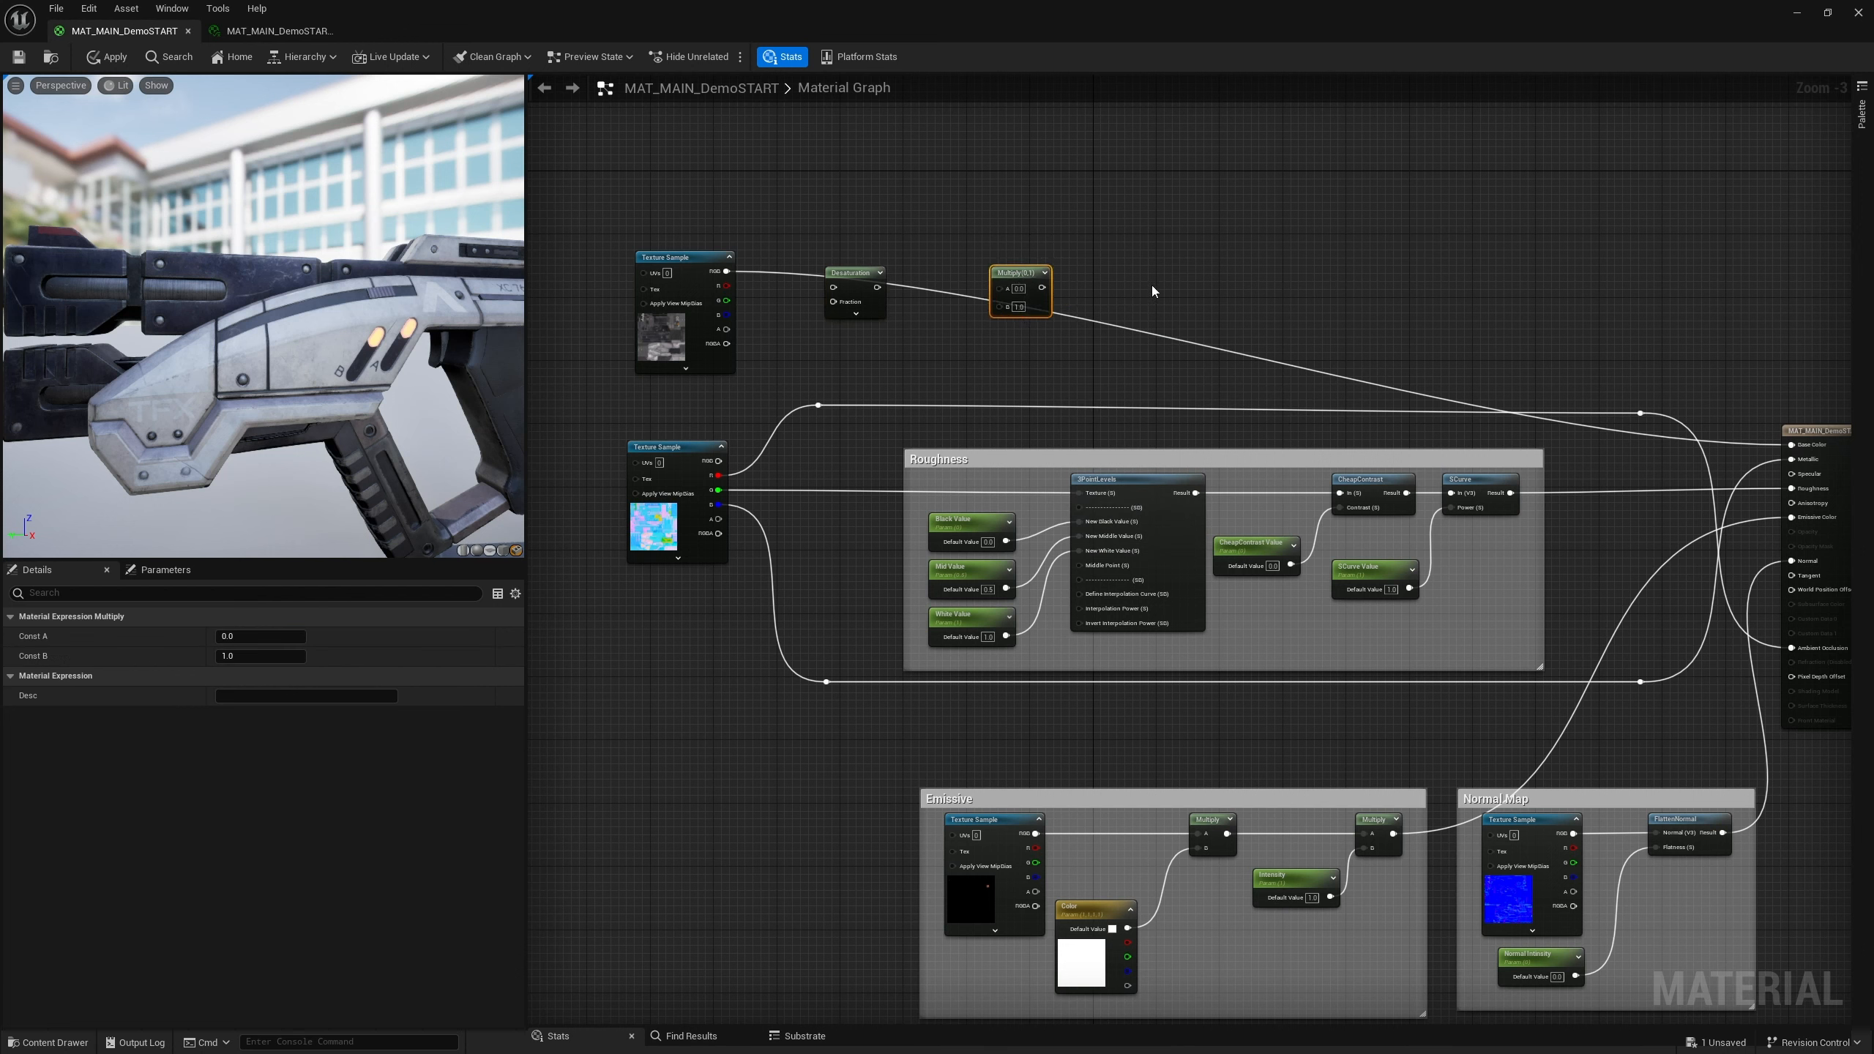
# Add a Power node to the right of the Multiply node
pyautogui.rightClick(1153, 290)
pyautogui.write('power')
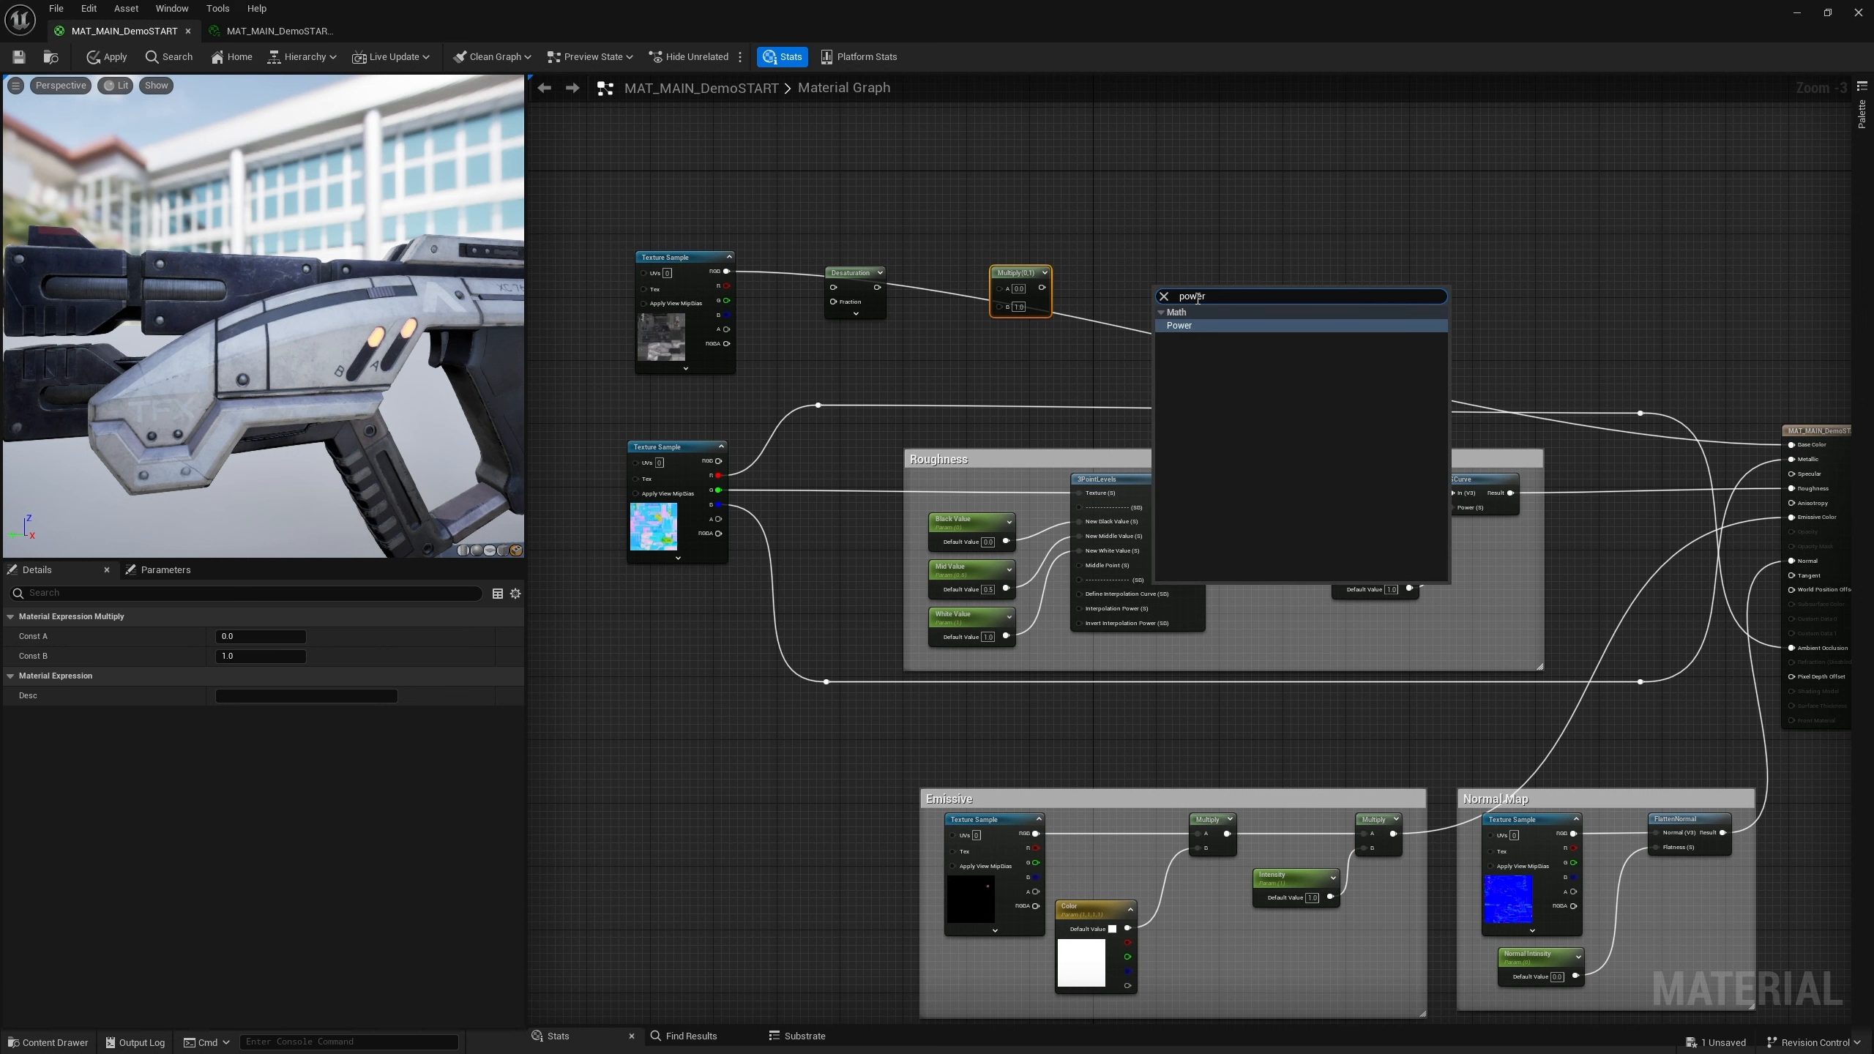
pyautogui.press('Return')
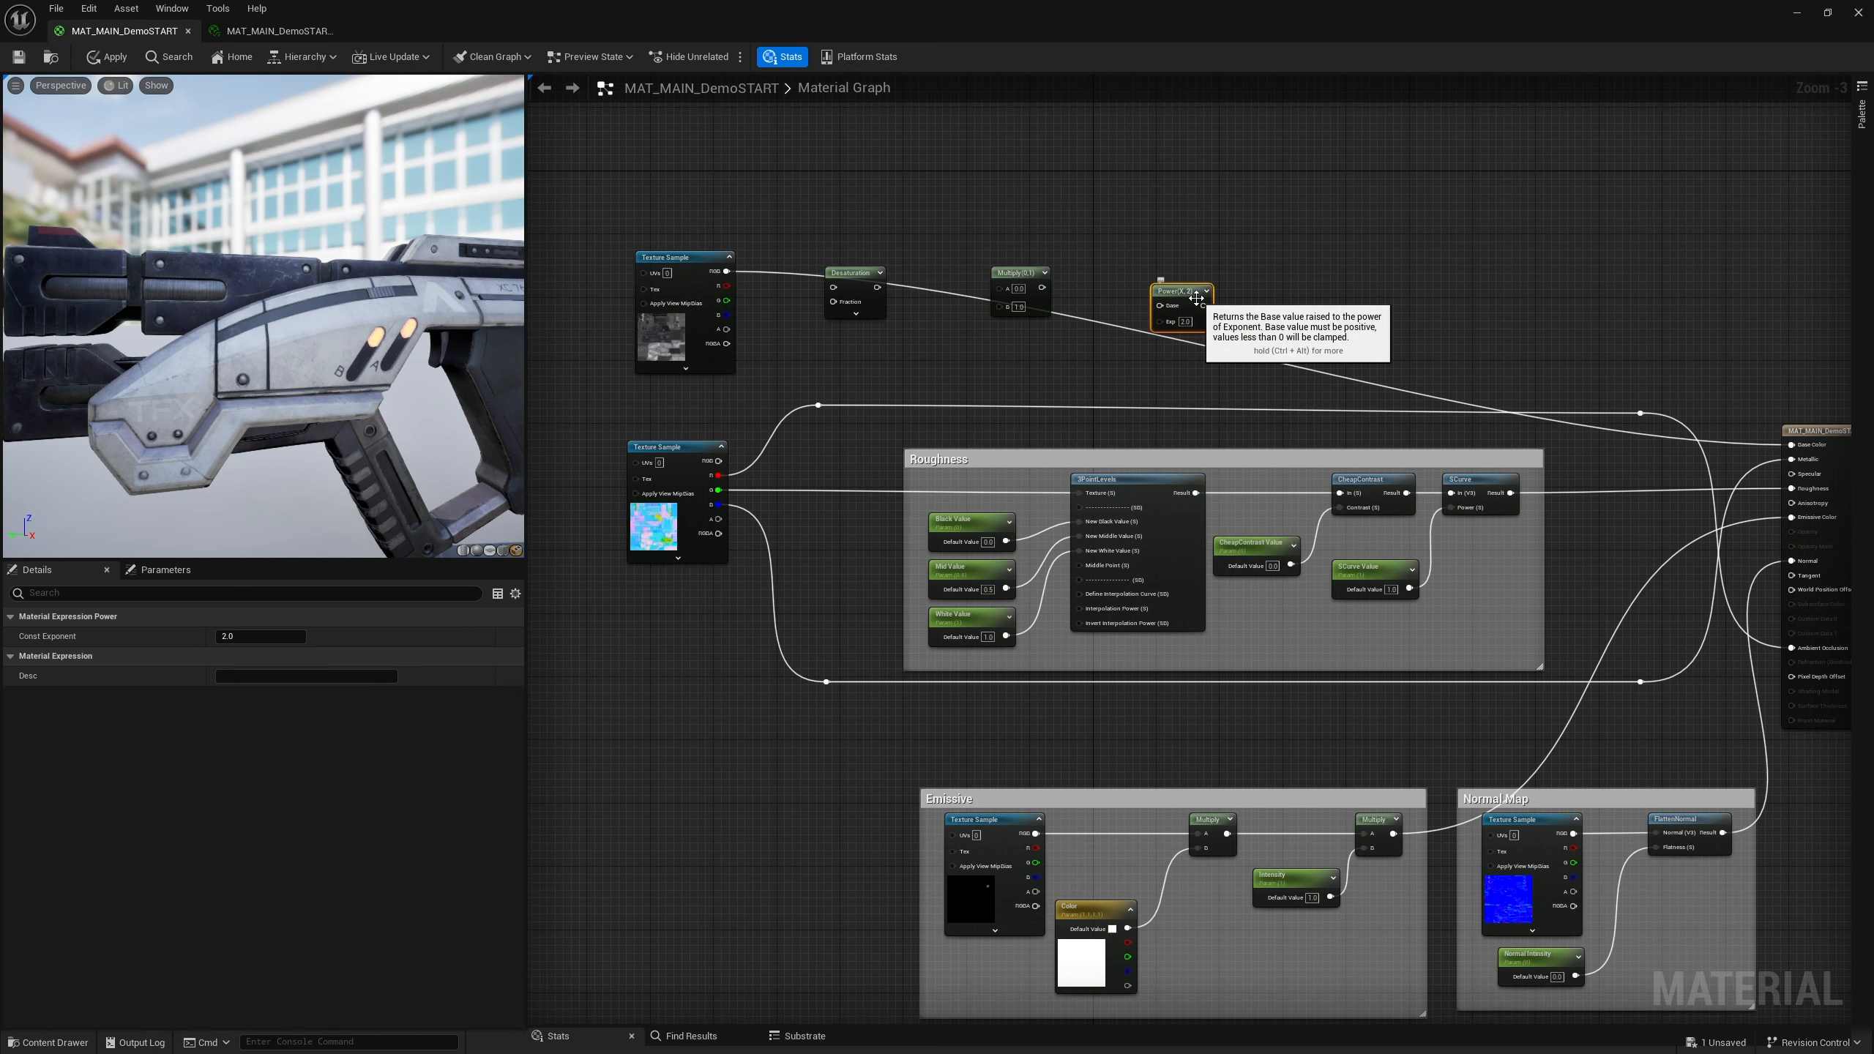
pyautogui.moveTo(1186, 303); pyautogui.dragTo(1148, 295)
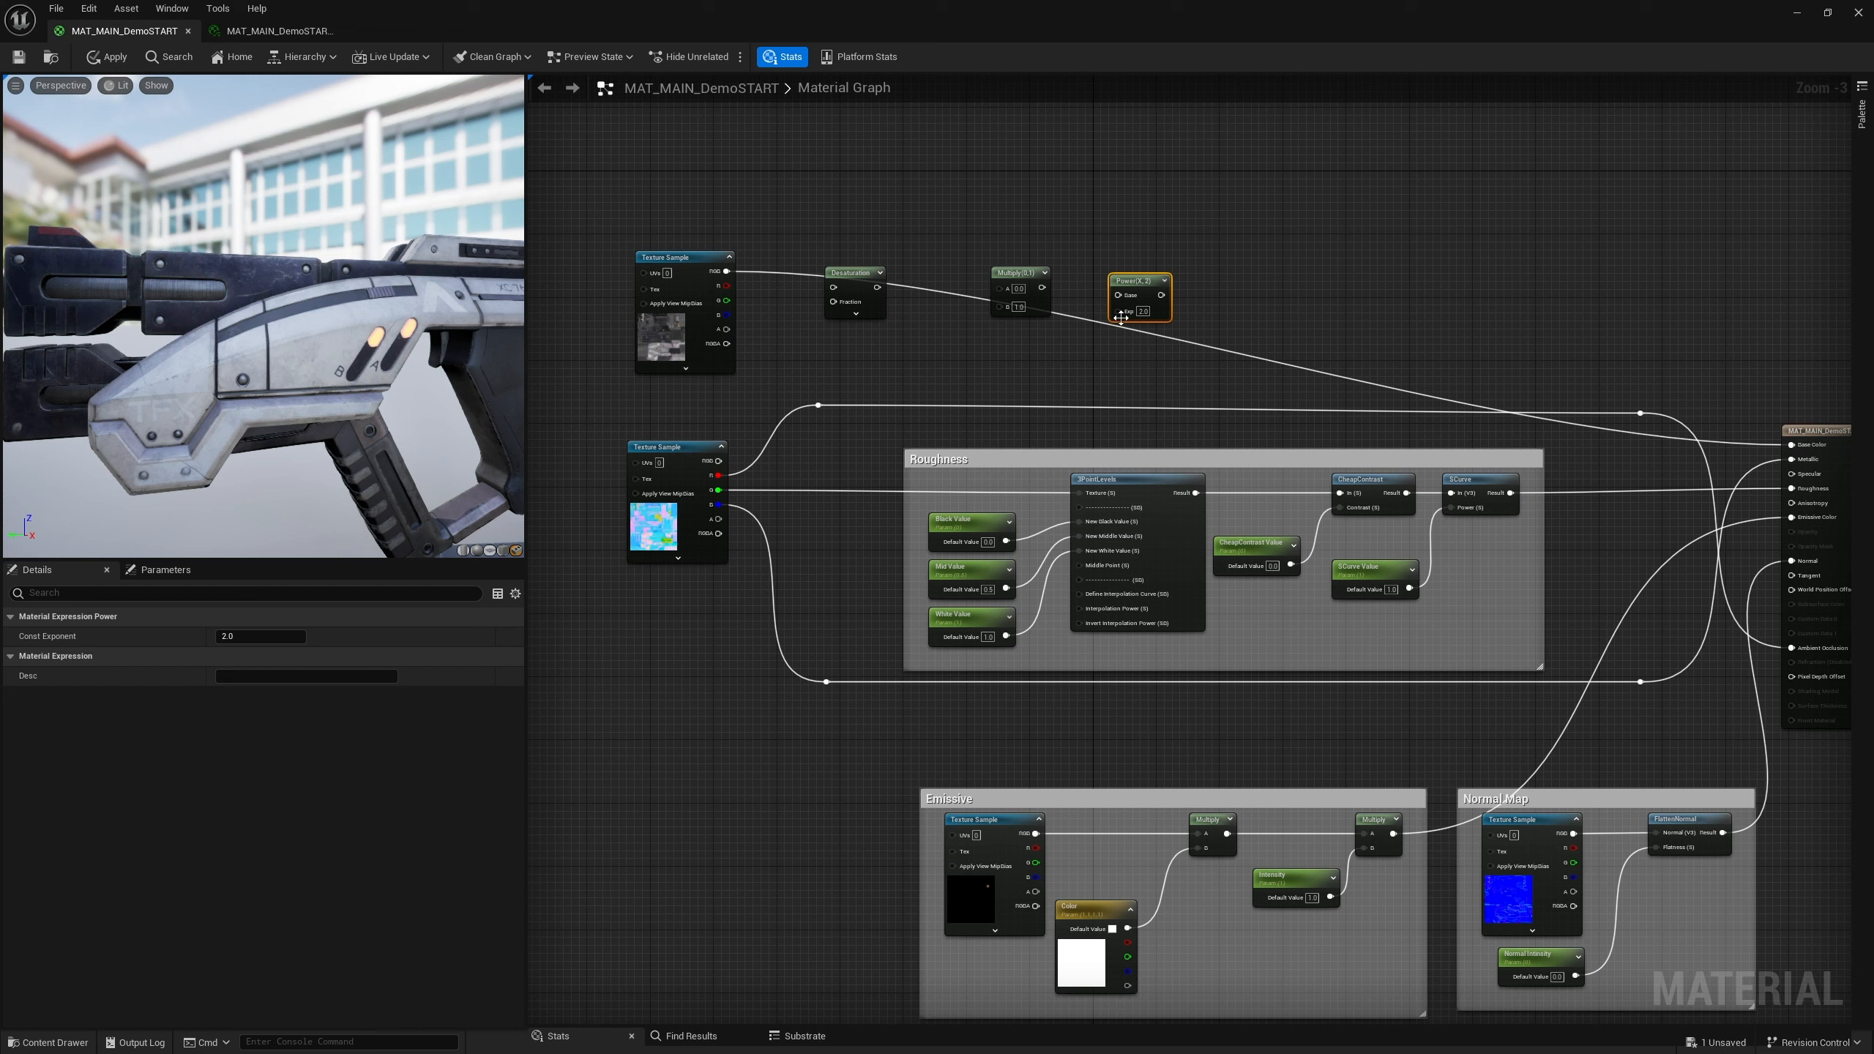
pyautogui.moveTo(1128, 283); pyautogui.dragTo(1136, 274)
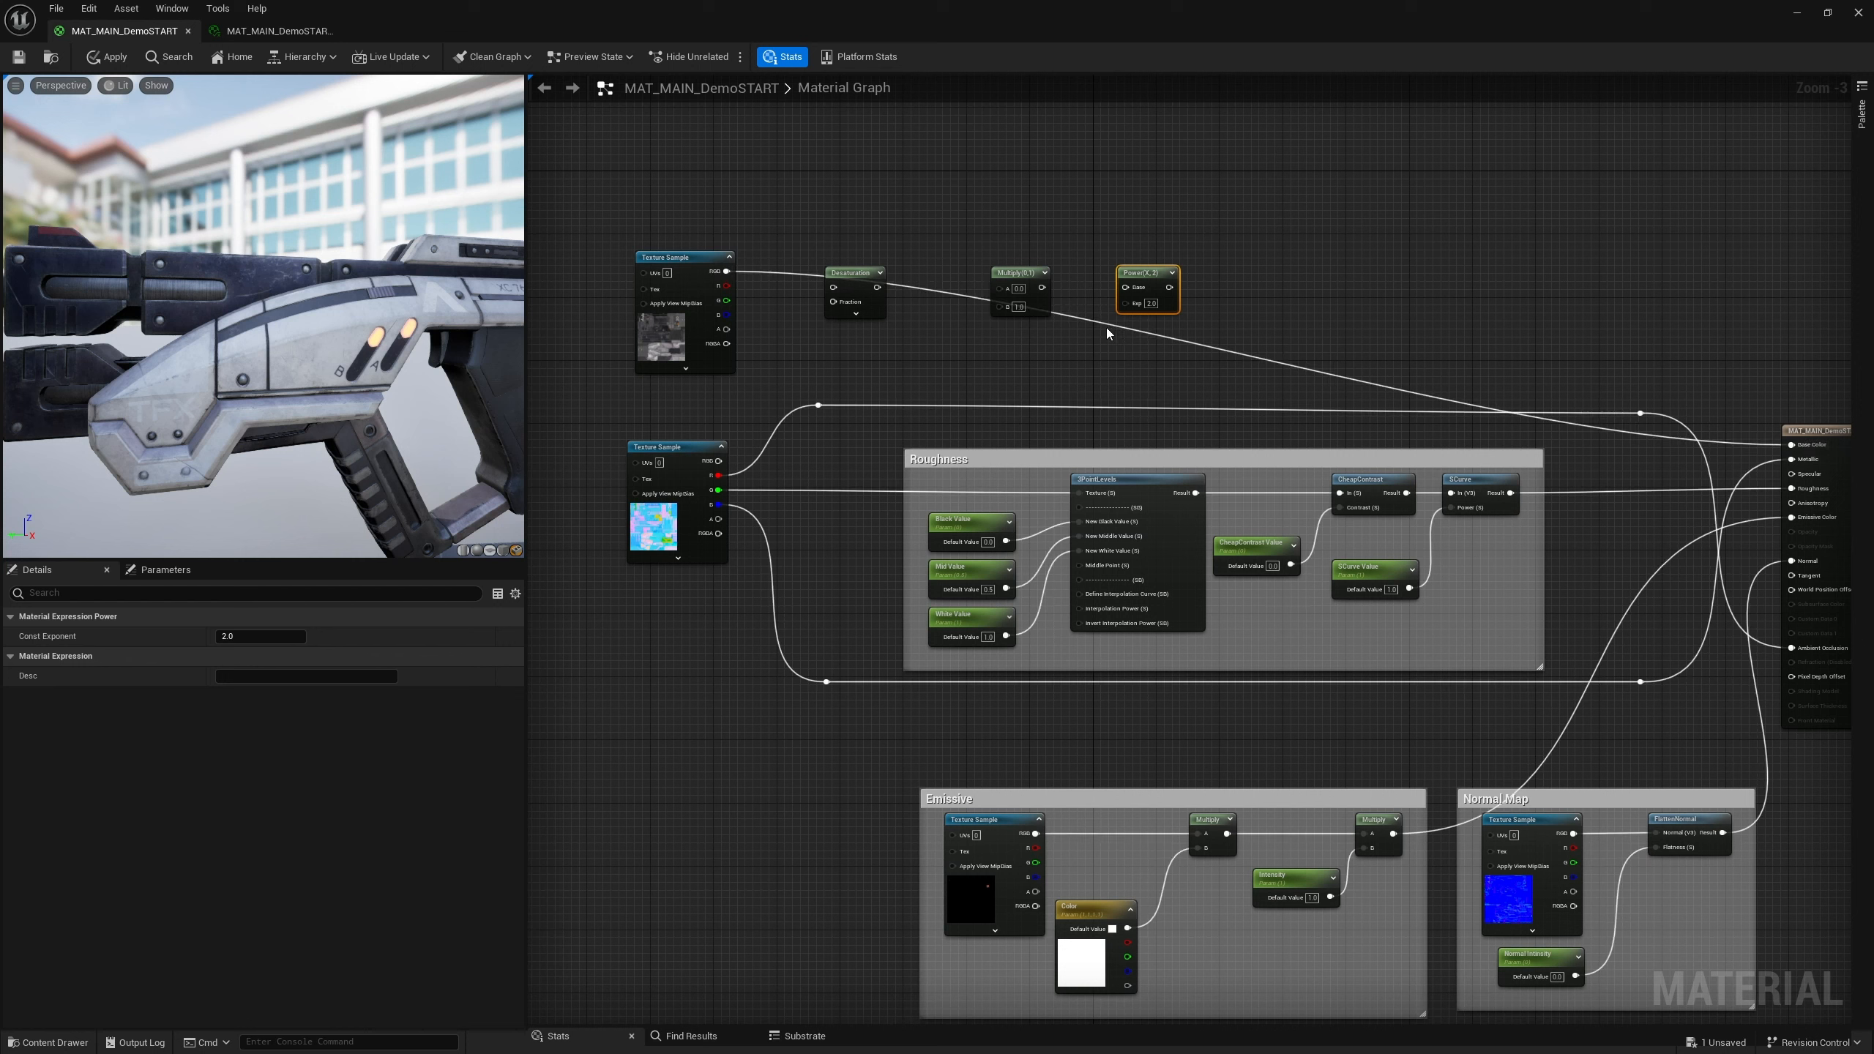
# Add a second Multiply node after the Power node
pyautogui.click(1277, 307)
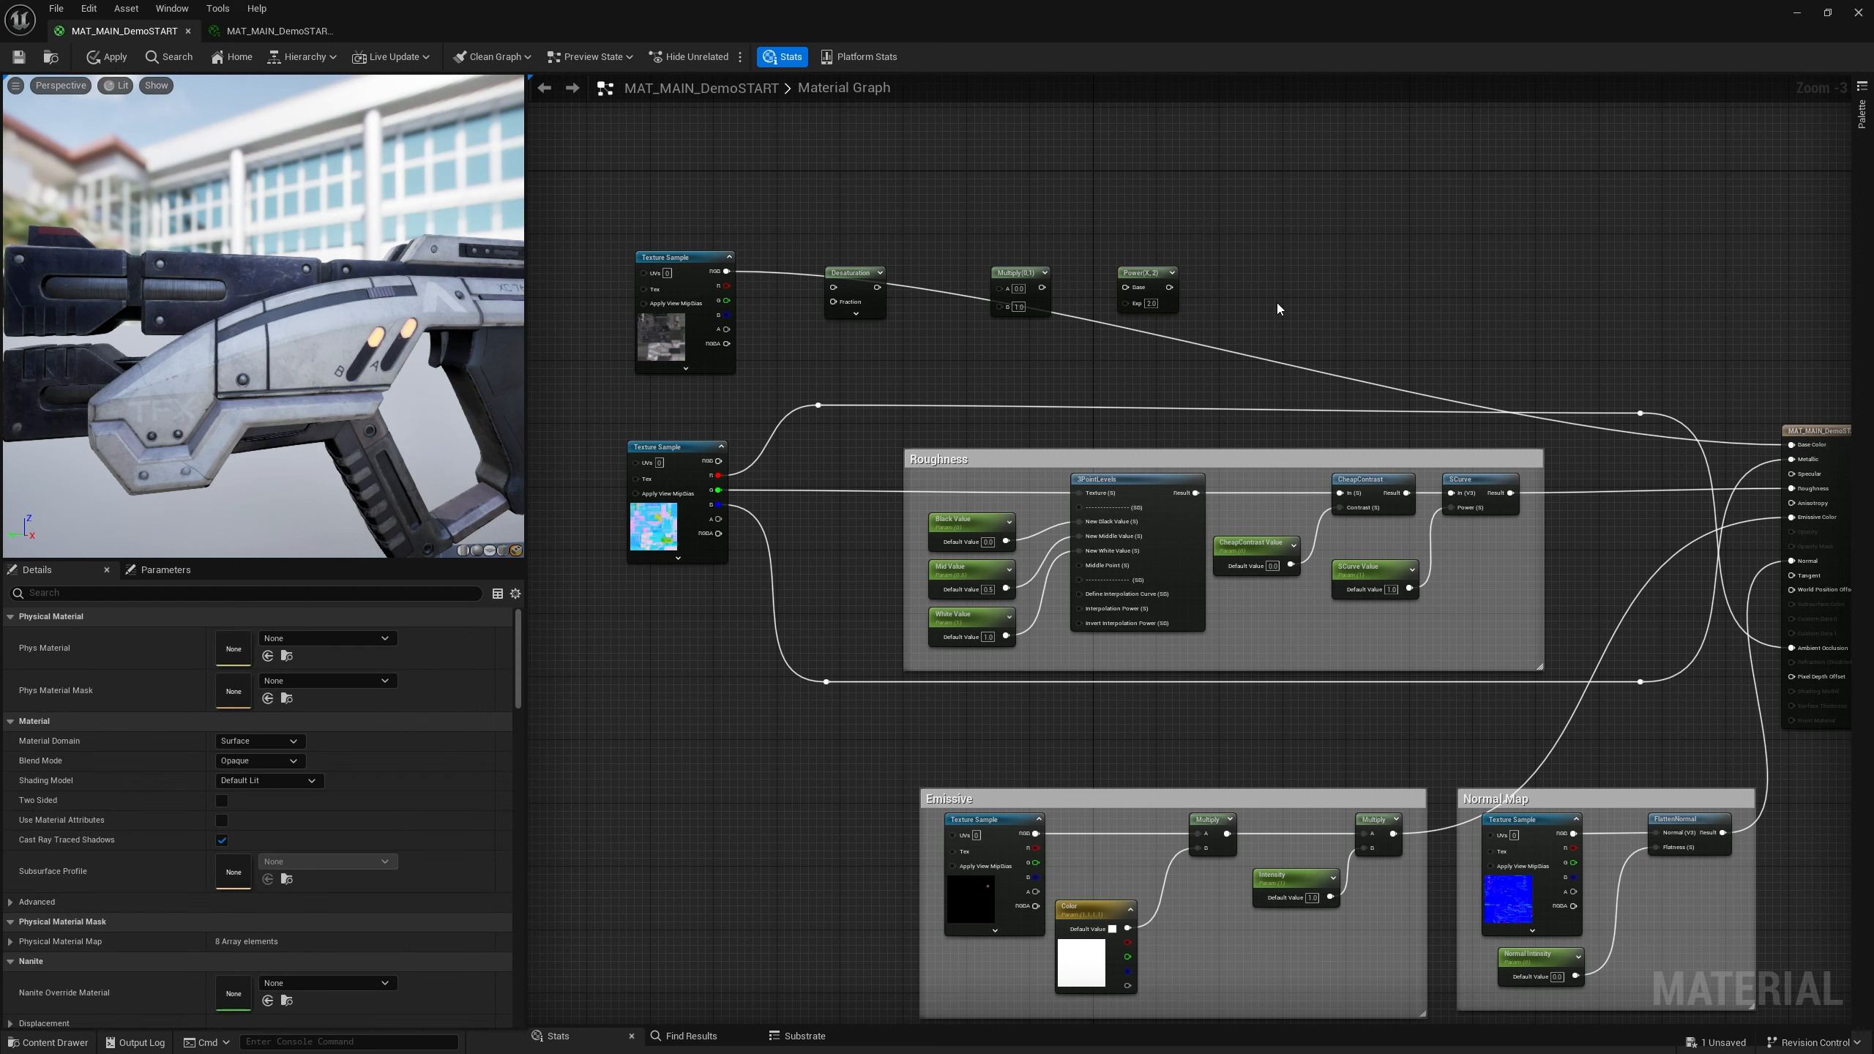
pyautogui.click(1237, 289)
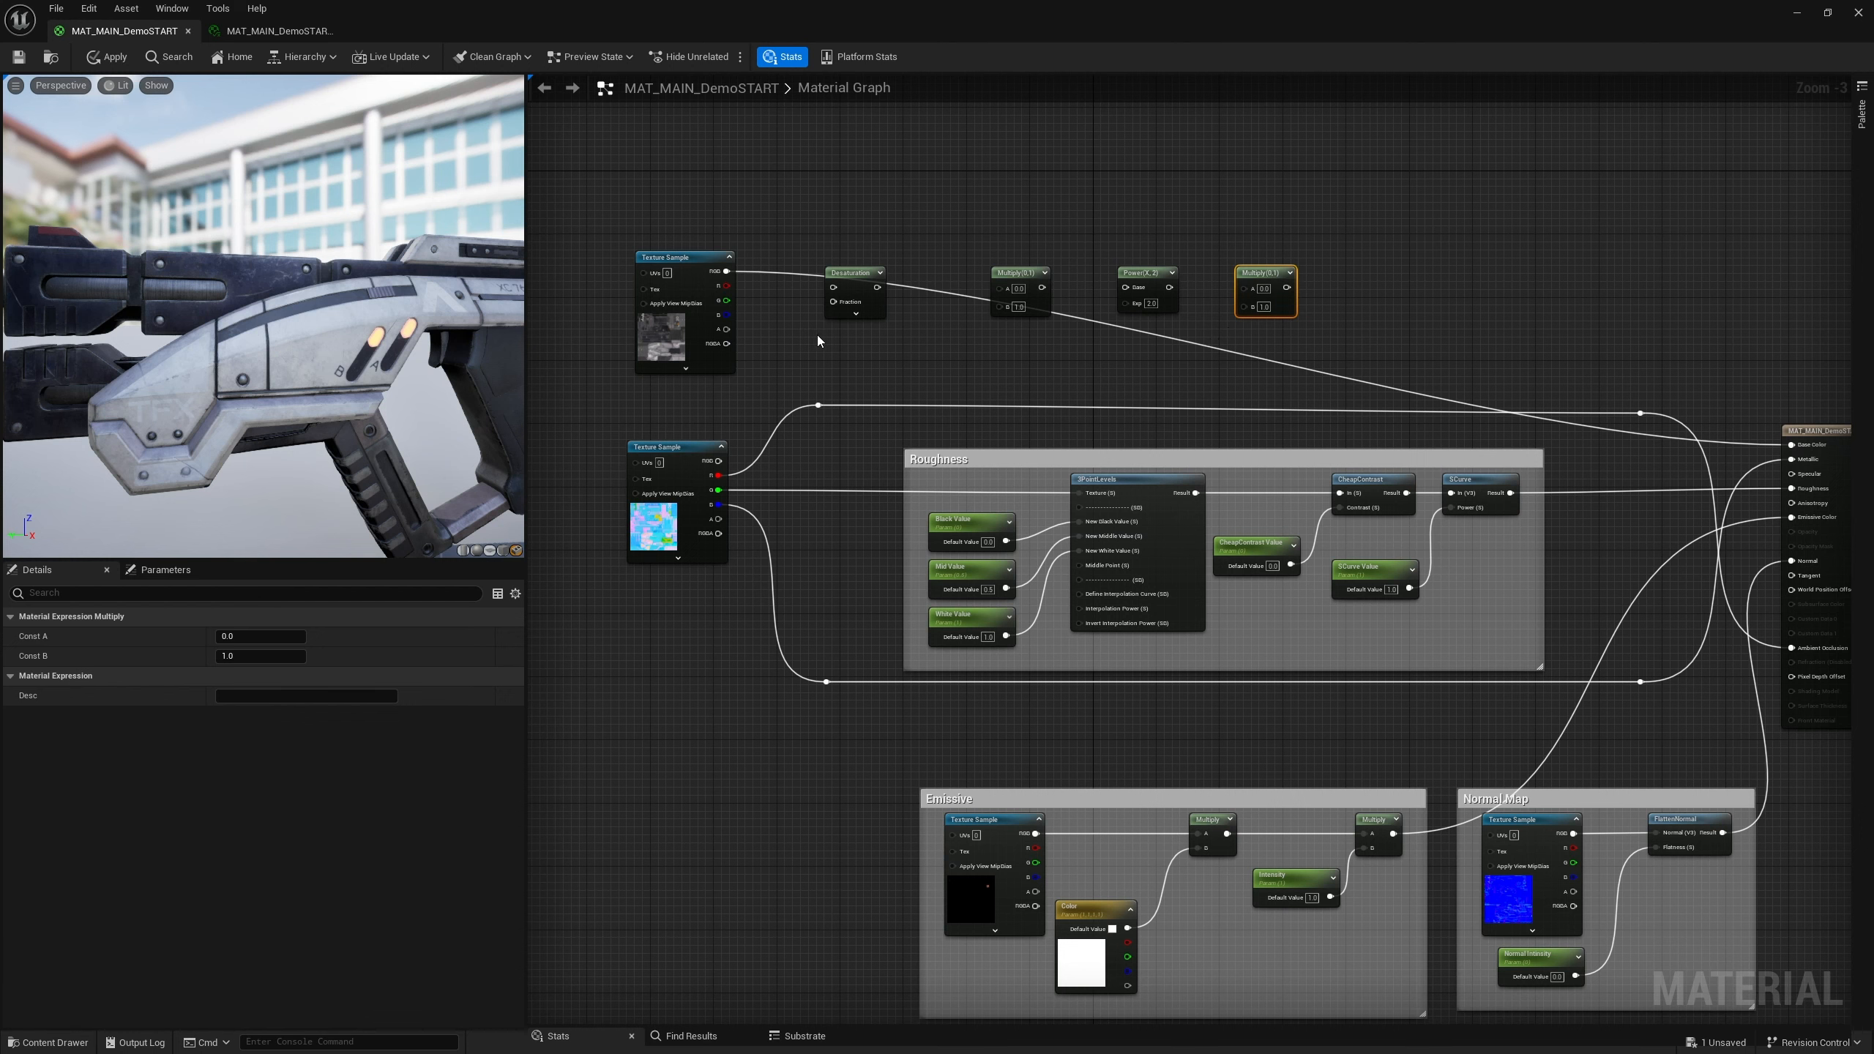
# Add a scalar parameter named Desaturation below the Desaturation node
pyautogui.click(797, 334)
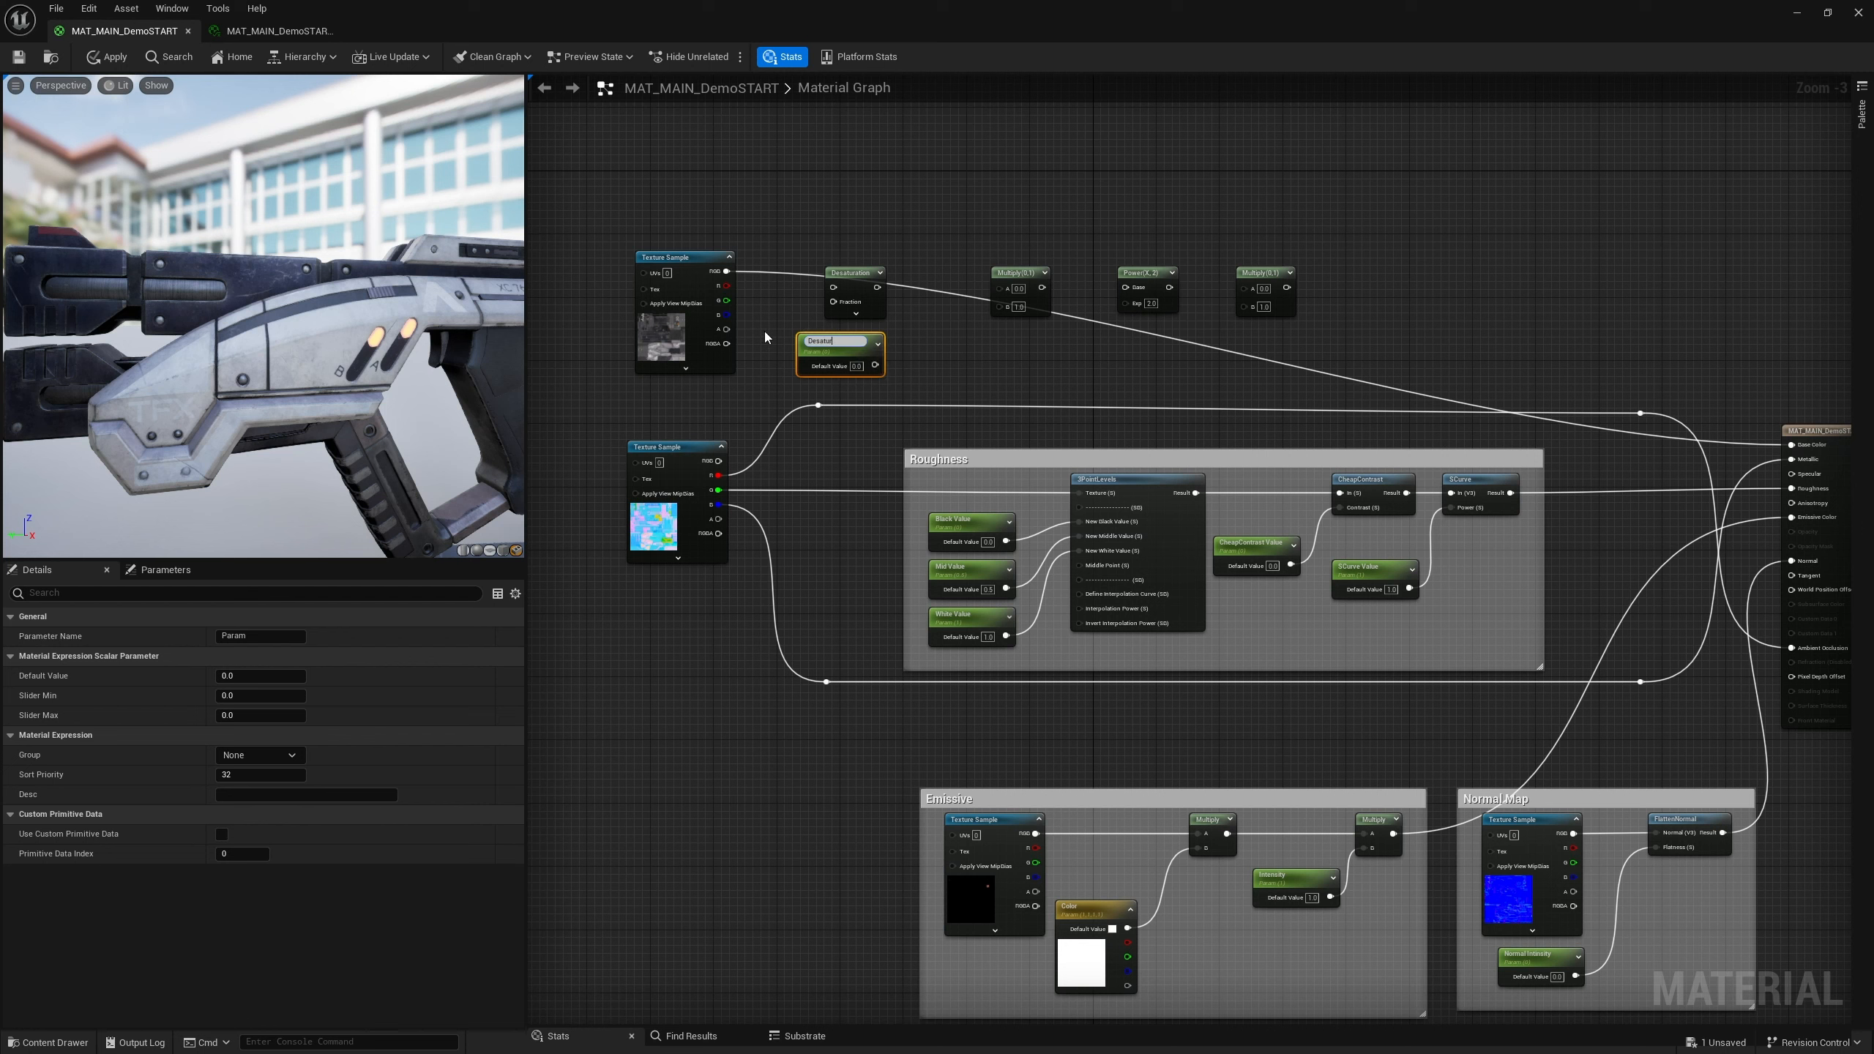
pyautogui.click(767, 332)
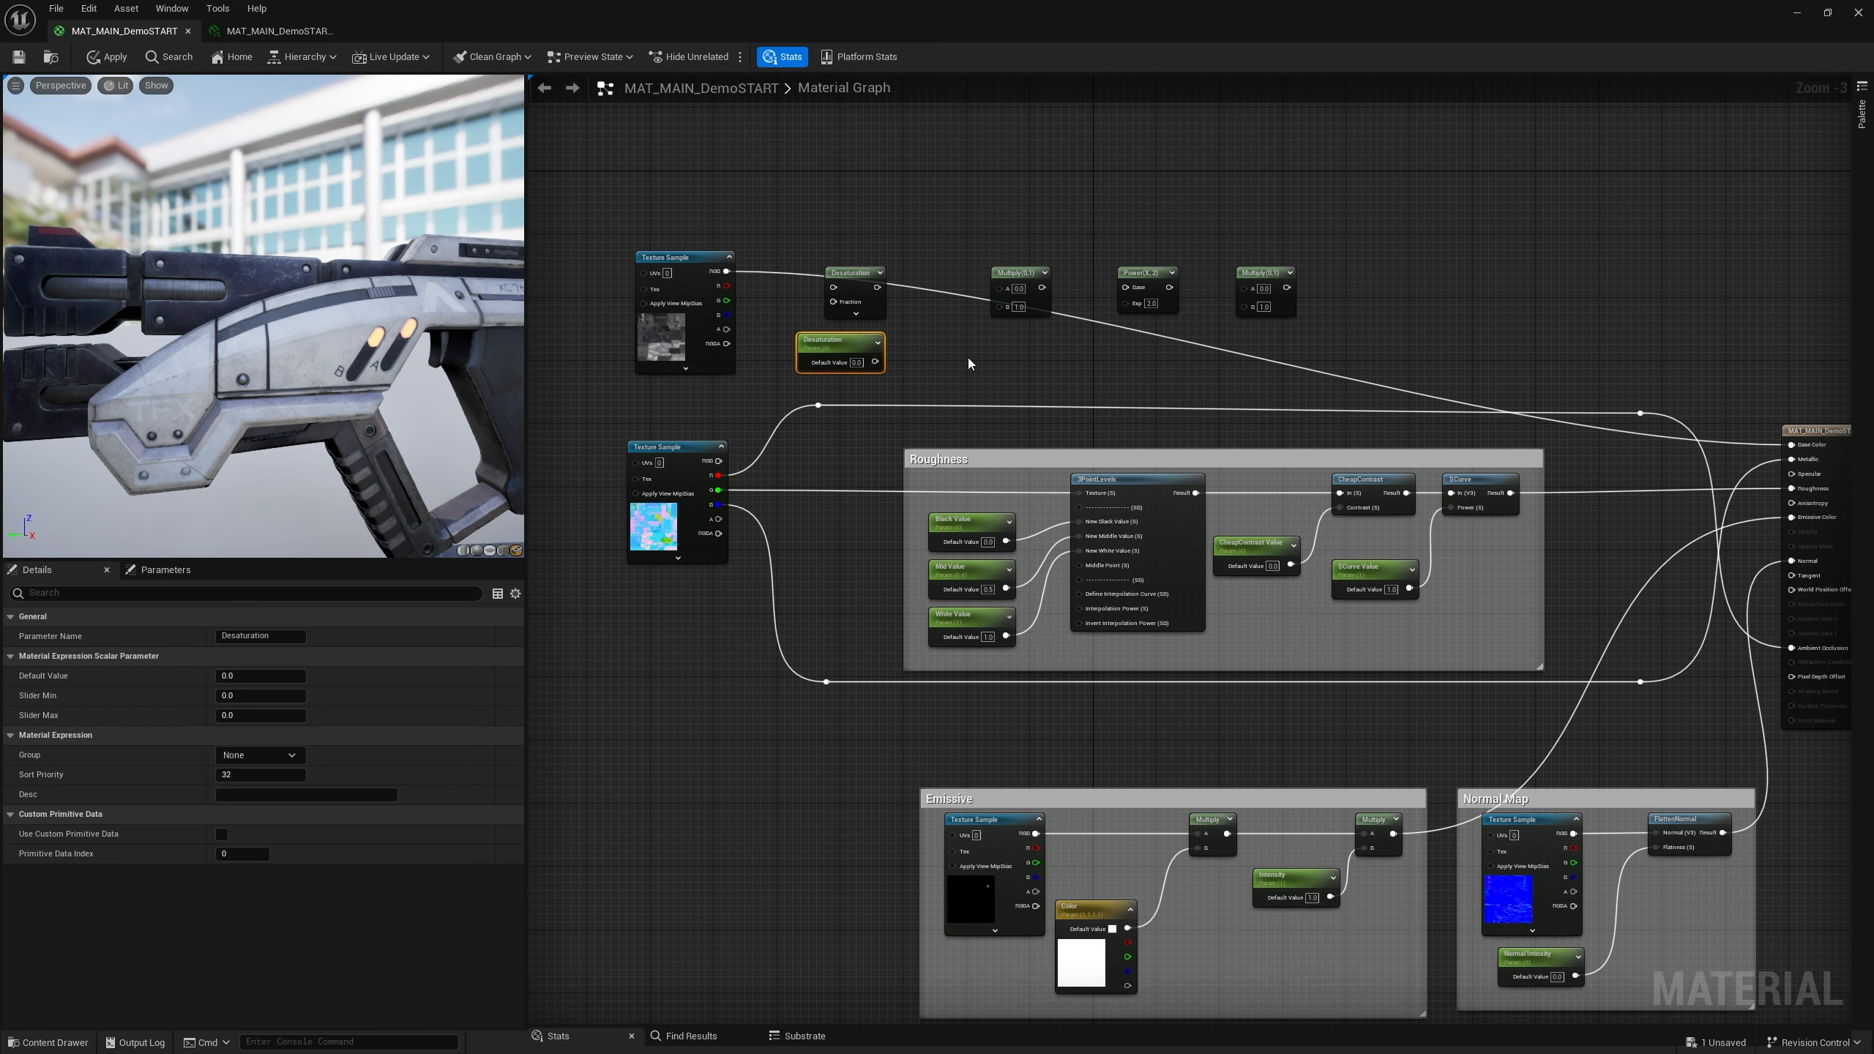
pyautogui.moveTo(883, 345); pyautogui.dragTo(798, 342)
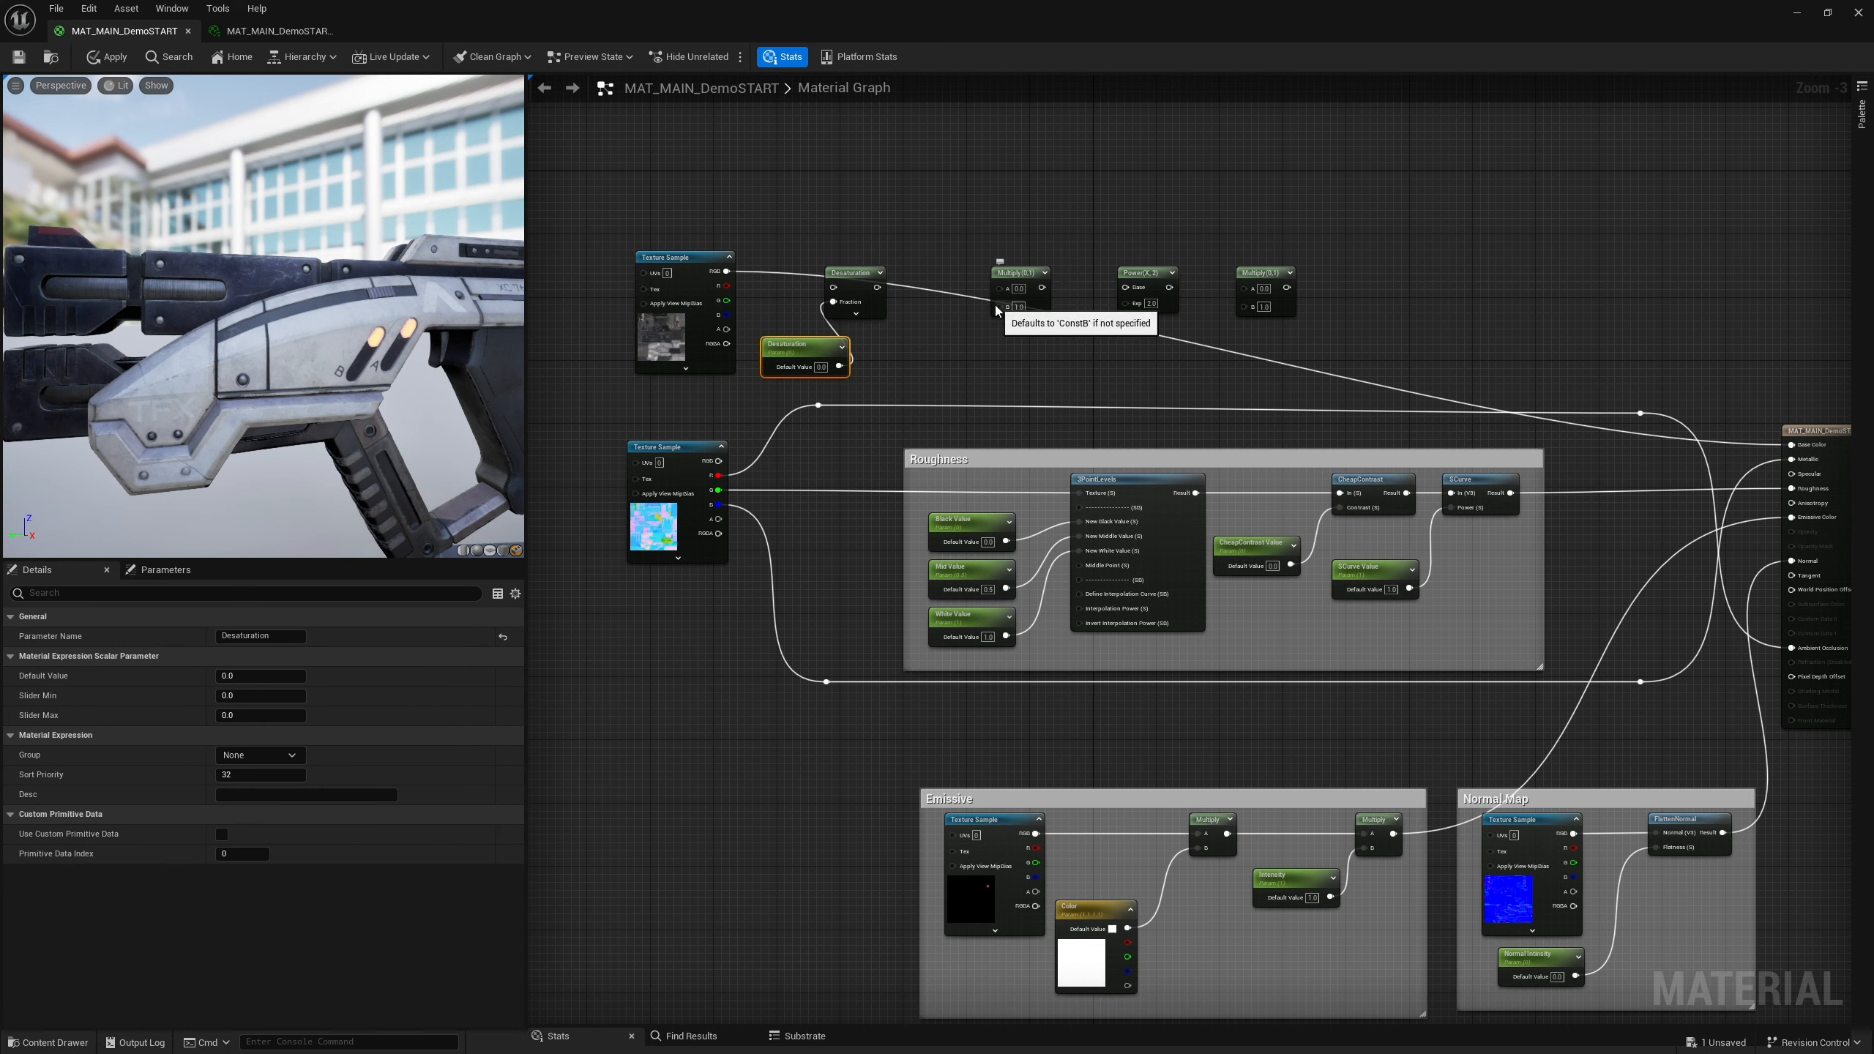
# Feed the base color texture through Desaturation into the first Multiply and connect a new Base Color scalar parameter to its B input
pyautogui.moveTo(884, 287); pyautogui.dragTo(1000, 287)
pyautogui.moveTo(724, 276); pyautogui.dragTo(834, 287)
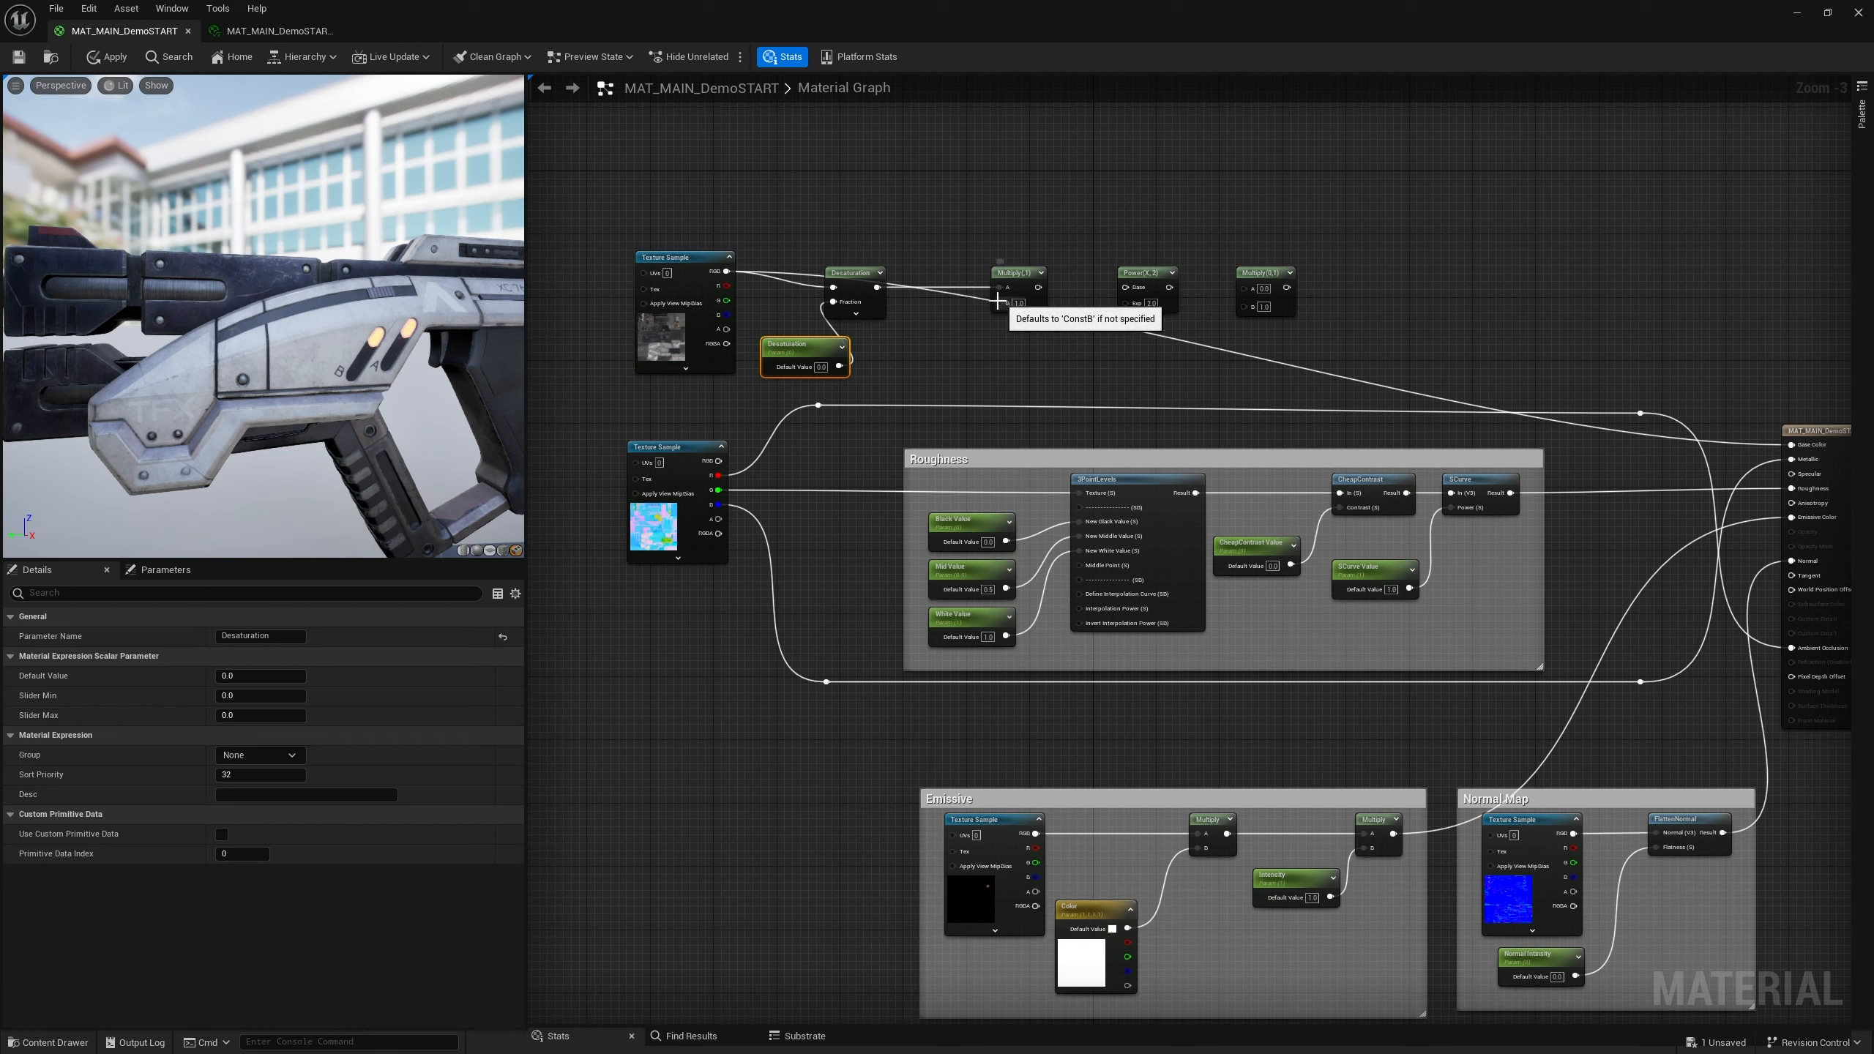
pyautogui.moveTo(1001, 303); pyautogui.dragTo(970, 344)
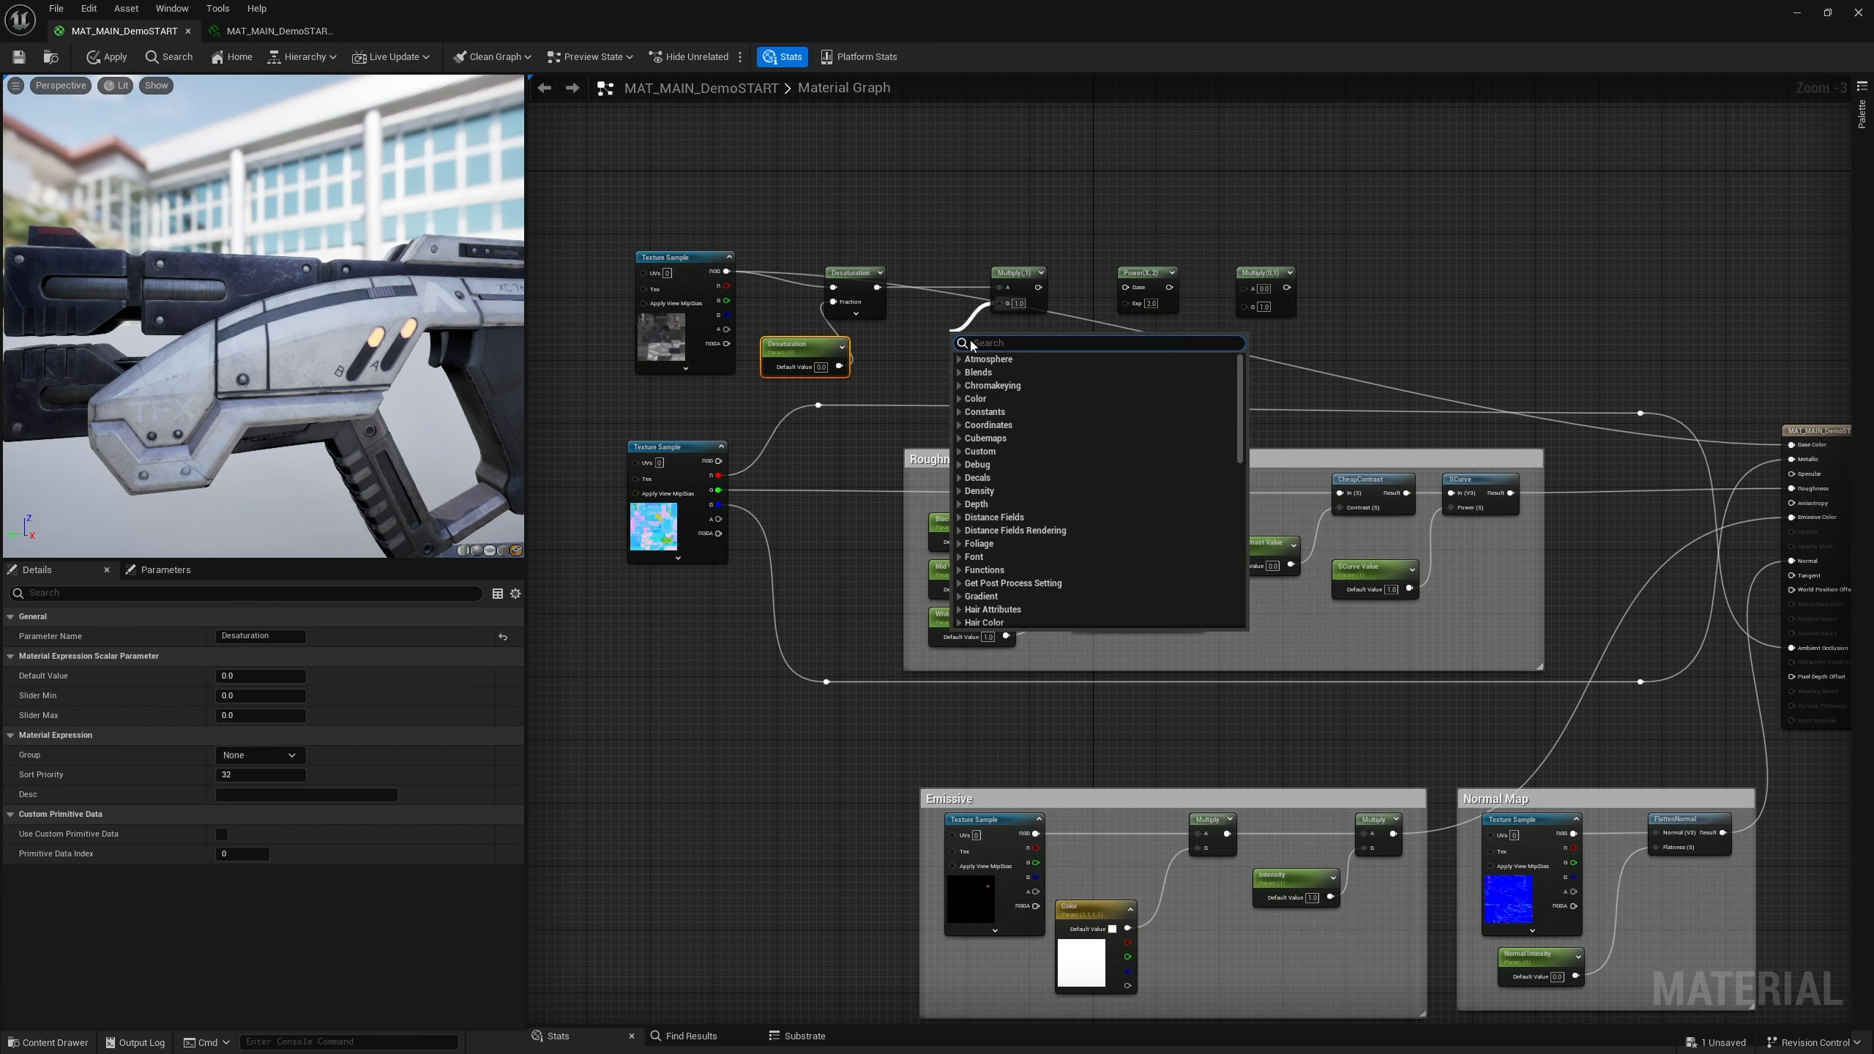
pyautogui.write('scal')
pyautogui.press('Return')
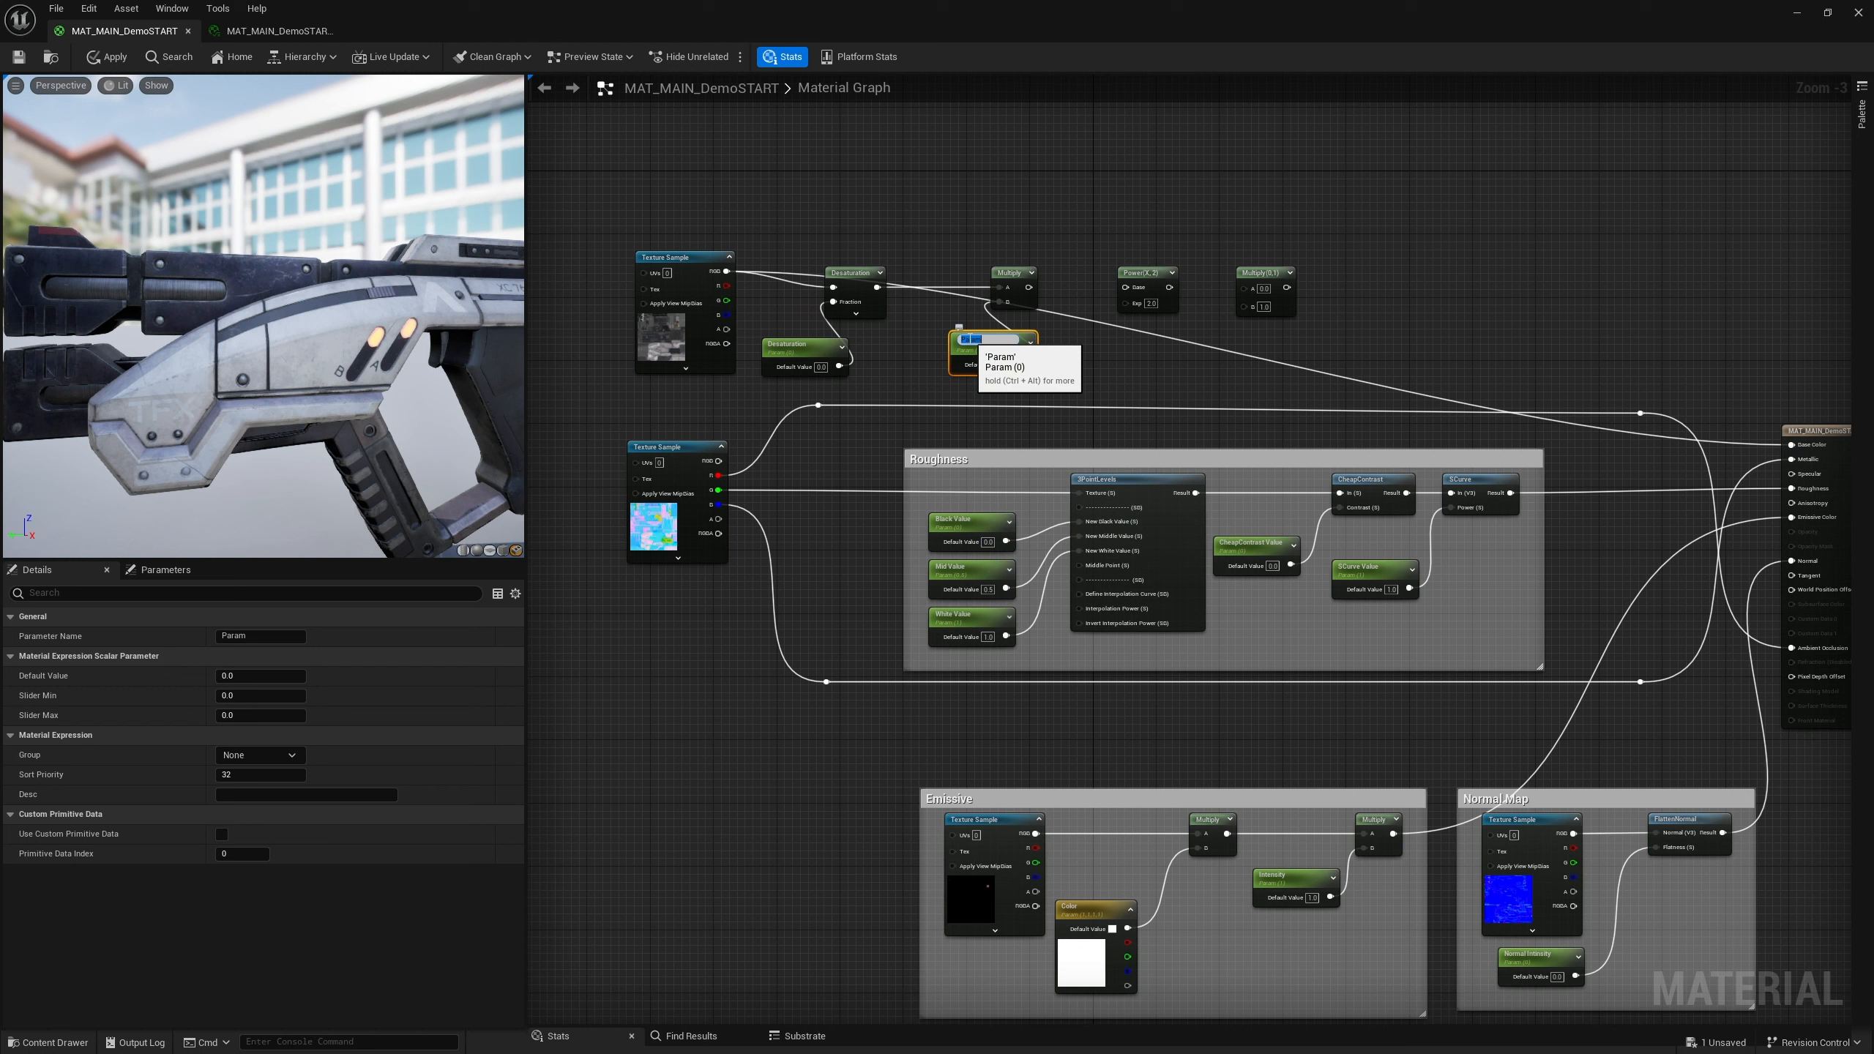
pyautogui.write('Base Color')
pyautogui.press('Return')
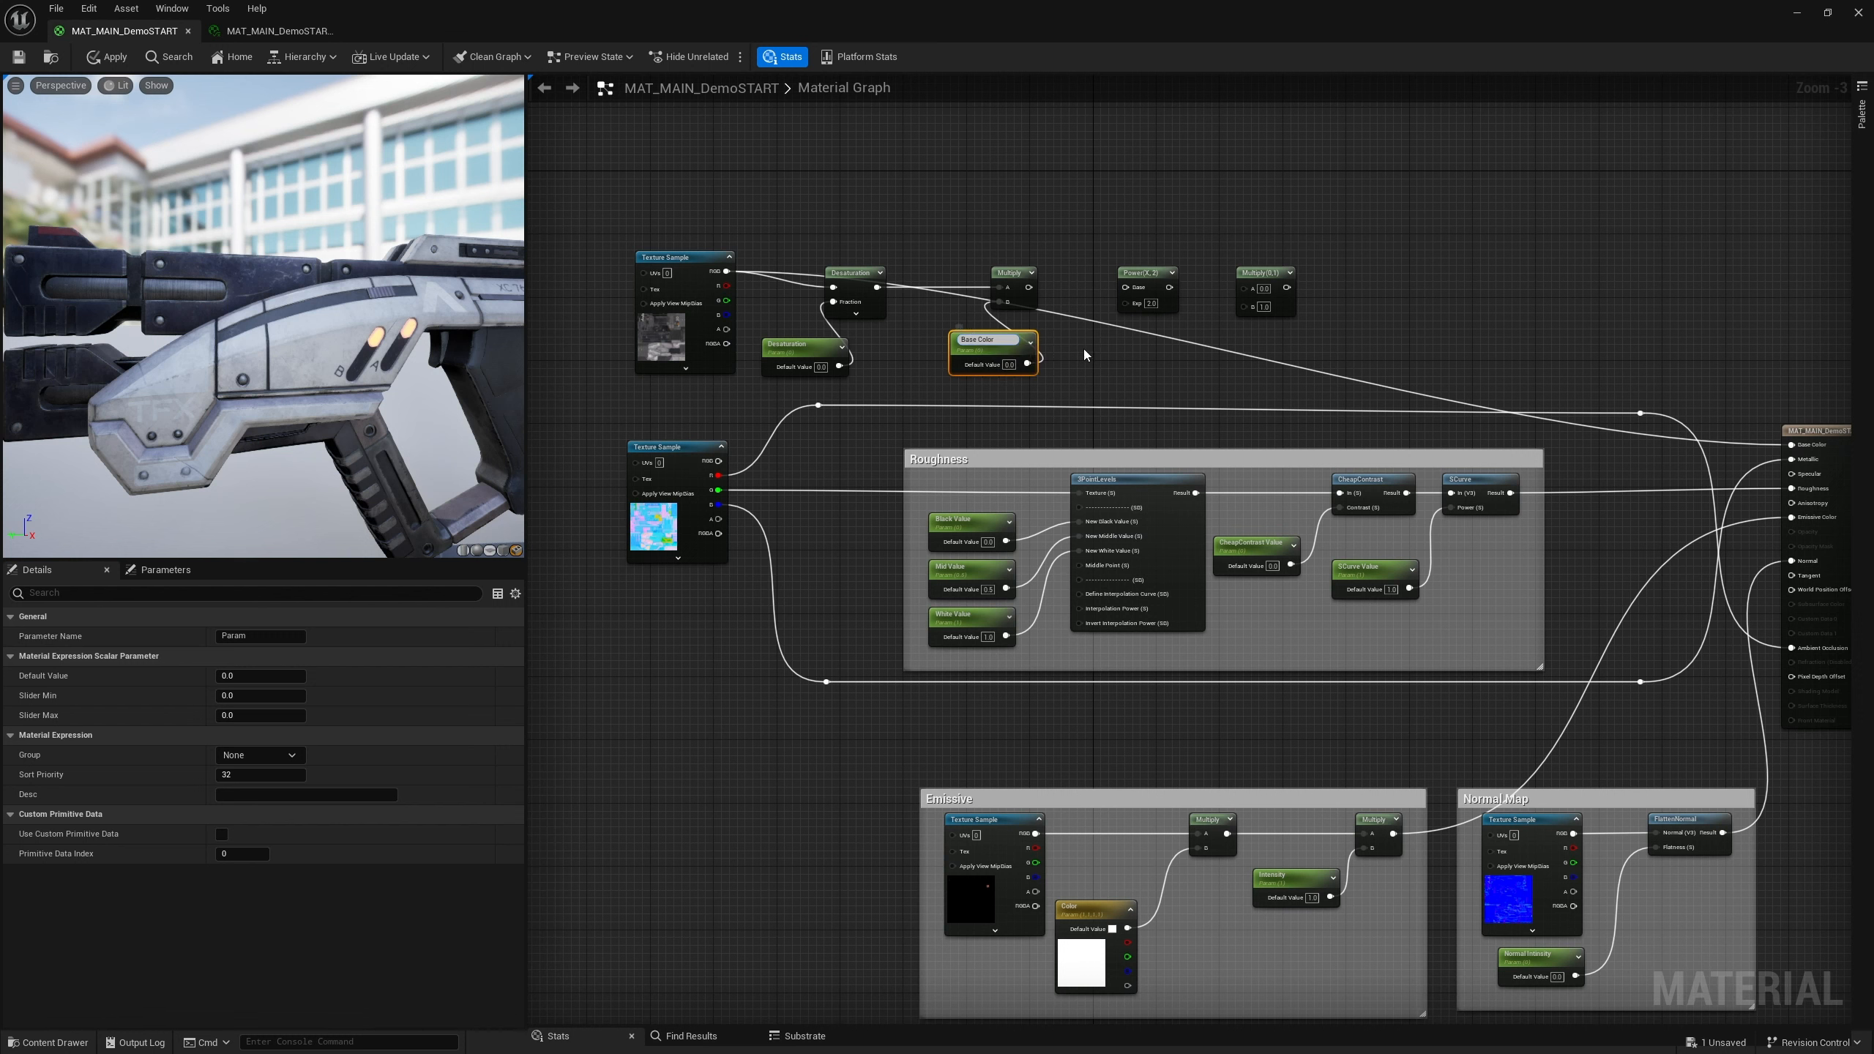
pyautogui.moveTo(998, 347); pyautogui.dragTo(950, 352)
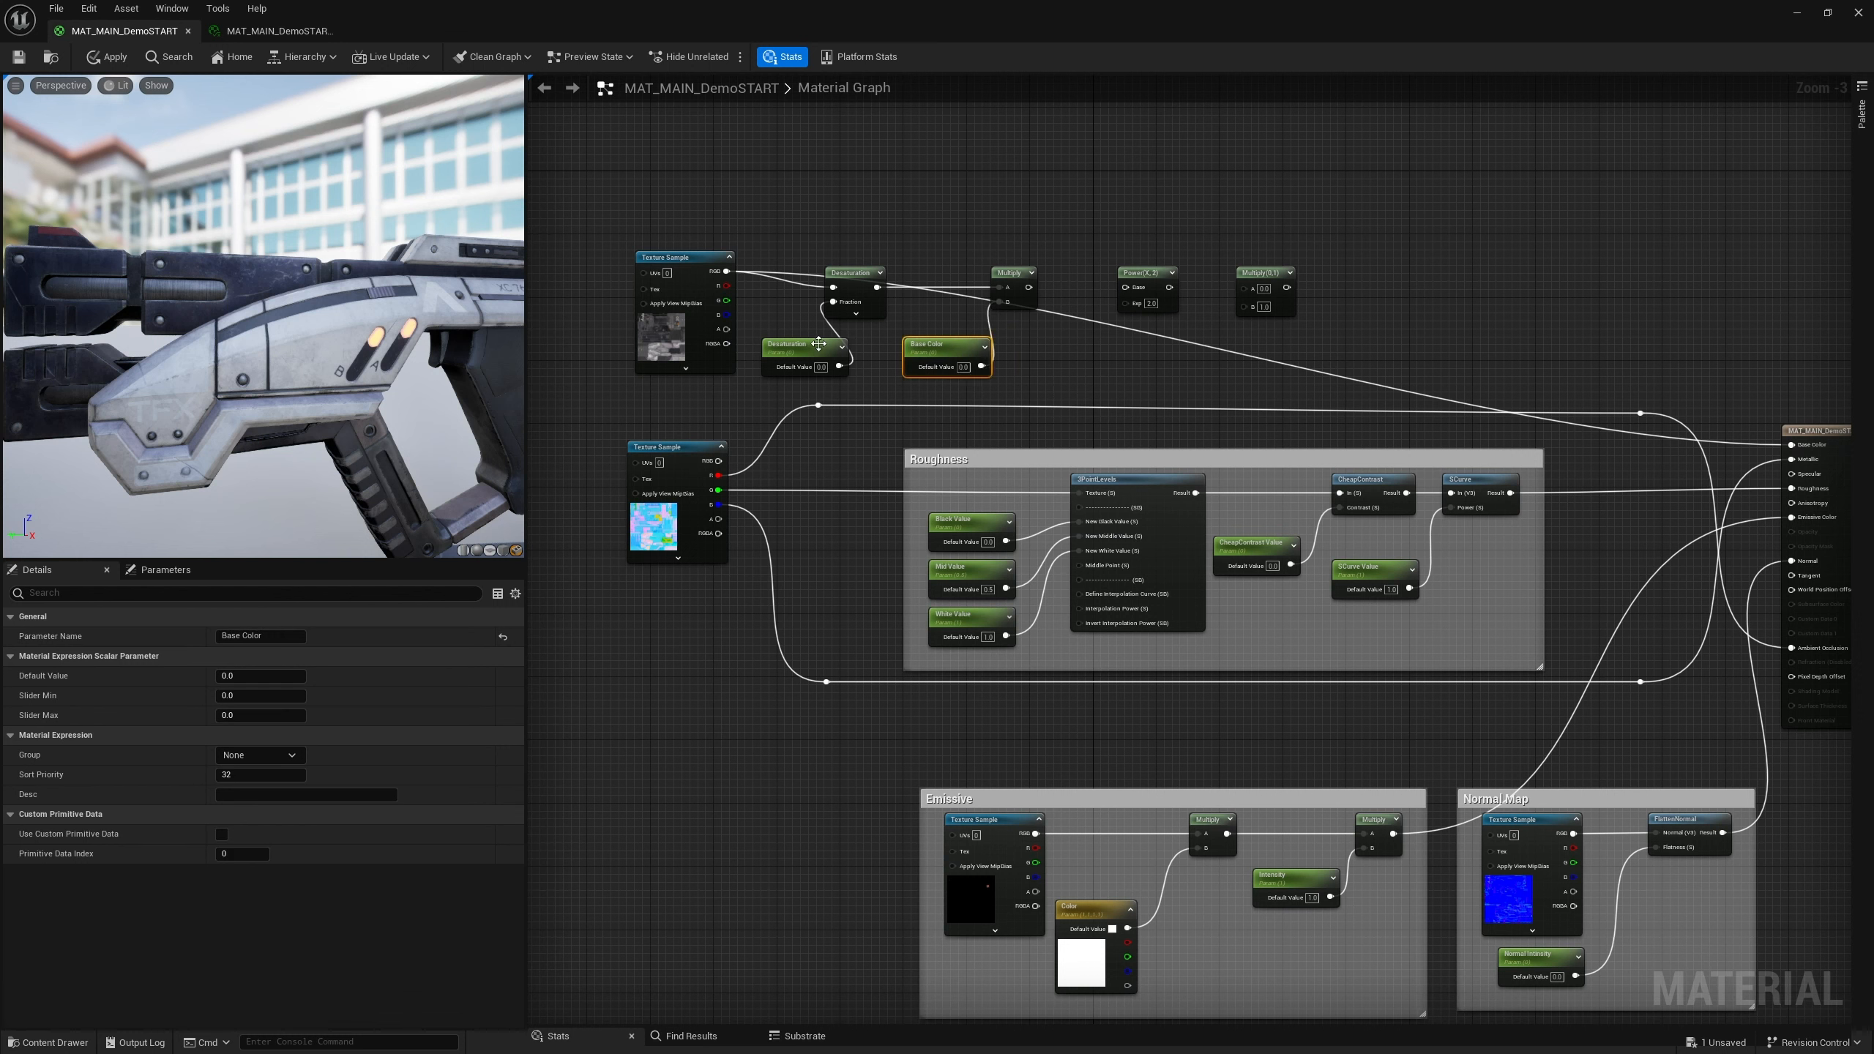
pyautogui.moveTo(1029, 287); pyautogui.dragTo(1090, 362)
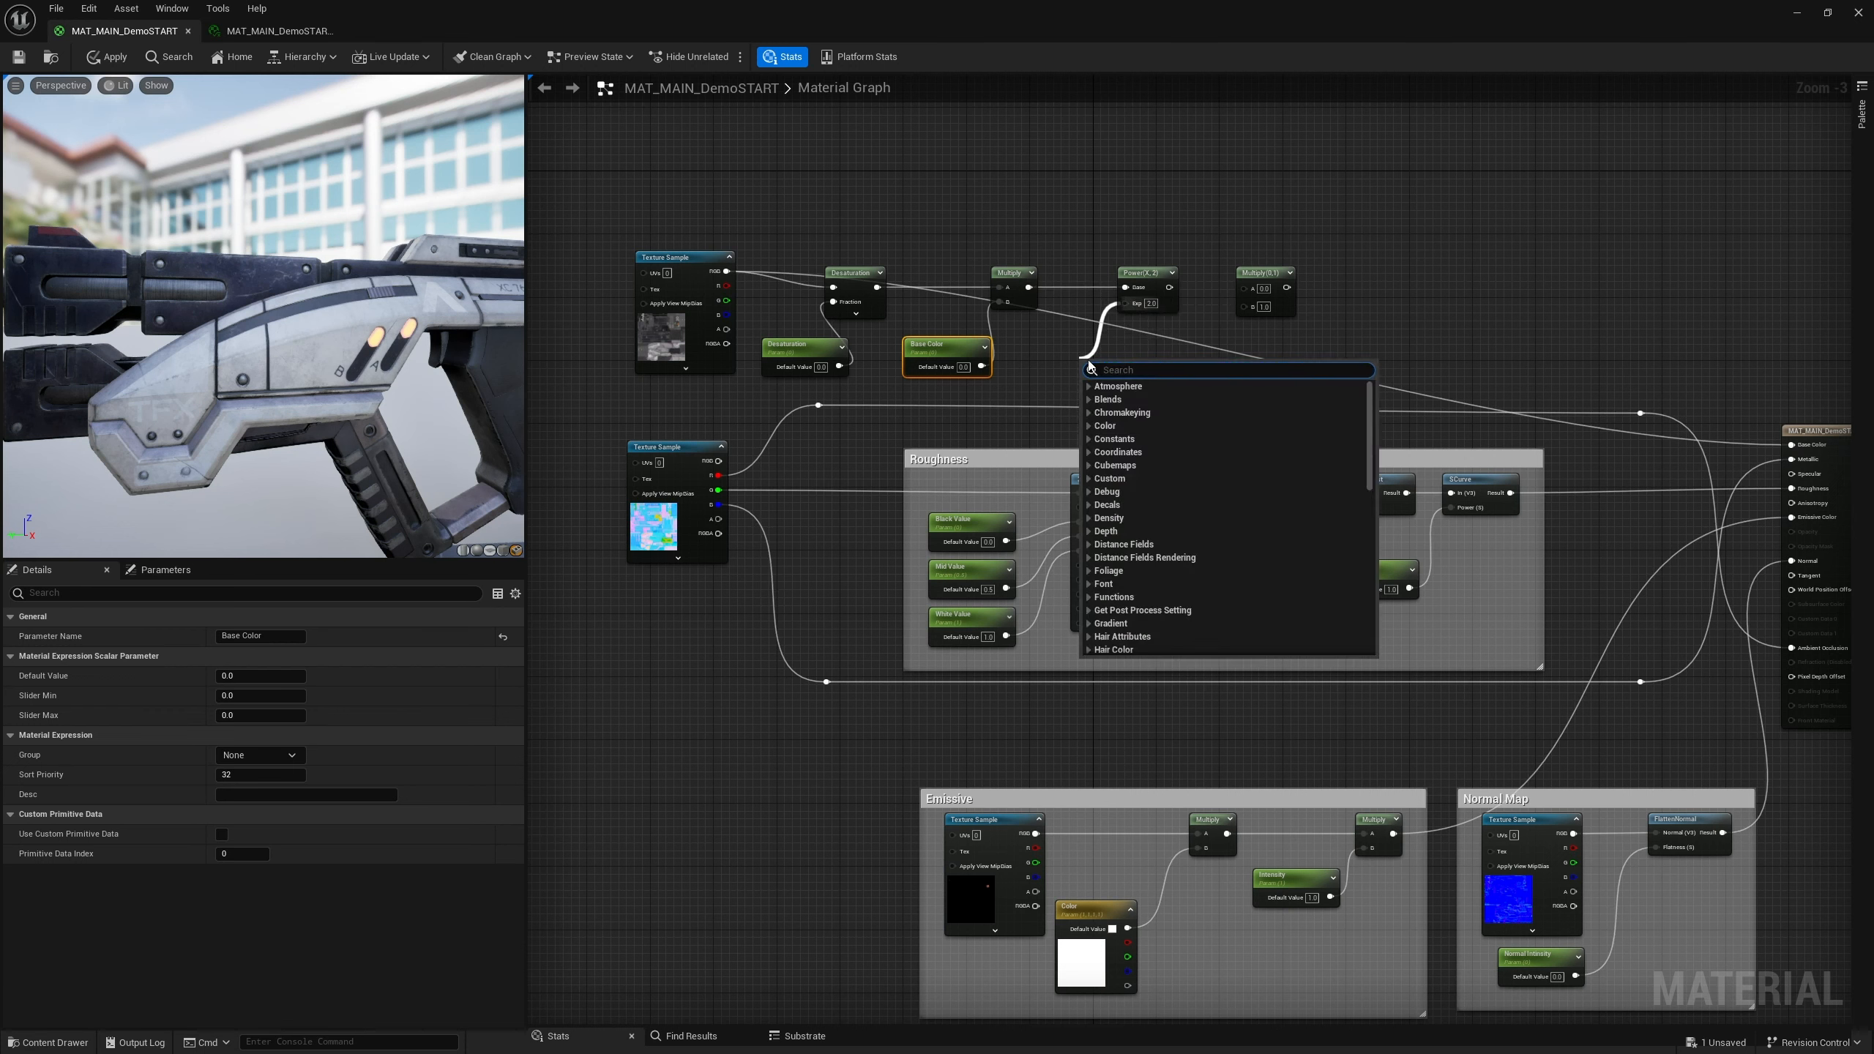
pyautogui.write('Con')
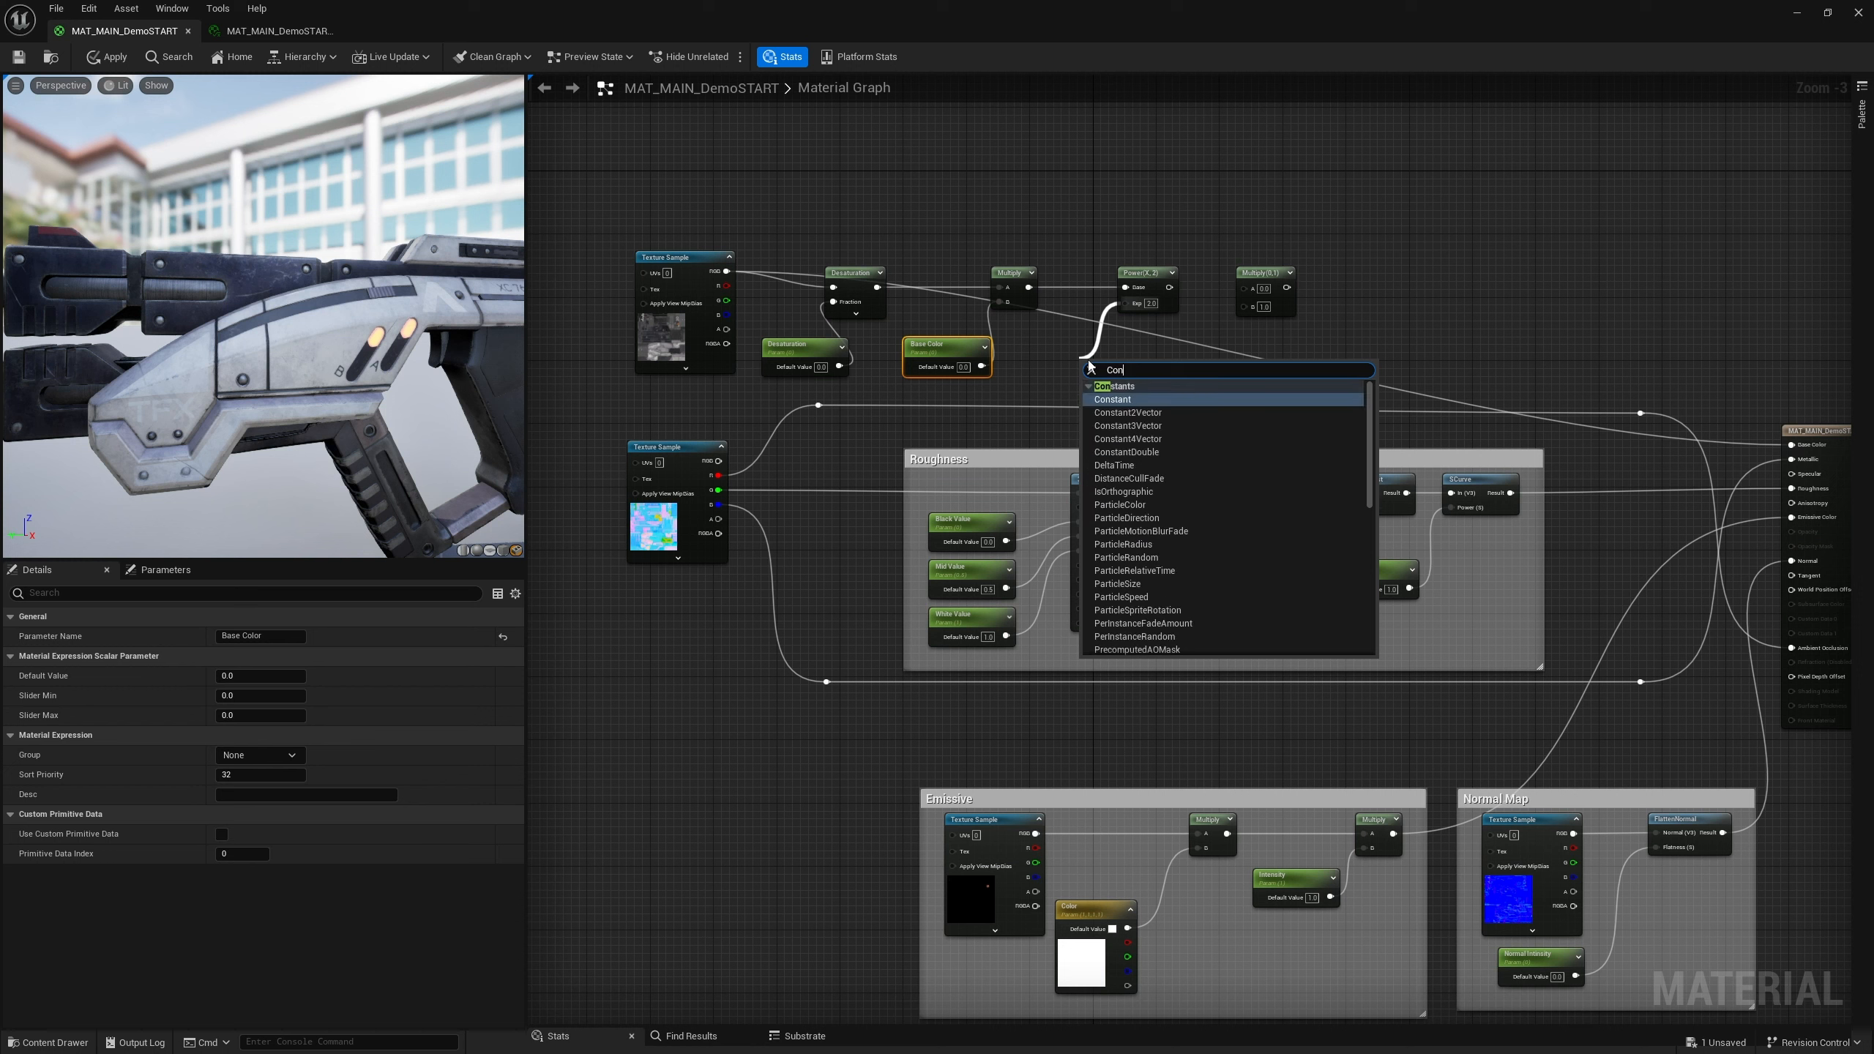
pyautogui.write('trast')
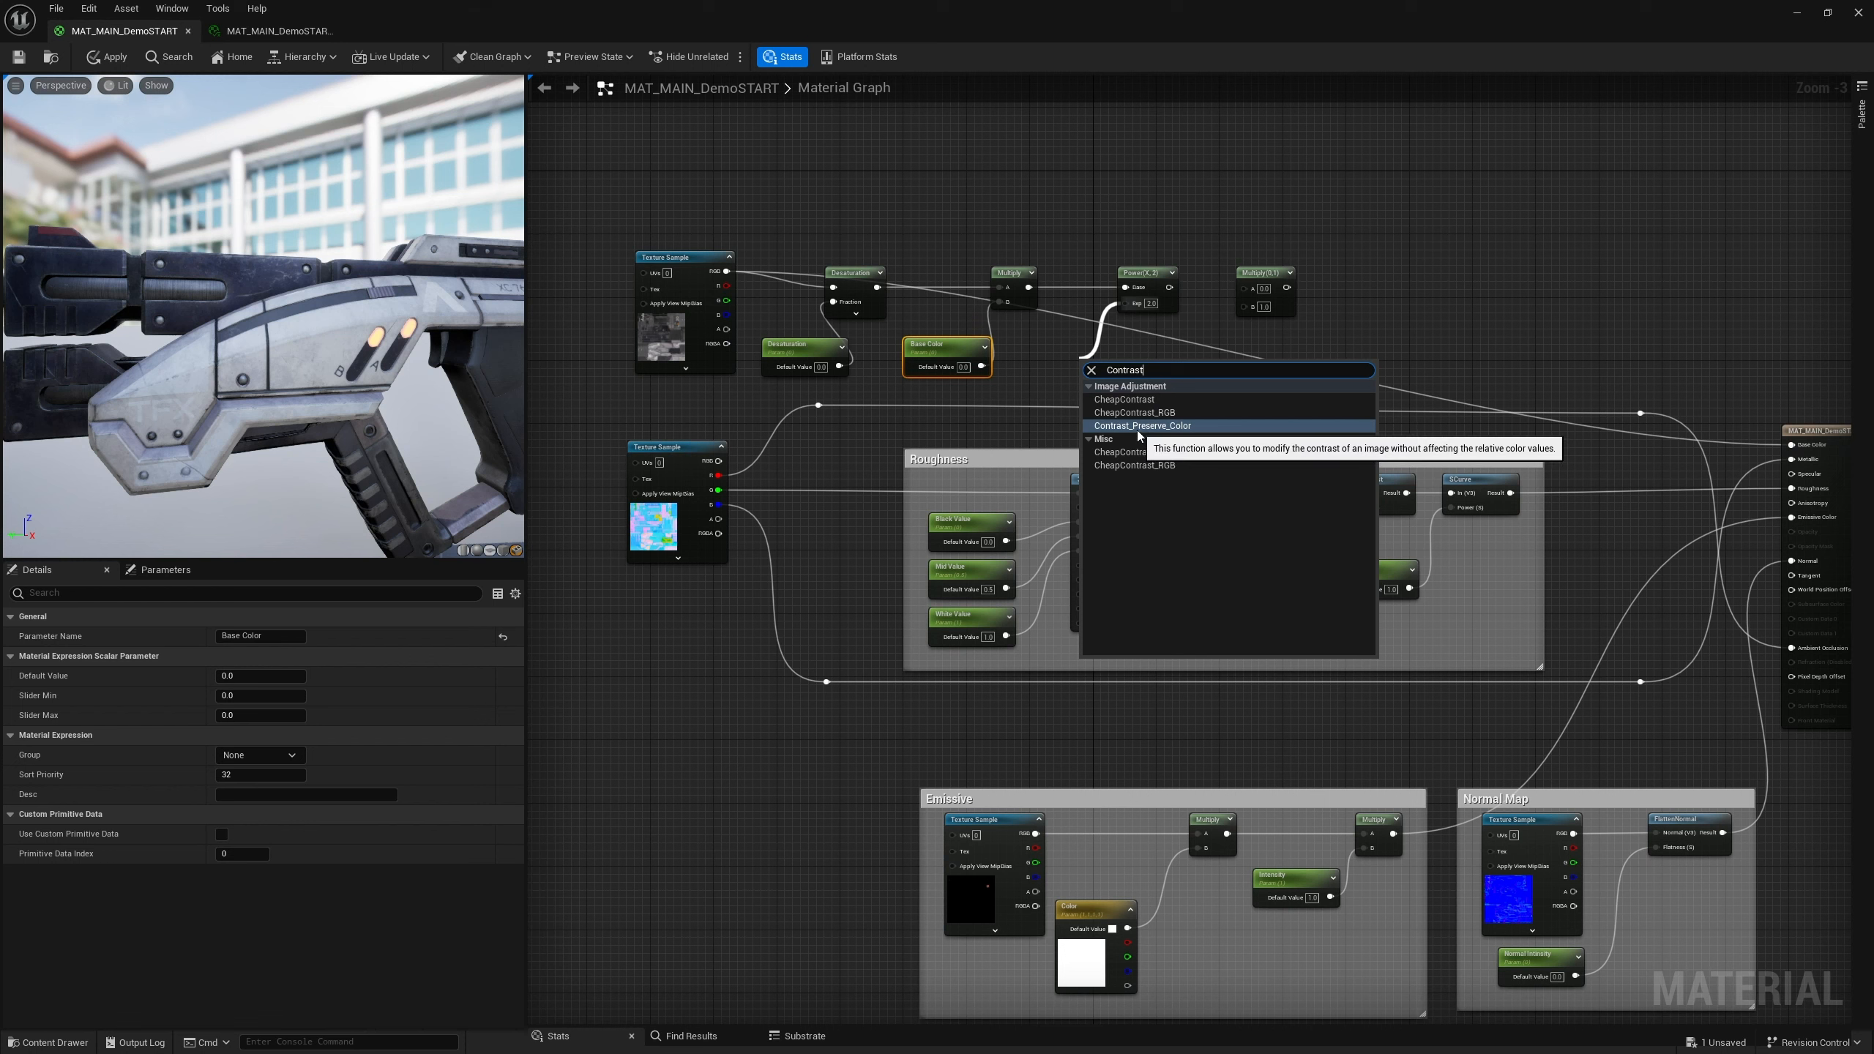
pyautogui.click(1115, 321)
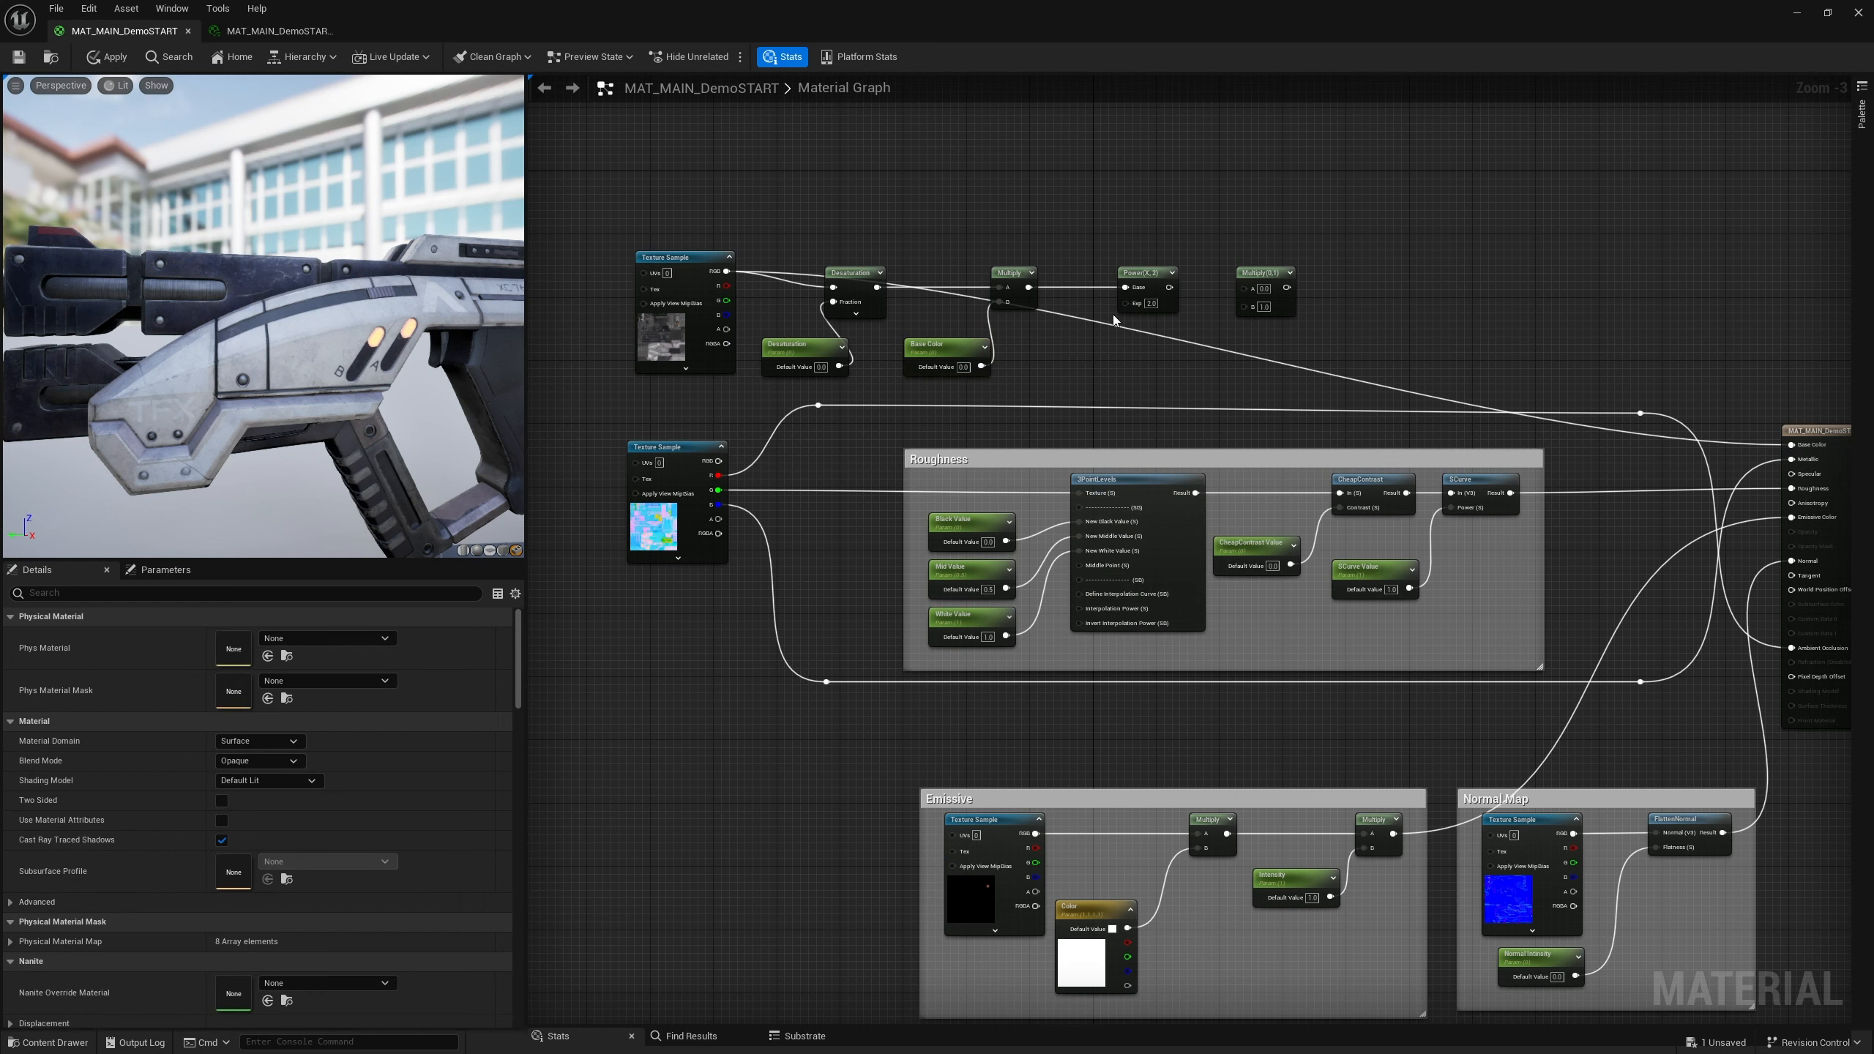
# Add a scalar parameter named contrast feeding the Power node's exponent input
pyautogui.moveTo(1126, 303); pyautogui.dragTo(1079, 349)
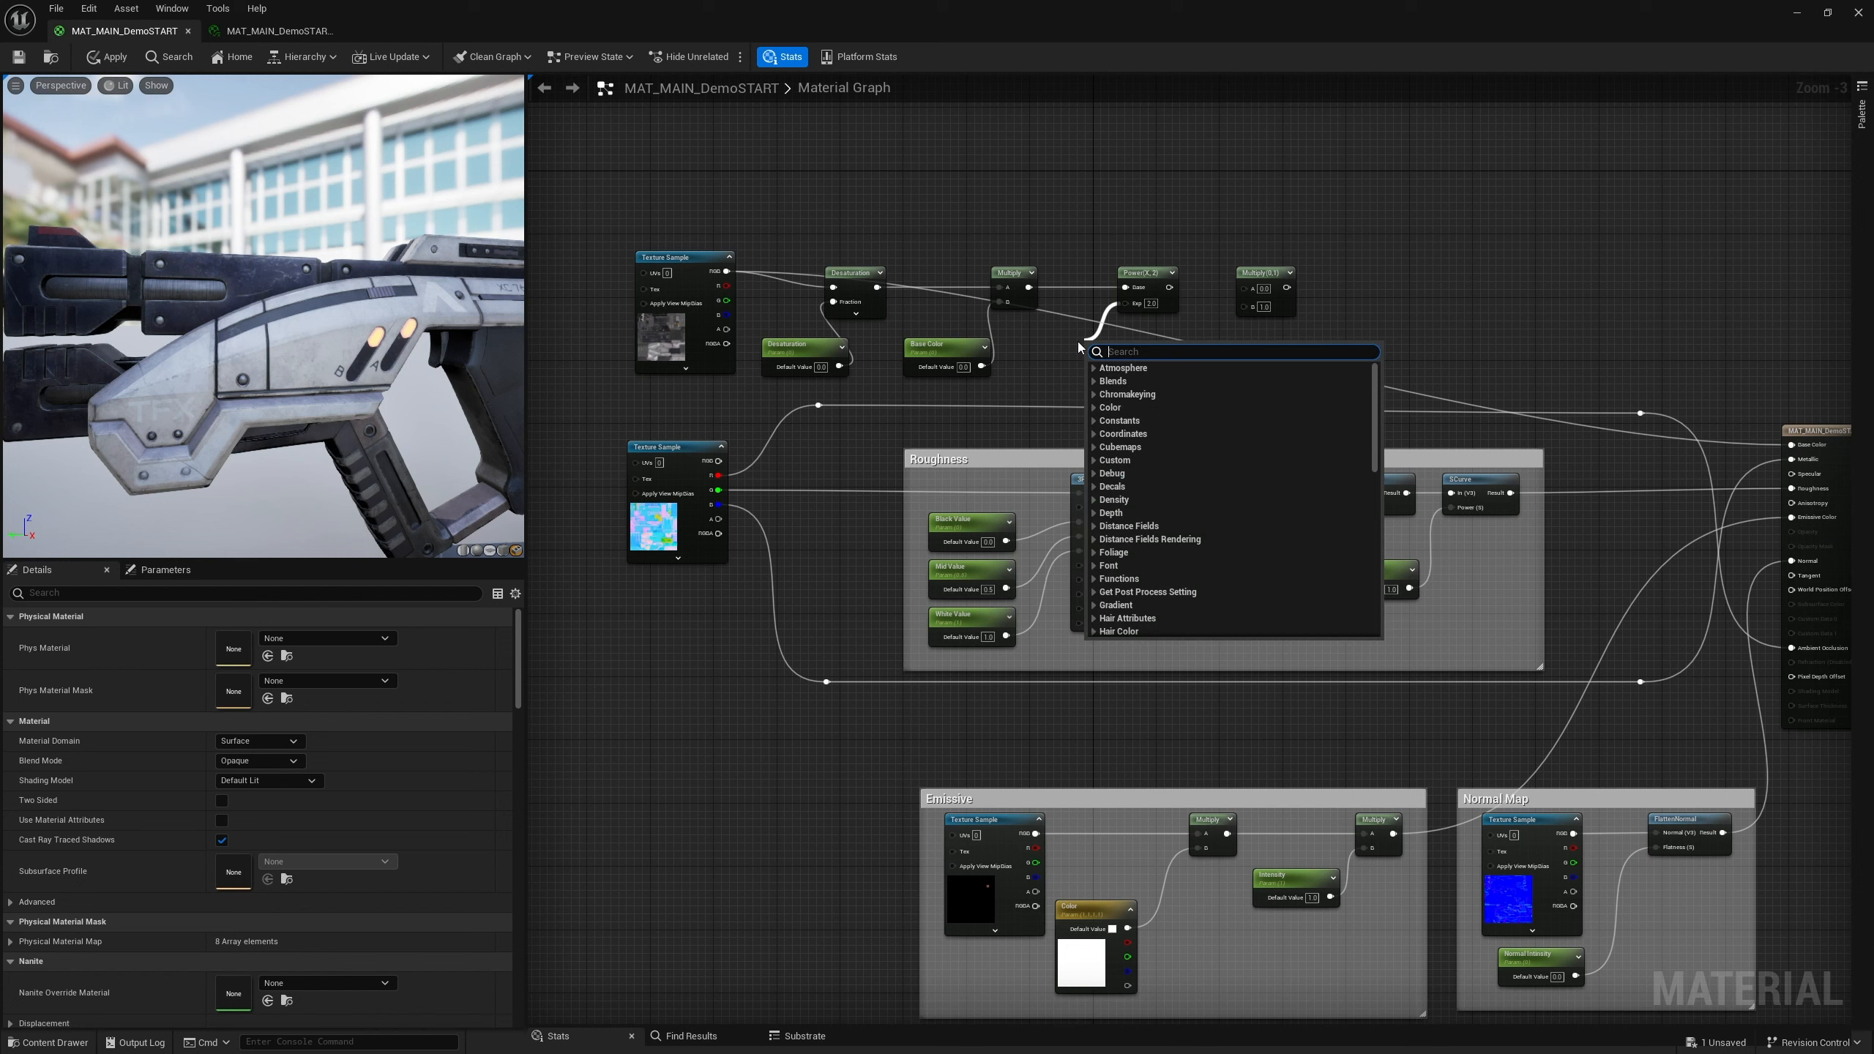
pyautogui.write('scal')
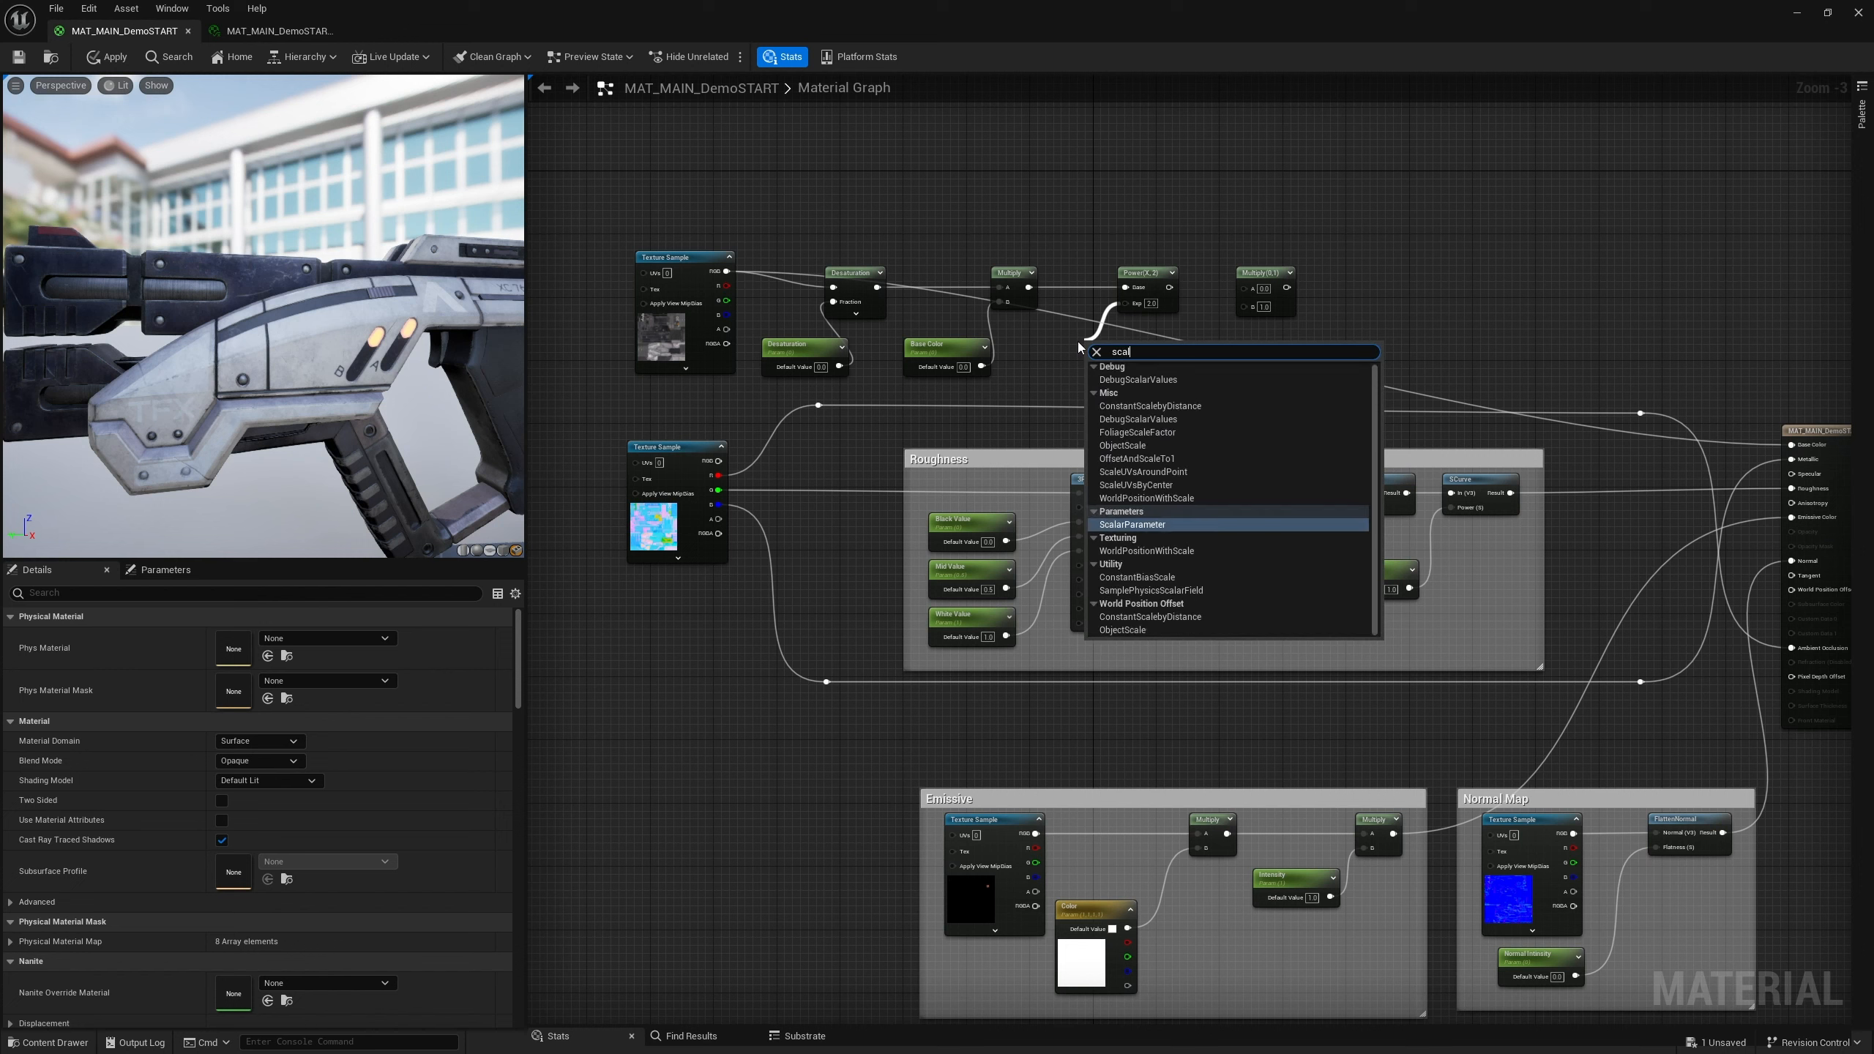
pyautogui.press('Return')
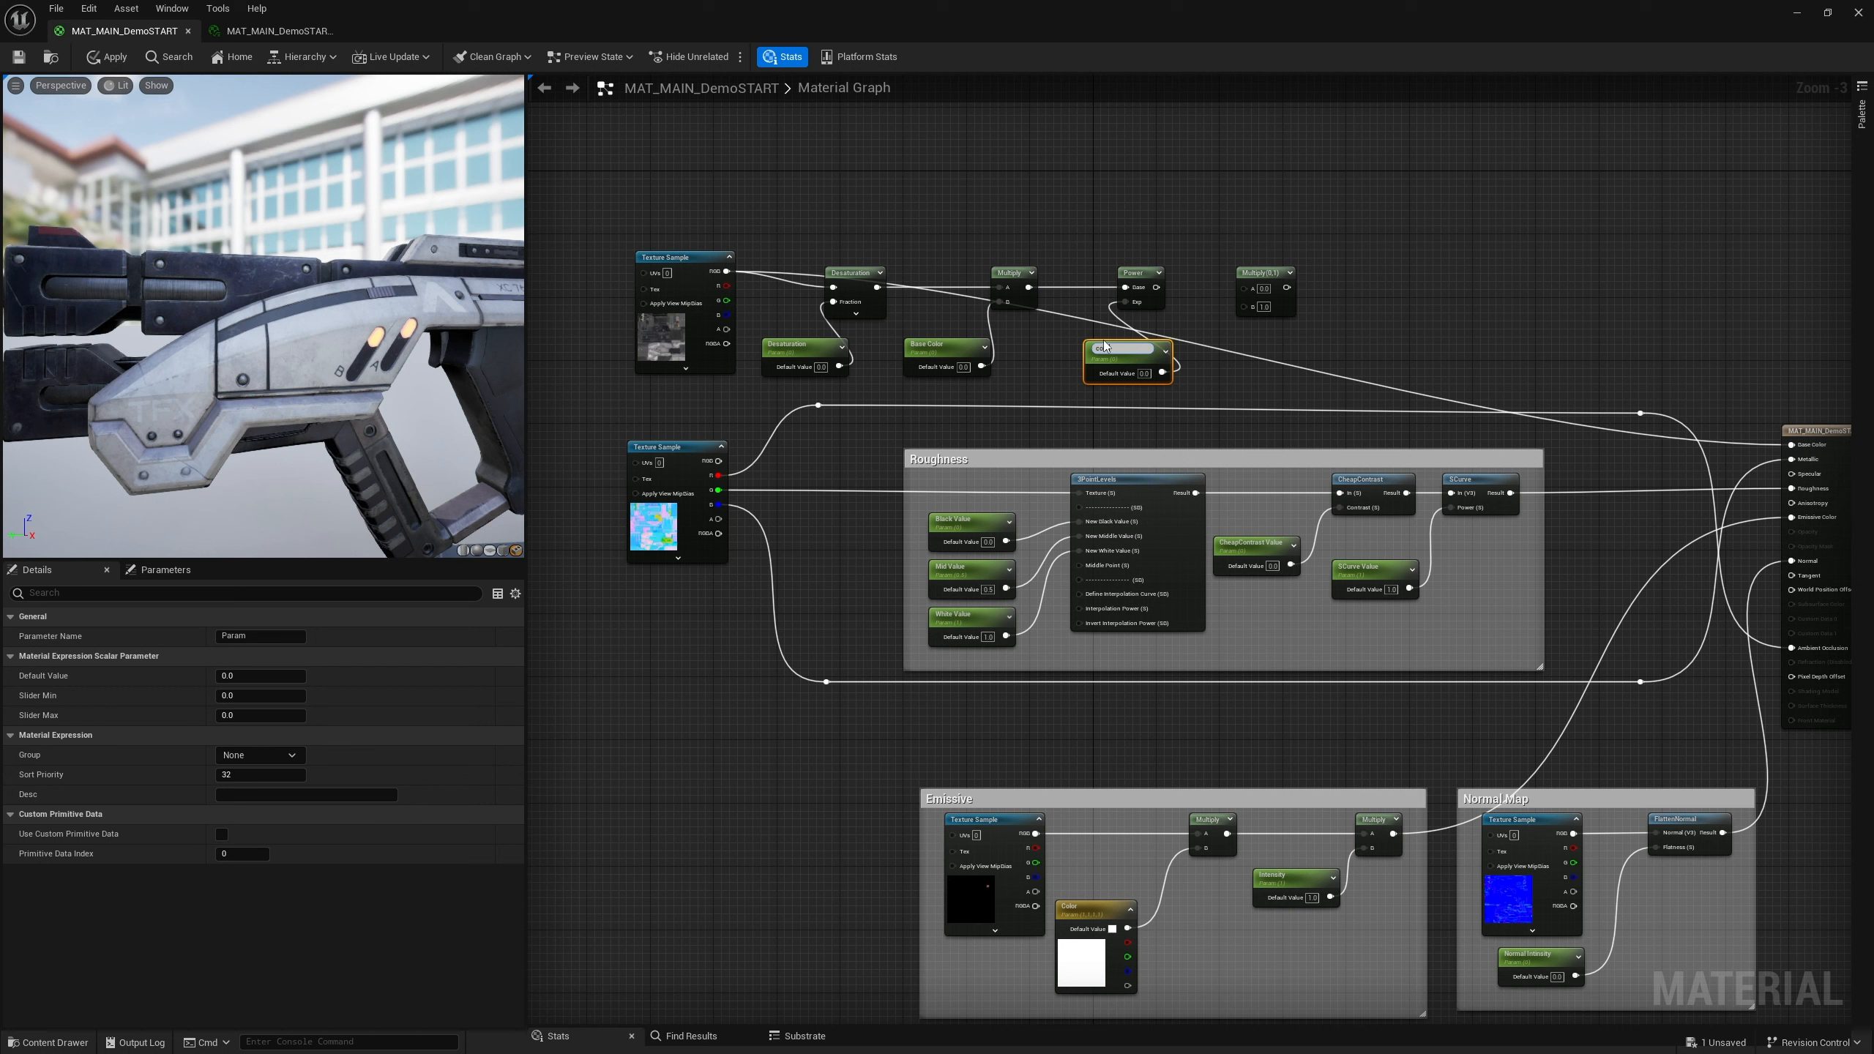
pyautogui.press('Return')
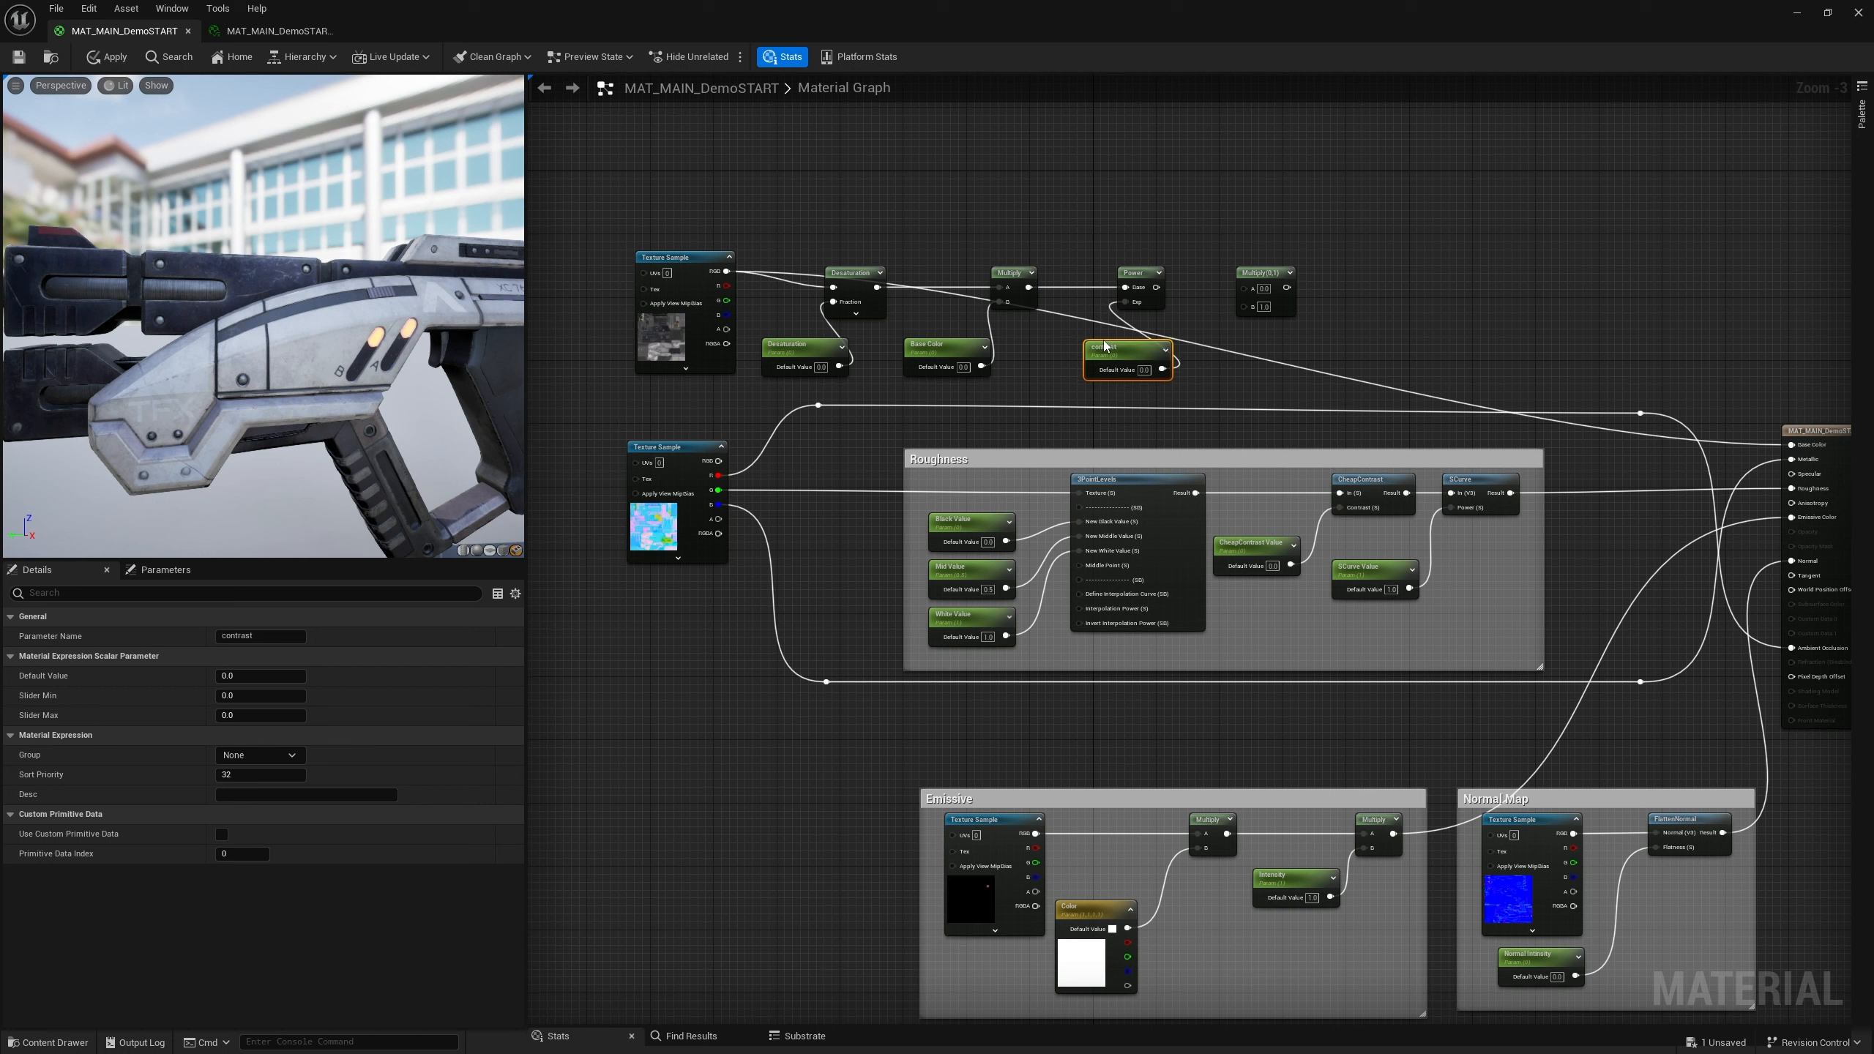
pyautogui.moveTo(1105, 345); pyautogui.dragTo(1058, 342)
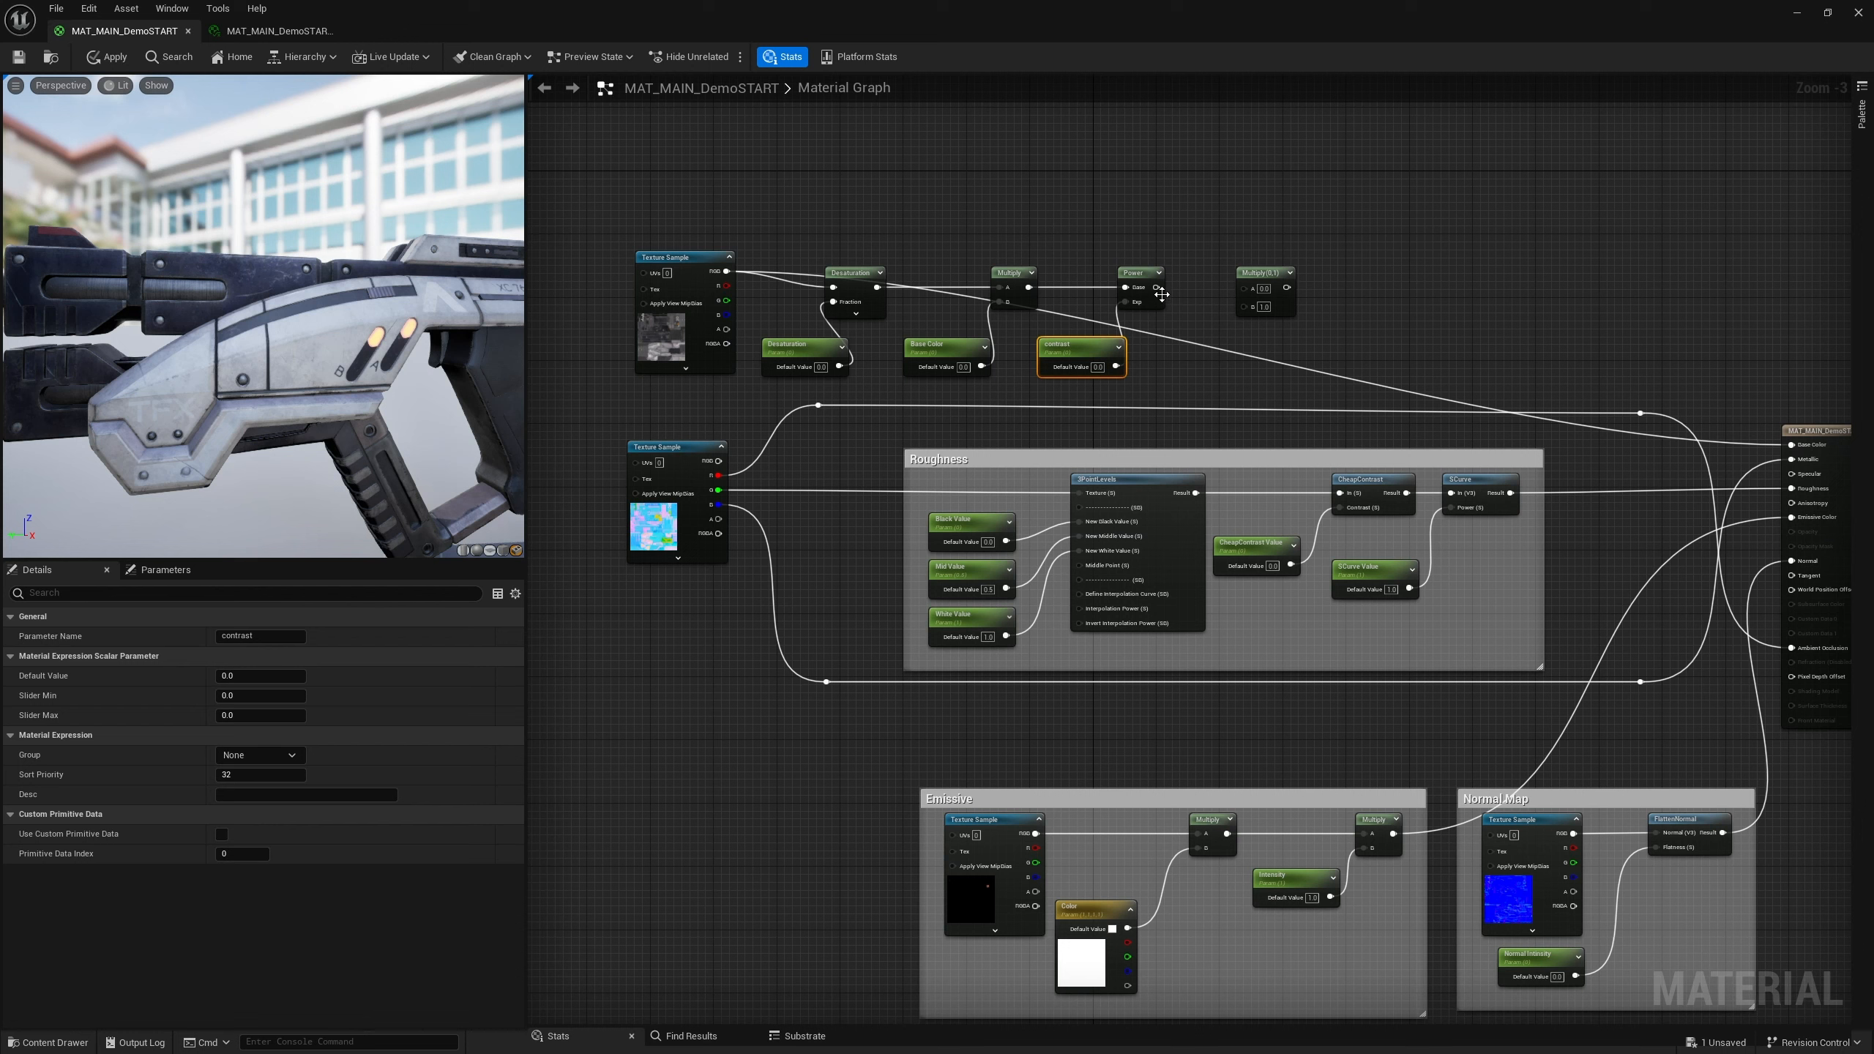
# Add a Constant3Vector into the second Multiply's B input and convert it to a parameter named Color Shift
pyautogui.moveTo(1156, 287); pyautogui.dragTo(1205, 357)
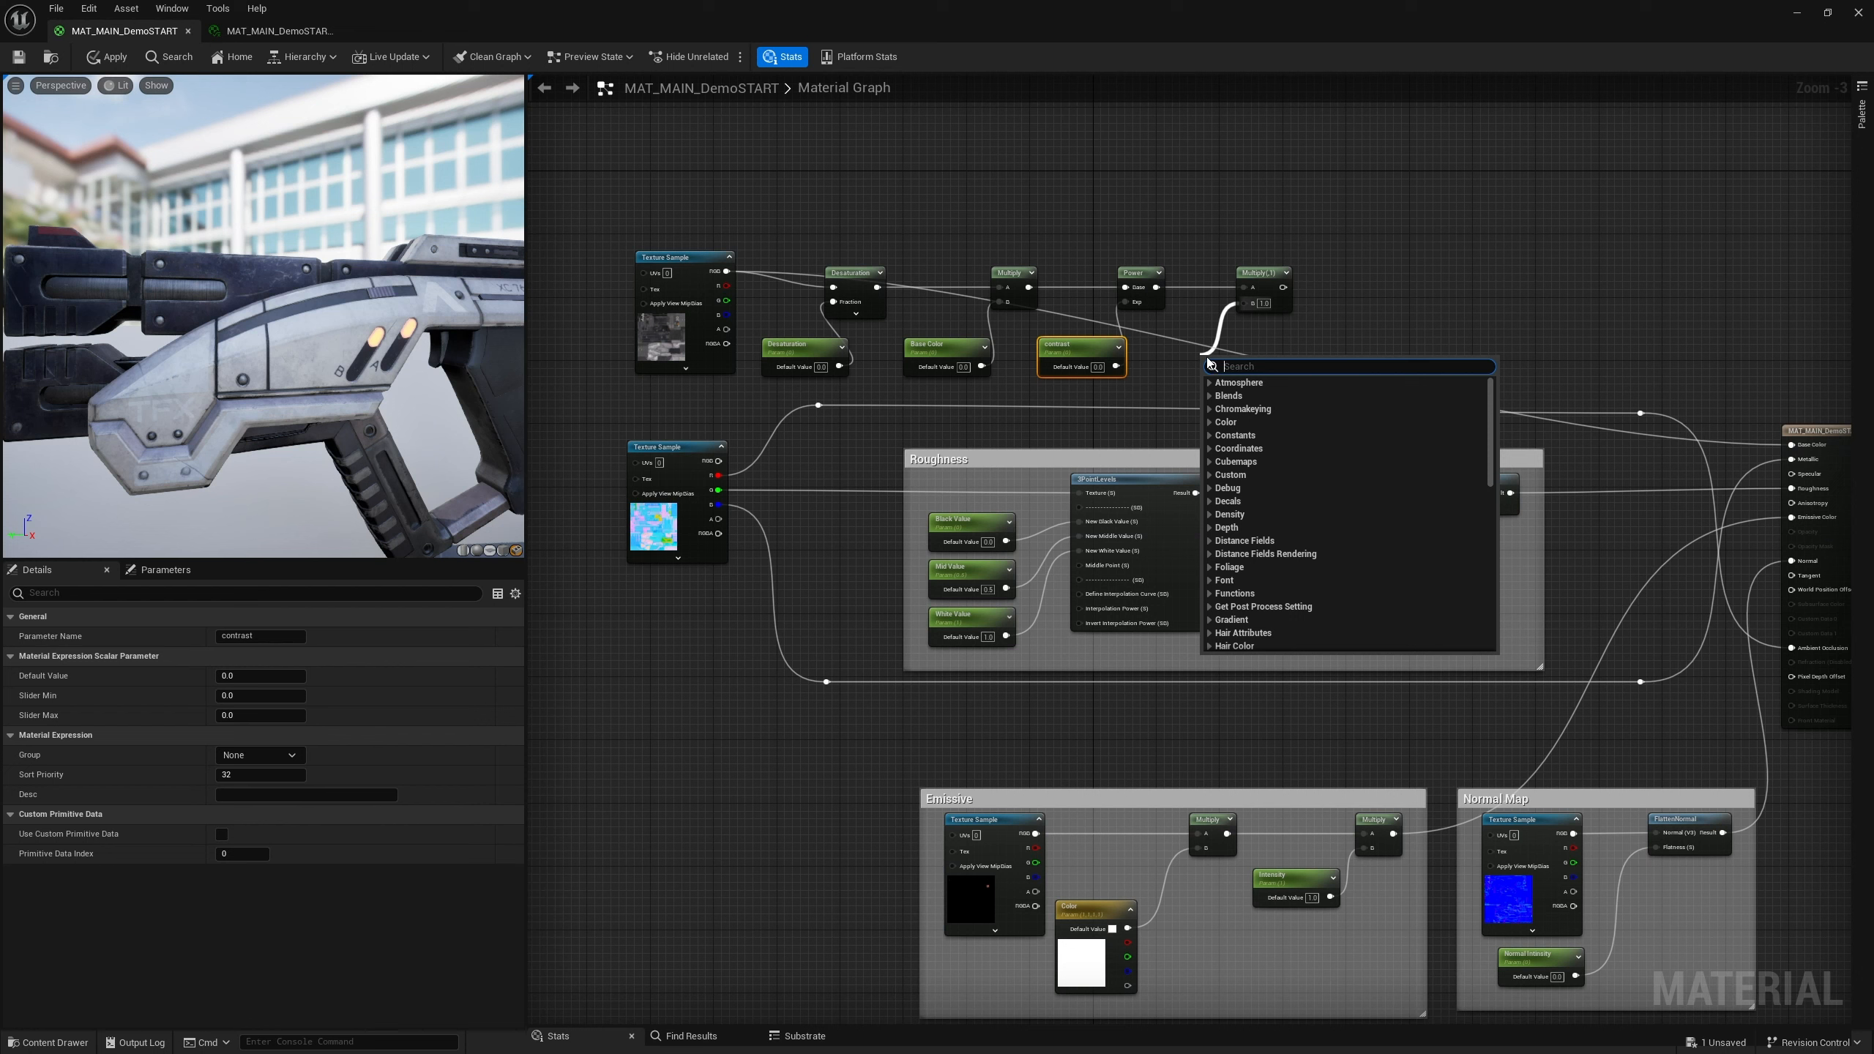
pyautogui.write('constant')
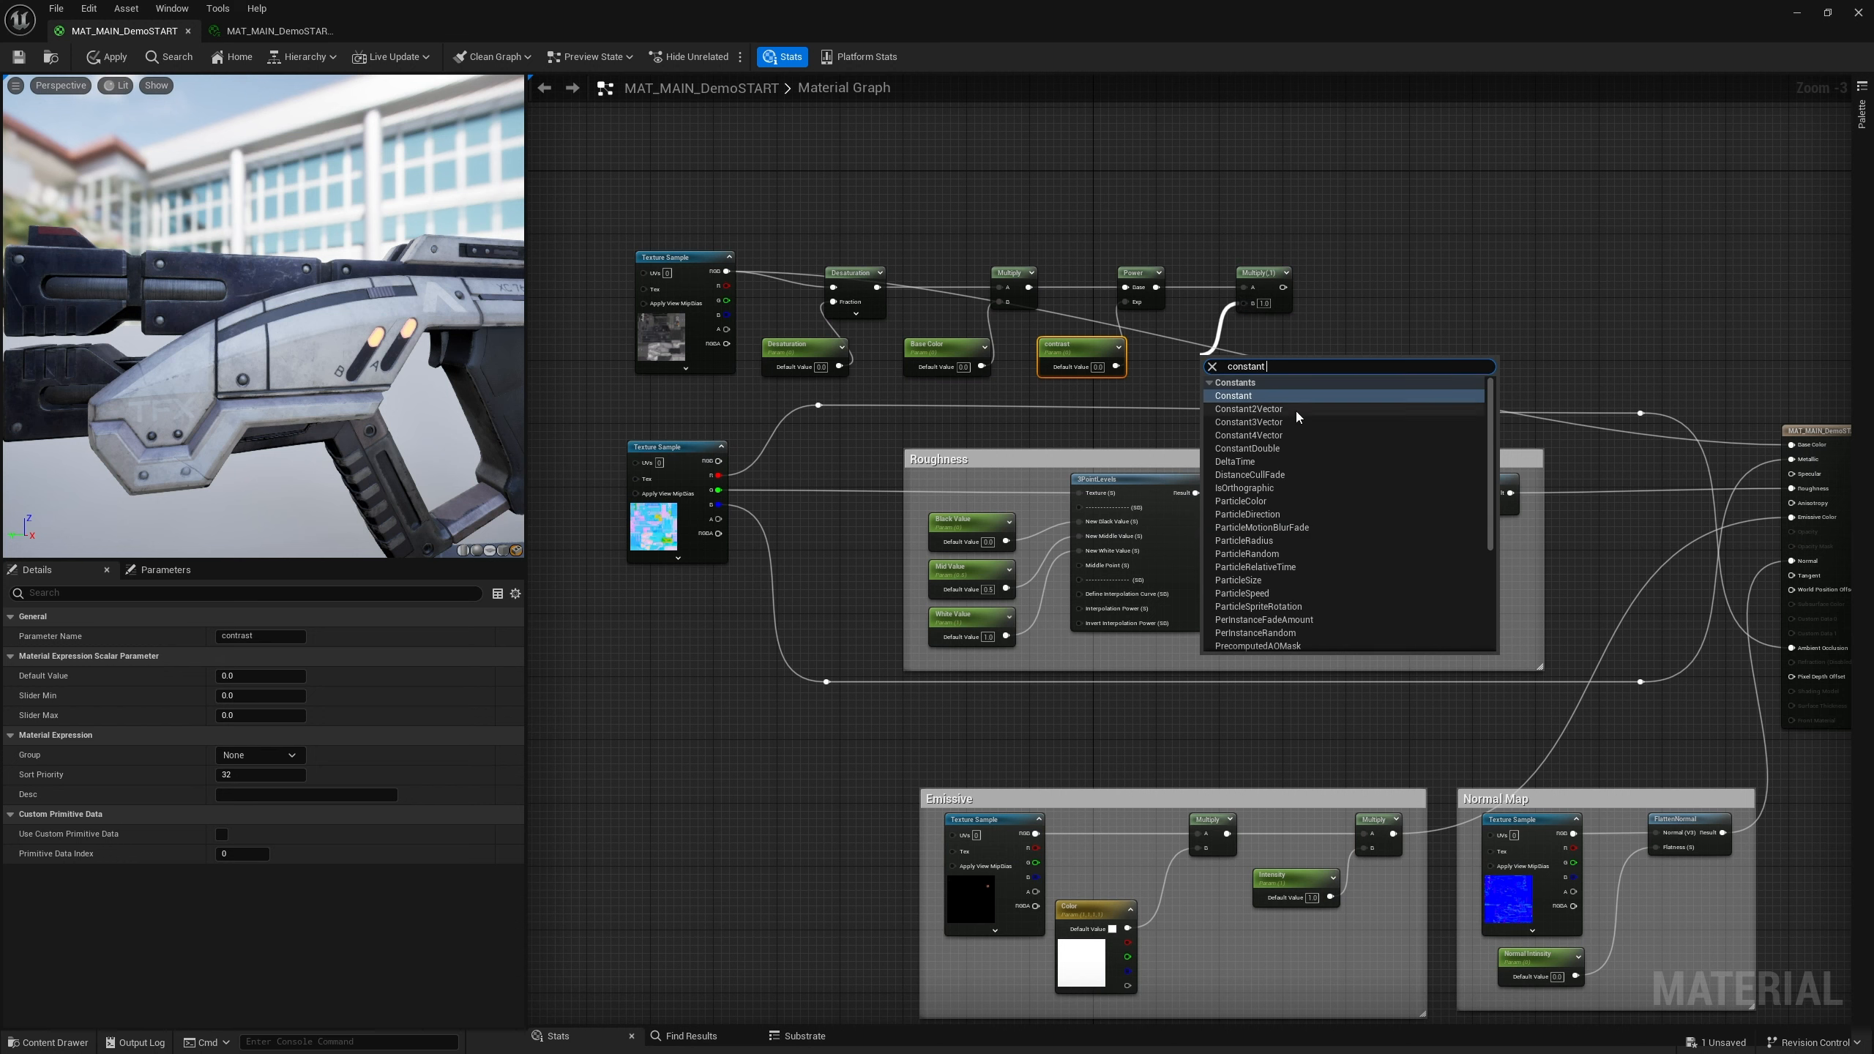
pyautogui.click(1248, 422)
pyautogui.moveTo(1205, 361); pyautogui.dragTo(1177, 345)
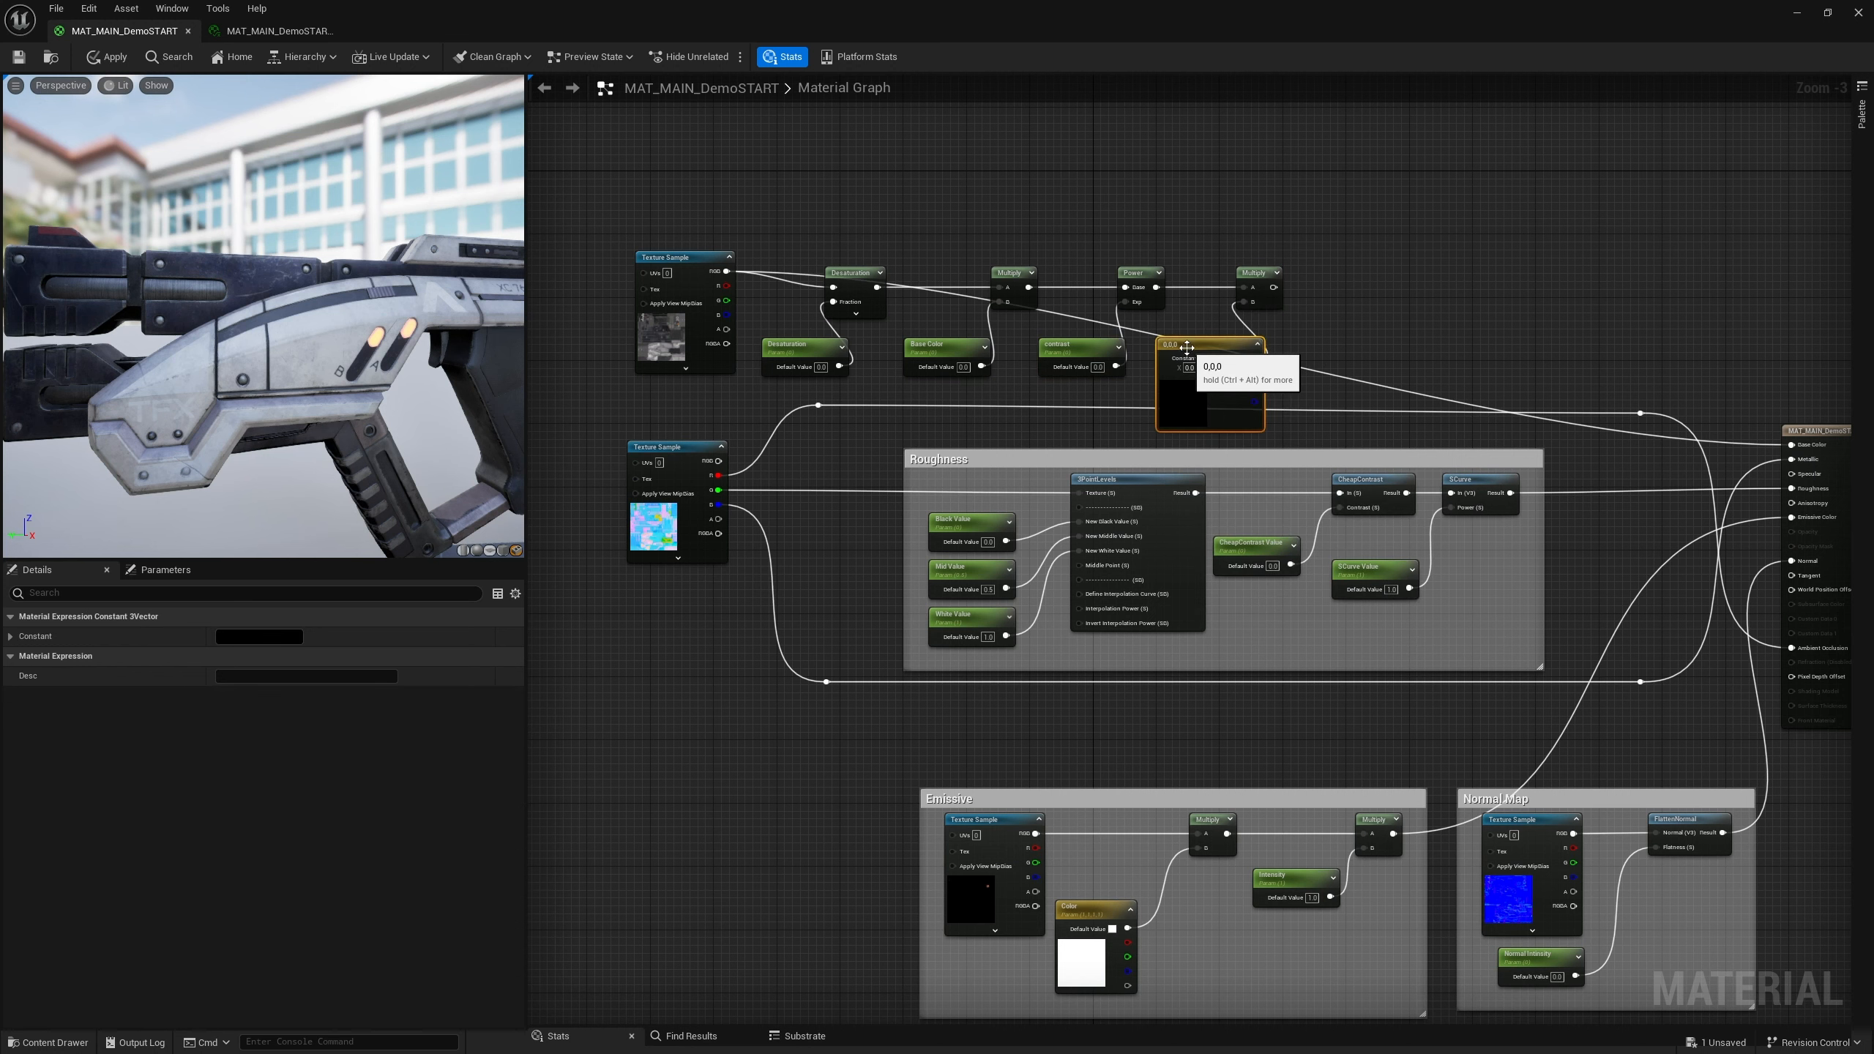
pyautogui.rightClick(1186, 346)
pyautogui.click(1230, 380)
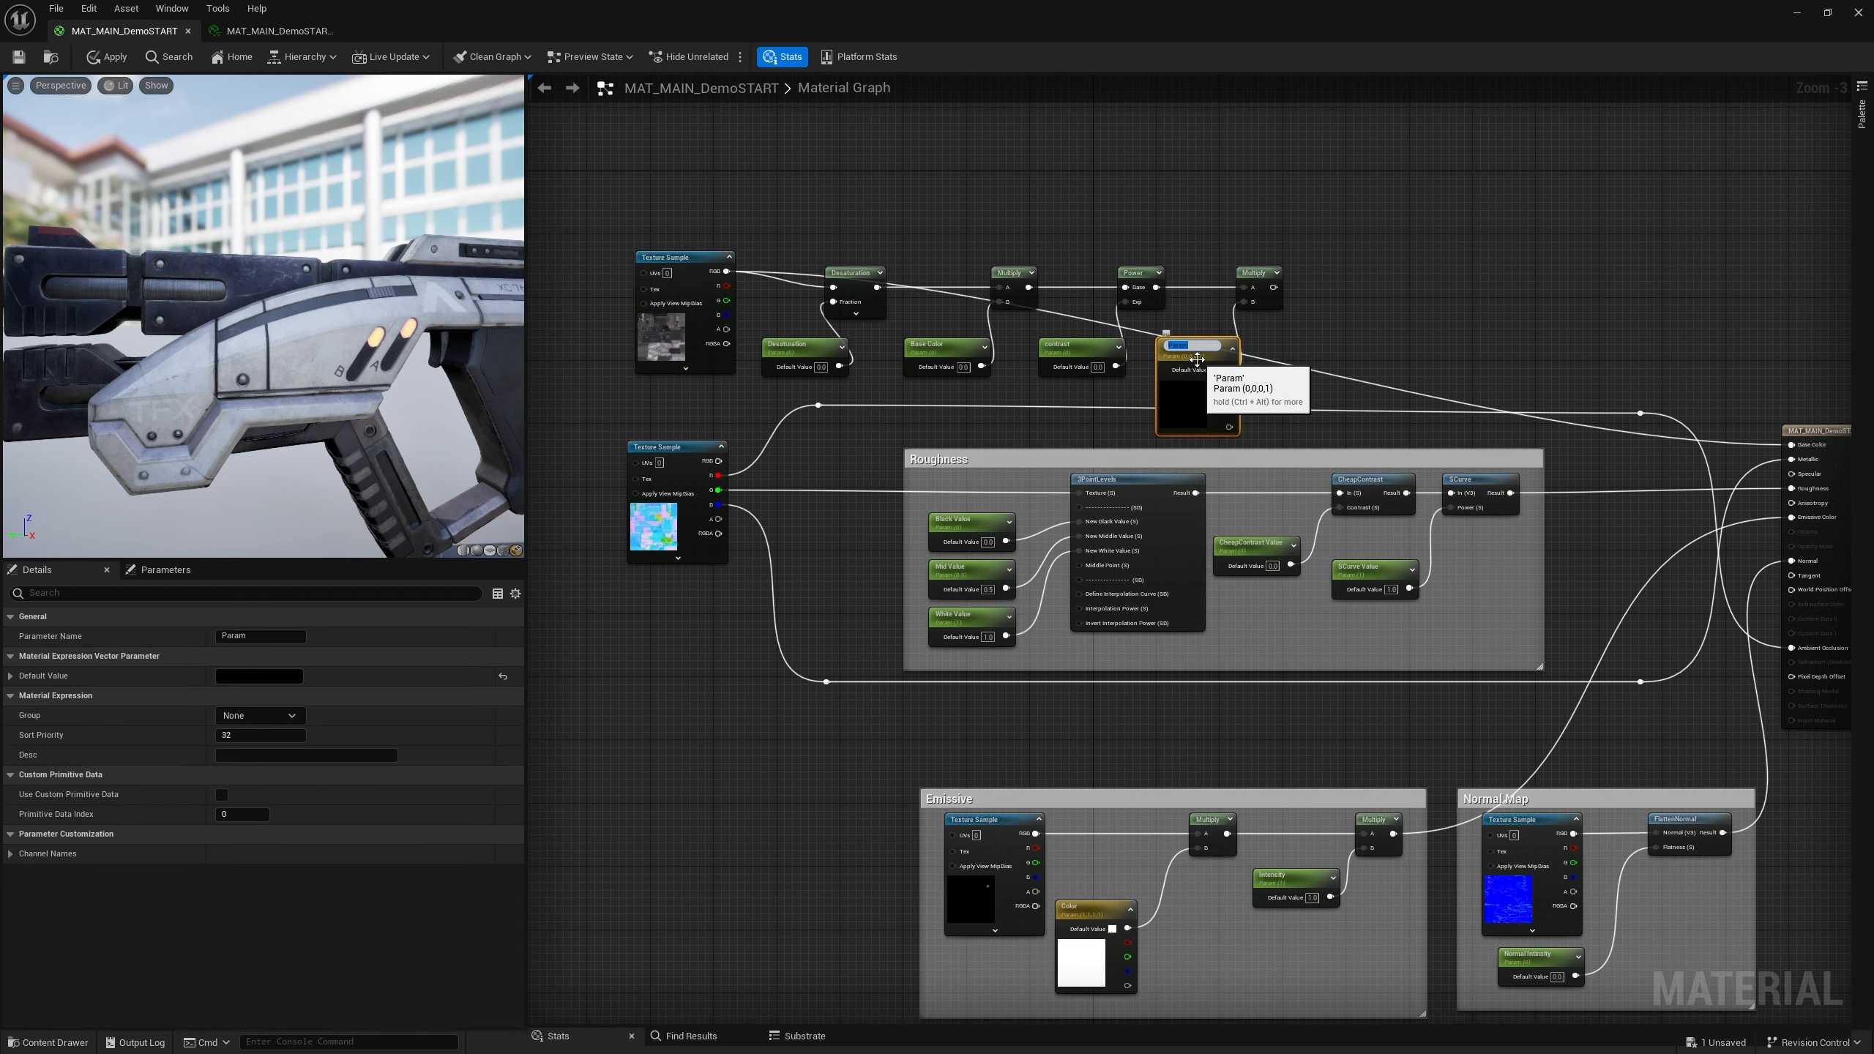
pyautogui.write('Color Shift')
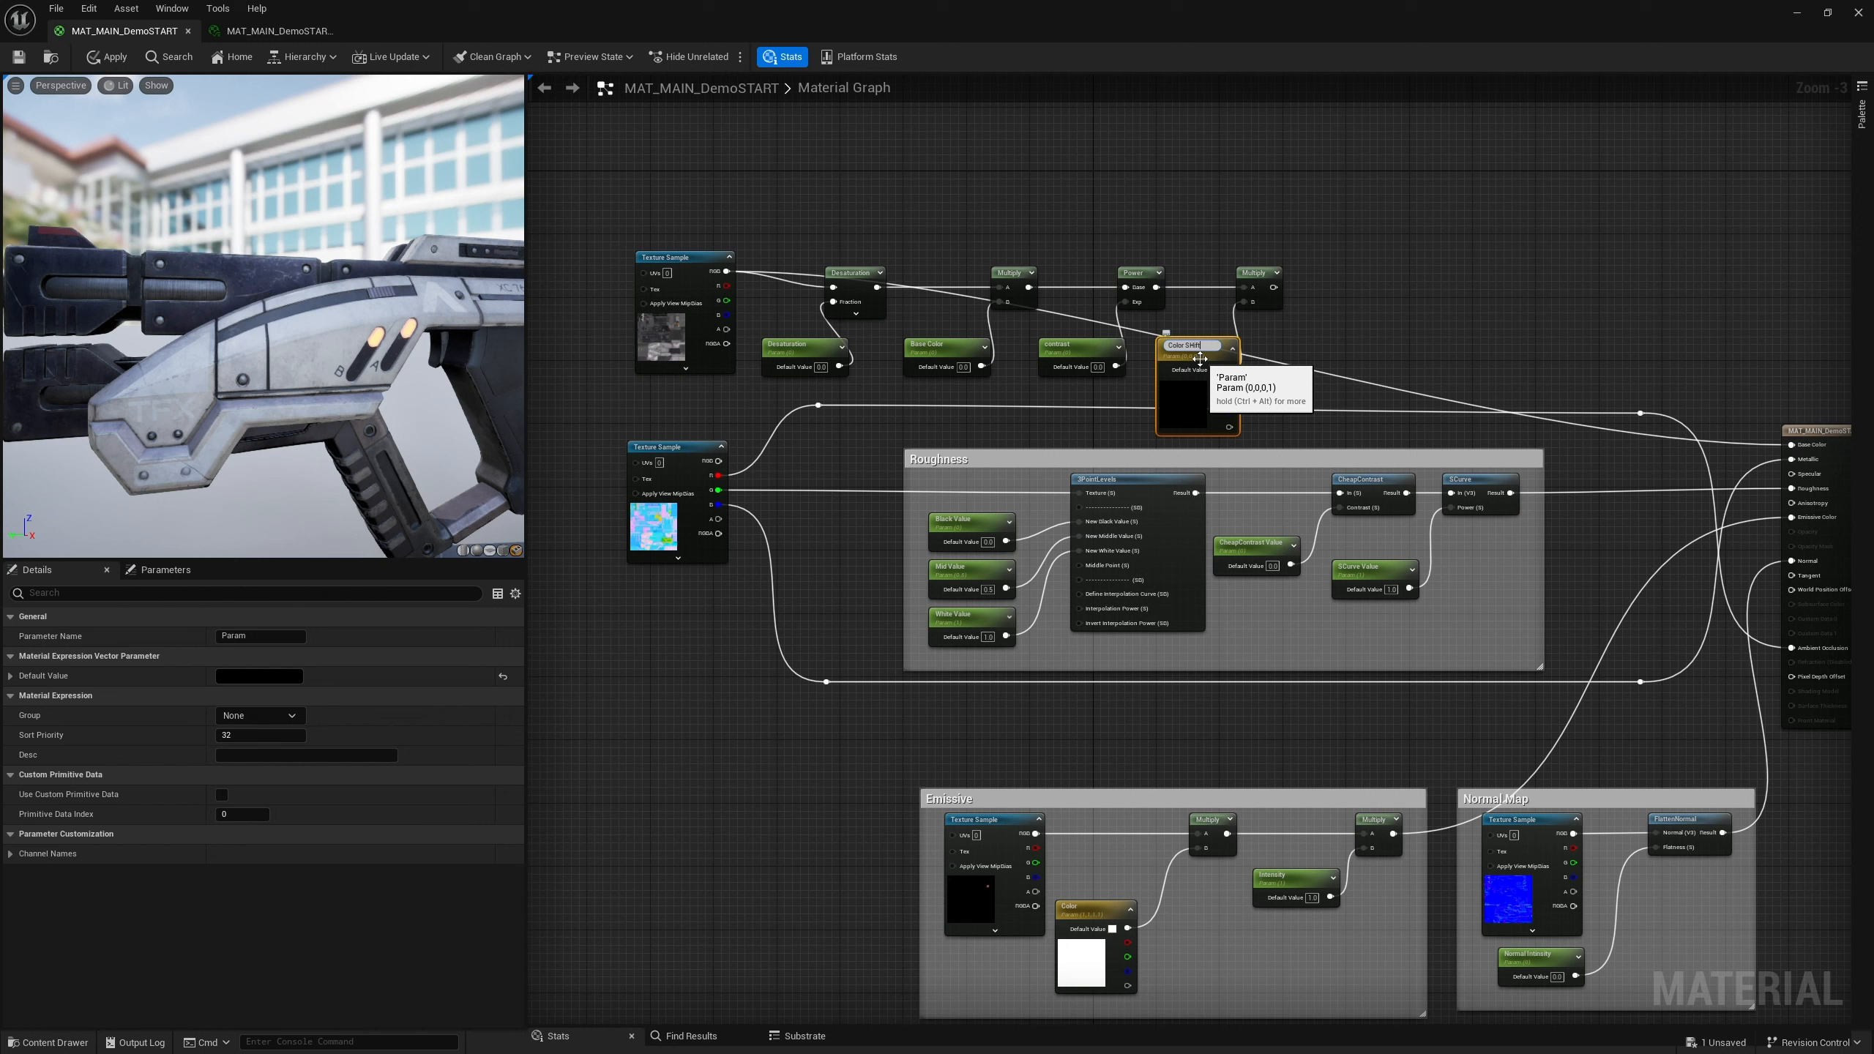
pyautogui.press('Return')
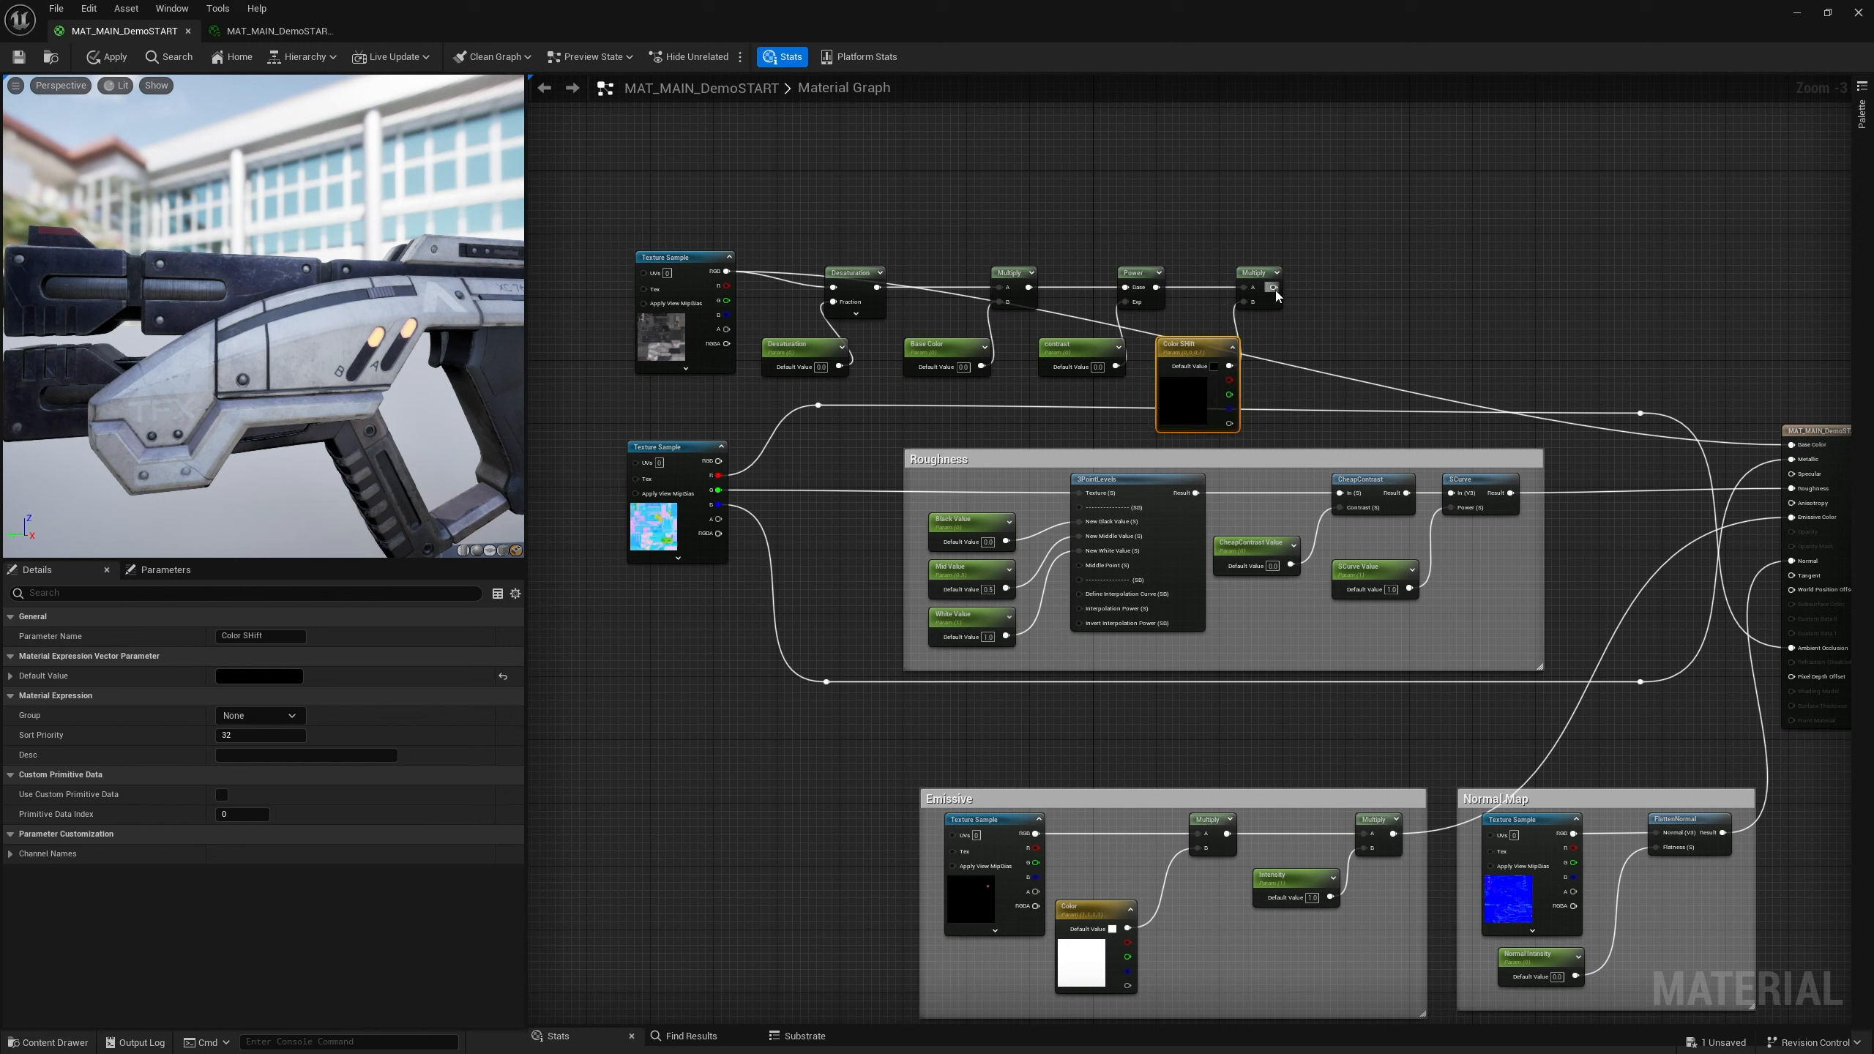
# Connect the final Multiply to the material's Base Color and align the base color chain nodes in a row
pyautogui.moveTo(1273, 287); pyautogui.dragTo(1791, 444)
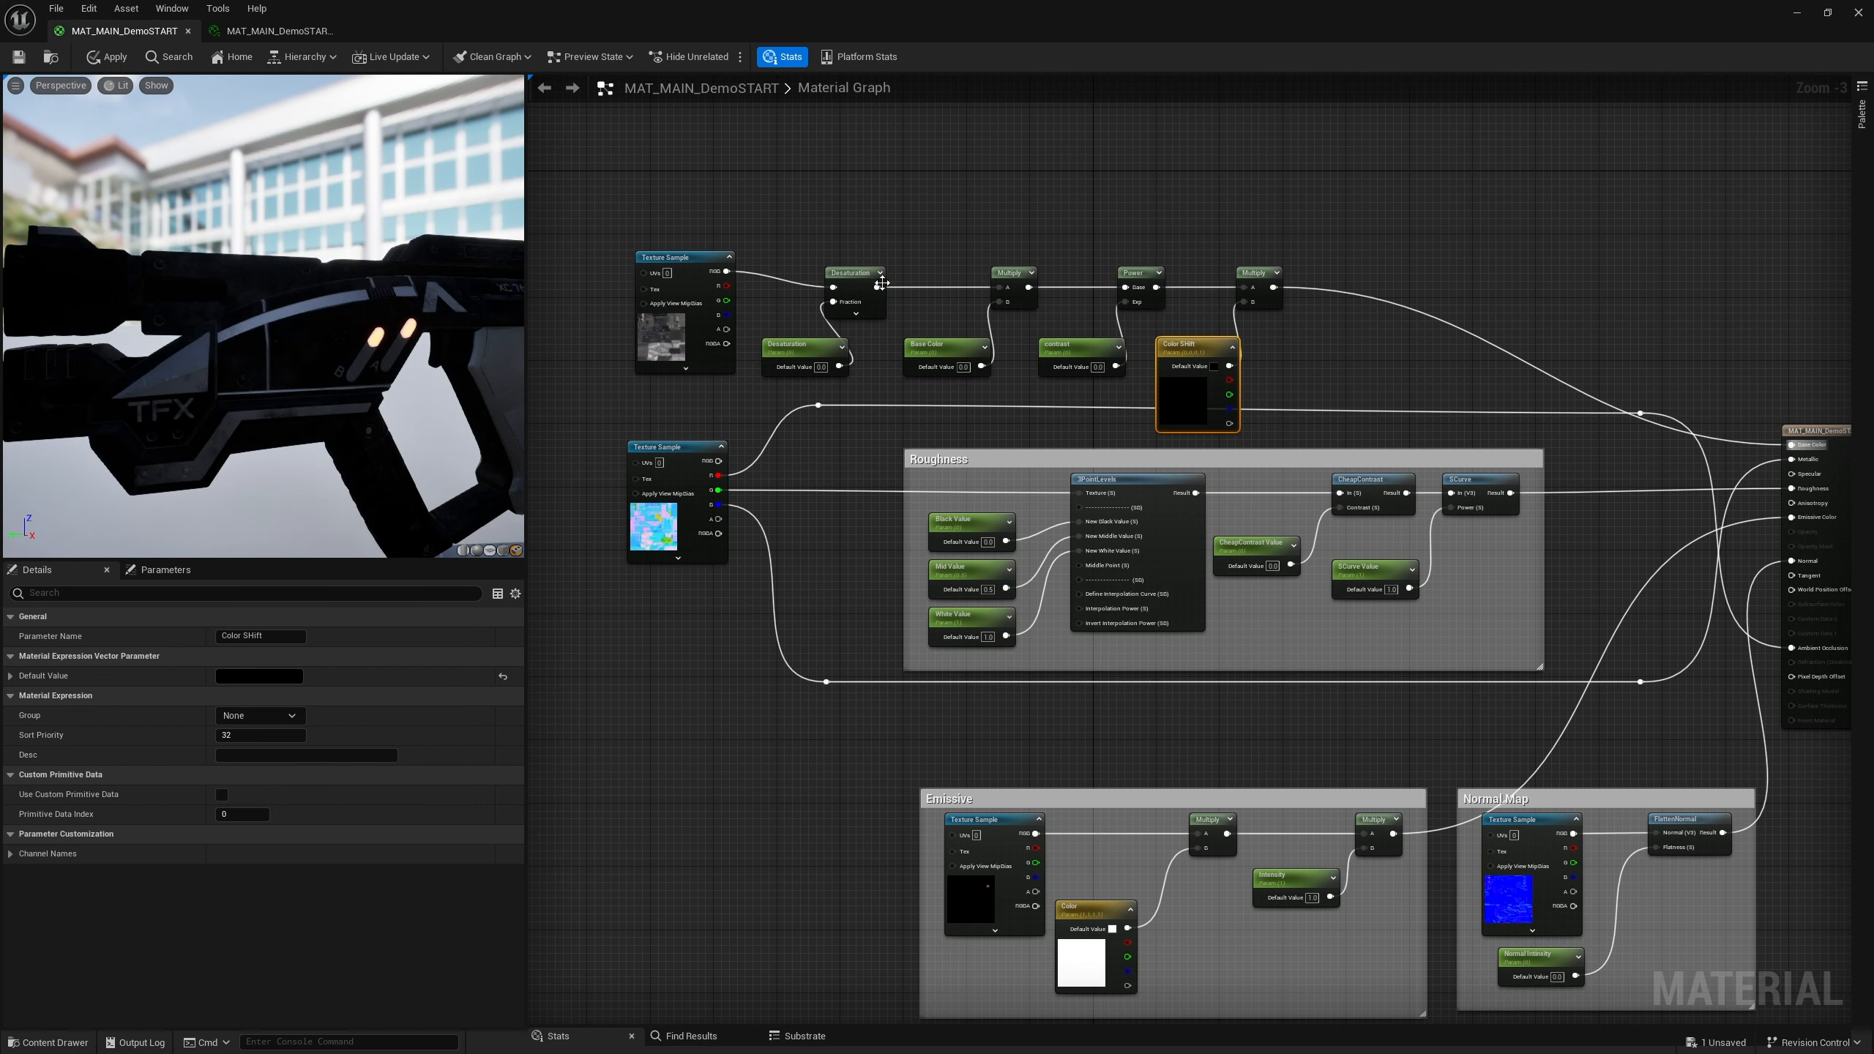
pyautogui.moveTo(881, 283); pyautogui.dragTo(898, 268)
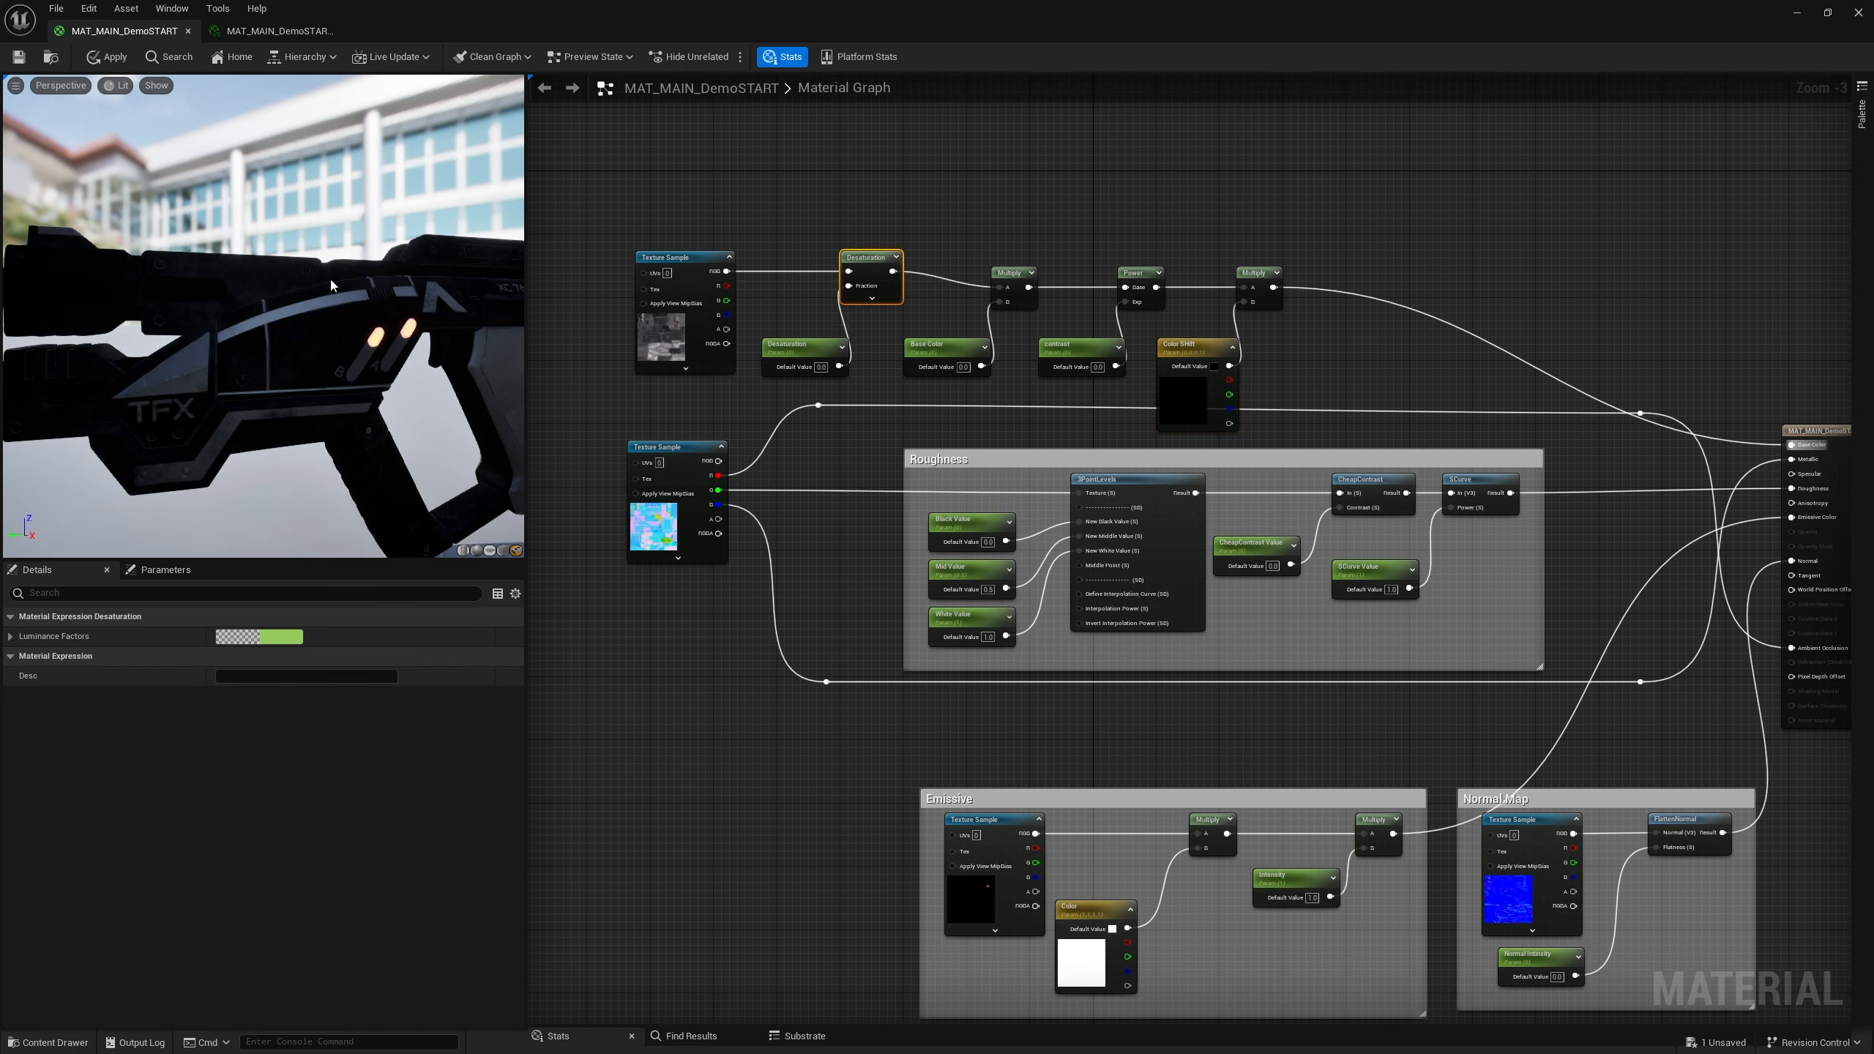
pyautogui.moveTo(1012, 289); pyautogui.dragTo(1012, 273)
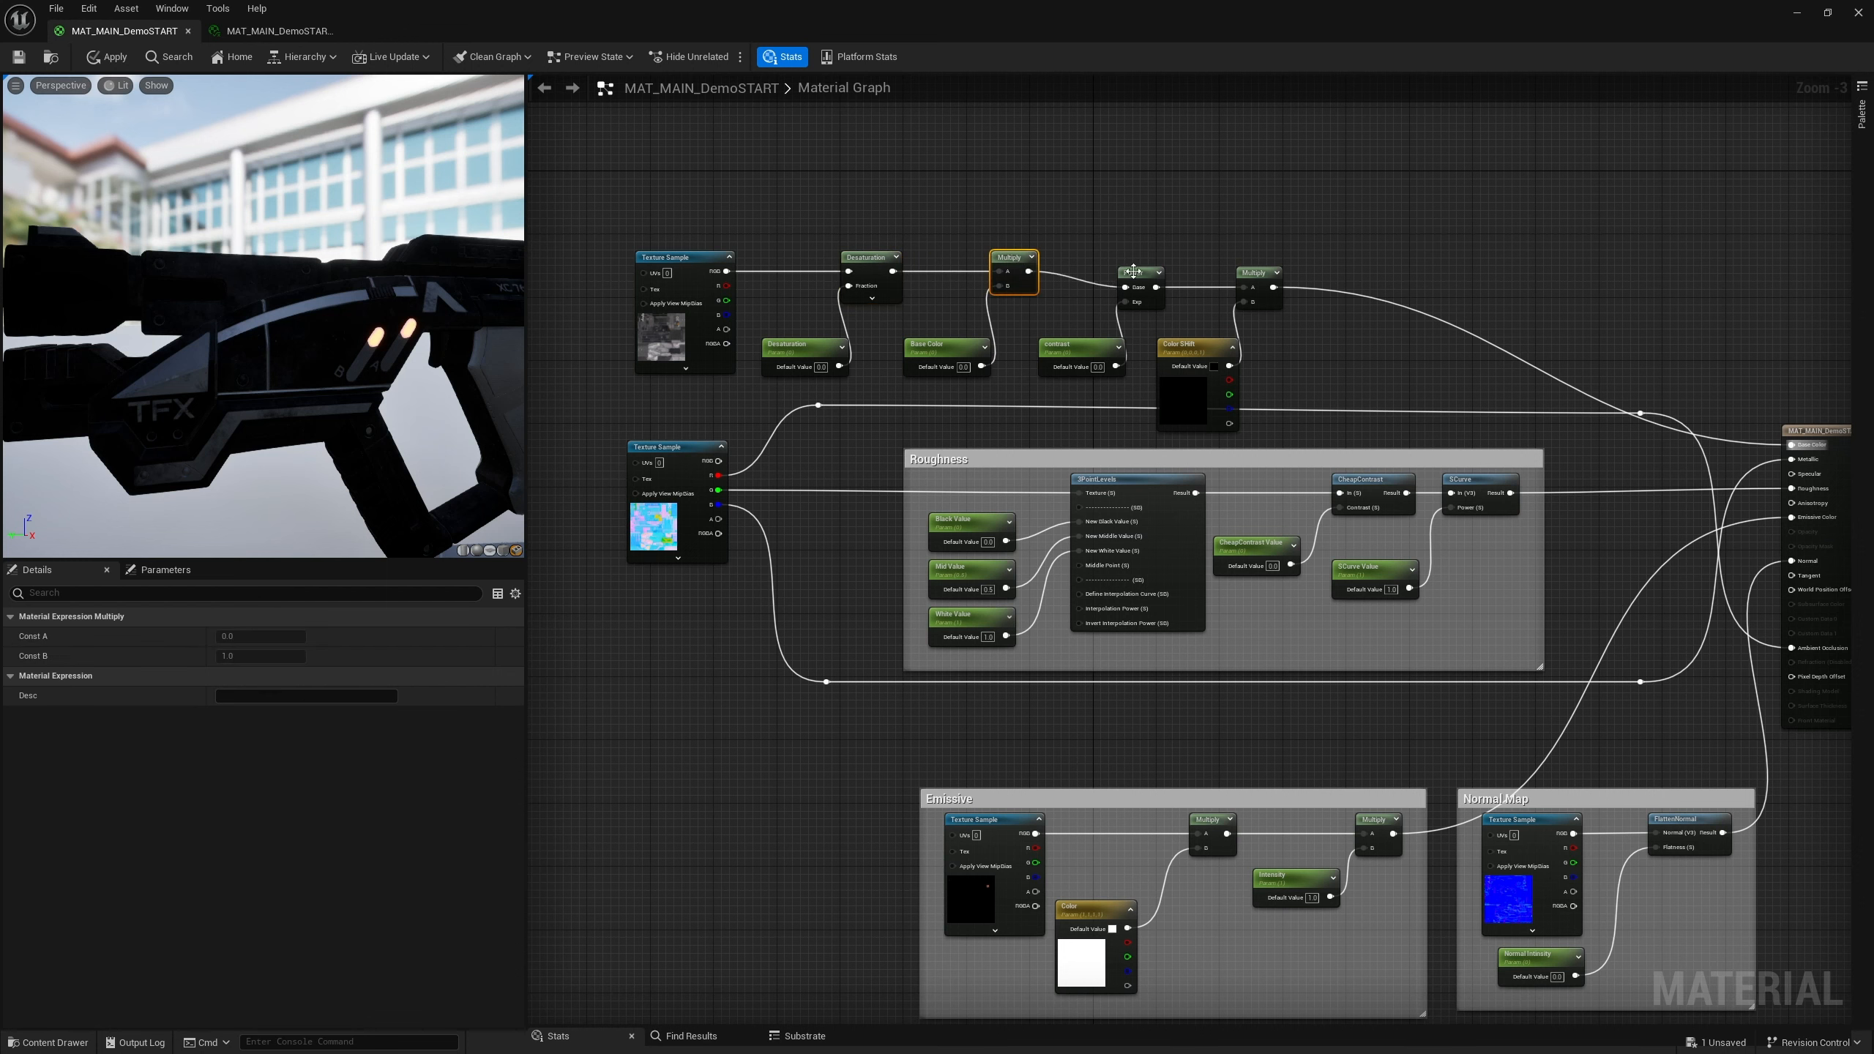
pyautogui.moveTo(1136, 279); pyautogui.dragTo(1138, 263)
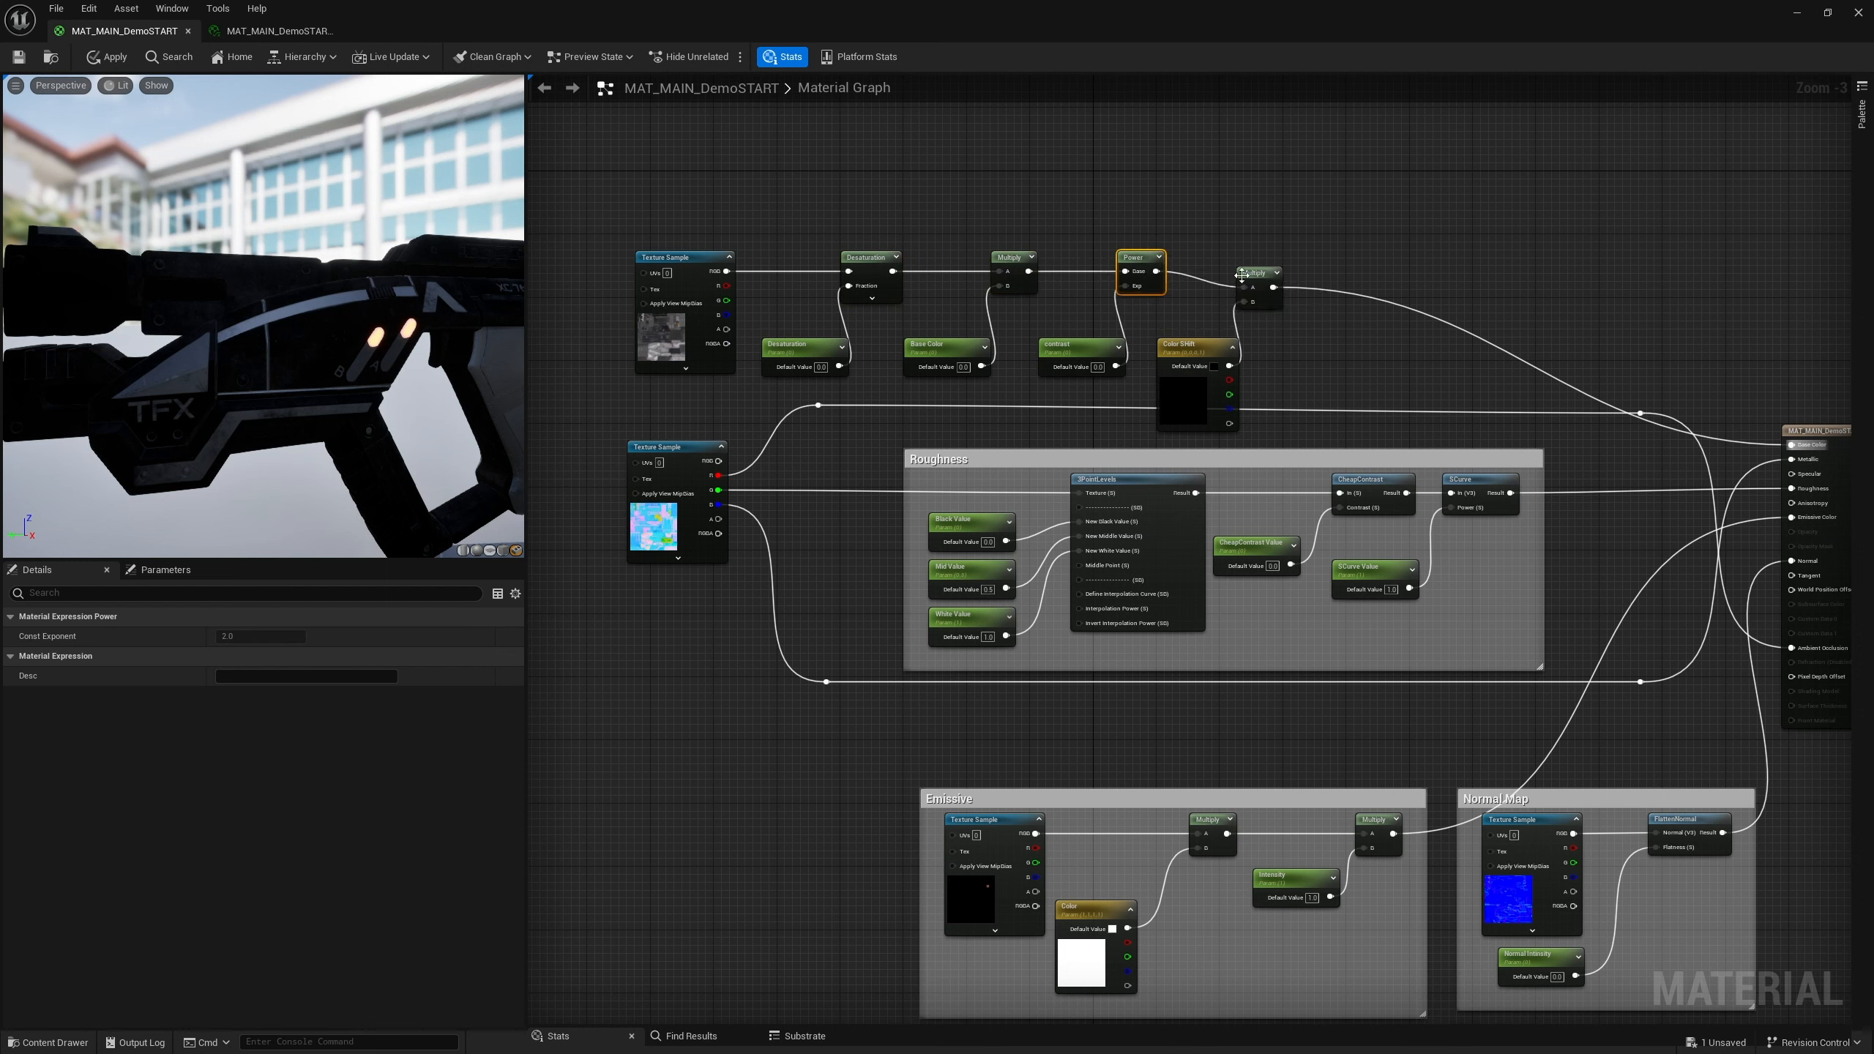
pyautogui.moveTo(1251, 282); pyautogui.dragTo(1252, 268)
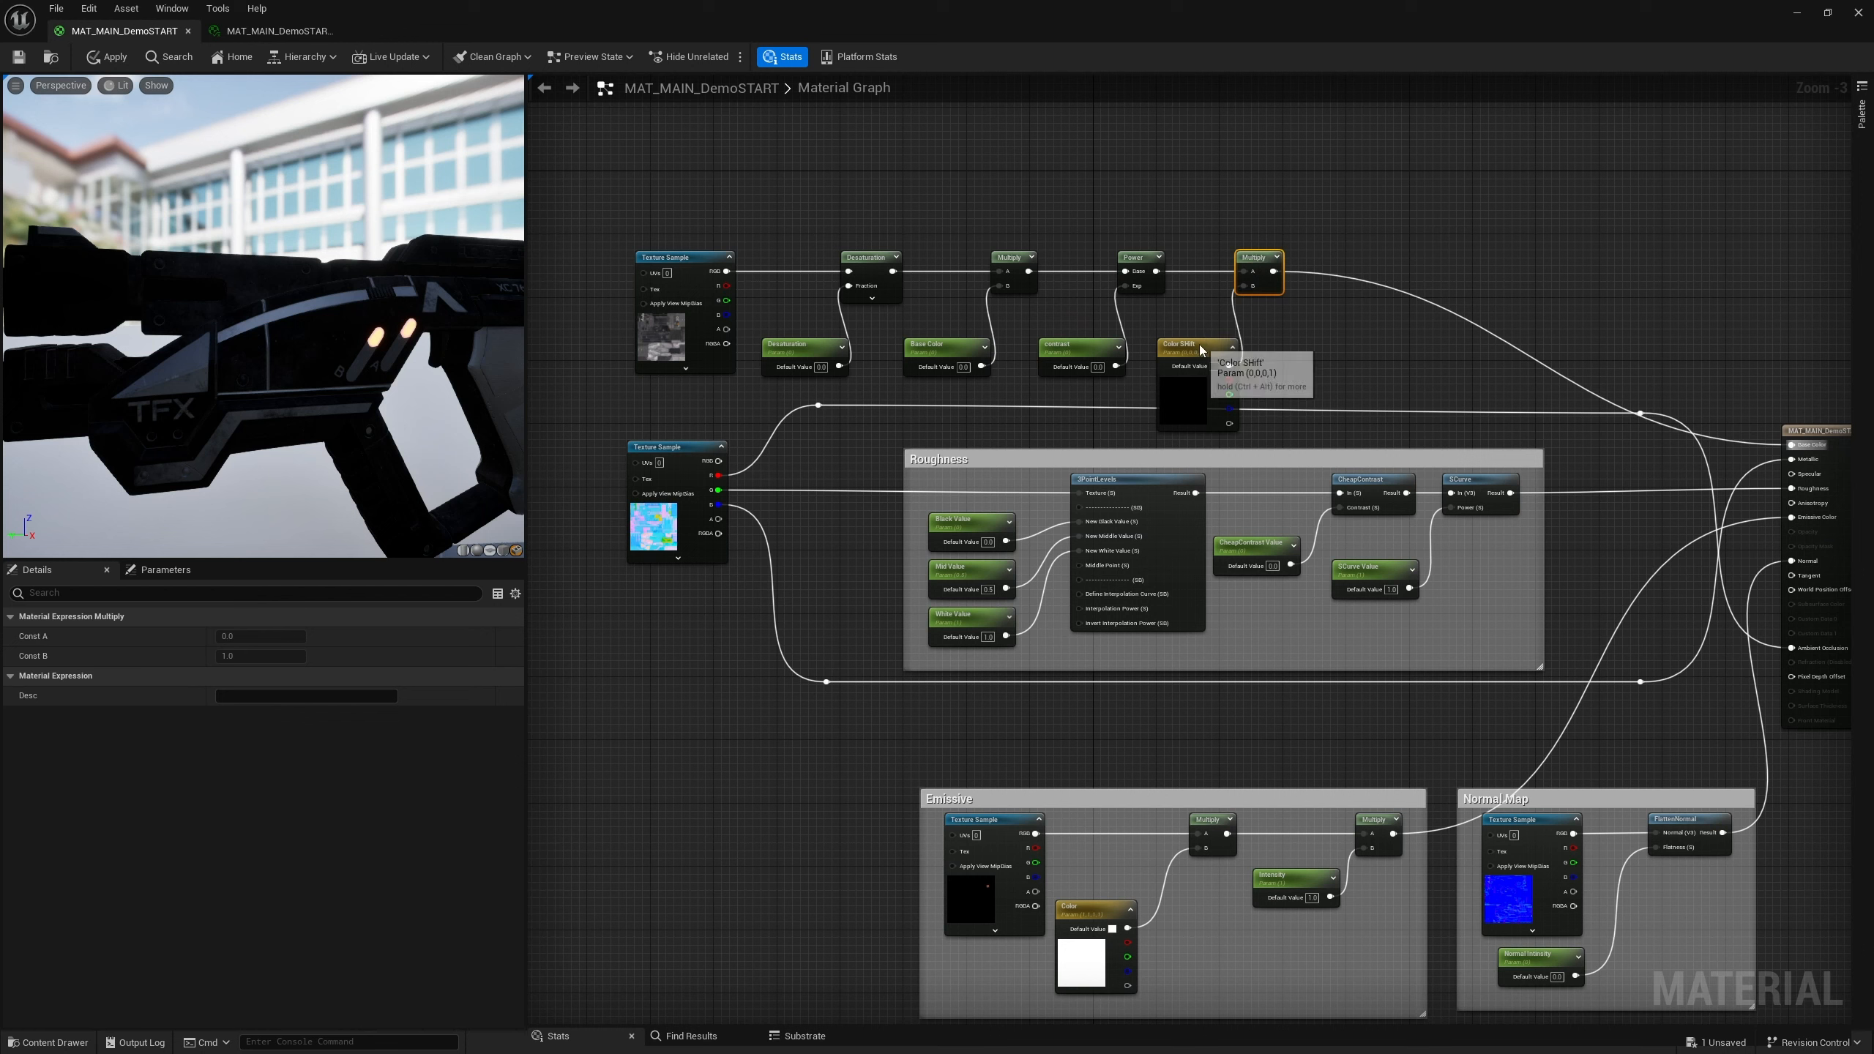
# Select the base color node group and move it slightly upward
pyautogui.moveTo(1197, 354)
pyautogui.mouseDown()
pyautogui.moveTo(1197, 323)
pyautogui.moveTo(1195, 346)
pyautogui.mouseUp()
pyautogui.moveTo(628, 211); pyautogui.dragTo(1173, 313)
pyautogui.click(1260, 258)
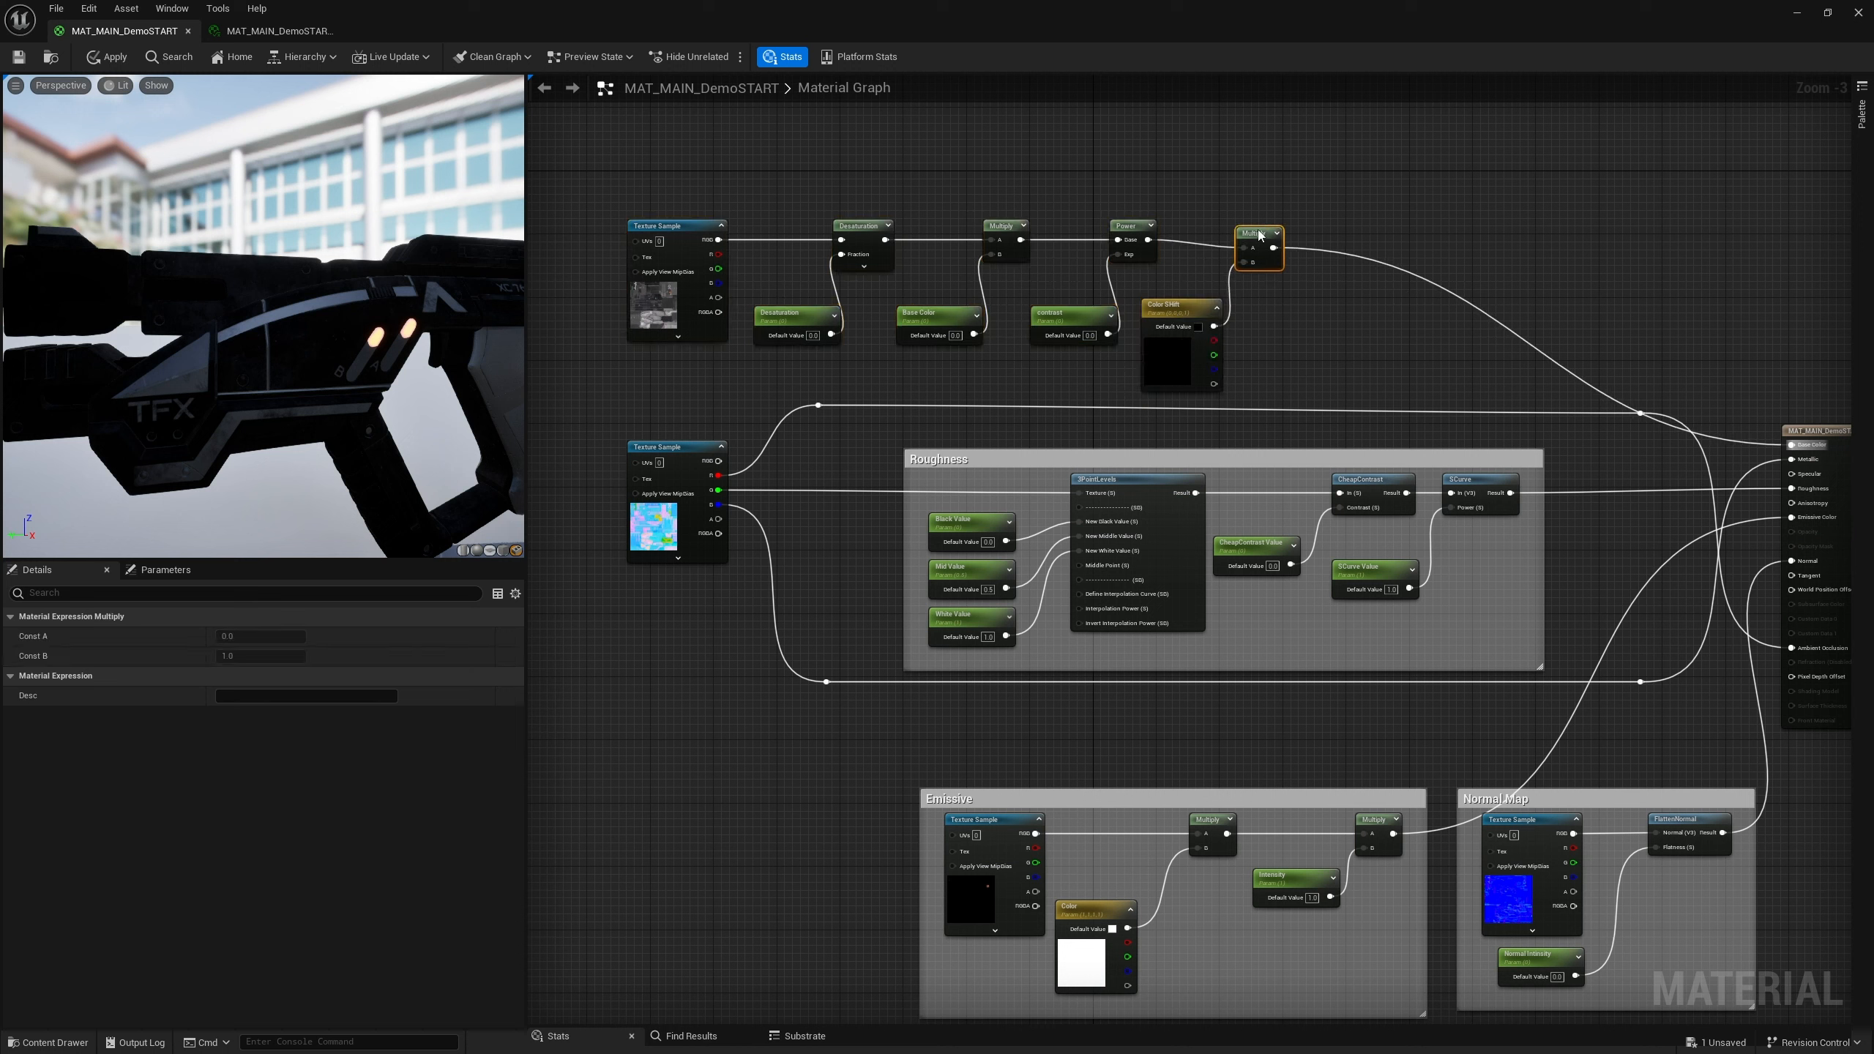
pyautogui.moveTo(1260, 259); pyautogui.dragTo(1260, 227)
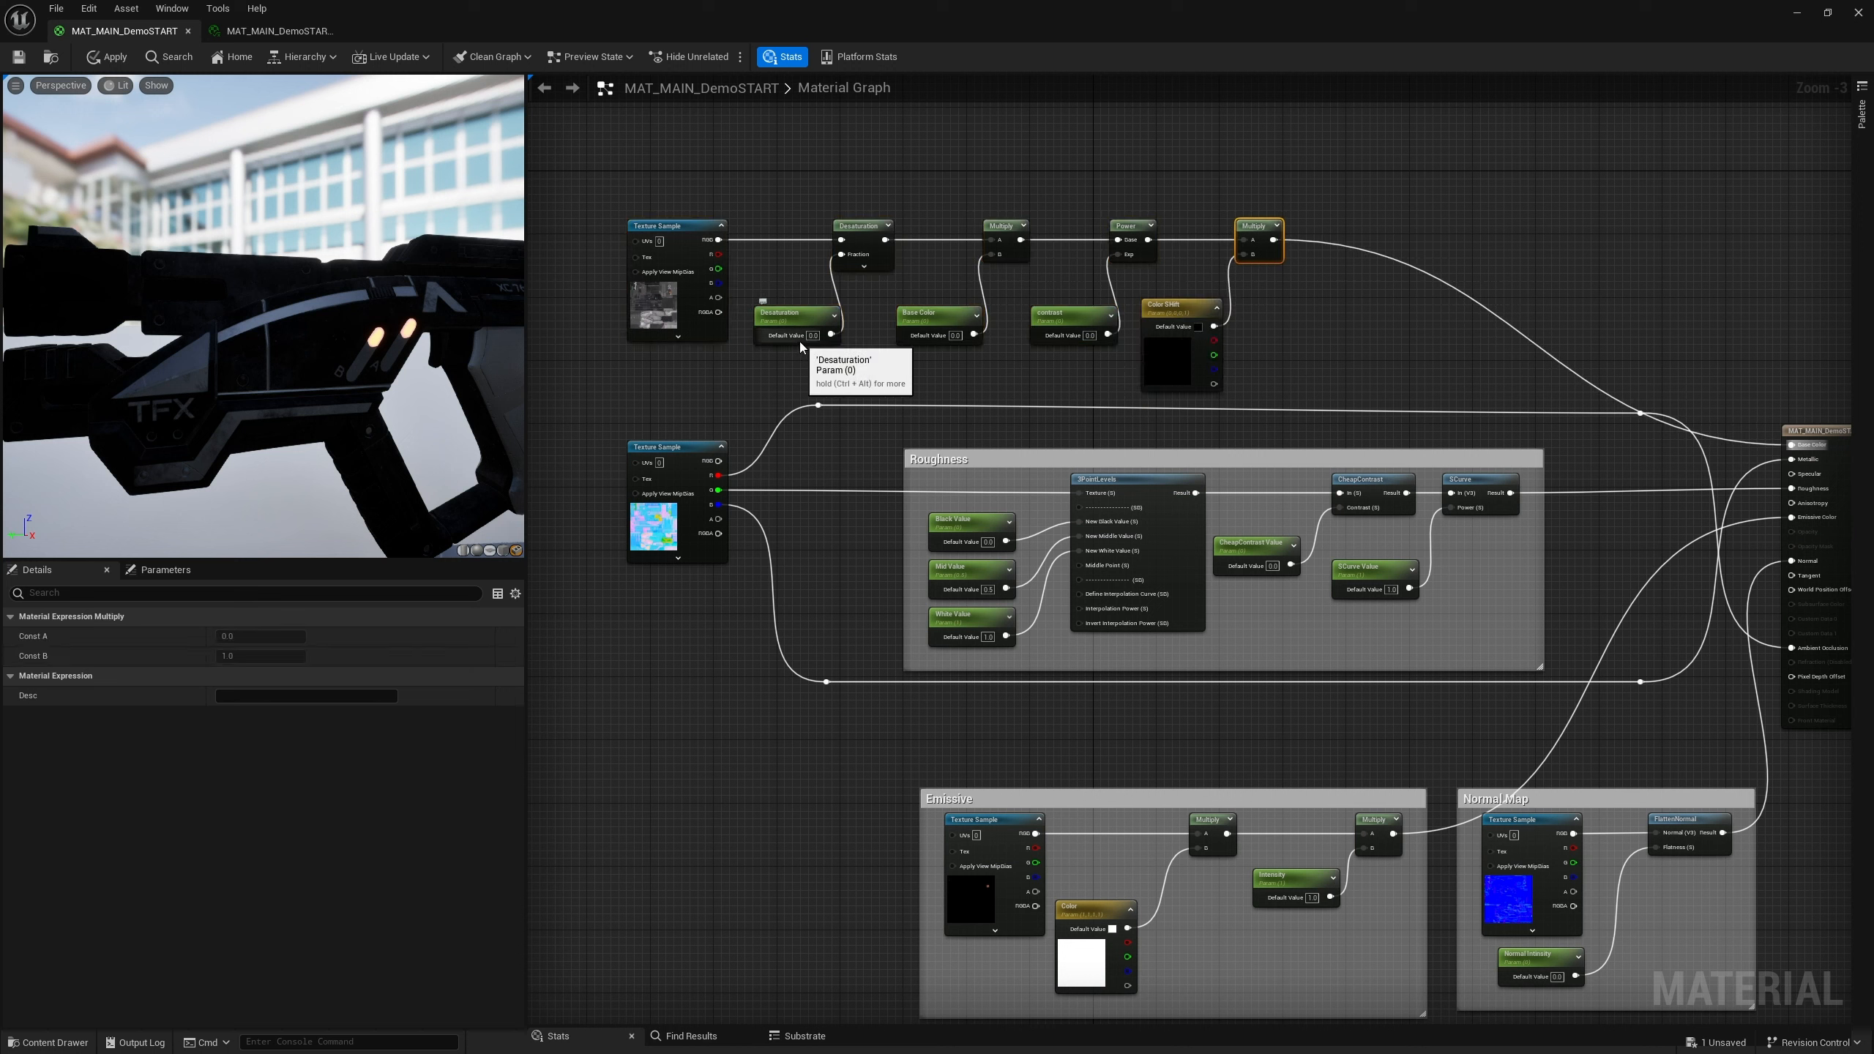
# Set the default values of the Base Color and contrast parameters to 1
pyautogui.click(956, 336)
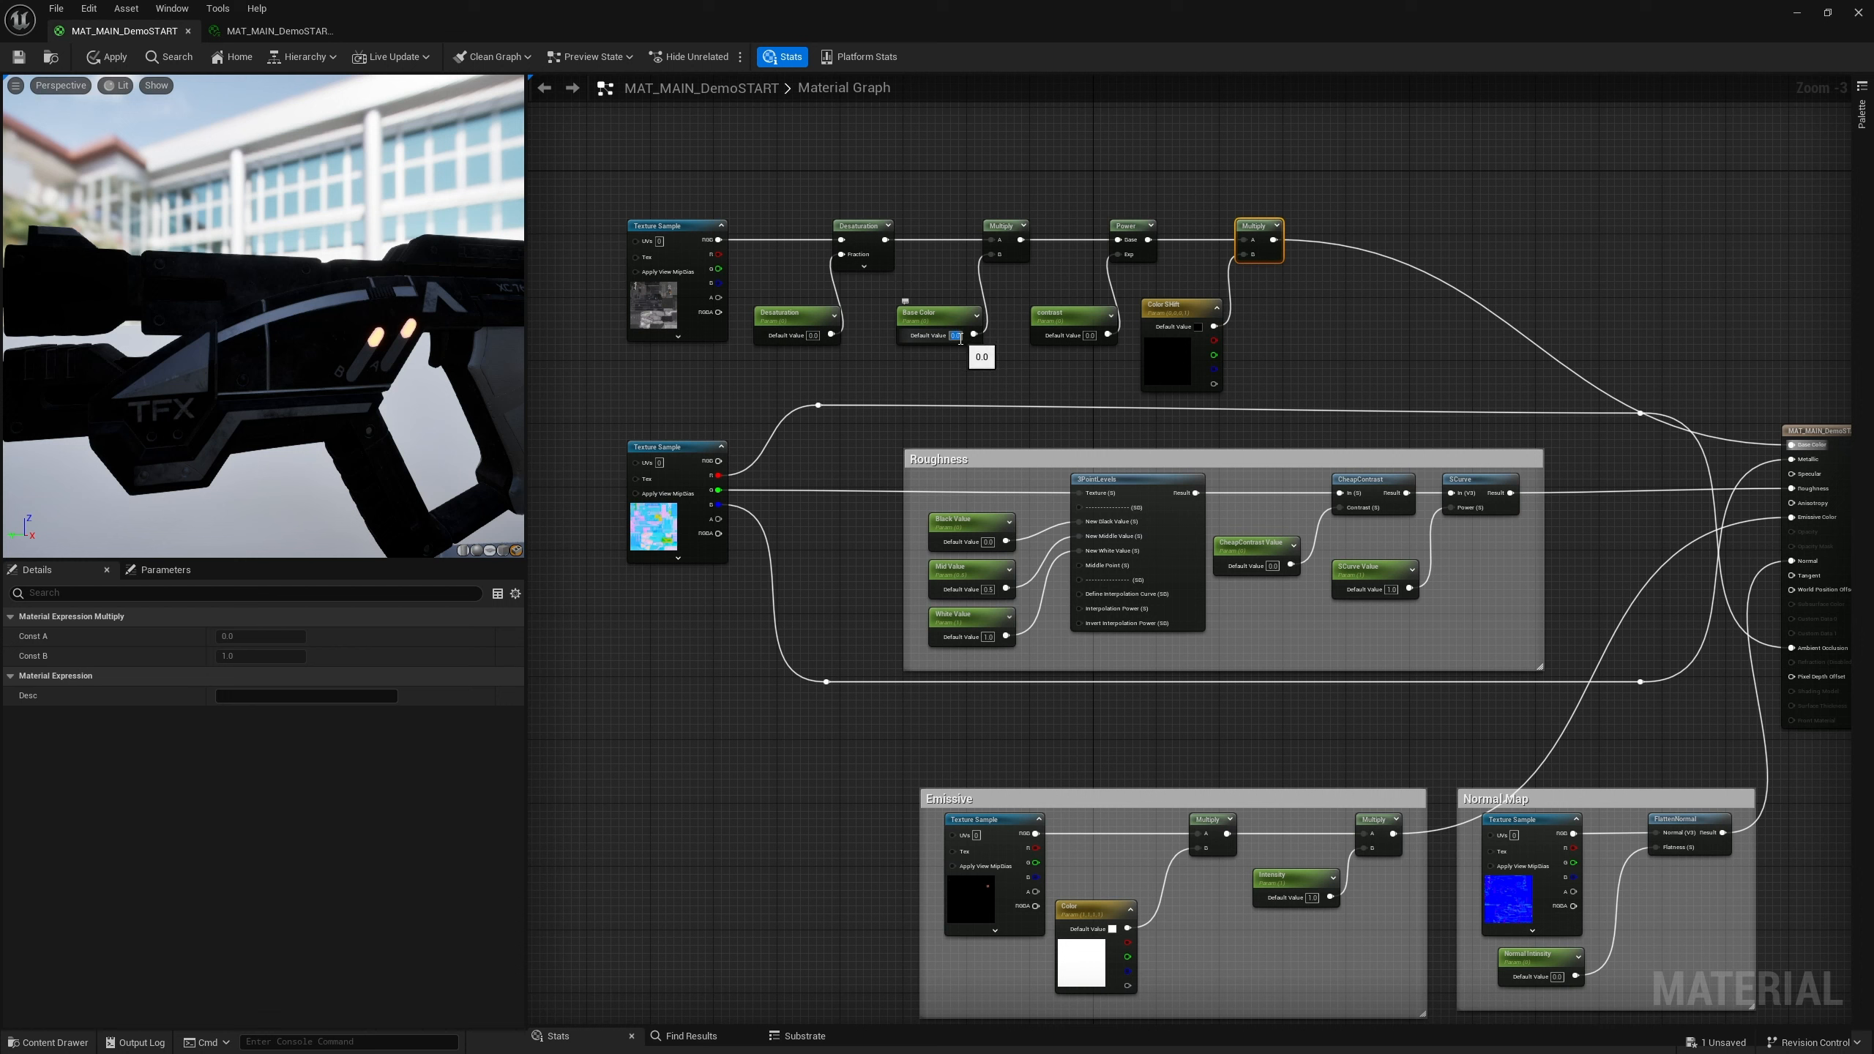
pyautogui.write('1')
pyautogui.press('Return')
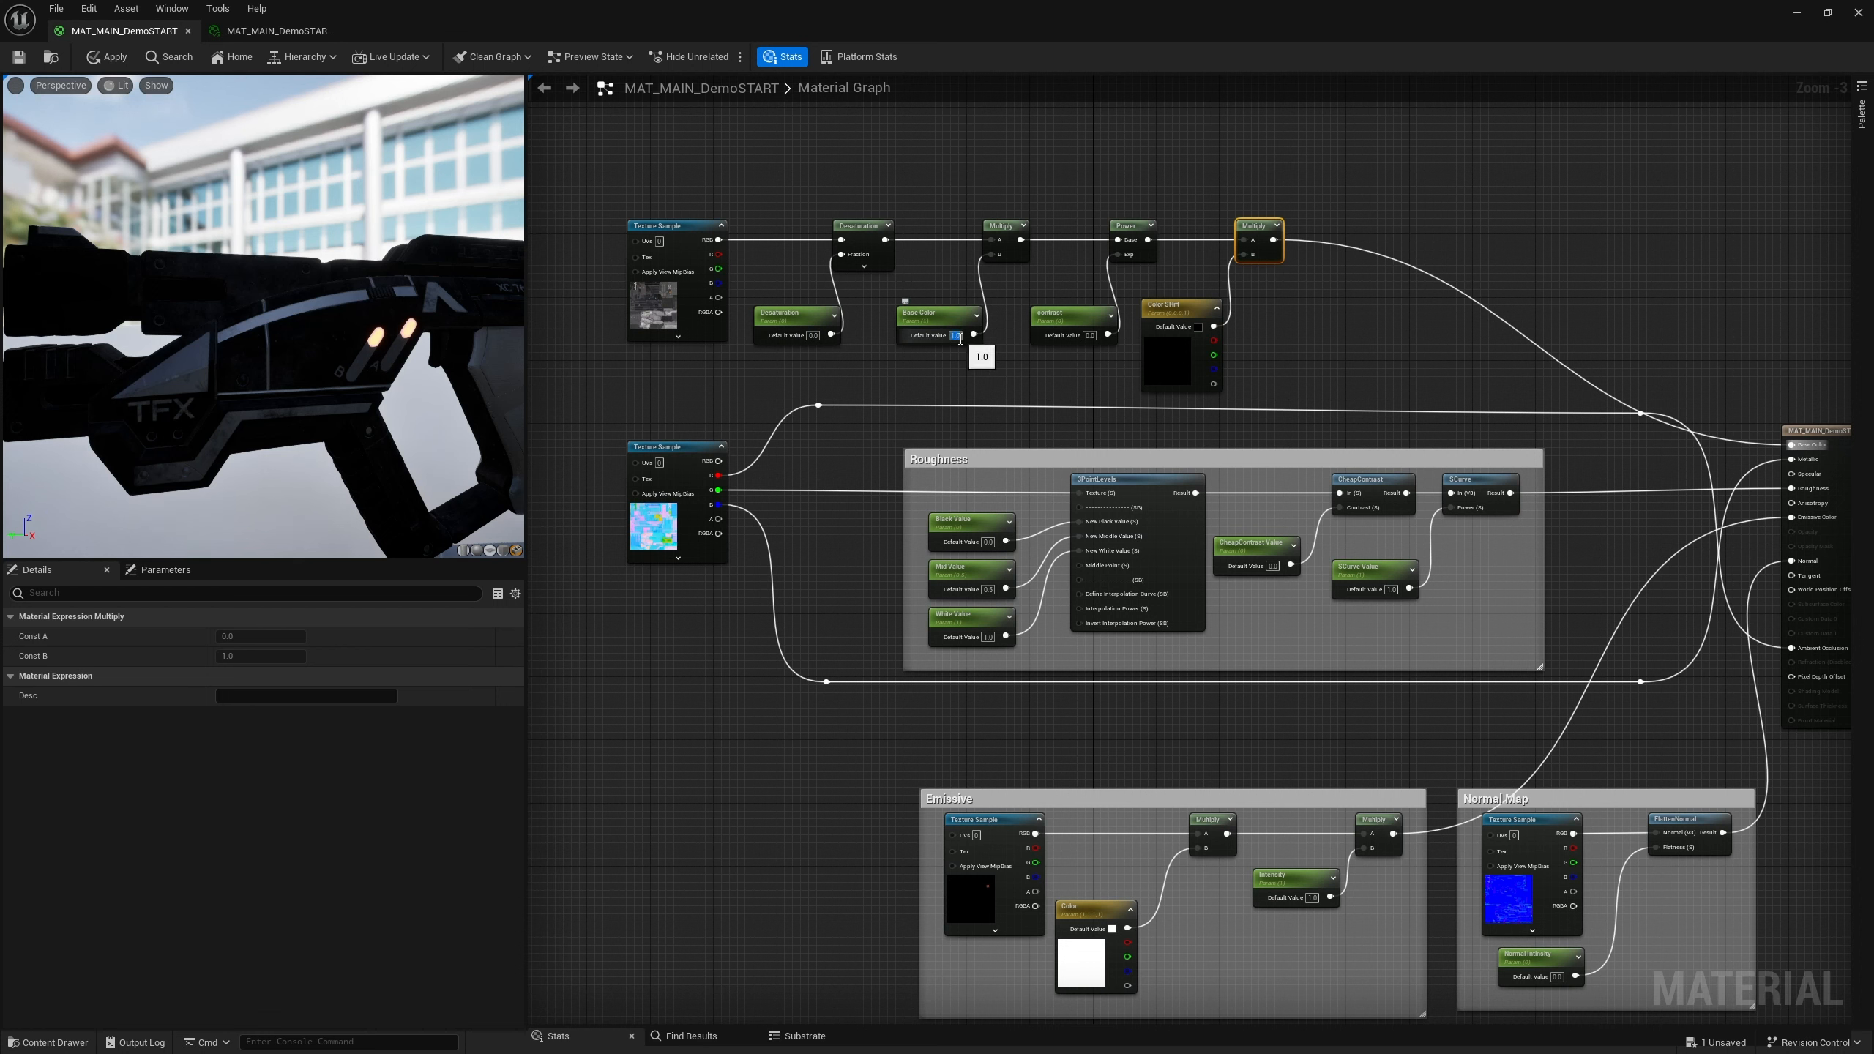
pyautogui.click(1094, 341)
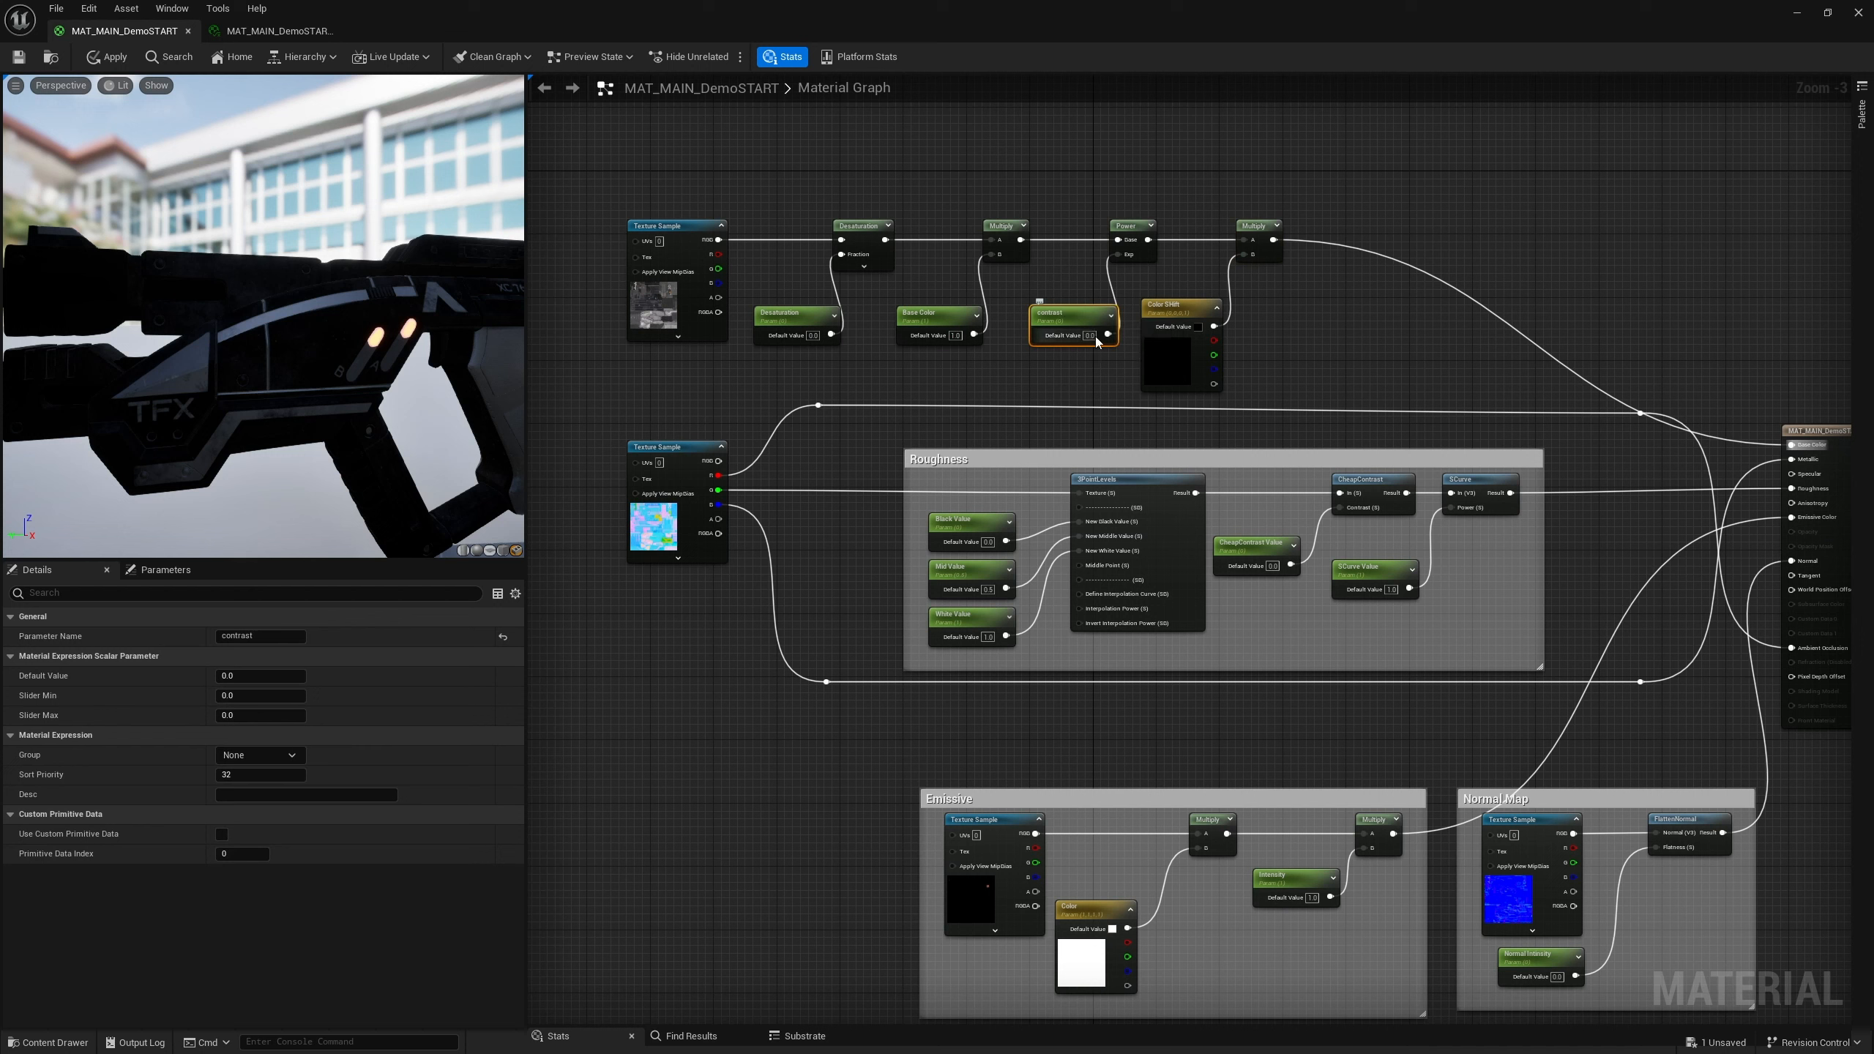
pyautogui.click(1094, 338)
pyautogui.write('1')
pyautogui.press('Return')
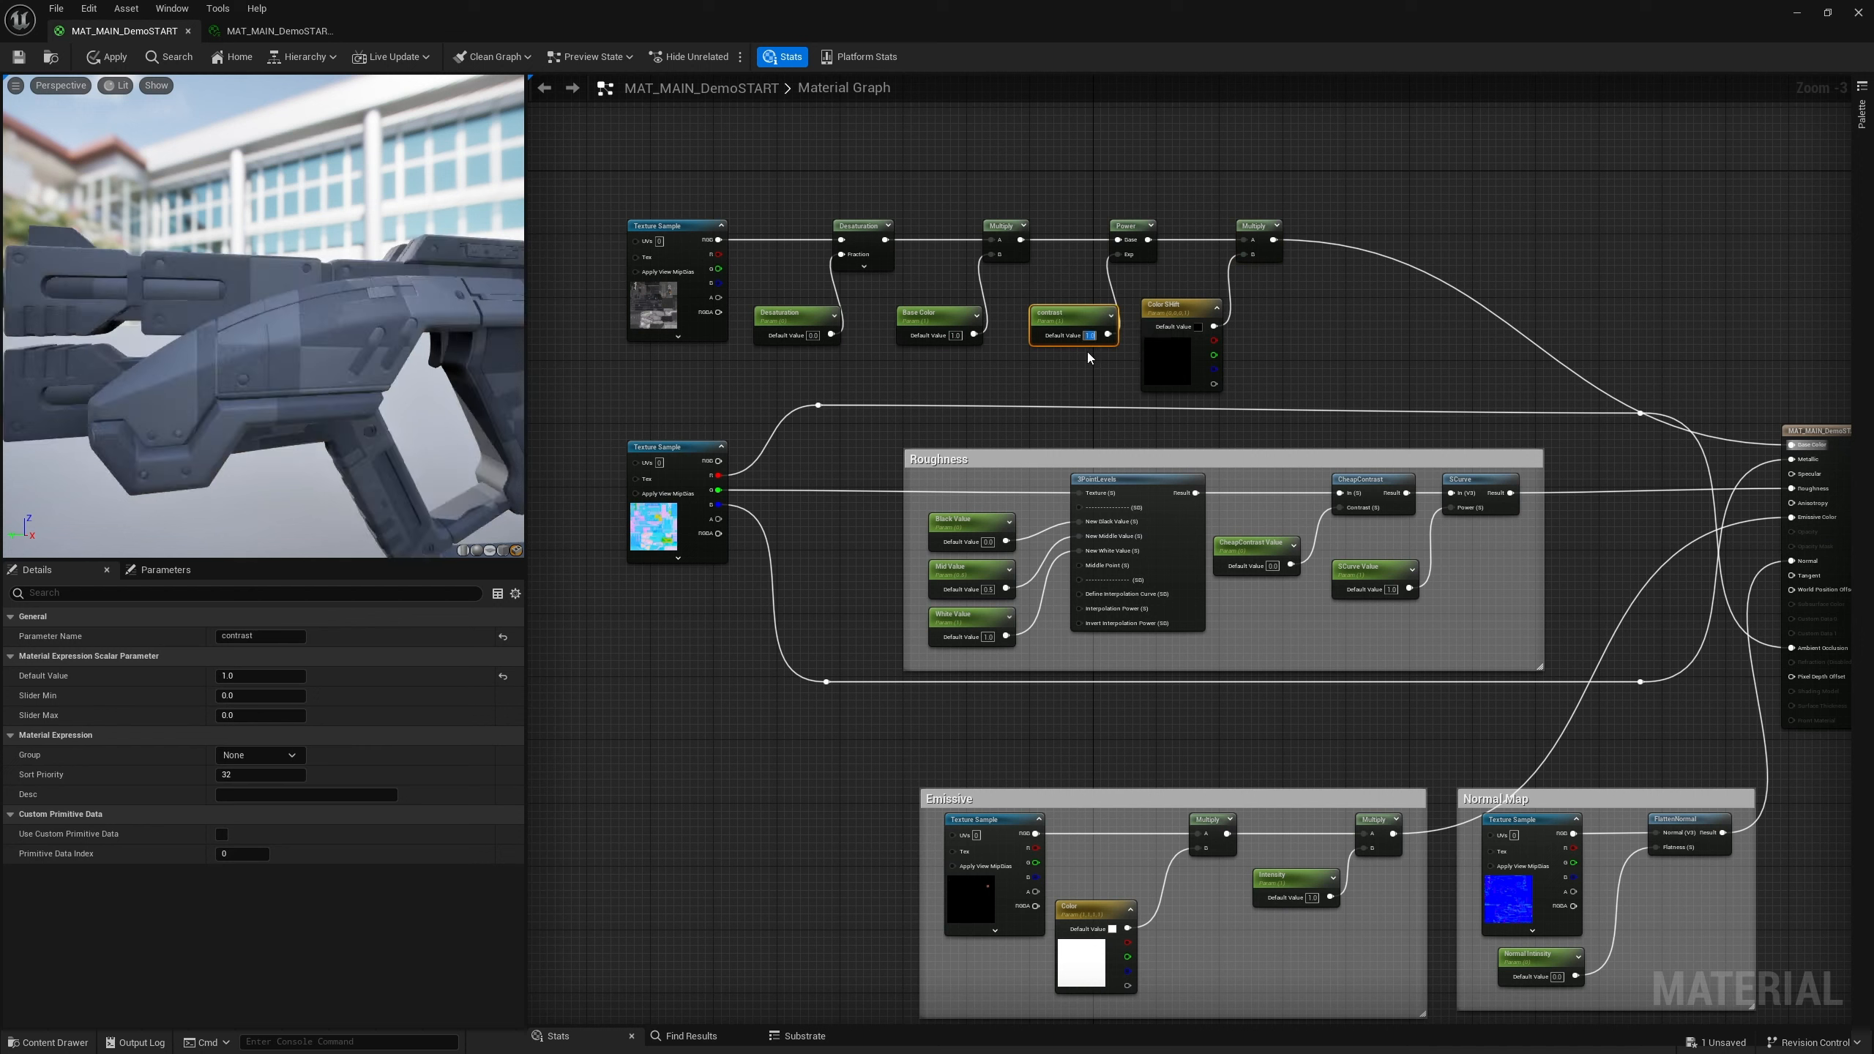
# Set the Color Shift parameter's default color to white
pyautogui.doubleClick(1170, 373)
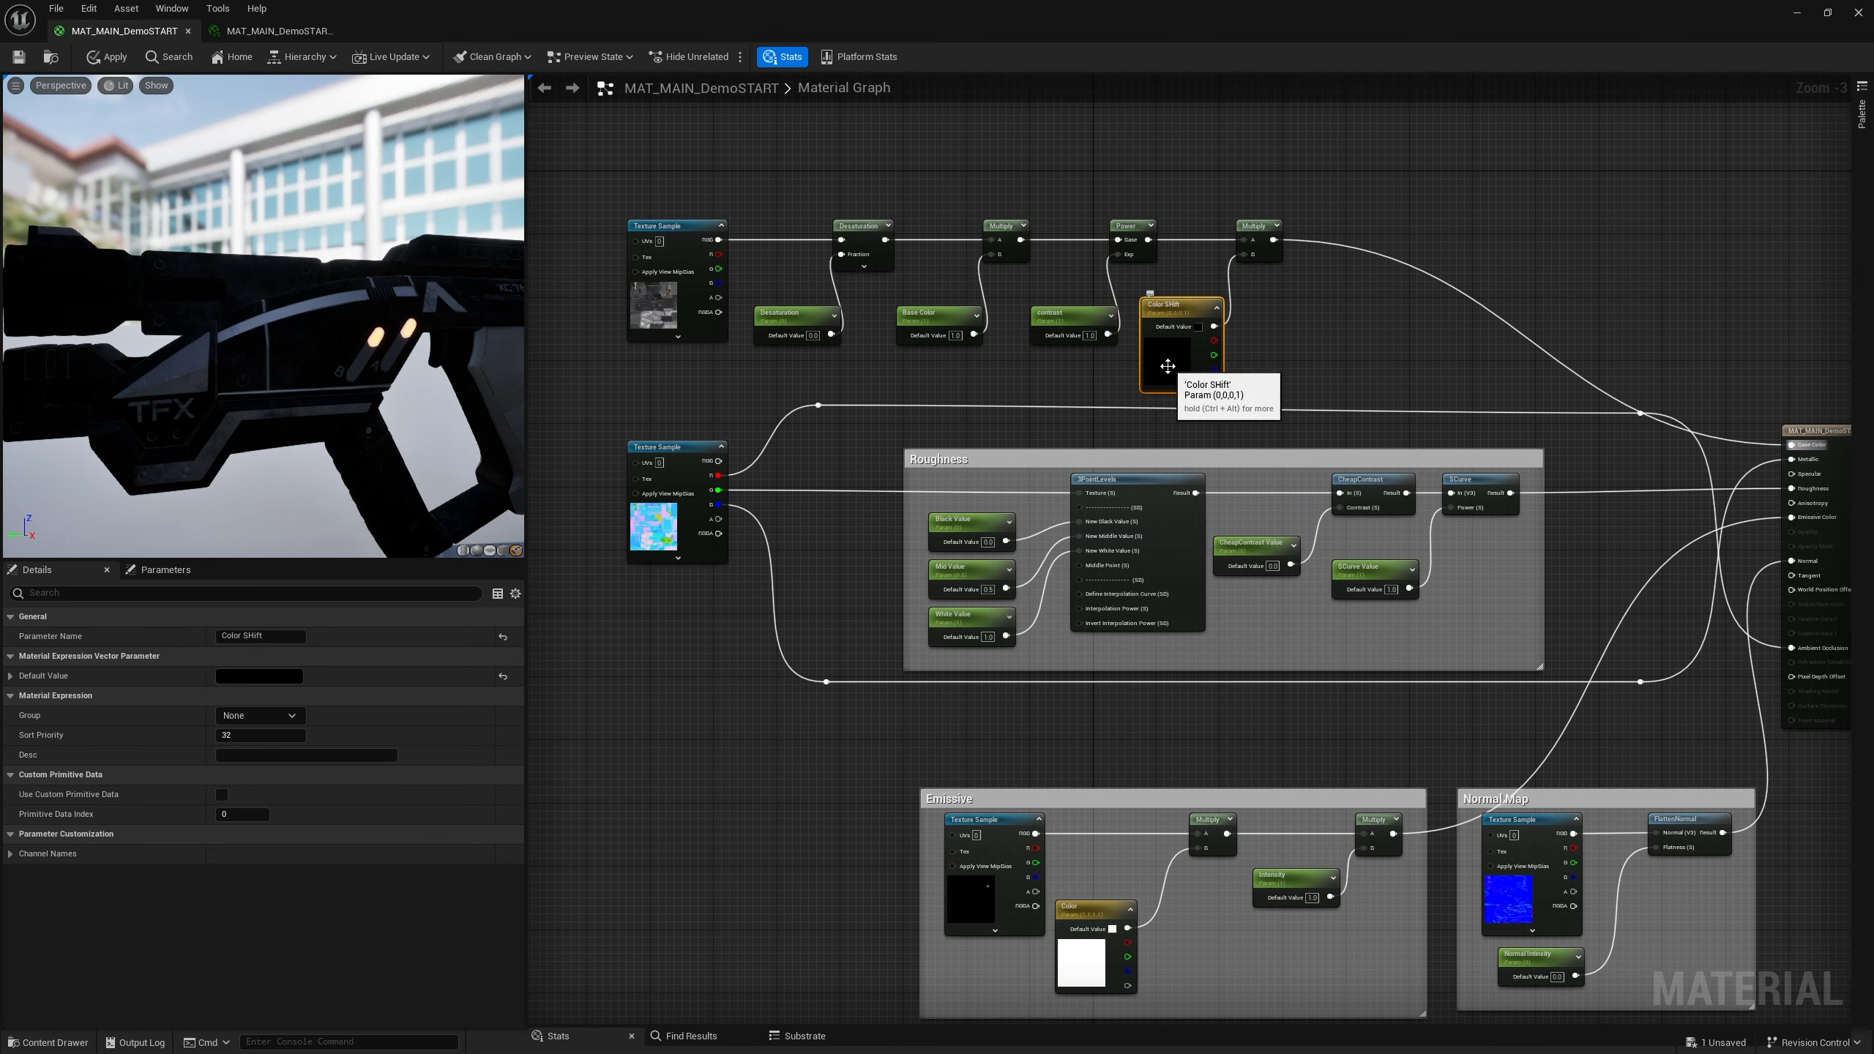
pyautogui.moveTo(1380, 458); pyautogui.dragTo(1383, 373)
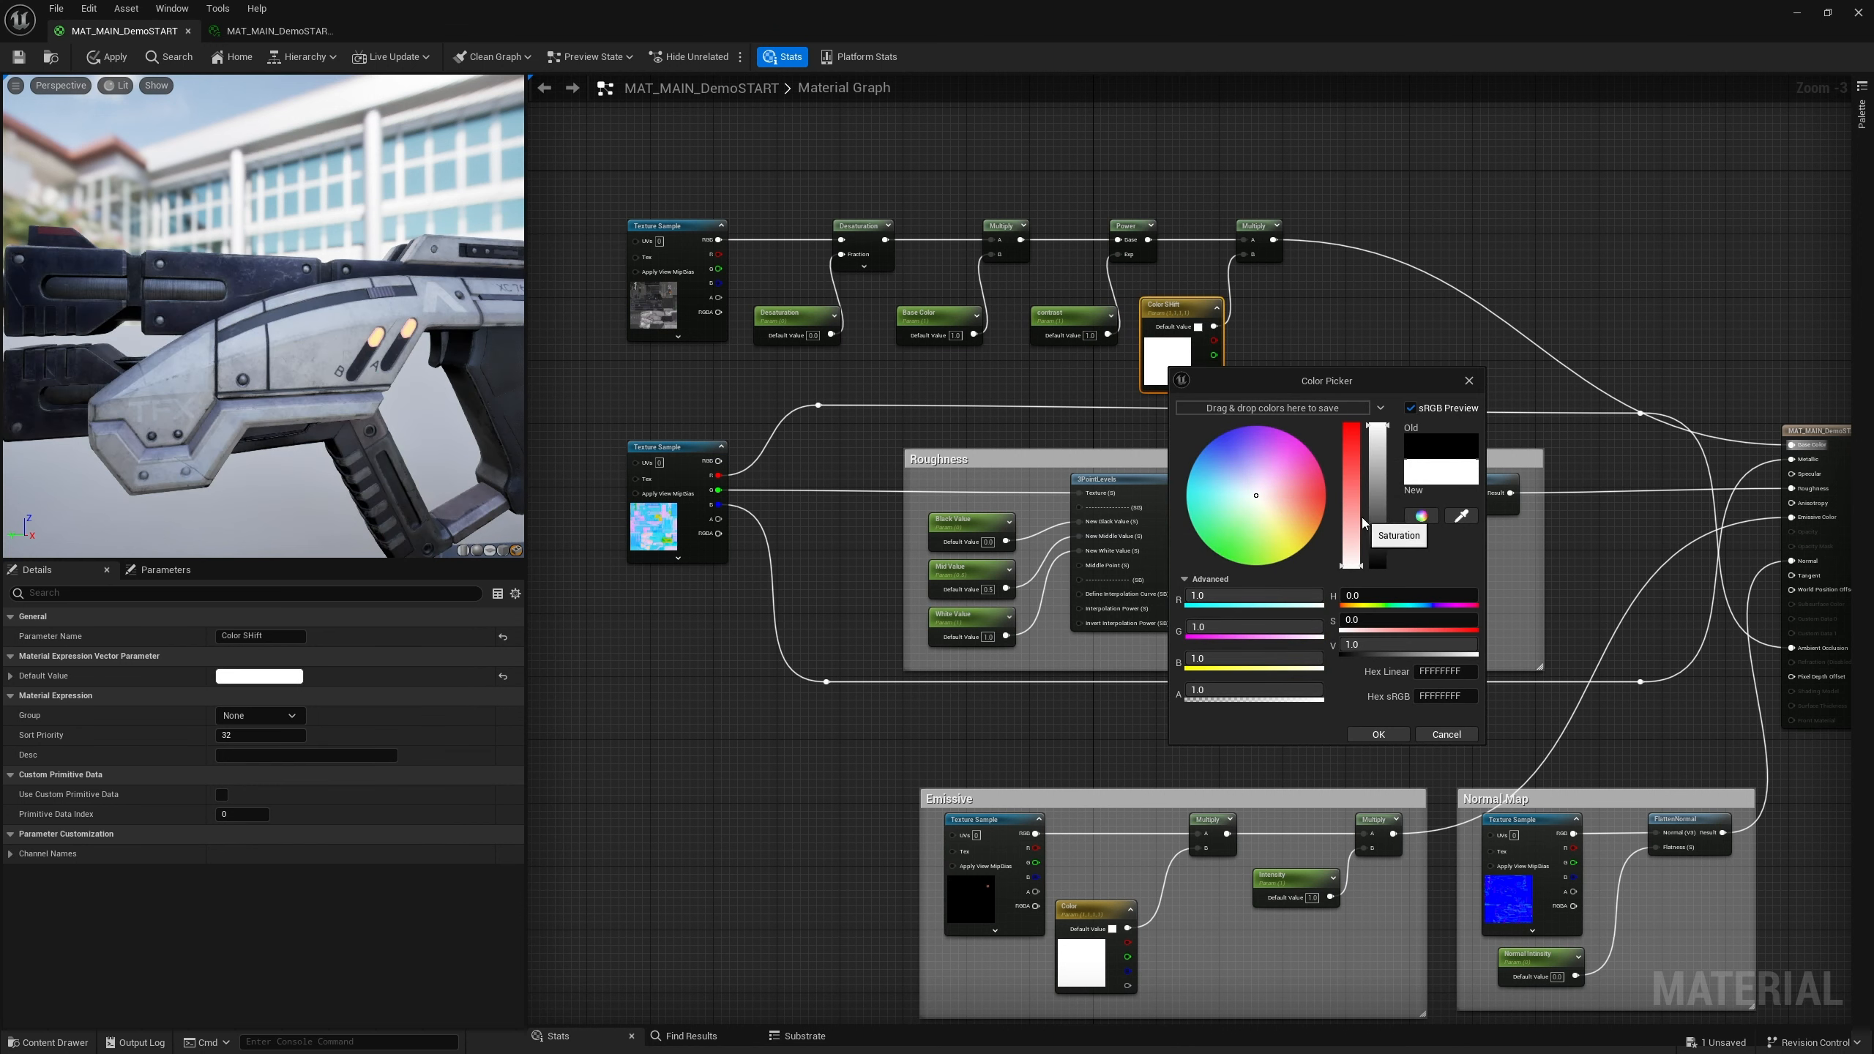
pyautogui.click(1385, 731)
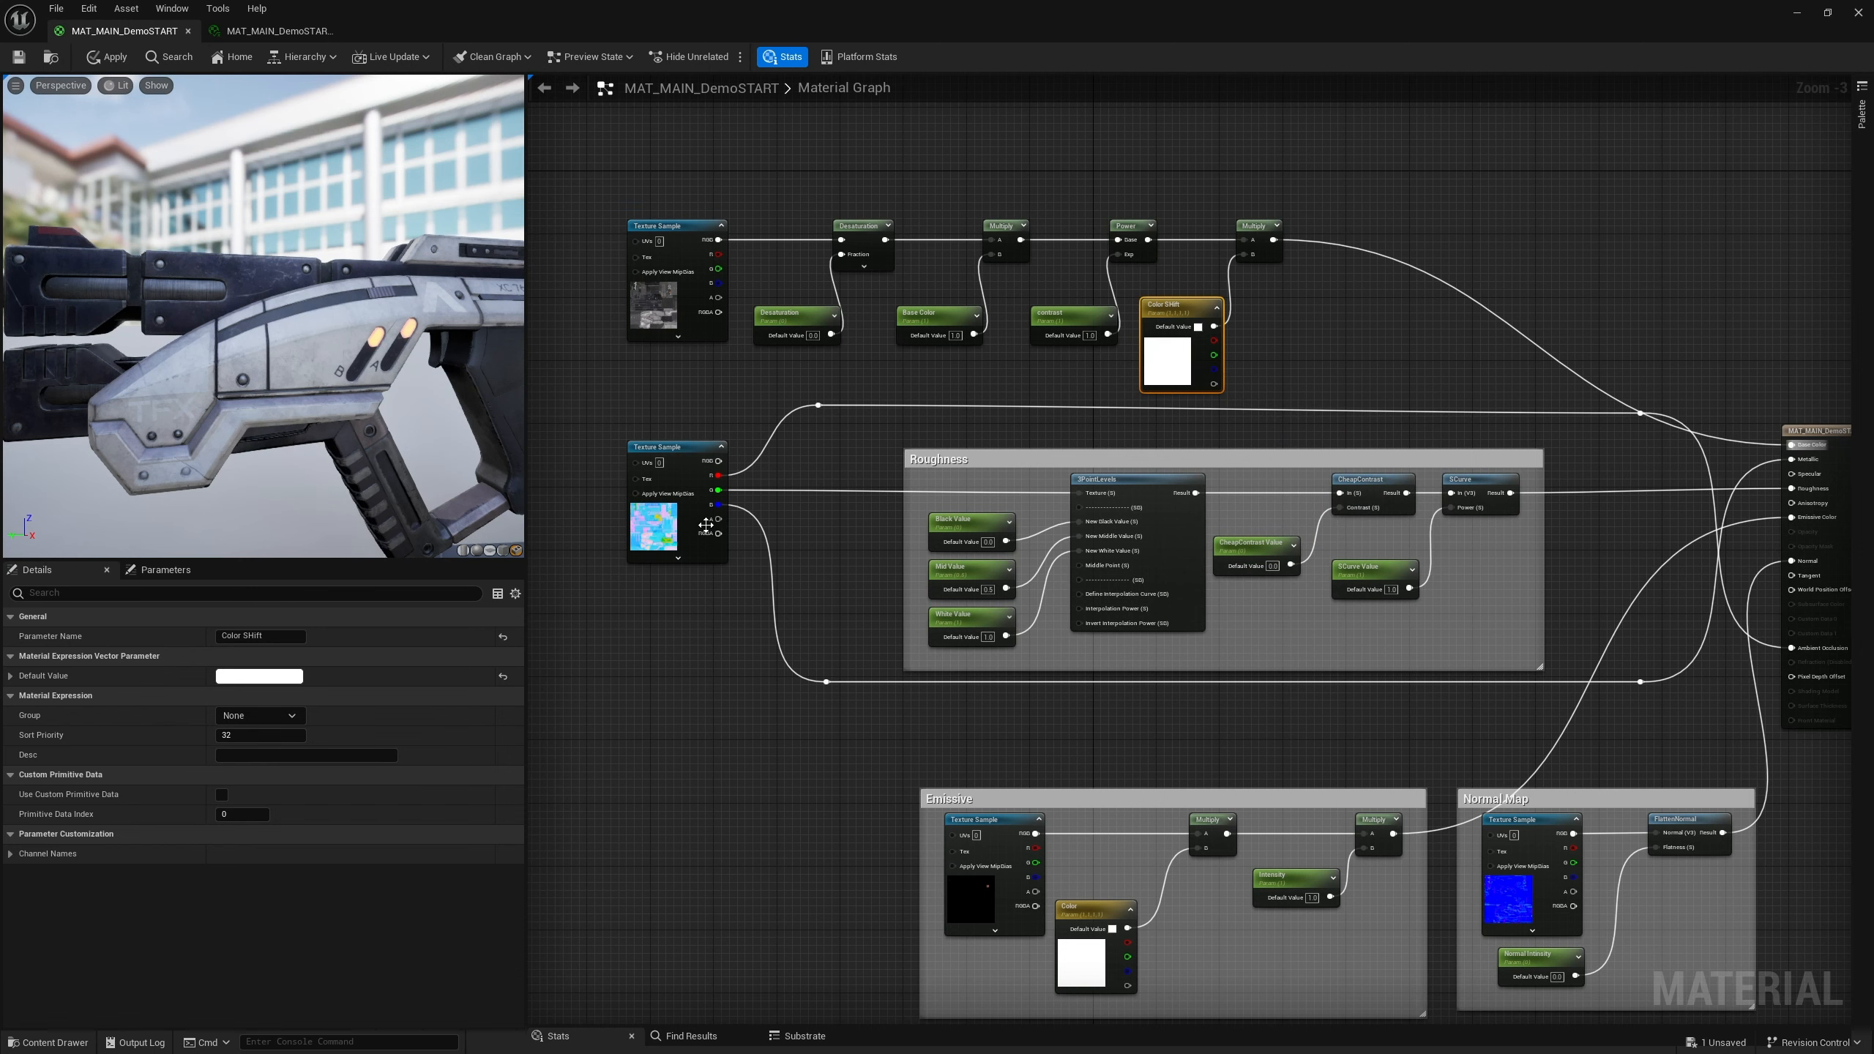
# Temporarily connect the base texture straight to Base Color, then reconnect the final Multiply
pyautogui.moveTo(1297, 363); pyautogui.dragTo(1254, 371, button='right')
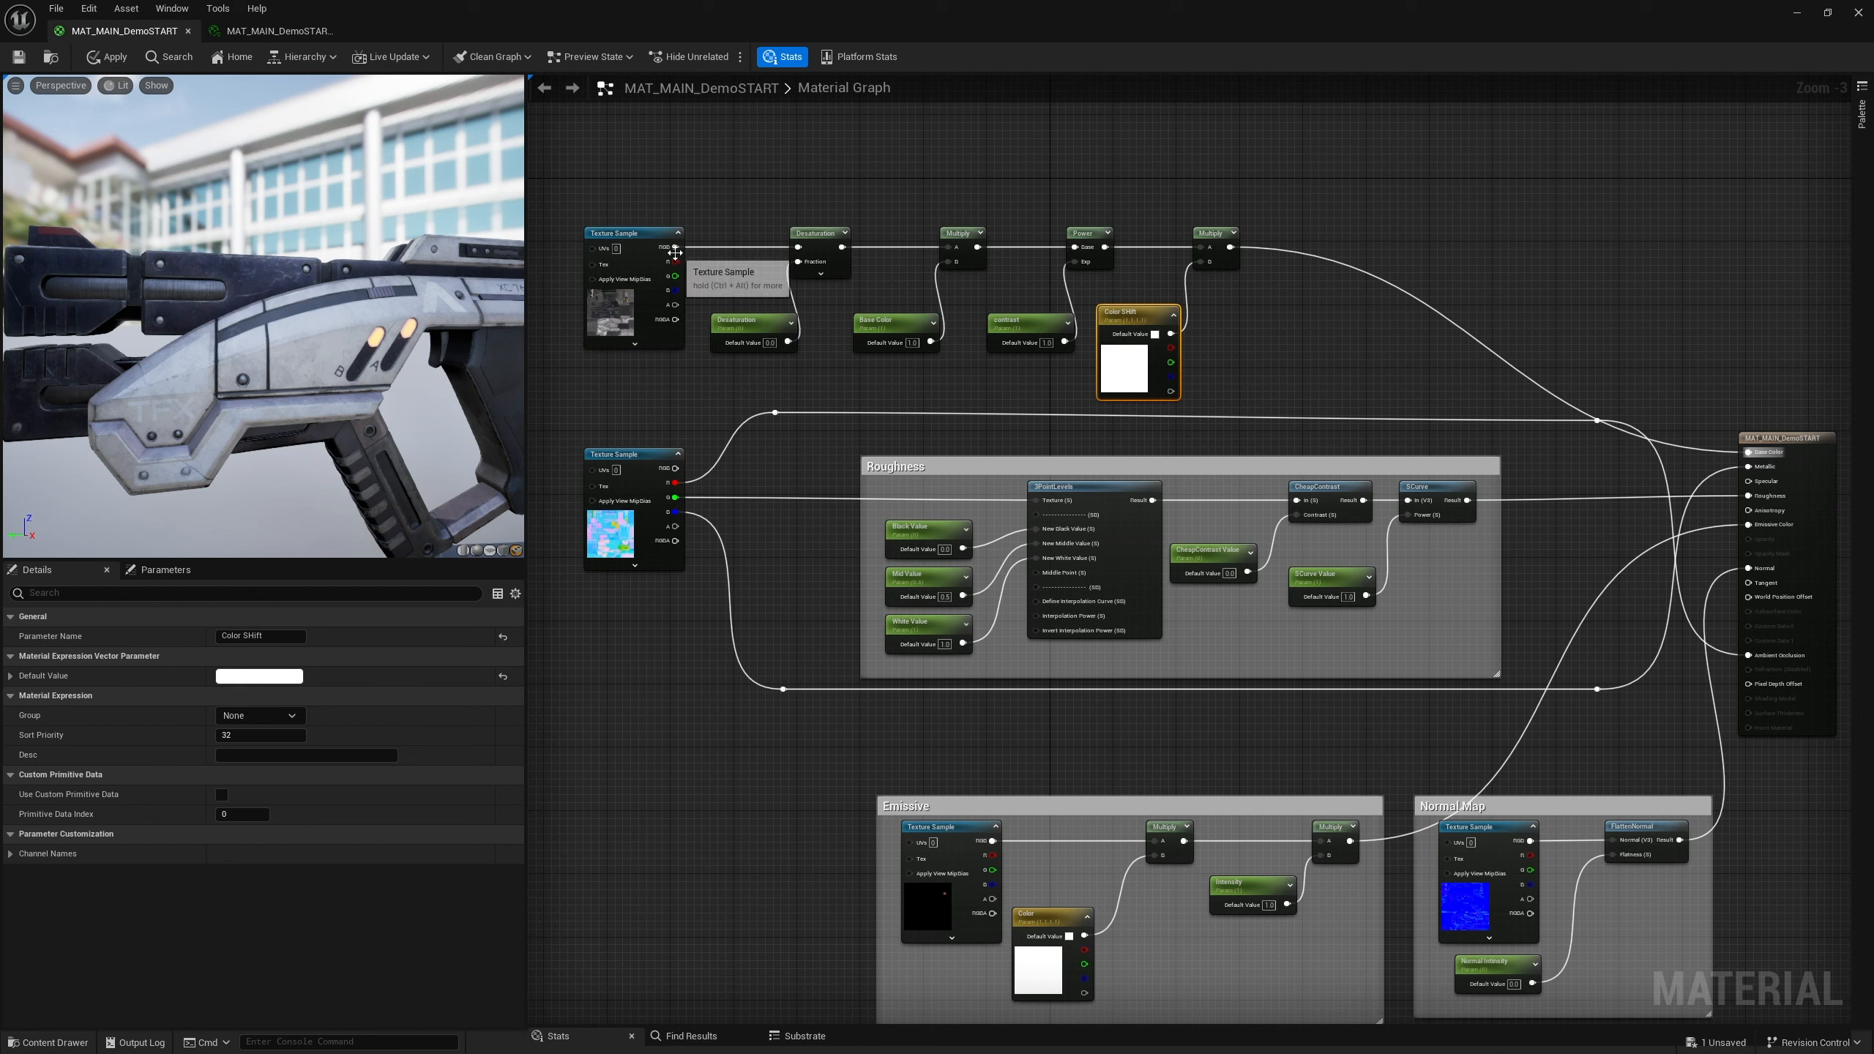
pyautogui.moveTo(675, 248); pyautogui.dragTo(1749, 452)
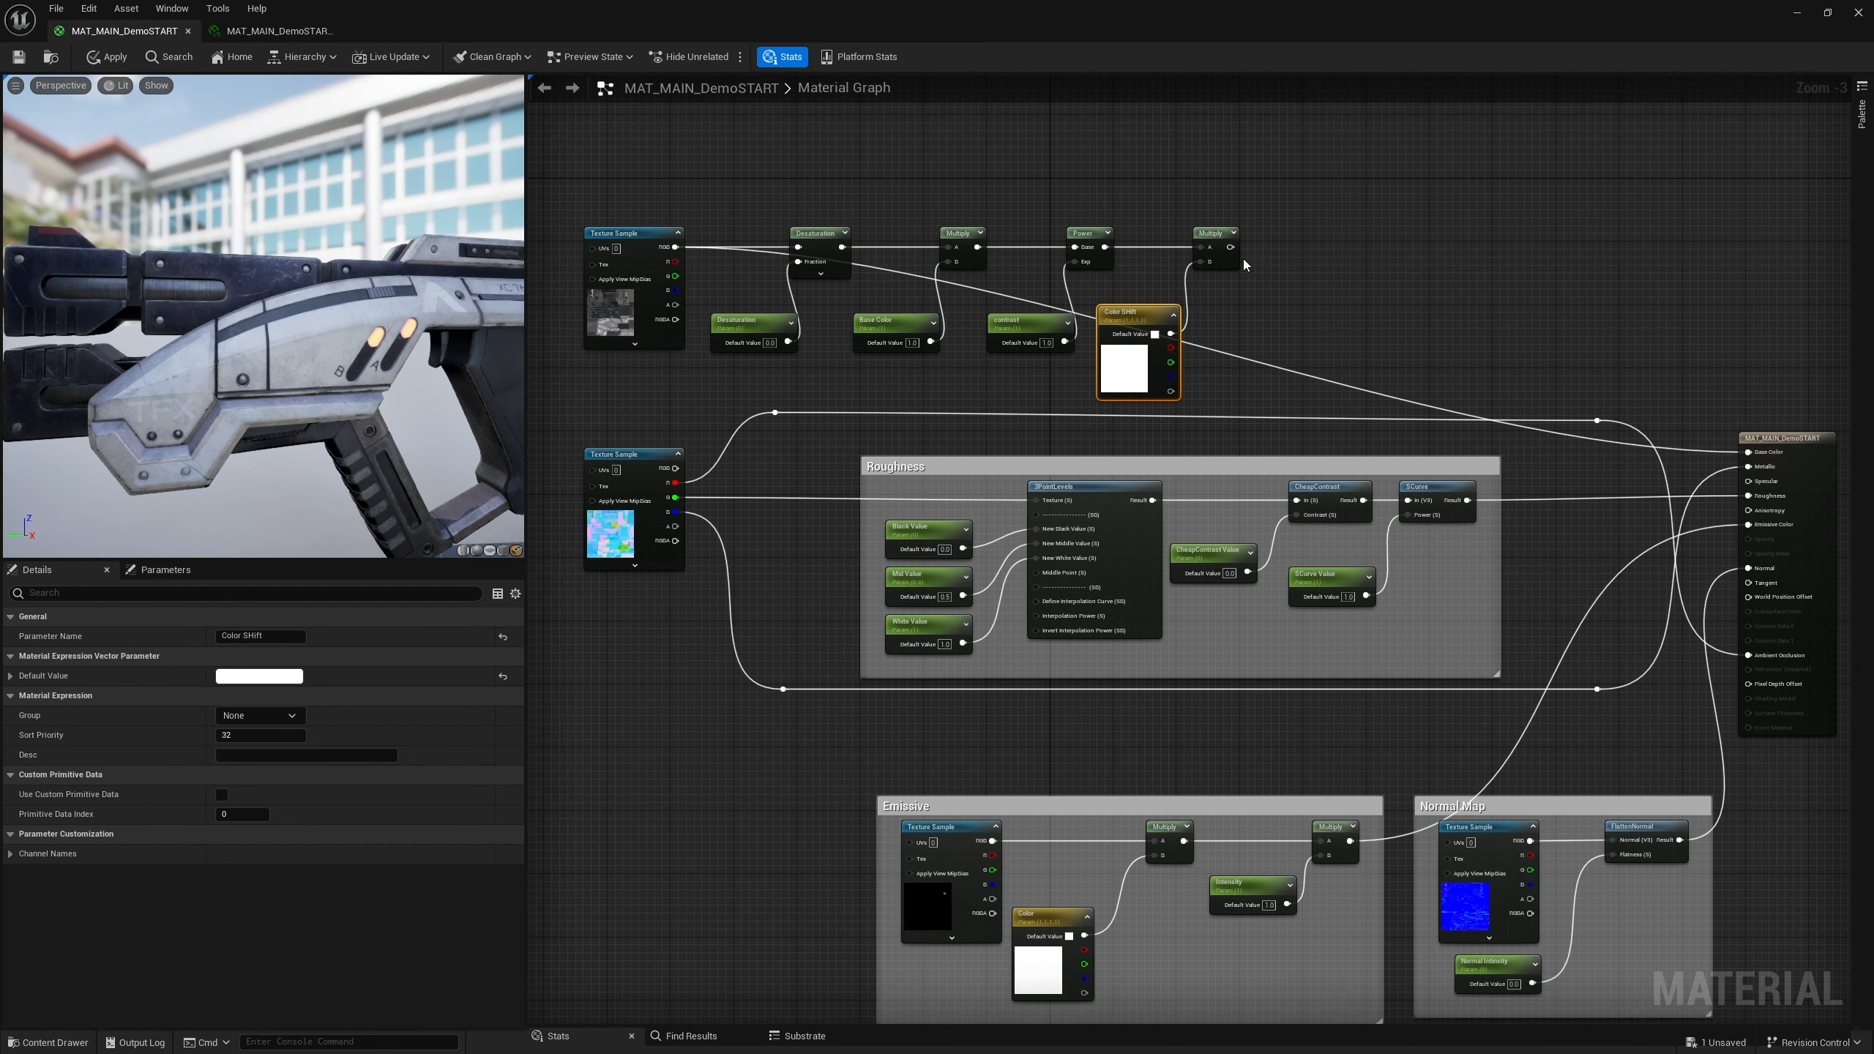
pyautogui.moveTo(1230, 247); pyautogui.dragTo(1750, 453)
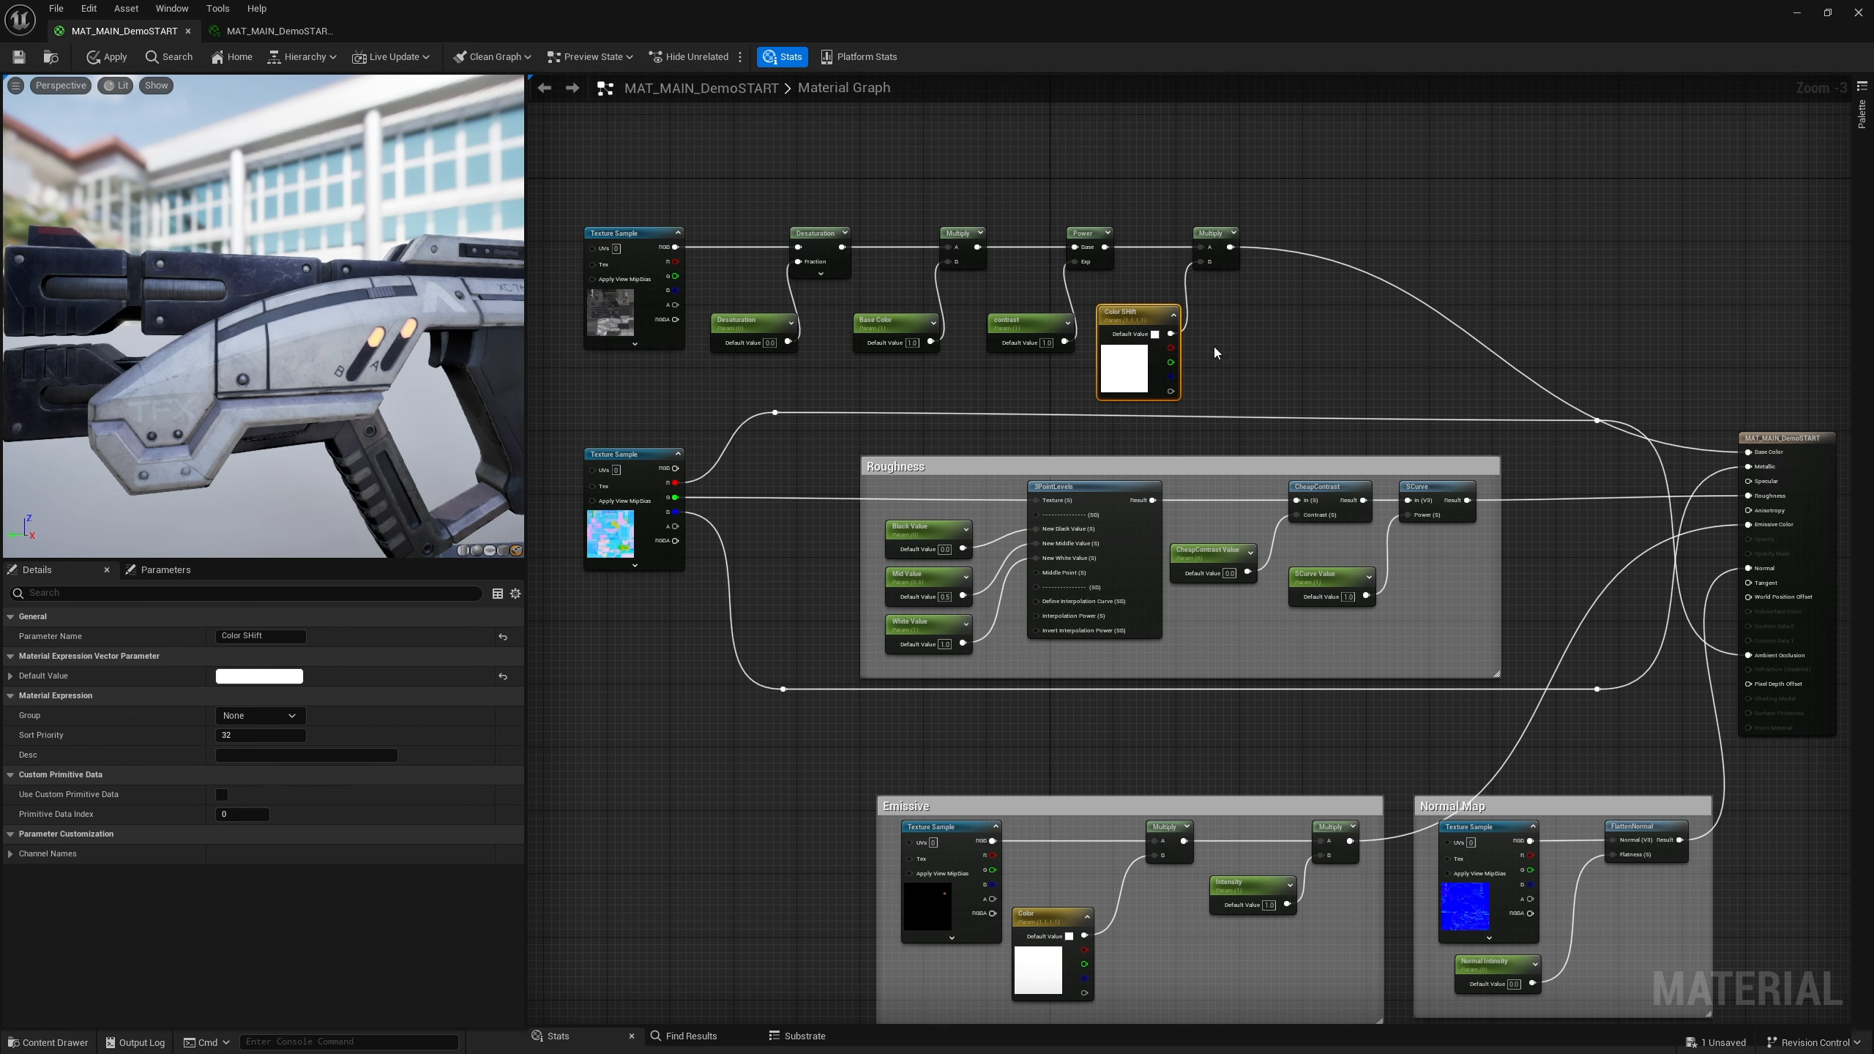
# Put the Desaturation parameter in the BaseColor group with sort priority 1
pyautogui.click(768, 334)
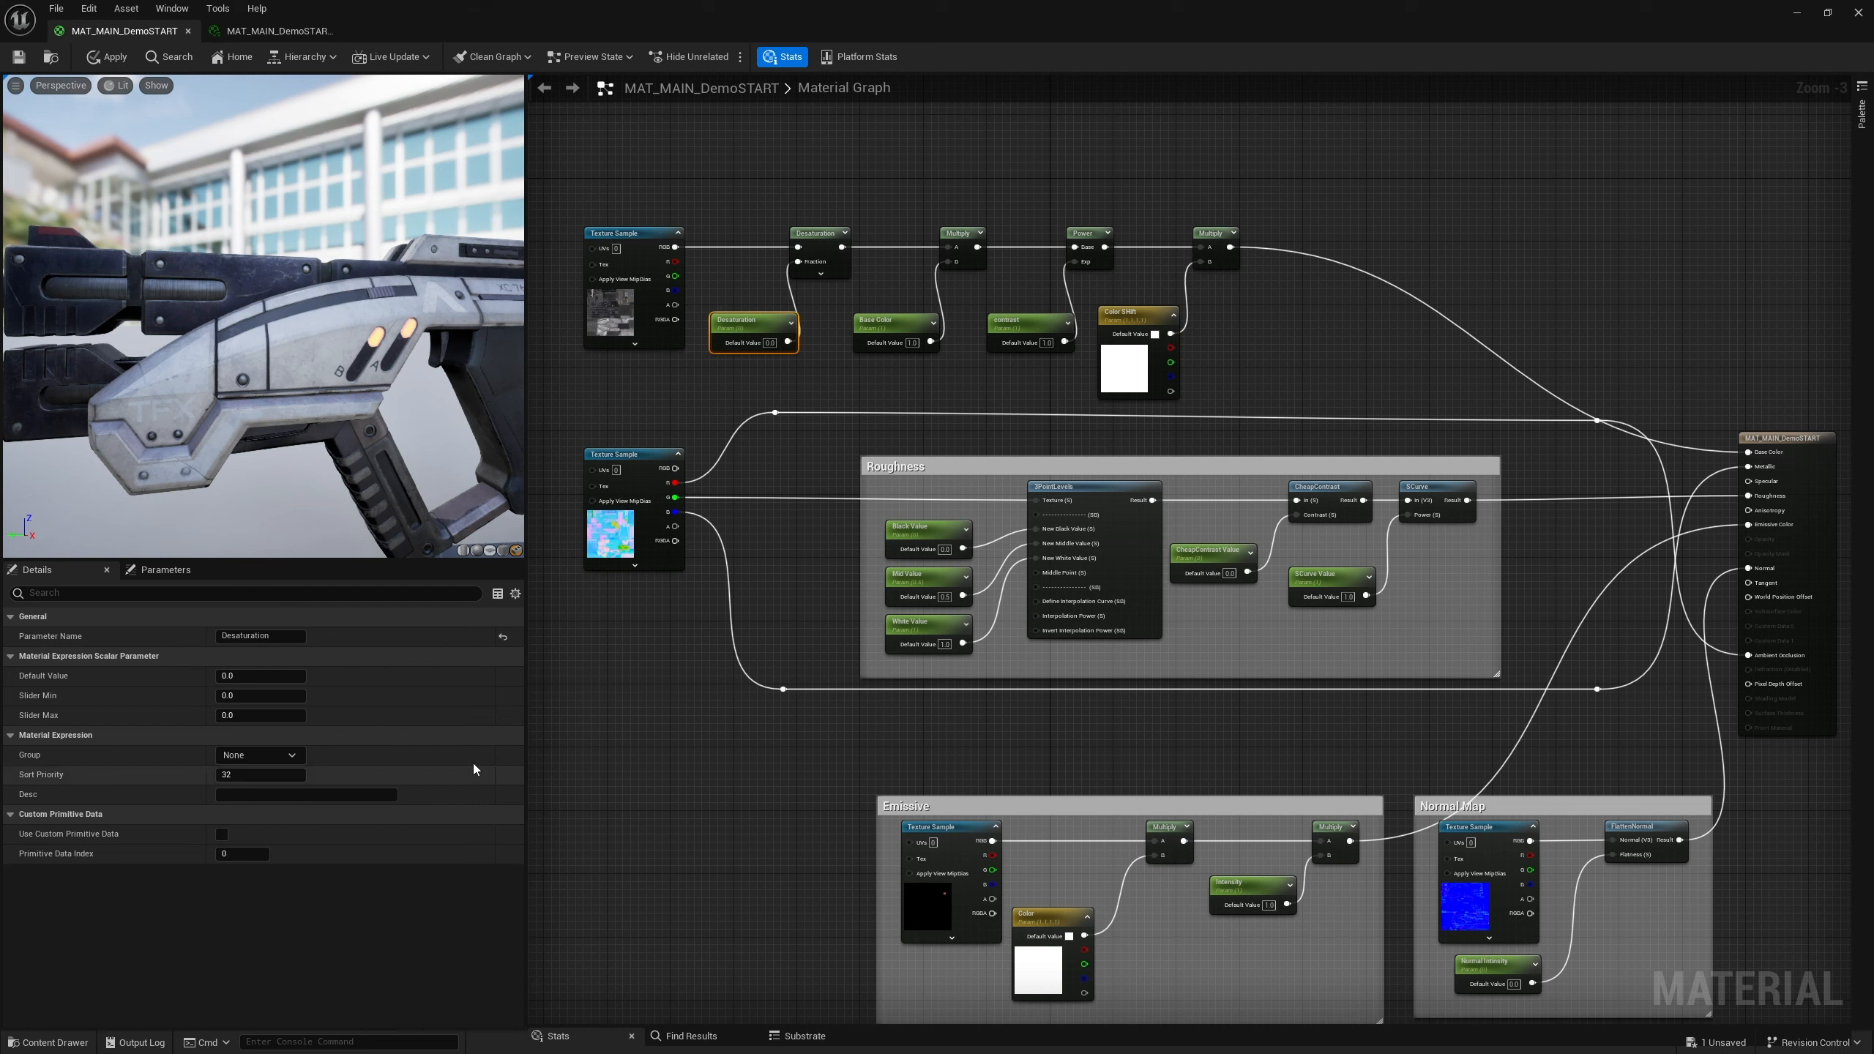
pyautogui.click(252, 758)
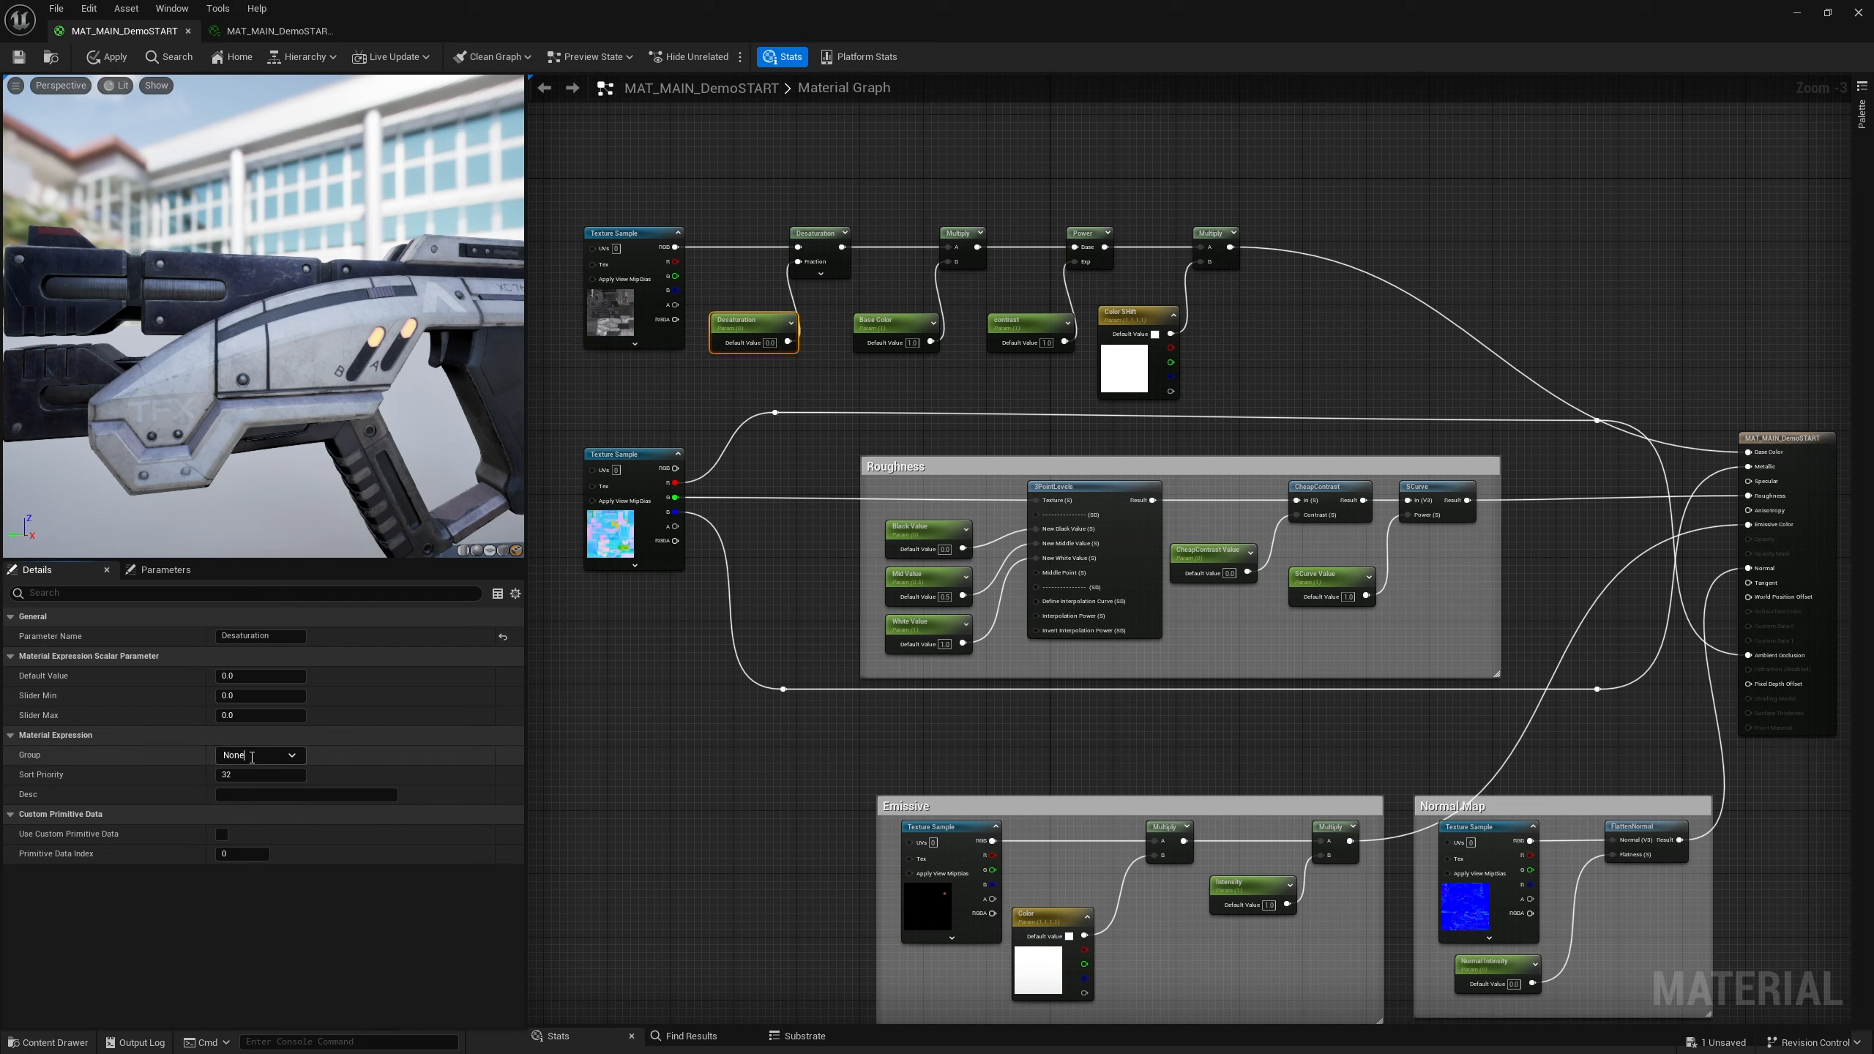
pyautogui.write('BaseColor')
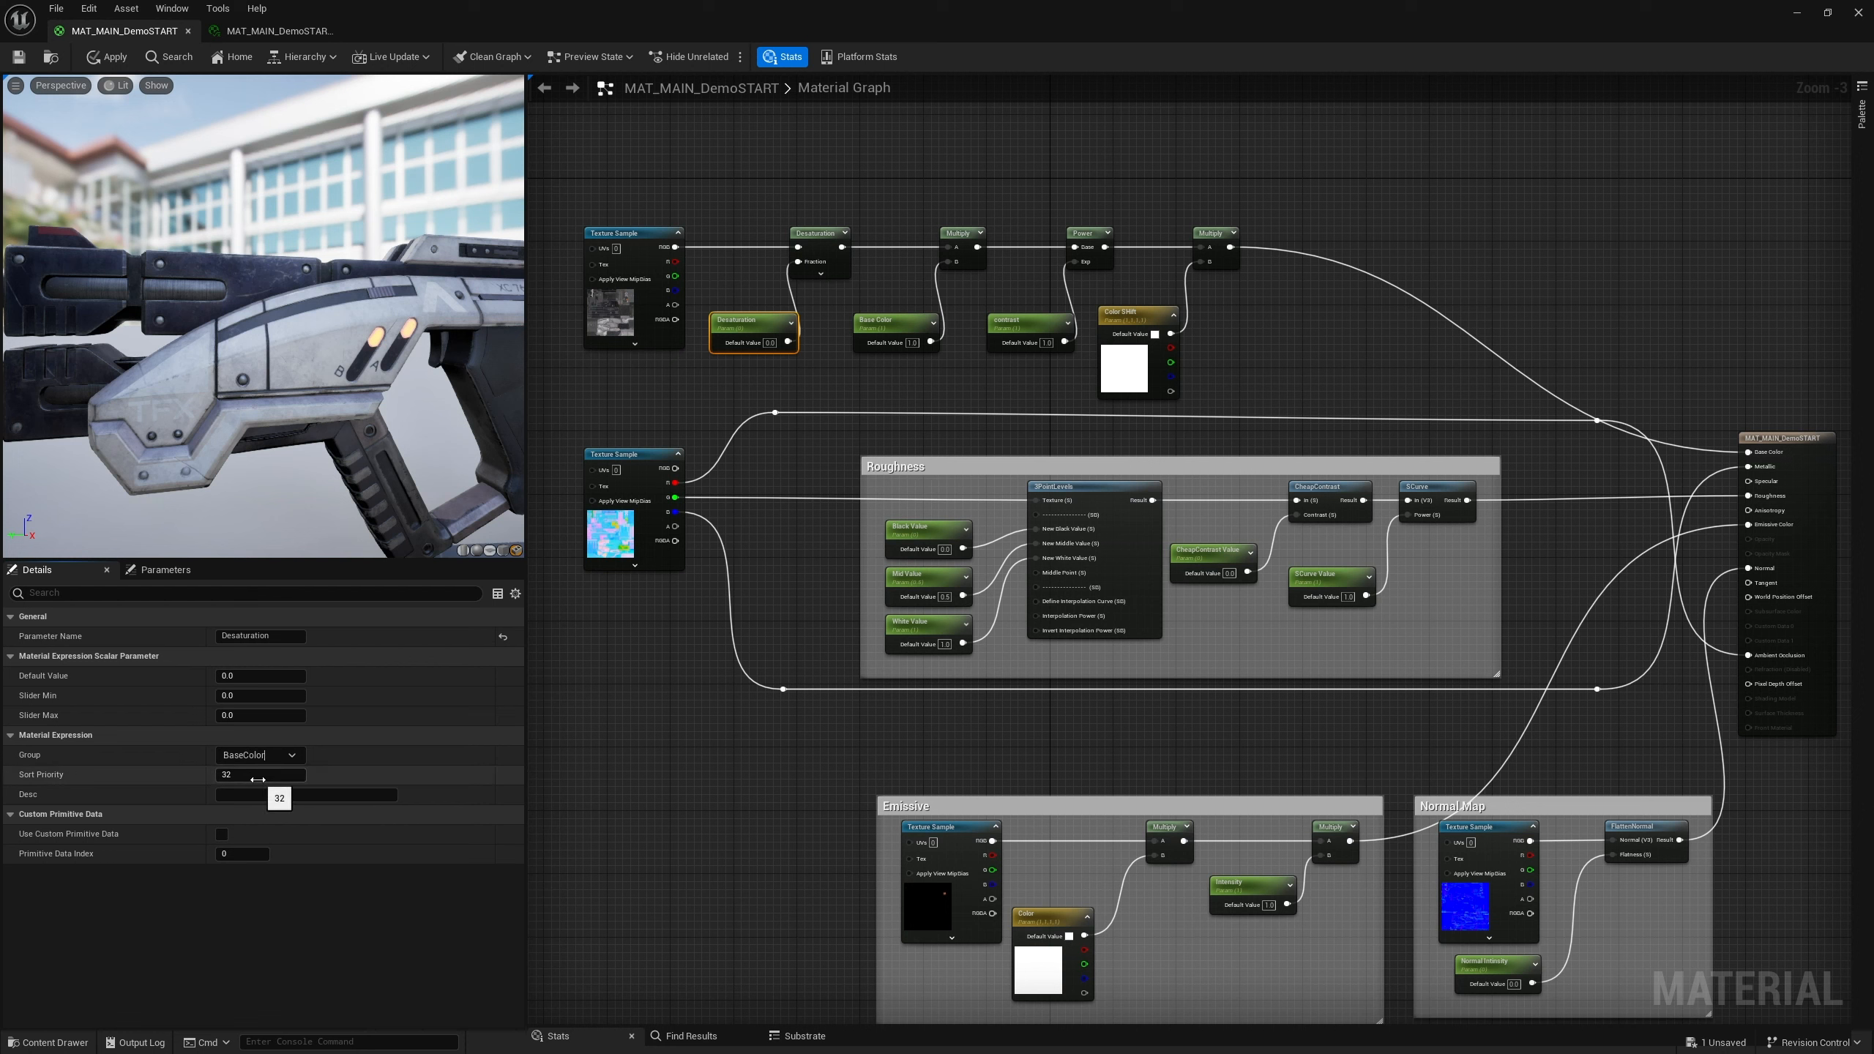
pyautogui.click(230, 772)
pyautogui.write('1')
pyautogui.press('Return')
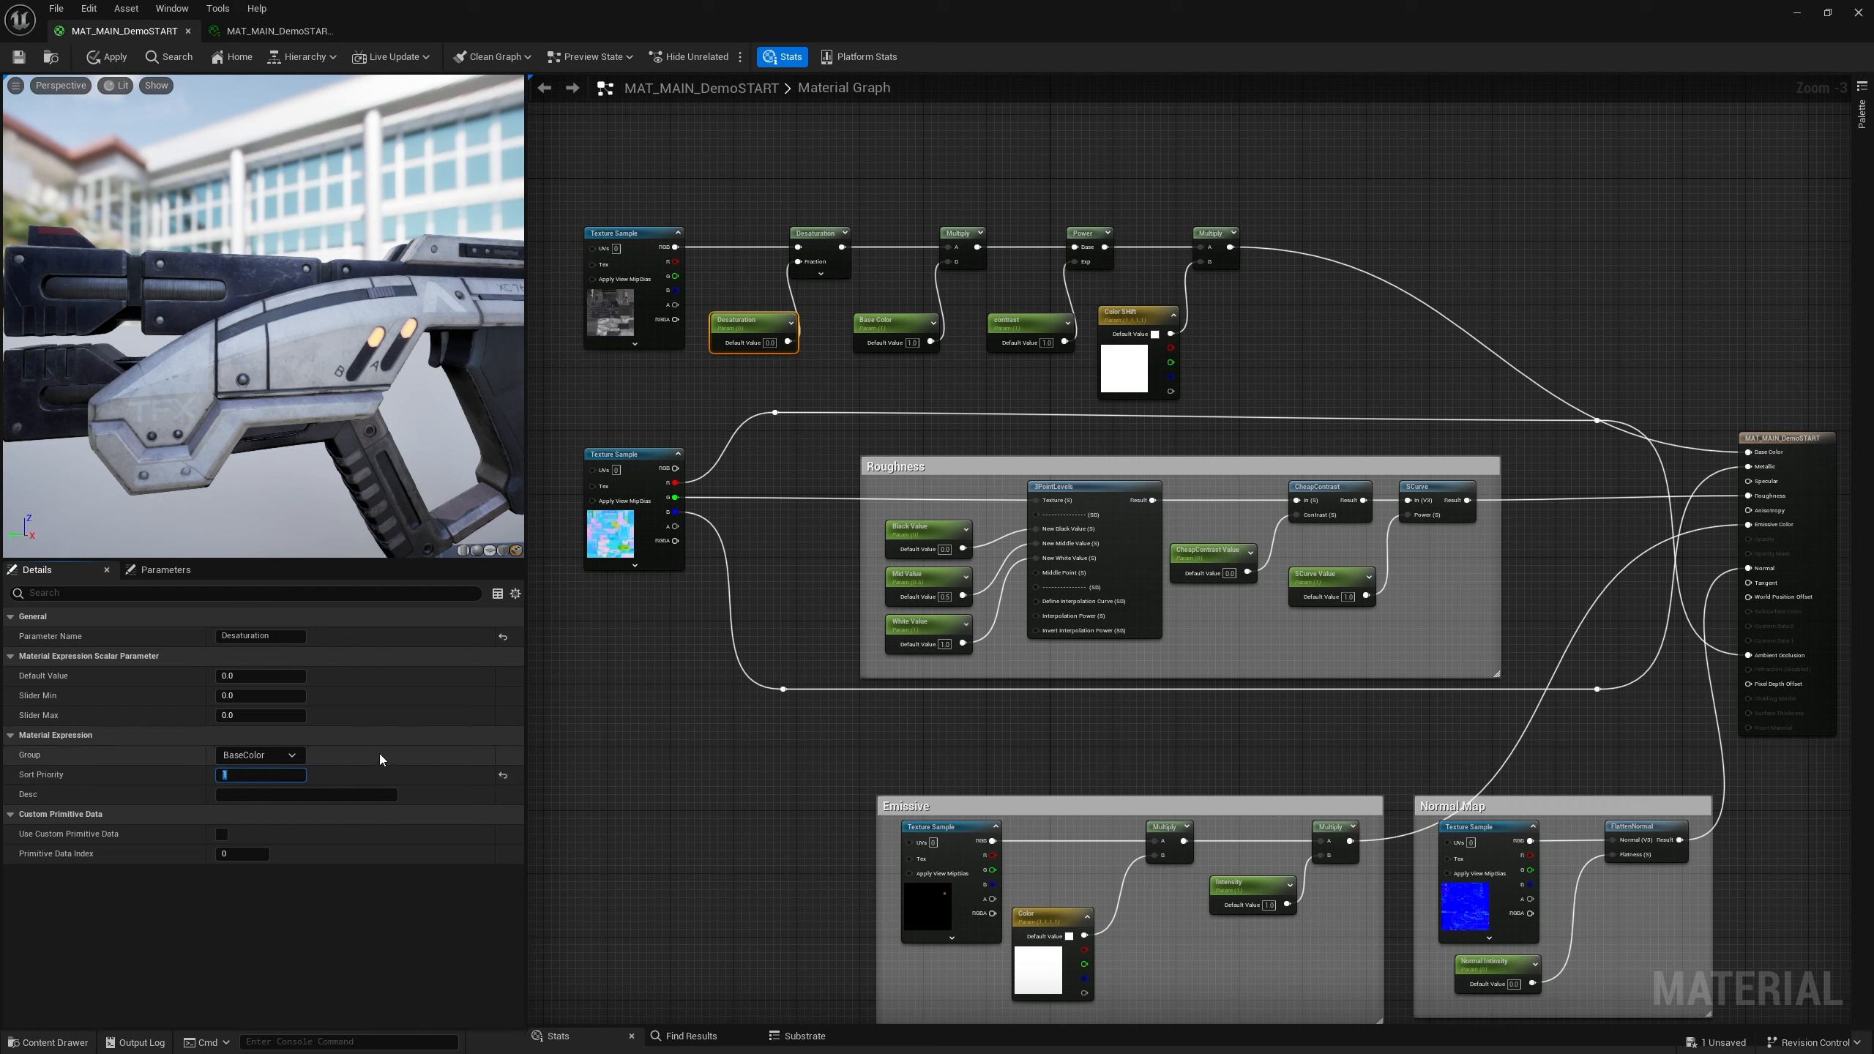
# Give the Base Color parameter sort priority 1 and assign it to the BaseColor group
pyautogui.click(893, 330)
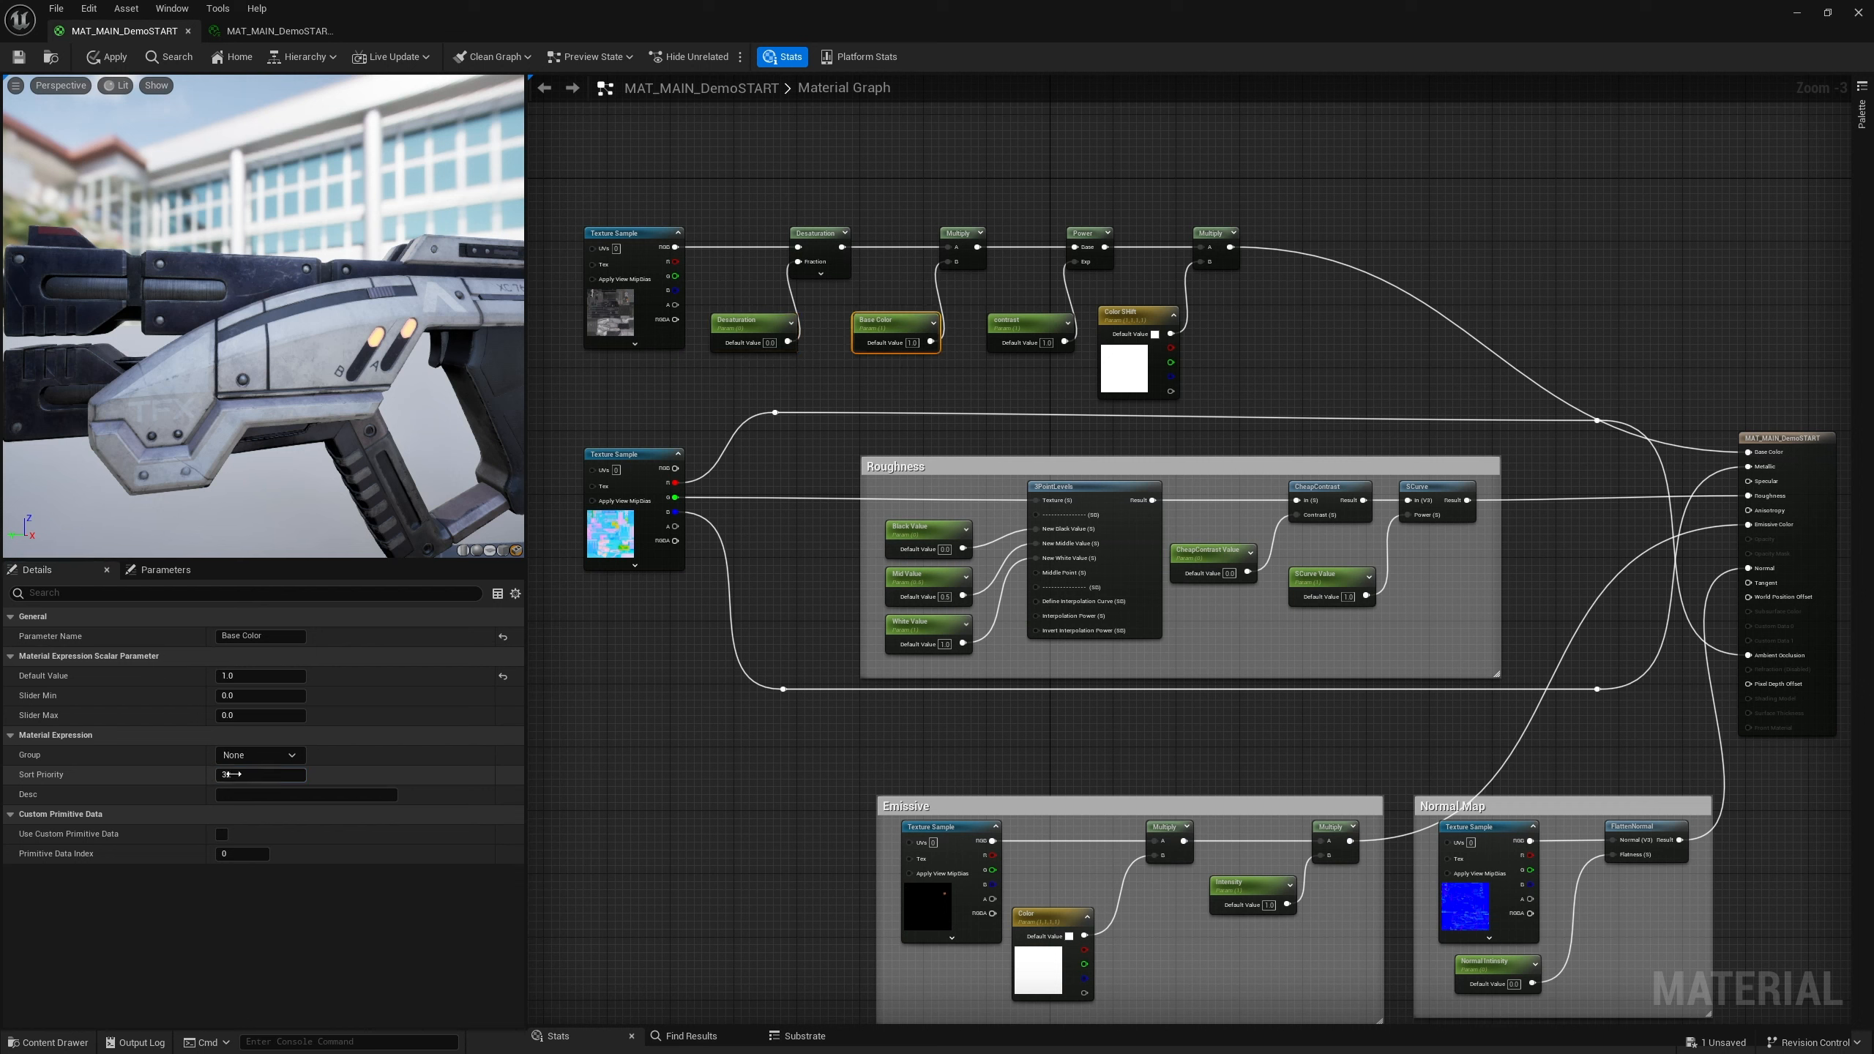
pyautogui.click(274, 774)
pyautogui.write('1')
pyautogui.press('Return')
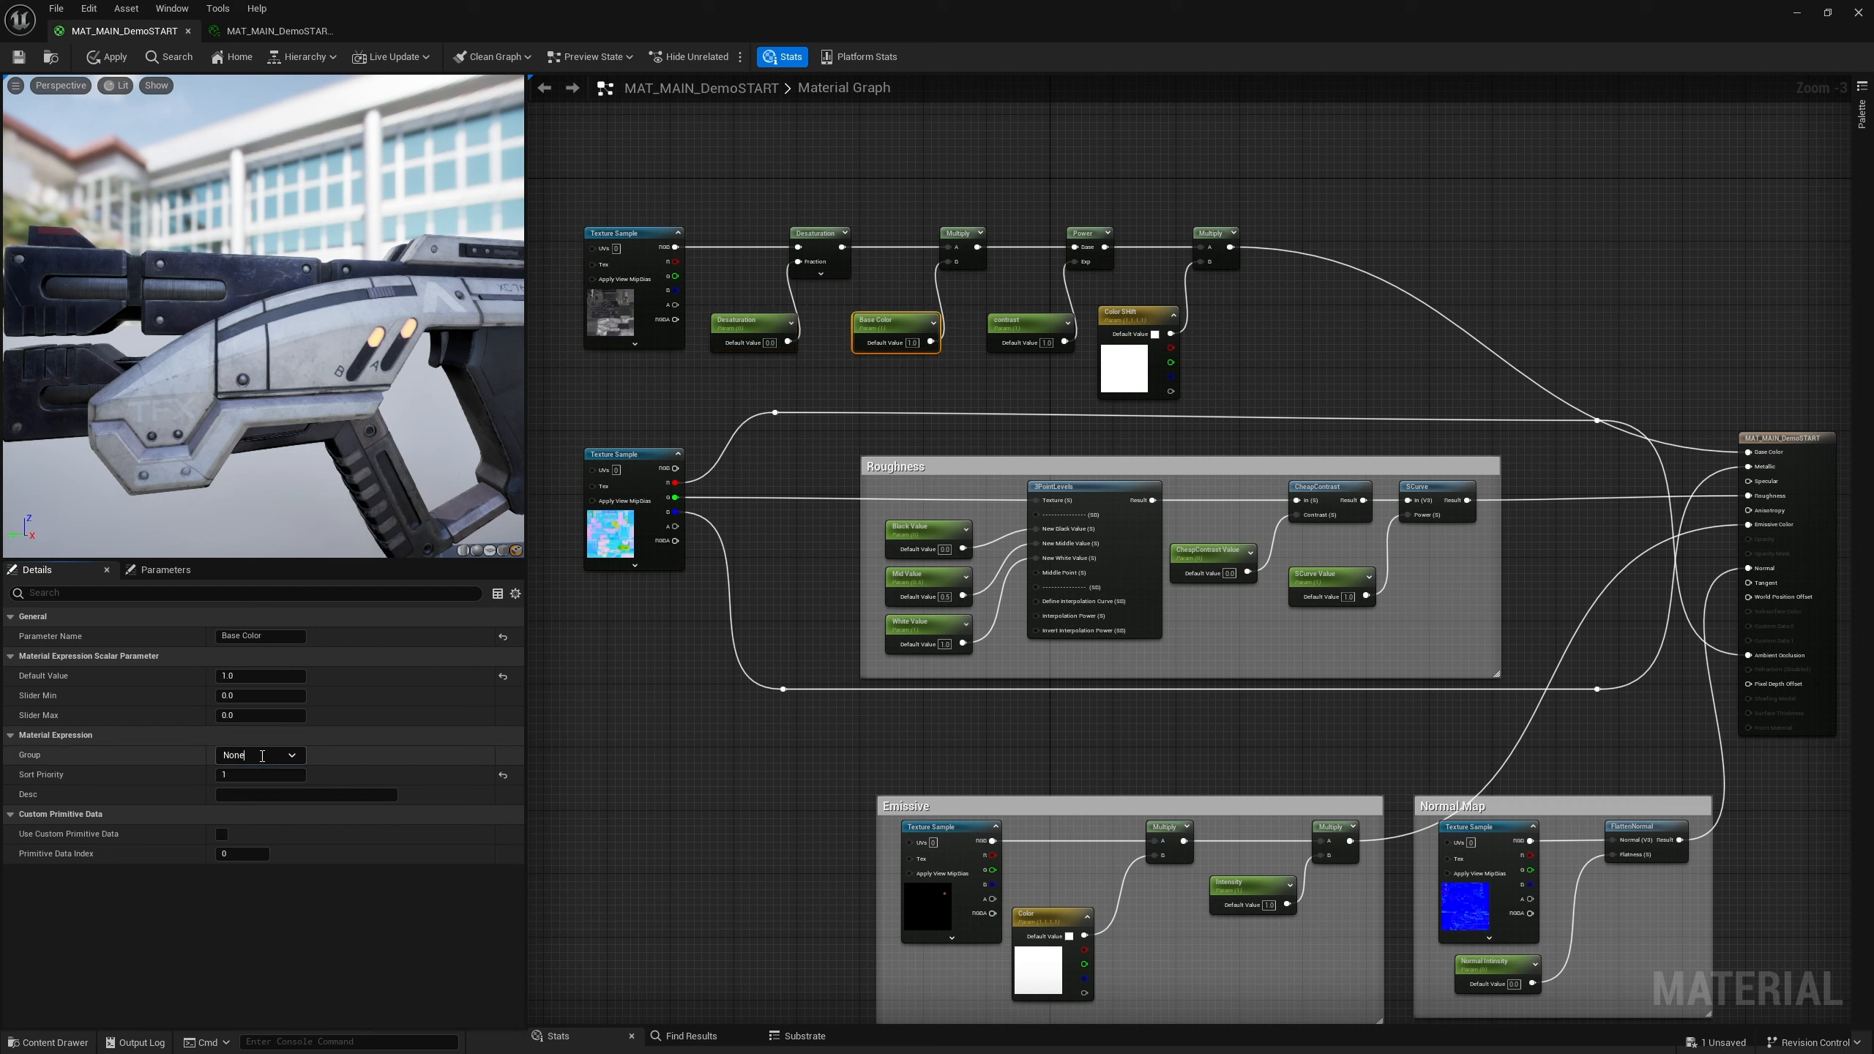
pyautogui.click(259, 755)
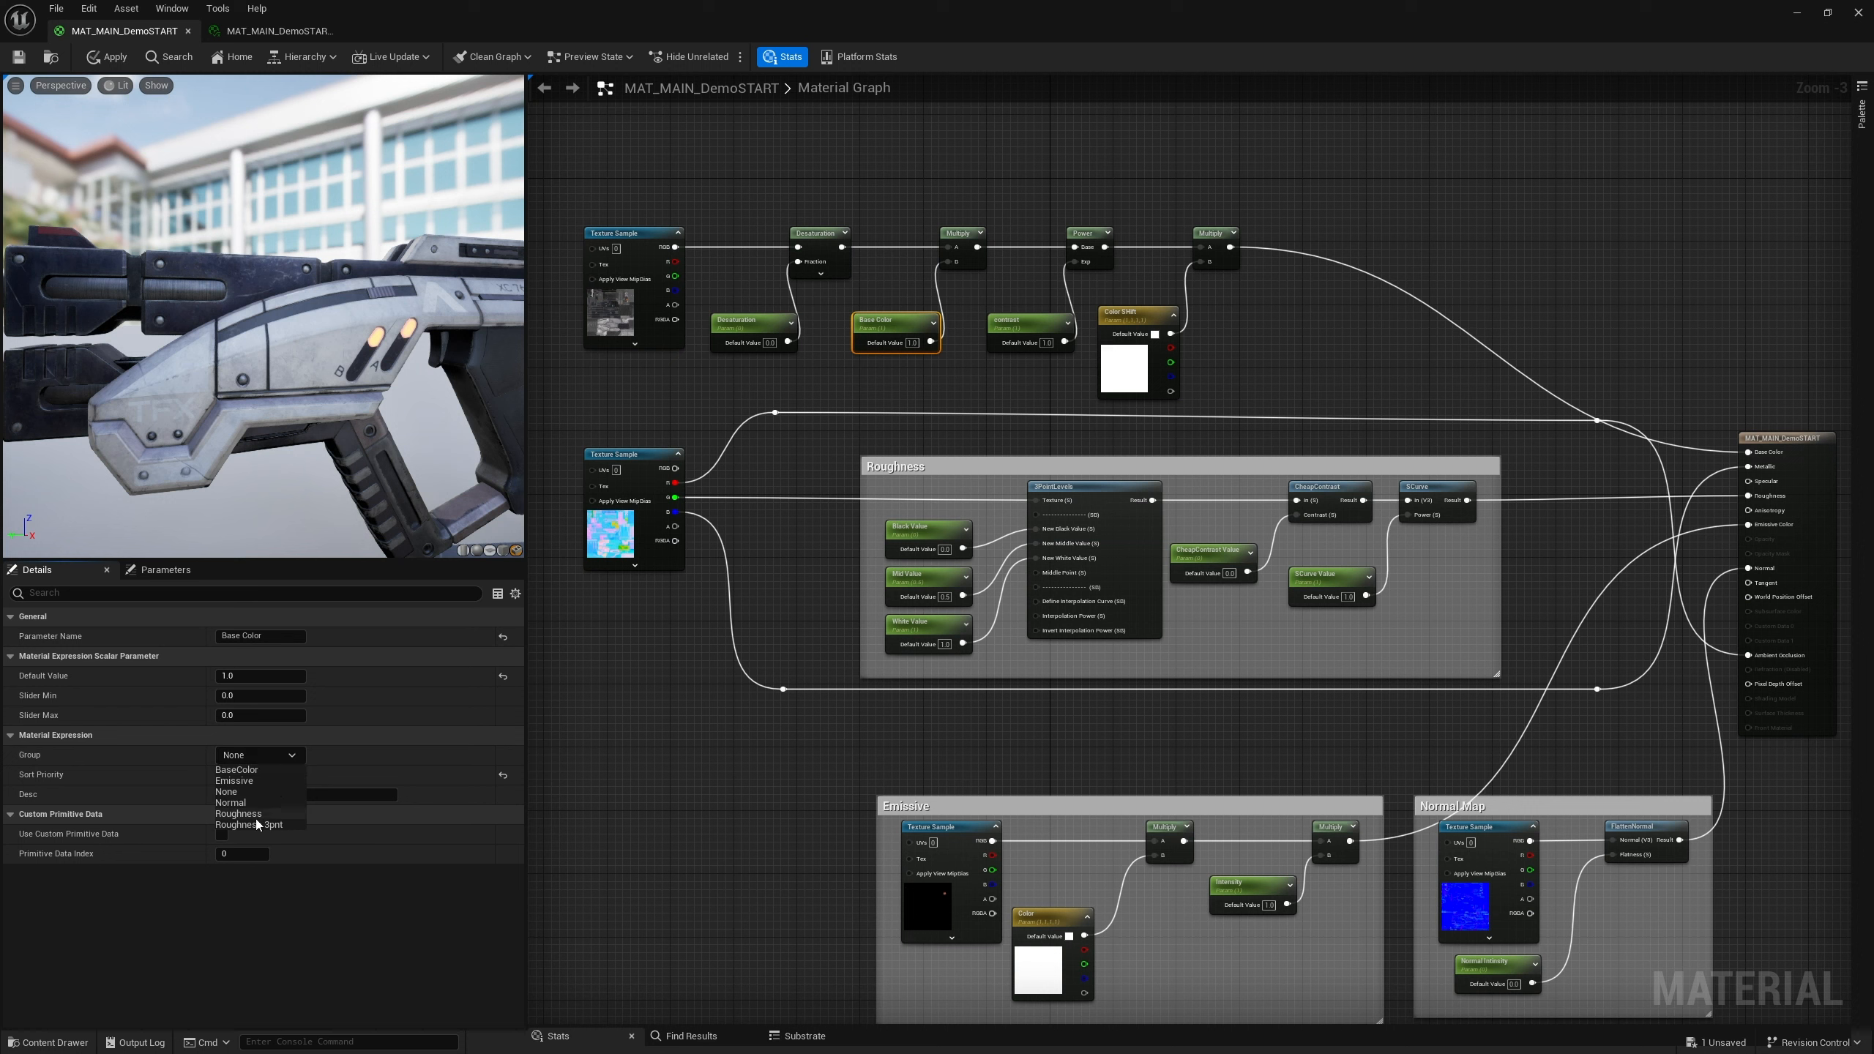
pyautogui.click(238, 770)
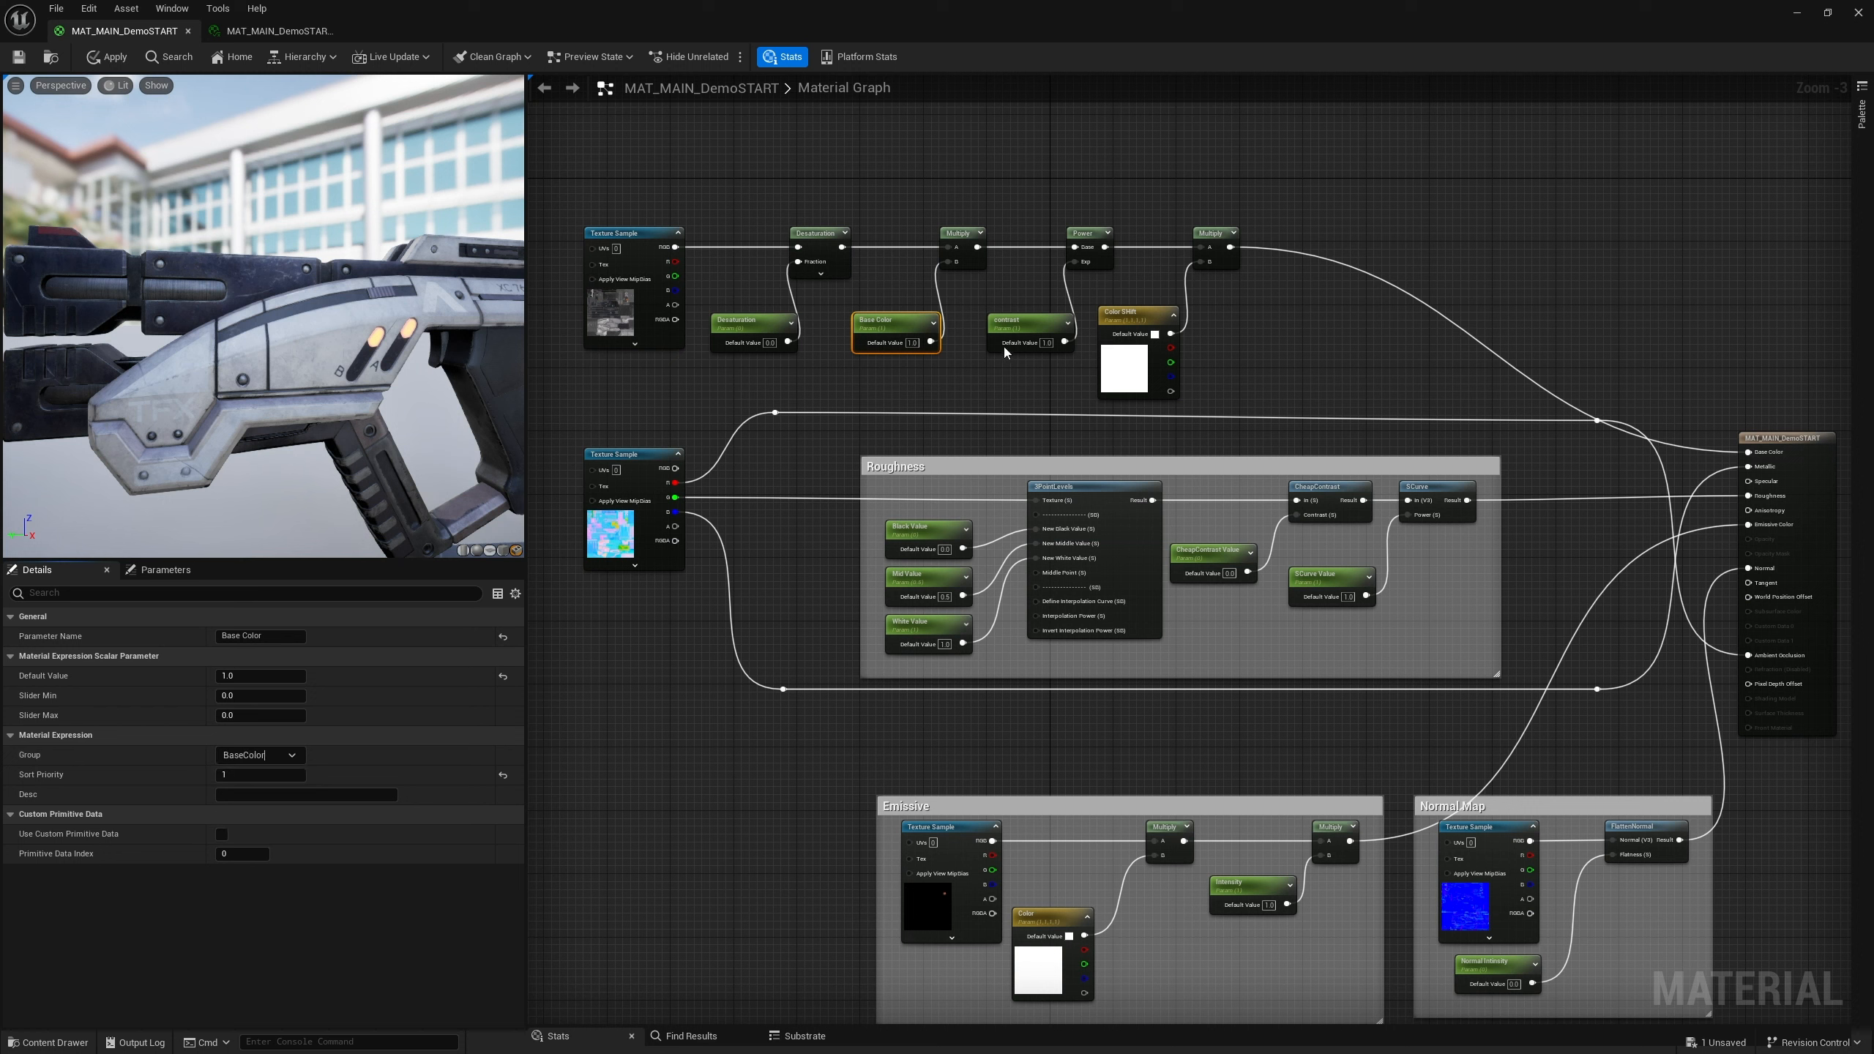
# Assign the contrast parameter to the BaseColor group
pyautogui.click(1017, 319)
pyautogui.click(275, 755)
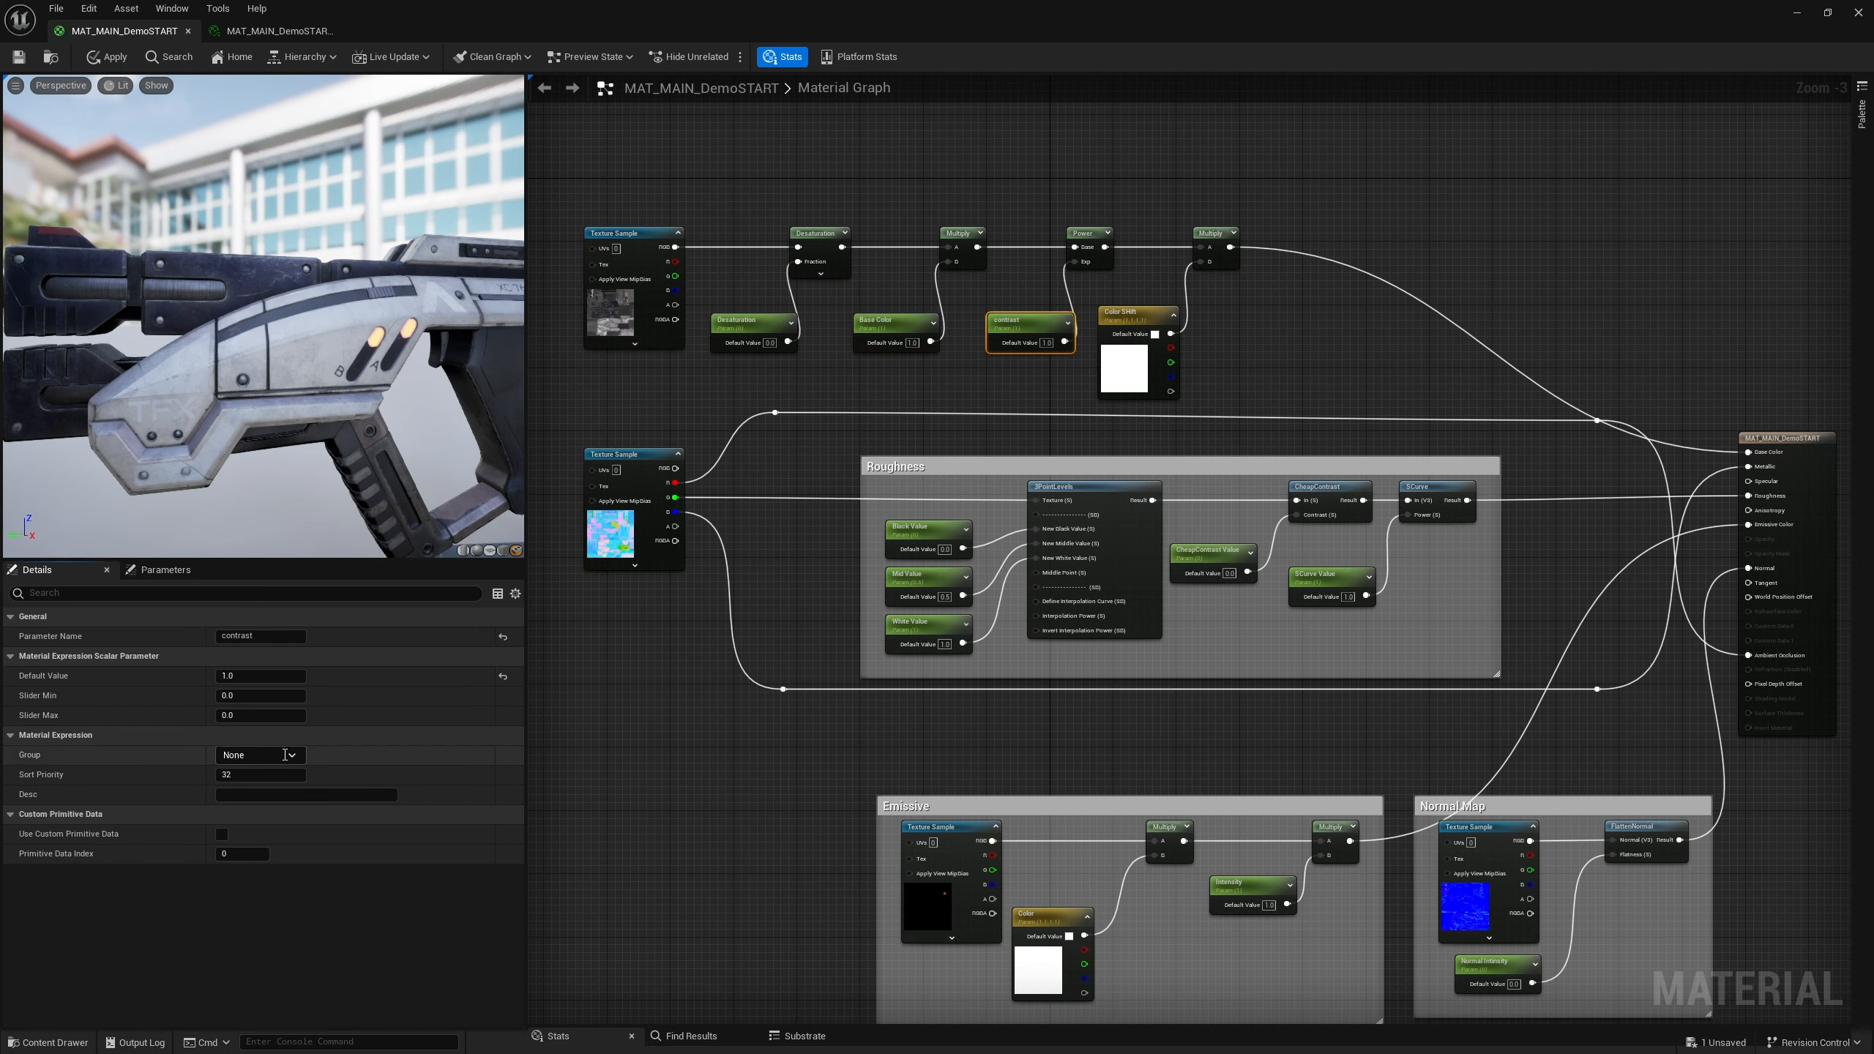
pyautogui.click(291, 755)
pyautogui.click(239, 771)
pyautogui.click(238, 775)
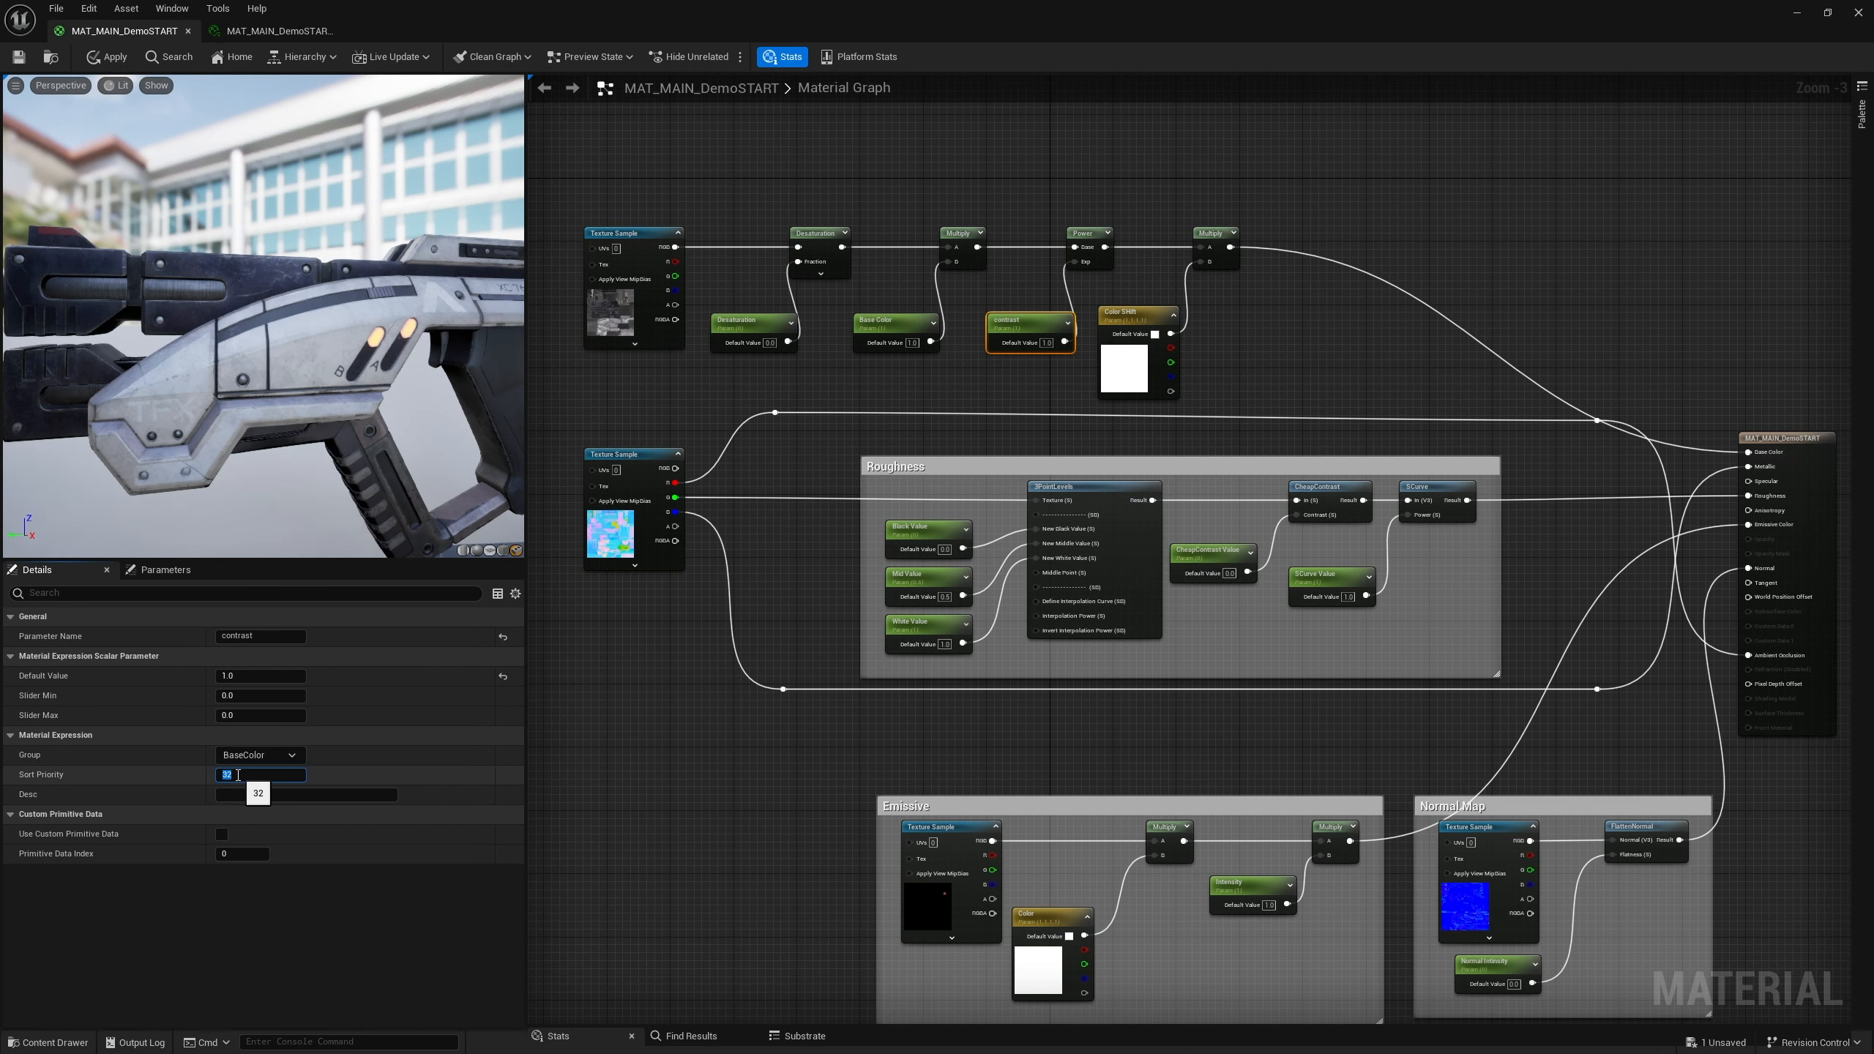
# Give the Color Shift parameter sort priority 1 and put it in the BaseColor group
pyautogui.click(1119, 317)
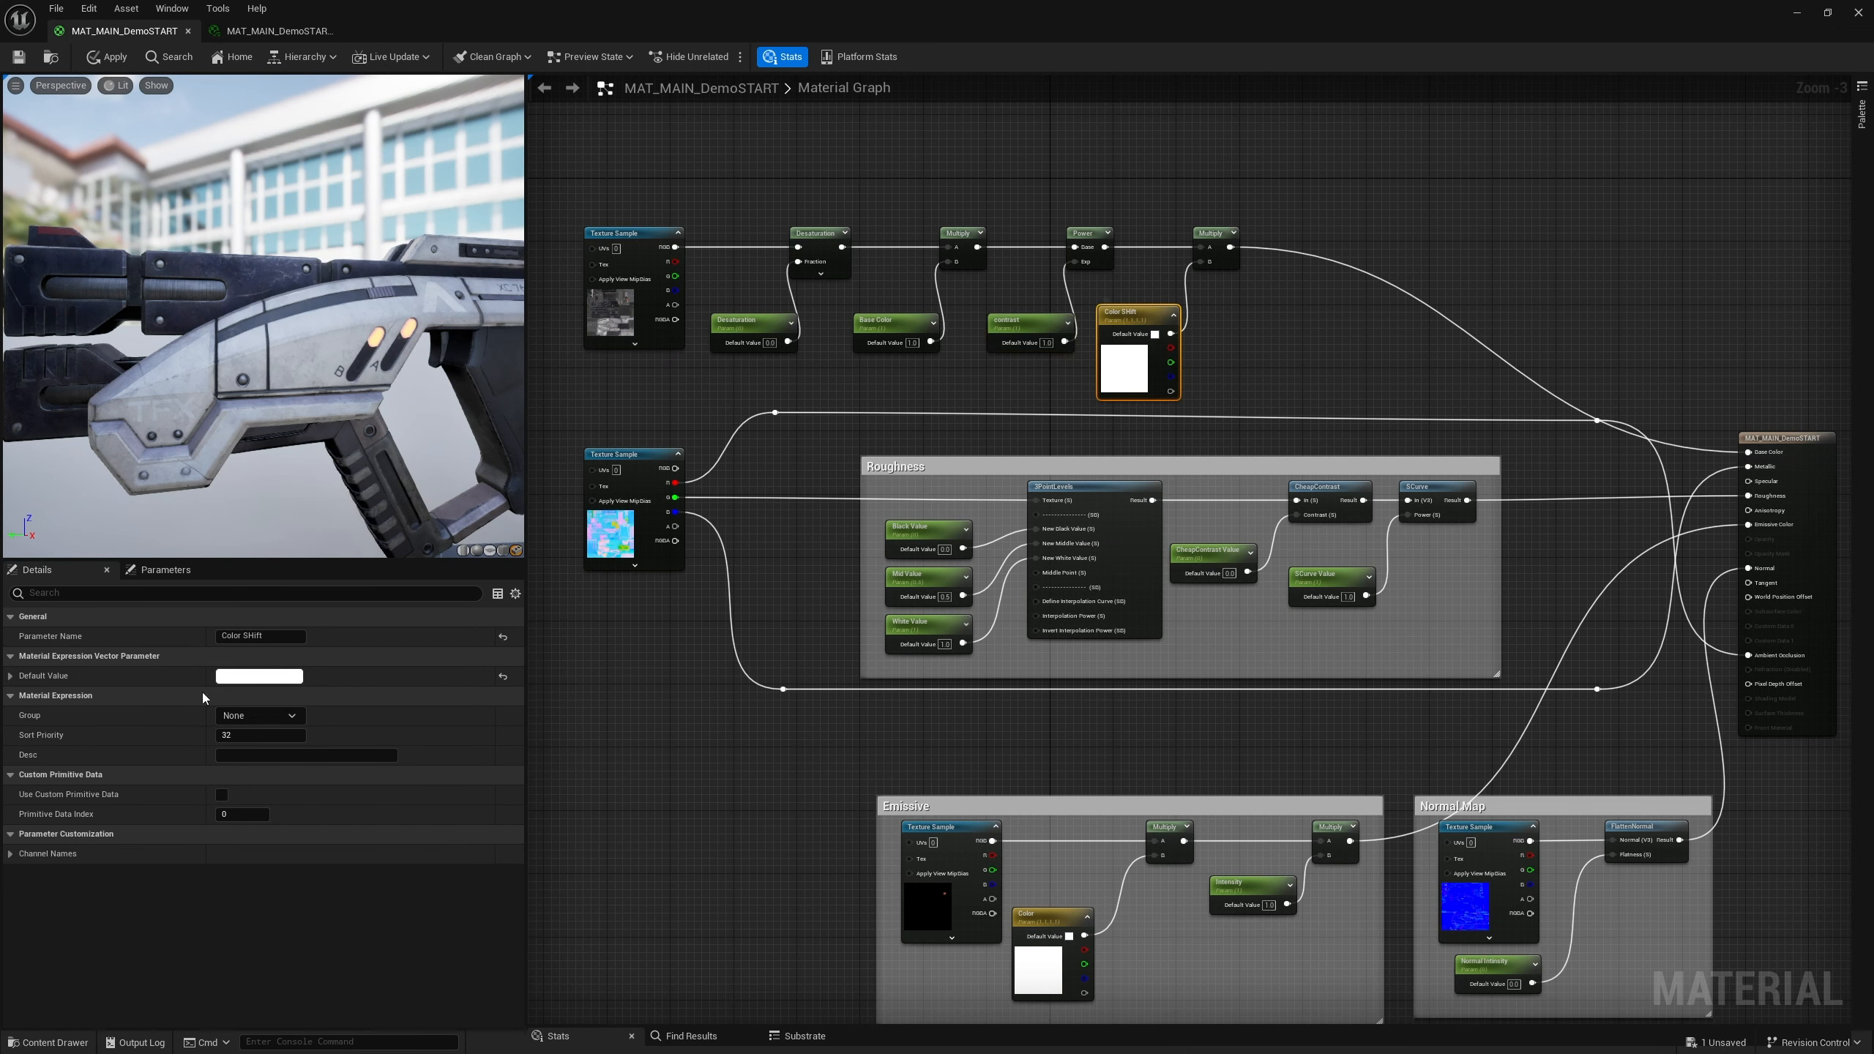
pyautogui.click(255, 734)
pyautogui.write('1')
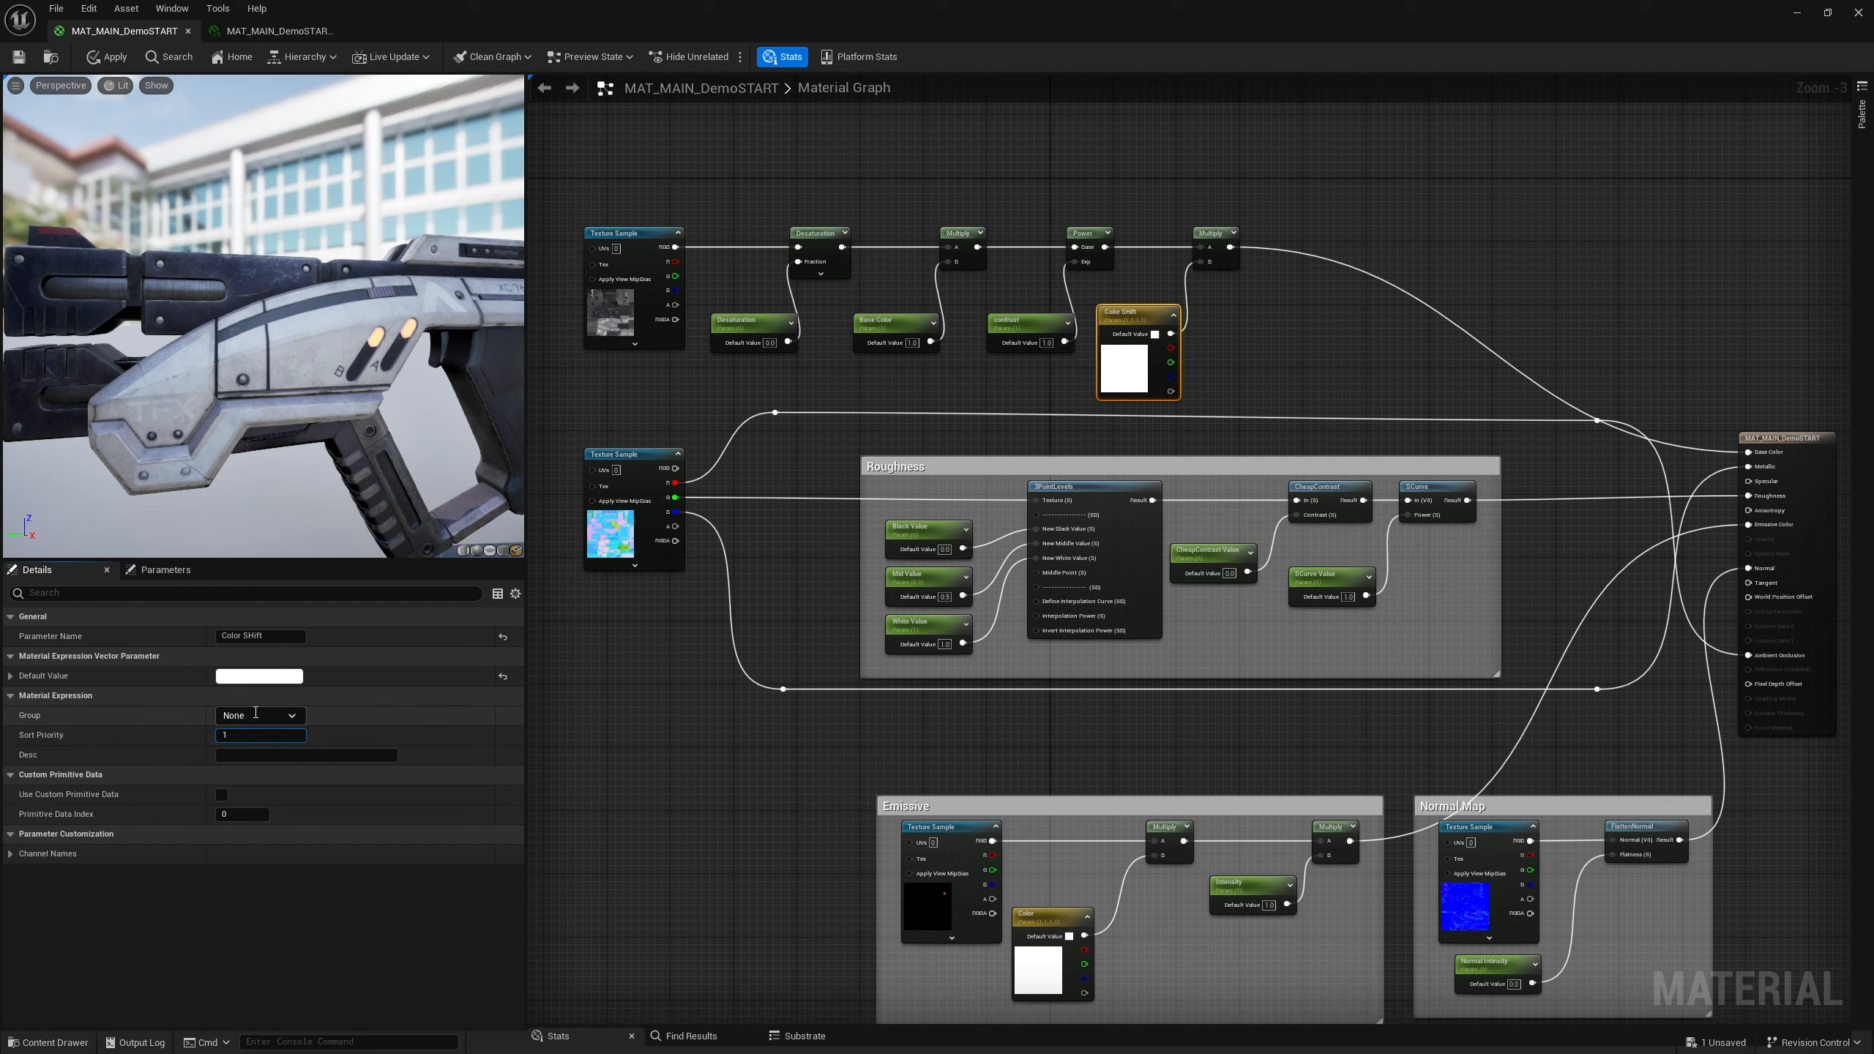
pyautogui.click(259, 714)
pyautogui.click(240, 733)
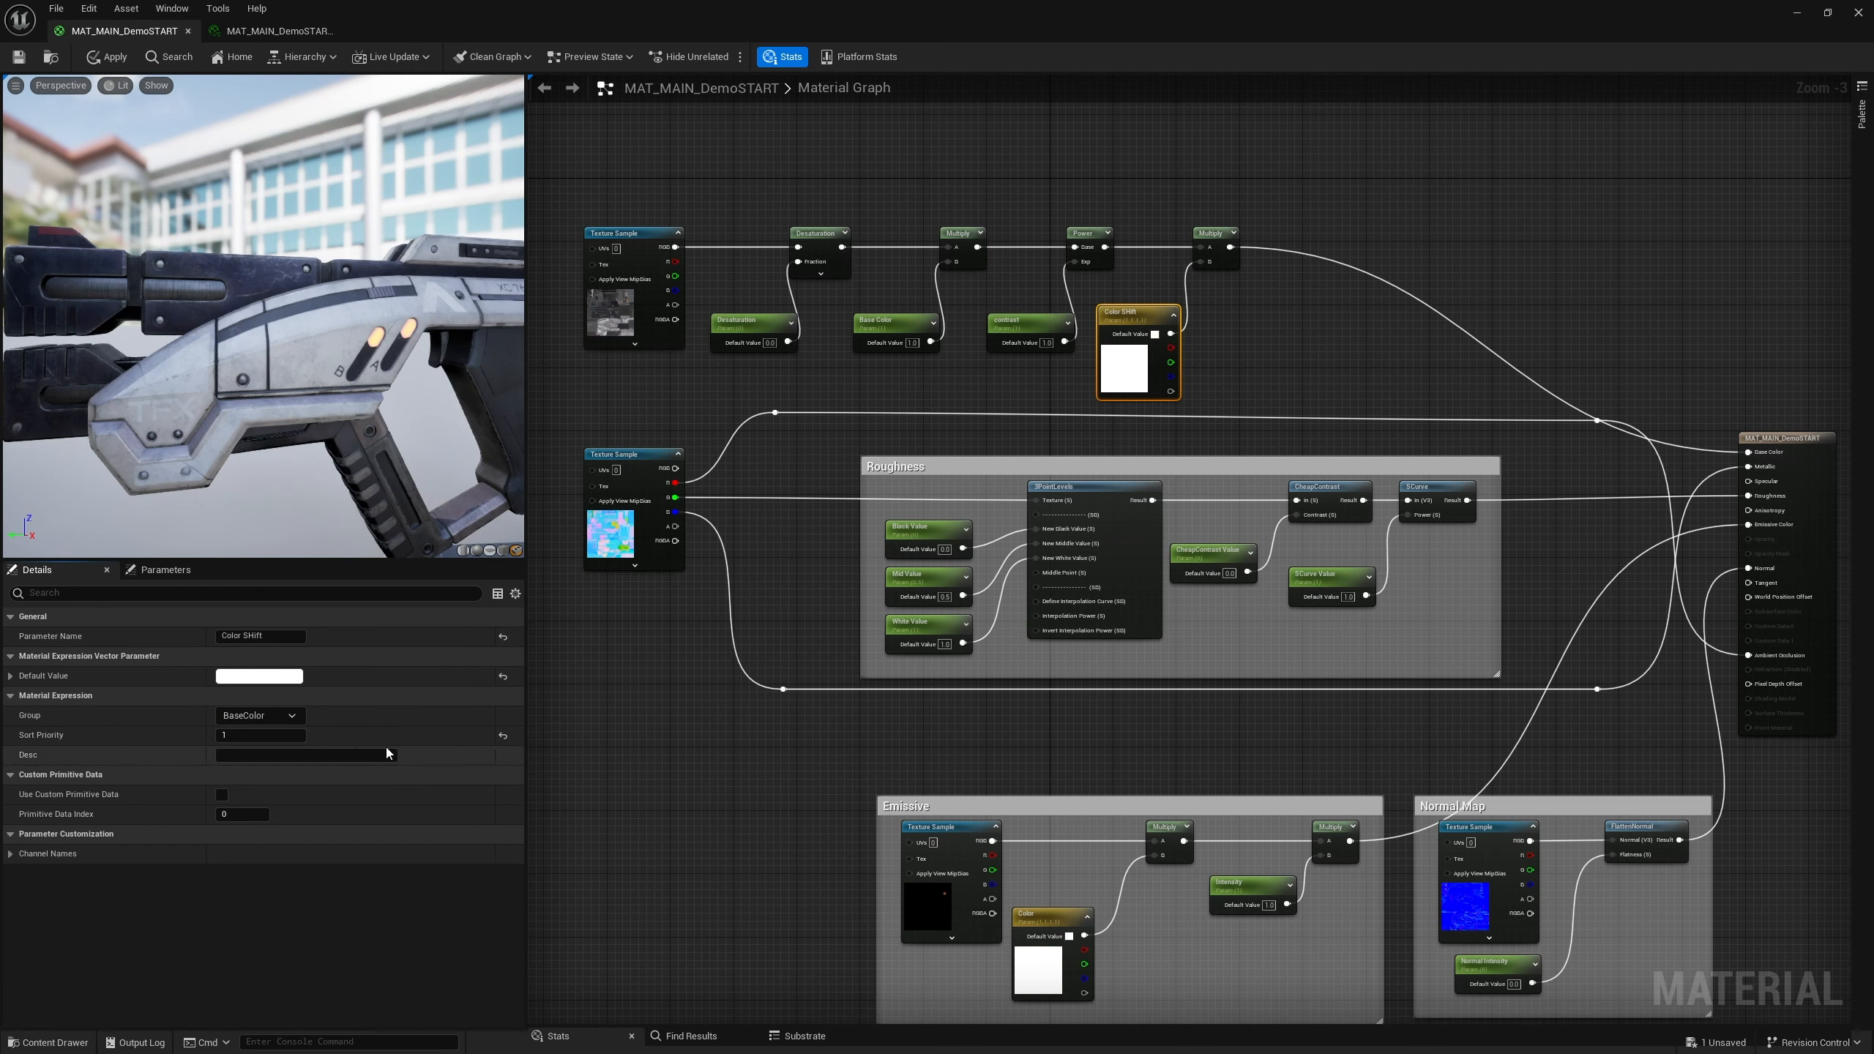
# Apply the material, then wrap the base color nodes in a comment titled "Base Color"
pyautogui.click(760, 204)
pyautogui.click(107, 56)
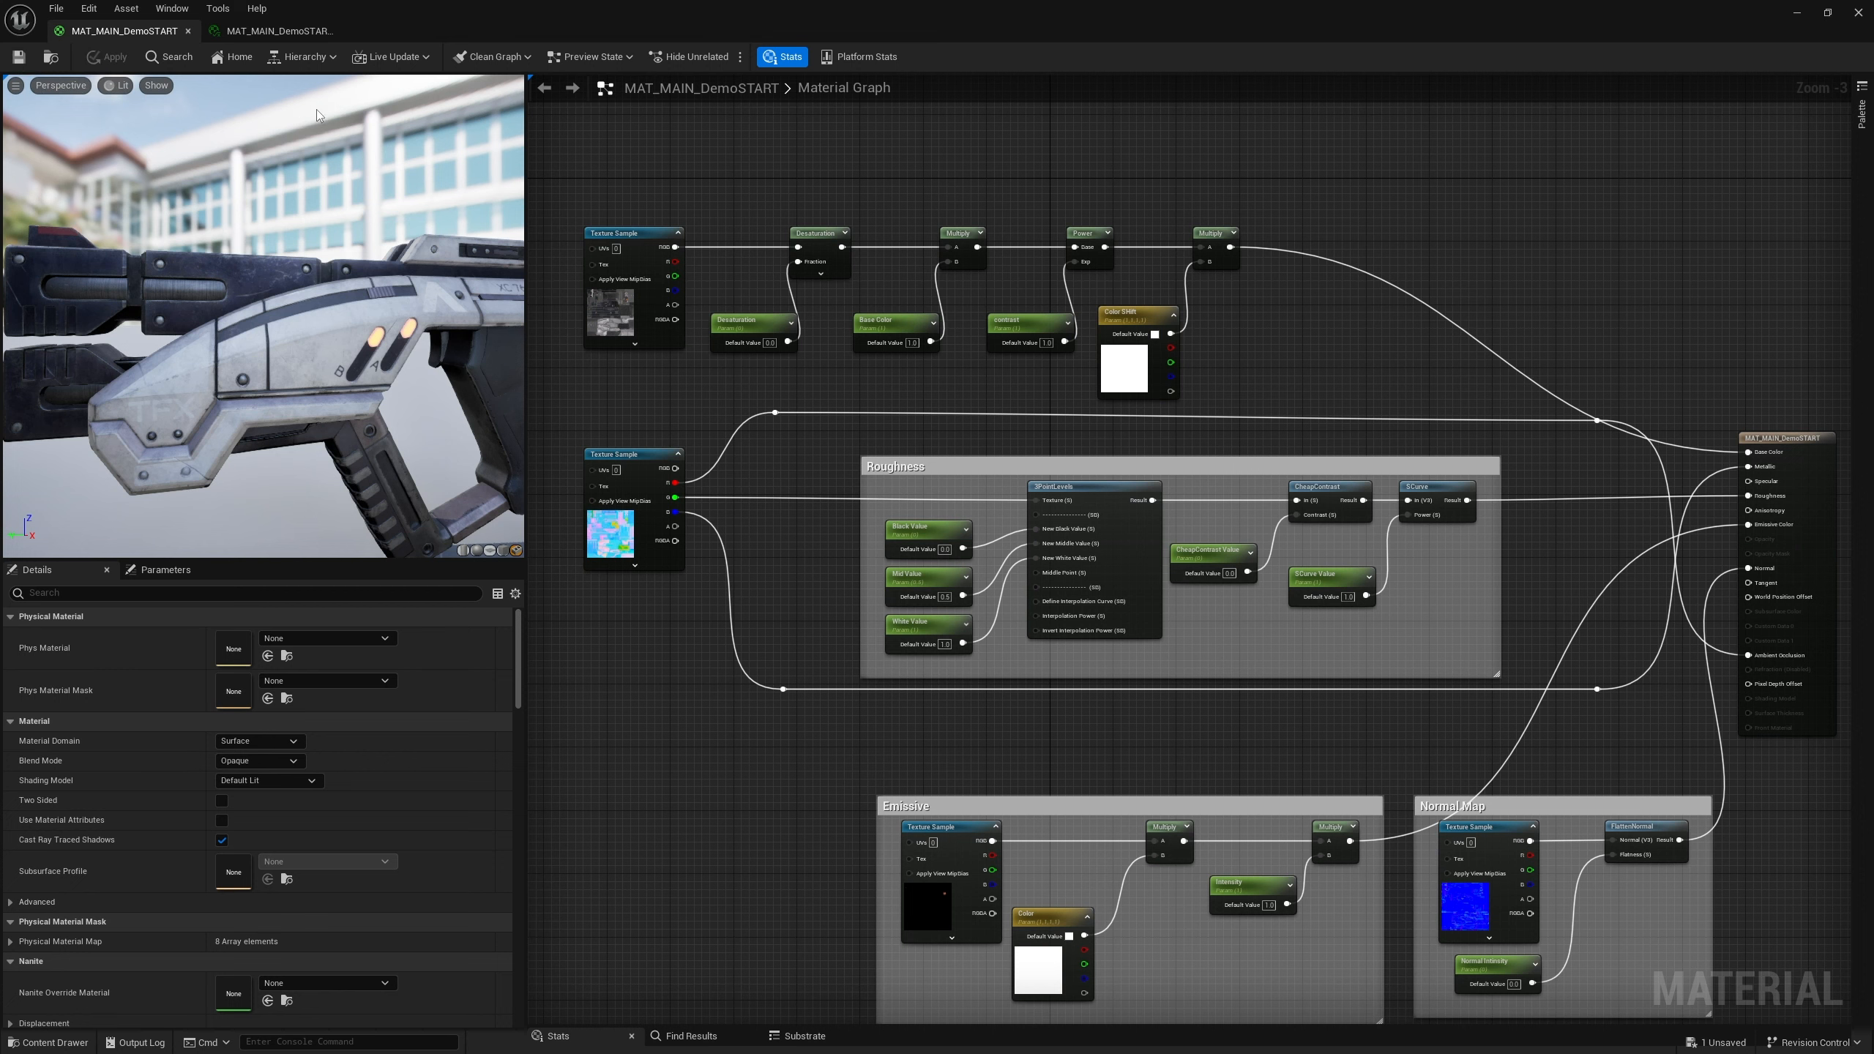
pyautogui.moveTo(612, 202); pyautogui.dragTo(1243, 393)
pyautogui.write('c')
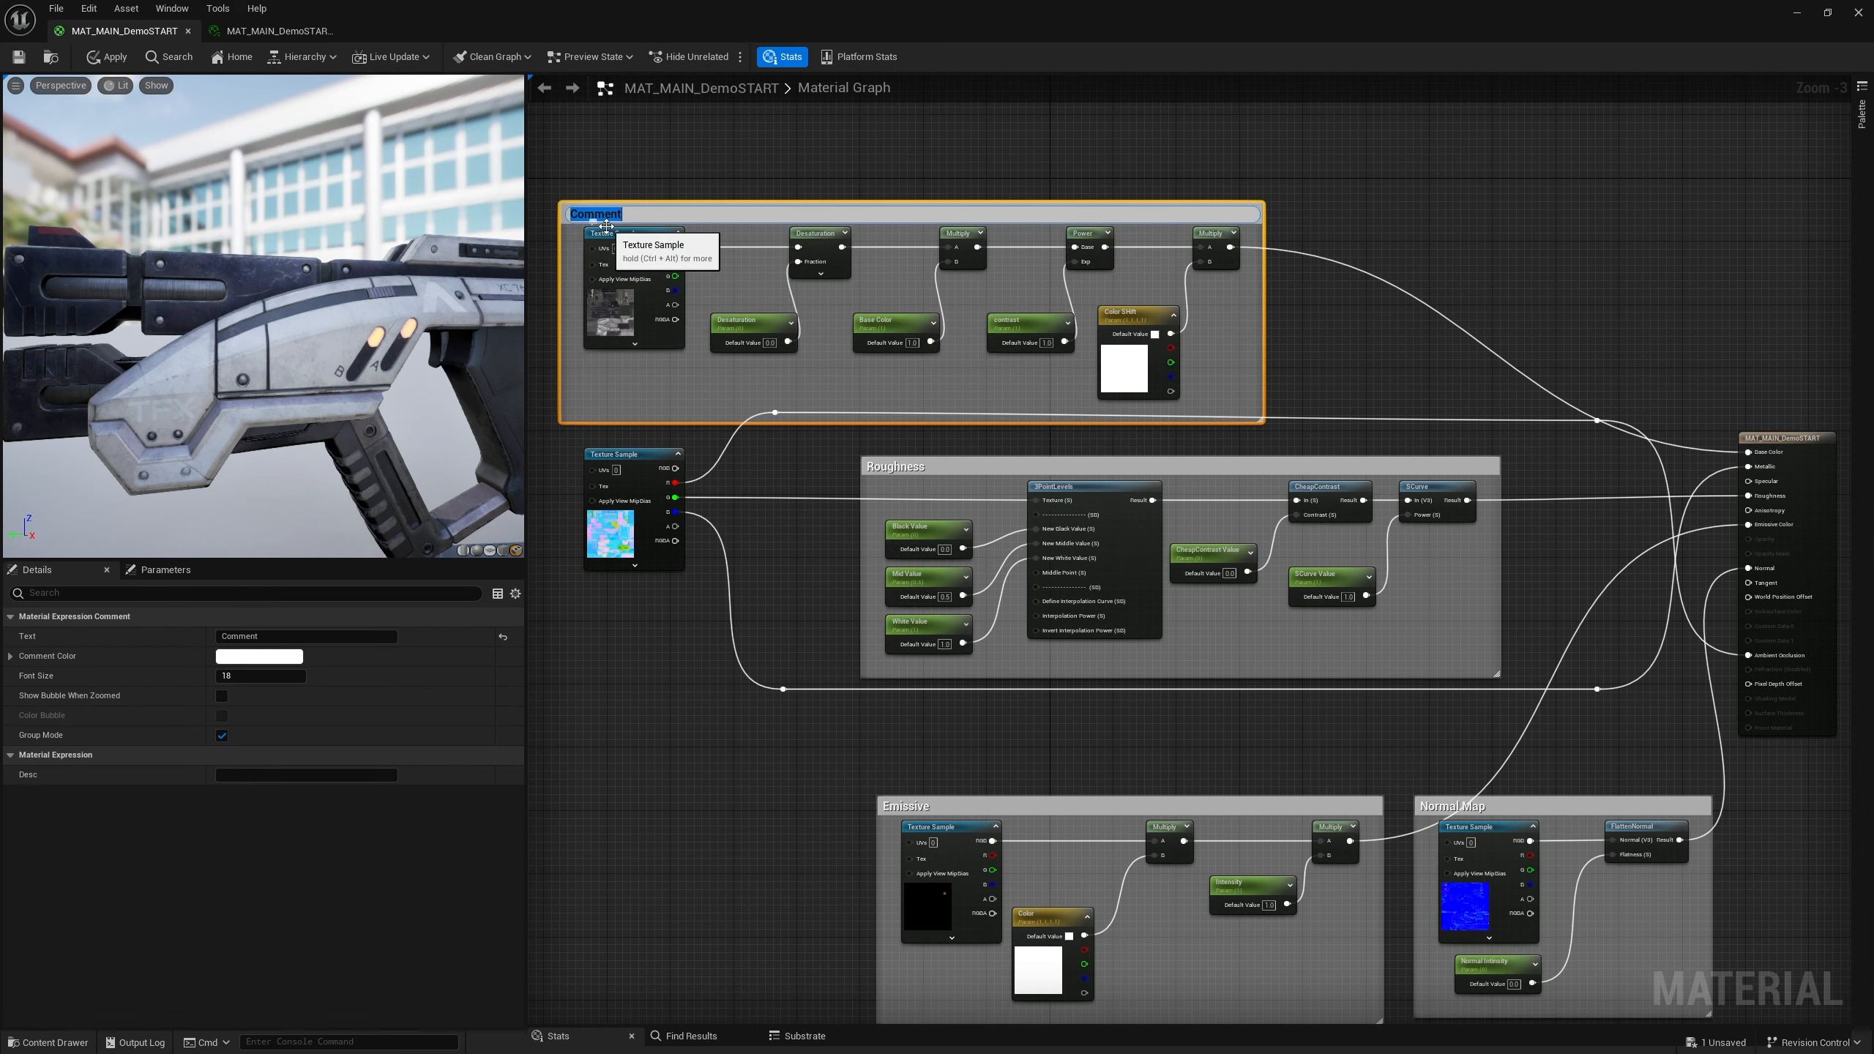
pyautogui.write('Base Color')
pyautogui.press('Return')
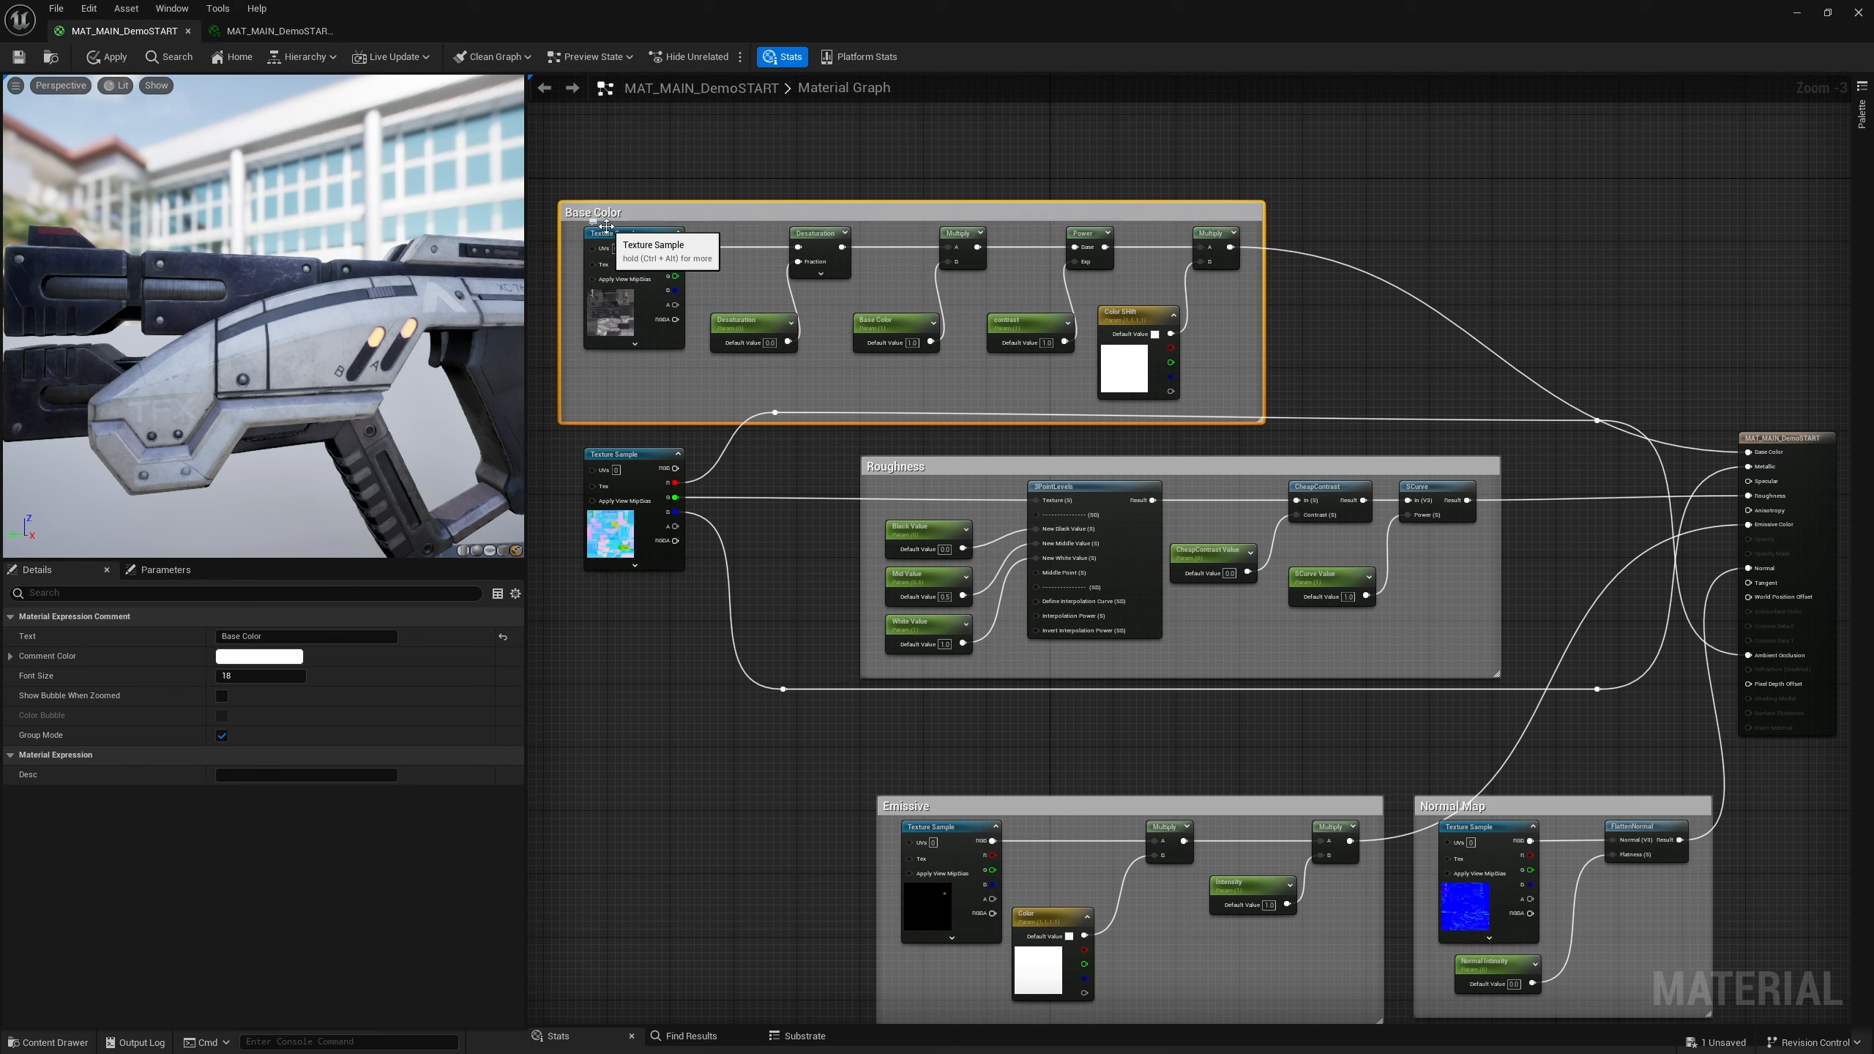
# Save the material, then in the material instance enable the Base Color override and scrub it to about 2.79
pyautogui.click(19, 57)
pyautogui.click(279, 31)
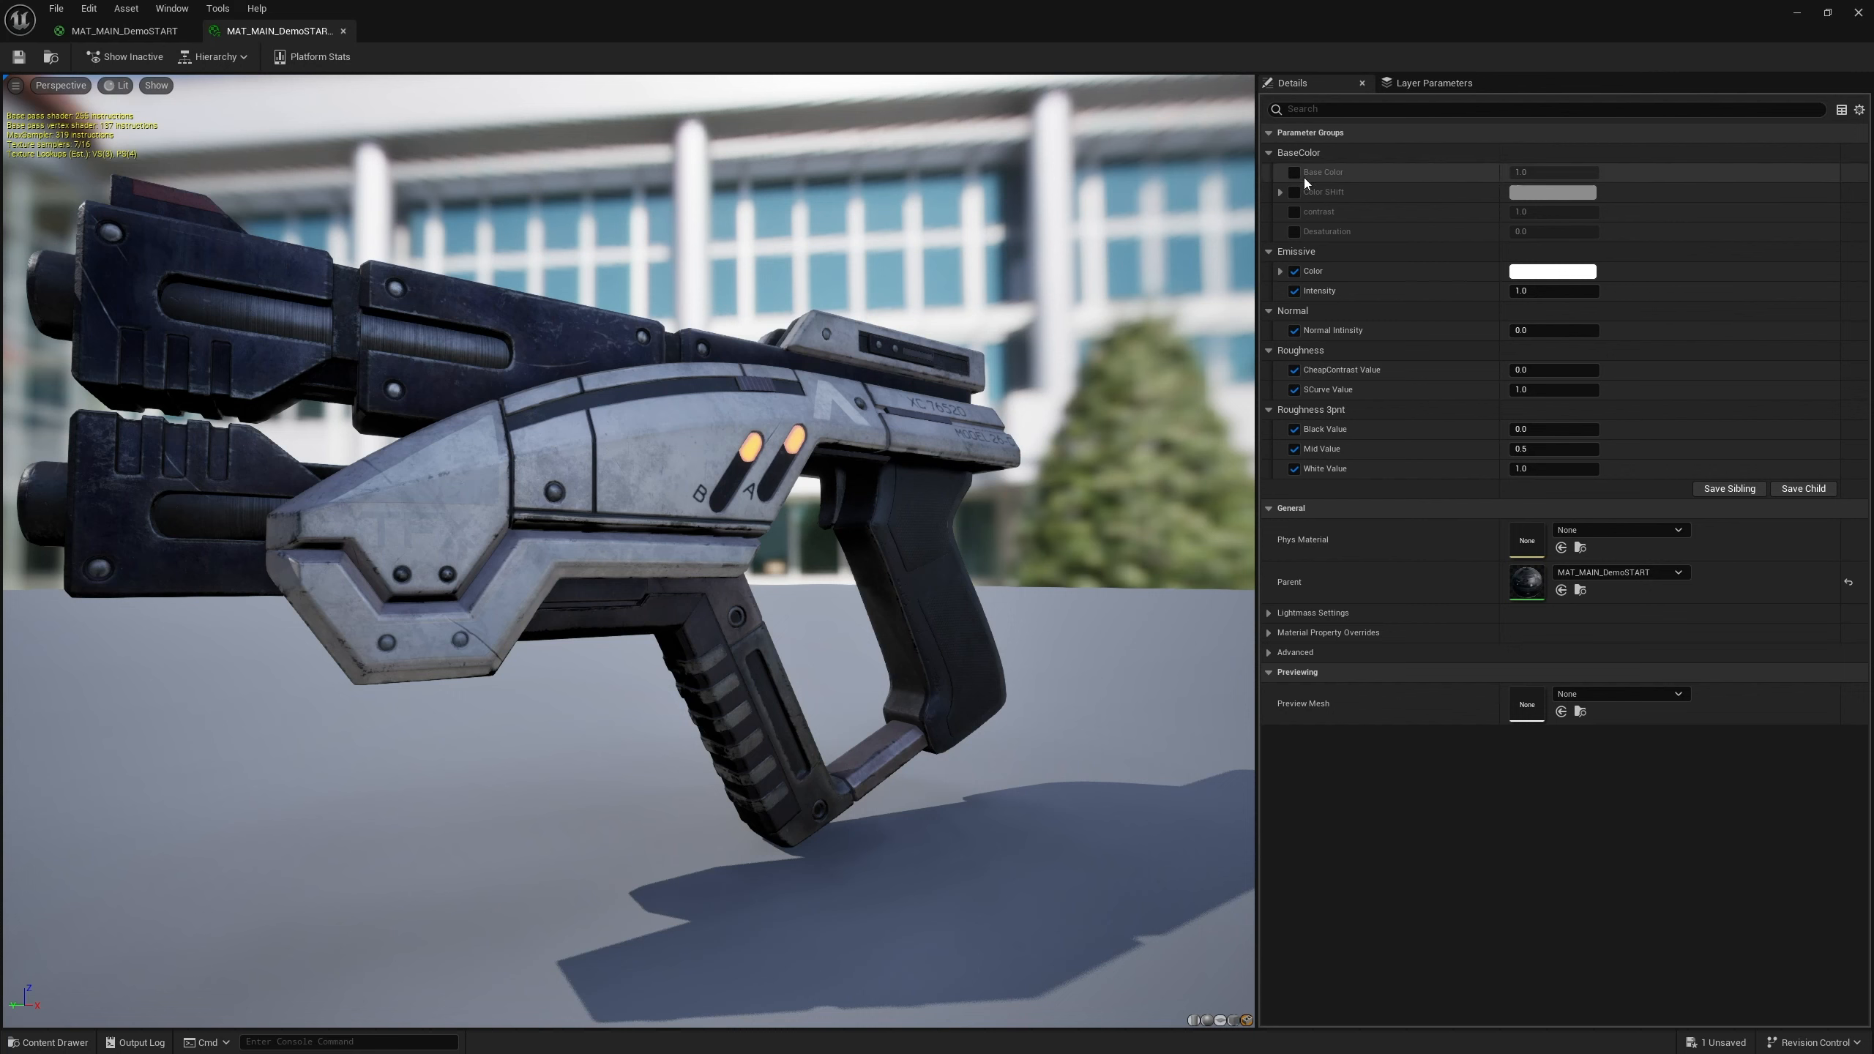
pyautogui.click(1295, 173)
pyautogui.moveTo(1515, 173); pyautogui.dragTo(1619, 173)
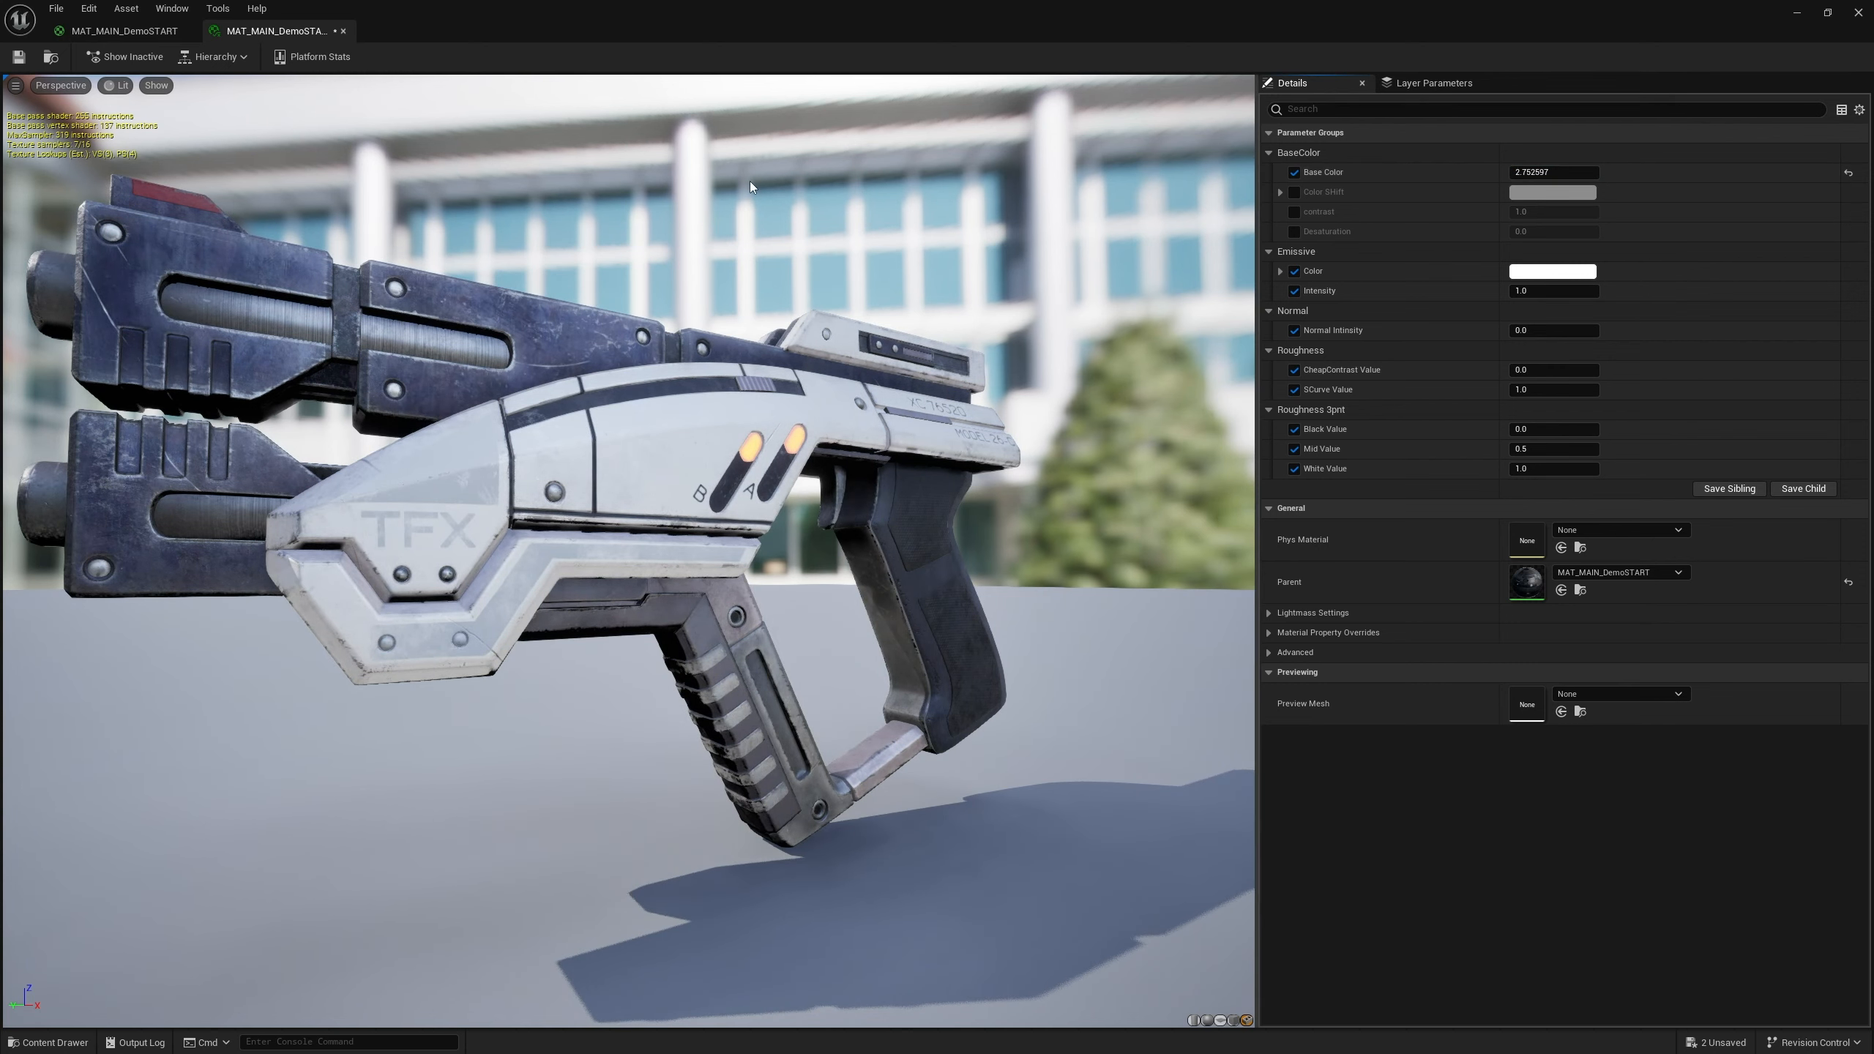
# Rename the Base Color scalar parameter to "Brightness"
pyautogui.click(126, 30)
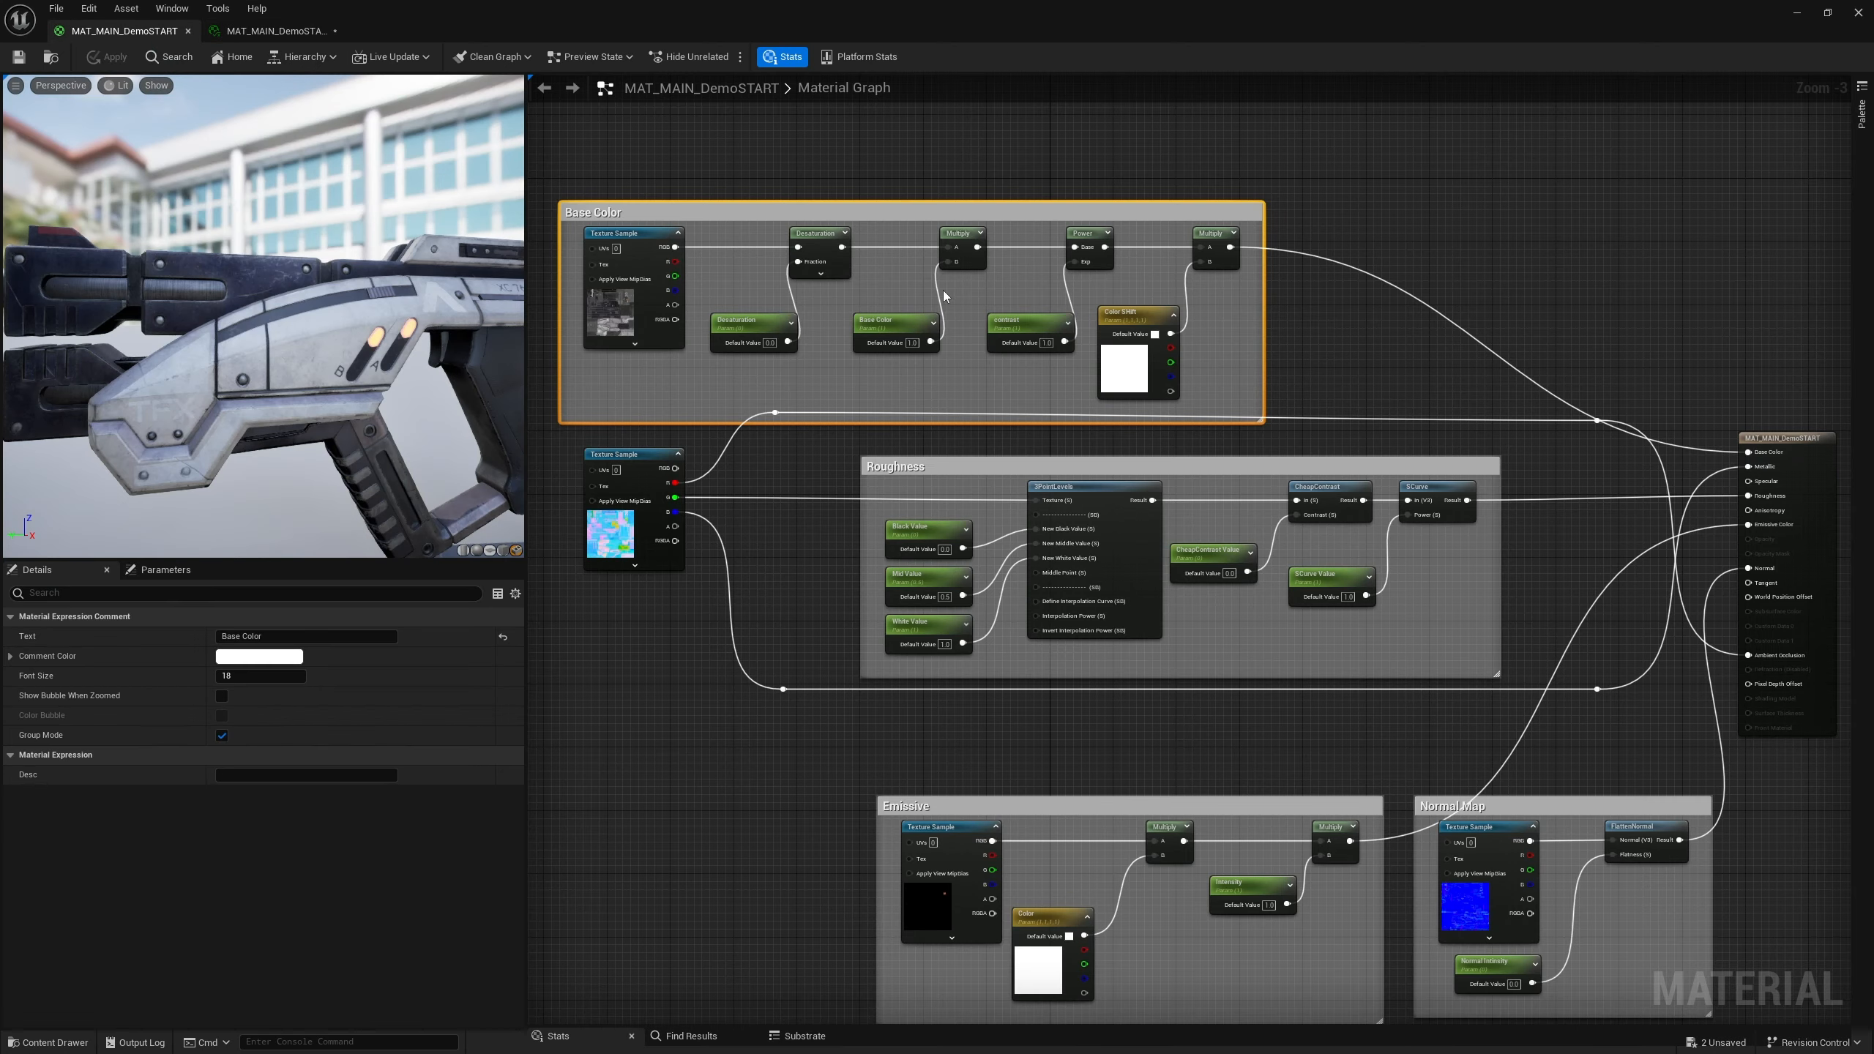
pyautogui.click(893, 323)
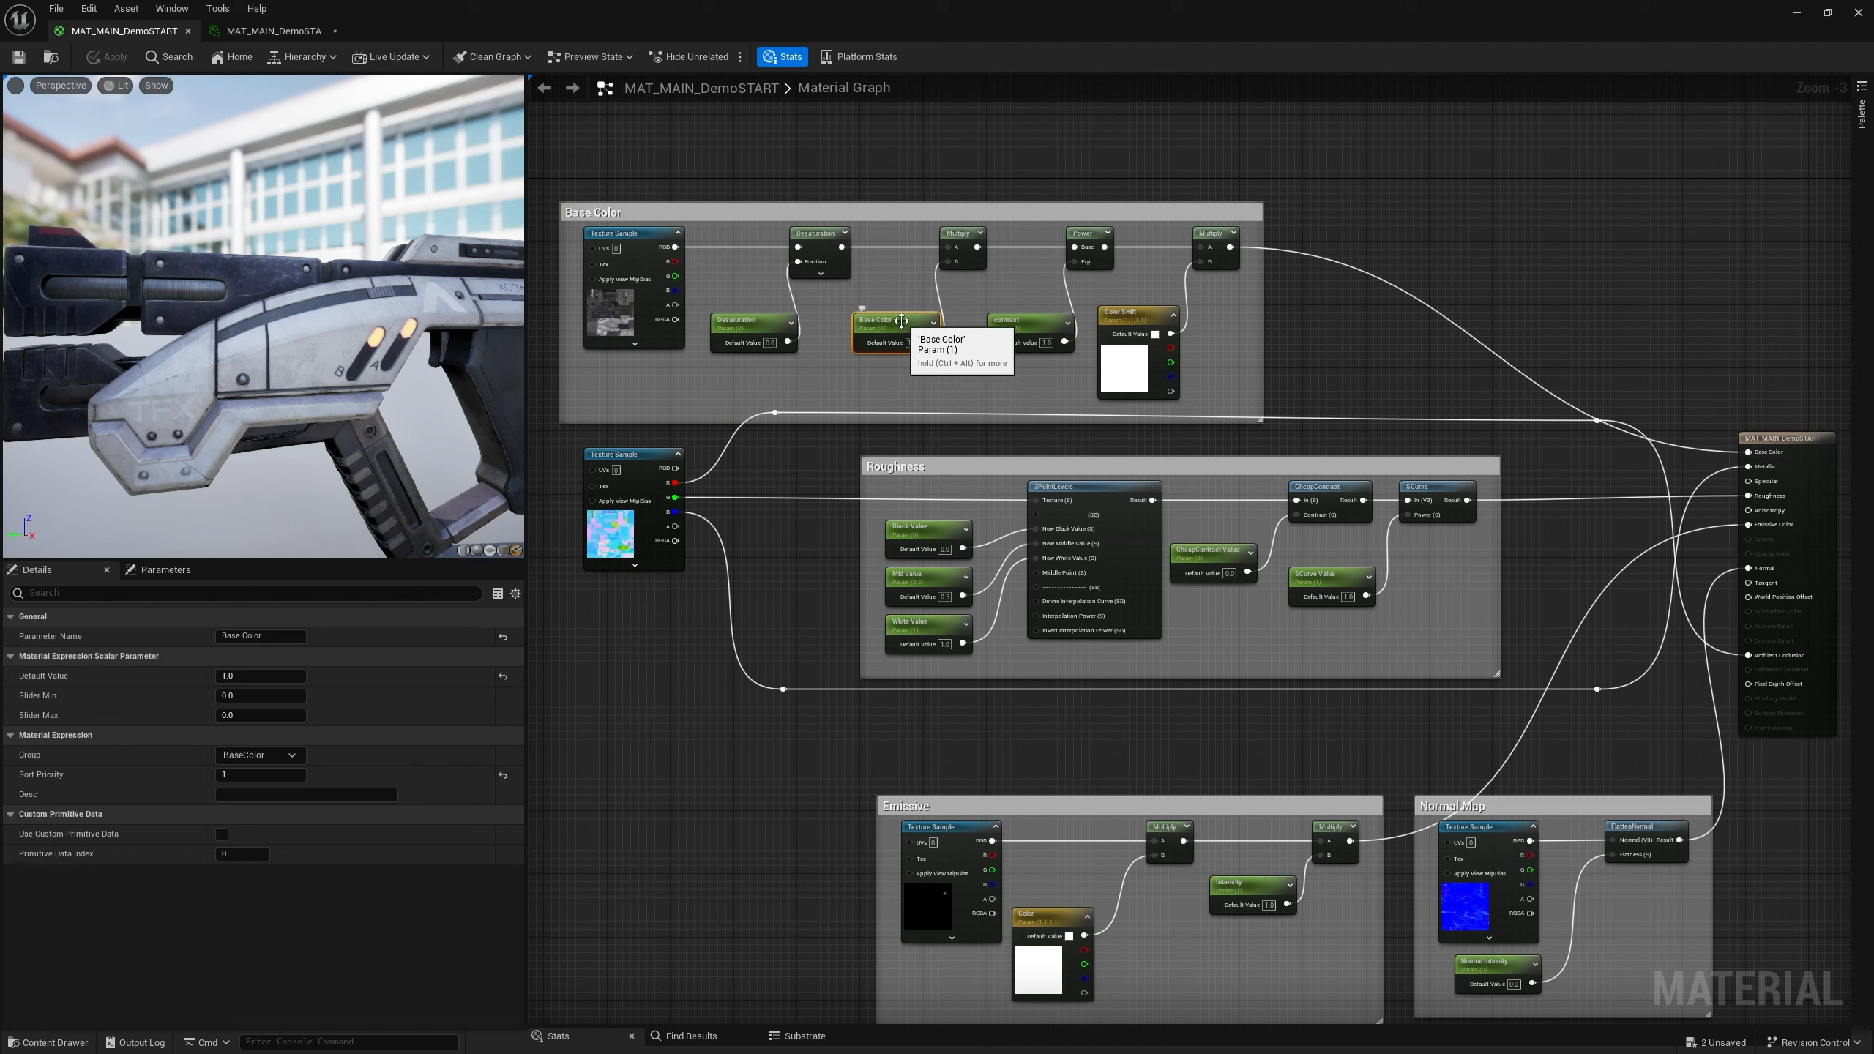
pyautogui.click(255, 635)
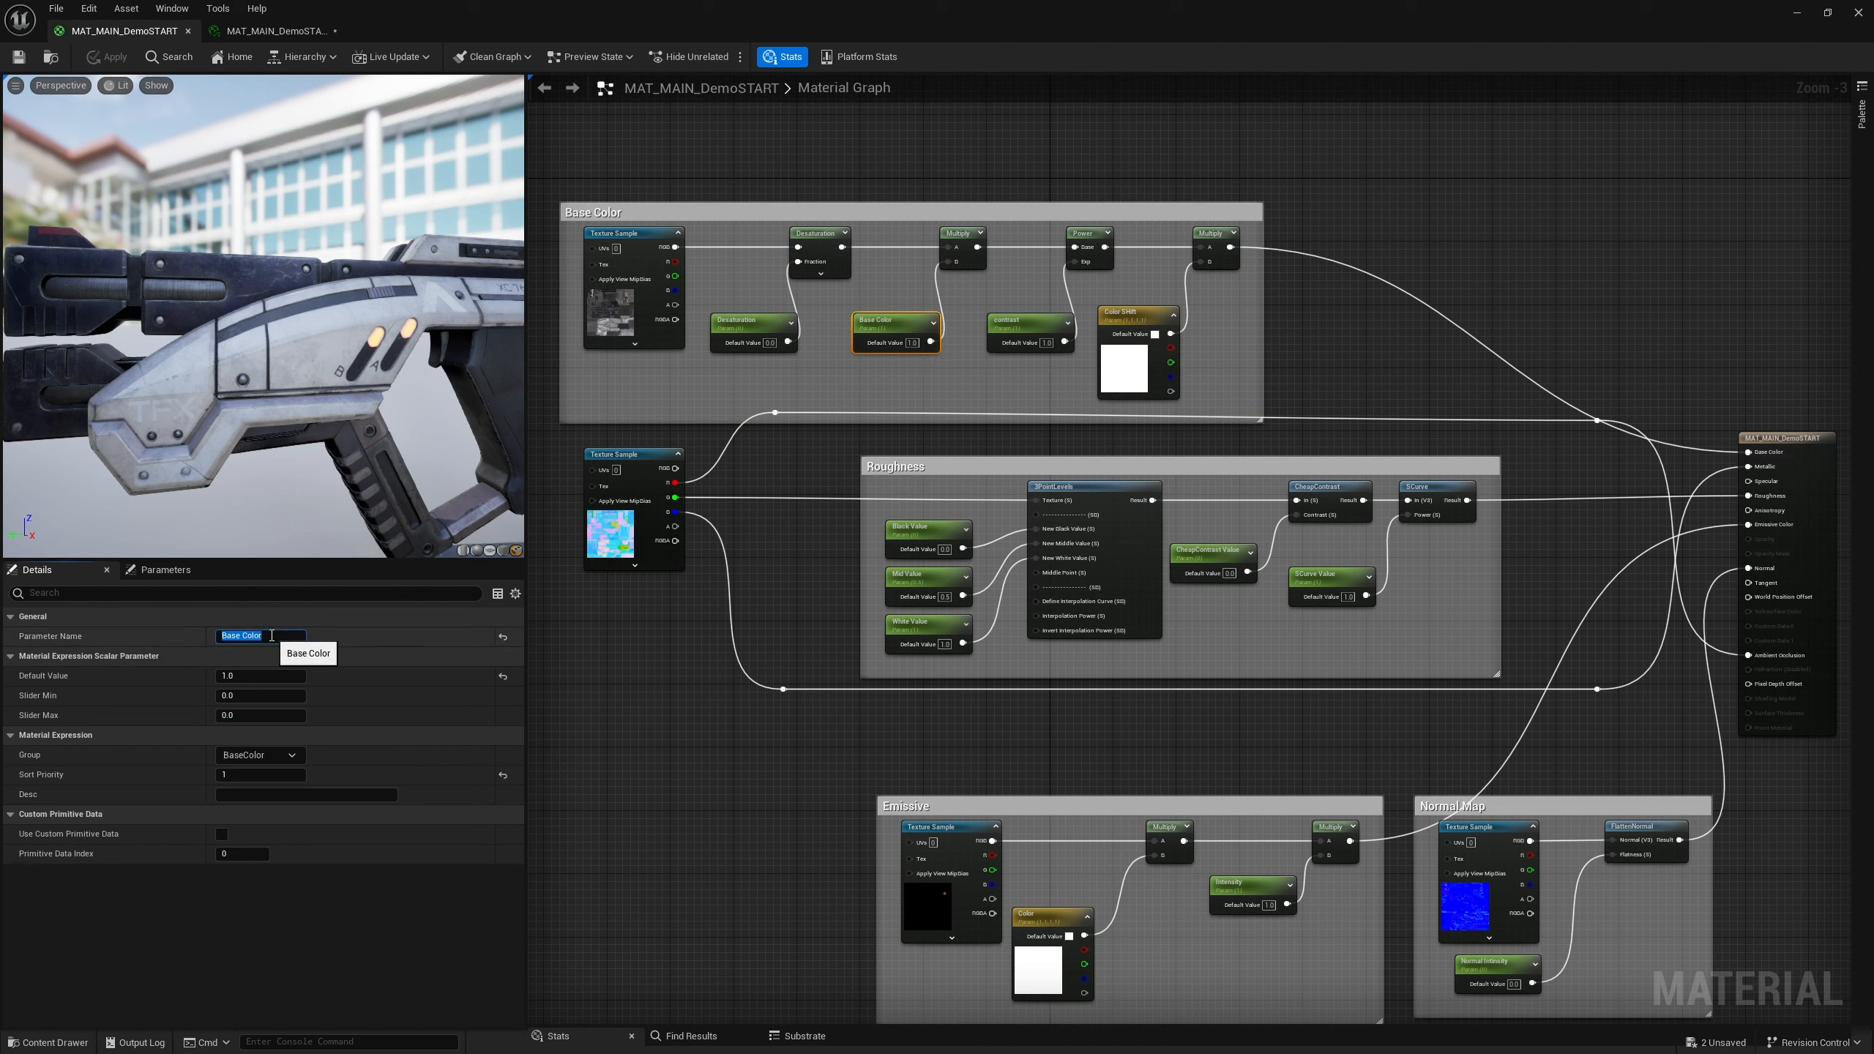
pyautogui.write('Bright')
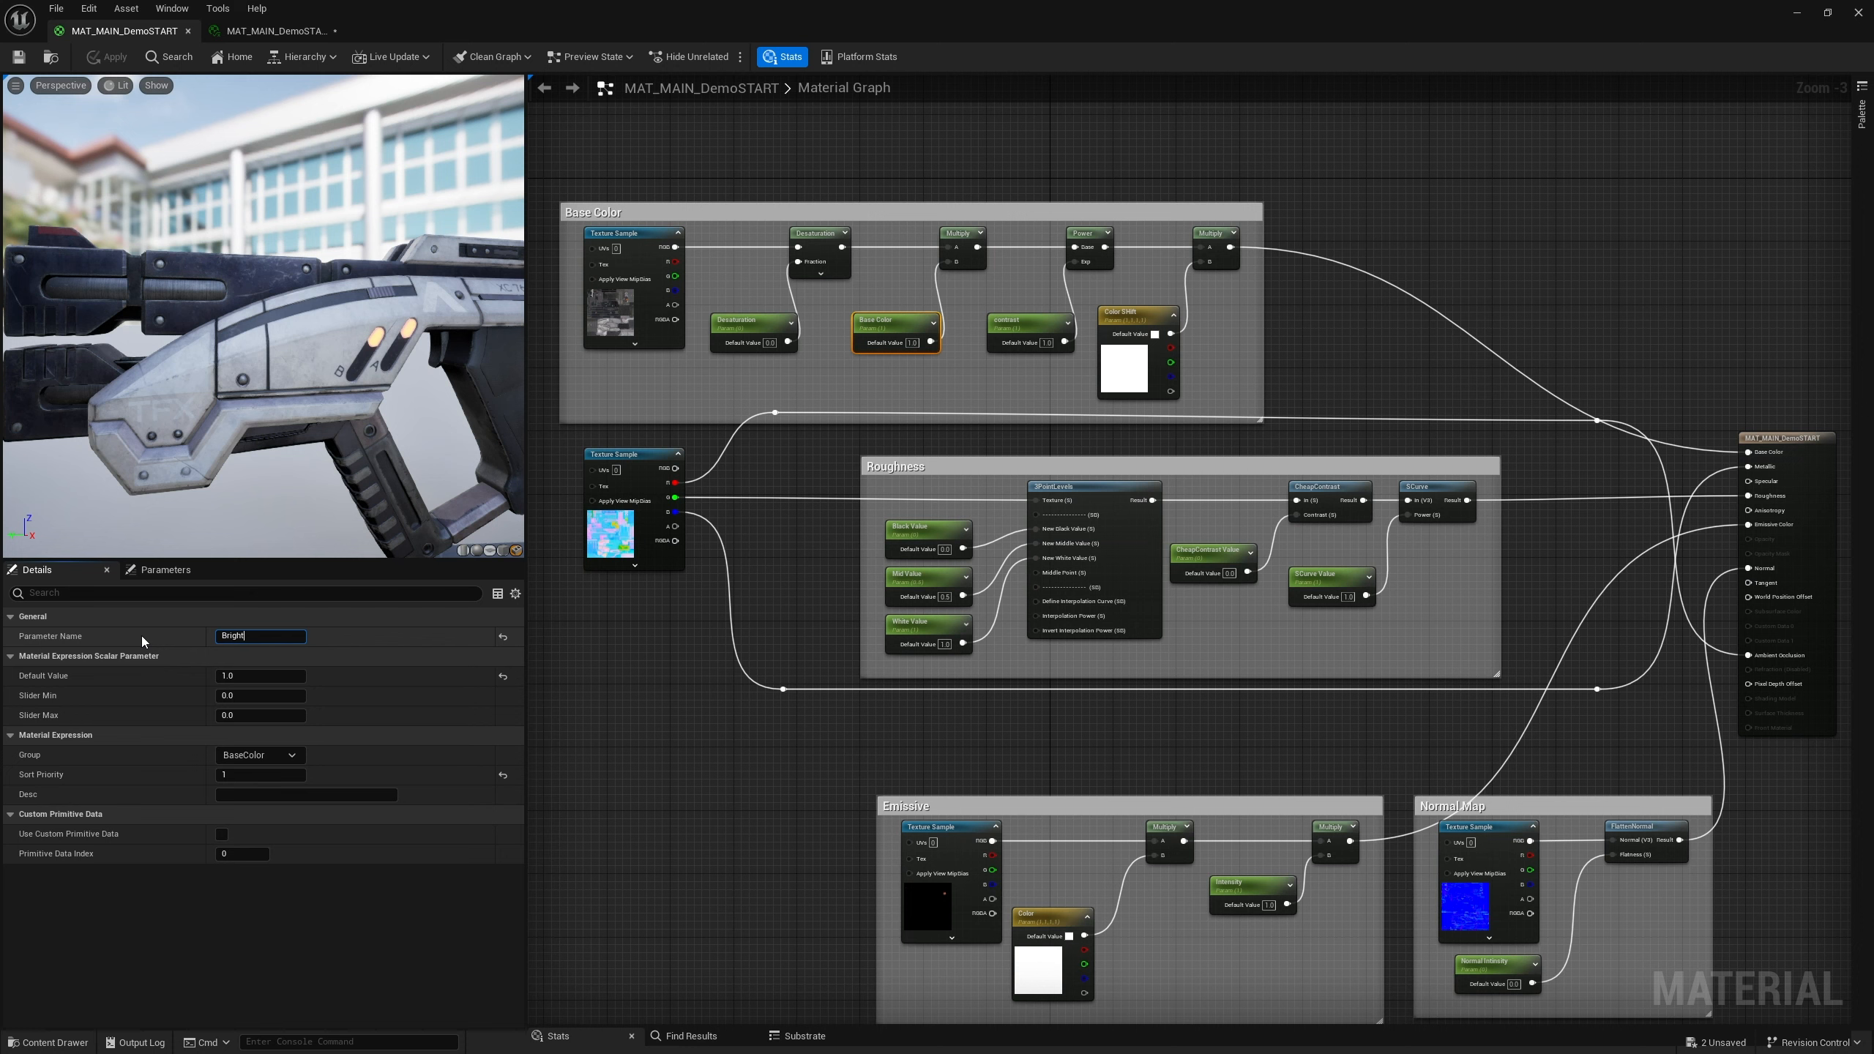
pyautogui.write('ness')
pyautogui.press('Return')
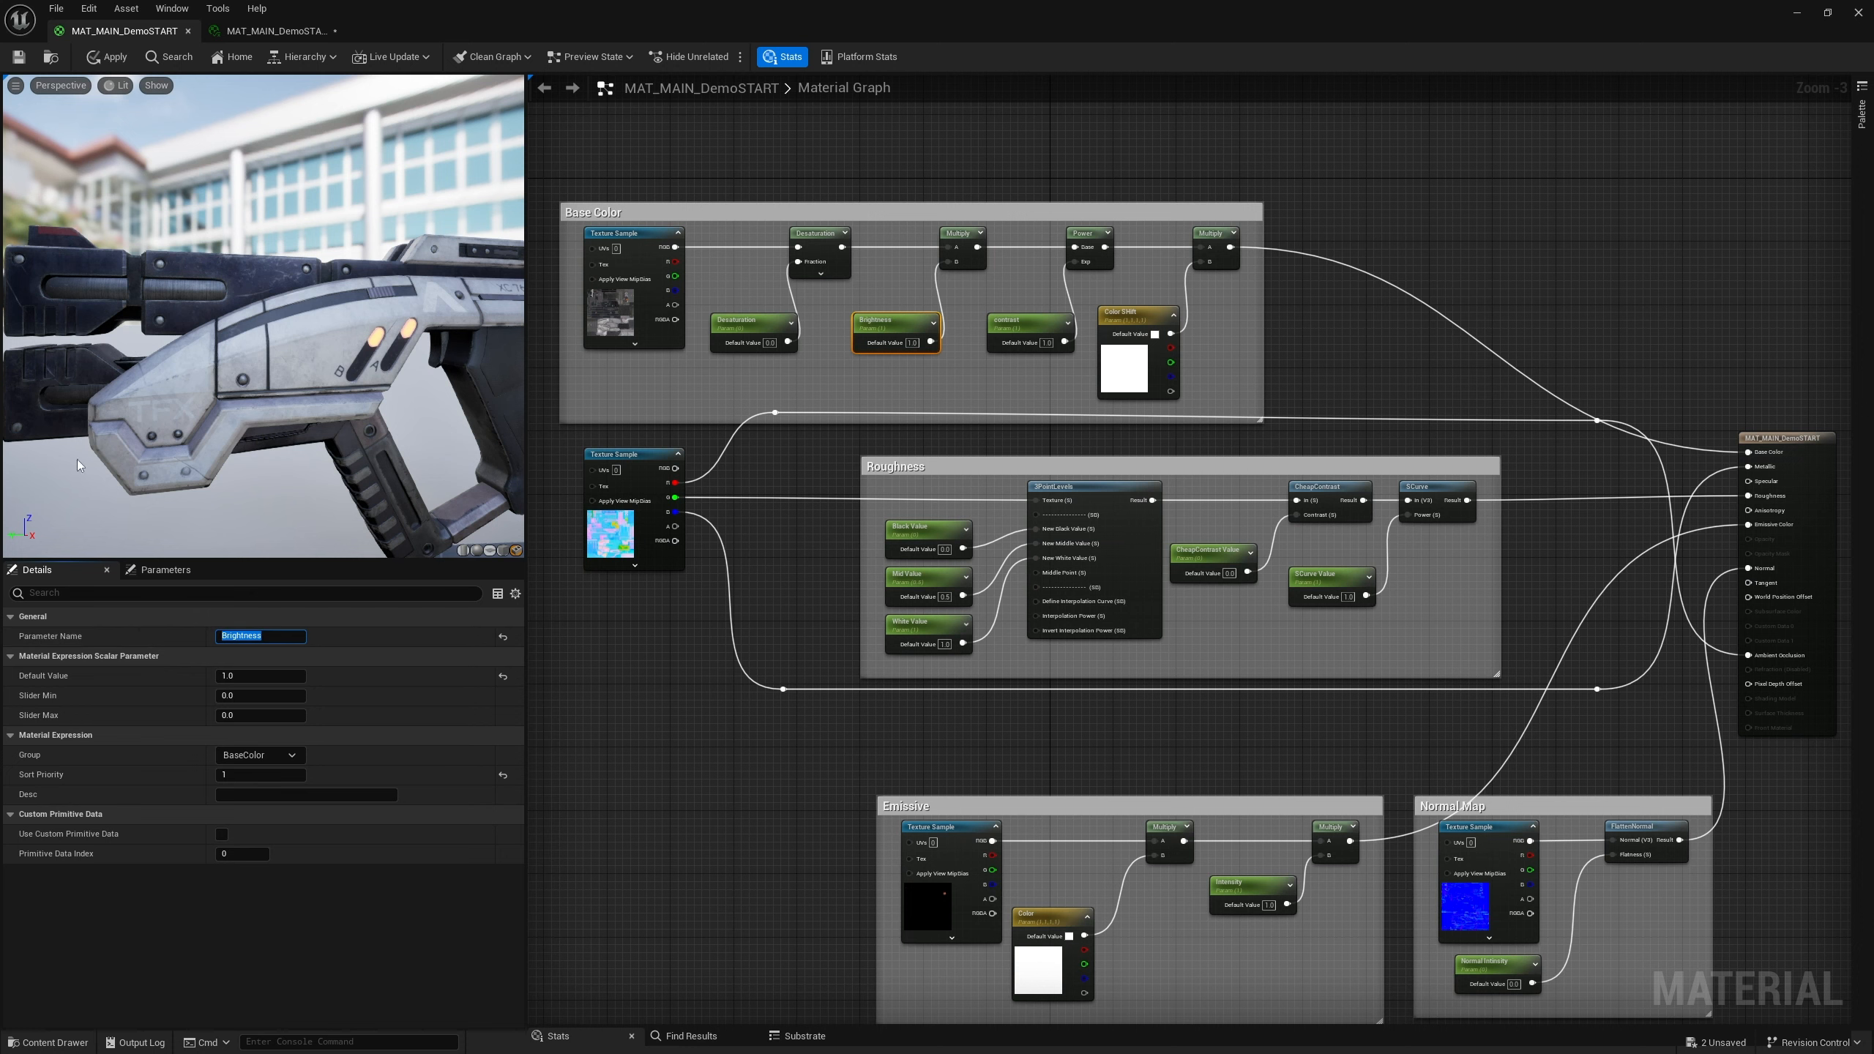
# Save the material and set the instance's Brightness value to 1.0
pyautogui.click(19, 60)
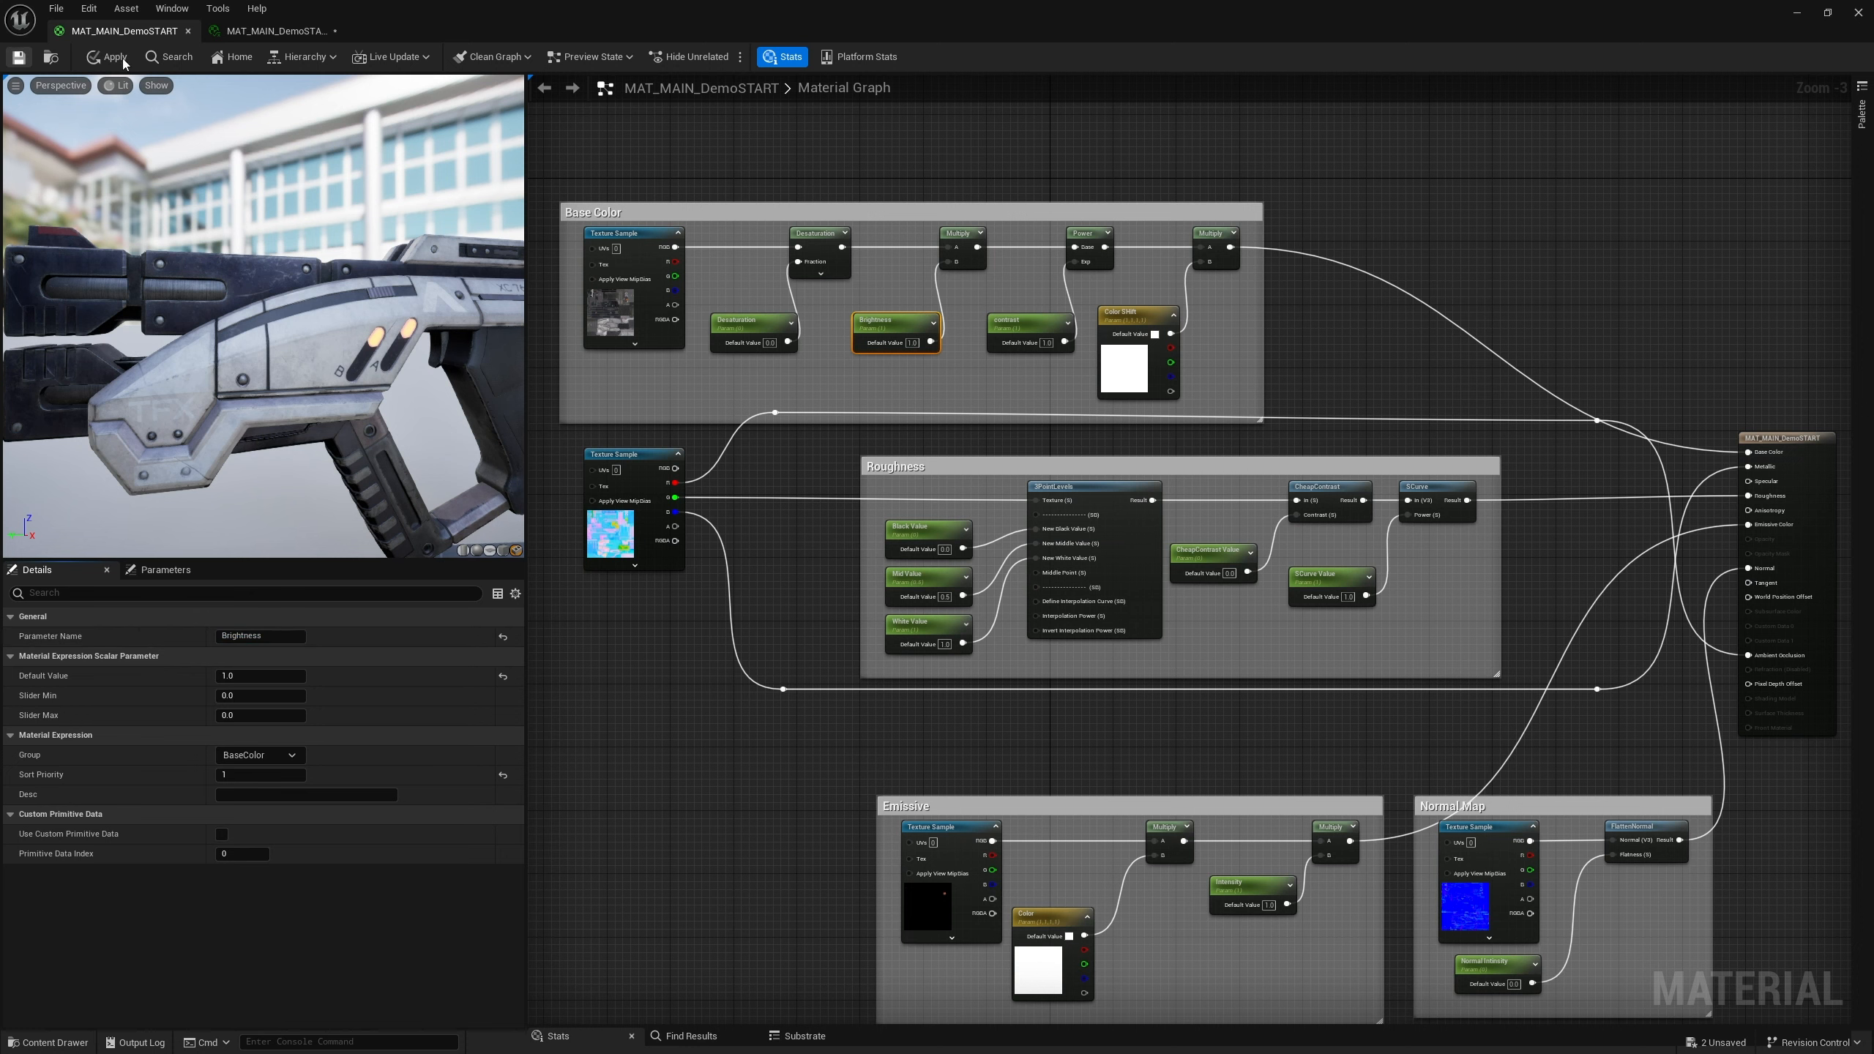
pyautogui.click(253, 33)
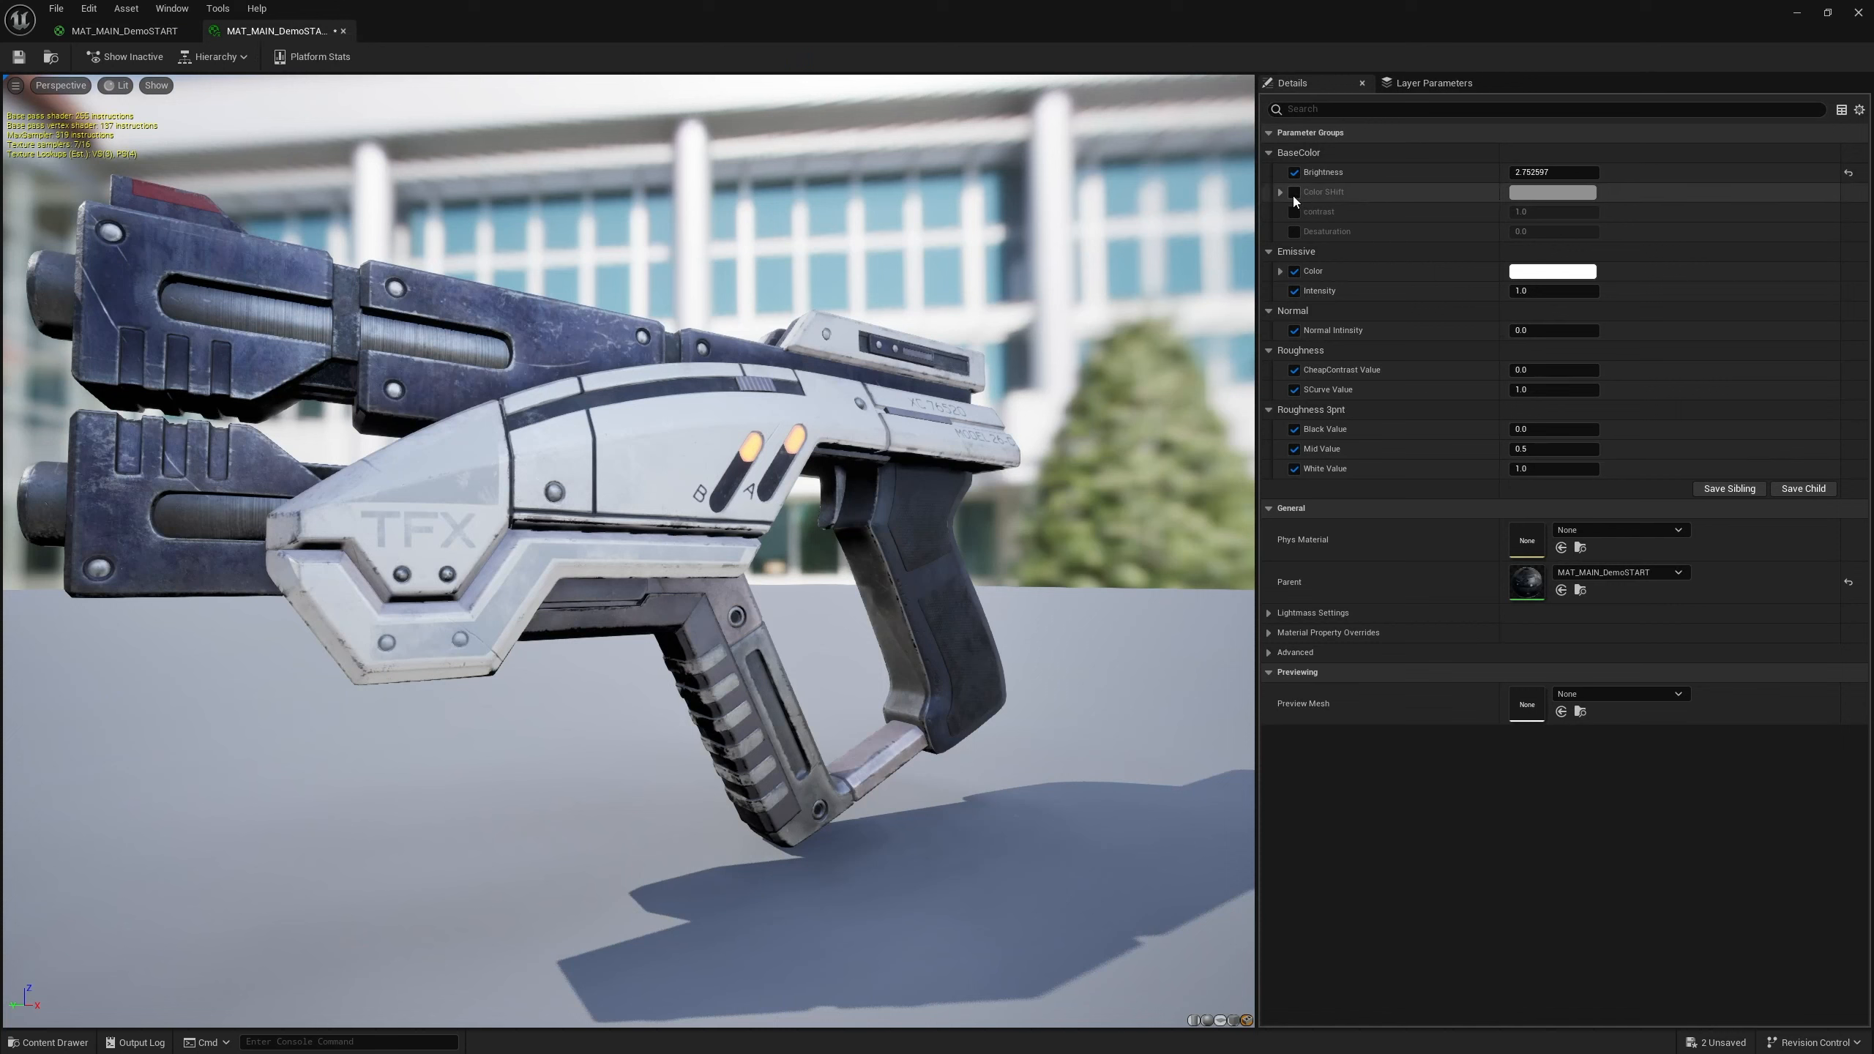
pyautogui.moveTo(1549, 172)
pyautogui.mouseDown()
pyautogui.moveTo(1509, 172)
pyautogui.moveTo(1535, 172)
pyautogui.mouseUp()
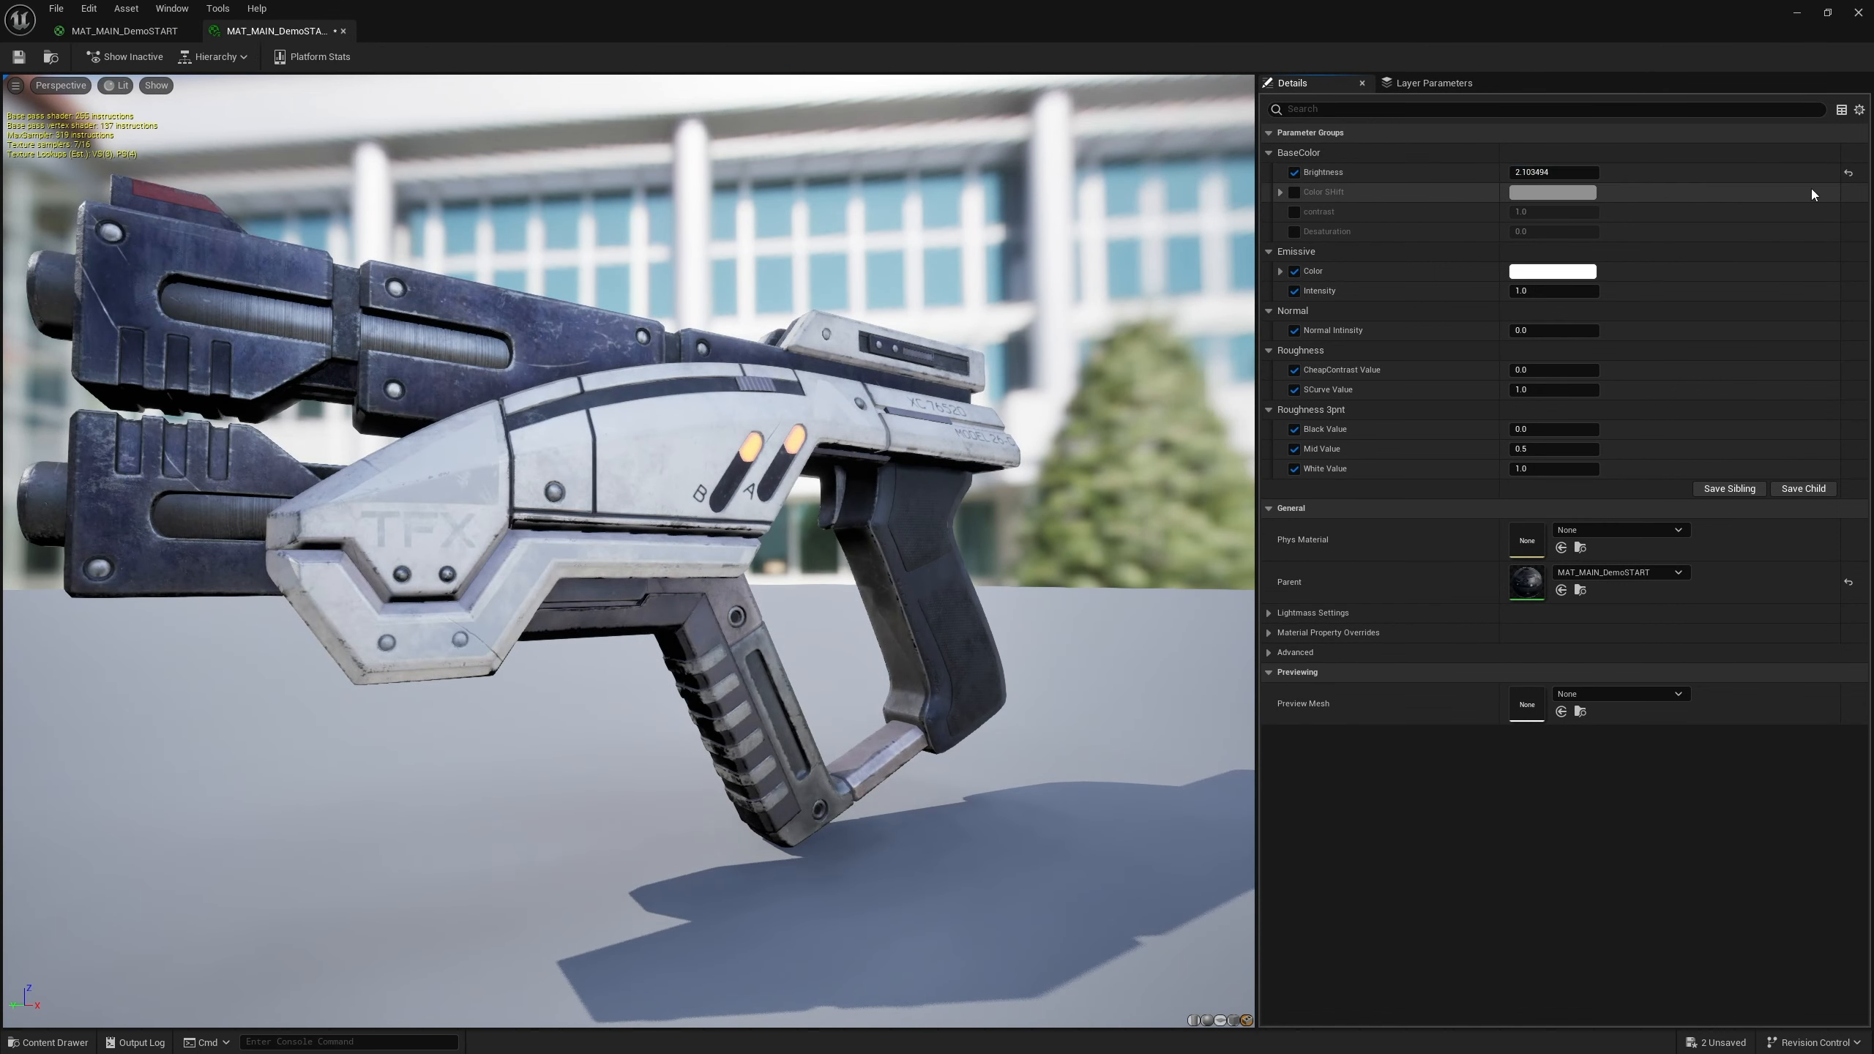
# Enable the Color Shift override in the instance, try several tint colours in the color picker, then reset it to default
pyautogui.click(1295, 191)
pyautogui.click(1552, 191)
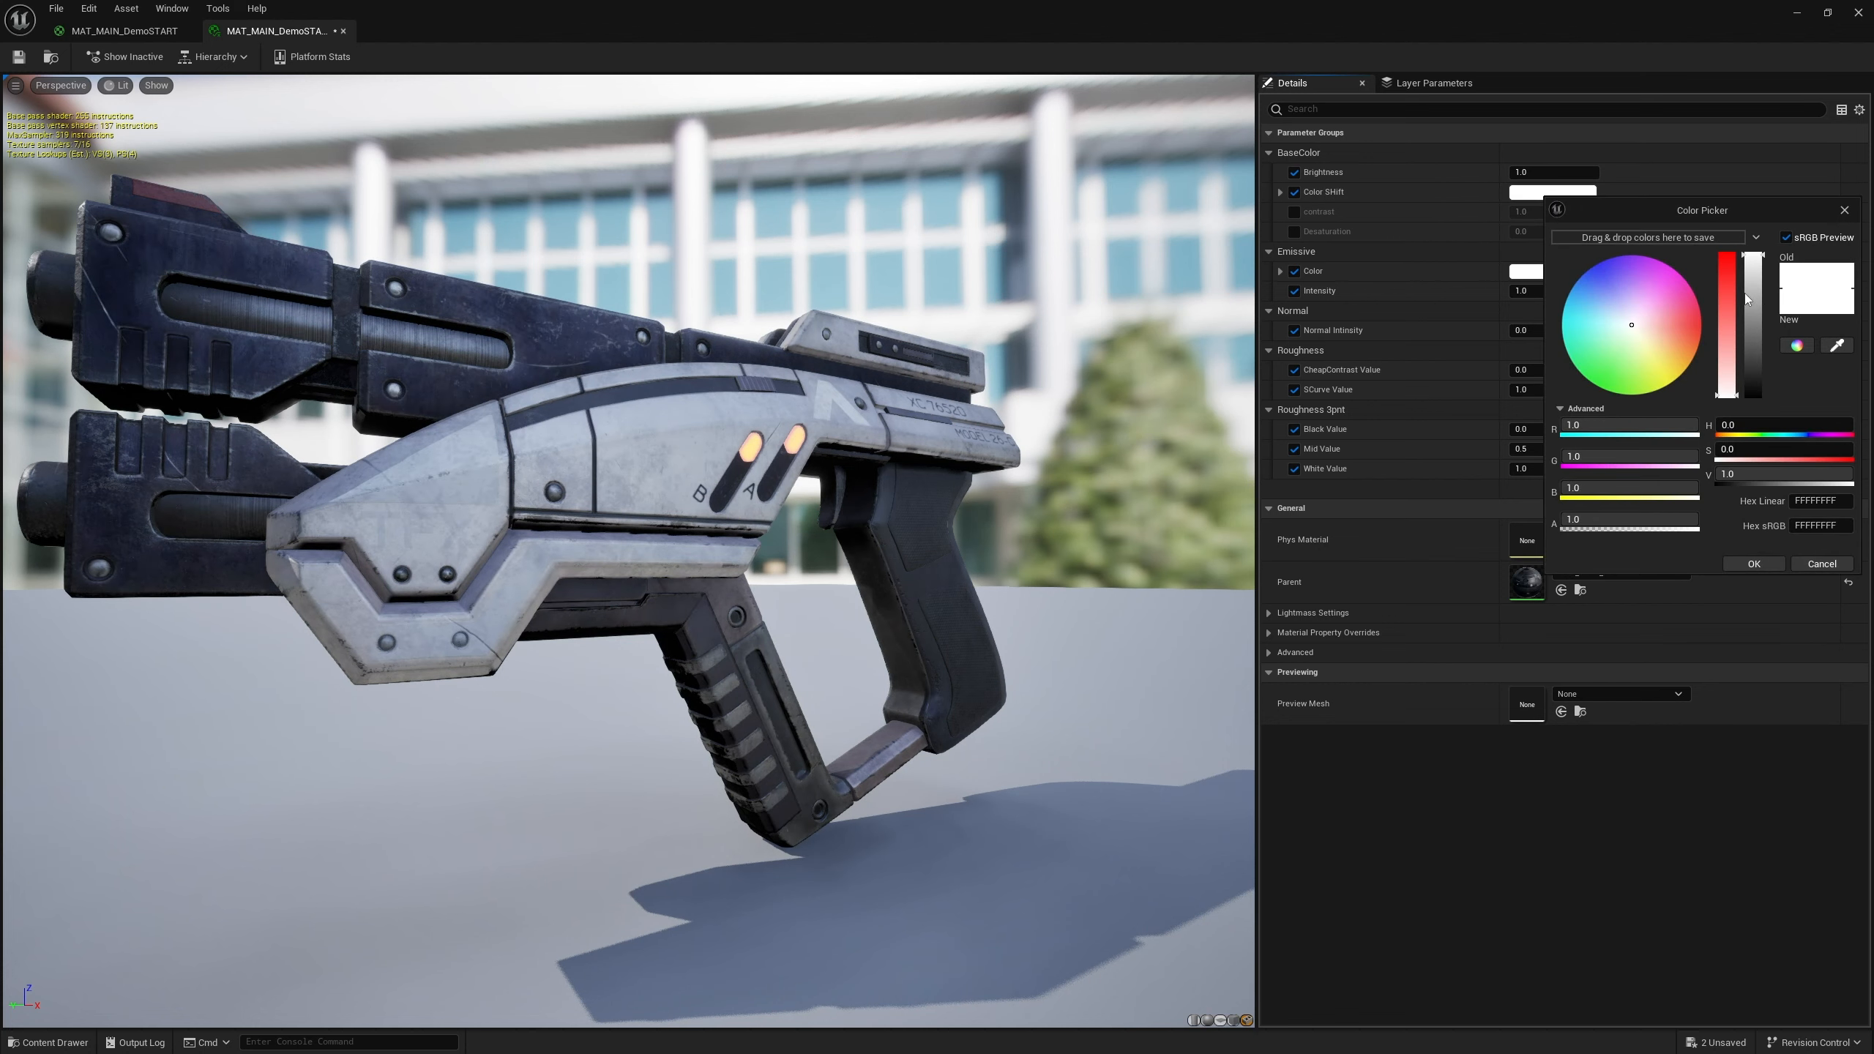
pyautogui.moveTo(1734, 425); pyautogui.dragTo(1725, 284)
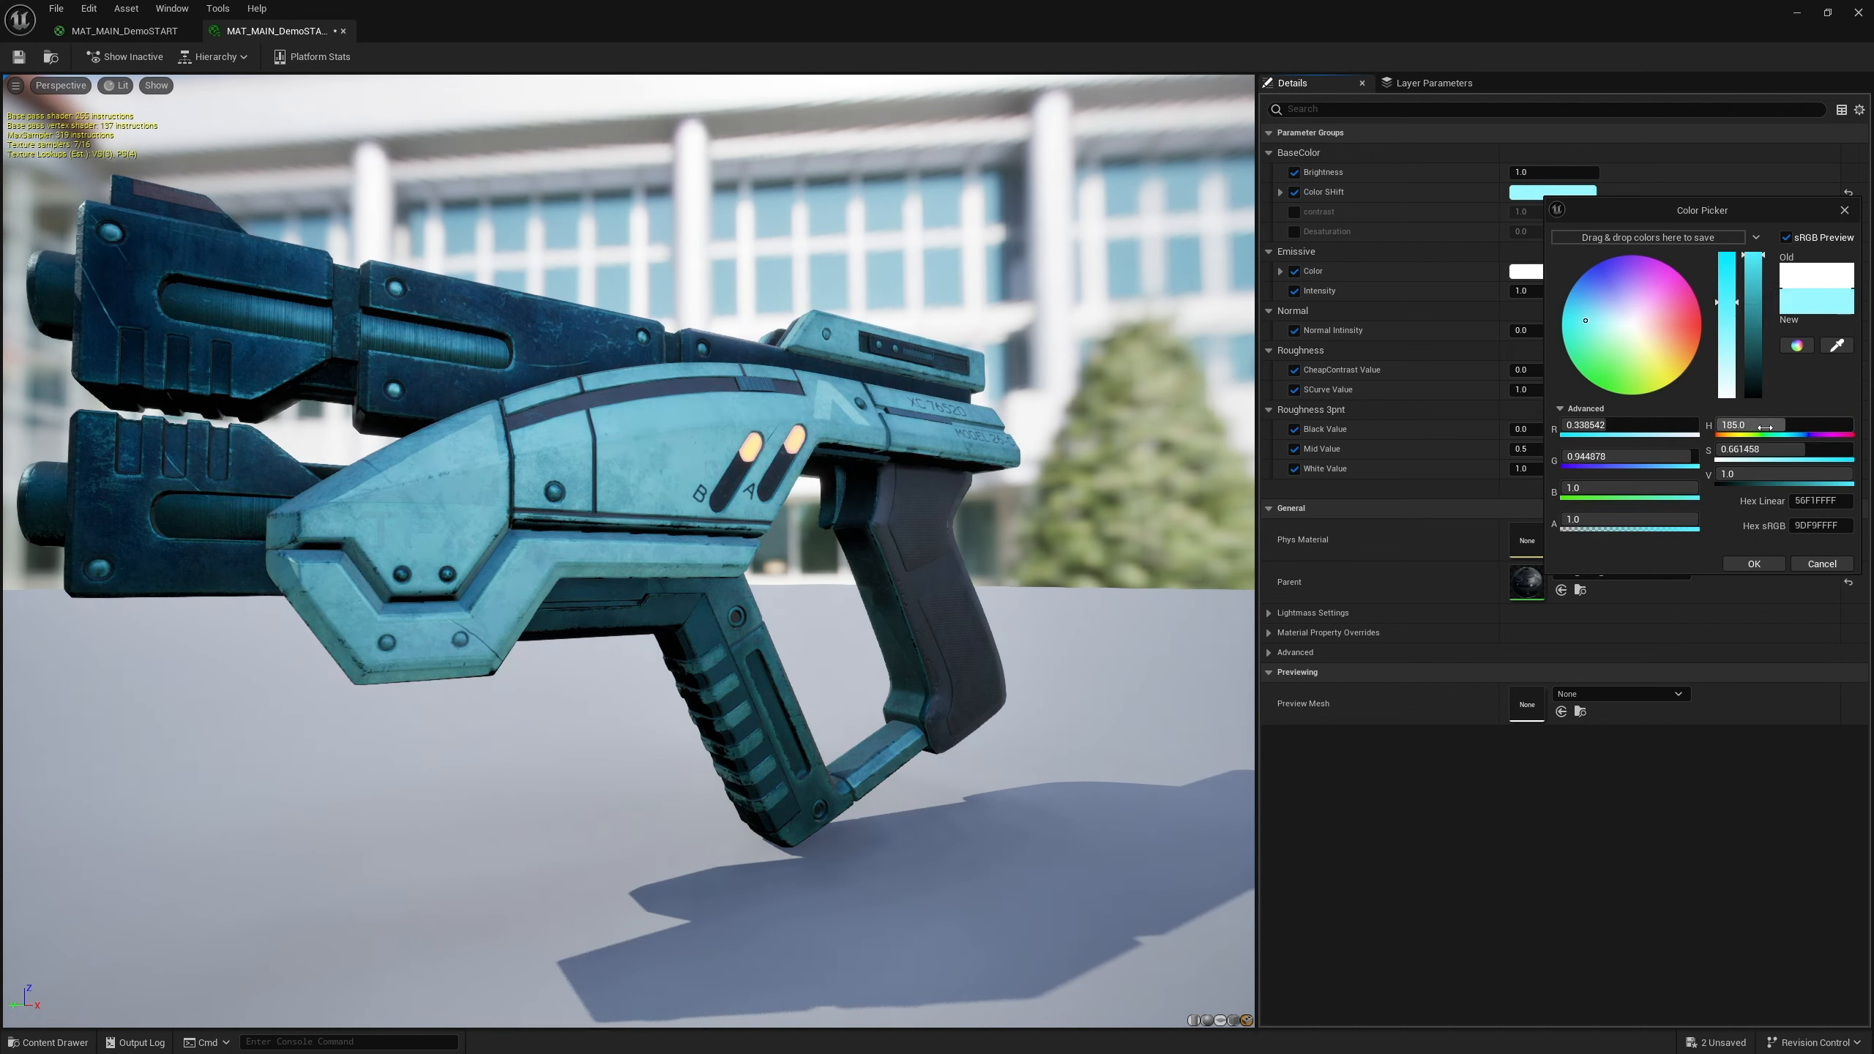
pyautogui.moveTo(1764, 425)
pyautogui.mouseDown()
pyautogui.moveTo(1822, 425)
pyautogui.moveTo(1786, 425)
pyautogui.mouseUp()
pyautogui.moveTo(1754, 277); pyautogui.dragTo(1748, 359)
pyautogui.moveTo(1771, 425); pyautogui.dragTo(1810, 425)
pyautogui.moveTo(1754, 348)
pyautogui.mouseDown()
pyautogui.moveTo(1753, 365)
pyautogui.moveTo(1753, 314)
pyautogui.mouseUp()
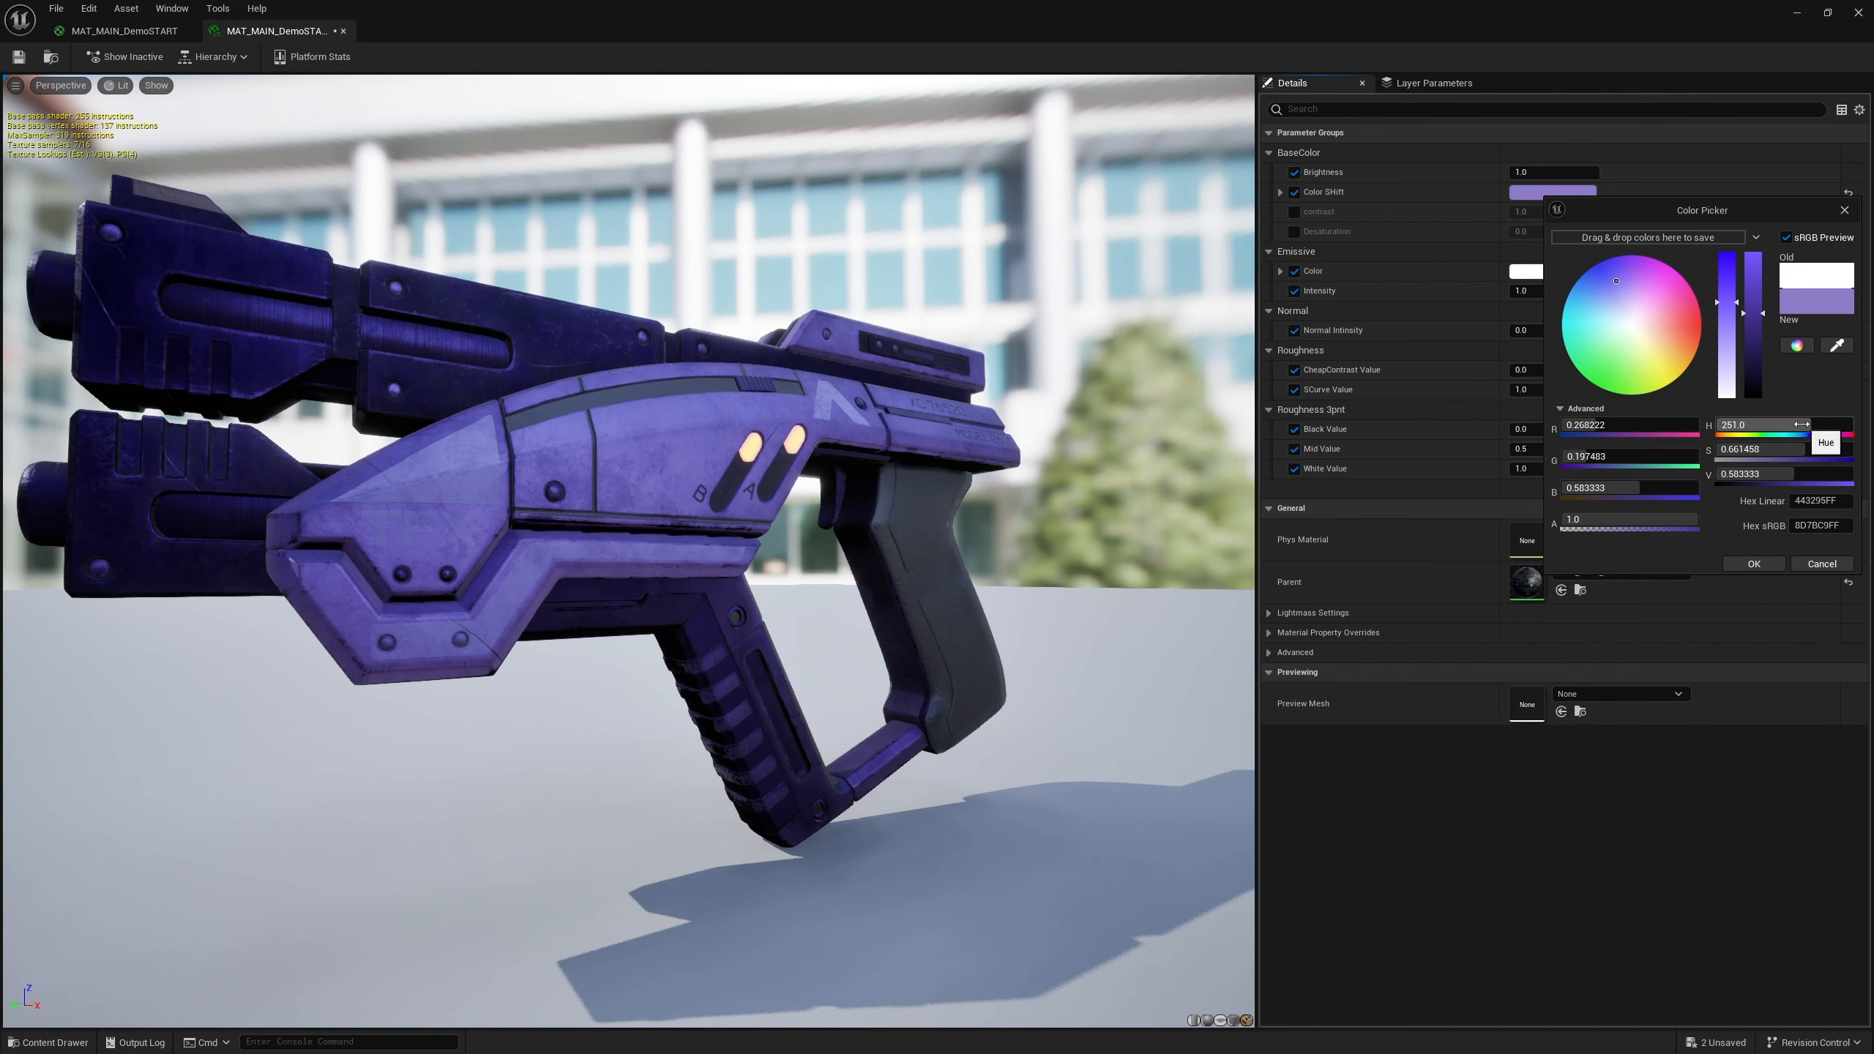
pyautogui.moveTo(1799, 426)
pyautogui.mouseDown()
pyautogui.moveTo(1716, 425)
pyautogui.moveTo(1816, 426)
pyautogui.mouseUp()
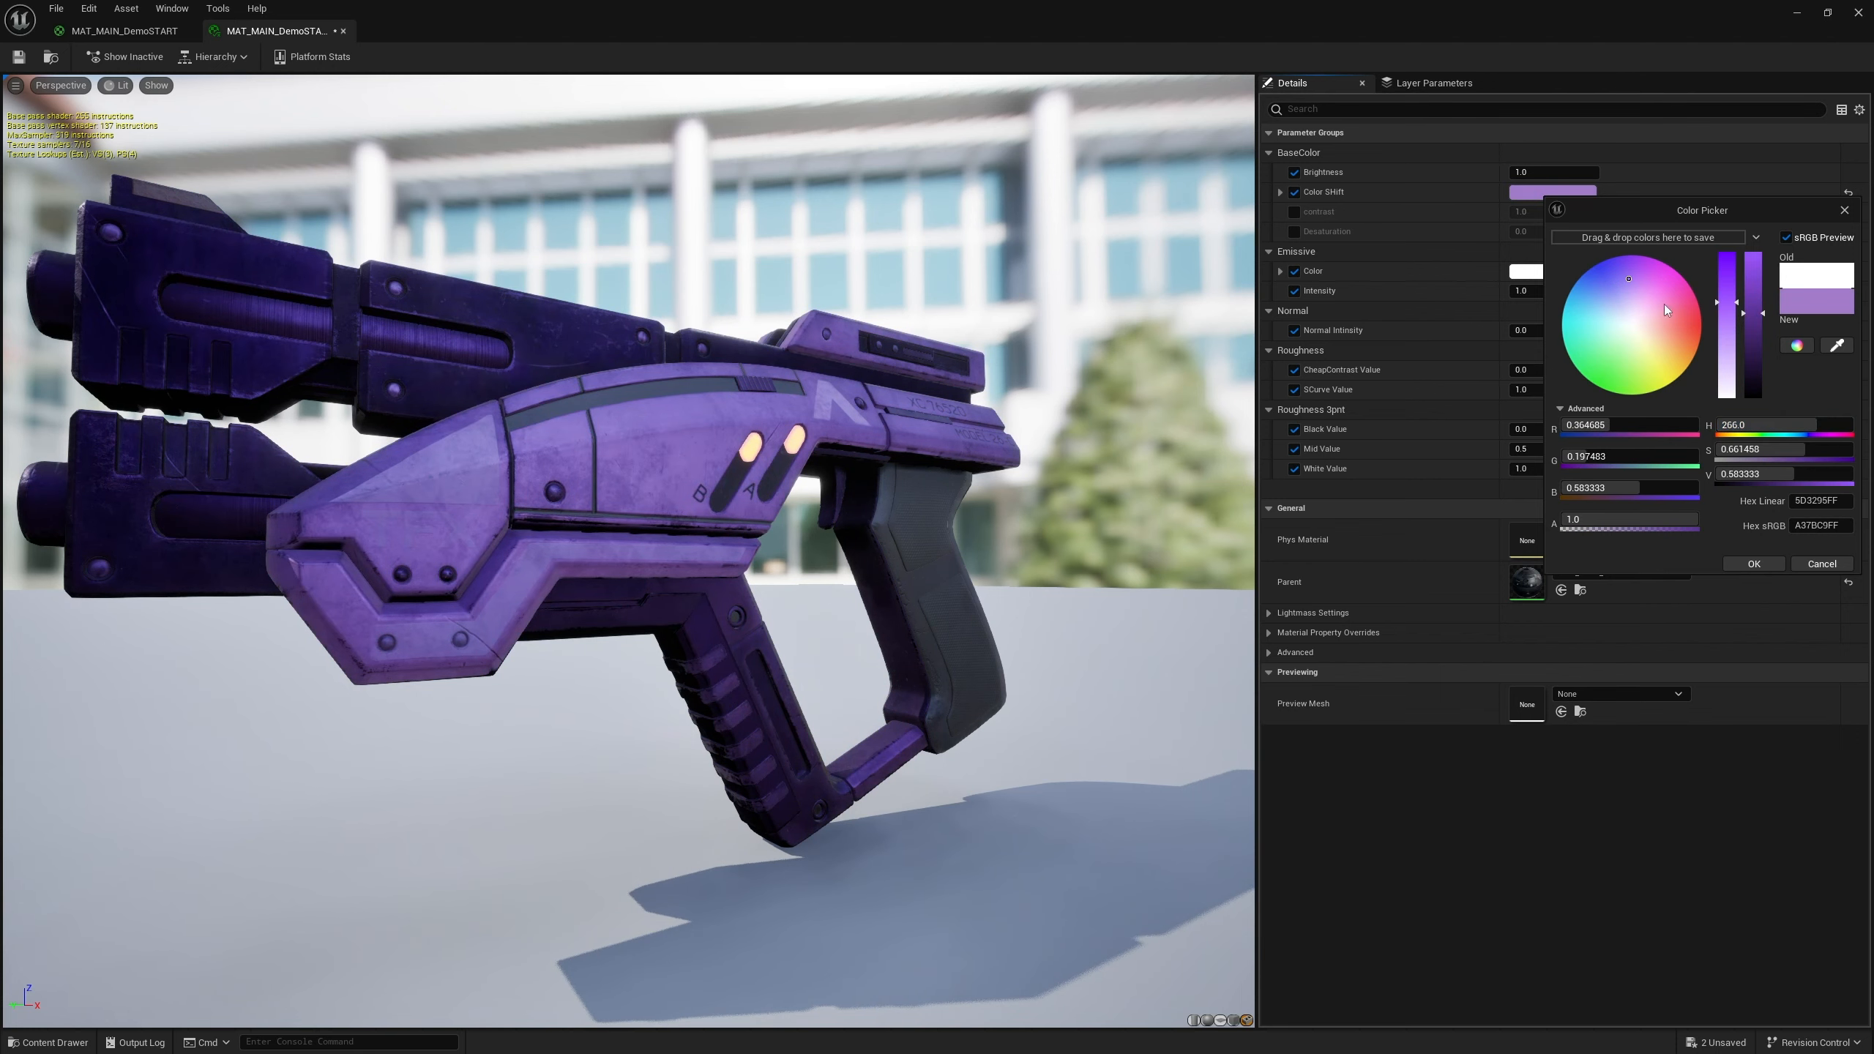
pyautogui.moveTo(1664, 305)
pyautogui.mouseDown()
pyautogui.moveTo(1666, 326)
pyautogui.moveTo(1594, 344)
pyautogui.moveTo(1590, 328)
pyautogui.mouseUp()
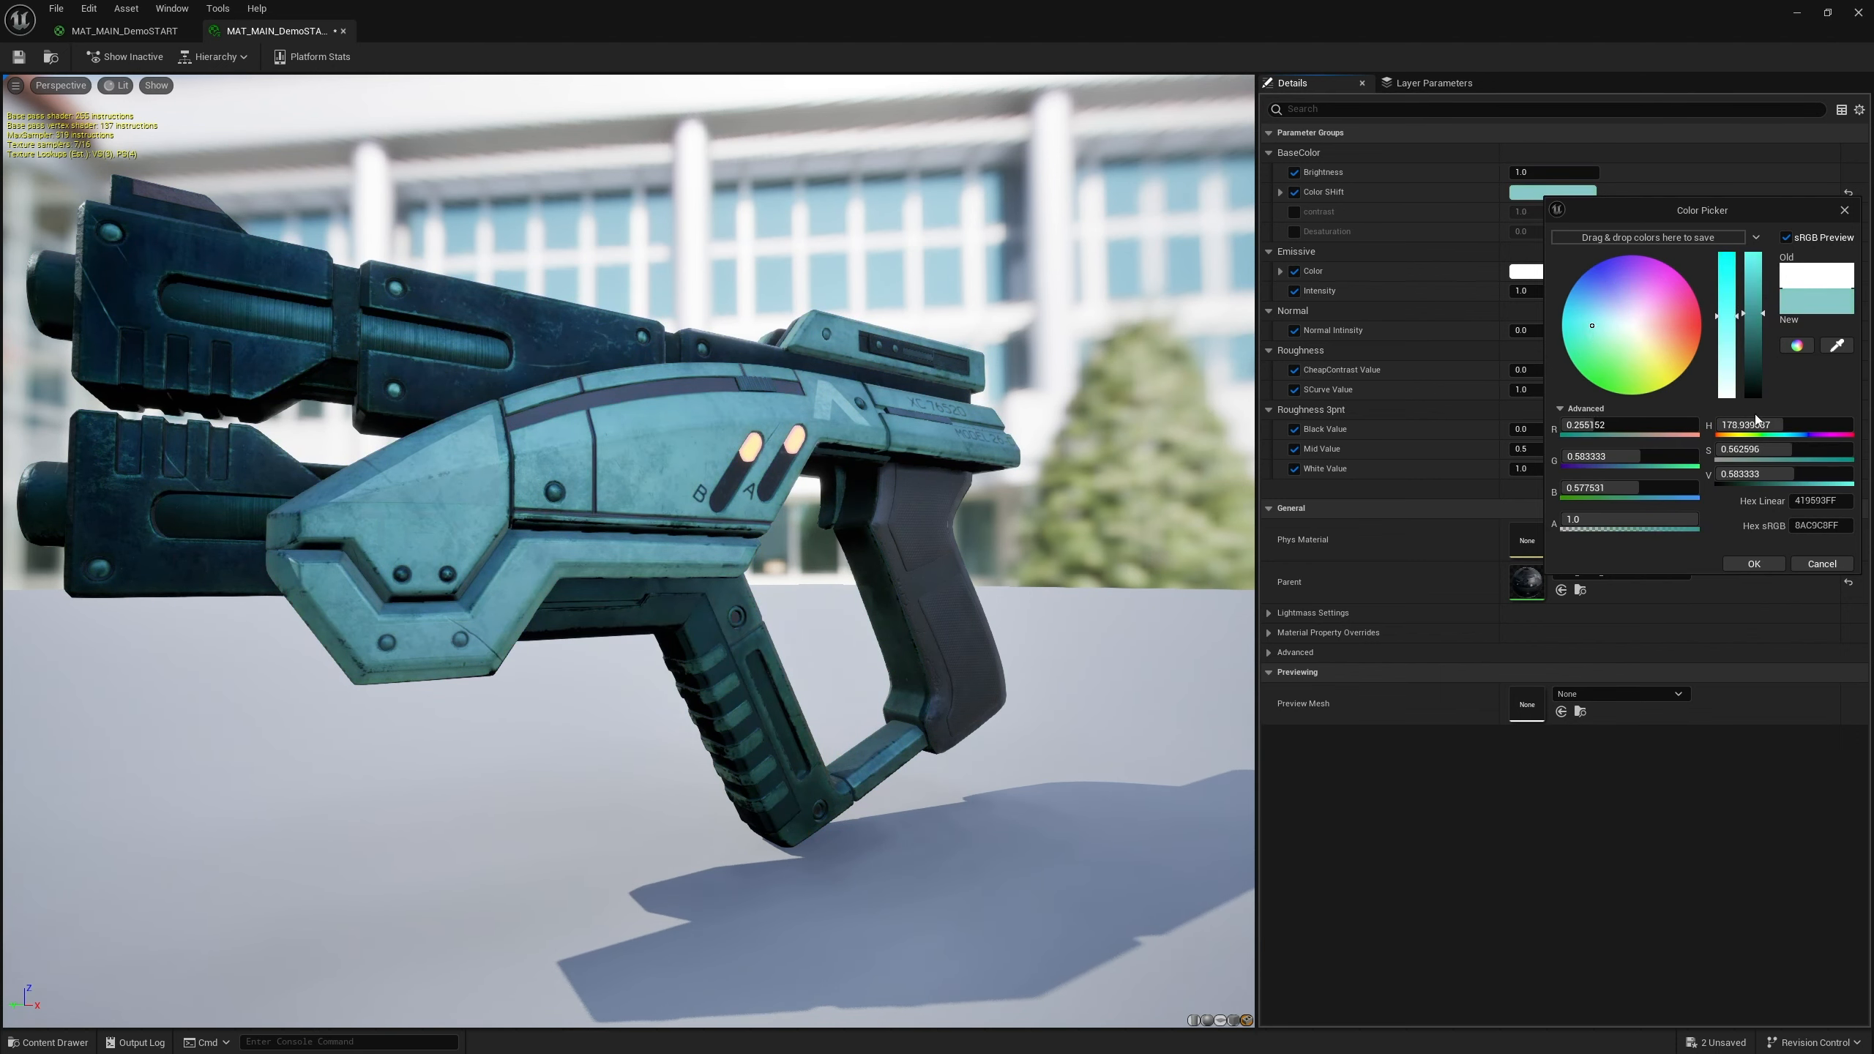
pyautogui.moveTo(1788, 427)
pyautogui.mouseDown()
pyautogui.moveTo(1835, 426)
pyautogui.moveTo(1779, 426)
pyautogui.mouseUp()
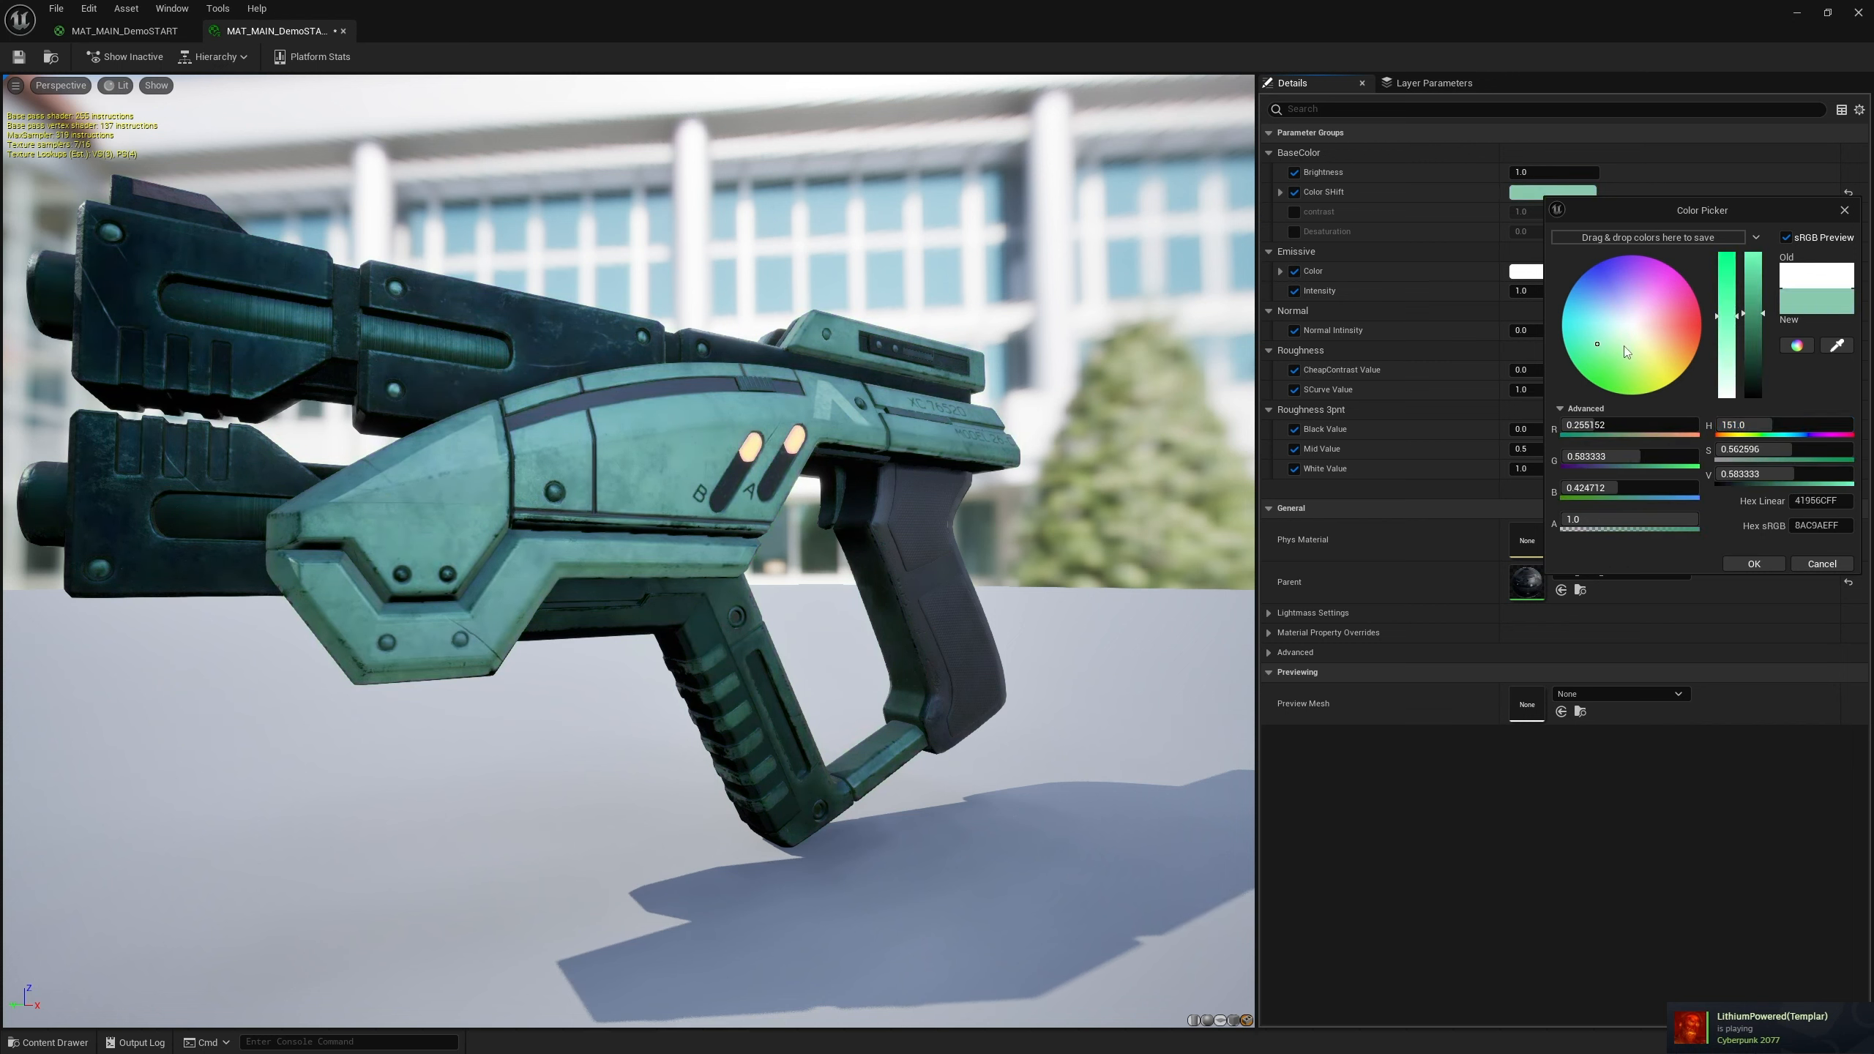
pyautogui.moveTo(1623, 348)
pyautogui.mouseDown()
pyautogui.moveTo(1645, 349)
pyautogui.moveTo(1652, 308)
pyautogui.moveTo(1608, 282)
pyautogui.moveTo(1623, 279)
pyautogui.mouseUp()
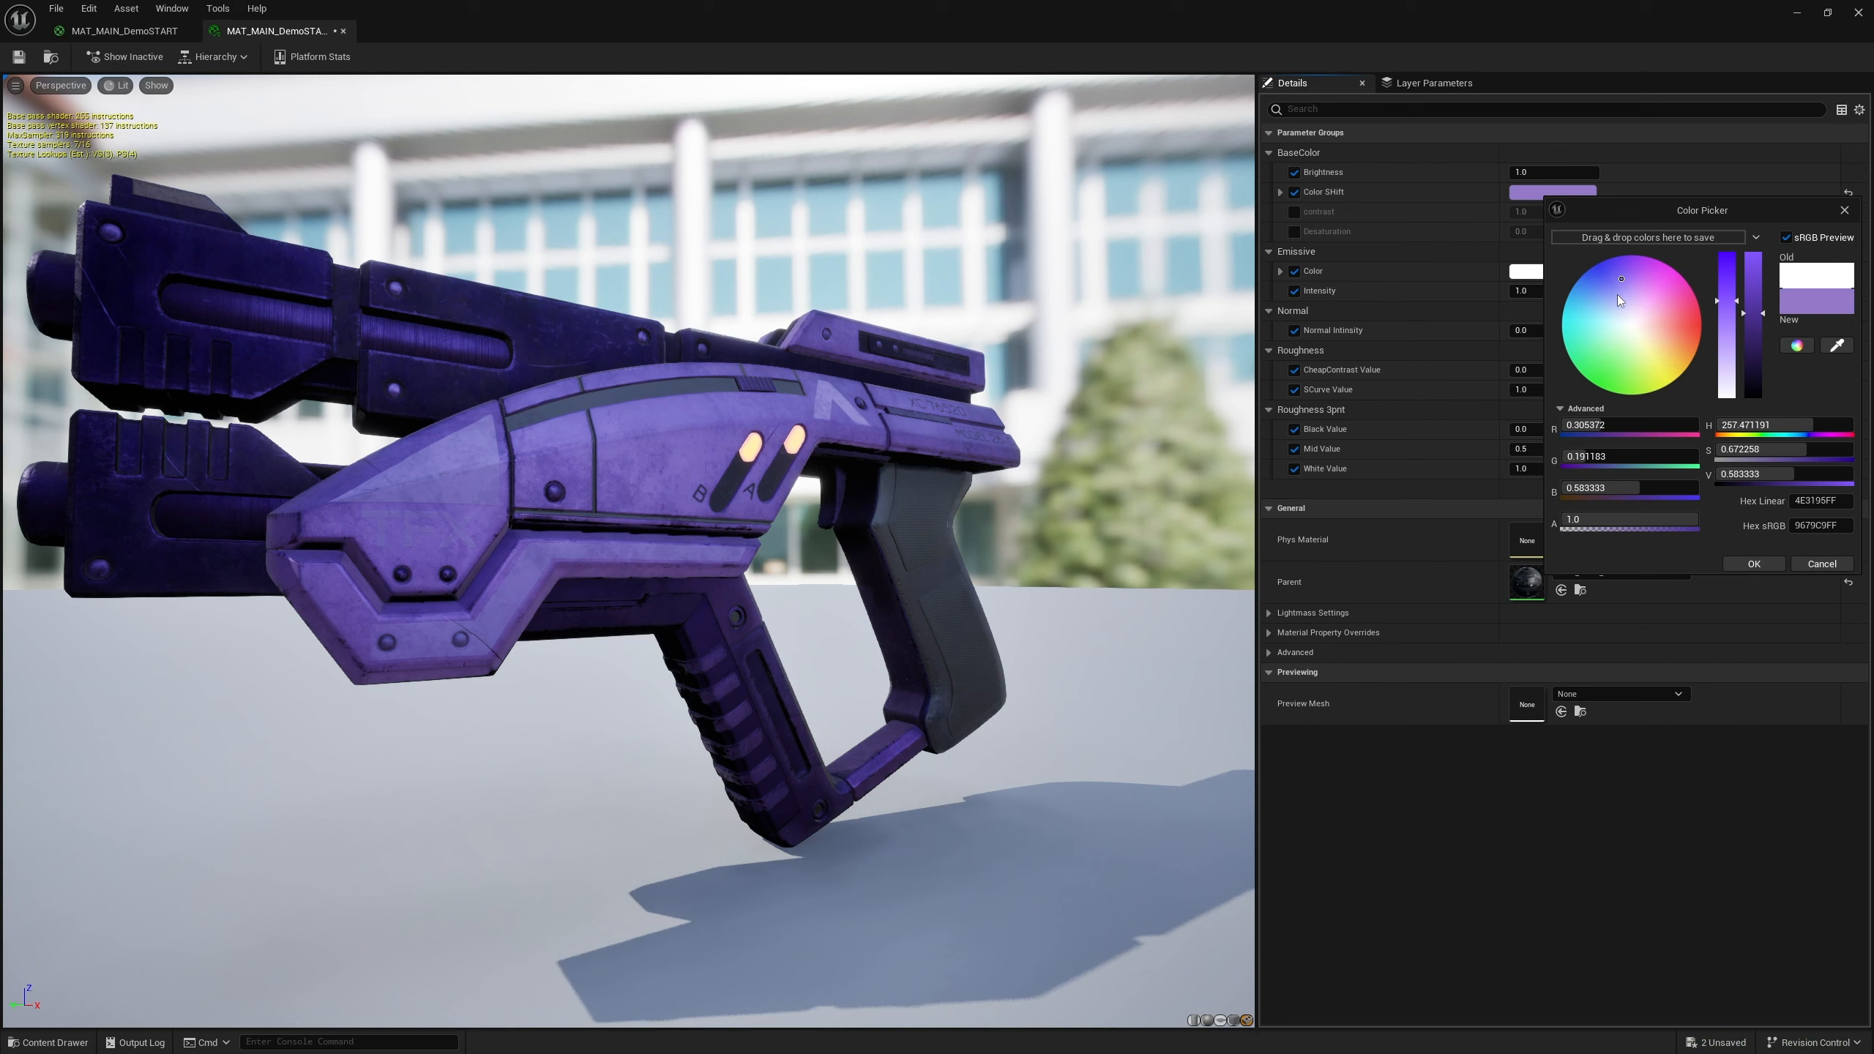
pyautogui.moveTo(1656, 344); pyautogui.dragTo(1653, 348)
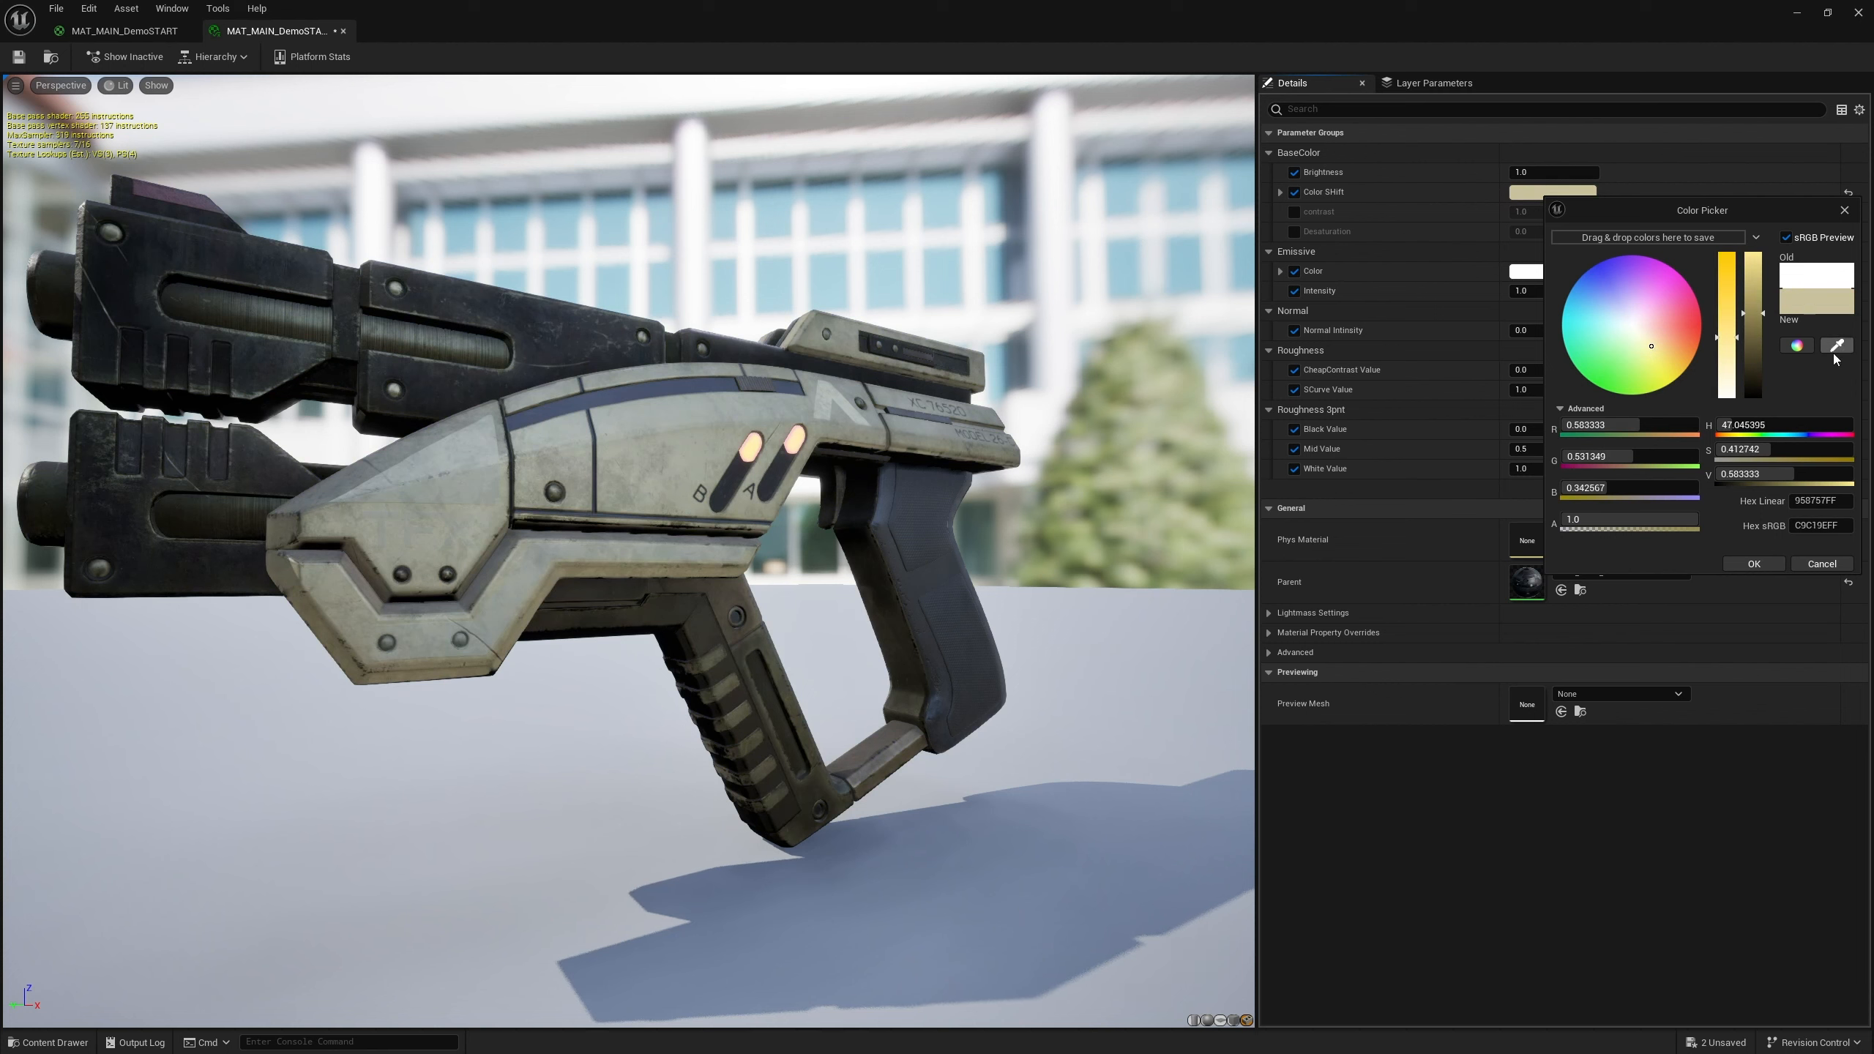
pyautogui.click(1757, 564)
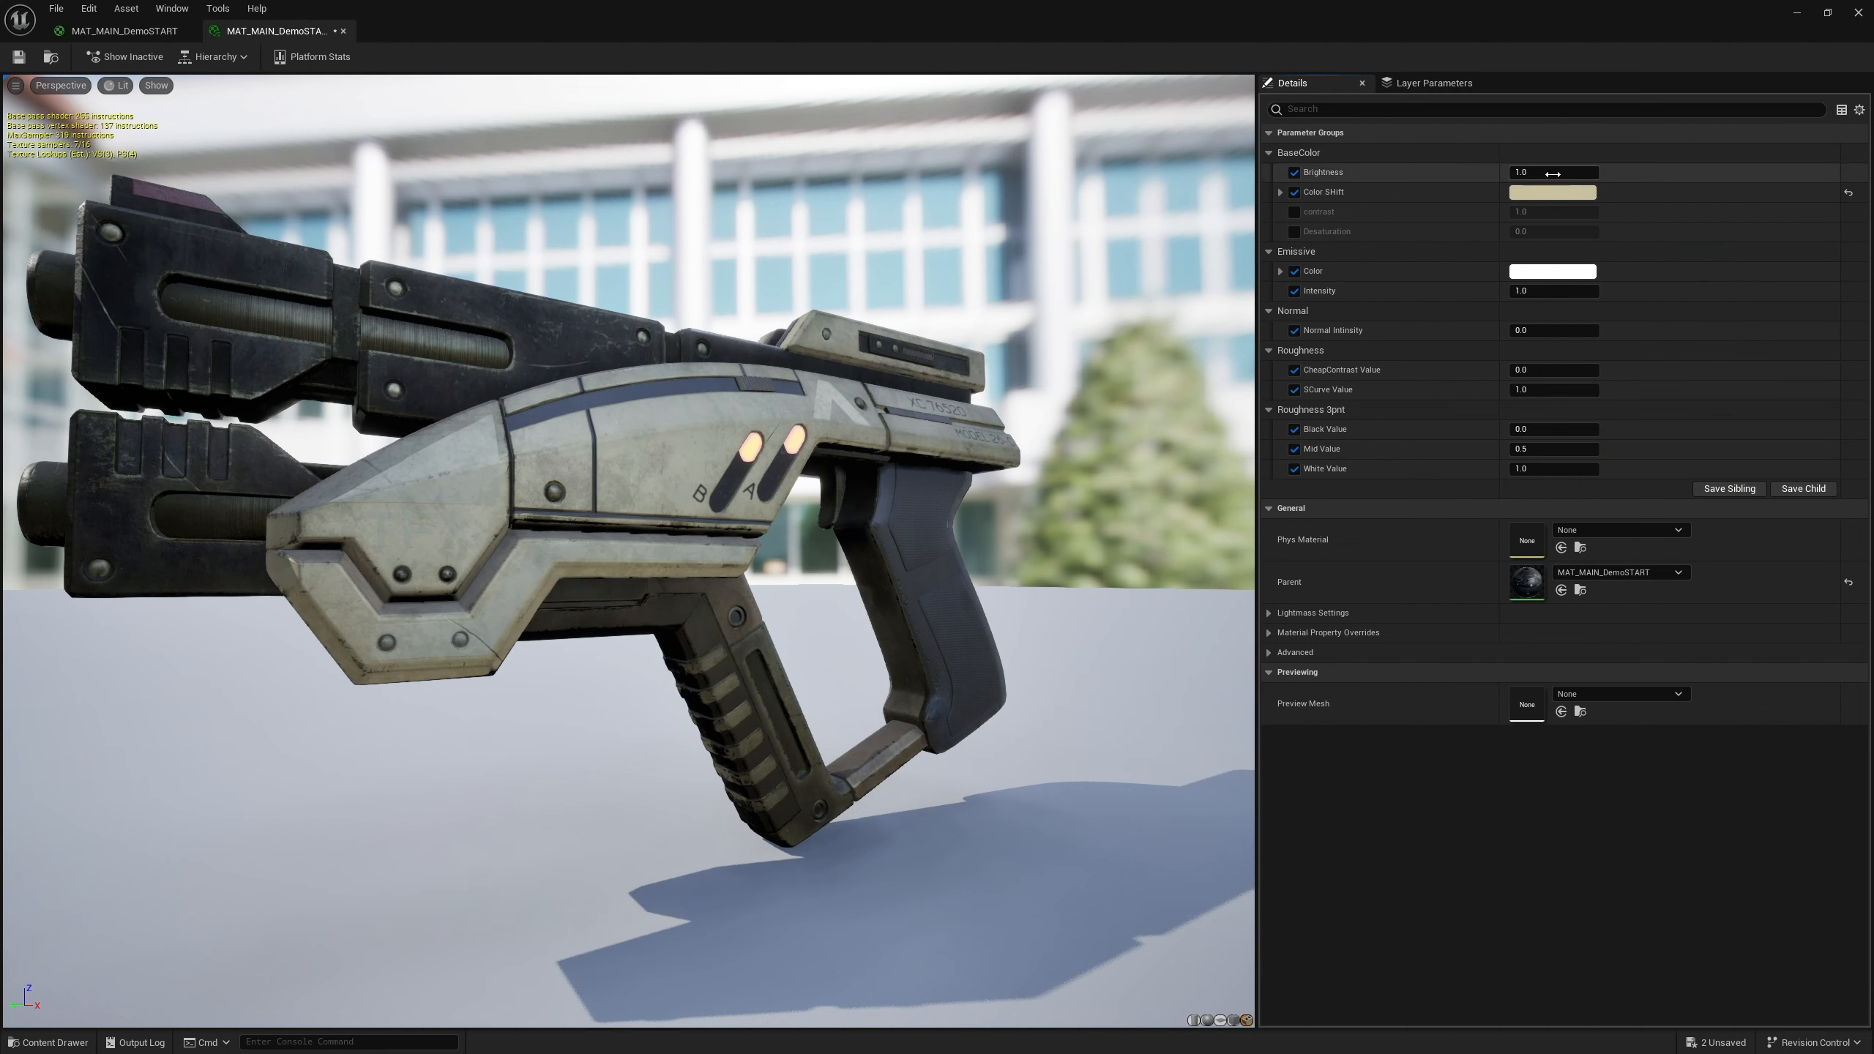
pyautogui.click(1848, 192)
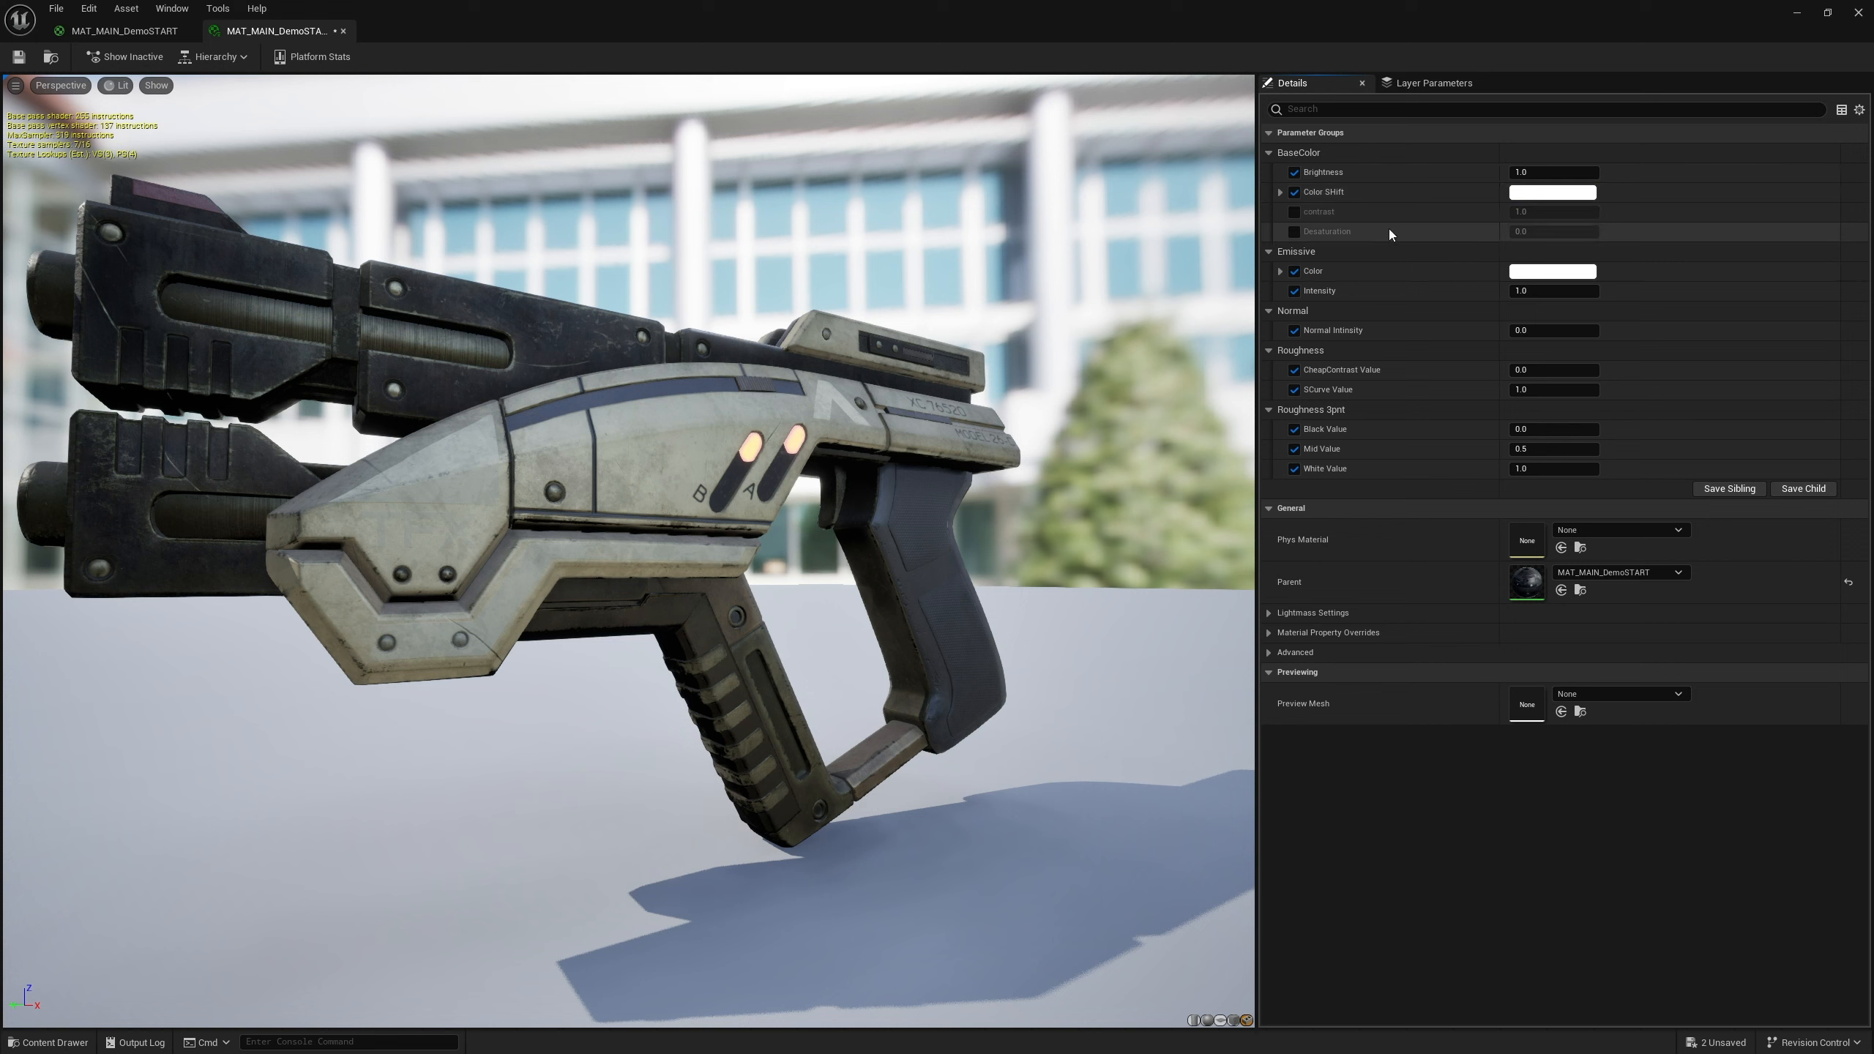
# Try a contrast value of about 0.81 in the instance, toggling its override on and off
pyautogui.click(1295, 211)
pyautogui.moveTo(1550, 212)
pyautogui.mouseDown()
pyautogui.moveTo(1616, 213)
pyautogui.moveTo(1527, 212)
pyautogui.moveTo(1572, 212)
pyautogui.moveTo(1545, 213)
pyautogui.mouseUp()
pyautogui.click(1294, 211)
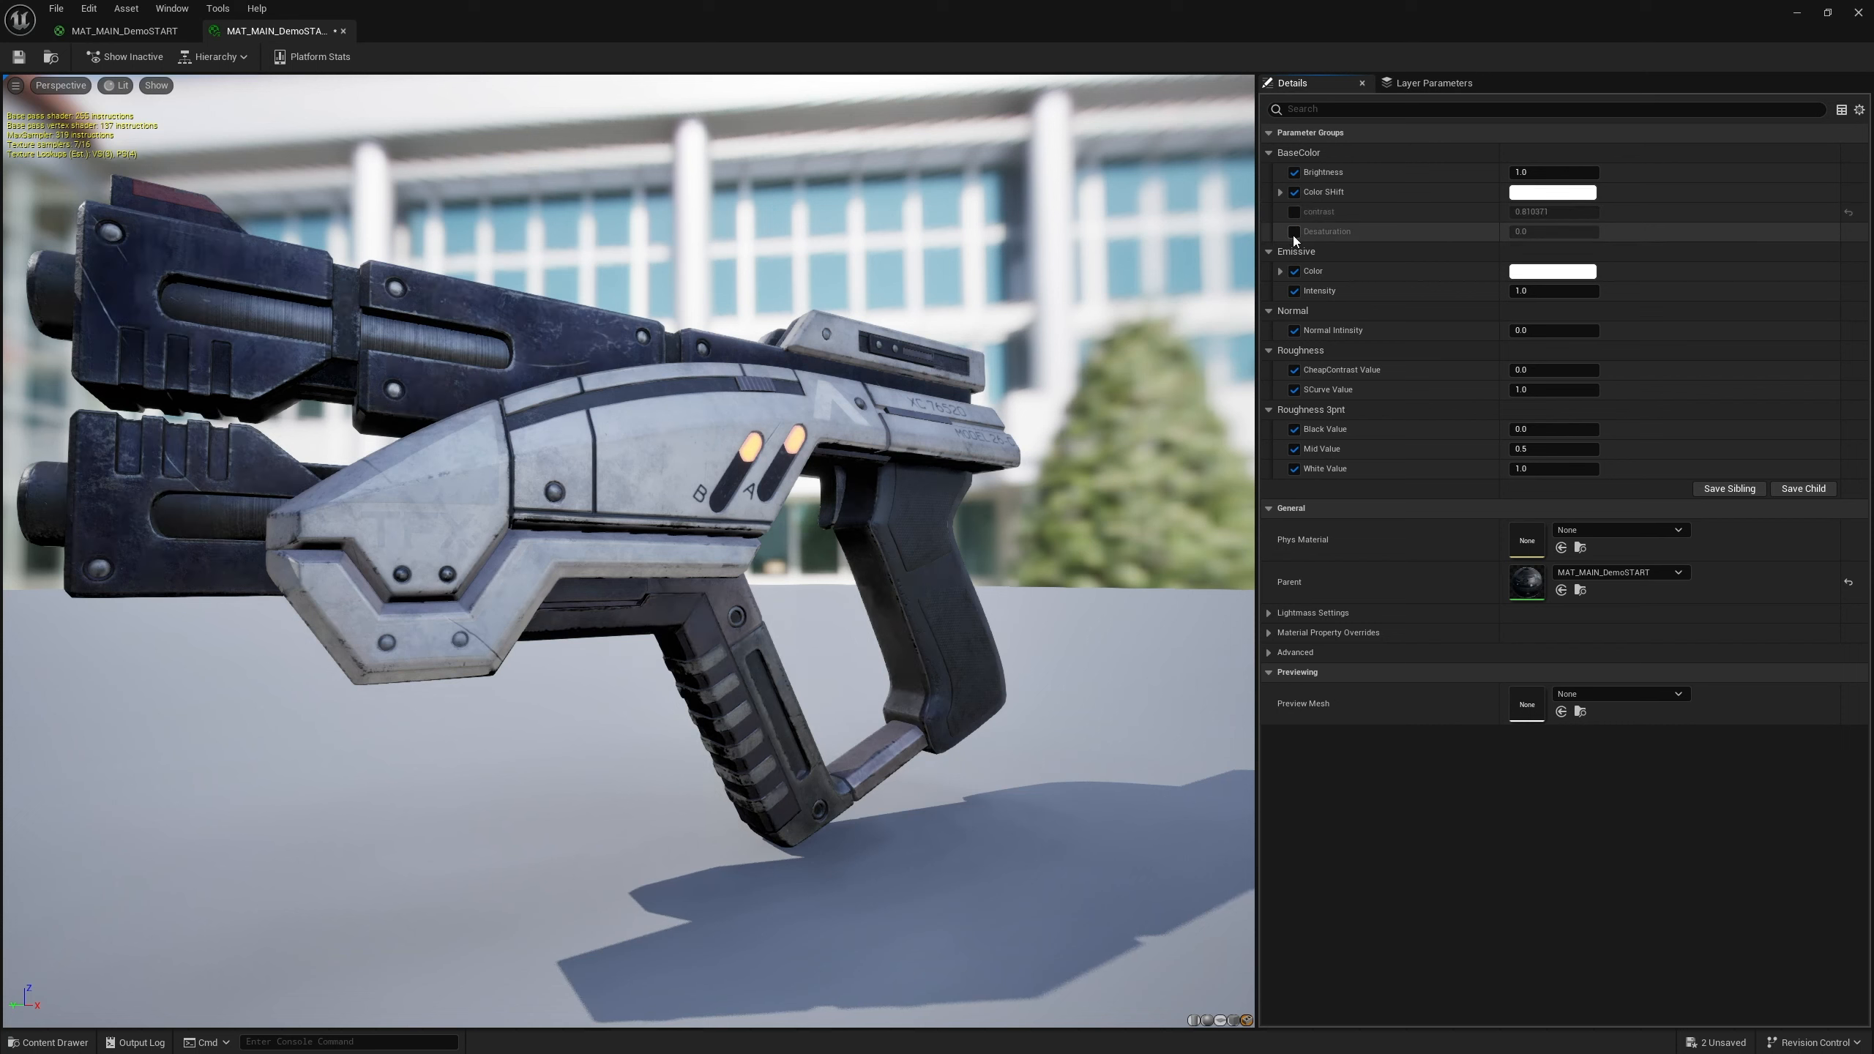
# Enable the Desaturation and contrast overrides and reset contrast to its default value
pyautogui.click(1295, 232)
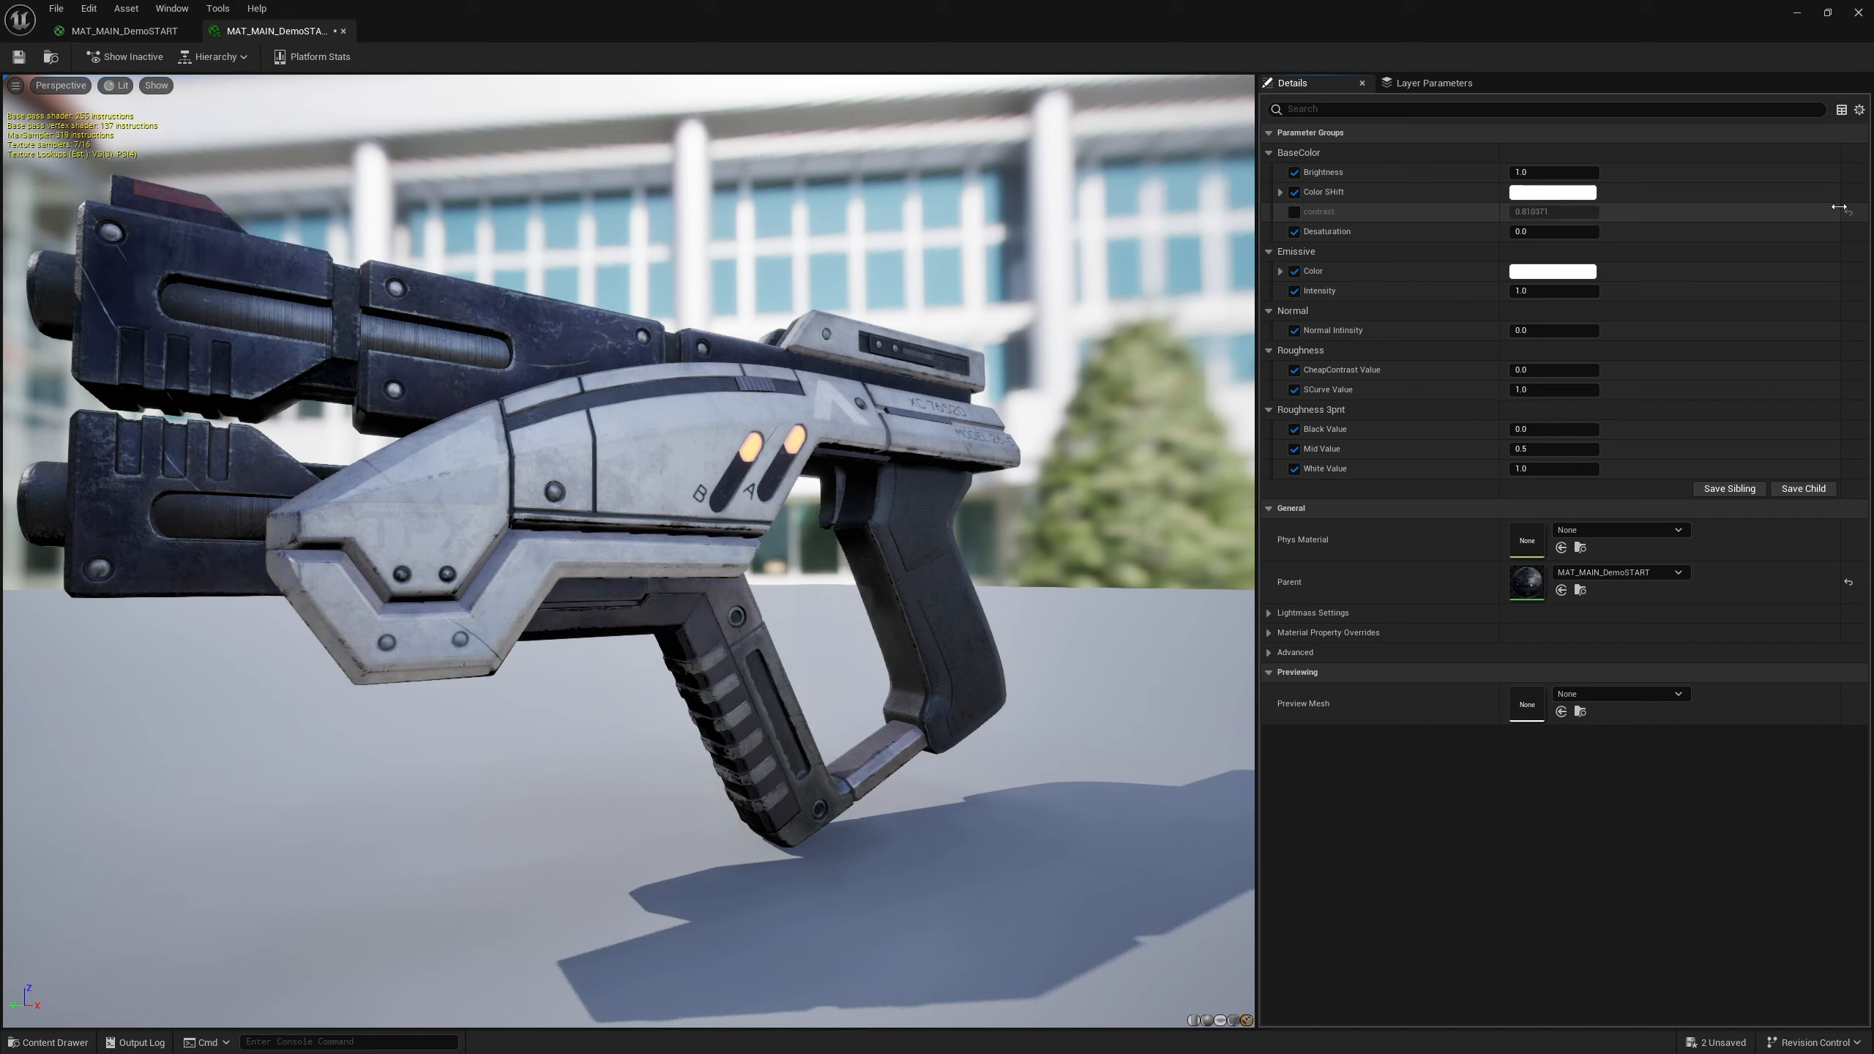
pyautogui.click(1294, 212)
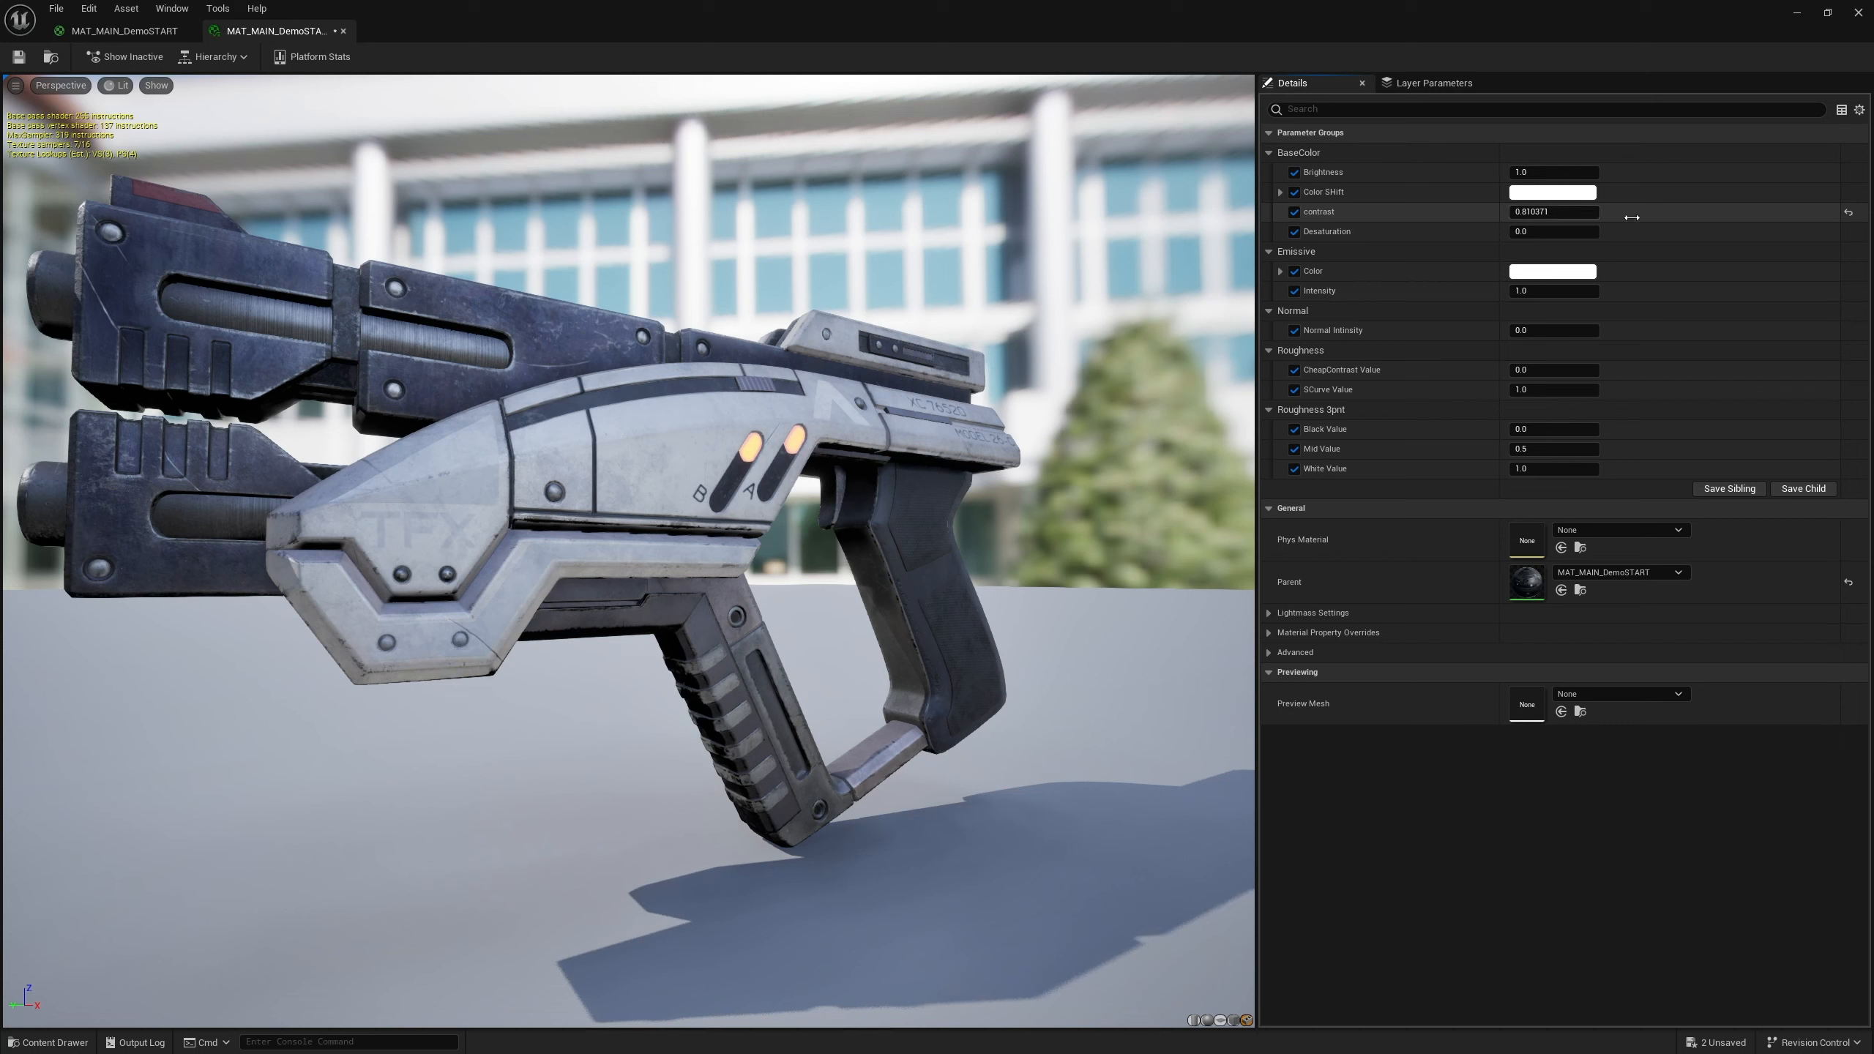
pyautogui.click(1845, 215)
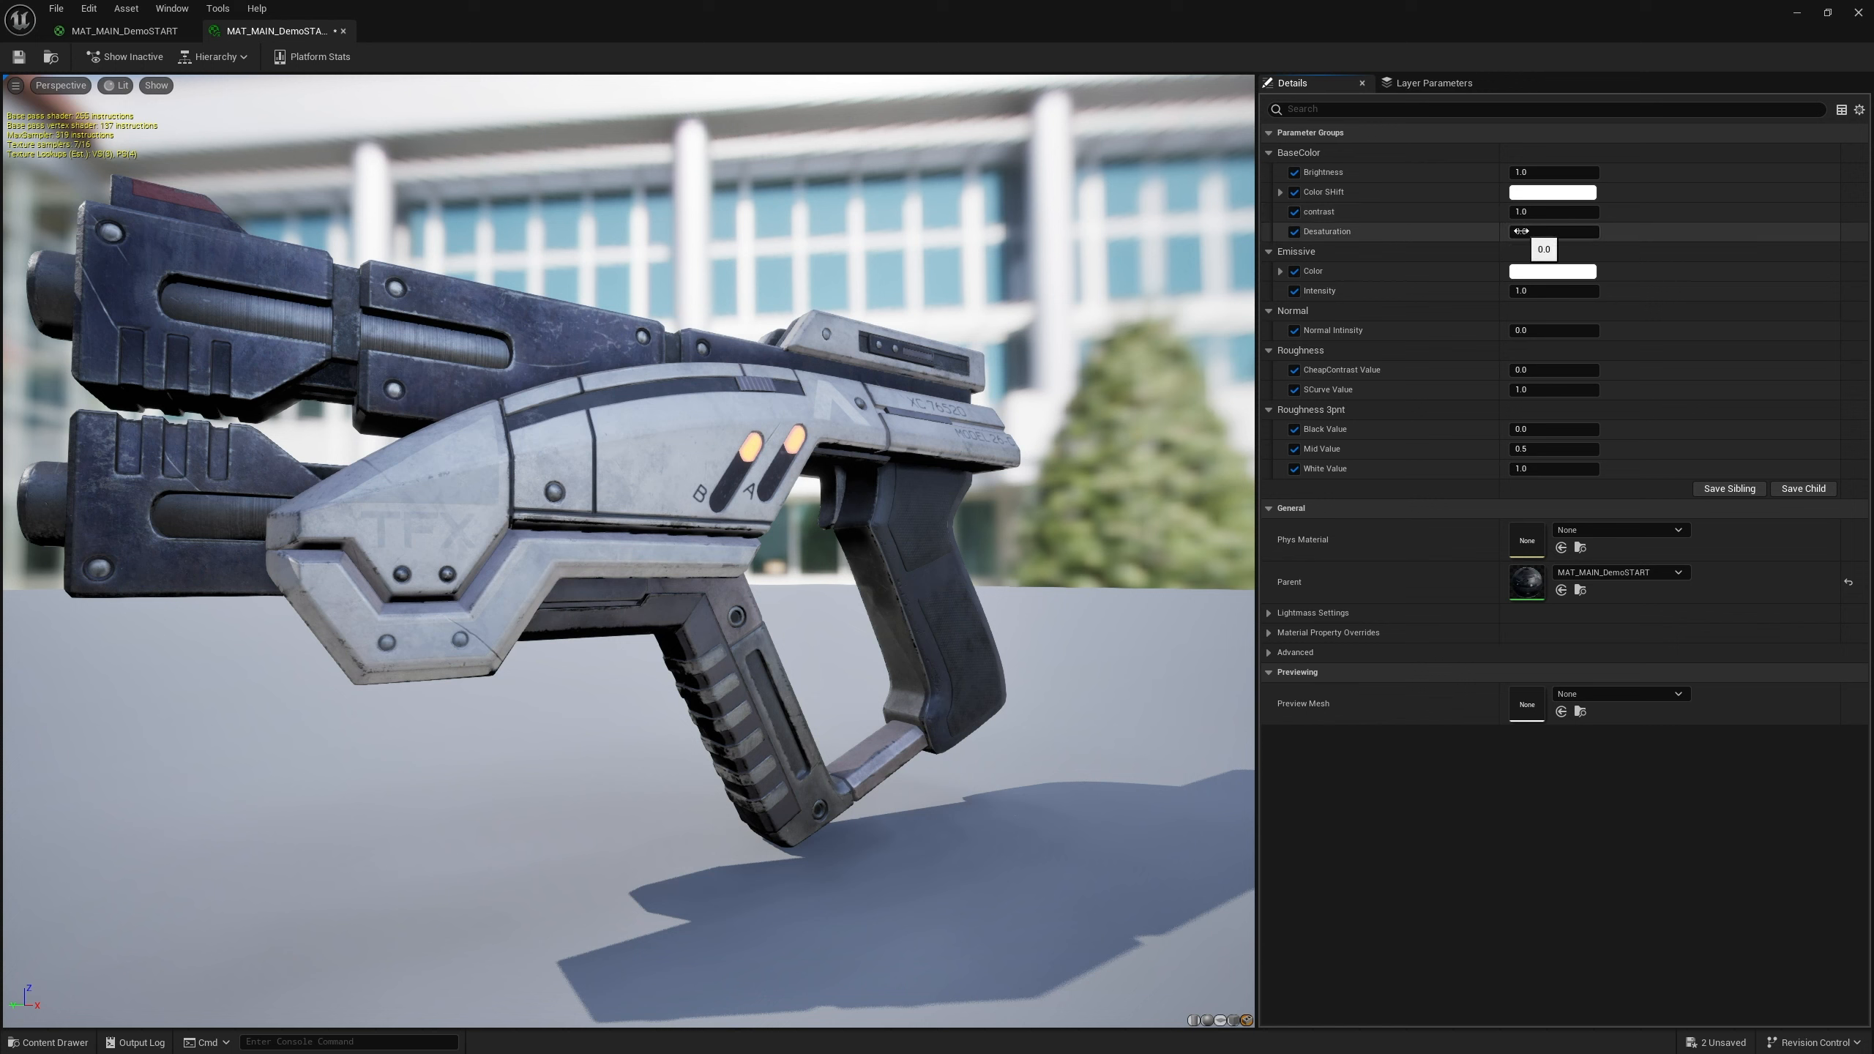
# Scrub the Desaturation value through several settings, ending at about -6
pyautogui.moveTo(1520, 230); pyautogui.dragTo(1579, 232)
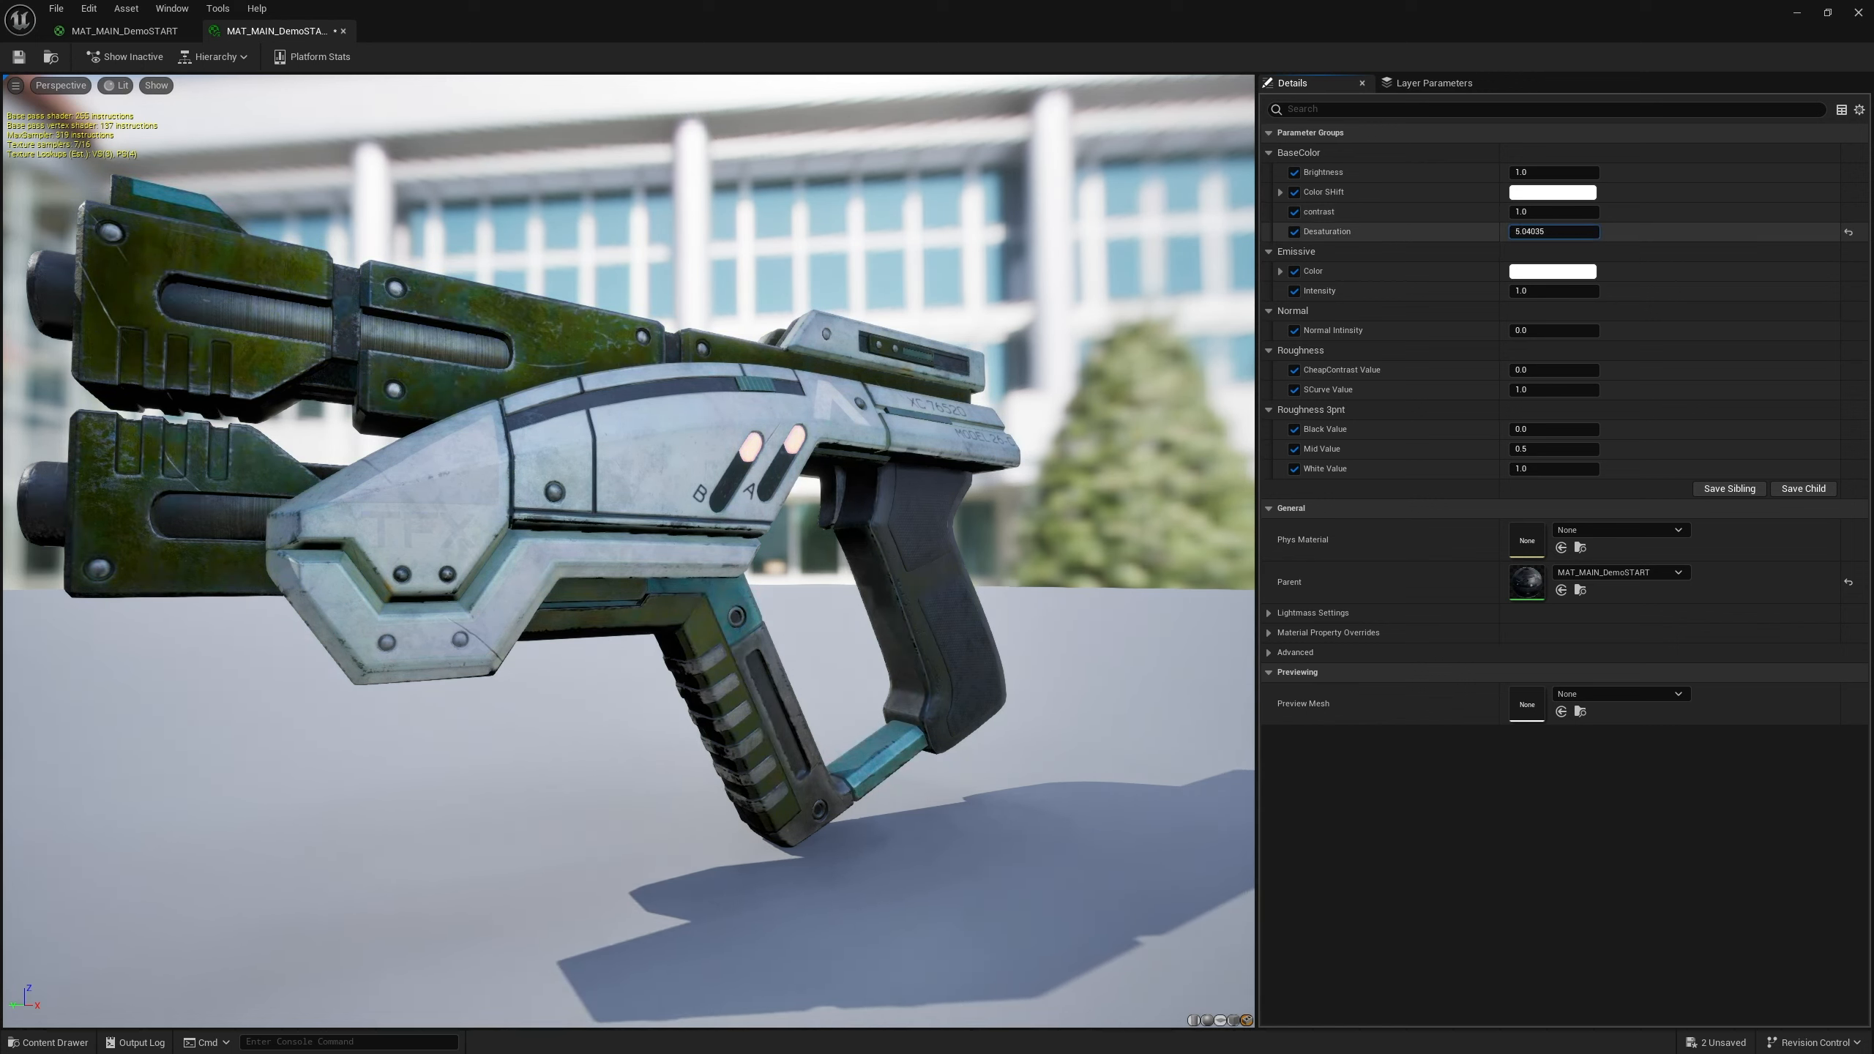
pyautogui.moveTo(1554, 231)
pyautogui.mouseDown()
pyautogui.moveTo(1598, 232)
pyautogui.moveTo(1518, 231)
pyautogui.mouseUp()
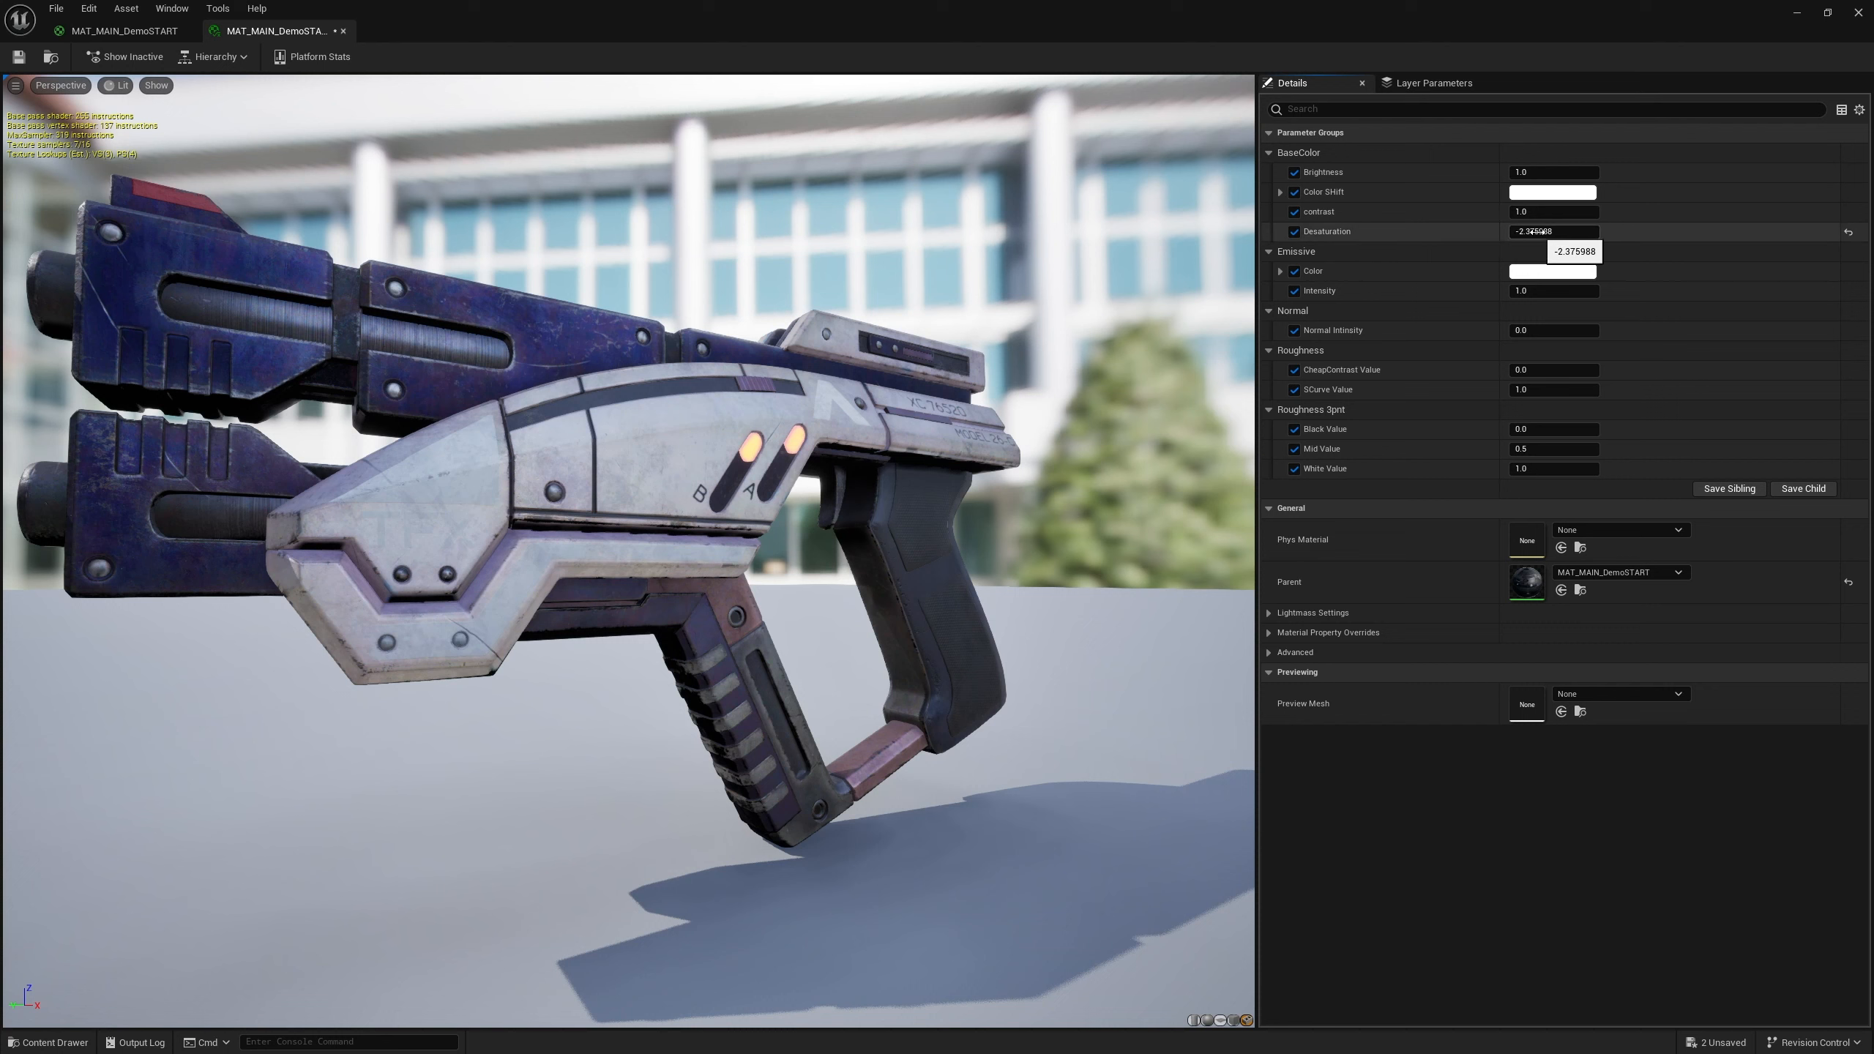
pyautogui.moveTo(1533, 232); pyautogui.dragTo(1533, 232)
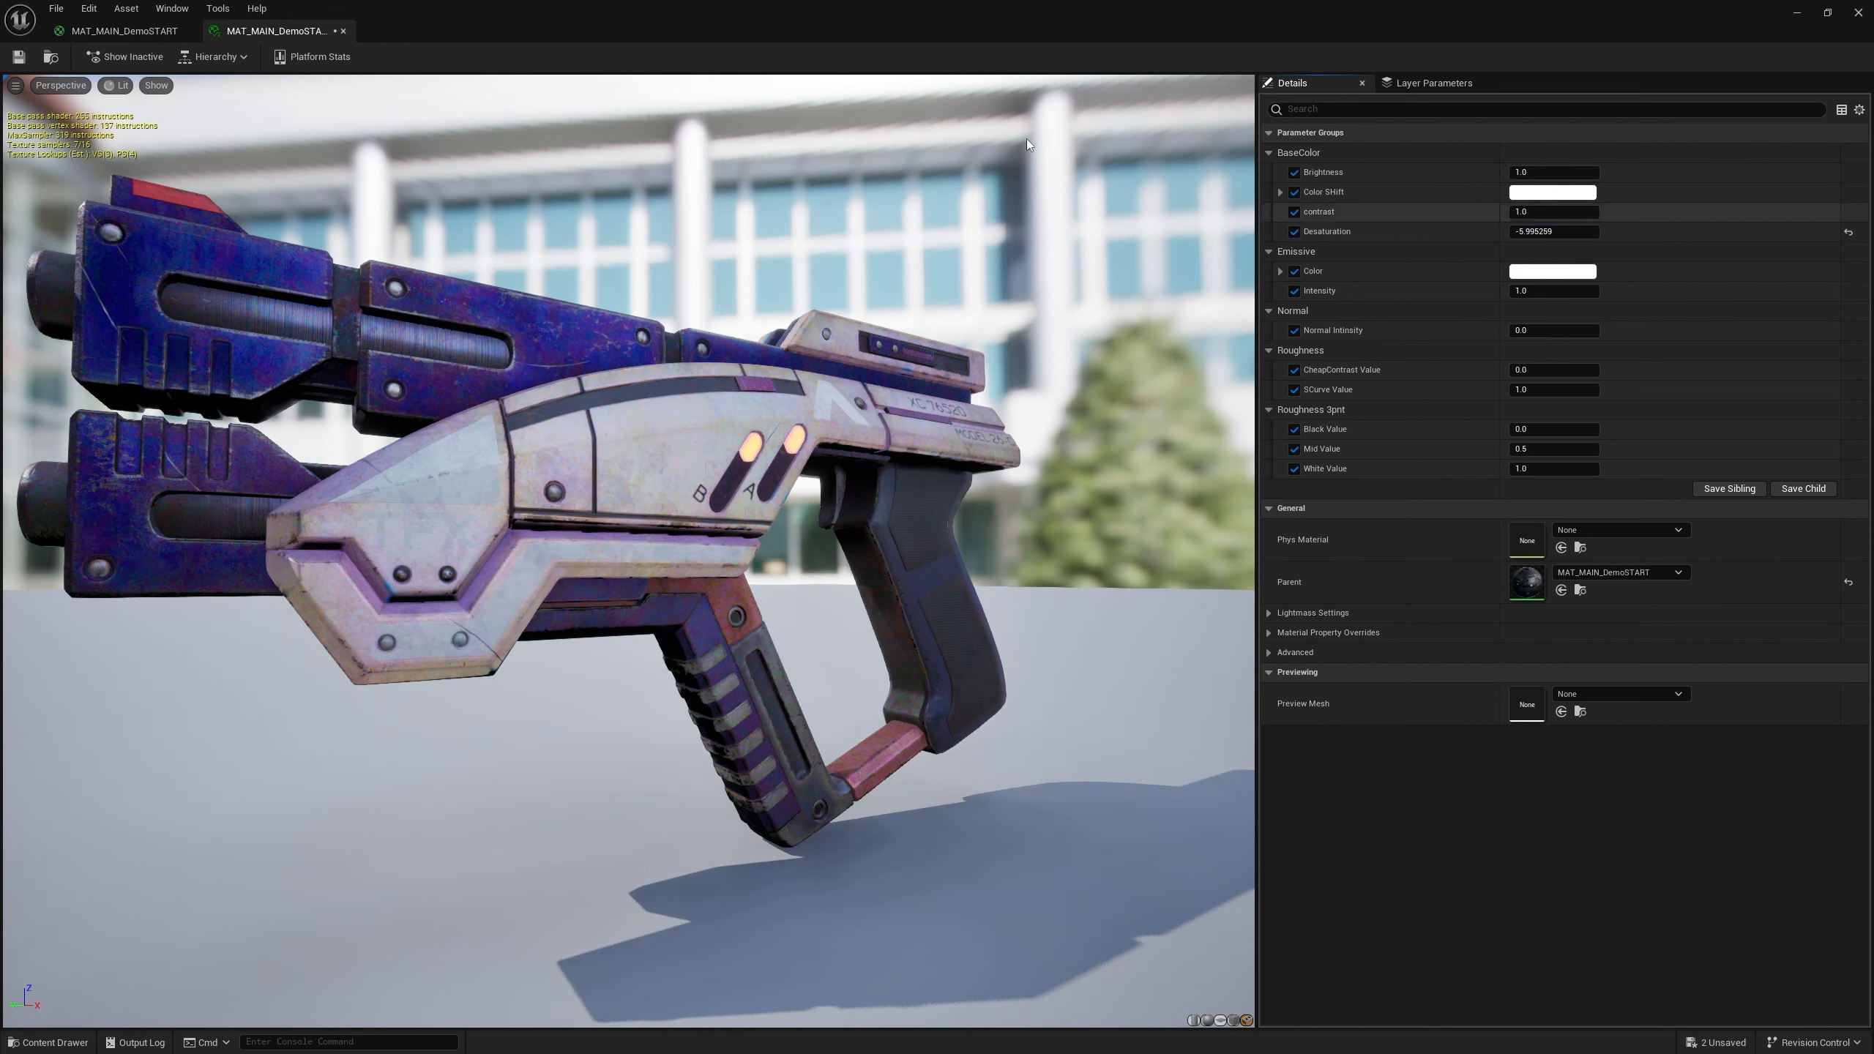
# Set the Brightness parameter's slider range to -2 and 3, then reset both slider limits to default
pyautogui.click(123, 30)
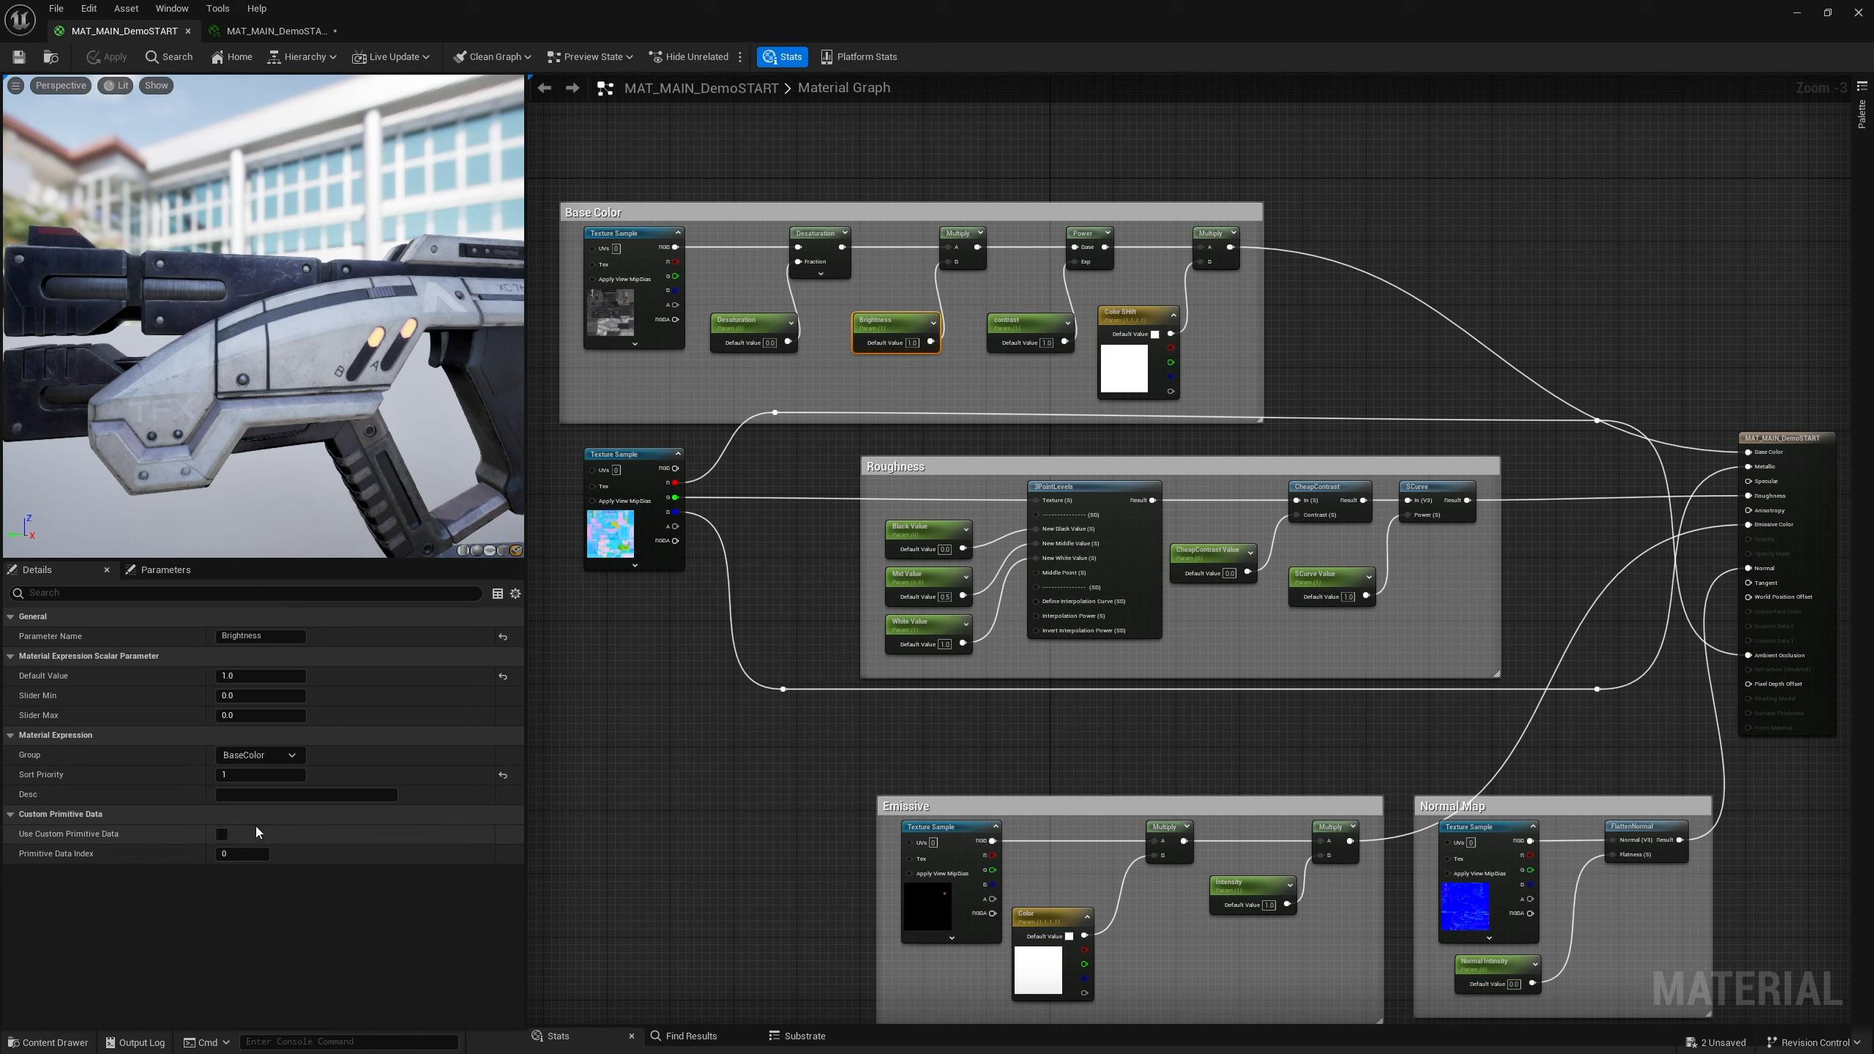
pyautogui.click(245, 694)
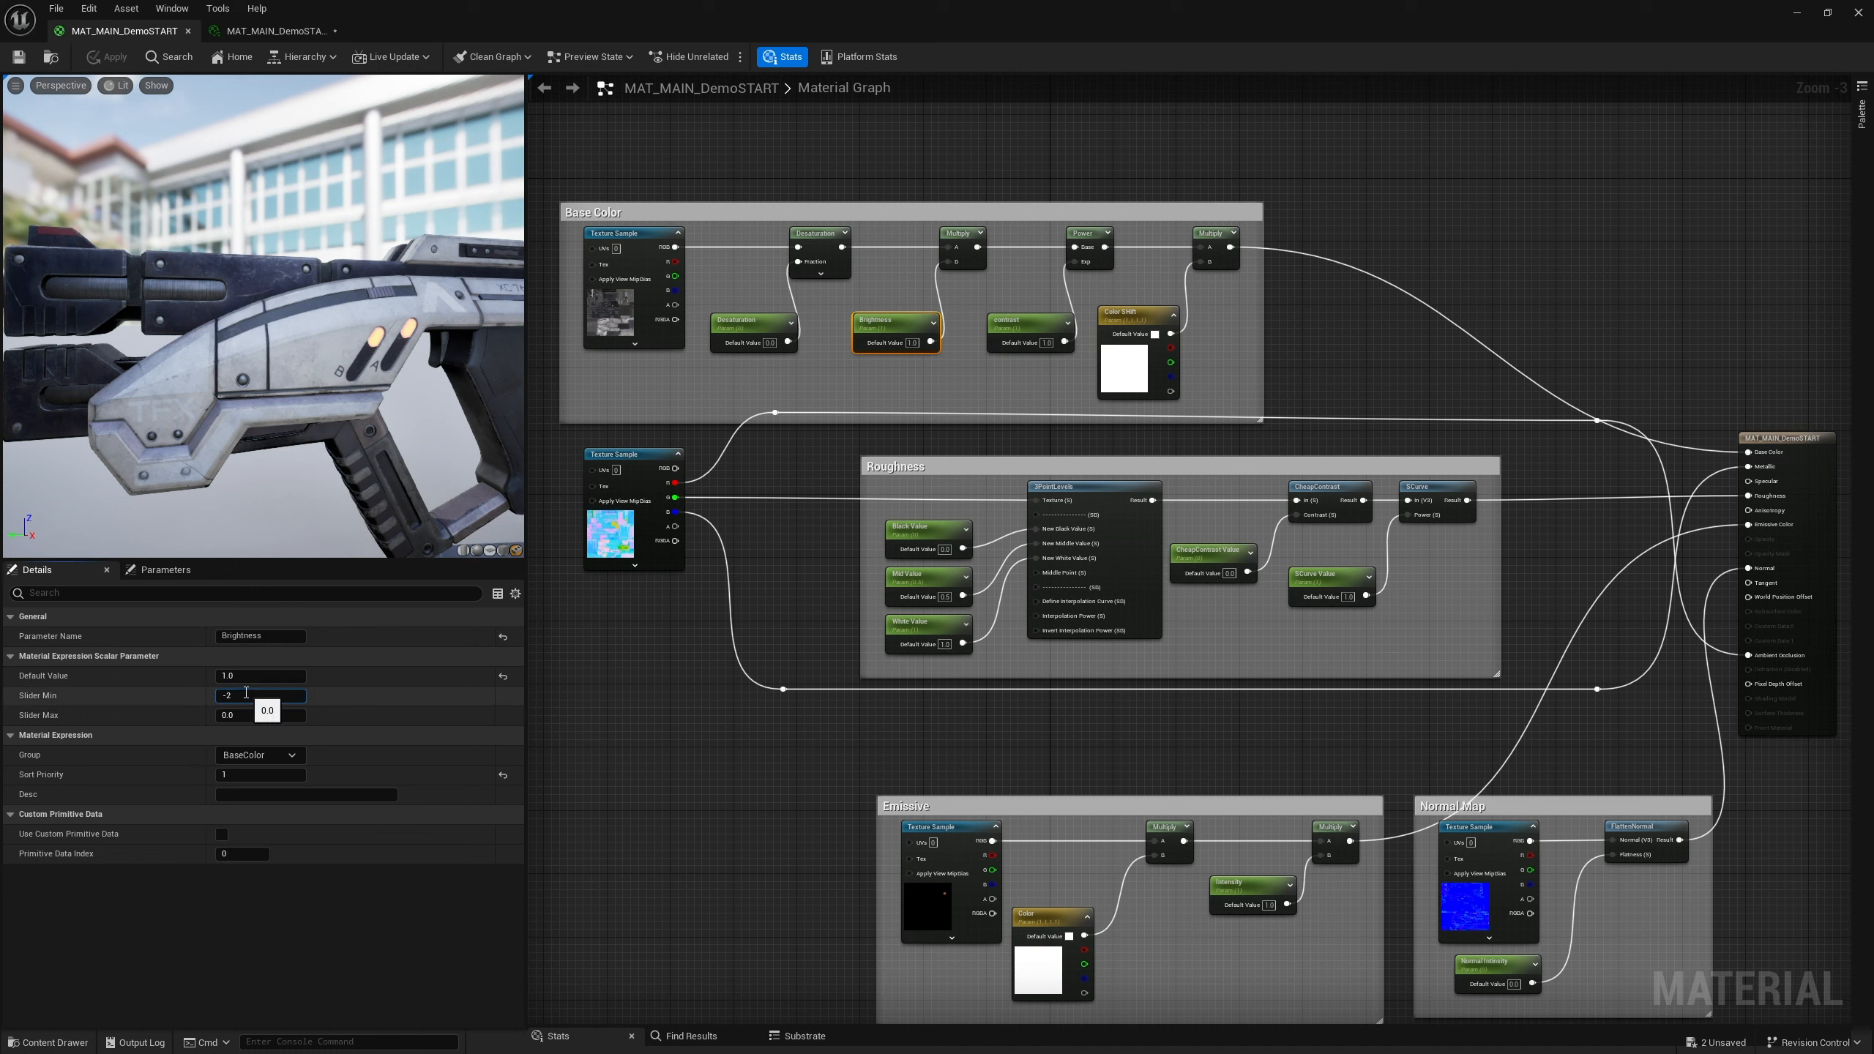
pyautogui.click(242, 715)
pyautogui.click(231, 696)
pyautogui.click(228, 715)
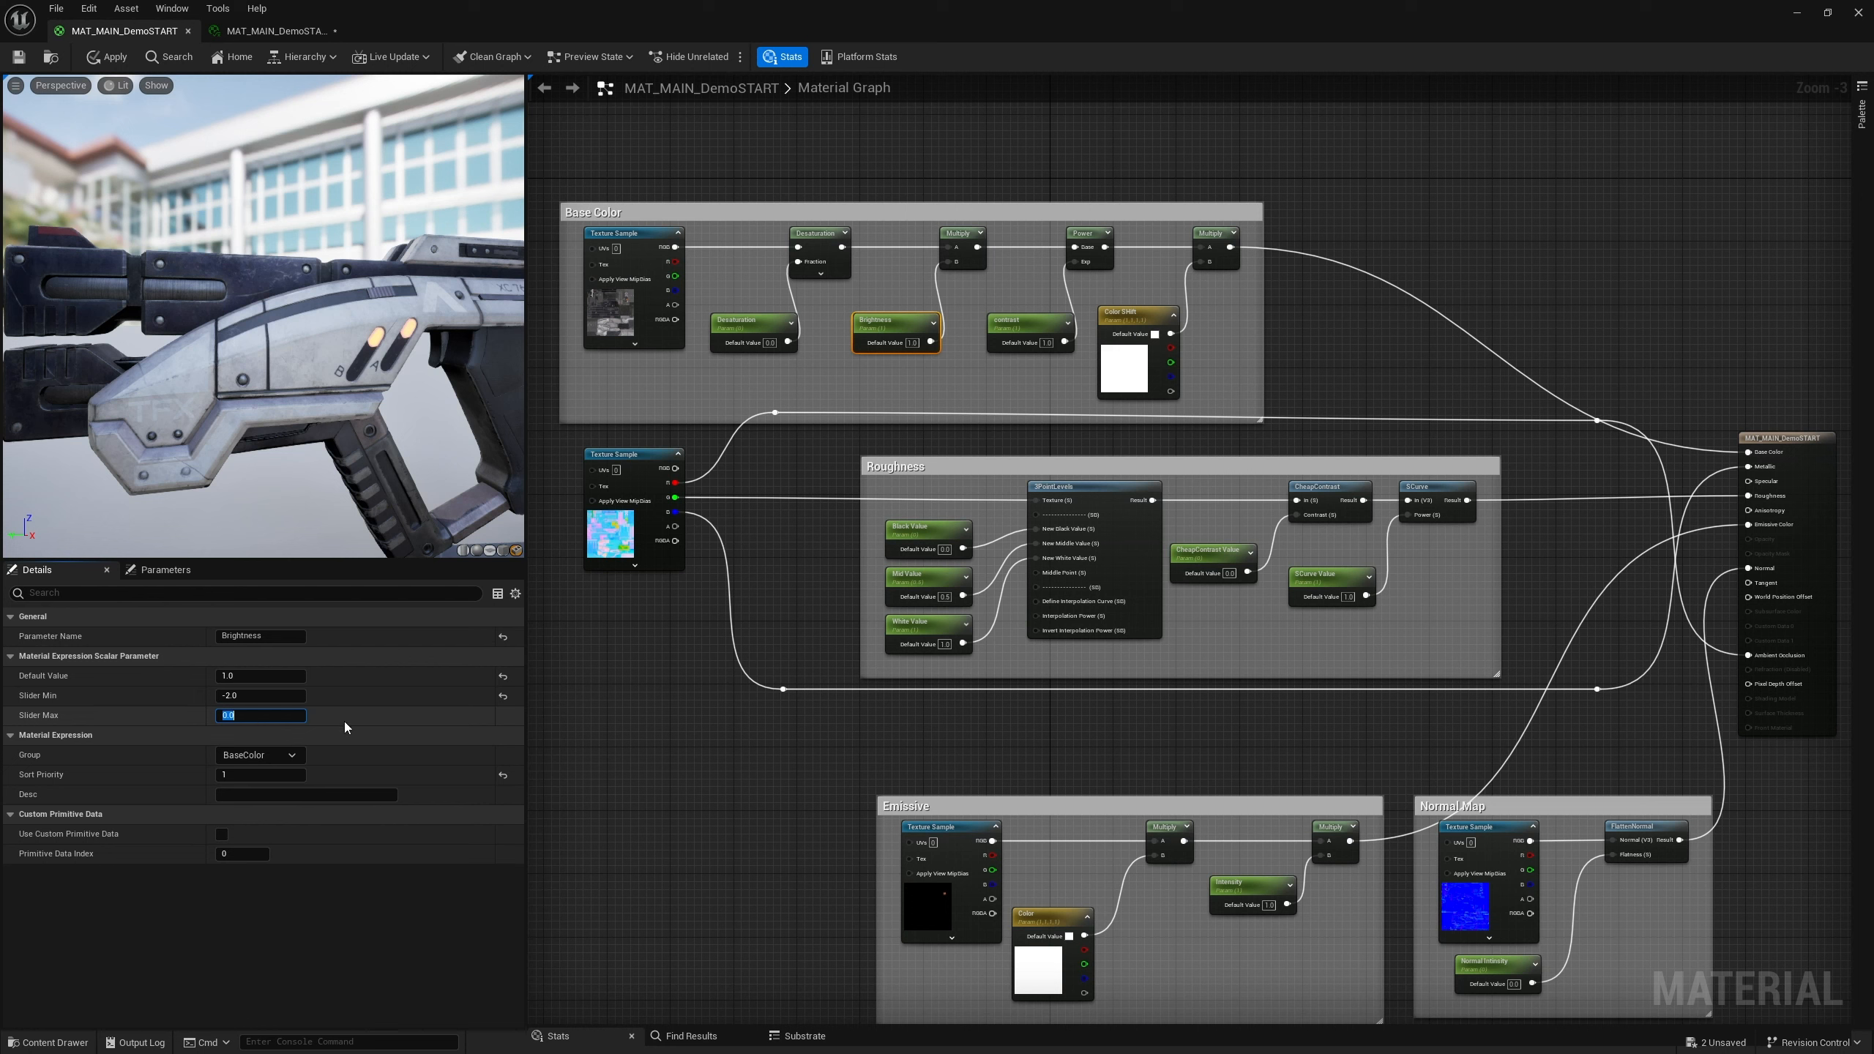
pyautogui.write('3')
pyautogui.press('Return')
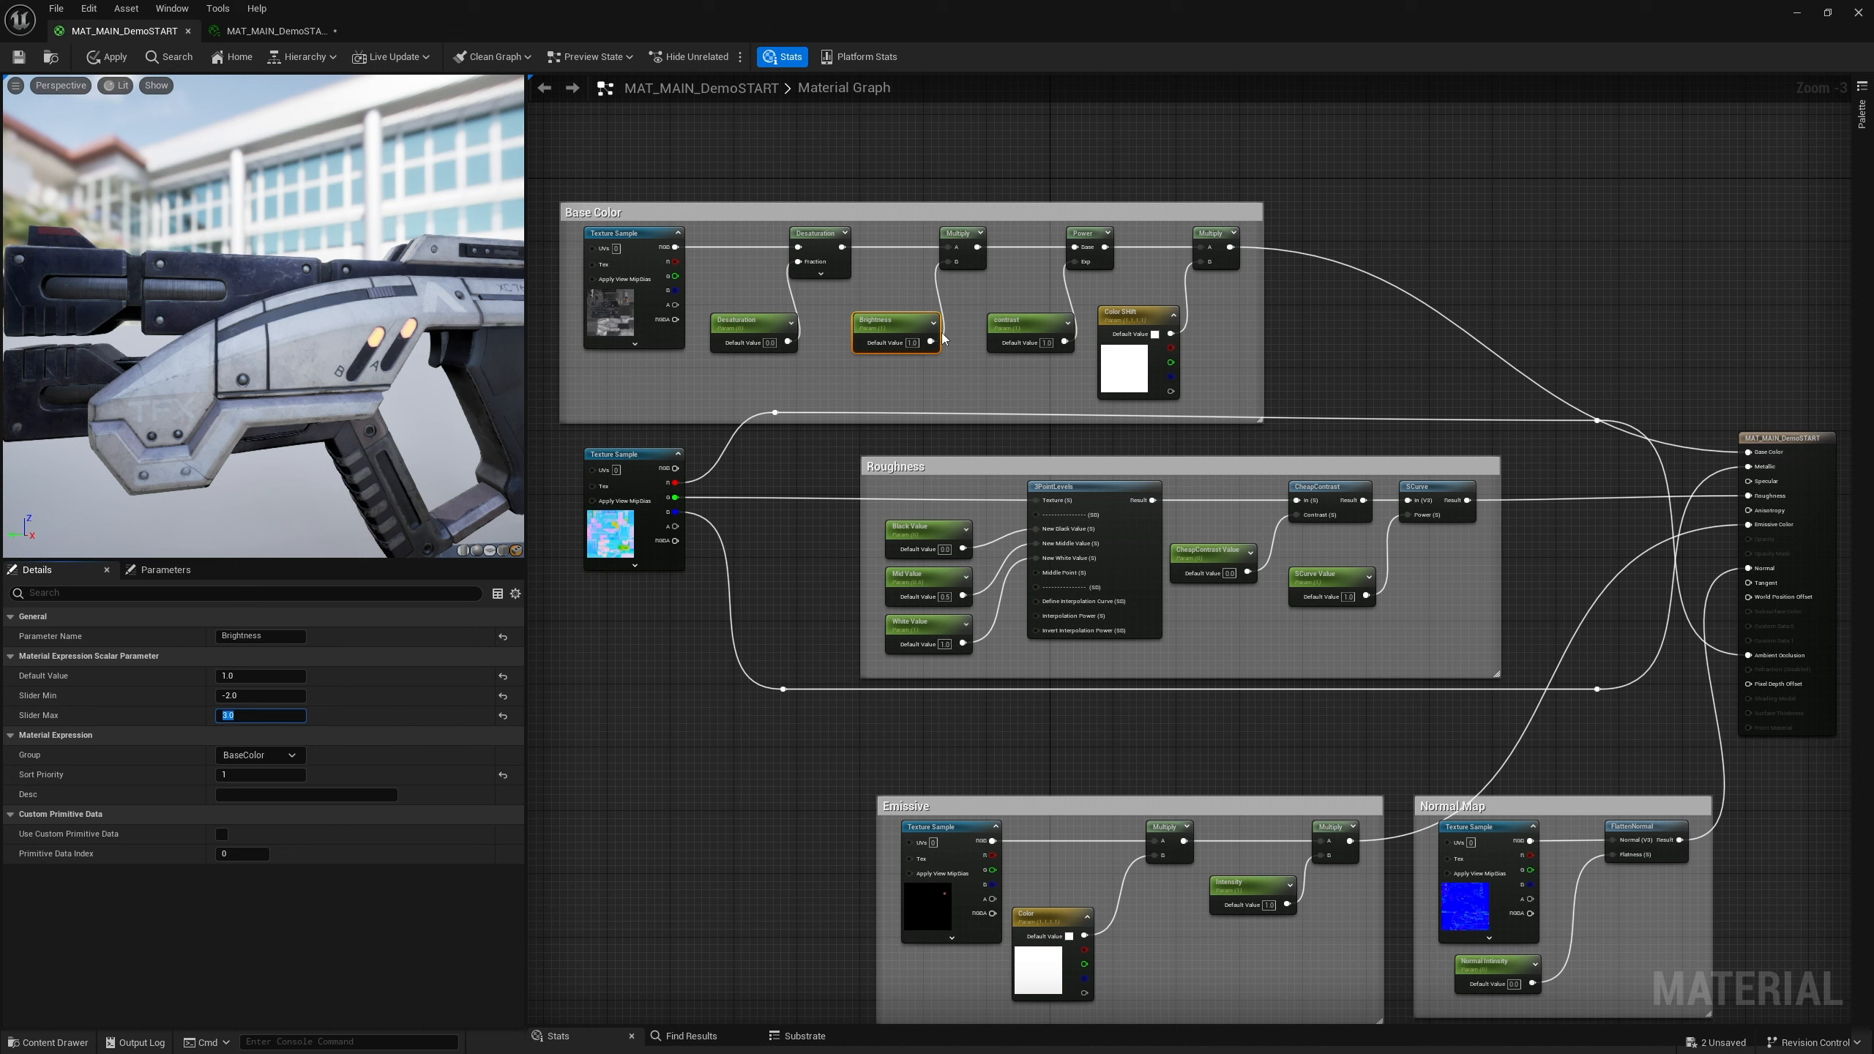
pyautogui.click(245, 695)
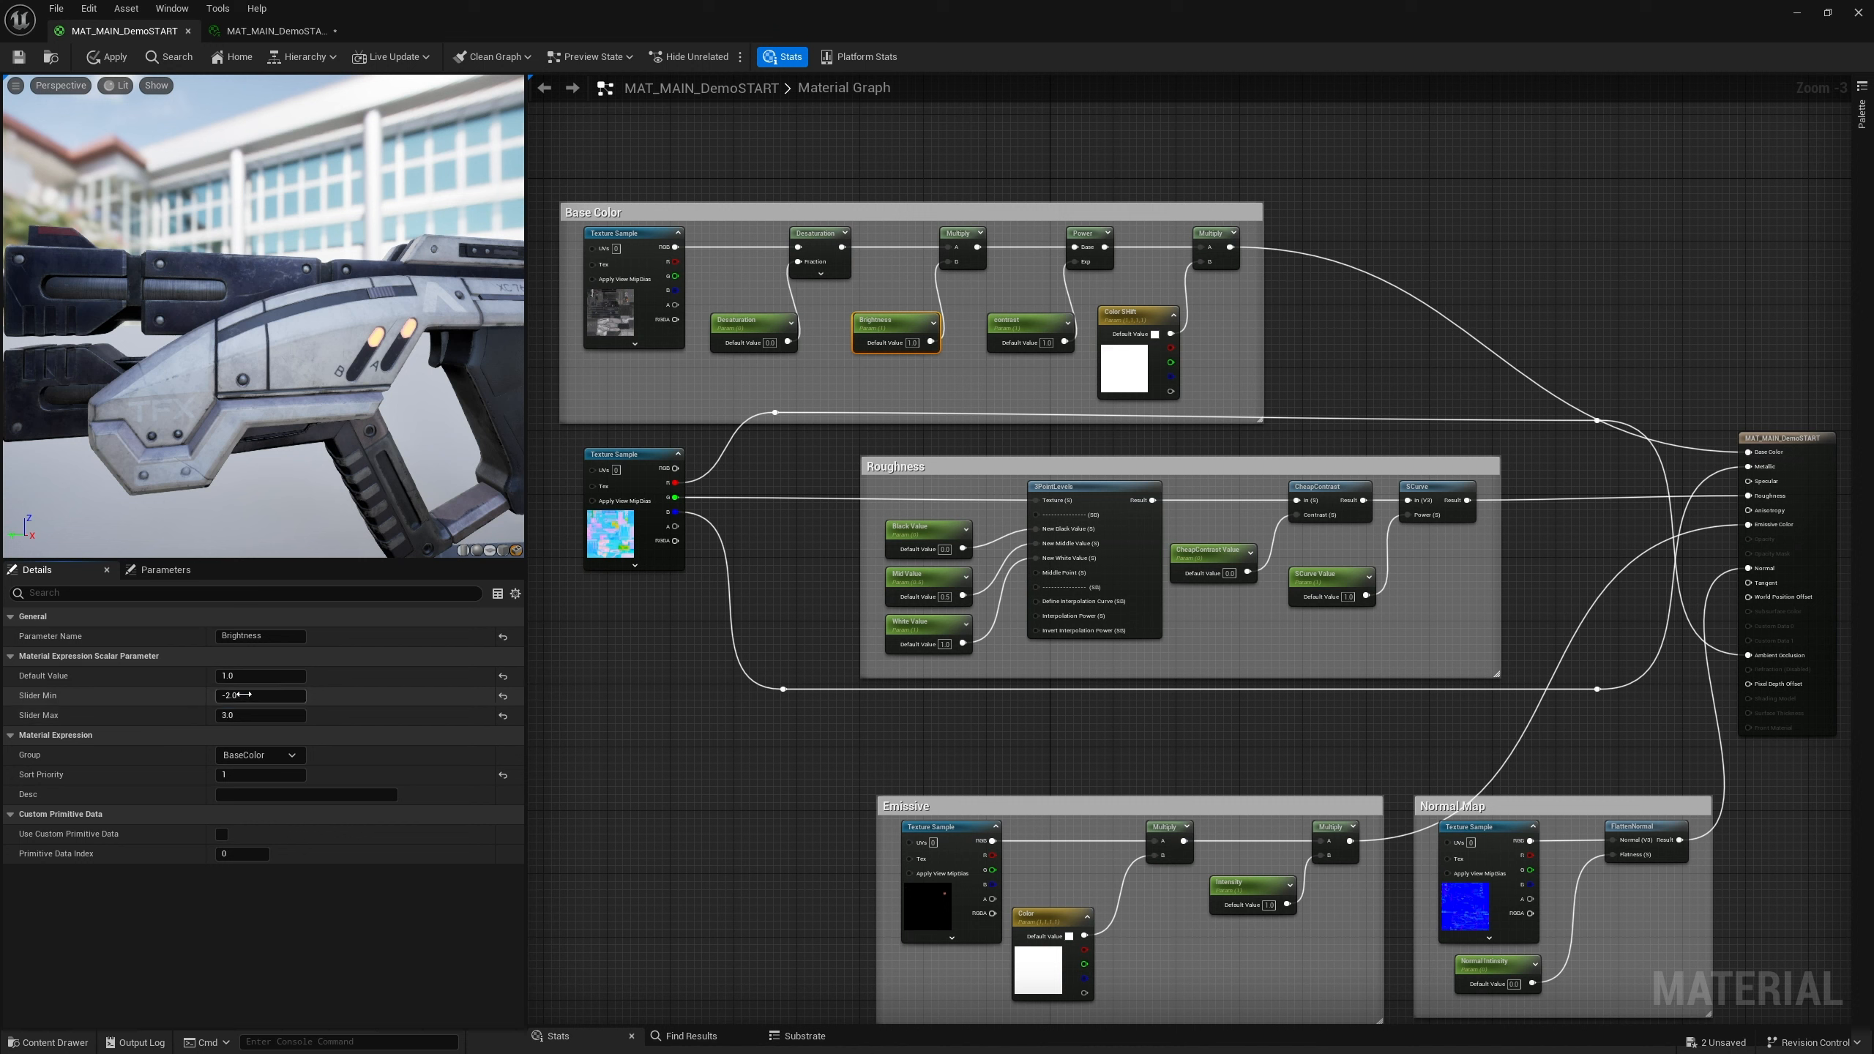
pyautogui.click(502, 695)
pyautogui.click(502, 715)
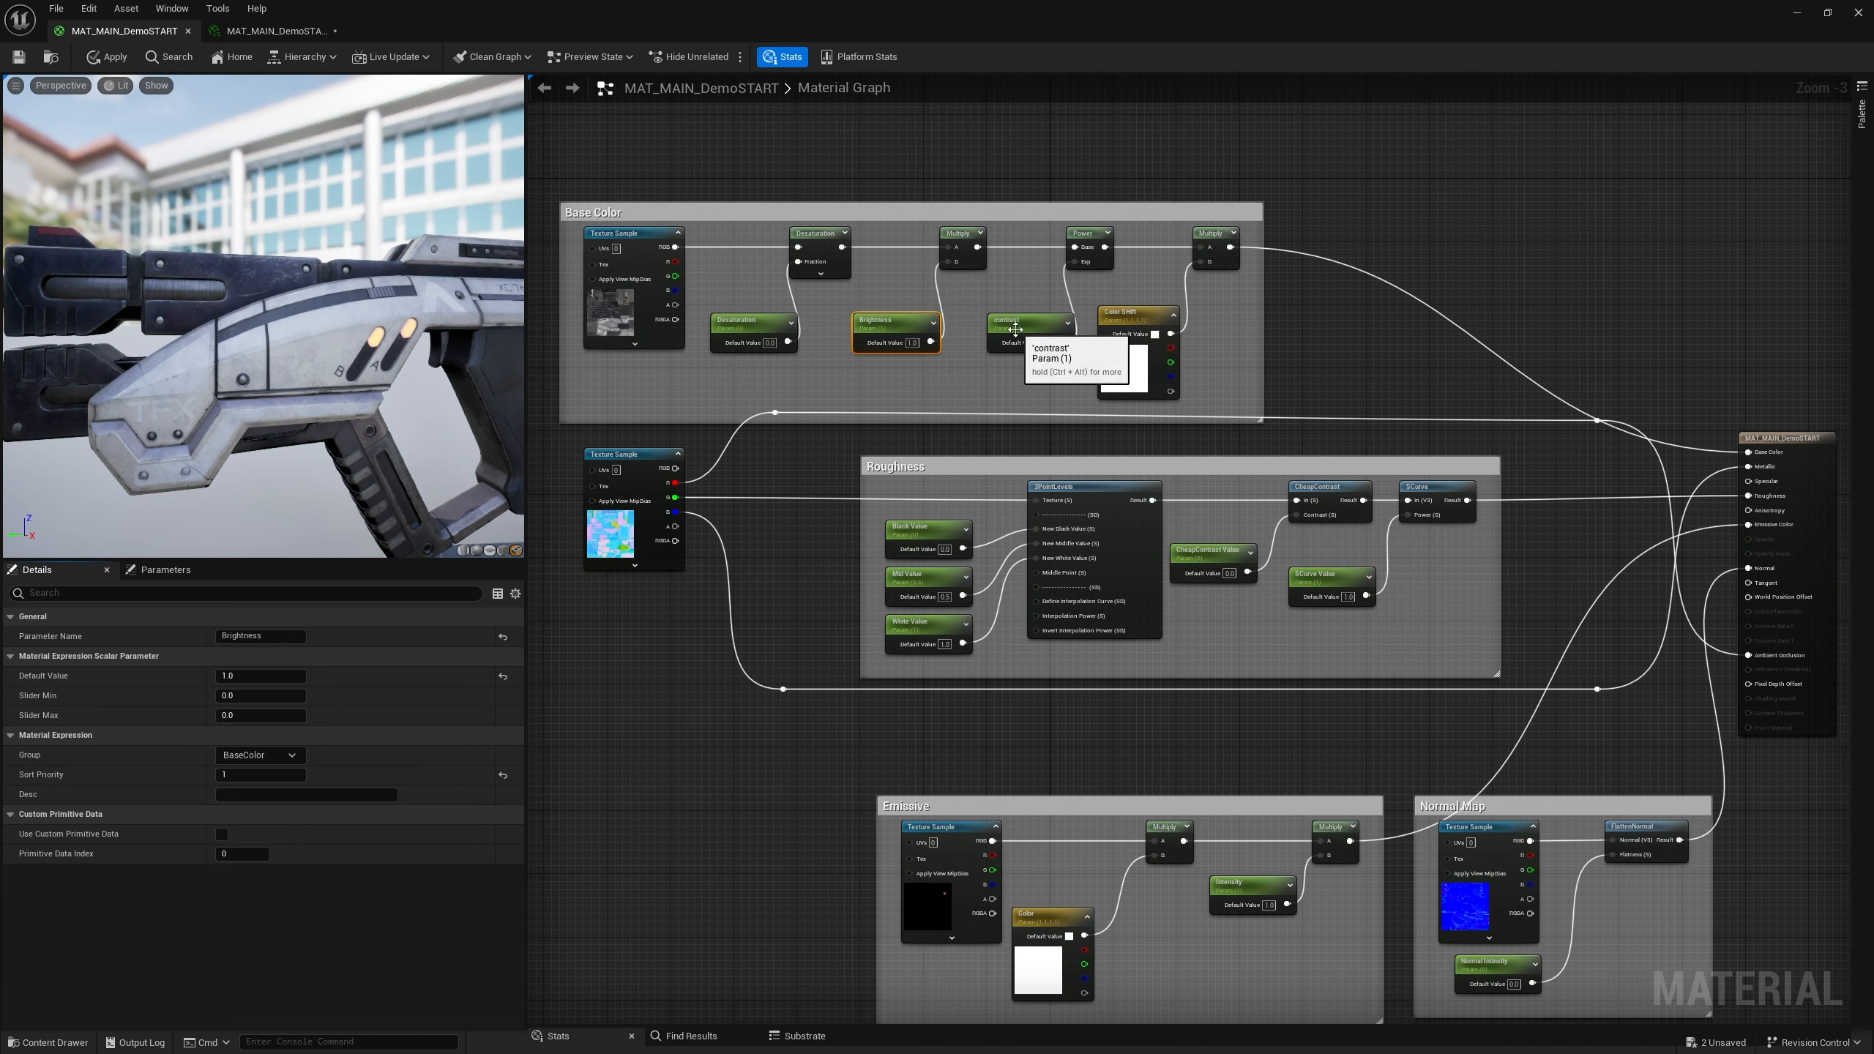
# Set the Desaturation parameter's slider range from -2 to 2
pyautogui.click(745, 324)
pyautogui.click(243, 694)
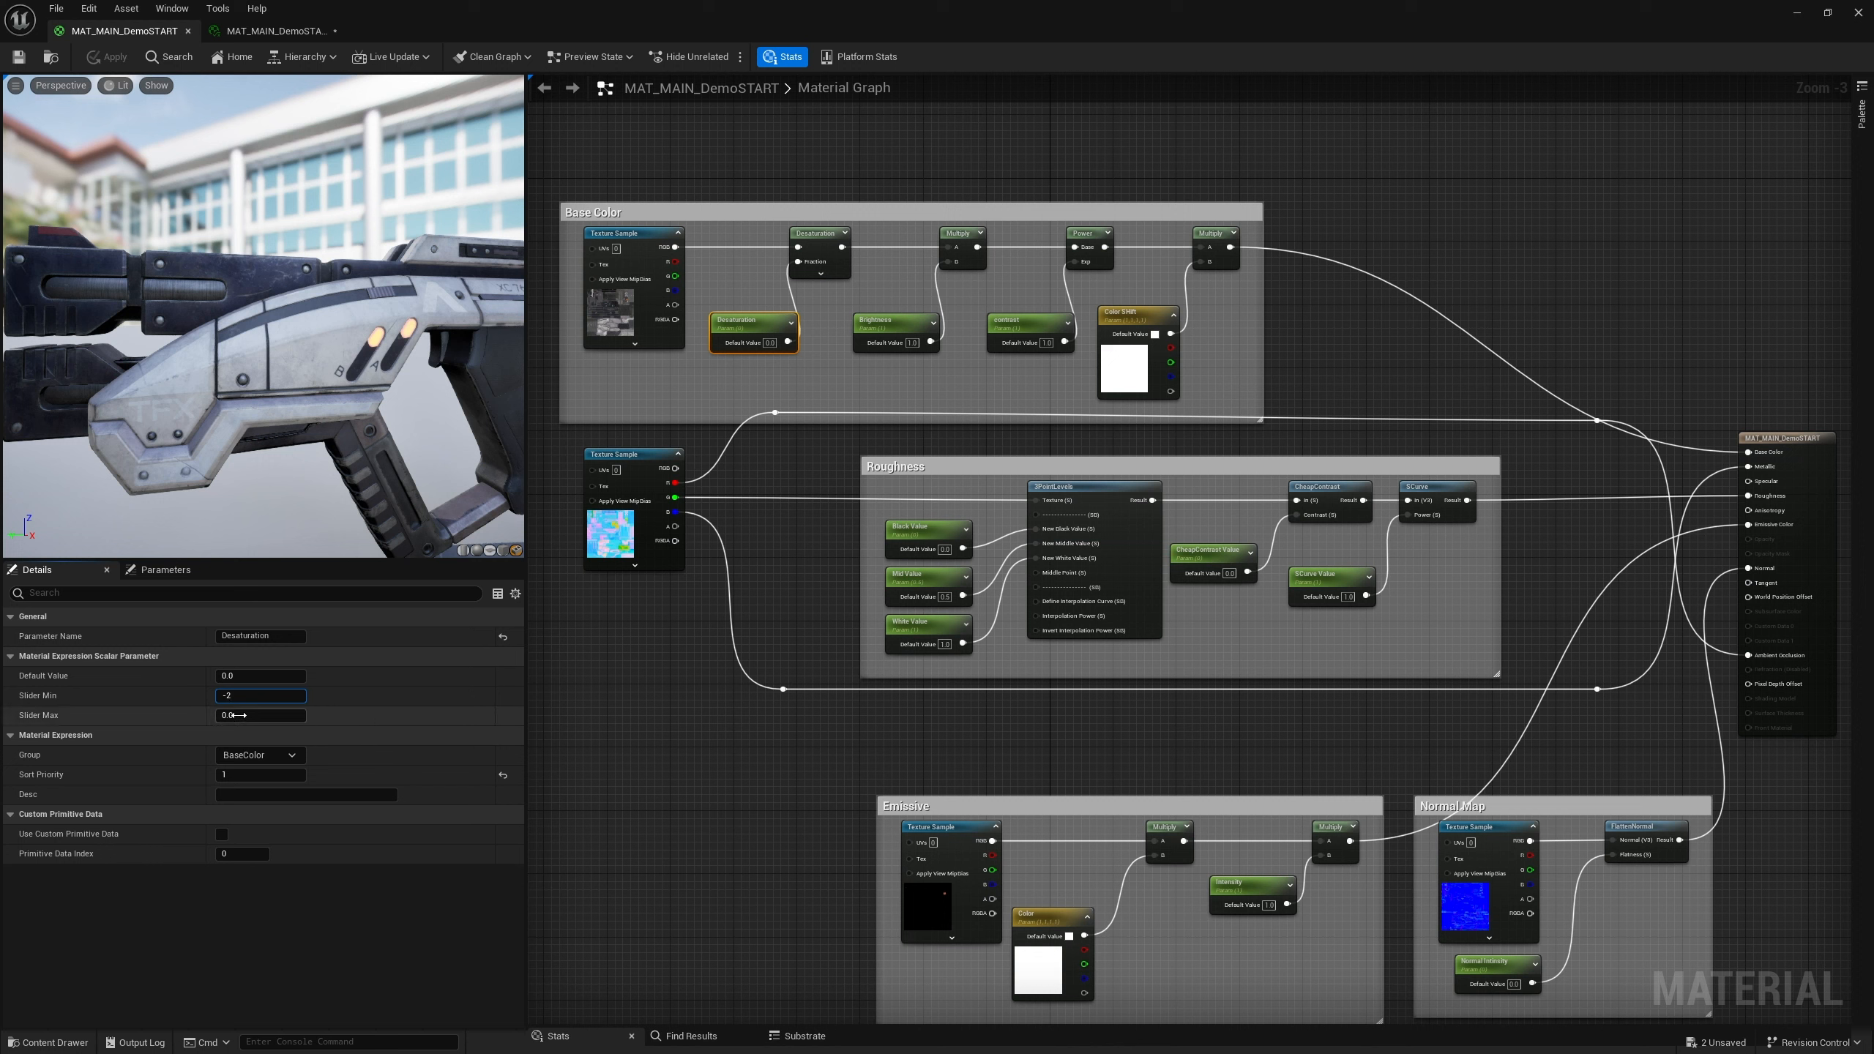
pyautogui.press('Tab')
pyautogui.write('2')
pyautogui.press('Return')
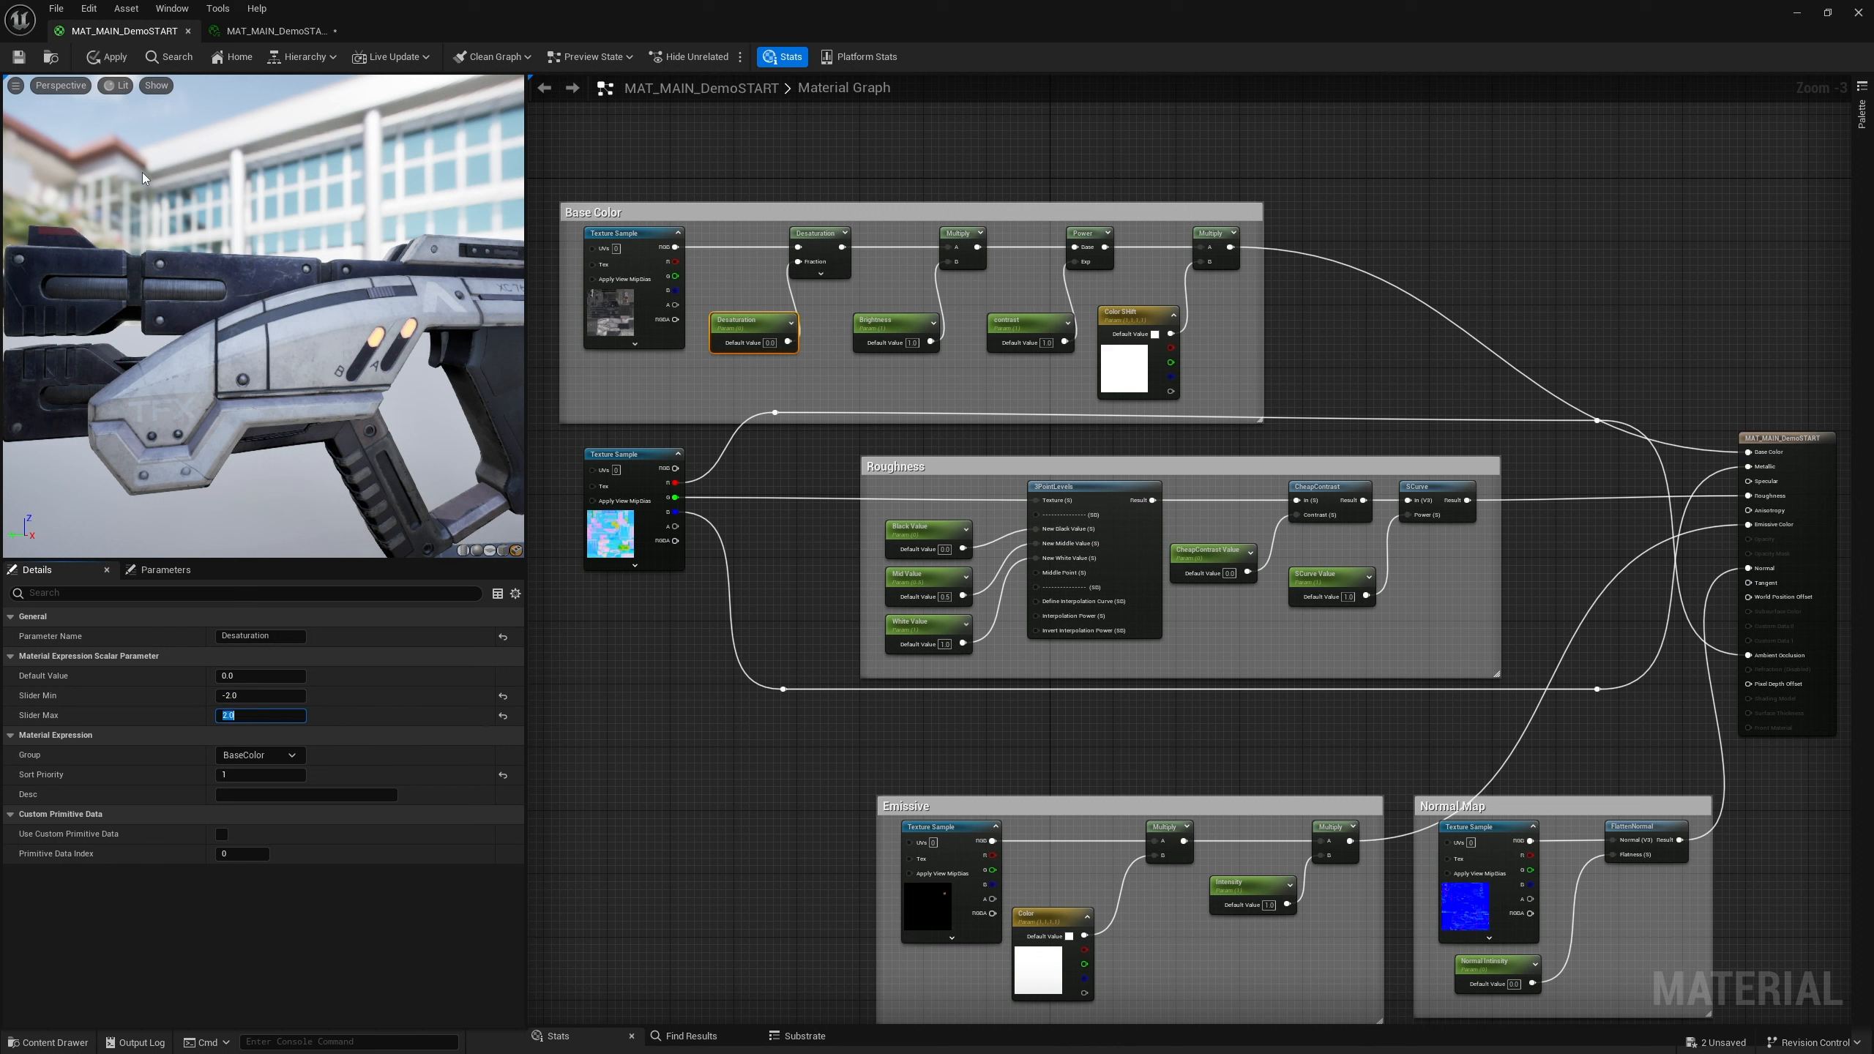
# Scrub the Desaturation slider in the instance between -2 and 2, then reset it to default
pyautogui.click(260, 32)
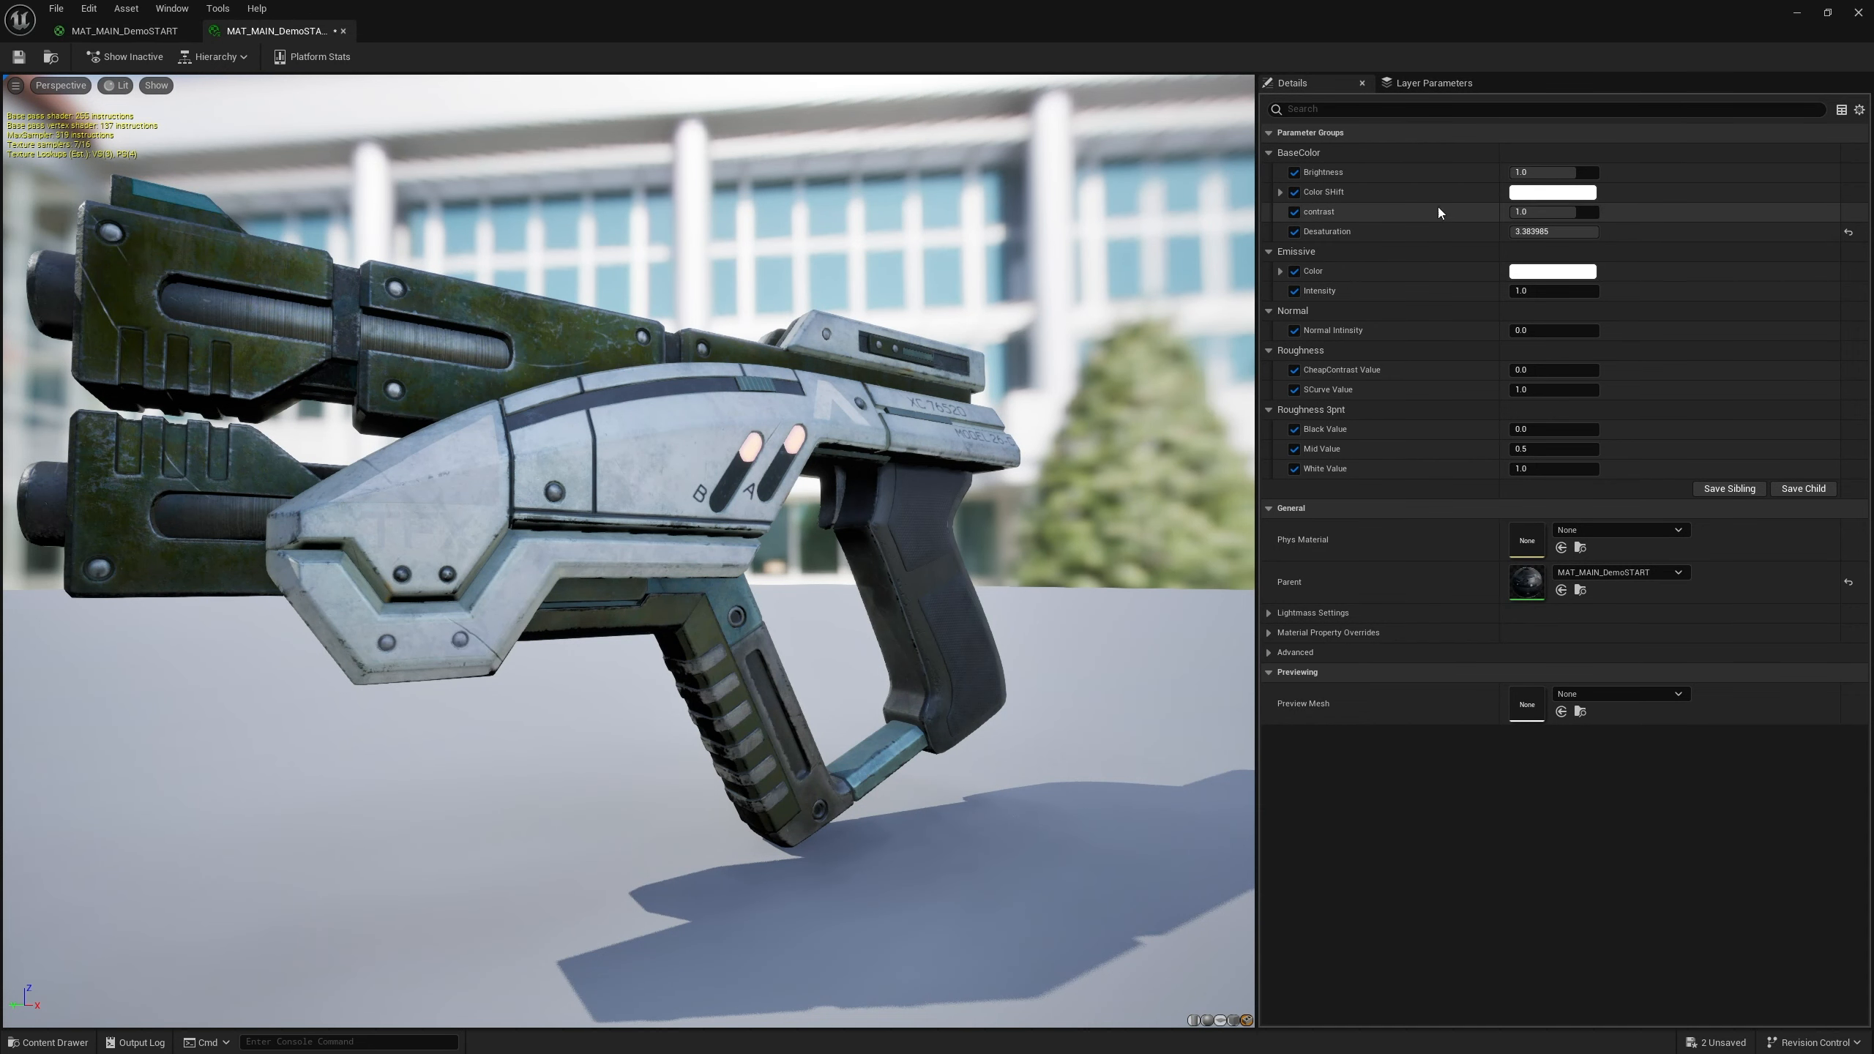
pyautogui.click(1850, 235)
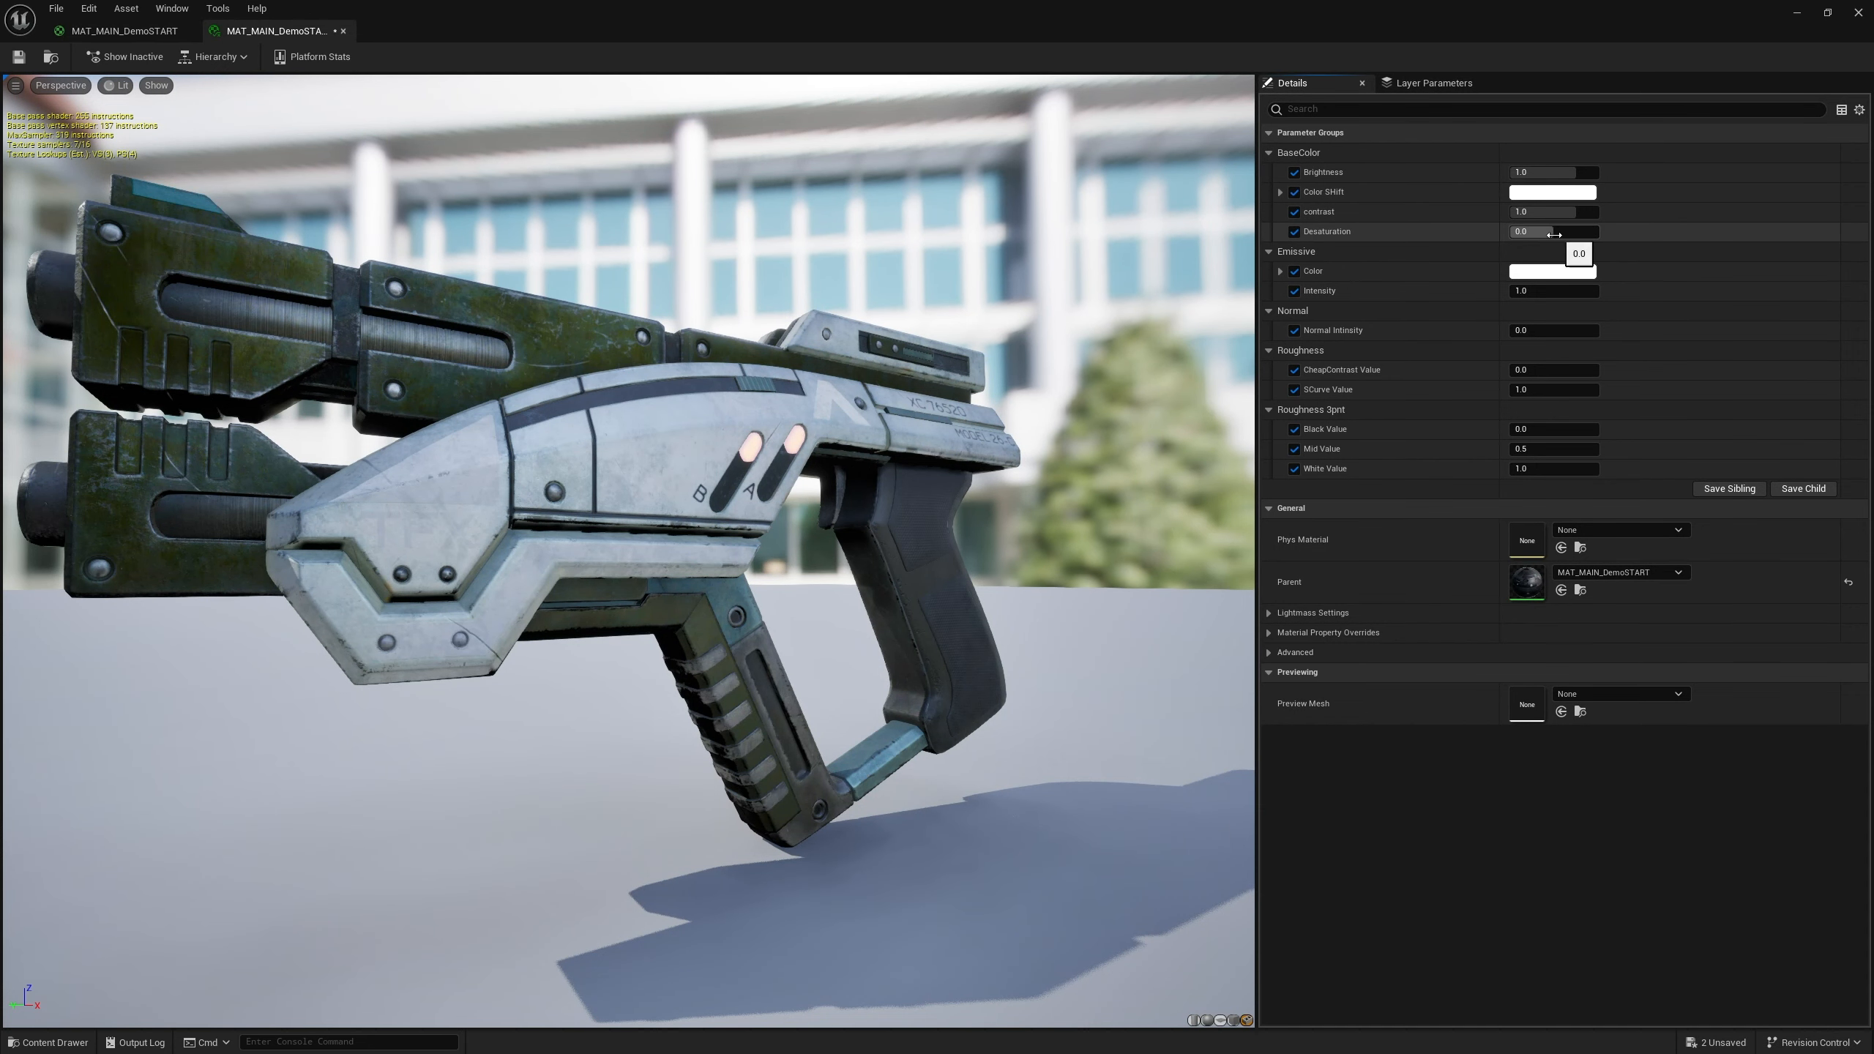
pyautogui.moveTo(1544, 235); pyautogui.dragTo(1576, 235)
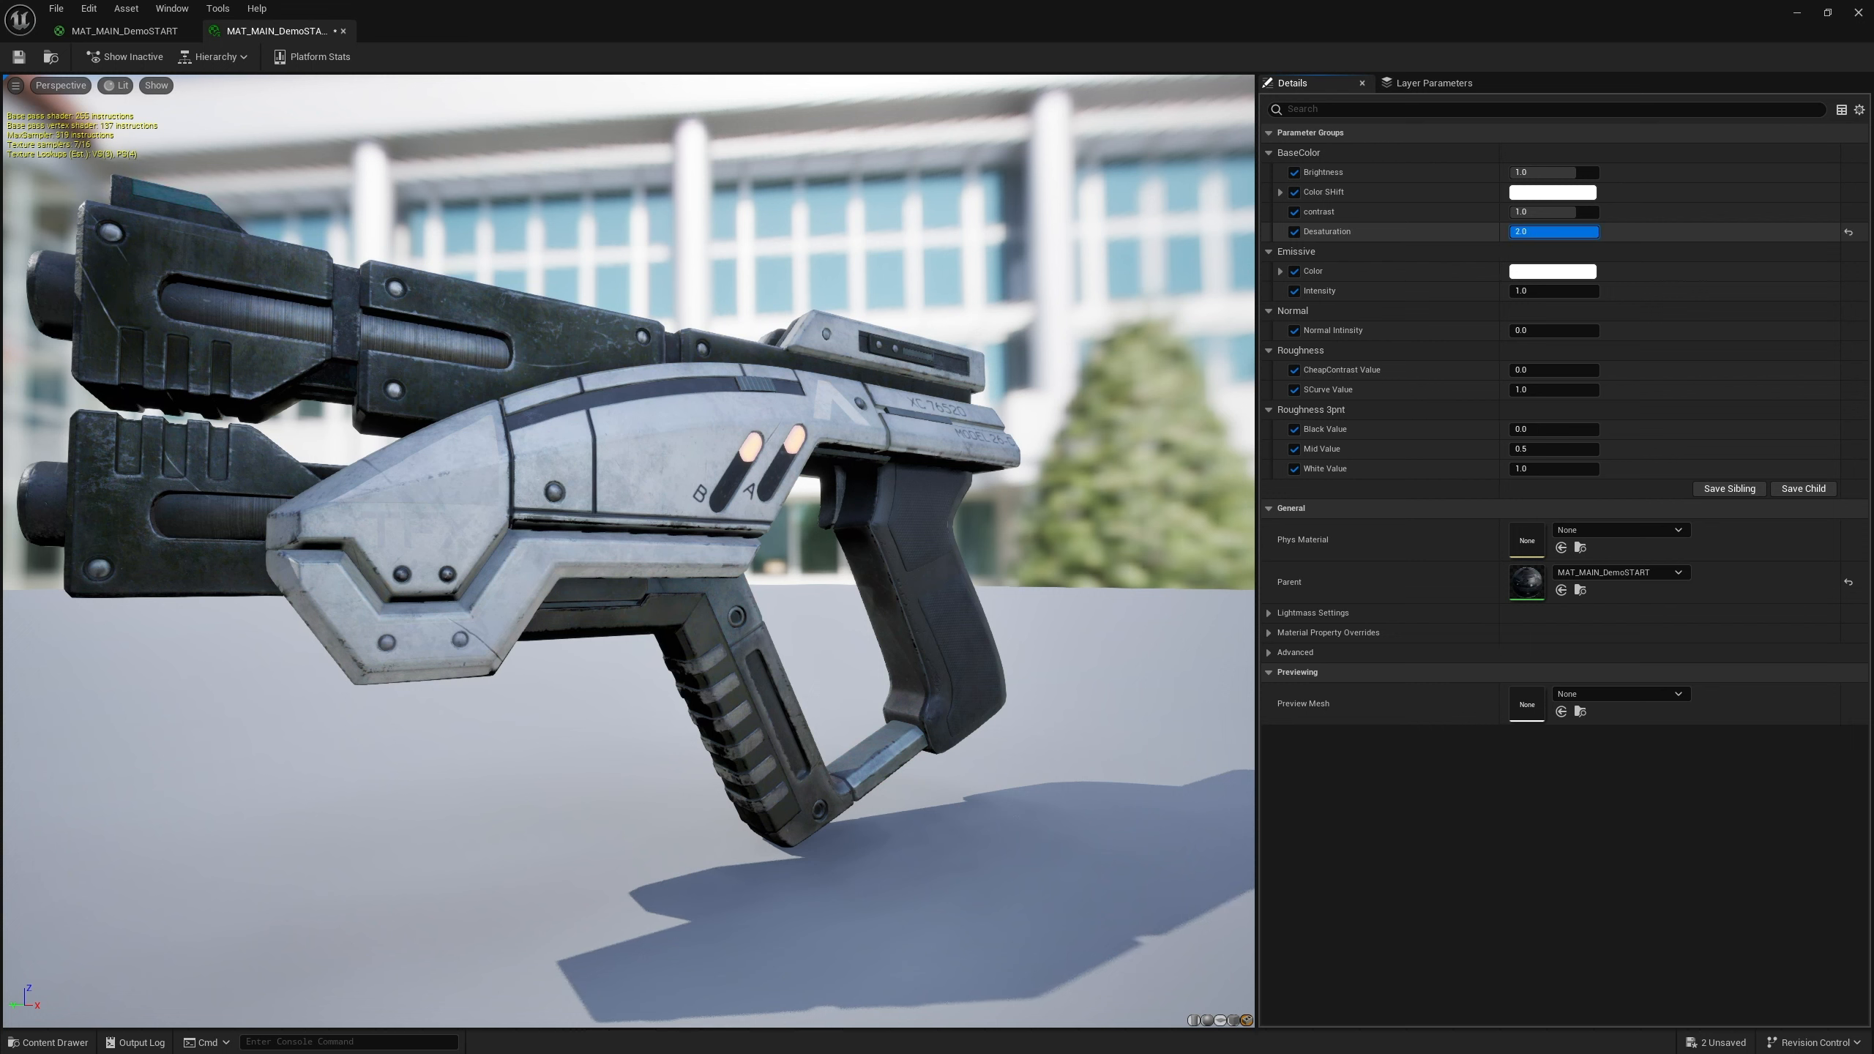
pyautogui.moveTo(1598, 233); pyautogui.dragTo(1510, 233)
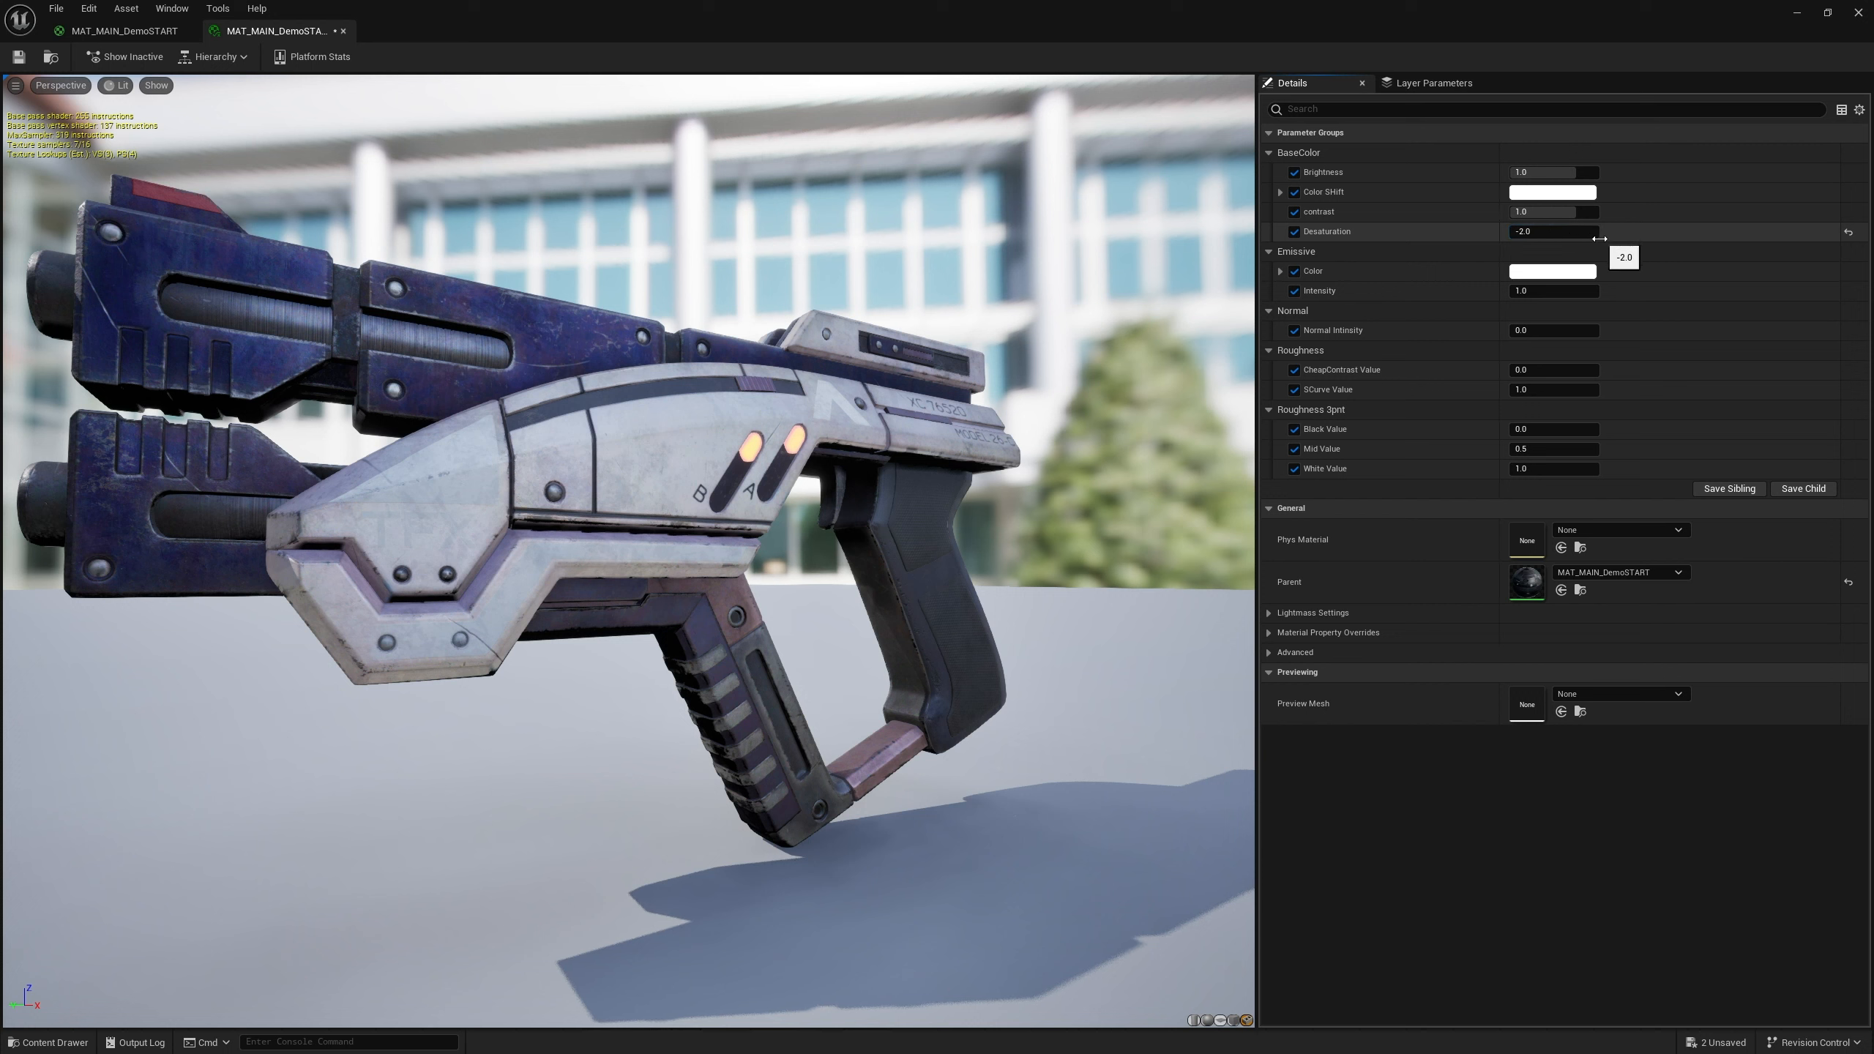
pyautogui.click(1557, 233)
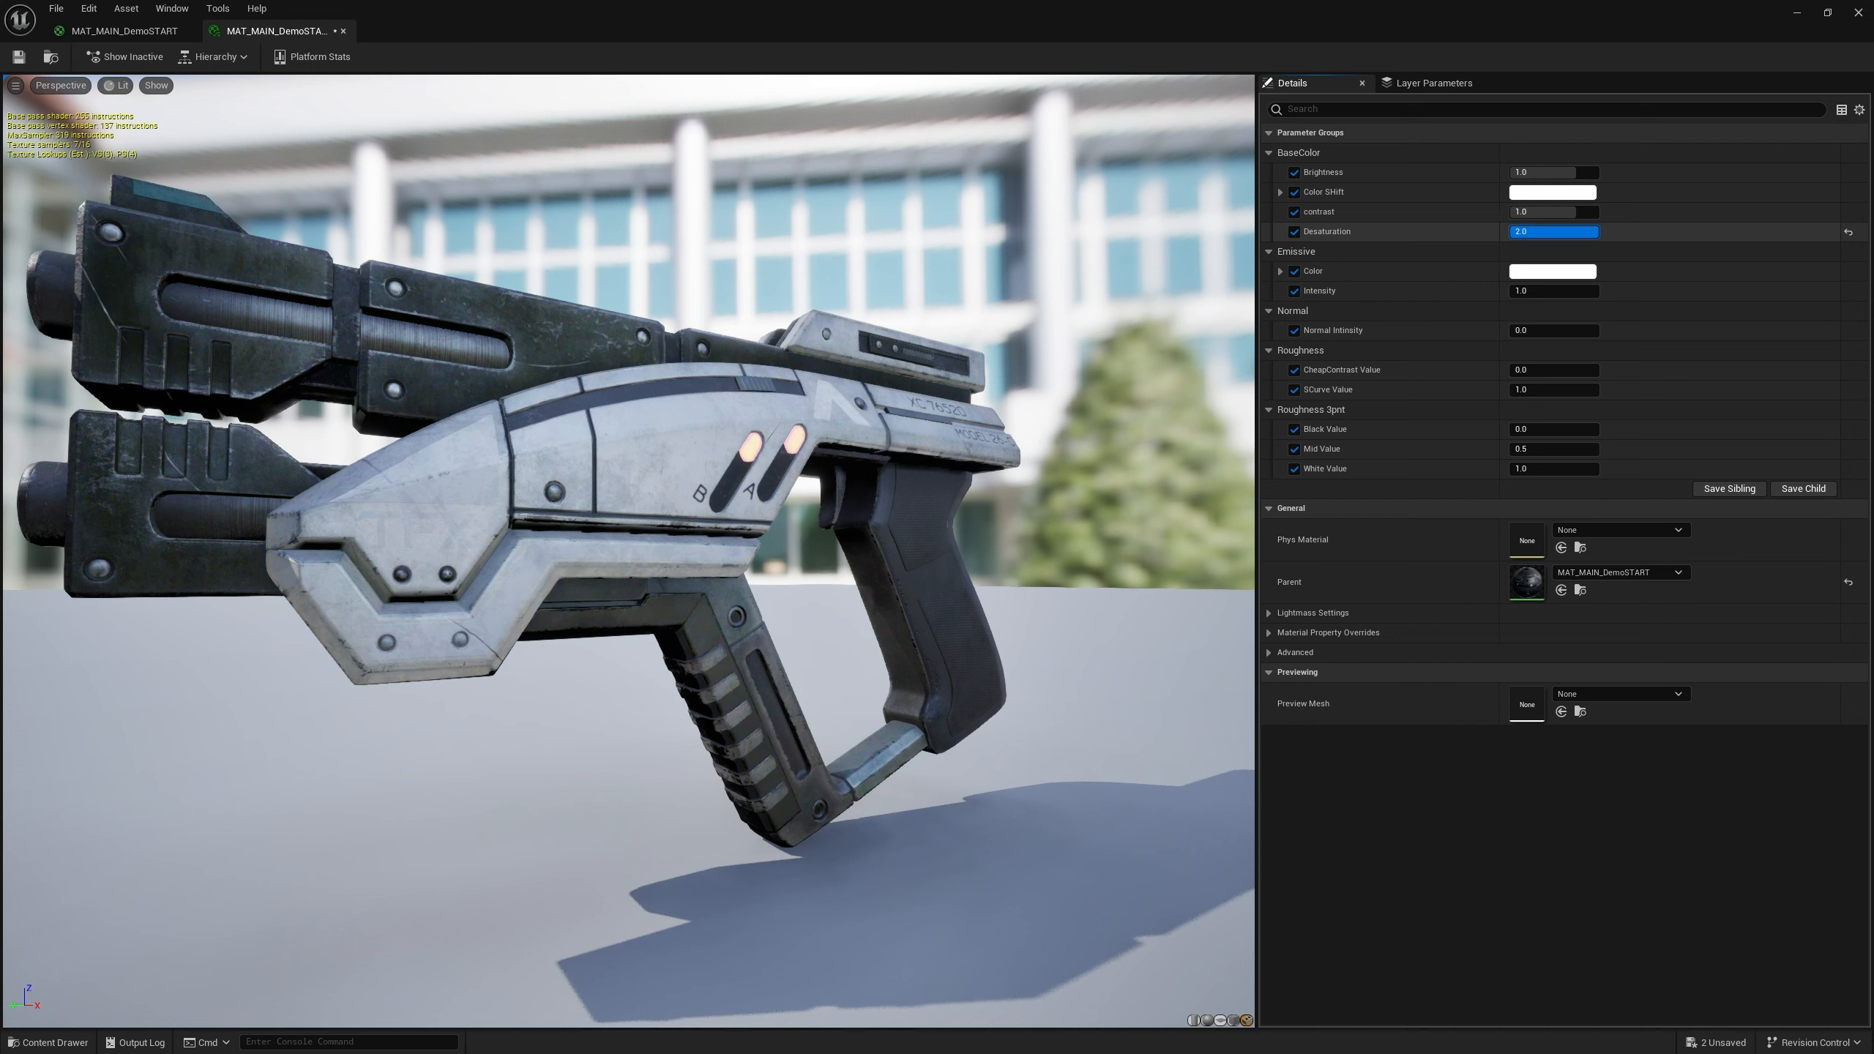
pyautogui.moveTo(1511, 233); pyautogui.dragTo(1569, 233)
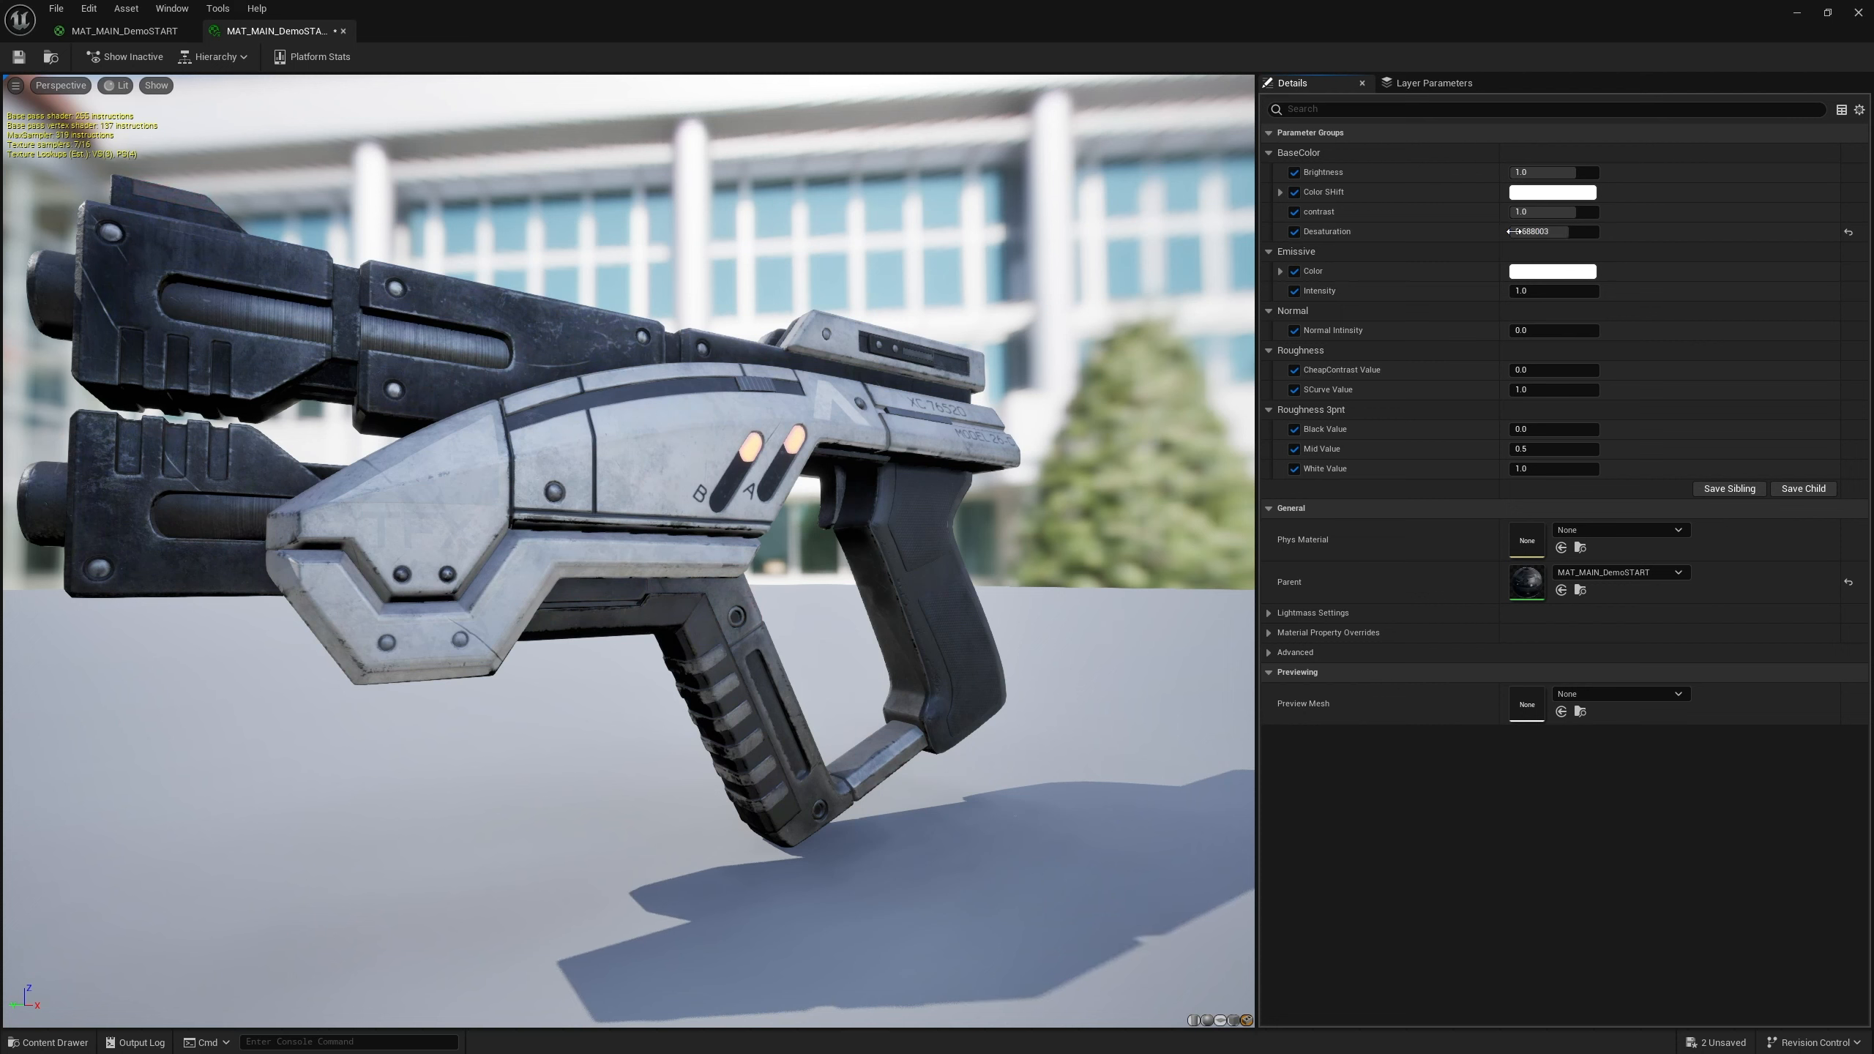
pyautogui.click(1849, 235)
# Nudge the contrast value in the instance and reset it to default
pyautogui.moveTo(1580, 212)
pyautogui.mouseDown()
pyautogui.moveTo(1598, 213)
pyautogui.moveTo(1510, 213)
pyautogui.moveTo(1576, 212)
pyautogui.mouseUp()
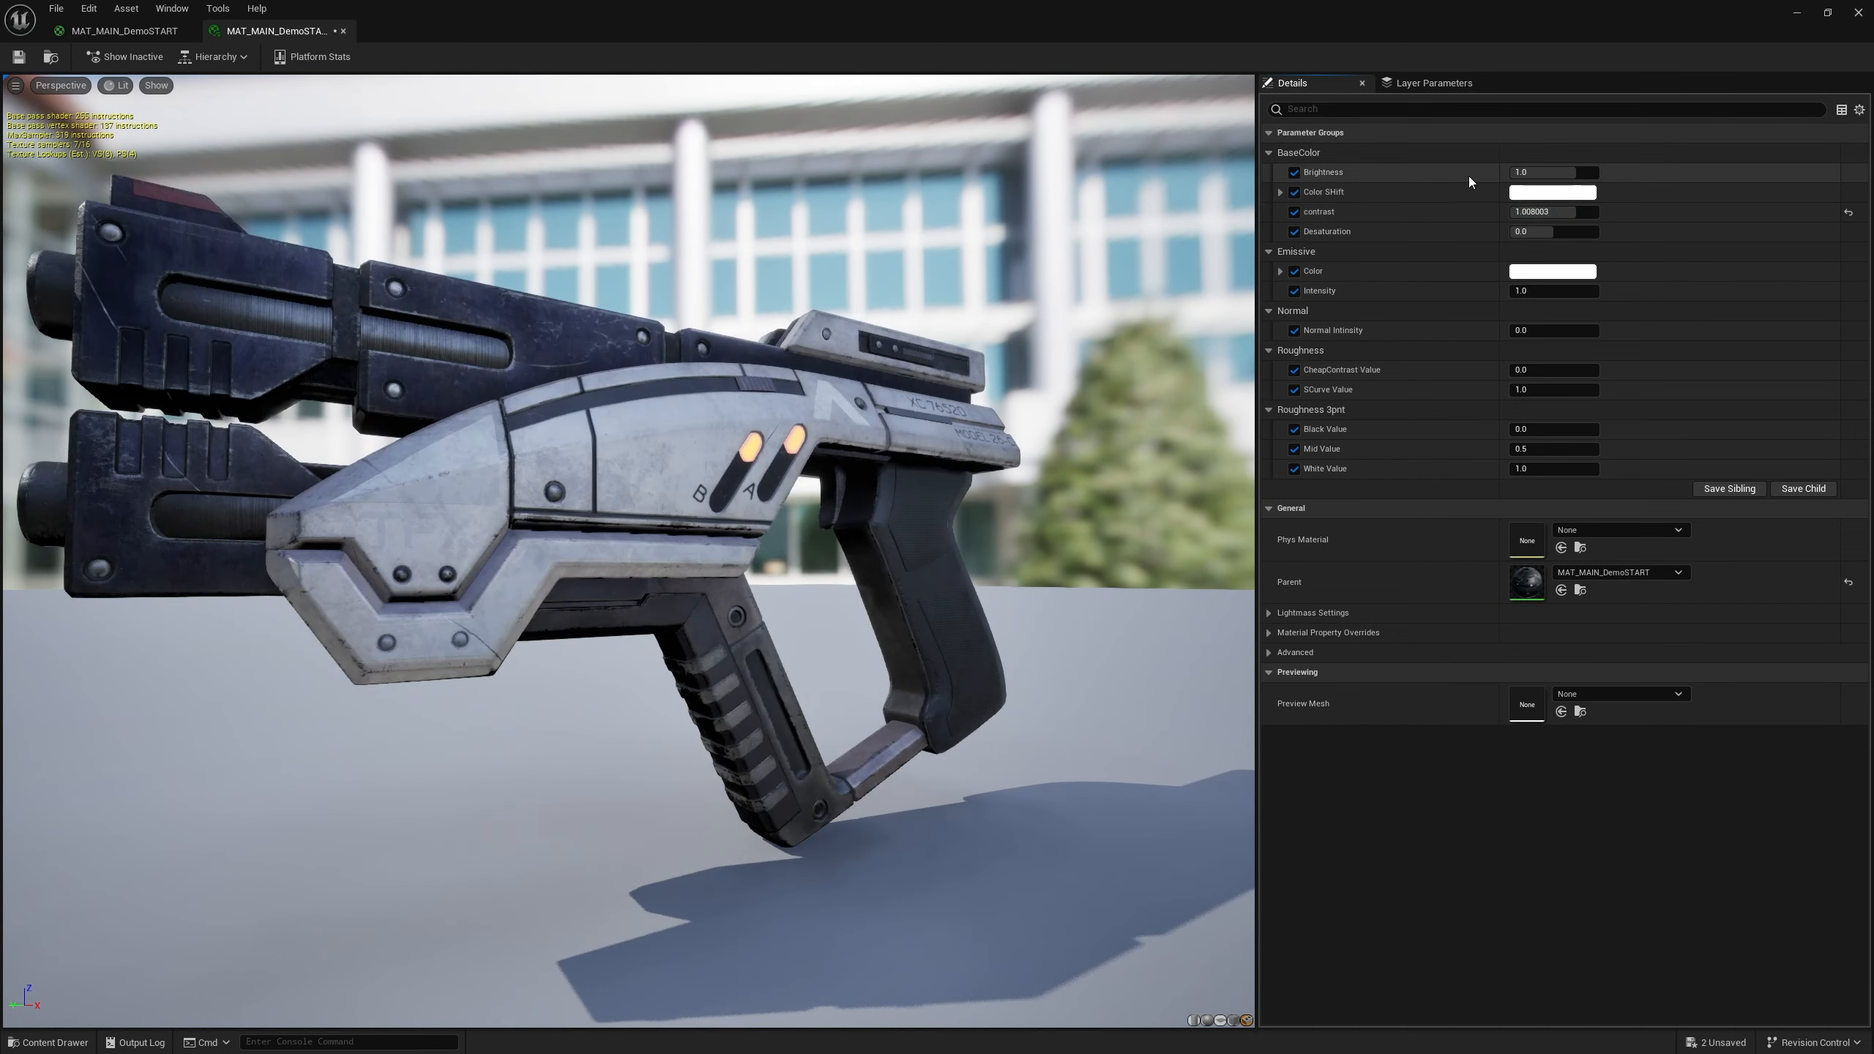
pyautogui.click(181, 33)
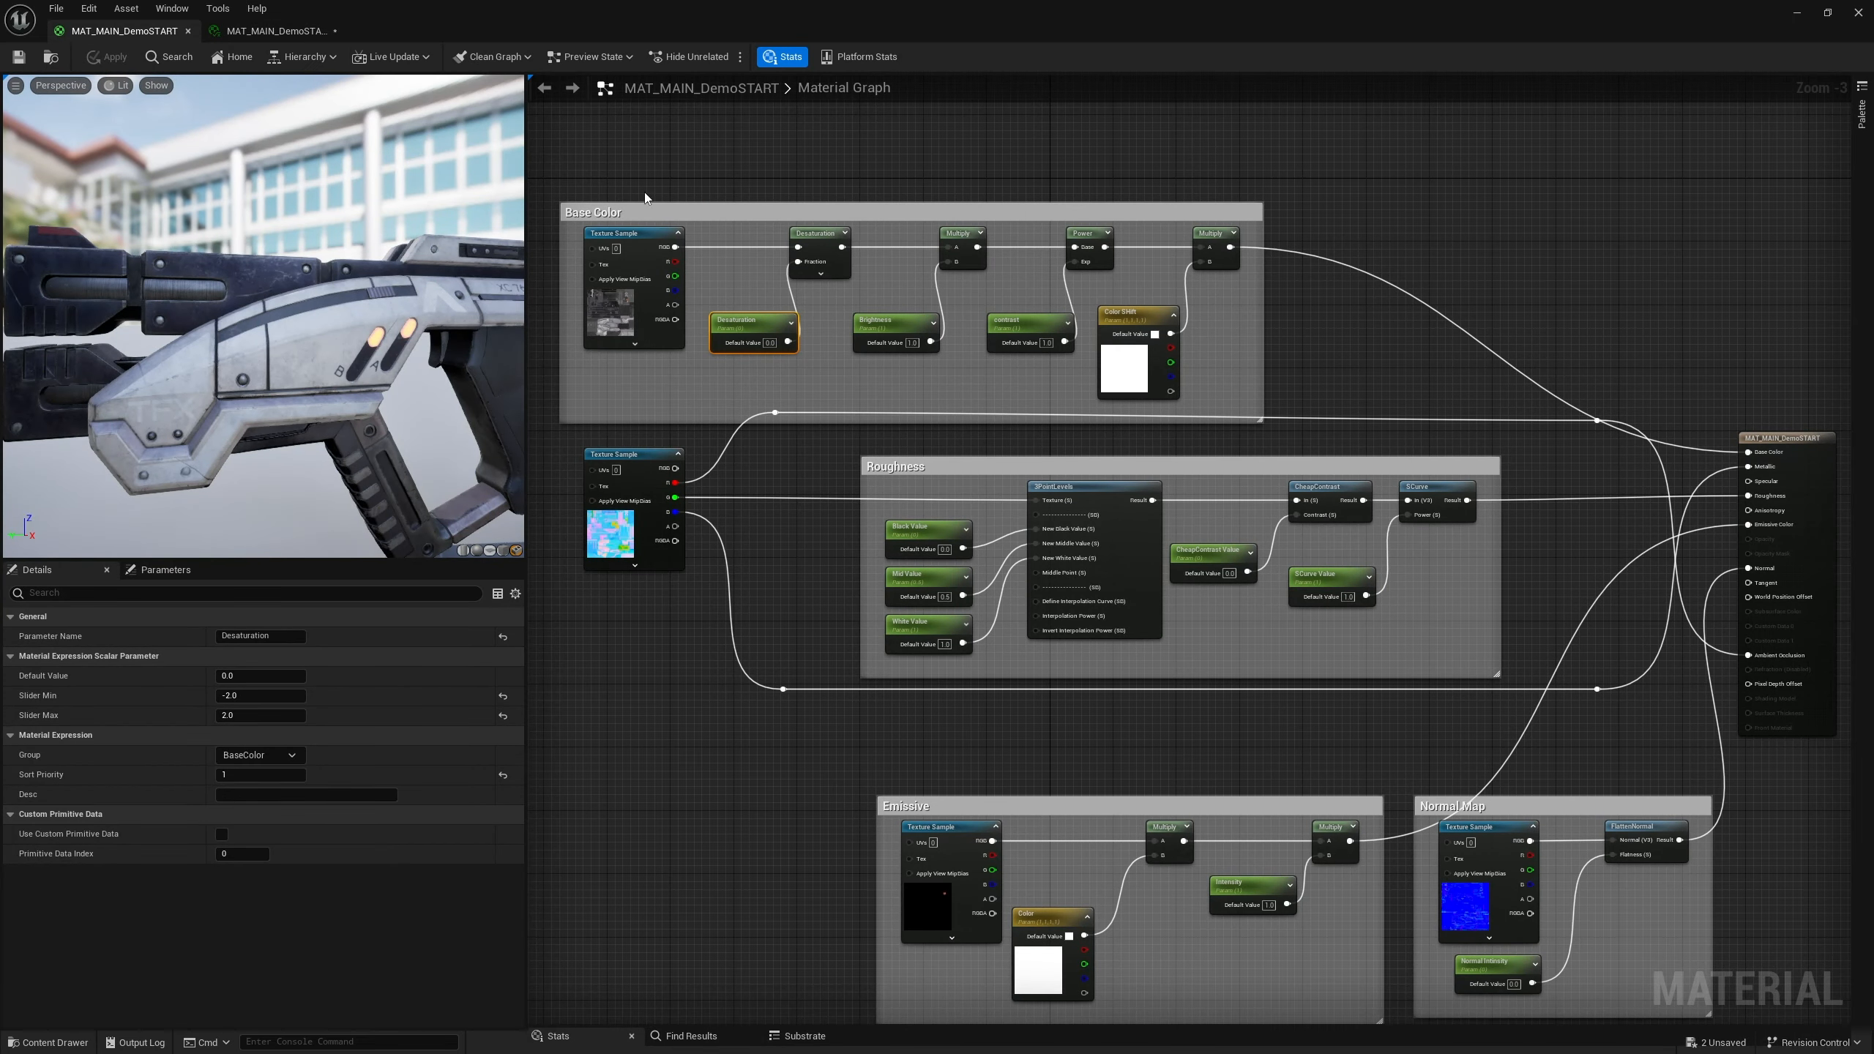
pyautogui.click(273, 30)
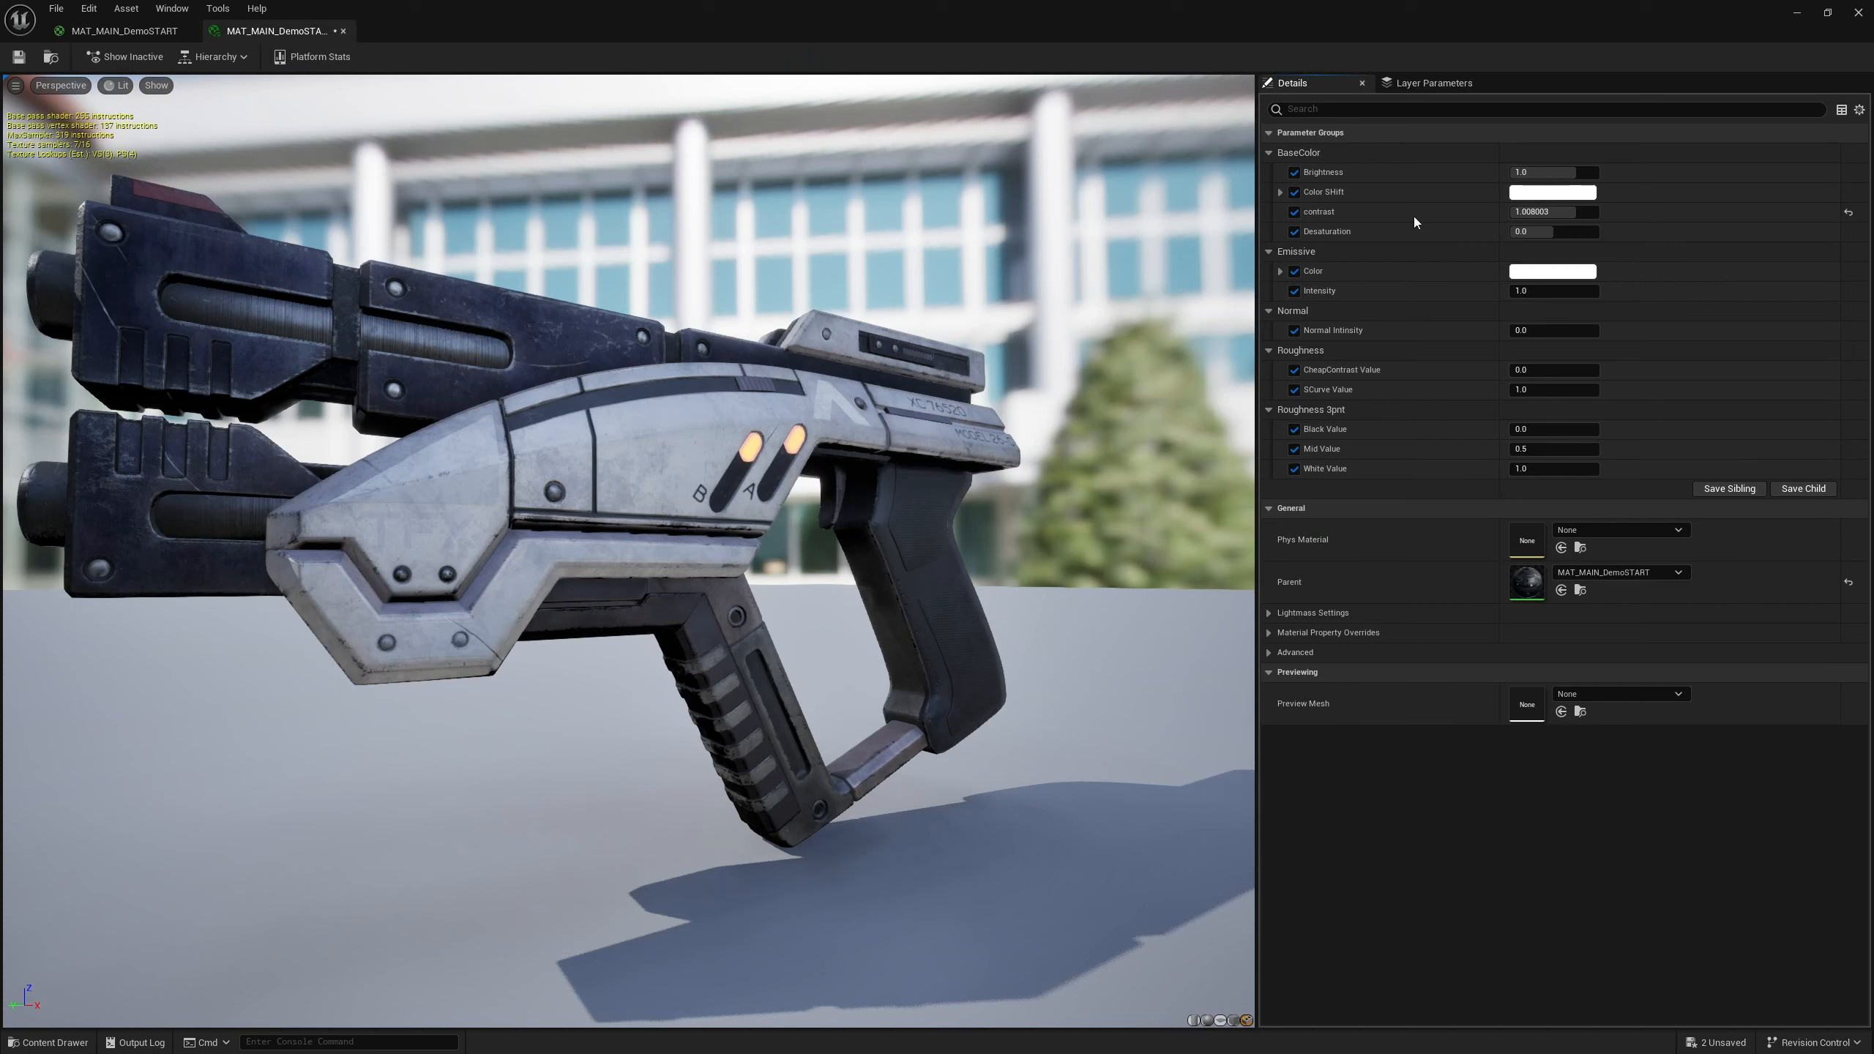
pyautogui.click(1848, 212)
# Open the M3Pred_Normal texture from the content drawer and toggle off its green and red channel display
pyautogui.click(122, 30)
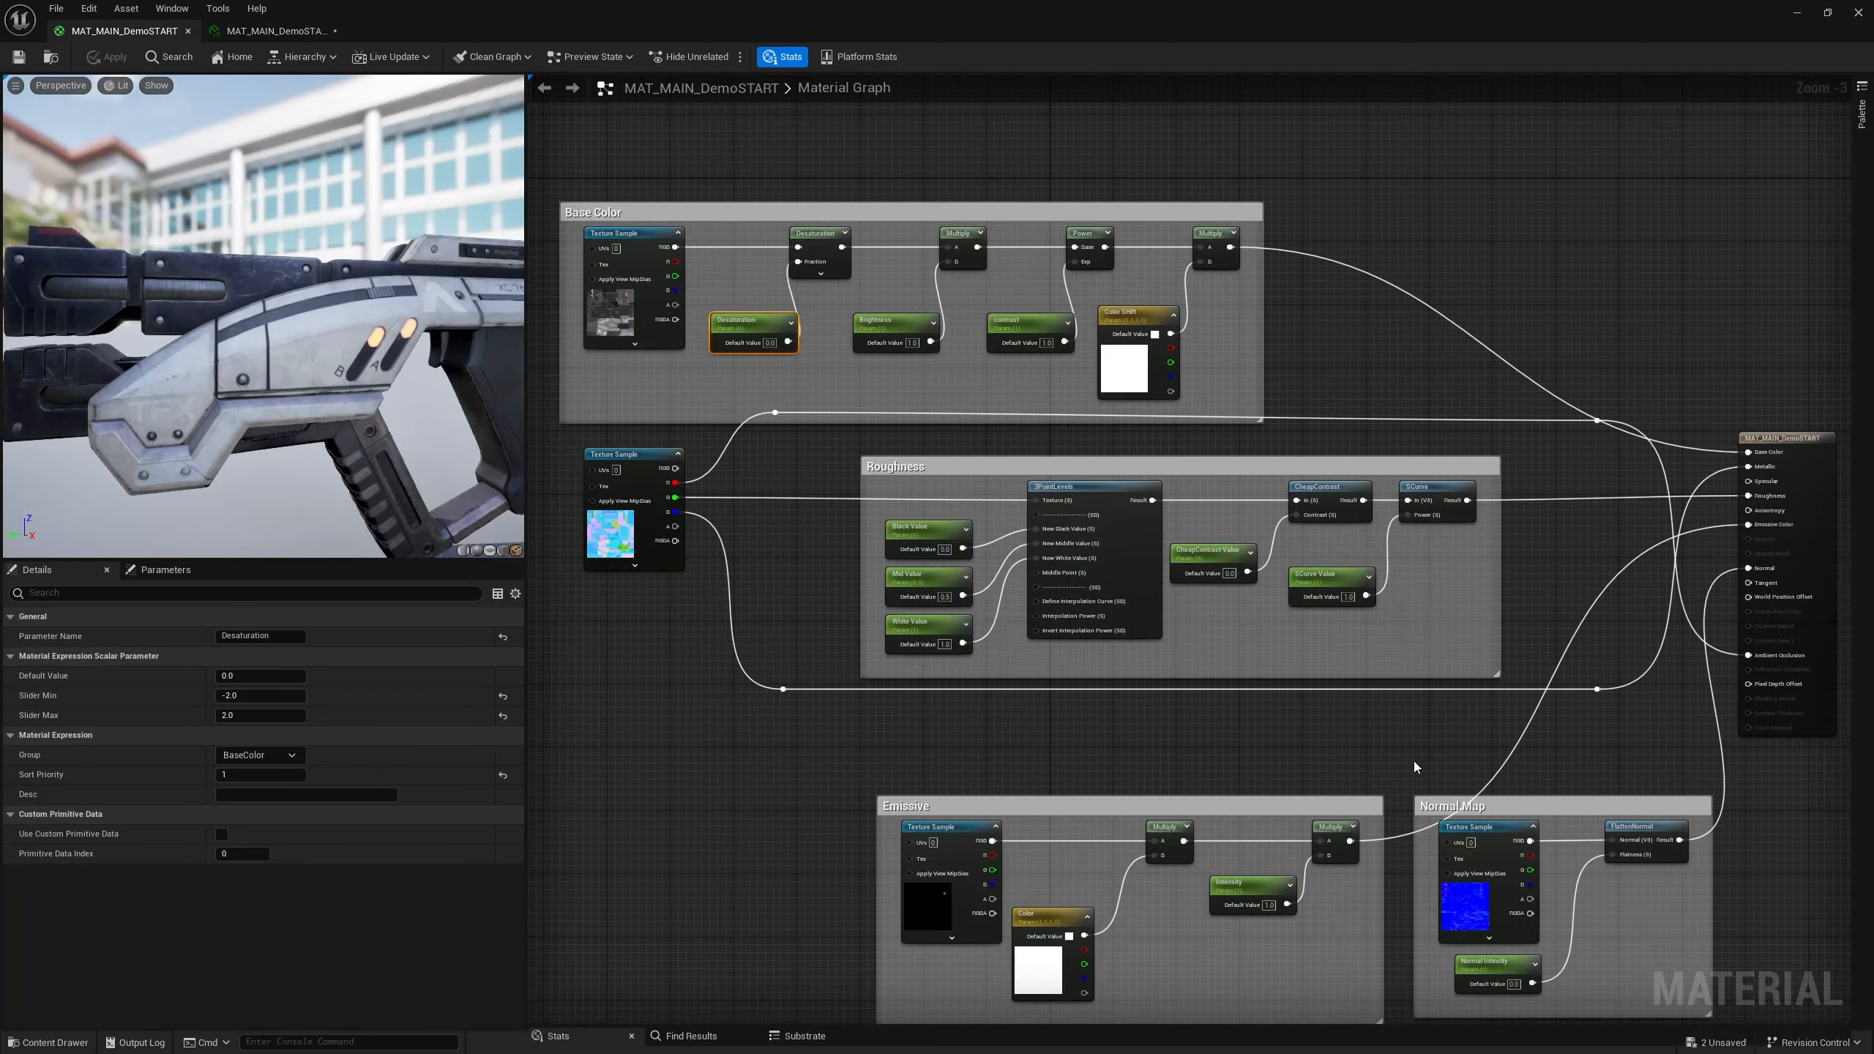
pyautogui.moveTo(1356, 744); pyautogui.dragTo(1329, 652, button='right')
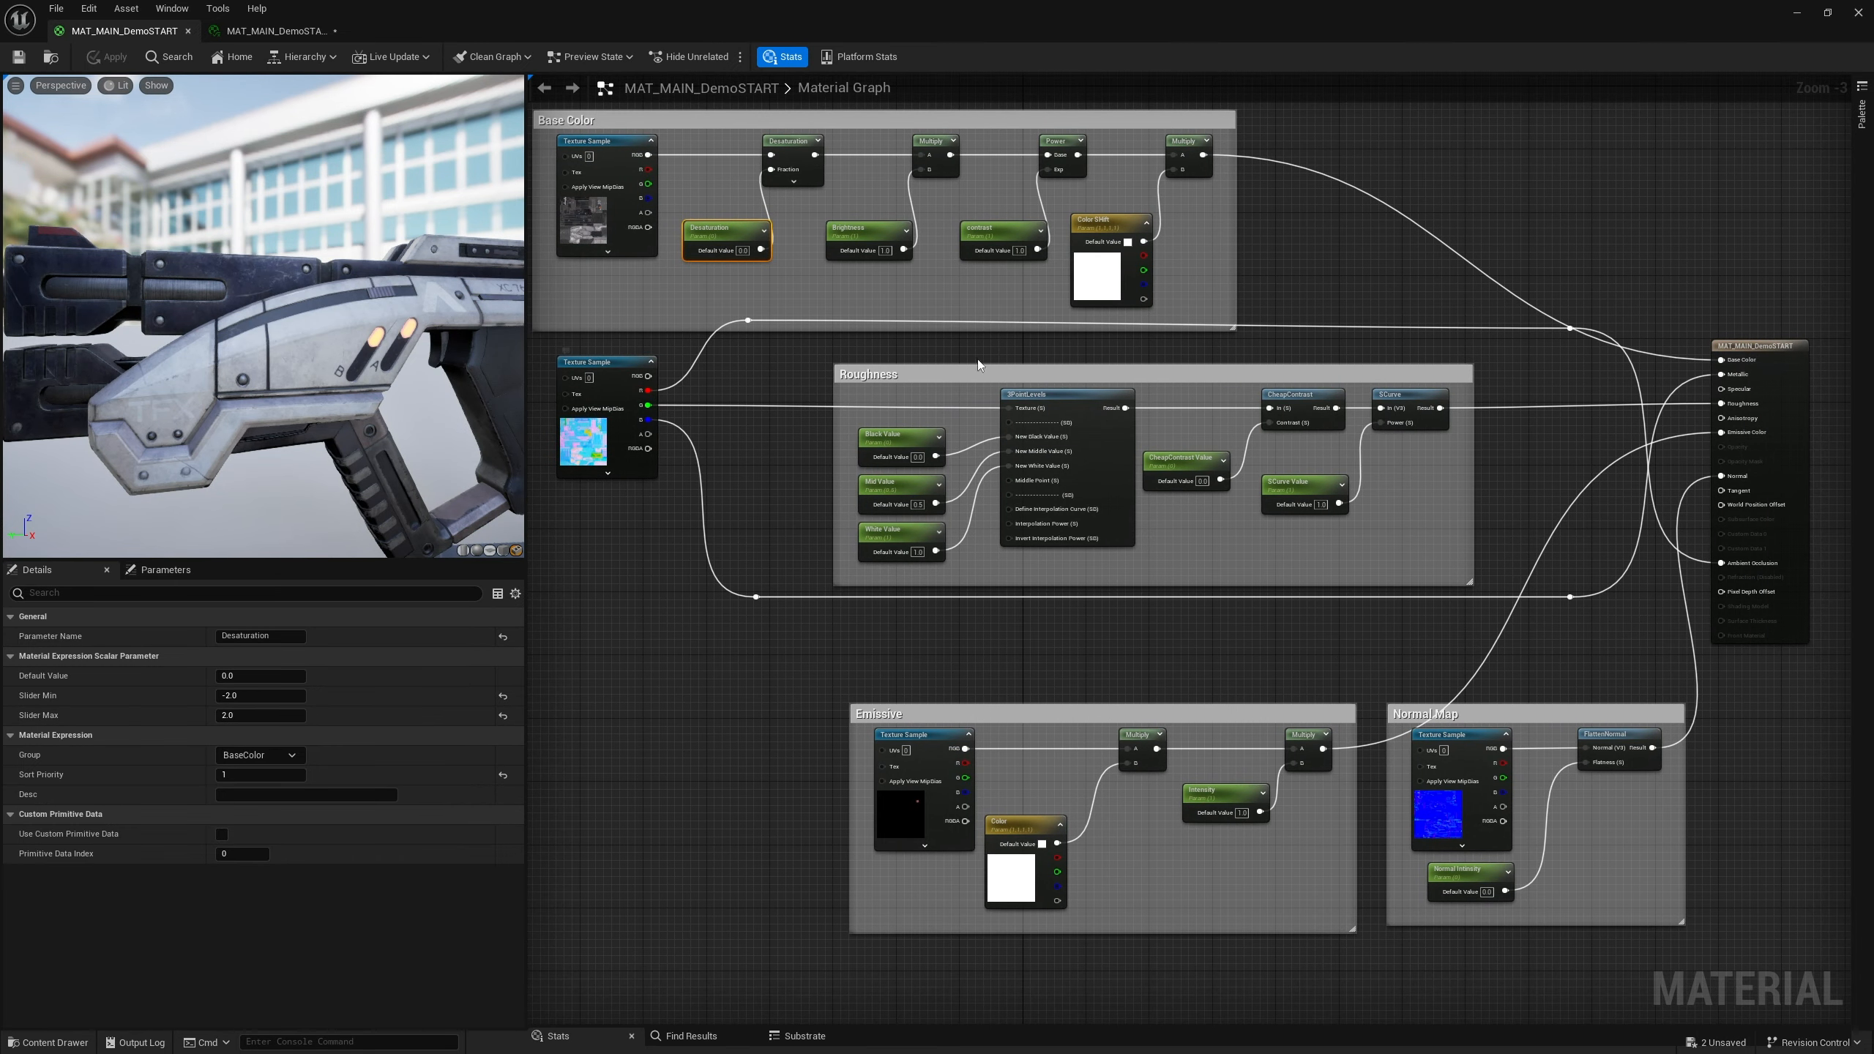
pyautogui.moveTo(1552, 567); pyautogui.dragTo(1241, 510, button='right')
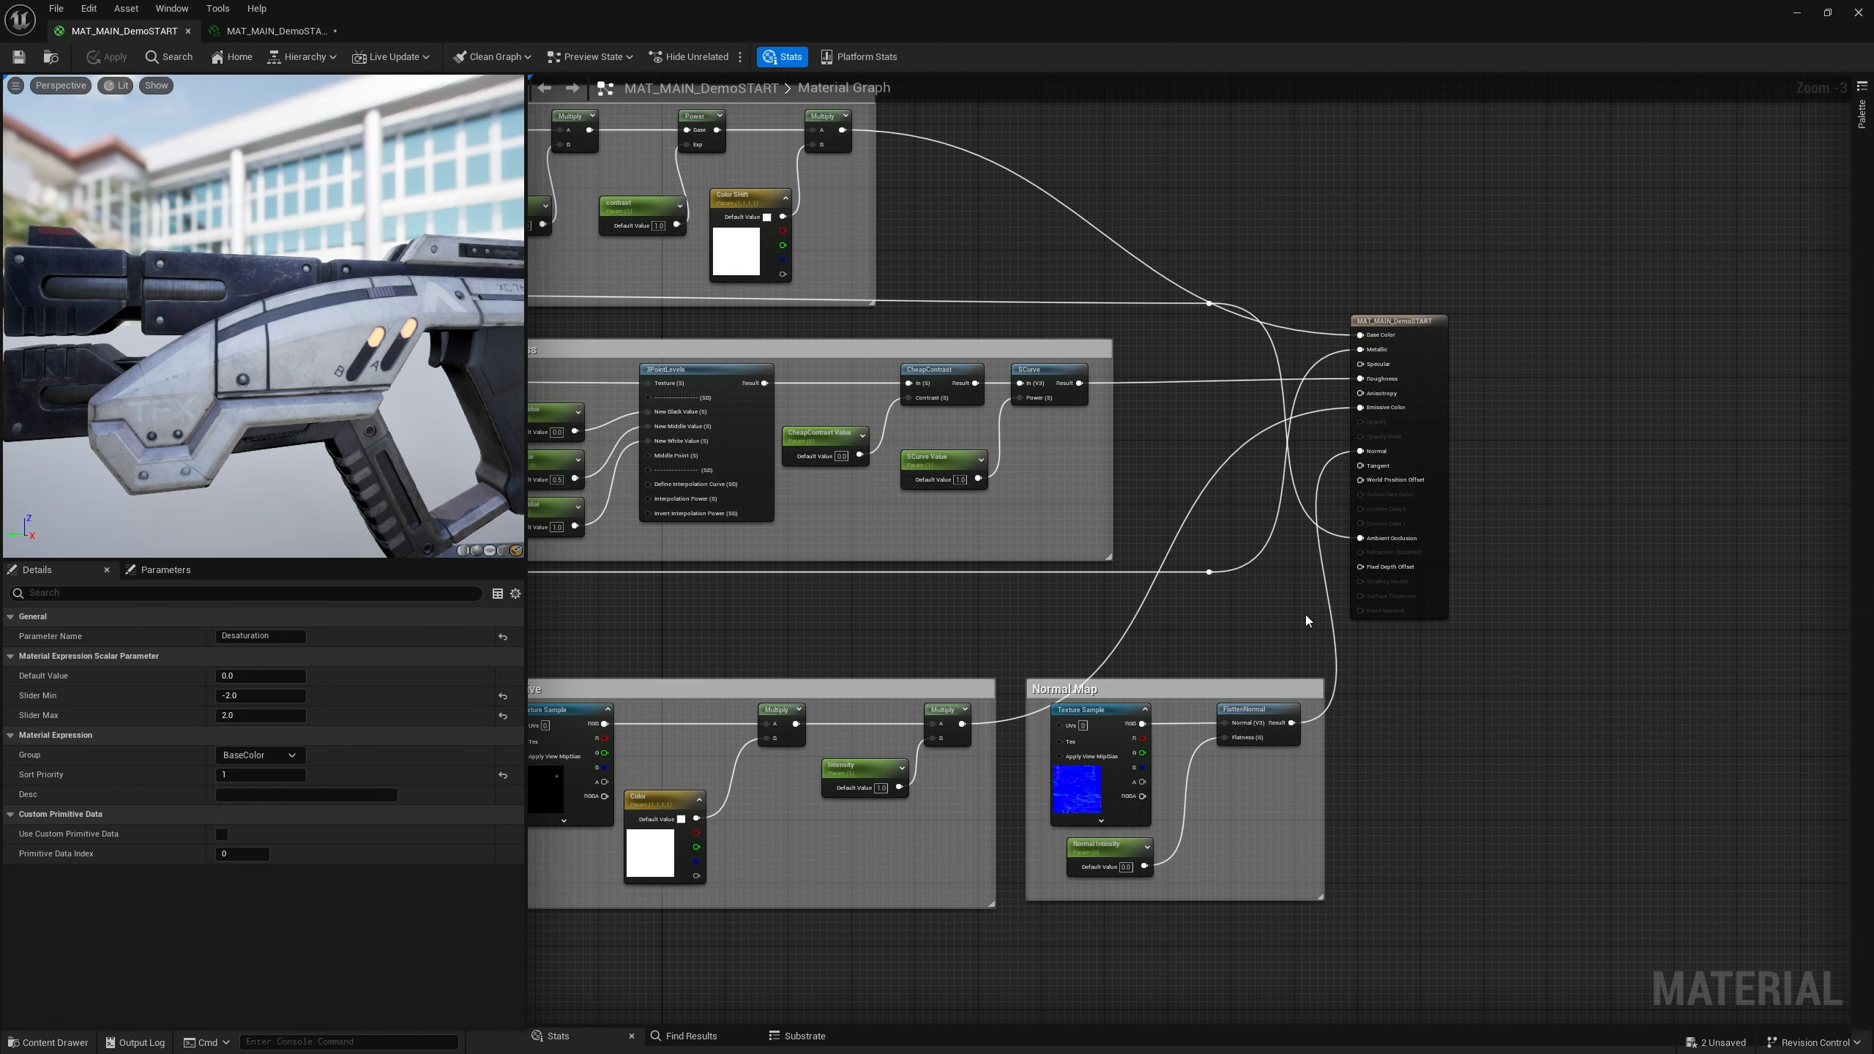
pyautogui.moveTo(996, 317); pyautogui.dragTo(1417, 344, button='right')
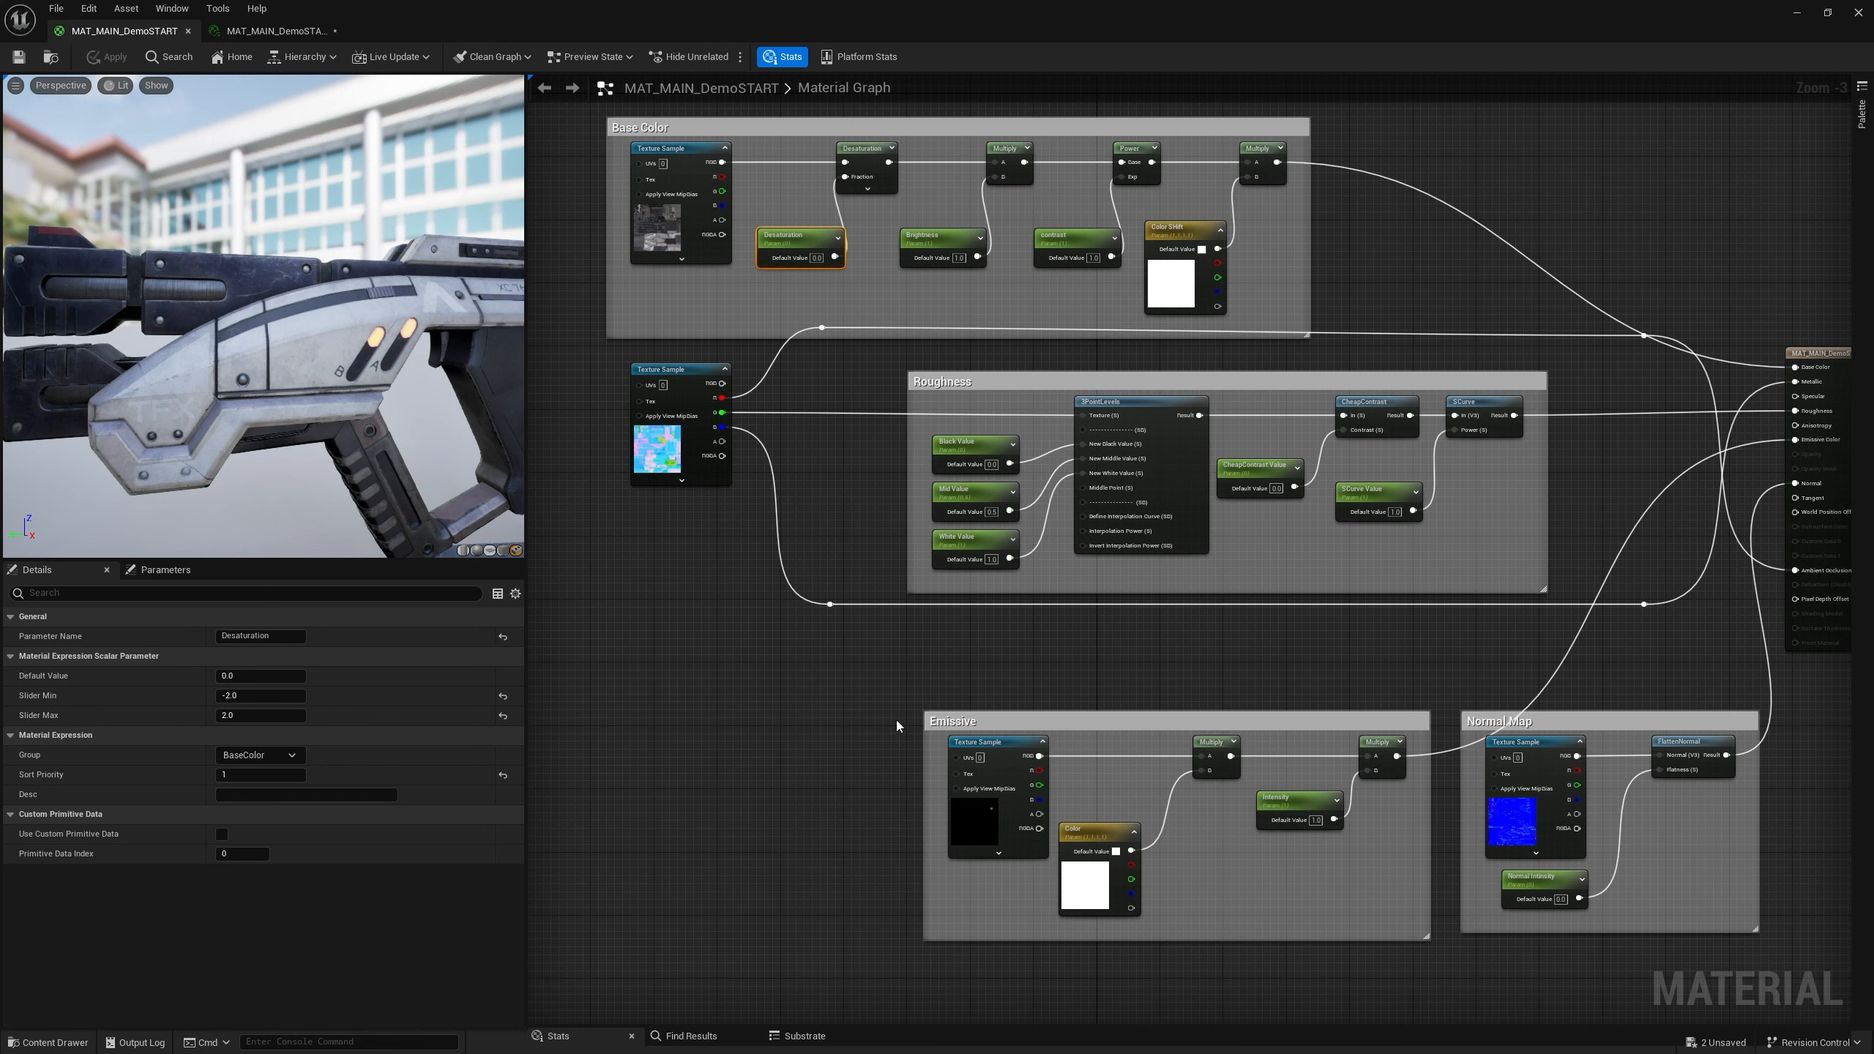
pyautogui.moveTo(881, 693); pyautogui.dragTo(802, 662, button='right')
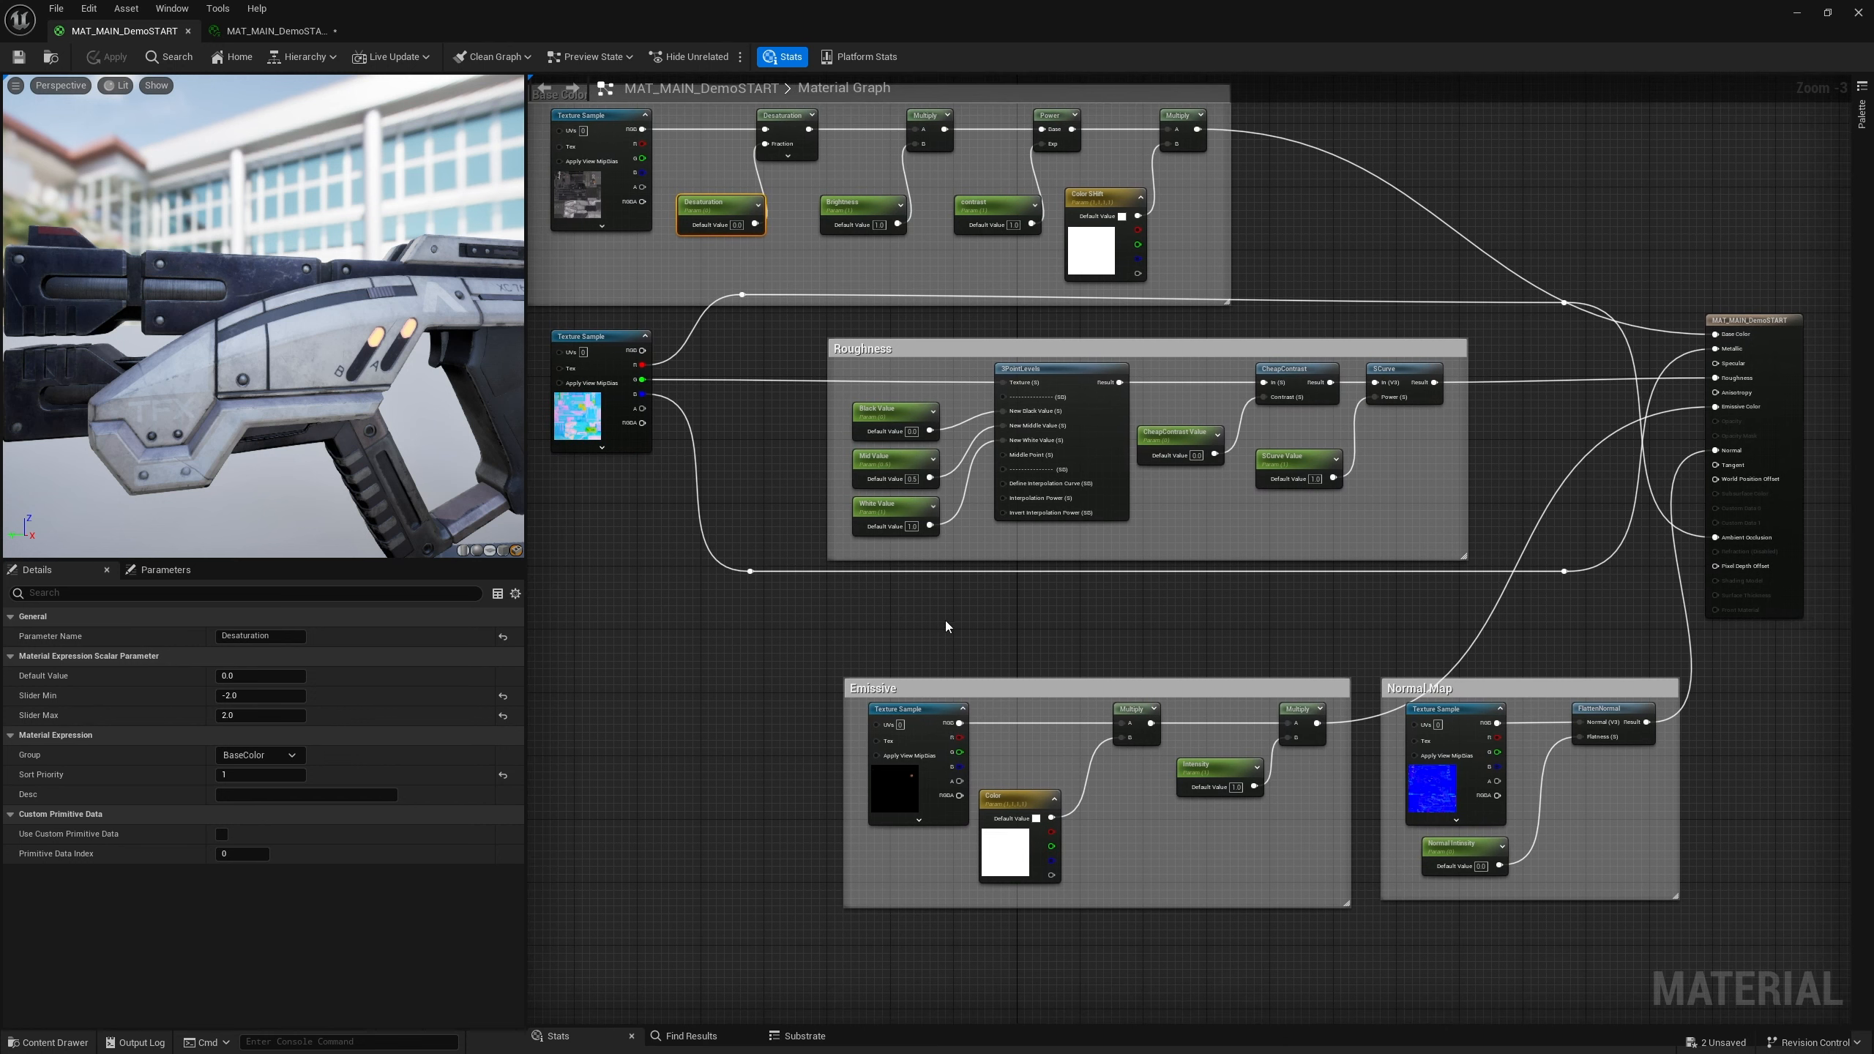
pyautogui.moveTo(946, 626); pyautogui.dragTo(812, 578, button='right')
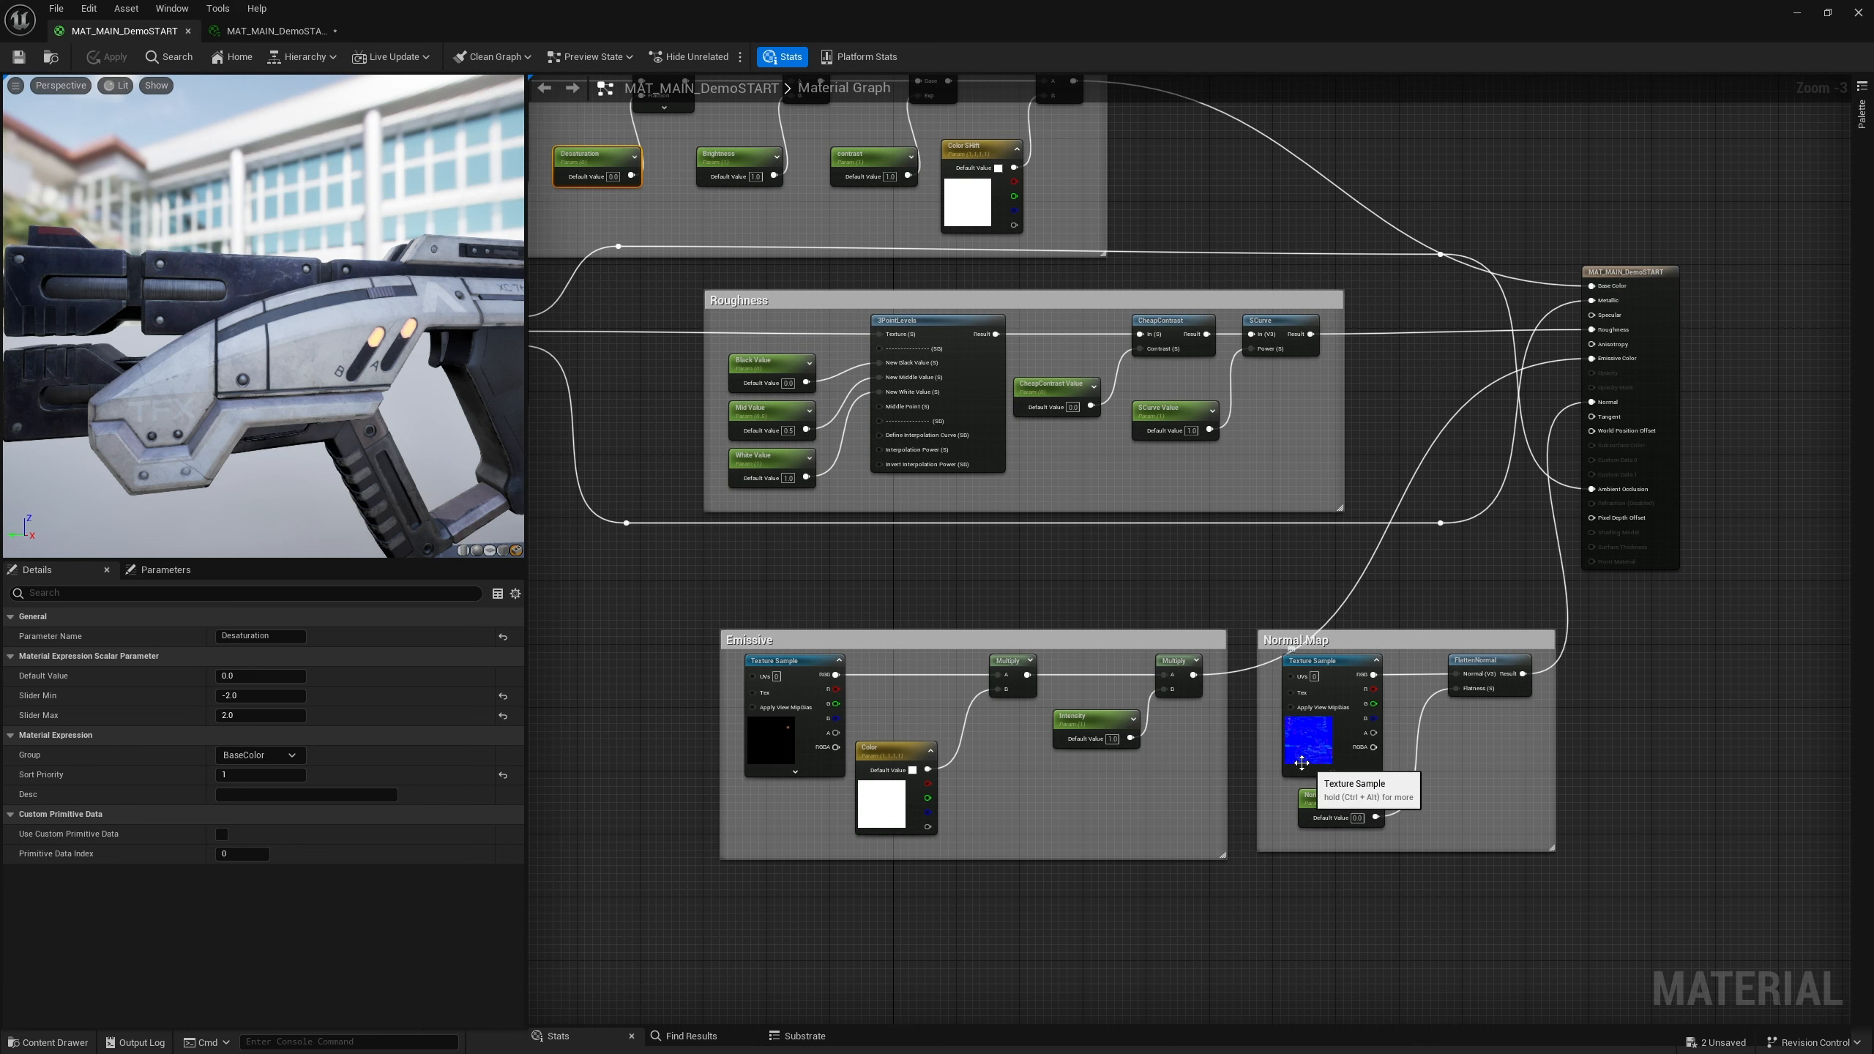
pyautogui.hotkey('ctrl', 'space')
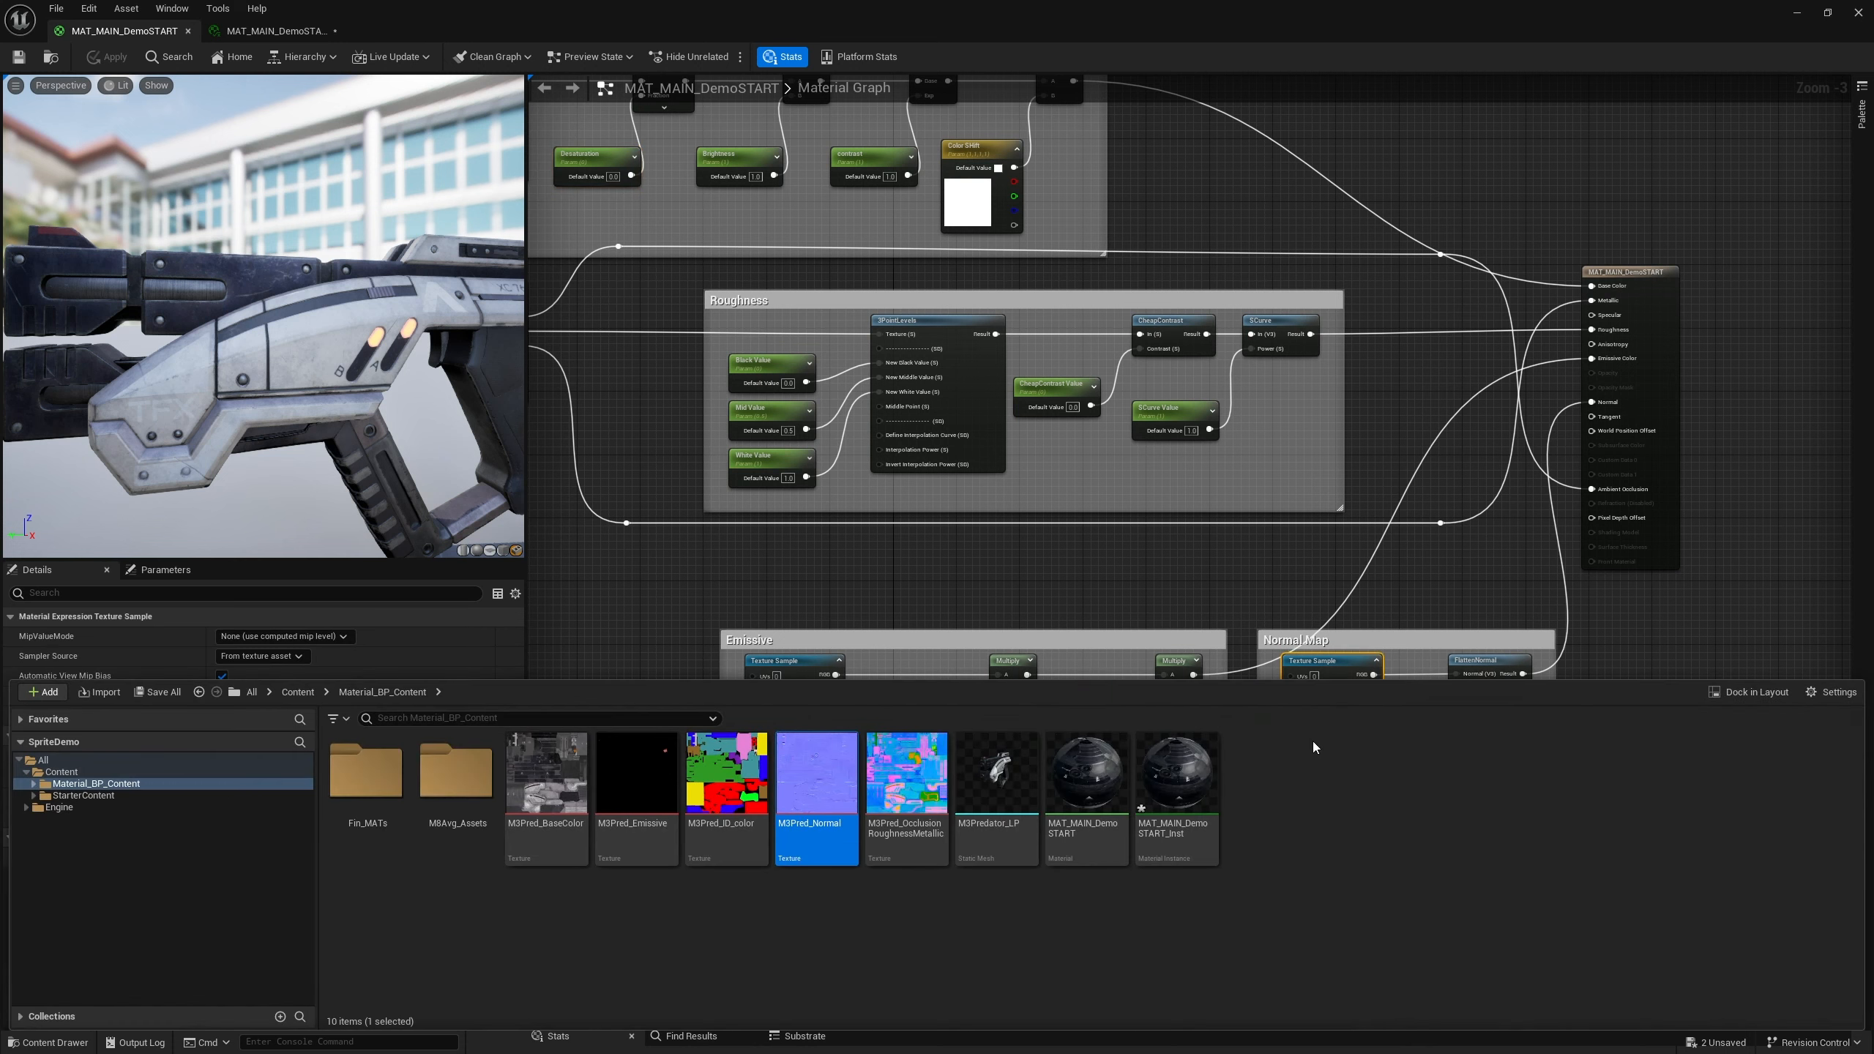
pyautogui.doubleClick(827, 774)
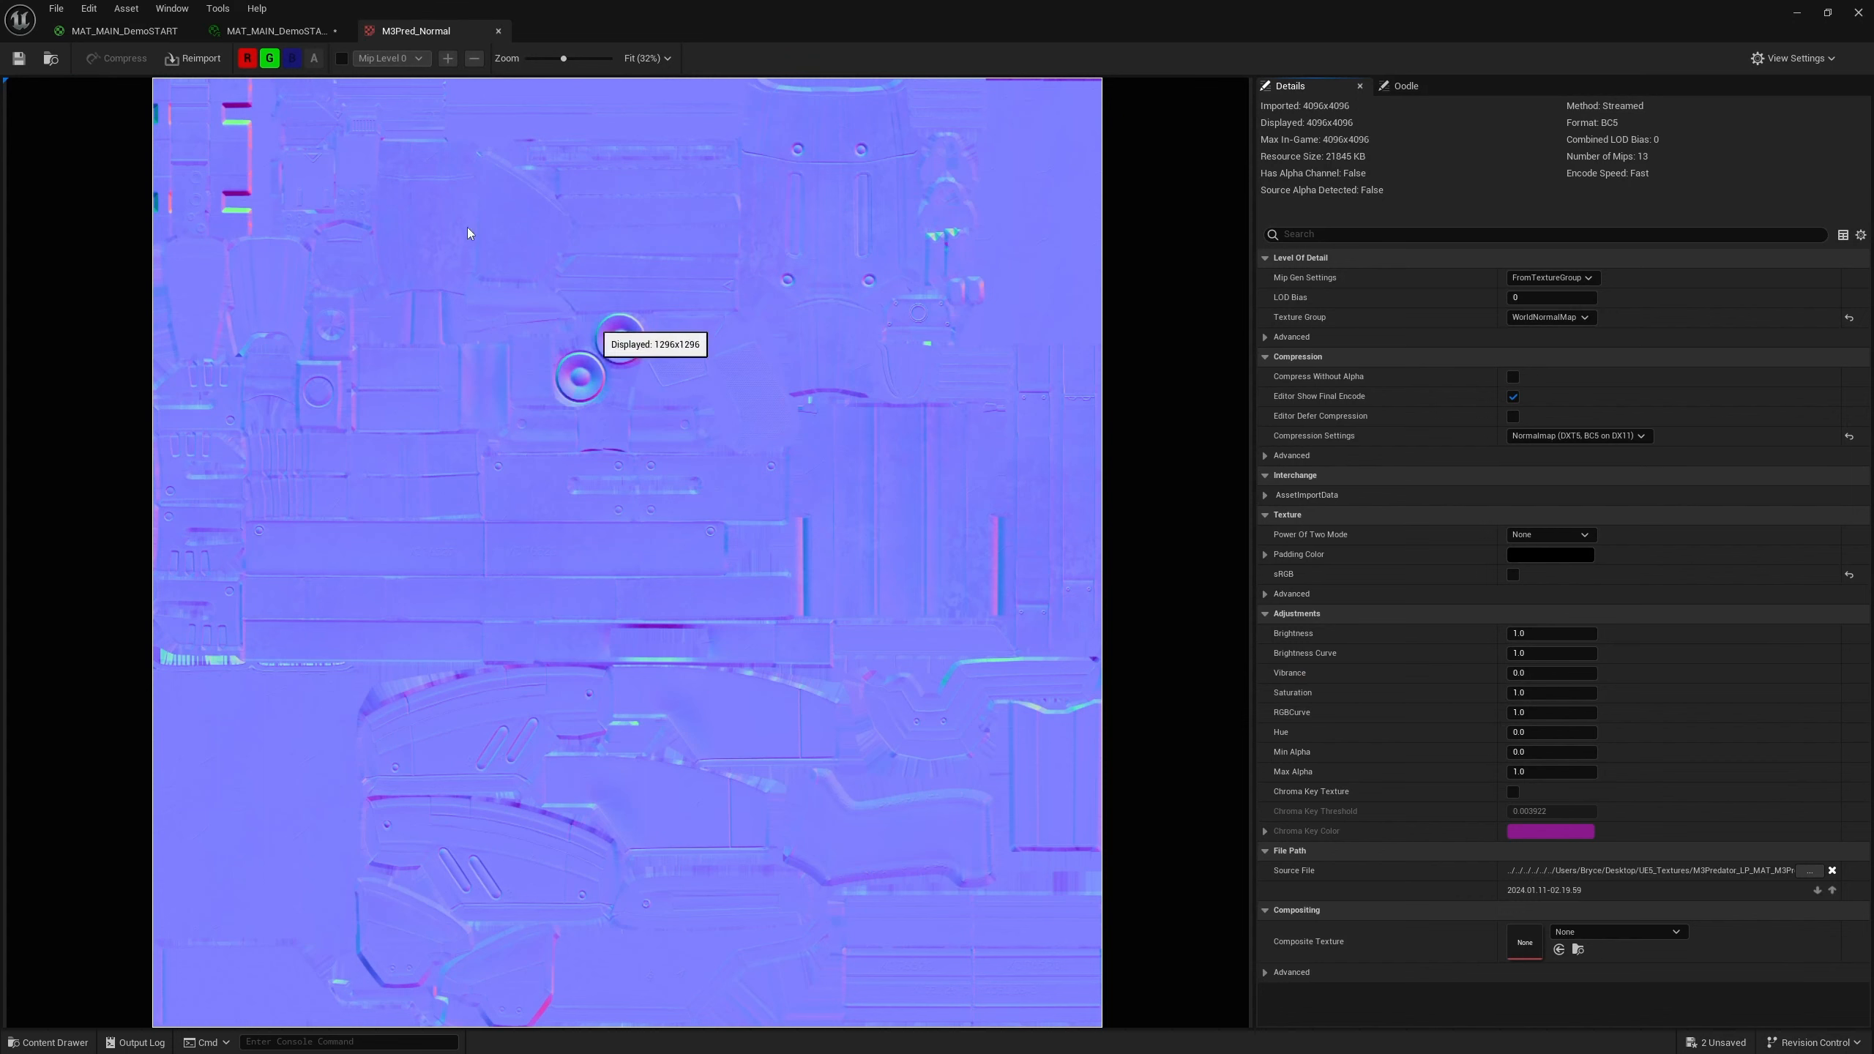
pyautogui.click(269, 59)
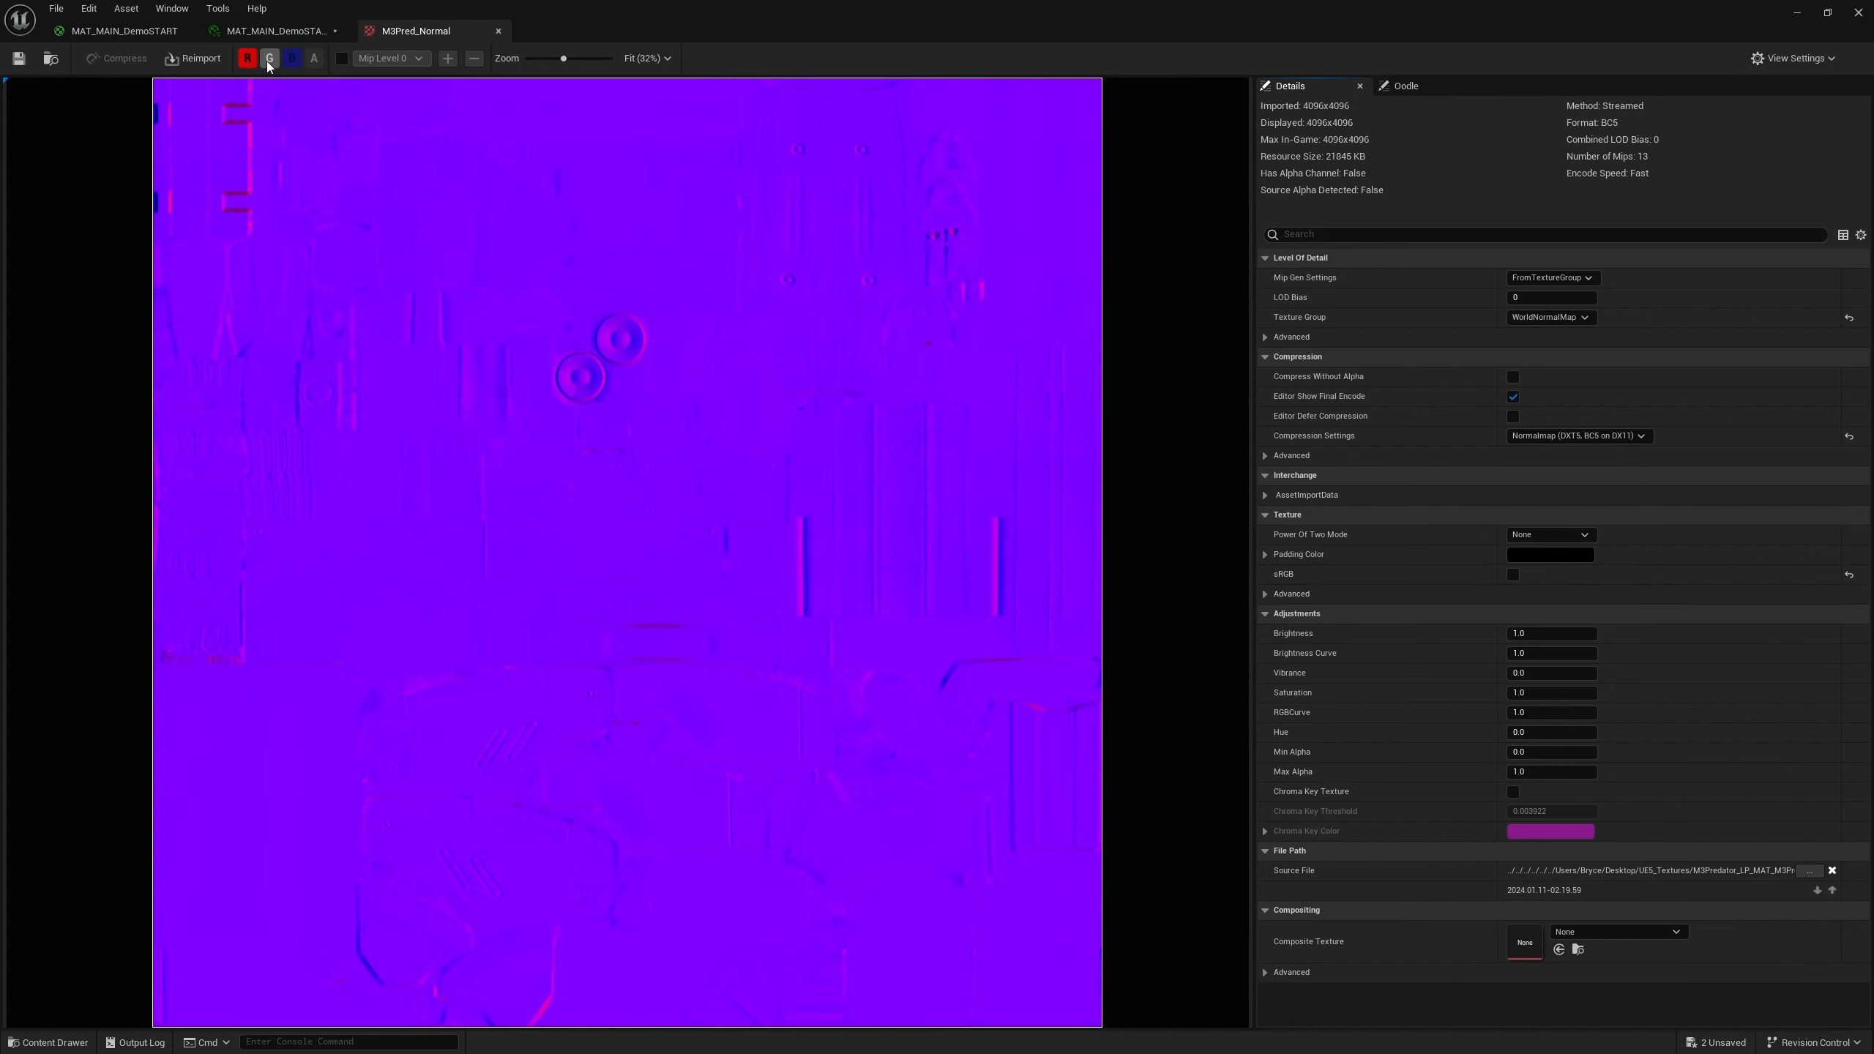
pyautogui.click(256, 62)
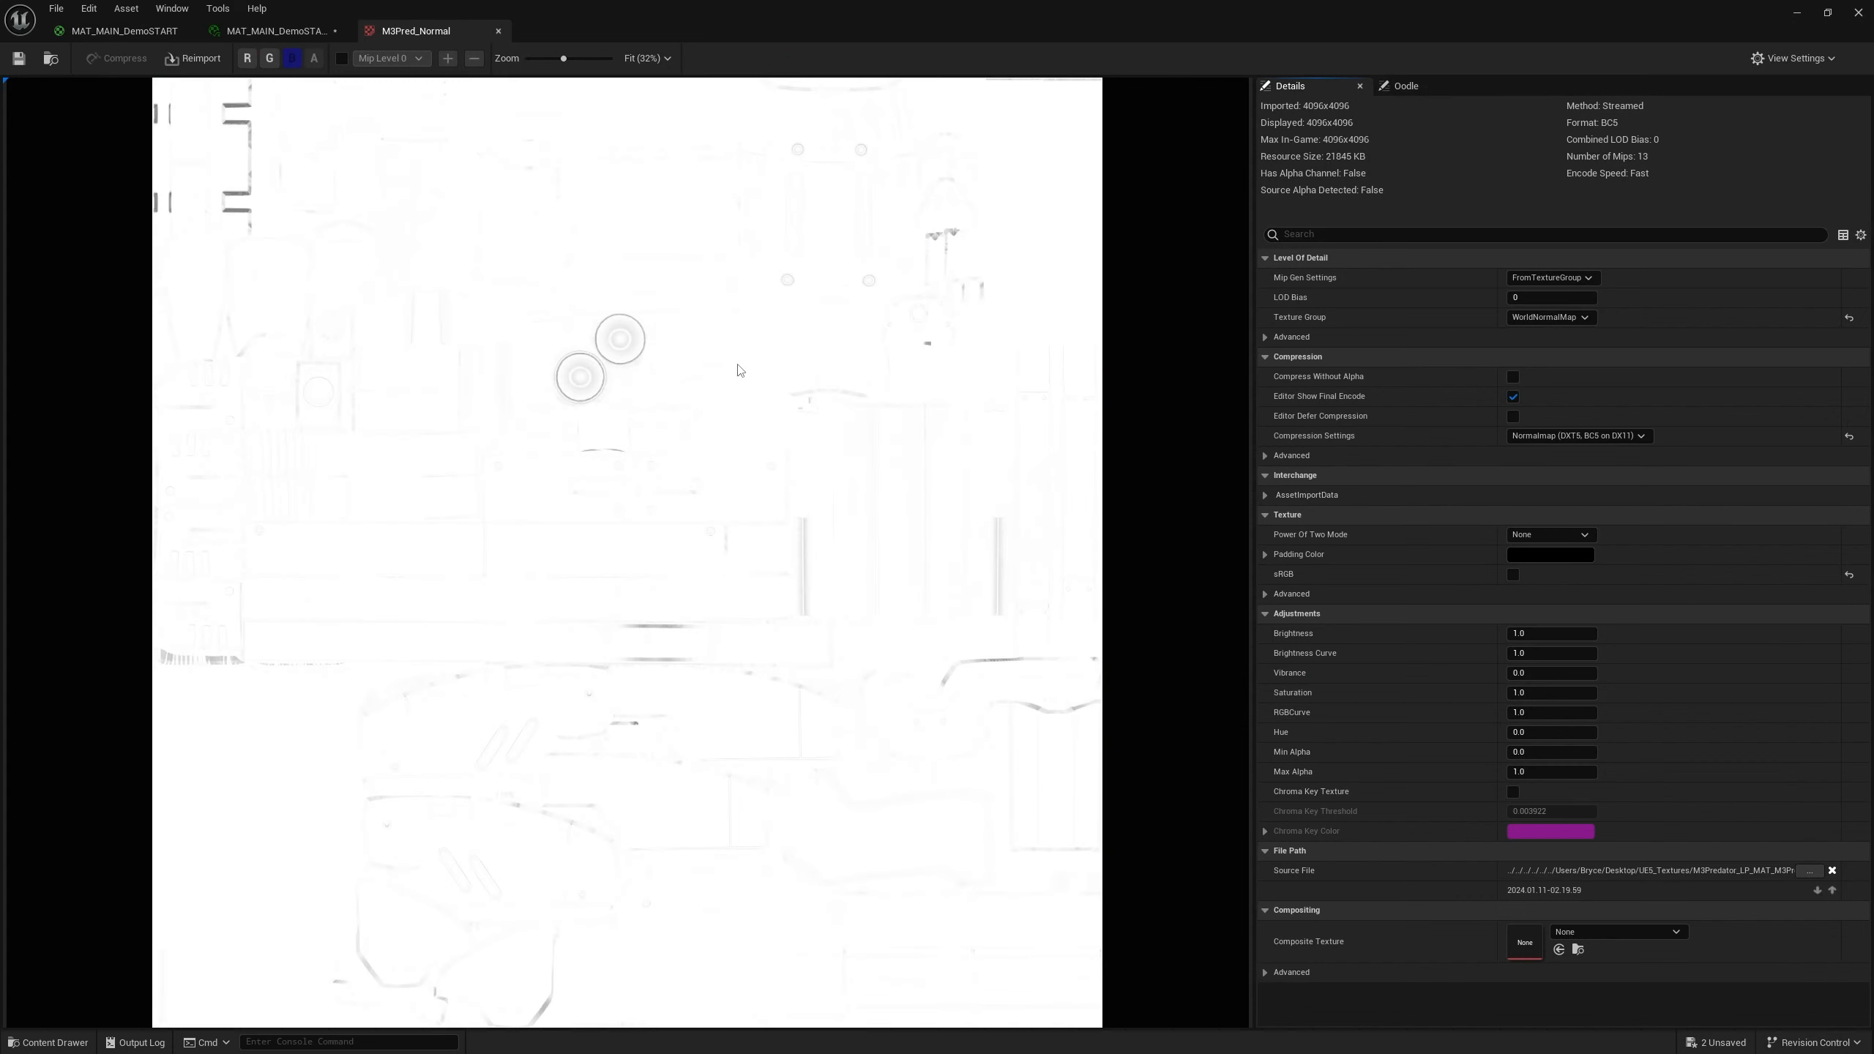
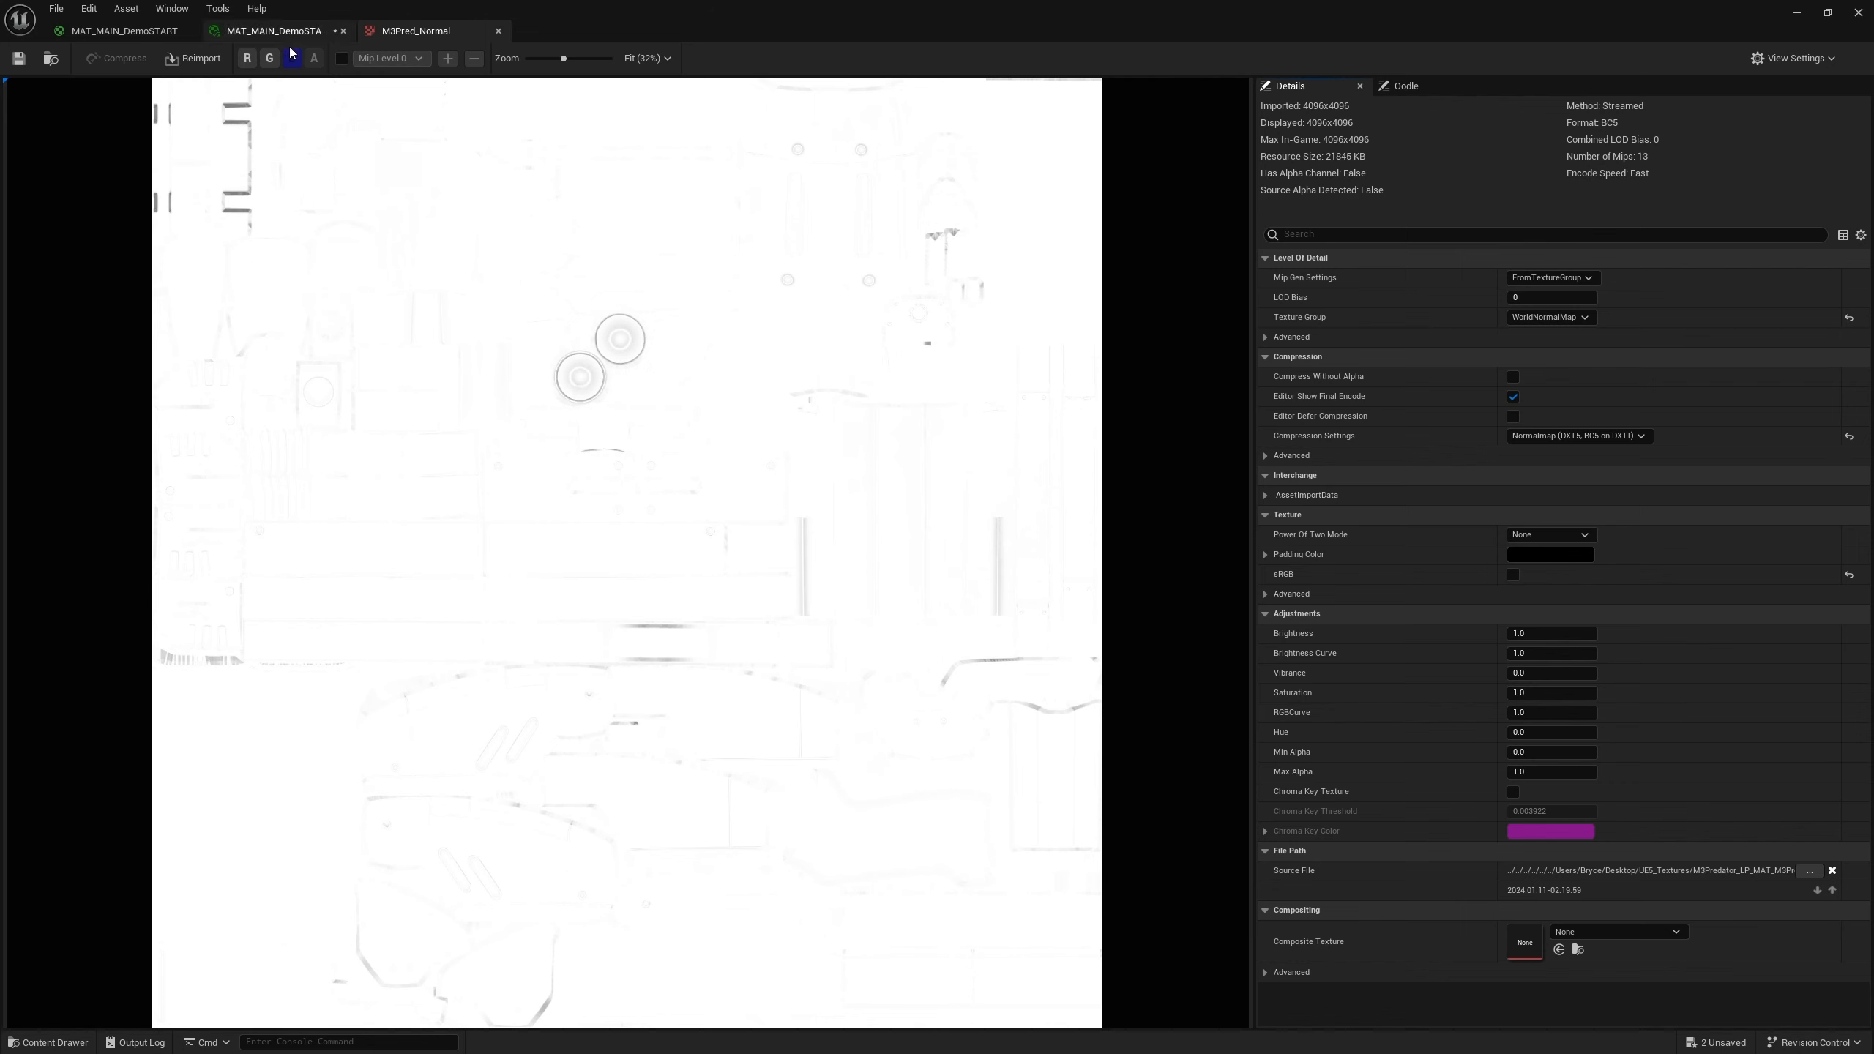
# Close the M3Pred_Normal texture tab and switch back to the MAT_MAIN_DemoSTART material editor
pyautogui.click(498, 34)
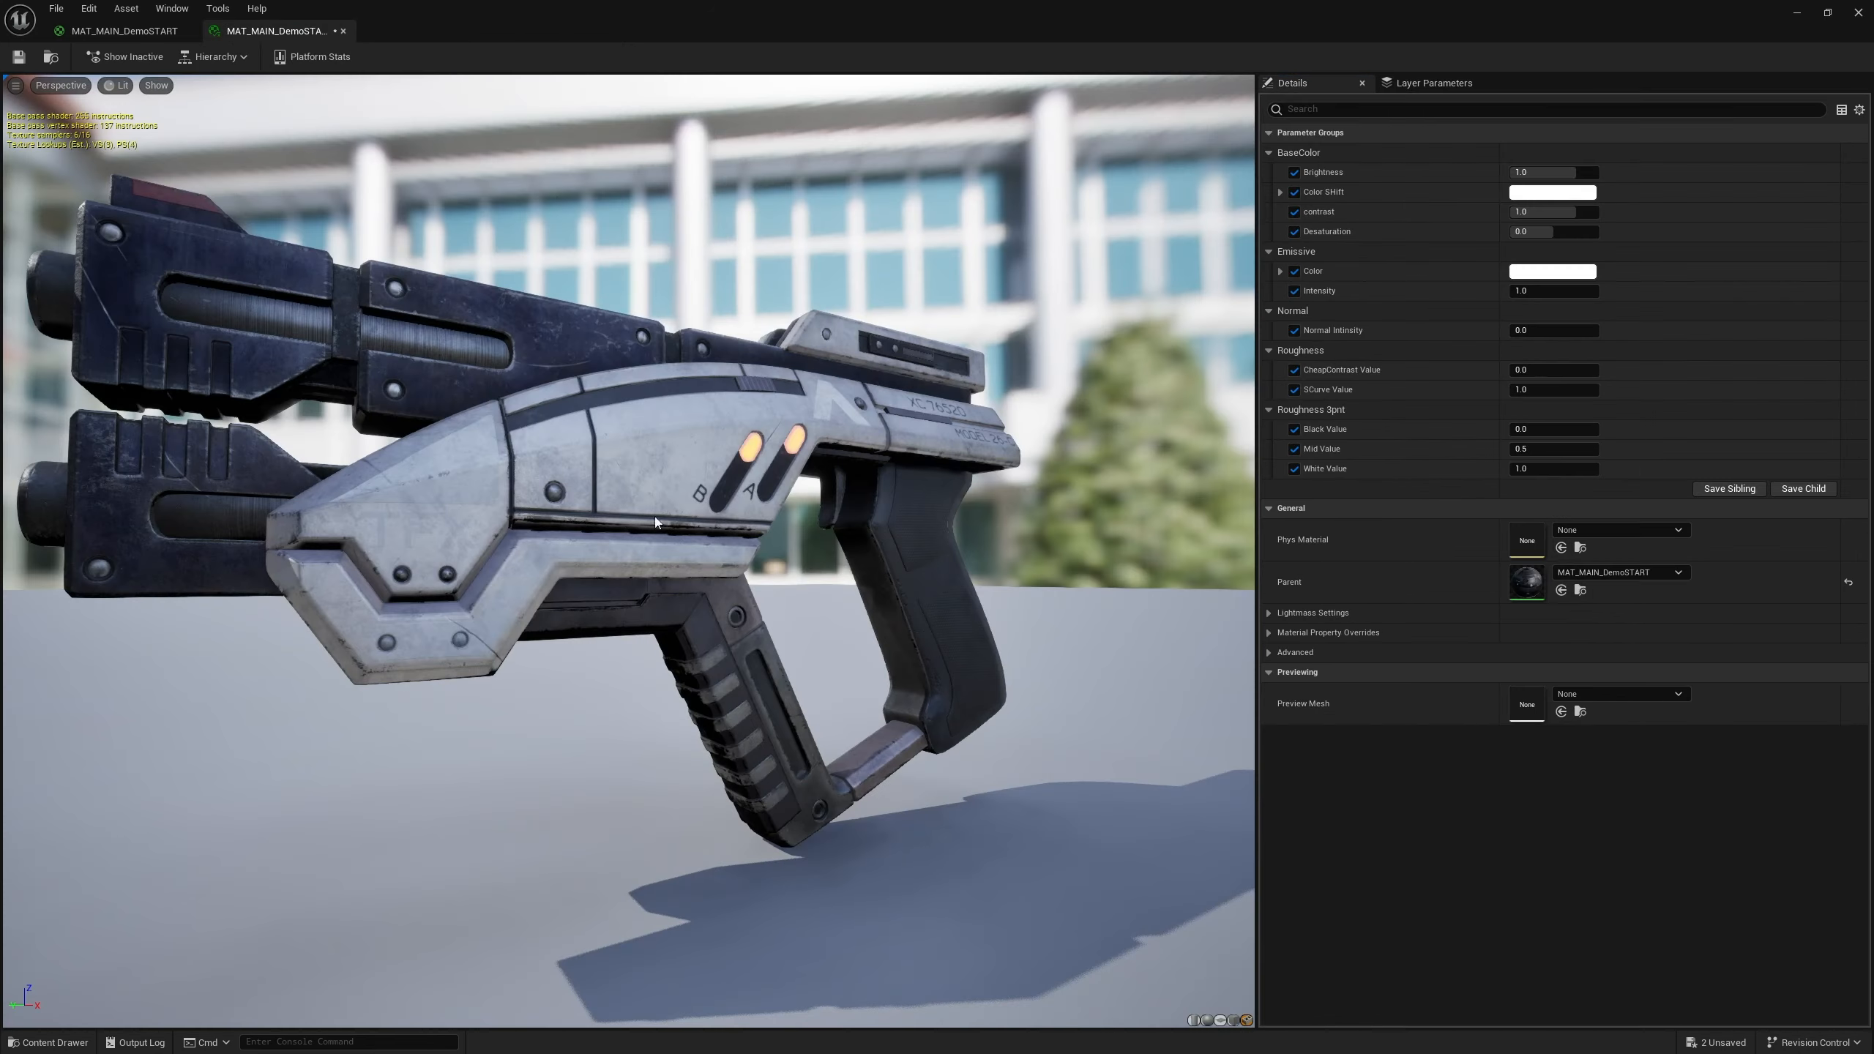
pyautogui.click(108, 33)
pyautogui.moveTo(807, 575); pyautogui.dragTo(1071, 603, button='right')
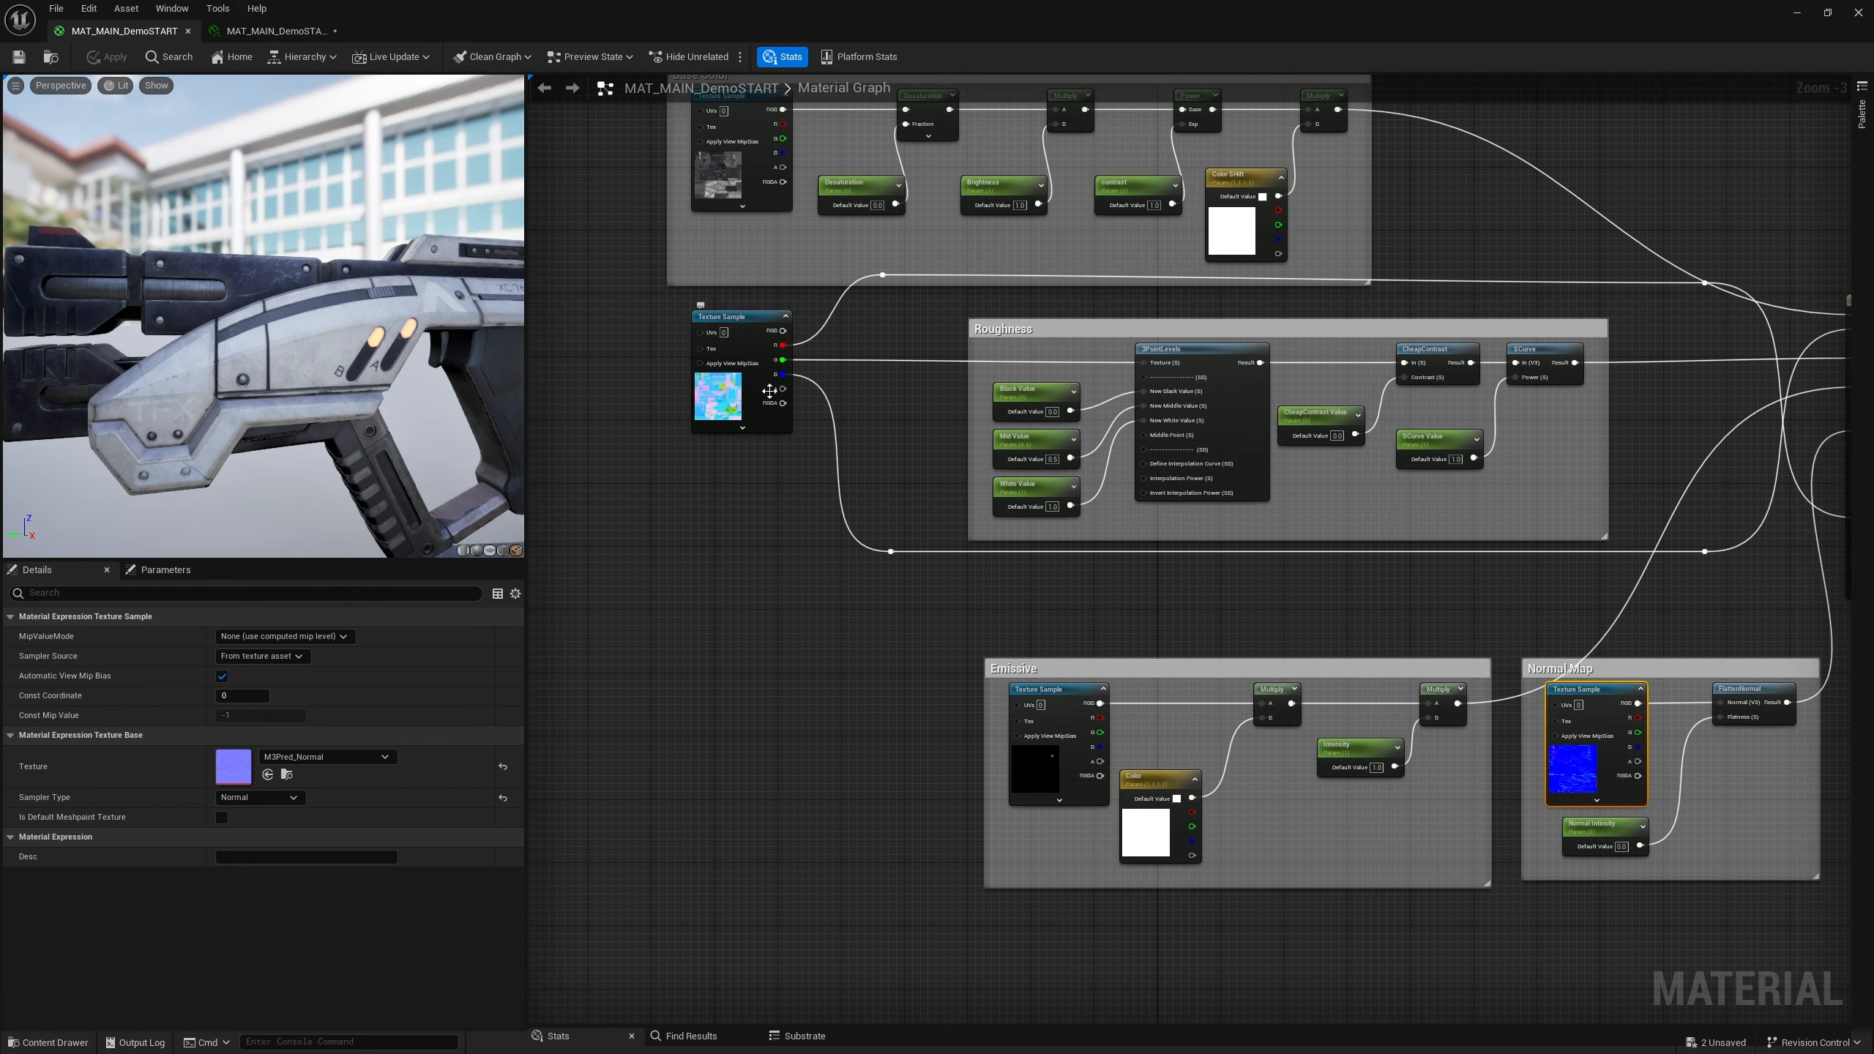
# Pan across the material graph to review the node groups and their wiring
pyautogui.moveTo(899, 657); pyautogui.dragTo(706, 606, button='right')
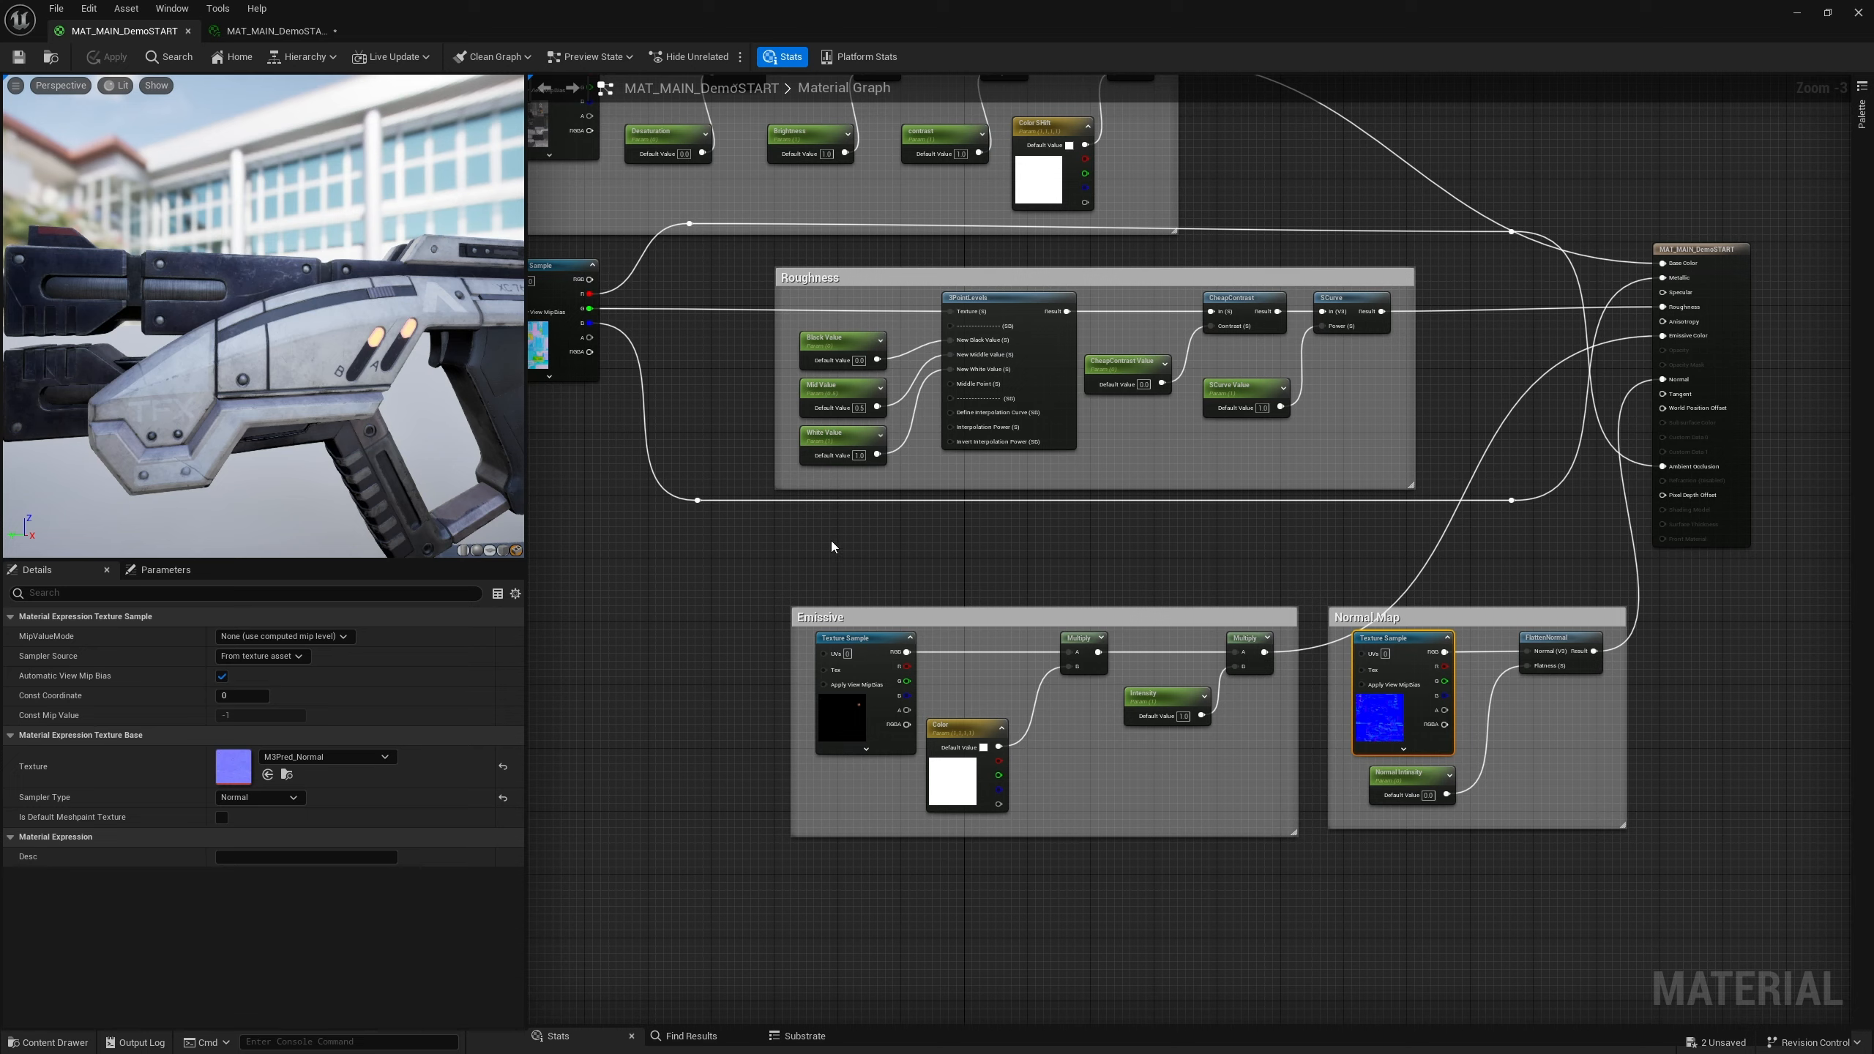
pyautogui.moveTo(832, 546); pyautogui.dragTo(890, 575, button='right')
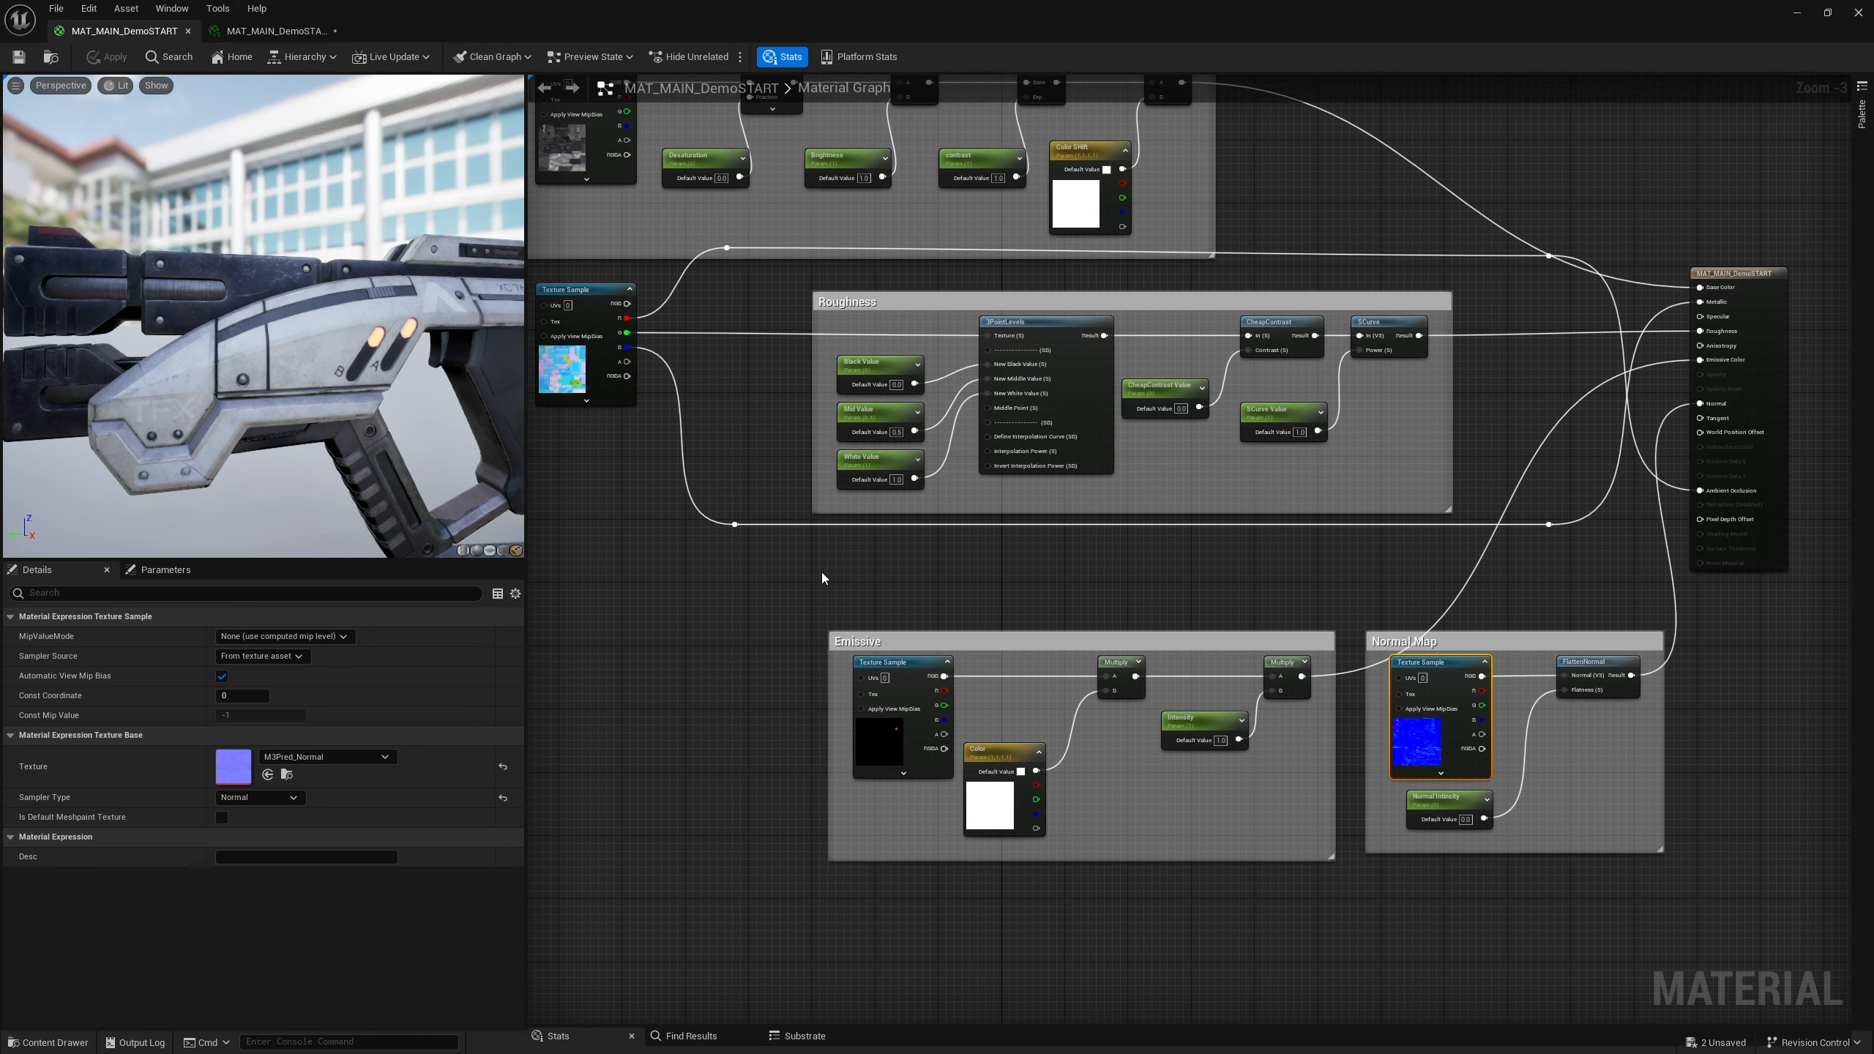
pyautogui.moveTo(1053, 584); pyautogui.dragTo(1045, 720, button='right')
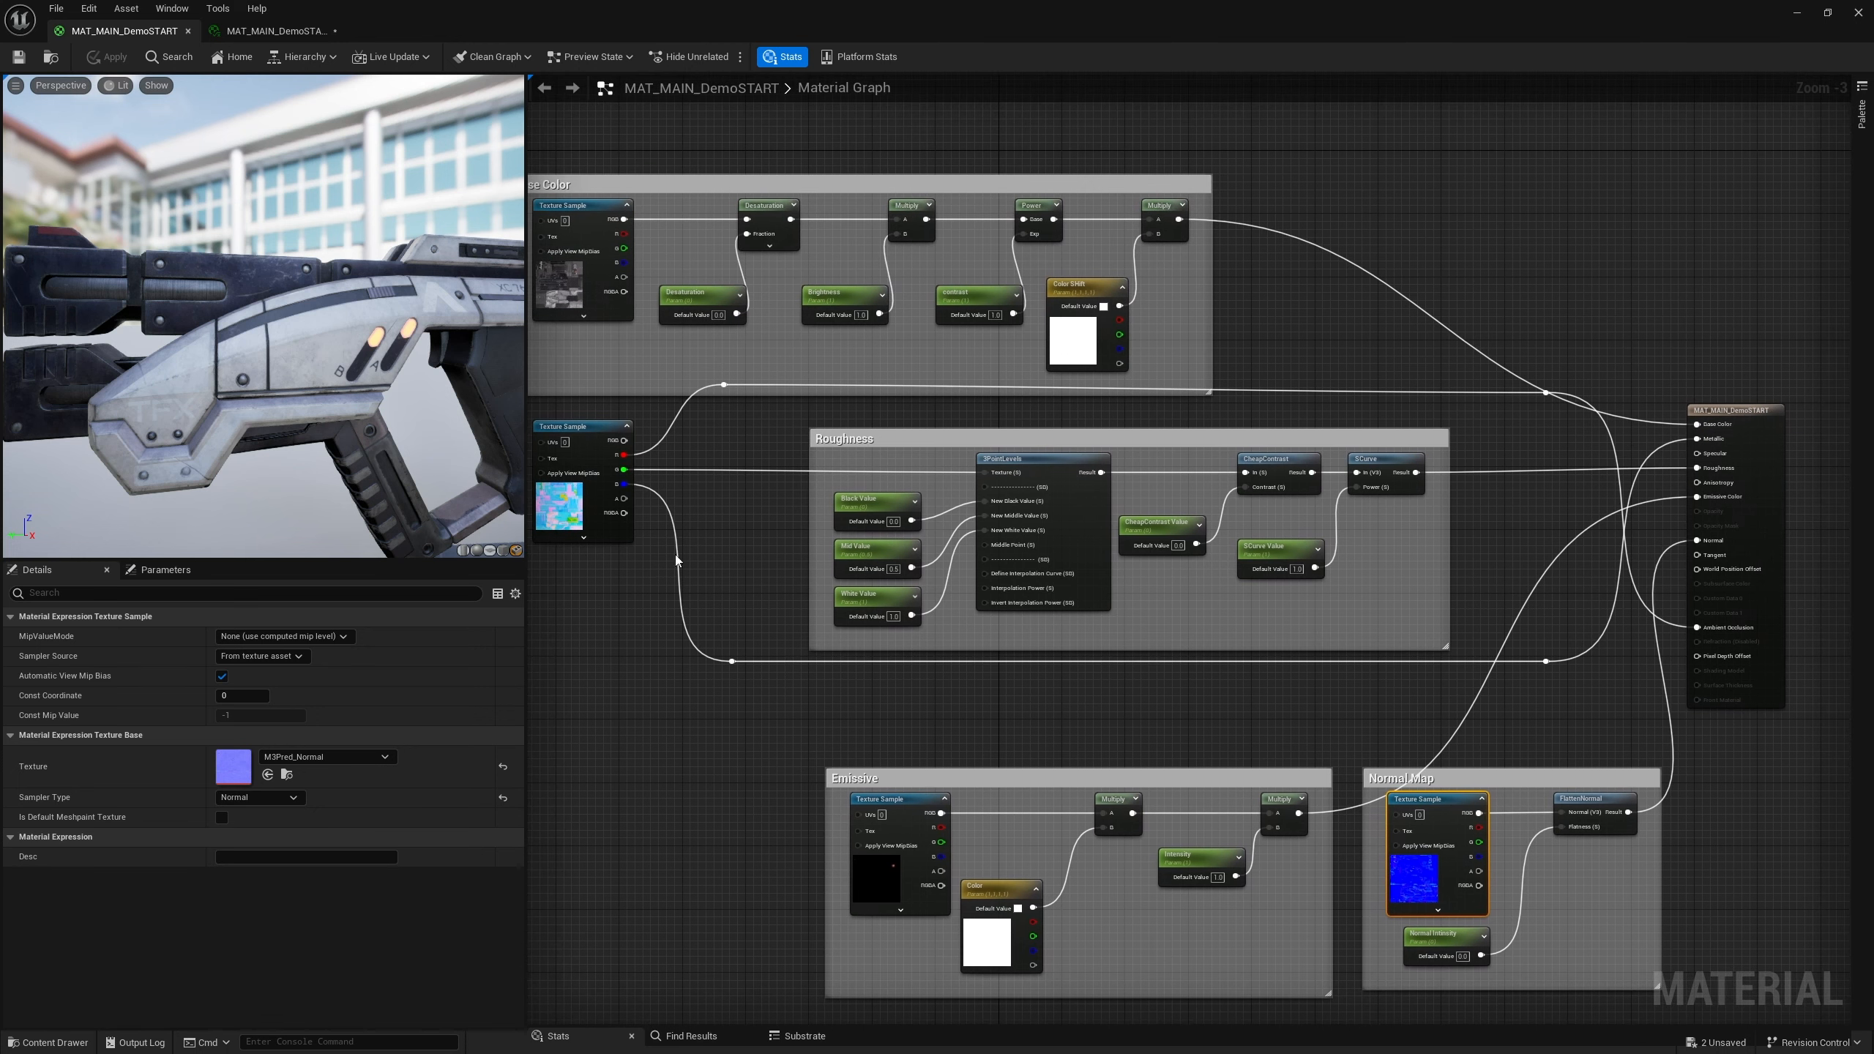
pyautogui.moveTo(1151, 296); pyautogui.dragTo(1311, 230, button='right')
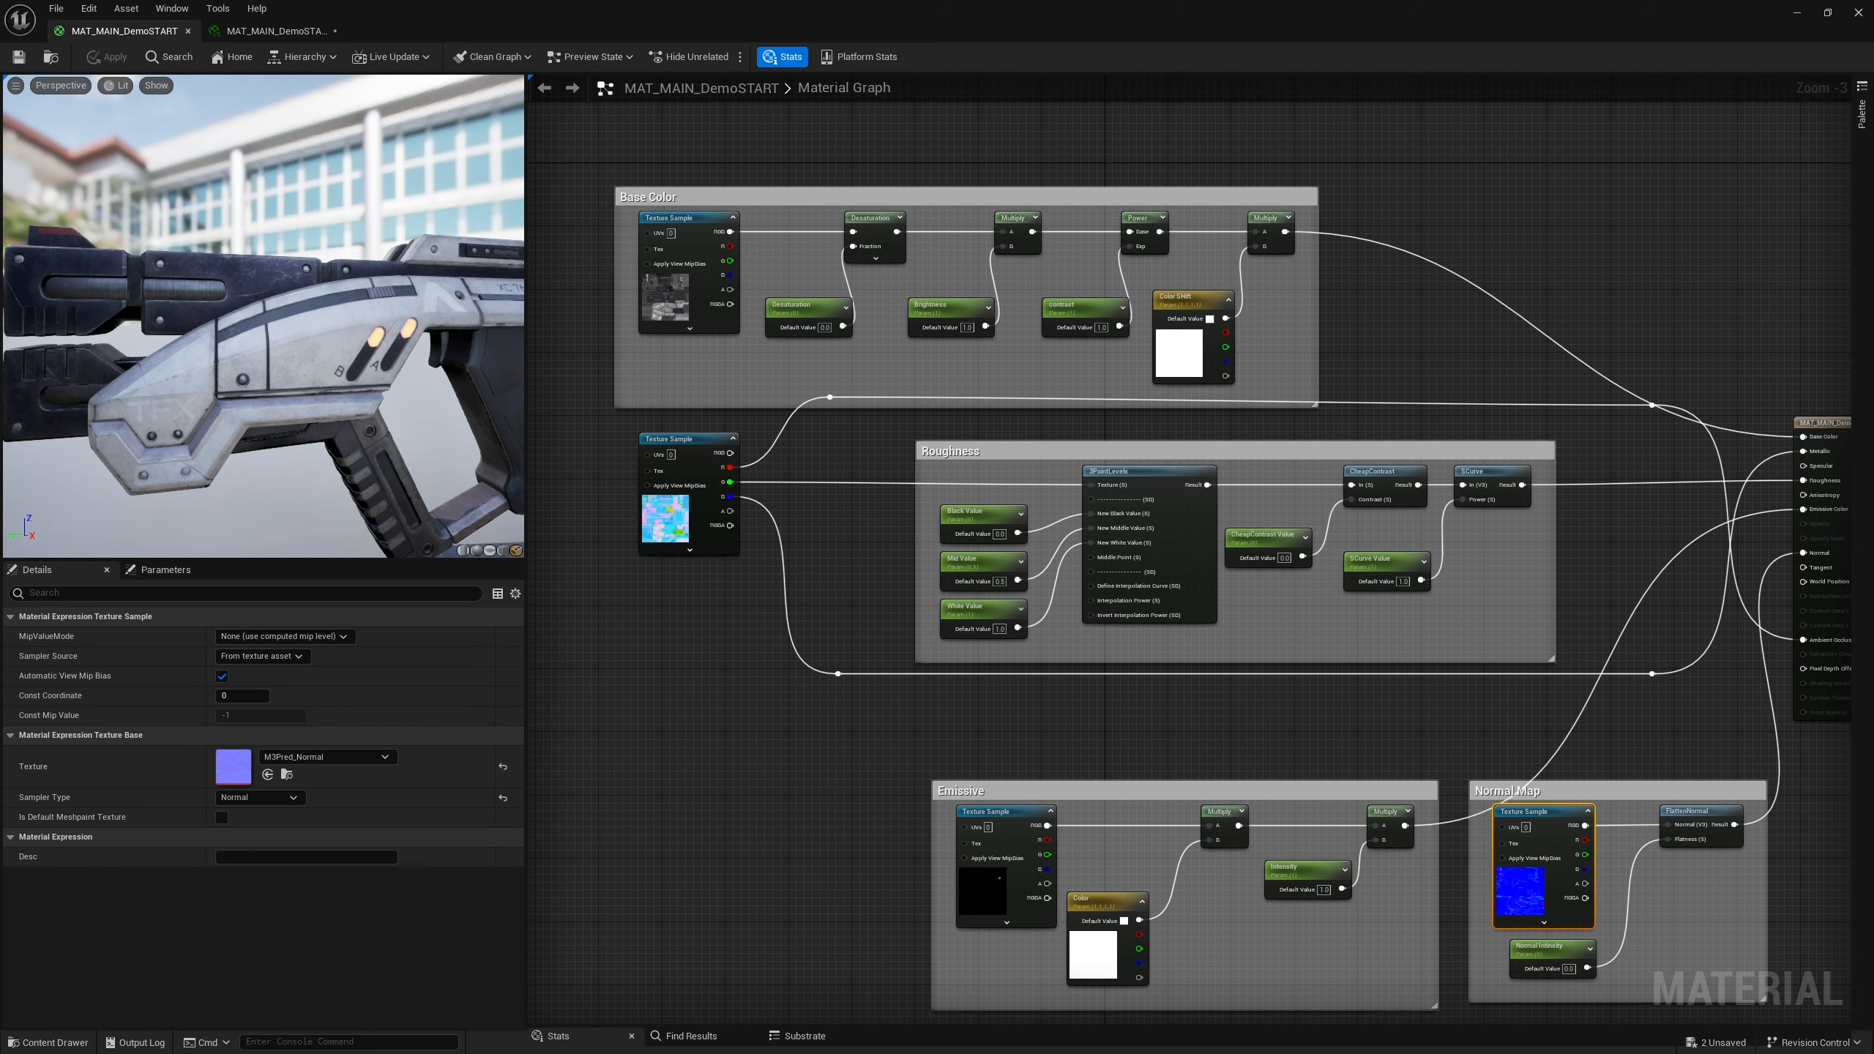
pyautogui.moveTo(1370, 320); pyautogui.dragTo(1105, 298, button='right')
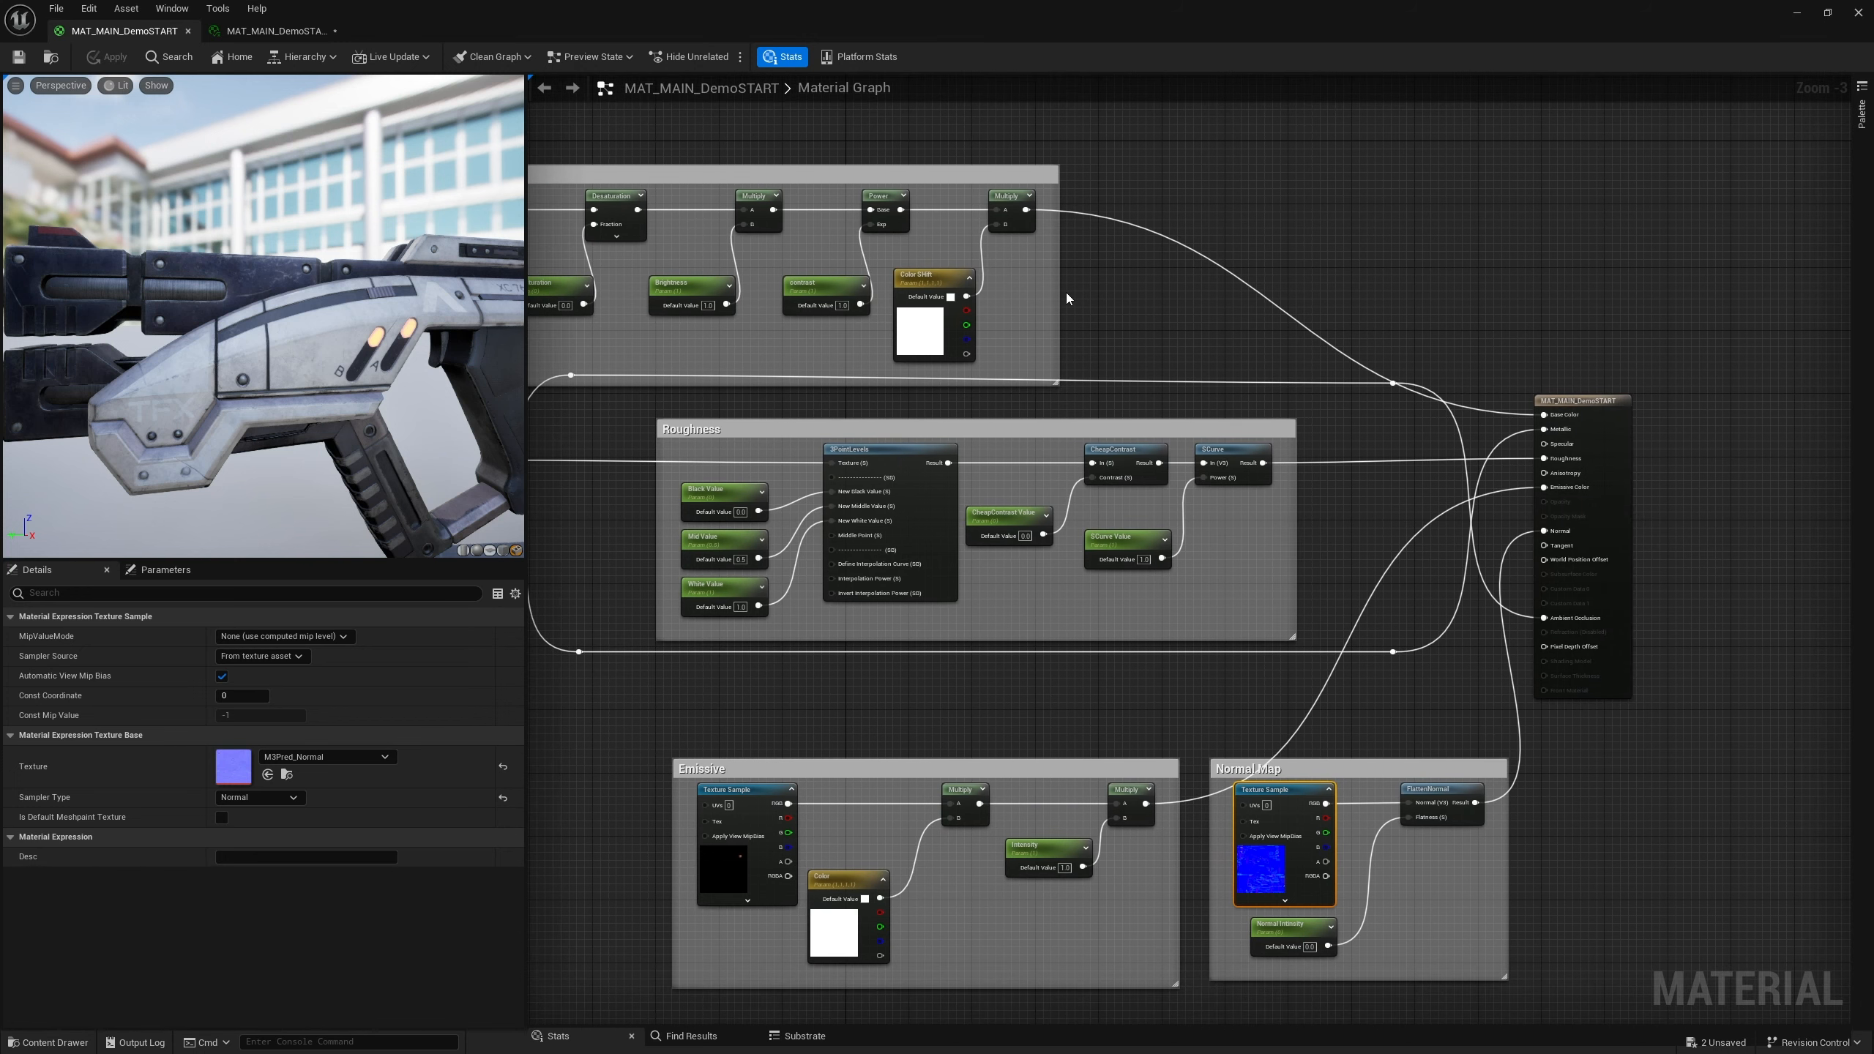
pyautogui.moveTo(1094, 311); pyautogui.dragTo(1336, 323, button='right')
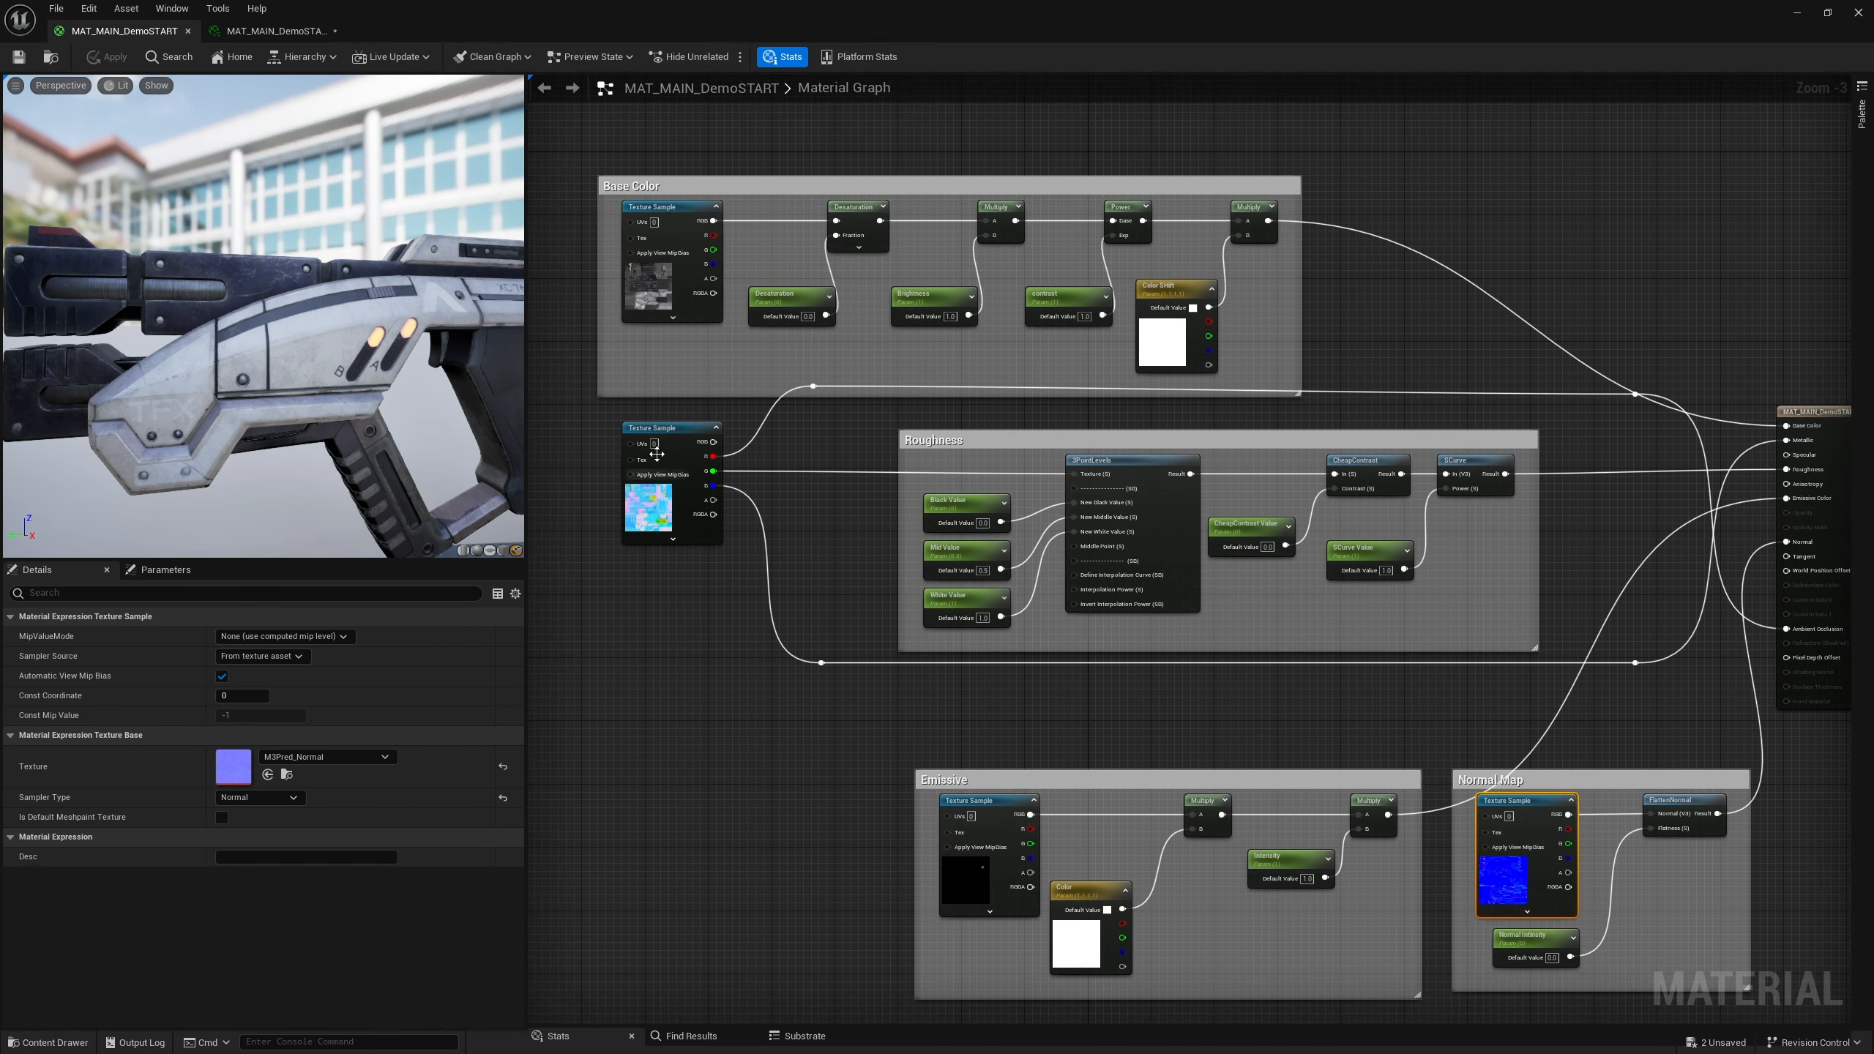
pyautogui.moveTo(1442, 305); pyautogui.dragTo(1148, 266, button='right')
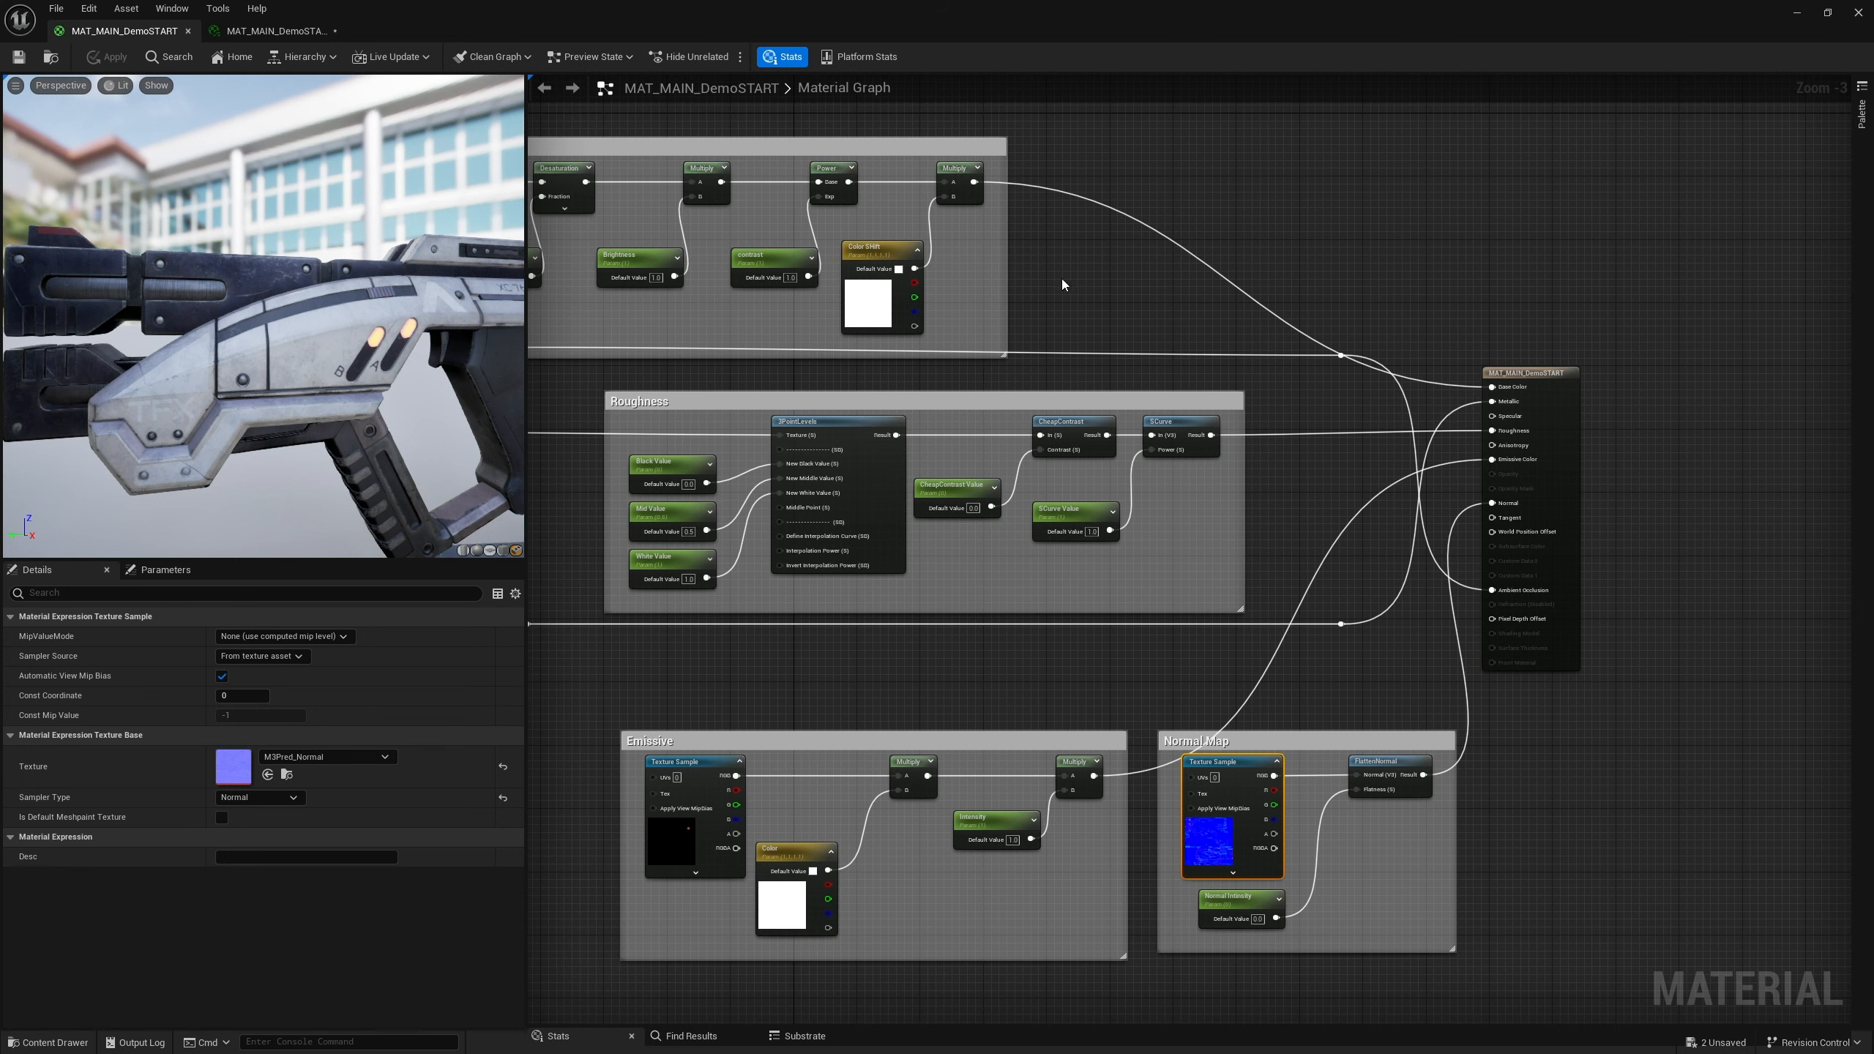
pyautogui.moveTo(1093, 284); pyautogui.dragTo(1459, 420, button='right')
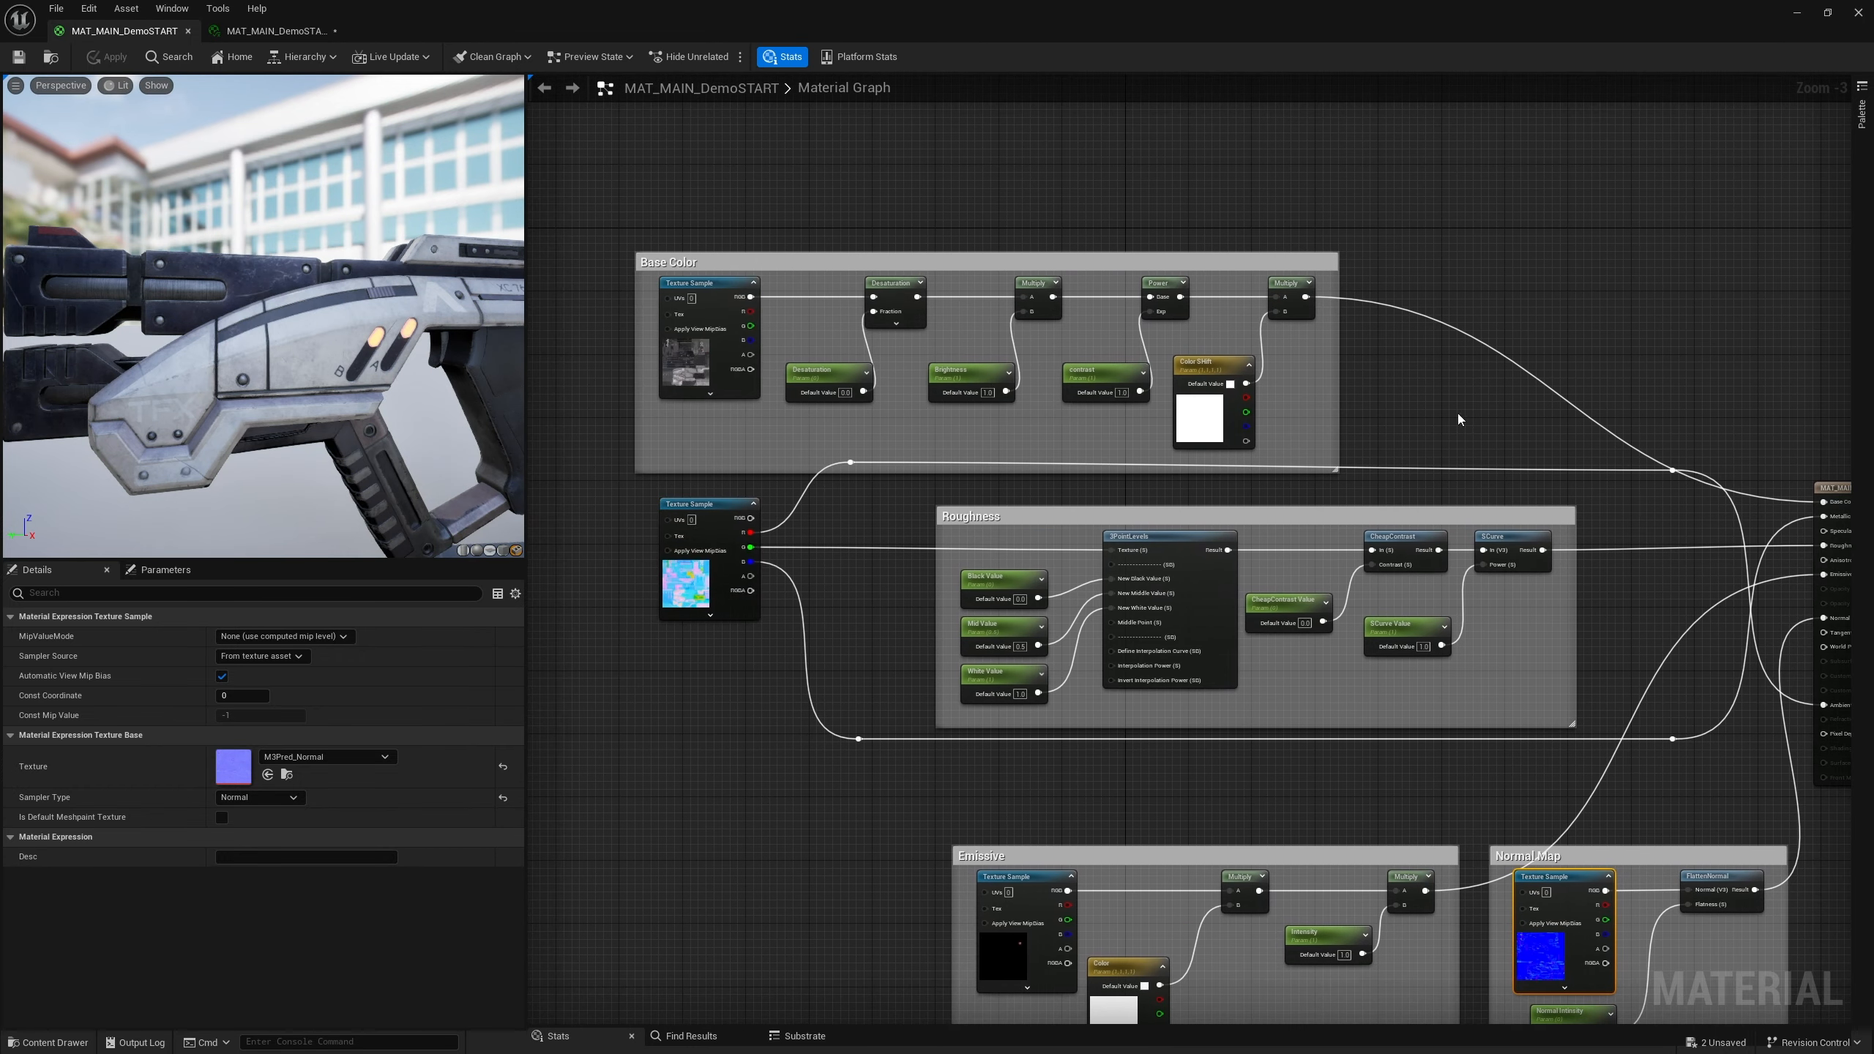
# Reposition the Base Color comment group and the reroute node above the Roughness group
pyautogui.moveTo(957, 262); pyautogui.dragTo(887, 222)
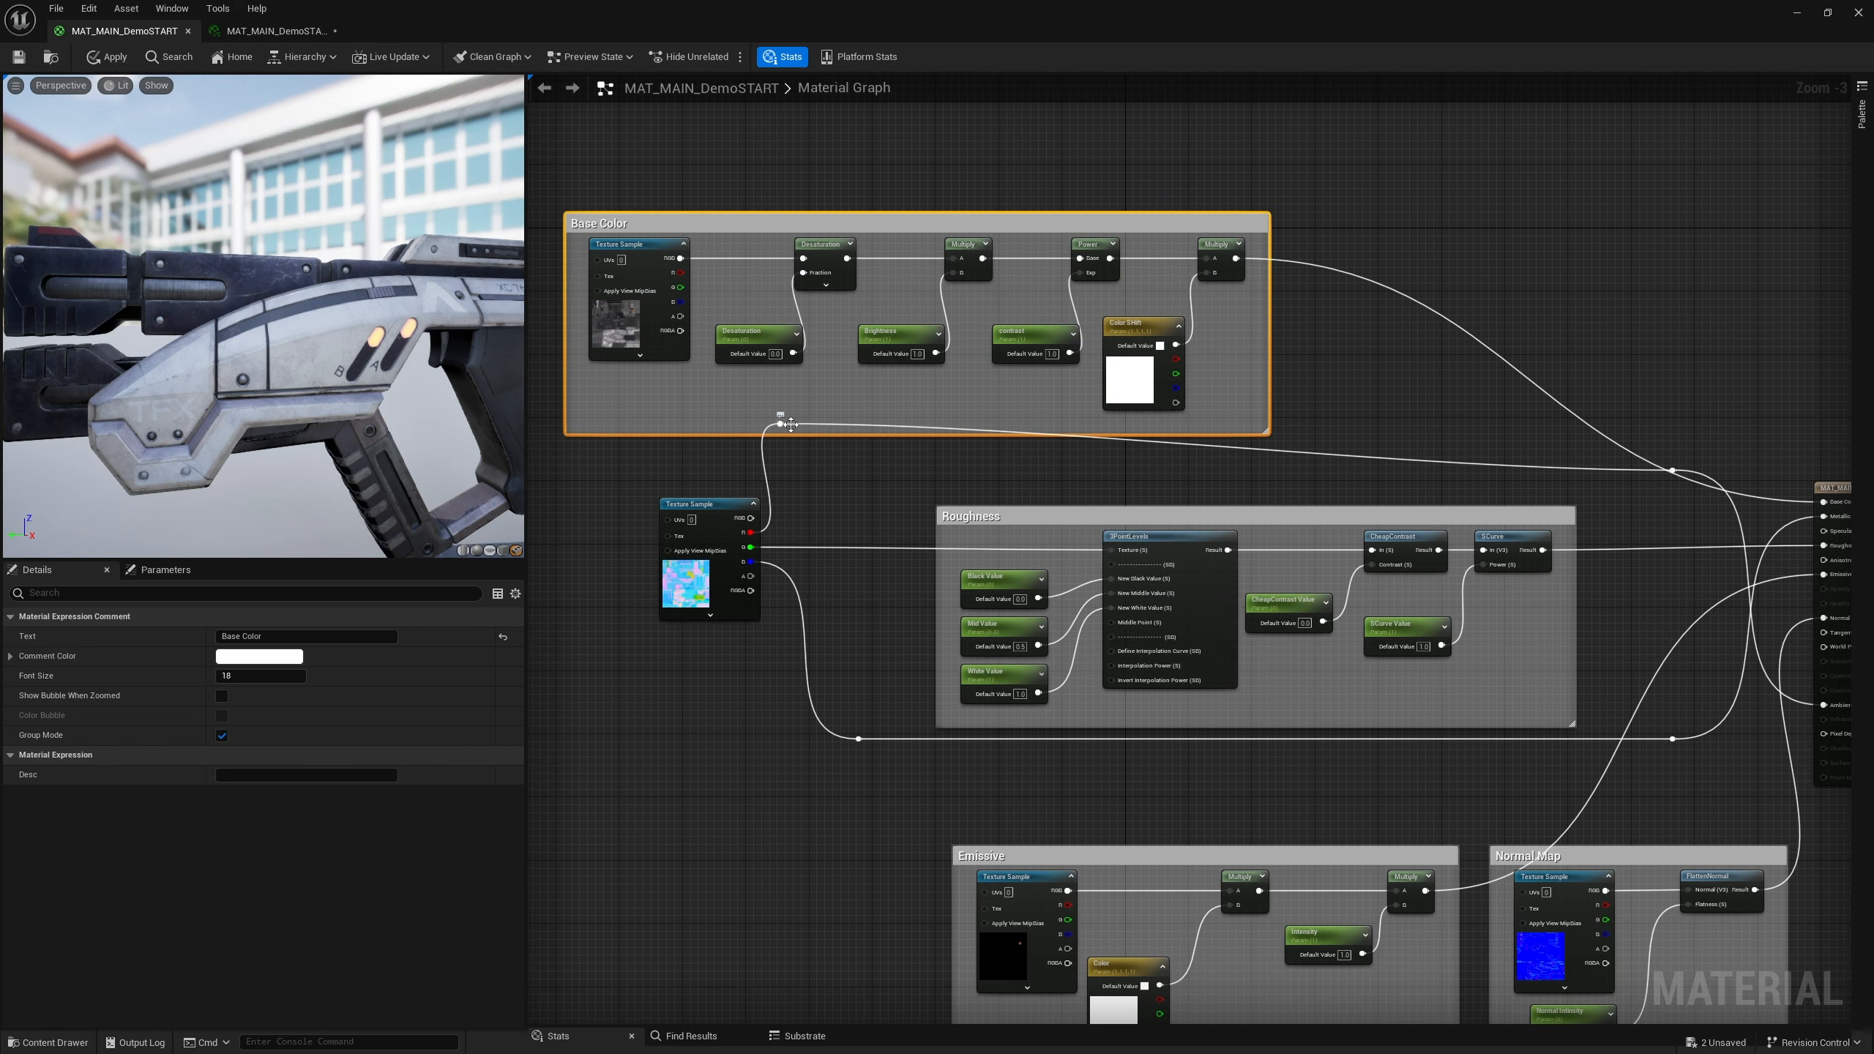
pyautogui.moveTo(786, 424); pyautogui.dragTo(845, 473)
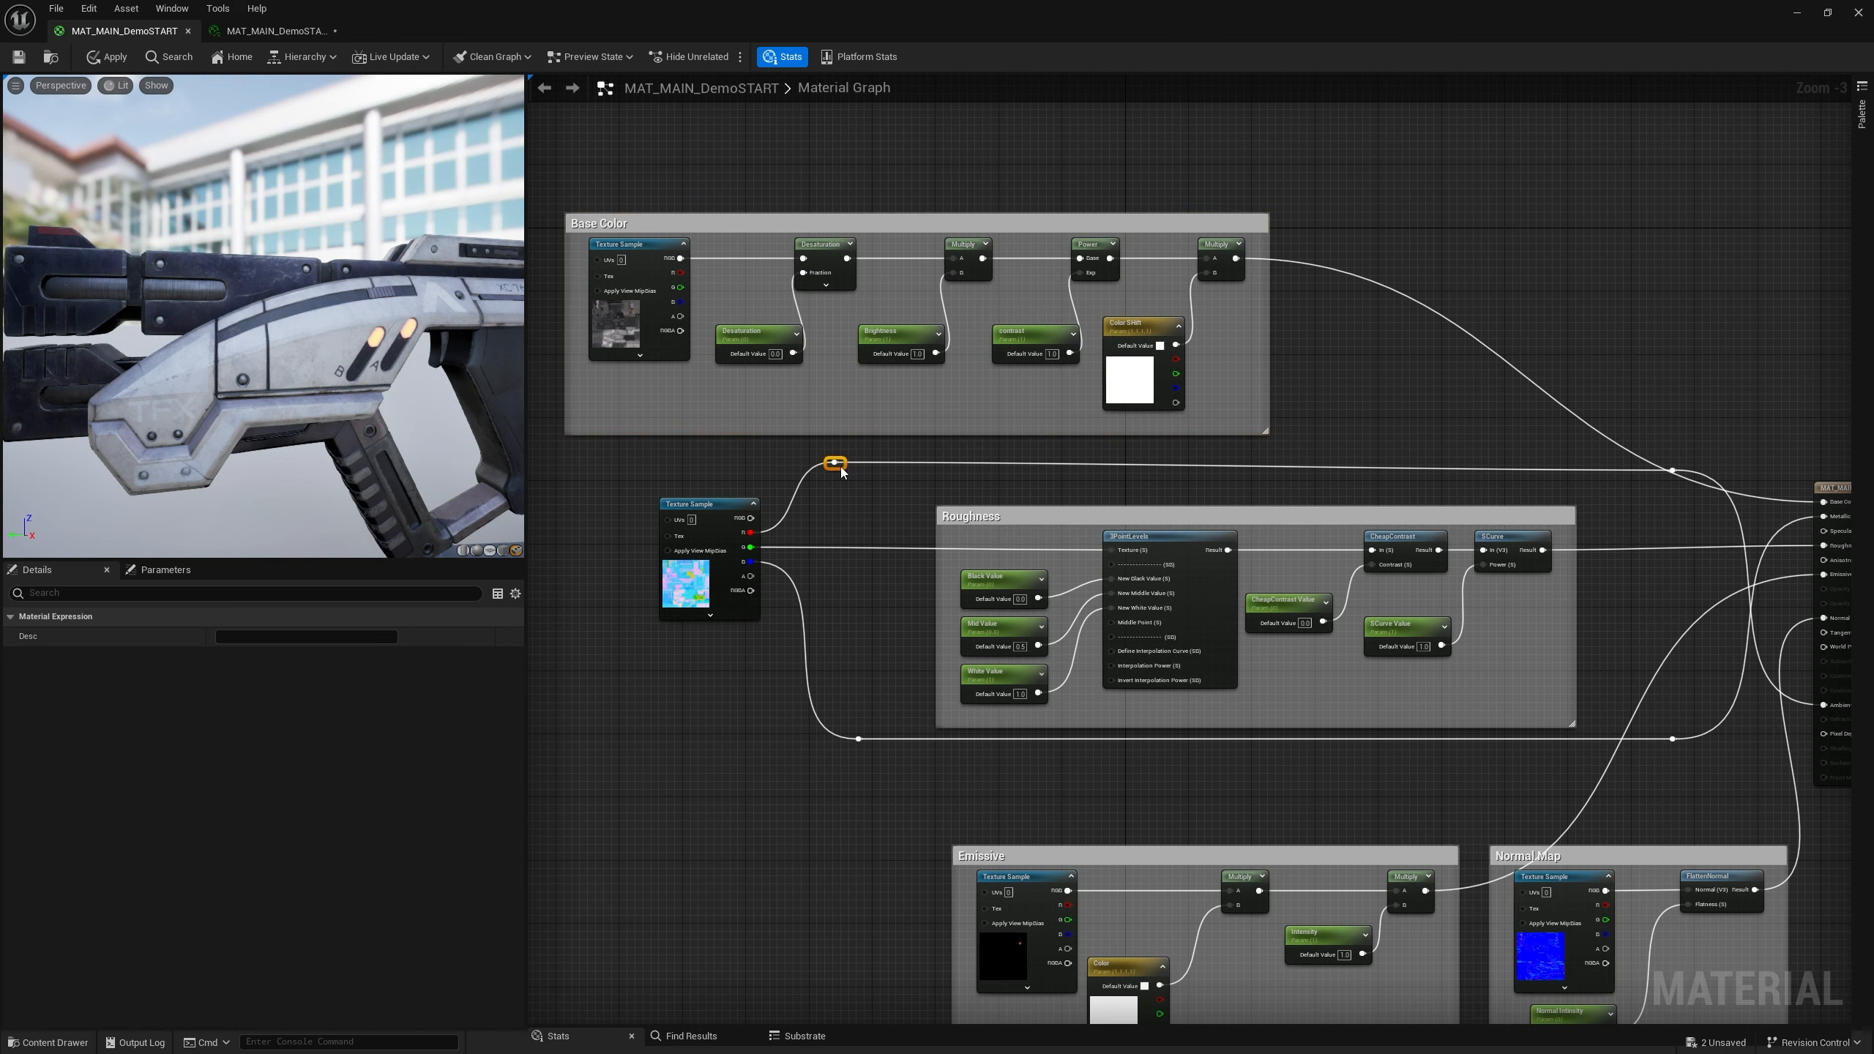
pyautogui.moveTo(1394, 389); pyautogui.dragTo(1128, 435, button='right')
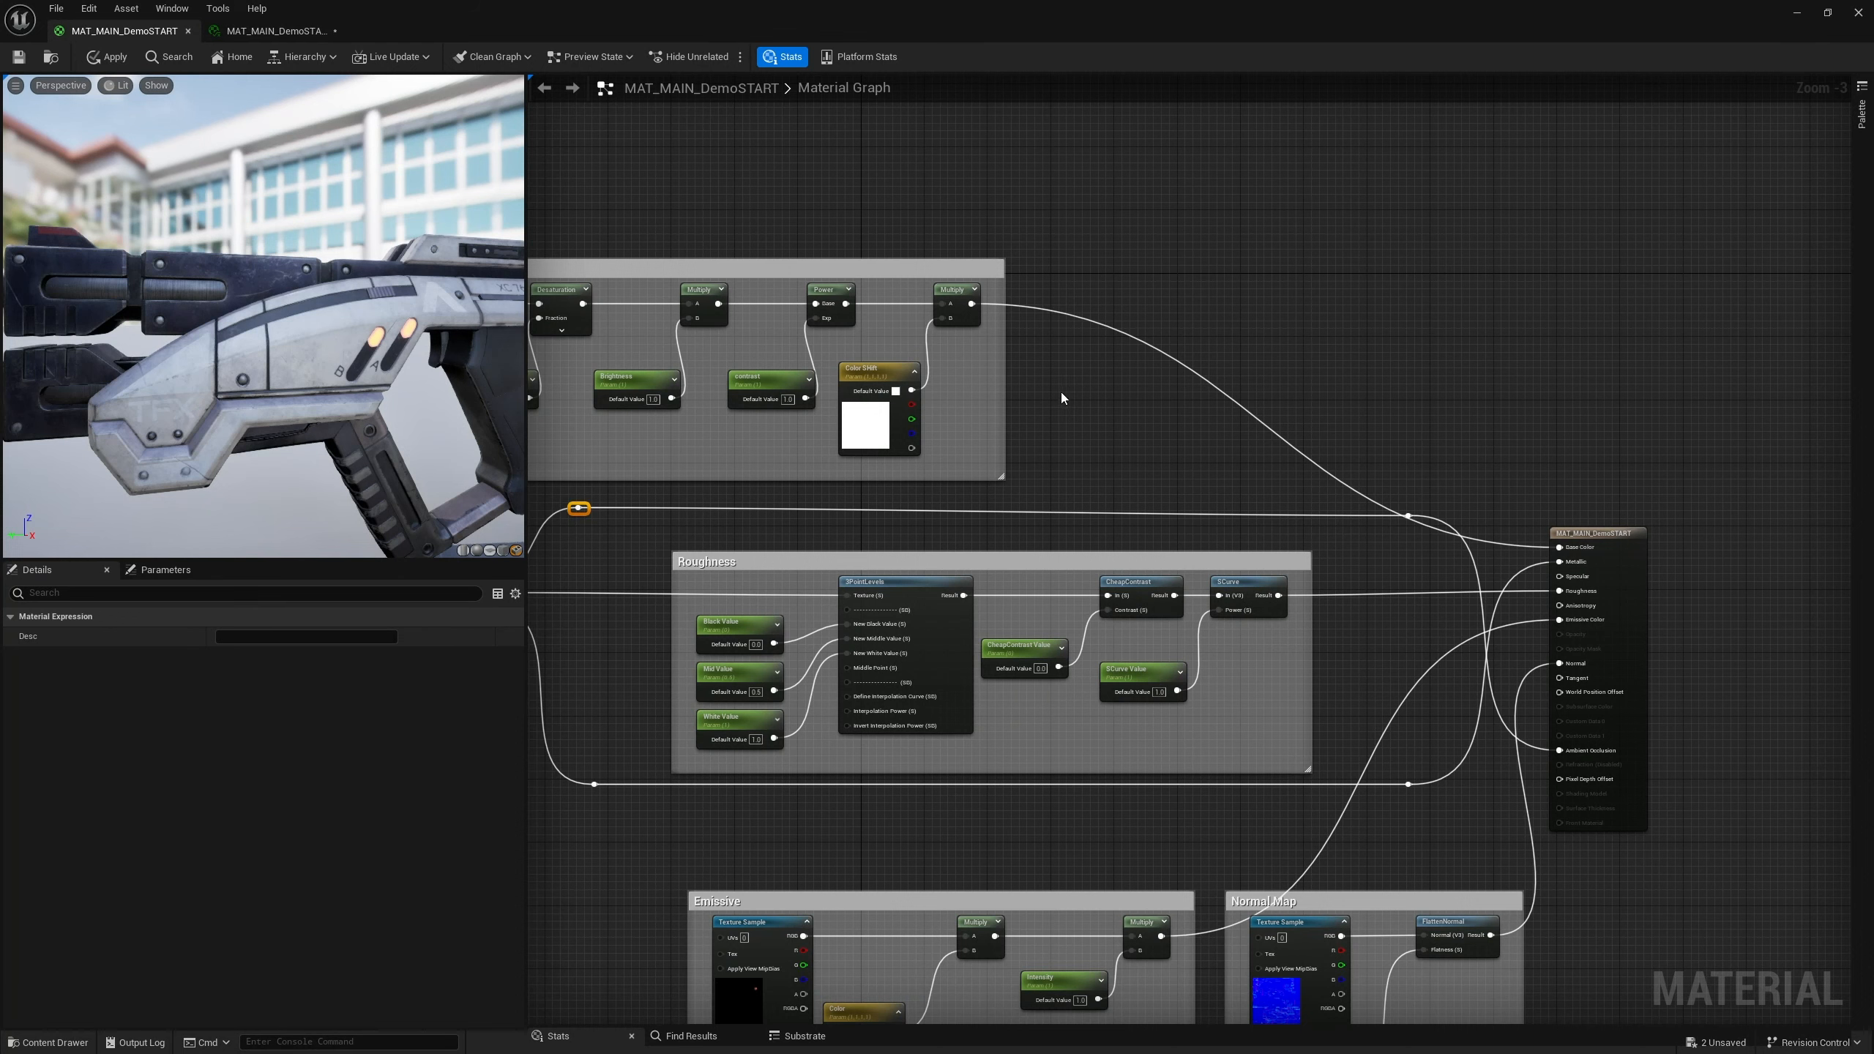
pyautogui.moveTo(1068, 406); pyautogui.dragTo(1150, 387, button='right')
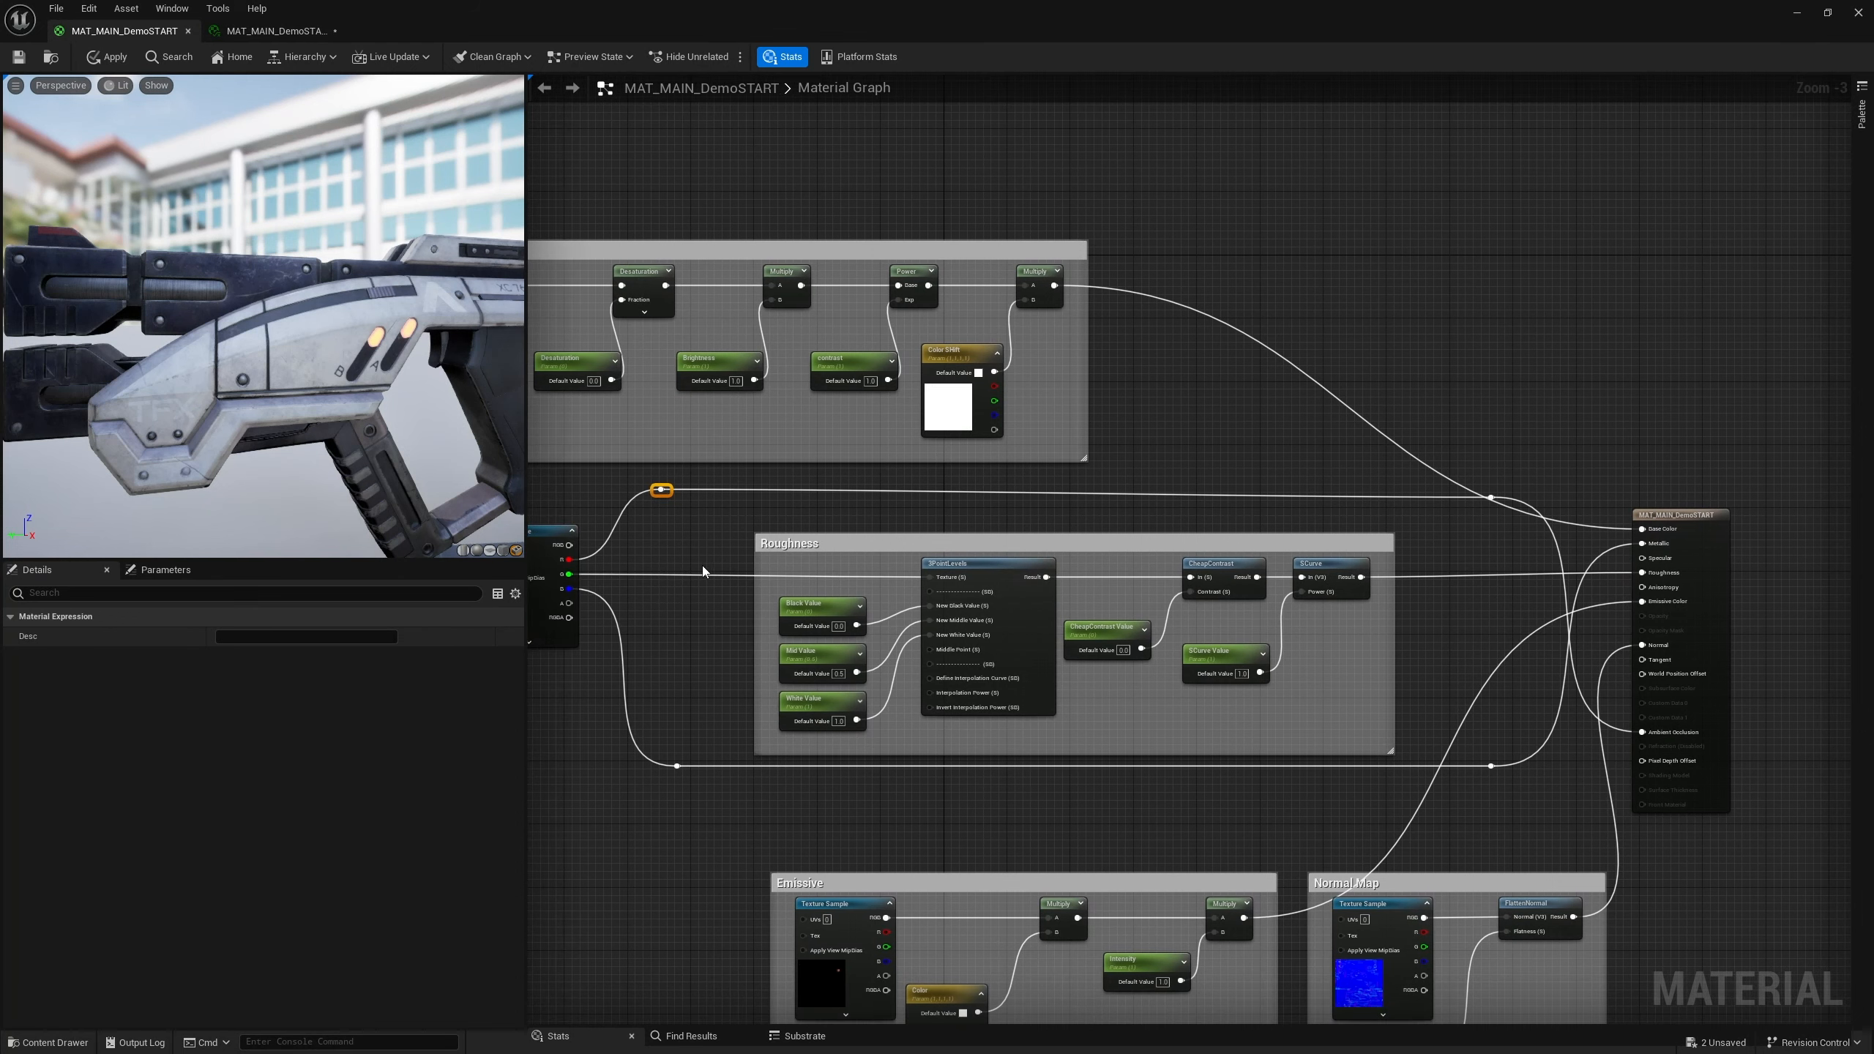
pyautogui.click(693, 542)
pyautogui.moveTo(692, 542); pyautogui.dragTo(769, 537, button='right')
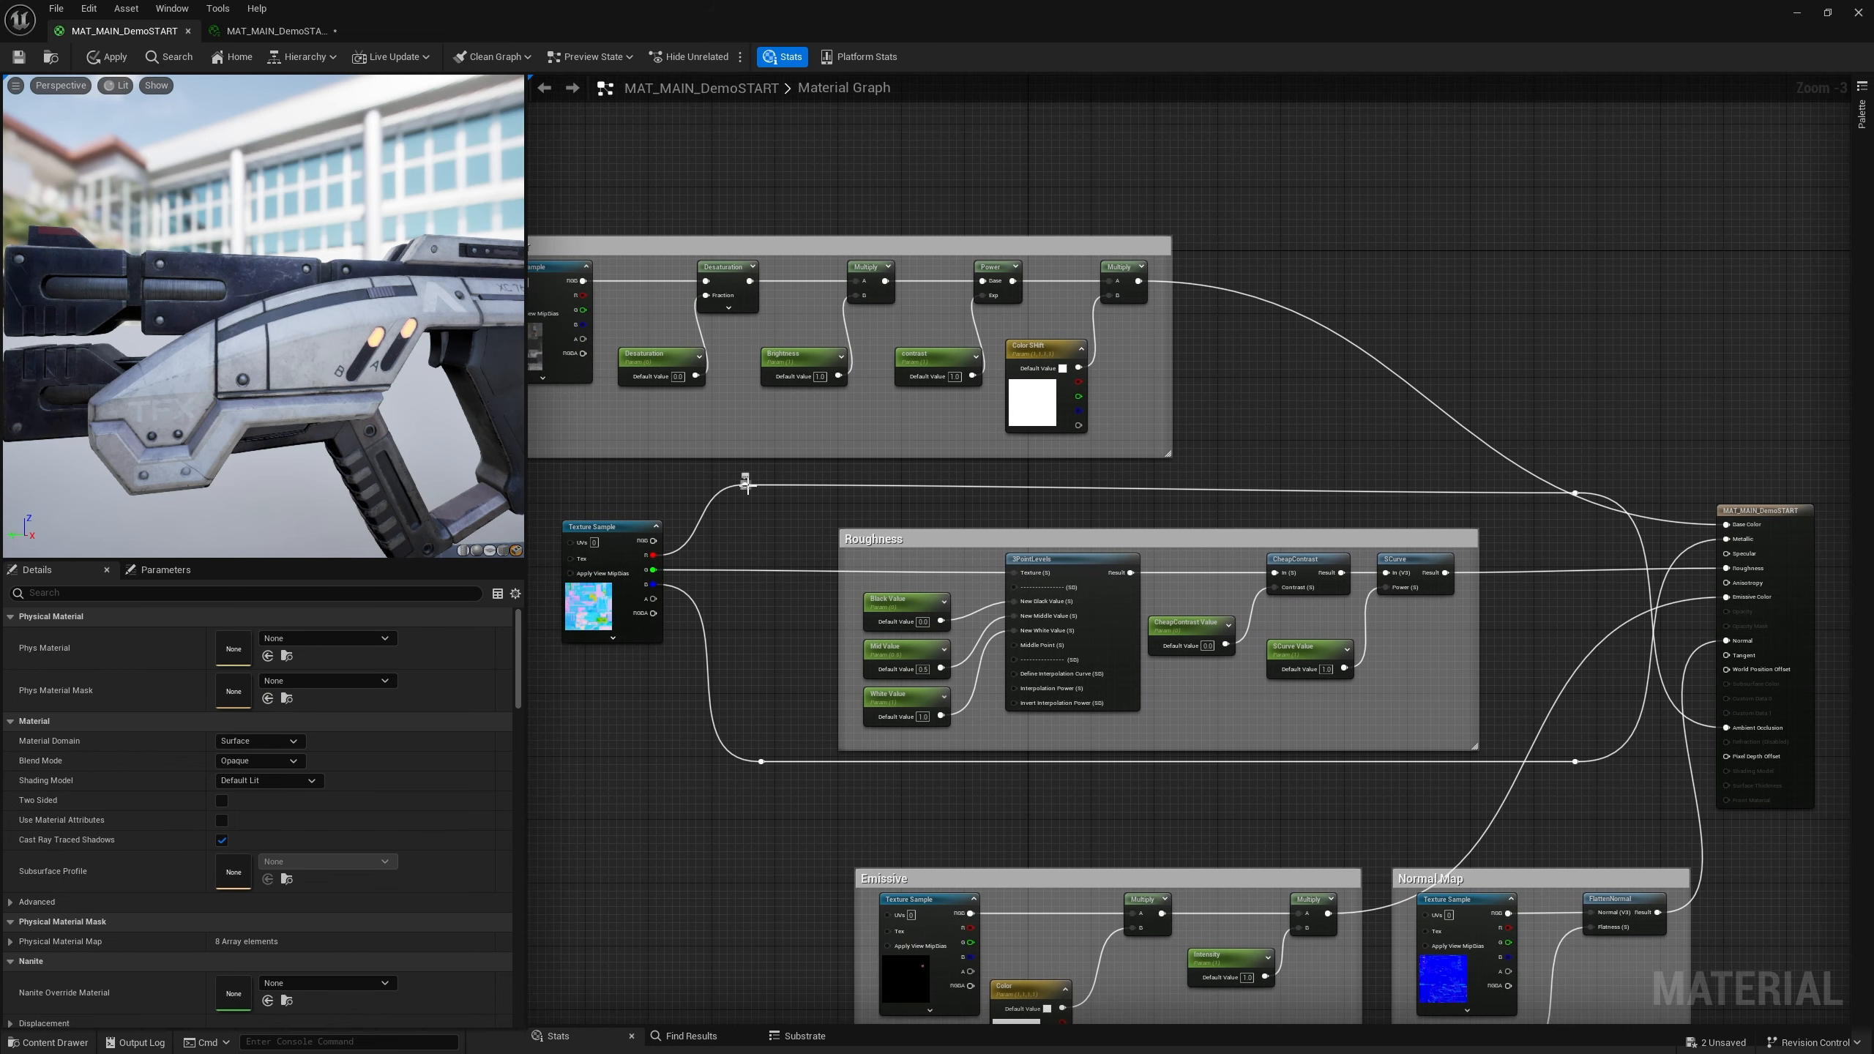
pyautogui.moveTo(1522, 495); pyautogui.dragTo(1328, 527, button='right')
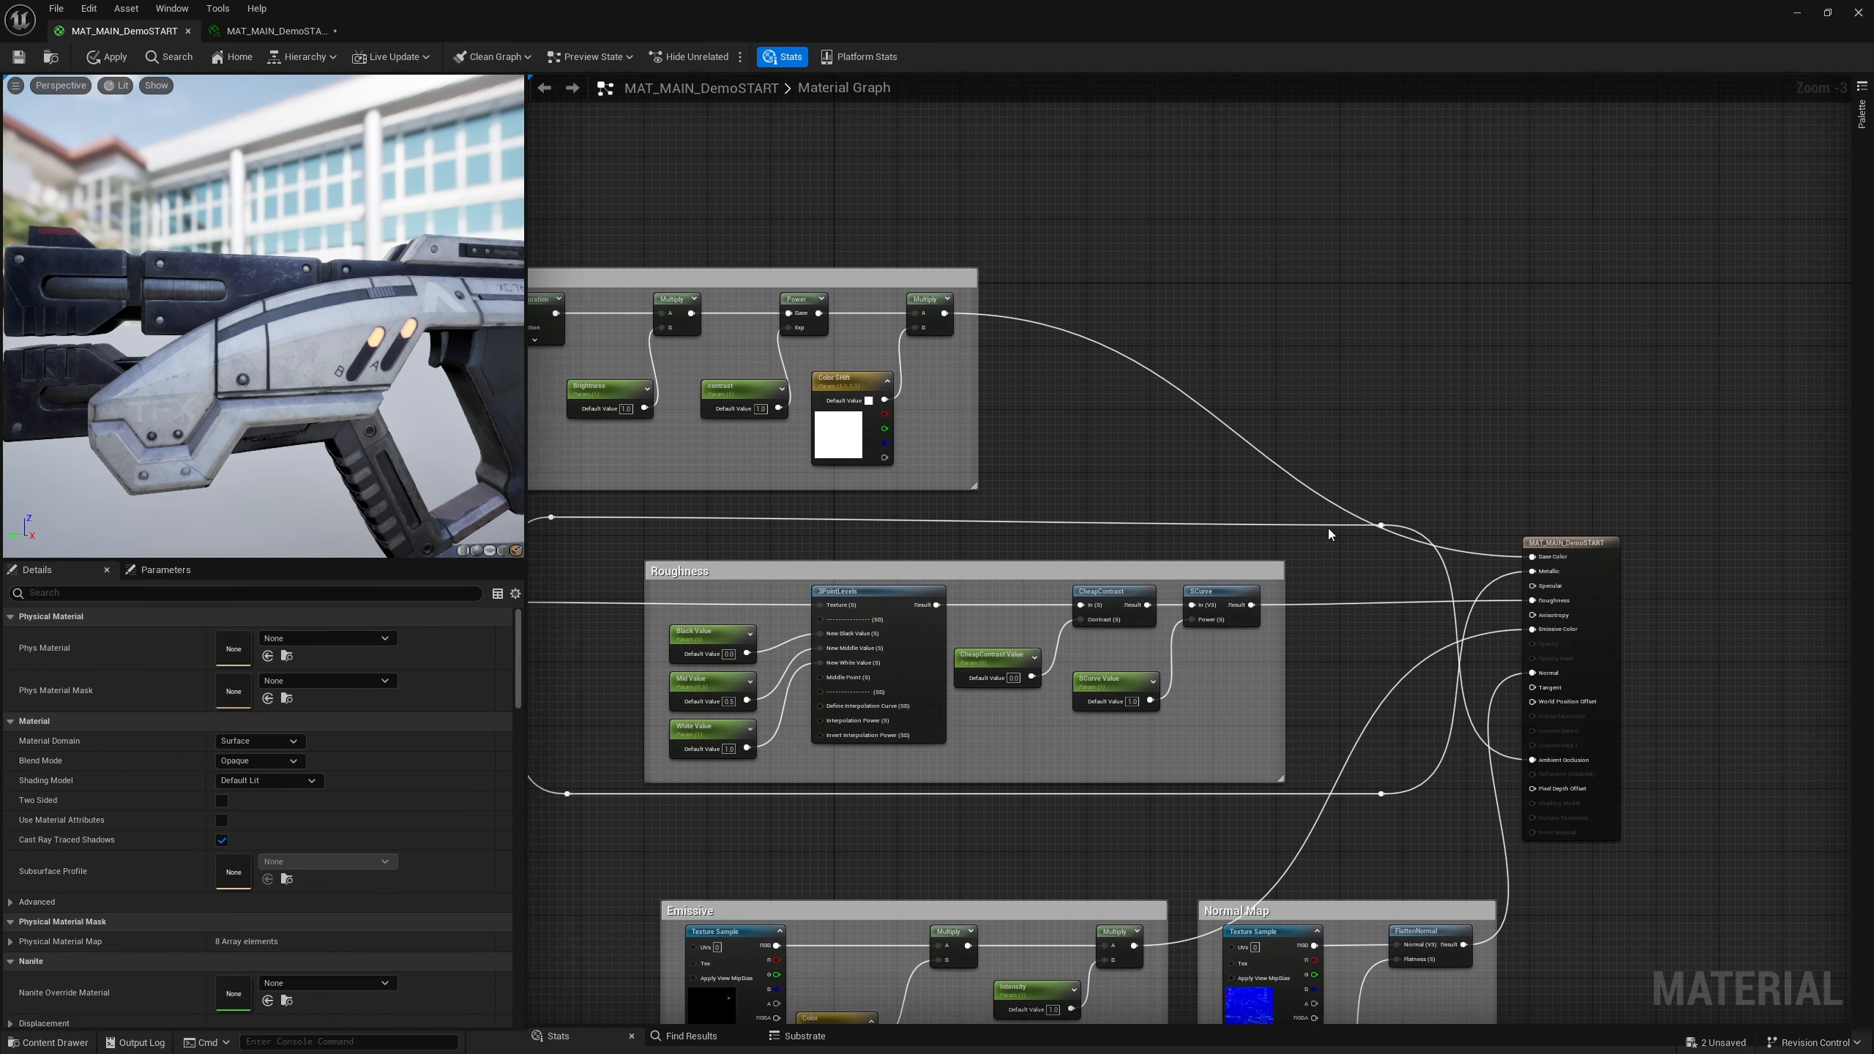
pyautogui.moveTo(891, 278); pyautogui.dragTo(1082, 277)
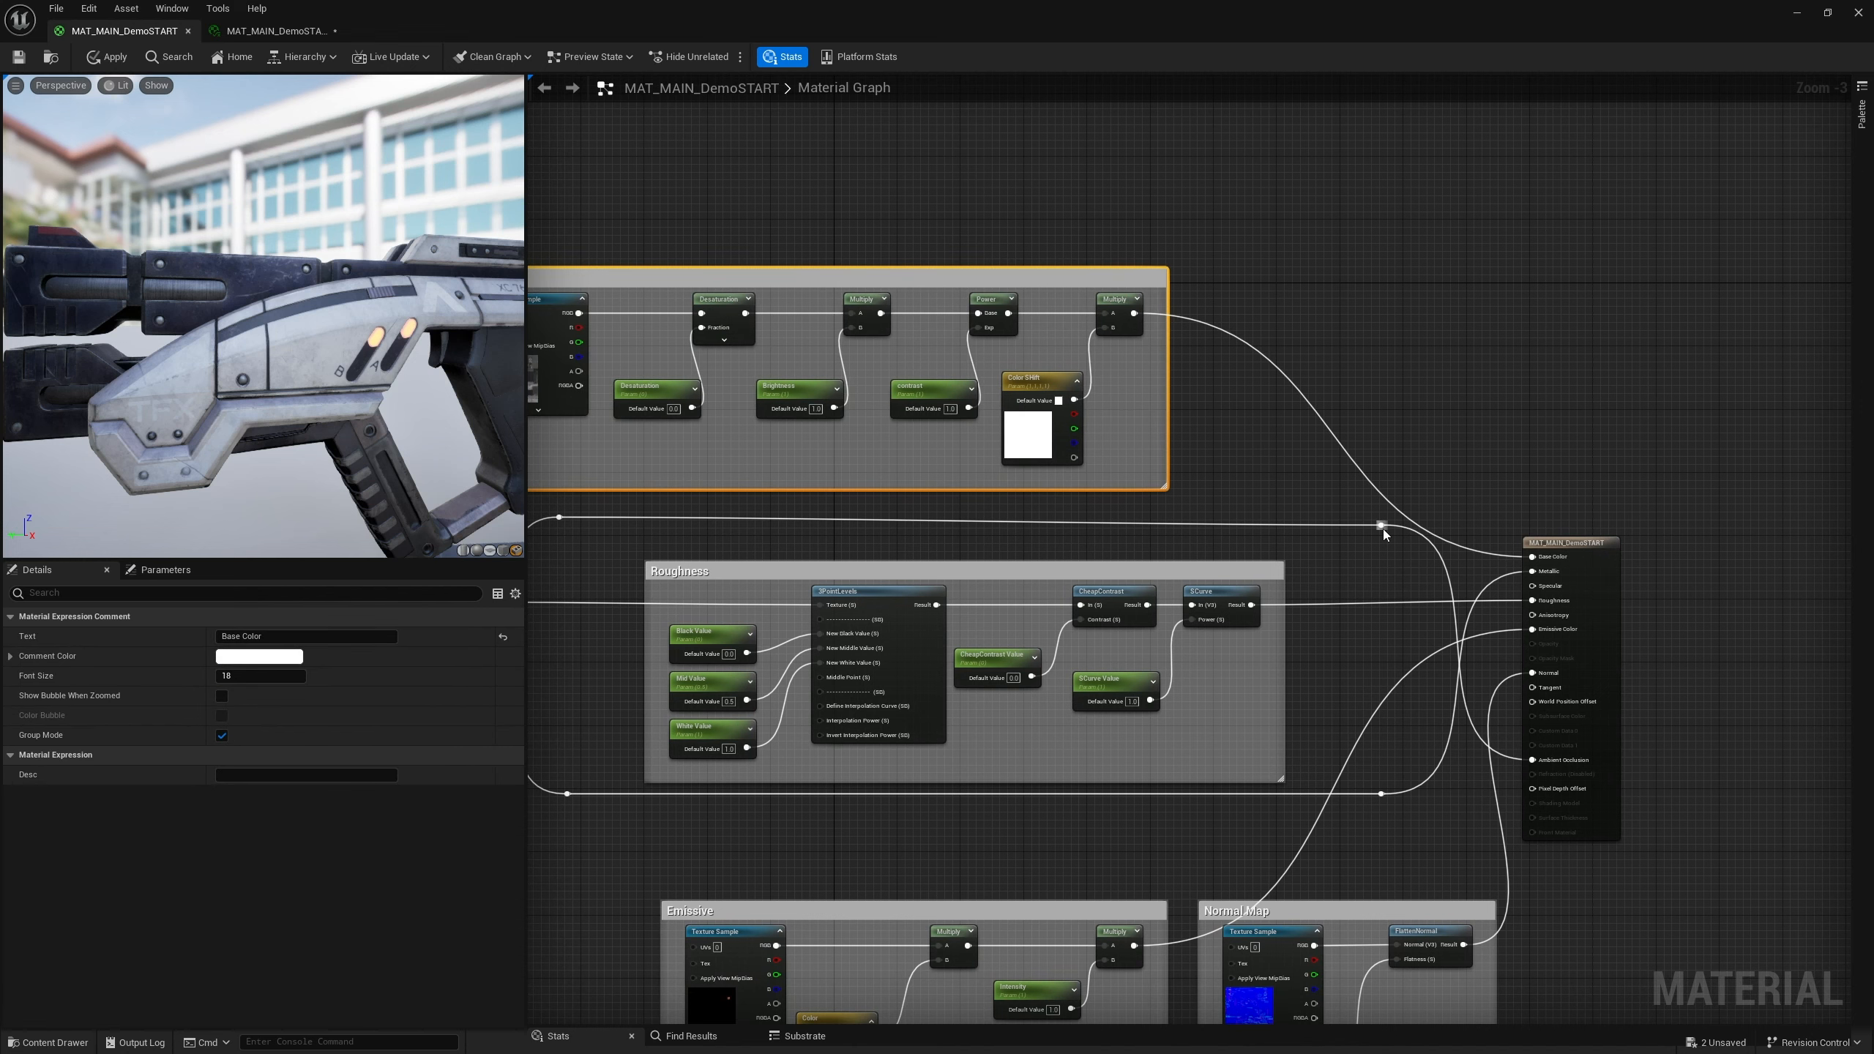
# Drag a wire from the reroute node into empty space and add a Multiply node
pyautogui.moveTo(1382, 527); pyautogui.dragTo(1430, 374)
pyautogui.moveTo(920, 543); pyautogui.dragTo(1128, 526, button='right')
pyautogui.moveTo(1585, 436); pyautogui.dragTo(1399, 414, button='right')
pyautogui.moveTo(1408, 520); pyautogui.dragTo(1439, 415)
pyautogui.write('mul')
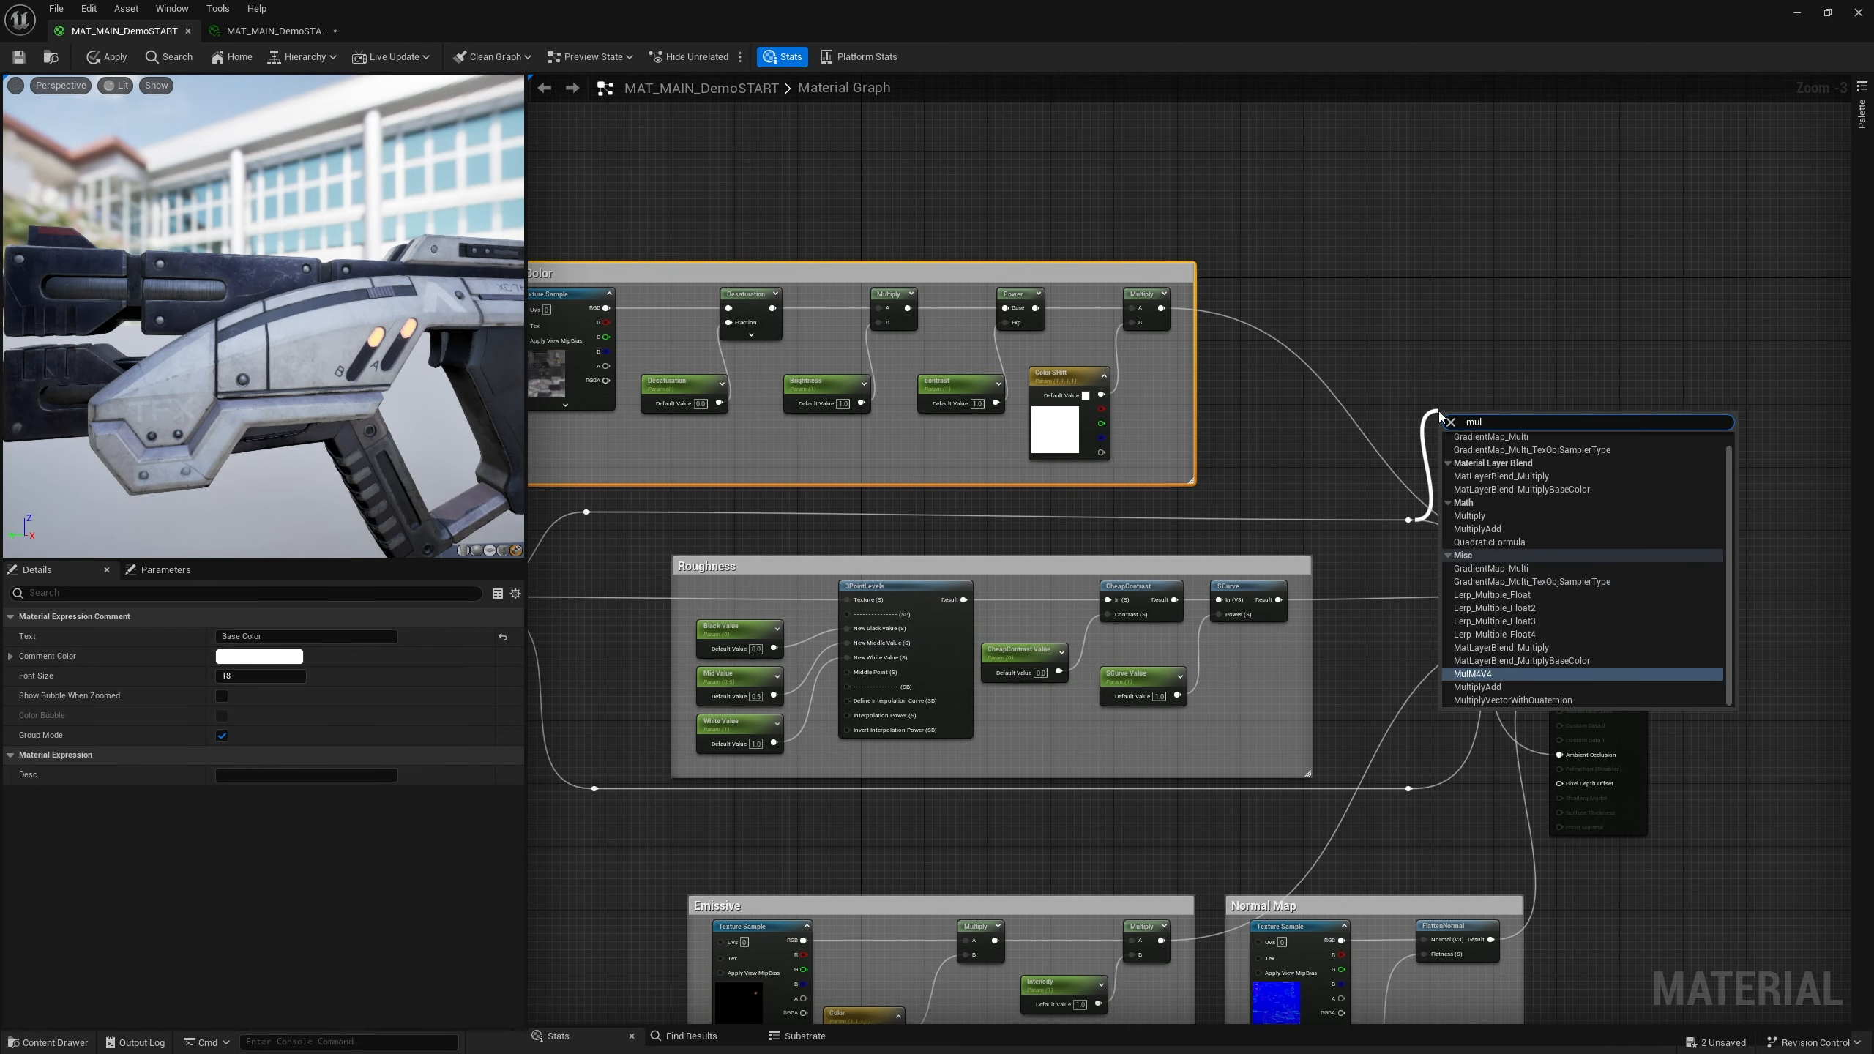
pyautogui.write('tipl')
pyautogui.press('Return')
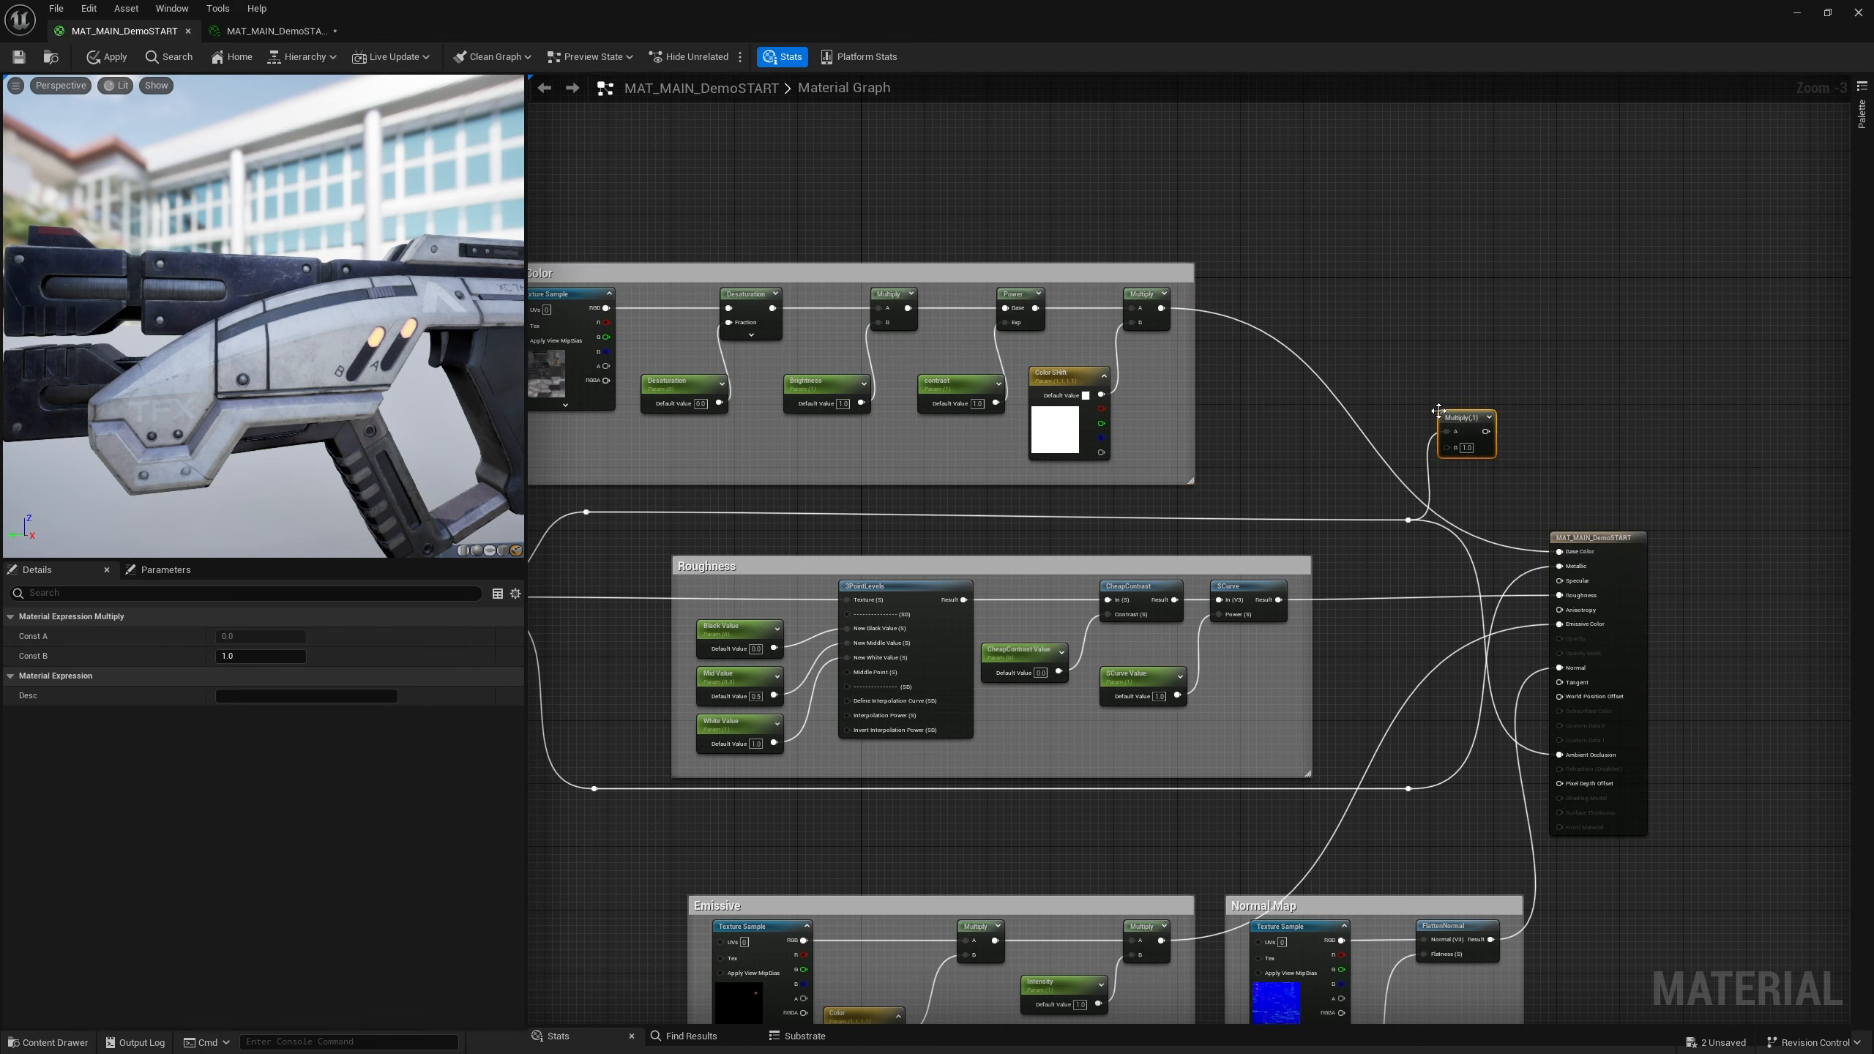
# Move the Multiply node and connect the Base Color chain's final Multiply output into its A input
pyautogui.moveTo(1476, 428); pyautogui.dragTo(1498, 328)
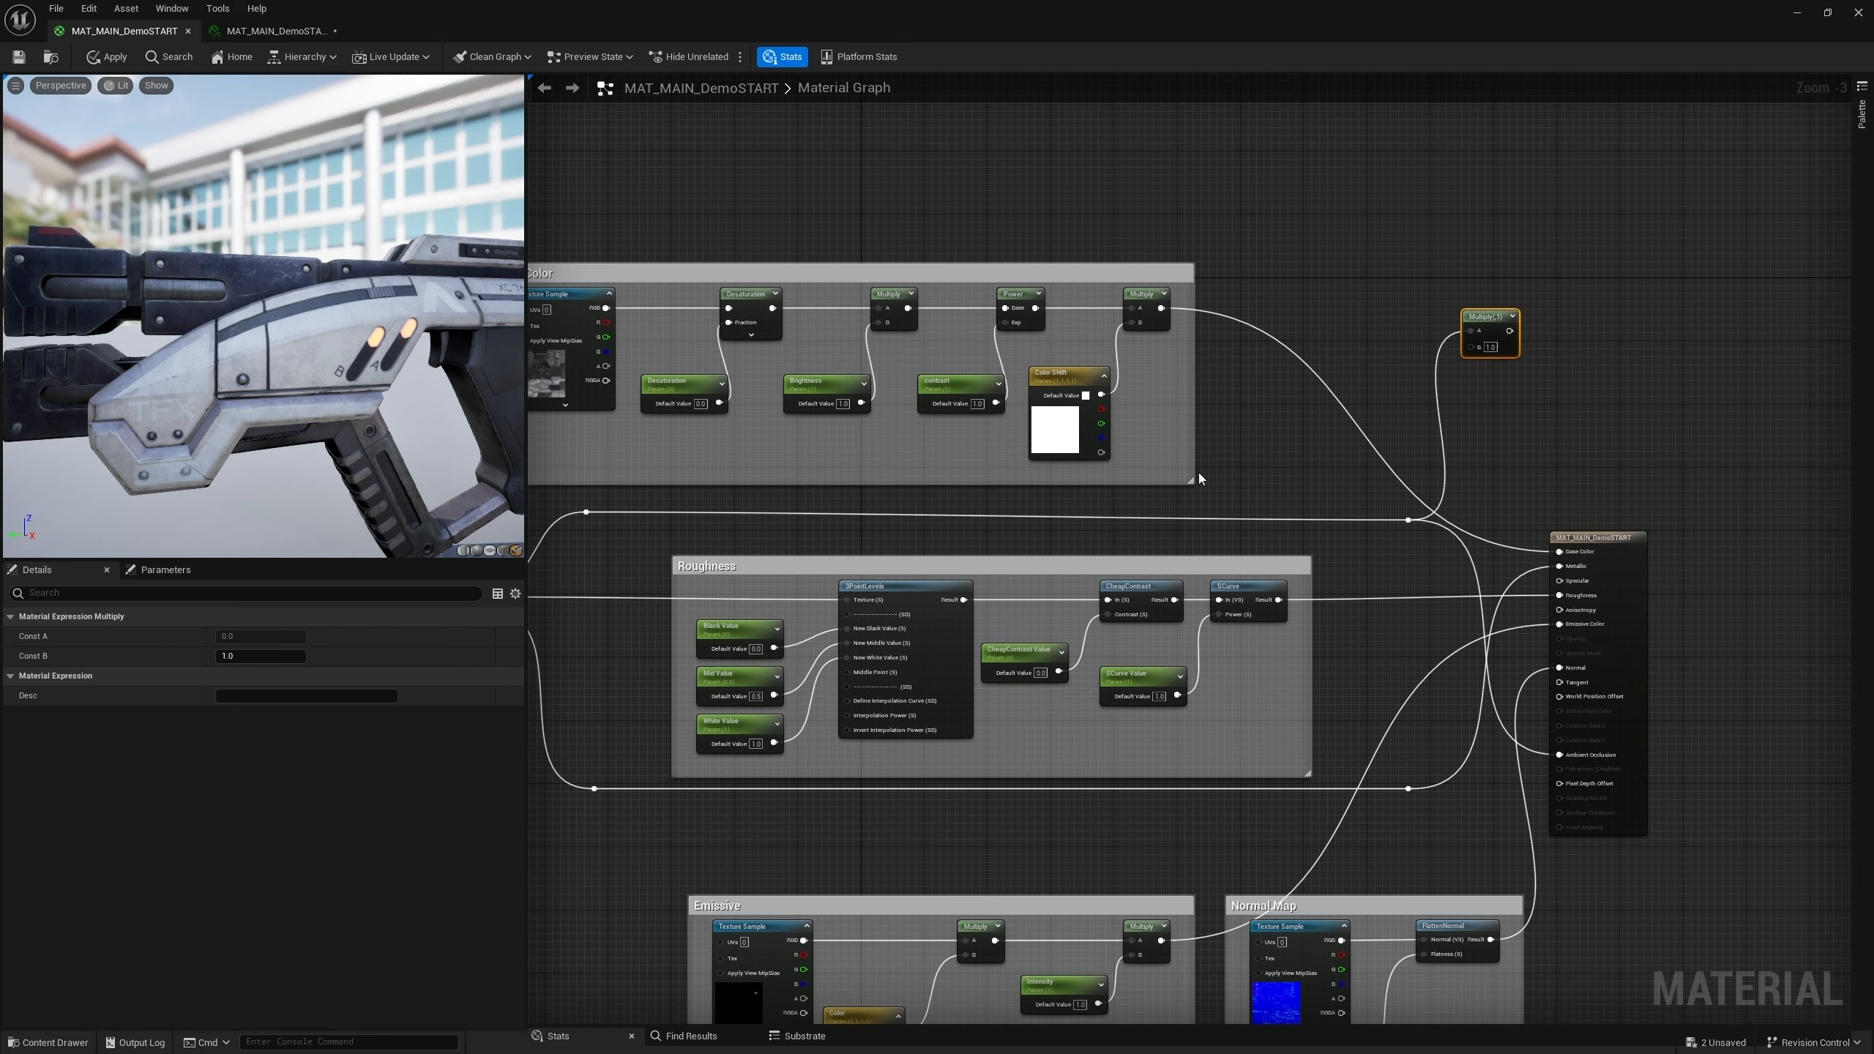
pyautogui.moveTo(1197, 472); pyautogui.dragTo(1071, 476, button='right')
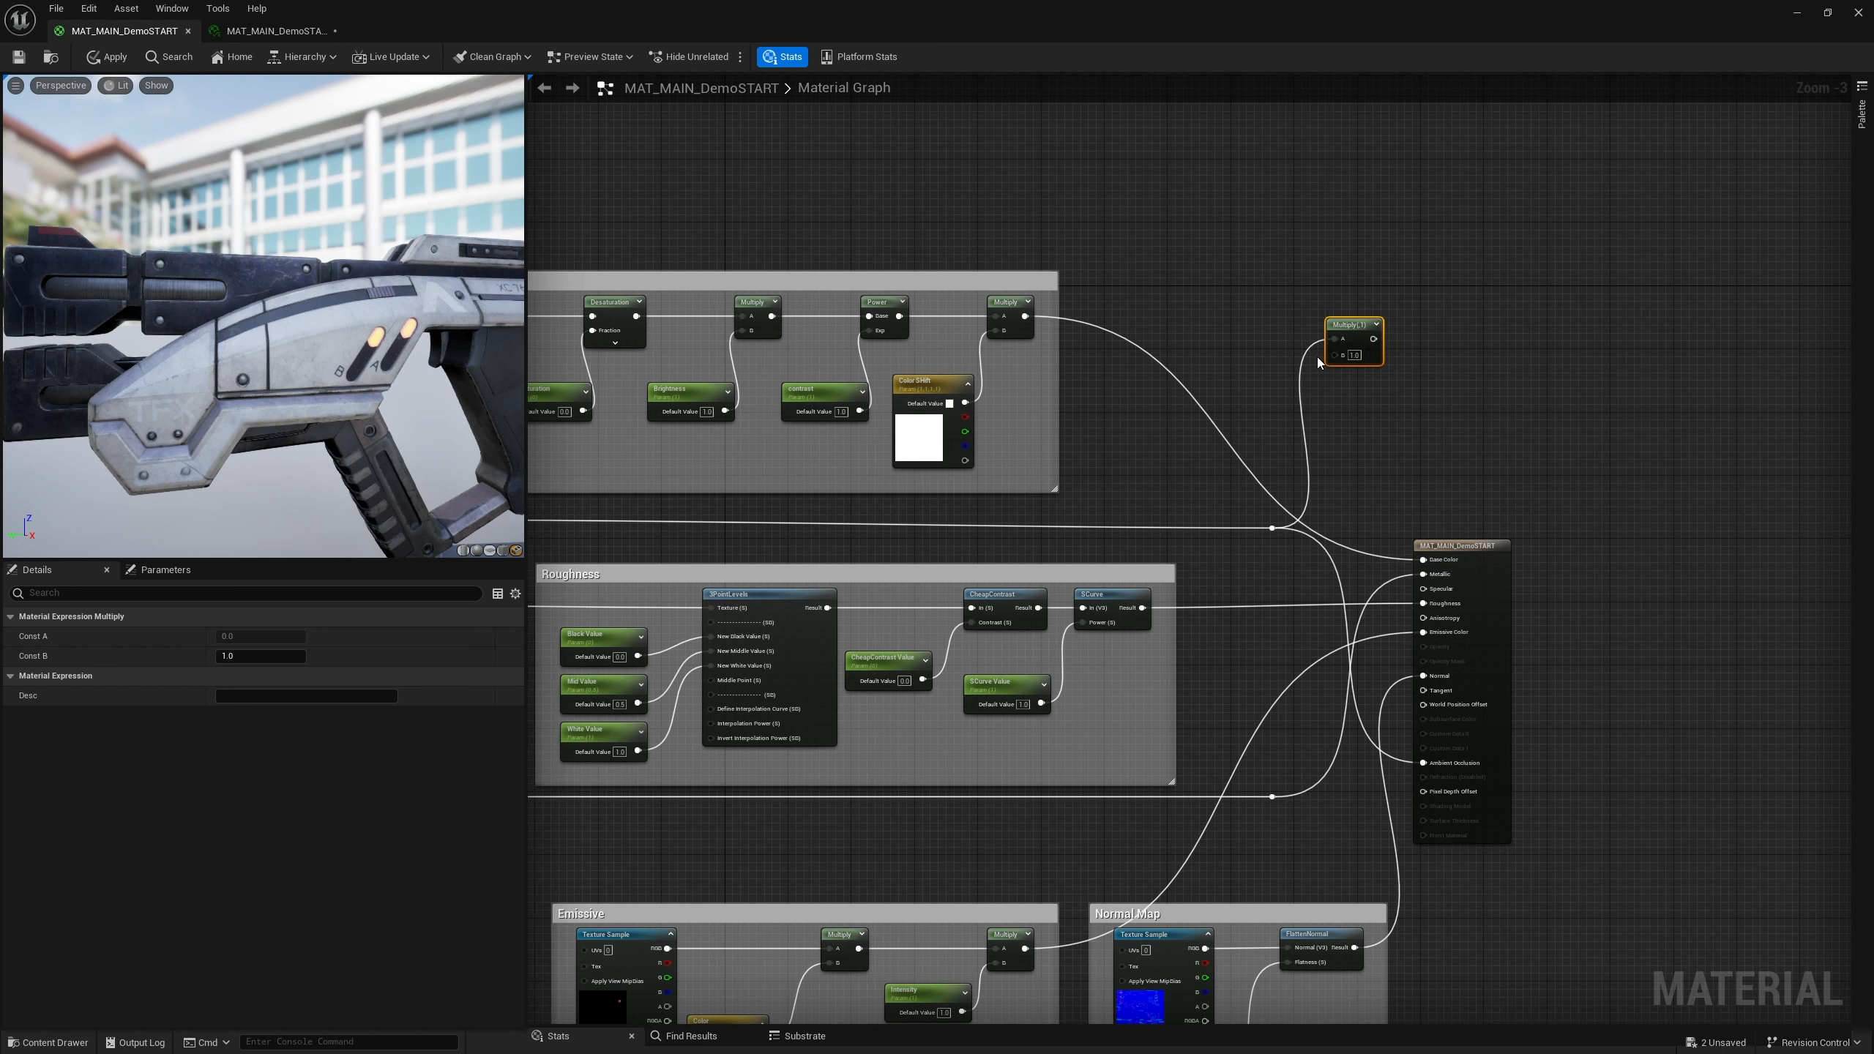
pyautogui.moveTo(1272, 528); pyautogui.dragTo(1337, 360)
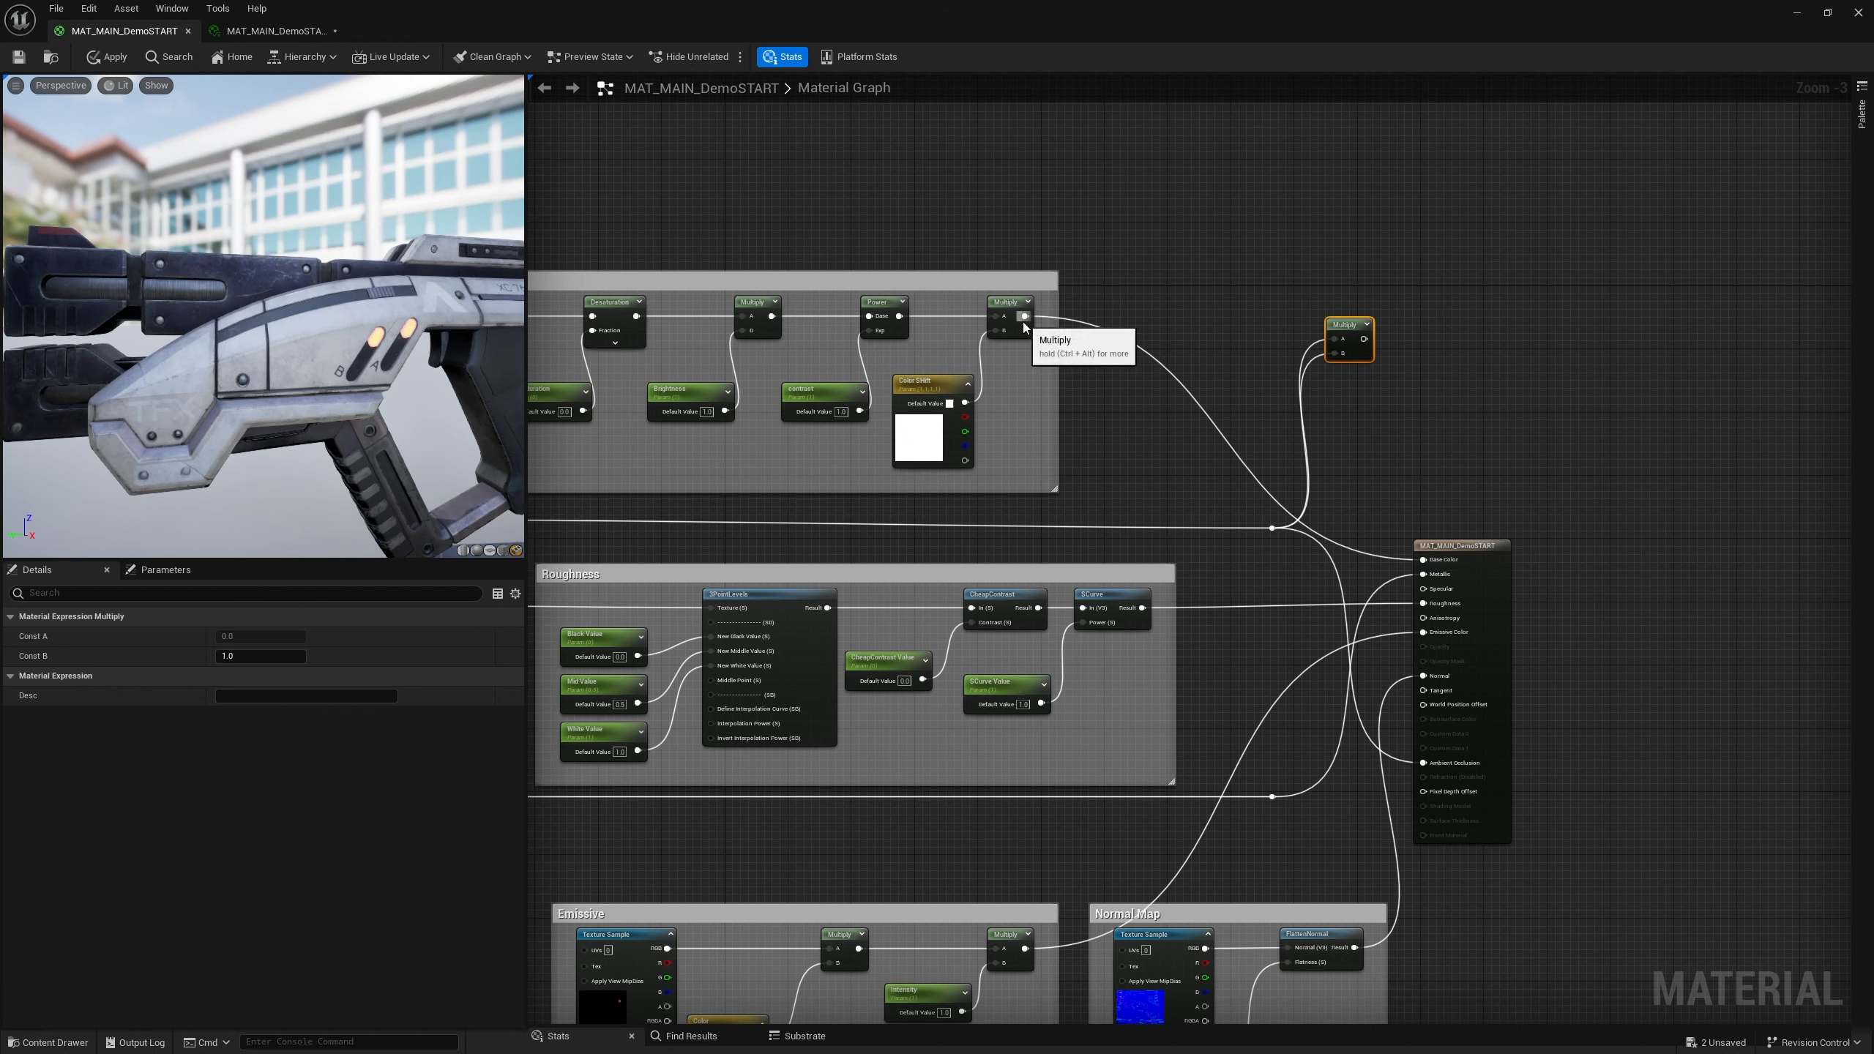
pyautogui.moveTo(1026, 316); pyautogui.dragTo(1360, 314)
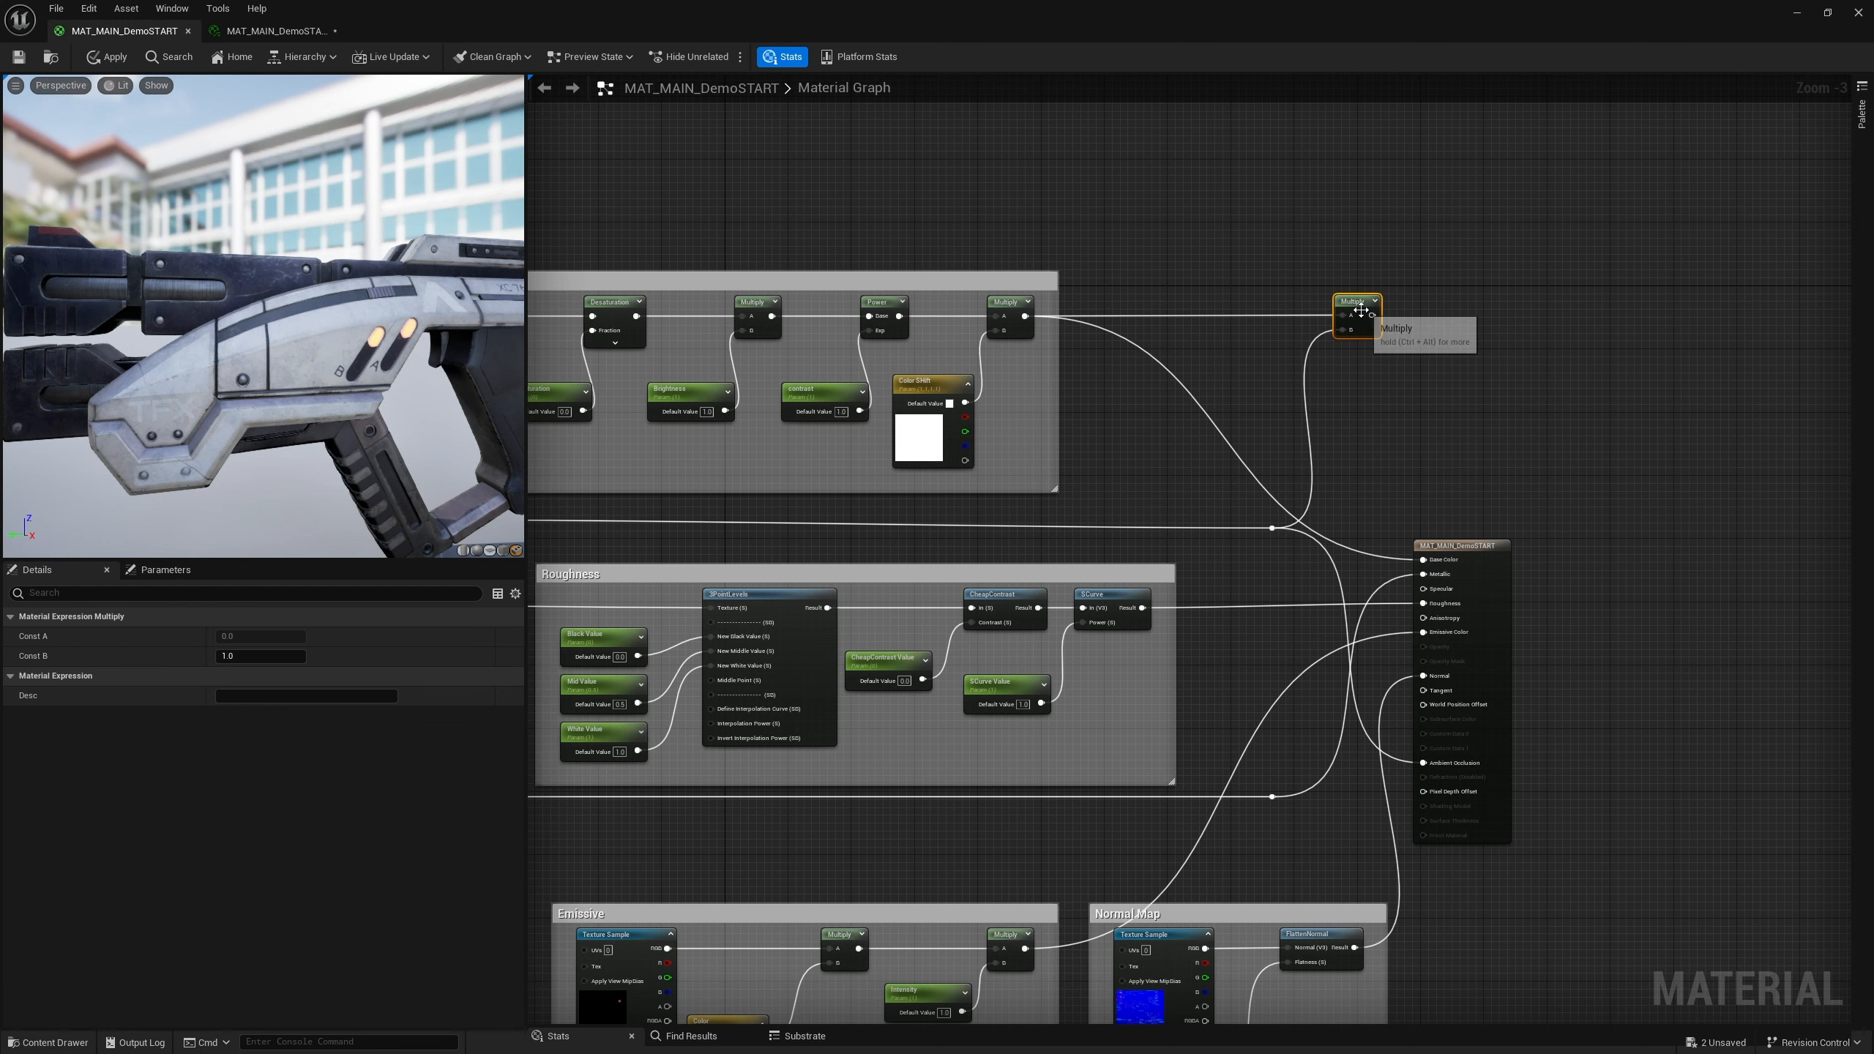
pyautogui.moveTo(1363, 311); pyautogui.dragTo(1362, 311)
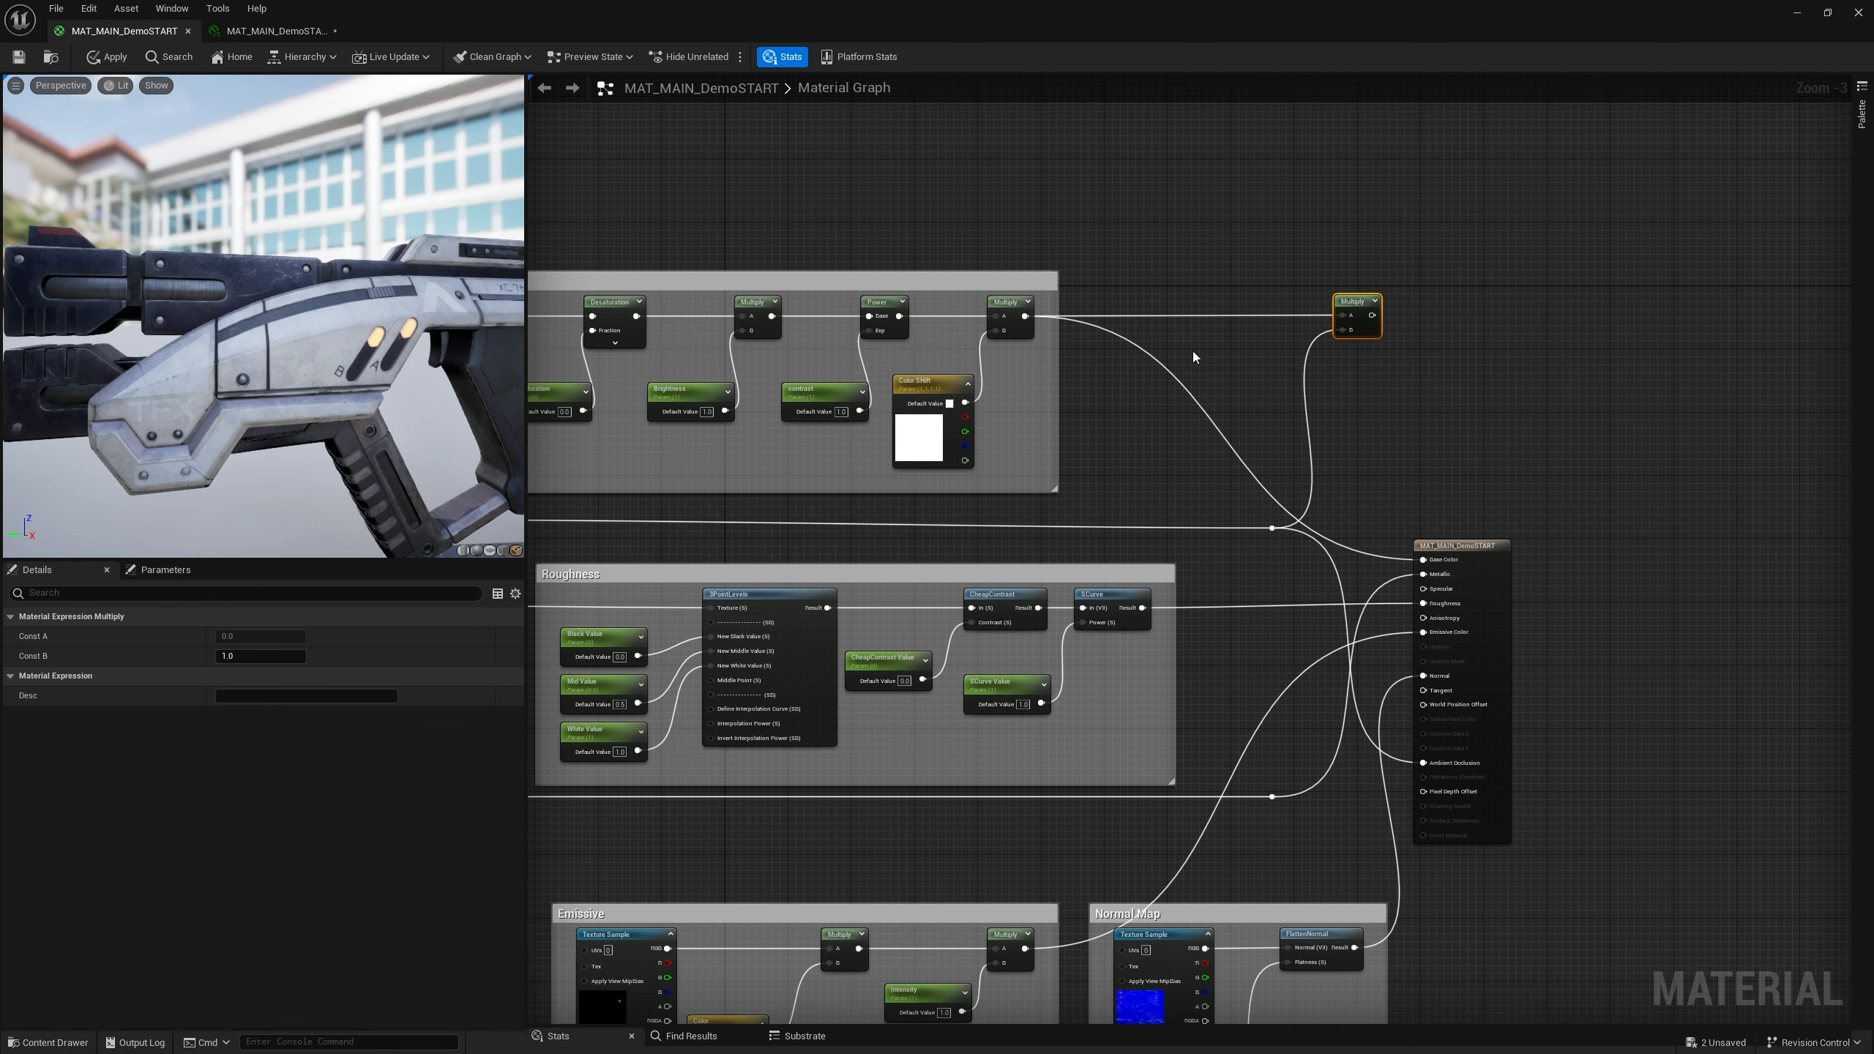
# Start previewing the new Multiply node in the viewport
pyautogui.moveTo(972, 516); pyautogui.dragTo(1391, 494, button='right')
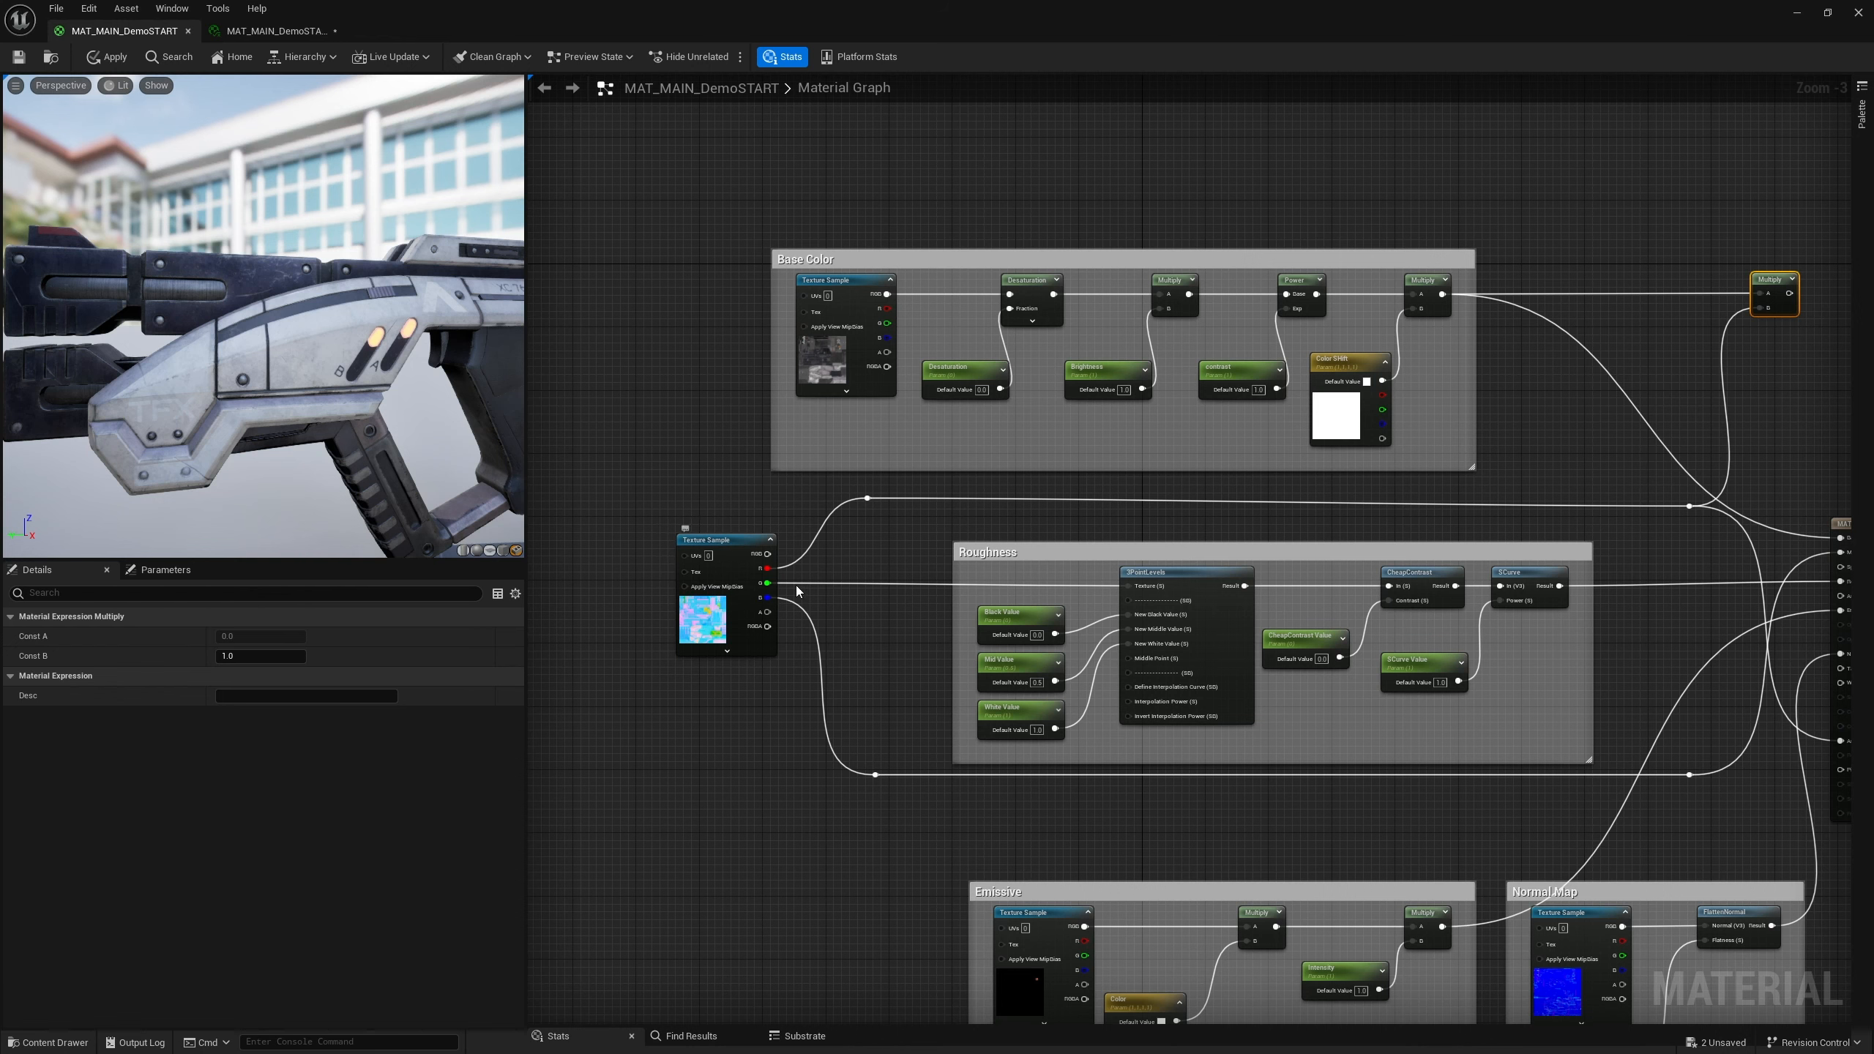
pyautogui.moveTo(1749, 315); pyautogui.dragTo(1351, 352, button='right')
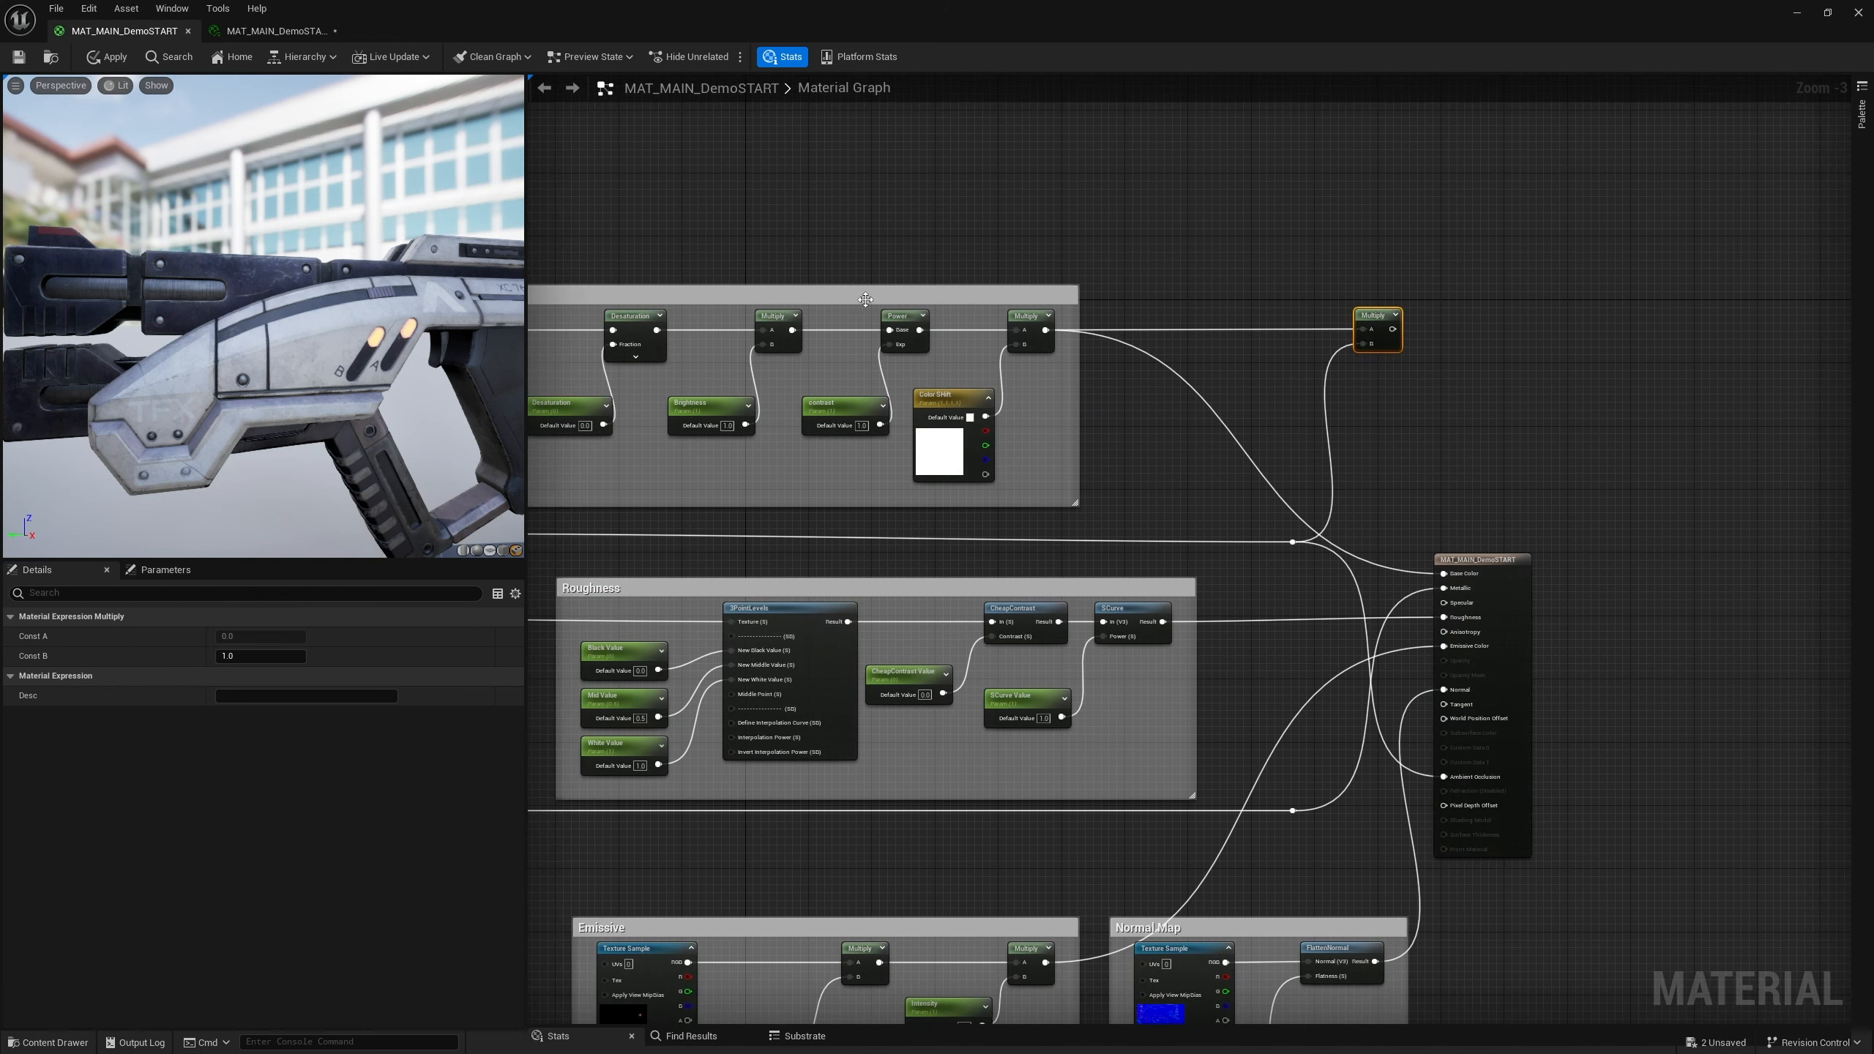
pyautogui.moveTo(1089, 465); pyautogui.dragTo(1250, 463, button='right')
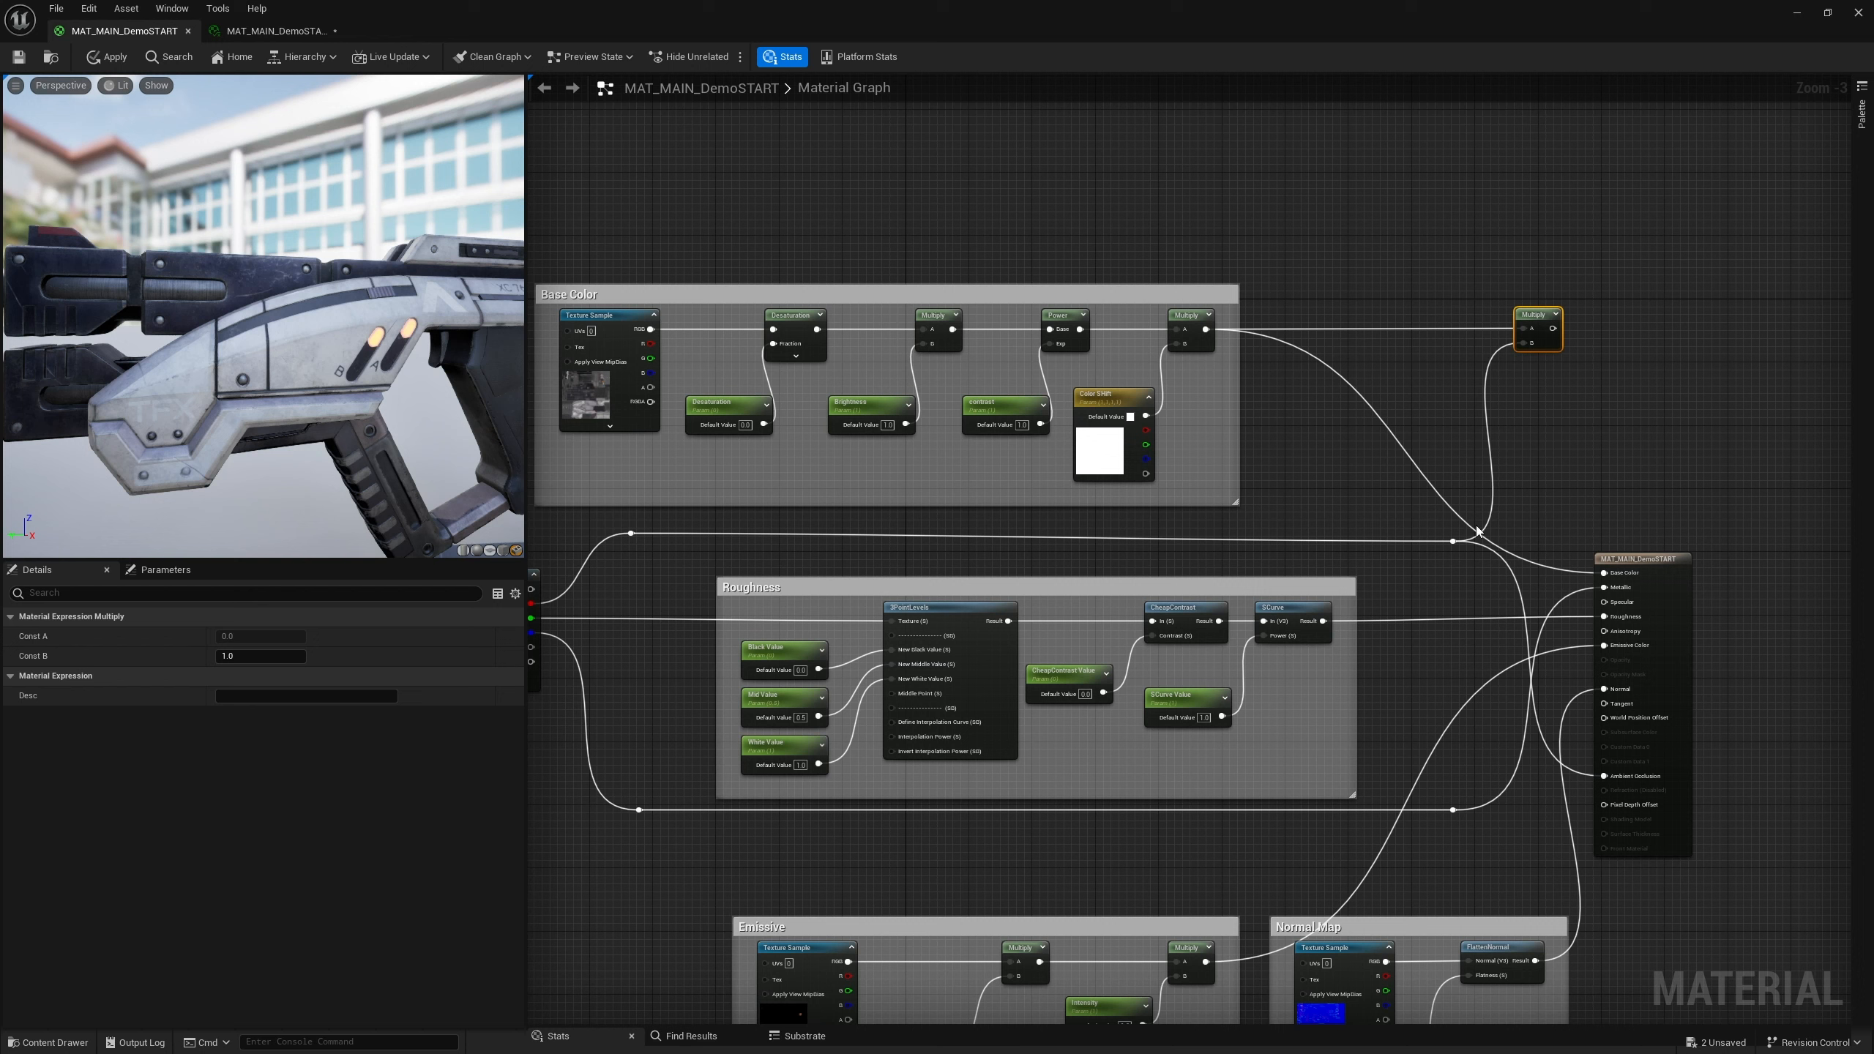
pyautogui.rightClick(1534, 317)
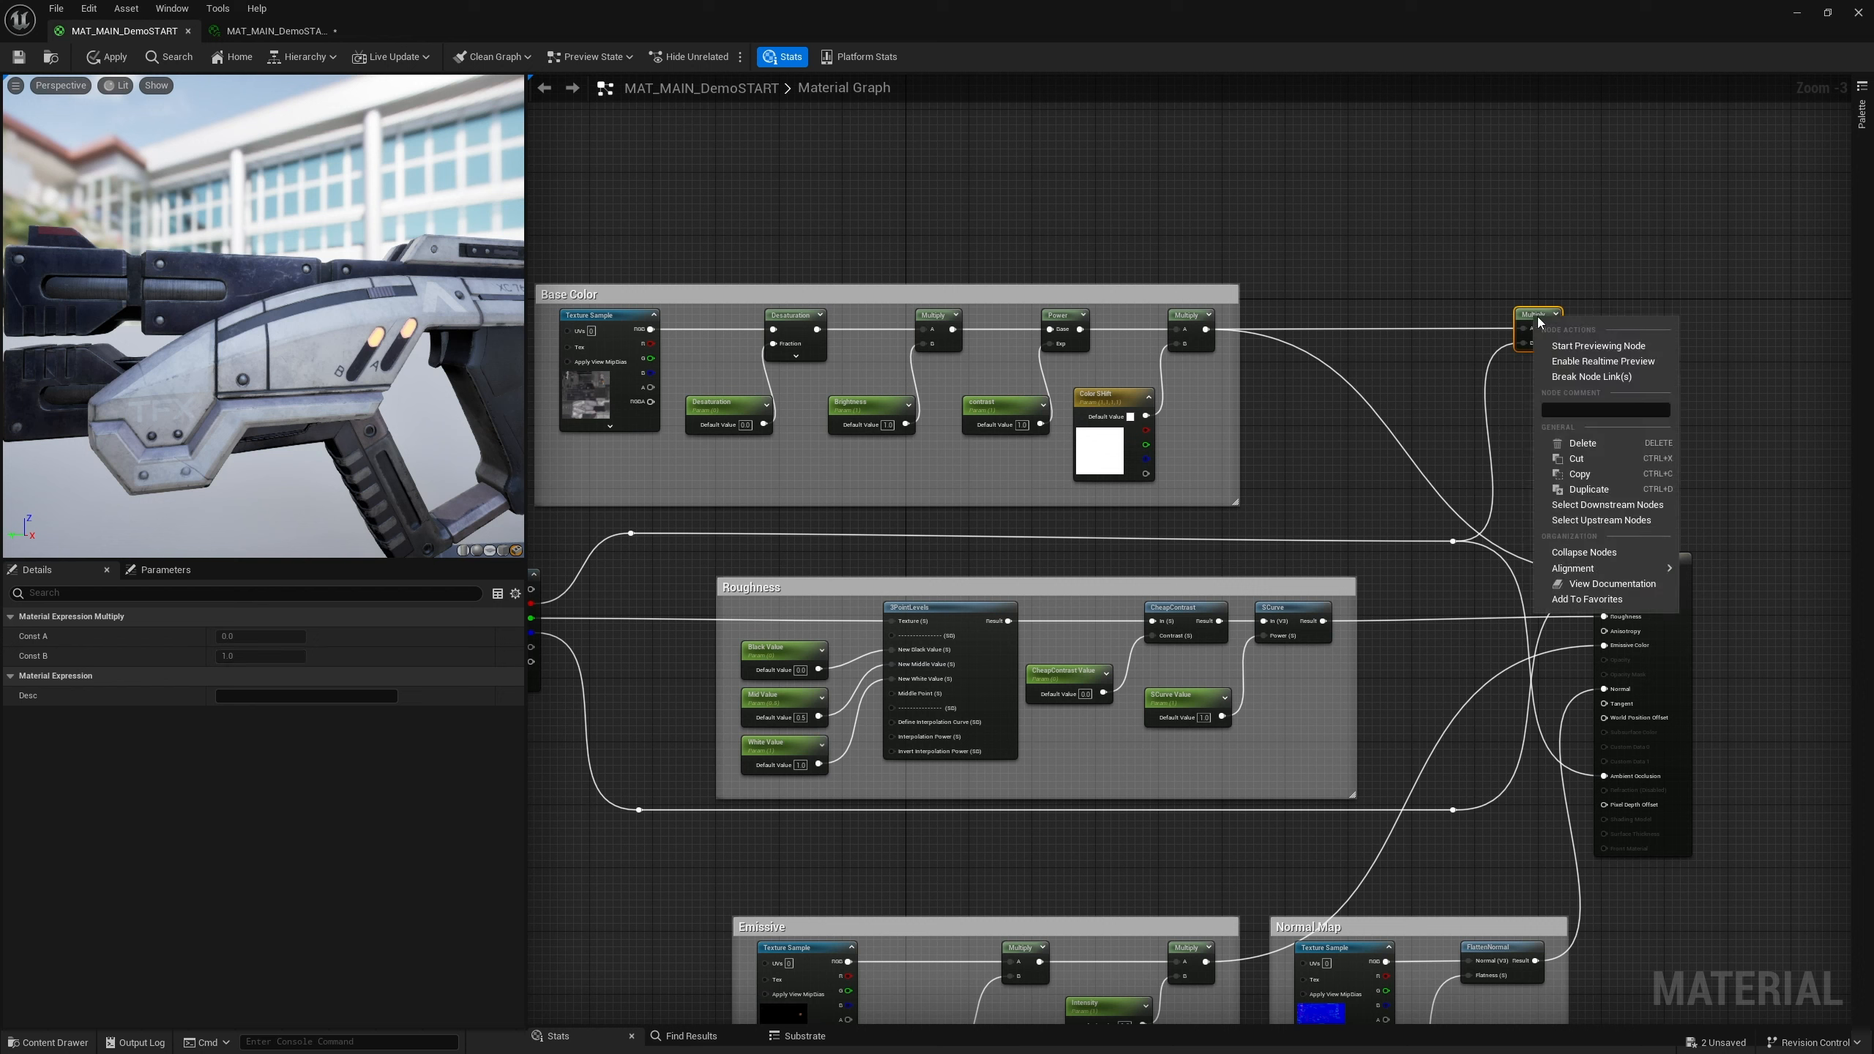
pyautogui.click(1577, 350)
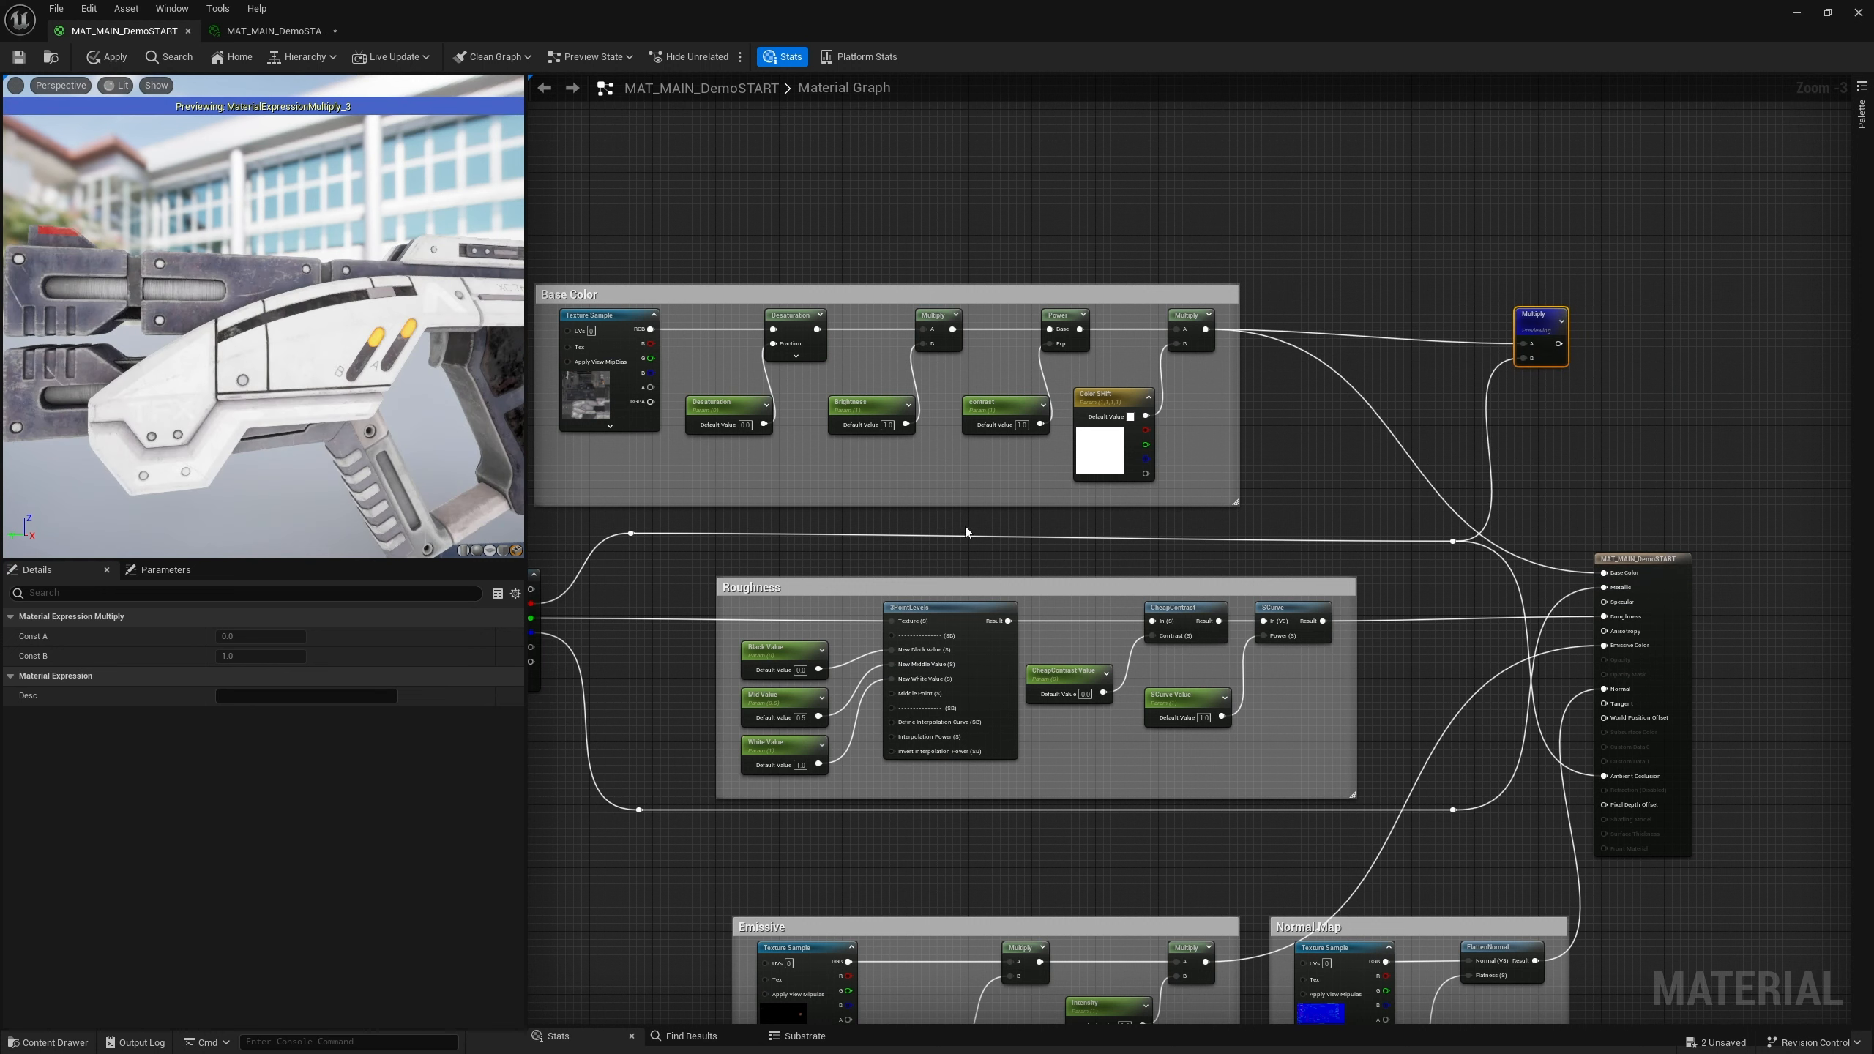
# Connect the reroute wire to the Multiply node's B input, then stop previewing the node
pyautogui.moveTo(873, 547); pyautogui.dragTo(987, 534, button='right')
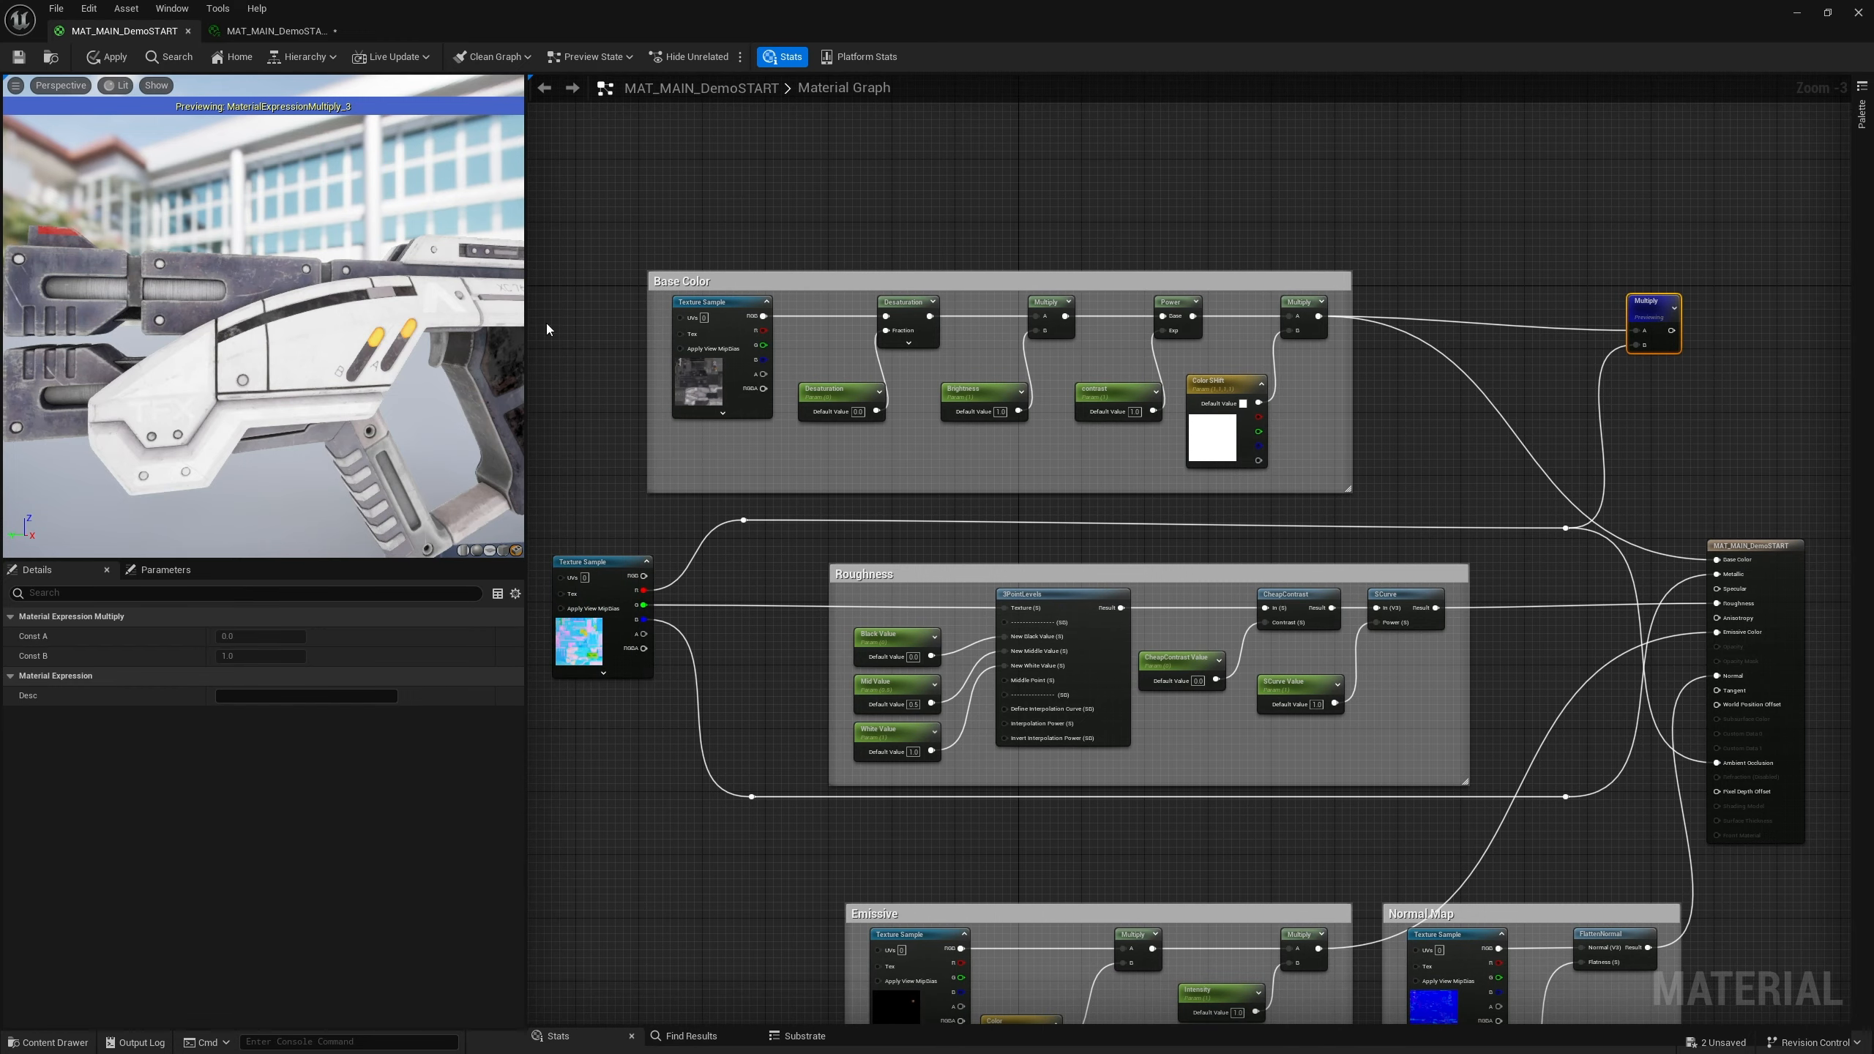
pyautogui.keyDown('alt'); pyautogui.click(1602, 426); pyautogui.keyUp('alt')
pyautogui.moveTo(177, 285)
pyautogui.mouseDown(button='right')
pyautogui.moveTo(295, 289)
pyautogui.moveTo(207, 290)
pyautogui.mouseUp(button='right')
pyautogui.moveTo(174, 288); pyautogui.dragTo(394, 311, button='middle')
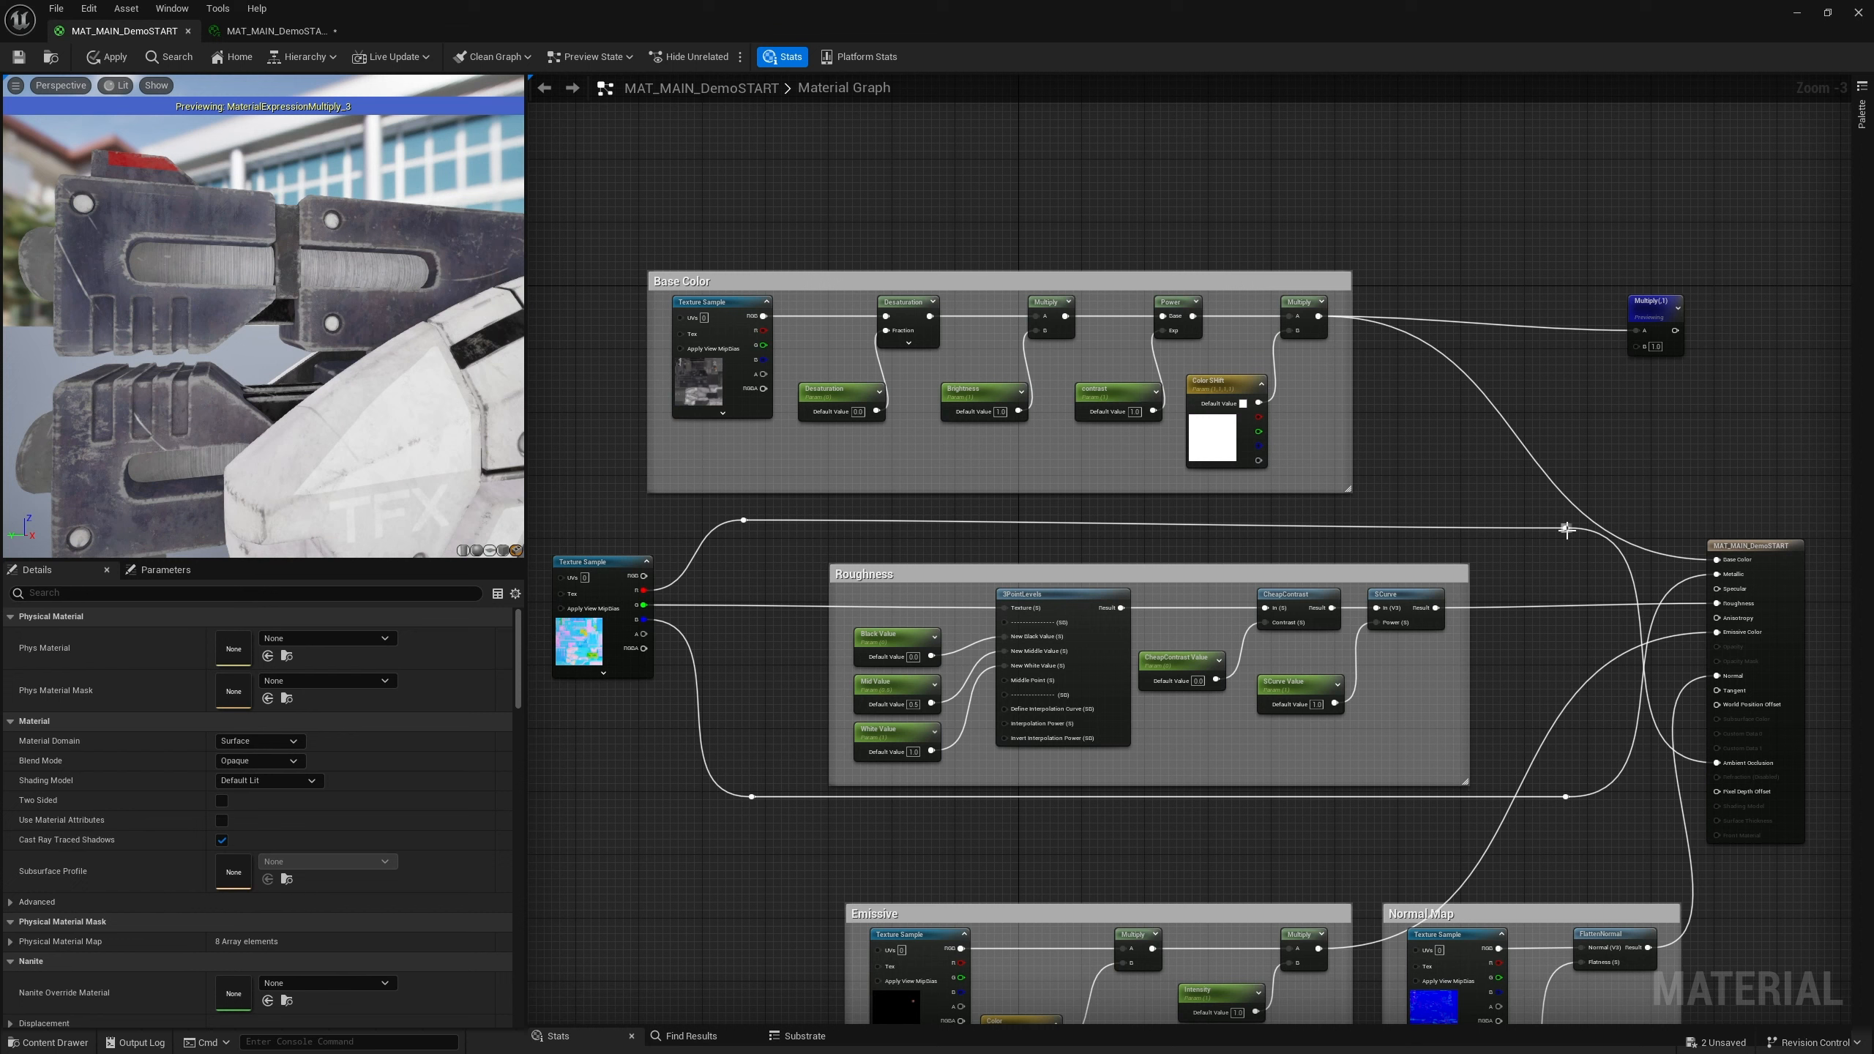
pyautogui.moveTo(1566, 529); pyautogui.dragTo(1637, 345)
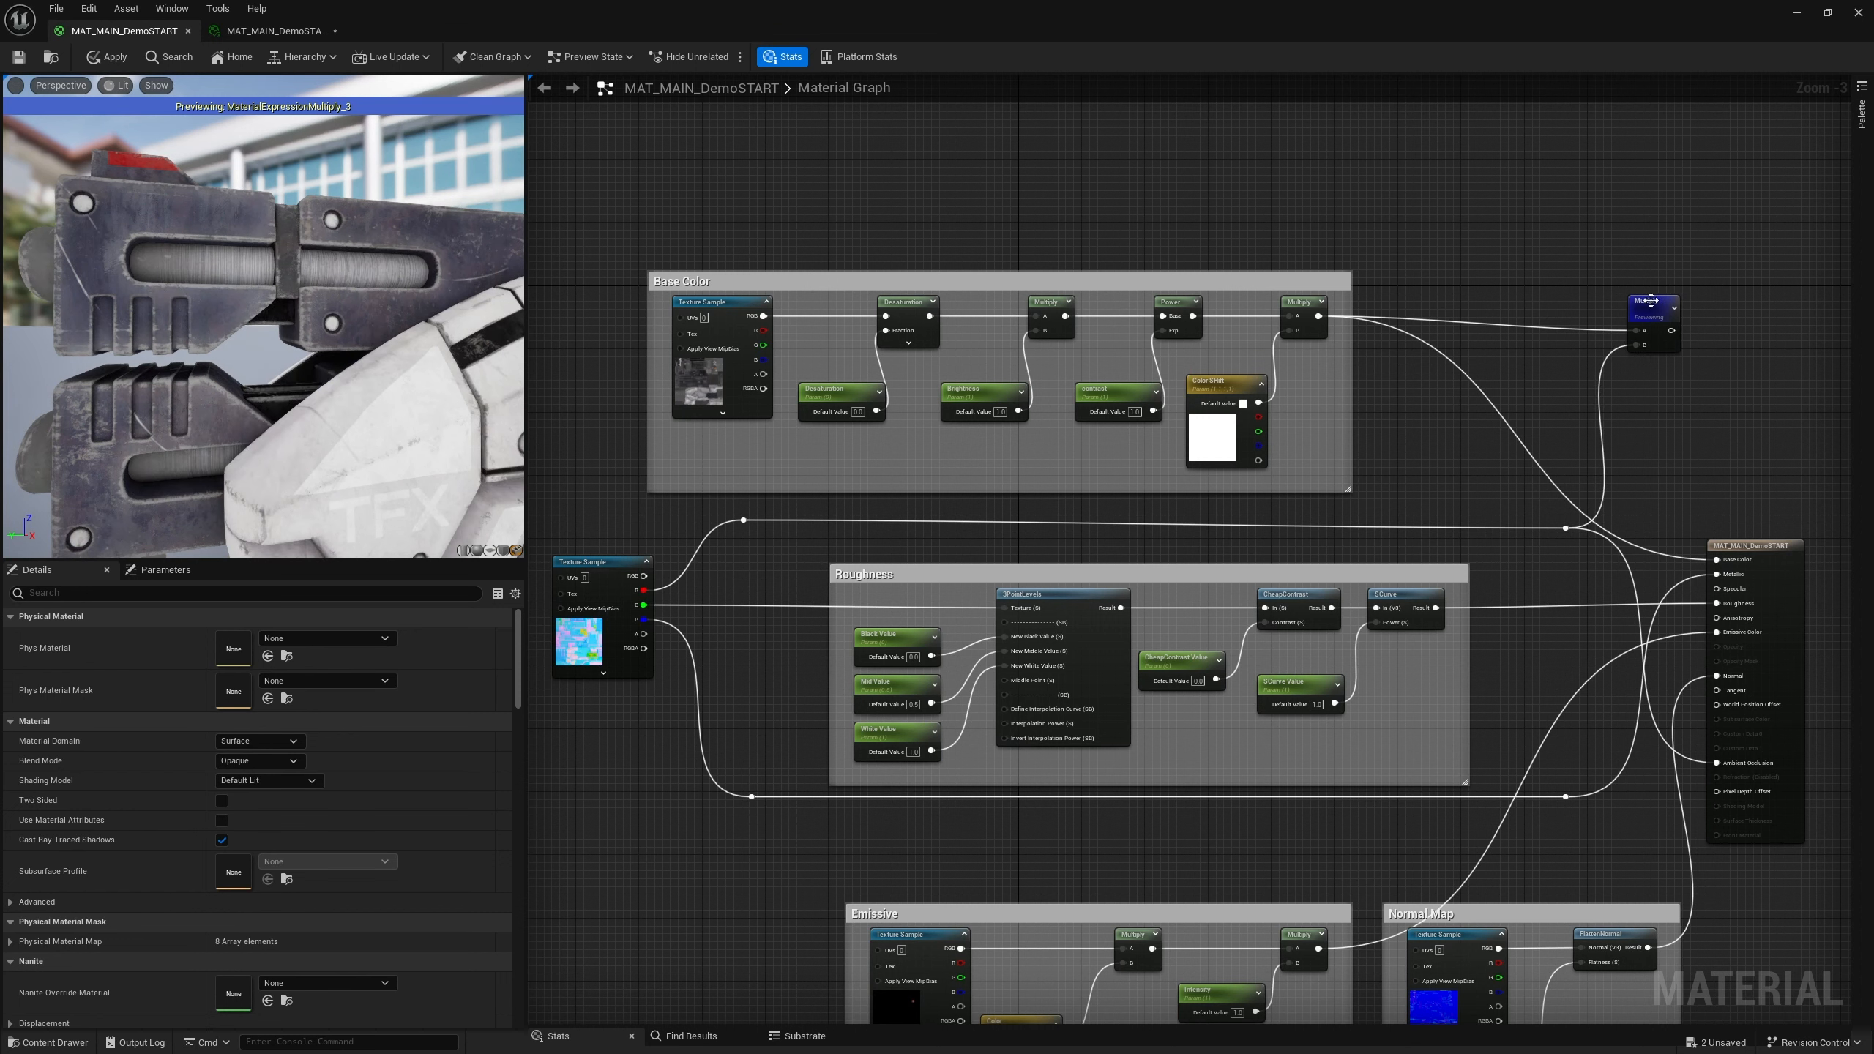
pyautogui.moveTo(1652, 304); pyautogui.dragTo(1667, 295)
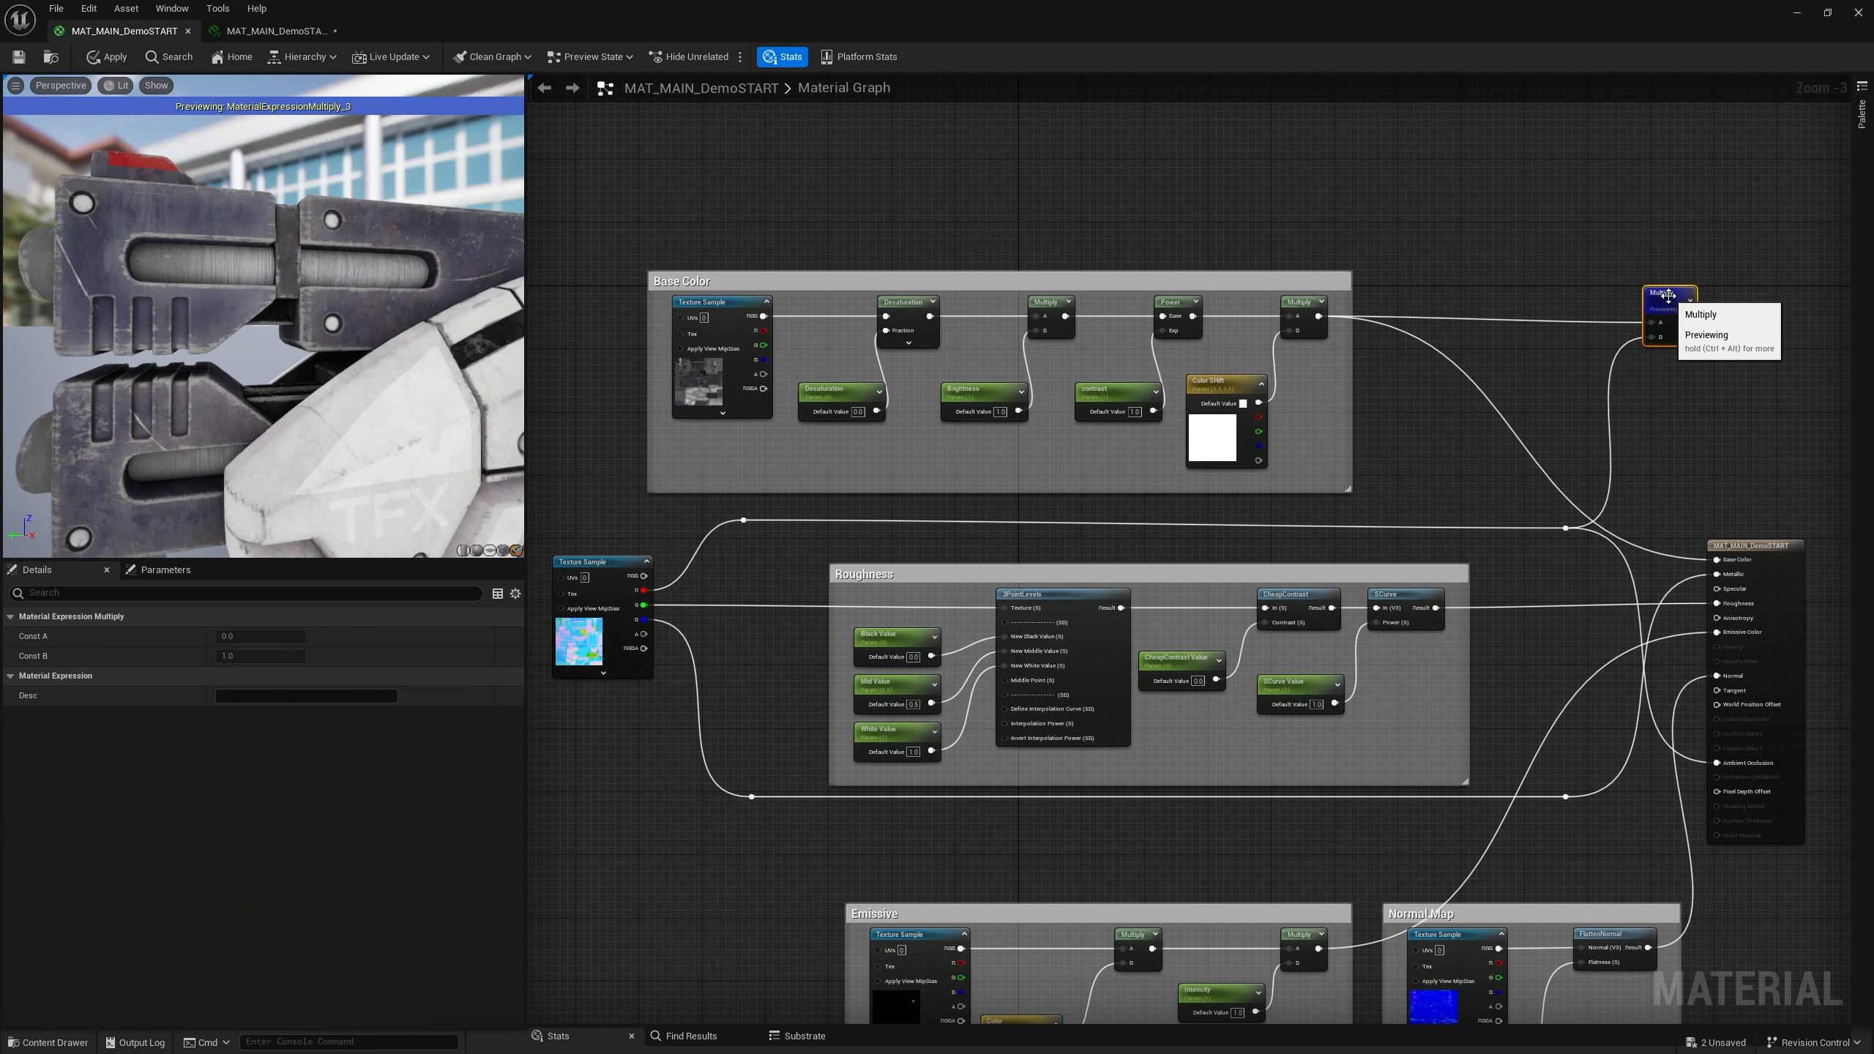
pyautogui.rightClick(1670, 299)
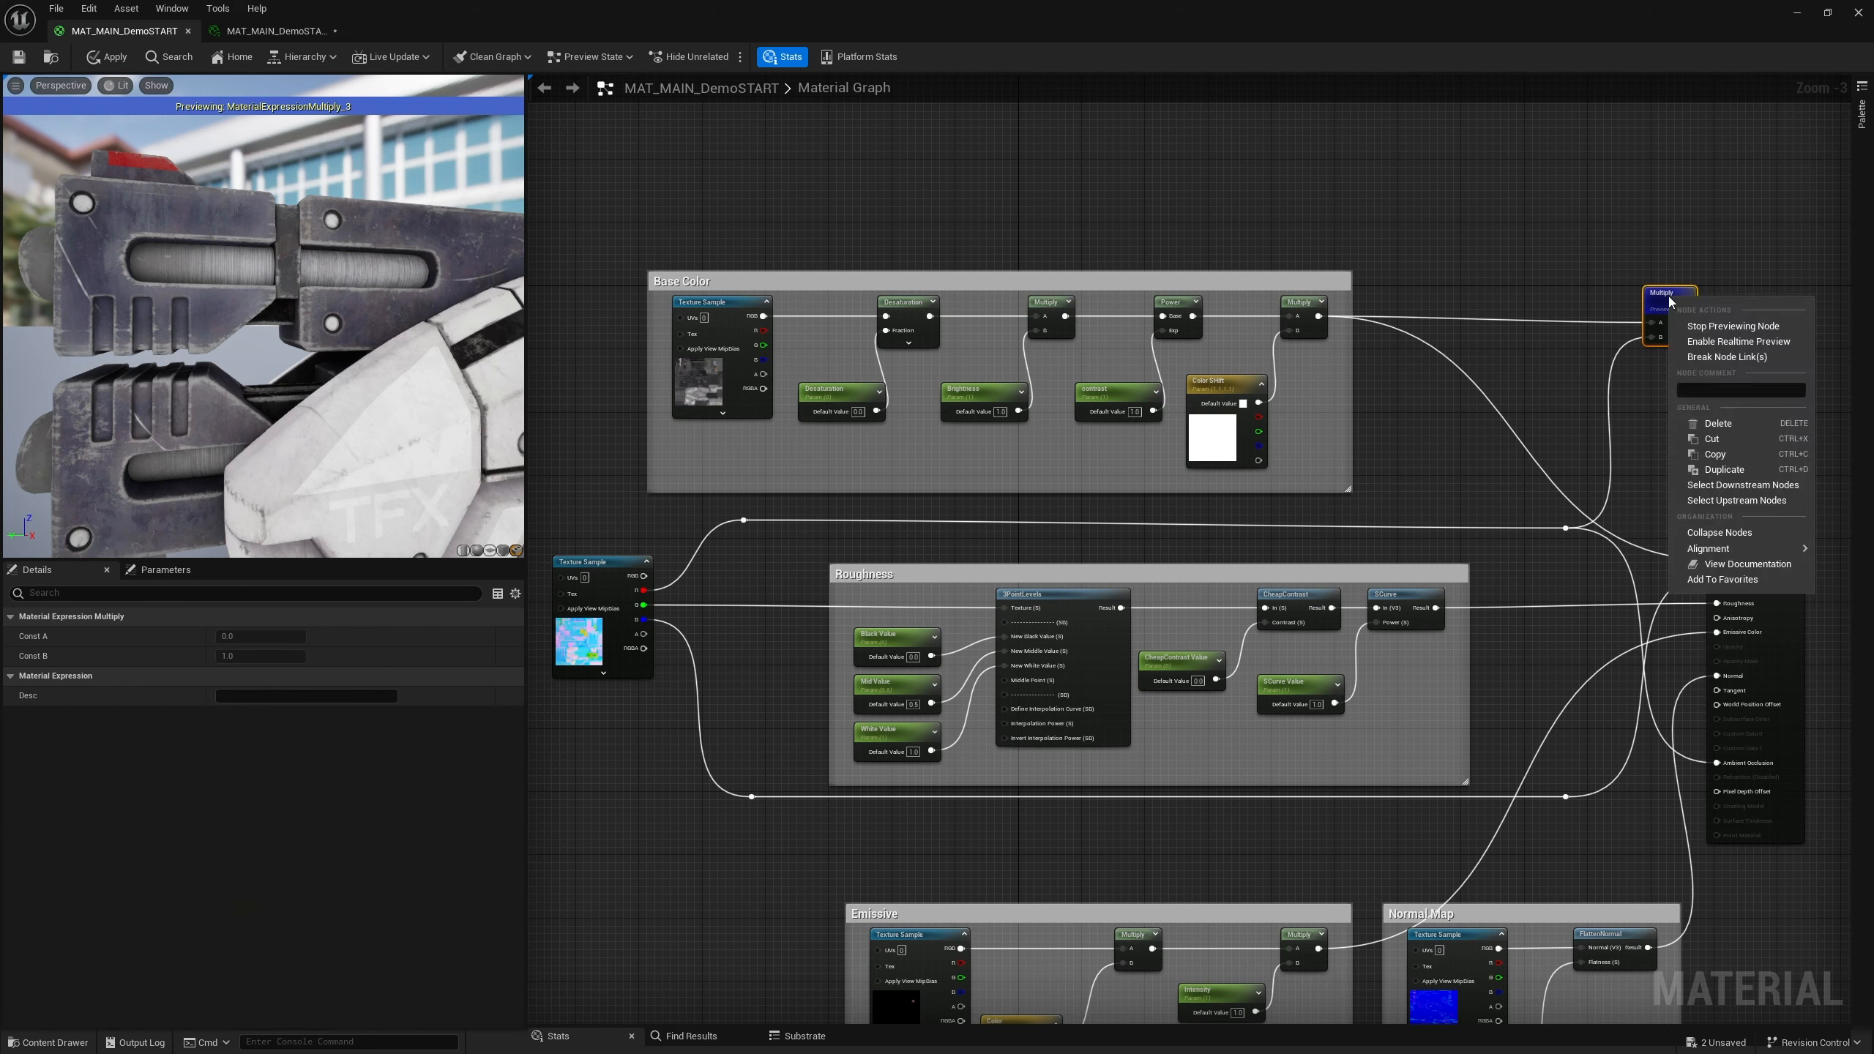
pyautogui.click(1712, 326)
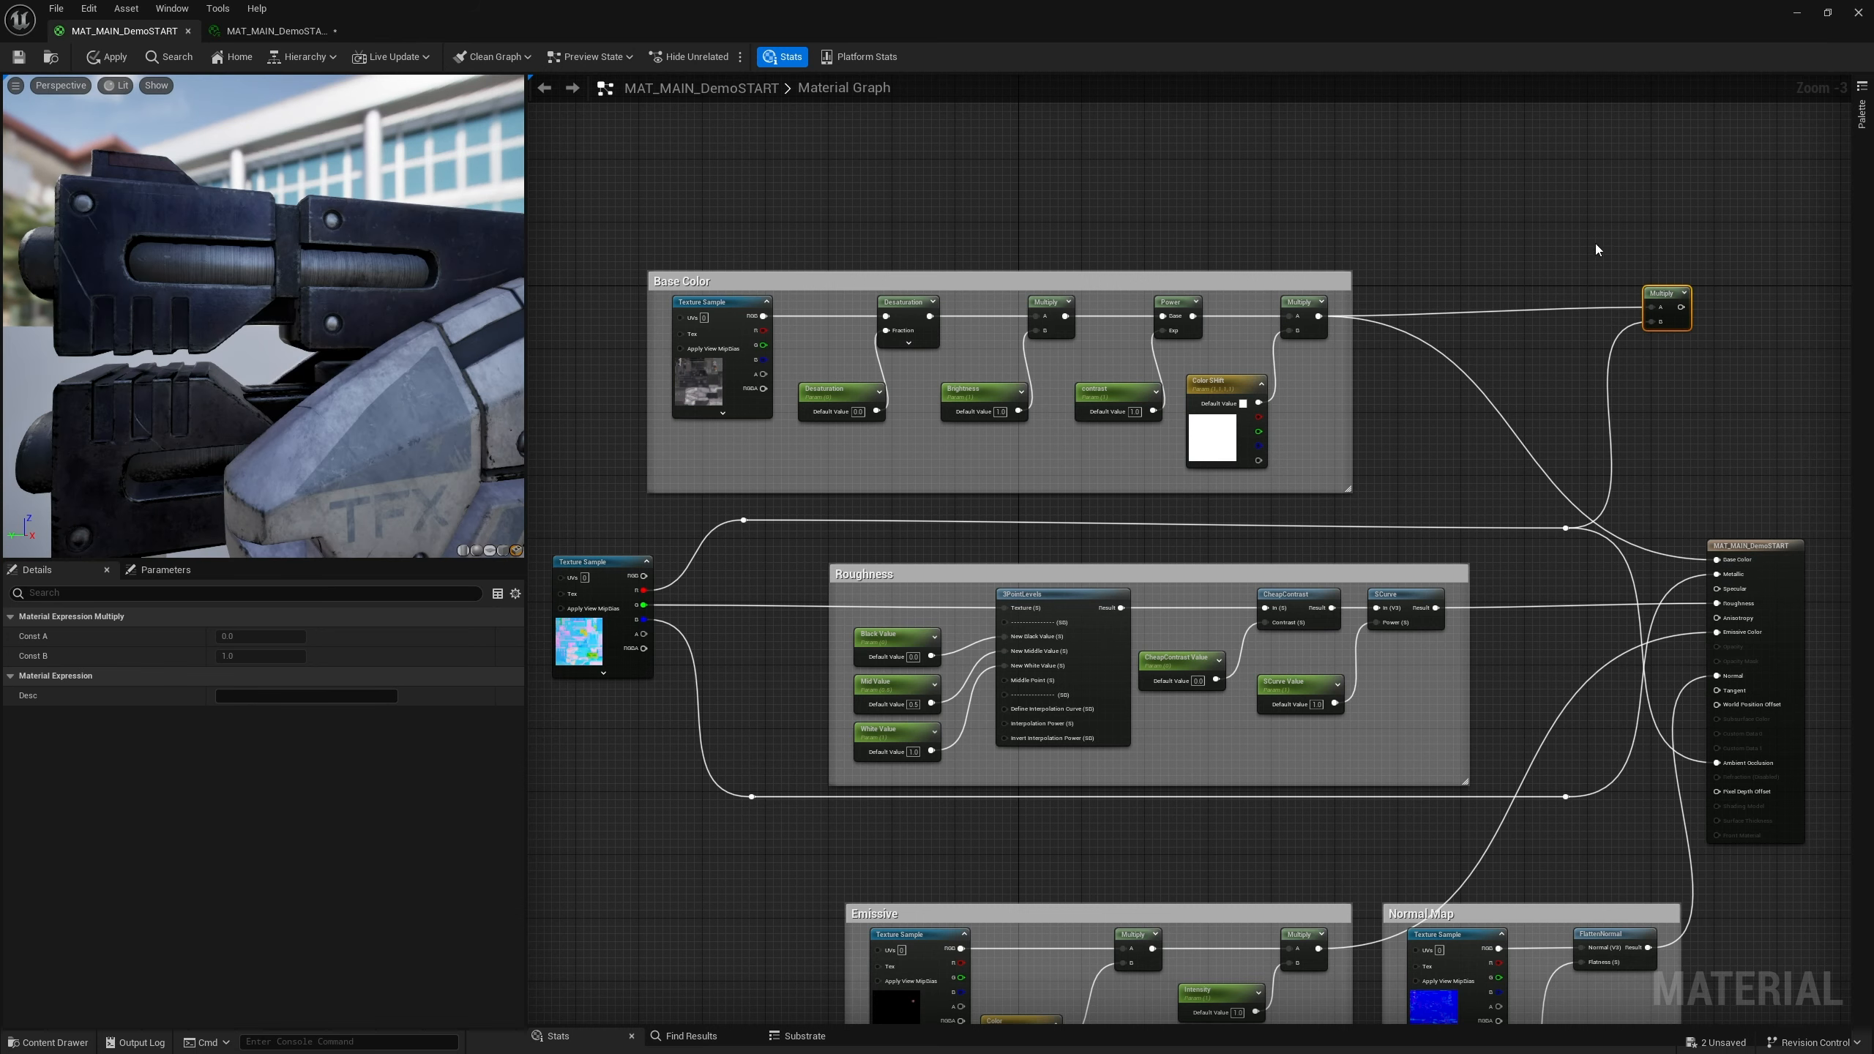
# Connect the new Multiply node's output to the material's Base Color input and tidy the node's position
pyautogui.moveTo(1664, 296); pyautogui.dragTo(1642, 313)
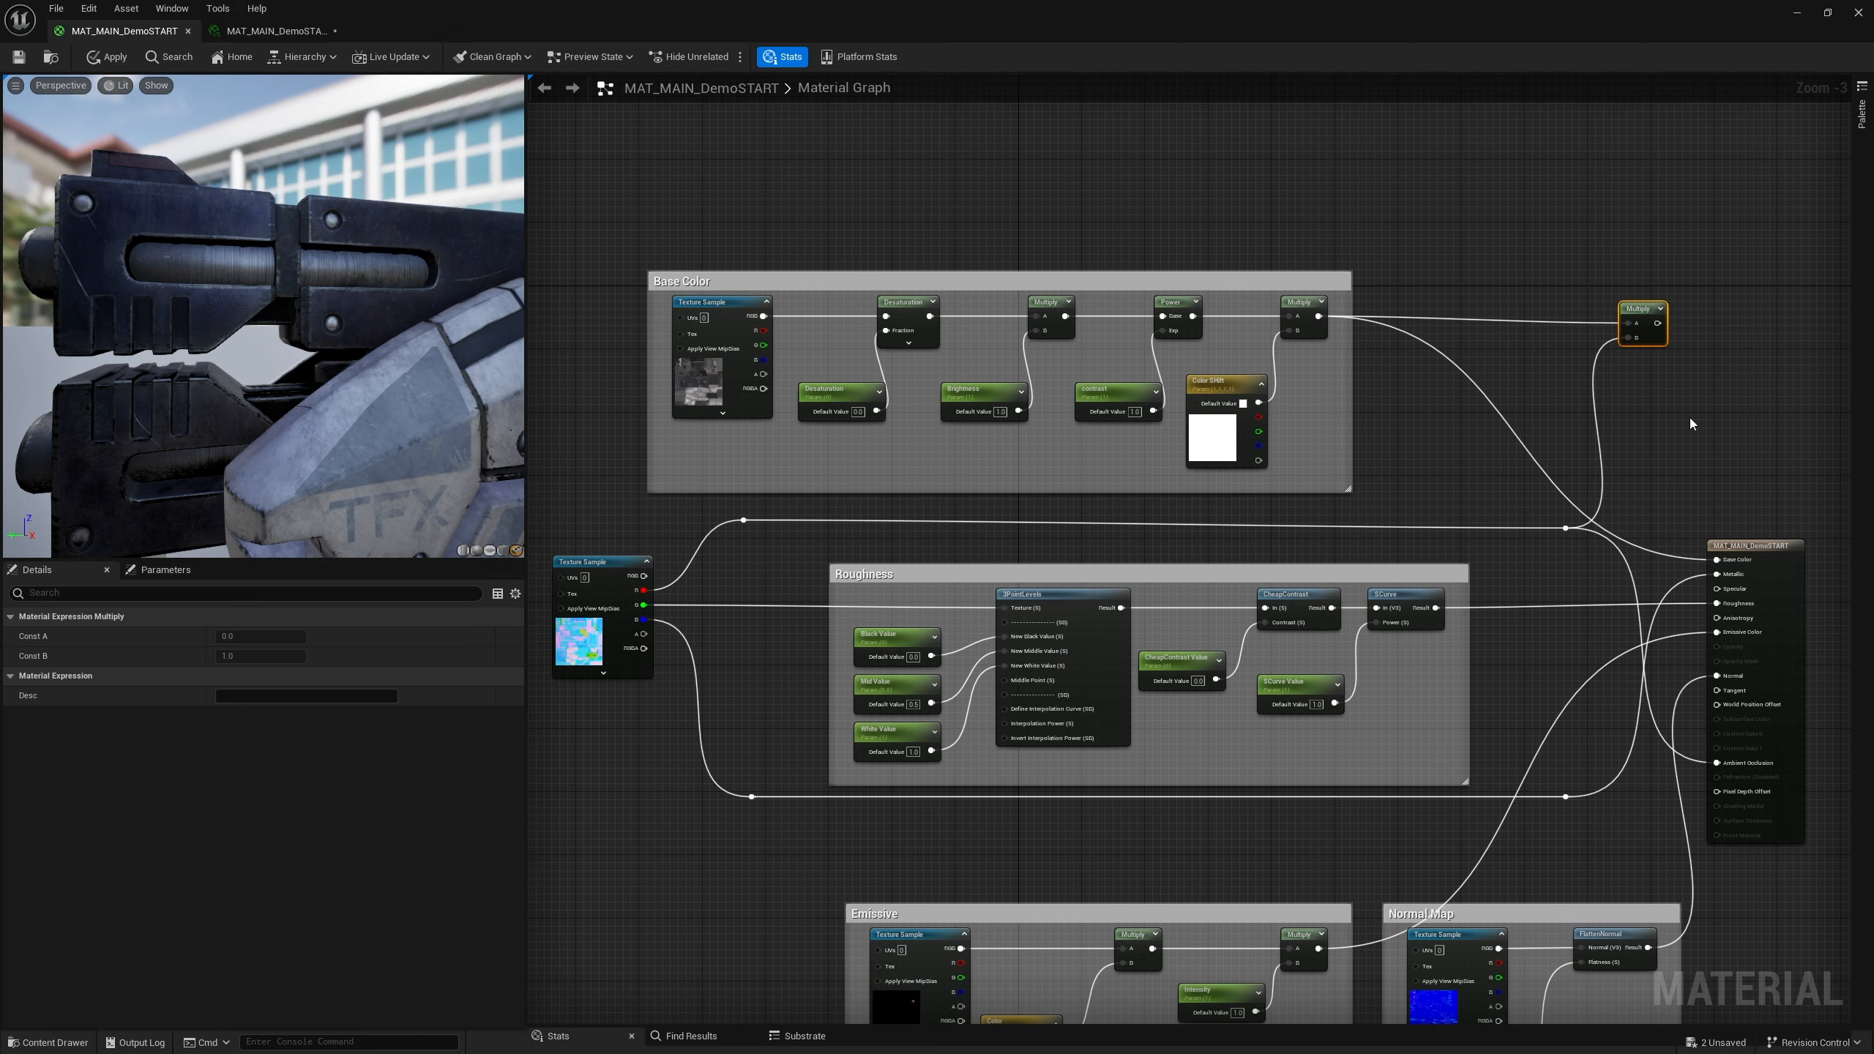
pyautogui.moveTo(1689, 418); pyautogui.dragTo(1442, 406, button='right')
pyautogui.moveTo(1386, 302); pyautogui.dragTo(1419, 302)
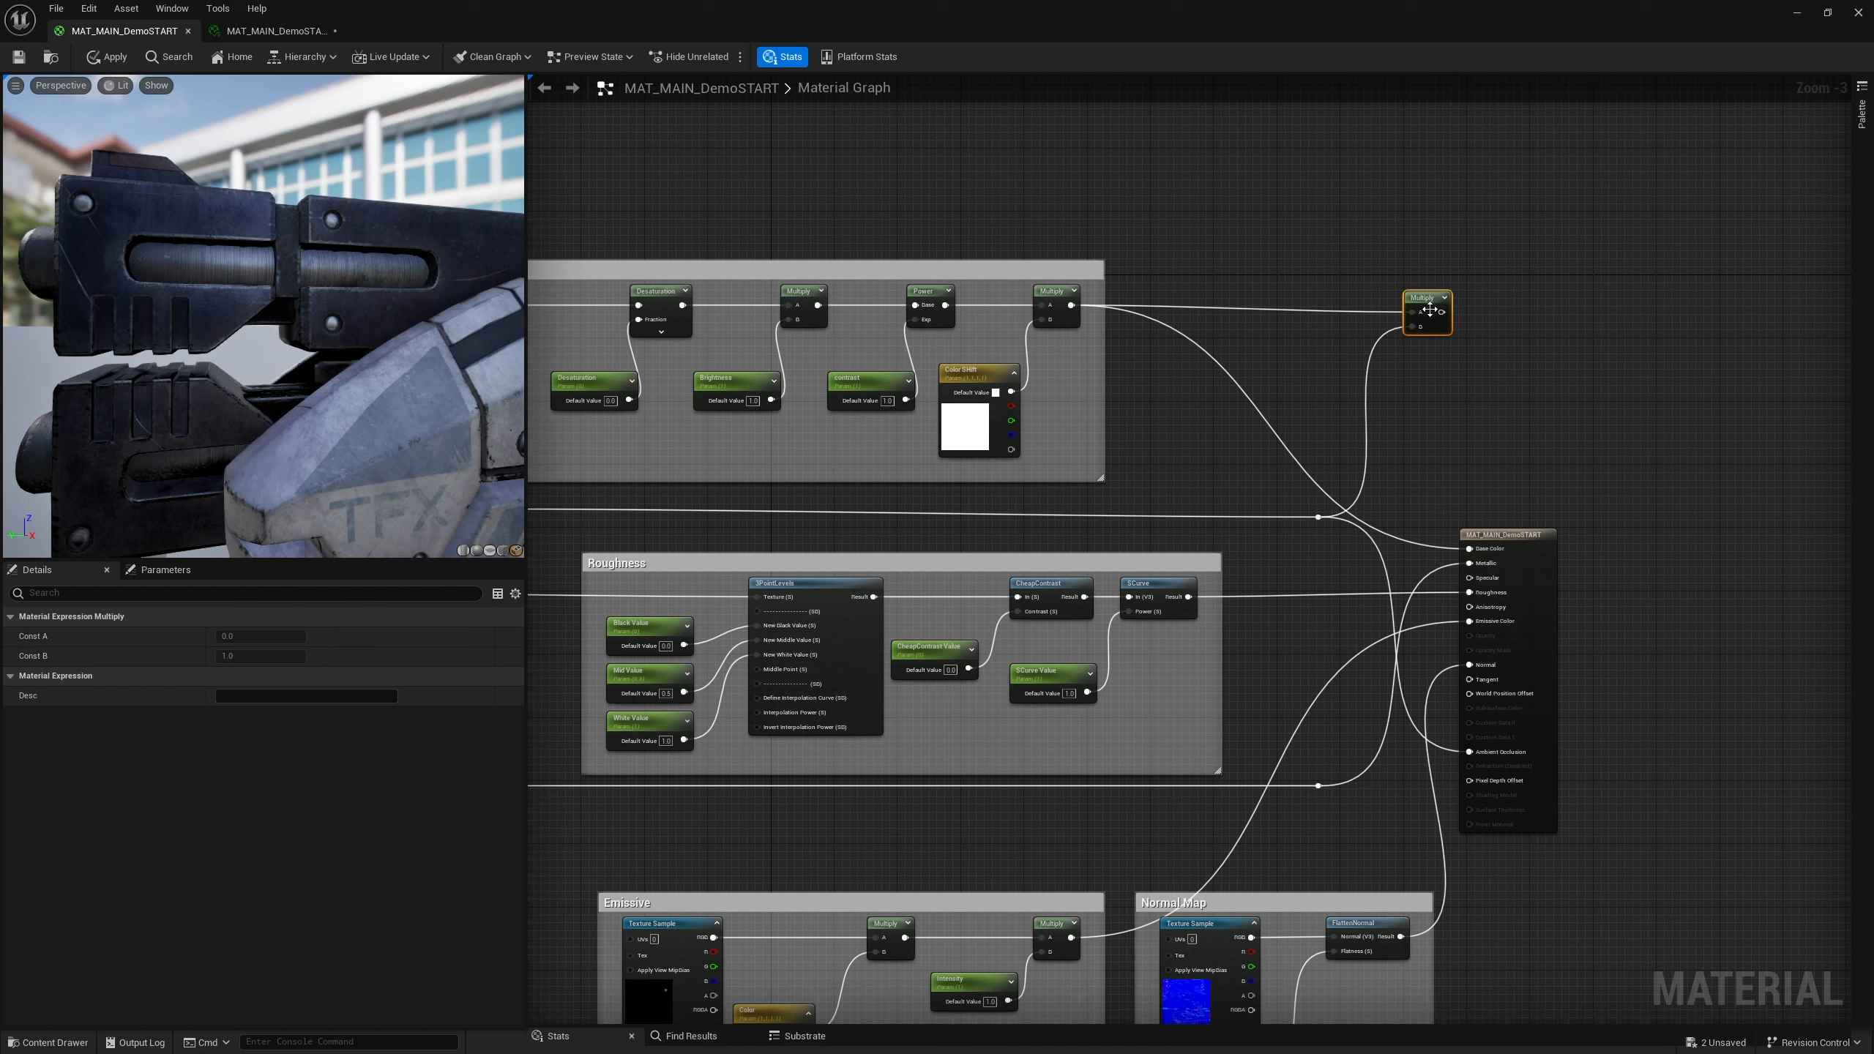
pyautogui.press('q')
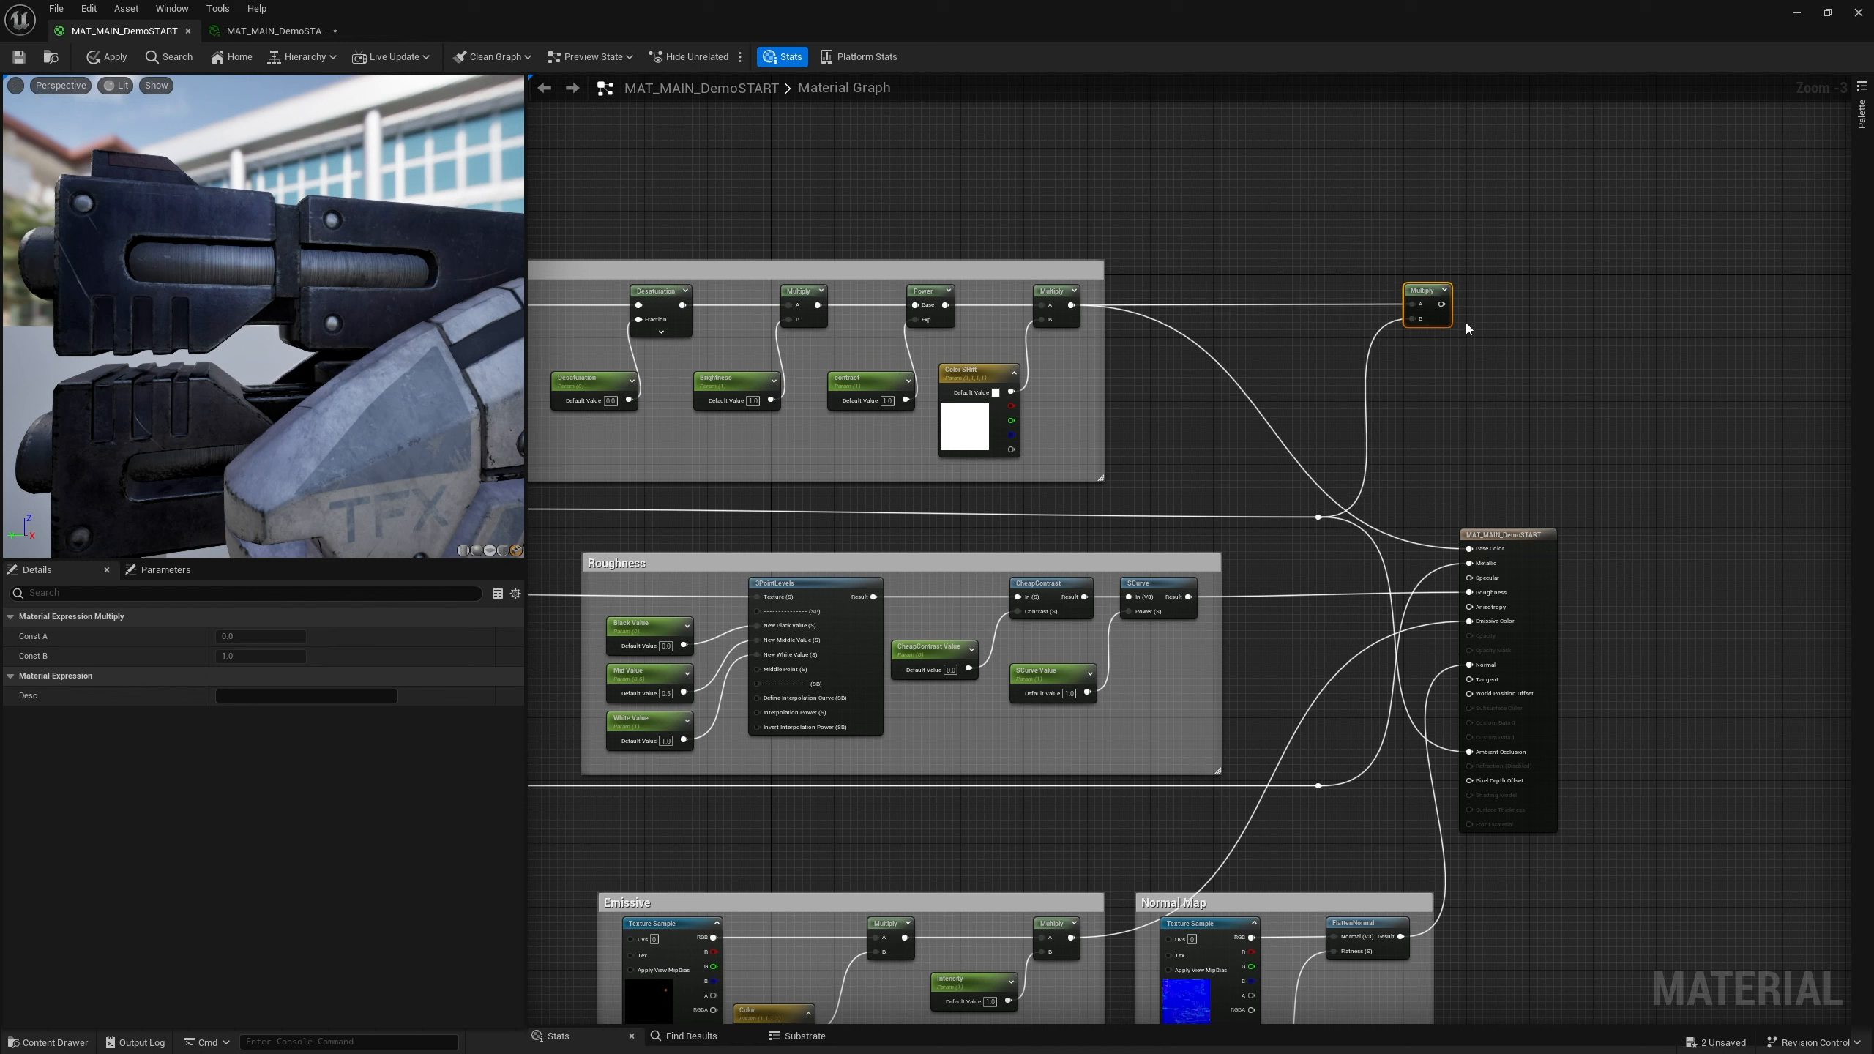
pyautogui.moveTo(1442, 304); pyautogui.dragTo(1470, 548)
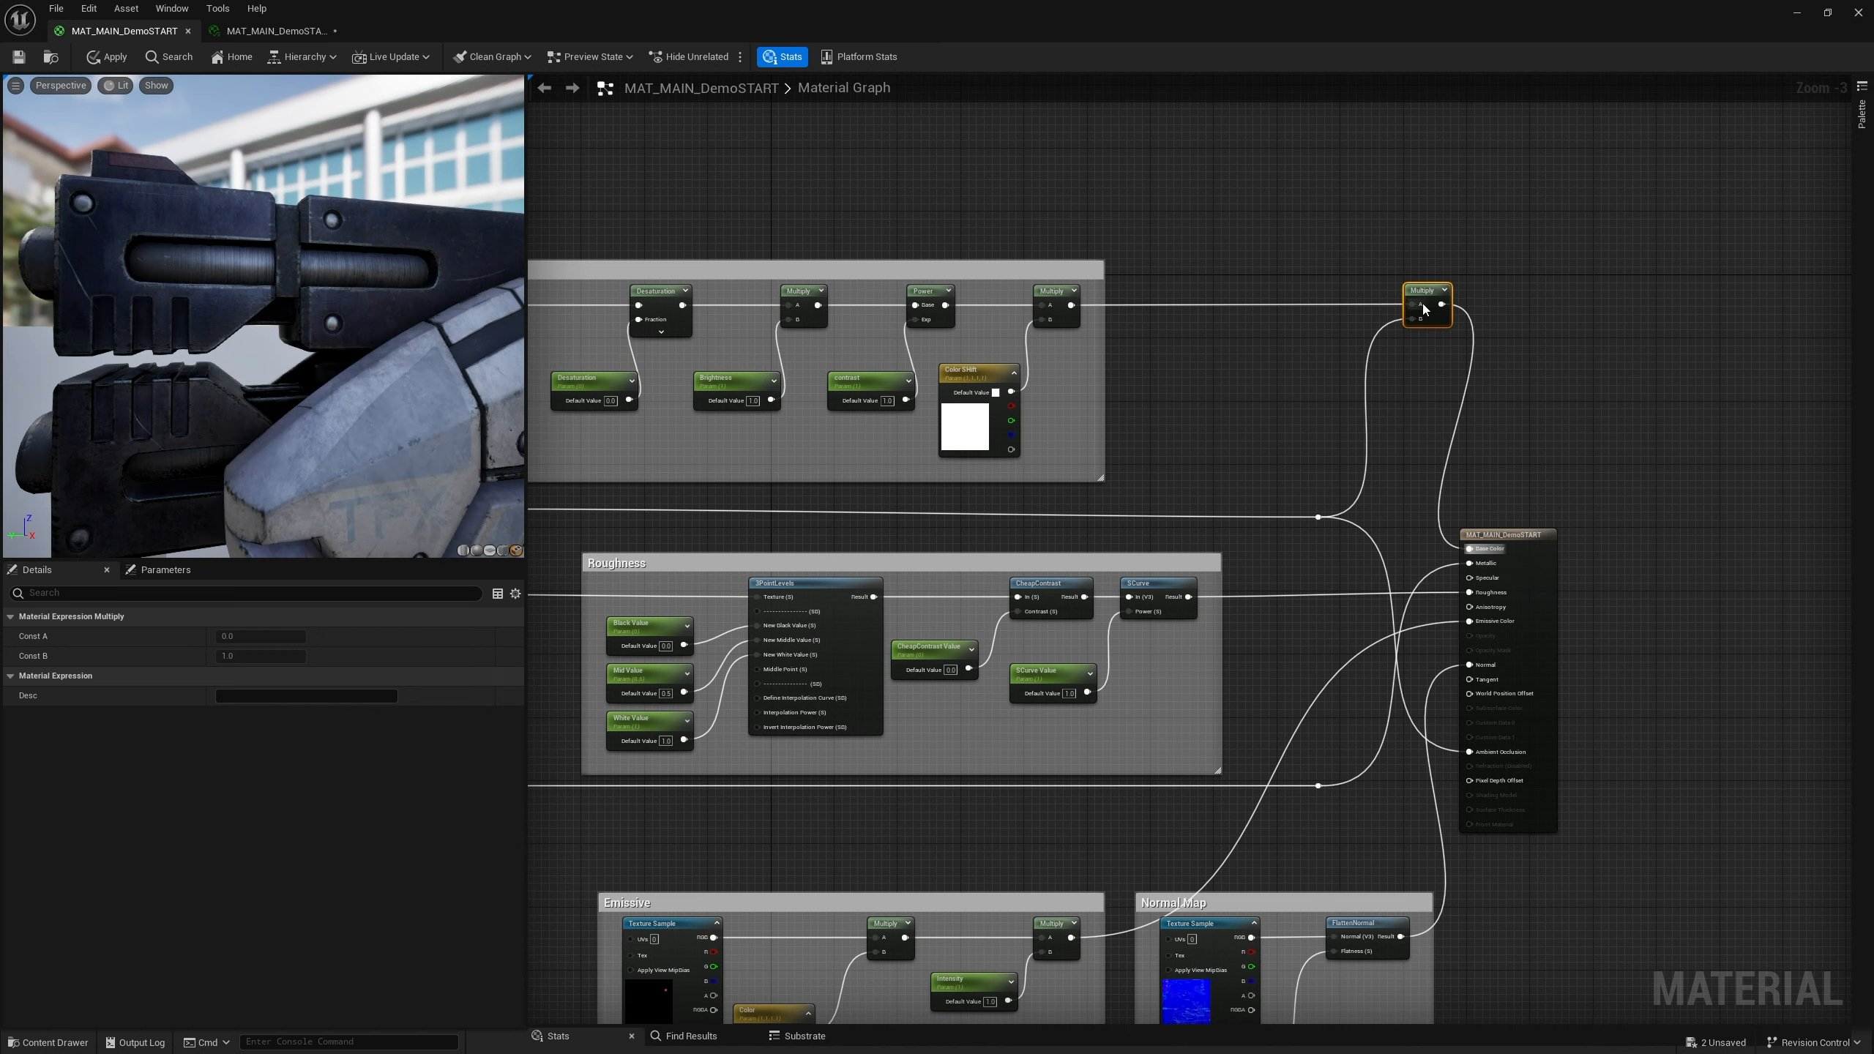
pyautogui.moveTo(1428, 298); pyautogui.dragTo(1335, 304)
pyautogui.click(1519, 317)
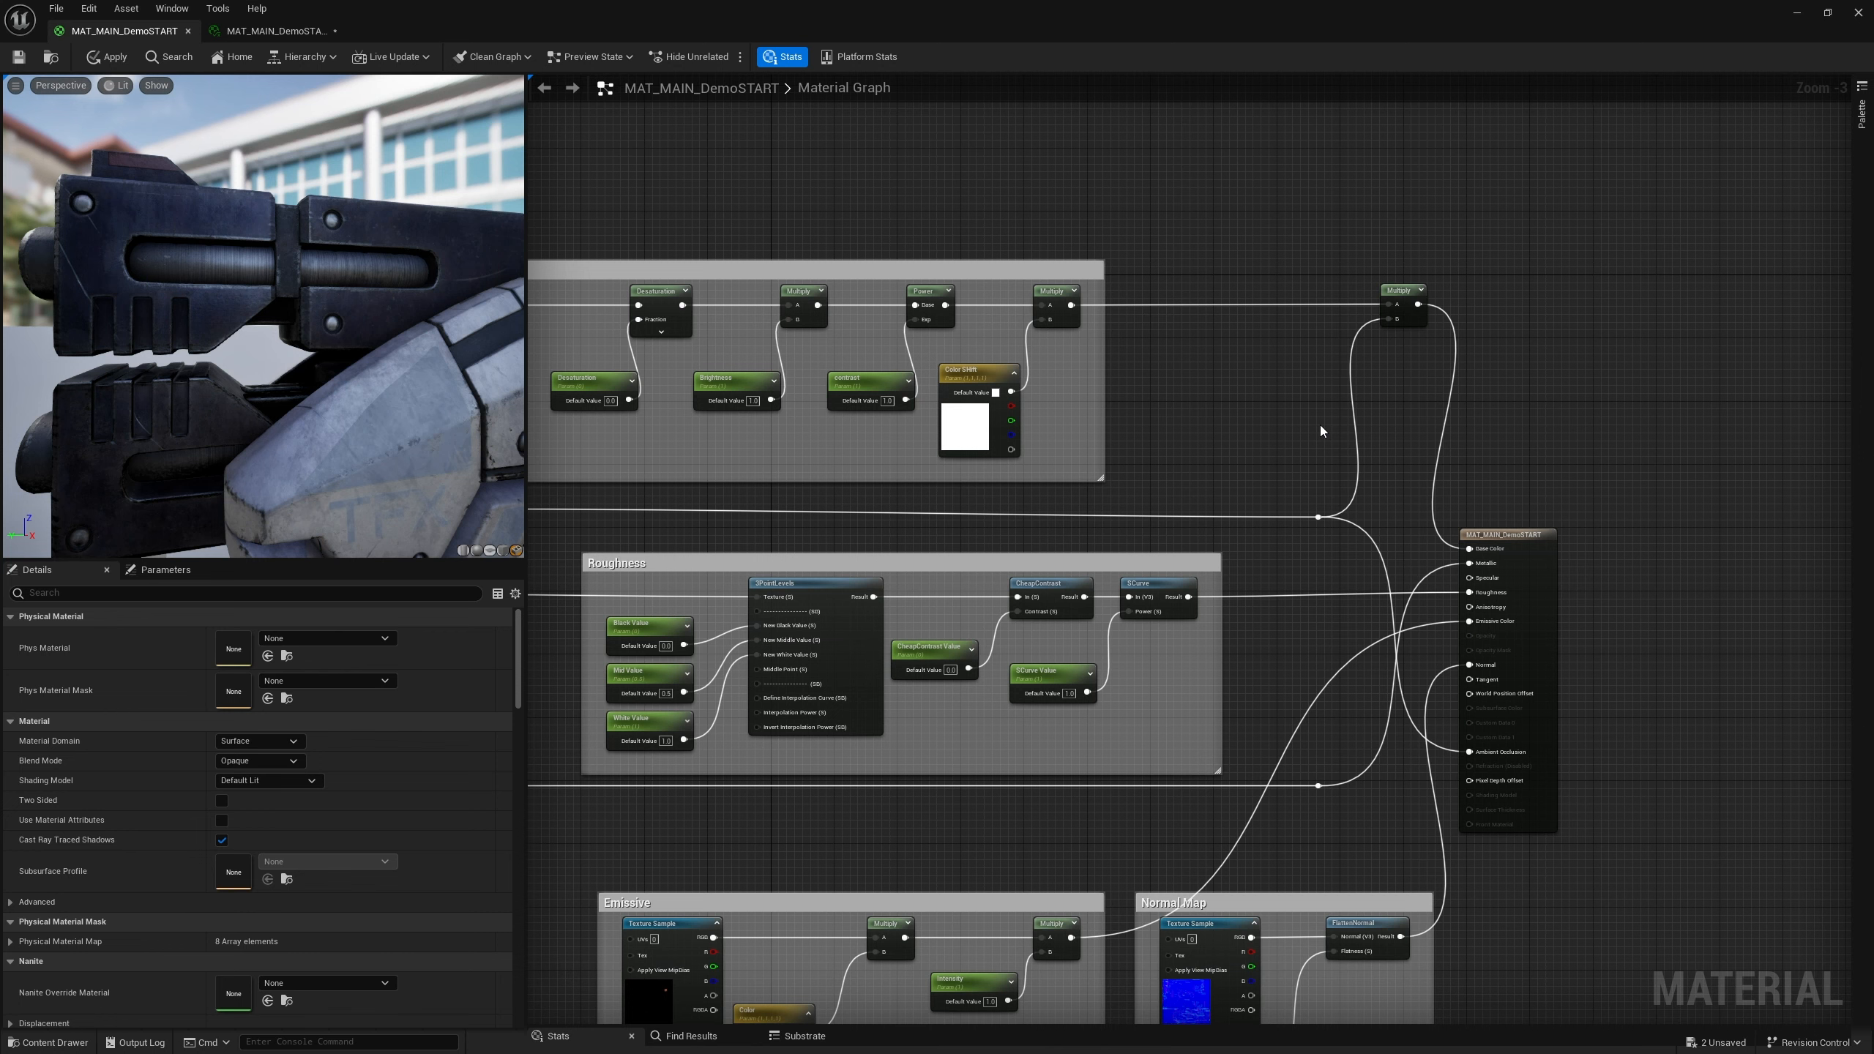
# Add a Power node in the empty space beside the final Multiply node
pyautogui.moveTo(1324, 420); pyautogui.dragTo(1399, 377, button='right')
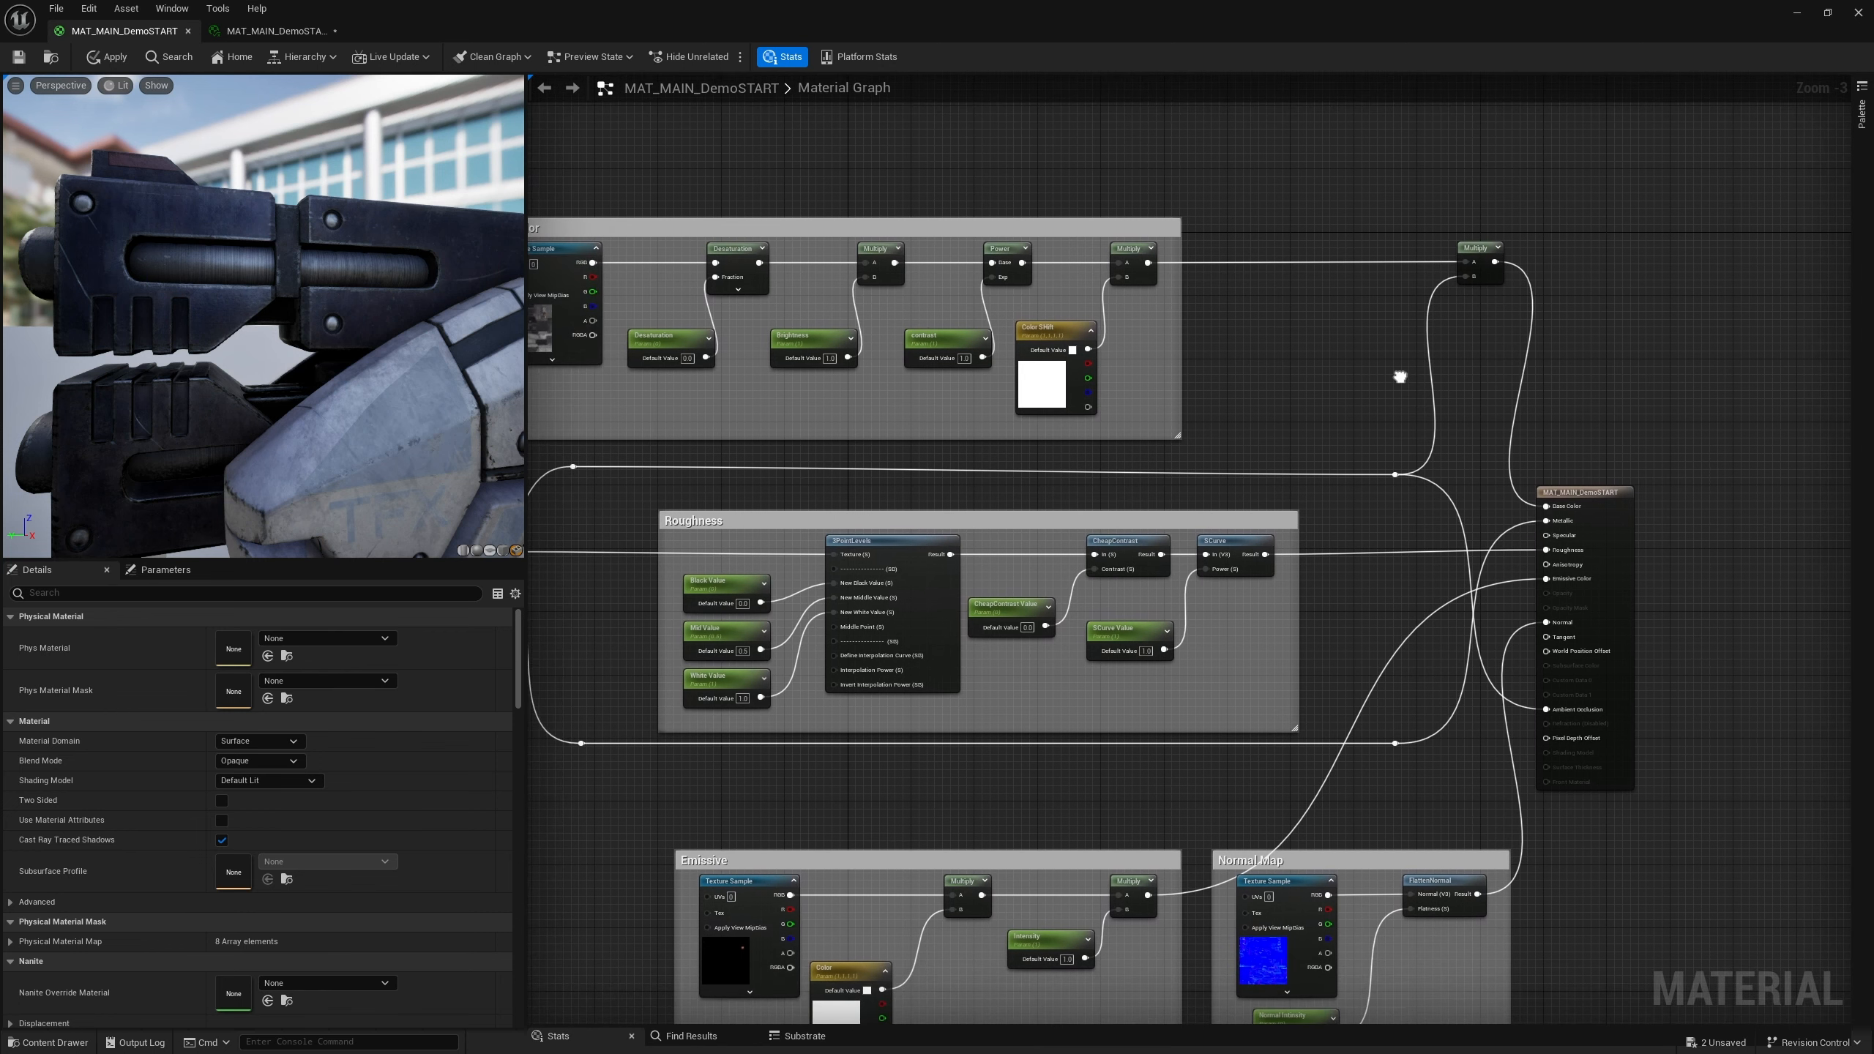
pyautogui.rightClick(1328, 368)
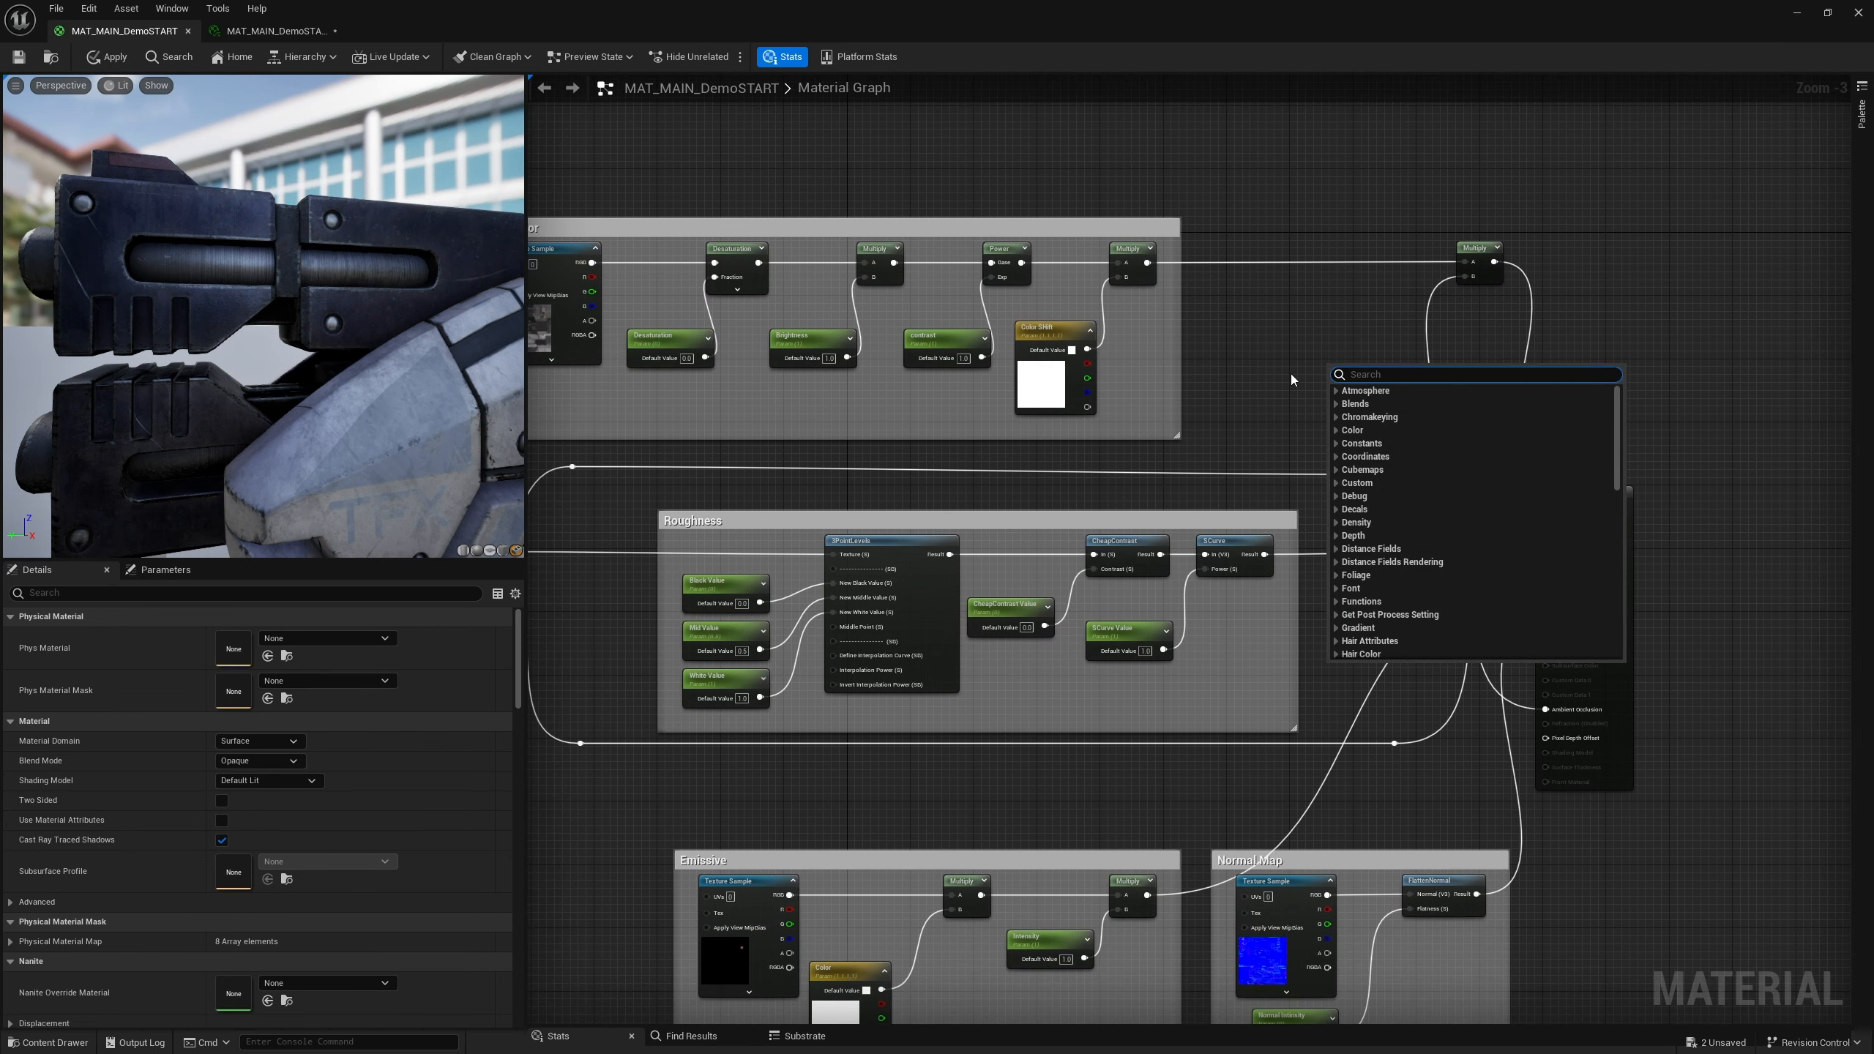
pyautogui.write('power')
pyautogui.press('Return')
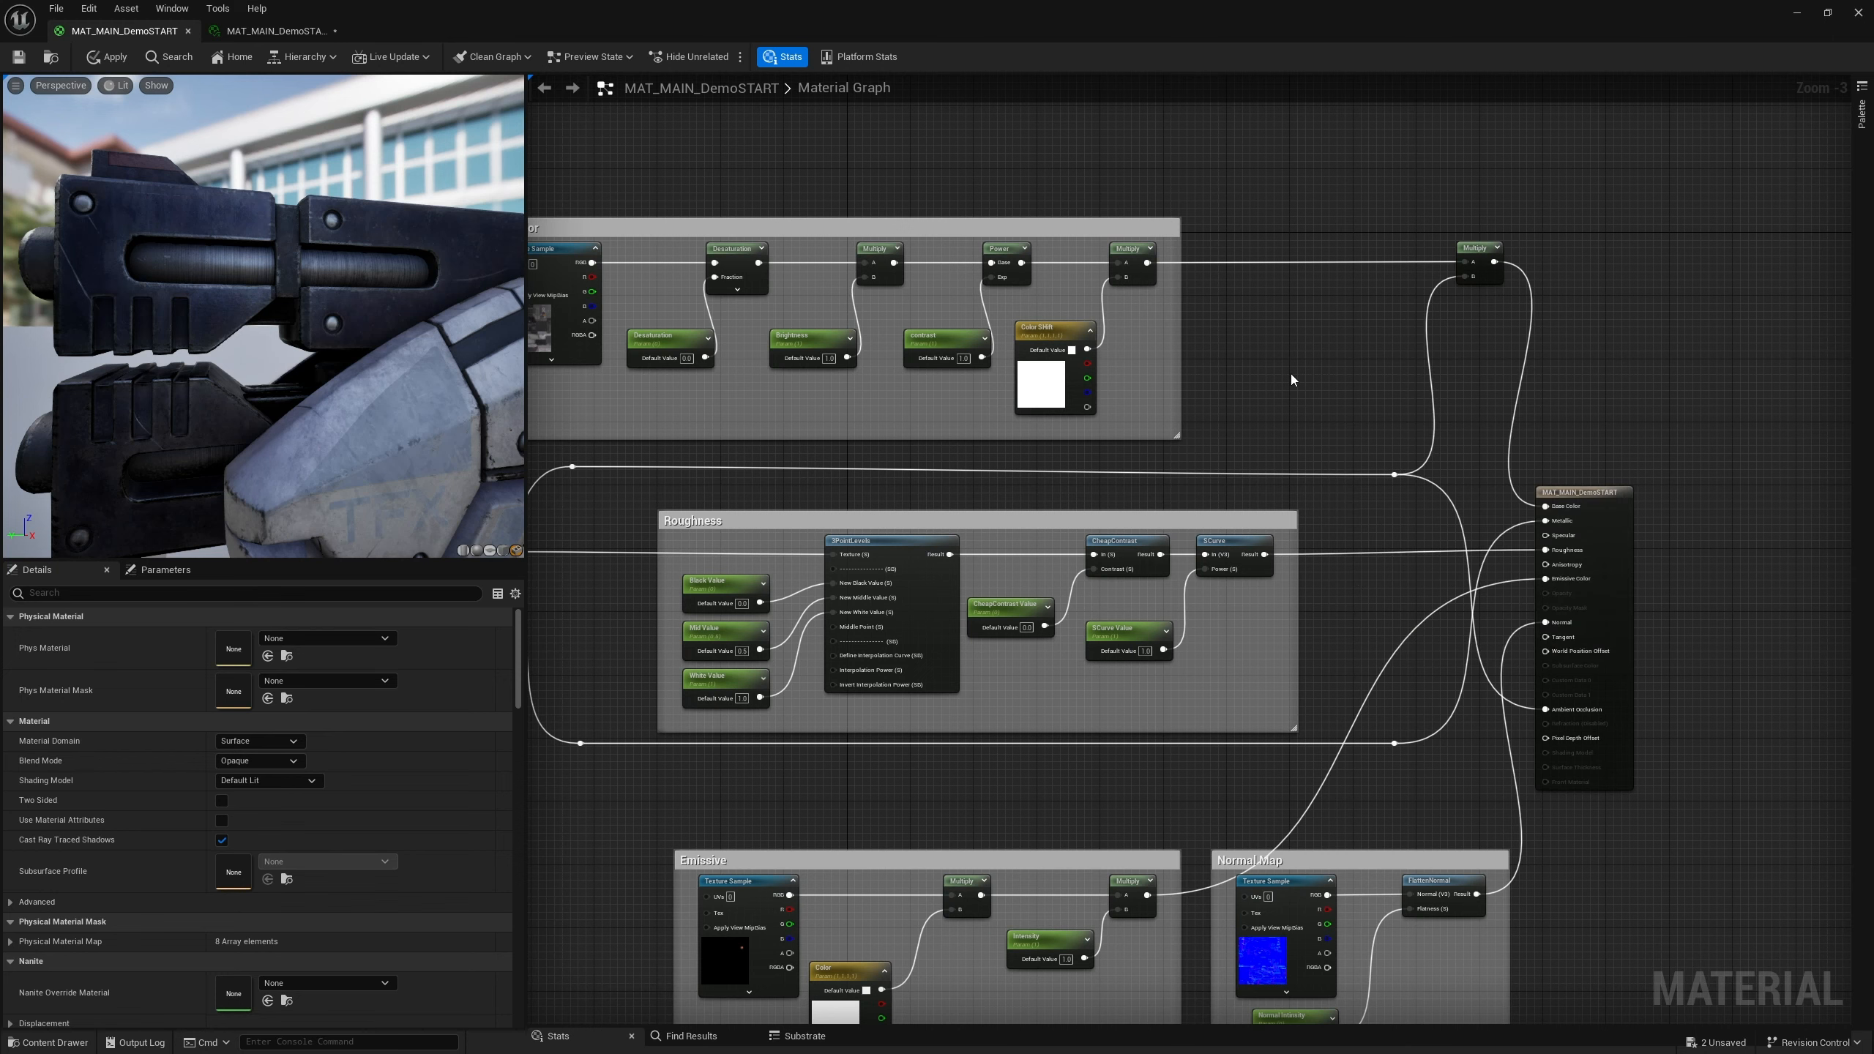
pyautogui.scroll(2, 1342, 403)
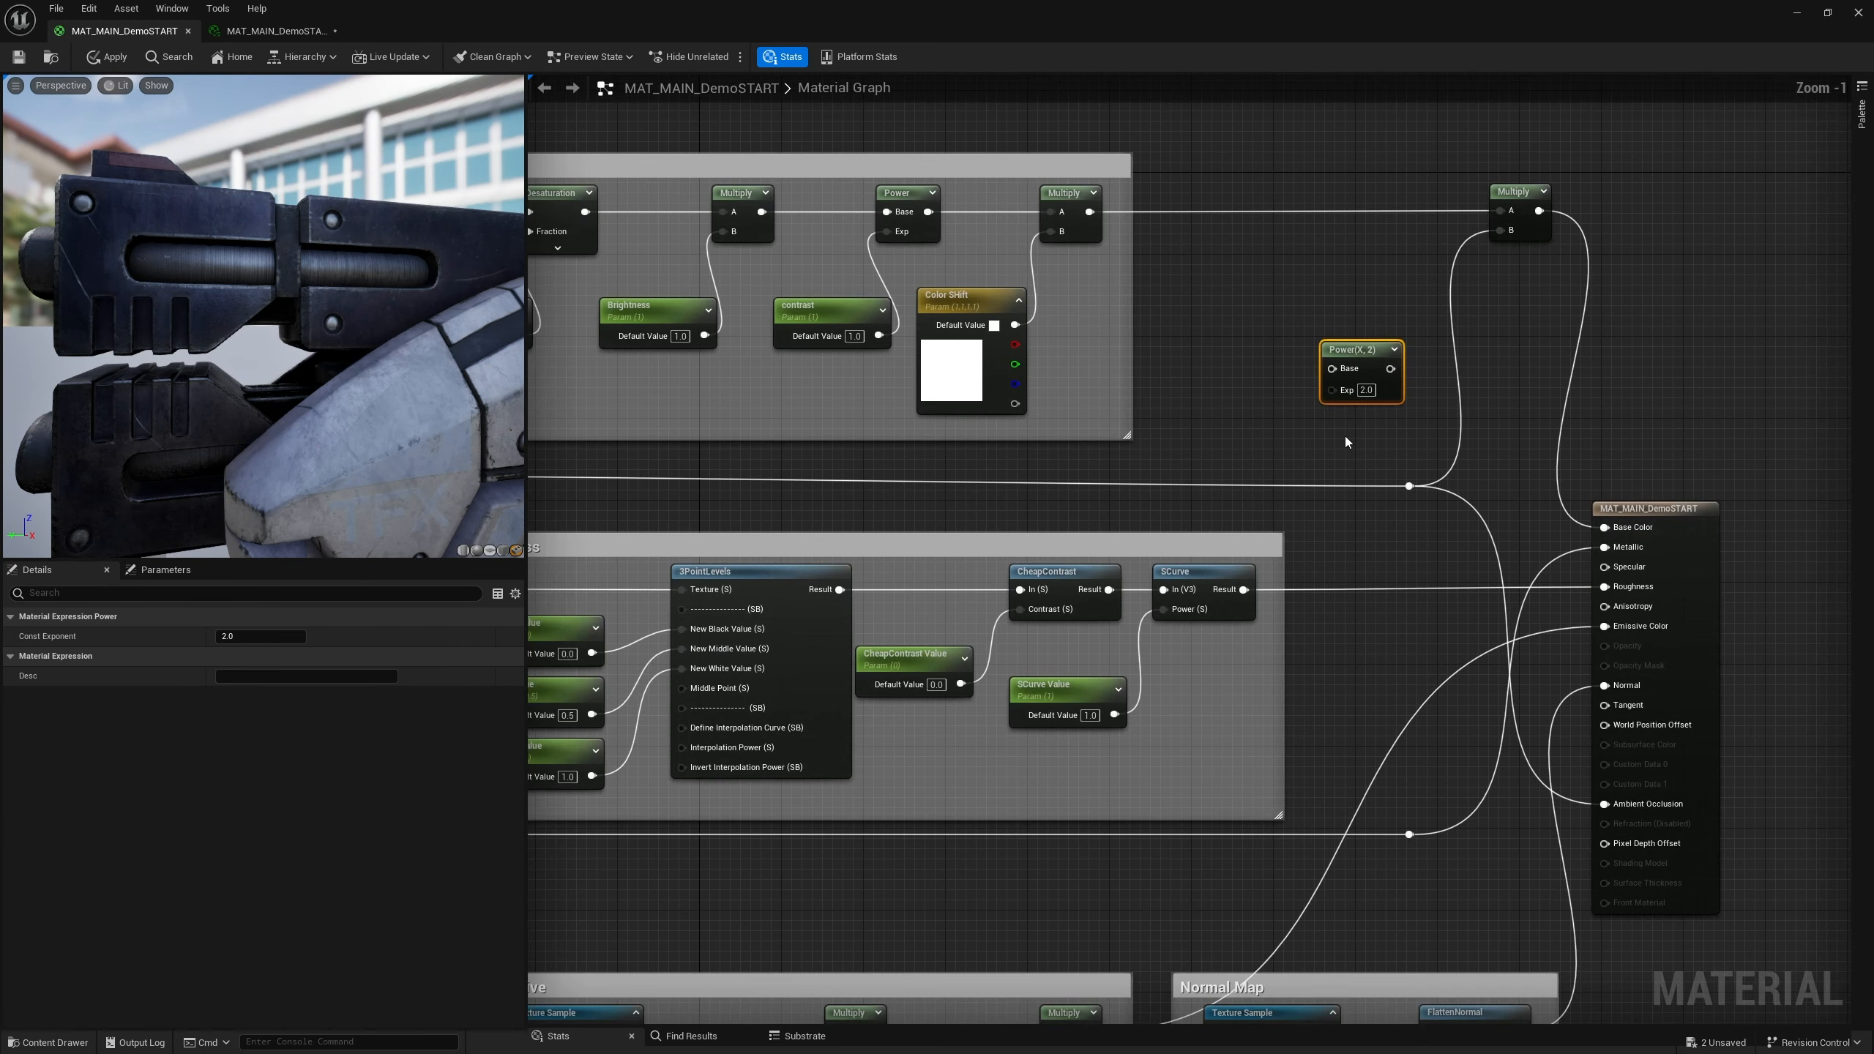
# Place a scalar parameter next to the Power node and name it AO Strength
pyautogui.click(1284, 426)
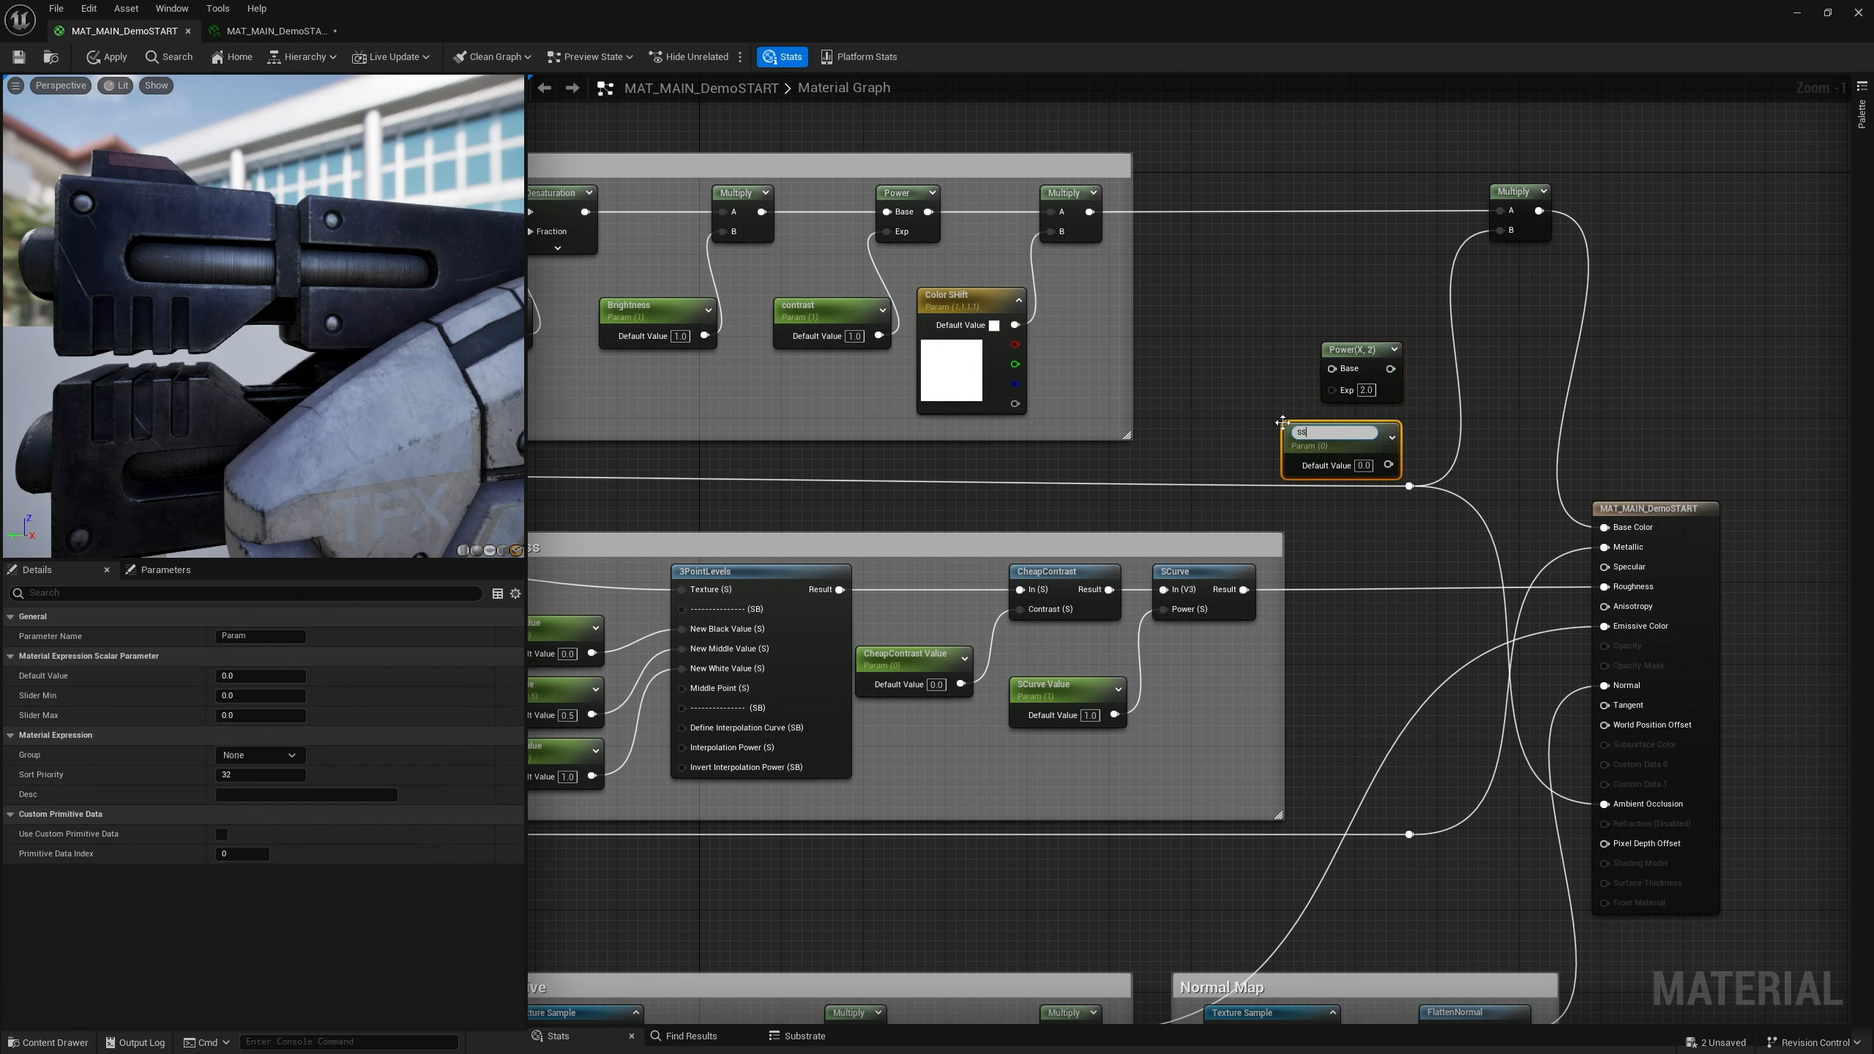
pyautogui.press('BackSpace')
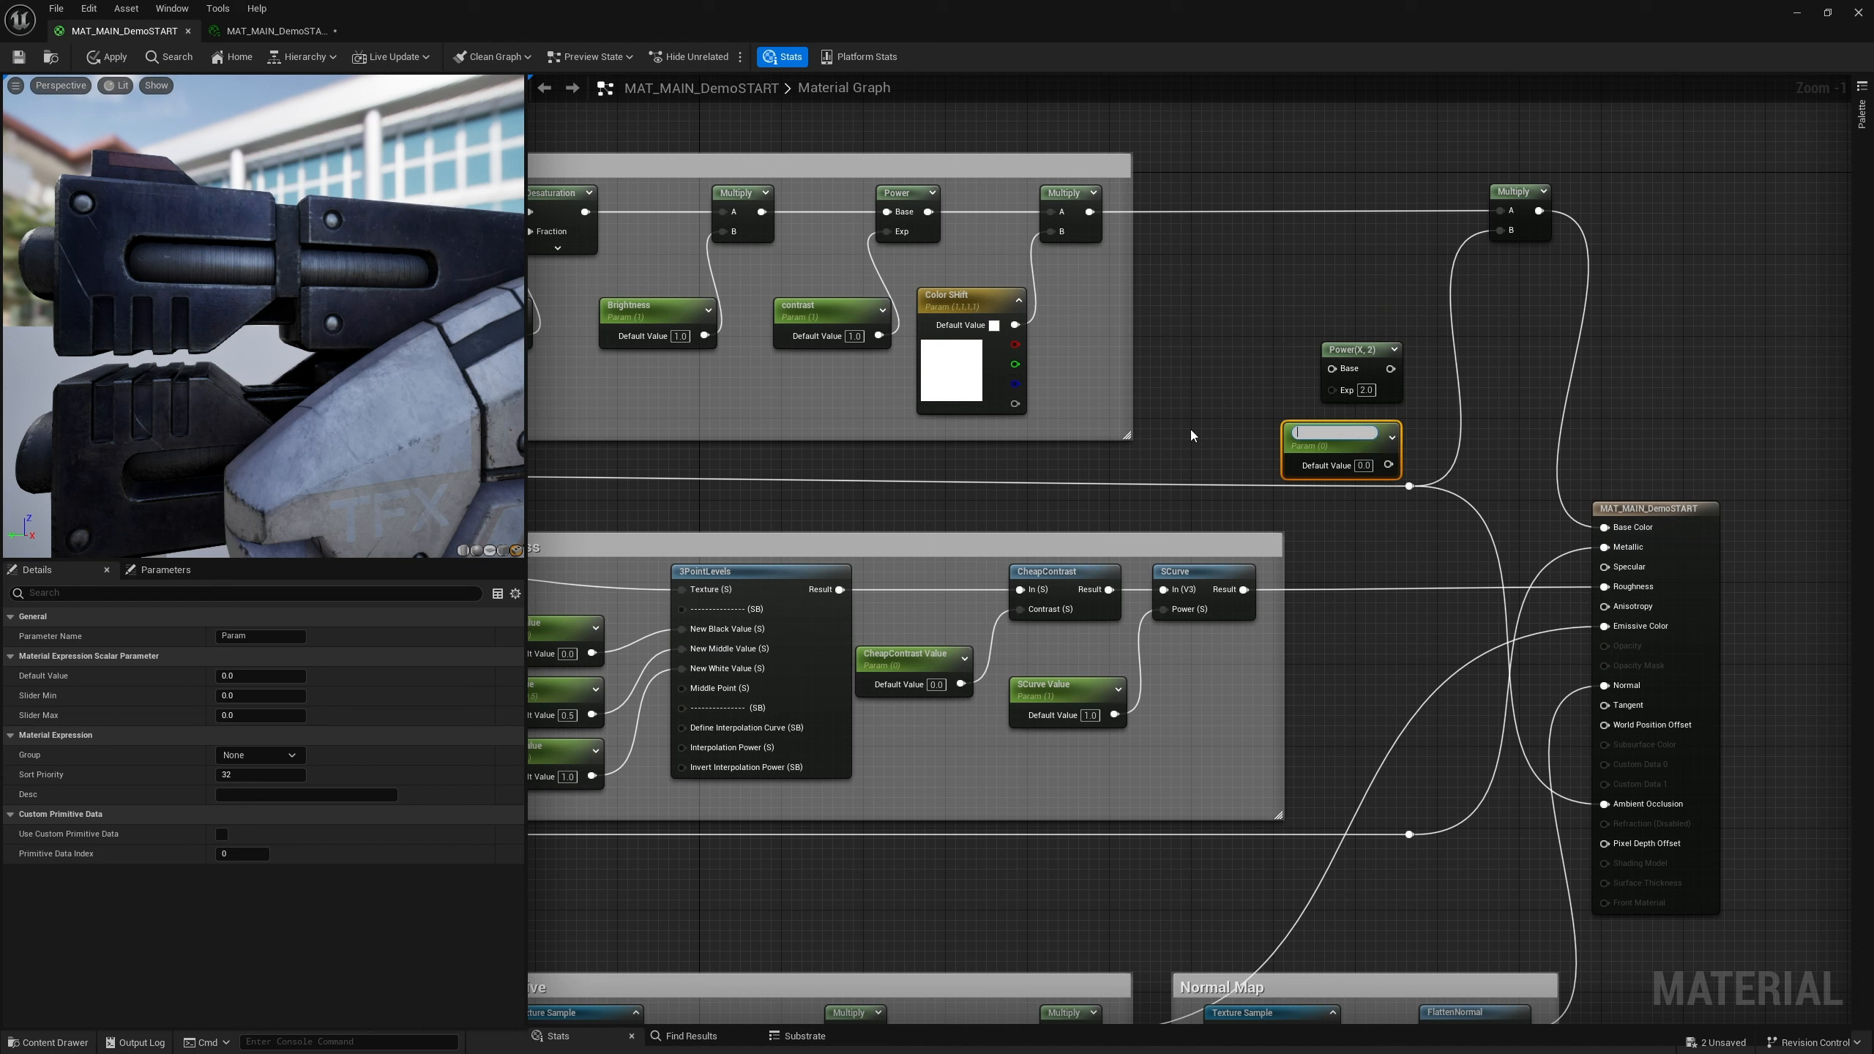
pyautogui.write('AO Strength')
pyautogui.press('Return')
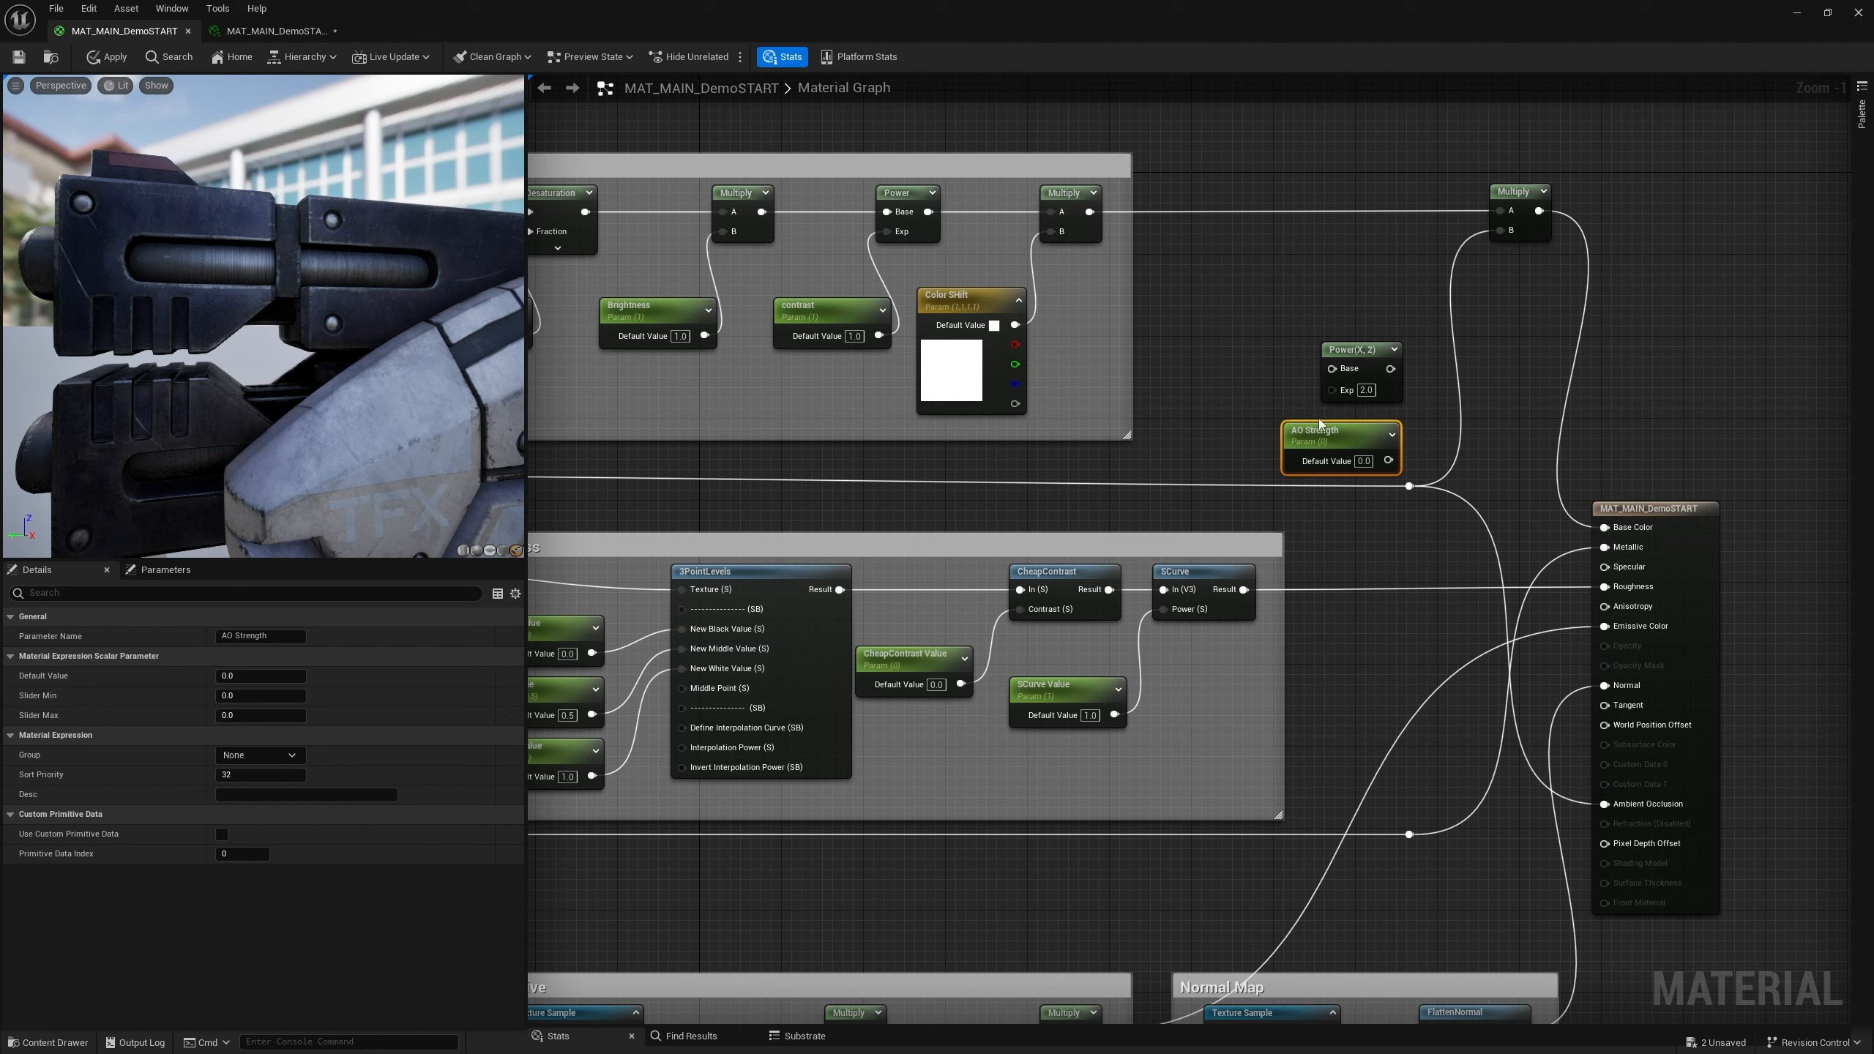
# Connect the AO Strength parameter to the Power node's Exp input
pyautogui.moveTo(1345, 439); pyautogui.dragTo(1332, 369)
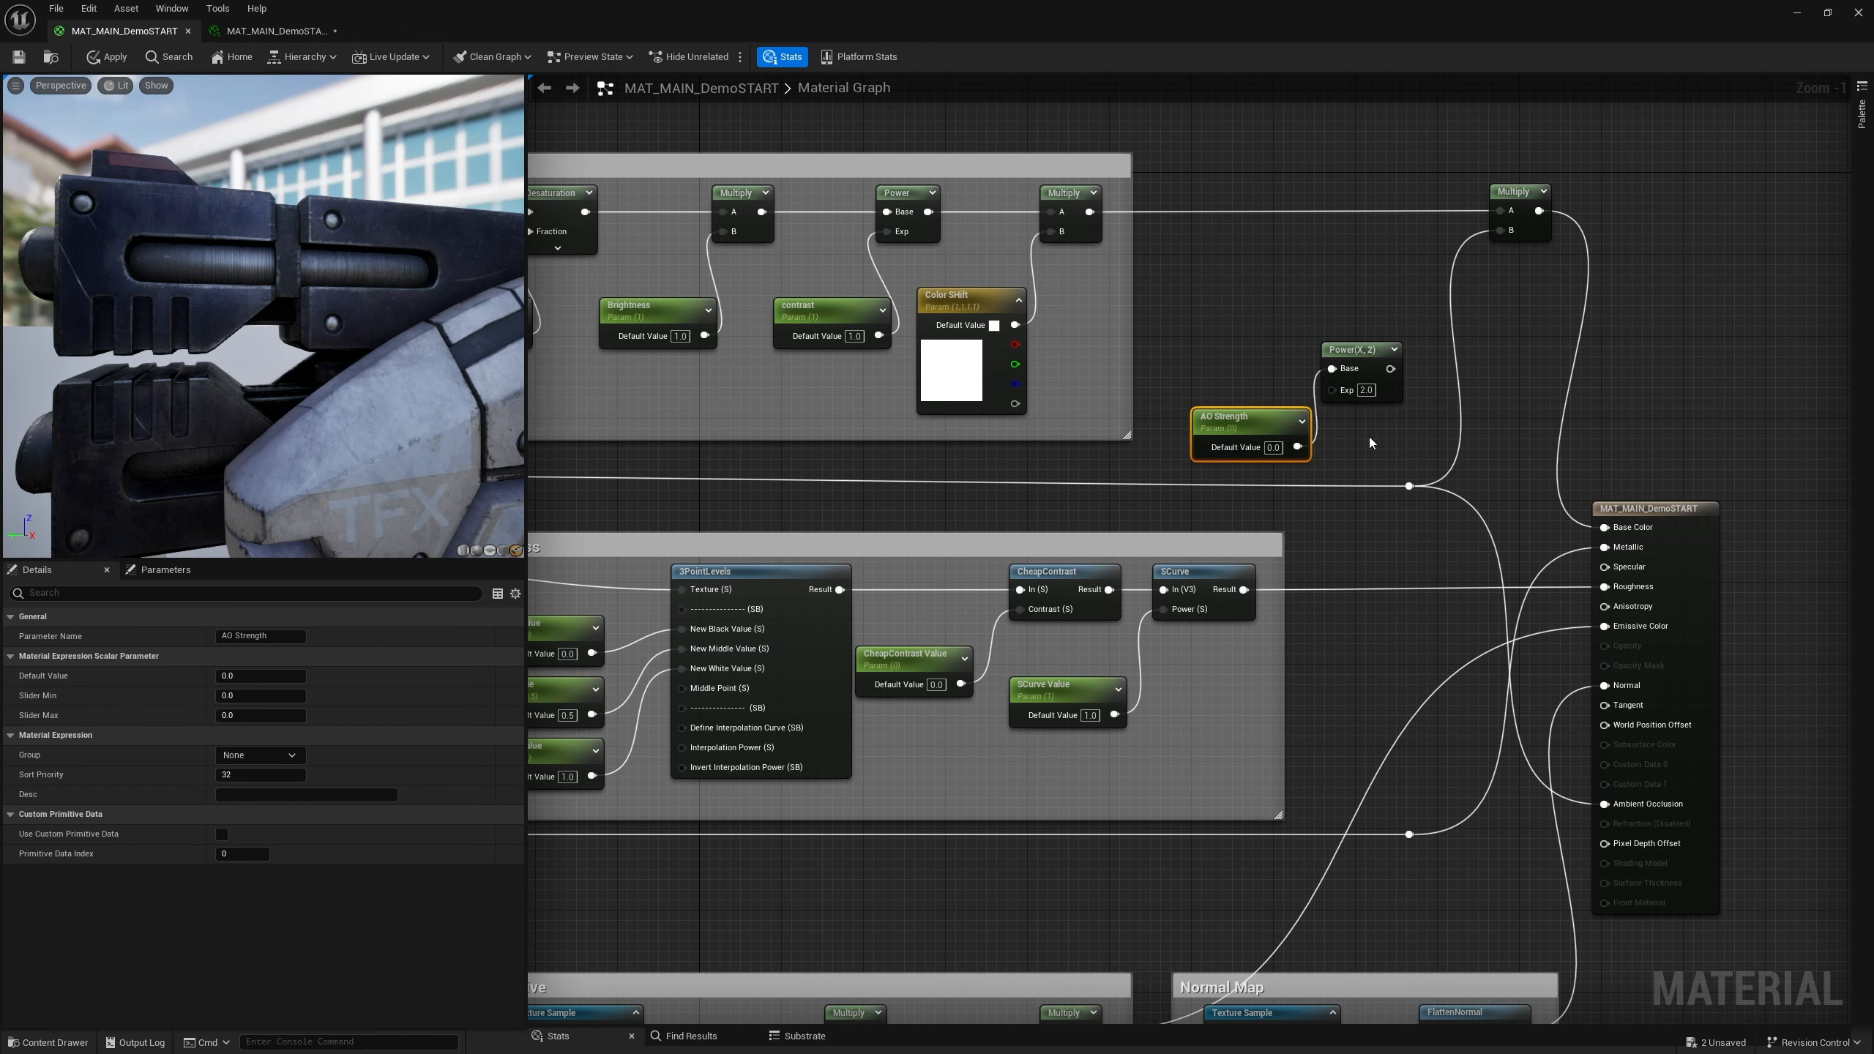
pyautogui.hotkey('ctrl', 'z')
pyautogui.moveTo(1299, 447); pyautogui.dragTo(1263, 421)
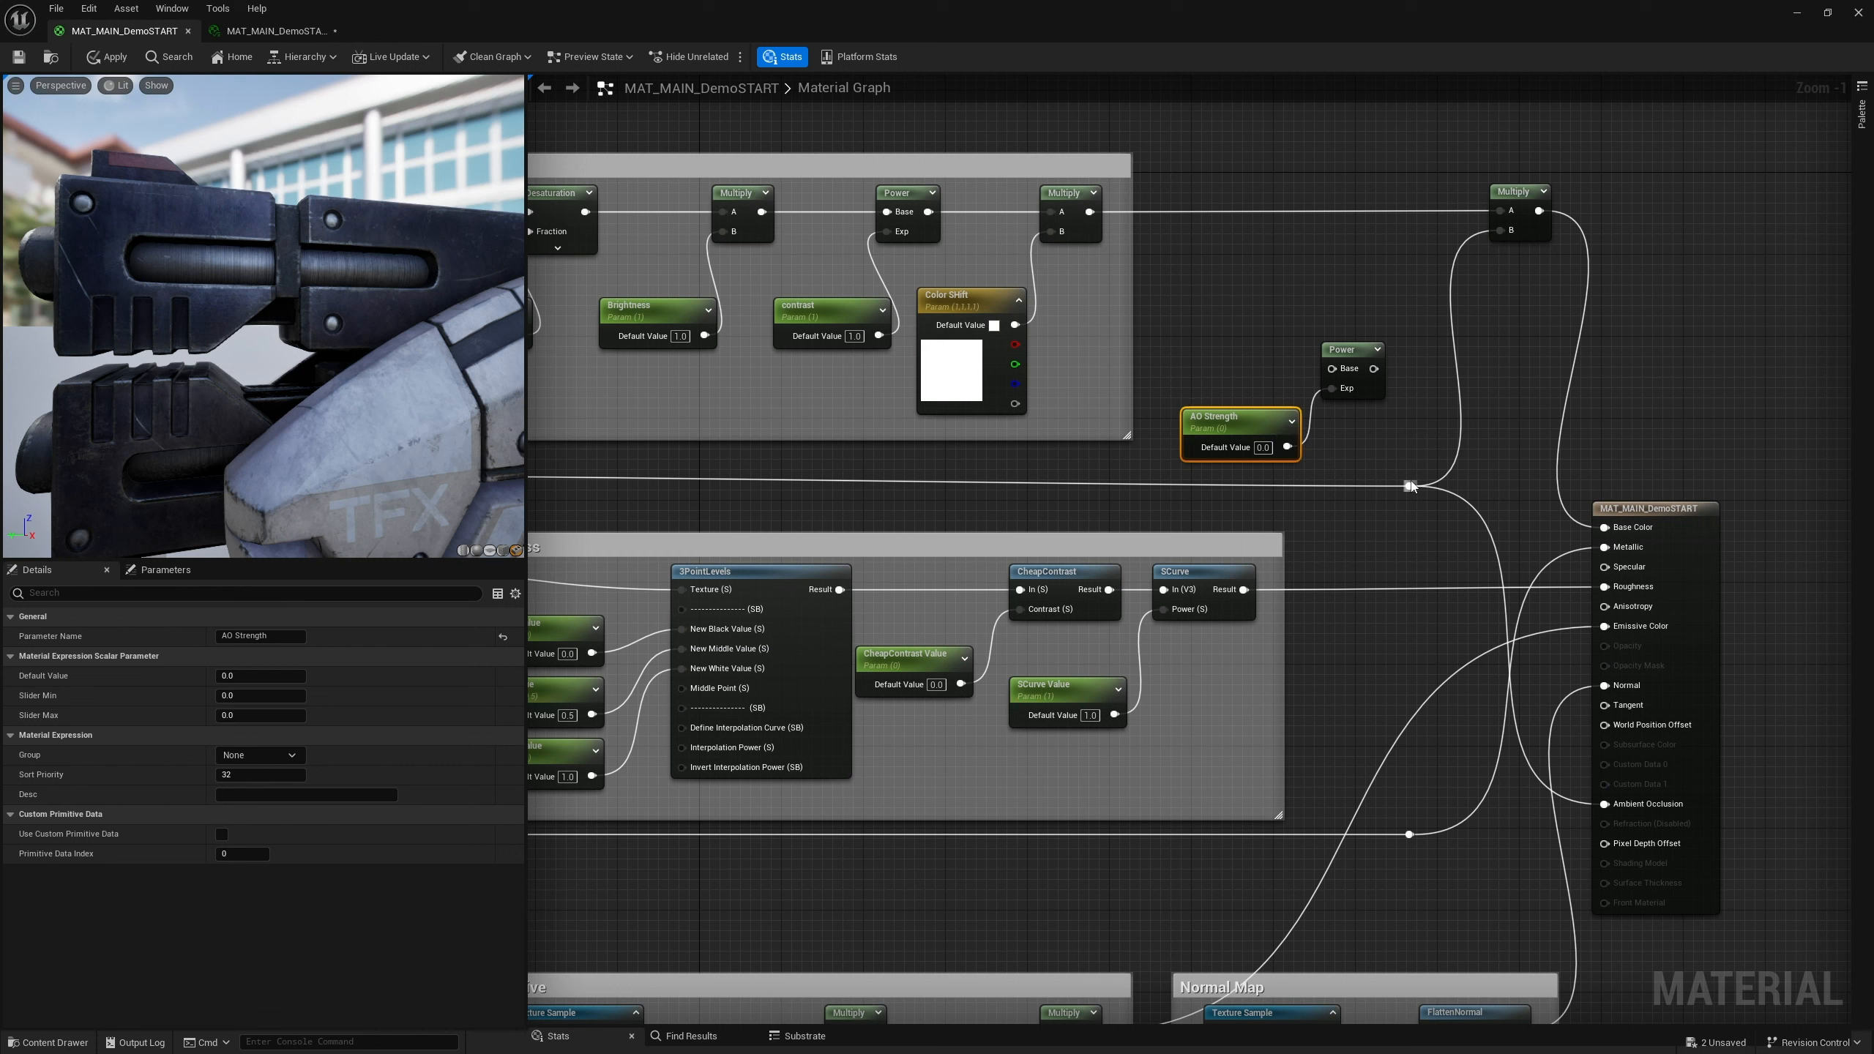
# Feed the reroute's packed-channel wire into the Power node's Base and the Power output into the Multiply's B input
pyautogui.moveTo(1409, 486); pyautogui.dragTo(1332, 368)
pyautogui.keyDown('alt'); pyautogui.click(1450, 316); pyautogui.keyUp('alt')
pyautogui.moveTo(1374, 368); pyautogui.dragTo(1516, 194)
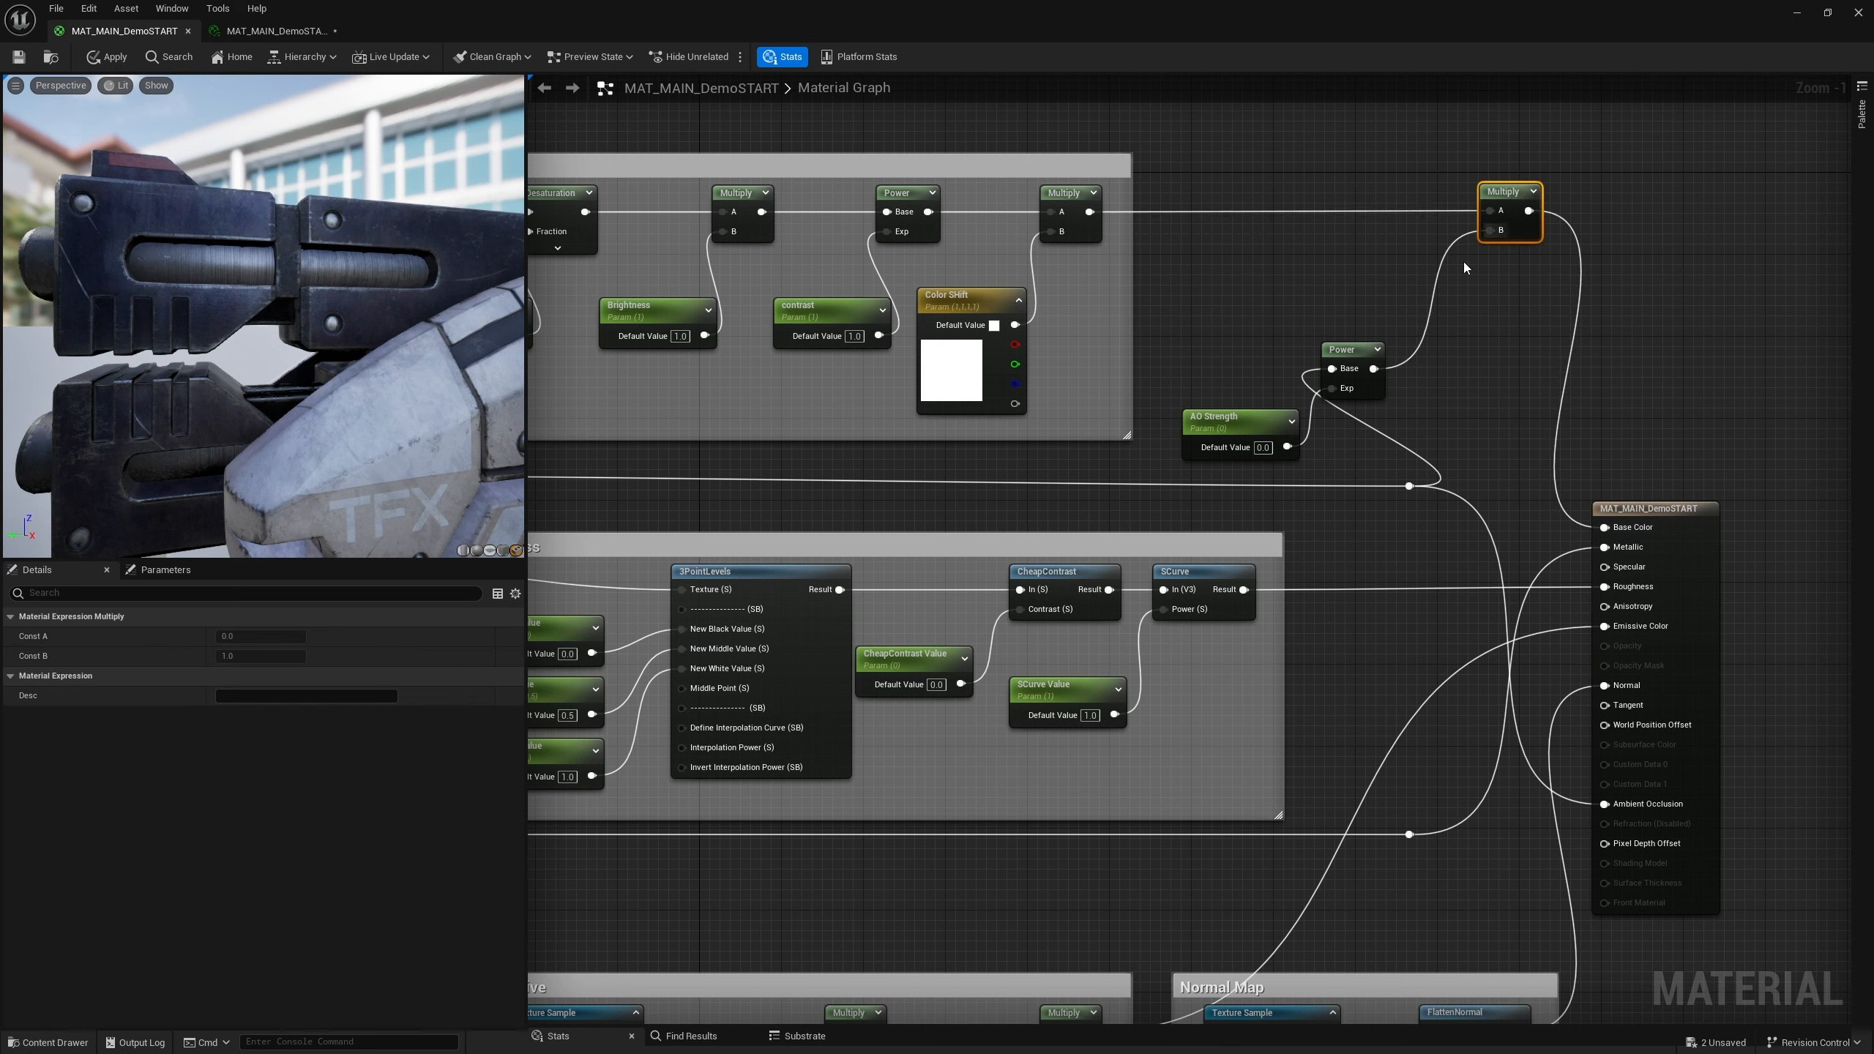
# Reposition the Power node and move the reroute point to tidy the wiring
pyautogui.moveTo(1357, 357); pyautogui.dragTo(1383, 373)
pyautogui.moveTo(1408, 485); pyautogui.dragTo(1254, 498)
pyautogui.click(1398, 469)
pyautogui.click(1398, 472)
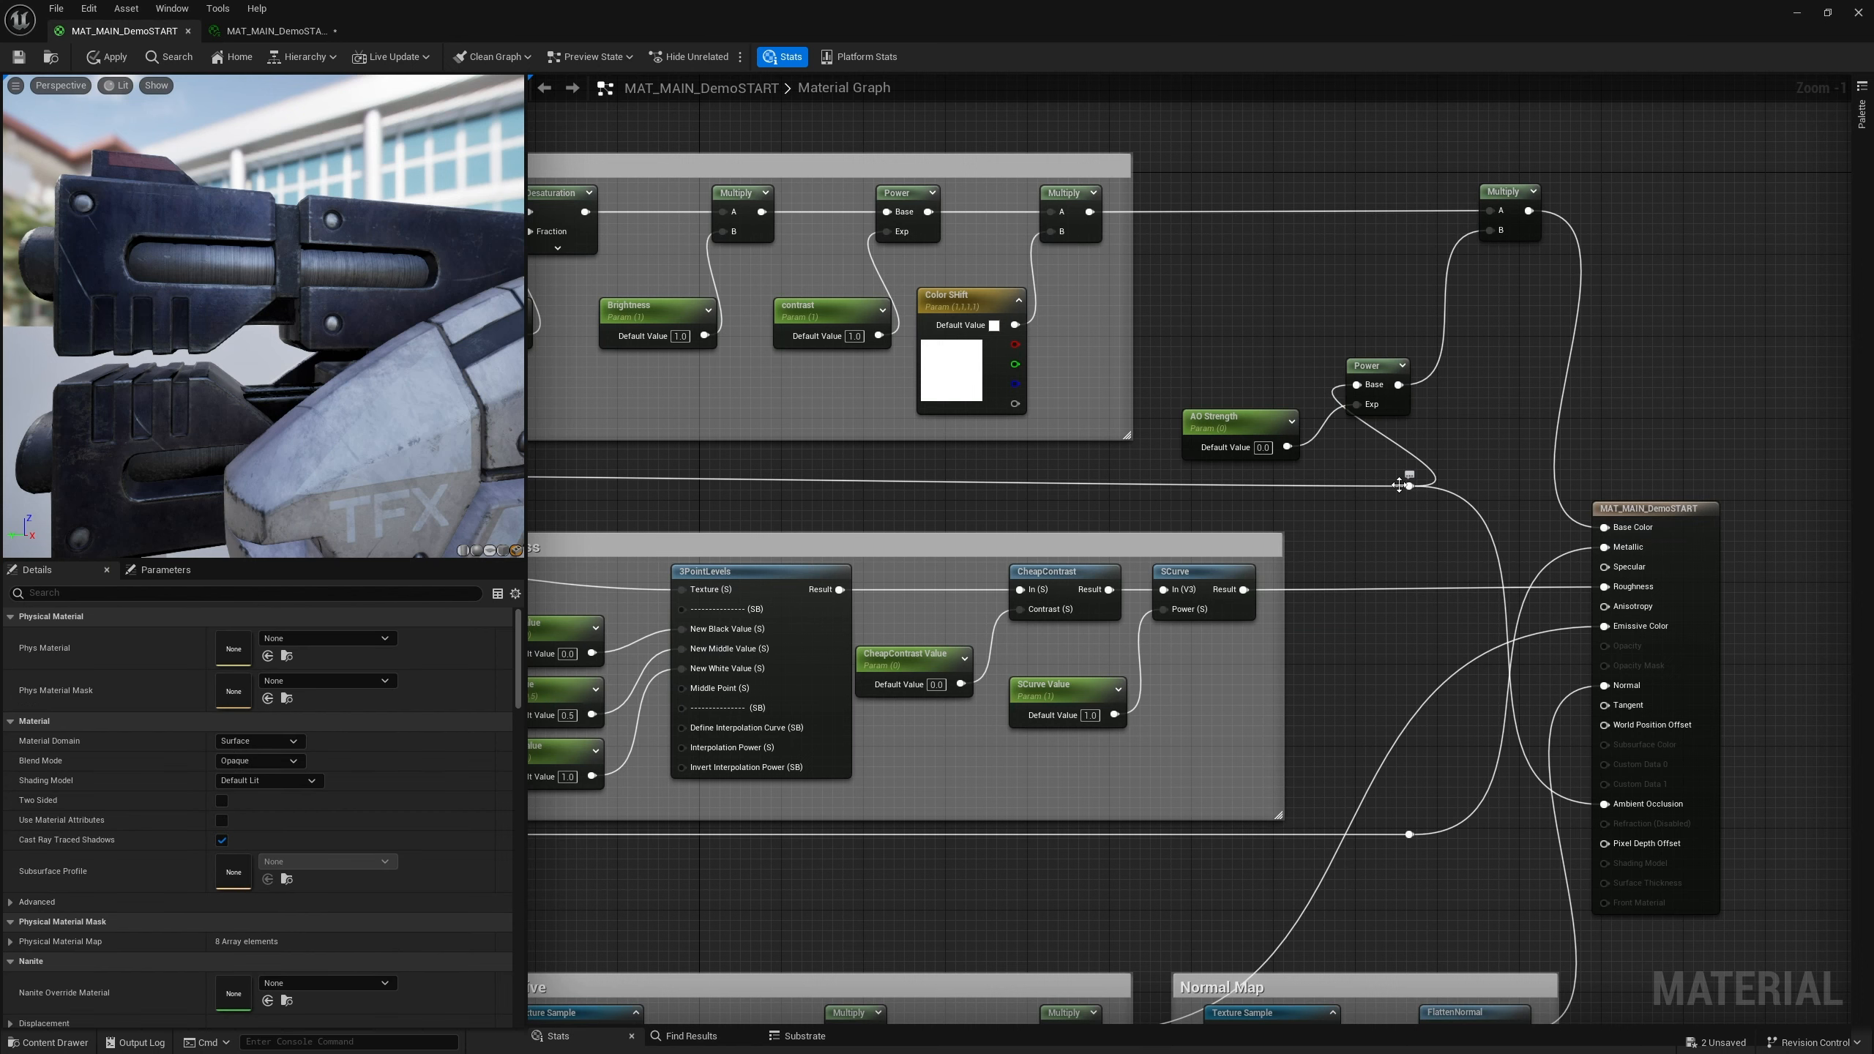
pyautogui.moveTo(1409, 485); pyautogui.dragTo(1288, 491)
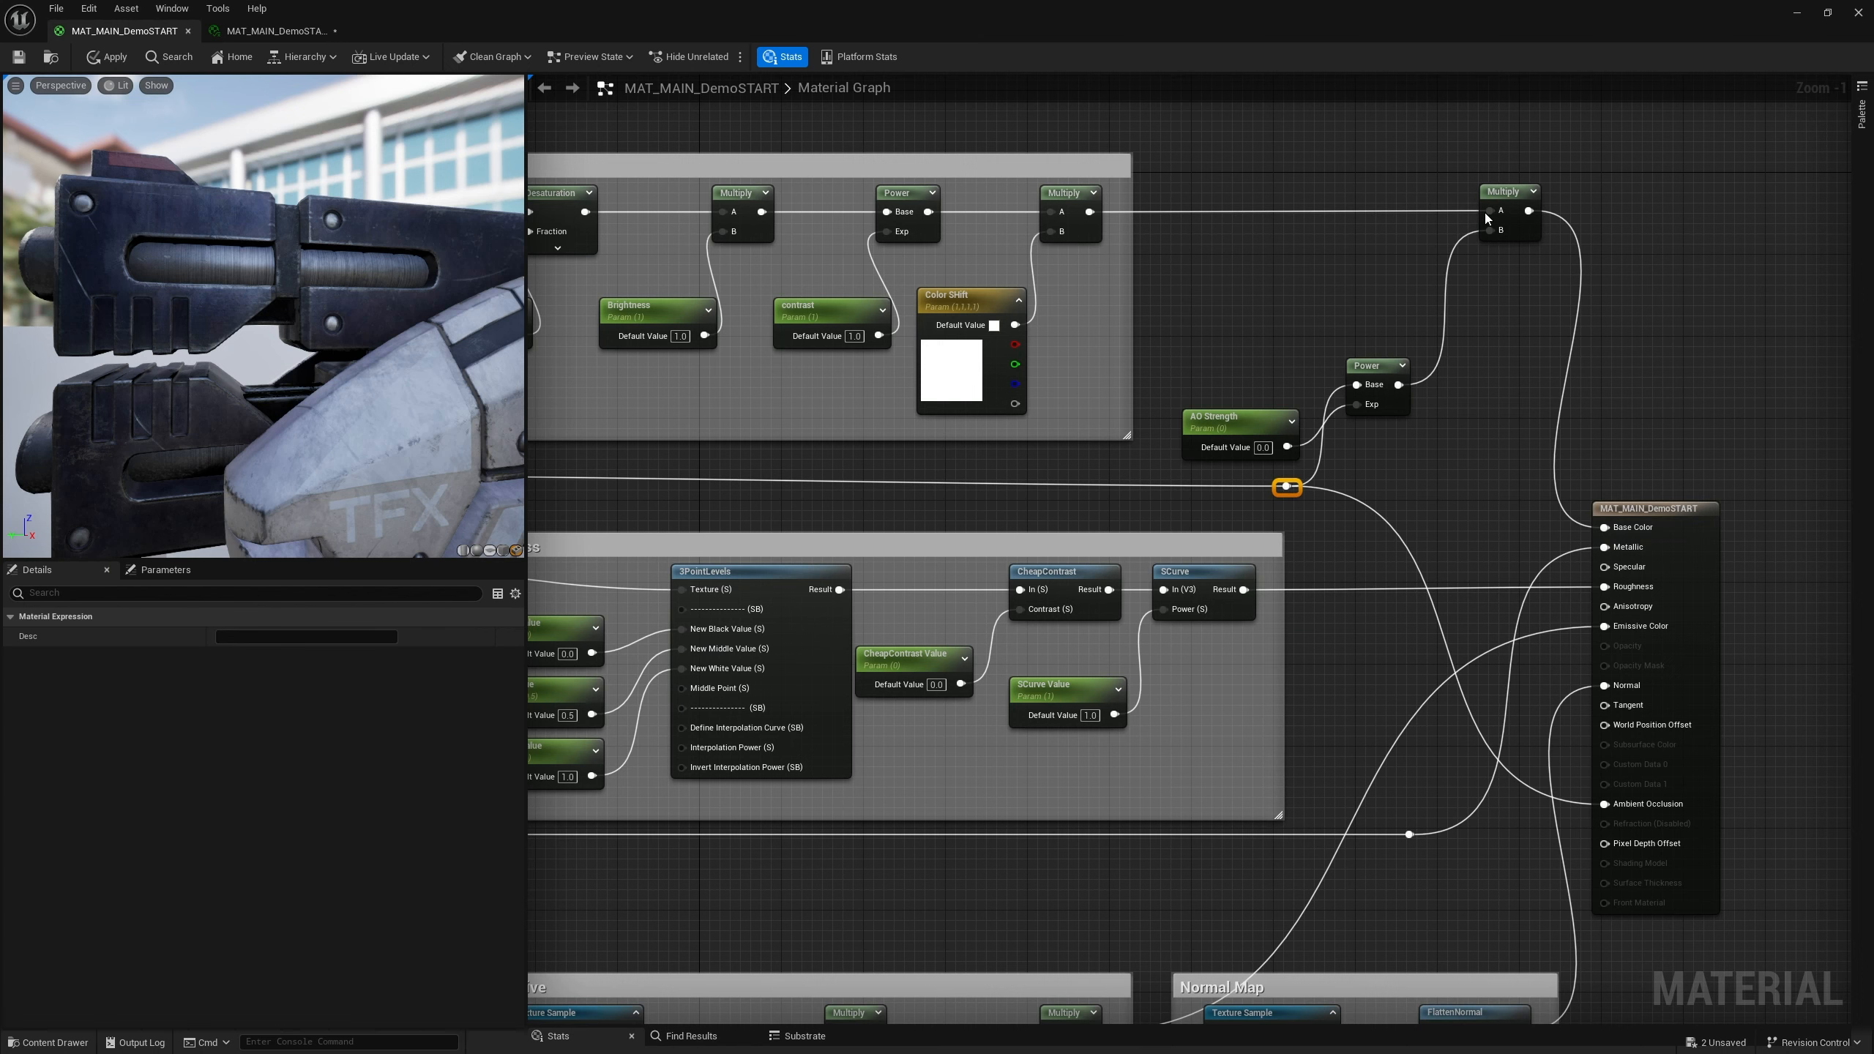
# Start previewing the final Multiply node in the viewport
pyautogui.click(1512, 196)
pyautogui.rightClick(1513, 197)
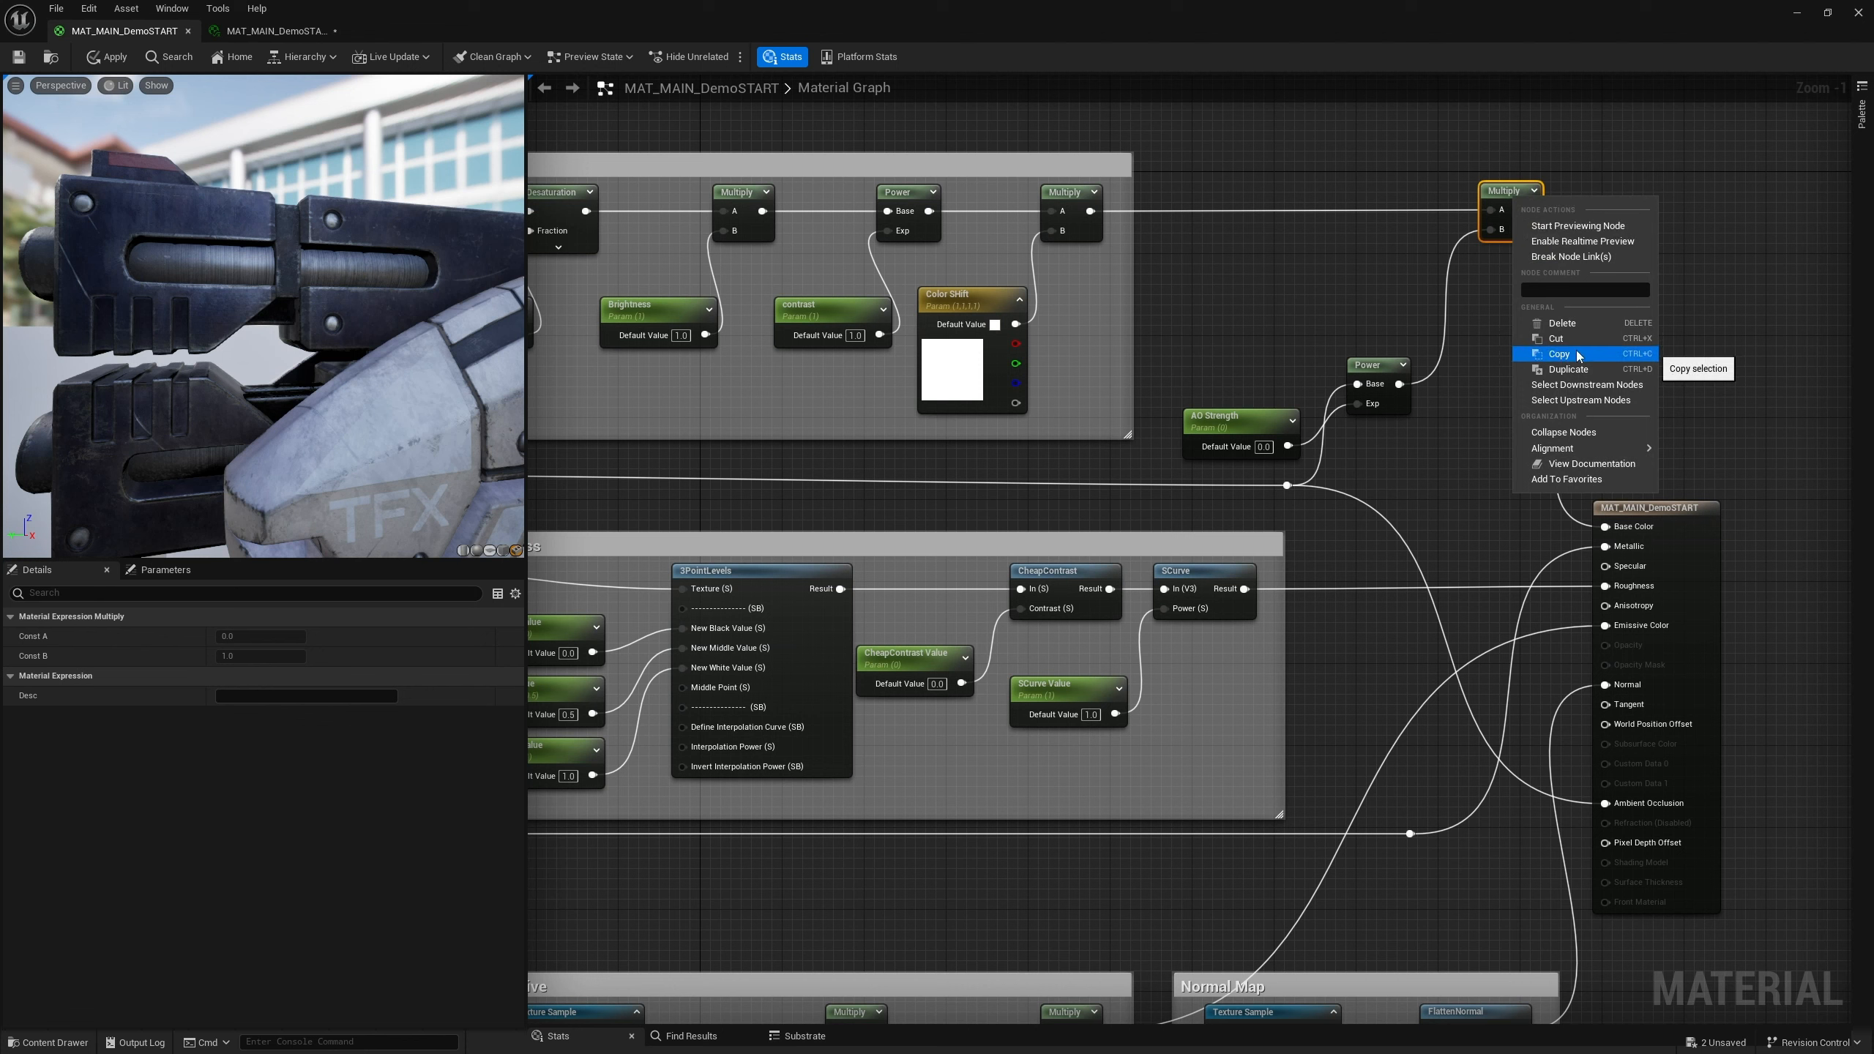
pyautogui.click(1575, 227)
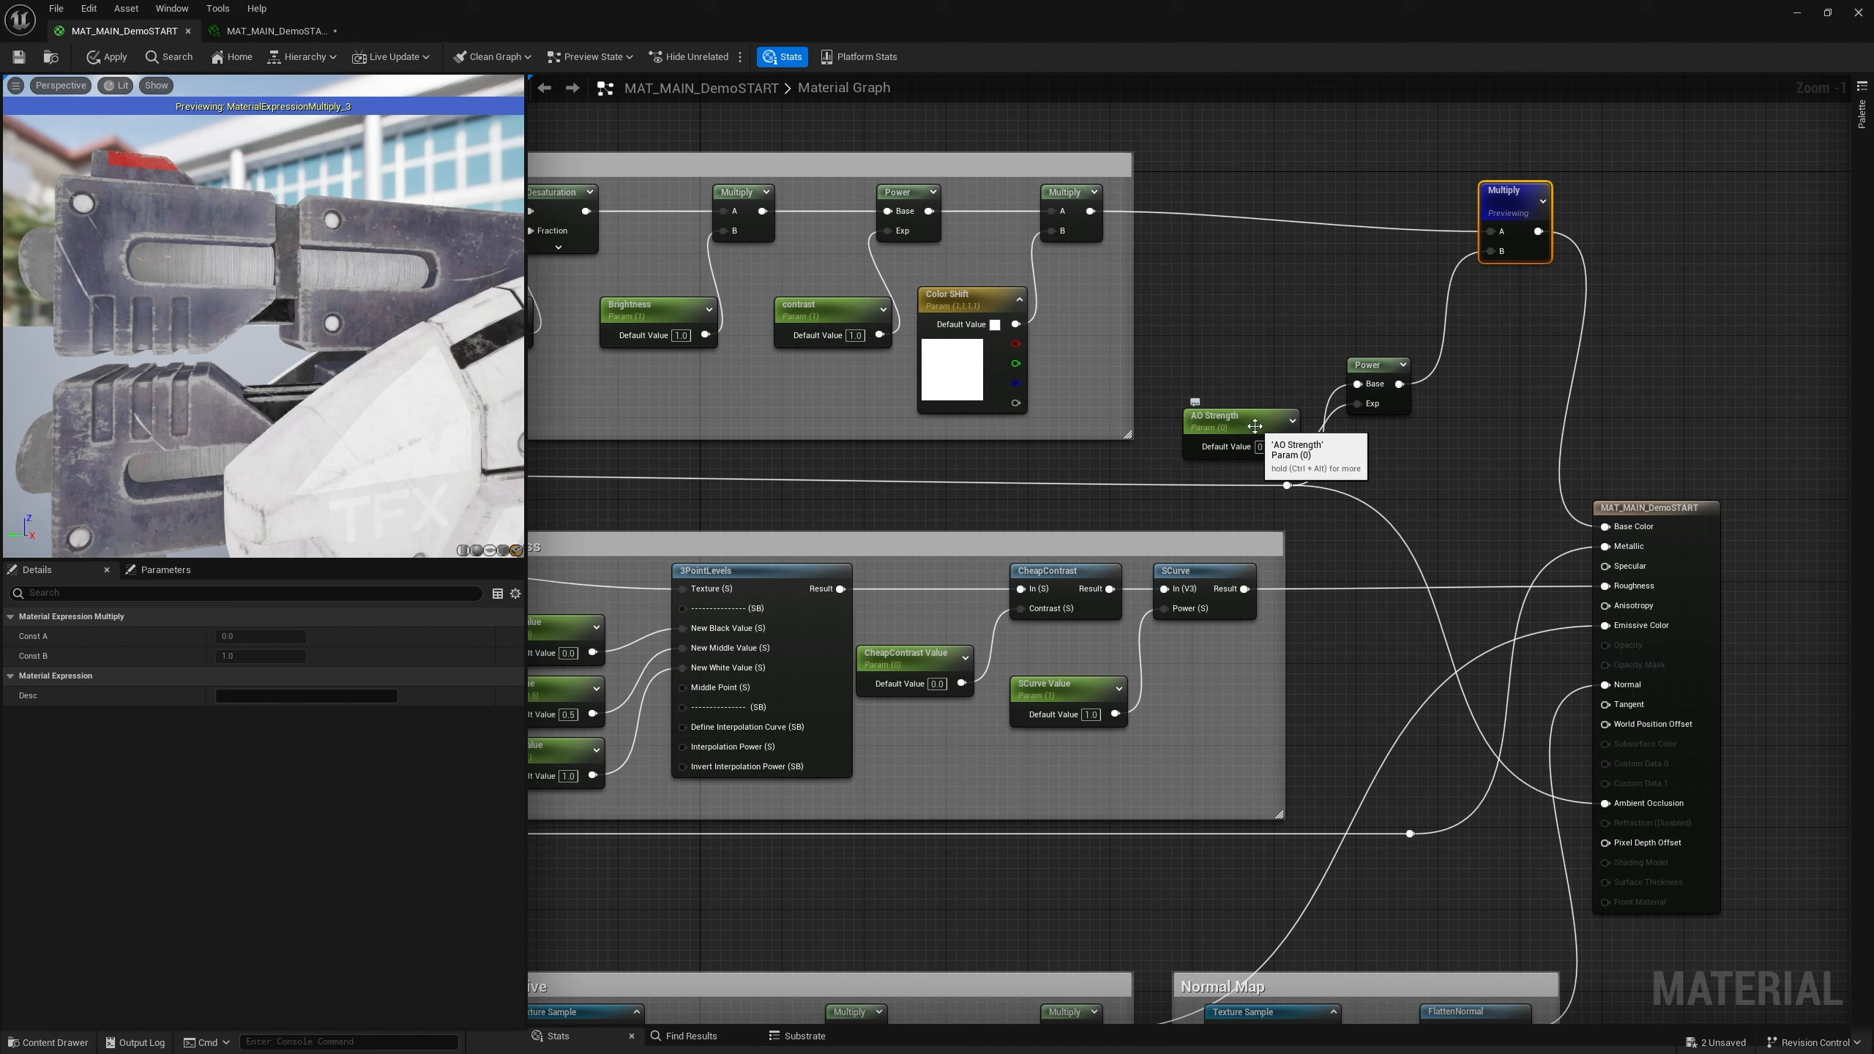
# Test AO Strength default values of 1, 6, 0, 0.25 and 0.5, finishing with 1
pyautogui.click(1254, 426)
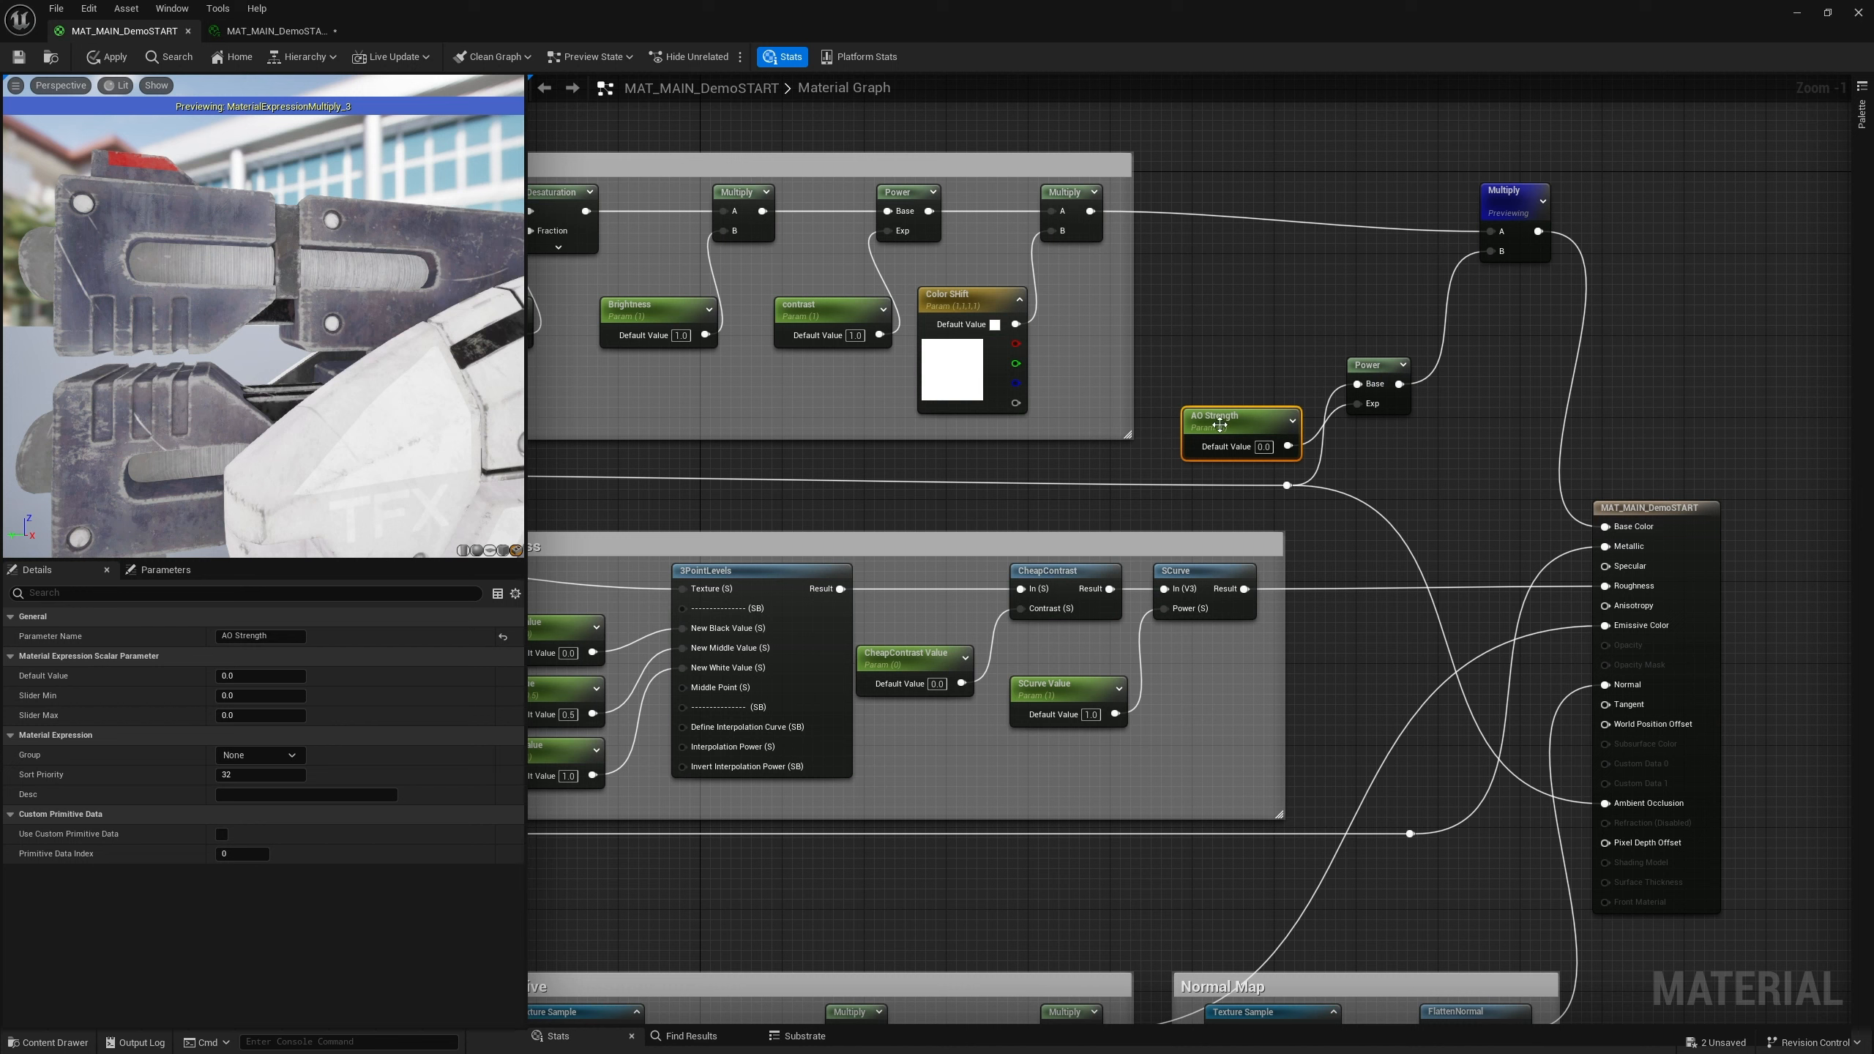
pyautogui.click(1263, 447)
pyautogui.write('1')
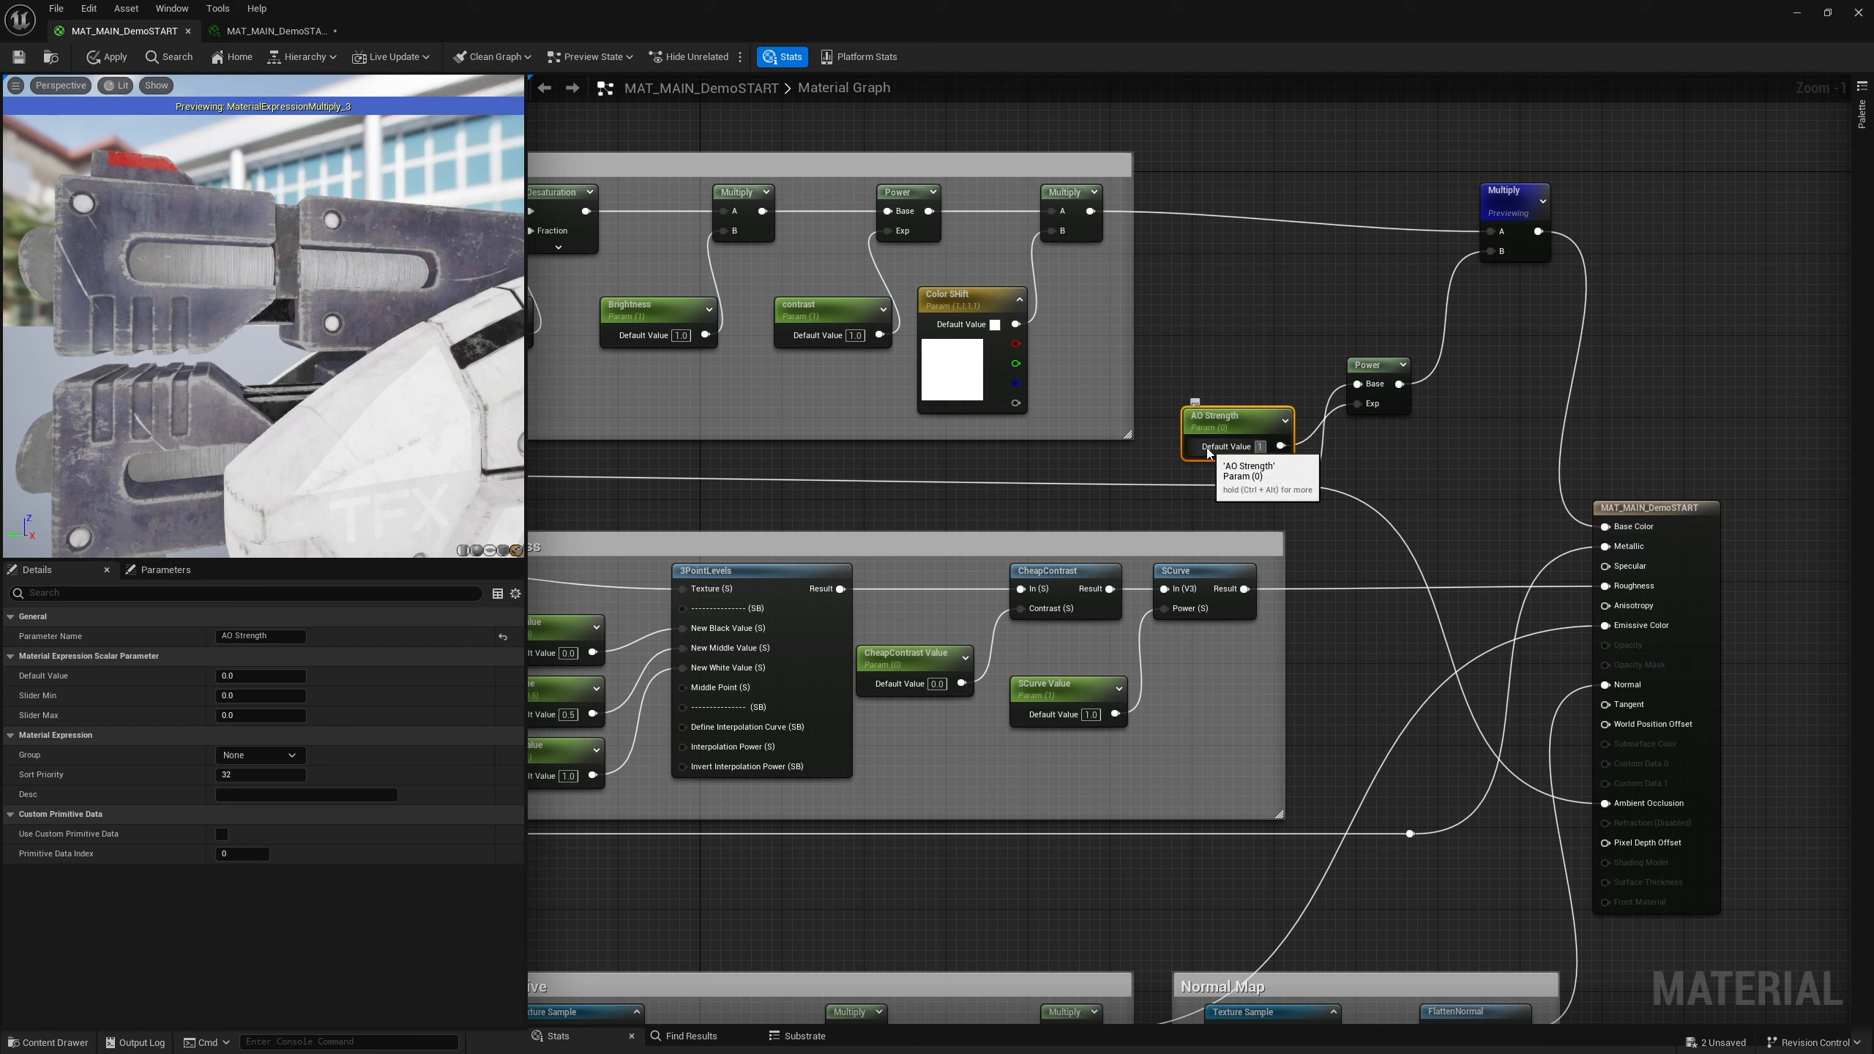
pyautogui.press('Return')
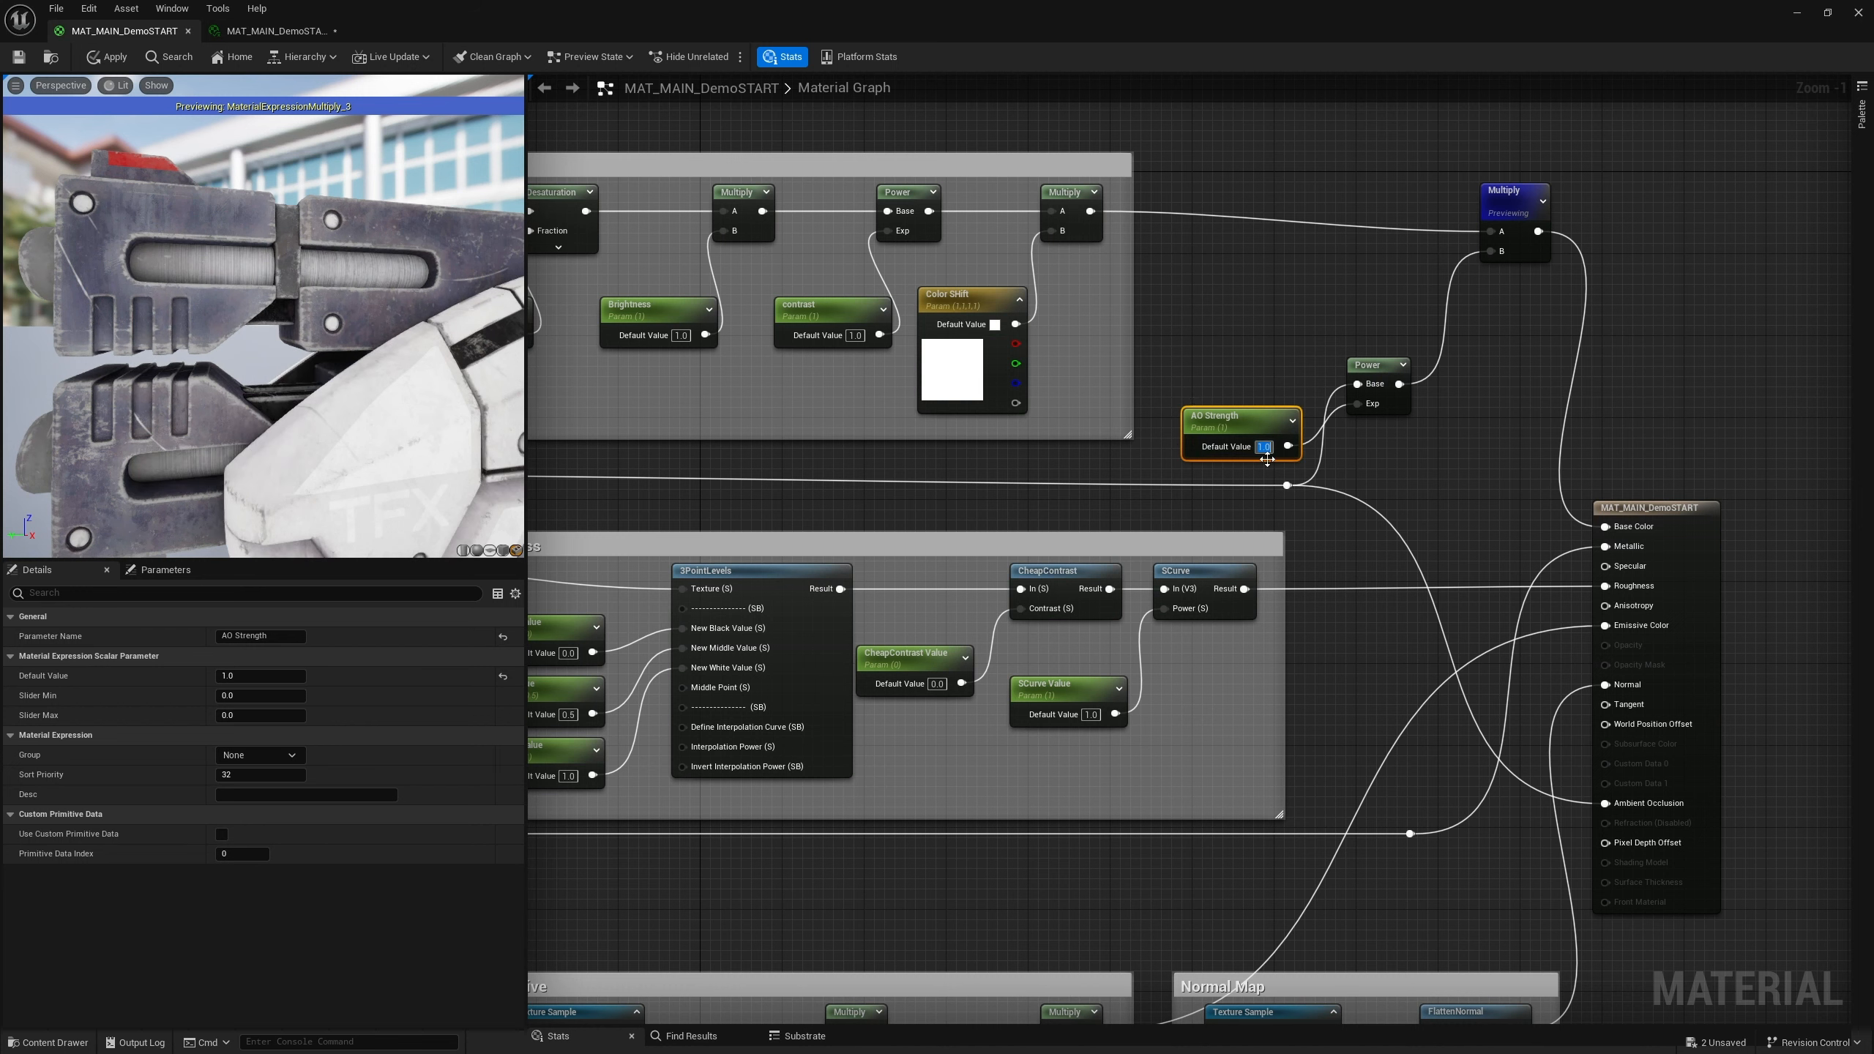
pyautogui.write('6')
pyautogui.press('Return')
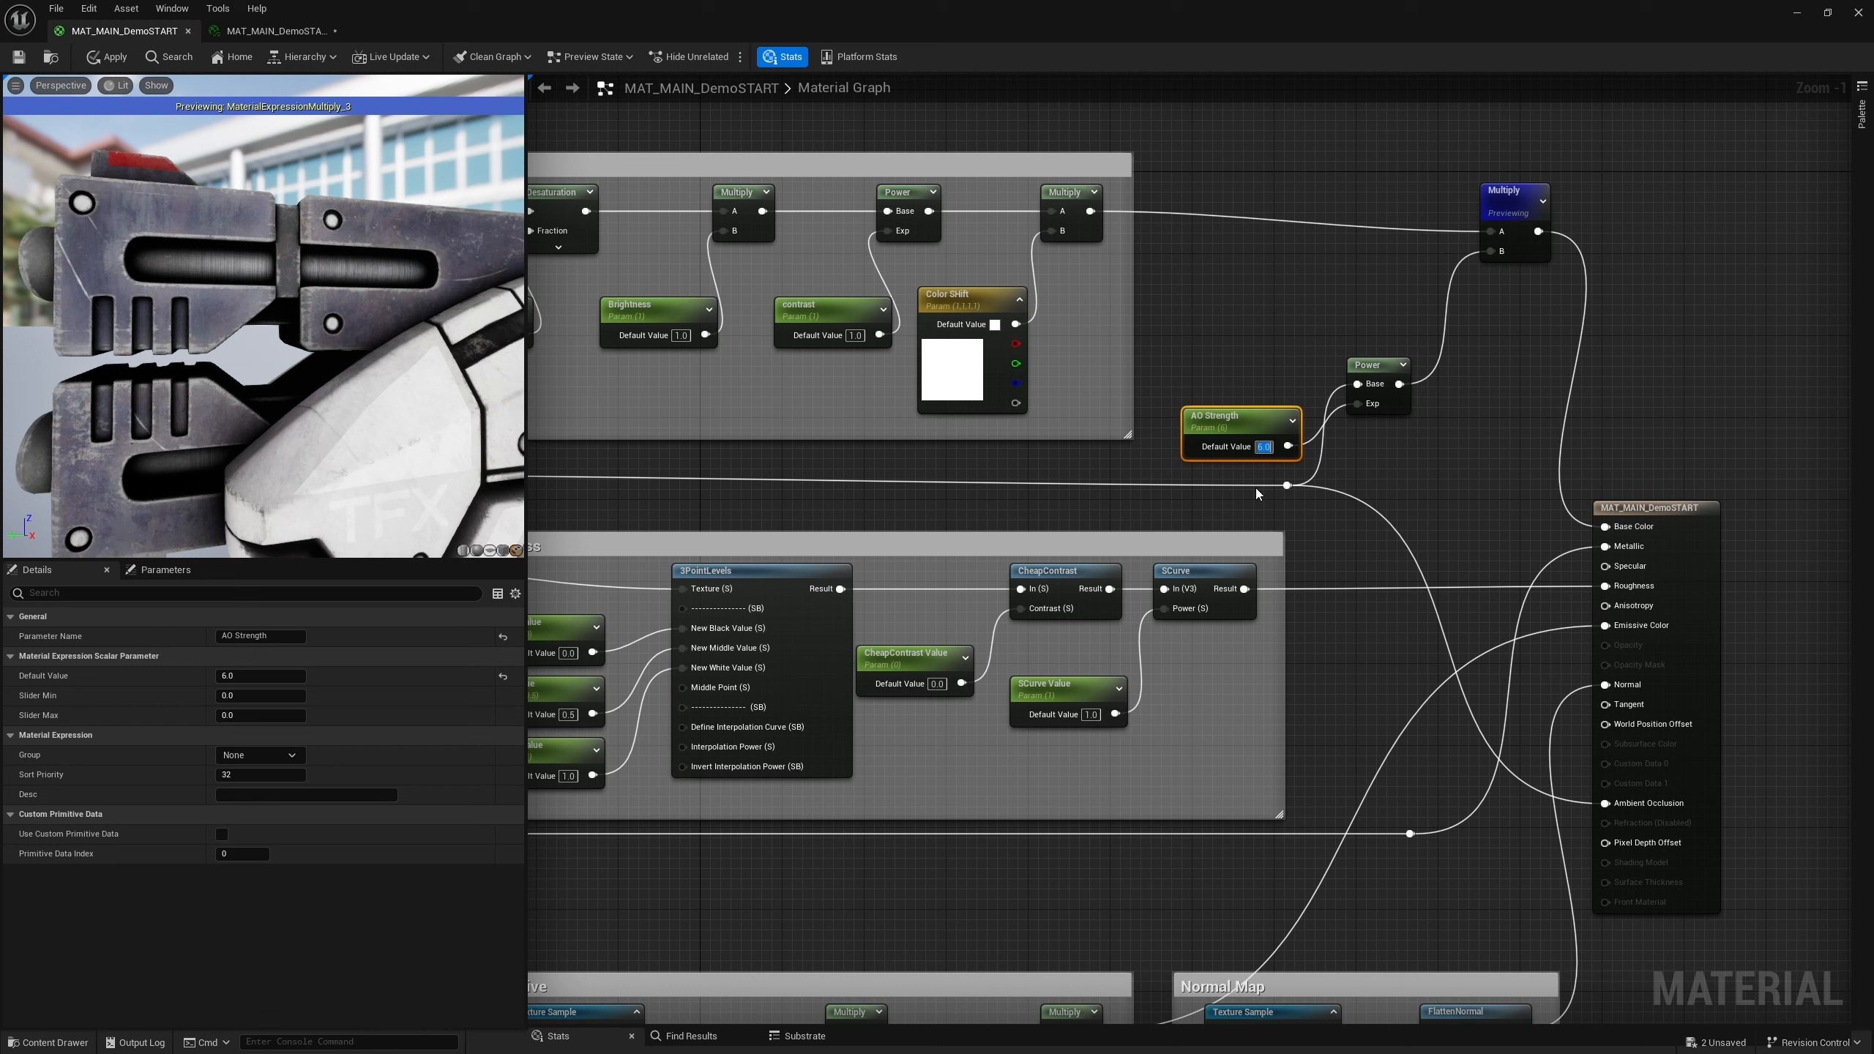
pyautogui.write('0')
pyautogui.press('Return')
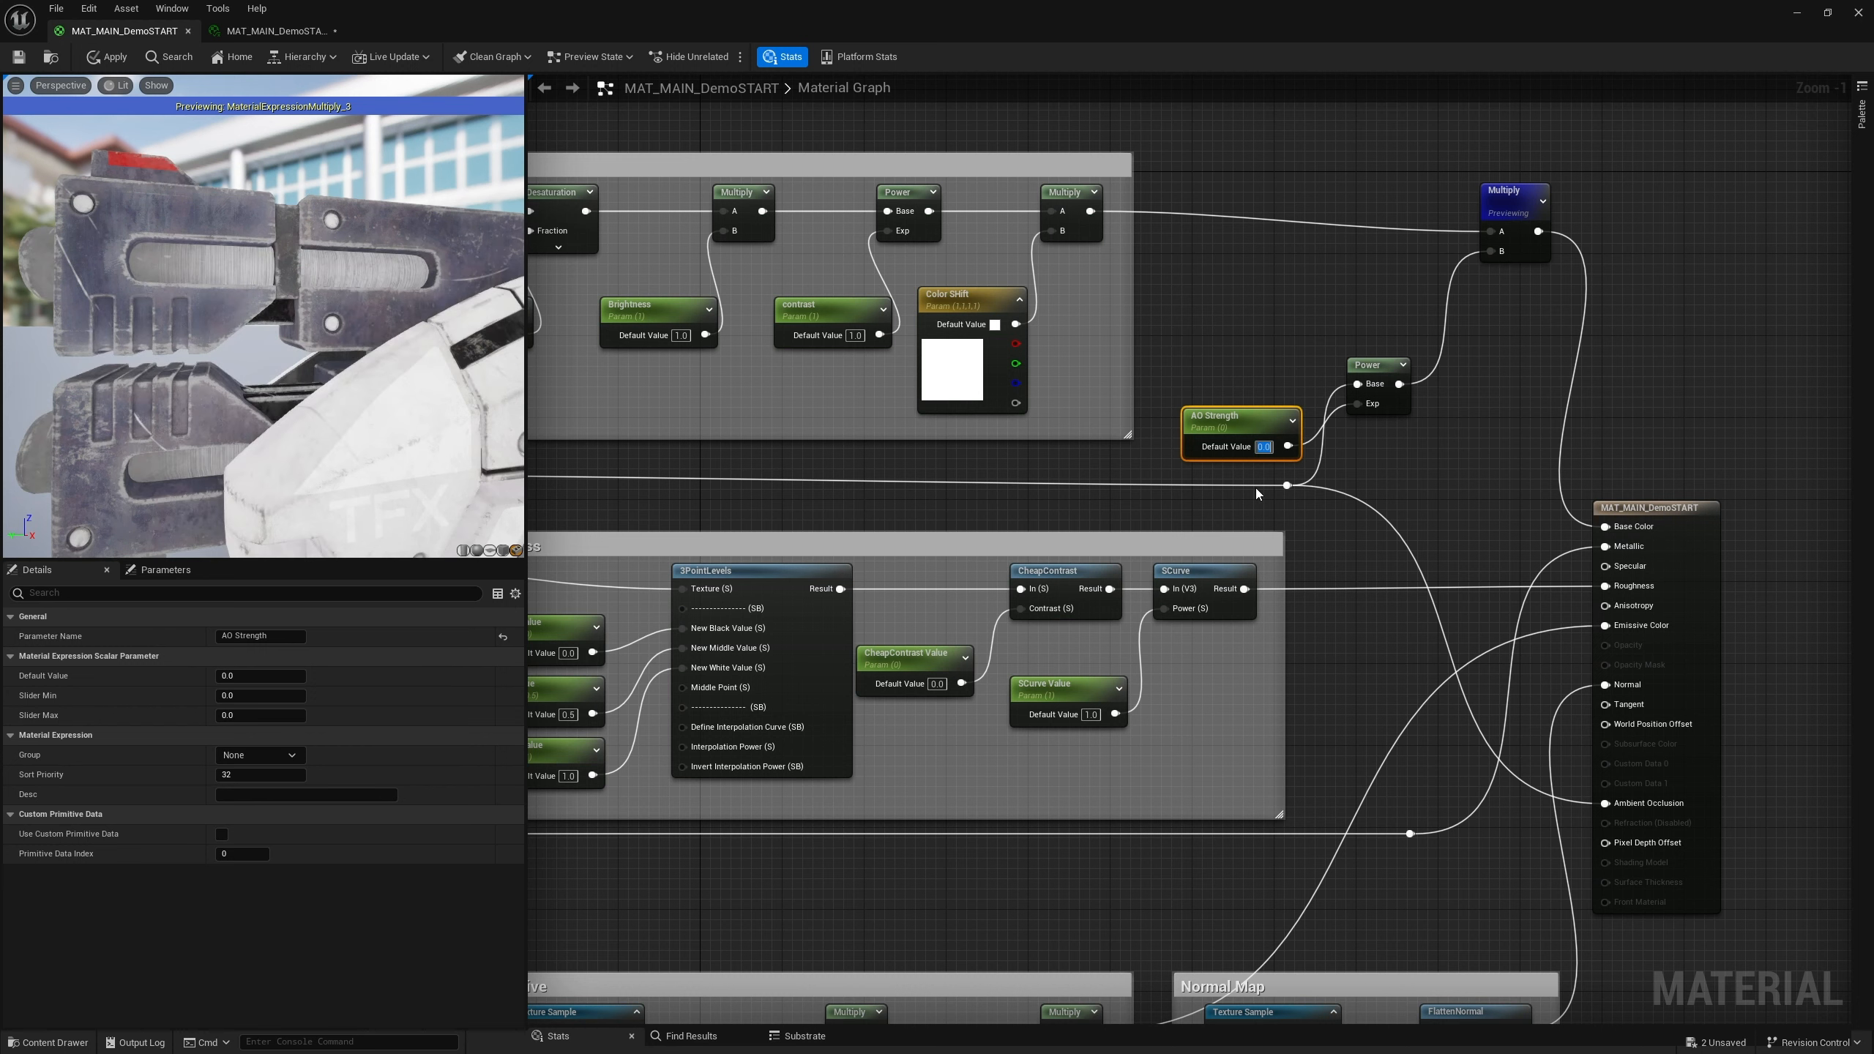
pyautogui.write('0.25')
pyautogui.press('Return')
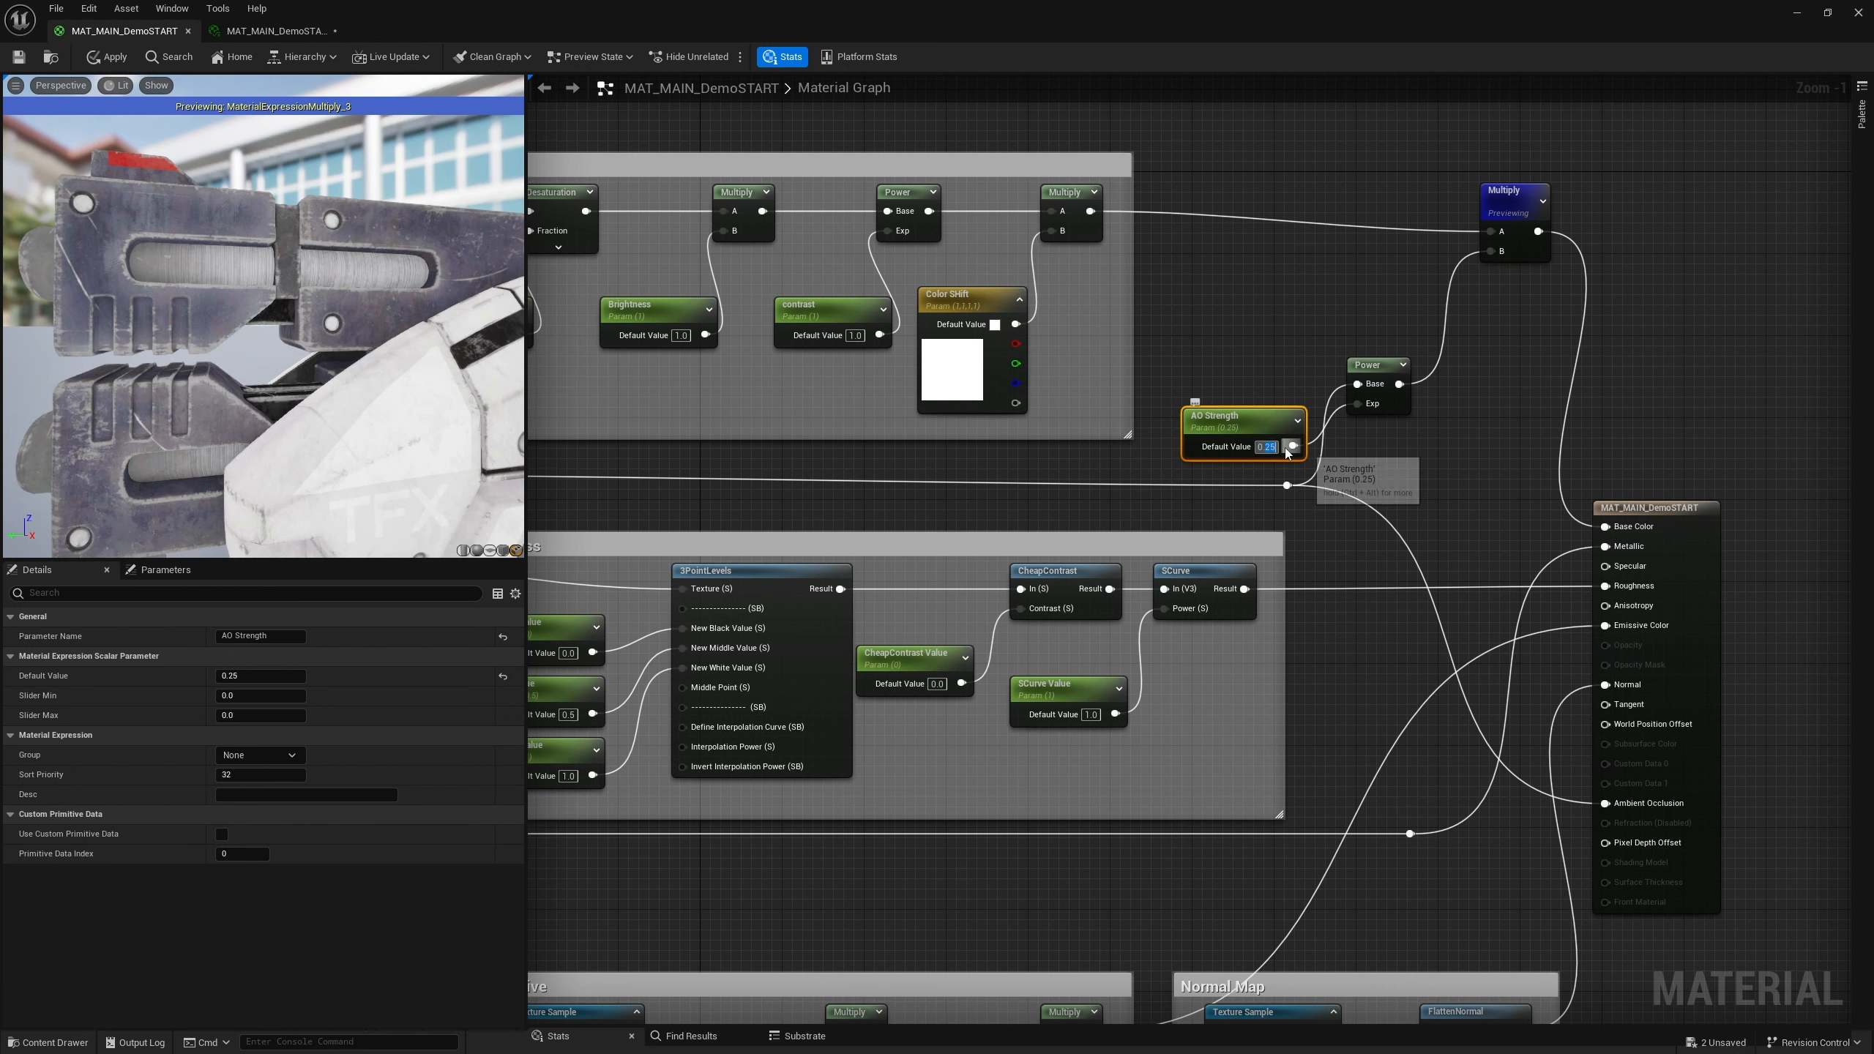
pyautogui.write('0.5')
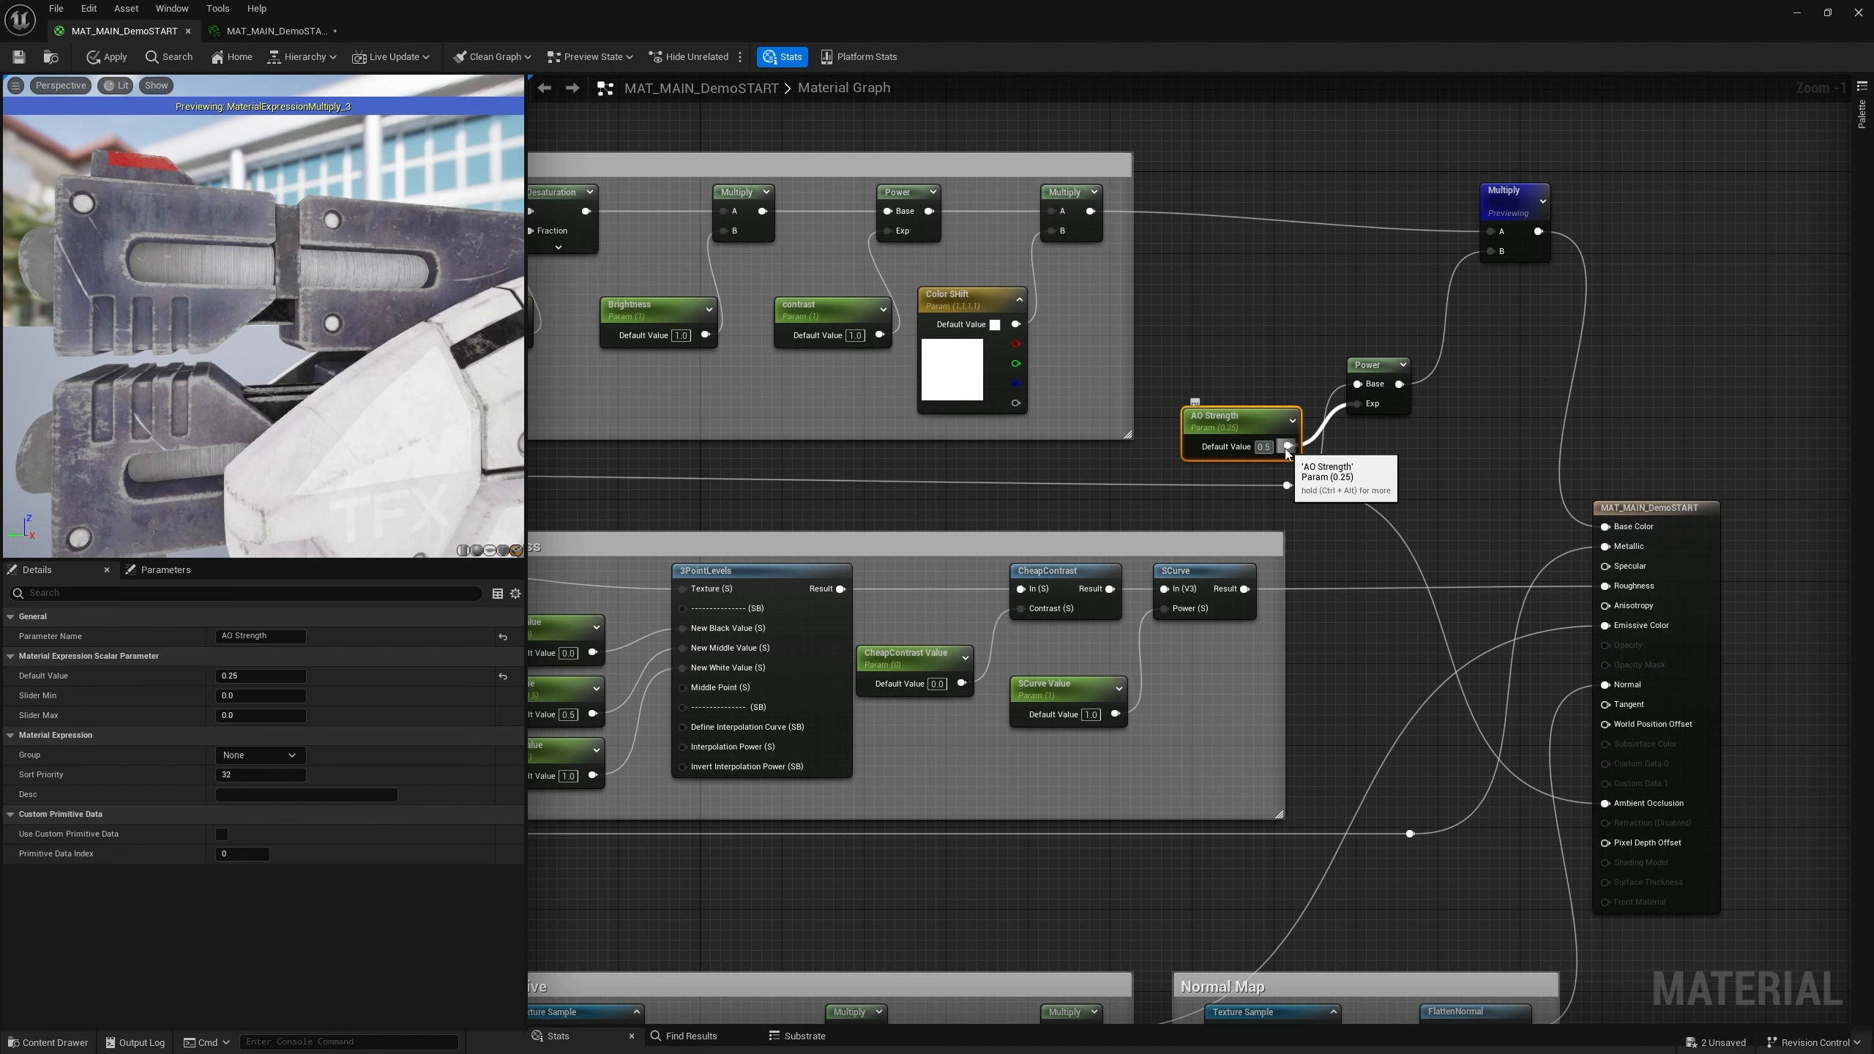
pyautogui.press('Return')
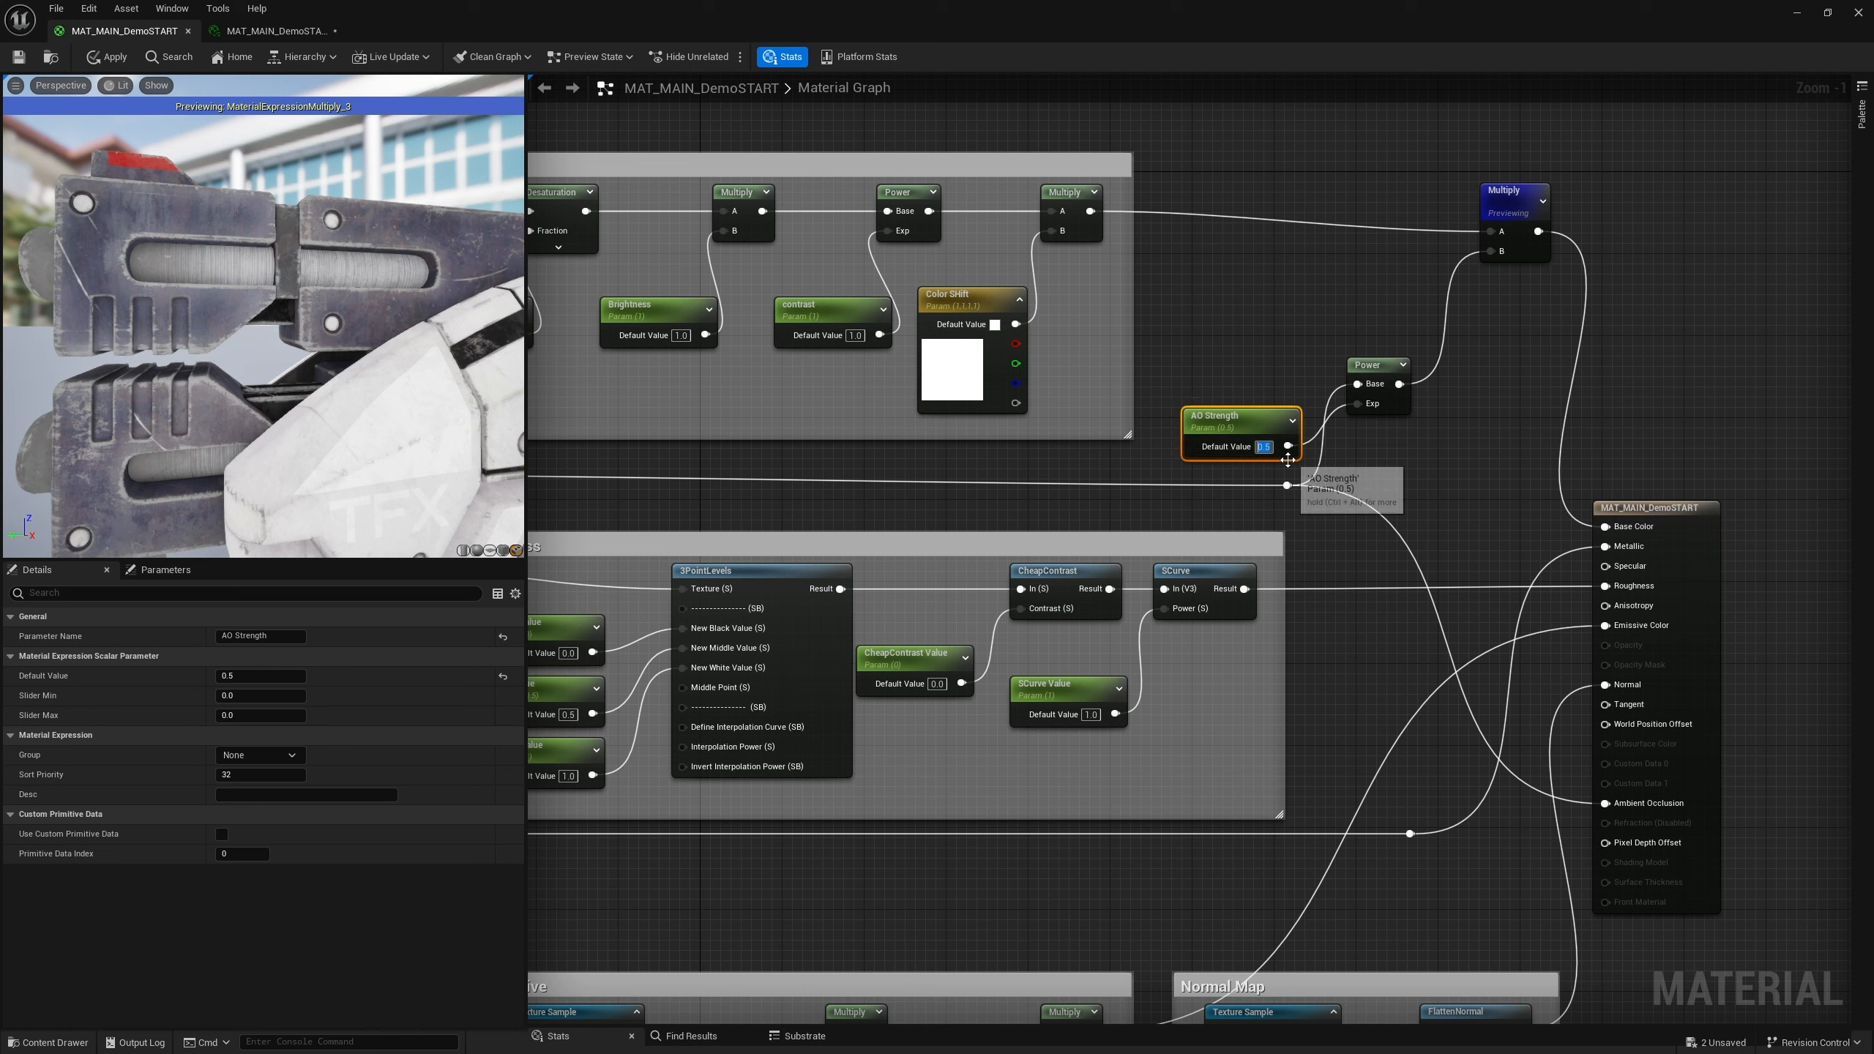
pyautogui.write('1')
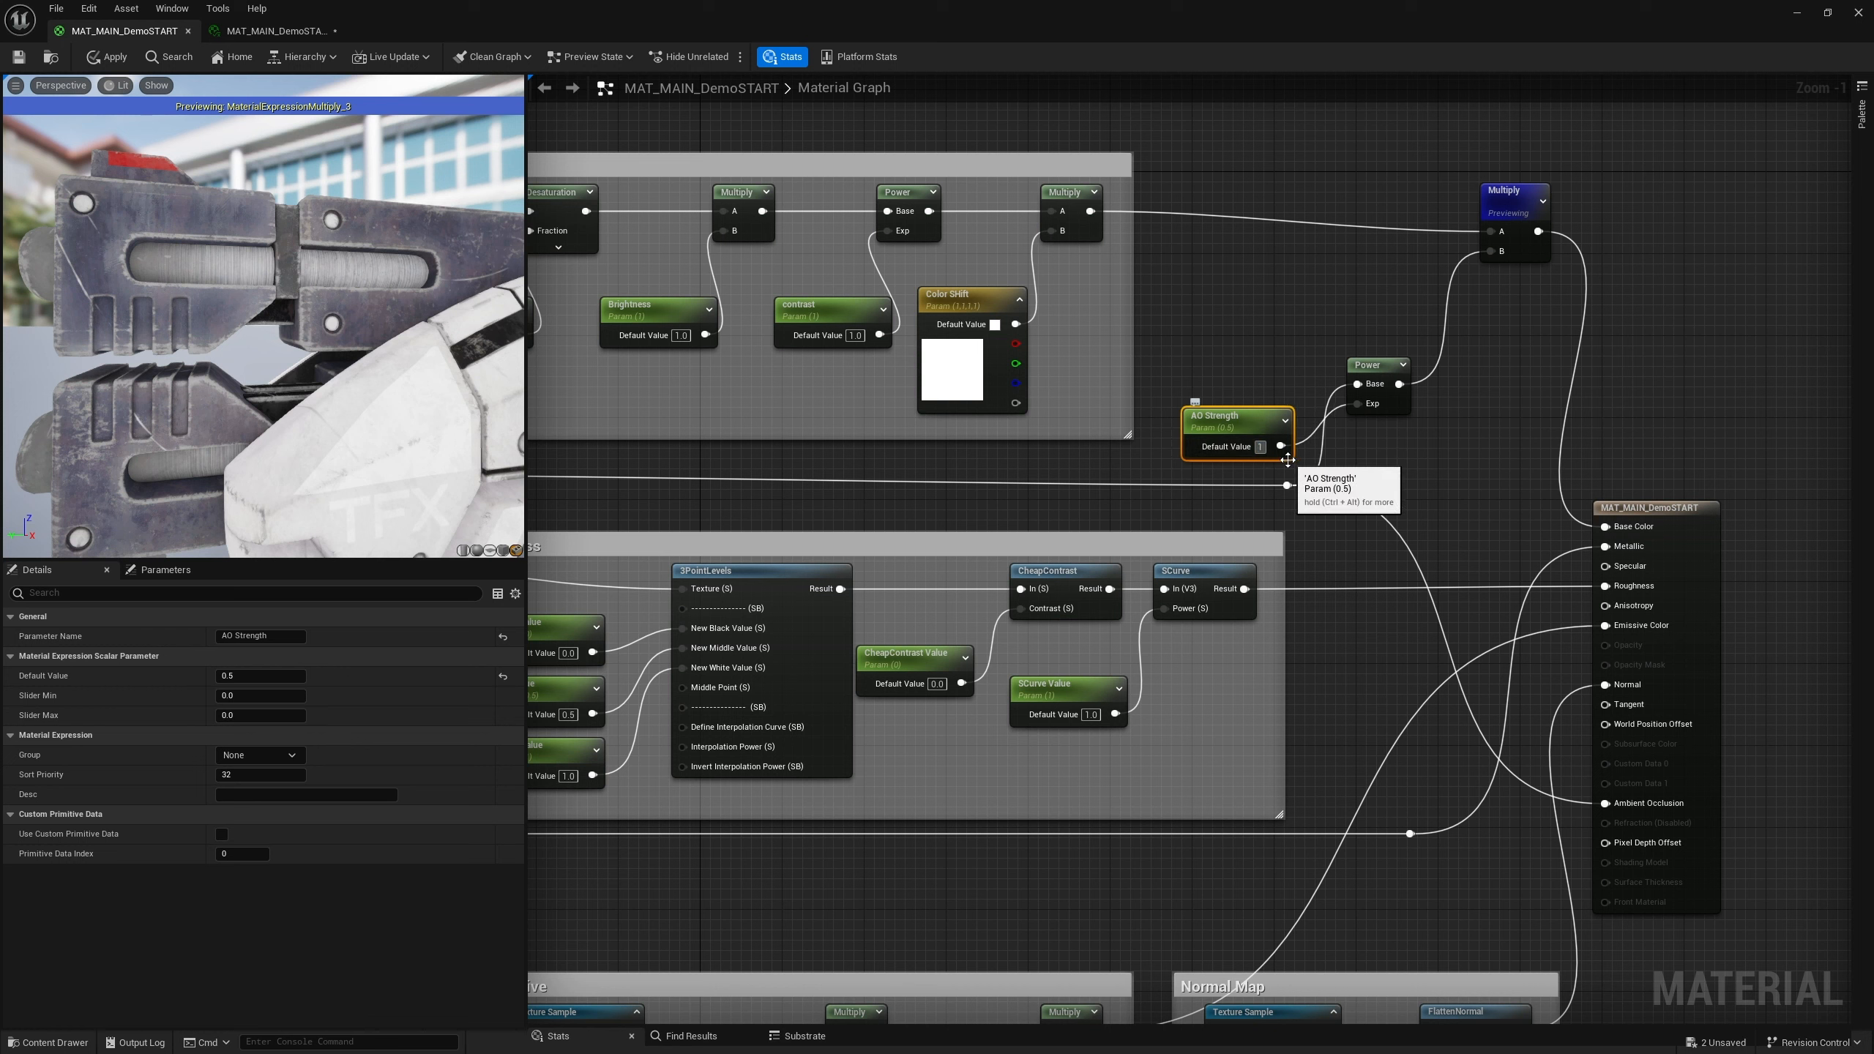
pyautogui.press('Return')
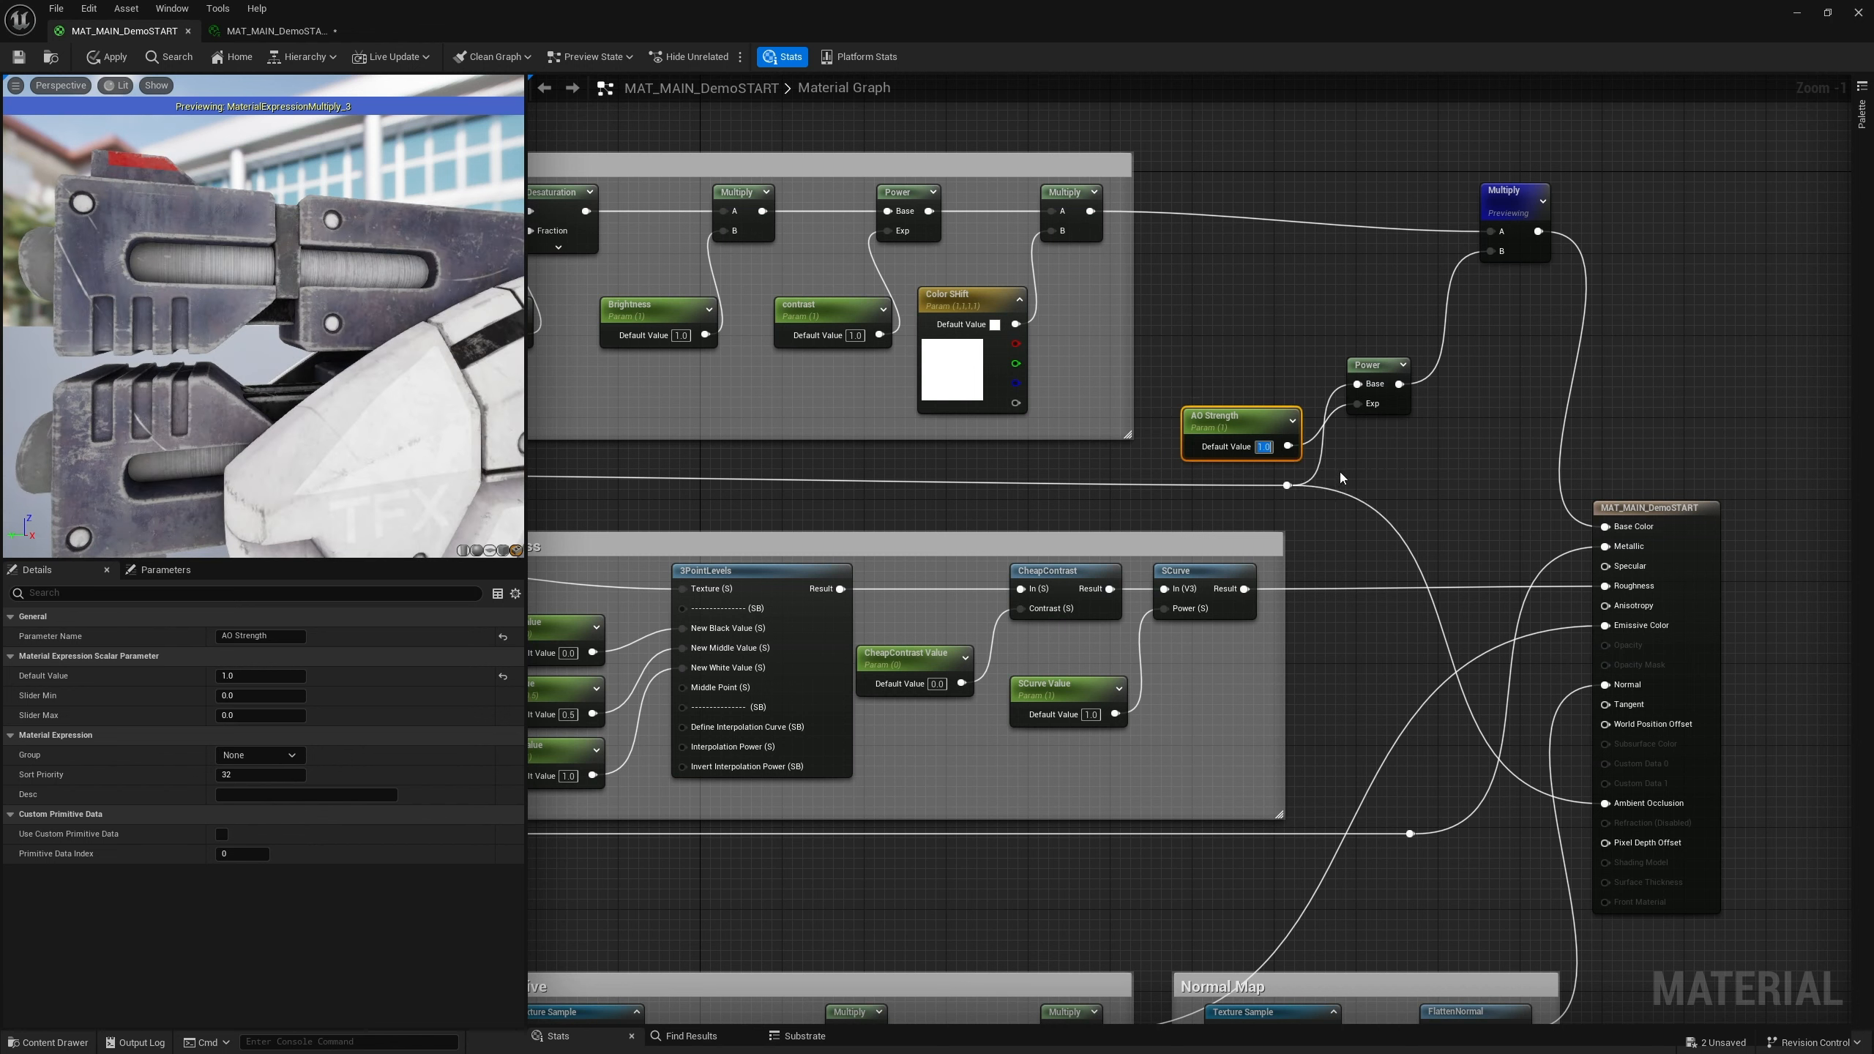
# Nudge the AO Strength, Multiply and Power nodes into a tidier arrangement
pyautogui.click(1387, 457)
pyautogui.moveTo(1283, 419); pyautogui.dragTo(1274, 423)
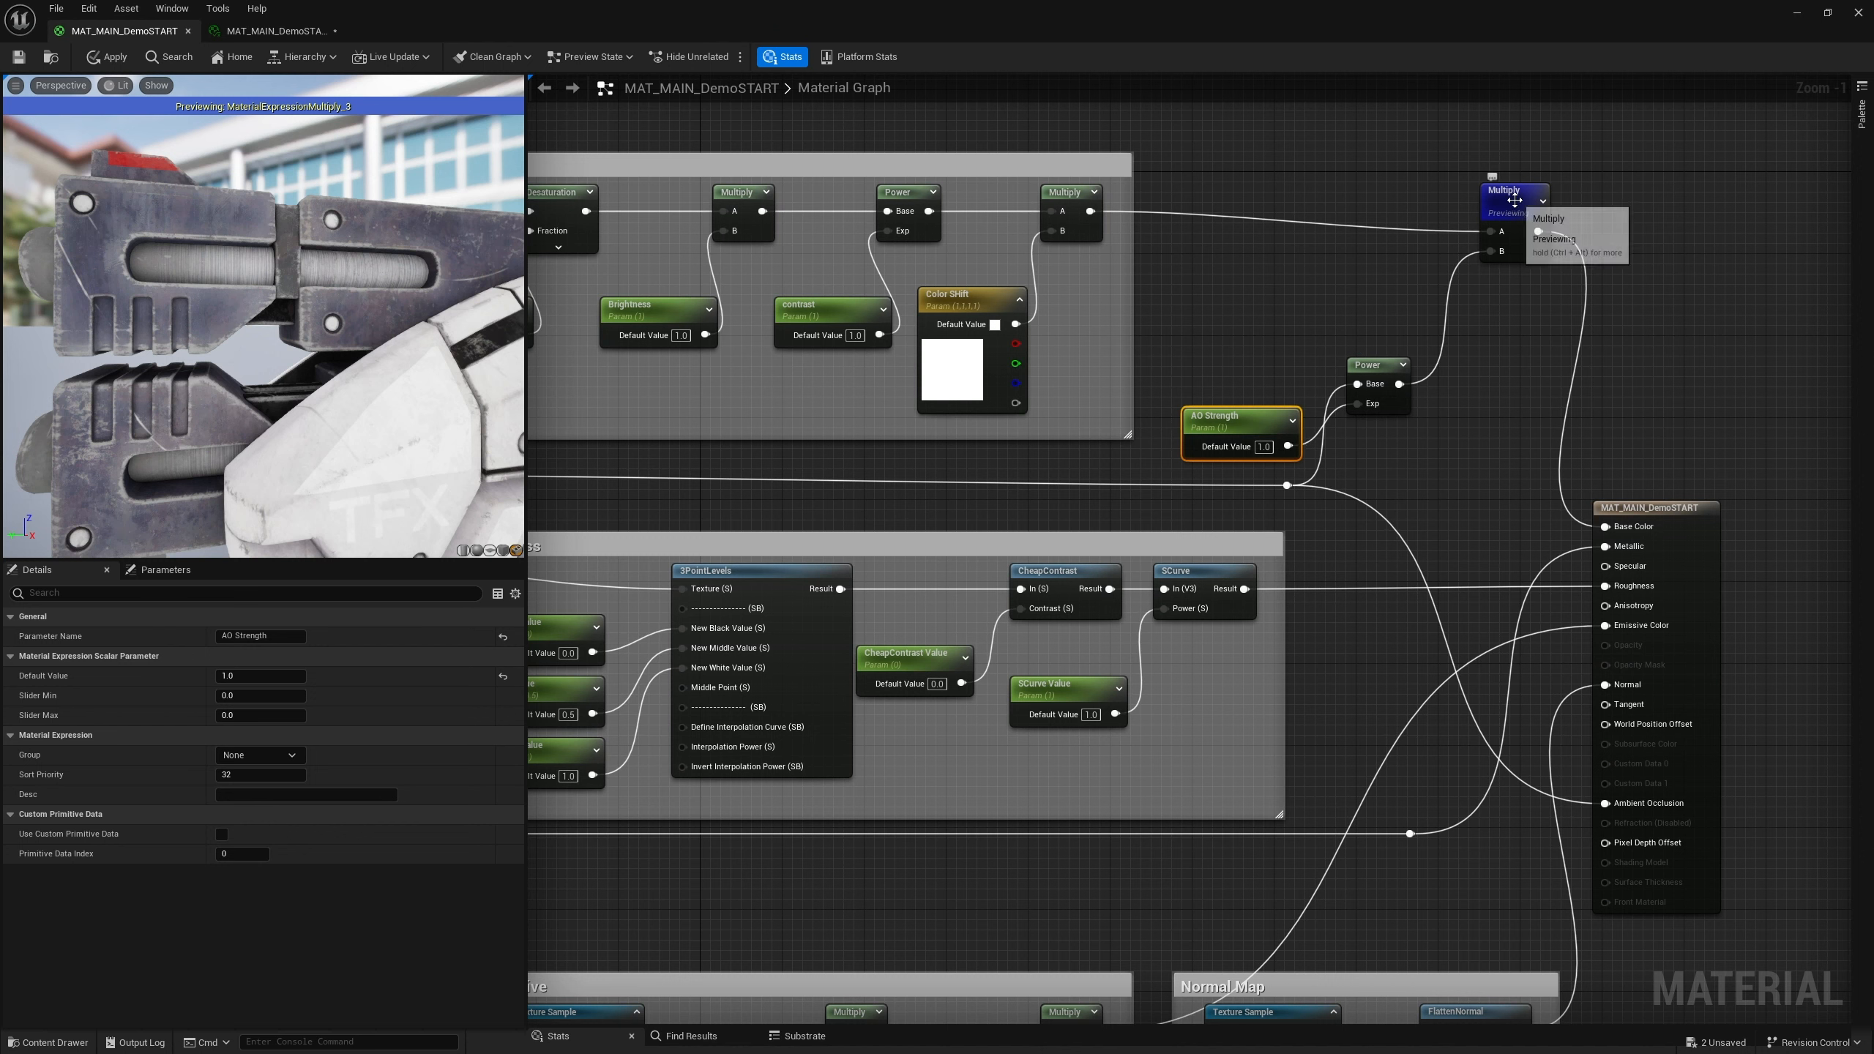
pyautogui.moveTo(1513, 208); pyautogui.dragTo(1522, 186)
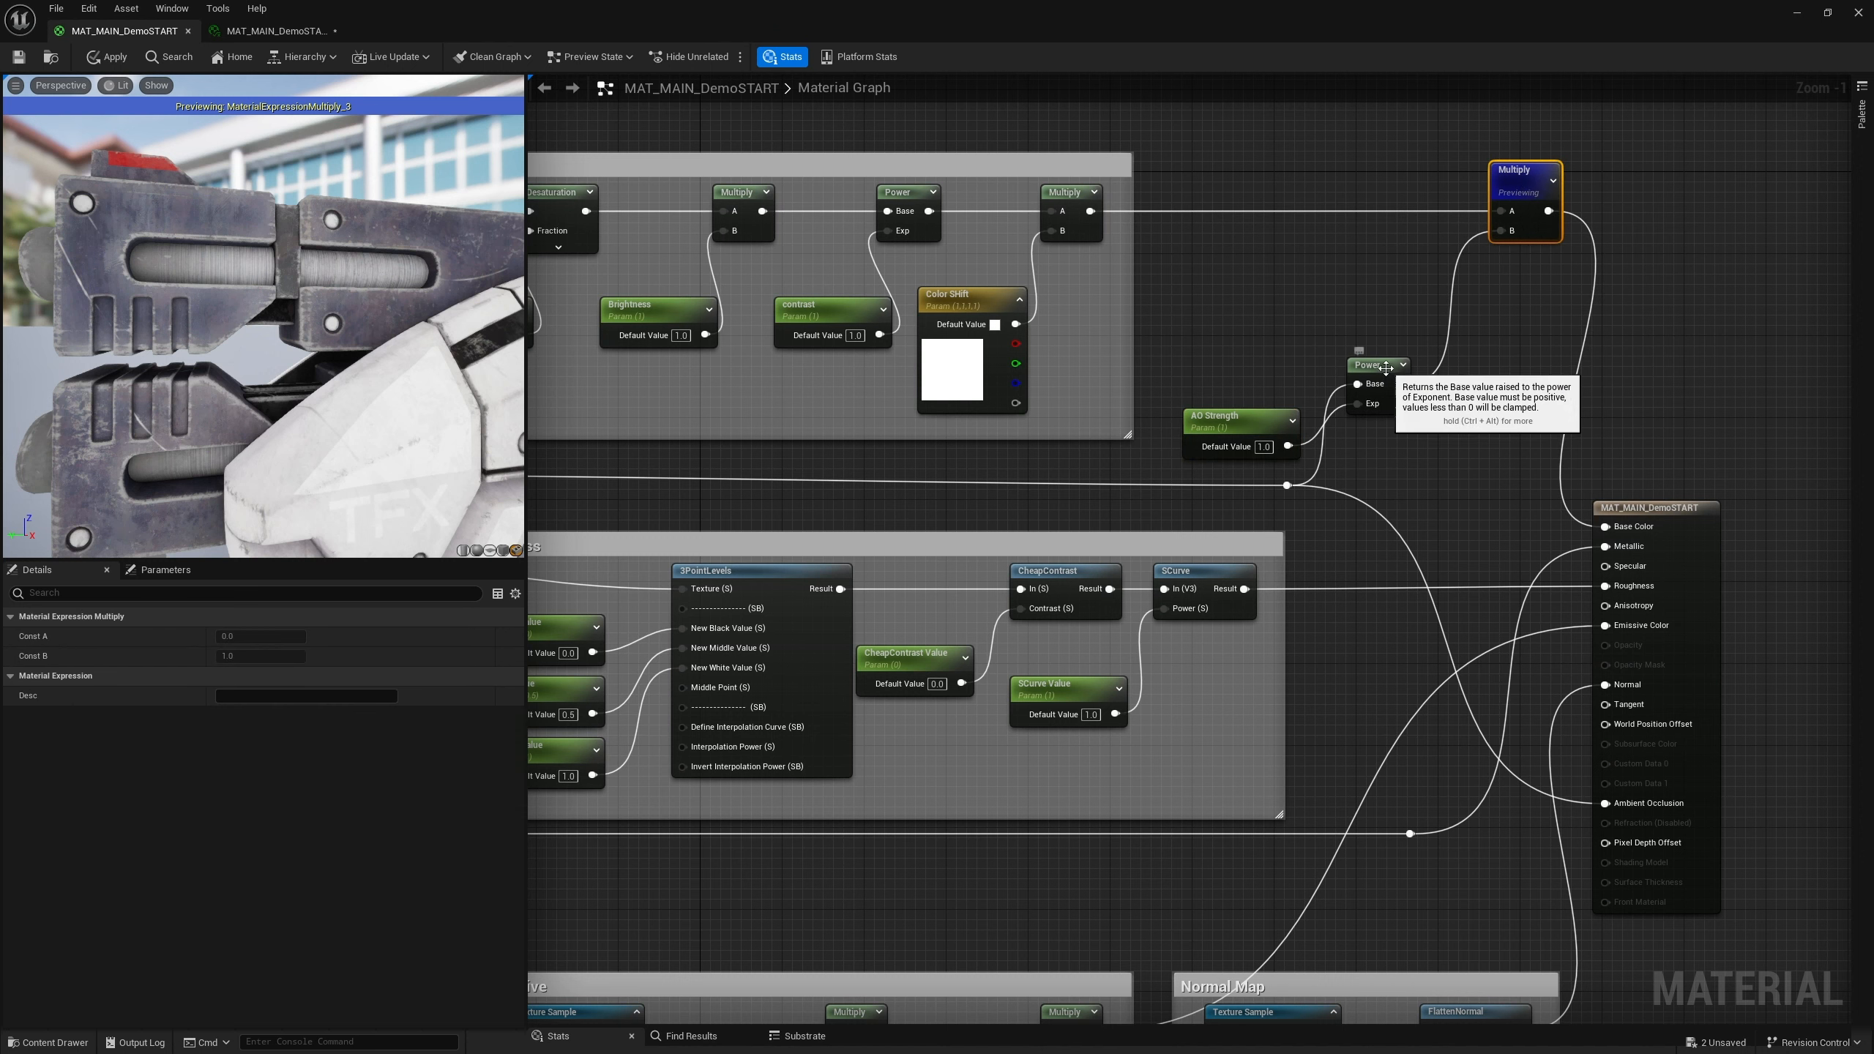
pyautogui.moveTo(1373, 365); pyautogui.dragTo(1361, 365)
pyautogui.rightClick(1228, 278)
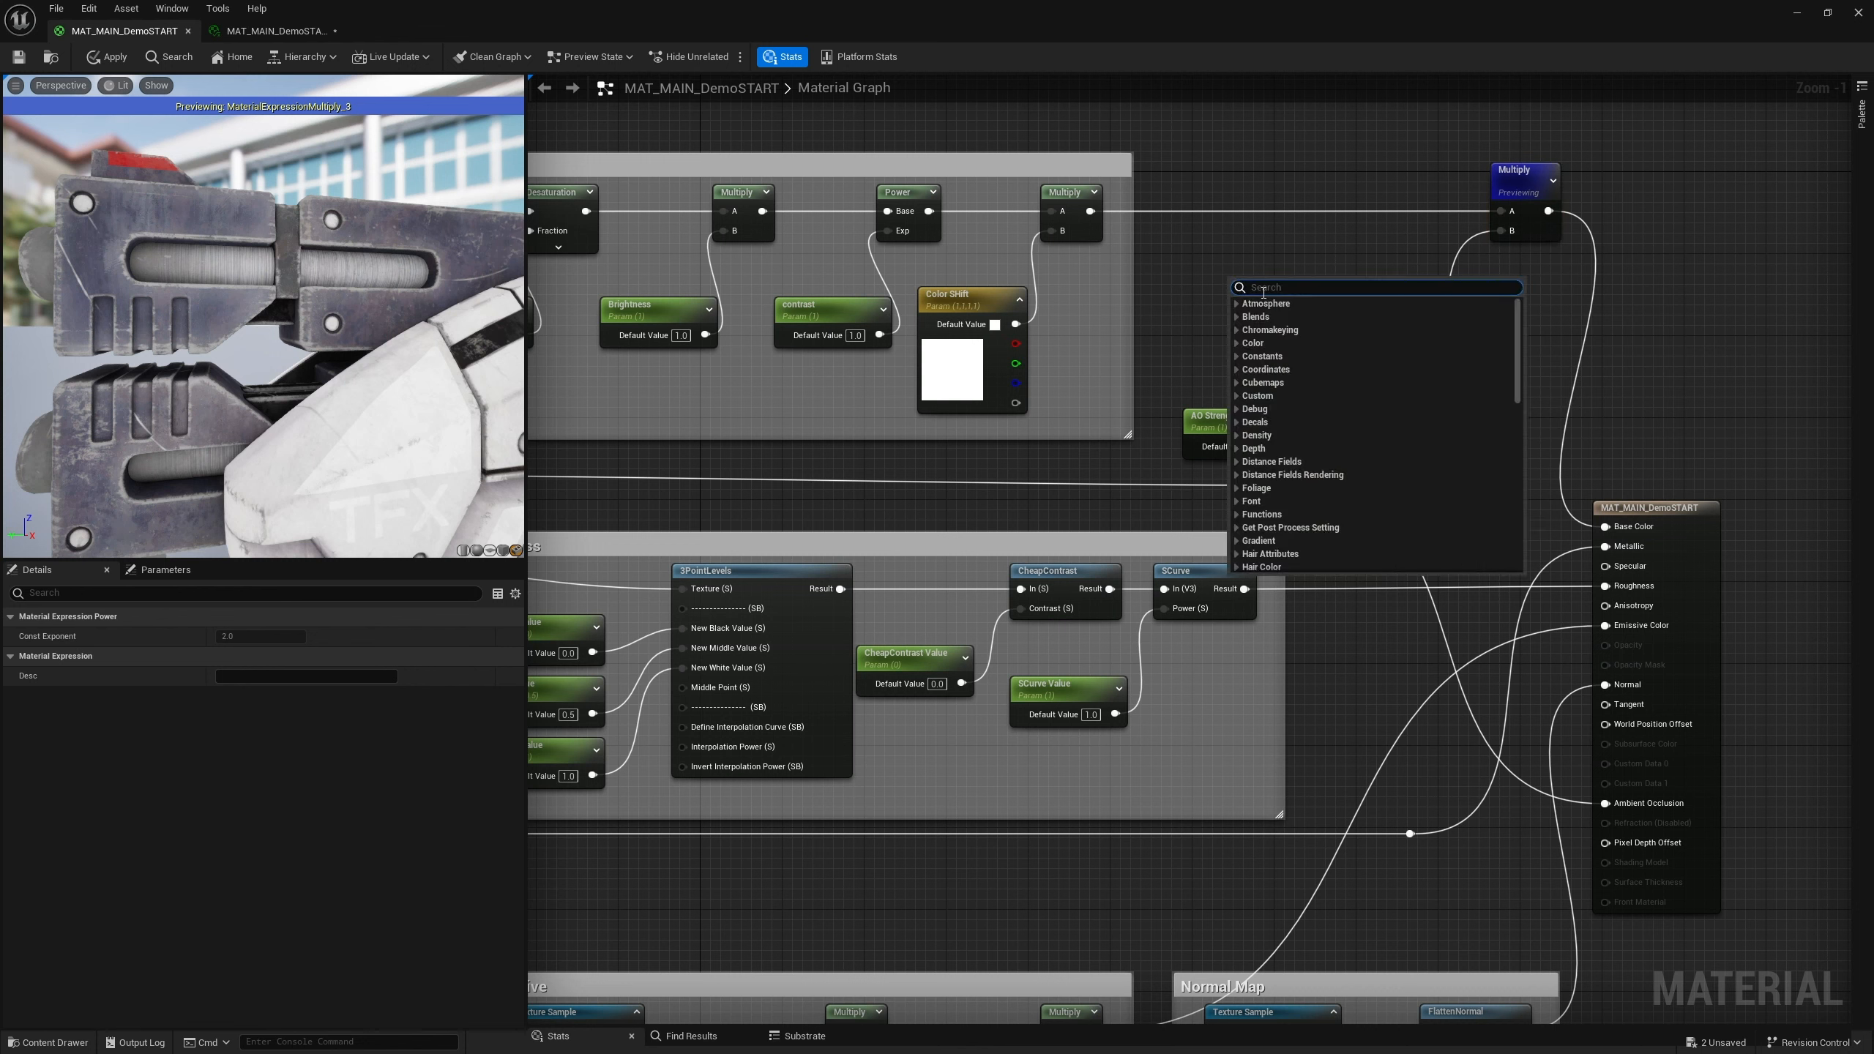
pyautogui.write('colo')
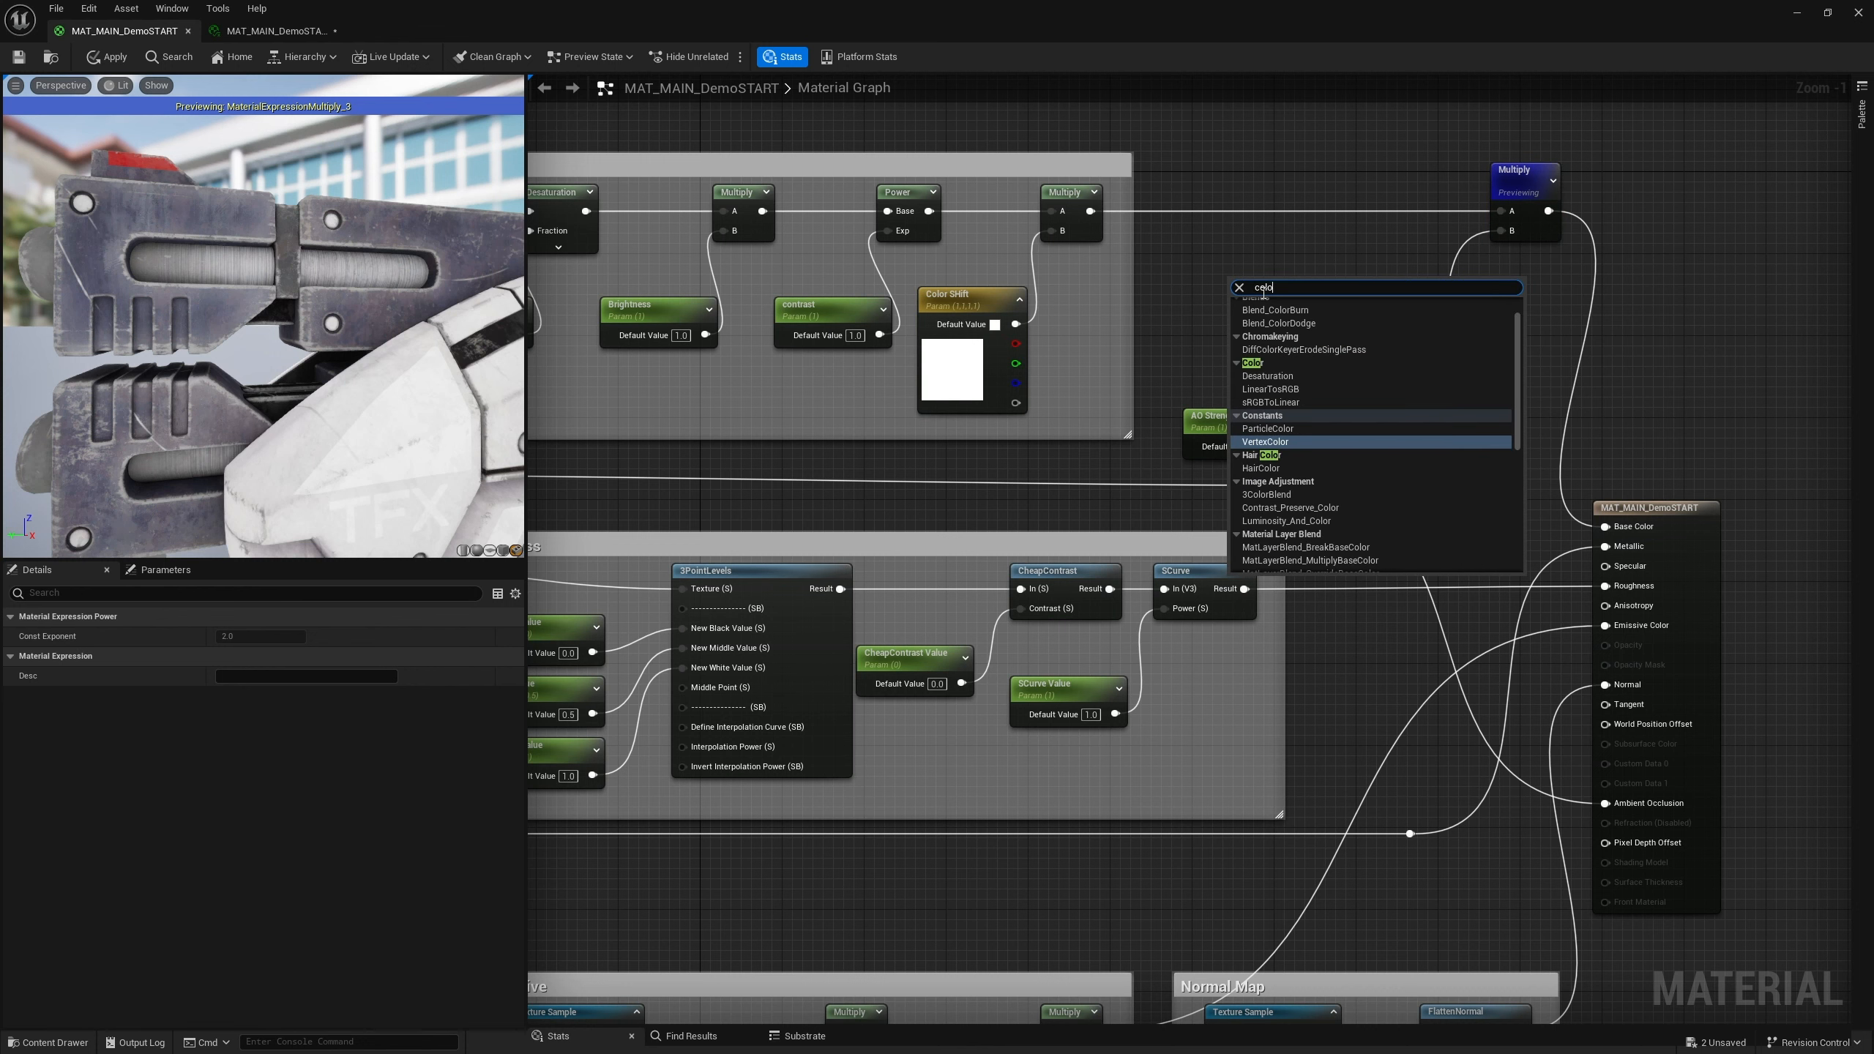
pyautogui.press('BackSpace')
pyautogui.press('BackSpace')
pyautogui.press('BackSpace')
pyautogui.press('BackSpace')
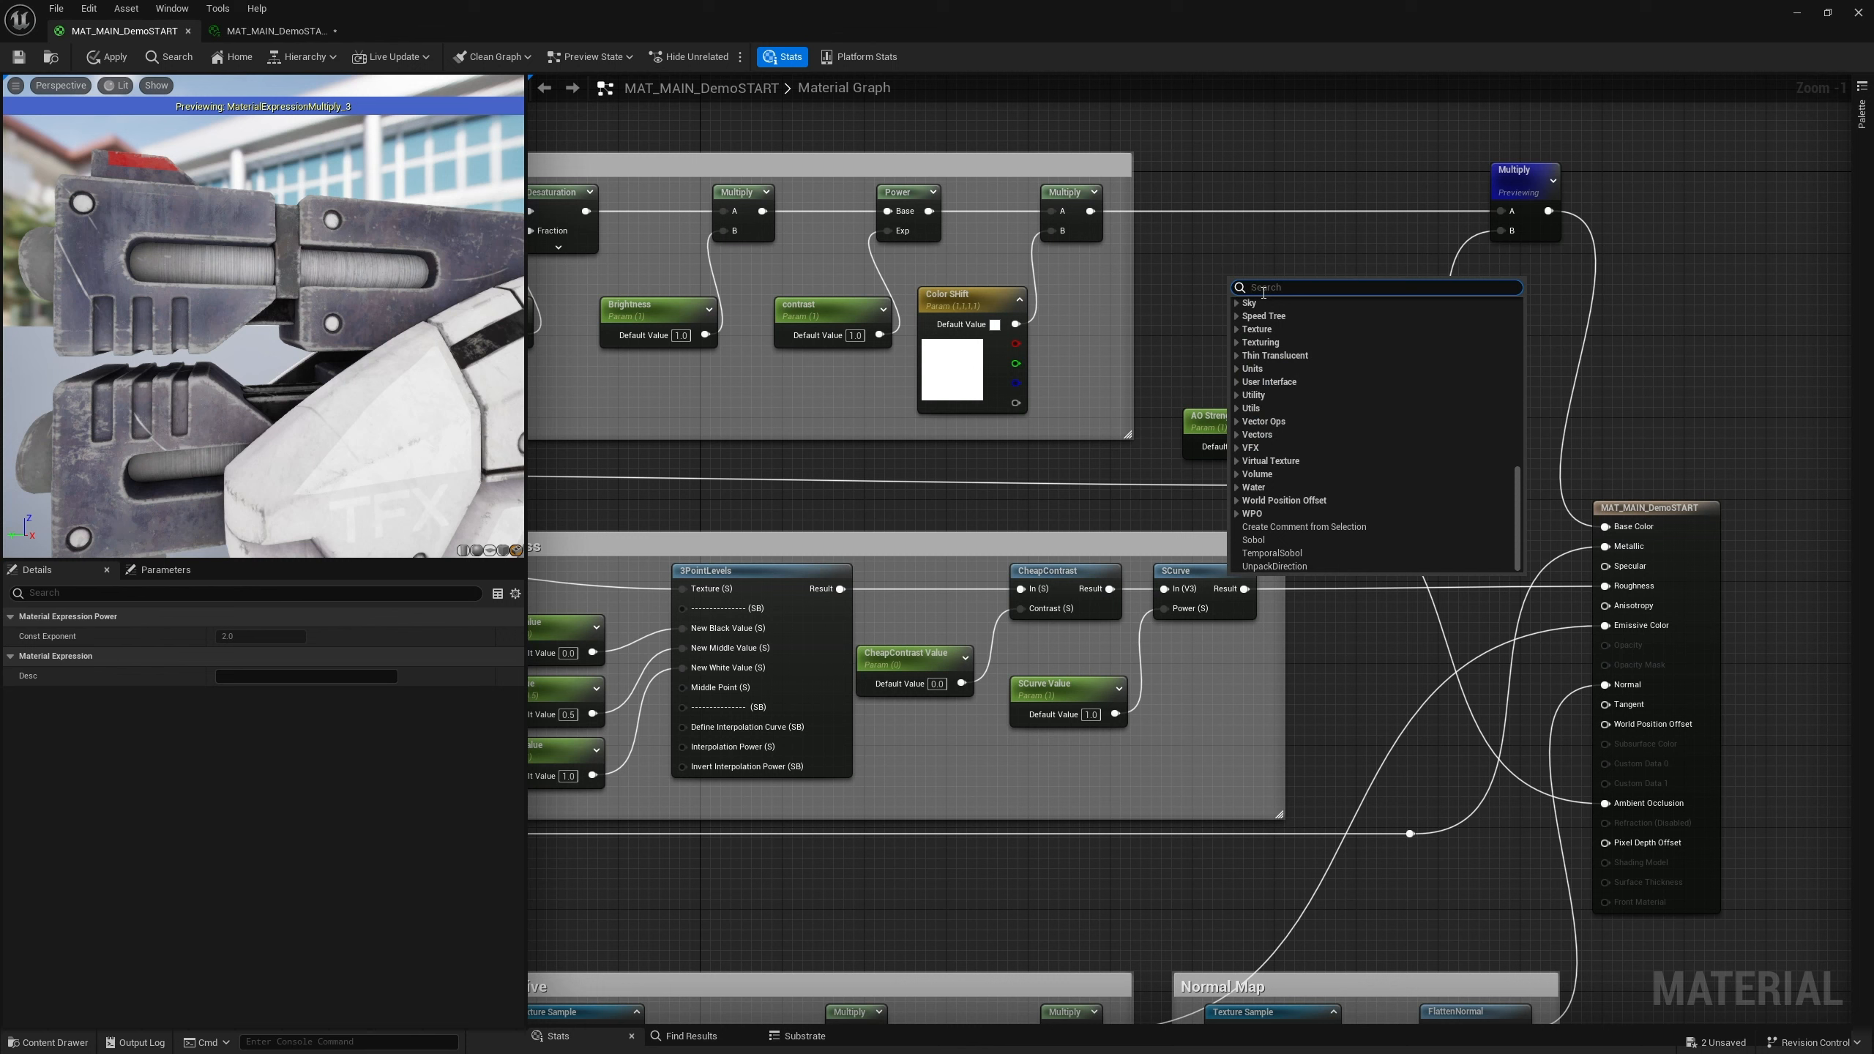
pyautogui.write('vect')
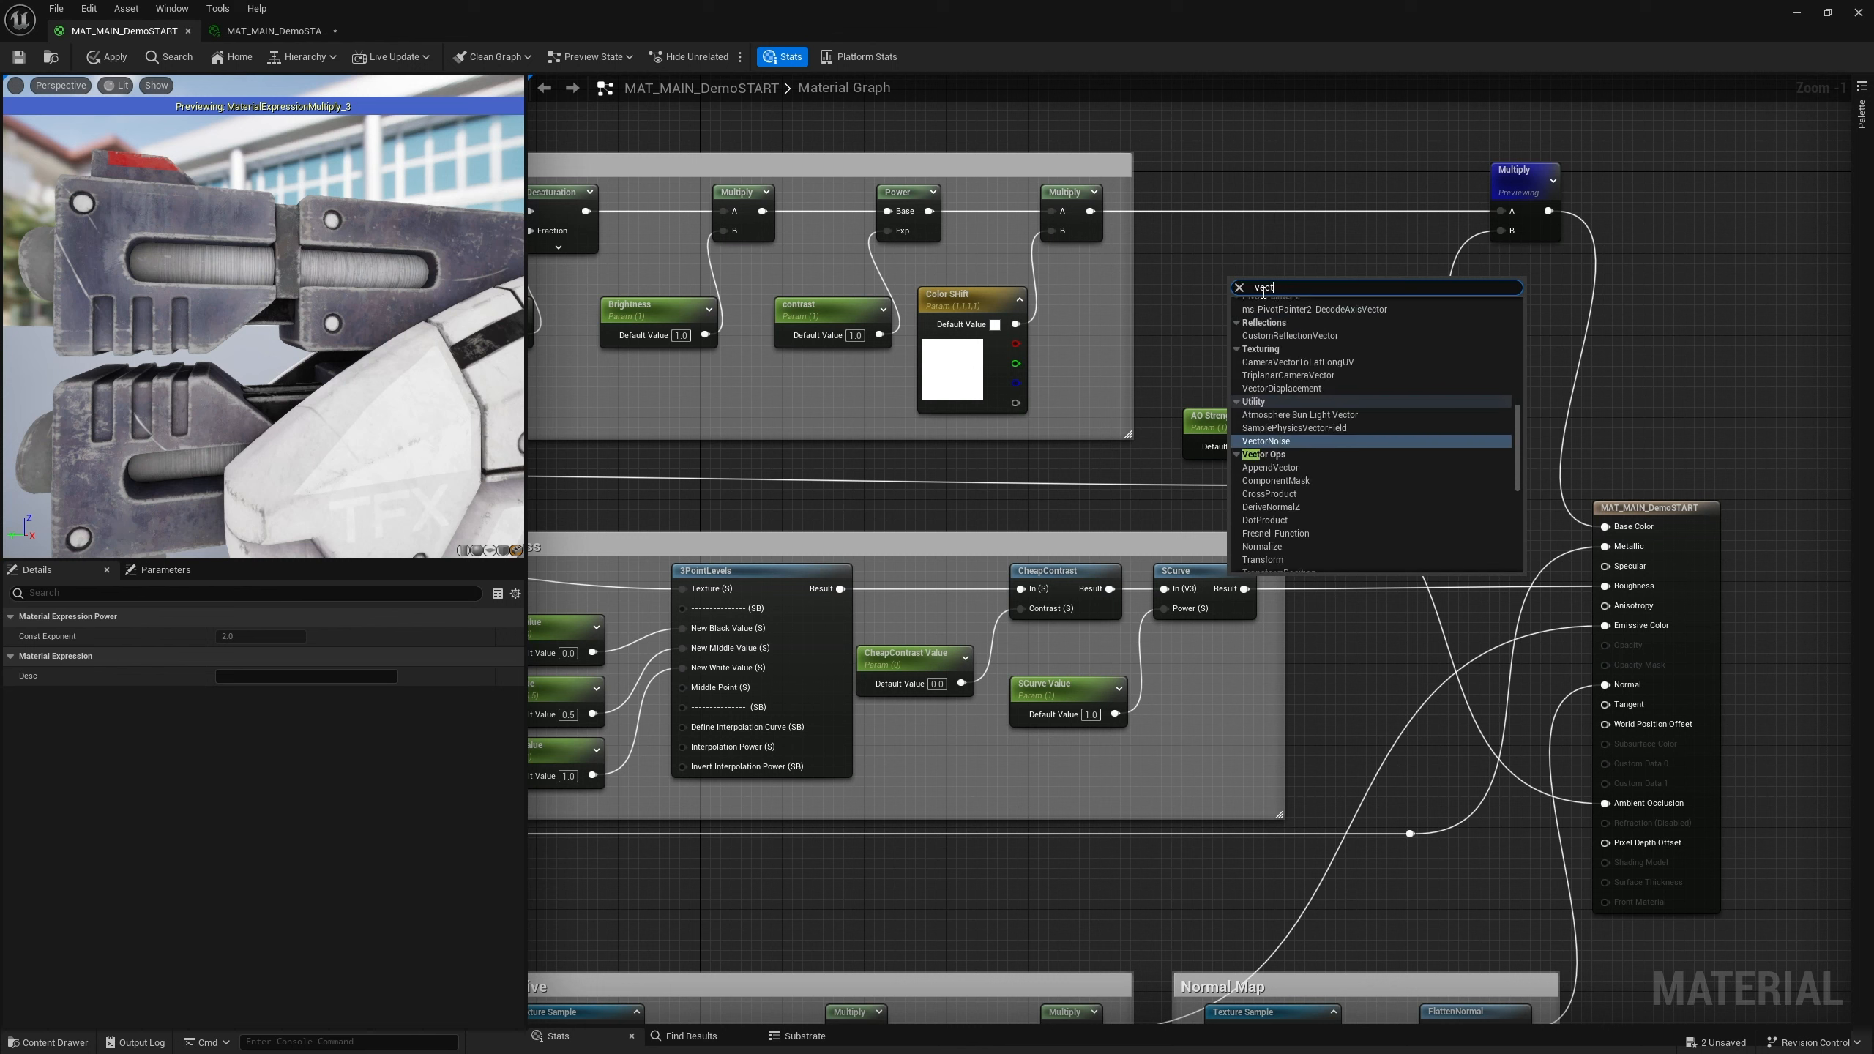
pyautogui.click(1224, 274)
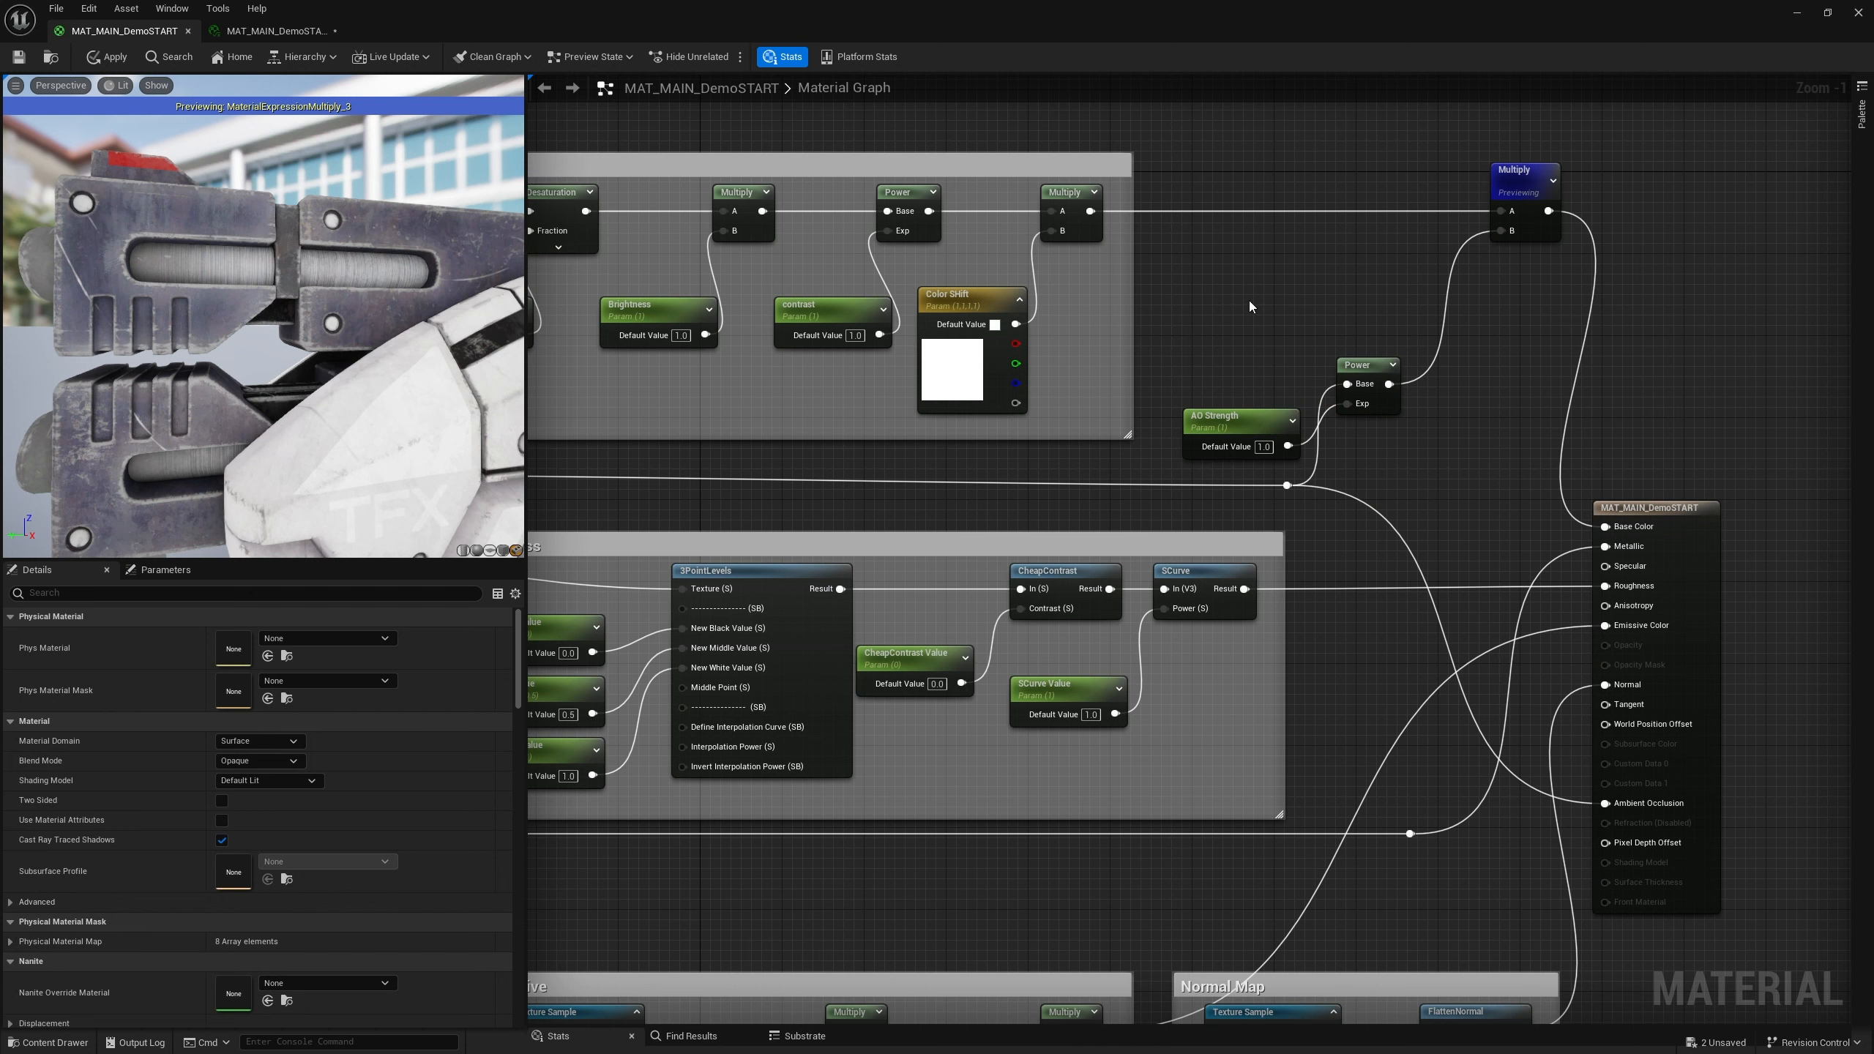
# Add a vector parameter named AO Color and place it above the AO Strength node
pyautogui.press('v')
pyautogui.click(1248, 300)
pyautogui.write('v')
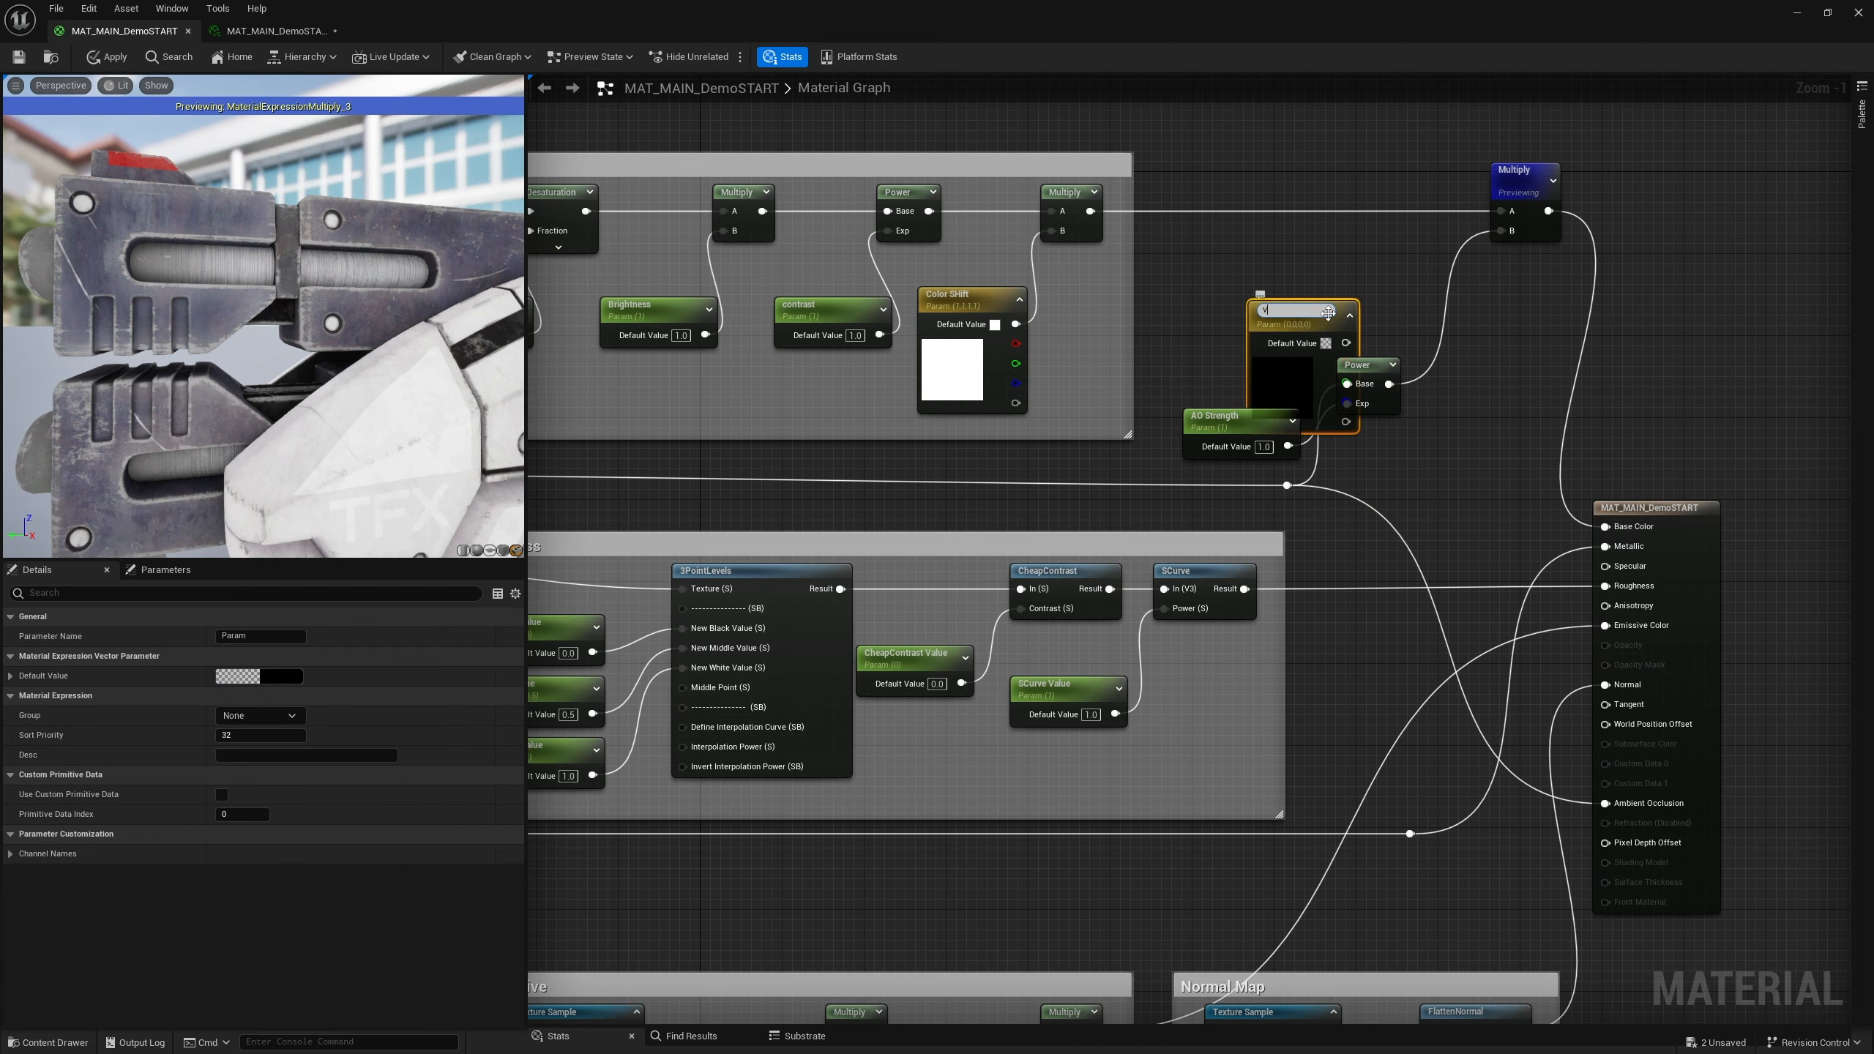
pyautogui.moveTo(1295, 311); pyautogui.dragTo(1162, 312)
pyautogui.write('AO Color')
pyautogui.press('Return')
pyautogui.moveTo(1292, 295); pyautogui.dragTo(1226, 247)
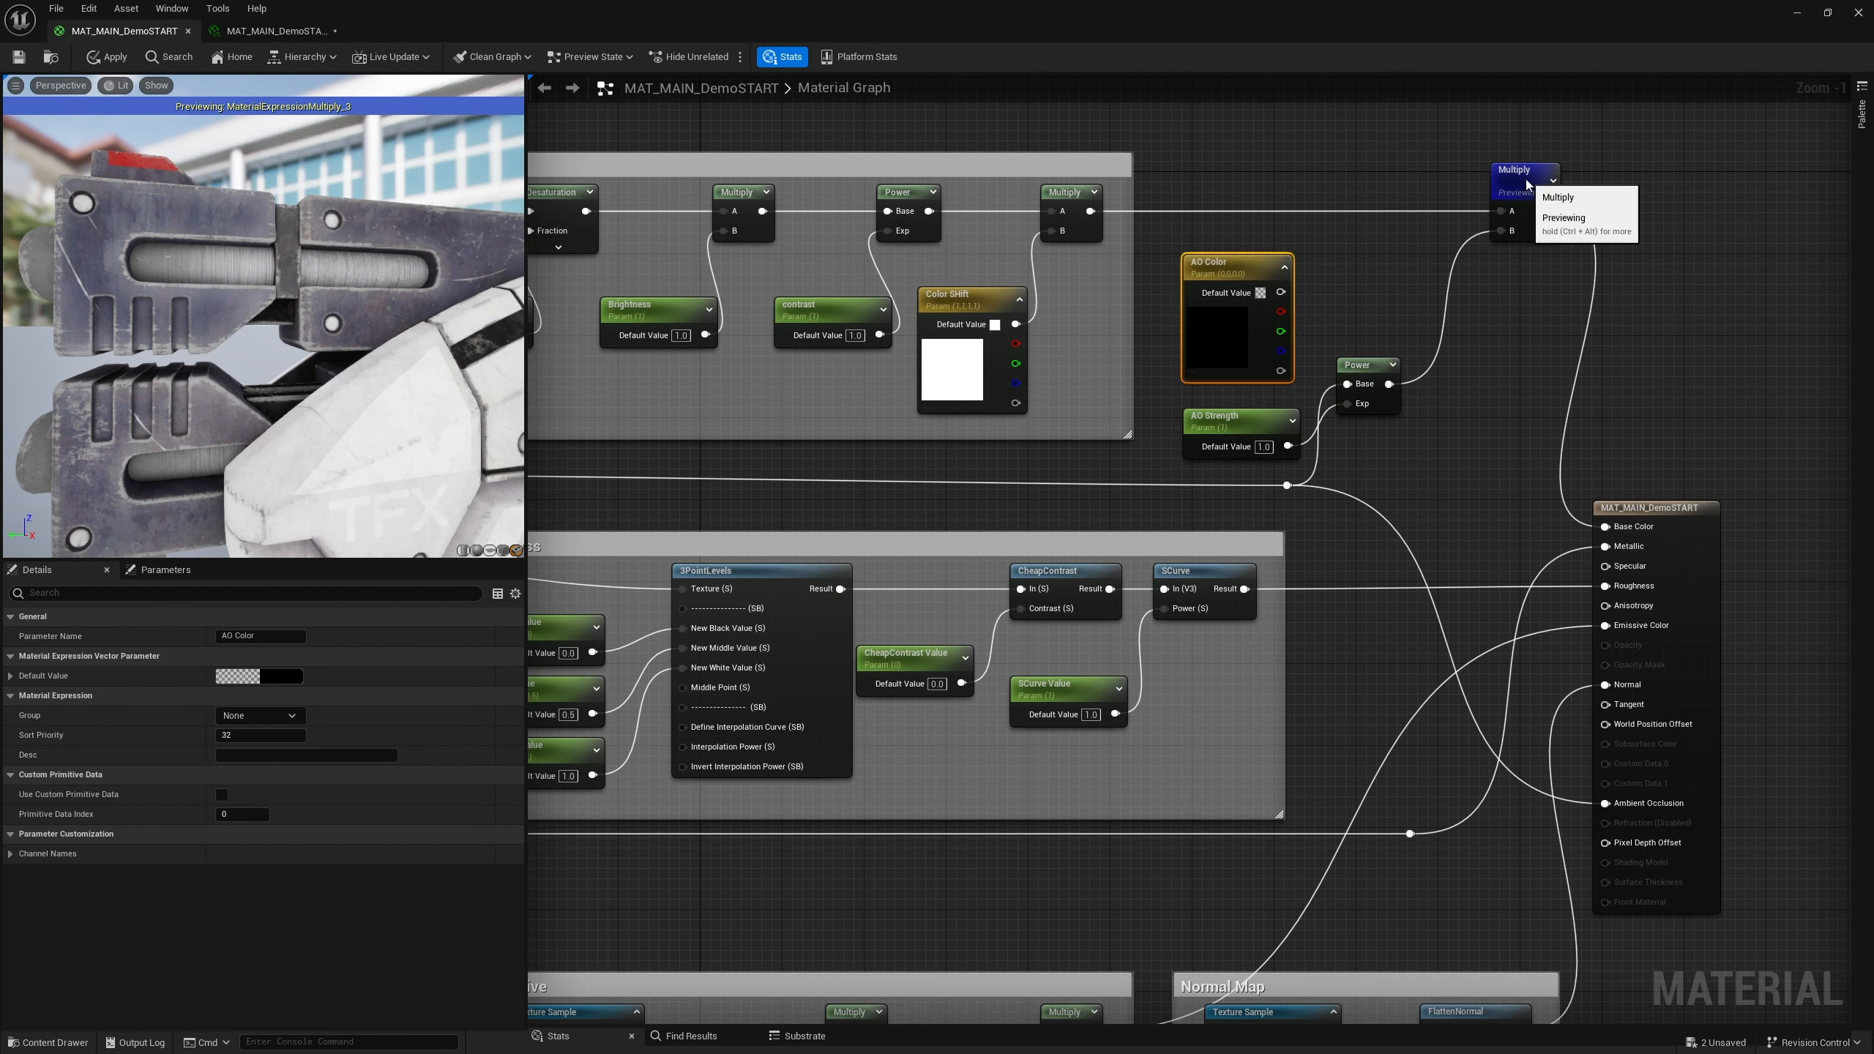
# Insert a Multiply node into the final Multiply's B input, wiring the Power output and AO Color into it
pyautogui.click(1526, 184)
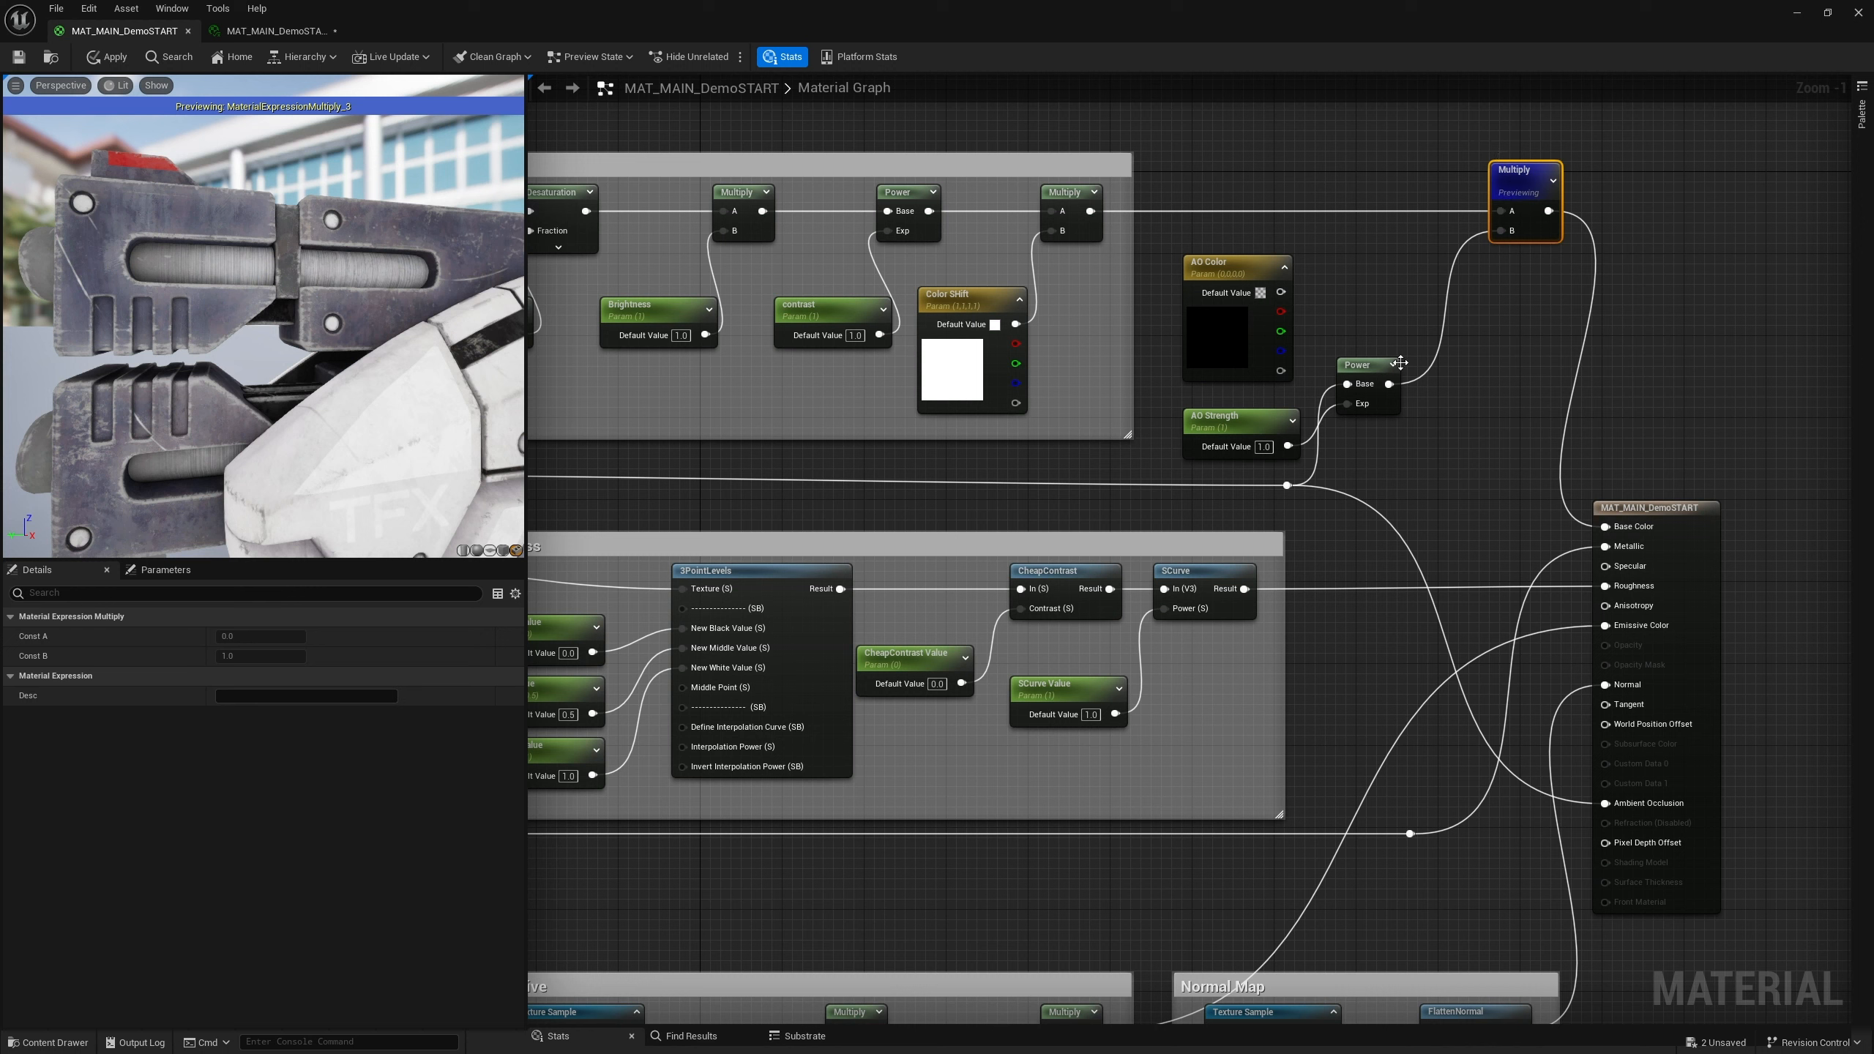
pyautogui.rightClick(1393, 289)
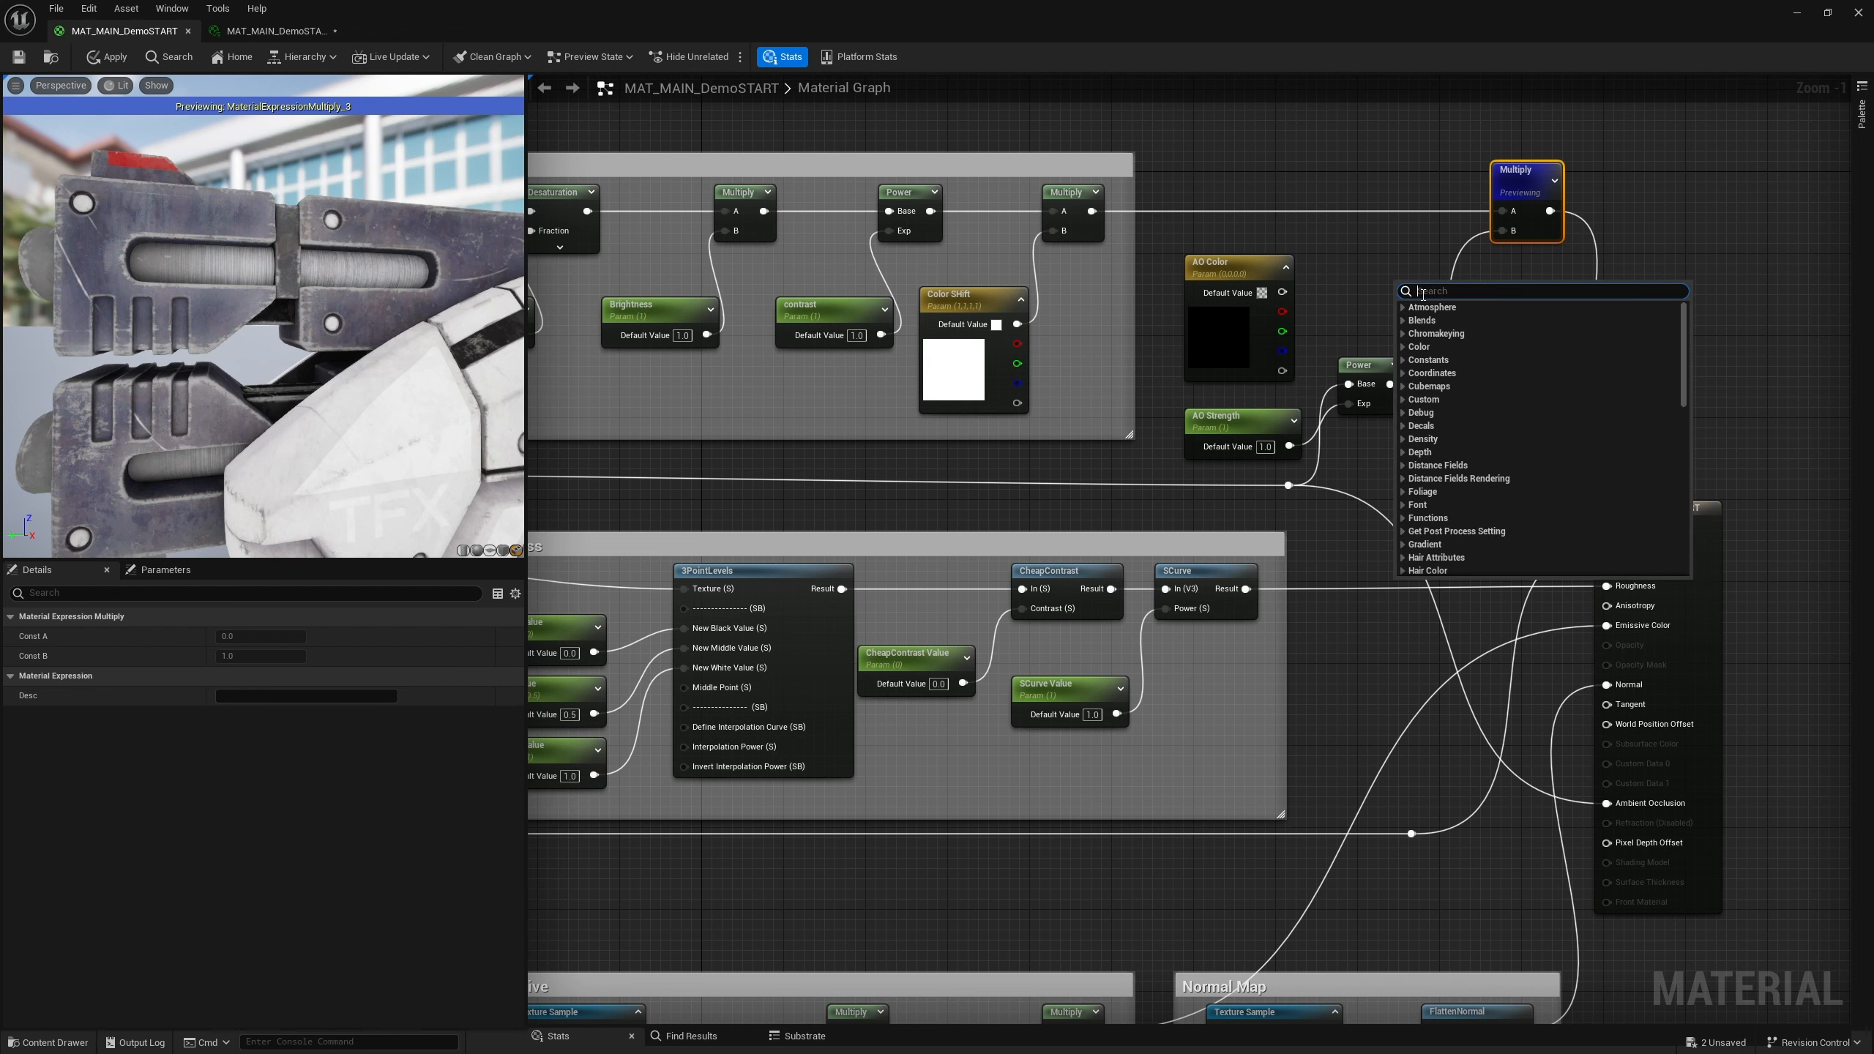
pyautogui.write('multipl')
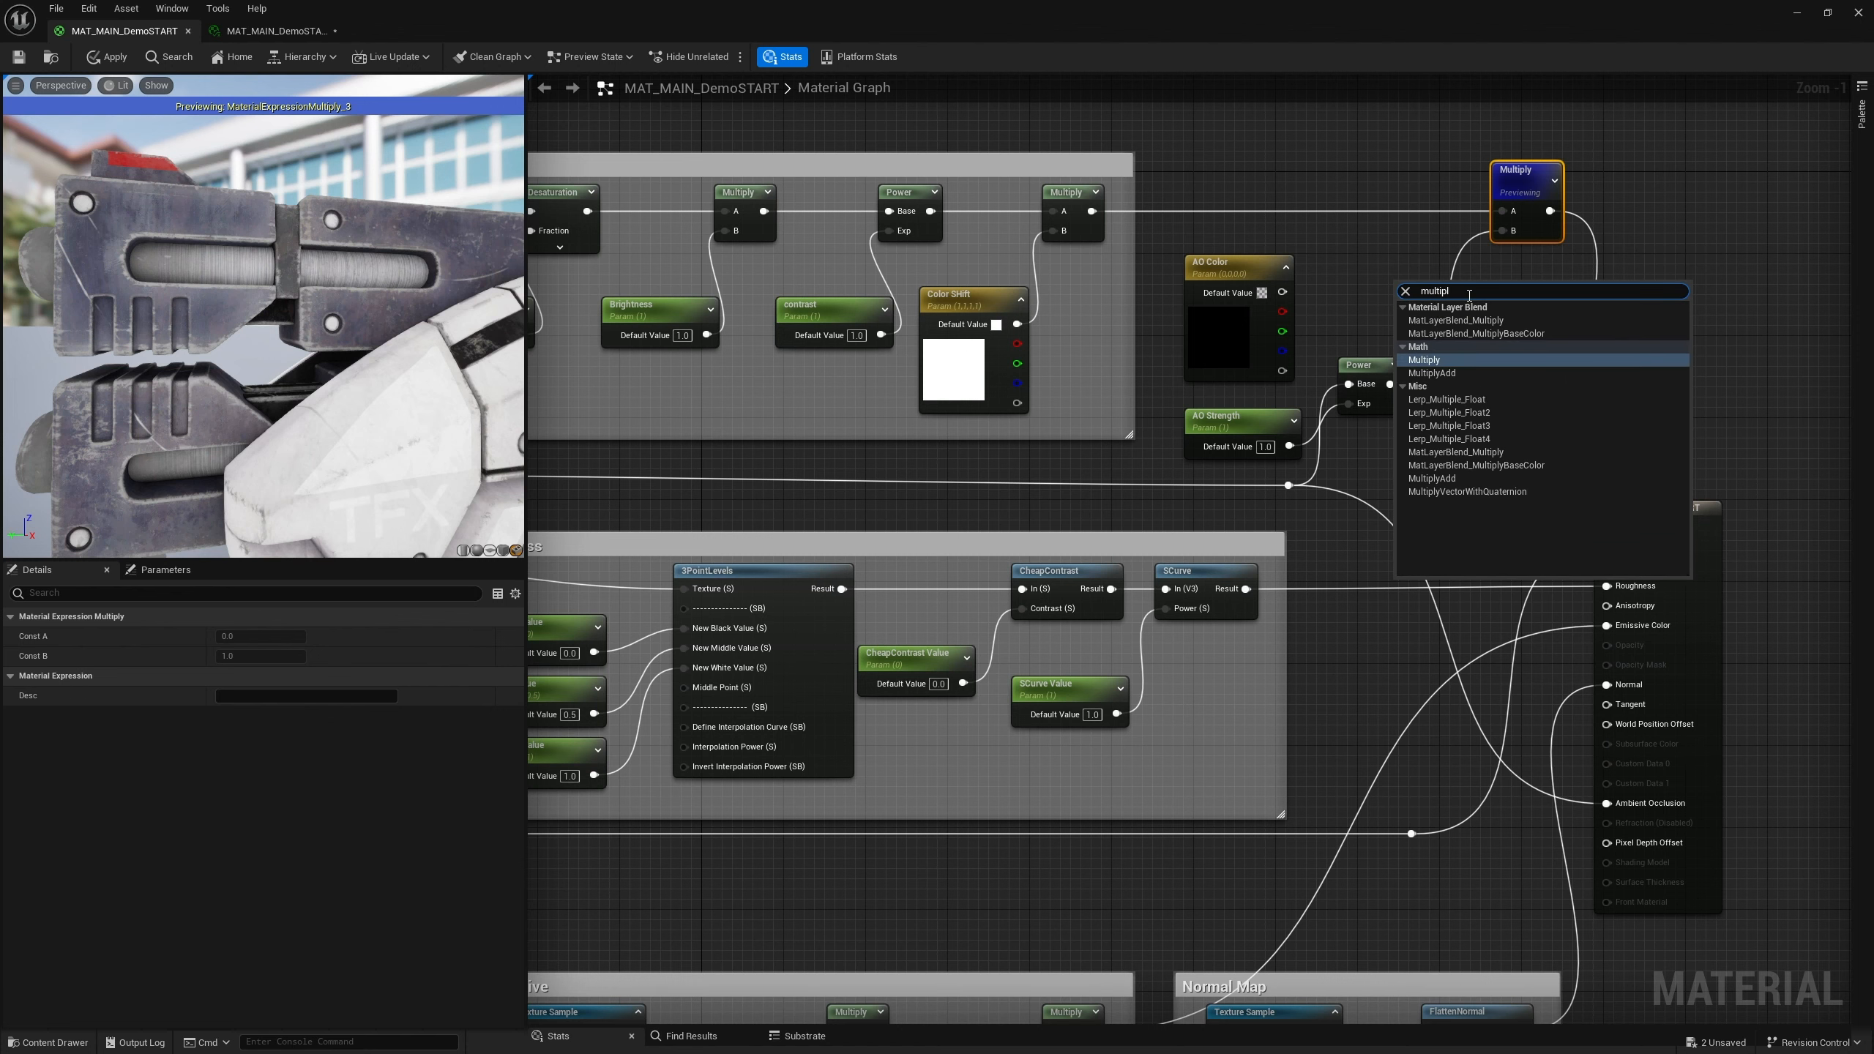
pyautogui.press('Return')
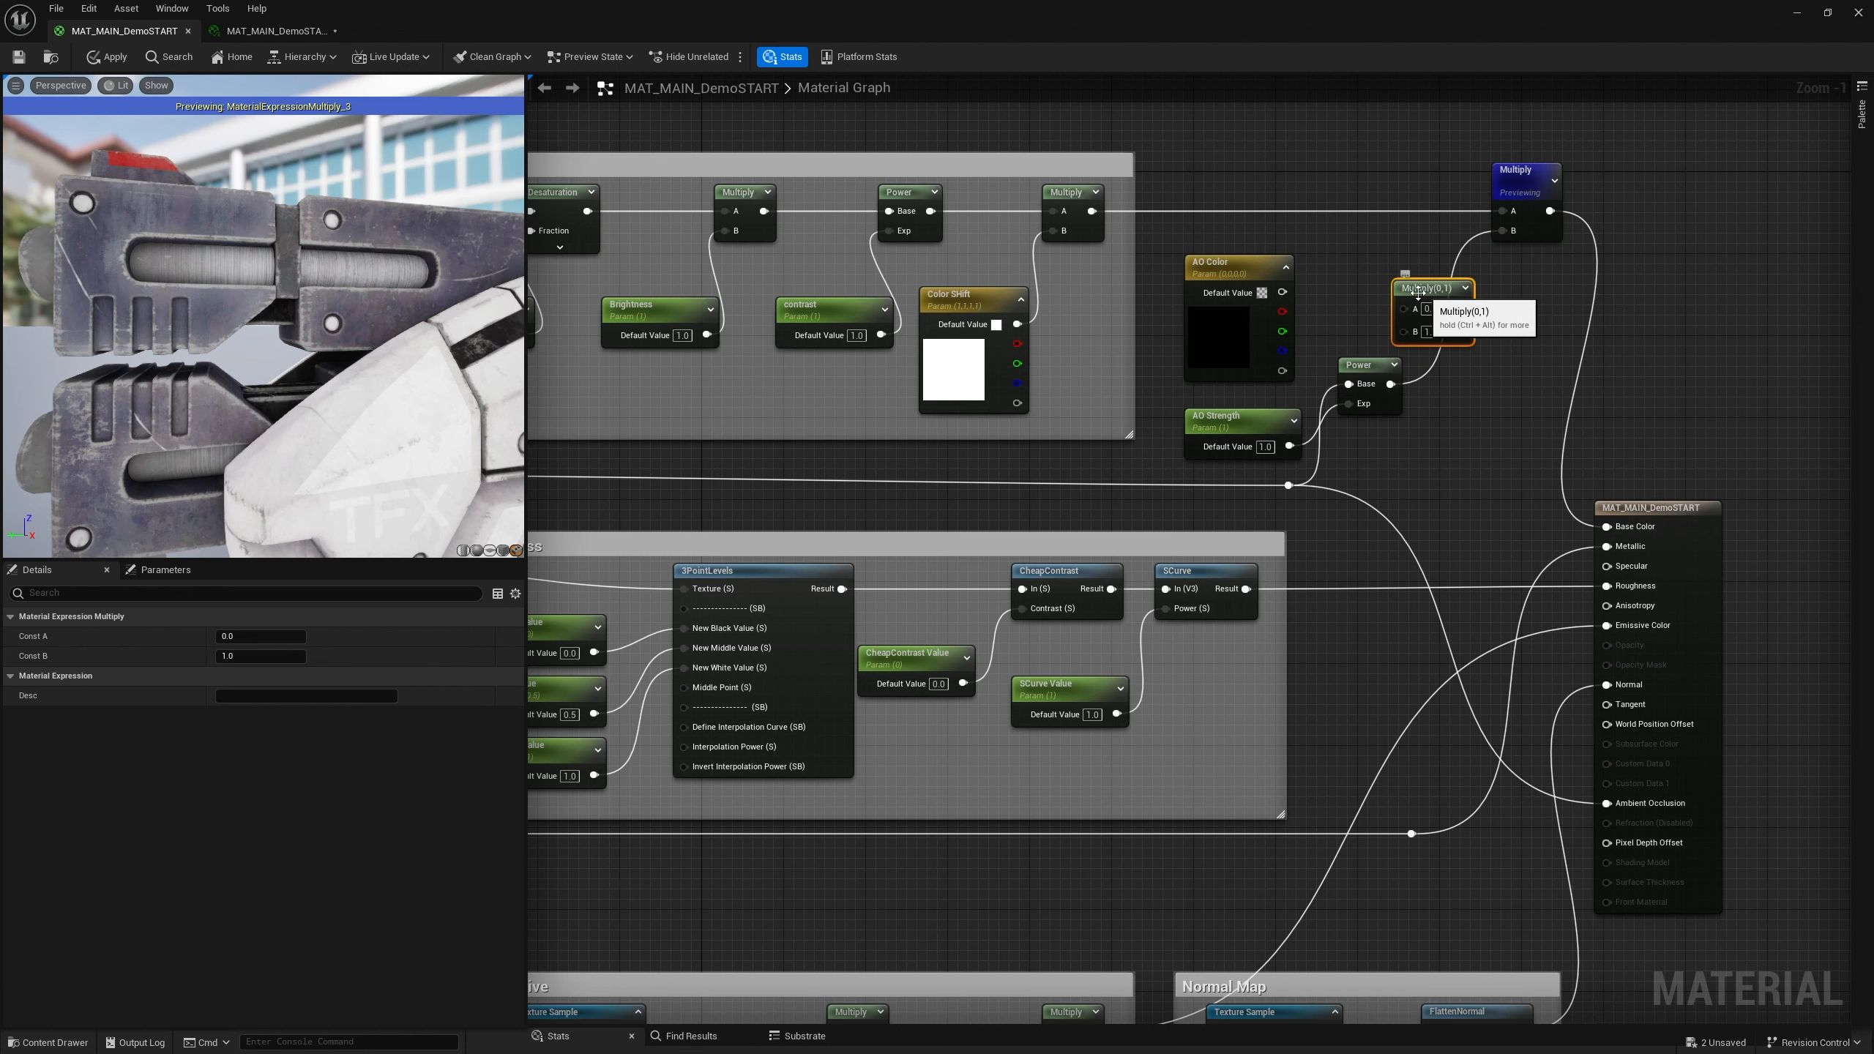
pyautogui.moveTo(1391, 383); pyautogui.dragTo(1404, 331)
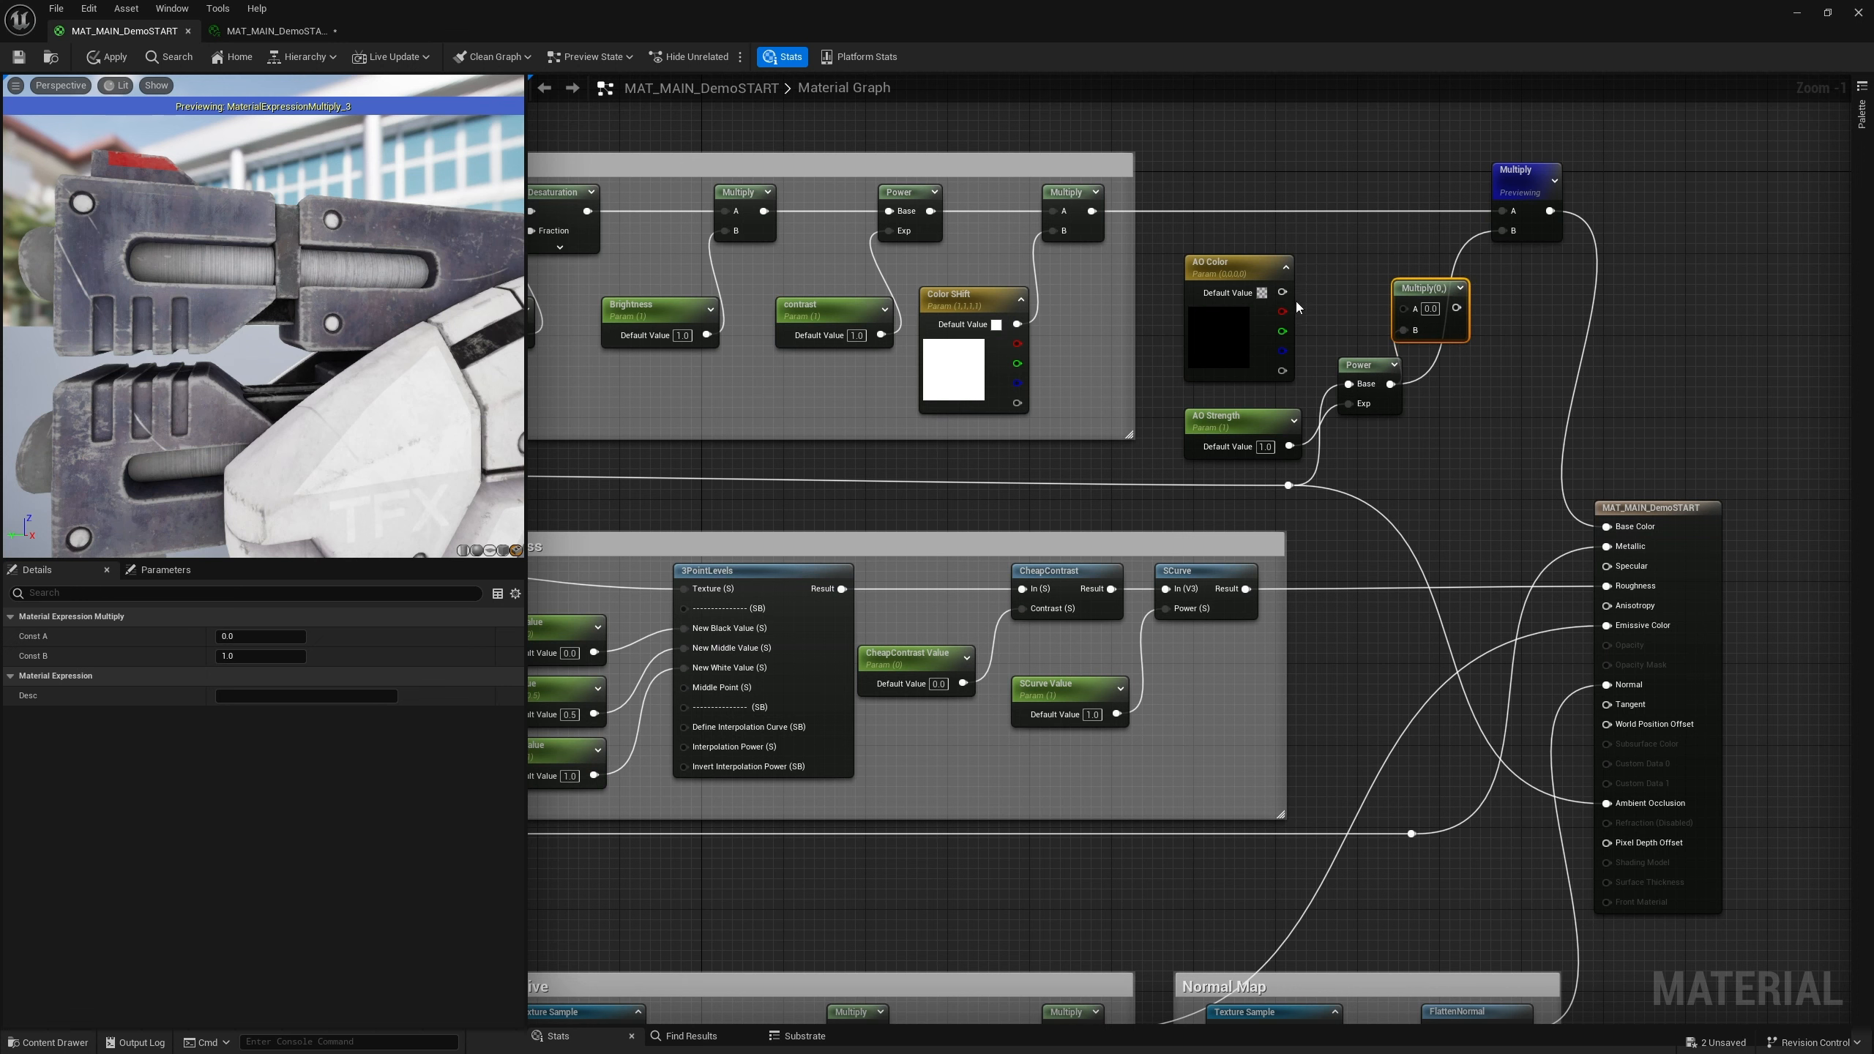
pyautogui.moveTo(1282, 292); pyautogui.dragTo(1503, 231)
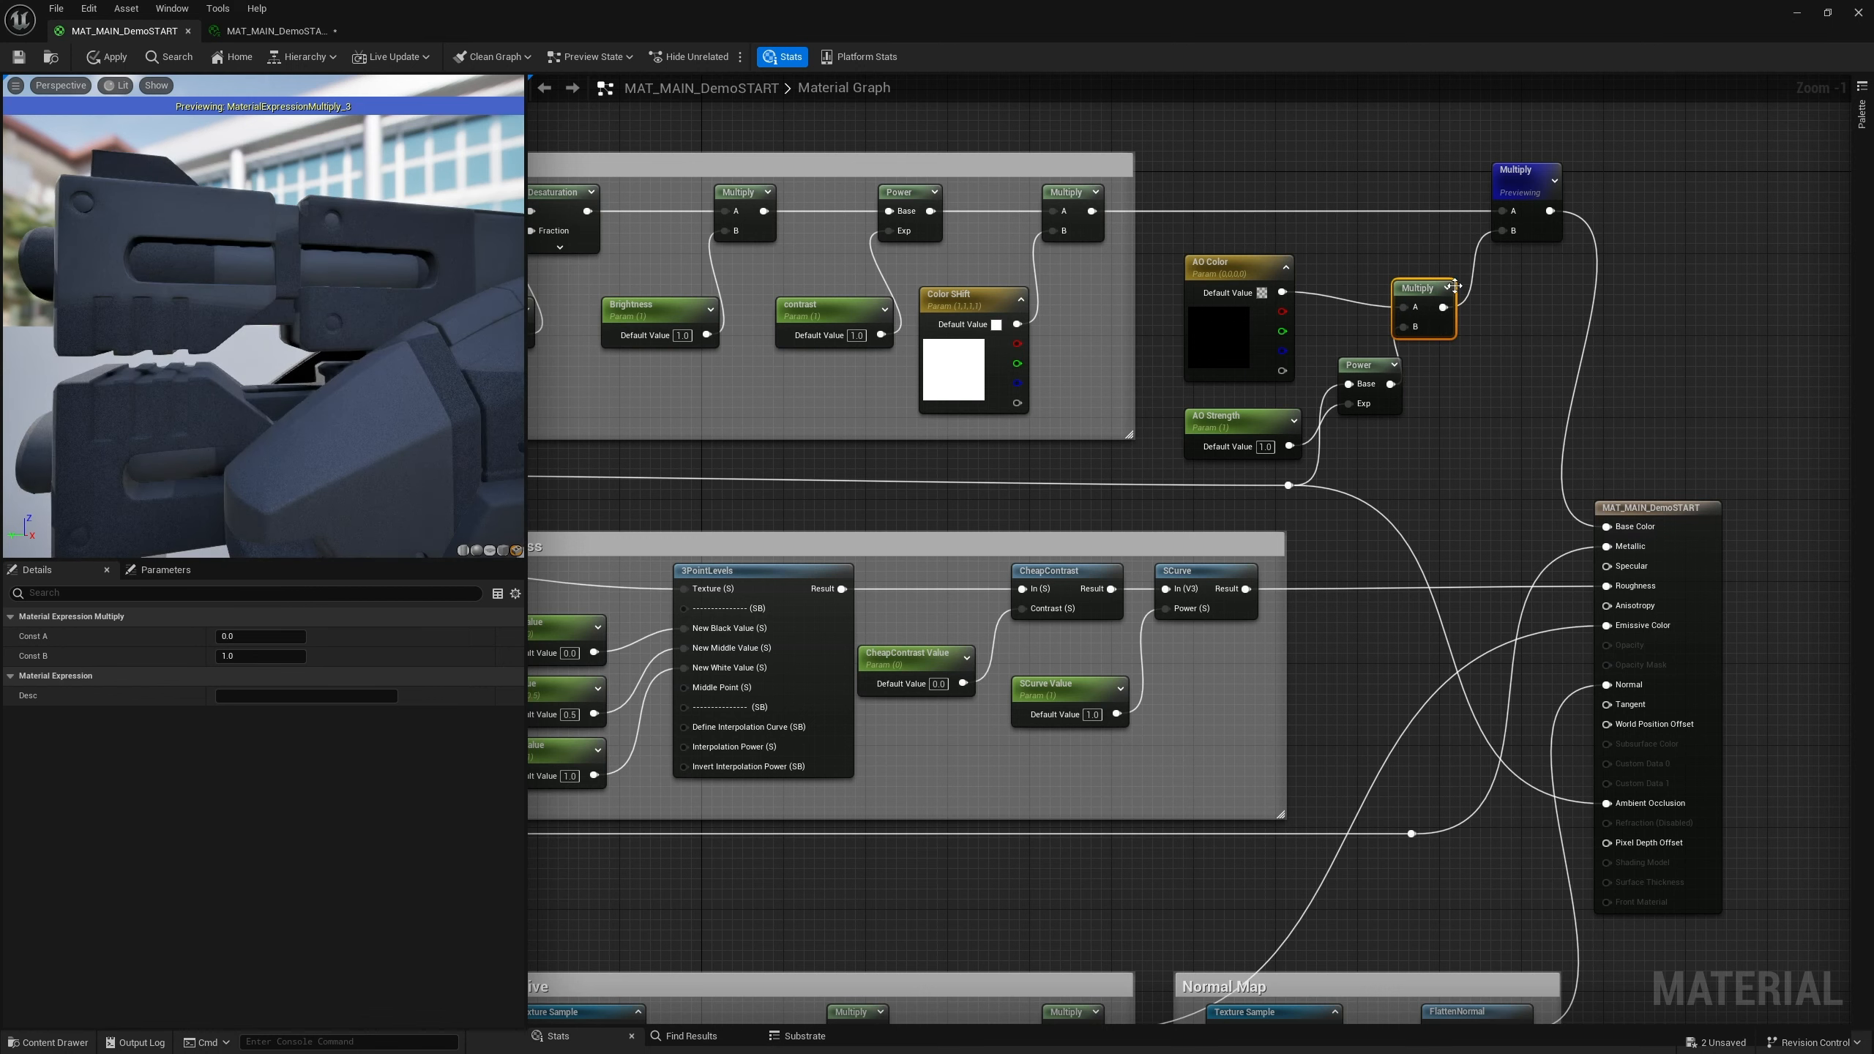
# Pick a salmon-pink default colour (sRGB FF8B83FF) for the AO Color parameter
pyautogui.doubleClick(1222, 361)
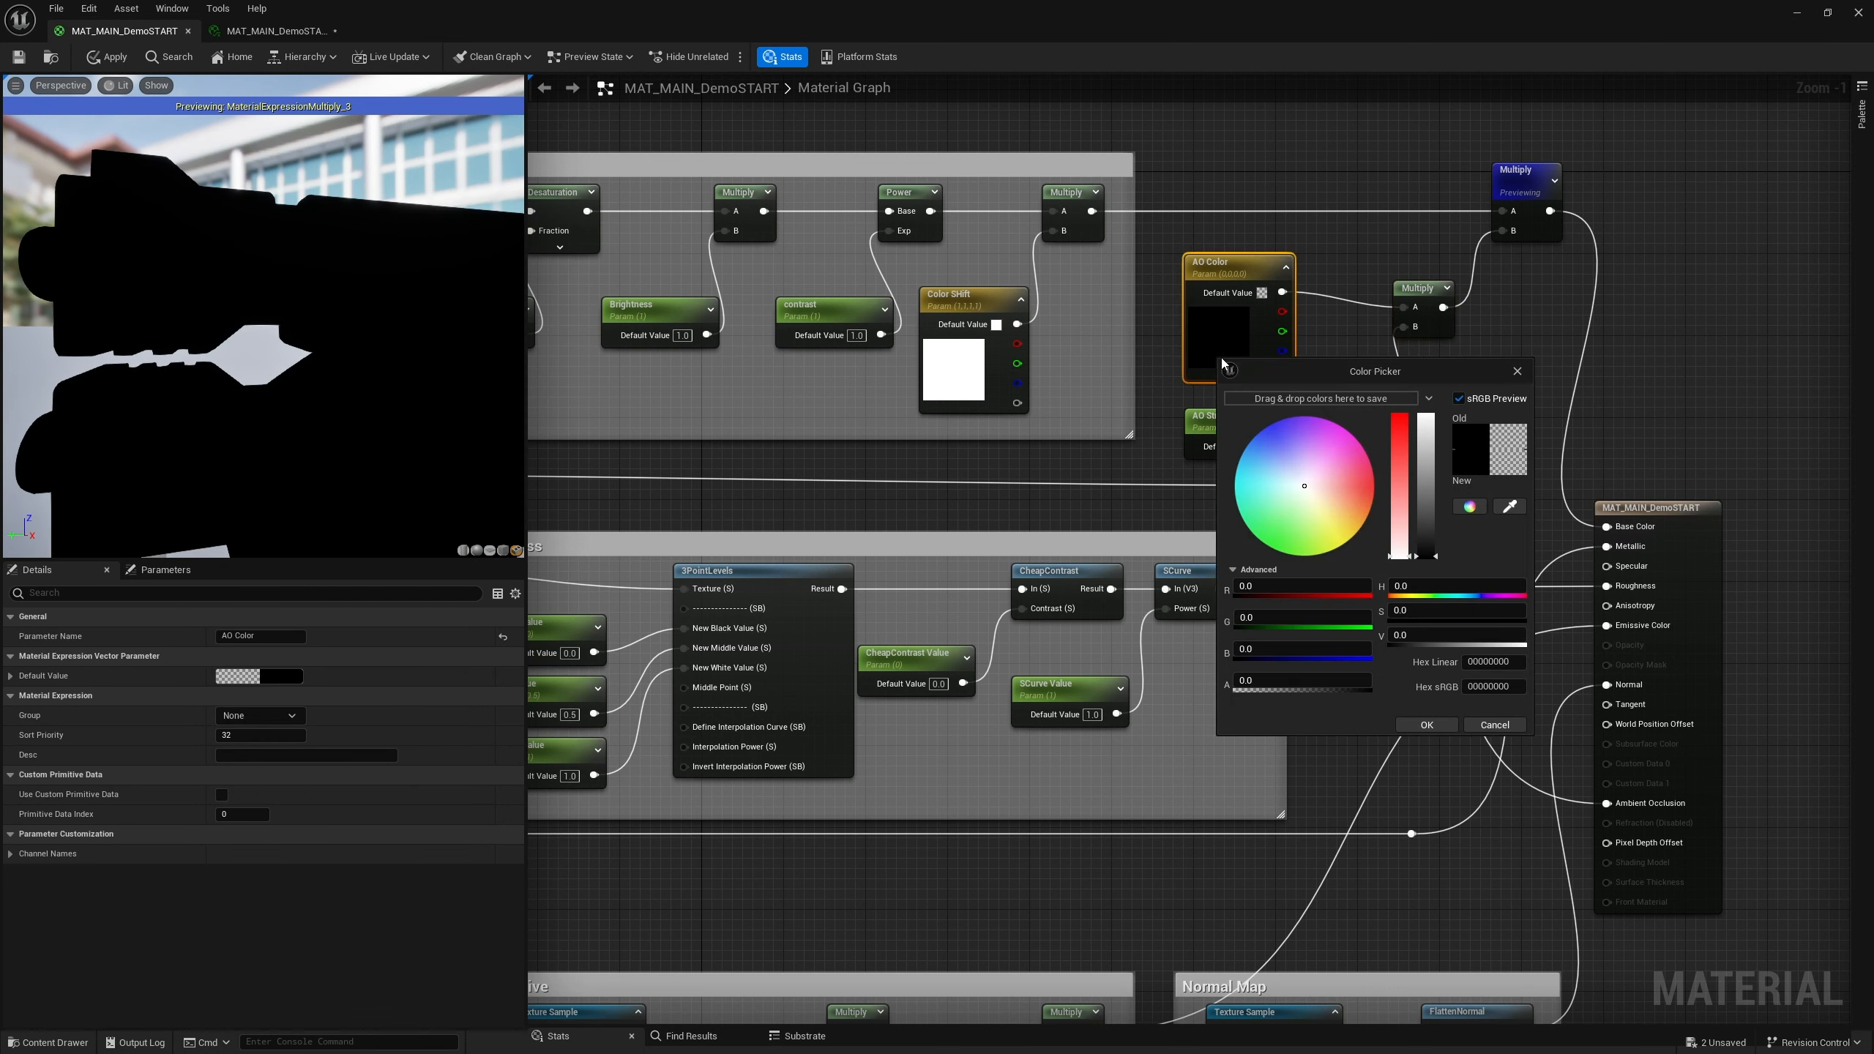
pyautogui.moveTo(1354, 462); pyautogui.dragTo(1358, 488)
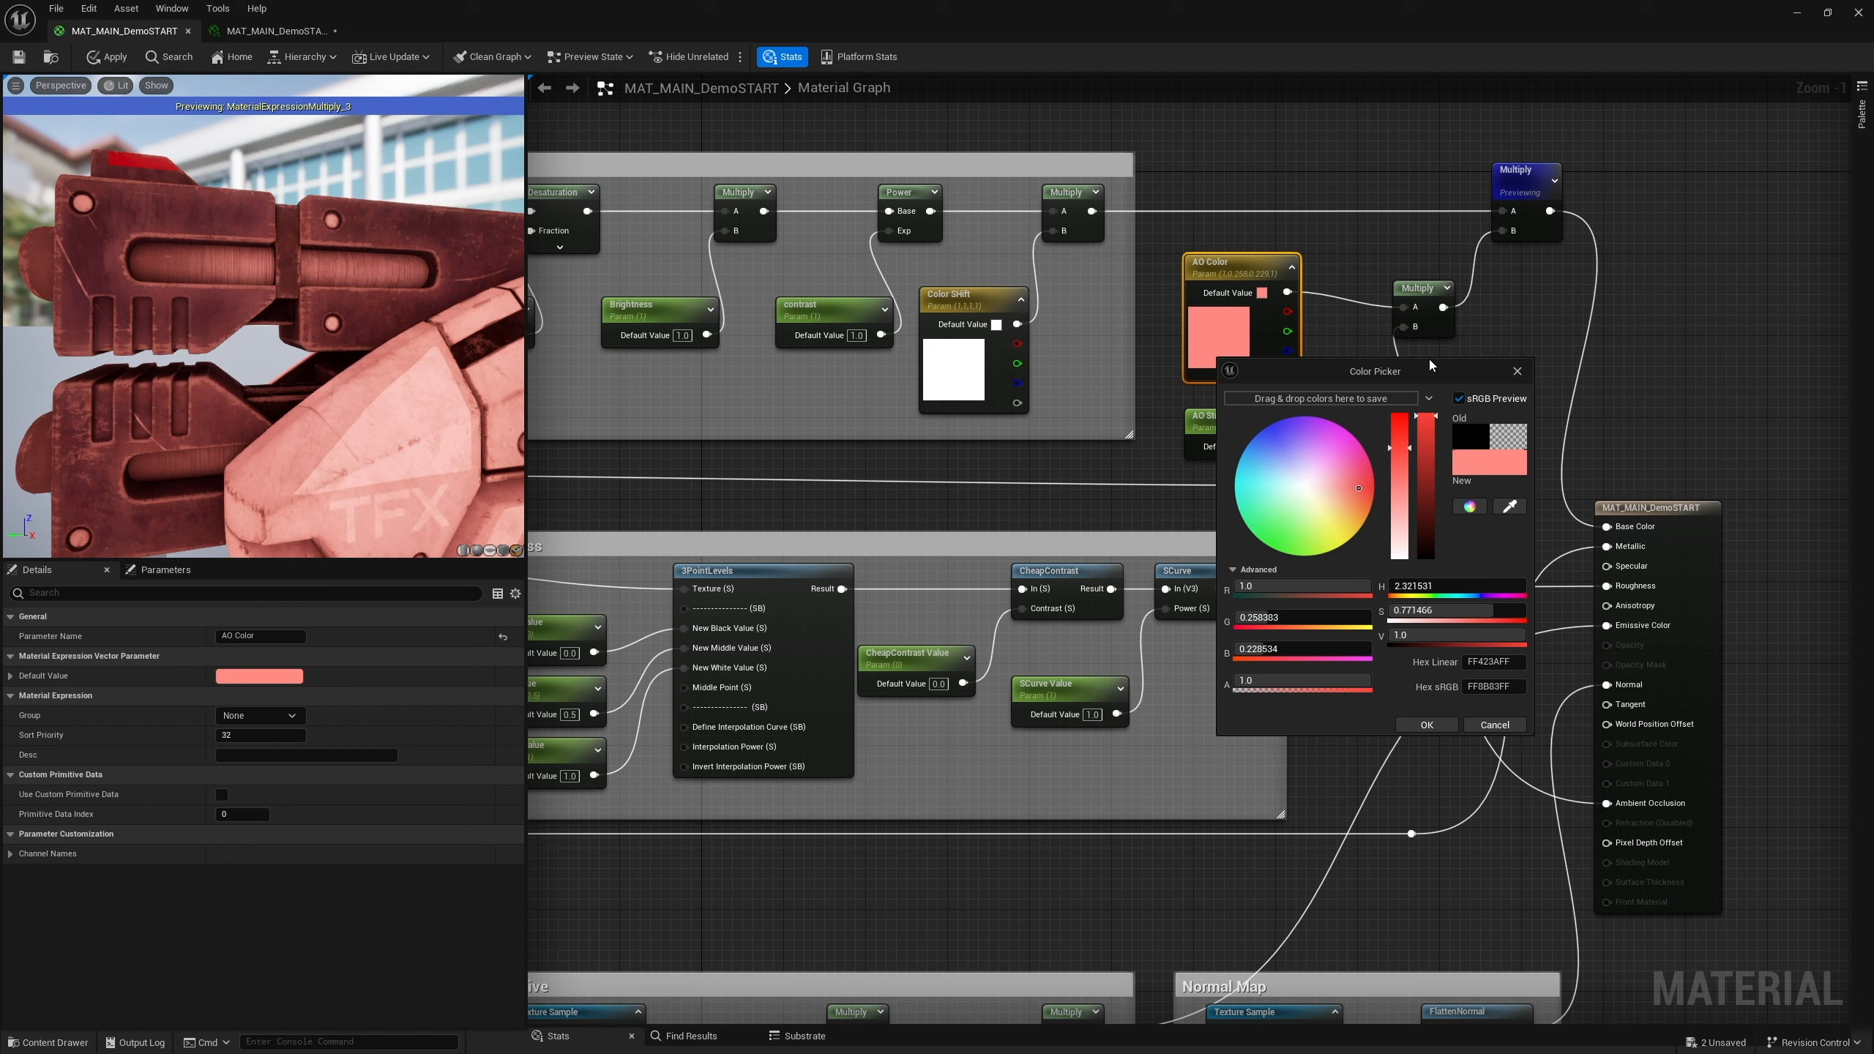
pyautogui.click(1517, 371)
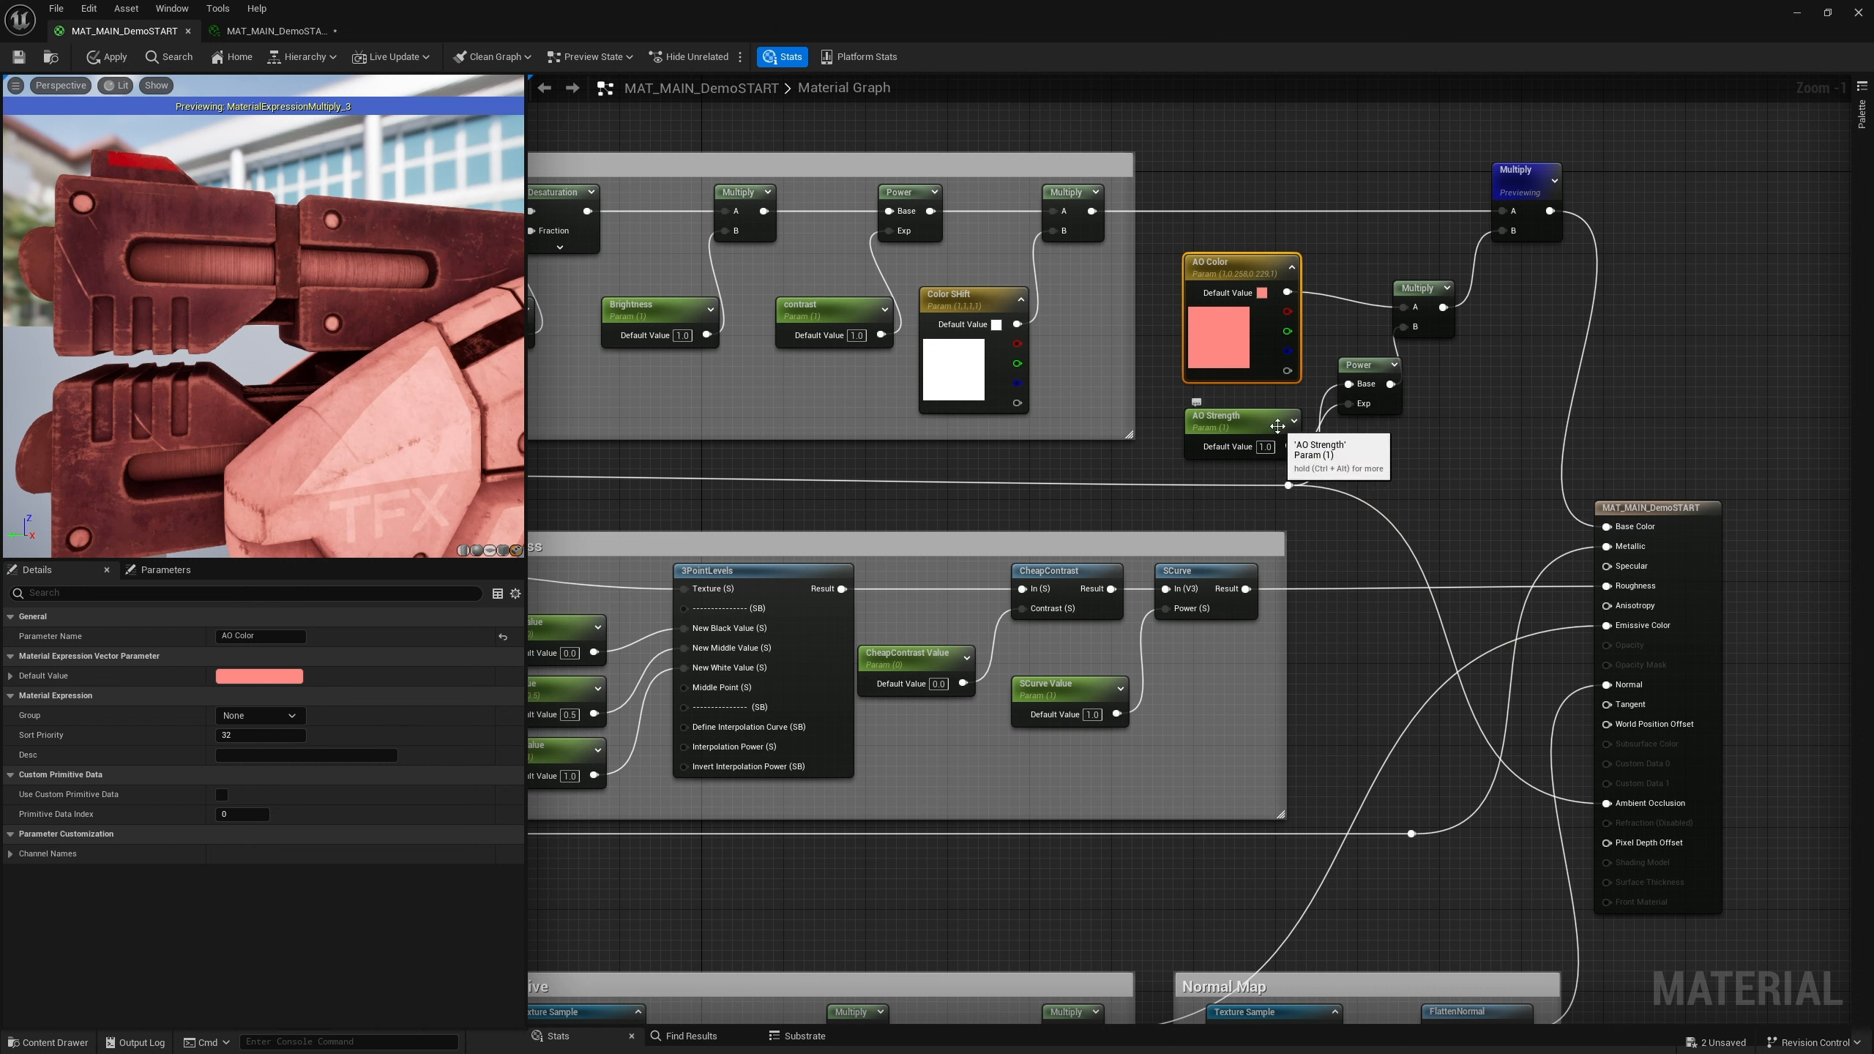
# Preview the Power node, then switch the preview back to the final Multiply node
pyautogui.click(1370, 373)
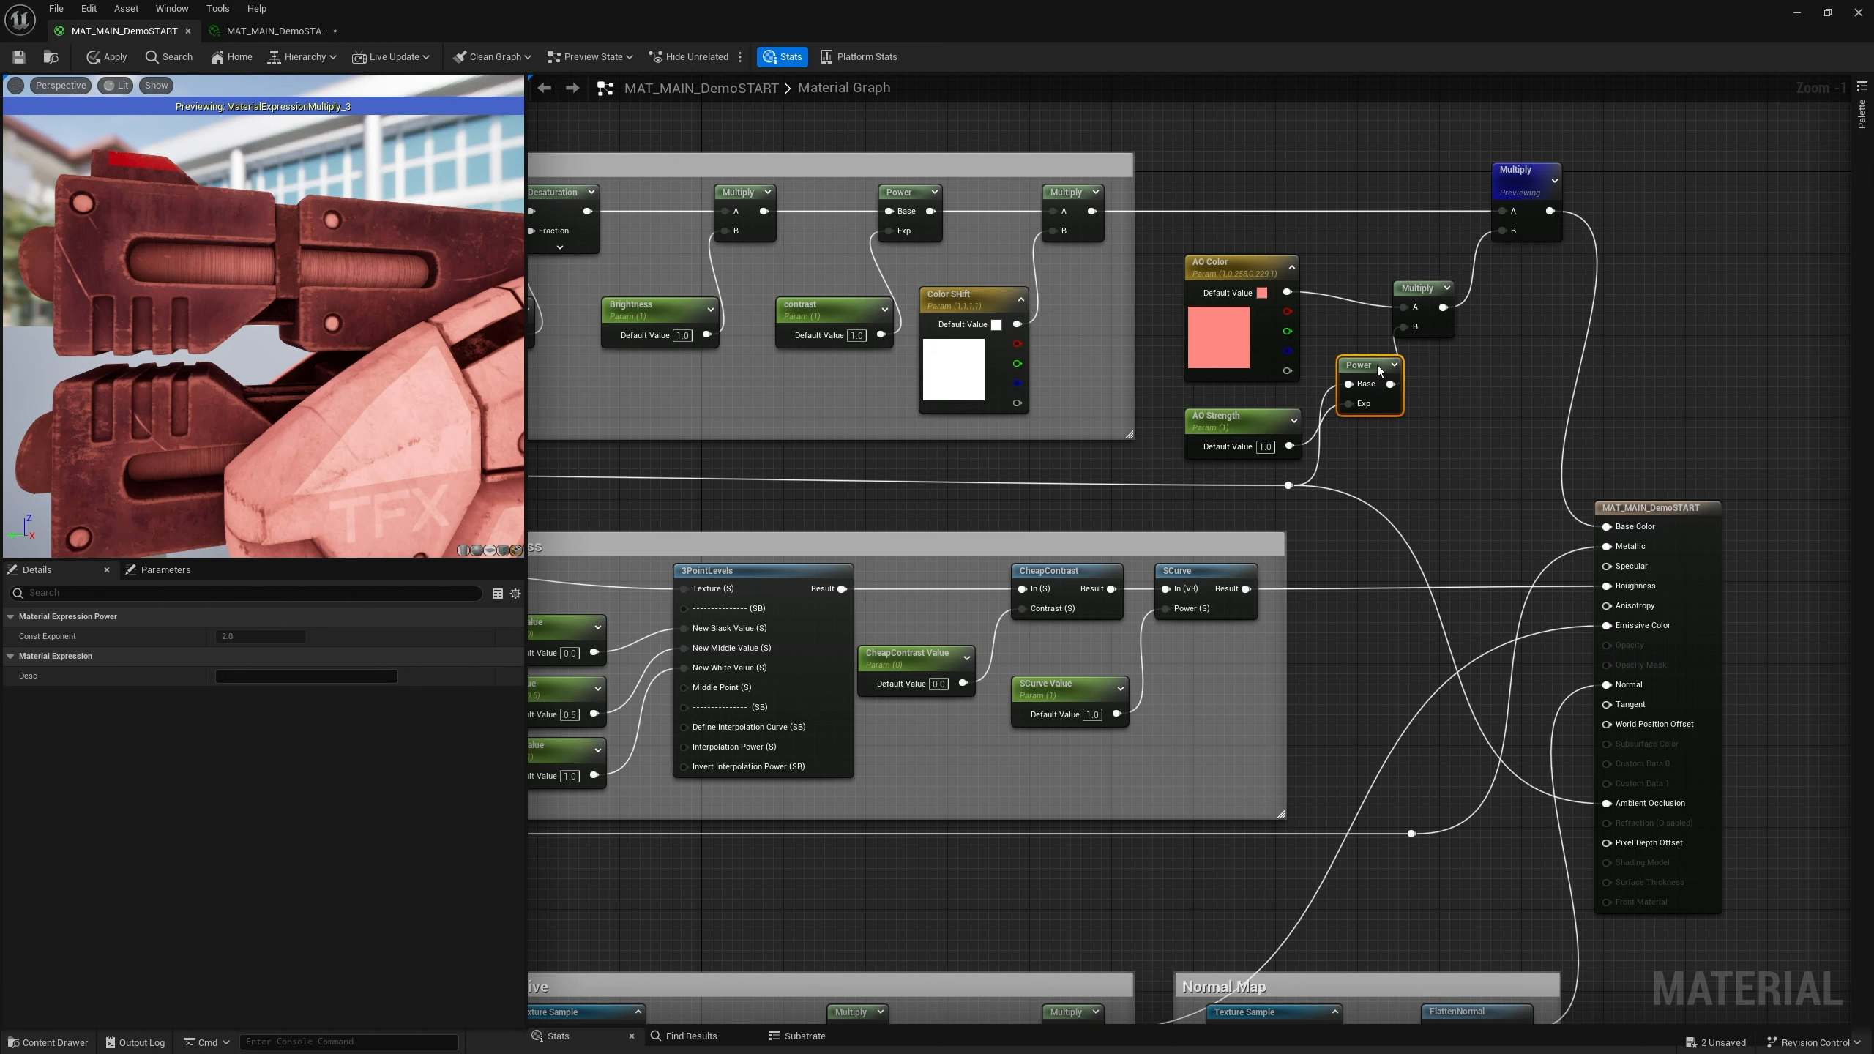
pyautogui.rightClick(1378, 371)
pyautogui.click(1417, 401)
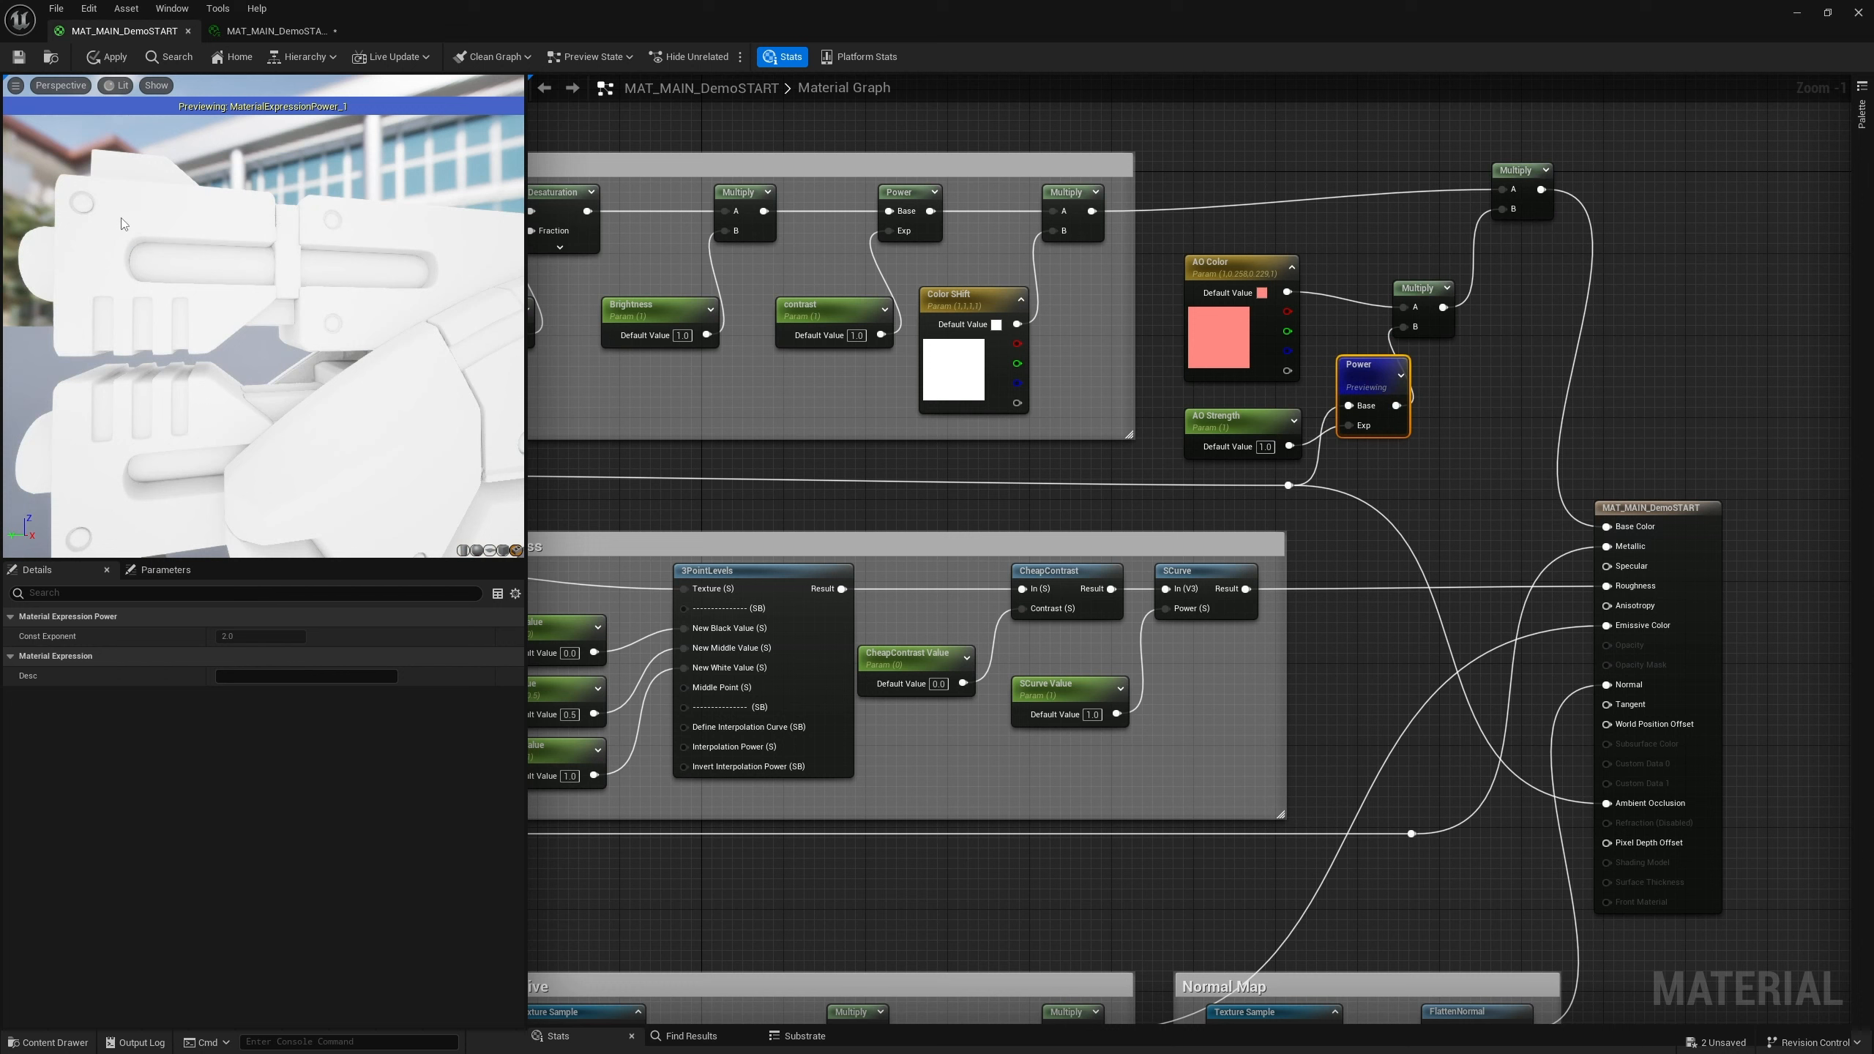
pyautogui.rightClick(1533, 185)
pyautogui.click(1545, 225)
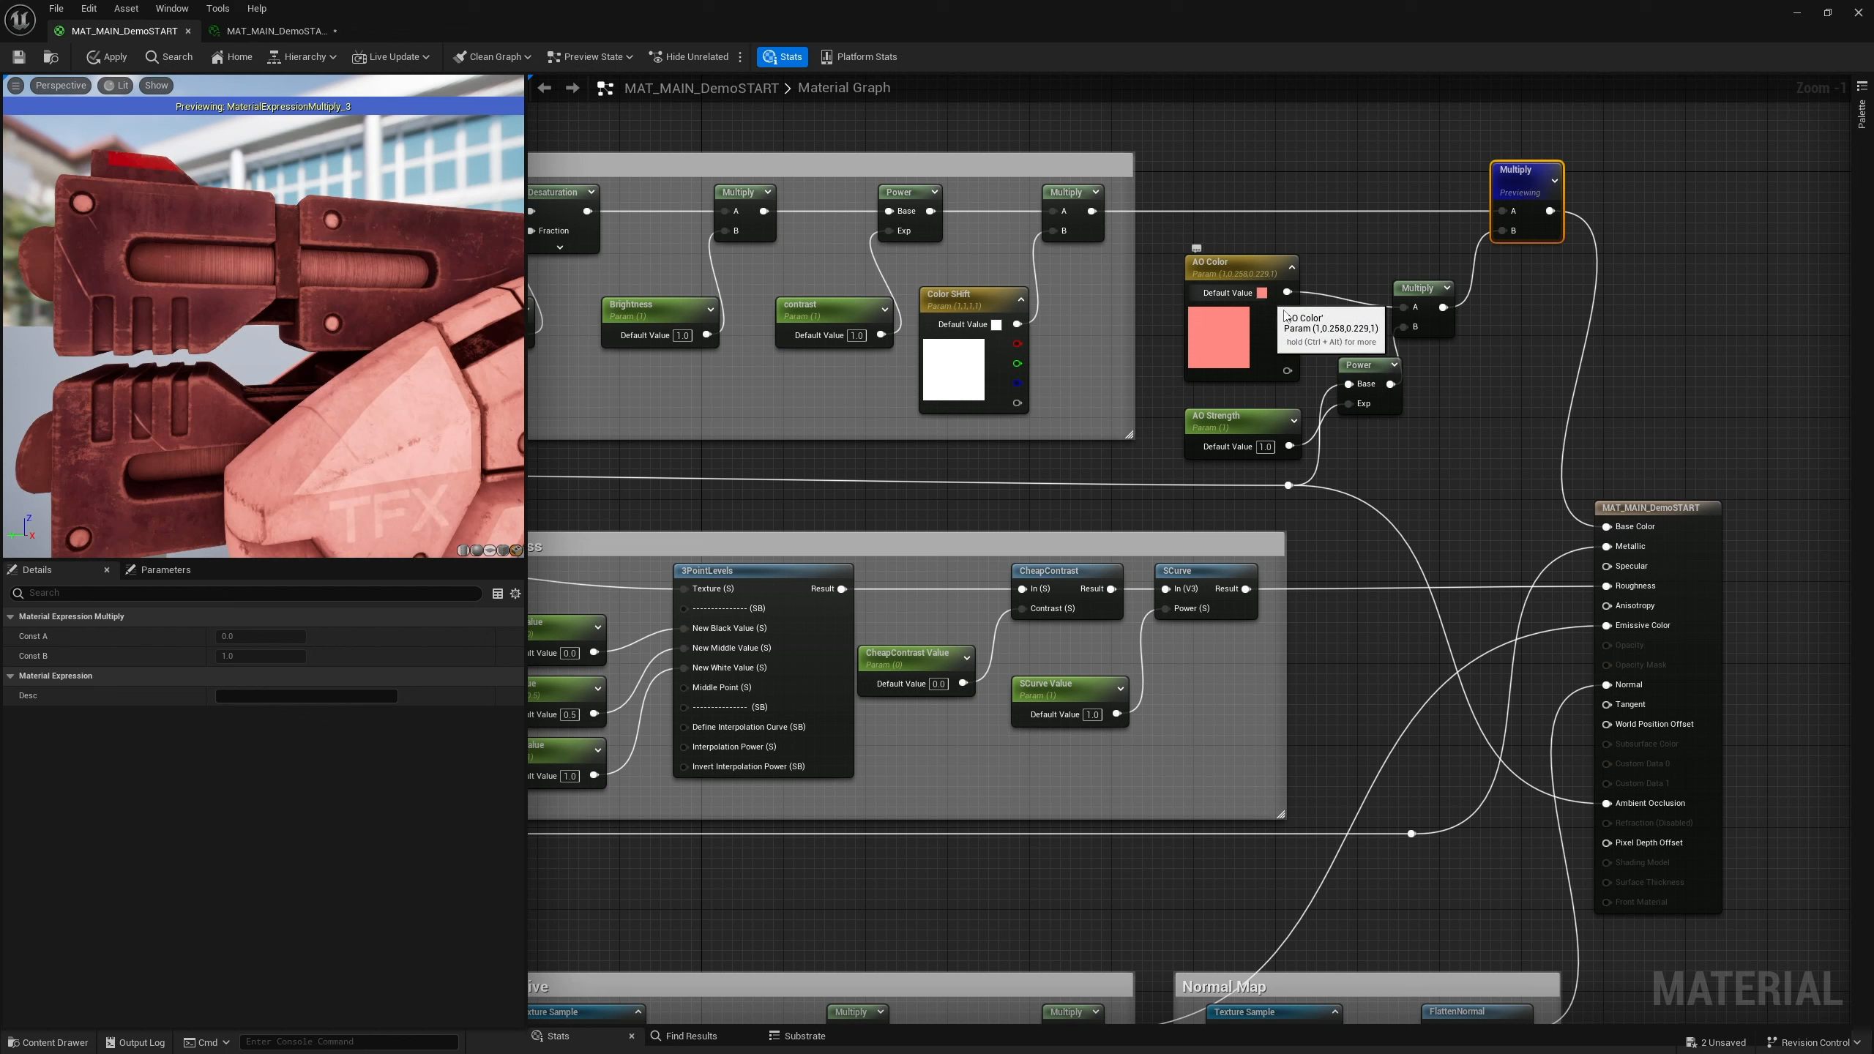
# Move the new Multiply node slightly up and to the right
pyautogui.moveTo(1424, 300); pyautogui.dragTo(1441, 295)
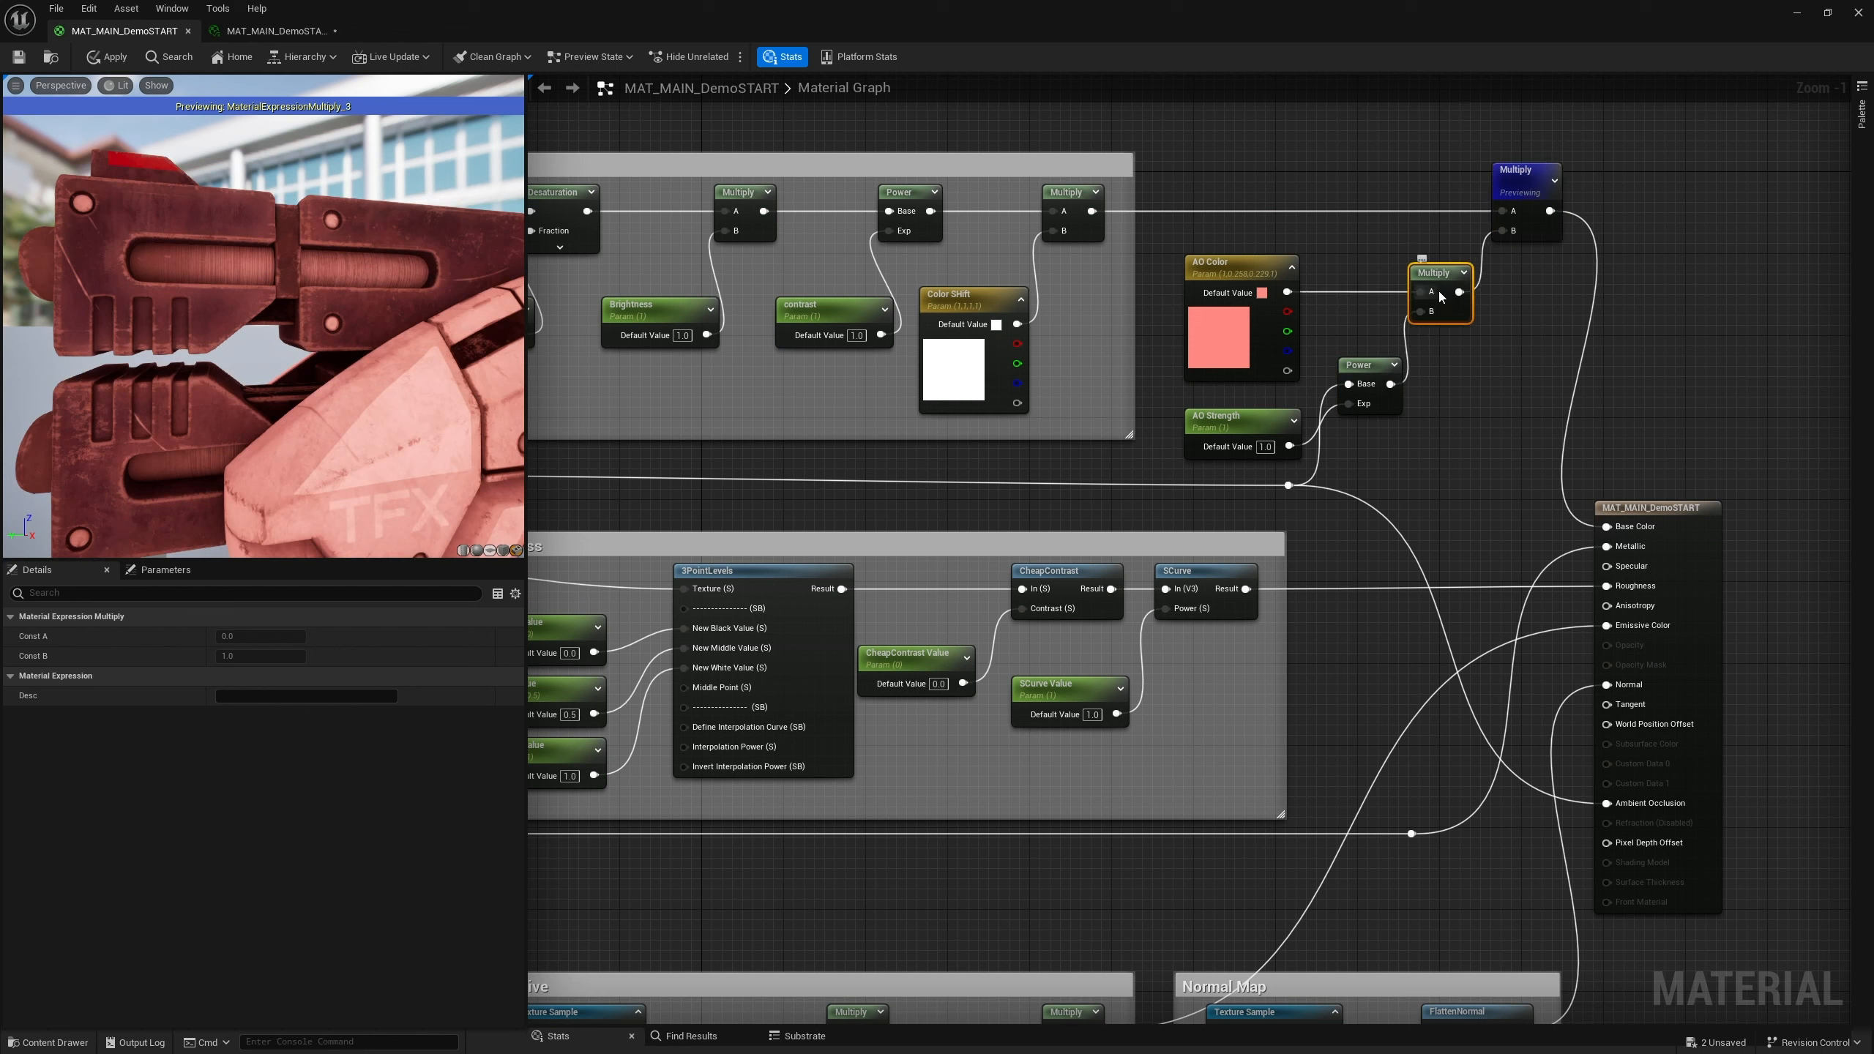
pyautogui.rightClick(1446, 373)
pyautogui.write('blend')
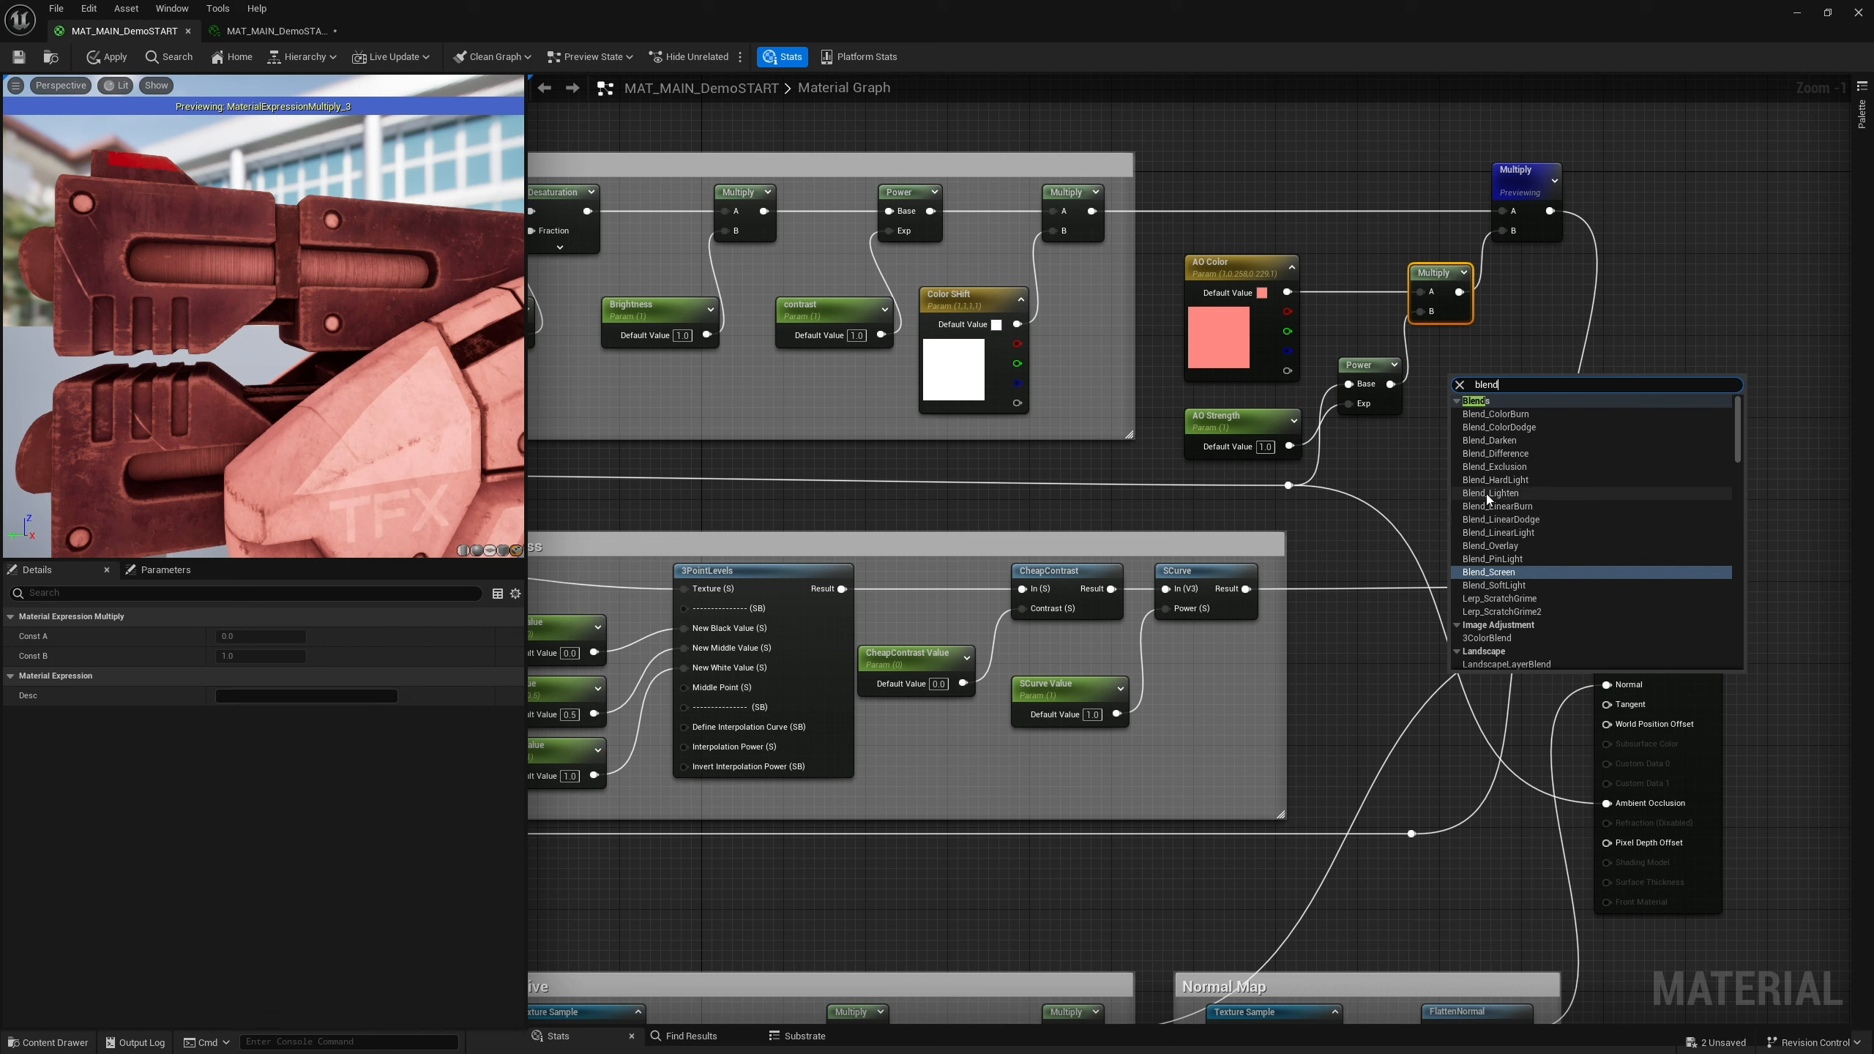
pyautogui.click(1418, 431)
pyautogui.rightClick(1438, 384)
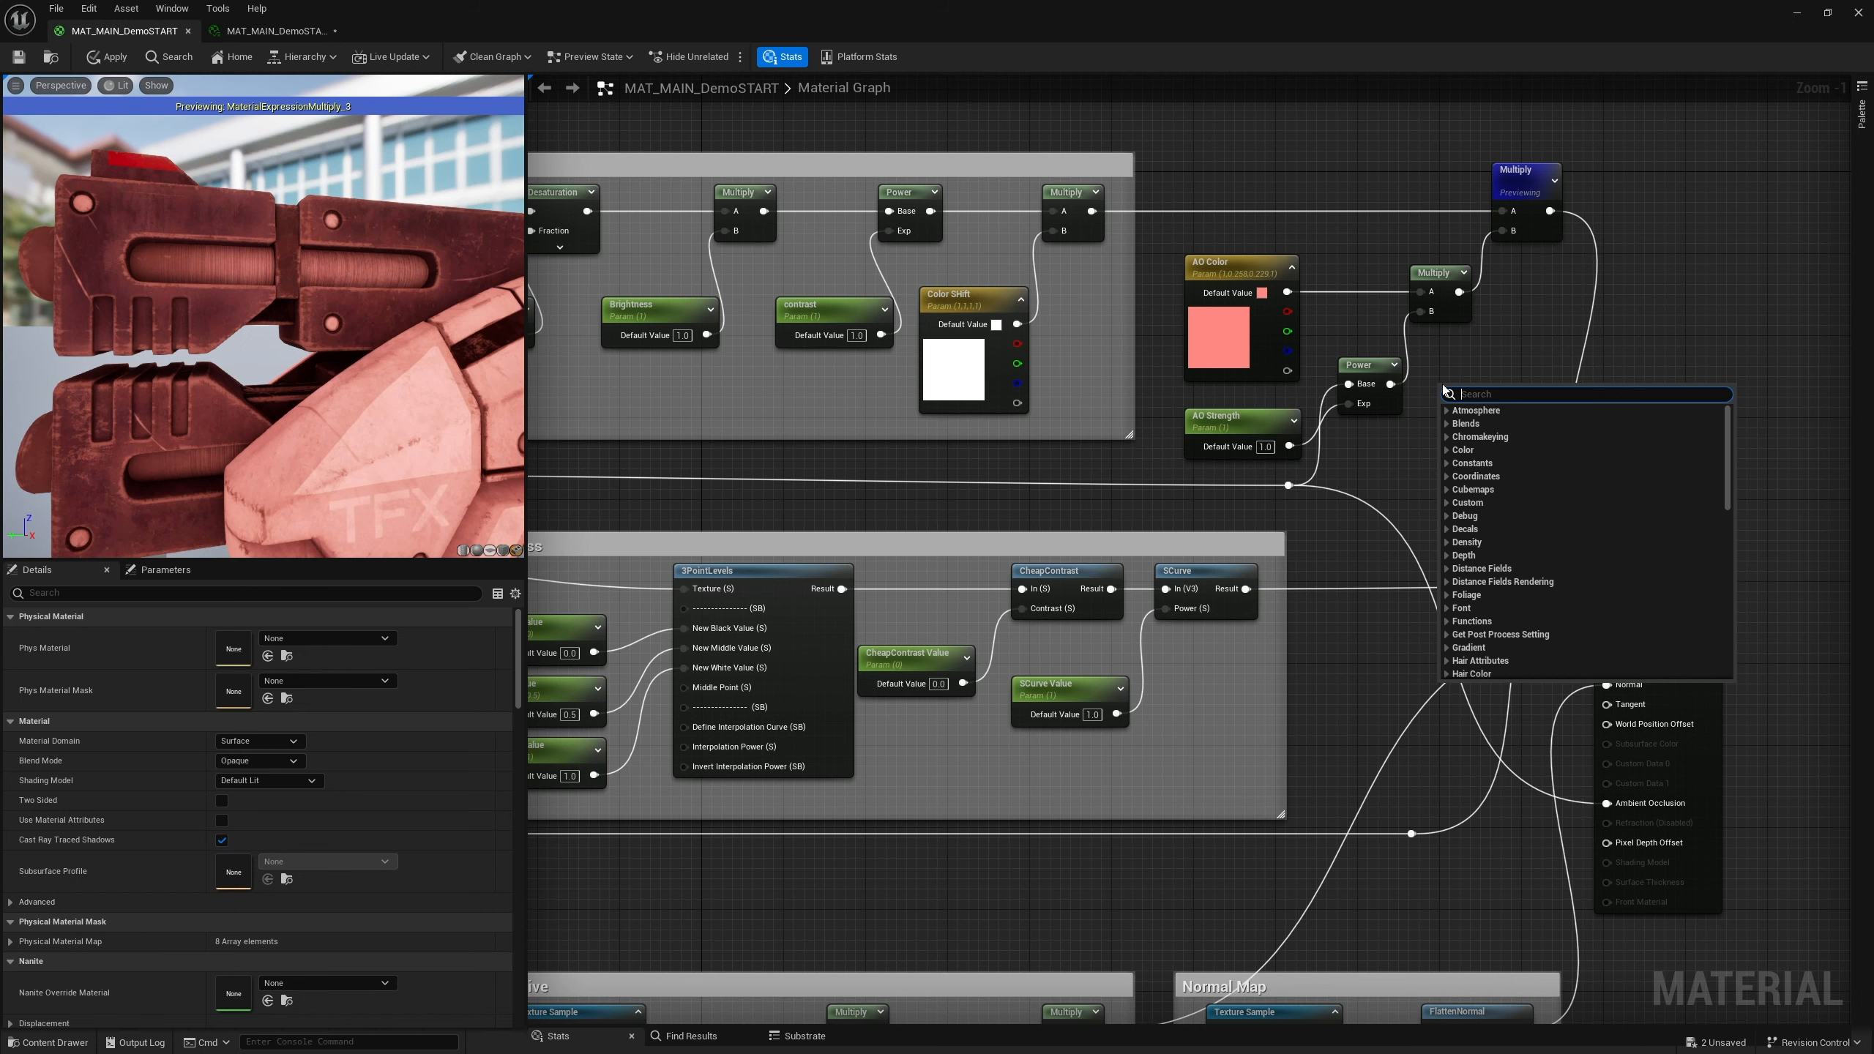
pyautogui.click(1451, 376)
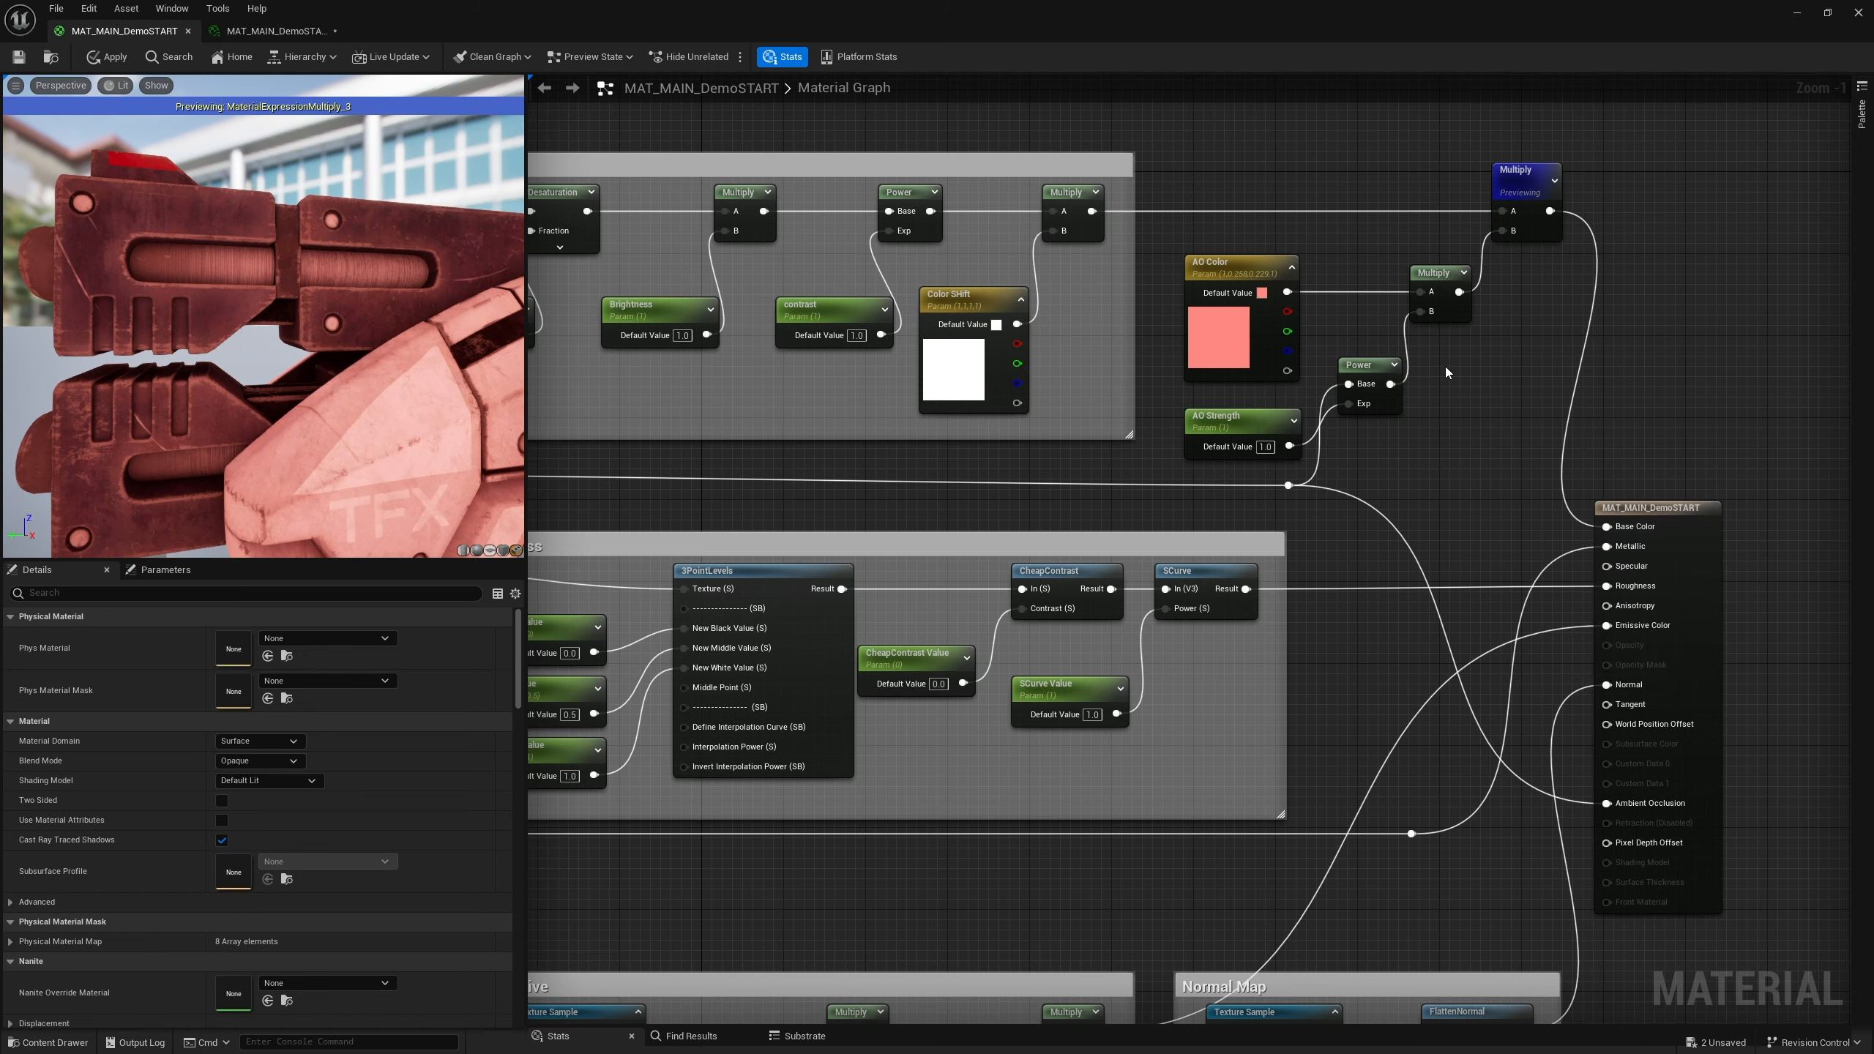
# Add a Lerp node beside the Power node and connect the Power output to its Alpha input
pyautogui.click(1445, 367)
pyautogui.moveTo(1489, 385); pyautogui.dragTo(1485, 361)
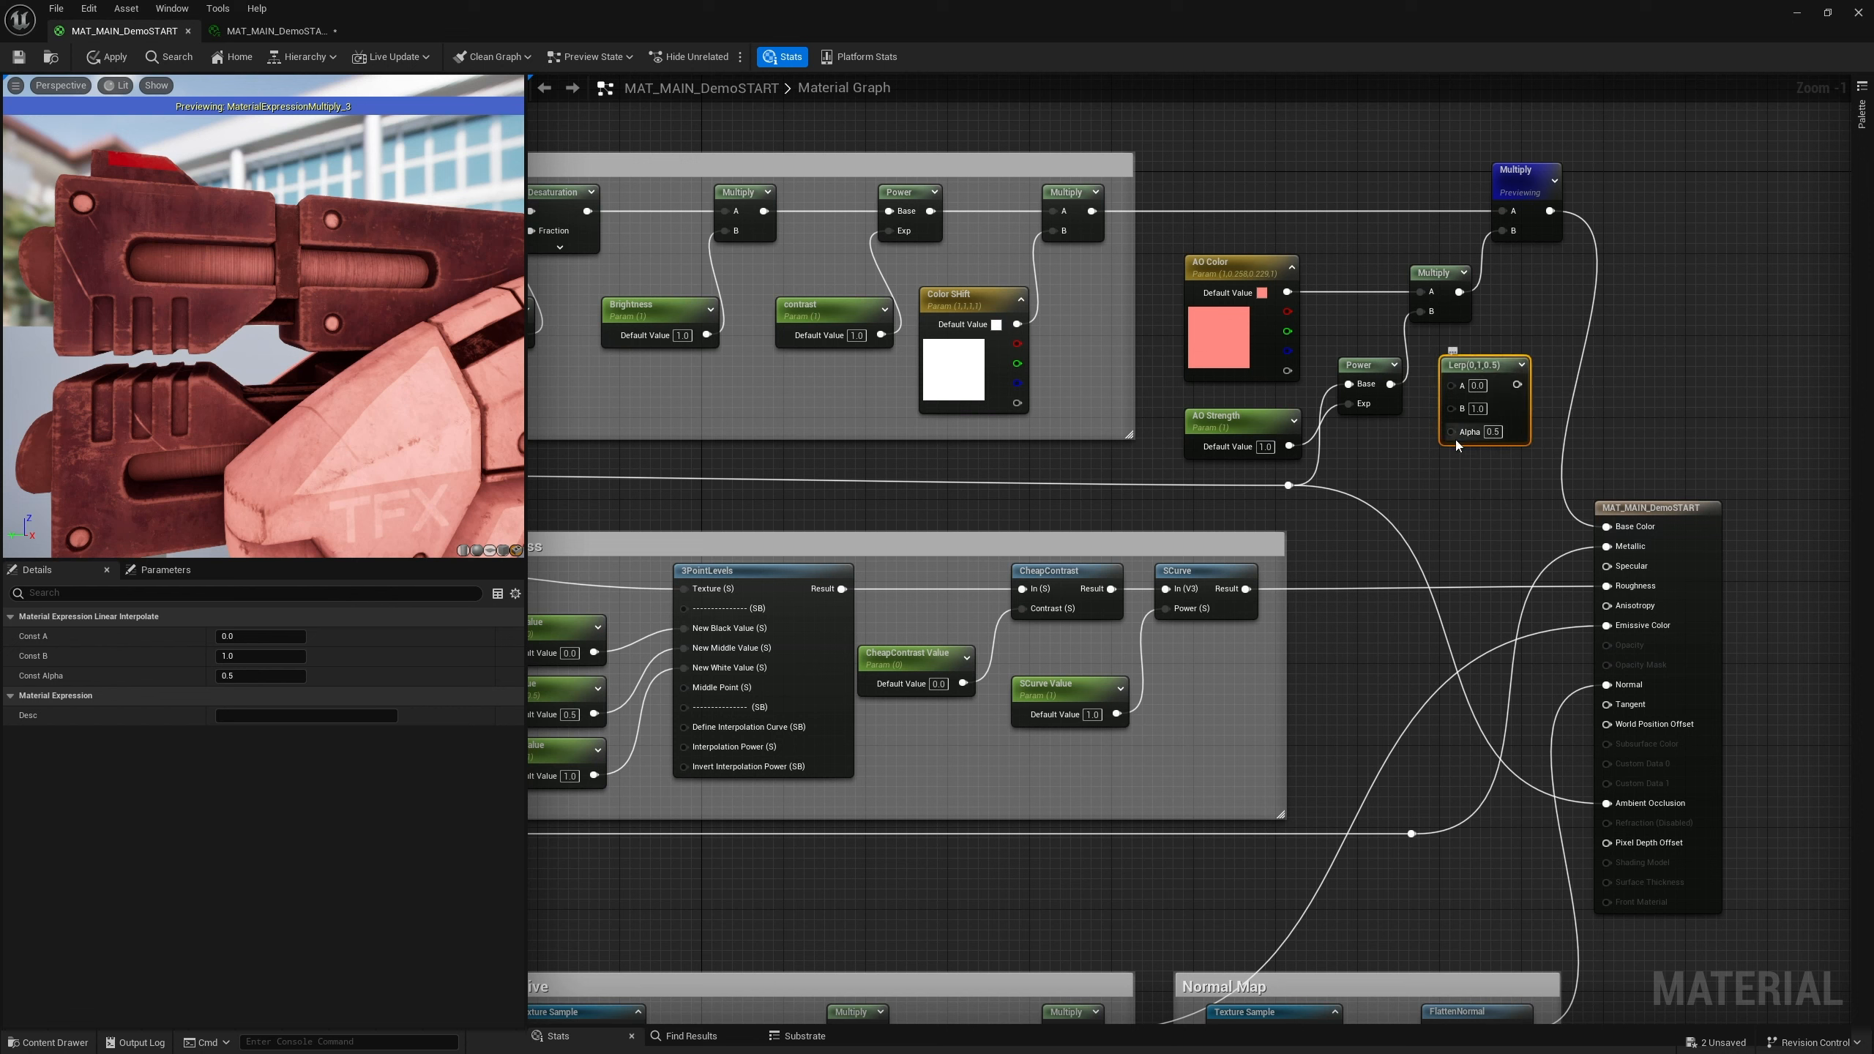
pyautogui.moveTo(1467, 360); pyautogui.dragTo(1467, 330)
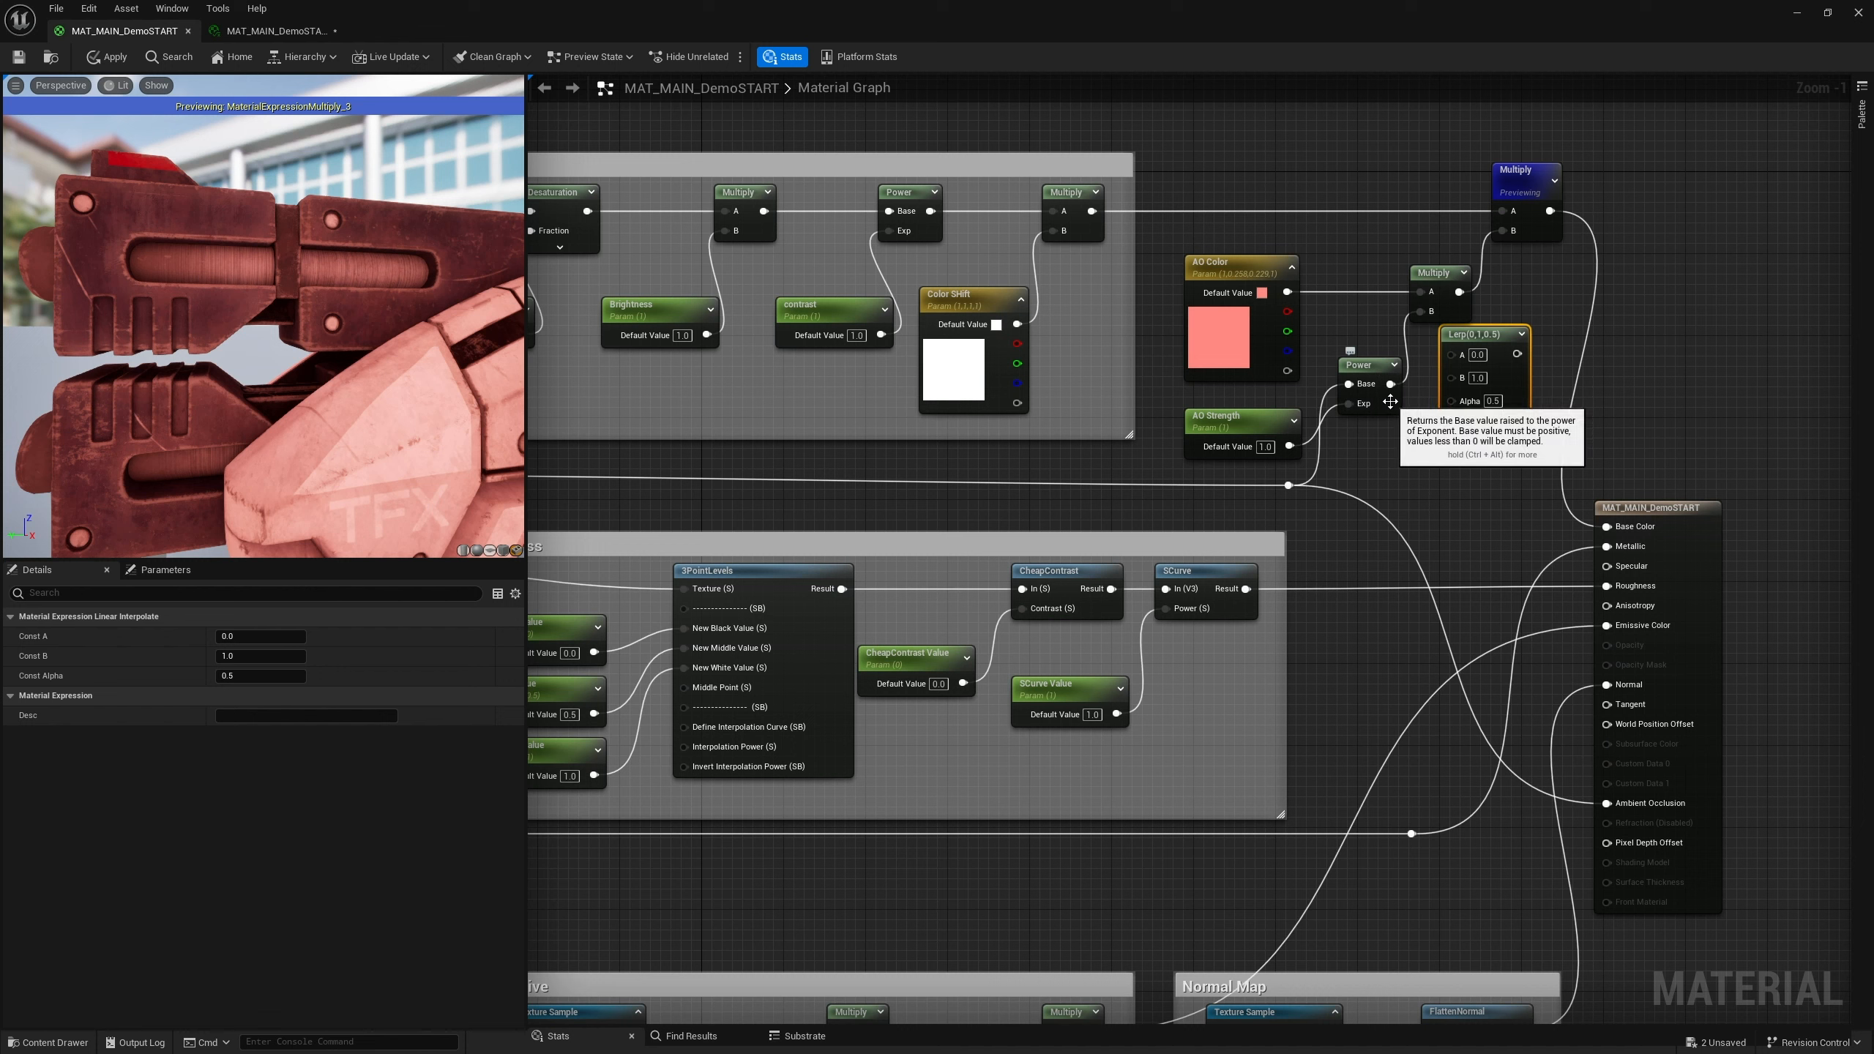
pyautogui.moveTo(1391, 383); pyautogui.dragTo(1452, 406)
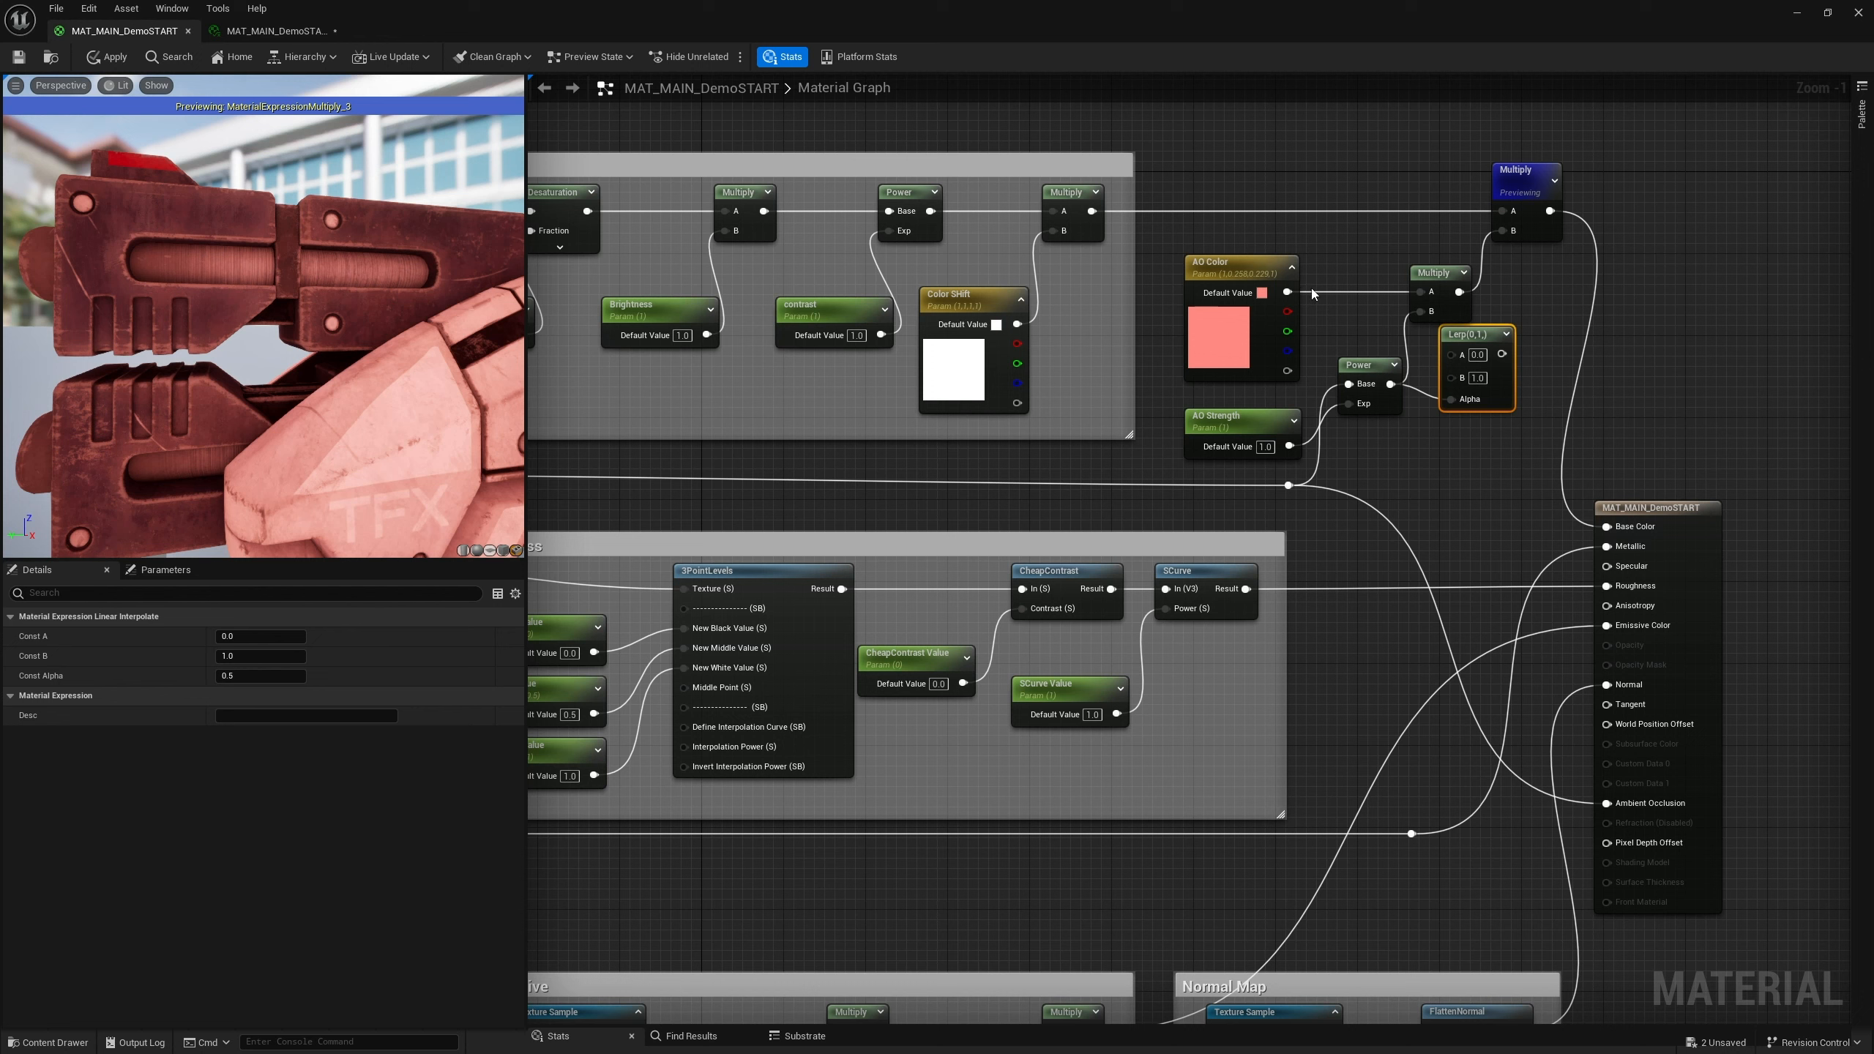
pyautogui.keyDown('alt'); pyautogui.click(1407, 348); pyautogui.keyUp('alt')
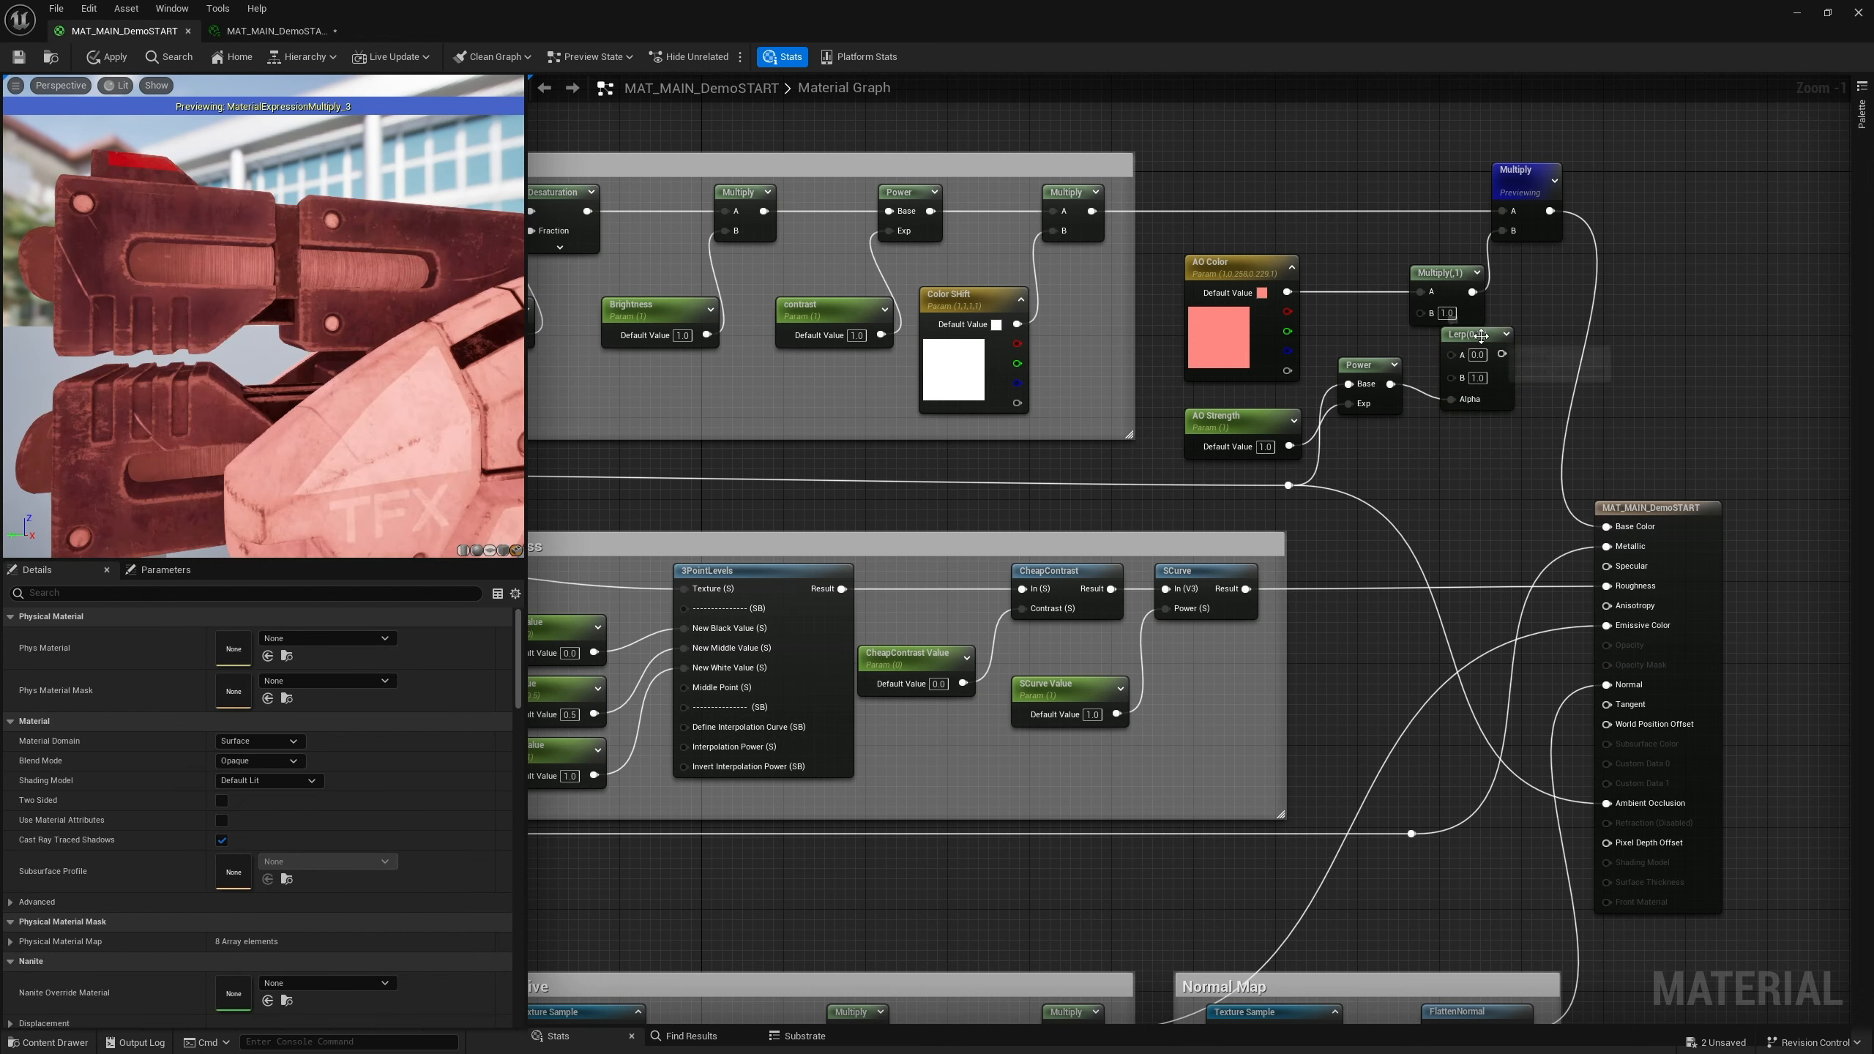
pyautogui.moveTo(1481, 336); pyautogui.dragTo(1461, 336)
# Delete the intermediate Multiply node and connect AO Color to the Lerp's A input
pyautogui.click(1442, 274)
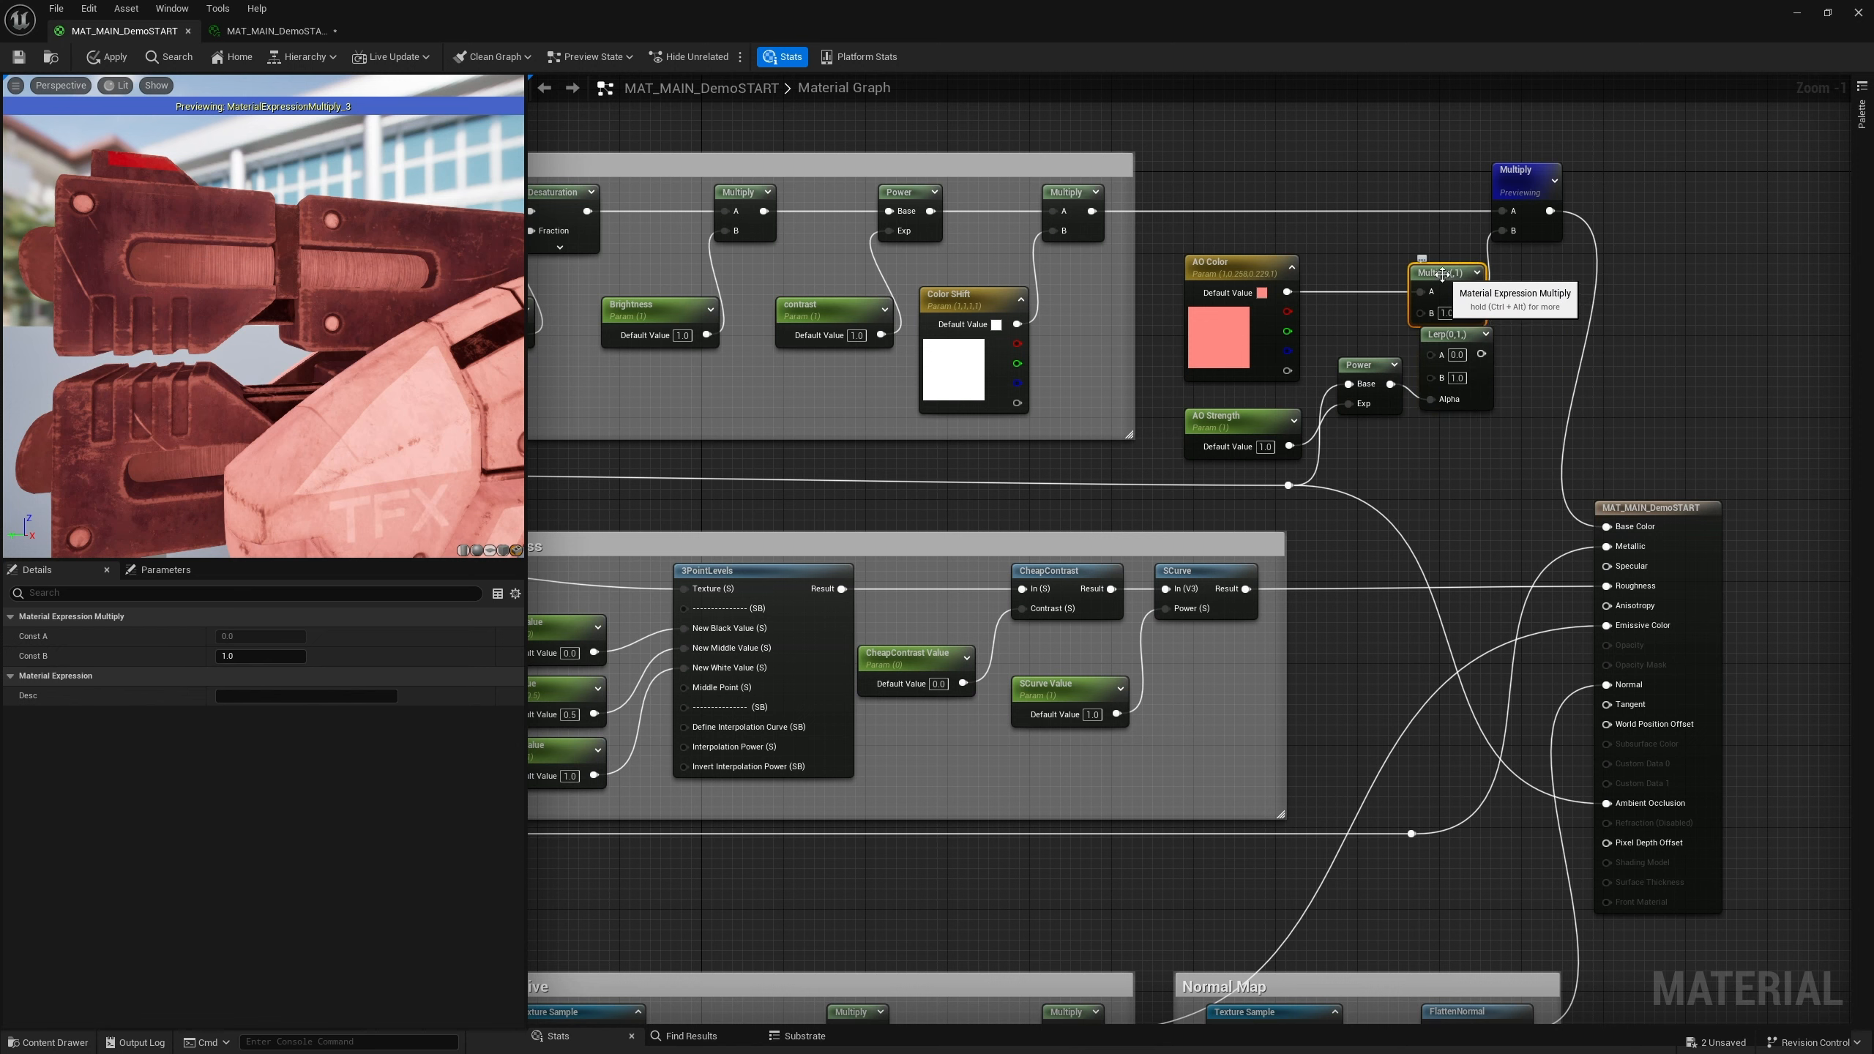
pyautogui.press('Delete')
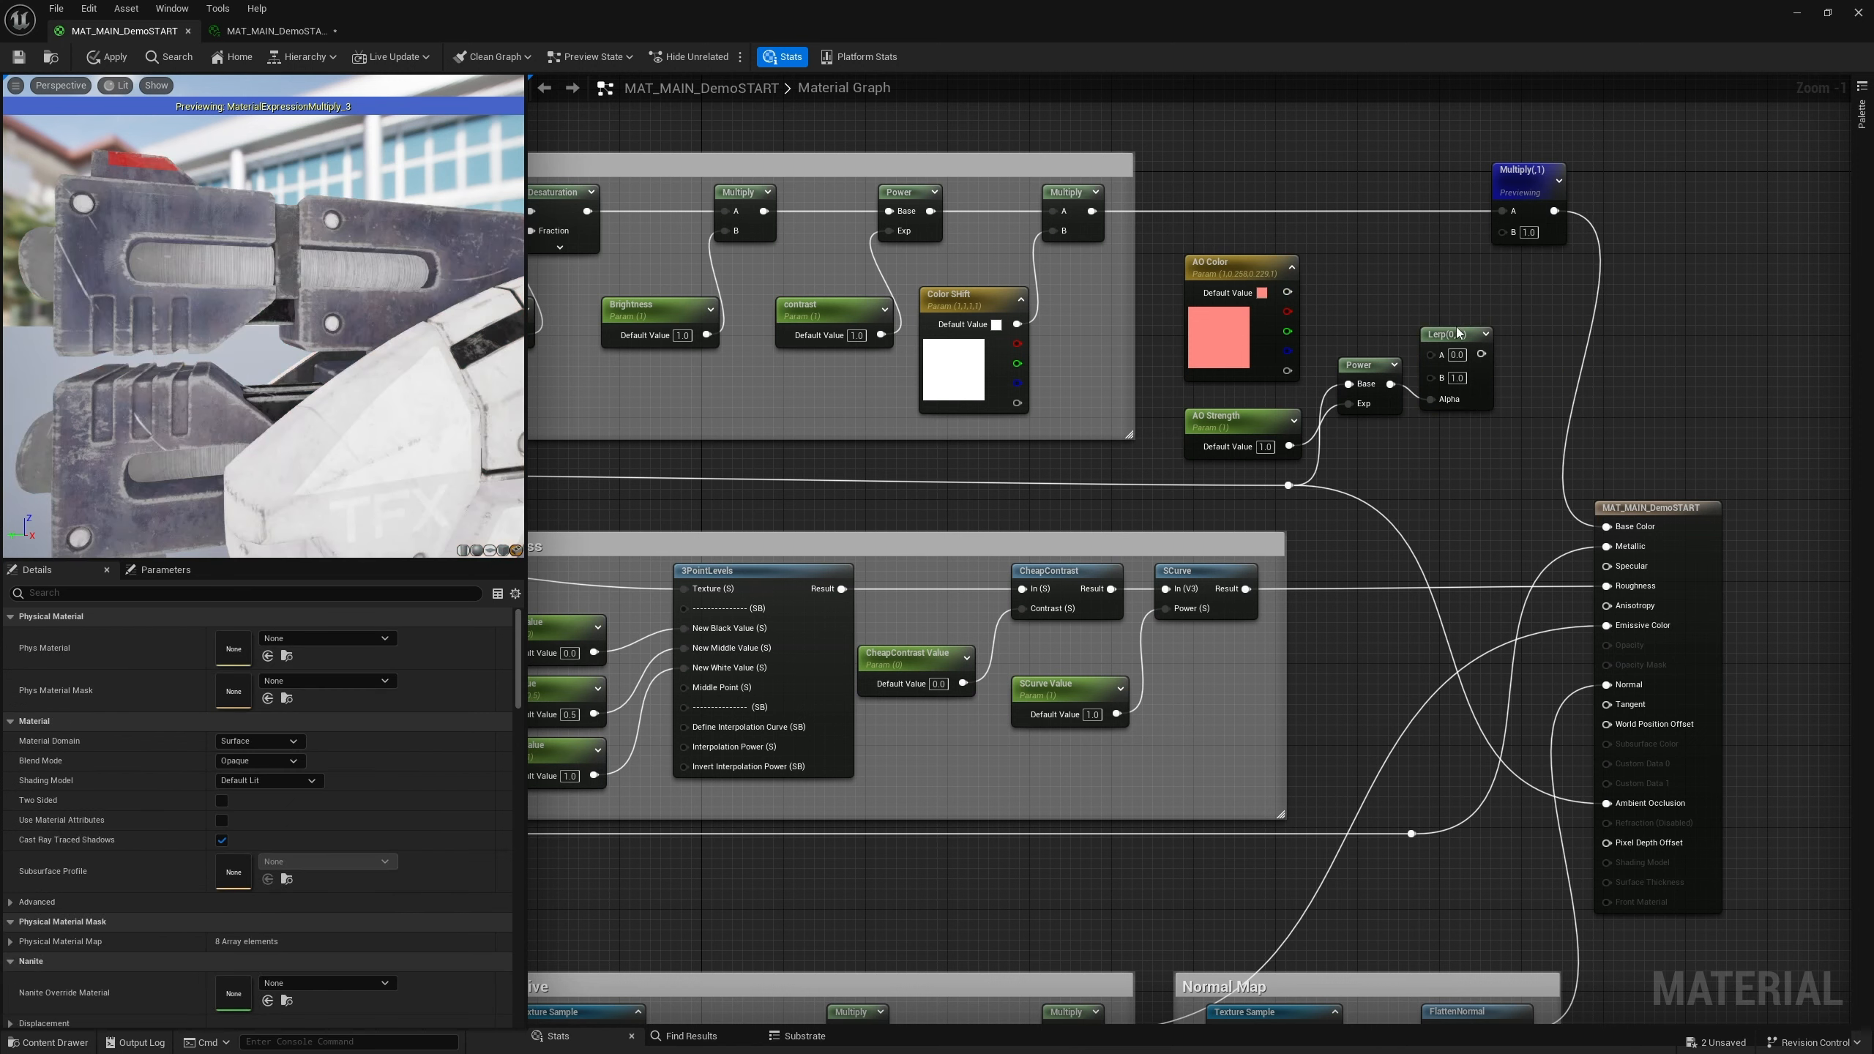
pyautogui.moveTo(1458, 334); pyautogui.dragTo(1456, 292)
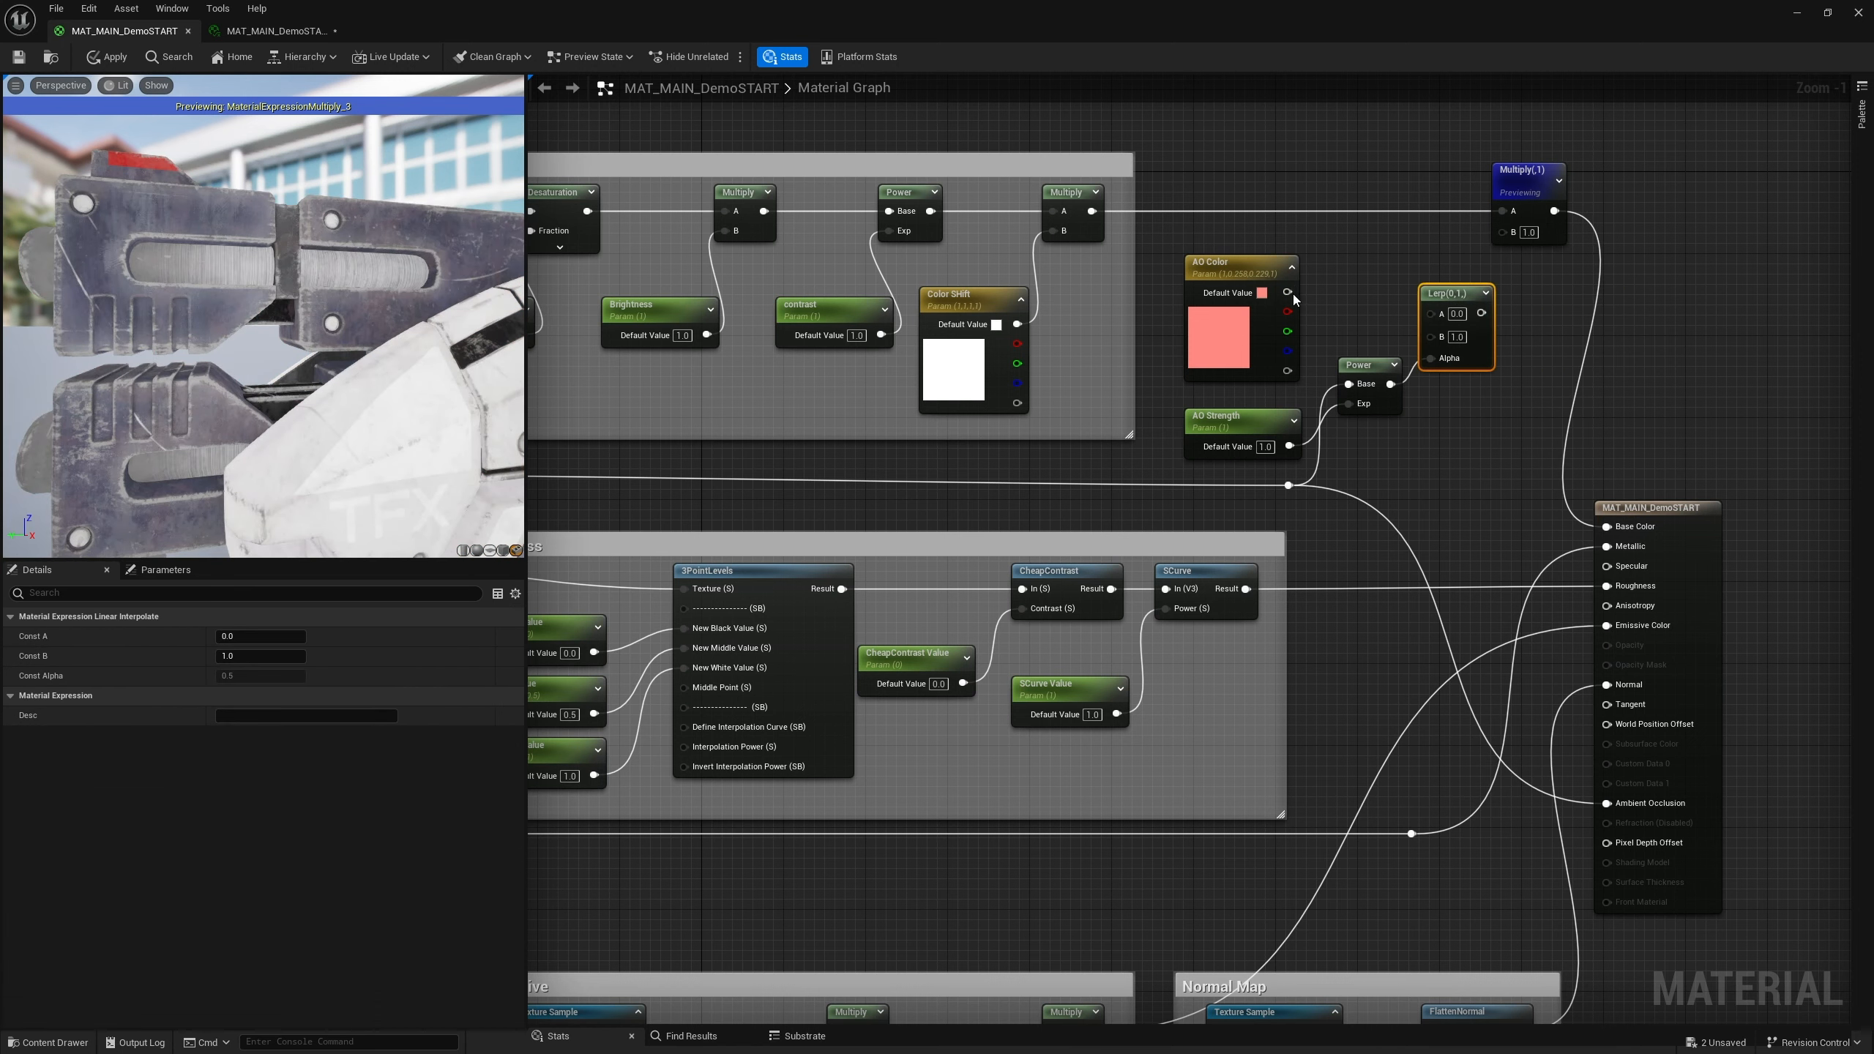
pyautogui.moveTo(1287, 292); pyautogui.dragTo(1459, 276)
# Preview the Power node while trying an AO Strength default of 3, then undo that change
pyautogui.rightClick(1366, 367)
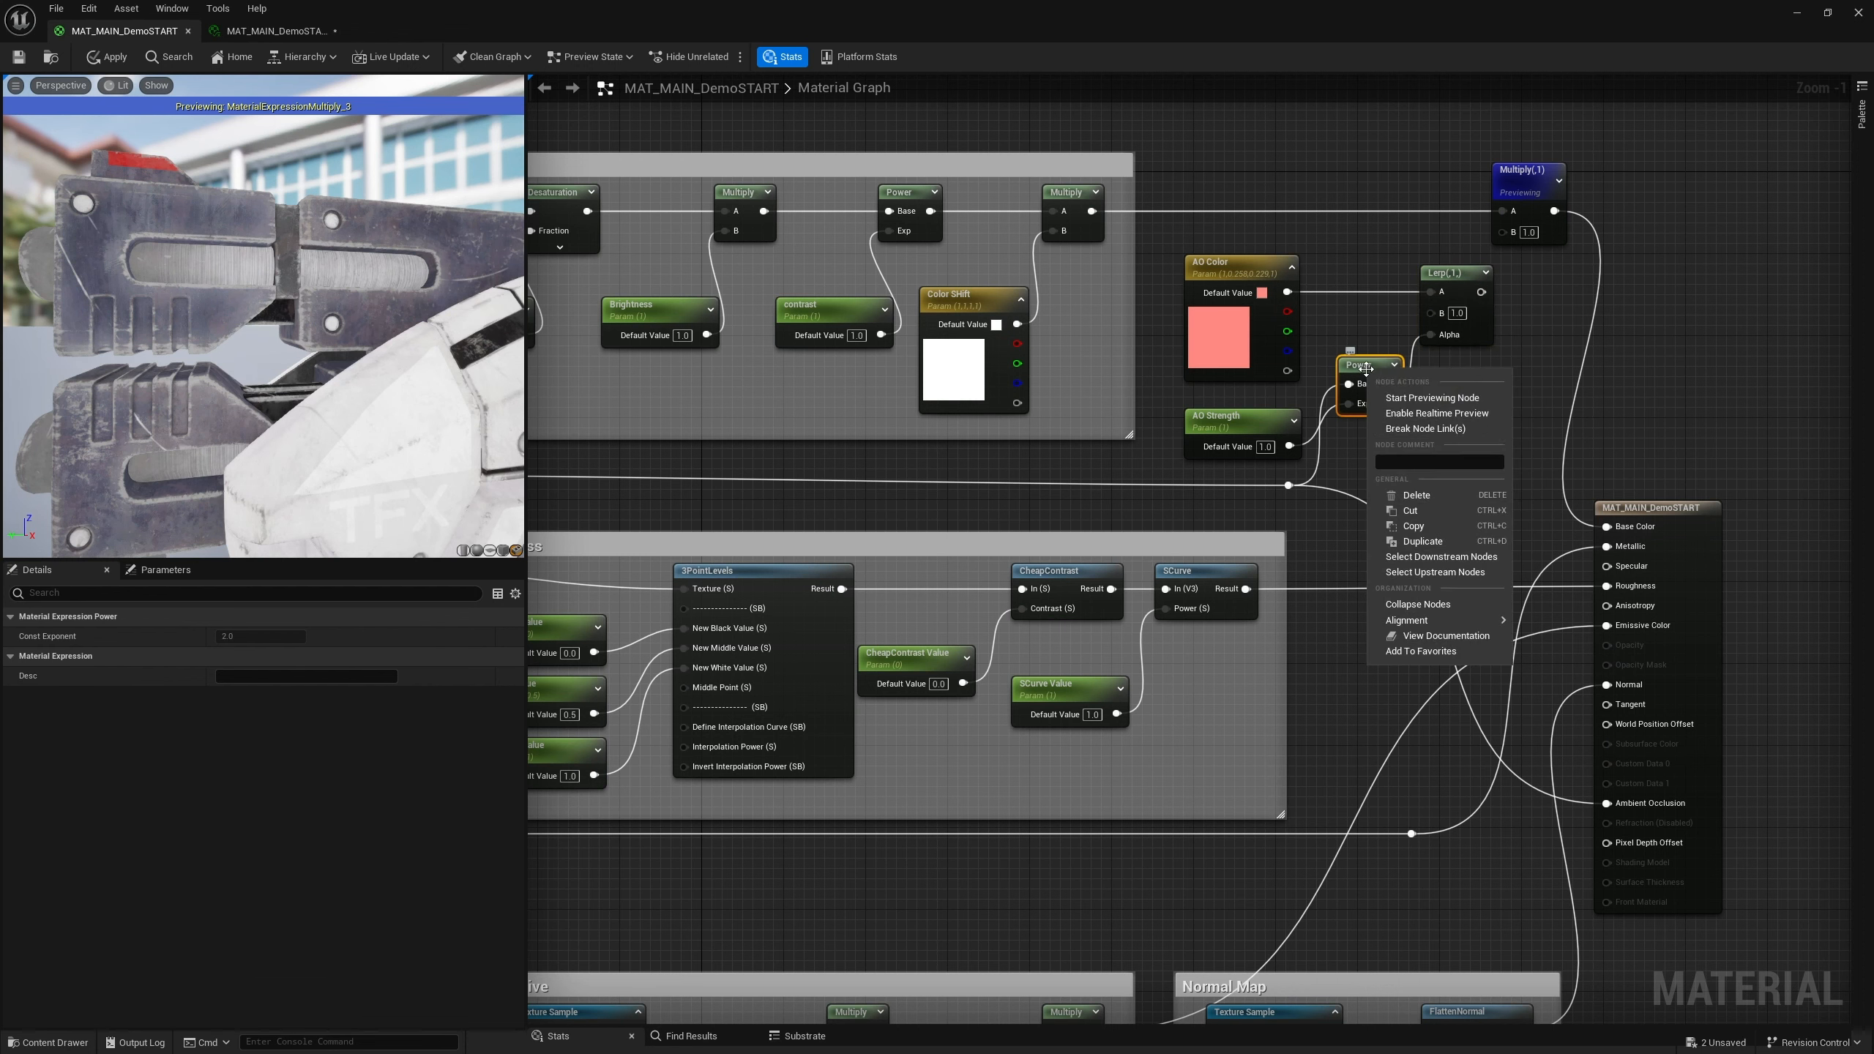
pyautogui.click(1423, 399)
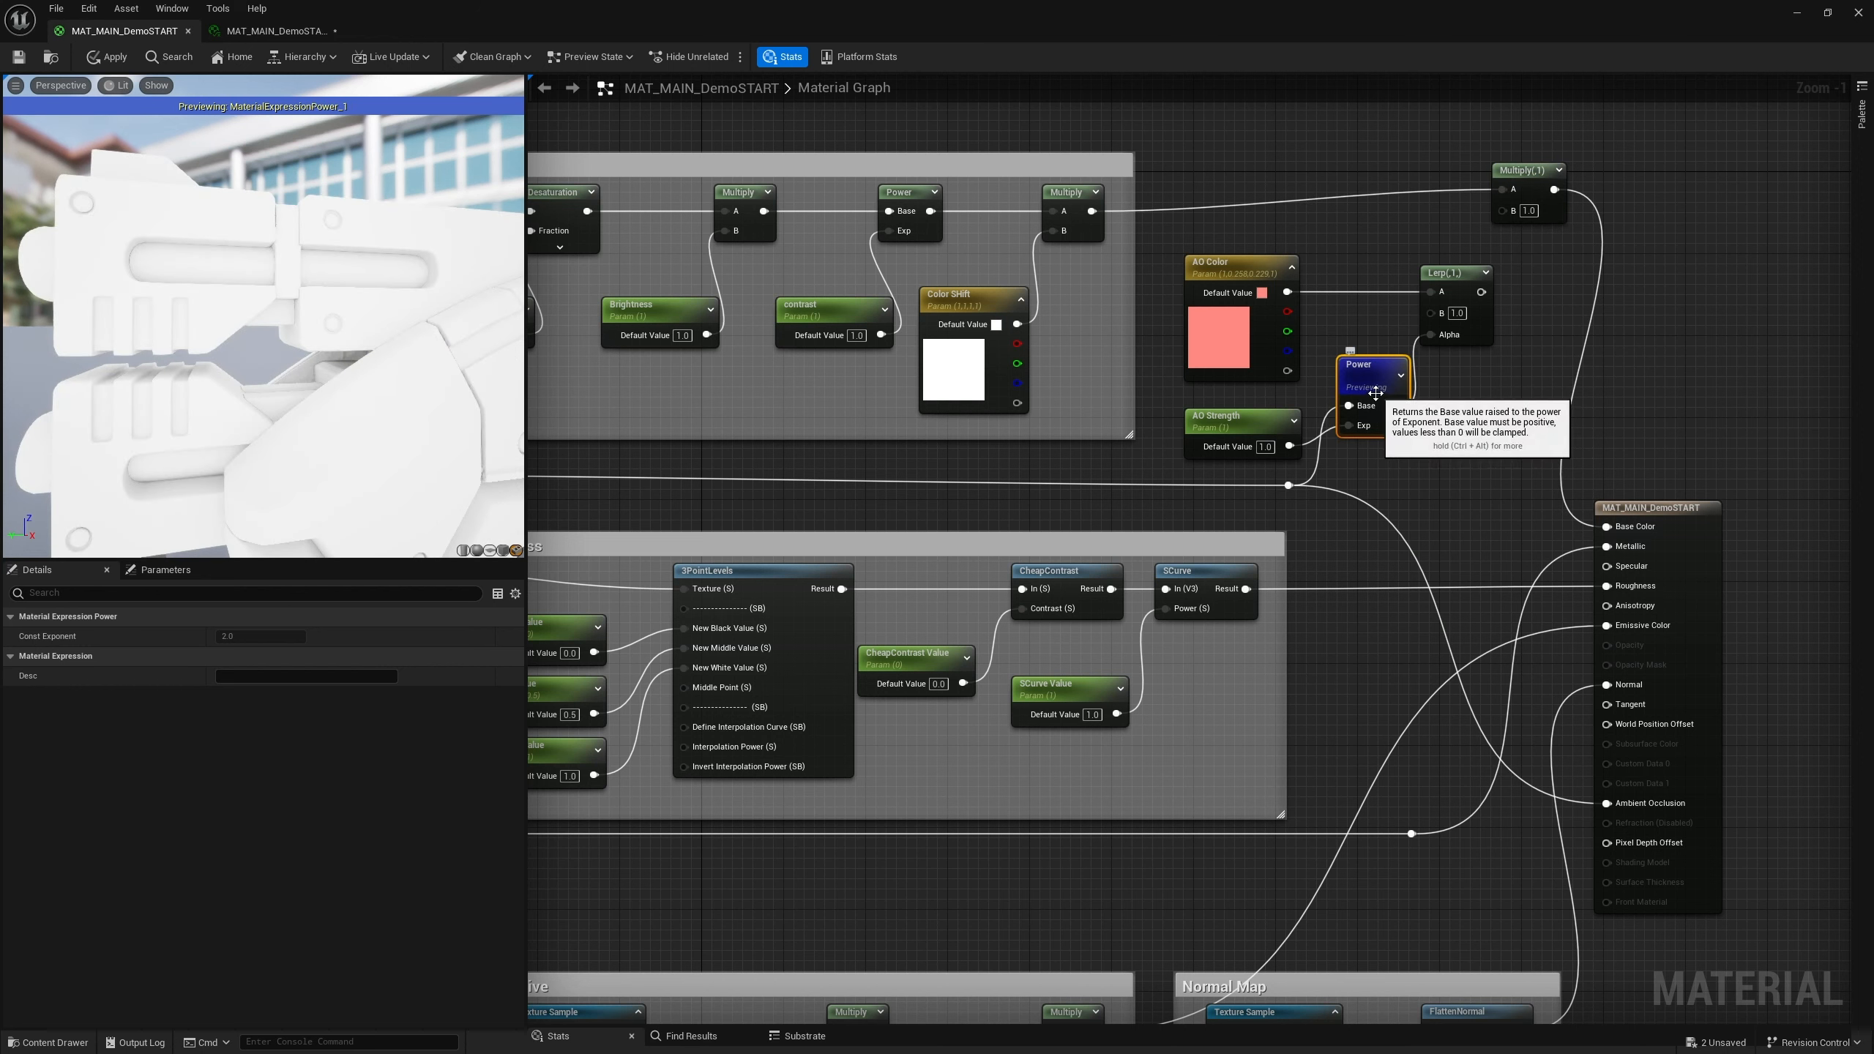
pyautogui.click(1267, 447)
pyautogui.write('3')
pyautogui.press('Return')
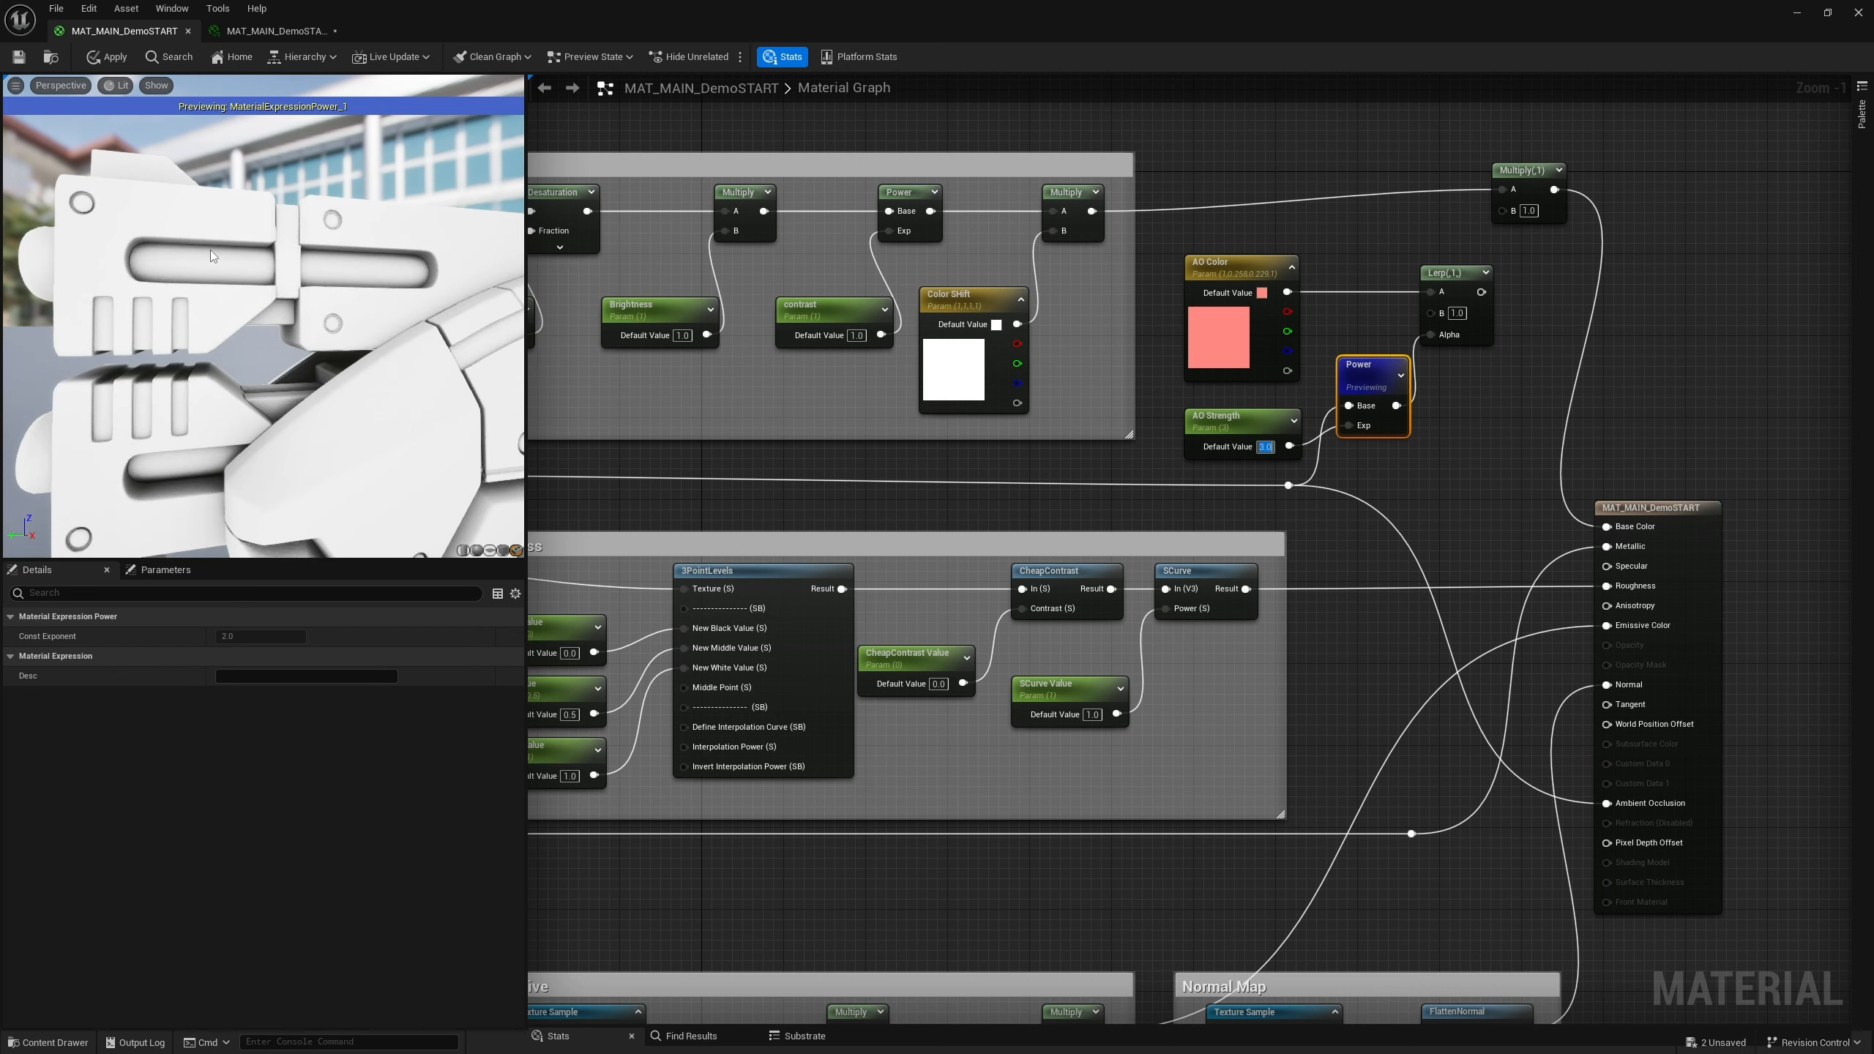
pyautogui.click(1497, 474)
pyautogui.hotkey('ctrl', 'z')
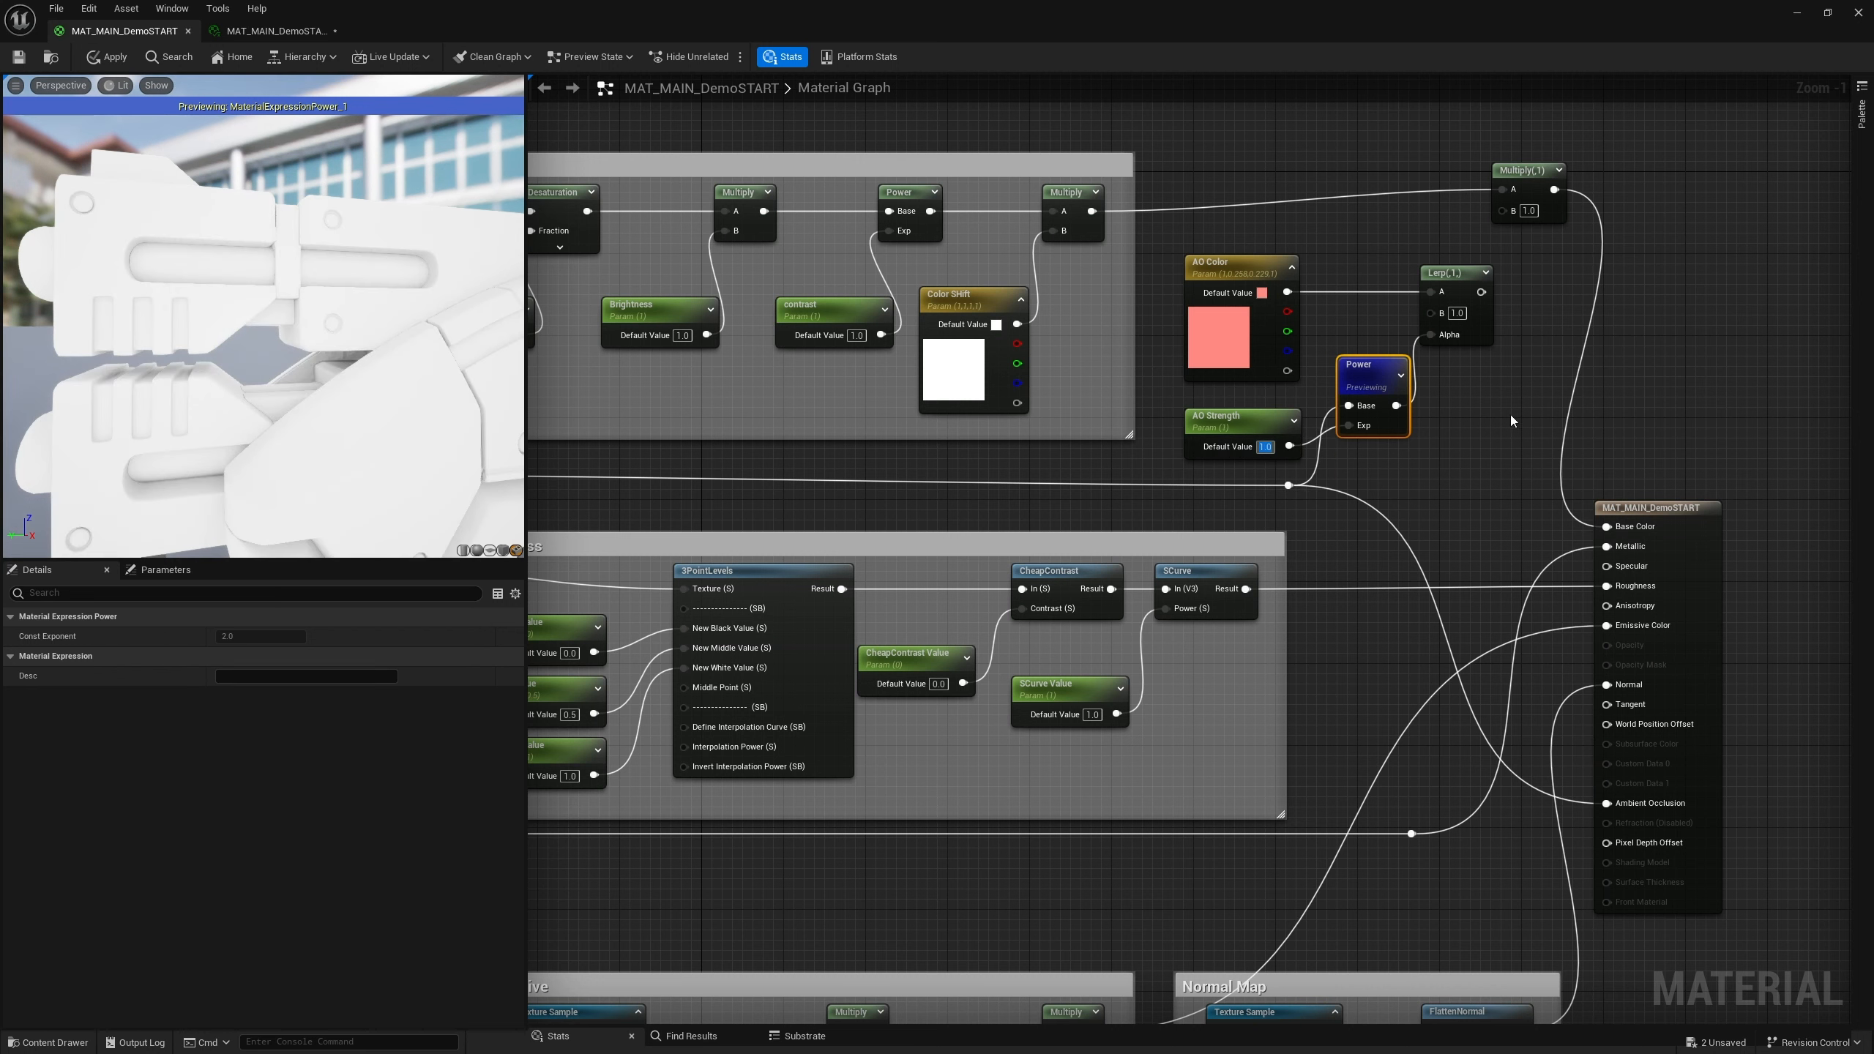
# Connect the Lerp output to the final Multiply's B input and reposition the Lerp node
pyautogui.click(1511, 420)
pyautogui.moveTo(1481, 291); pyautogui.dragTo(1505, 212)
pyautogui.moveTo(1449, 272); pyautogui.dragTo(1429, 251)
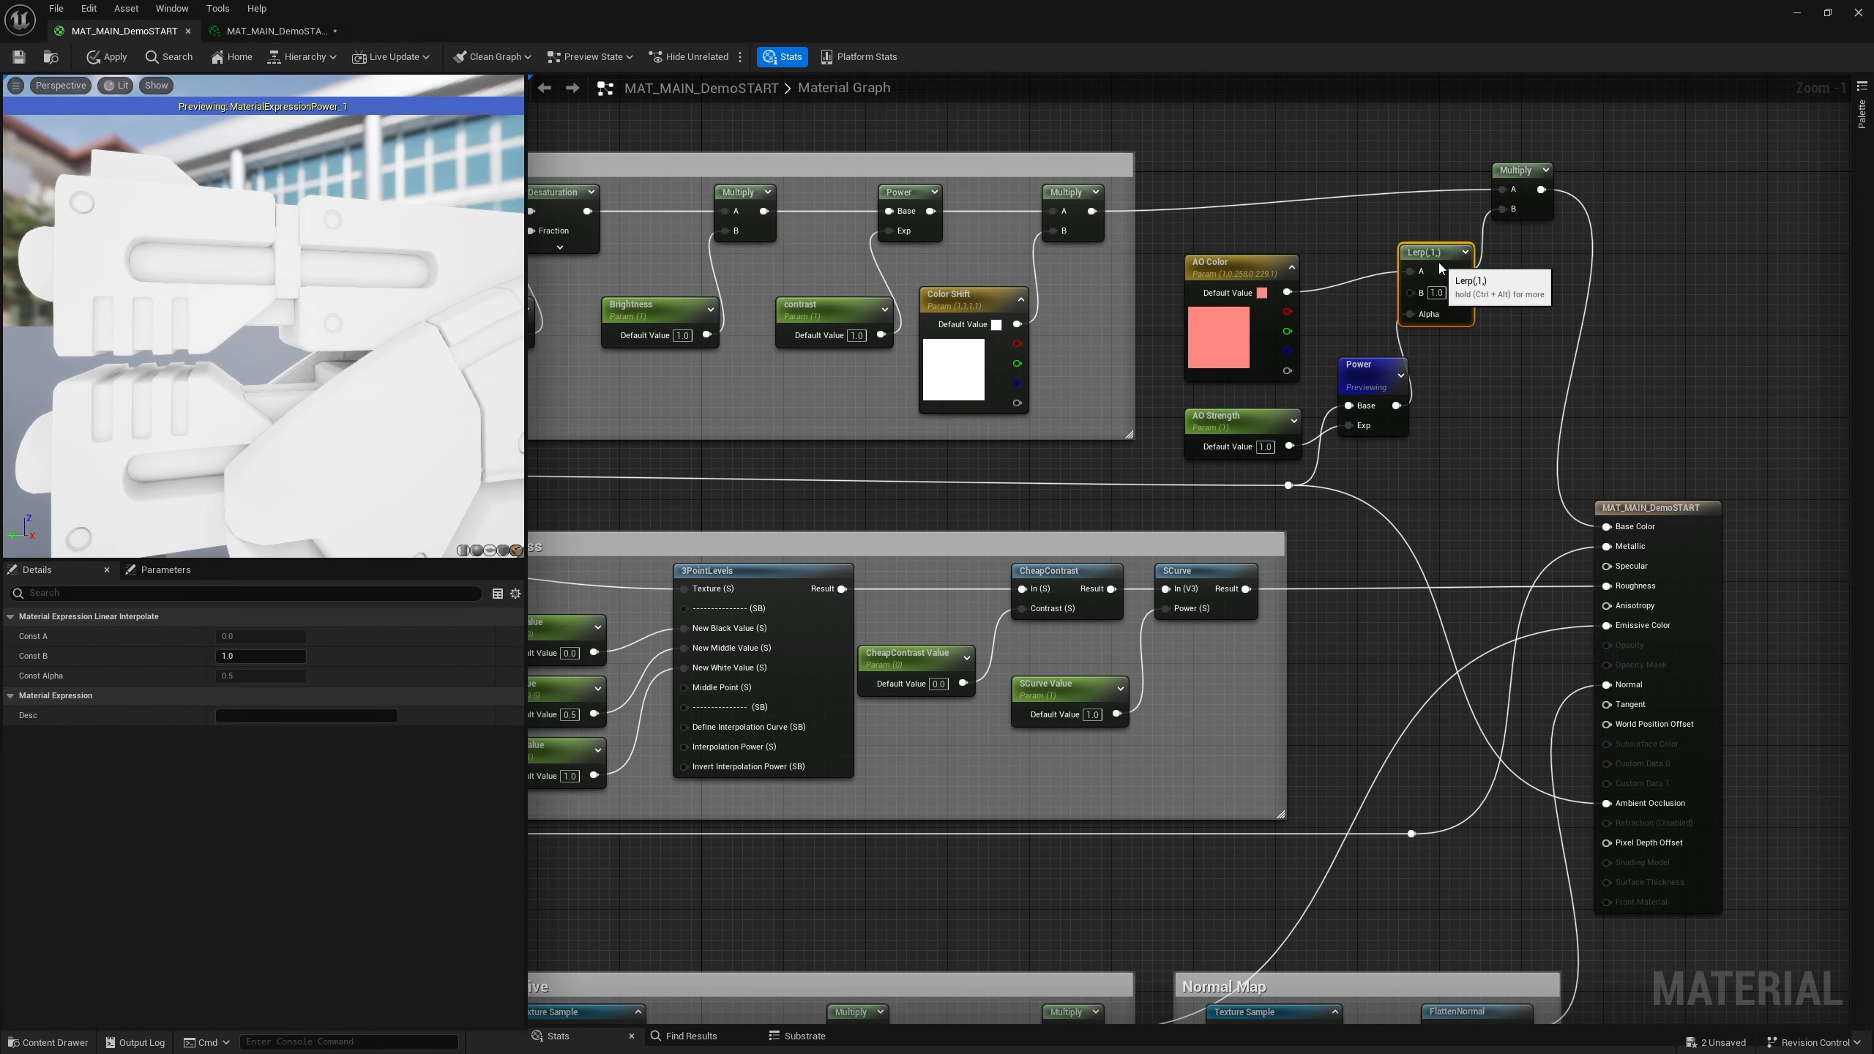
# Nudge the AO Color and Power nodes into place and start previewing the final Multiply node
pyautogui.click(1233, 301)
pyautogui.moveTo(1233, 300); pyautogui.dragTo(1233, 279)
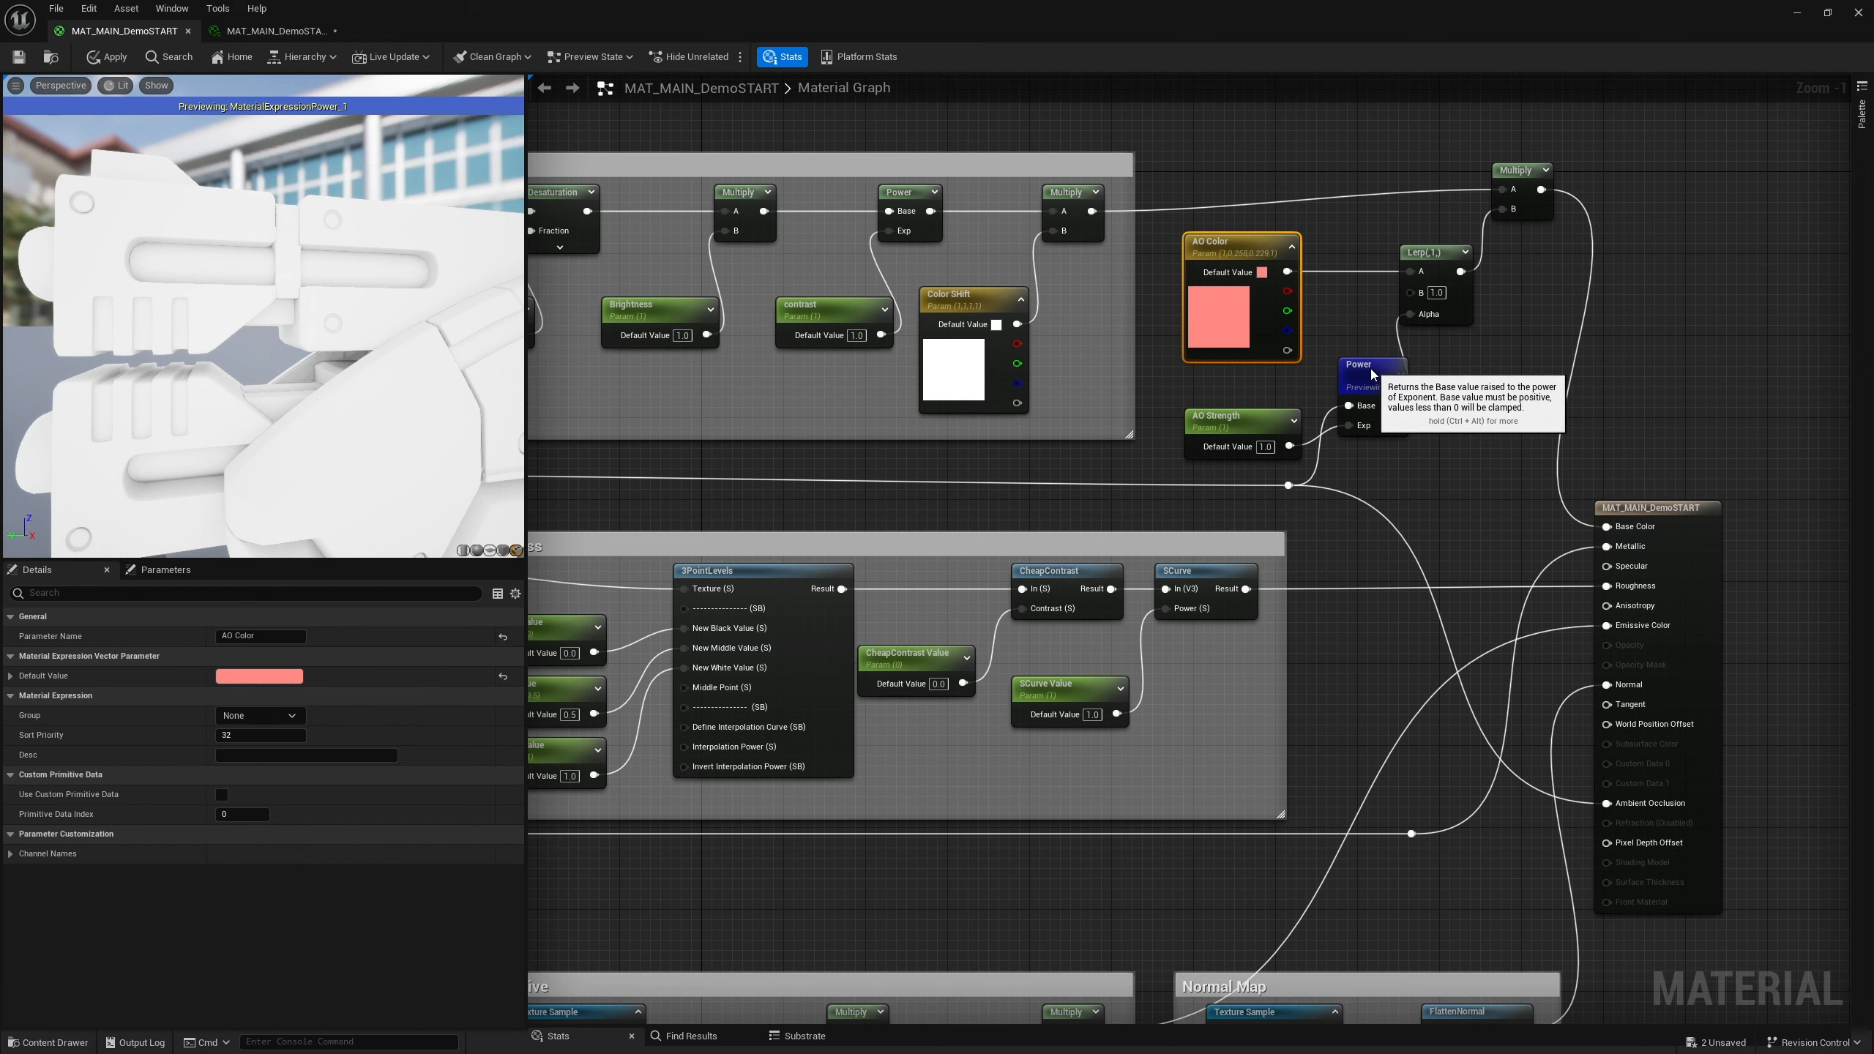
pyautogui.moveTo(1371, 374); pyautogui.dragTo(1360, 384)
pyautogui.click(1525, 173)
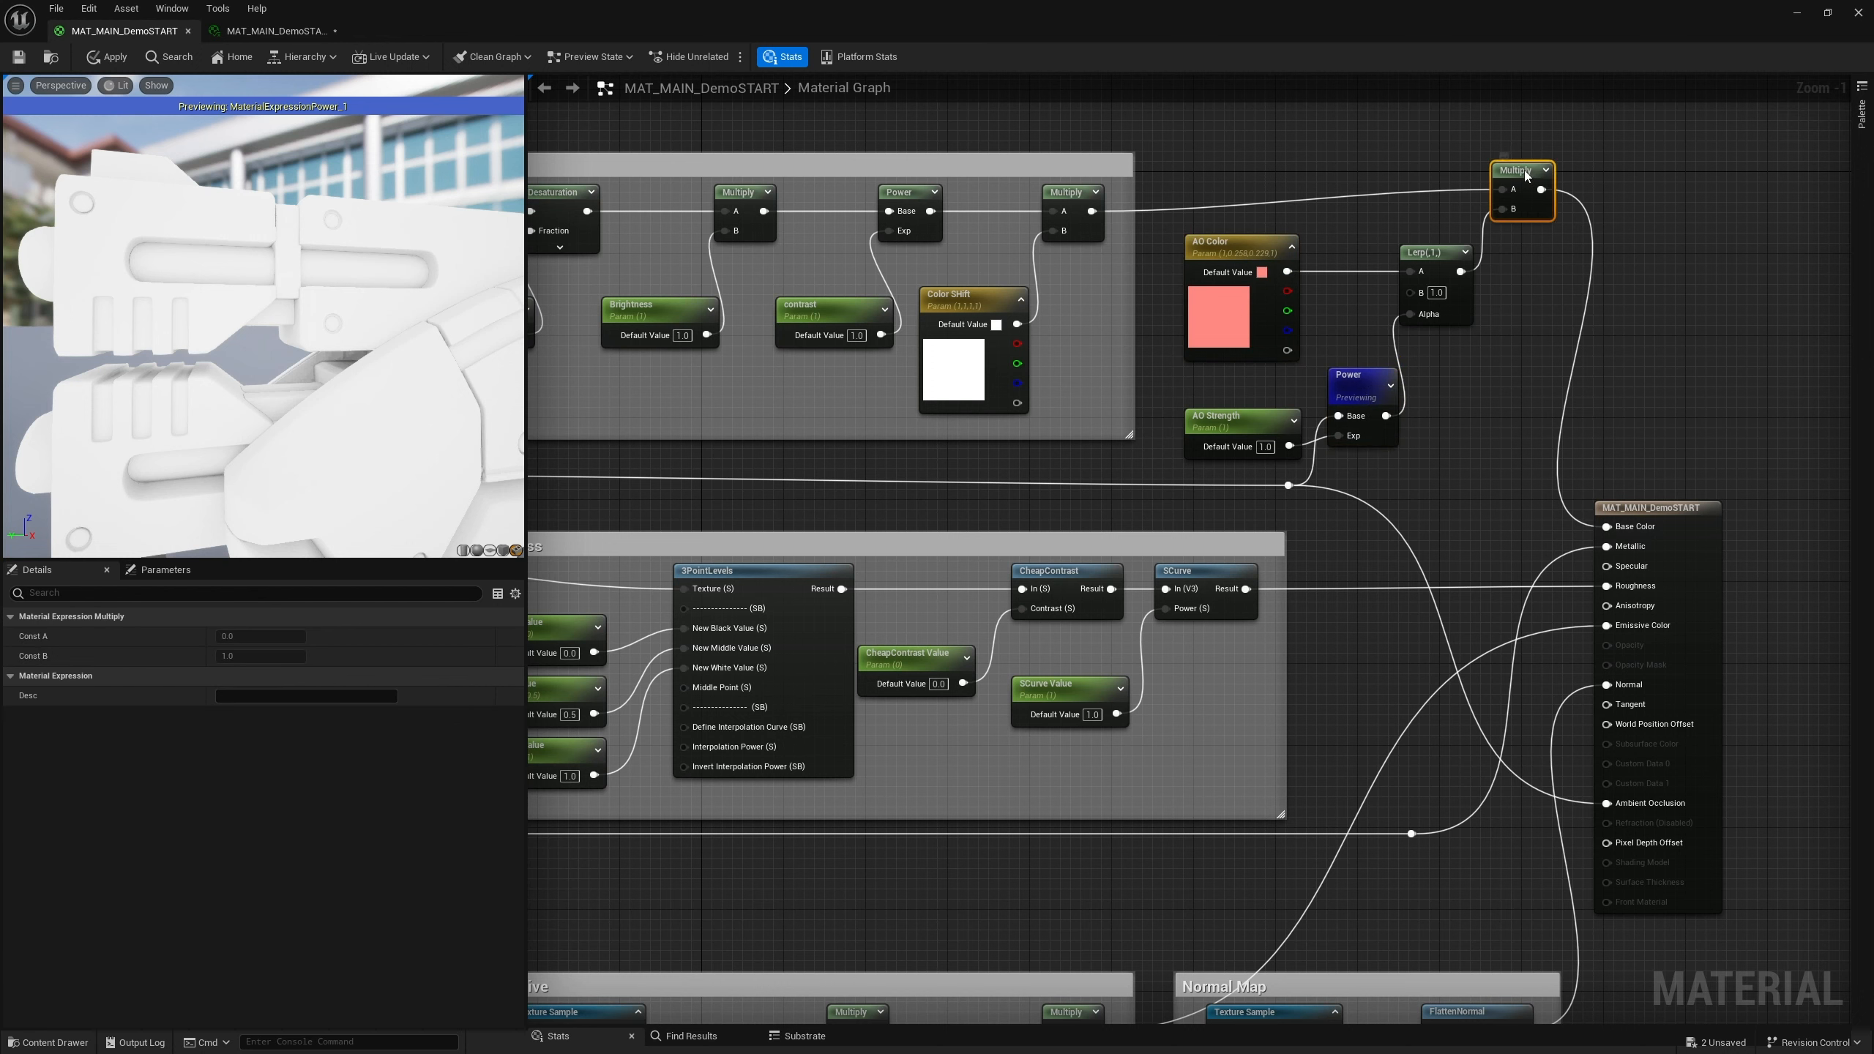
pyautogui.rightClick(1526, 174)
pyautogui.click(1571, 198)
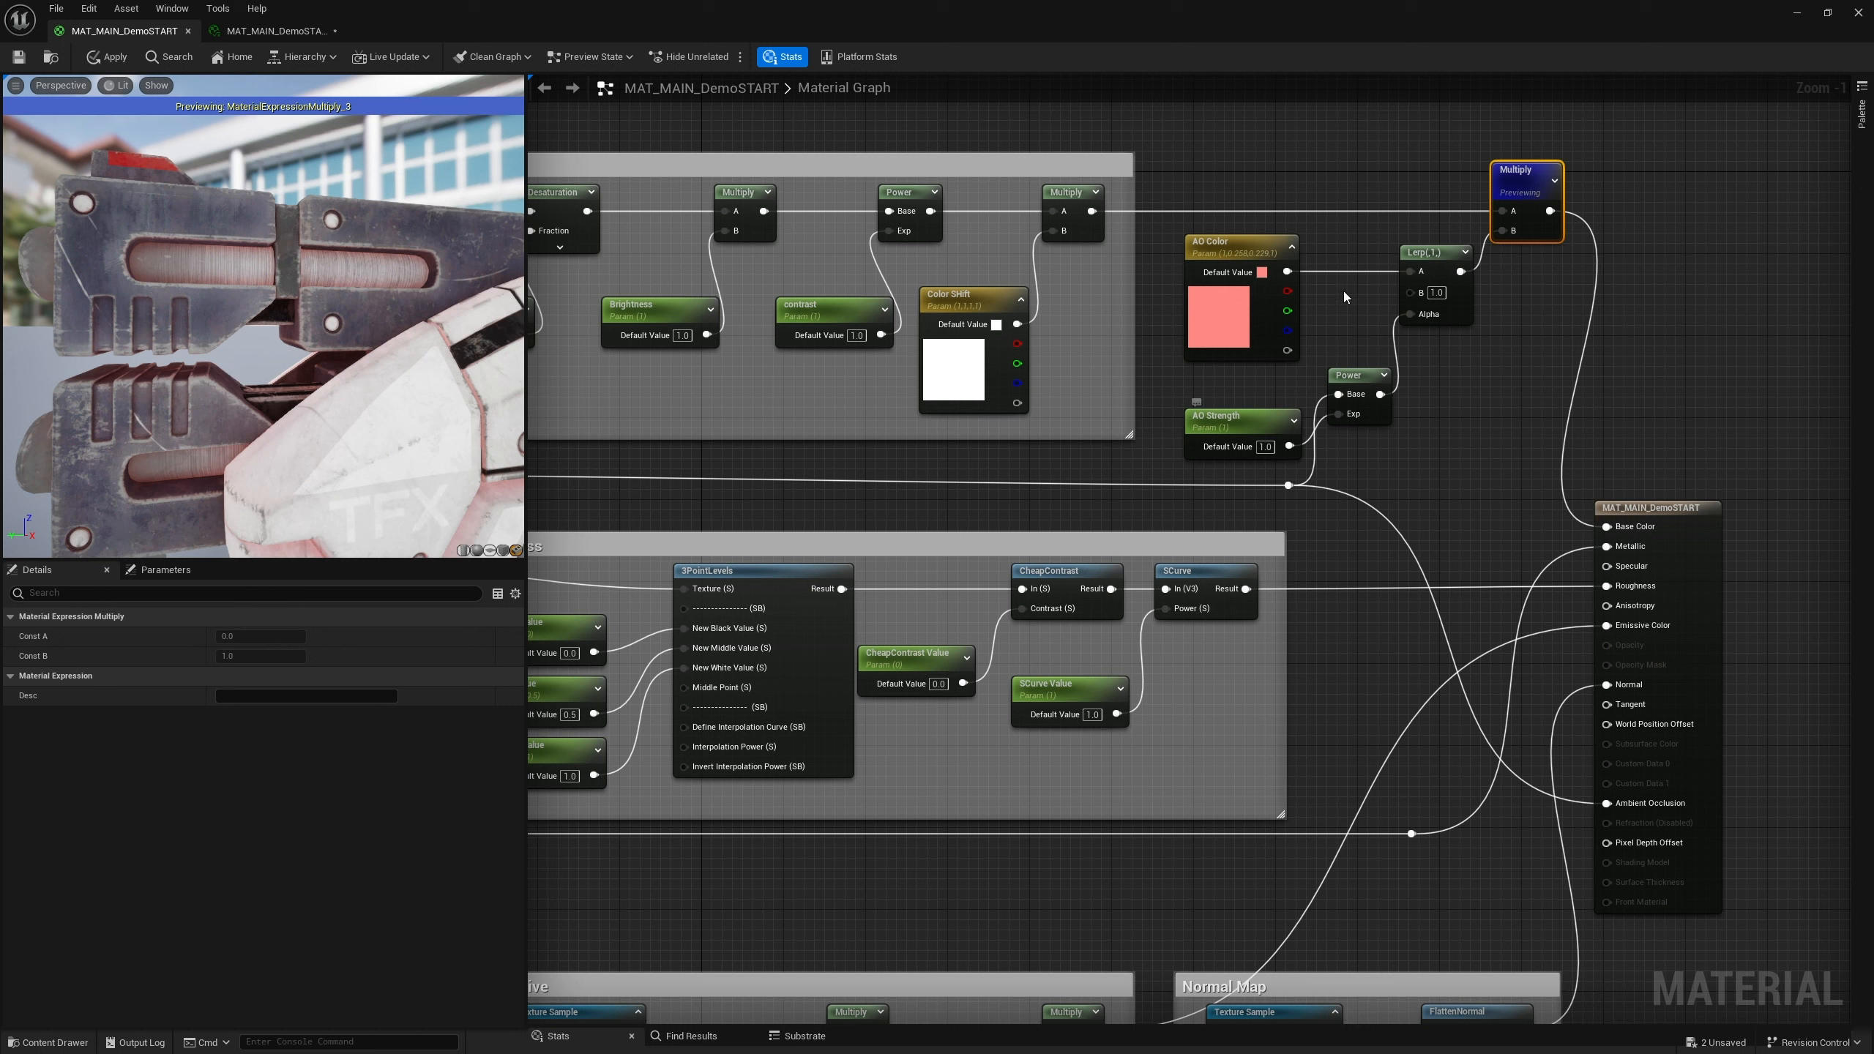
# Set the AO Color parameter's default value to black in the color picker
pyautogui.click(1260, 322)
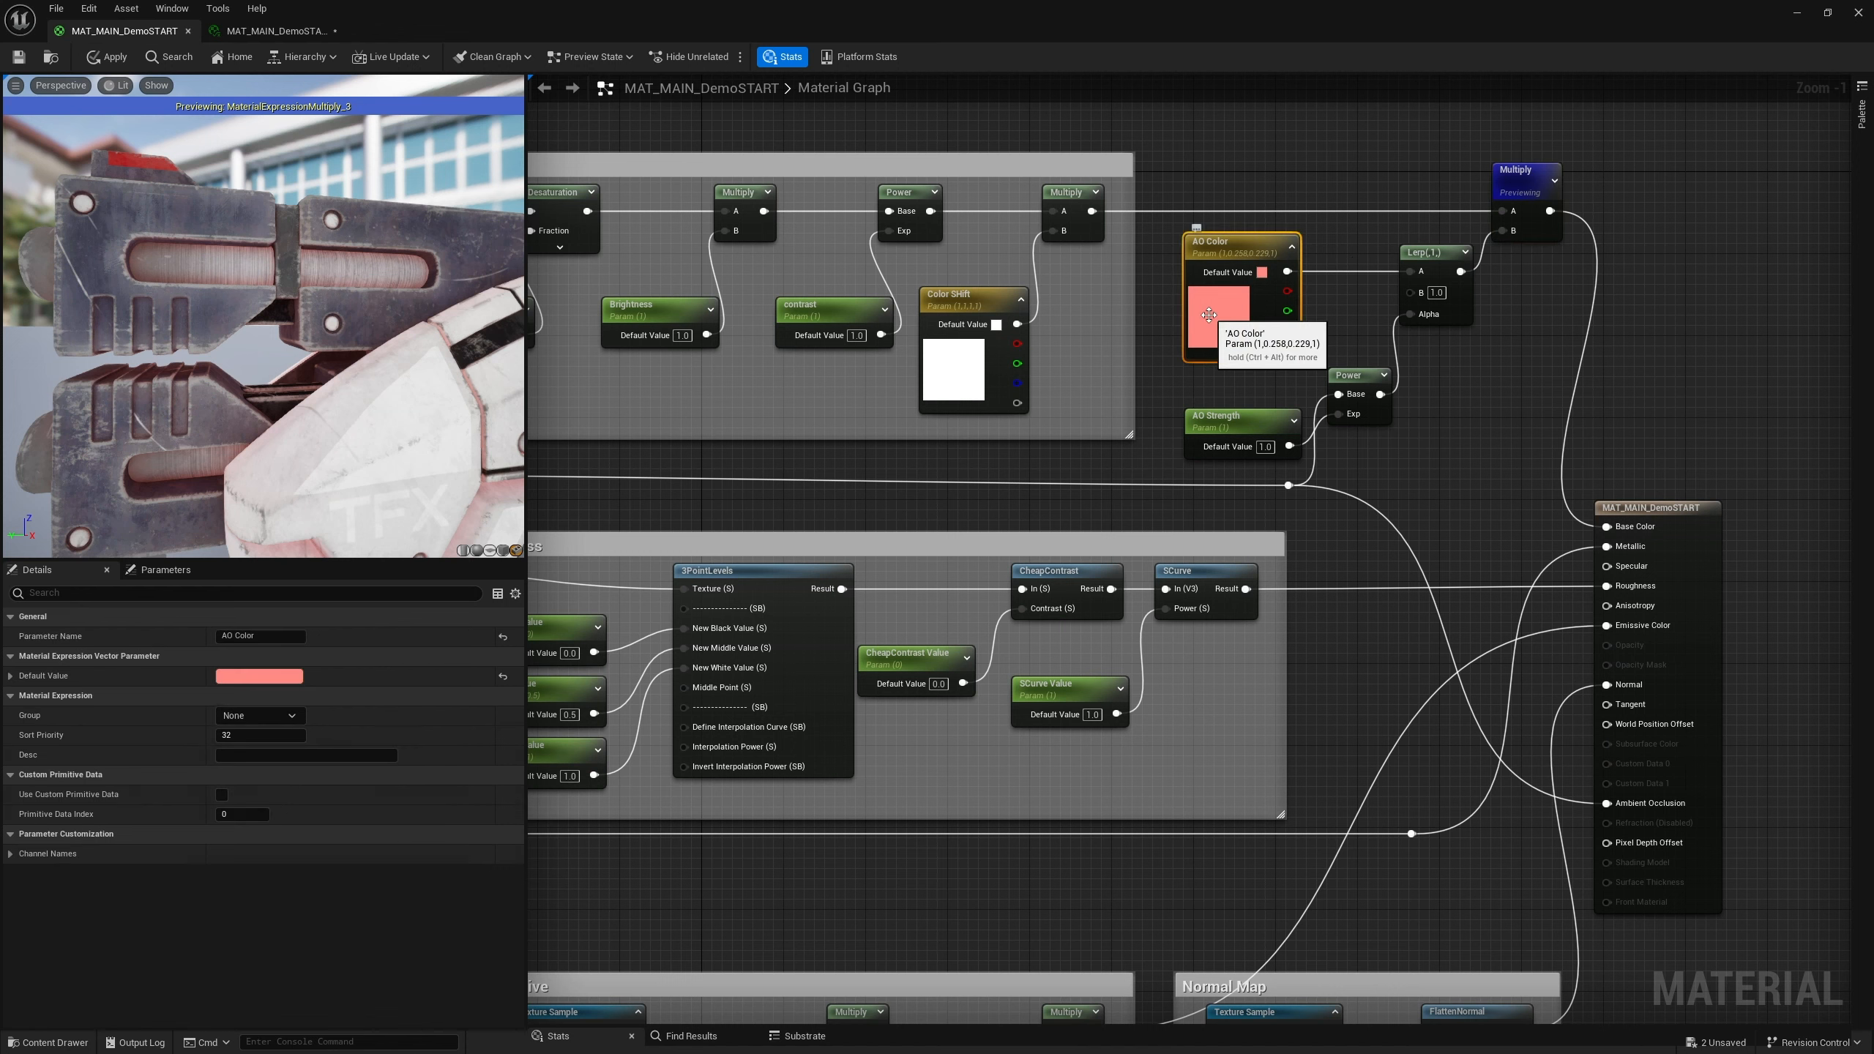
pyautogui.doubleClick(1261, 322)
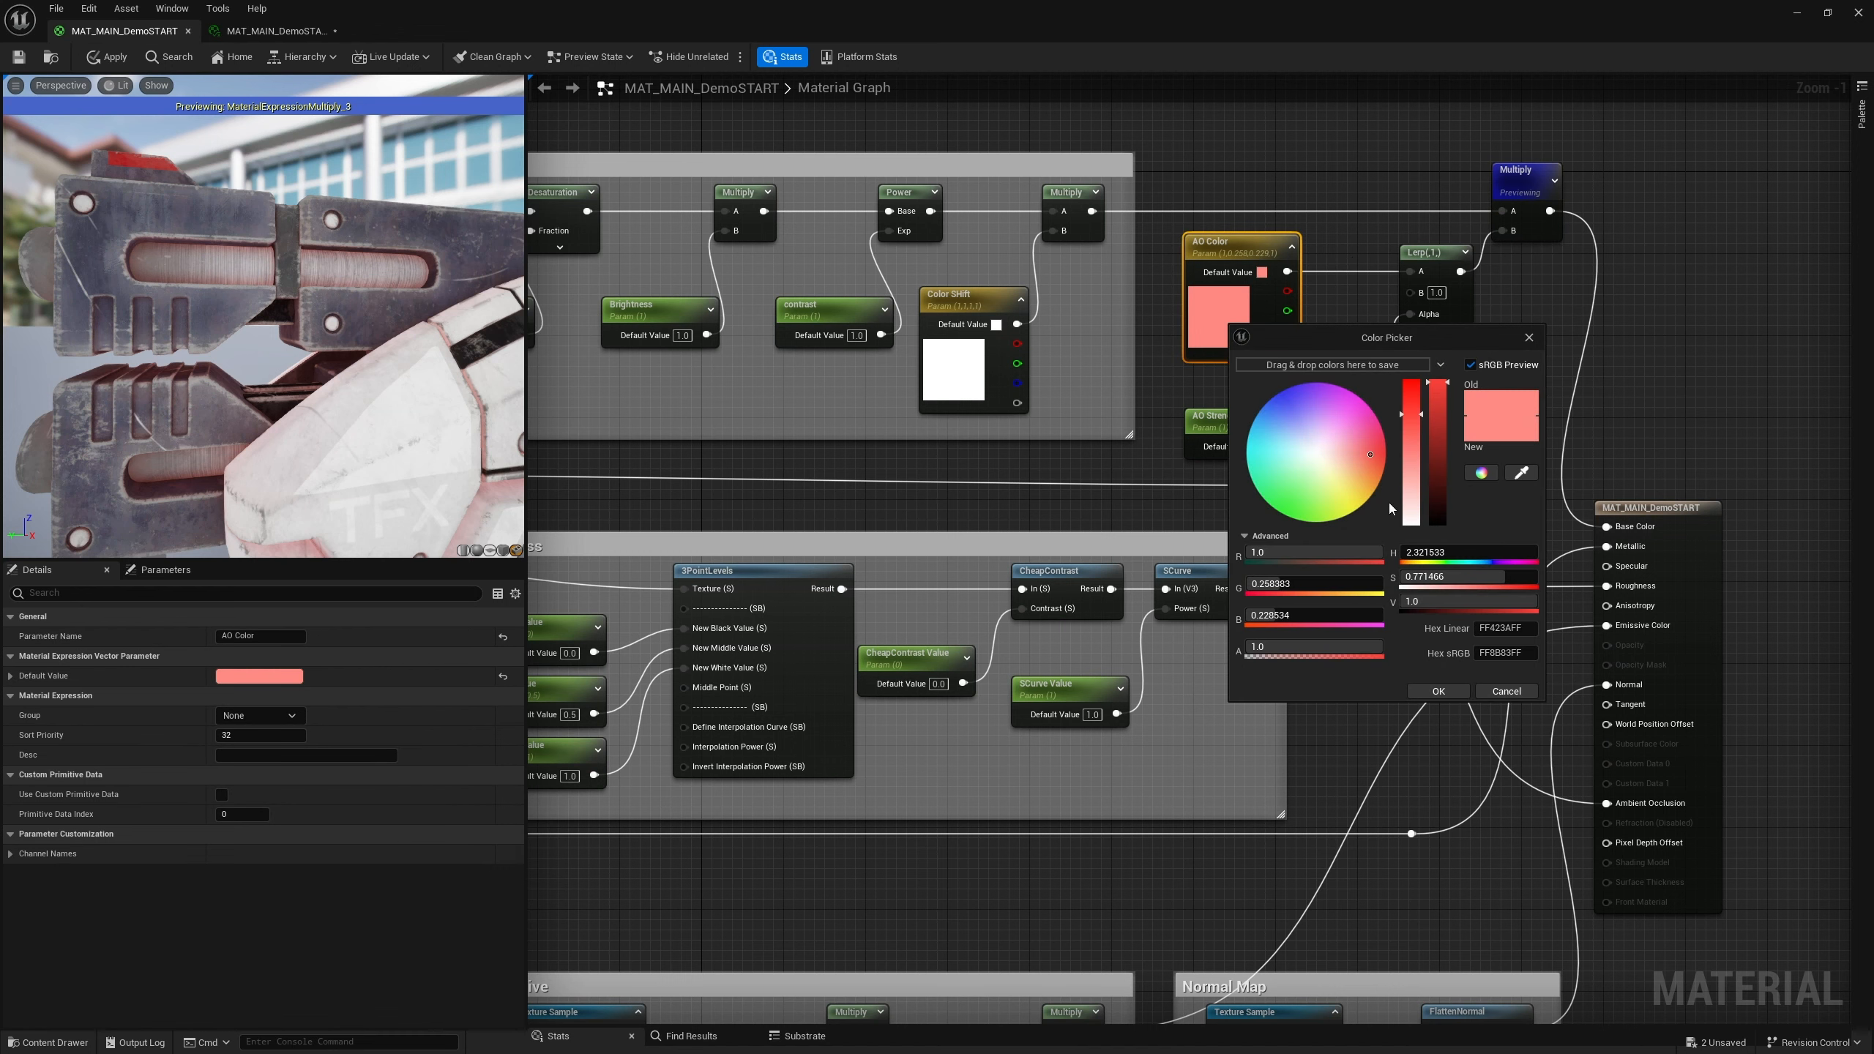
pyautogui.moveTo(1407, 452); pyautogui.dragTo(1409, 528)
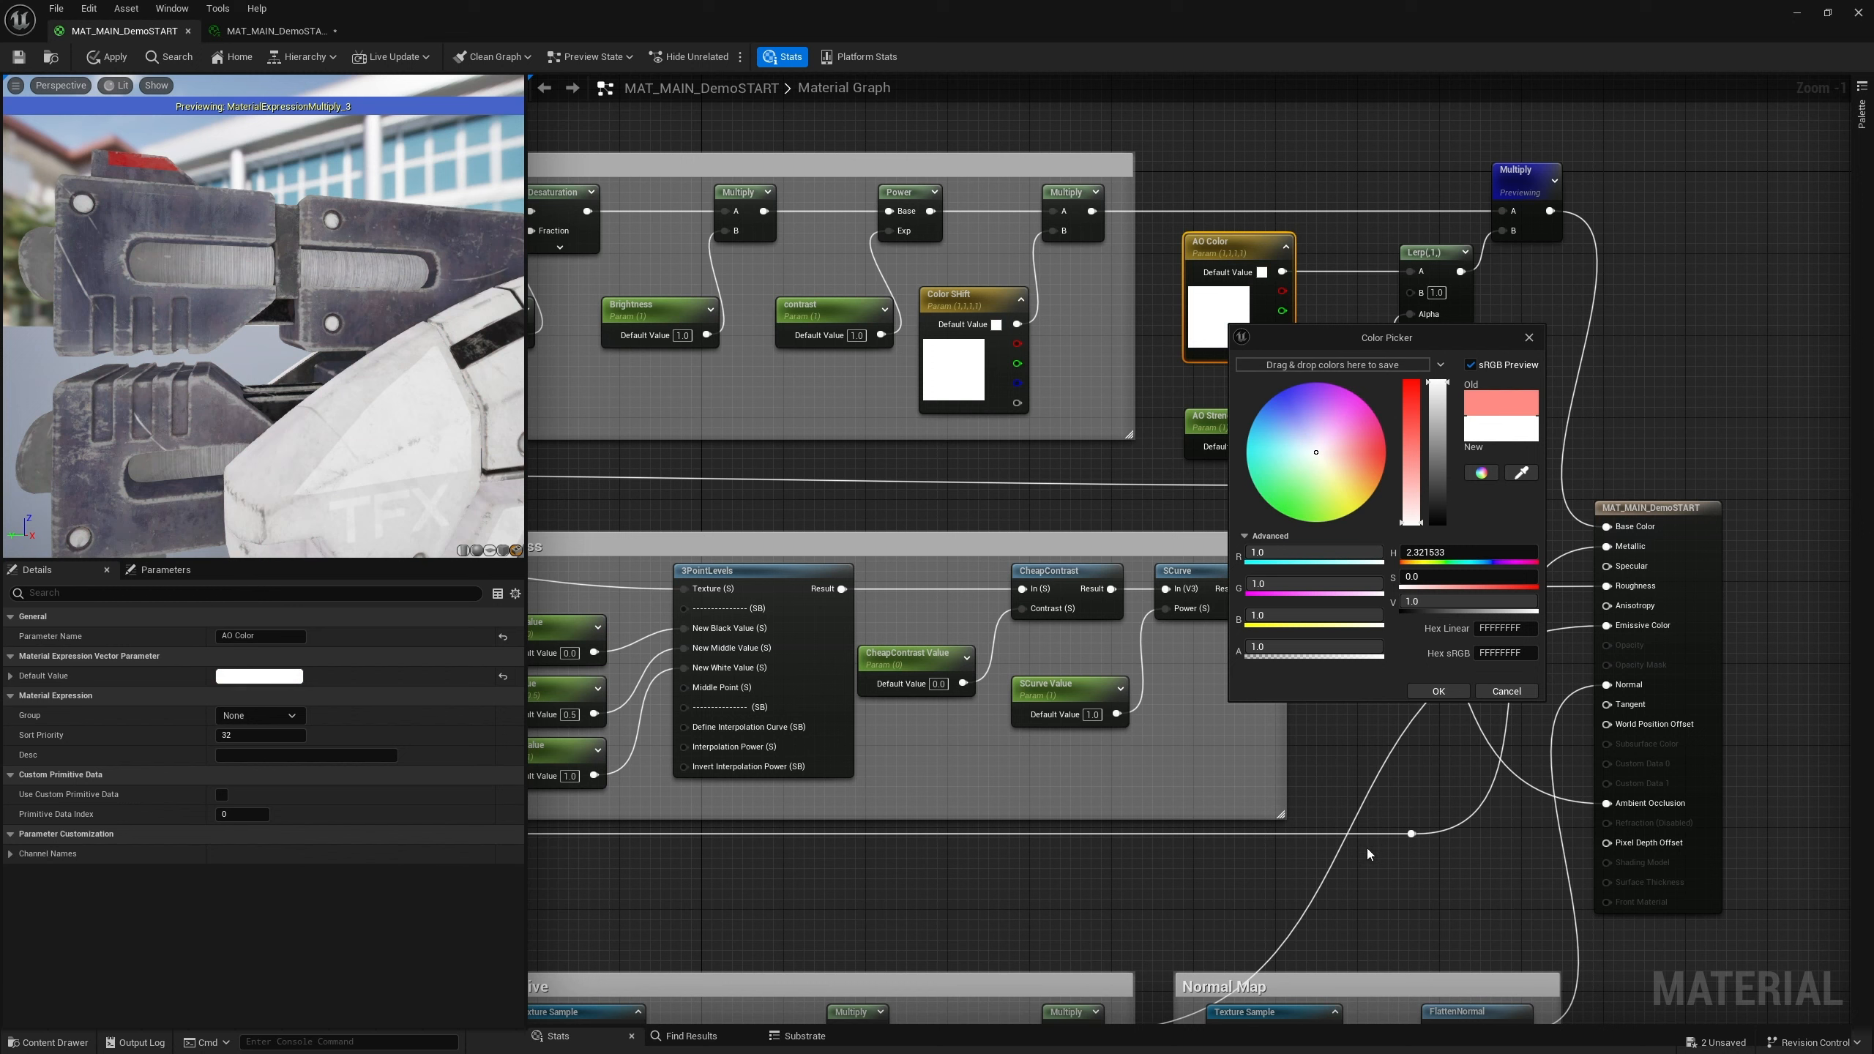
pyautogui.click(1444, 517)
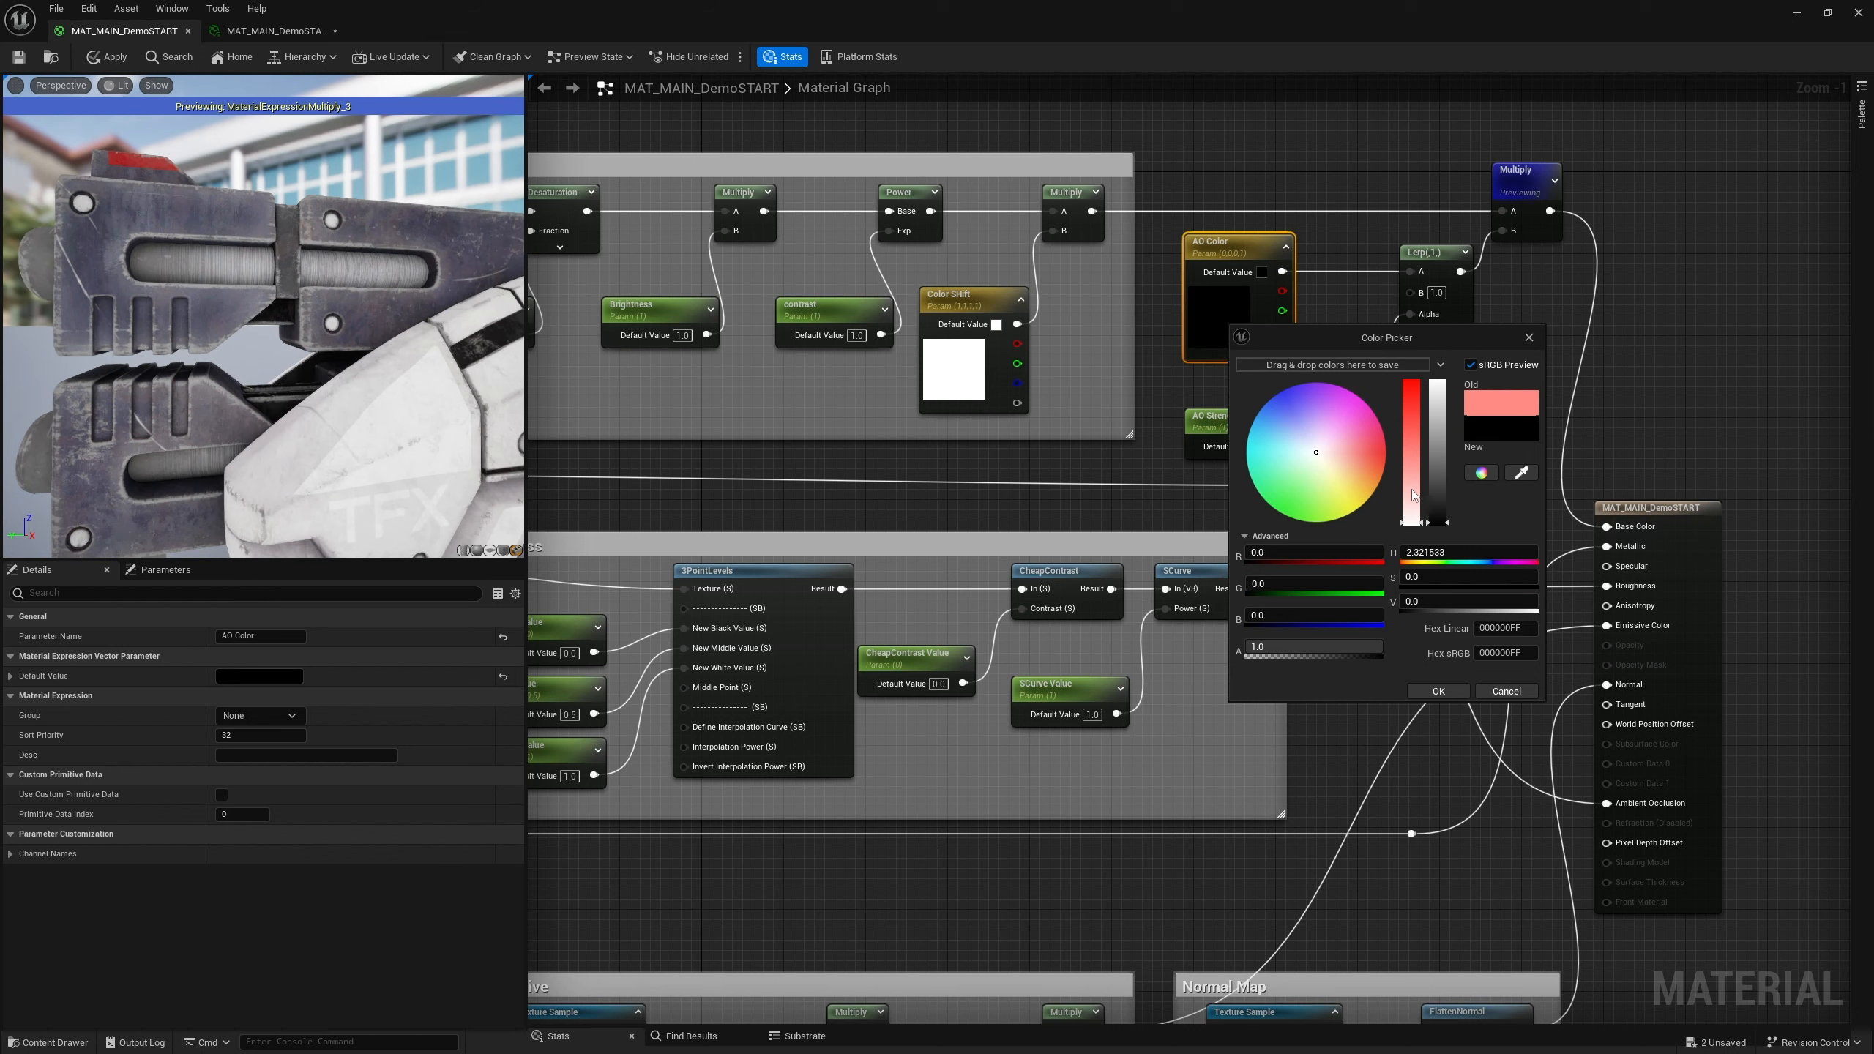
pyautogui.click(1435, 695)
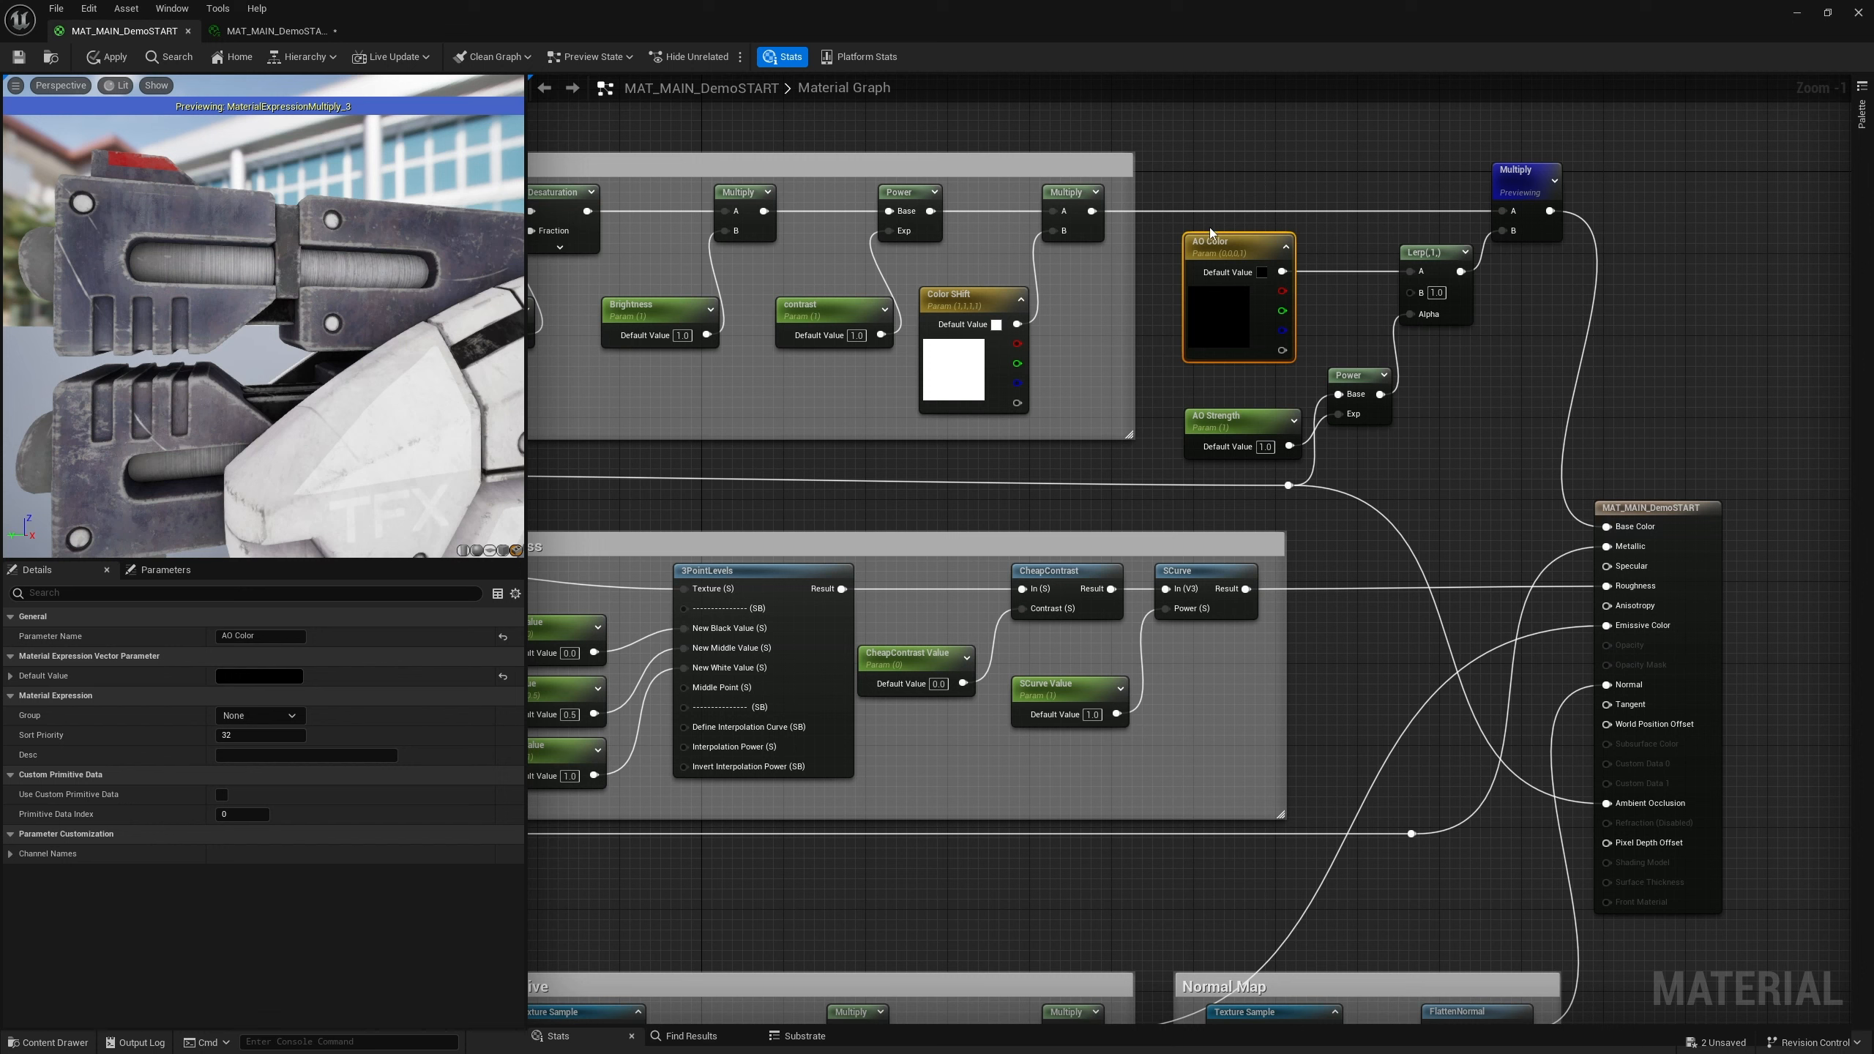
# Wrap the AO Color, AO Strength, Power and Lerp nodes in a comment named AO, resize it, and shift the Multiply node
pyautogui.moveTo(1177, 181); pyautogui.dragTo(1435, 448)
pyautogui.write('c')
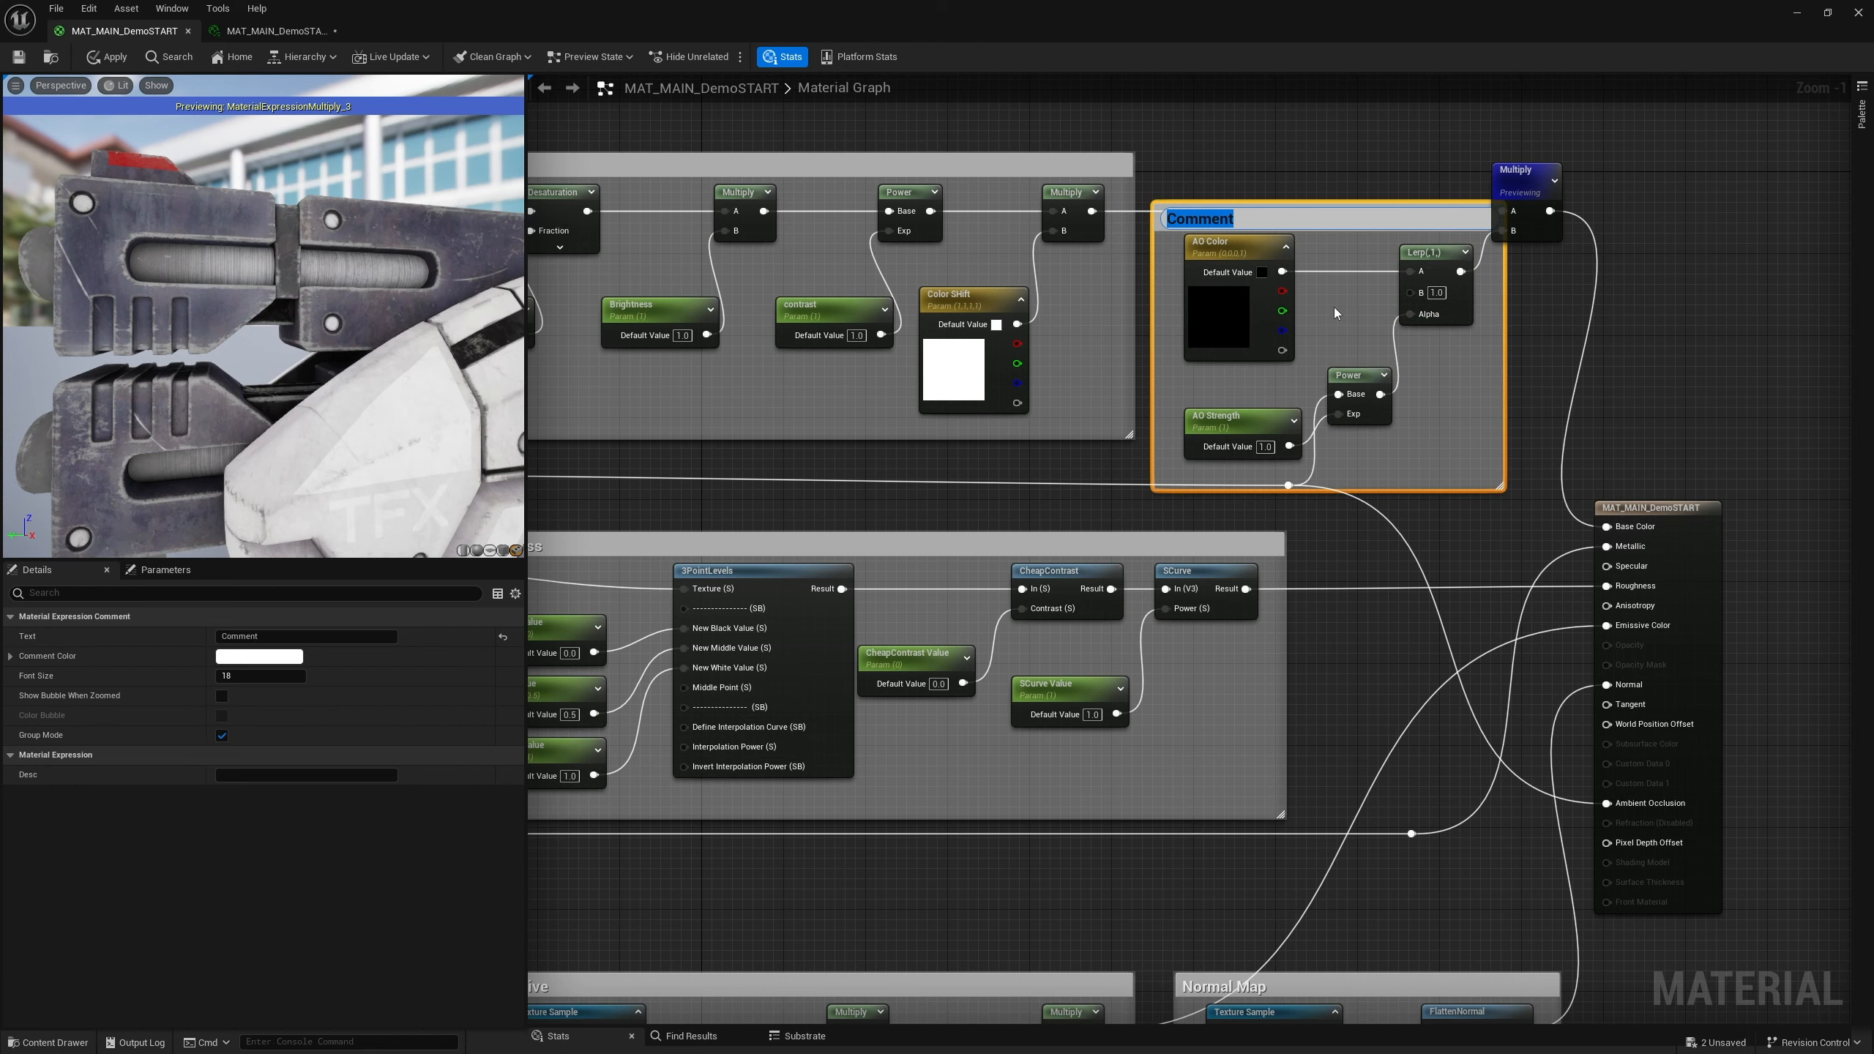
pyautogui.write('AO')
pyautogui.press('Return')
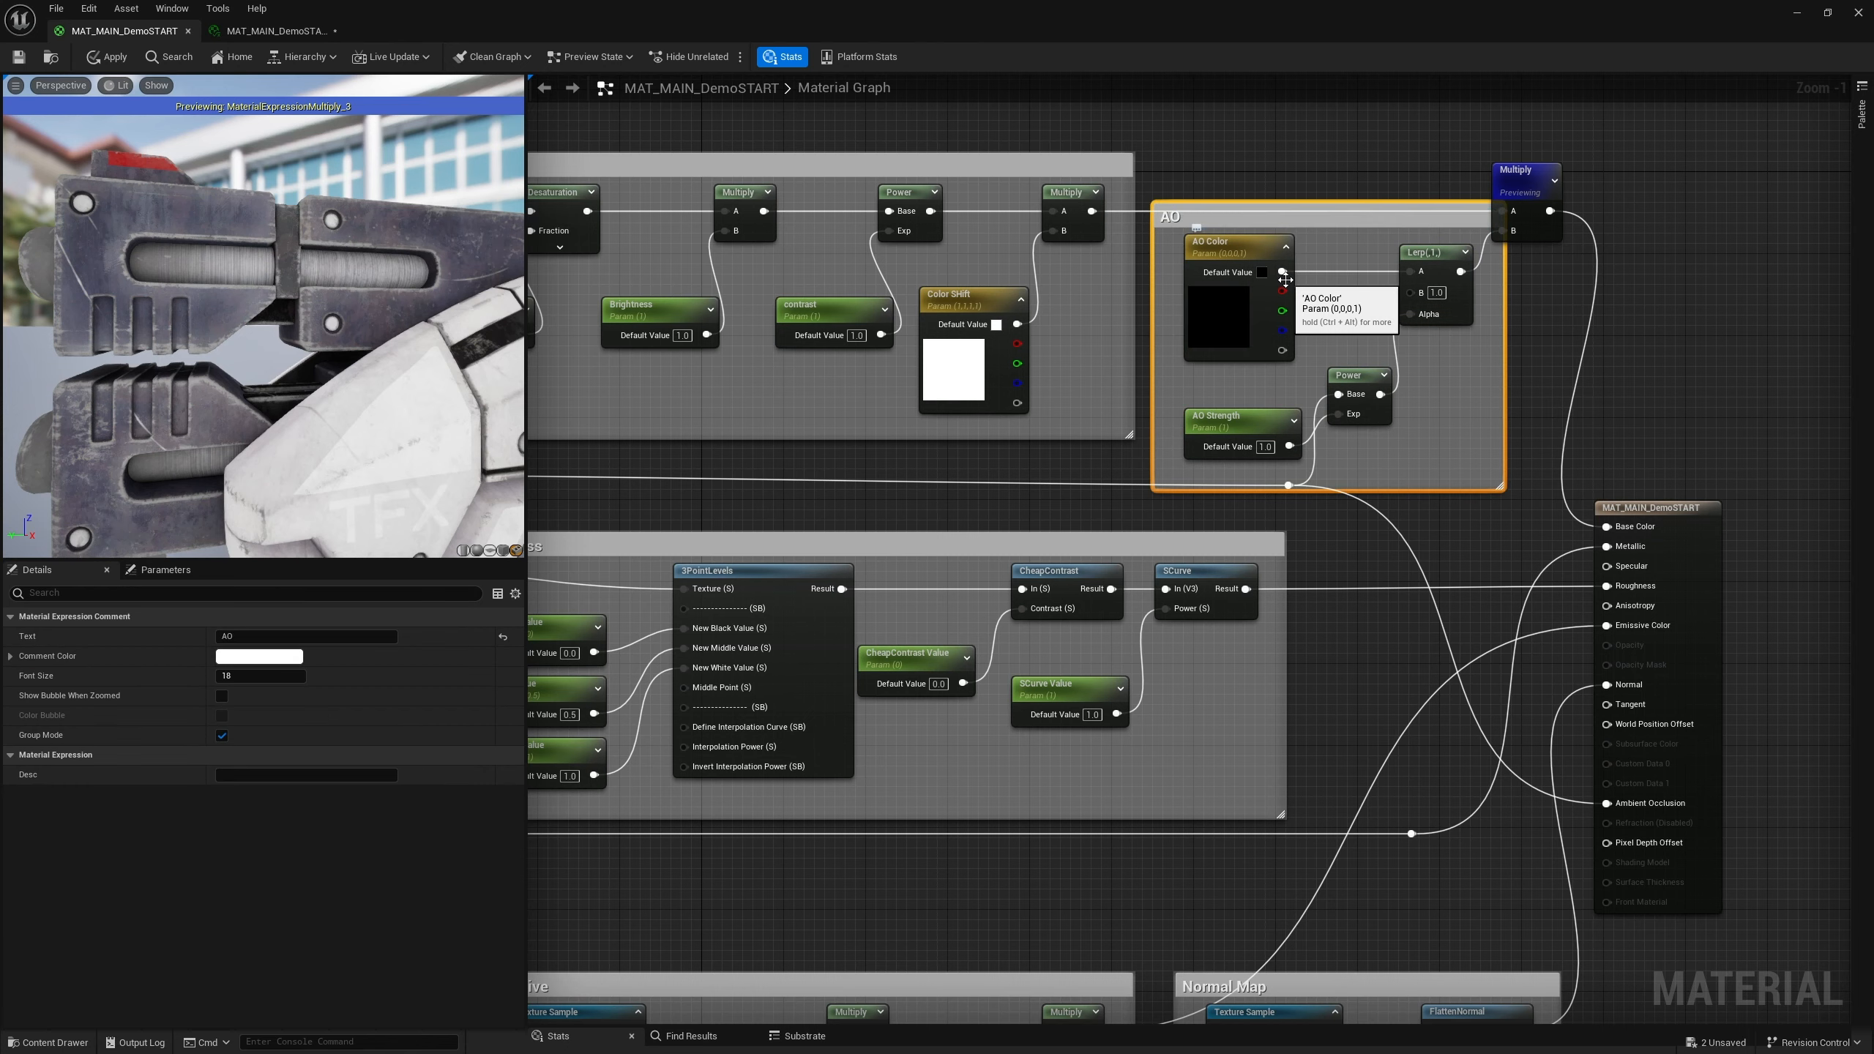
pyautogui.click(1508, 387)
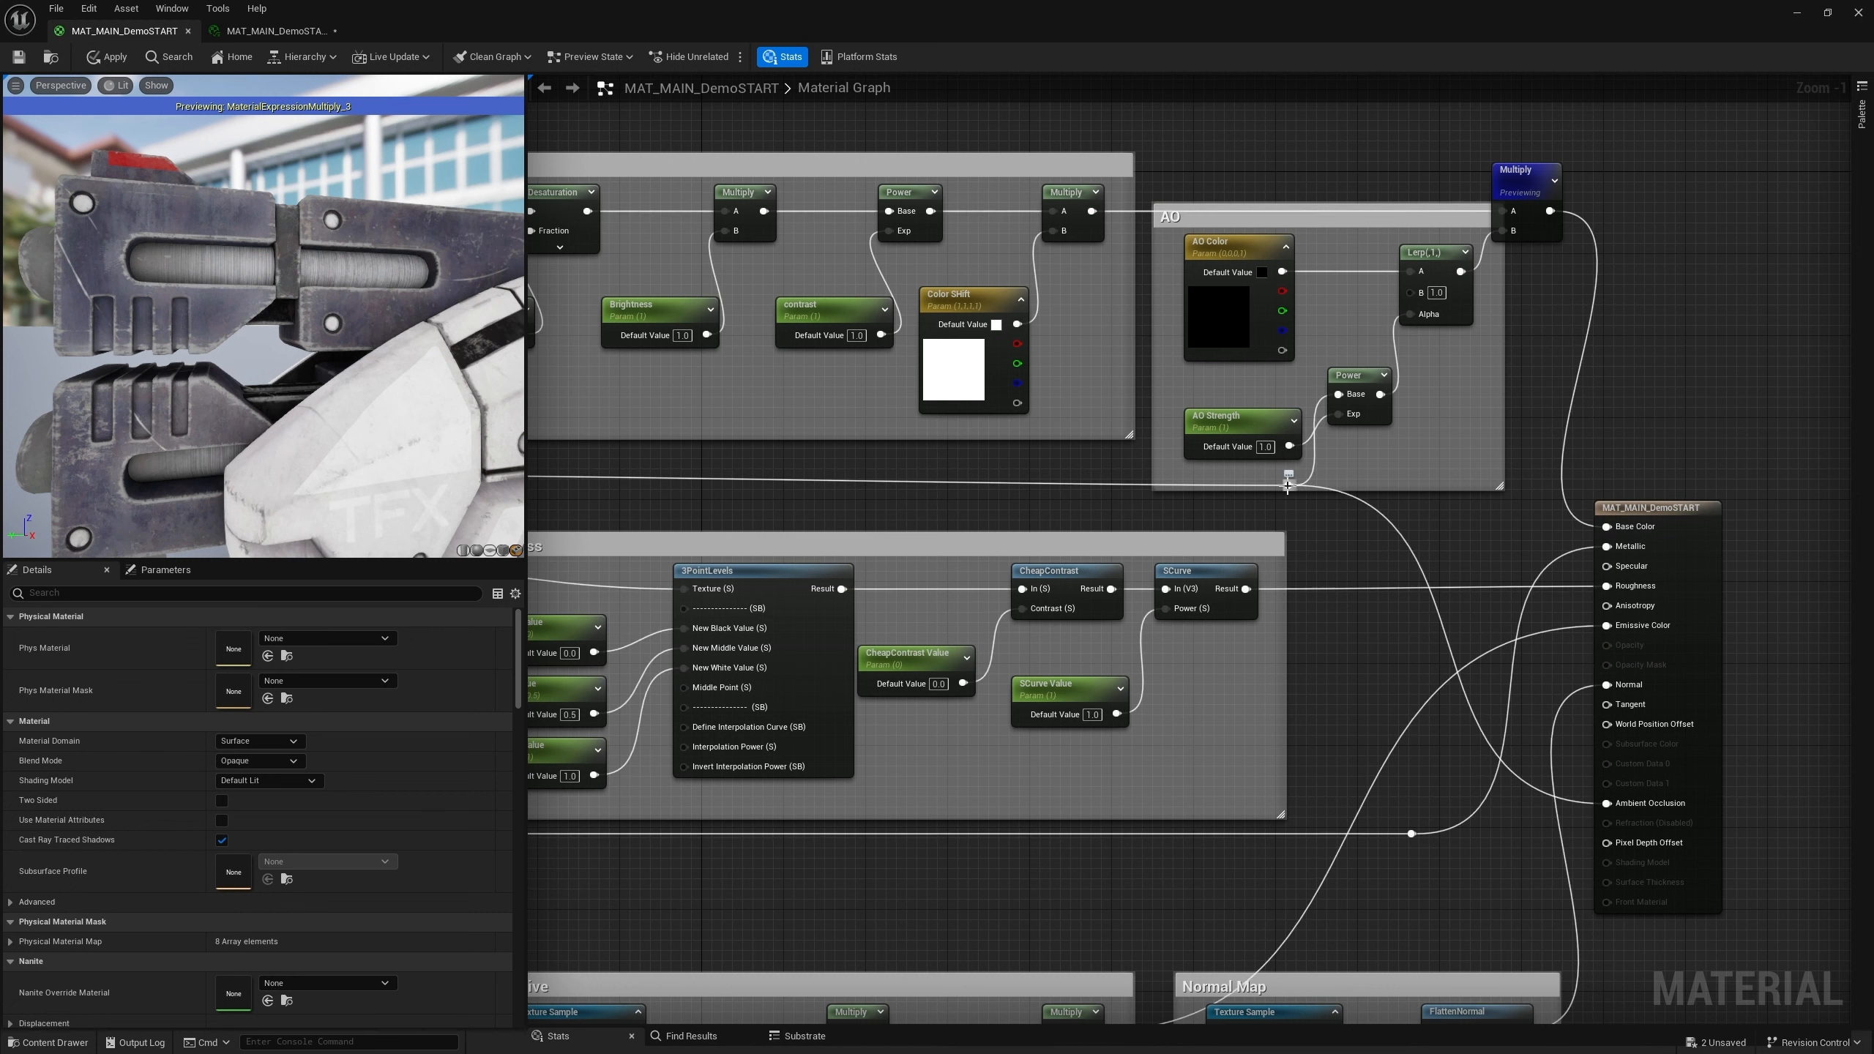
pyautogui.moveTo(1500, 487); pyautogui.dragTo(1493, 463)
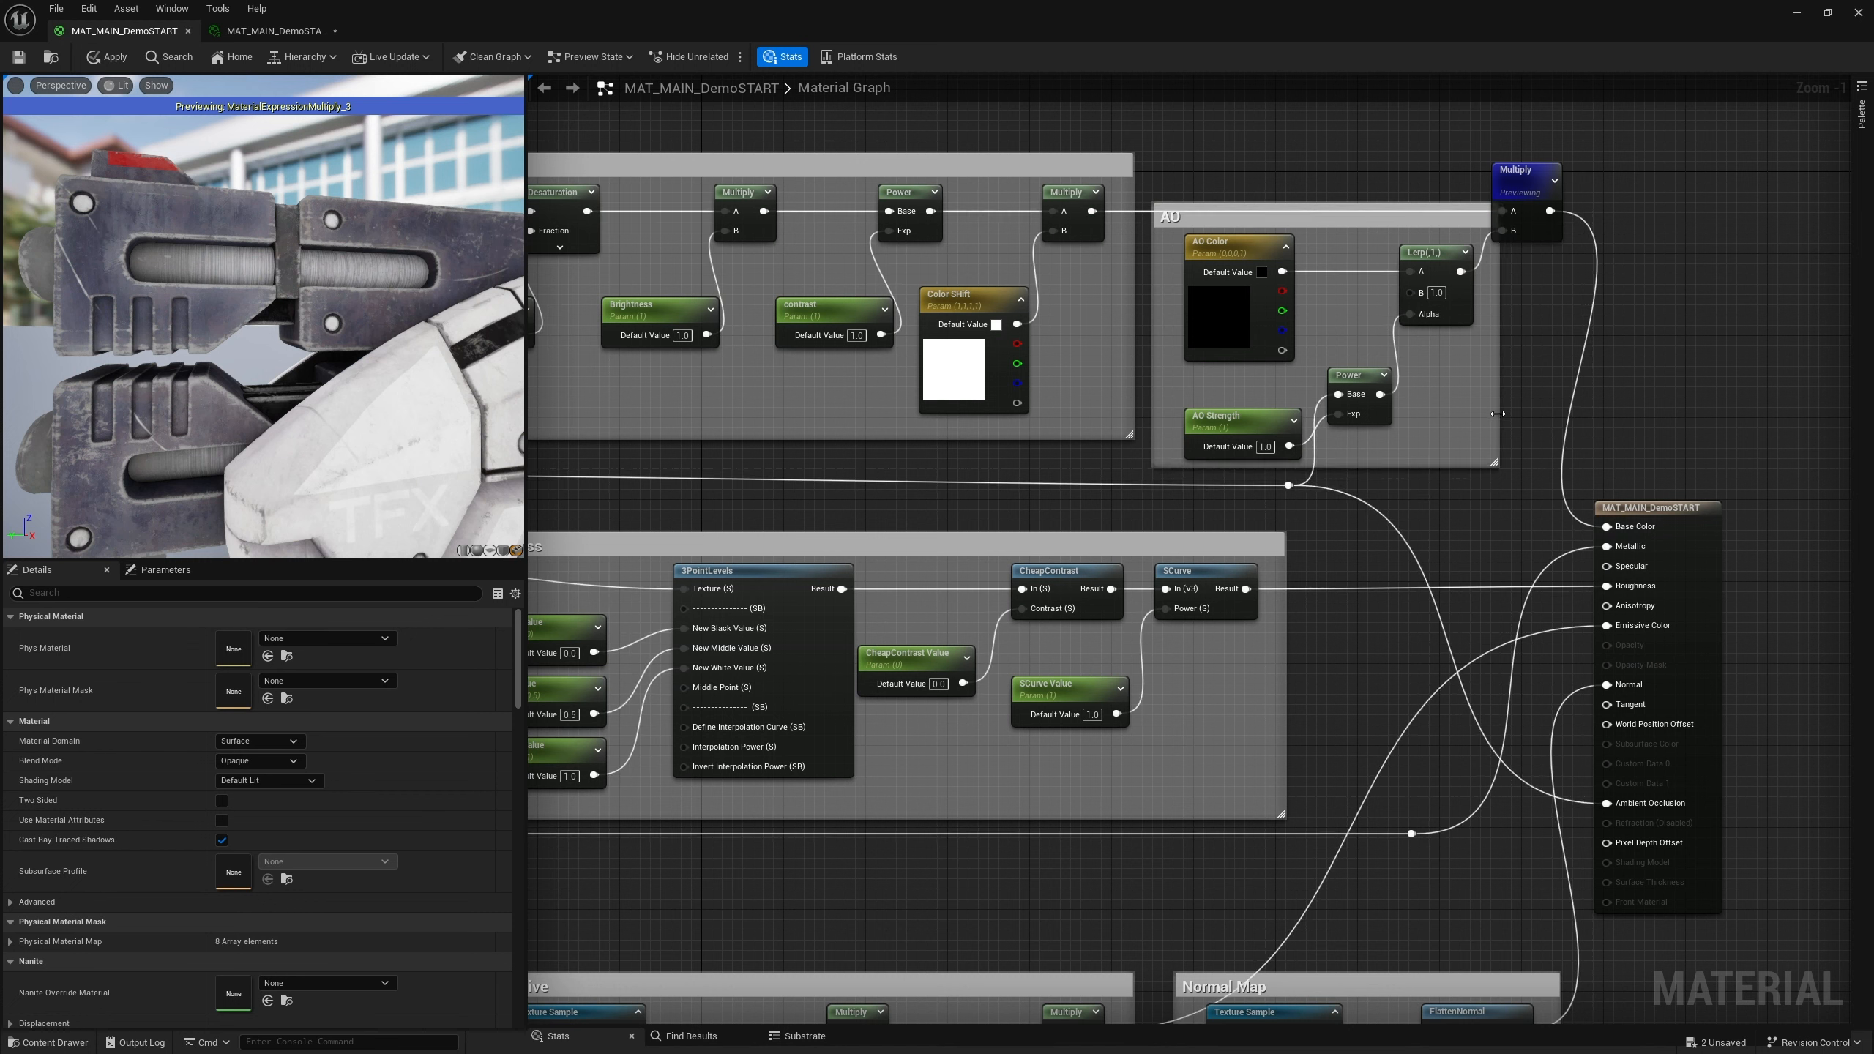
pyautogui.moveTo(1530, 170); pyautogui.dragTo(1560, 170)
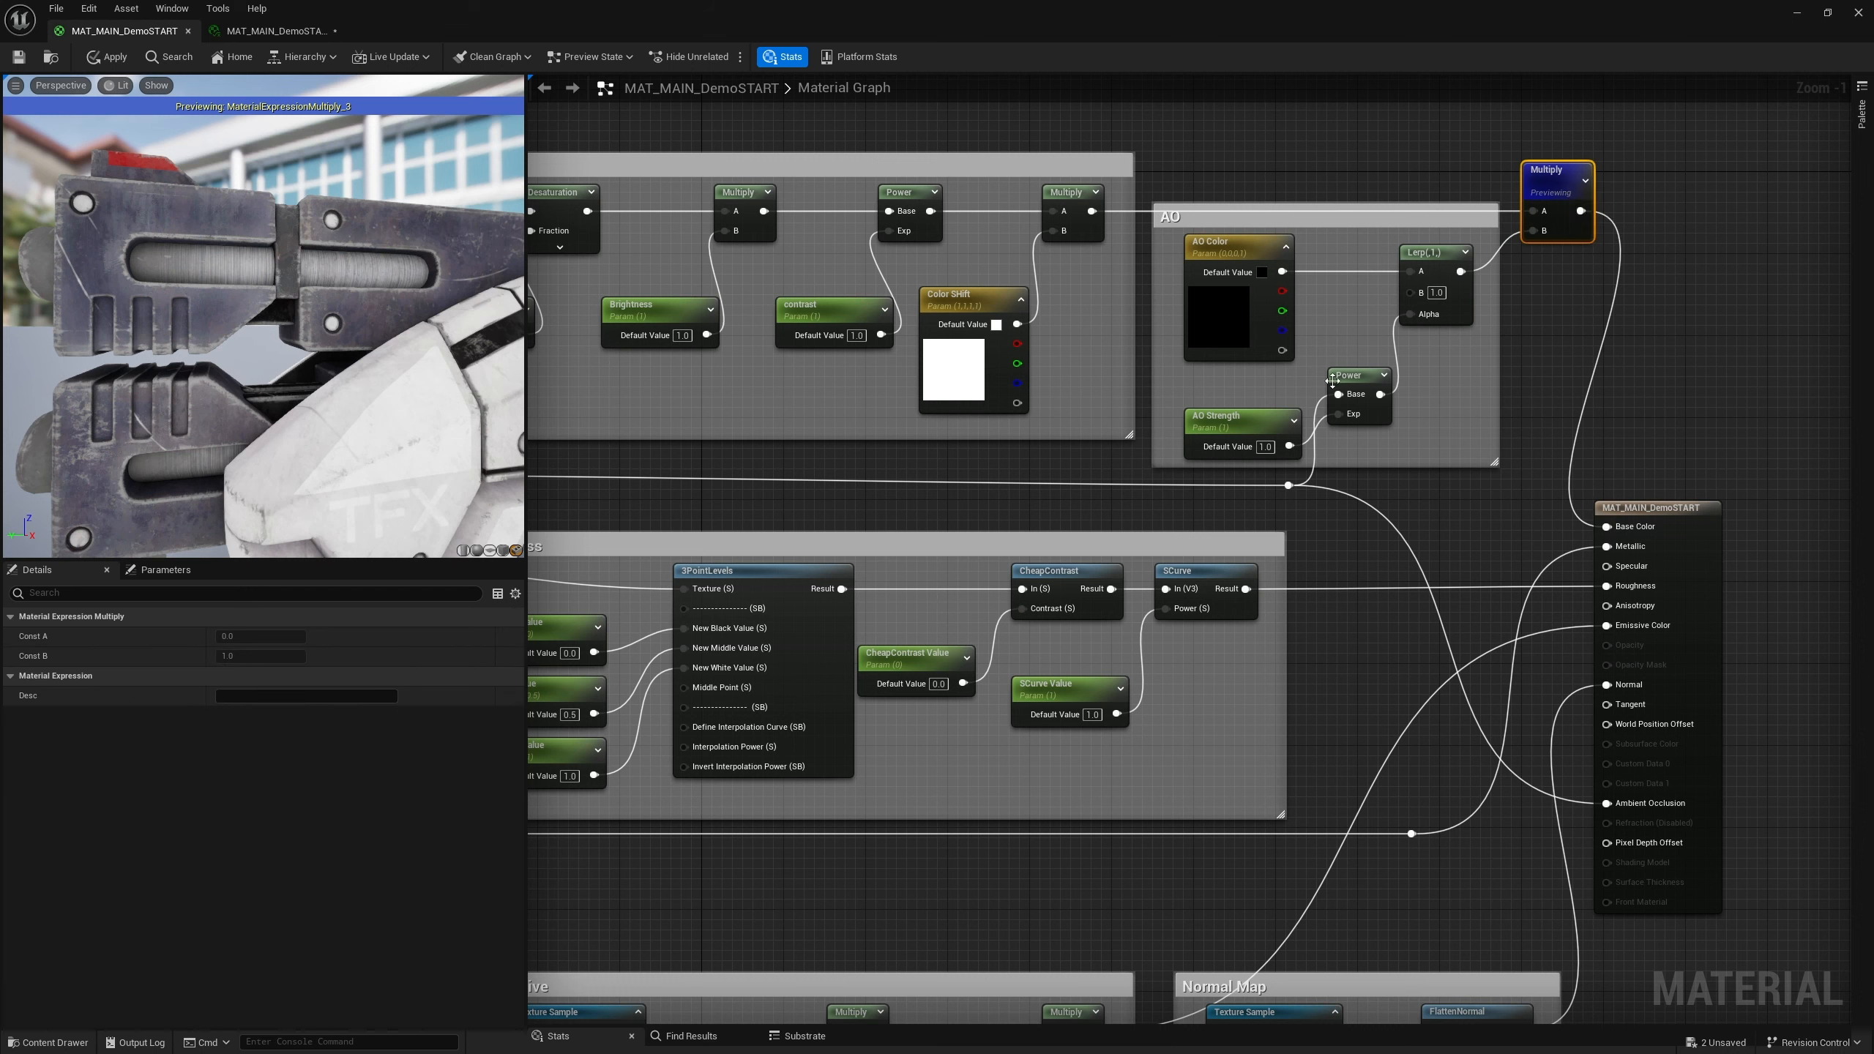
# Assign both the AO Strength and AO Color parameters to the AO group
pyautogui.click(1246, 419)
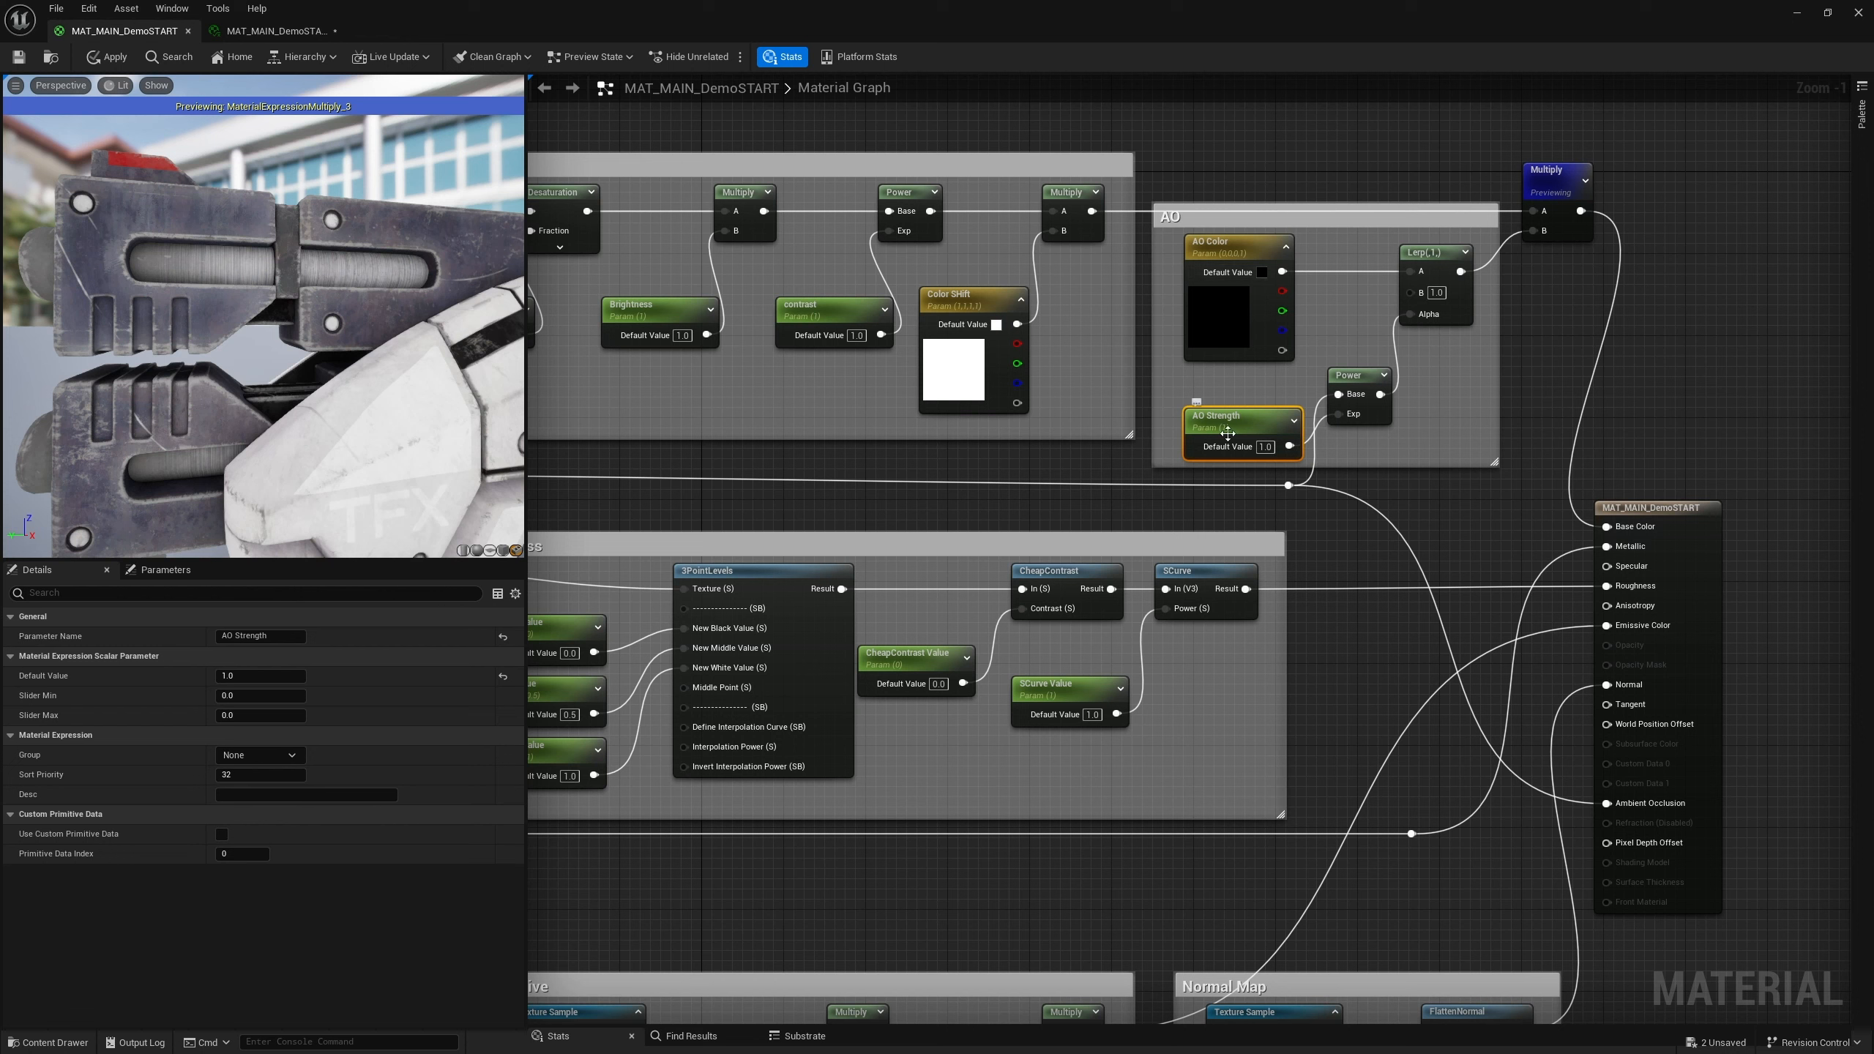
pyautogui.click(273, 756)
pyautogui.click(272, 757)
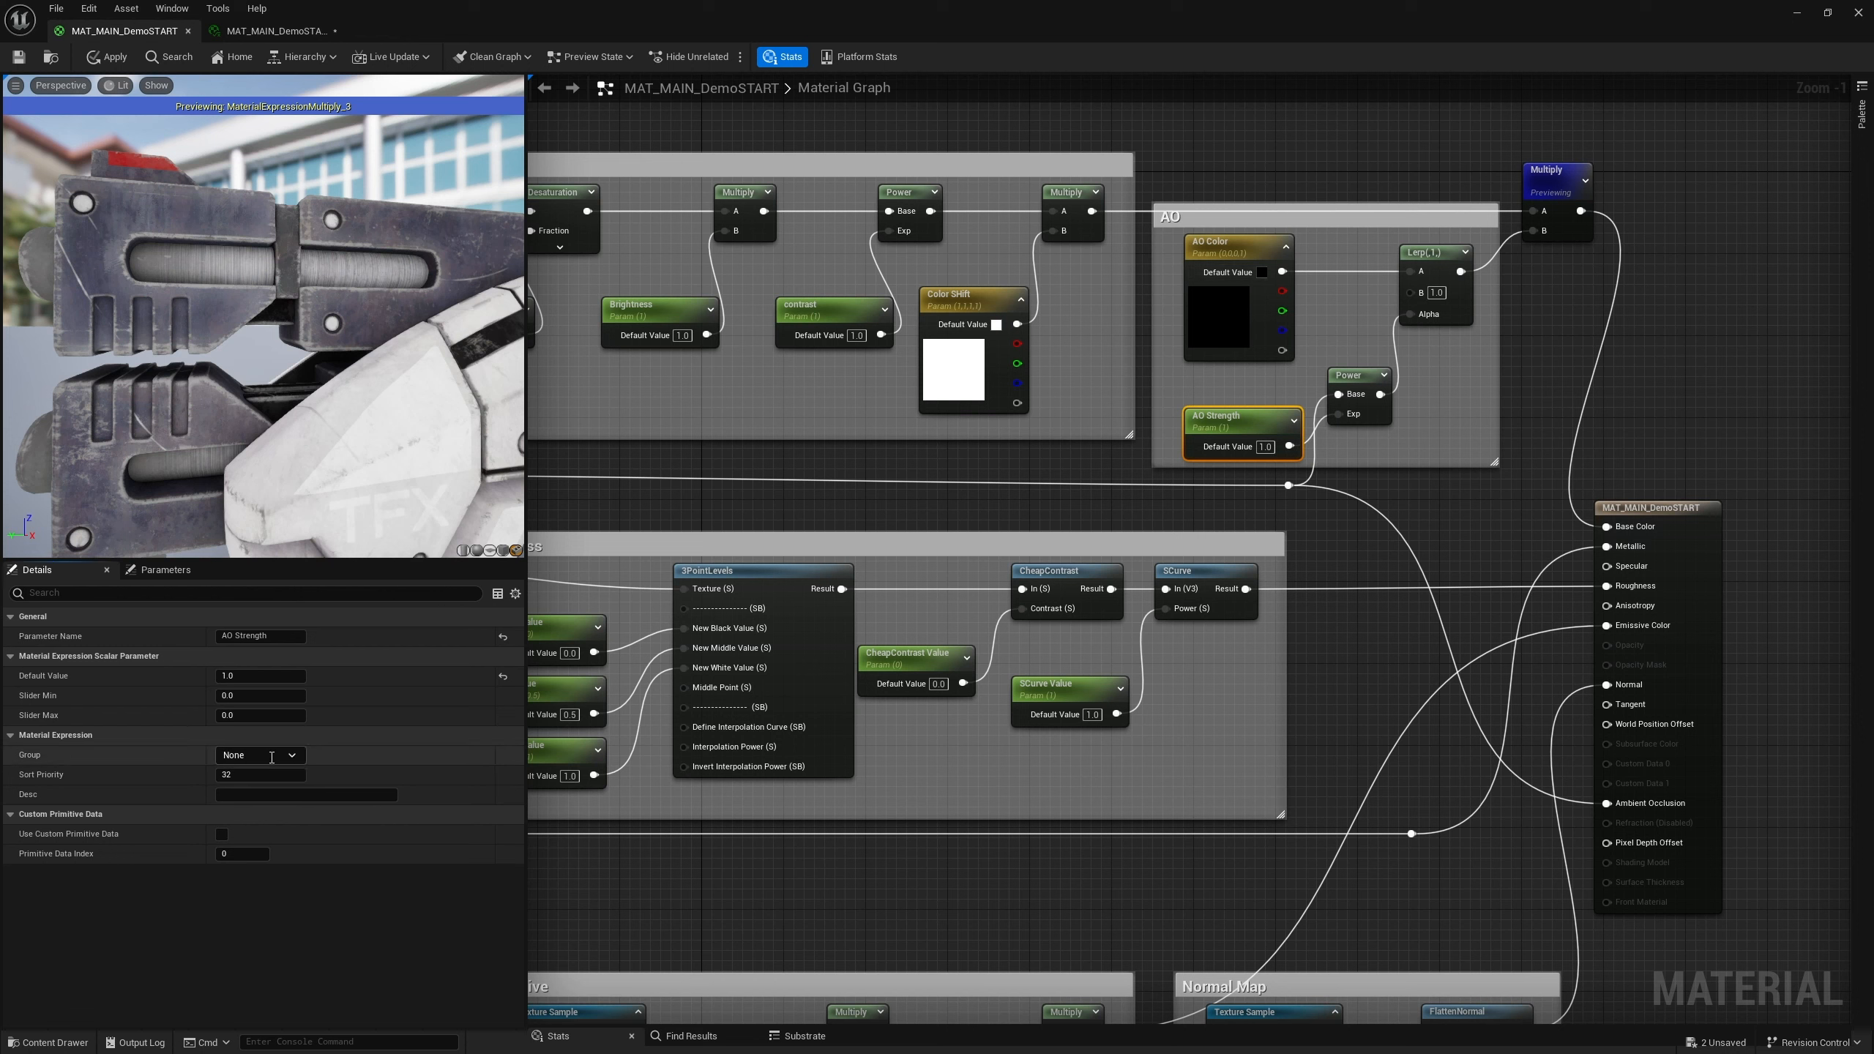
pyautogui.write('AO')
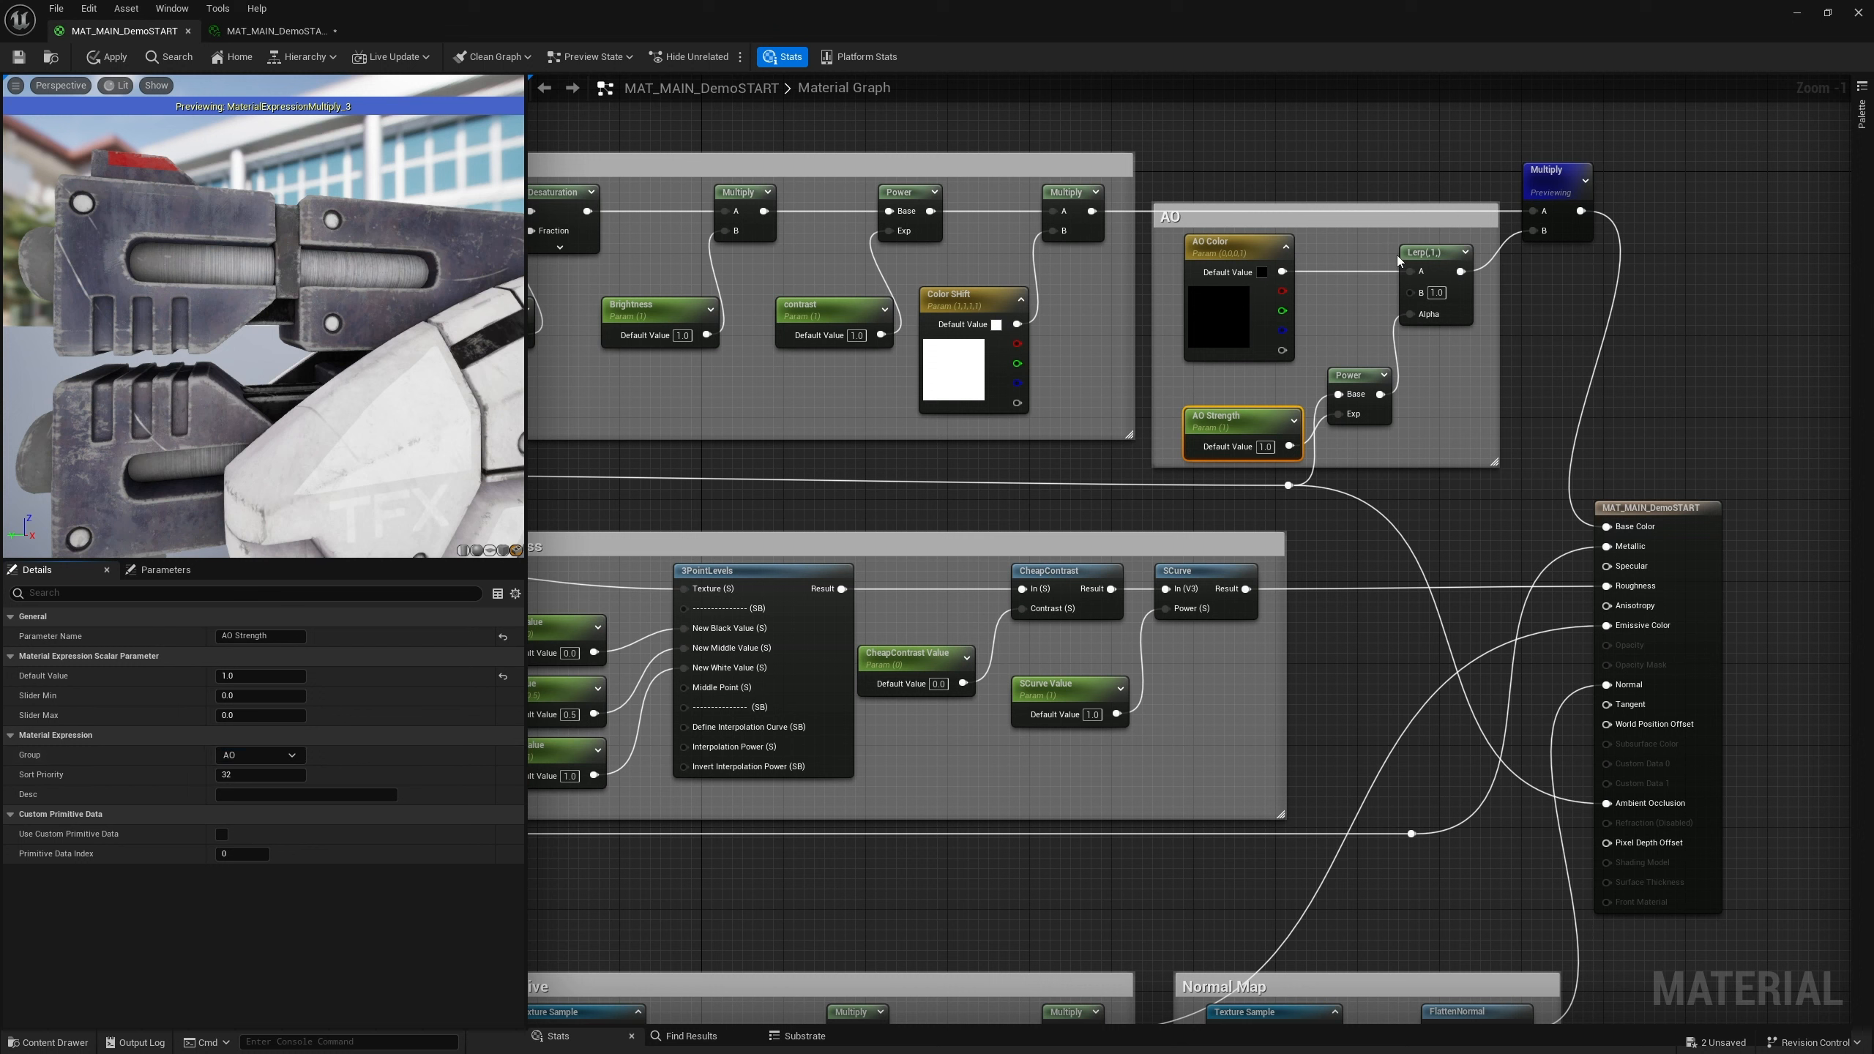
pyautogui.click(1228, 250)
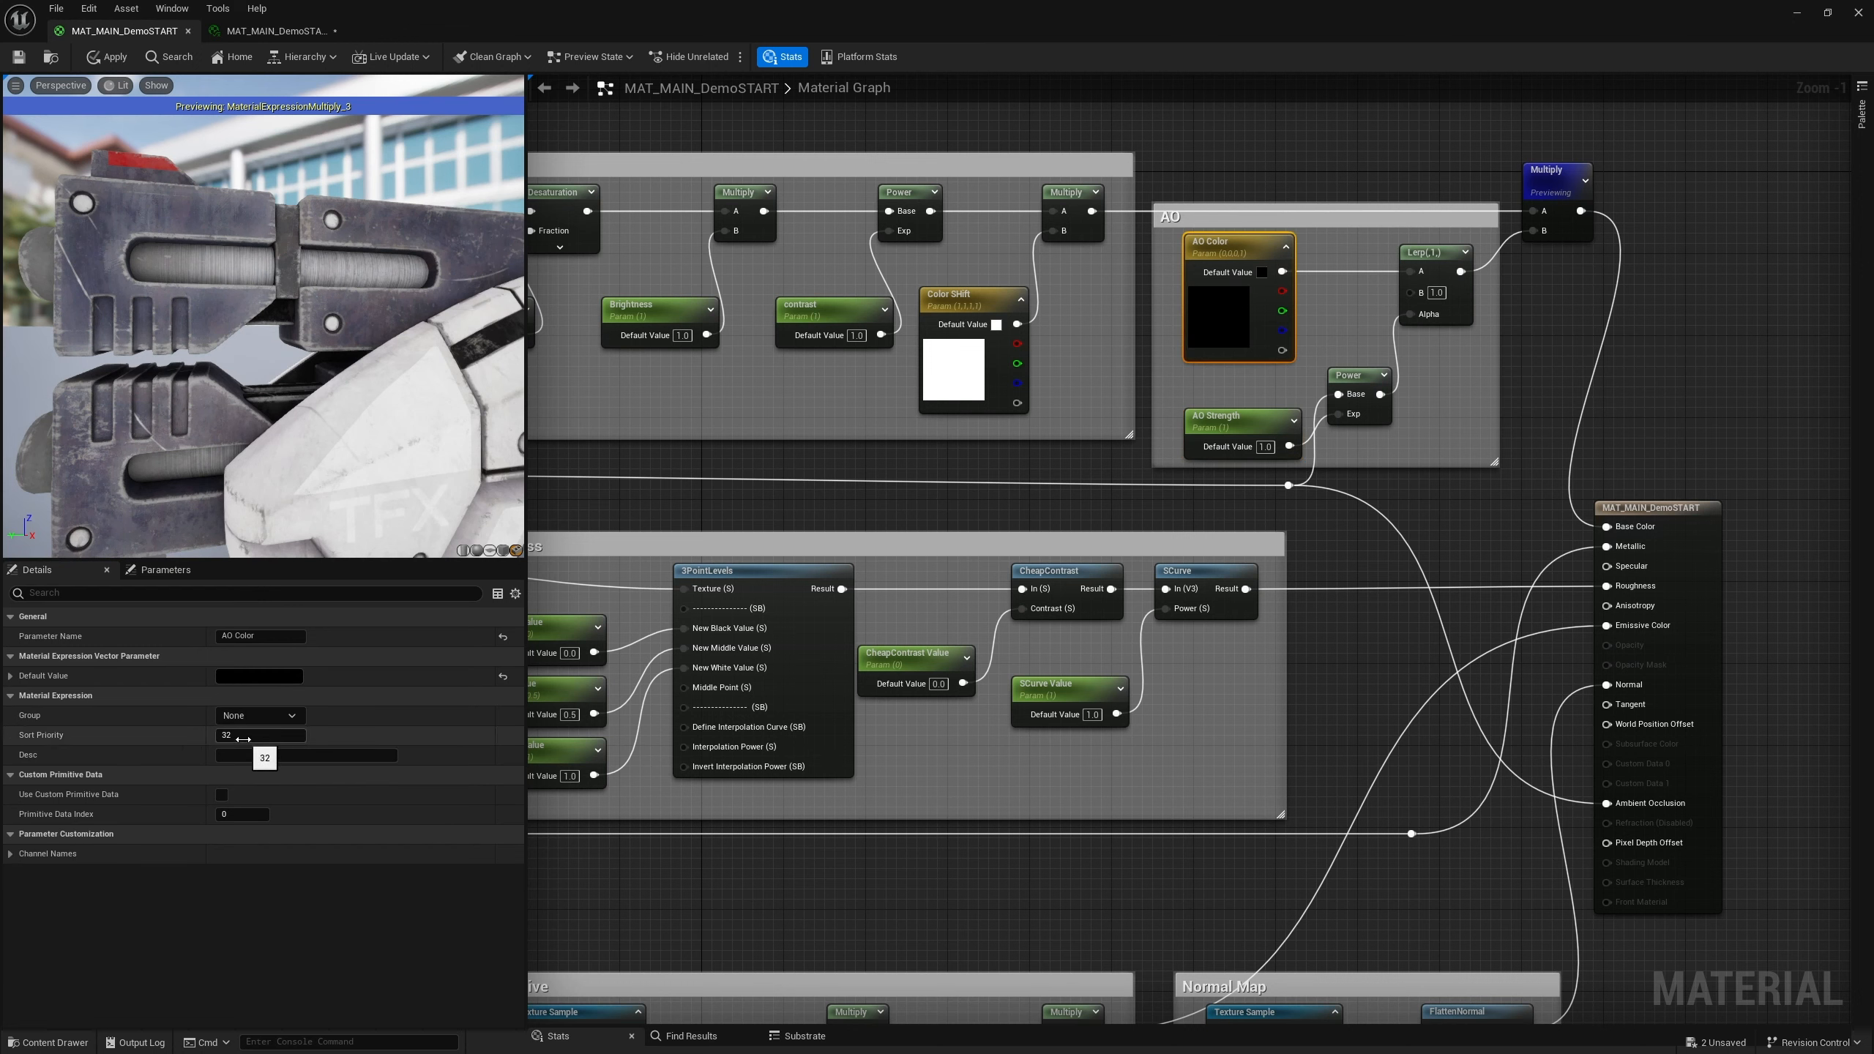
pyautogui.click(242, 718)
pyautogui.click(296, 717)
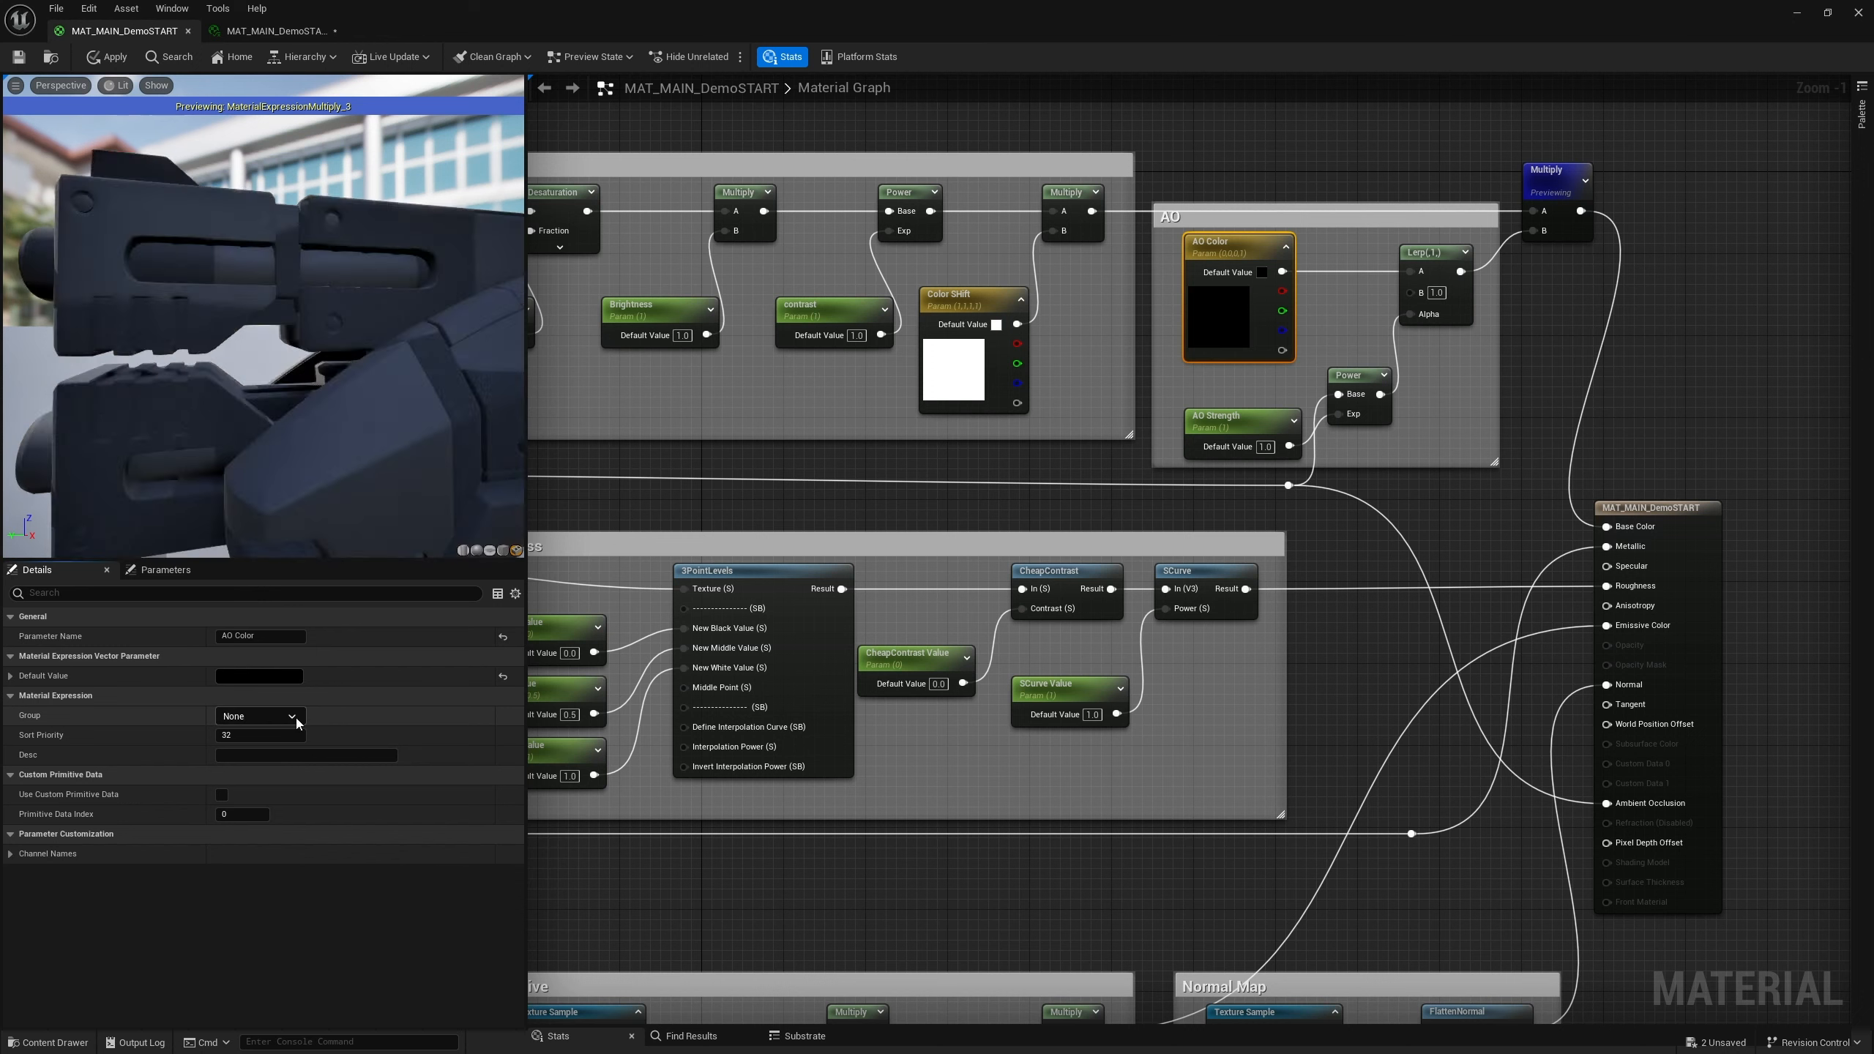
pyautogui.click(249, 735)
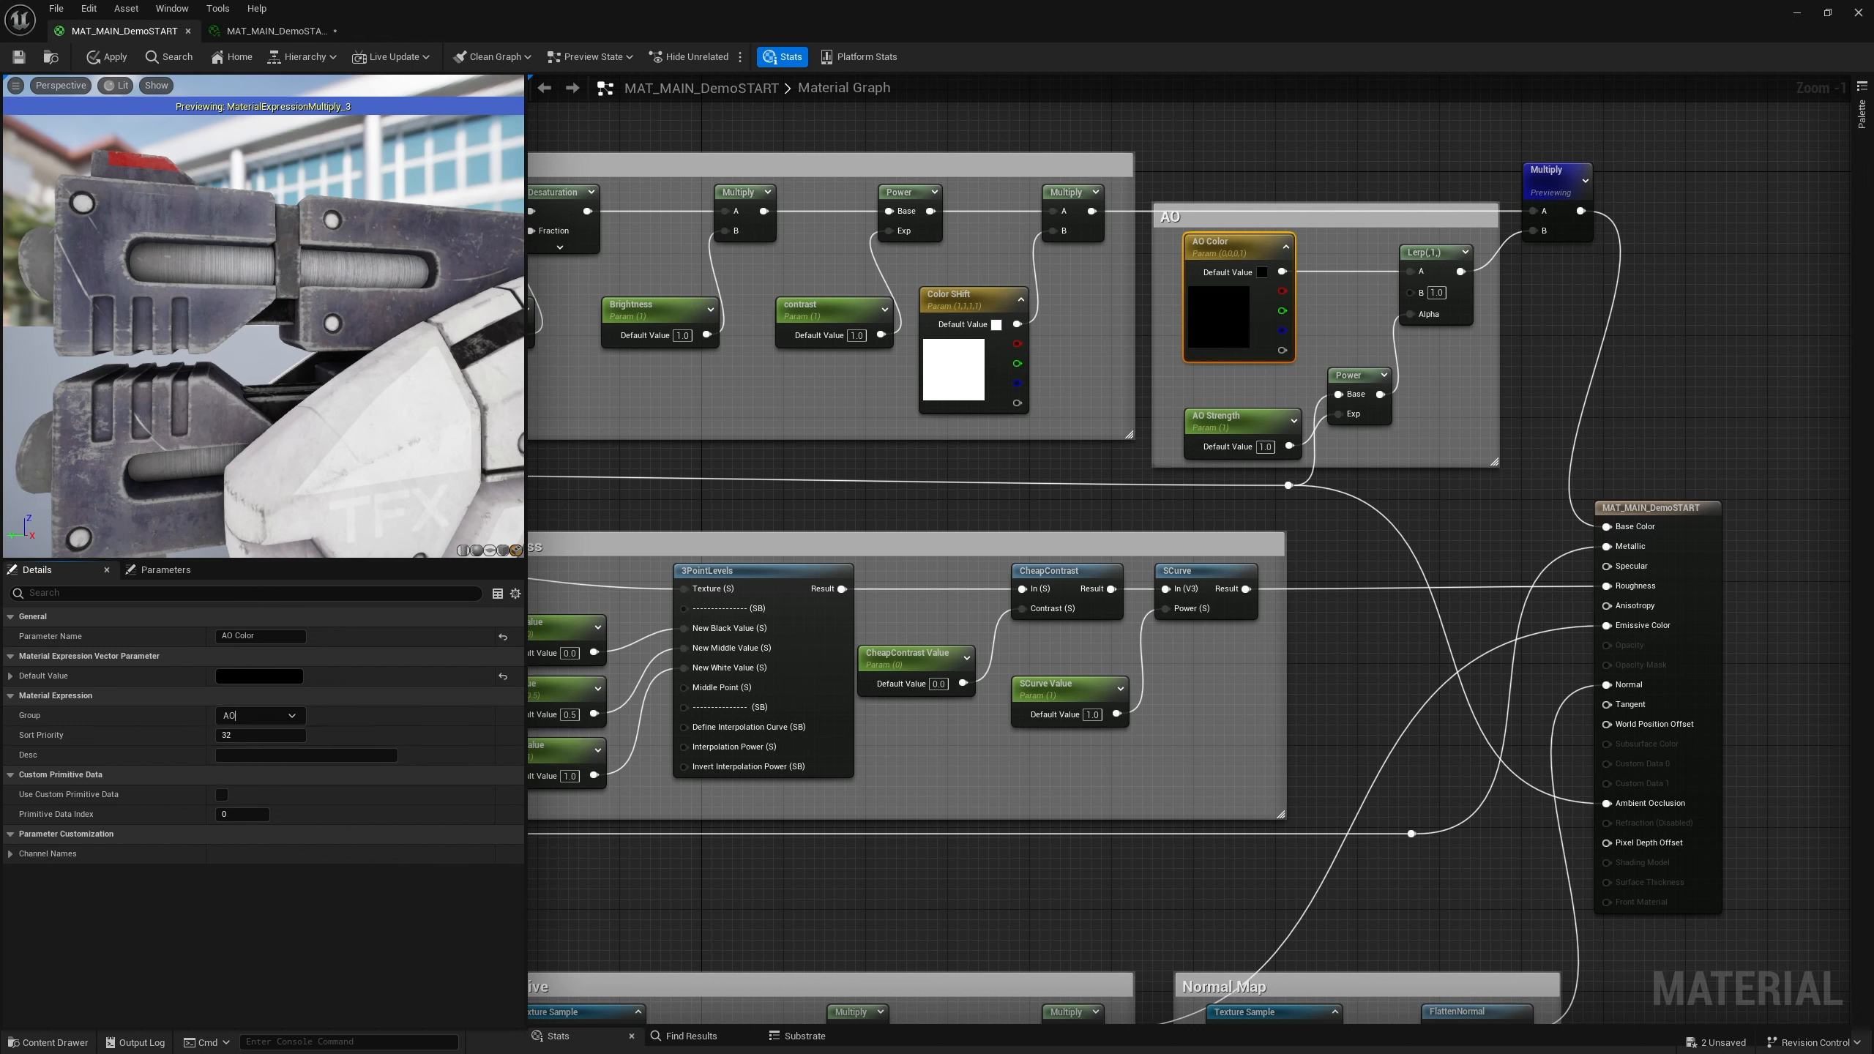
# Save the material and enable the AO Color and AO Strength overrides in the material instance
pyautogui.click(18, 57)
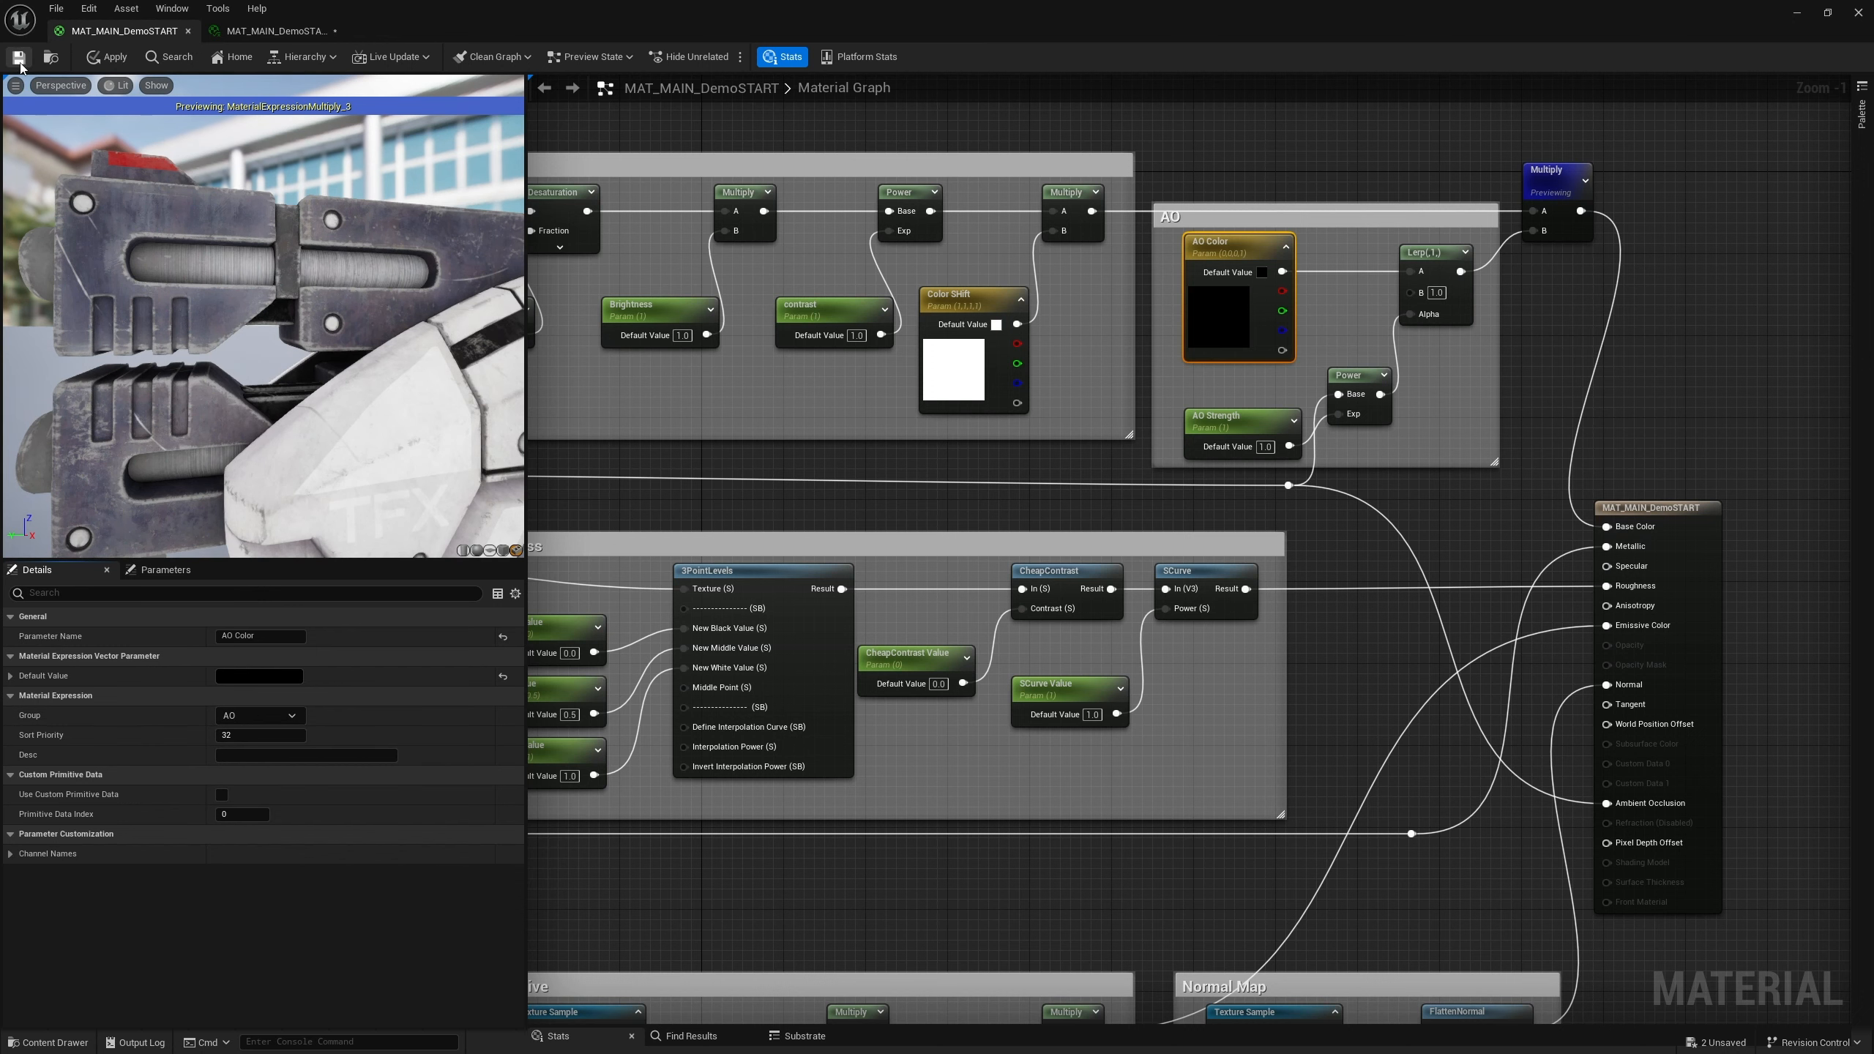
pyautogui.click(250, 33)
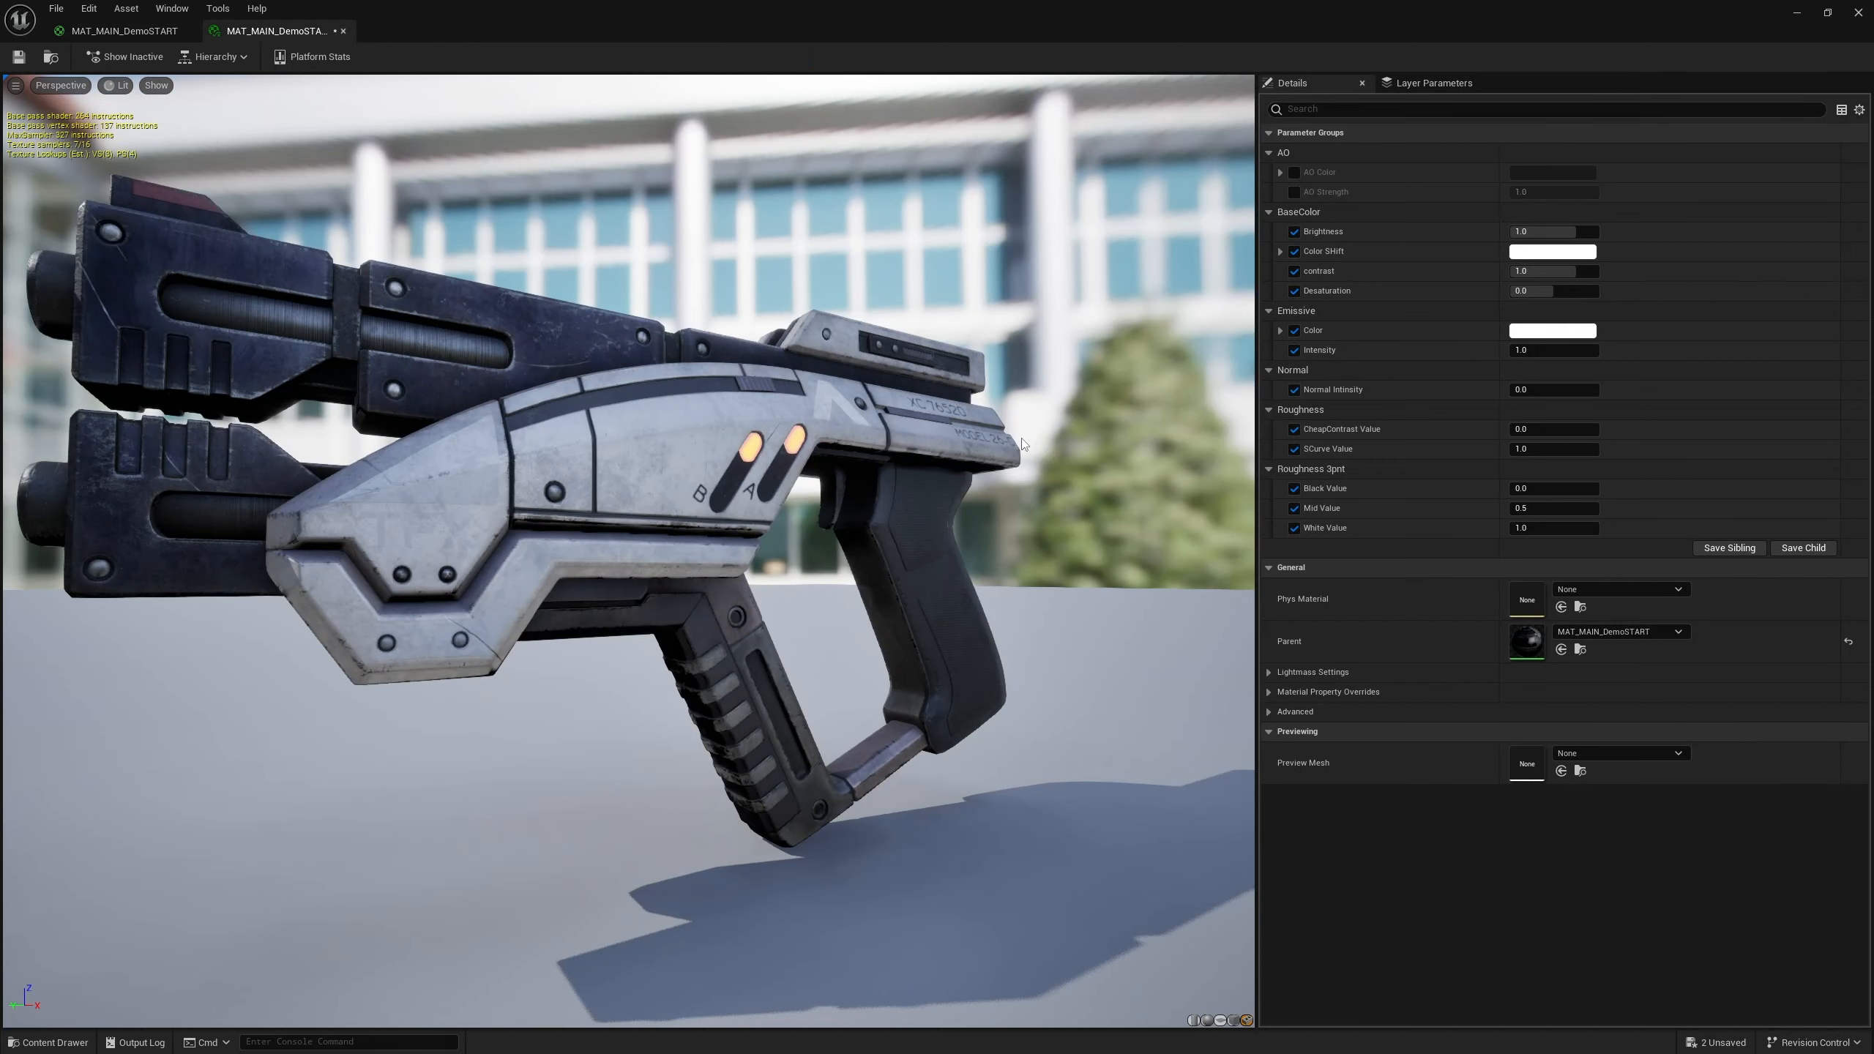
pyautogui.moveTo(738, 517); pyautogui.dragTo(656, 537)
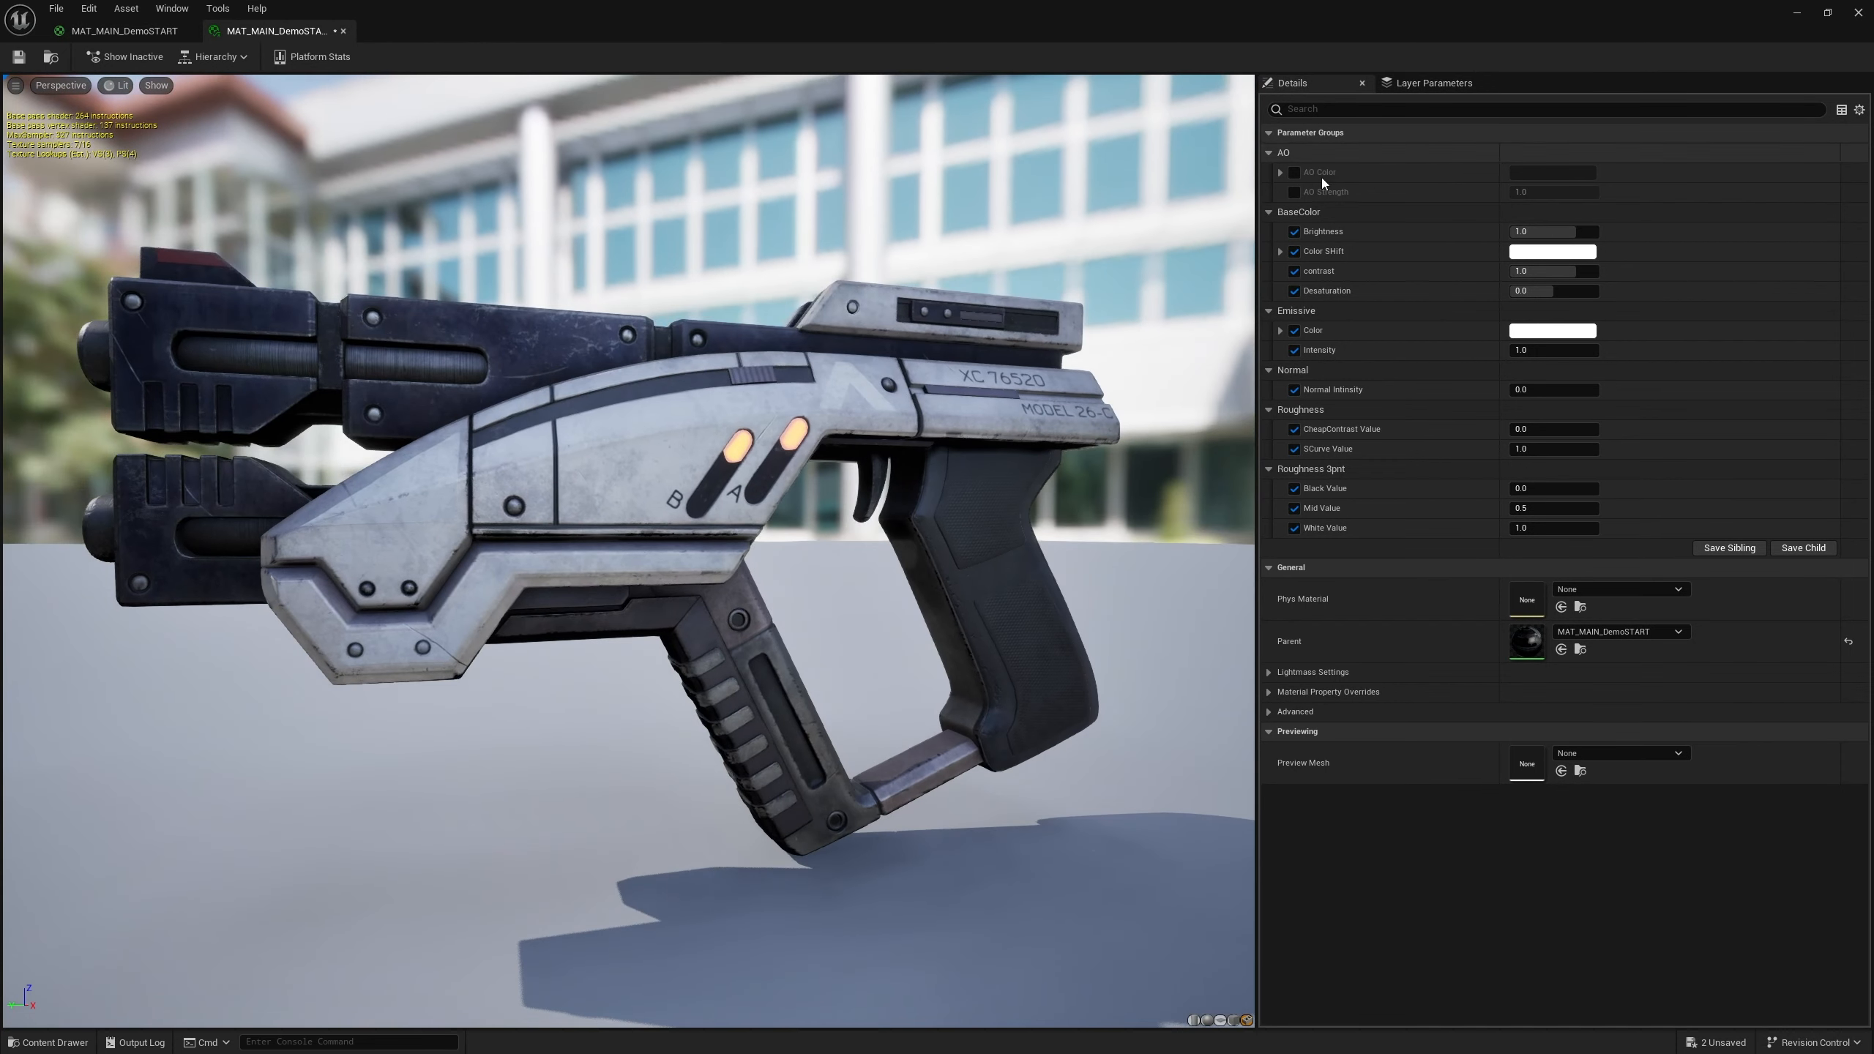
pyautogui.click(1297, 173)
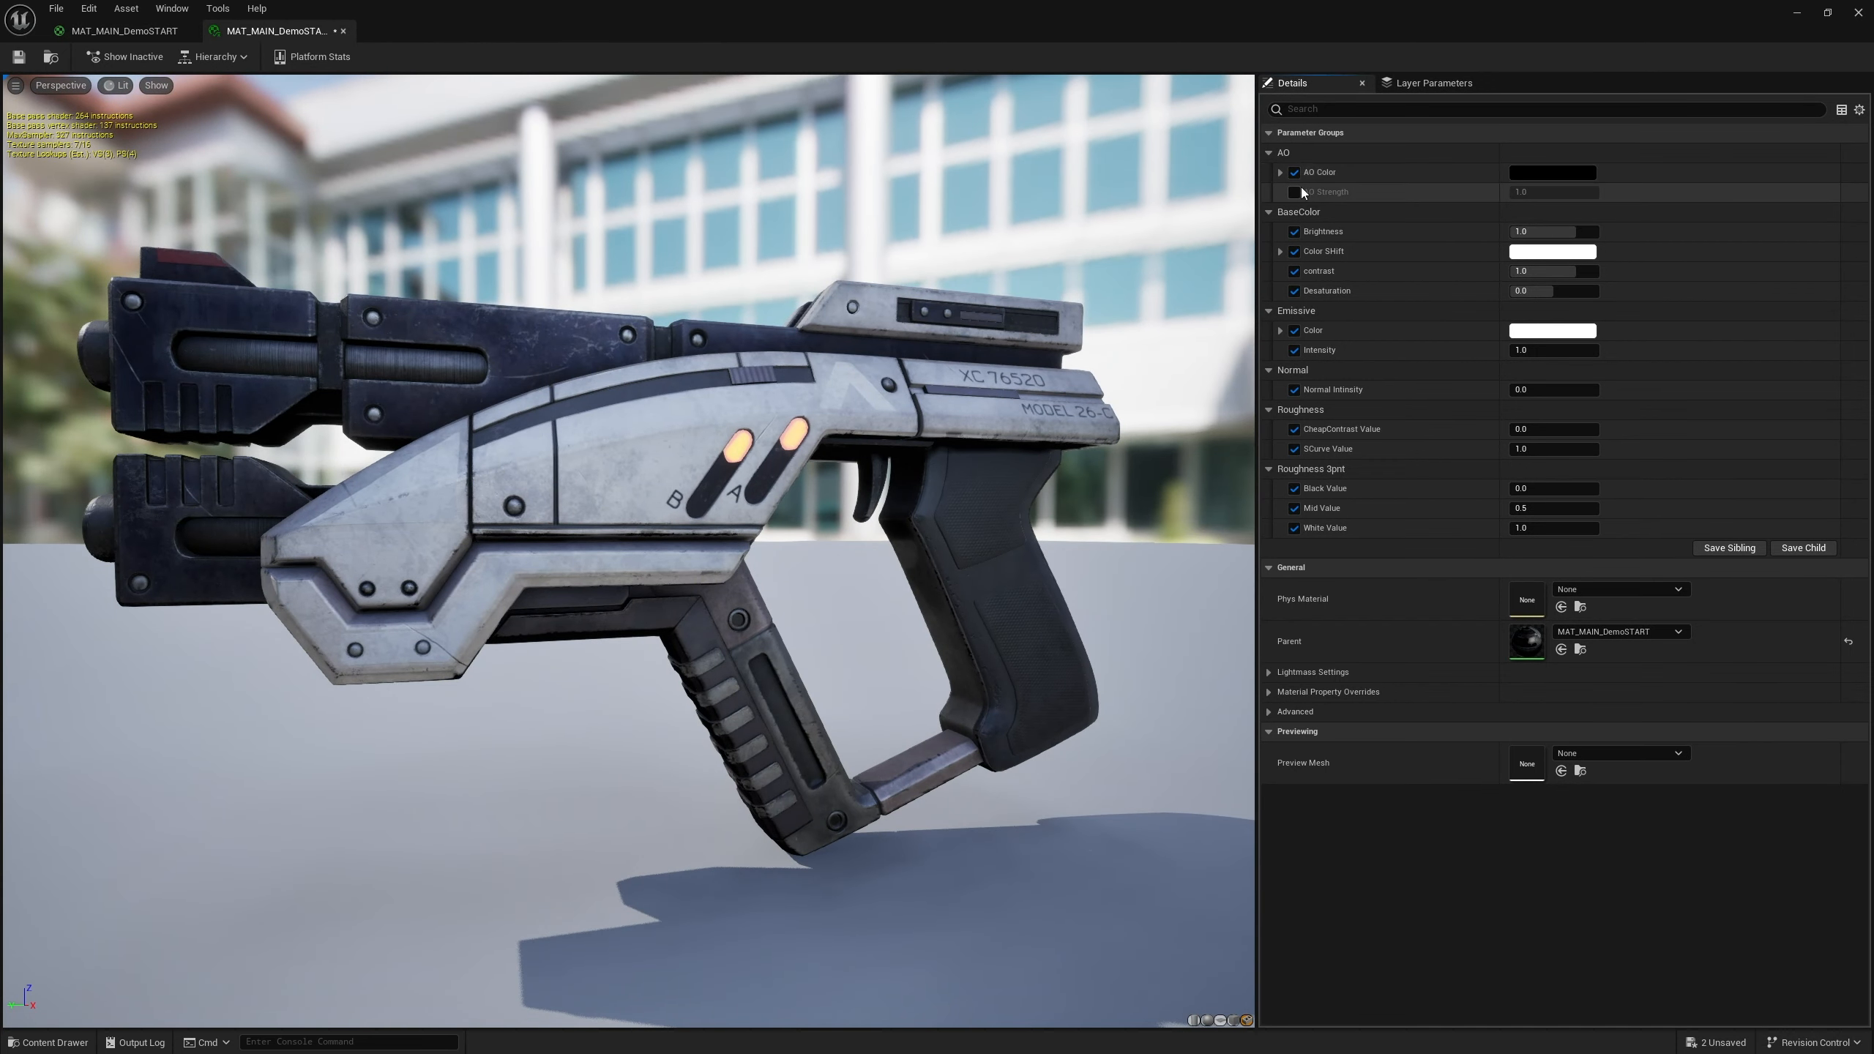
pyautogui.click(1299, 192)
# Scrub the instance's AO Strength value to about -0.45
pyautogui.moveTo(1519, 194)
pyautogui.mouseDown()
pyautogui.moveTo(1564, 194)
pyautogui.moveTo(1445, 195)
pyautogui.moveTo(1487, 195)
pyautogui.mouseUp()
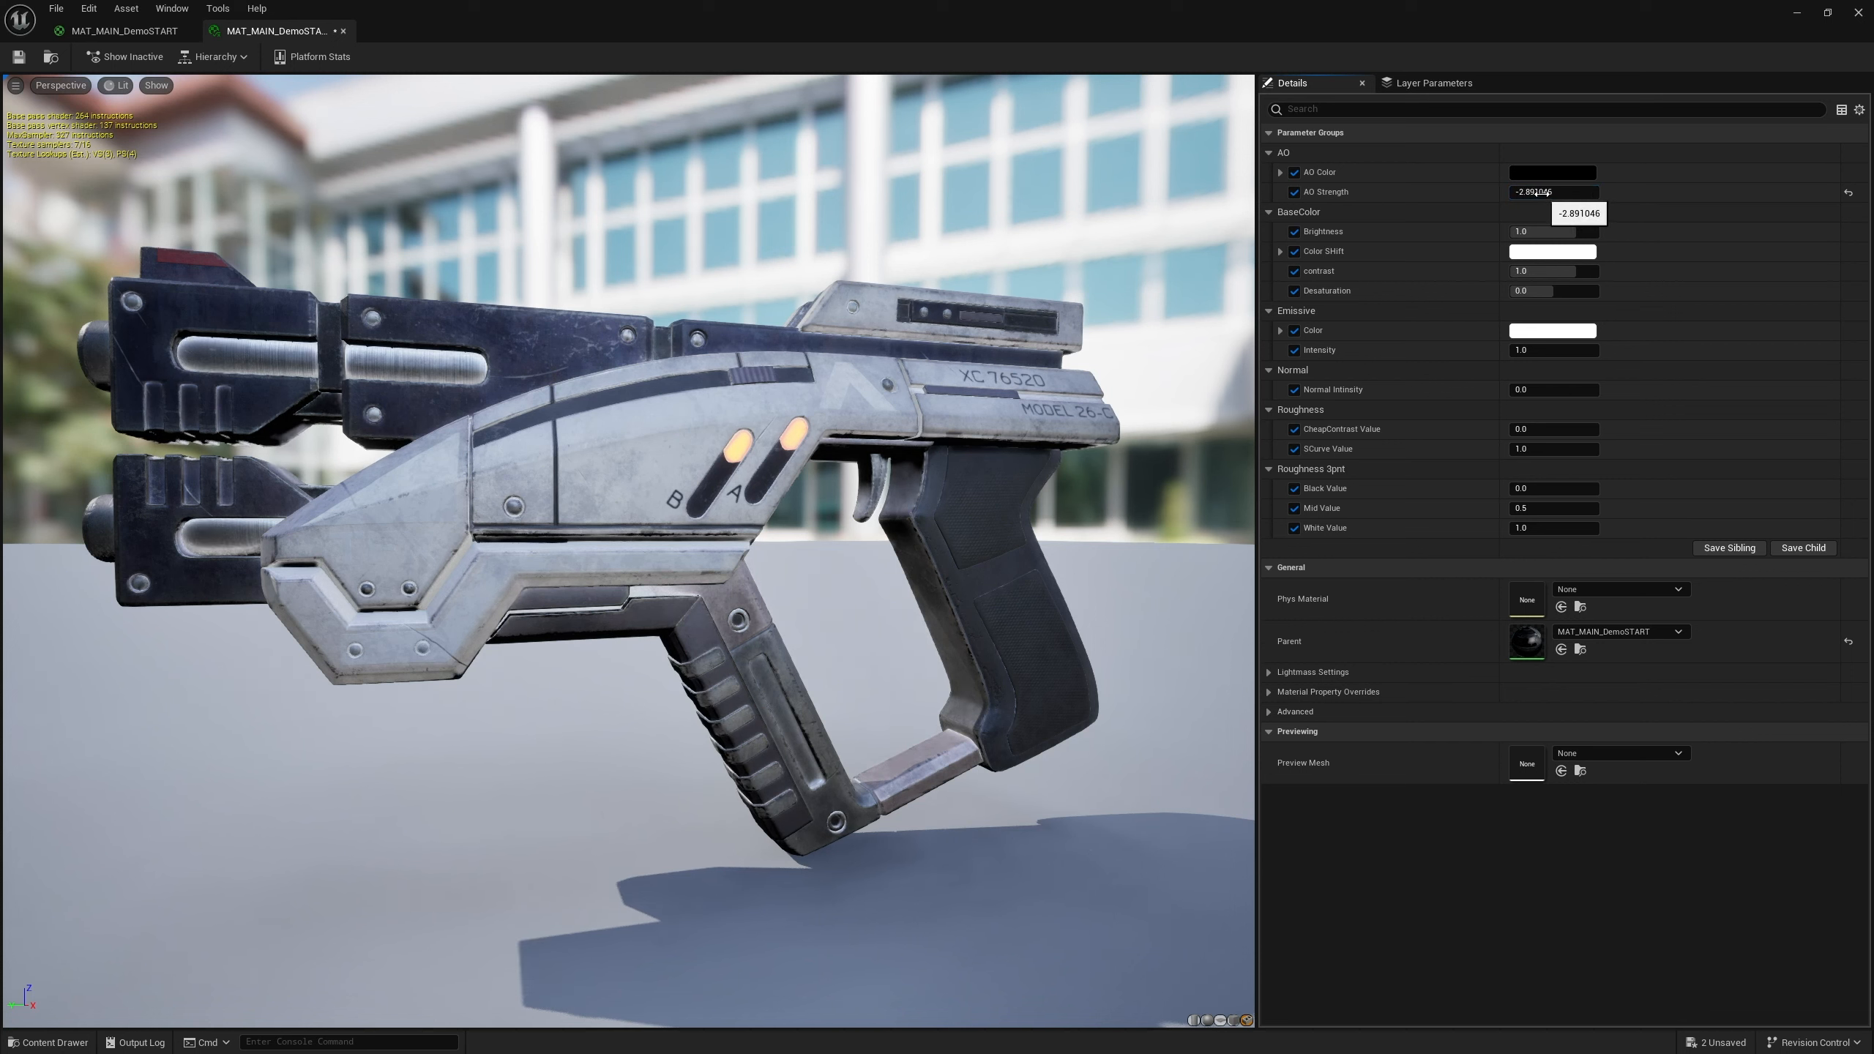
pyautogui.click(1524, 194)
pyautogui.click(1419, 203)
pyautogui.moveTo(1517, 194); pyautogui.dragTo(1534, 193)
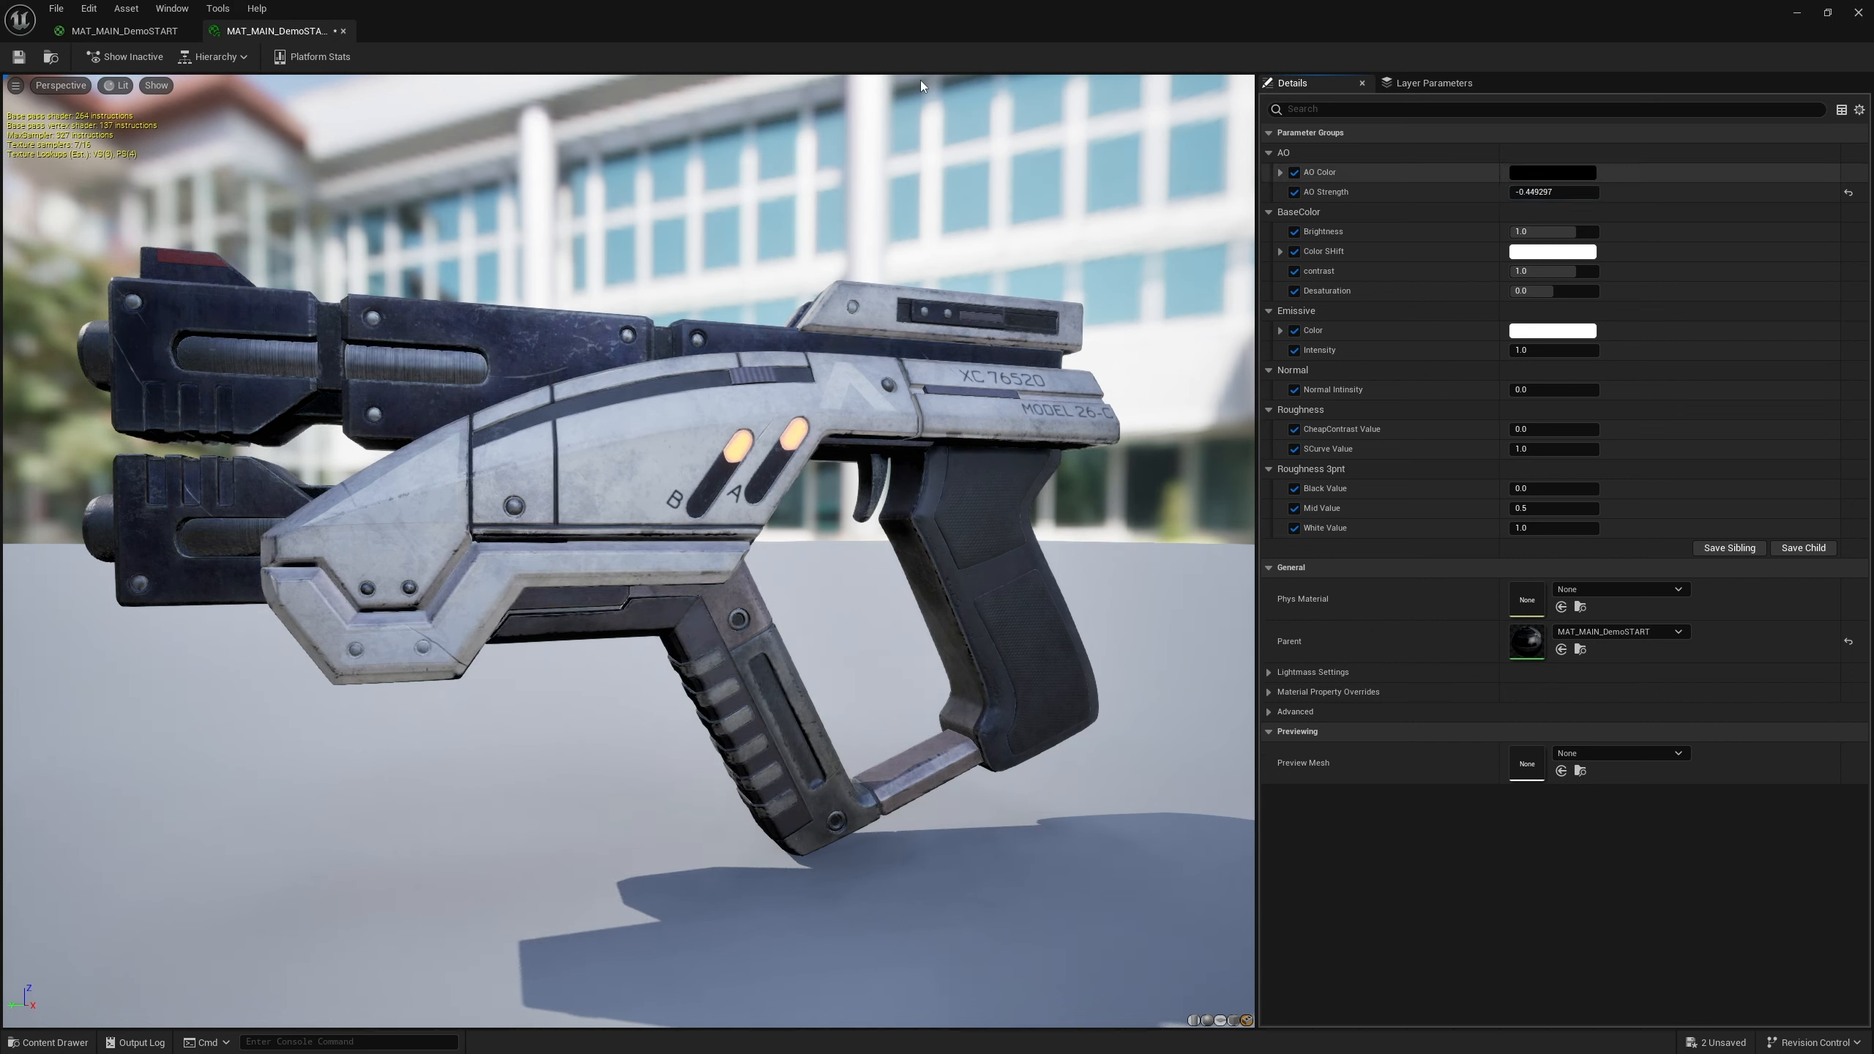
# Set the AO Strength parameter's slider range to 0 minimum and 20 maximum in the master material
pyautogui.click(123, 30)
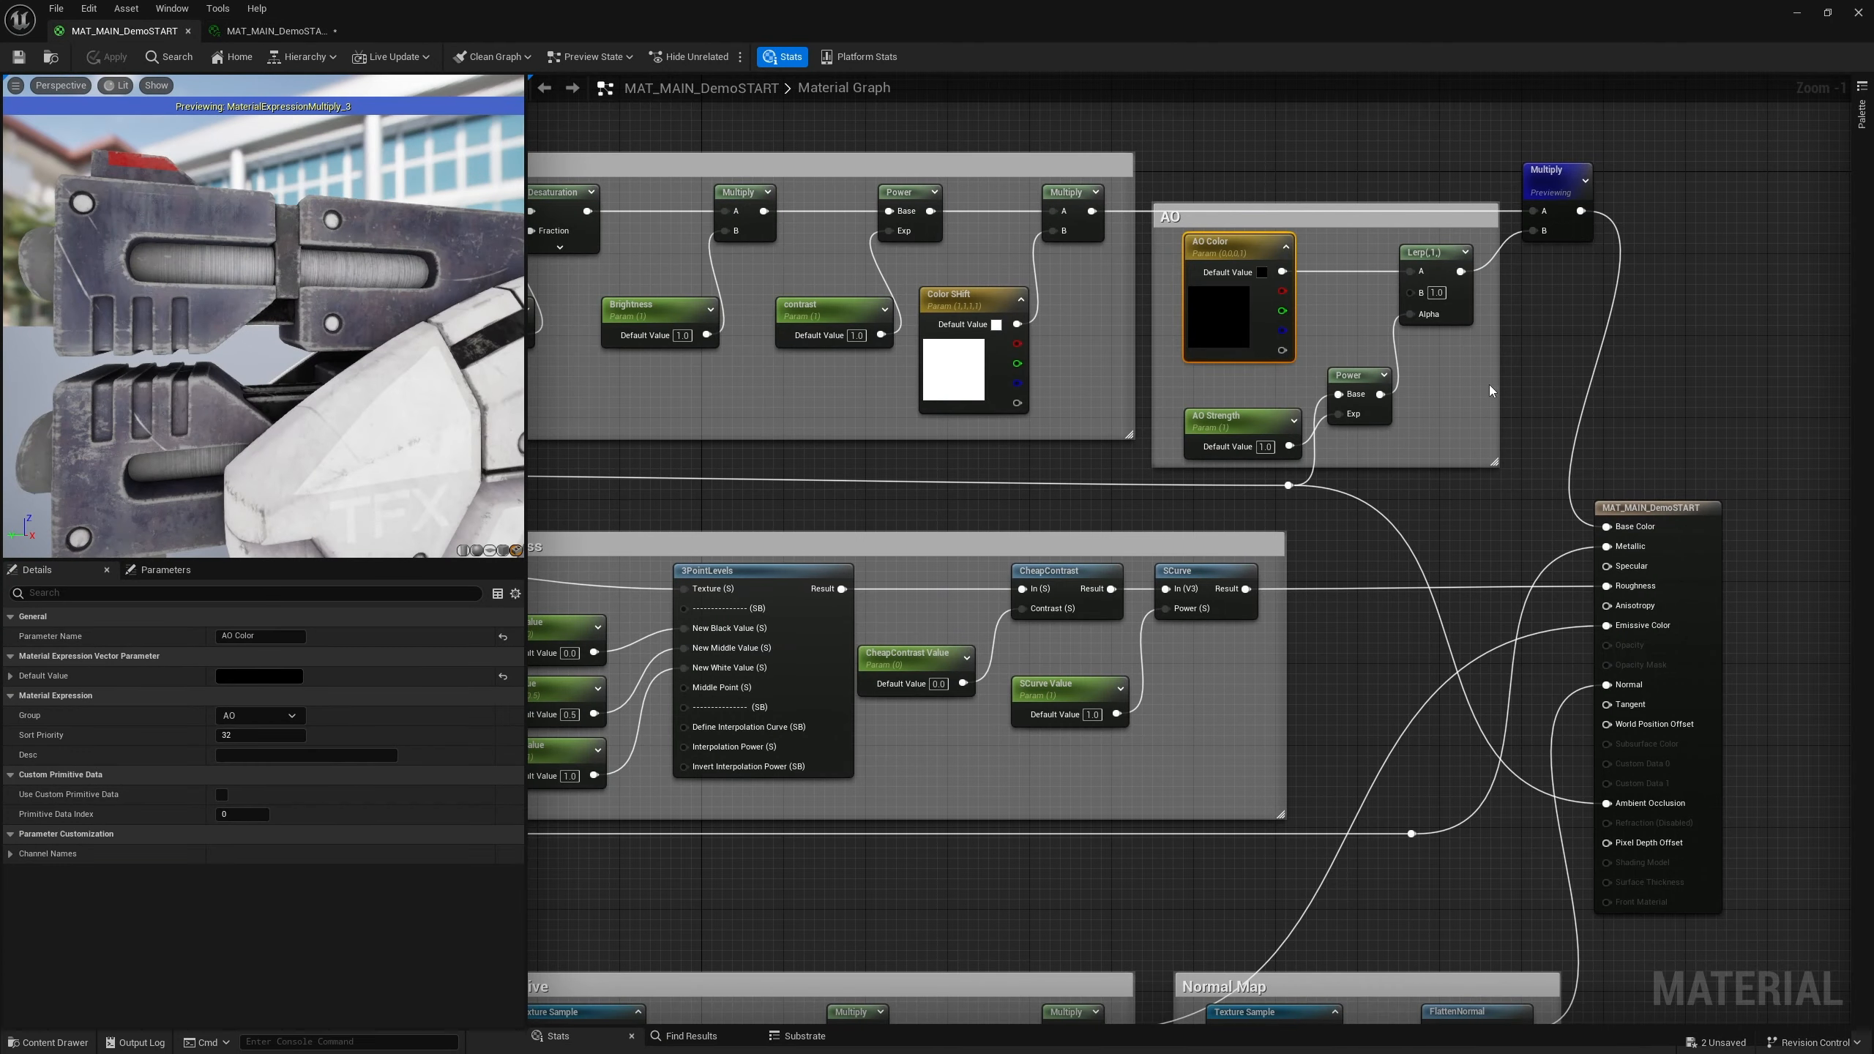
pyautogui.moveTo(1491, 386); pyautogui.dragTo(1305, 350, button='right')
pyautogui.moveTo(1043, 381)
pyautogui.mouseDown()
pyautogui.moveTo(968, 381)
pyautogui.moveTo(1022, 381)
pyautogui.mouseUp()
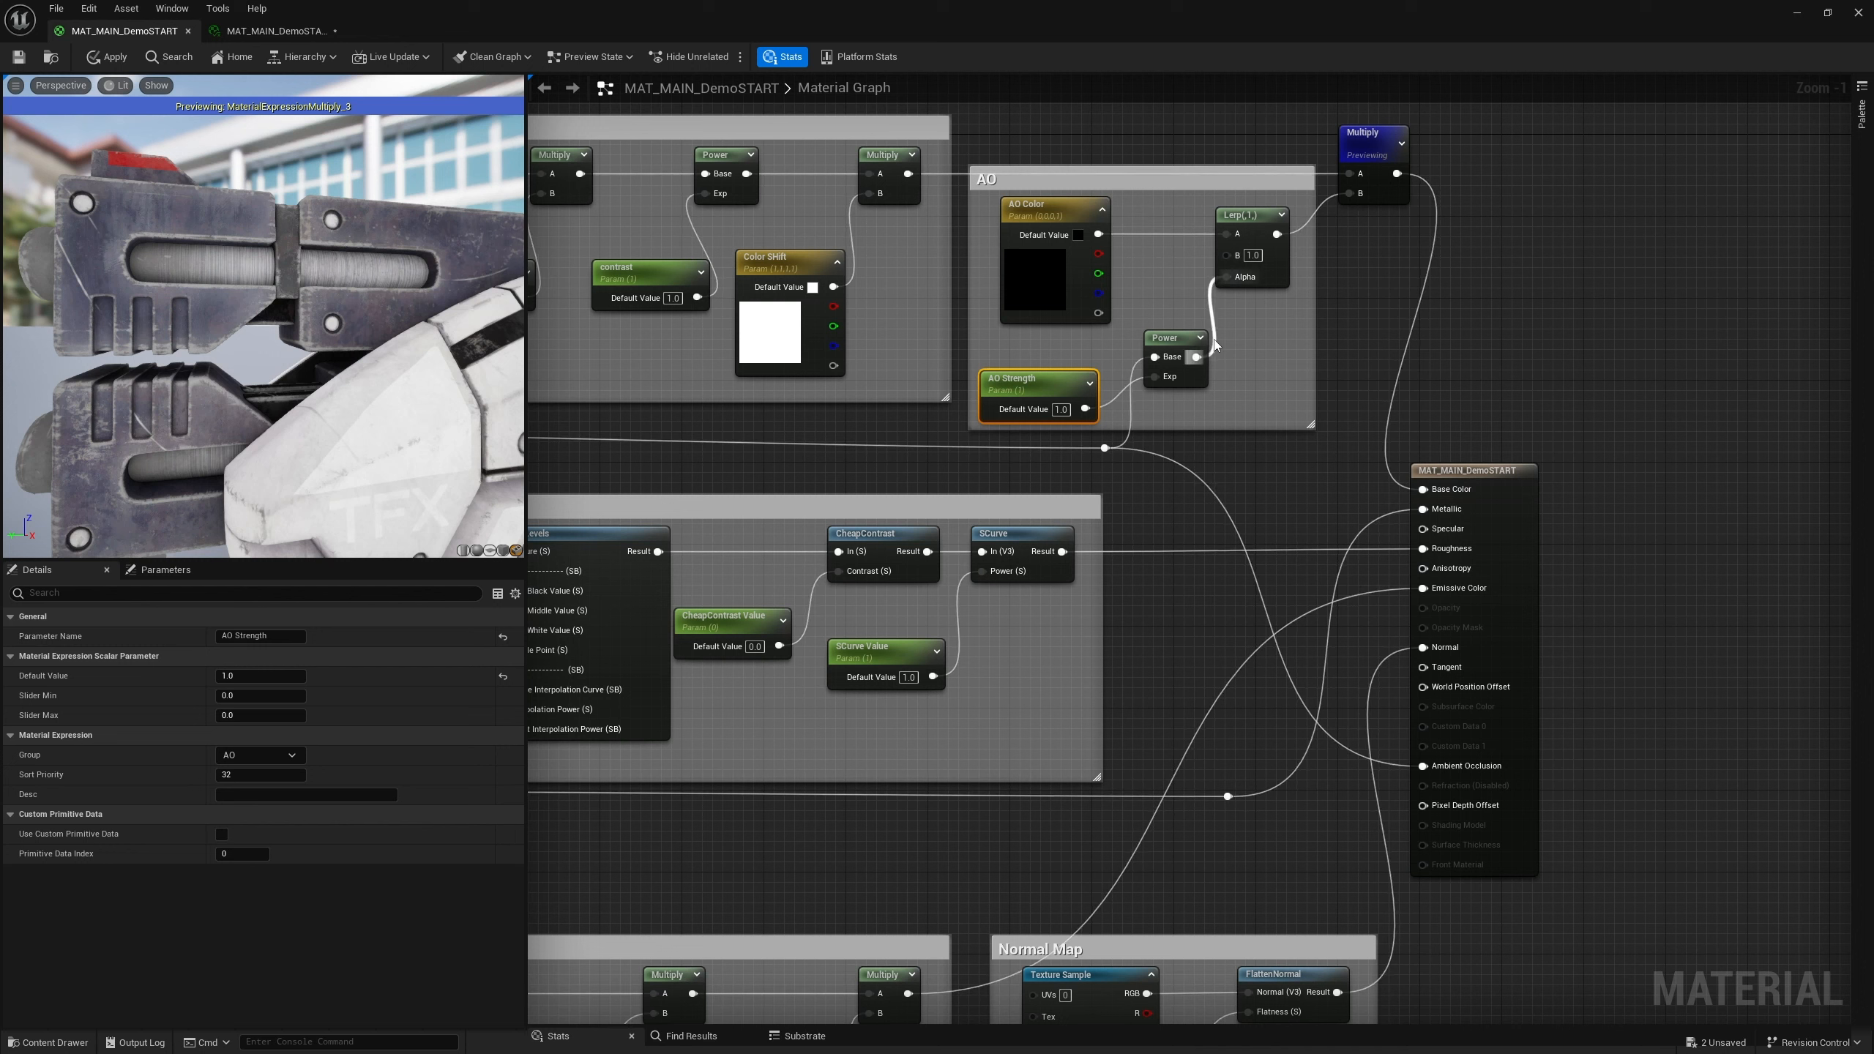
pyautogui.click(1060, 410)
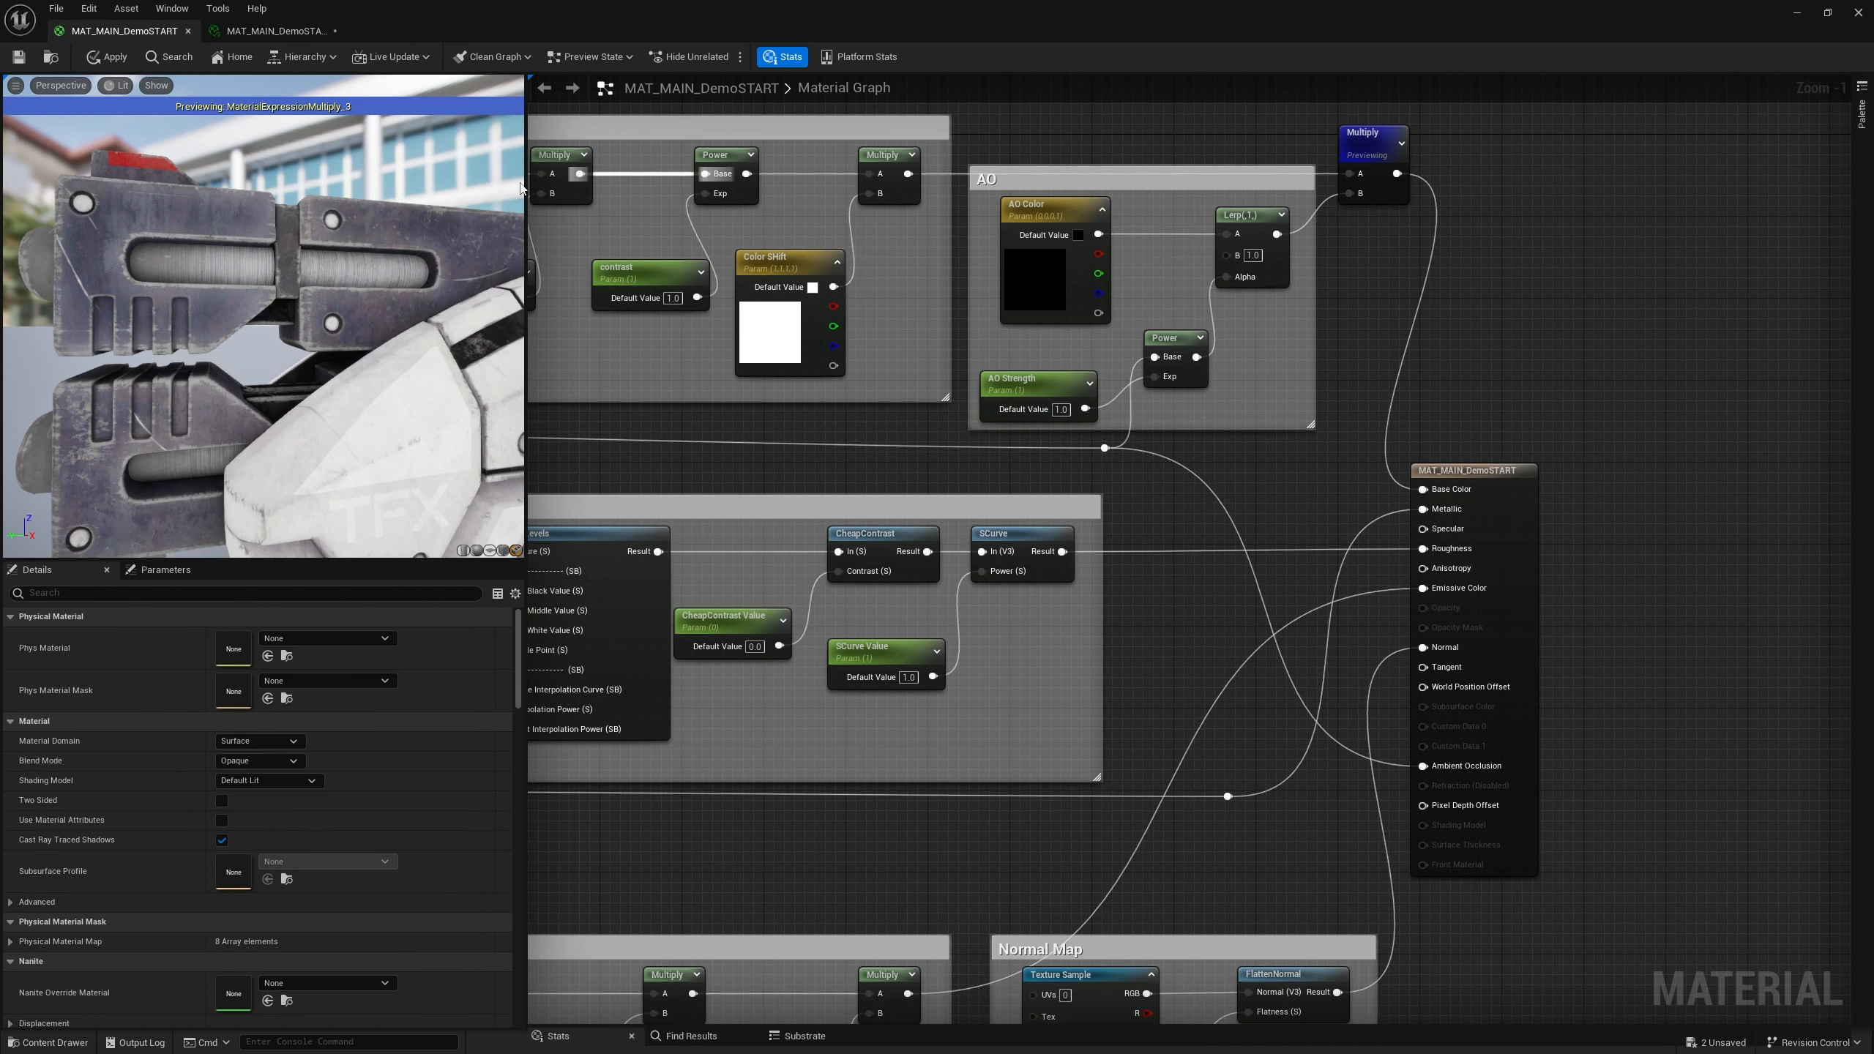
pyautogui.click(1045, 393)
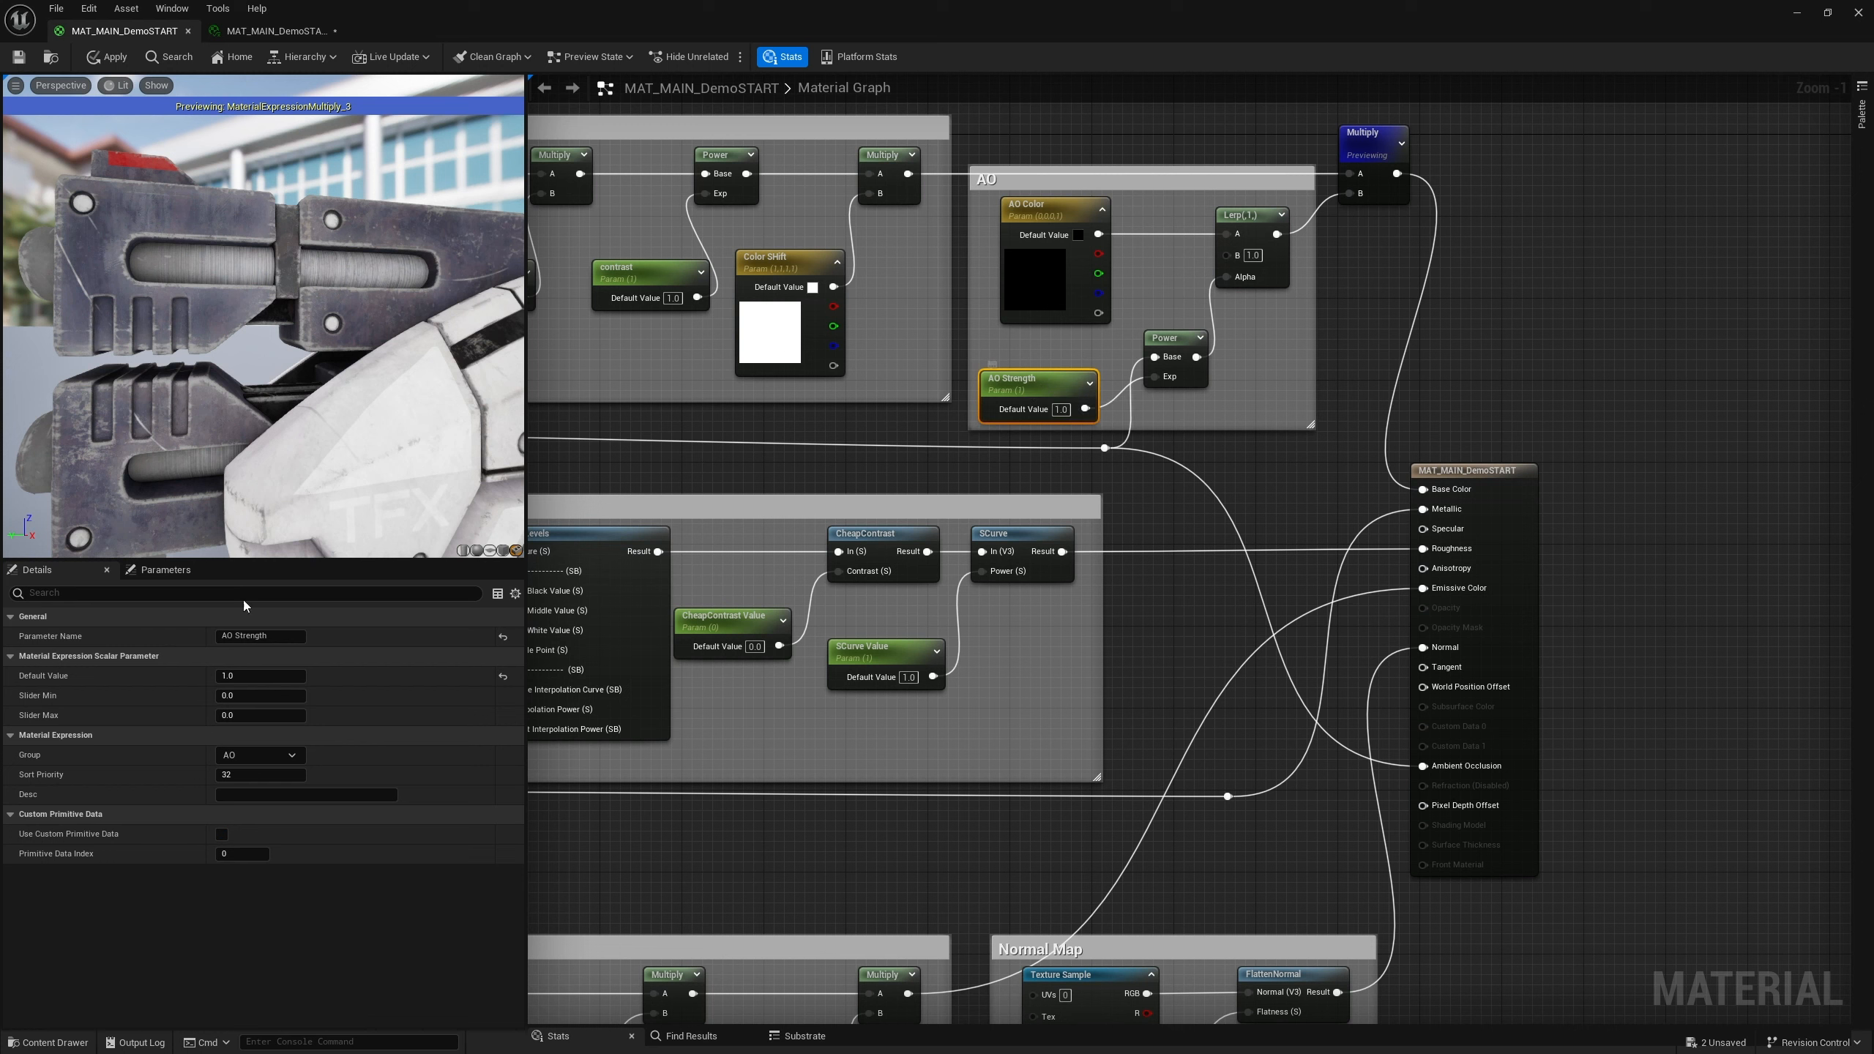
pyautogui.click(251, 697)
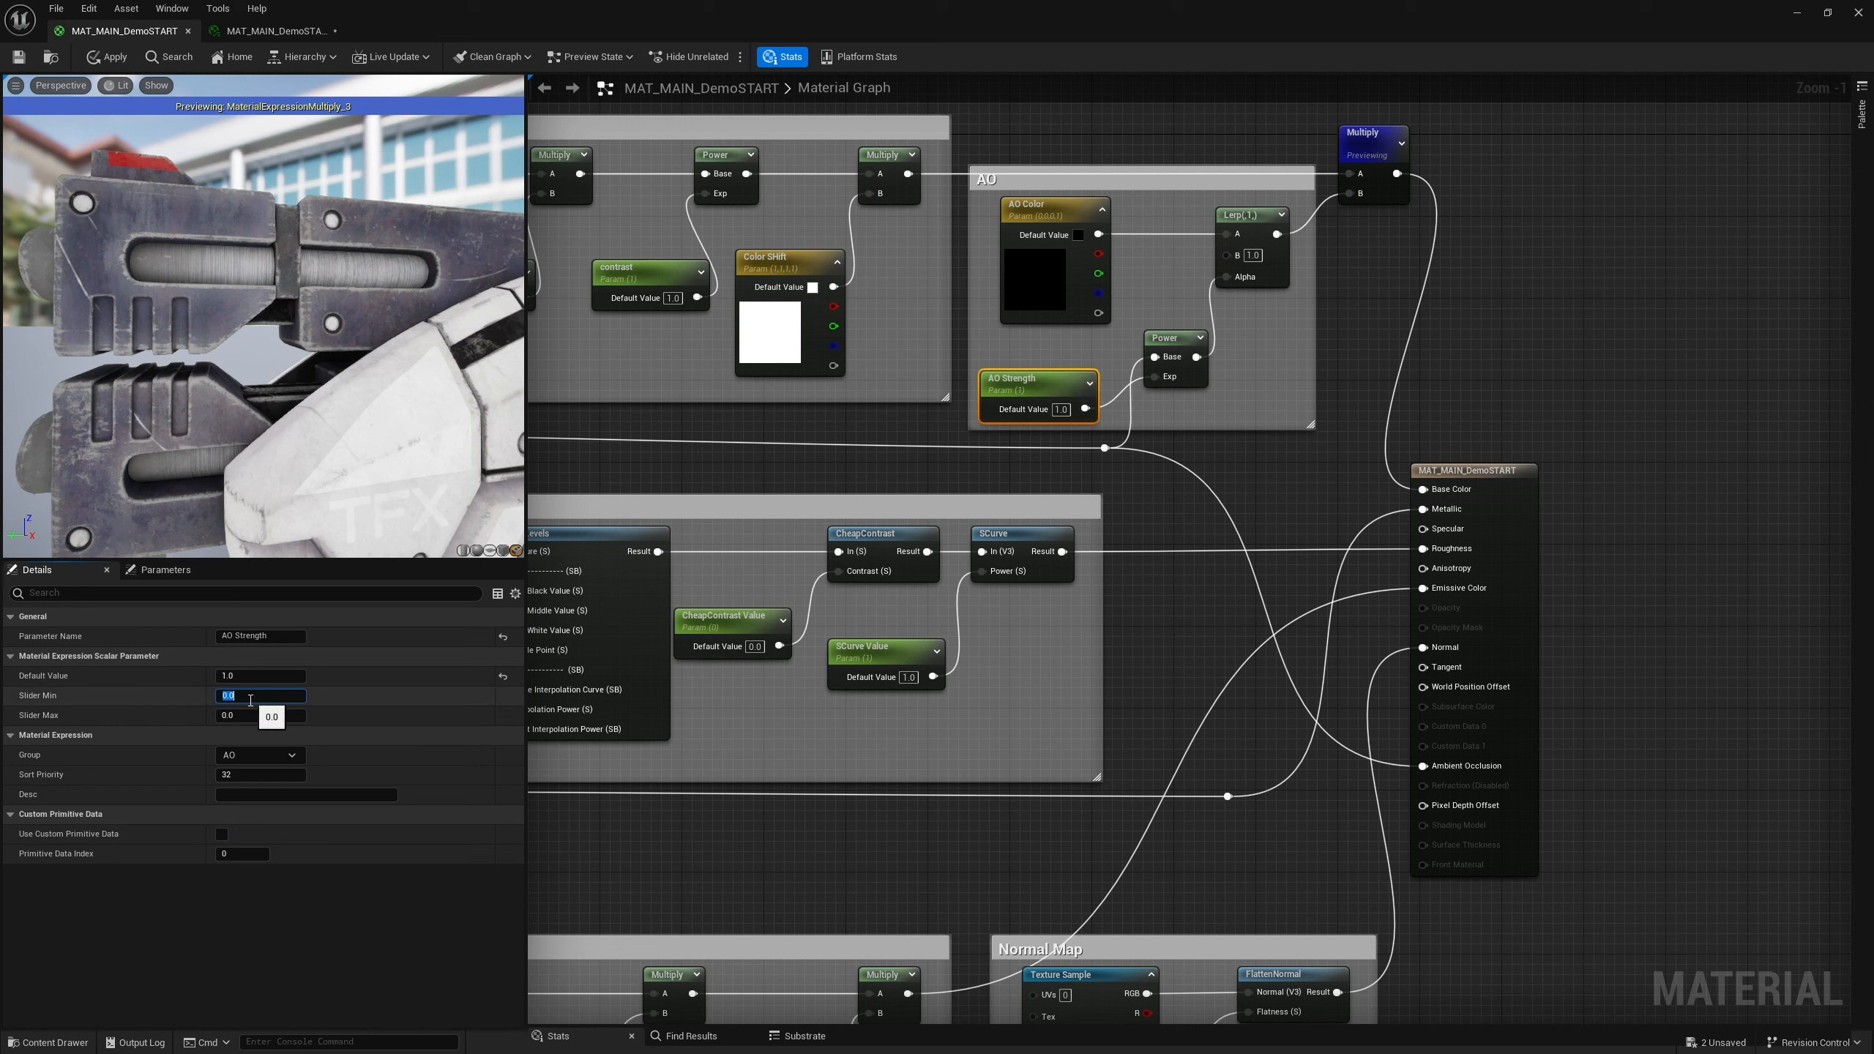
pyautogui.click(247, 716)
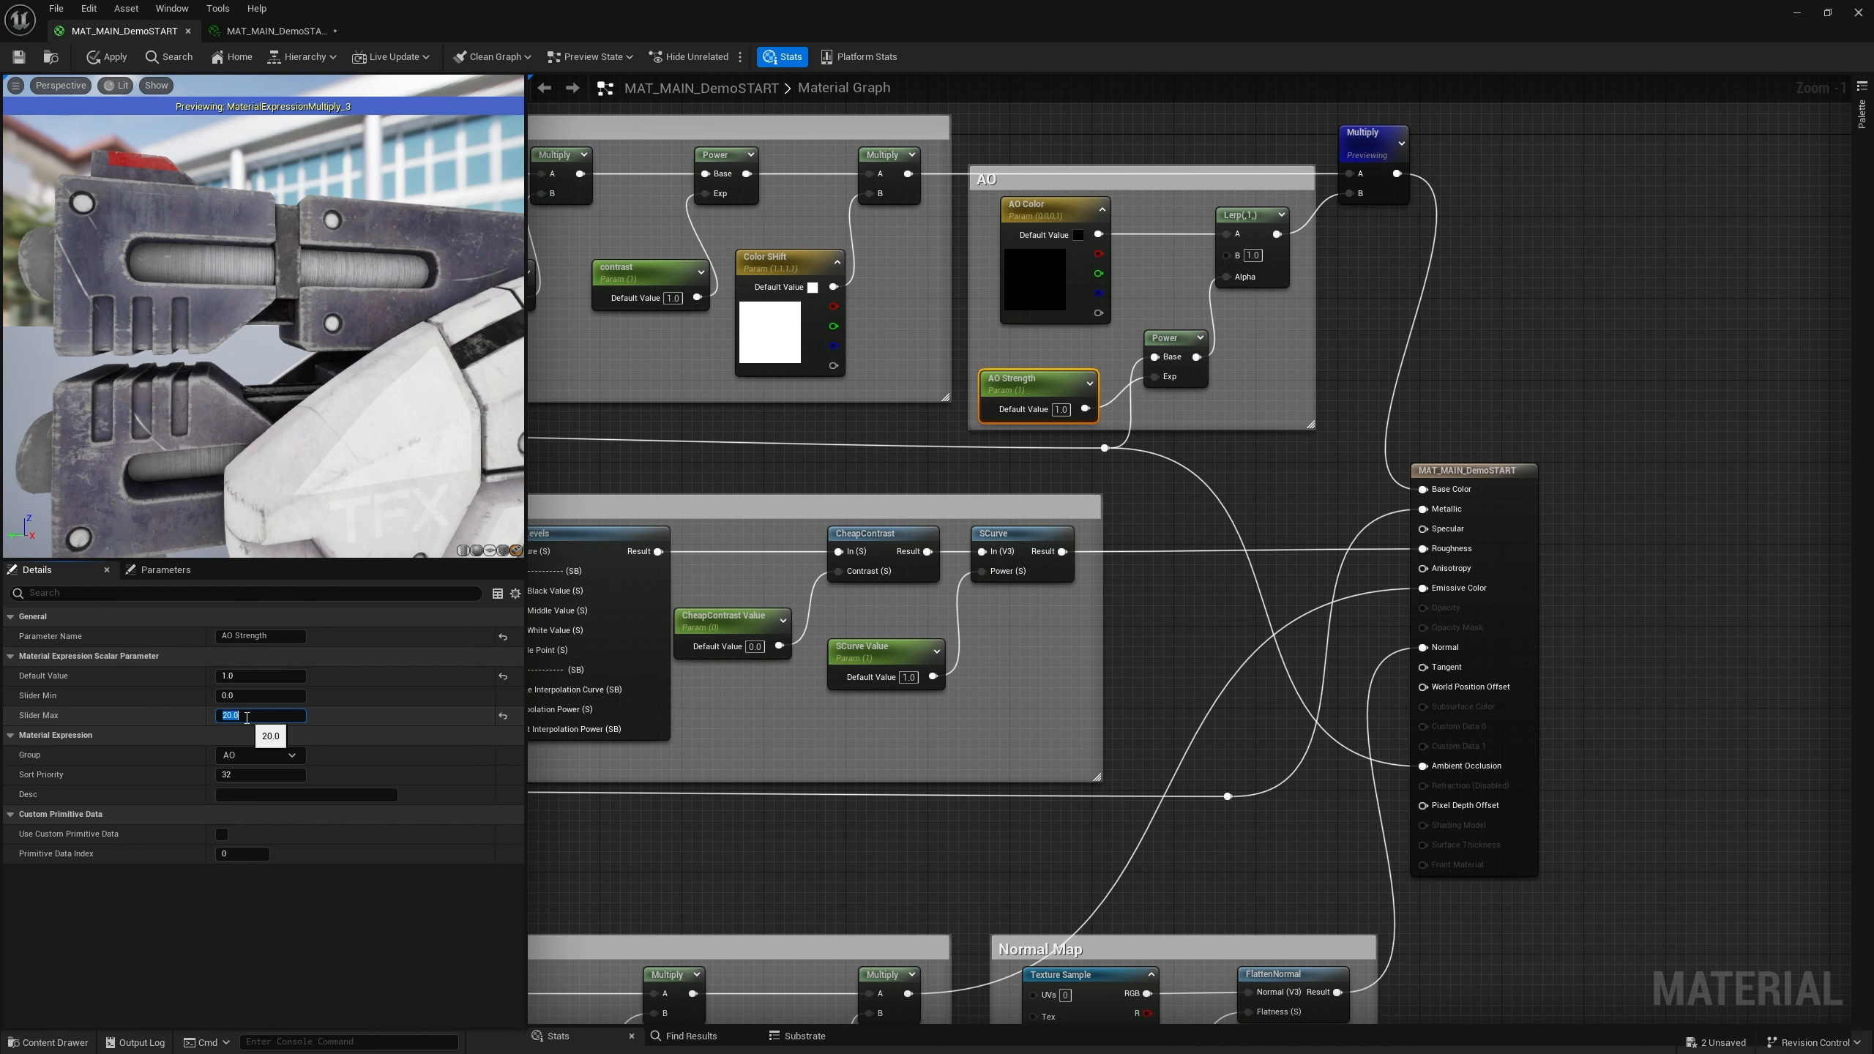
# Save the master material and switch to the material instance
pyautogui.click(16, 59)
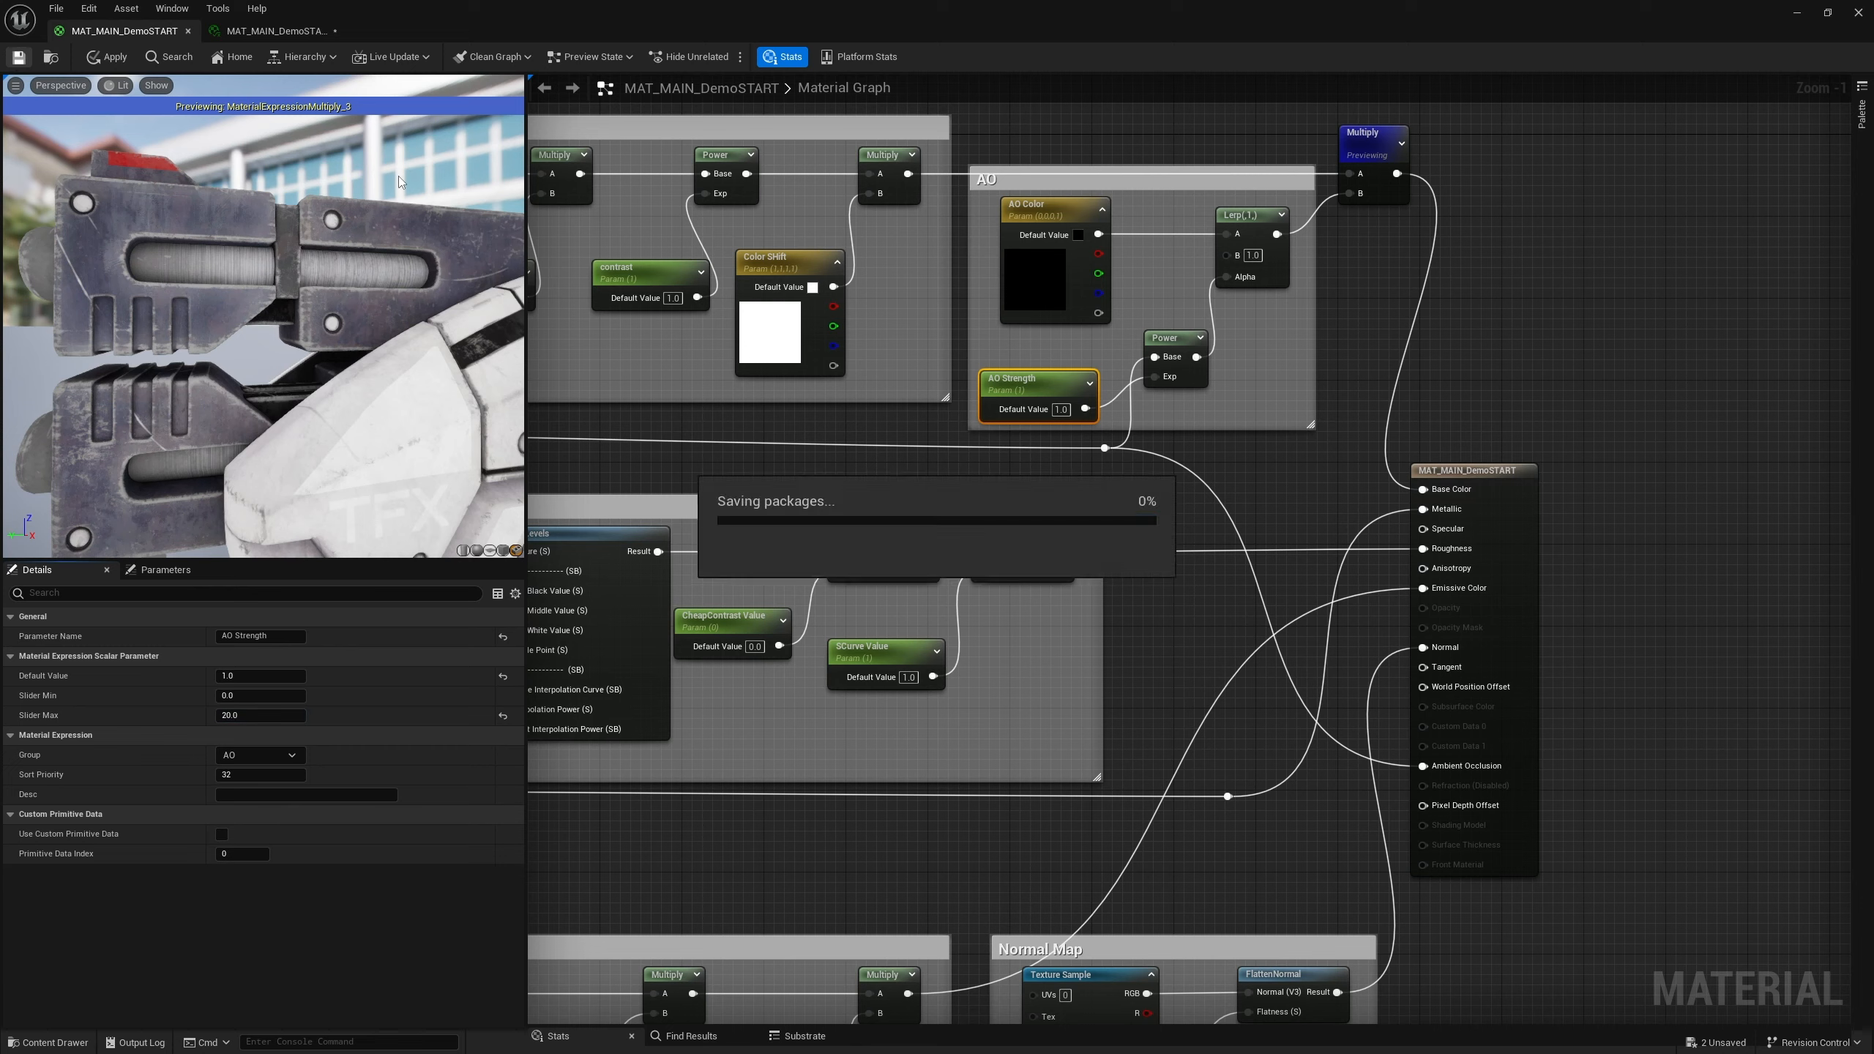
pyautogui.click(276, 30)
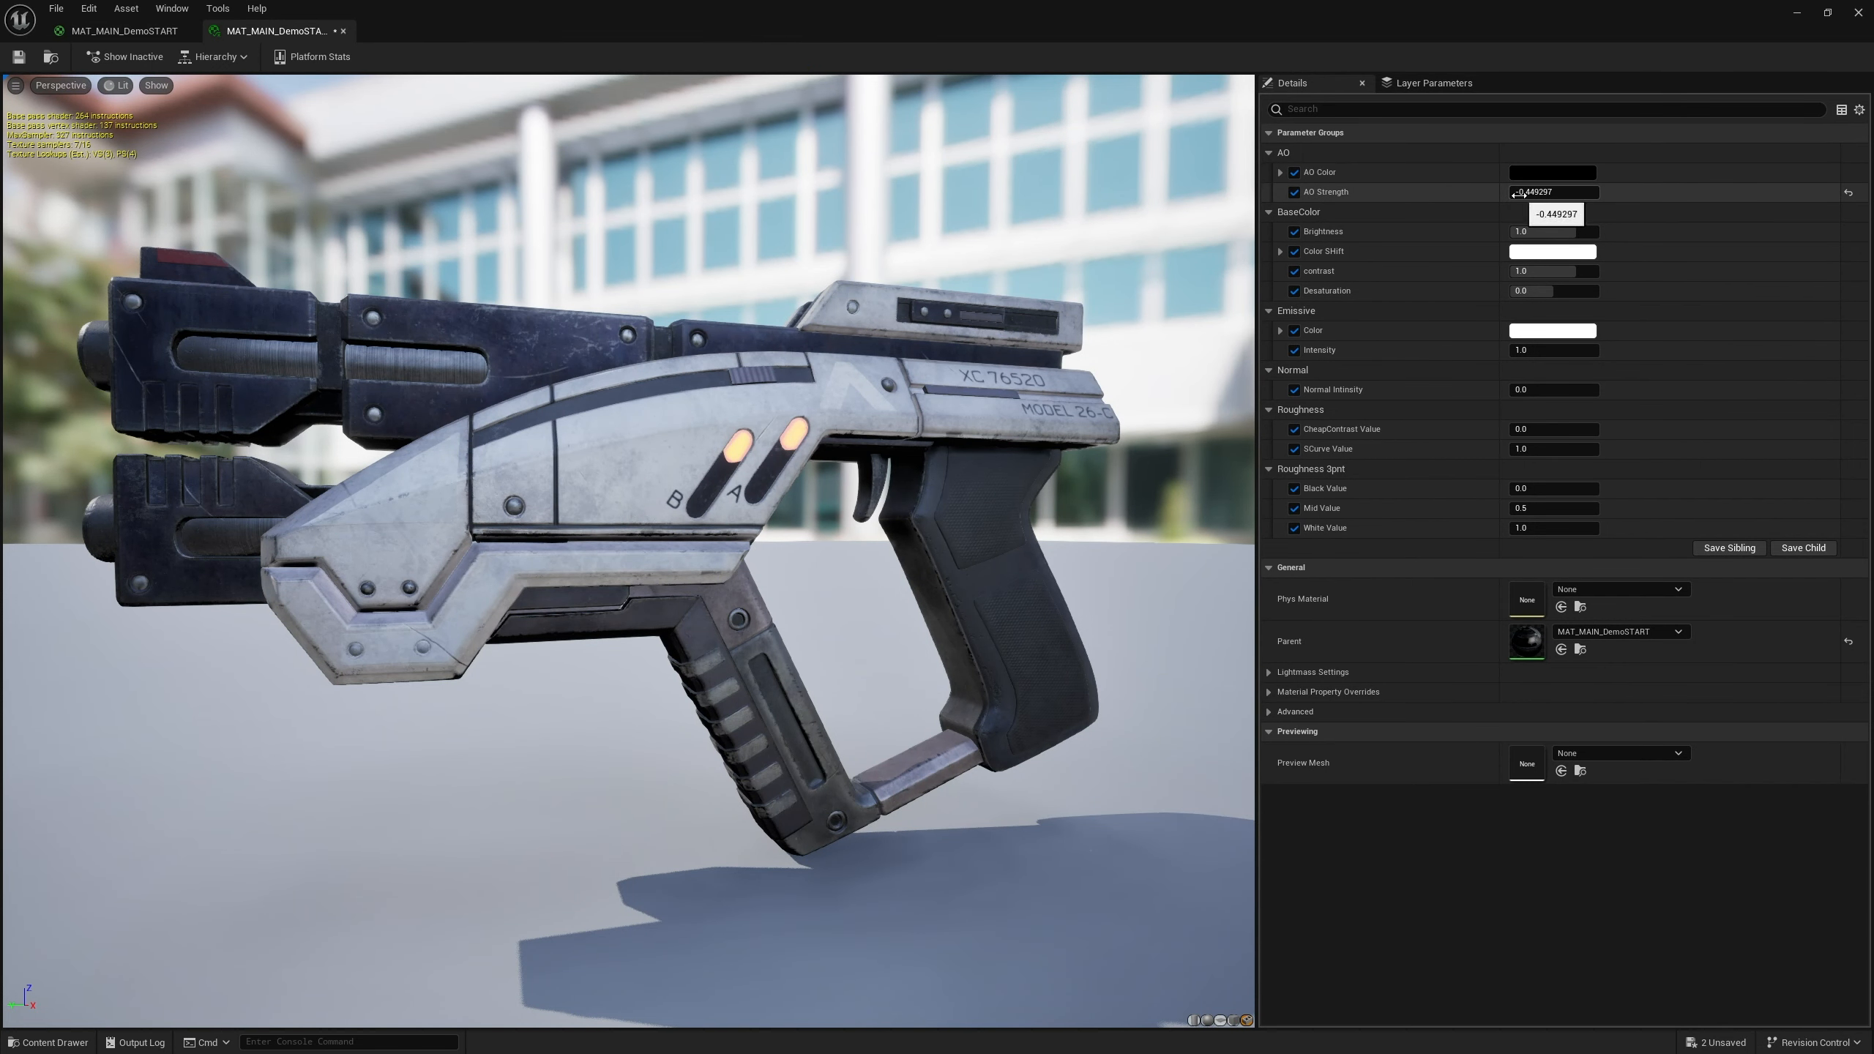
# Reset the instance's AO Strength and set it to 2.24
pyautogui.click(1847, 193)
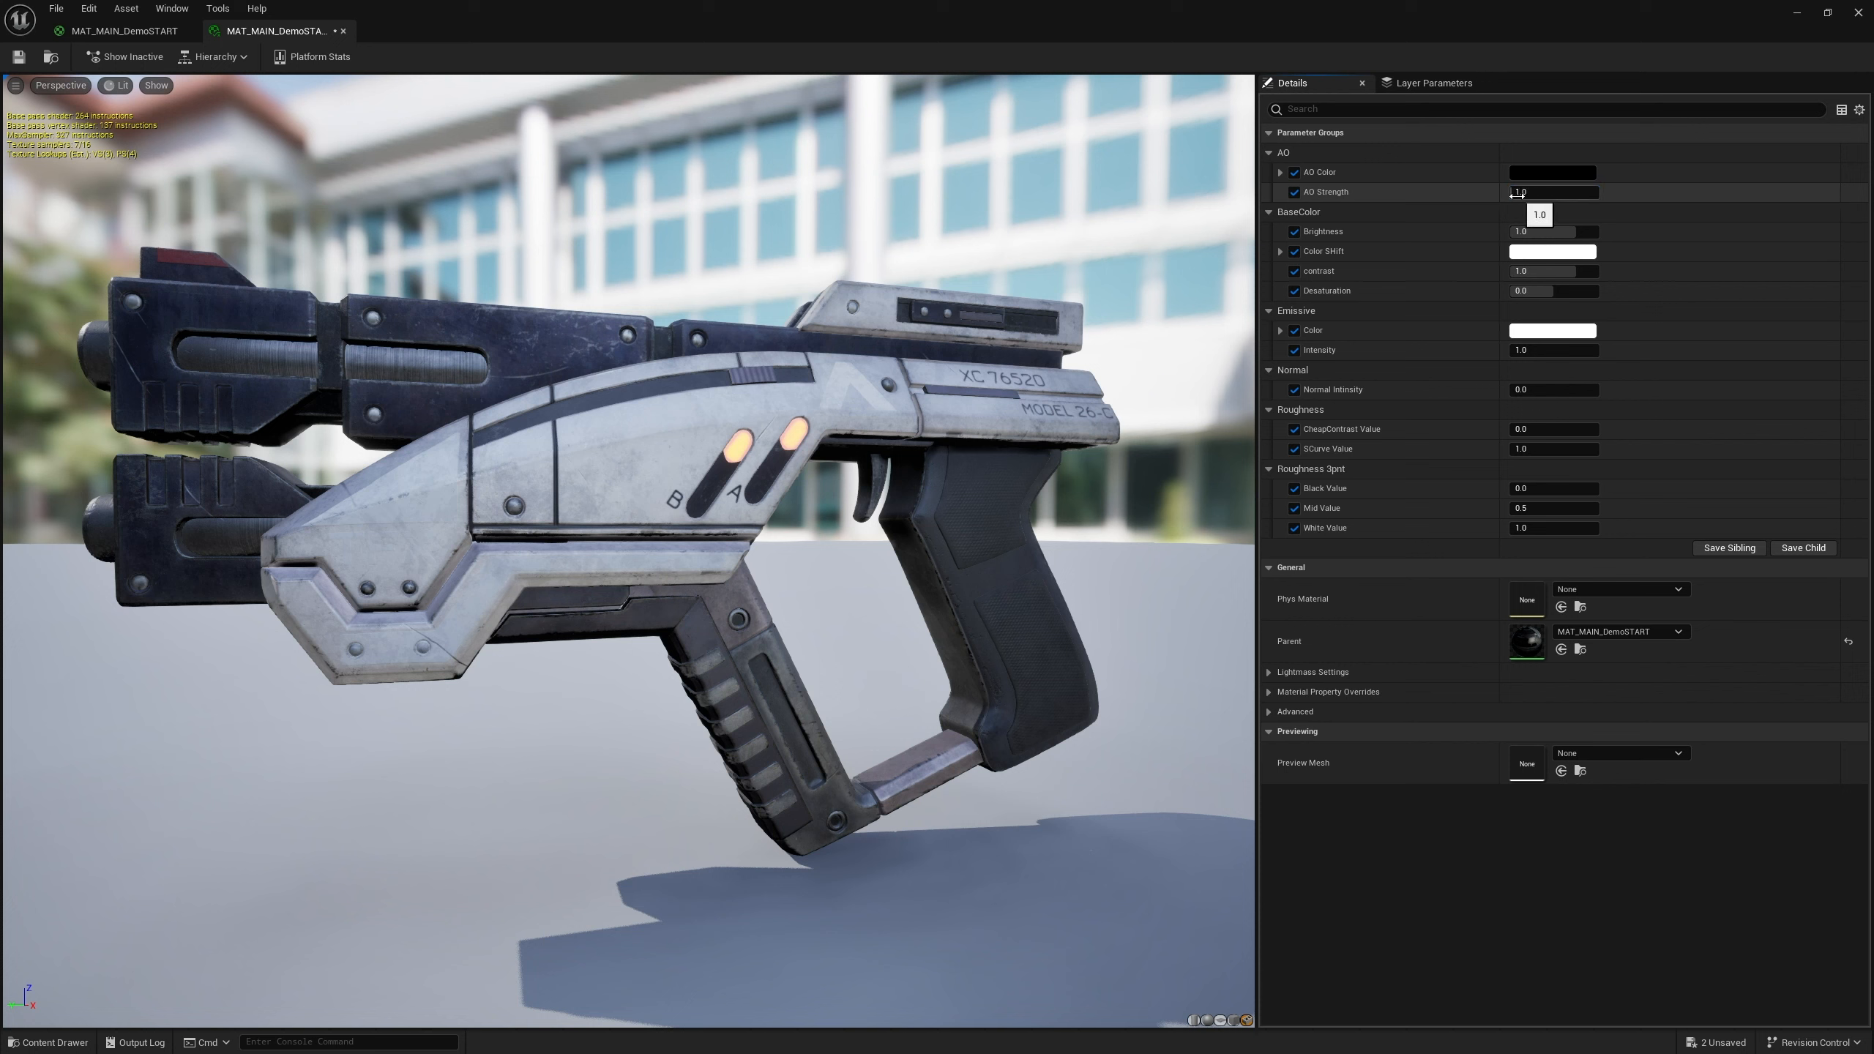
pyautogui.moveTo(1523, 192)
pyautogui.mouseDown()
pyautogui.moveTo(1598, 192)
pyautogui.moveTo(1521, 191)
pyautogui.mouseUp()
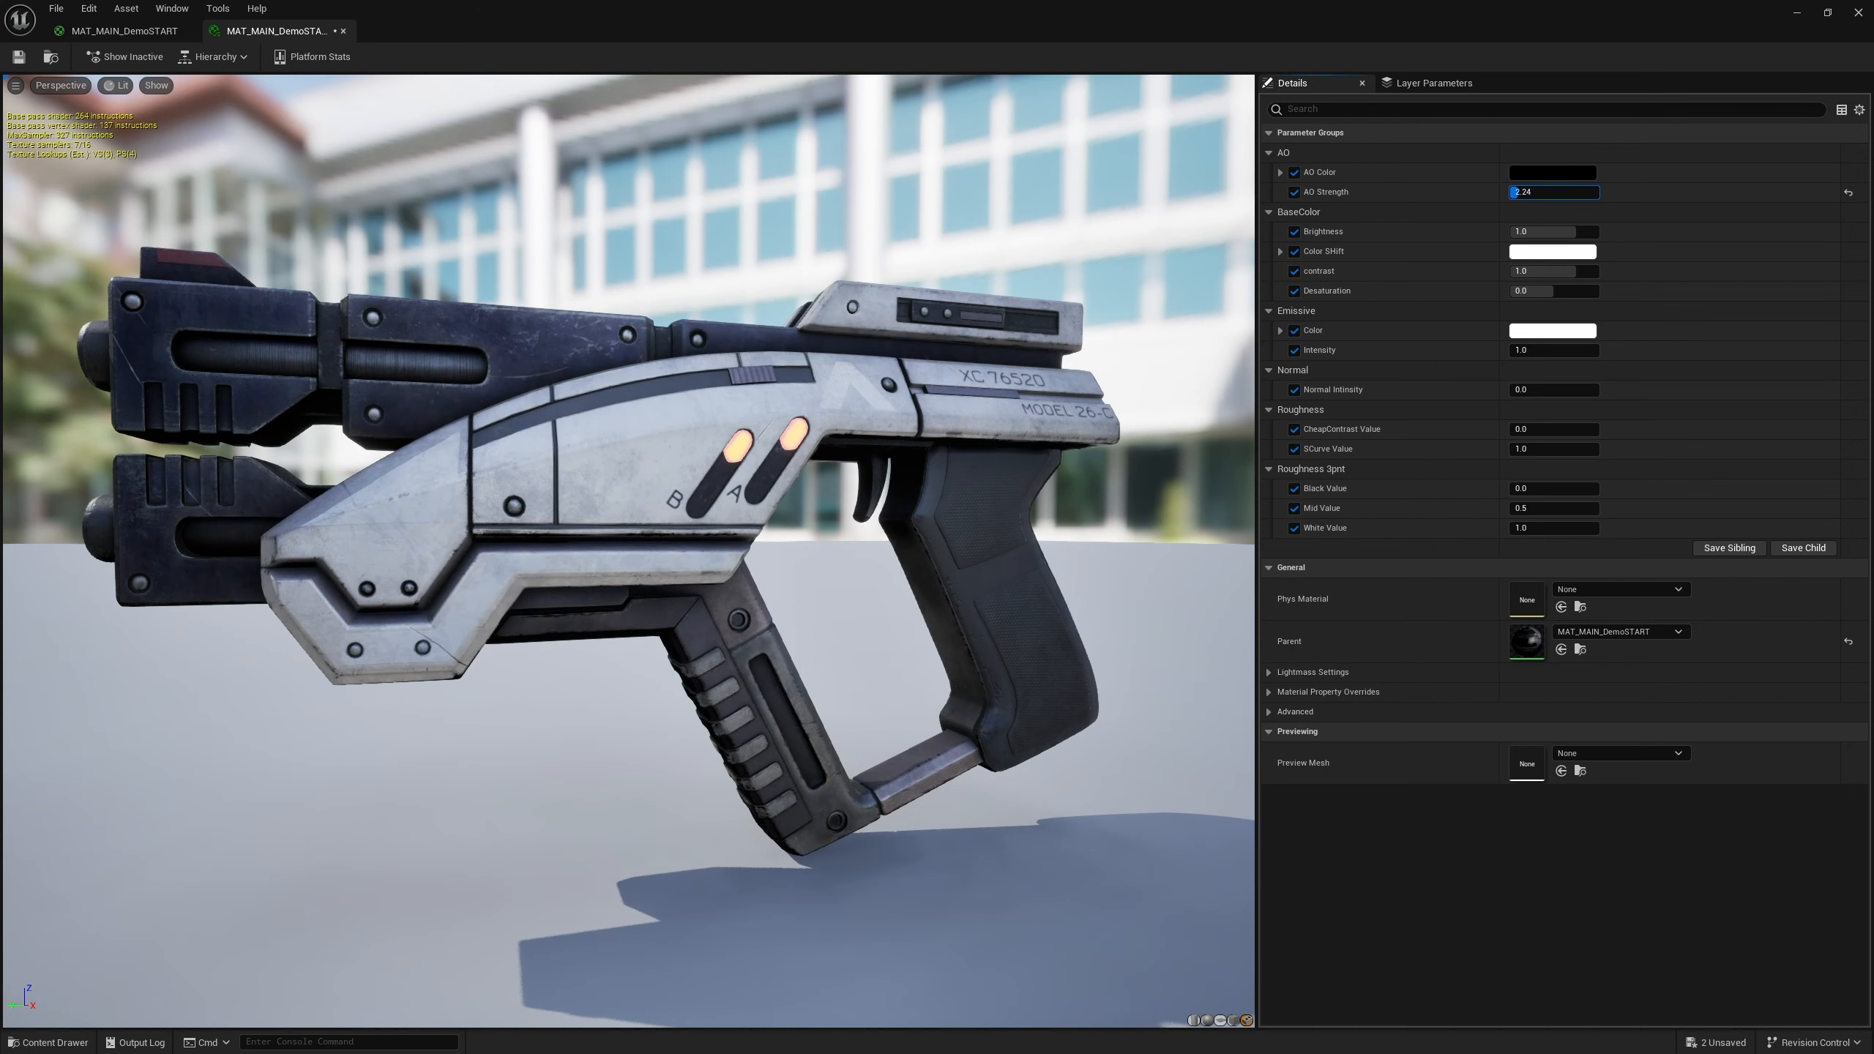
# Set the instance's AO Color to a saturated pink with hue 344
pyautogui.click(1534, 175)
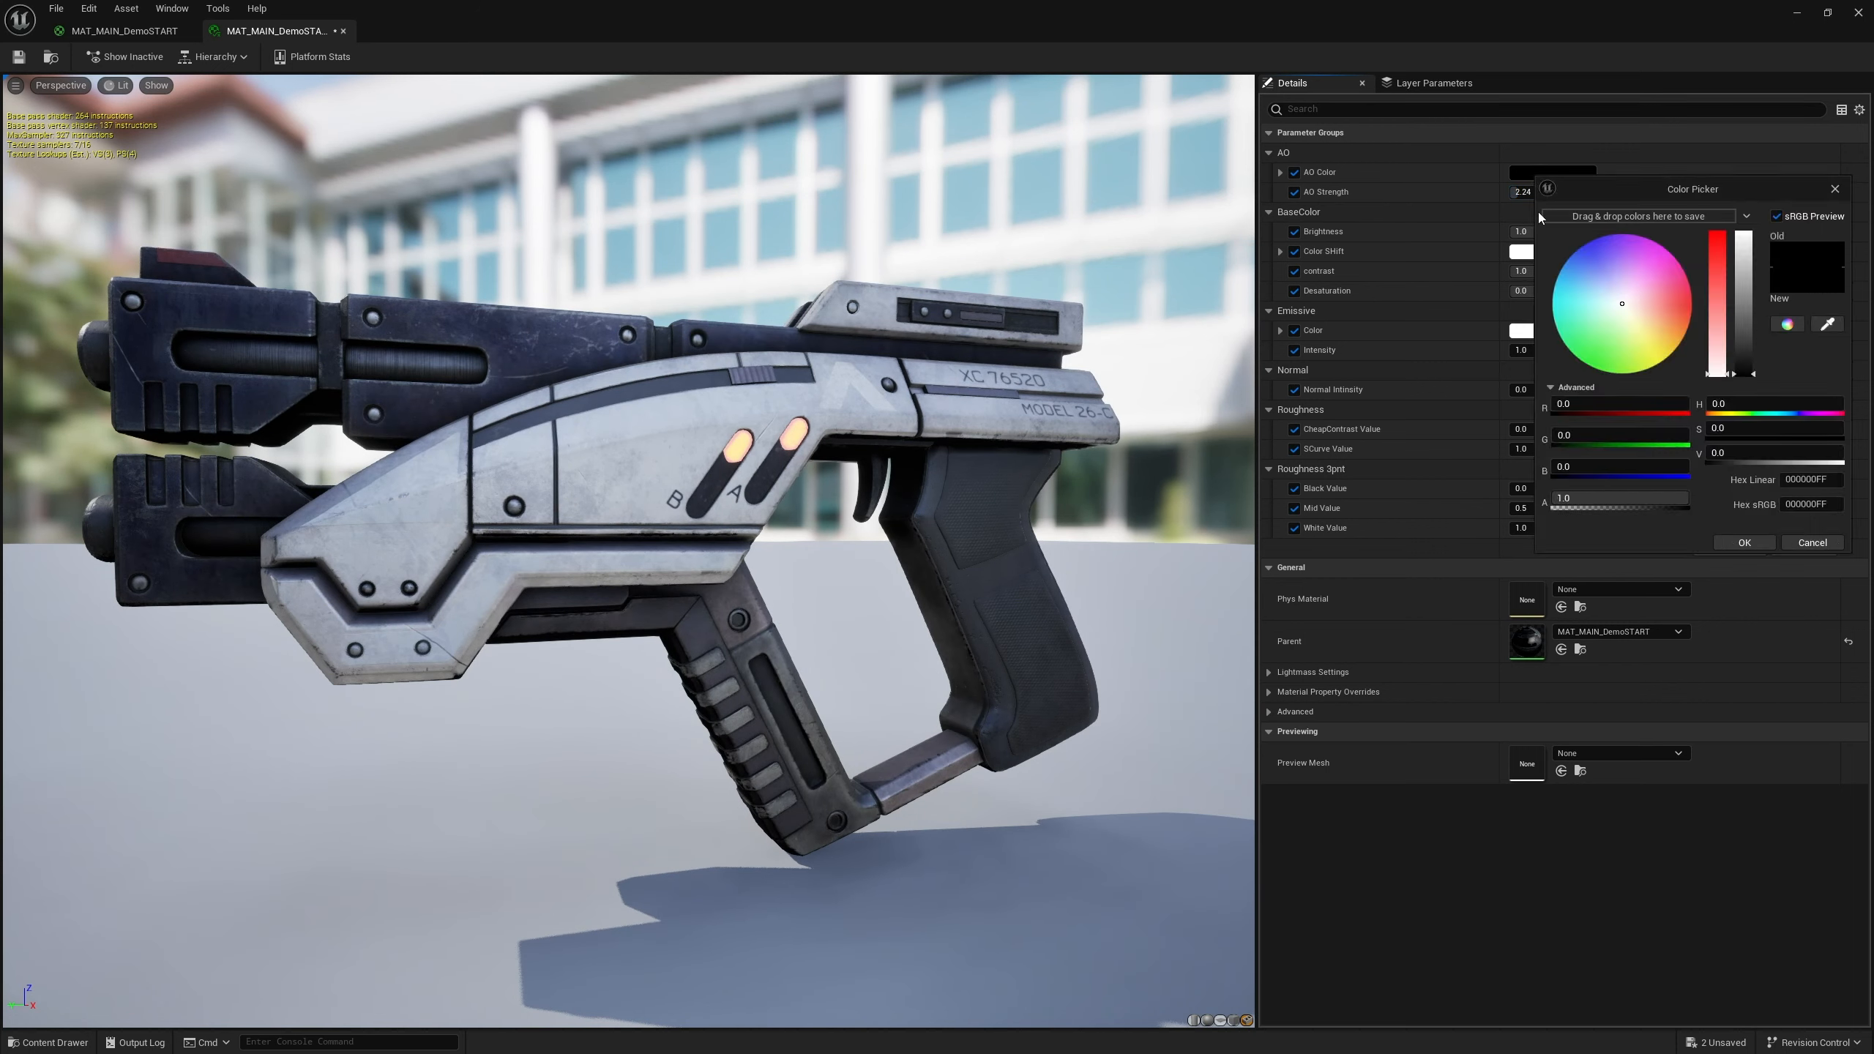
pyautogui.click(1605, 280)
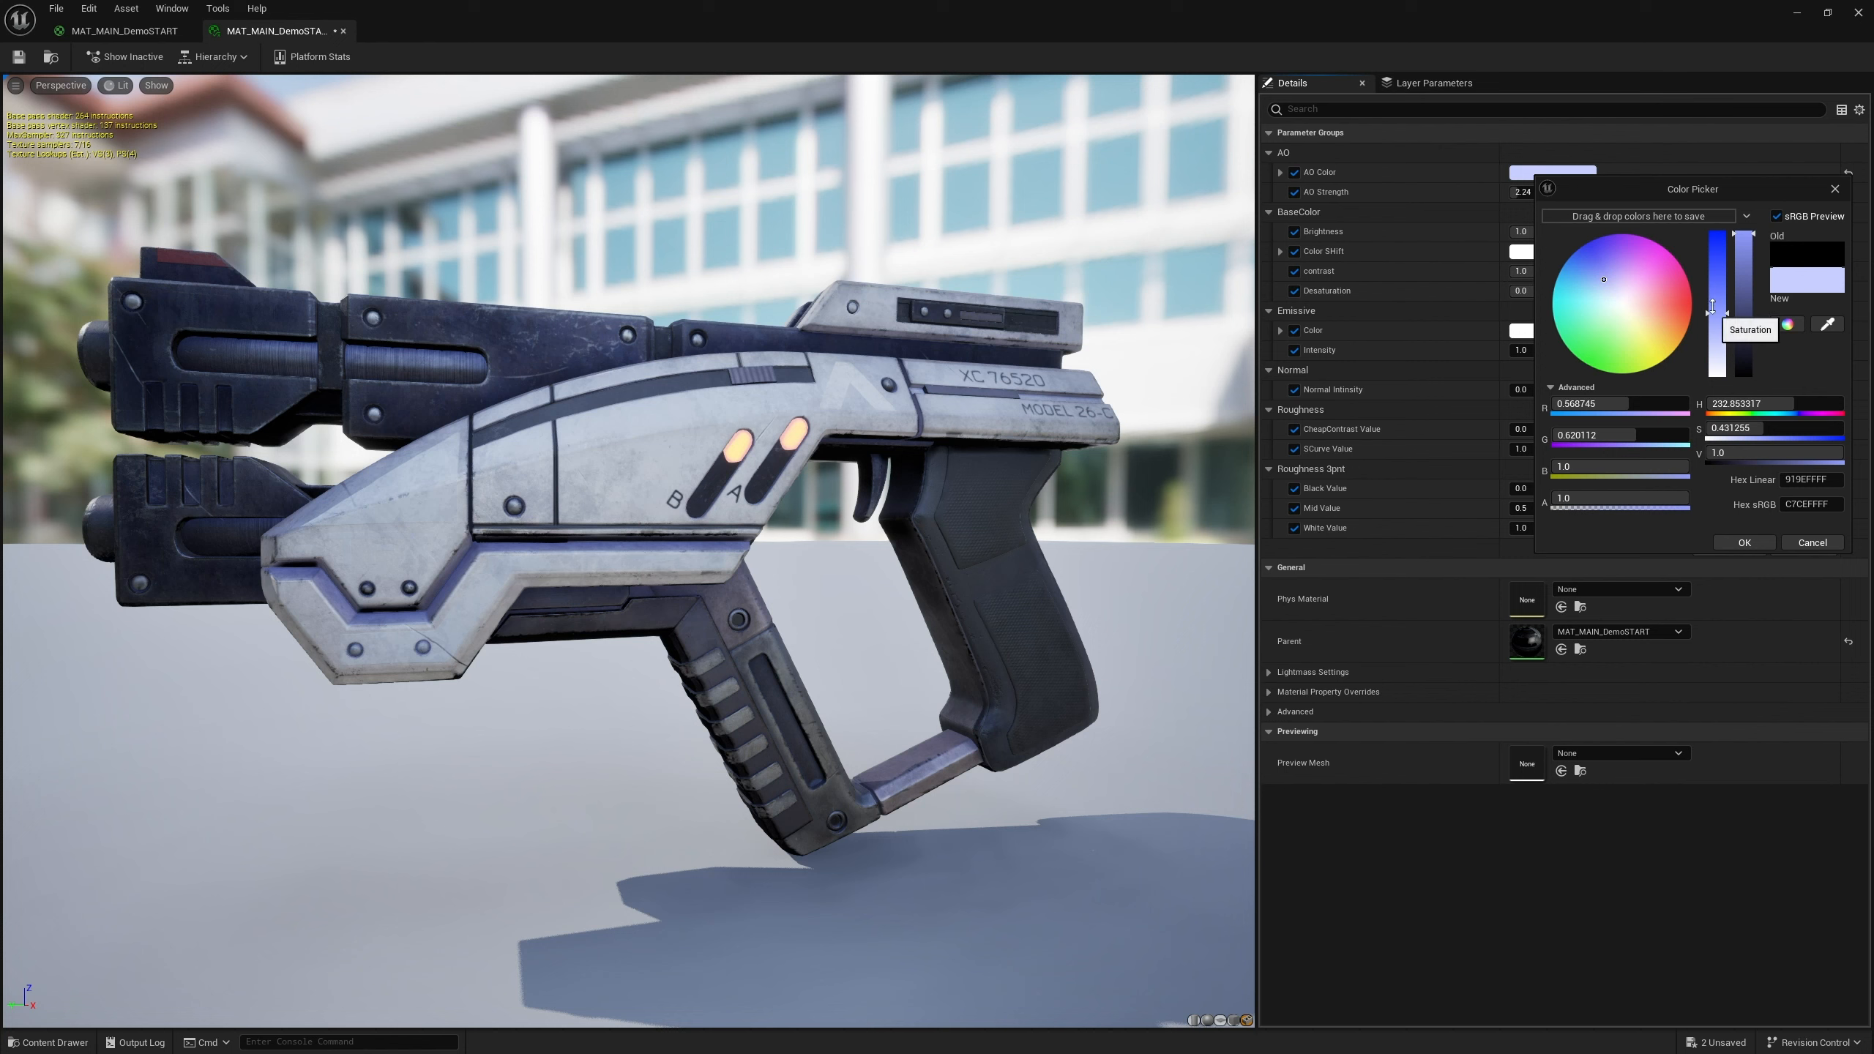
pyautogui.moveTo(1711, 306); pyautogui.dragTo(1715, 226)
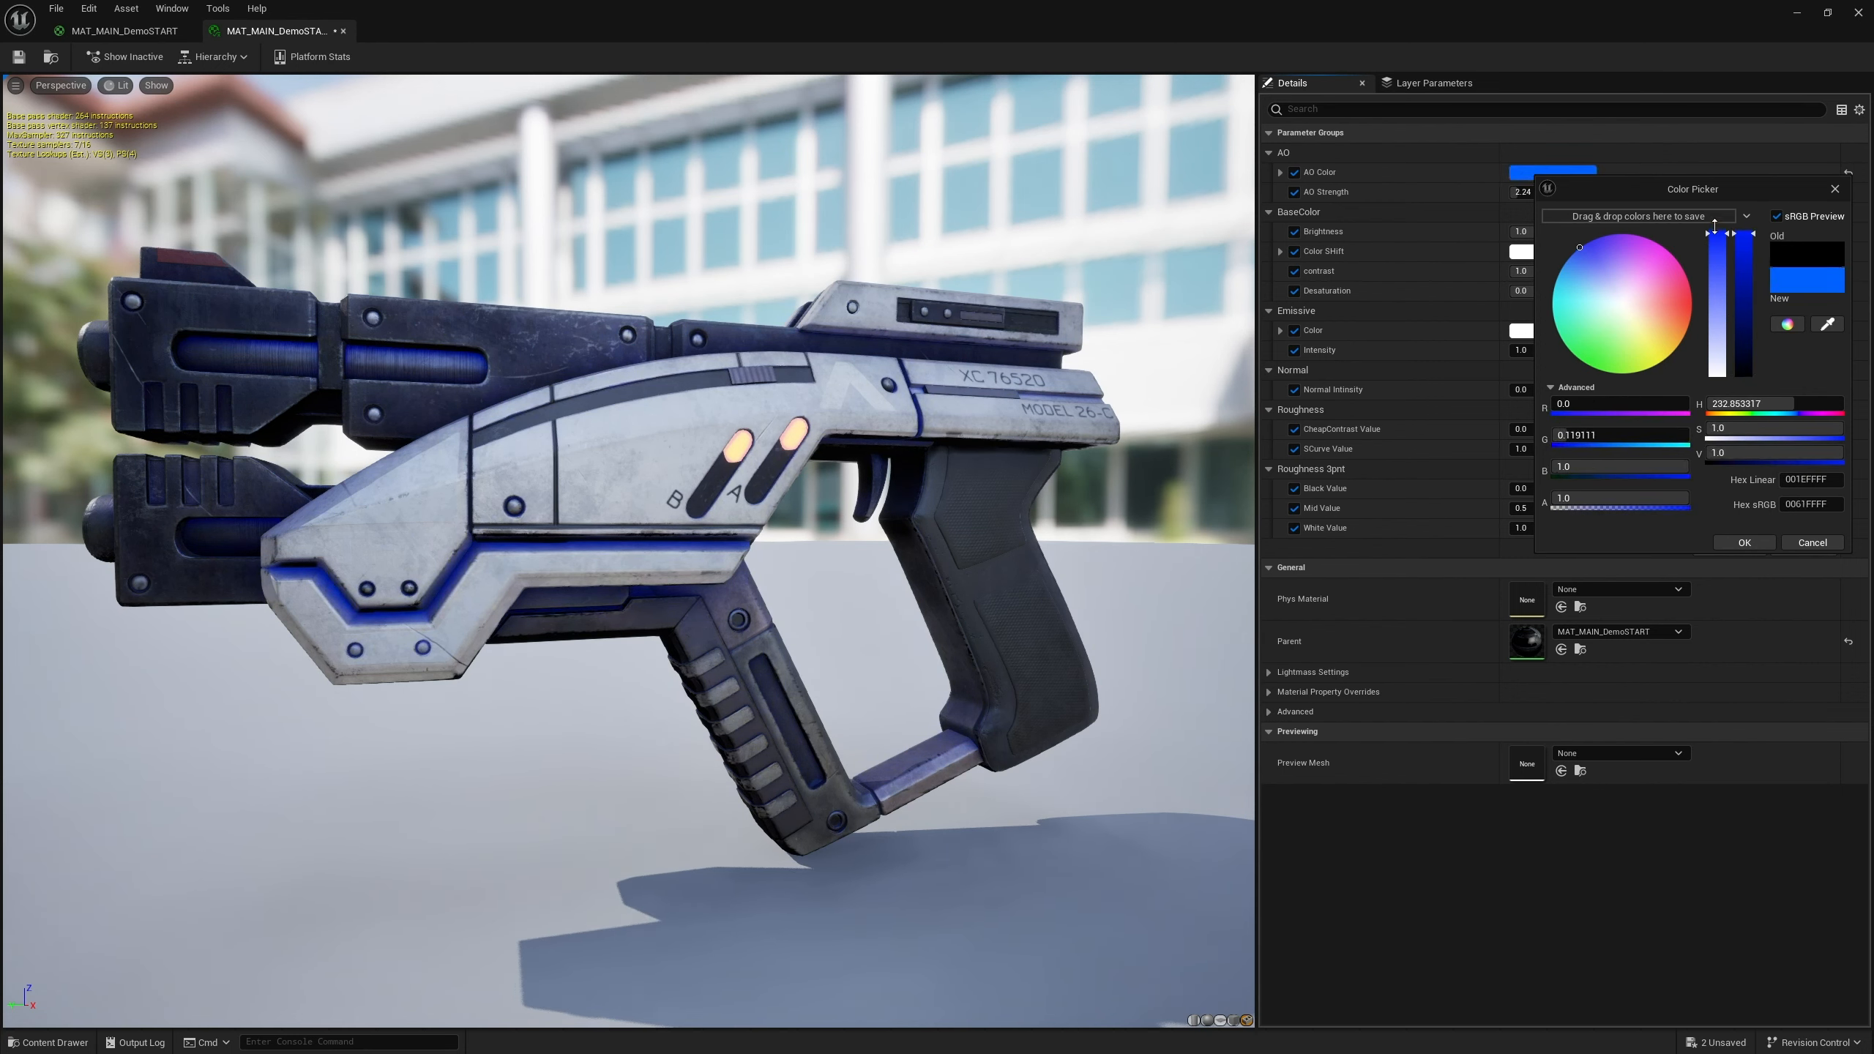
pyautogui.click(1762, 403)
pyautogui.write('0')
pyautogui.press('Return')
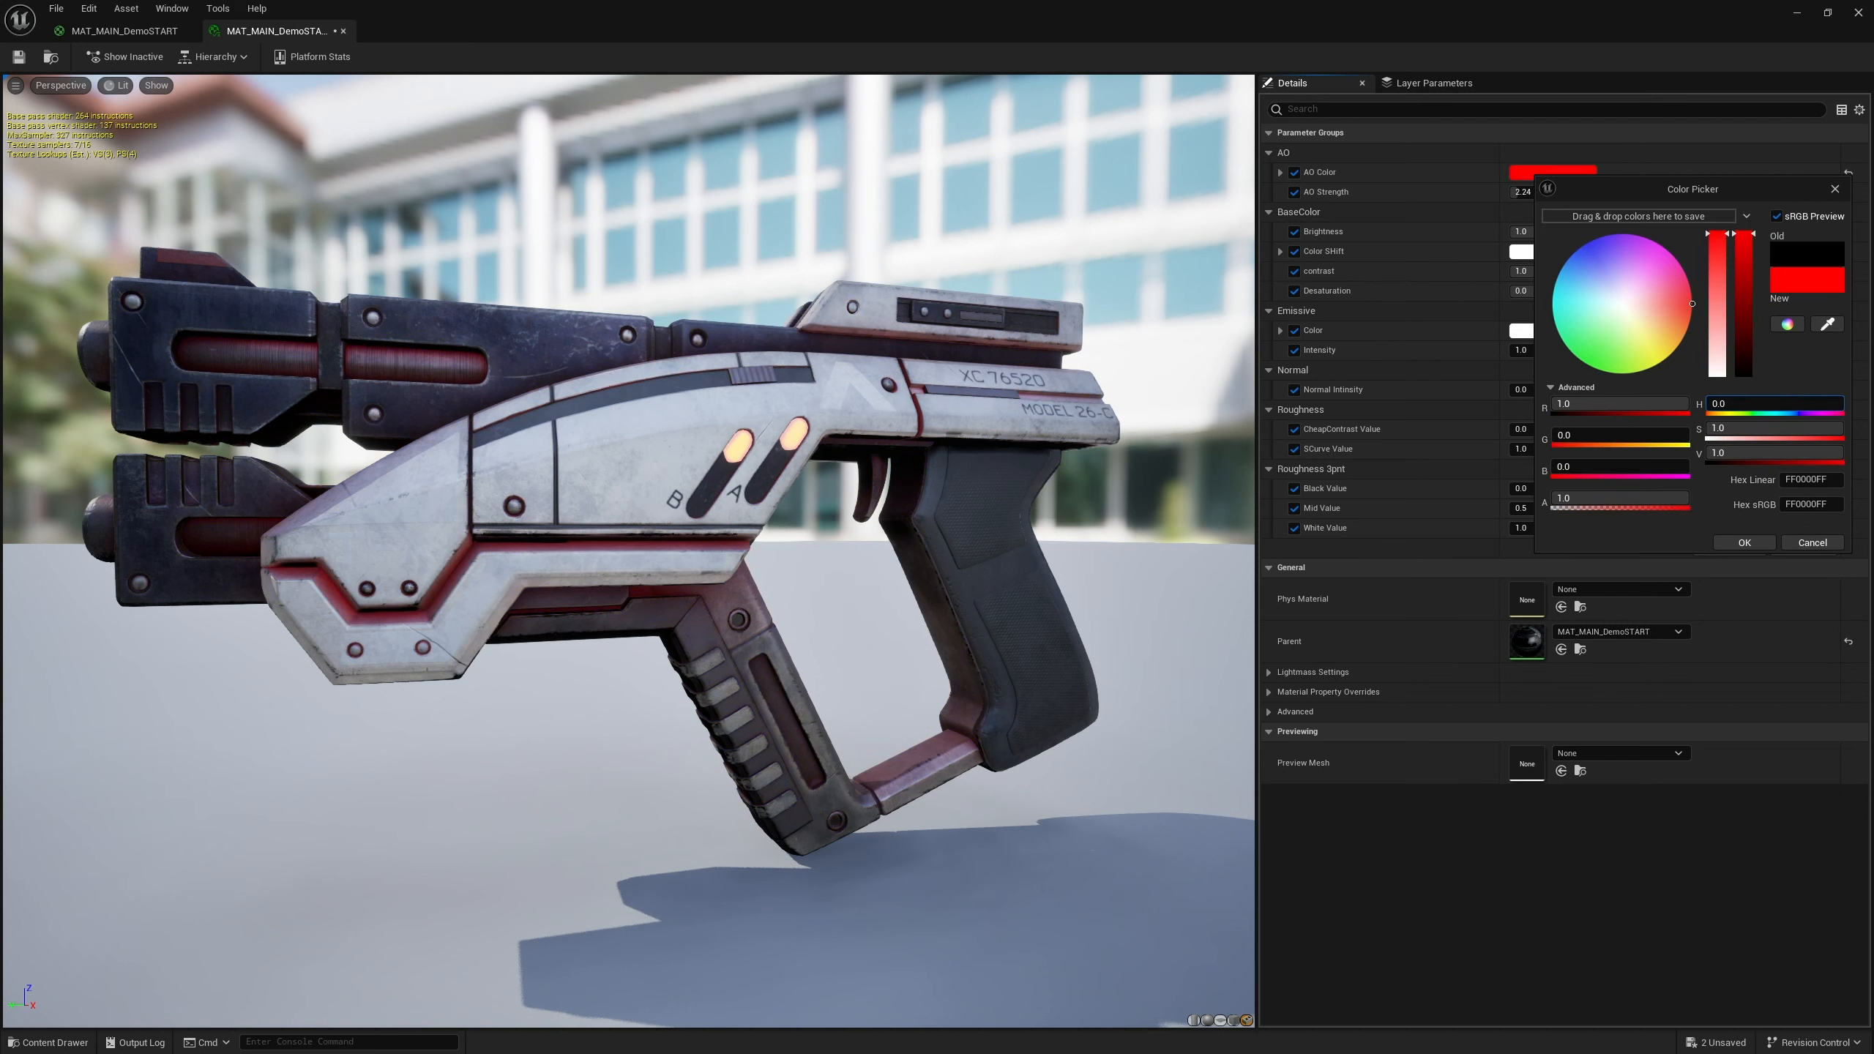
pyautogui.moveTo(1707, 404); pyautogui.dragTo(1839, 404)
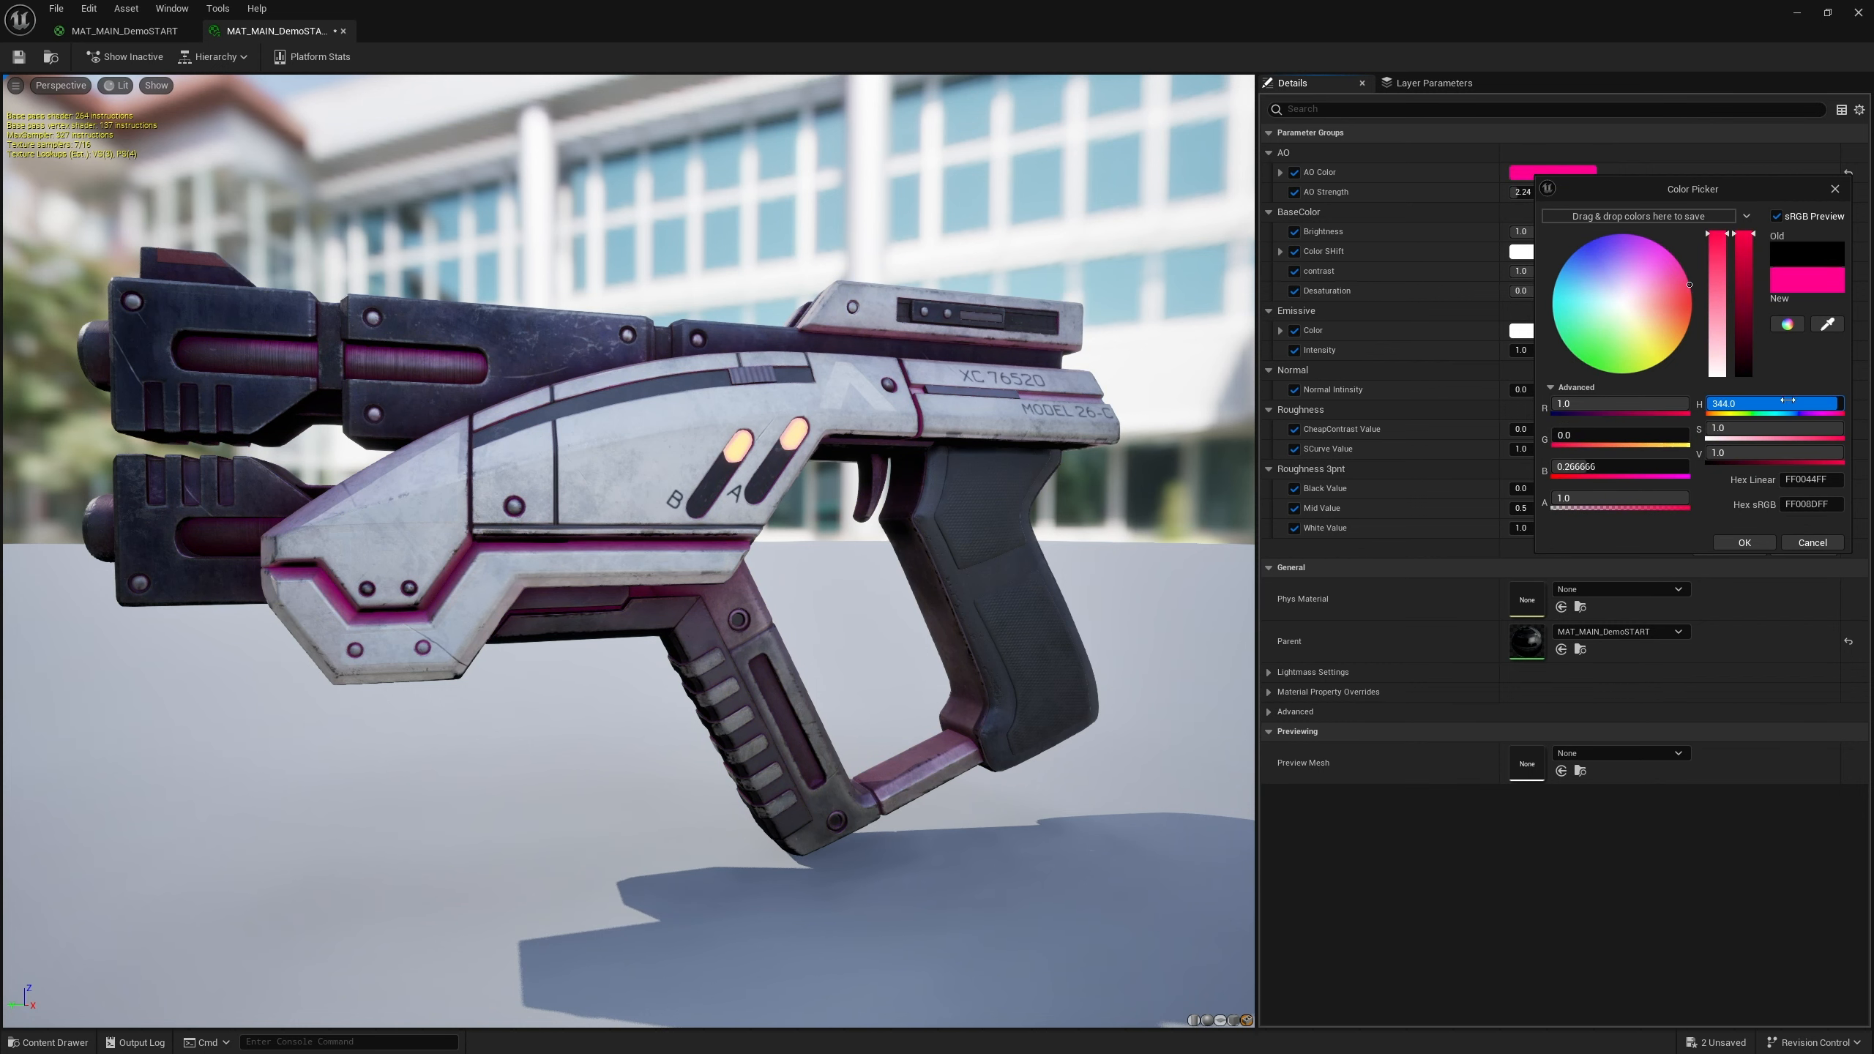
pyautogui.click(1835, 189)
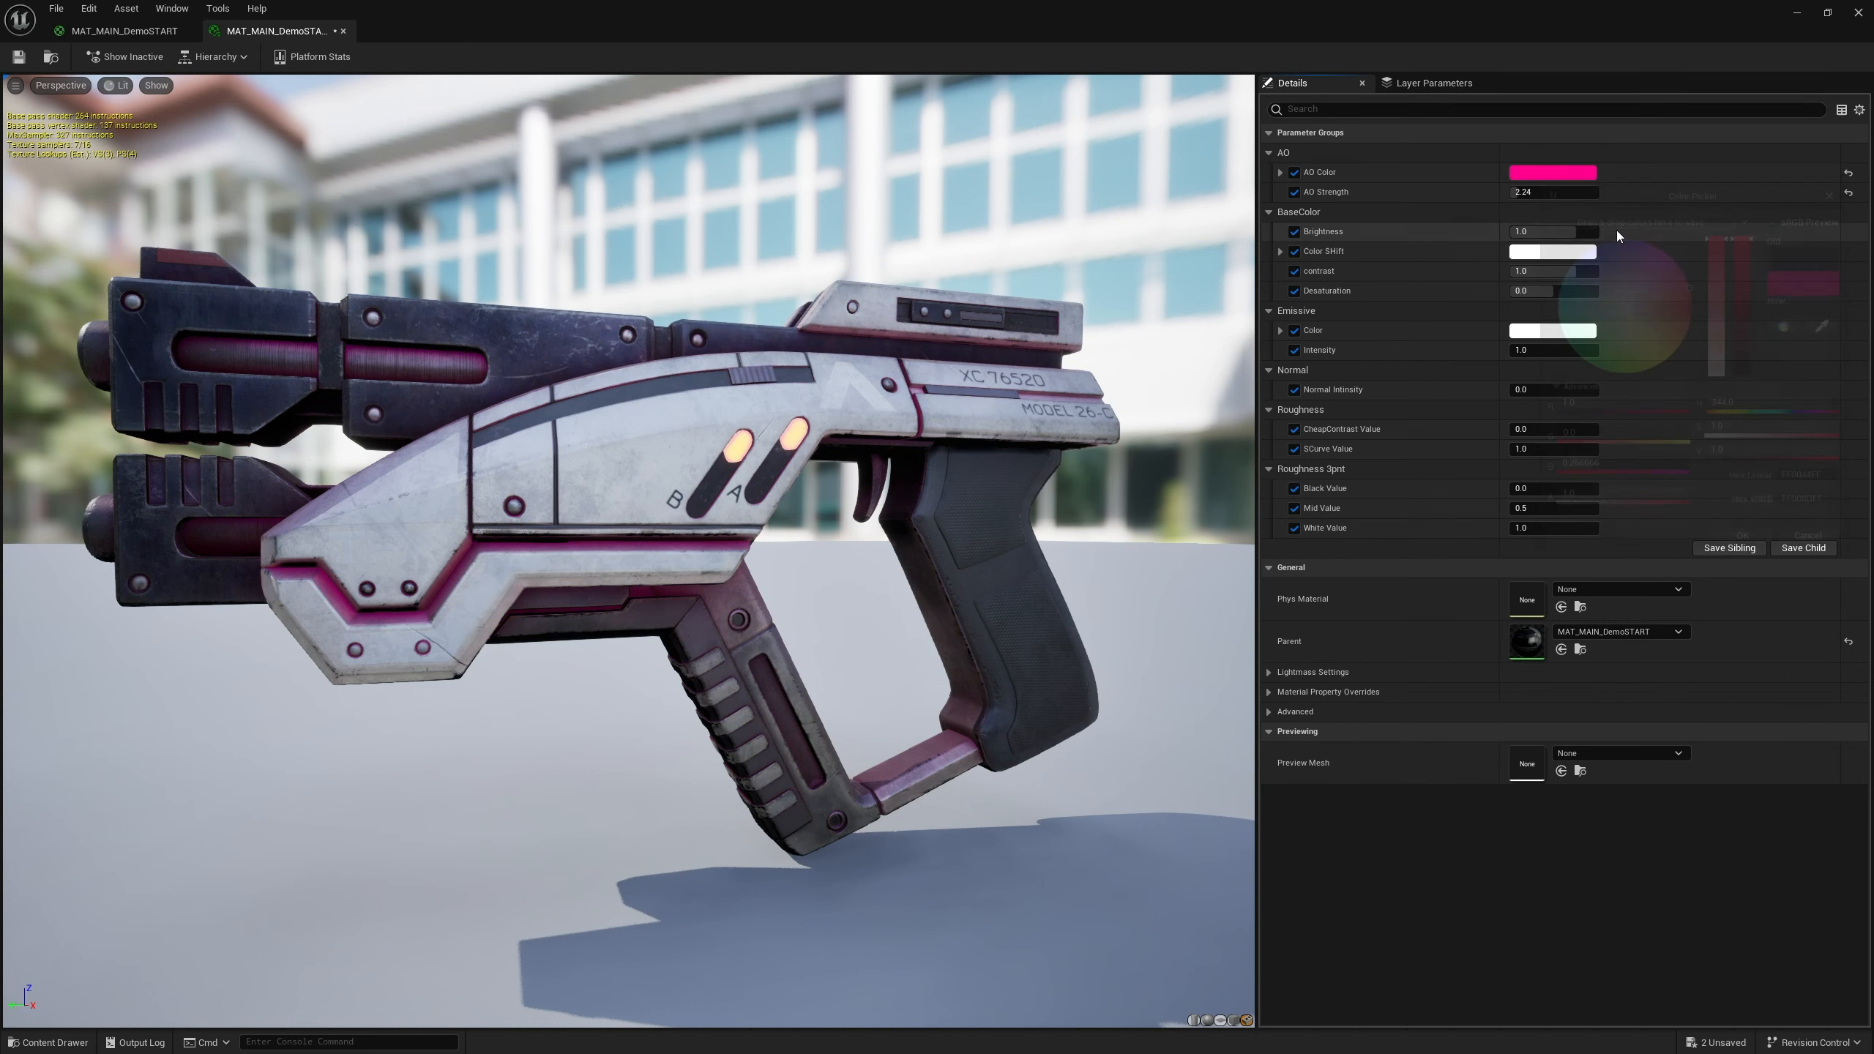
# Reset the AO Strength and AO Color overrides to their defaults
pyautogui.click(1849, 192)
pyautogui.click(1850, 174)
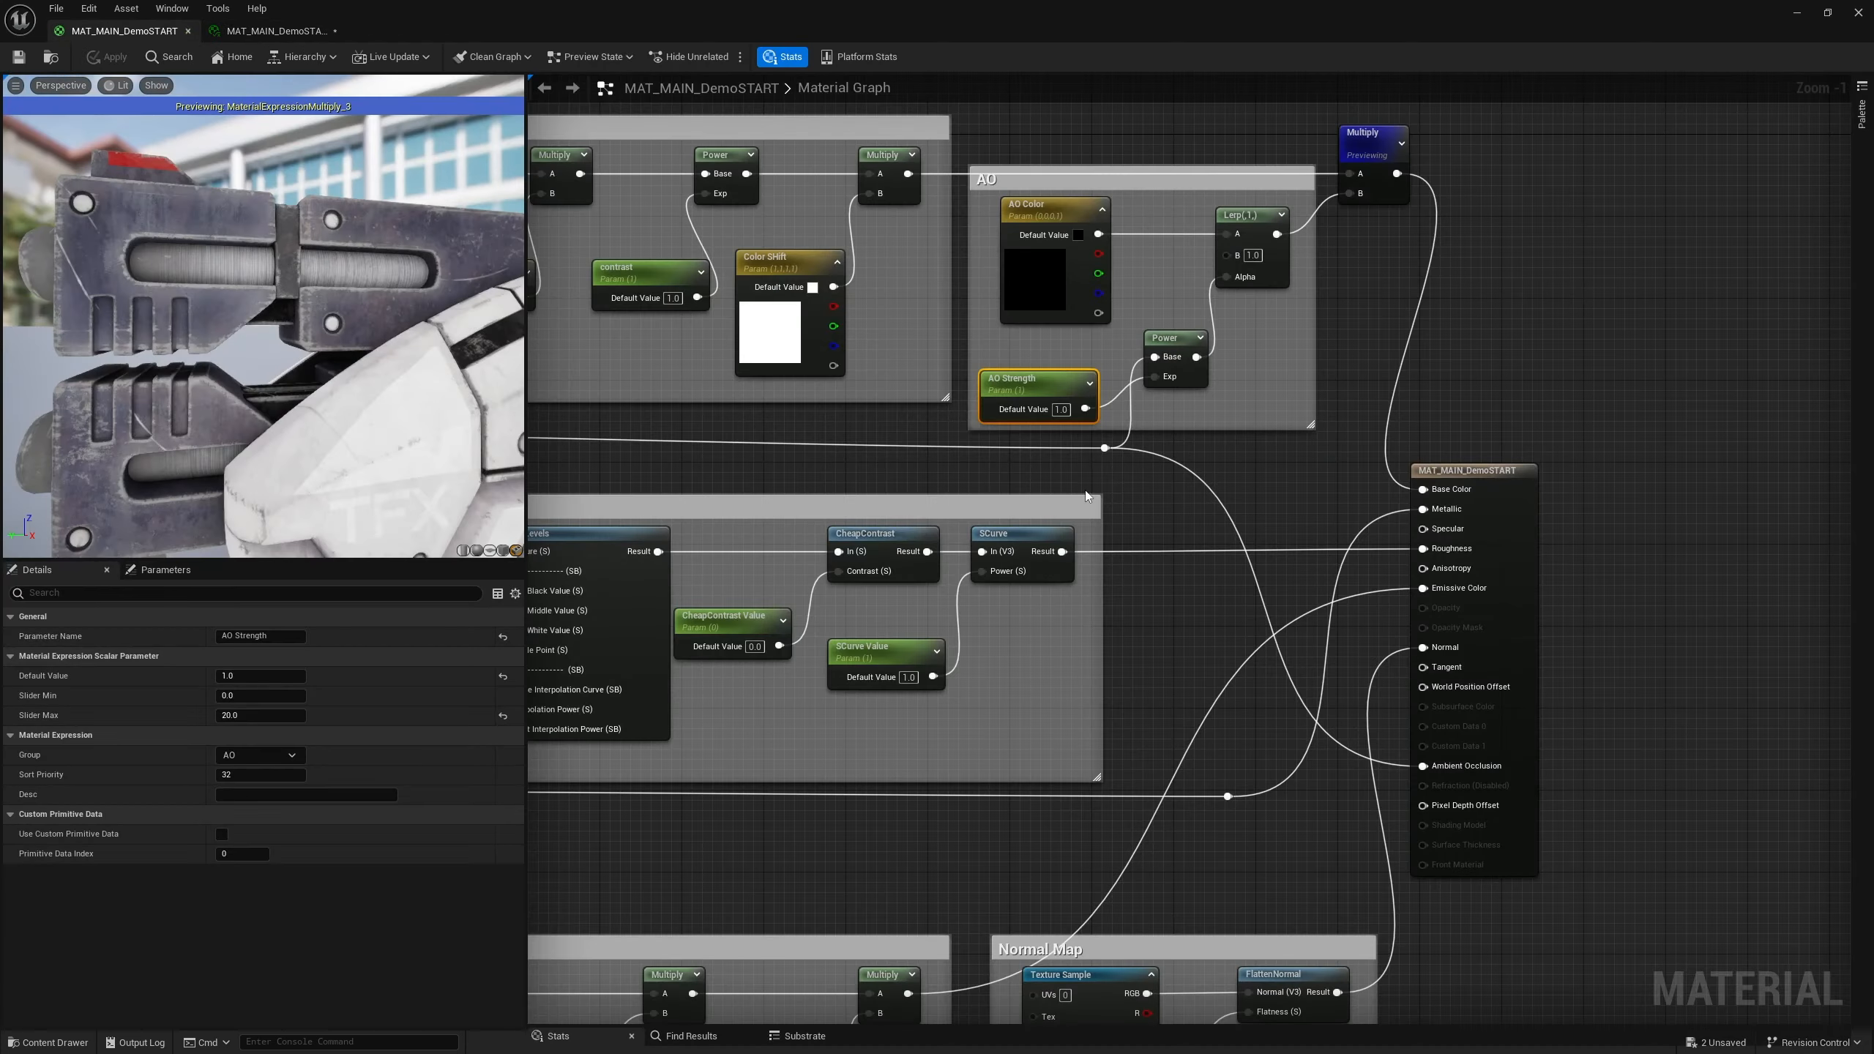
# Stop previewing the final Multiply node in the master material graph
pyautogui.moveTo(649, 369); pyautogui.dragTo(1084, 426, button='right')
pyautogui.moveTo(547, 266); pyautogui.dragTo(805, 299, button='right')
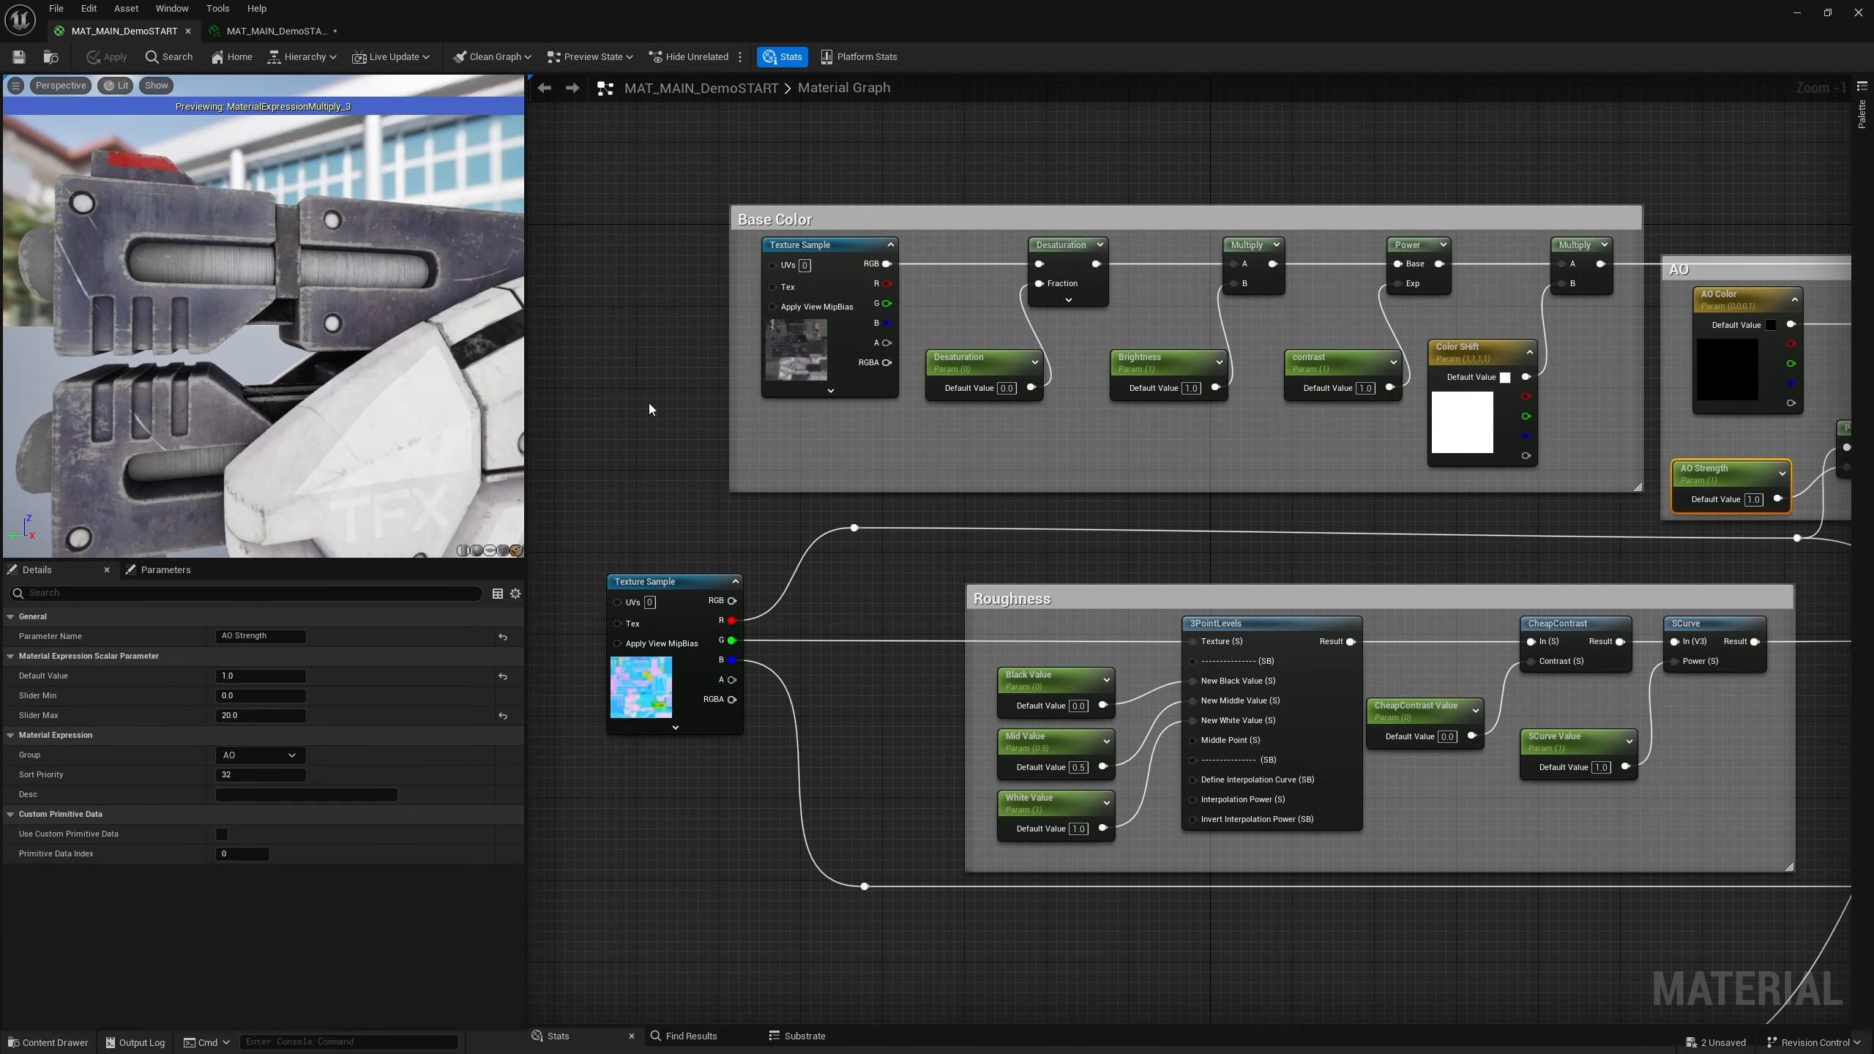
pyautogui.moveTo(1485, 225); pyautogui.dragTo(870, 240, button='right')
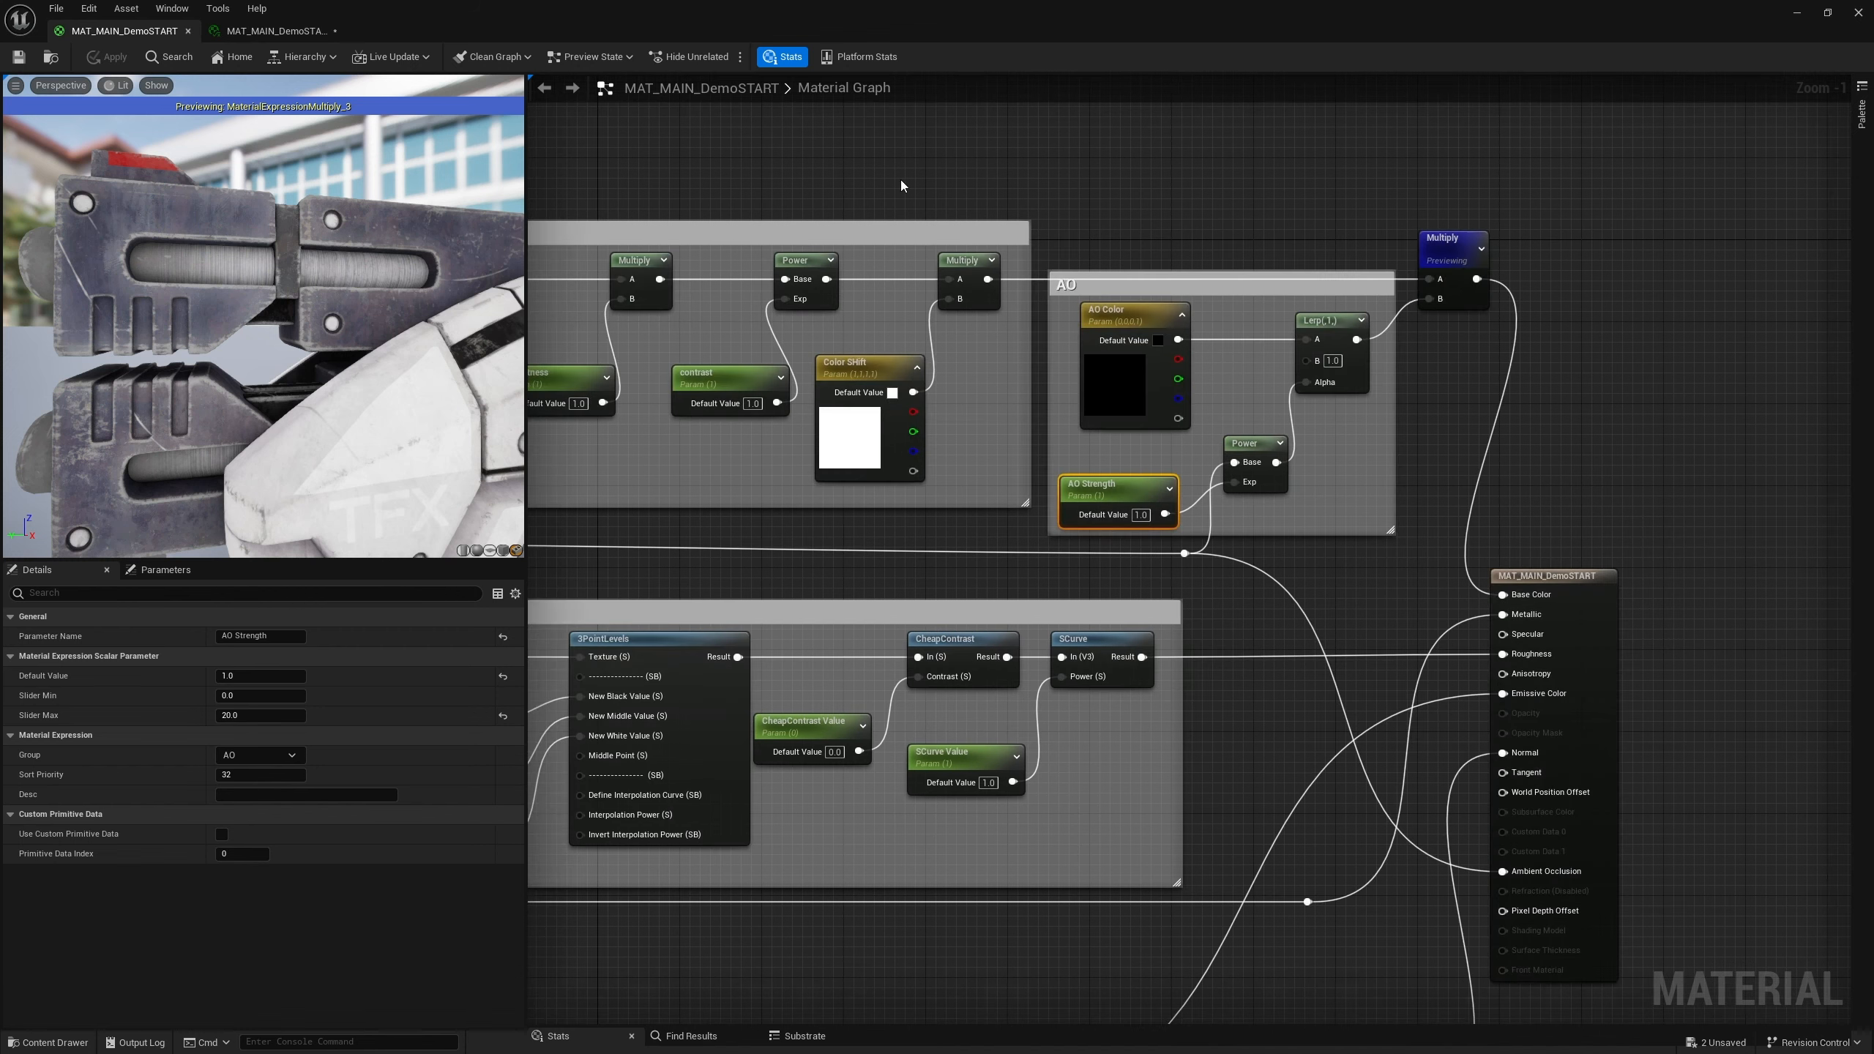
pyautogui.rightClick(1452, 246)
pyautogui.click(1518, 272)
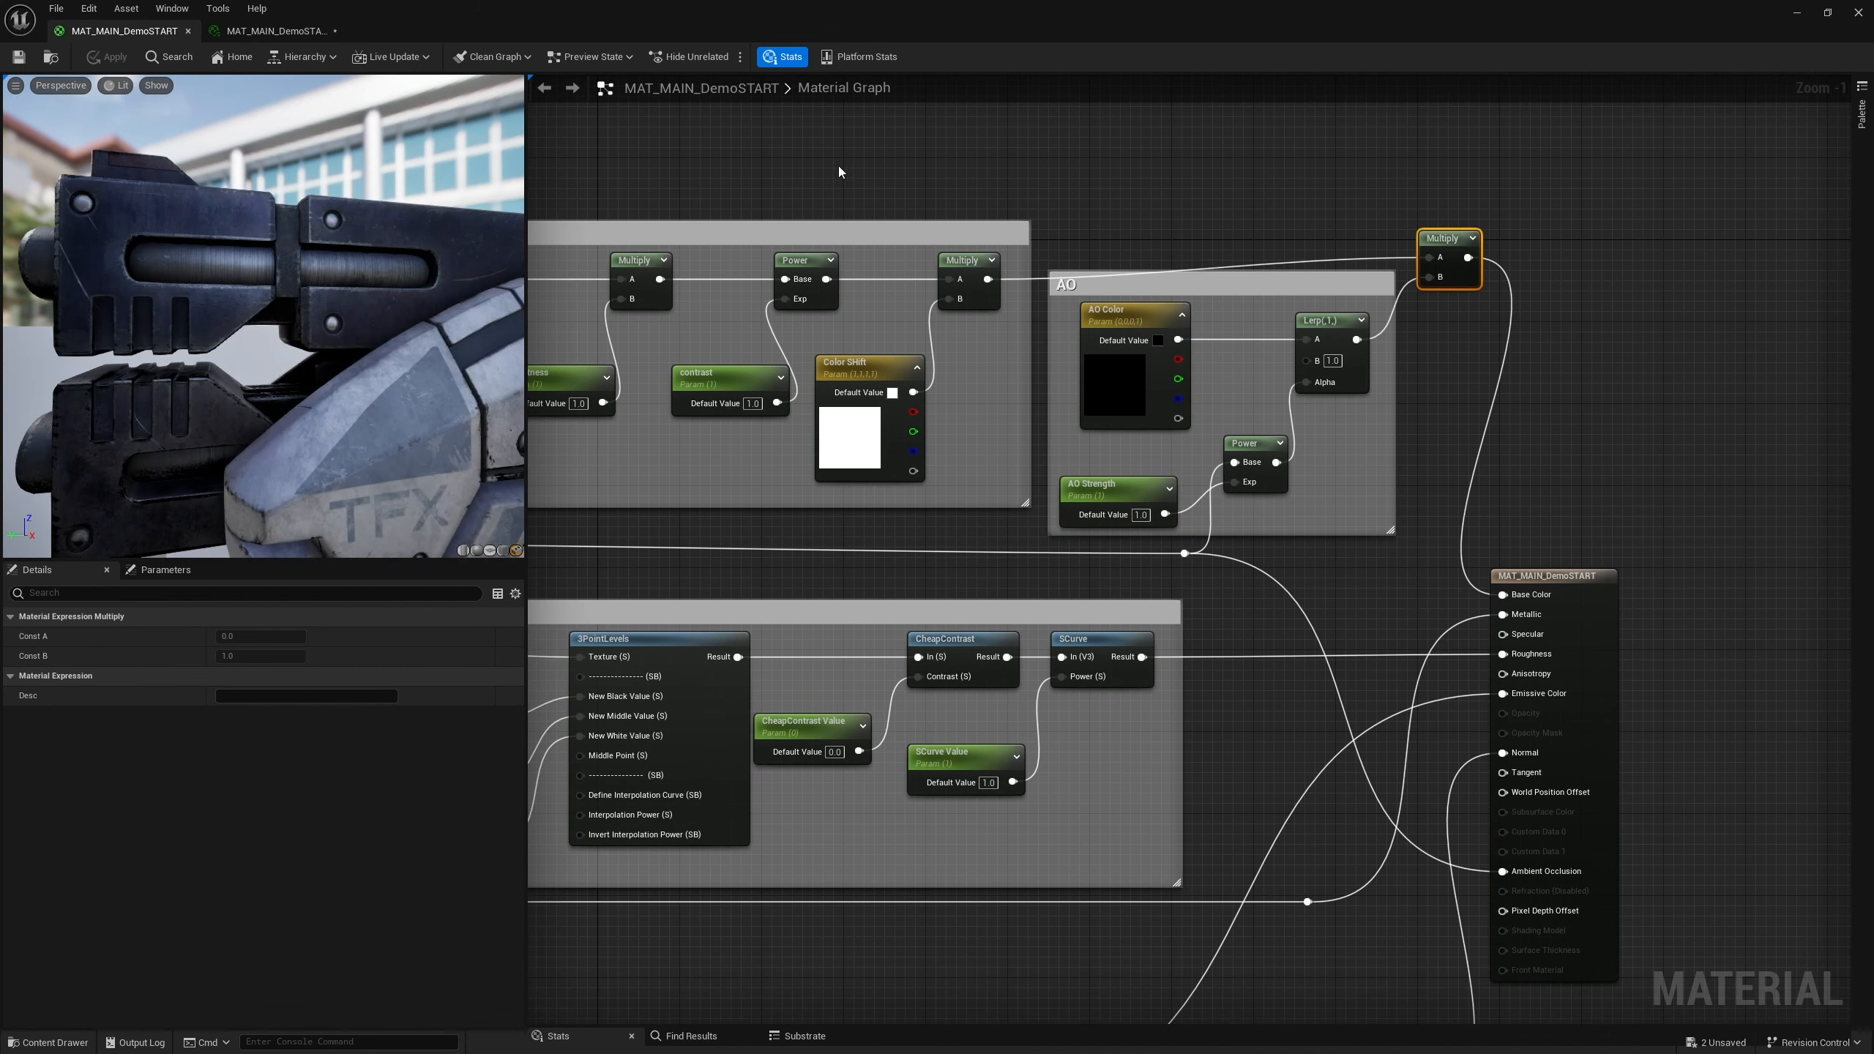
# Add a Texture Sample using the M3Pred_ID_color texture above the Base Color group
pyautogui.moveTo(1176, 203); pyautogui.dragTo(1375, 214, button='right')
pyautogui.moveTo(1644, 250); pyautogui.dragTo(1655, 270)
pyautogui.moveTo(952, 178); pyautogui.dragTo(1398, 253, button='right')
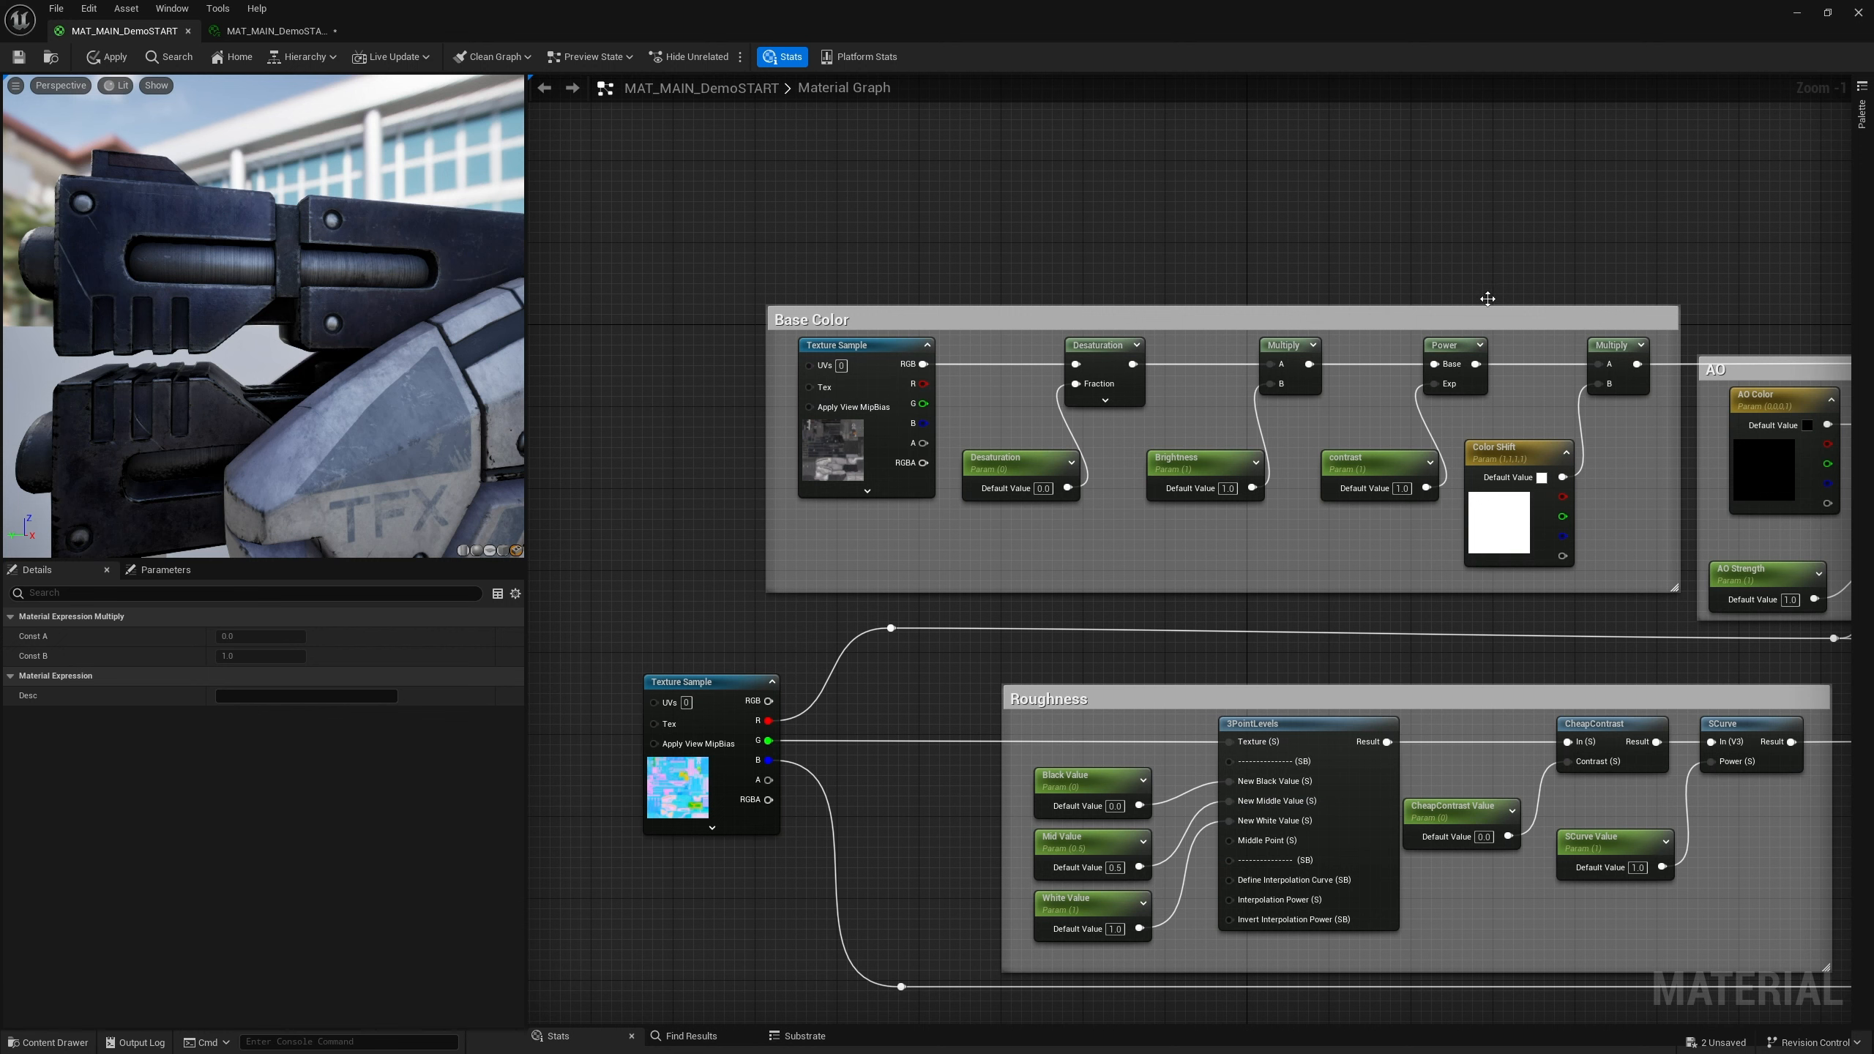
pyautogui.scroll(-5, 1004, 366)
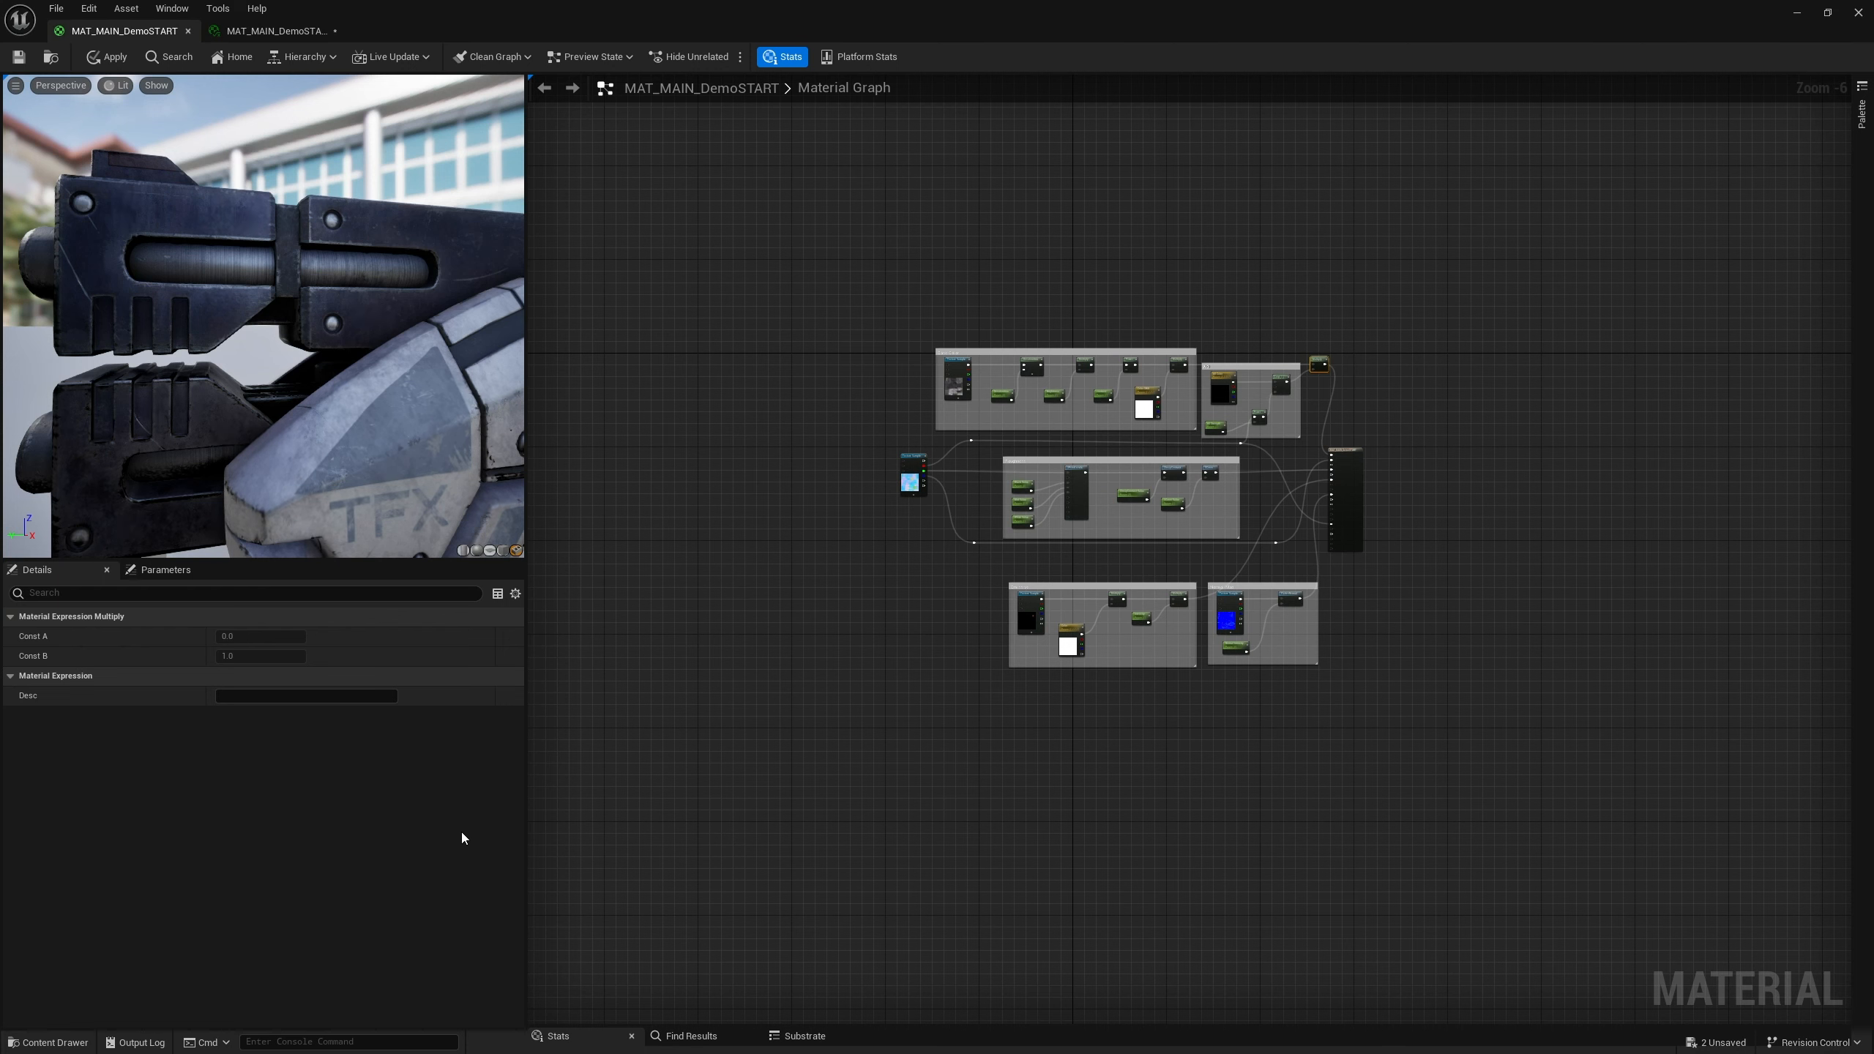
pyautogui.click(49, 1041)
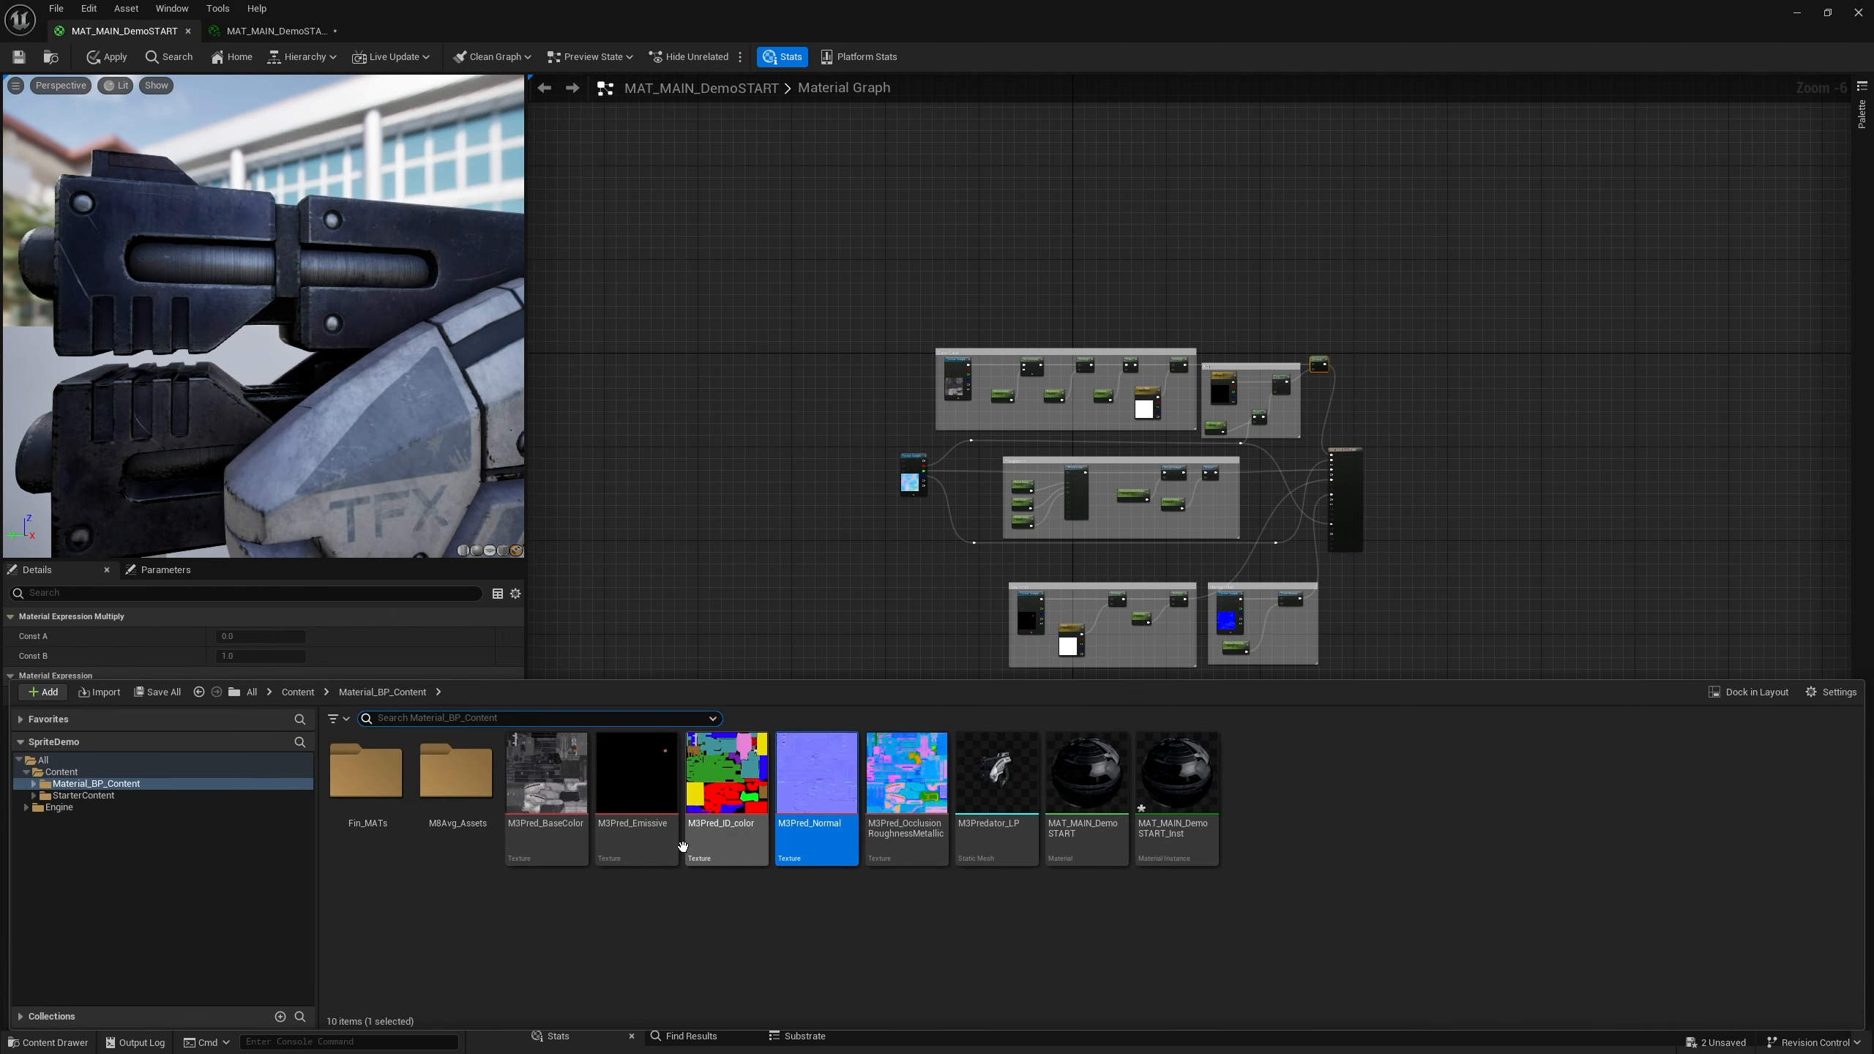
pyautogui.moveTo(748, 813); pyautogui.dragTo(832, 319)
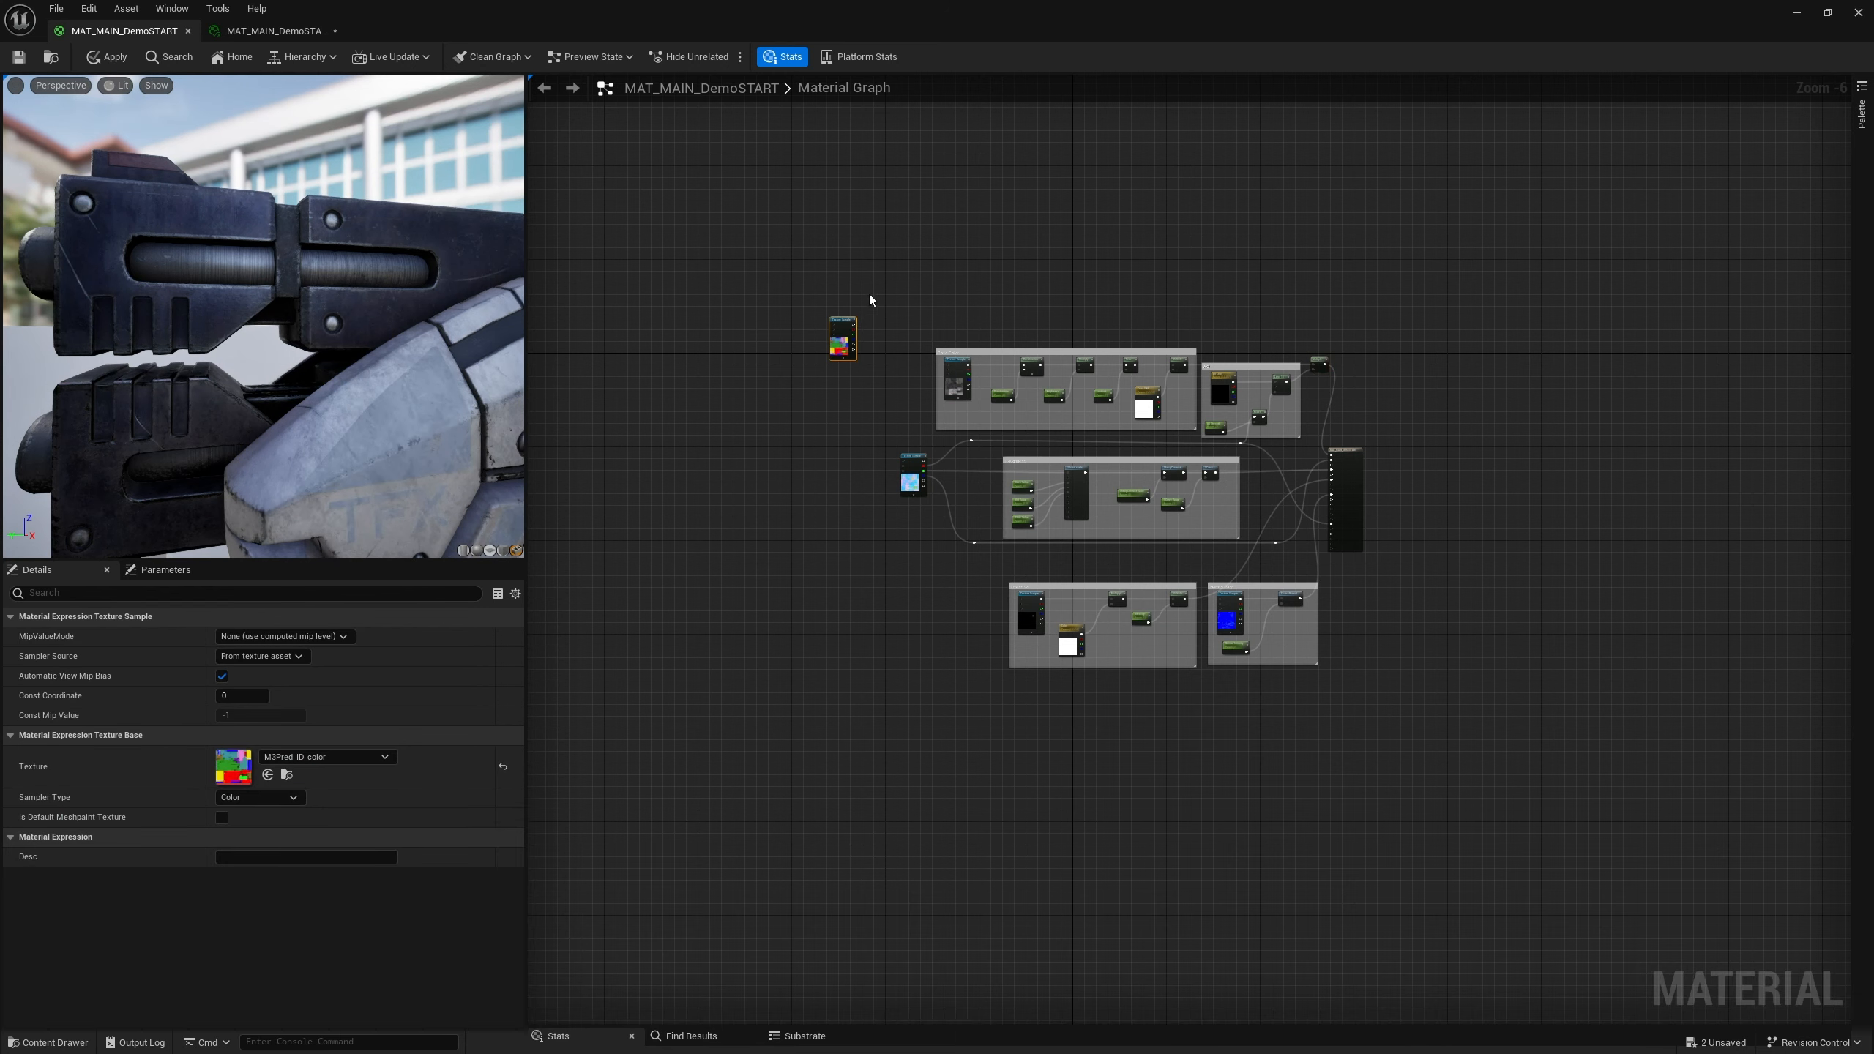
# Reposition the ID color Texture Sample node above the Base Color group
pyautogui.scroll(6, 870, 299)
pyautogui.moveTo(737, 528); pyautogui.dragTo(751, 583)
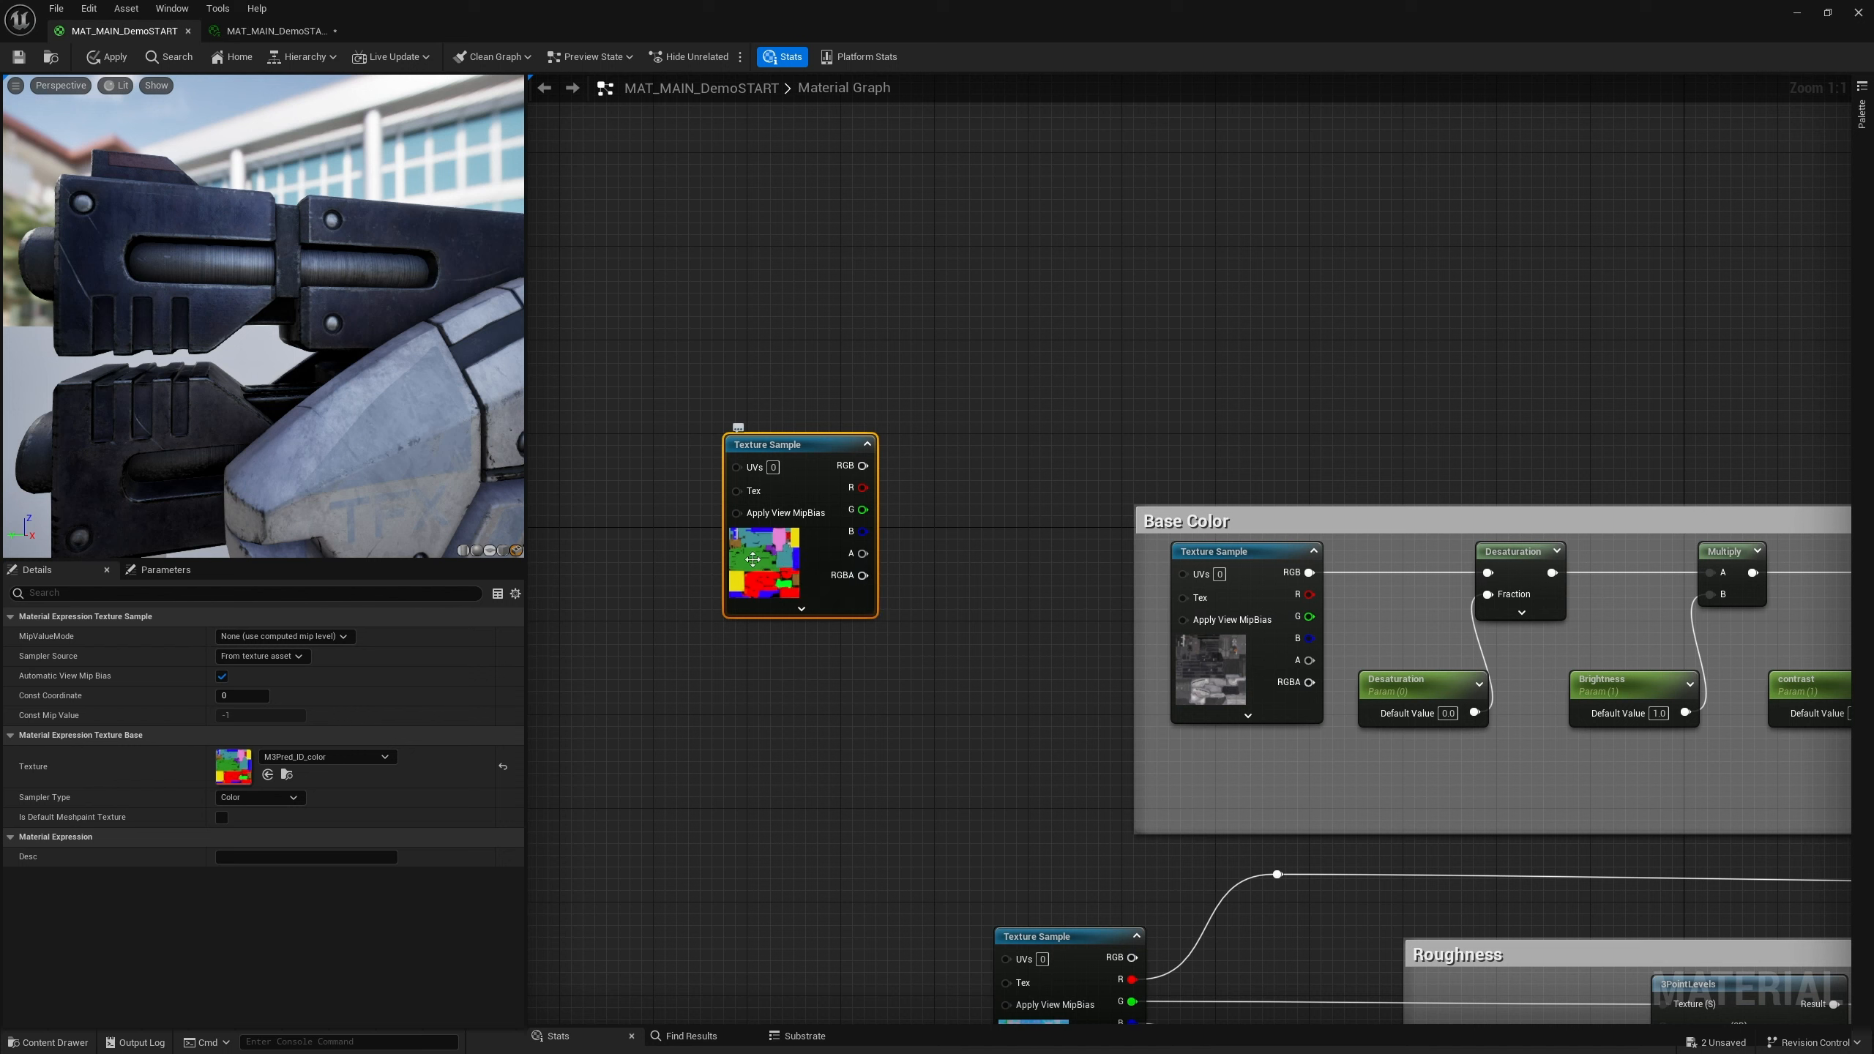
pyautogui.moveTo(803, 447); pyautogui.dragTo(755, 399)
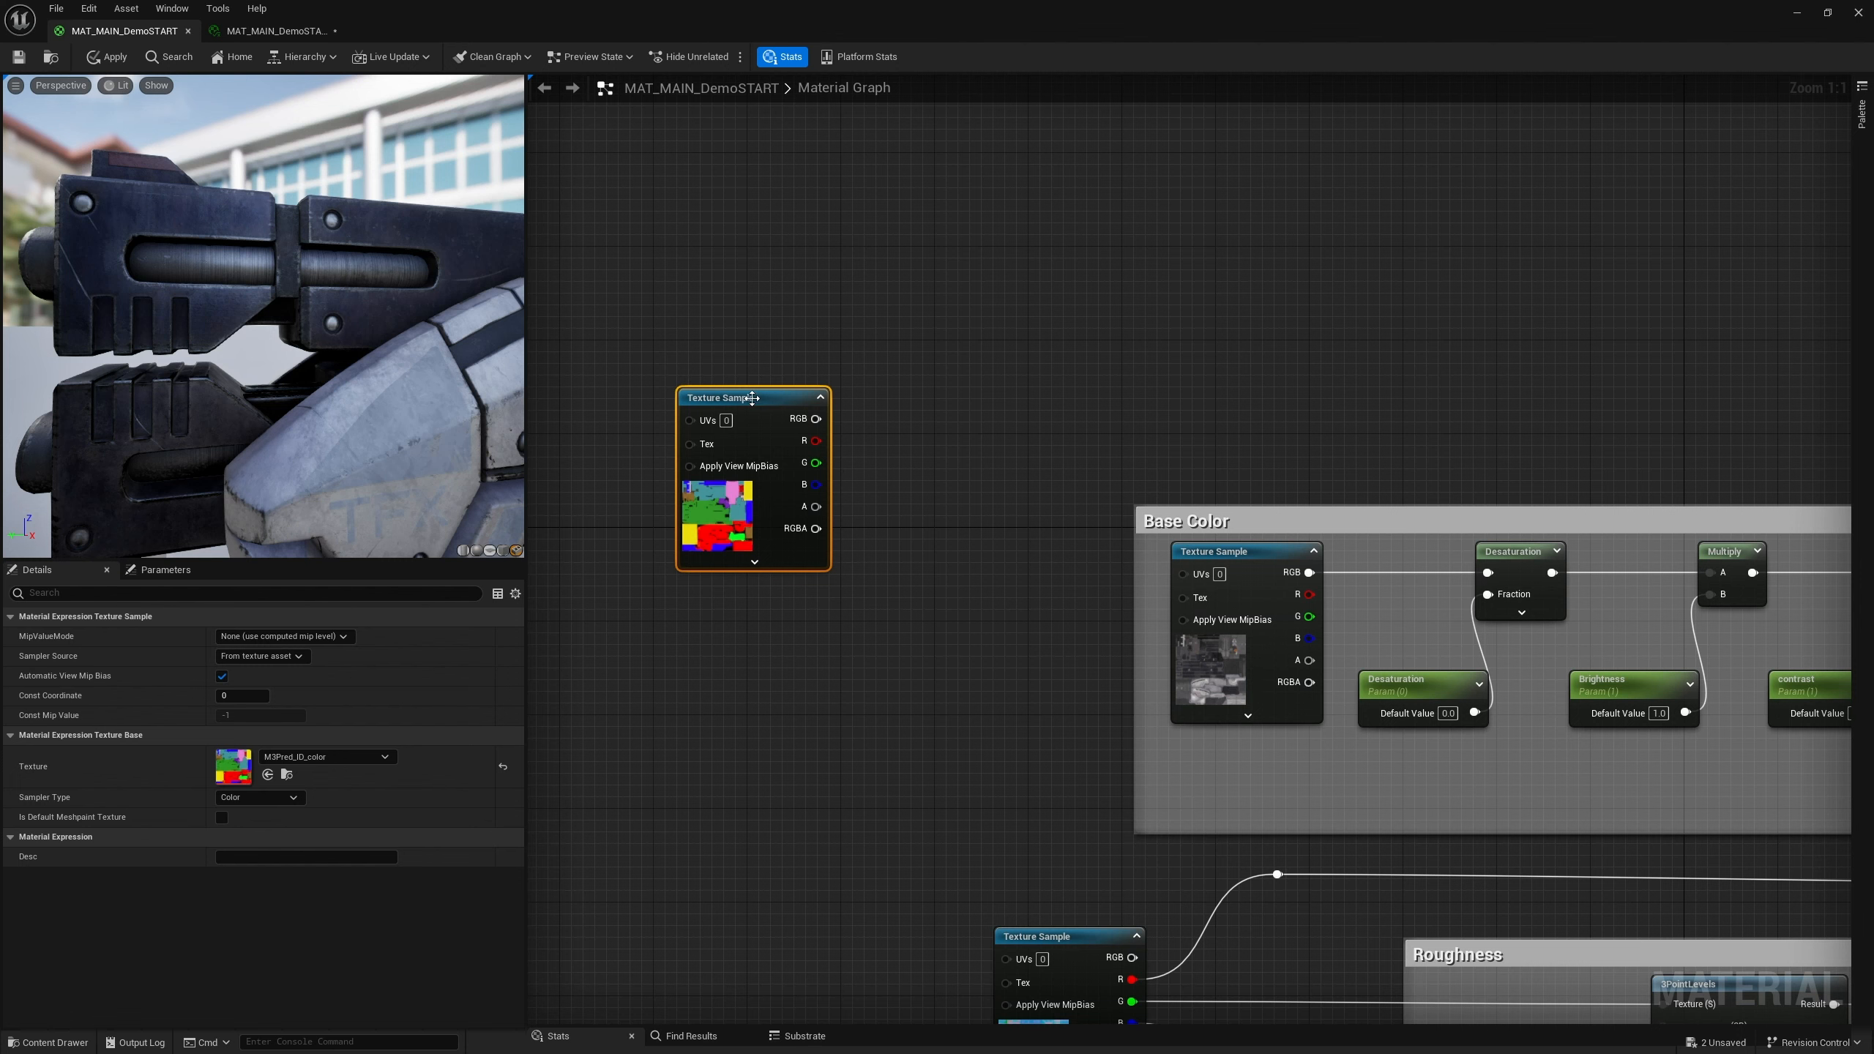
pyautogui.moveTo(745, 399); pyautogui.dragTo(710, 329)
pyautogui.moveTo(860, 480); pyautogui.dragTo(935, 567, button='right')
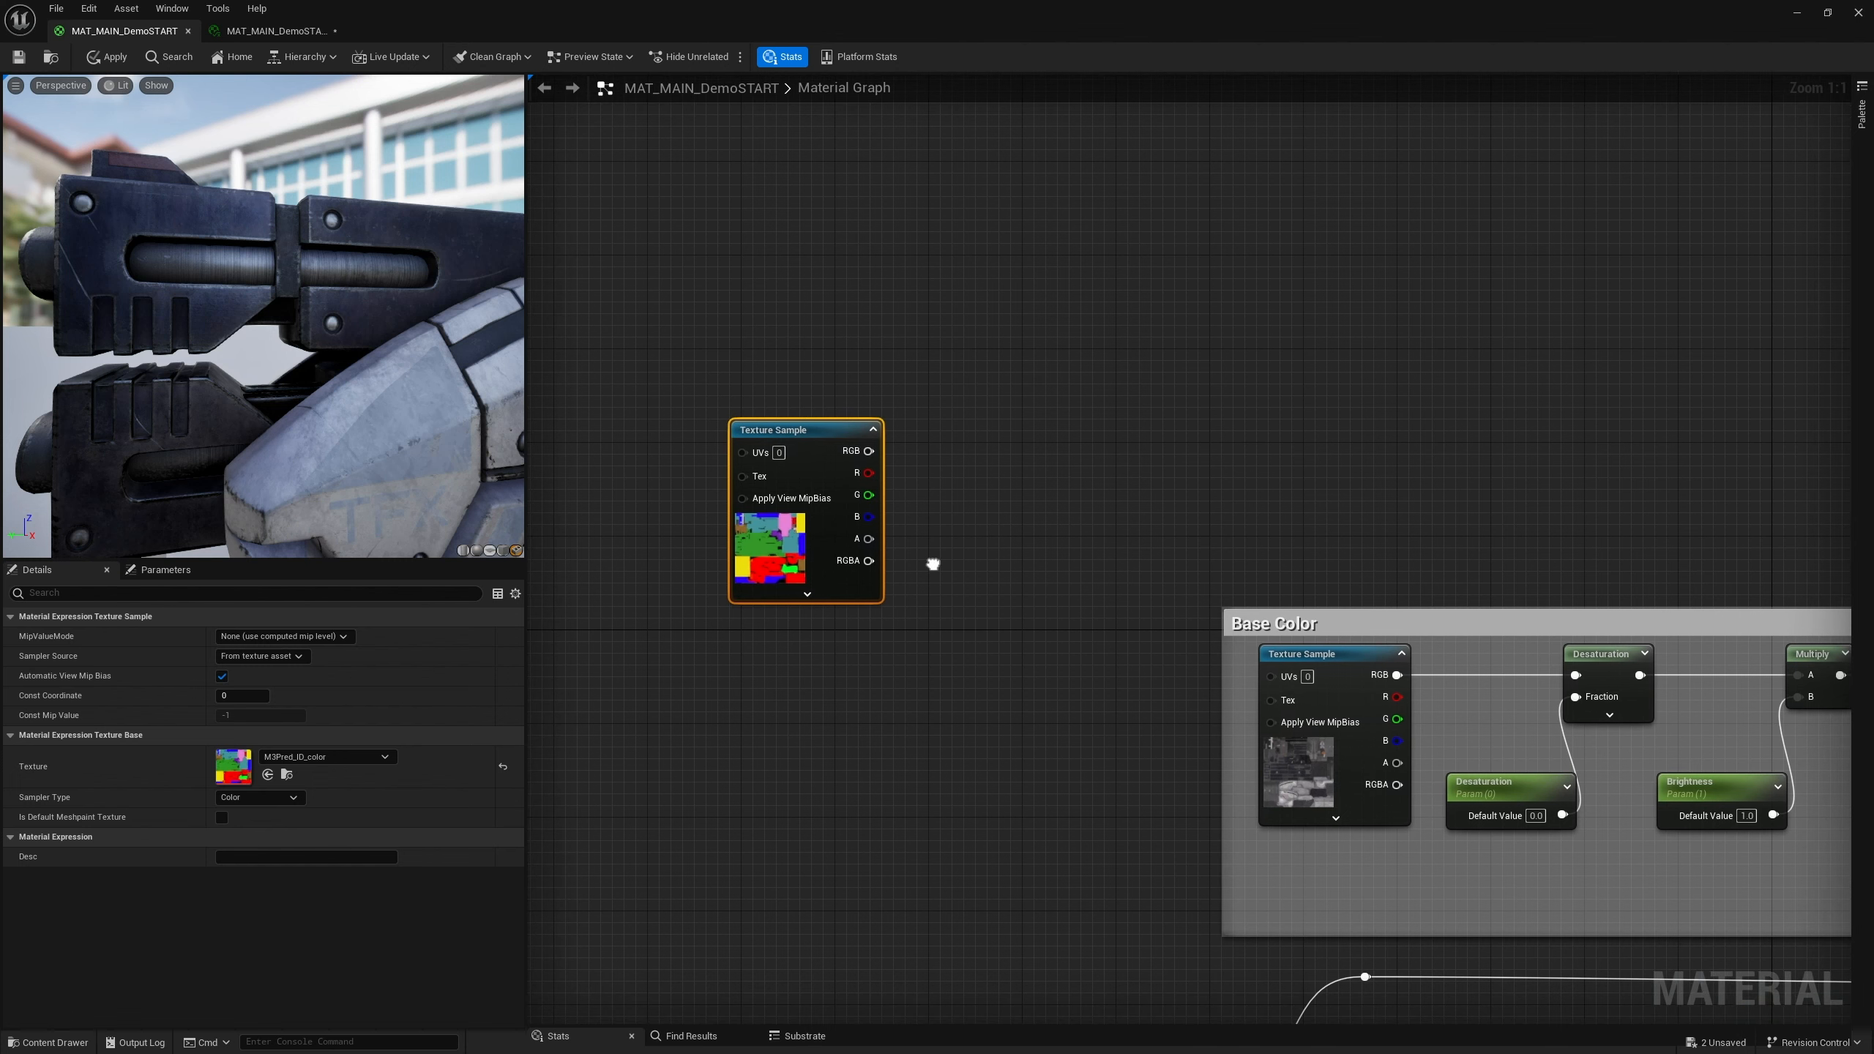
pyautogui.moveTo(794, 433); pyautogui.dragTo(787, 478)
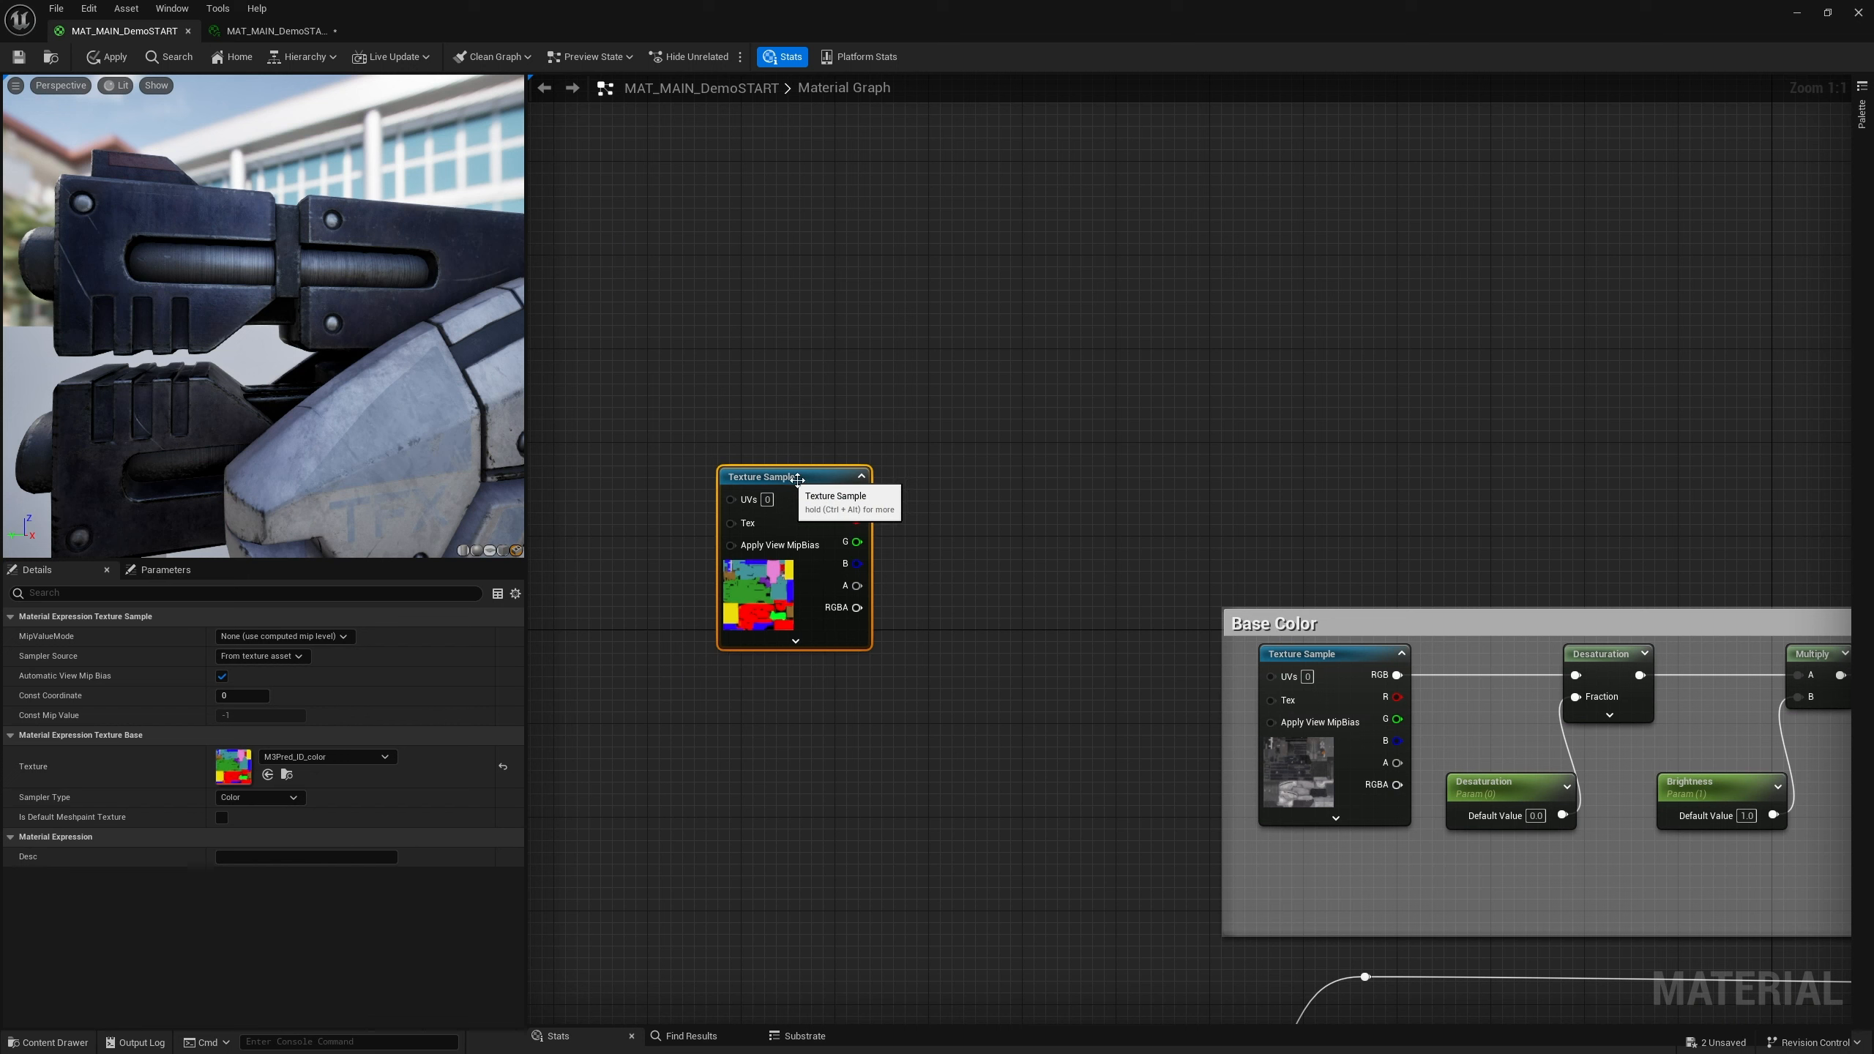
# Add a vector parameter named COLOR MASK above the ID color Texture Sample
pyautogui.rightClick(849, 382)
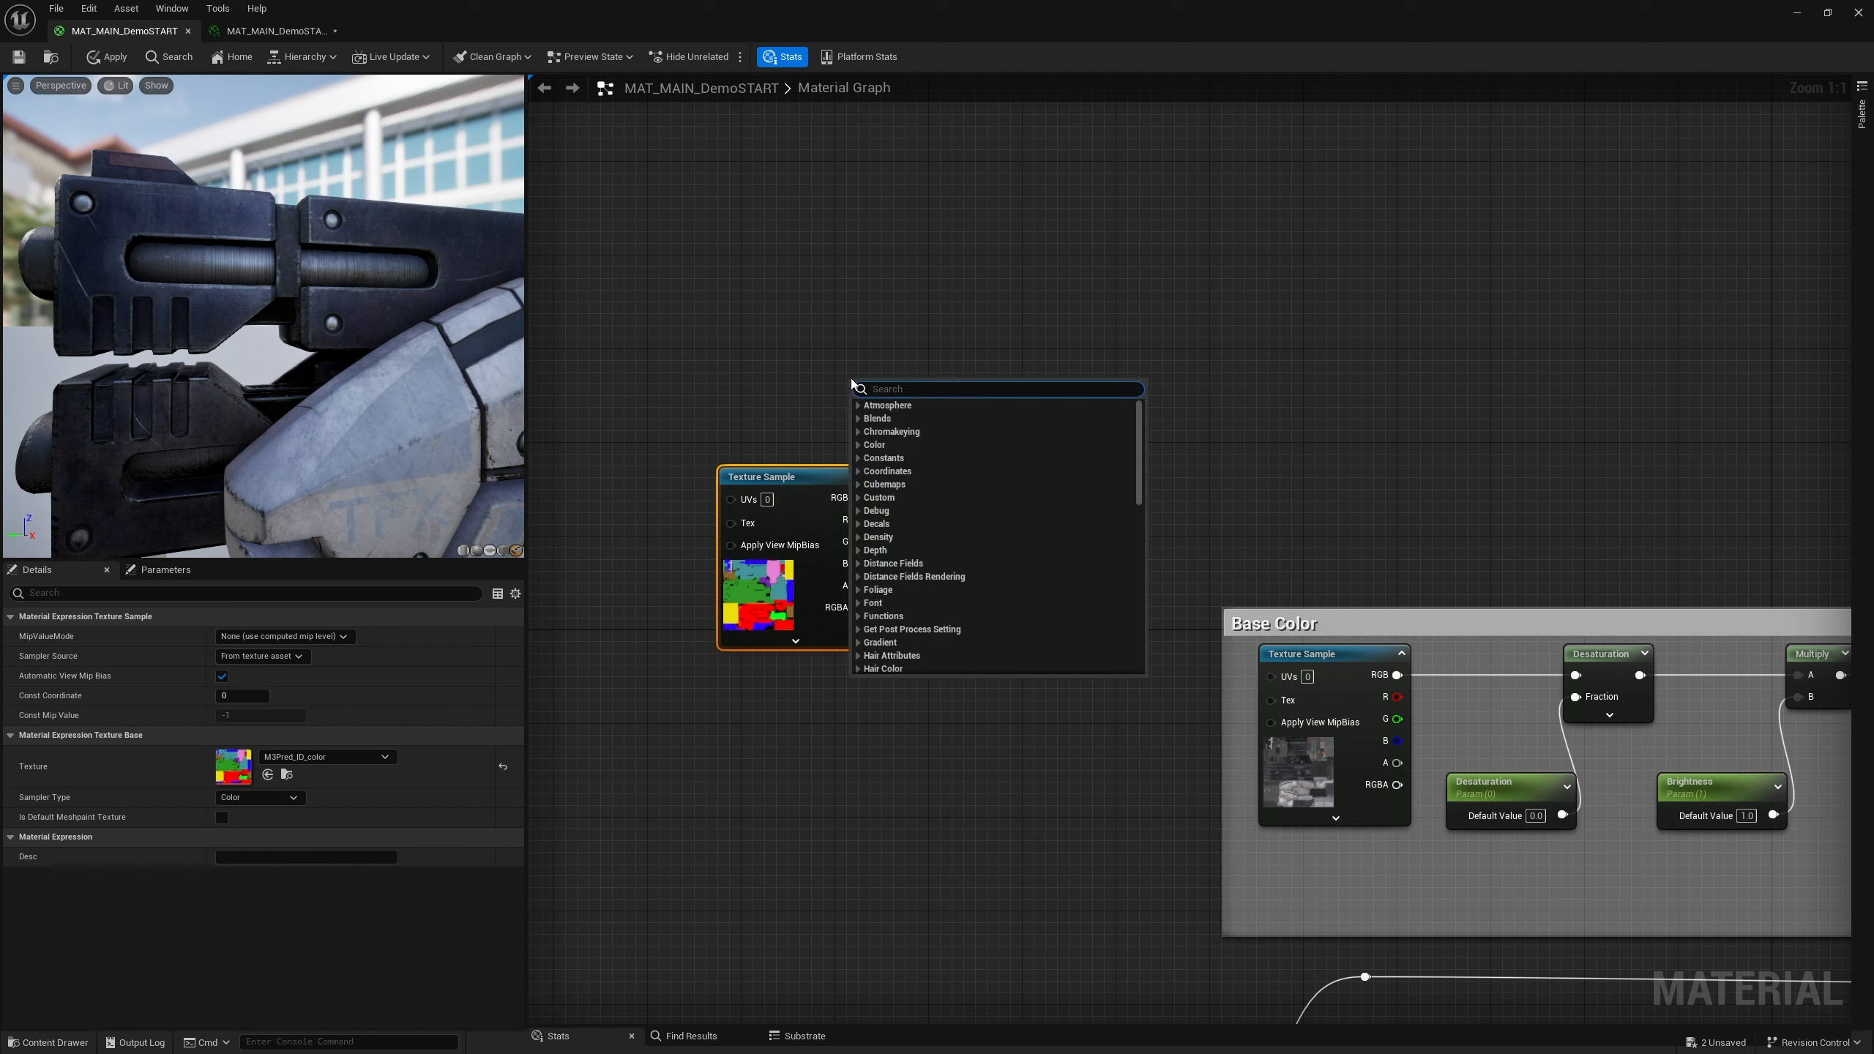
pyautogui.click(828, 396)
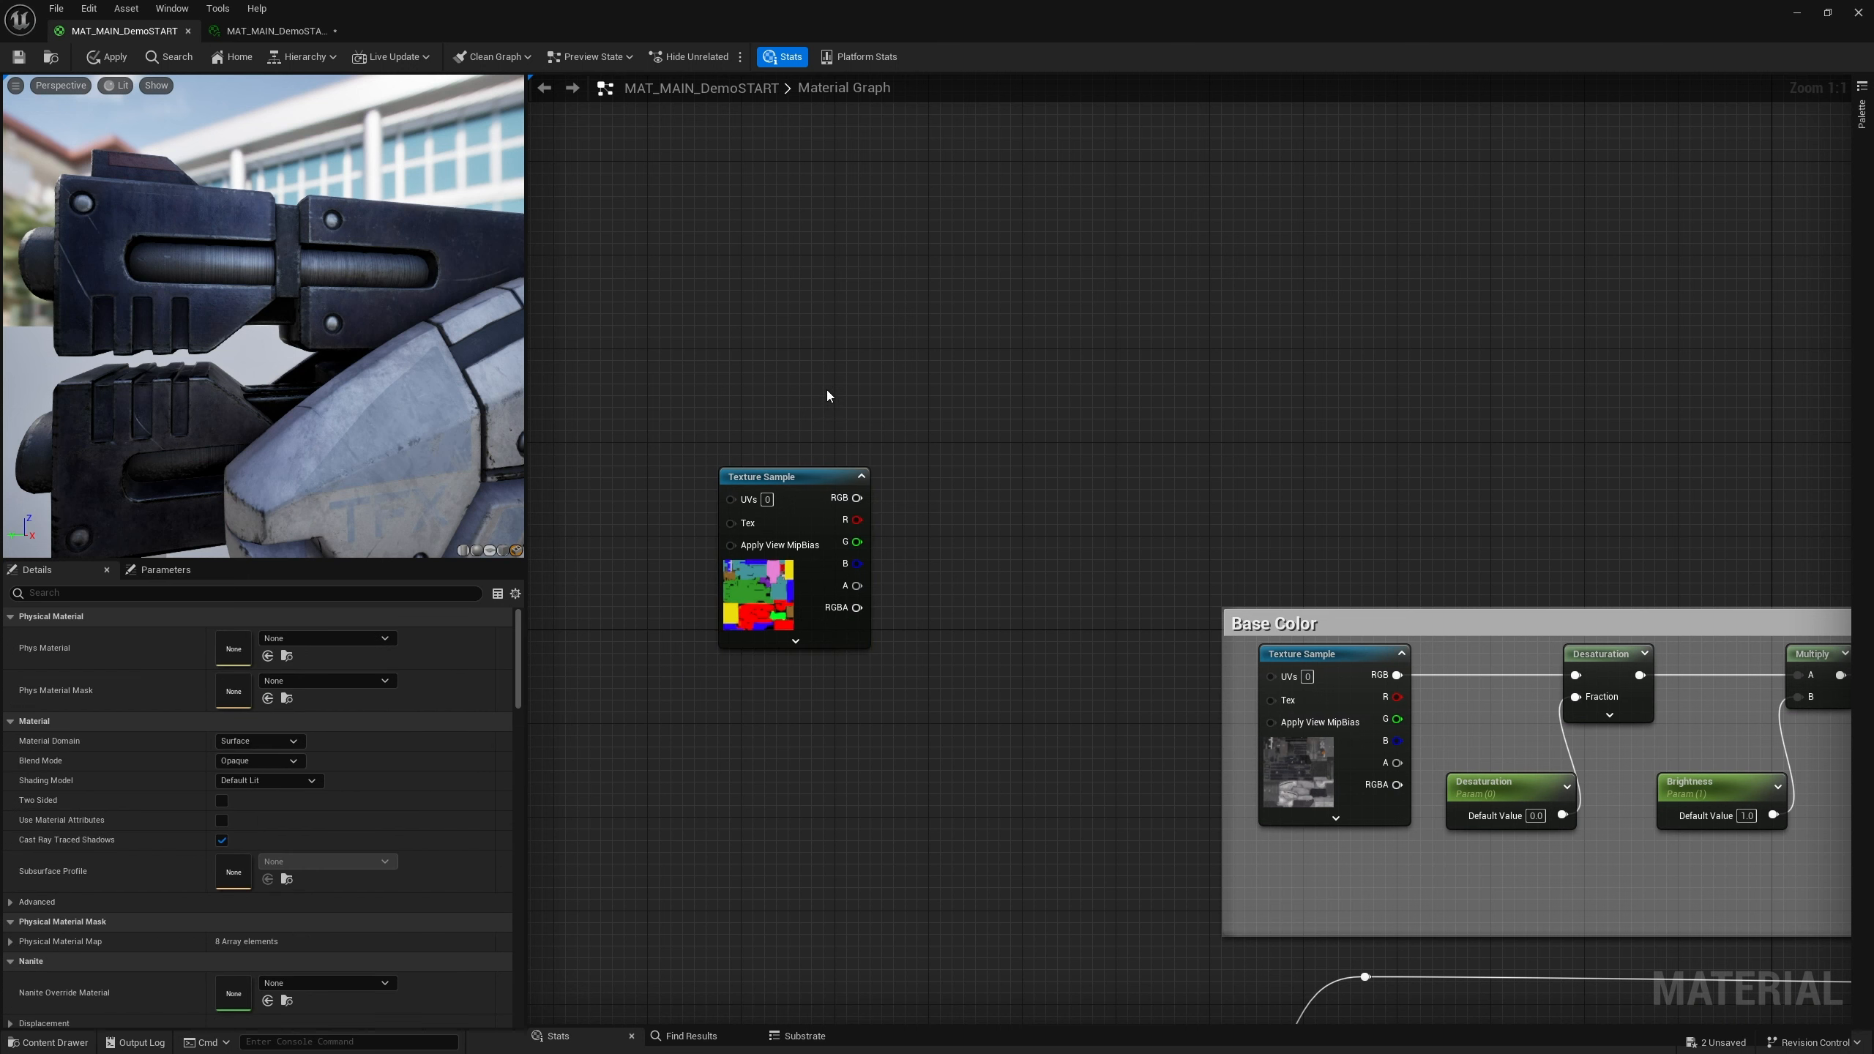
pyautogui.click(828, 360)
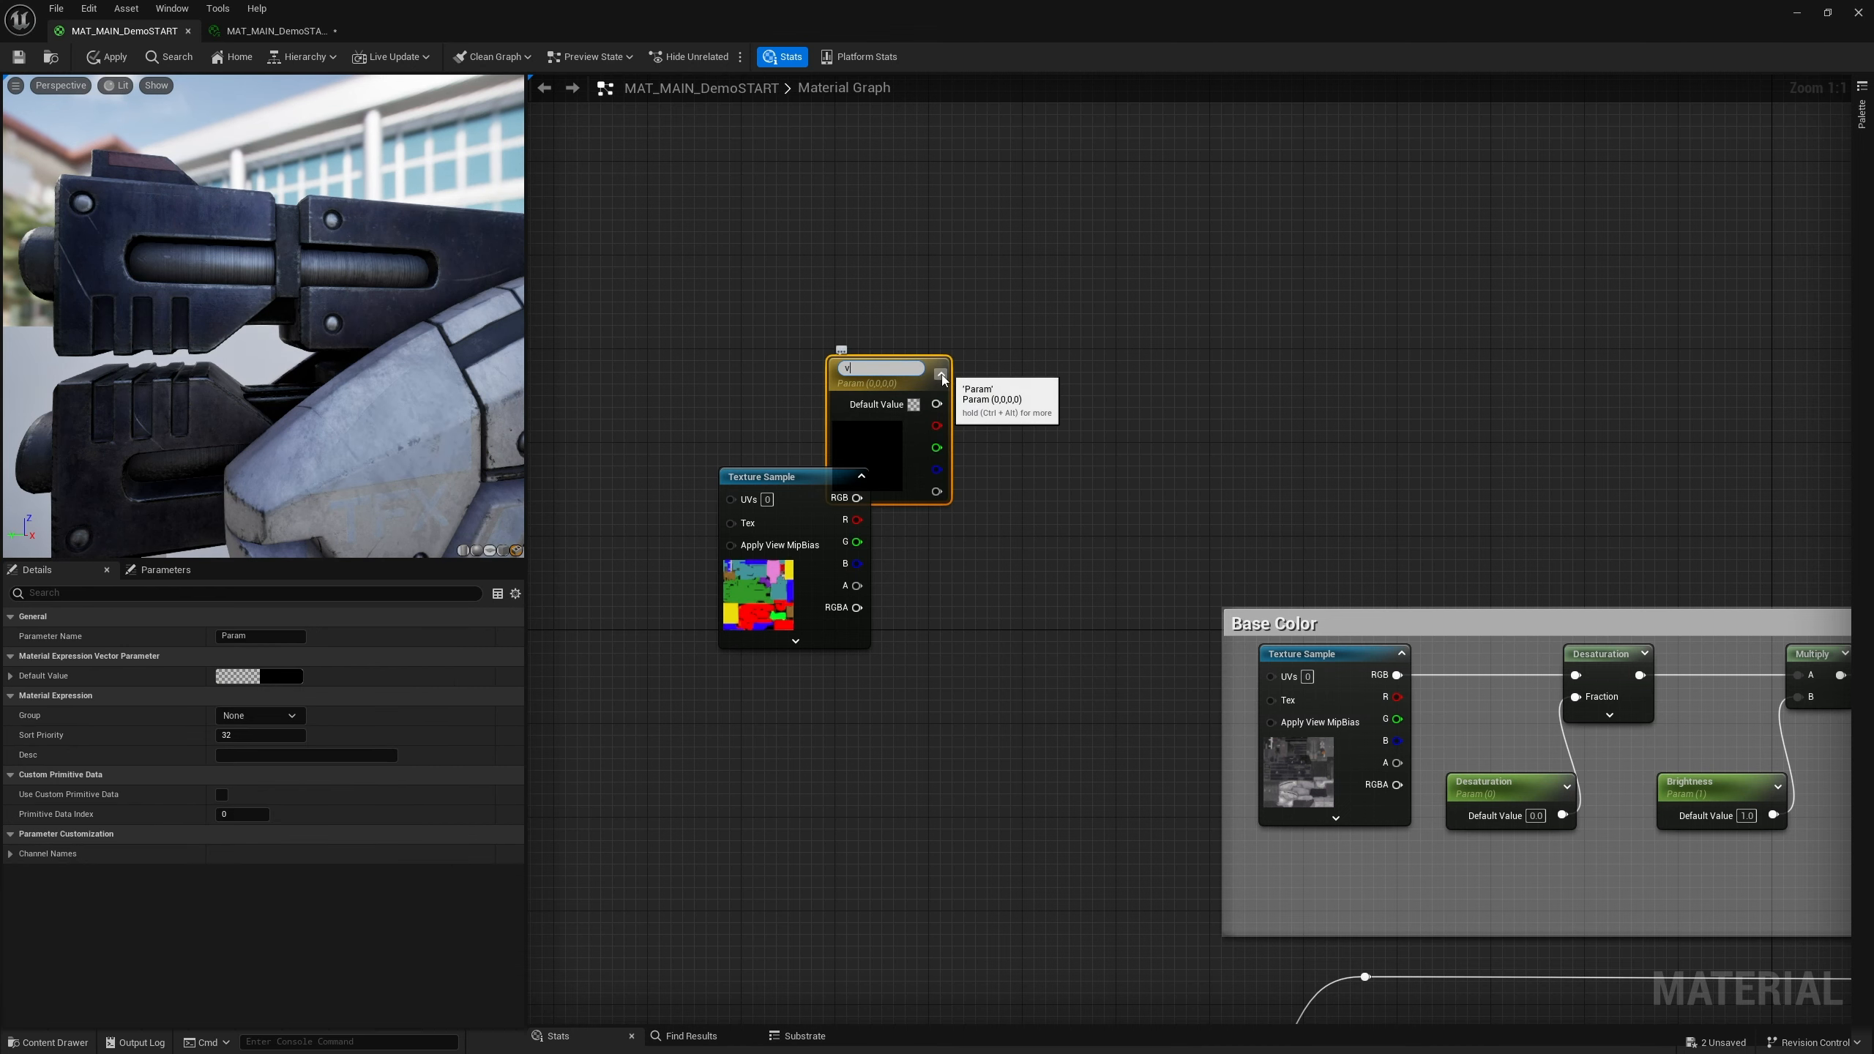
pyautogui.moveTo(895, 353); pyautogui.dragTo(837, 317)
pyautogui.doubleClick(770, 313)
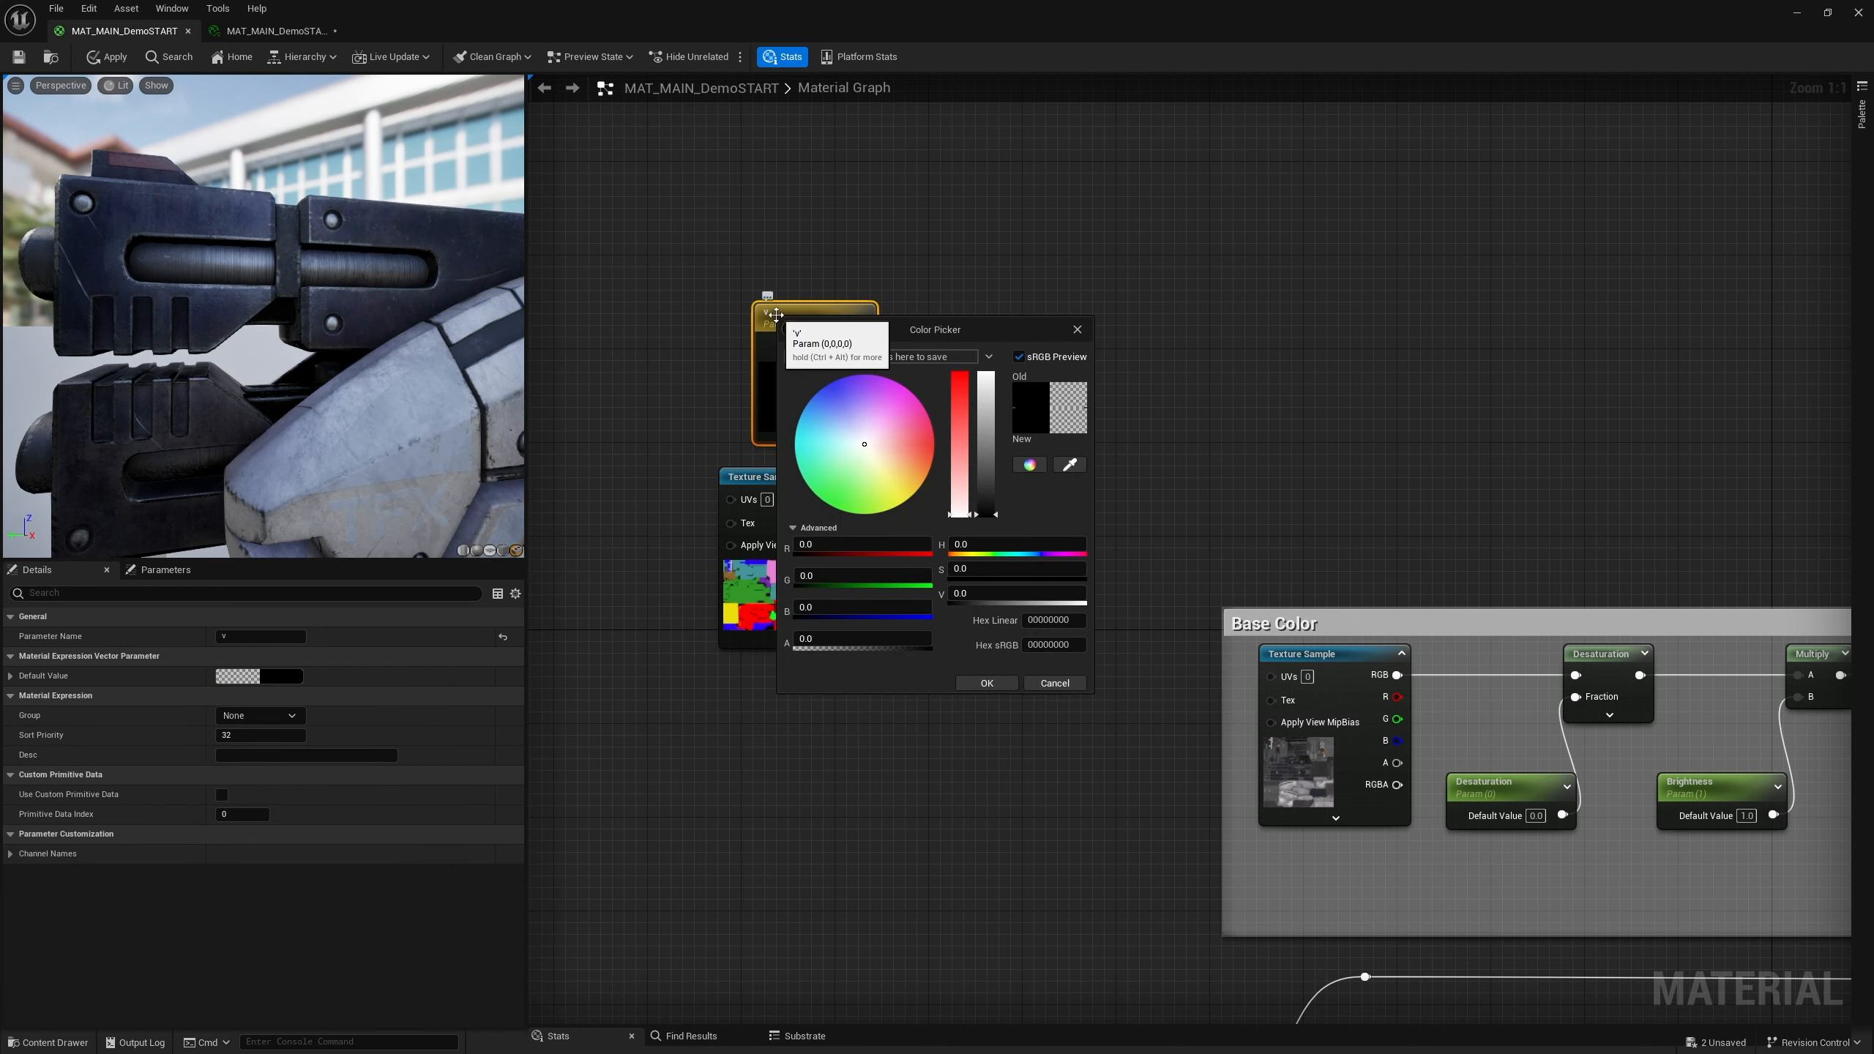
pyautogui.click(1079, 330)
pyautogui.click(780, 313)
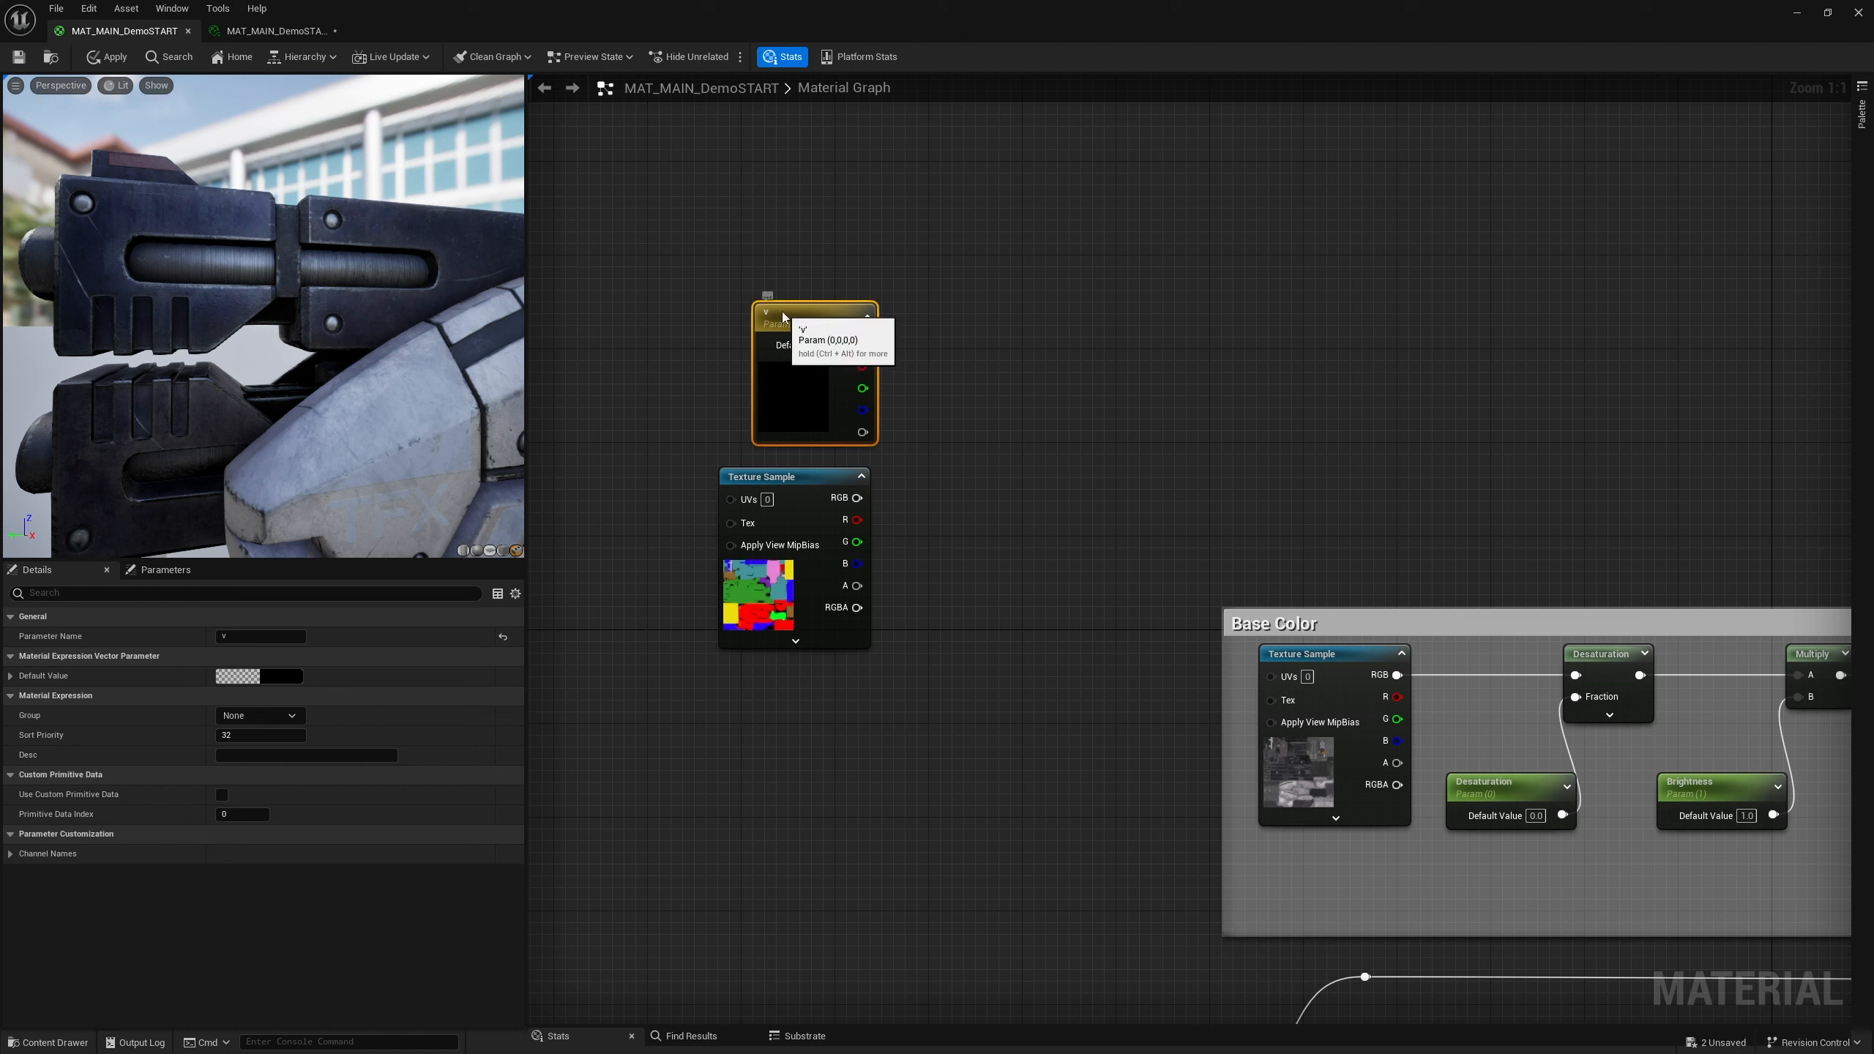
pyautogui.click(243, 635)
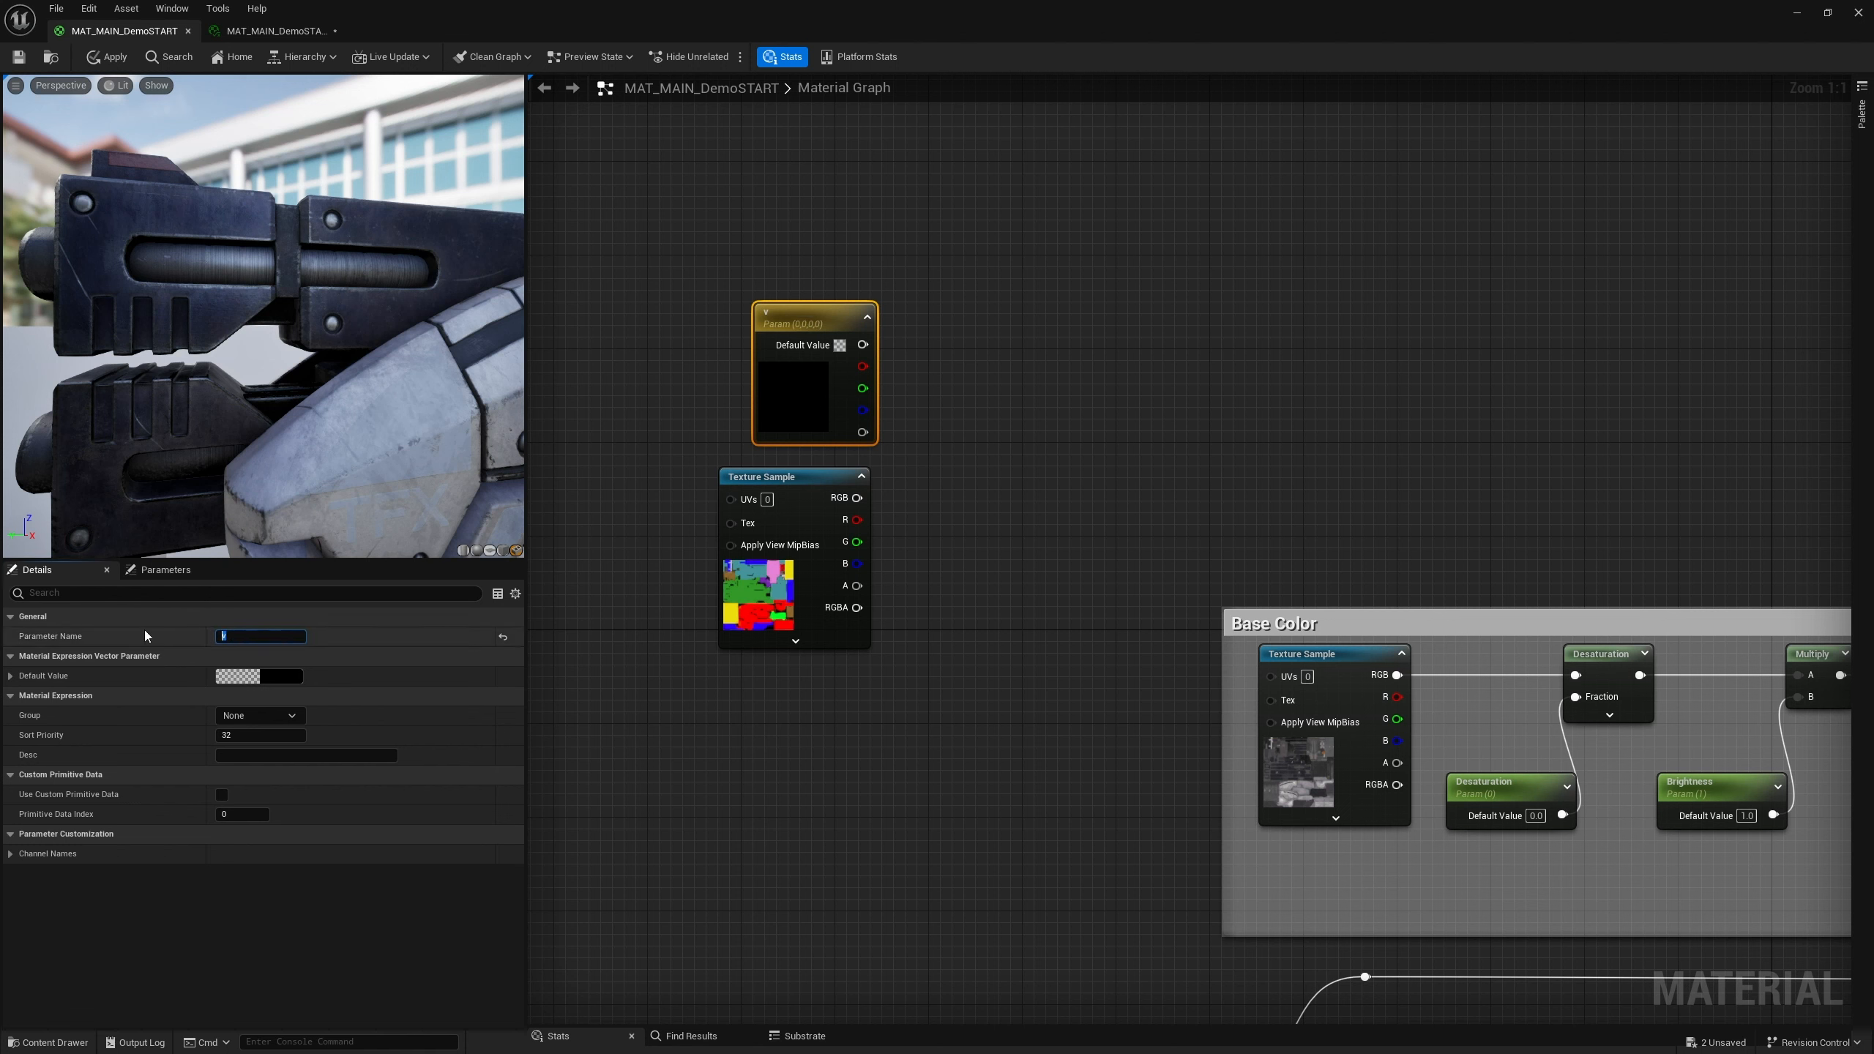
pyautogui.write('COLOR MASK')
pyautogui.press('Return')
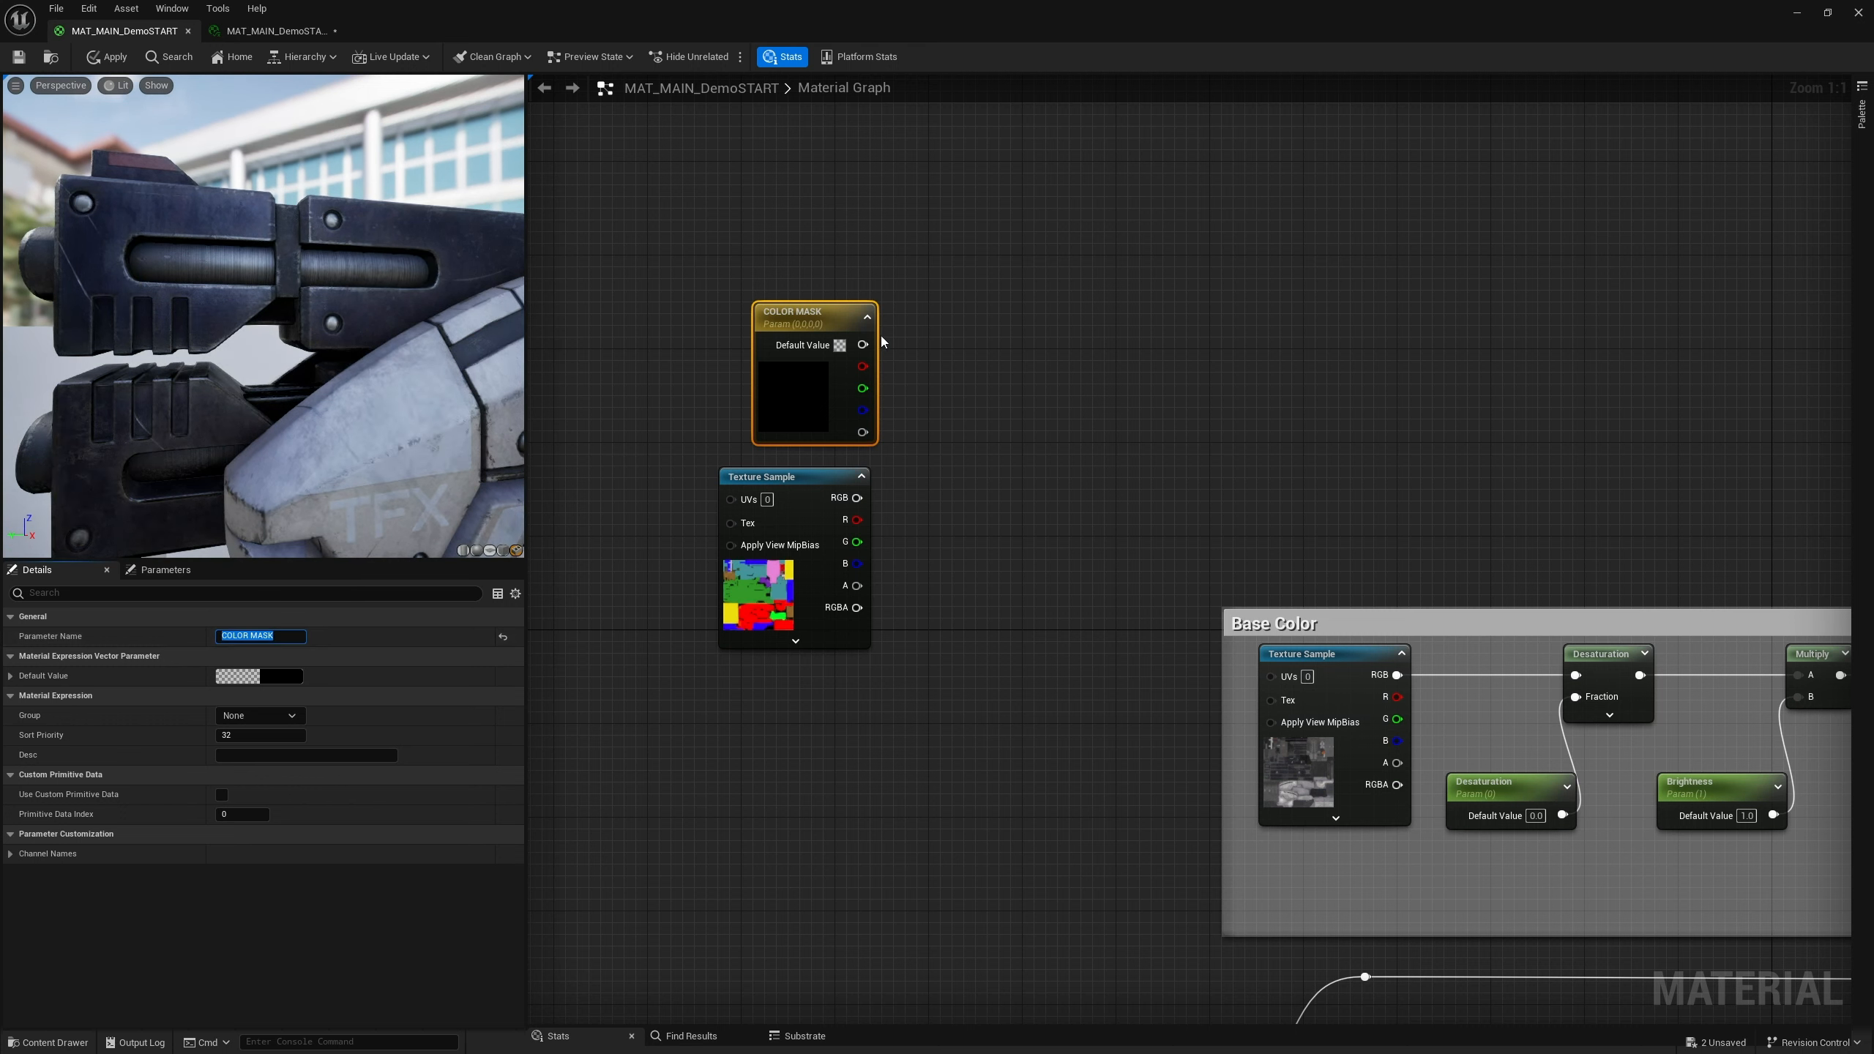
# Add a Distance node wired from the COLOR MASK parameter's output
pyautogui.moveTo(805, 311); pyautogui.dragTo(997, 365)
pyautogui.write('Dis')
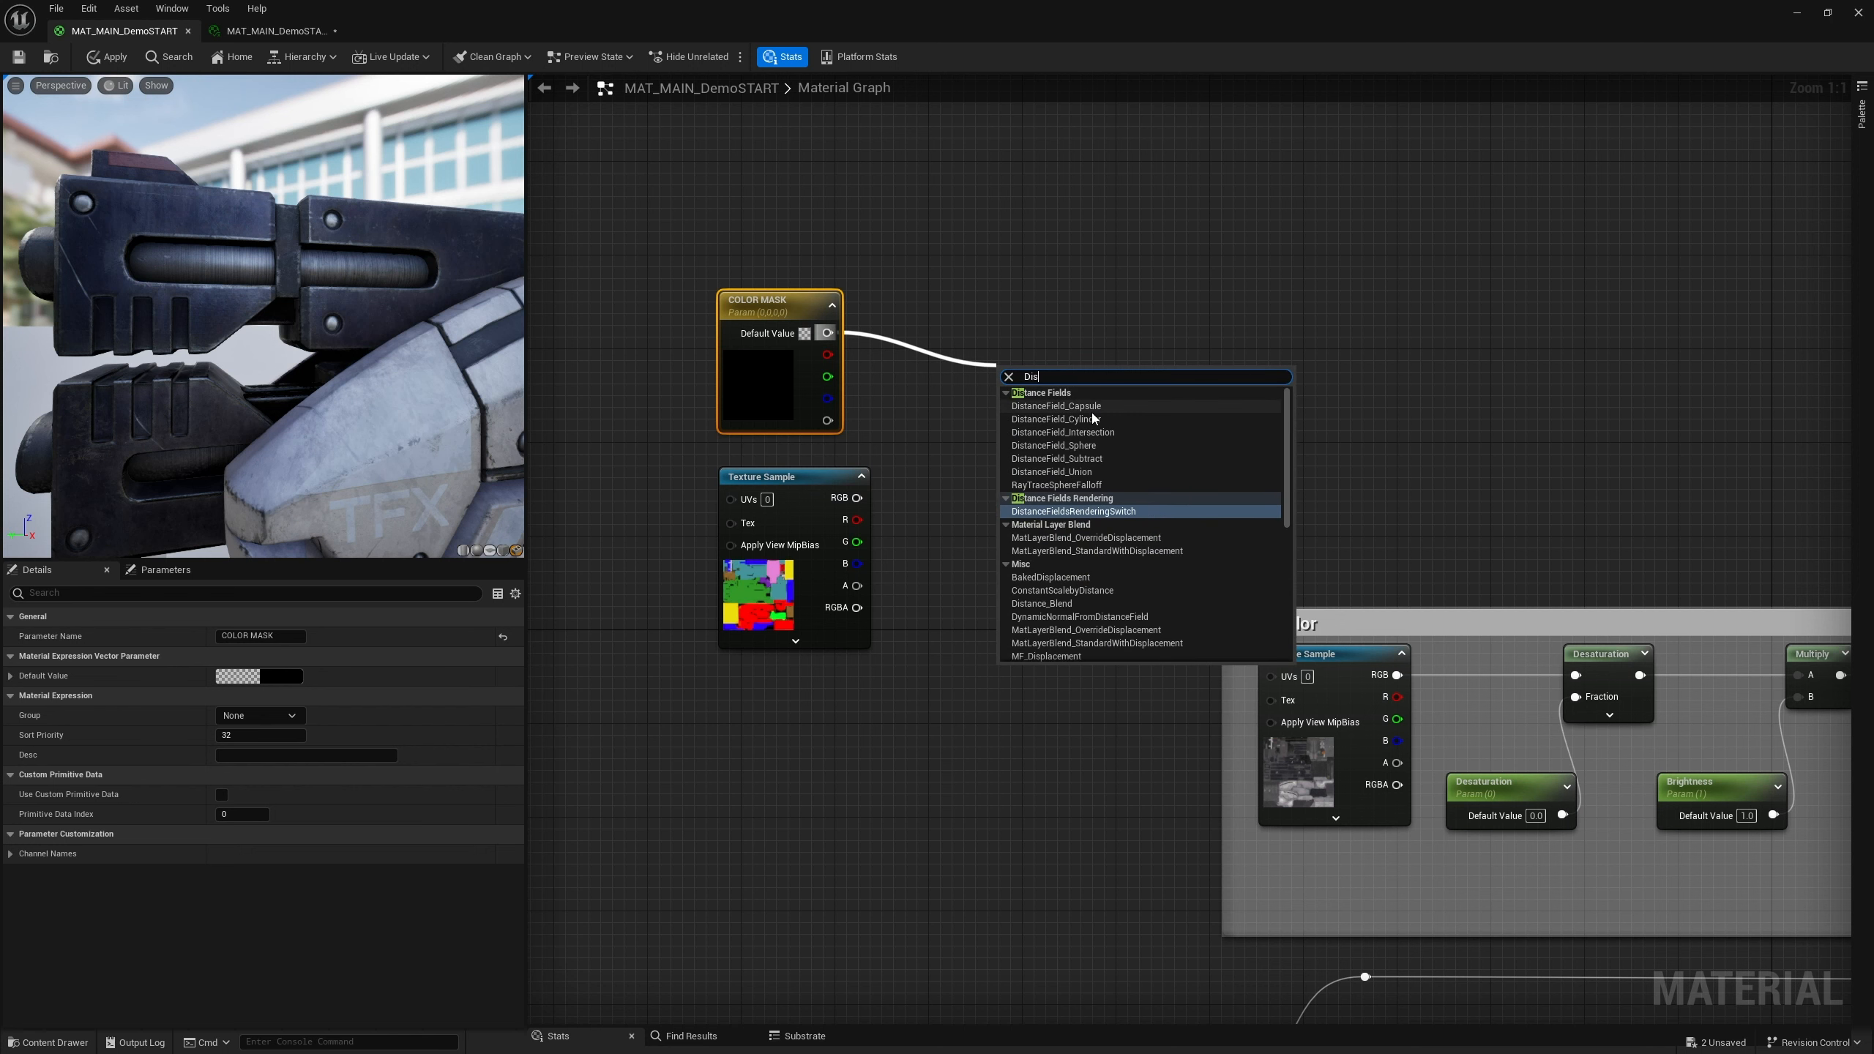
pyautogui.write('tnav')
pyautogui.press('BackSpace')
pyautogui.press('BackSpace')
pyautogui.press('BackSpace')
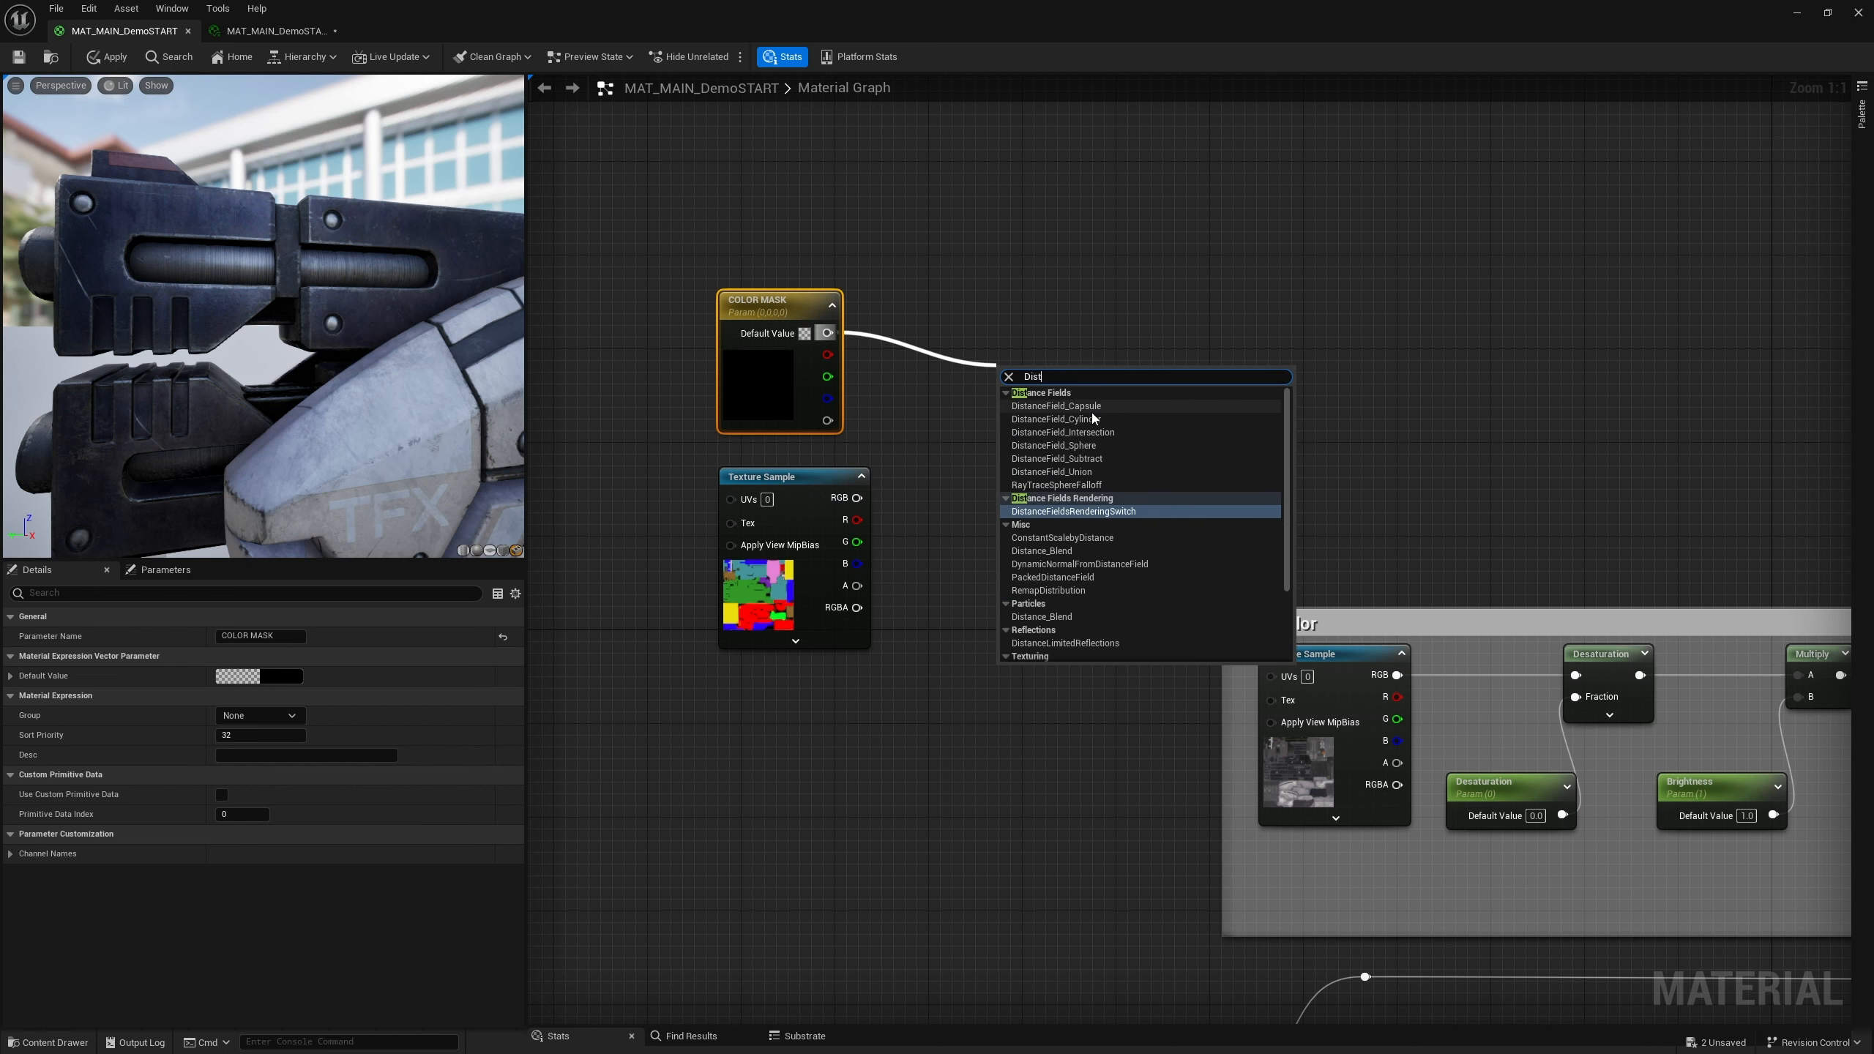
pyautogui.write('n')
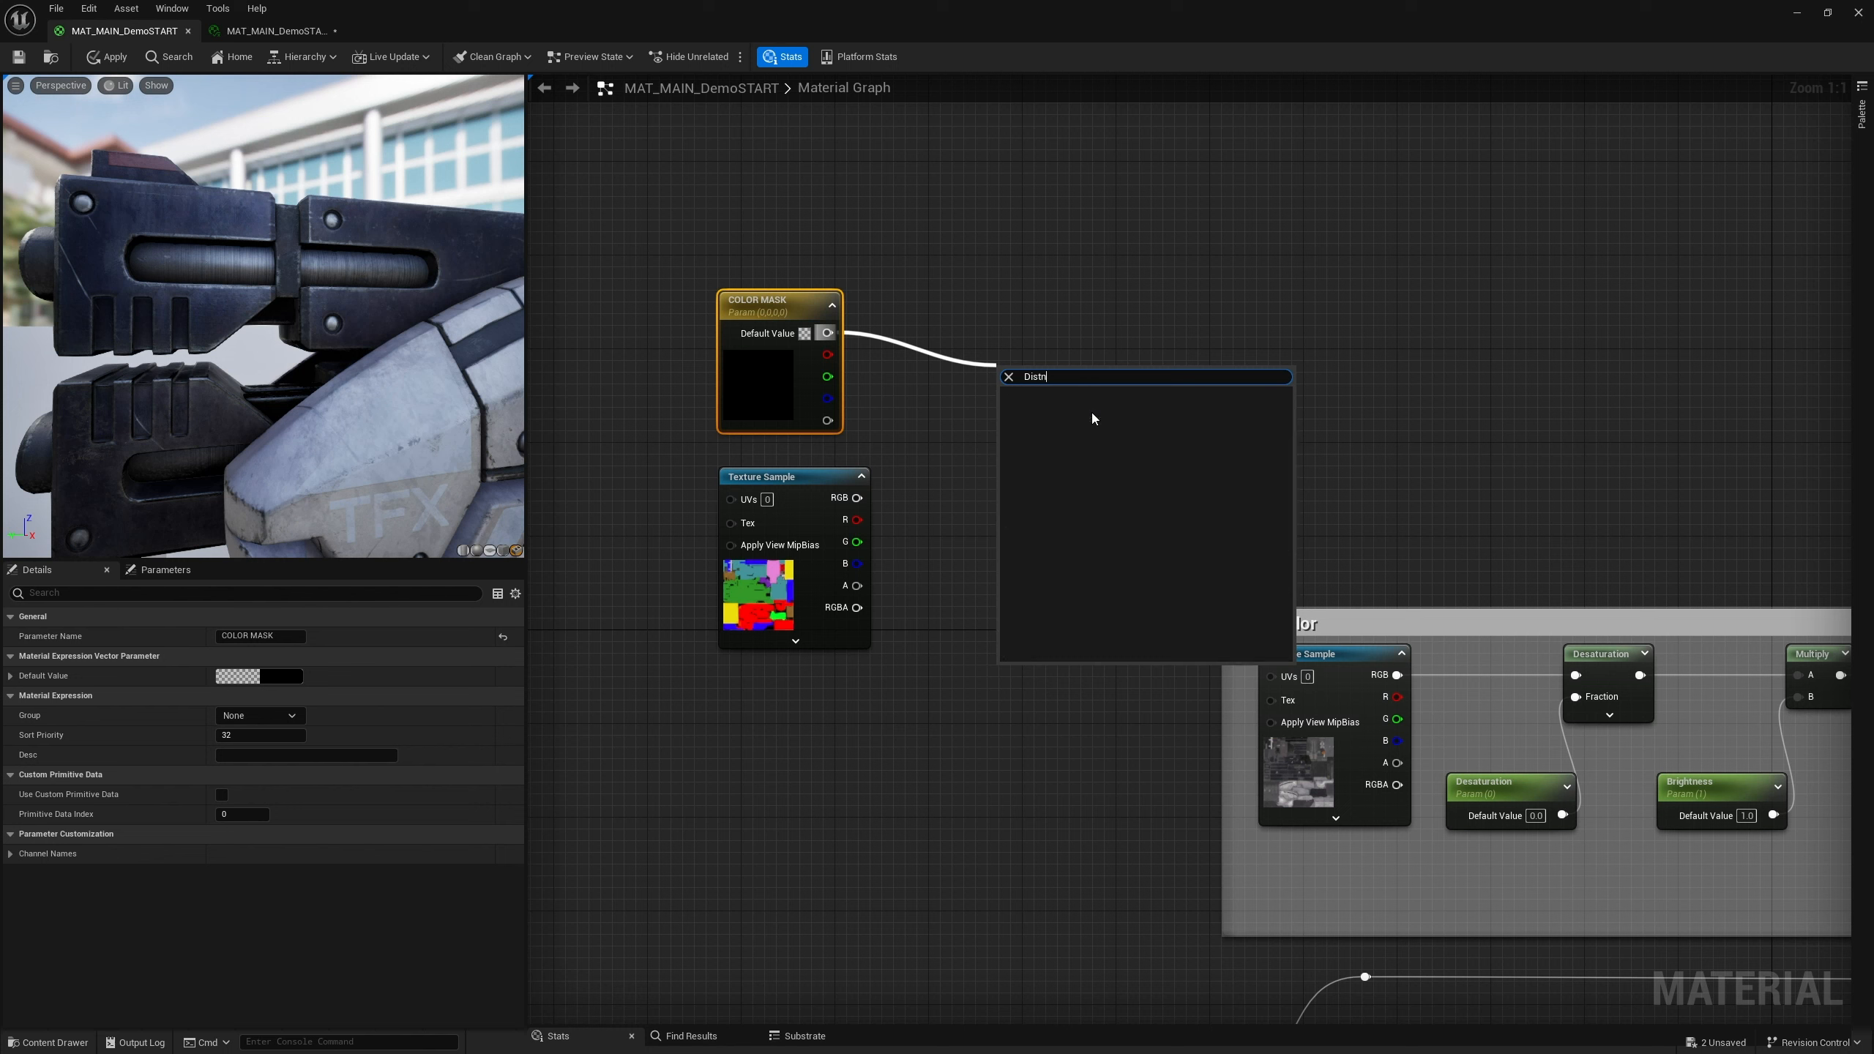
pyautogui.press('BackSpace')
pyautogui.write('ance')
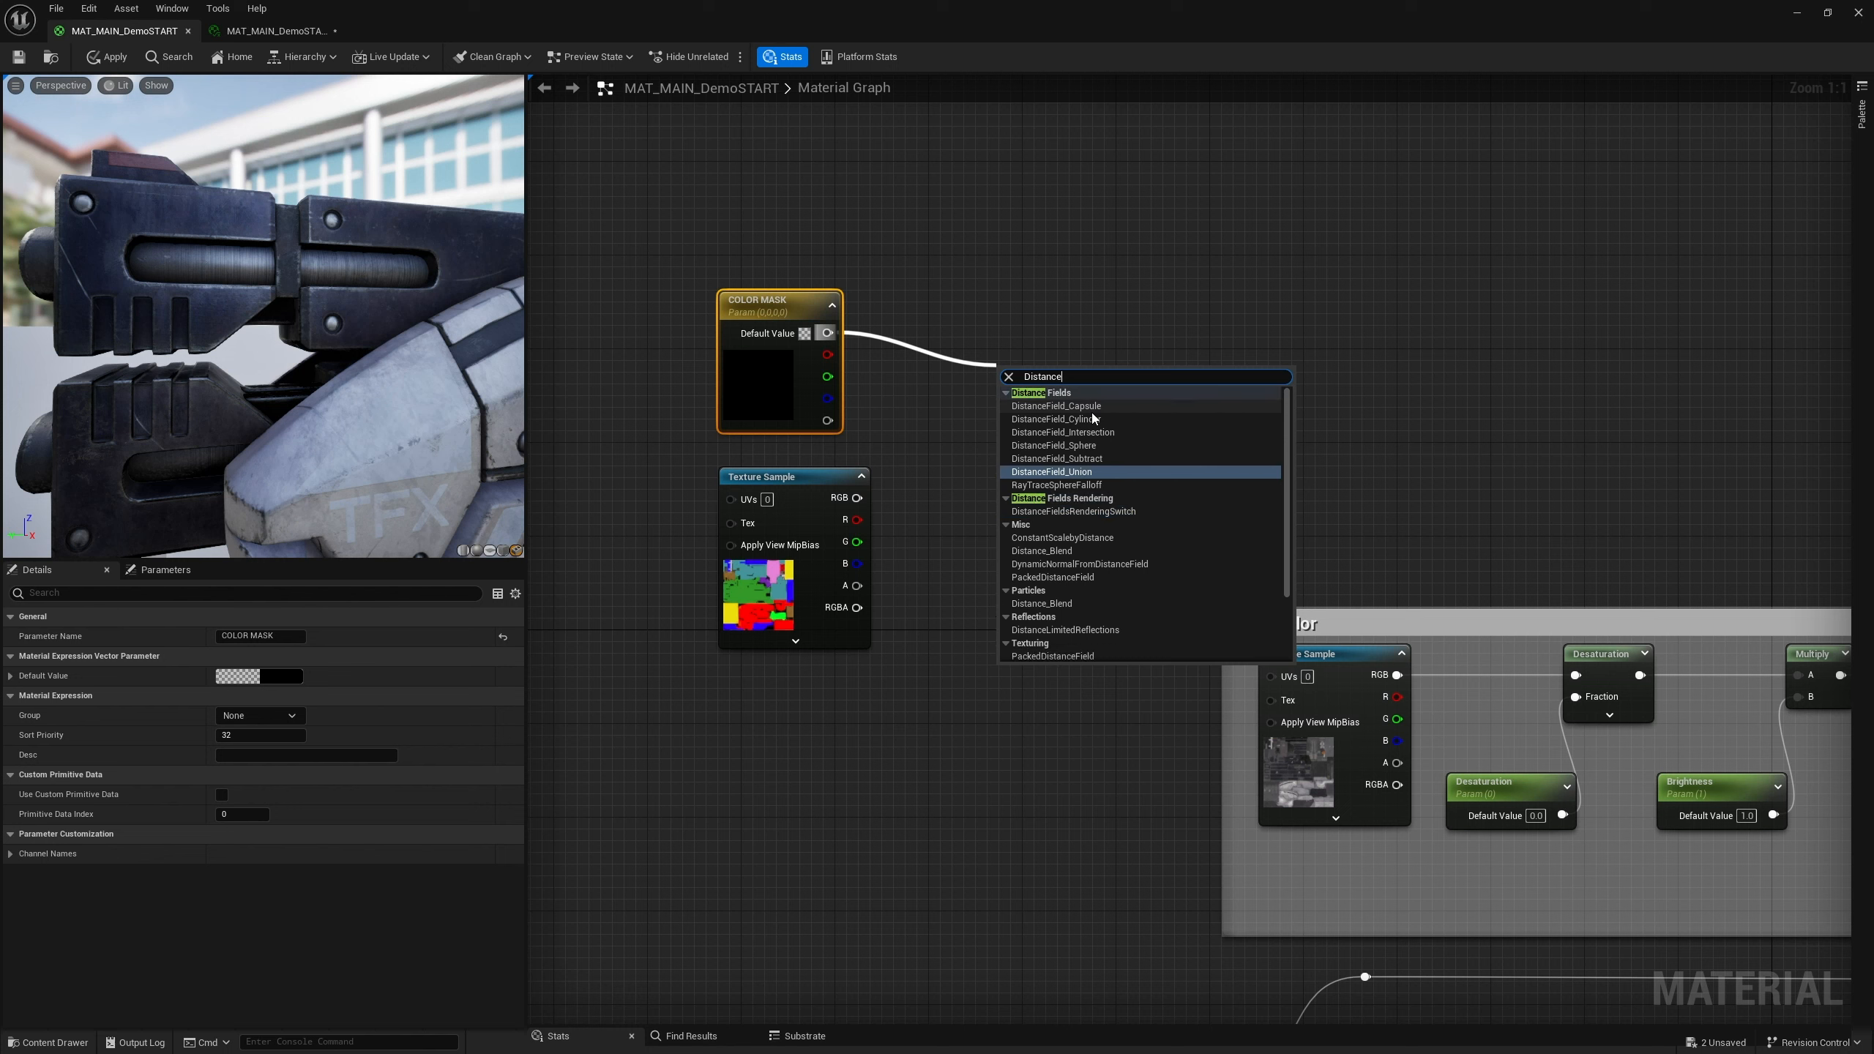
pyautogui.scroll(-2, 1090, 545)
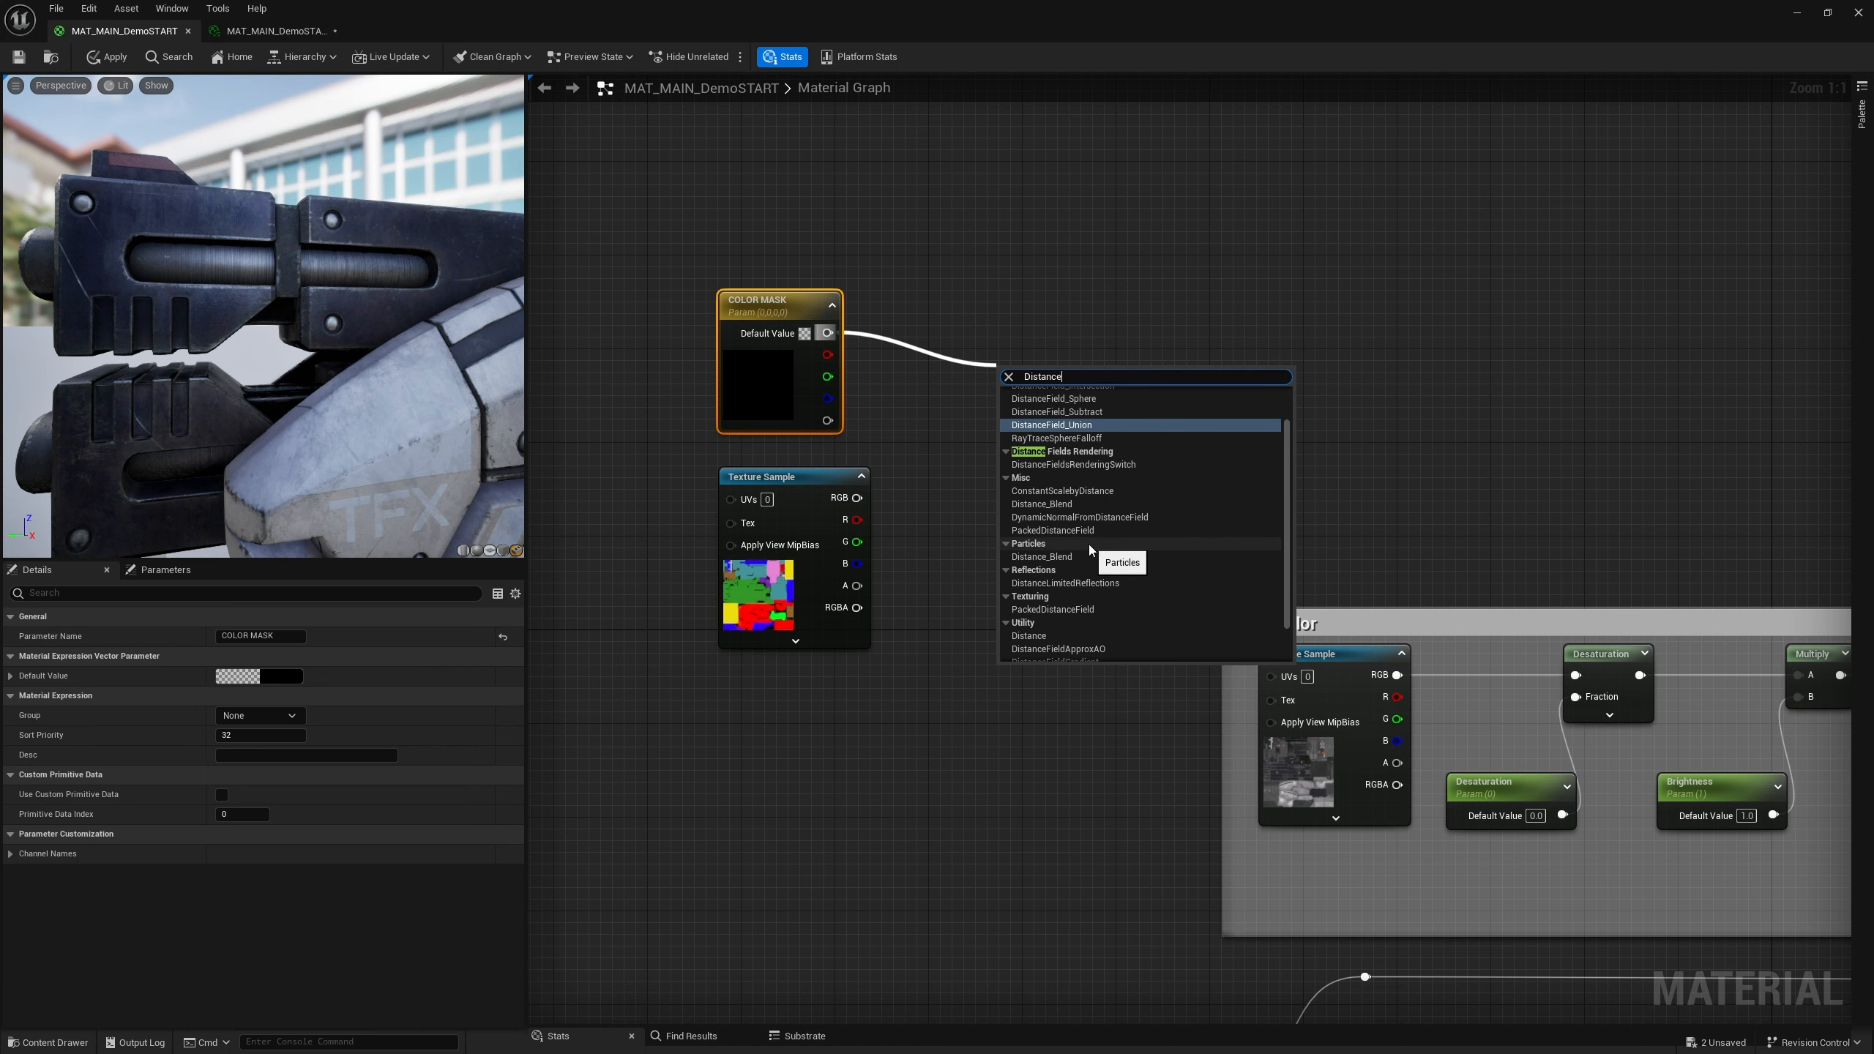
pyautogui.scroll(-2, 1066, 617)
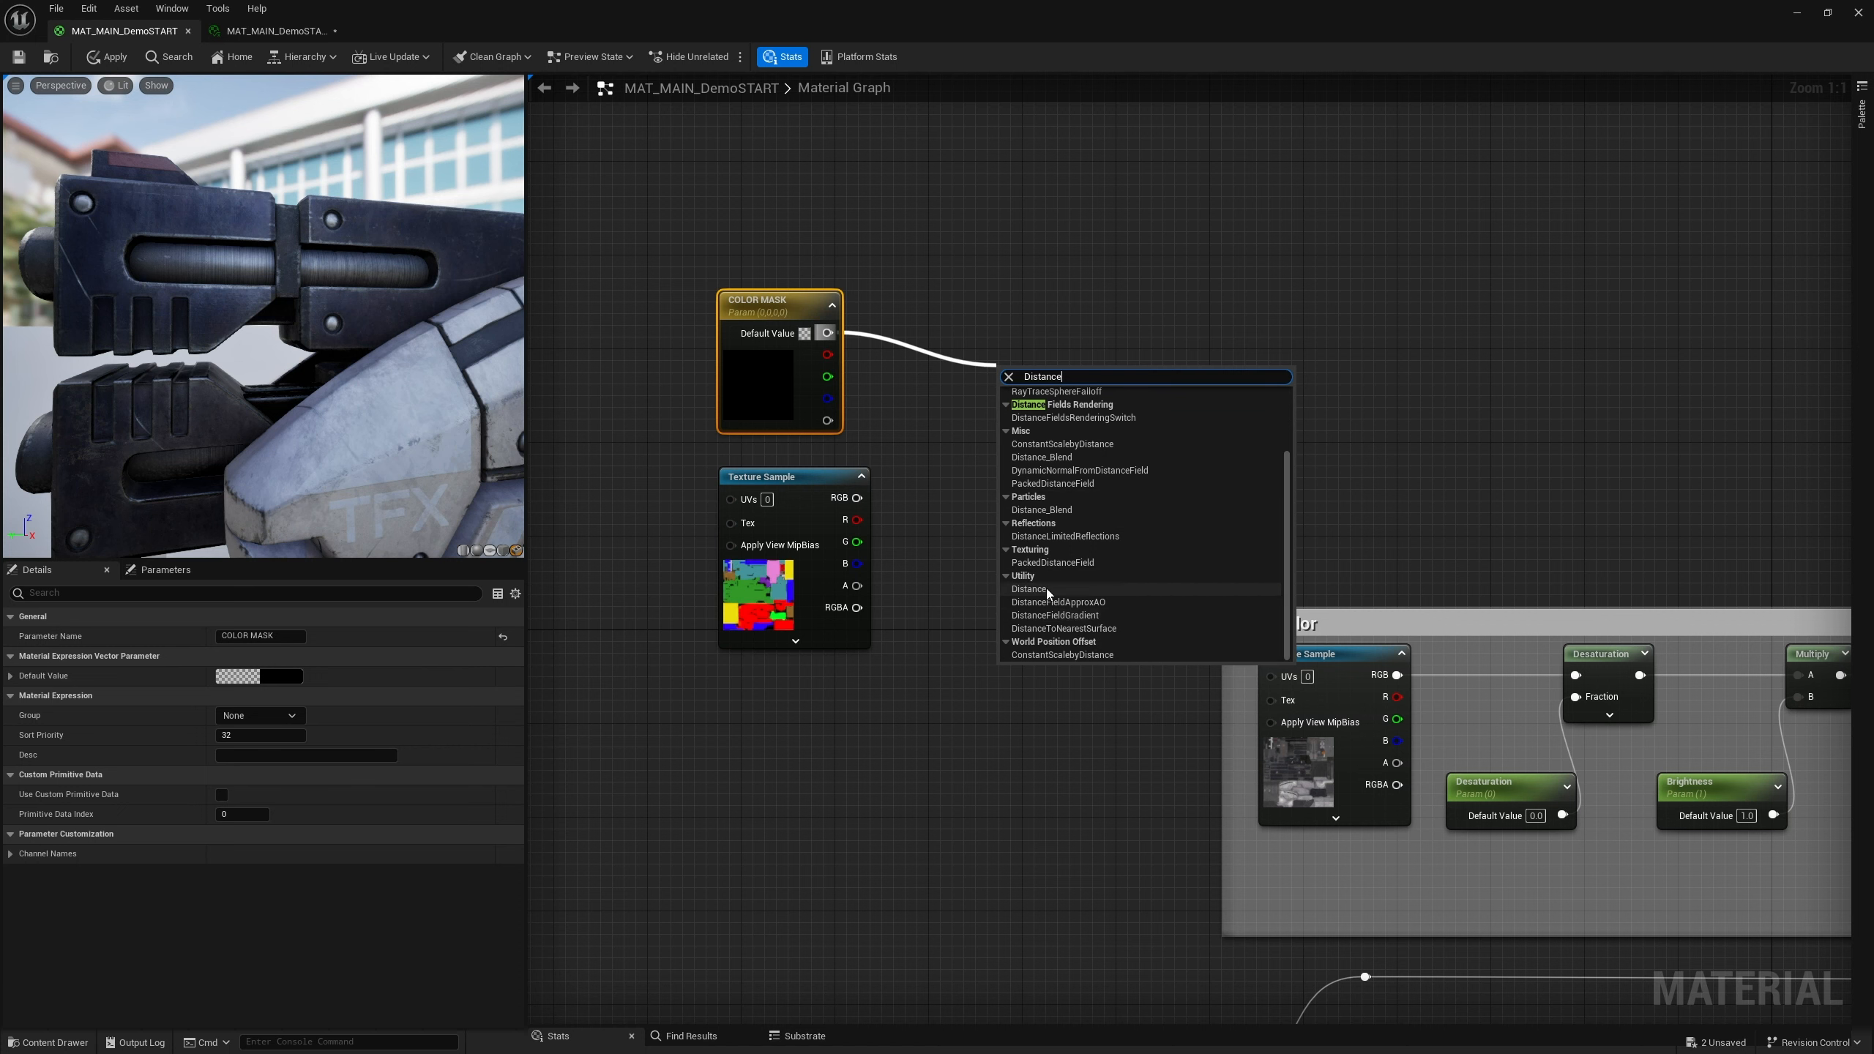
pyautogui.click(1045, 590)
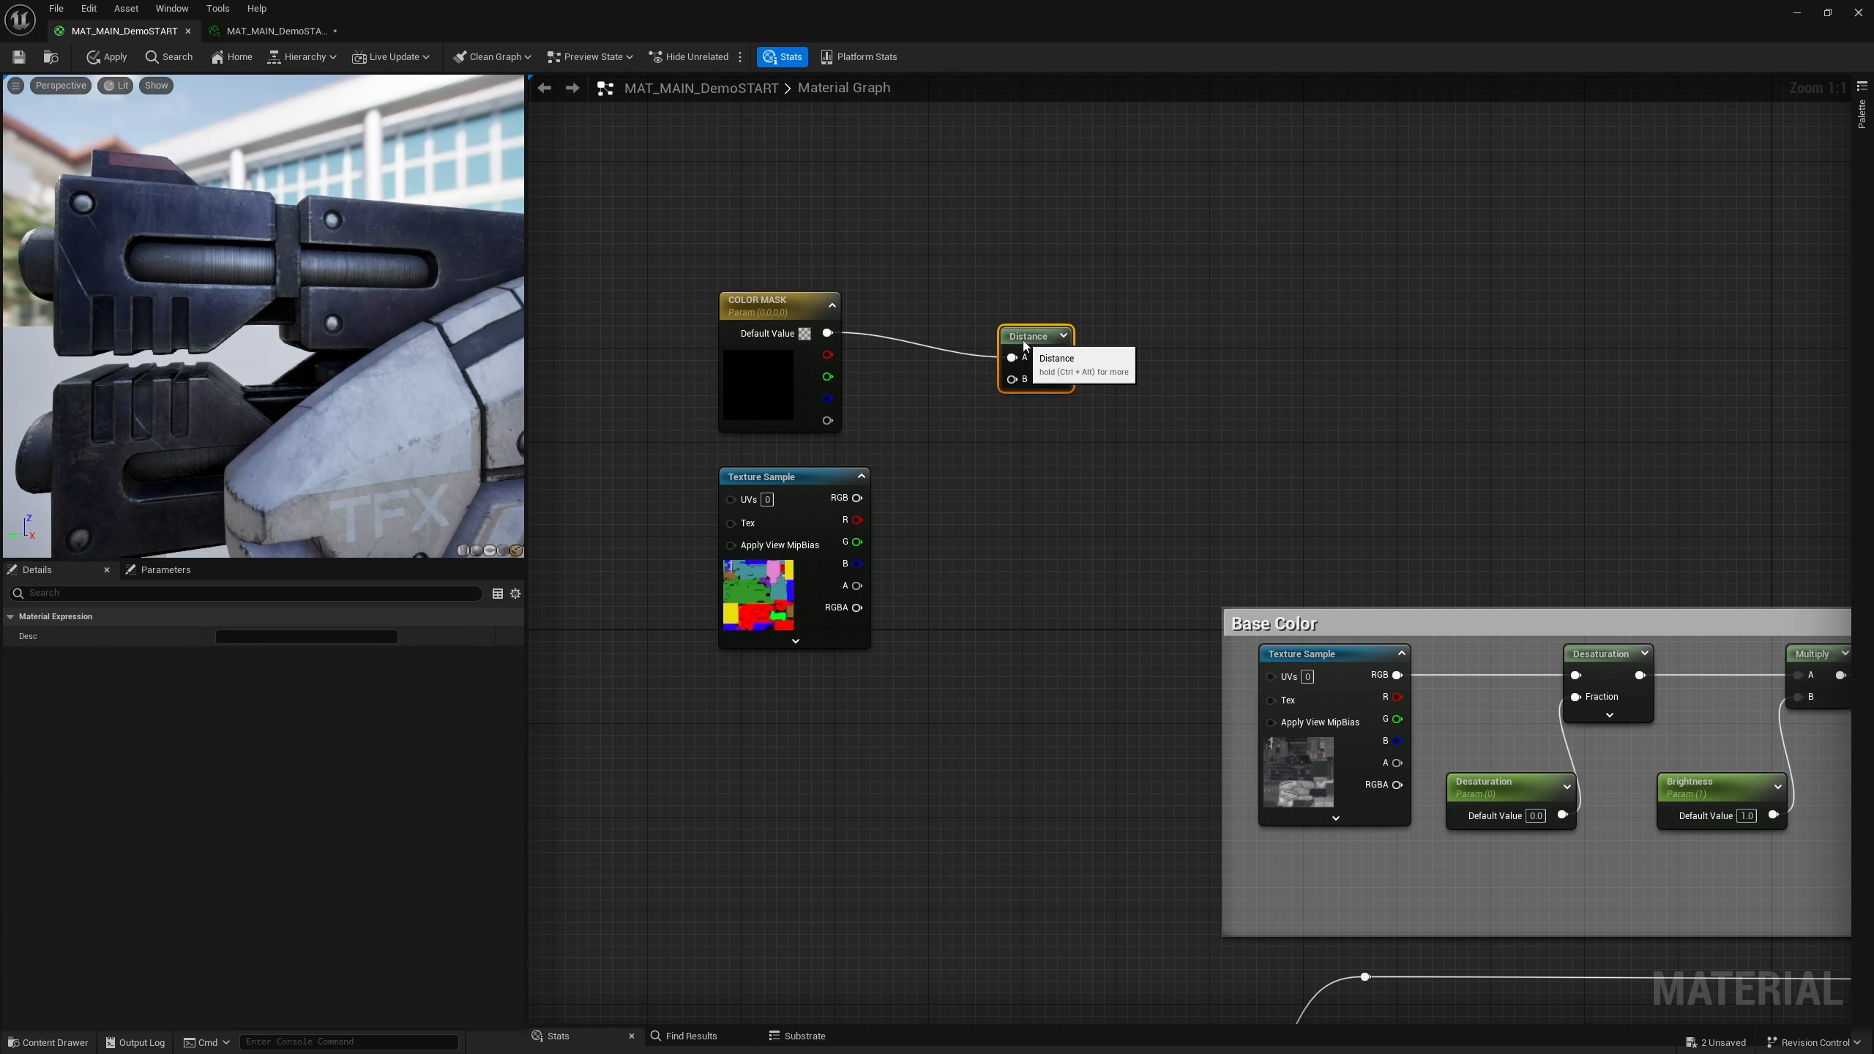
# Connect the ID Texture Sample's RGB to the Distance node's B input and preview the Distance node
pyautogui.moveTo(1025, 346); pyautogui.dragTo(1037, 451)
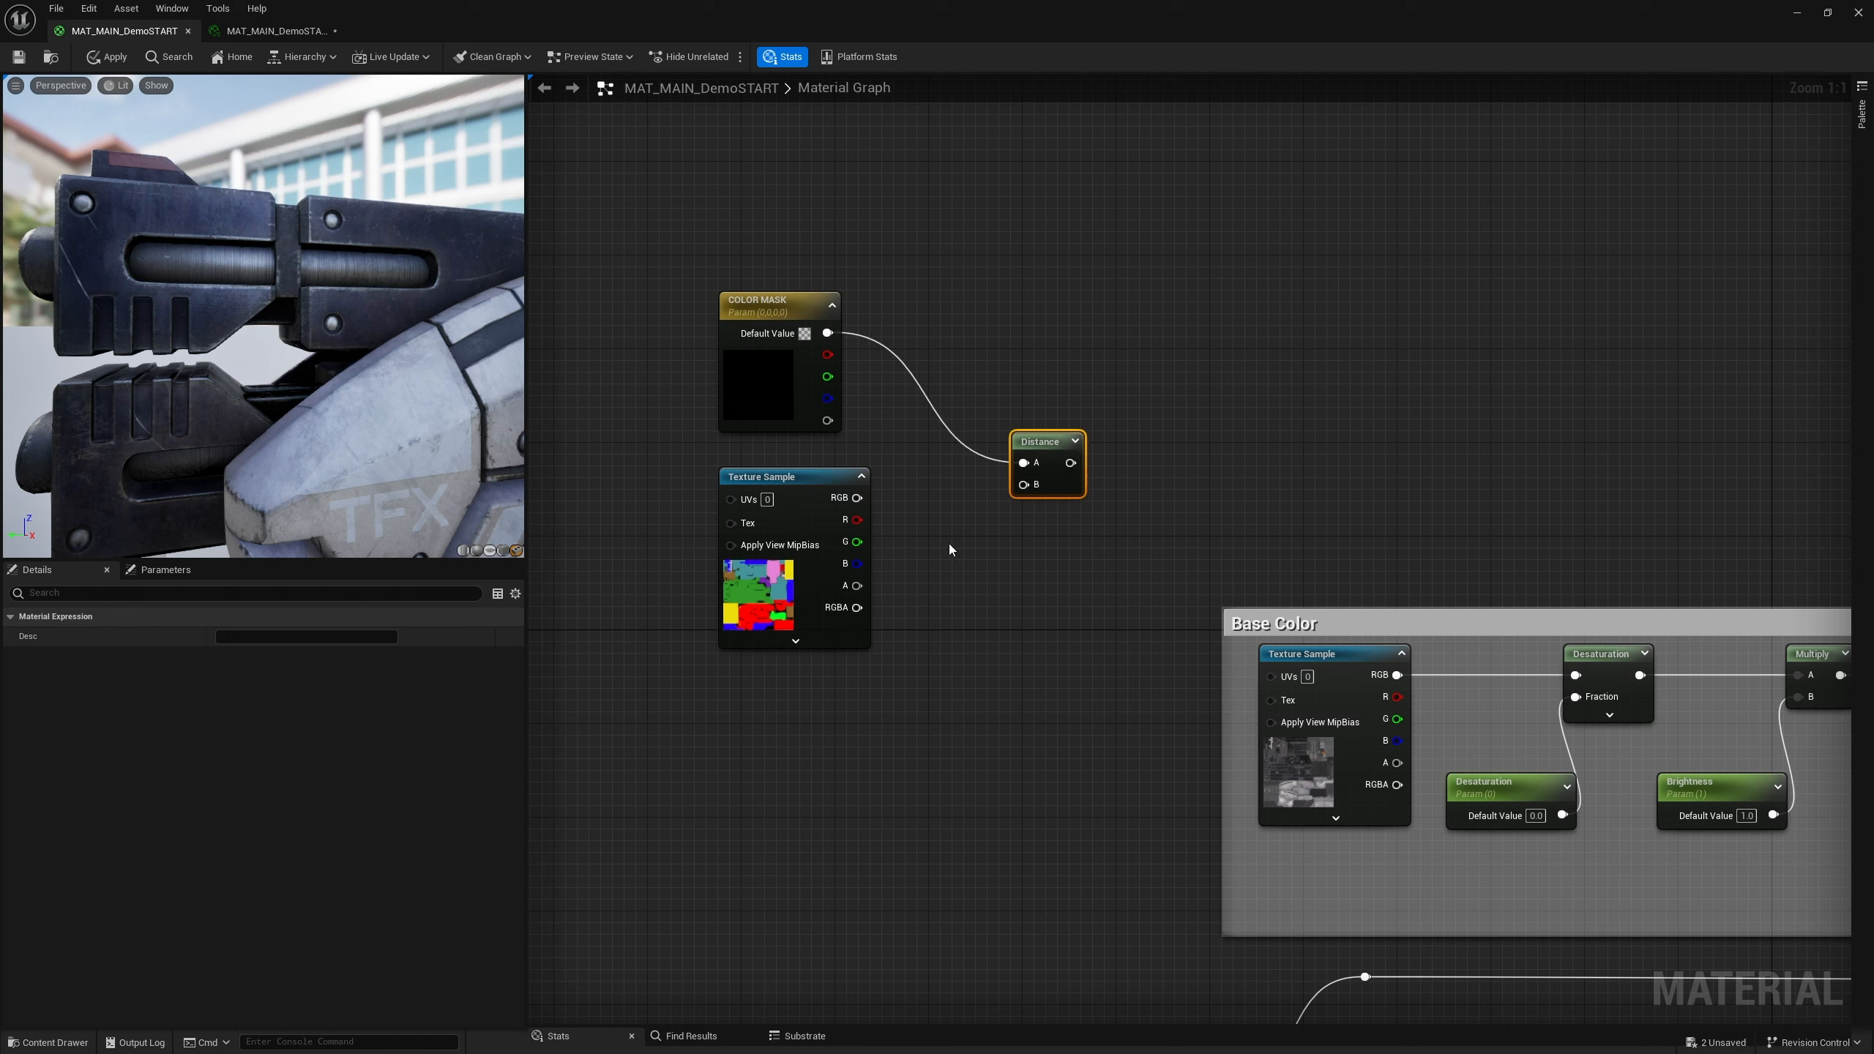
pyautogui.moveTo(857, 498); pyautogui.dragTo(1033, 377)
pyautogui.rightClick(1026, 383)
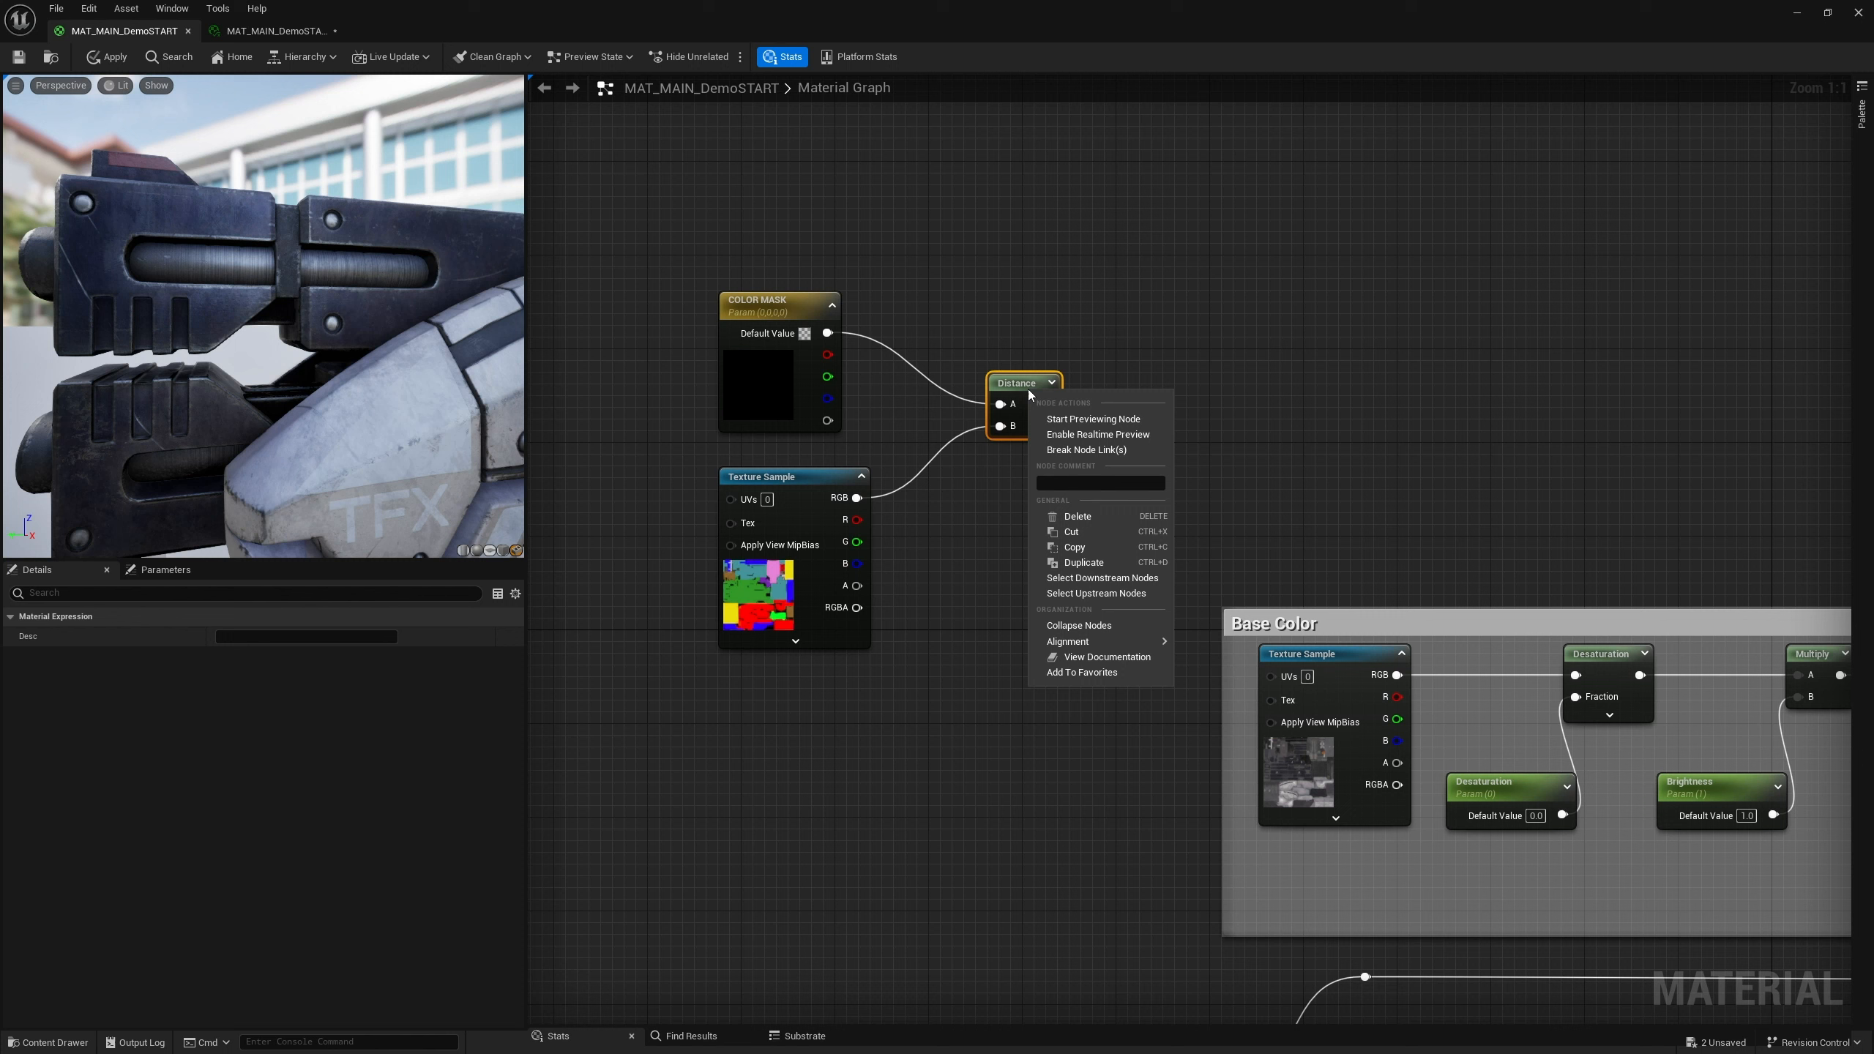
pyautogui.click(1083, 425)
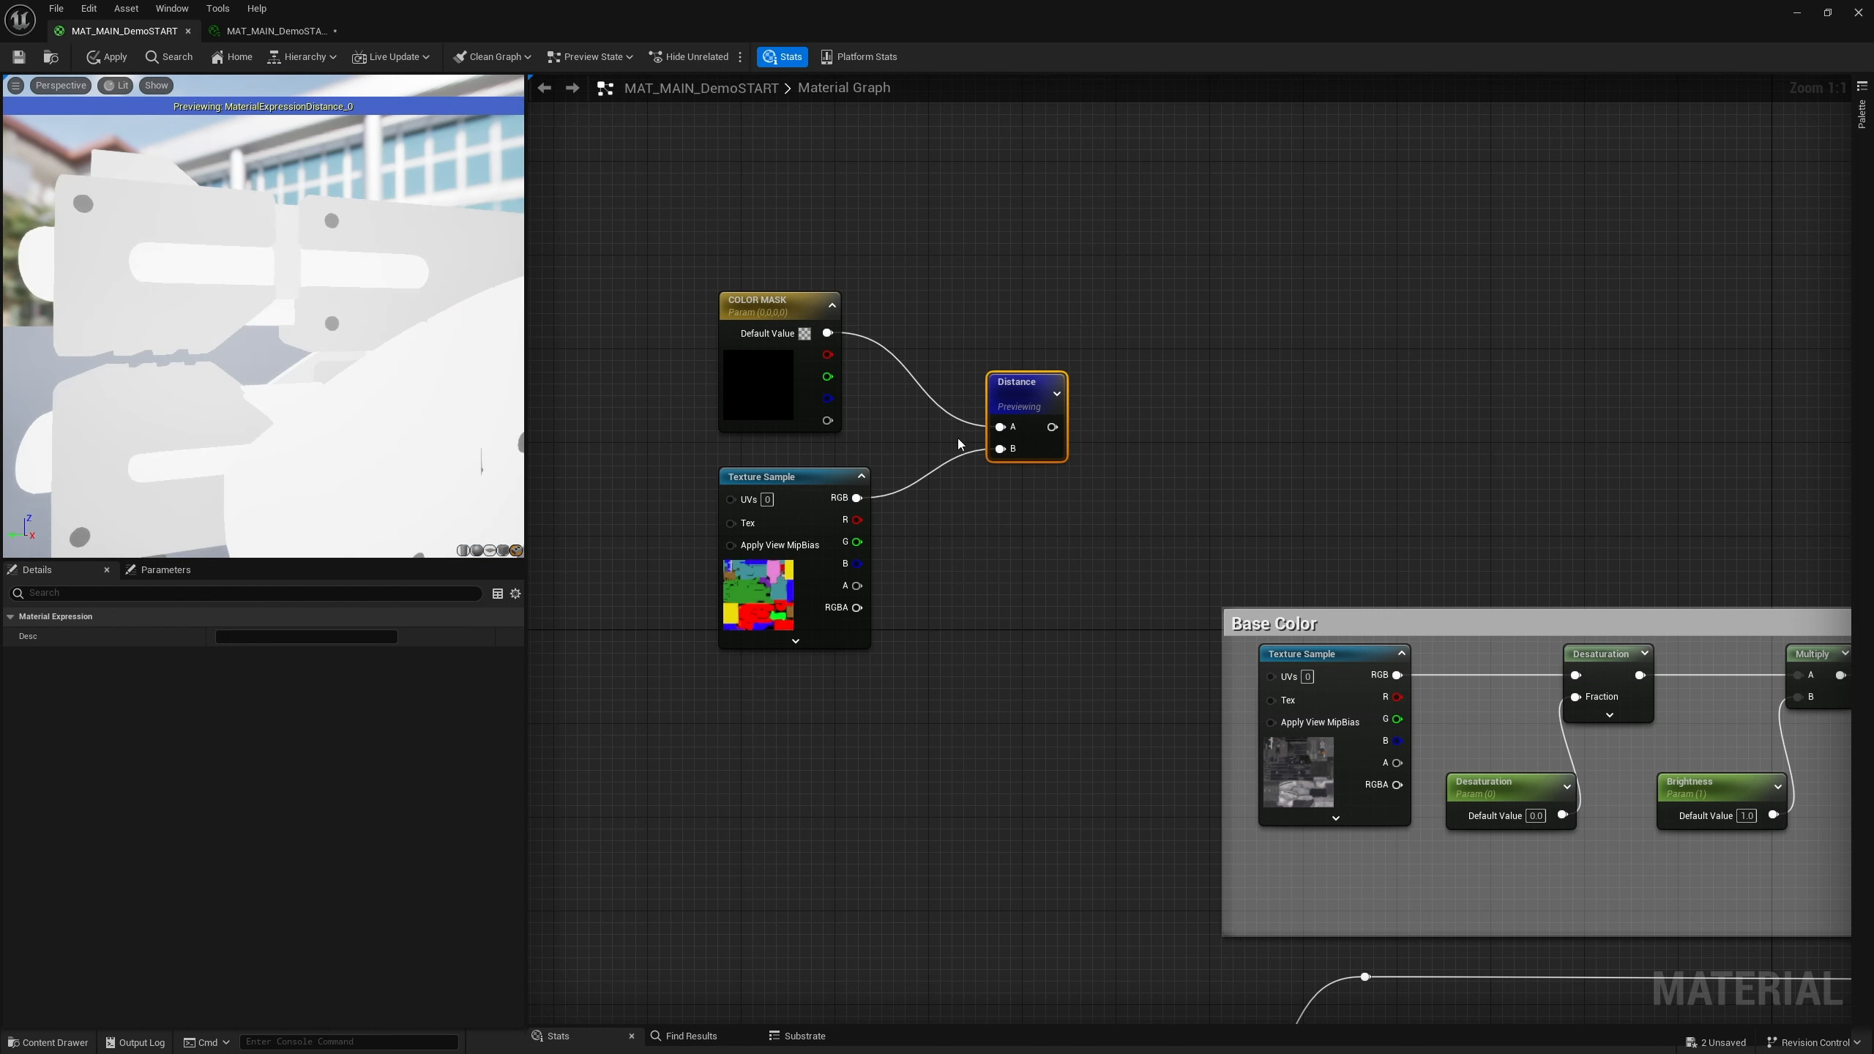
# Stop previewing the Distance node
pyautogui.scroll(-6, 395, 382)
pyautogui.scroll(7, 395, 380)
pyautogui.scroll(-7, 395, 380)
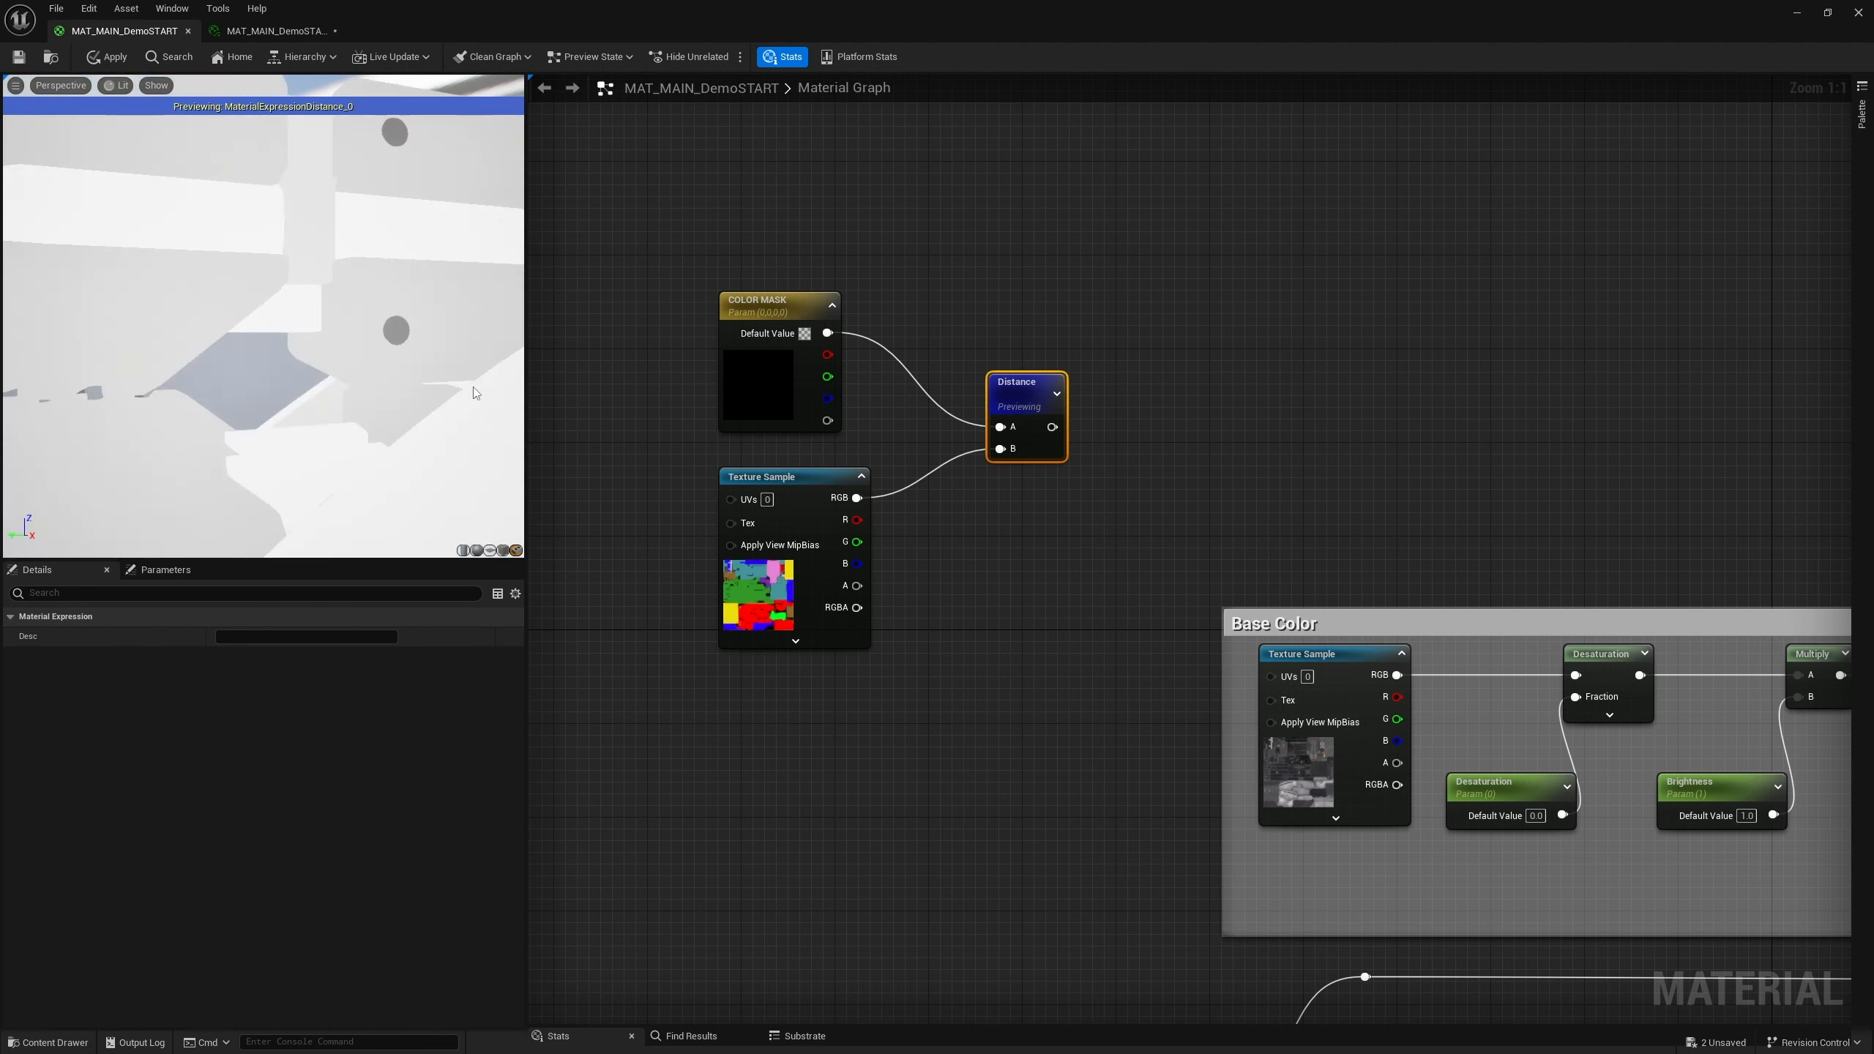
pyautogui.rightClick(807, 481)
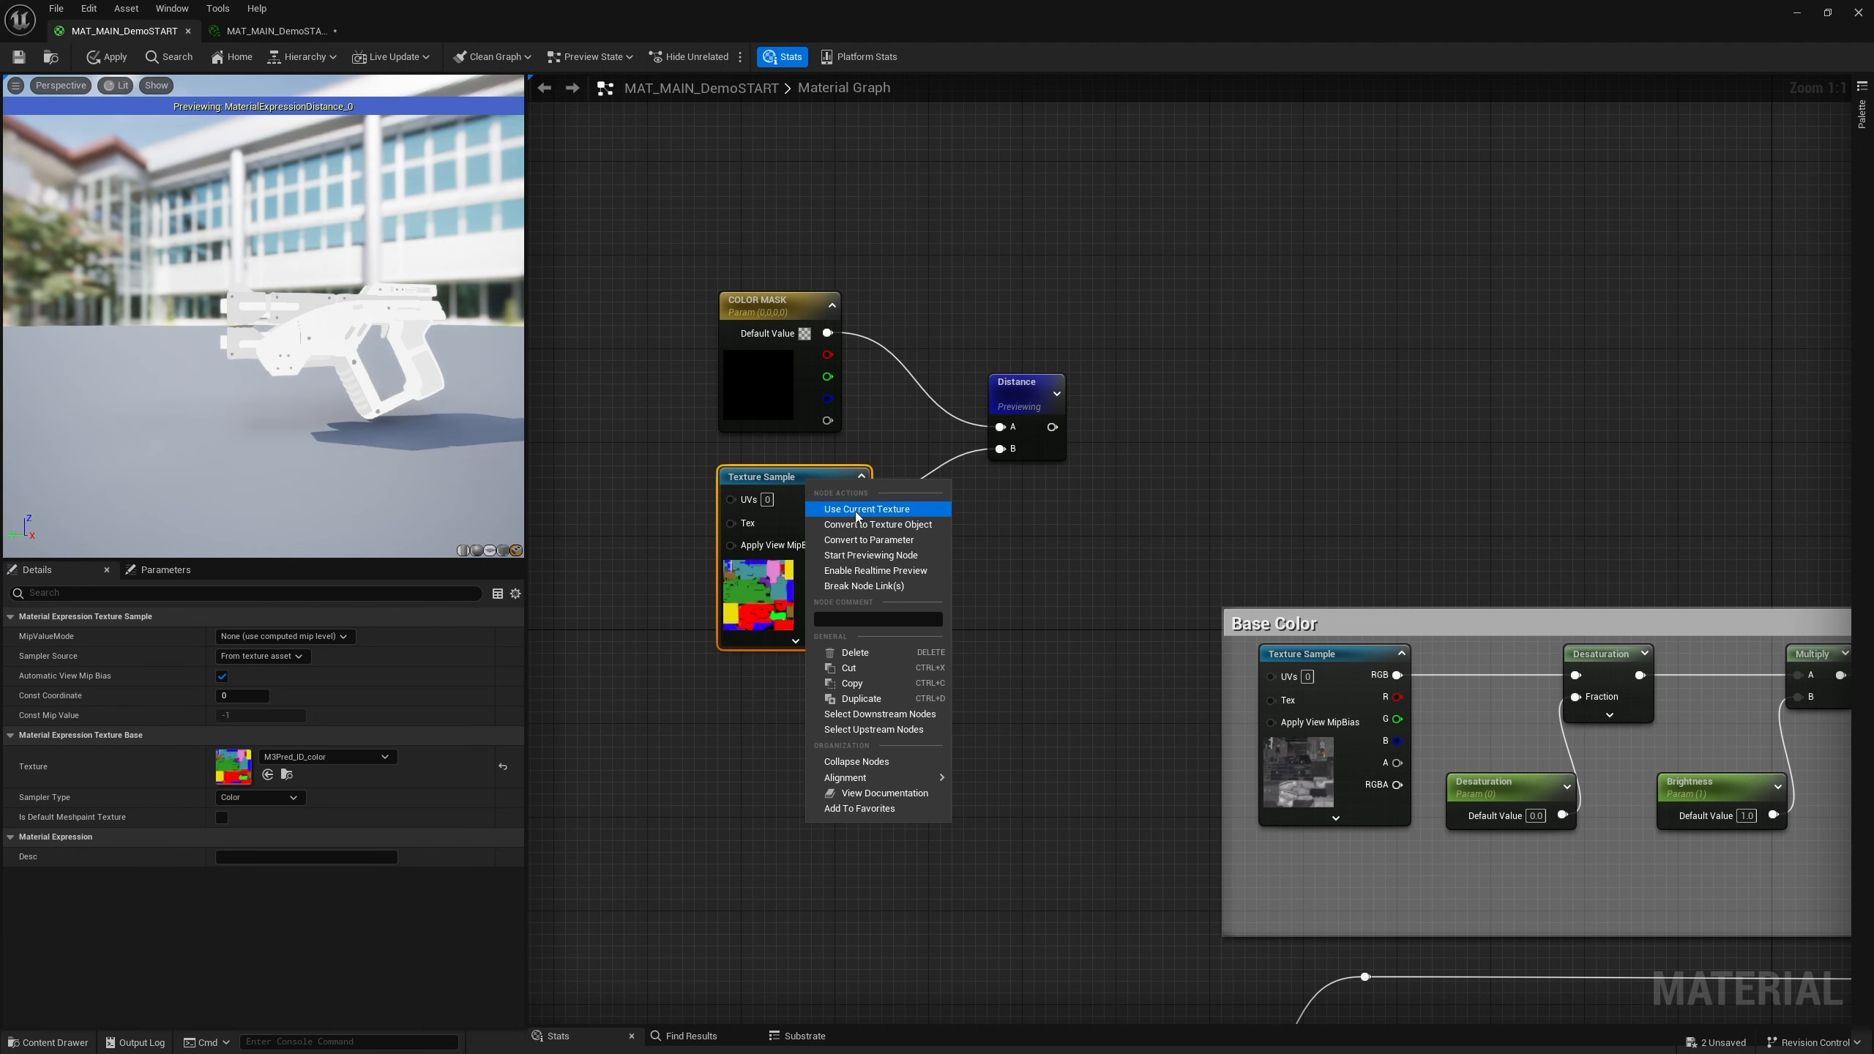
pyautogui.rightClick(1018, 387)
pyautogui.click(1076, 418)
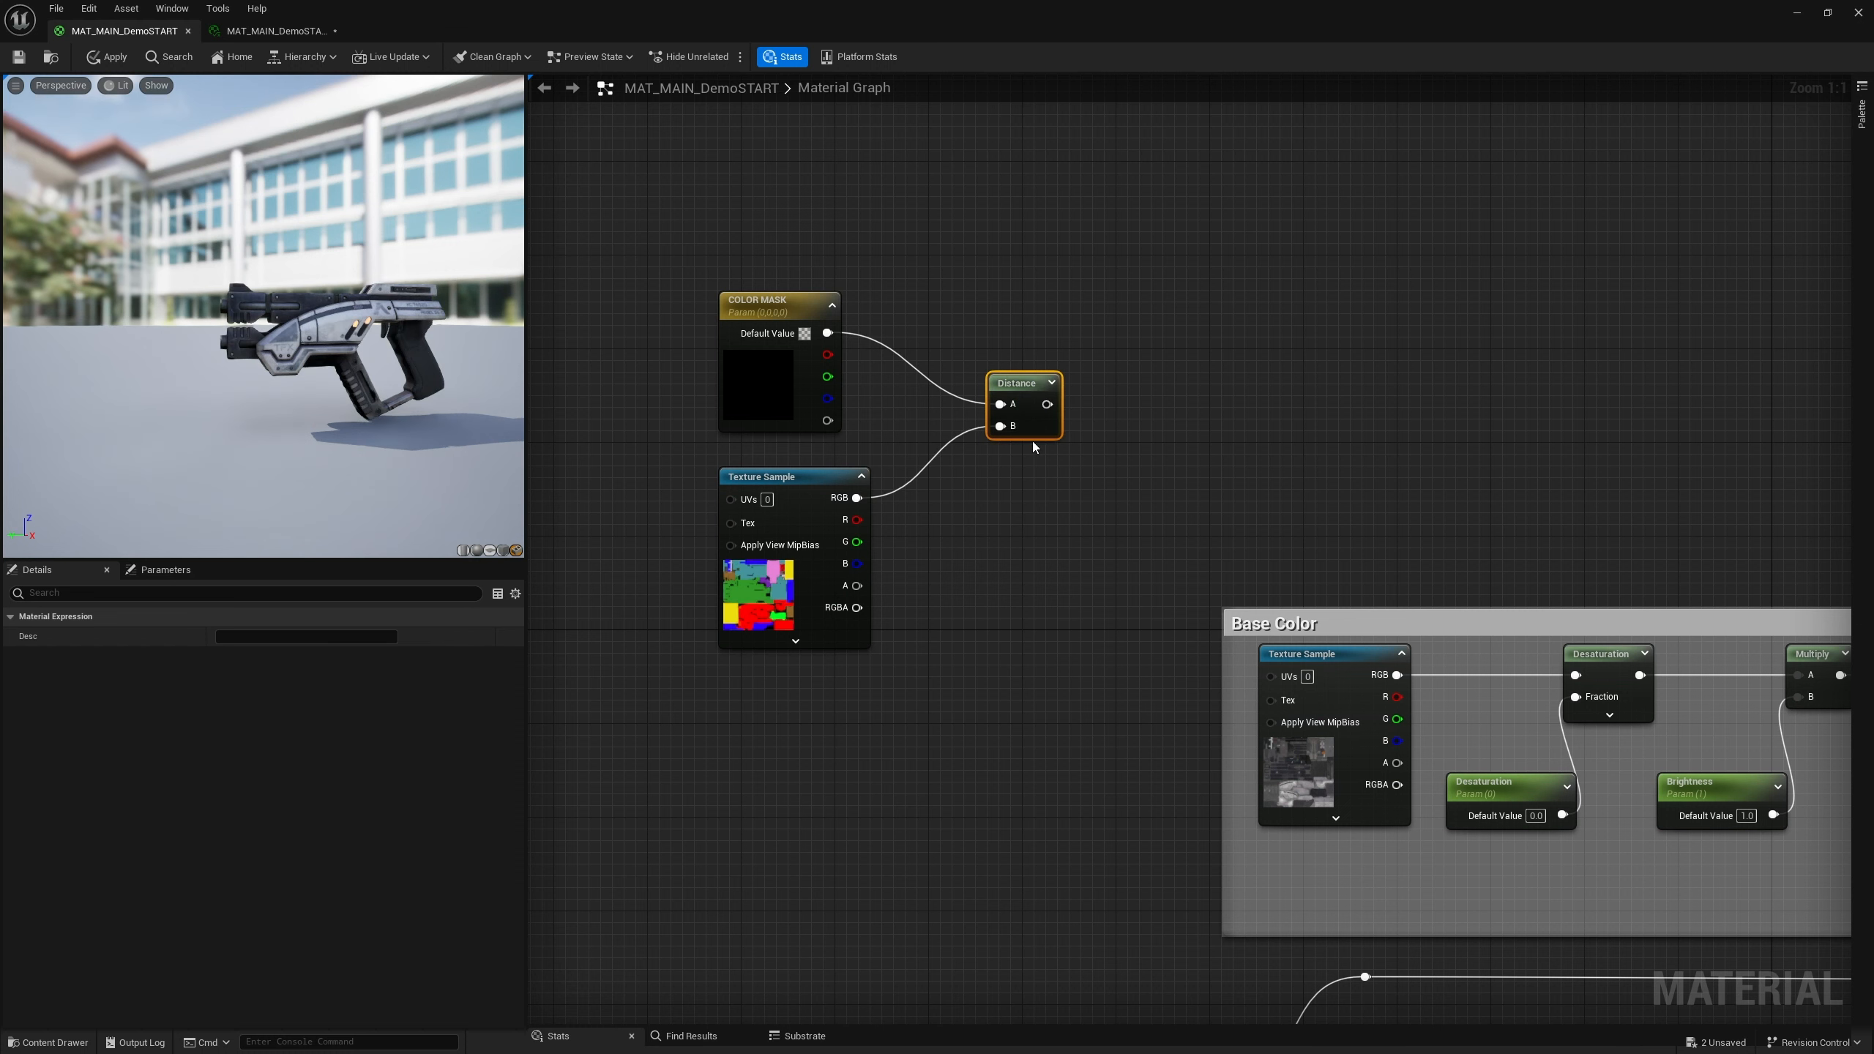
# Preview the ID color Texture Sample node and inspect its color regions on the gun
pyautogui.click(955, 510)
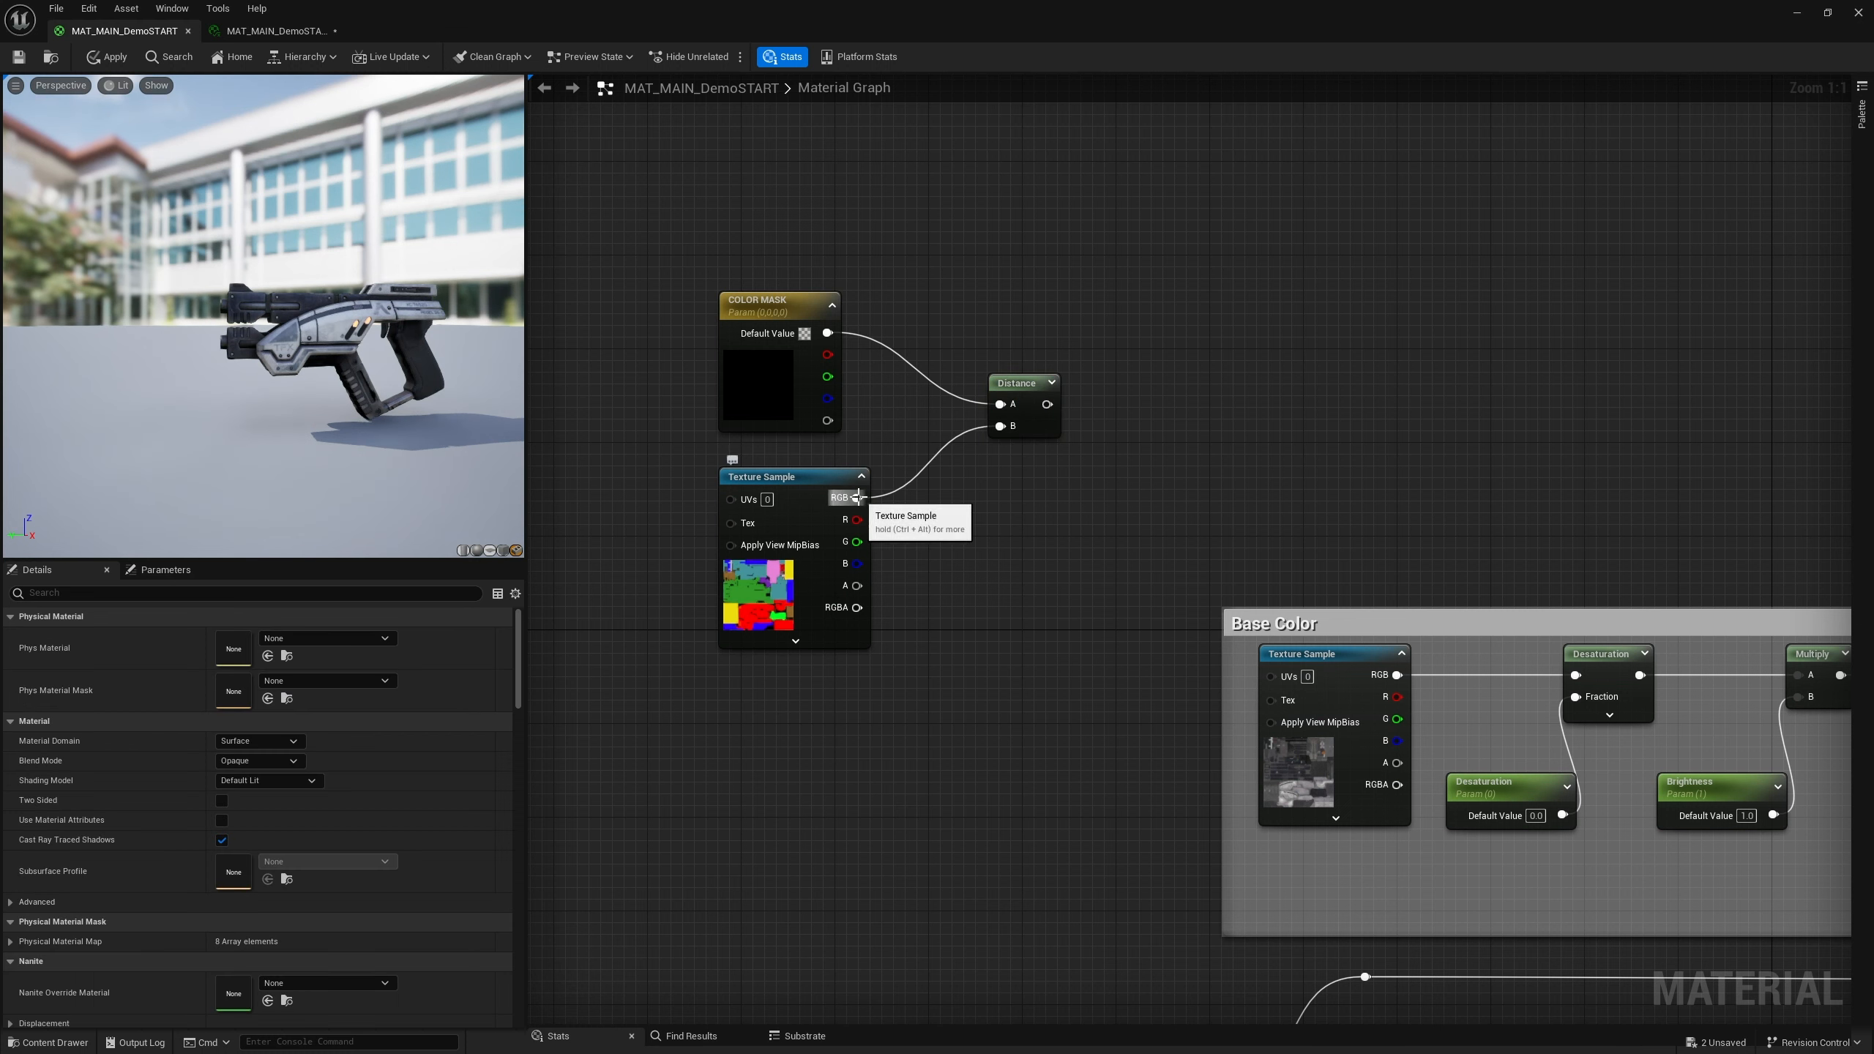
pyautogui.rightClick(812, 484)
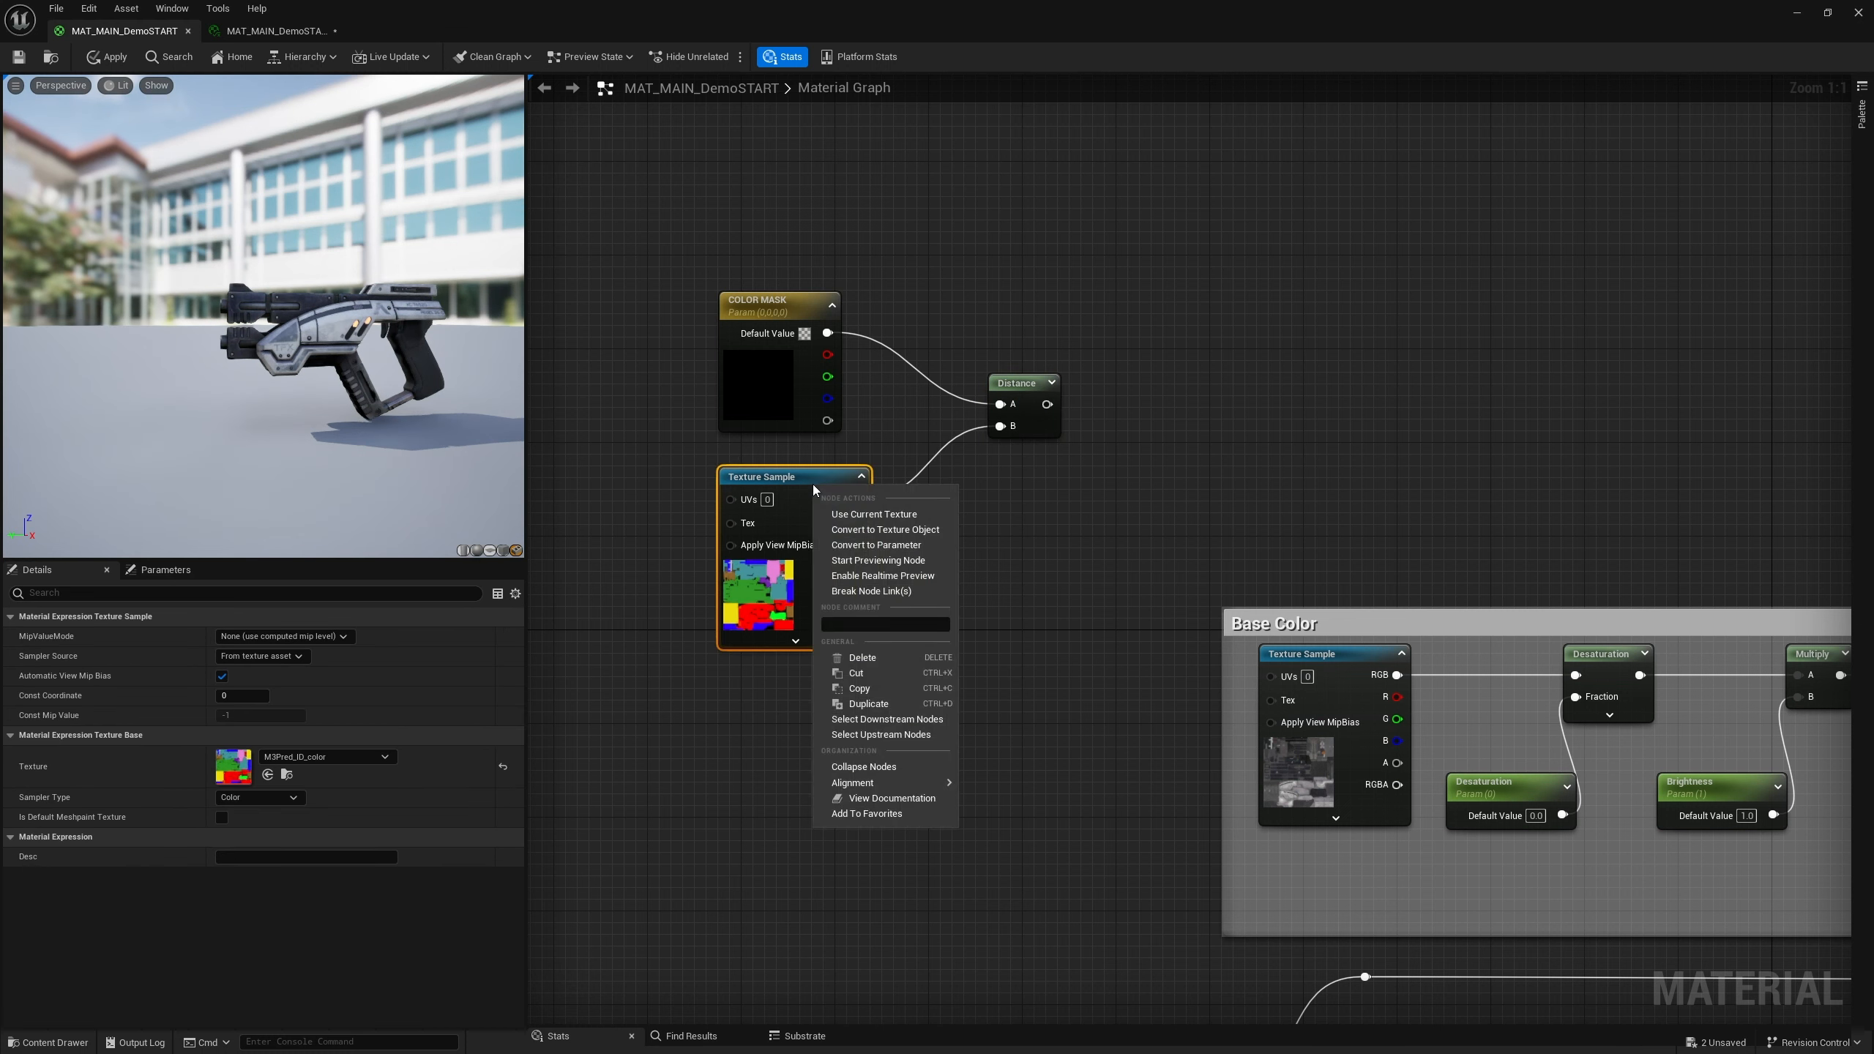
pyautogui.click(876, 560)
pyautogui.scroll(5, 305, 329)
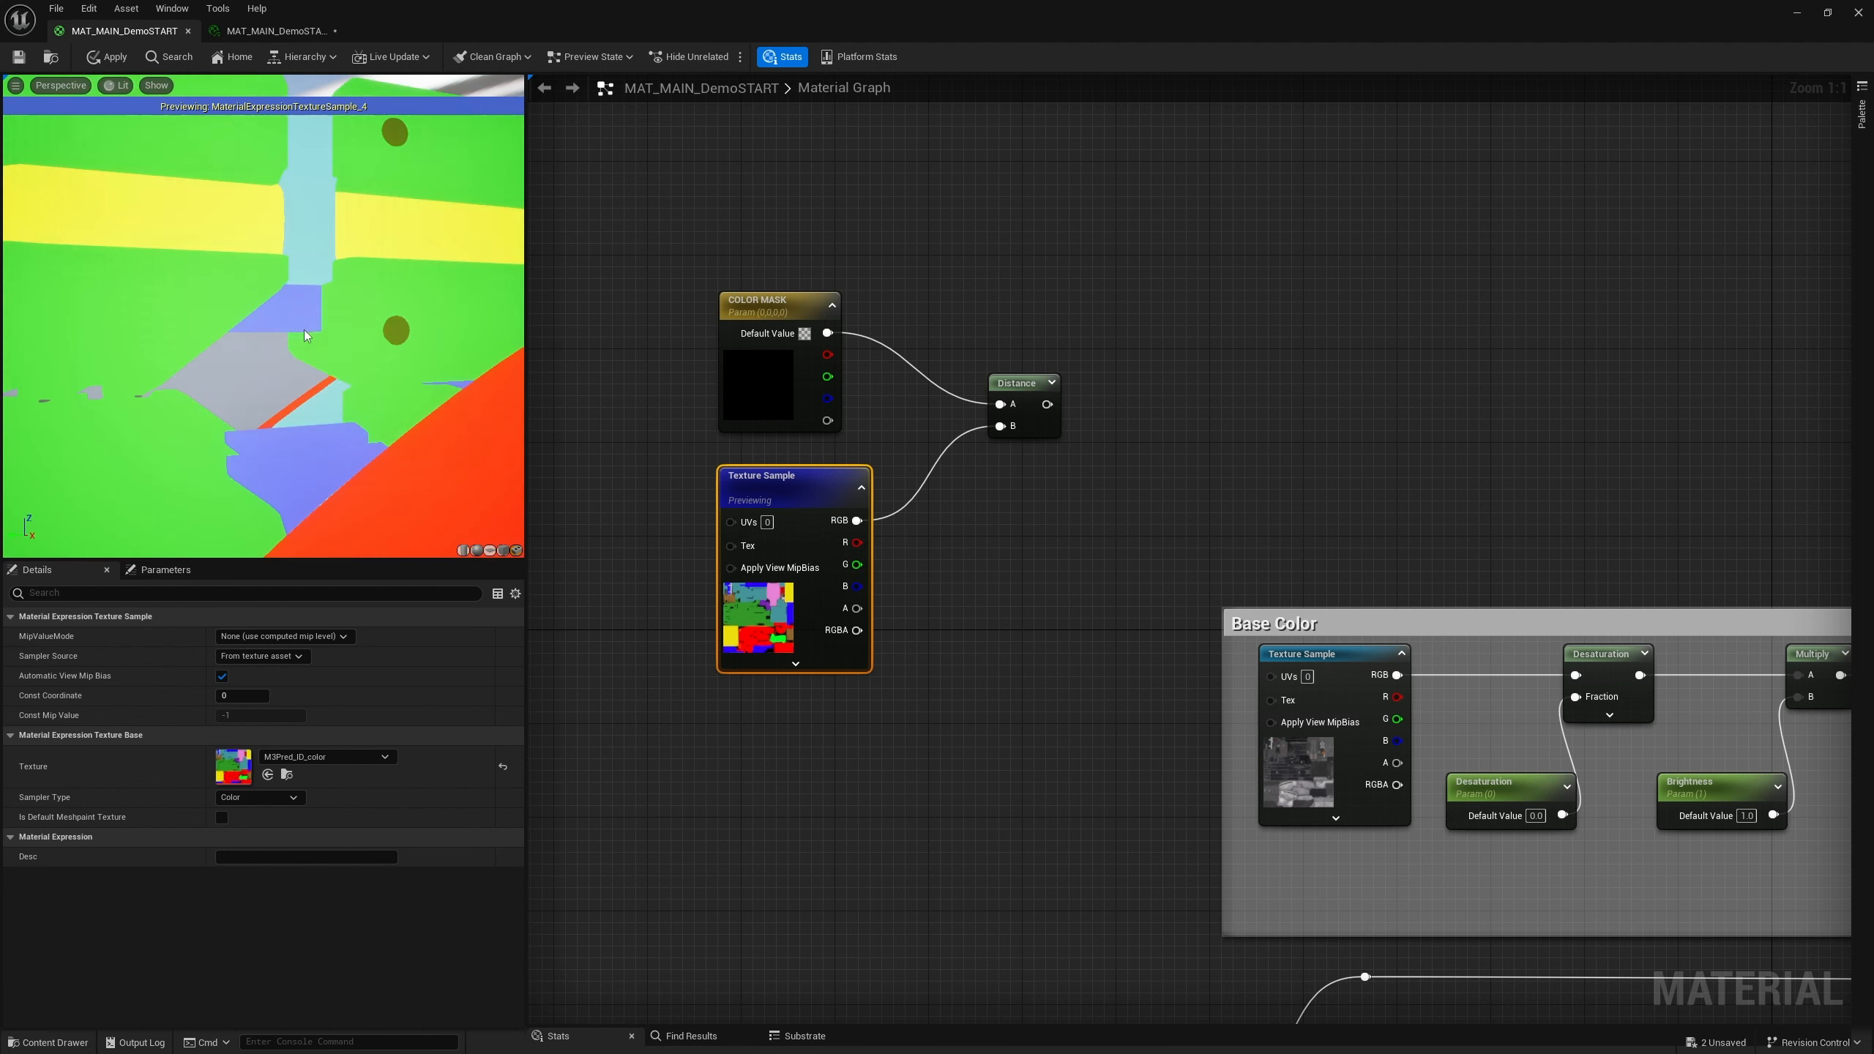
pyautogui.scroll(-5, 317, 340)
pyautogui.moveTo(290, 333); pyautogui.dragTo(362, 333, button='right')
pyautogui.moveTo(290, 333); pyautogui.dragTo(140, 302, button='middle')
pyautogui.moveTo(290, 333); pyautogui.dragTo(306, 319)
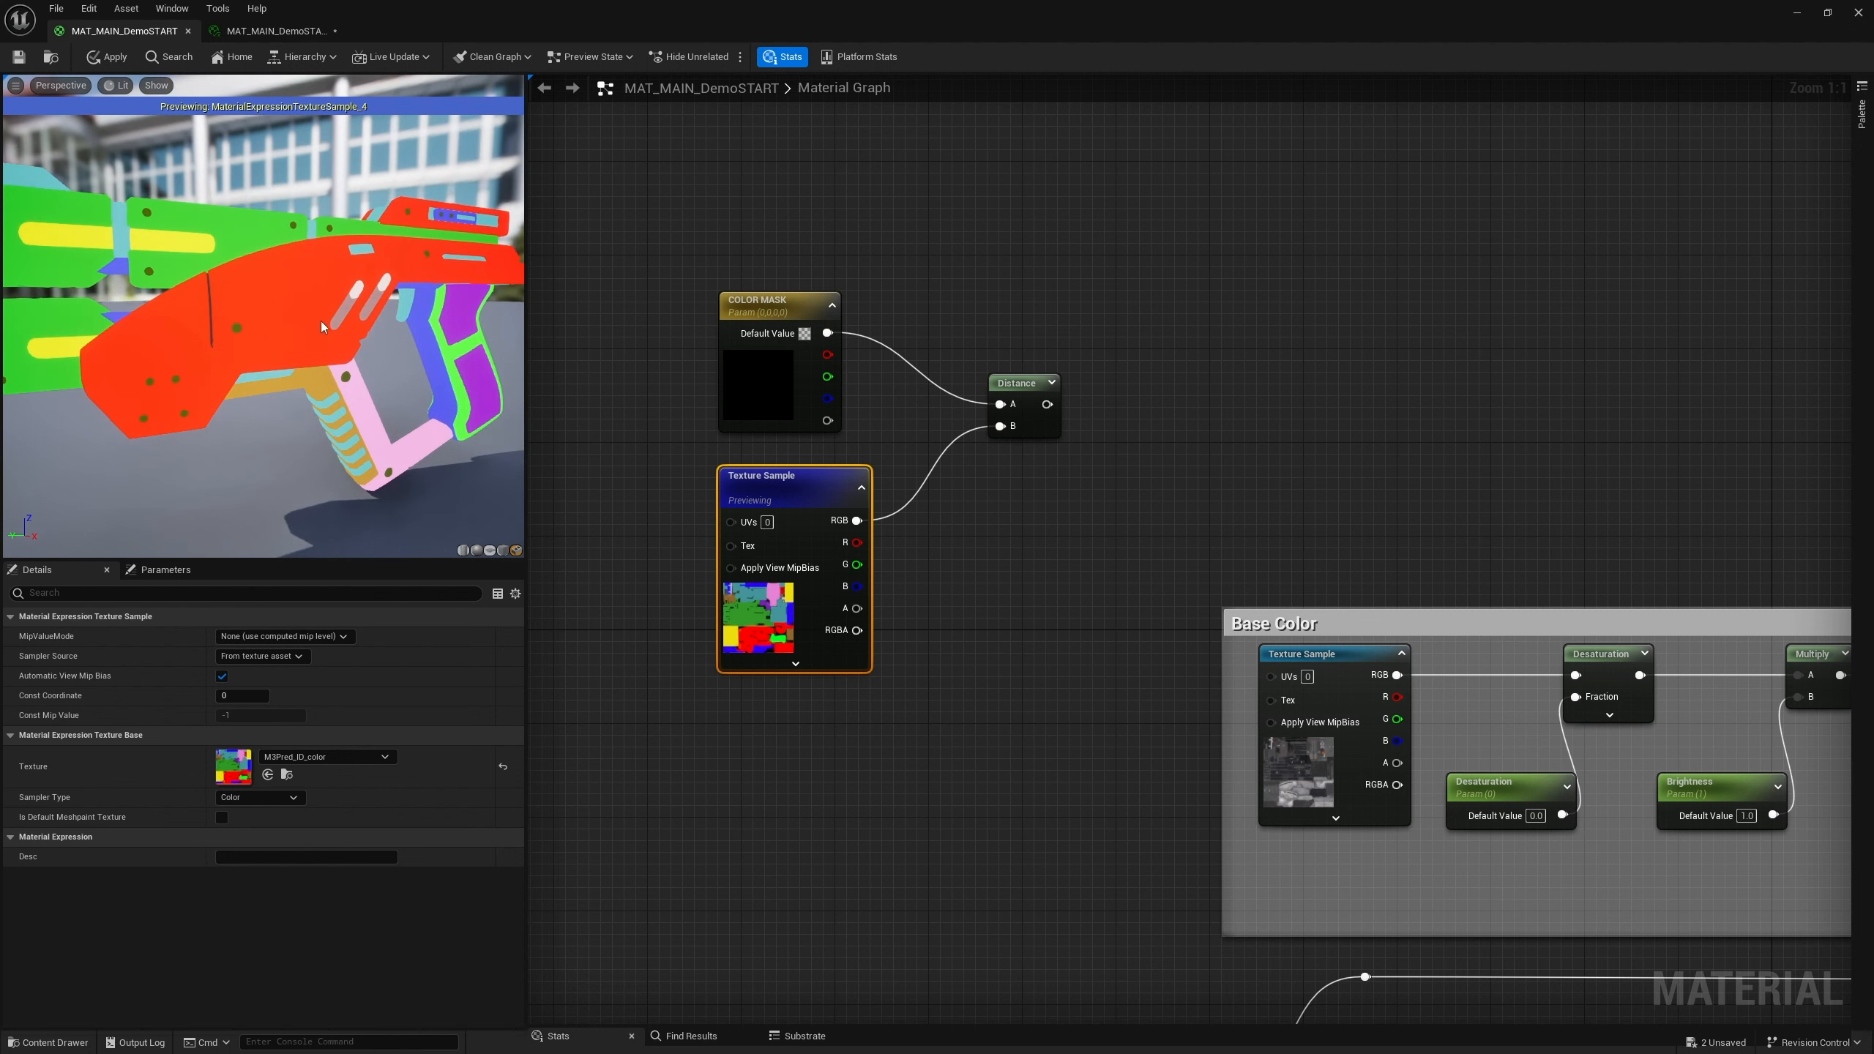
pyautogui.press('super')
pyautogui.press('super')
pyautogui.click(293, 798)
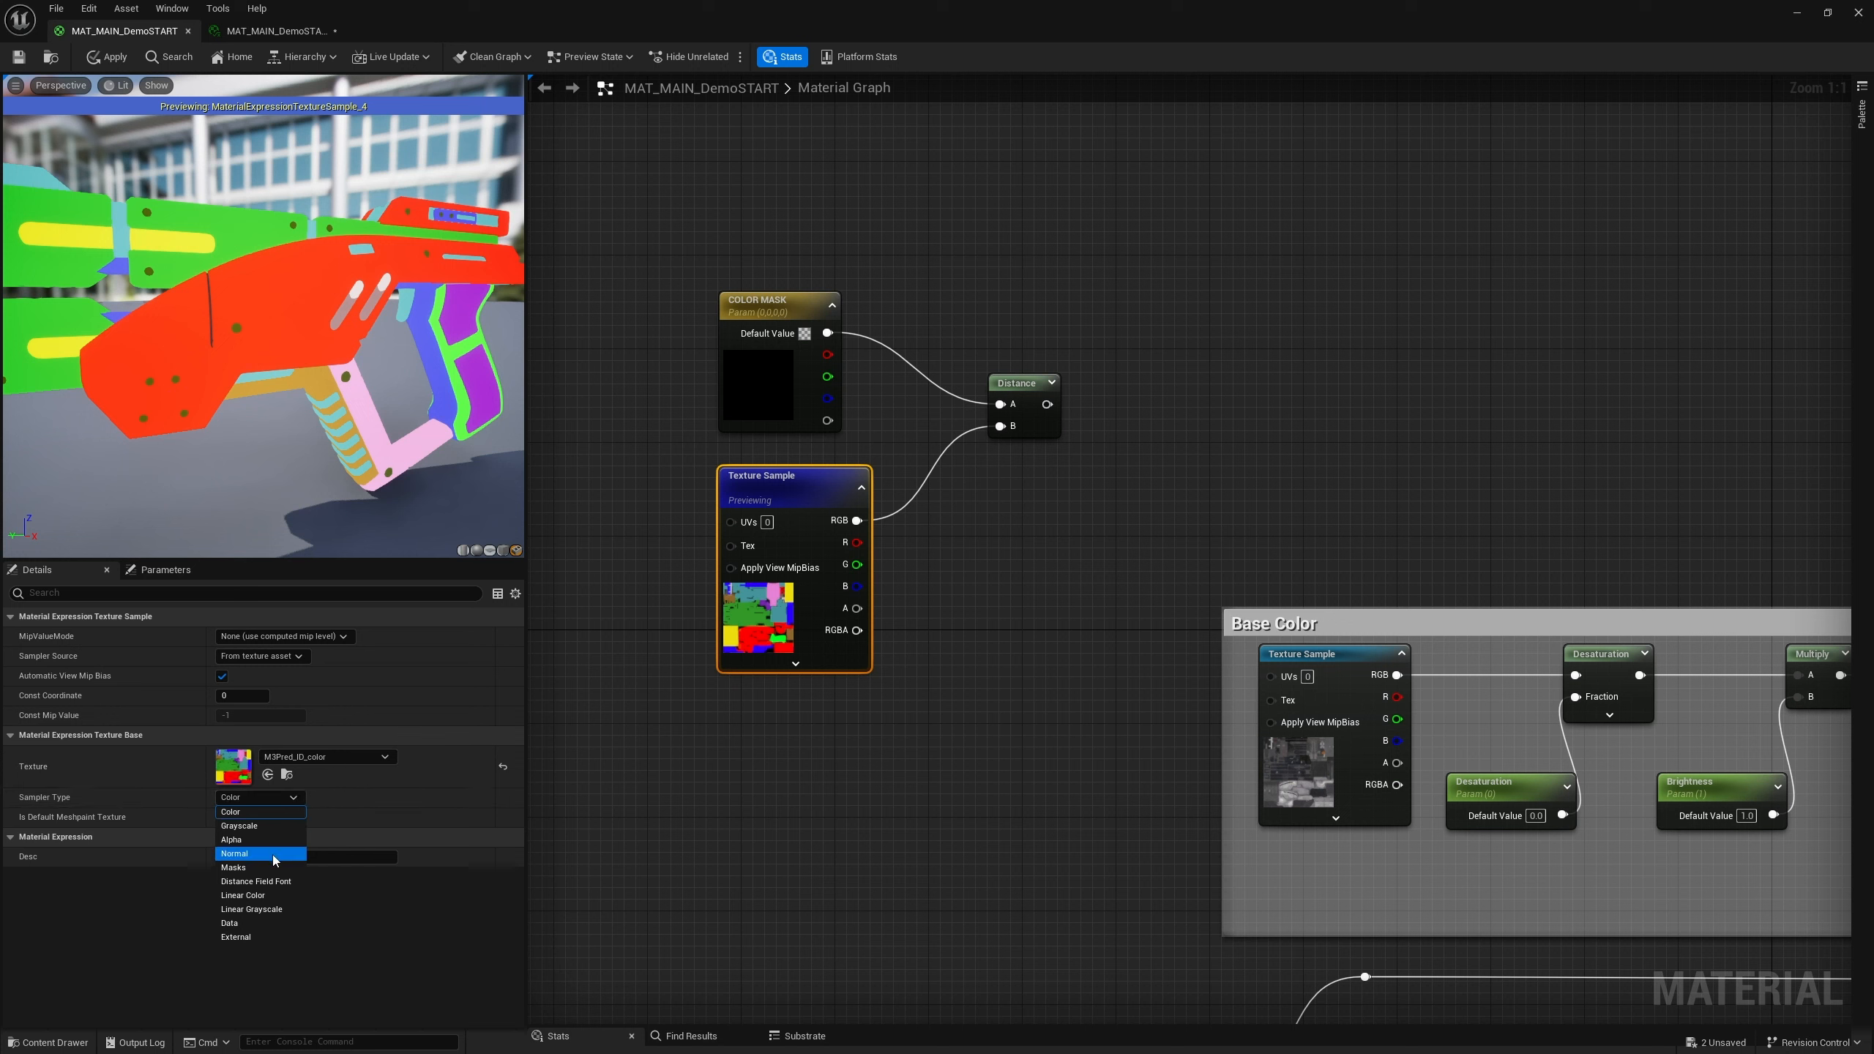
pyautogui.click(269, 895)
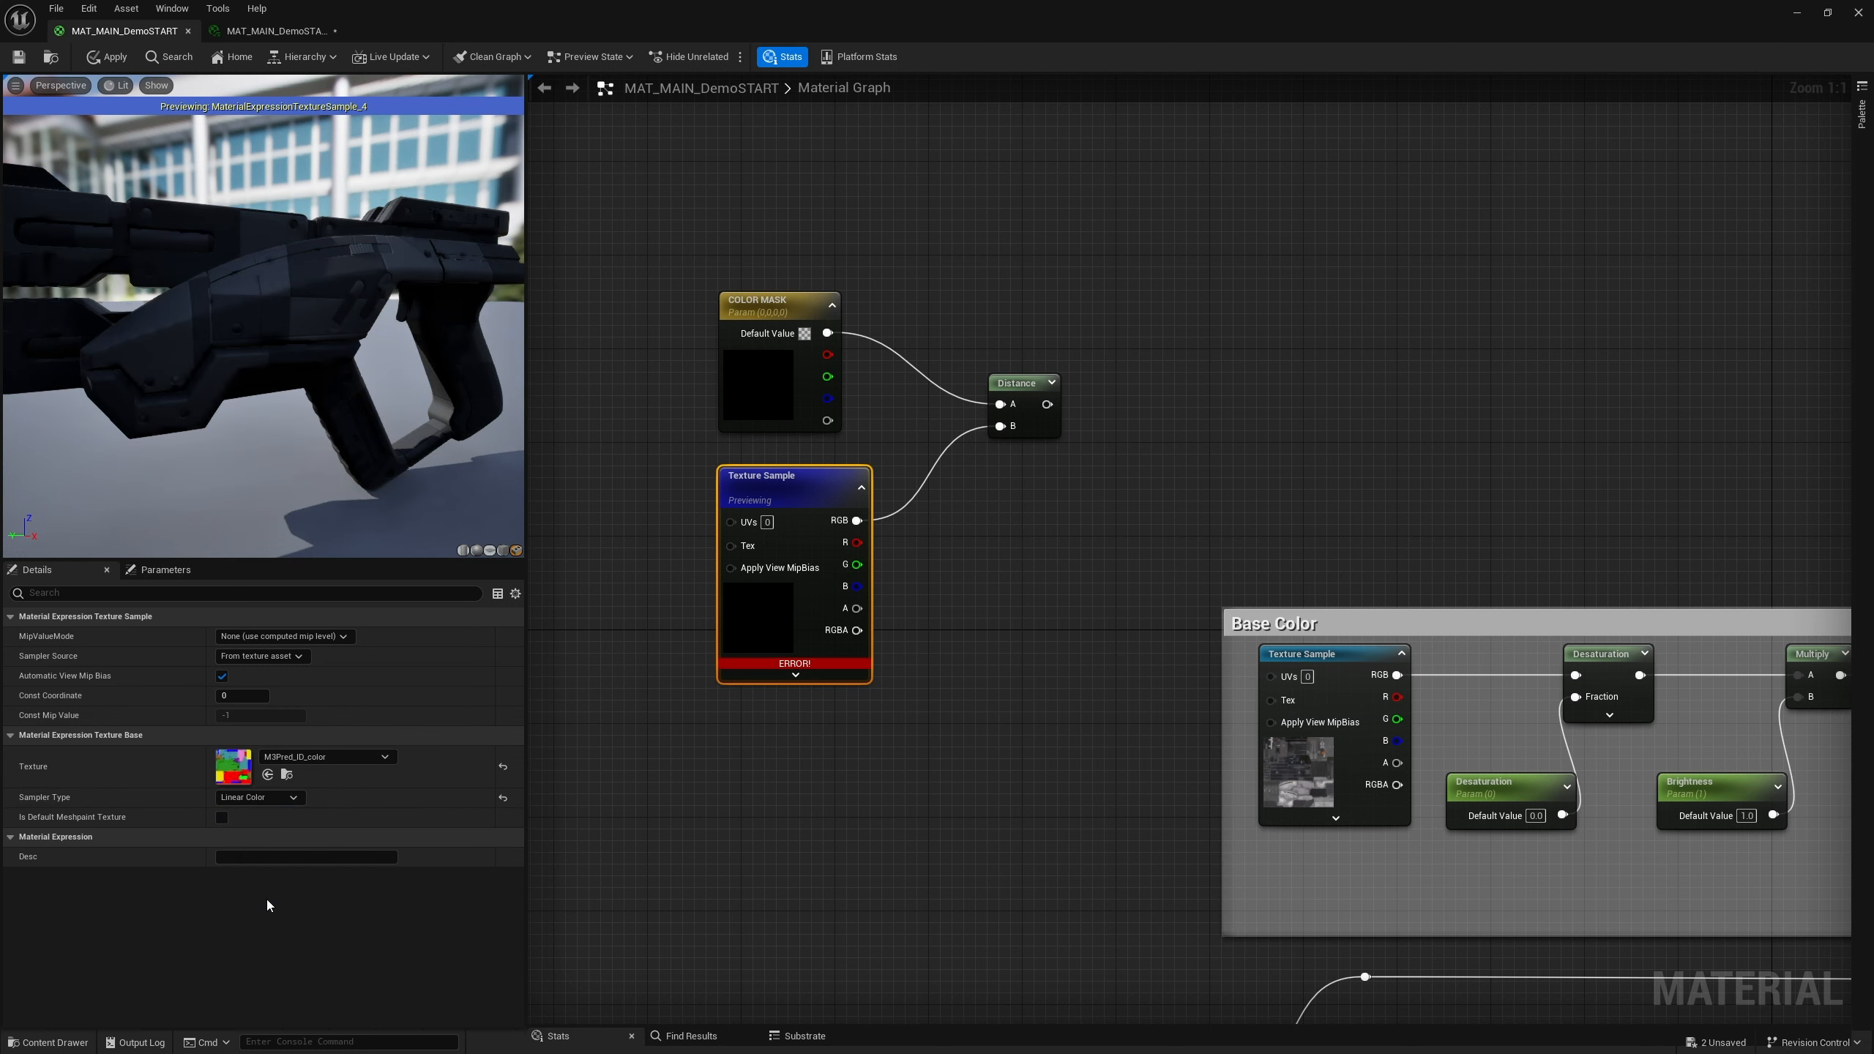
pyautogui.hotkey('ctrl', 'z')
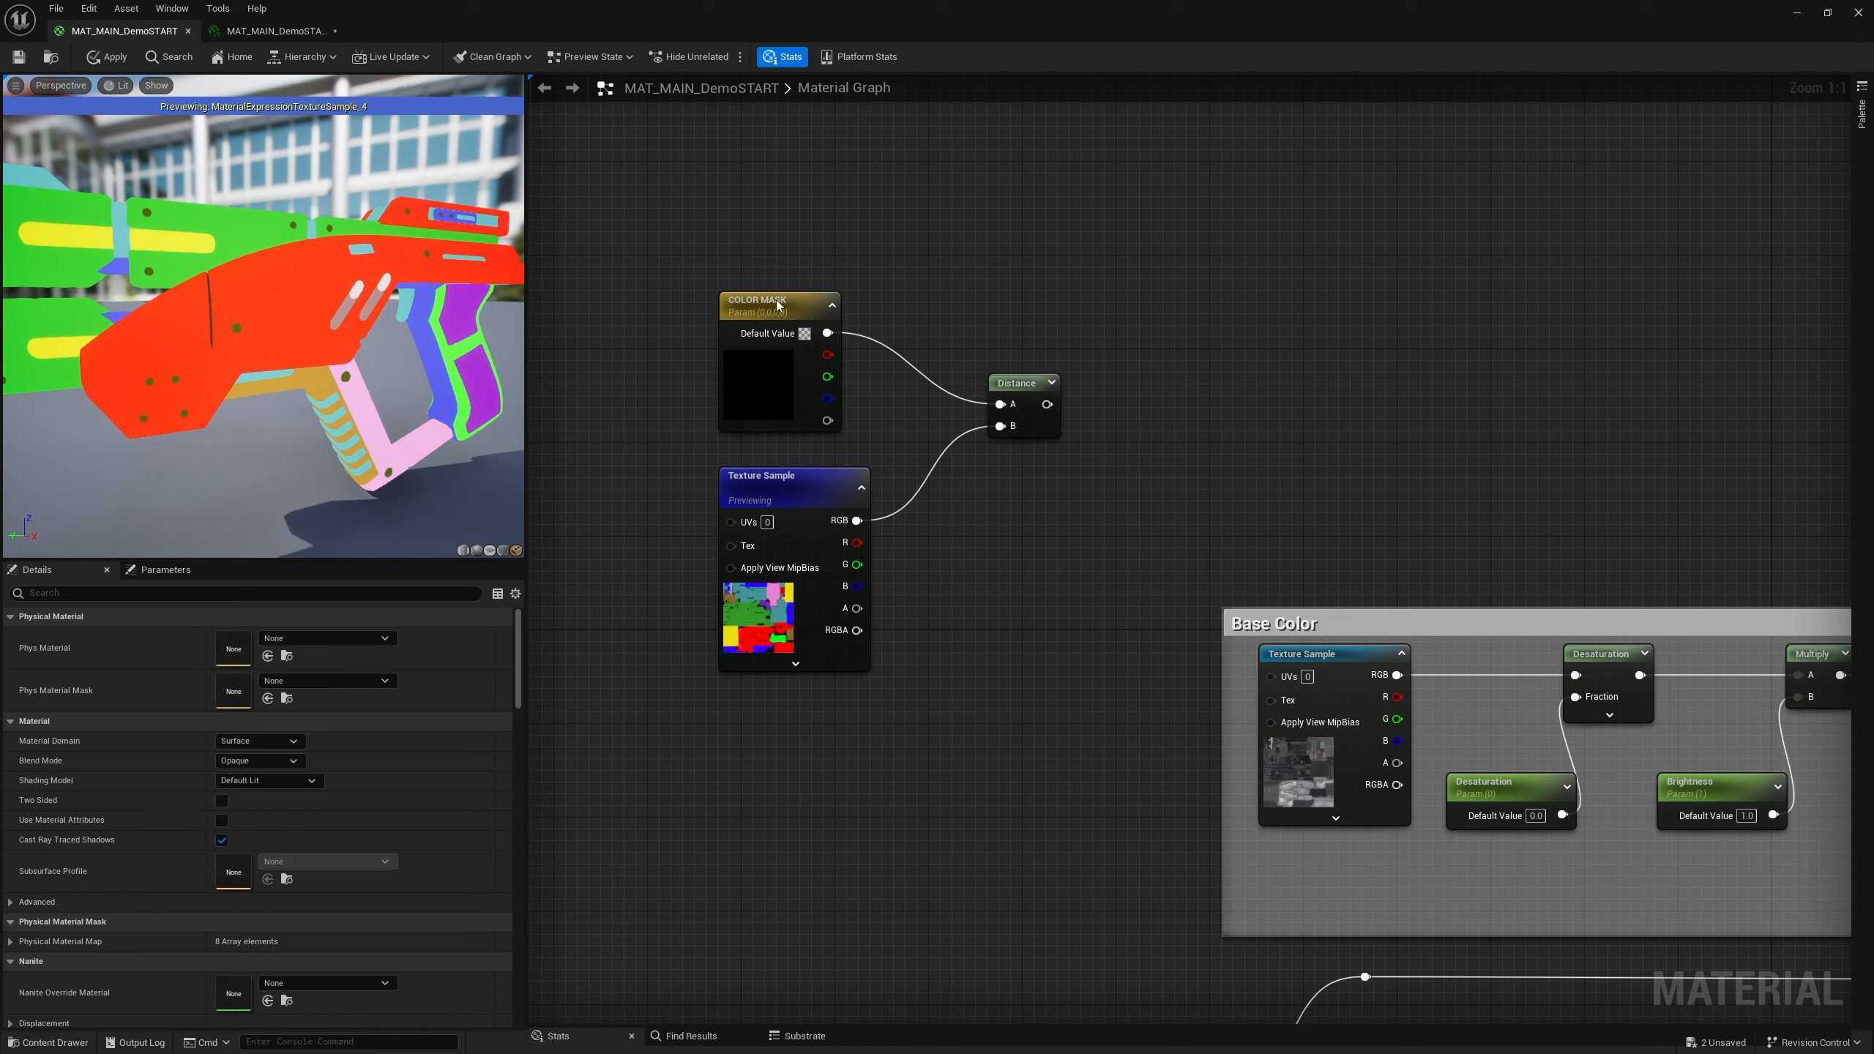
# Set the COLOR MASK default color to the red ID color using the eyedropper on the ID texture thumbnail
pyautogui.doubleClick(743, 377)
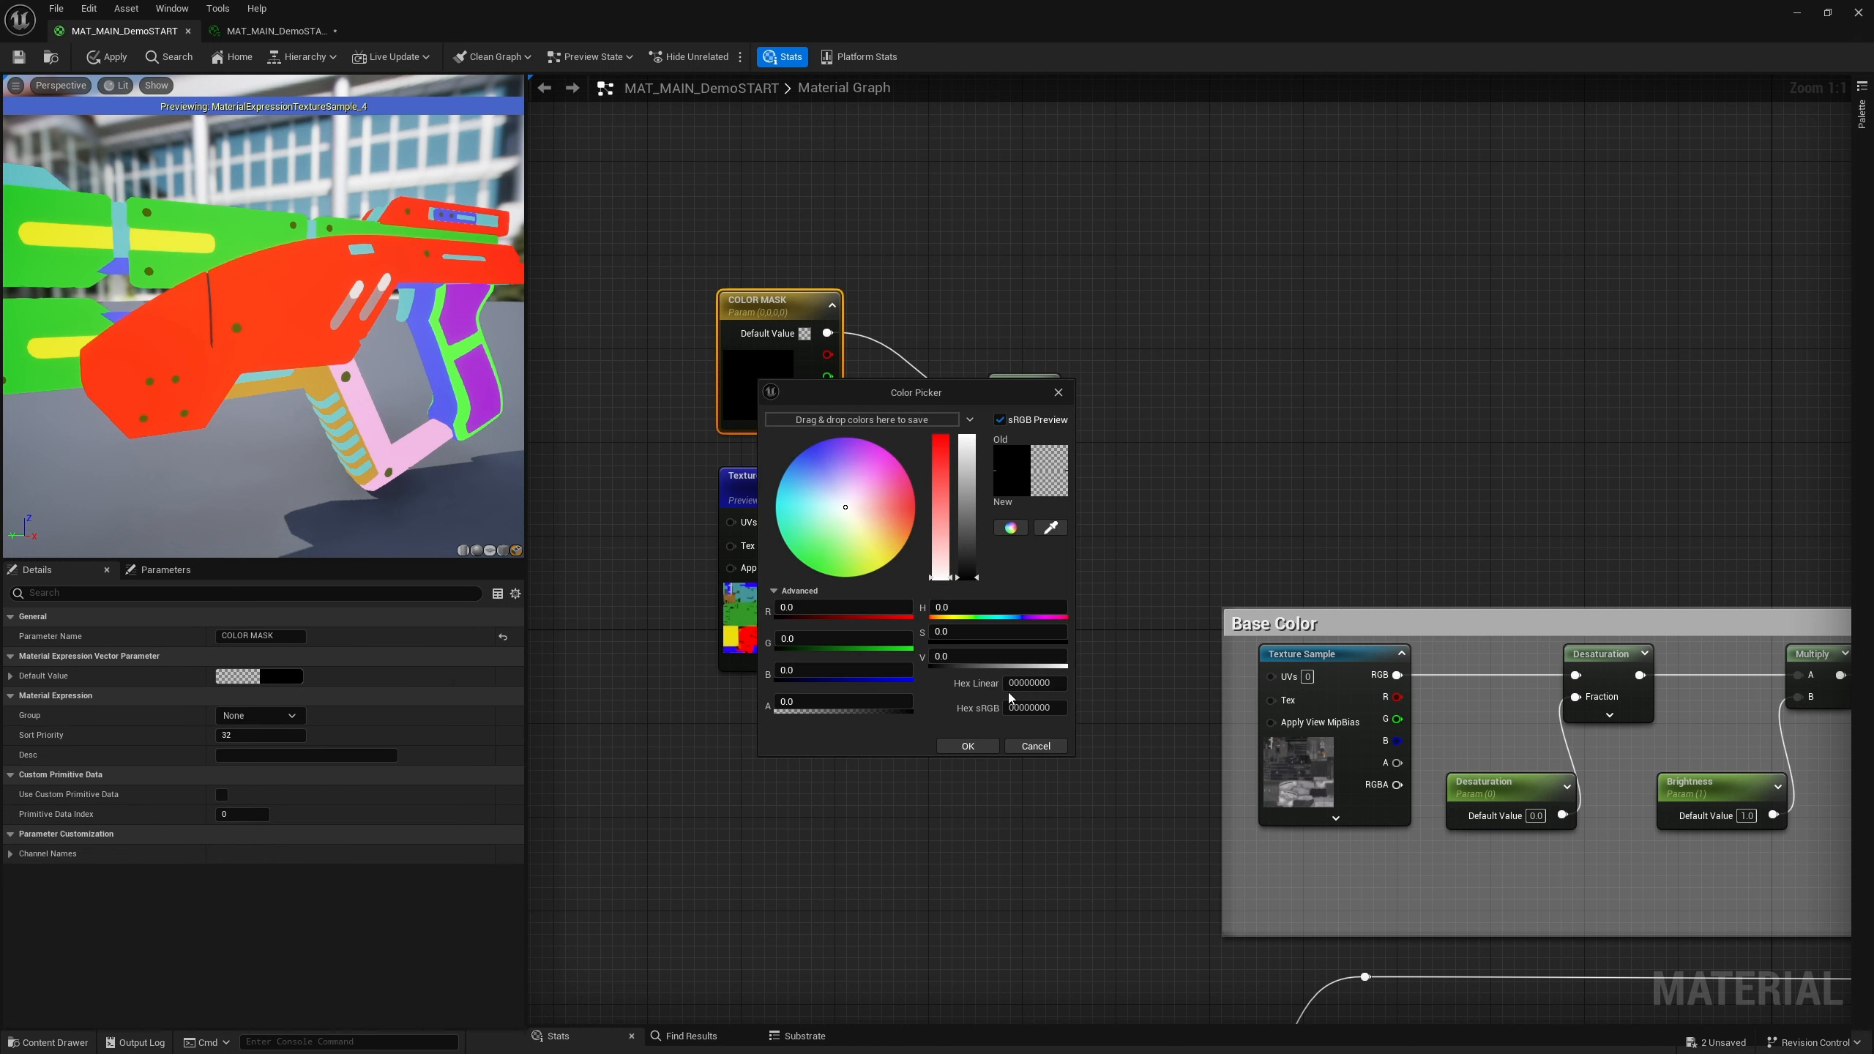
pyautogui.click(1051, 527)
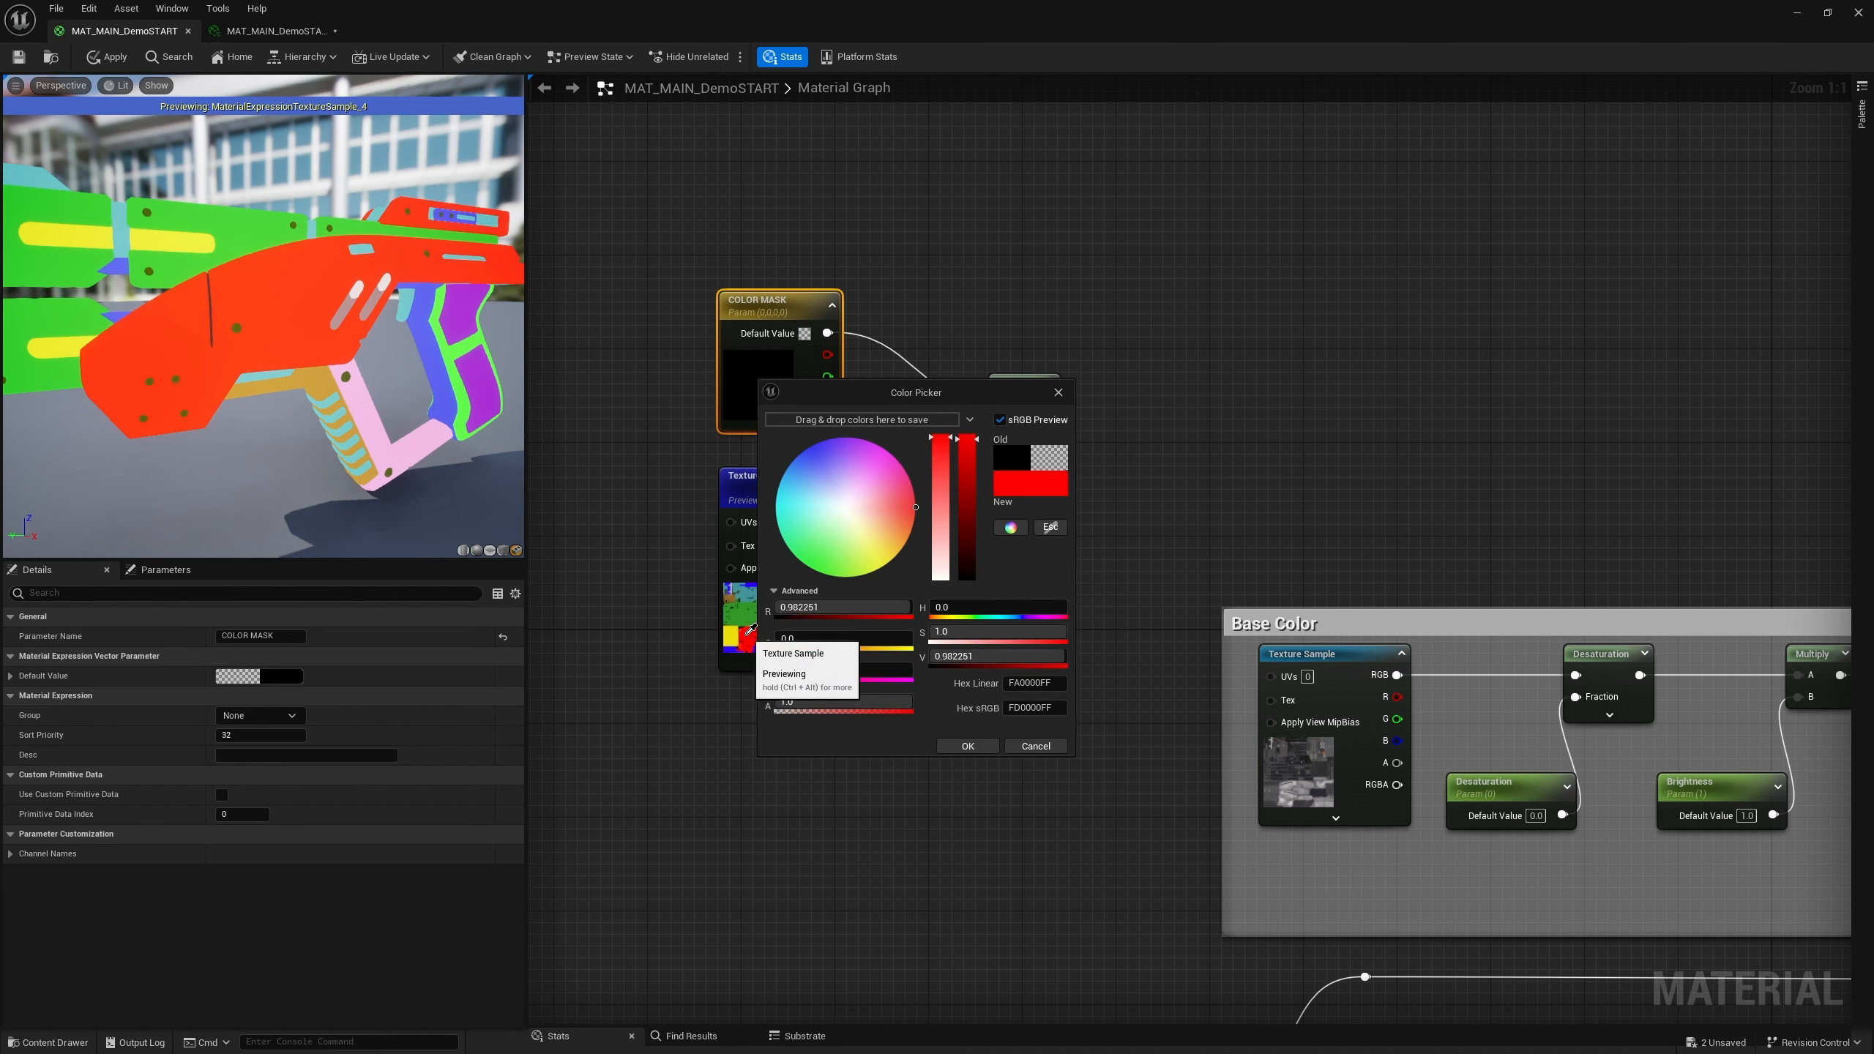
pyautogui.click(749, 628)
pyautogui.click(749, 628)
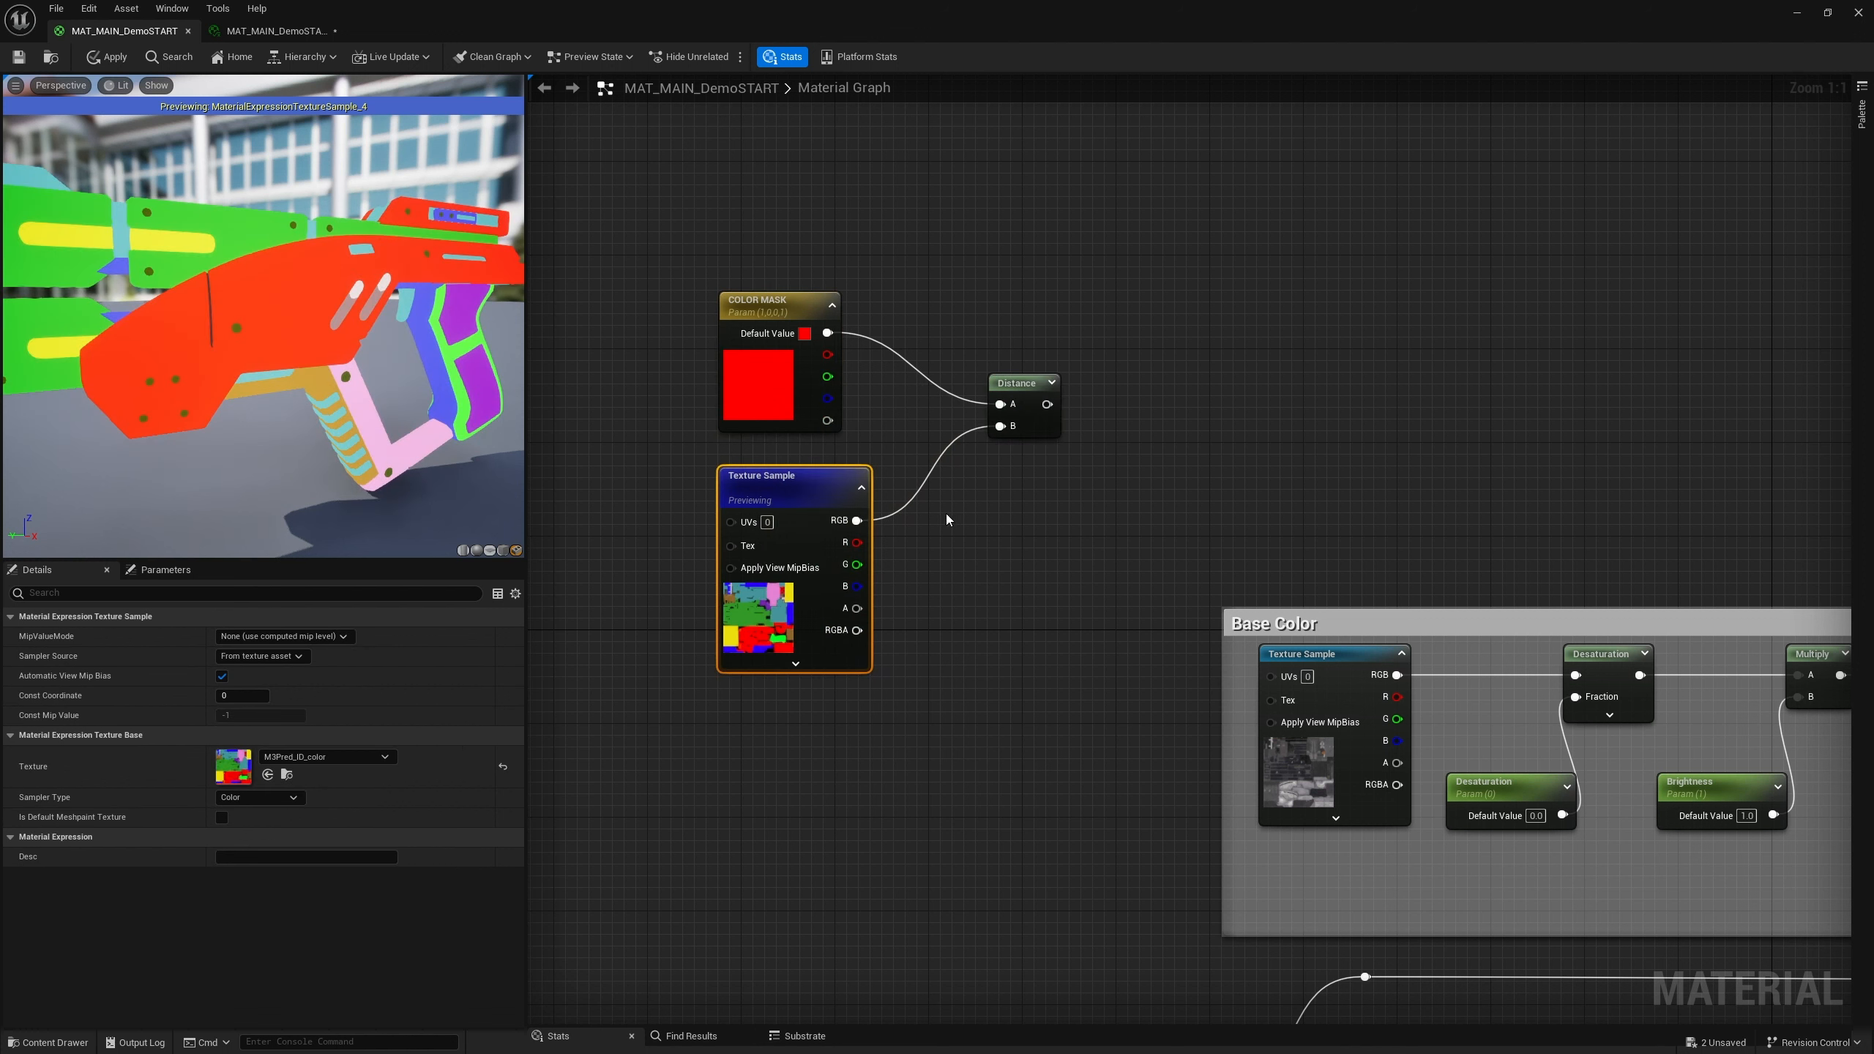
# Preview the Distance node and feed its output into a new CheapContrast node
pyautogui.click(1021, 387)
pyautogui.rightClick(1021, 386)
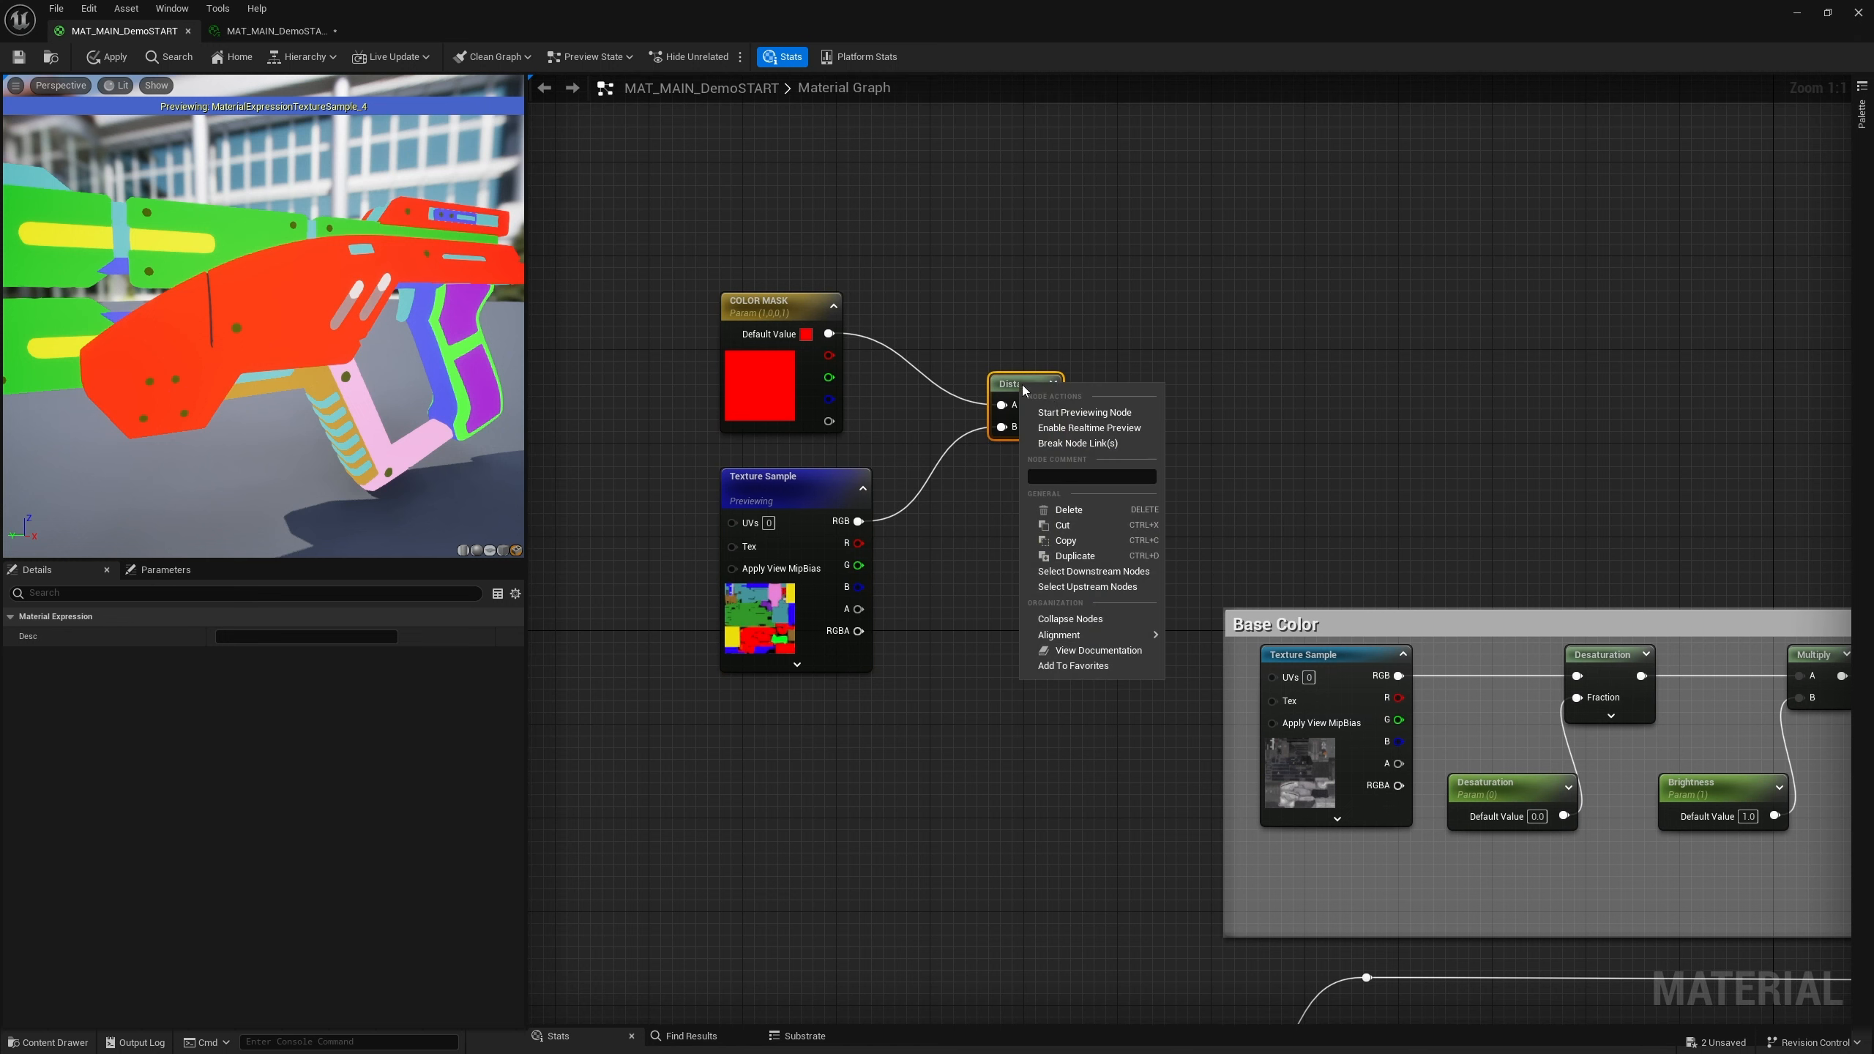
pyautogui.click(1085, 415)
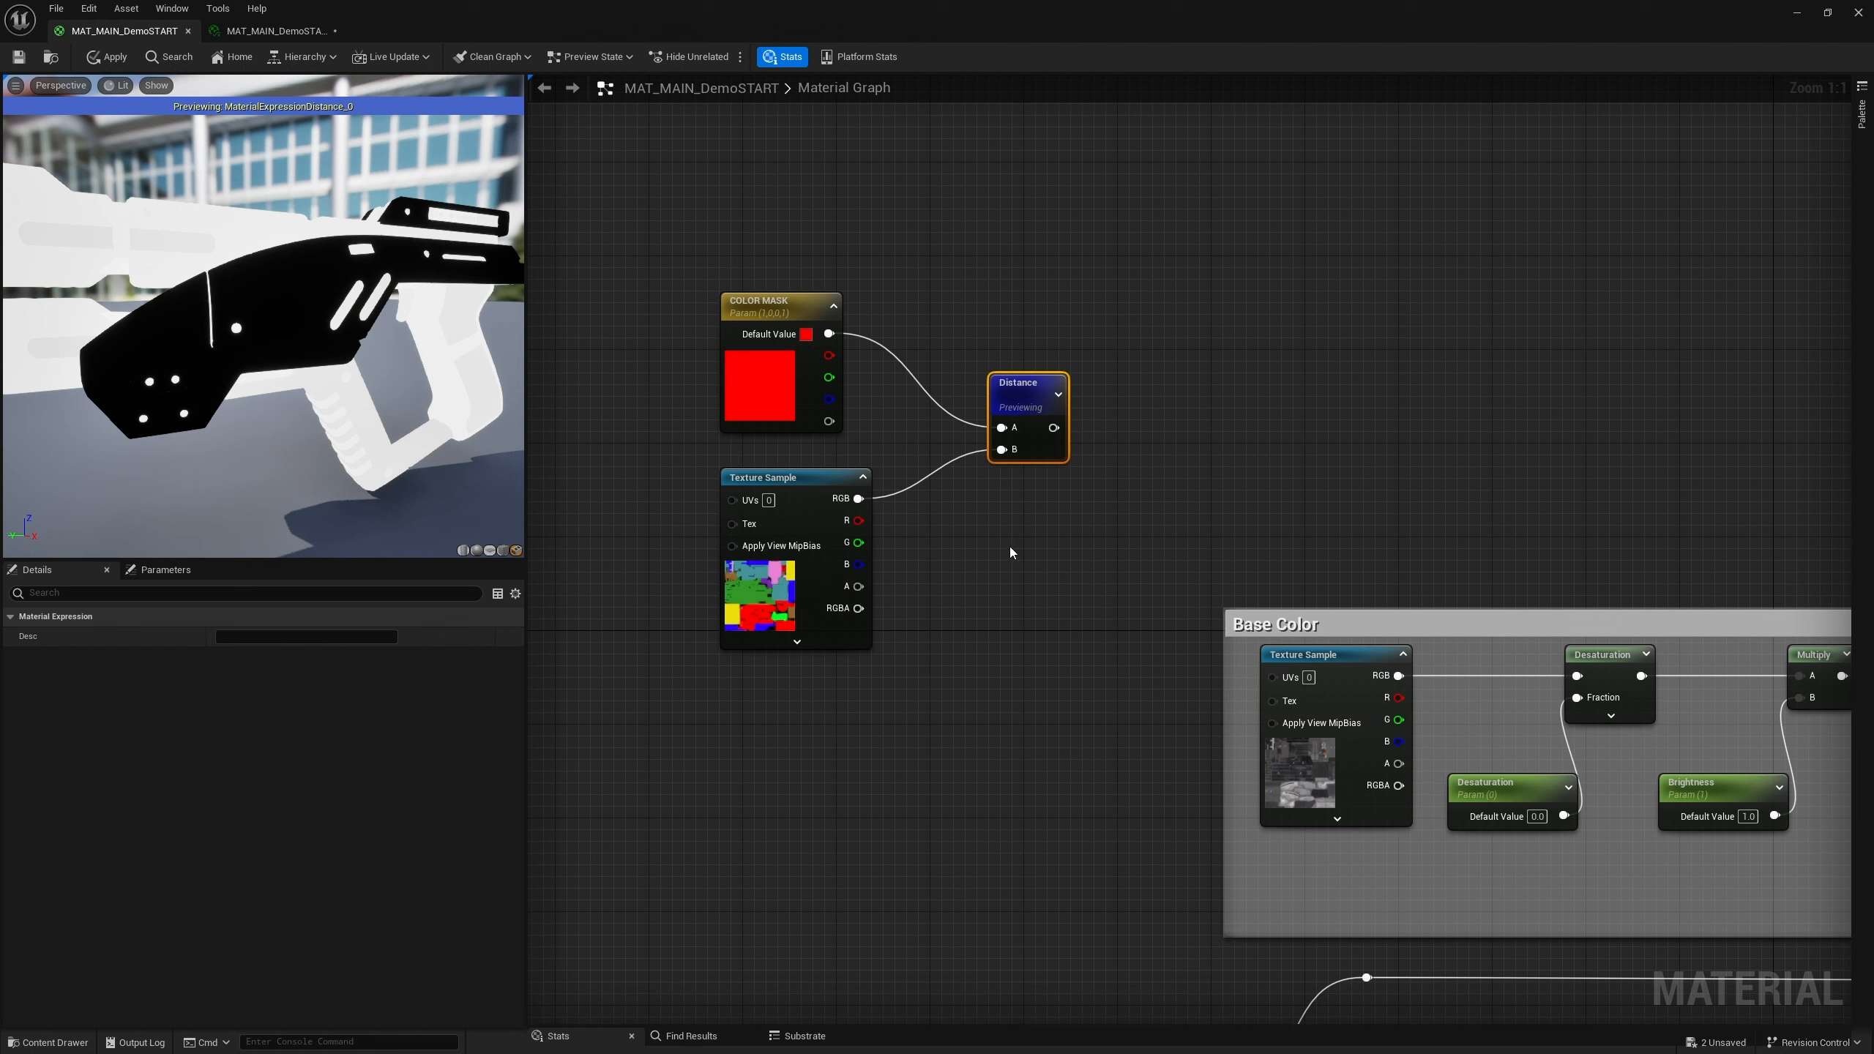
pyautogui.moveTo(1054, 428); pyautogui.dragTo(1151, 427)
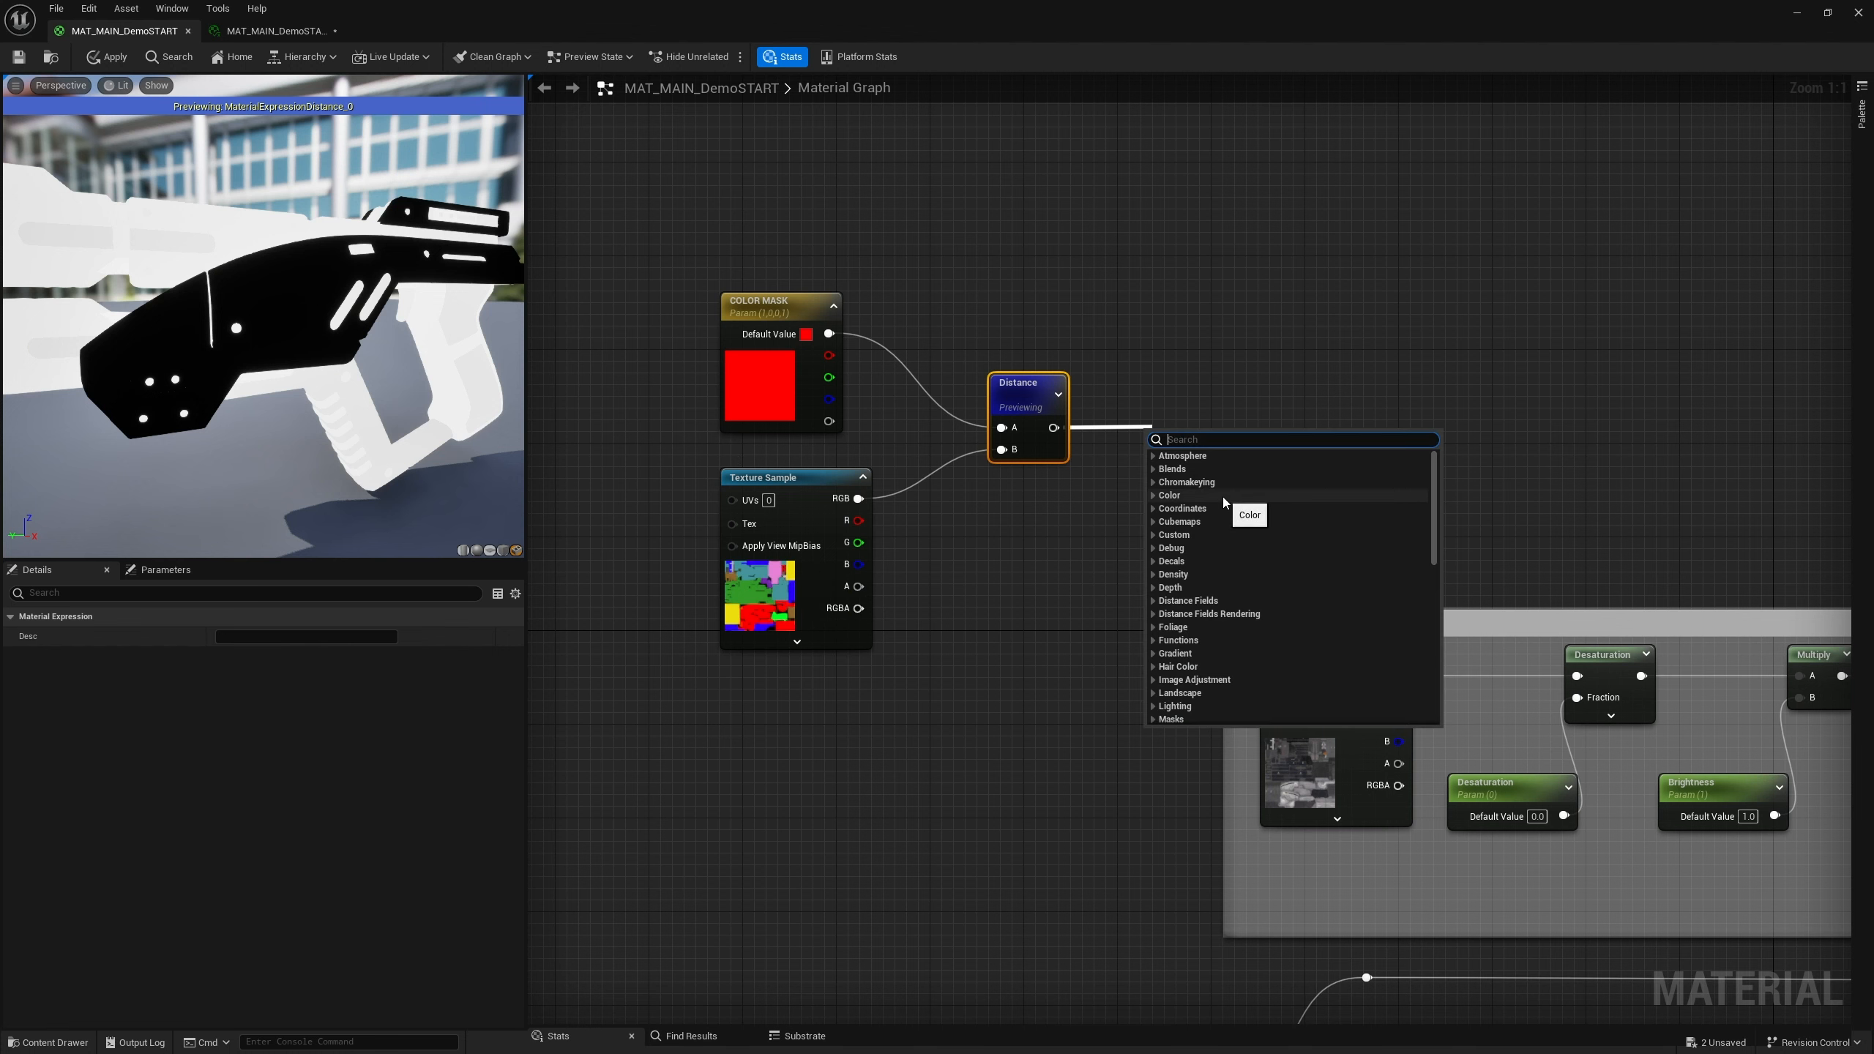
pyautogui.write('cheap')
pyautogui.click(1222, 500)
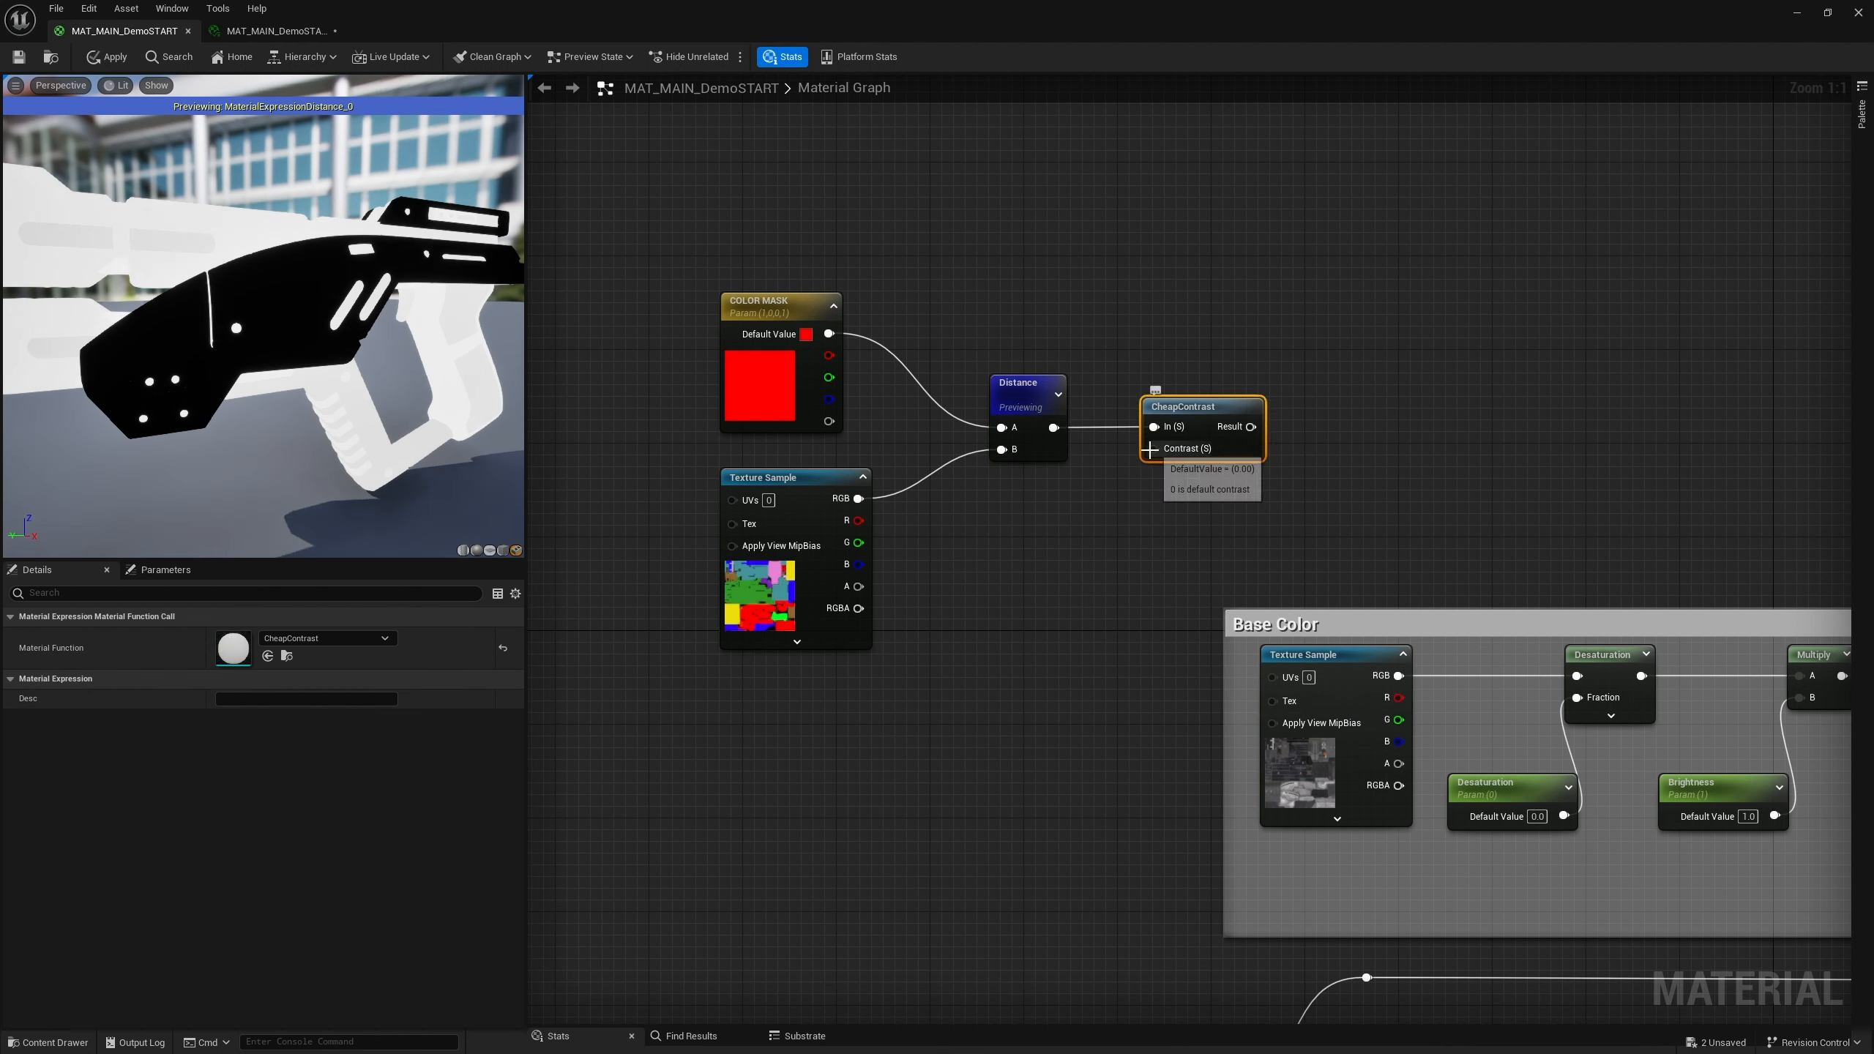
pyautogui.moveTo(1153, 448); pyautogui.dragTo(1073, 537)
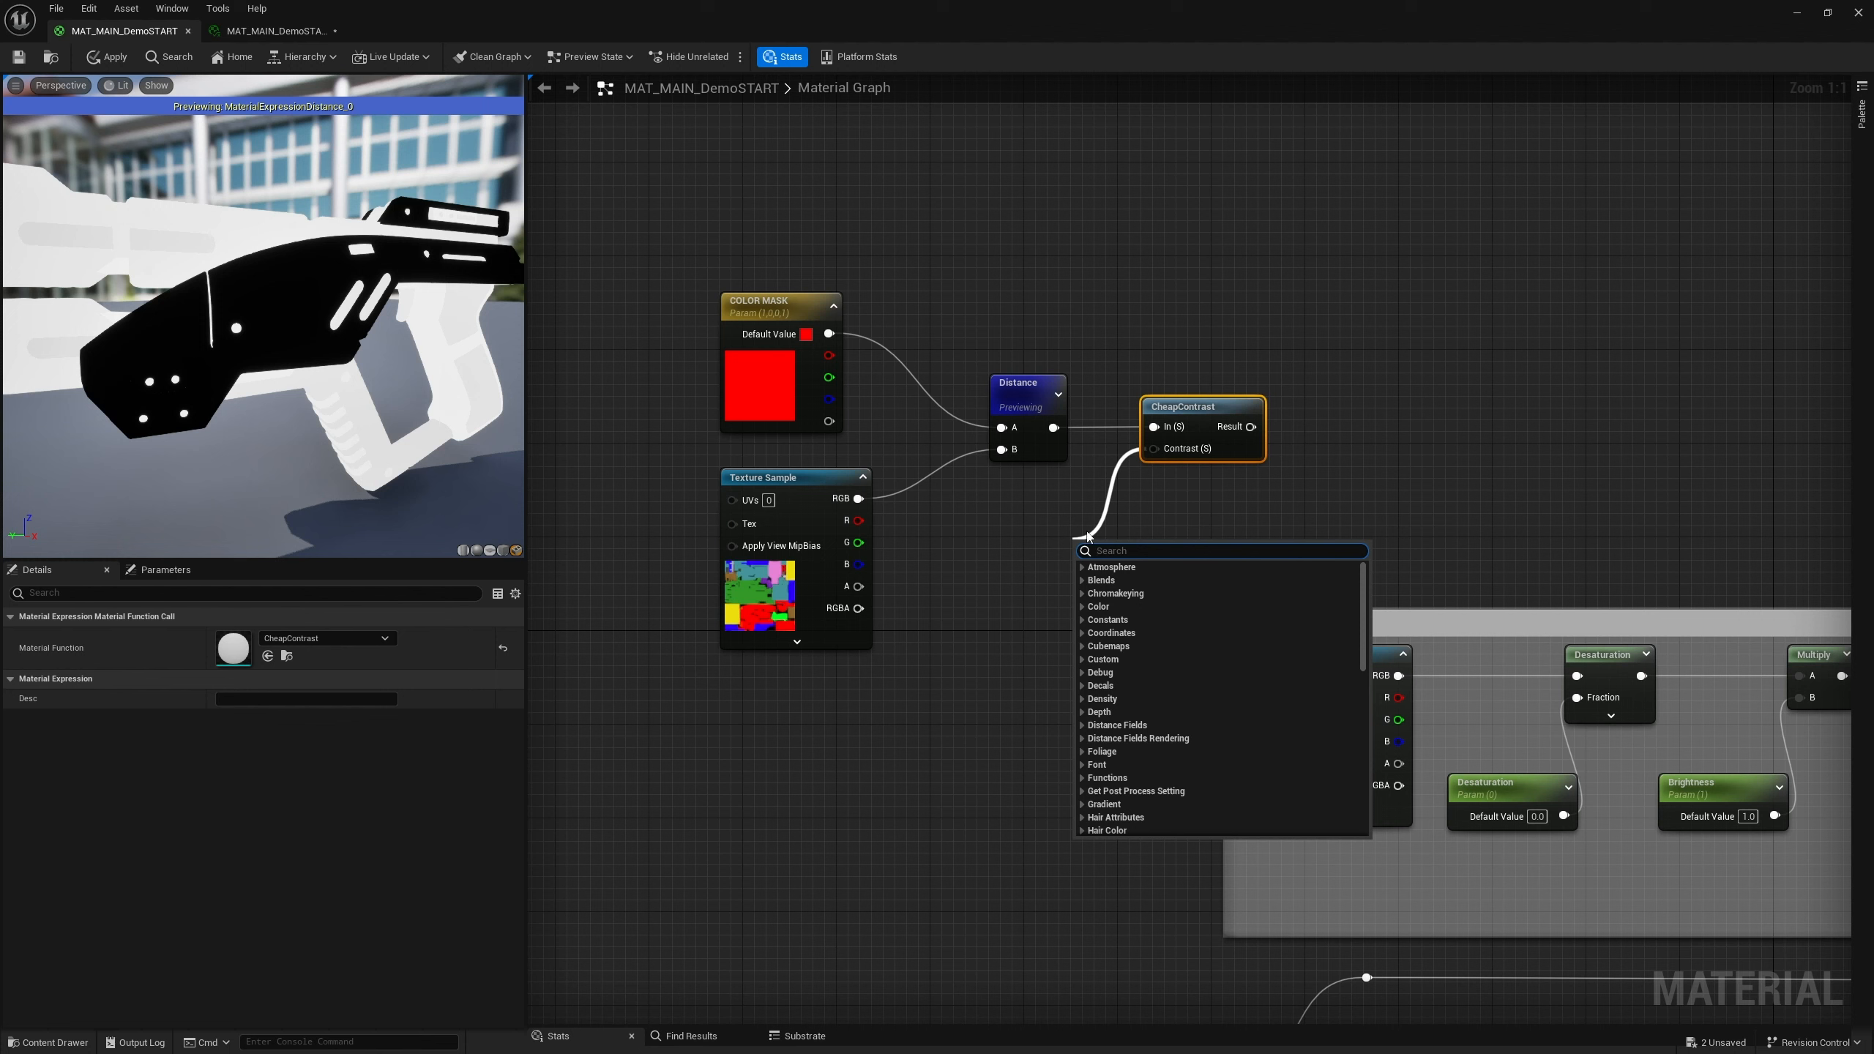
pyautogui.click(971, 537)
pyautogui.click(1002, 554)
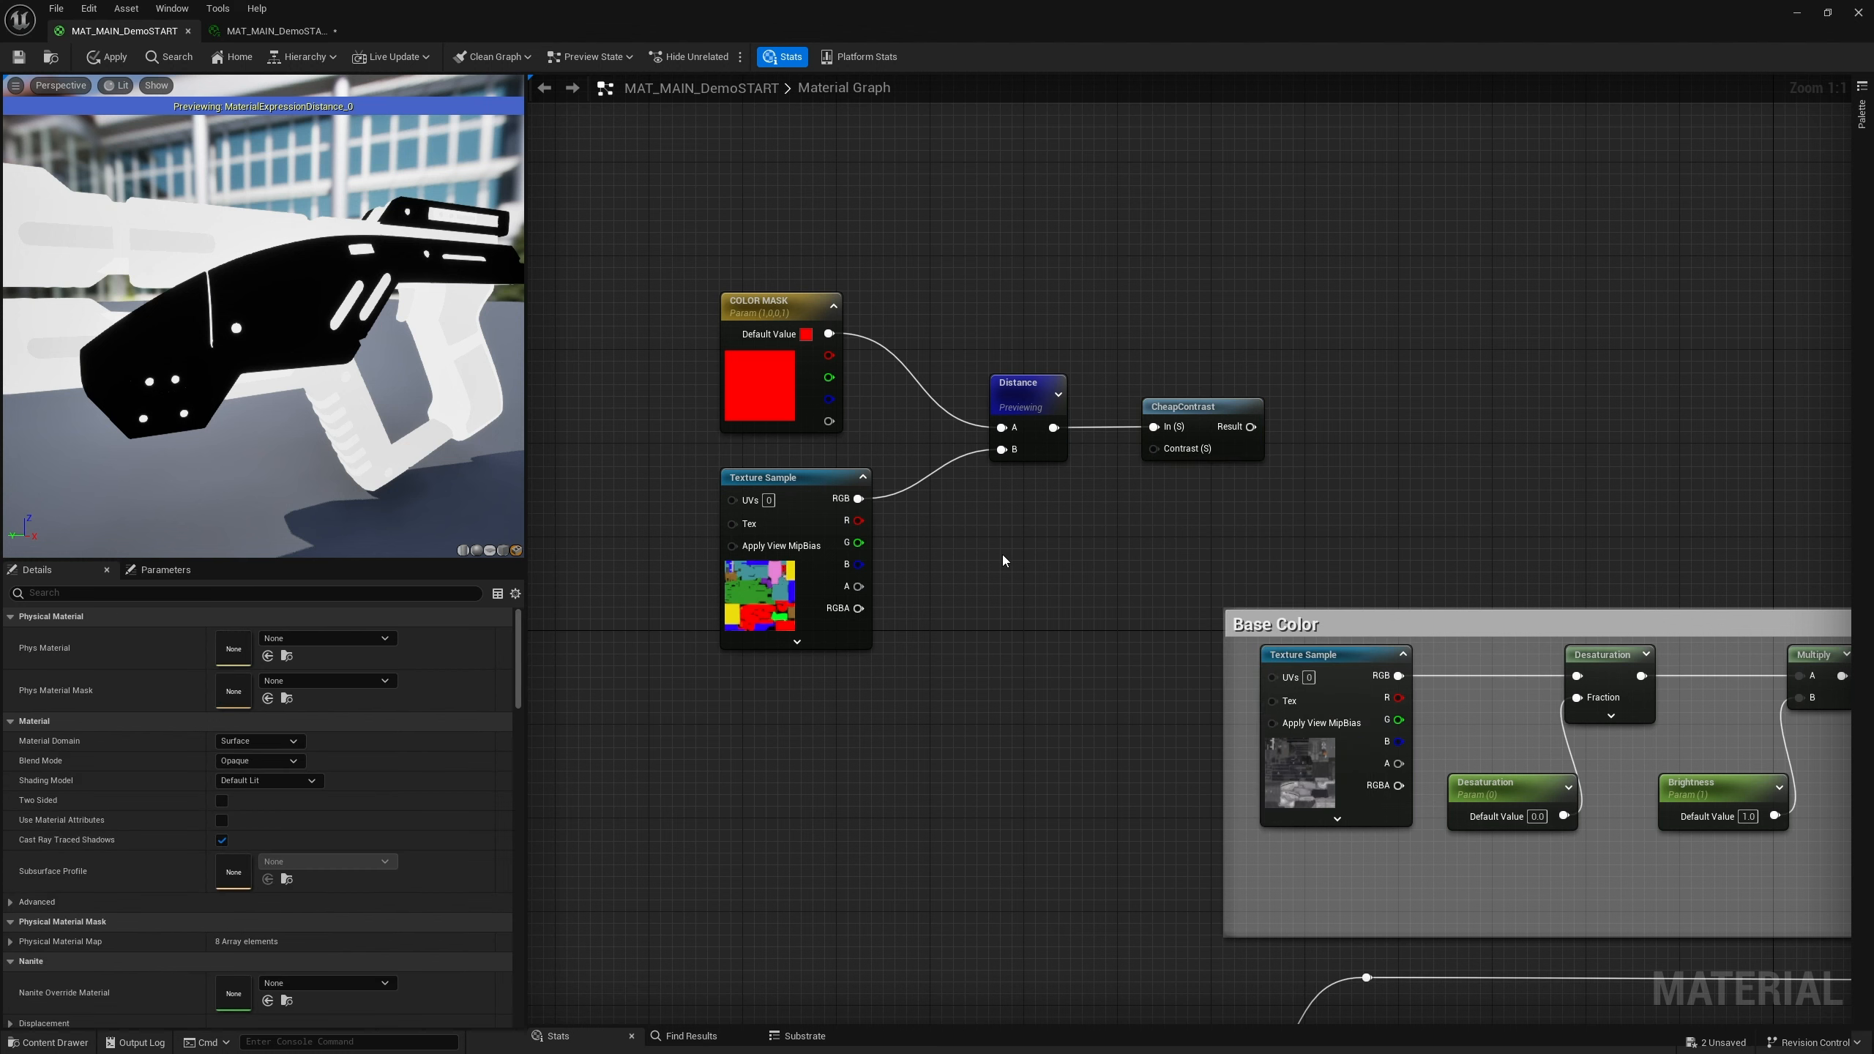
pyautogui.press('c')
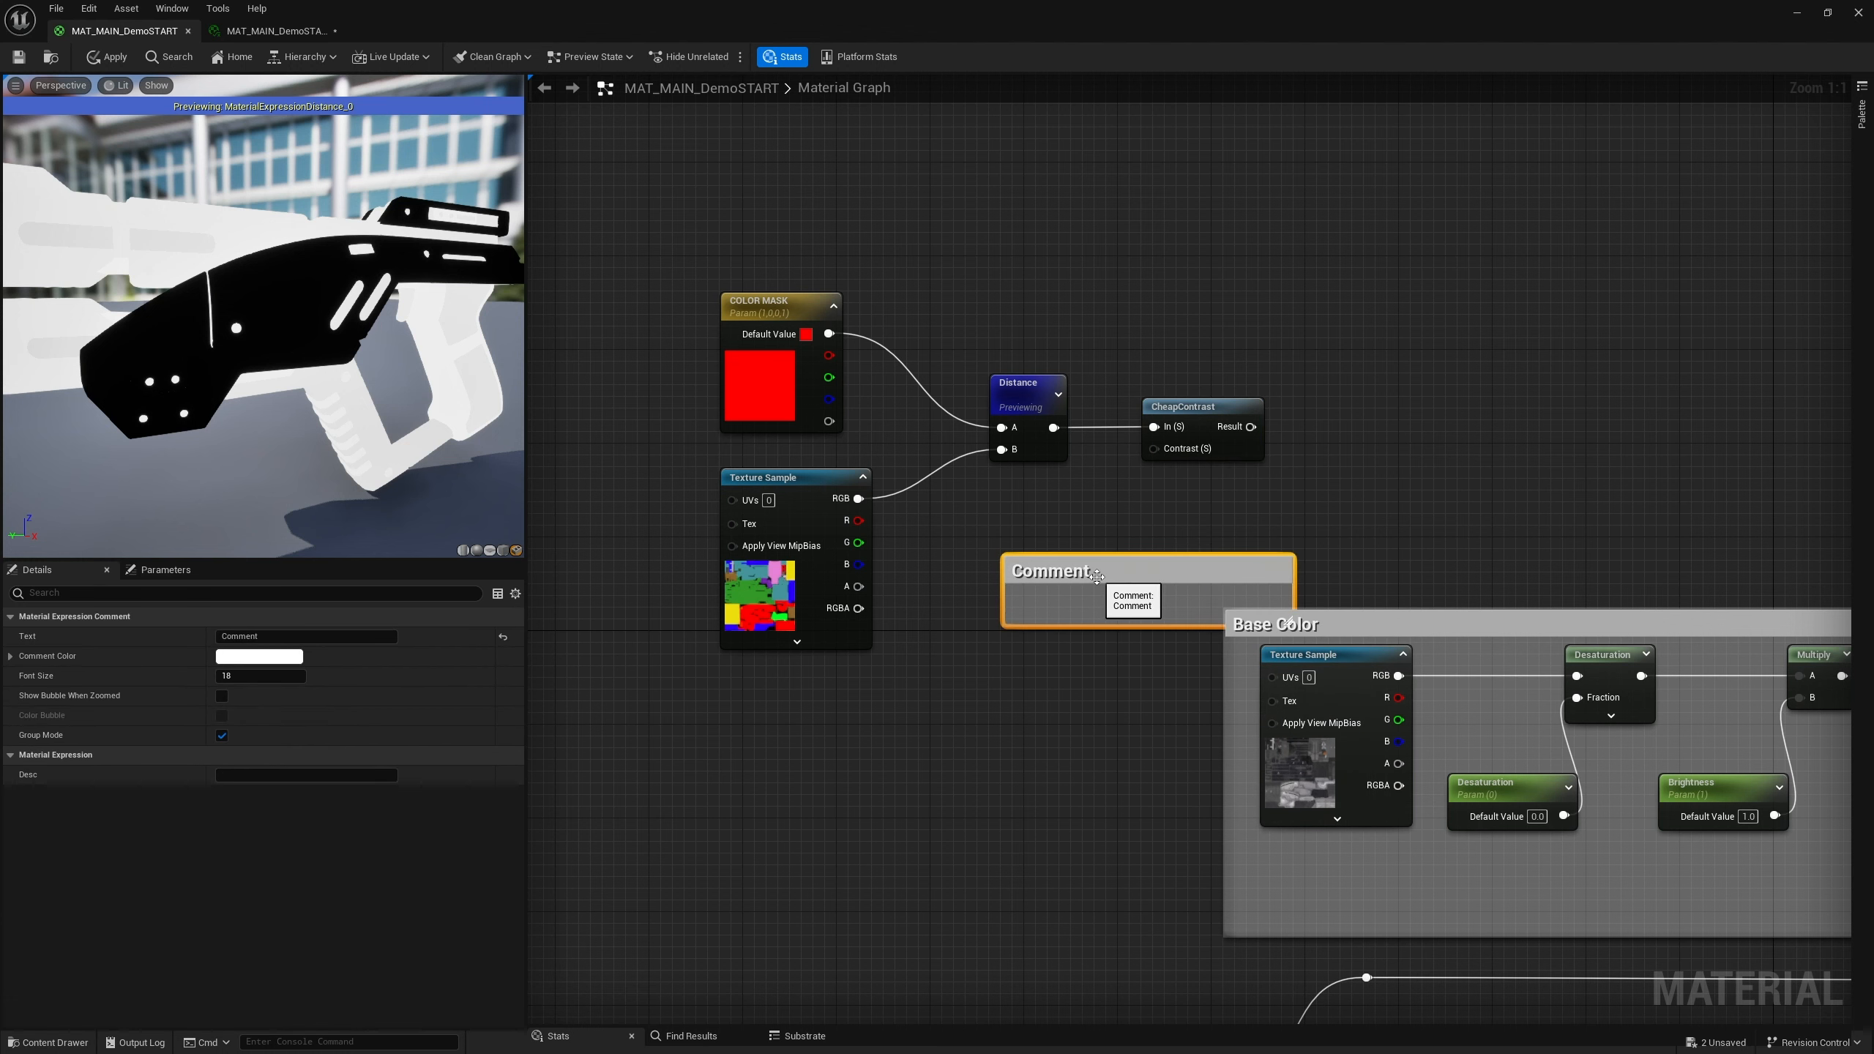
pyautogui.press('Delete')
# Add a constant set to 6 and connect it to the CheapContrast node's Contrast input
pyautogui.click(1070, 586)
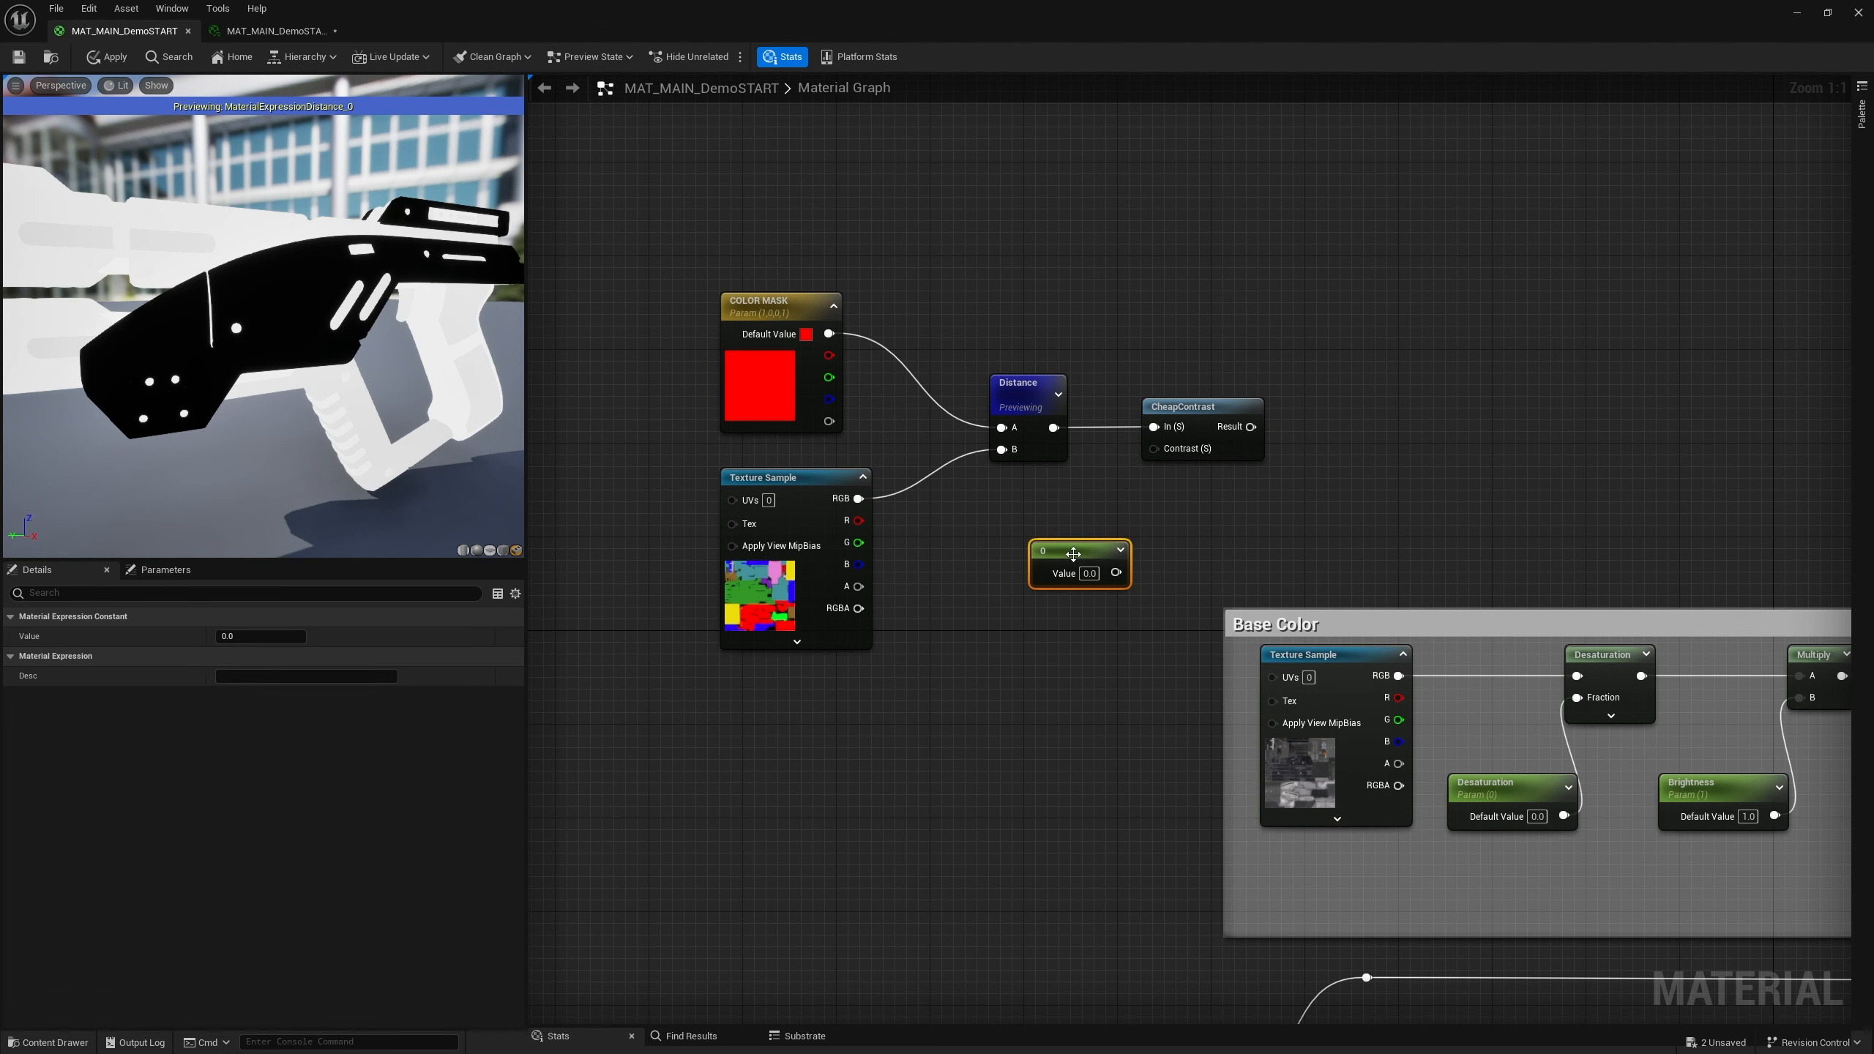
pyautogui.moveTo(1115, 573); pyautogui.dragTo(1153, 448)
pyautogui.moveTo(1070, 549); pyautogui.dragTo(1017, 522)
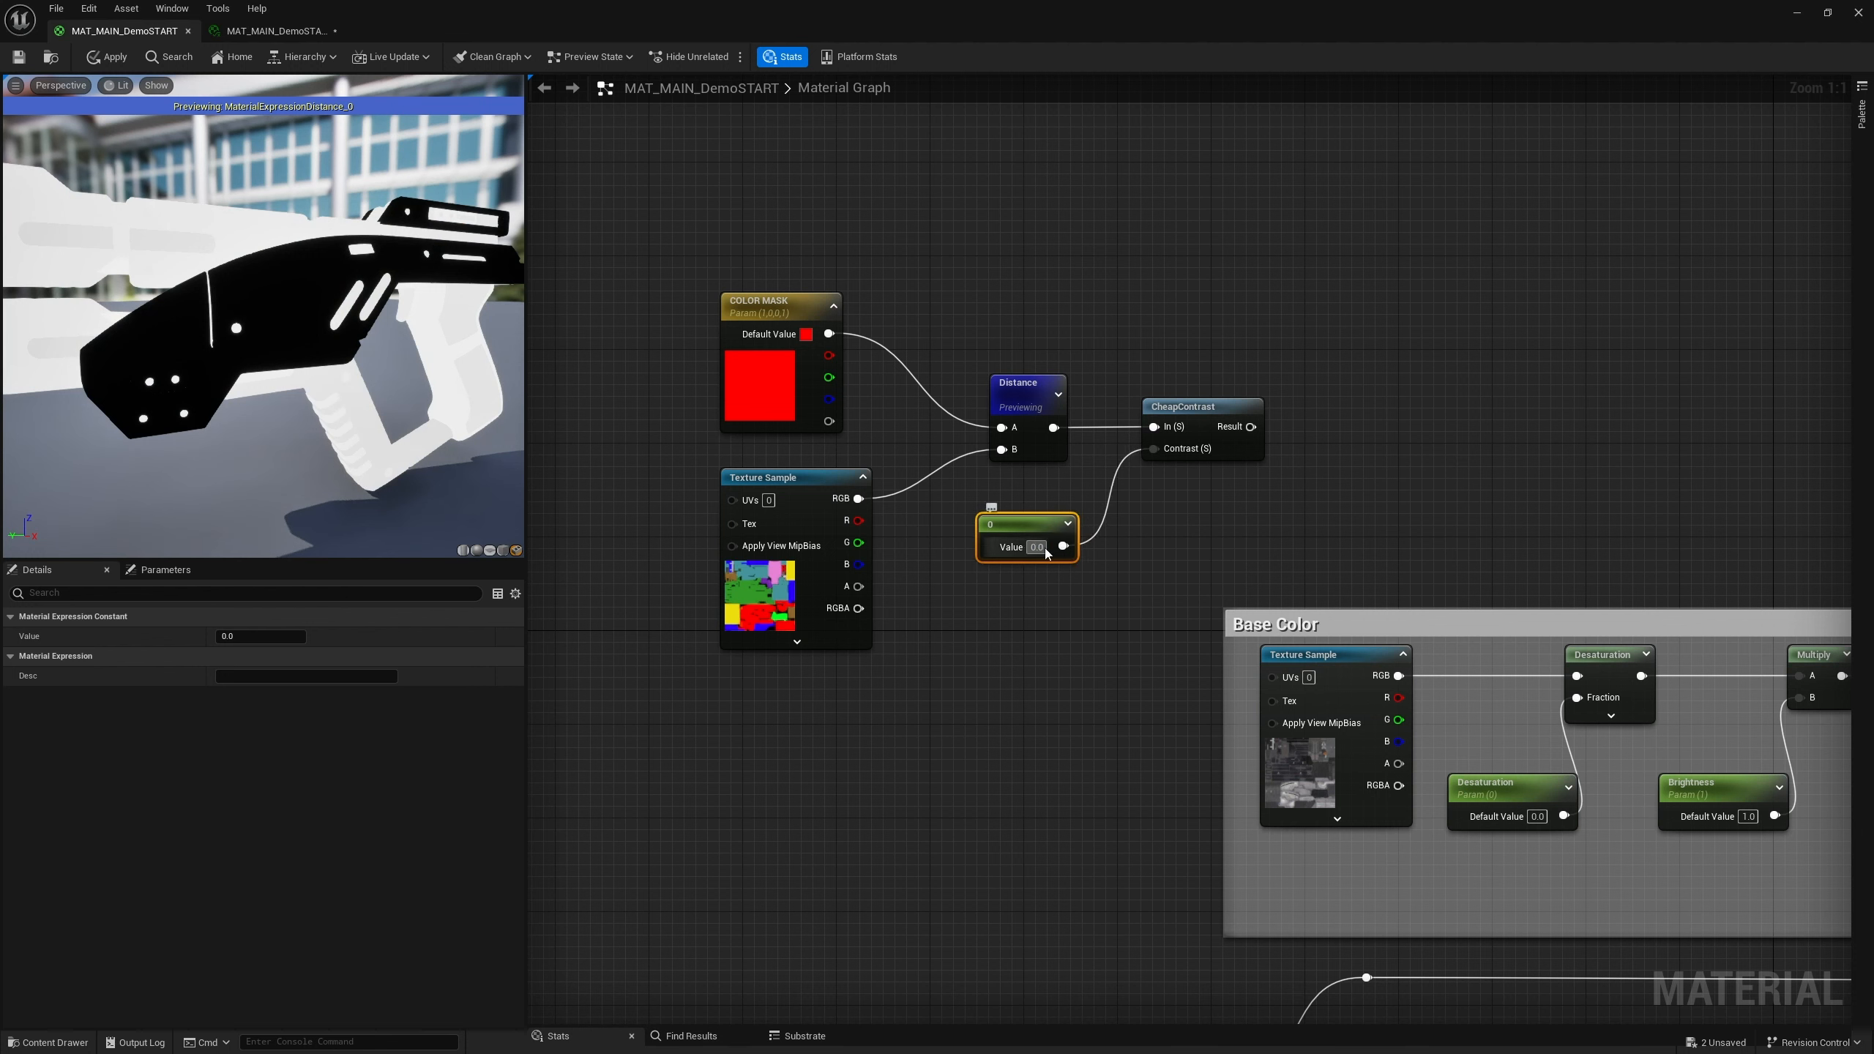
pyautogui.click(1045, 552)
pyautogui.write('6')
pyautogui.press('Return')
pyautogui.click(1033, 588)
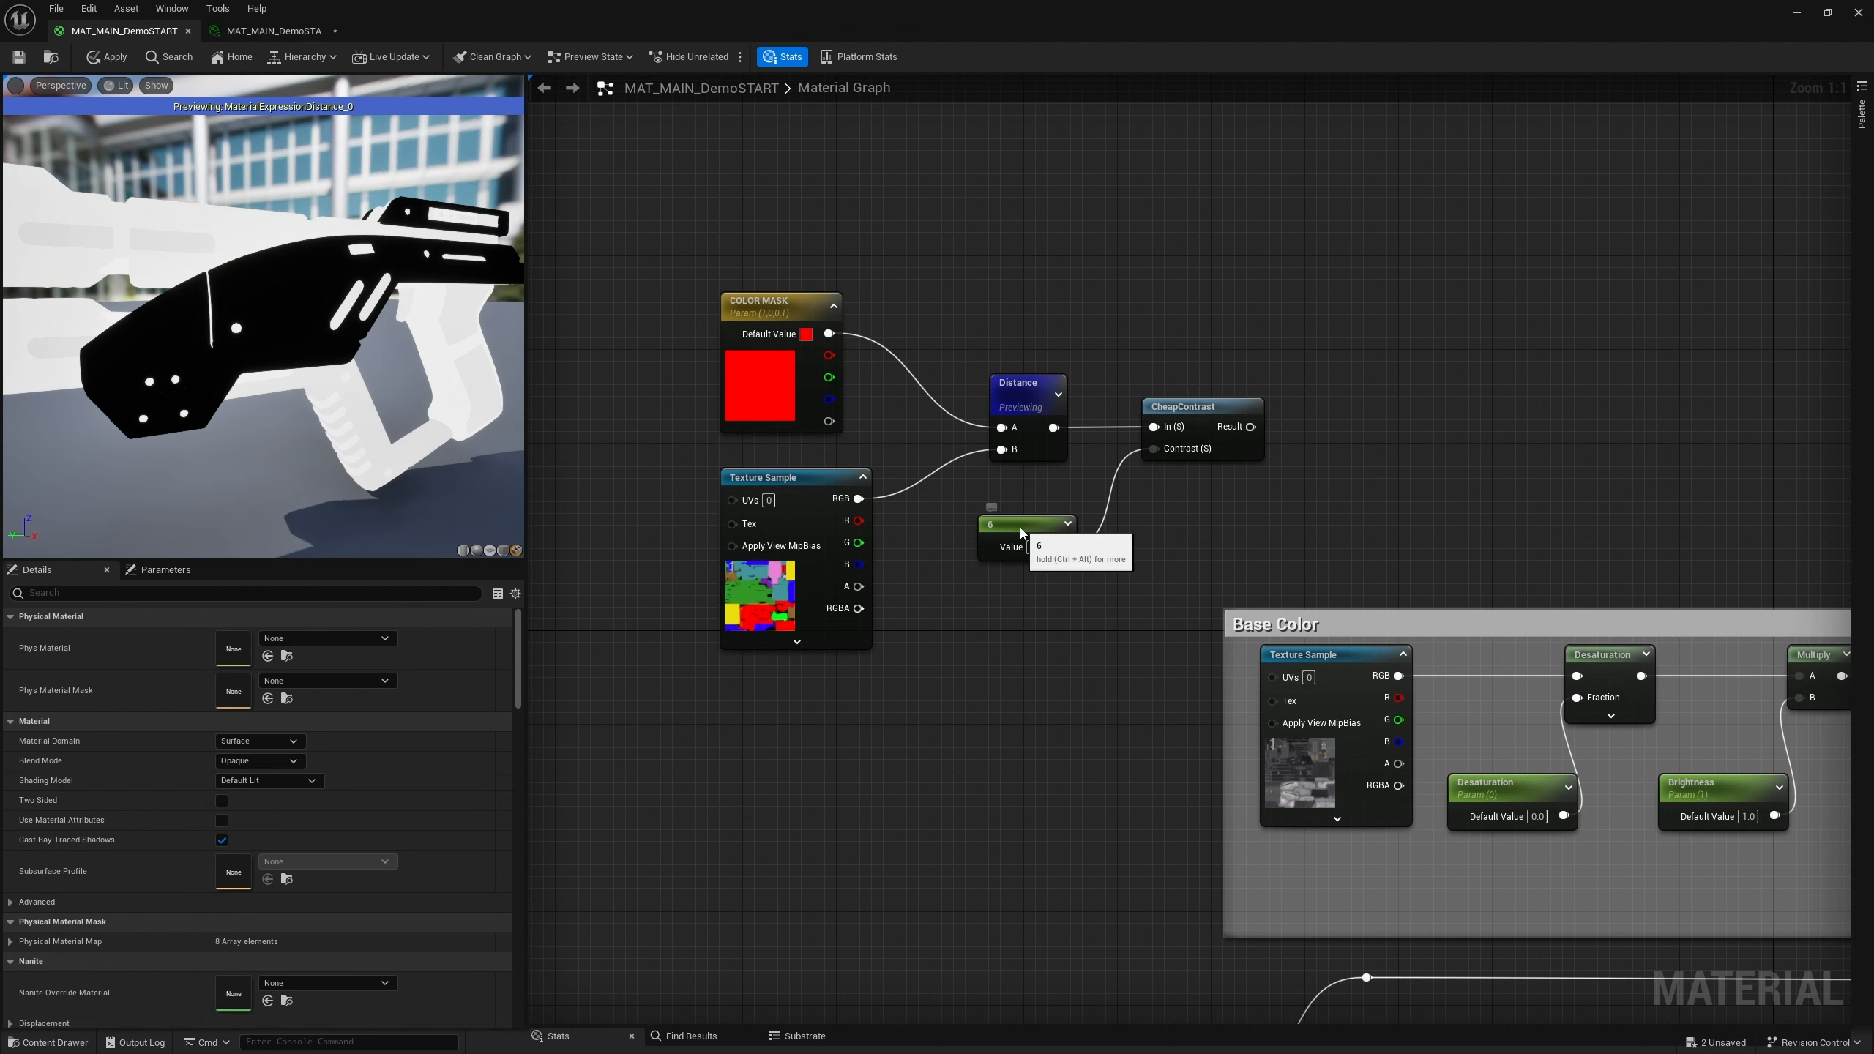
# Start previewing the CheapContrast node
pyautogui.rightClick(1185, 424)
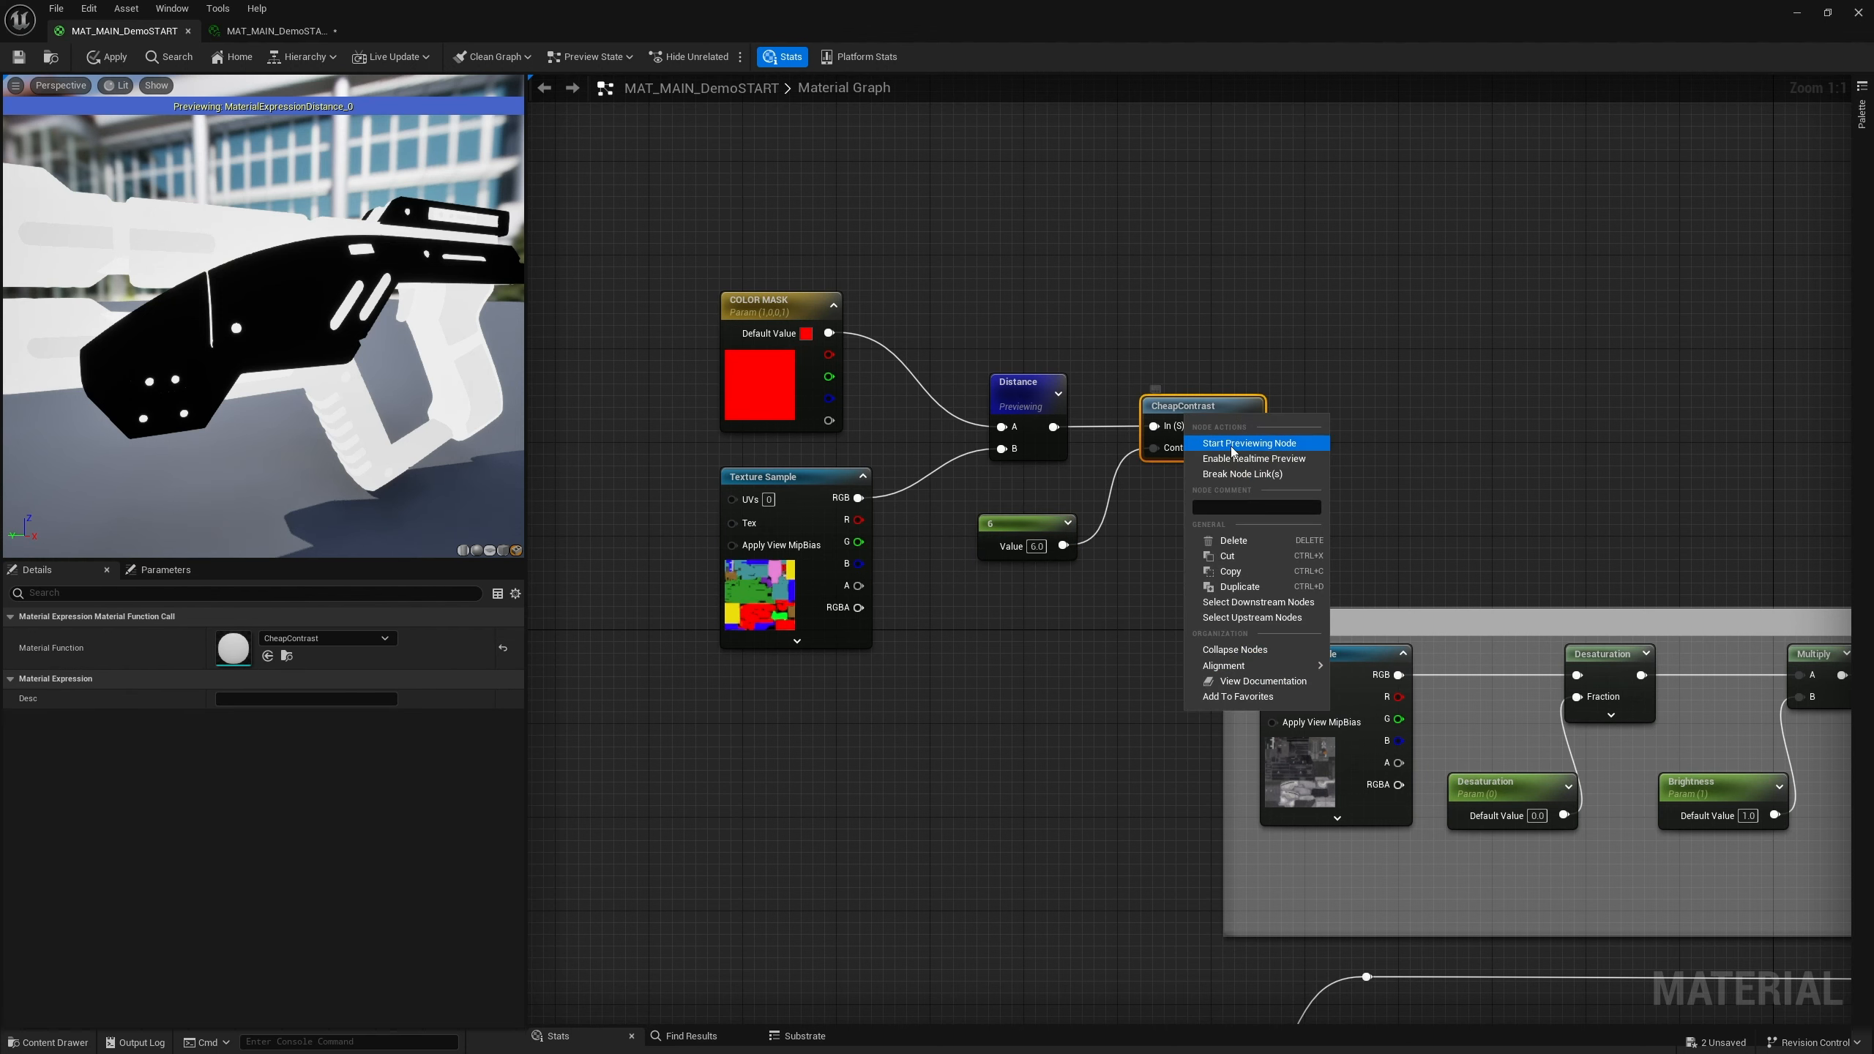
pyautogui.click(1232, 444)
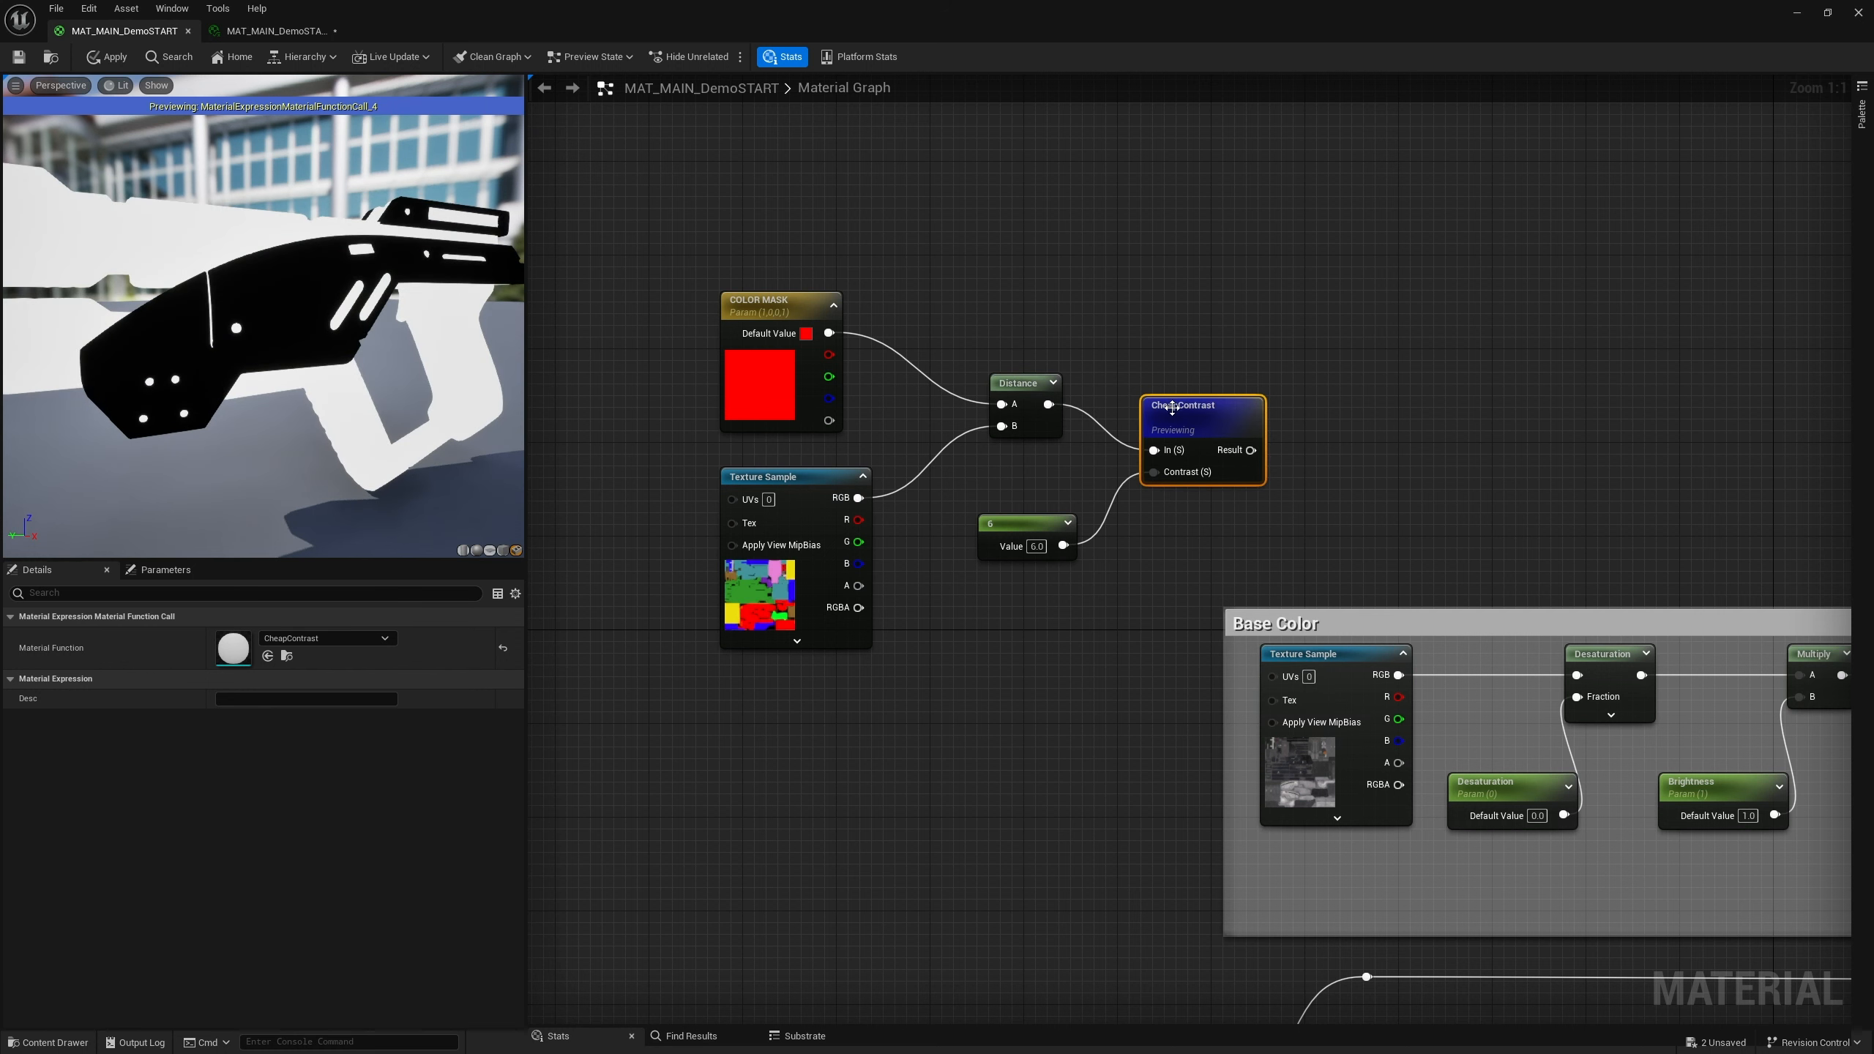
# Add a OneMinus node from the CheapContrast result and start previewing it
pyautogui.moveTo(1176, 413); pyautogui.dragTo(1155, 369)
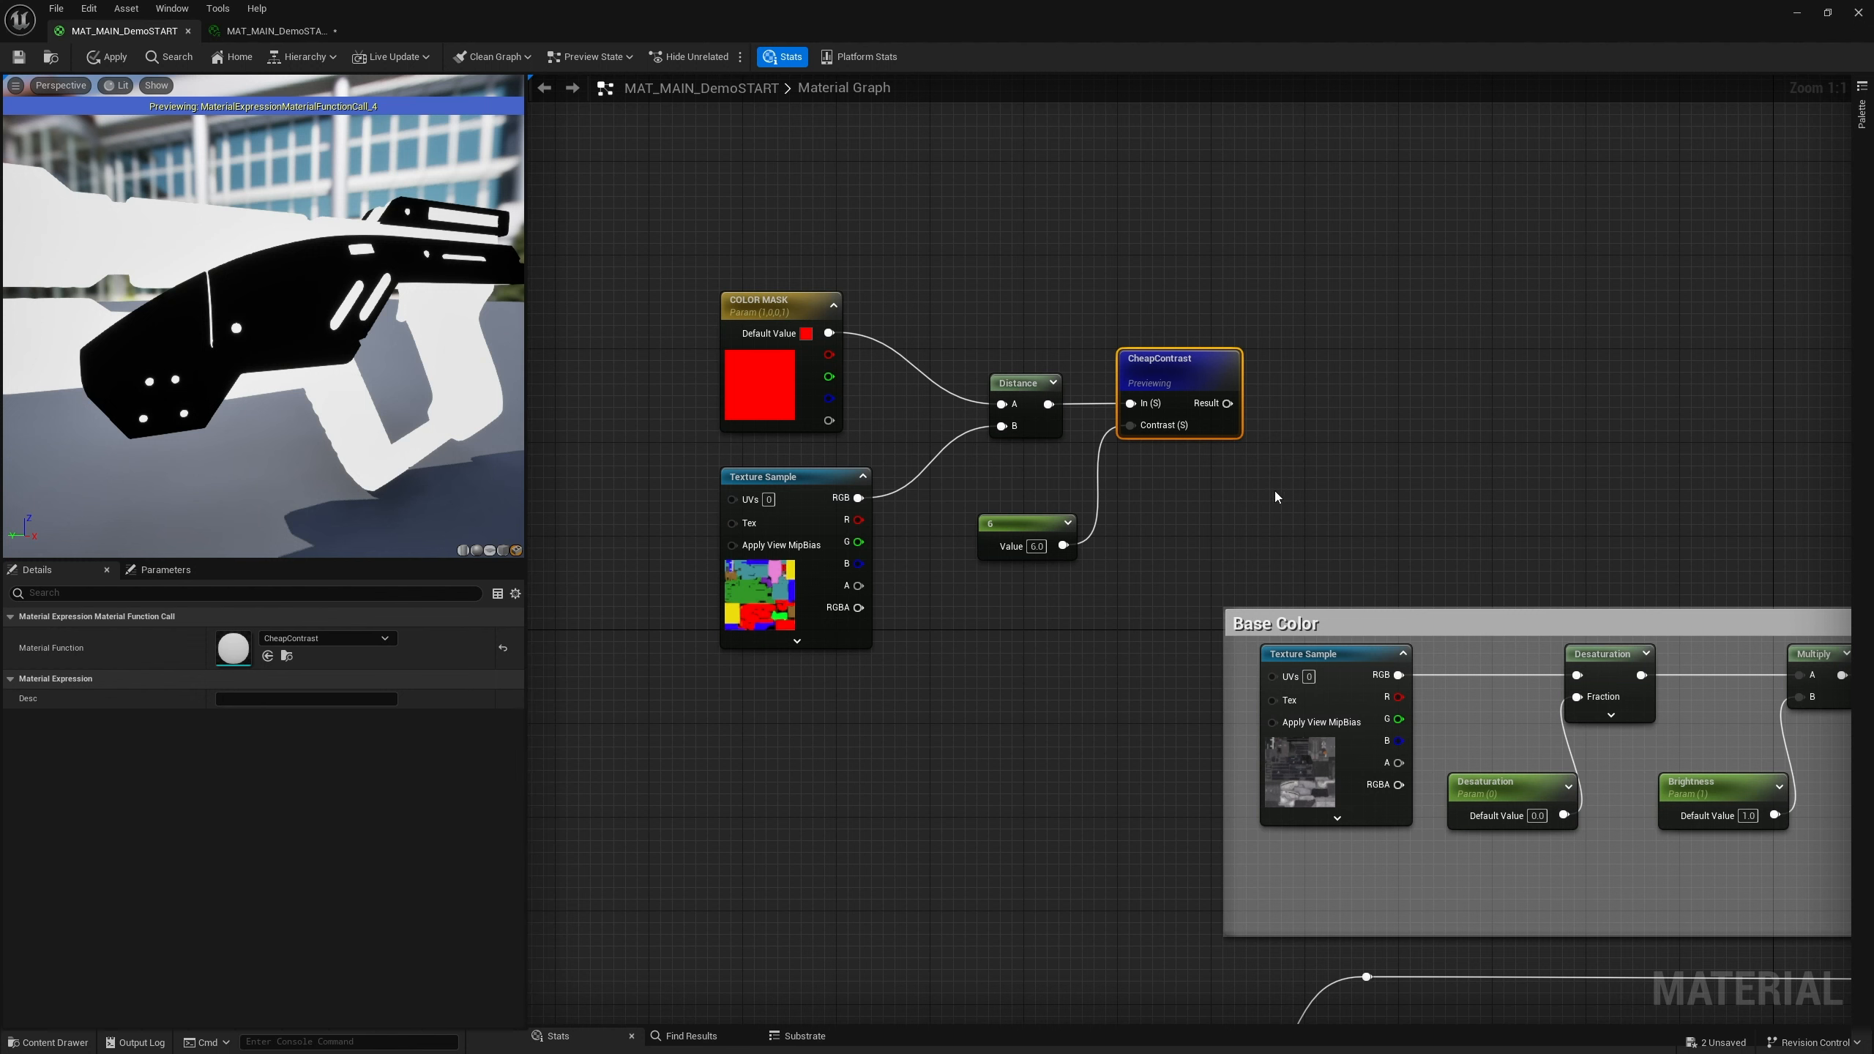
pyautogui.moveTo(1364, 417); pyautogui.dragTo(1275, 411, button='right')
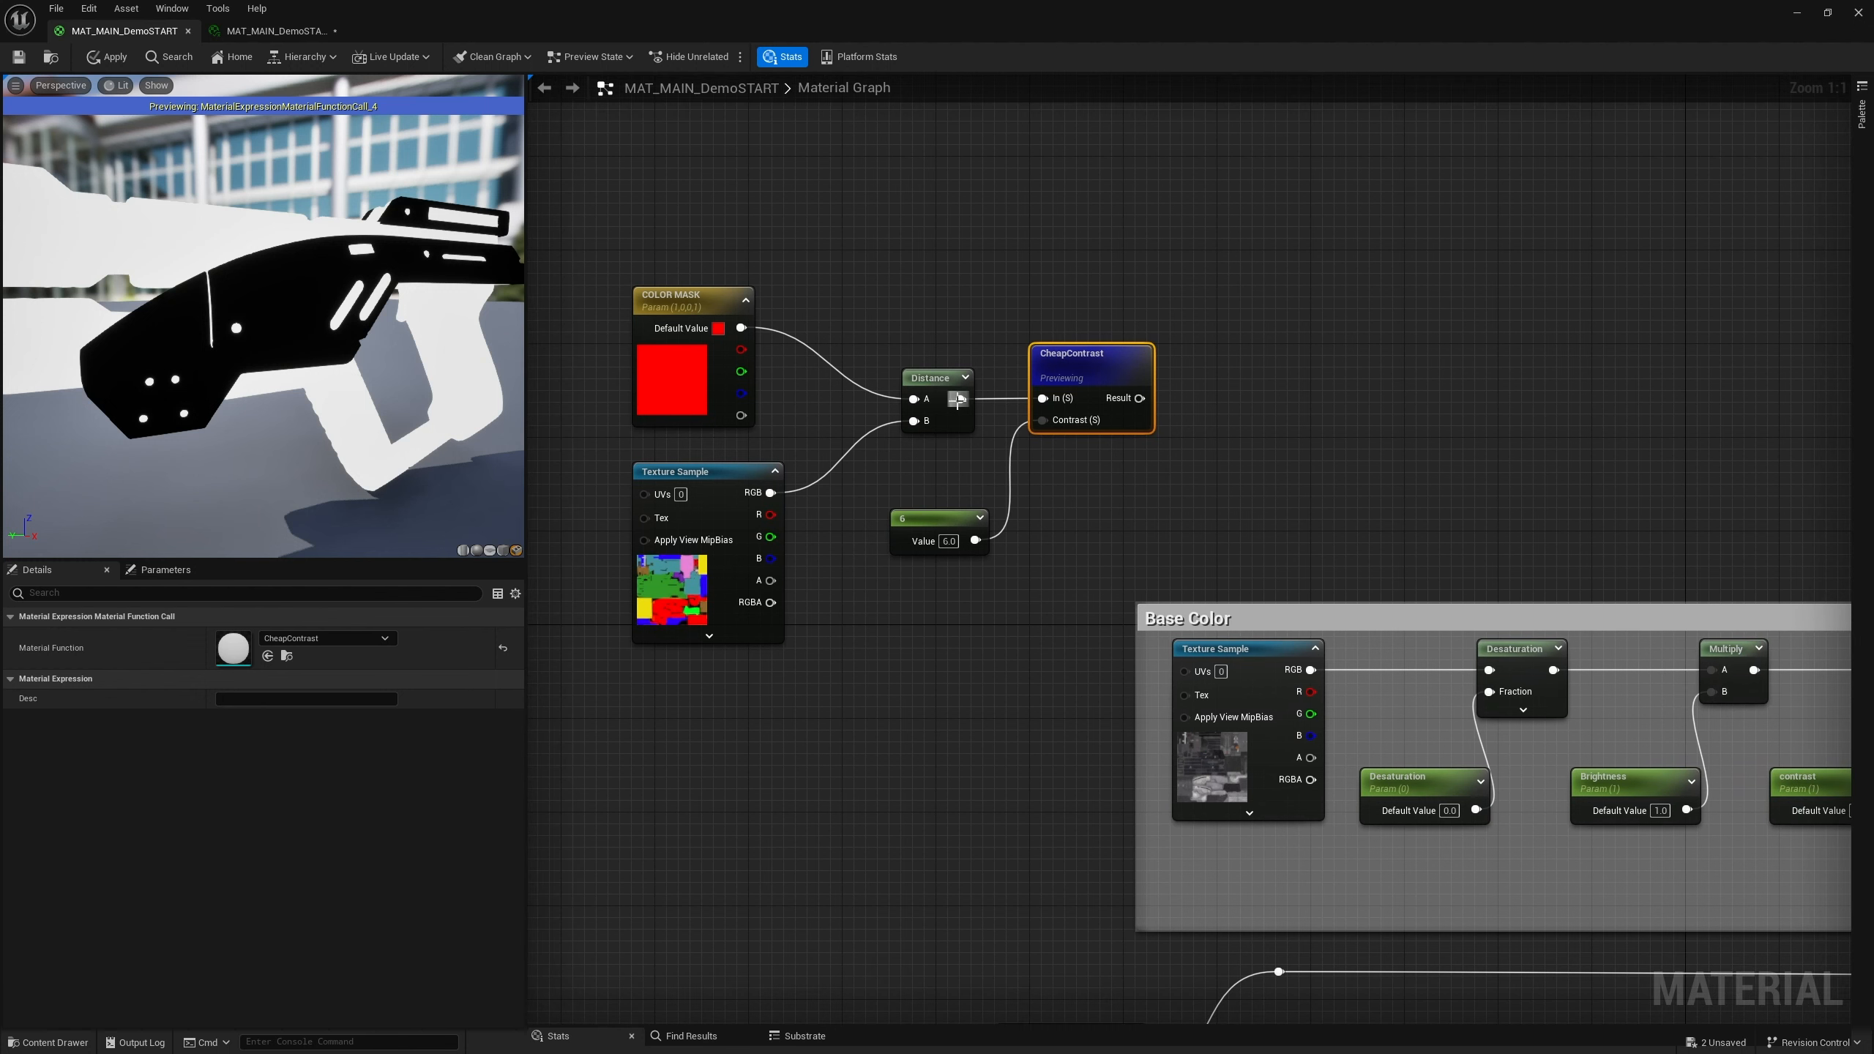
pyautogui.moveTo(1140, 398); pyautogui.dragTo(1192, 458)
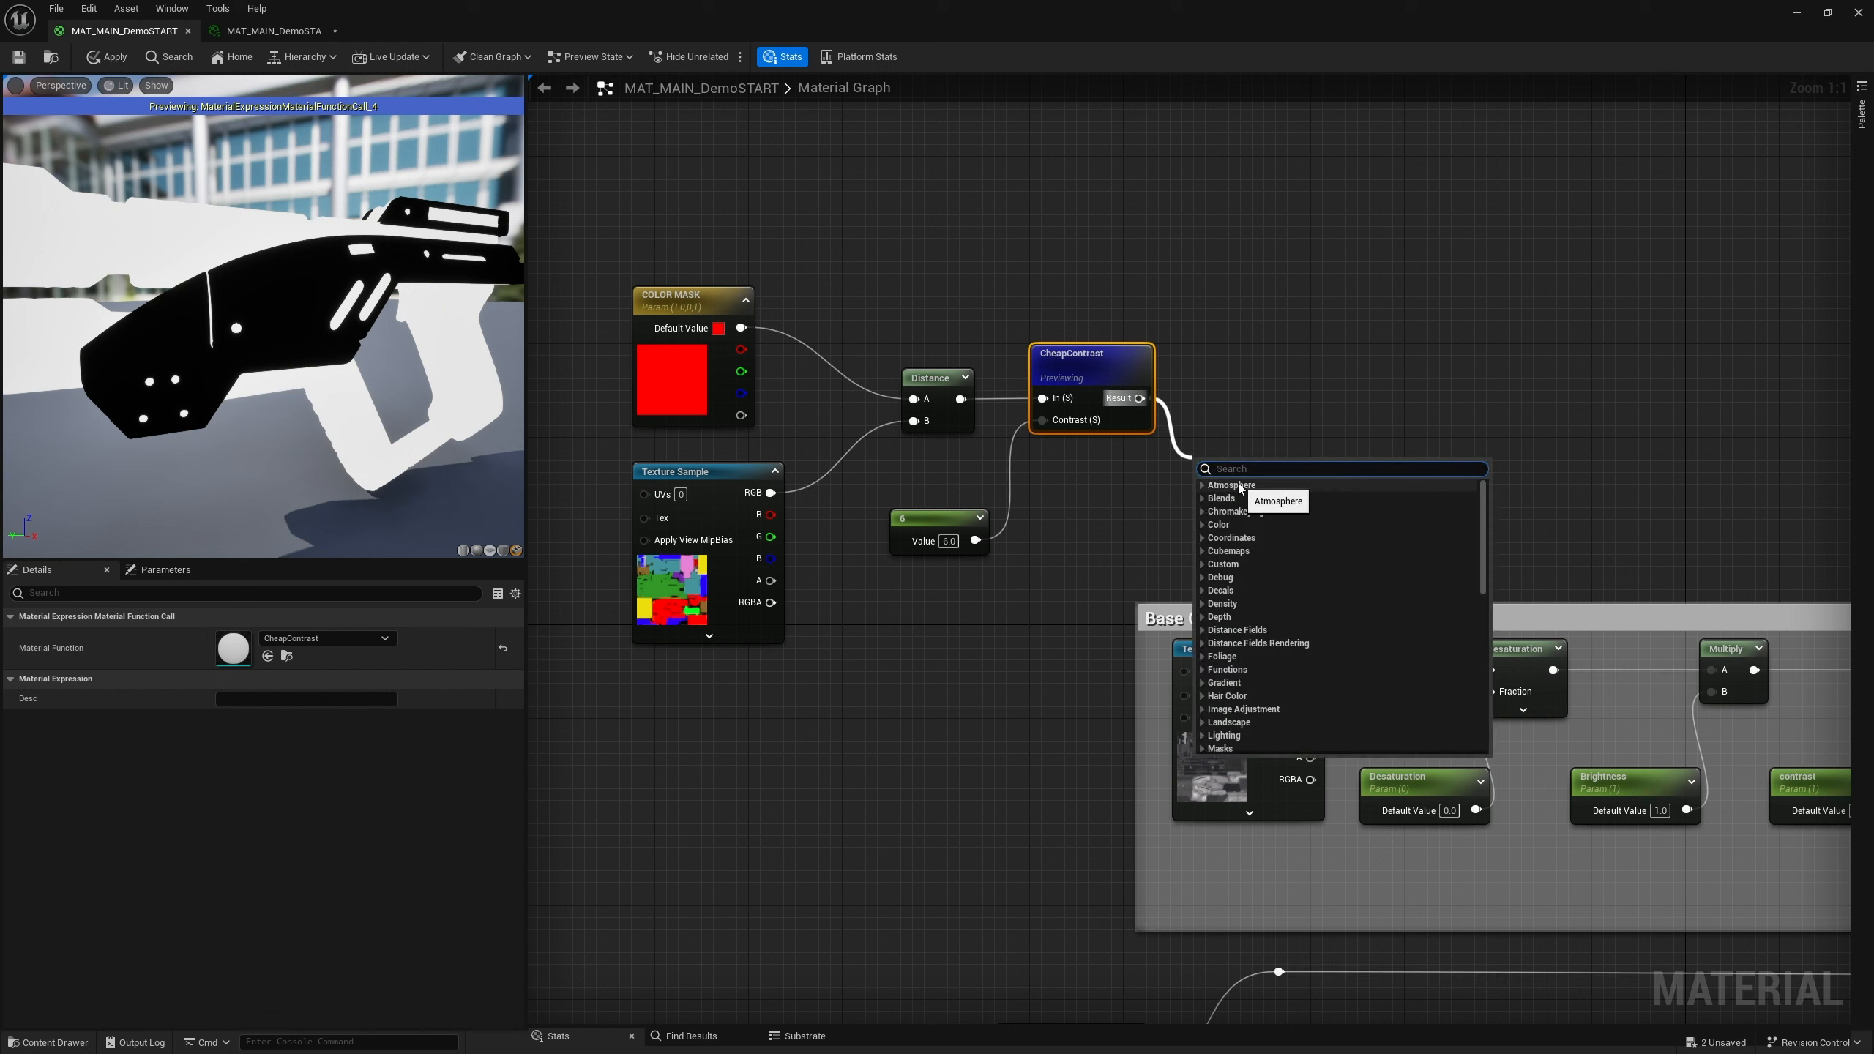
pyautogui.write('minus')
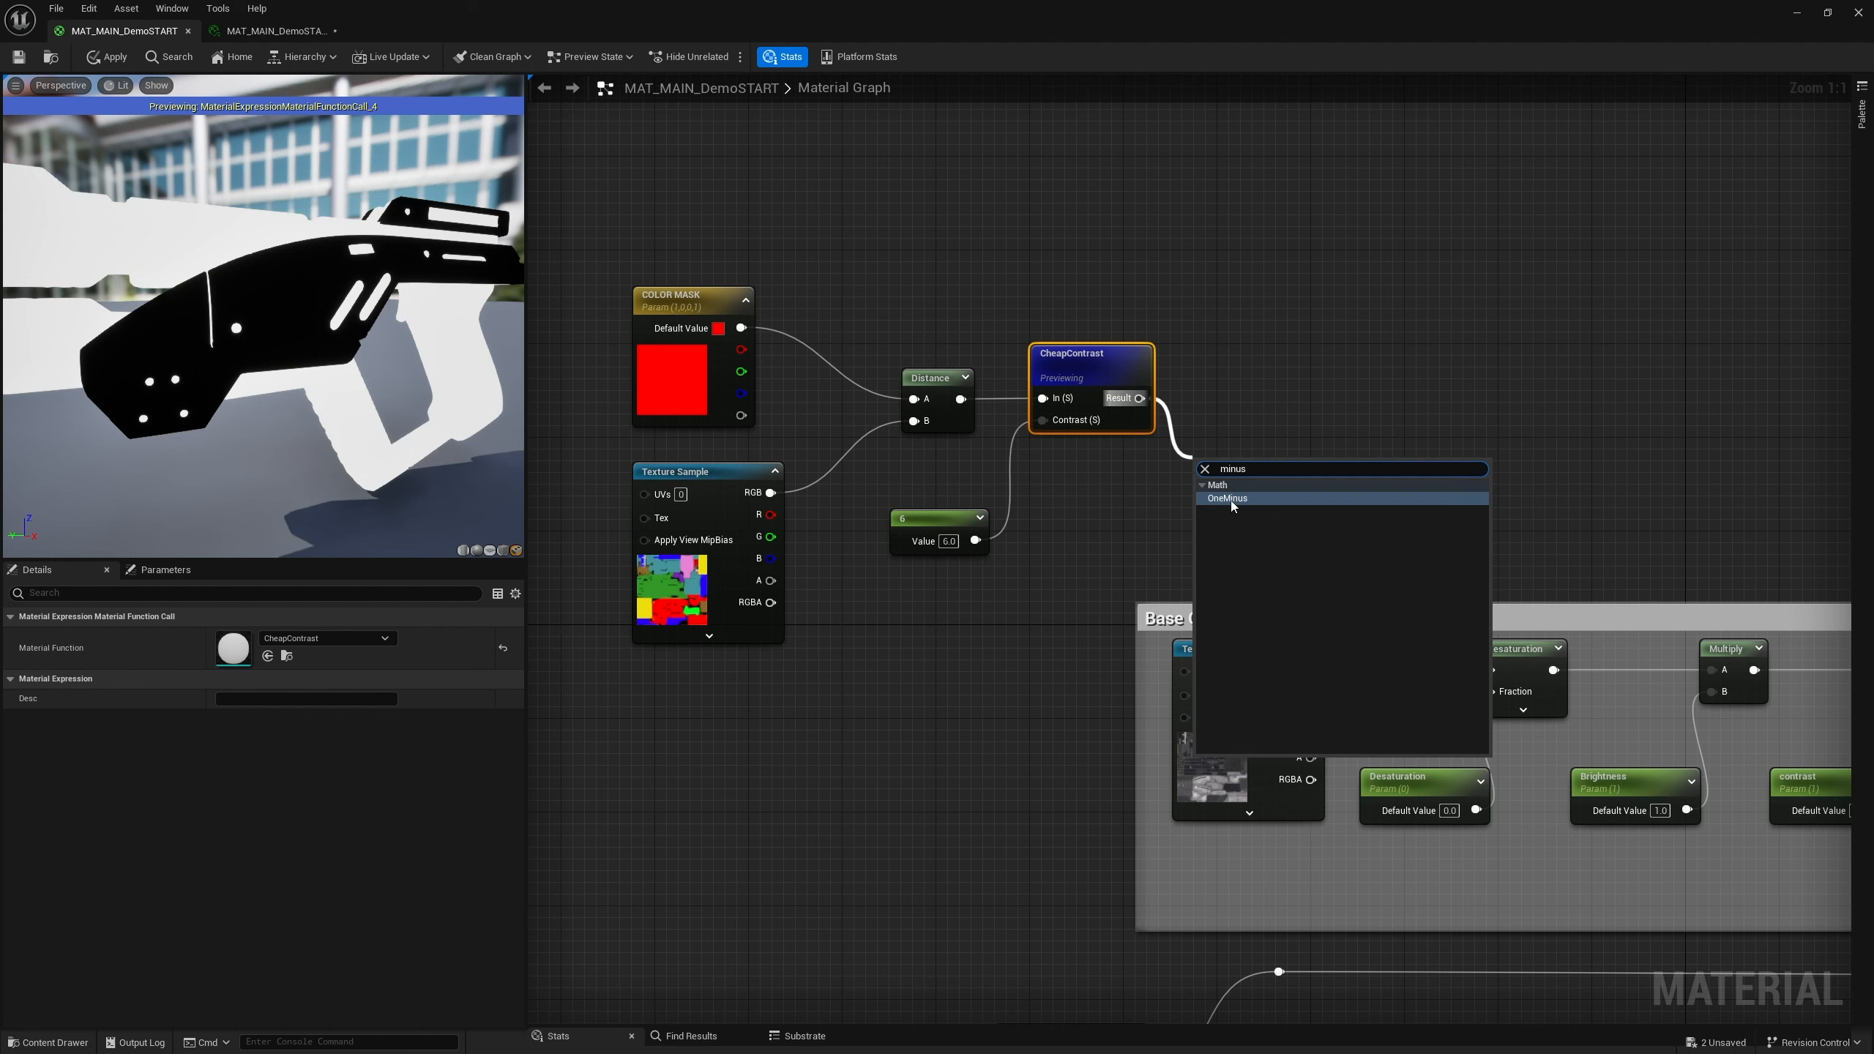
pyautogui.click(1230, 500)
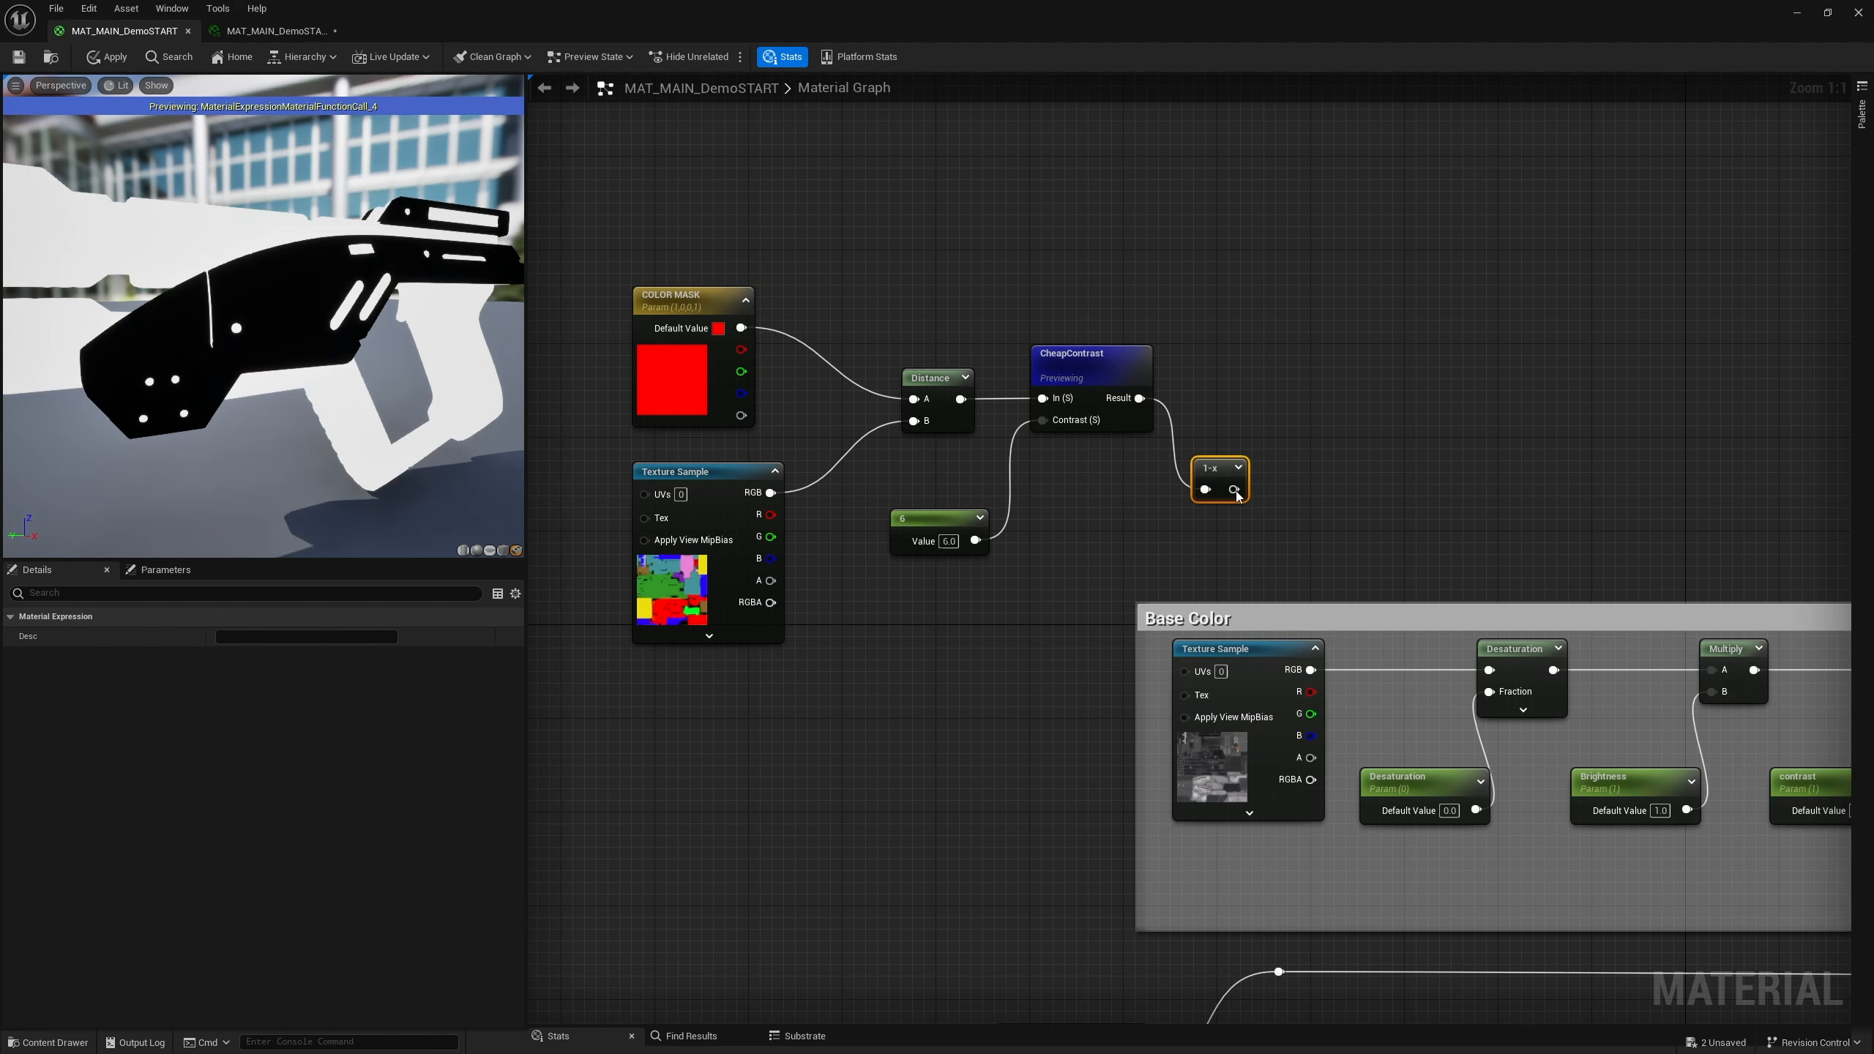
pyautogui.moveTo(1221, 469); pyautogui.dragTo(1224, 403)
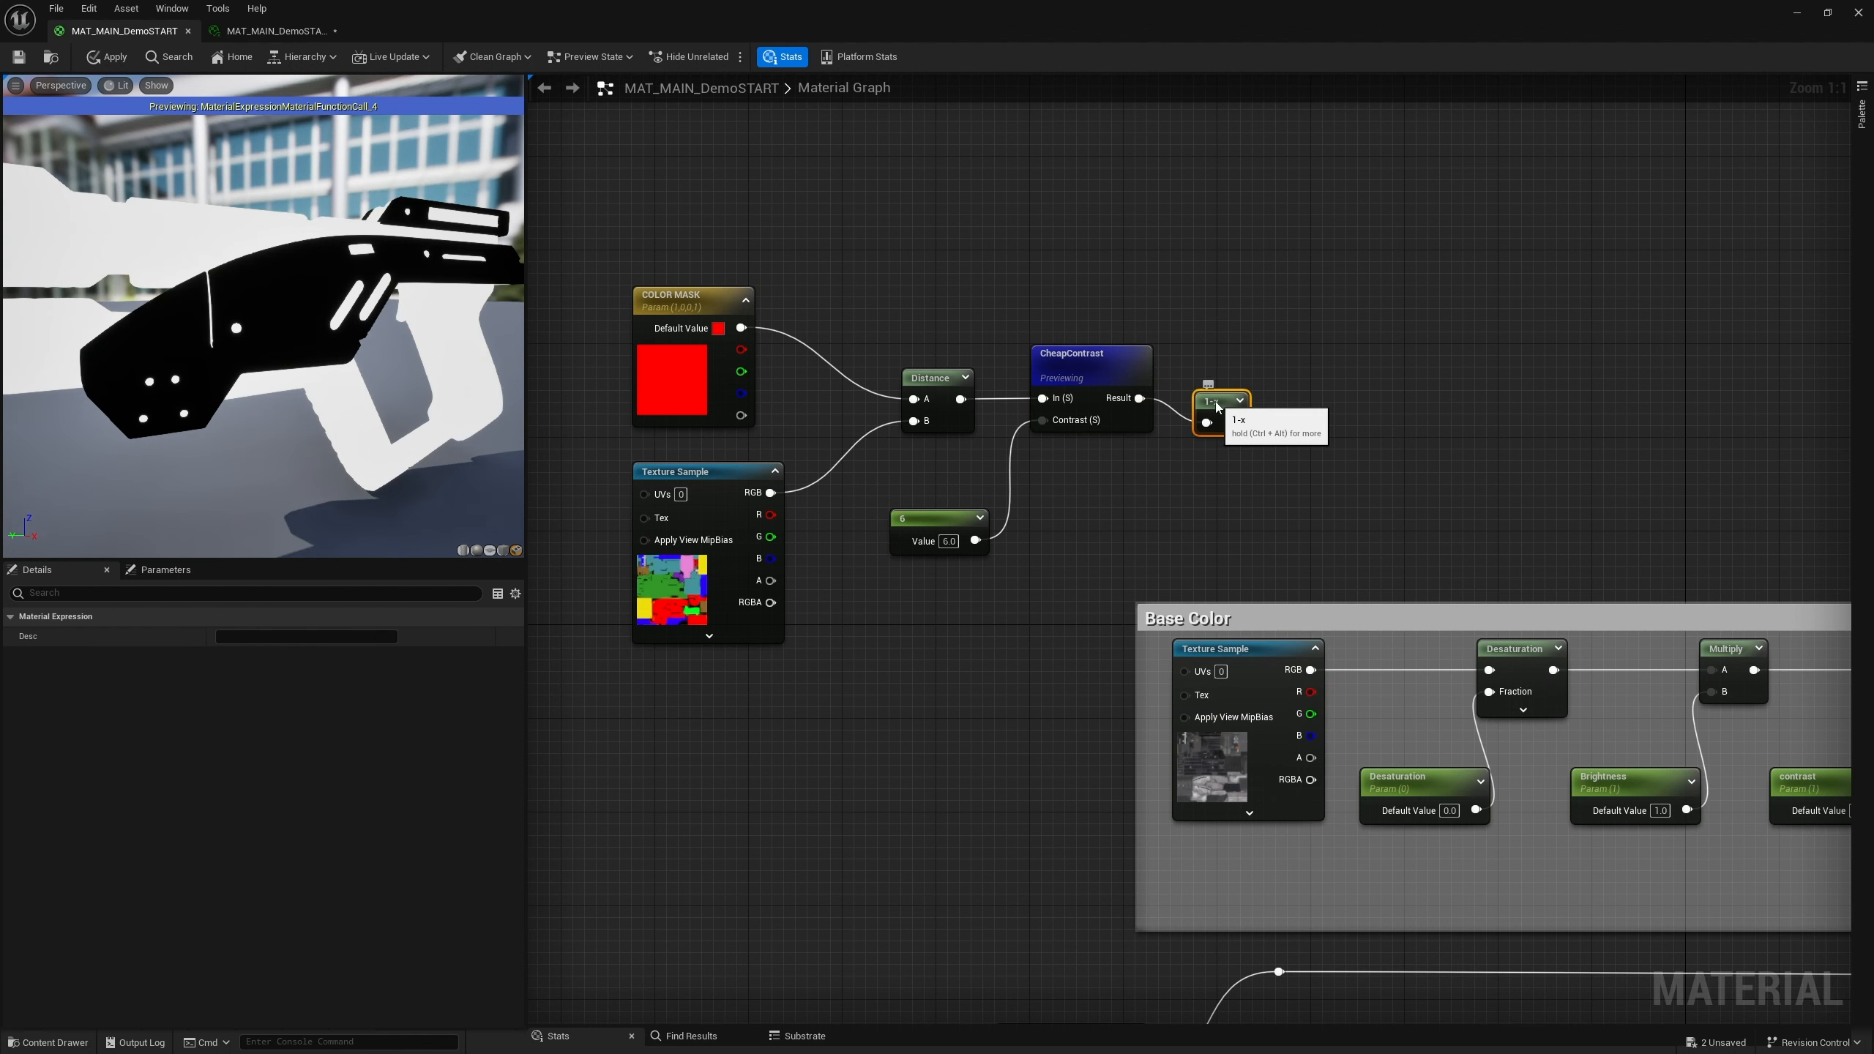
pyautogui.rightClick(1224, 403)
pyautogui.click(1280, 431)
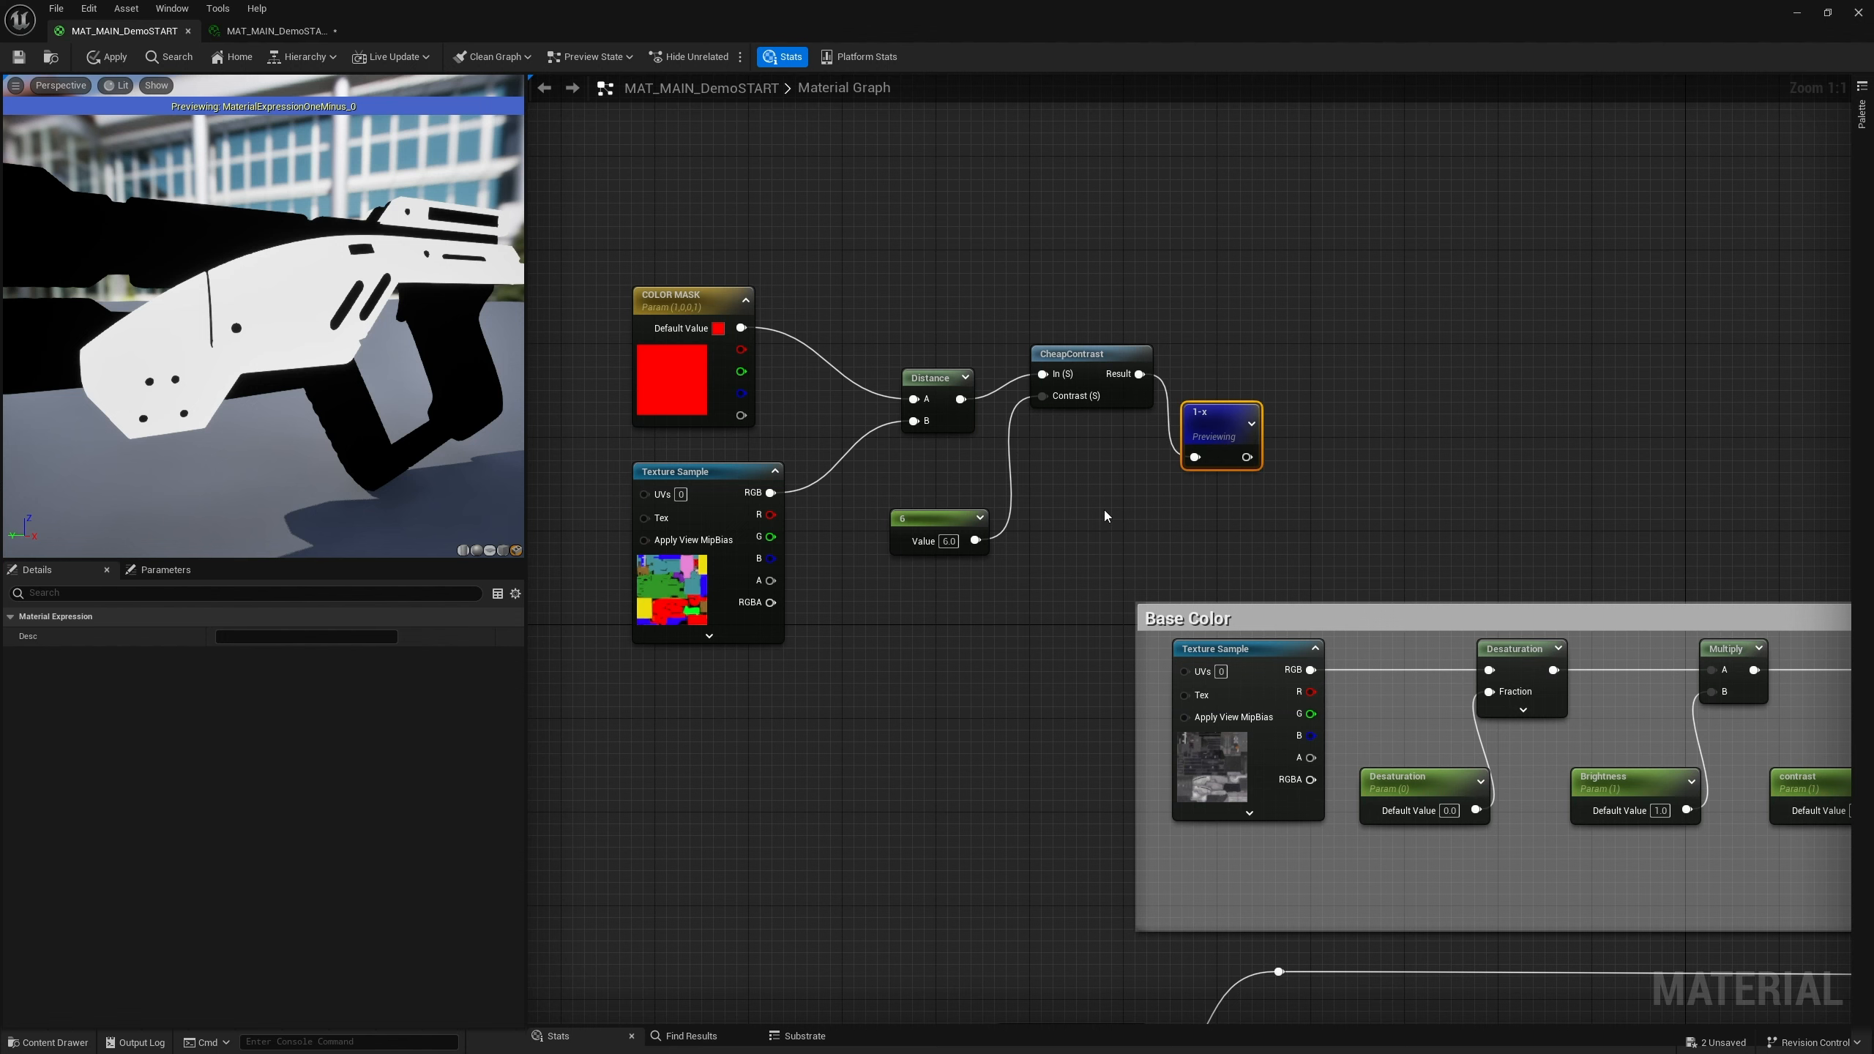
# Switch the preview back to the CheapContrast node
pyautogui.scroll(-1, 1104, 509)
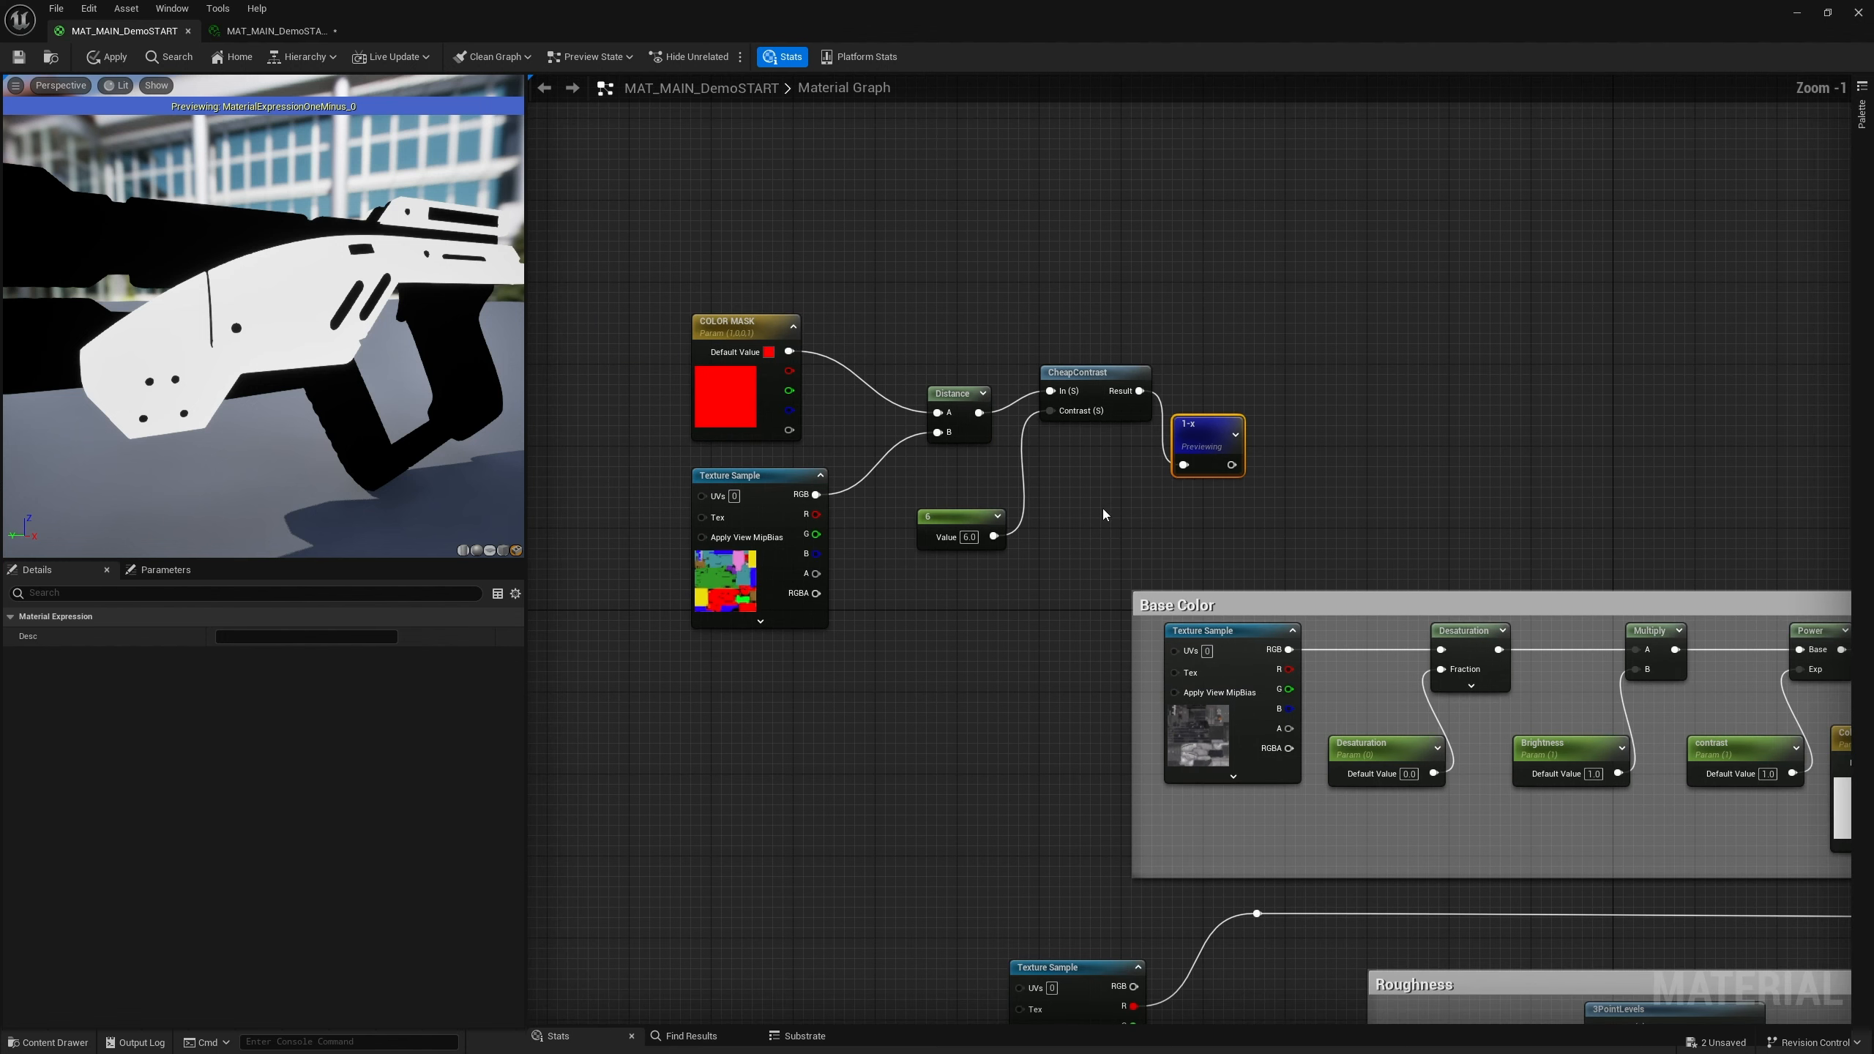
pyautogui.rightClick(1114, 379)
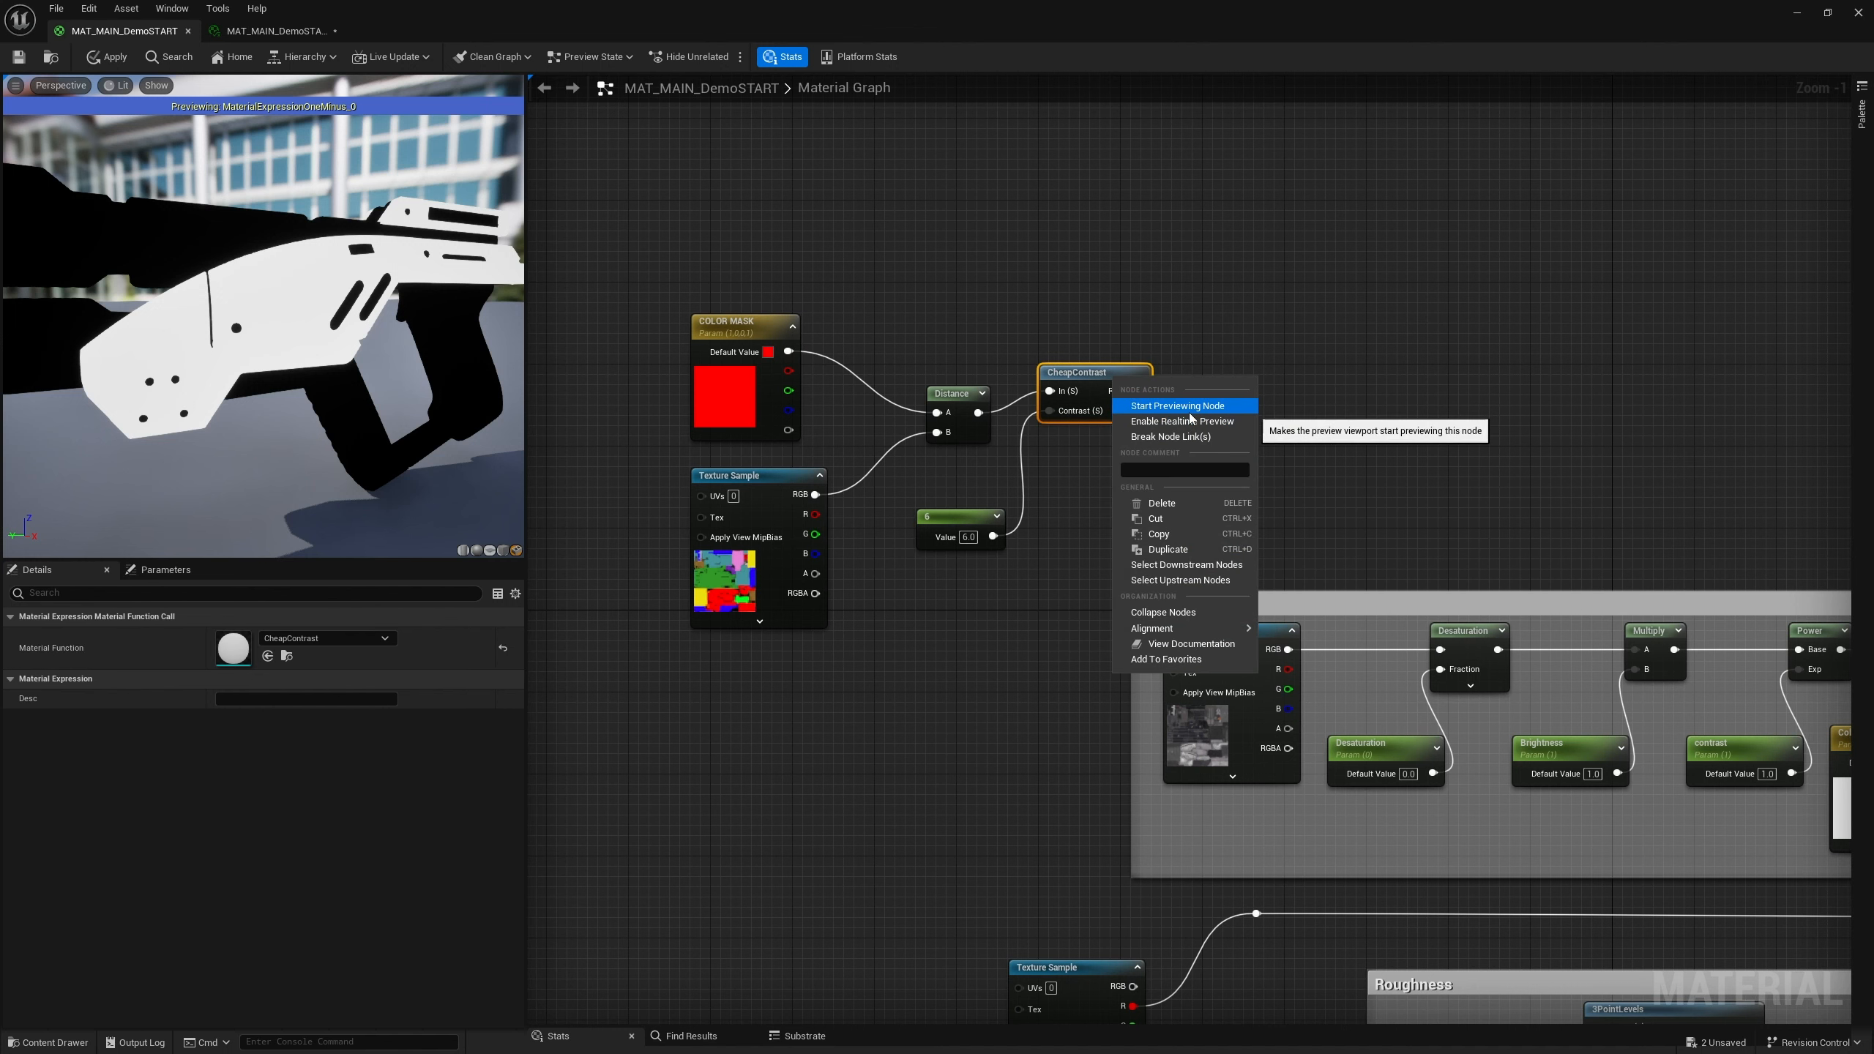
pyautogui.click(1180, 407)
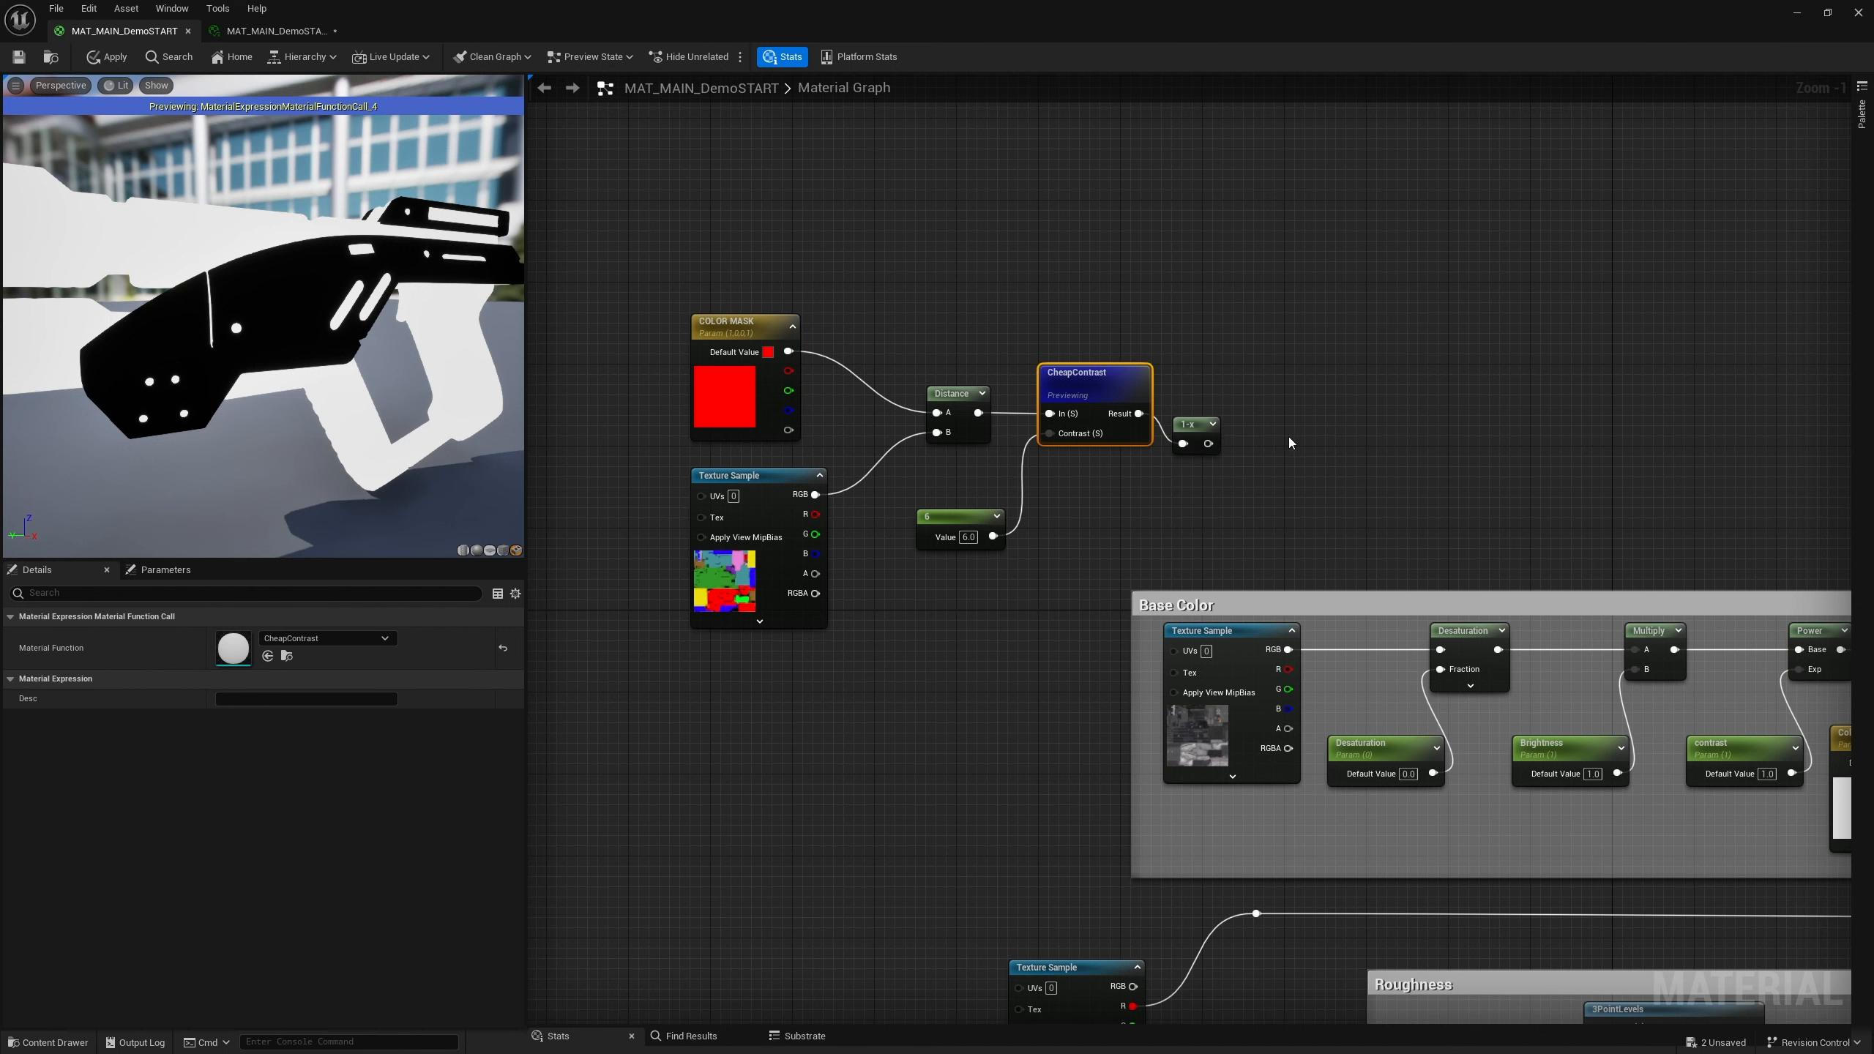
# Add a Lerp node and connect the CheapContrast result to its Alpha input
pyautogui.moveTo(1504, 335); pyautogui.dragTo(1107, 316, button='right')
pyautogui.scroll(-3, 1051, 369)
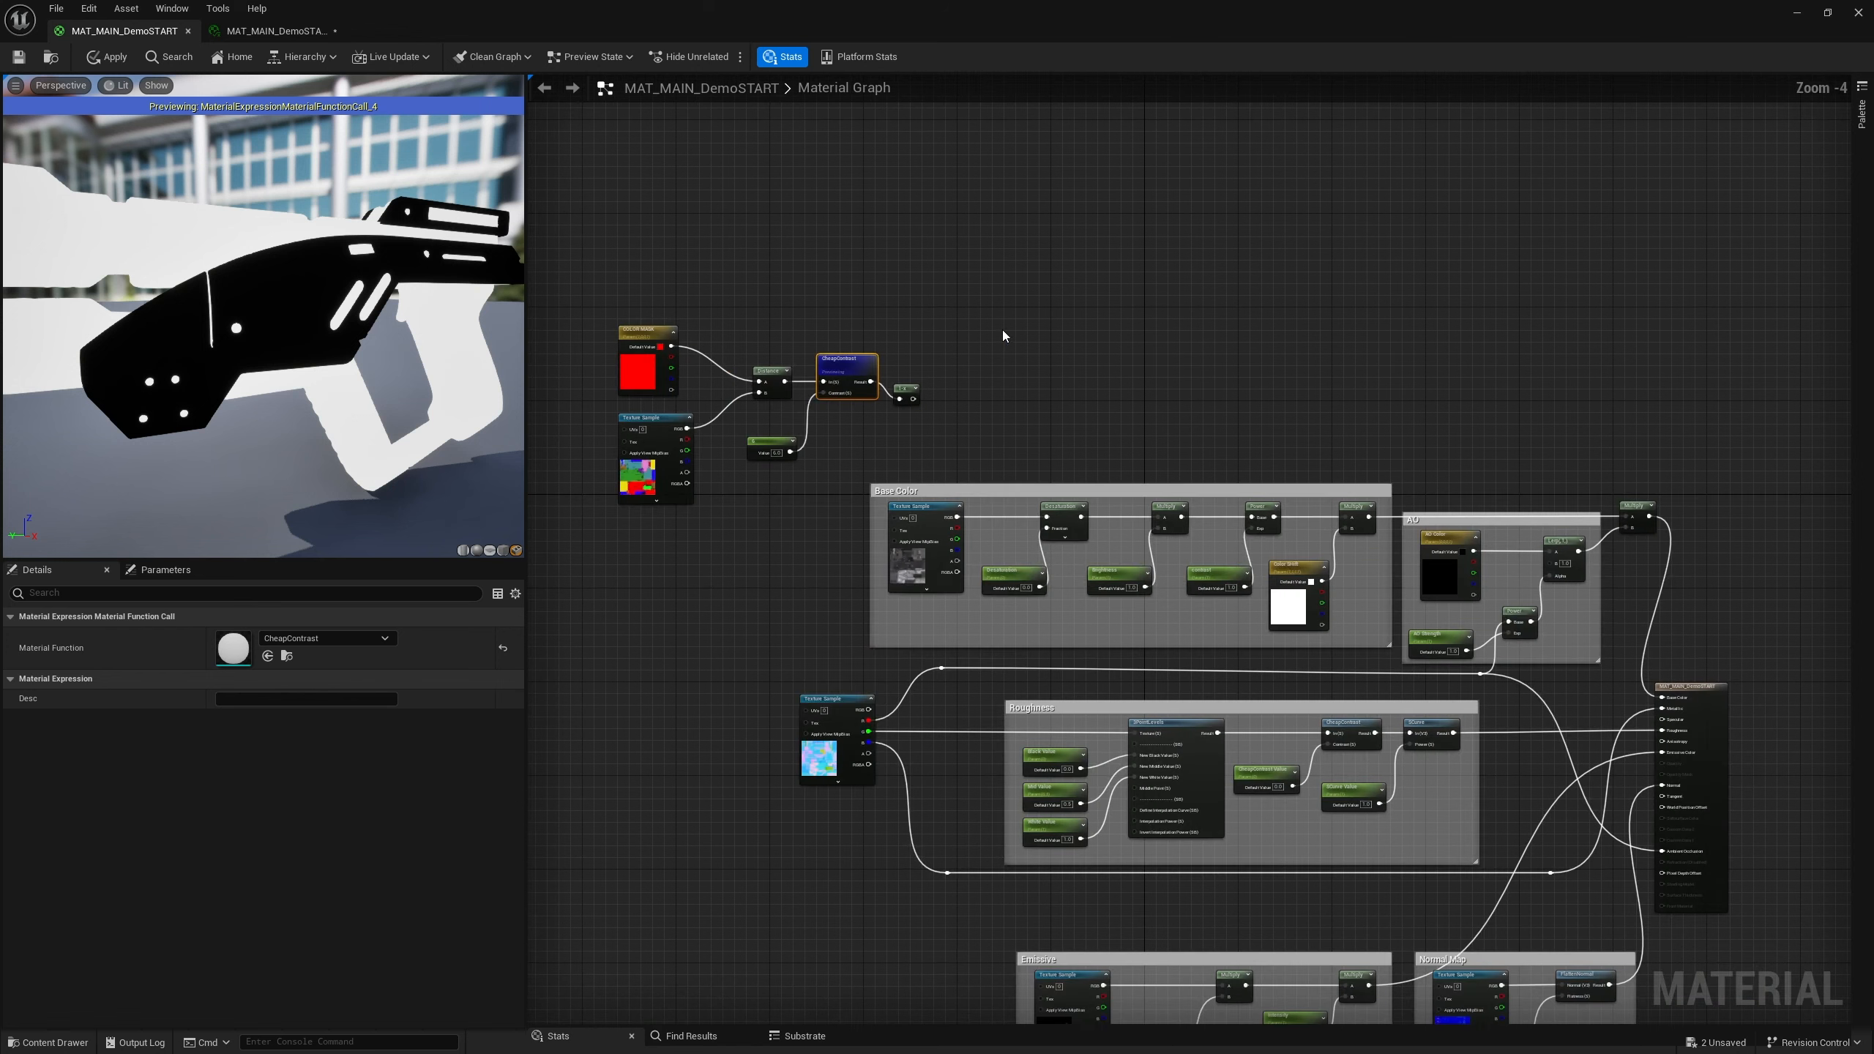
pyautogui.rightClick(1001, 330)
pyautogui.click(992, 340)
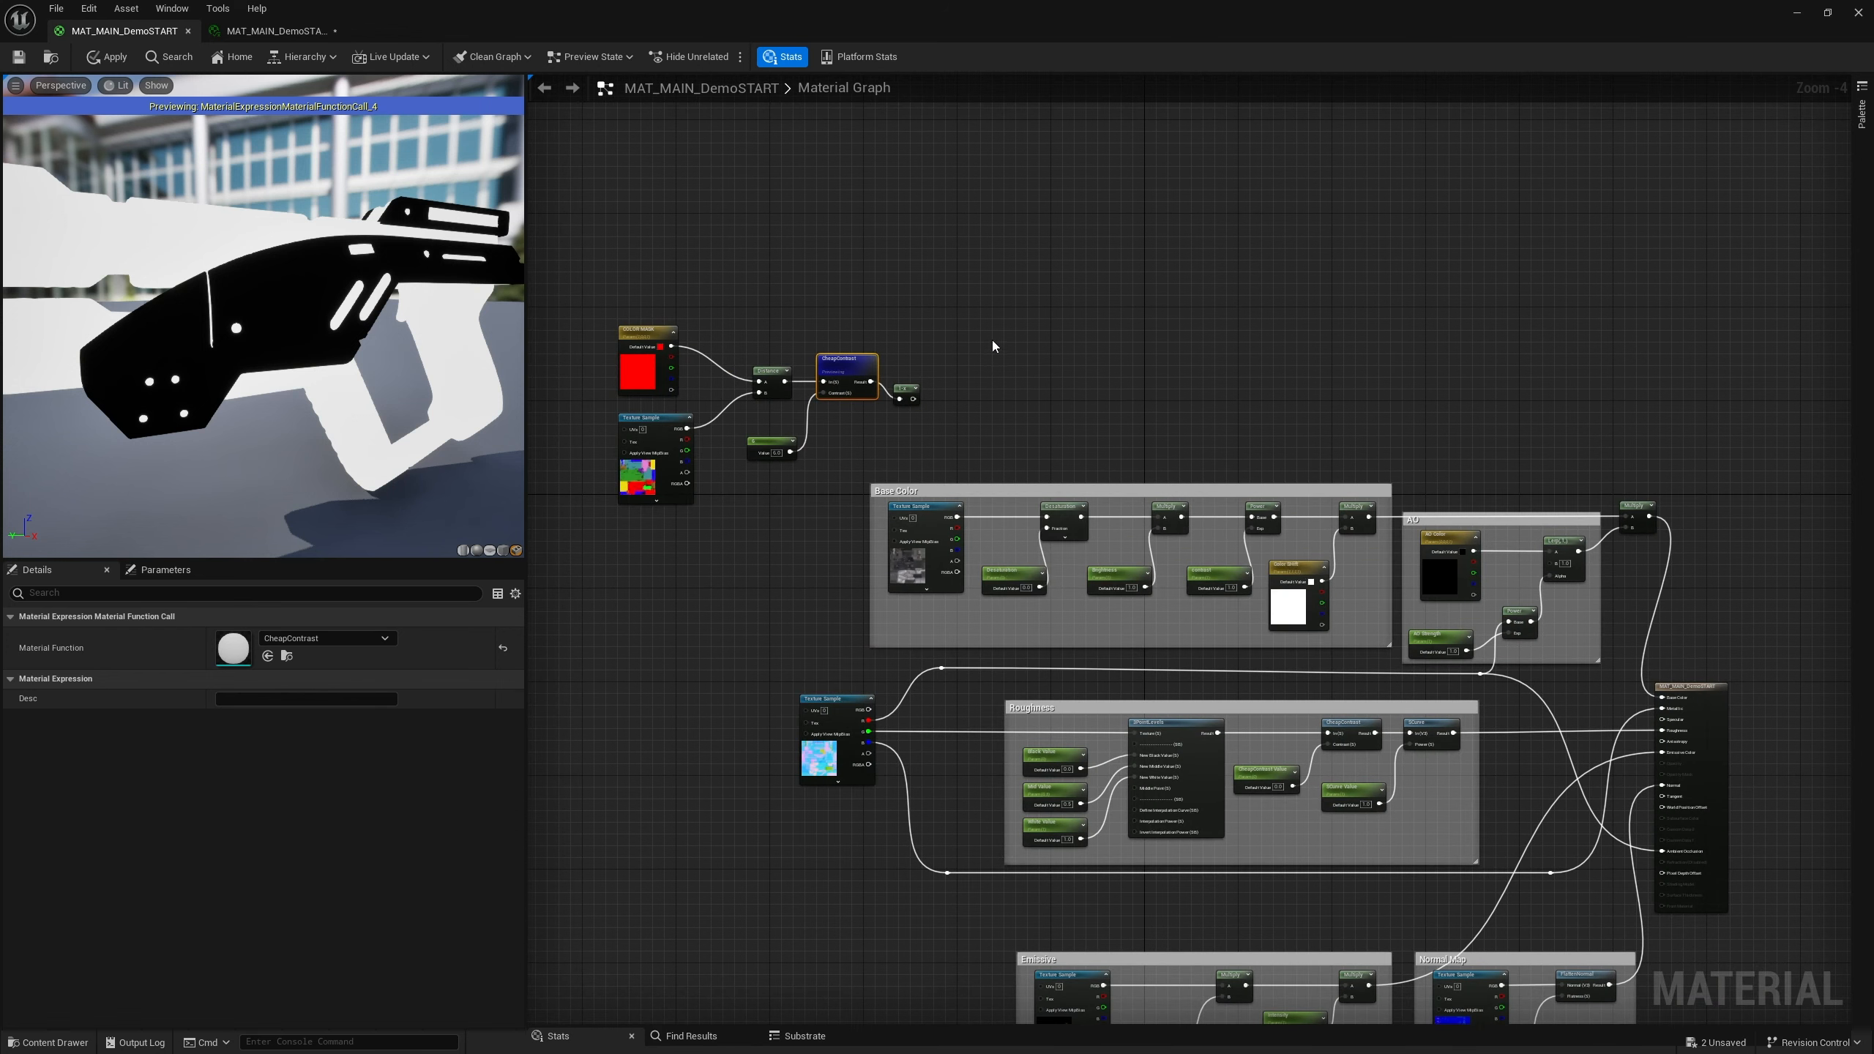
pyautogui.click(1028, 362)
pyautogui.moveTo(1057, 364); pyautogui.dragTo(1016, 332)
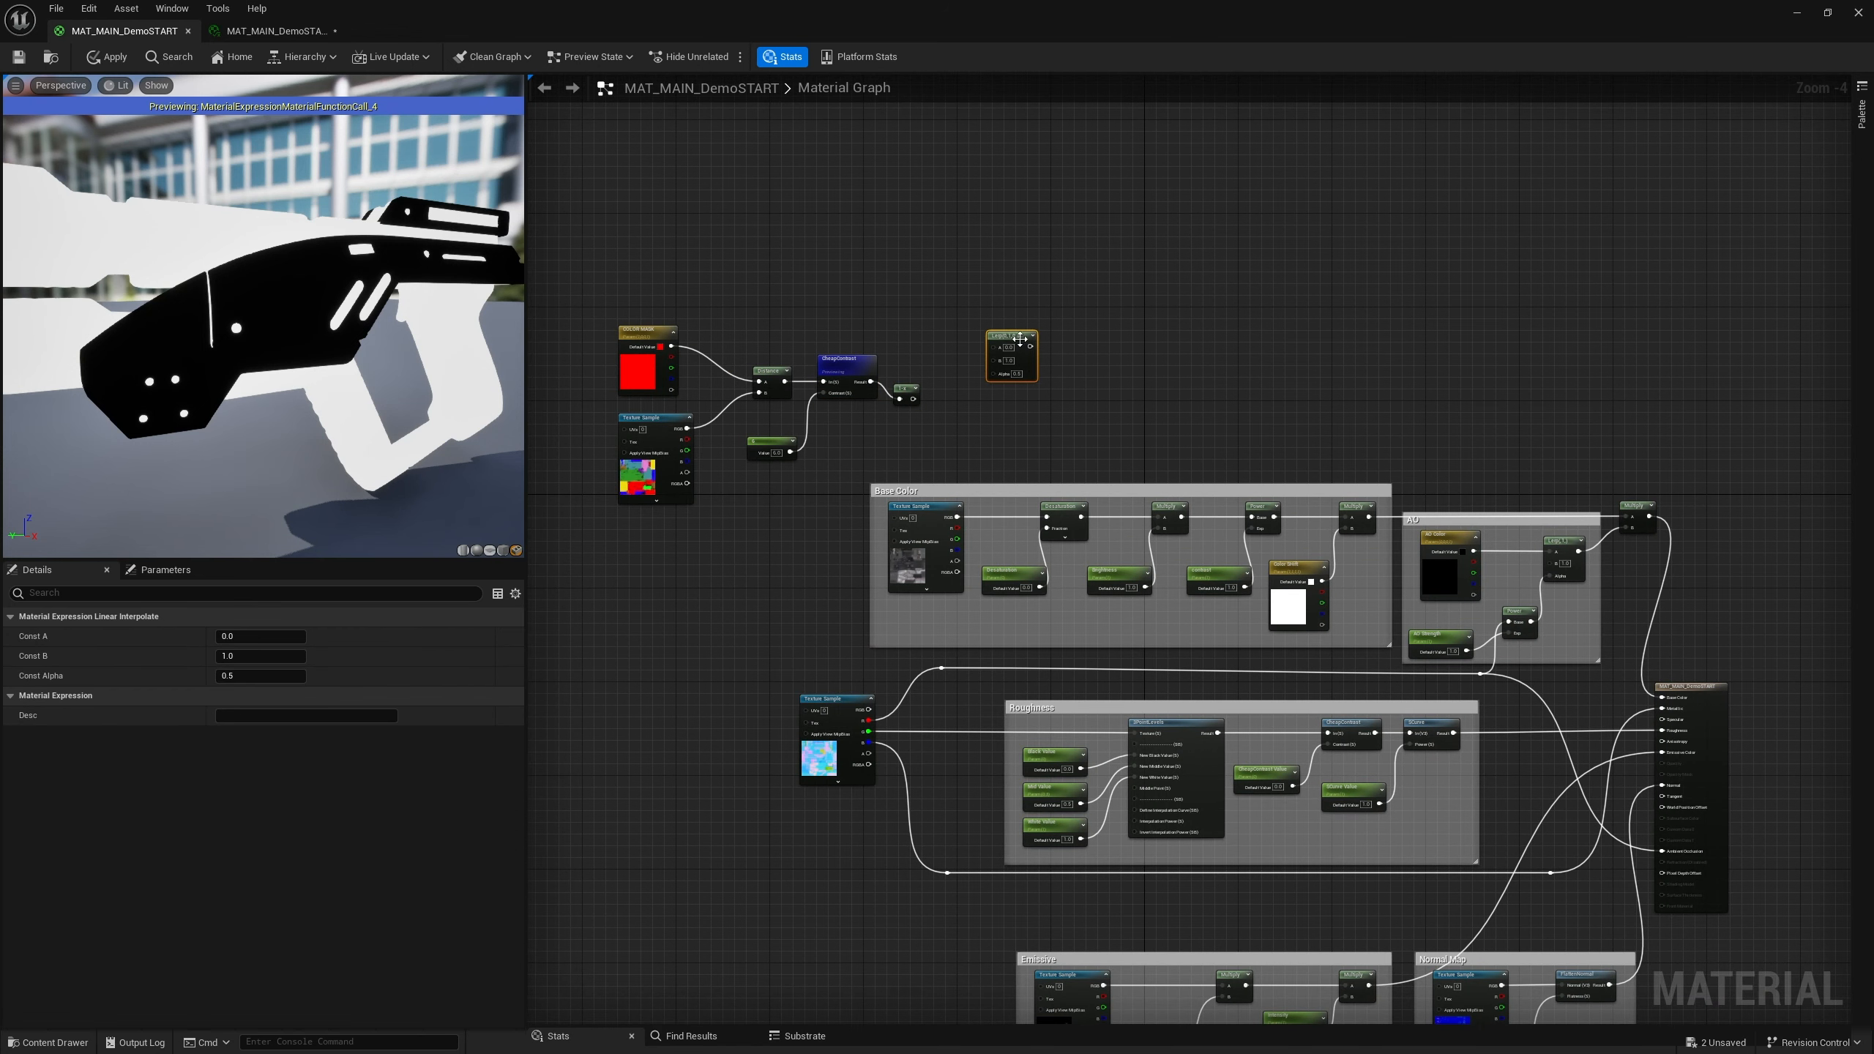
pyautogui.scroll(4, 1017, 362)
pyautogui.click(959, 439)
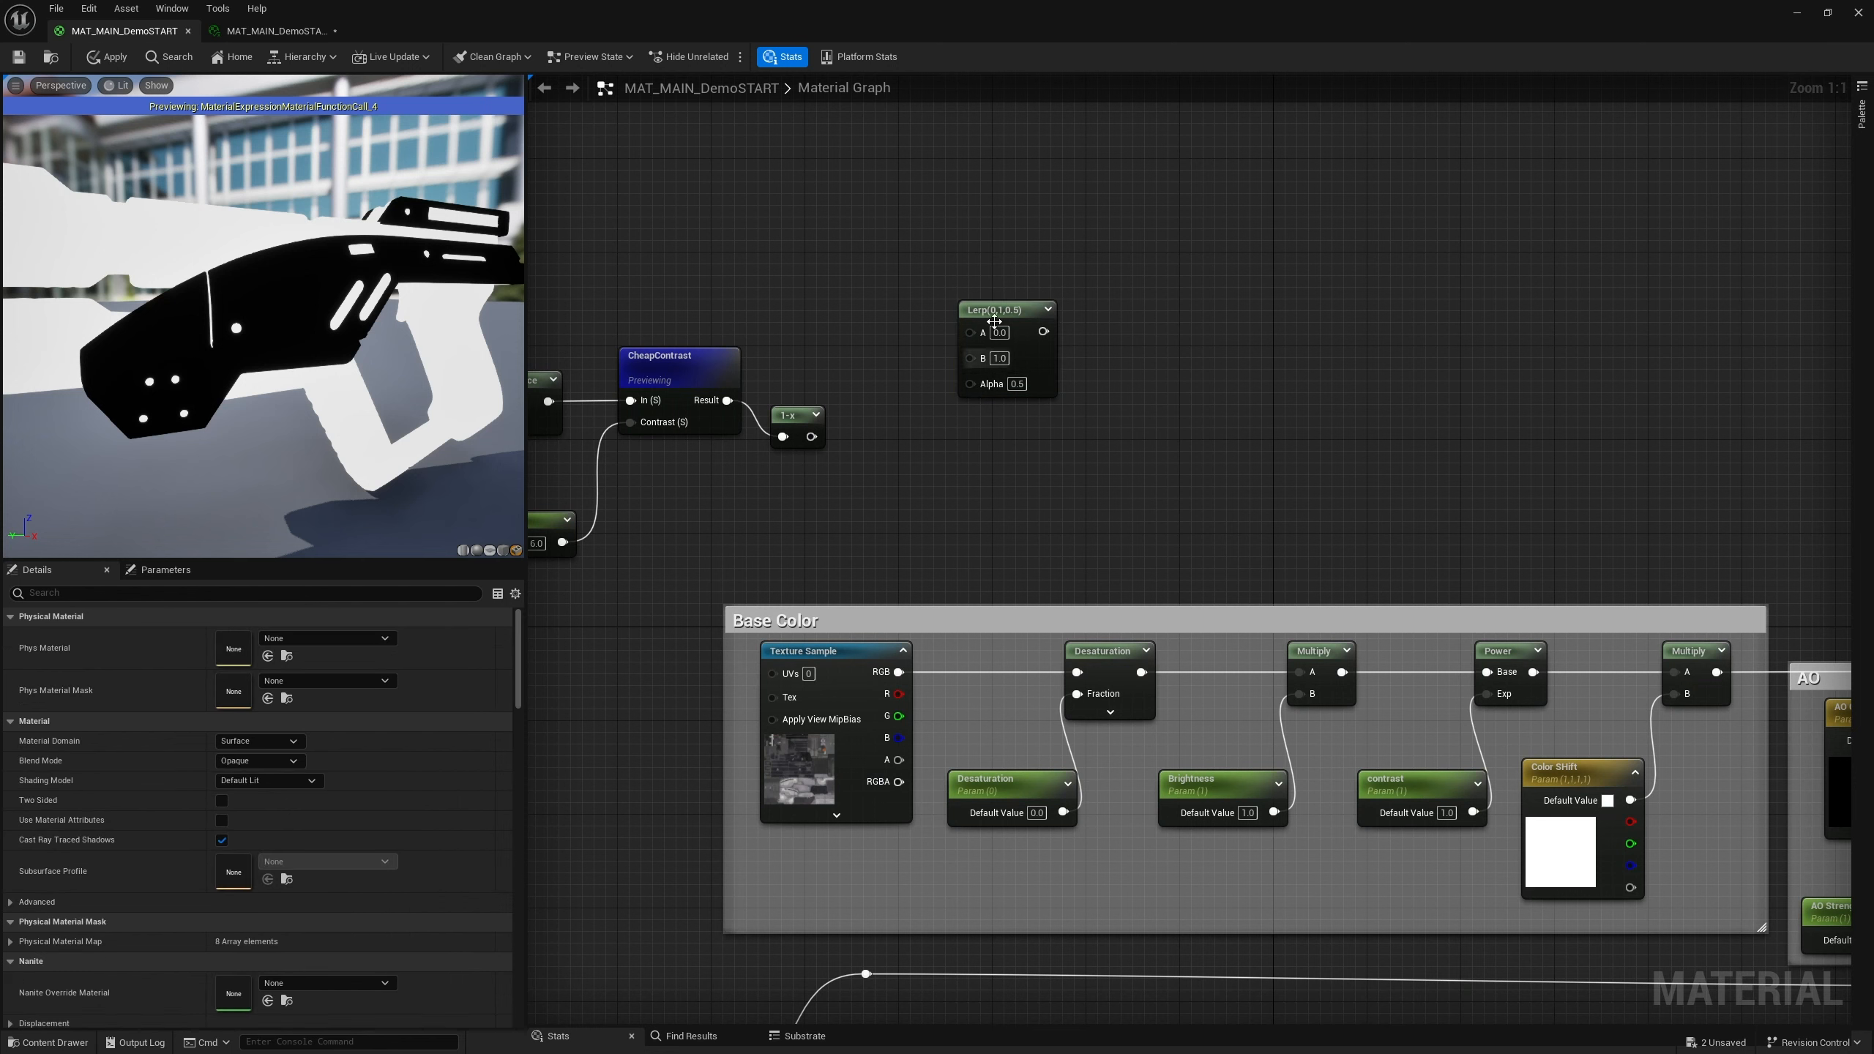
pyautogui.moveTo(979, 363); pyautogui.dragTo(1027, 387)
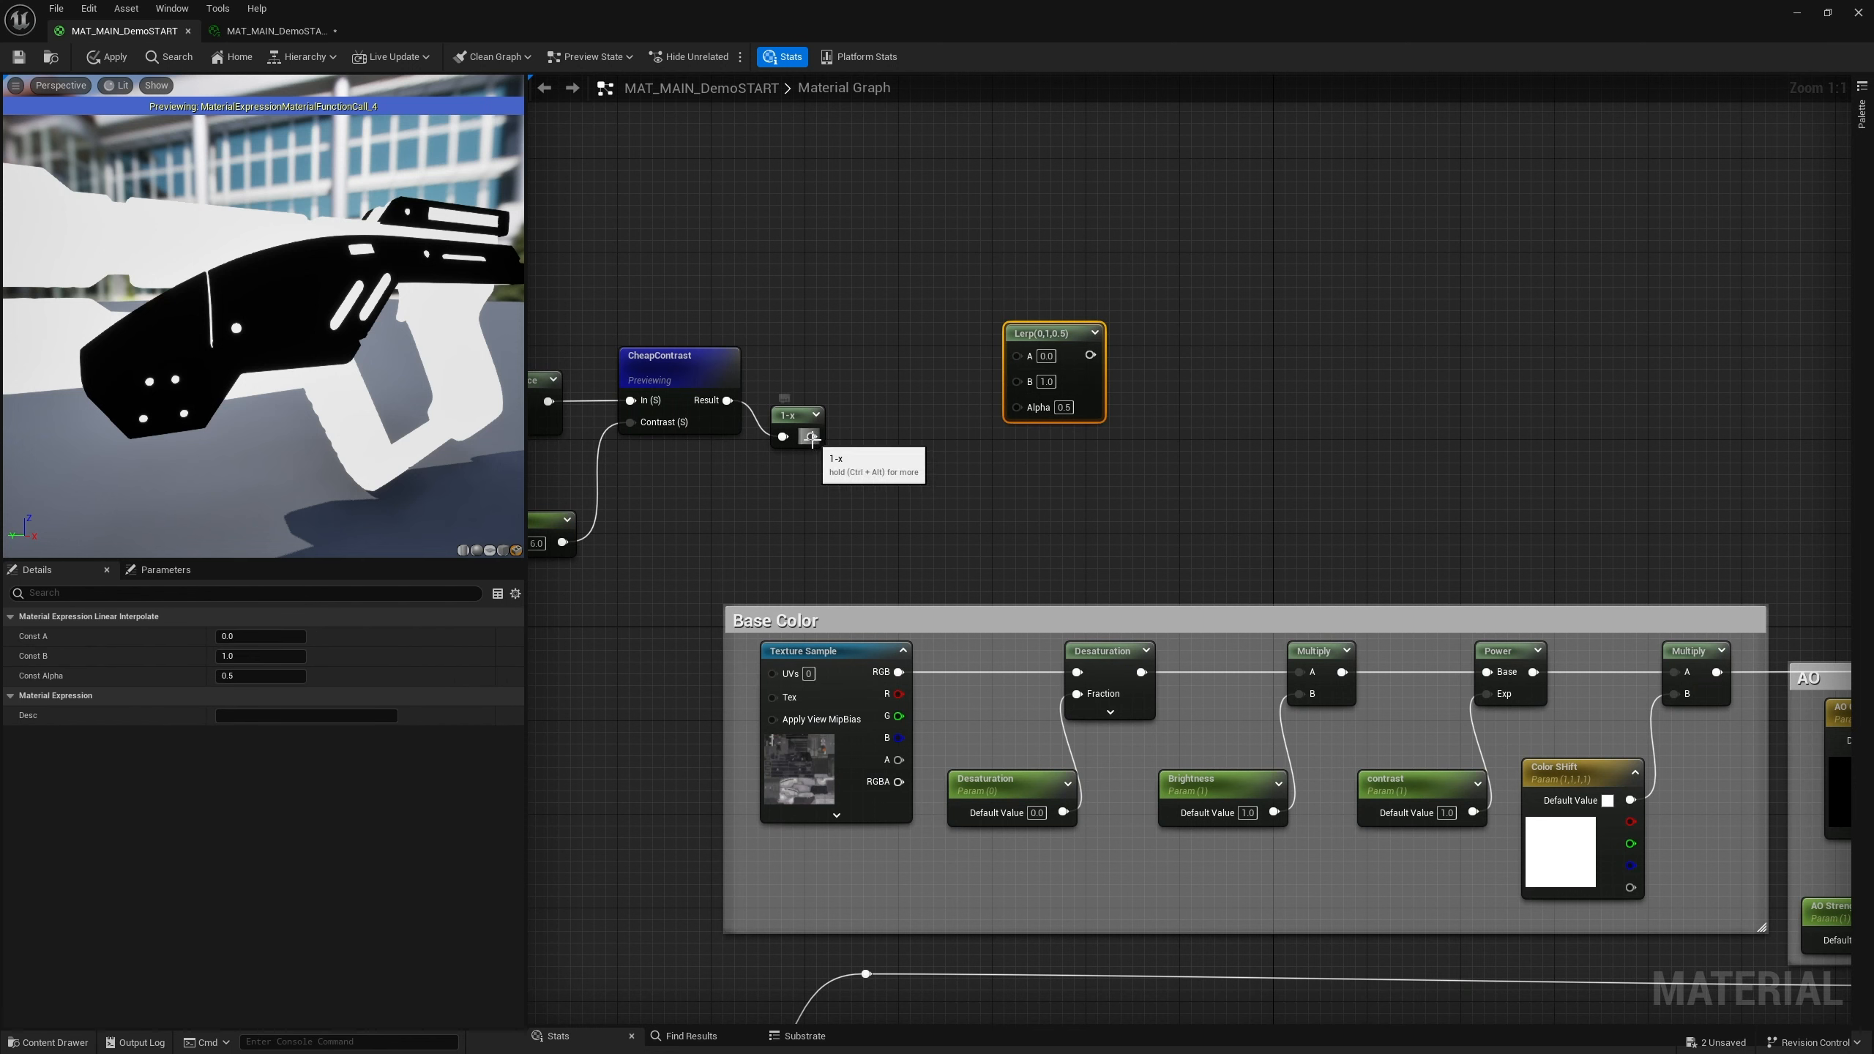
pyautogui.moveTo(728, 401); pyautogui.dragTo(1017, 408)
pyautogui.moveTo(1077, 407); pyautogui.dragTo(1205, 410, button='right')
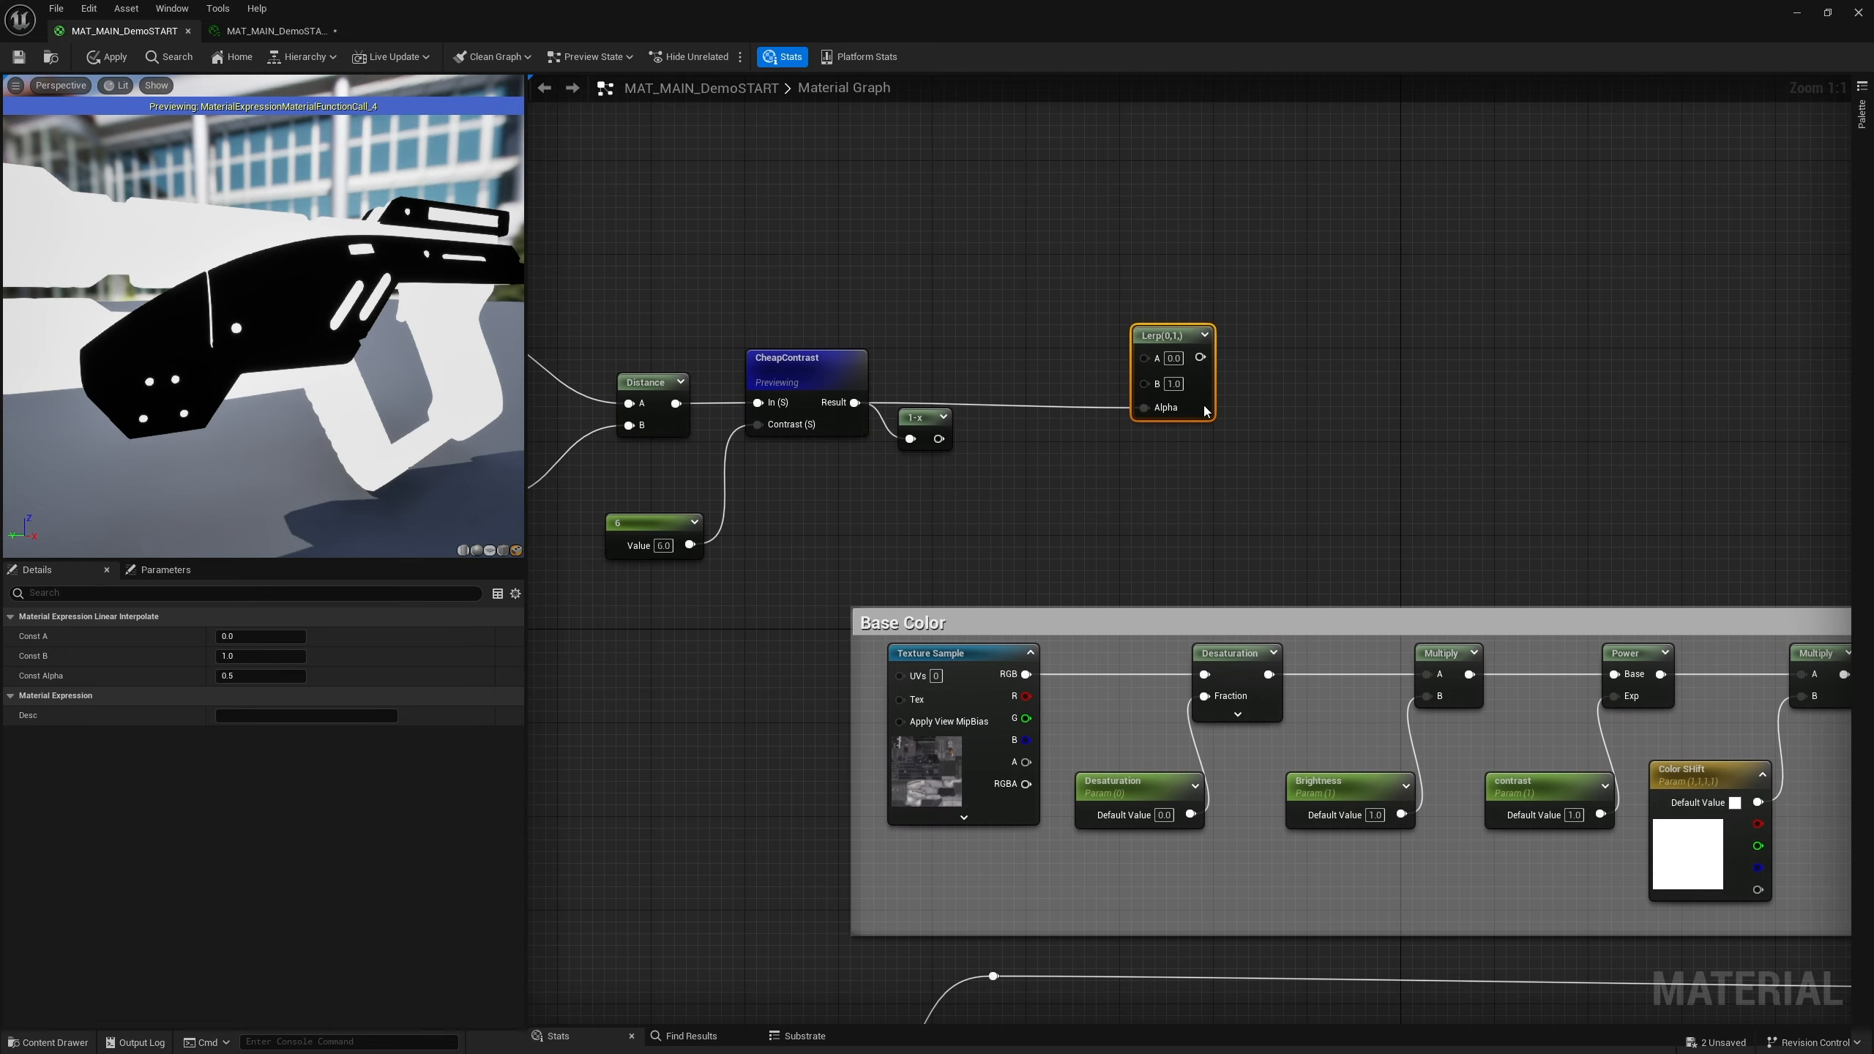
# Stop previewing the CheapContrast node and rearrange the CheapContrast and Lerp nodes
pyautogui.rightClick(788, 362)
pyautogui.click(853, 393)
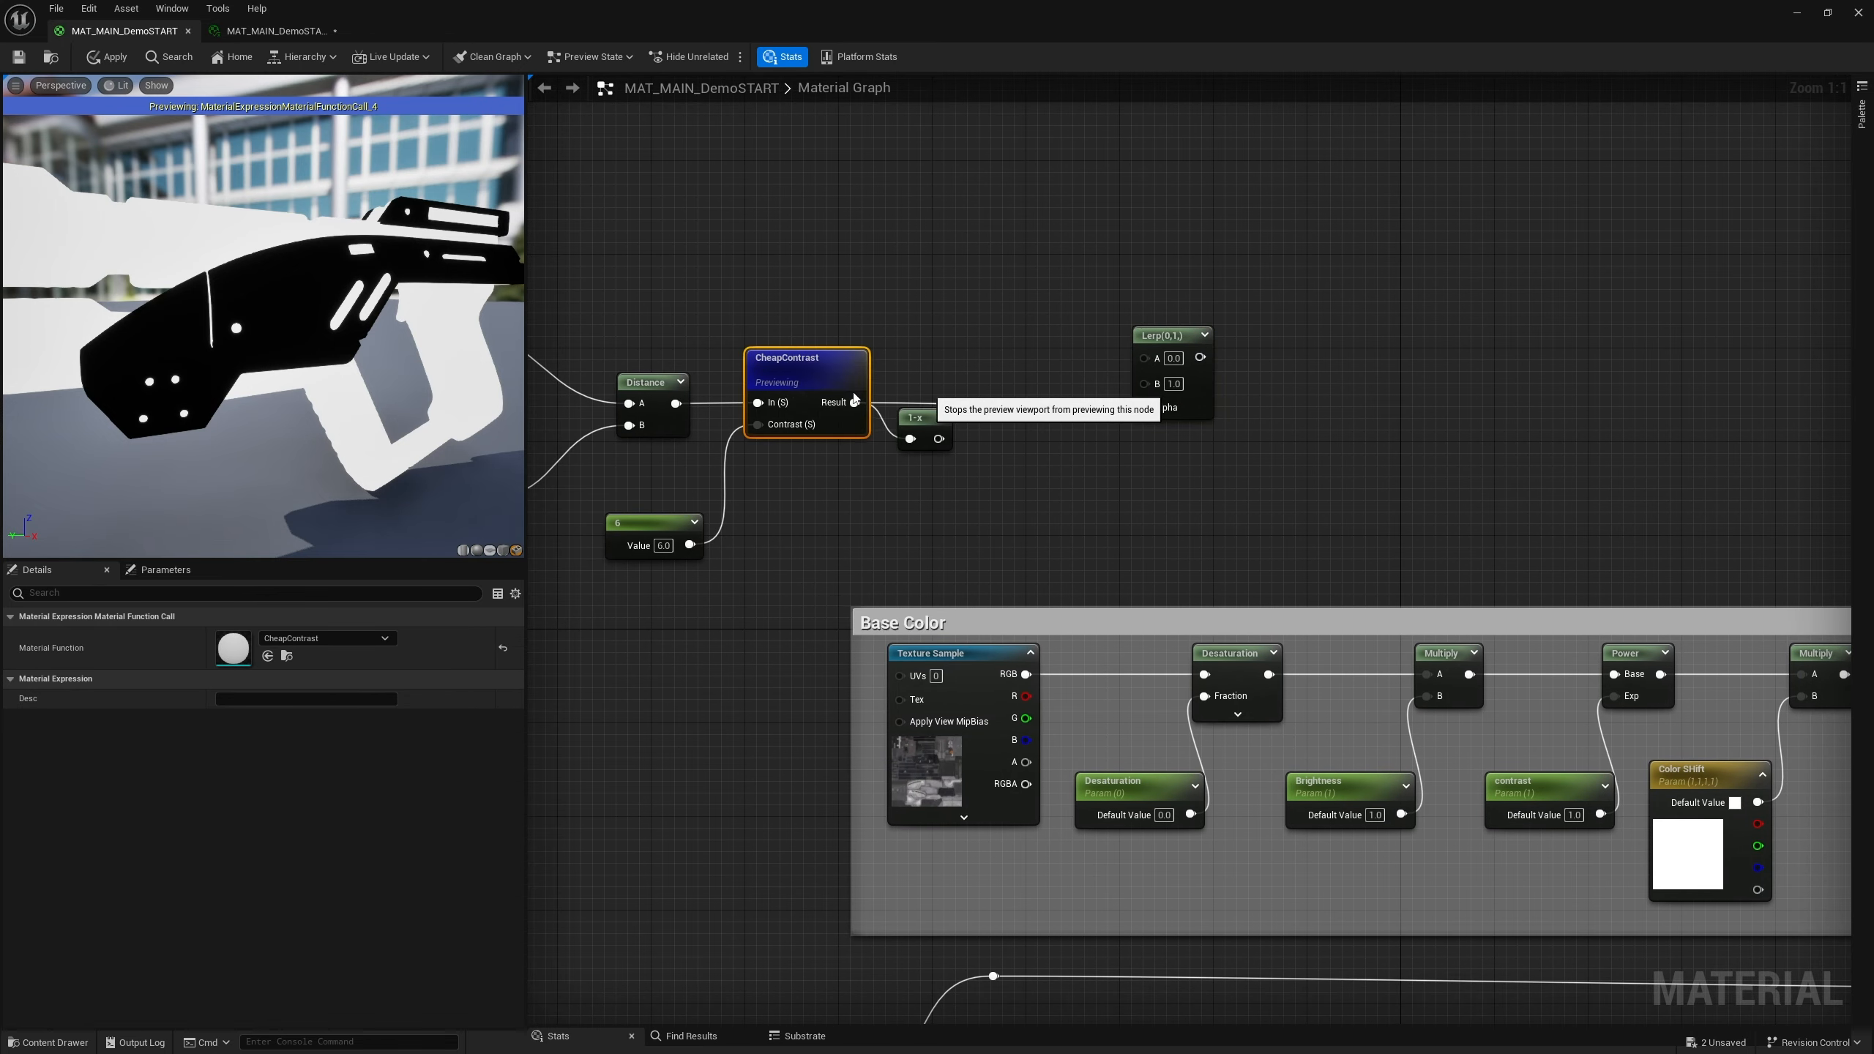
pyautogui.moveTo(893, 277); pyautogui.dragTo(1054, 306, button='right')
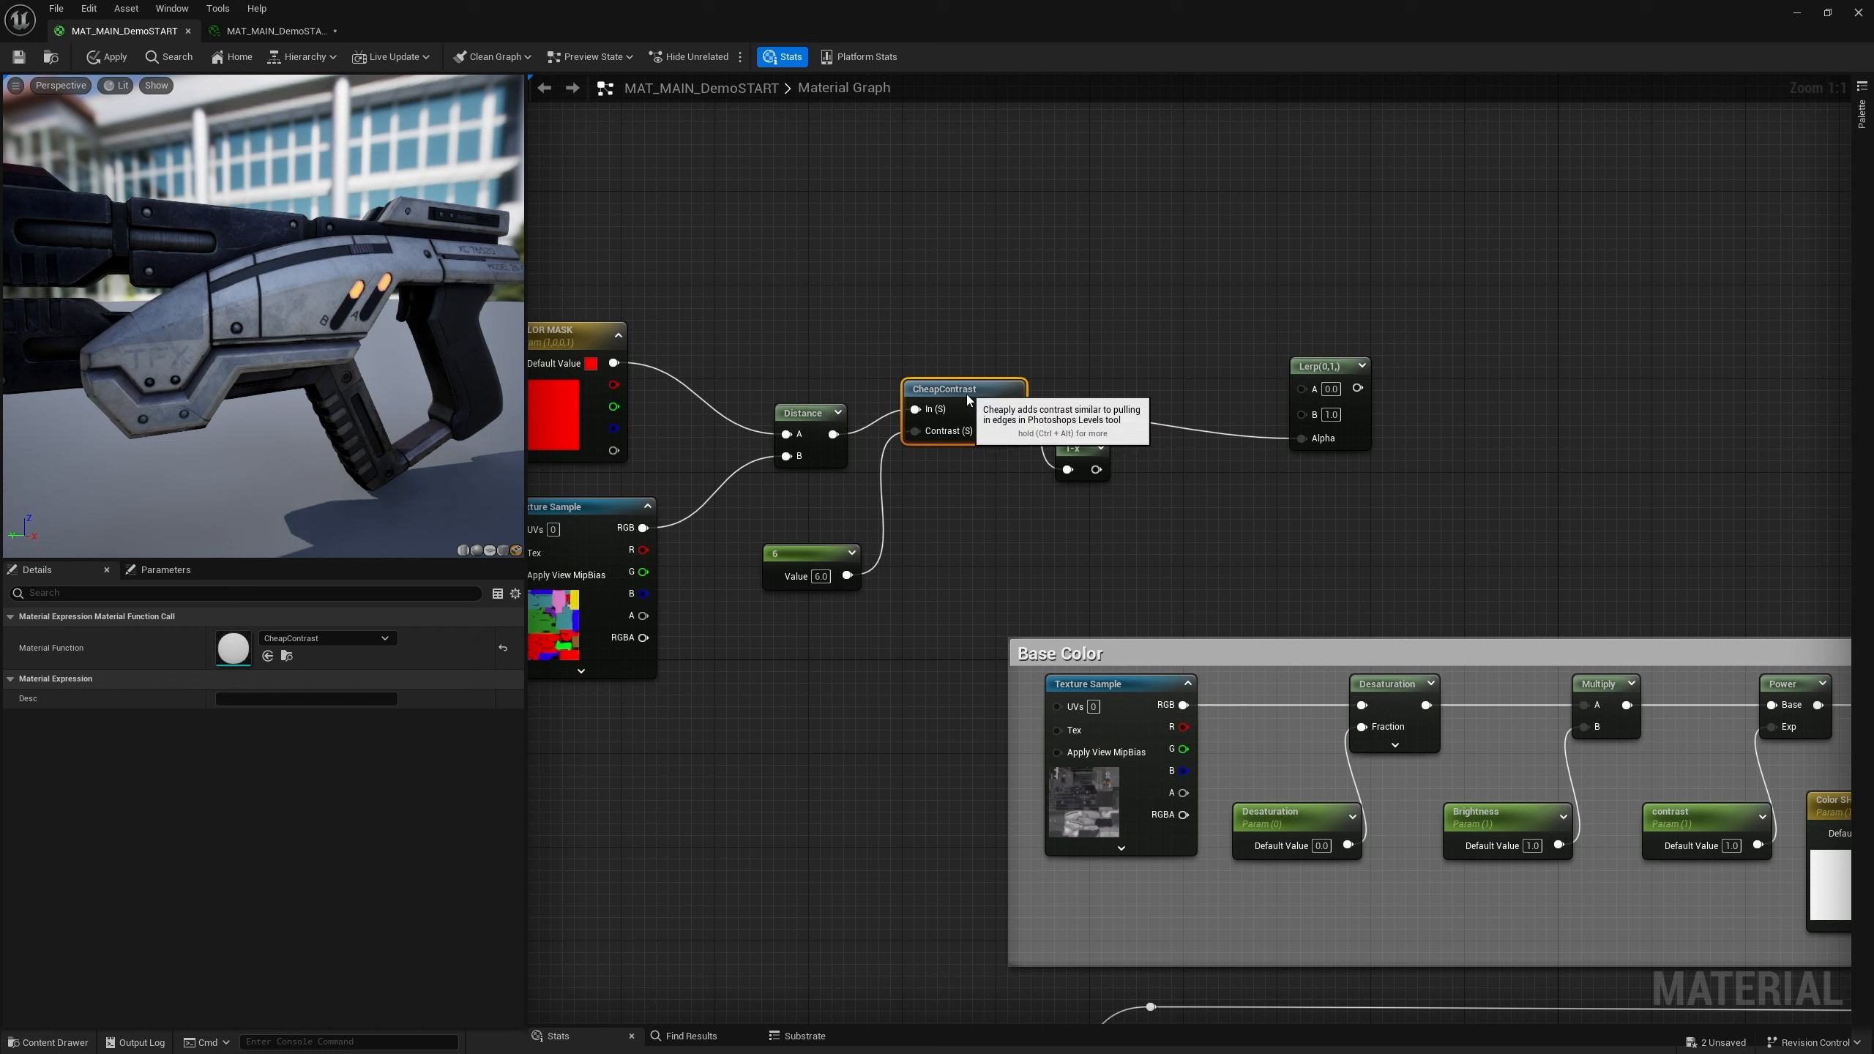
pyautogui.moveTo(977, 390); pyautogui.dragTo(977, 413)
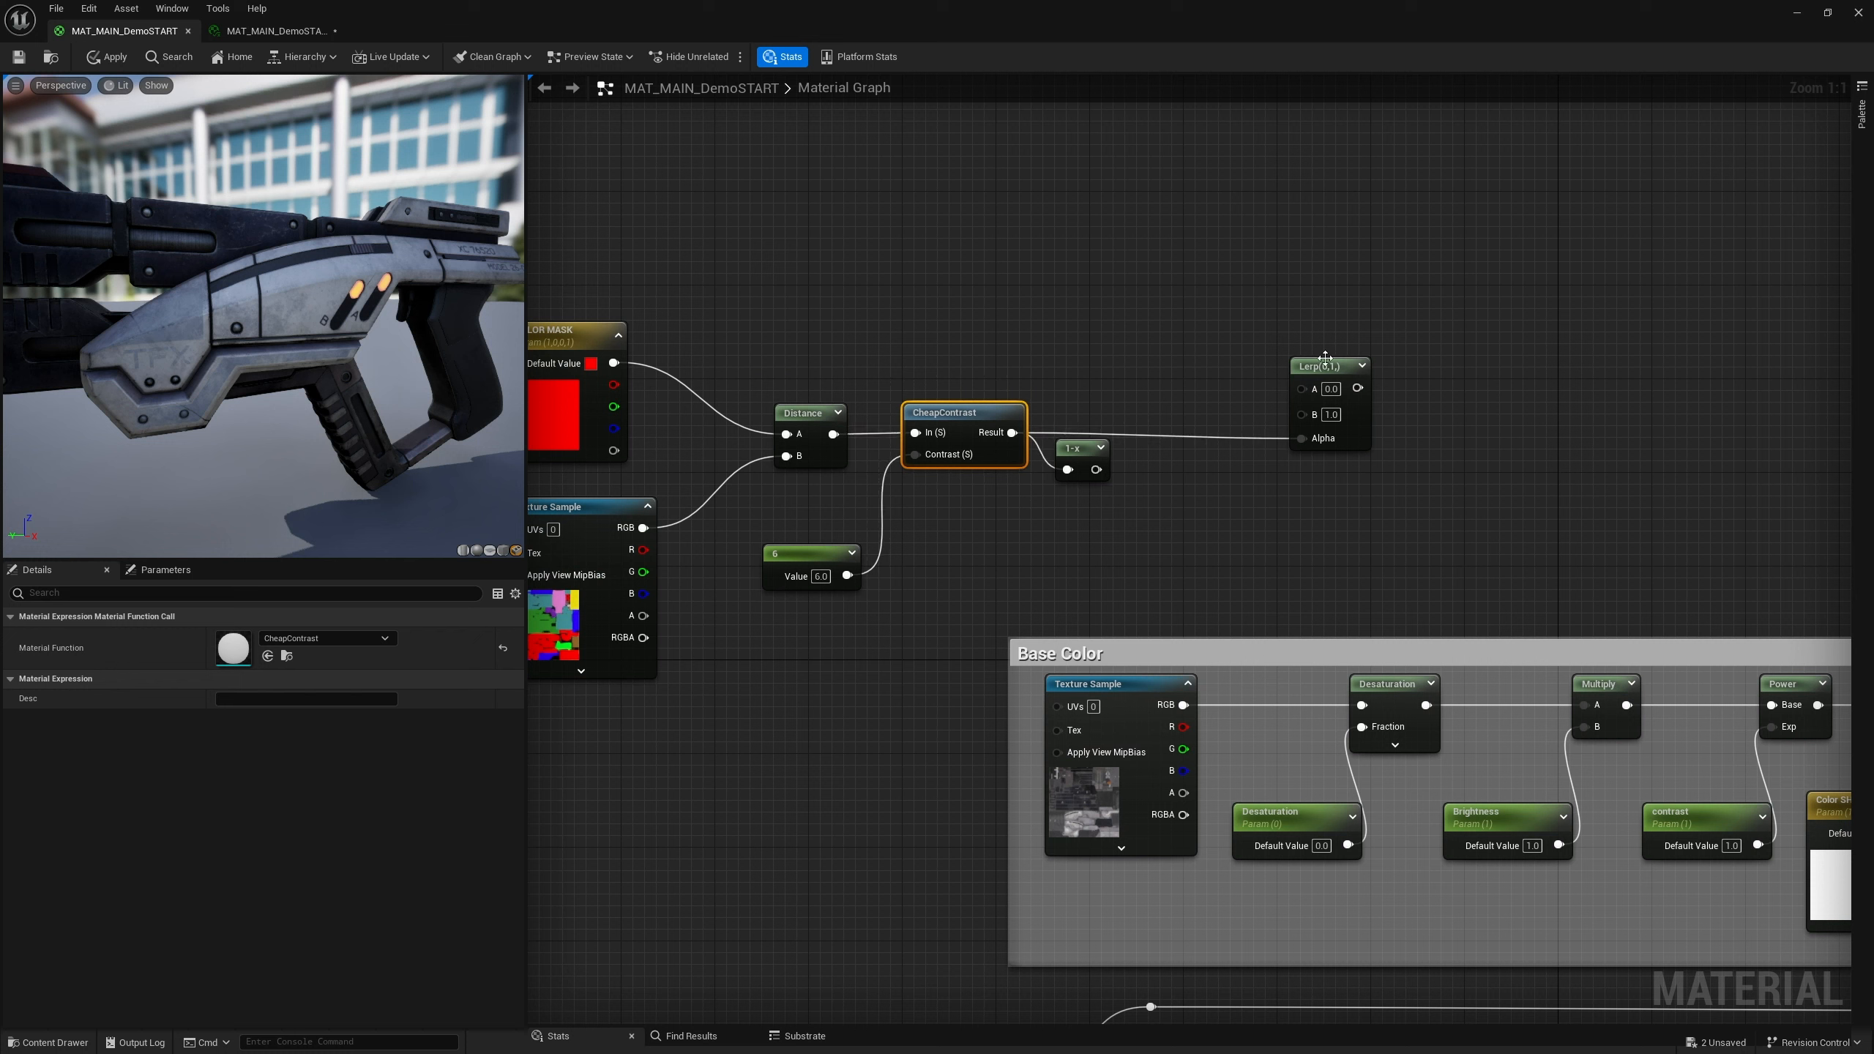
pyautogui.moveTo(1325, 362); pyautogui.dragTo(1325, 339)
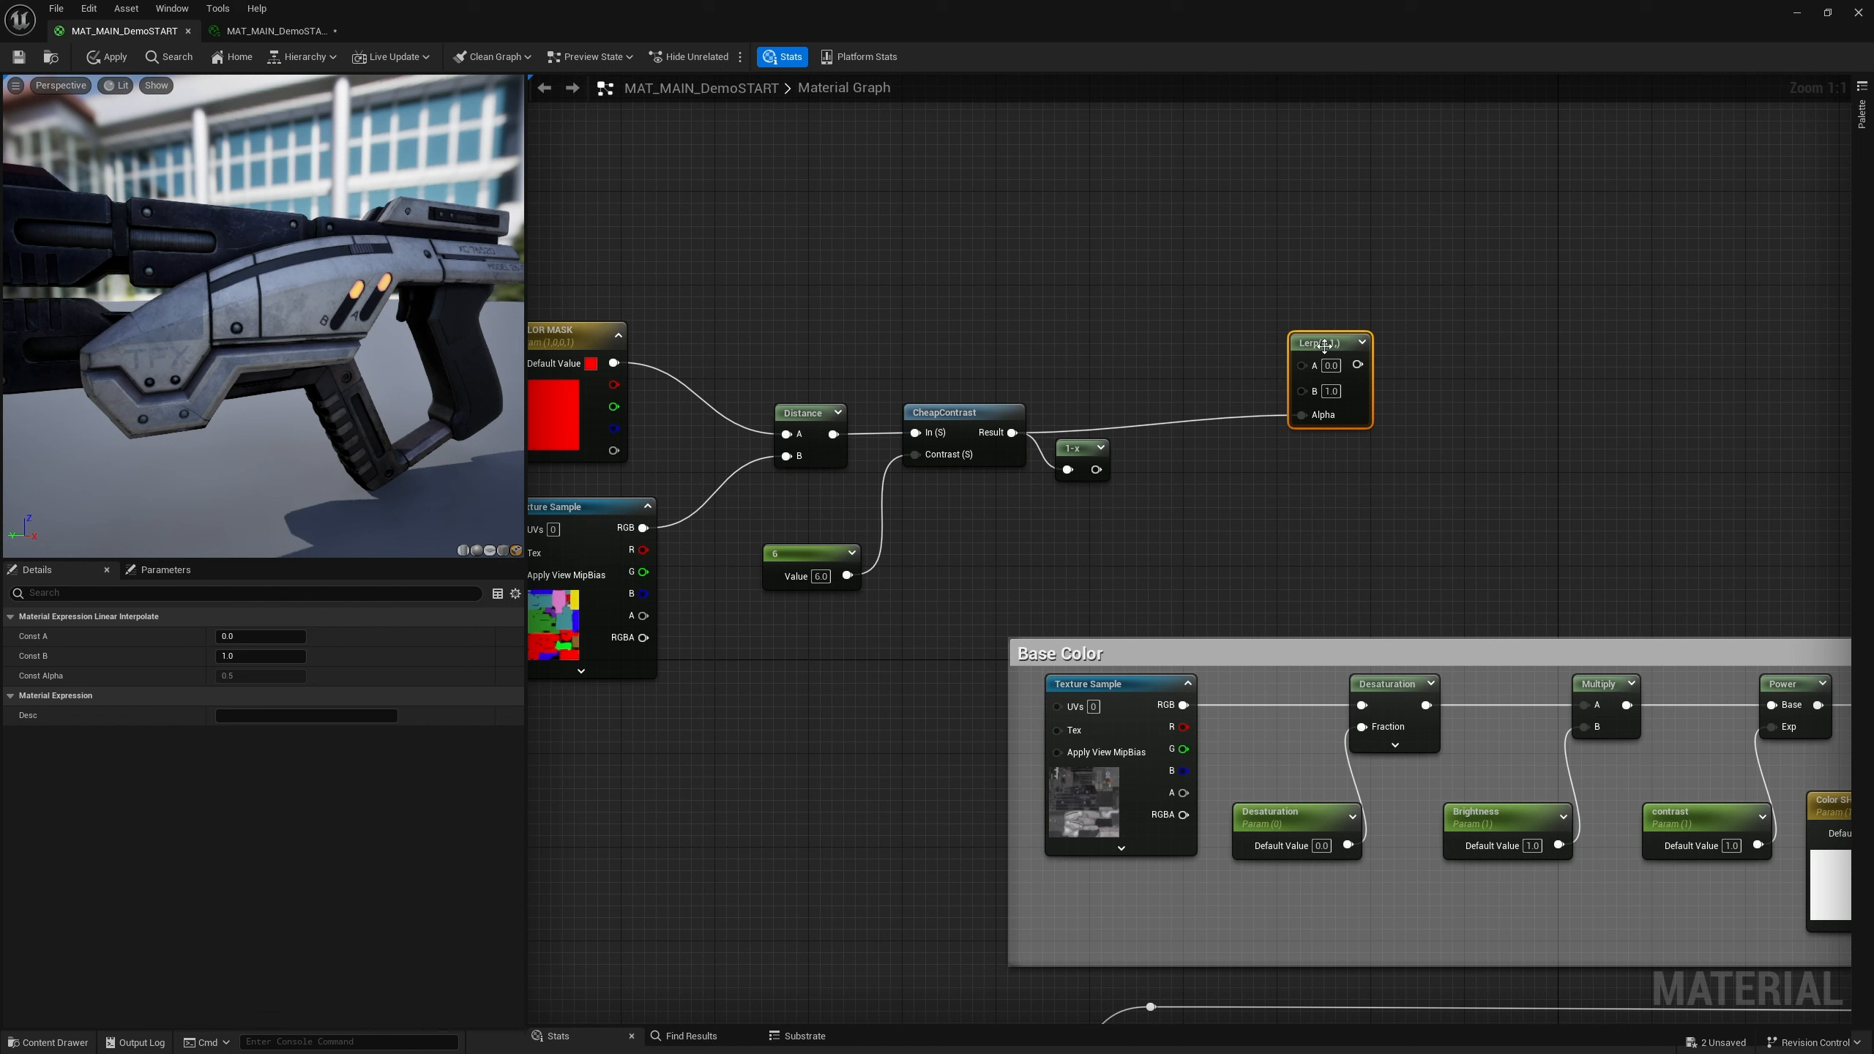
pyautogui.moveTo(1321, 343); pyautogui.dragTo(1369, 355)
# Add a vector parameter node named New Color
pyautogui.rightClick(954, 251)
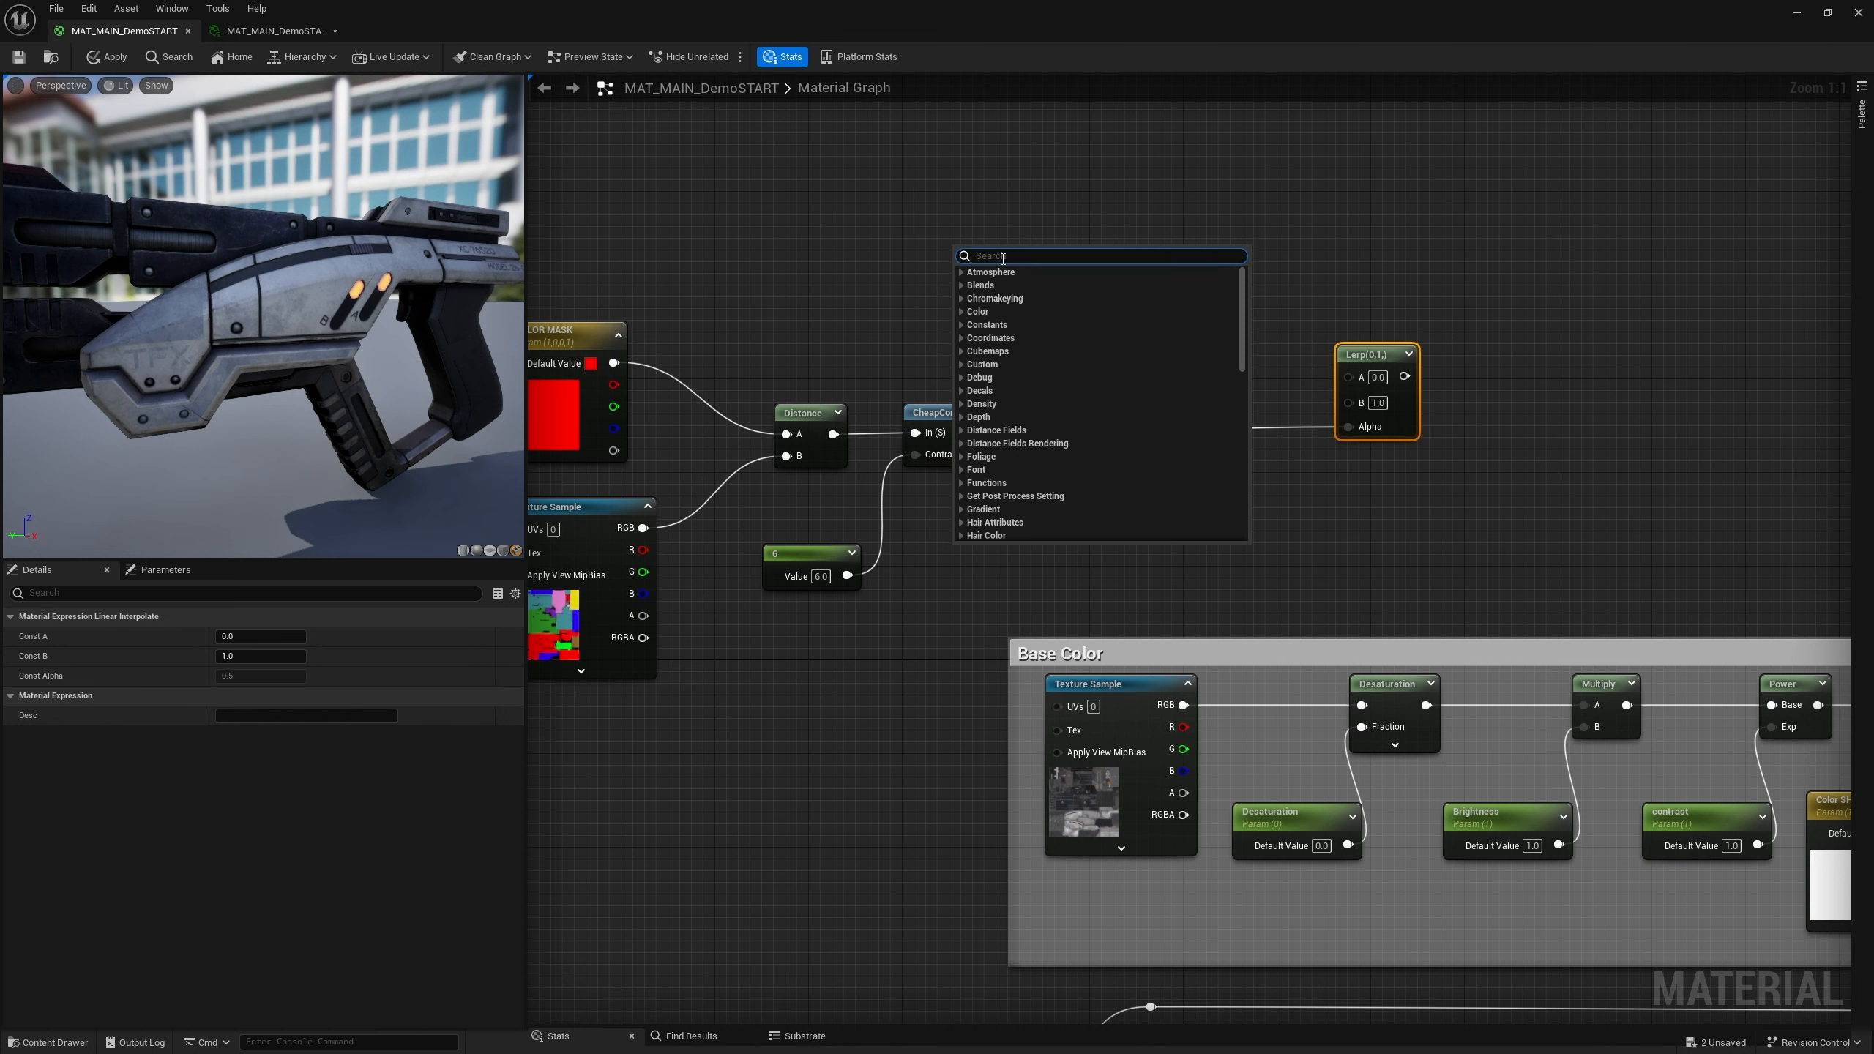
pyautogui.click(1115, 244)
pyautogui.press('v')
pyautogui.click(1109, 286)
pyautogui.write('v')
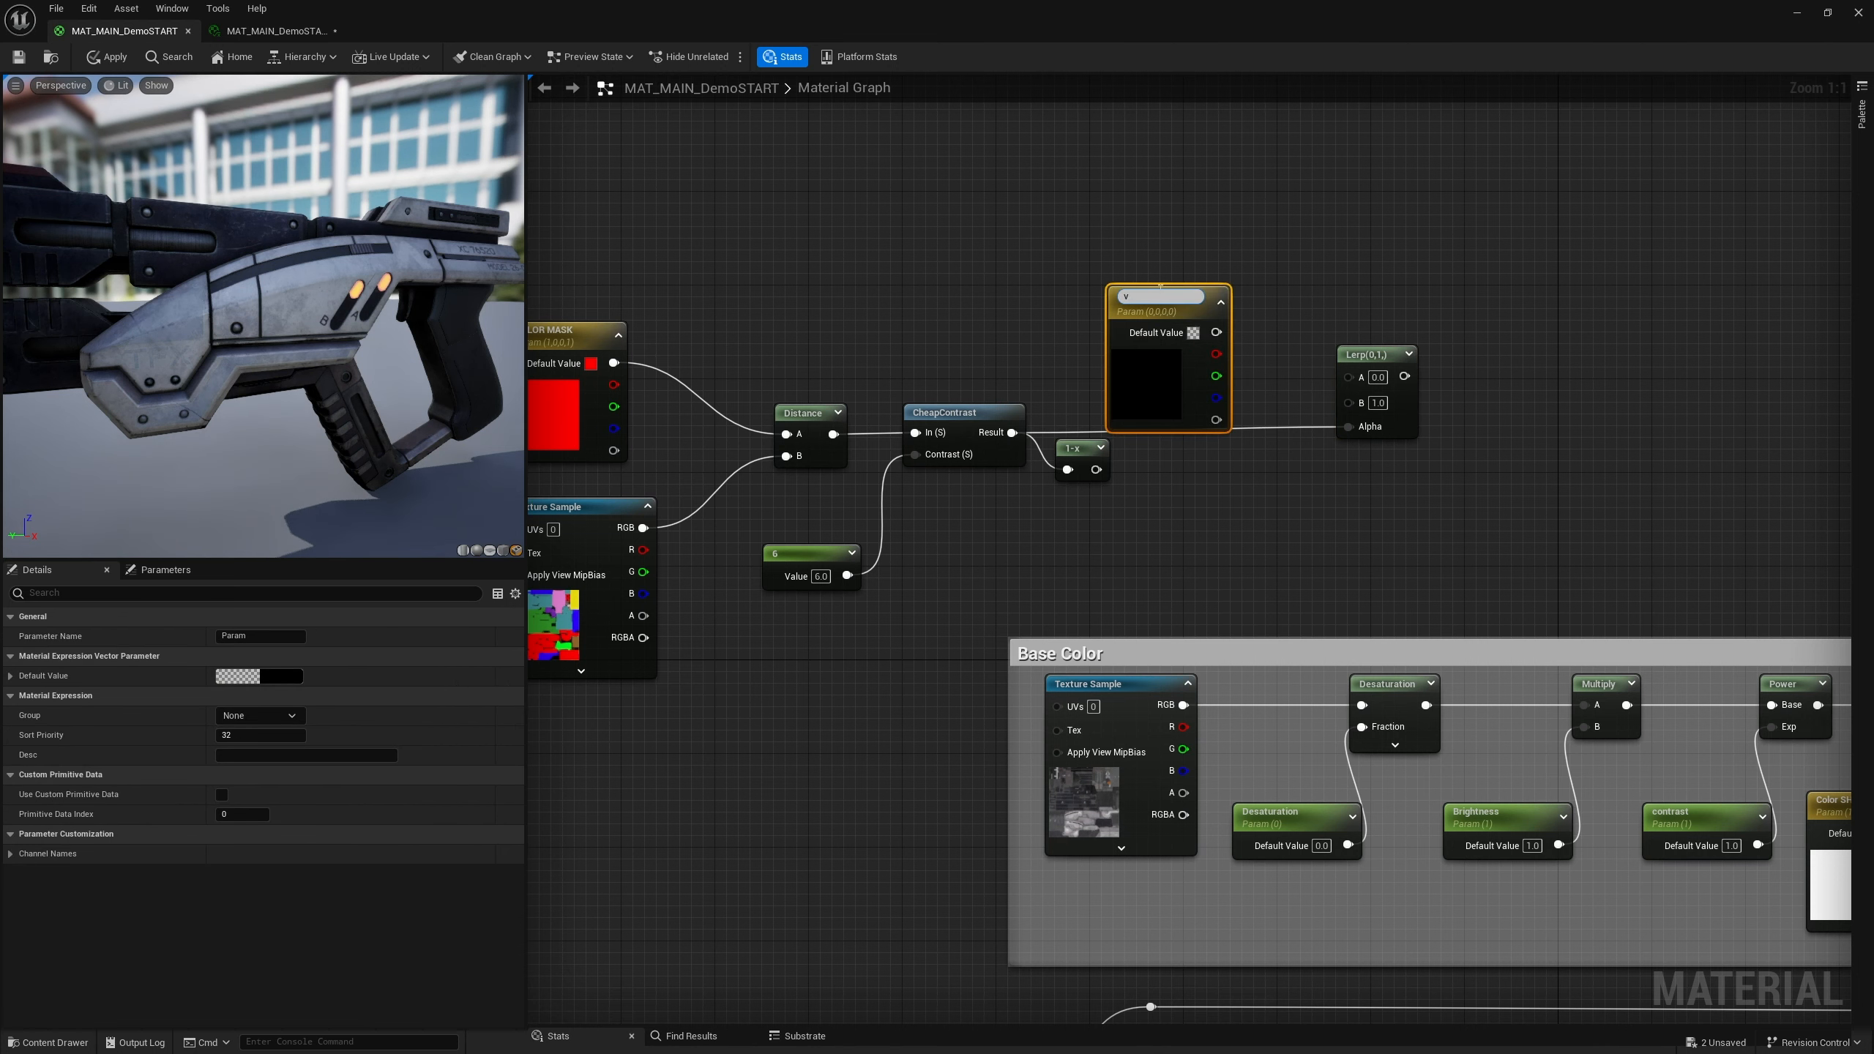
pyautogui.moveTo(1166, 295); pyautogui.dragTo(1028, 292)
pyautogui.write('New Color')
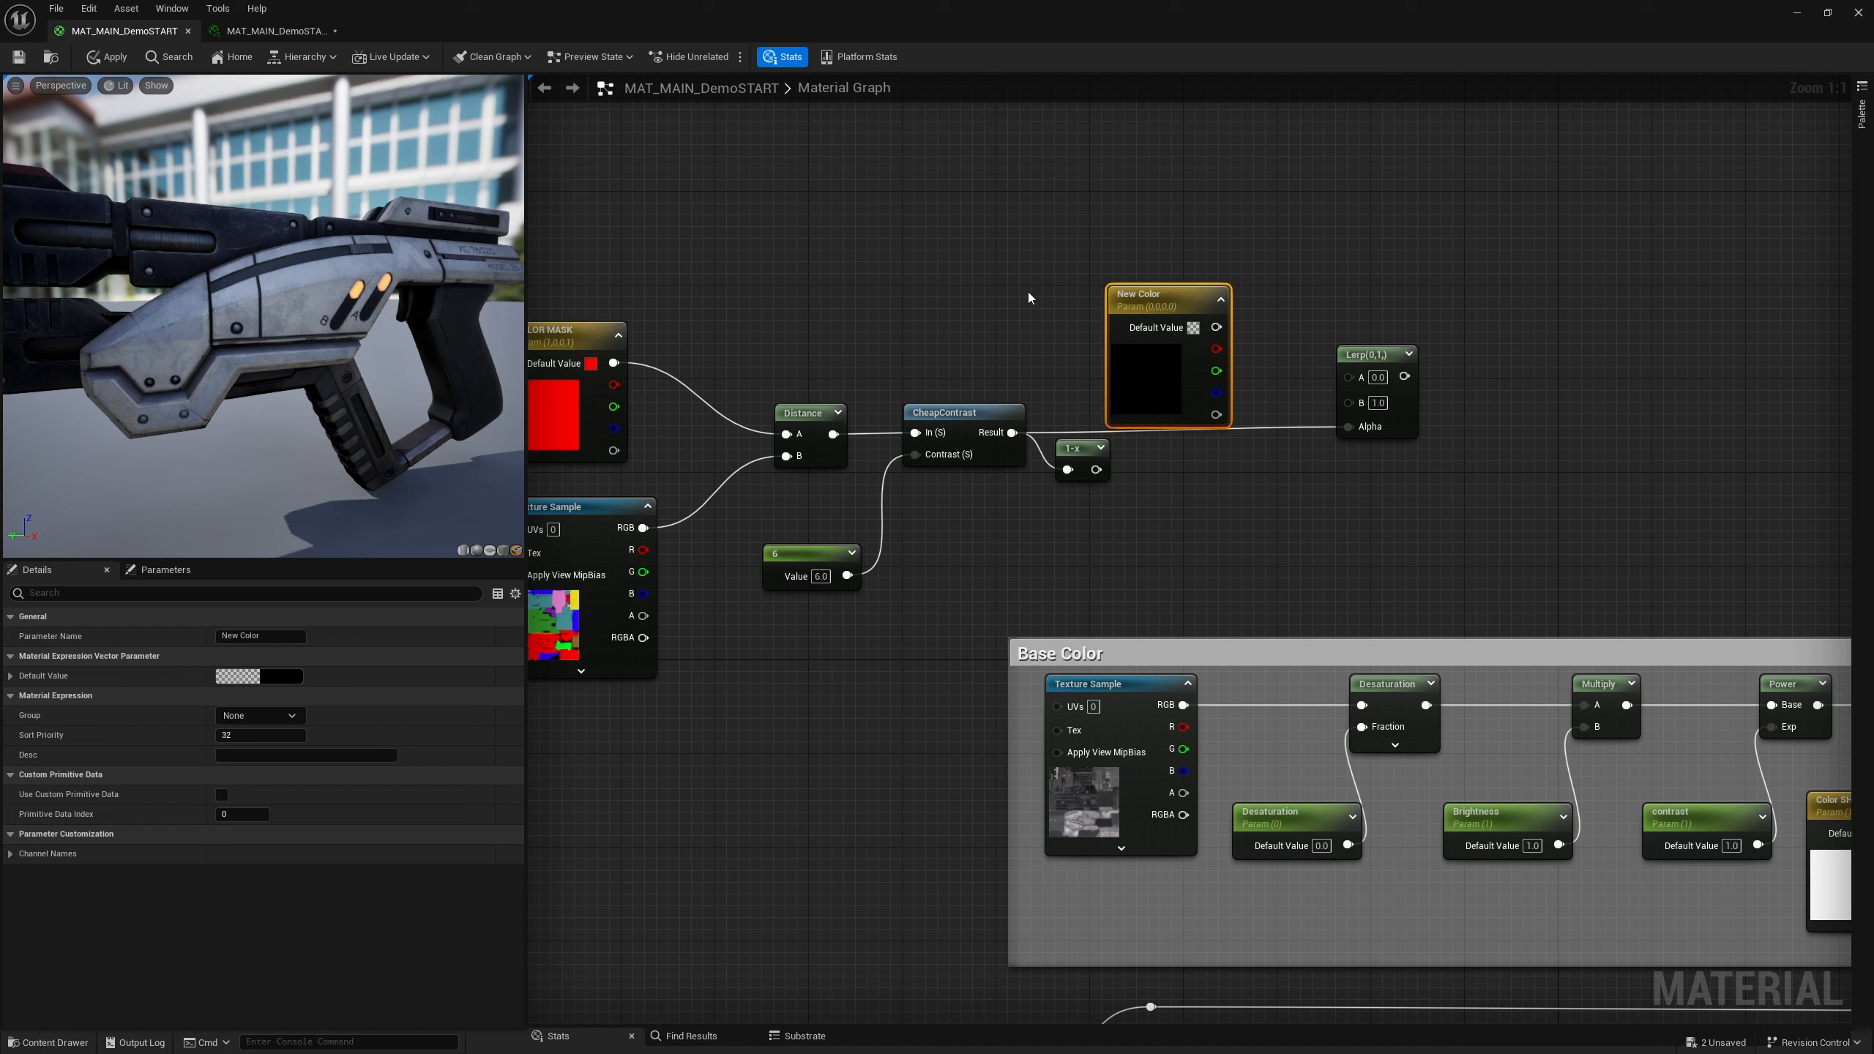
pyautogui.press('Return')
# Connect New Color to the Lerp's A input and the Base Color texture sample's RGB to its B input
pyautogui.moveTo(1113, 284); pyautogui.dragTo(1007, 236)
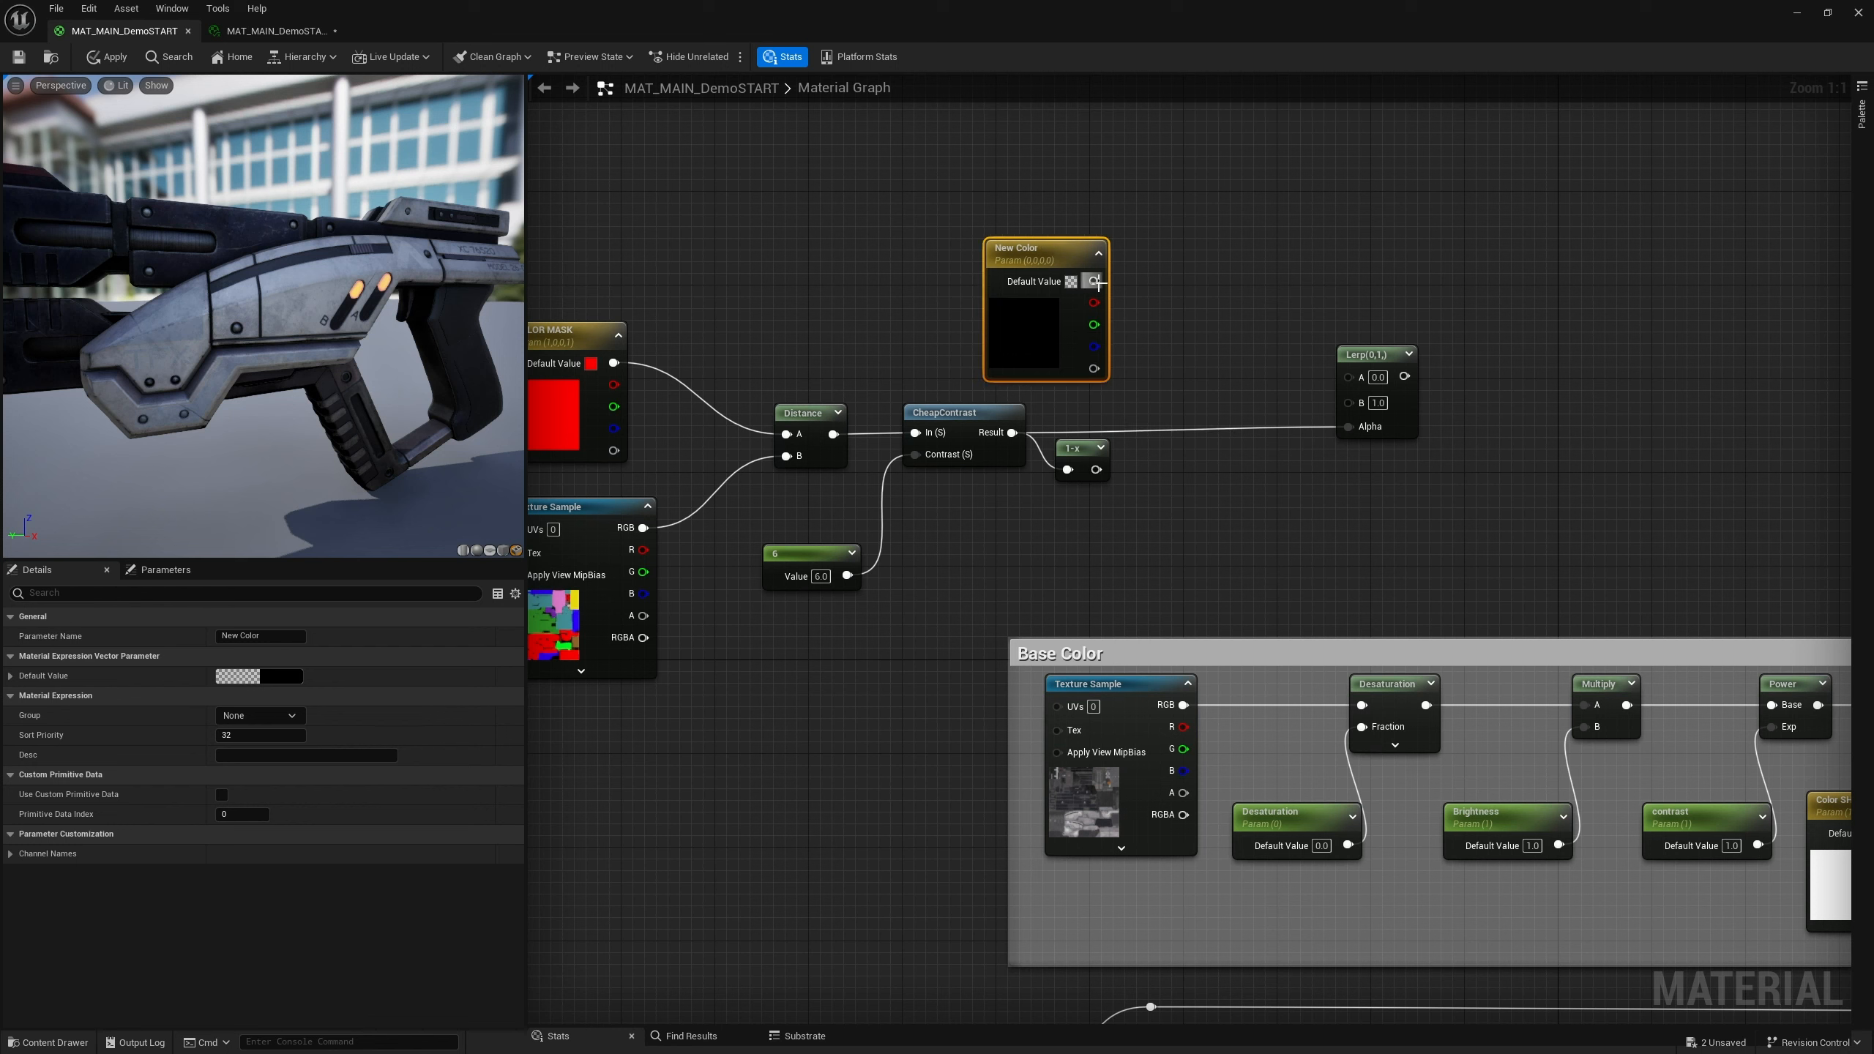
pyautogui.moveTo(1094, 281); pyautogui.dragTo(1348, 375)
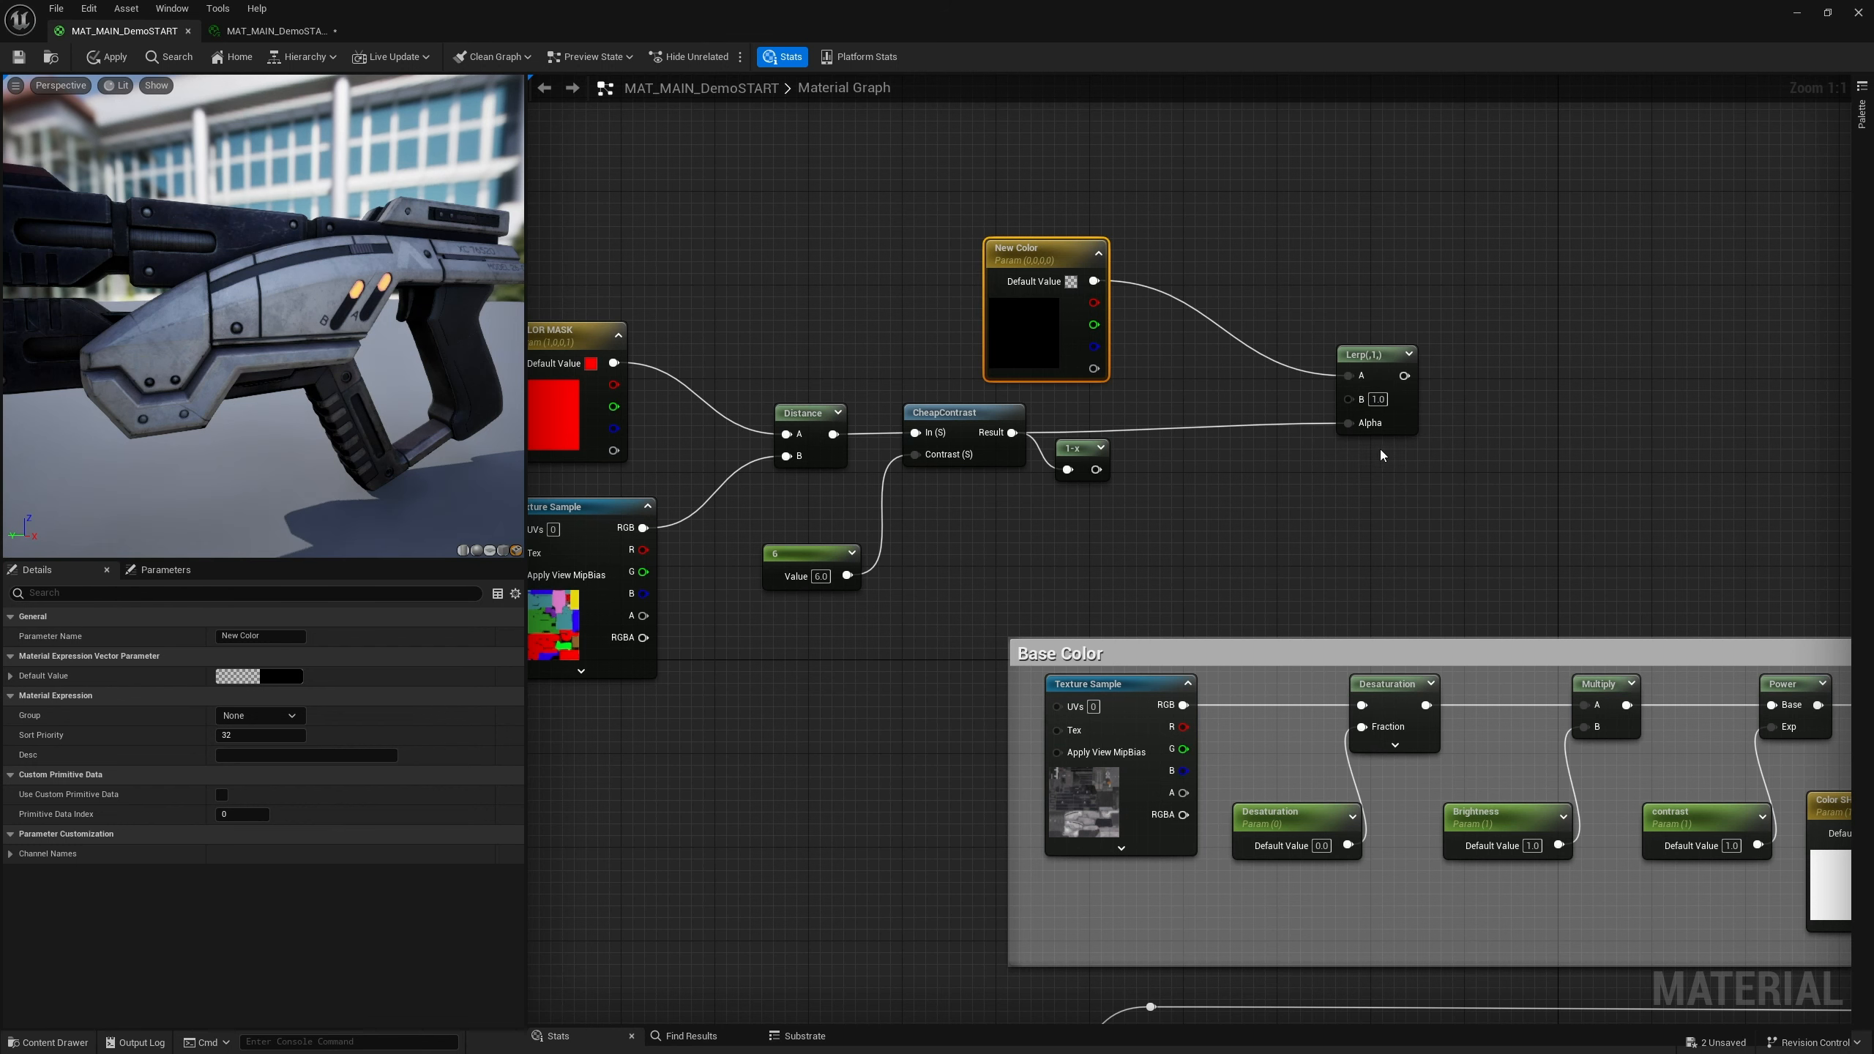
pyautogui.moveTo(1264, 477); pyautogui.dragTo(1146, 489, button='right')
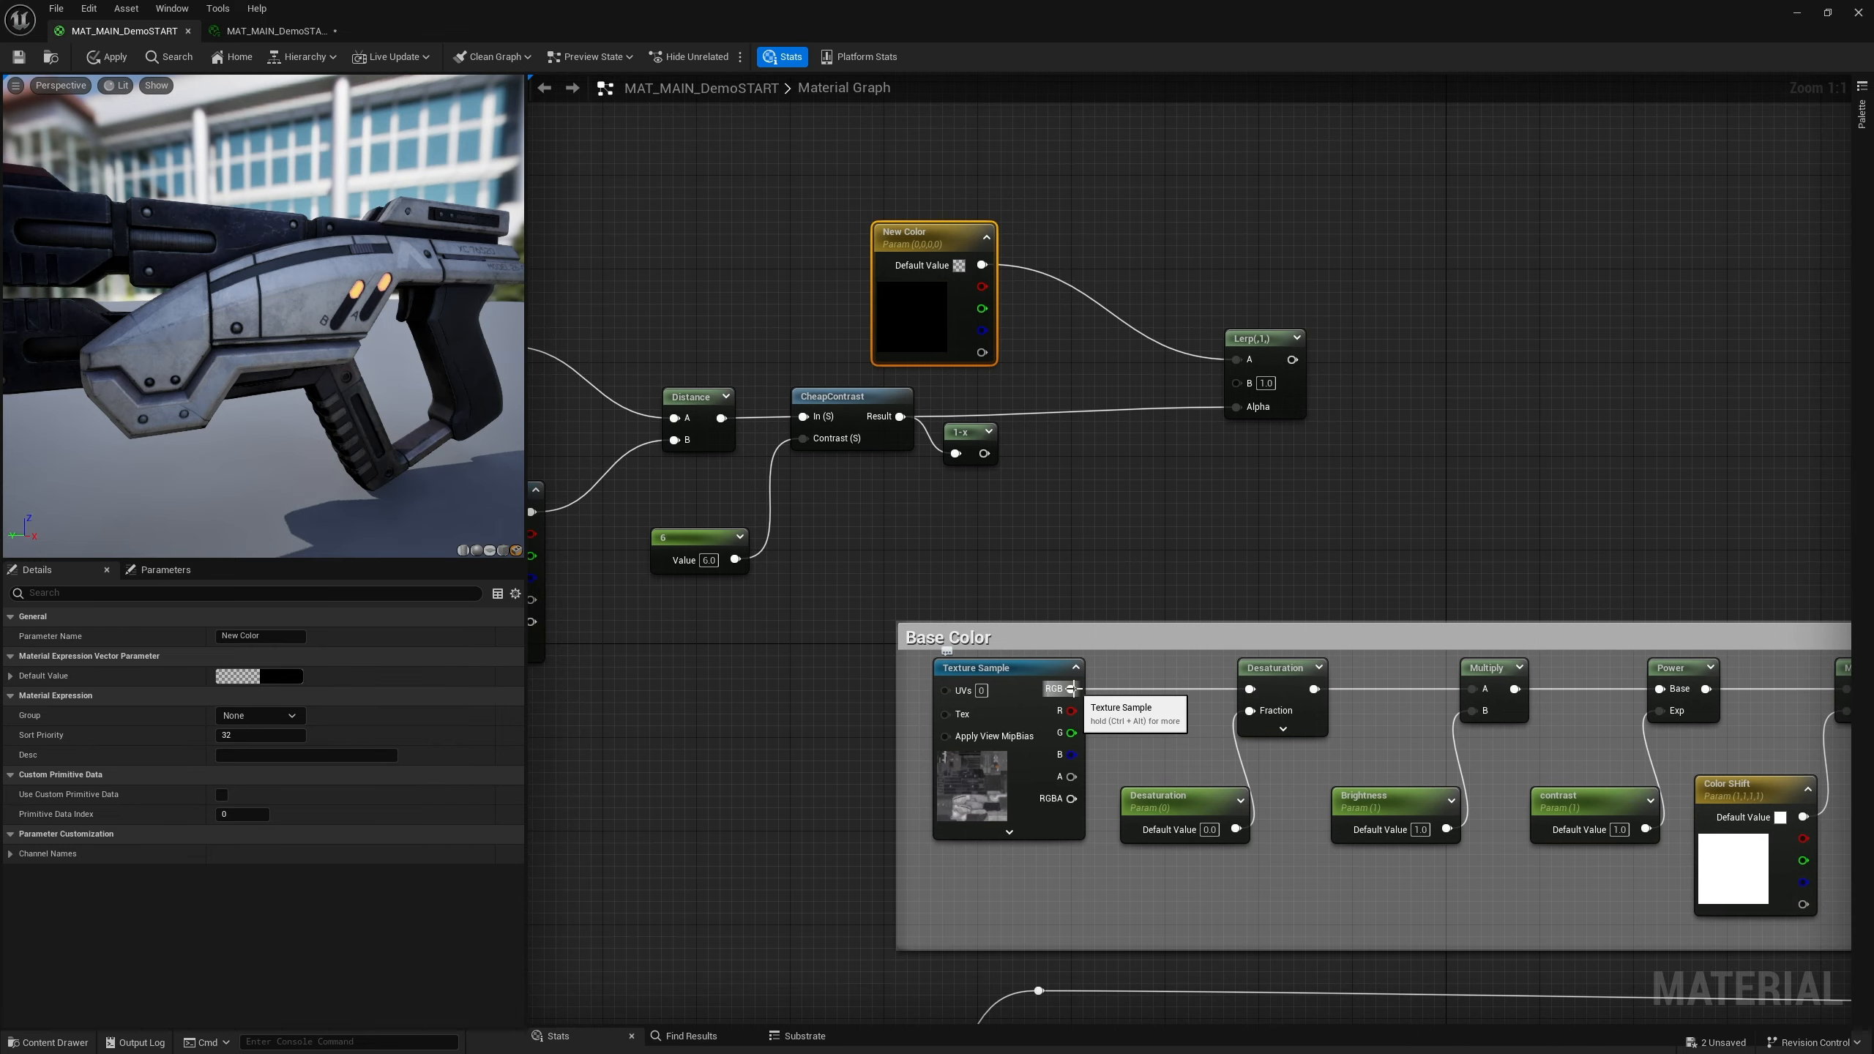
pyautogui.moveTo(1071, 689); pyautogui.dragTo(1236, 382)
# Start previewing the Lerp node
pyautogui.click(1263, 343)
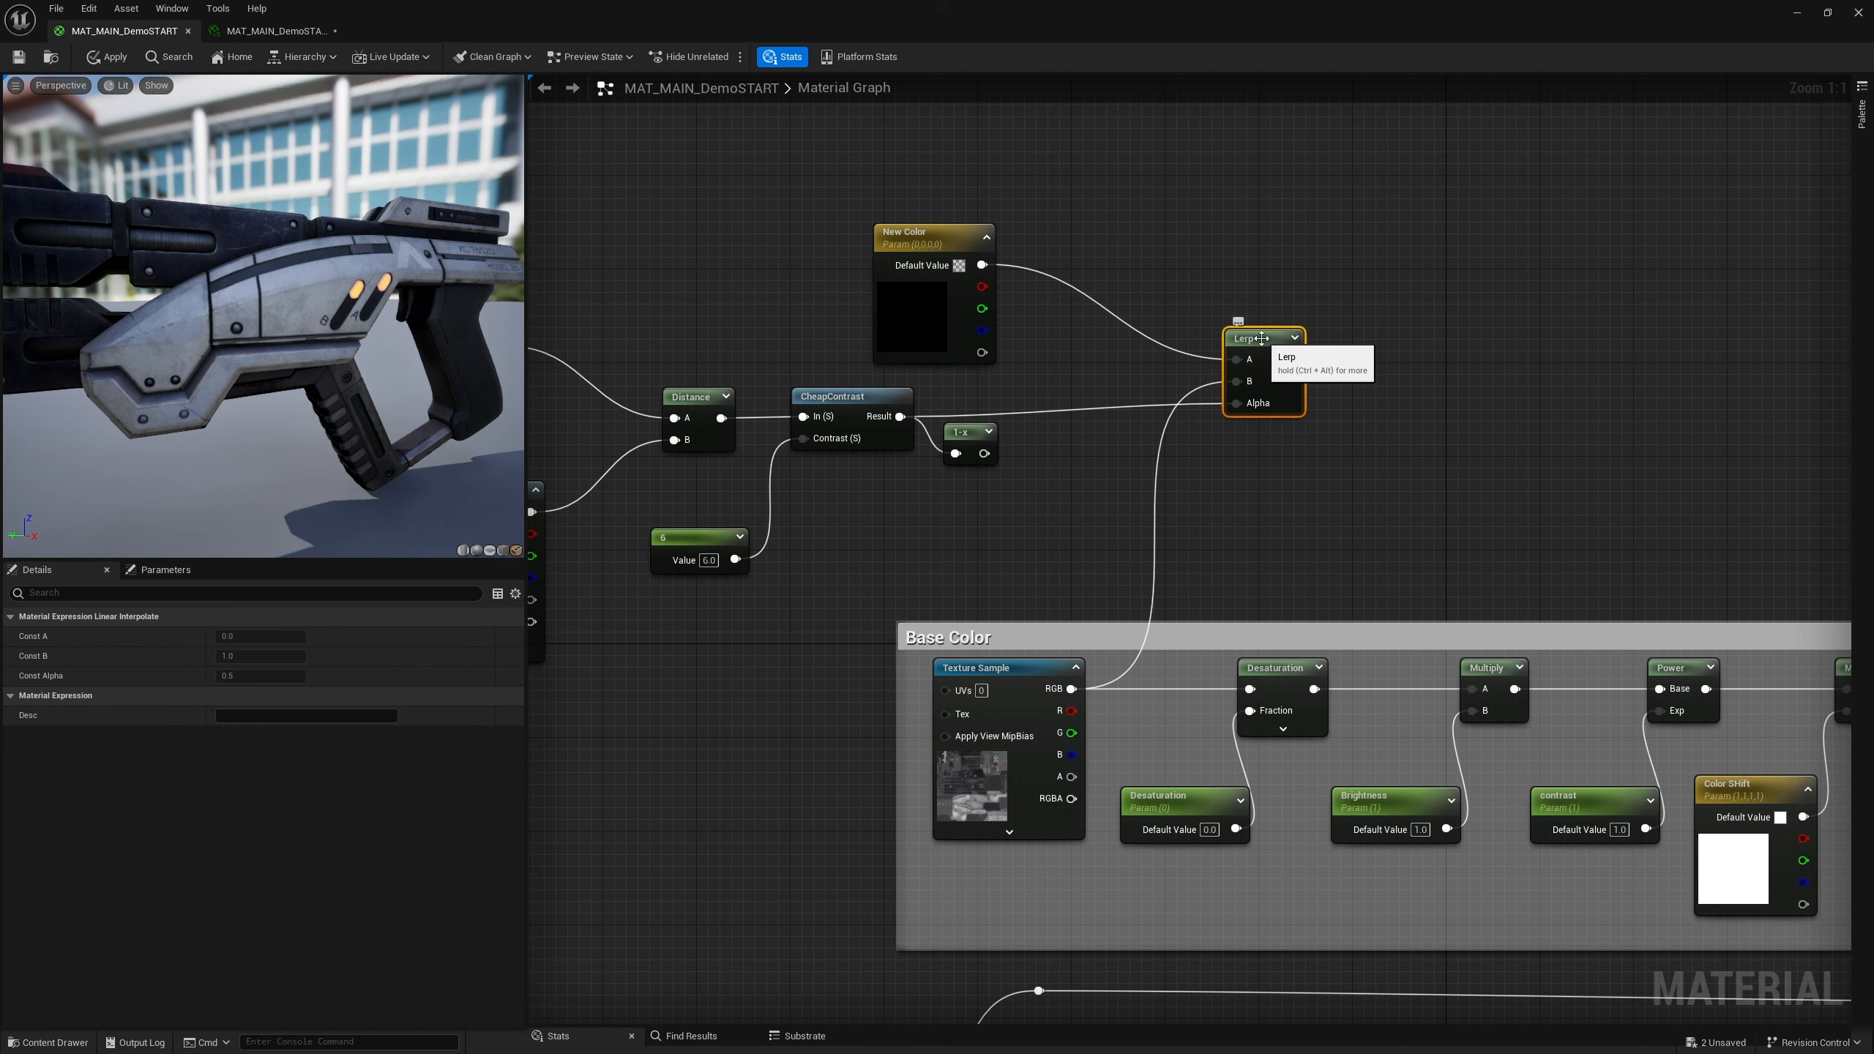
pyautogui.rightClick(1263, 342)
pyautogui.click(1326, 369)
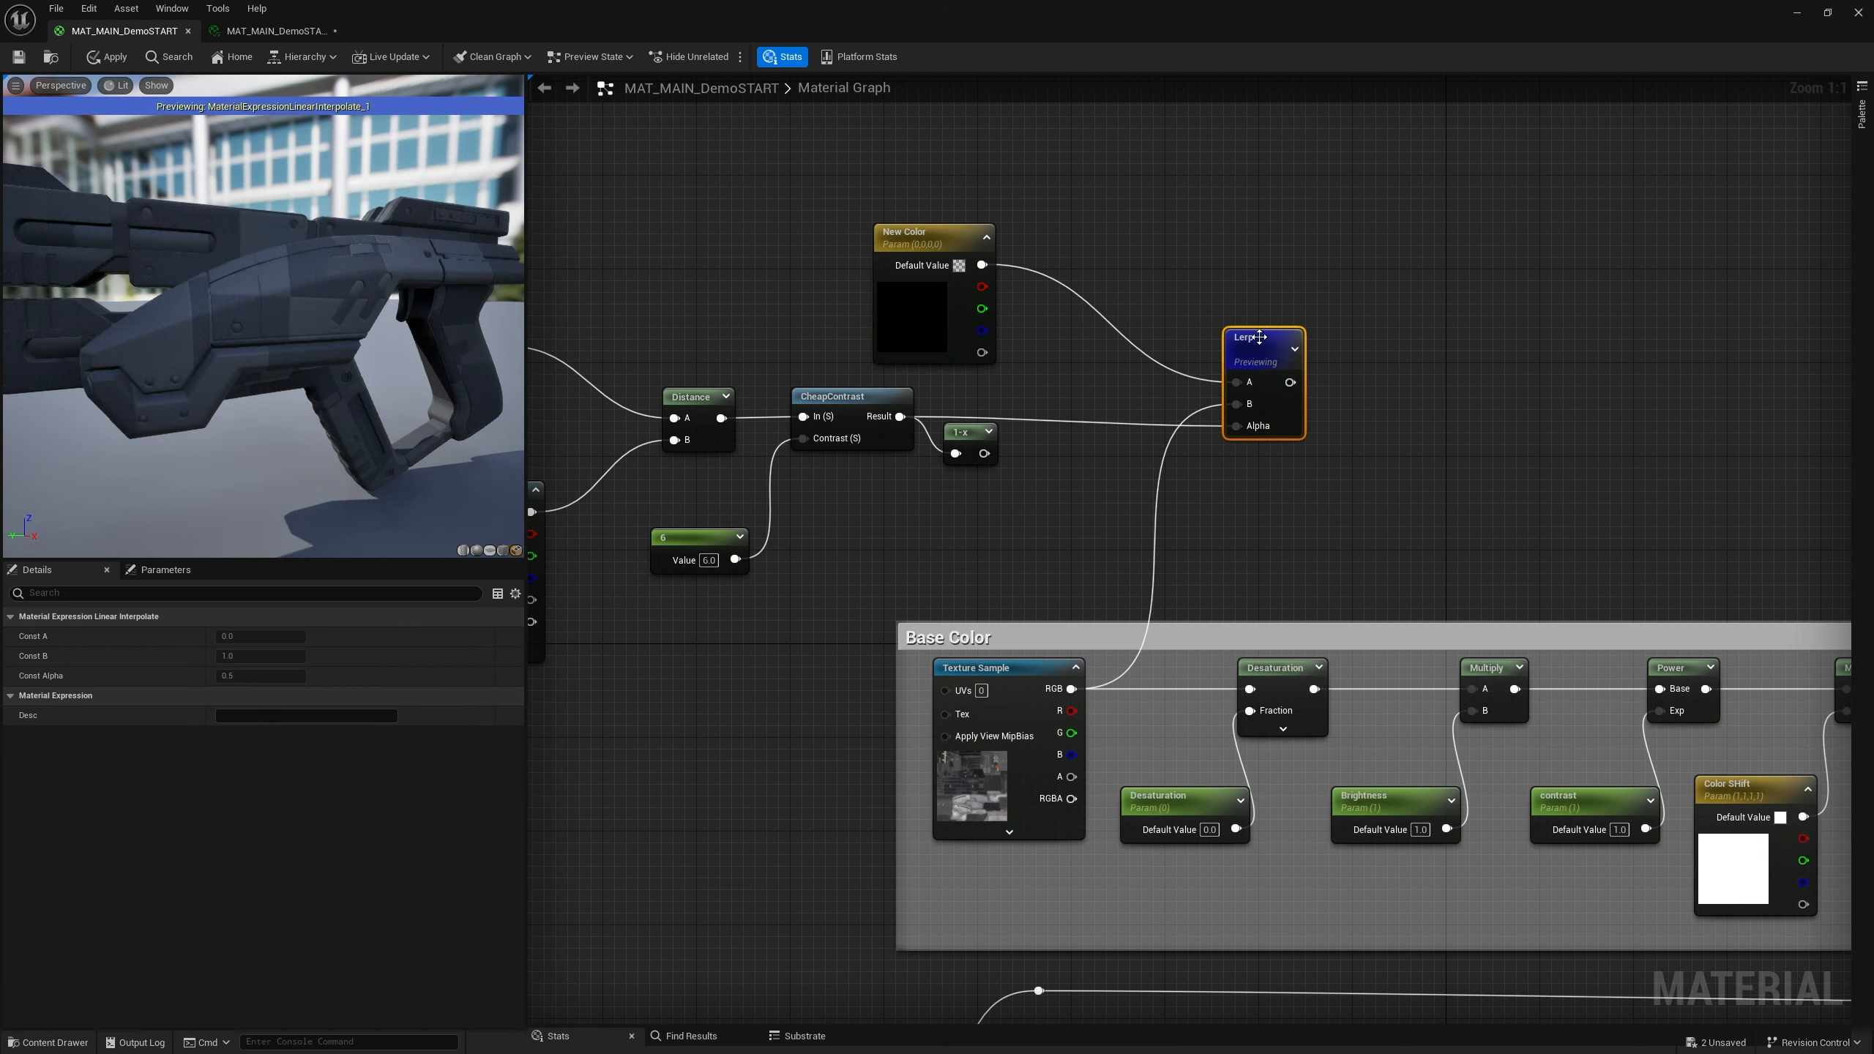
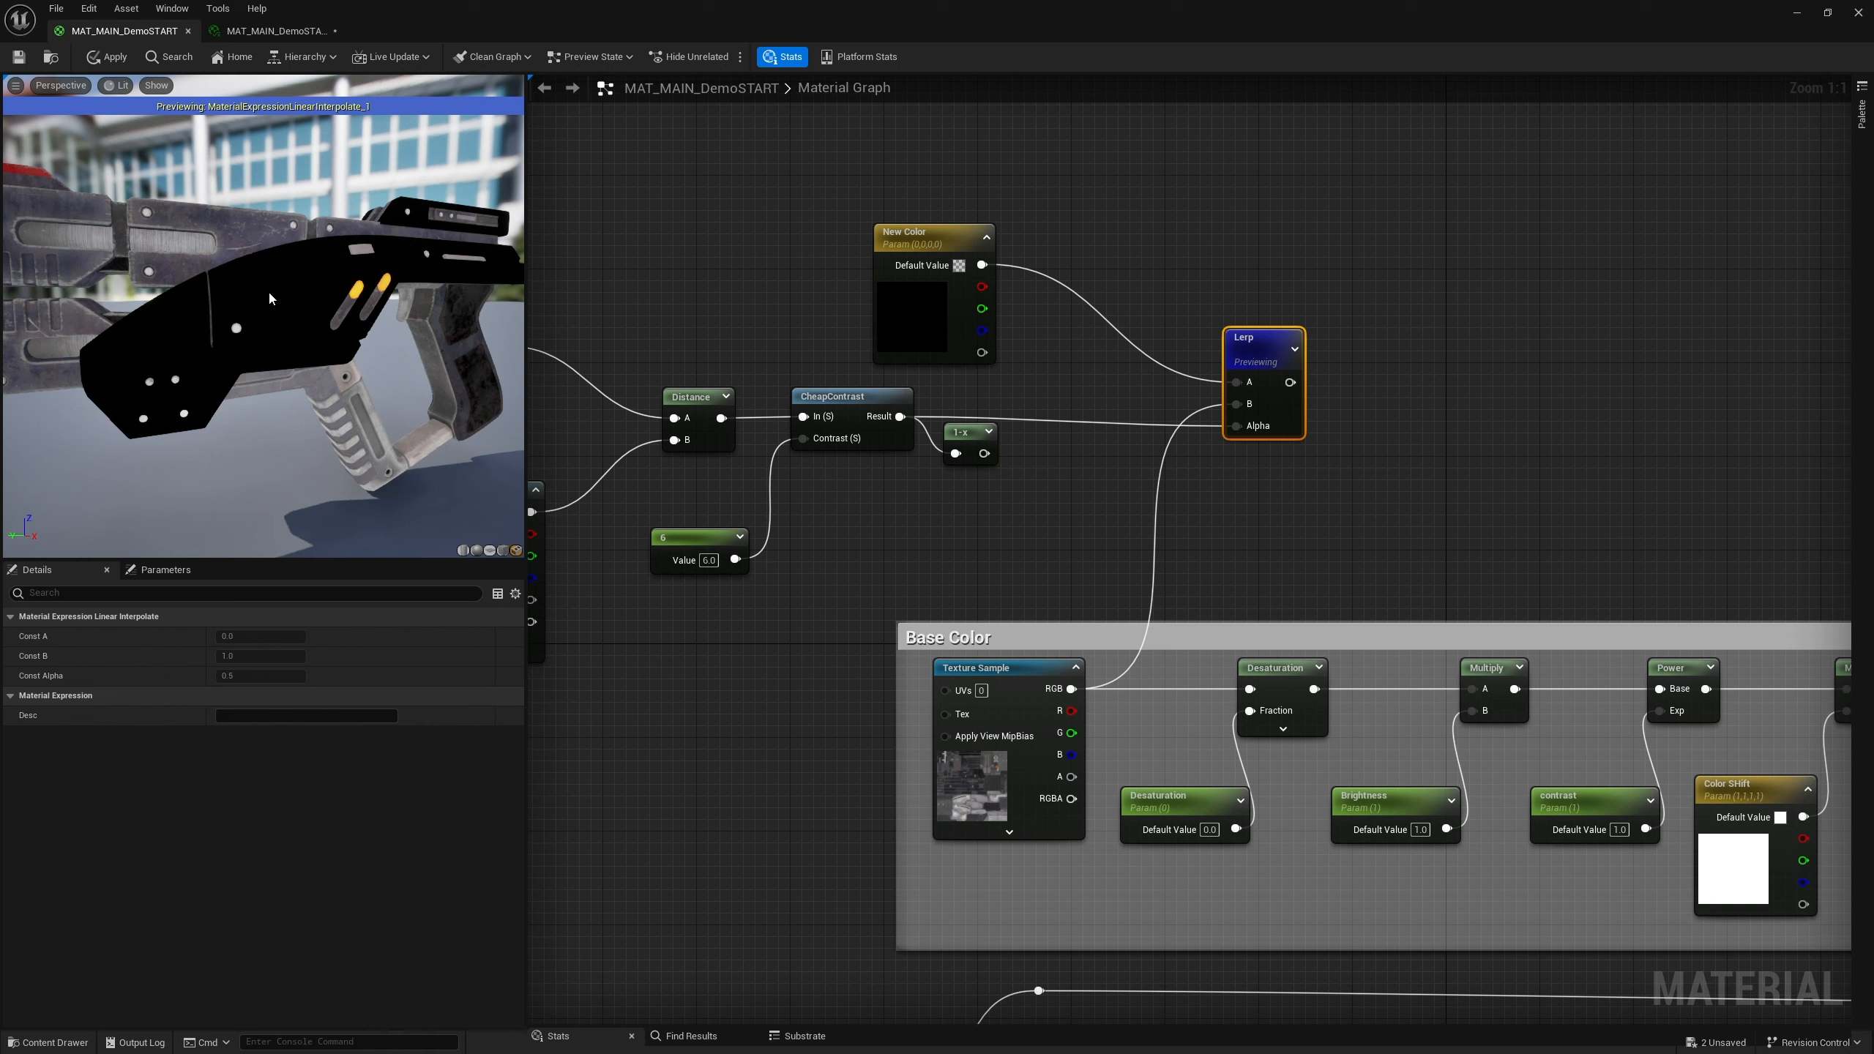
# Set the New Color parameter's default value to a hot pink (sRGB hex EF0075FF)
pyautogui.click(958, 265)
pyautogui.click(1052, 436)
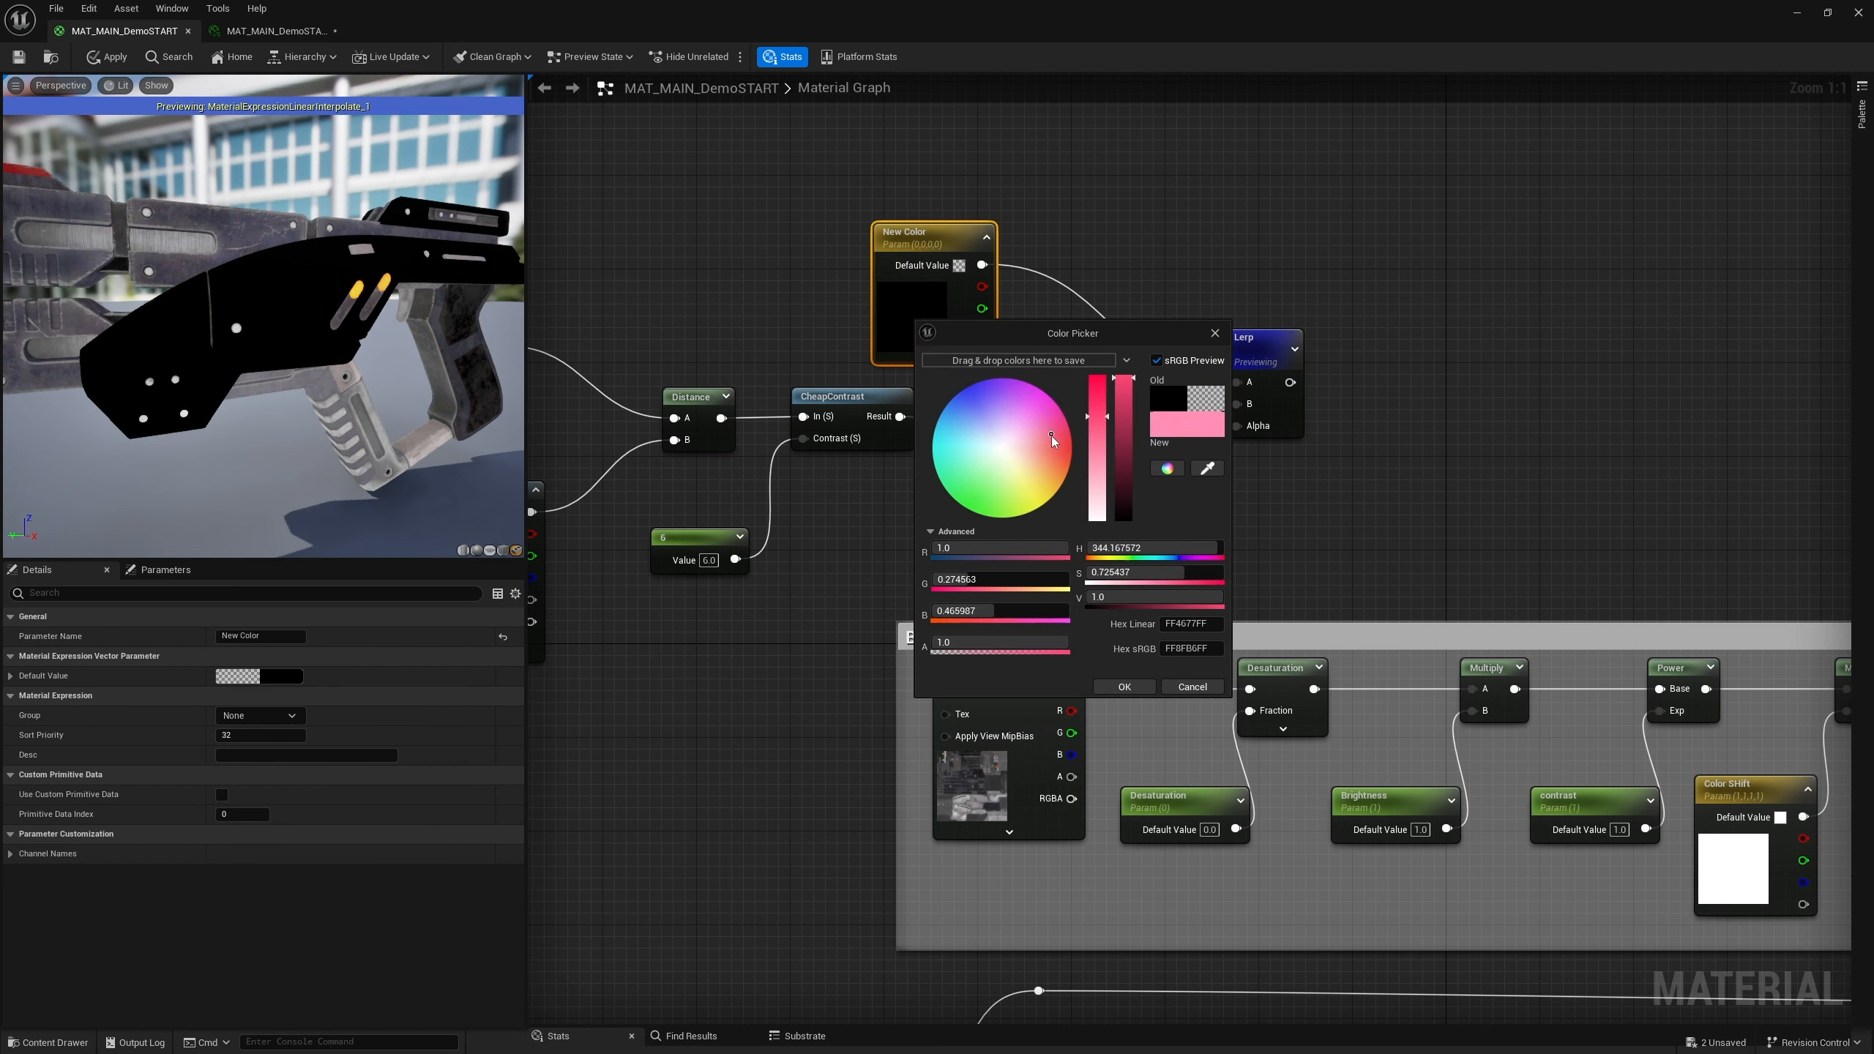
pyautogui.moveTo(1124, 451); pyautogui.dragTo(1099, 375)
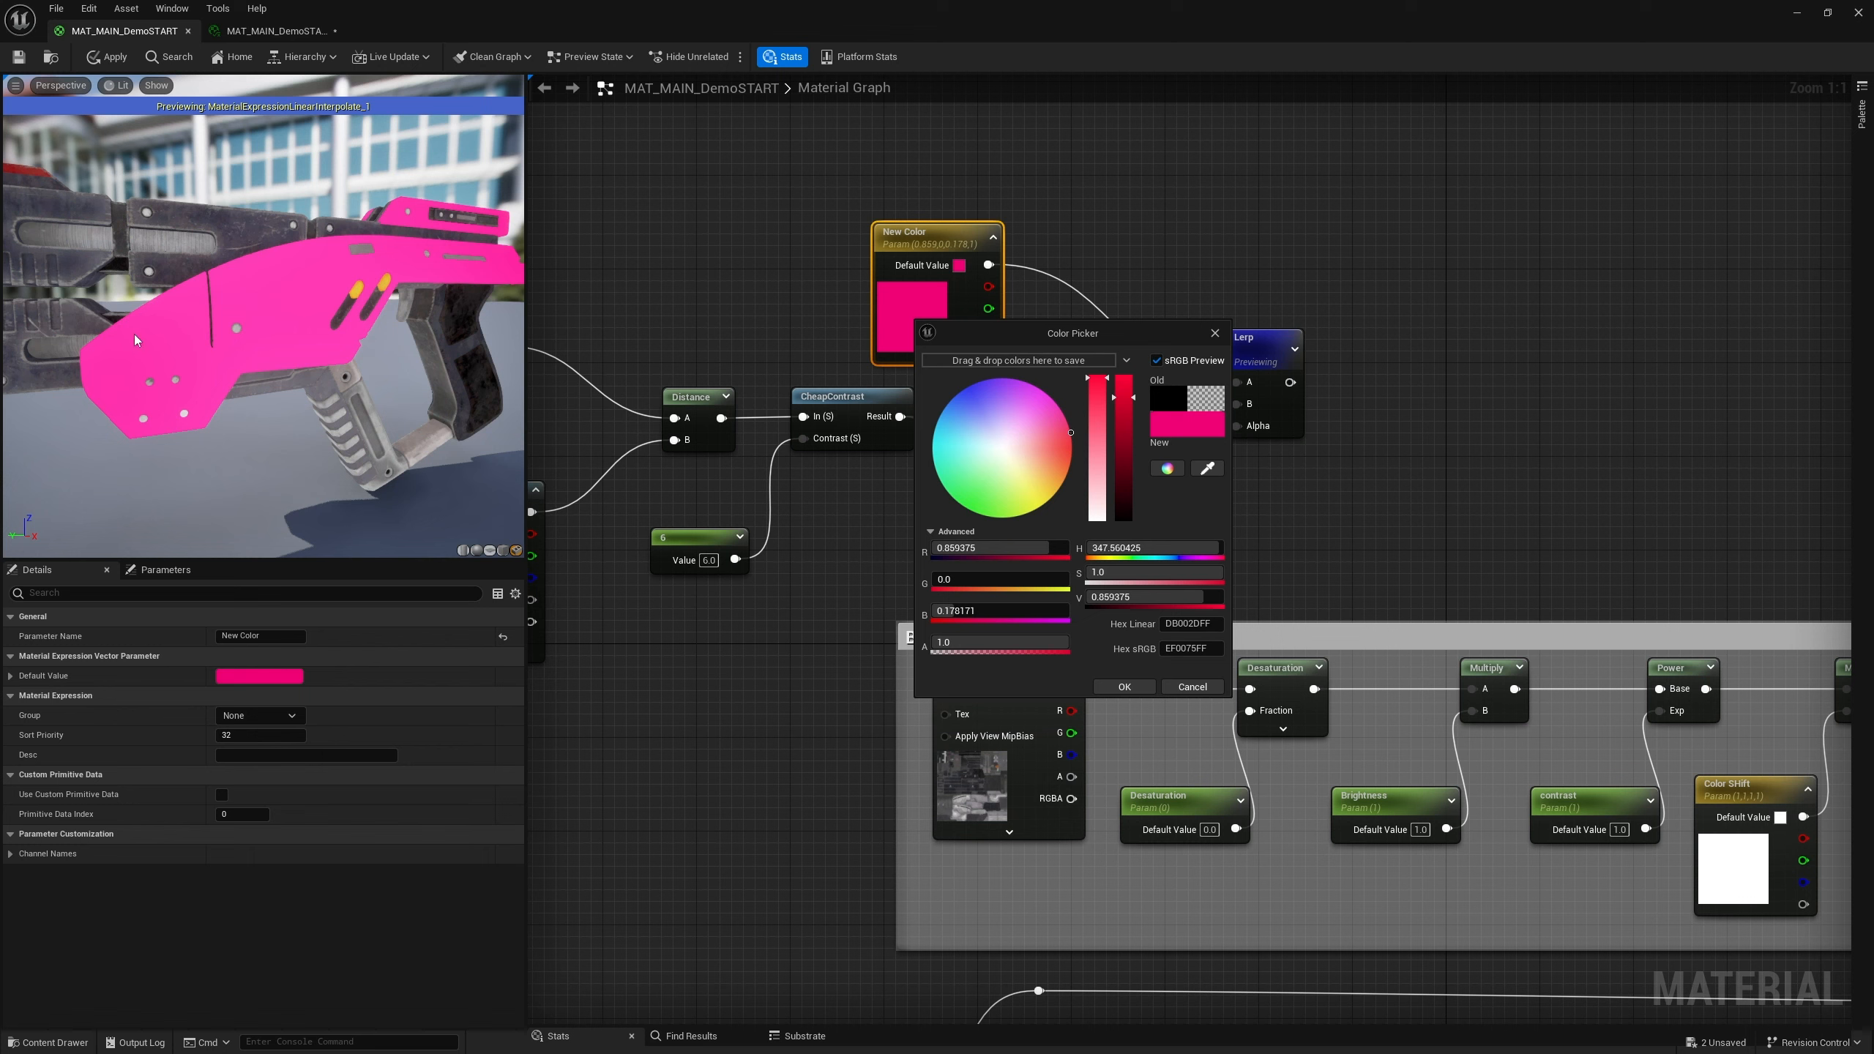
pyautogui.click(1216, 334)
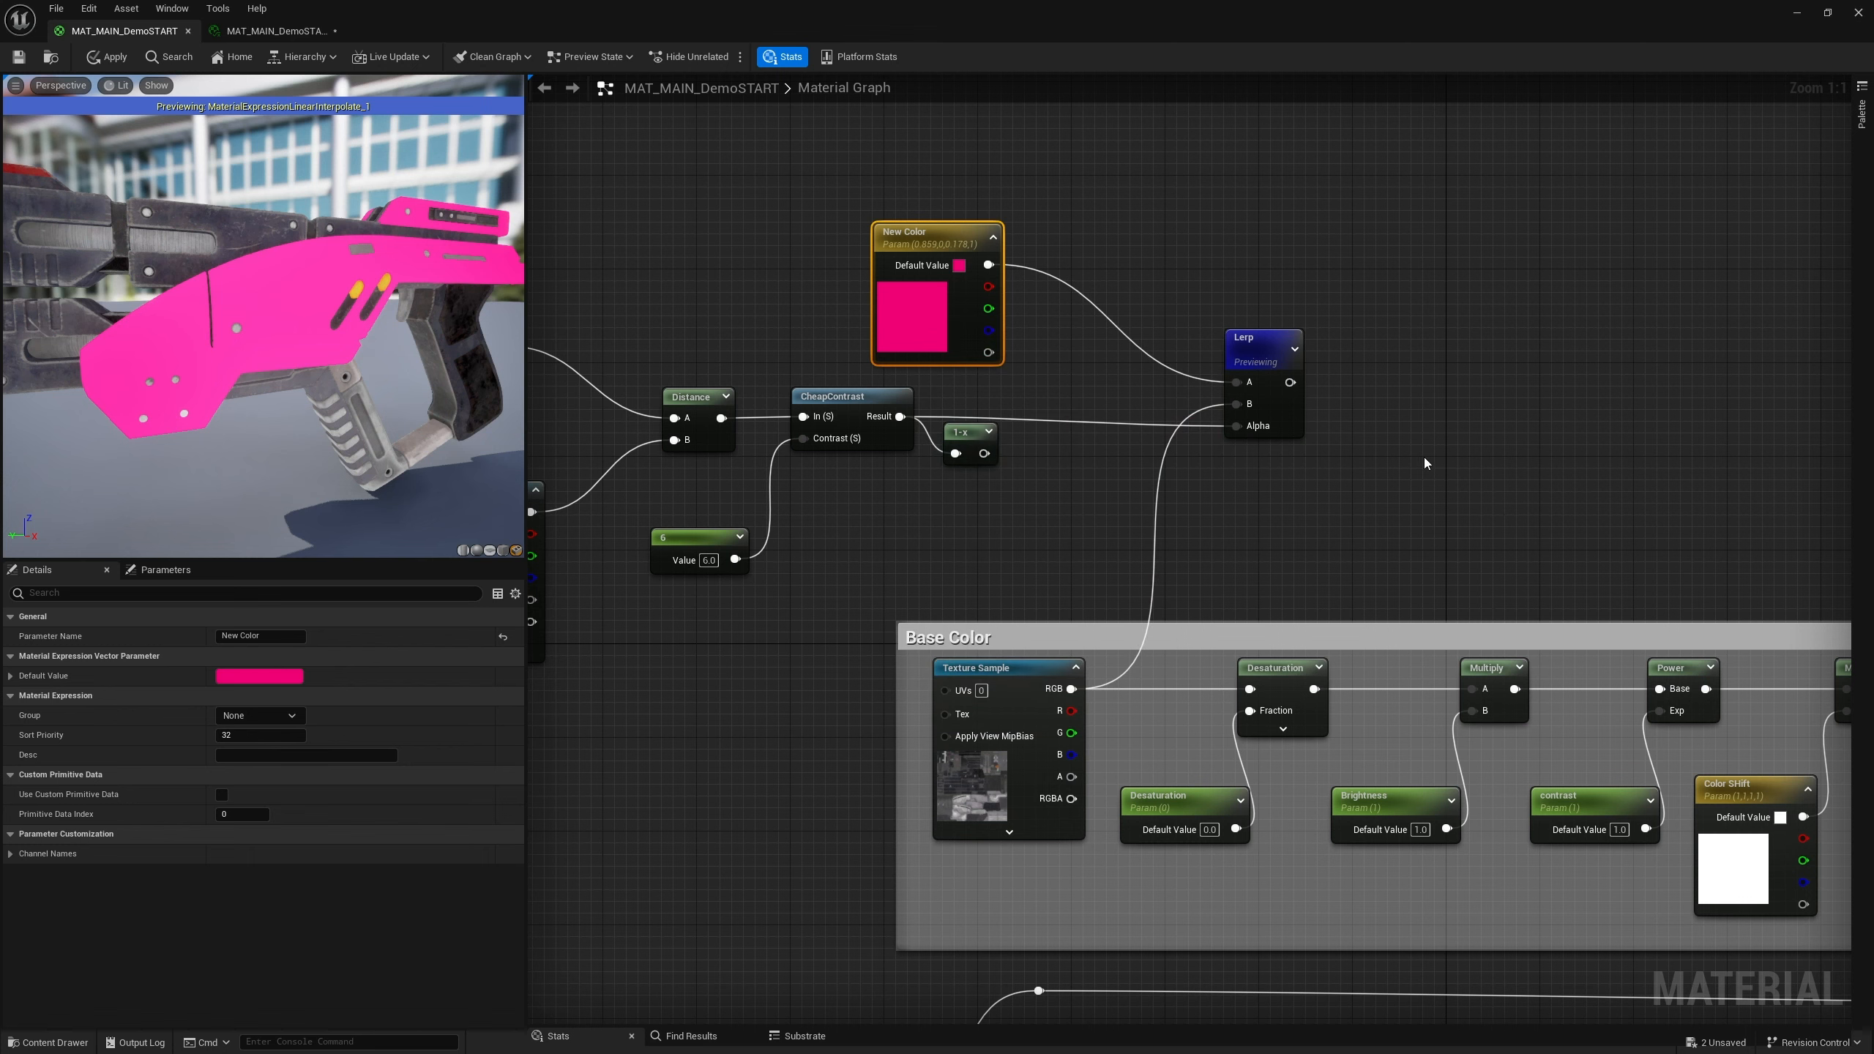
# Move the New Color node slightly up and to the right
pyautogui.scroll(-5, 1176, 439)
pyautogui.scroll(3, 1217, 410)
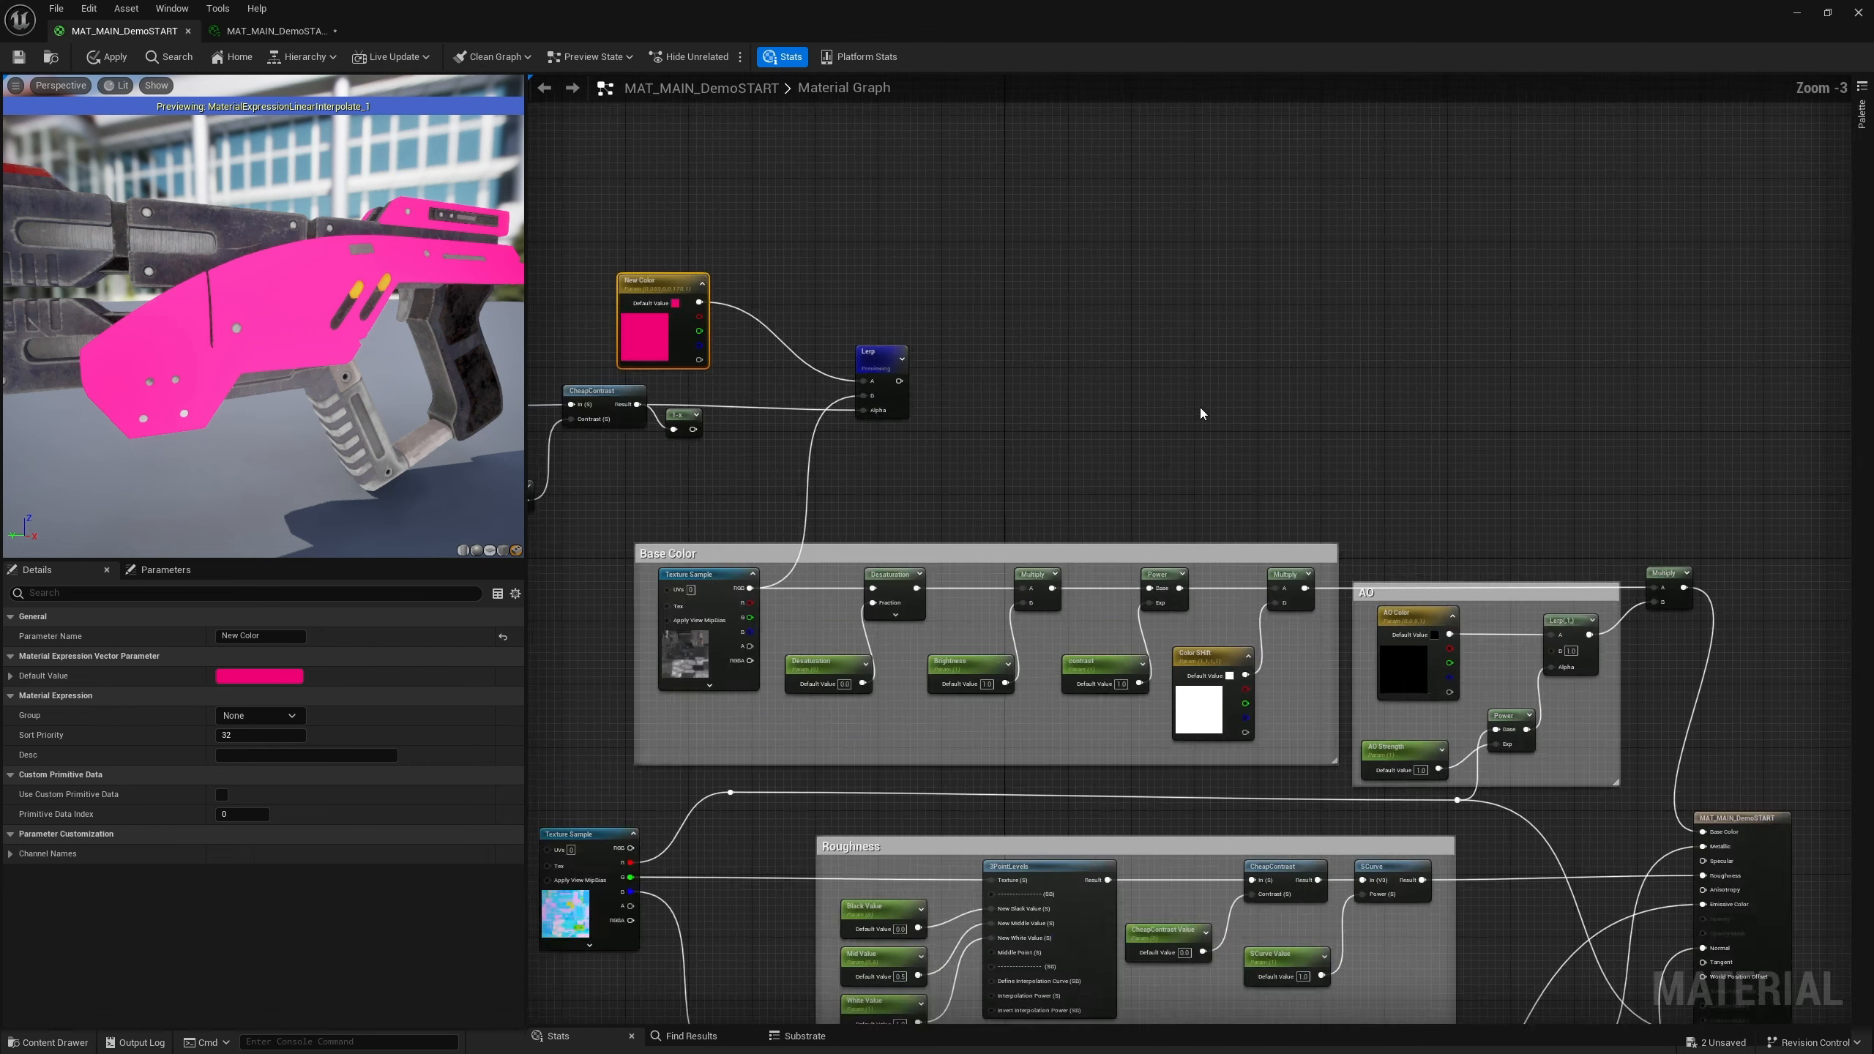
pyautogui.moveTo(1166, 442); pyautogui.dragTo(1149, 342, button='right')
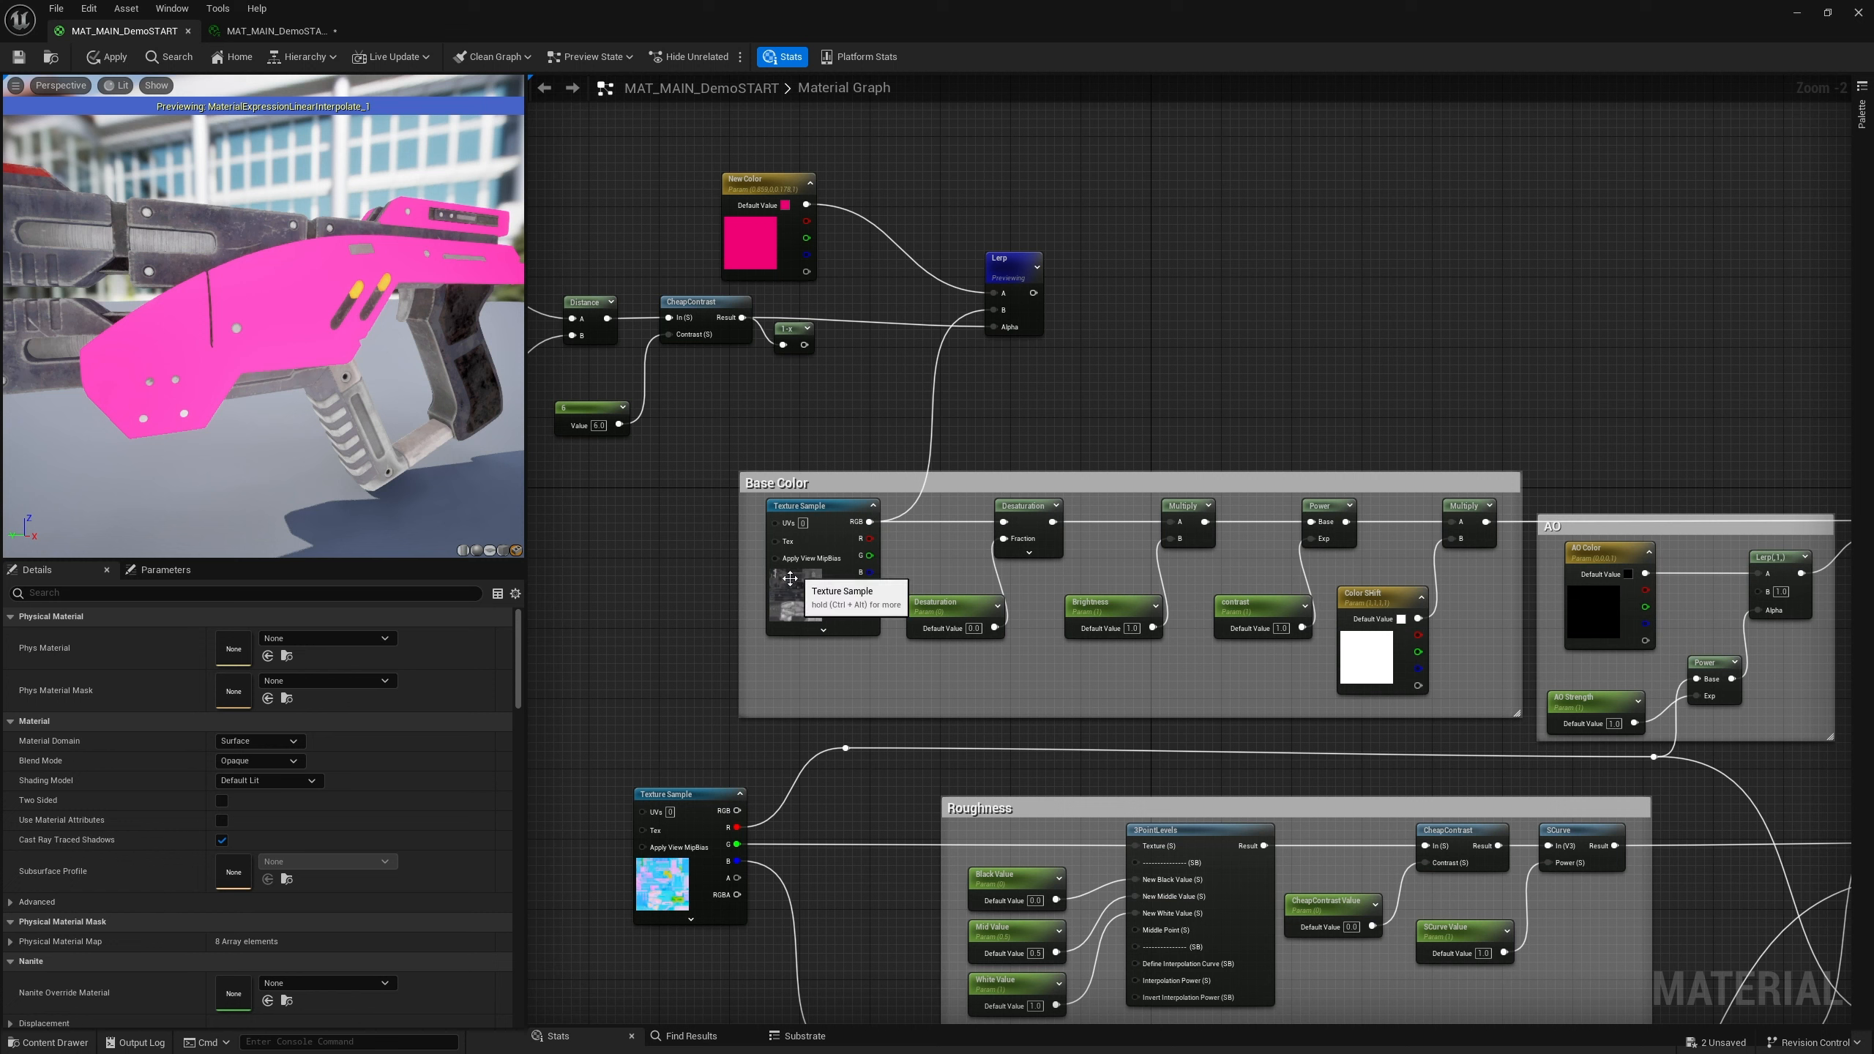
pyautogui.moveTo(758, 204); pyautogui.dragTo(793, 186)
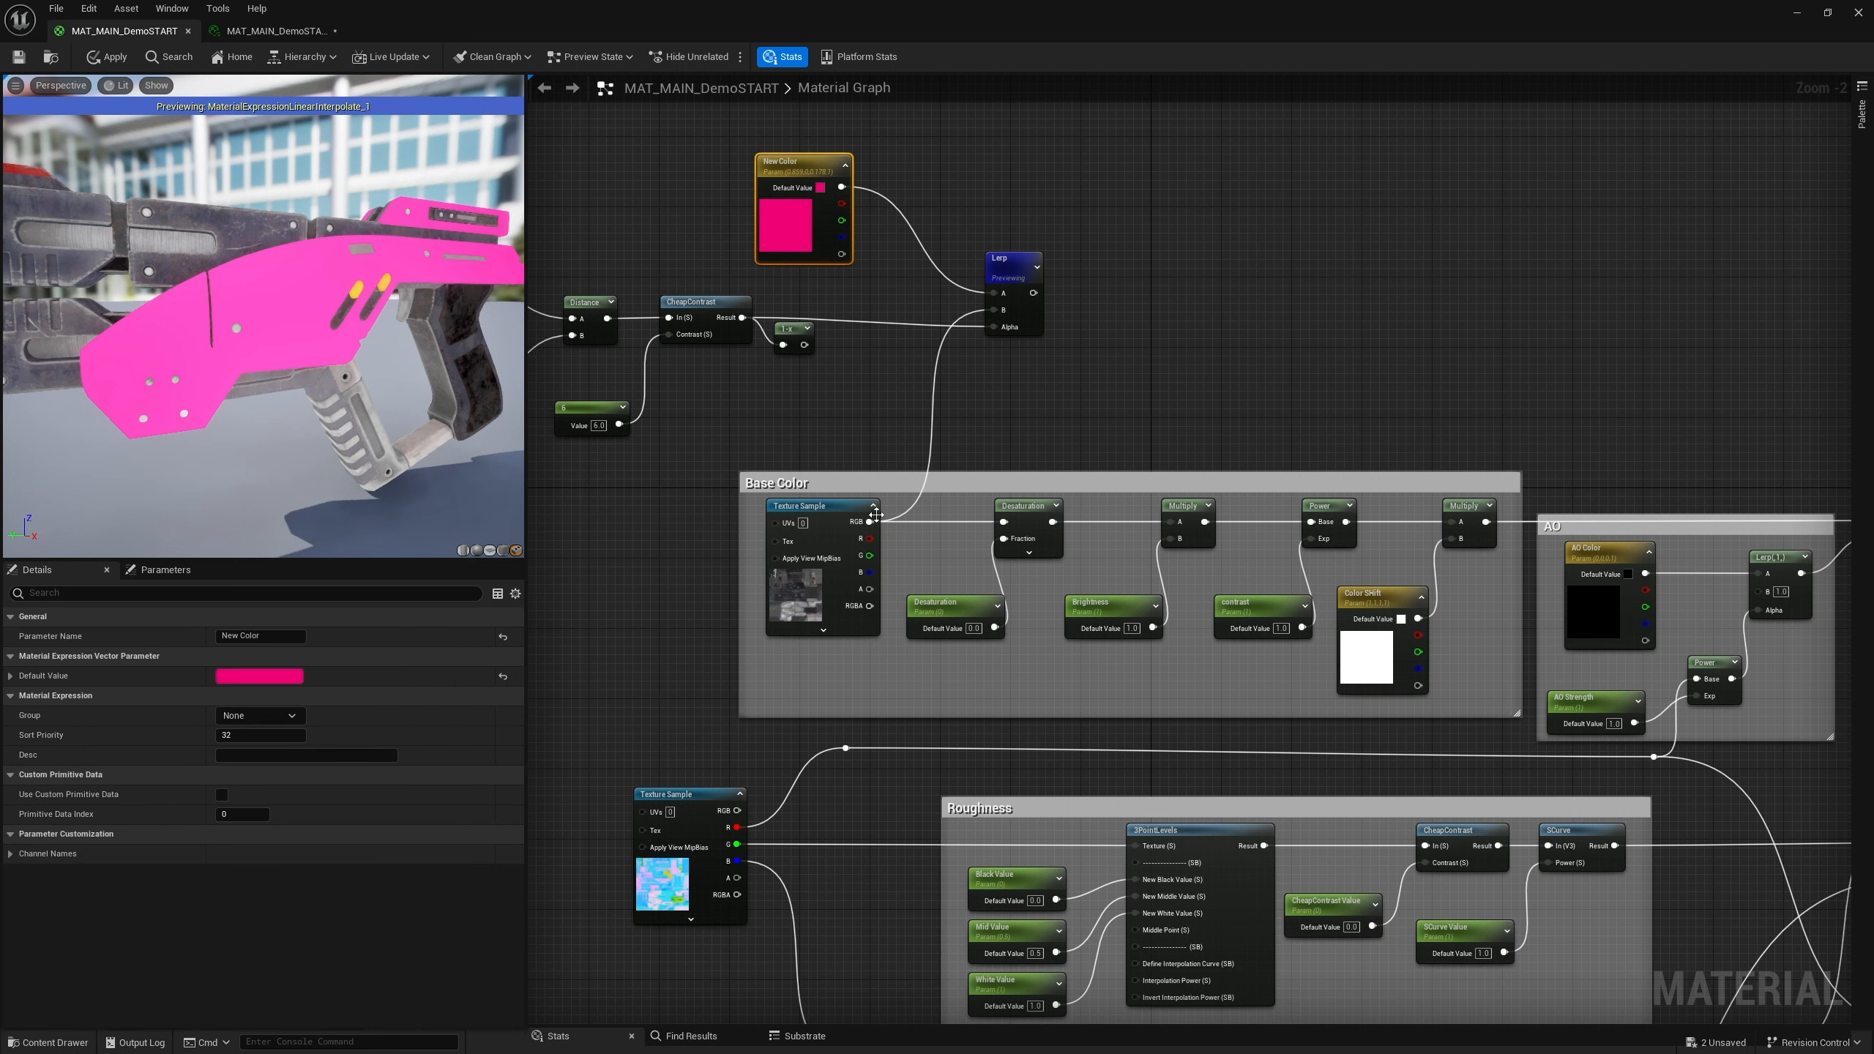
# Add a Multiply node wired to the Base Color texture sample's RGB output
pyautogui.moveTo(870, 522); pyautogui.dragTo(876, 292)
pyautogui.write('desat')
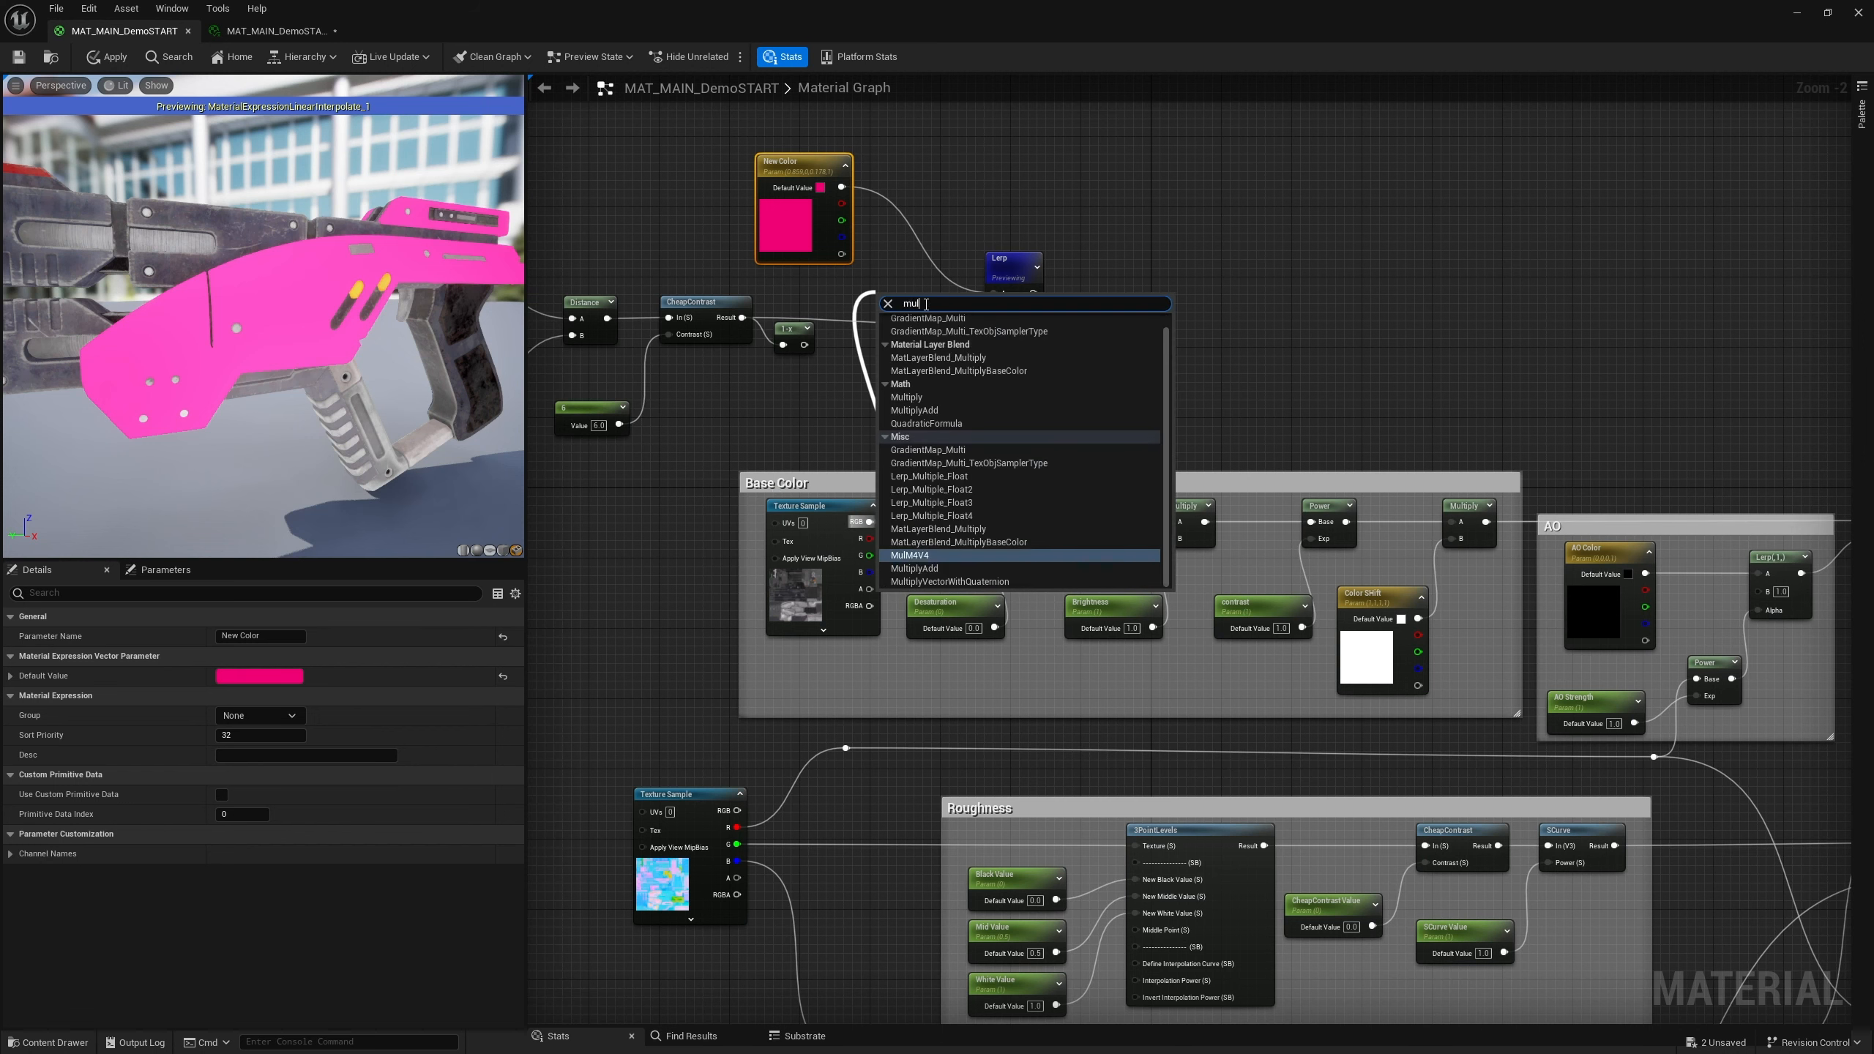
pyautogui.press('Return')
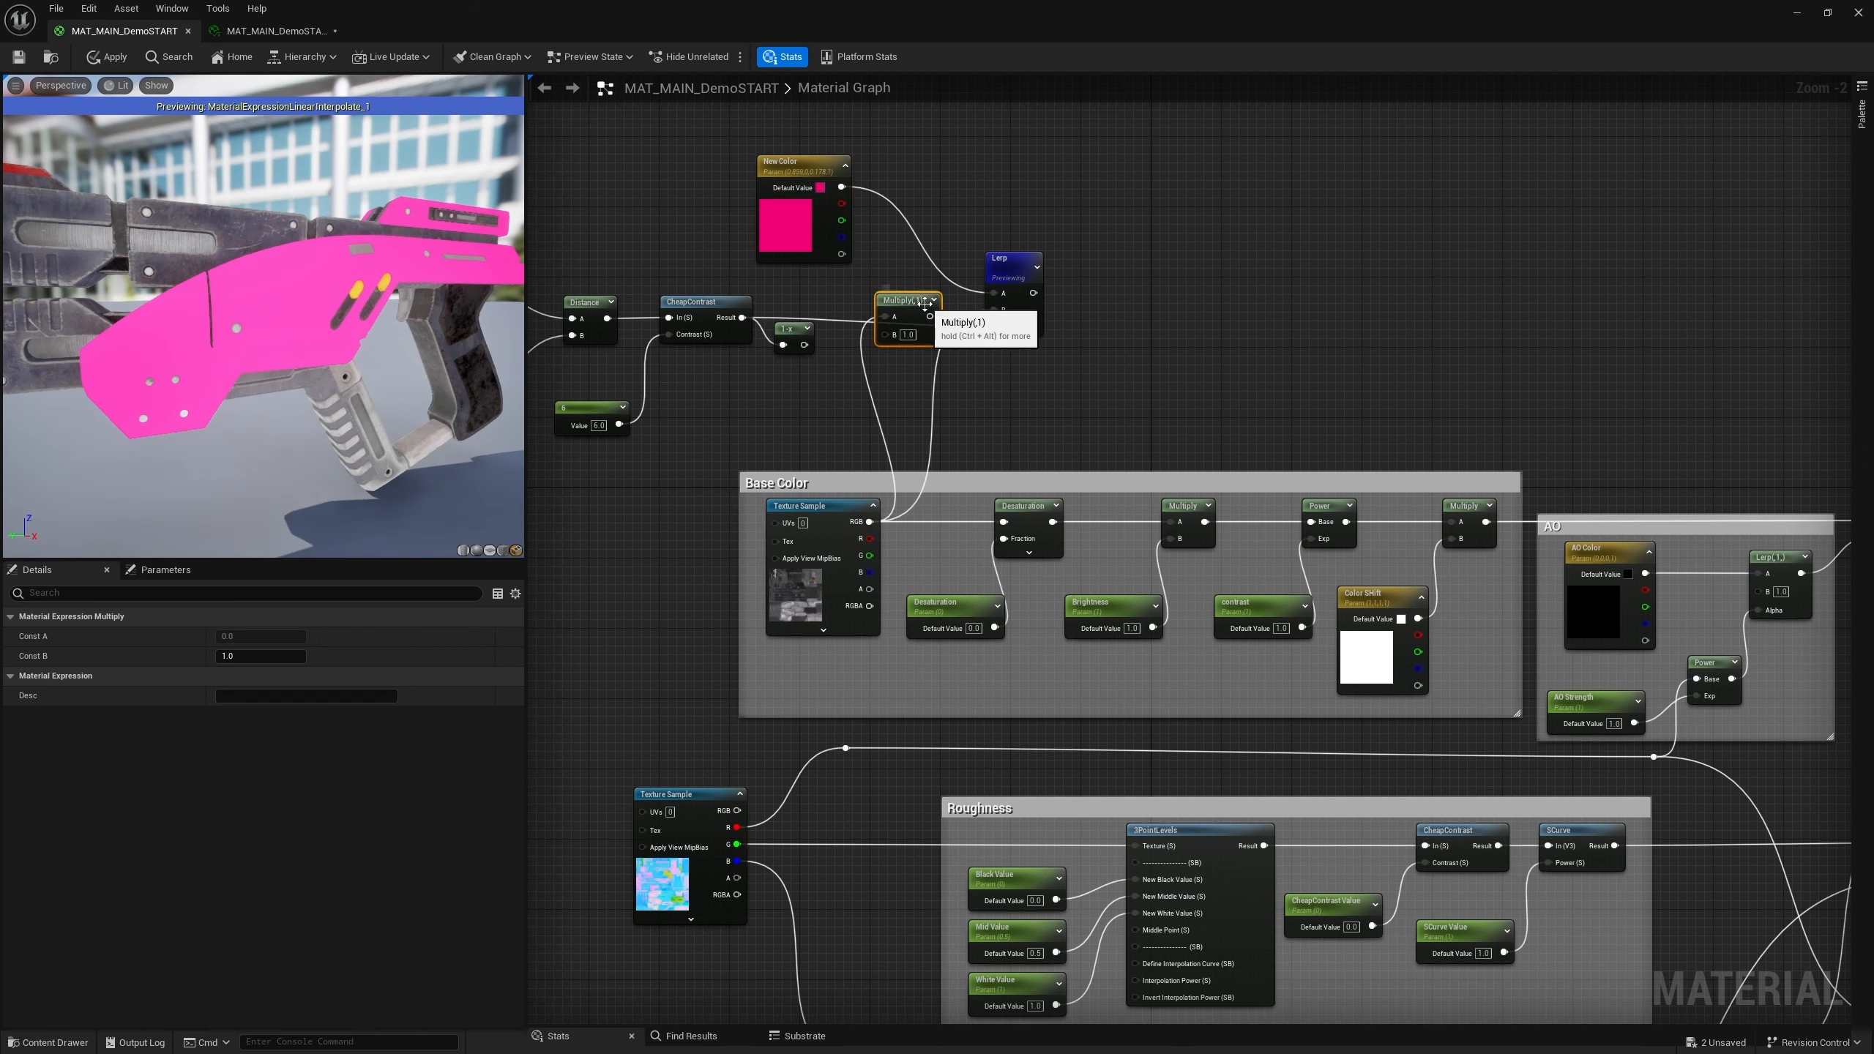
pyautogui.moveTo(897, 300); pyautogui.dragTo(869, 521)
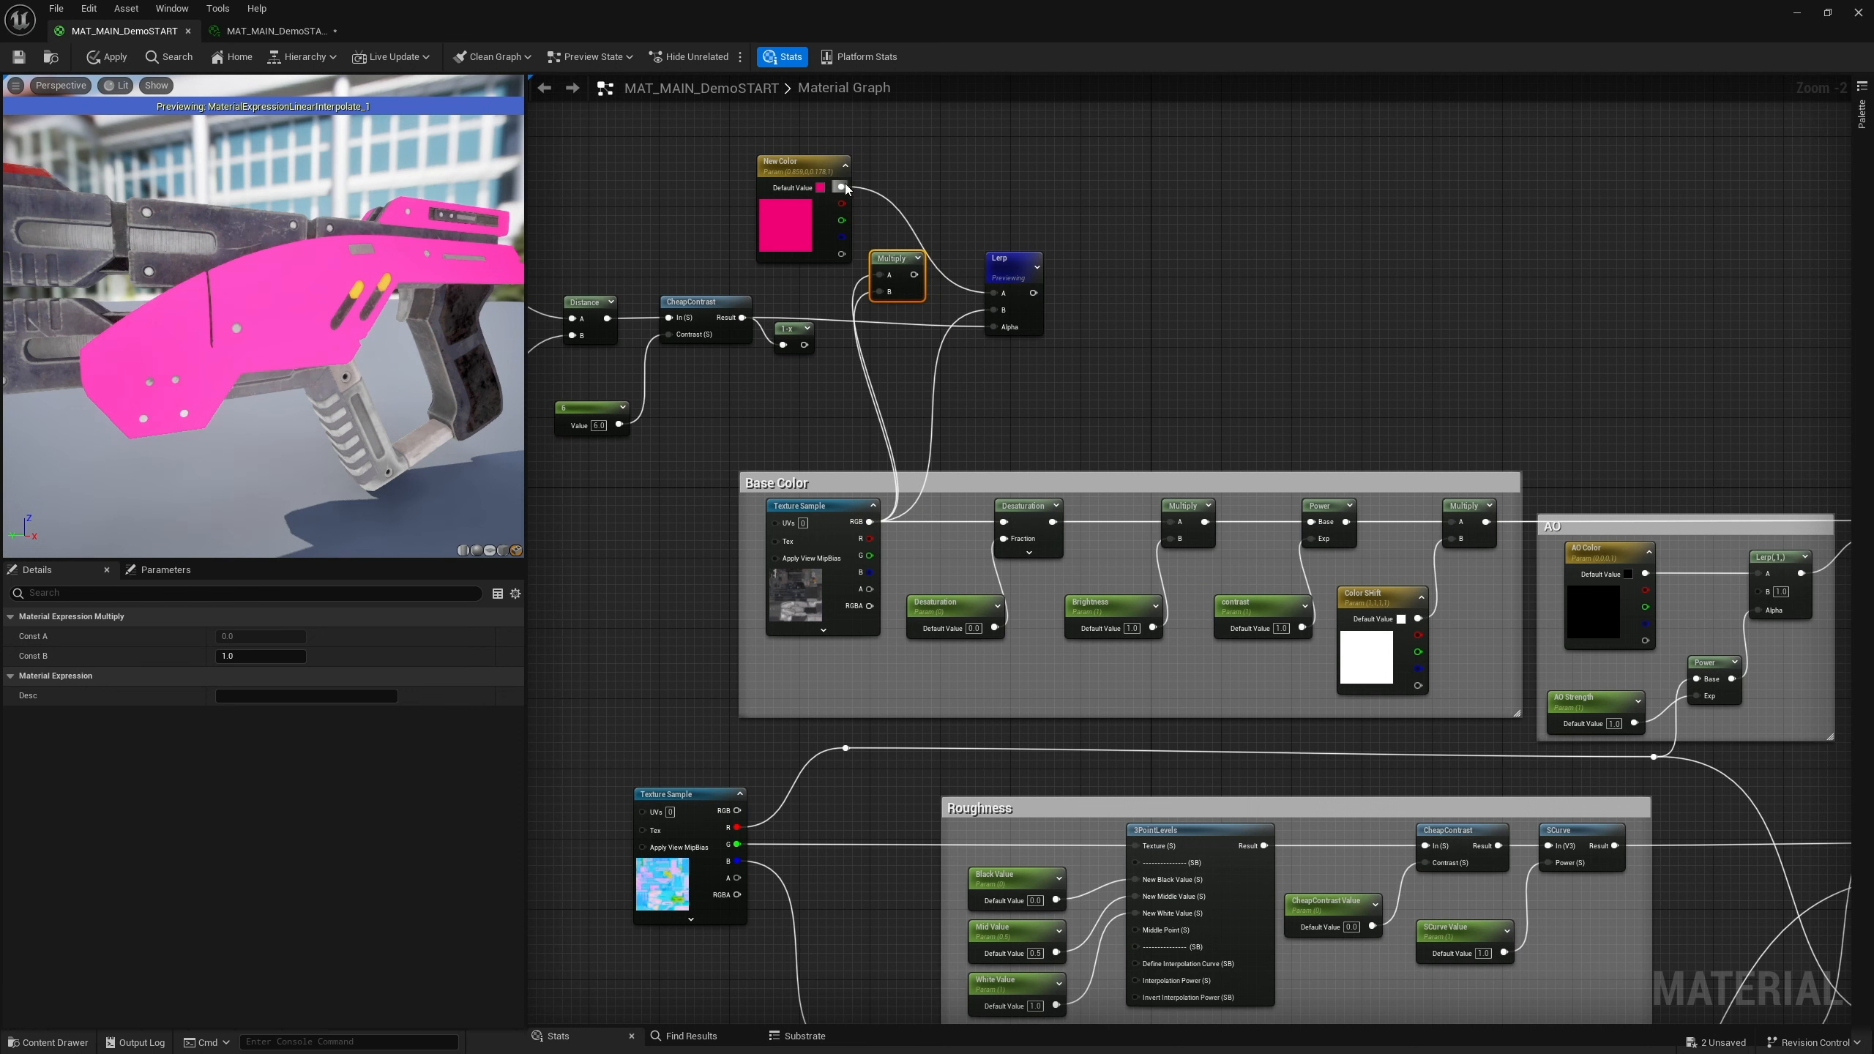
# Add a Blend_HardLight node and connect New Color to its Base input
pyautogui.moveTo(841, 186); pyautogui.dragTo(1001, 293)
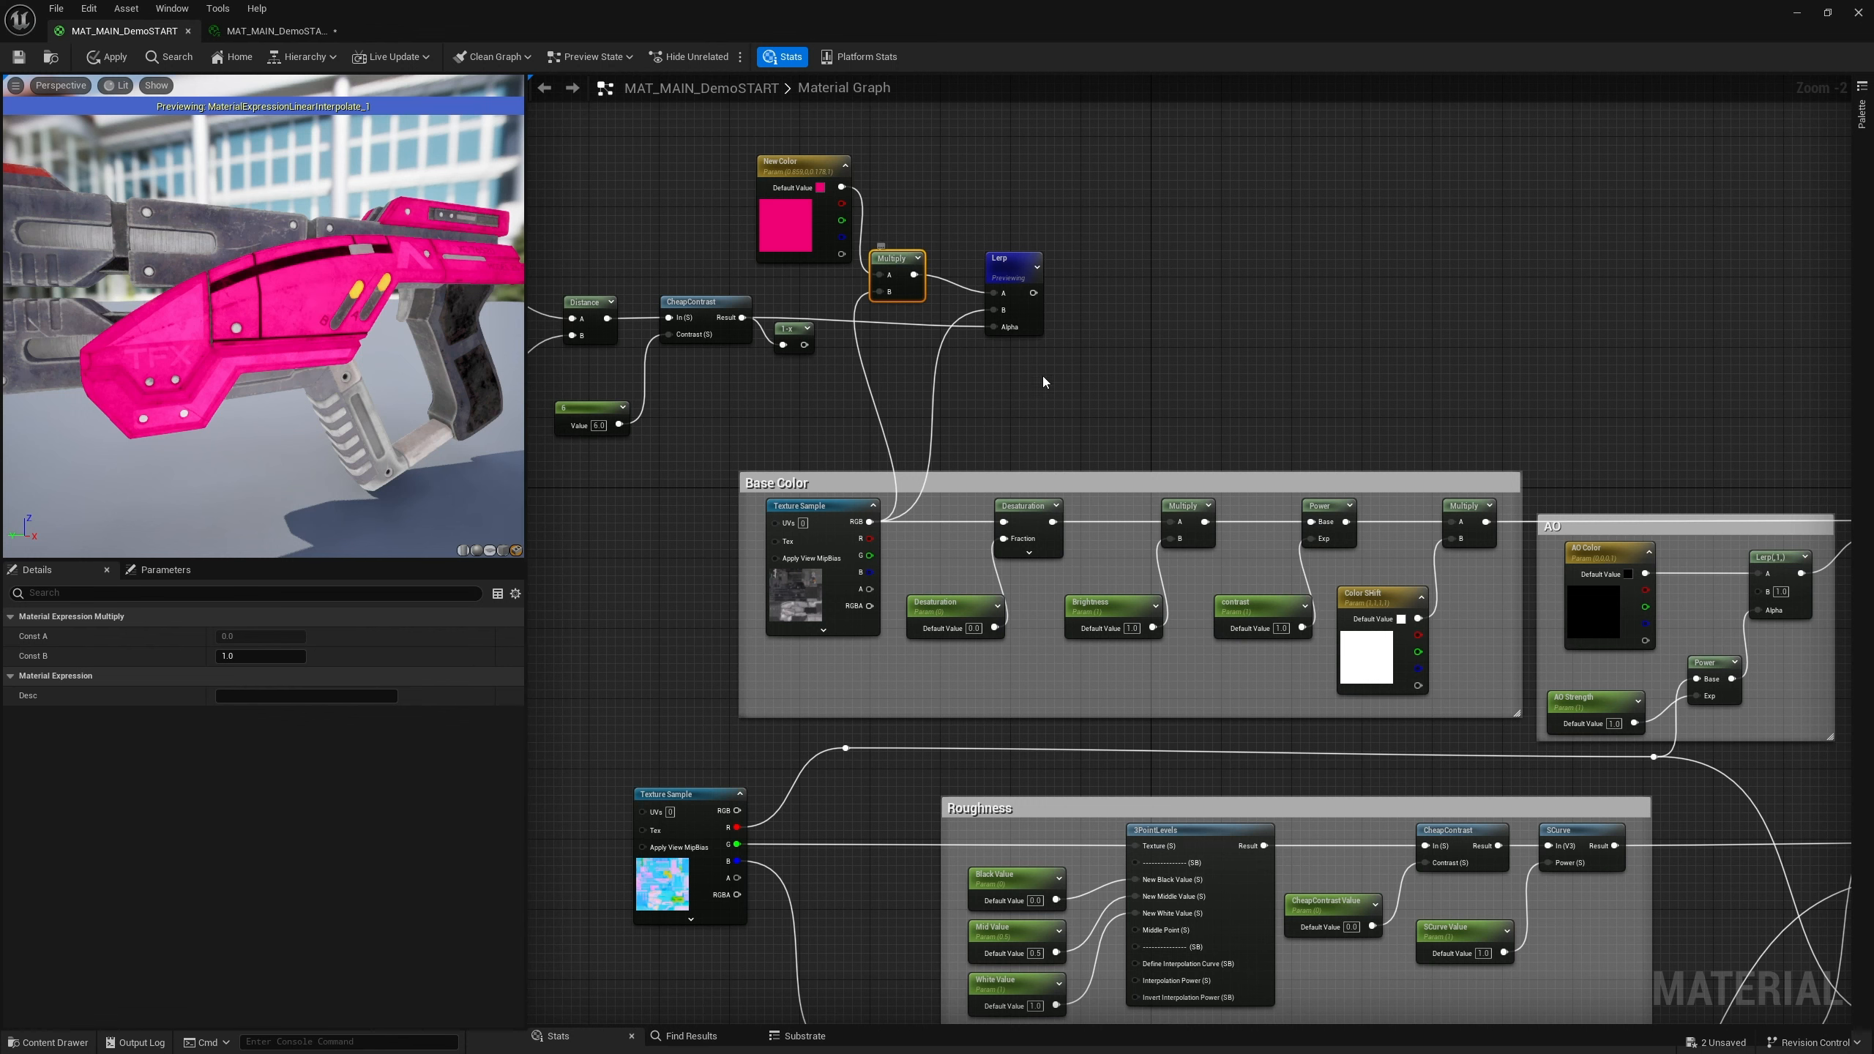
pyautogui.rightClick(932, 183)
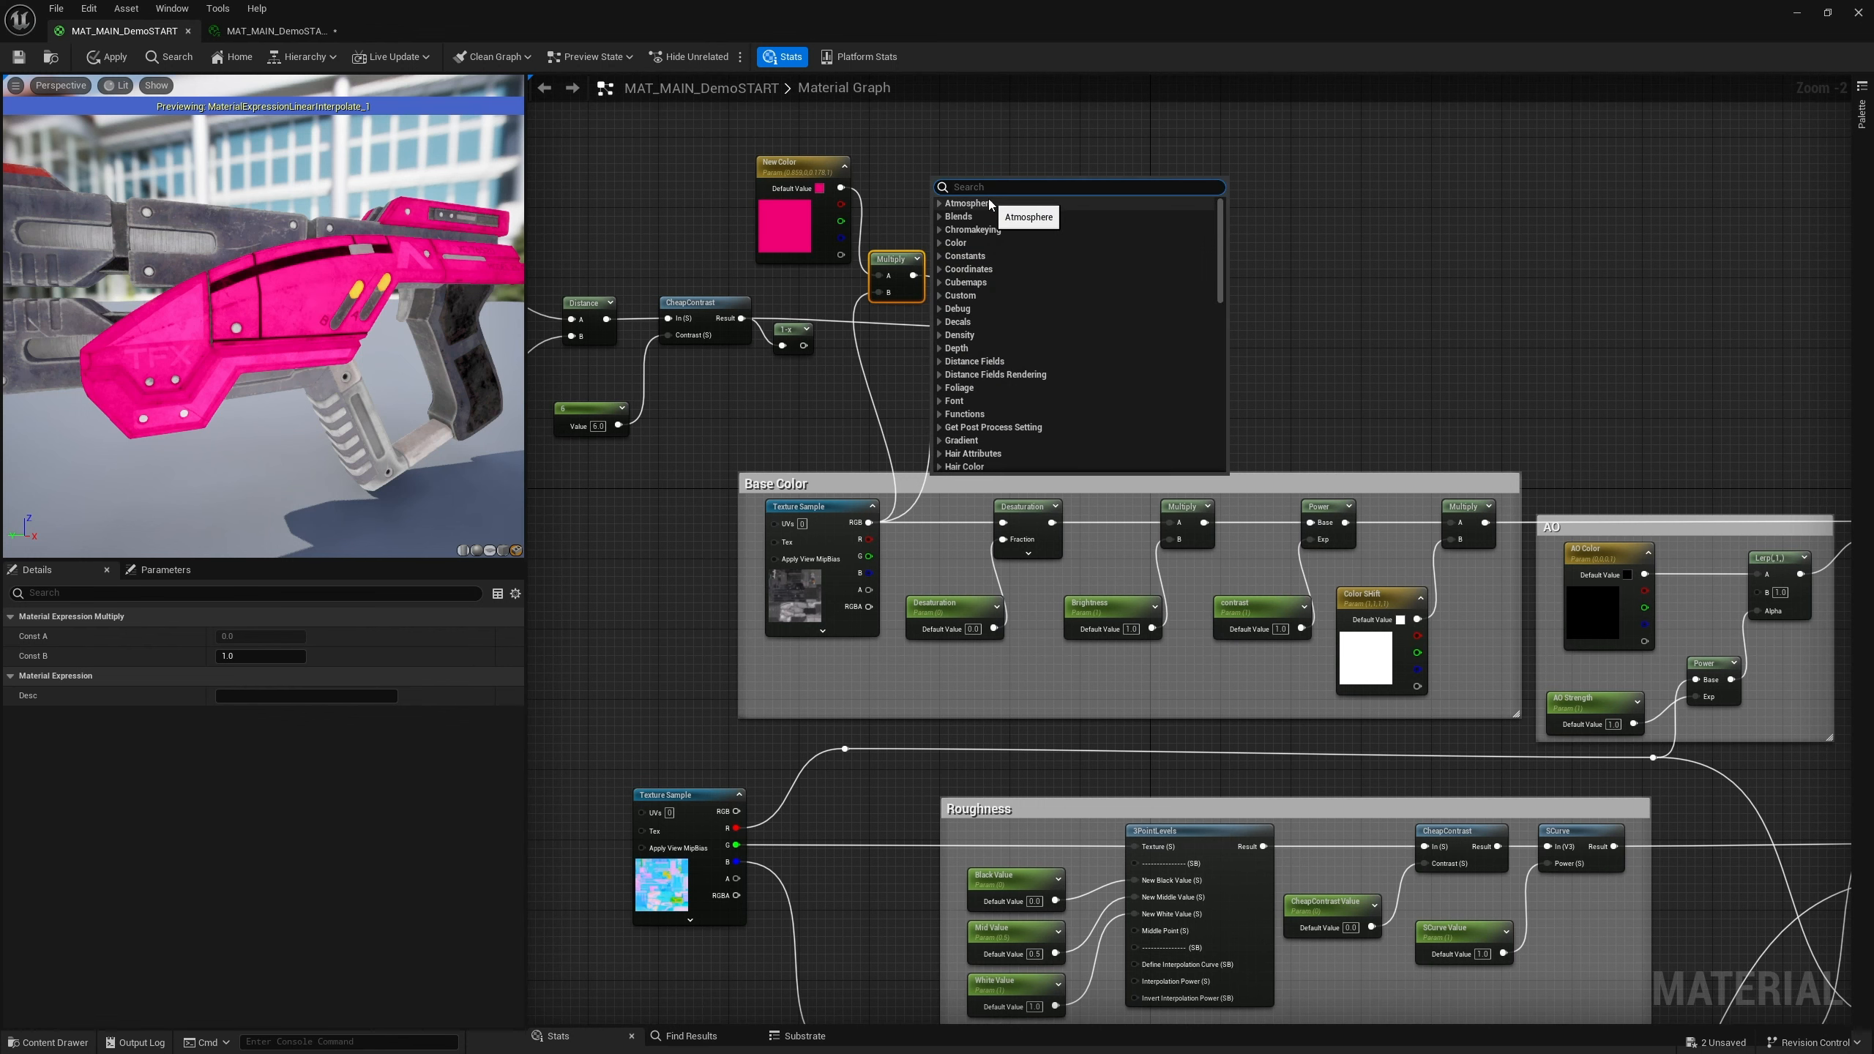
pyautogui.write('blend')
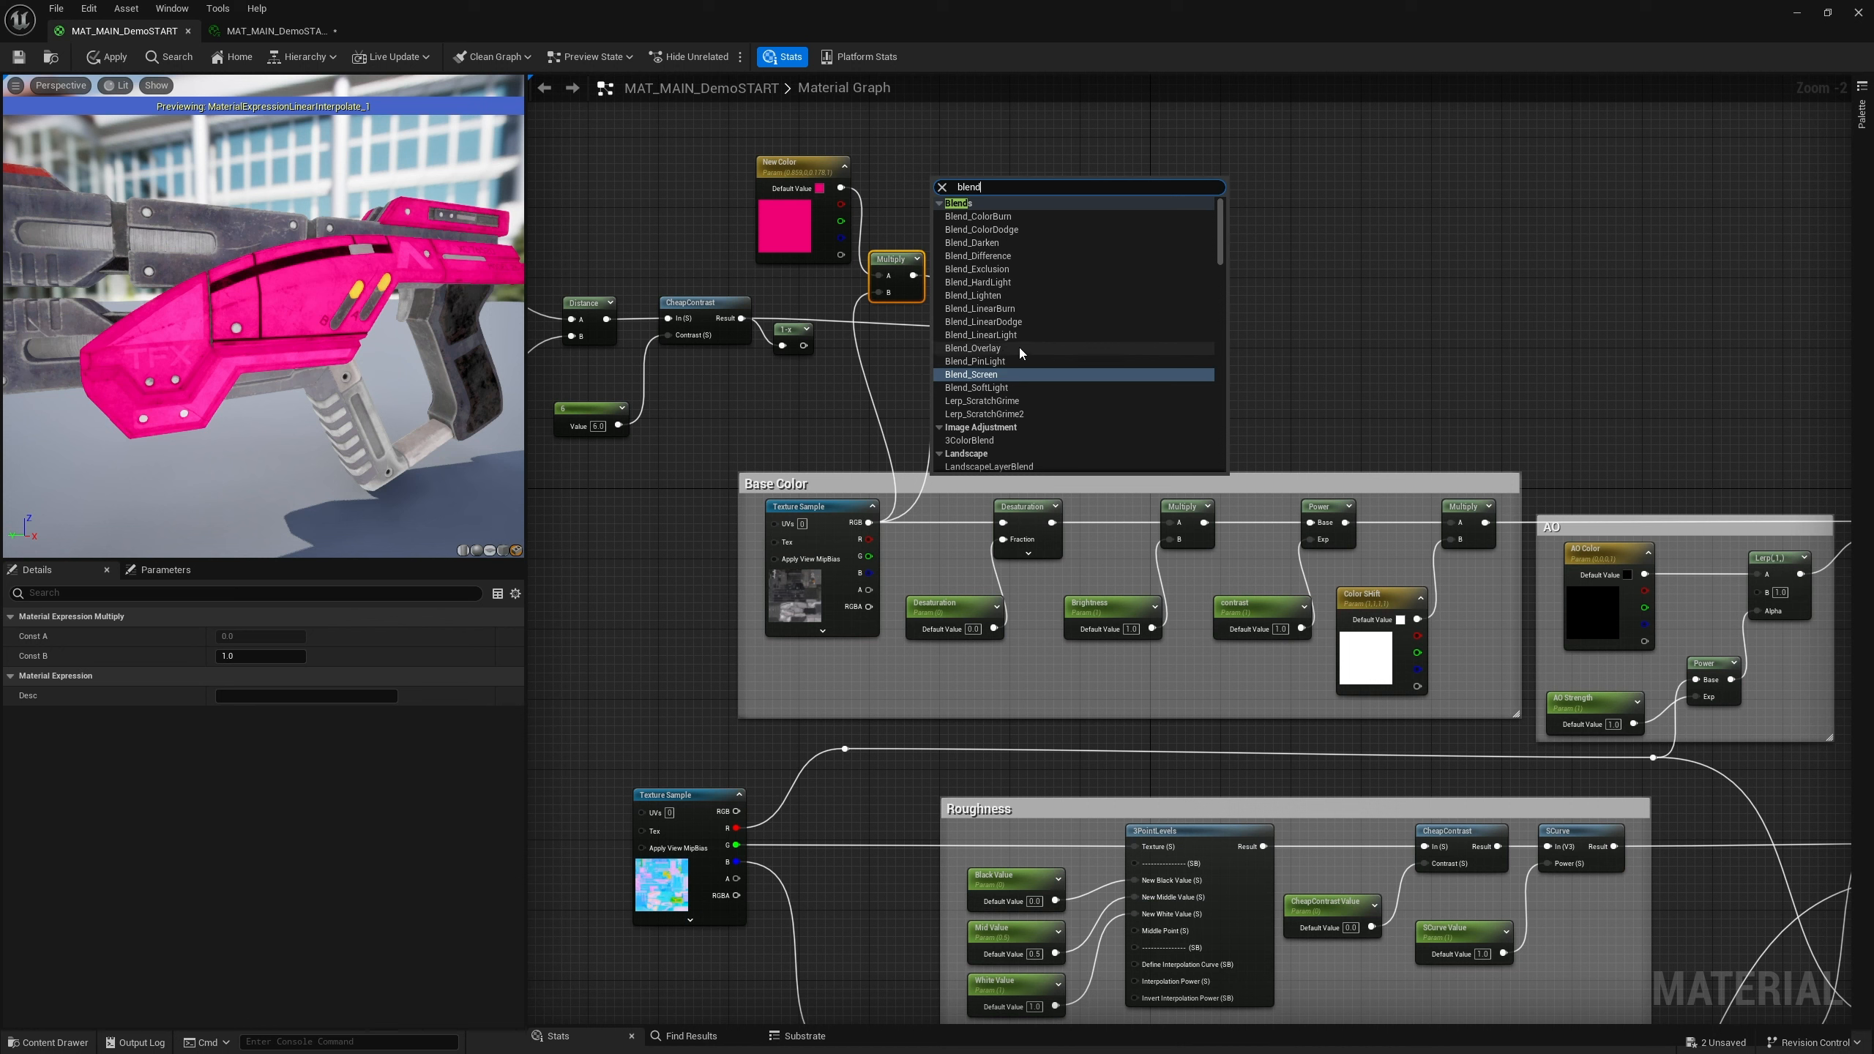
pyautogui.click(995, 282)
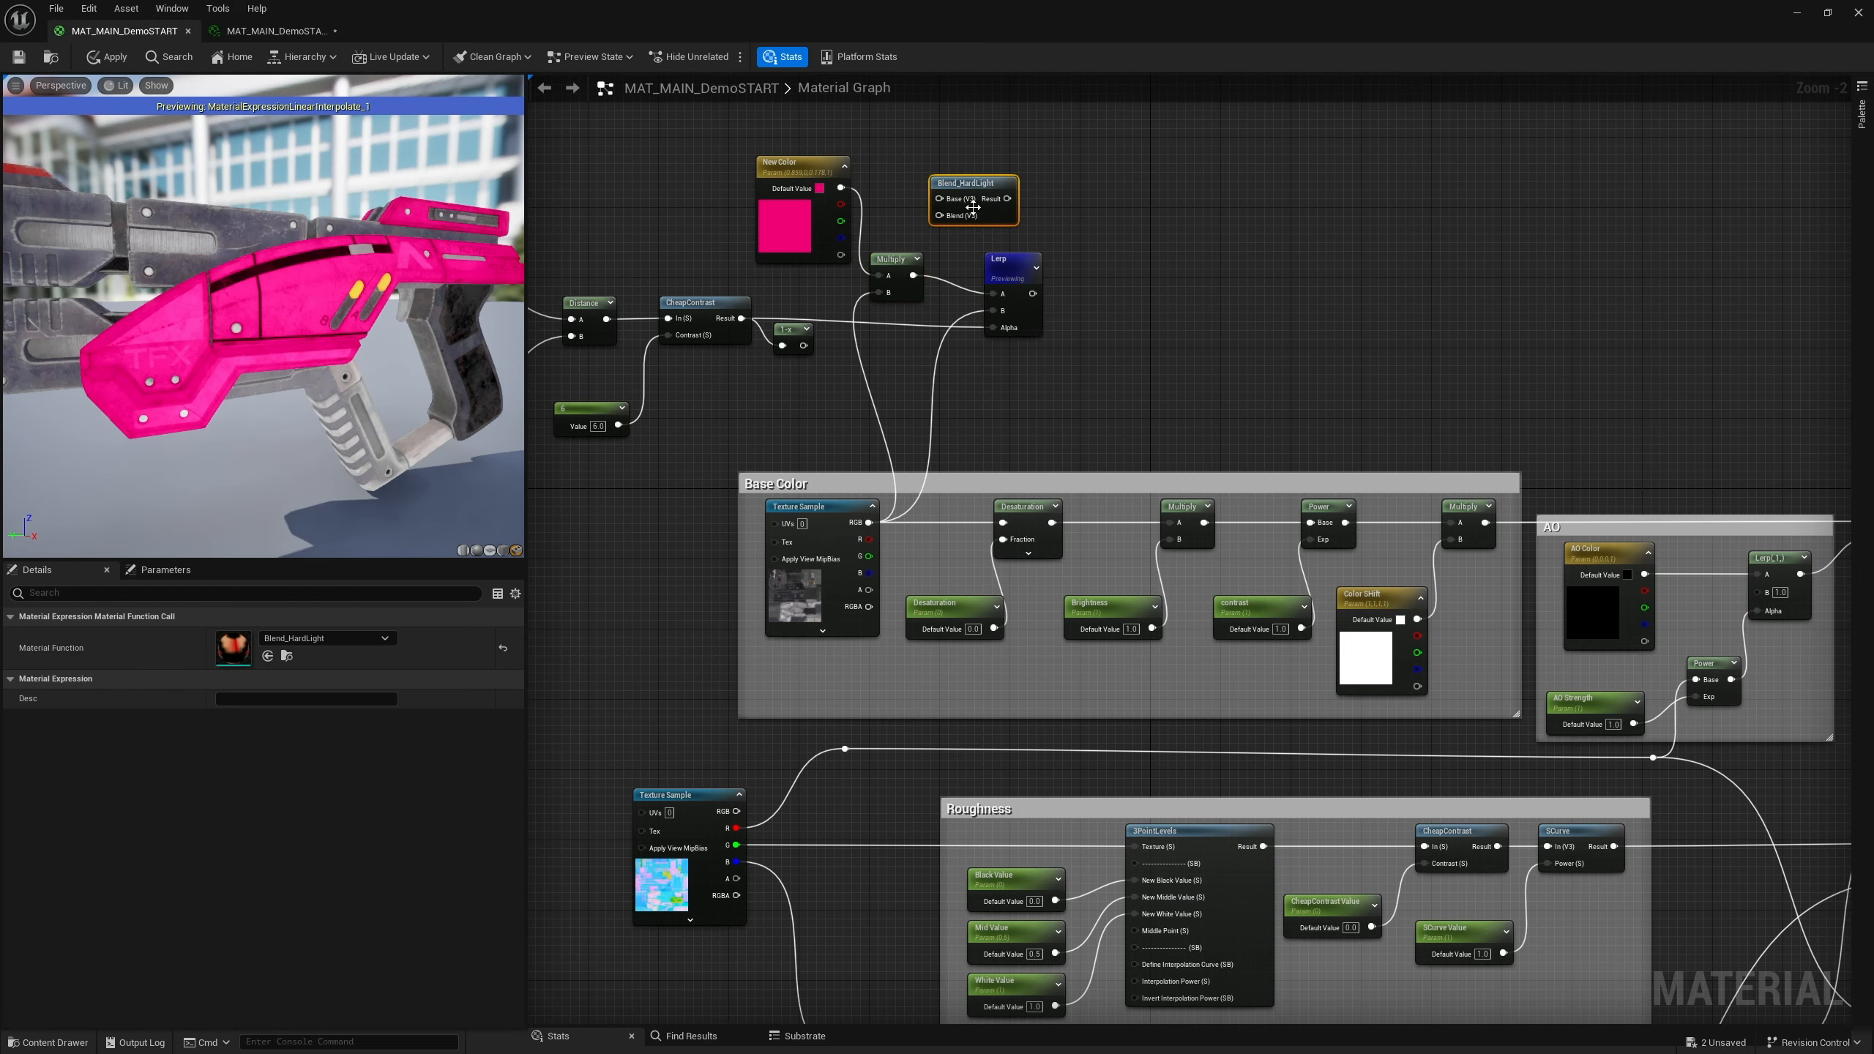
pyautogui.moveTo(841, 188); pyautogui.dragTo(940, 198)
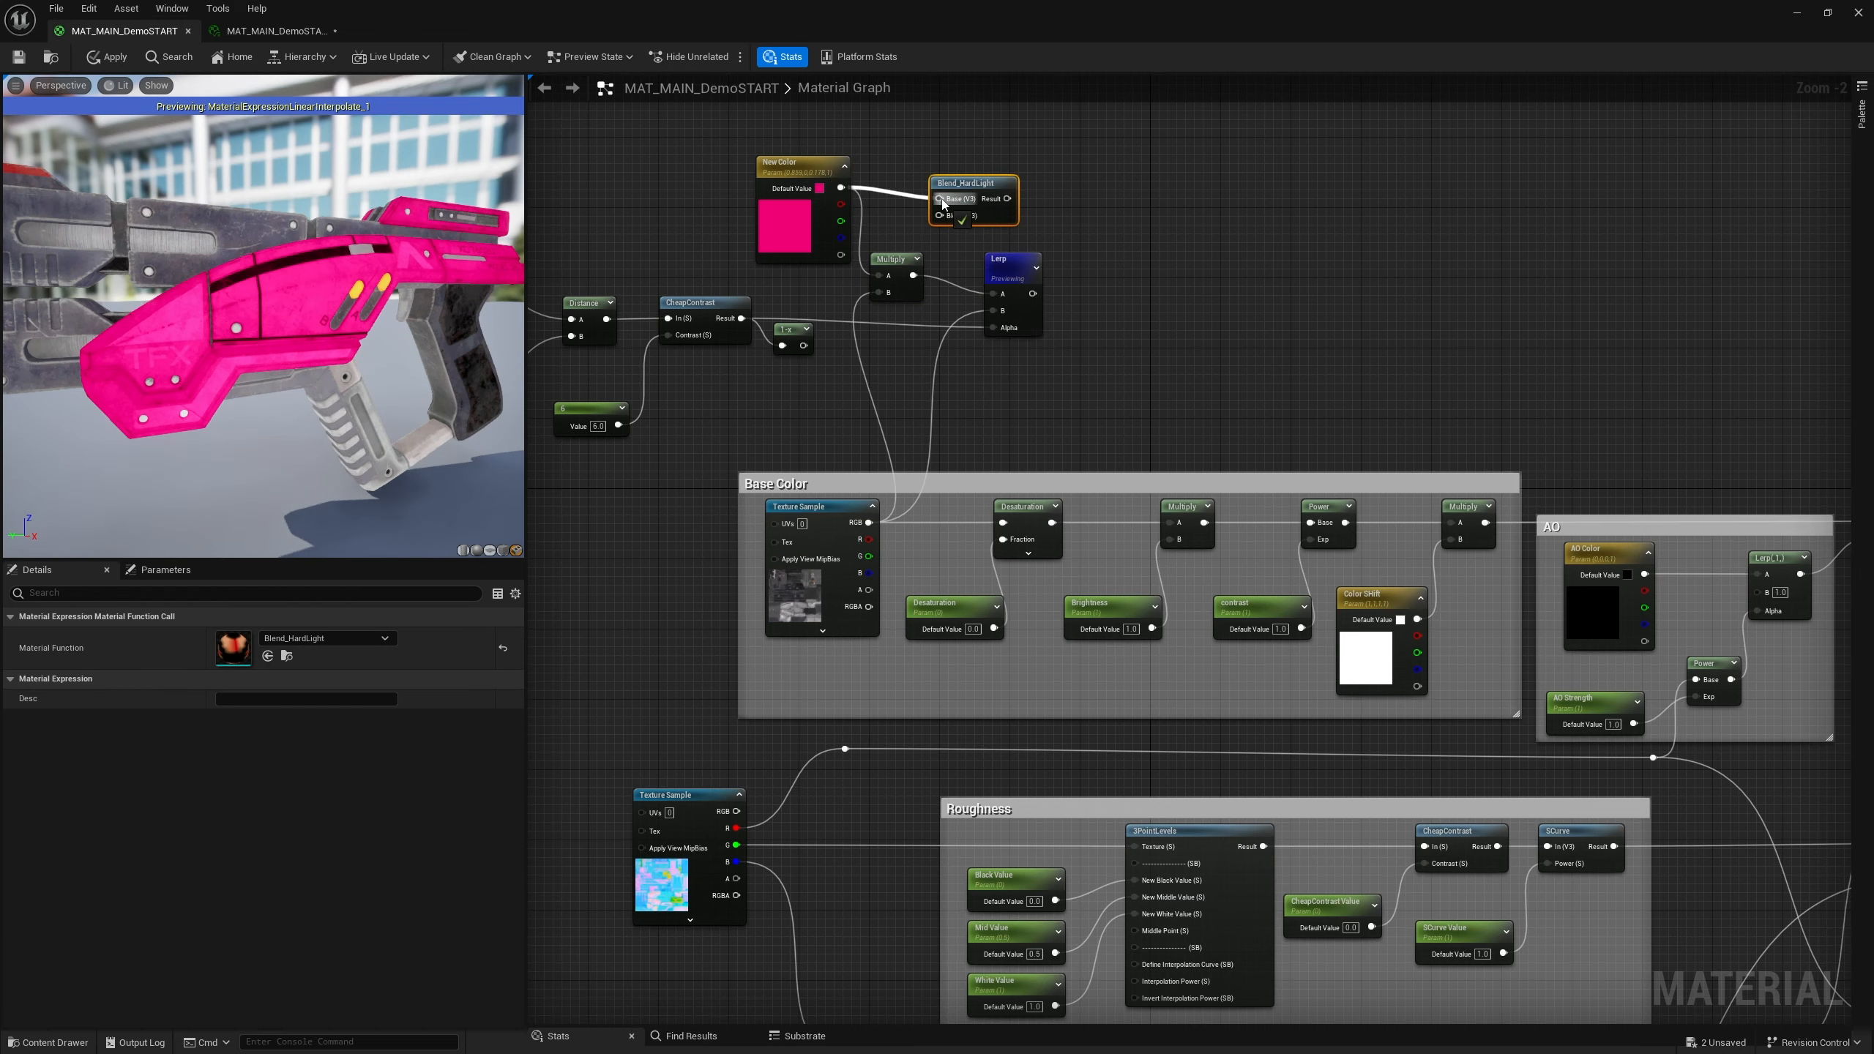
# Connect the texture sample's RGB to the Lerp's A input and delete the Multiply node
pyautogui.moveTo(869, 522); pyautogui.dragTo(994, 293)
pyautogui.click(891, 260)
pyautogui.press('Delete')
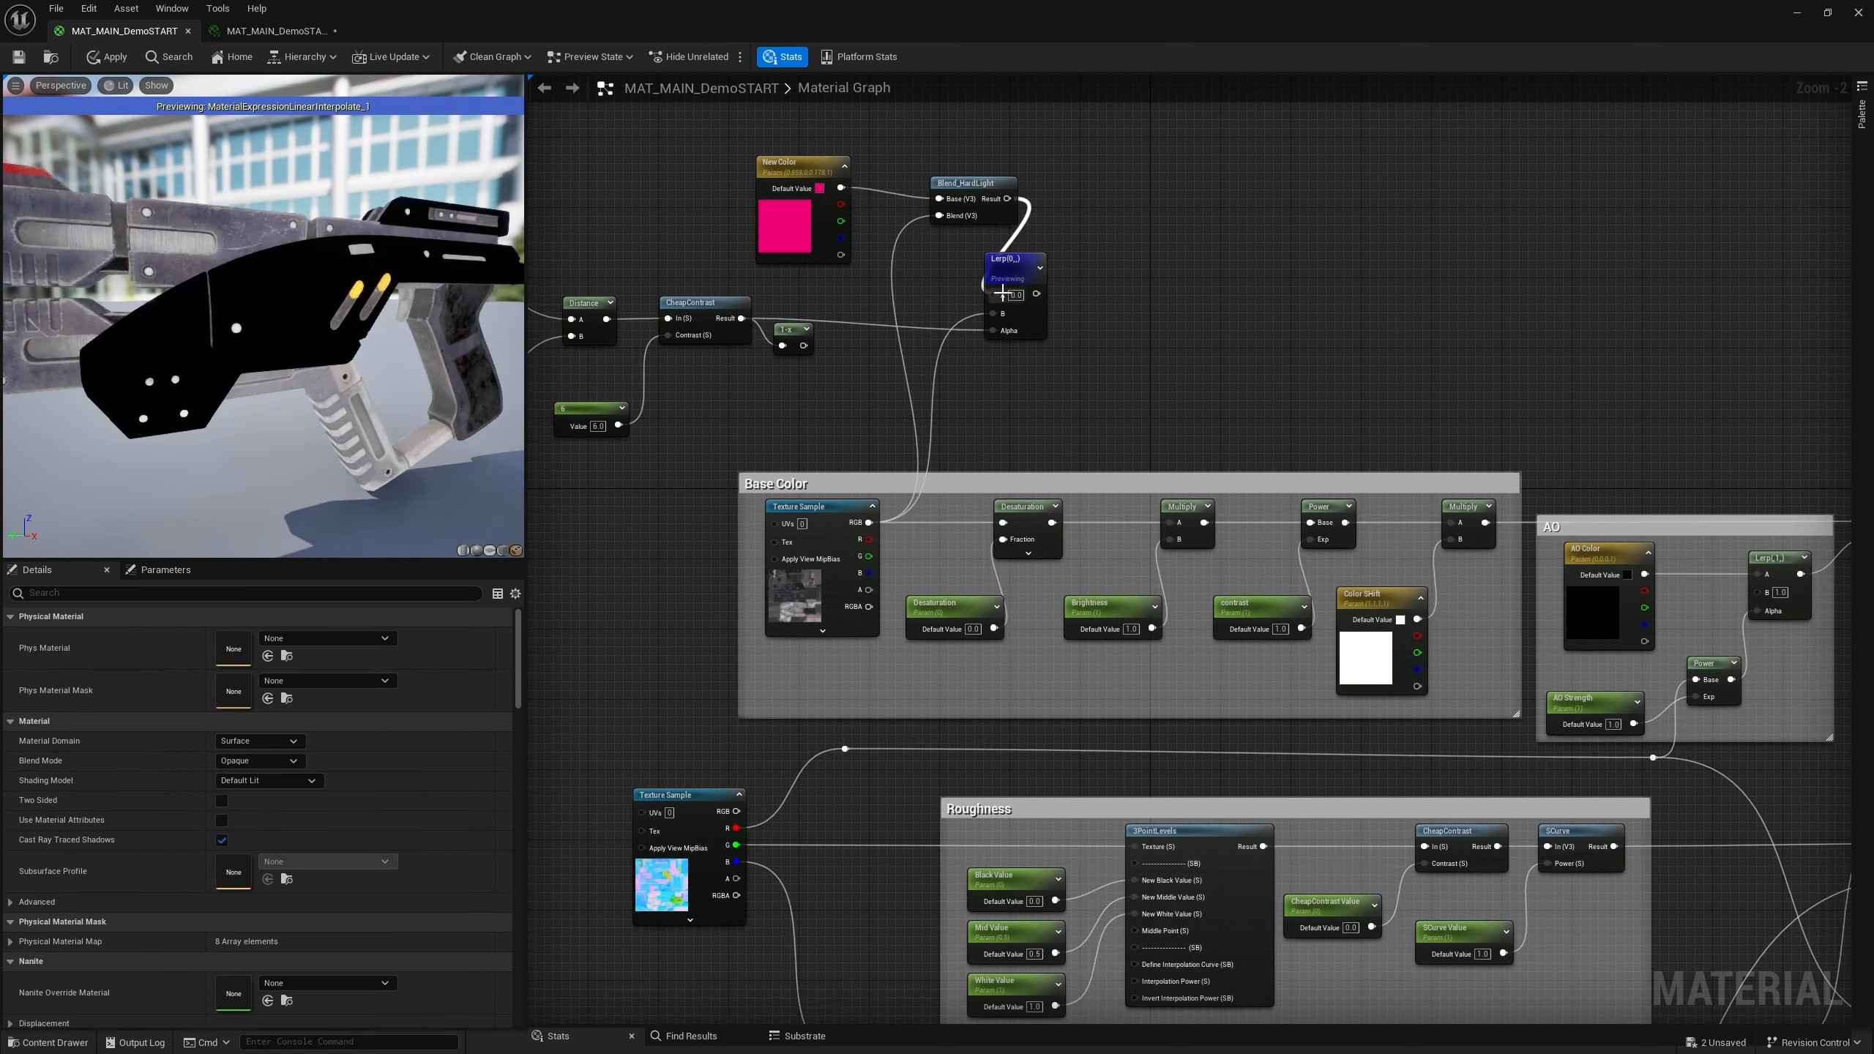
# Rearrange the Blend_HardLight node and move the Lerp node to the right
pyautogui.moveTo(981, 184); pyautogui.dragTo(937, 225)
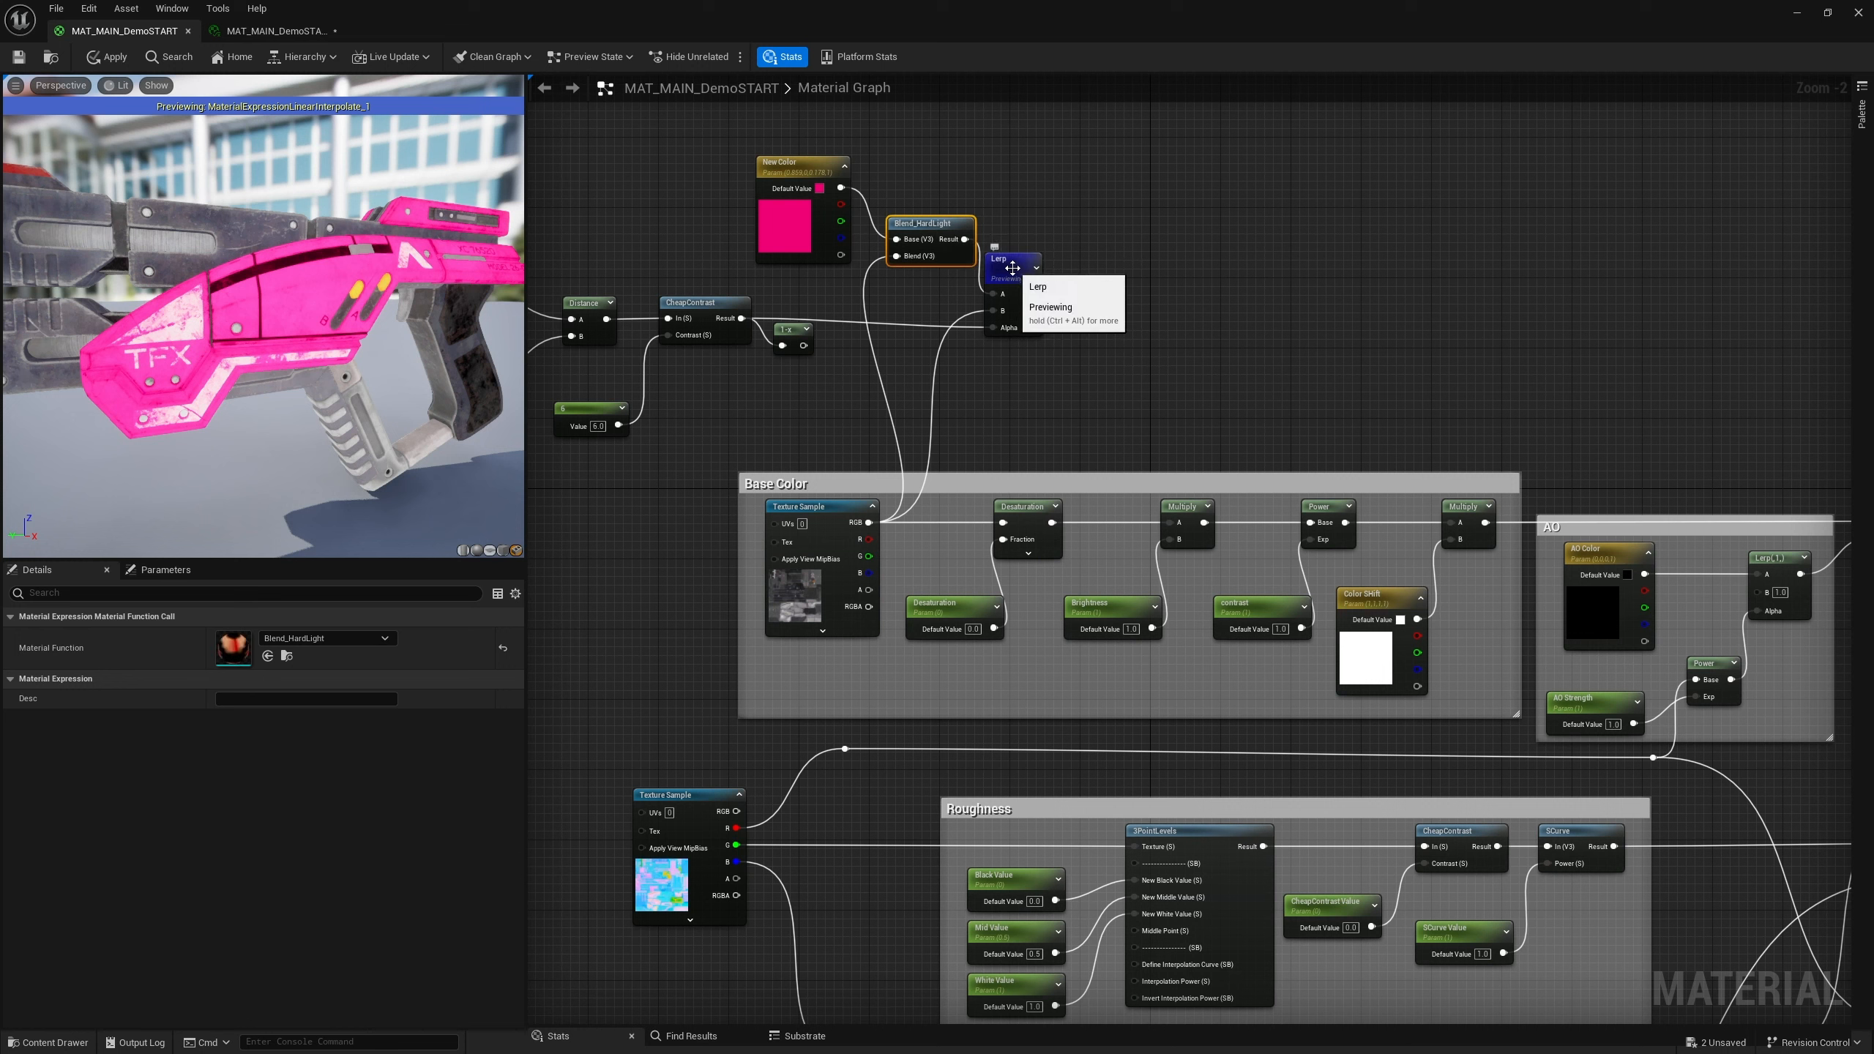
pyautogui.moveTo(1014, 268); pyautogui.dragTo(1290, 268)
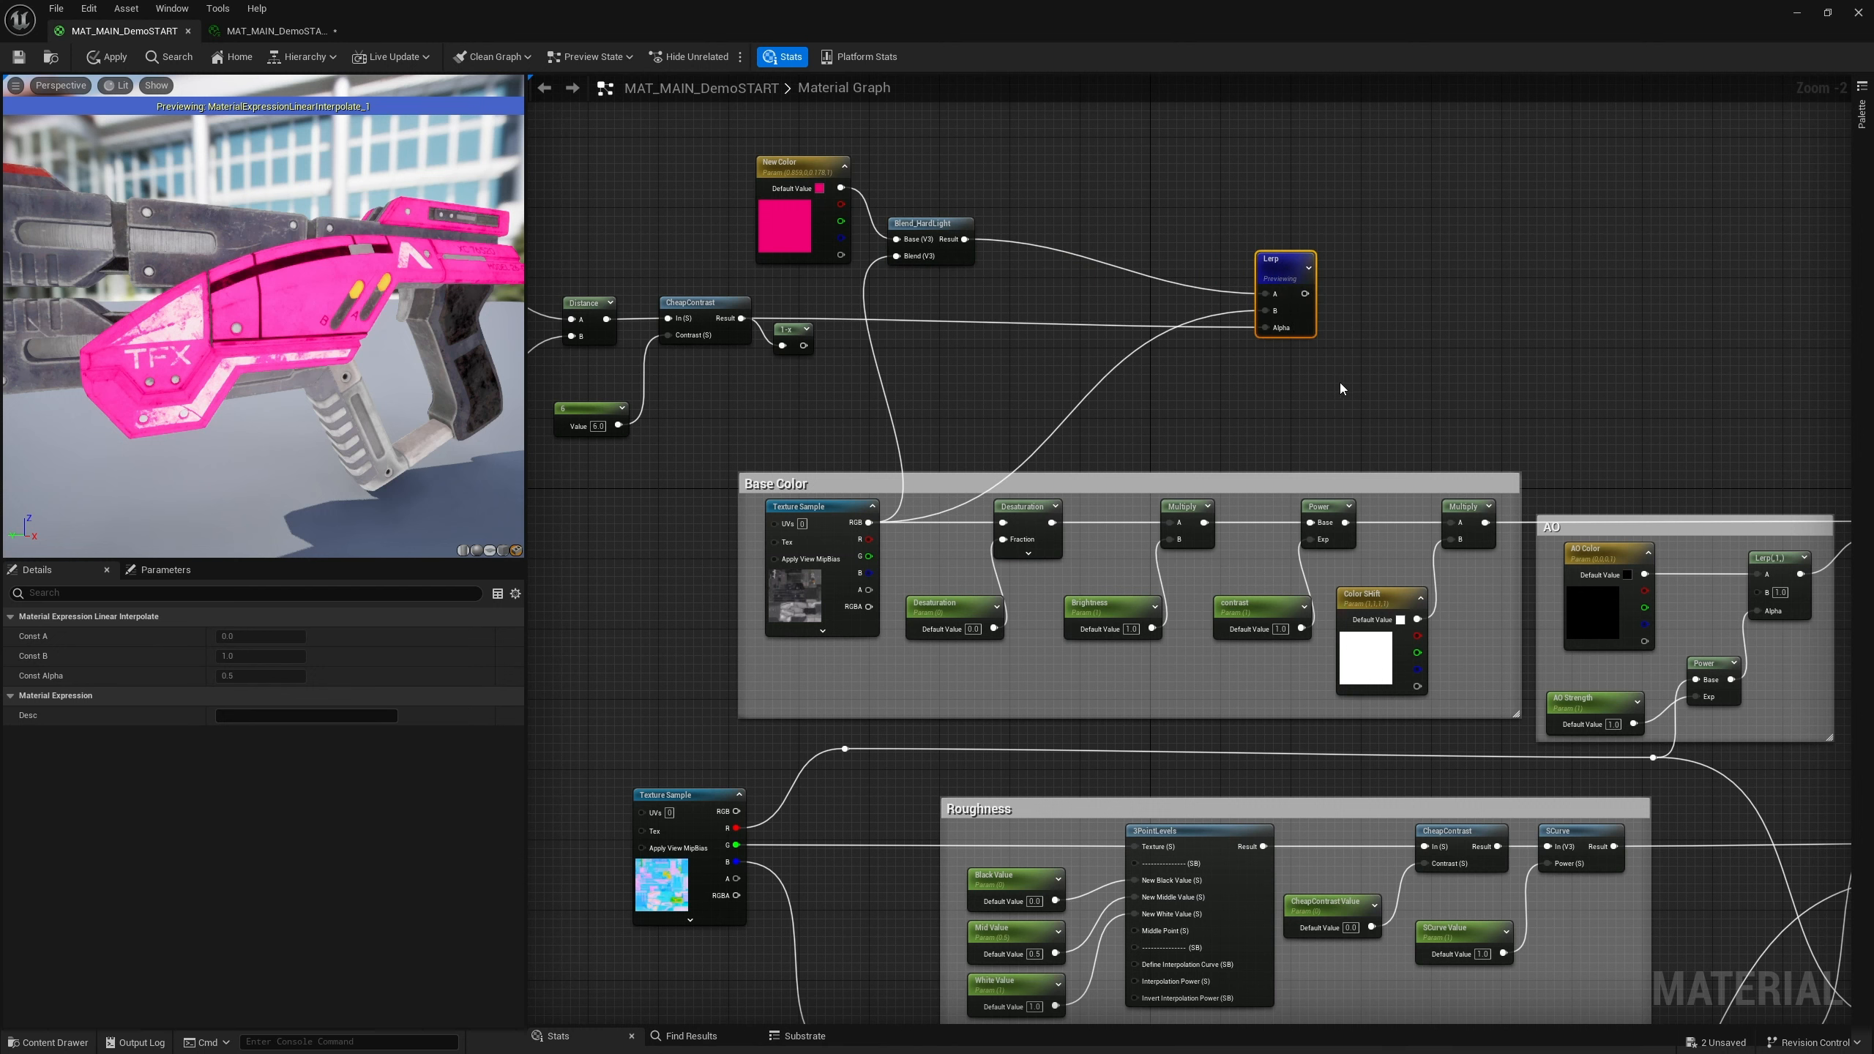
pyautogui.moveTo(1359, 380); pyautogui.dragTo(1103, 366, button='right')
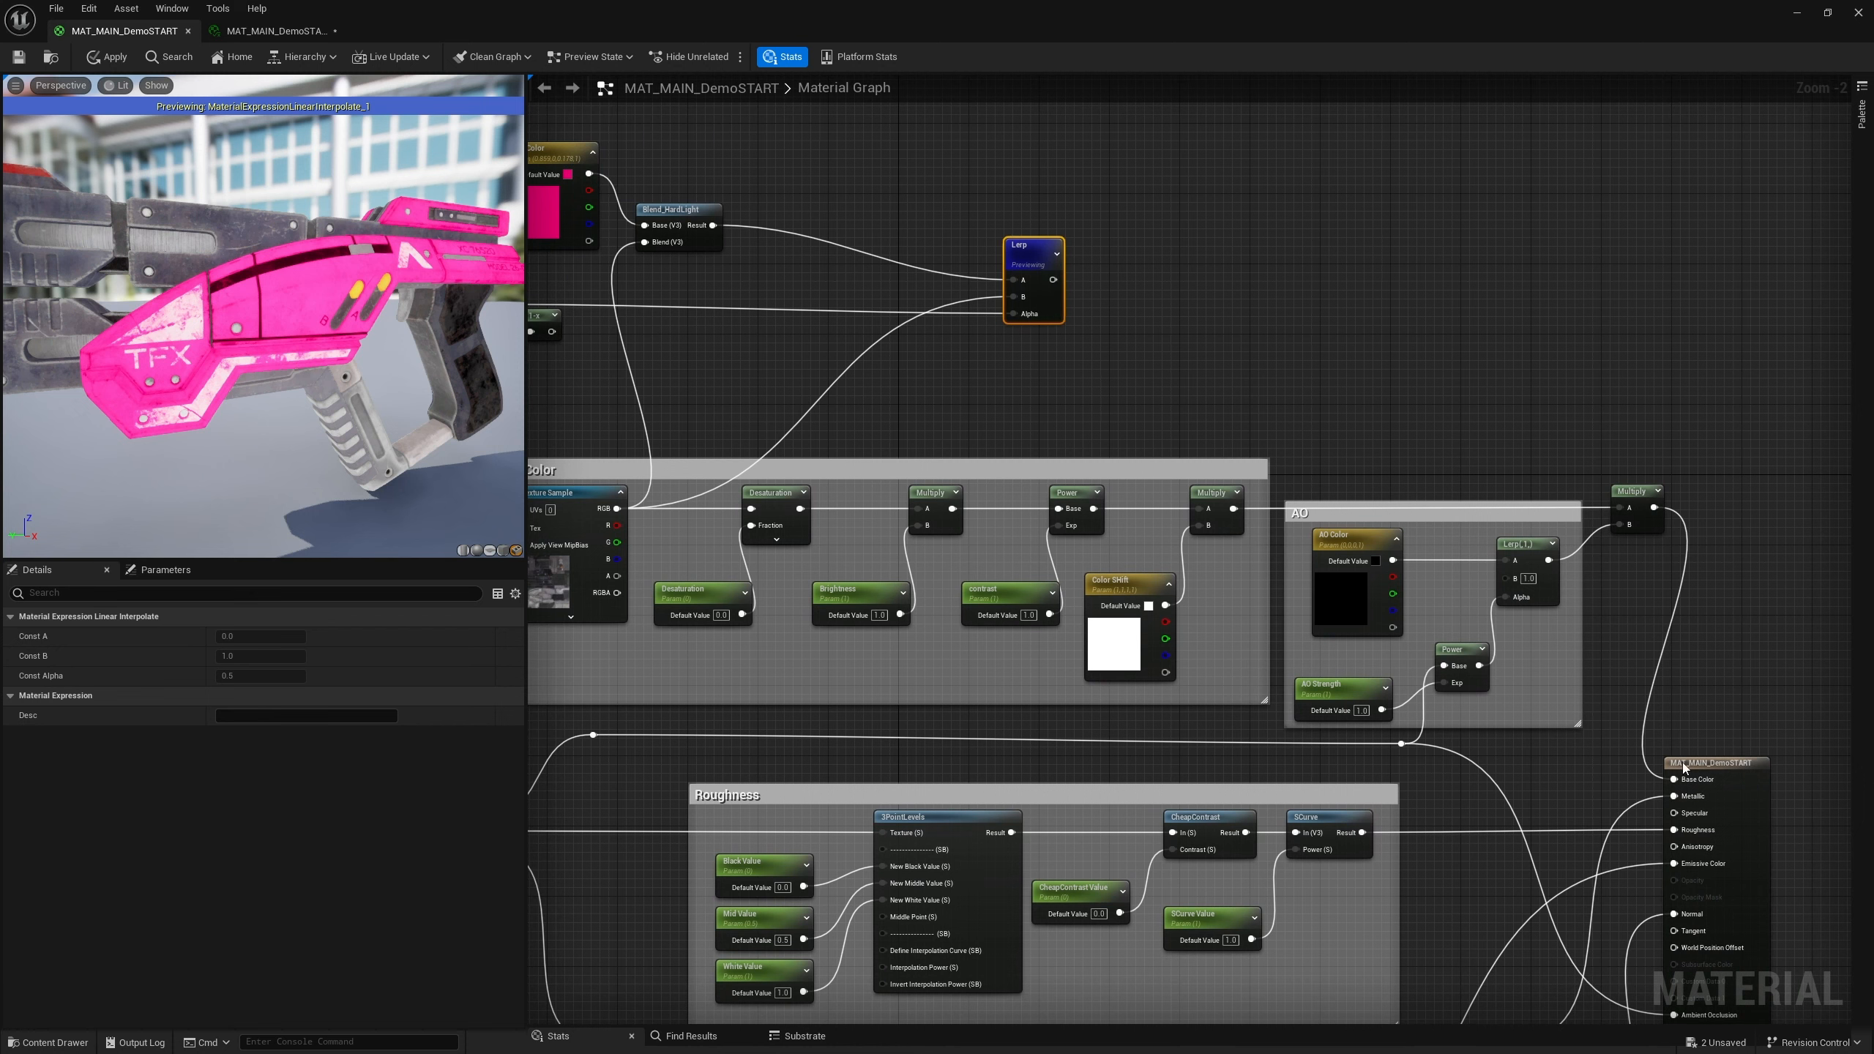
pyautogui.moveTo(1417, 463); pyautogui.dragTo(1219, 412, button='right')
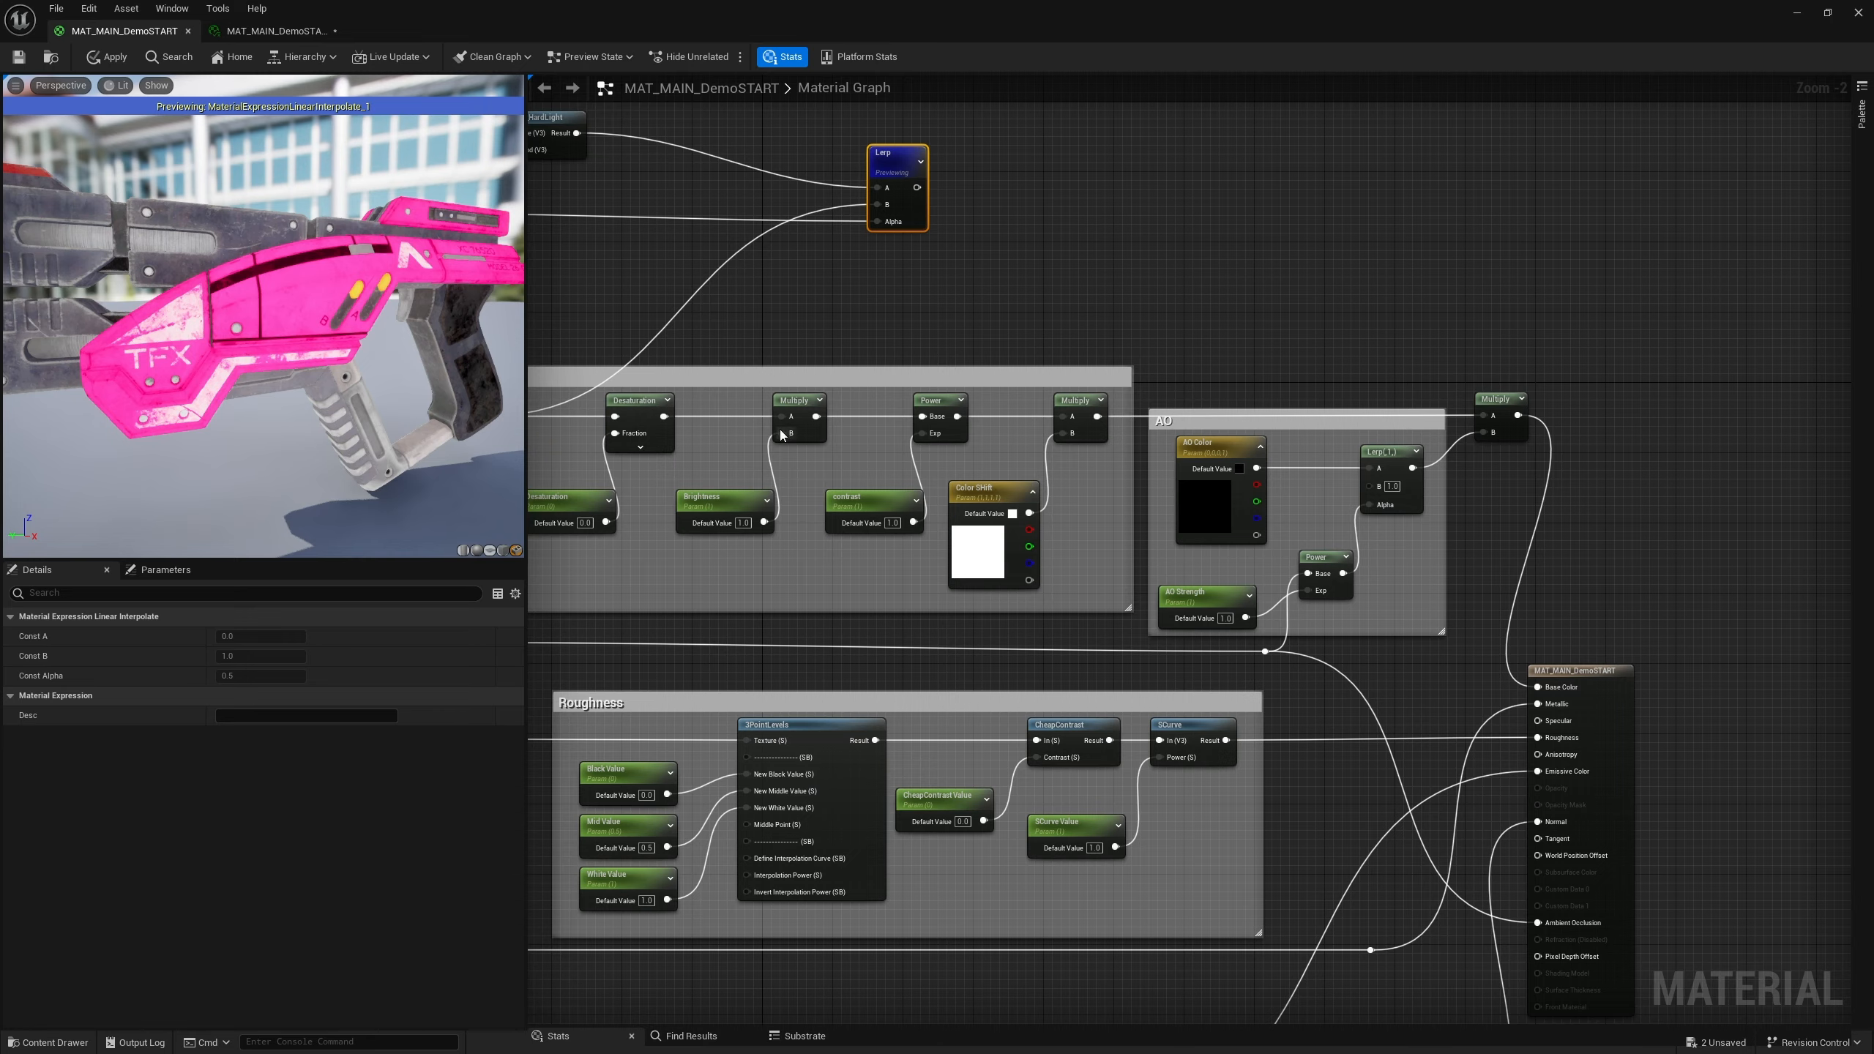
pyautogui.moveTo(1304, 403); pyautogui.dragTo(1265, 347, button='right')
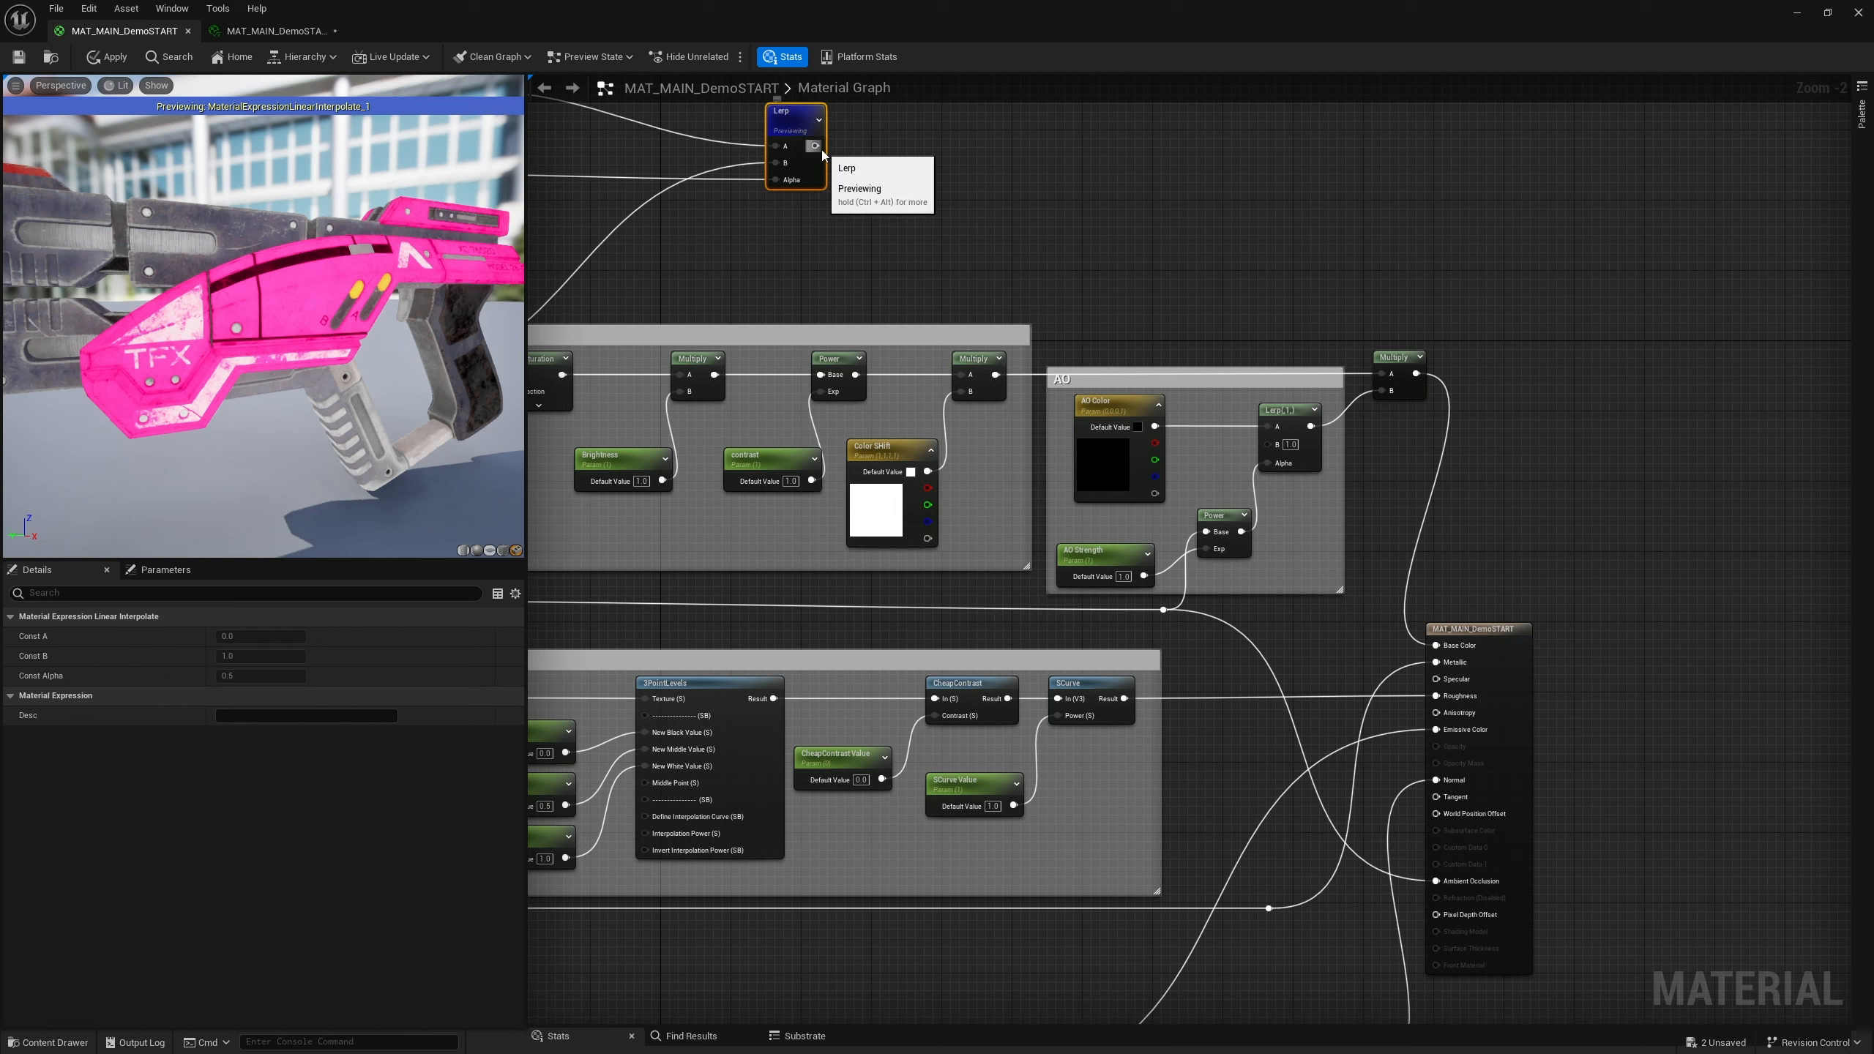
# Move the Lerp node further right, near the material output
pyautogui.moveTo(823, 151); pyautogui.dragTo(913, 152)
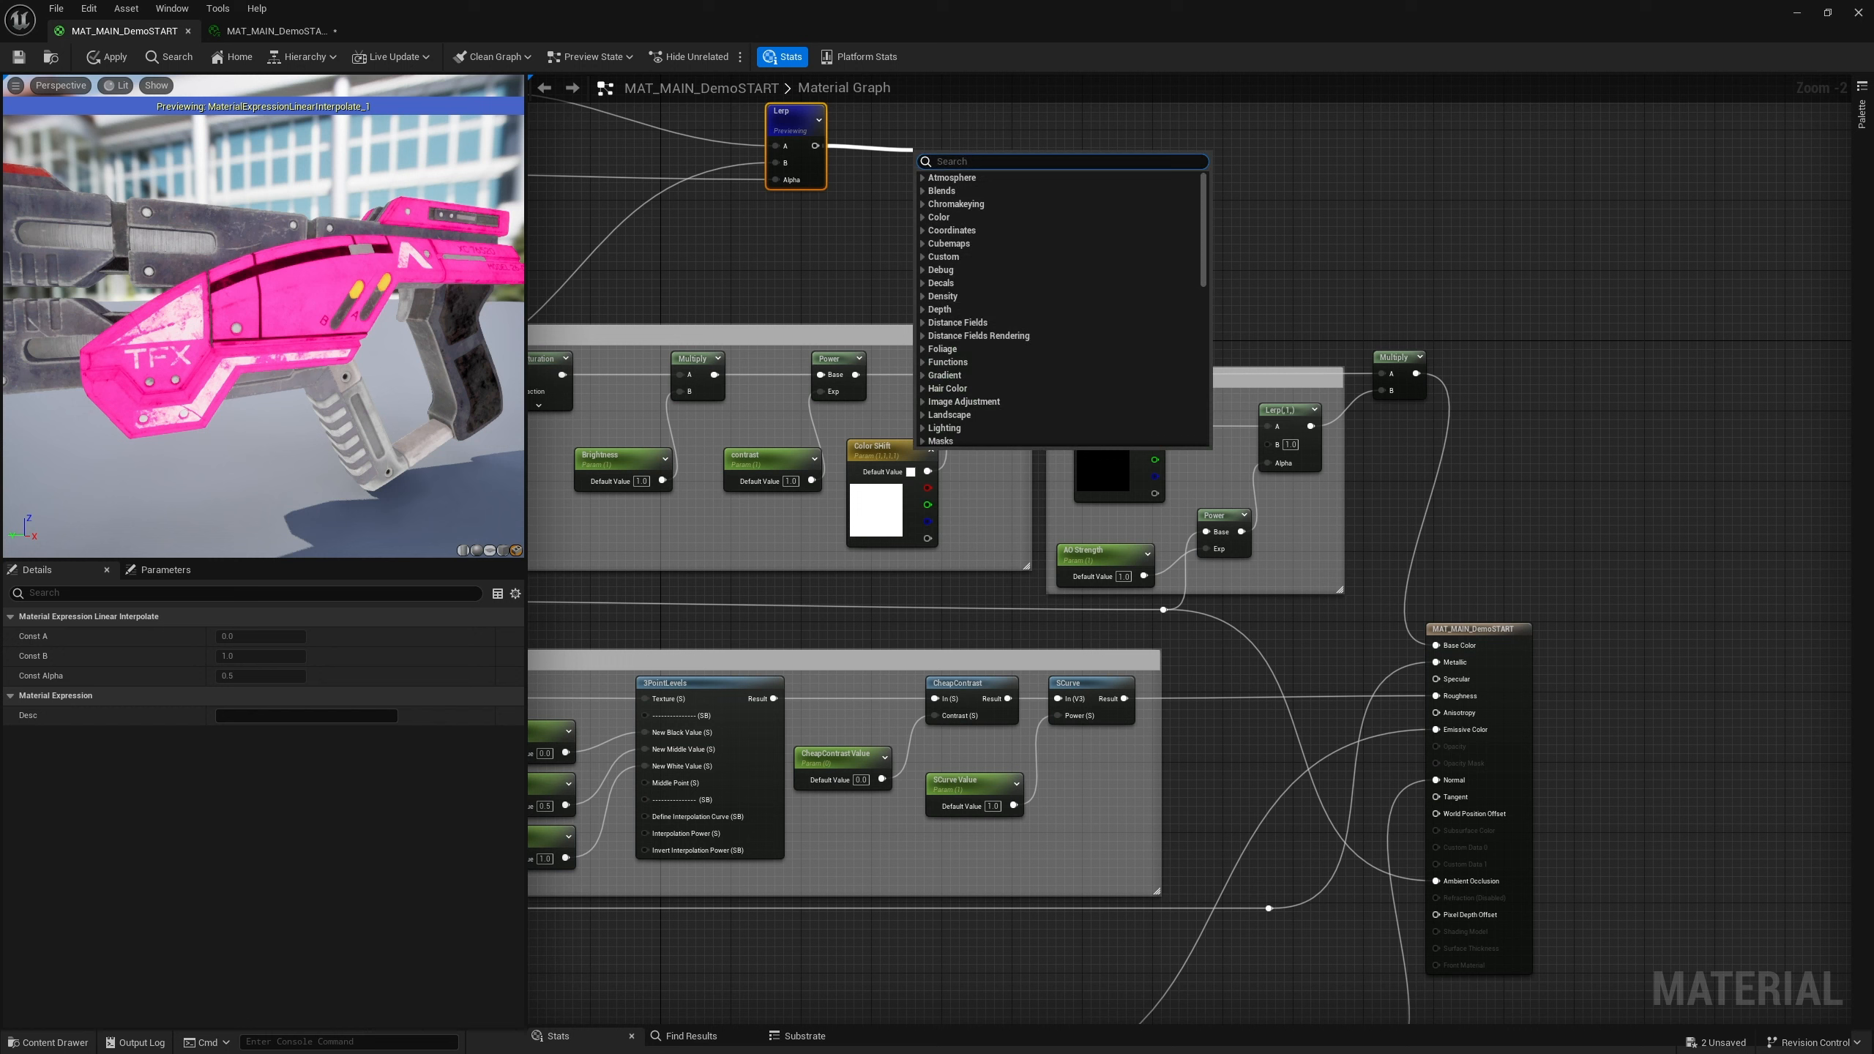
pyautogui.press('Escape')
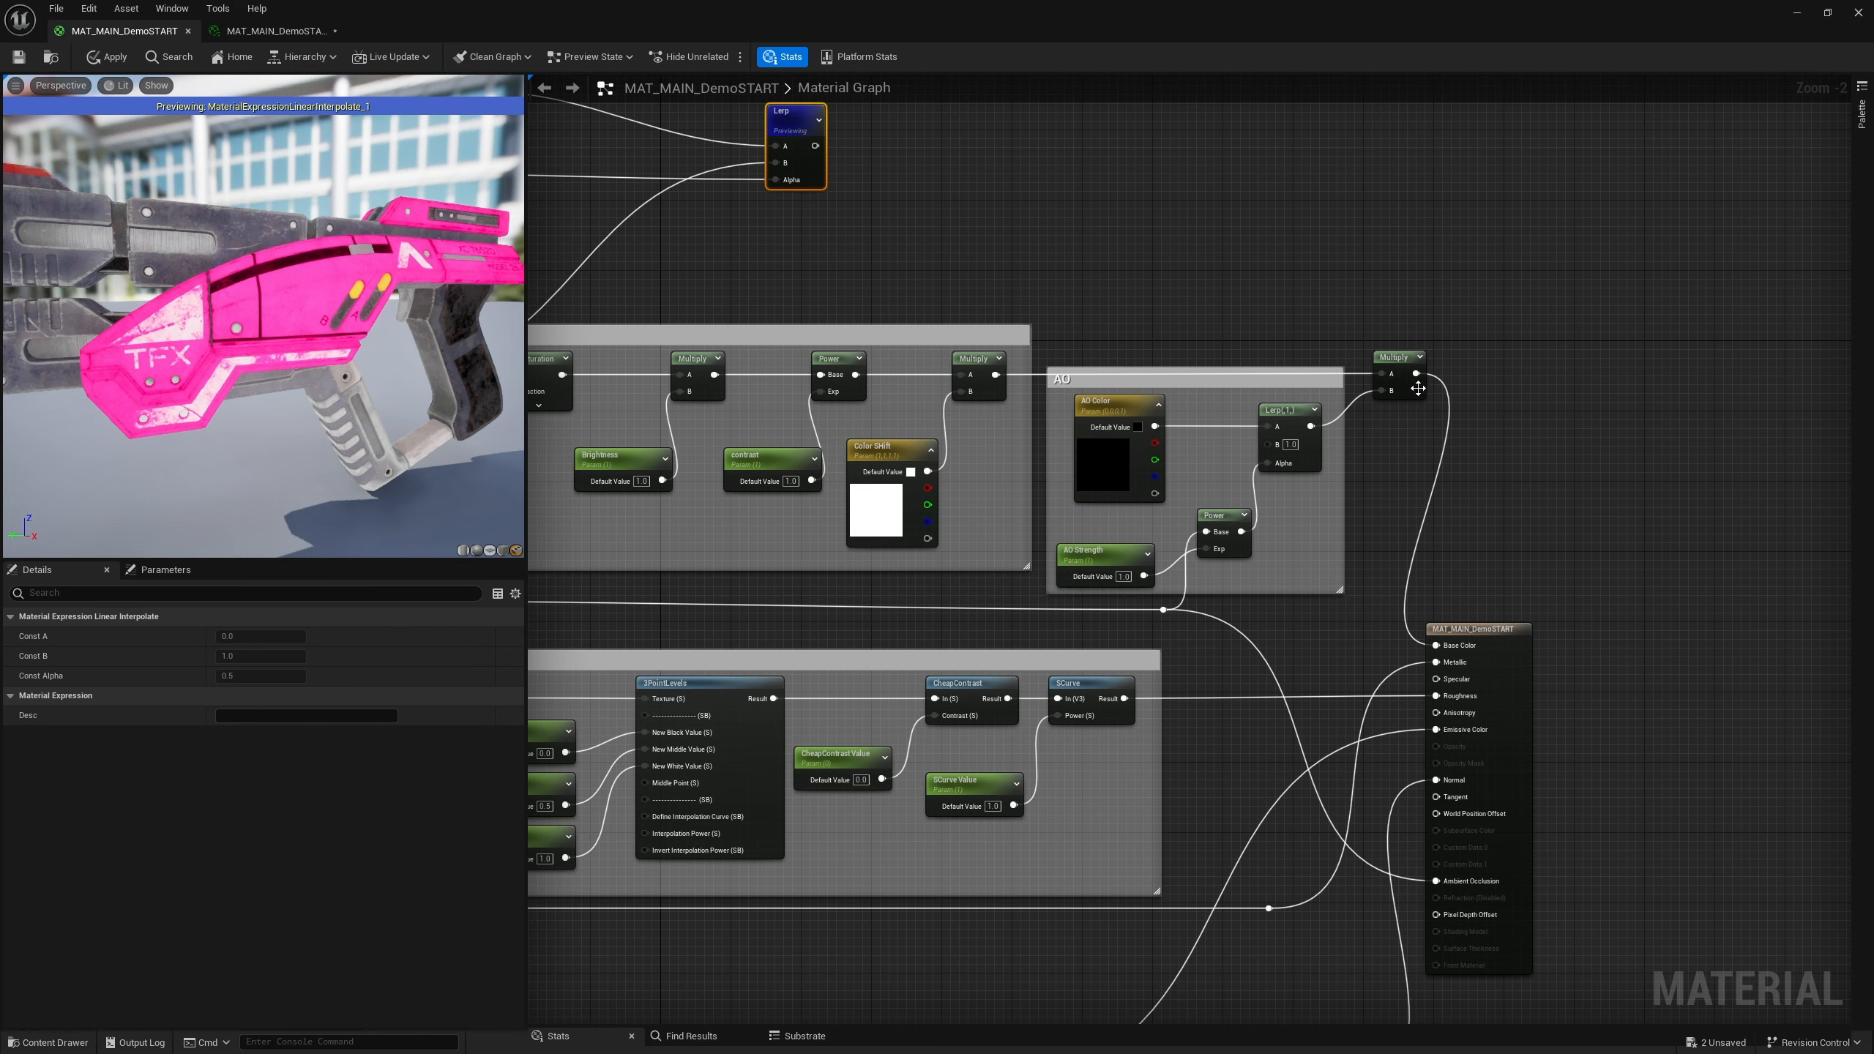
pyautogui.scroll(-2, 1063, 273)
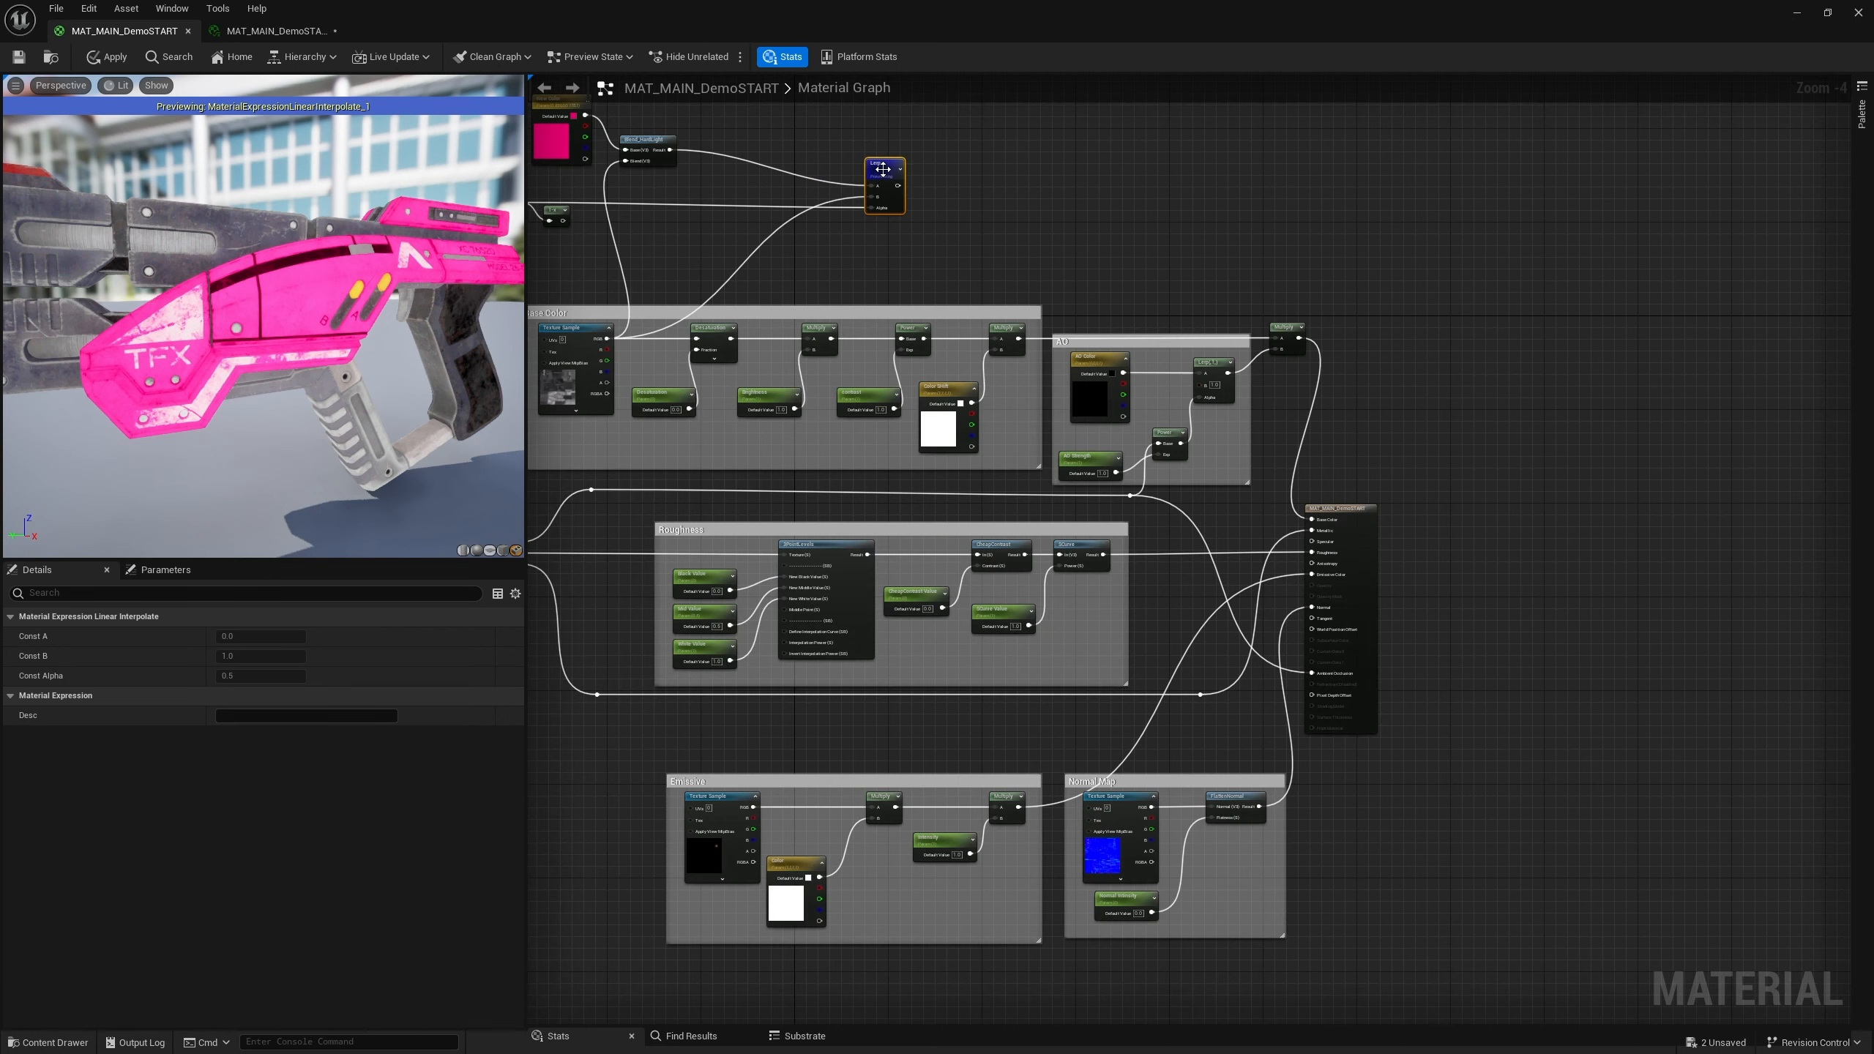
pyautogui.moveTo(896, 167); pyautogui.dragTo(1338, 221)
# Add a Multiply node below the Lerp node
pyautogui.moveTo(1257, 290); pyautogui.dragTo(1201, 372, button='right')
pyautogui.rightClick(1189, 361)
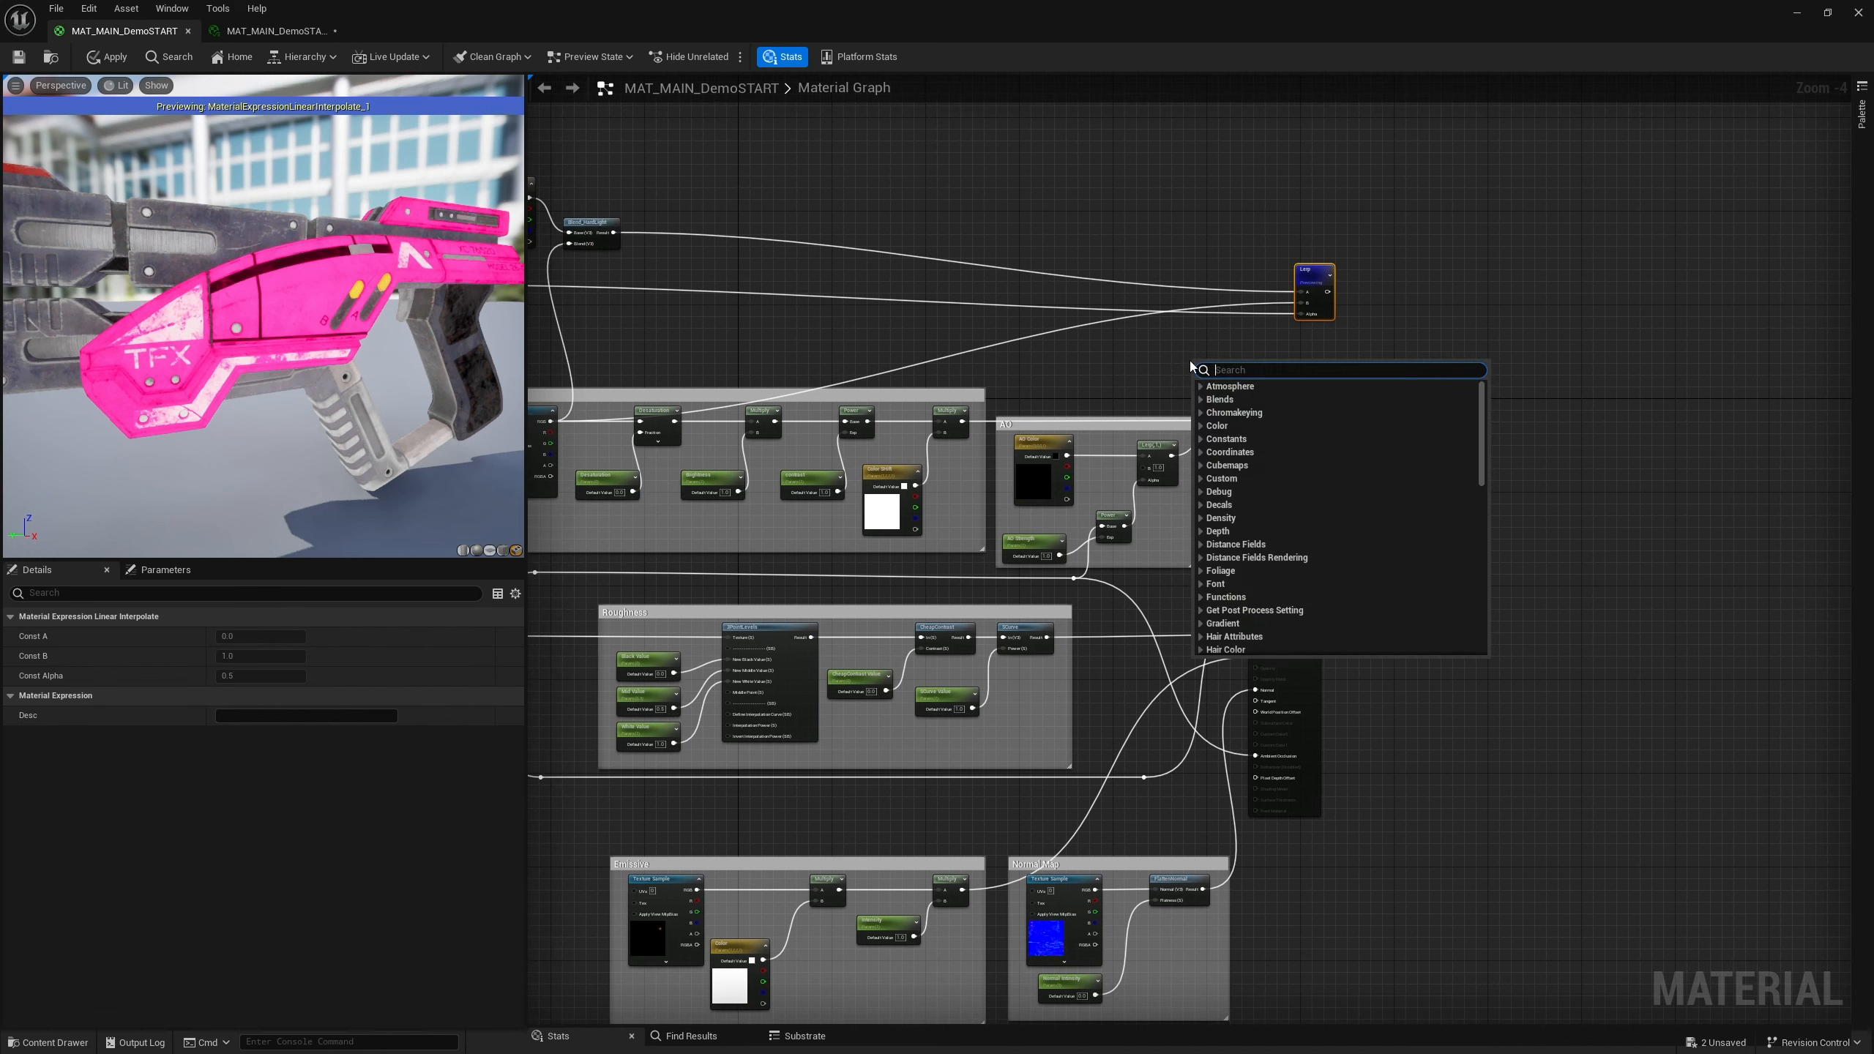
pyautogui.write('multiply')
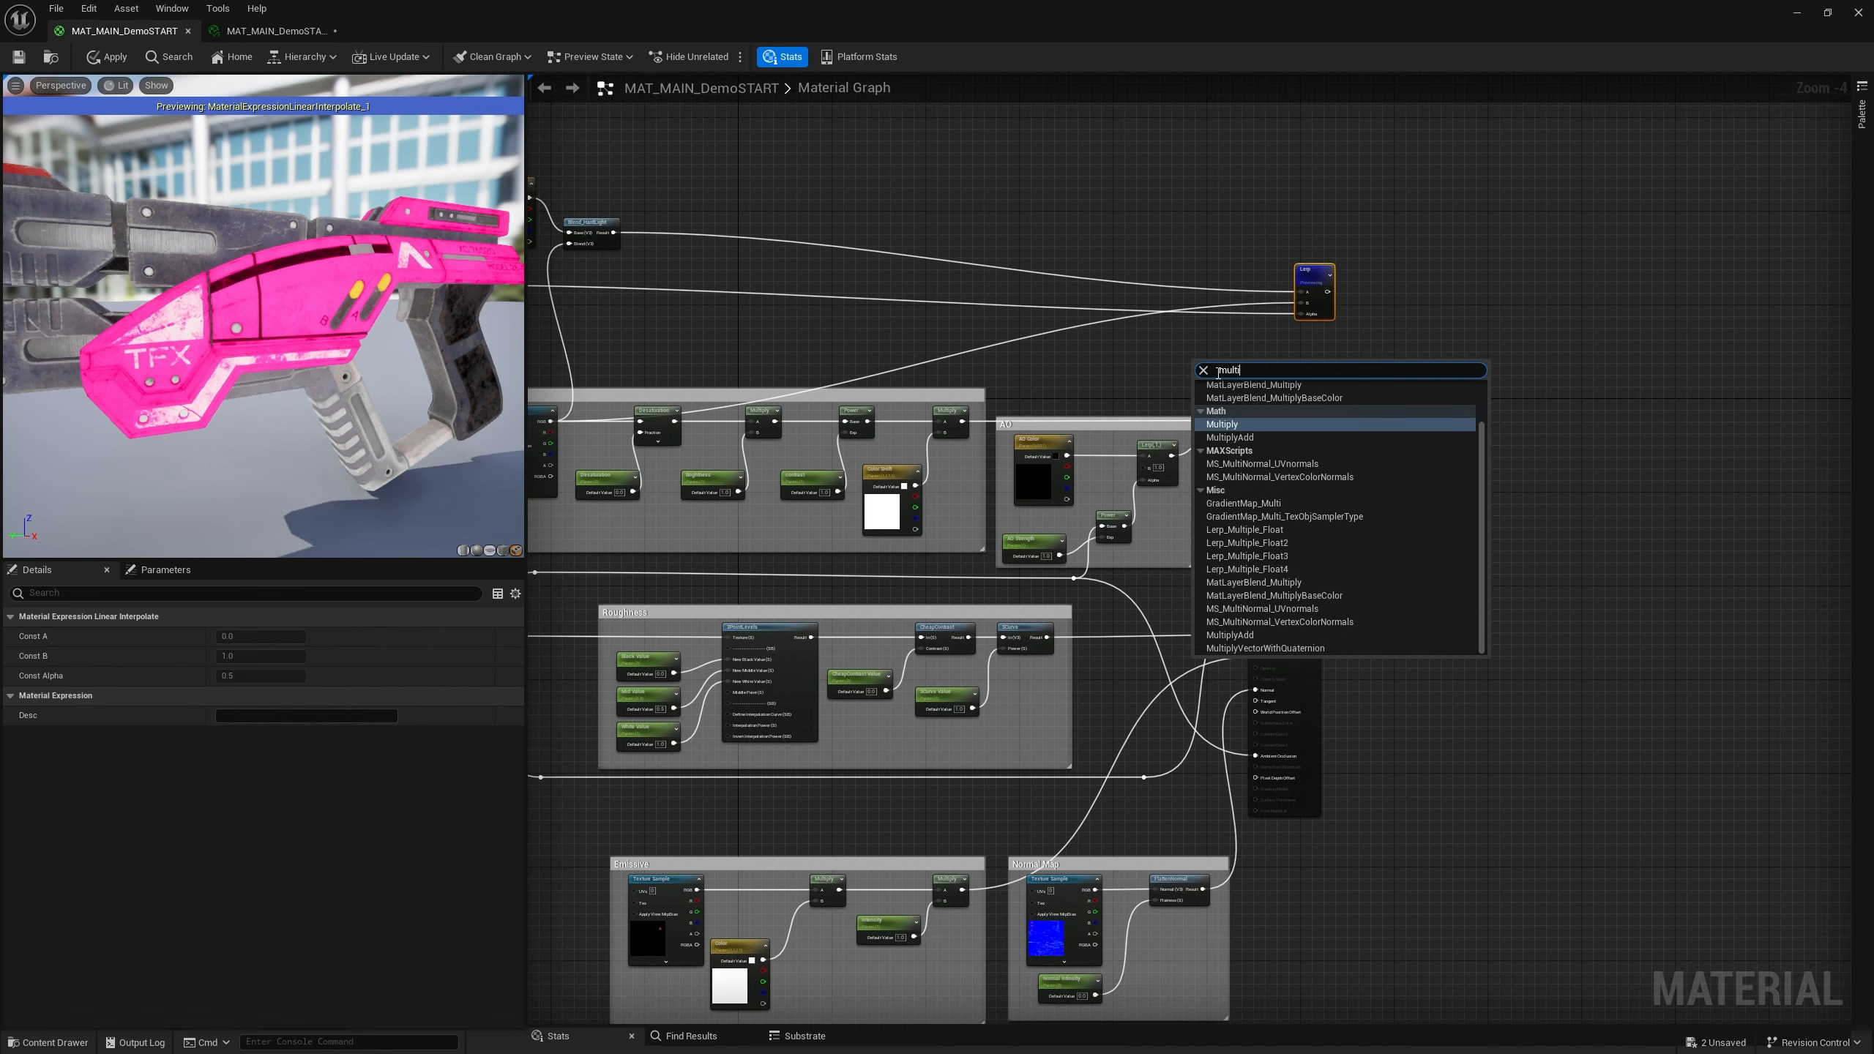
pyautogui.press('Return')
pyautogui.scroll(4, 1151, 382)
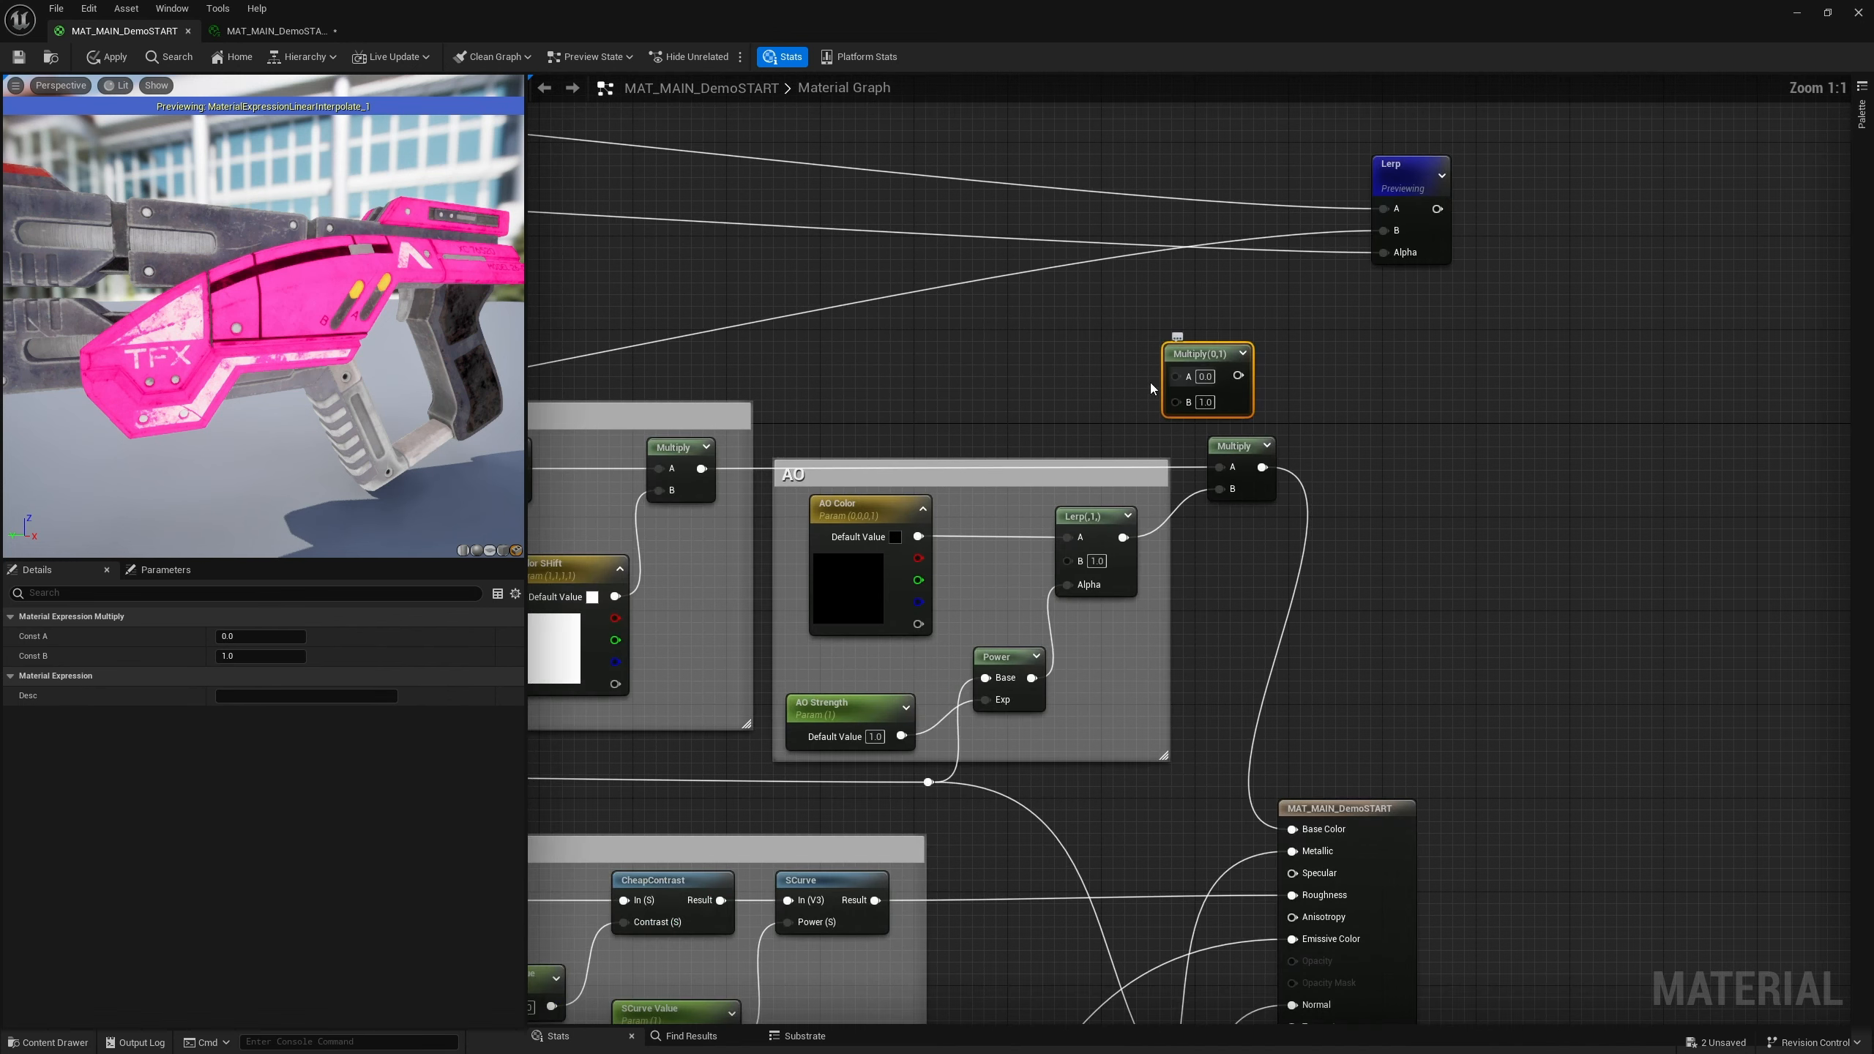
pyautogui.click(1278, 404)
pyautogui.moveTo(1338, 379); pyautogui.dragTo(1334, 329)
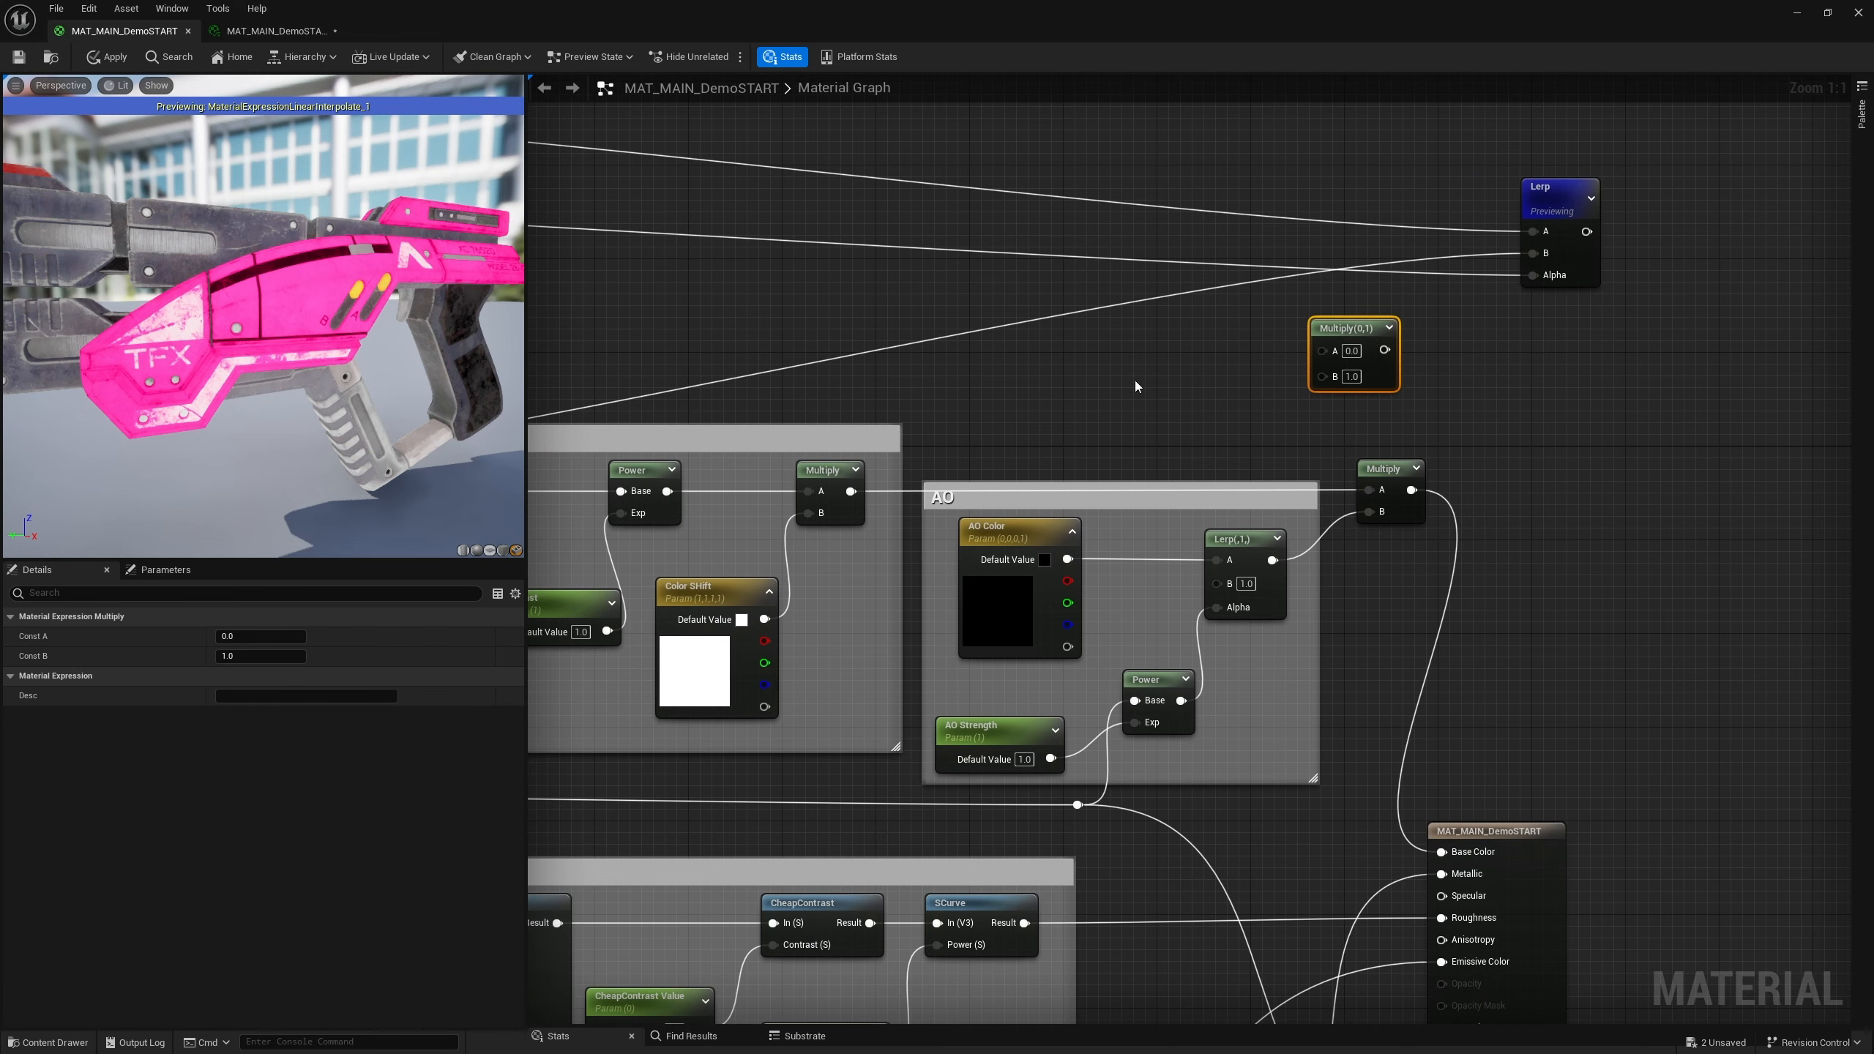
# Connect the AO section's final Multiply output to the Lerp's B input
pyautogui.moveTo(1134, 381); pyautogui.dragTo(1275, 405, button='right')
pyautogui.scroll(-3, 1275, 404)
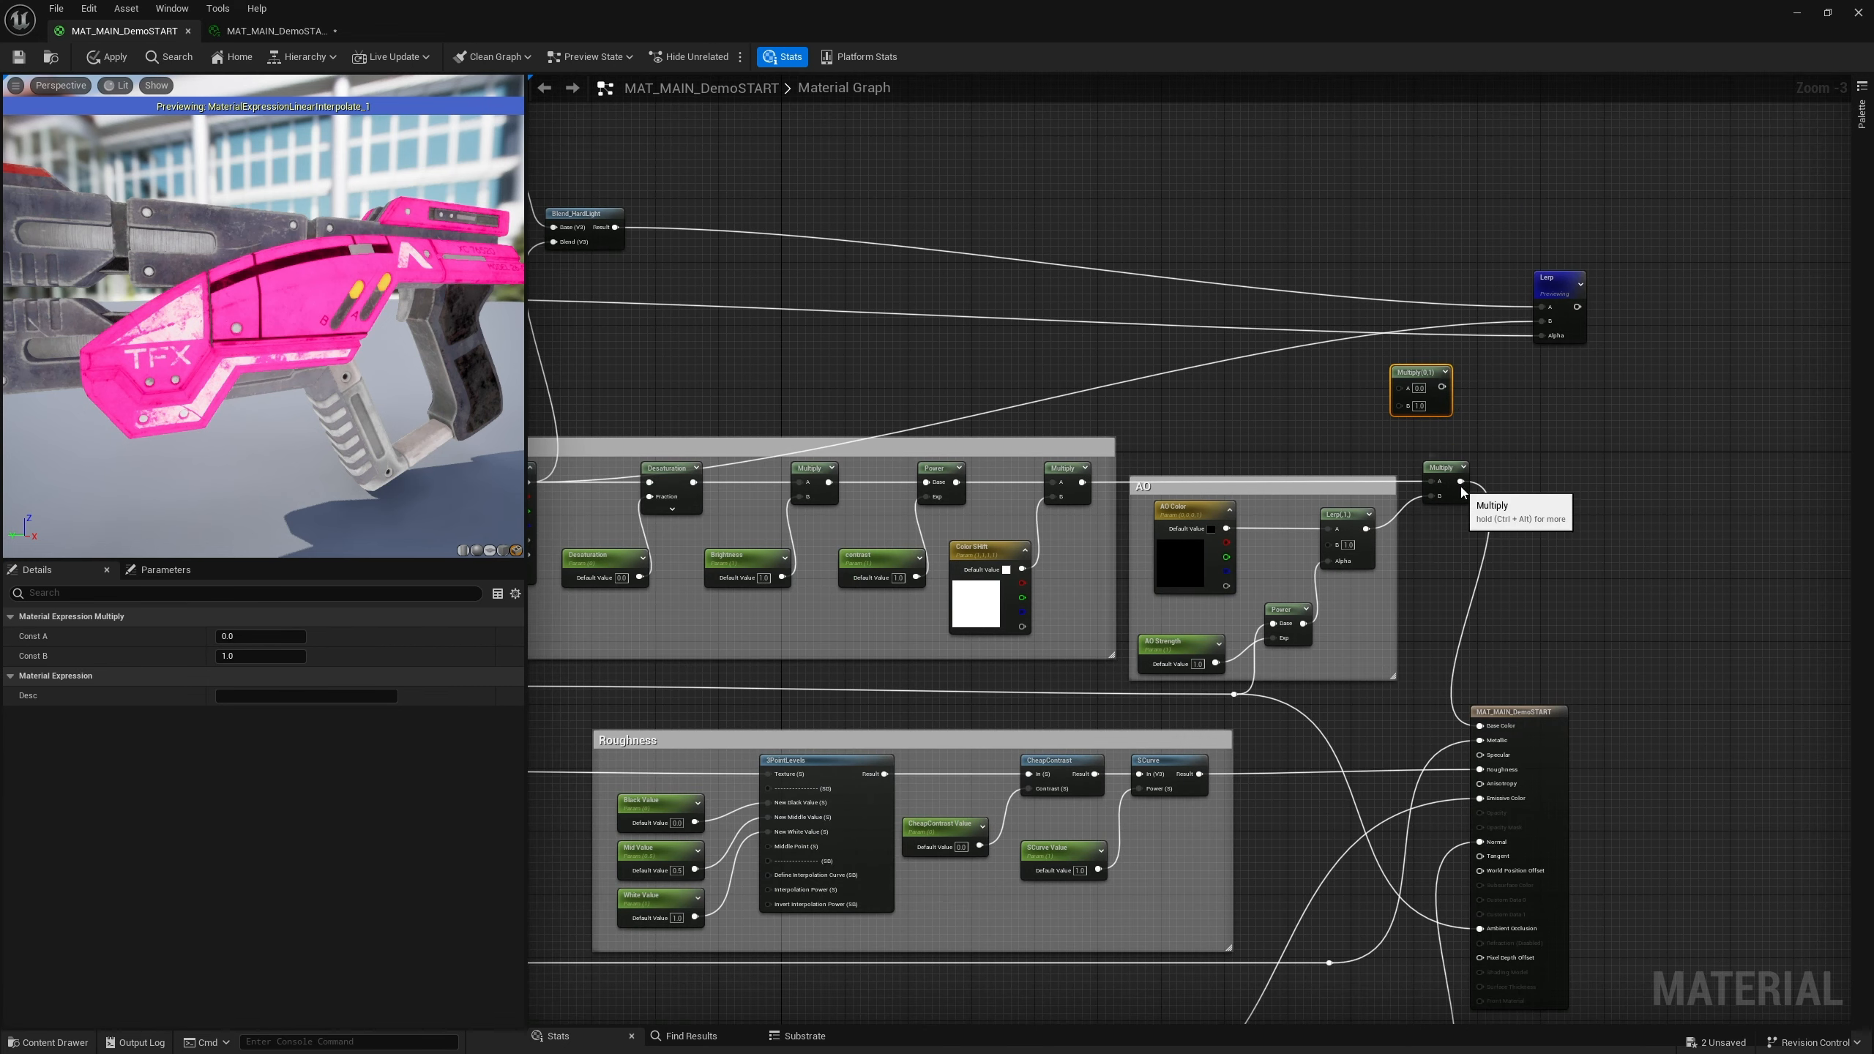
pyautogui.scroll(-4, 1454, 487)
pyautogui.scroll(5, 1380, 509)
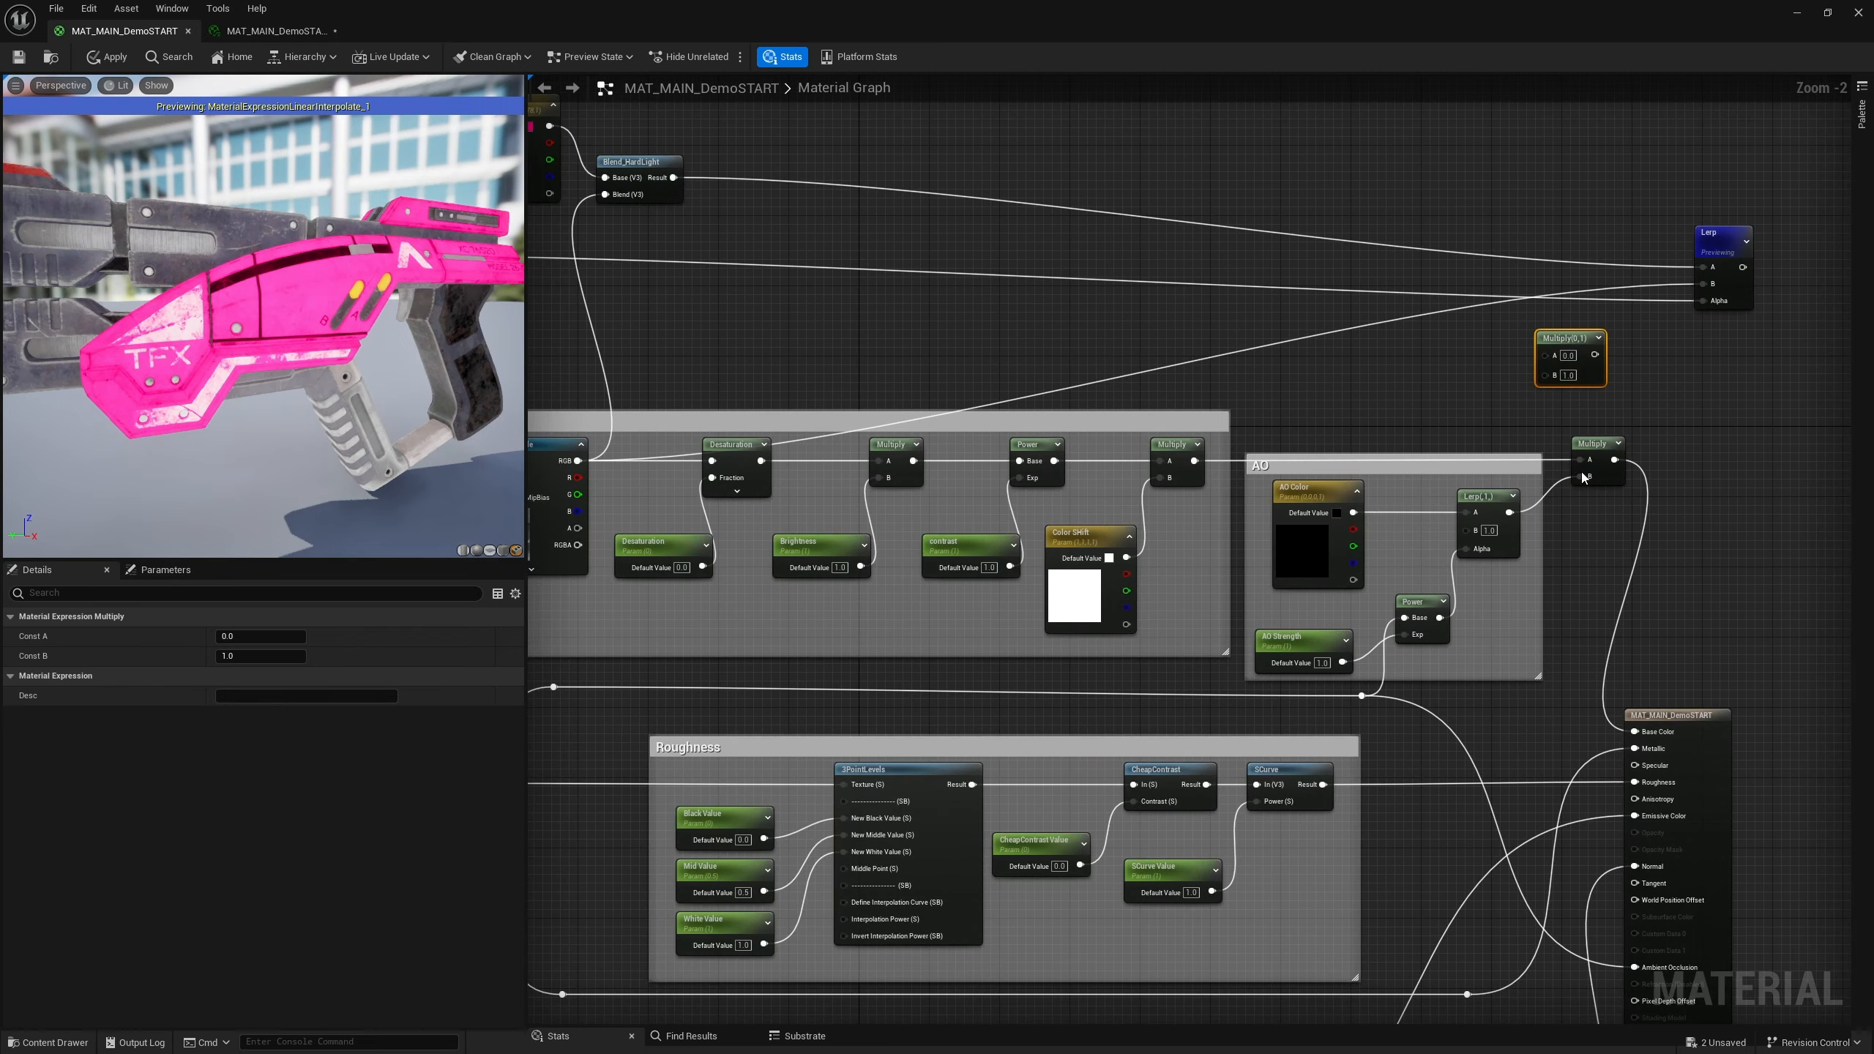
pyautogui.moveTo(1583, 478); pyautogui.dragTo(1707, 451, button='right')
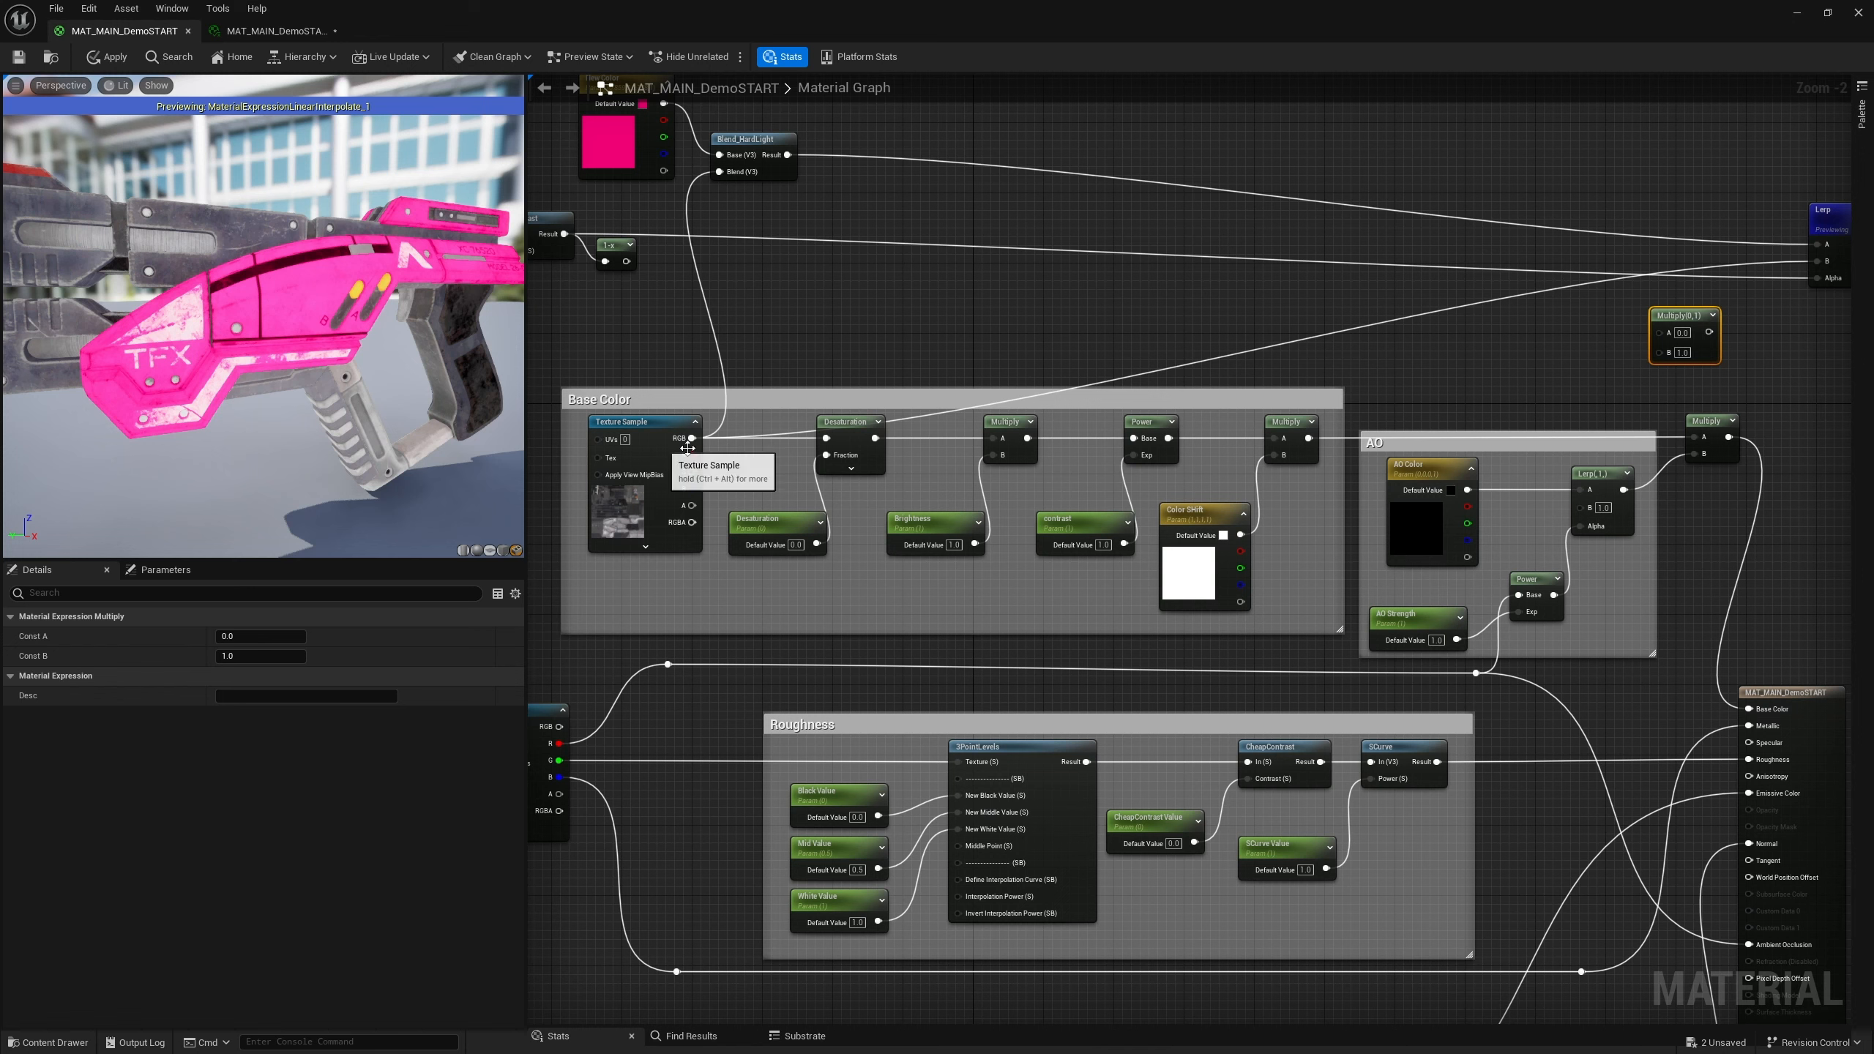
pyautogui.moveTo(1490, 385); pyautogui.dragTo(1362, 406, button='right')
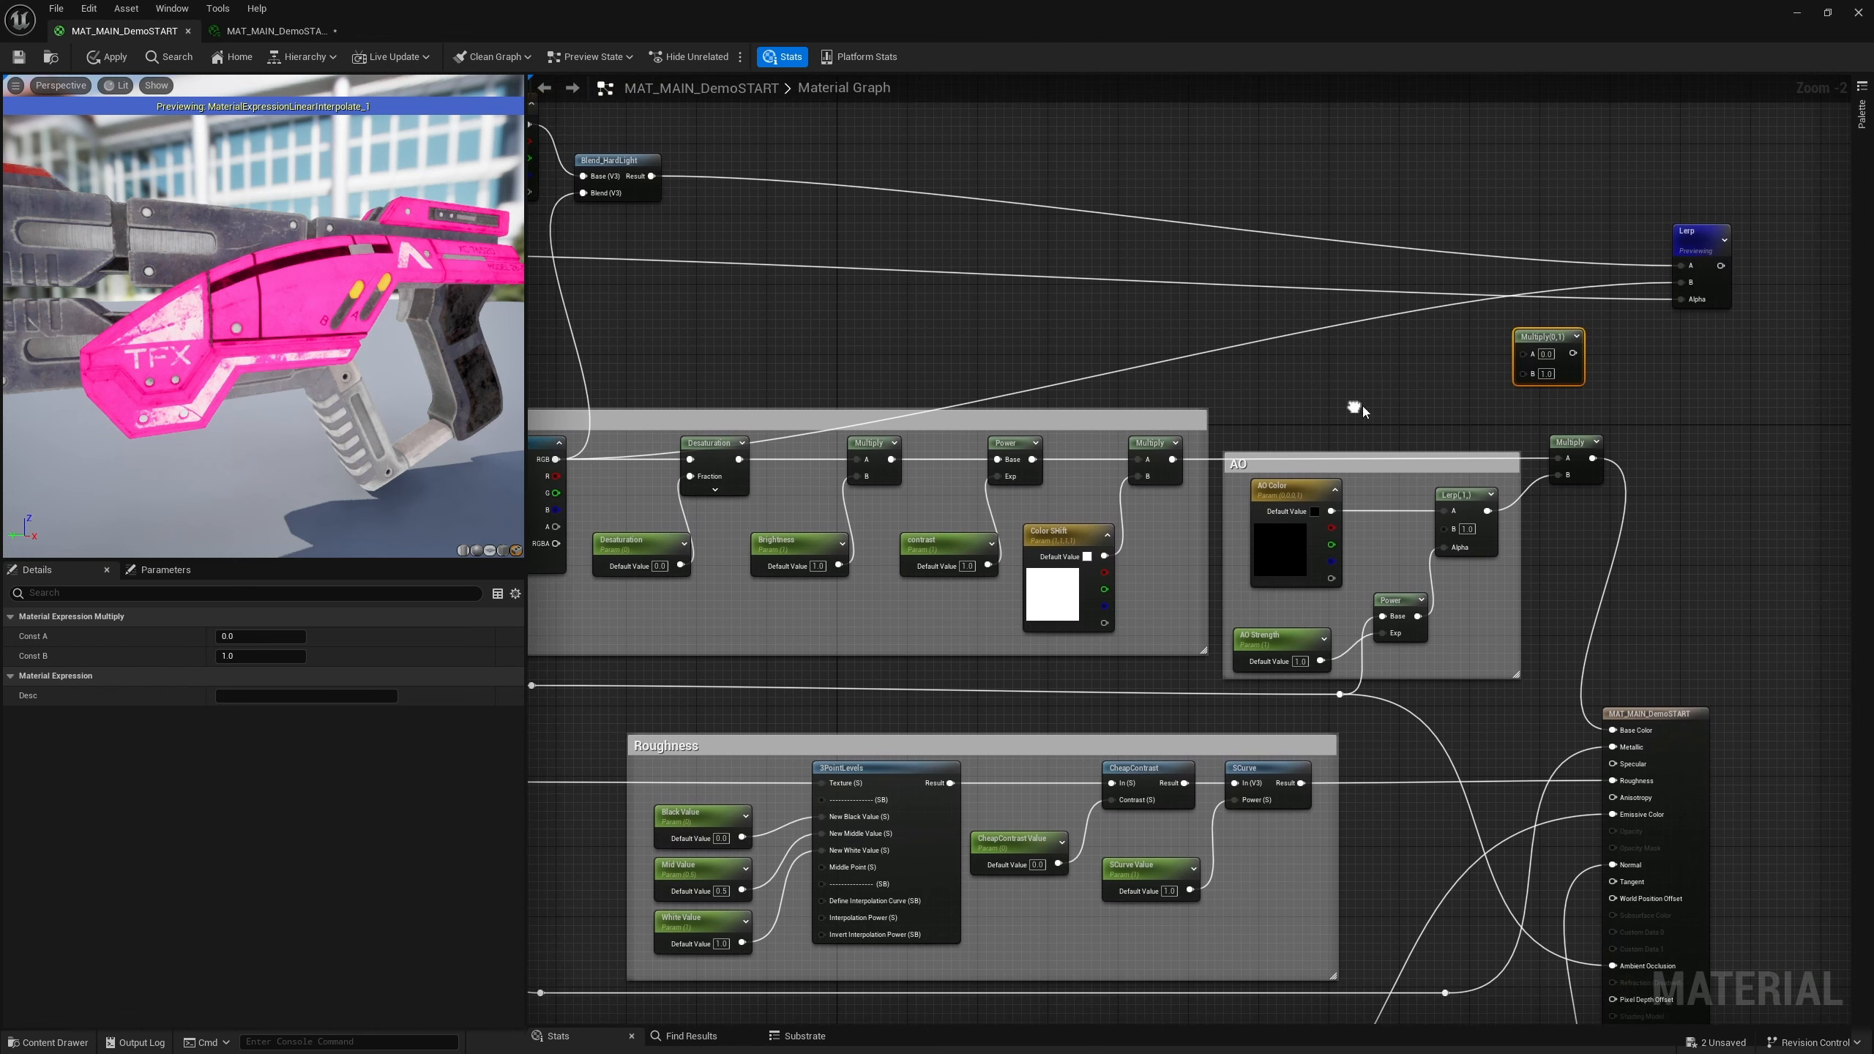
pyautogui.moveTo(1593, 459); pyautogui.dragTo(1685, 286)
# Connect the AO Lerp's output to the new Multiply's A input and place that node above the Lerp
pyautogui.moveTo(1356, 353); pyautogui.dragTo(1451, 432, button='right')
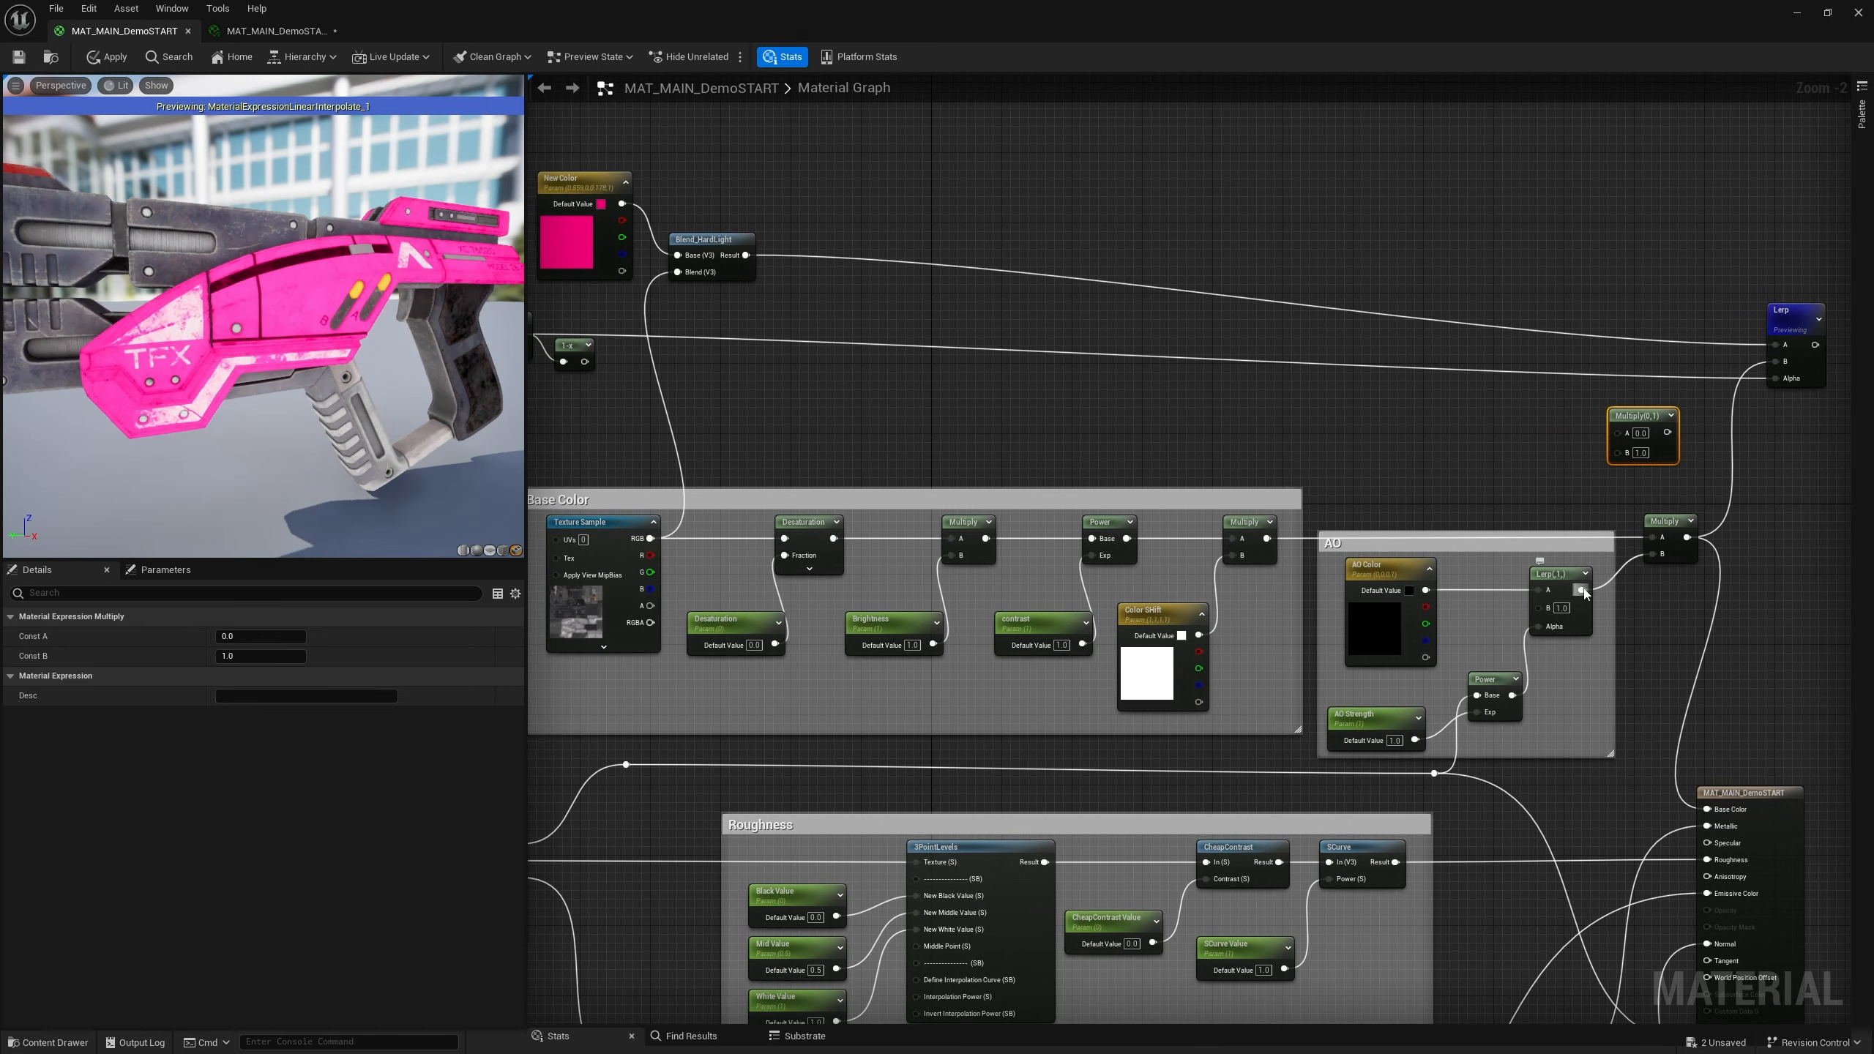
pyautogui.moveTo(1583, 593); pyautogui.dragTo(1622, 454)
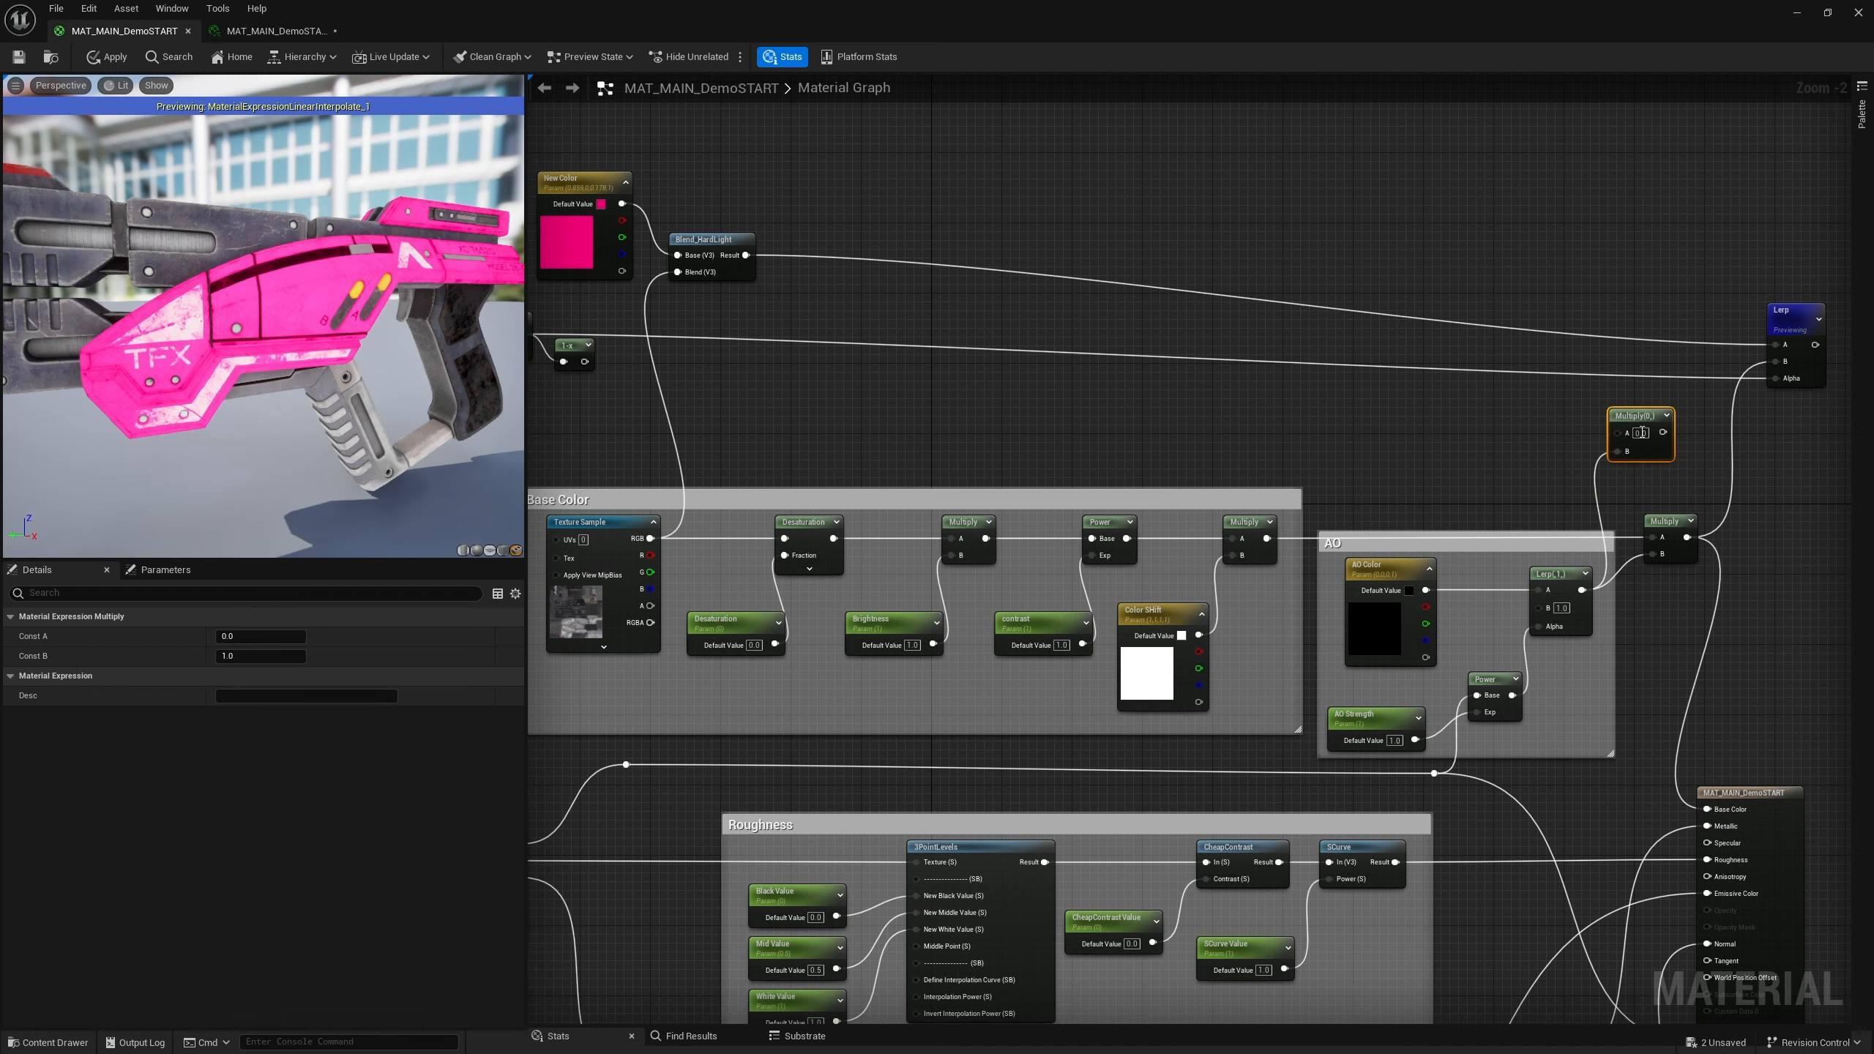
pyautogui.moveTo(1660, 440); pyautogui.dragTo(1669, 299)
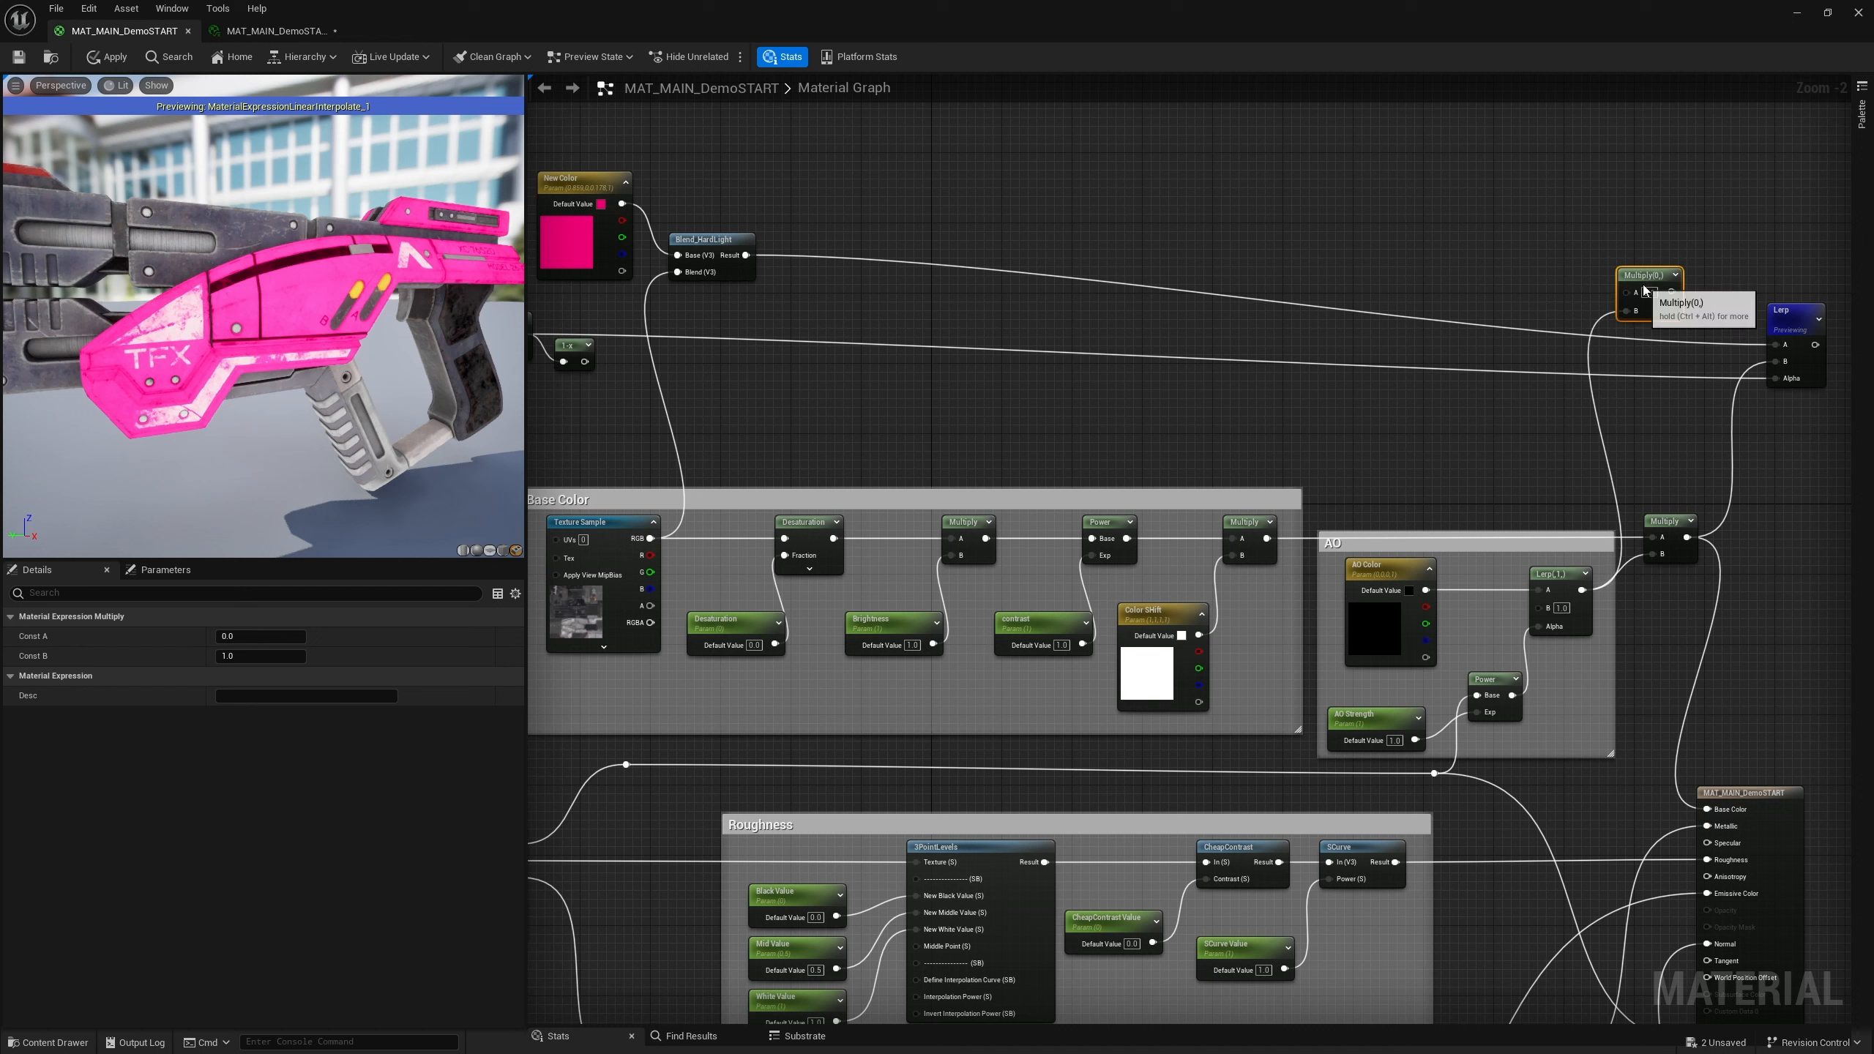
# Connect the Blend_HardLight result to the Lerp's A input, replacing the existing link
pyautogui.moveTo(746, 256); pyautogui.dragTo(1775, 344)
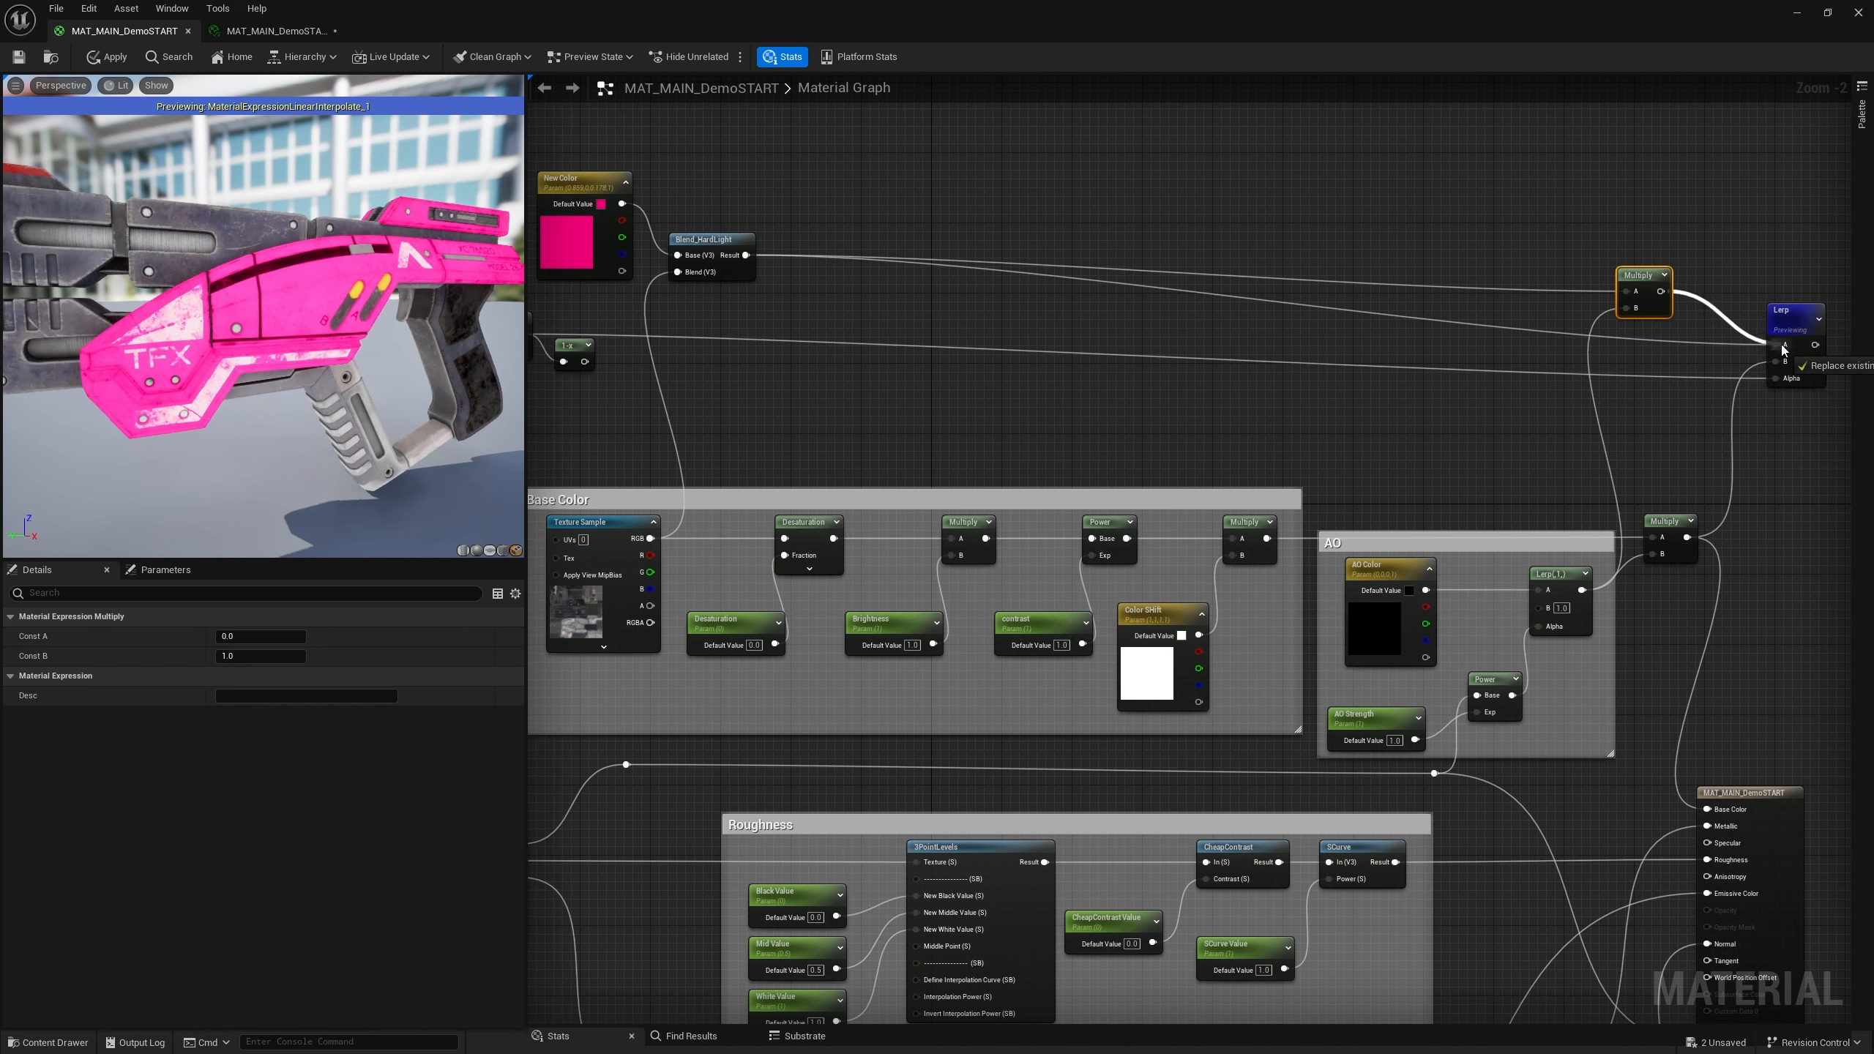
# Nudge the upper Multiply node slightly and open the AO Color parameter's color picker, closing it unchanged
pyautogui.moveTo(1632, 279); pyautogui.dragTo(1642, 288)
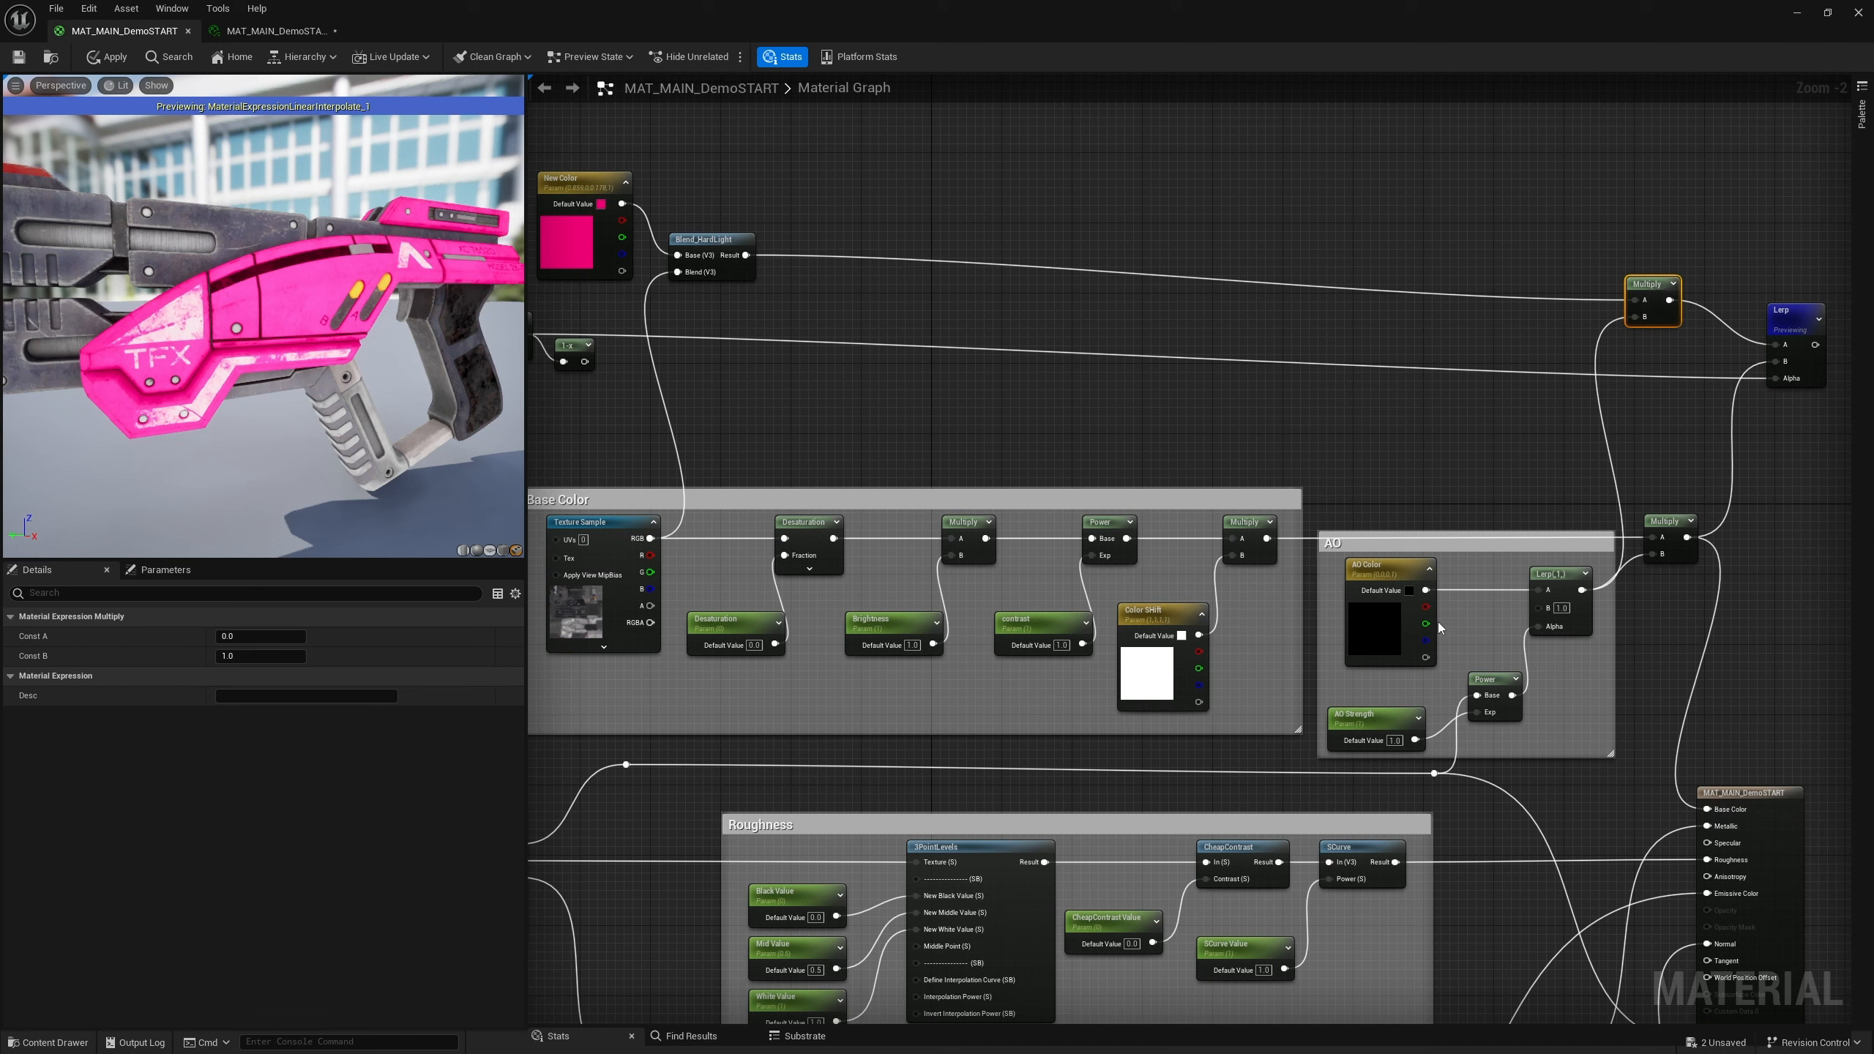
pyautogui.doubleClick(1379, 635)
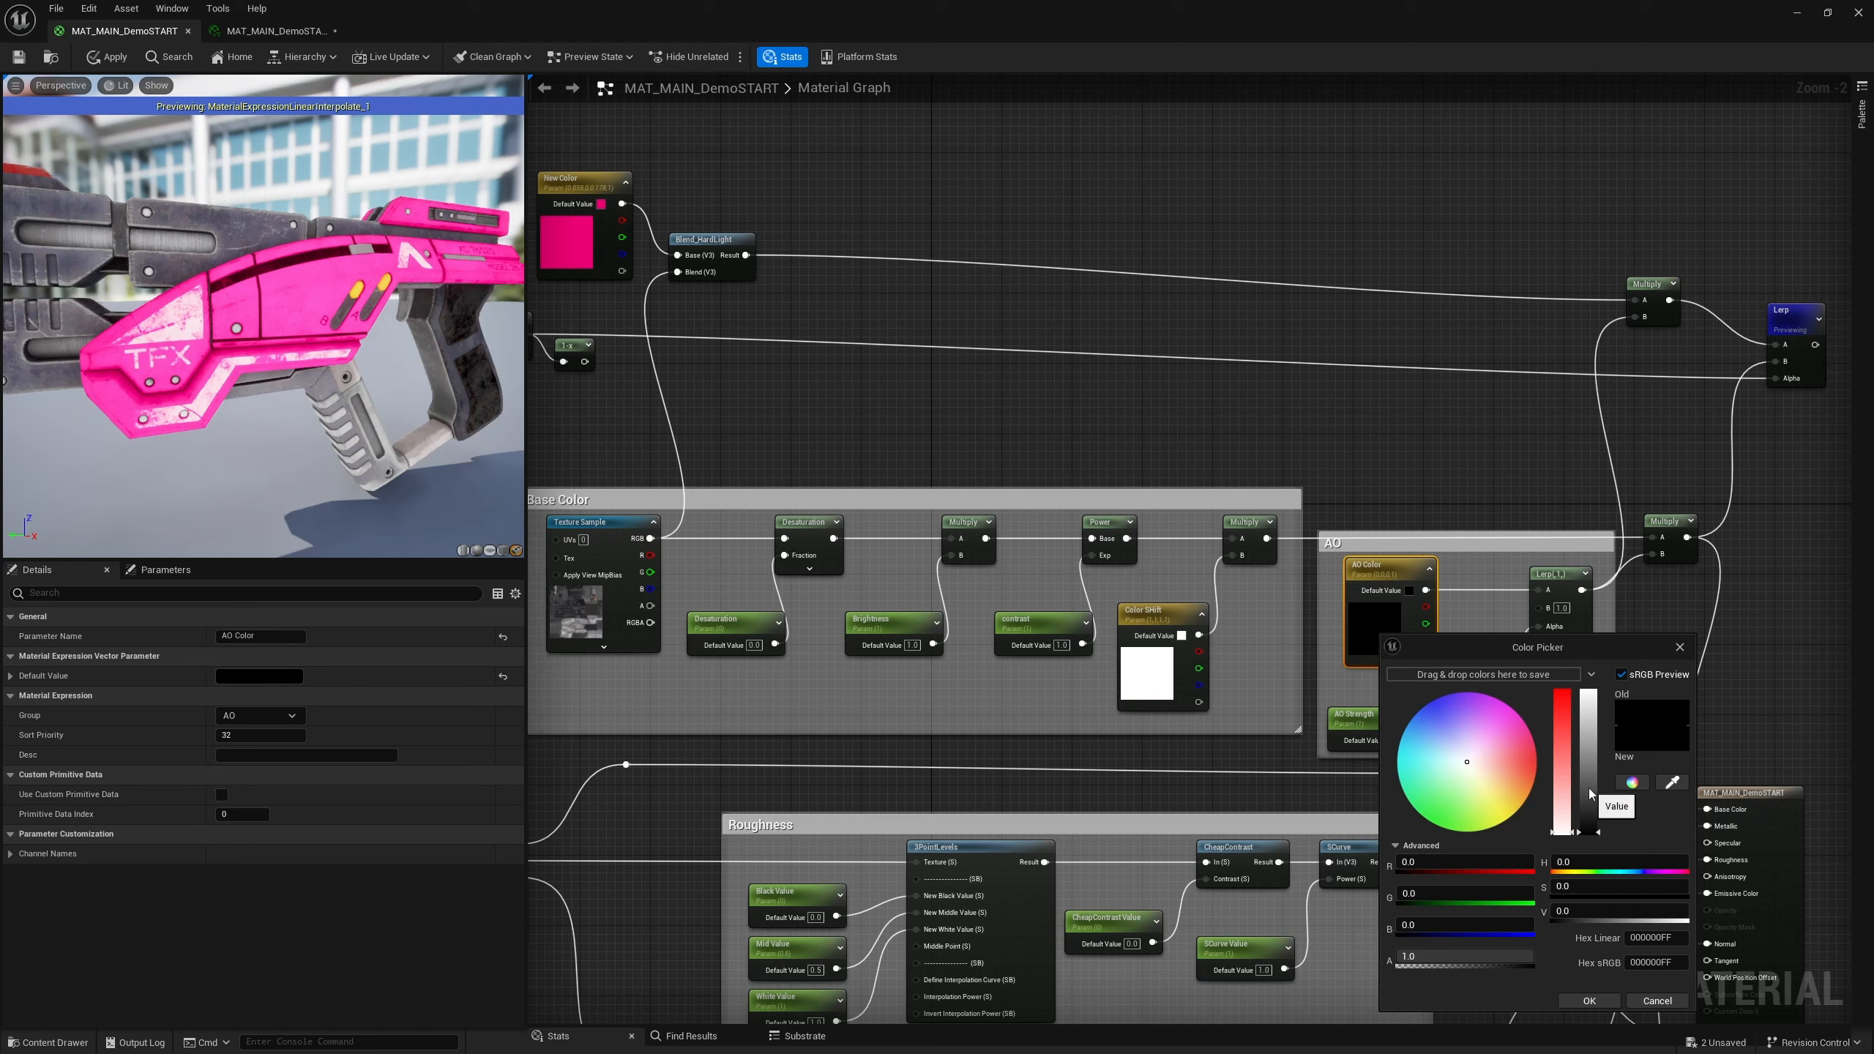
pyautogui.click(1498, 584)
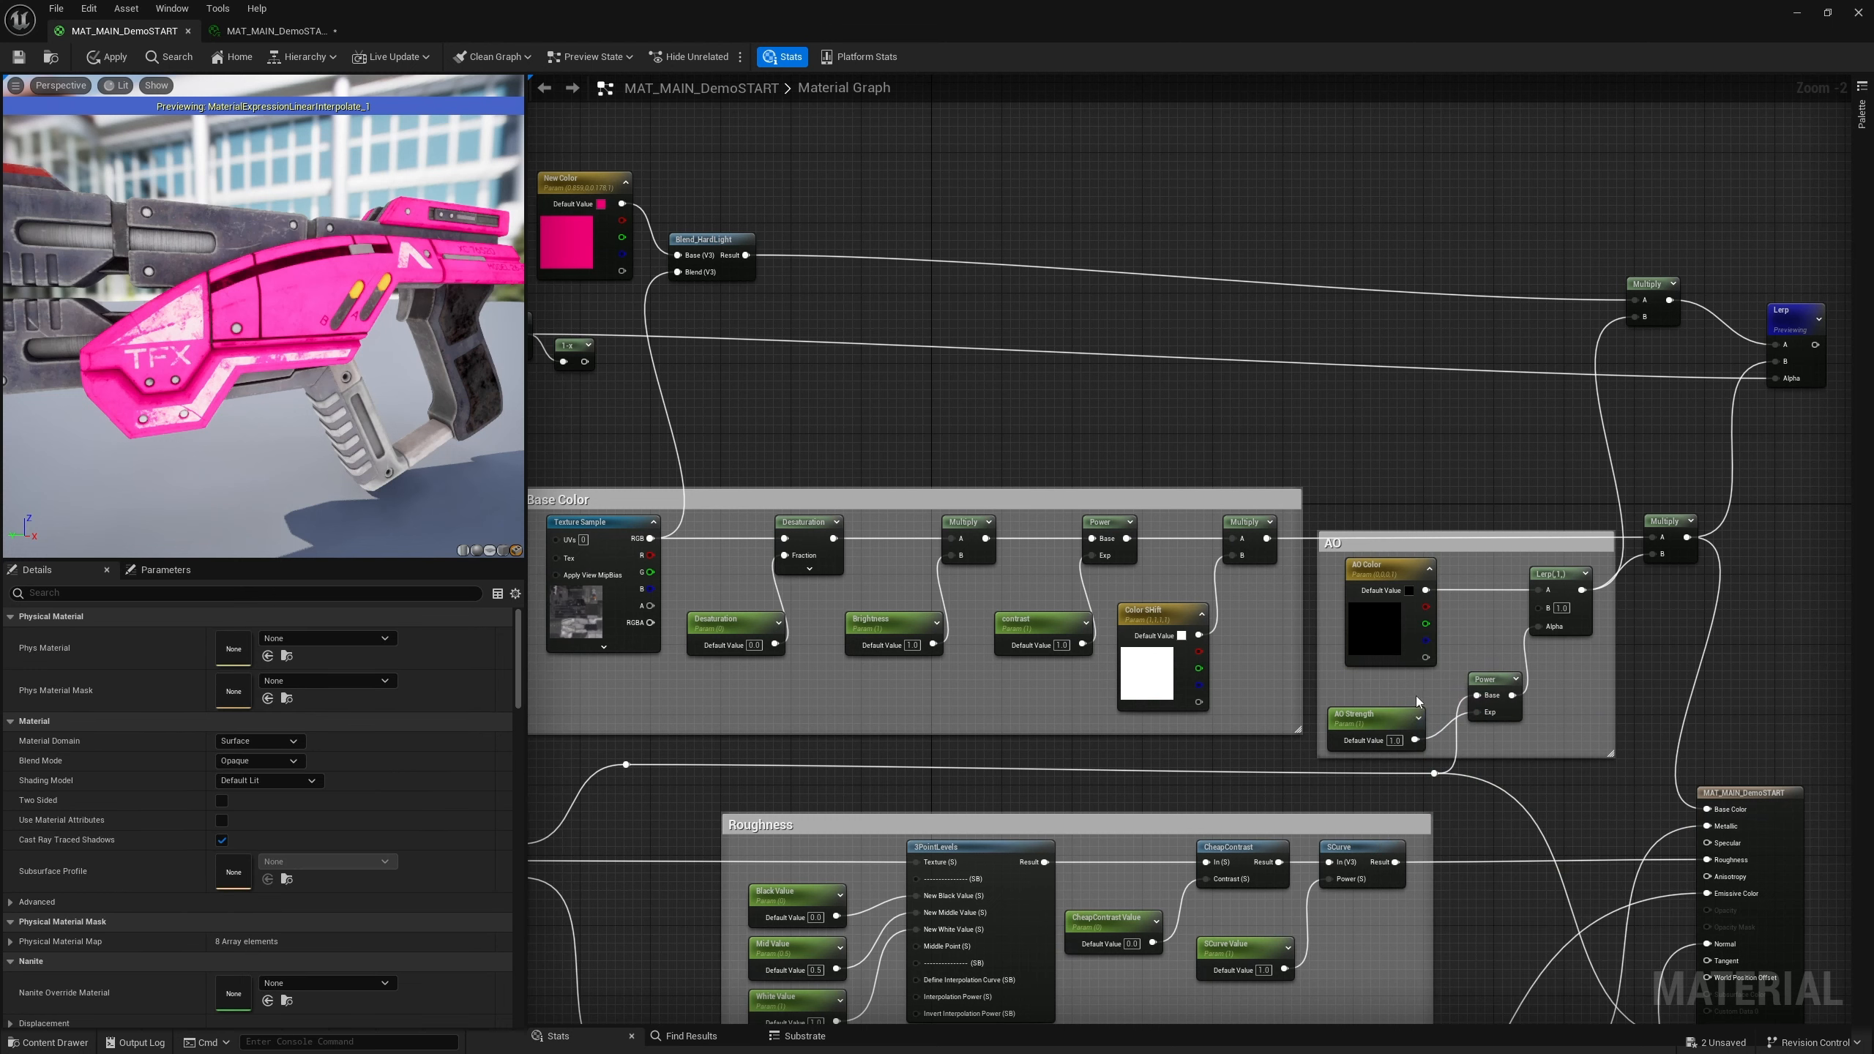
# Test the AO Strength default value at 60, then set it back to 1
pyautogui.click(1398, 741)
pyautogui.write('60')
pyautogui.press('Return')
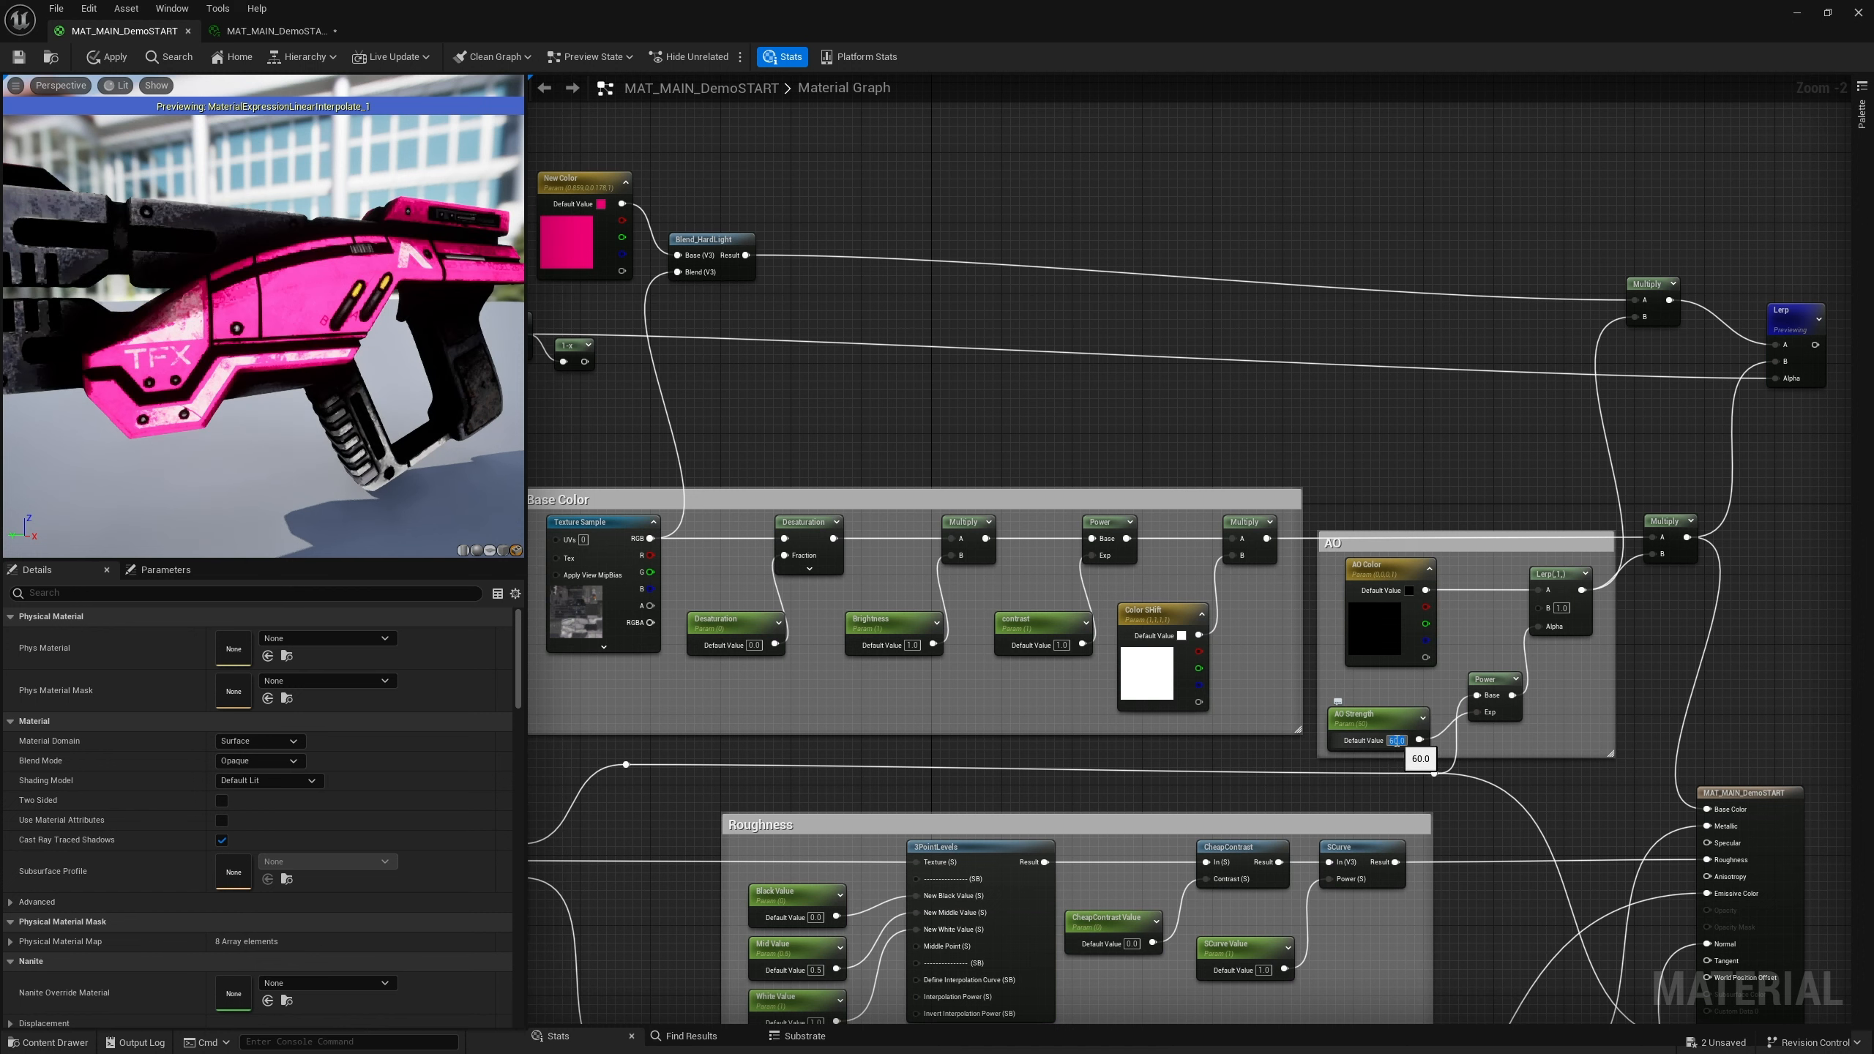
pyautogui.write('1')
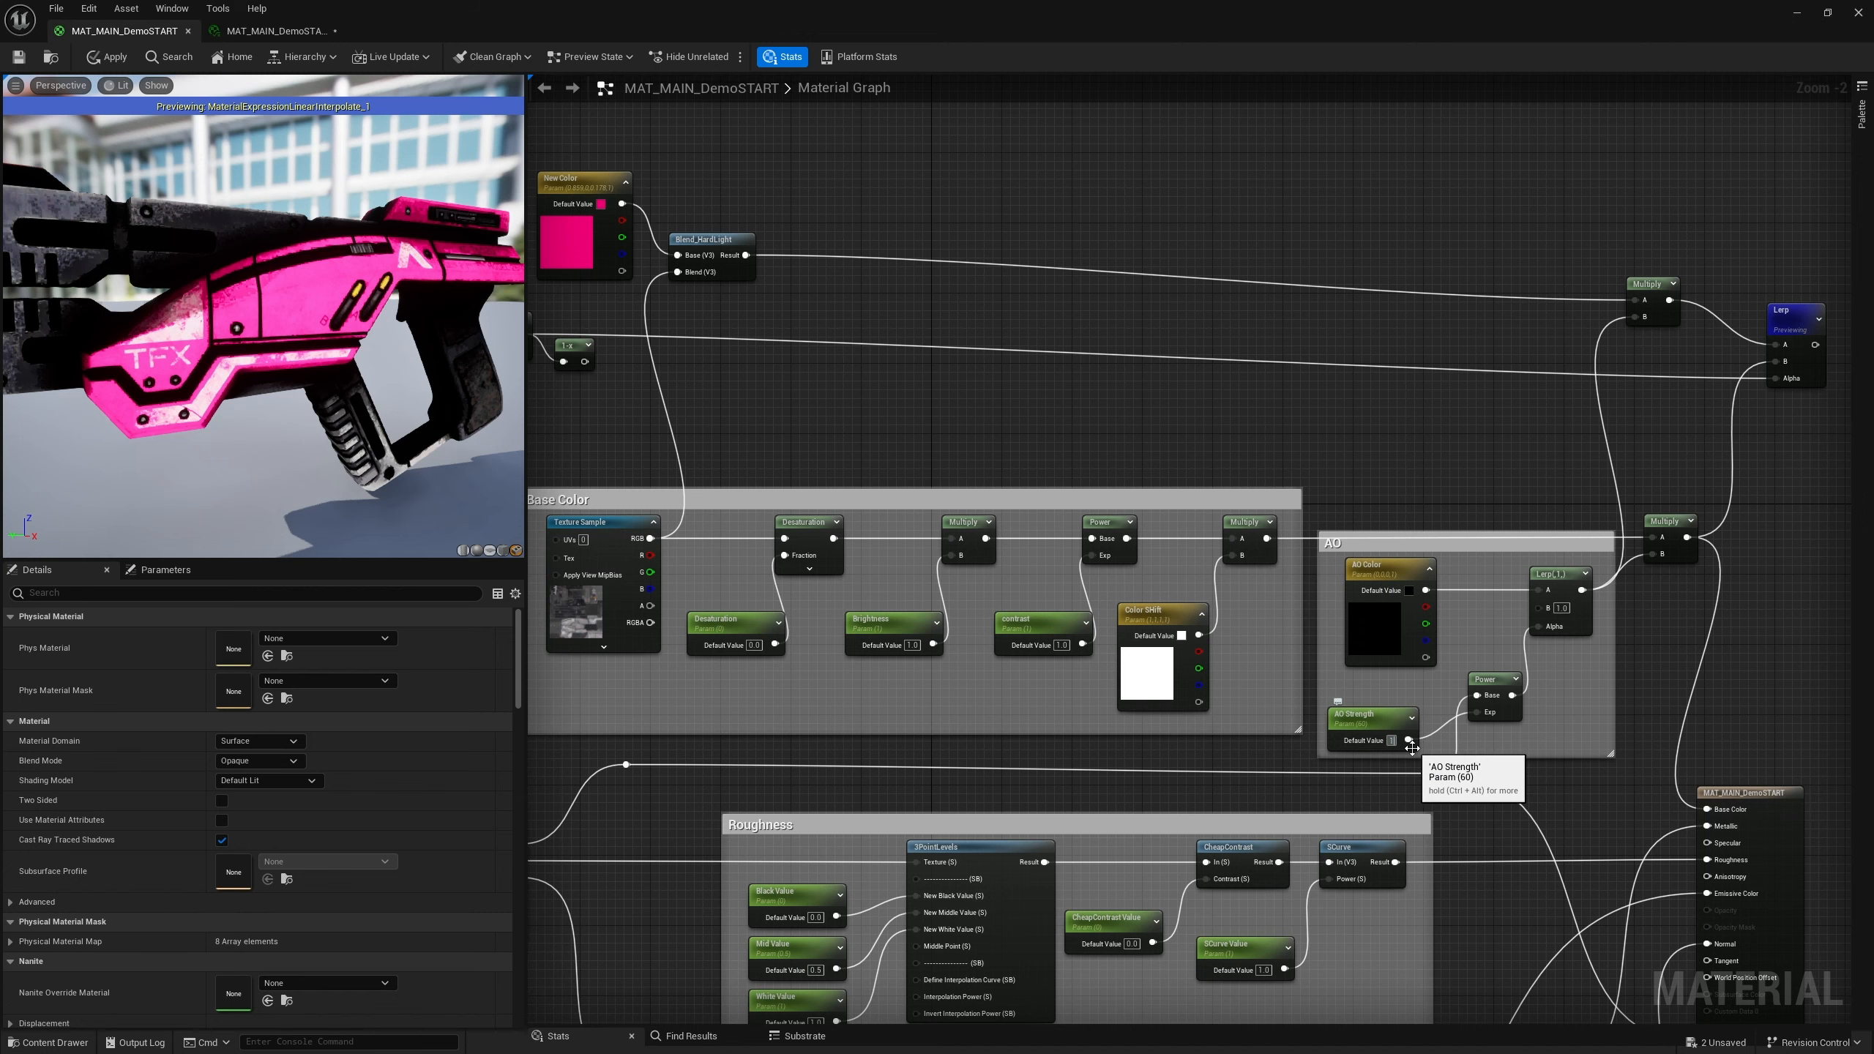
pyautogui.press('Return')
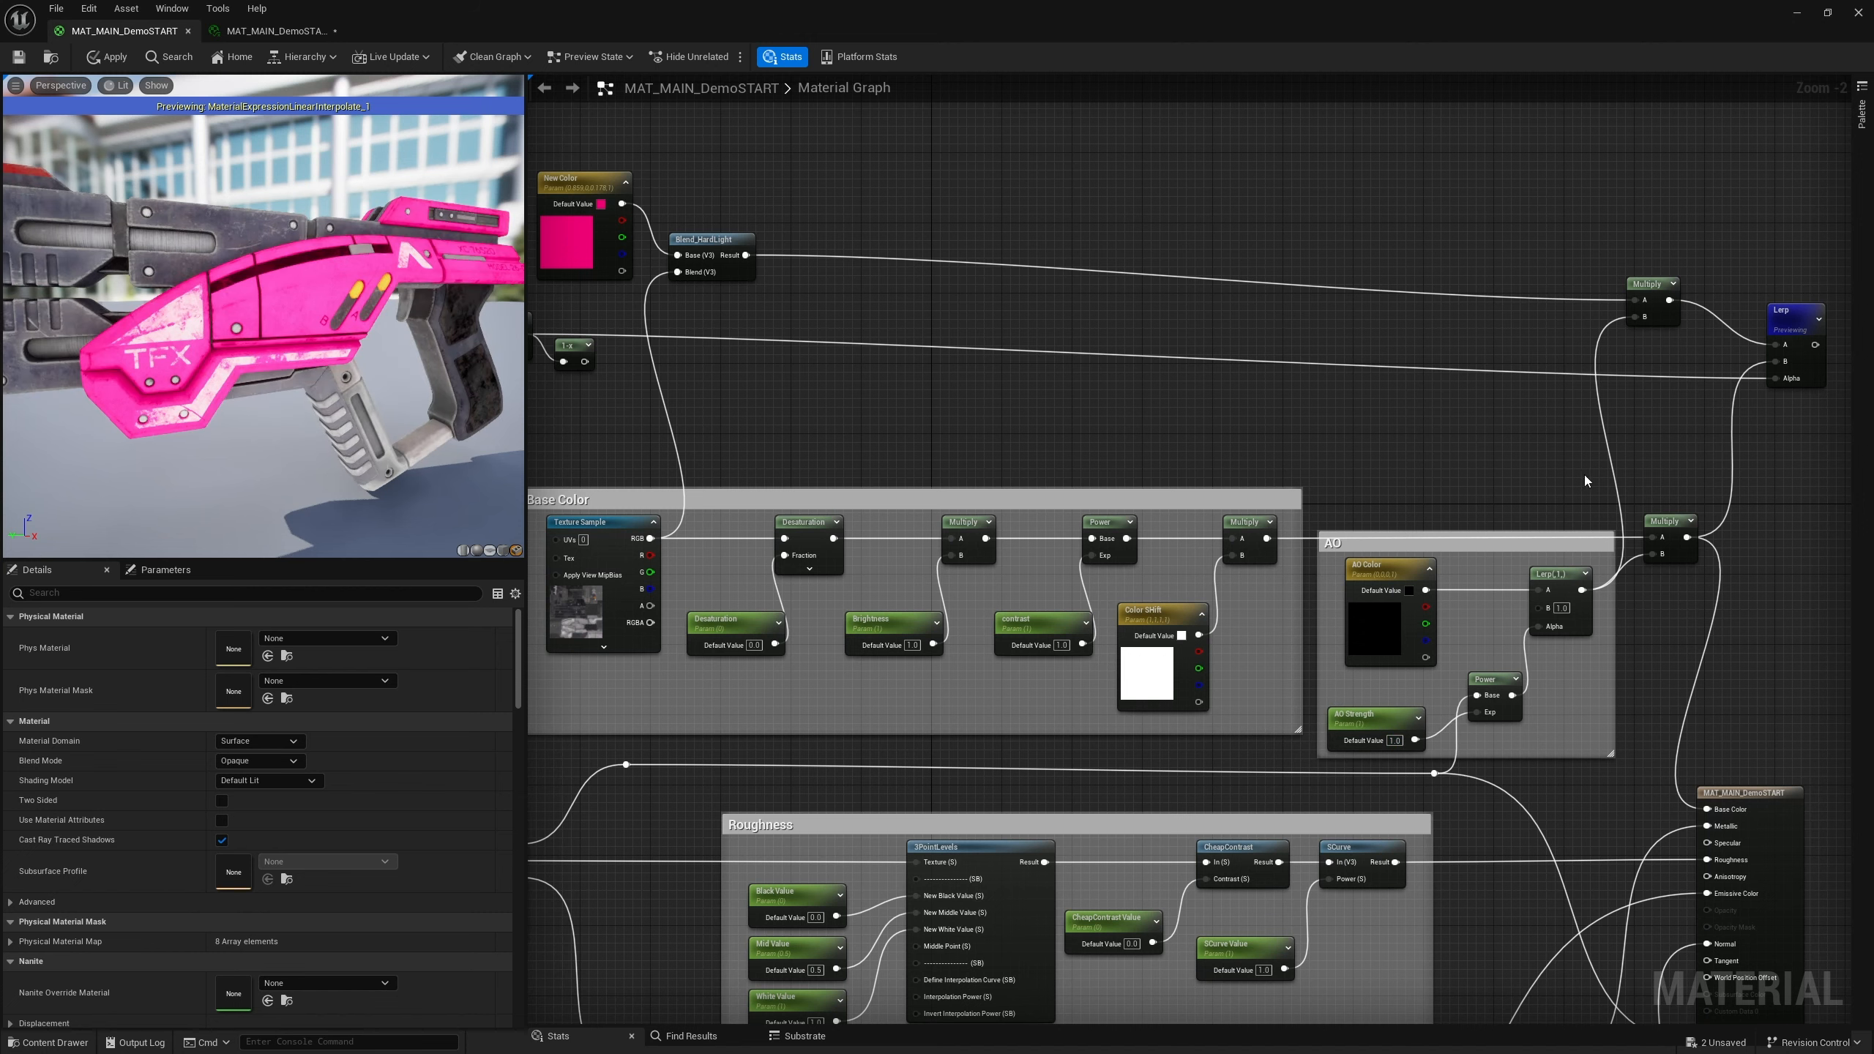
# Select the ID-texture mask nodes and wrap them in a comment box named Mask
pyautogui.scroll(-3, 1585, 480)
pyautogui.scroll(1, 1394, 490)
pyautogui.moveTo(843, 485); pyautogui.dragTo(937, 481, button='right')
pyautogui.moveTo(730, 315); pyautogui.dragTo(1008, 472)
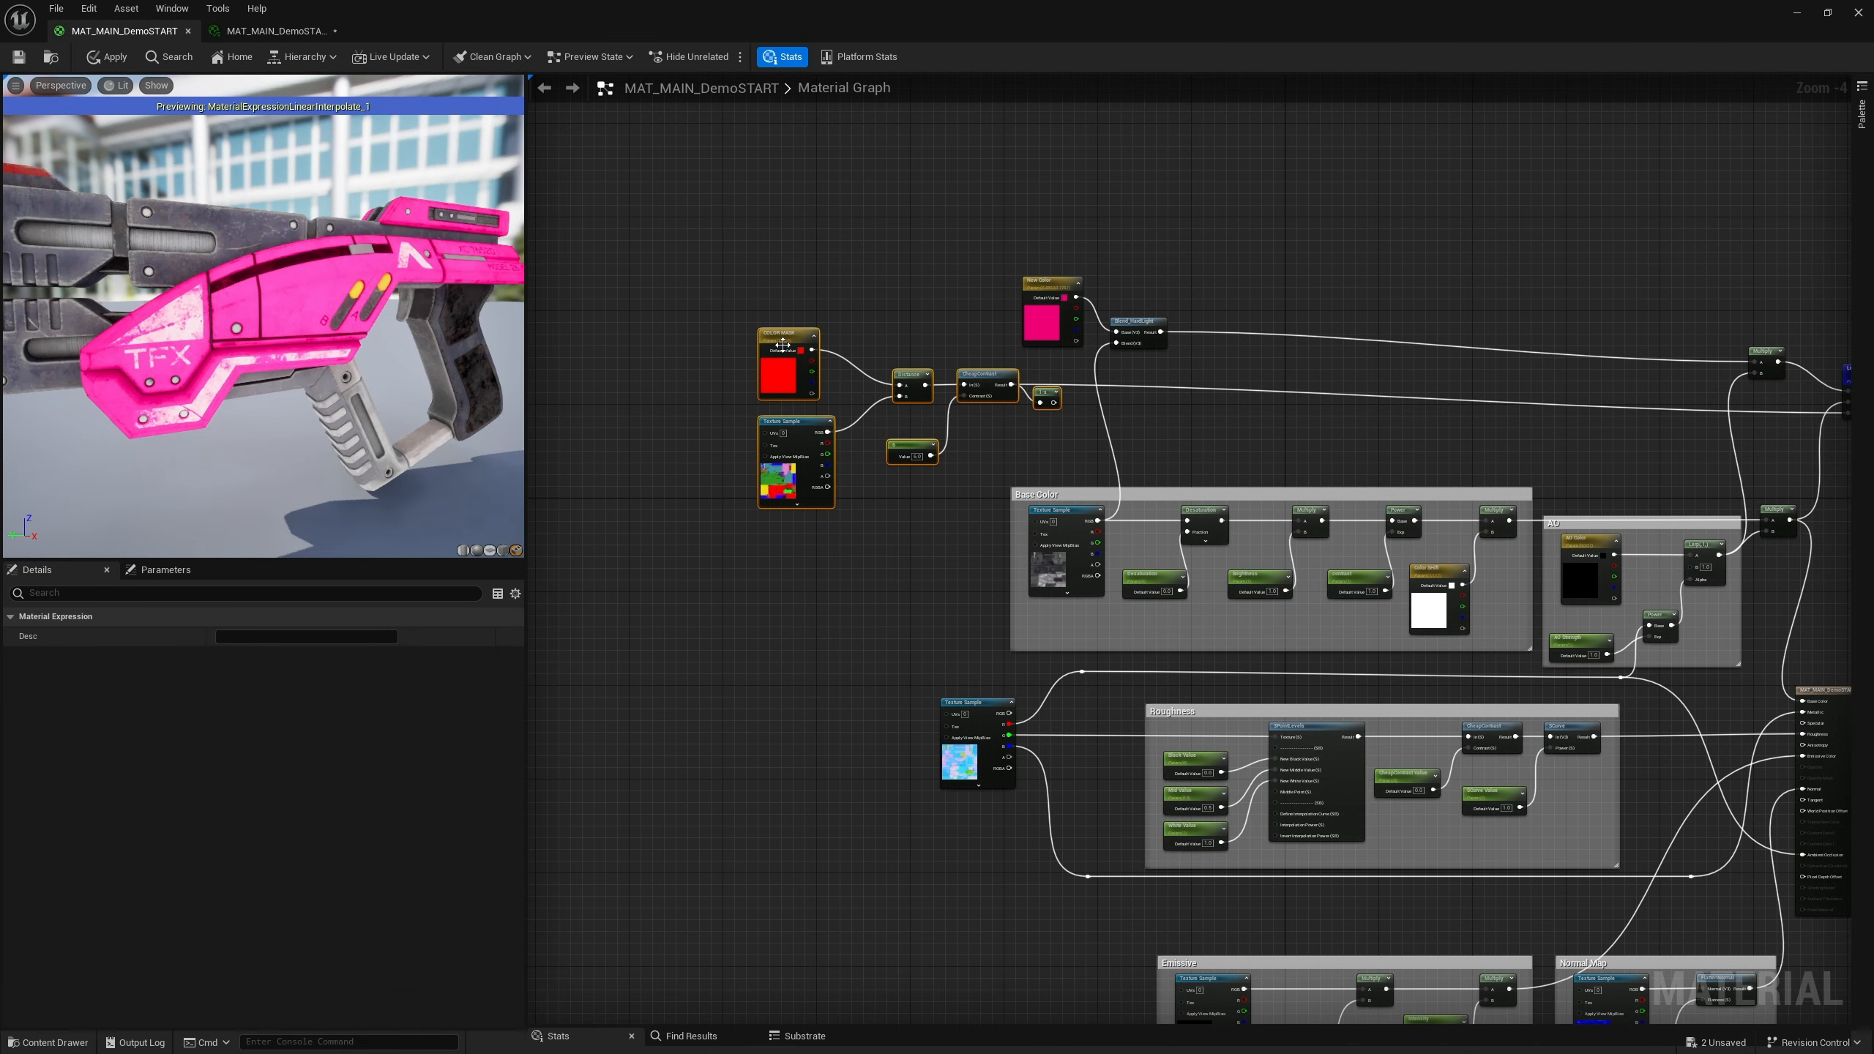
pyautogui.moveTo(767, 295); pyautogui.dragTo(1046, 461)
pyautogui.click(1048, 273)
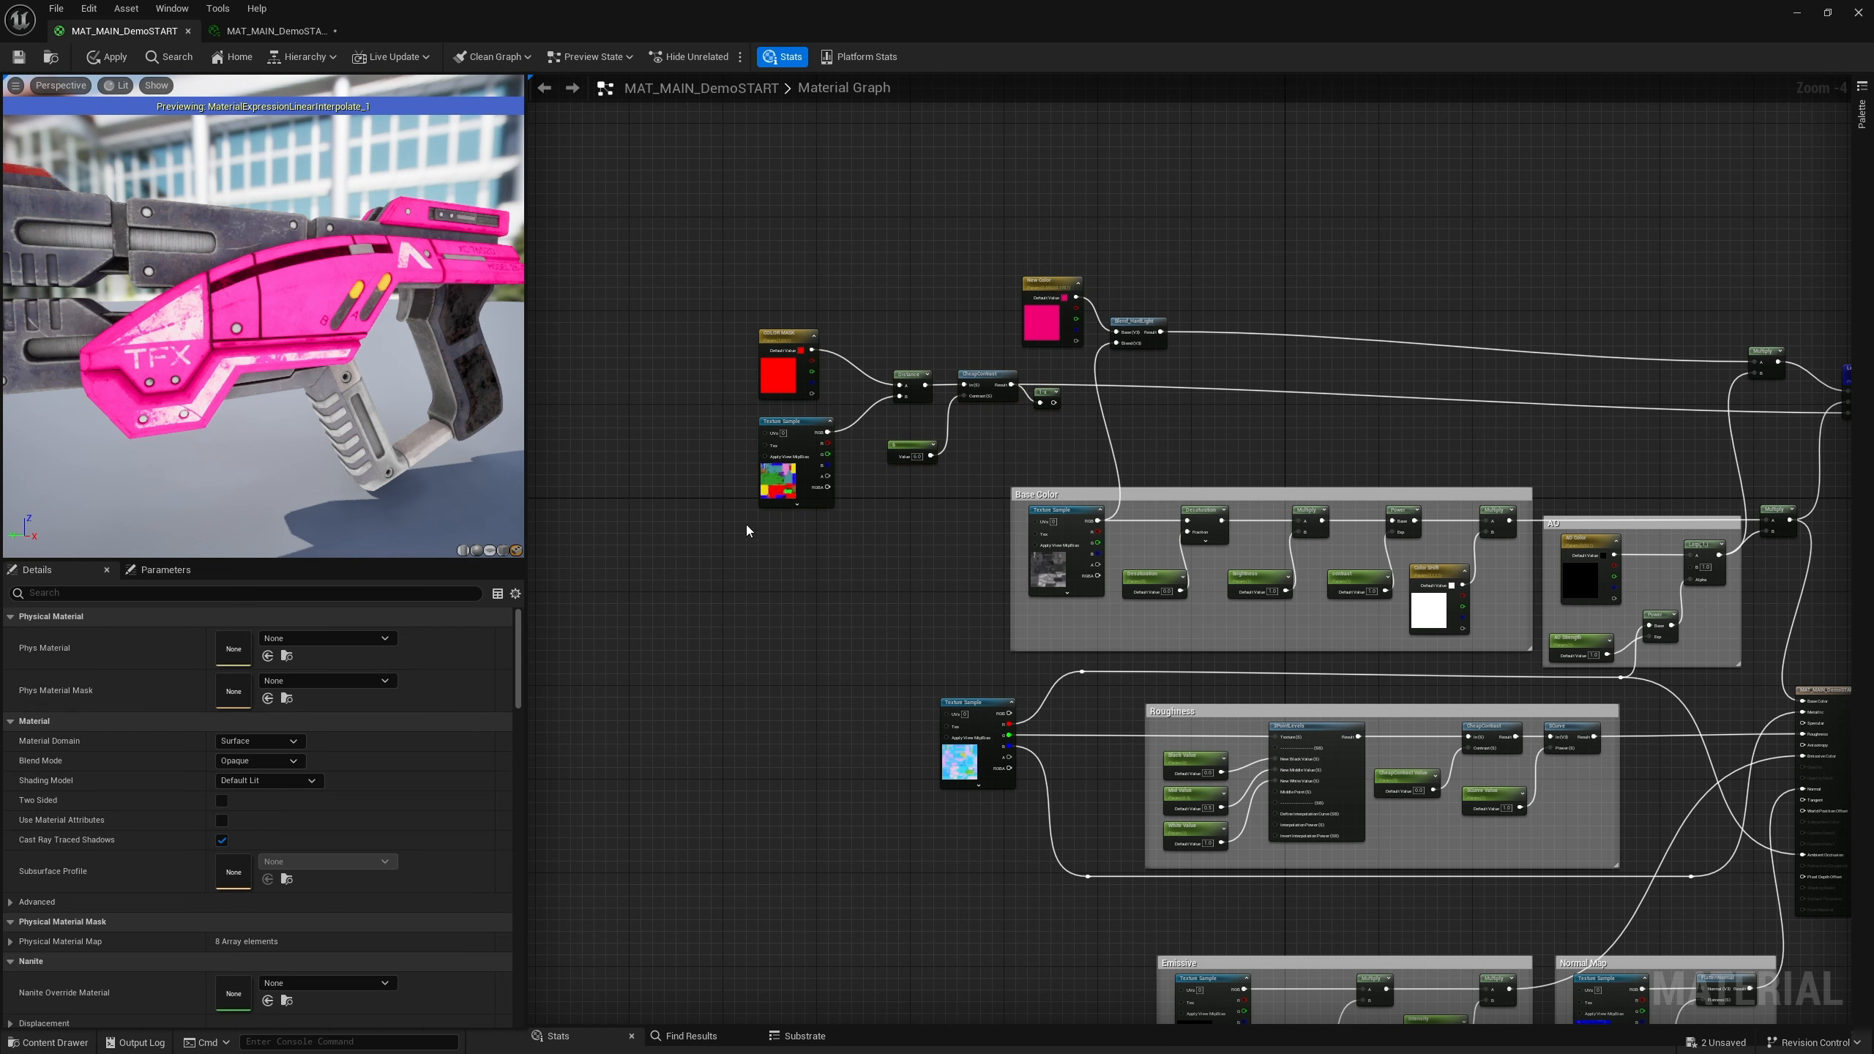
pyautogui.moveTo(747, 530); pyautogui.dragTo(948, 365)
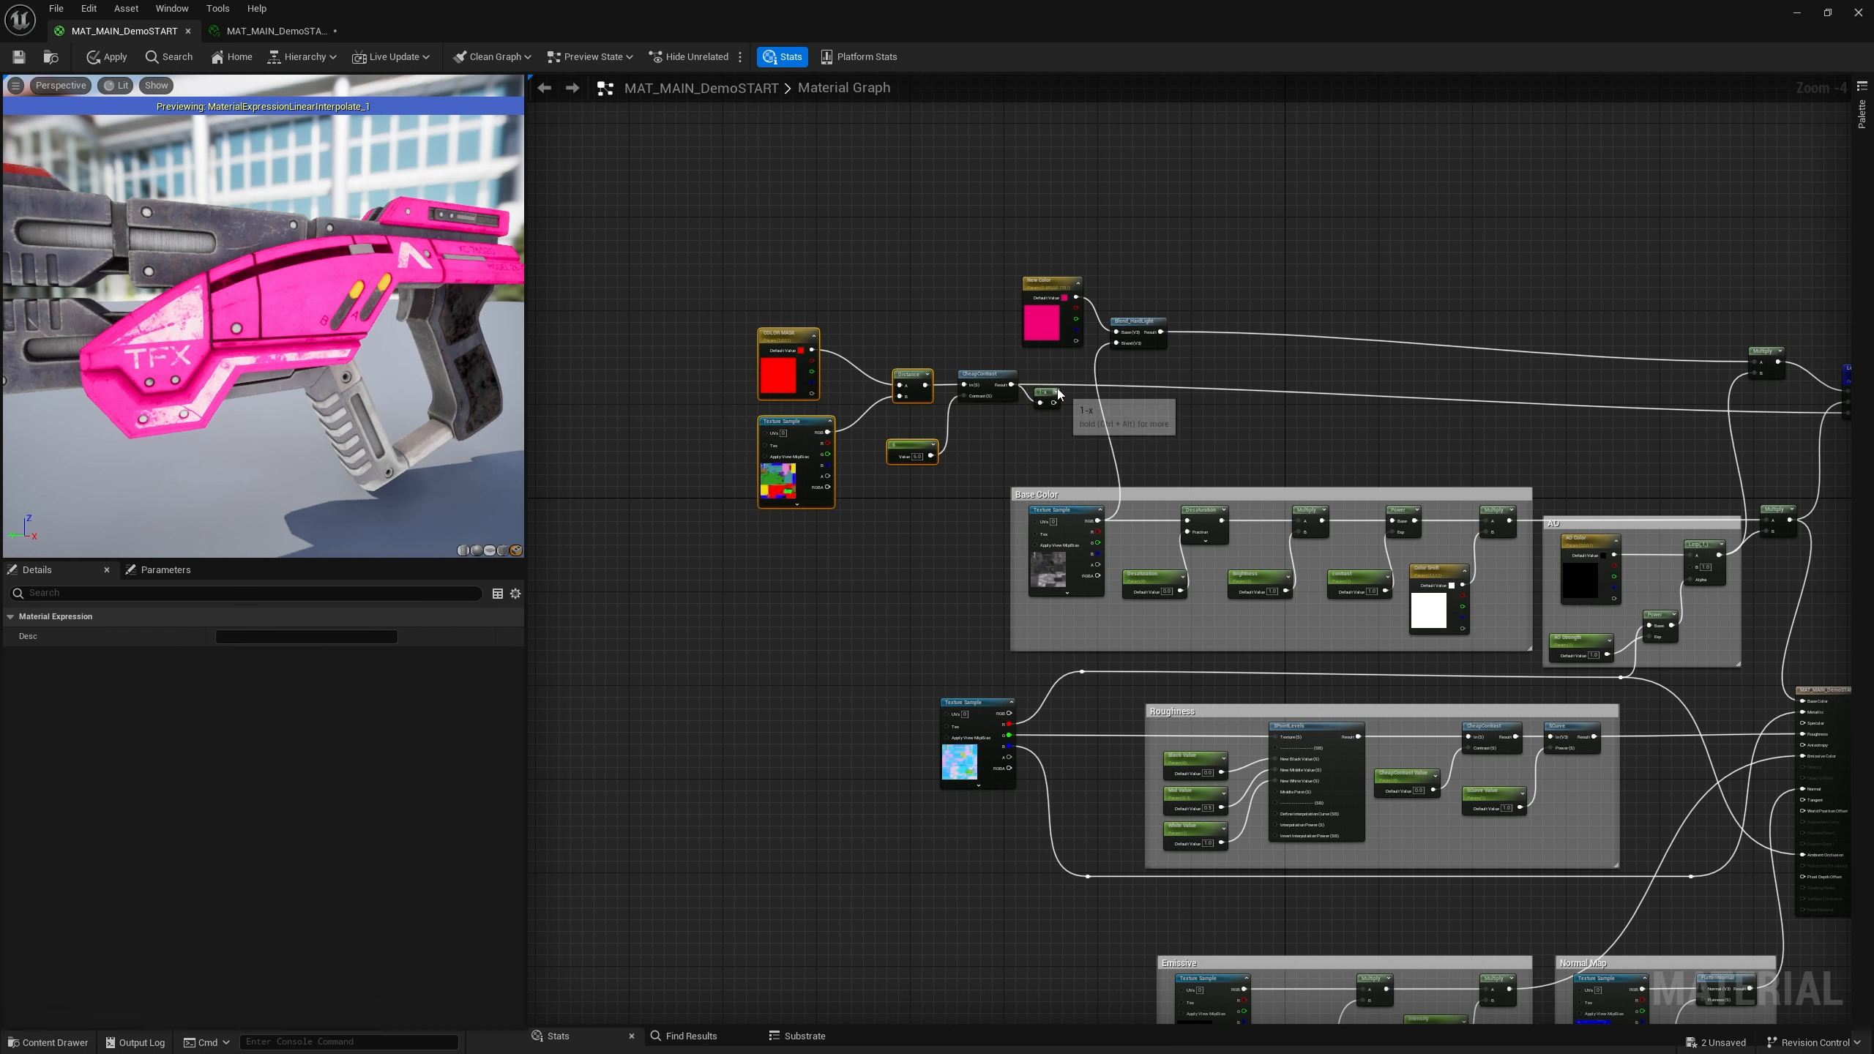
pyautogui.moveTo(1062, 395); pyautogui.dragTo(727, 471)
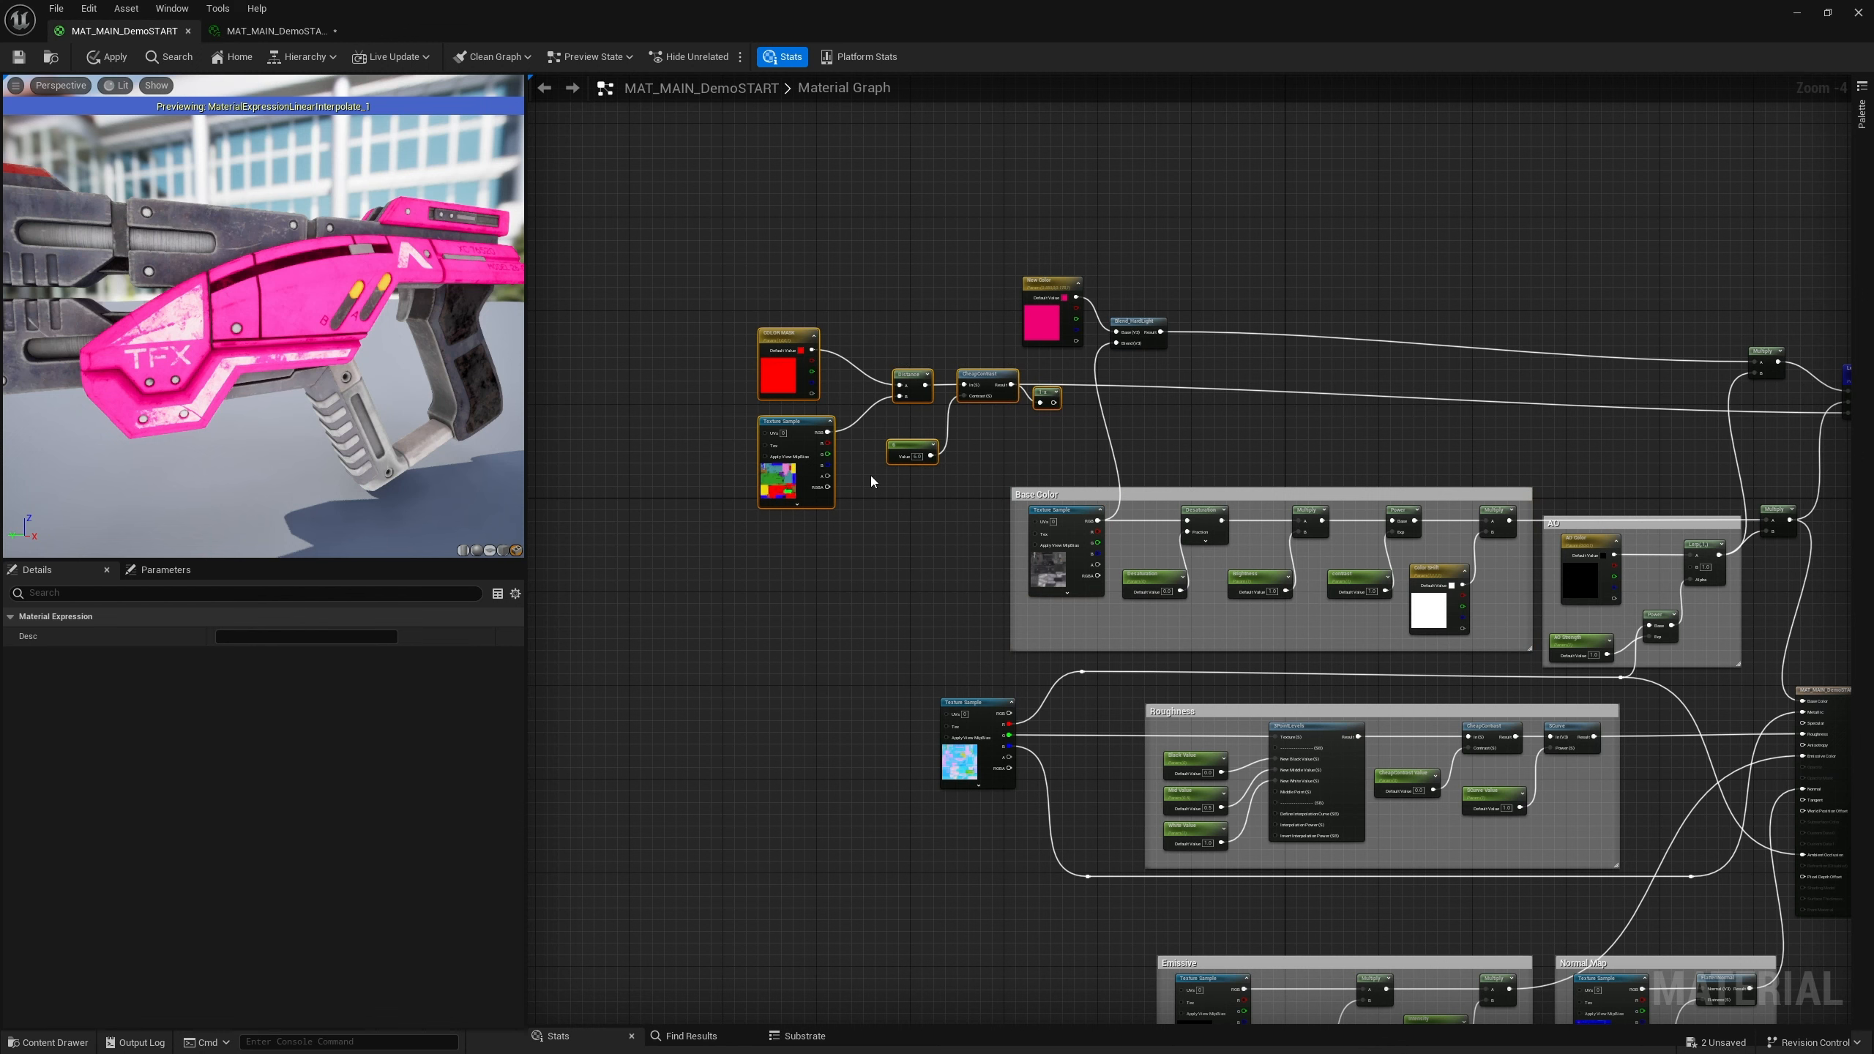
pyautogui.write('c')
pyautogui.write('M')
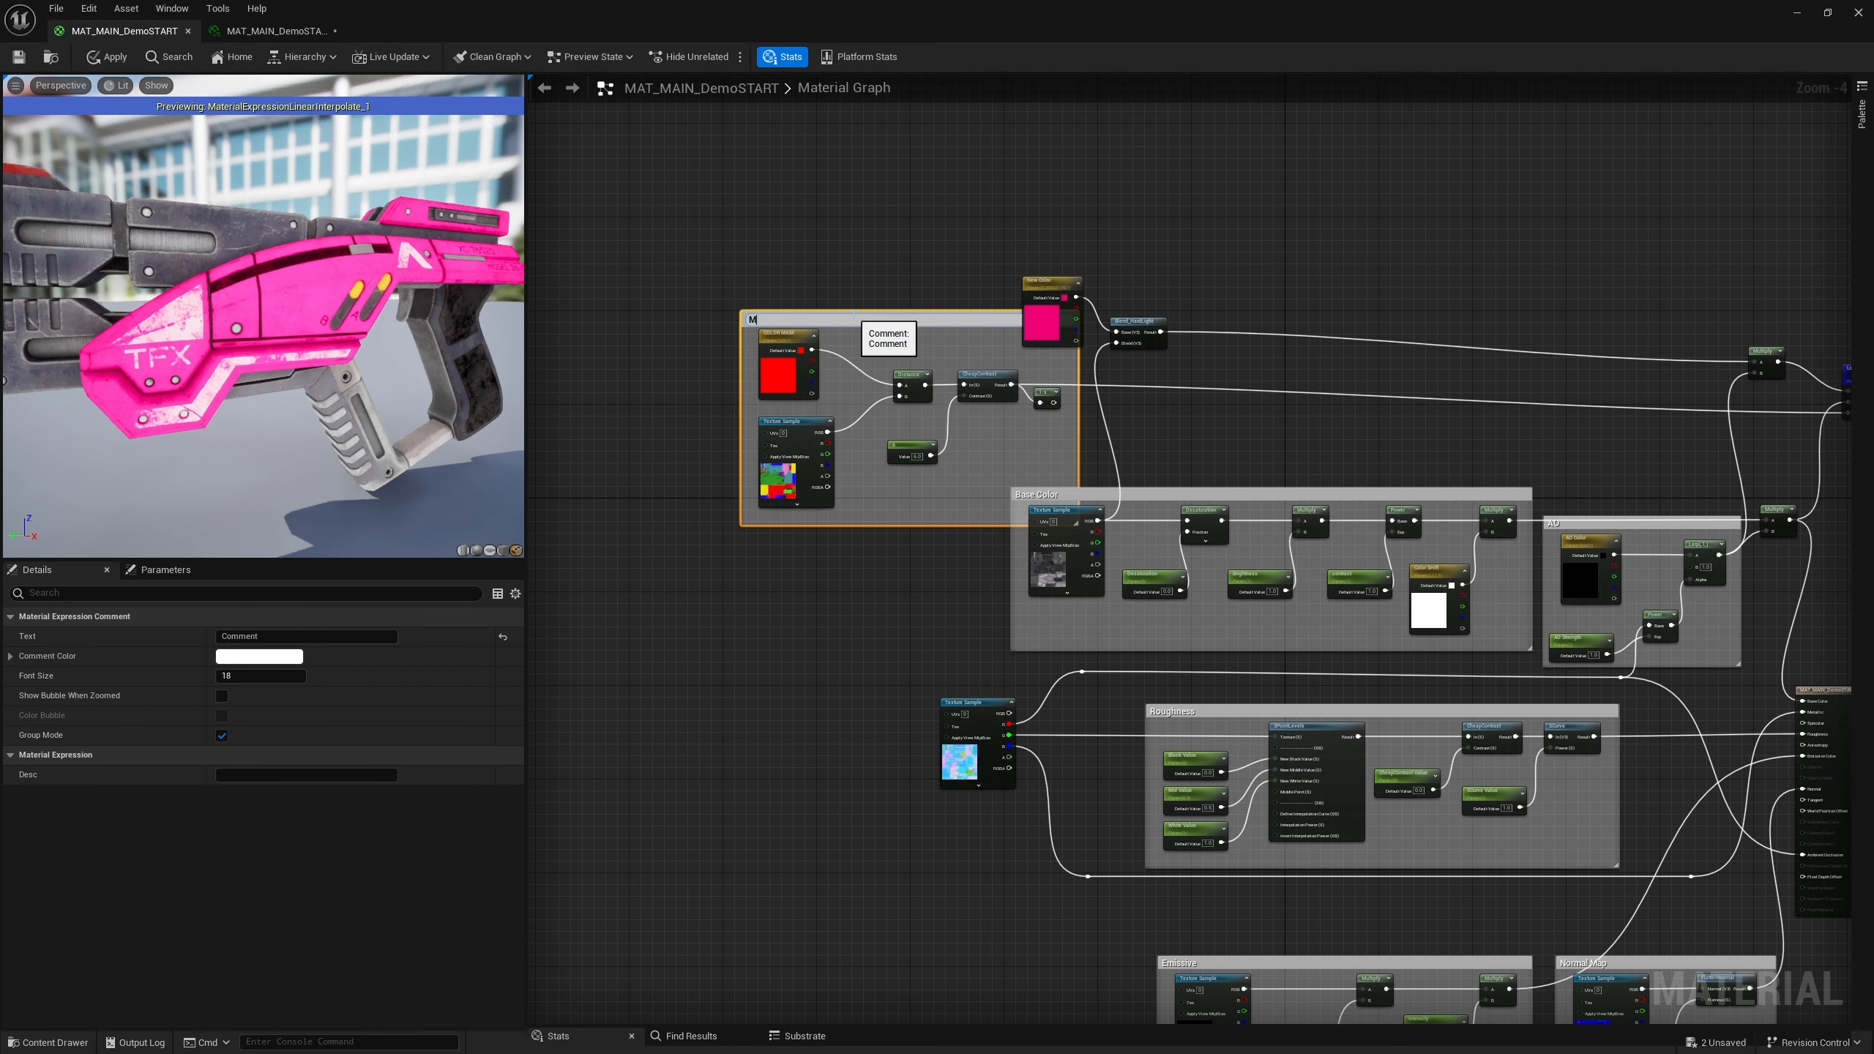
pyautogui.write('ask')
pyautogui.press('Return')
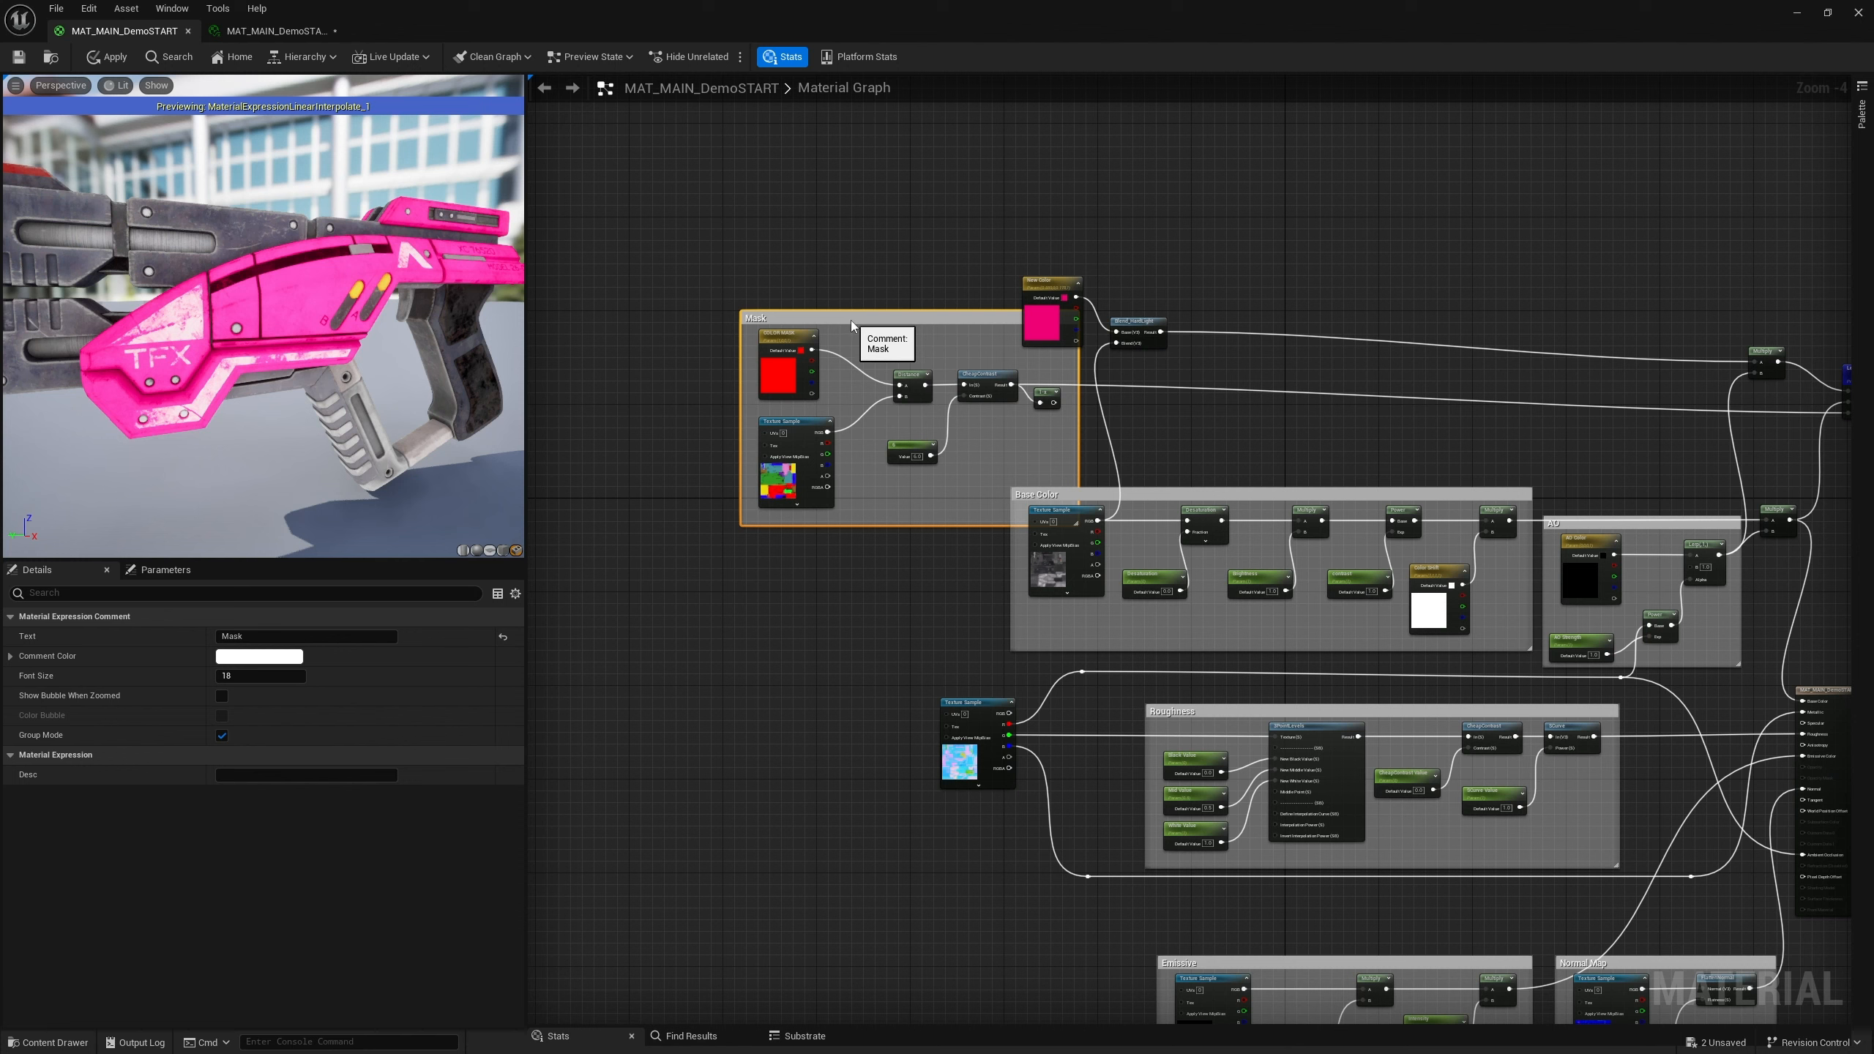
# Move the Mask comment group aside, undoing a stray move and returning the Base Color texture sample into its group
pyautogui.moveTo(851, 320); pyautogui.dragTo(718, 350)
pyautogui.hotkey('ctrl', 'z')
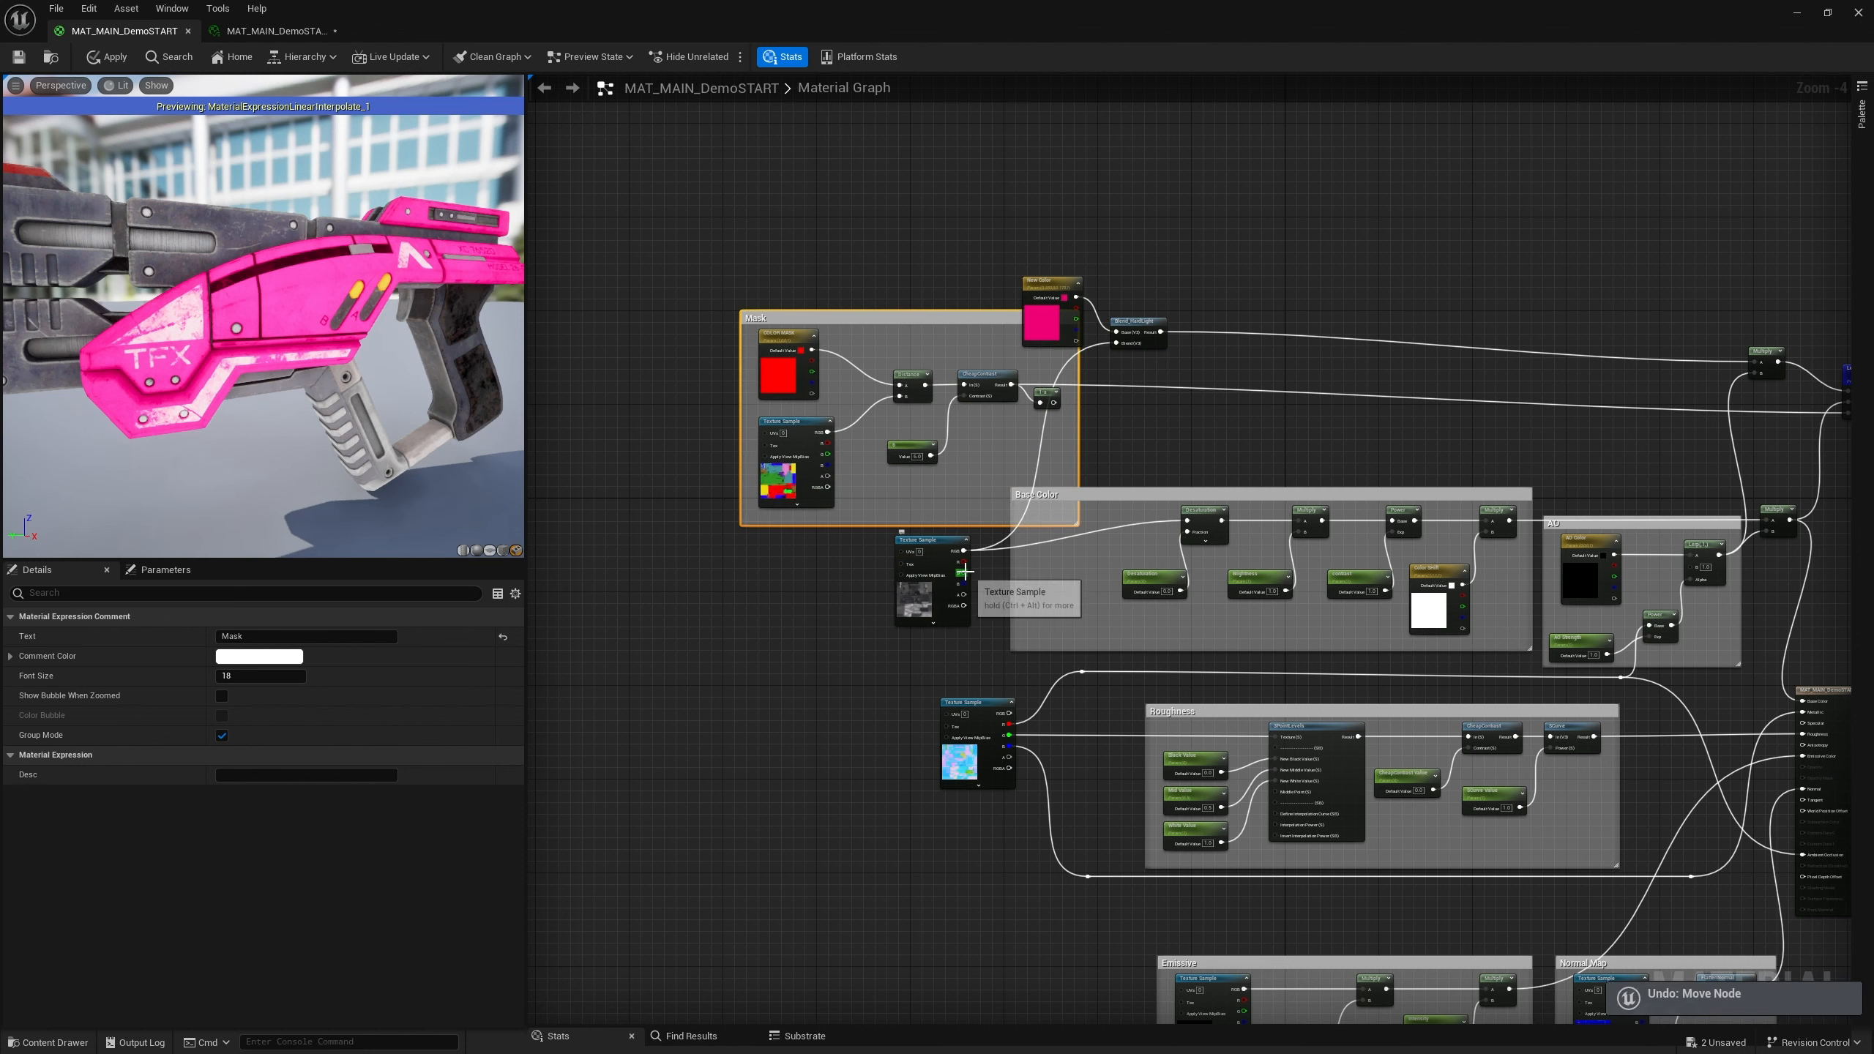
pyautogui.moveTo(940, 545); pyautogui.dragTo(1065, 513)
pyautogui.moveTo(949, 323); pyautogui.dragTo(846, 413)
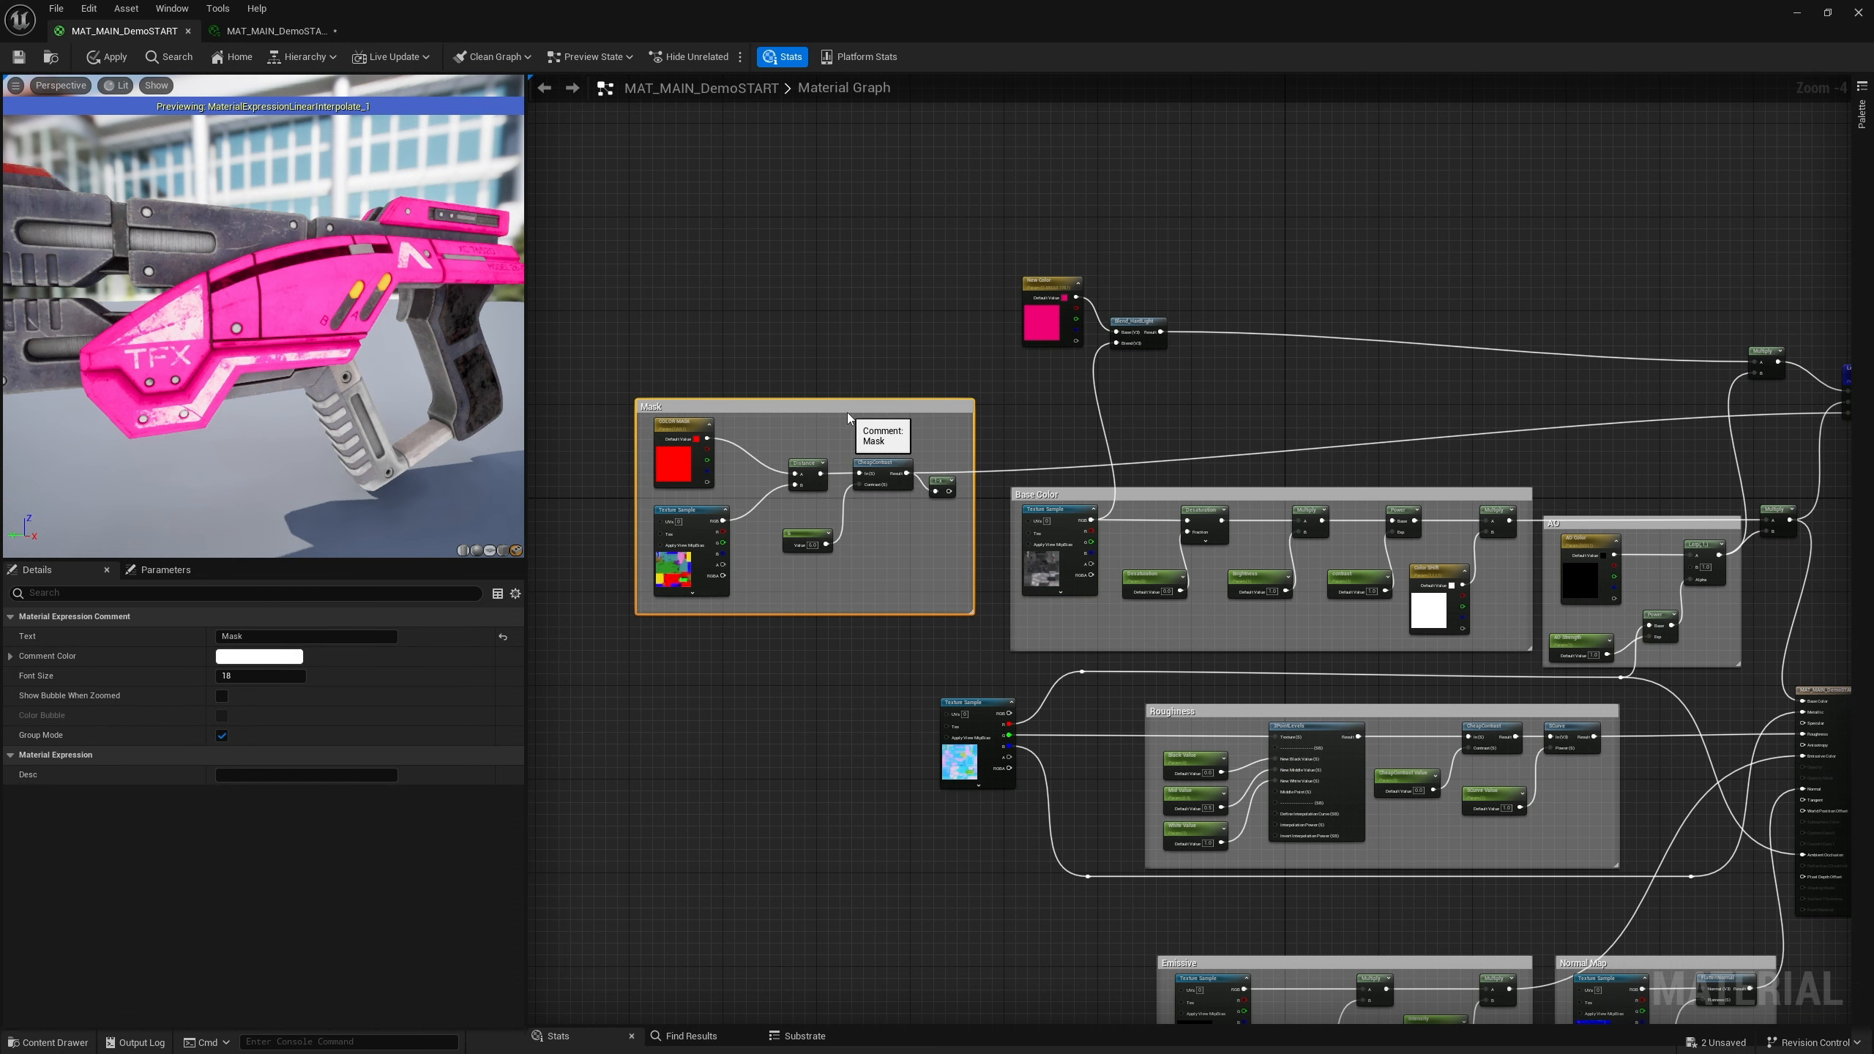
# Realign the upper Multiply, Blend_HardLight and New Color nodes lower, closer to the Base Color group
pyautogui.moveTo(847, 414); pyautogui.dragTo(558, 374, button='right')
pyautogui.moveTo(1575, 344); pyautogui.dragTo(1555, 401)
pyautogui.moveTo(1479, 315); pyautogui.dragTo(1497, 406)
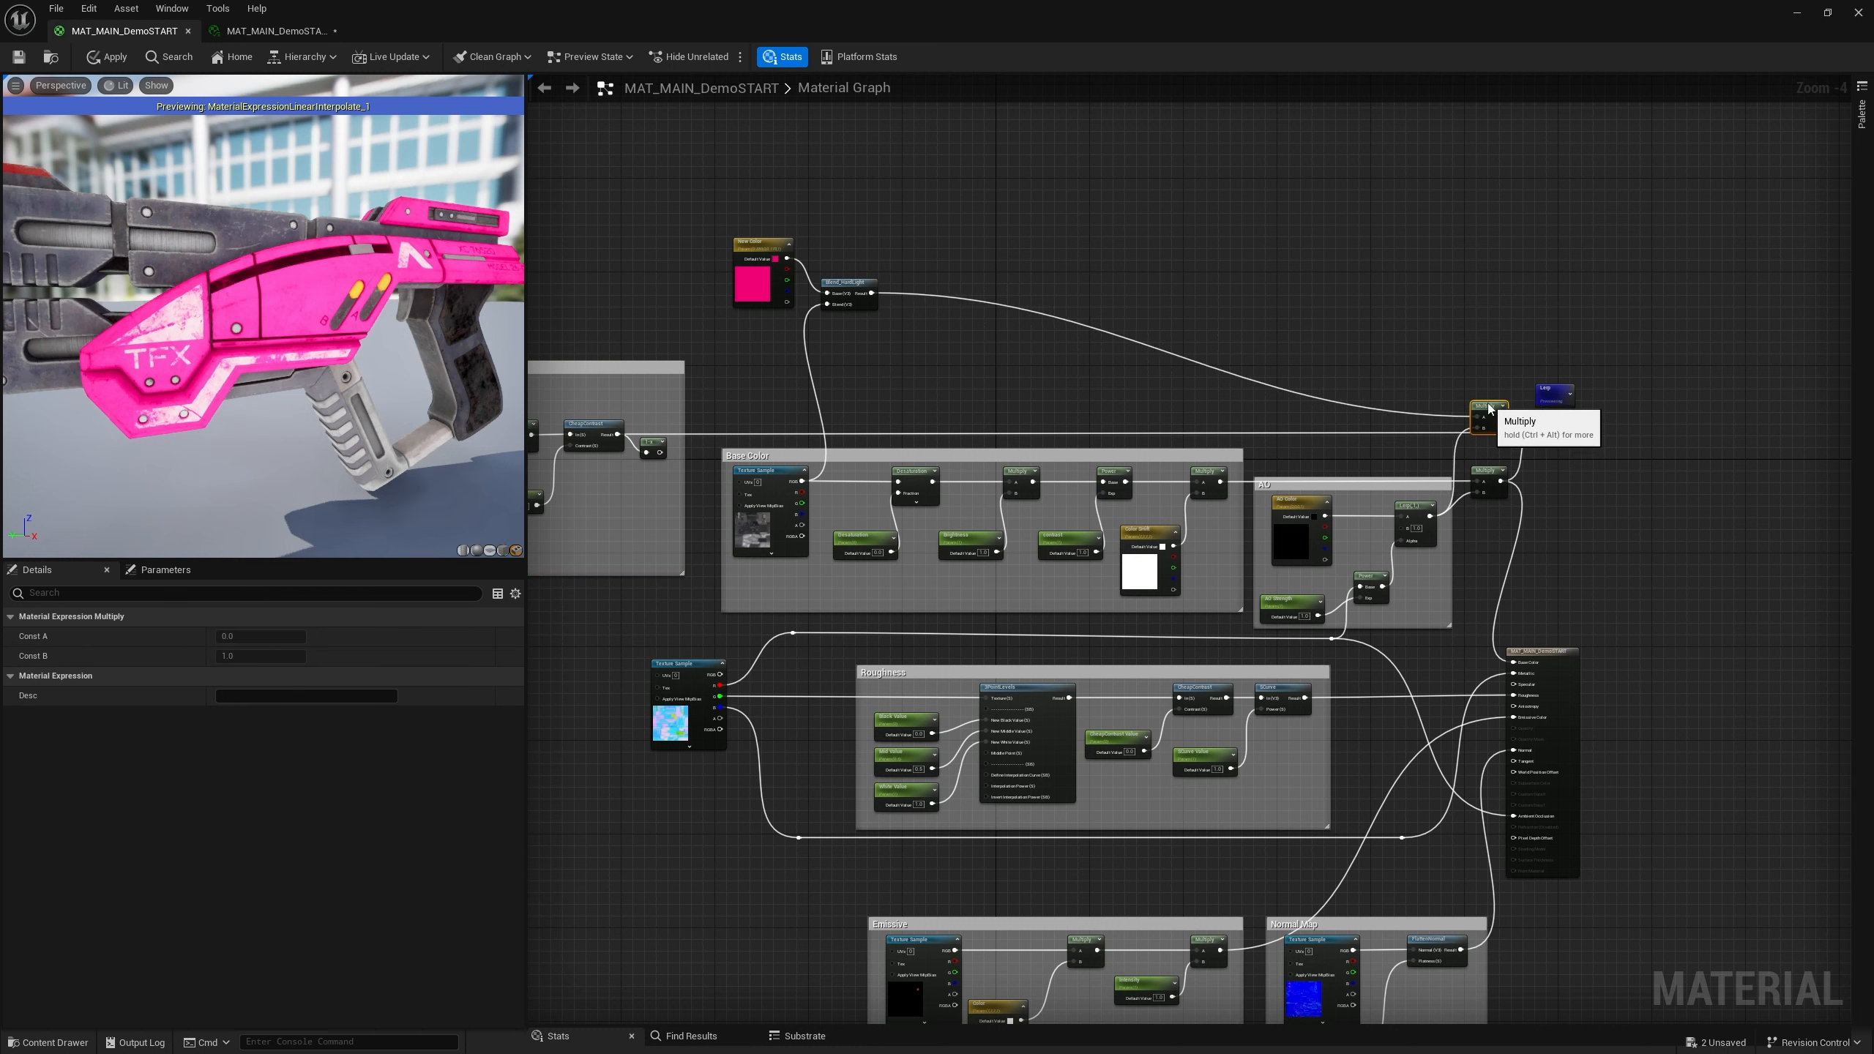
pyautogui.moveTo(860, 293); pyautogui.dragTo(866, 406)
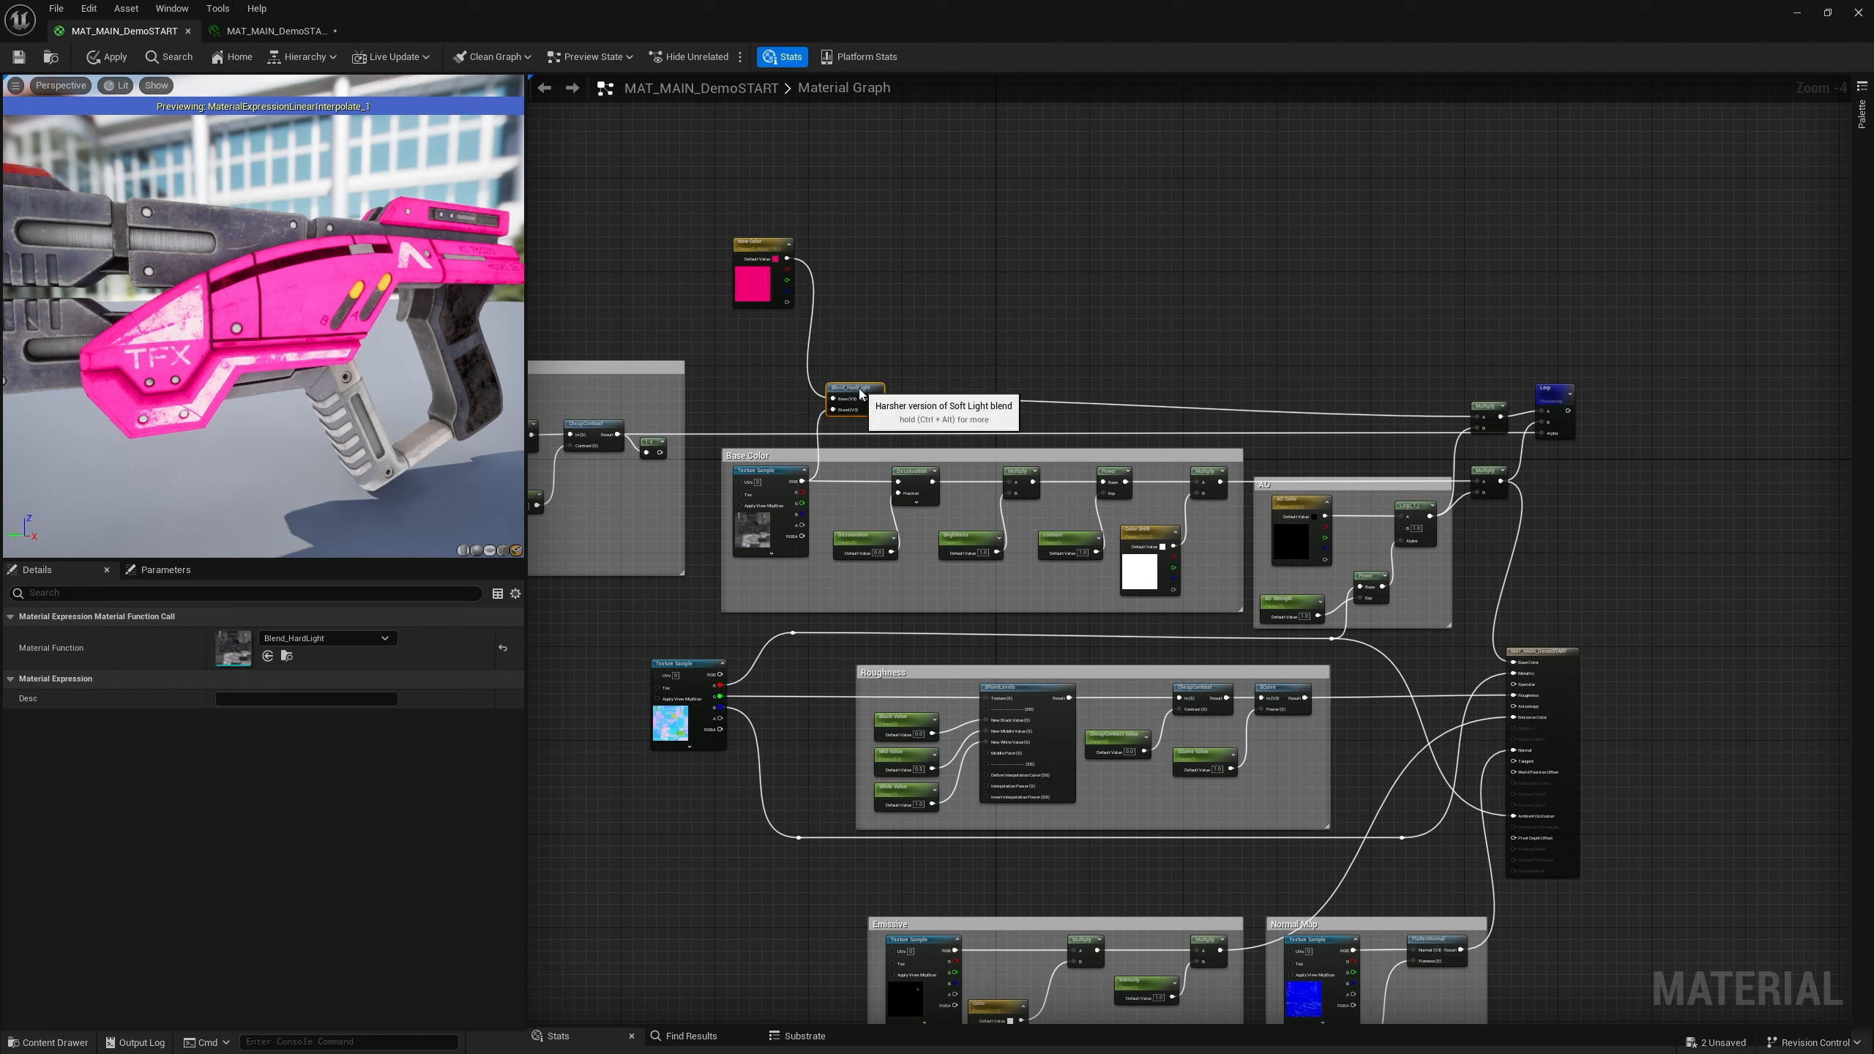
pyautogui.moveTo(759, 248); pyautogui.dragTo(763, 341)
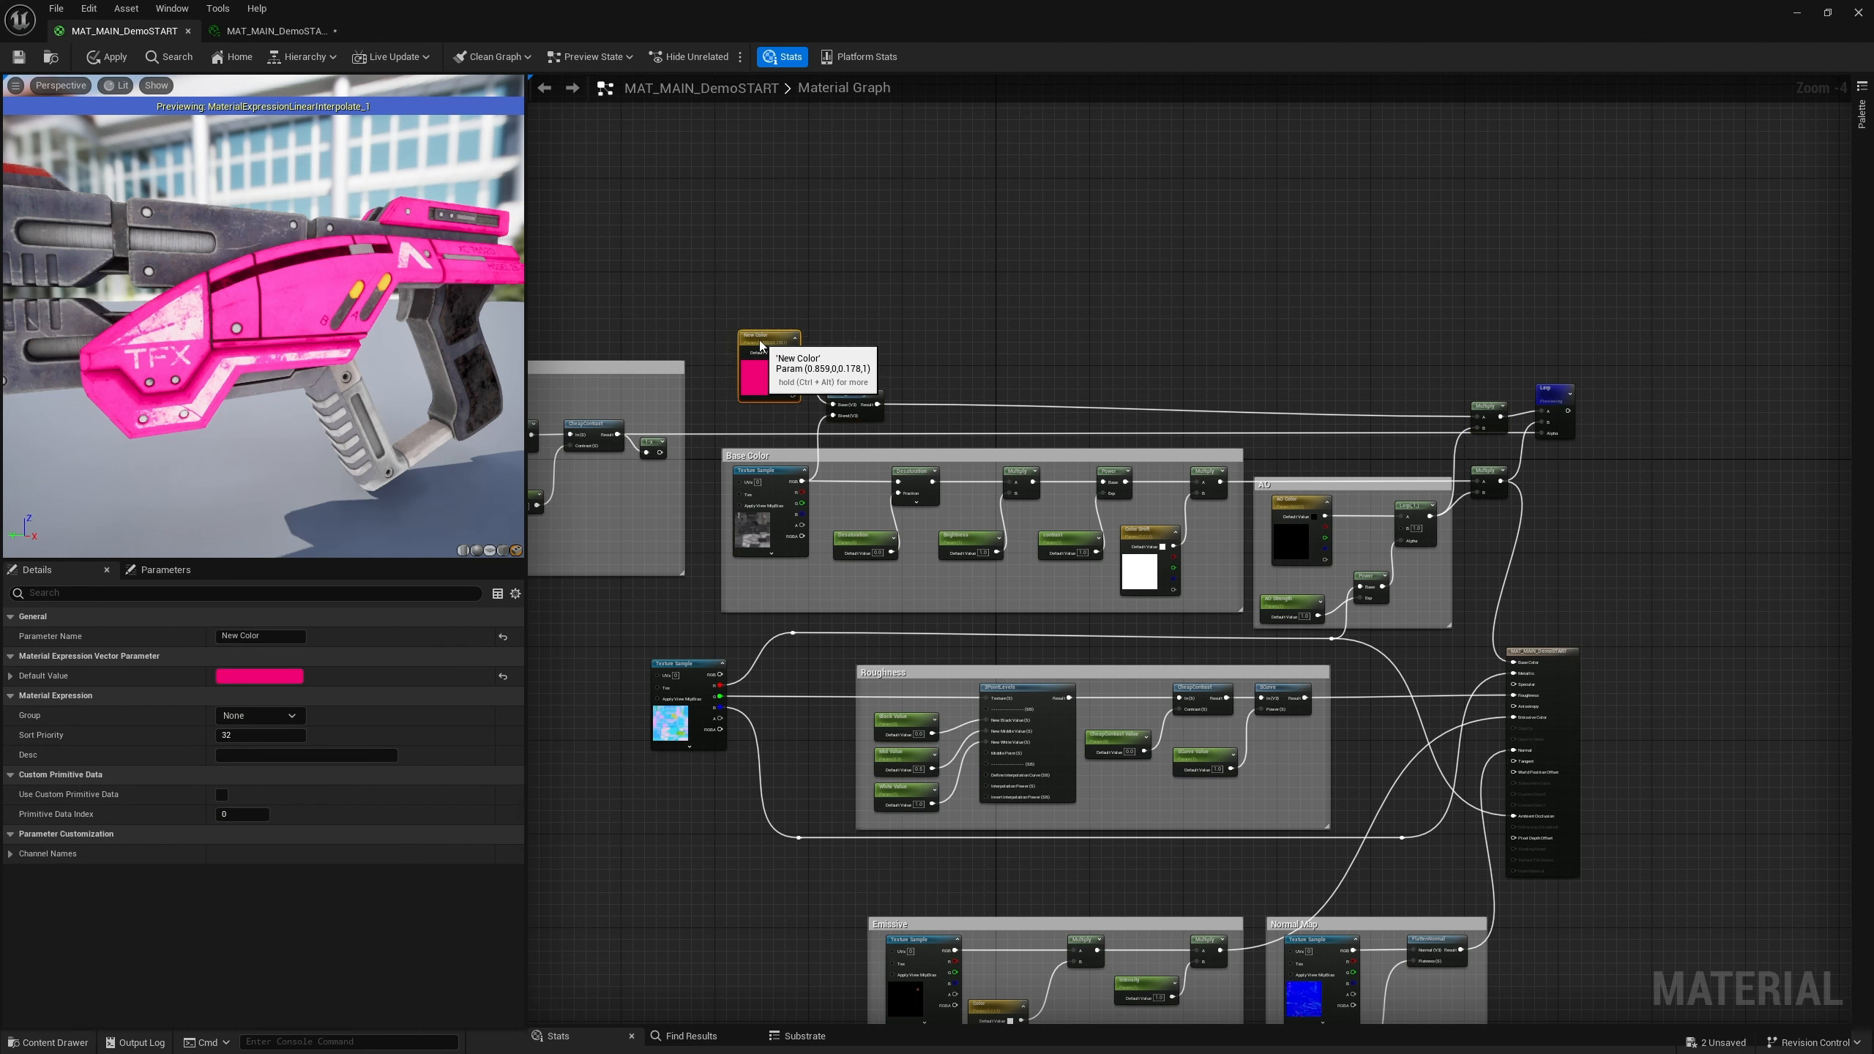
# Select the New Color and Blend_HardLight nodes and wrap them in a comment named Main Color change
pyautogui.moveTo(705, 273); pyautogui.dragTo(900, 426)
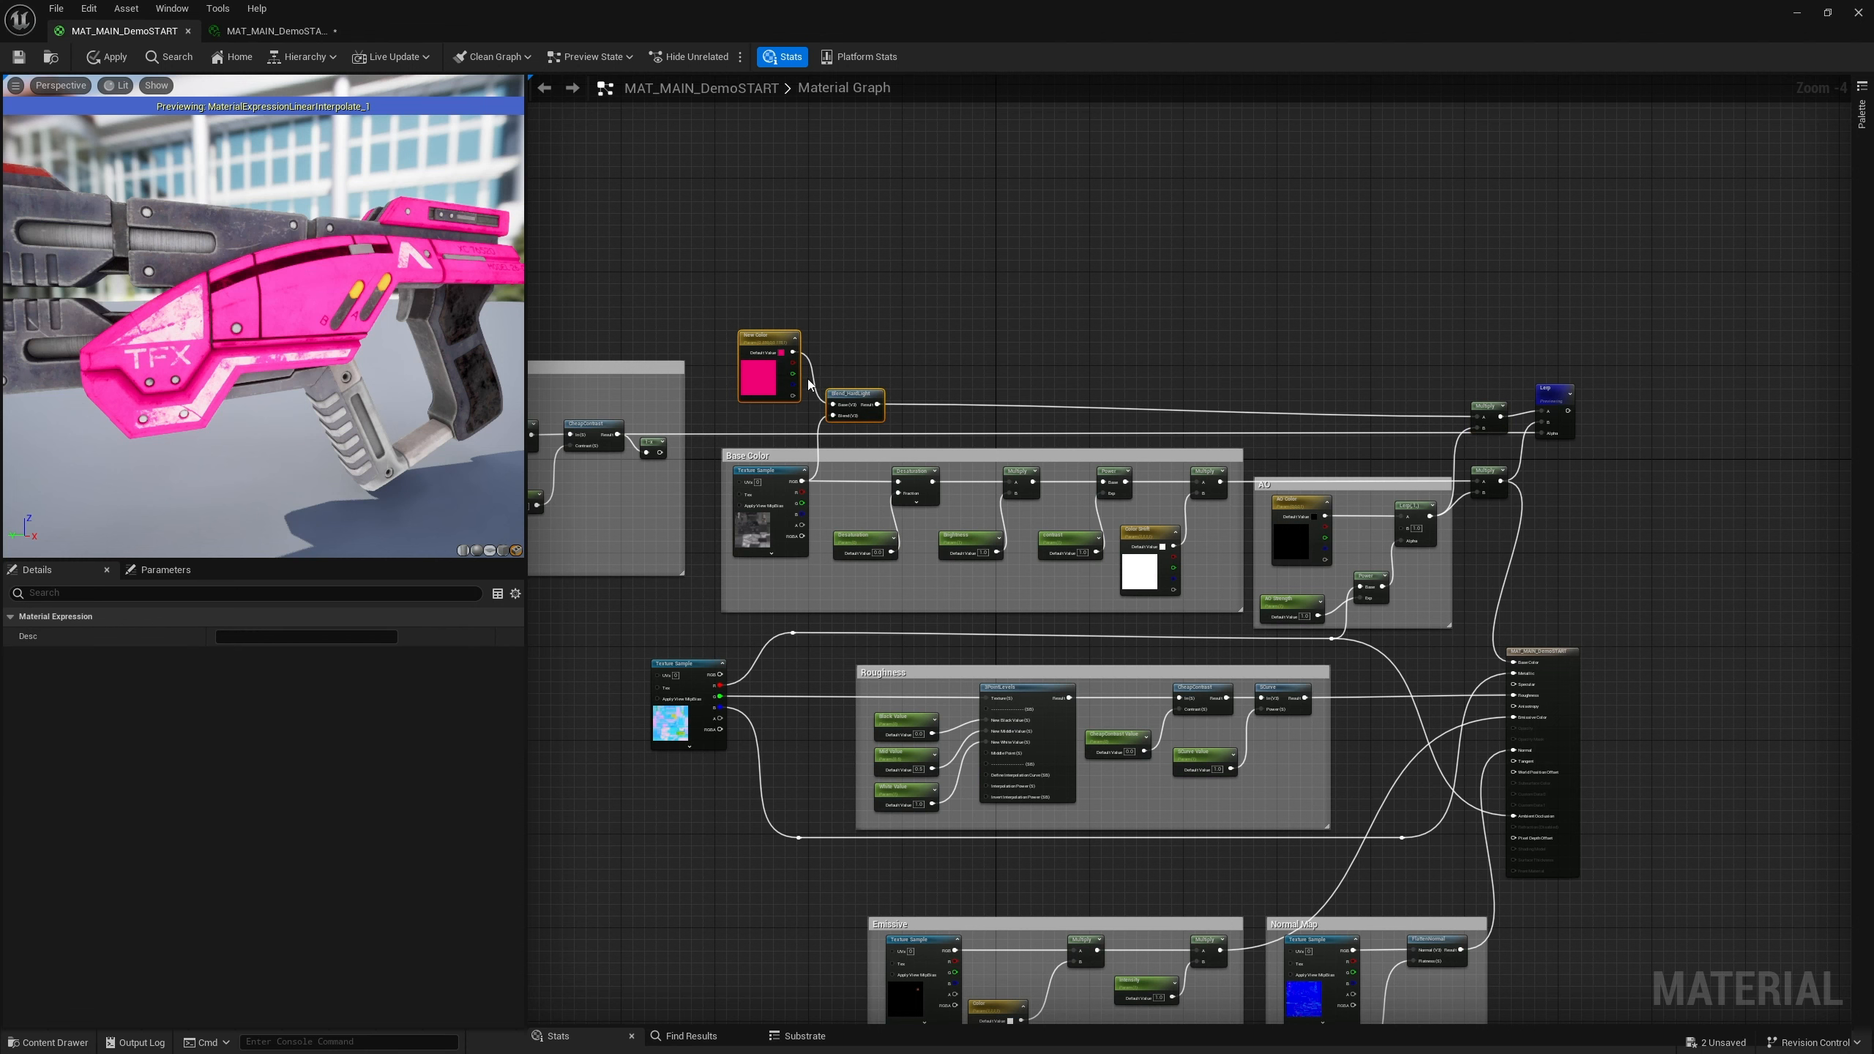
pyautogui.rightClick(779, 329)
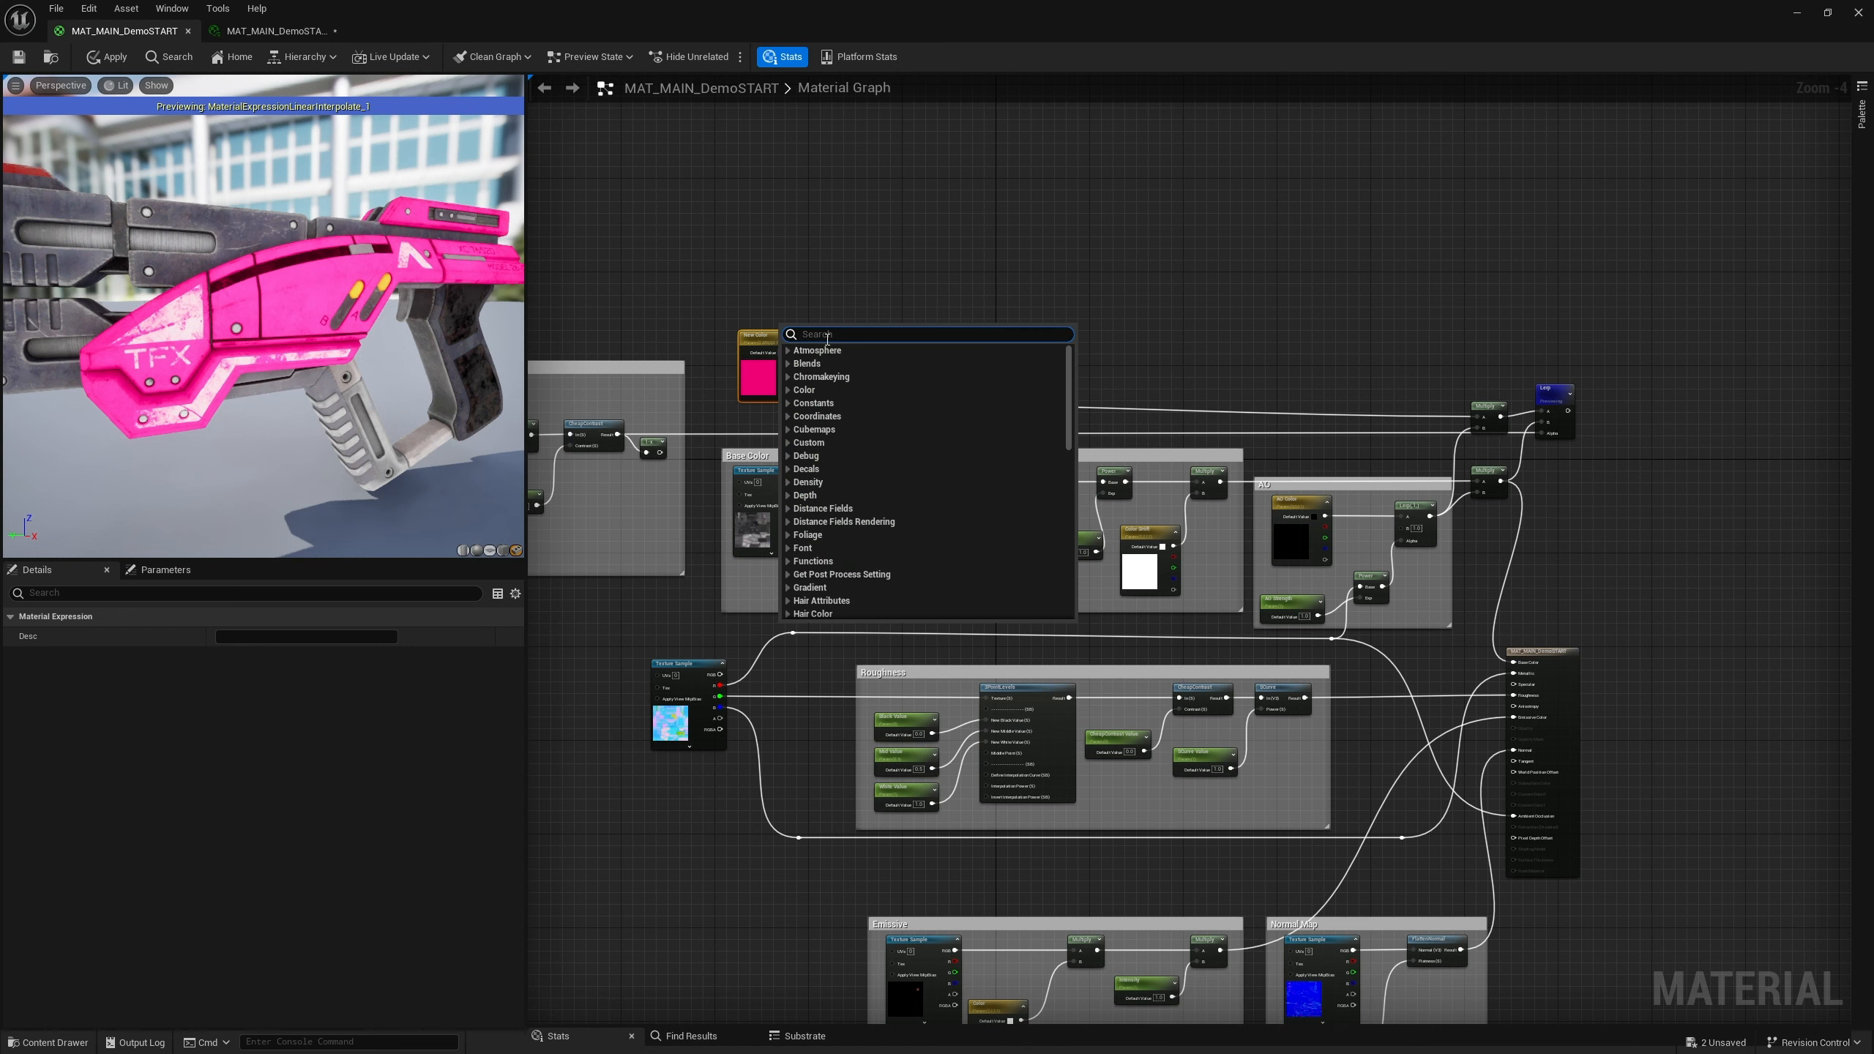
pyautogui.moveTo(762, 308); pyautogui.dragTo(876, 413)
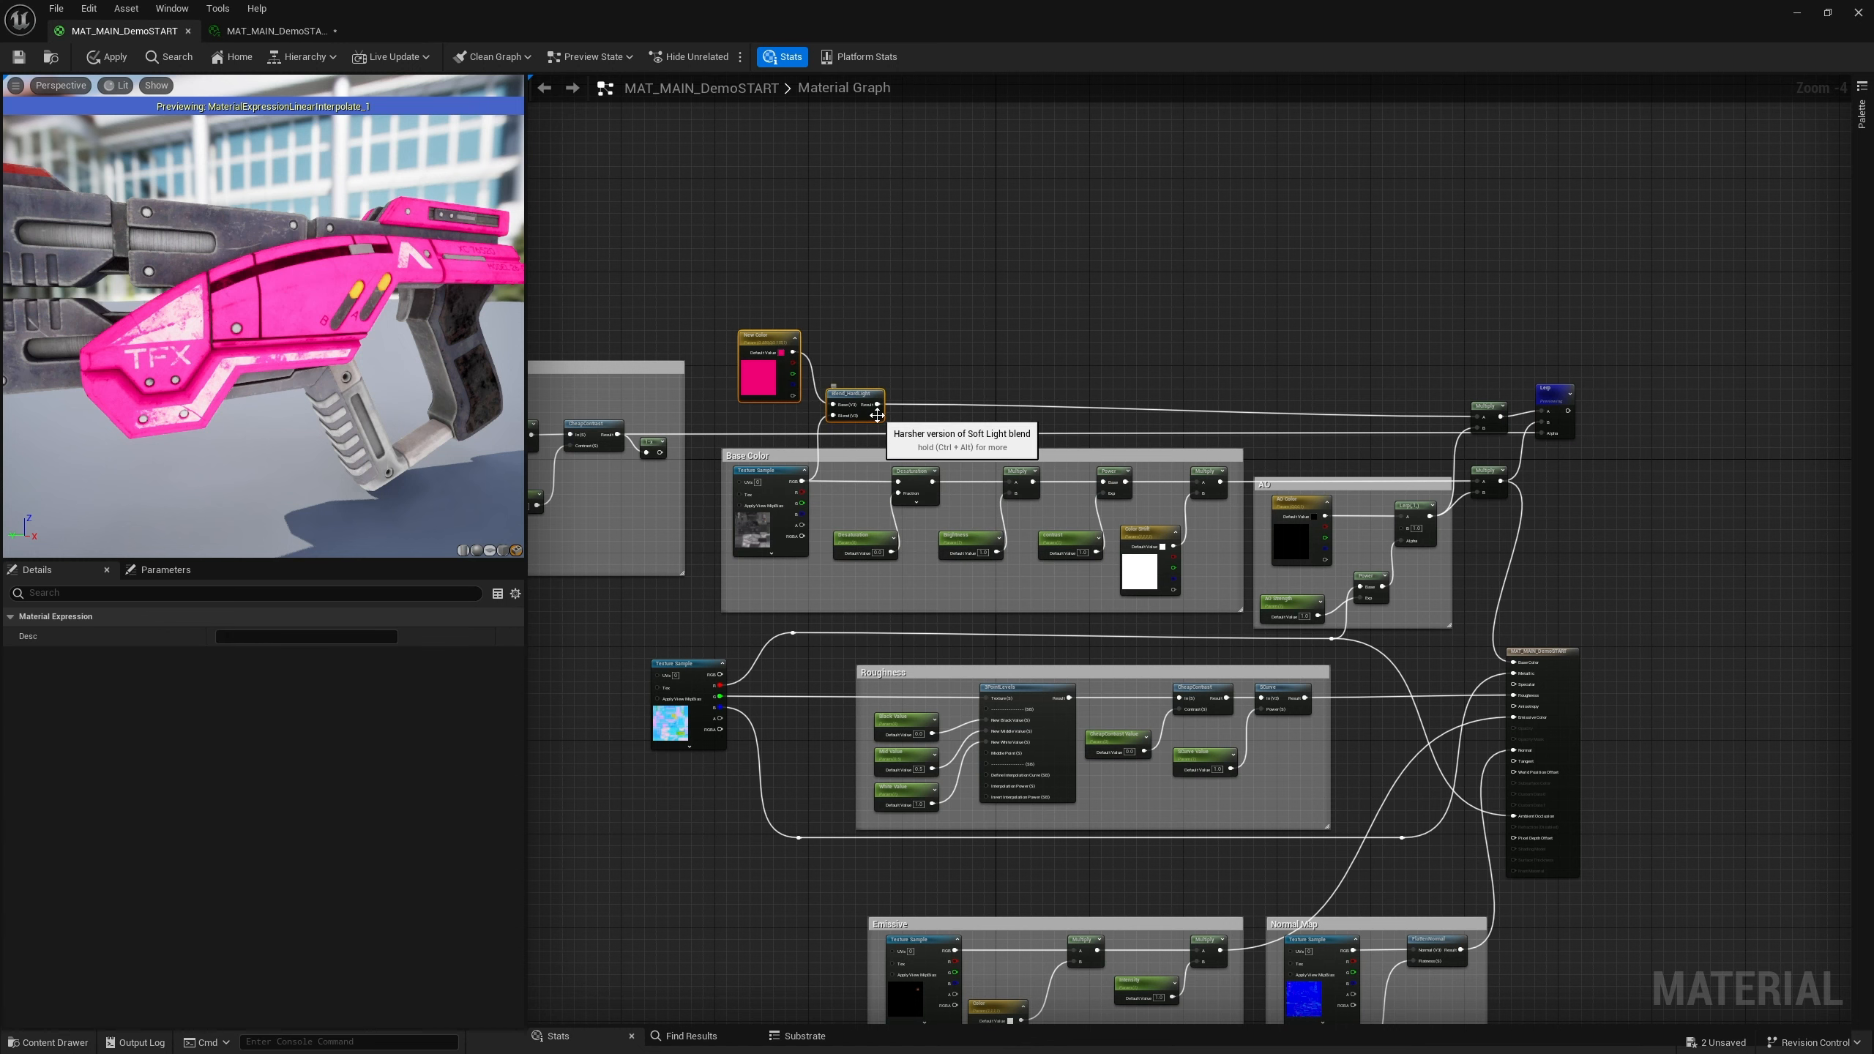
pyautogui.write('c')
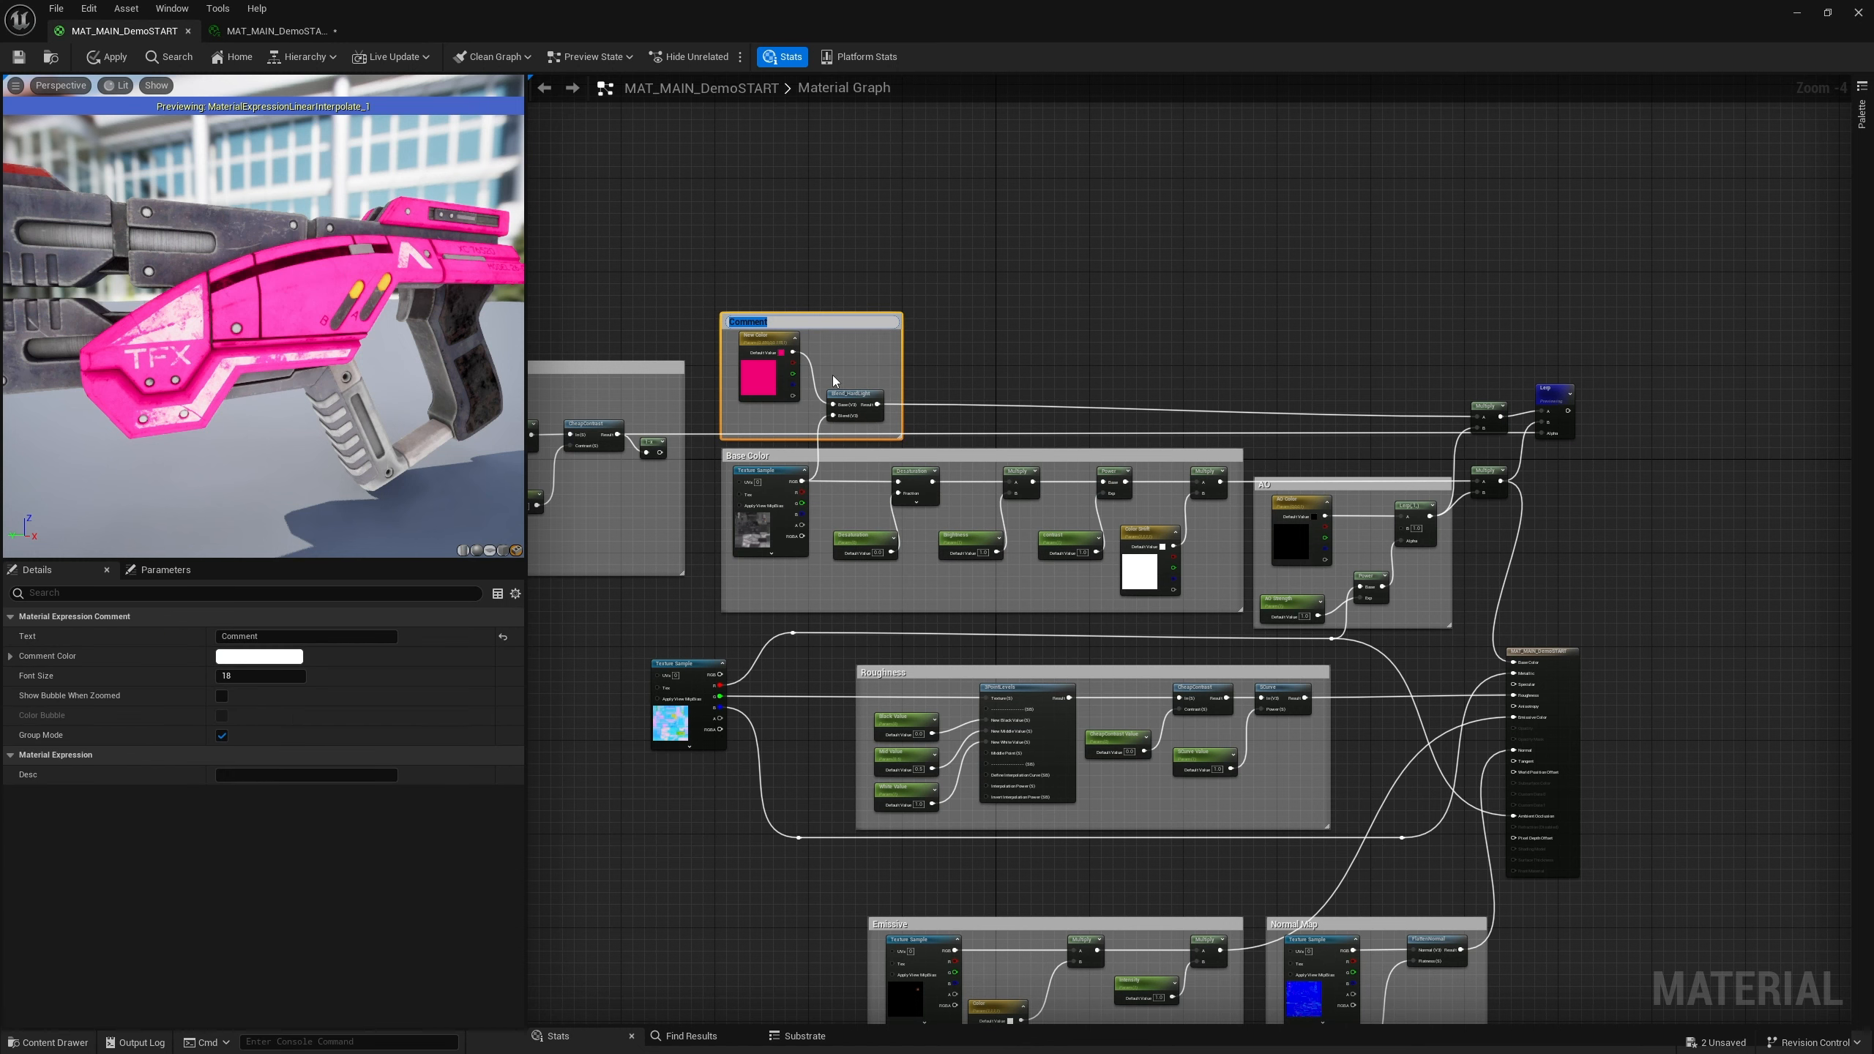
pyautogui.write('Main Color change')
pyautogui.press('Return')
# Put the COLOR MASK parameter into the Main Color Change group with a sort priority of 1
pyautogui.moveTo(1055, 341); pyautogui.dragTo(1151, 214, button='right')
pyautogui.moveTo(841, 465); pyautogui.dragTo(888, 459, button='right')
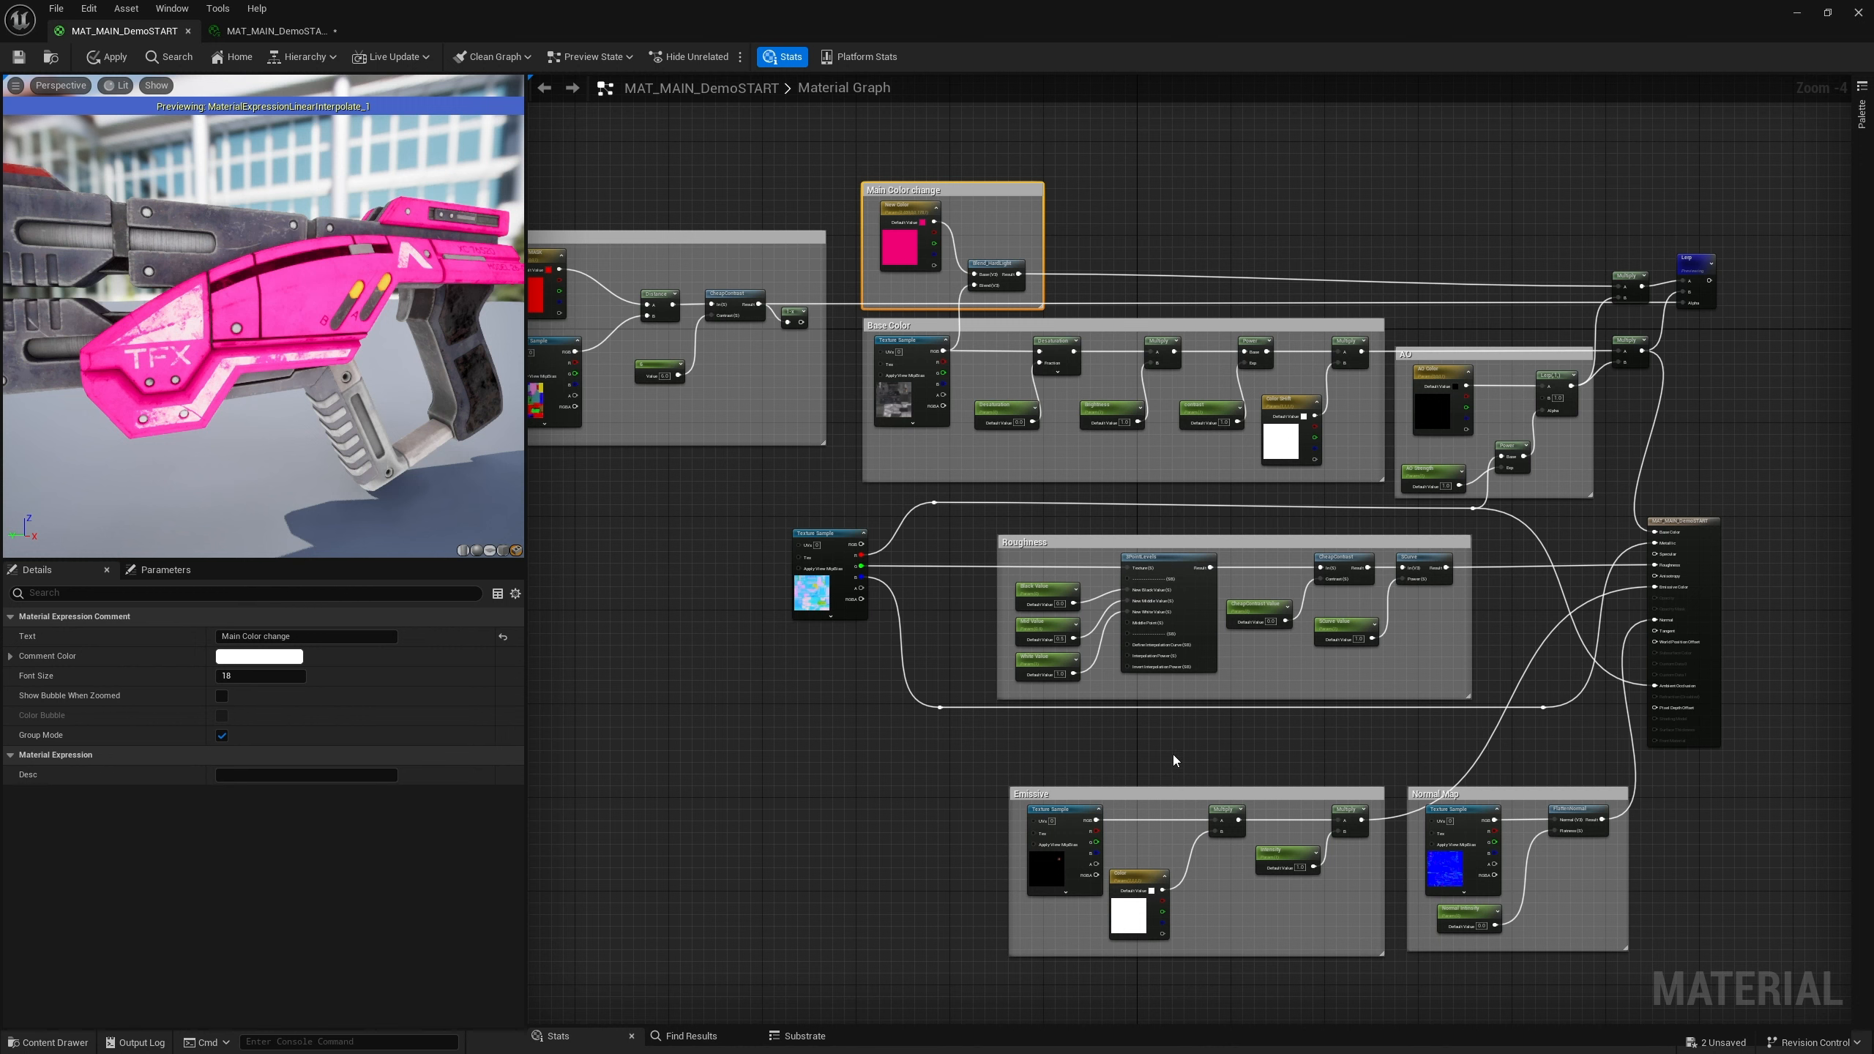
pyautogui.moveTo(1173, 755); pyautogui.dragTo(1197, 648, button='right')
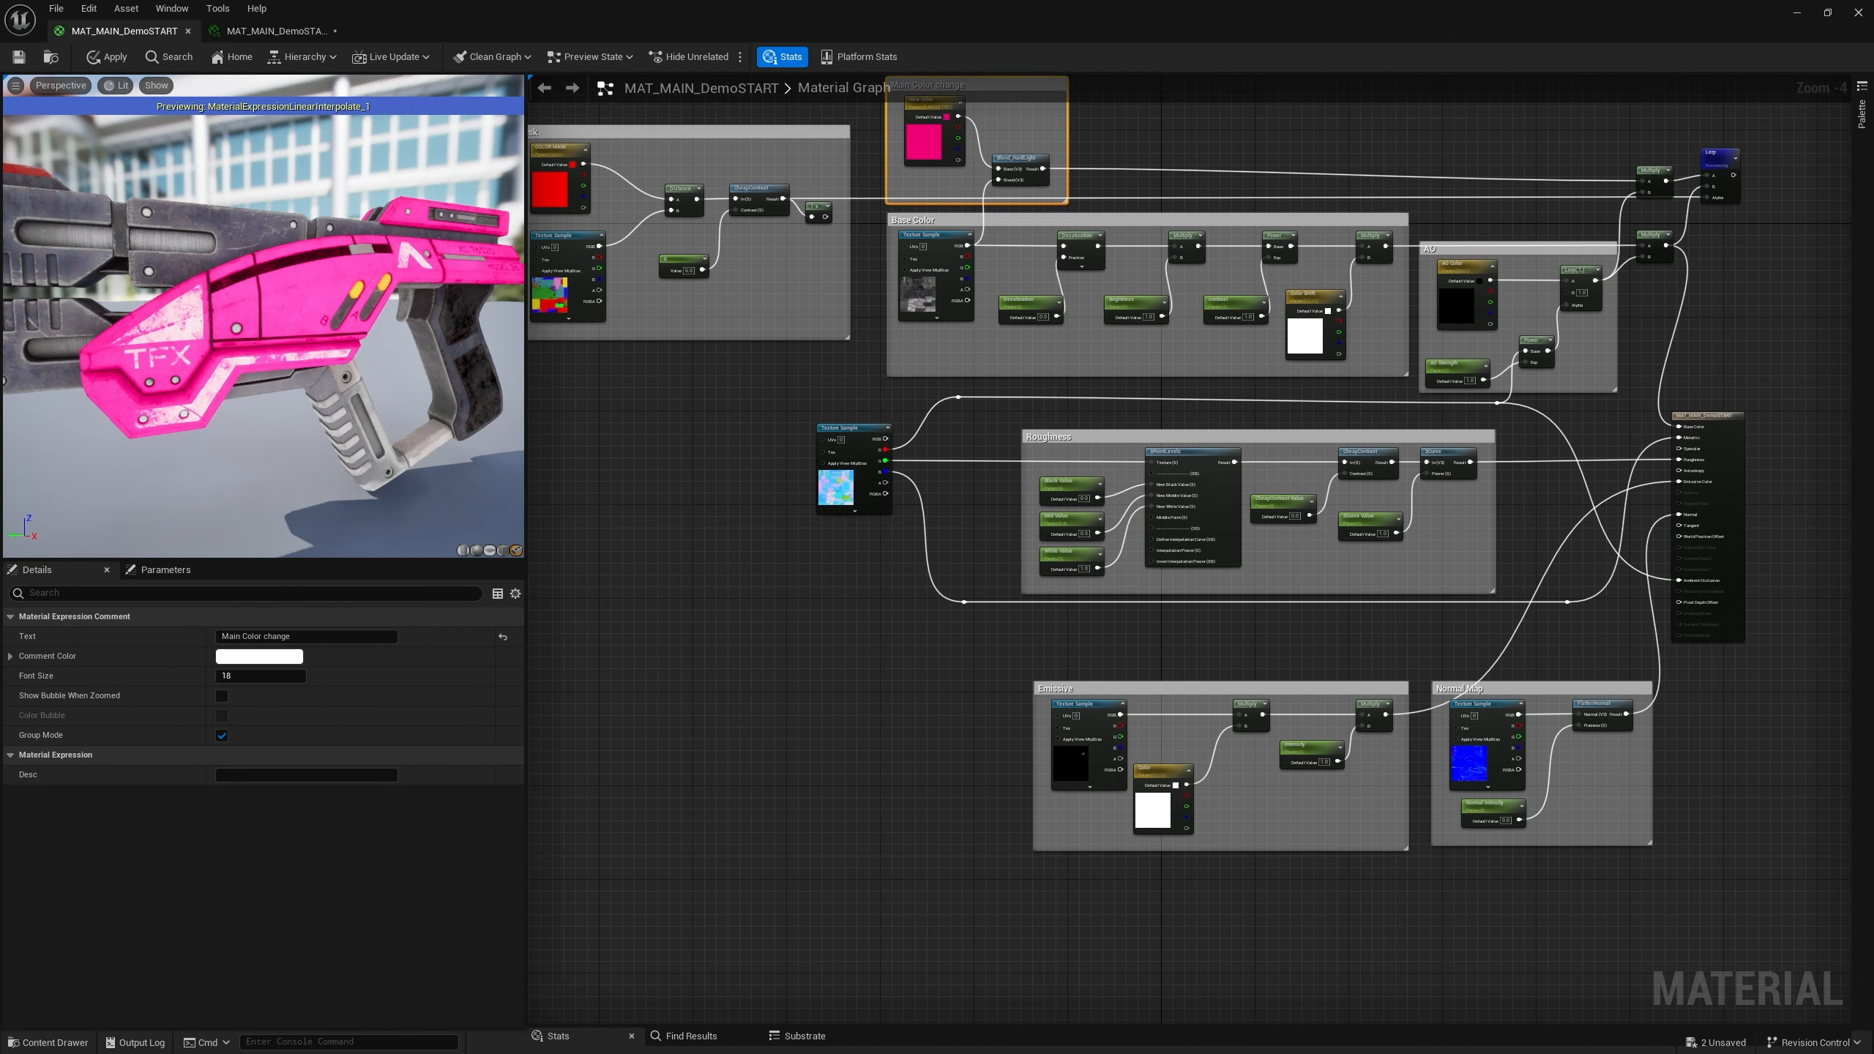
pyautogui.moveTo(1056, 390); pyautogui.dragTo(1093, 463, button='right')
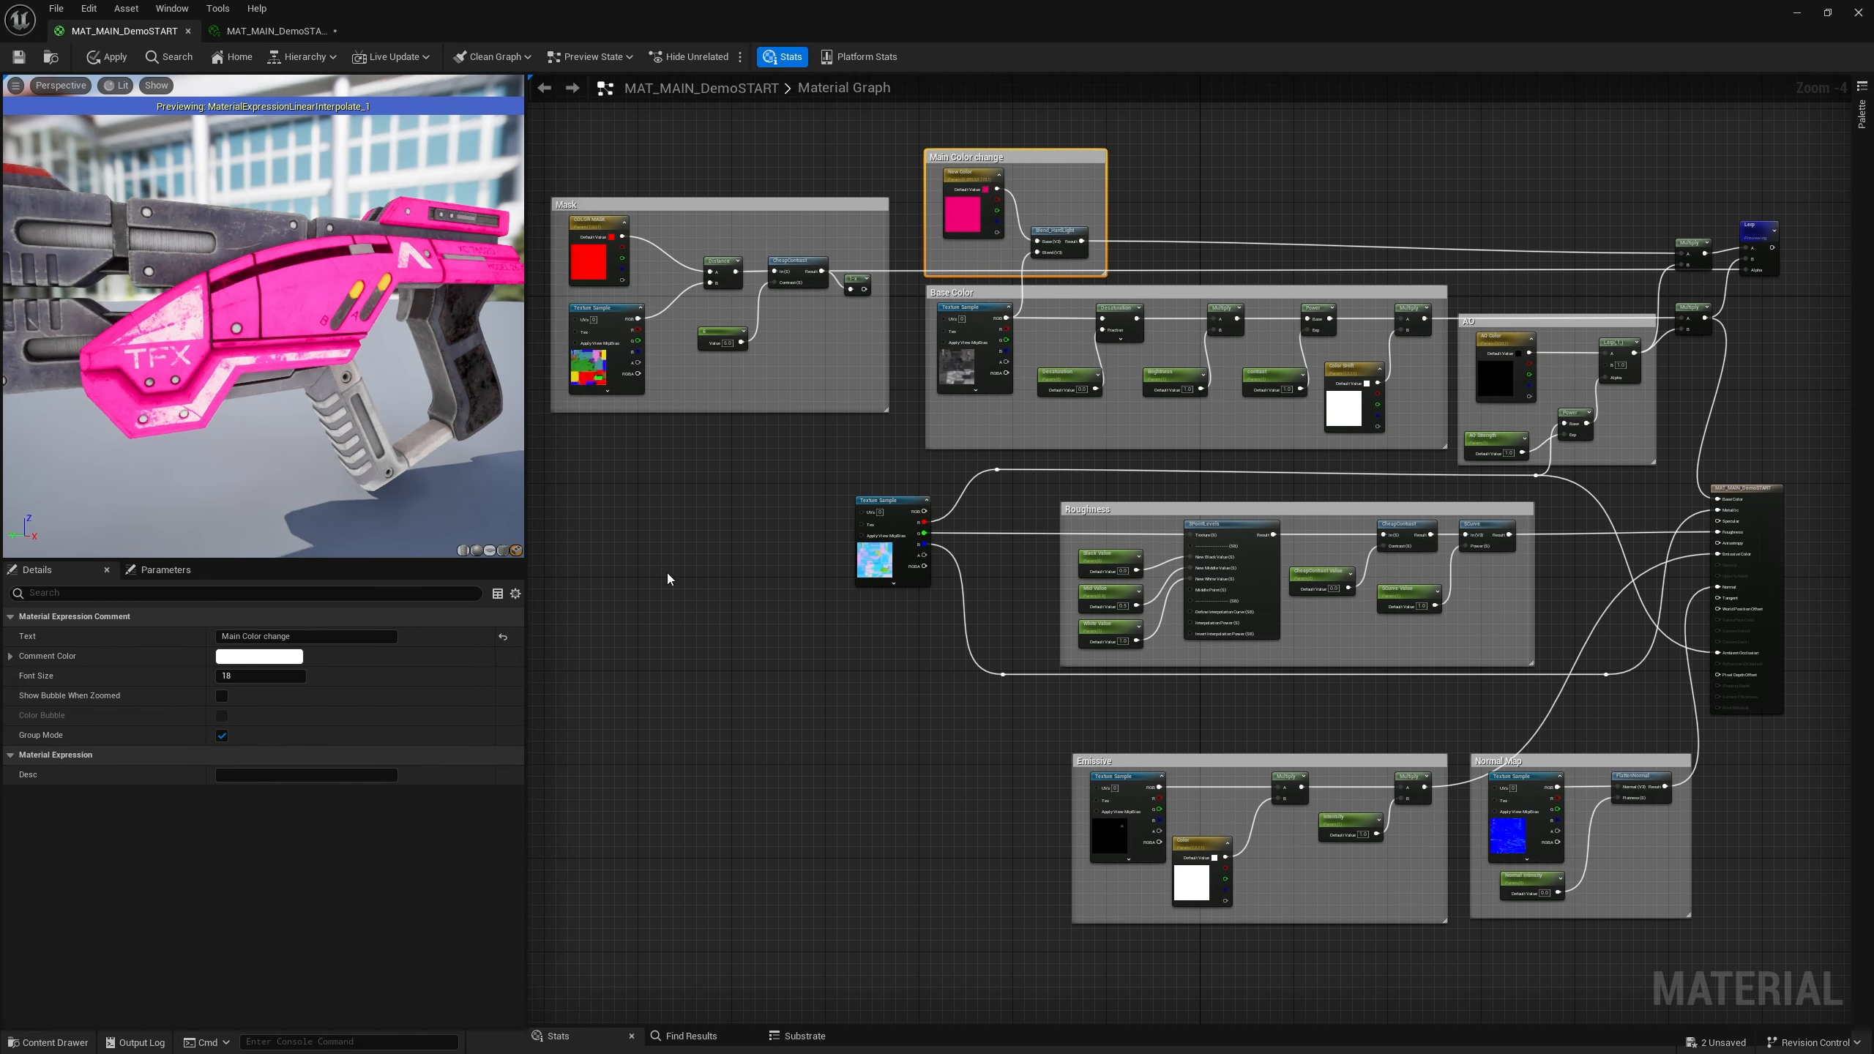
pyautogui.doubleClick(977, 175)
pyautogui.click(1280, 187)
pyautogui.scroll(4, 1107, 226)
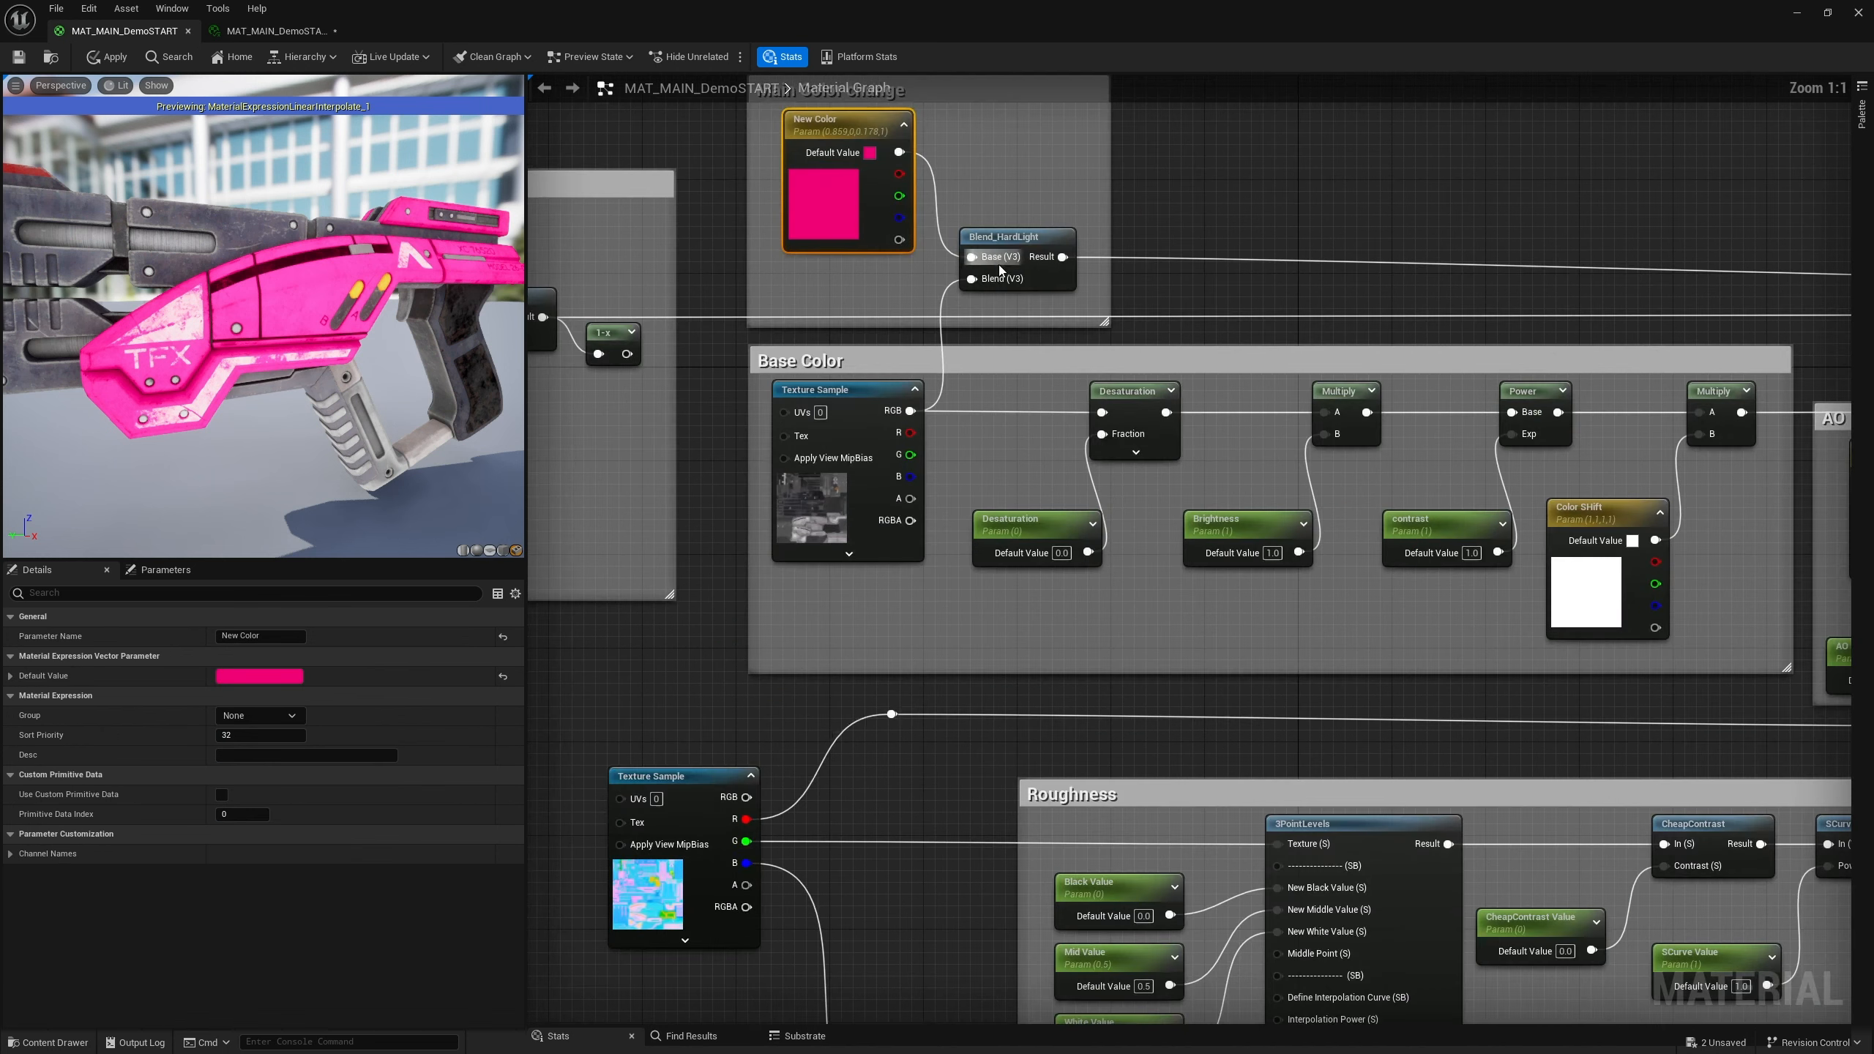
pyautogui.moveTo(1000, 271); pyautogui.dragTo(1366, 366, button='right')
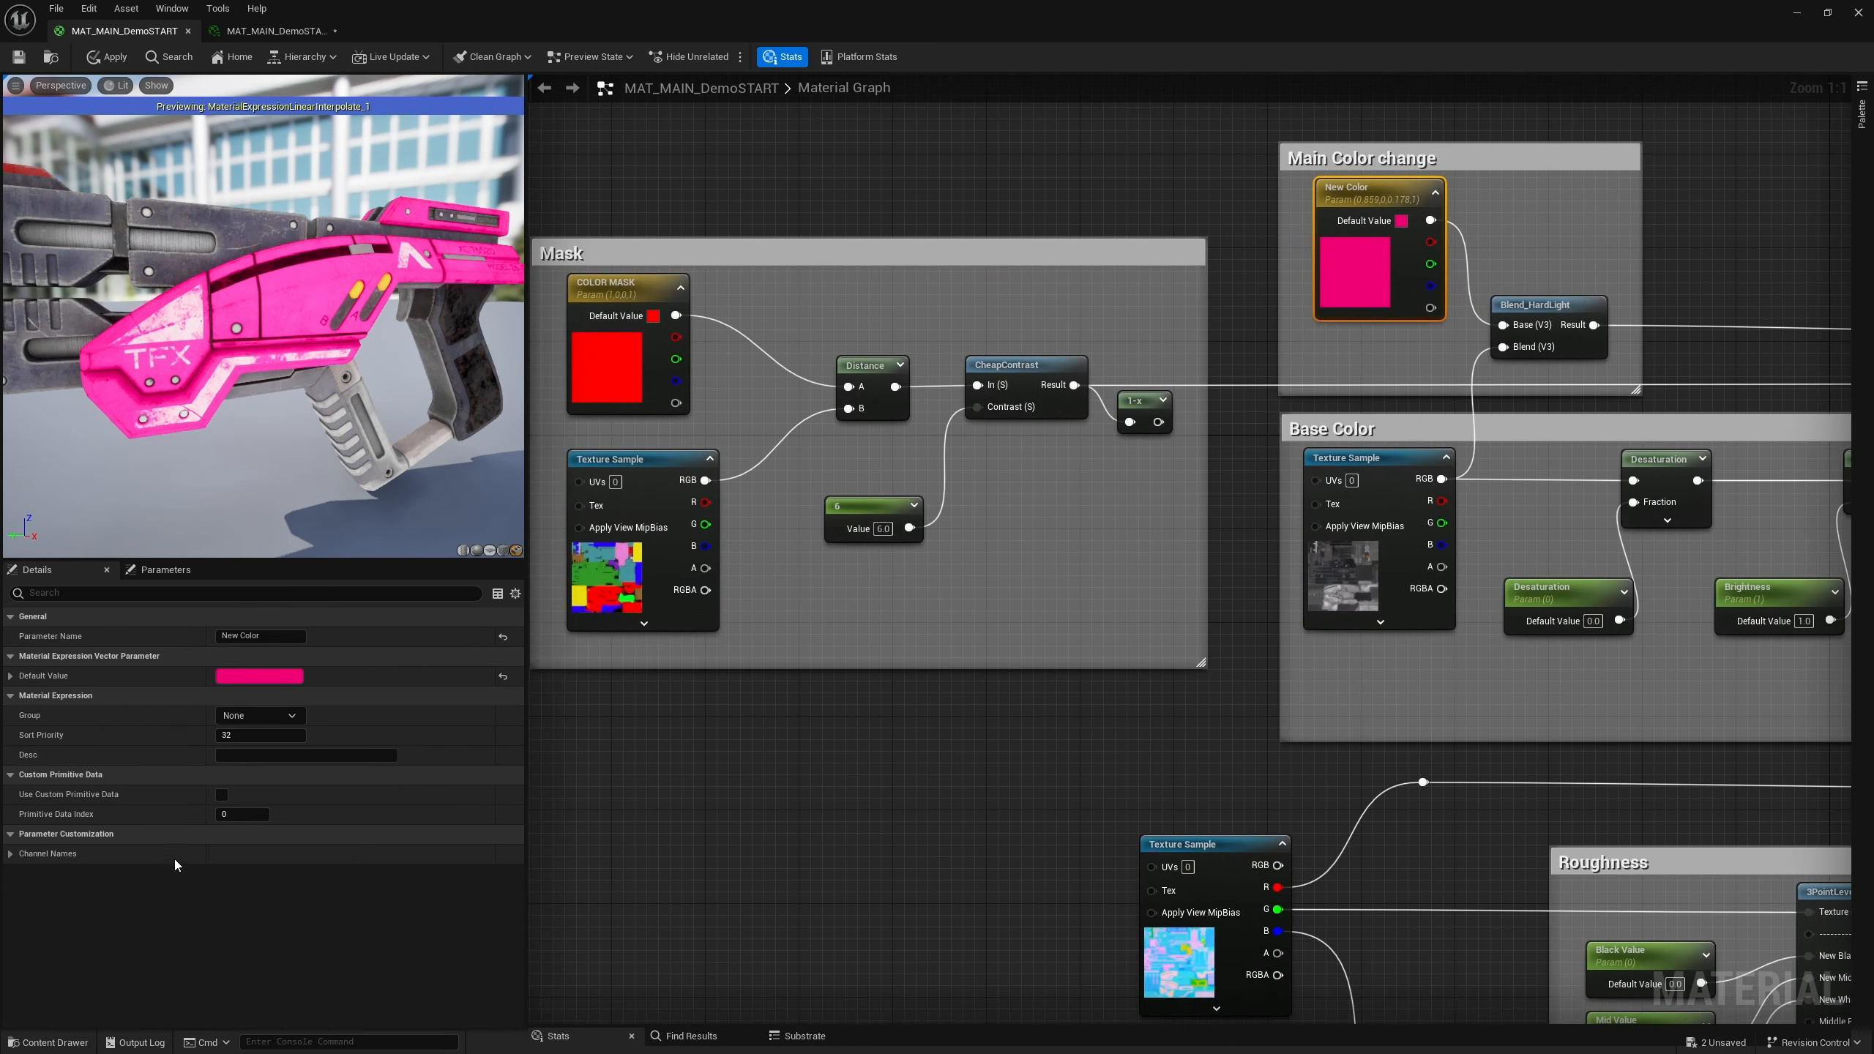
pyautogui.click(611, 295)
pyautogui.click(130, 712)
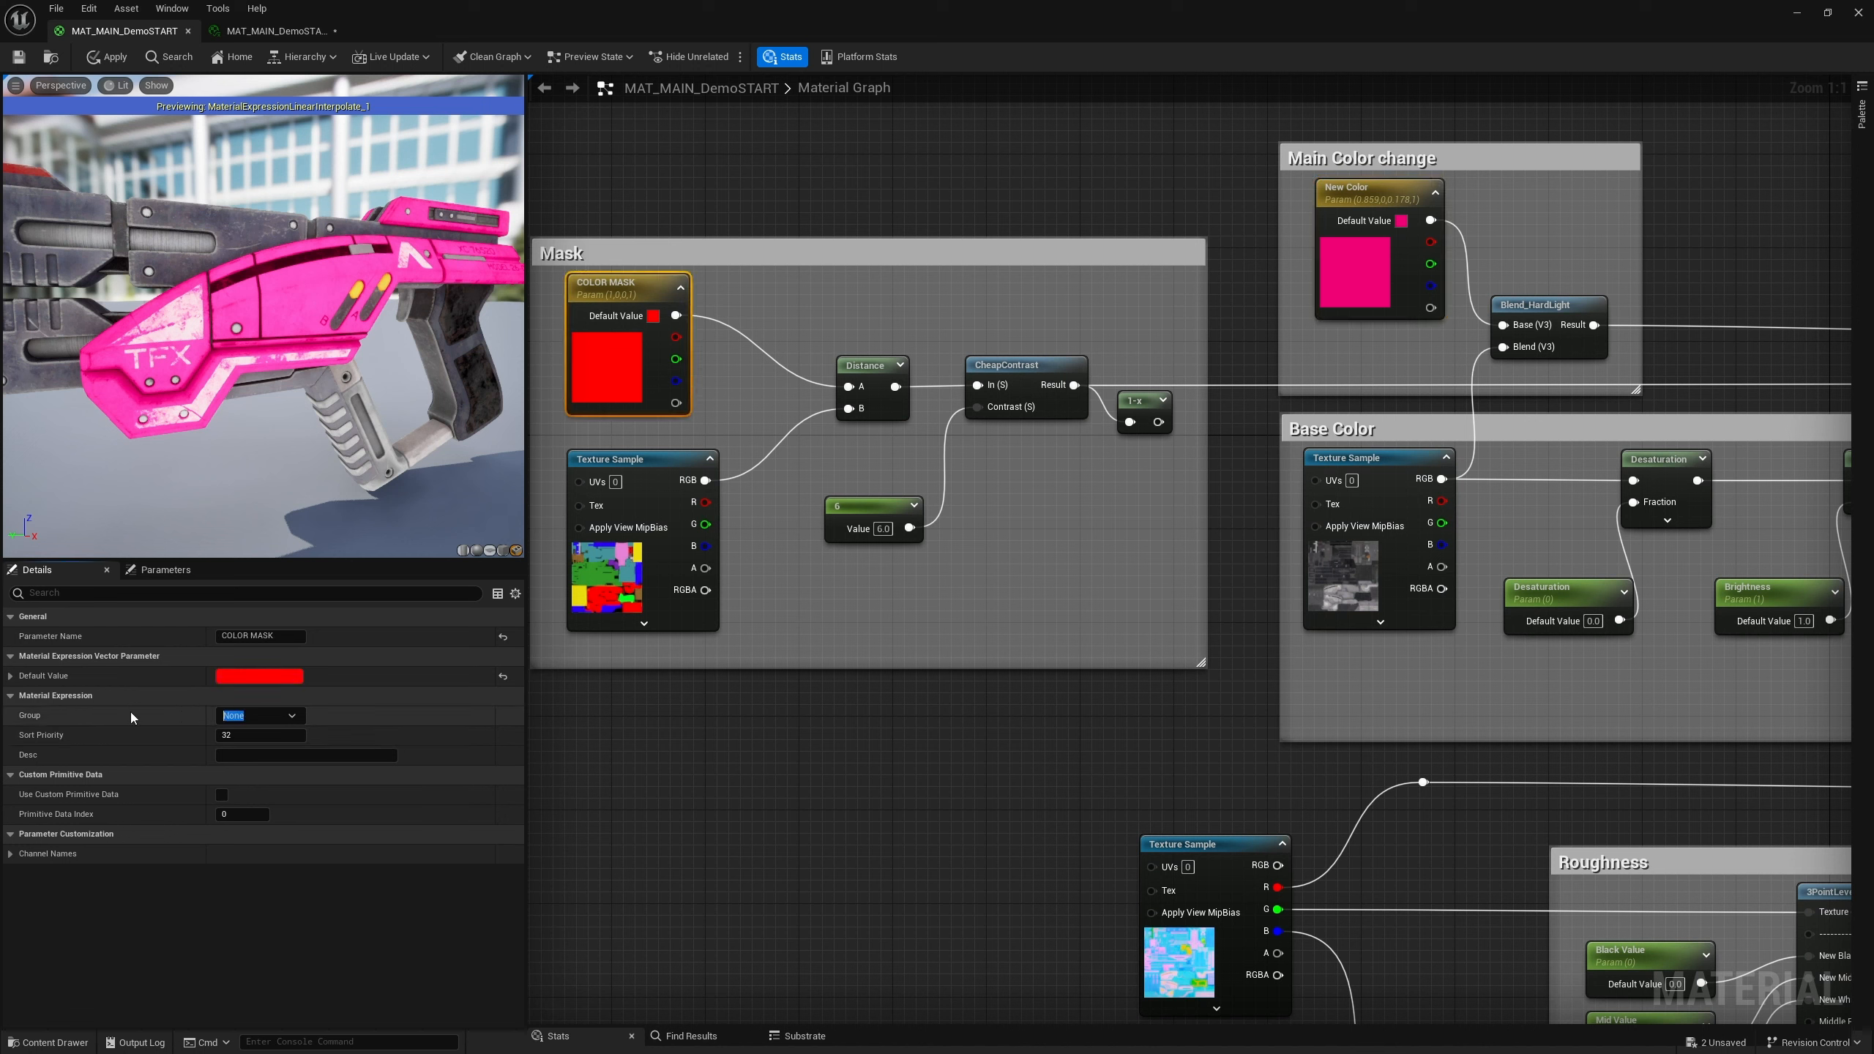
pyautogui.write('Main Color Change')
pyautogui.click(244, 737)
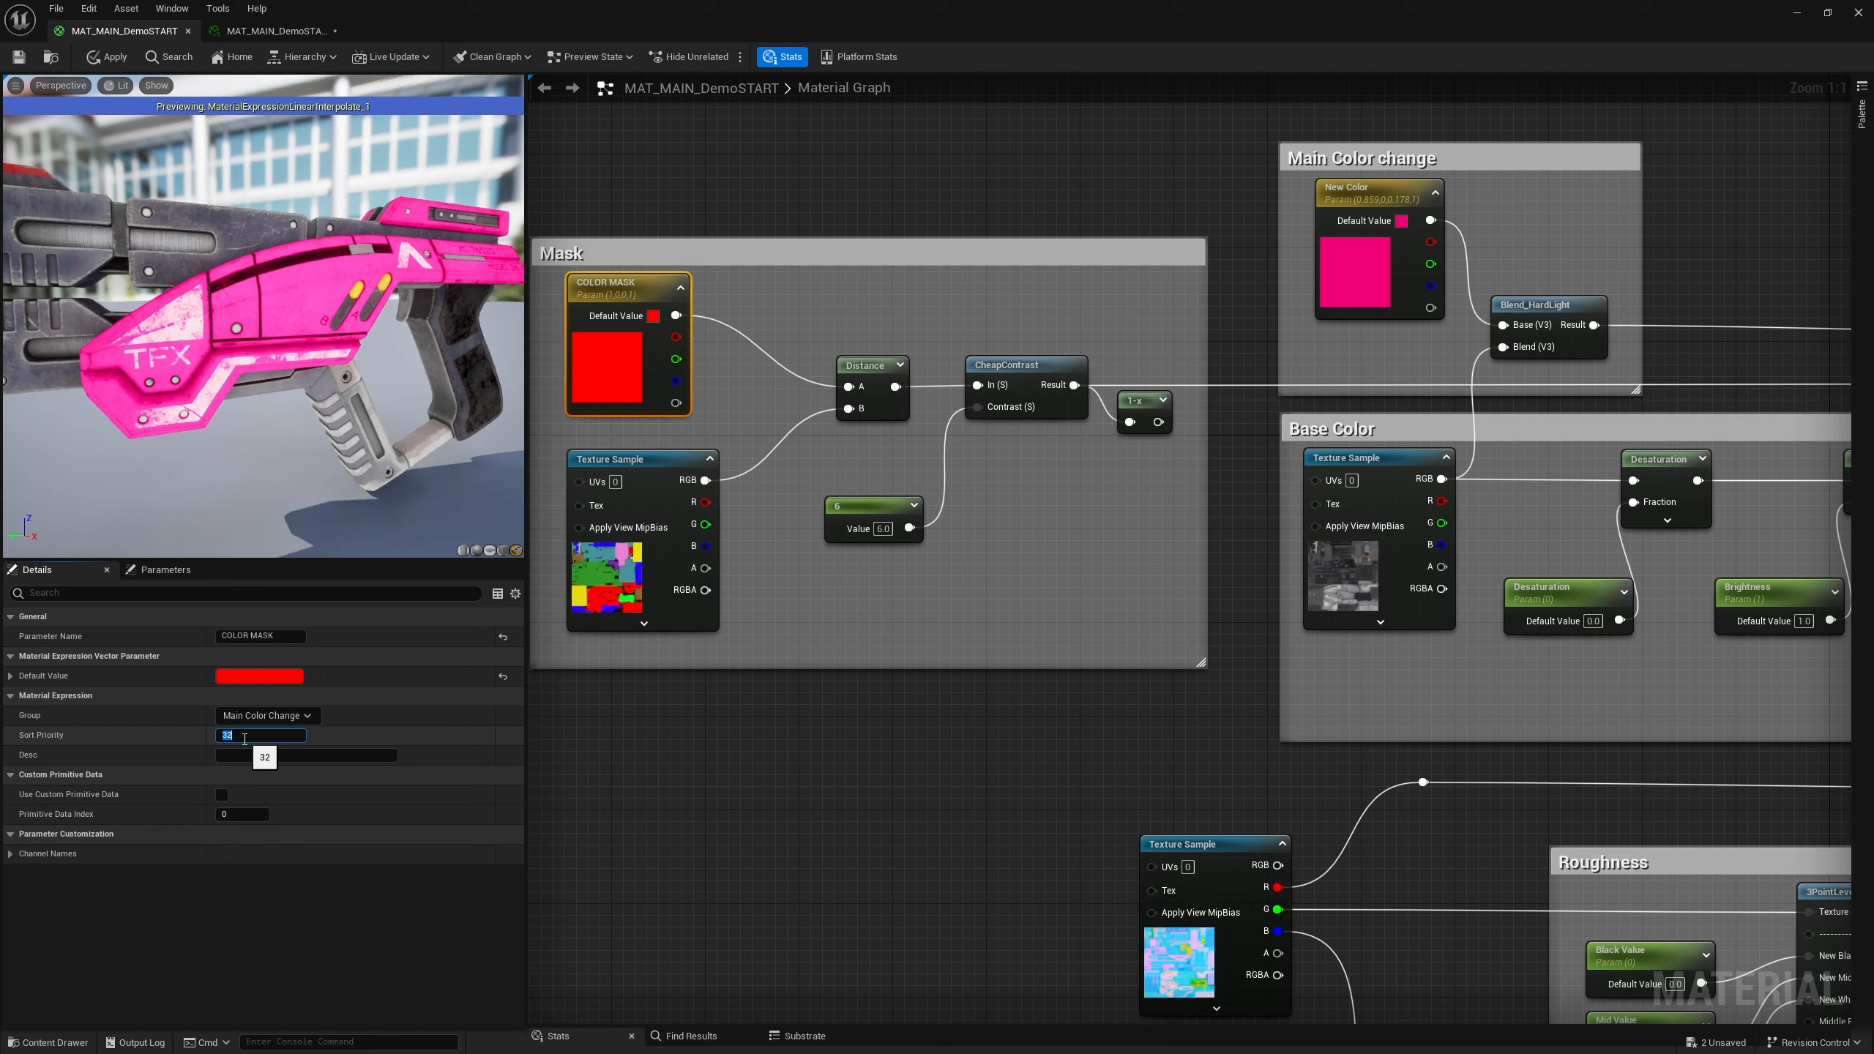
pyautogui.press('Return')
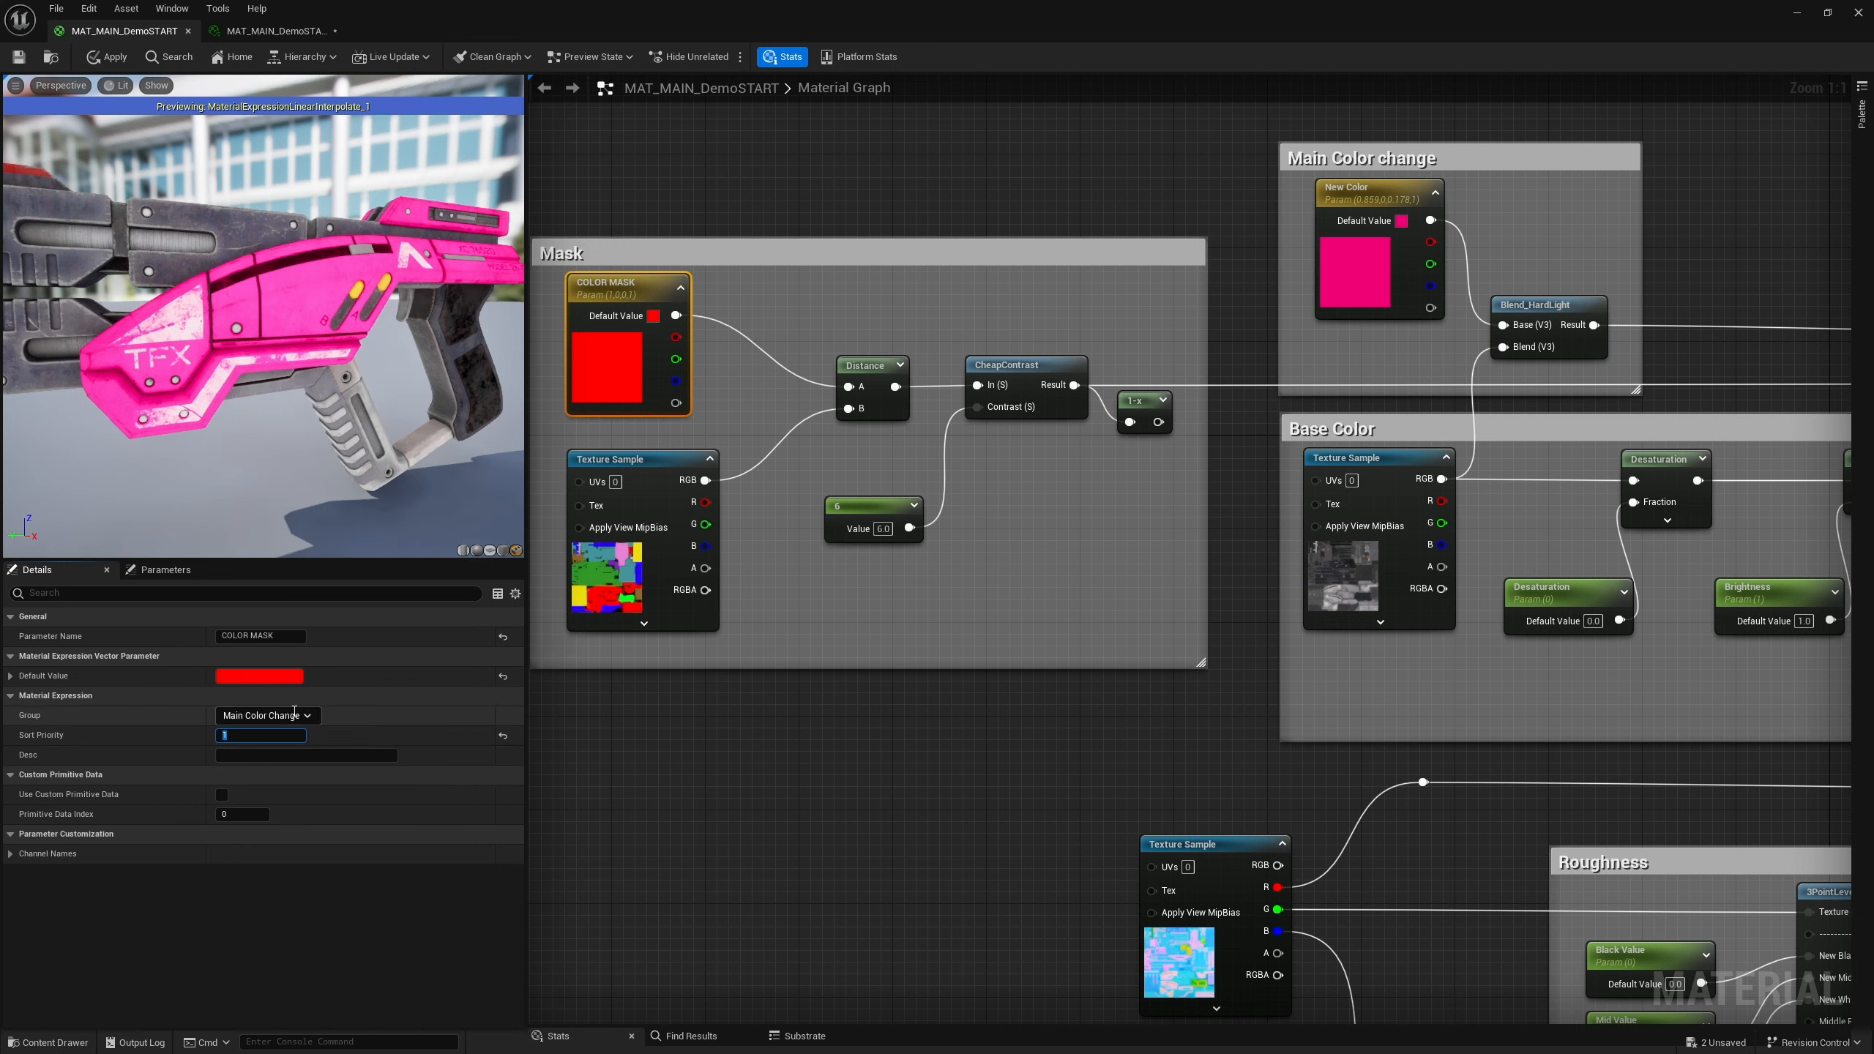
# Set the COLOR MASK parameter's default color to white
pyautogui.click(272, 677)
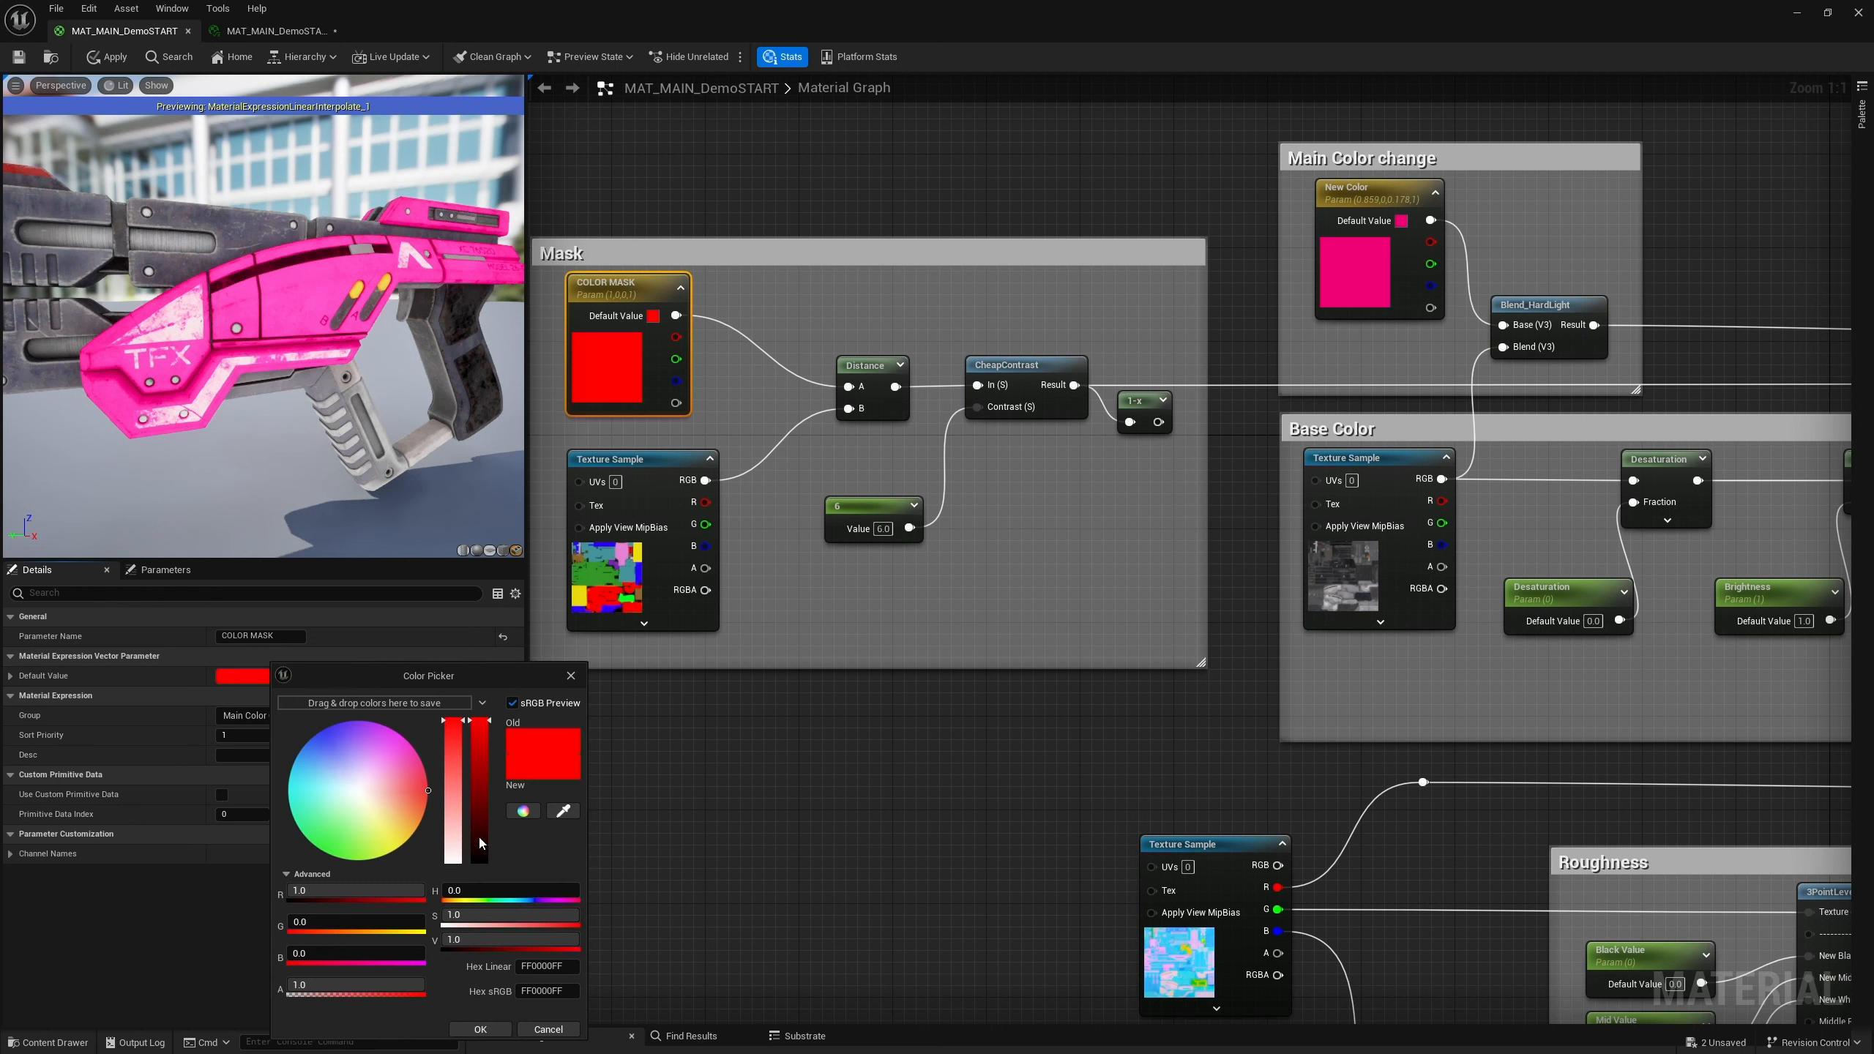
pyautogui.moveTo(453, 840); pyautogui.dragTo(453, 925)
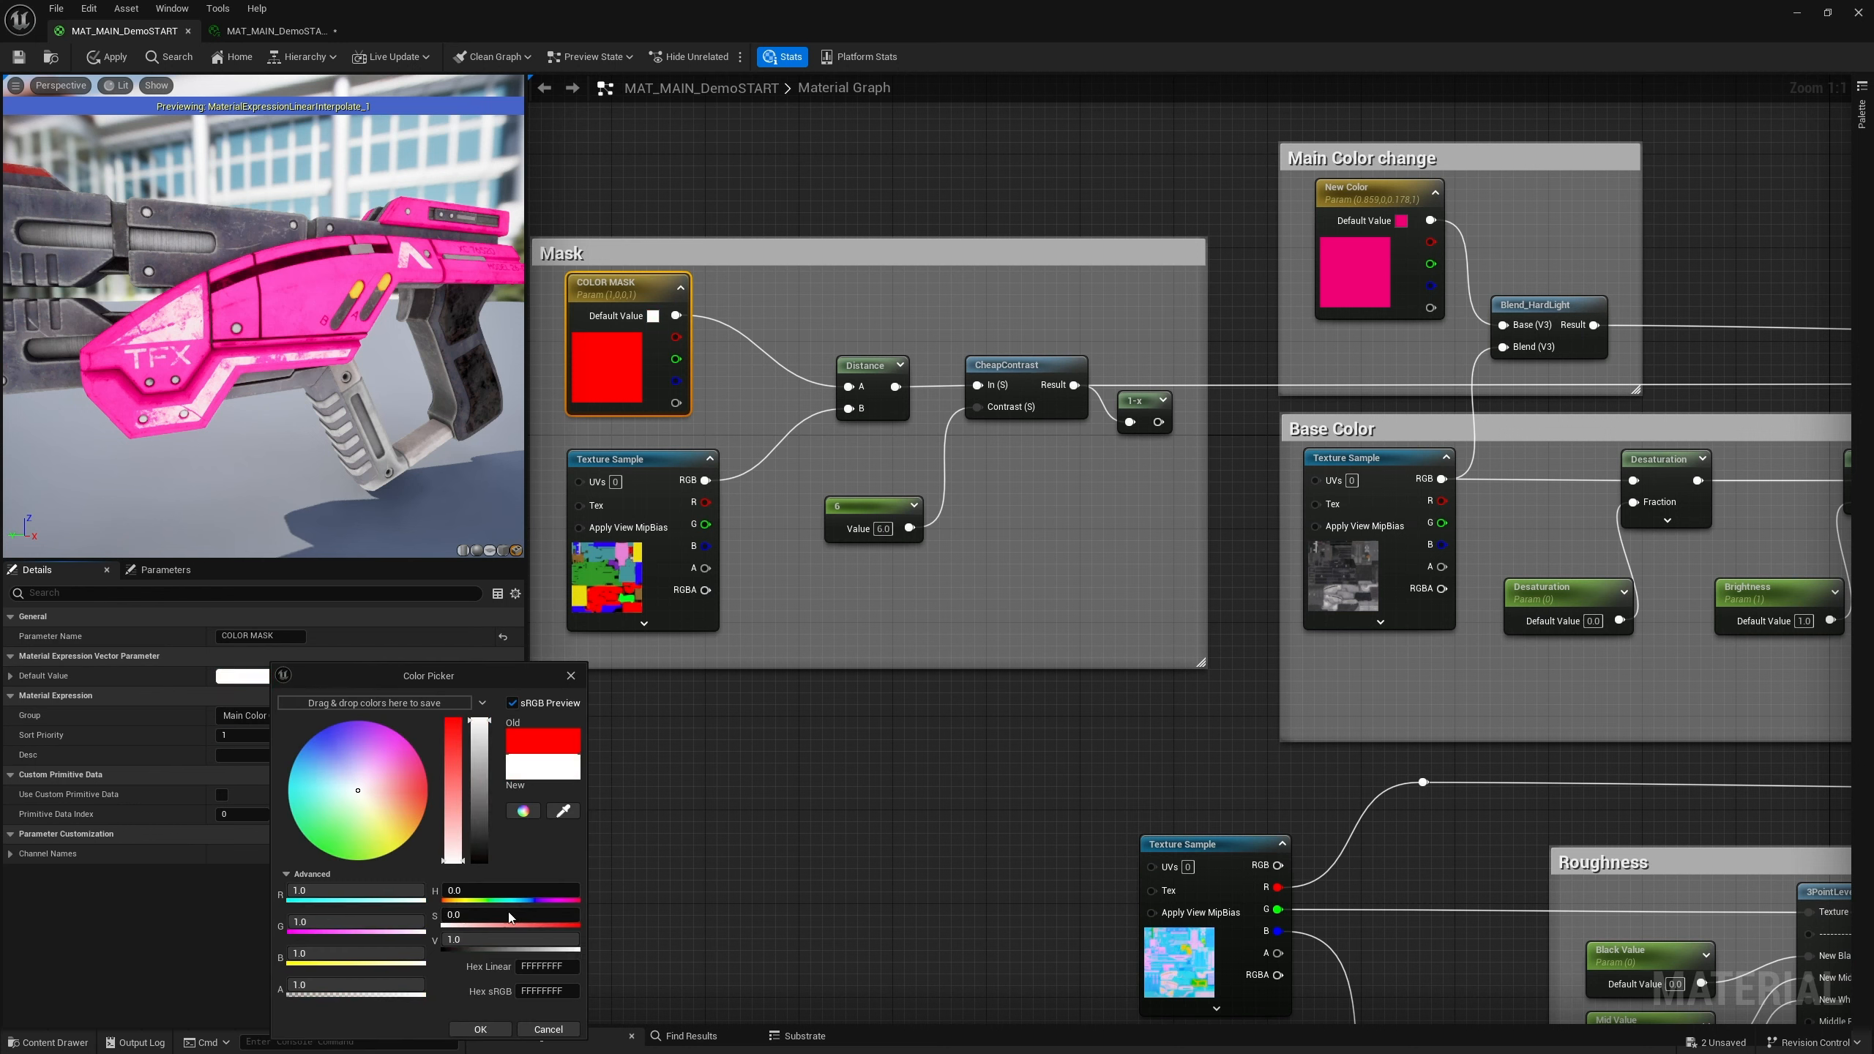
pyautogui.click(483, 1031)
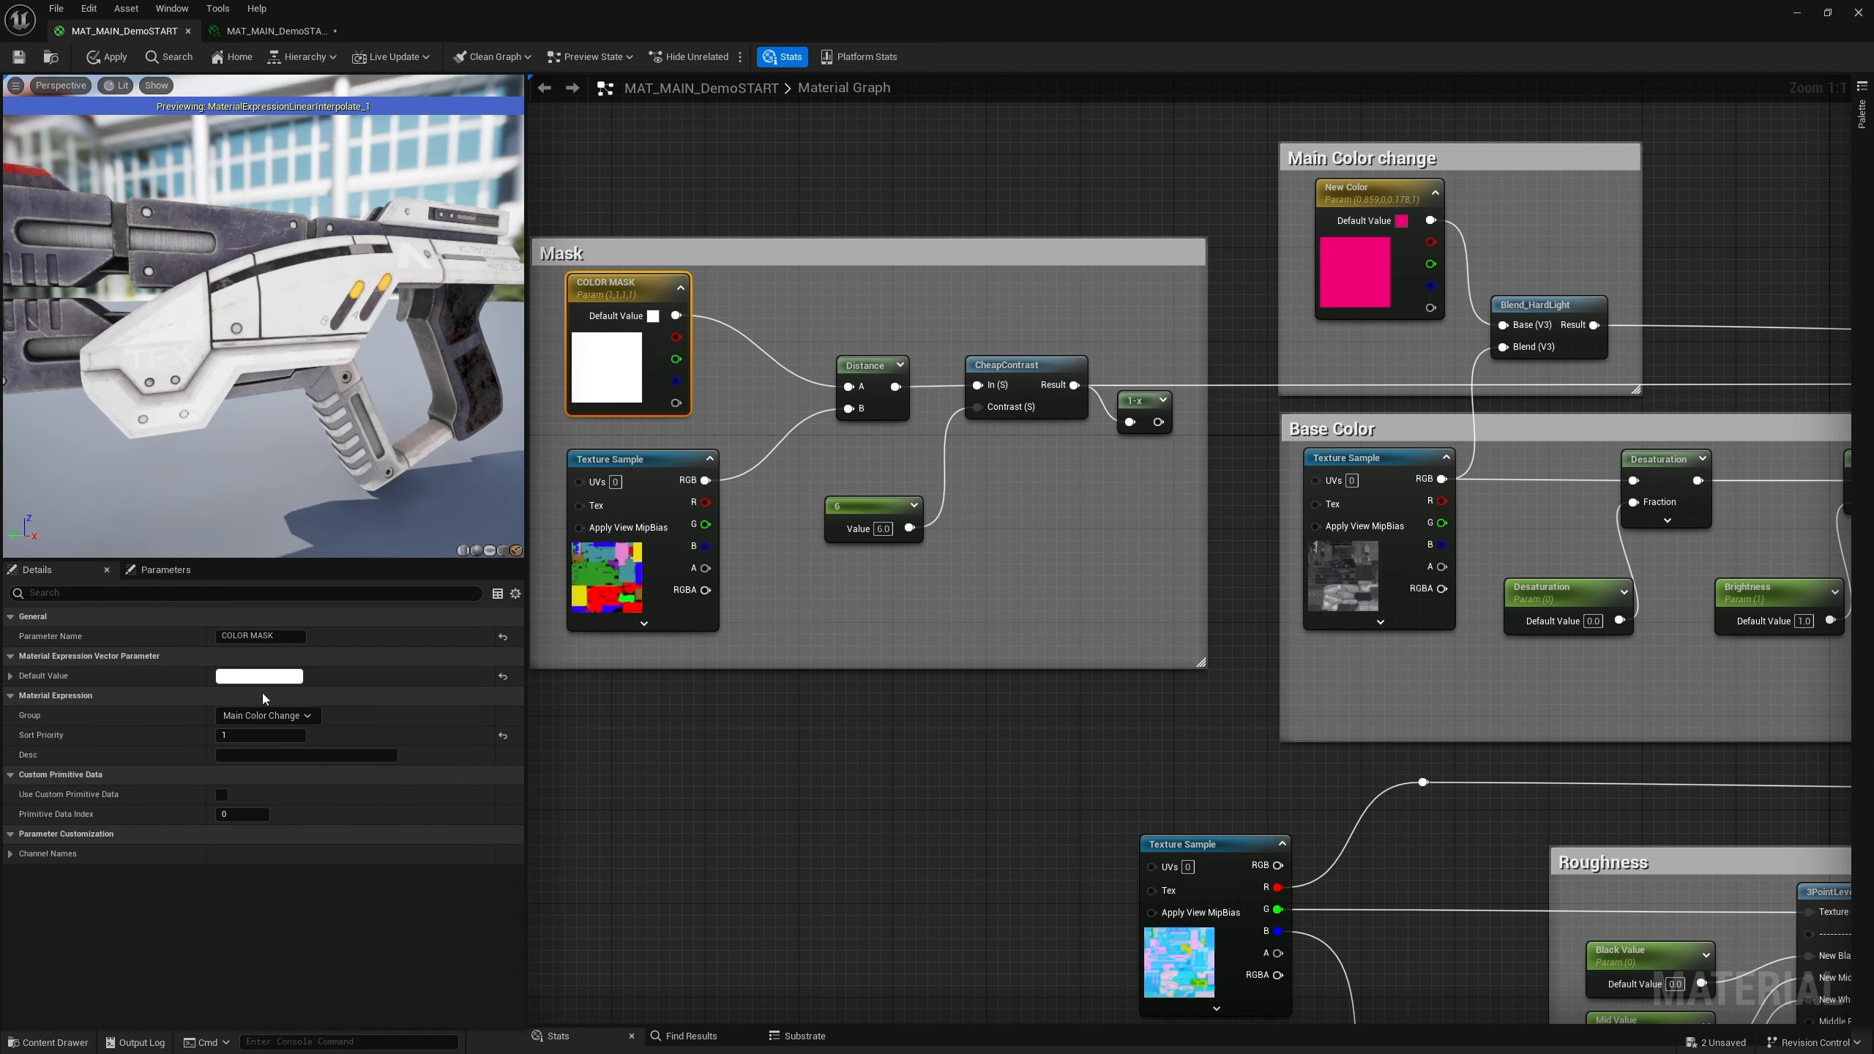
pyautogui.scroll(-4, 873, 454)
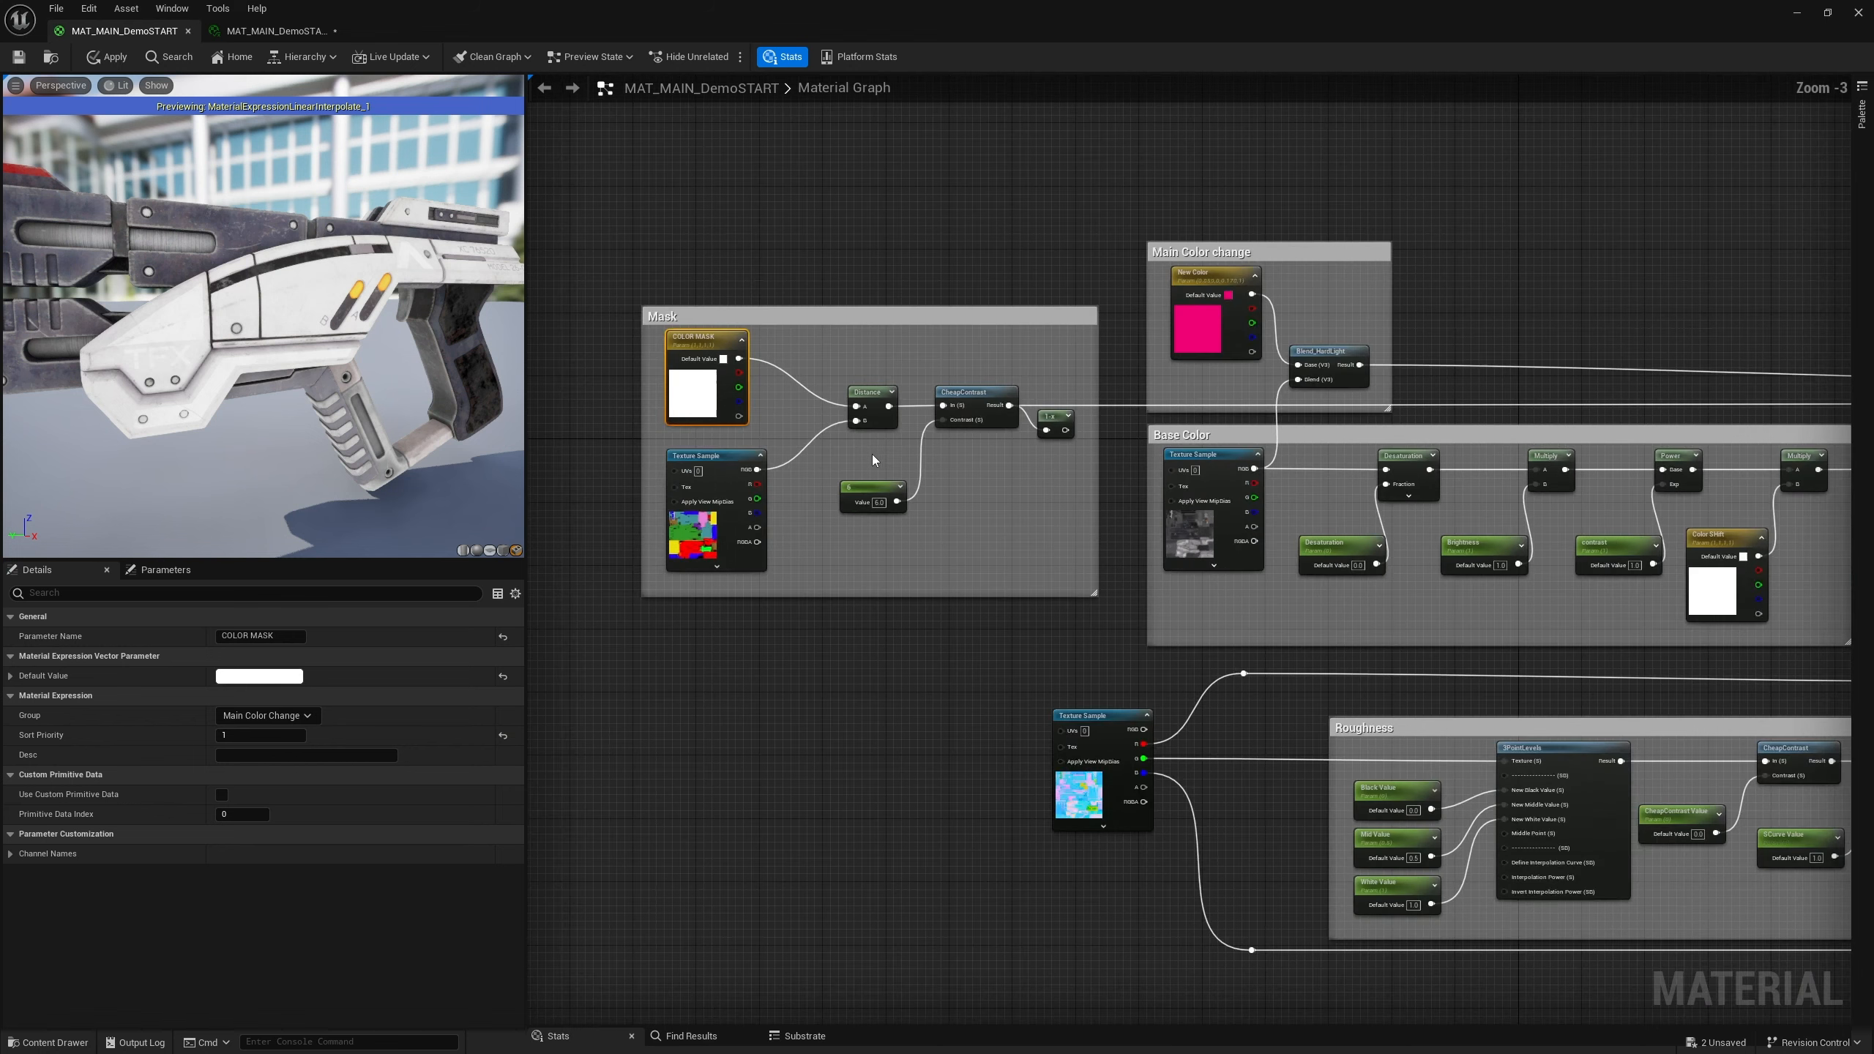
pyautogui.scroll(3, 873, 454)
pyautogui.scroll(-2, 885, 458)
pyautogui.scroll(-2, 997, 472)
pyautogui.scroll(5, 954, 442)
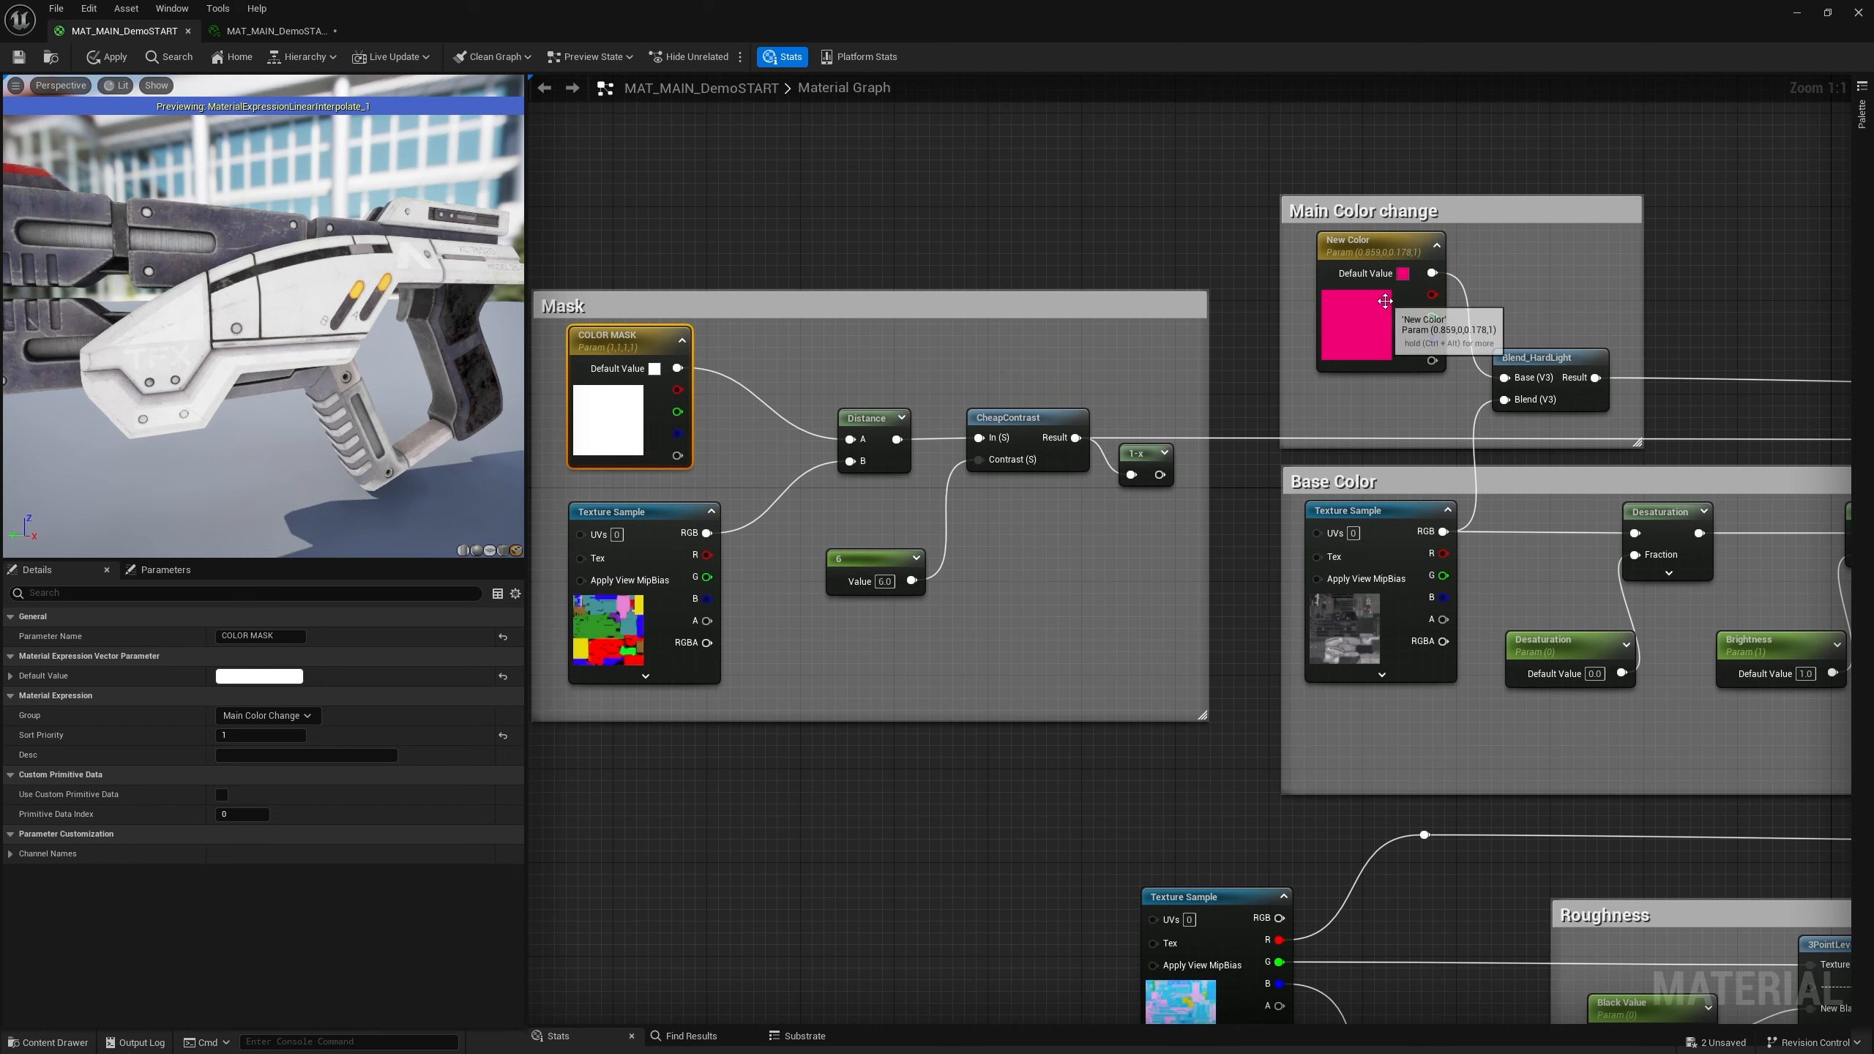
pyautogui.click(685, 250)
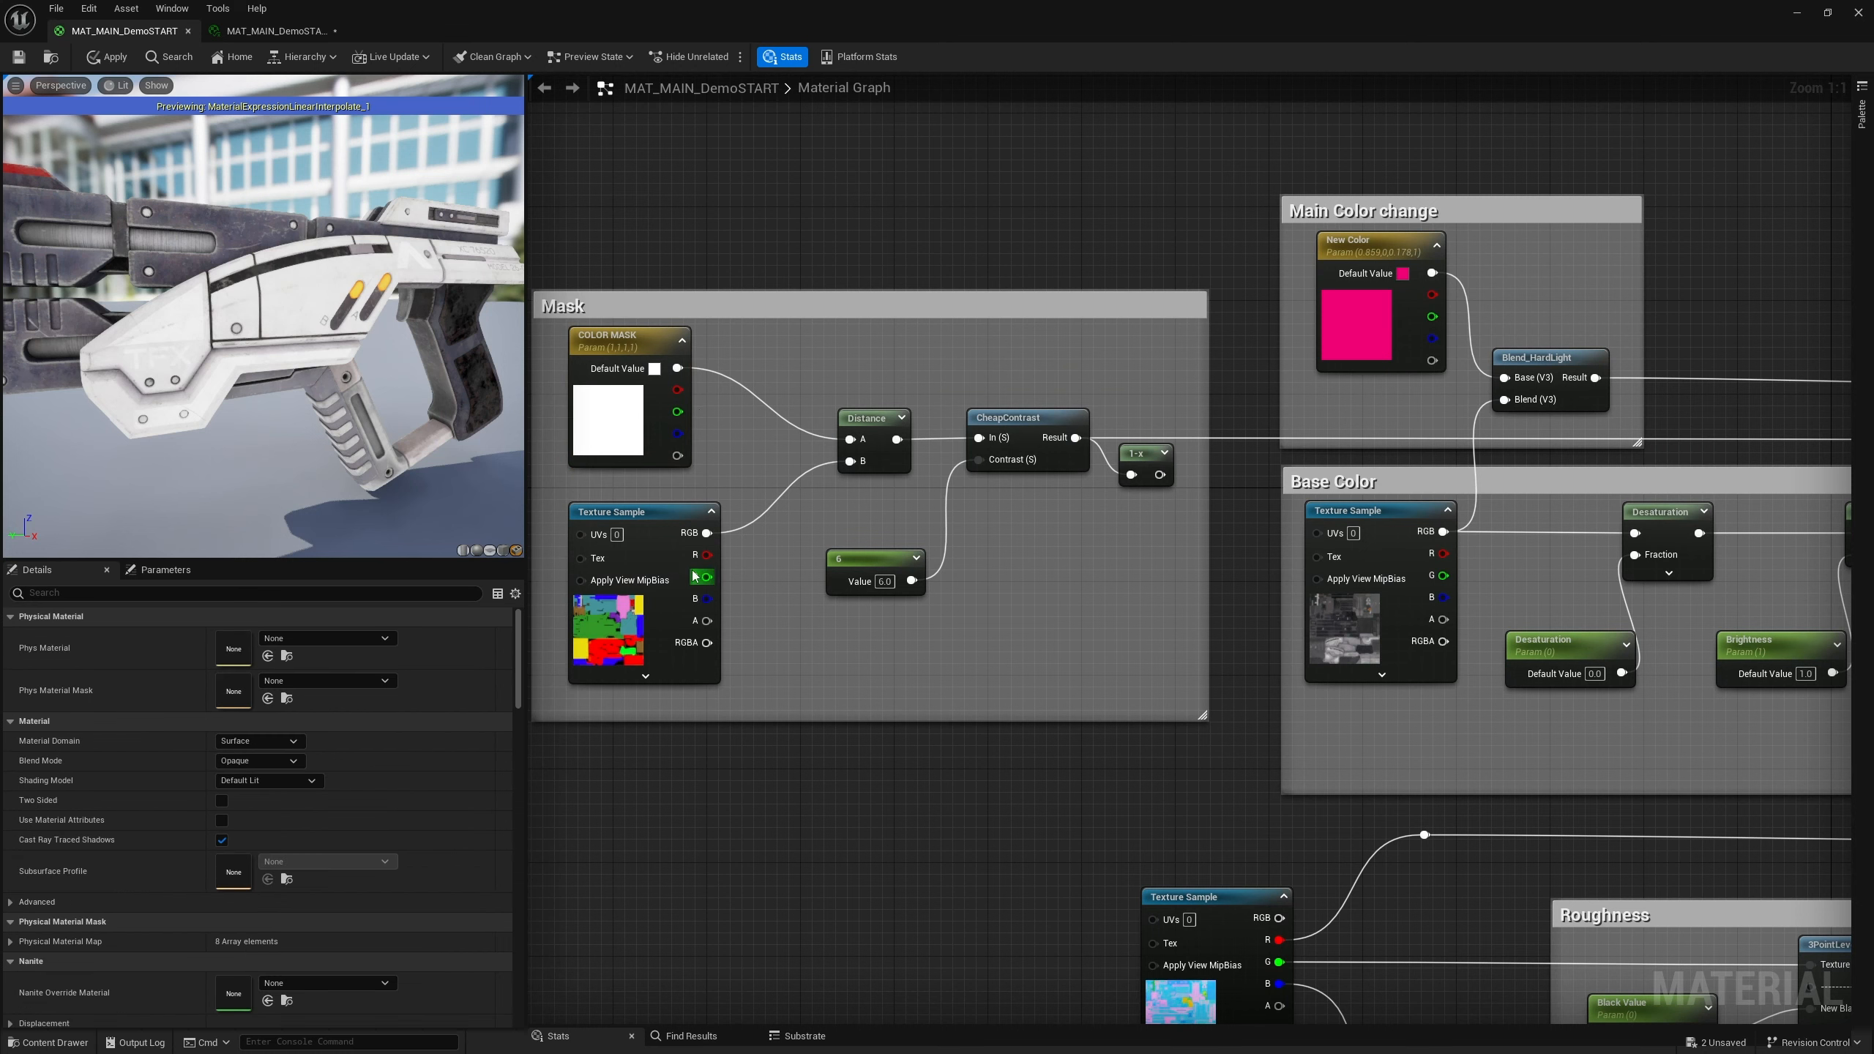
# Undo the last COLOR MASK default color edit
pyautogui.hotkey('ctrl', 'z')
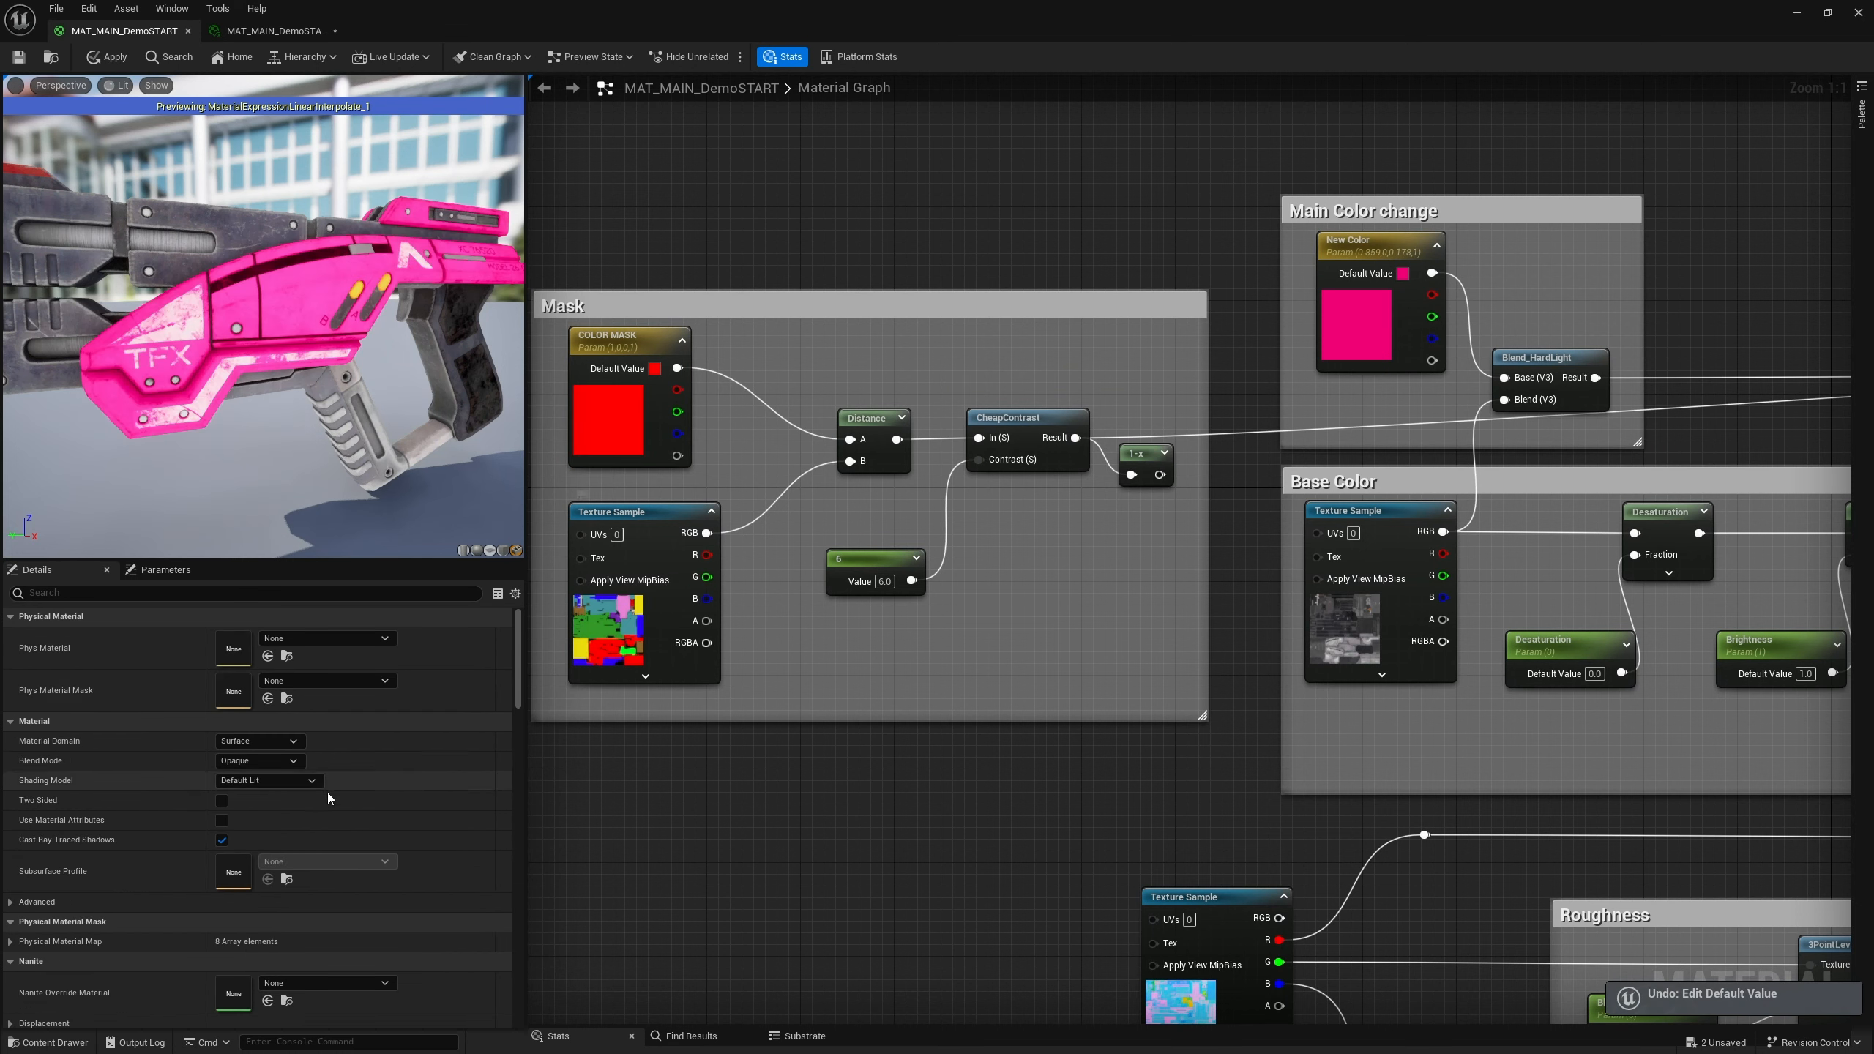
# Set the New Color parameter's default to a neutral grey with value 0.5
pyautogui.doubleClick(1344, 341)
pyautogui.moveTo(1524, 476); pyautogui.dragTo(1531, 614)
pyautogui.moveTo(1550, 515); pyautogui.dragTo(1553, 544)
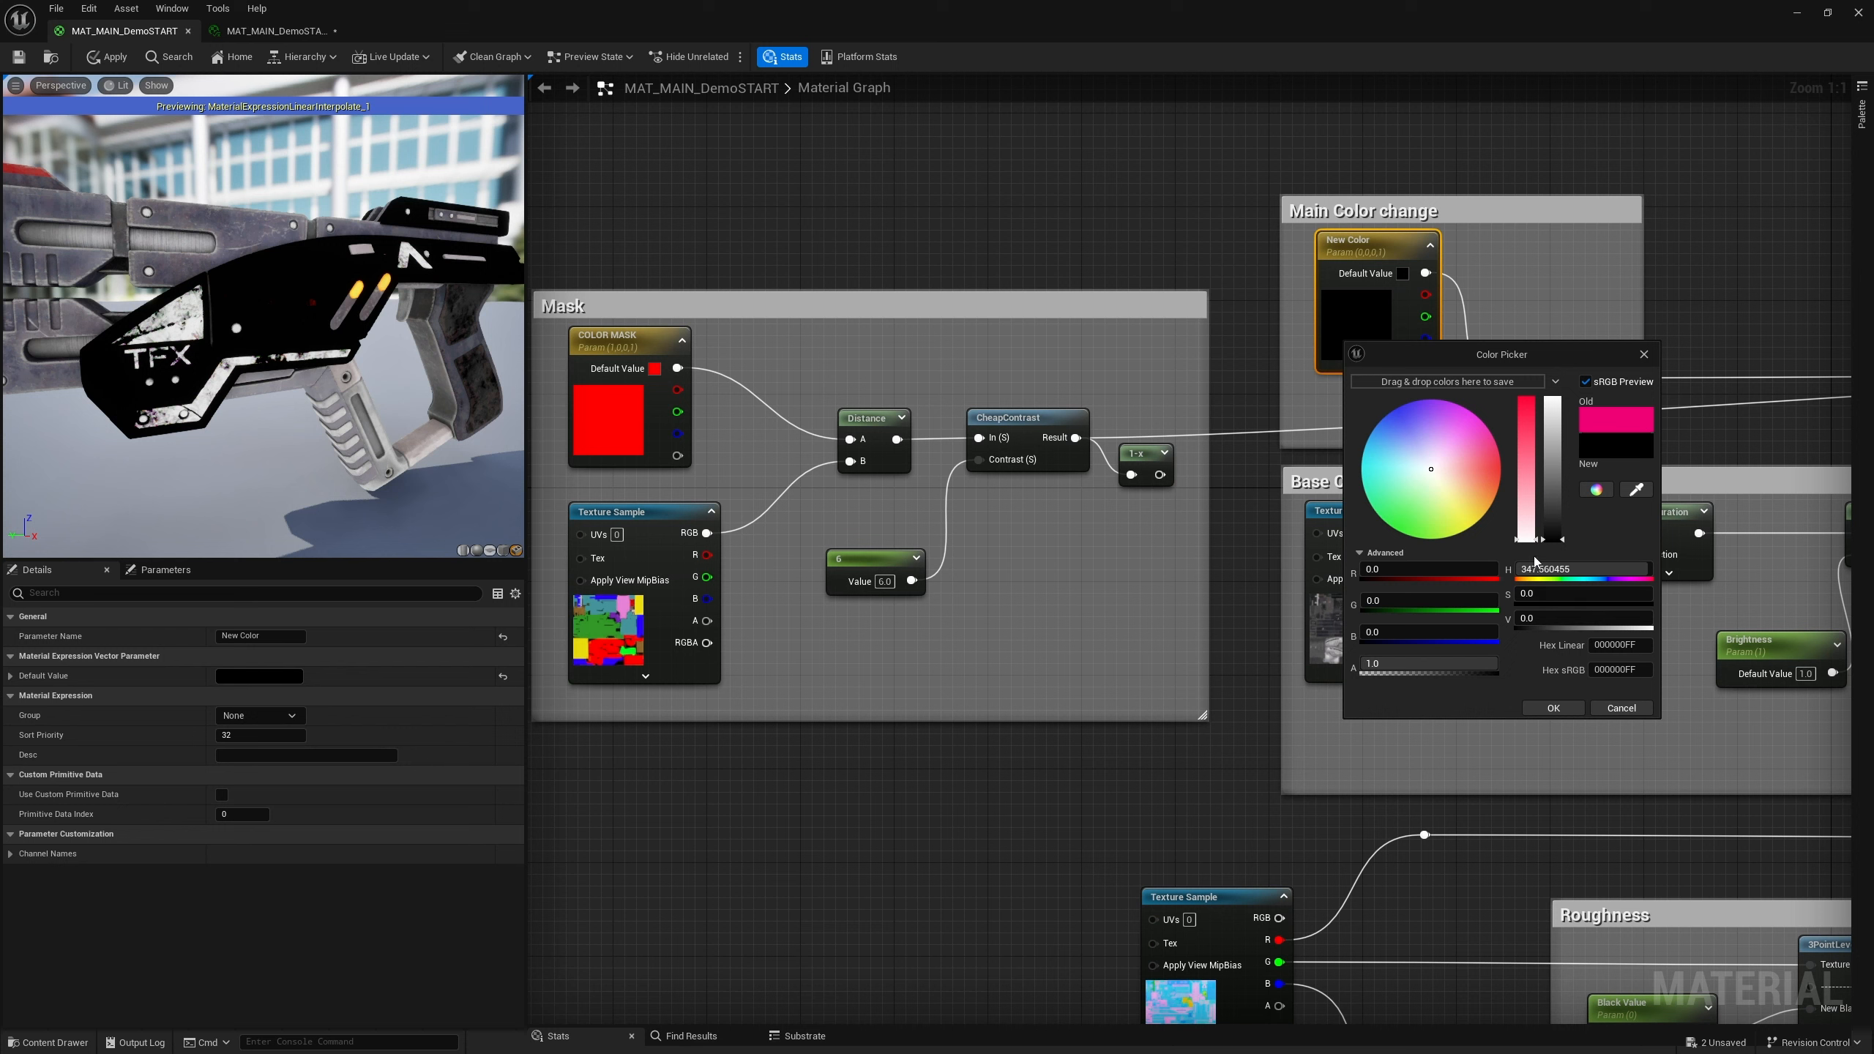
pyautogui.click(1528, 619)
pyautogui.write('.5')
pyautogui.press('Return')
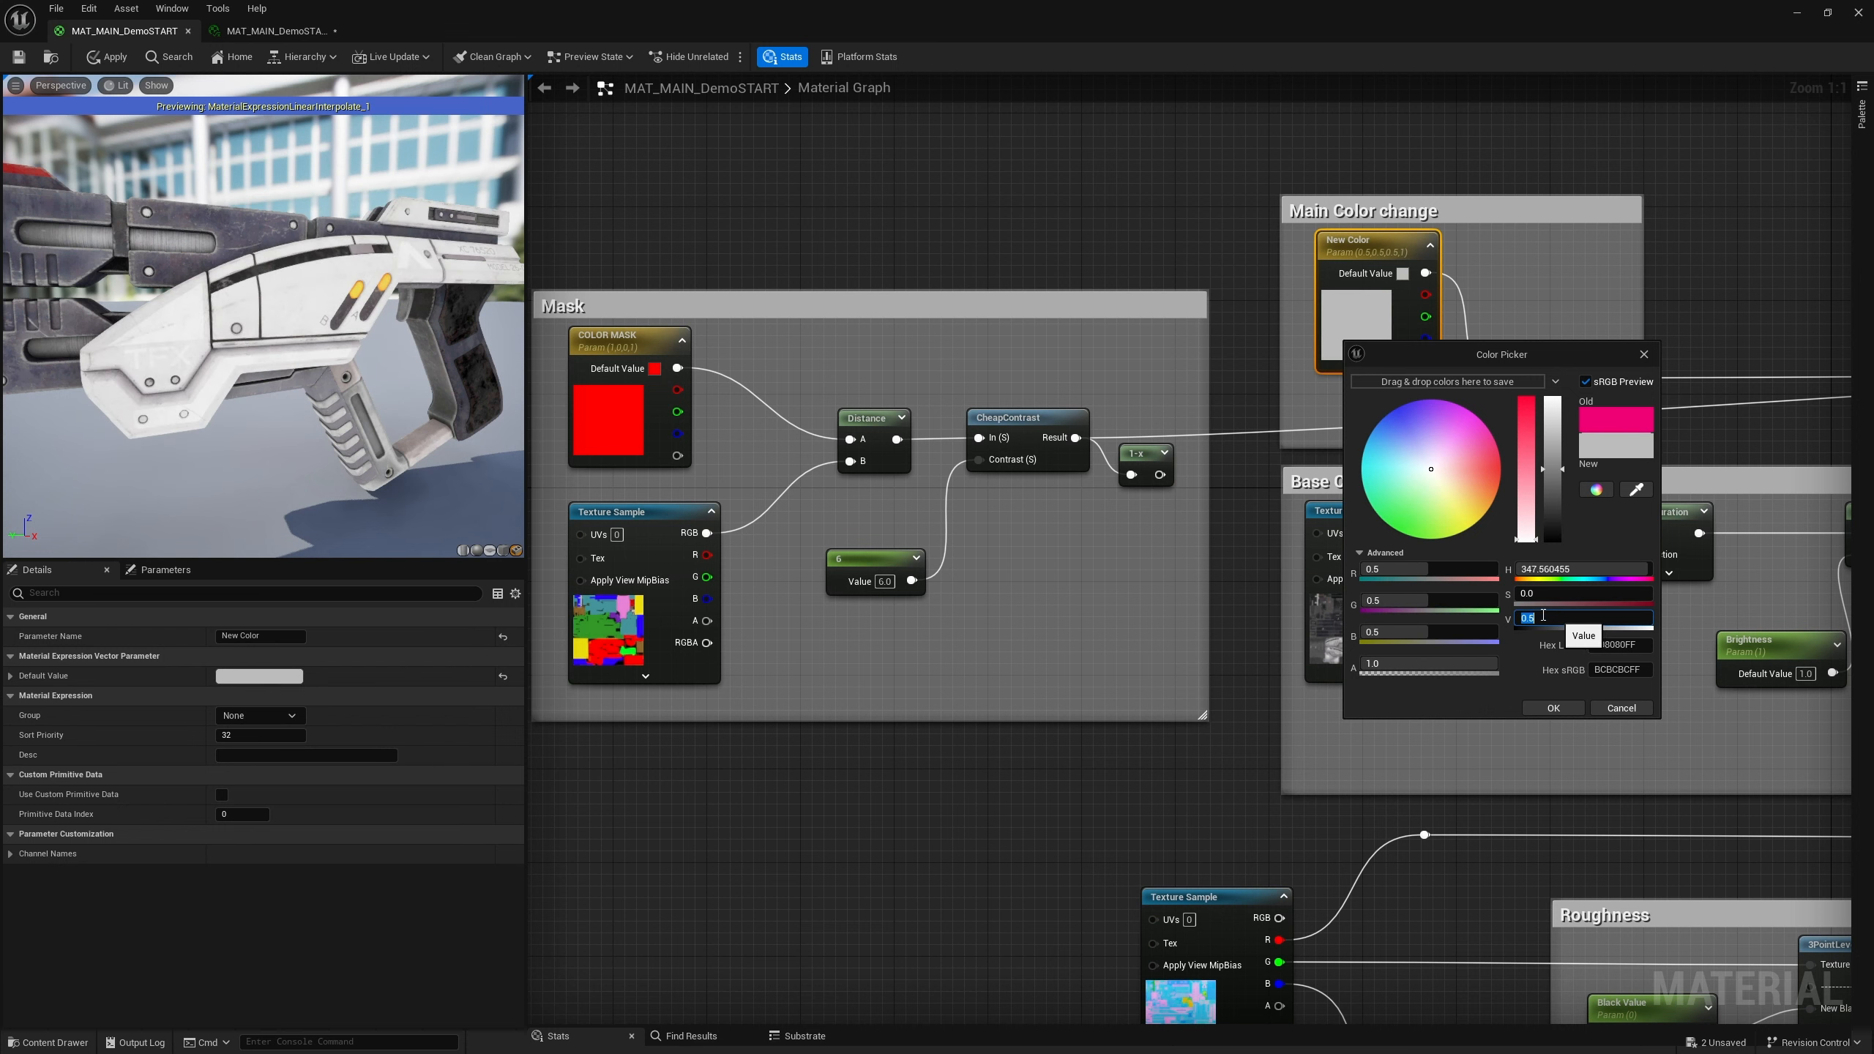
pyautogui.click(1646, 352)
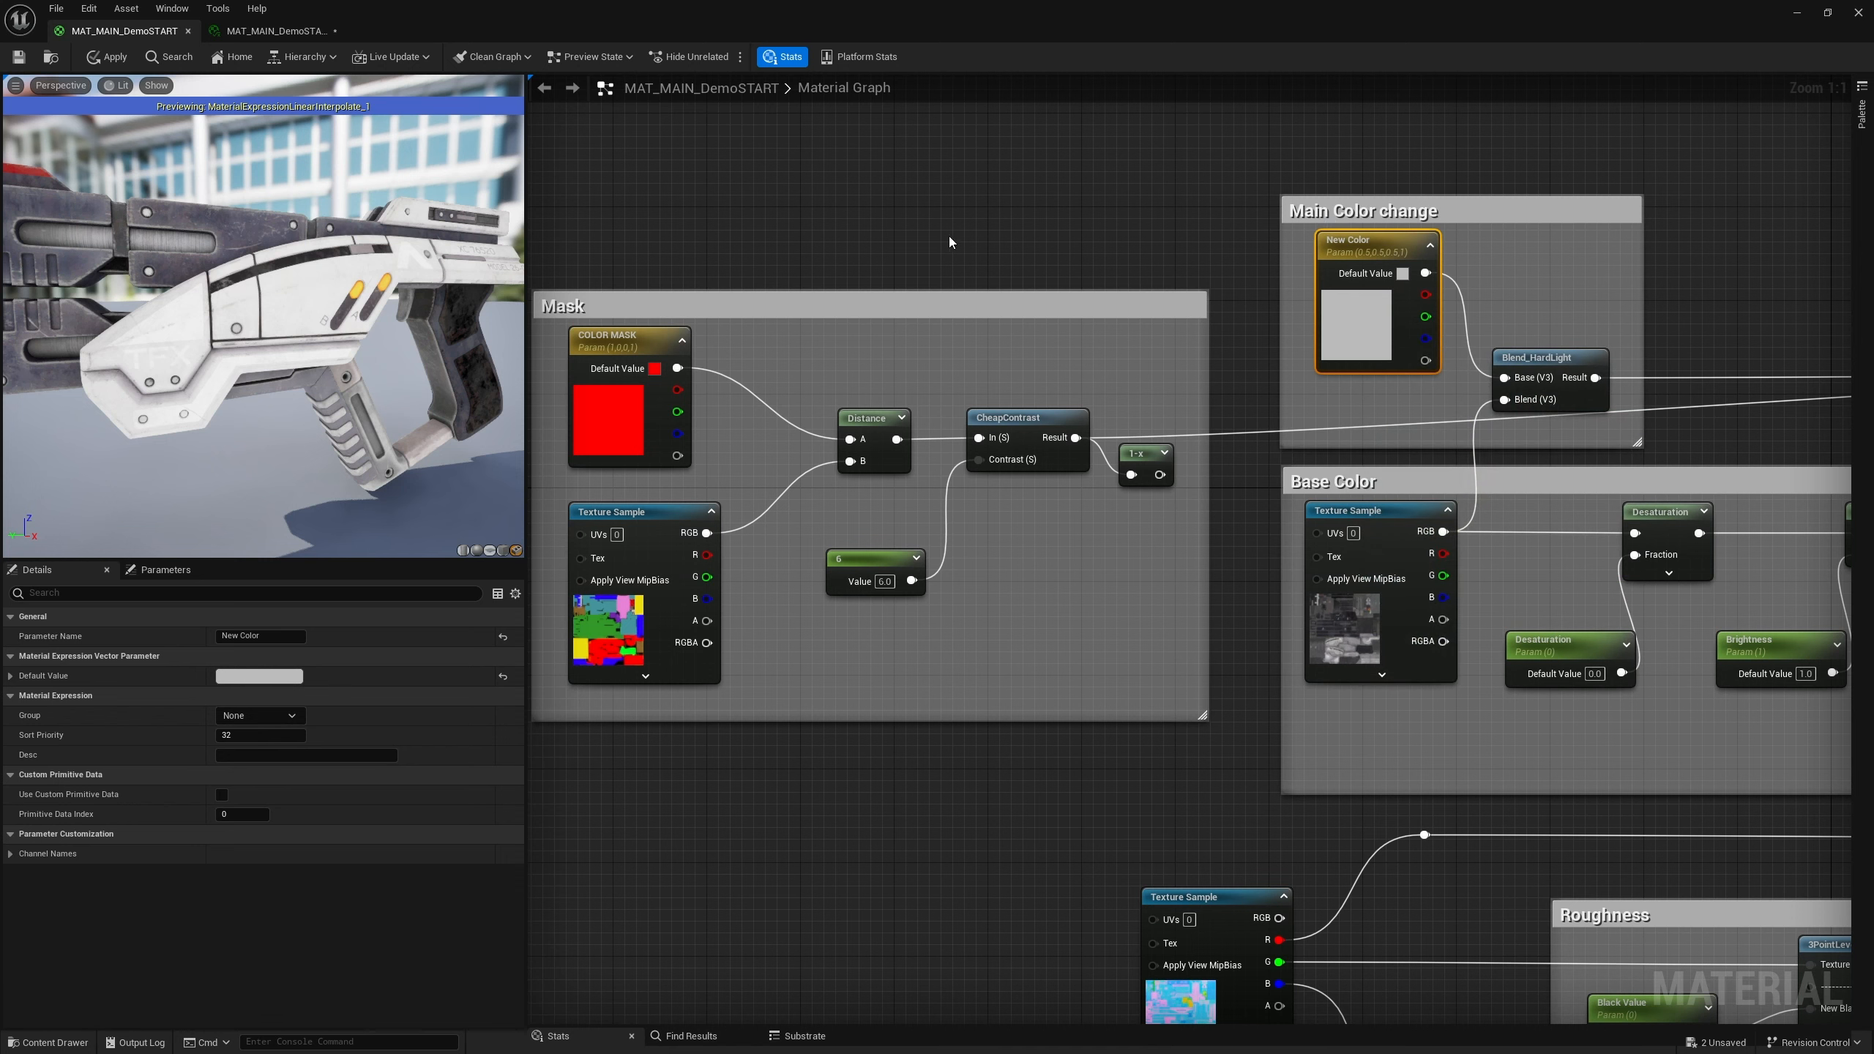
pyautogui.moveTo(950, 242); pyautogui.dragTo(1193, 231, button='right')
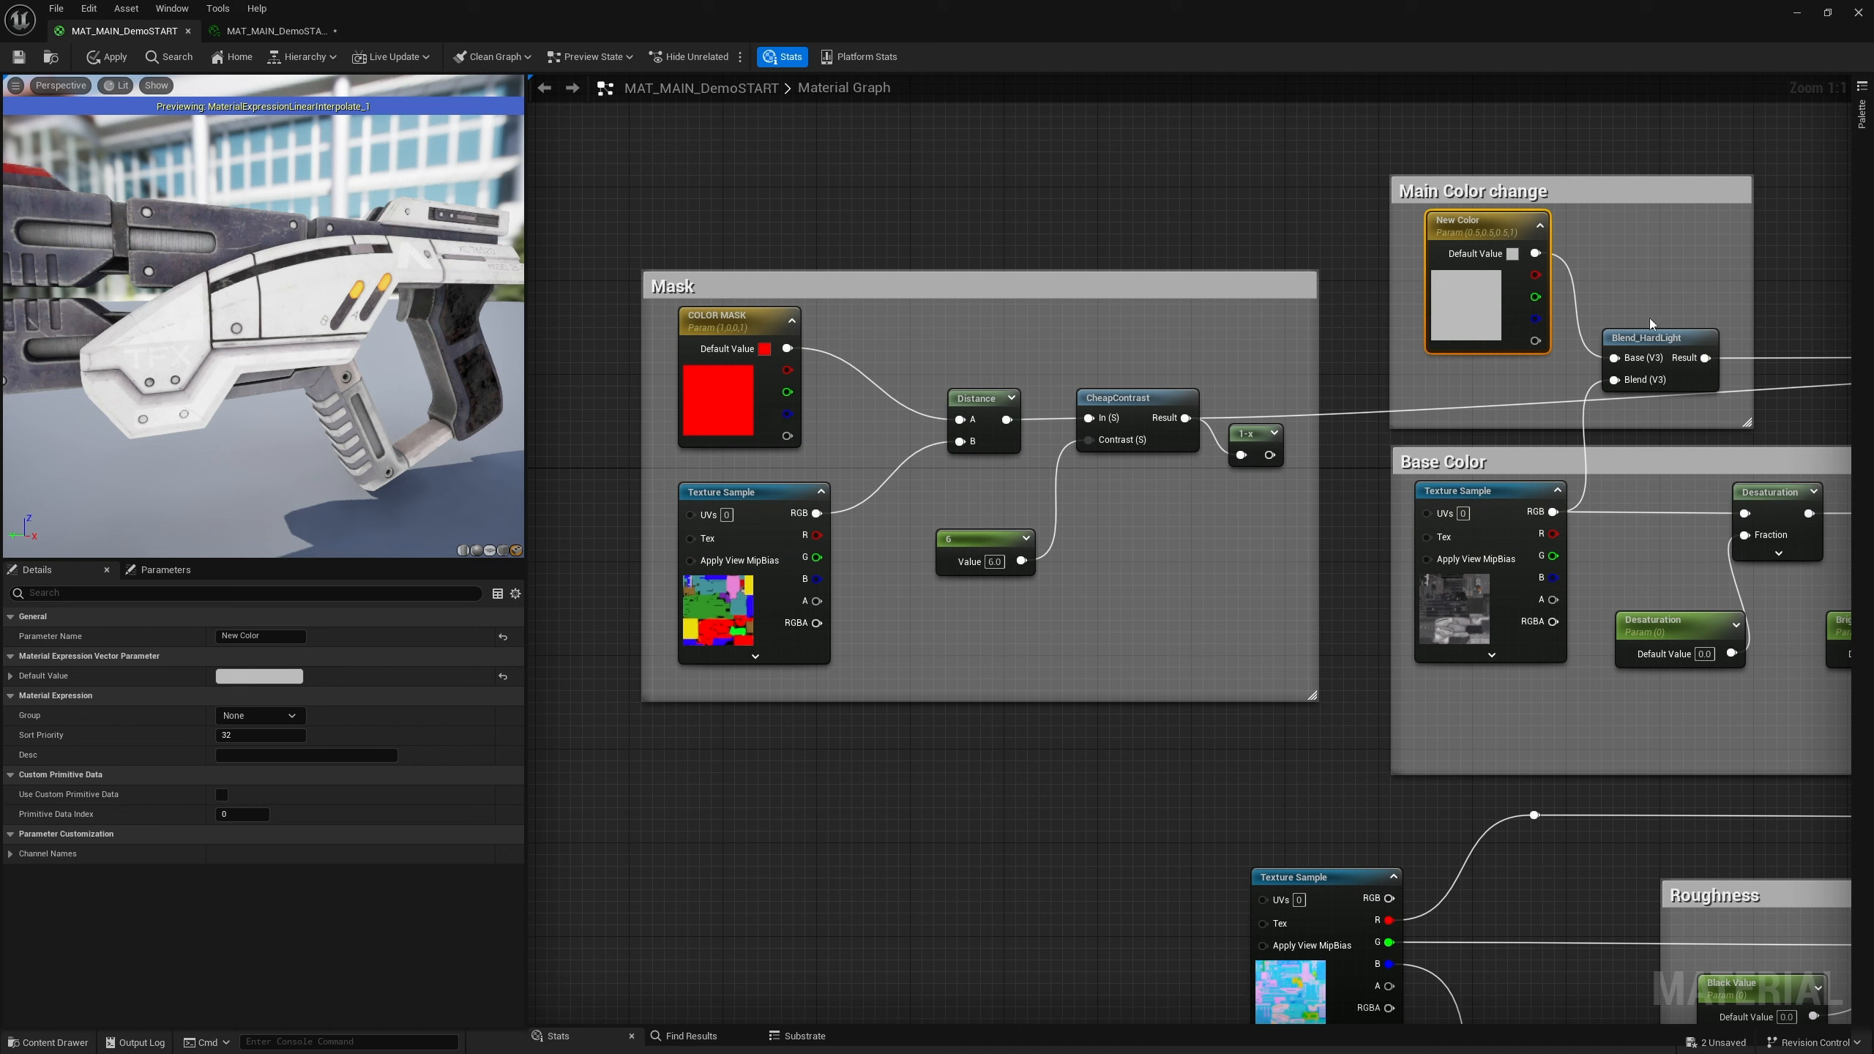
pyautogui.doubleClick(733, 422)
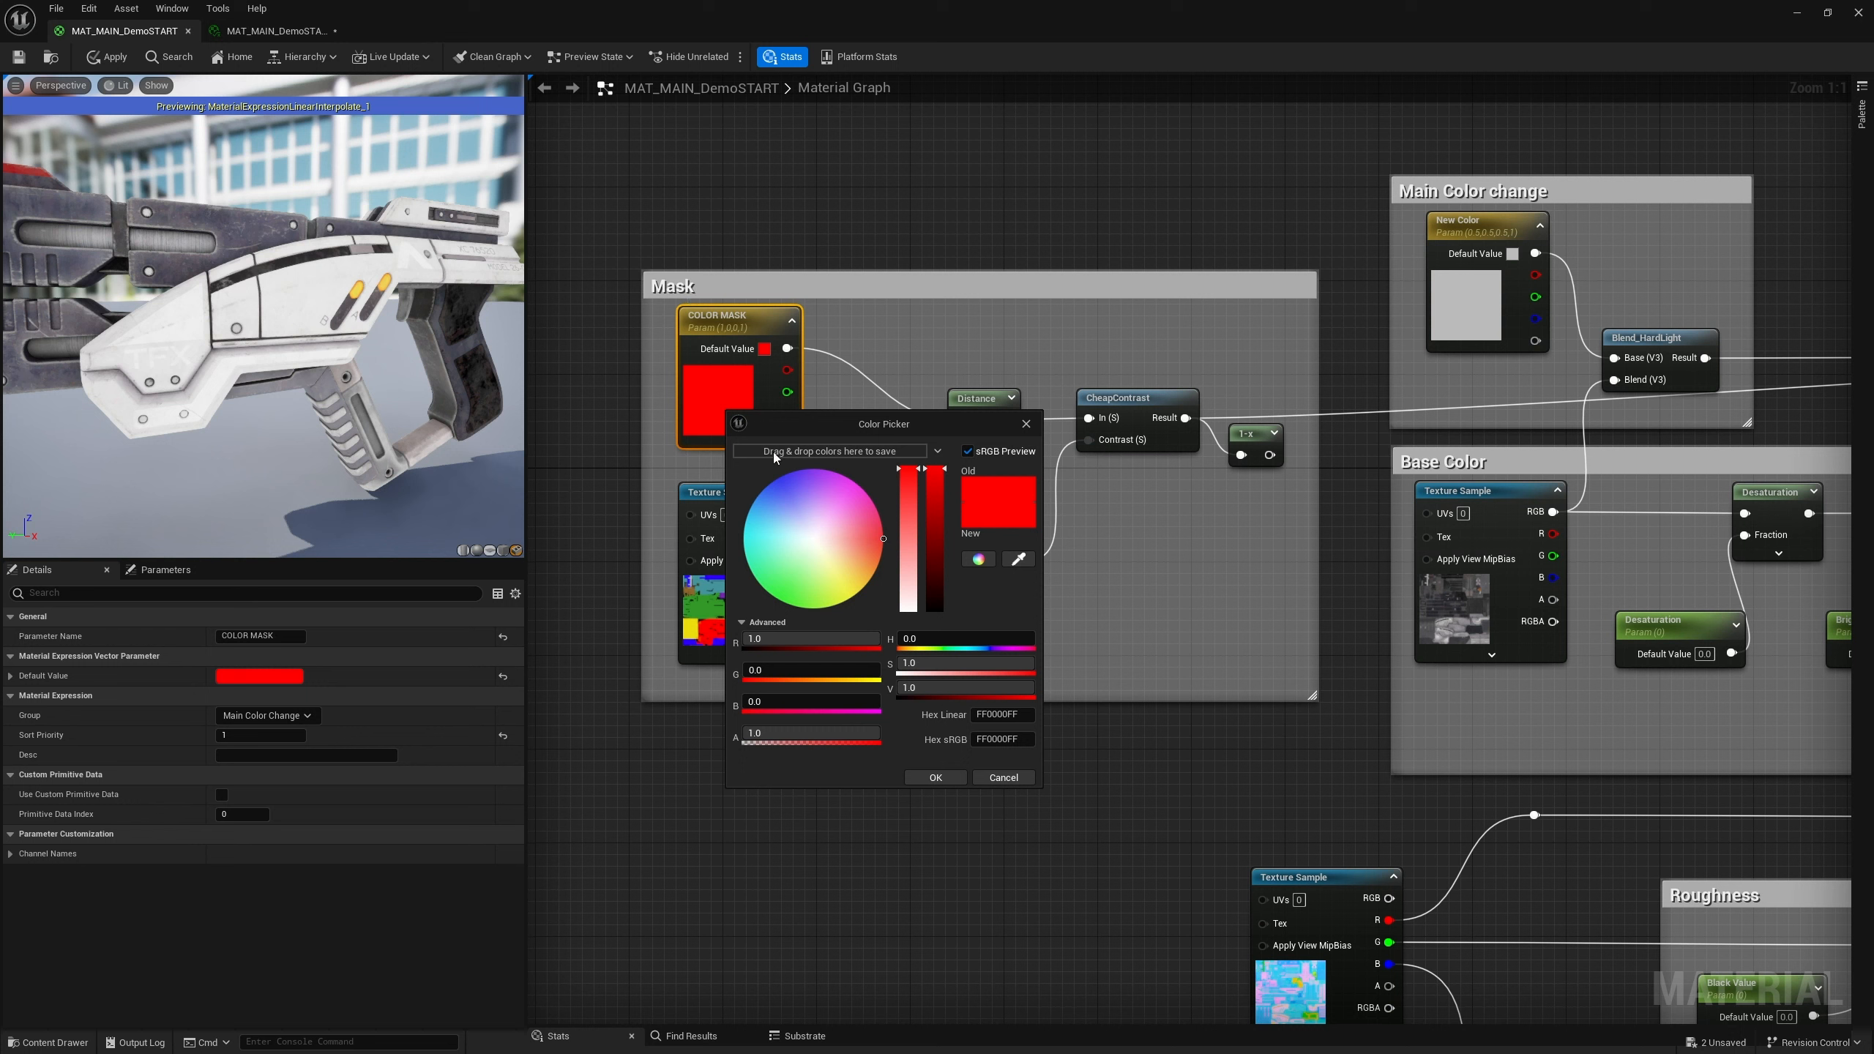
pyautogui.click(1026, 424)
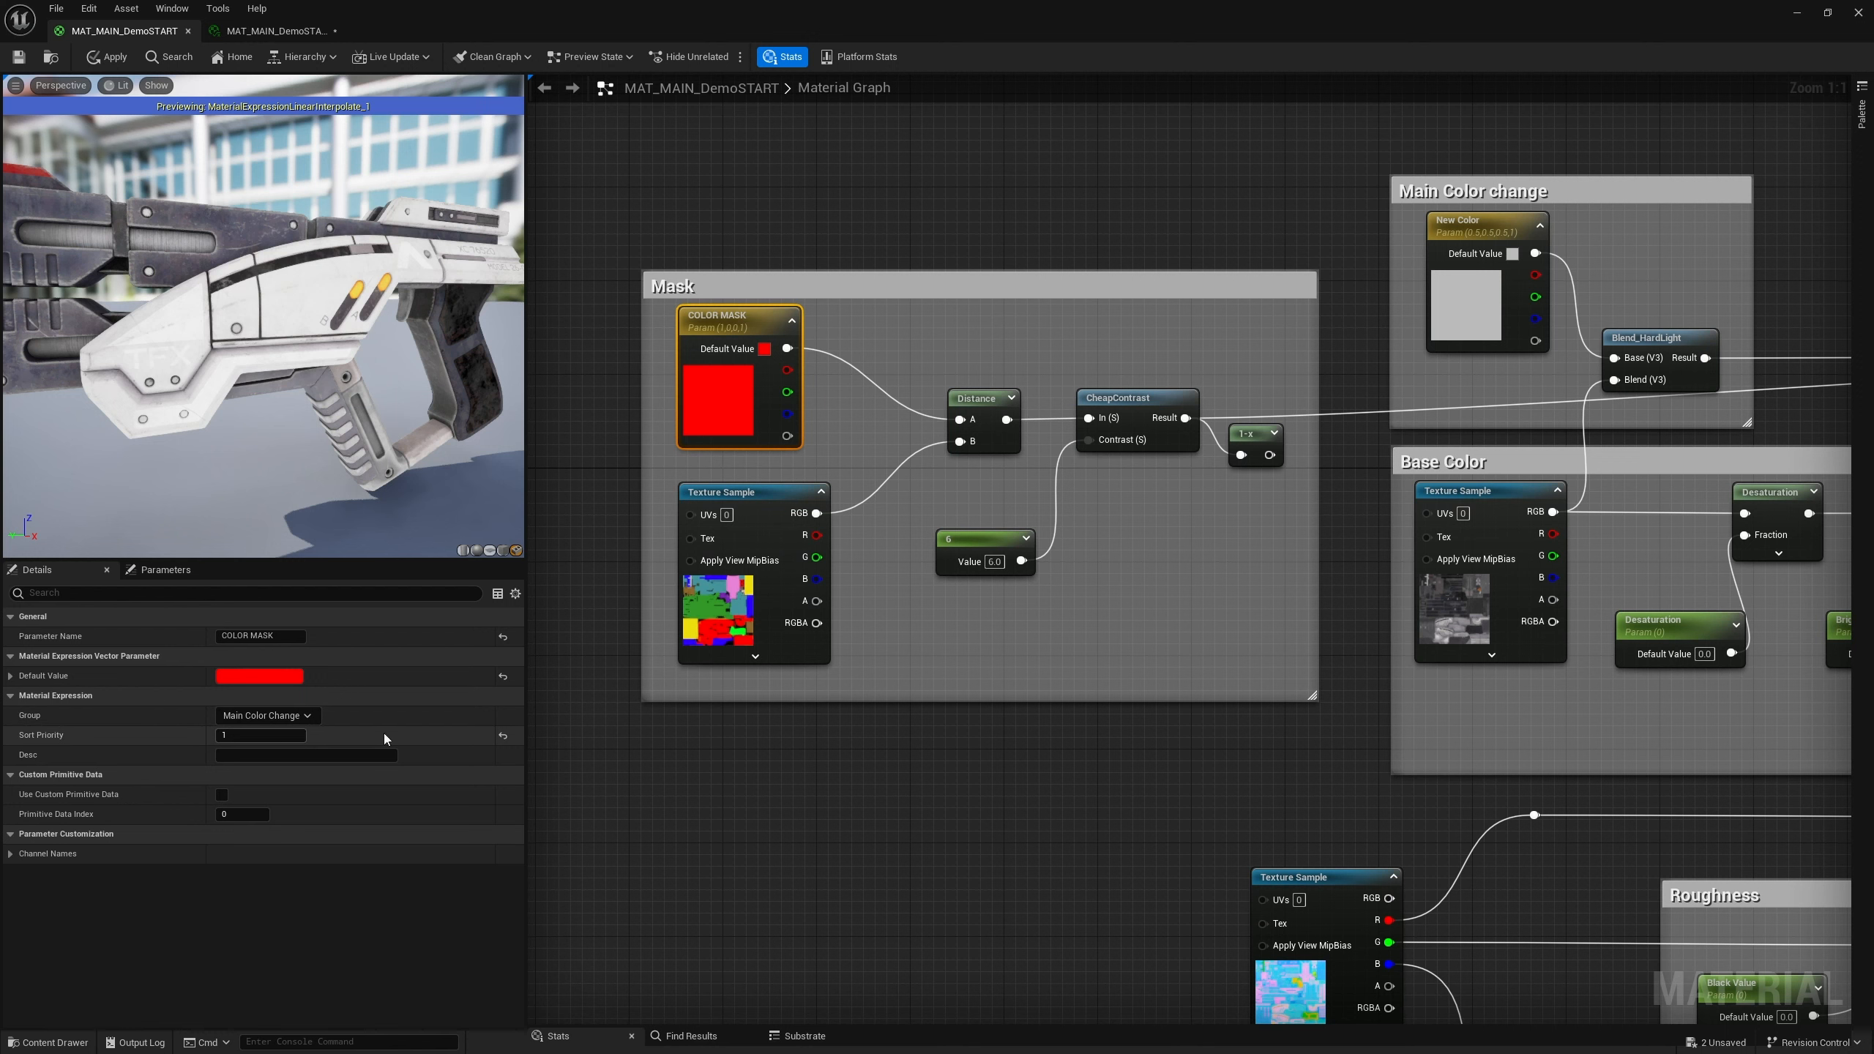
# Put the New Color parameter into the Main Color Change group with a sort priority of 2
pyautogui.moveTo(1317, 572); pyautogui.dragTo(1166, 568, button='right')
pyautogui.doubleClick(1364, 233)
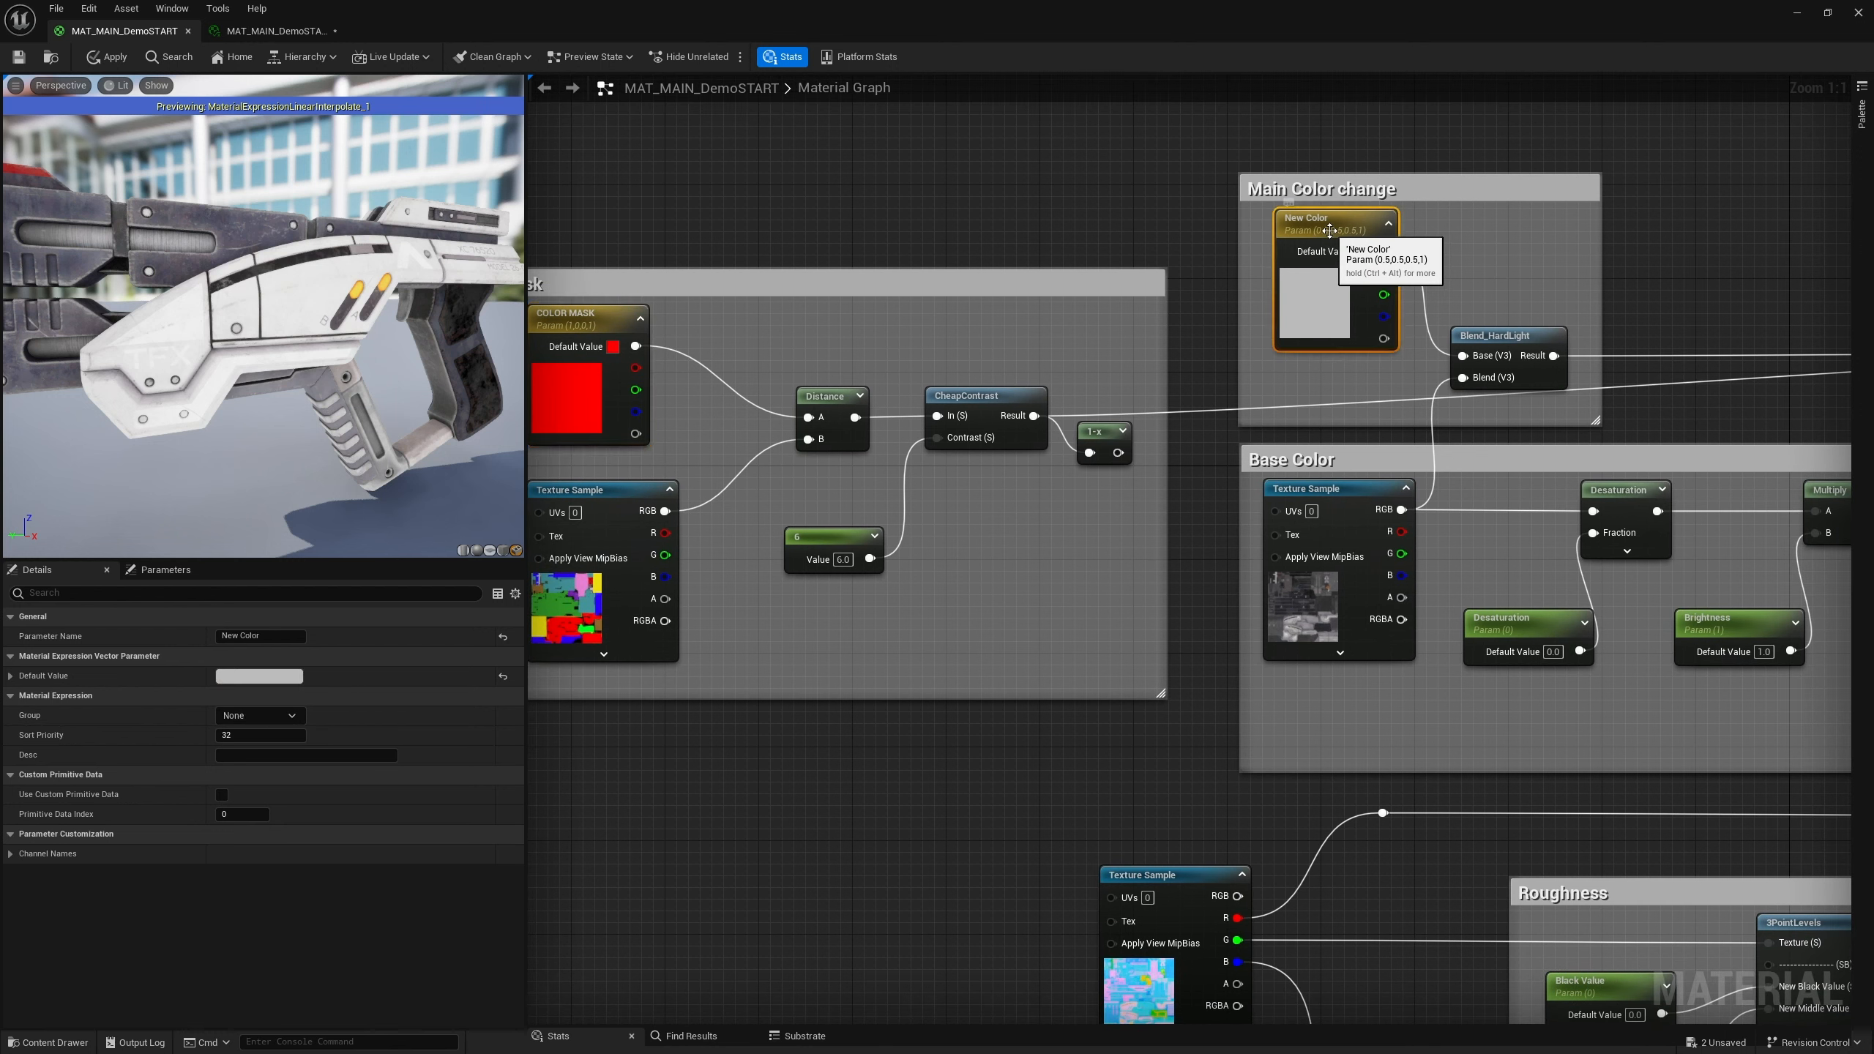
pyautogui.moveTo(915, 732); pyautogui.dragTo(781, 725, button='right')
pyautogui.click(1630, 247)
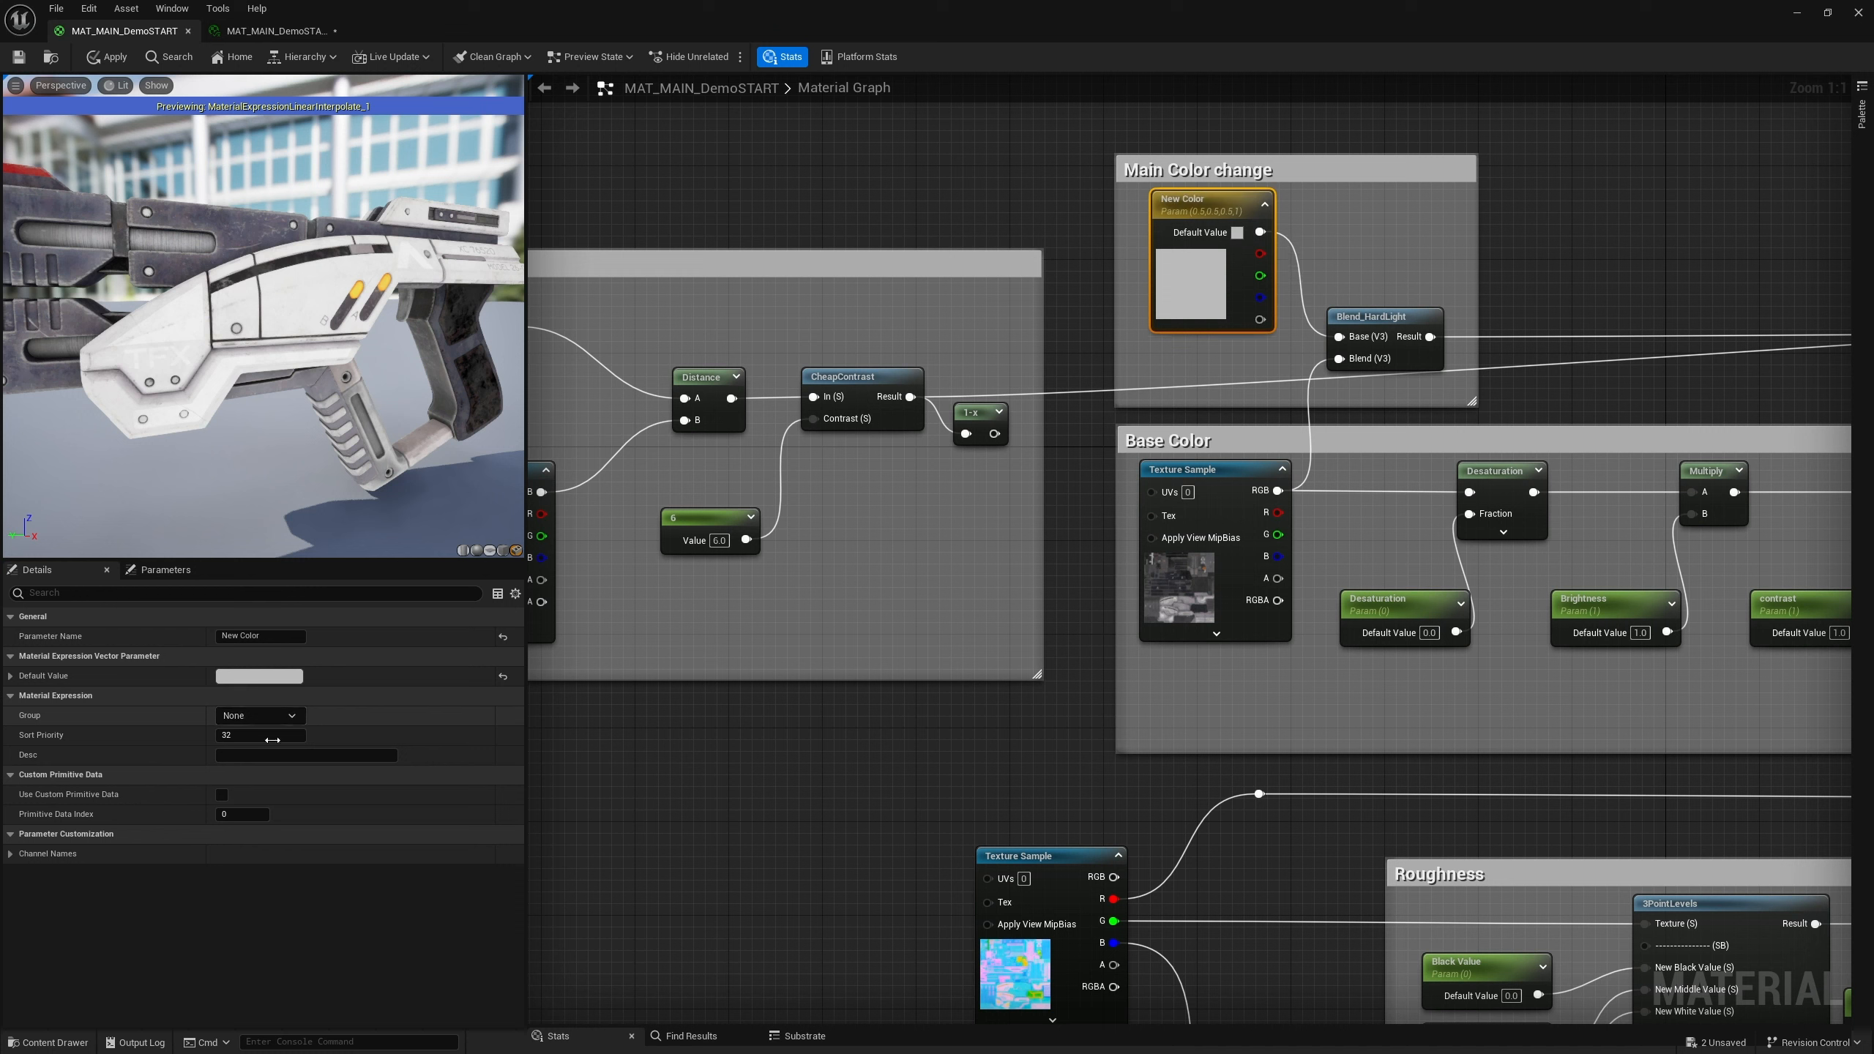
pyautogui.click(291, 717)
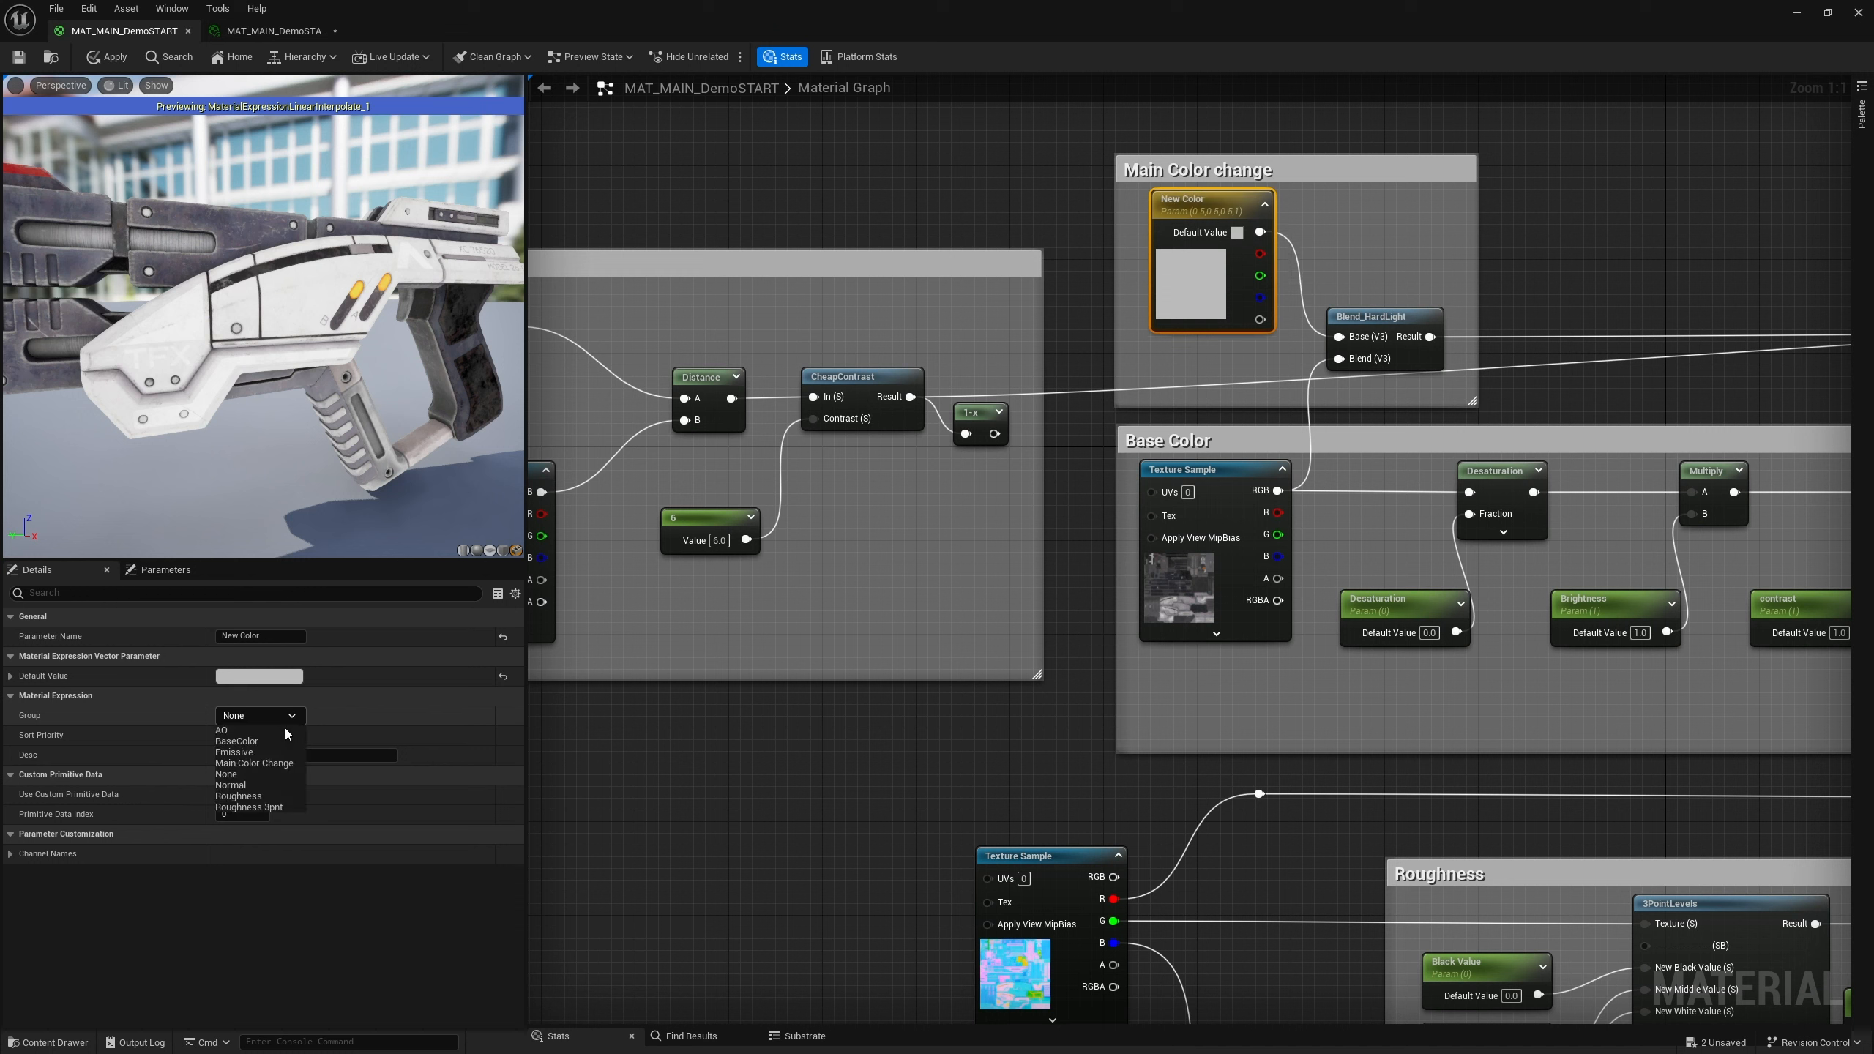
pyautogui.click(269, 763)
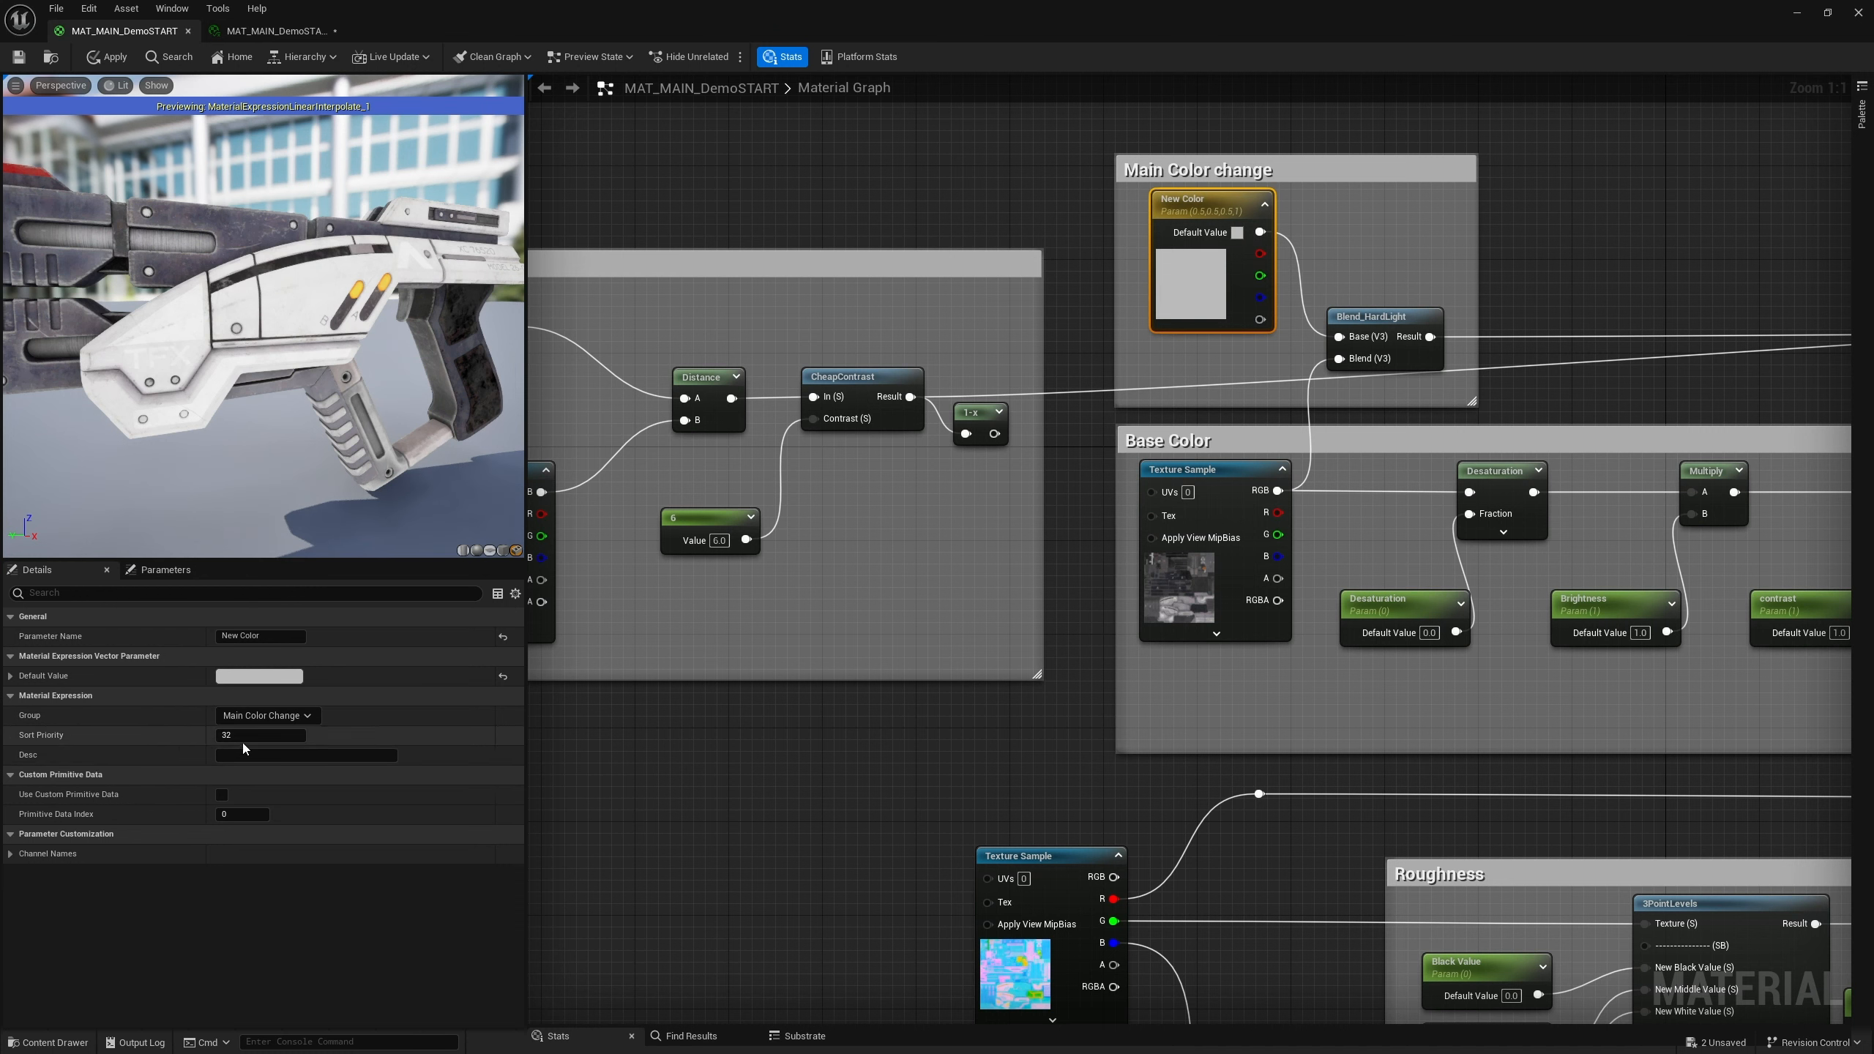
pyautogui.click(243, 735)
pyautogui.write('9')
pyautogui.press('Return')
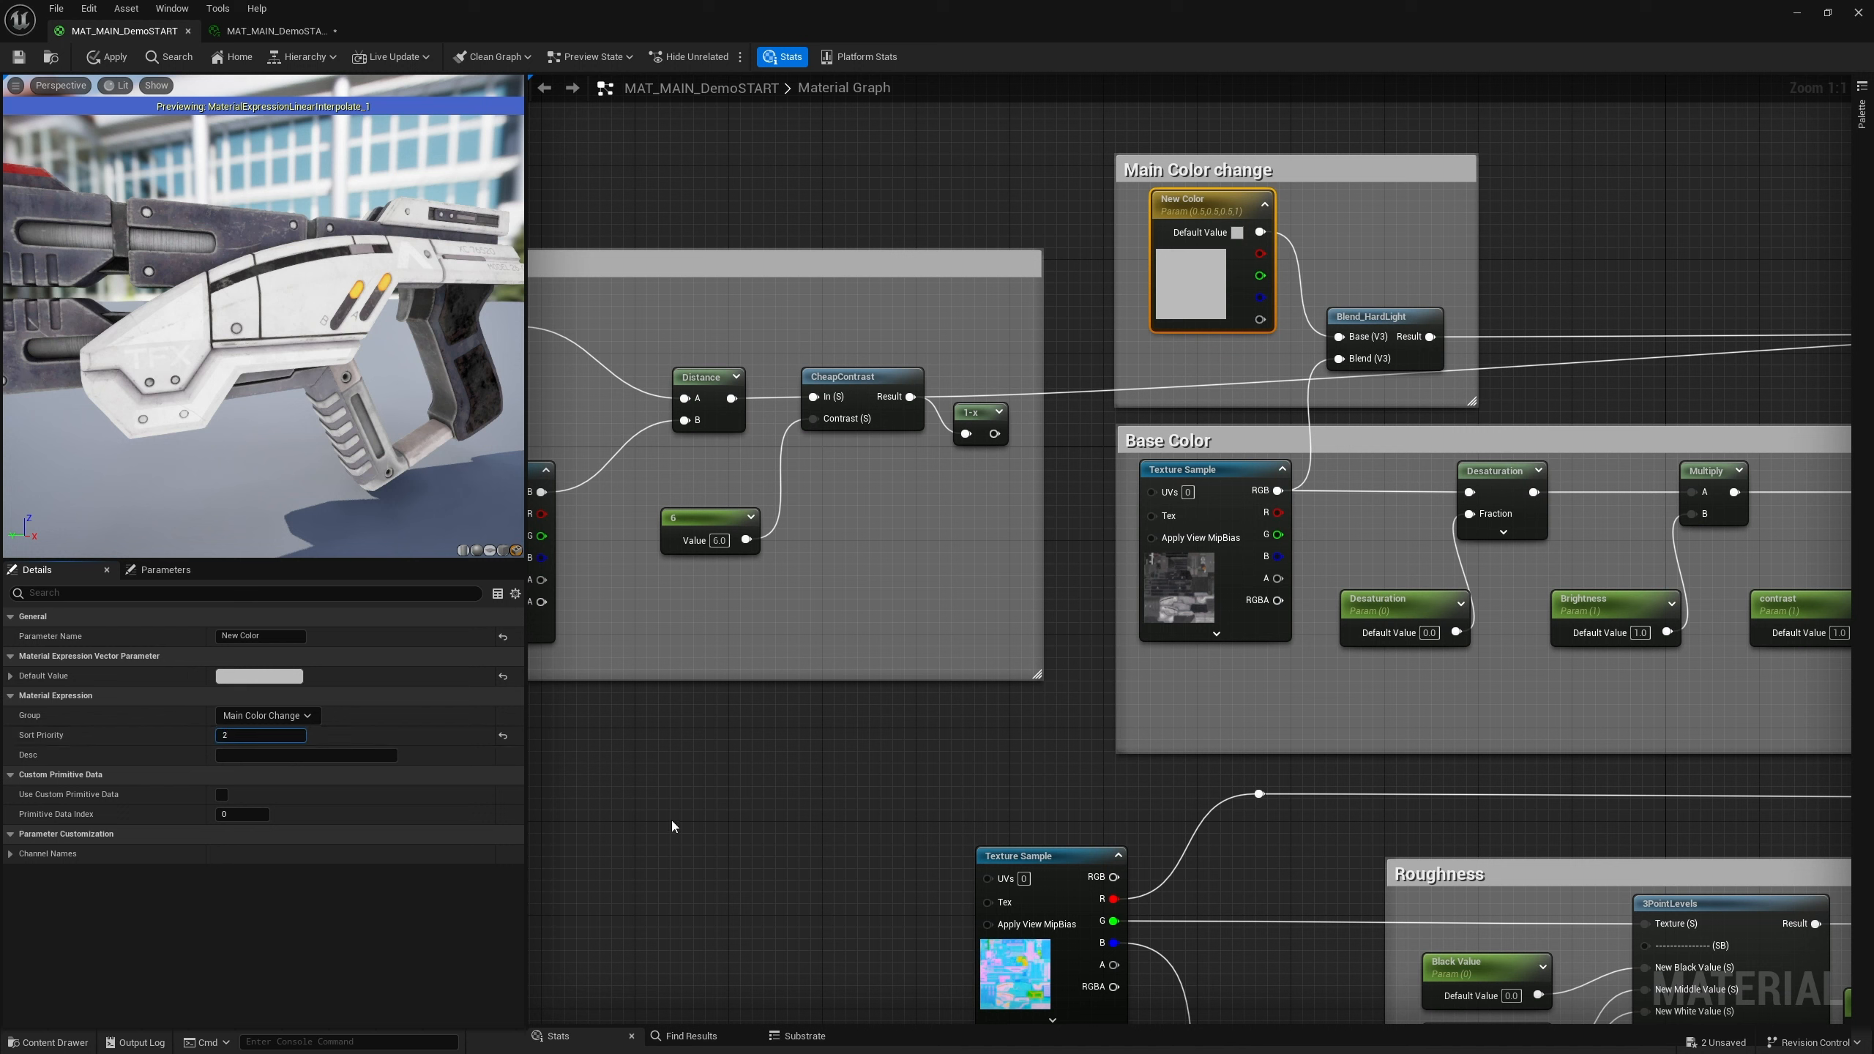
# Apply the material changes and switch to the material instance
pyautogui.click(668, 683)
pyautogui.click(18, 57)
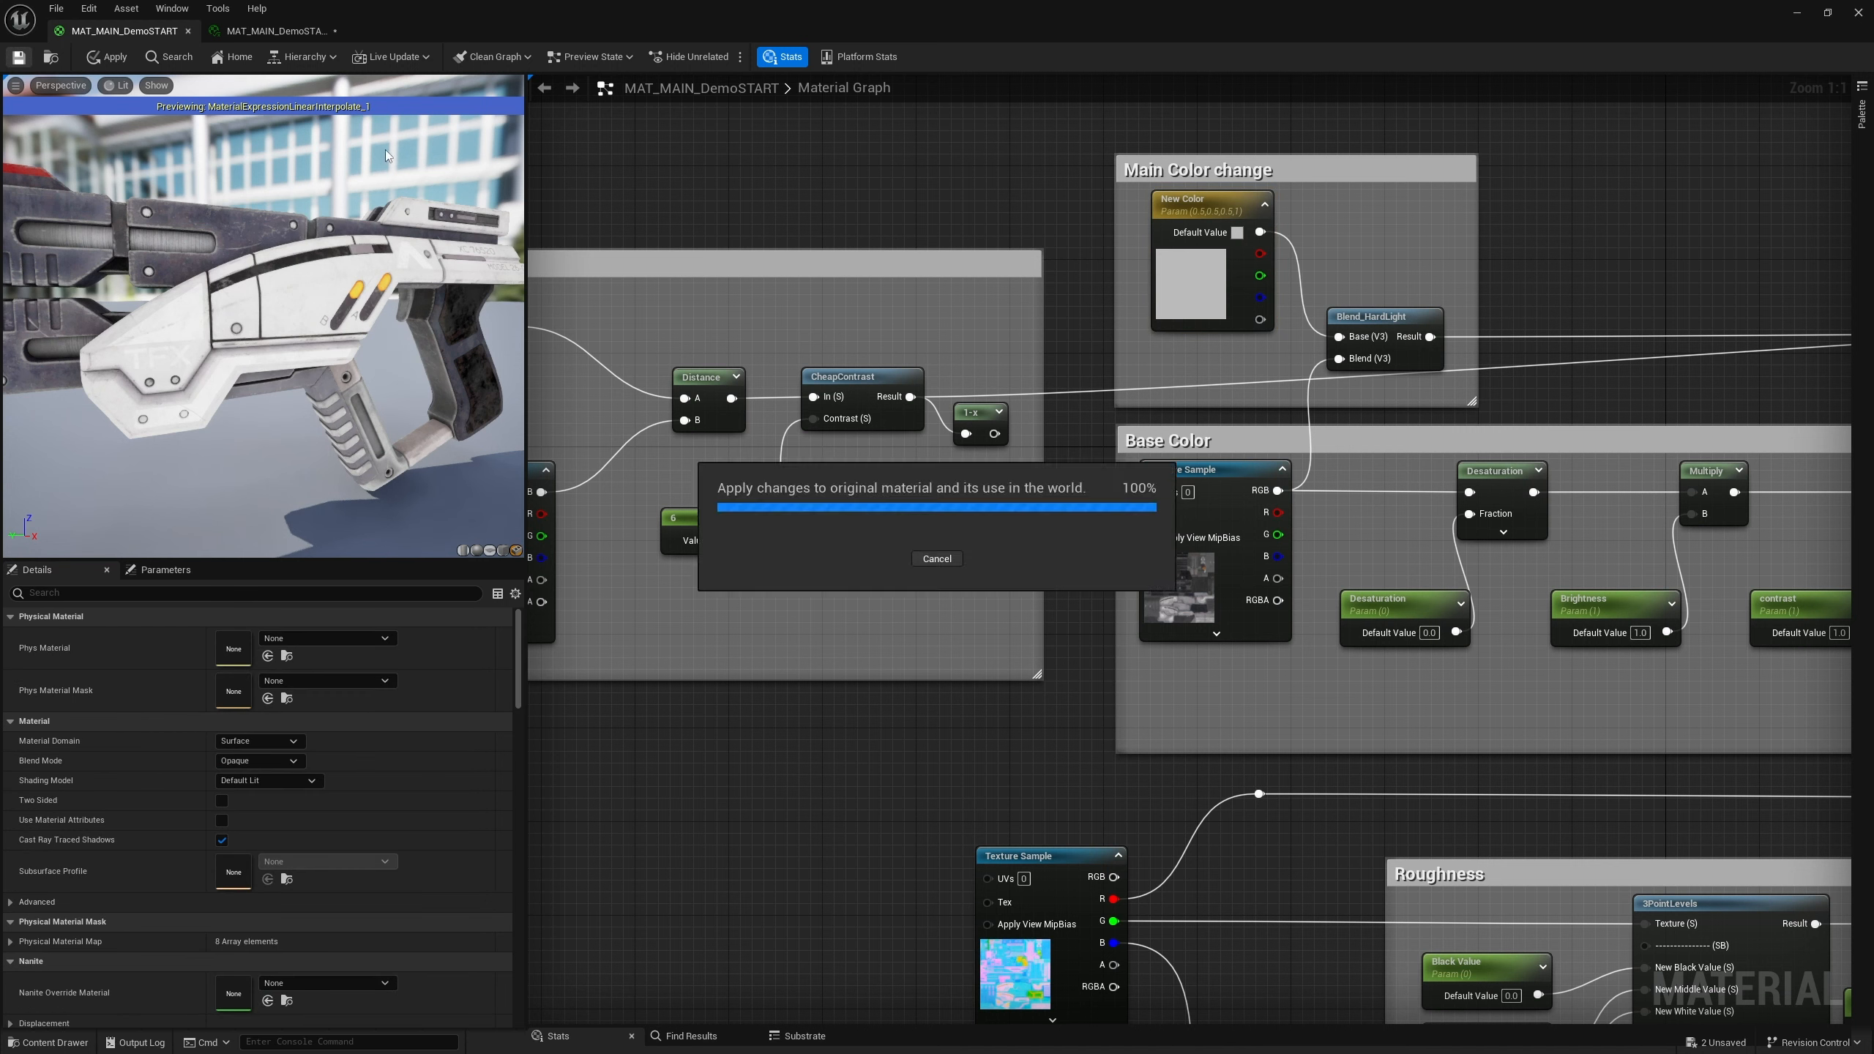
pyautogui.click(273, 30)
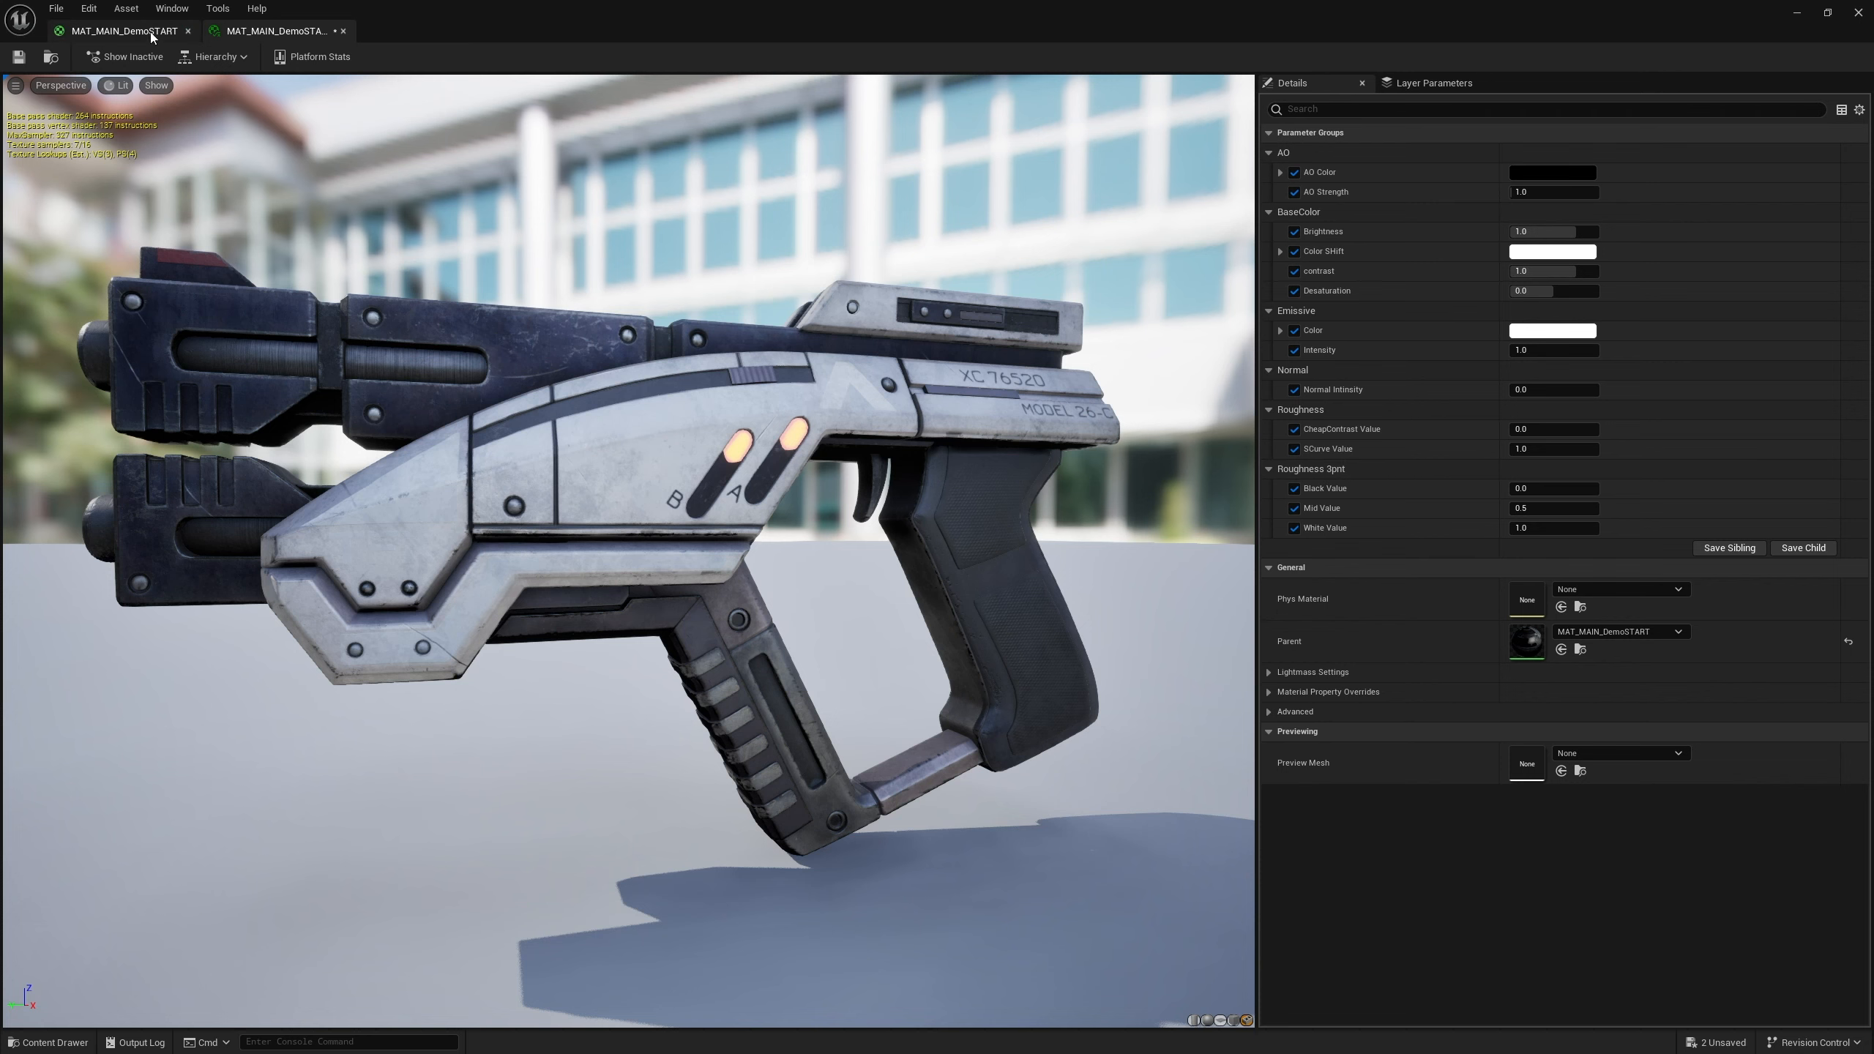
# Connect the final Lerp output to the material's Base Color input
pyautogui.click(124, 30)
pyautogui.scroll(-6, 1055, 346)
pyautogui.moveTo(1418, 323); pyautogui.dragTo(1292, 345, button='right')
pyautogui.scroll(6, 1367, 375)
pyautogui.moveTo(1334, 440); pyautogui.dragTo(1427, 321, button='right')
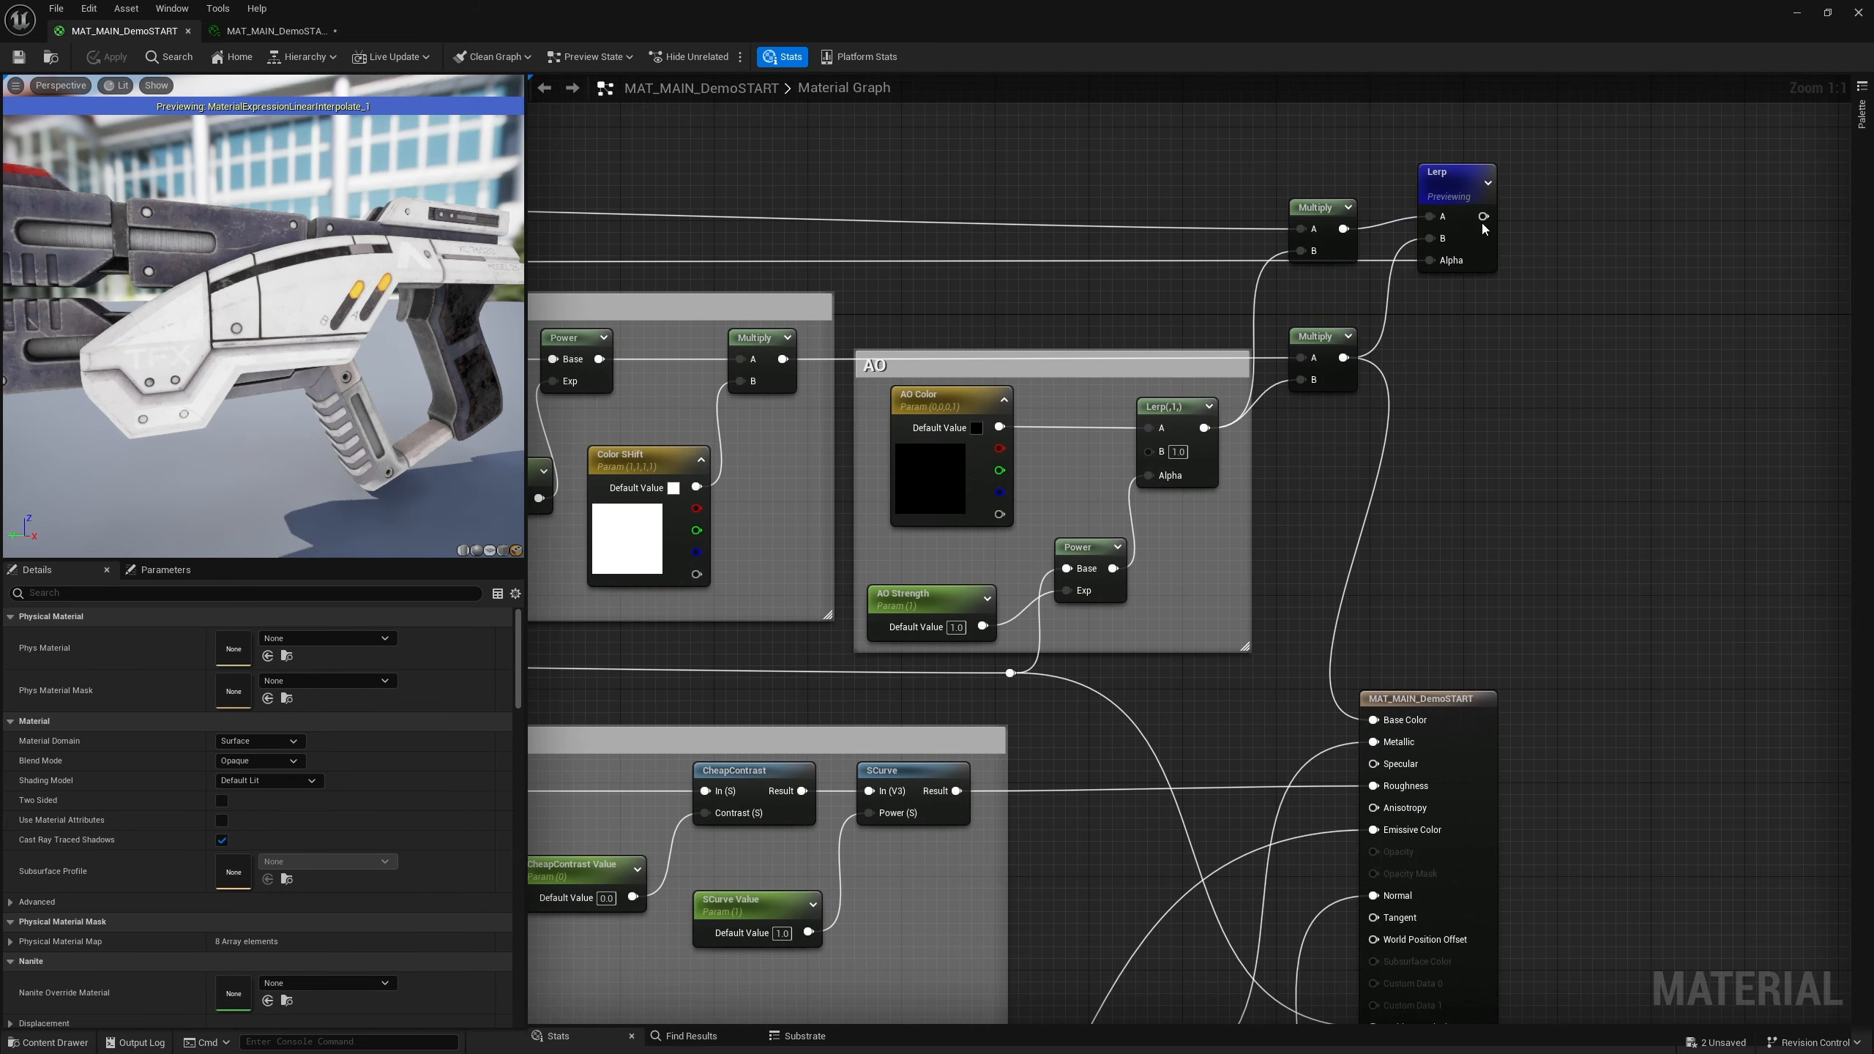
pyautogui.moveTo(1483, 215); pyautogui.dragTo(1373, 720)
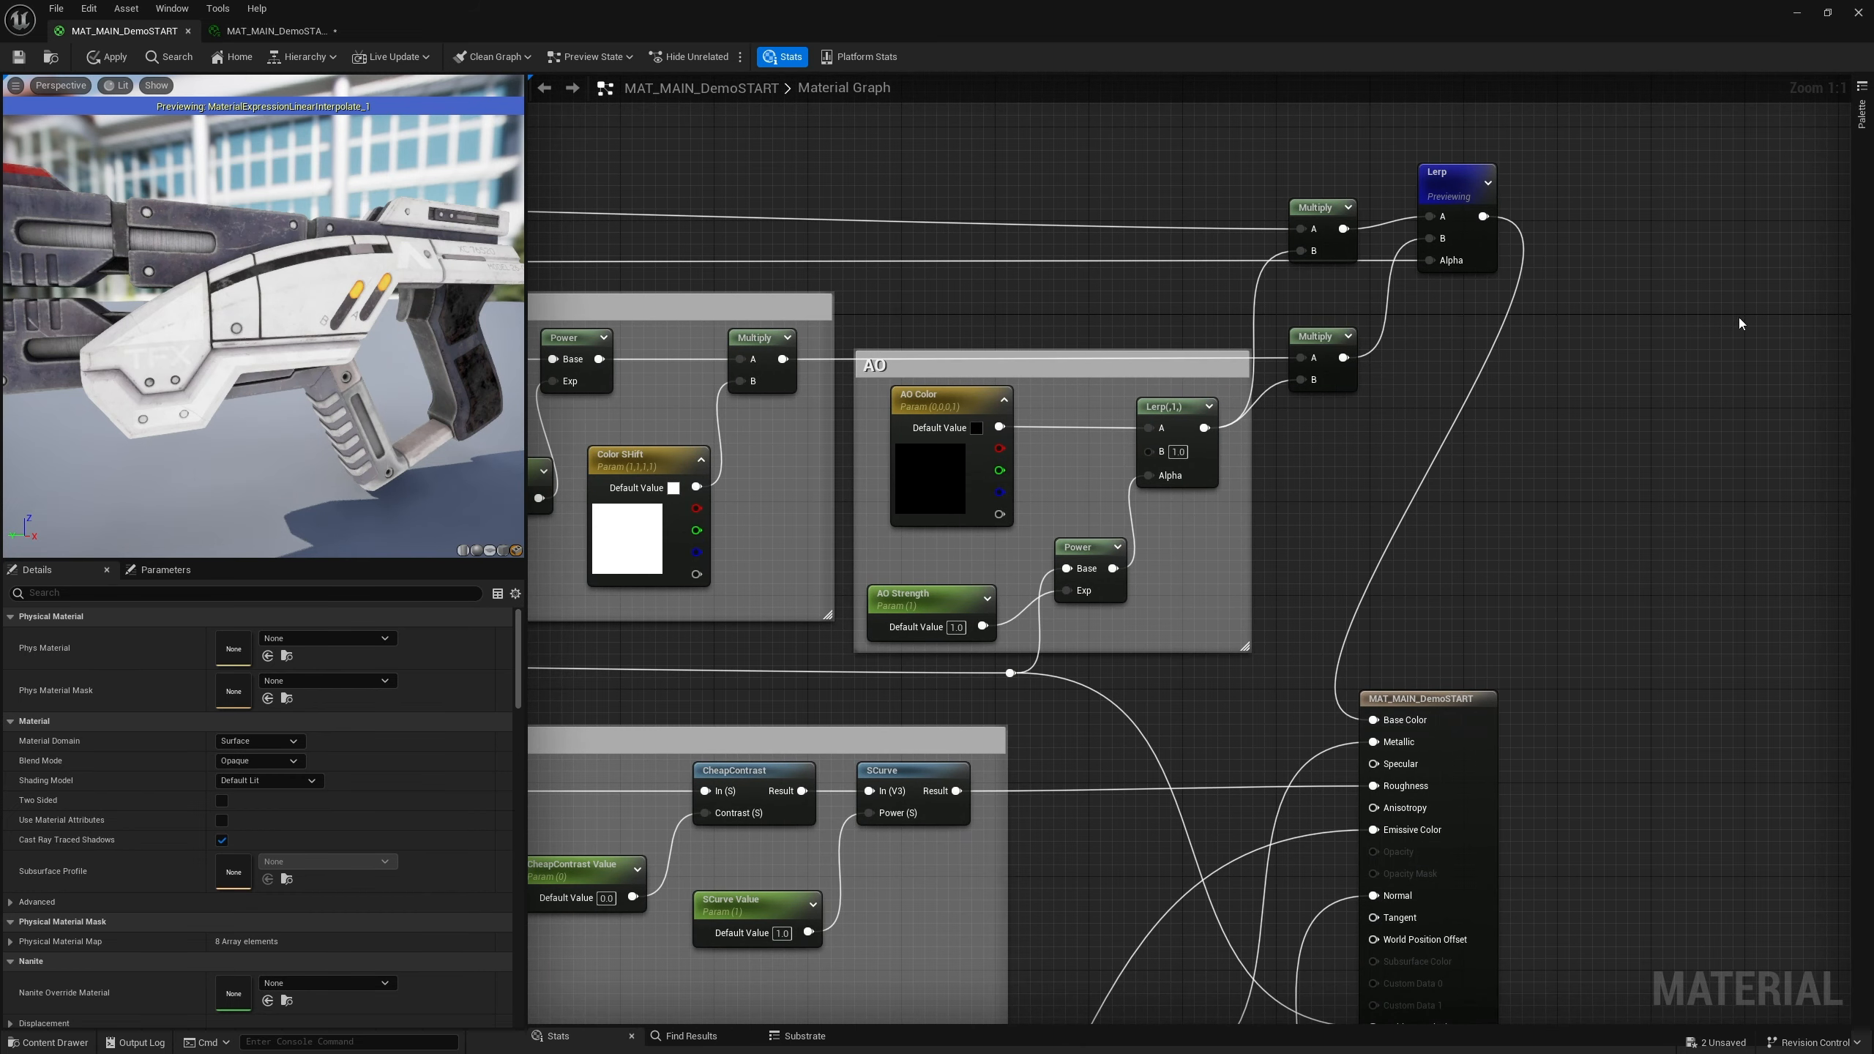
# Stop previewing the Lerp node and save the material
pyautogui.moveTo(1455, 197); pyautogui.dragTo(1442, 209)
pyautogui.rightClick(1442, 209)
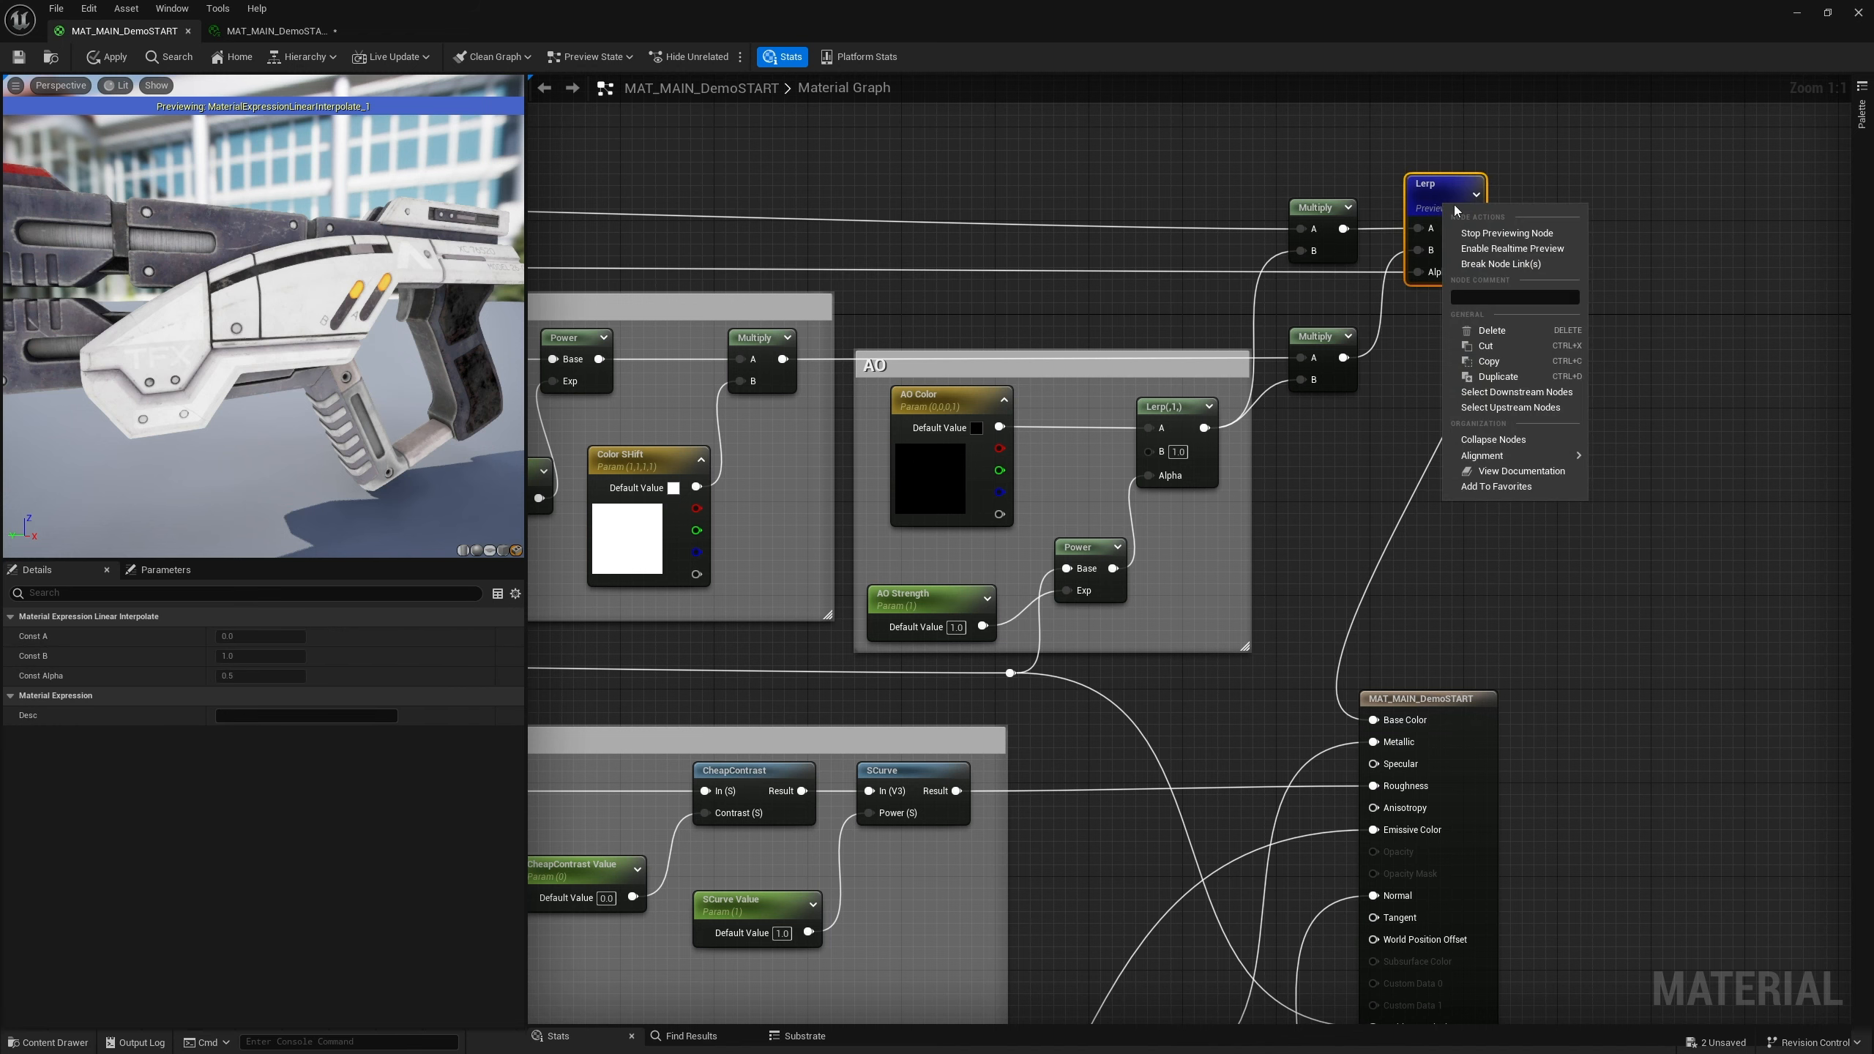
pyautogui.click(1498, 235)
pyautogui.scroll(-5, 1423, 402)
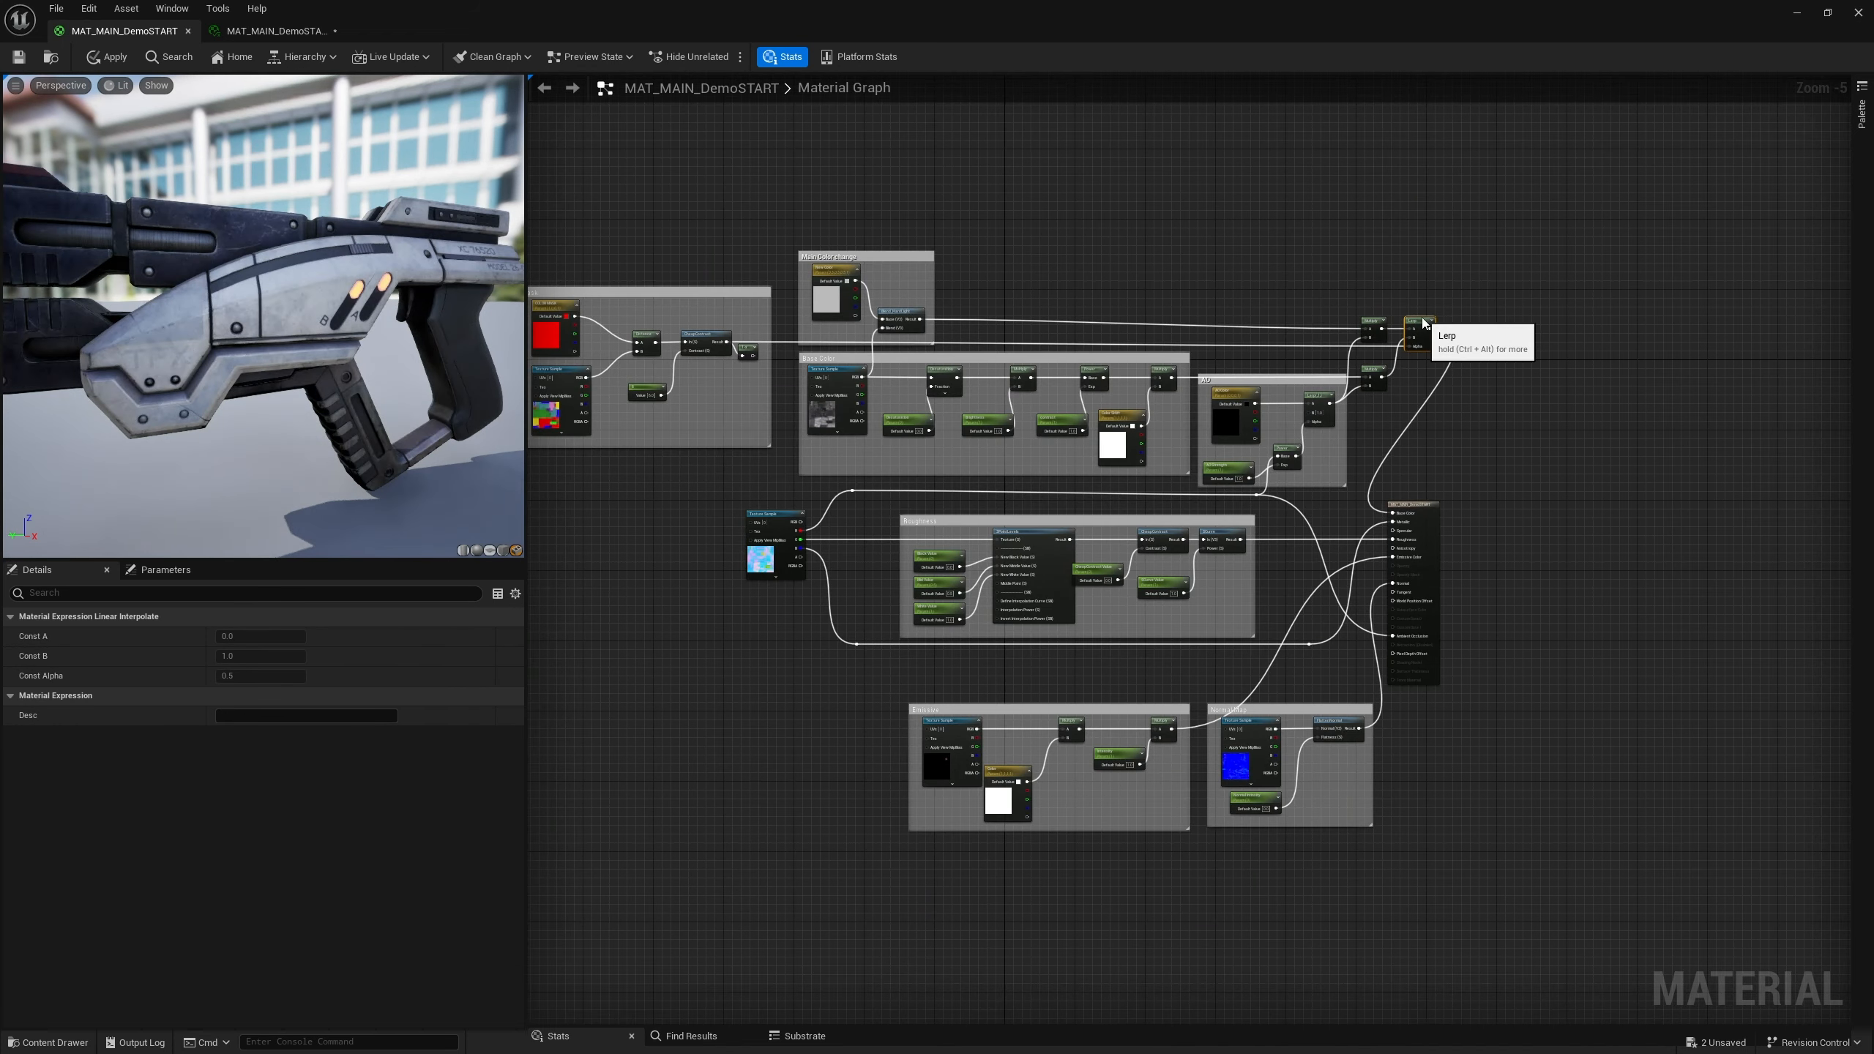
pyautogui.scroll(-2, 1324, 449)
pyautogui.scroll(3, 1327, 429)
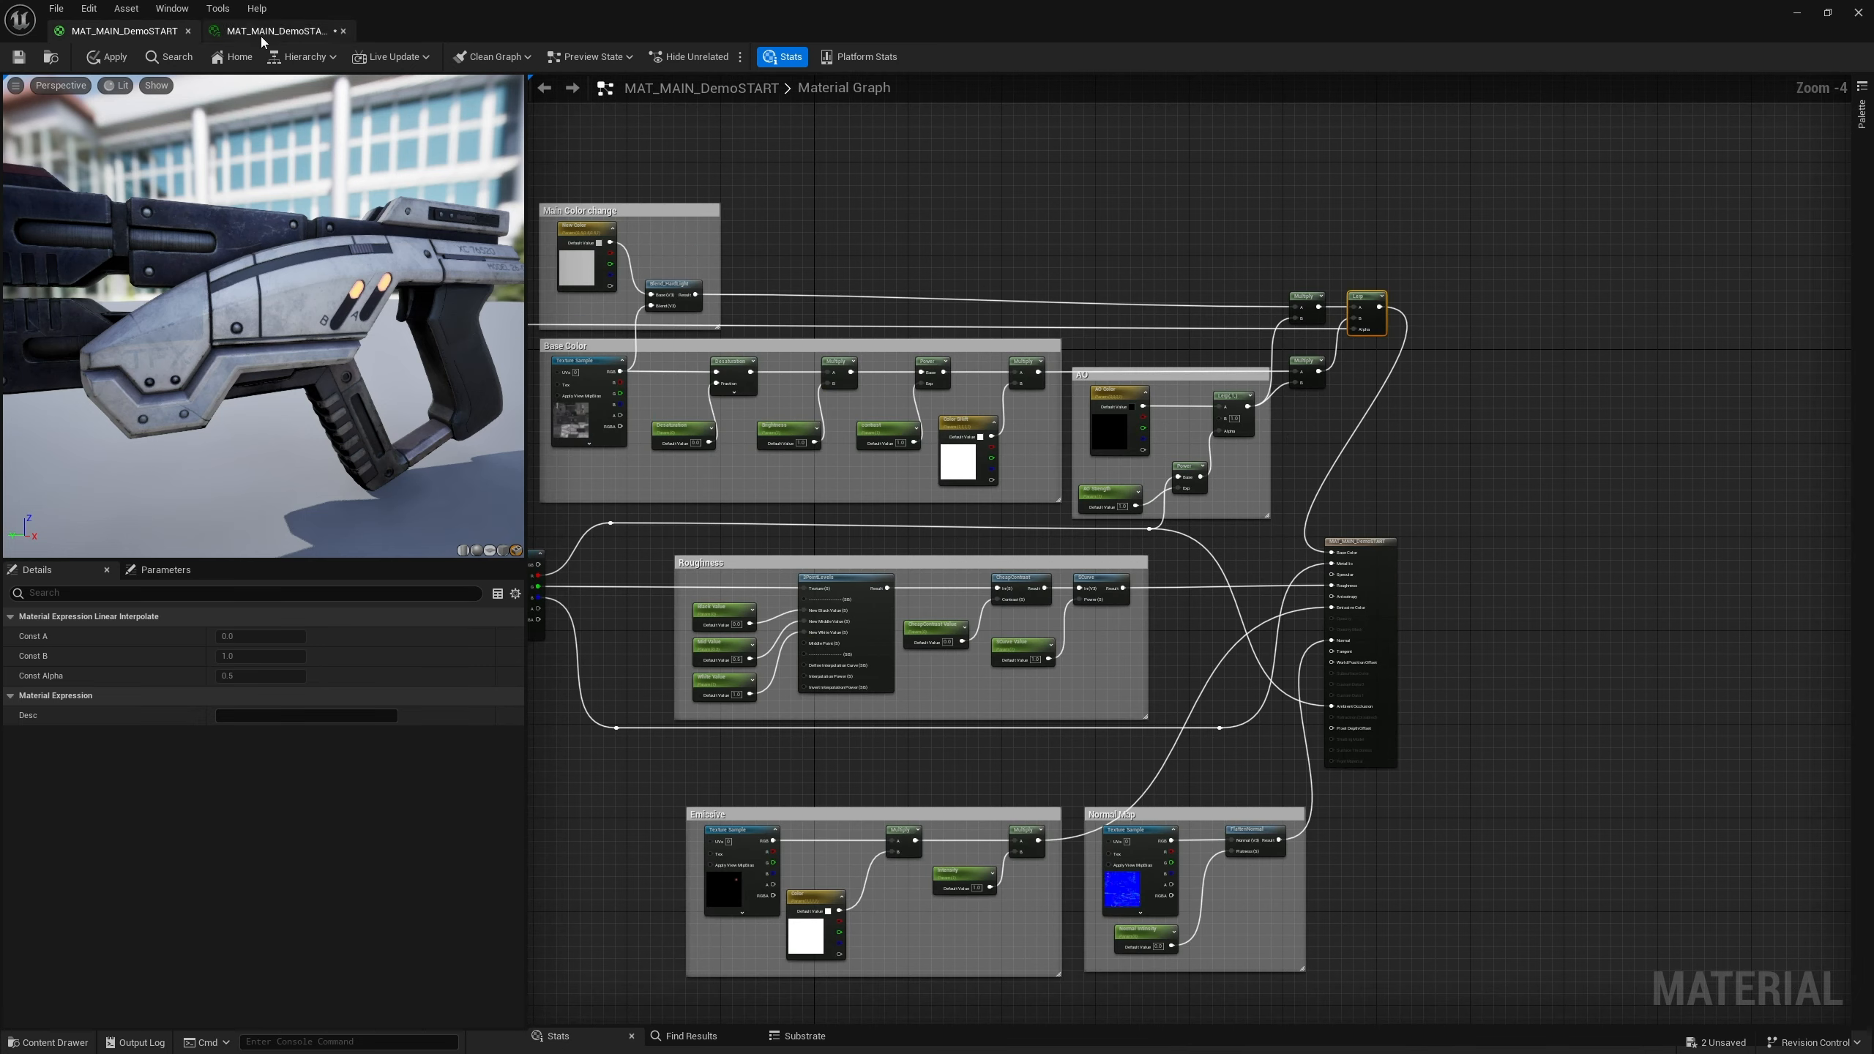
pyautogui.click(22, 61)
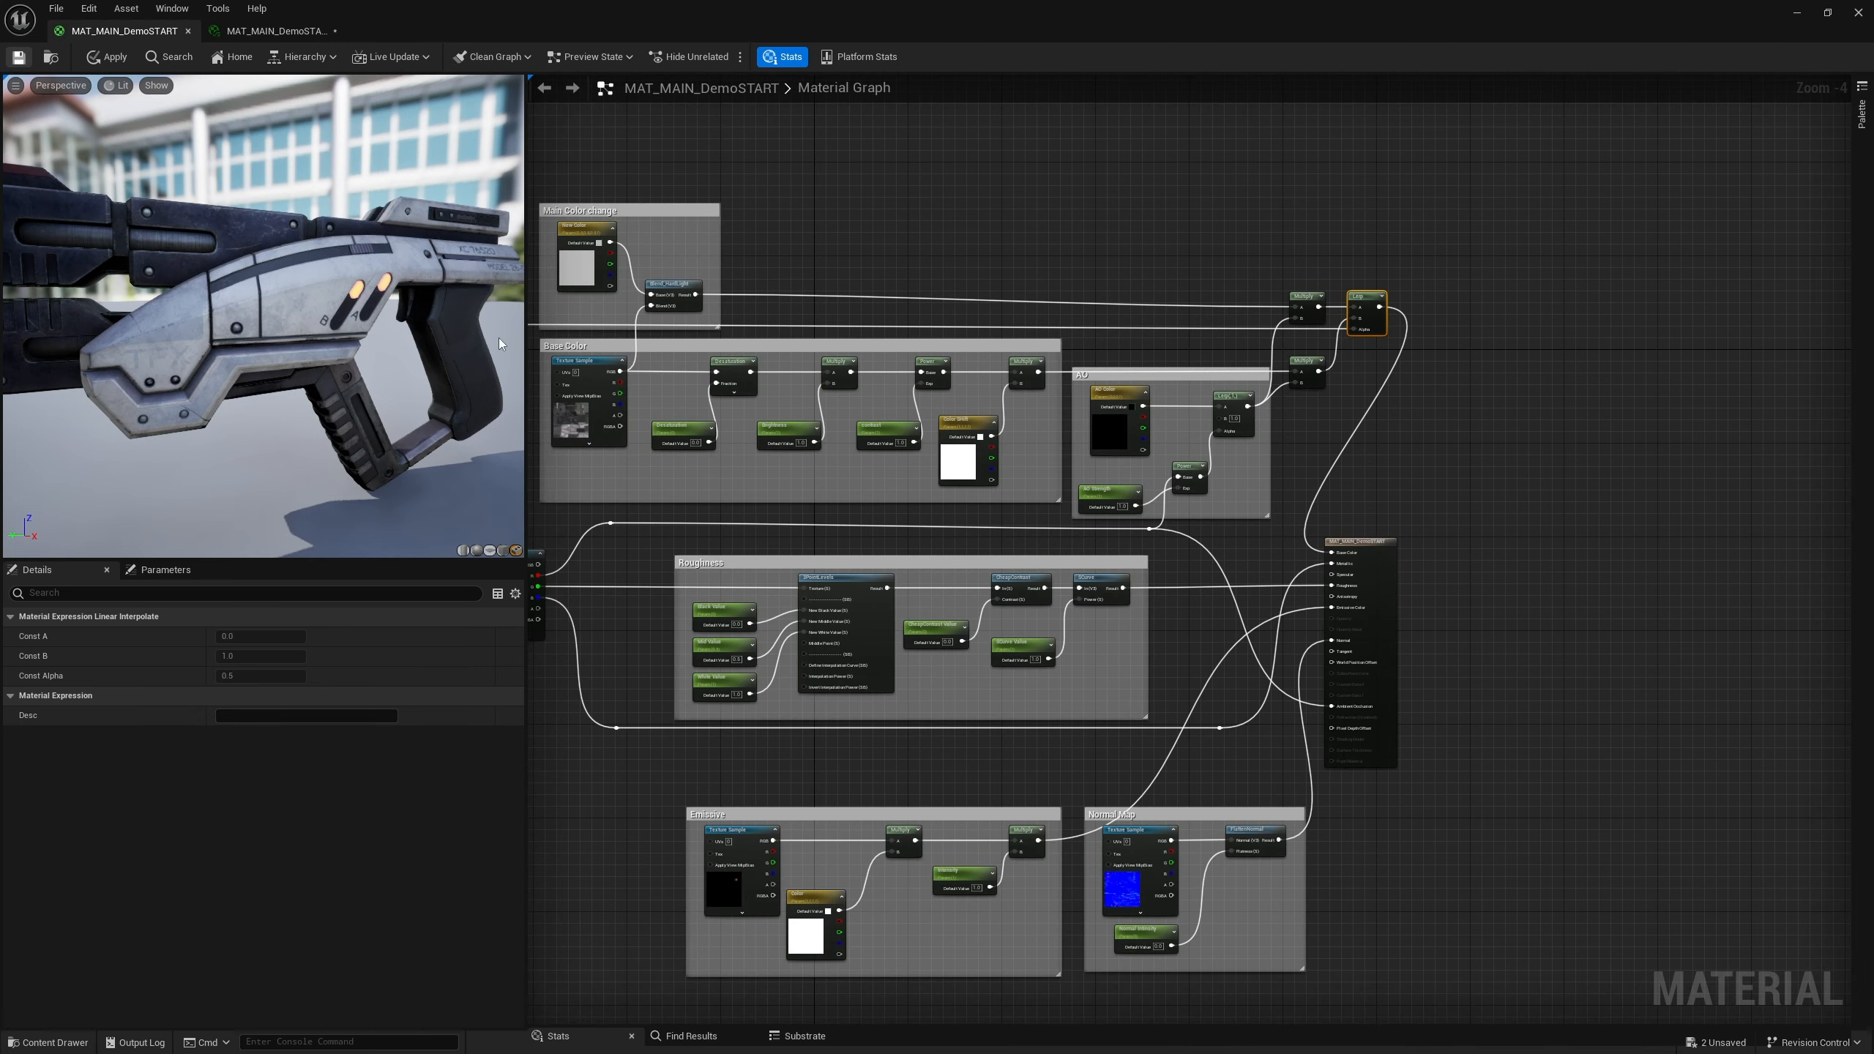
# In the material instance, enable the COLOR MASK parameter override
pyautogui.click(238, 34)
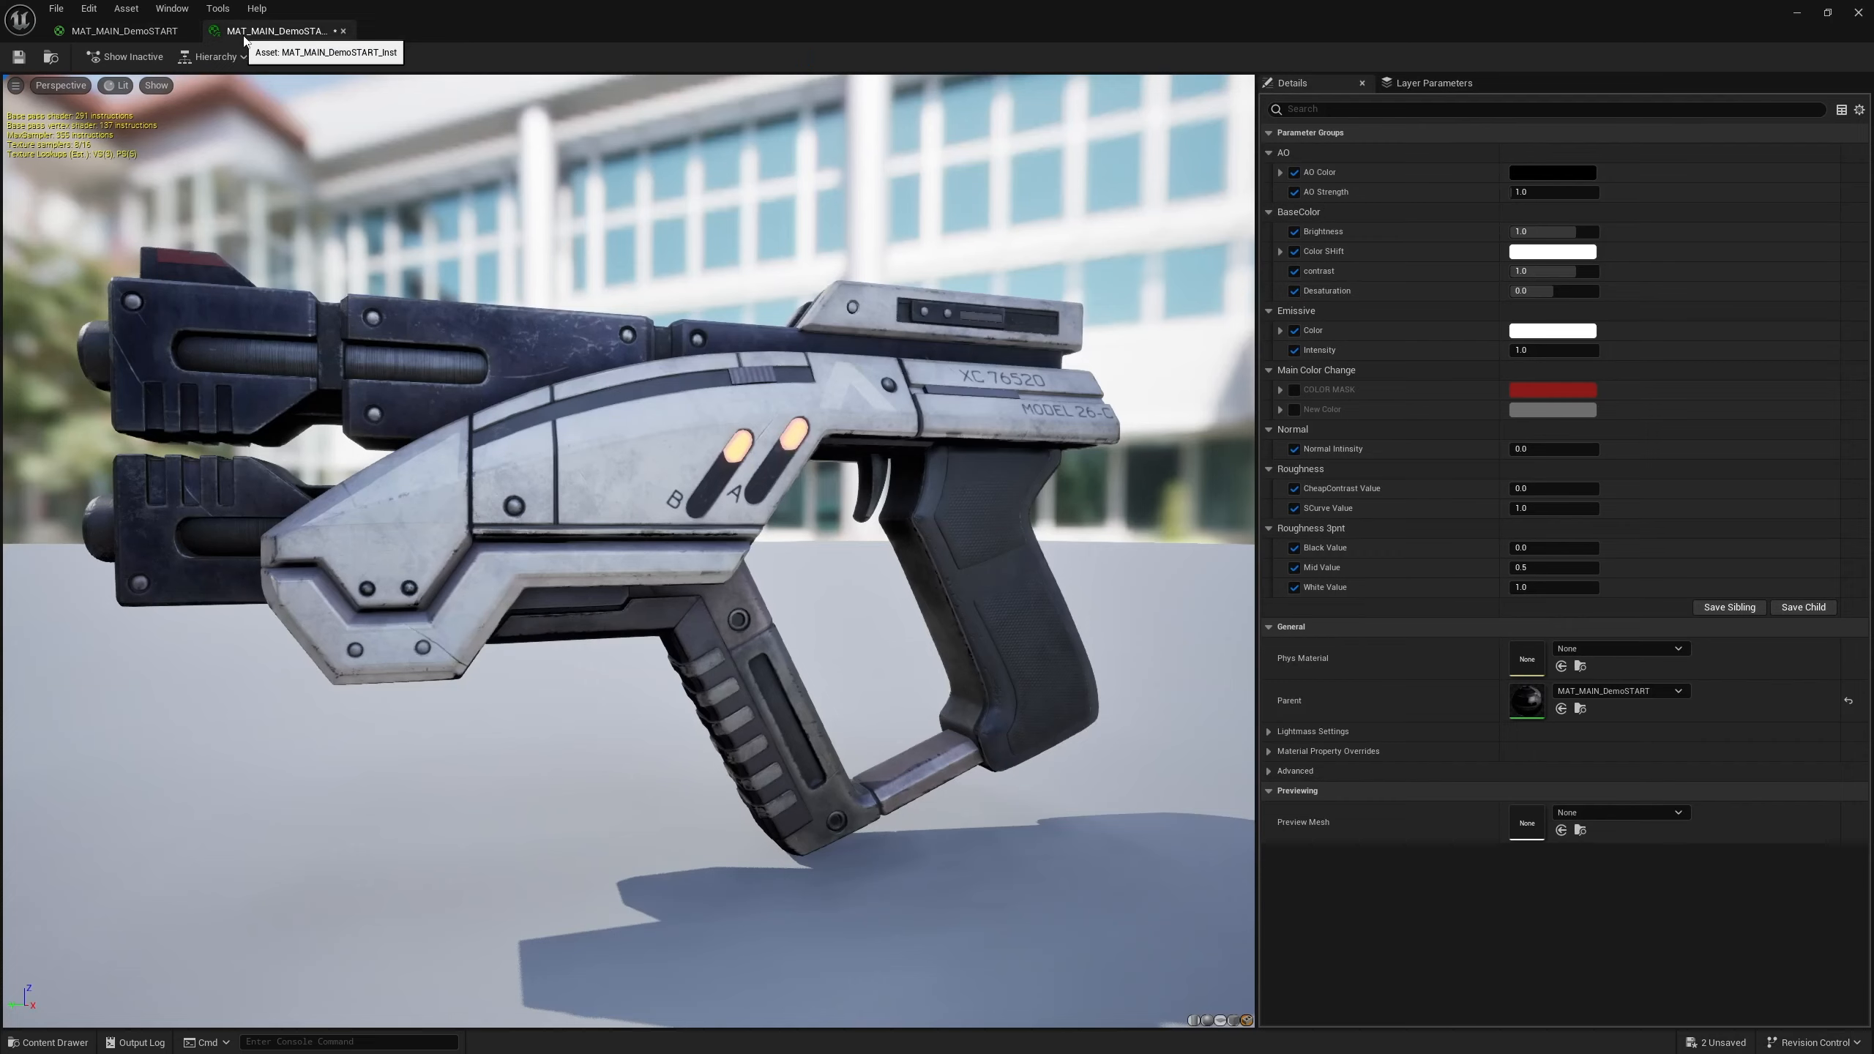
pyautogui.click(1295, 391)
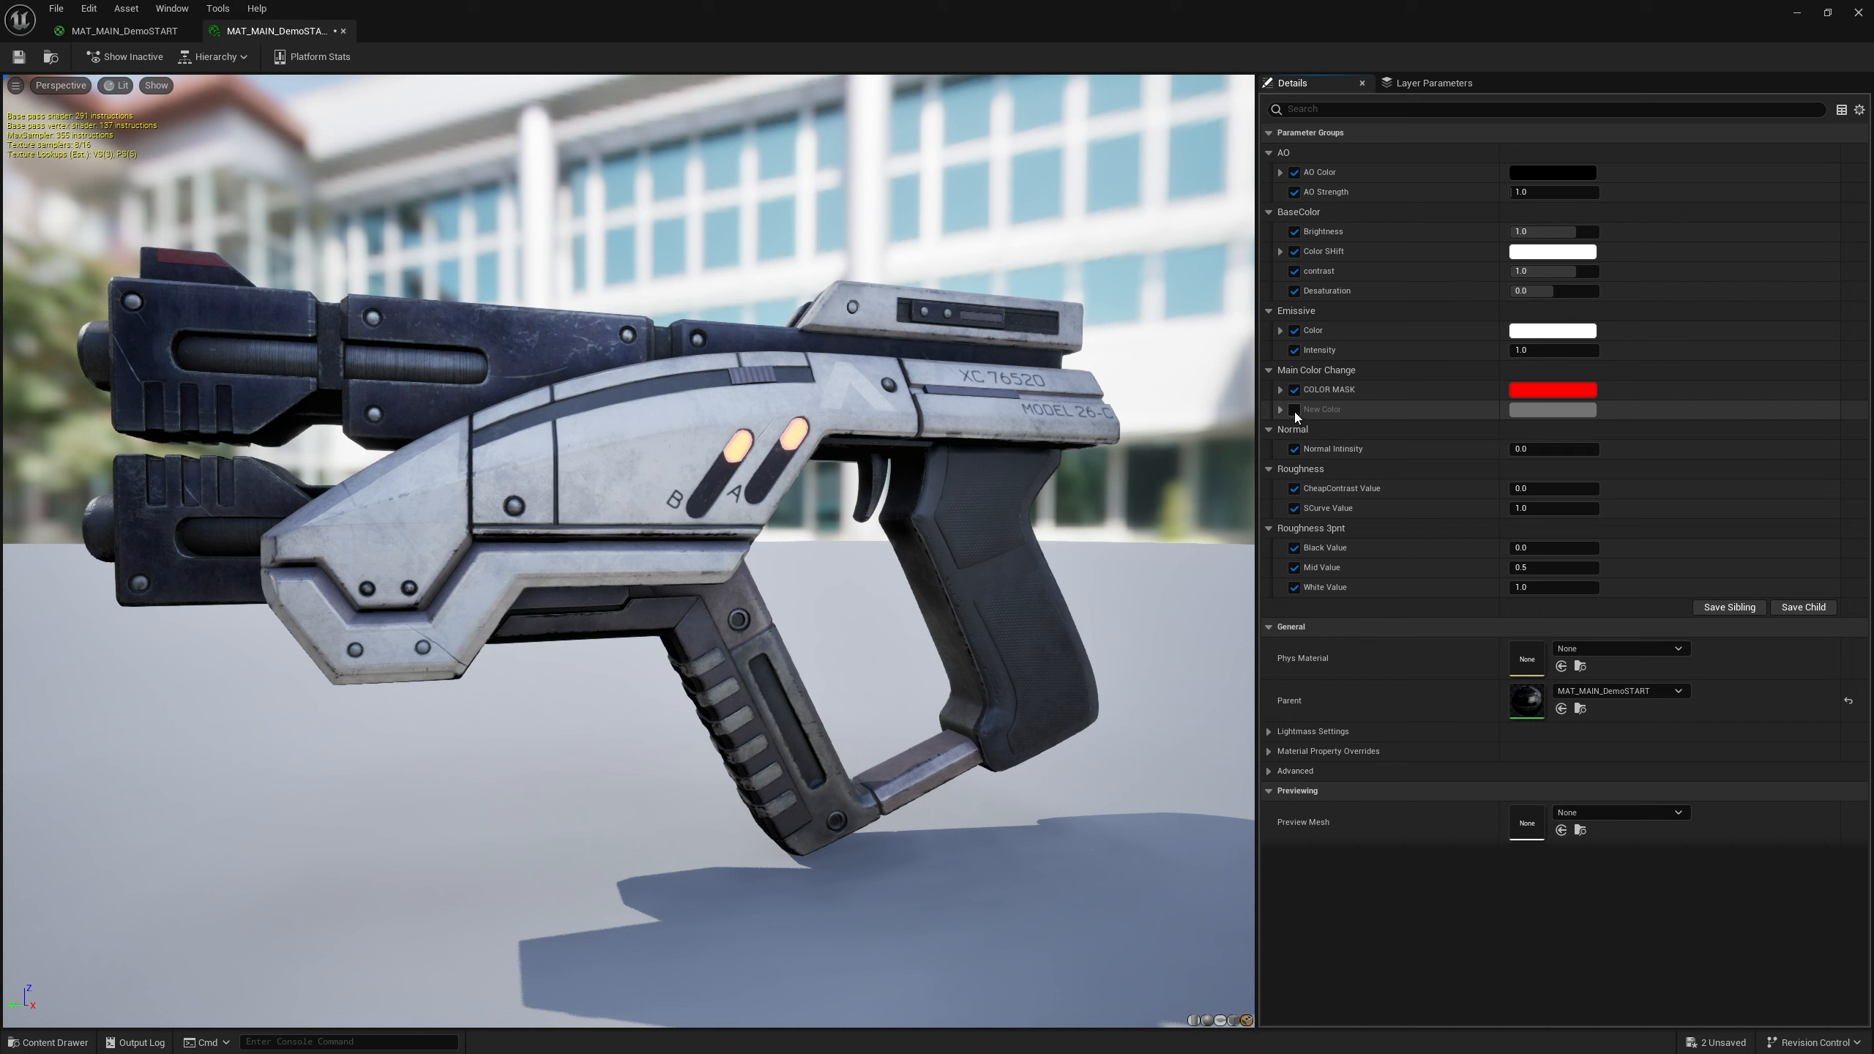
pyautogui.click(1570, 397)
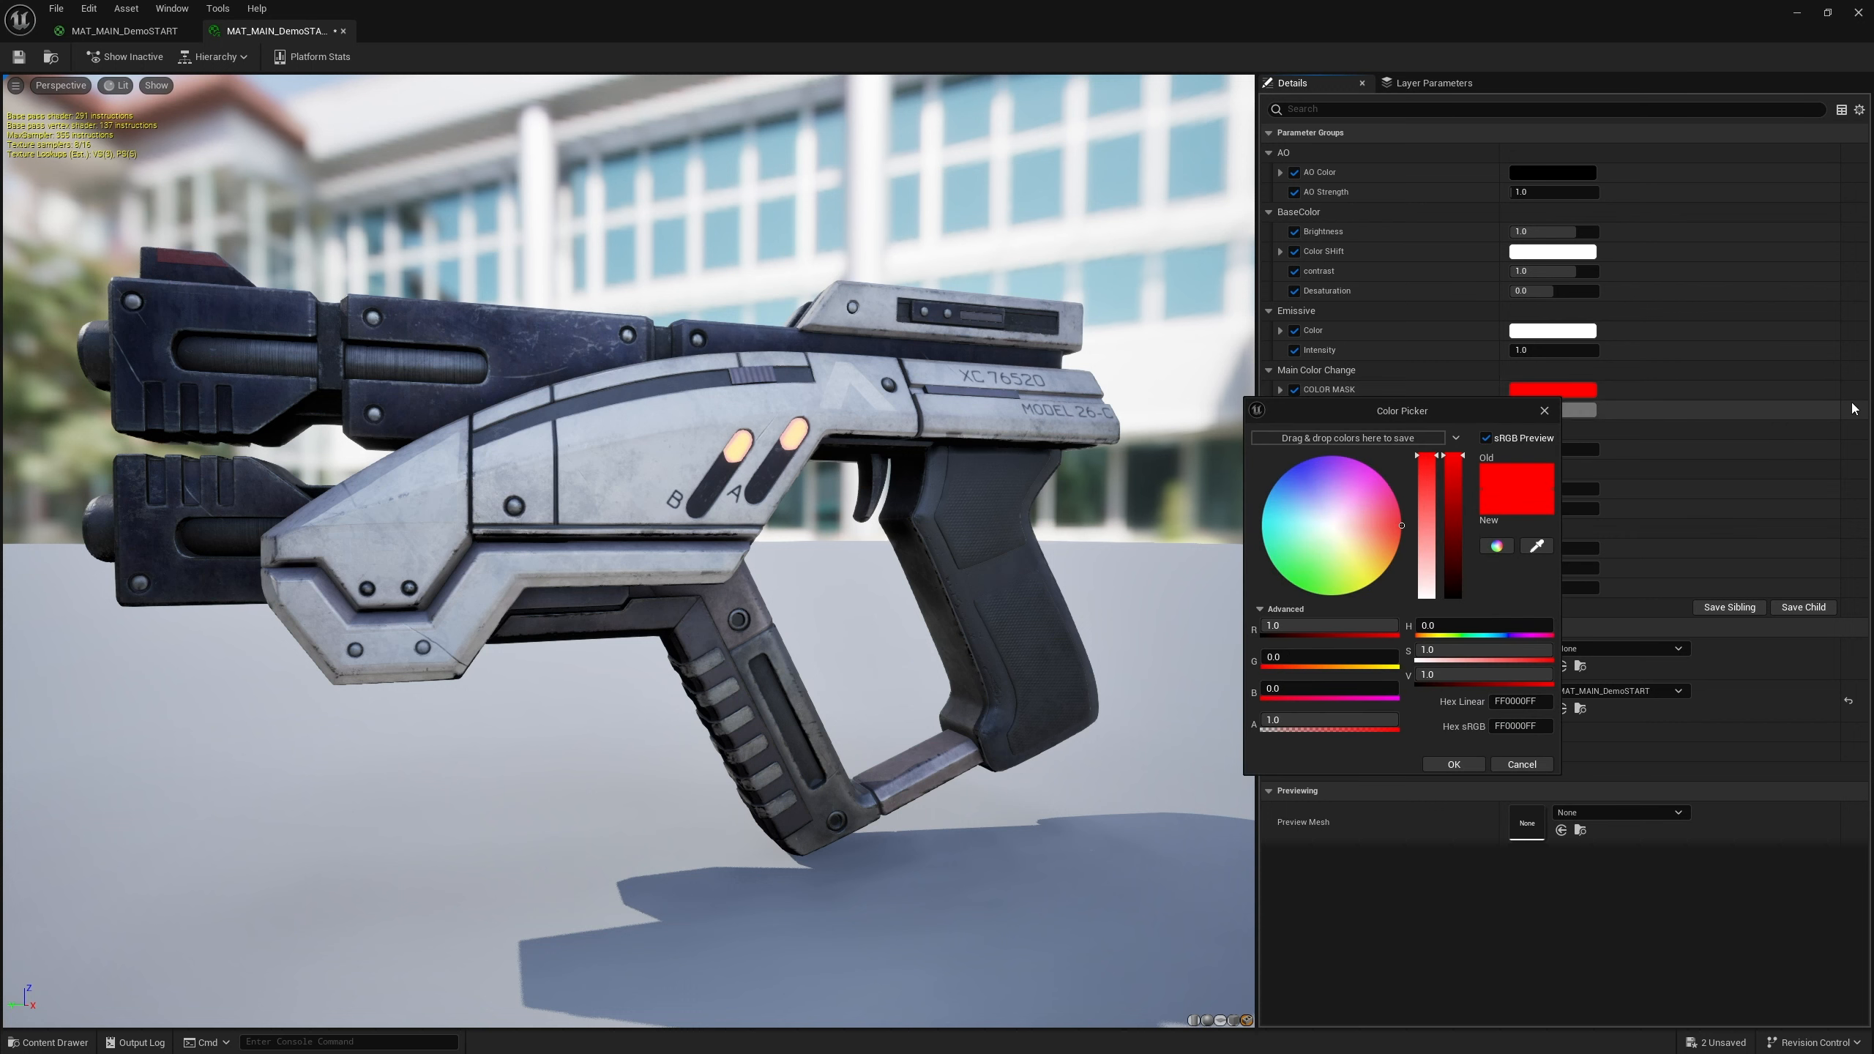
pyautogui.click(1545, 411)
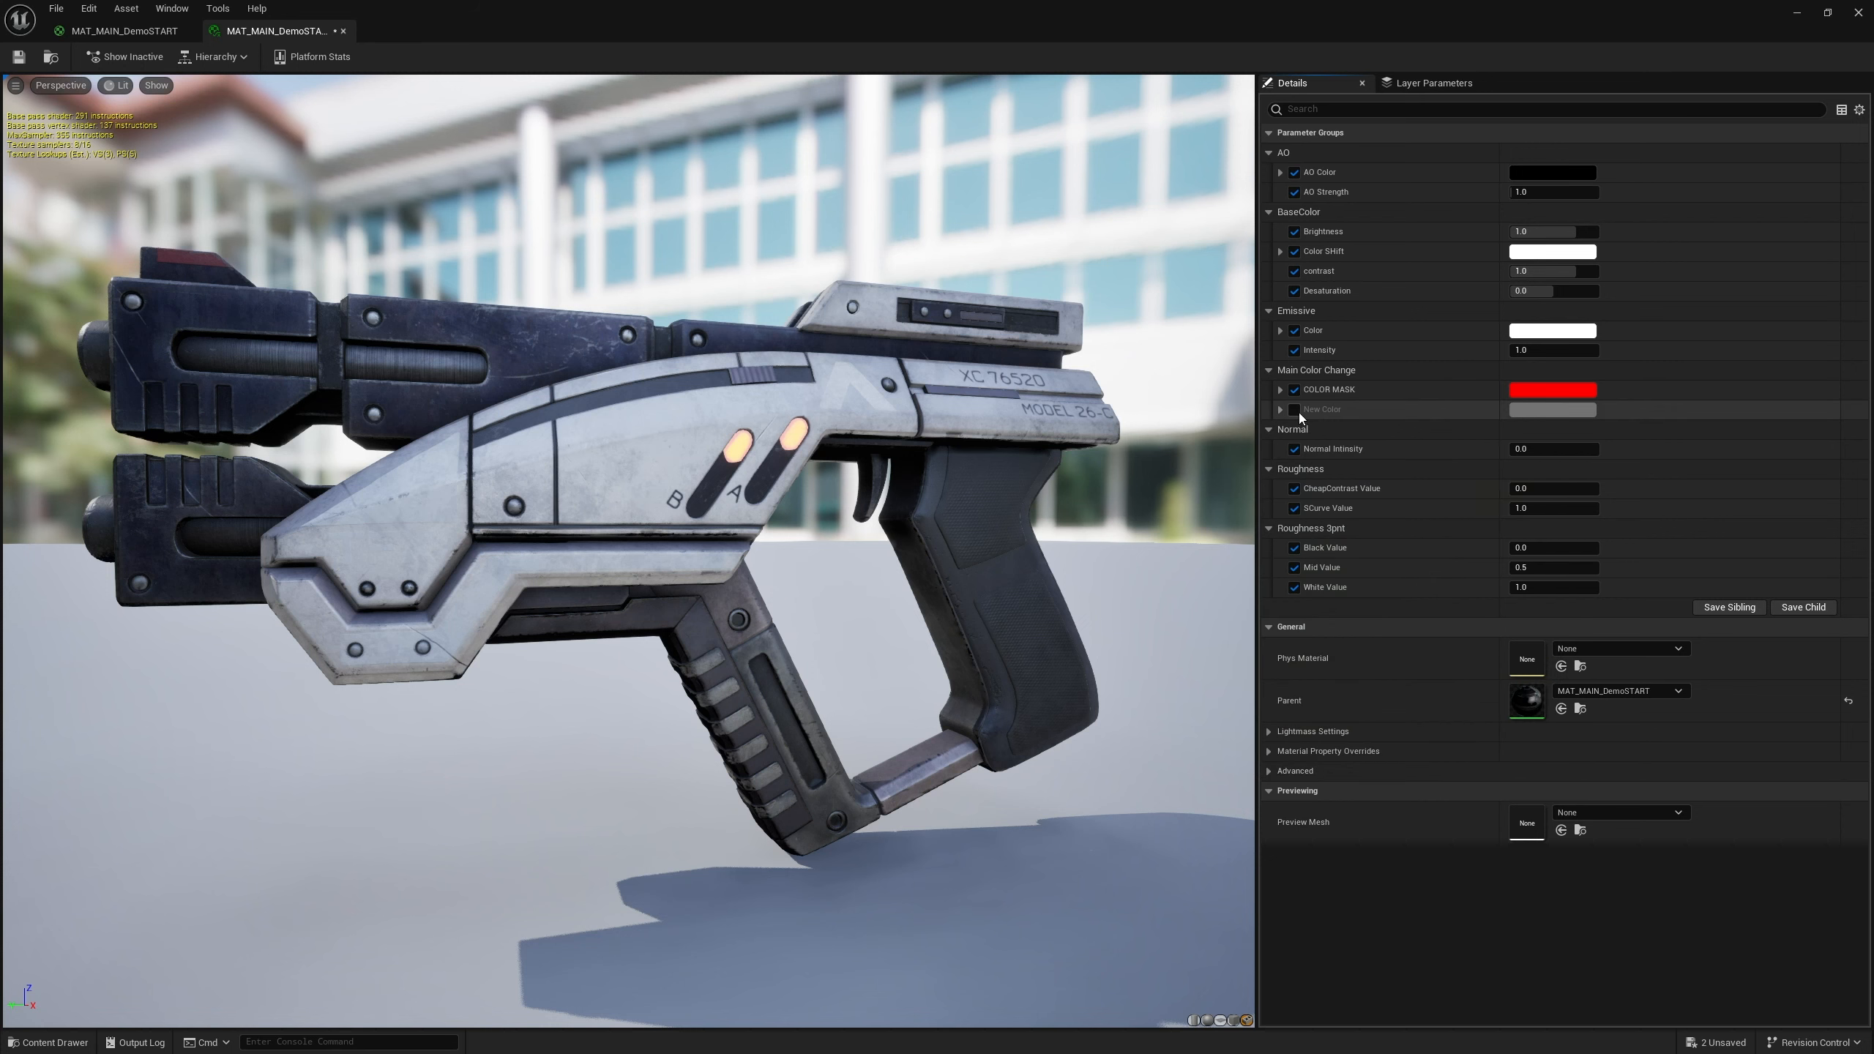
# Enable the New Color override and set it to a green (sRGB 4DBC83)
pyautogui.click(1292, 411)
pyautogui.click(1552, 410)
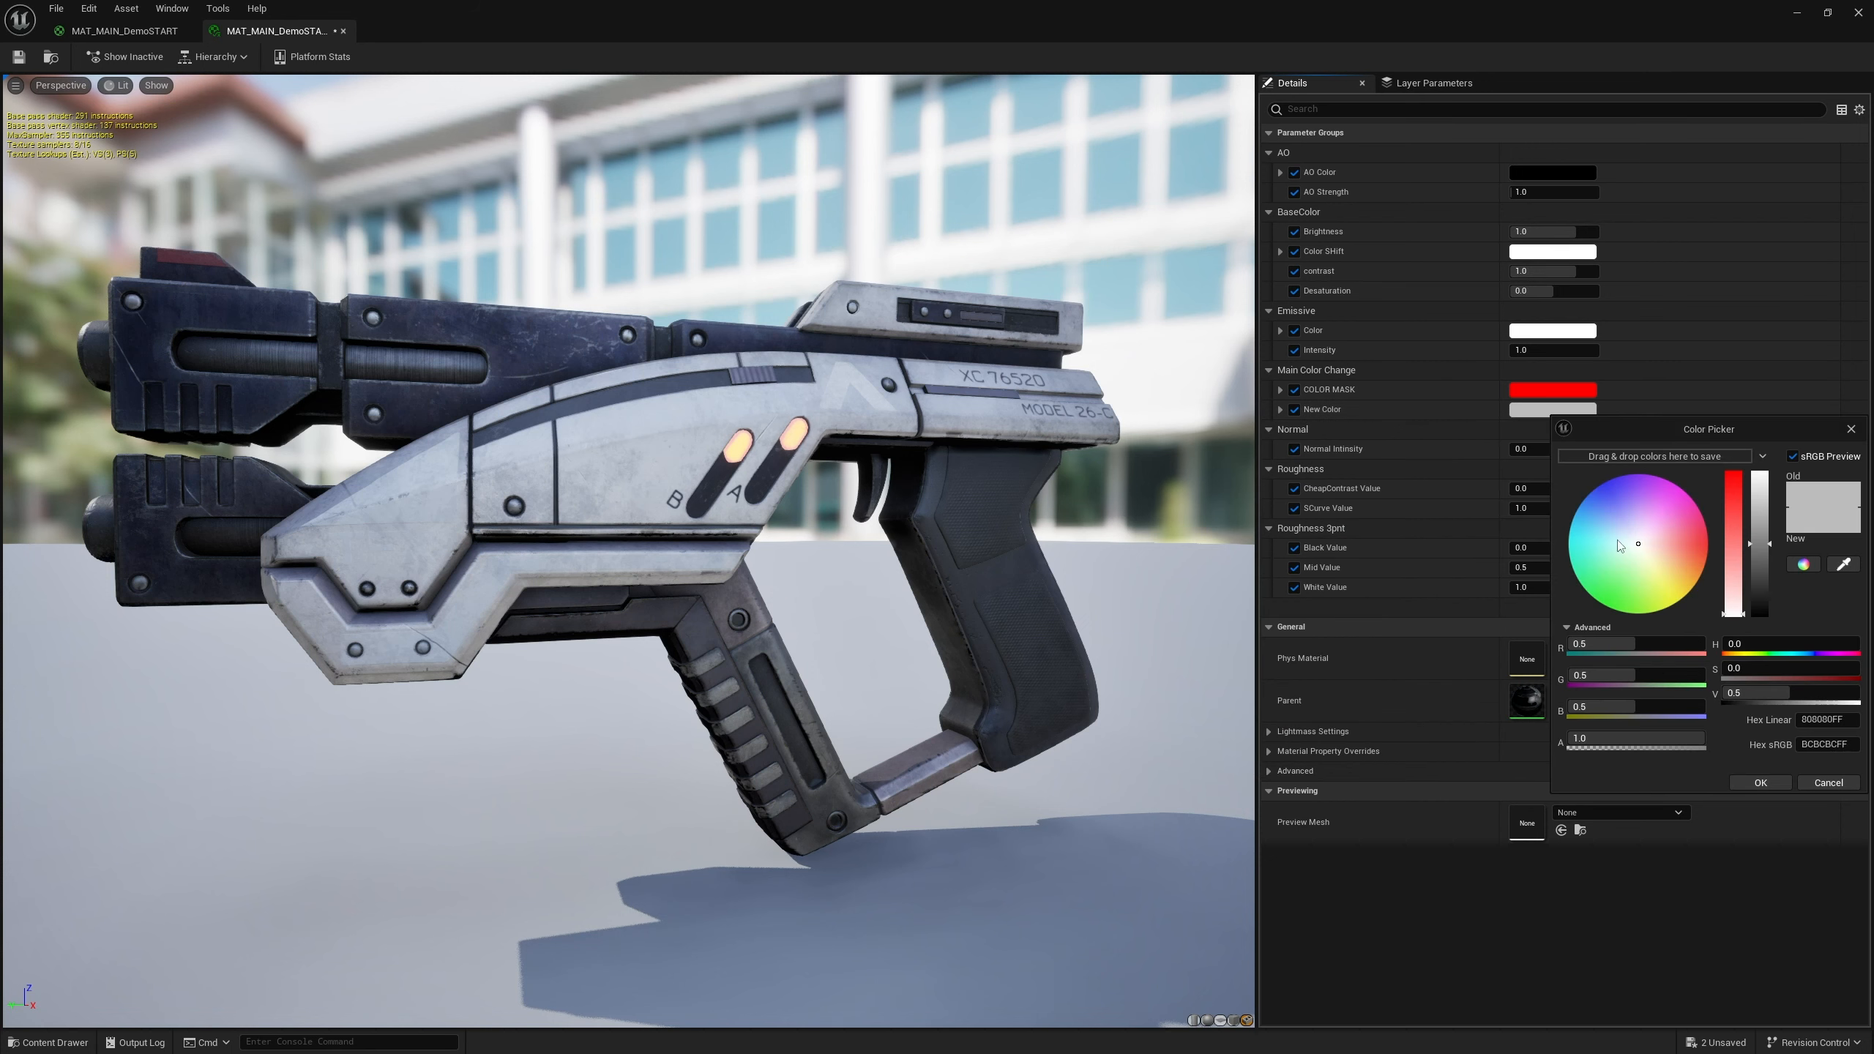
pyautogui.moveTo(1601, 575); pyautogui.dragTo(1591, 584)
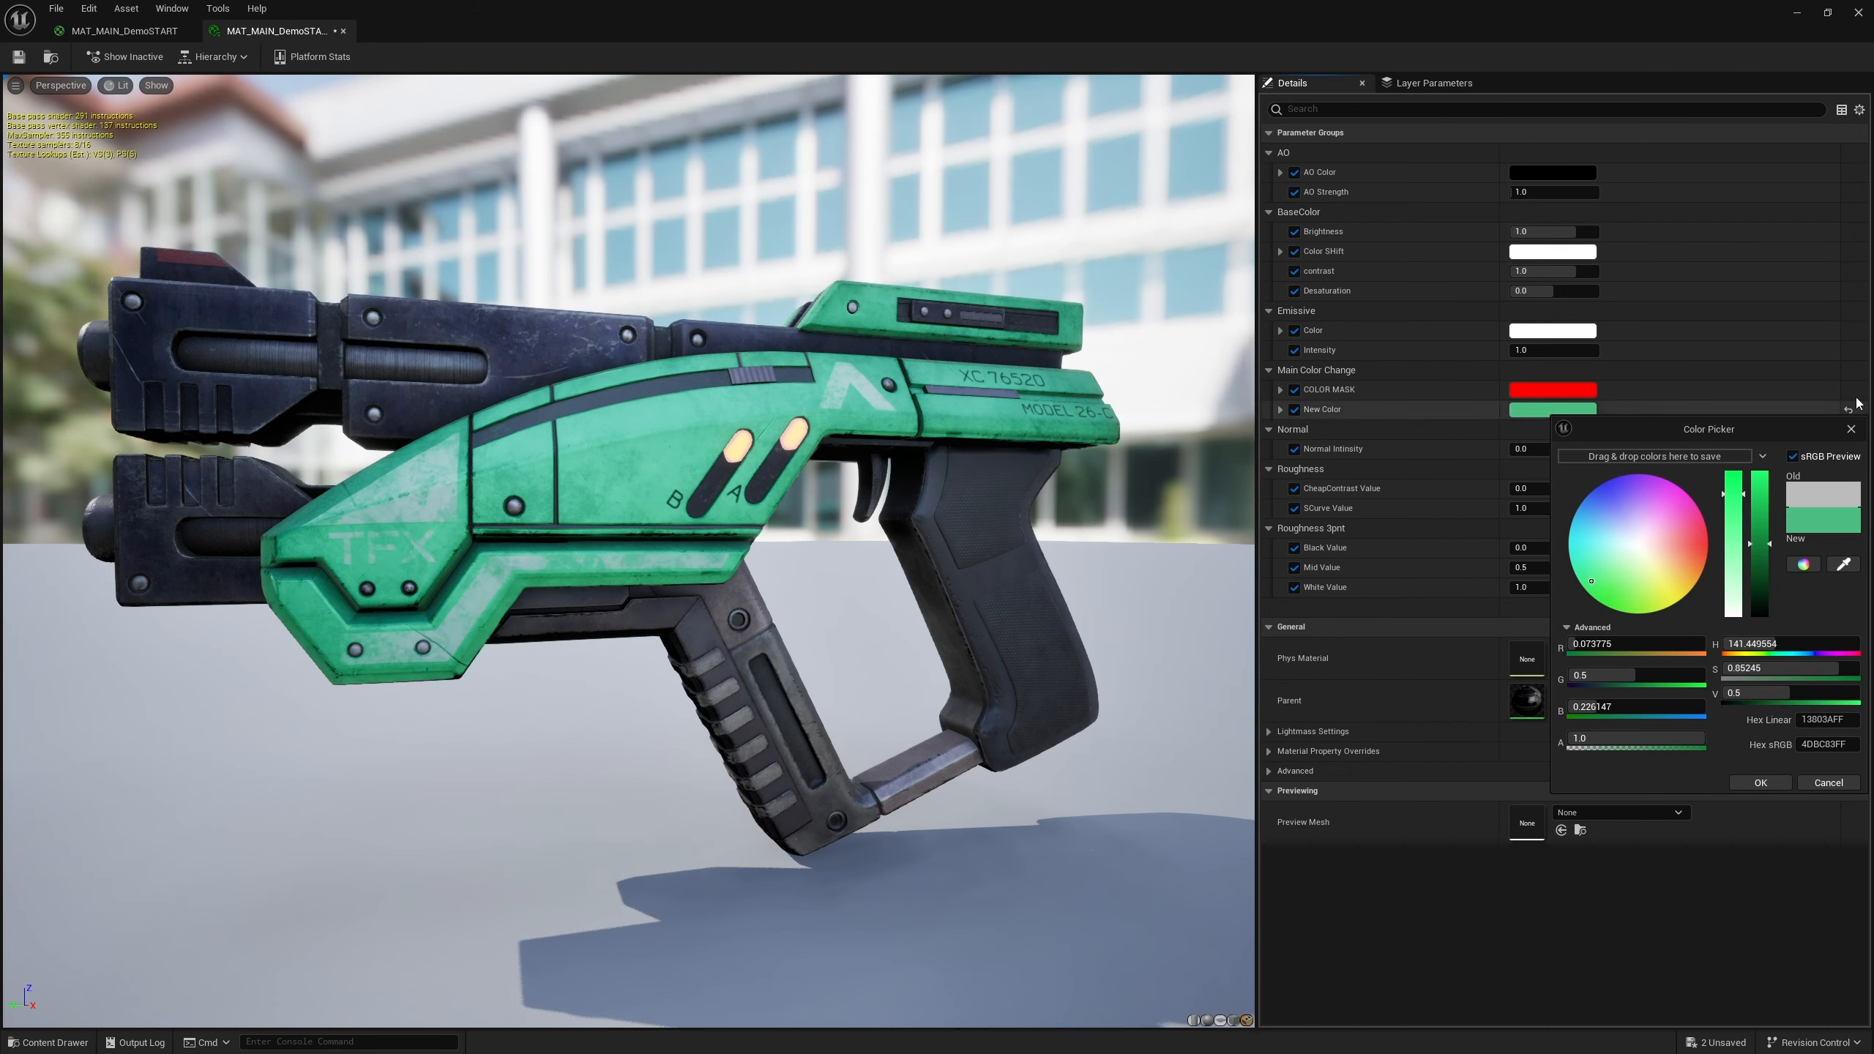
pyautogui.click(1850, 429)
# Shift the COLOR MASK override's hue to magenta
pyautogui.click(1560, 400)
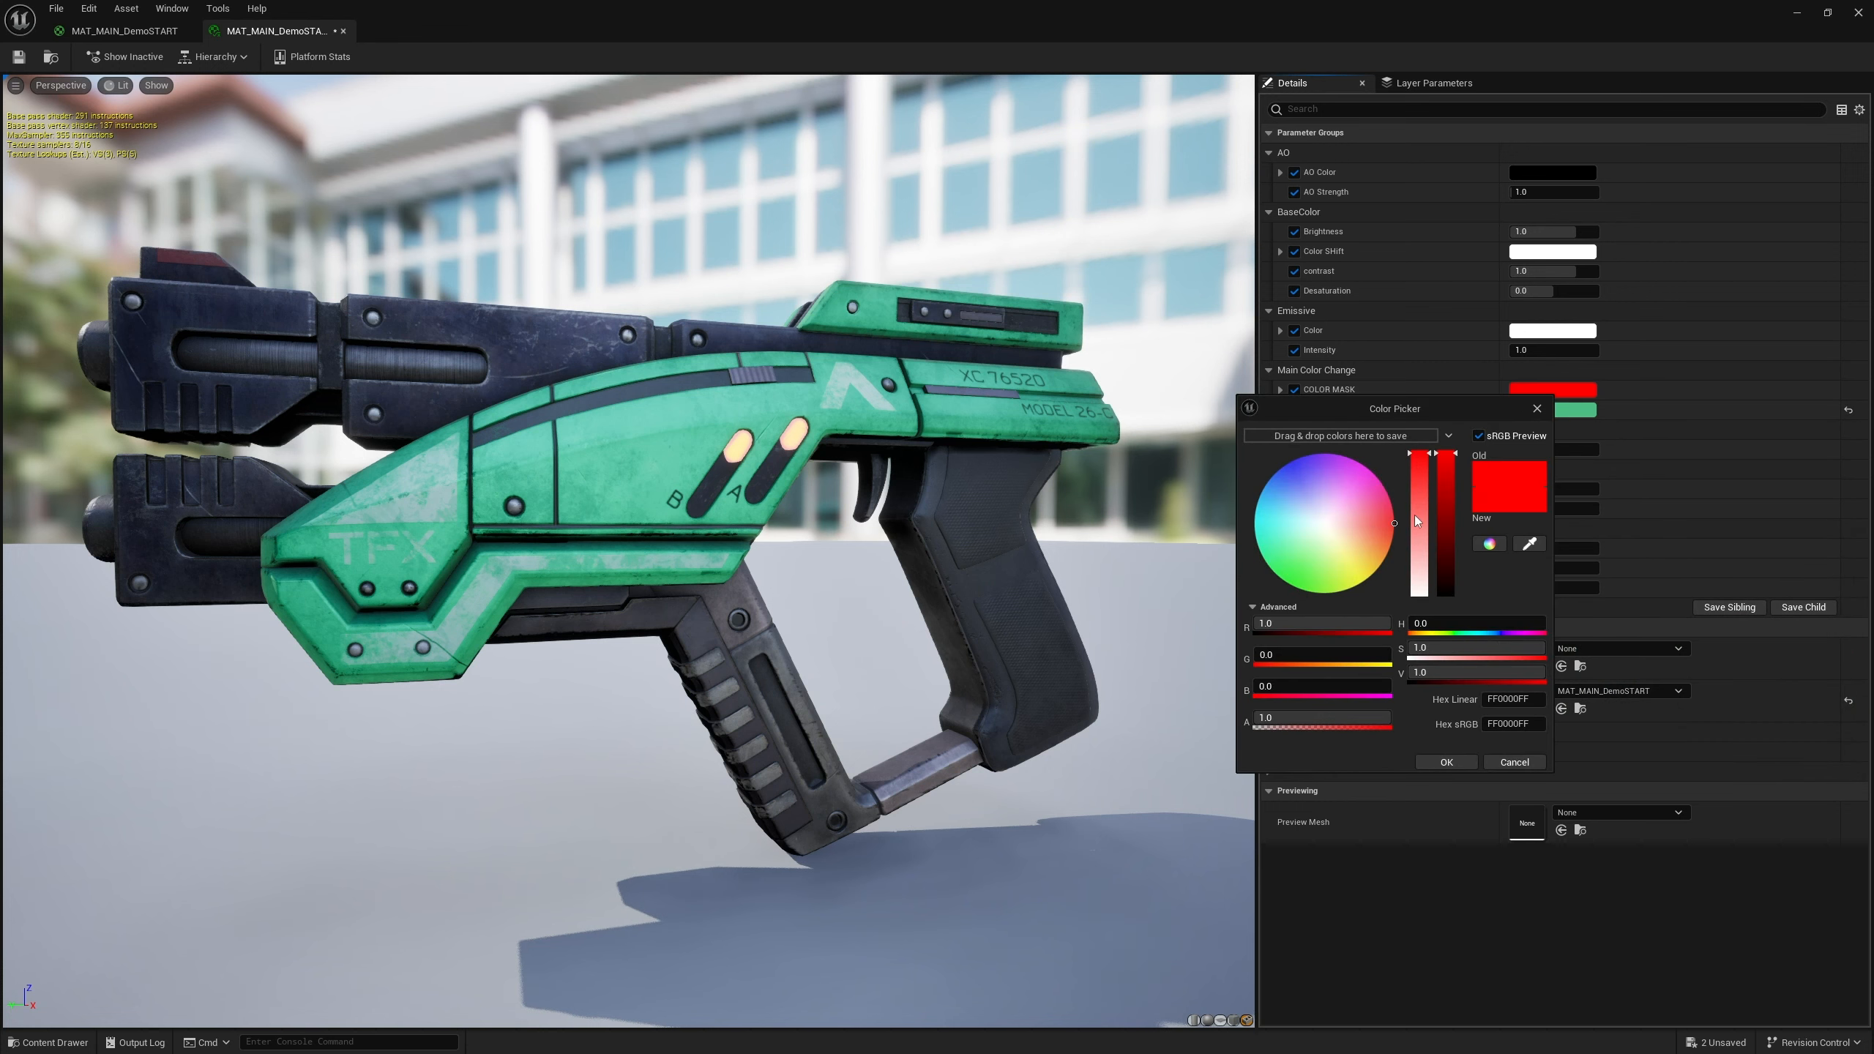
pyautogui.moveTo(1420, 622)
pyautogui.mouseDown()
pyautogui.moveTo(1539, 623)
pyautogui.moveTo(1440, 623)
pyautogui.mouseUp()
pyautogui.moveTo(1421, 623); pyautogui.dragTo(1534, 624)
pyautogui.click(1535, 410)
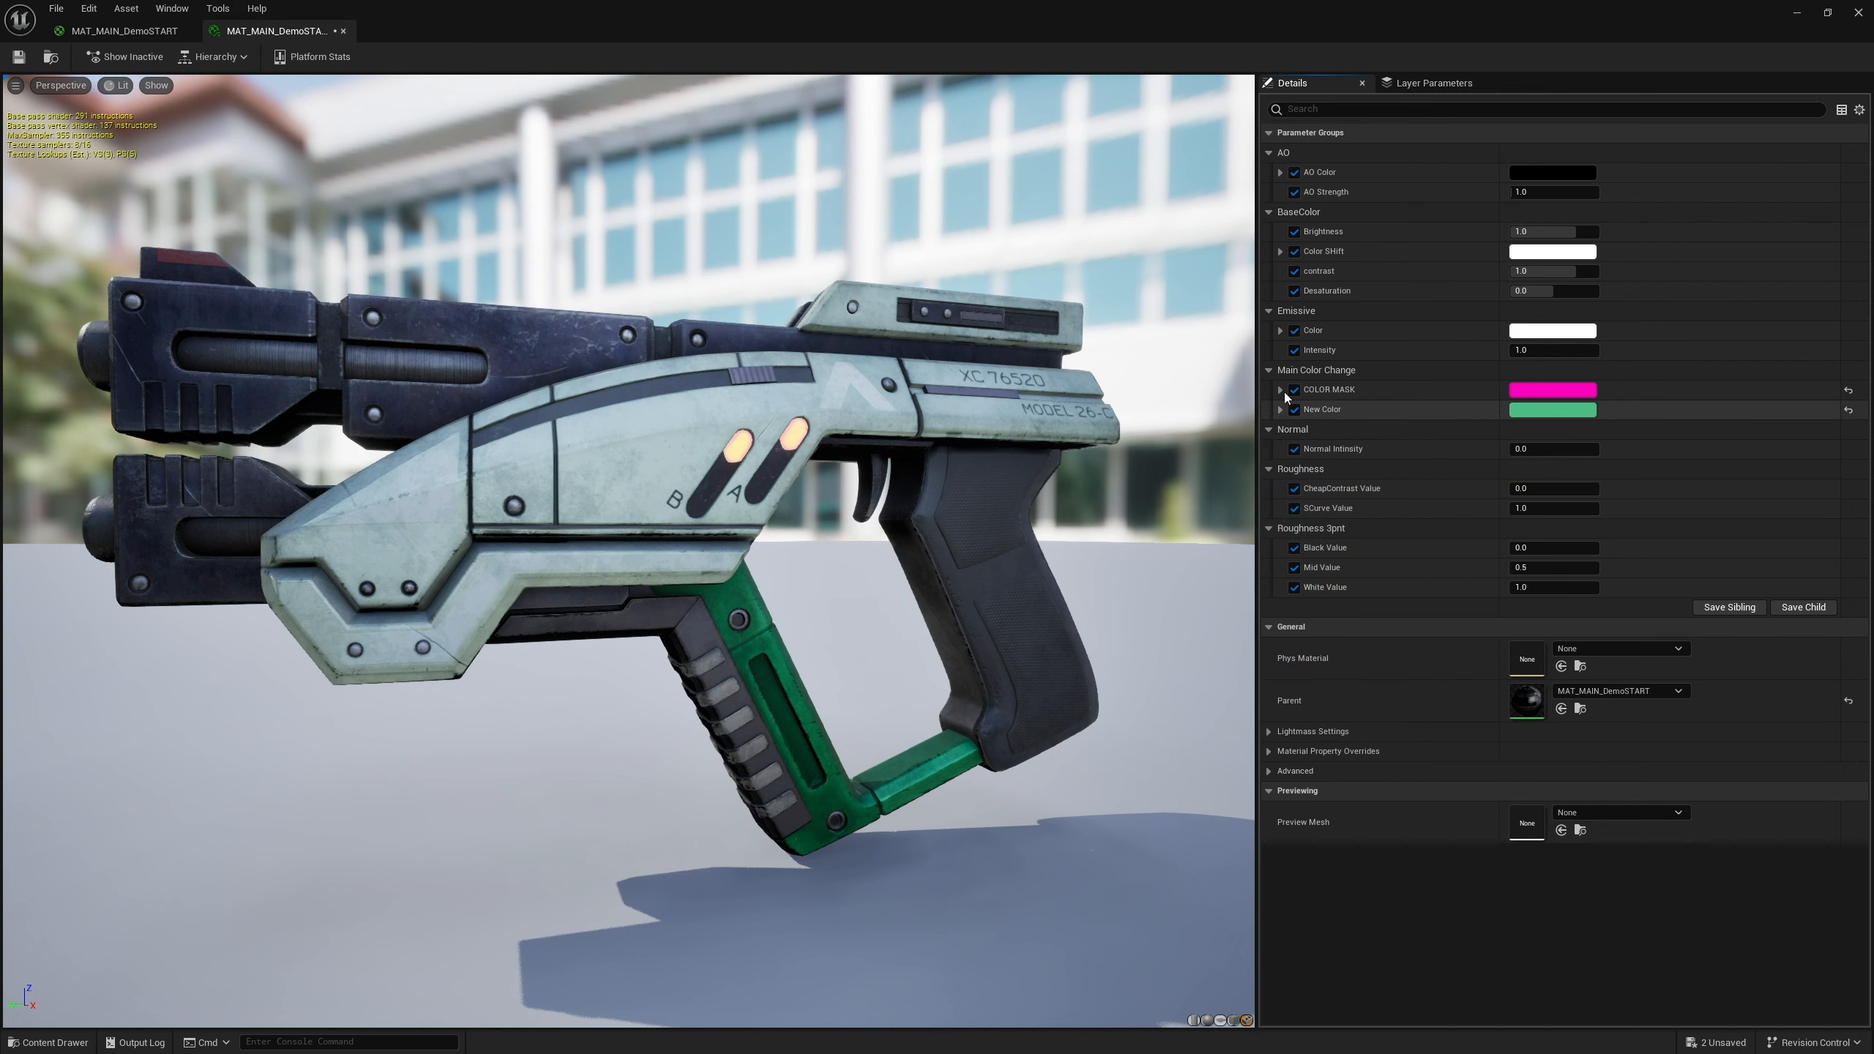
# In the material graph, convert the Mask group's 6.0 contrast constant into a scalar parameter
pyautogui.click(122, 30)
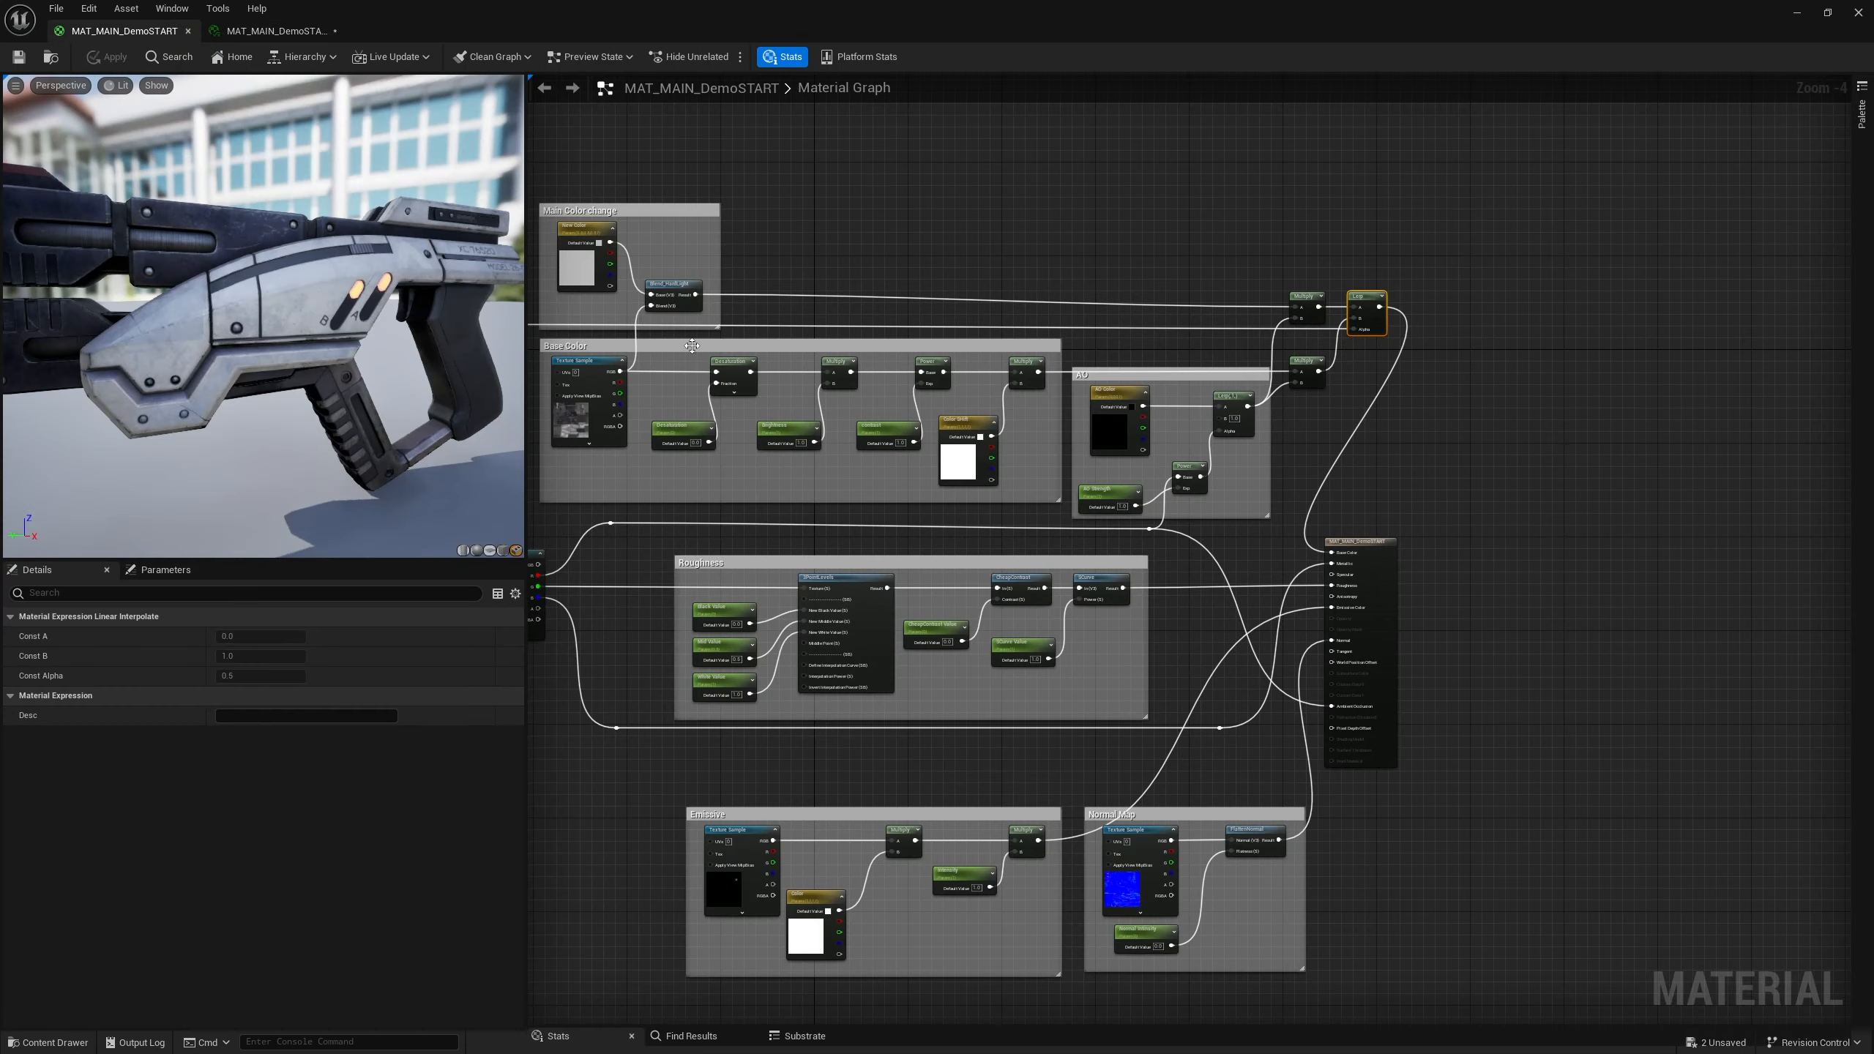
pyautogui.scroll(4, 691, 346)
pyautogui.moveTo(828, 246); pyautogui.dragTo(1845, 186, button='right')
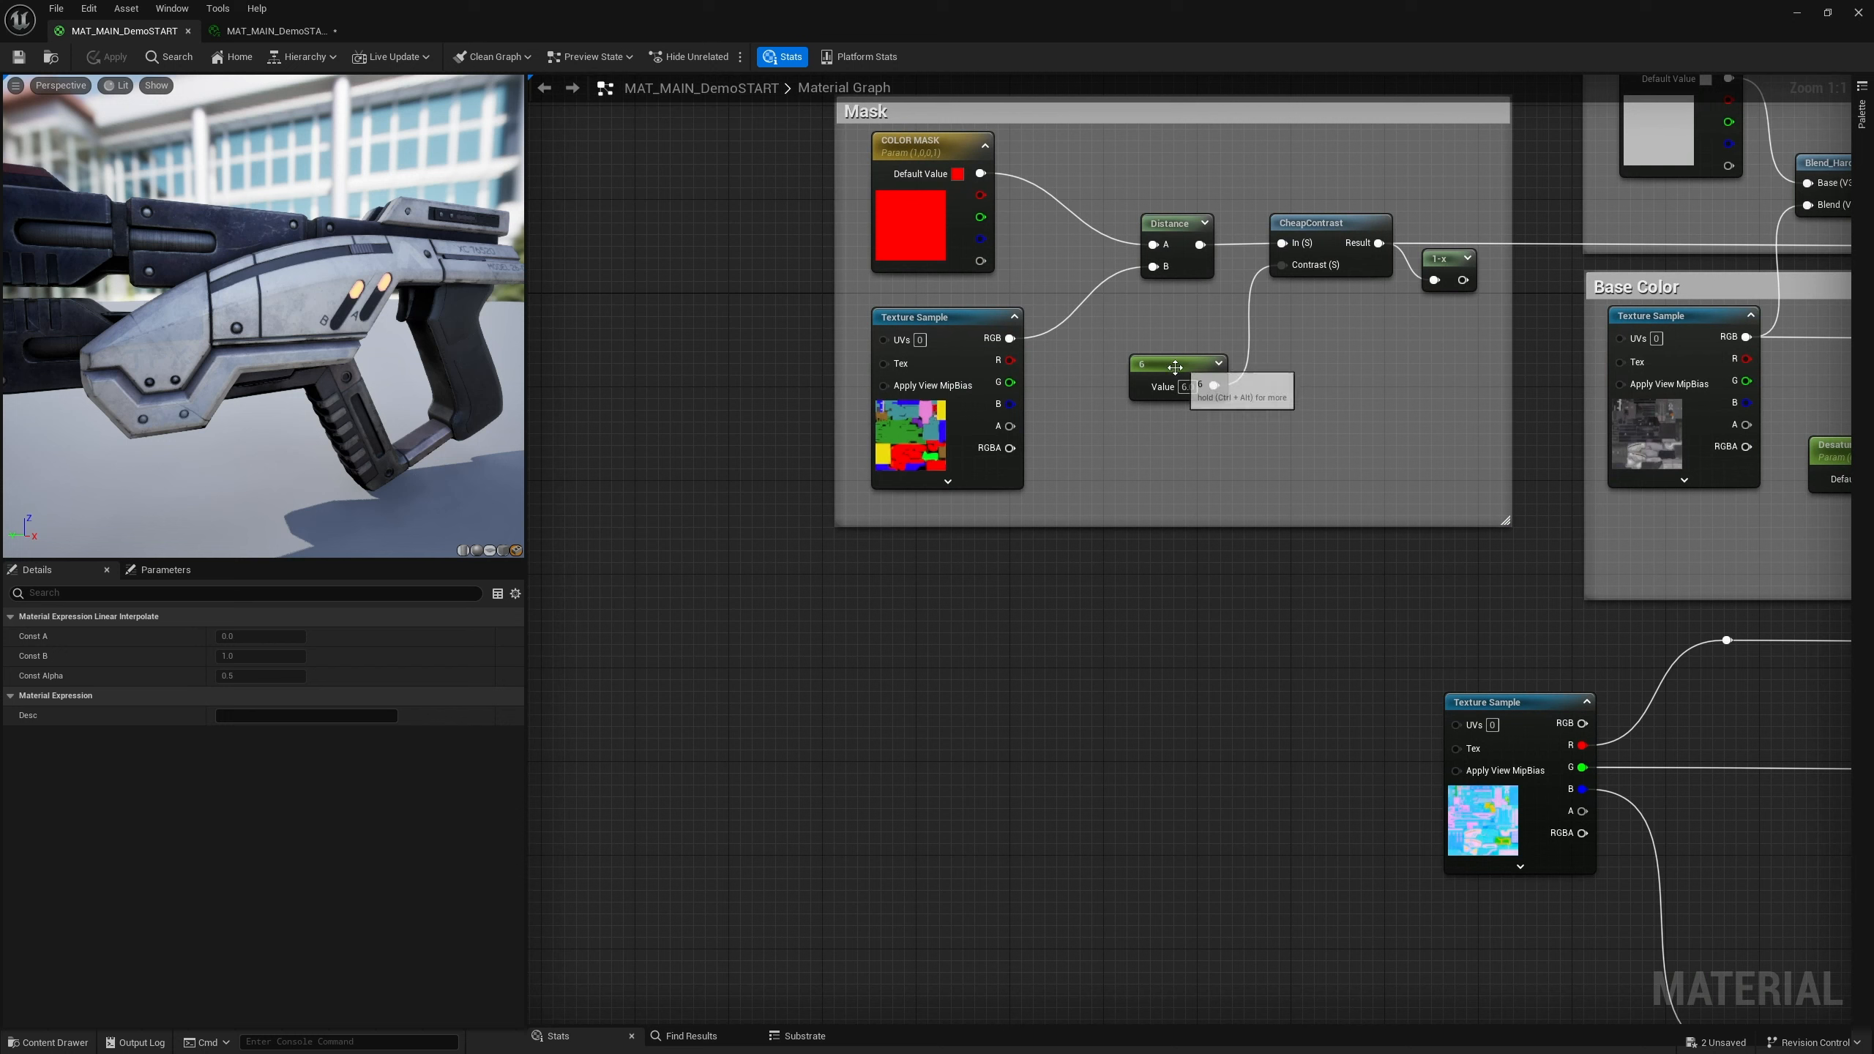
pyautogui.moveTo(1175, 367); pyautogui.dragTo(1185, 370)
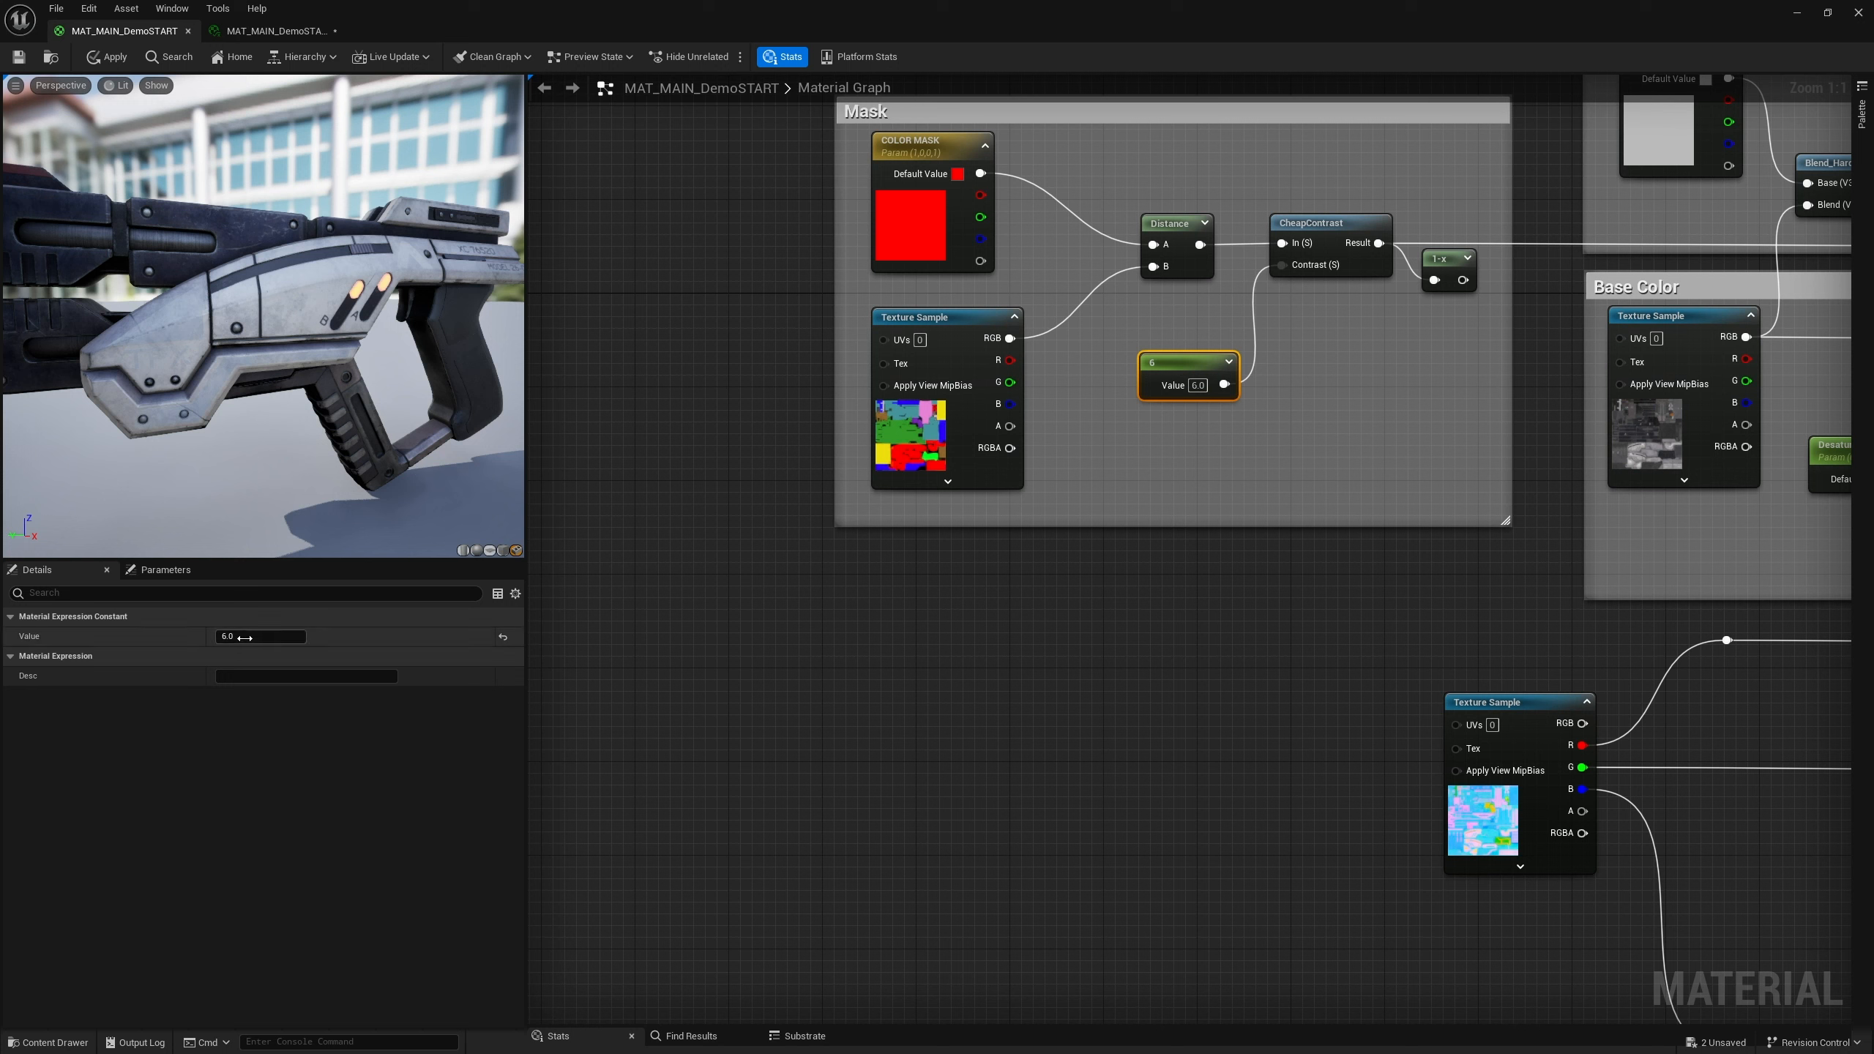
pyautogui.rightClick(1172, 369)
pyautogui.click(1201, 399)
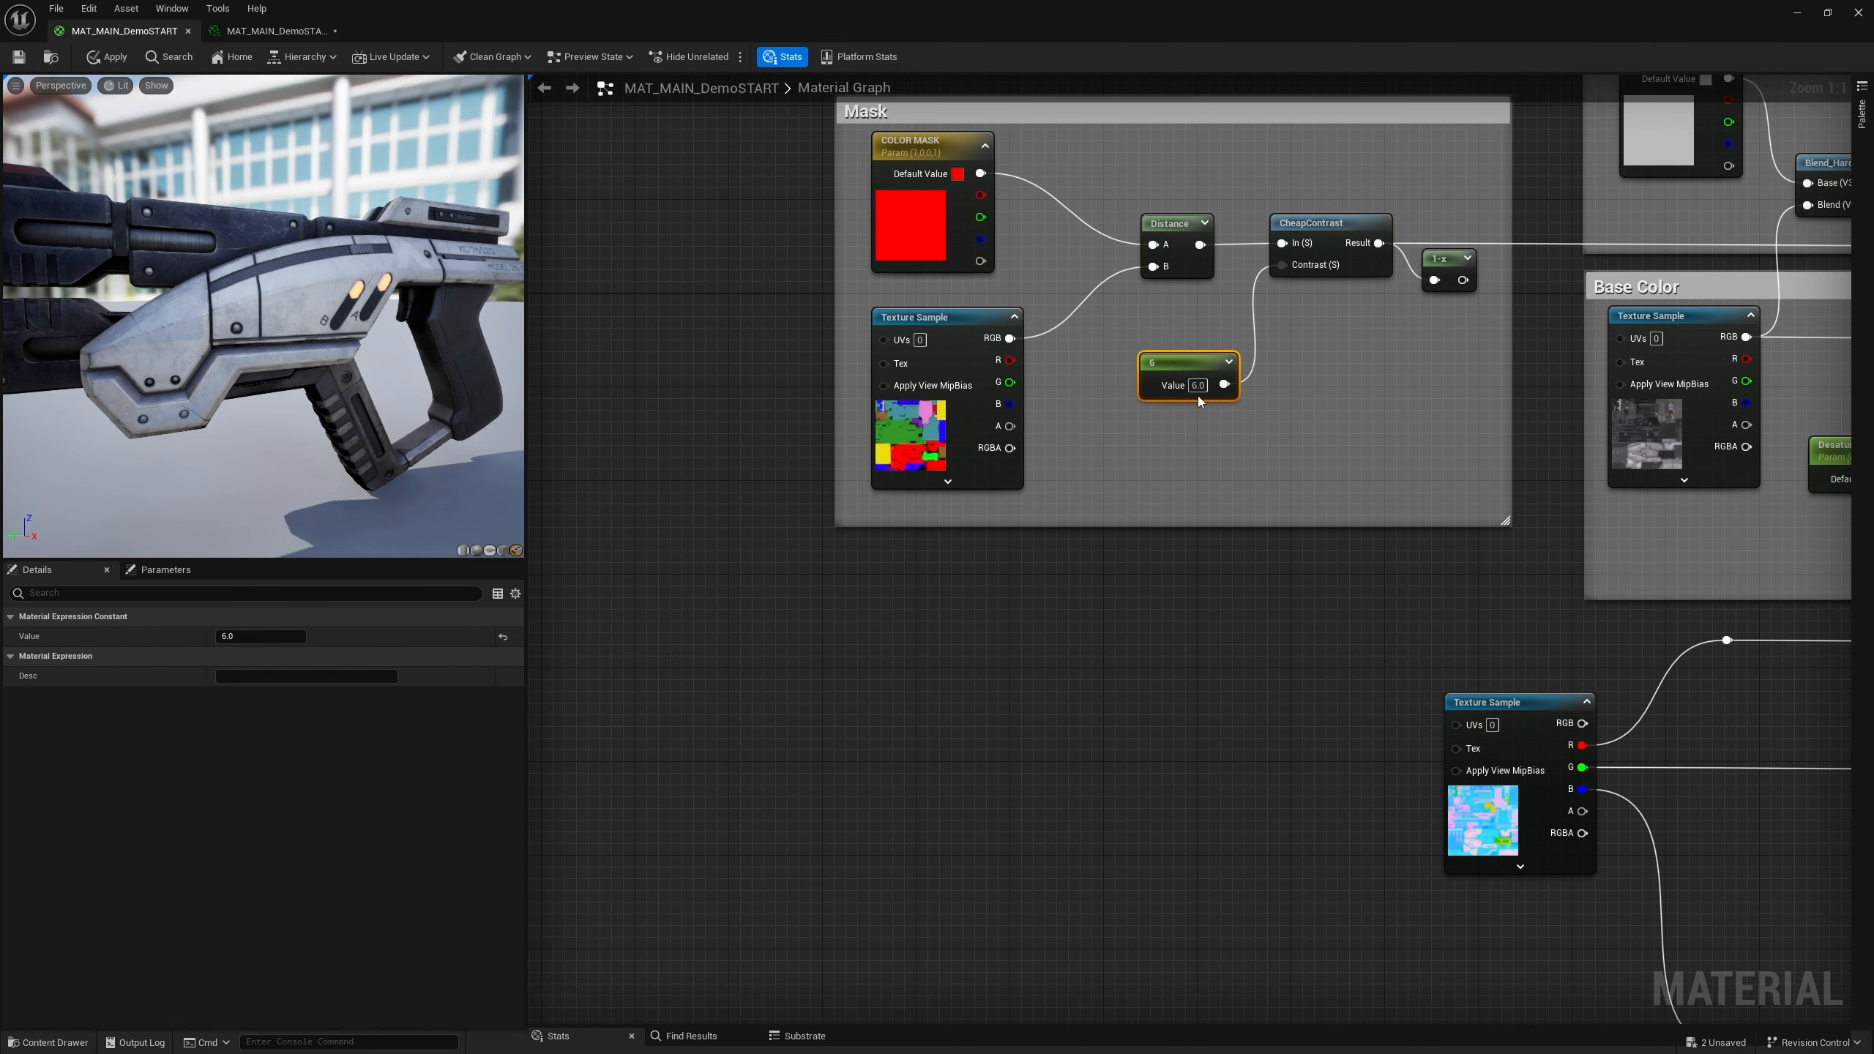
# Assign the new scalar parameter to the Main Color Change group and set its sort priority to 3
pyautogui.click(271, 636)
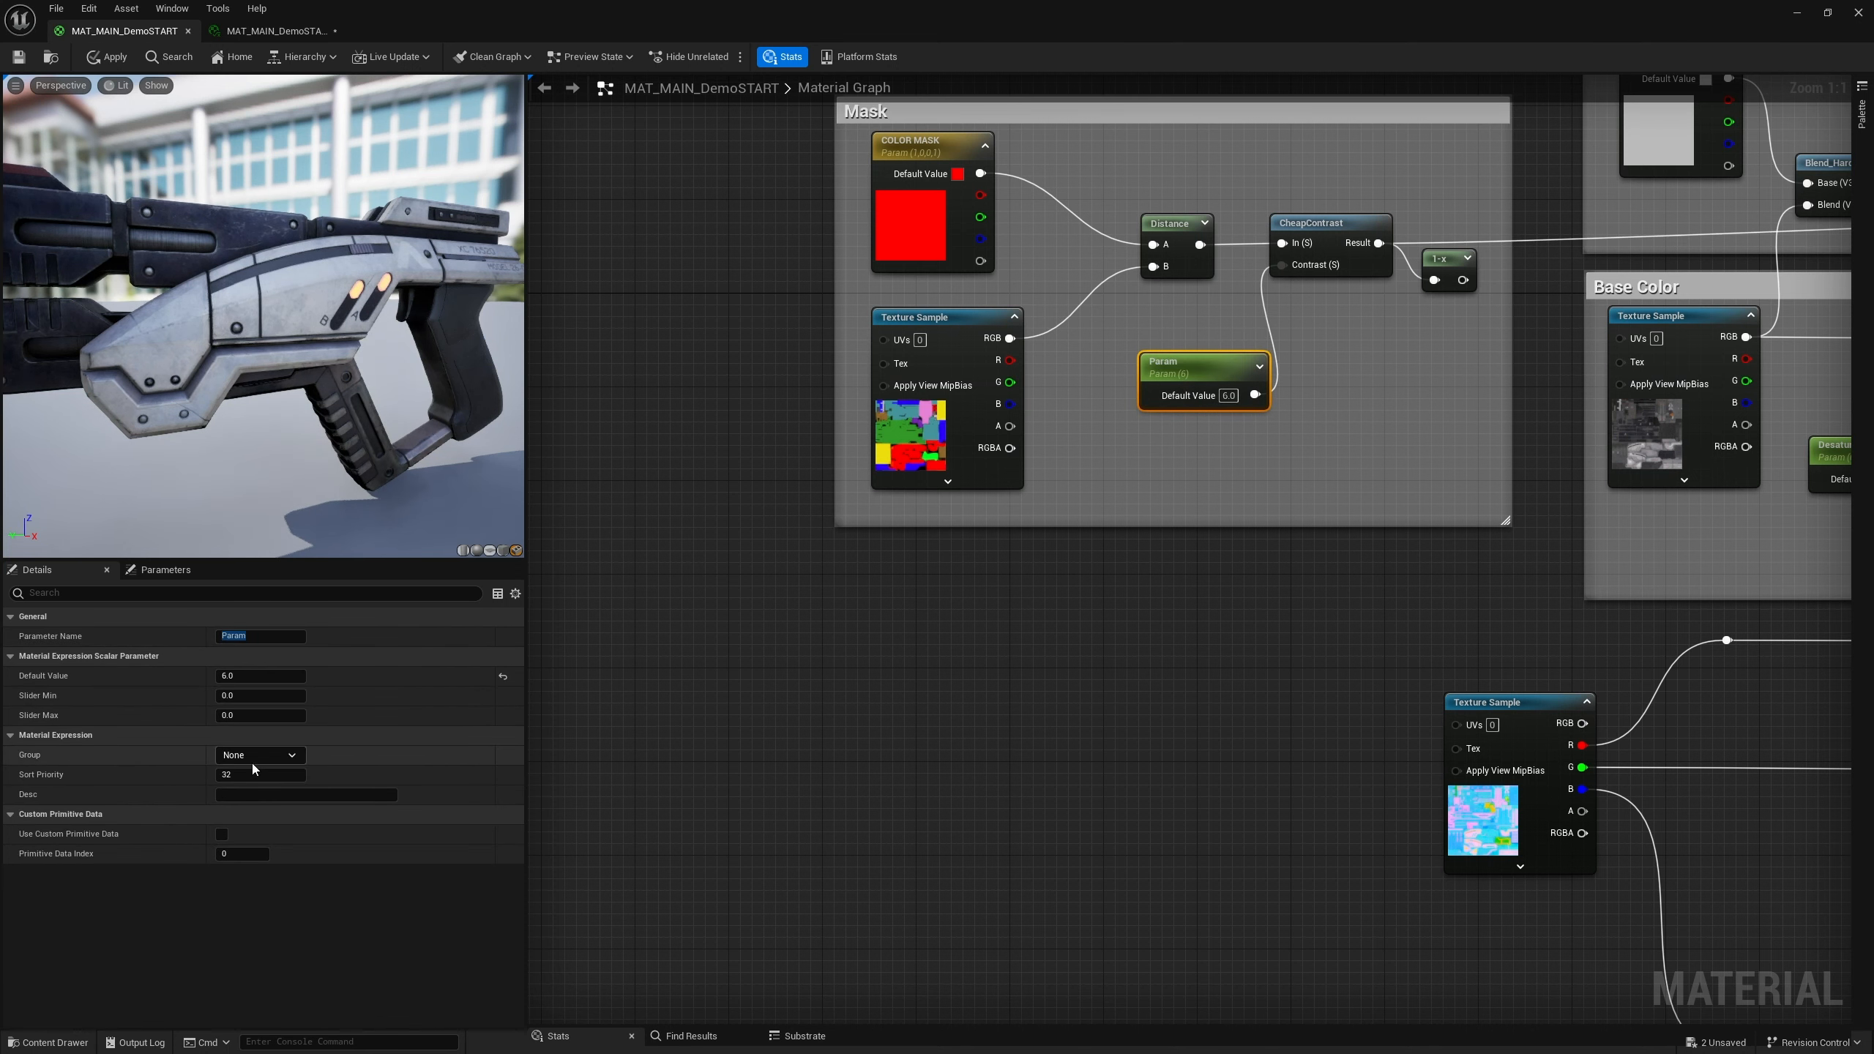
pyautogui.click(302, 756)
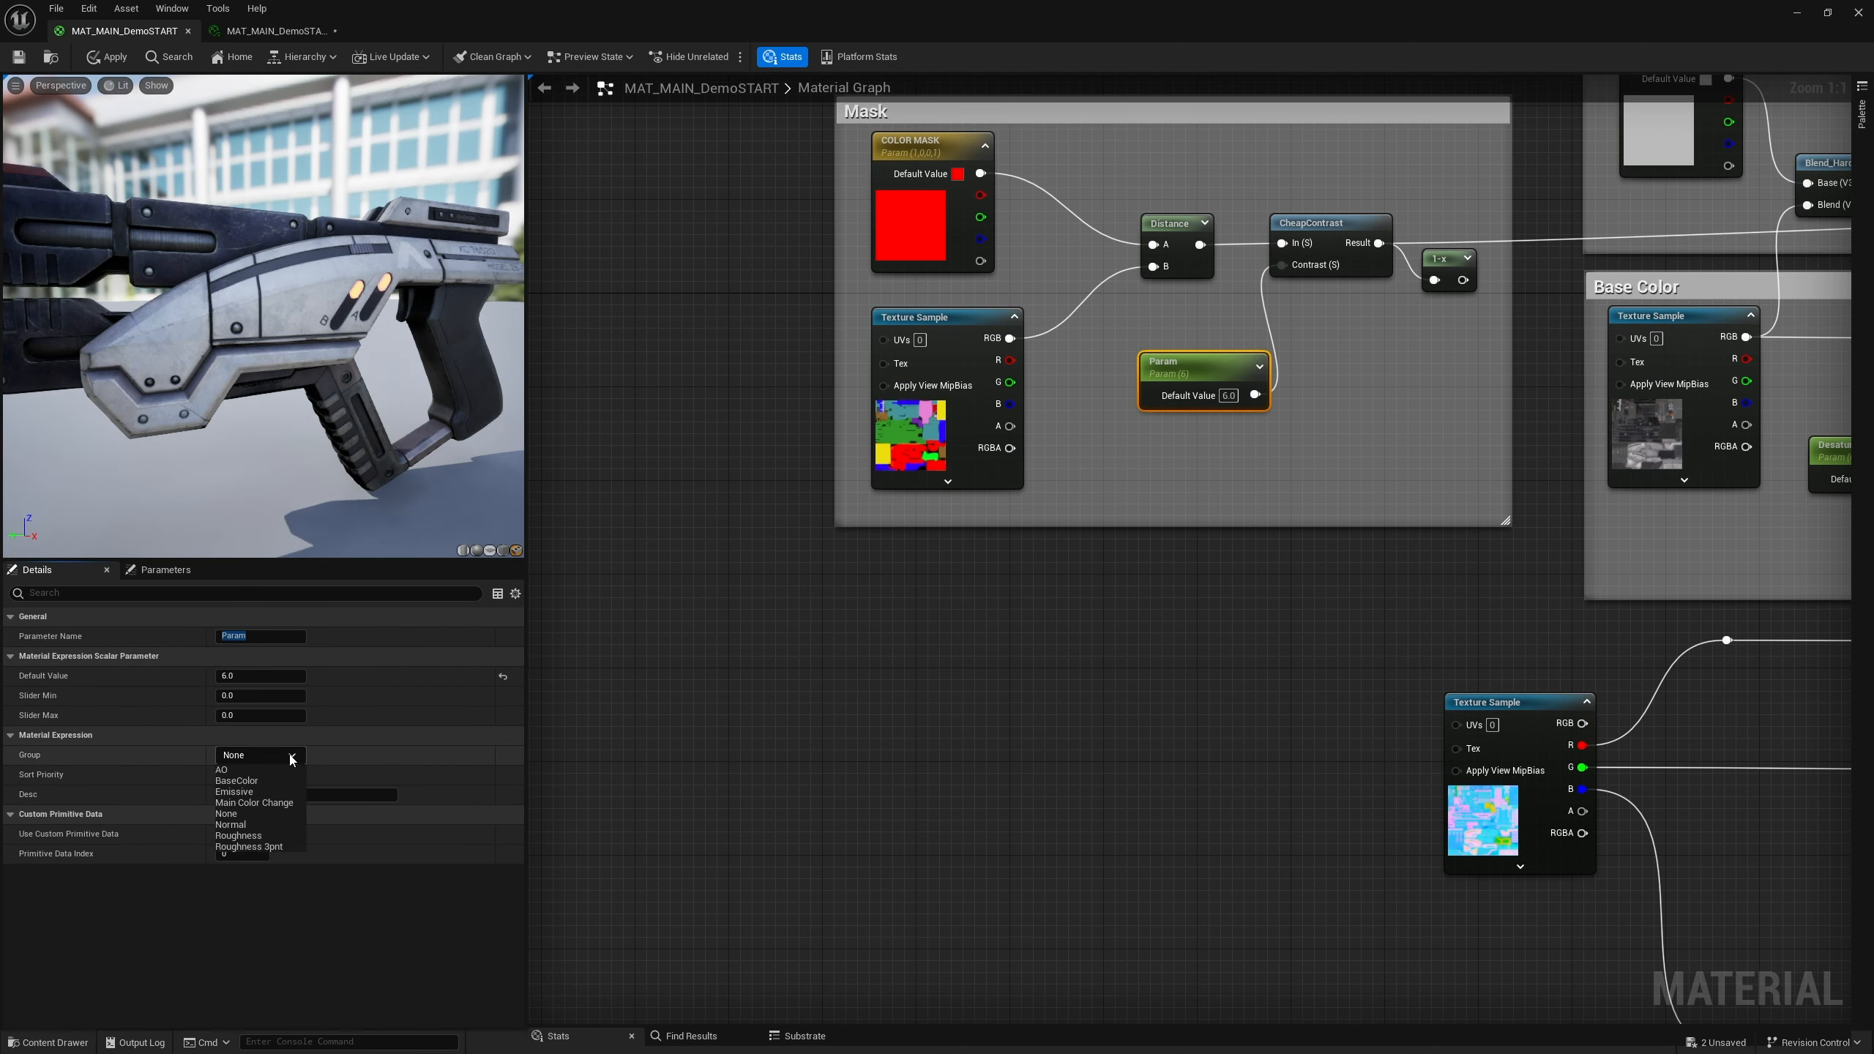
pyautogui.click(266, 804)
pyautogui.click(257, 775)
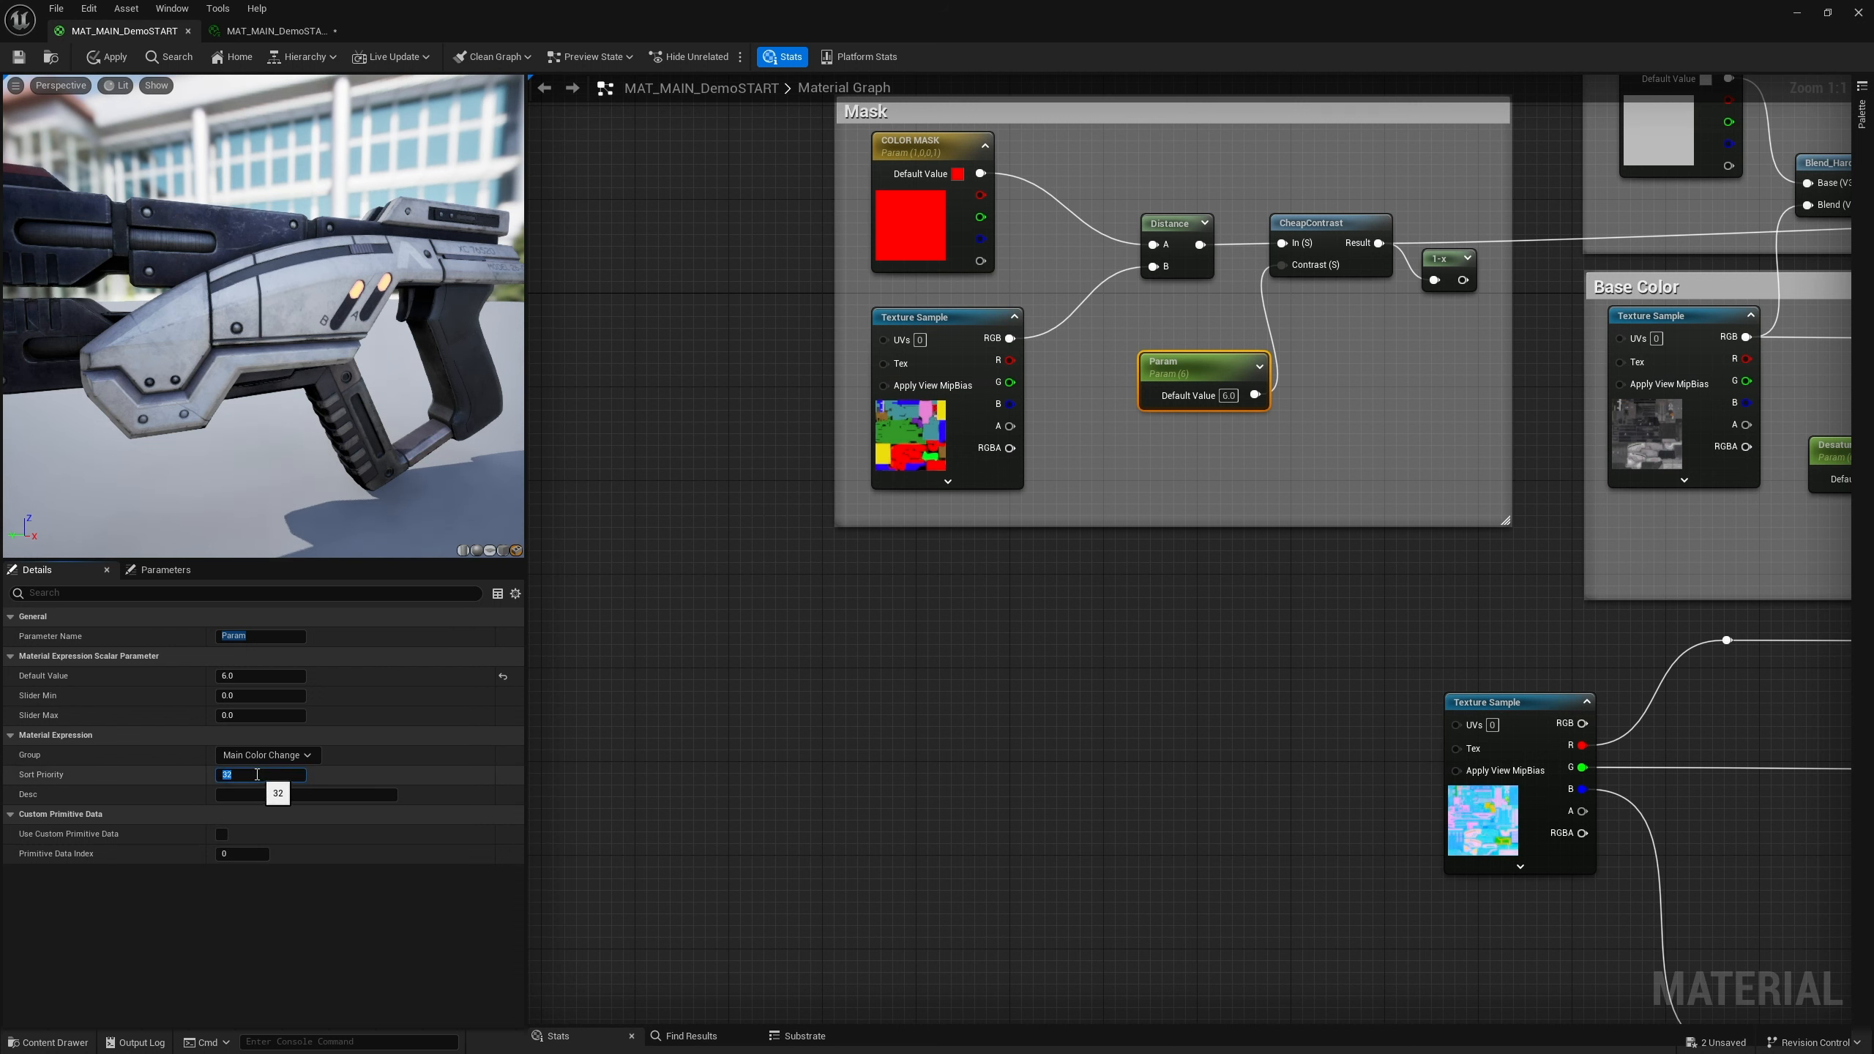
pyautogui.write('3')
pyautogui.press('Return')
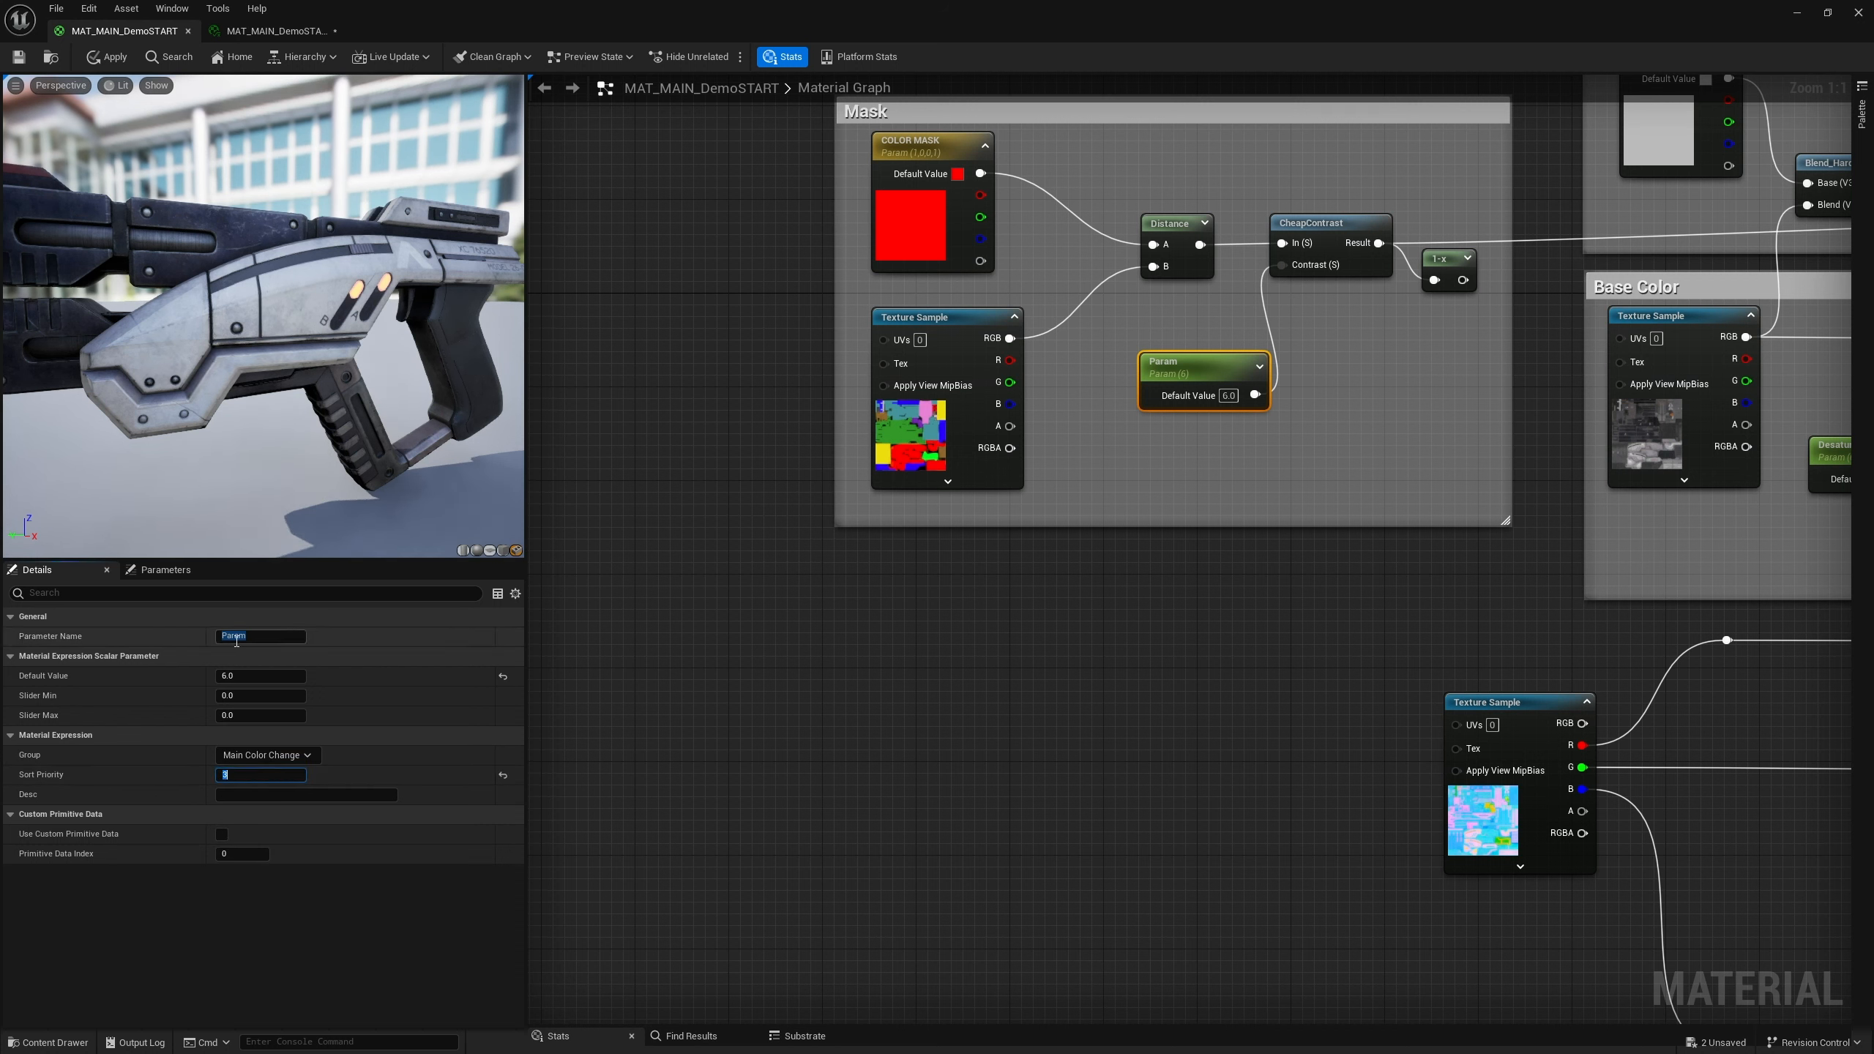
# Name the scalar parameter MAsk Contrast
pyautogui.click(263, 637)
pyautogui.write('MAsk Contrast')
pyautogui.press('Return')
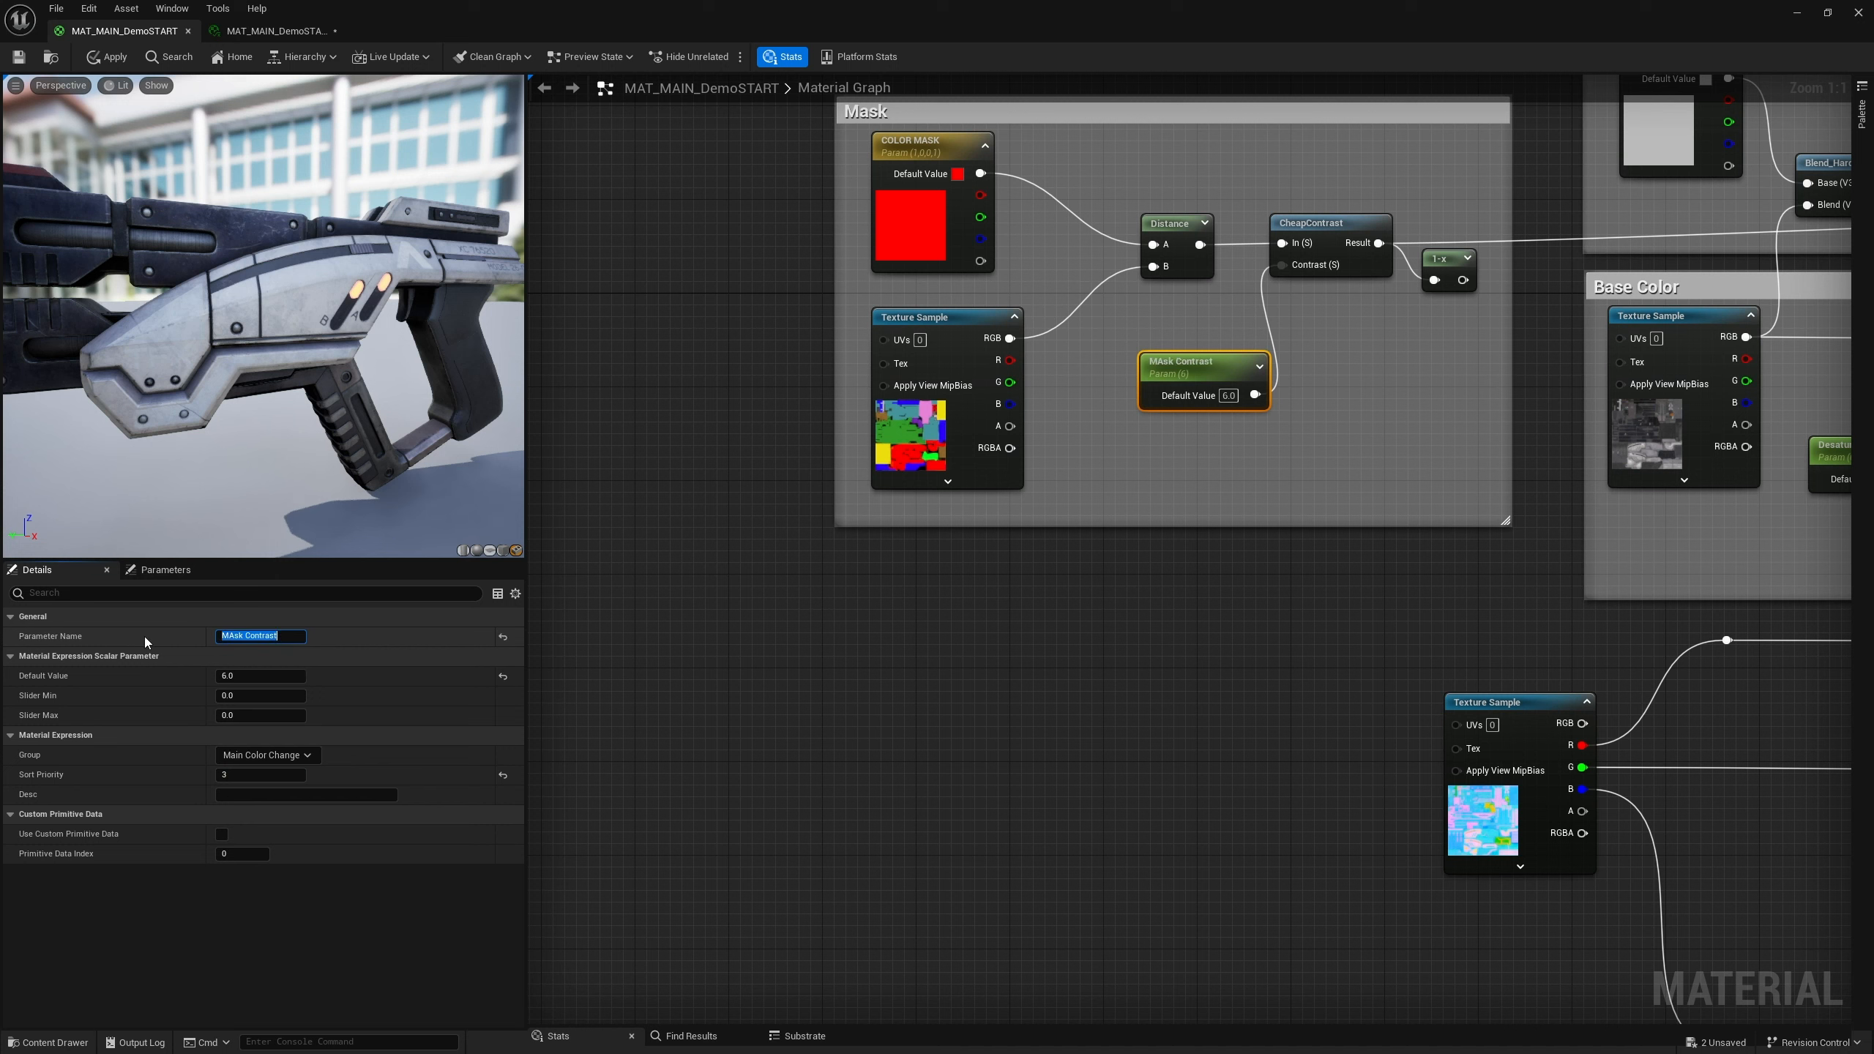
pyautogui.click(766, 615)
# Shift the MAsk Contrast node slightly left and save the material
pyautogui.moveTo(1197, 370); pyautogui.dragTo(1160, 370)
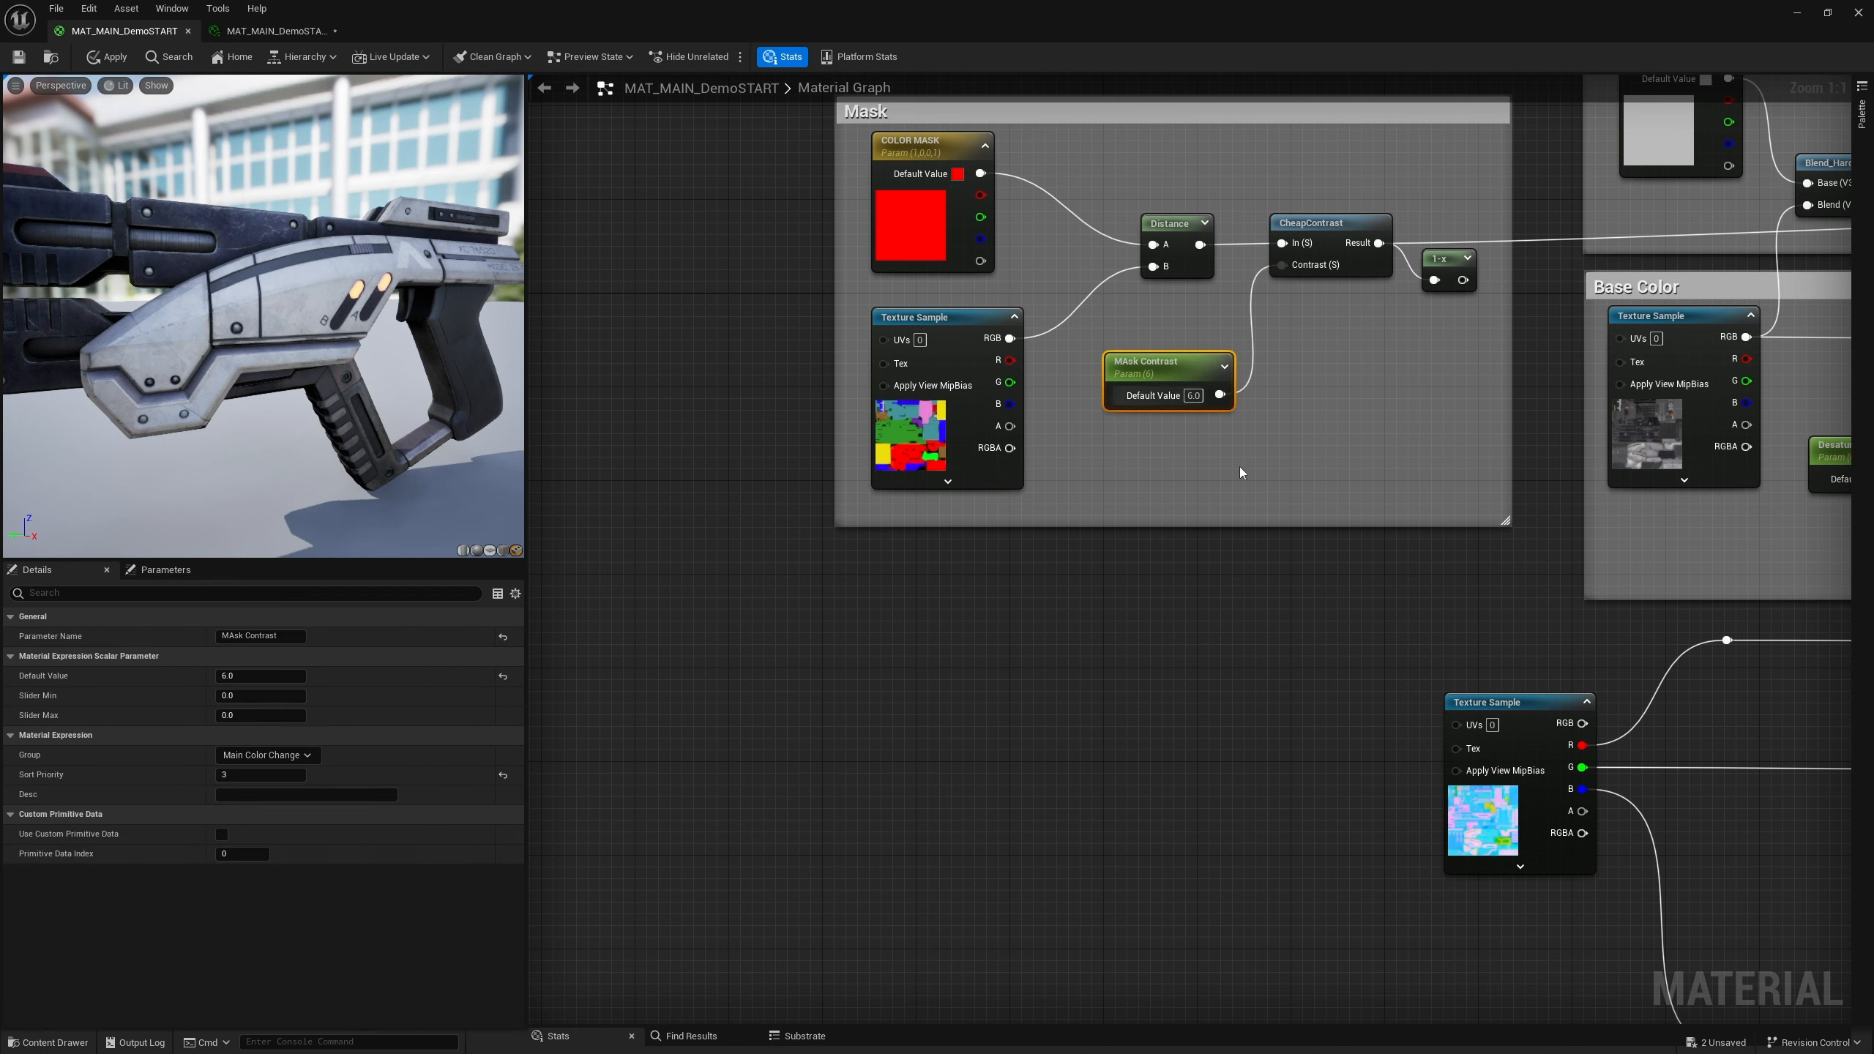
pyautogui.moveTo(1120, 582); pyautogui.dragTo(999, 614, button='right')
pyautogui.scroll(-5, 1104, 613)
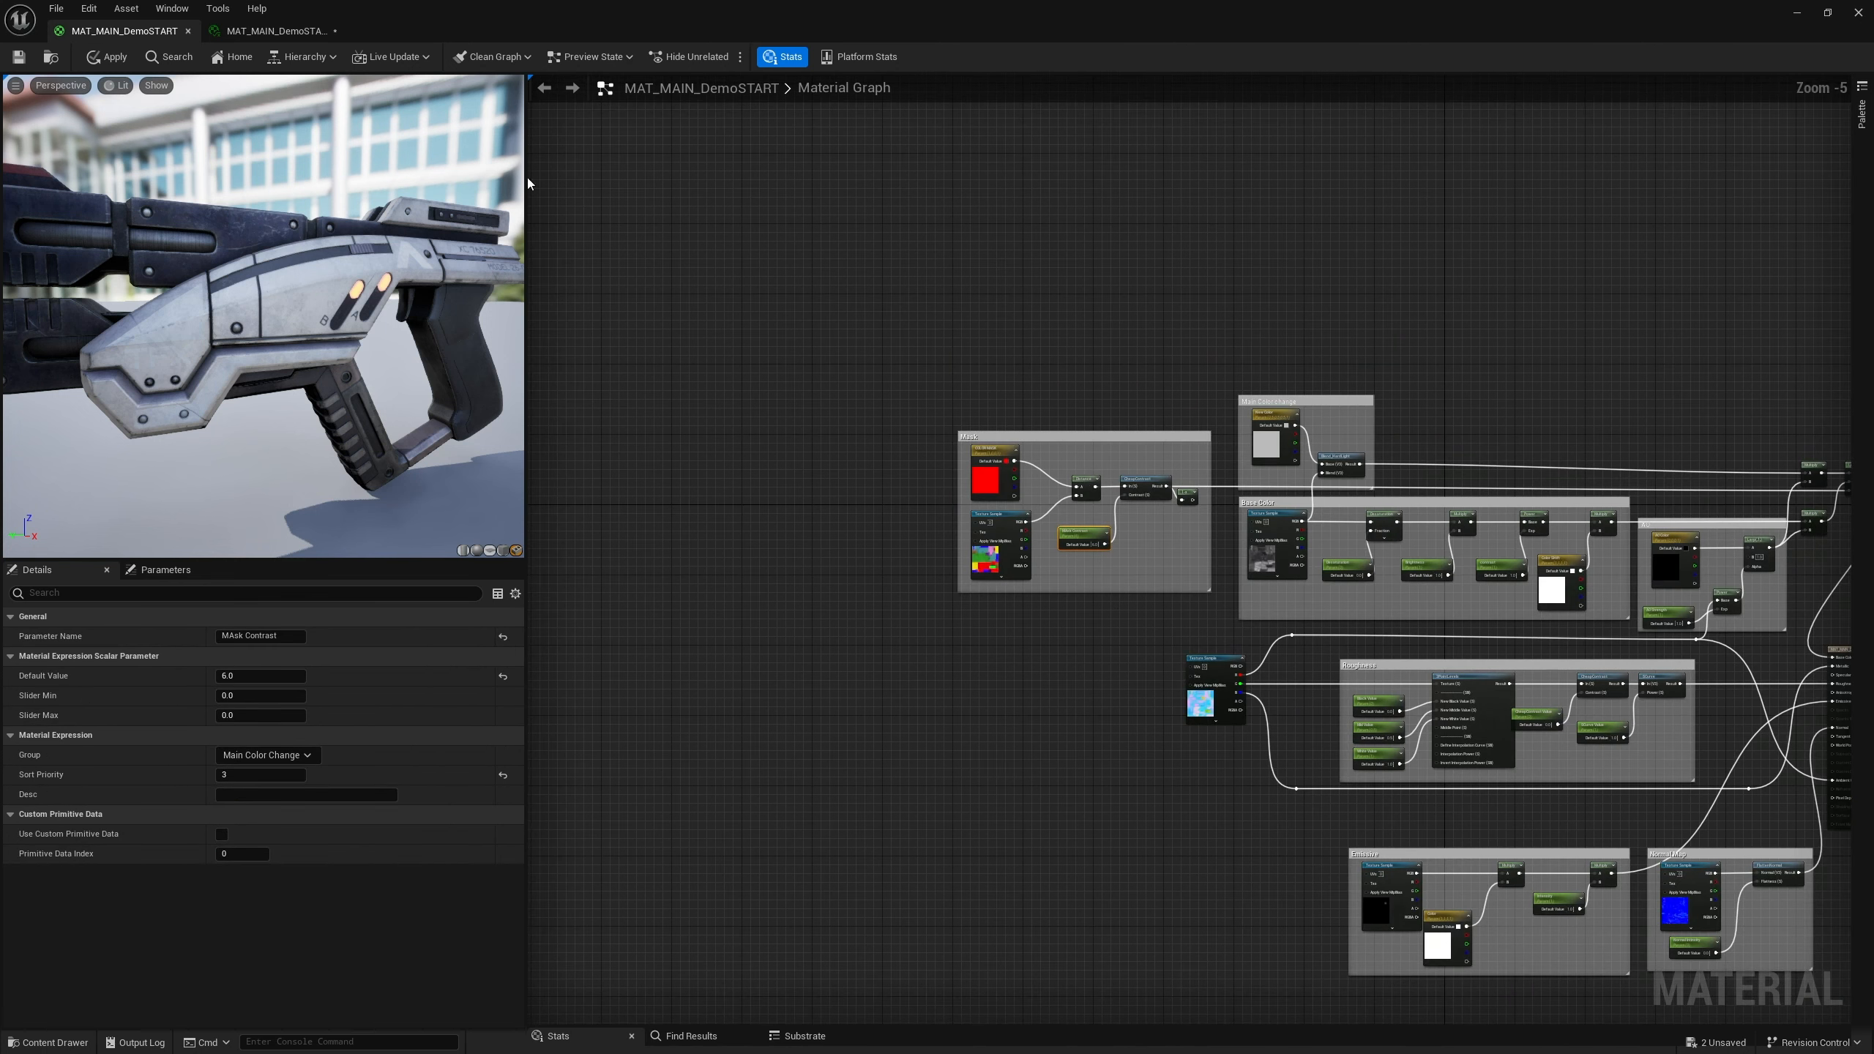
pyautogui.click(19, 57)
# From the occlusion-roughness-metallic texture's blue-channel reroute, add a 3PointLevels node below the Roughness group
pyautogui.moveTo(1145, 747); pyautogui.dragTo(895, 524, button='right')
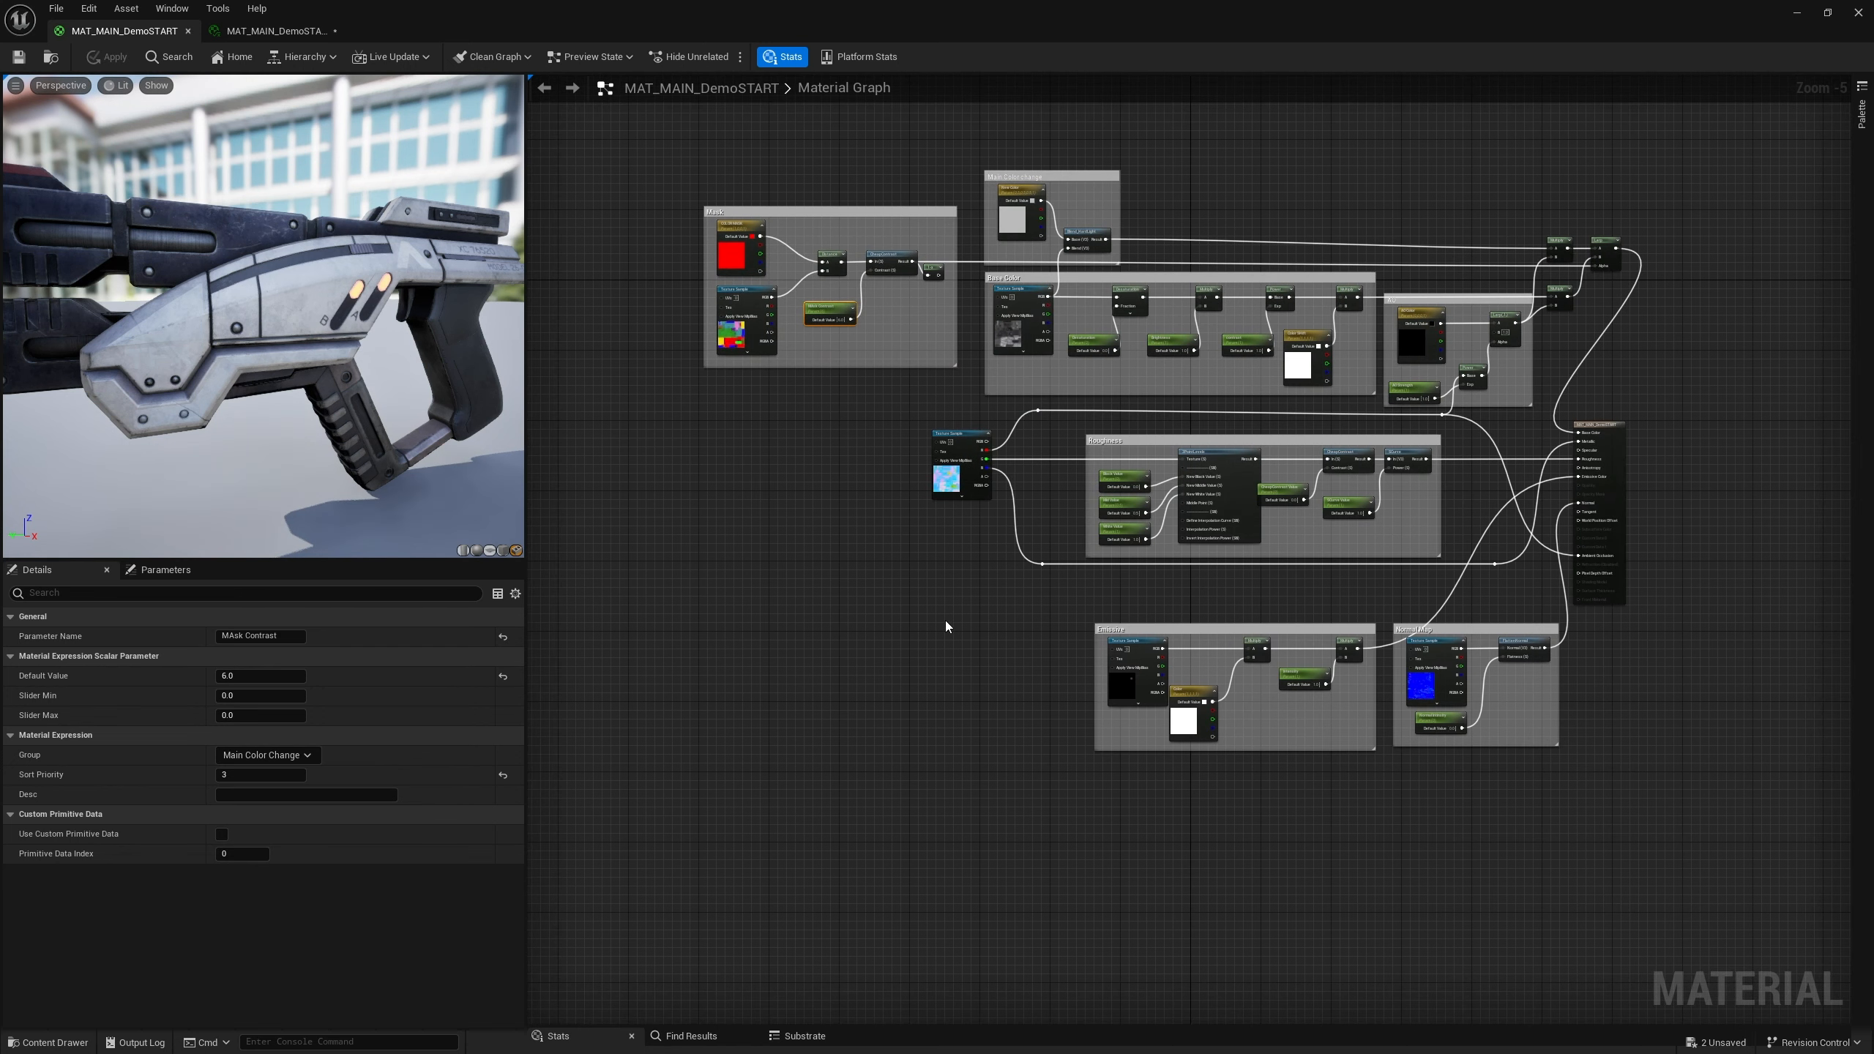
pyautogui.moveTo(983, 649); pyautogui.dragTo(996, 609, button='right')
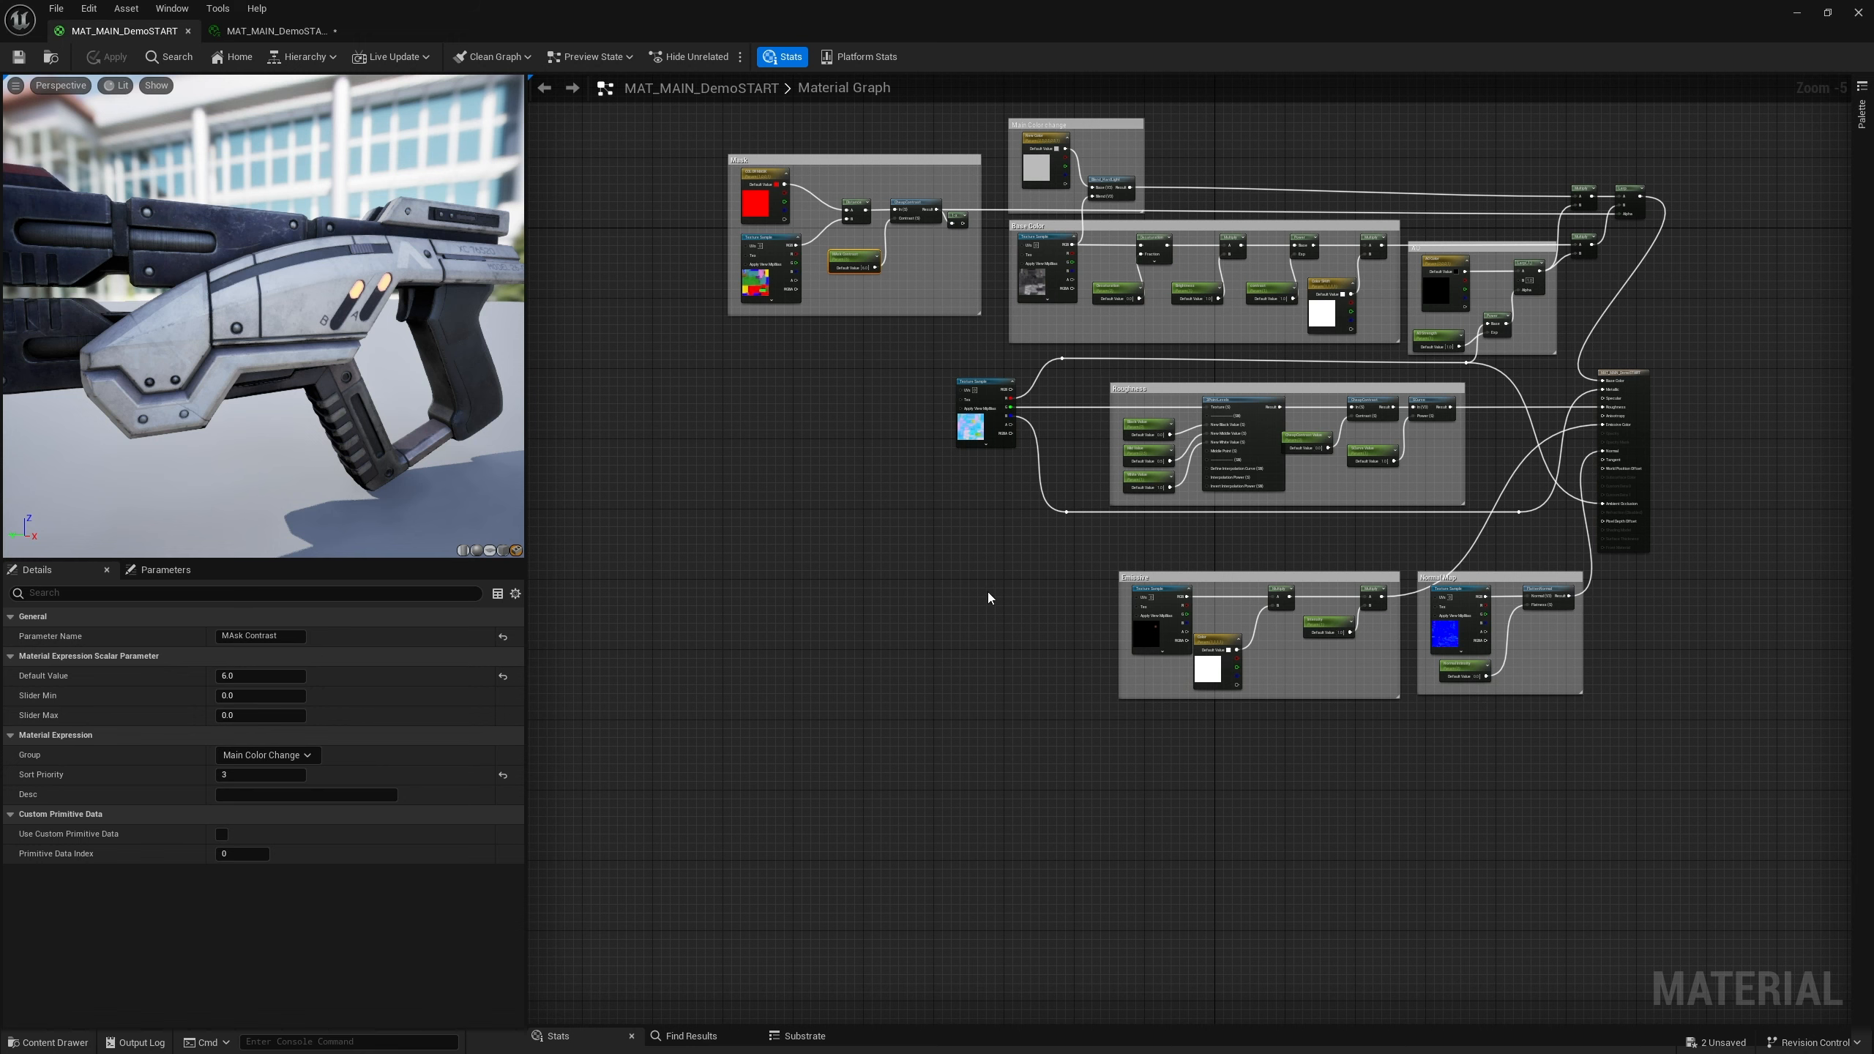
pyautogui.moveTo(987, 592); pyautogui.dragTo(1057, 590, button='right')
pyautogui.scroll(4, 1163, 553)
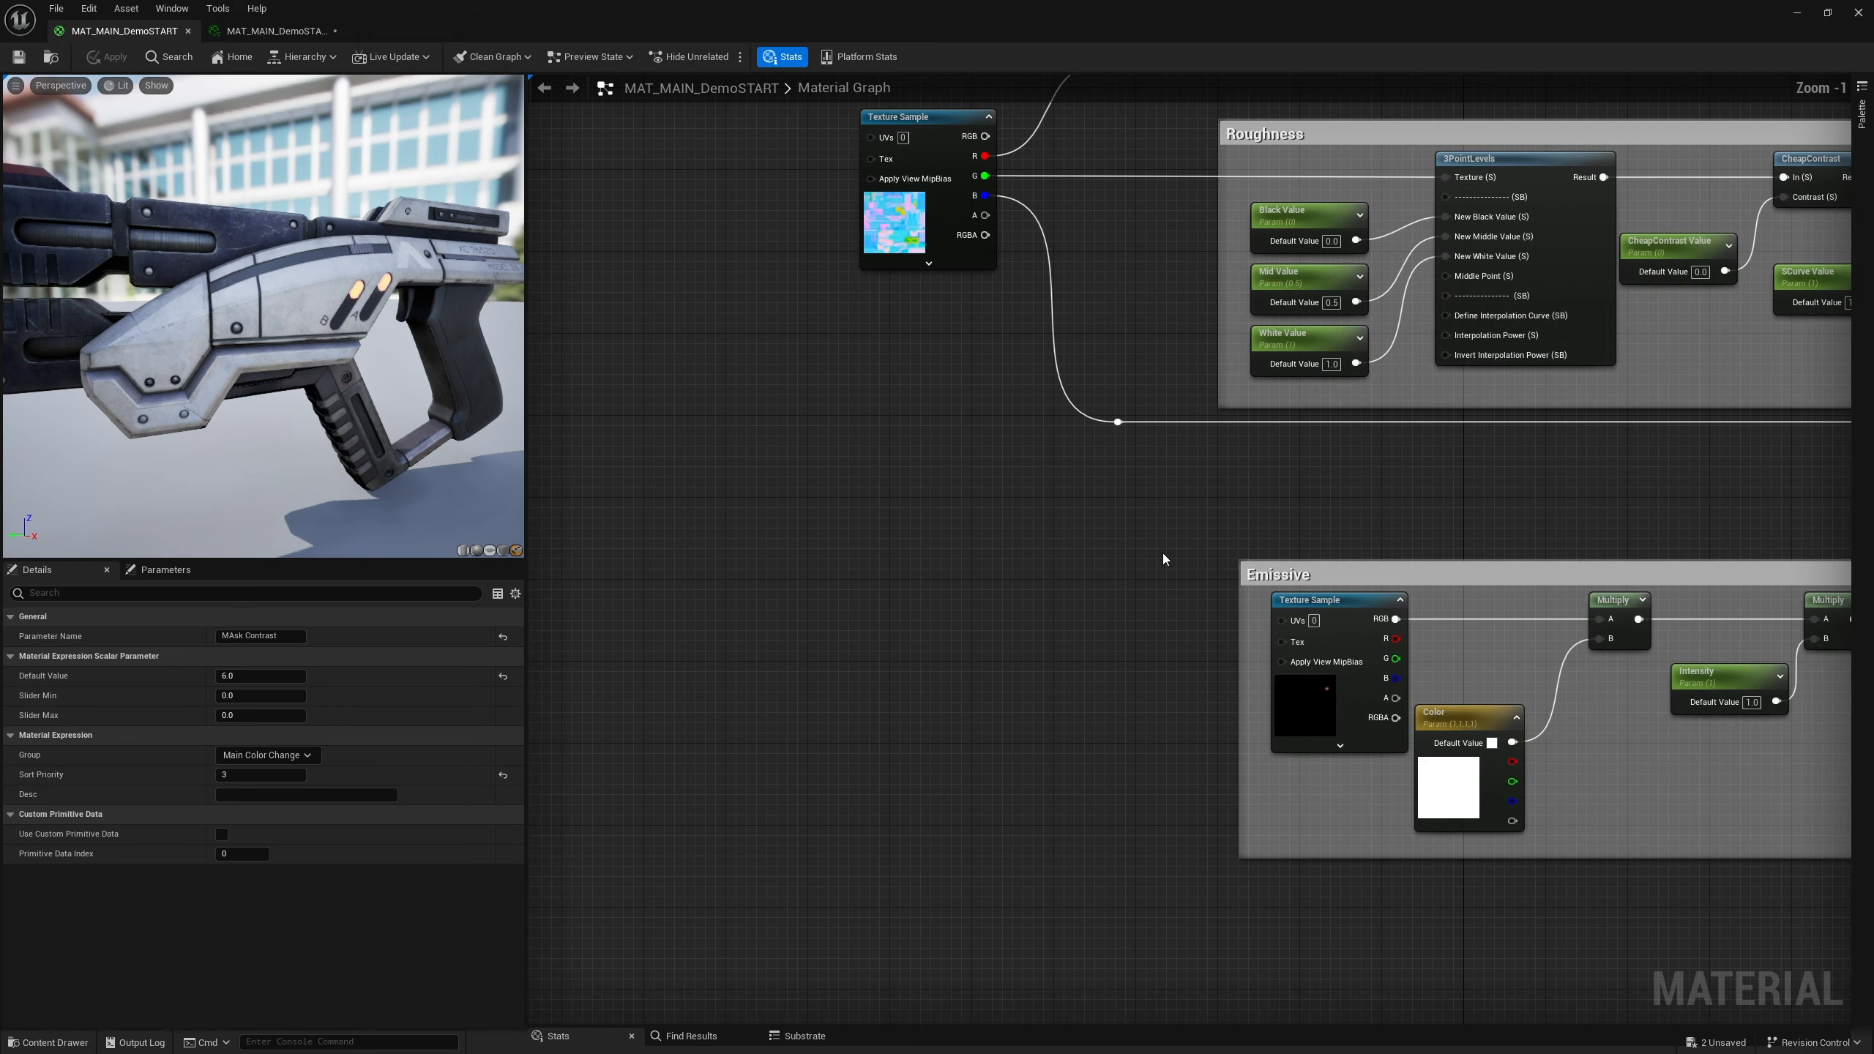
pyautogui.scroll(-2, 1138, 546)
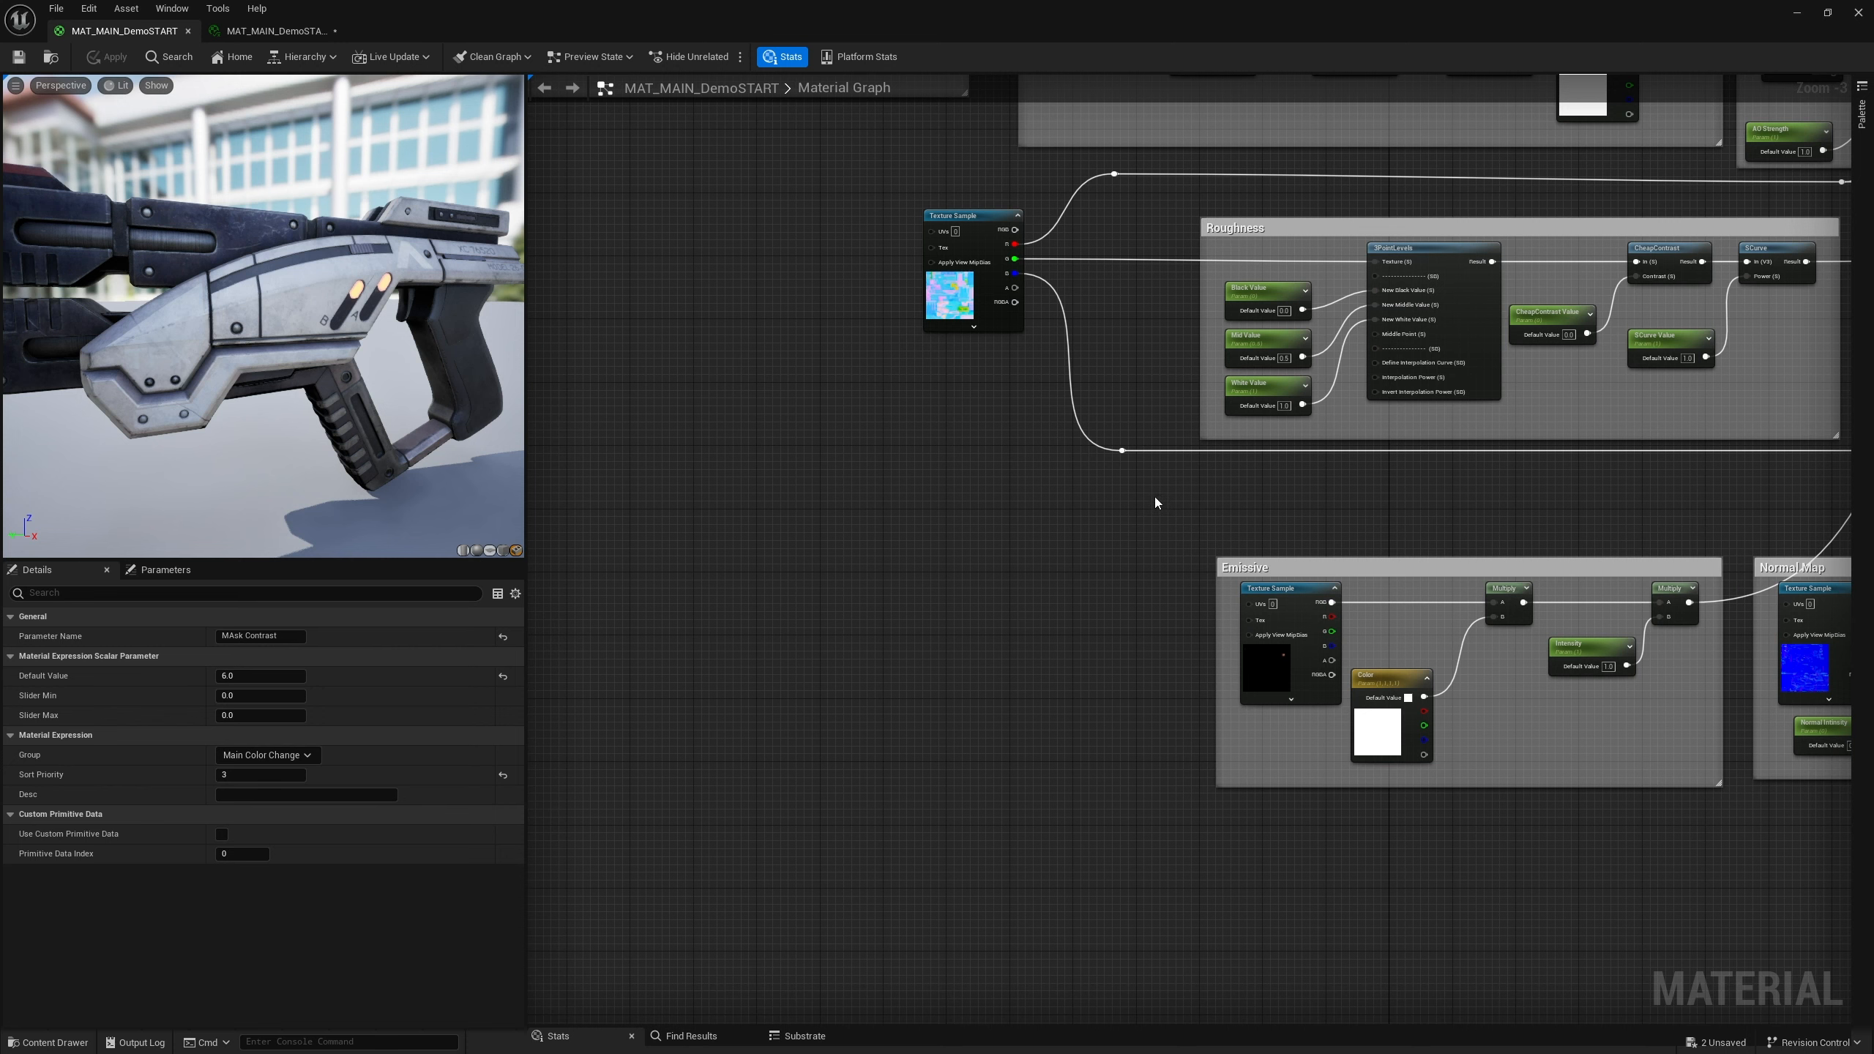
pyautogui.moveTo(1154, 502); pyautogui.dragTo(1122, 467, button='right')
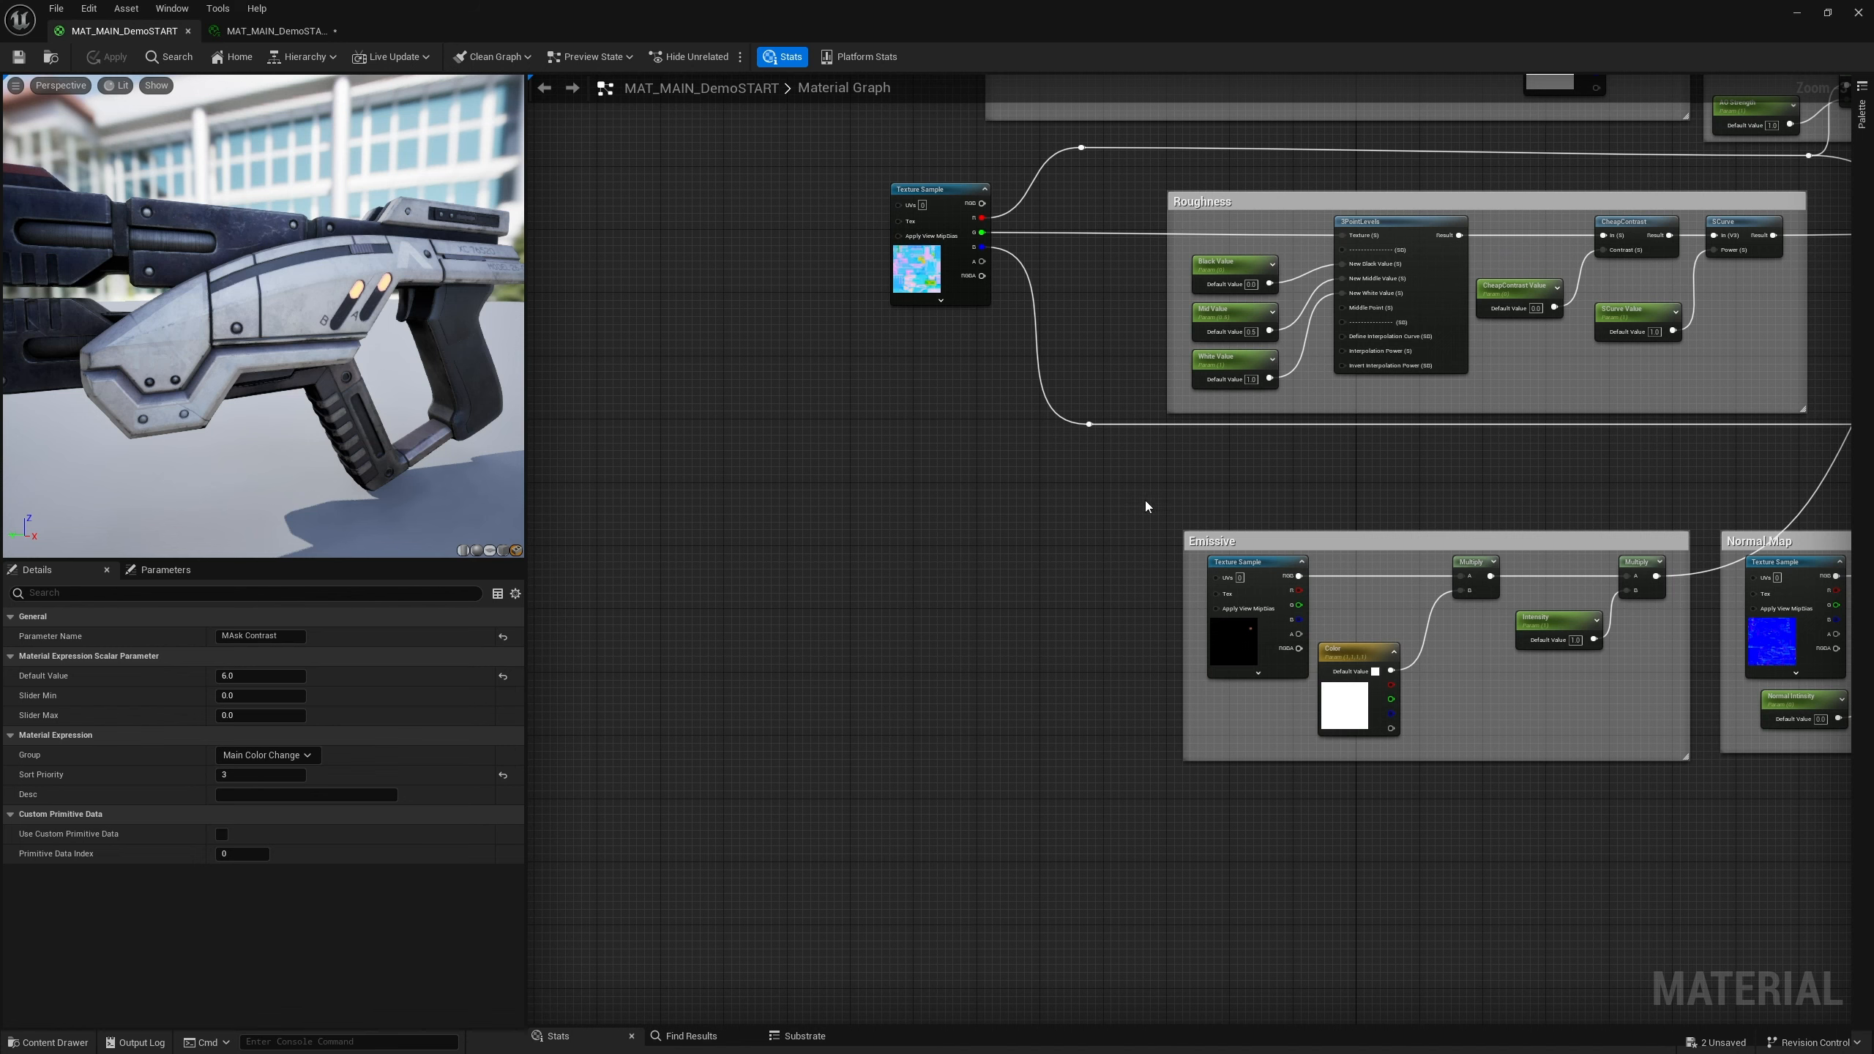
pyautogui.scroll(-2, 1111, 490)
pyautogui.scroll(3, 1129, 472)
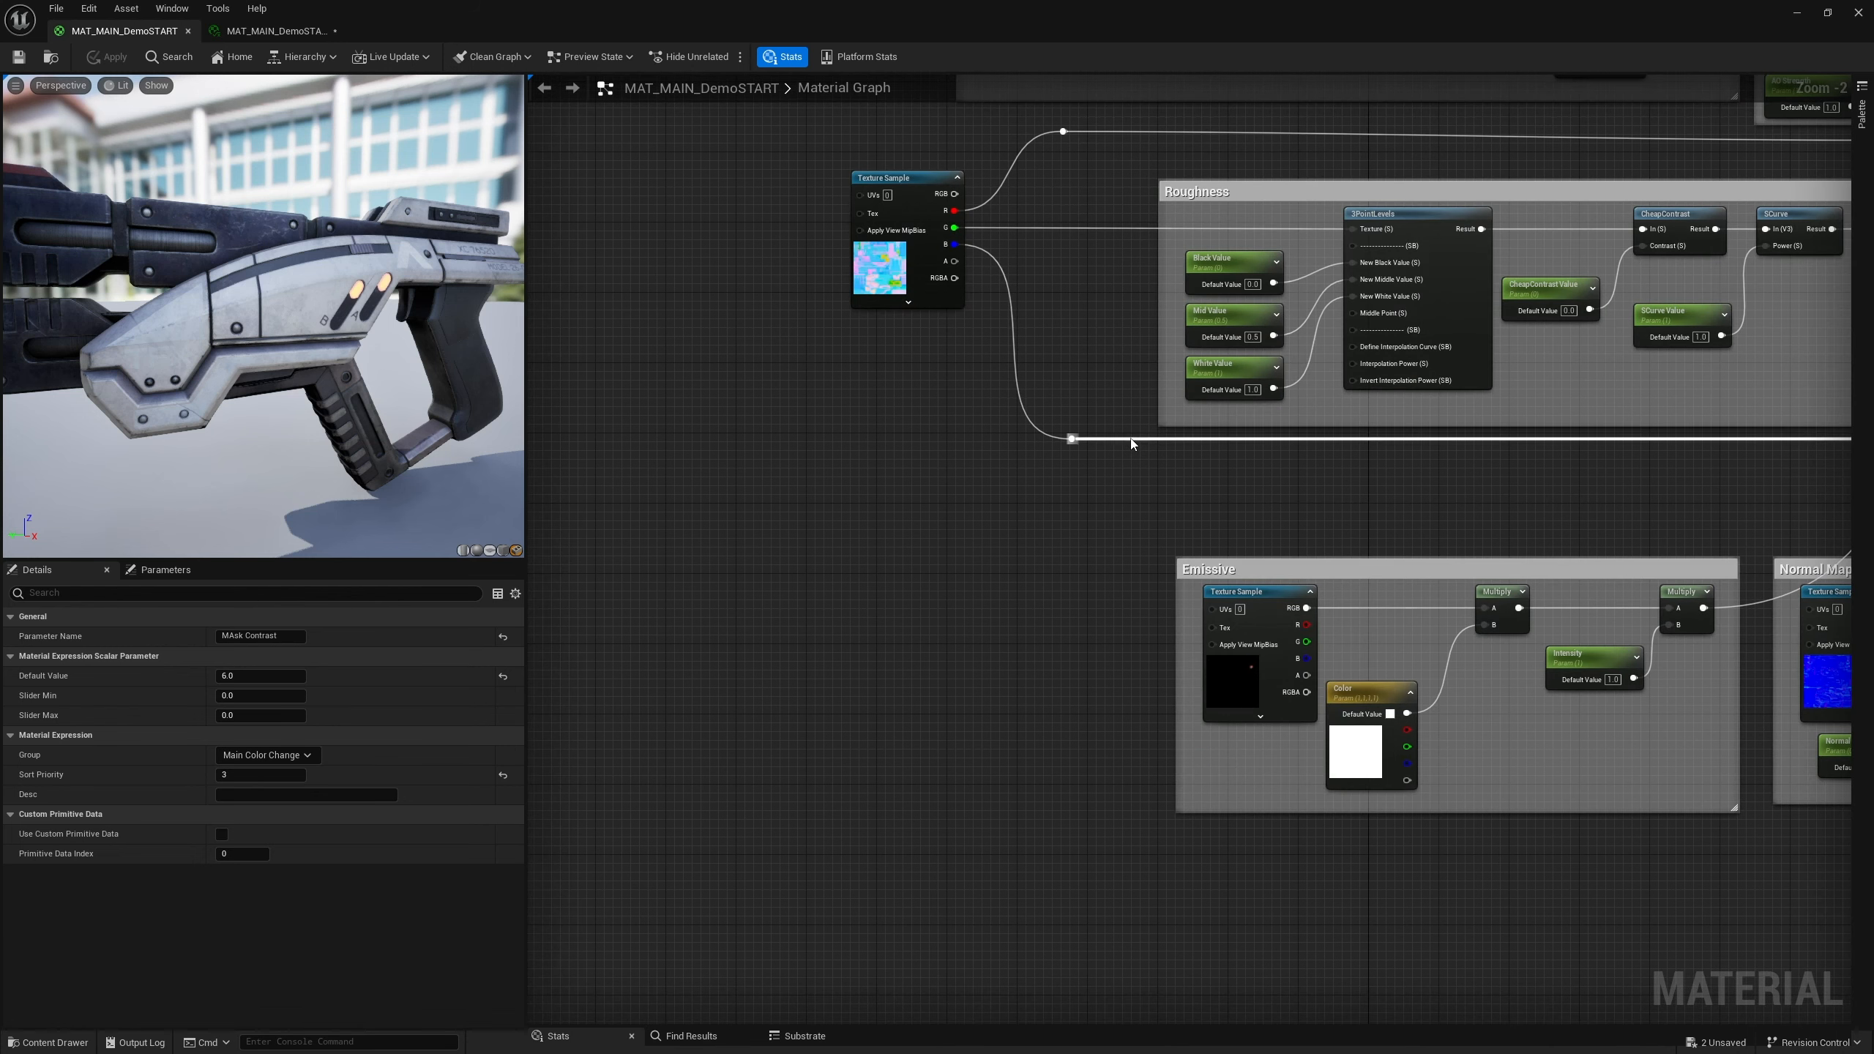
pyautogui.keyDown('alt'); pyautogui.click(1131, 439); pyautogui.keyUp('alt')
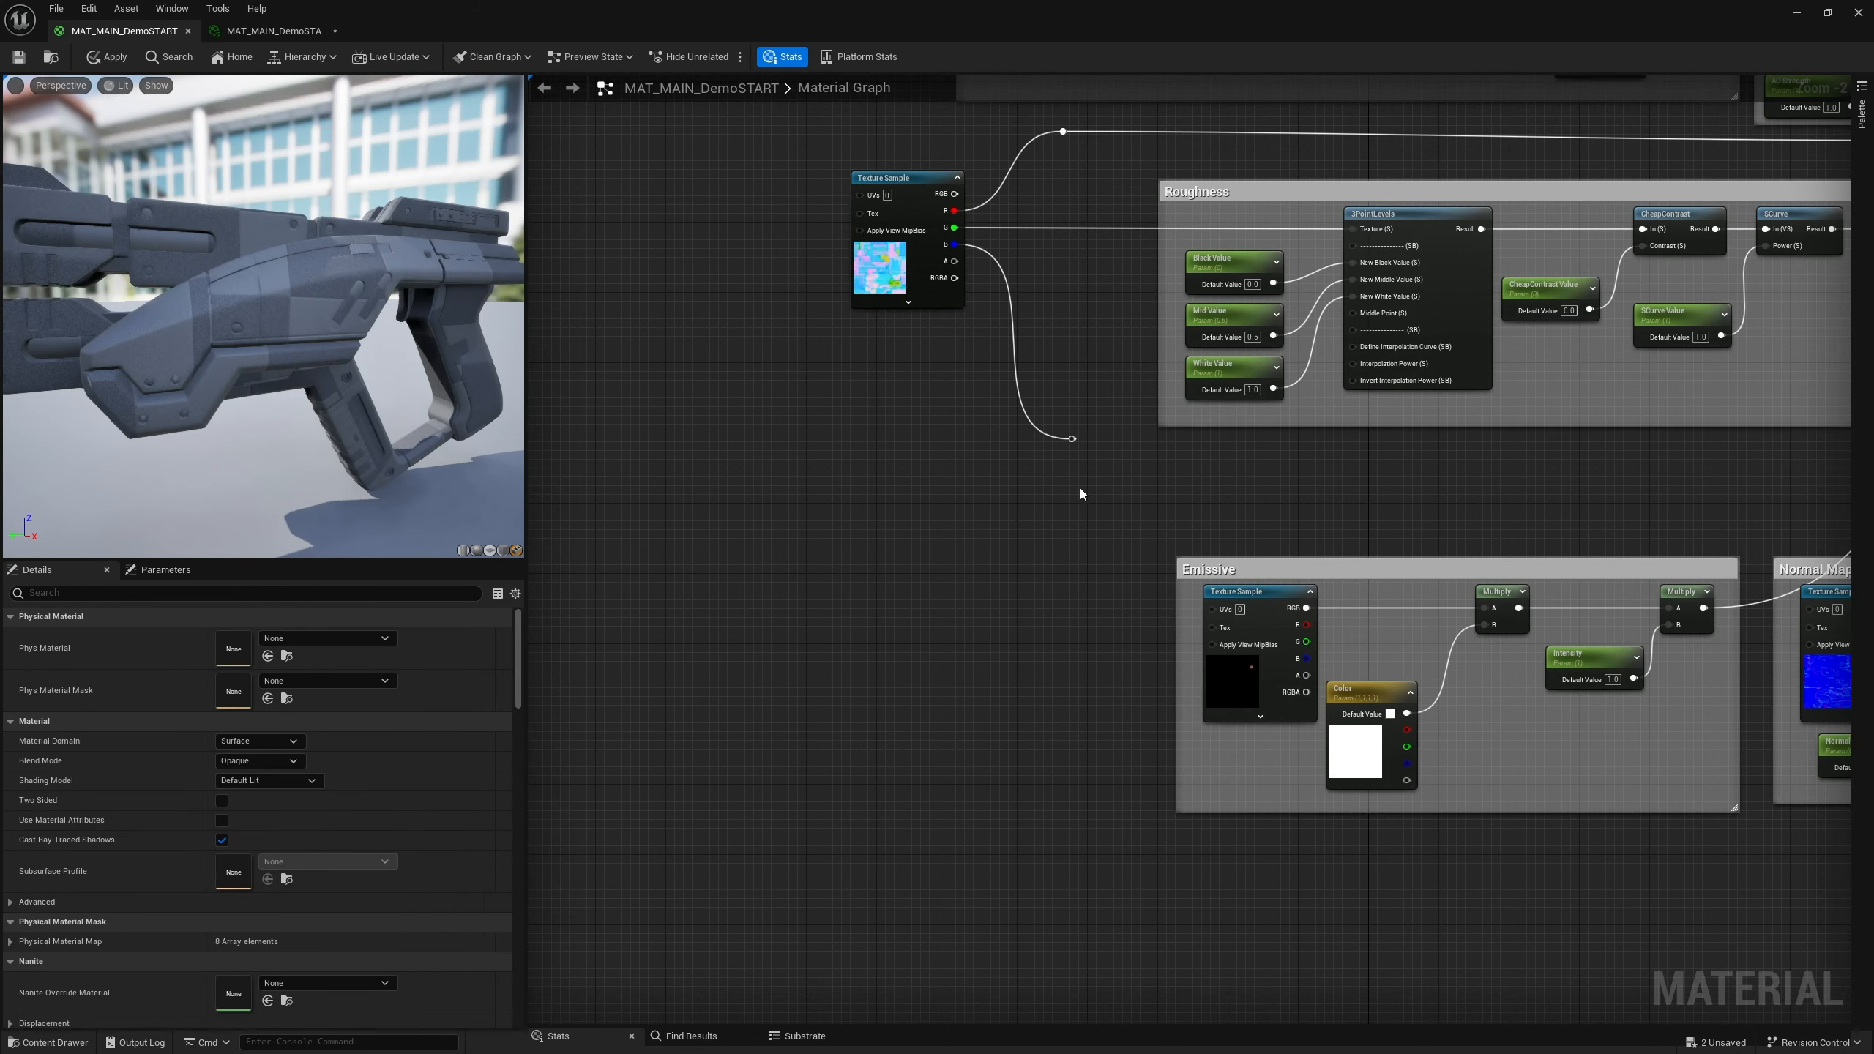
pyautogui.moveTo(1072, 439); pyautogui.dragTo(1040, 602)
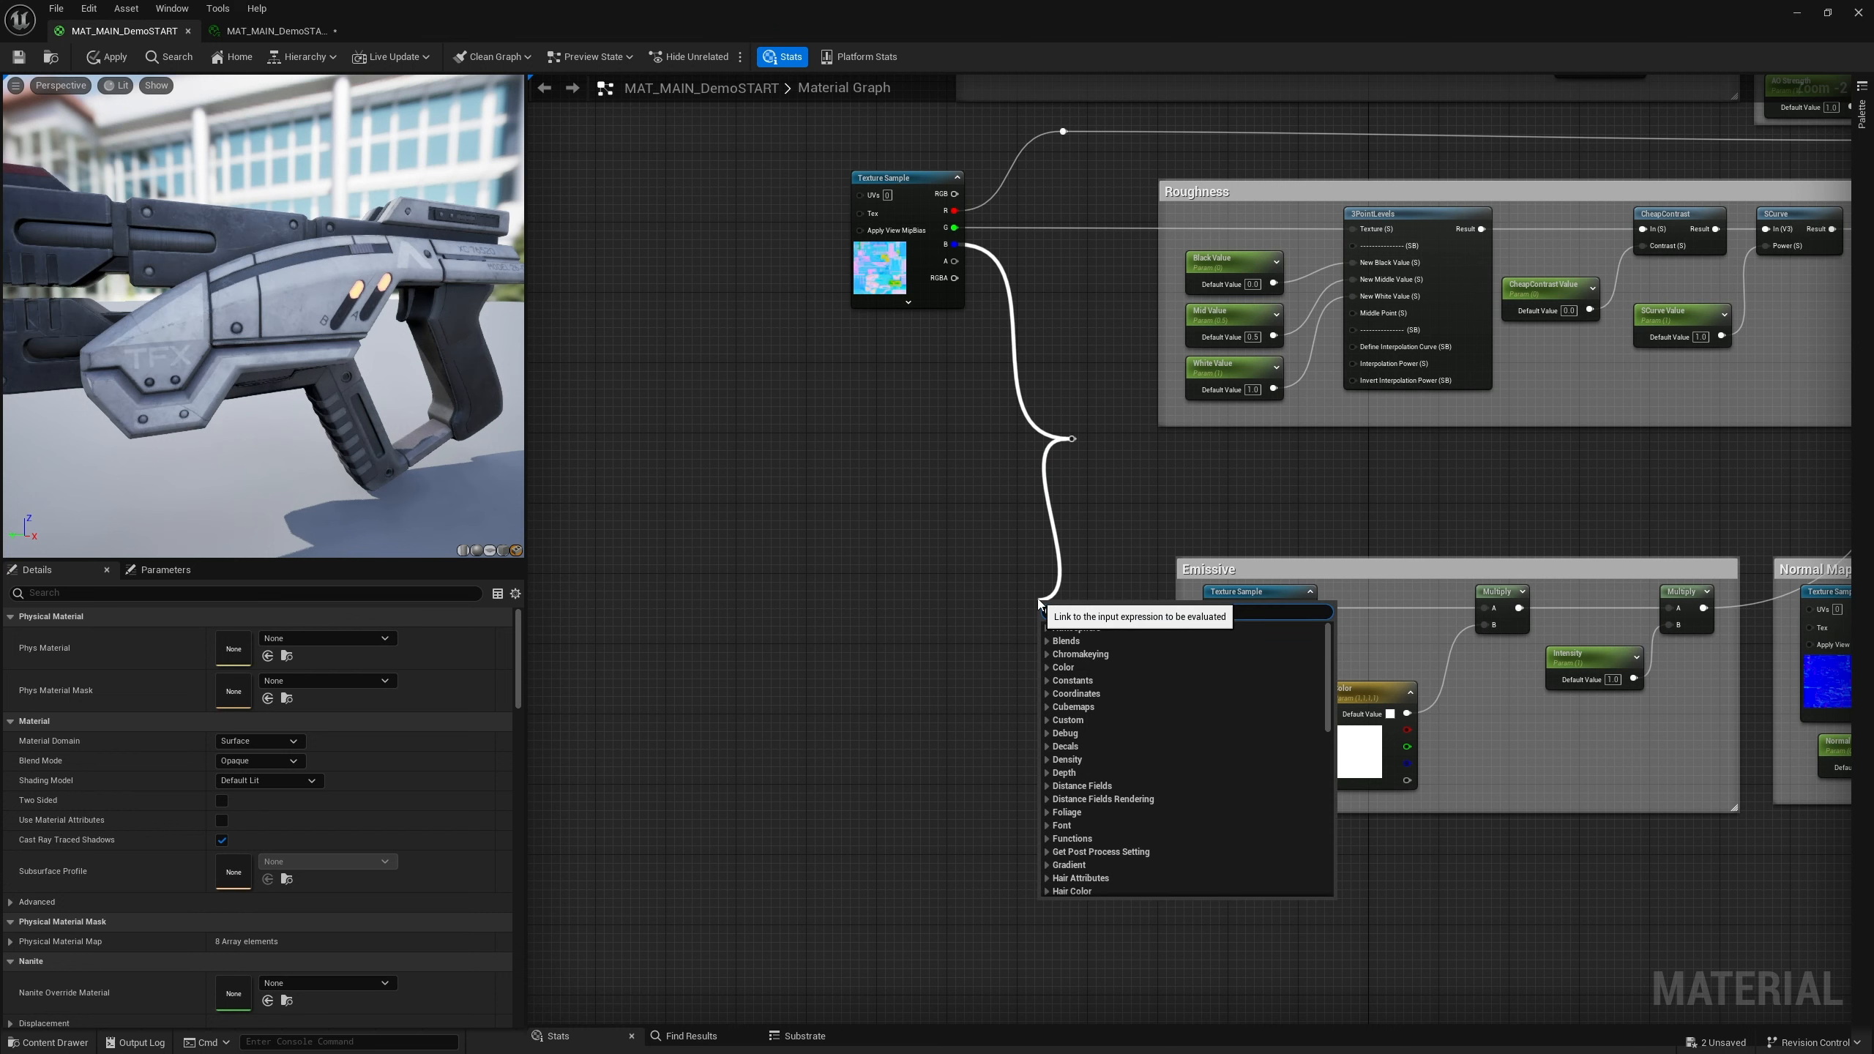
pyautogui.write('3p')
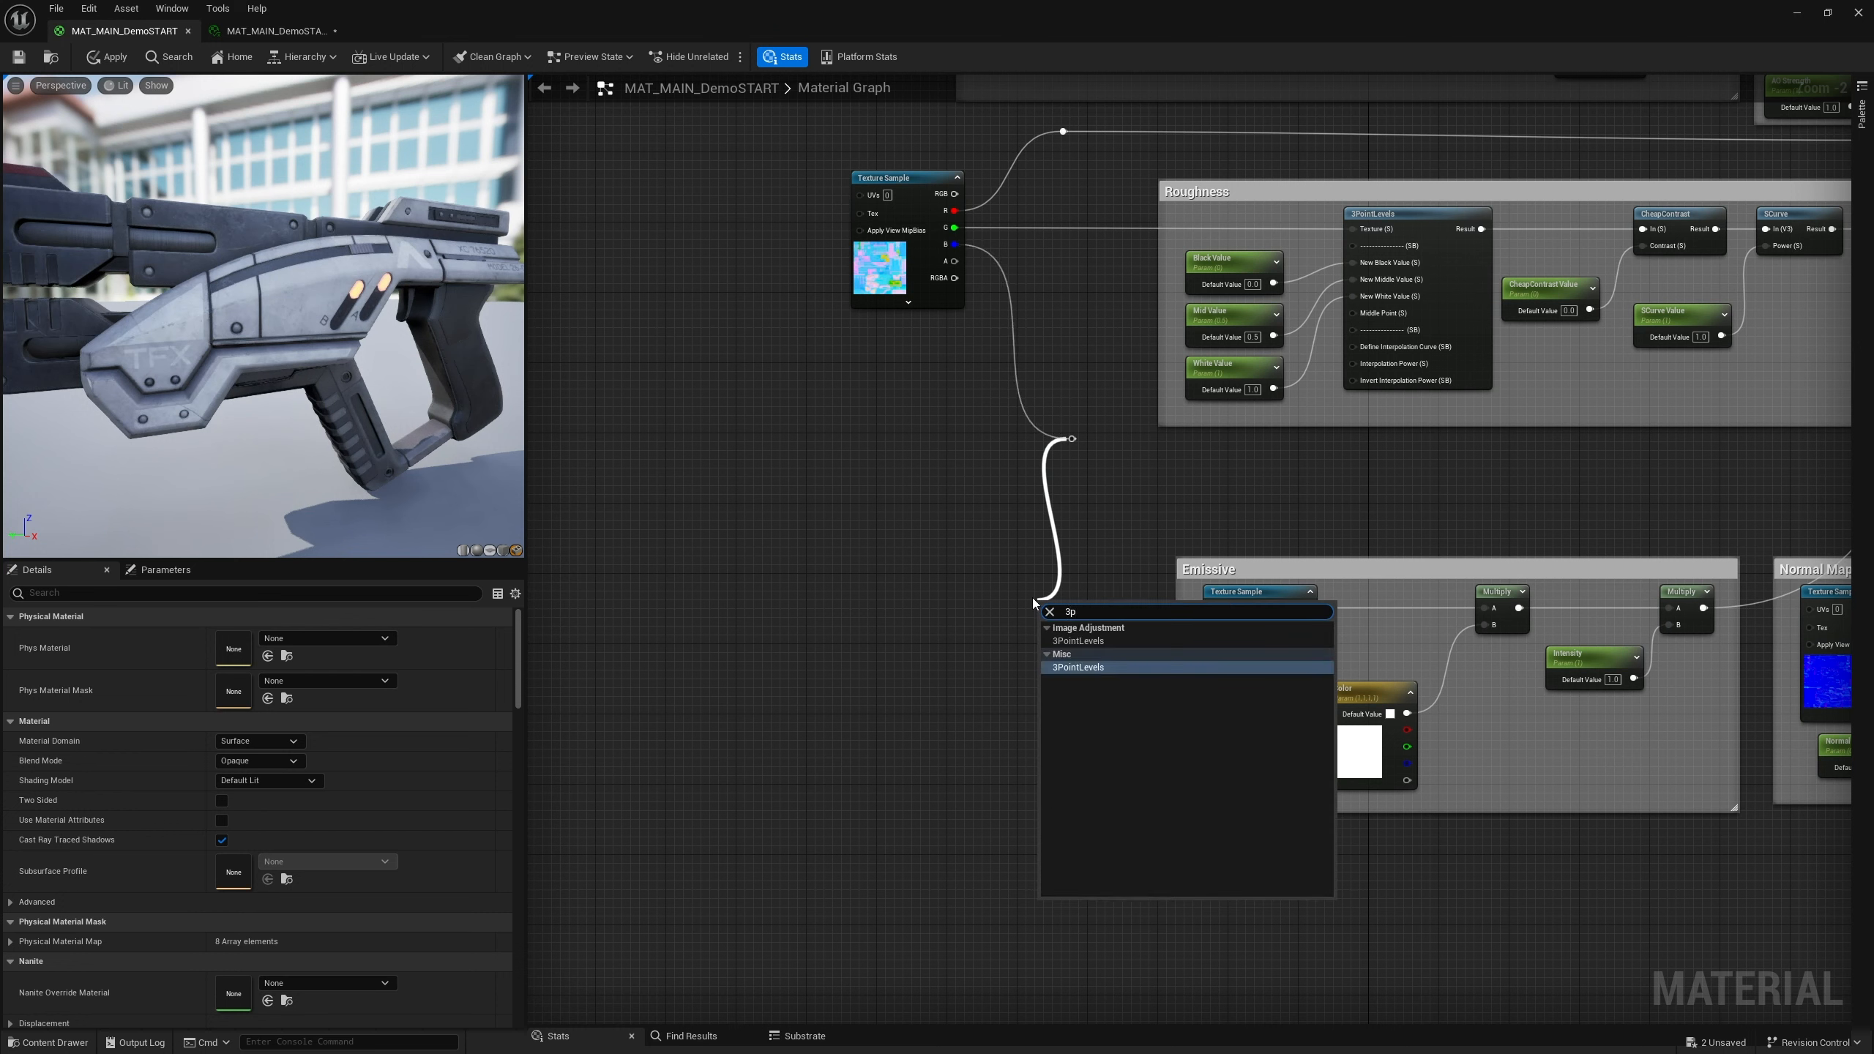
pyautogui.click(1077, 667)
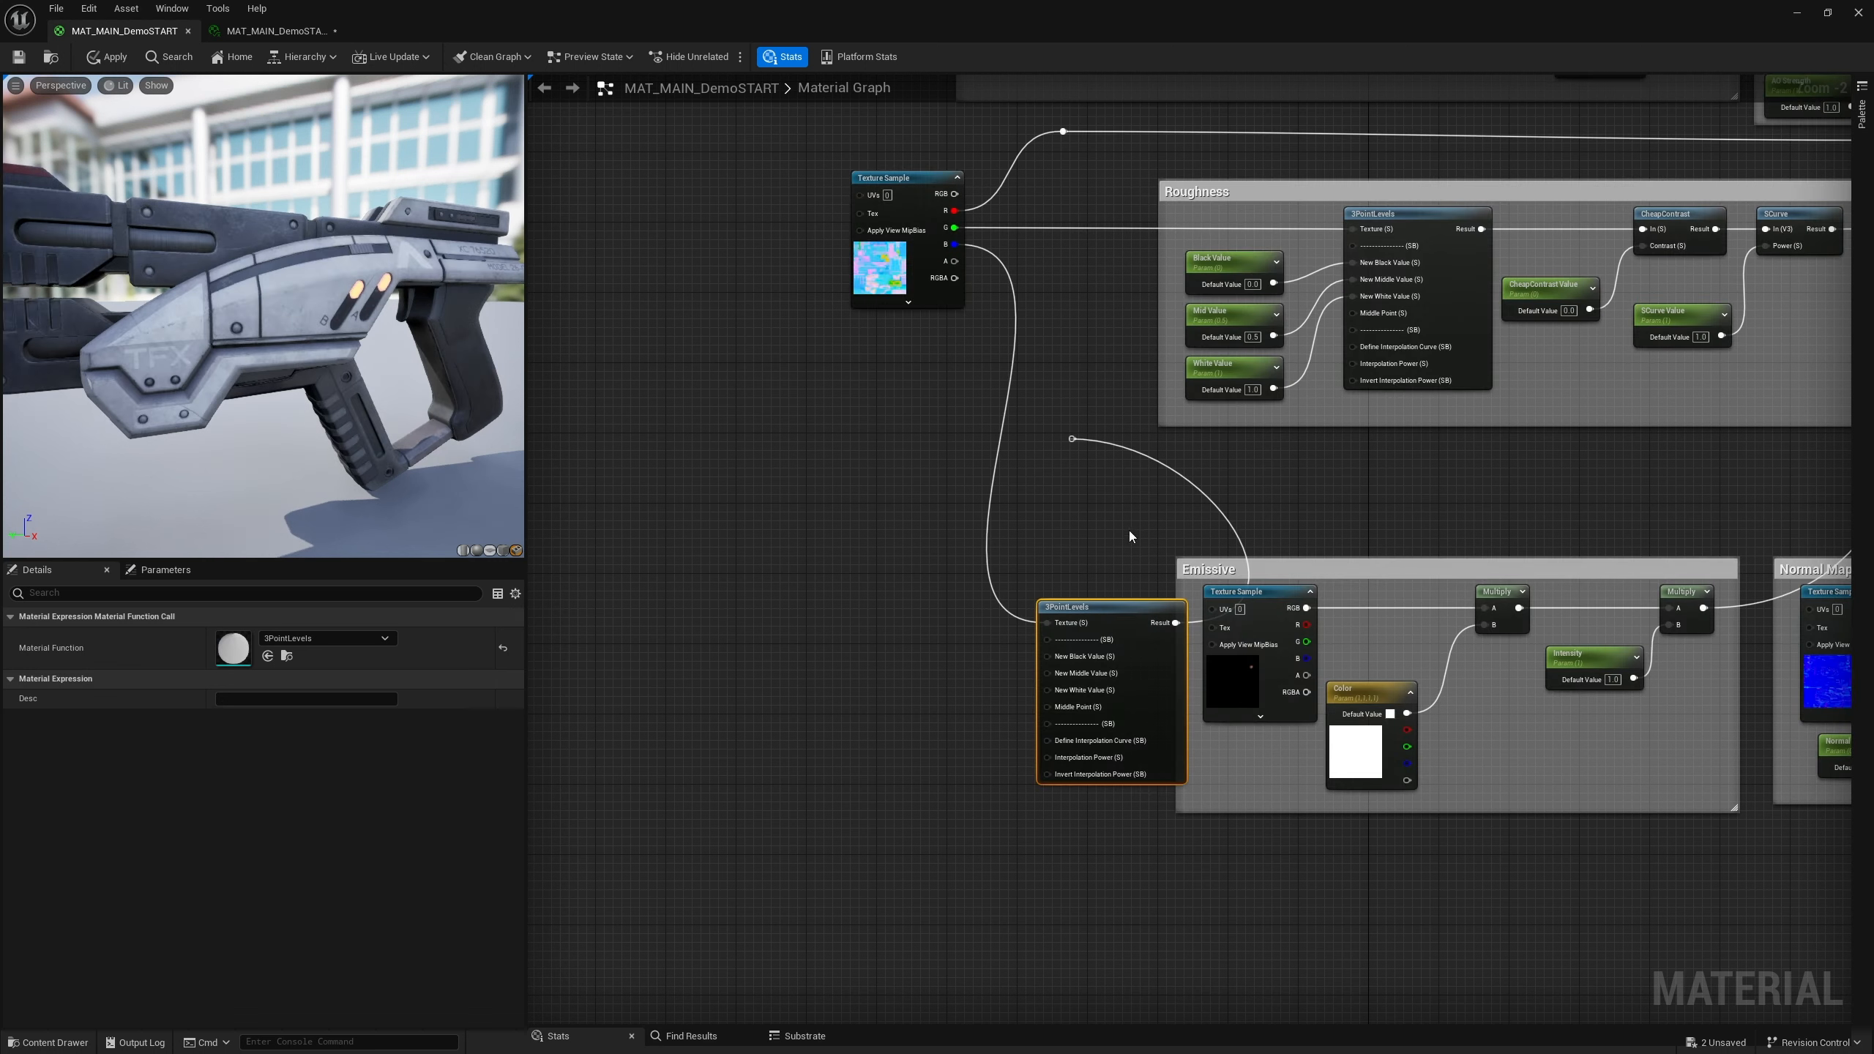
# Move the 3PointLevels node and add a Linear Interpolate node fed by its result
pyautogui.moveTo(1122, 620); pyautogui.dragTo(1063, 595)
pyautogui.scroll(-3, 1107, 546)
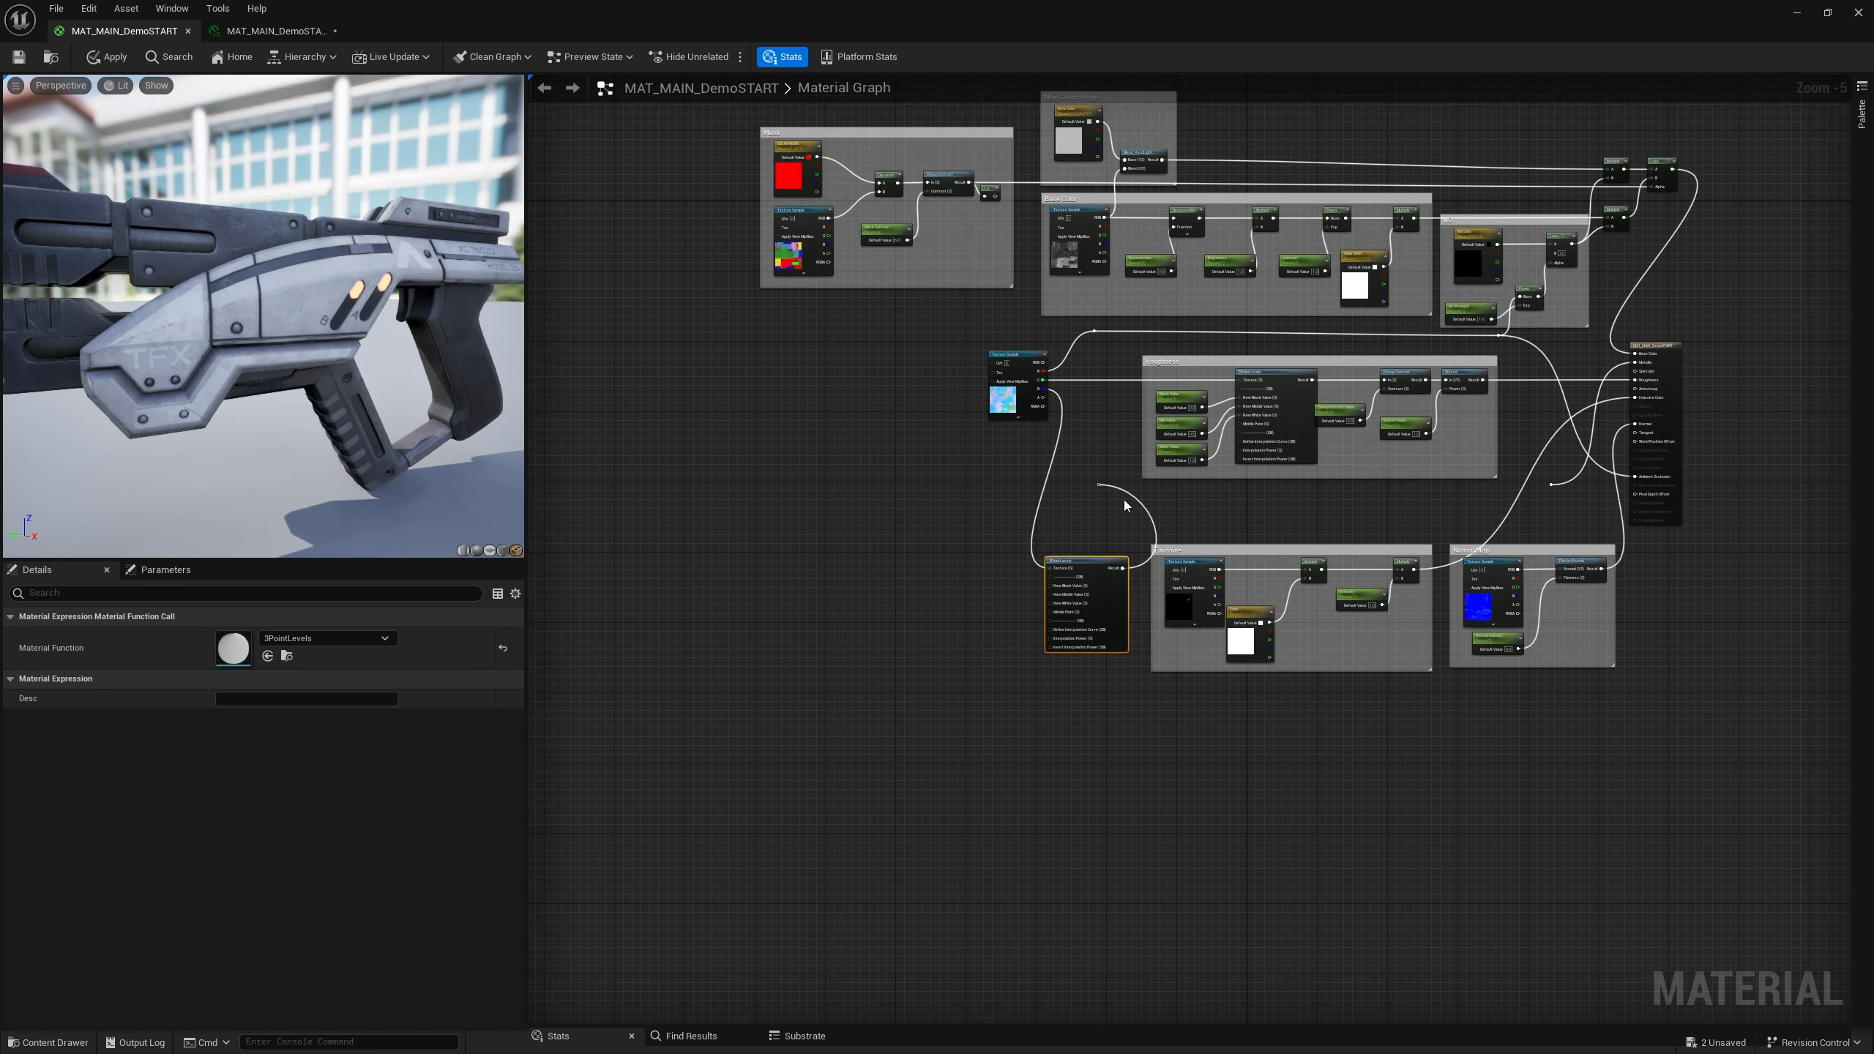
pyautogui.keyDown('alt'); pyautogui.click(1132, 498); pyautogui.keyUp('alt')
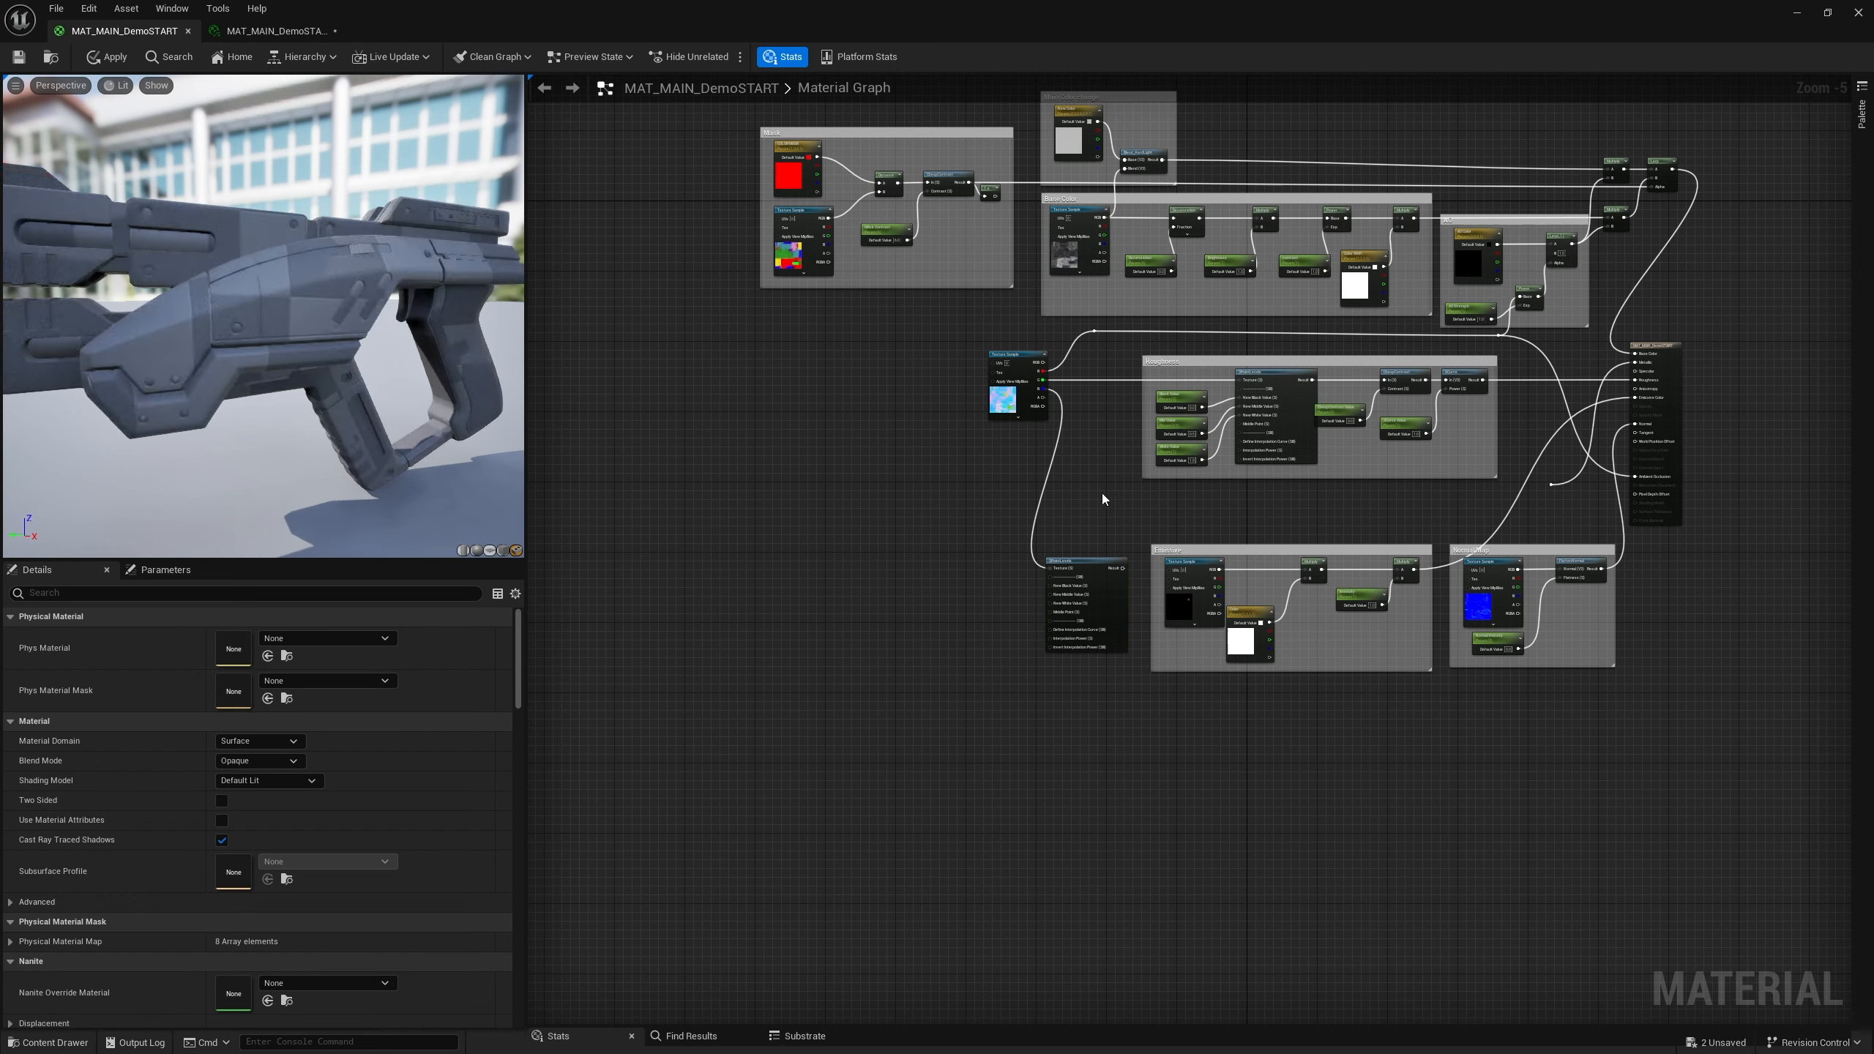
pyautogui.moveTo(1123, 568); pyautogui.dragTo(1151, 513)
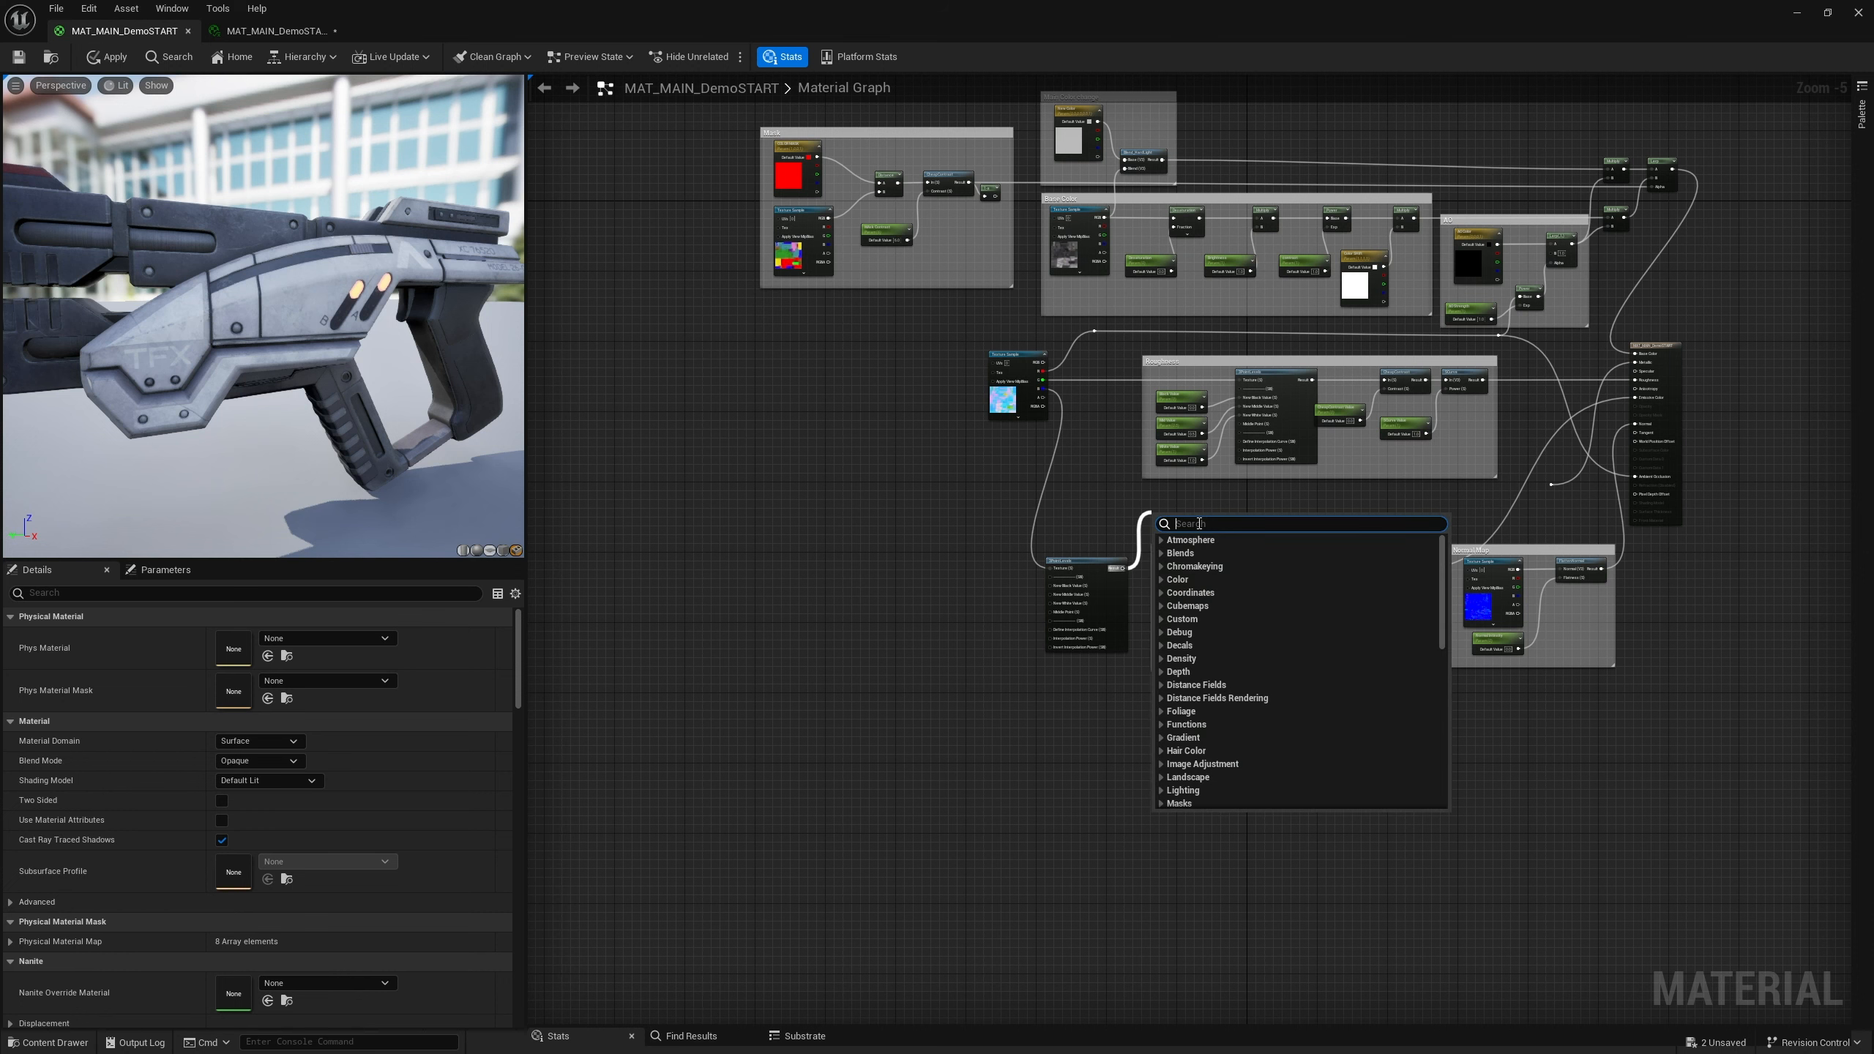
pyautogui.write('Lerp')
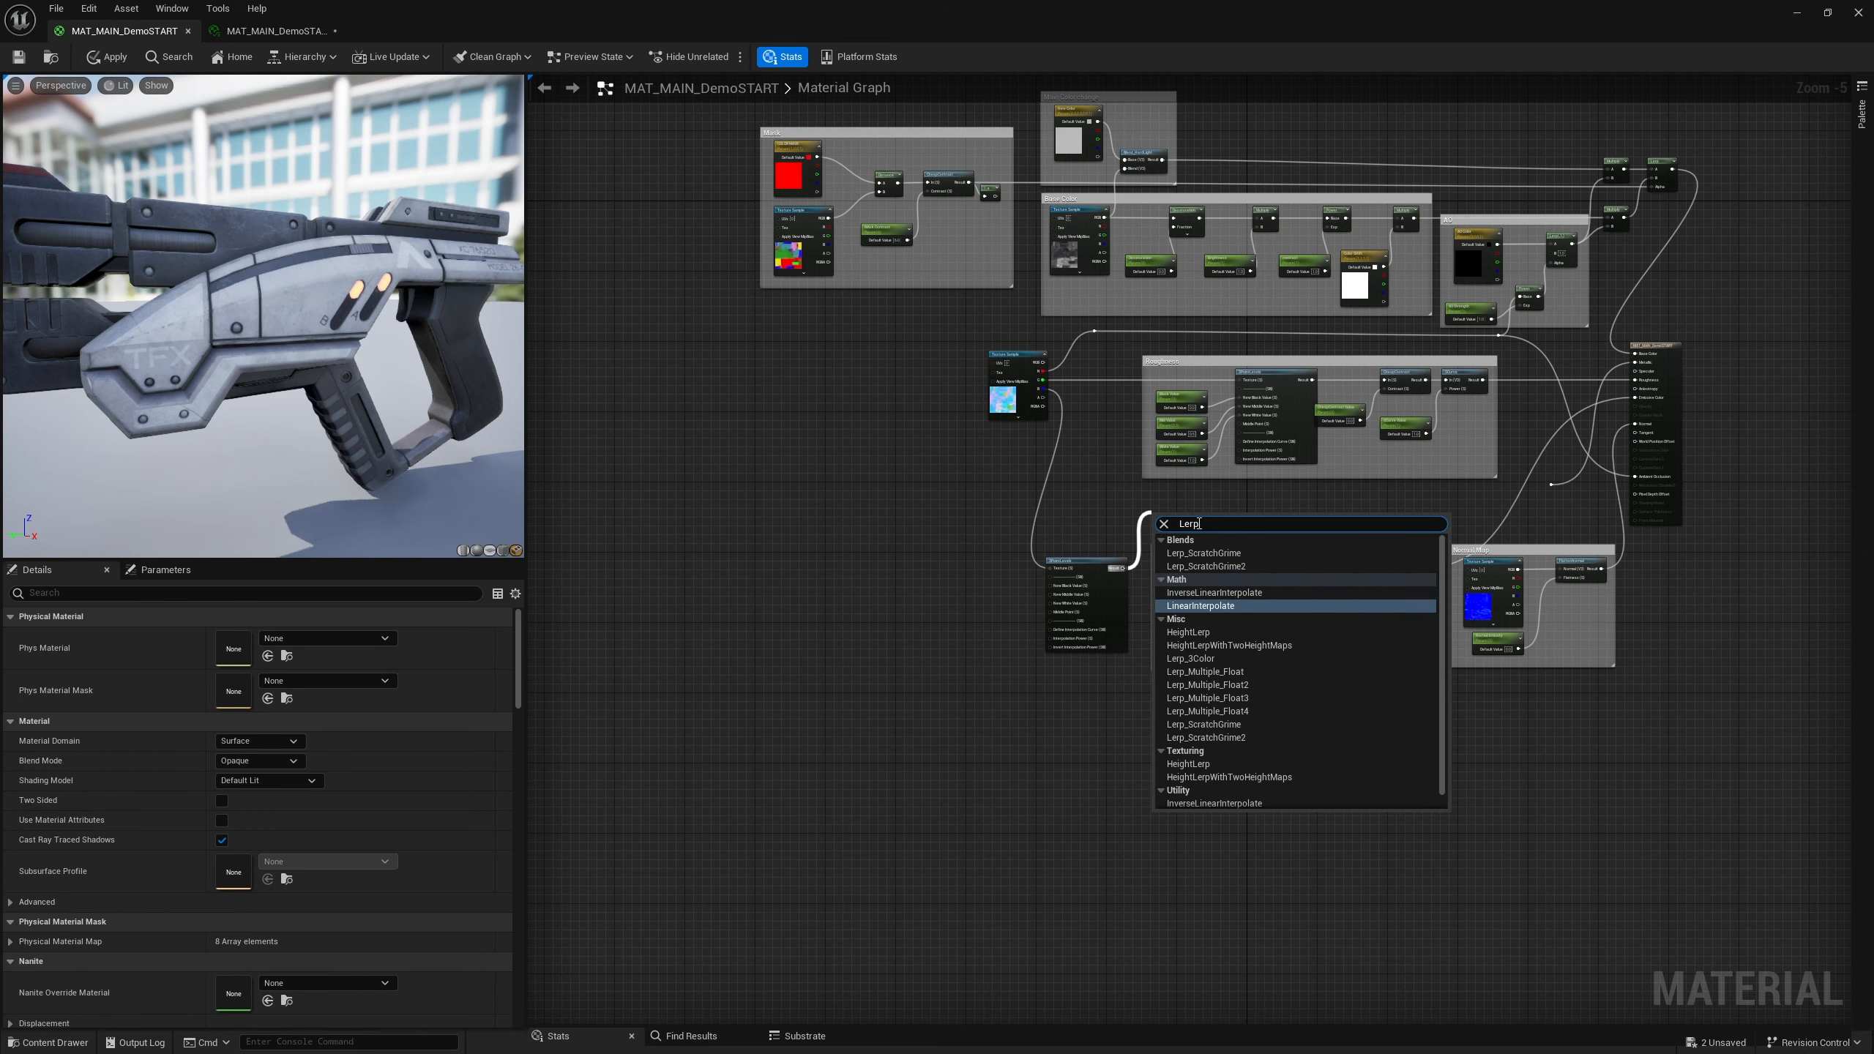
pyautogui.press('Return')
# Connect the Mask group's contrast output to the Lerp node's Alpha input
pyautogui.scroll(5, 1099, 615)
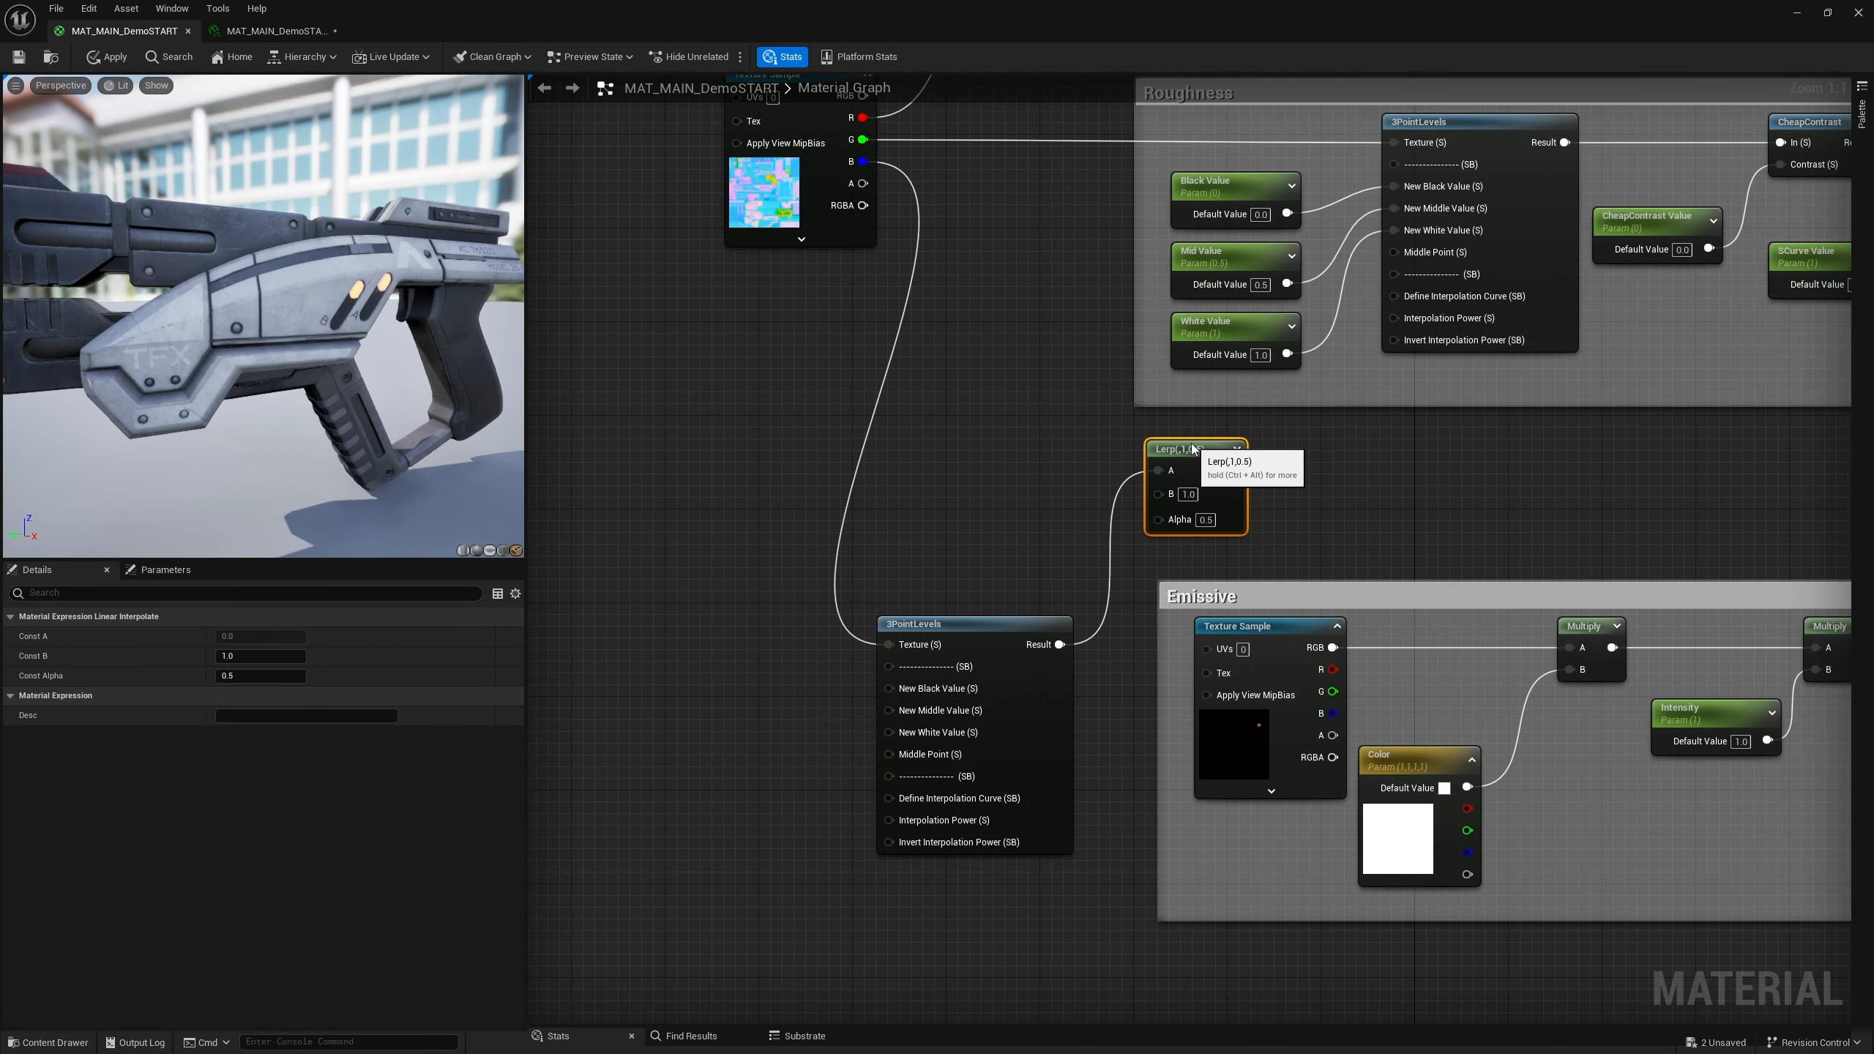
pyautogui.scroll(-3, 956, 469)
pyautogui.scroll(-4, 943, 422)
pyautogui.scroll(3, 923, 405)
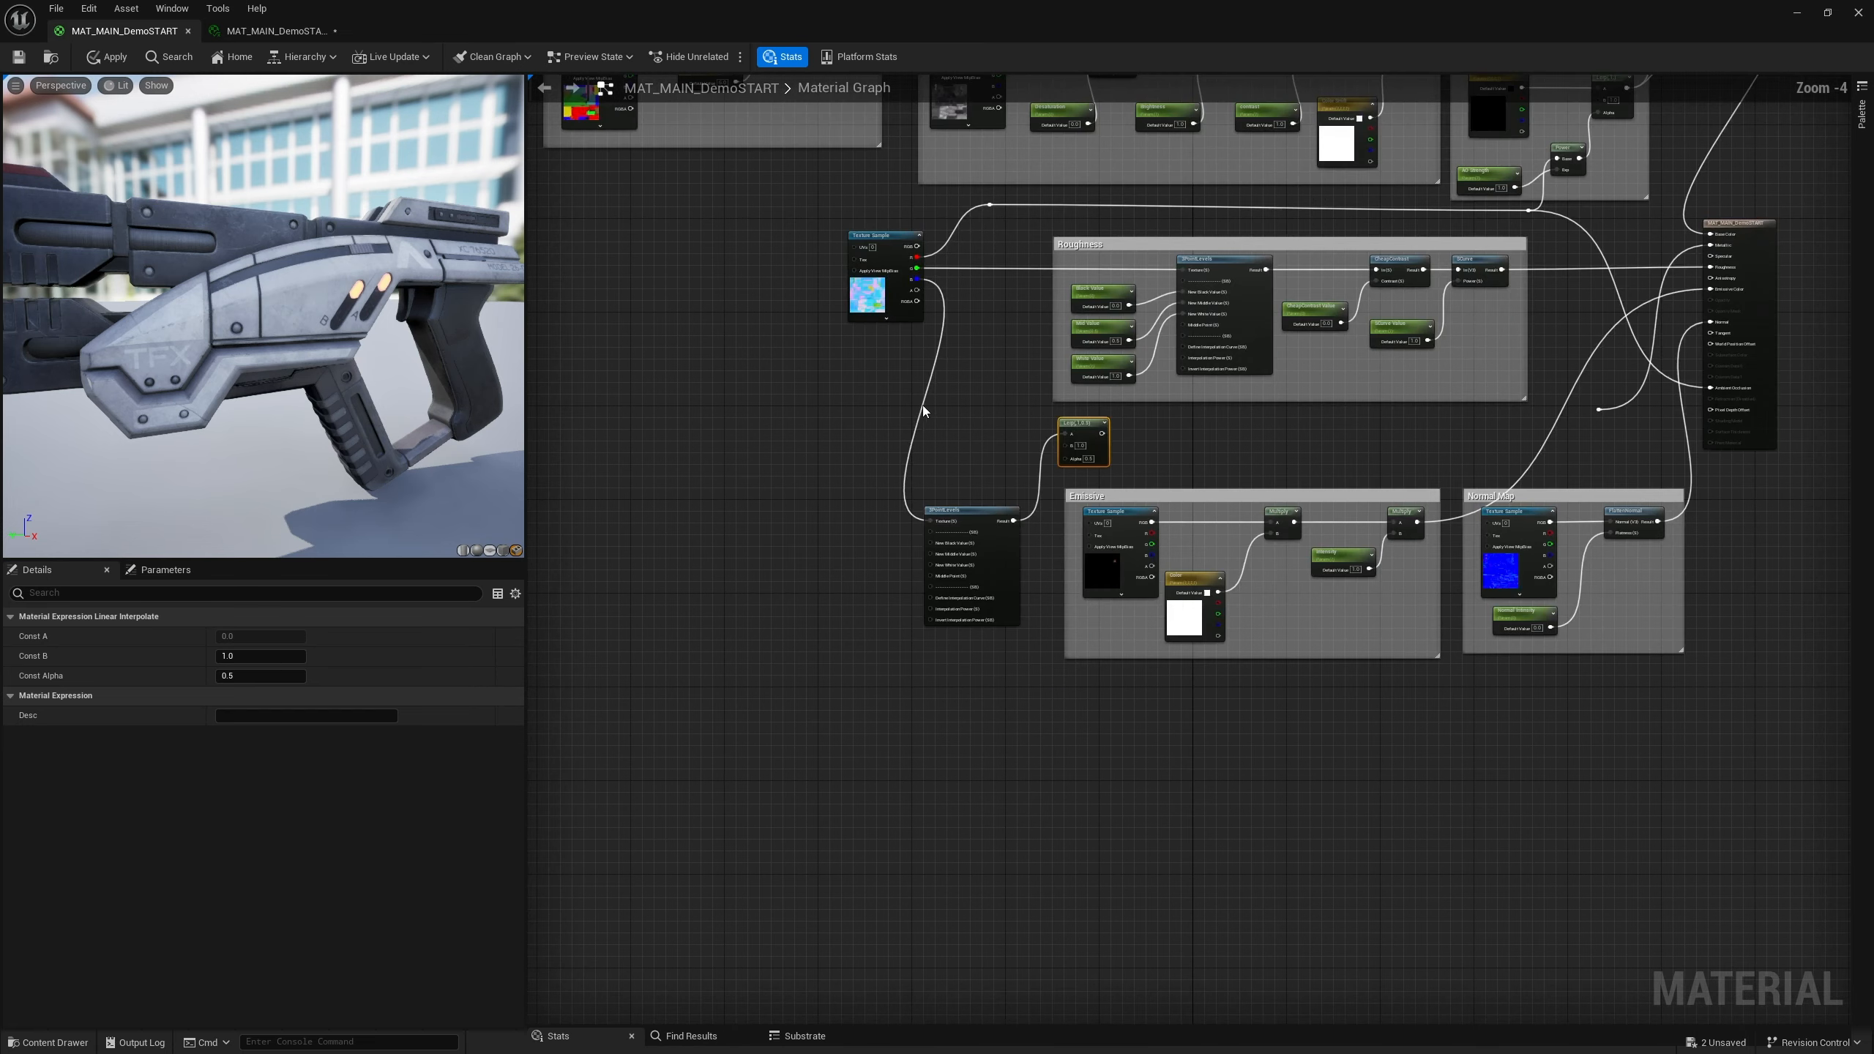
pyautogui.moveTo(769, 380); pyautogui.dragTo(795, 527, button='right')
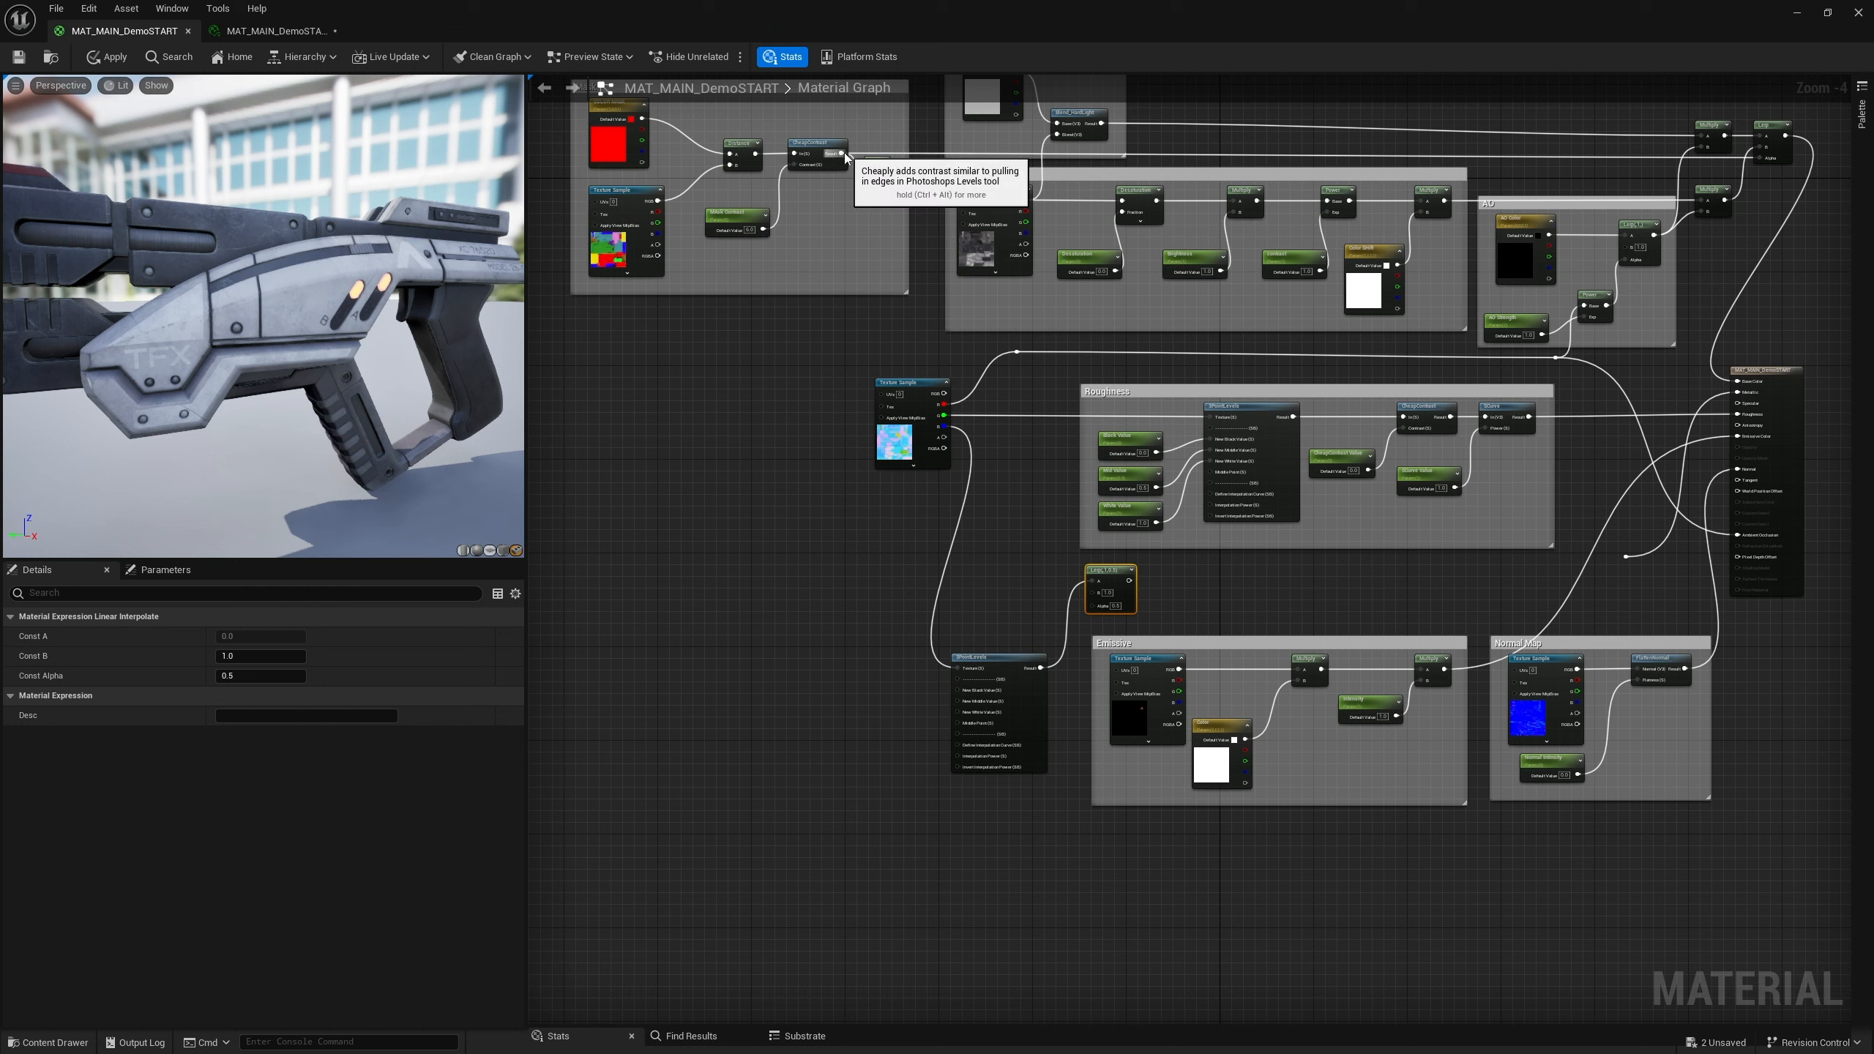
pyautogui.moveTo(884, 172); pyautogui.dragTo(1092, 591)
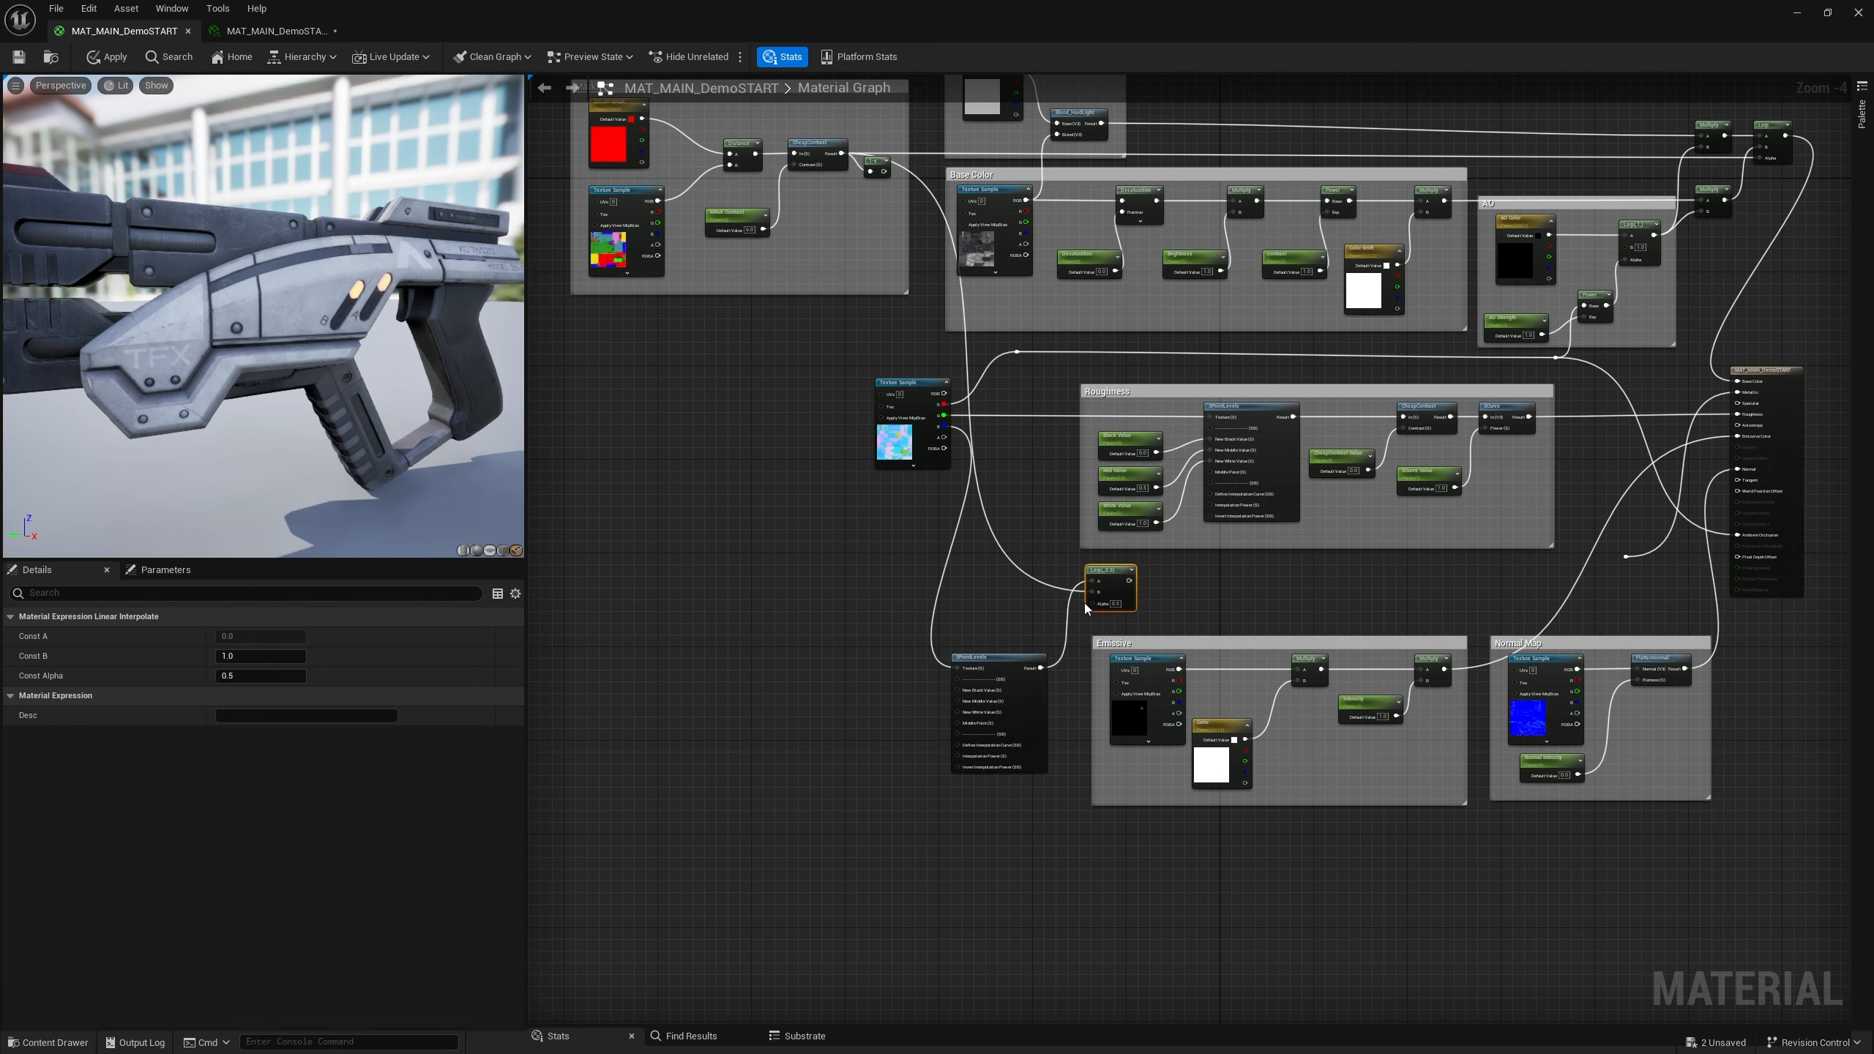
pyautogui.hotkey('ctrl', 'z')
pyautogui.moveTo(884, 171); pyautogui.dragTo(1095, 609)
# Move the occlusion-roughness-metallic Texture Sample left and the 3PointLevels node up beside the Lerp
pyautogui.scroll(2, 1069, 643)
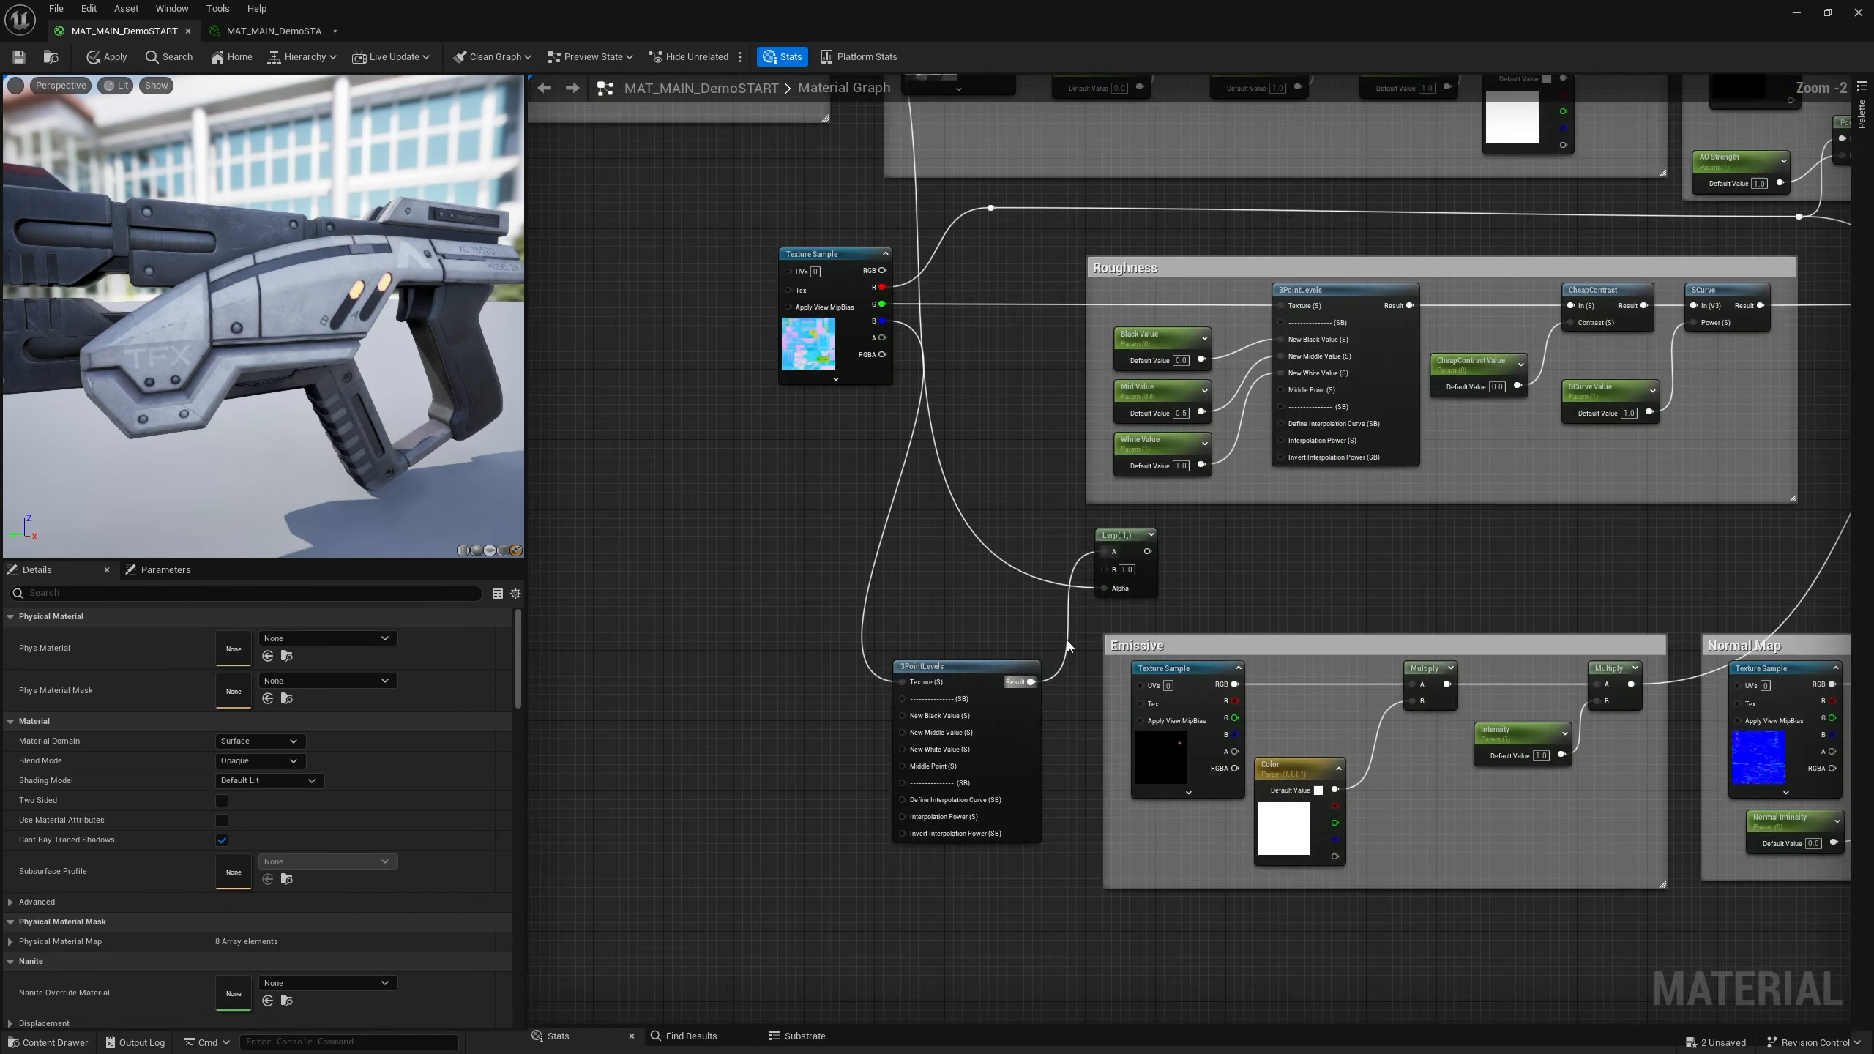
pyautogui.scroll(1, 1067, 645)
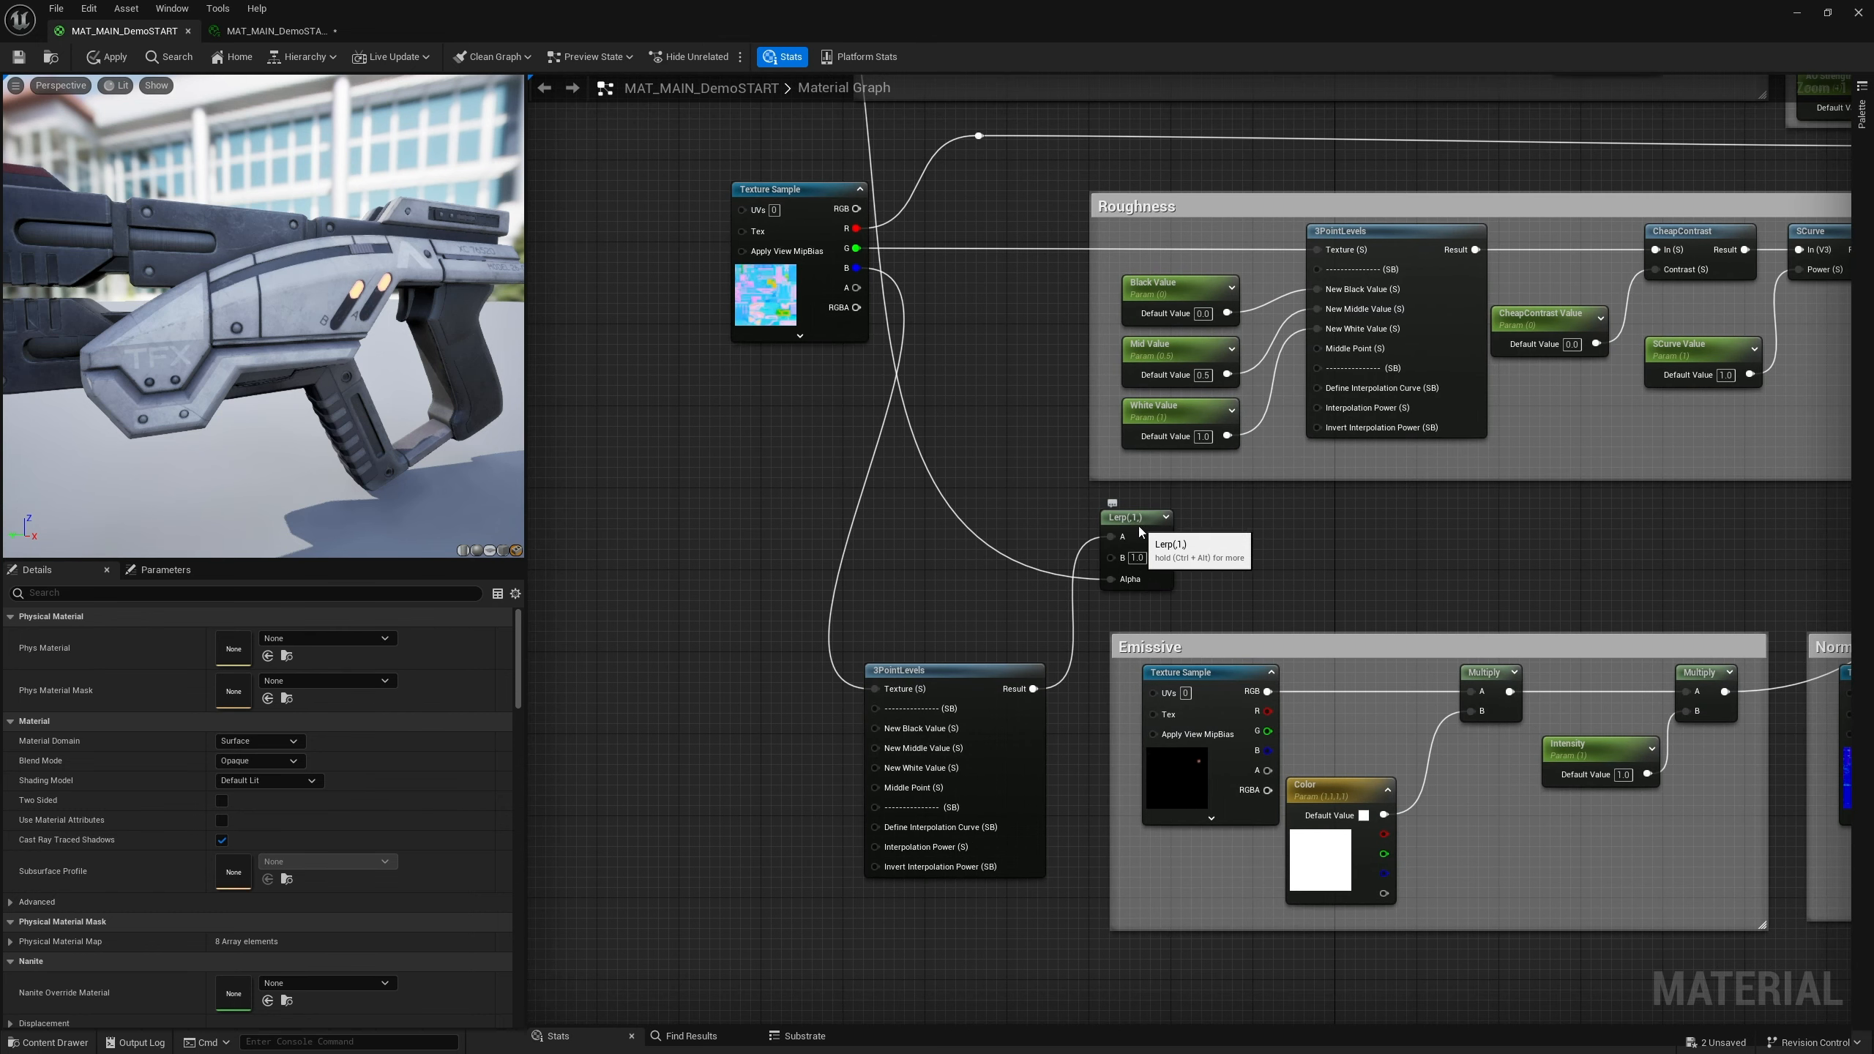
pyautogui.moveTo(1139, 526); pyautogui.dragTo(1145, 525)
pyautogui.scroll(-7, 1208, 422)
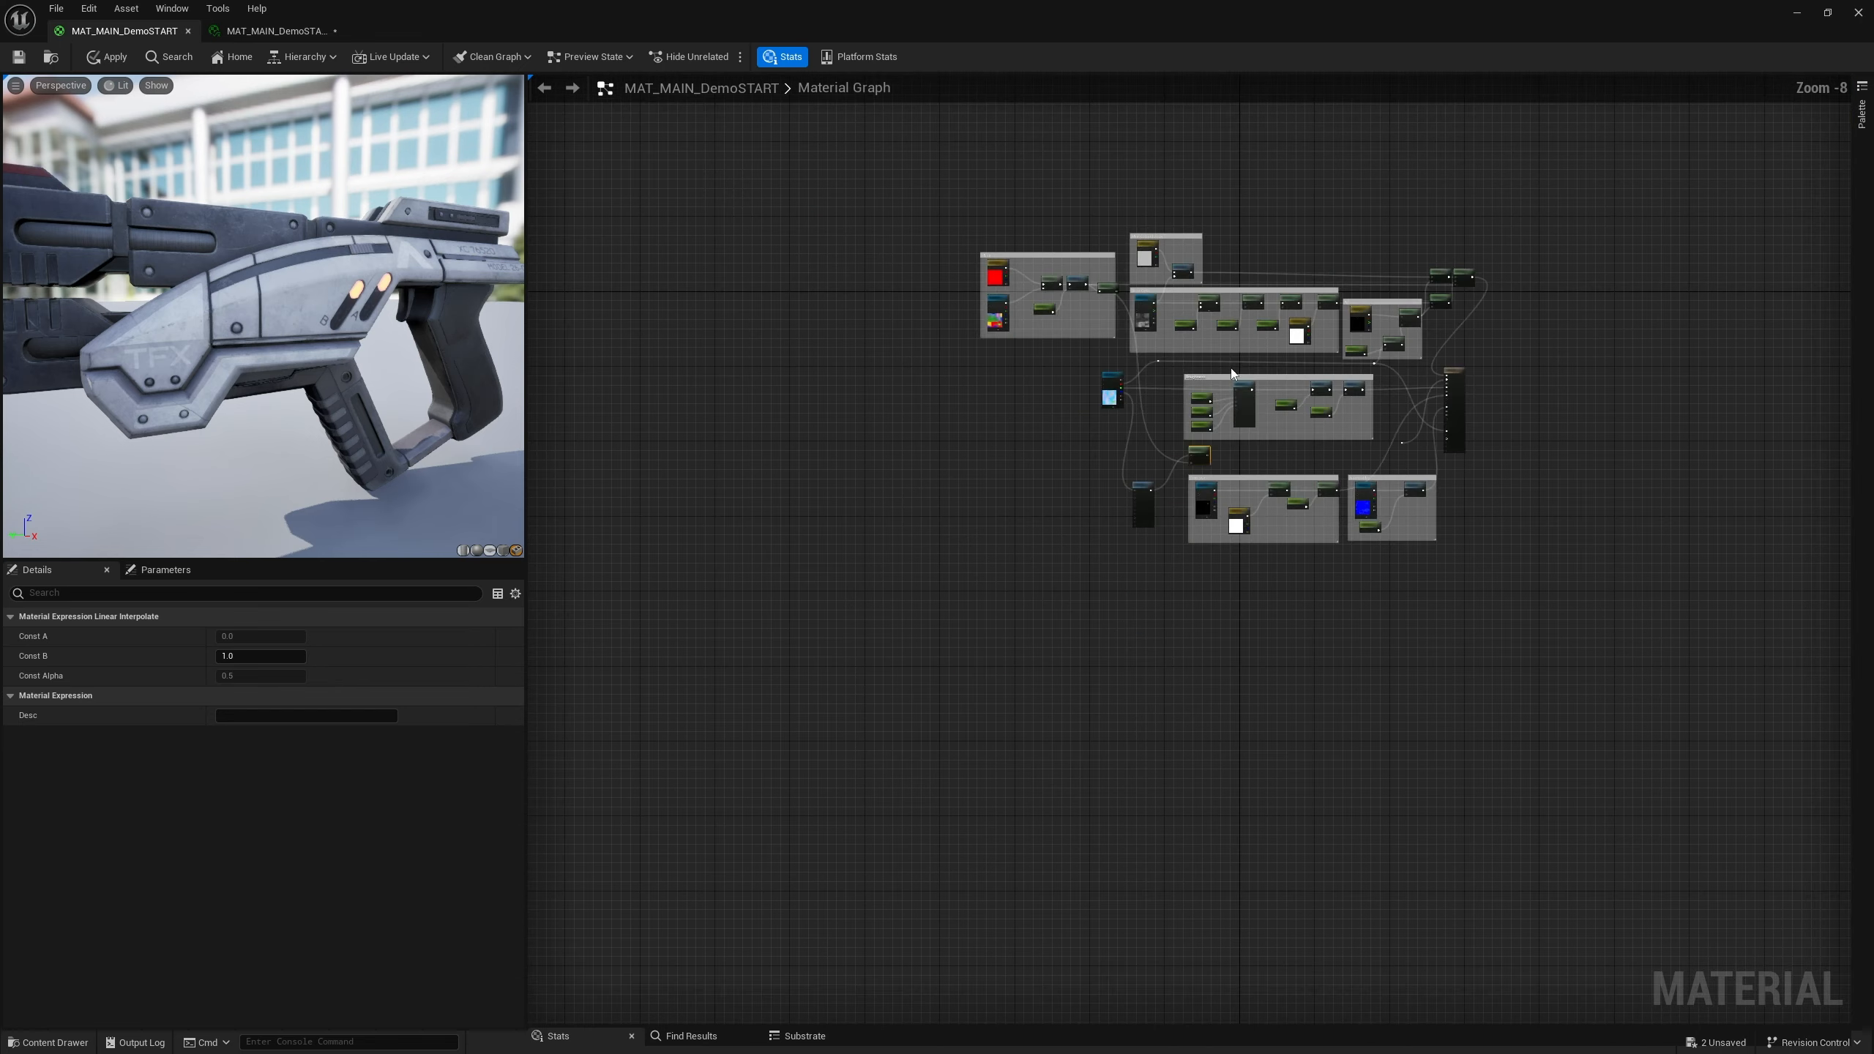
pyautogui.scroll(8, 1194, 422)
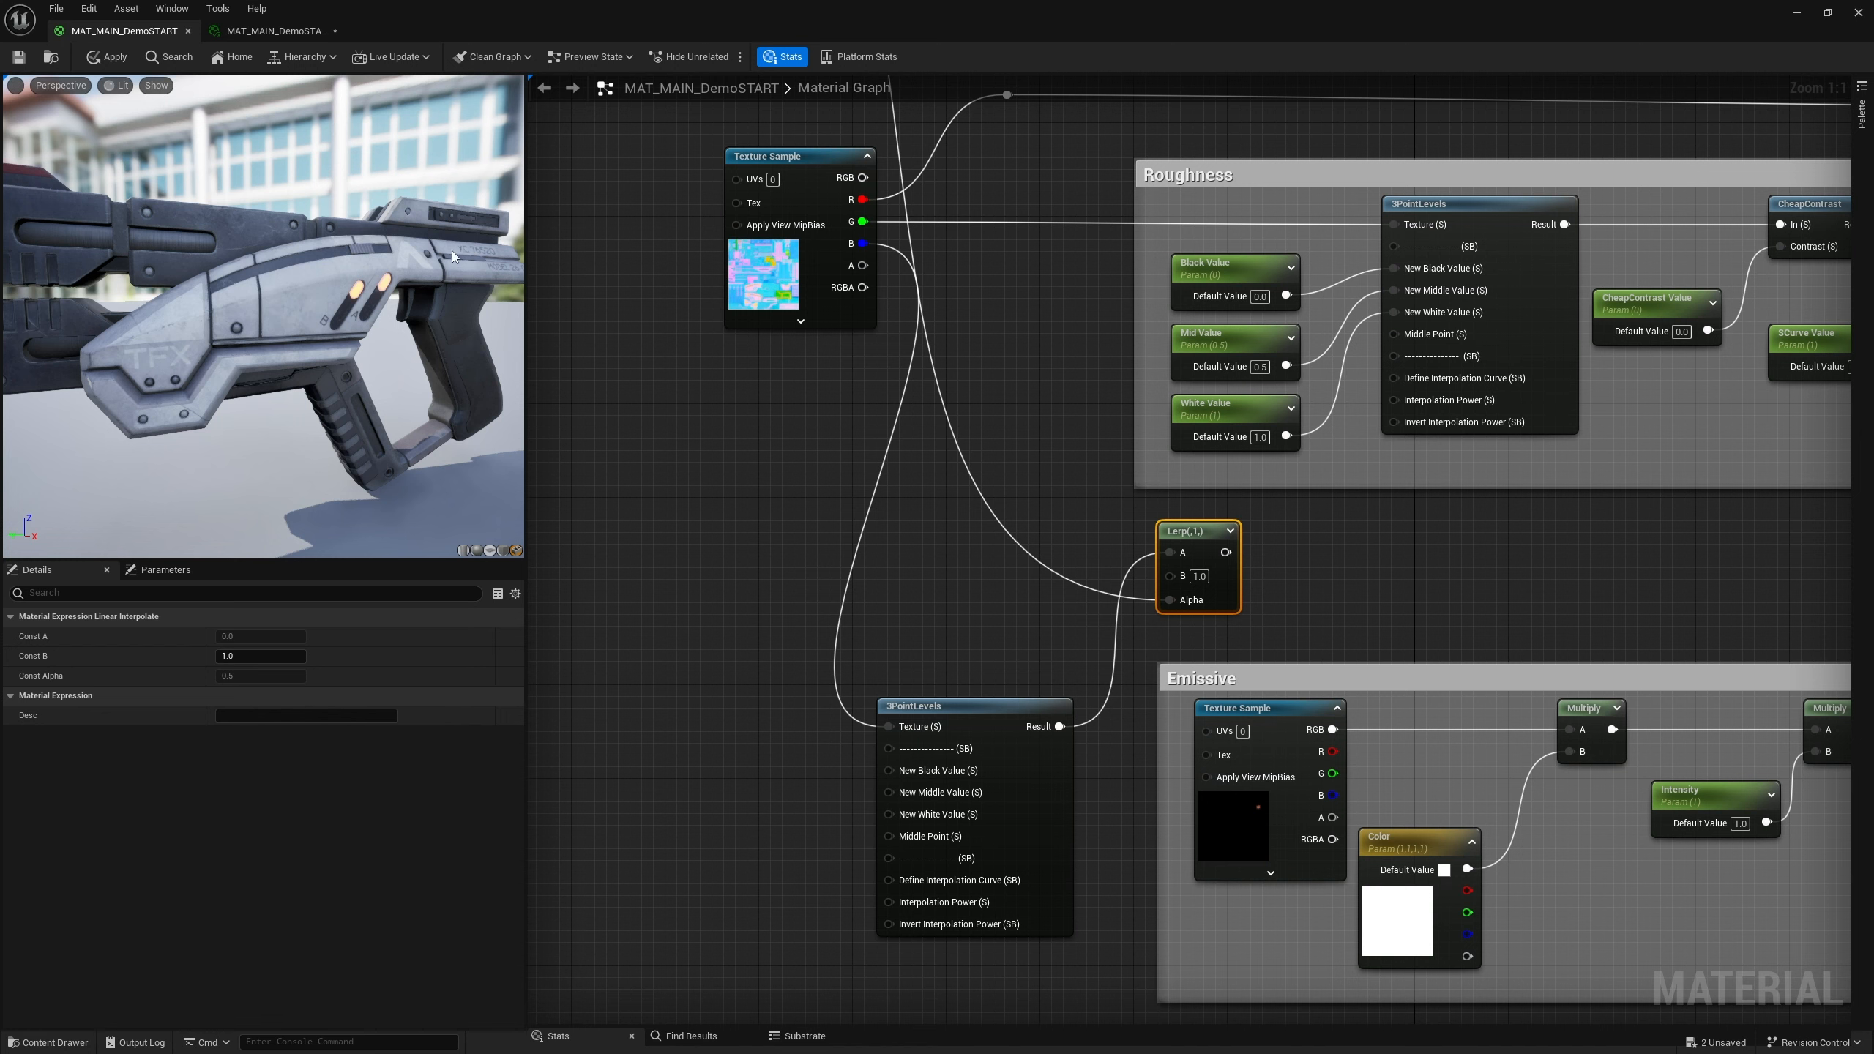
pyautogui.moveTo(817, 334); pyautogui.dragTo(931, 301, button='right')
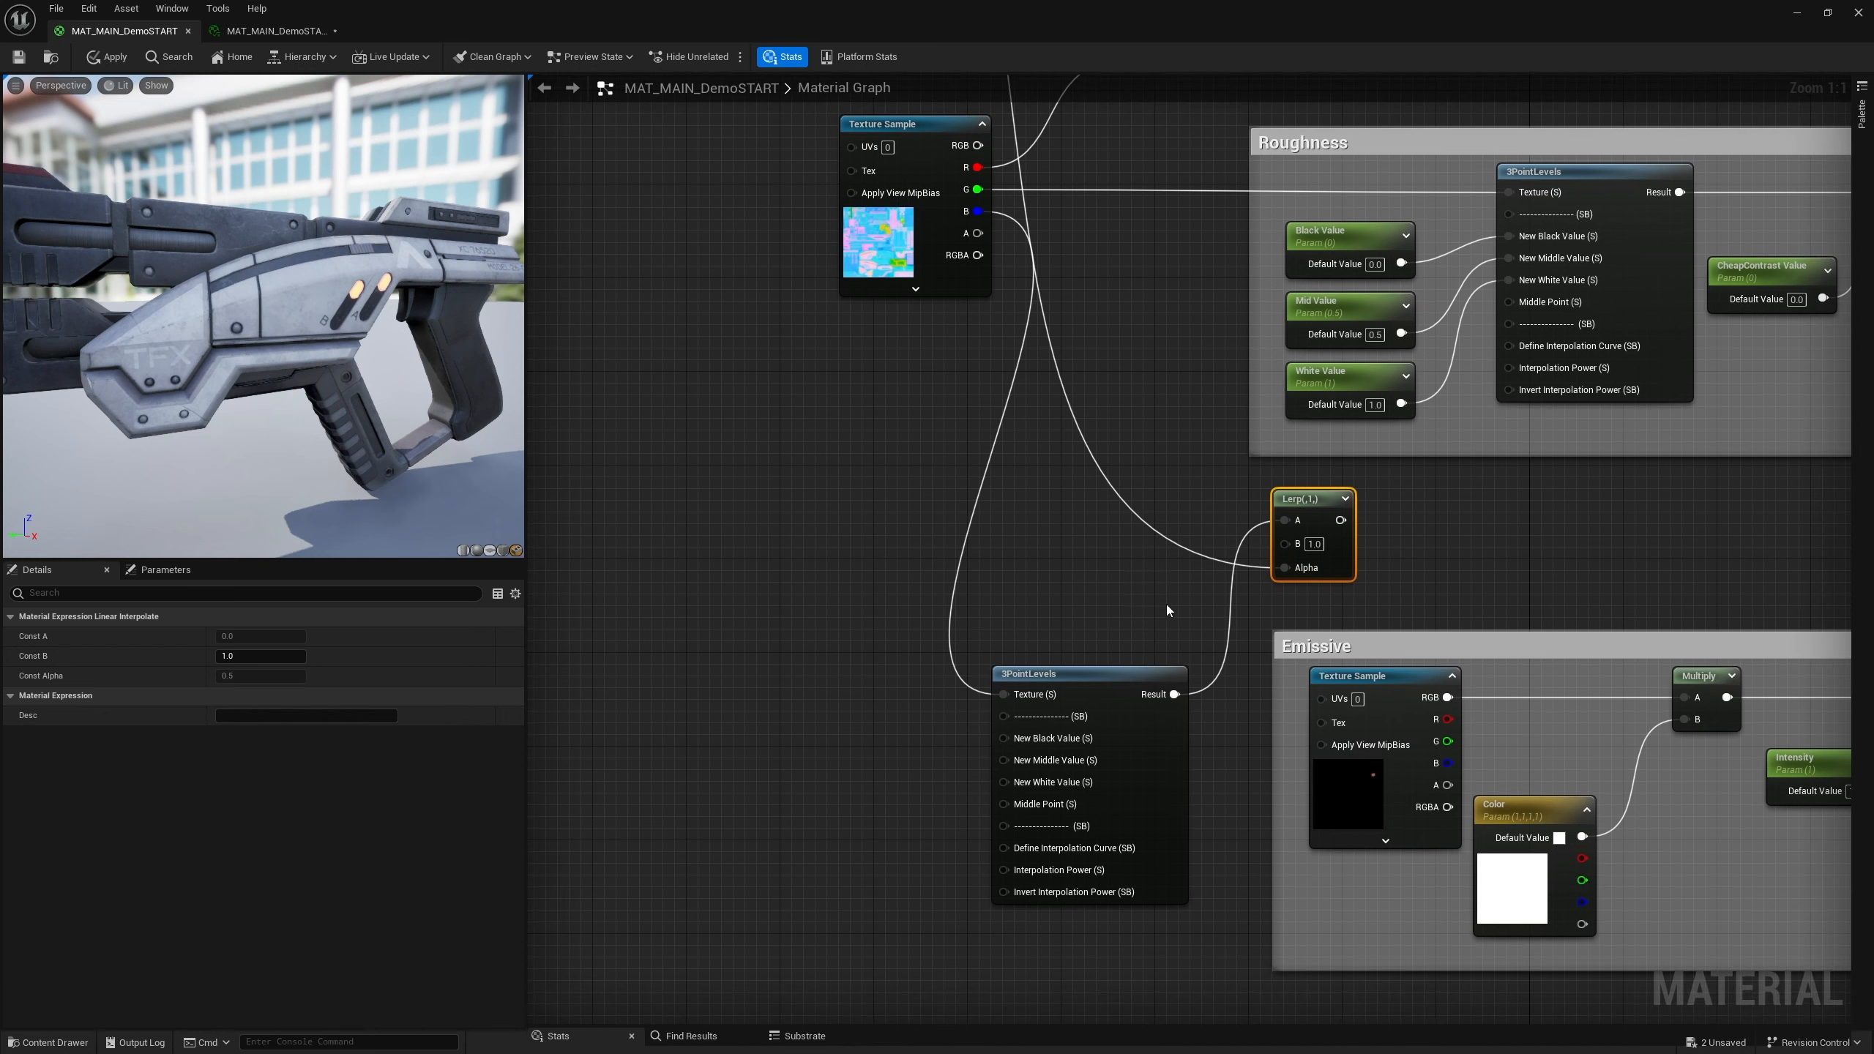
pyautogui.moveTo(1166, 609); pyautogui.dragTo(1046, 796, button='right')
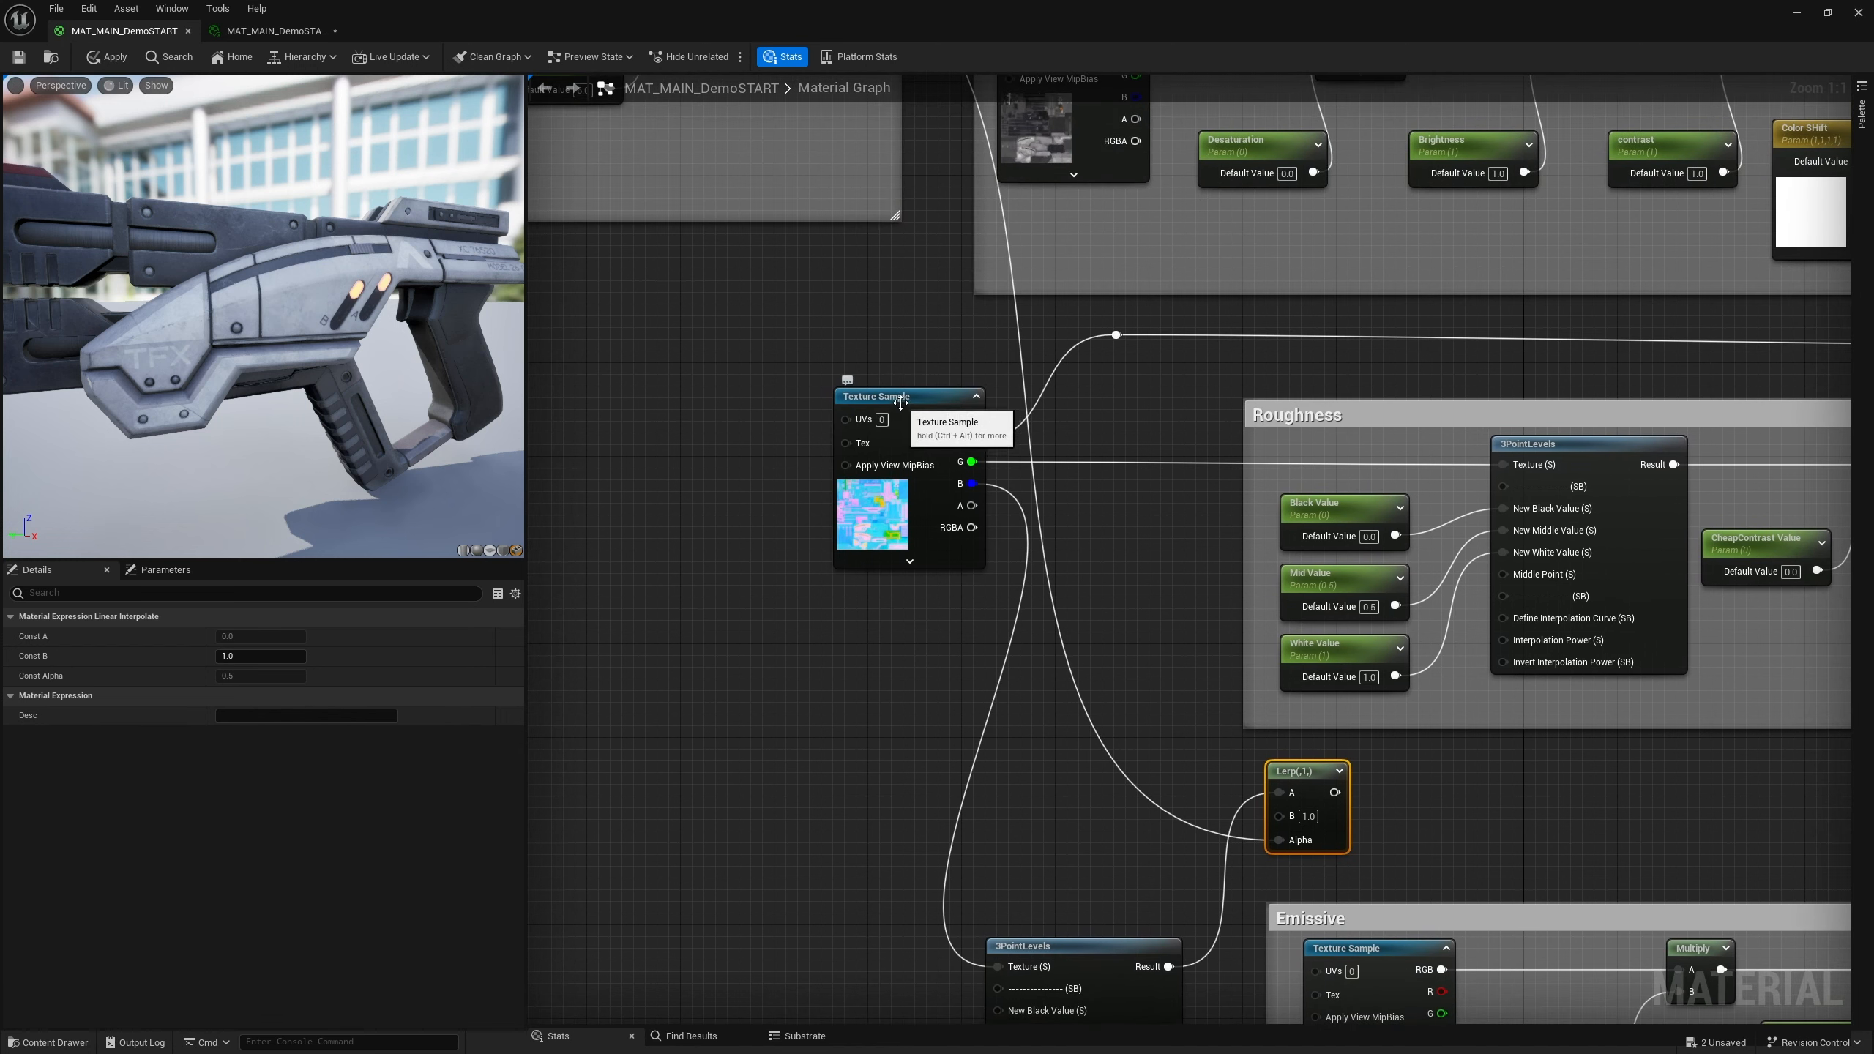
pyautogui.moveTo(901, 403); pyautogui.dragTo(621, 402)
pyautogui.moveTo(1040, 915); pyautogui.dragTo(1015, 593, button='right')
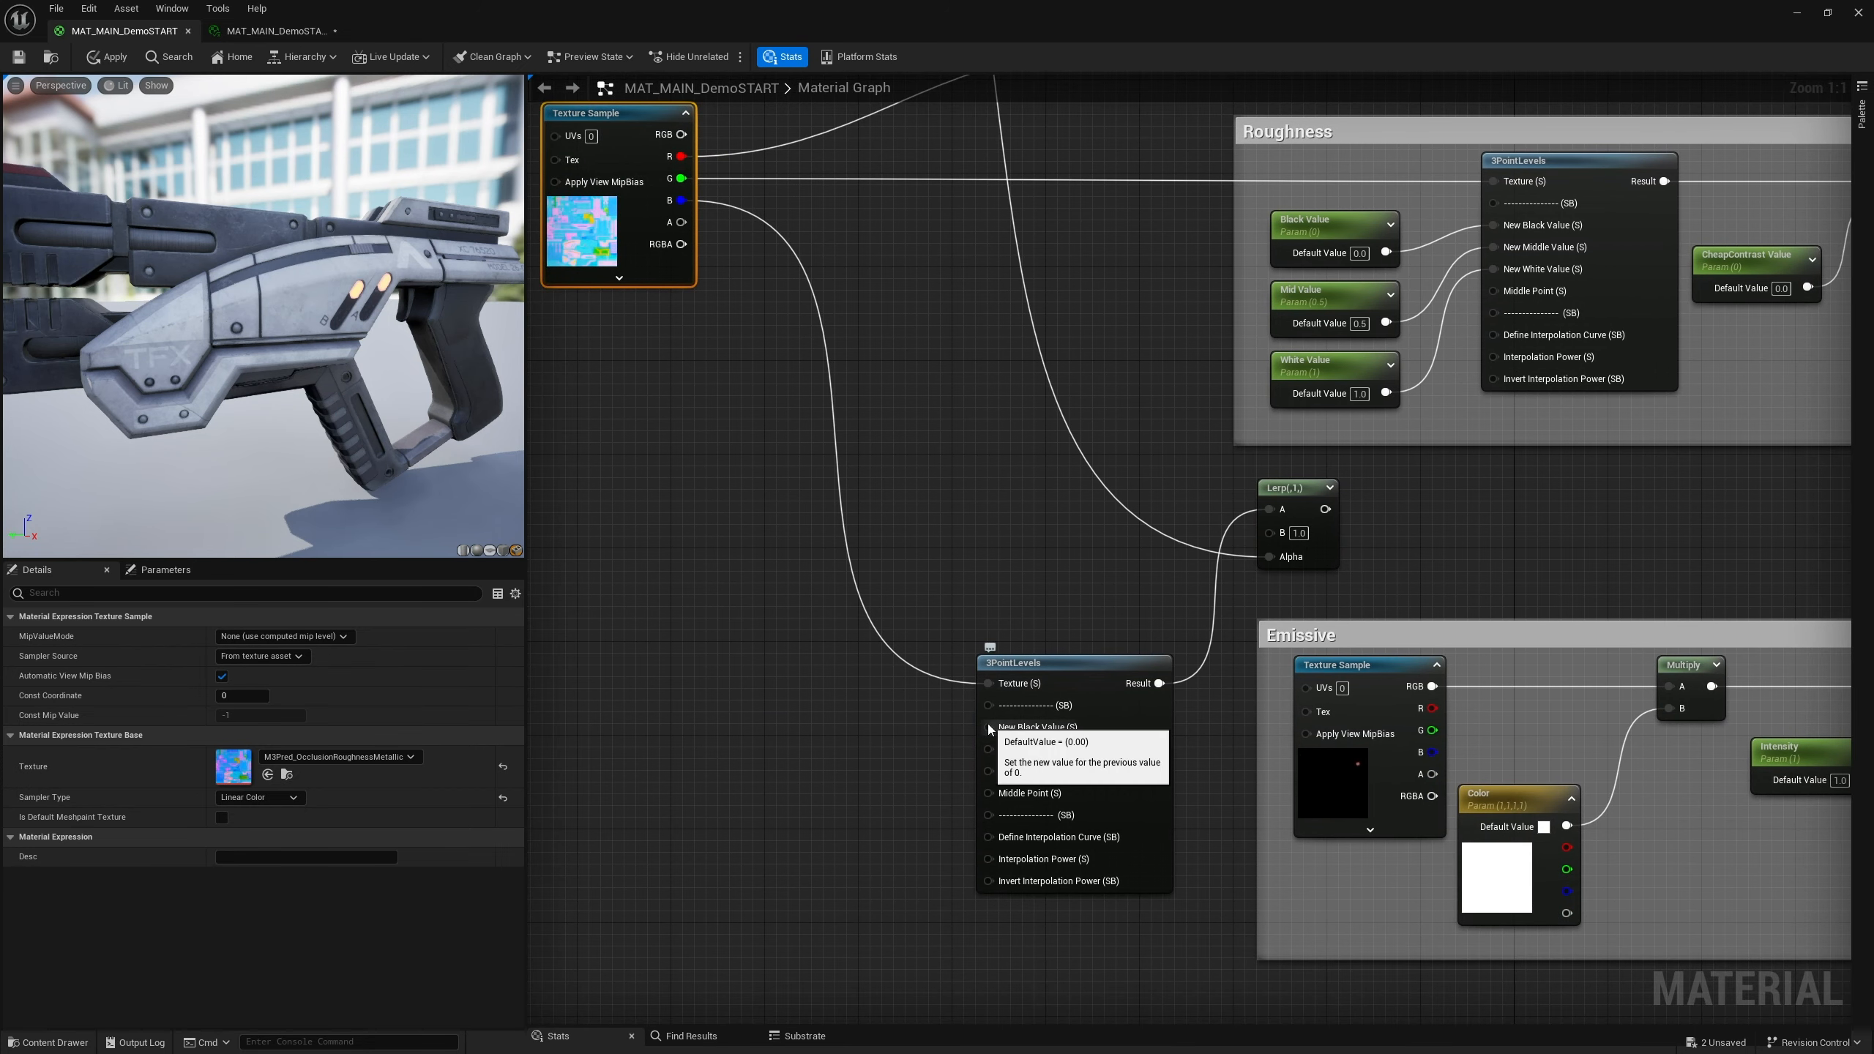
pyautogui.rightClick(850, 730)
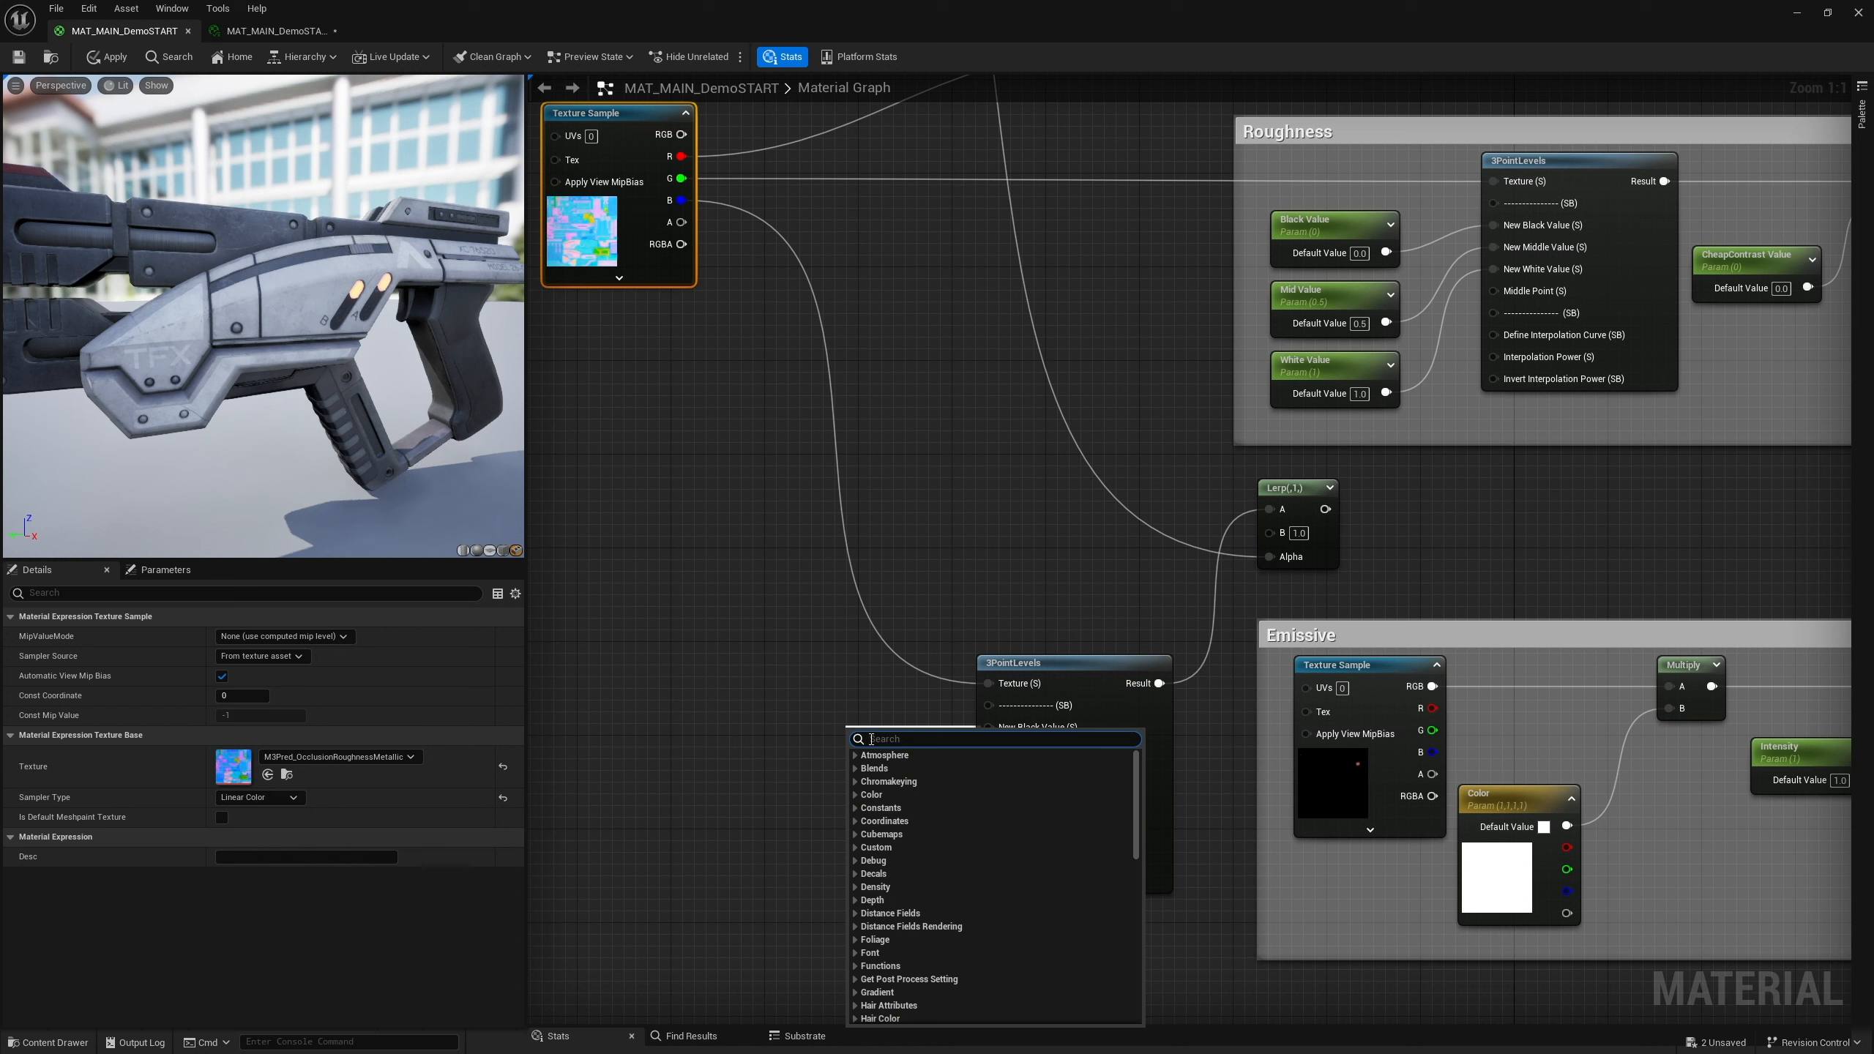
pyautogui.click(795, 711)
pyautogui.rightClick(882, 731)
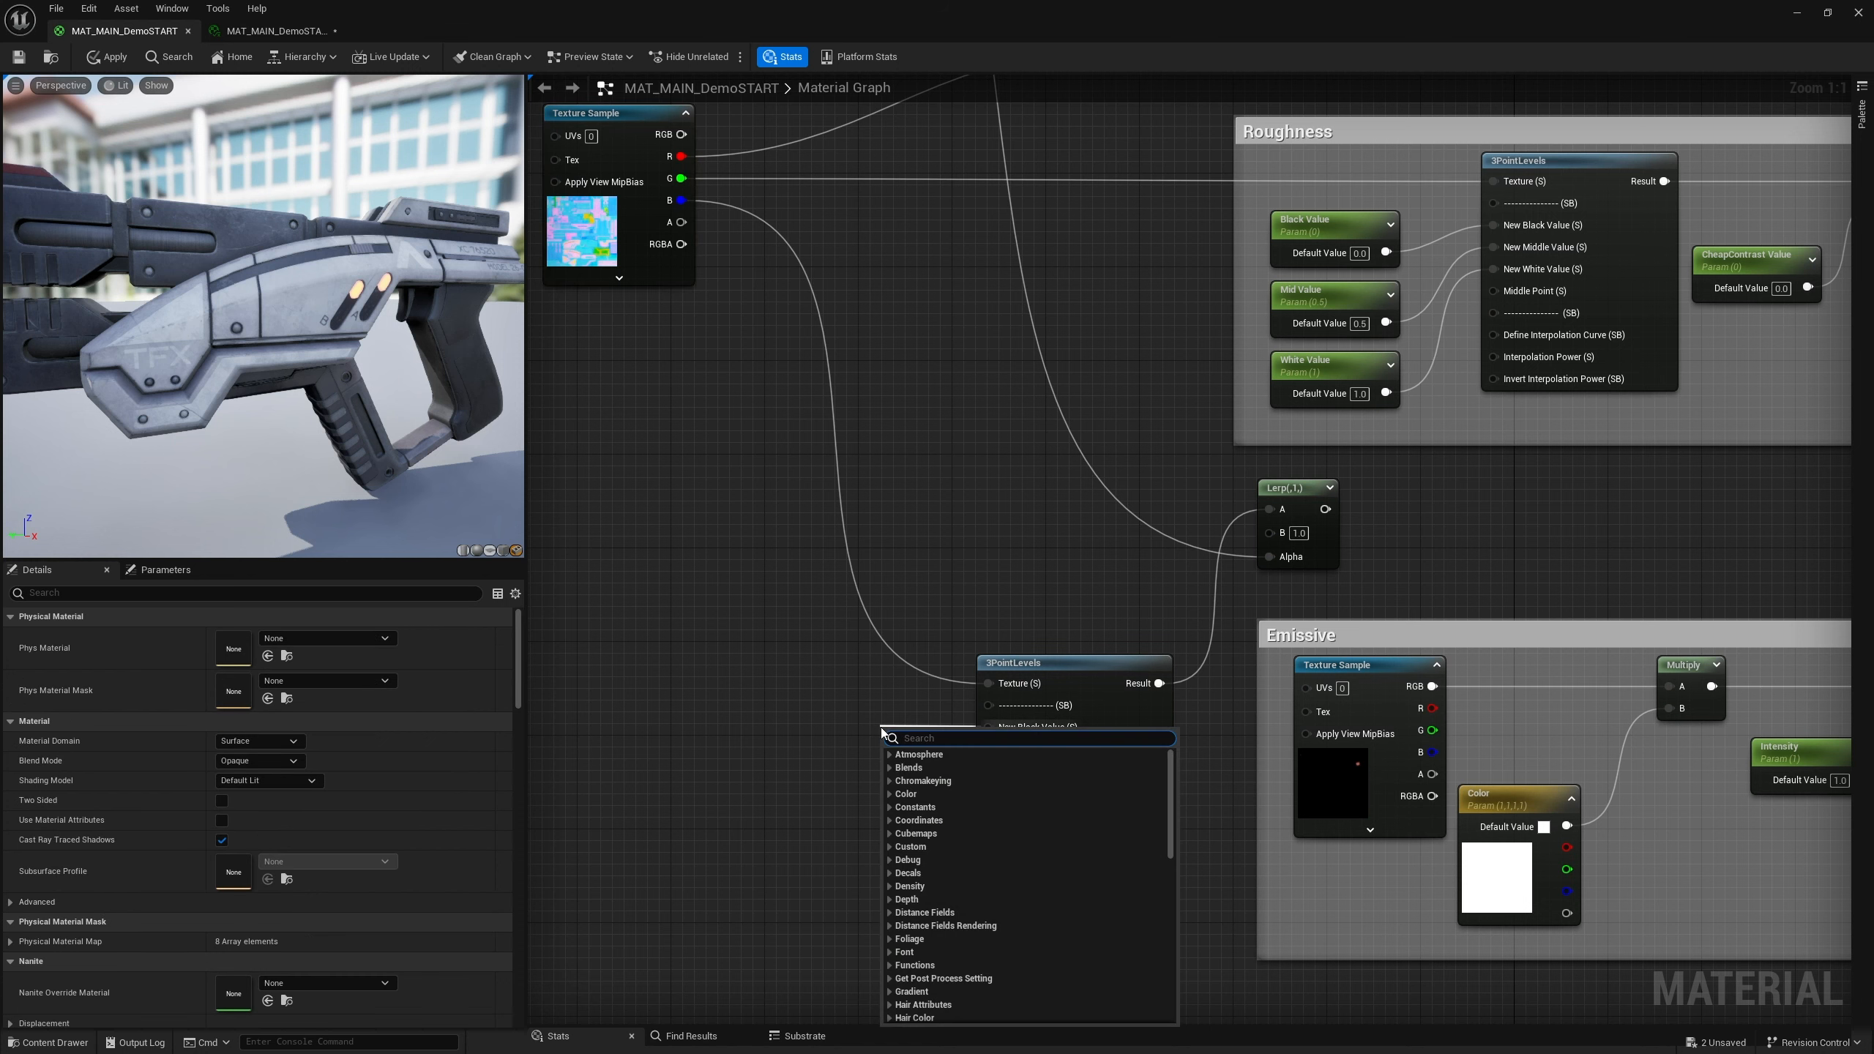
pyautogui.click(836, 768)
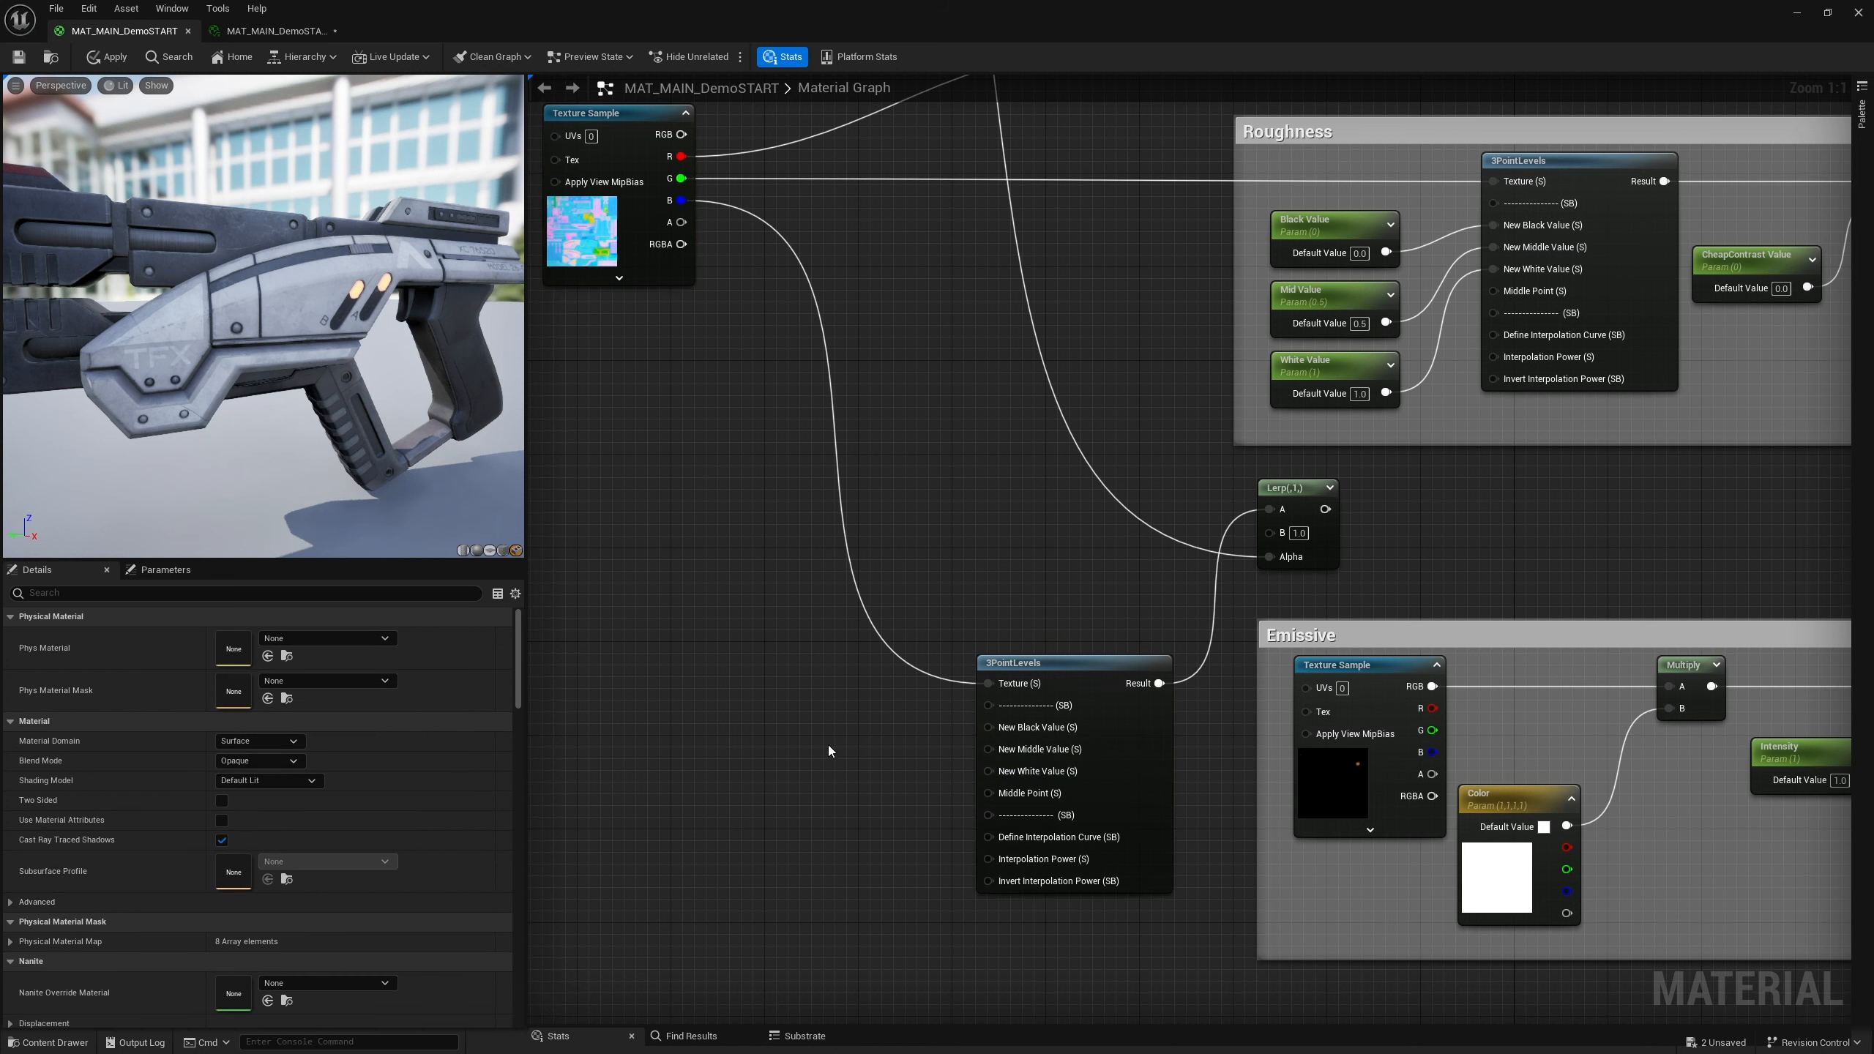
# Add three scalar parameter nodes beside the lower 3PointLevels node, naming the third one White Metal Value
pyautogui.press('s')
pyautogui.click(825, 735)
pyautogui.write('ssss')
pyautogui.click(836, 844)
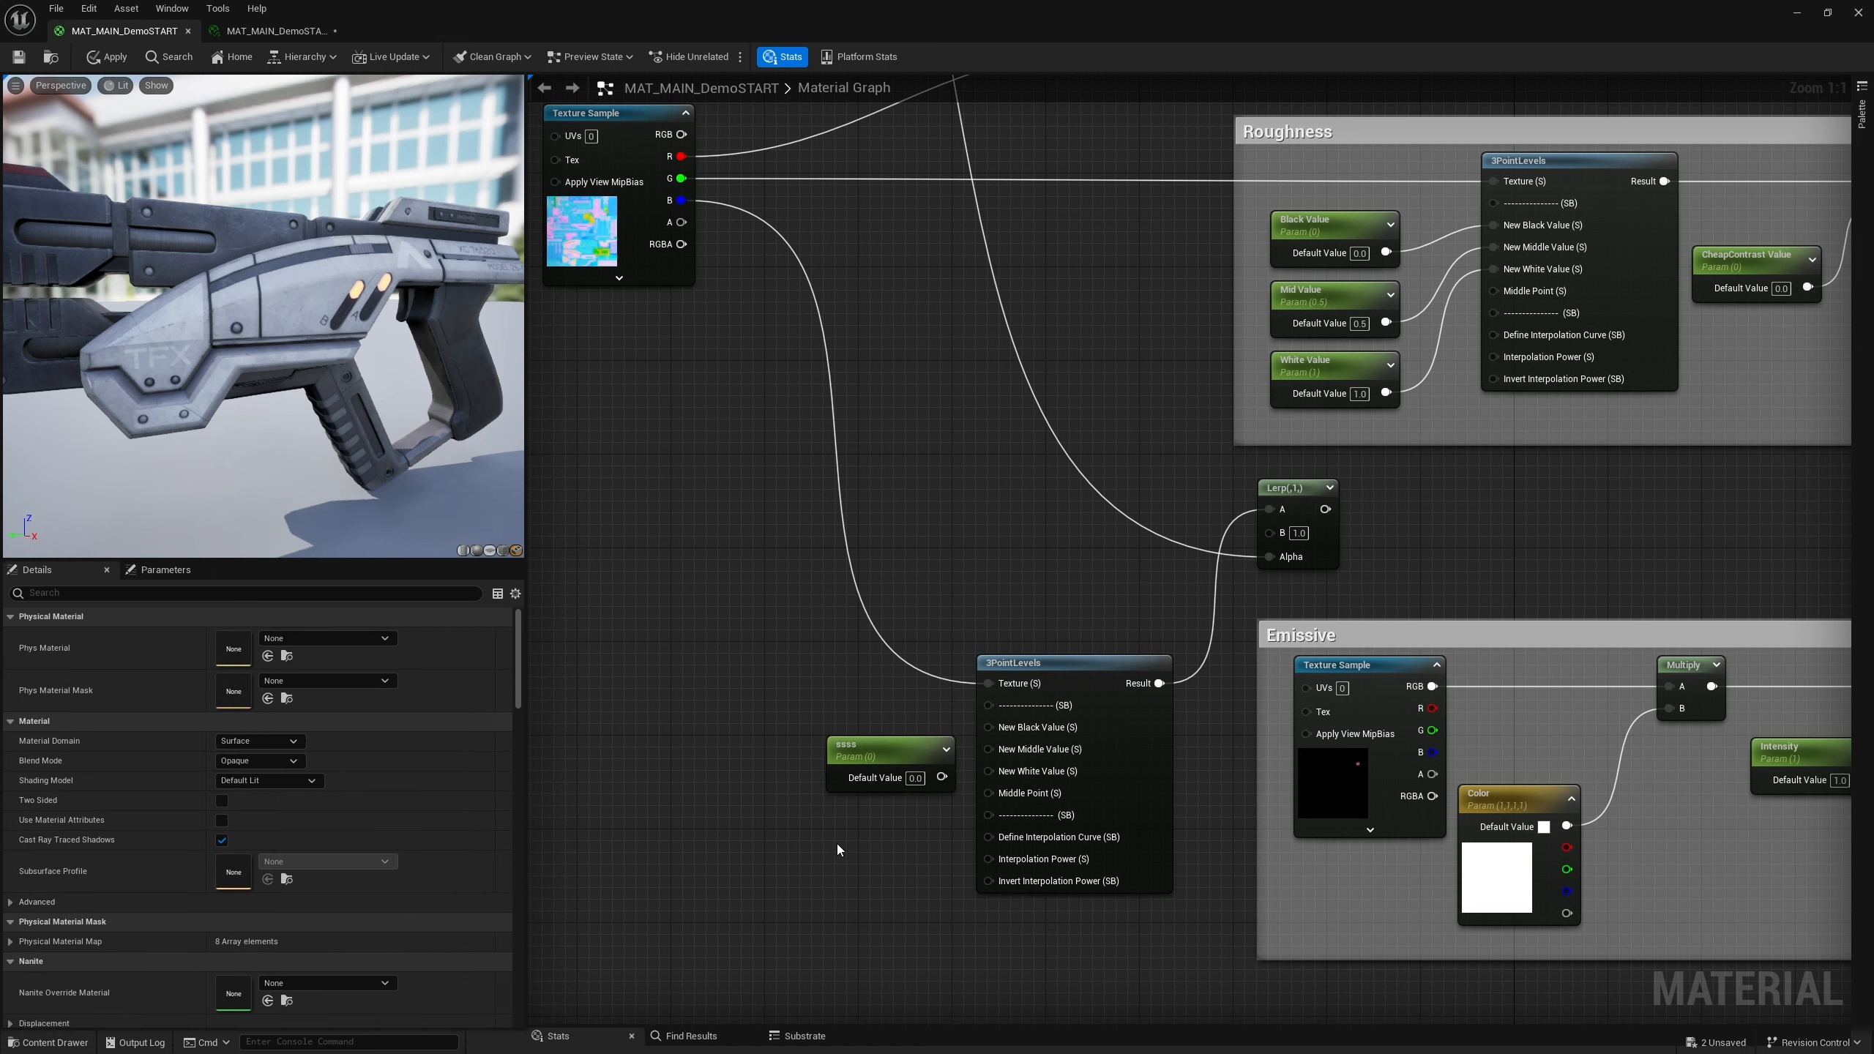
pyautogui.press('s')
pyautogui.click(842, 844)
pyautogui.write('ss')
pyautogui.click(832, 949)
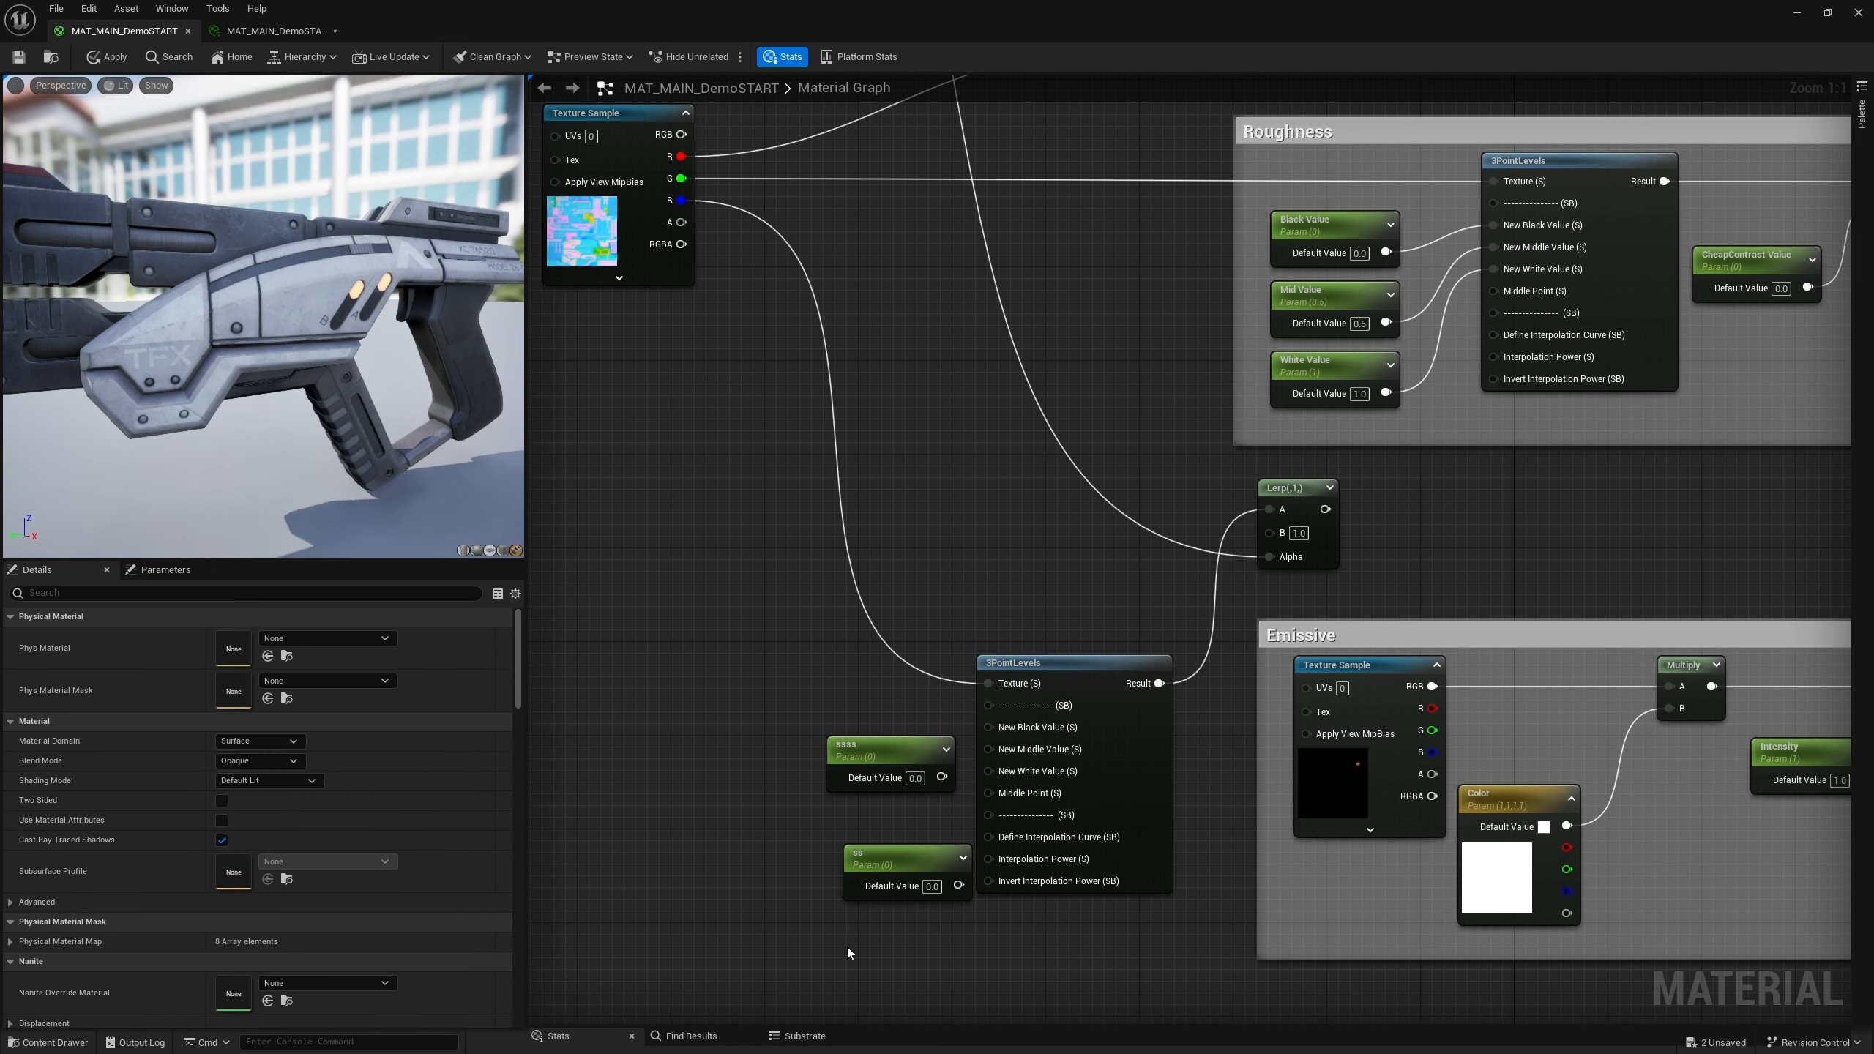
pyautogui.press('s')
pyautogui.click(848, 947)
pyautogui.write('s')
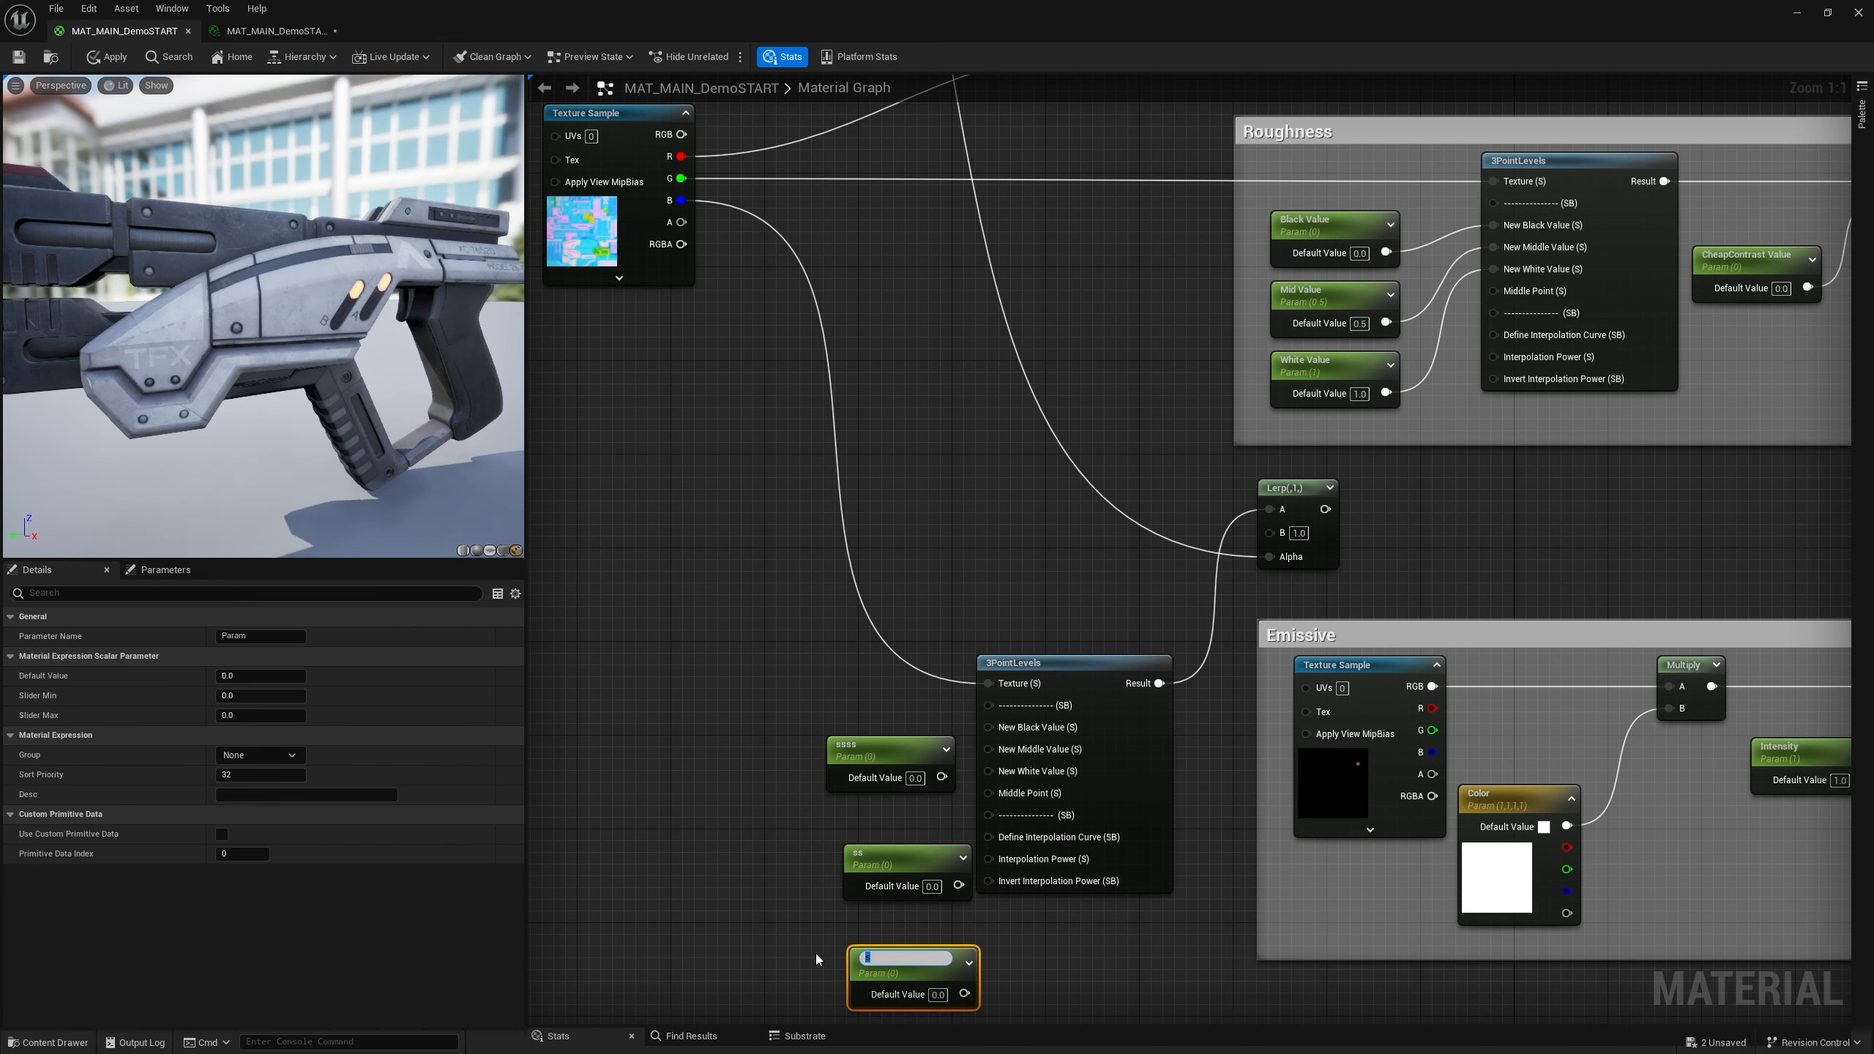
pyautogui.write('hite Metal Value')
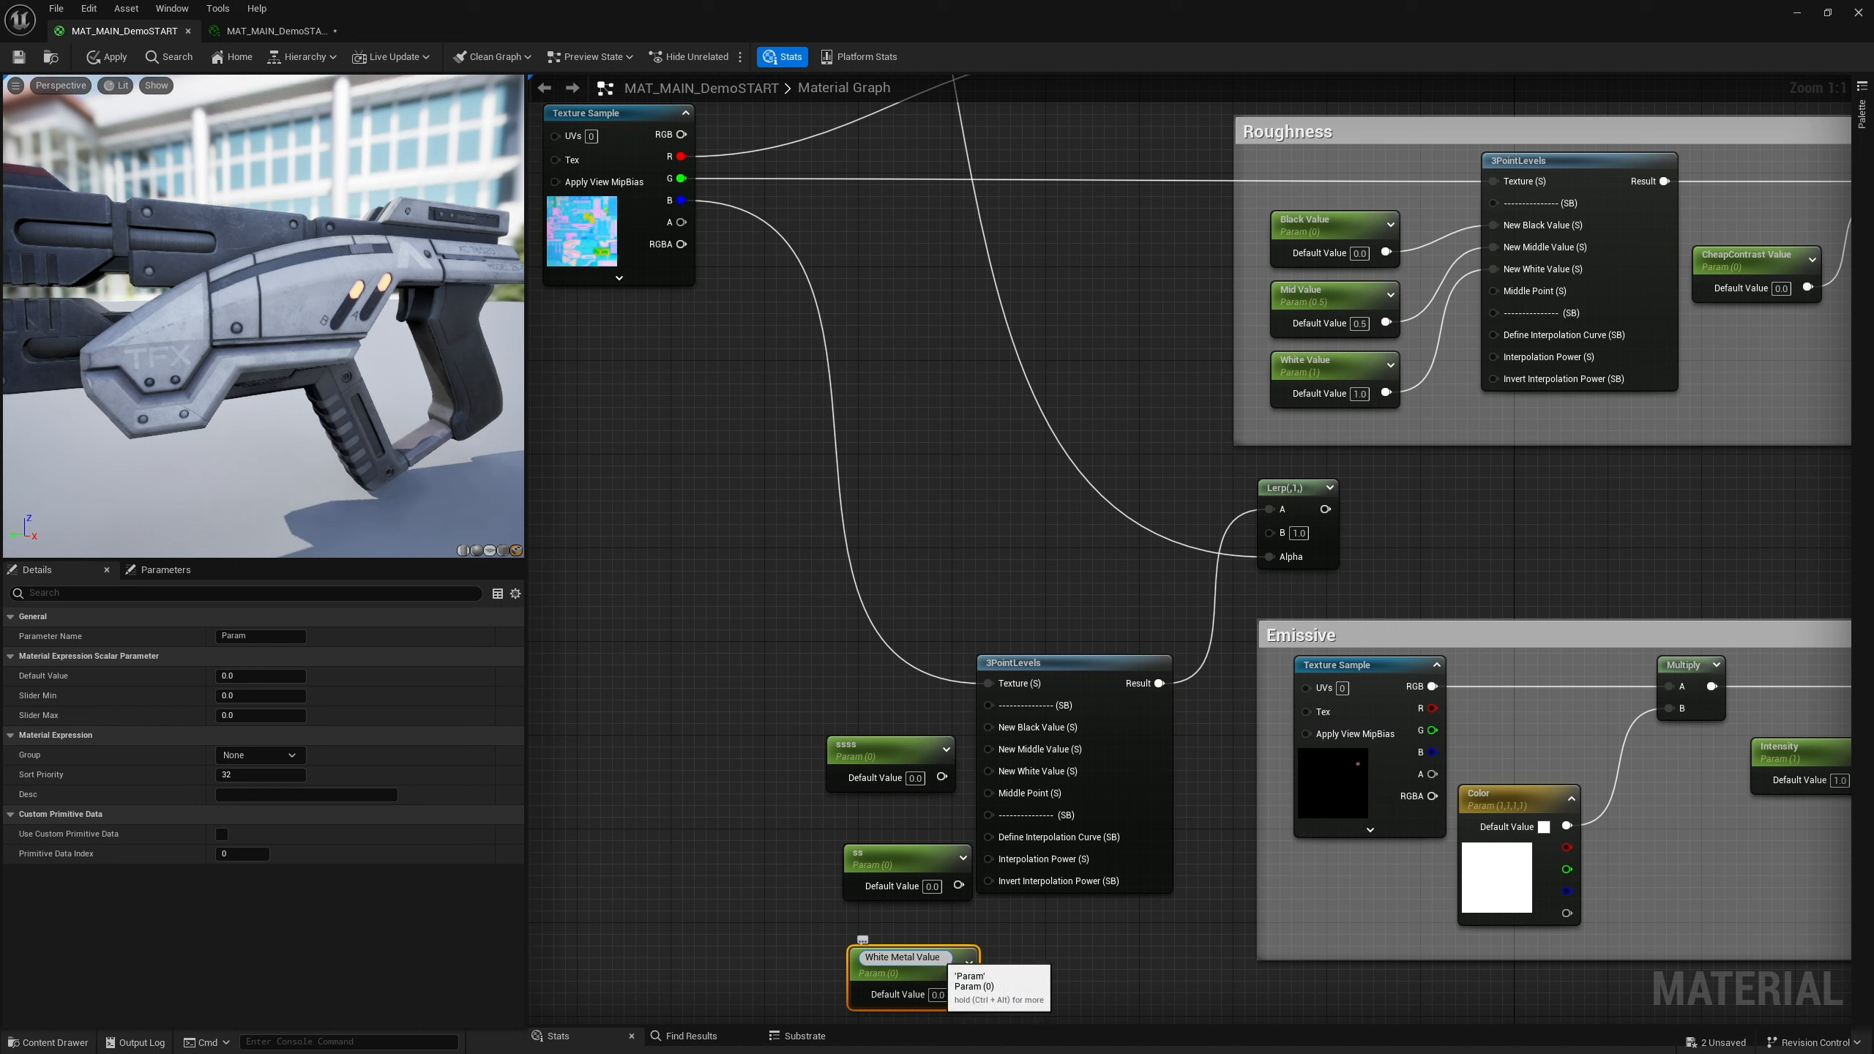
# Rename the second scalar parameter to Mid Metal Value
pyautogui.hotkey('ctrl', 'shift', 'Left')
pyautogui.moveTo(872, 959); pyautogui.dragTo(846, 959)
pyautogui.rightClick(900, 960)
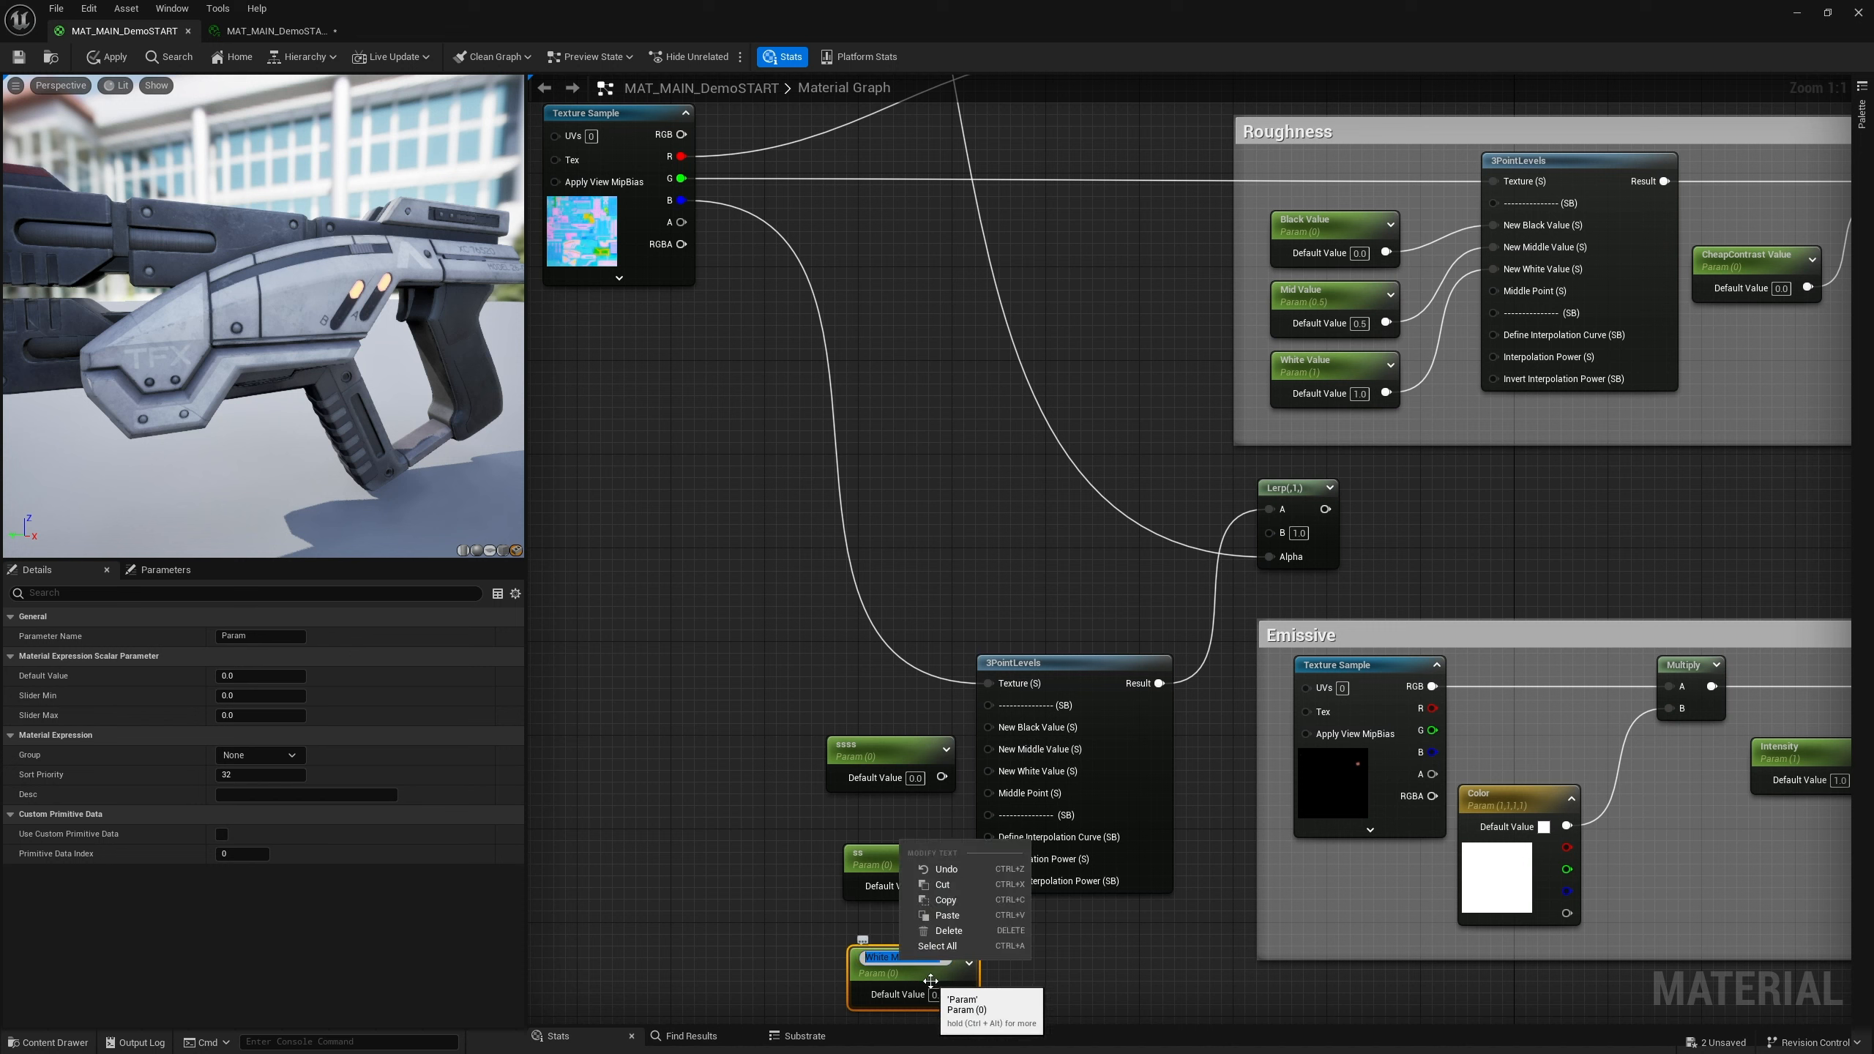
pyautogui.click(948, 900)
pyautogui.click(885, 860)
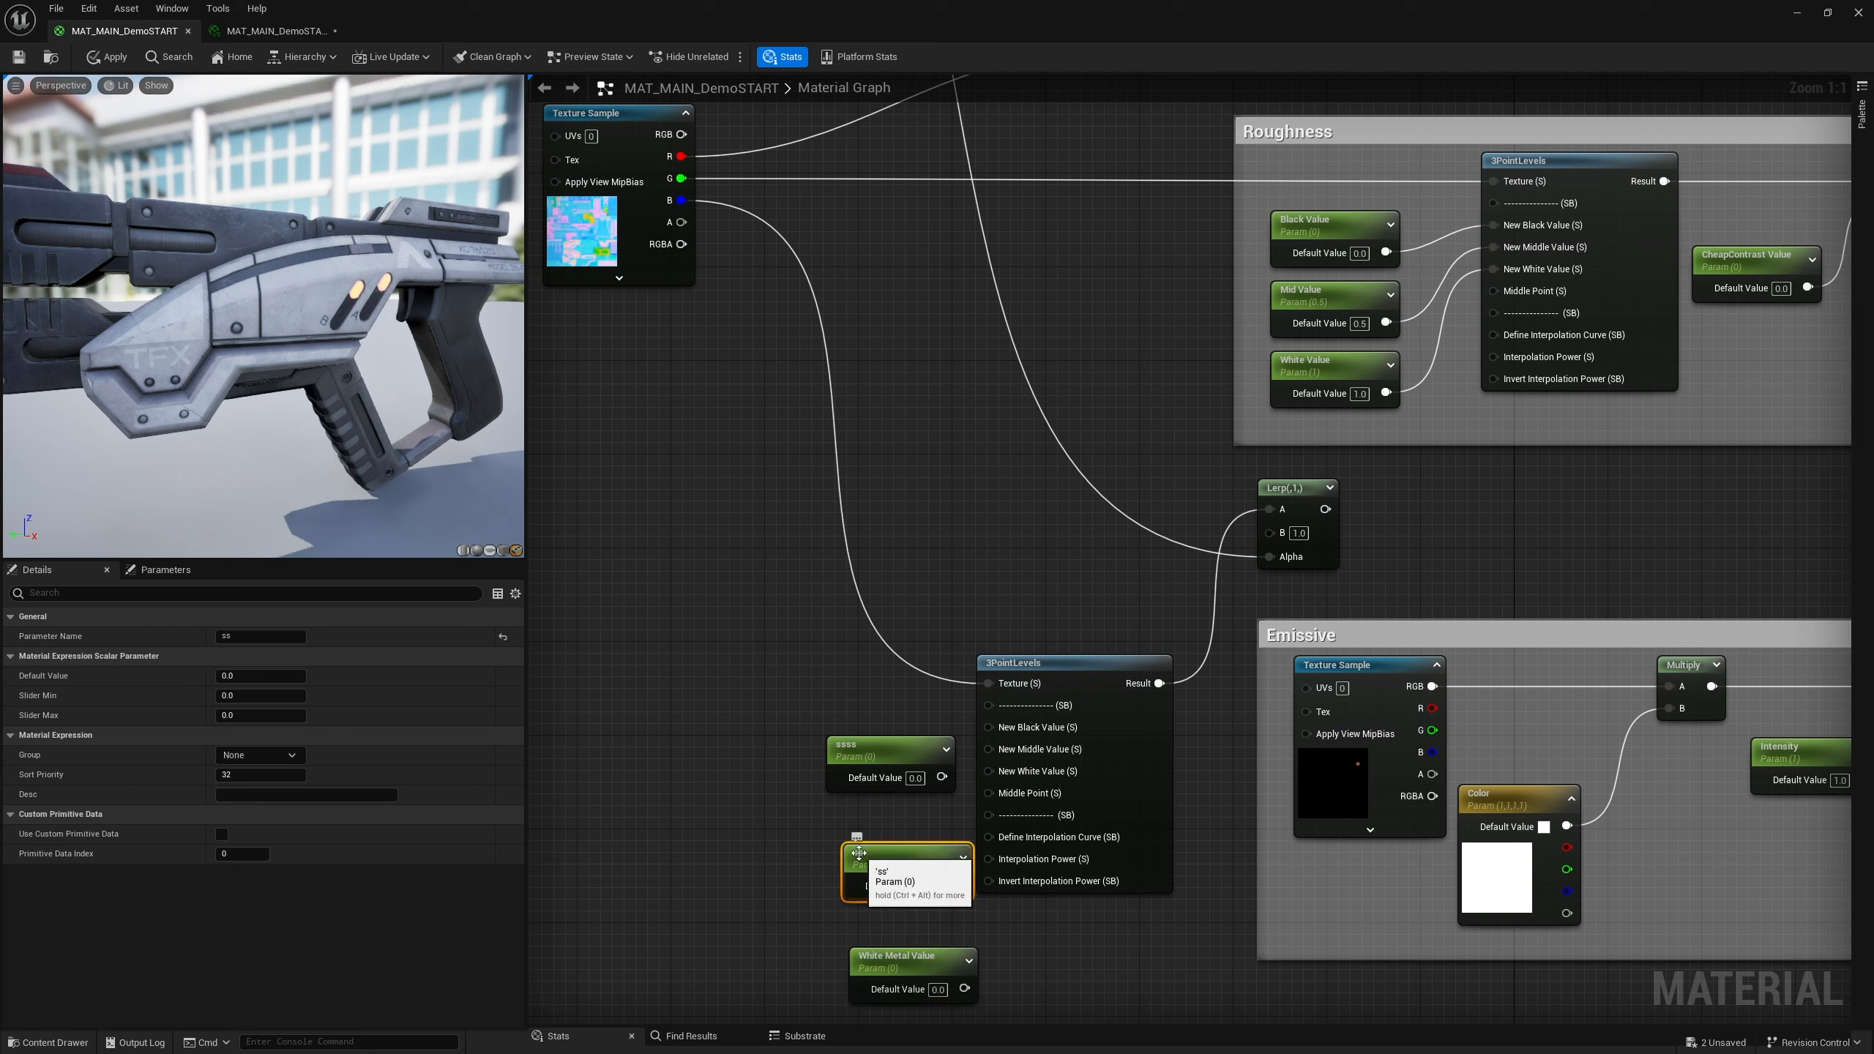
pyautogui.click(260, 636)
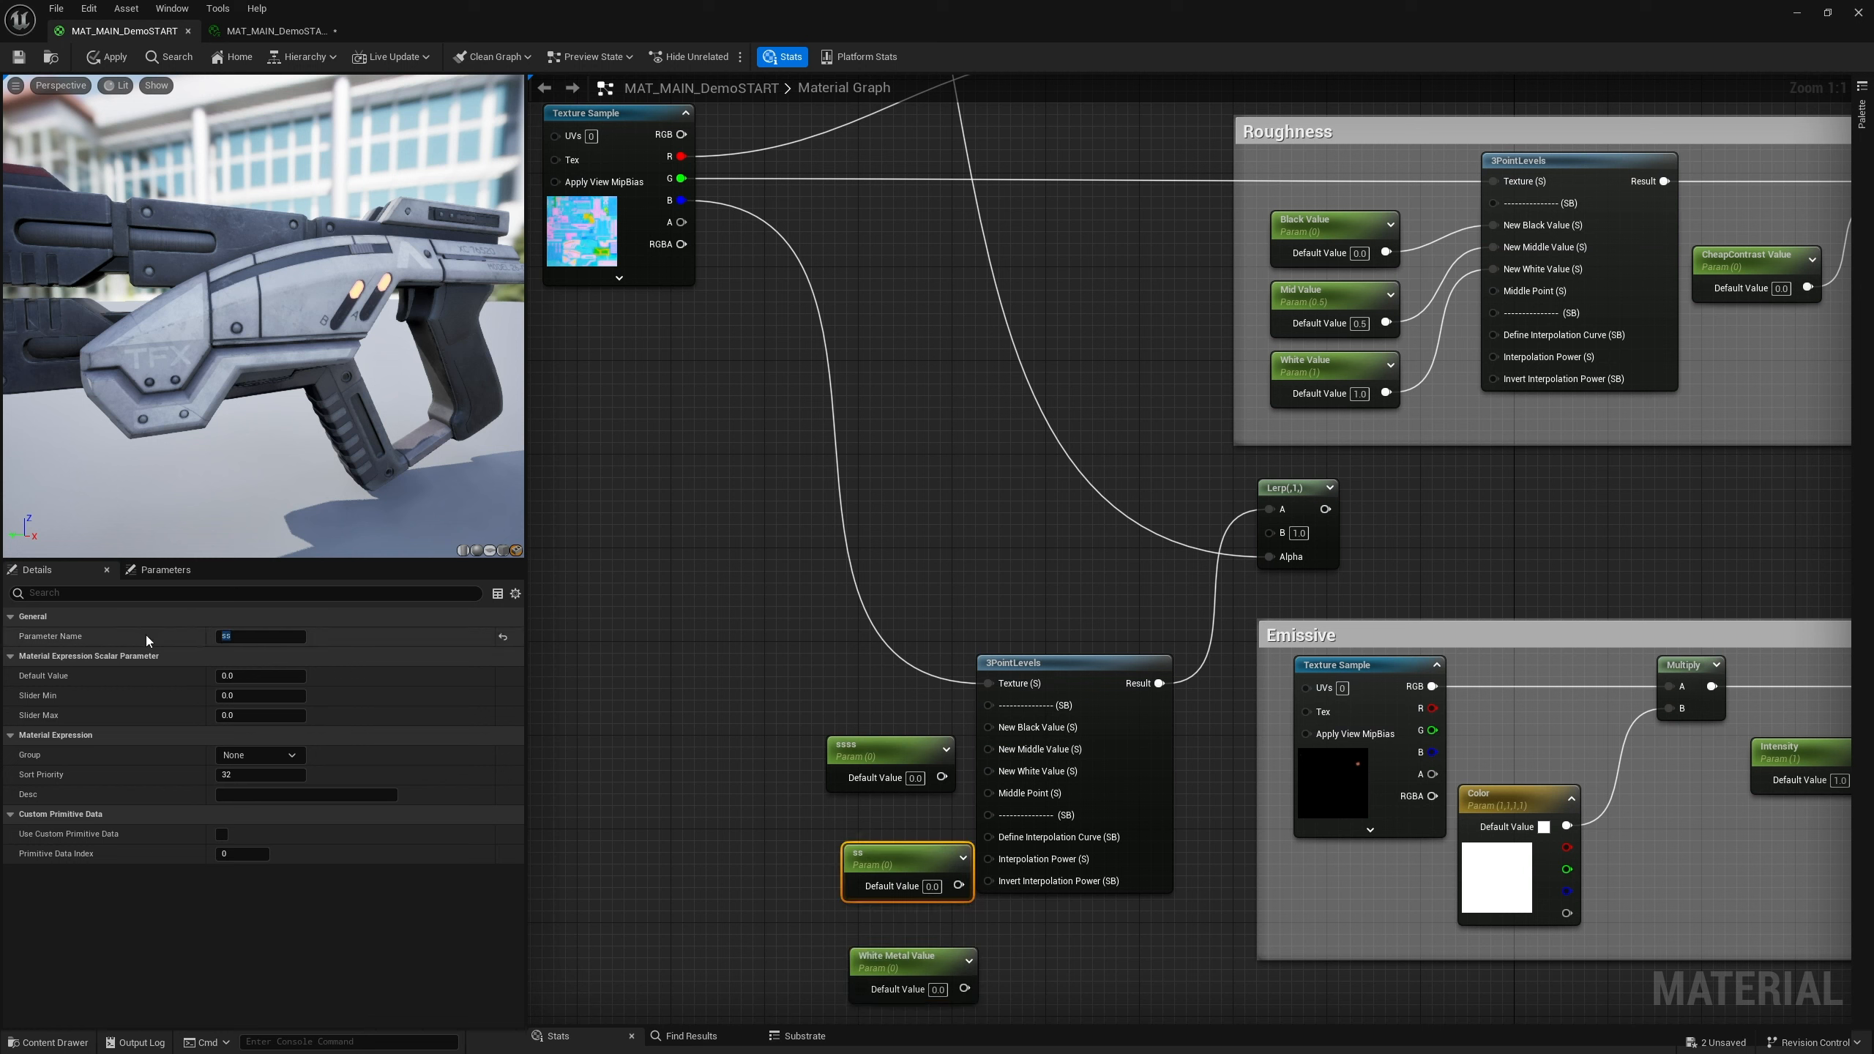
pyautogui.rightClick(240, 638)
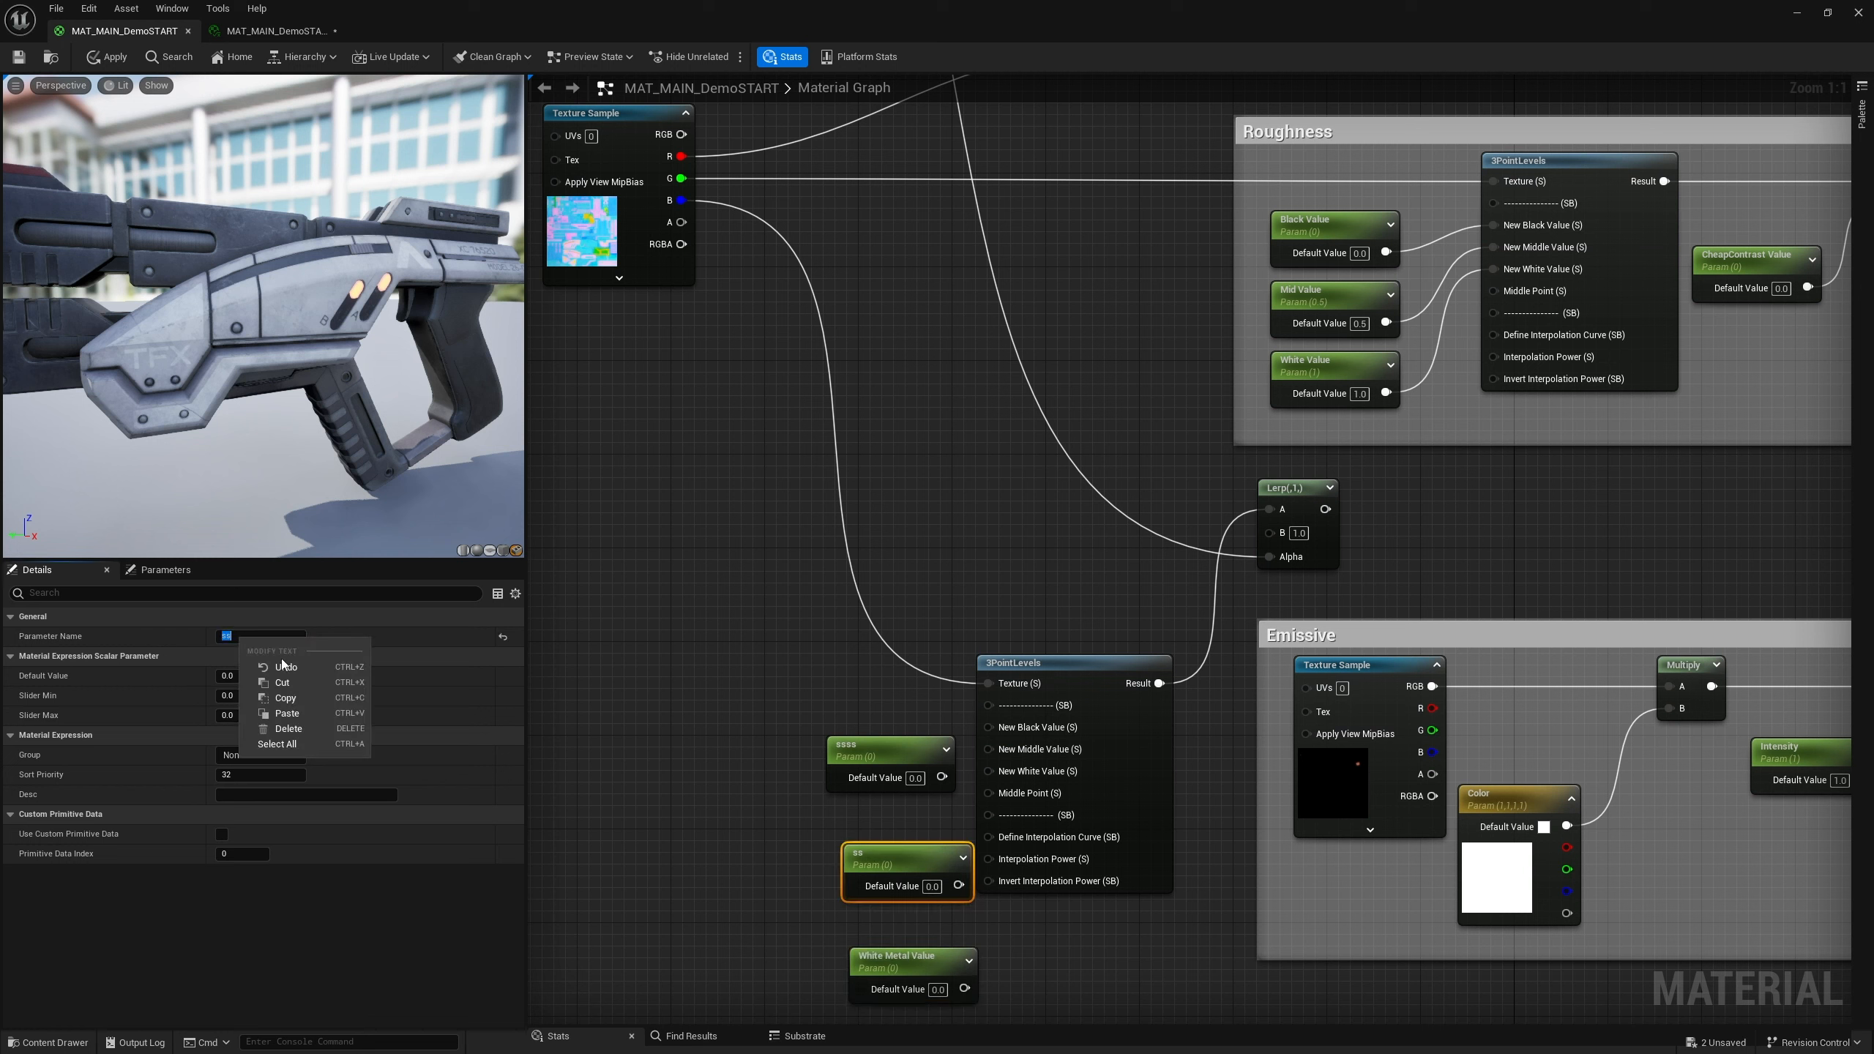
pyautogui.click(287, 713)
pyautogui.doubleClick(231, 635)
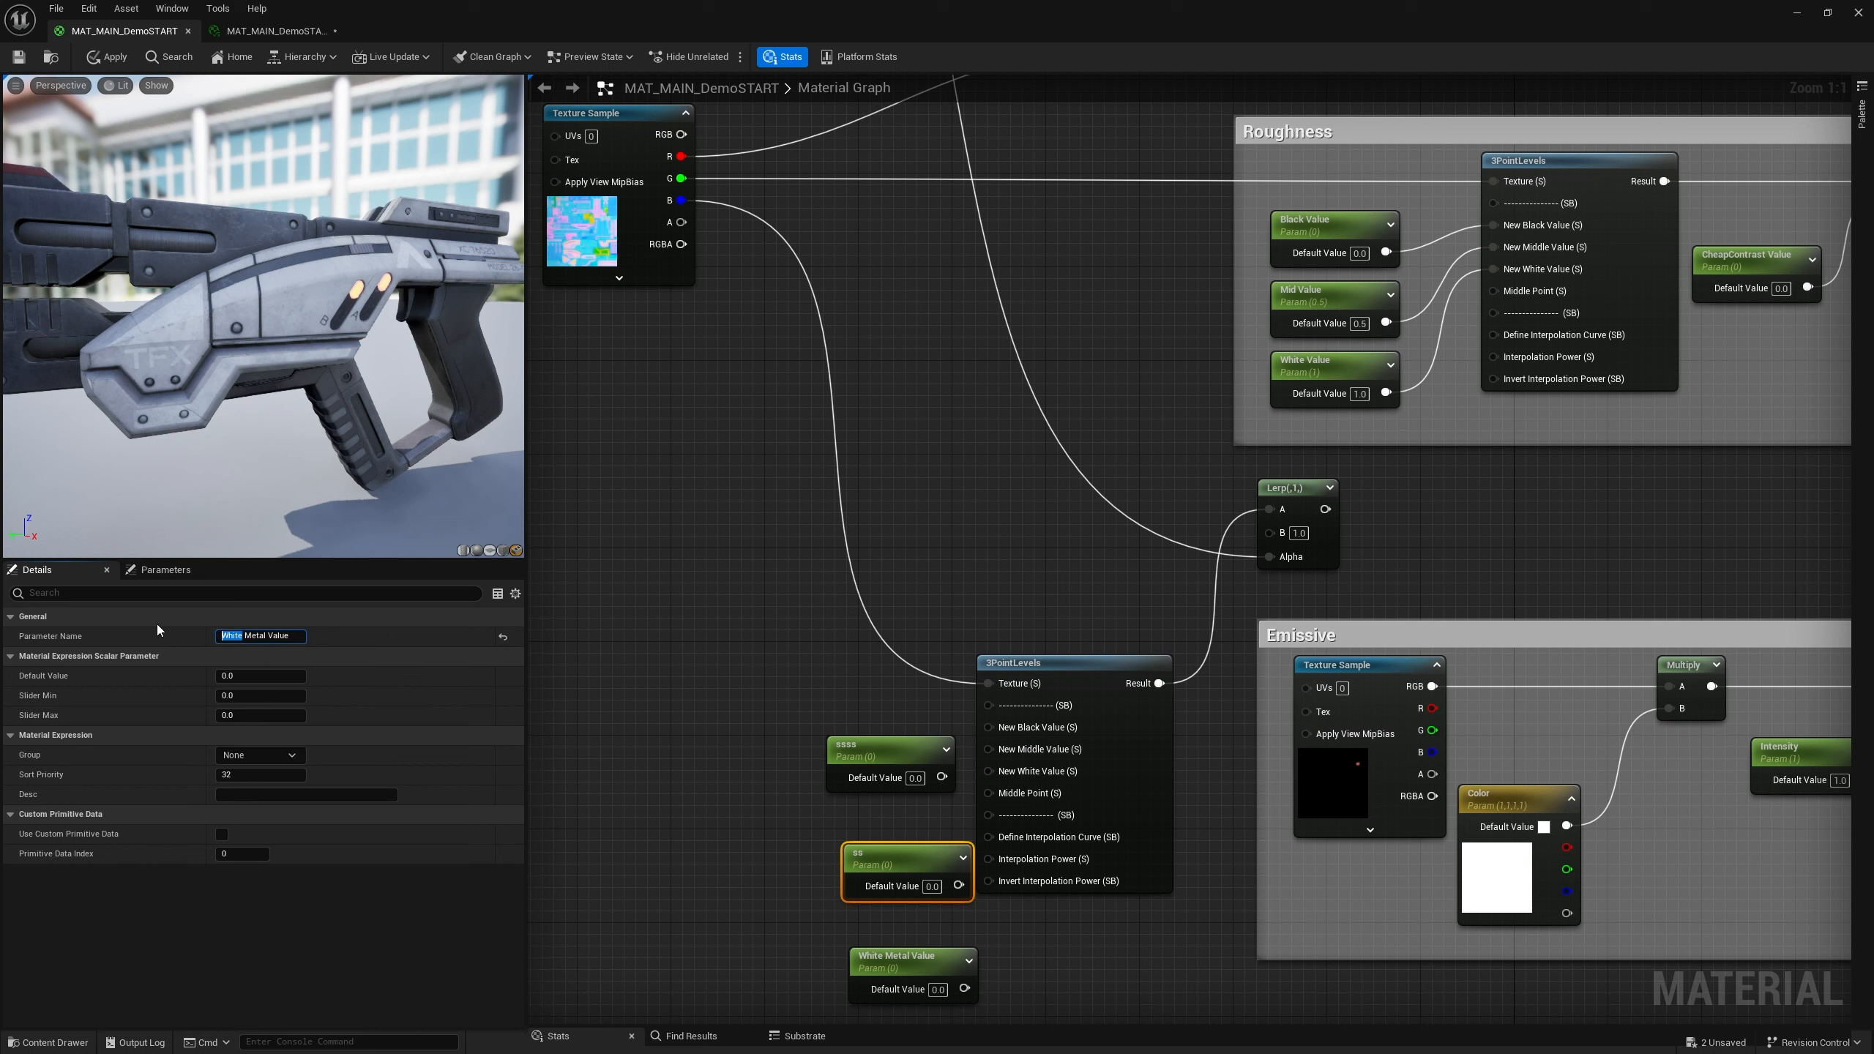
pyautogui.write('MID')
pyautogui.press('BackSpace')
pyautogui.press('BackSpace')
pyautogui.write('id')
pyautogui.press('Return')
# Rename the first scalar parameter to Black Metal Value
pyautogui.click(880, 754)
pyautogui.click(242, 636)
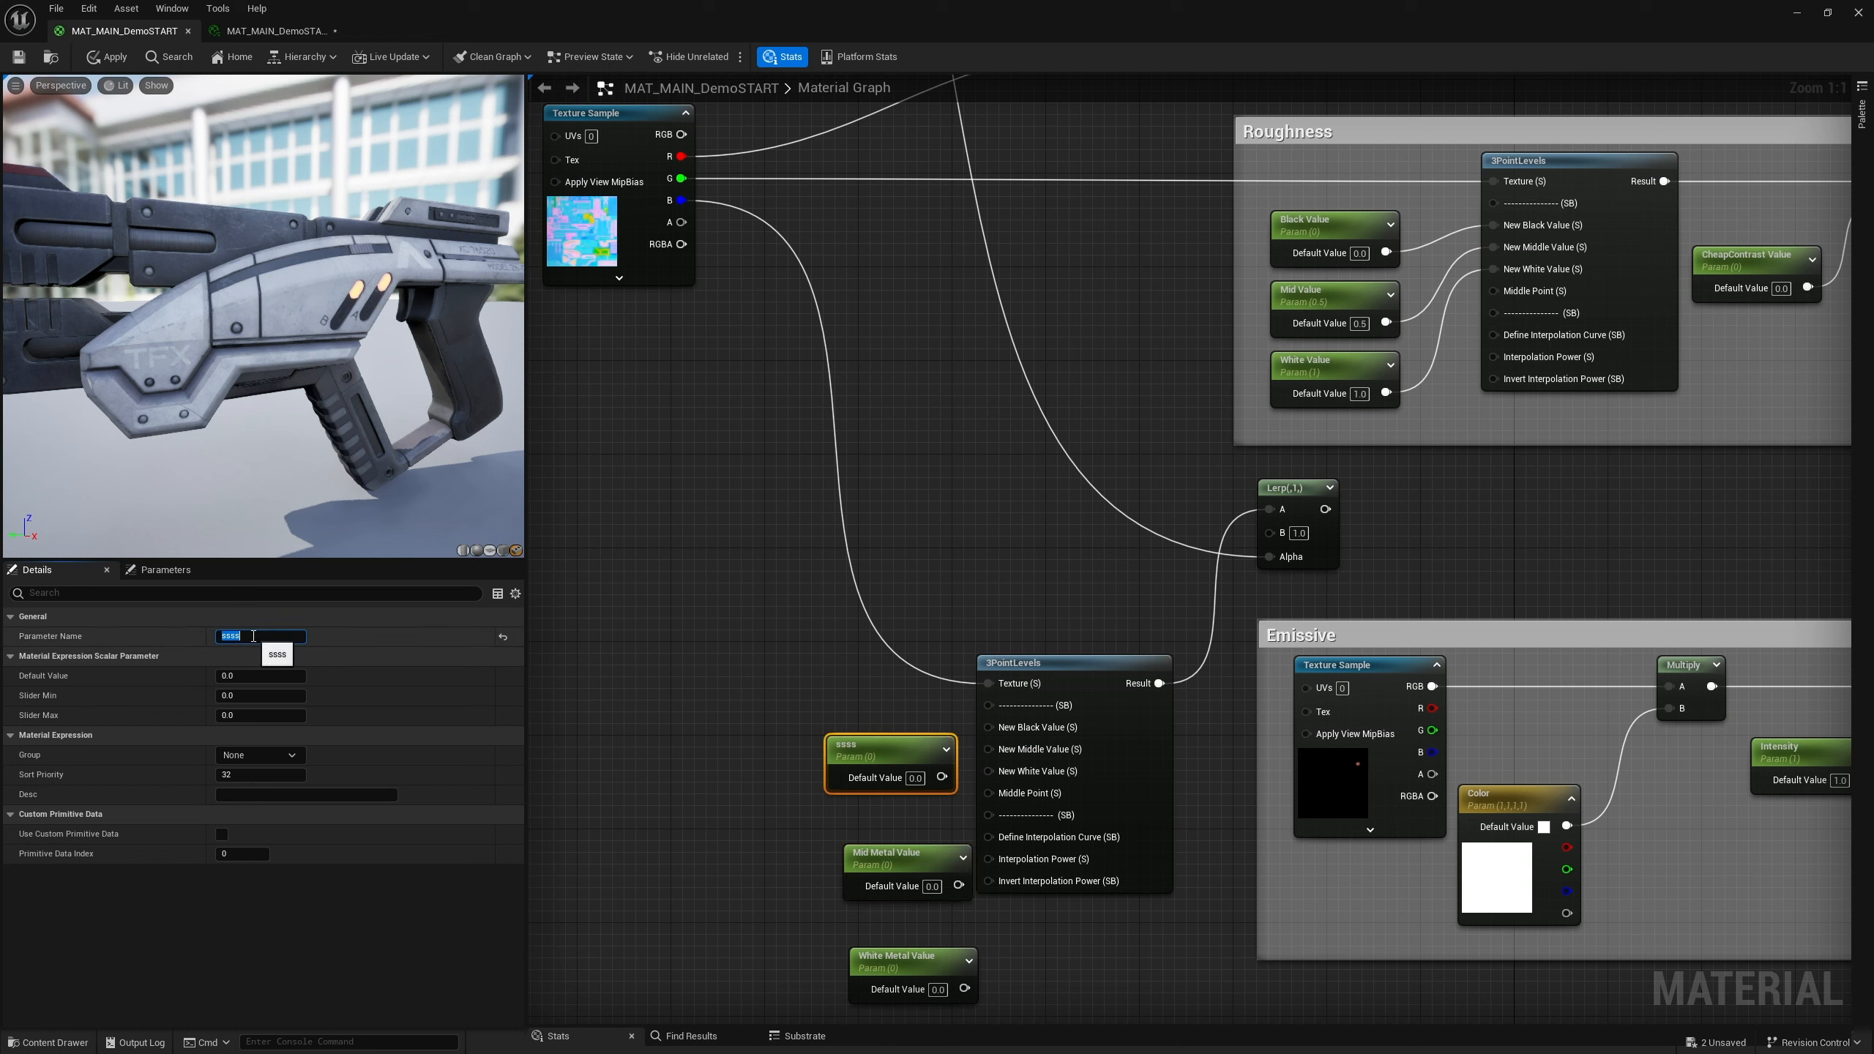
pyautogui.write('White Metal Value')
pyautogui.doubleClick(242, 635)
pyautogui.write('BlackMetal Value')
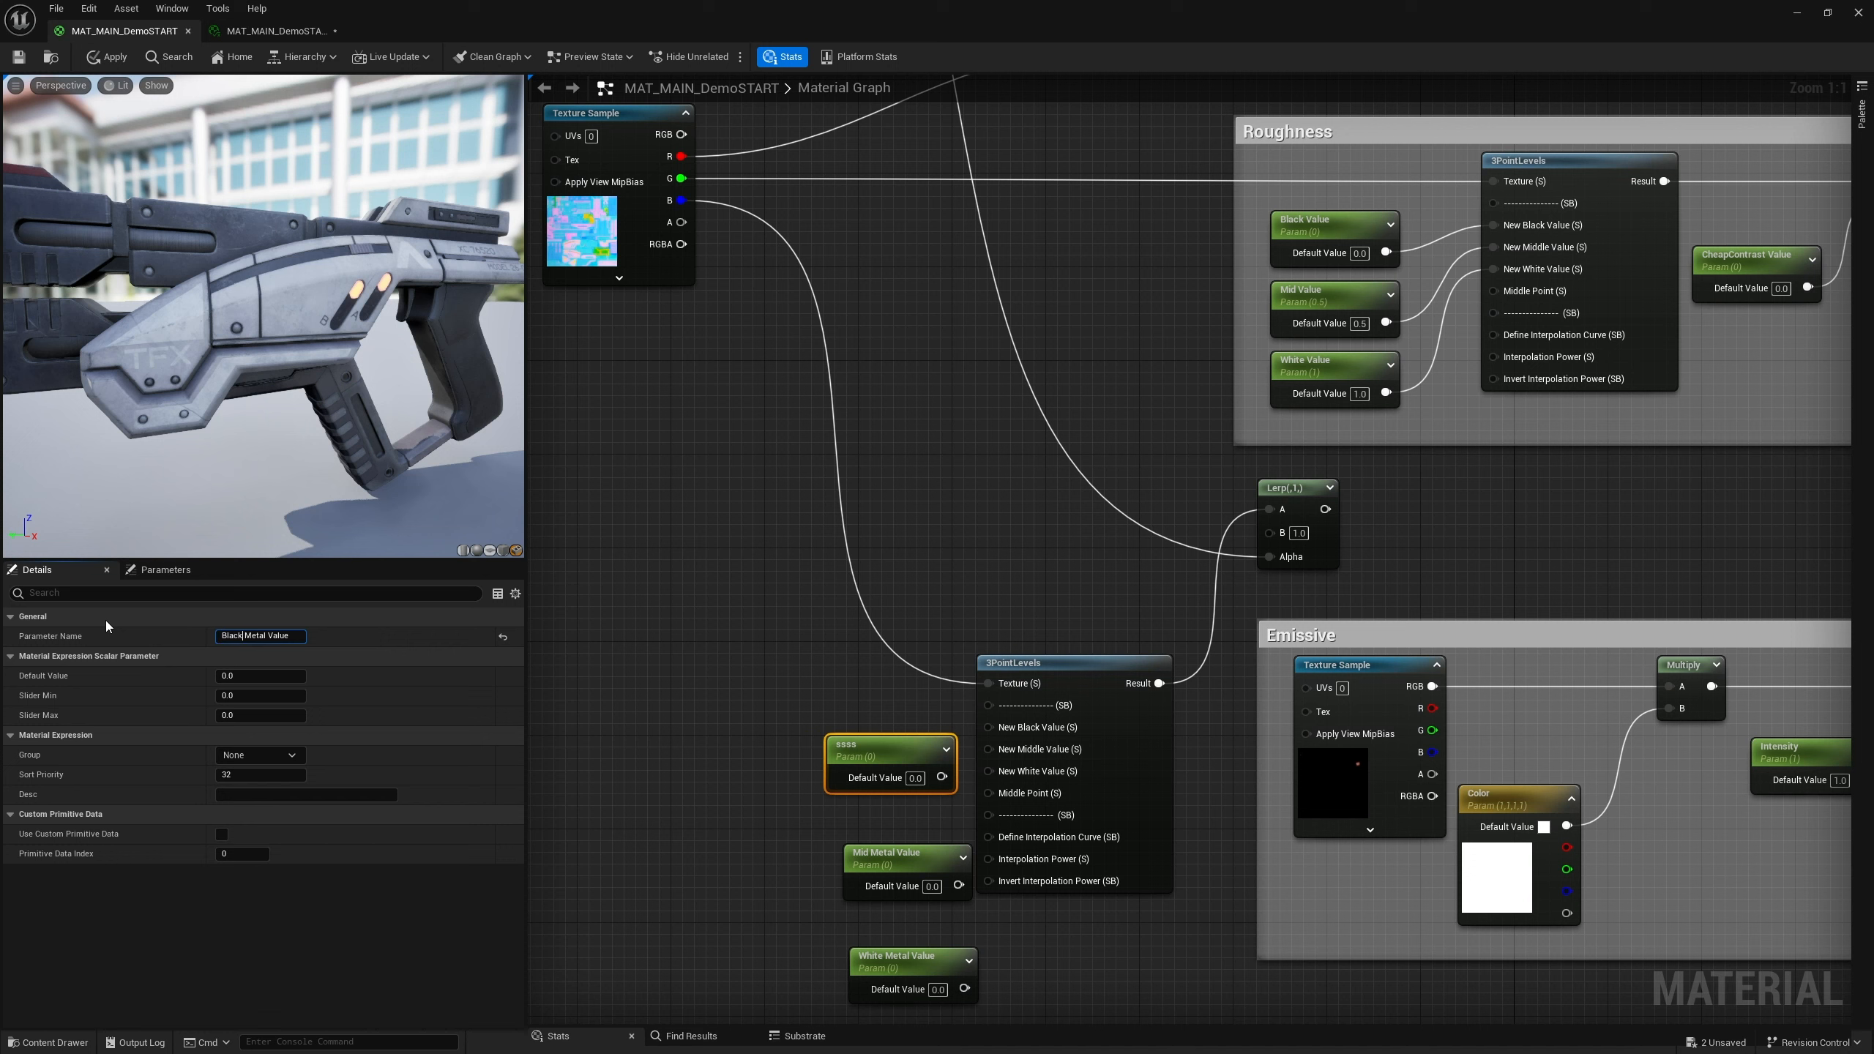
pyautogui.press('Return')
# Stack the three parameters and set the Mid Metal Value default to 0.5 and White Metal Value default to 1
pyautogui.moveTo(891, 764); pyautogui.dragTo(832, 730)
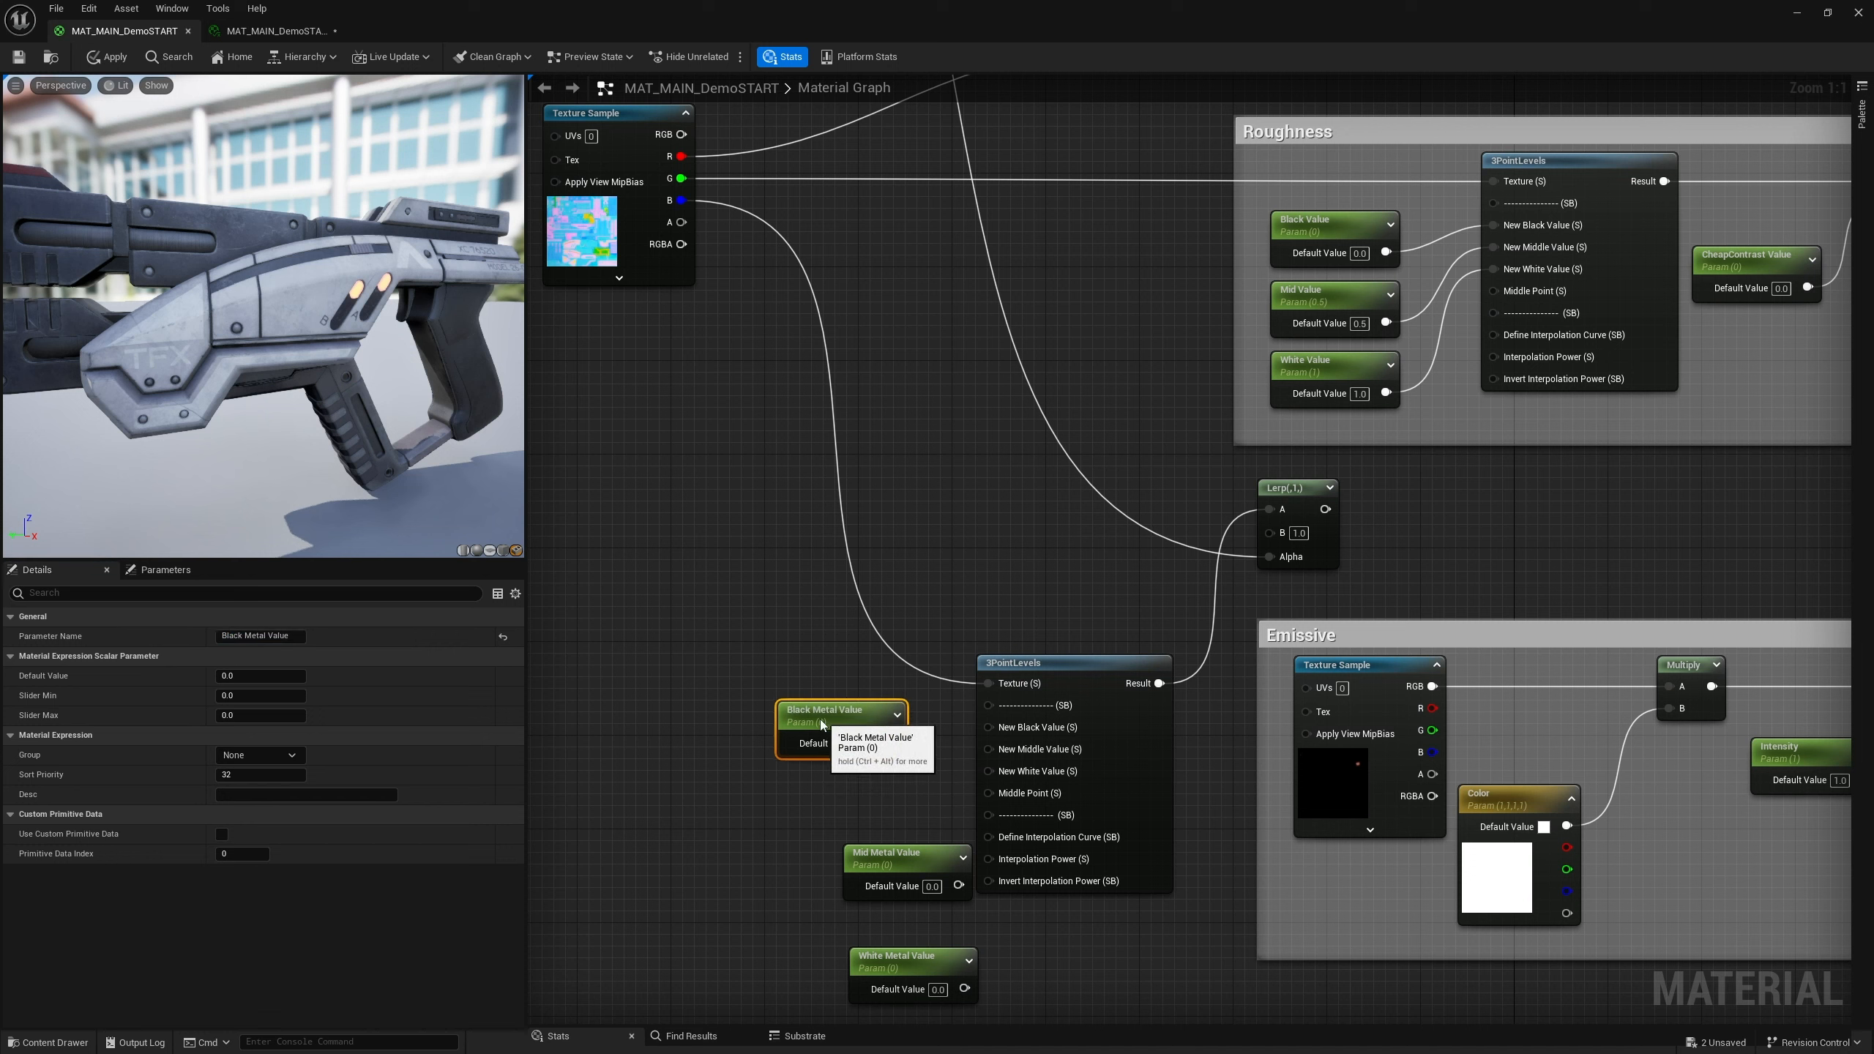
pyautogui.moveTo(907, 864); pyautogui.dragTo(838, 801)
pyautogui.moveTo(907, 960); pyautogui.dragTo(836, 878)
pyautogui.click(866, 825)
pyautogui.write('0.5')
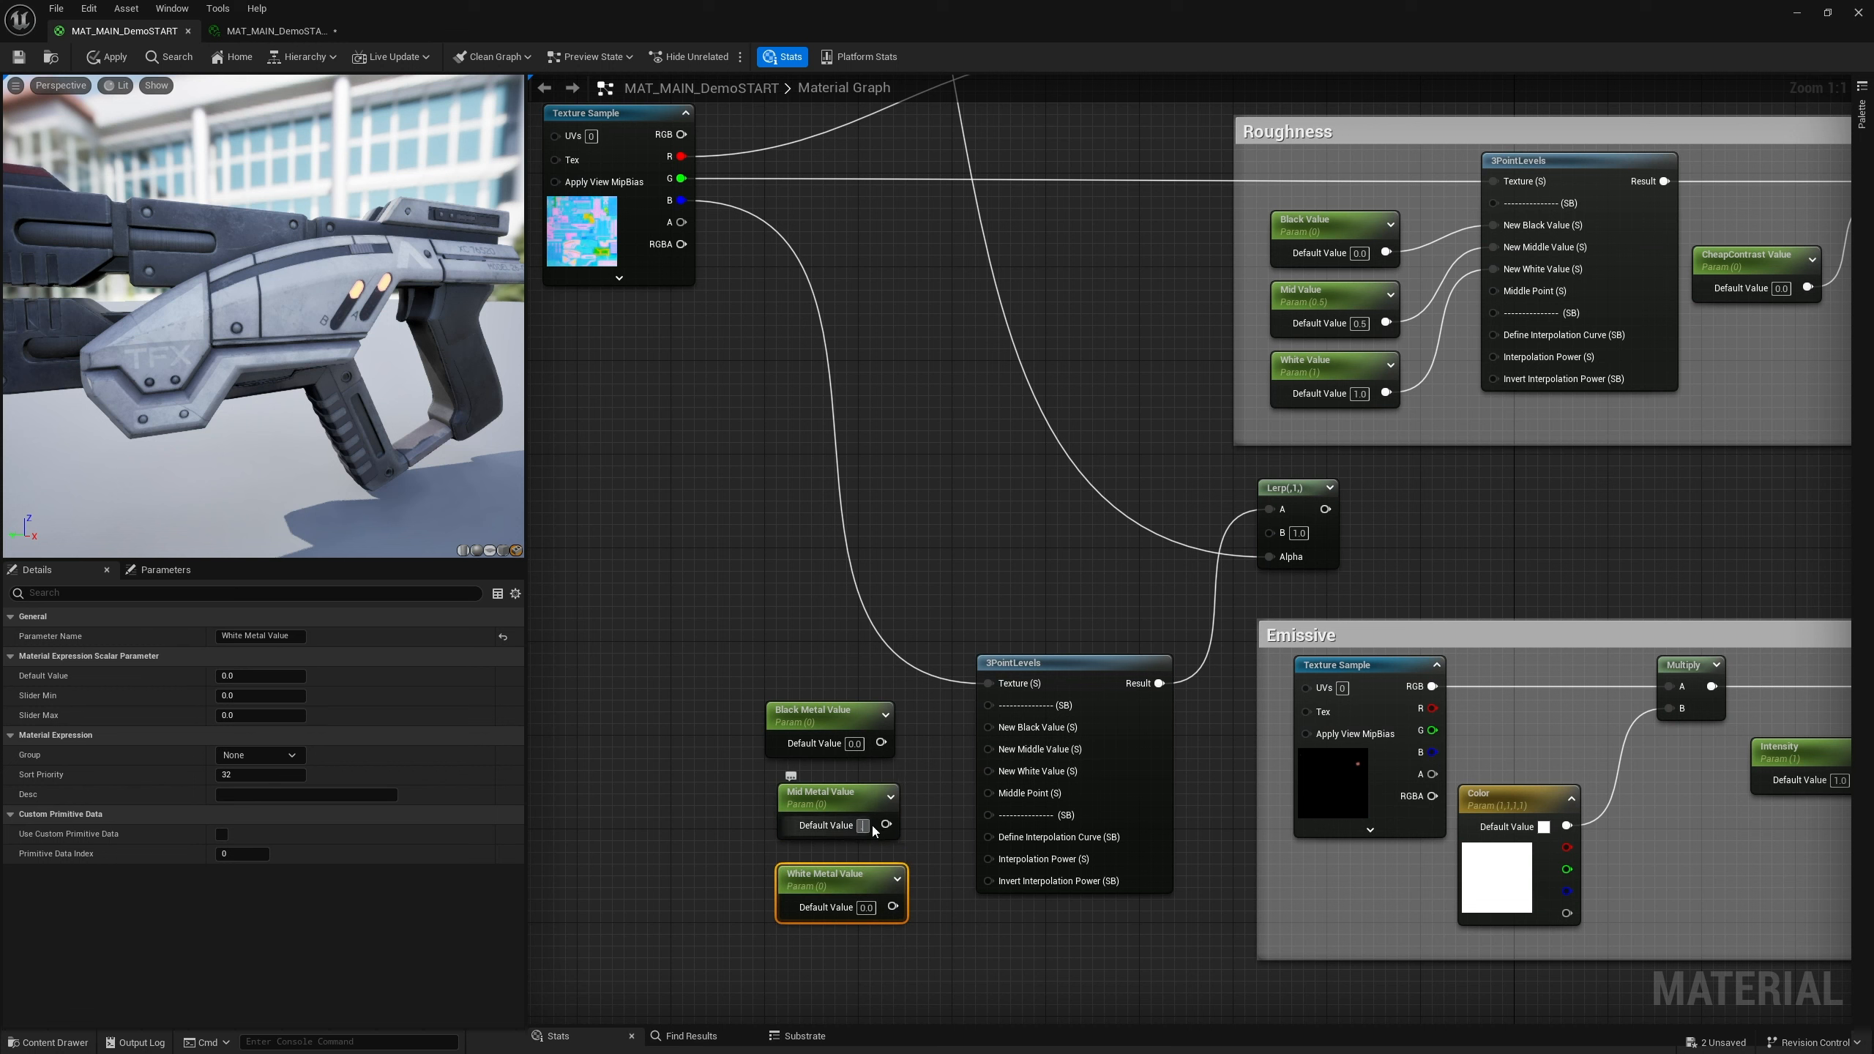
pyautogui.press('Return')
pyautogui.click(863, 908)
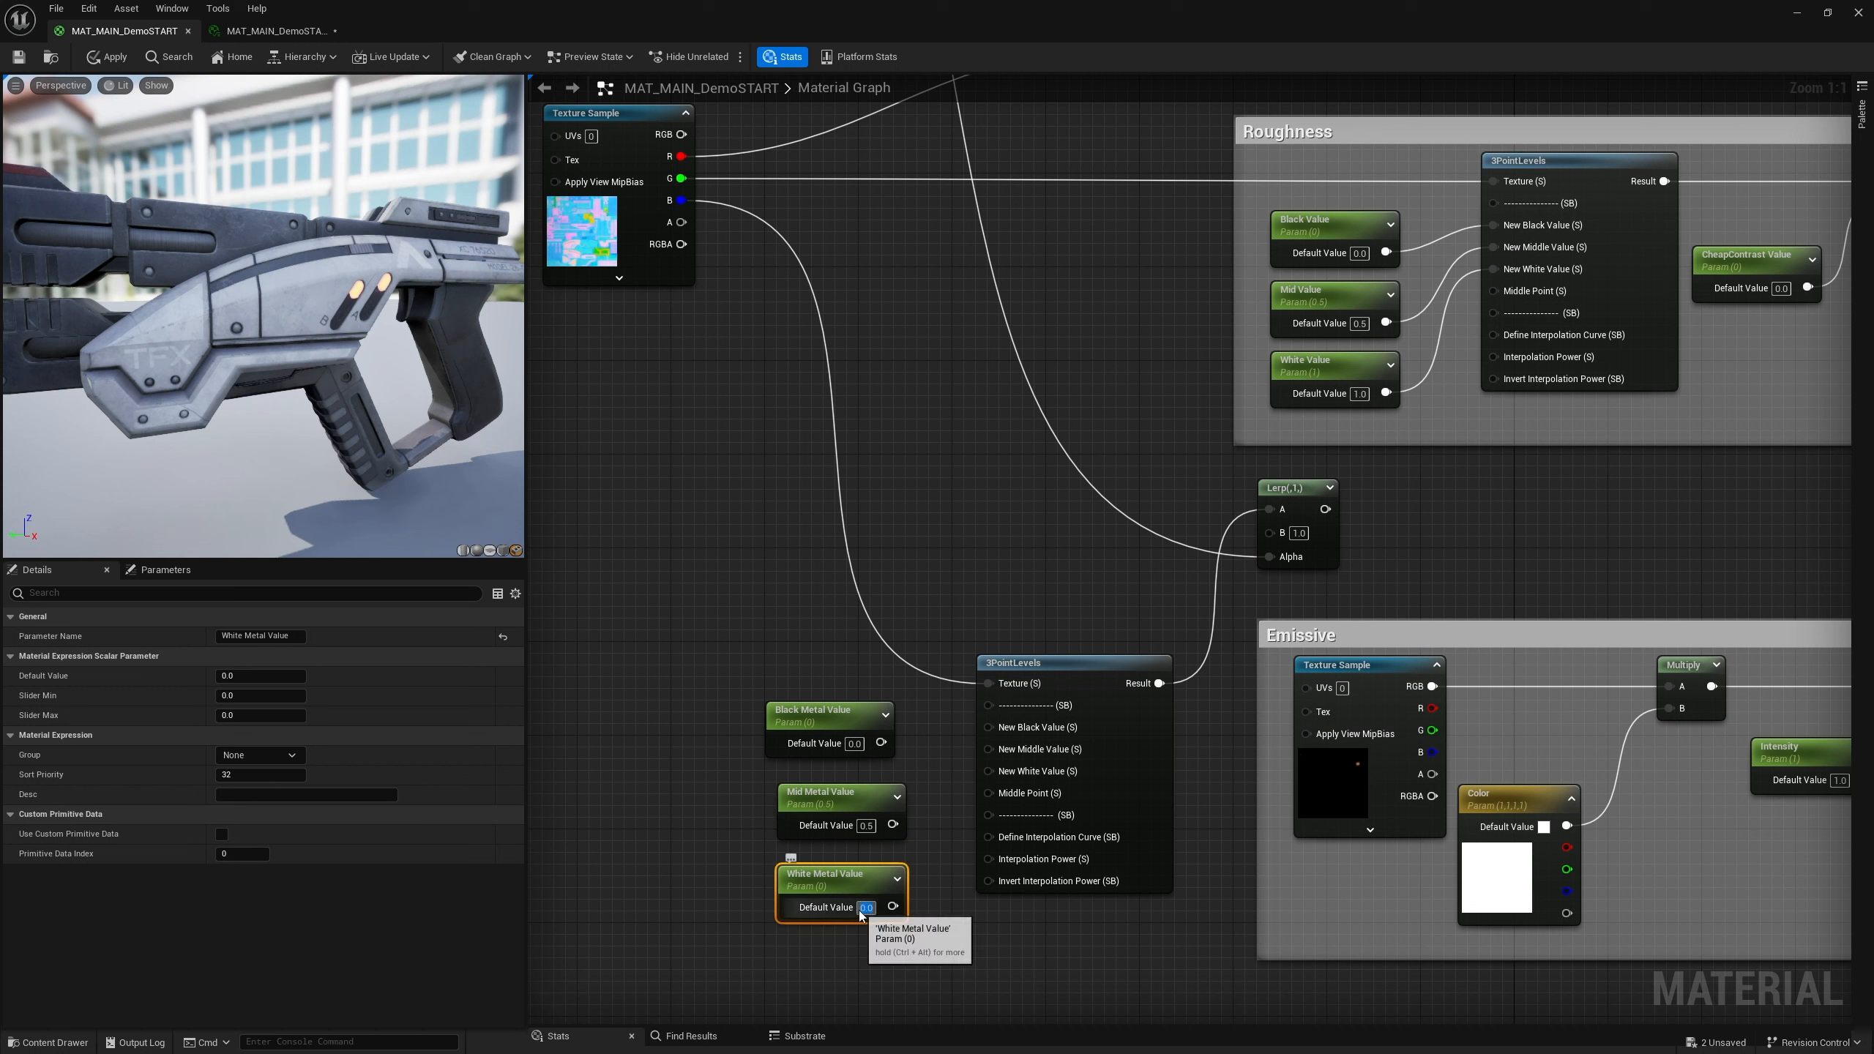
pyautogui.write('1')
pyautogui.press('Return')
pyautogui.click(932, 930)
# Connect the Black, Mid and White Metal Value parameters to the 3PointLevels New Black, New Middle and New White Value inputs
pyautogui.moveTo(894, 906); pyautogui.dragTo(991, 771)
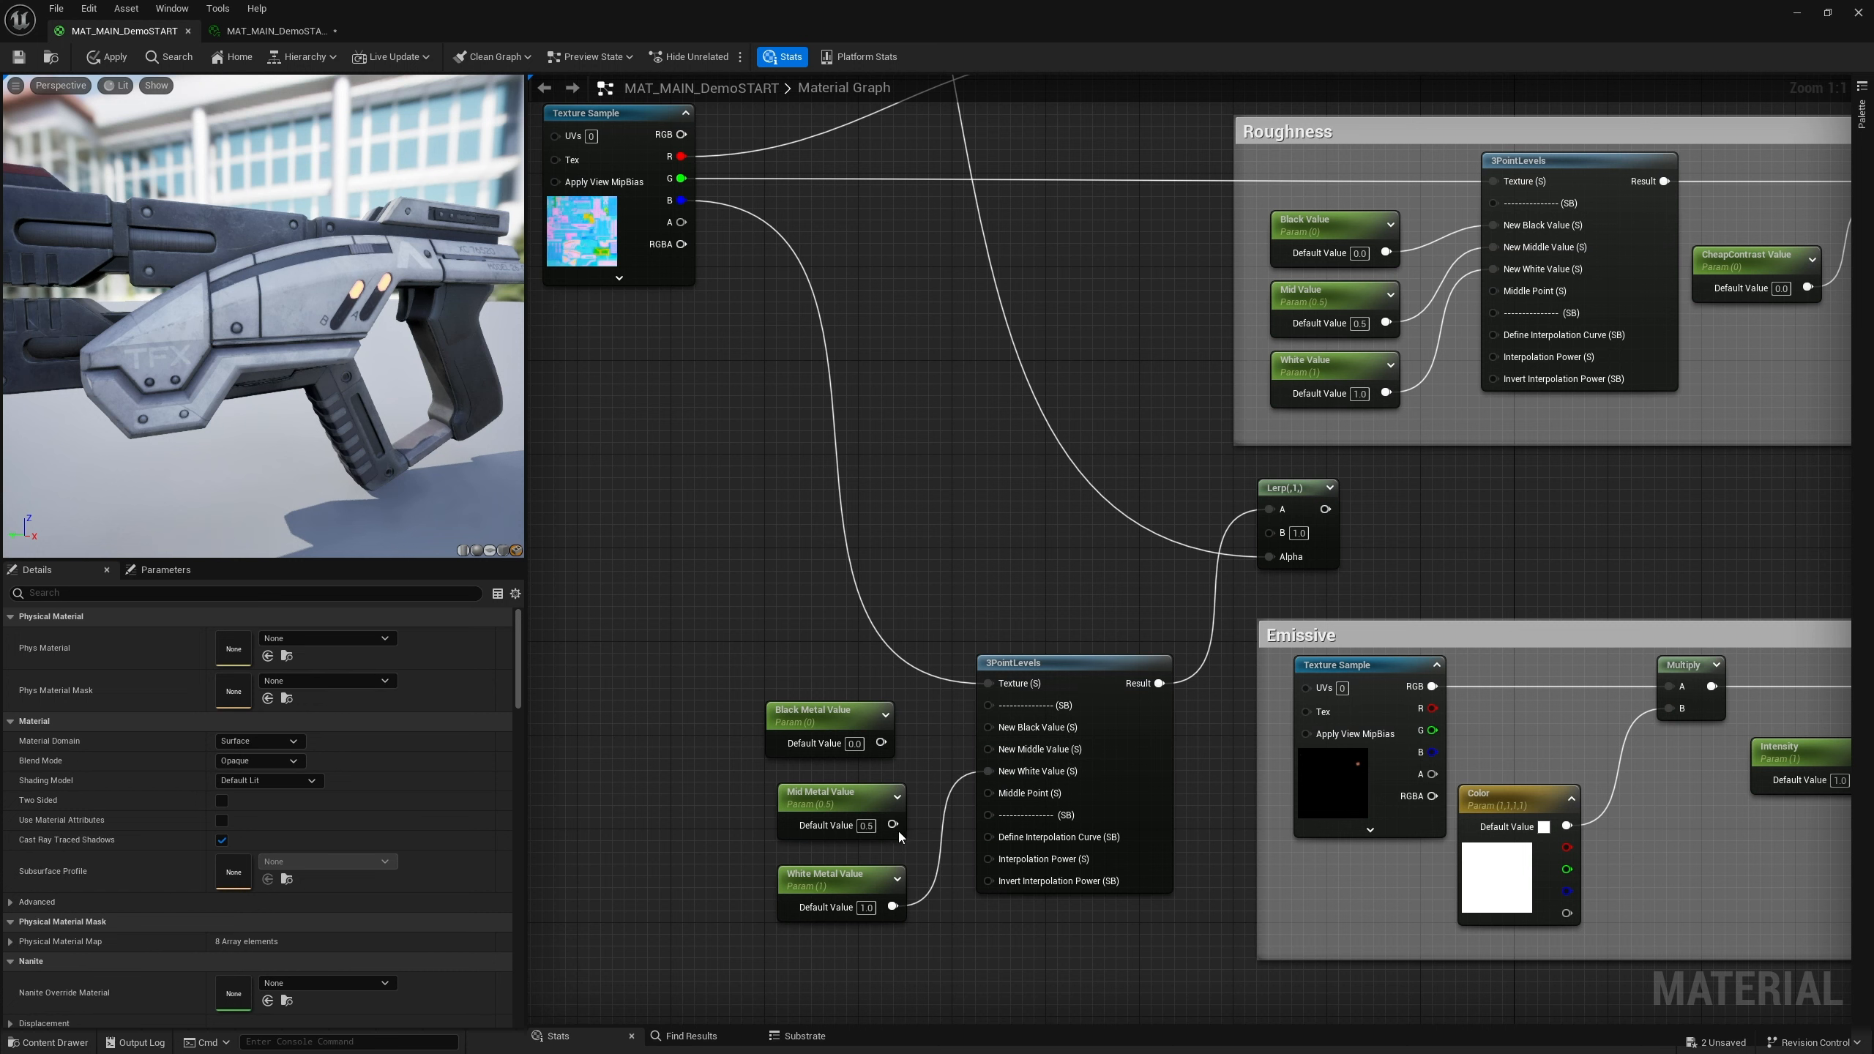
pyautogui.moveTo(894, 824); pyautogui.dragTo(989, 727)
pyautogui.moveTo(846, 720); pyautogui.dragTo(858, 696)
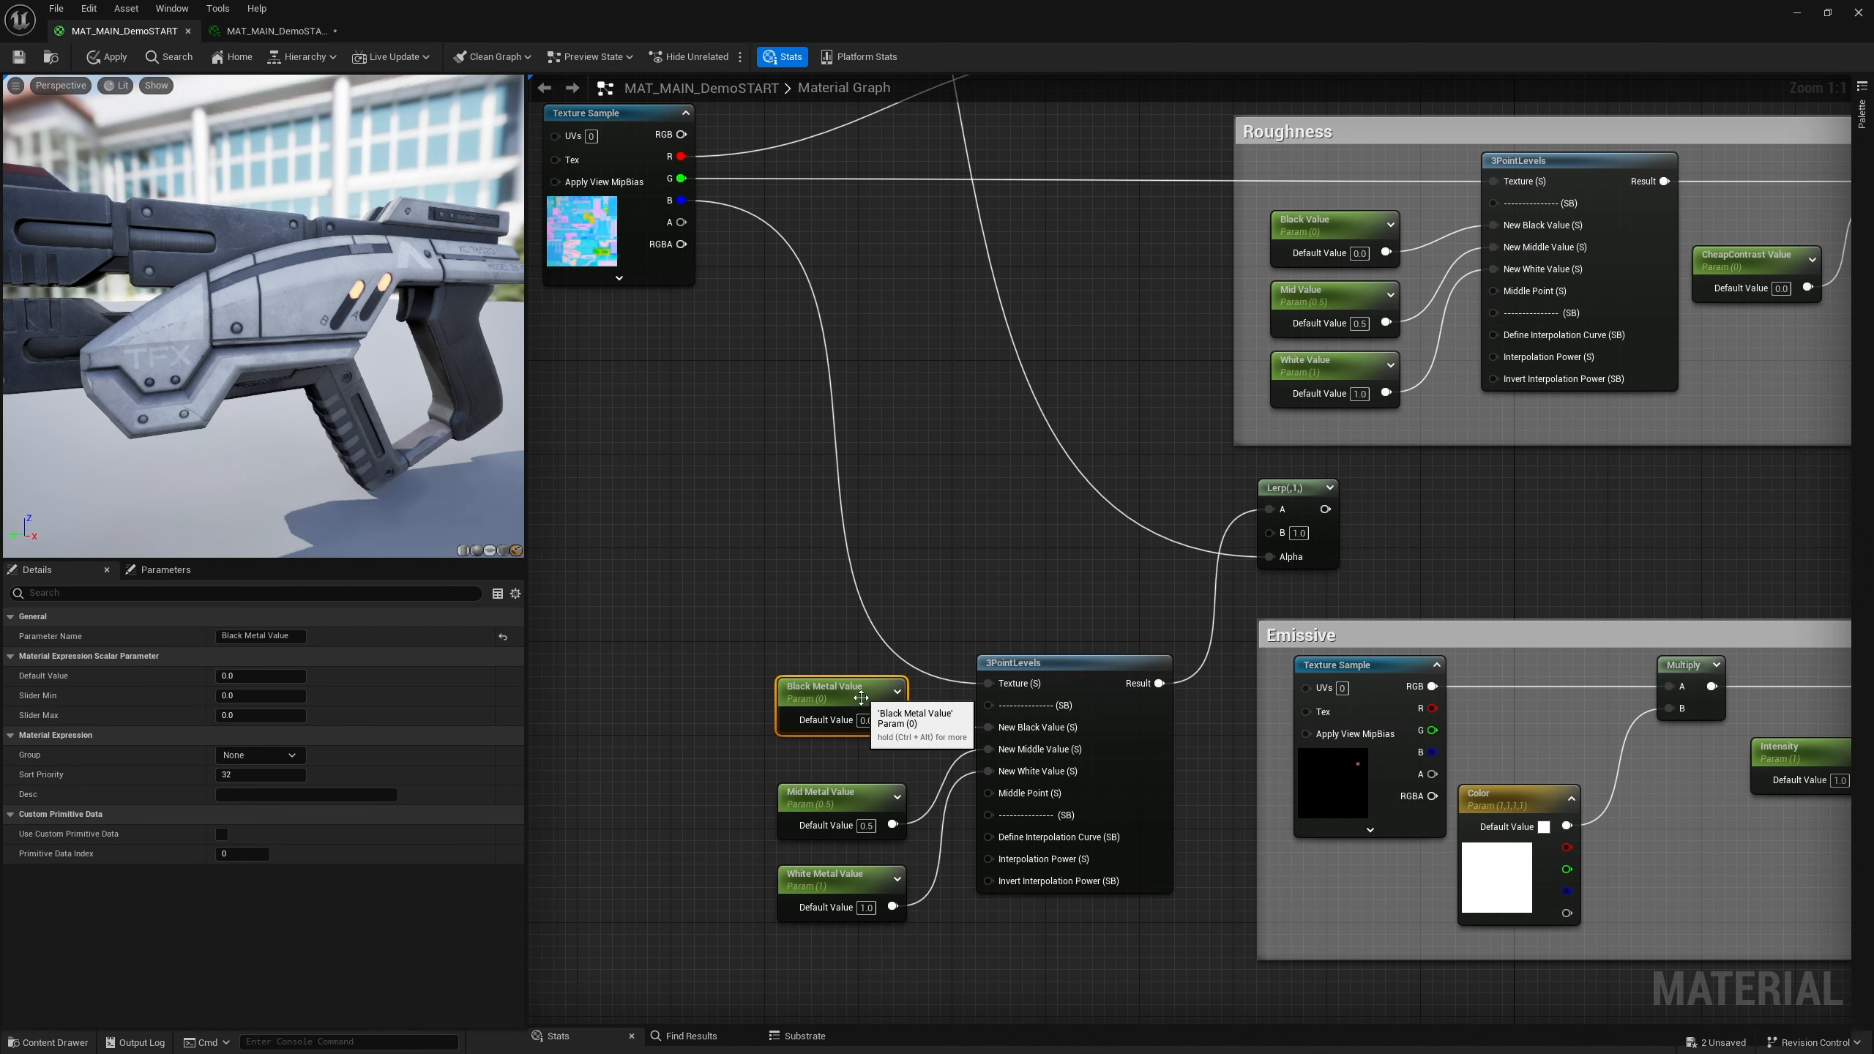
pyautogui.moveTo(847, 805); pyautogui.dragTo(846, 770)
pyautogui.moveTo(849, 771); pyautogui.dragTo(838, 772)
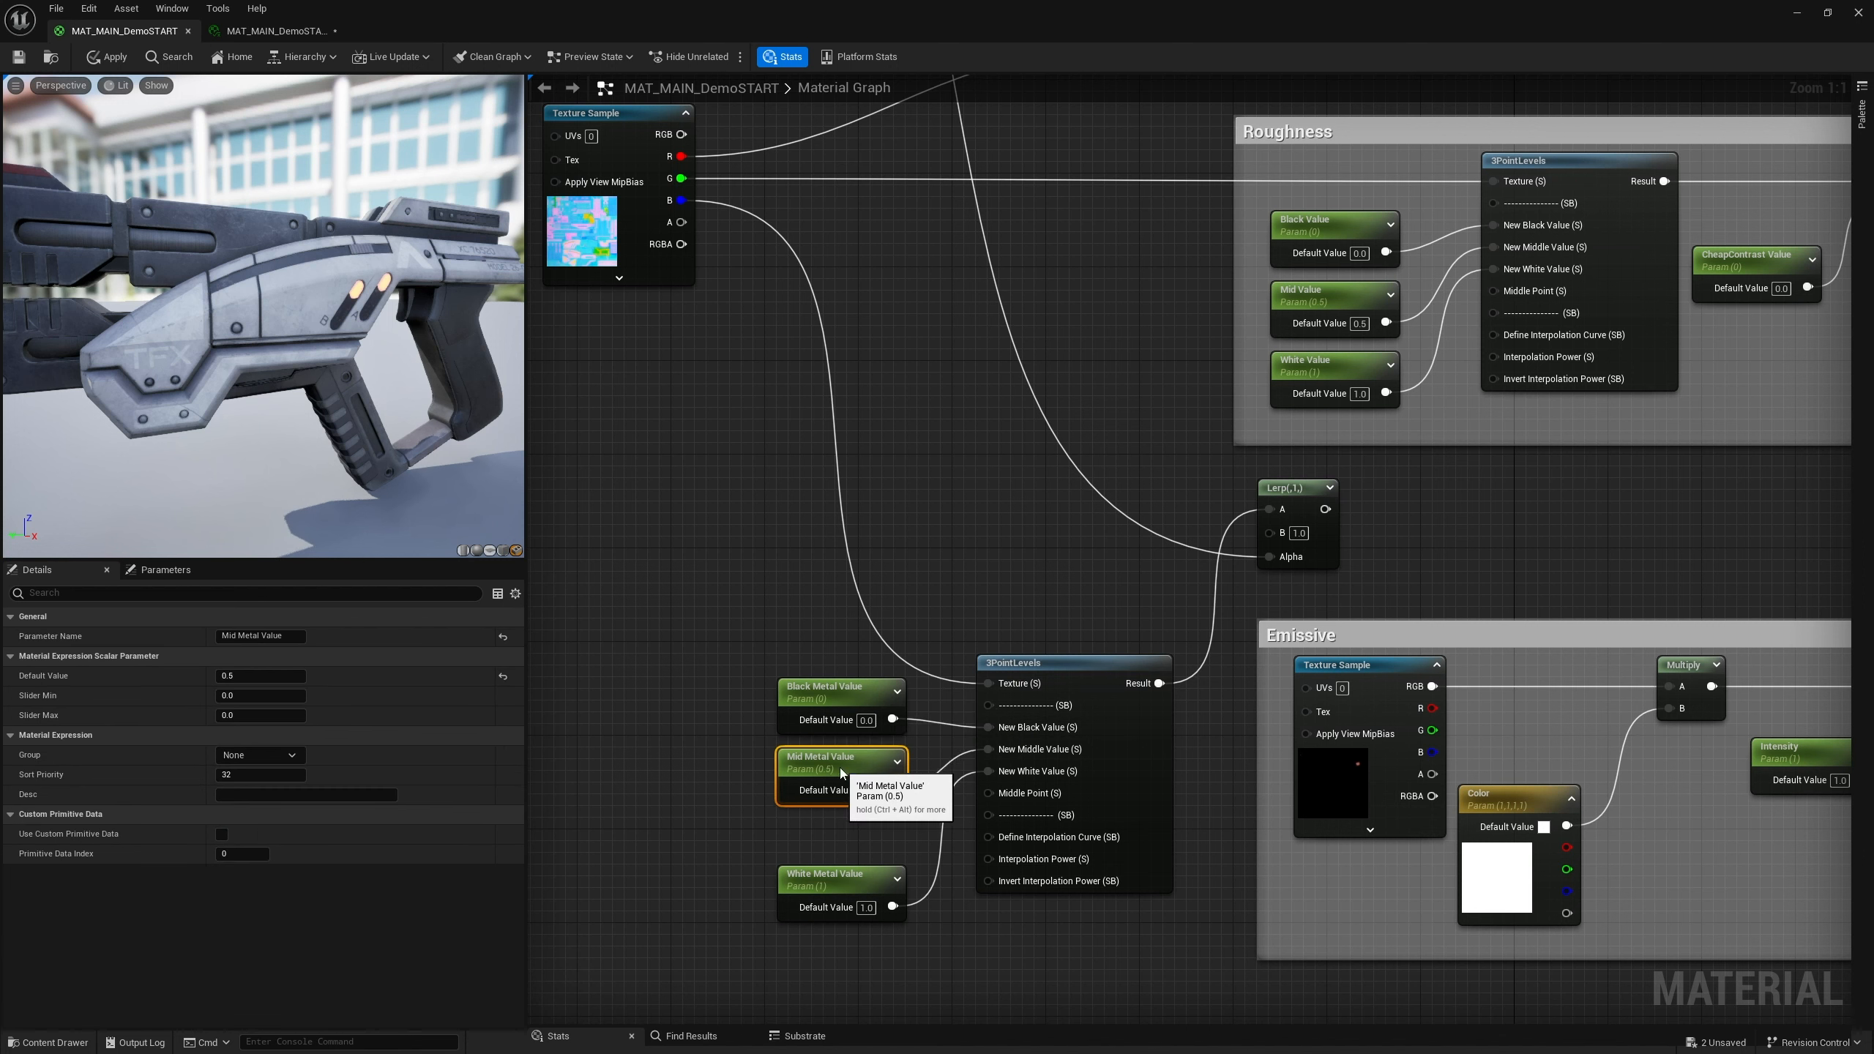
pyautogui.moveTo(847, 864); pyautogui.dragTo(847, 816)
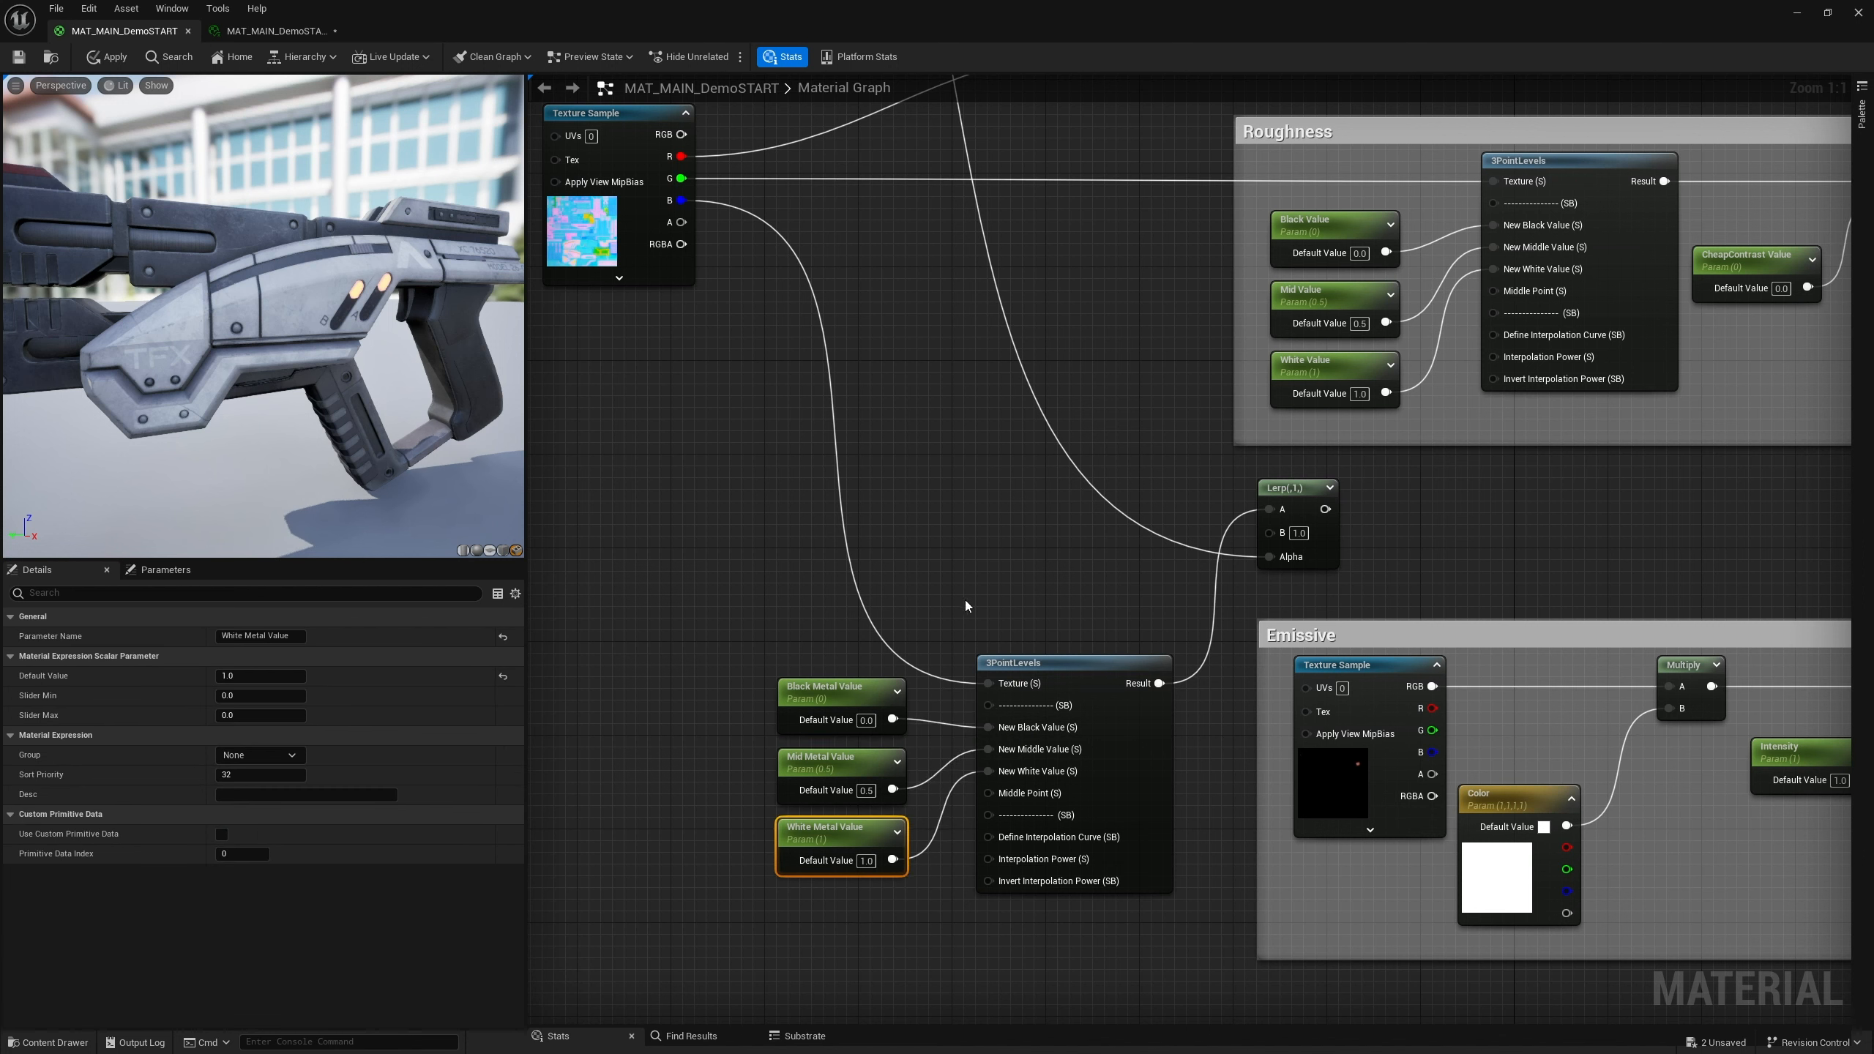
# Connect the occlusion-roughness-metallic texture's blue channel to the Lerp node
pyautogui.scroll(-2, 989, 591)
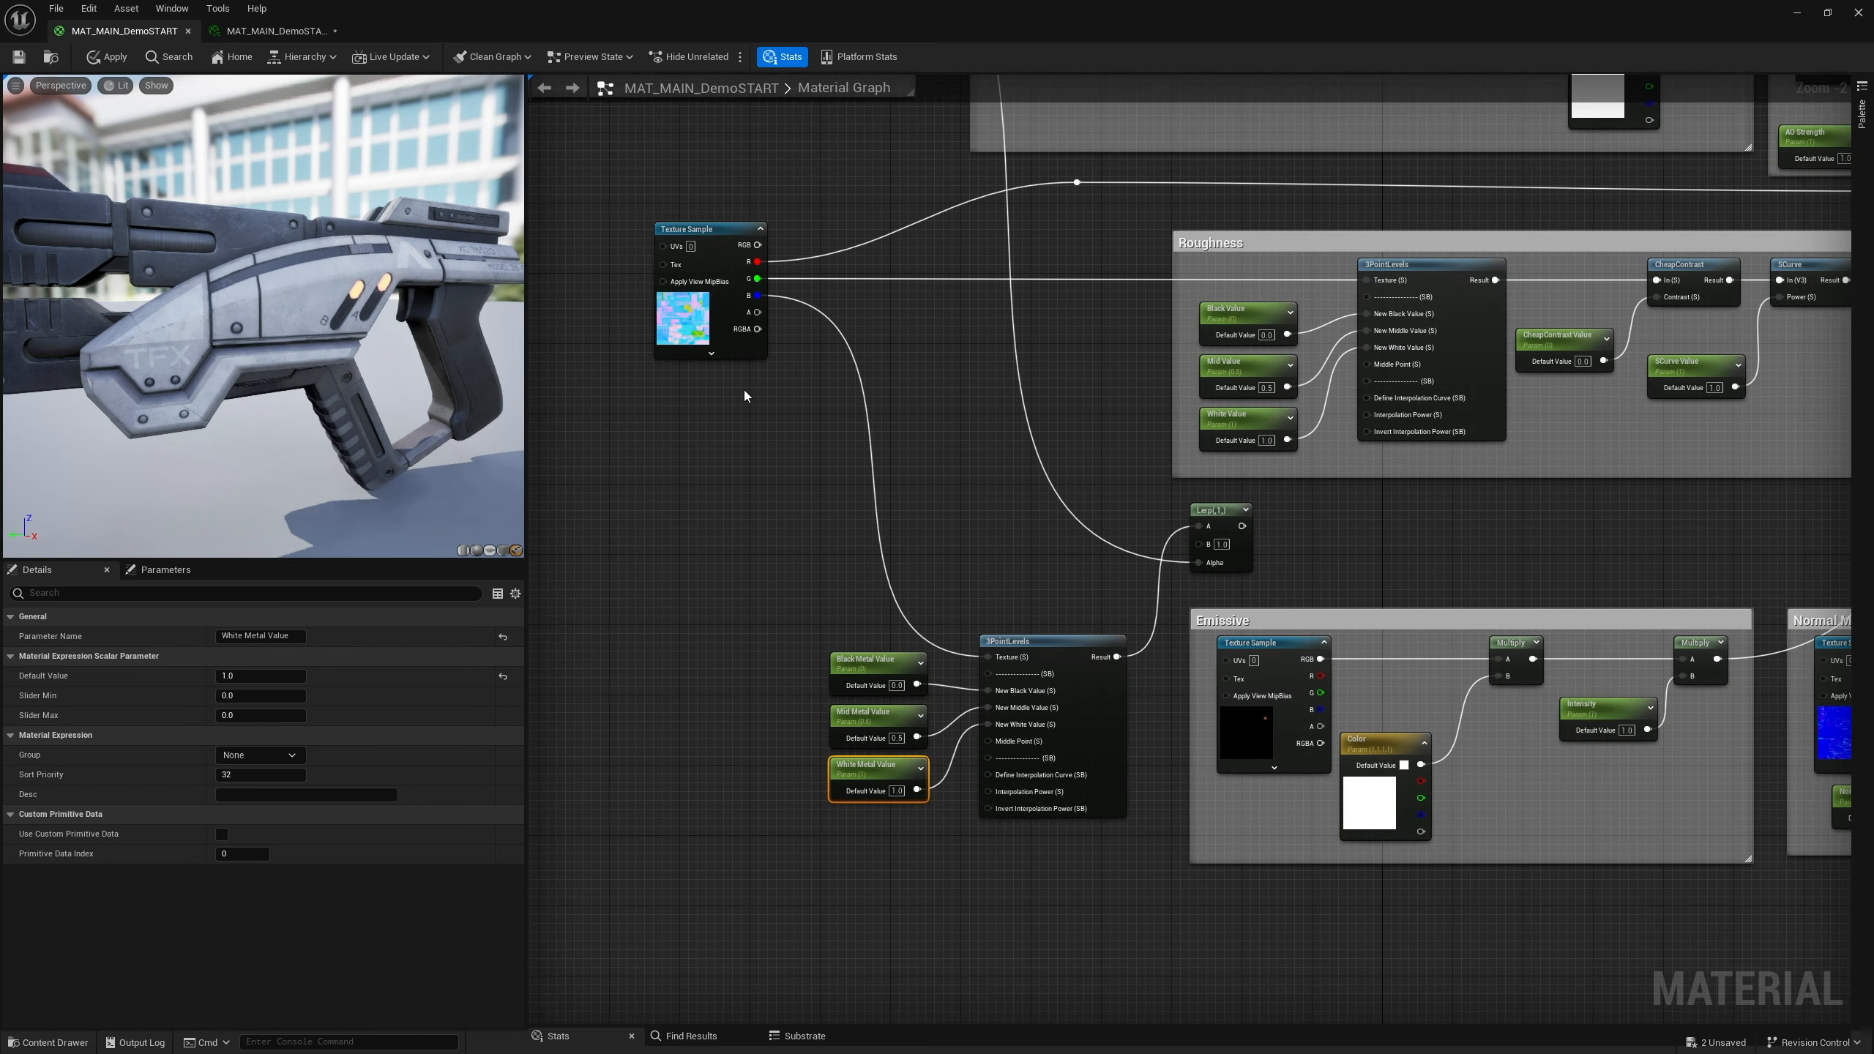
pyautogui.moveTo(734, 352); pyautogui.dragTo(694, 384, button='right')
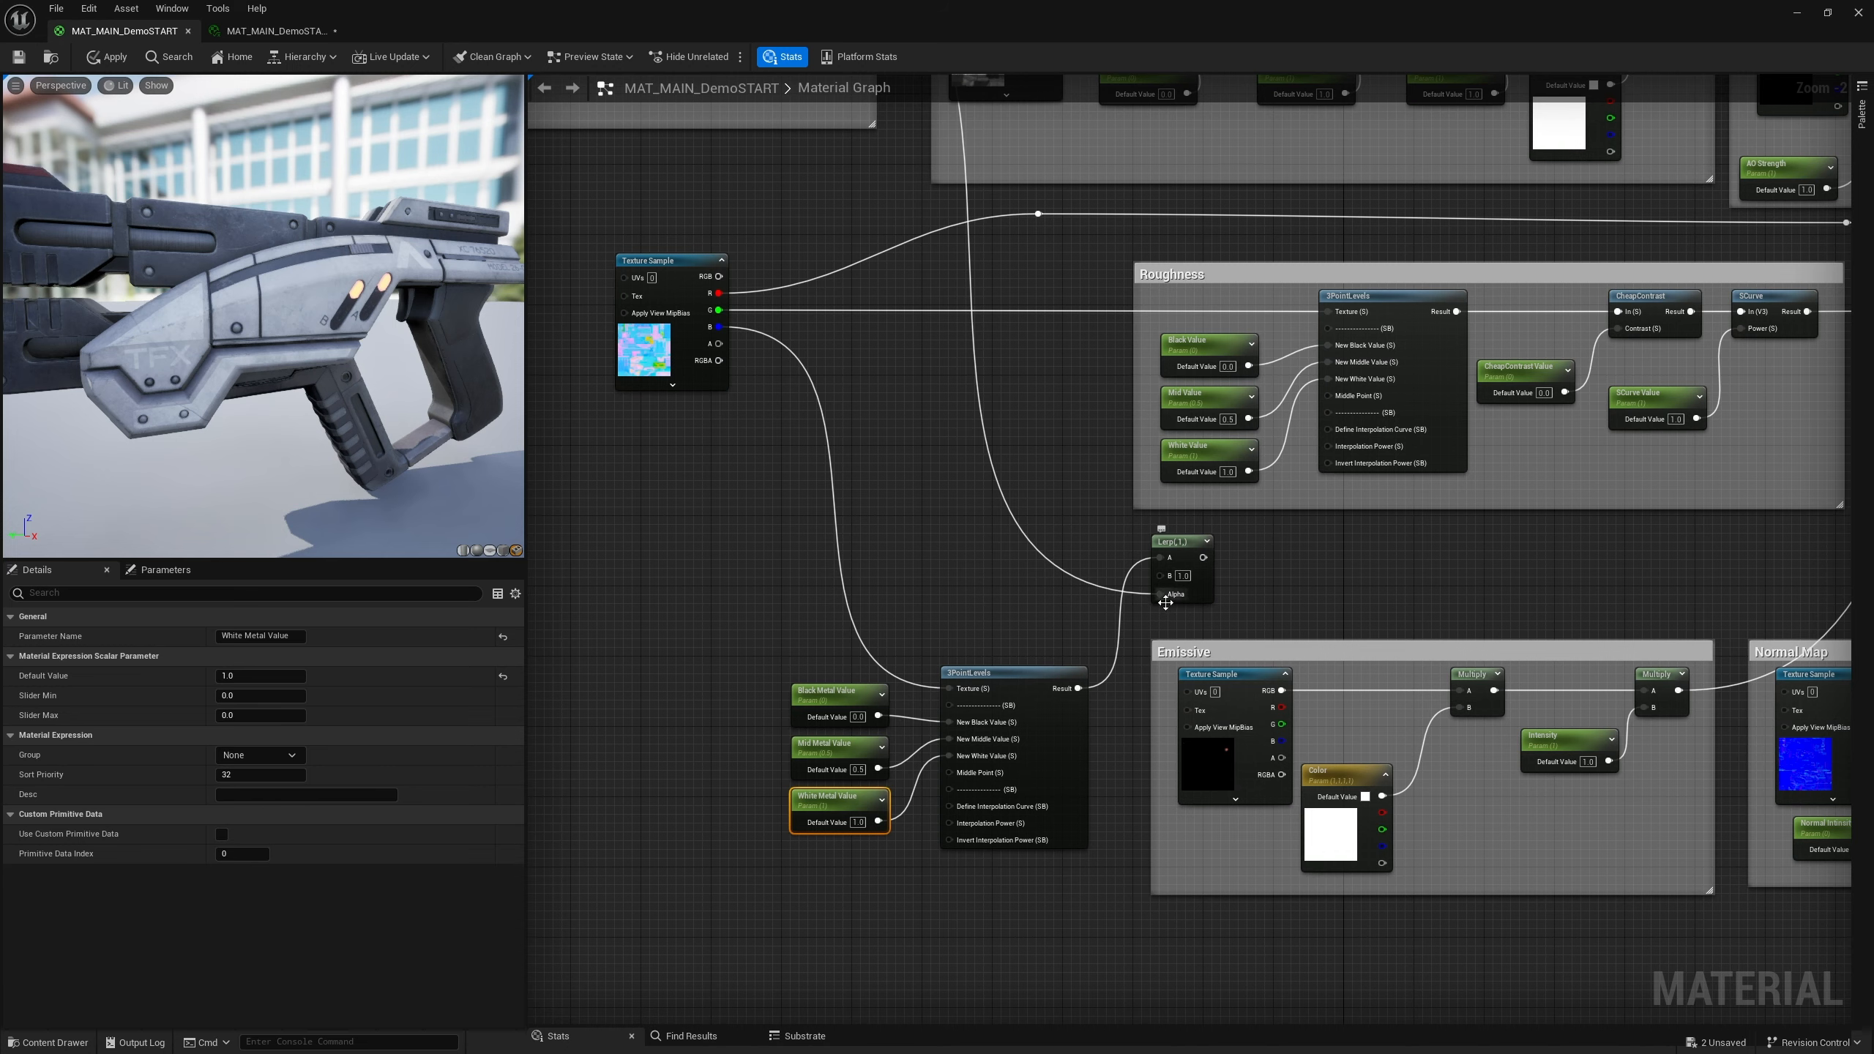
pyautogui.moveTo(822, 403); pyautogui.dragTo(783, 432, button='right')
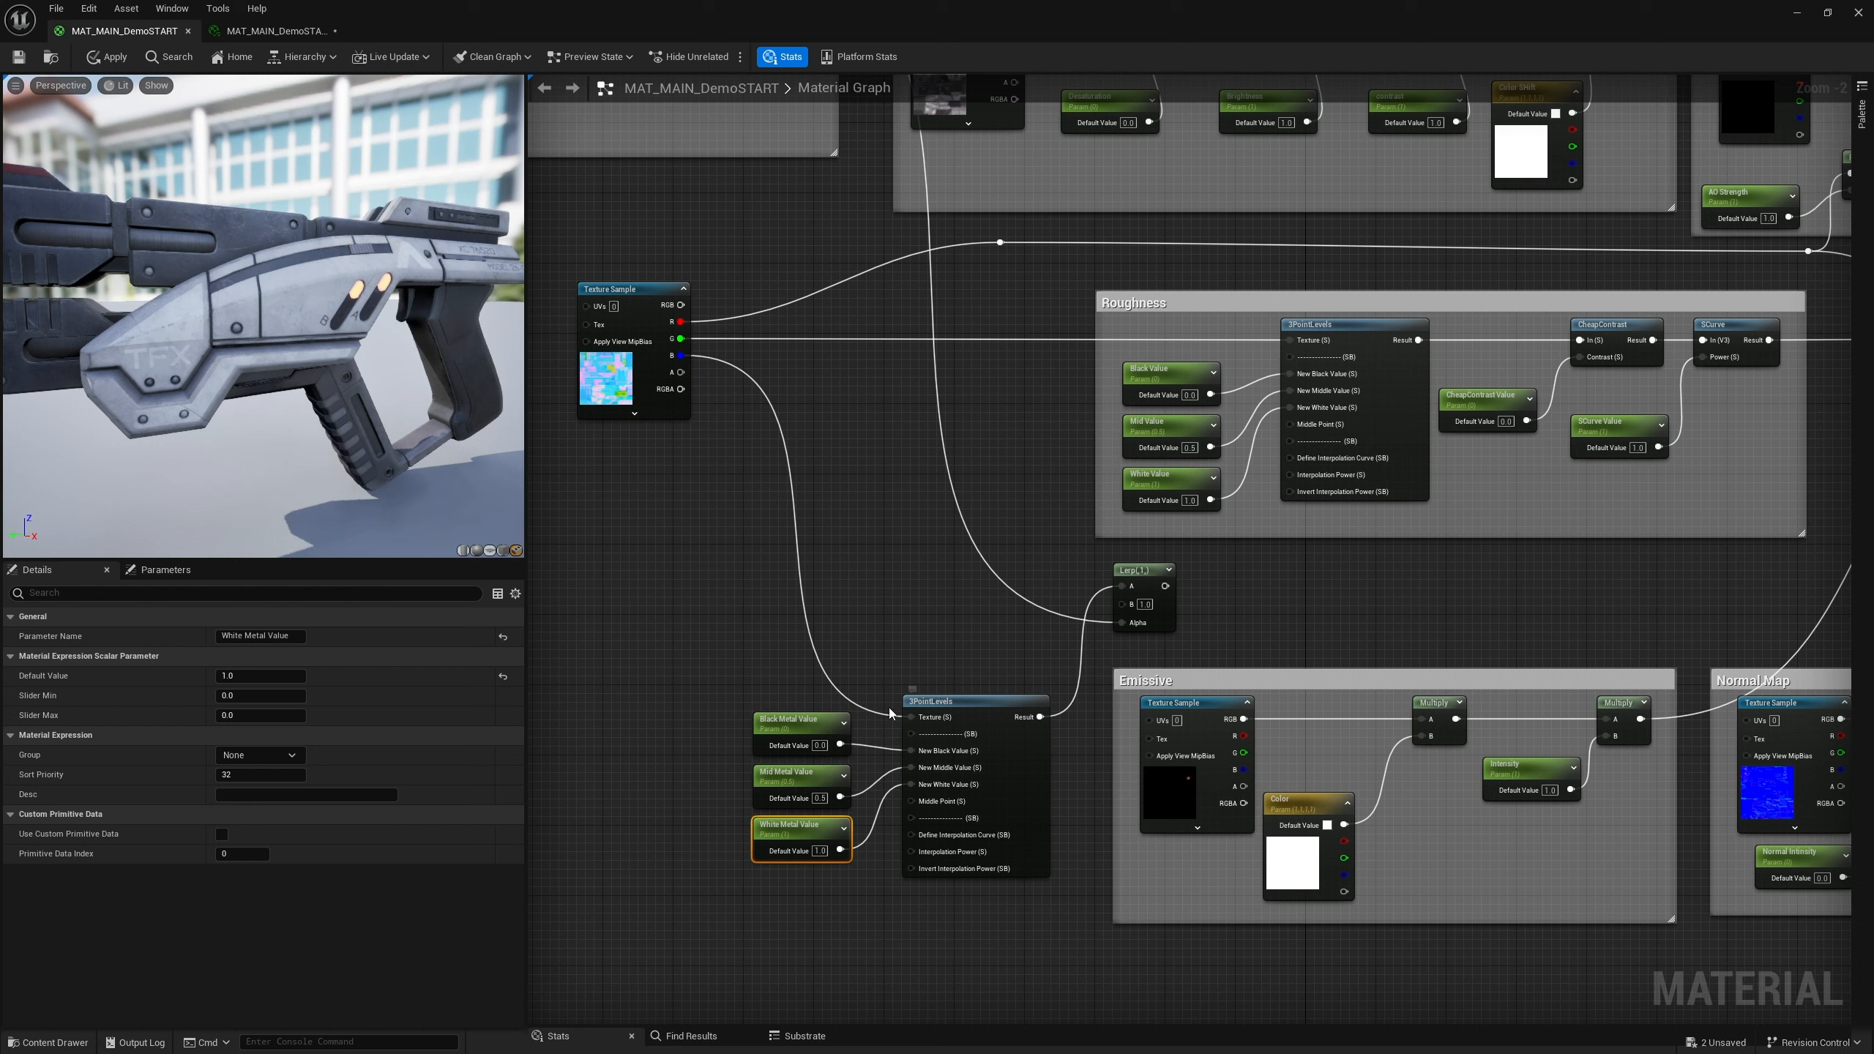
pyautogui.moveTo(679, 355); pyautogui.dragTo(1126, 614)
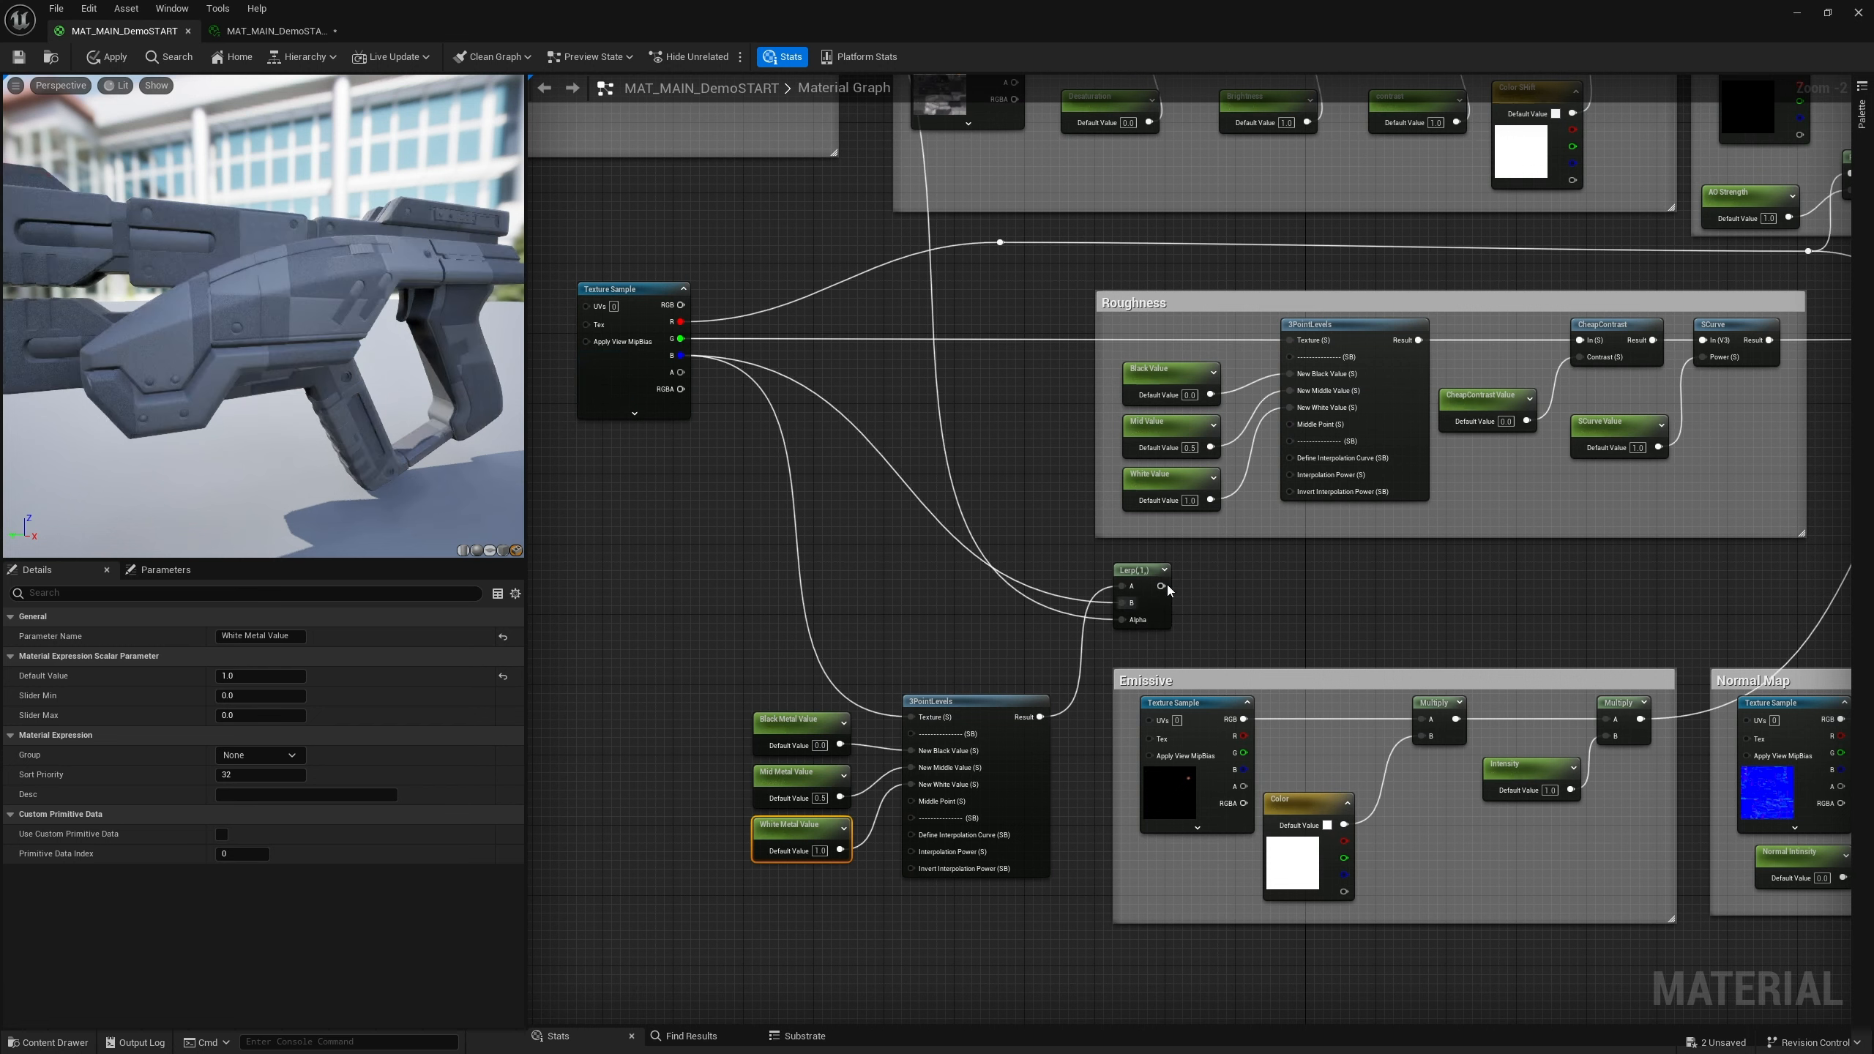
# Start previewing the Lerp node in the viewport
pyautogui.click(1140, 572)
pyautogui.rightClick(1140, 573)
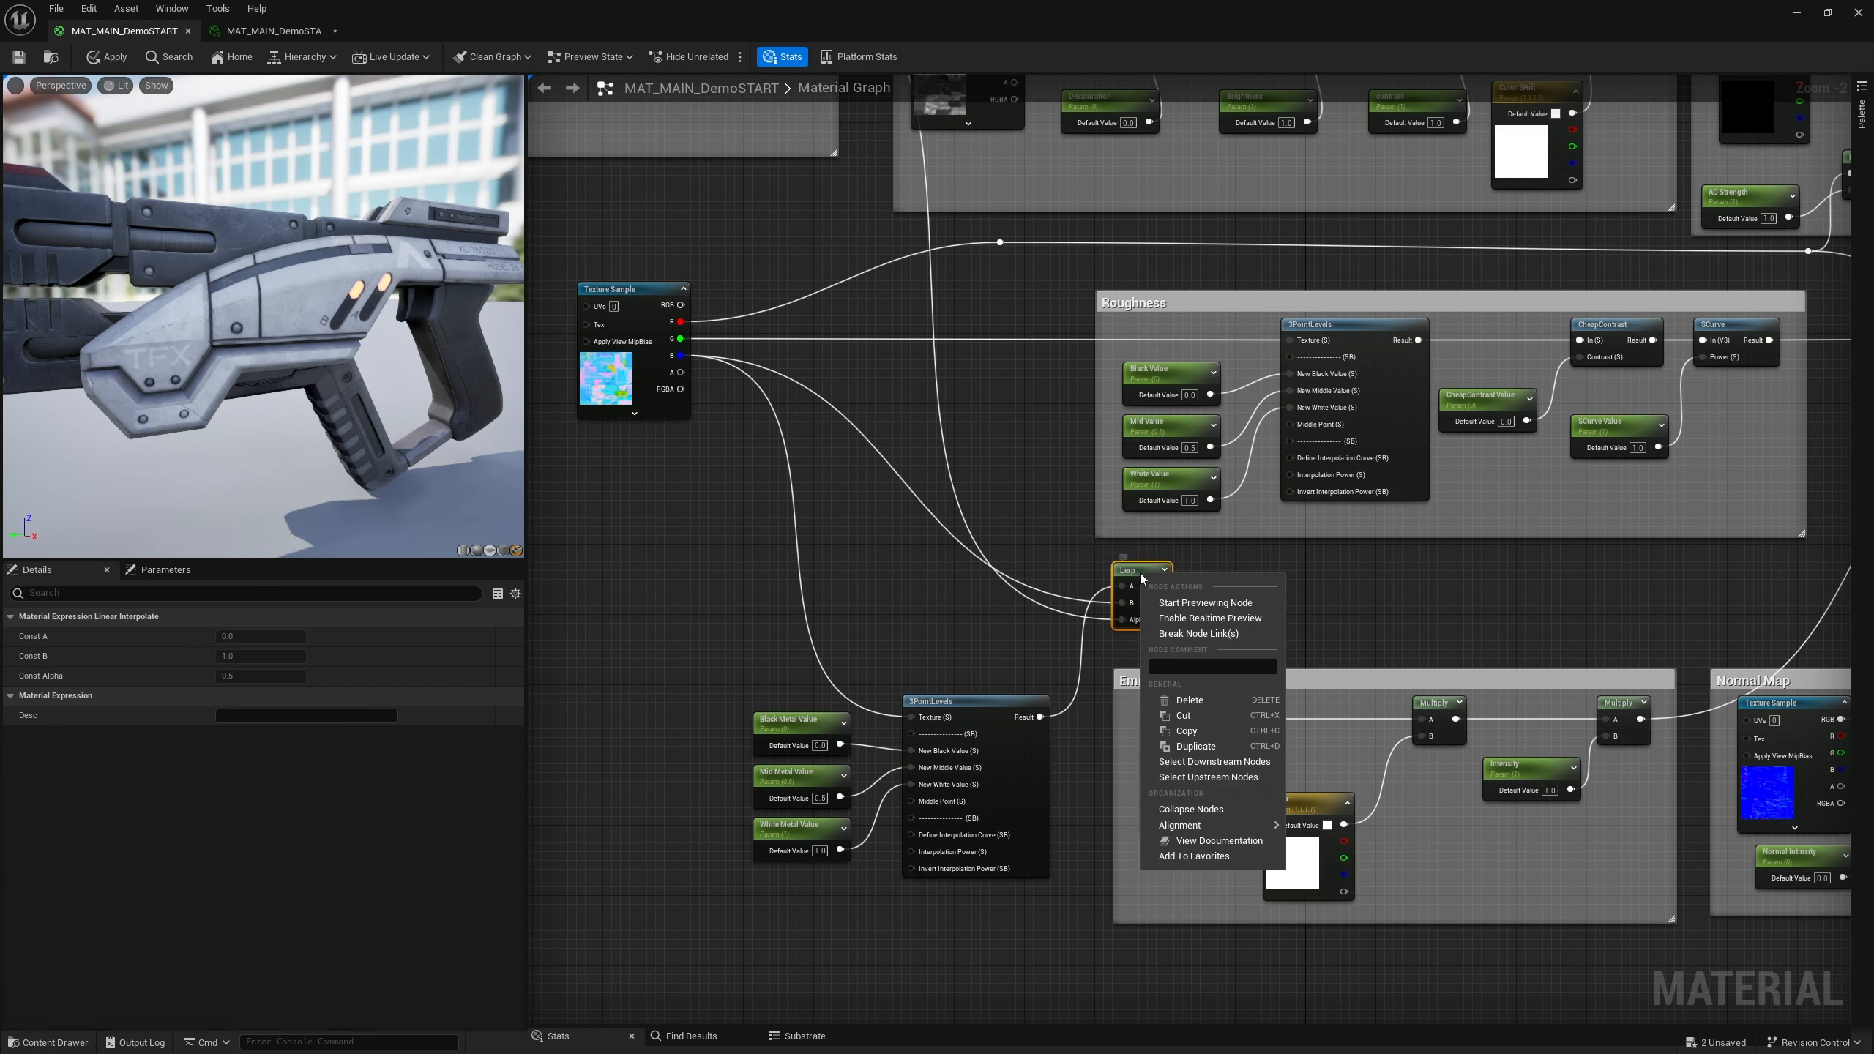
pyautogui.click(1203, 607)
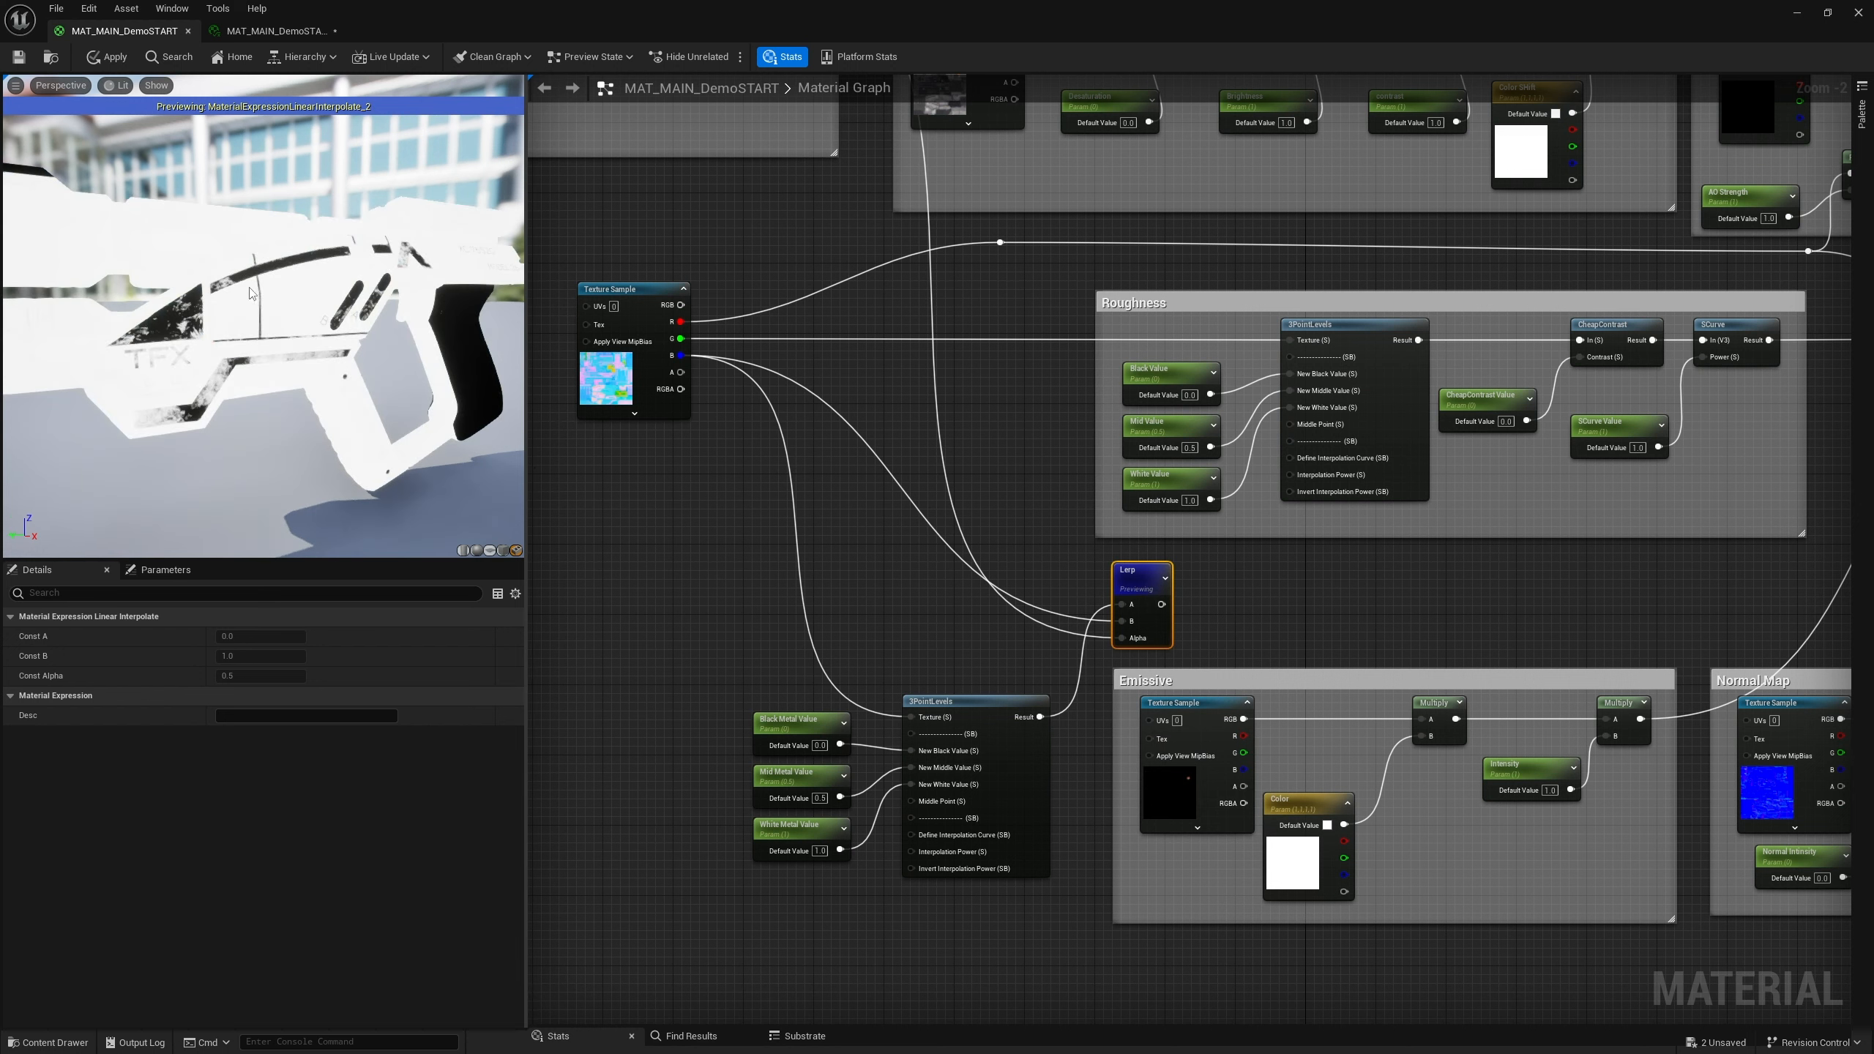
# Try a White Metal Value default of -1
pyautogui.click(821, 853)
pyautogui.write('-1')
pyautogui.press('Return')
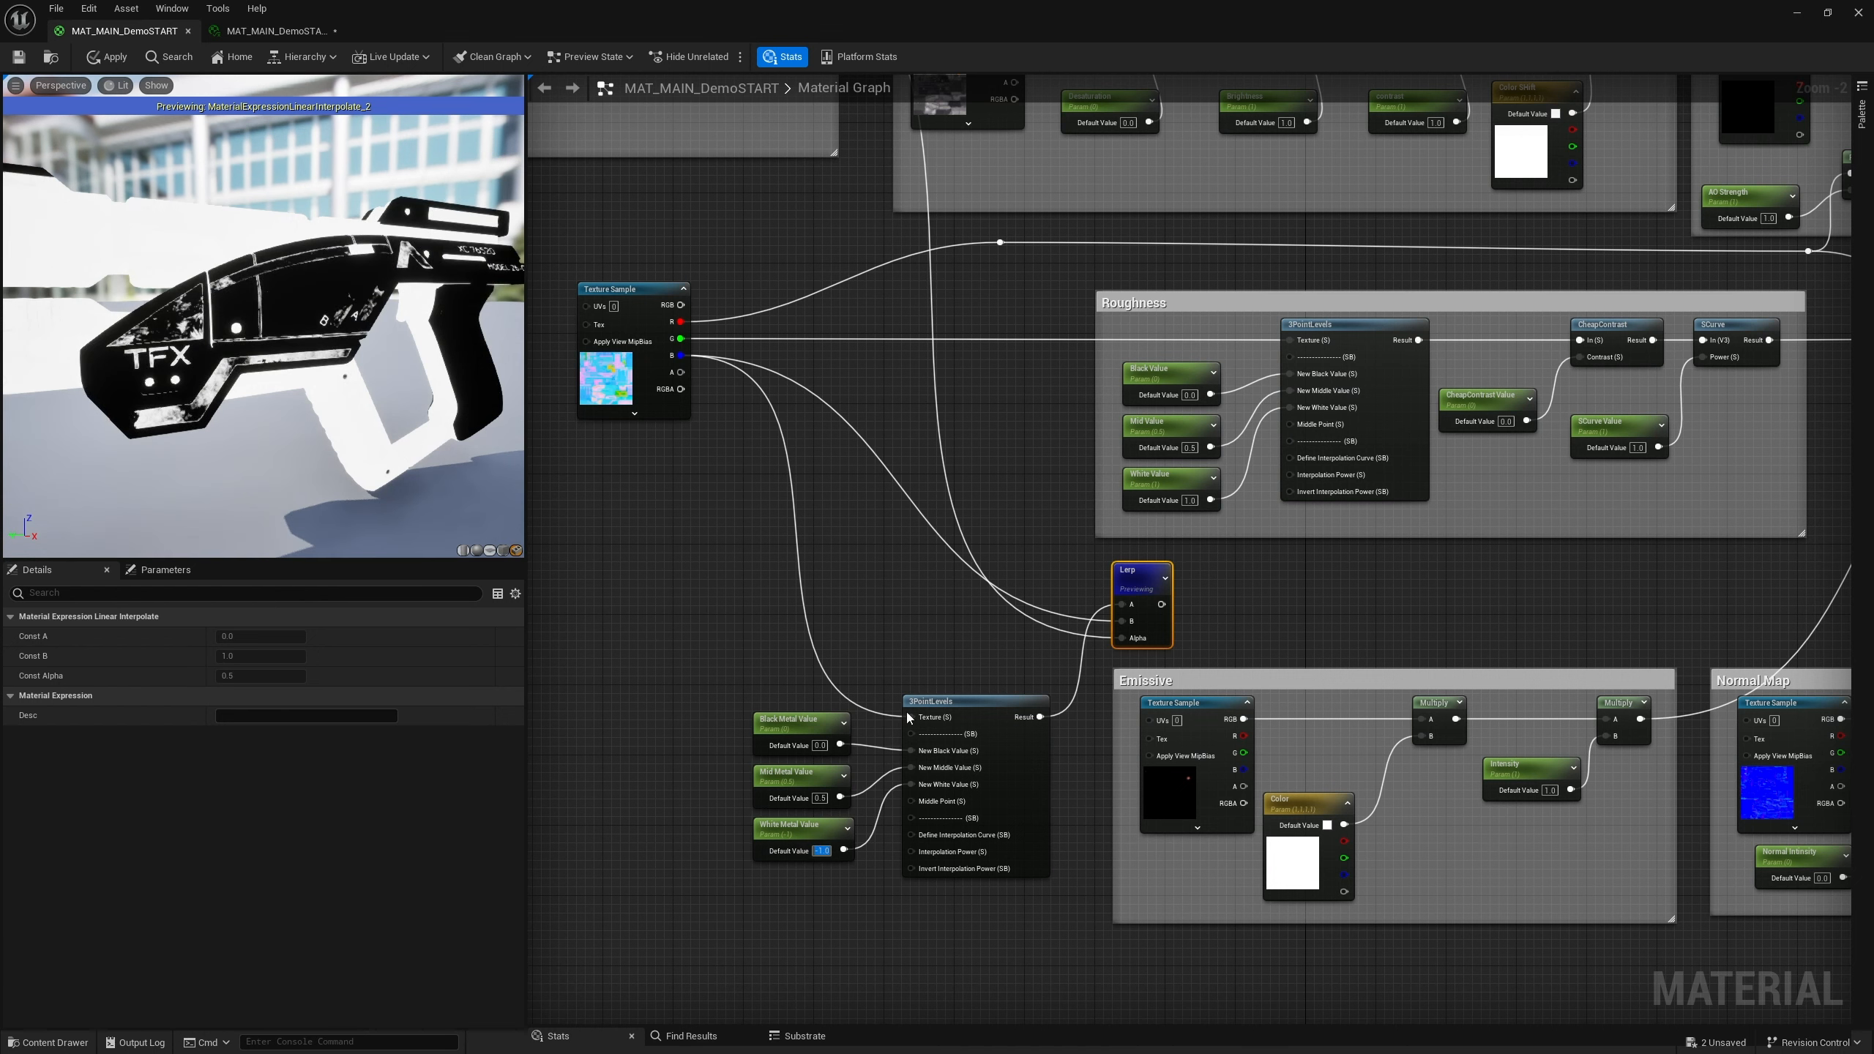
pyautogui.click(861, 888)
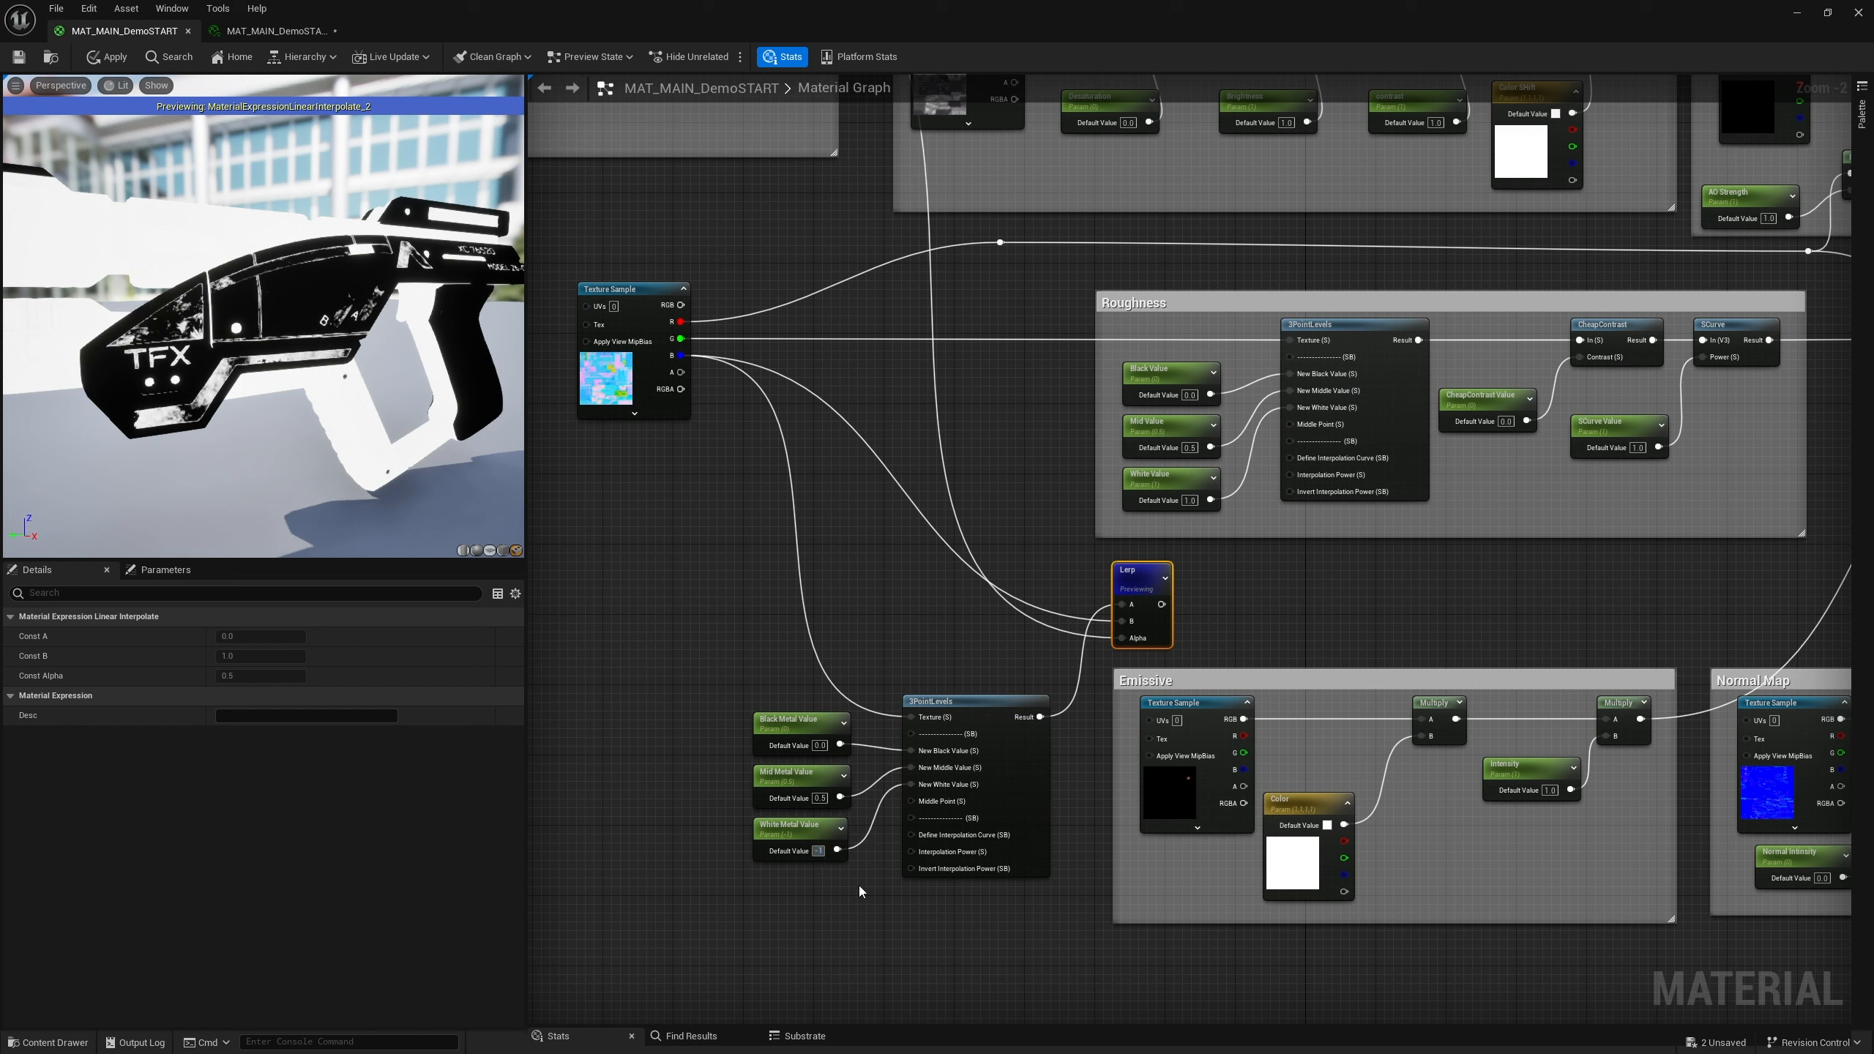
pyautogui.click(819, 851)
# Try a Black Metal Value default of -1, then return it to 0
pyautogui.click(825, 759)
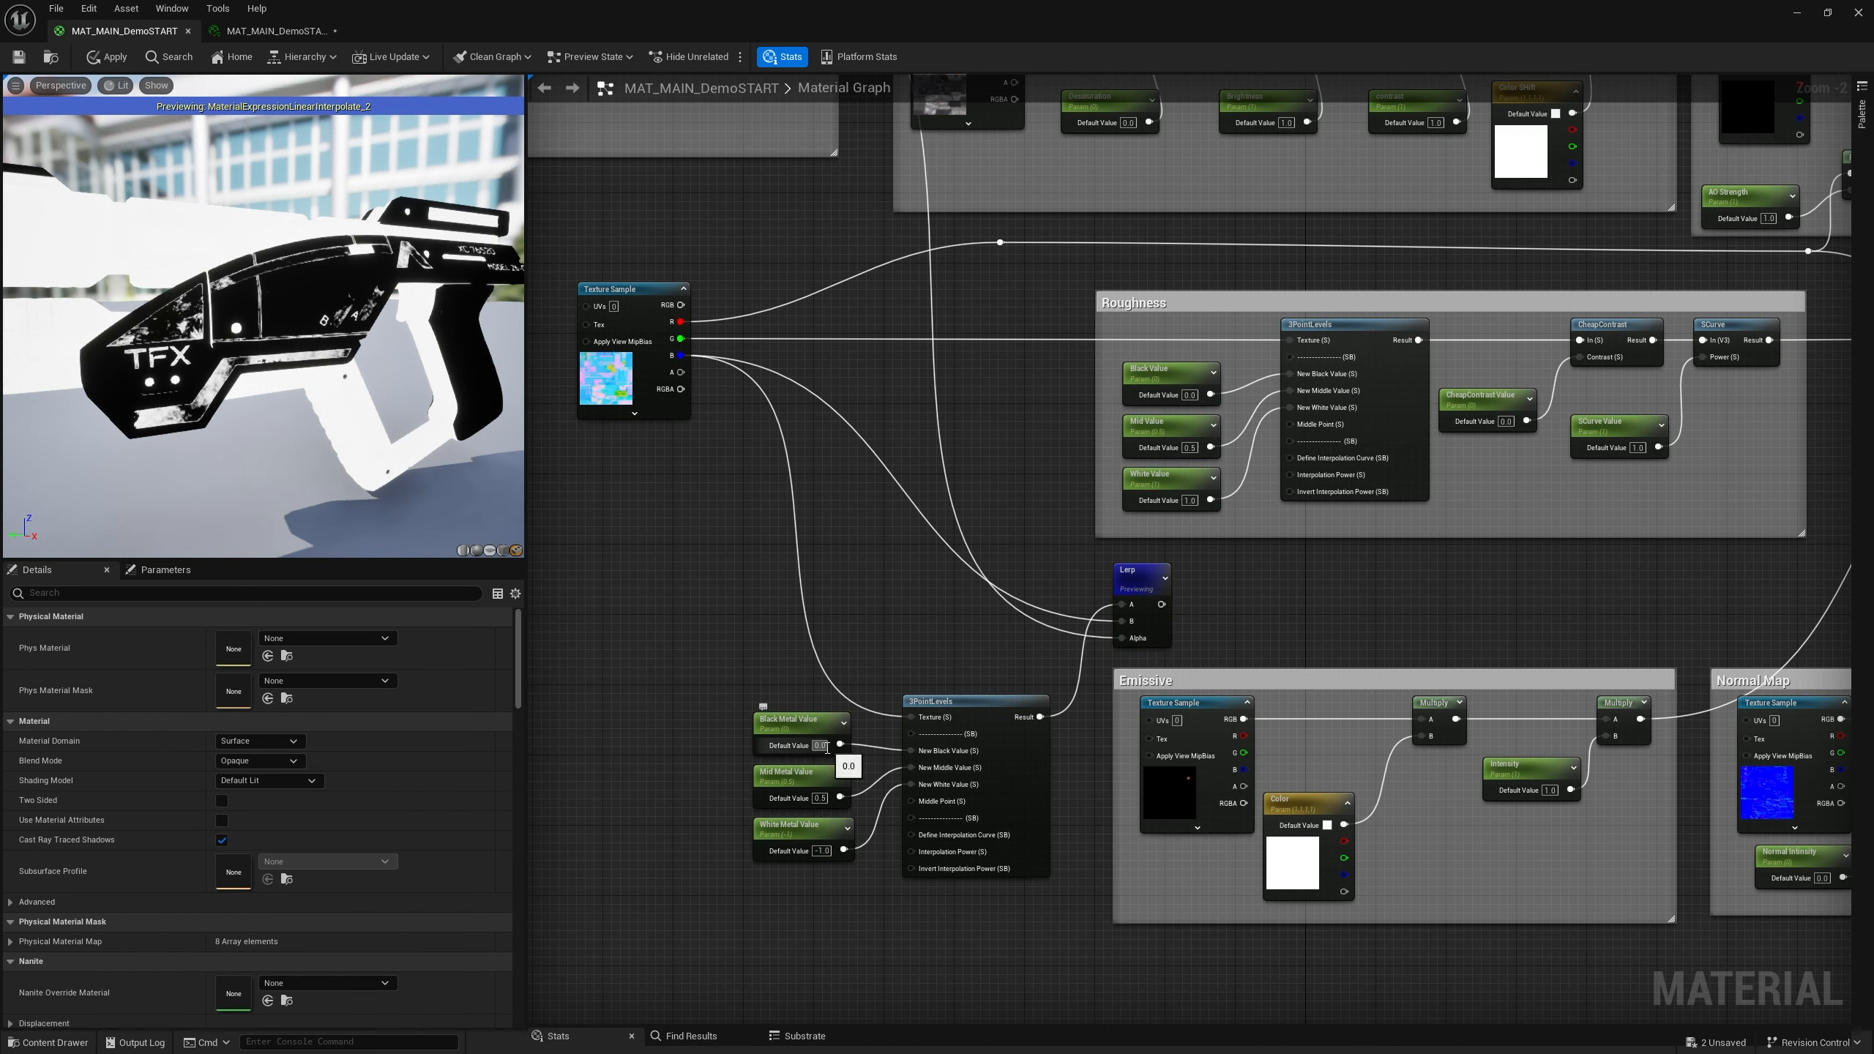
pyautogui.moveTo(826, 746); pyautogui.dragTo(775, 745)
pyautogui.write('-1')
pyautogui.press('Return')
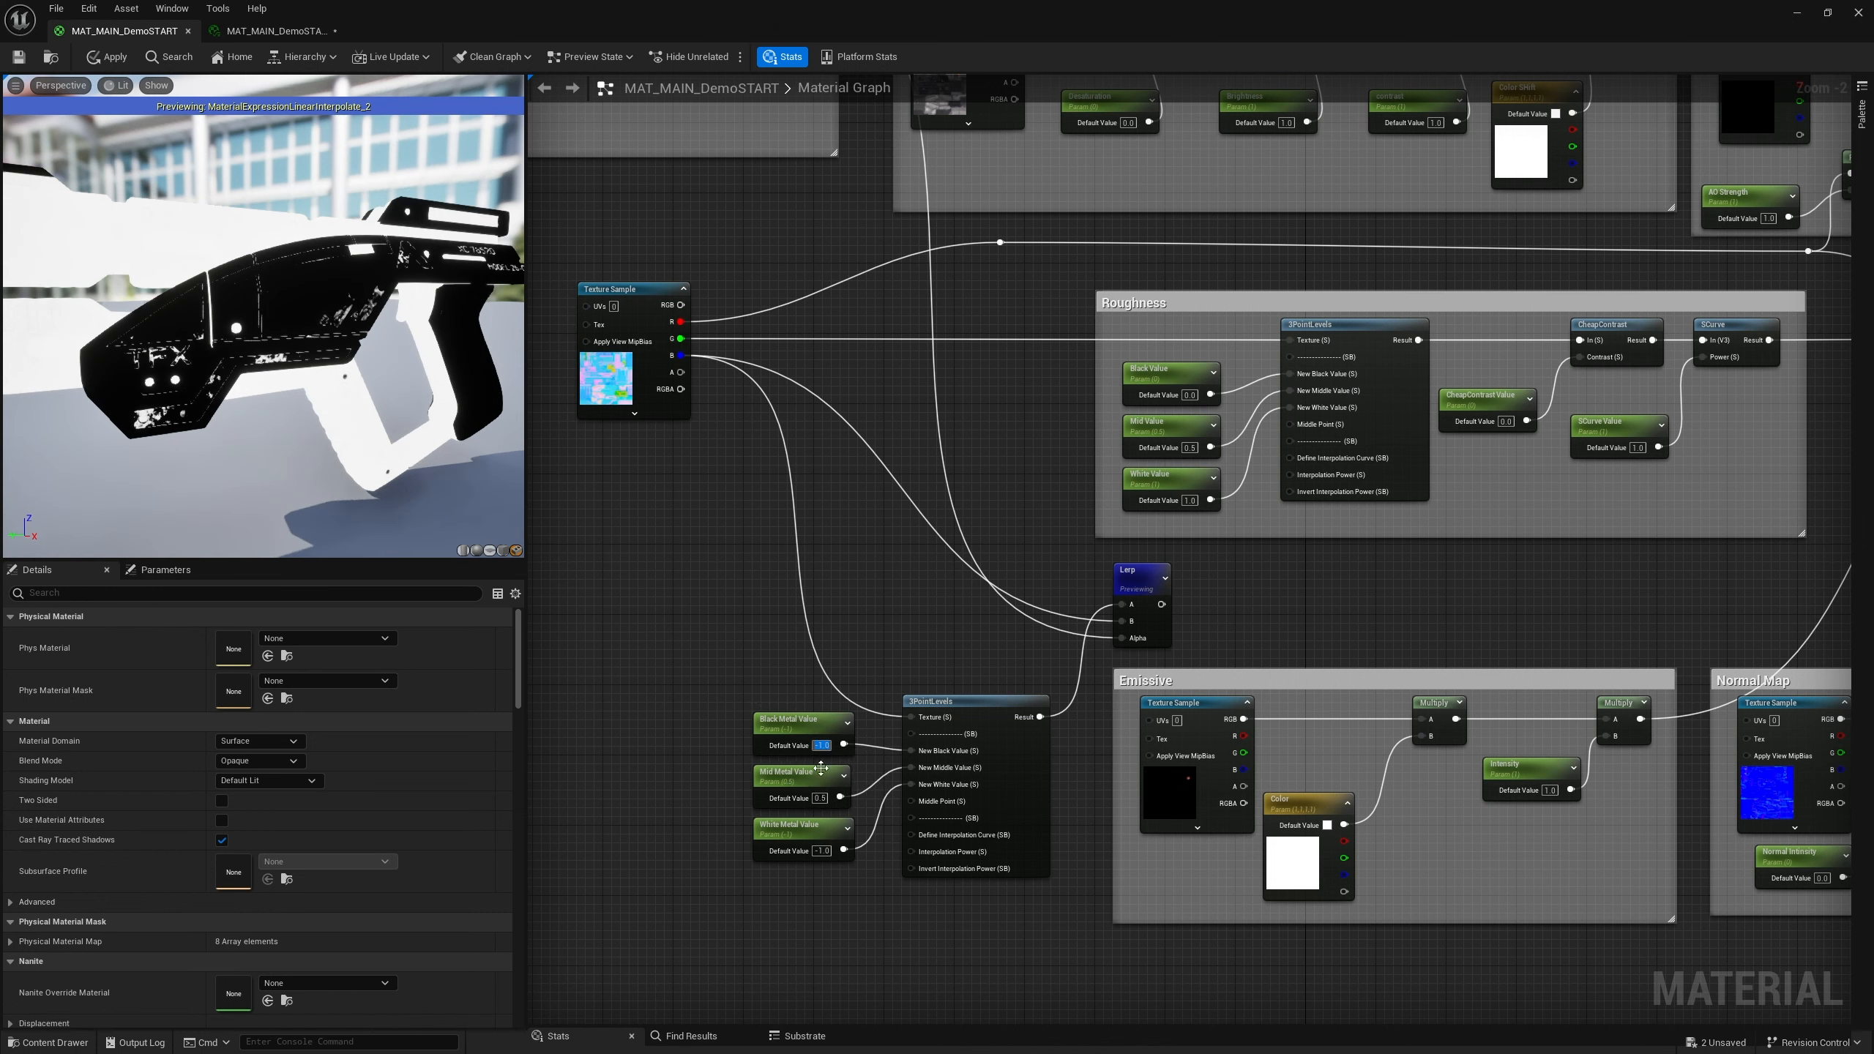
pyautogui.write('0')
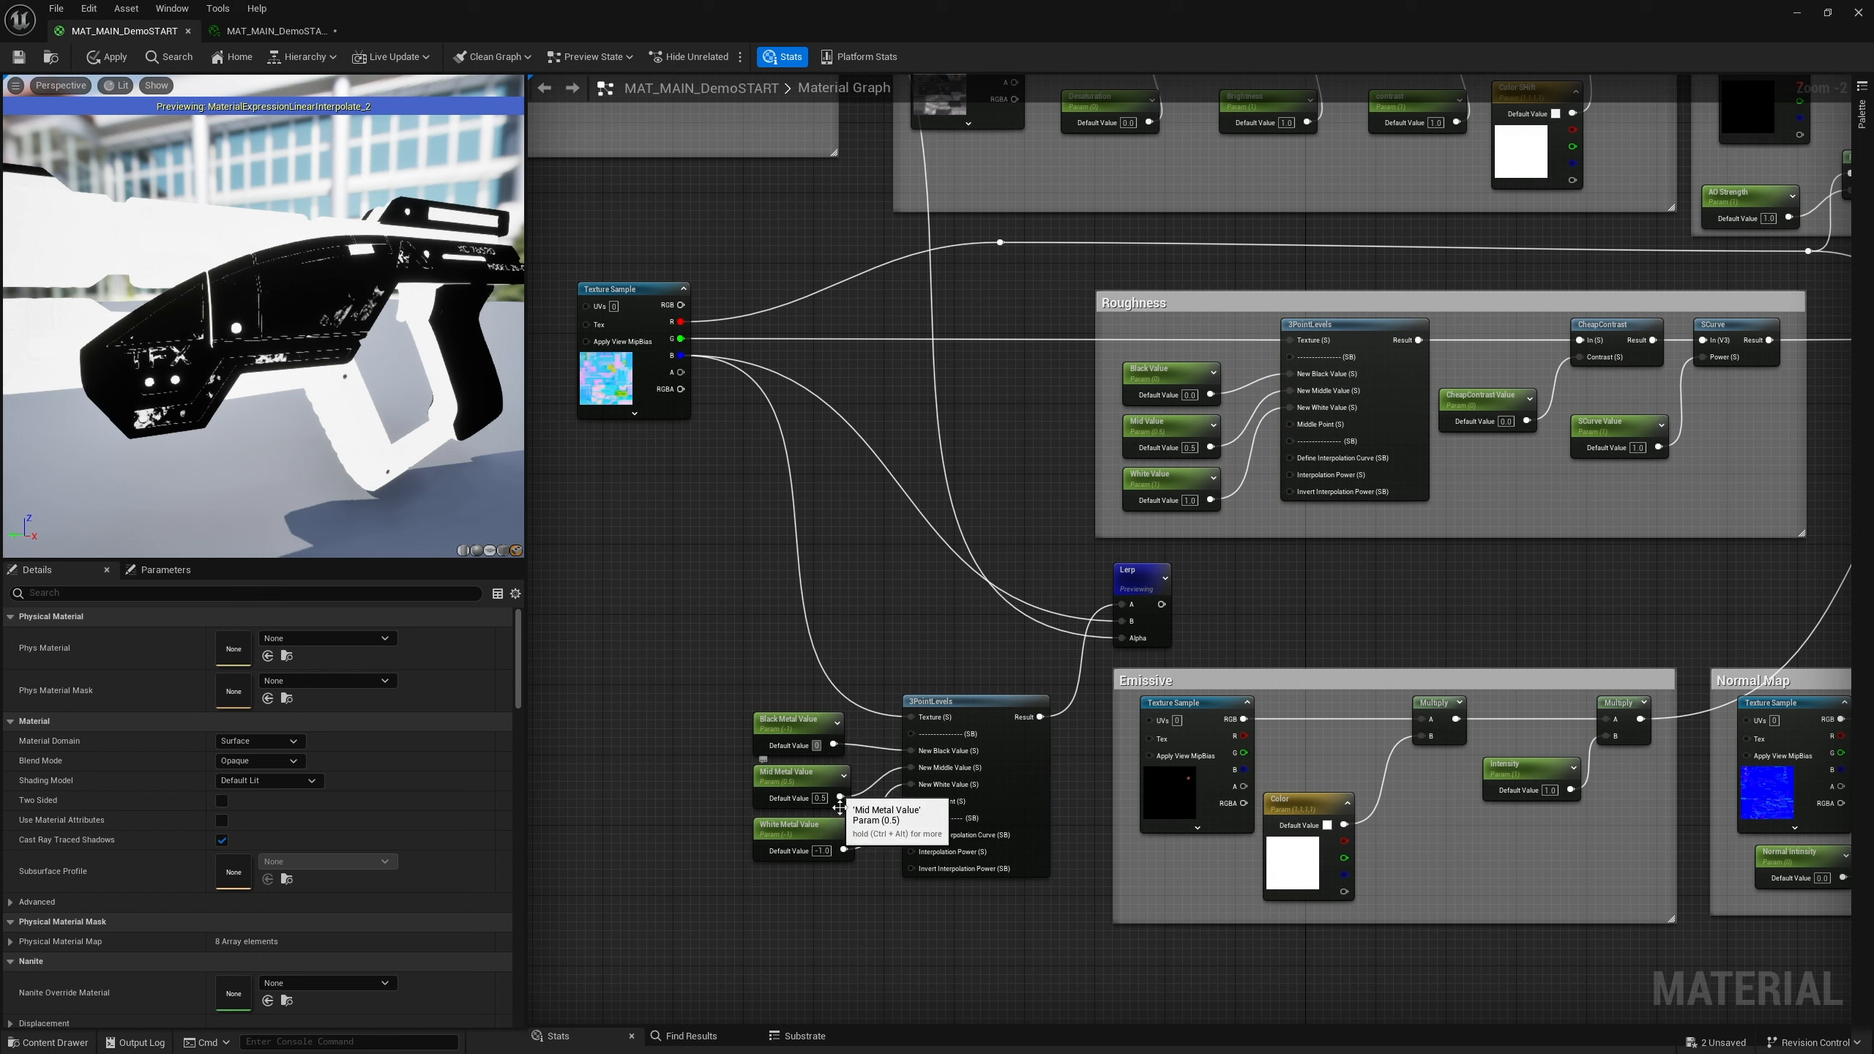
# Set the White Metal Value default back to 1
pyautogui.click(823, 850)
pyautogui.write('1')
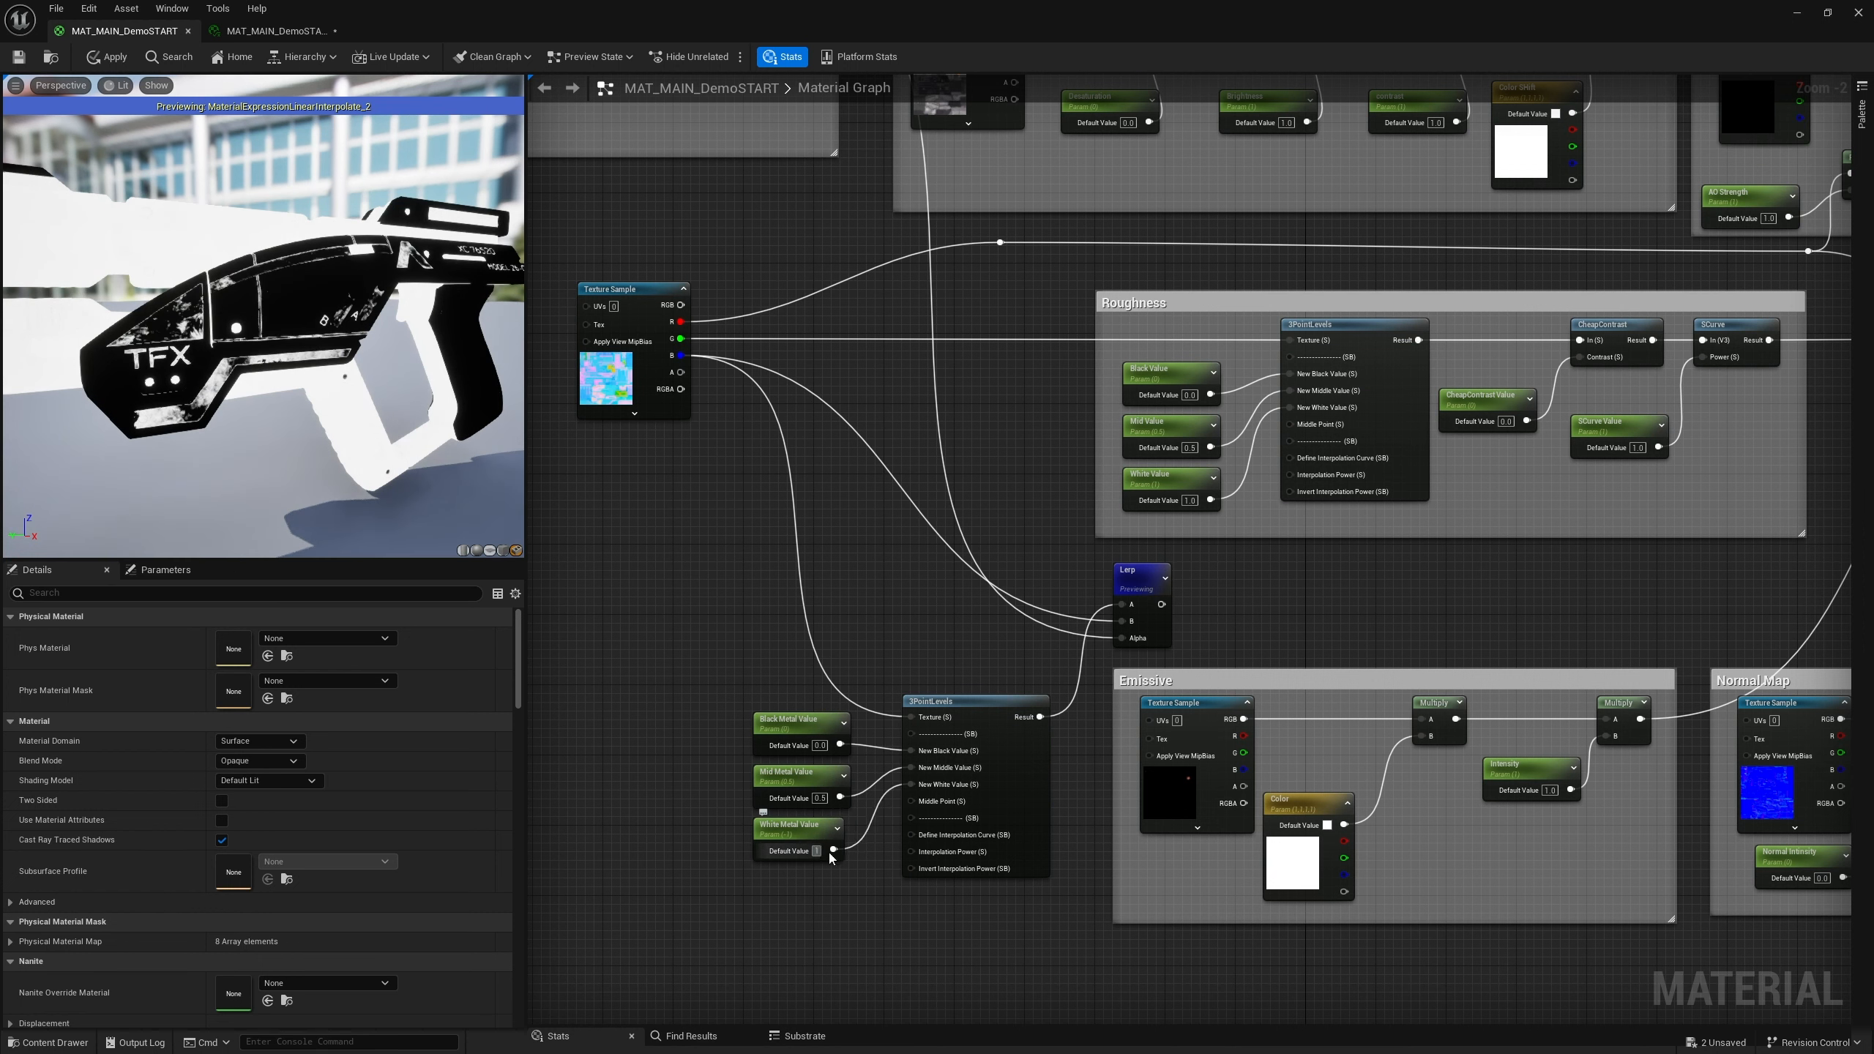
pyautogui.press('Return')
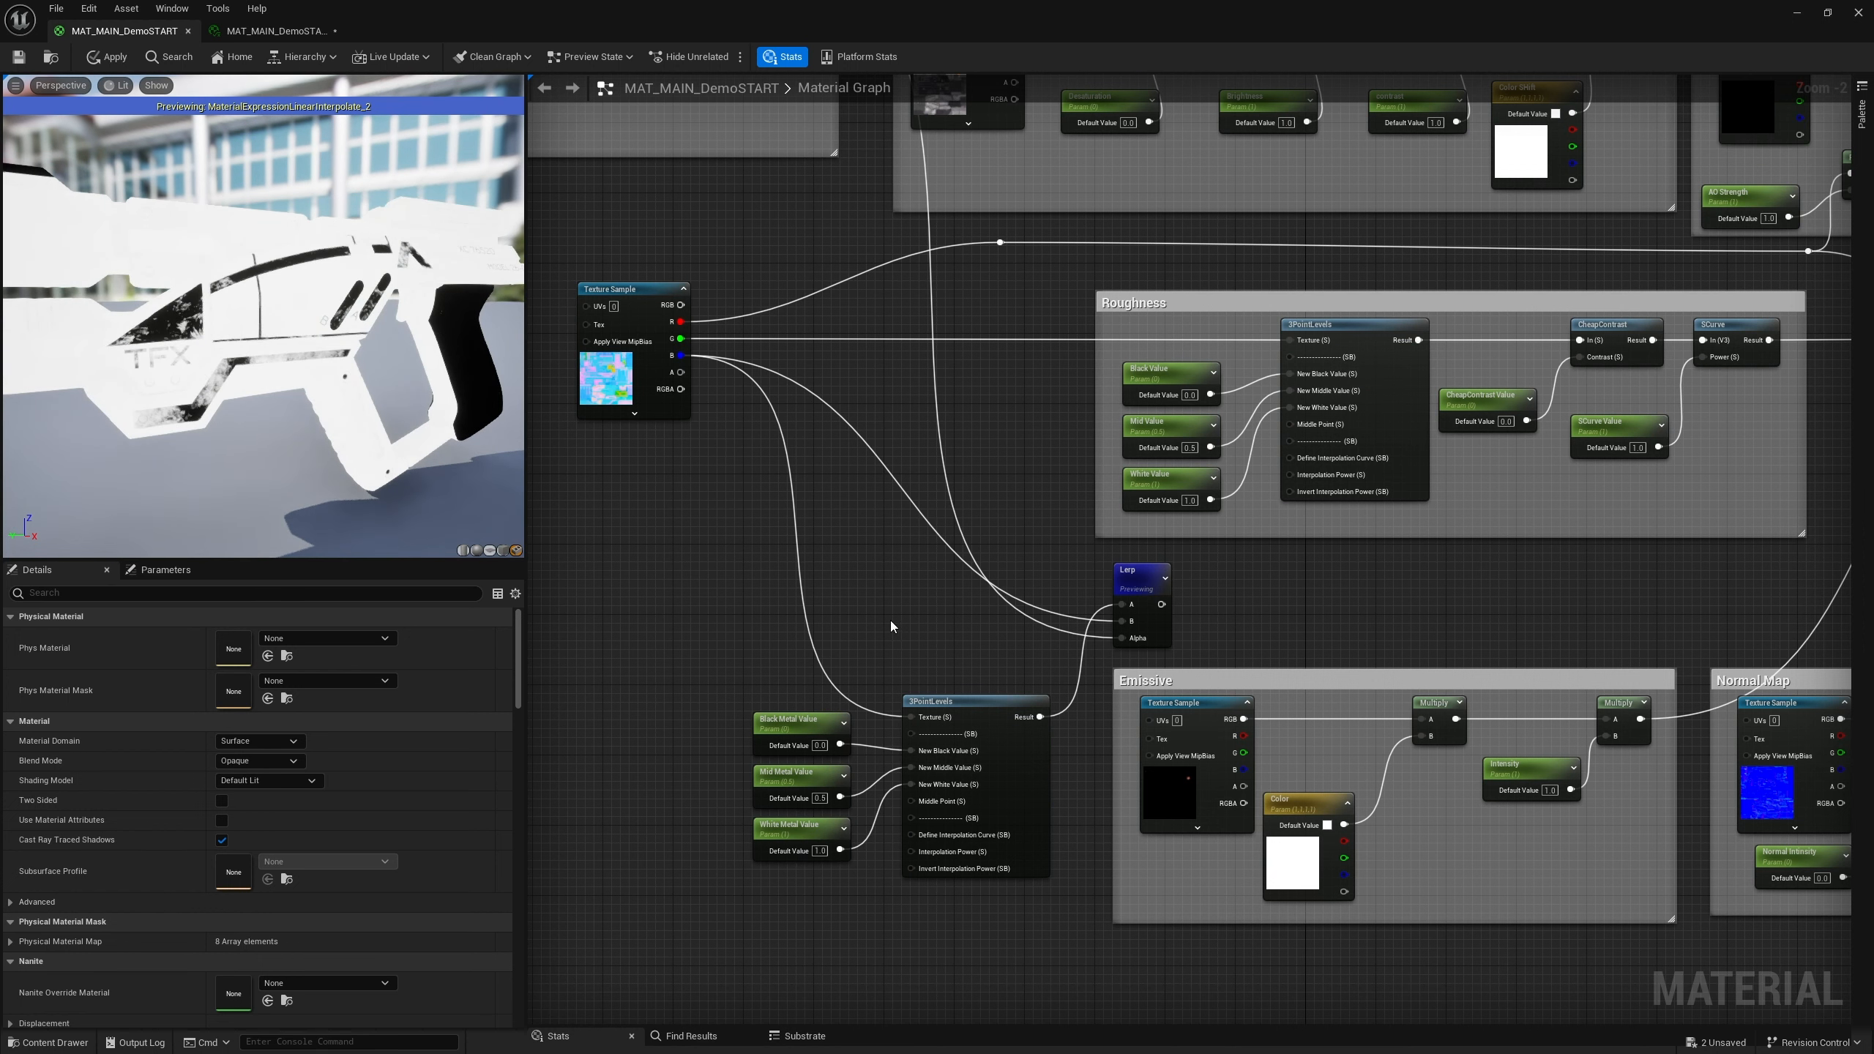
pyautogui.moveTo(1040, 677); pyautogui.dragTo(850, 664, button='right')
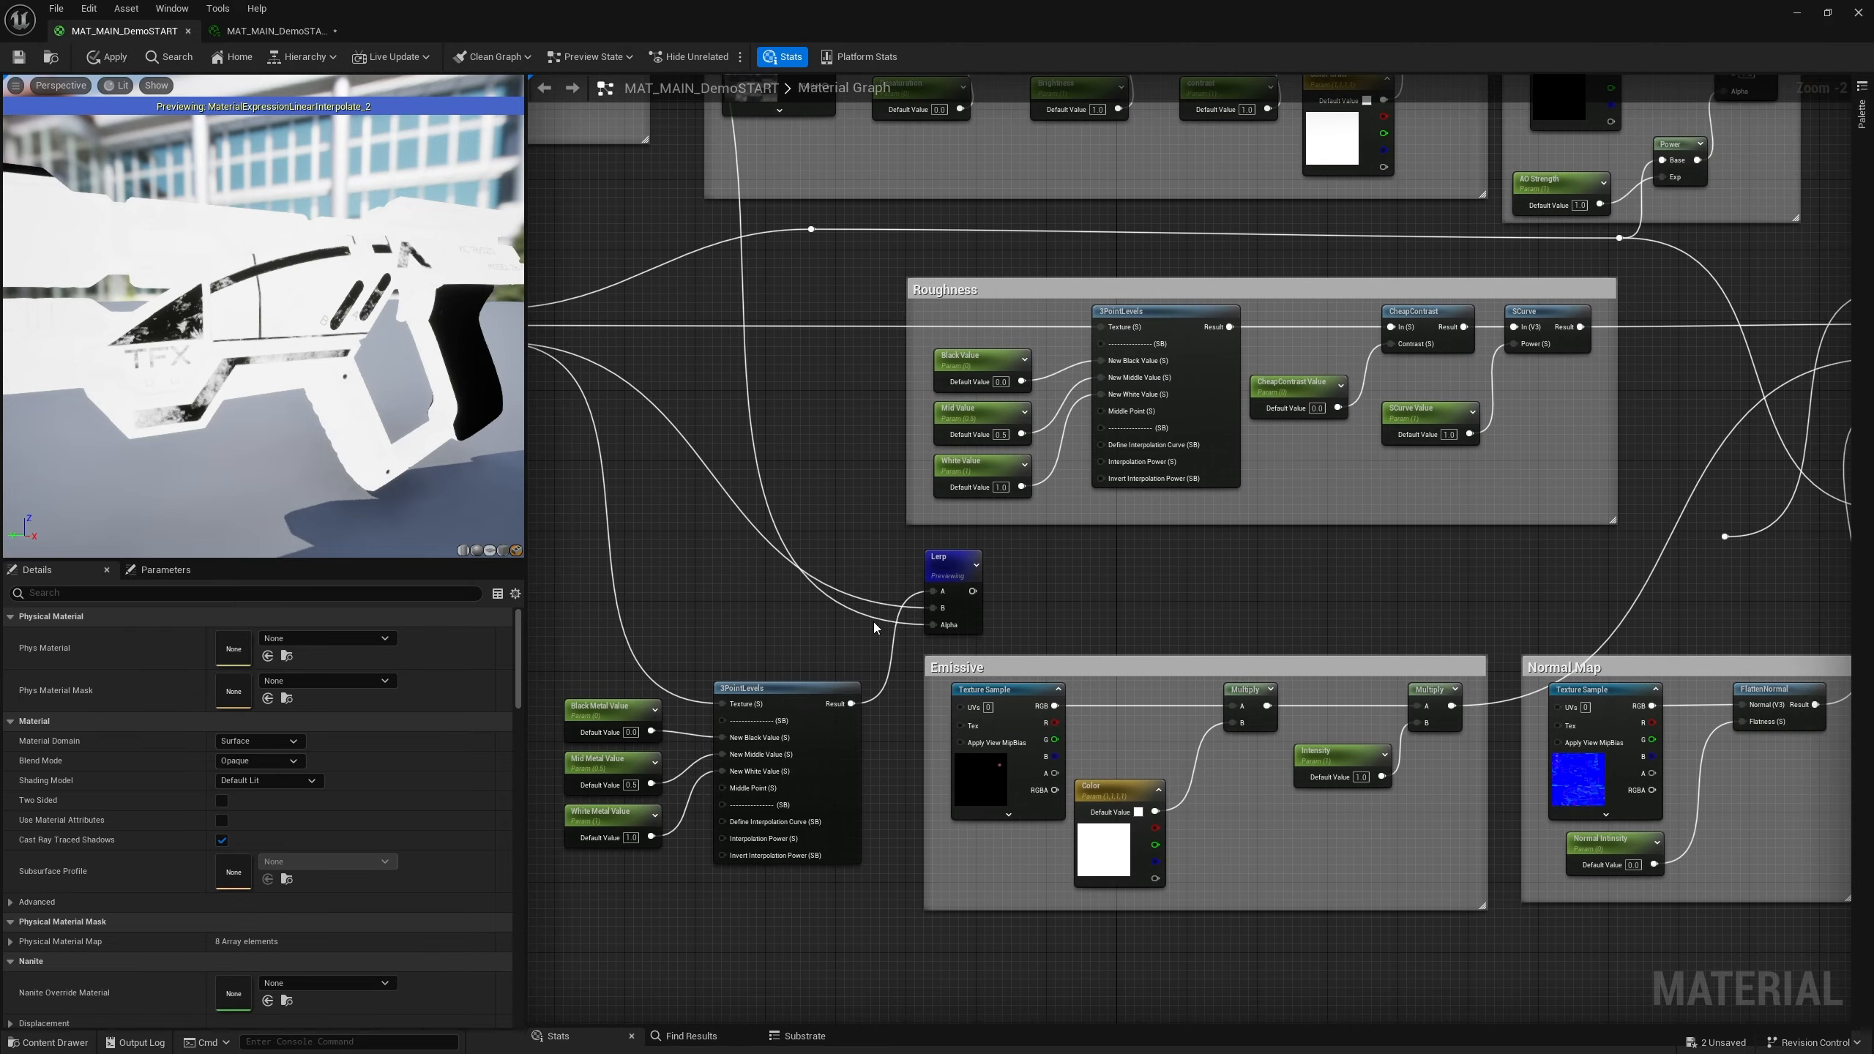
pyautogui.click(954, 565)
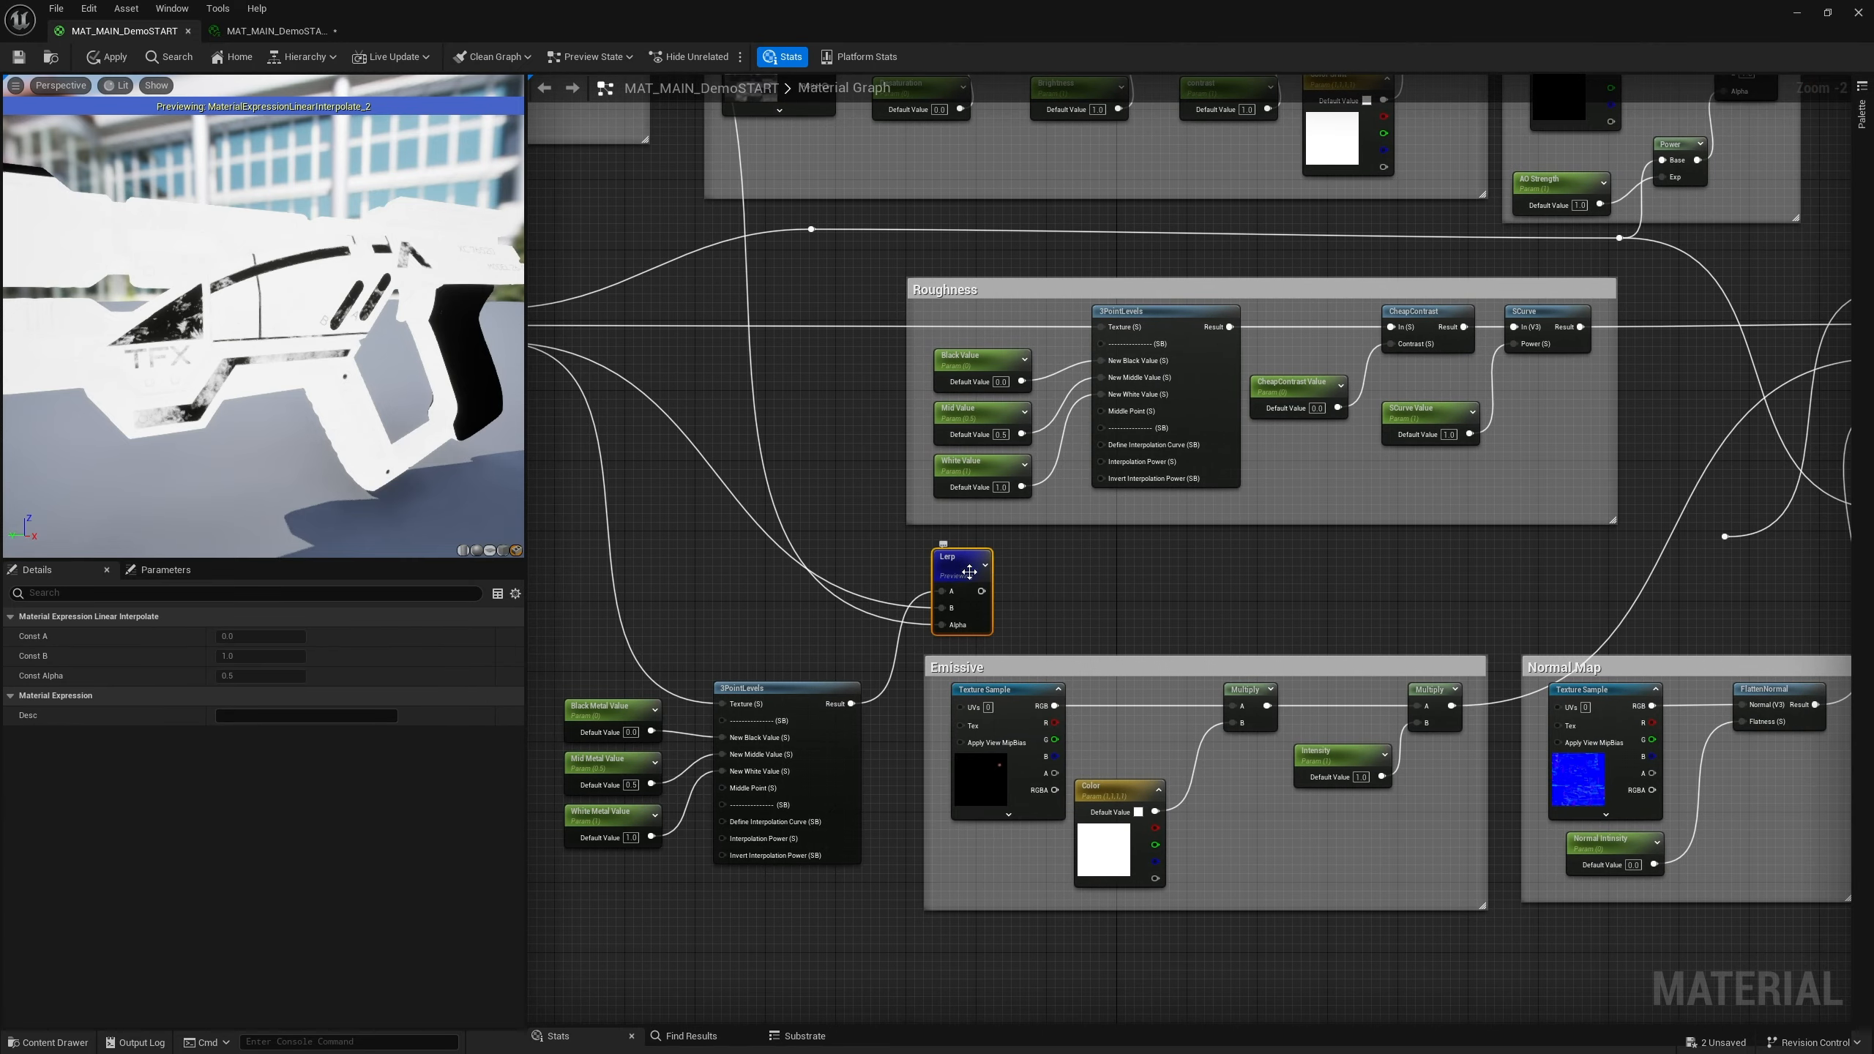
pyautogui.scroll(-1, 1092, 618)
pyautogui.scroll(-2, 1092, 618)
pyautogui.scroll(3, 1033, 602)
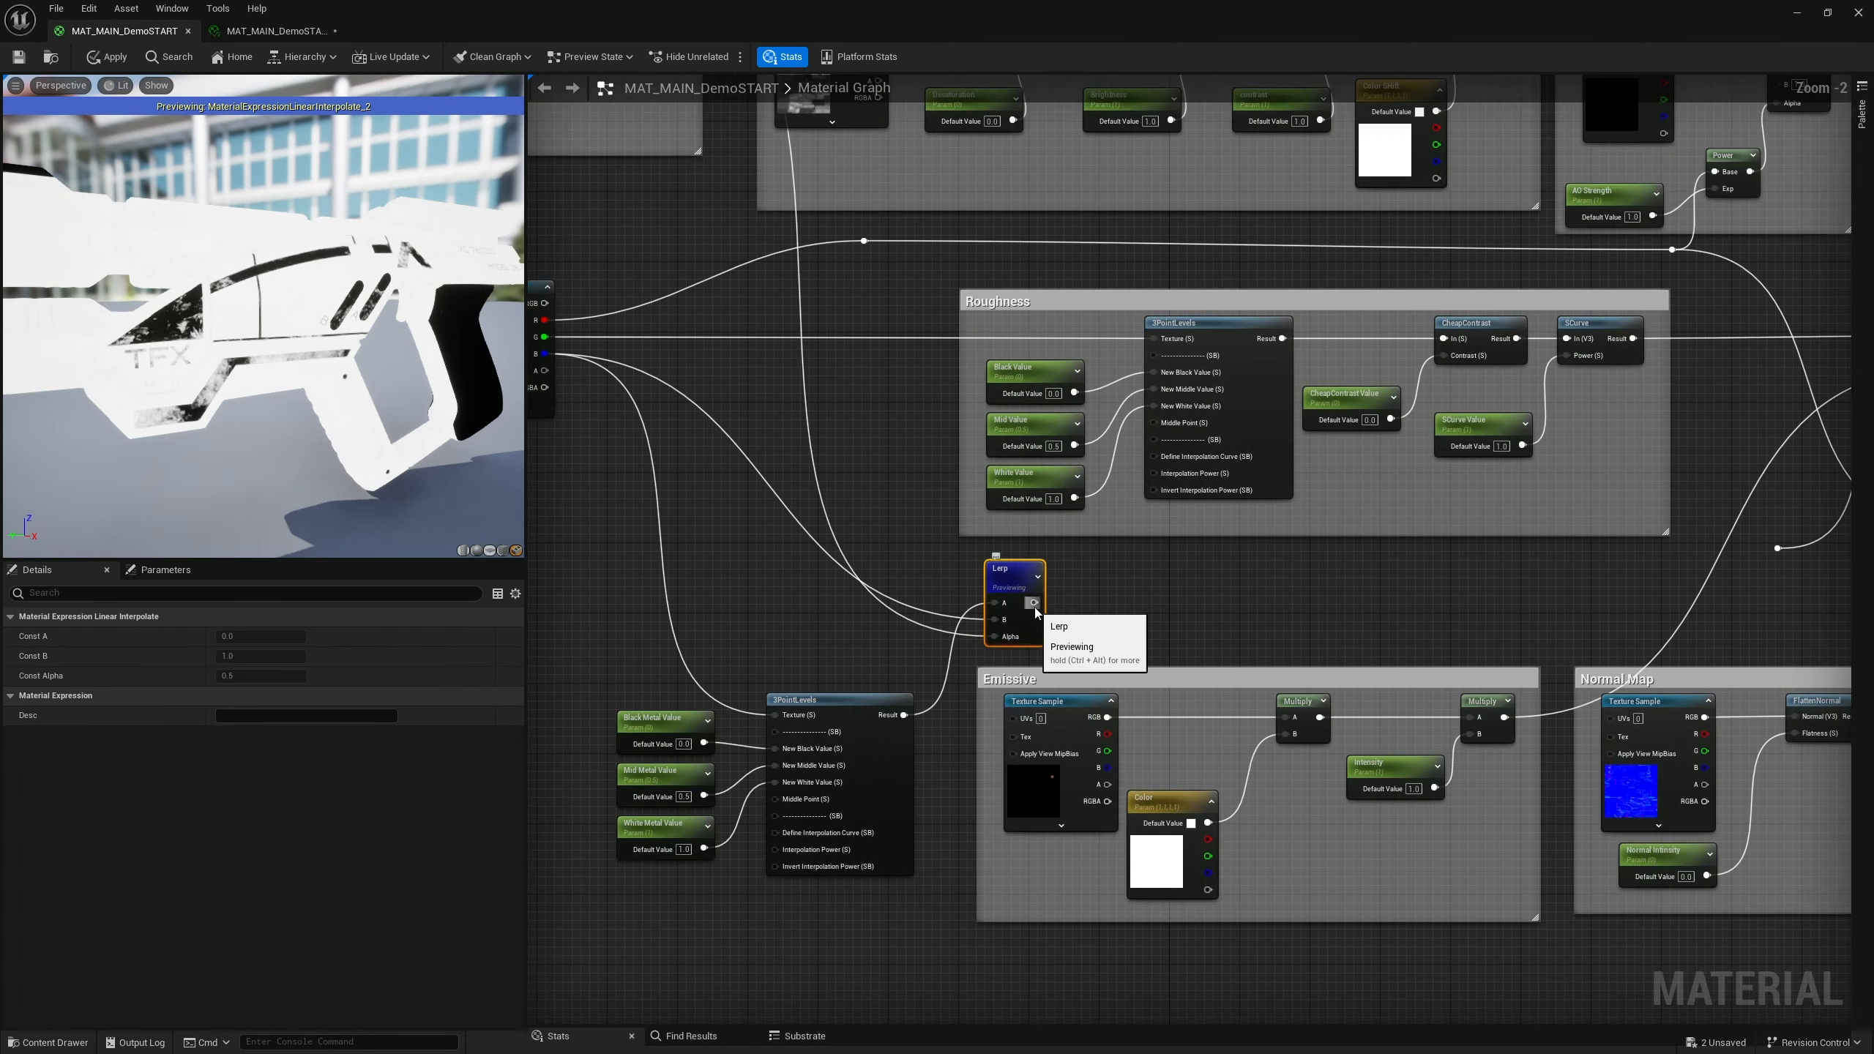
# Connect the Lerp output to the material's Metallic input and stop previewing the Lerp node
pyautogui.moveTo(1034, 603); pyautogui.dragTo(1778, 547)
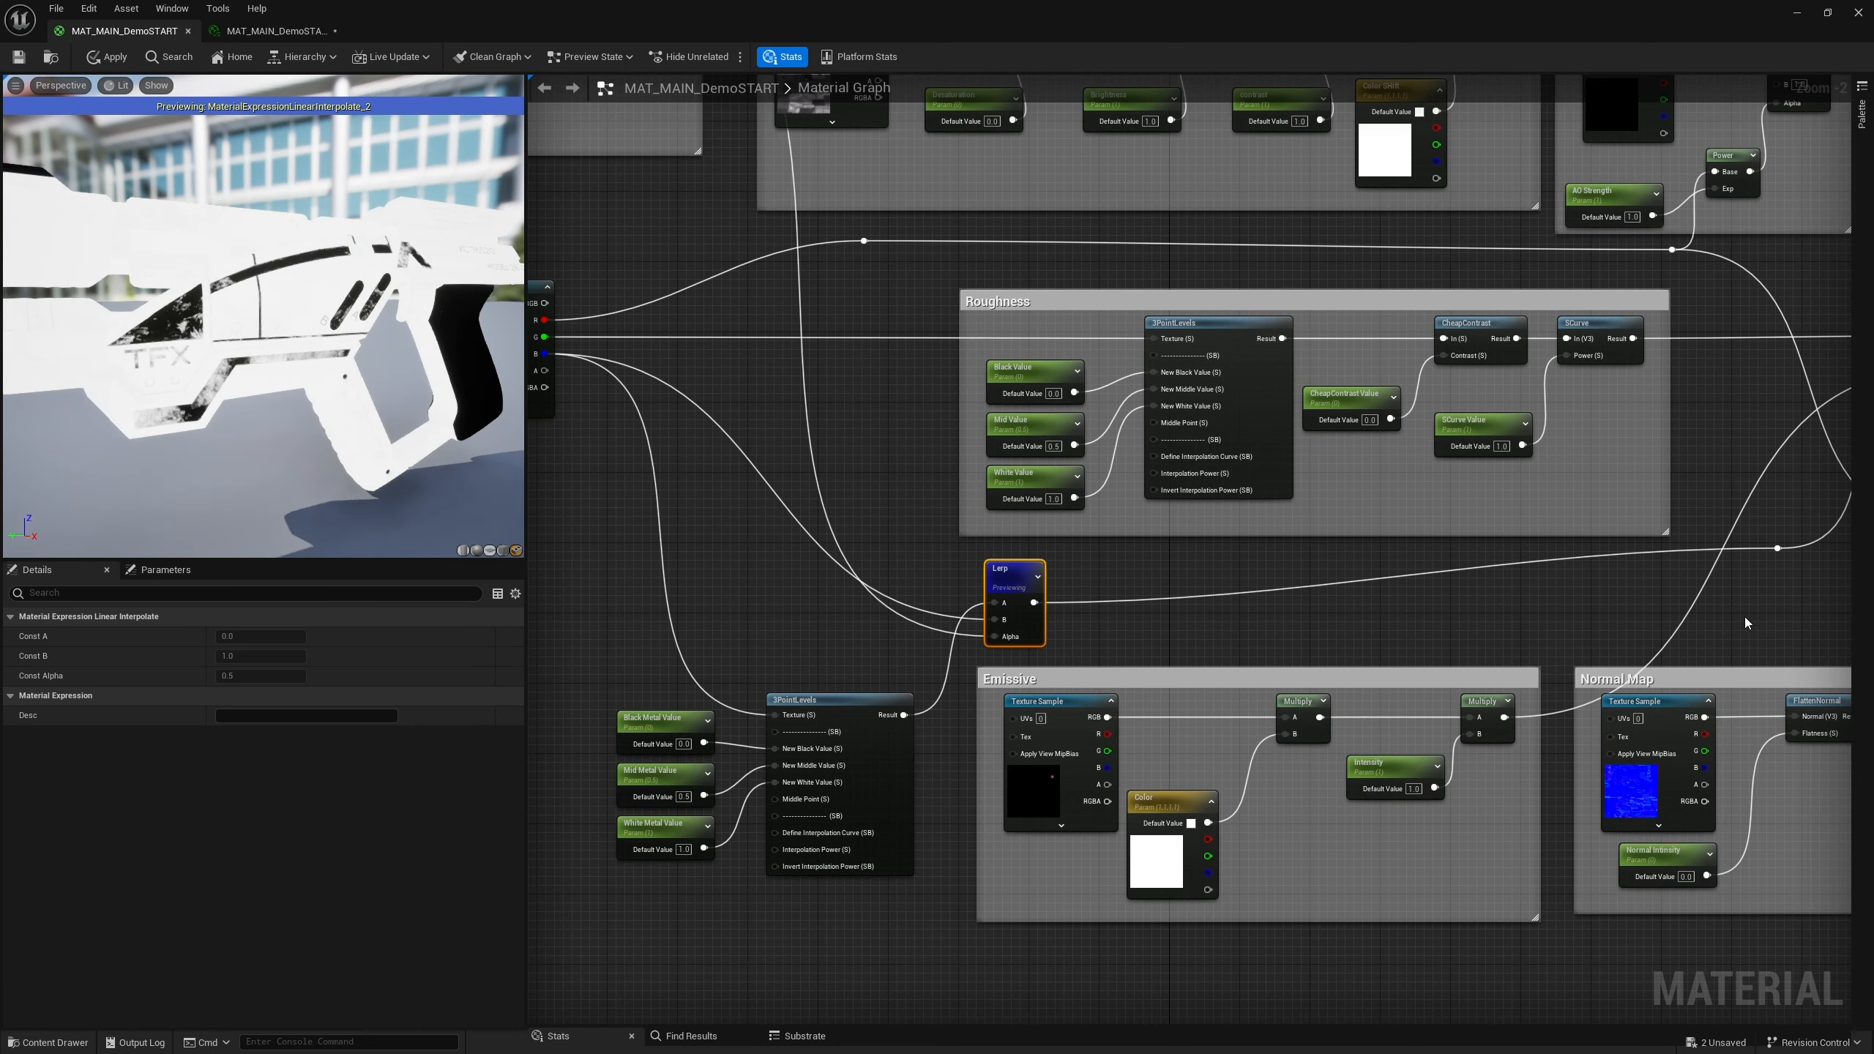
pyautogui.click(1751, 622)
pyautogui.rightClick(1005, 580)
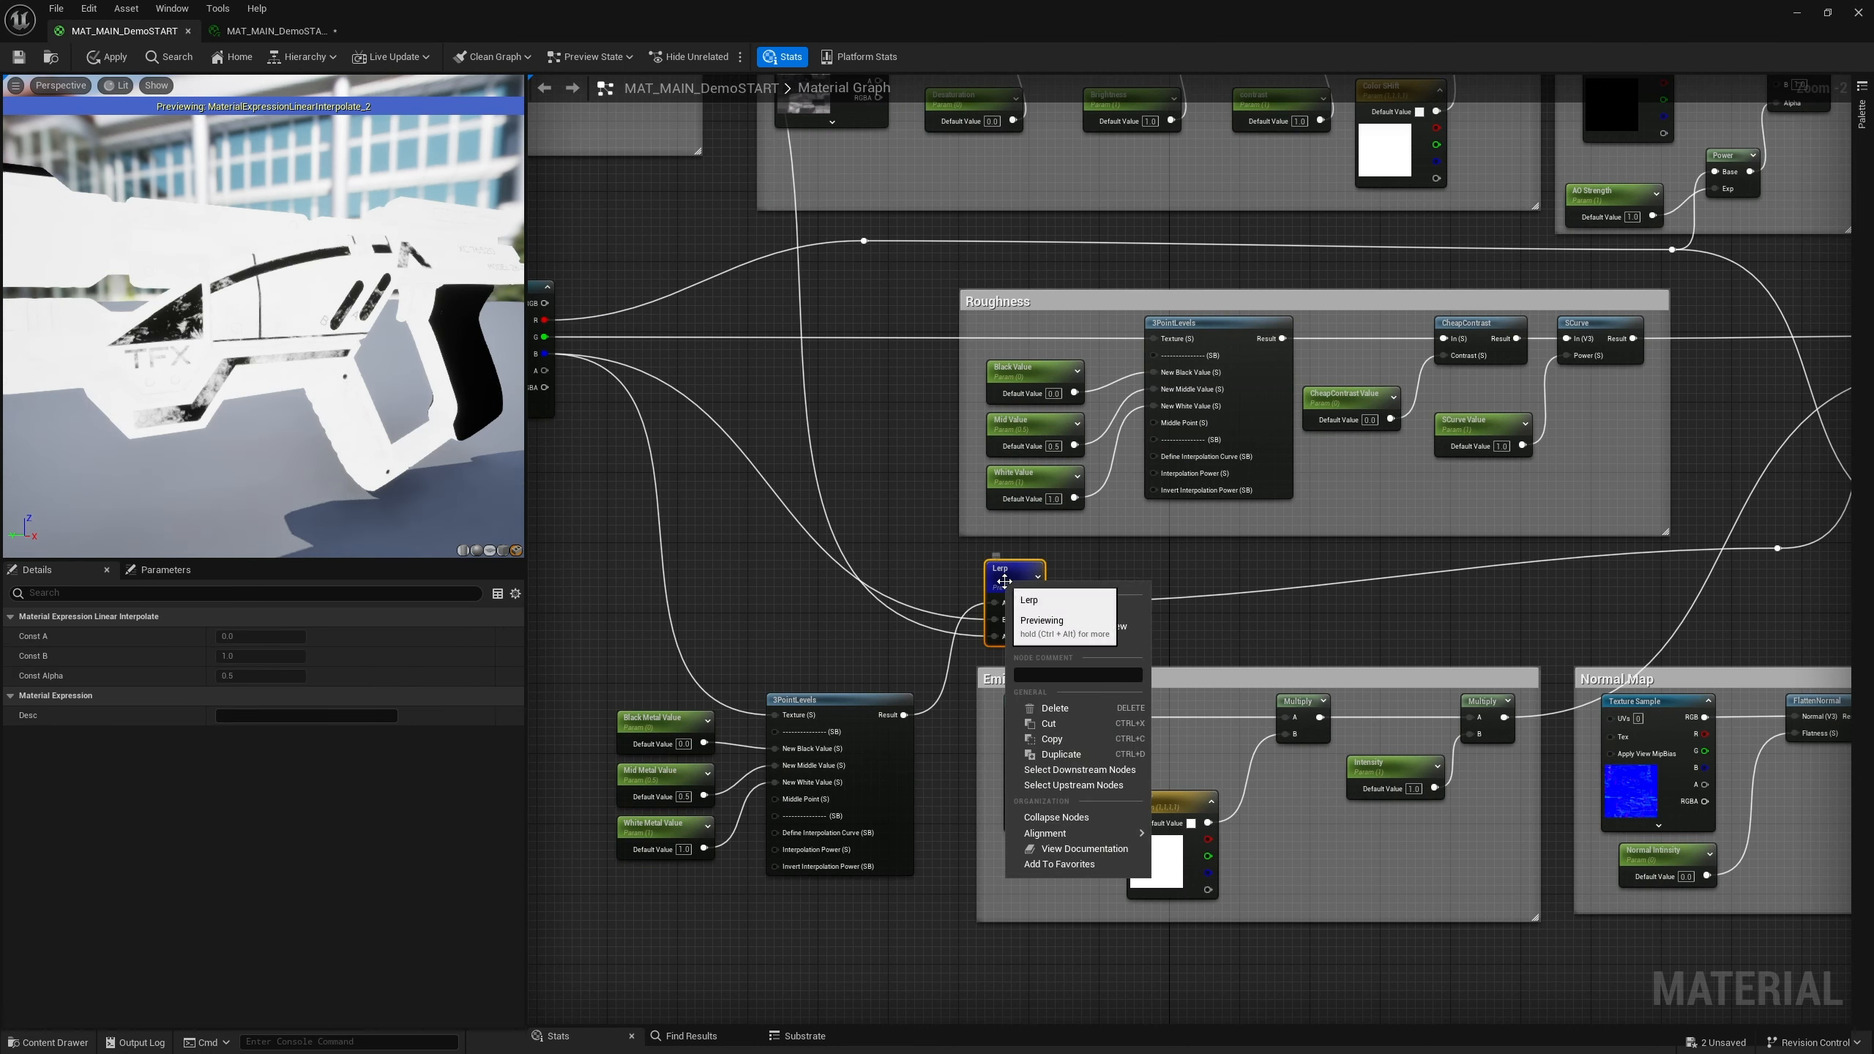
pyautogui.click(1063, 617)
# Add a reroute point on the wire running from the Lerp to the material output
pyautogui.scroll(-2, 1371, 604)
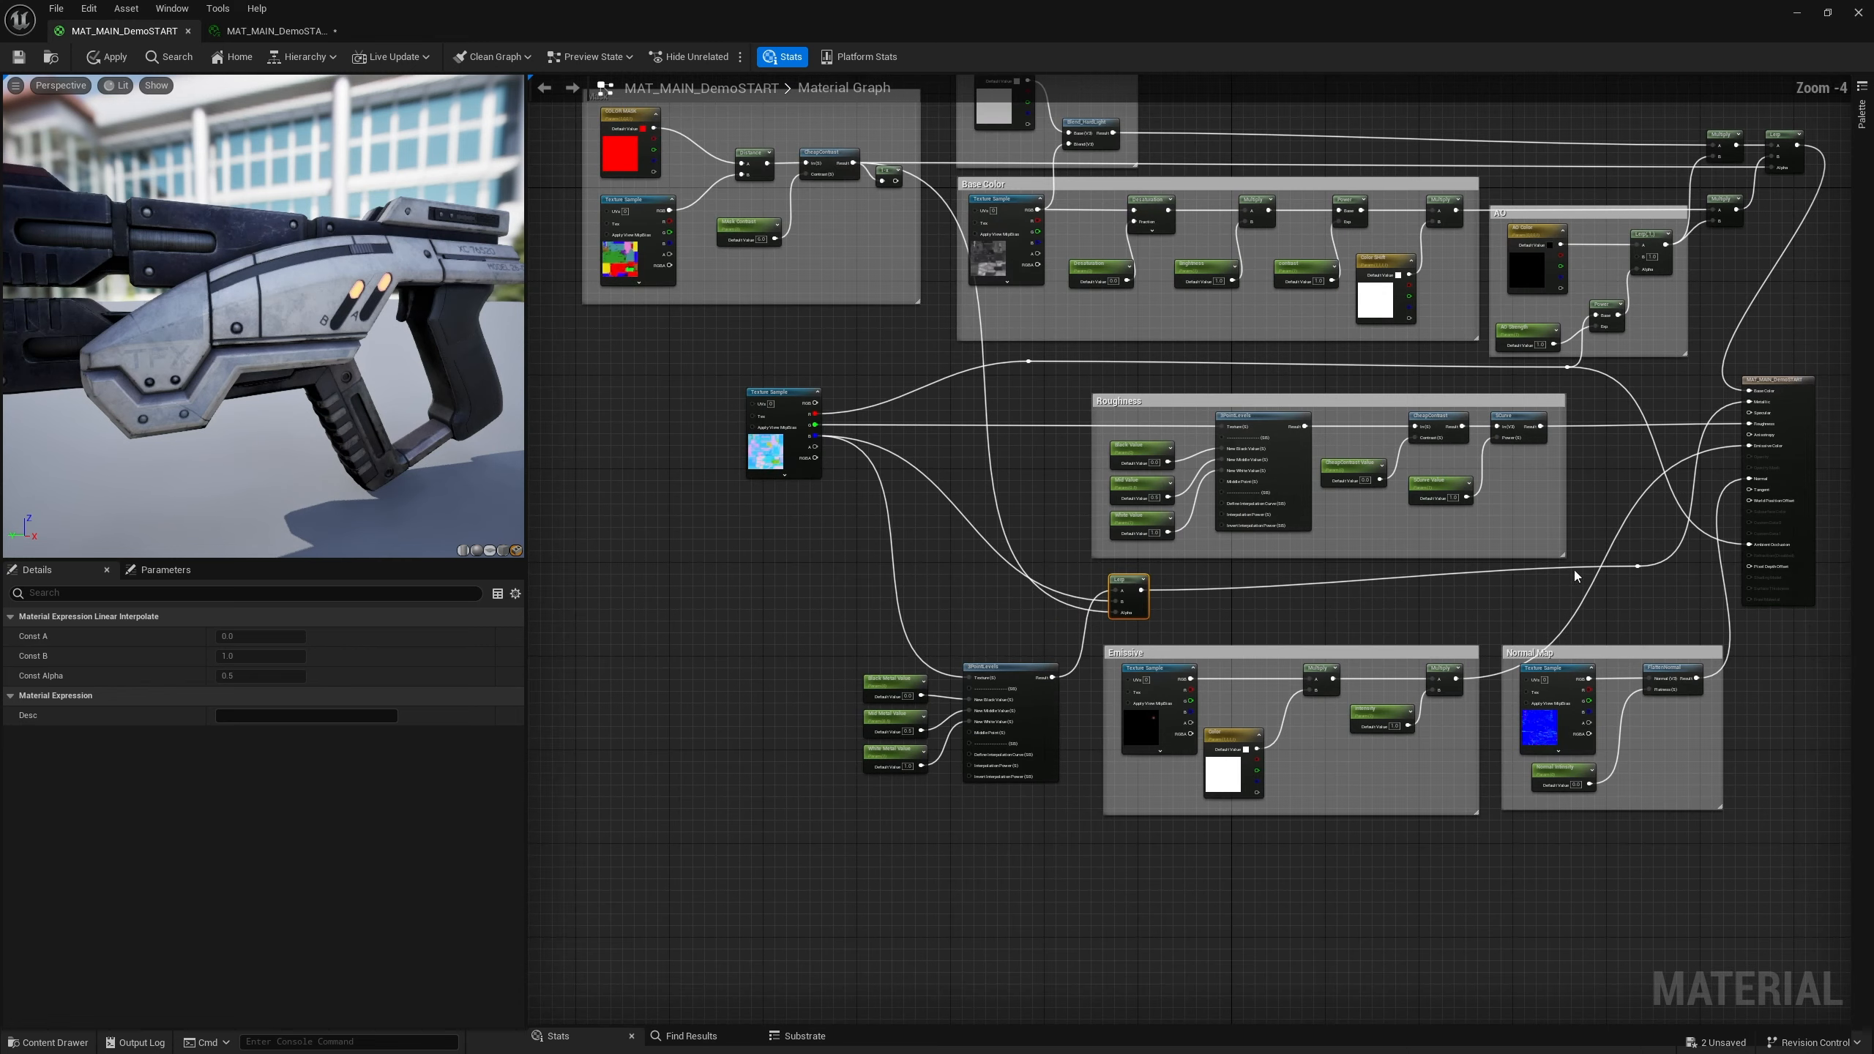
pyautogui.moveTo(1632, 568); pyautogui.dragTo(1625, 595)
pyautogui.click(1640, 541)
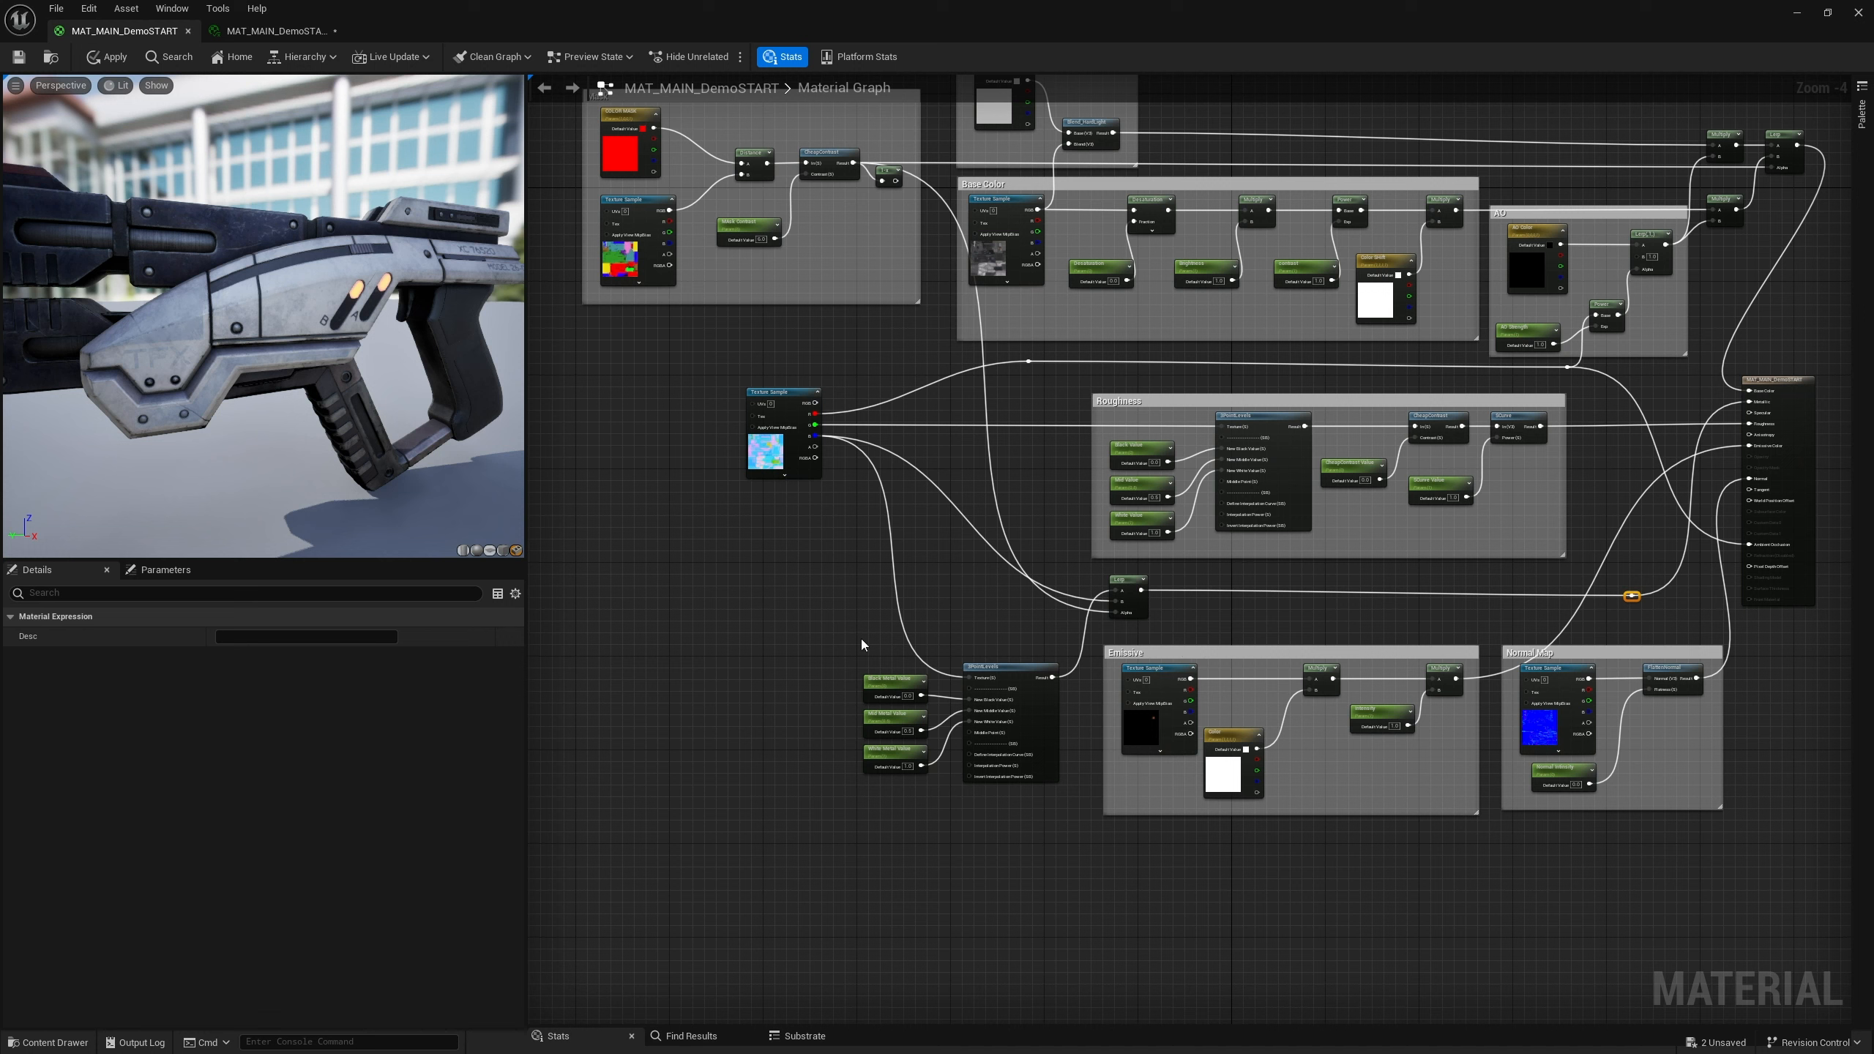
# Wrap the metal value parameters and their 3PointLevels node in a comment titled "Metal for Main Color Chang"
pyautogui.moveTo(836, 619); pyautogui.dragTo(1071, 838)
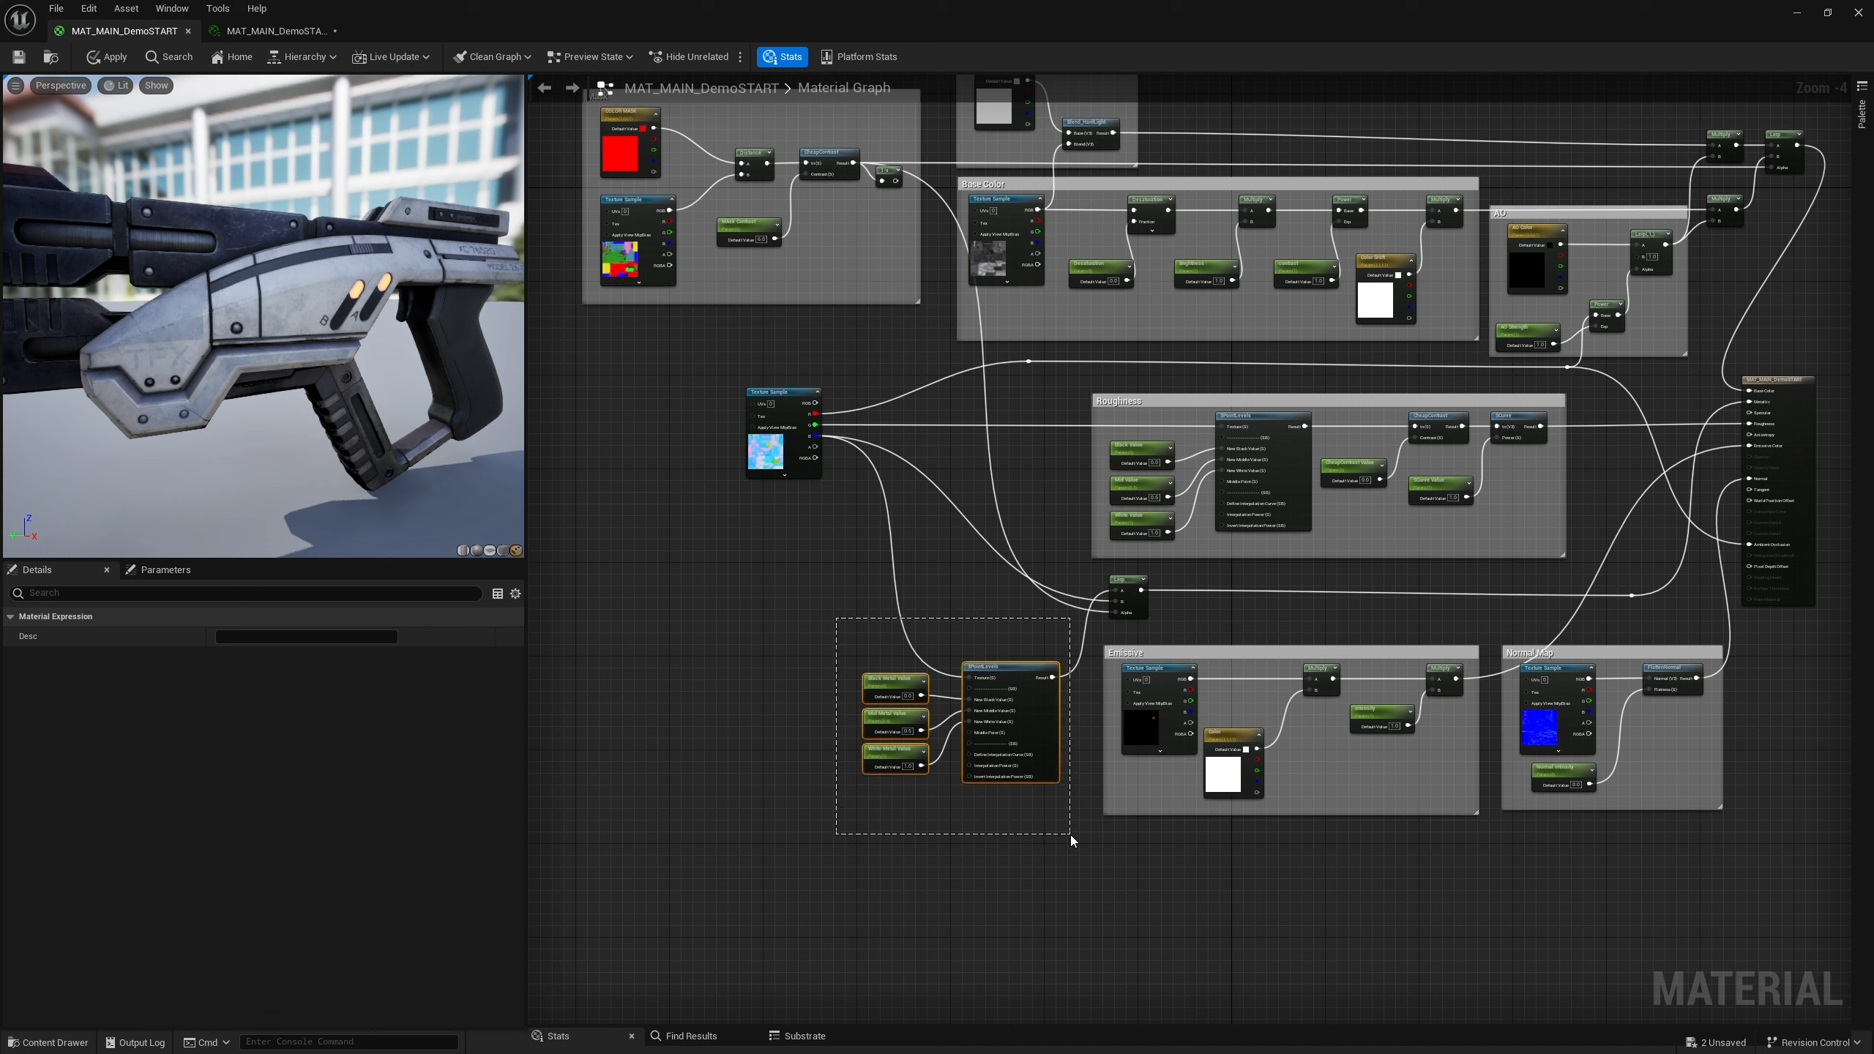
pyautogui.rightClick(972, 665)
pyautogui.click(846, 654)
pyautogui.moveTo(845, 655); pyautogui.dragTo(1062, 824)
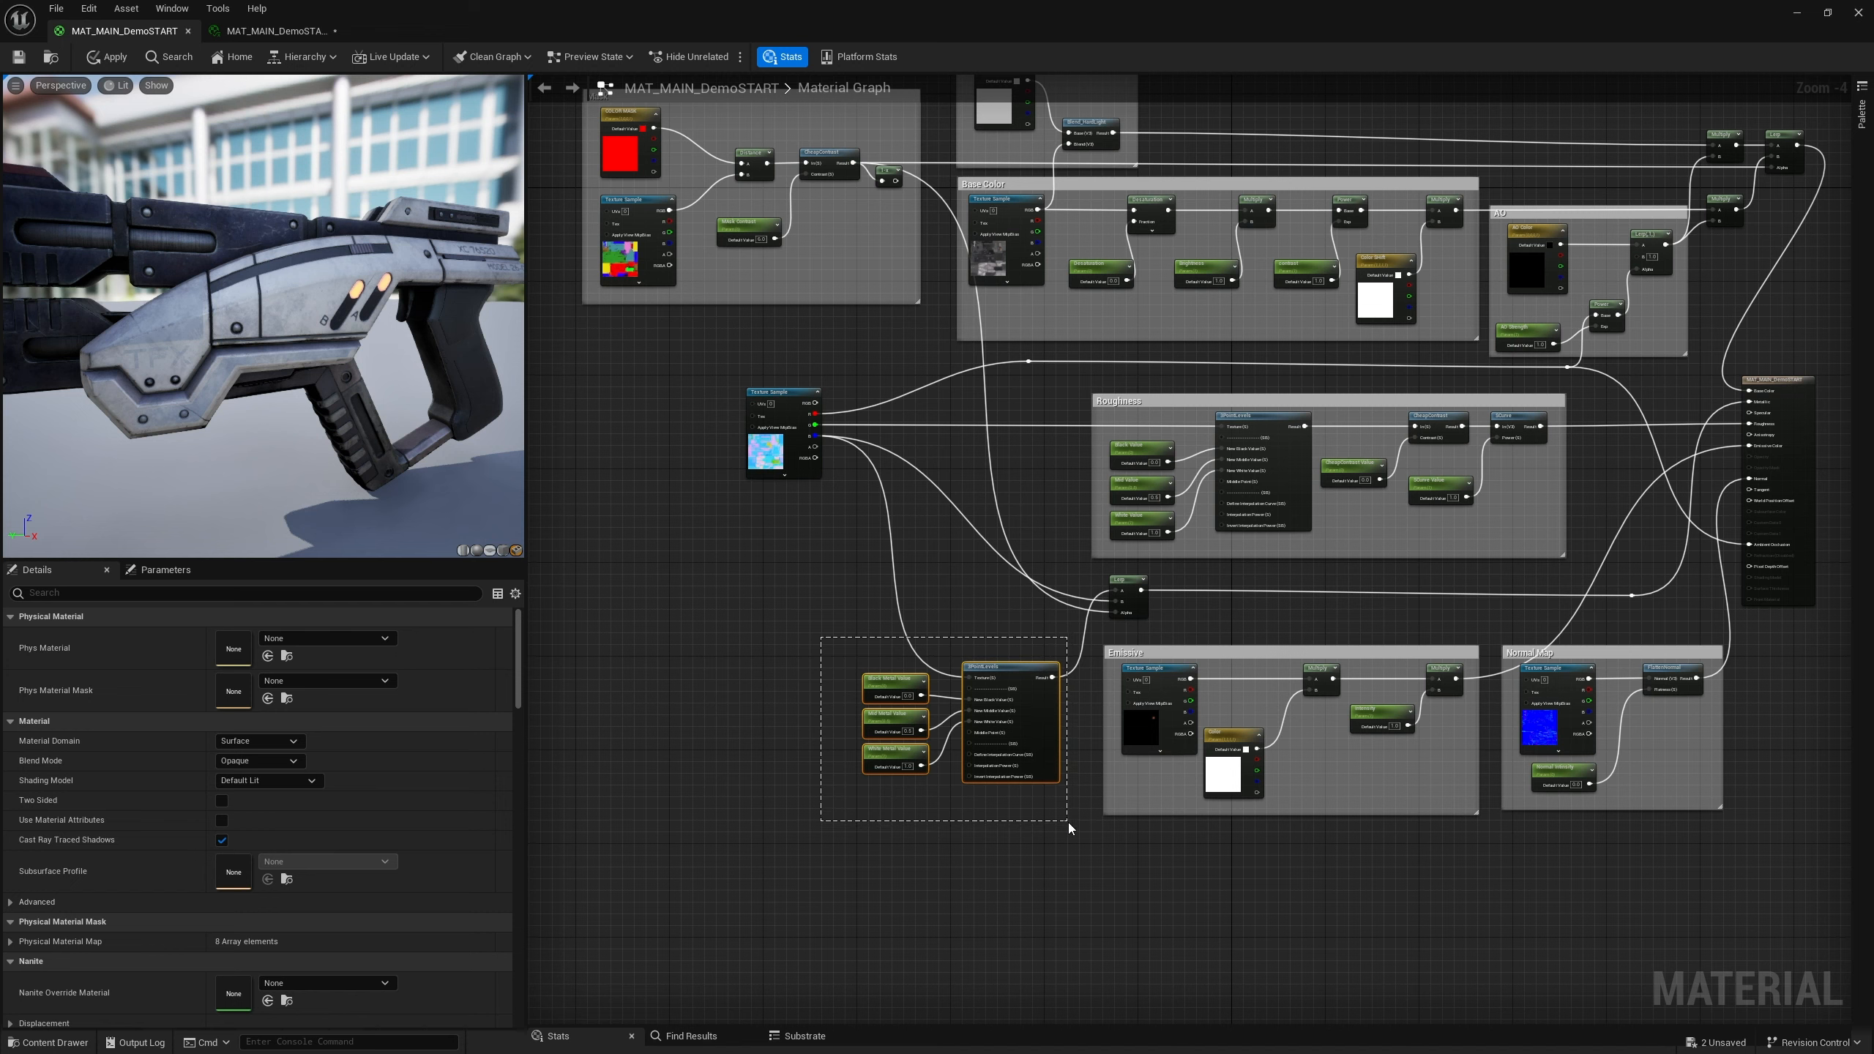
pyautogui.write('cMetal for Main Color Chang')
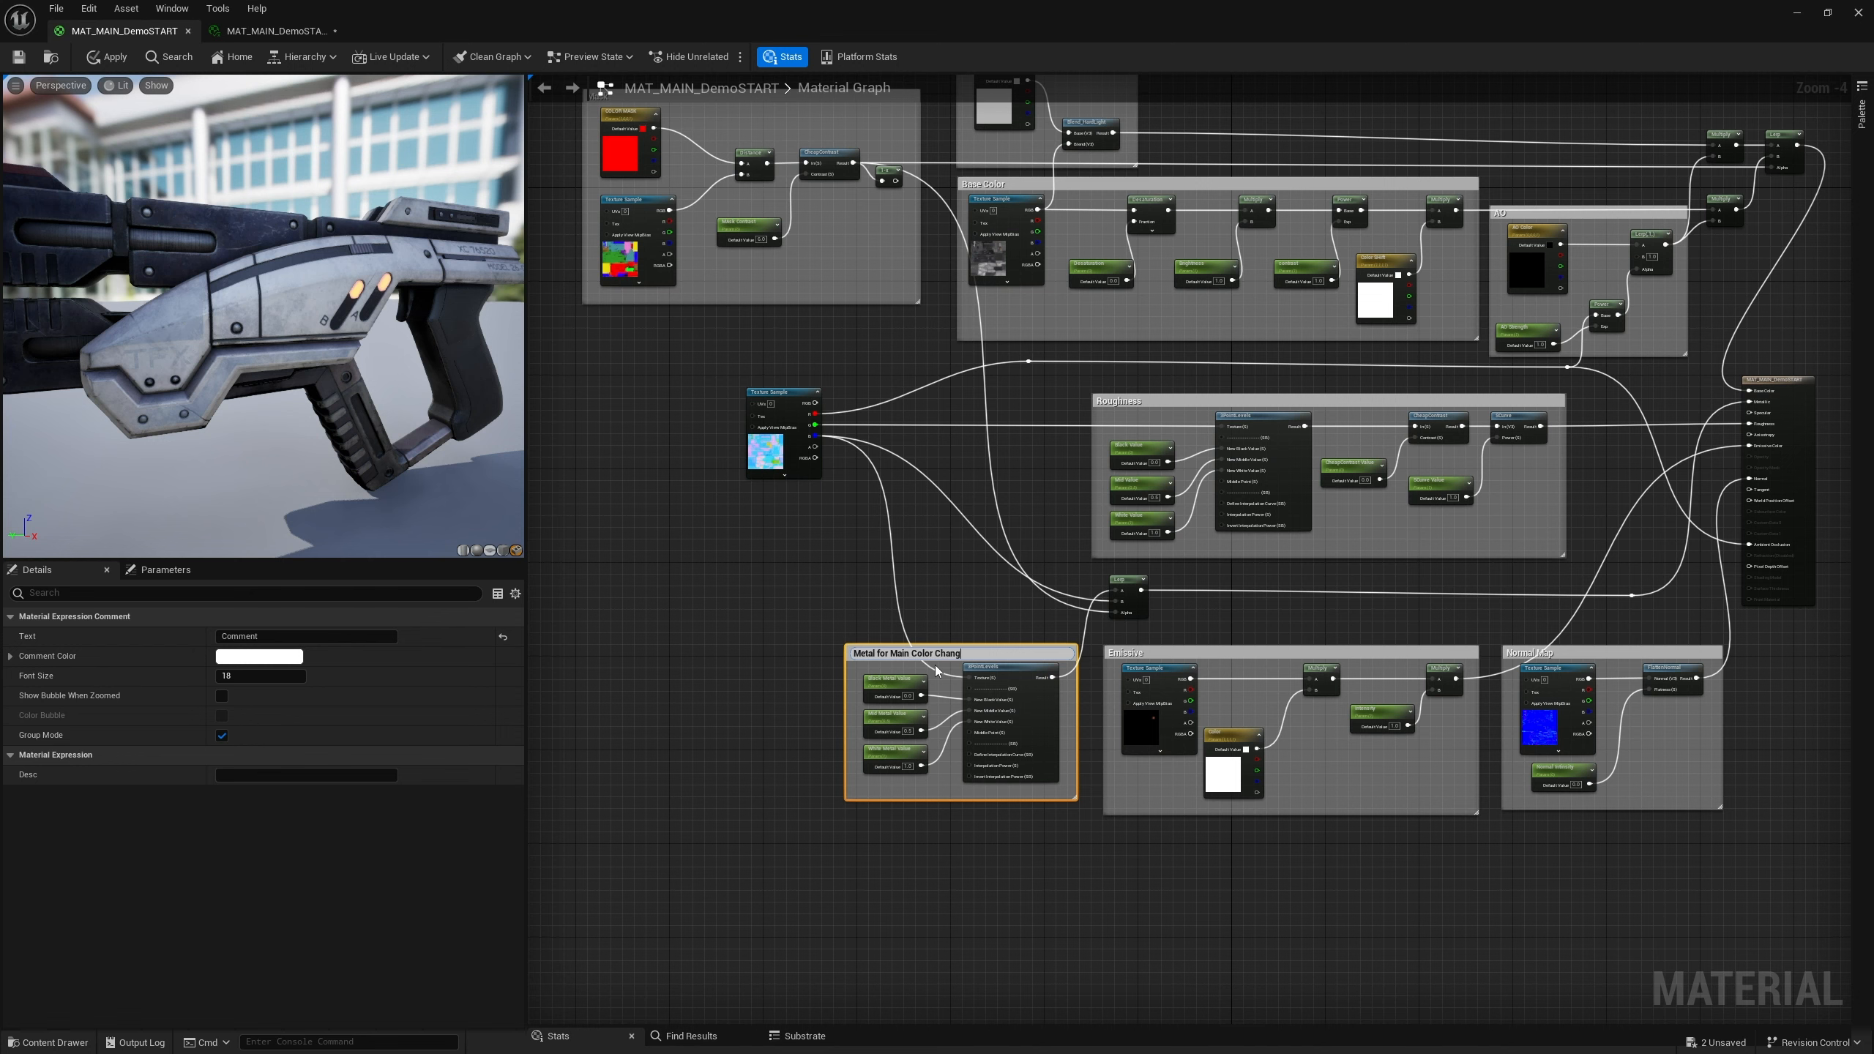
pyautogui.press('Return')
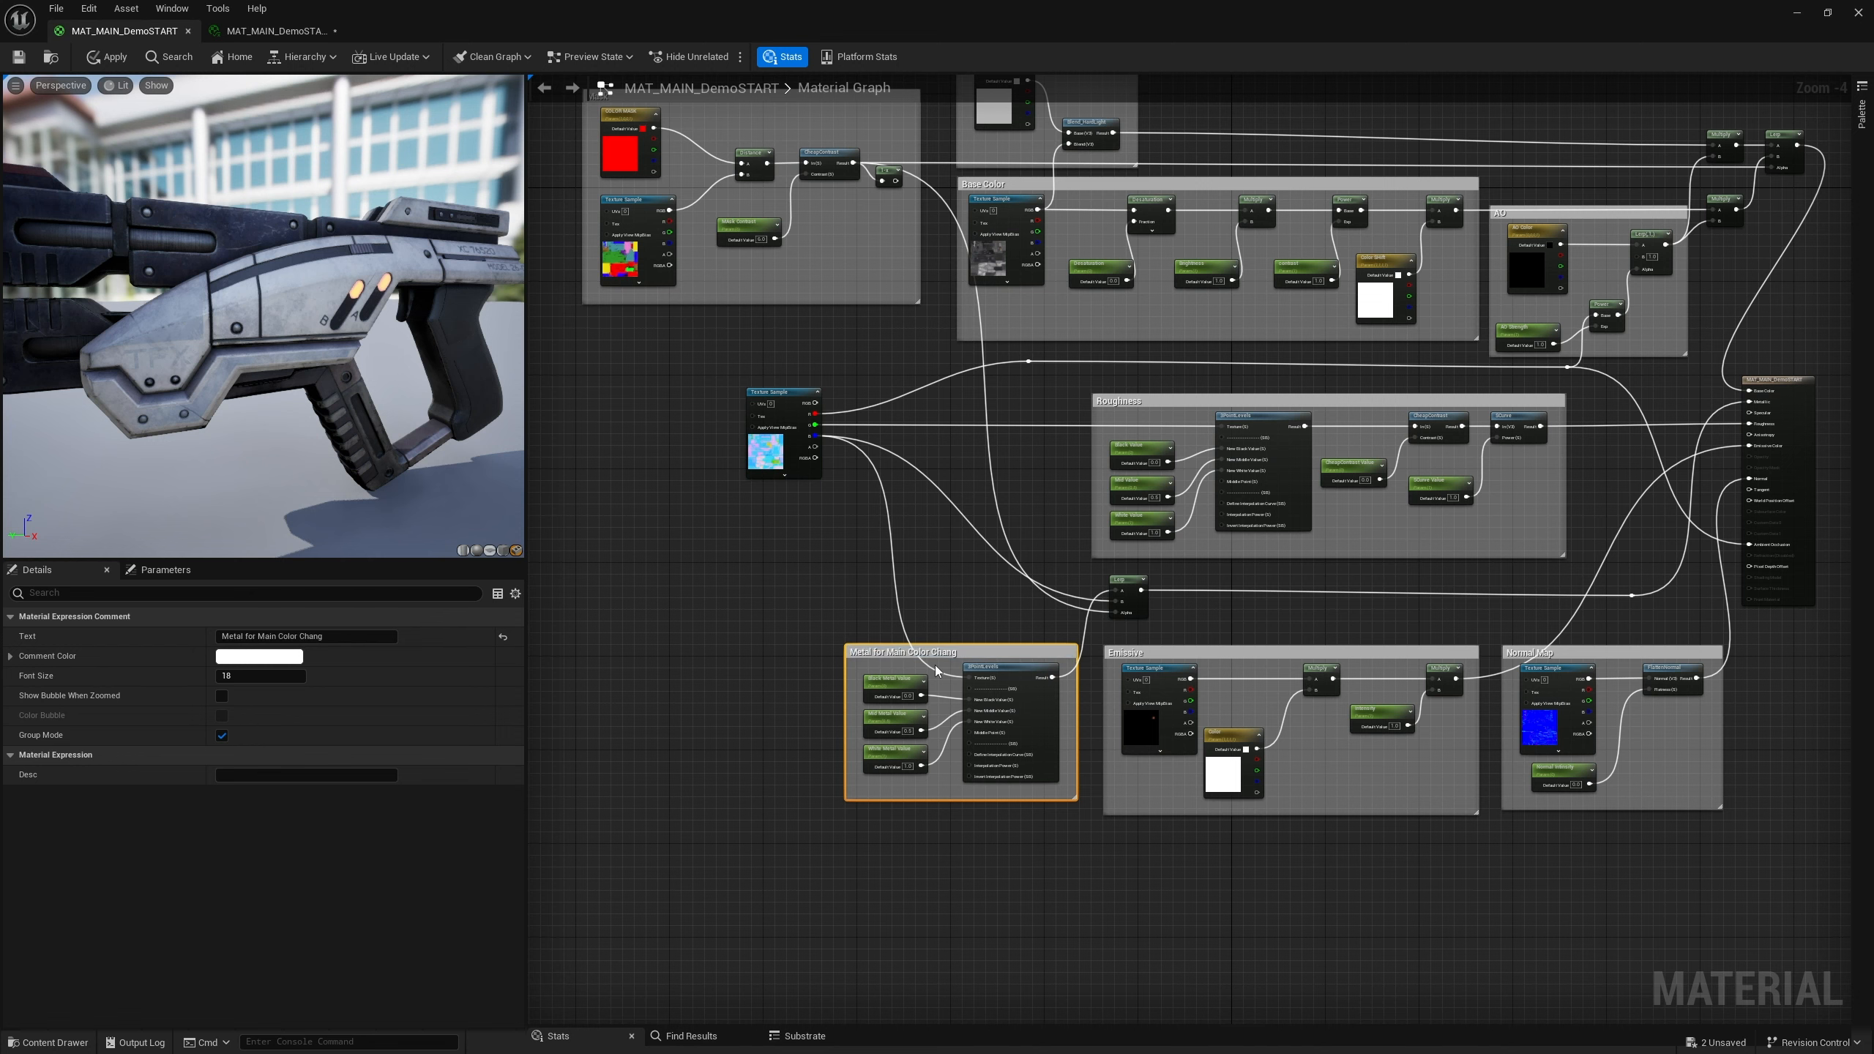
pyautogui.click(937, 863)
# Assign the Black Metal Value and Mid Metal Value parameters to the Metal Contrast group
pyautogui.scroll(4, 904, 737)
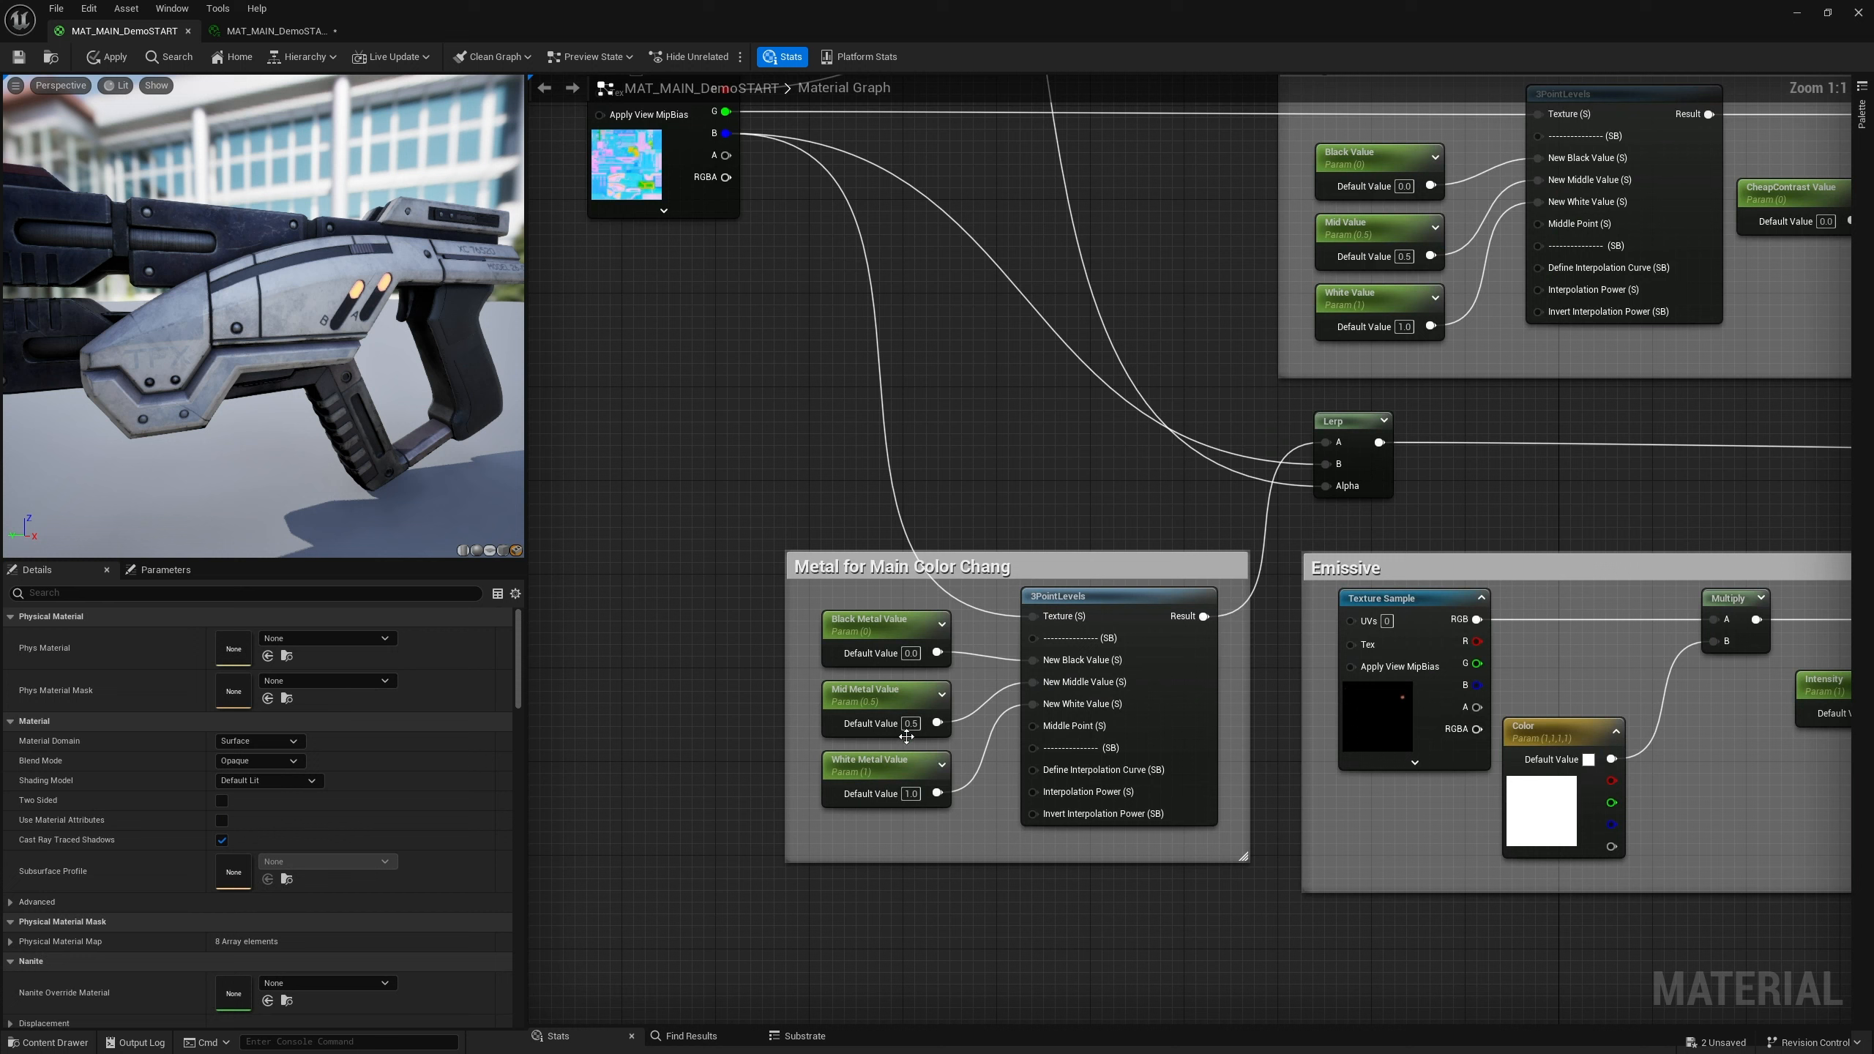
pyautogui.click(884, 626)
pyautogui.click(275, 752)
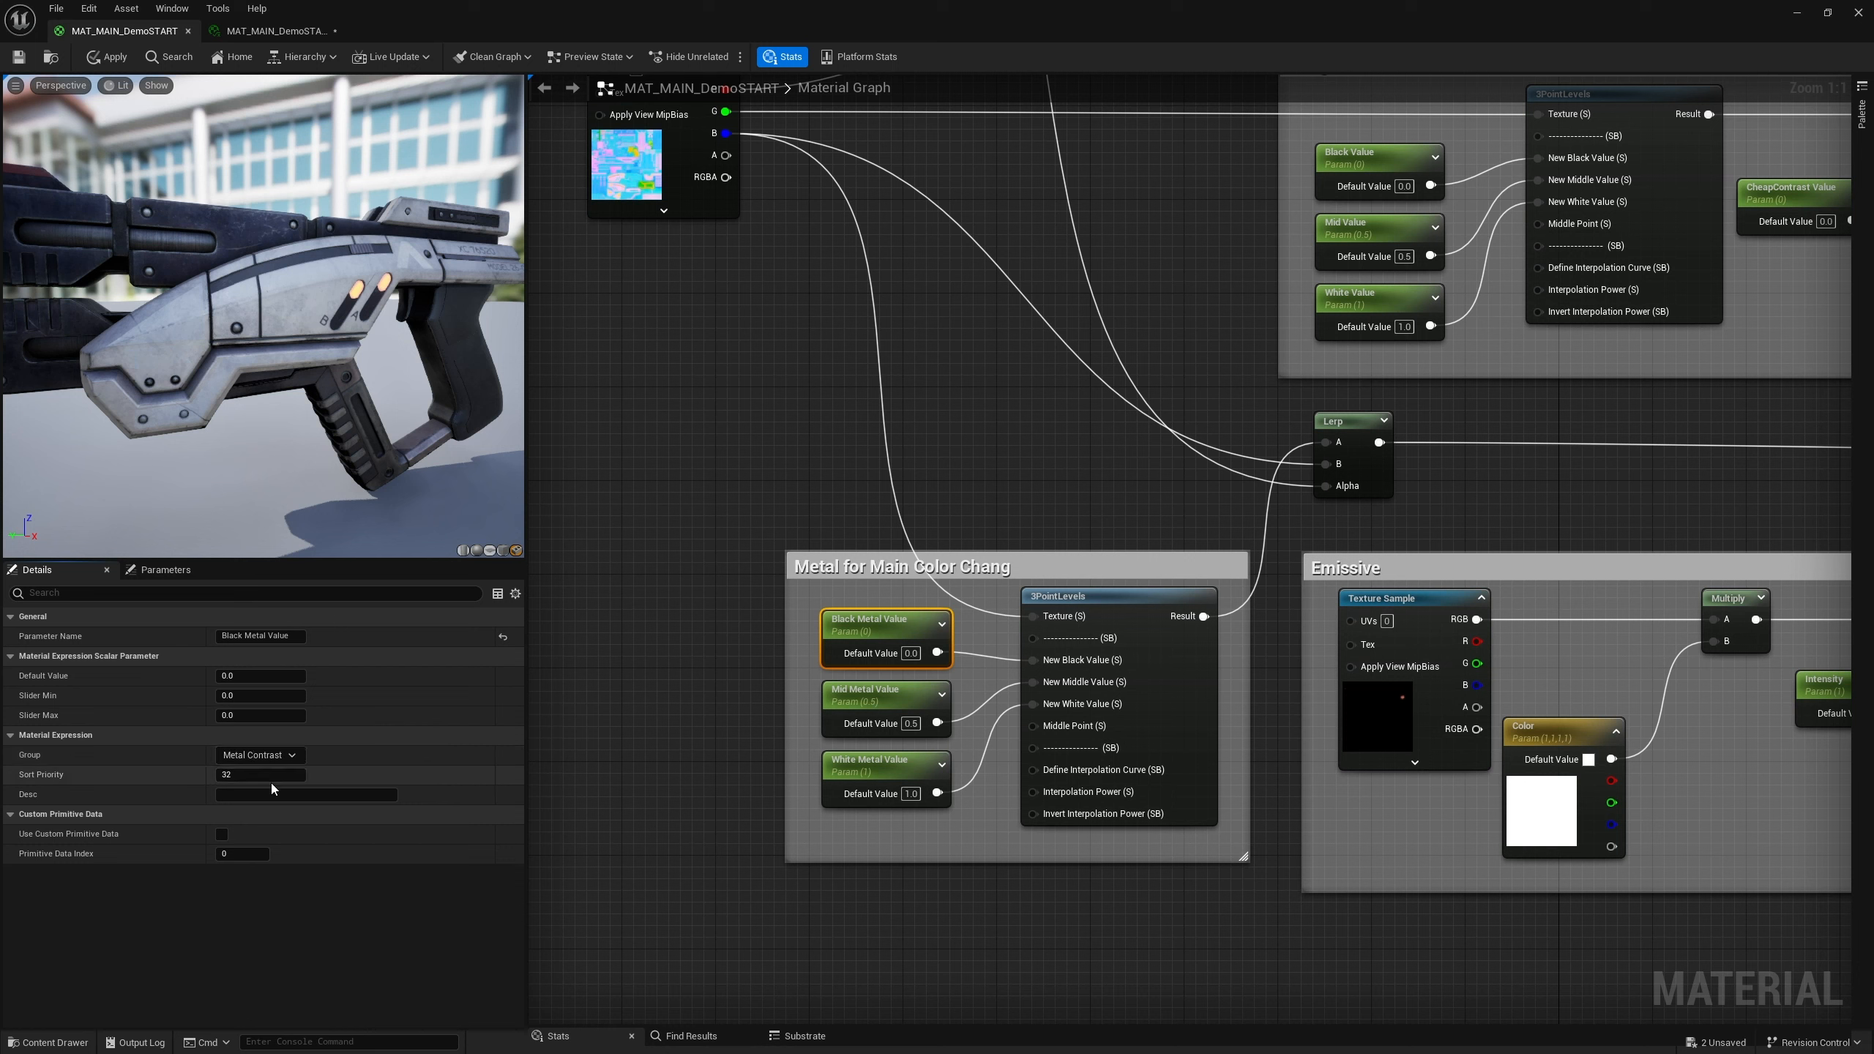
pyautogui.click(865, 701)
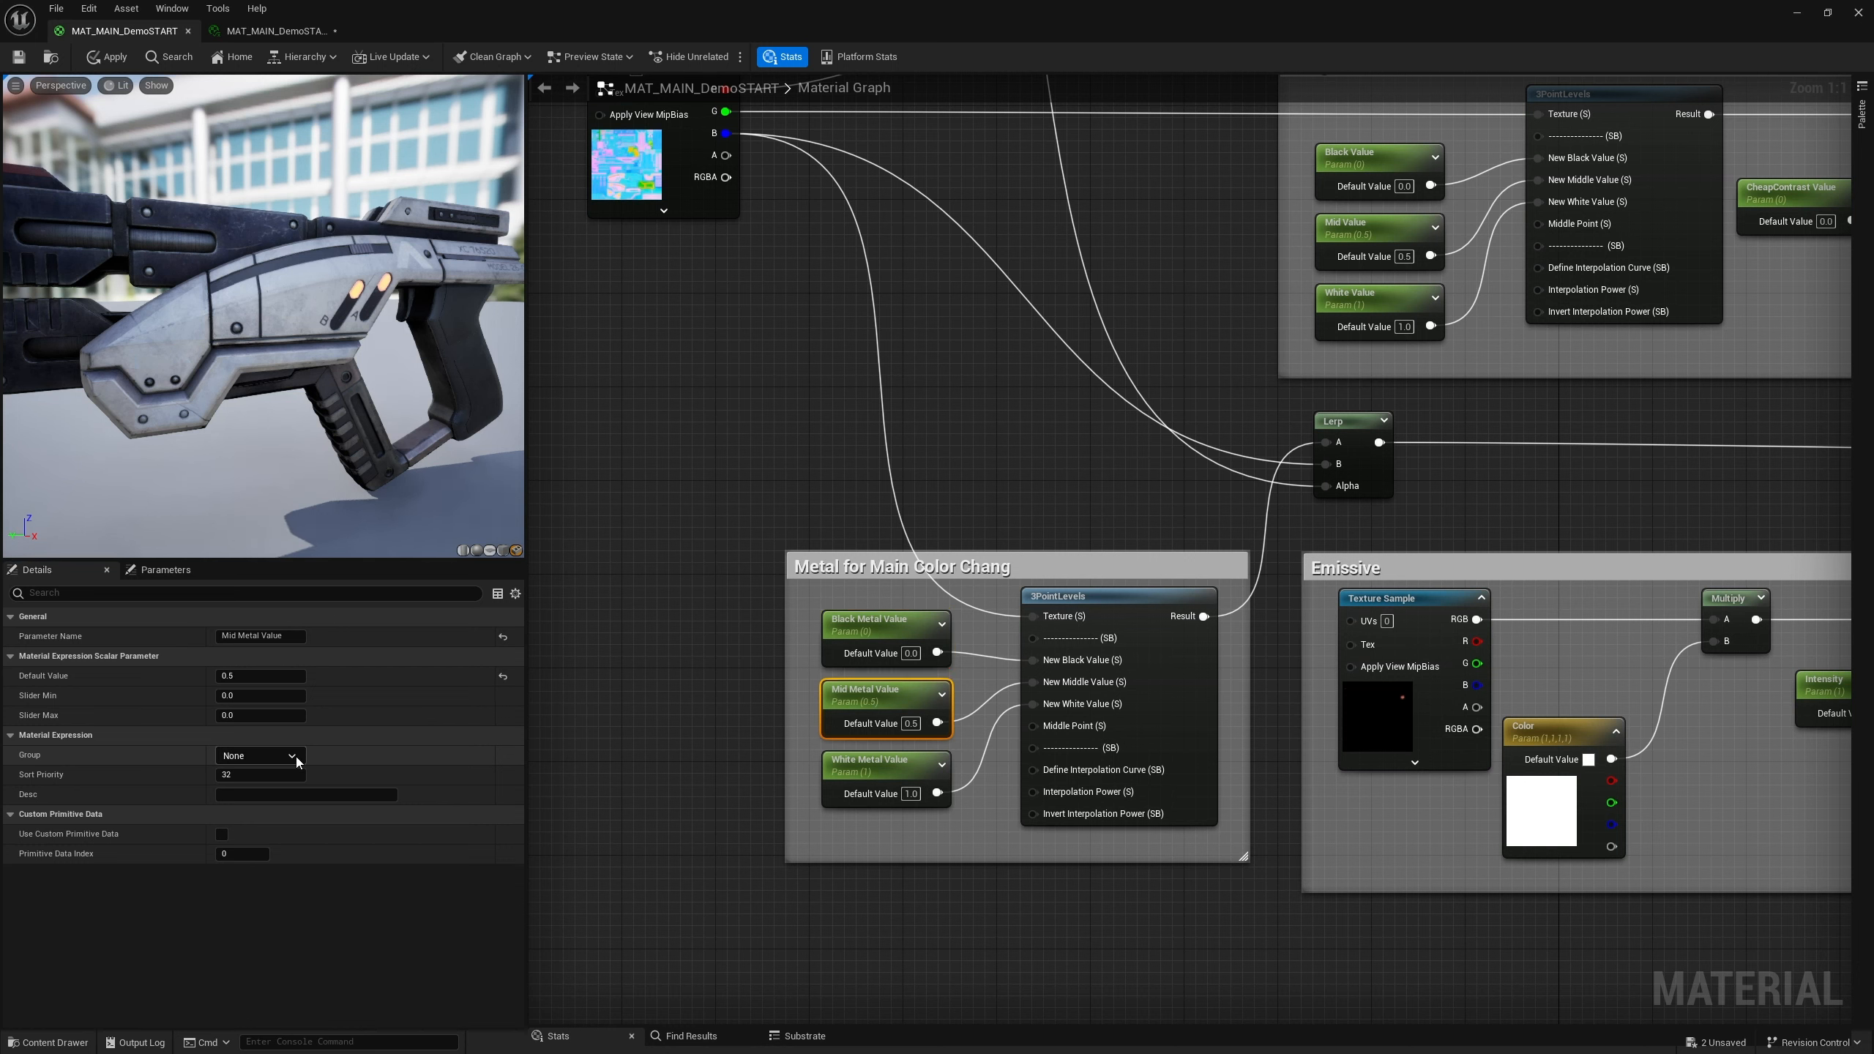
pyautogui.click(258, 755)
pyautogui.click(247, 814)
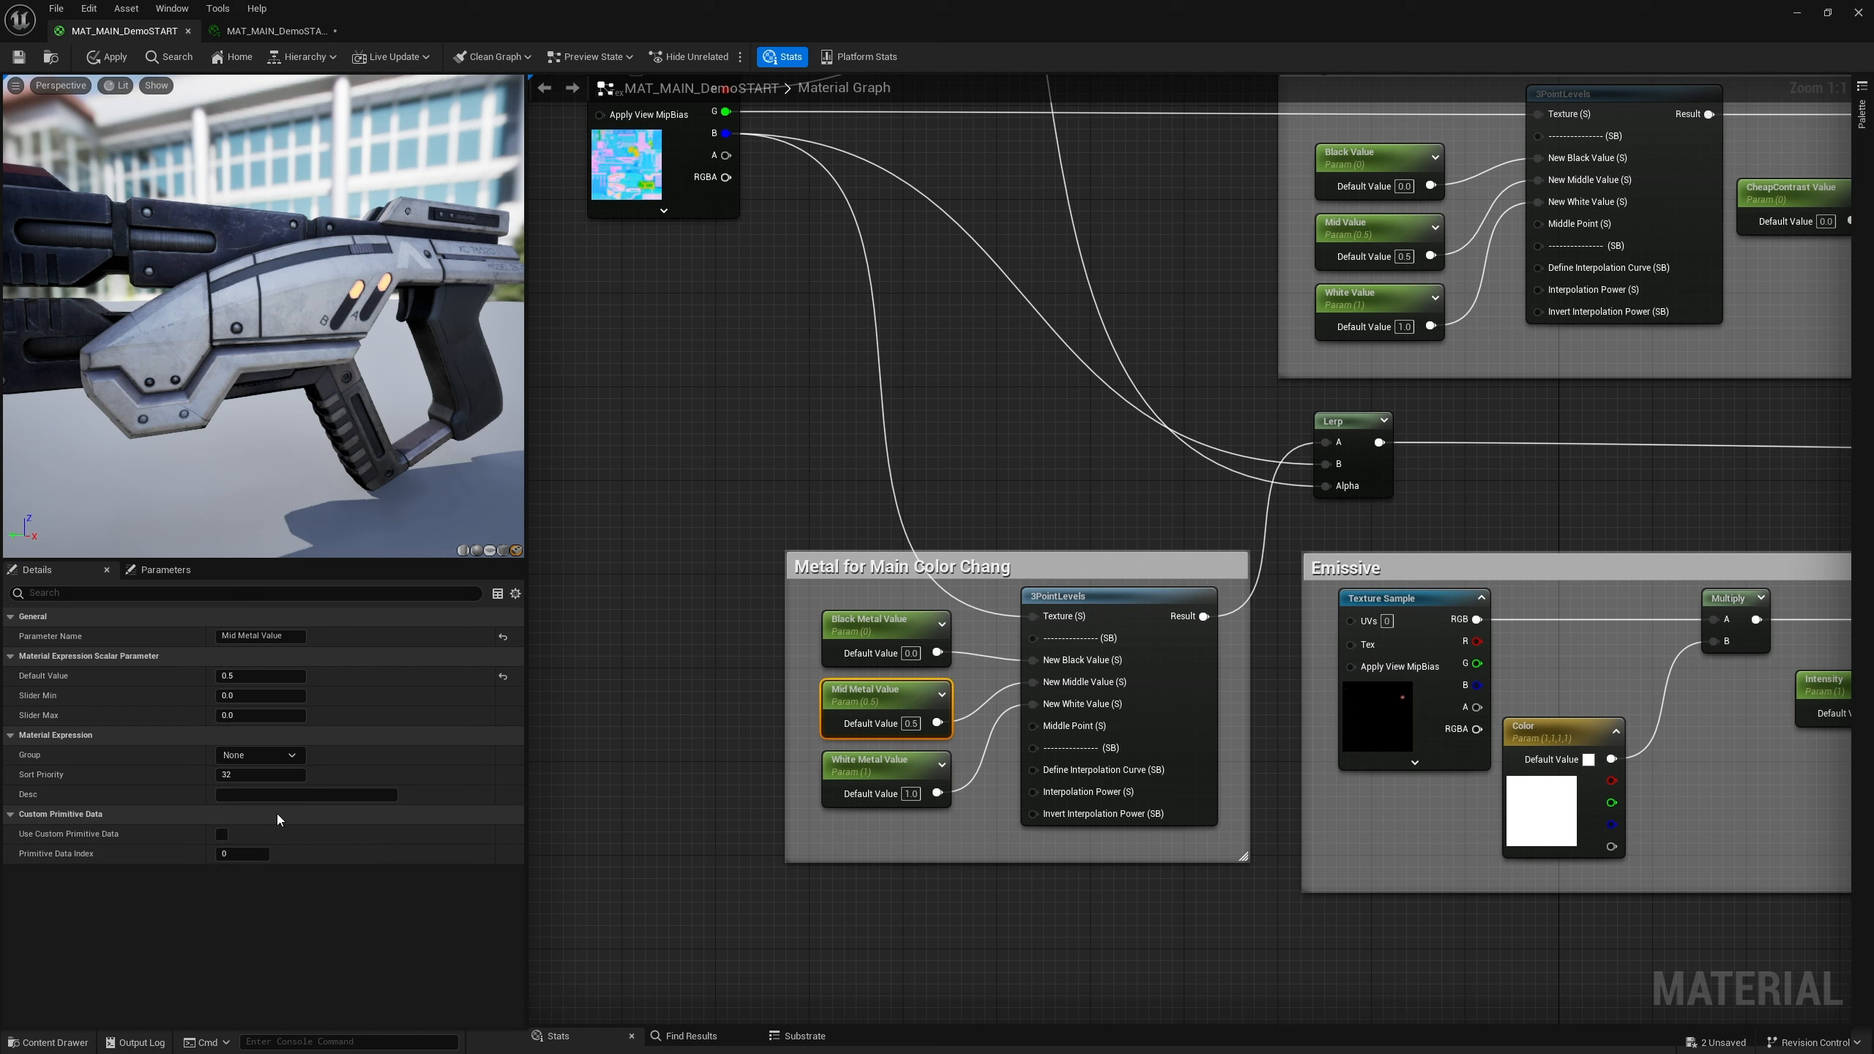
# Assign the White Metal Value parameter to the Main Color Change group
pyautogui.click(915, 783)
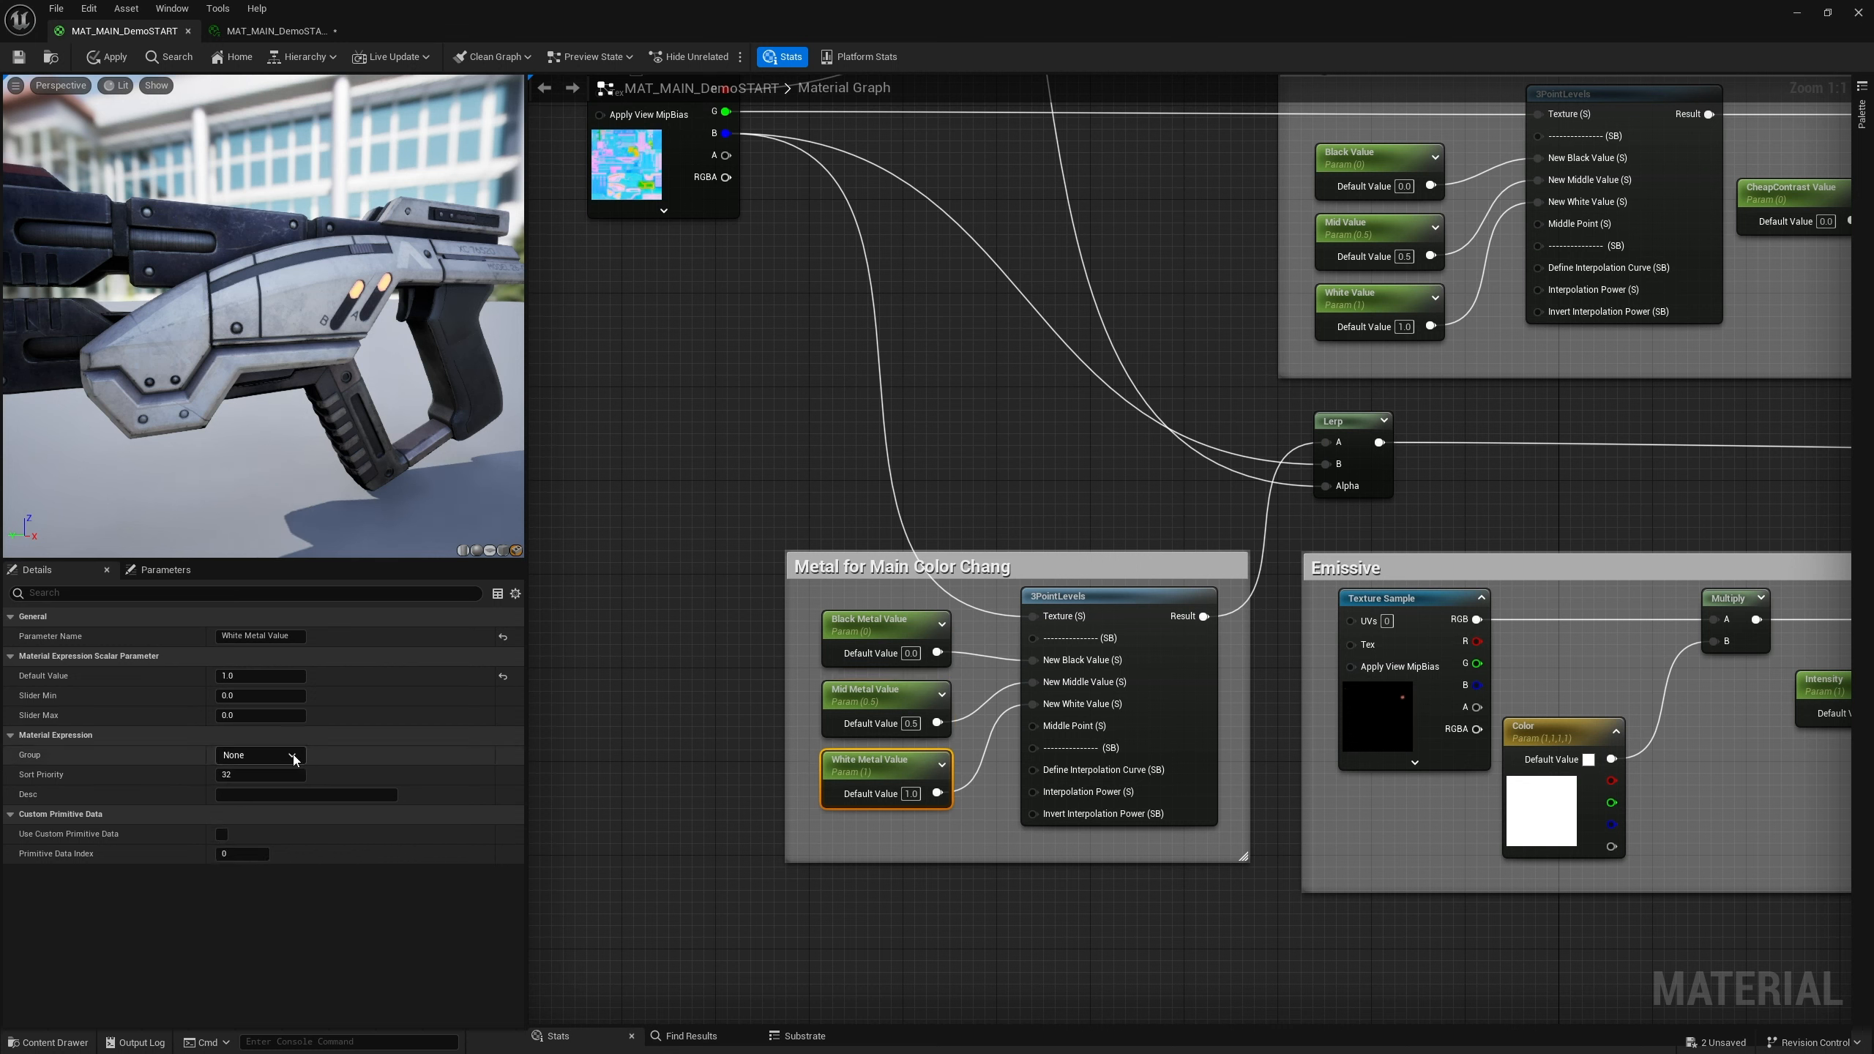
pyautogui.click(258, 755)
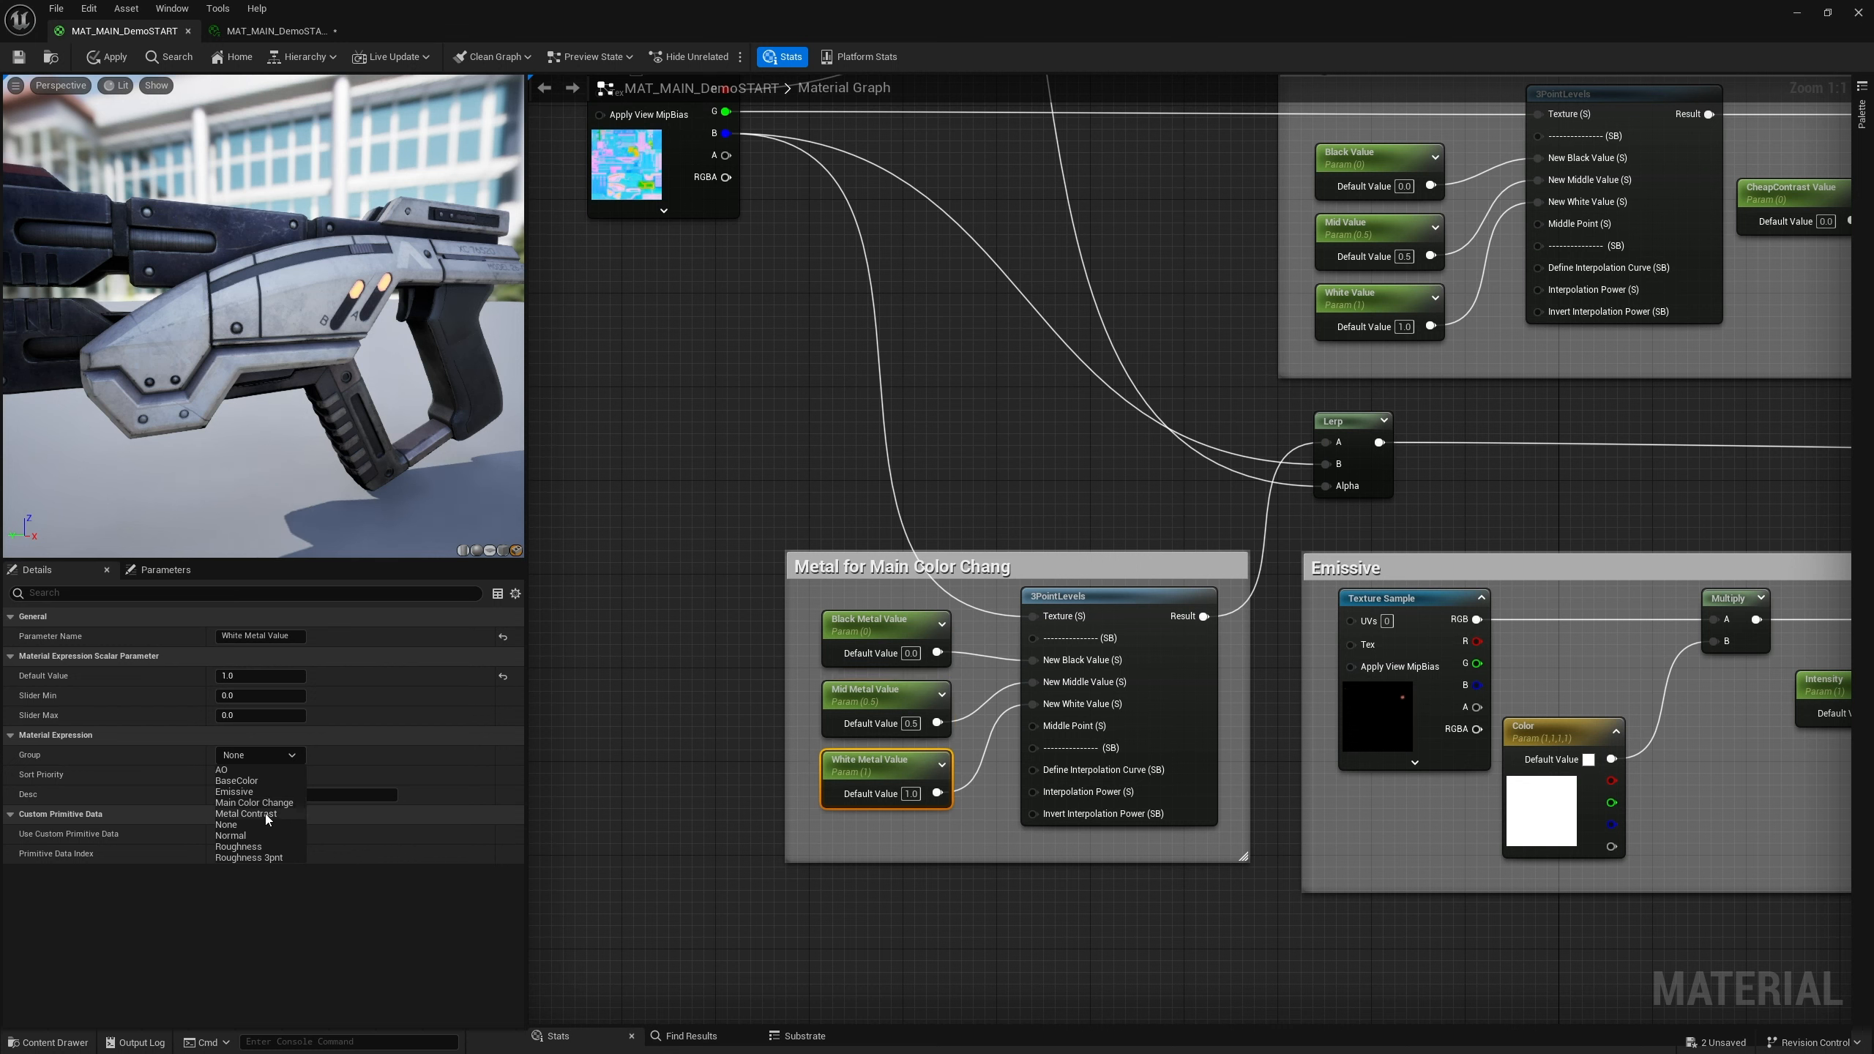
pyautogui.click(263, 804)
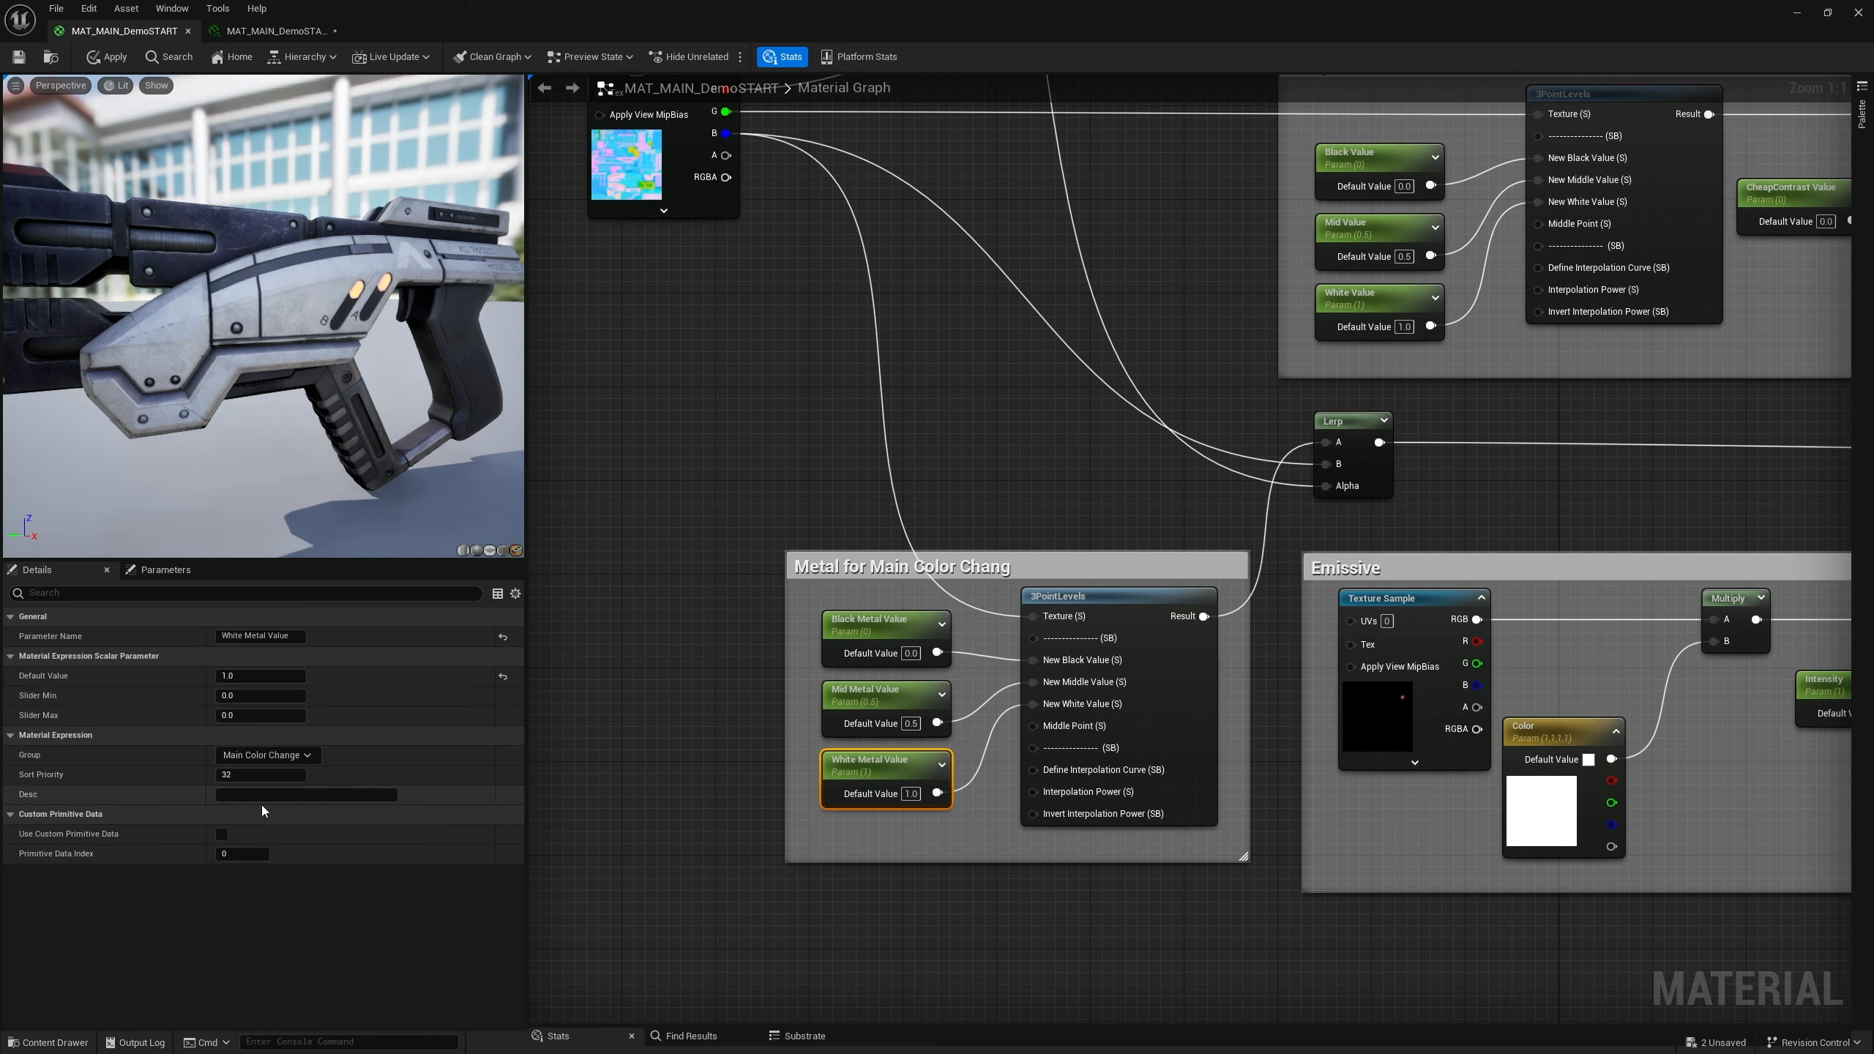
# Save the material
pyautogui.click(678, 846)
pyautogui.click(111, 721)
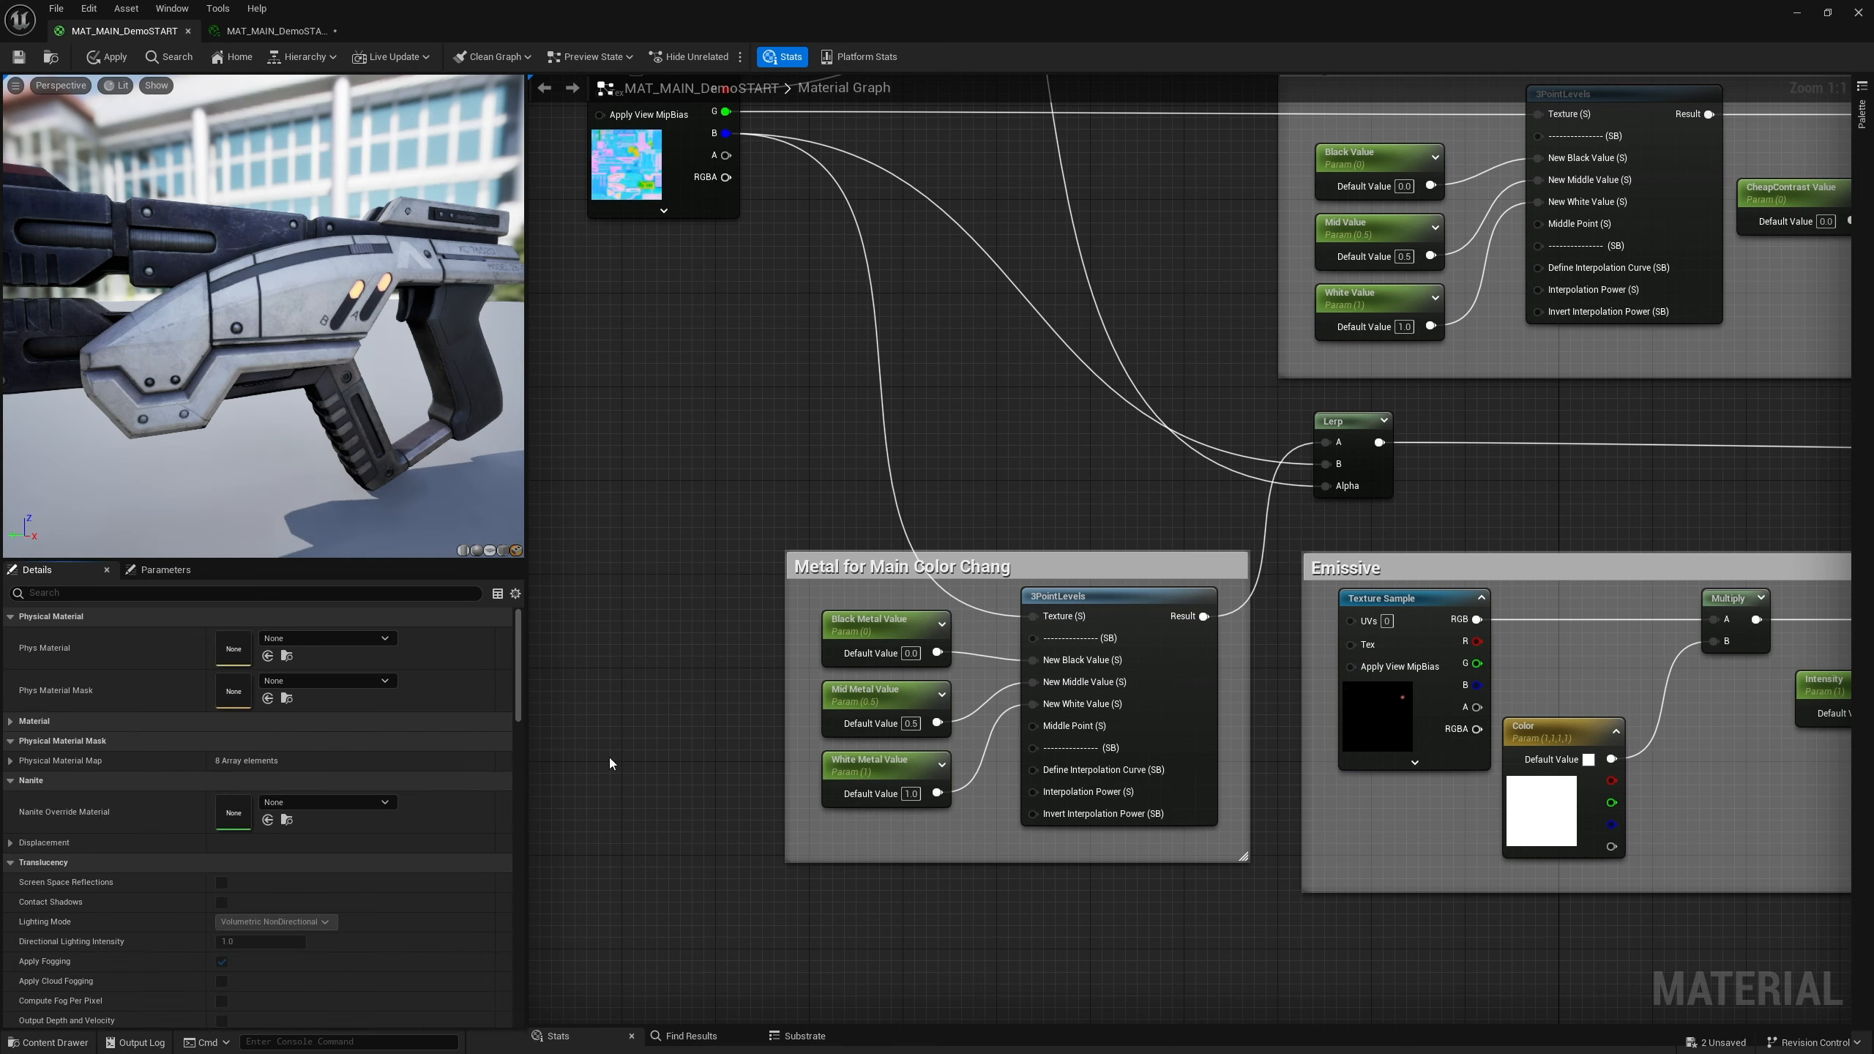
pyautogui.scroll(-5, 1063, 838)
pyautogui.scroll(2, 1189, 681)
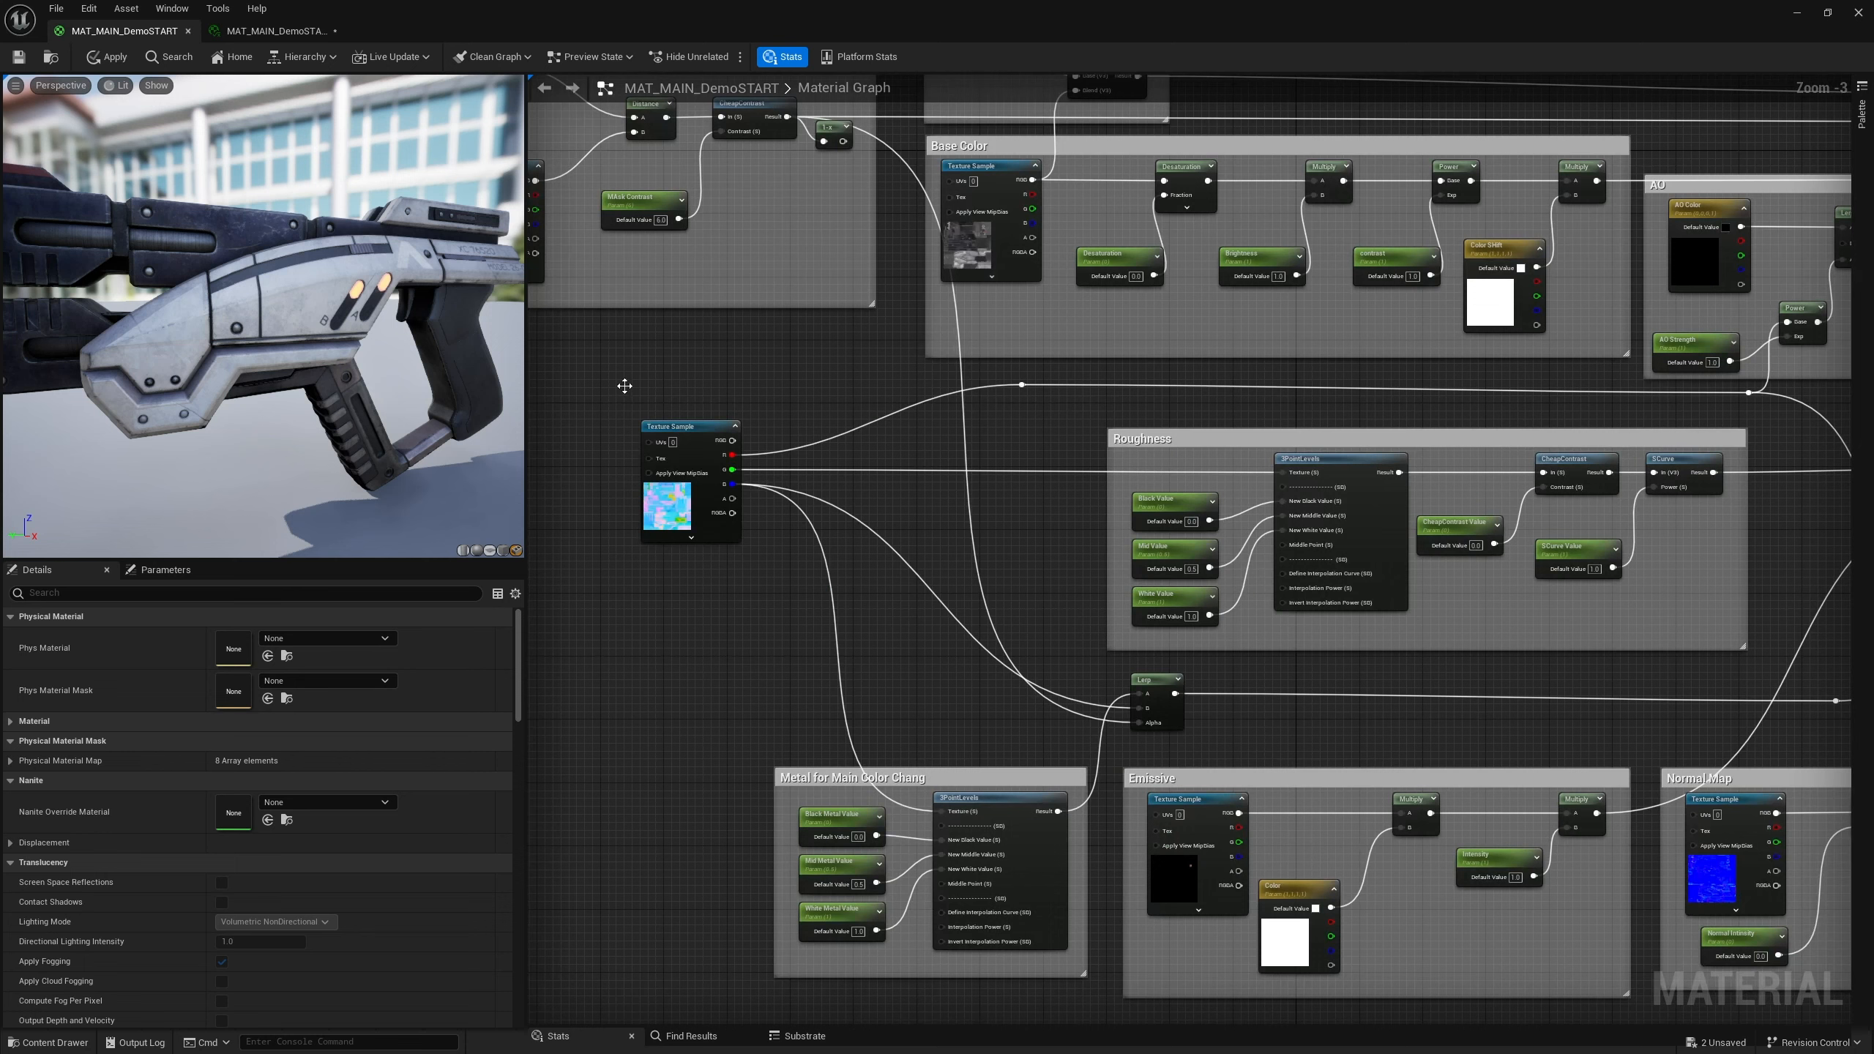
pyautogui.click(18, 58)
# In the material instance, reset the New Color and COLOR MASK parameters to their defaults
pyautogui.scroll(-2, 959, 555)
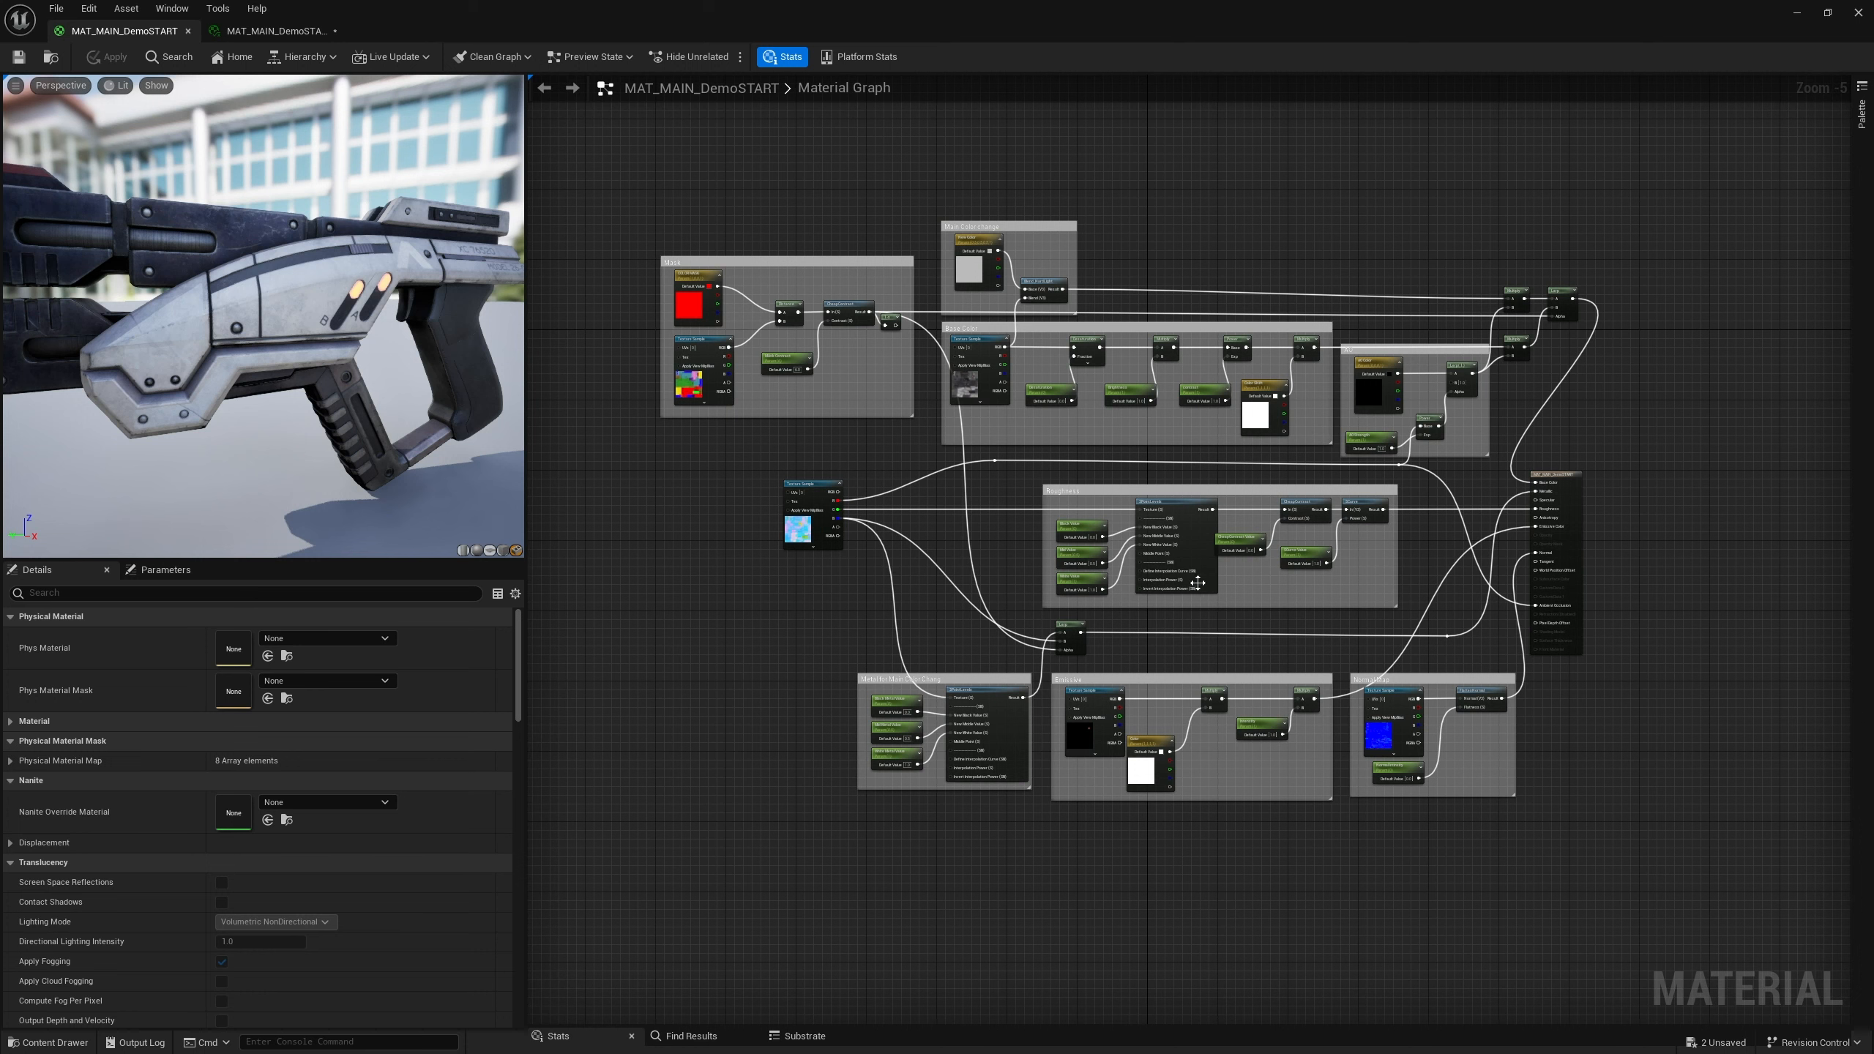
pyautogui.moveTo(1008, 527); pyautogui.dragTo(954, 509, button='right')
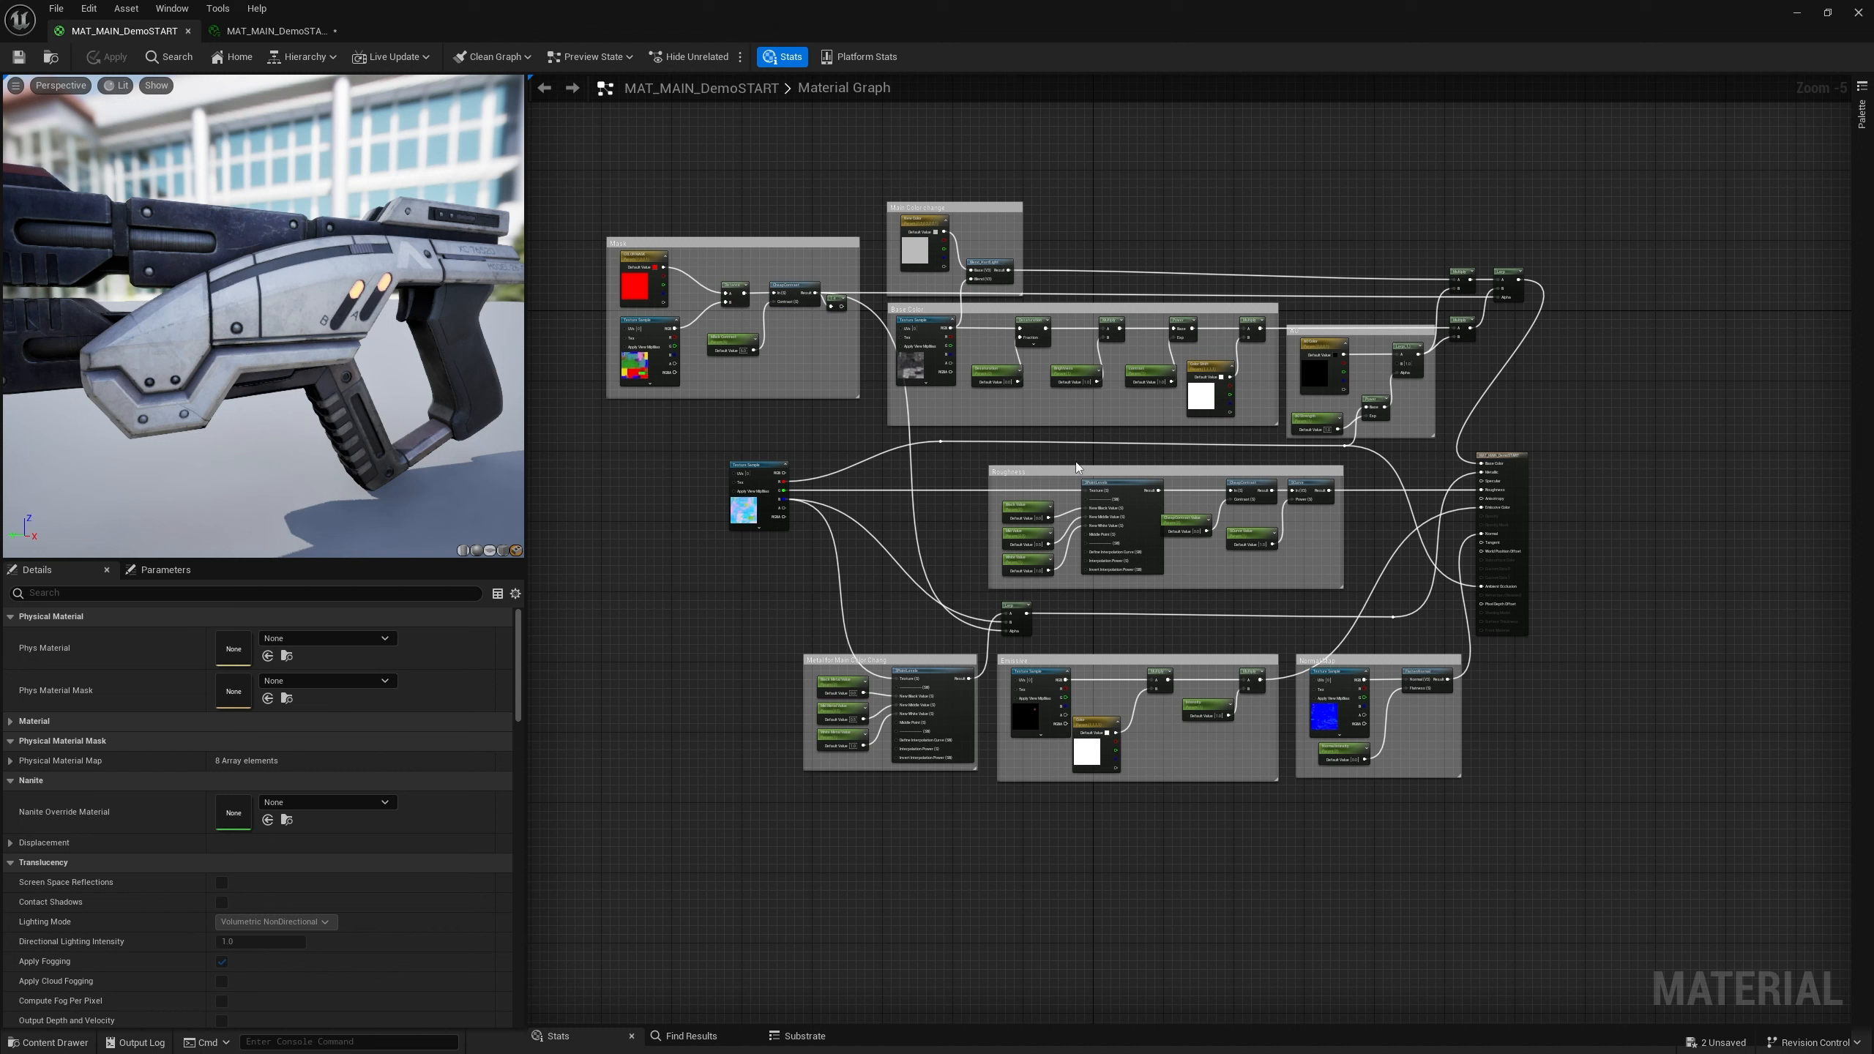
pyautogui.click(252, 29)
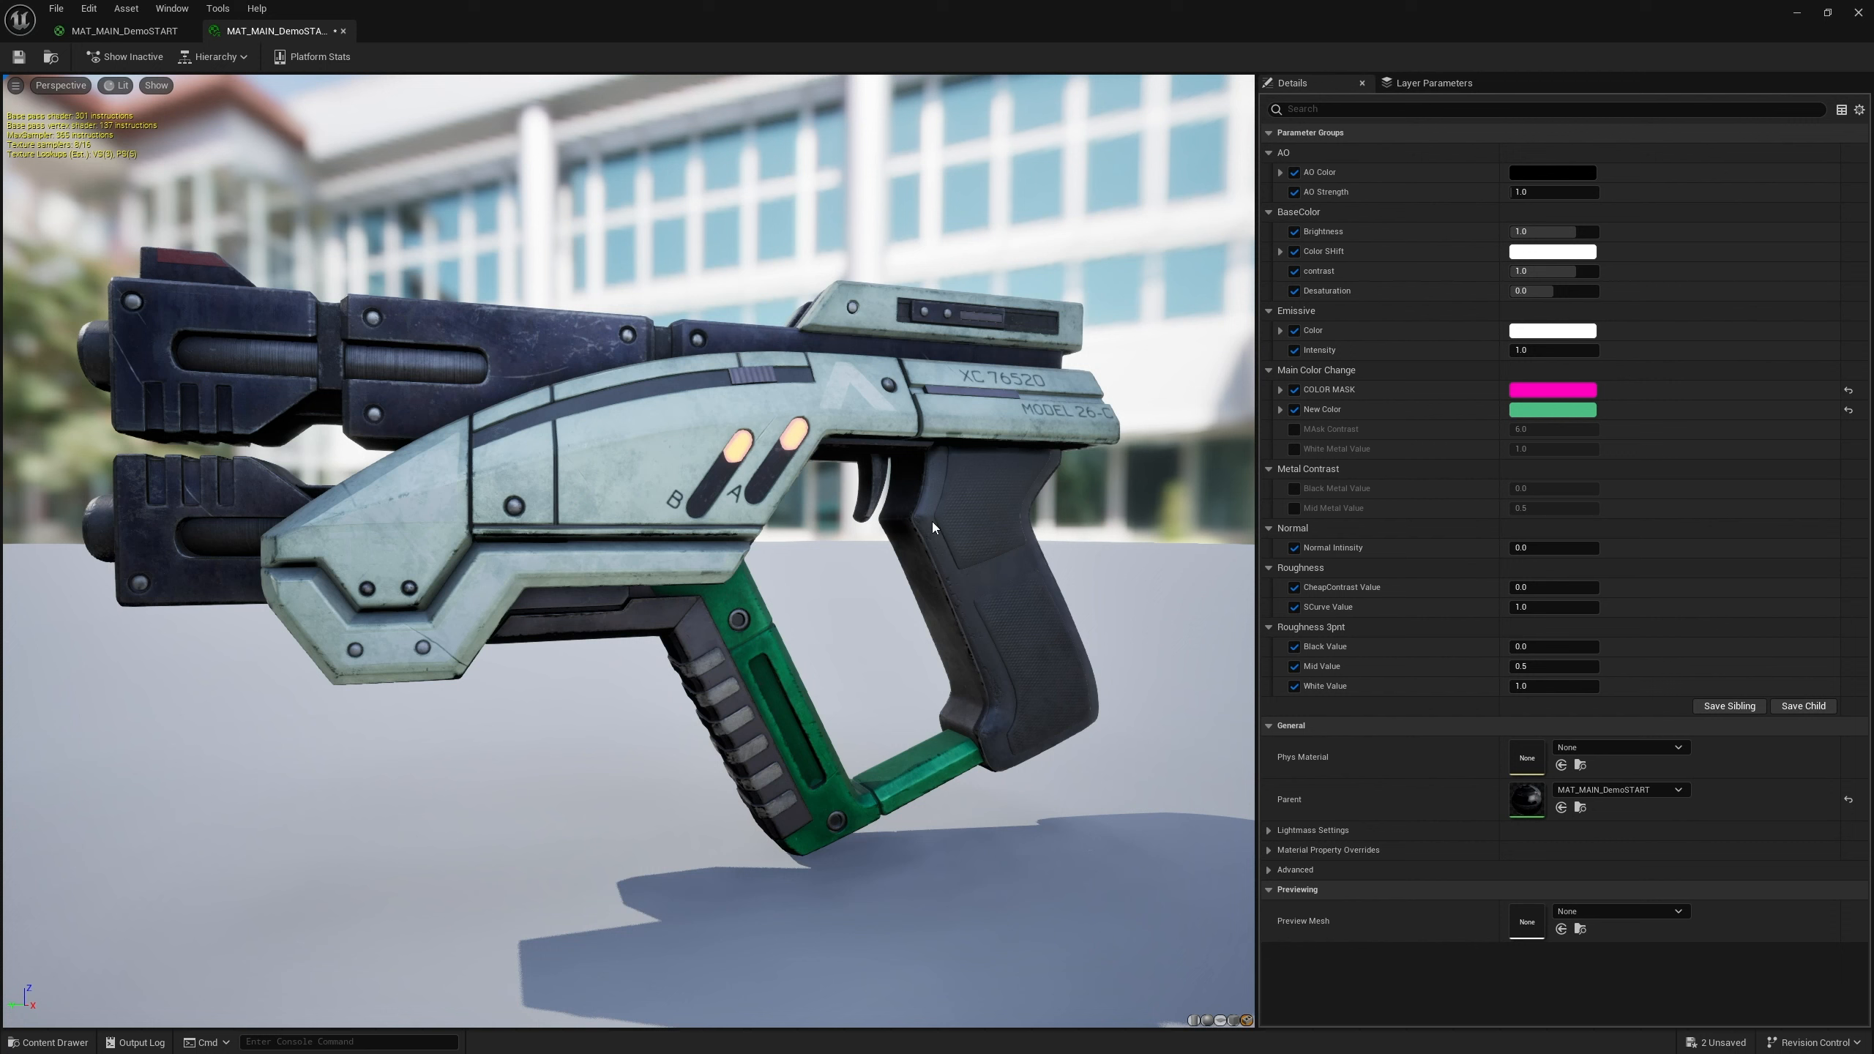
pyautogui.click(1849, 410)
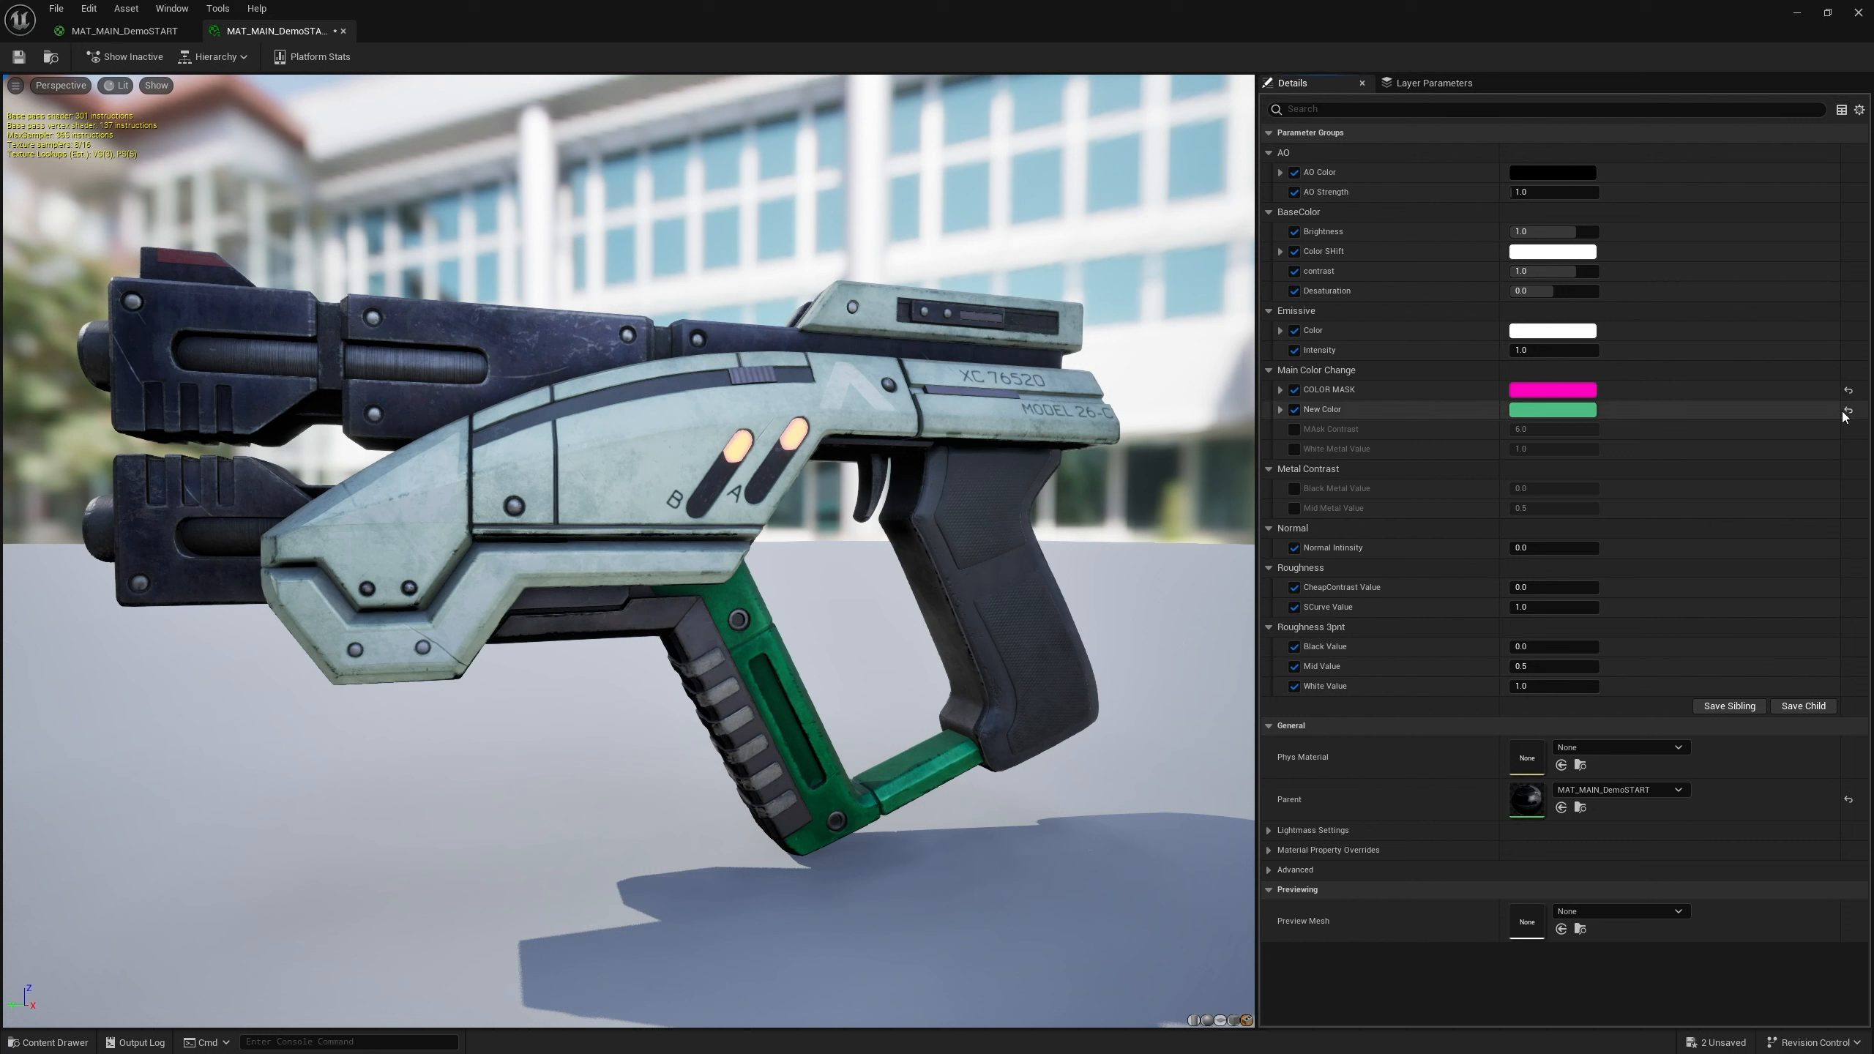
pyautogui.click(1848, 390)
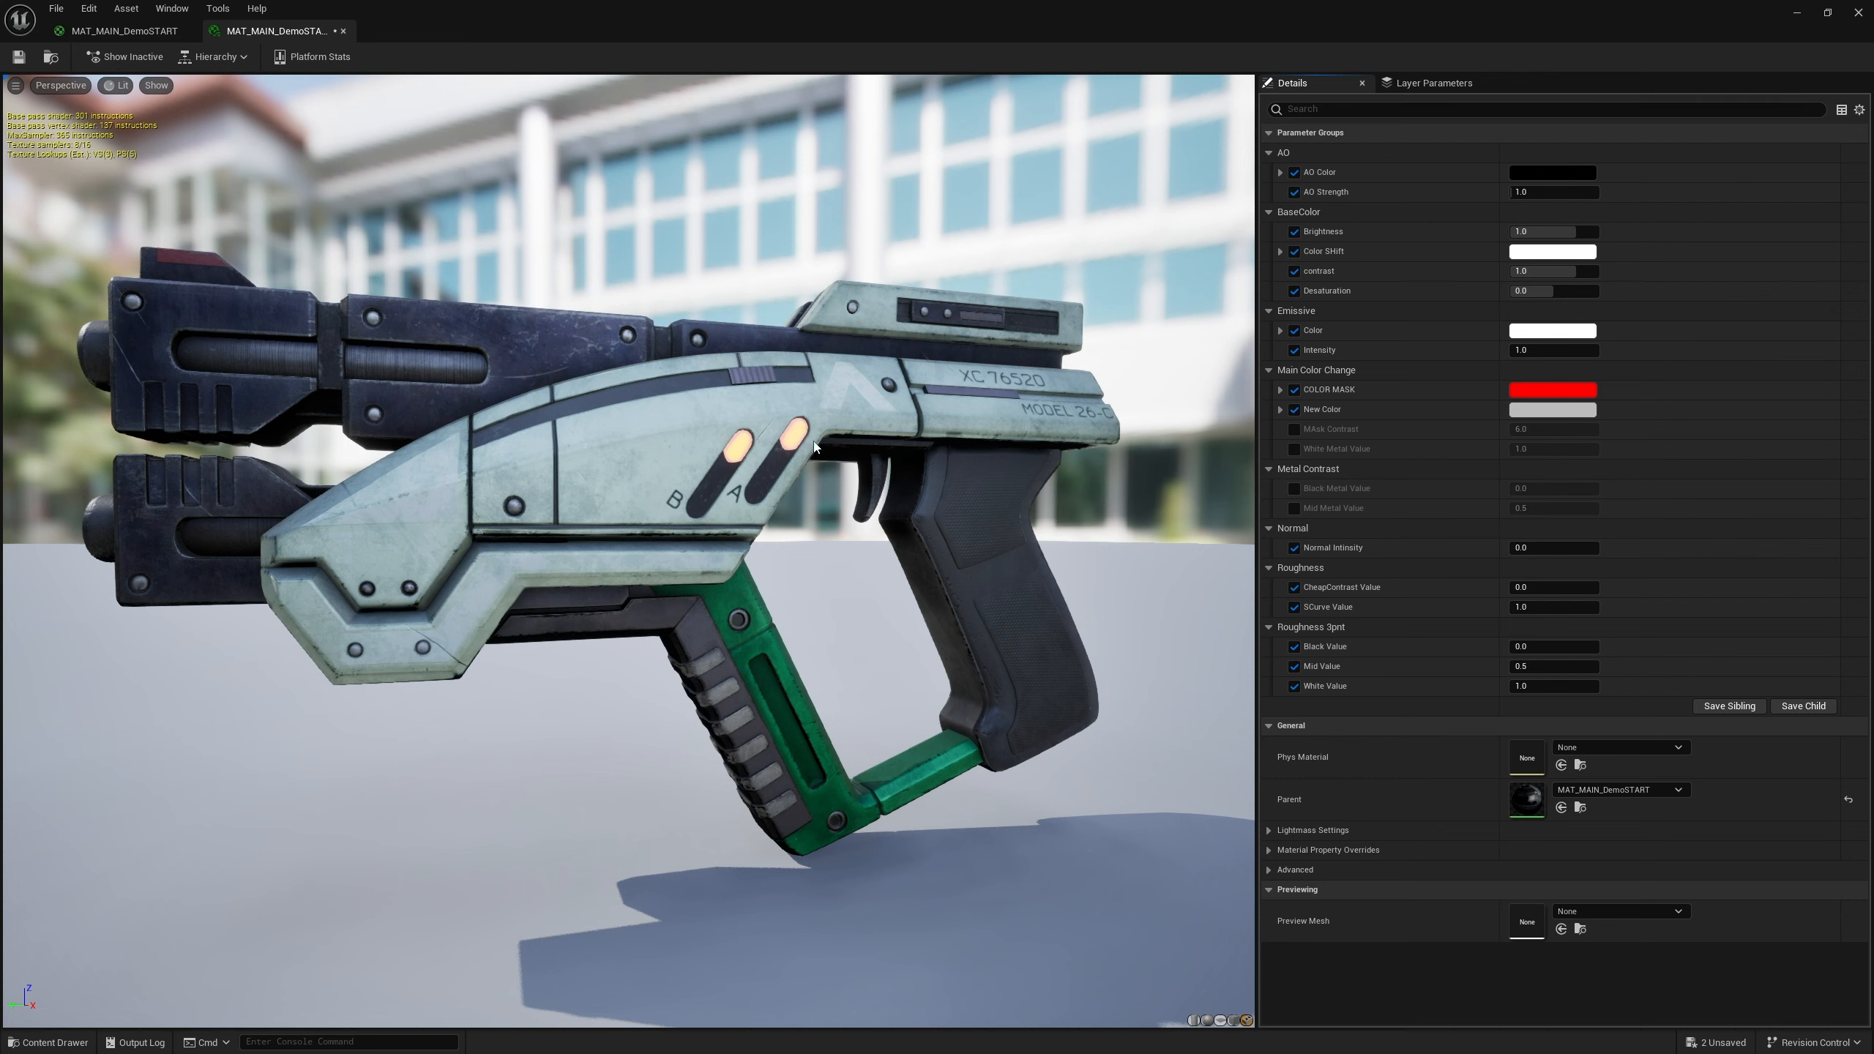
# Move the White Metal Value parameter into the Metal Contrast group and save the material
pyautogui.click(123, 30)
pyautogui.scroll(5, 778, 643)
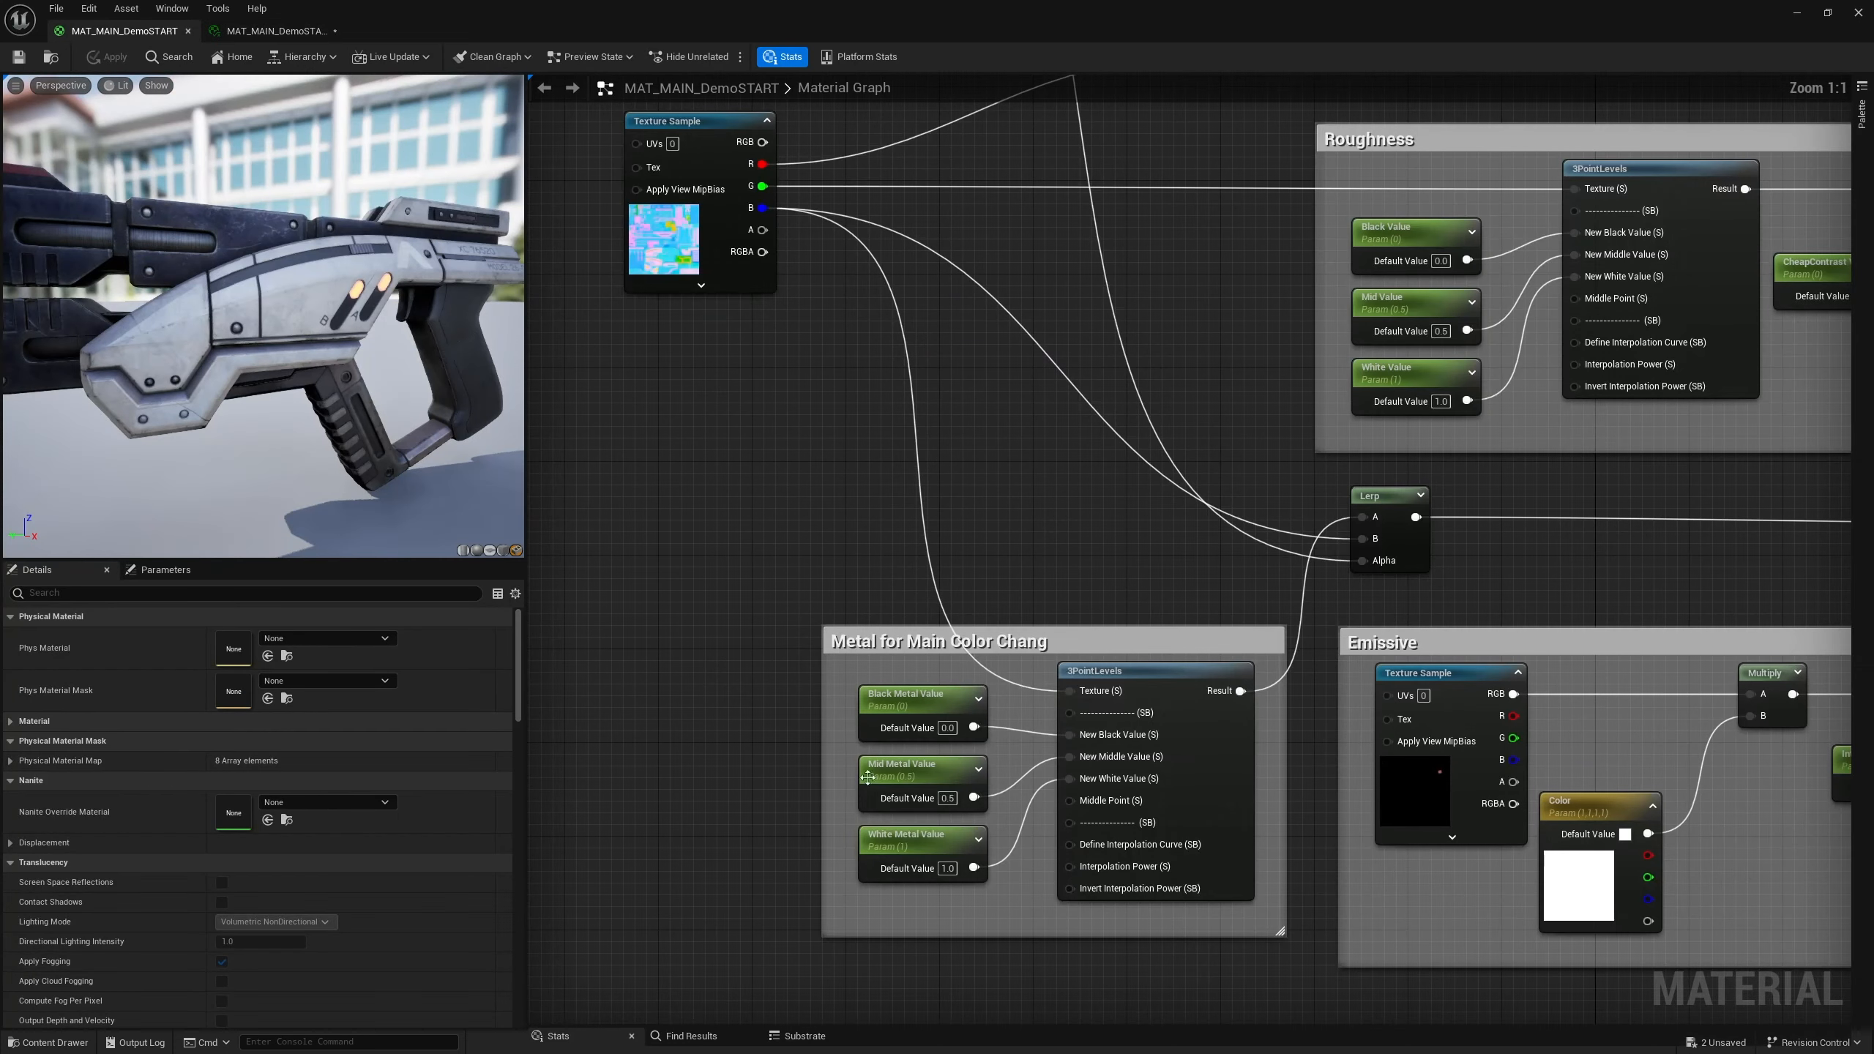
pyautogui.click(923, 843)
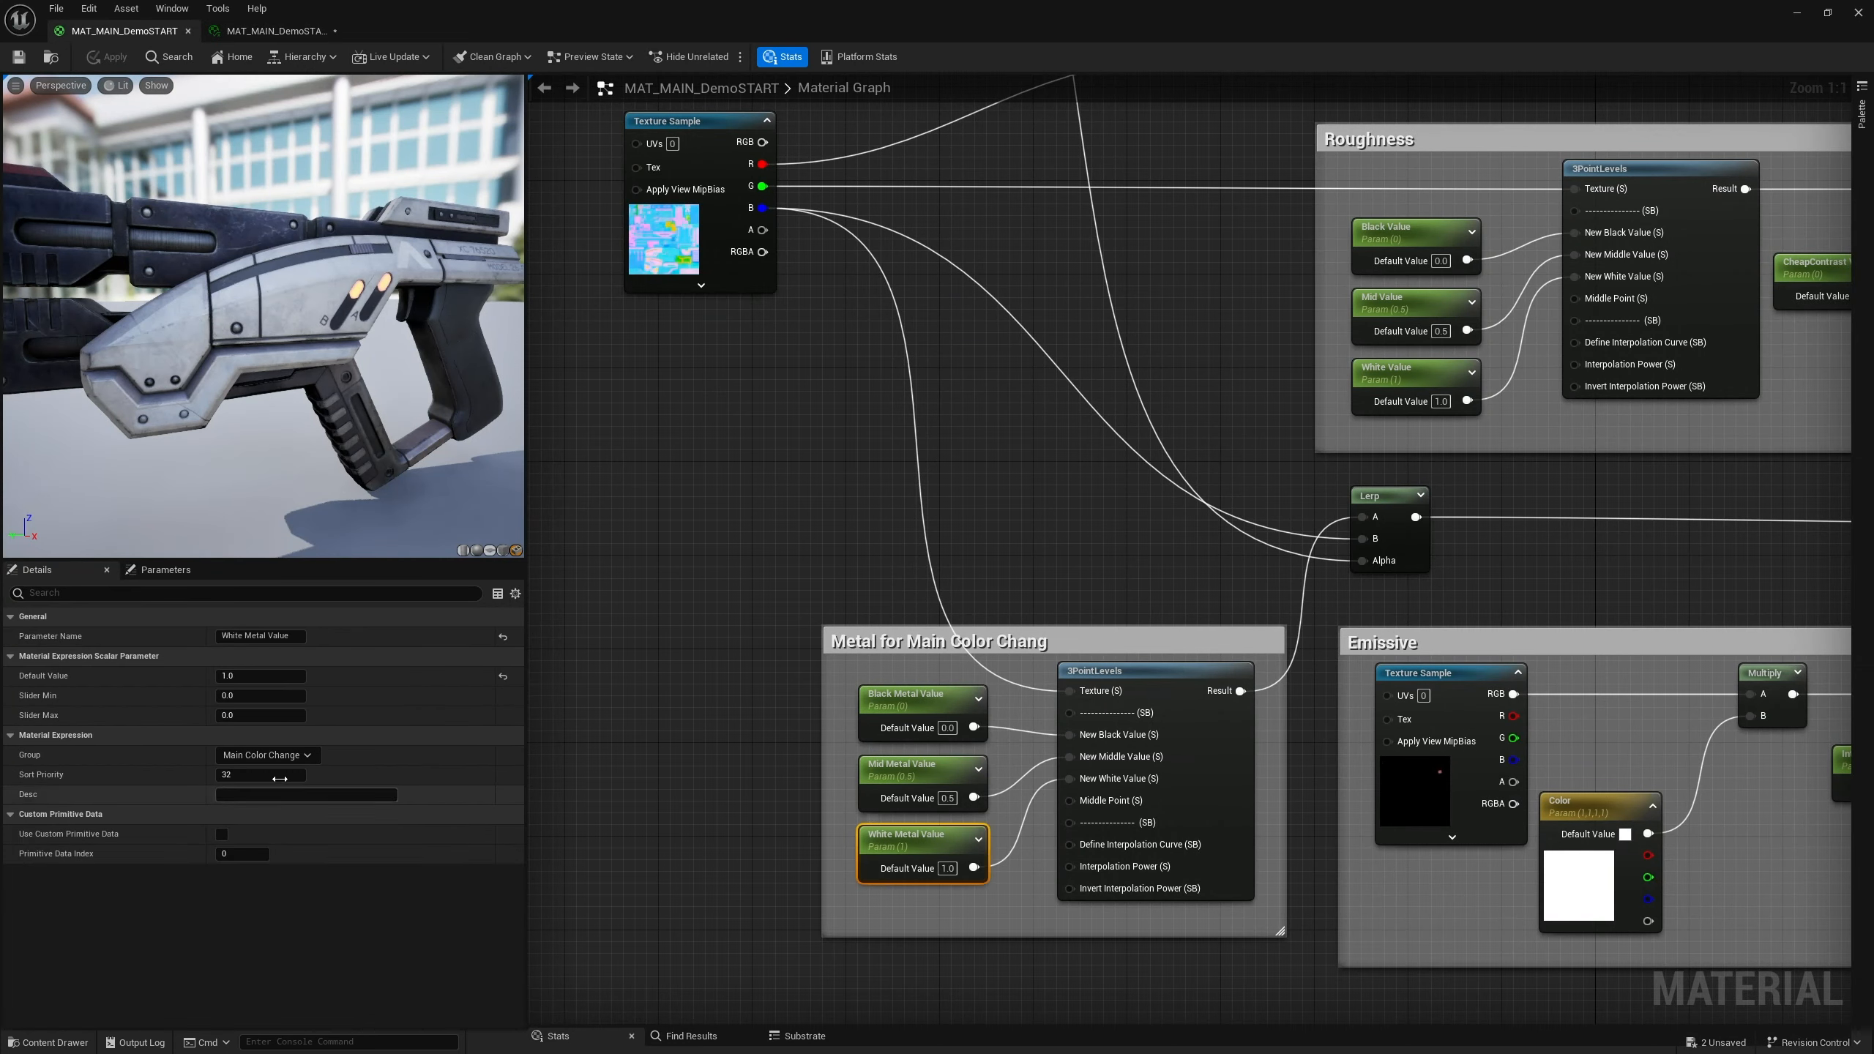
pyautogui.click(303, 757)
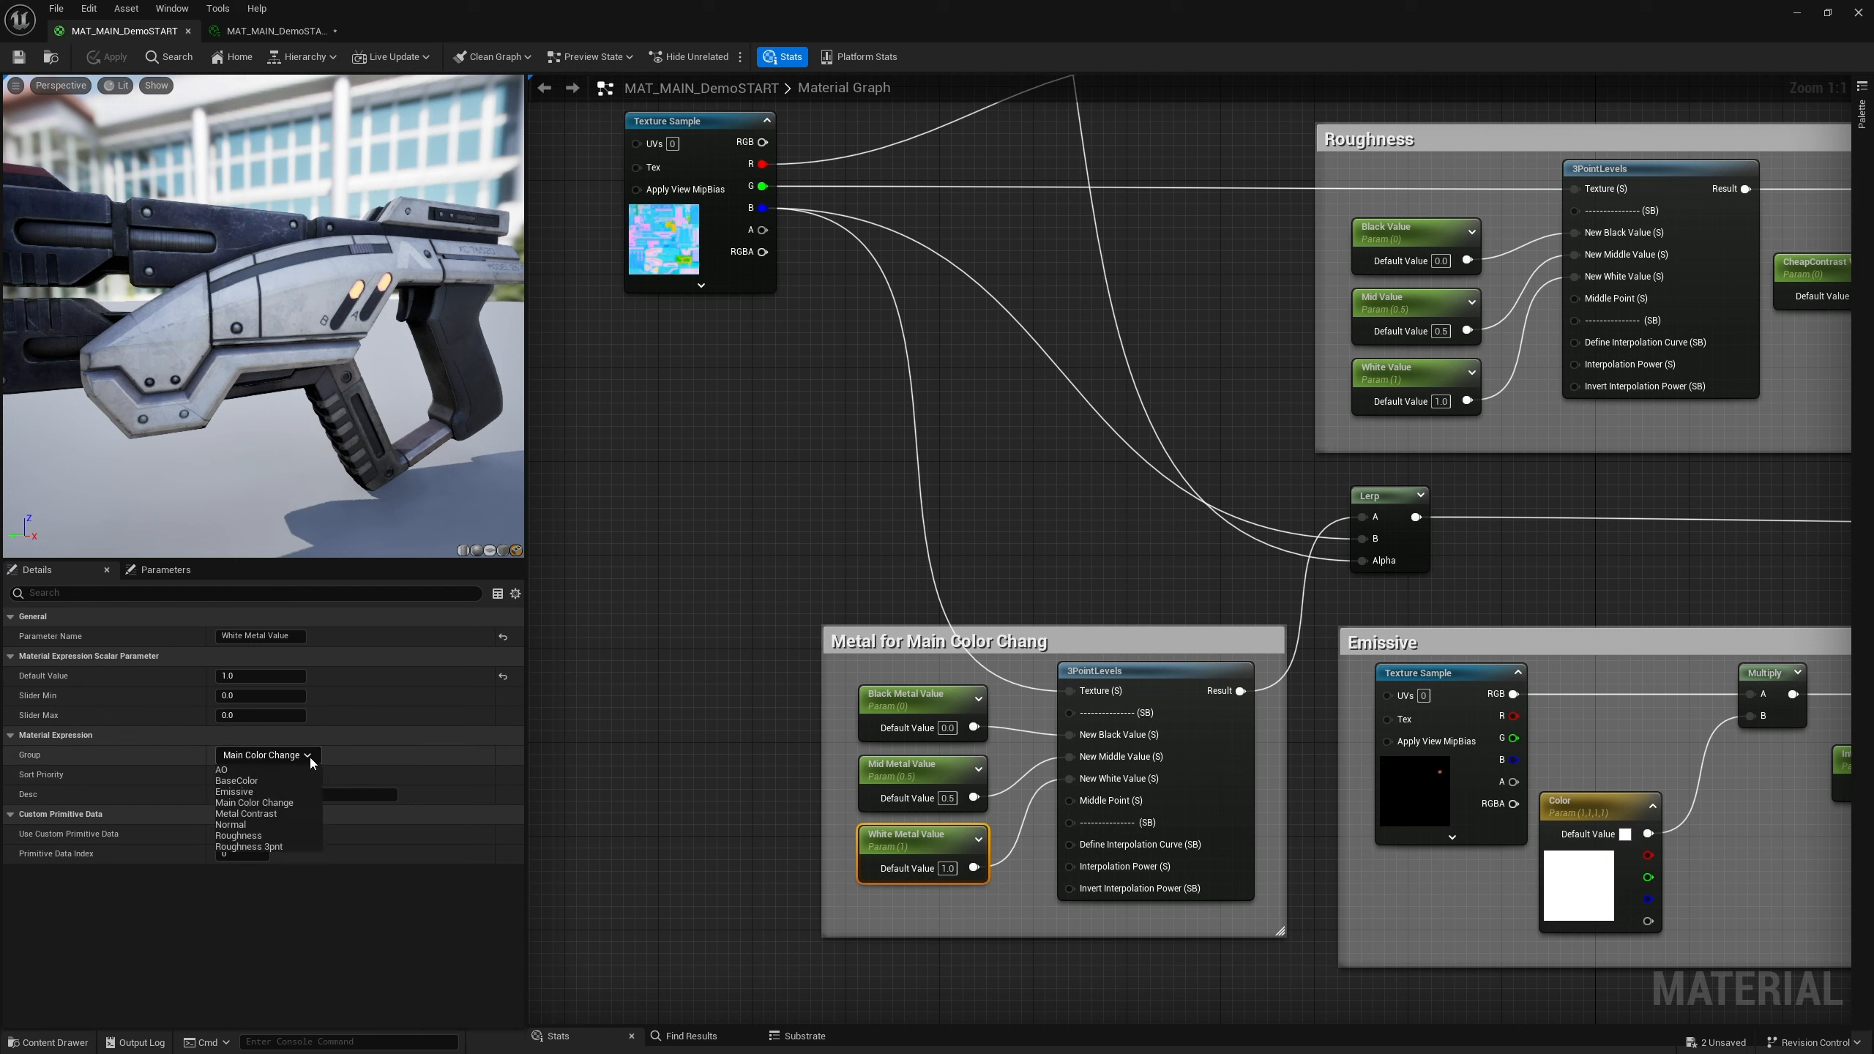
pyautogui.click(246, 813)
pyautogui.click(19, 57)
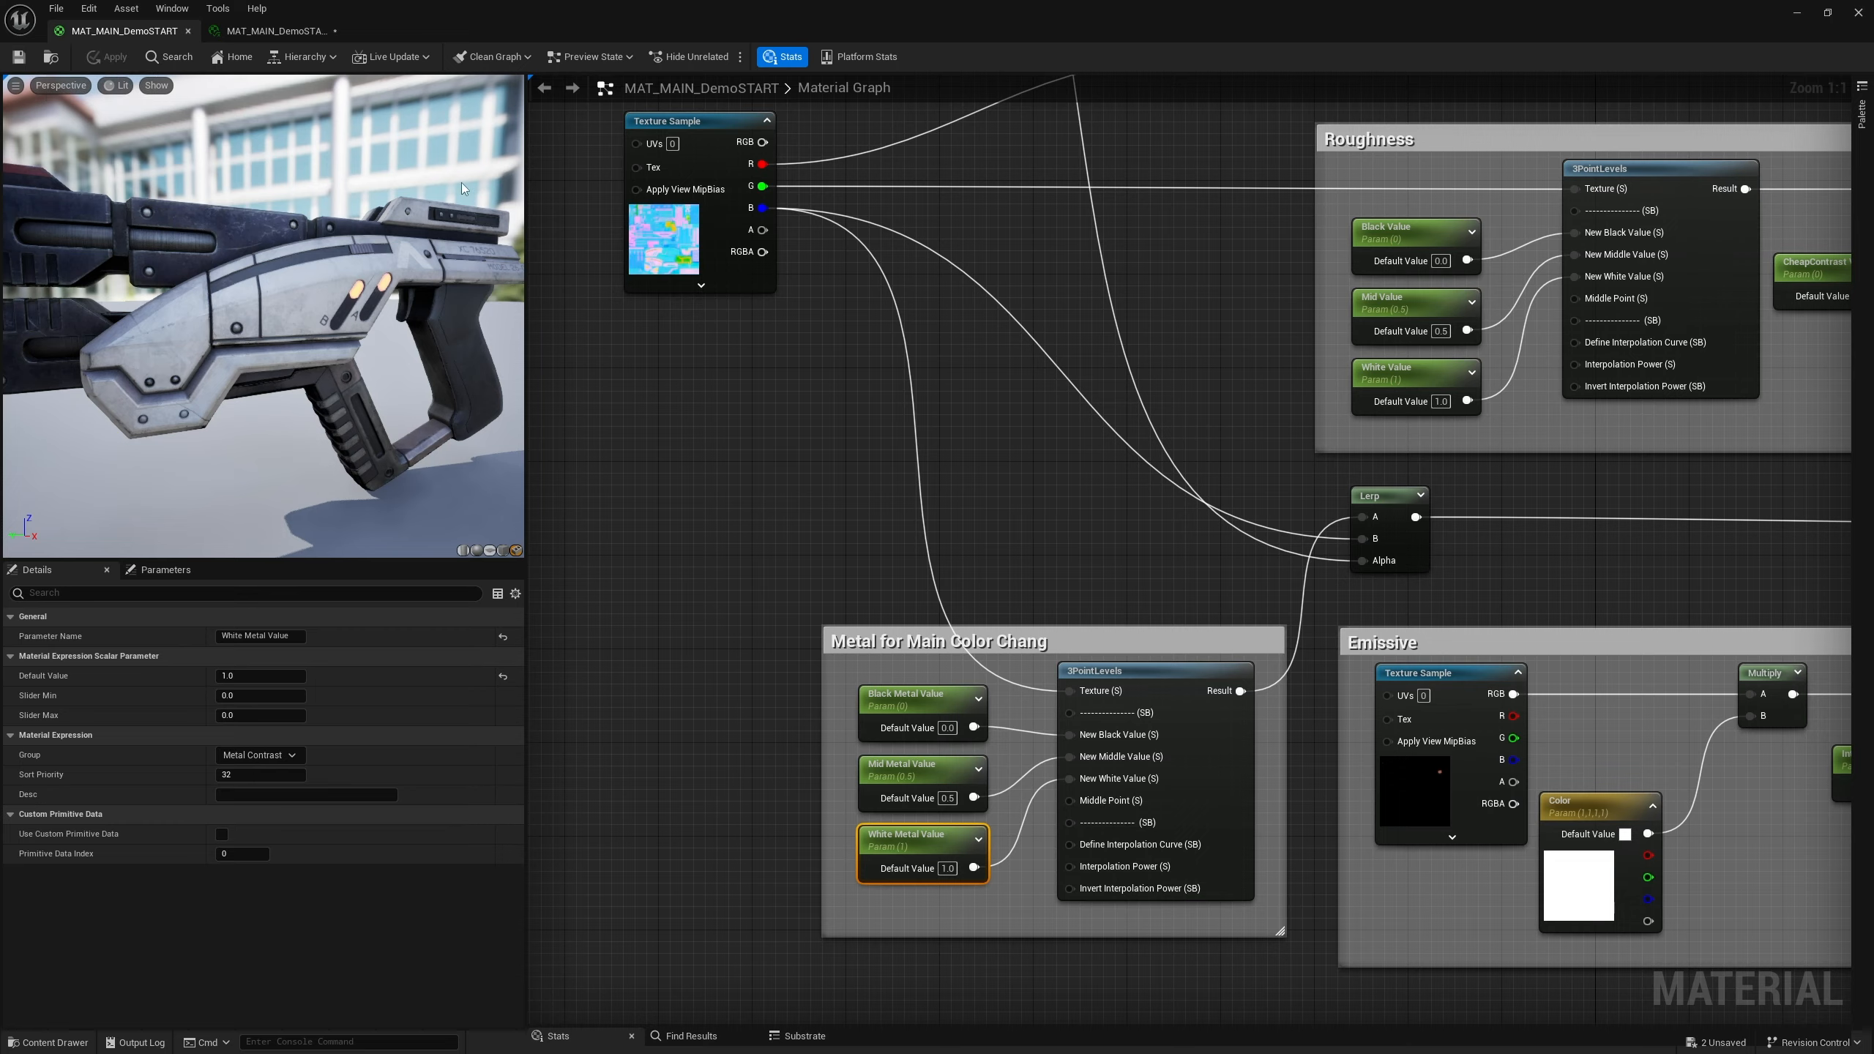
# In the instance, enable overrides for Black, Mid and White Metal Value
pyautogui.click(277, 30)
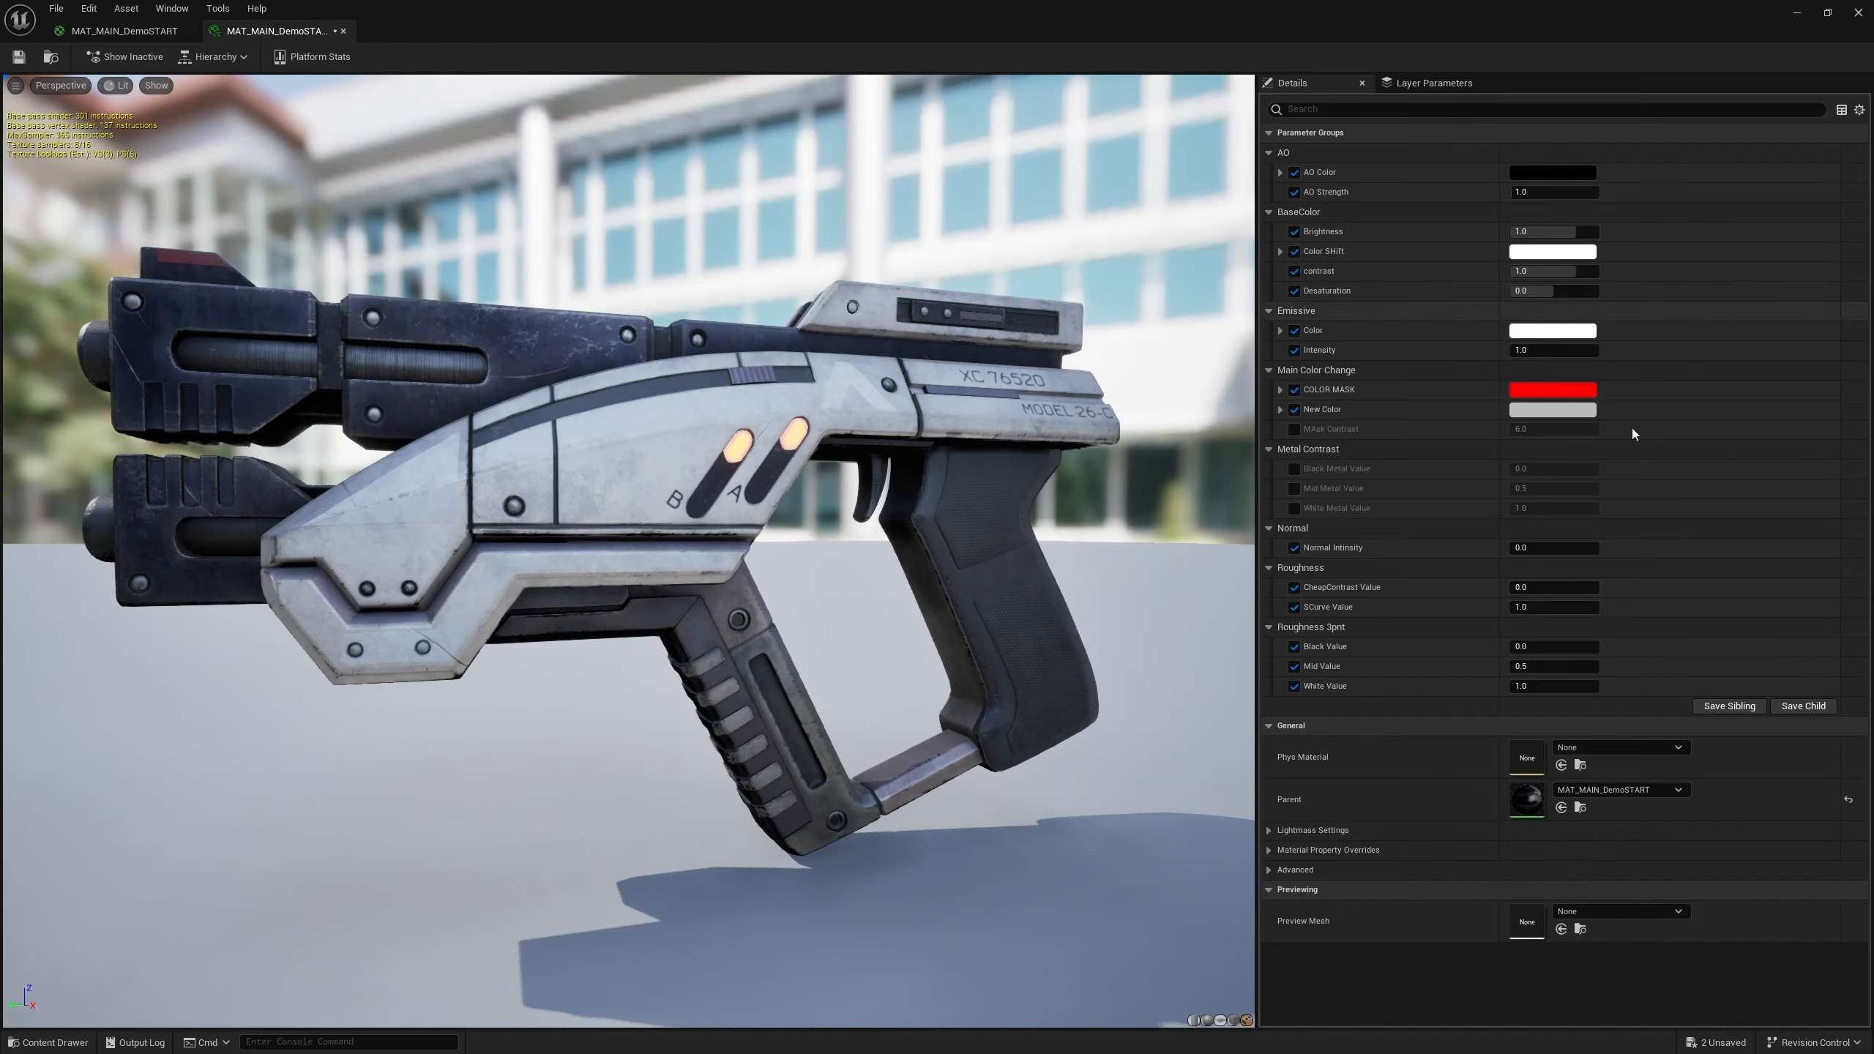
pyautogui.click(1296, 467)
pyautogui.click(1299, 491)
pyautogui.click(1295, 509)
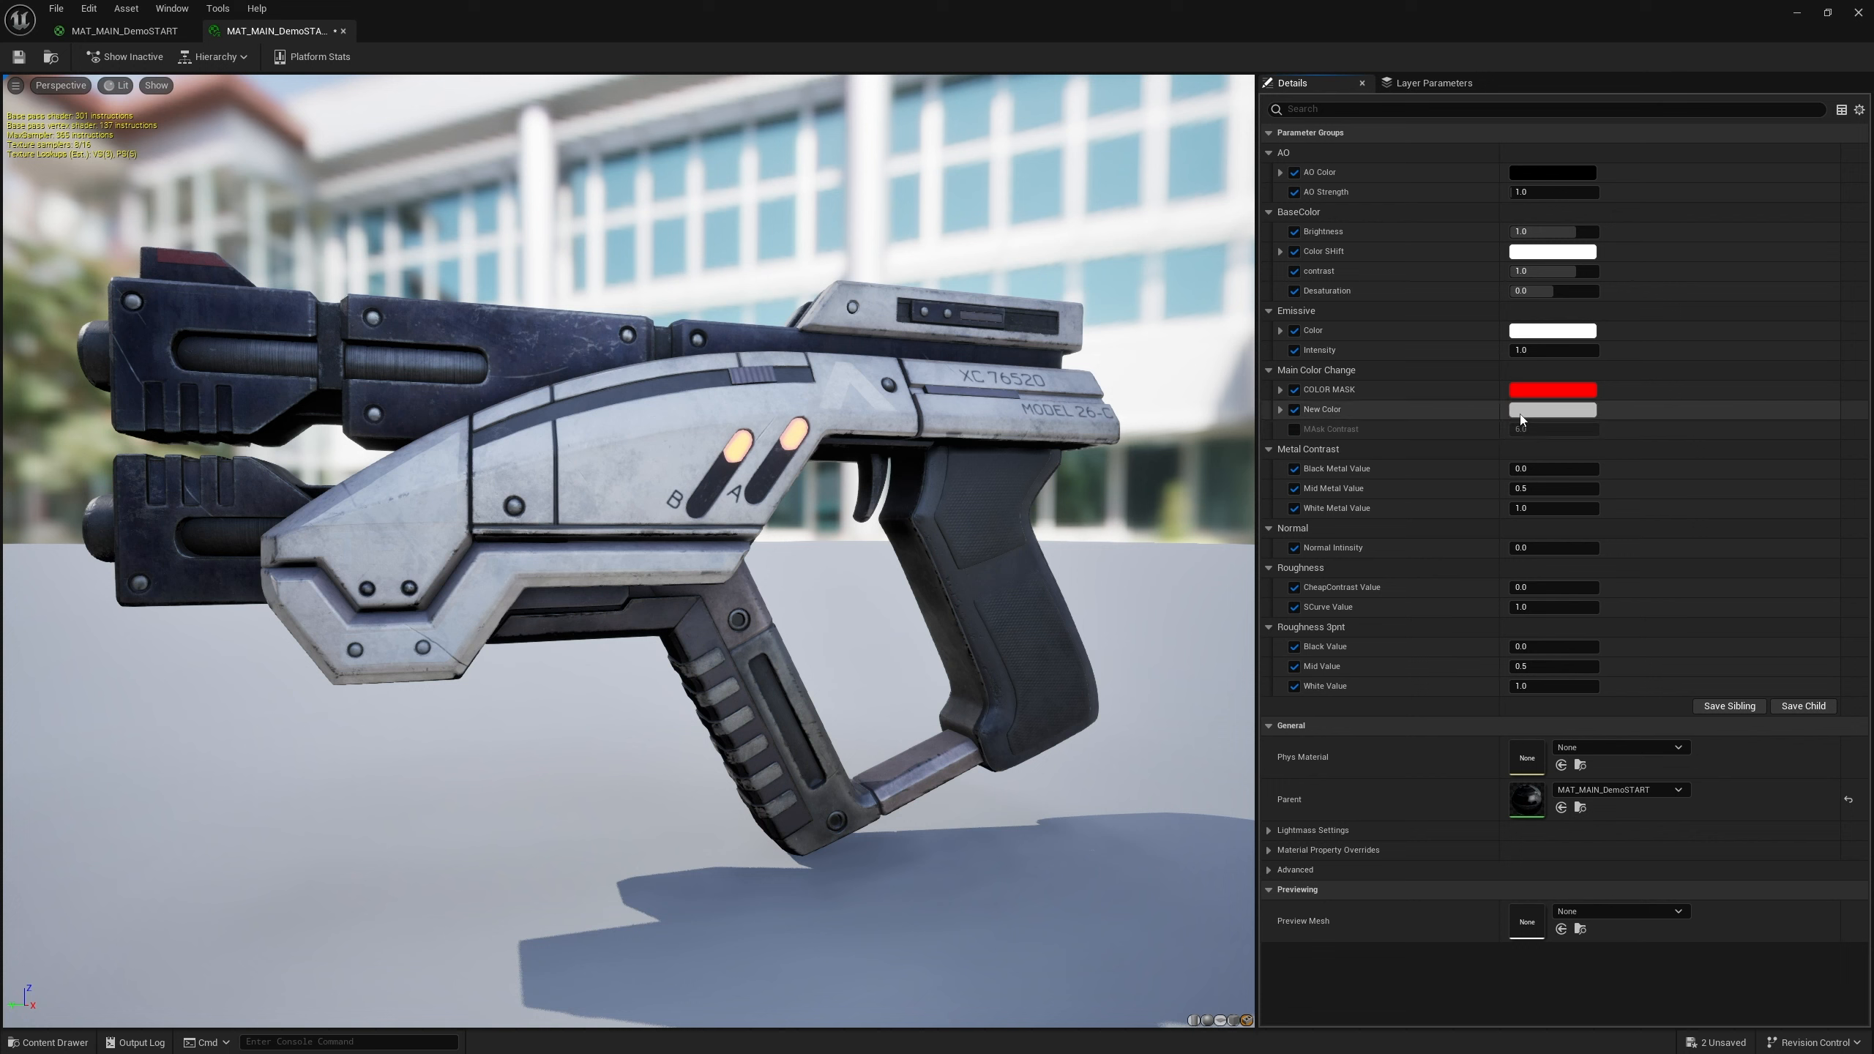
# Turn off the COLOR MASK override and set New Color to a muted red in the color picker
pyautogui.click(1294, 388)
pyautogui.click(1552, 410)
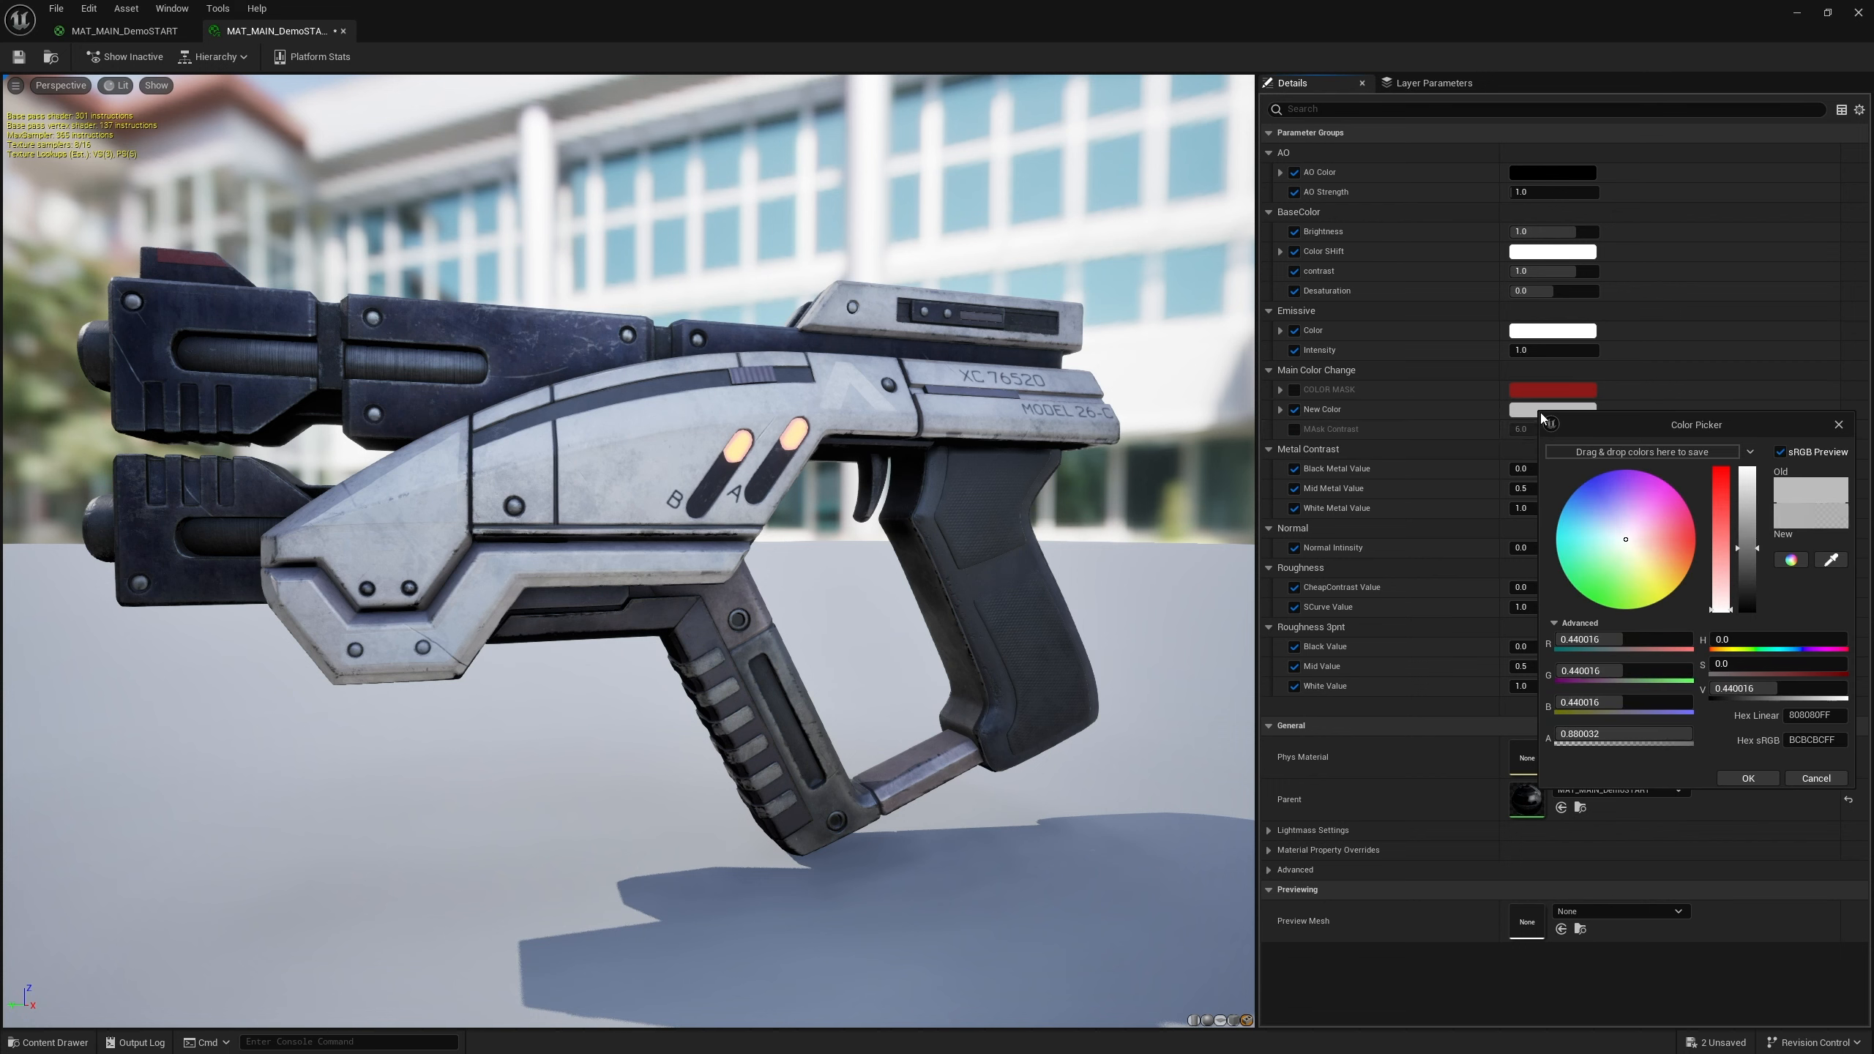
pyautogui.click(1626, 527)
pyautogui.moveTo(1660, 533); pyautogui.dragTo(1682, 540)
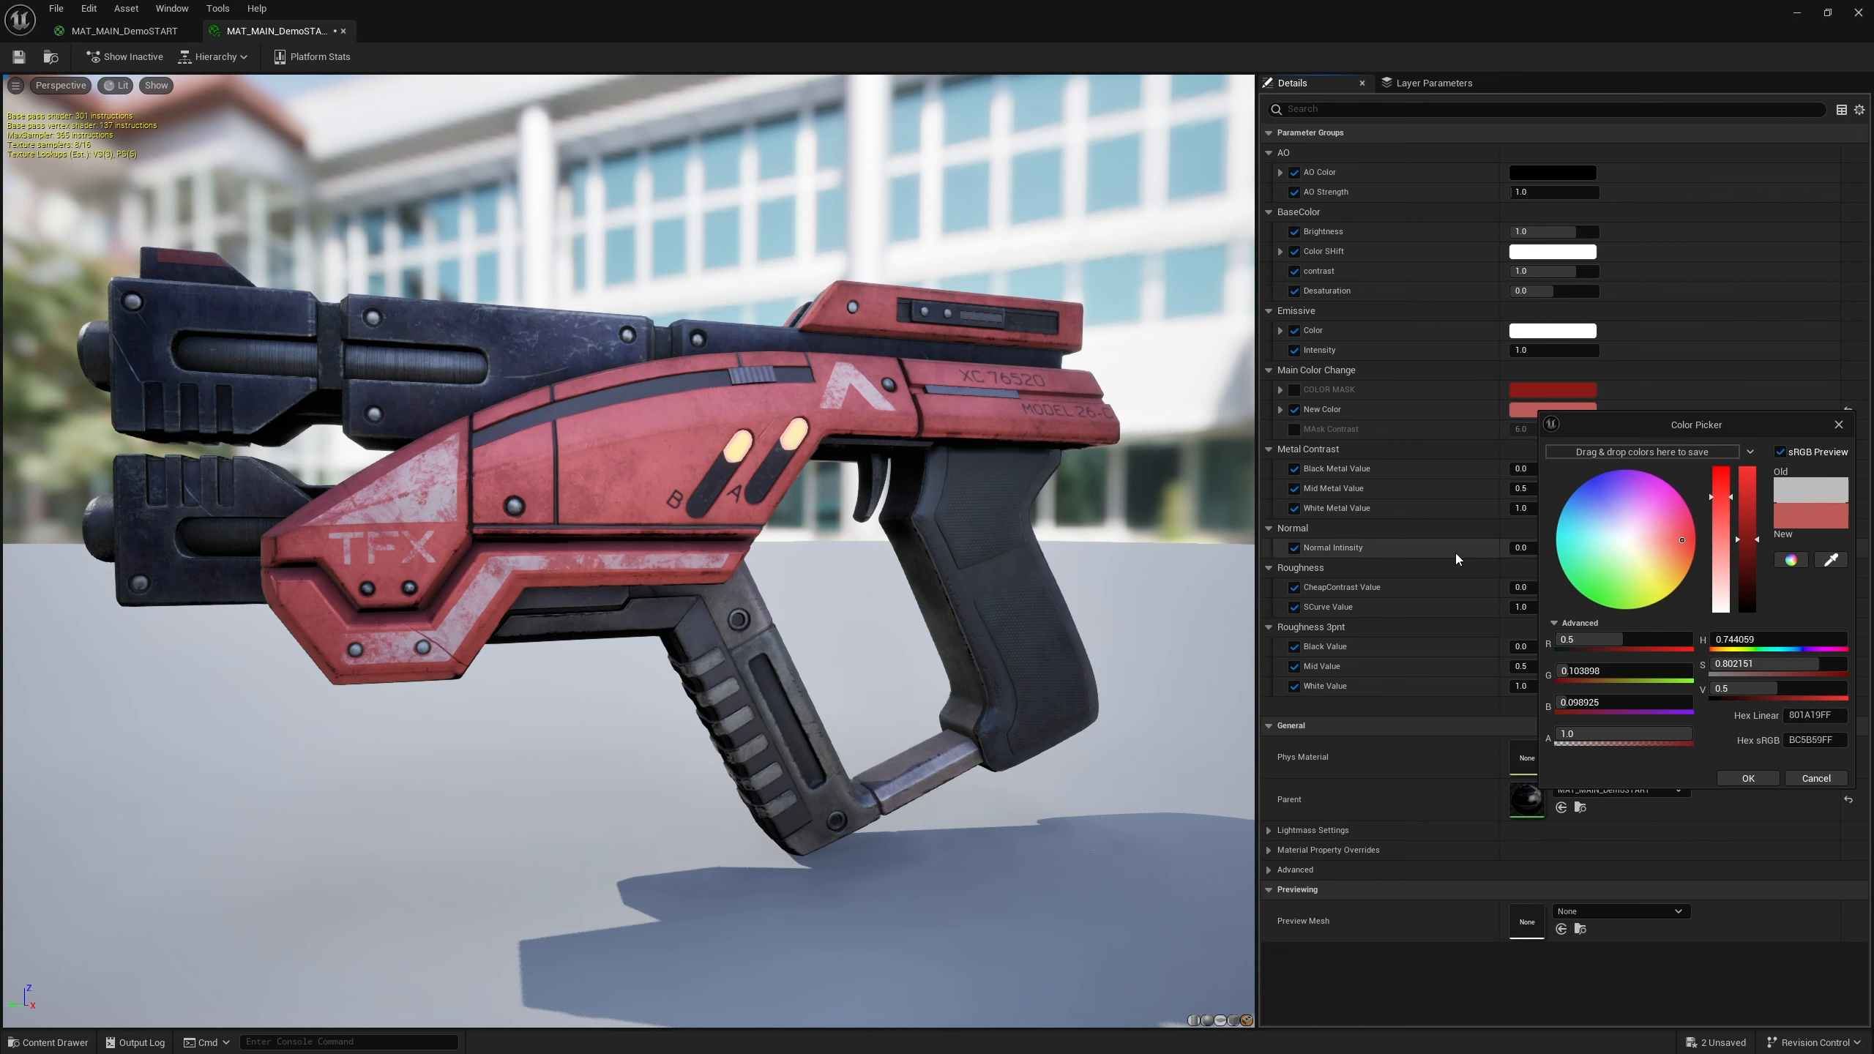
pyautogui.click(1748, 778)
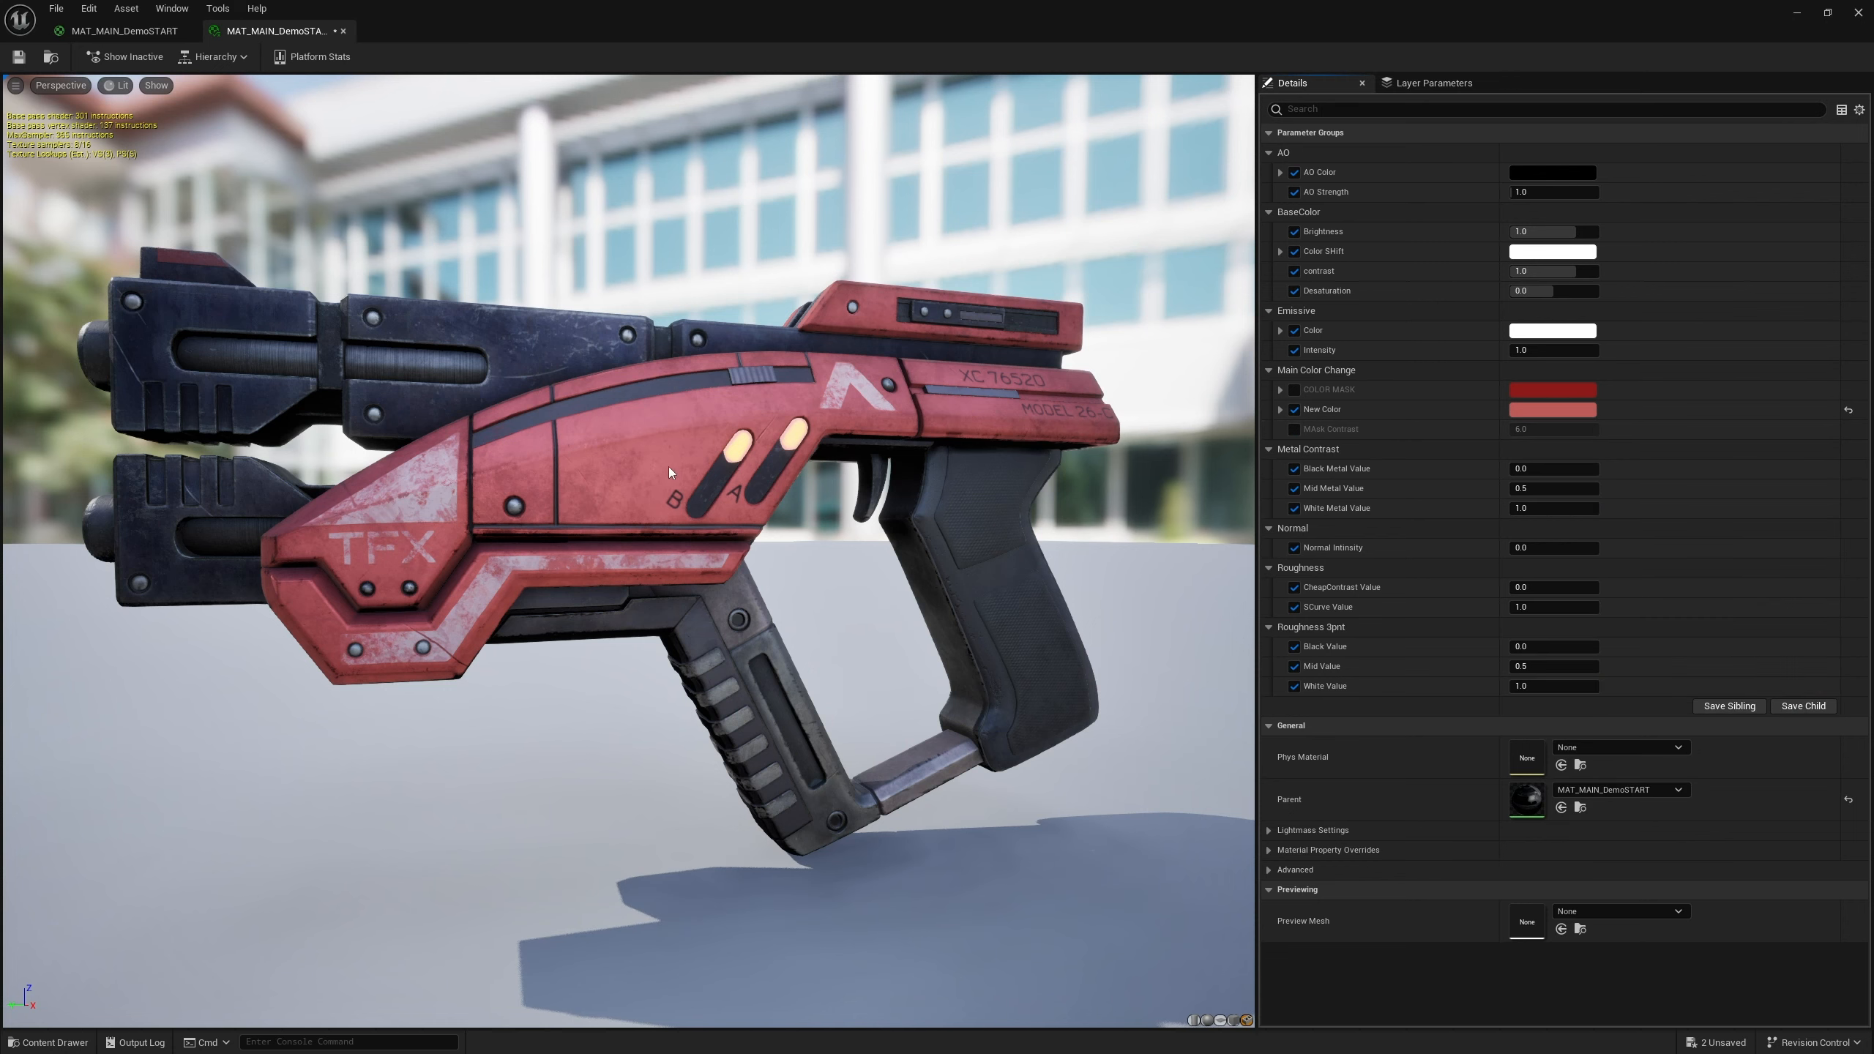
# Set the instance's White Metal Value to -1
pyautogui.scroll(3, 667, 465)
pyautogui.moveTo(668, 465); pyautogui.dragTo(709, 502, button='right')
pyautogui.moveTo(708, 502); pyautogui.dragTo(757, 495)
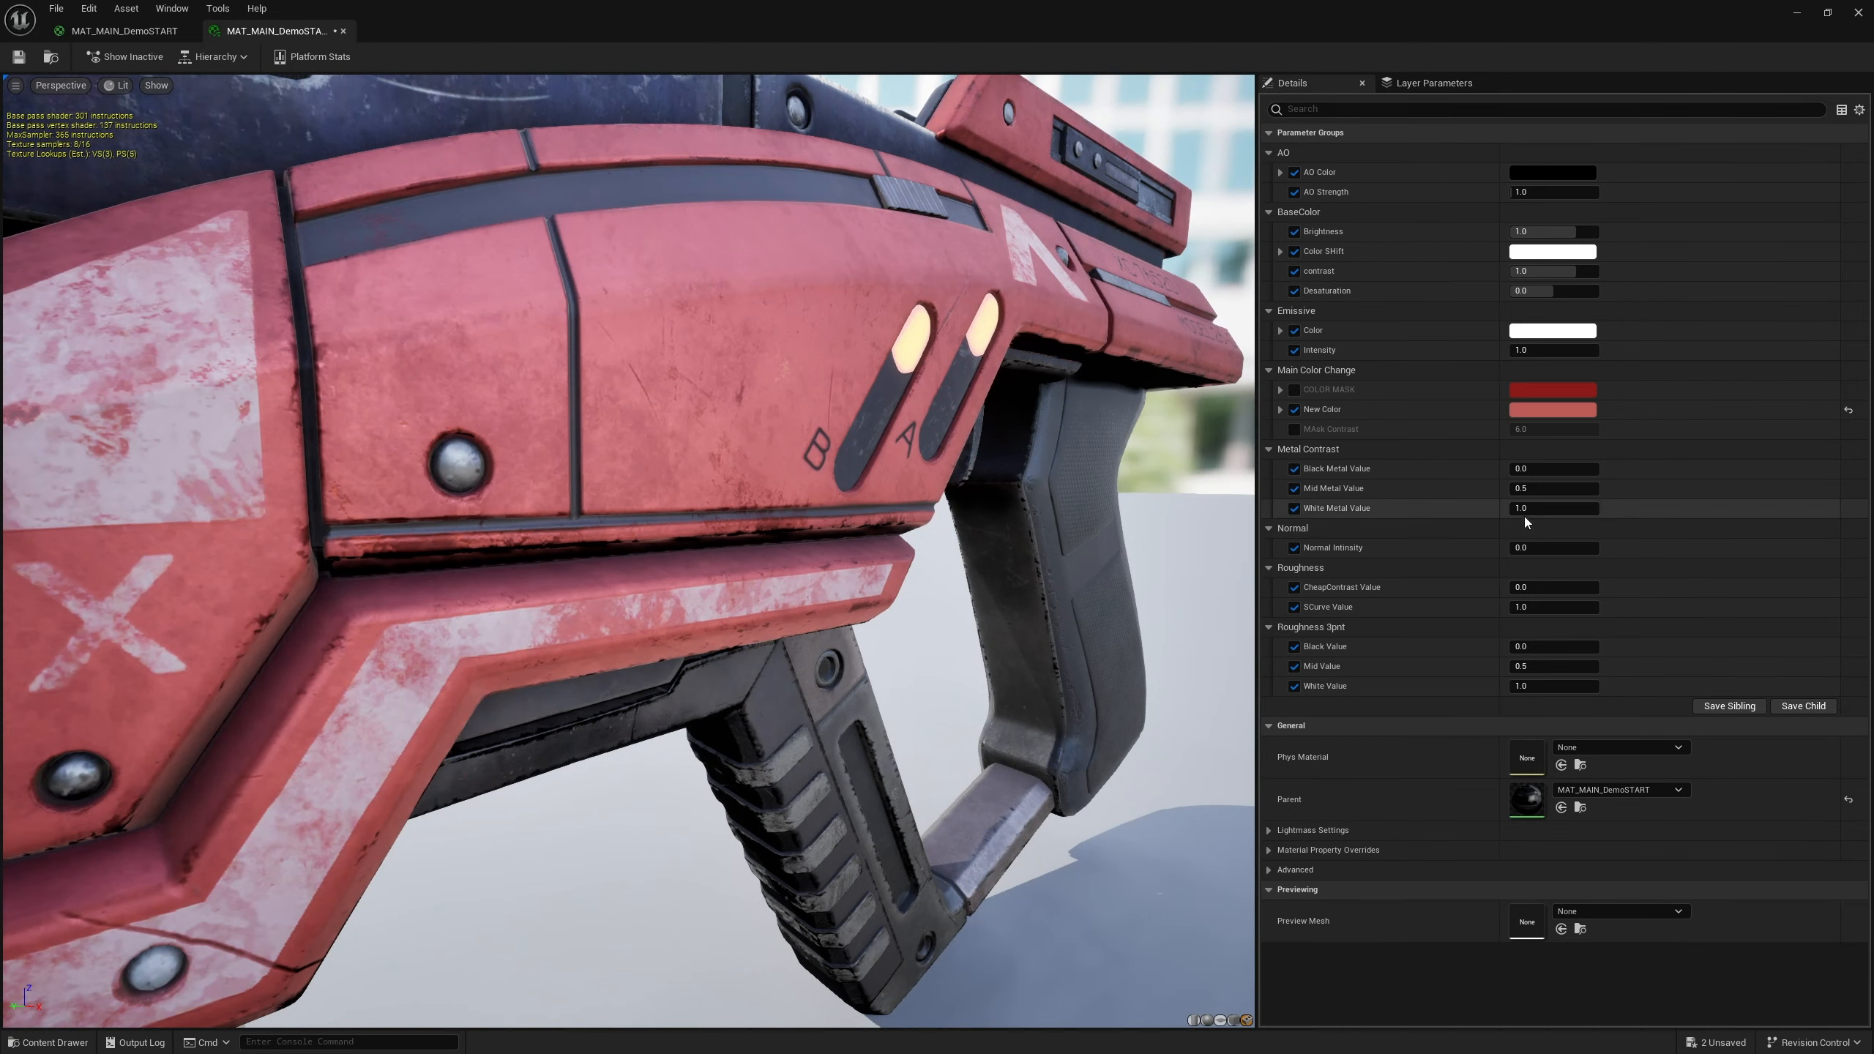
pyautogui.click(1550, 510)
pyautogui.write('-1')
pyautogui.press('Return')
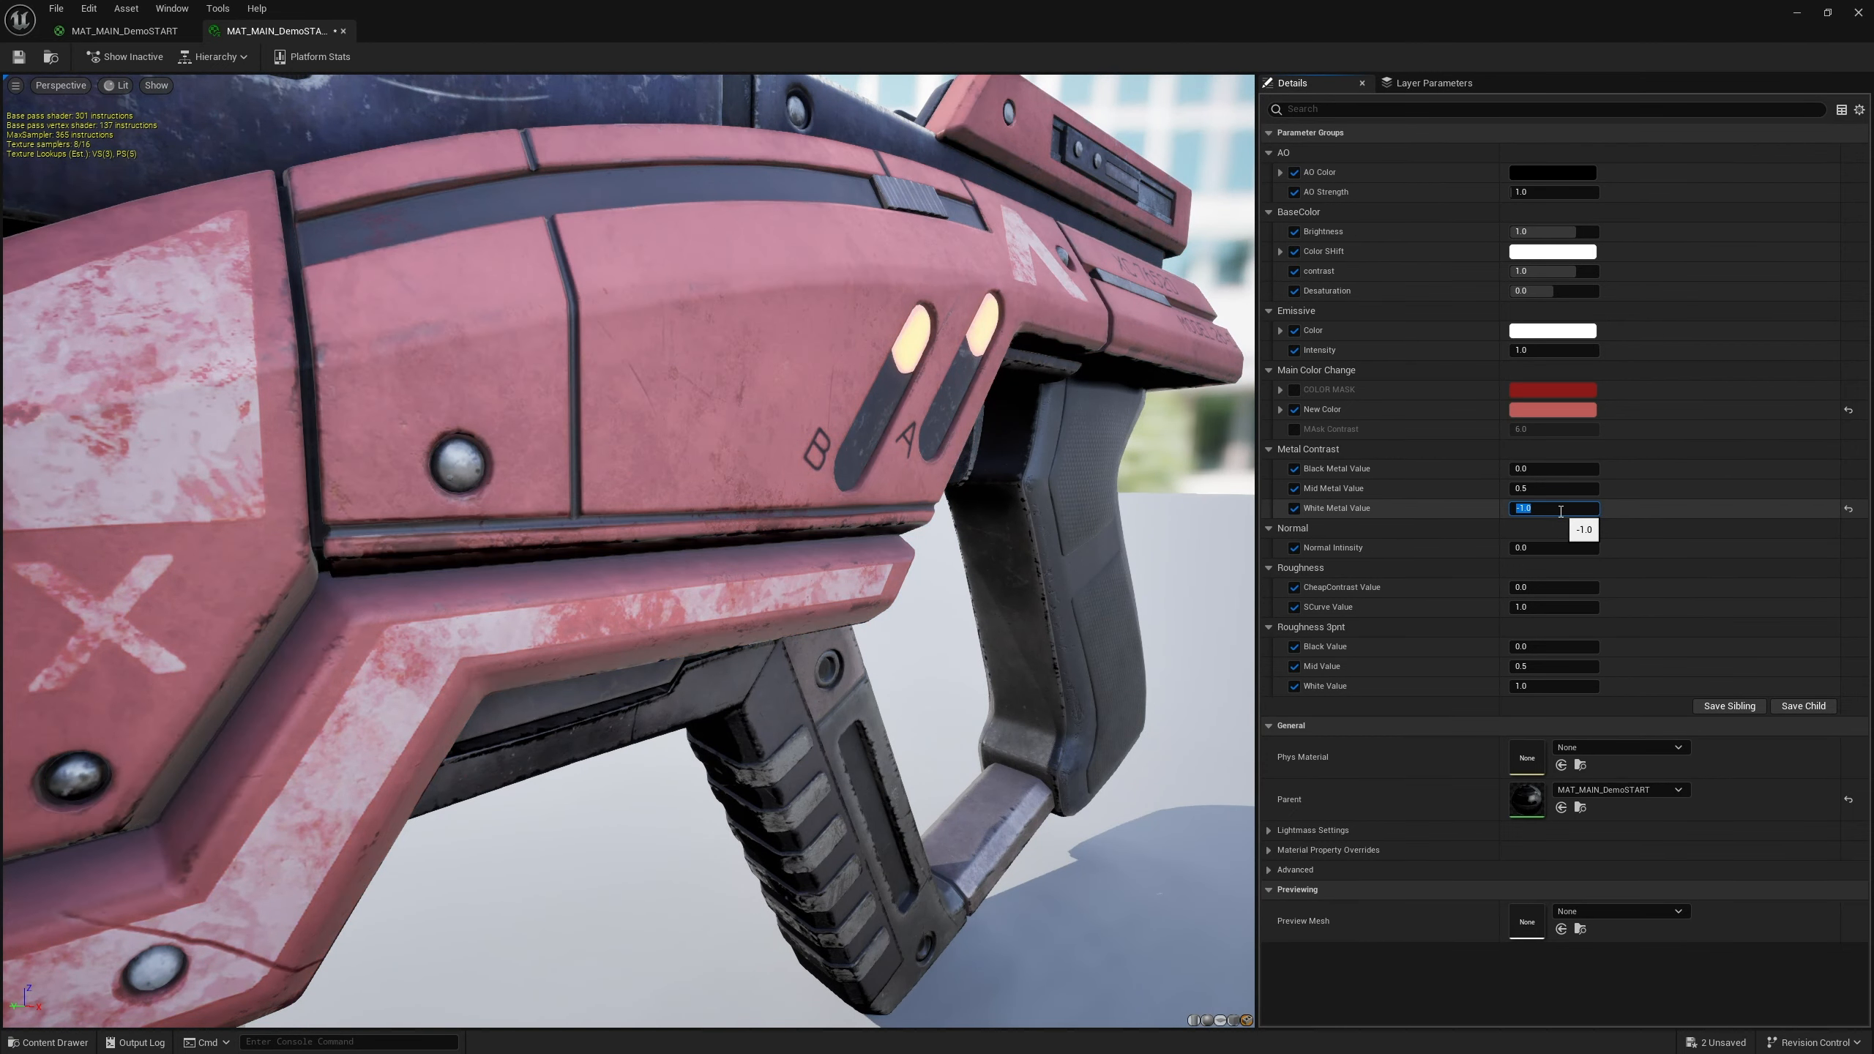
pyautogui.moveTo(718, 450)
pyautogui.mouseDown(button='right')
pyautogui.moveTo(664, 516)
pyautogui.moveTo(697, 479)
pyautogui.mouseUp(button='right')
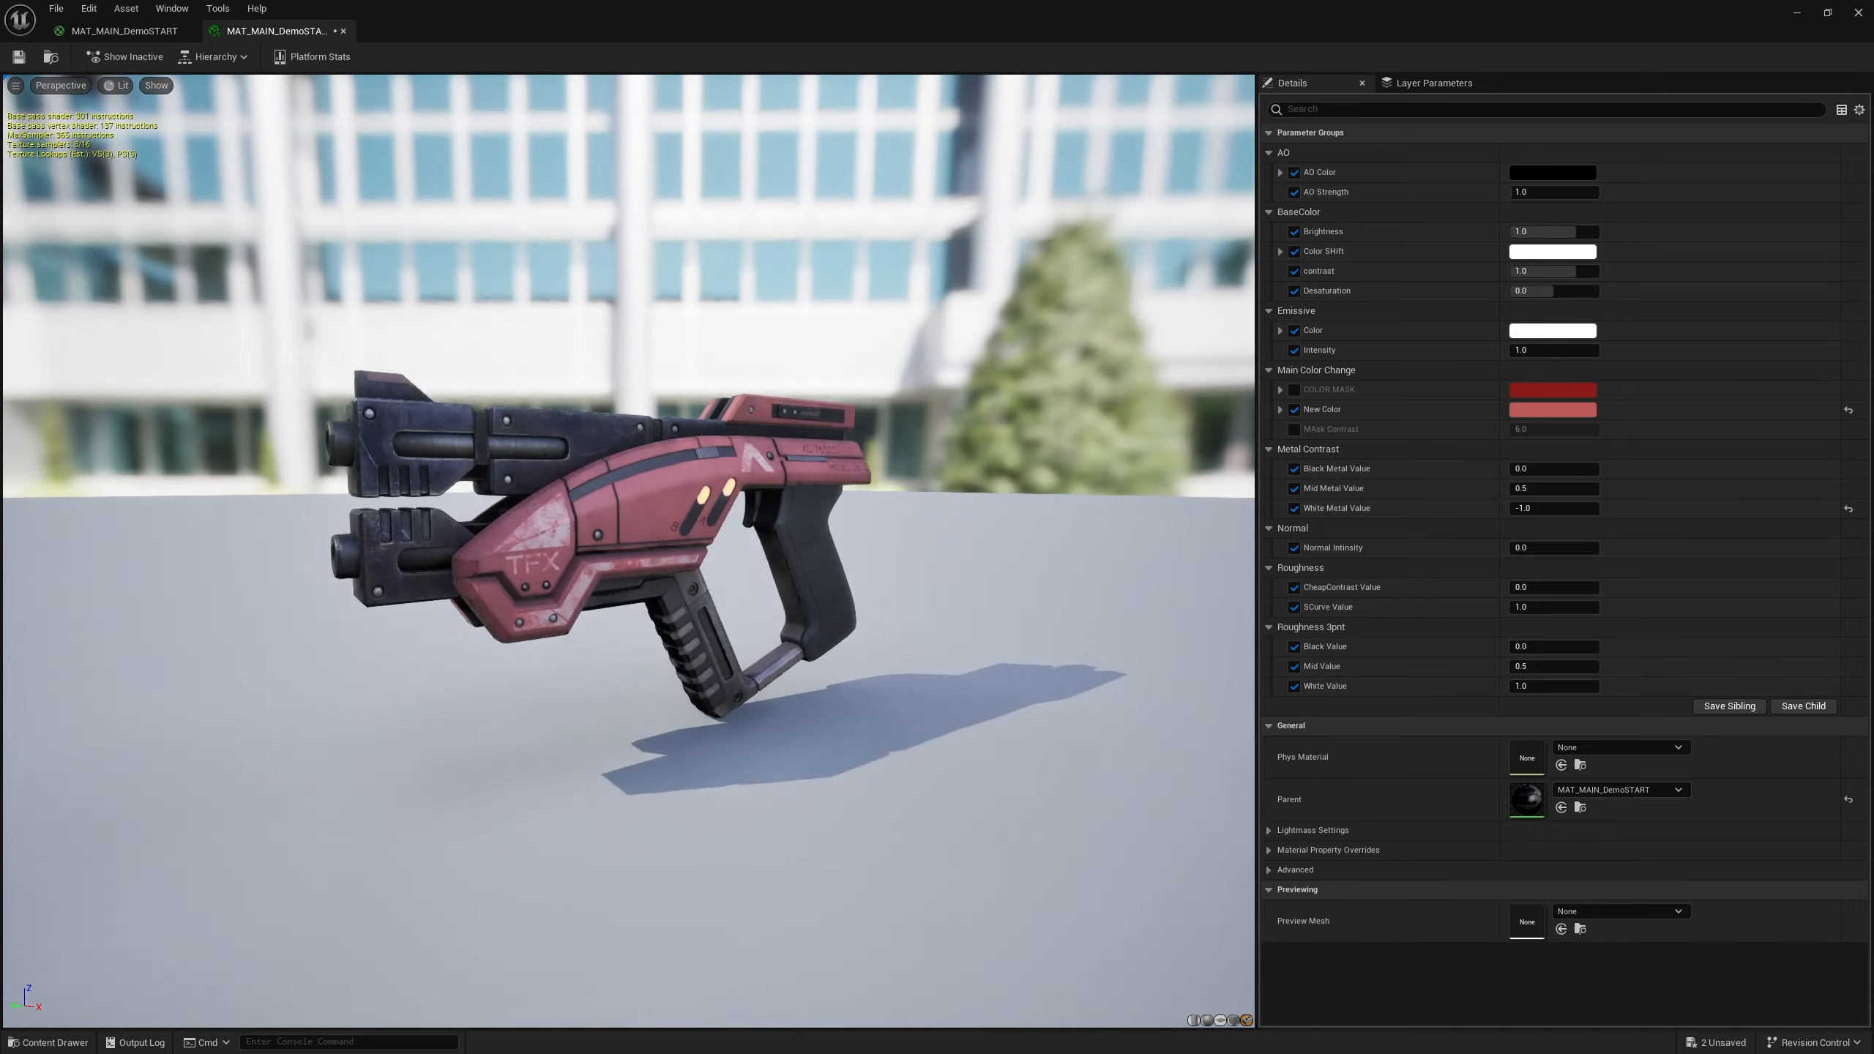
pyautogui.moveTo(717, 450); pyautogui.dragTo(1048, 457)
pyautogui.moveTo(718, 450)
pyautogui.mouseDown(button='right')
pyautogui.moveTo(782, 369)
pyautogui.moveTo(708, 472)
pyautogui.mouseUp(button='right')
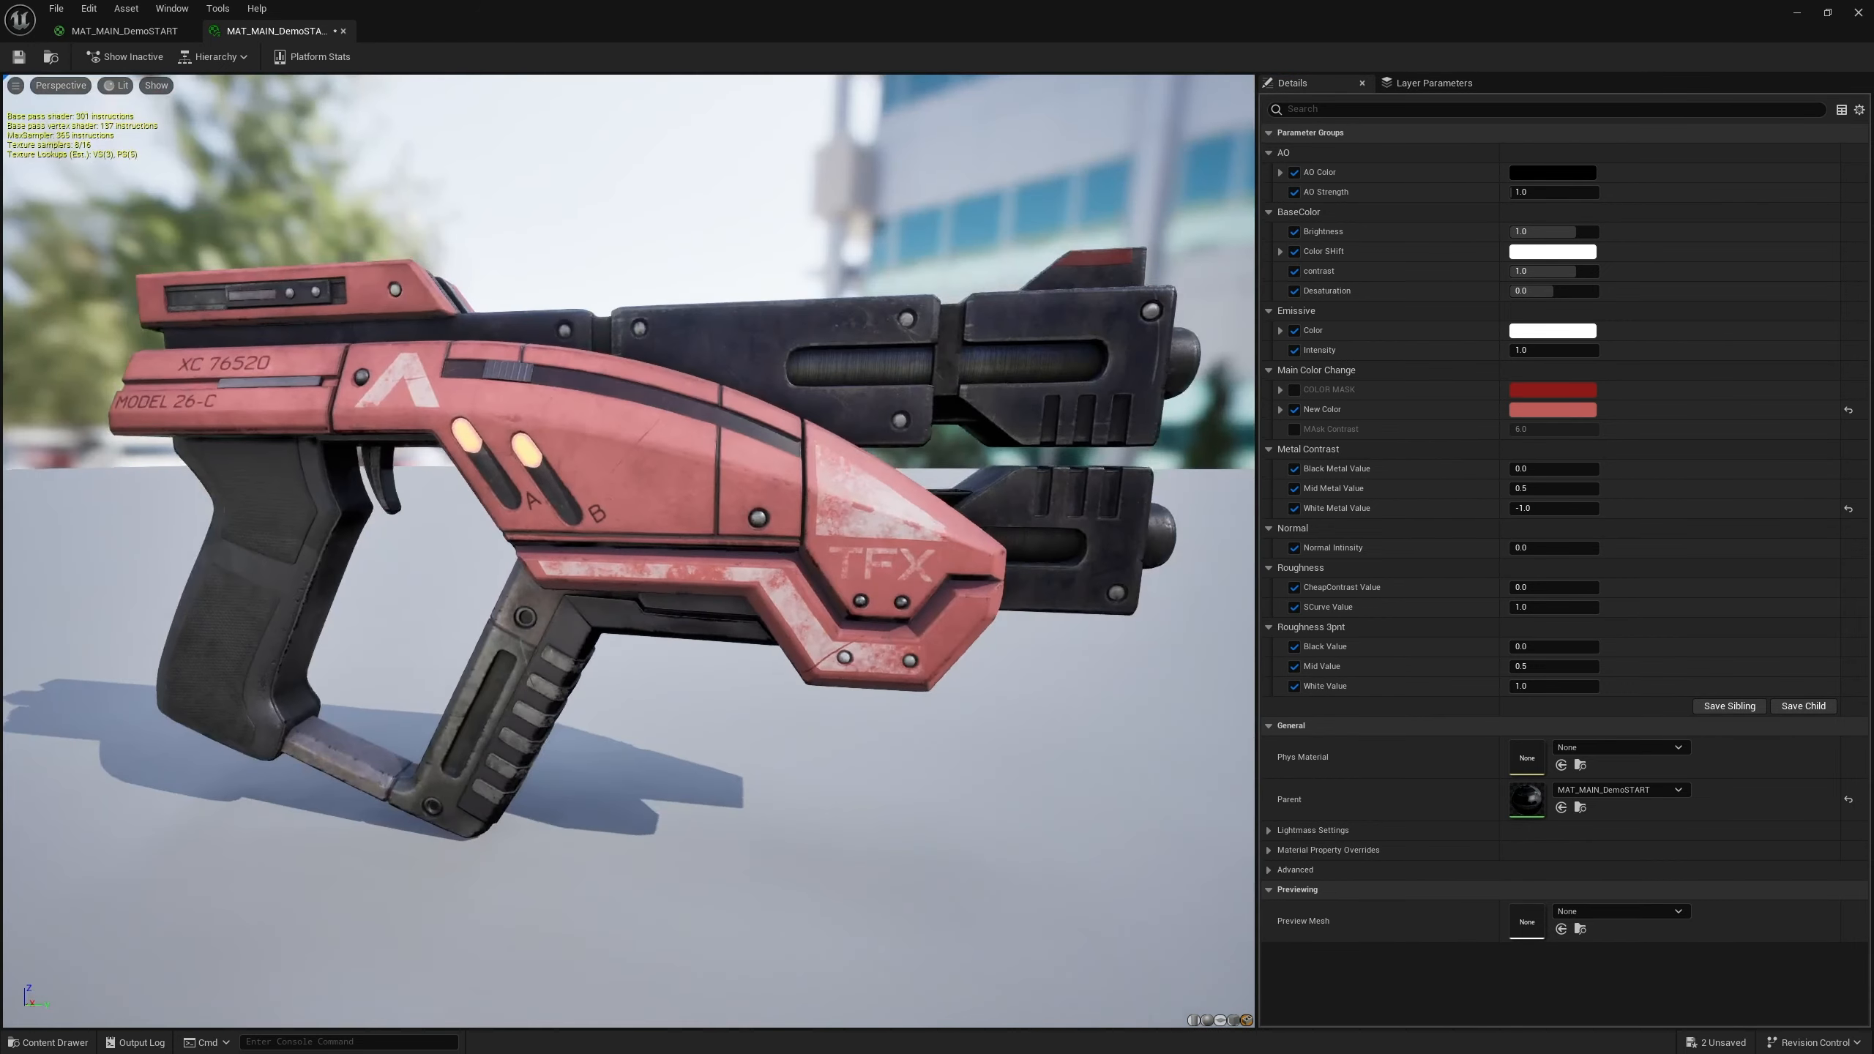
pyautogui.moveTo(717, 450); pyautogui.dragTo(656, 459)
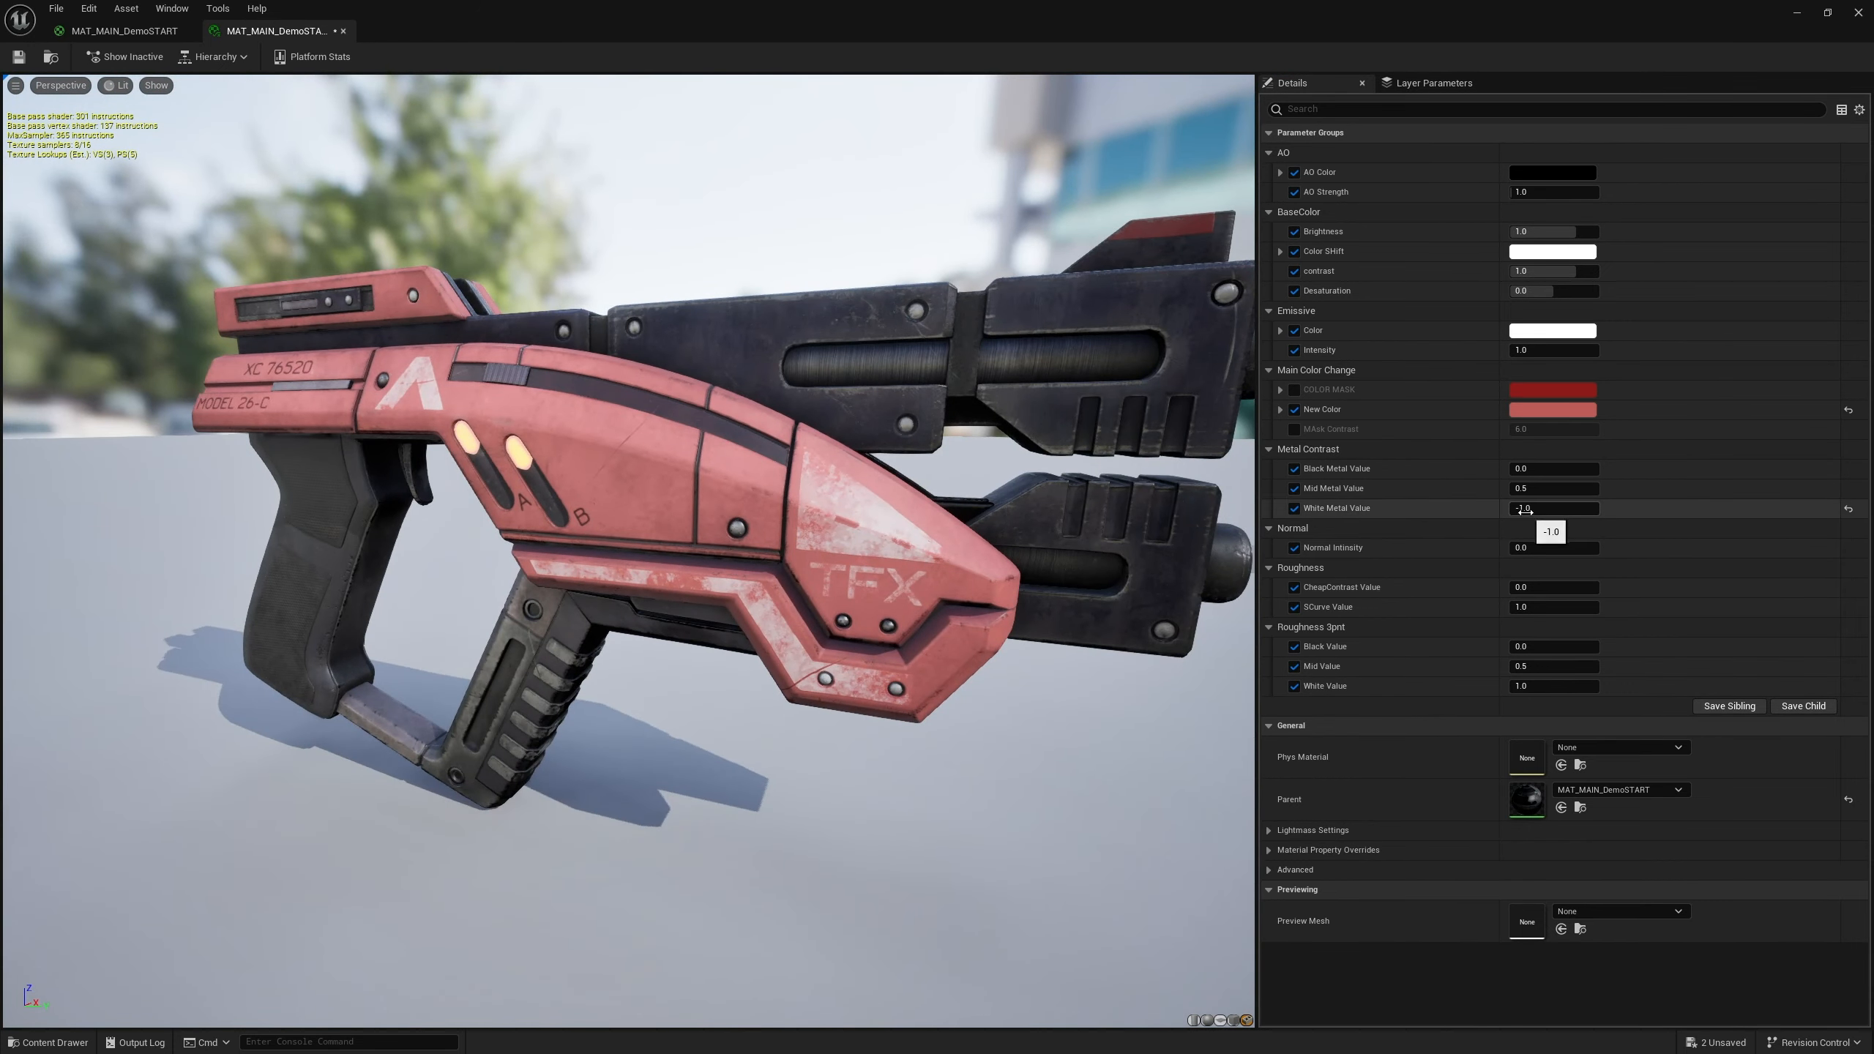
# Set the instance's Mid Metal Value to -1
pyautogui.click(1580, 491)
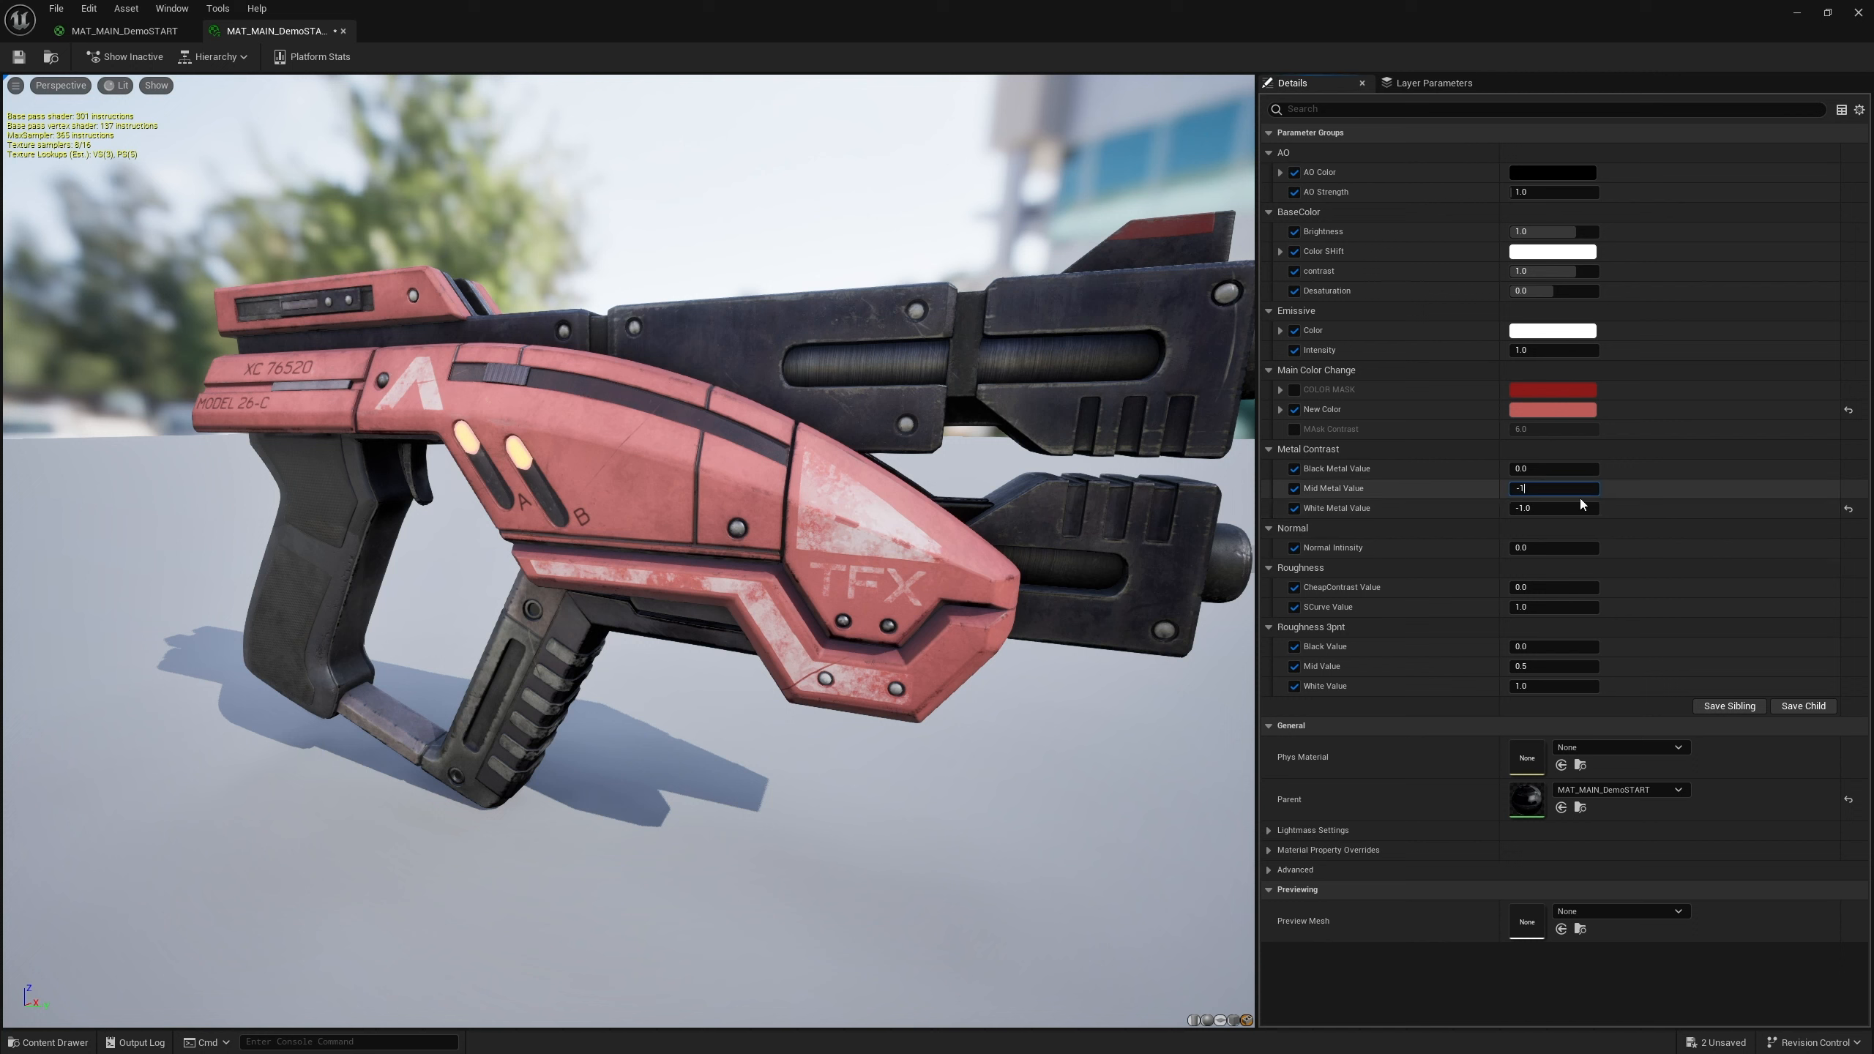
pyautogui.press('Return')
pyautogui.moveTo(1524, 470)
pyautogui.mouseDown()
pyautogui.moveTo(1557, 470)
pyautogui.moveTo(1476, 470)
pyautogui.mouseUp()
pyautogui.moveTo(1554, 468); pyautogui.dragTo(1524, 469)
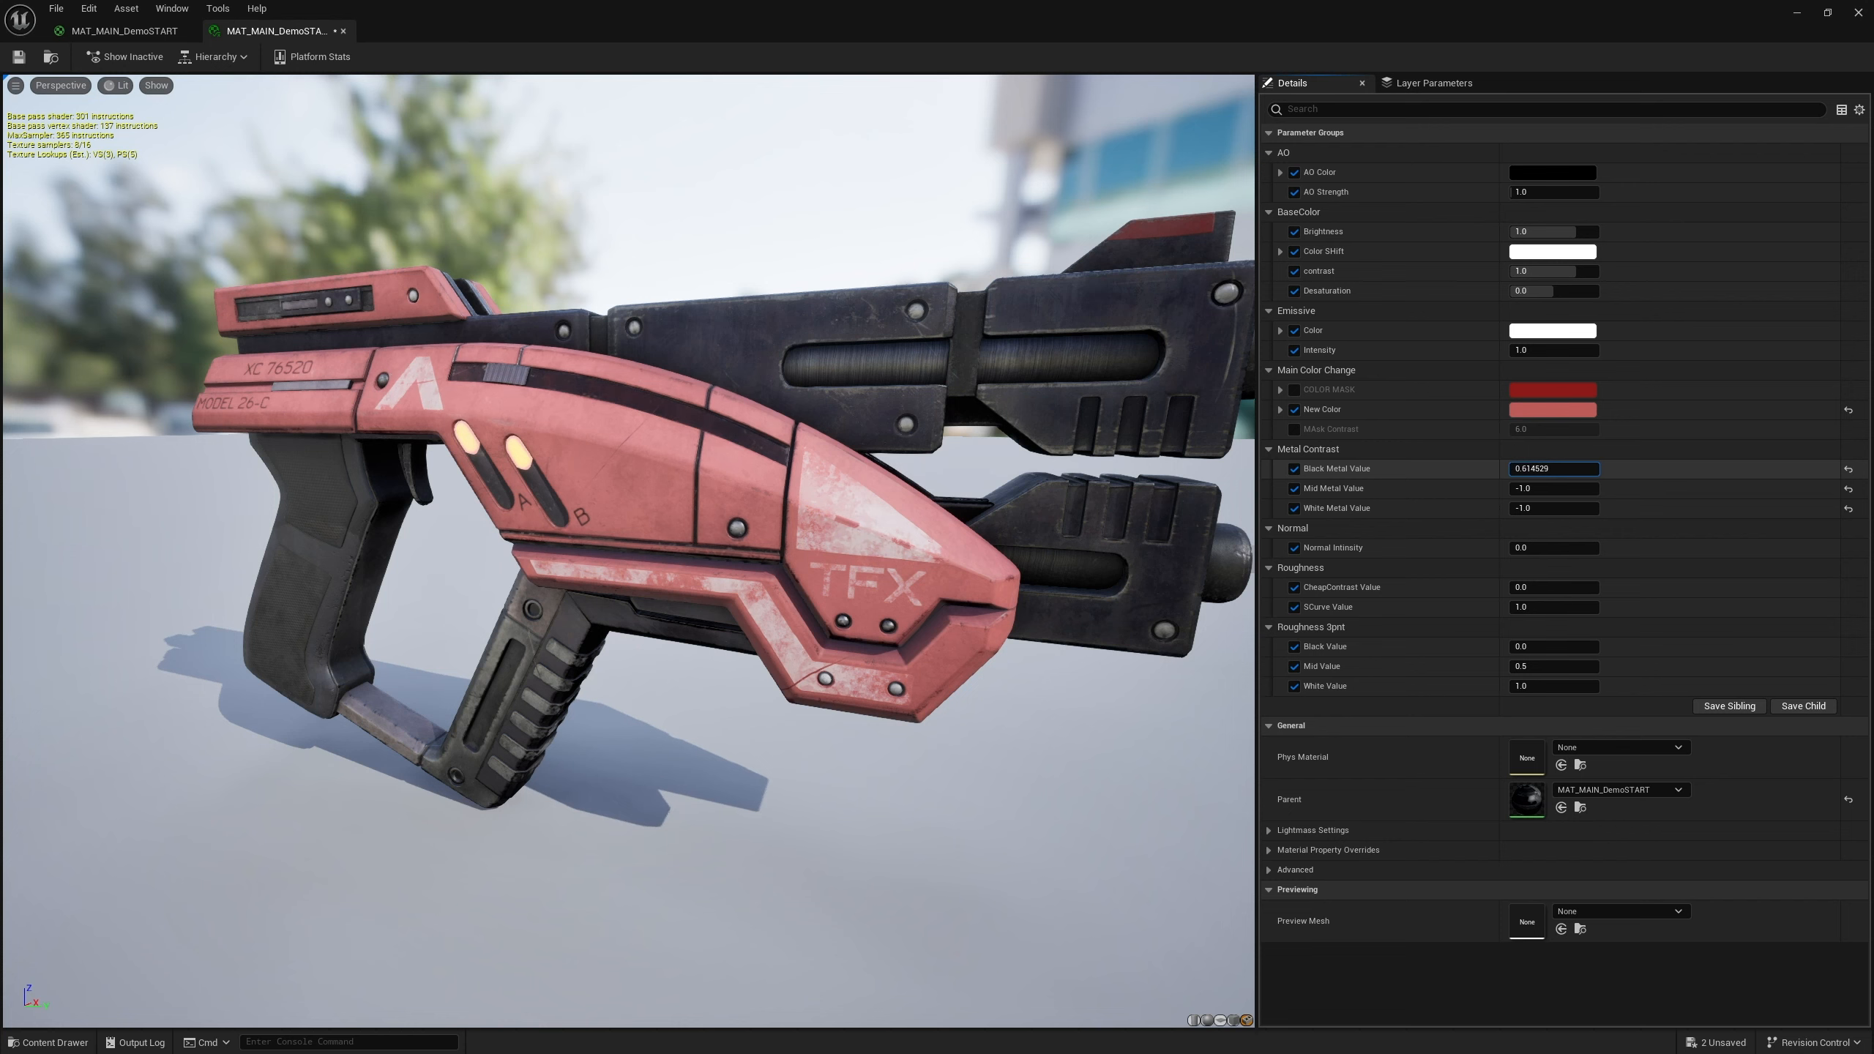
pyautogui.hotkey('ctrl', 'z')
# Toggle the Black, Mid and White Metal Value overrides off and back on to compare the gun's look
pyautogui.moveTo(778, 688); pyautogui.dragTo(395, 688)
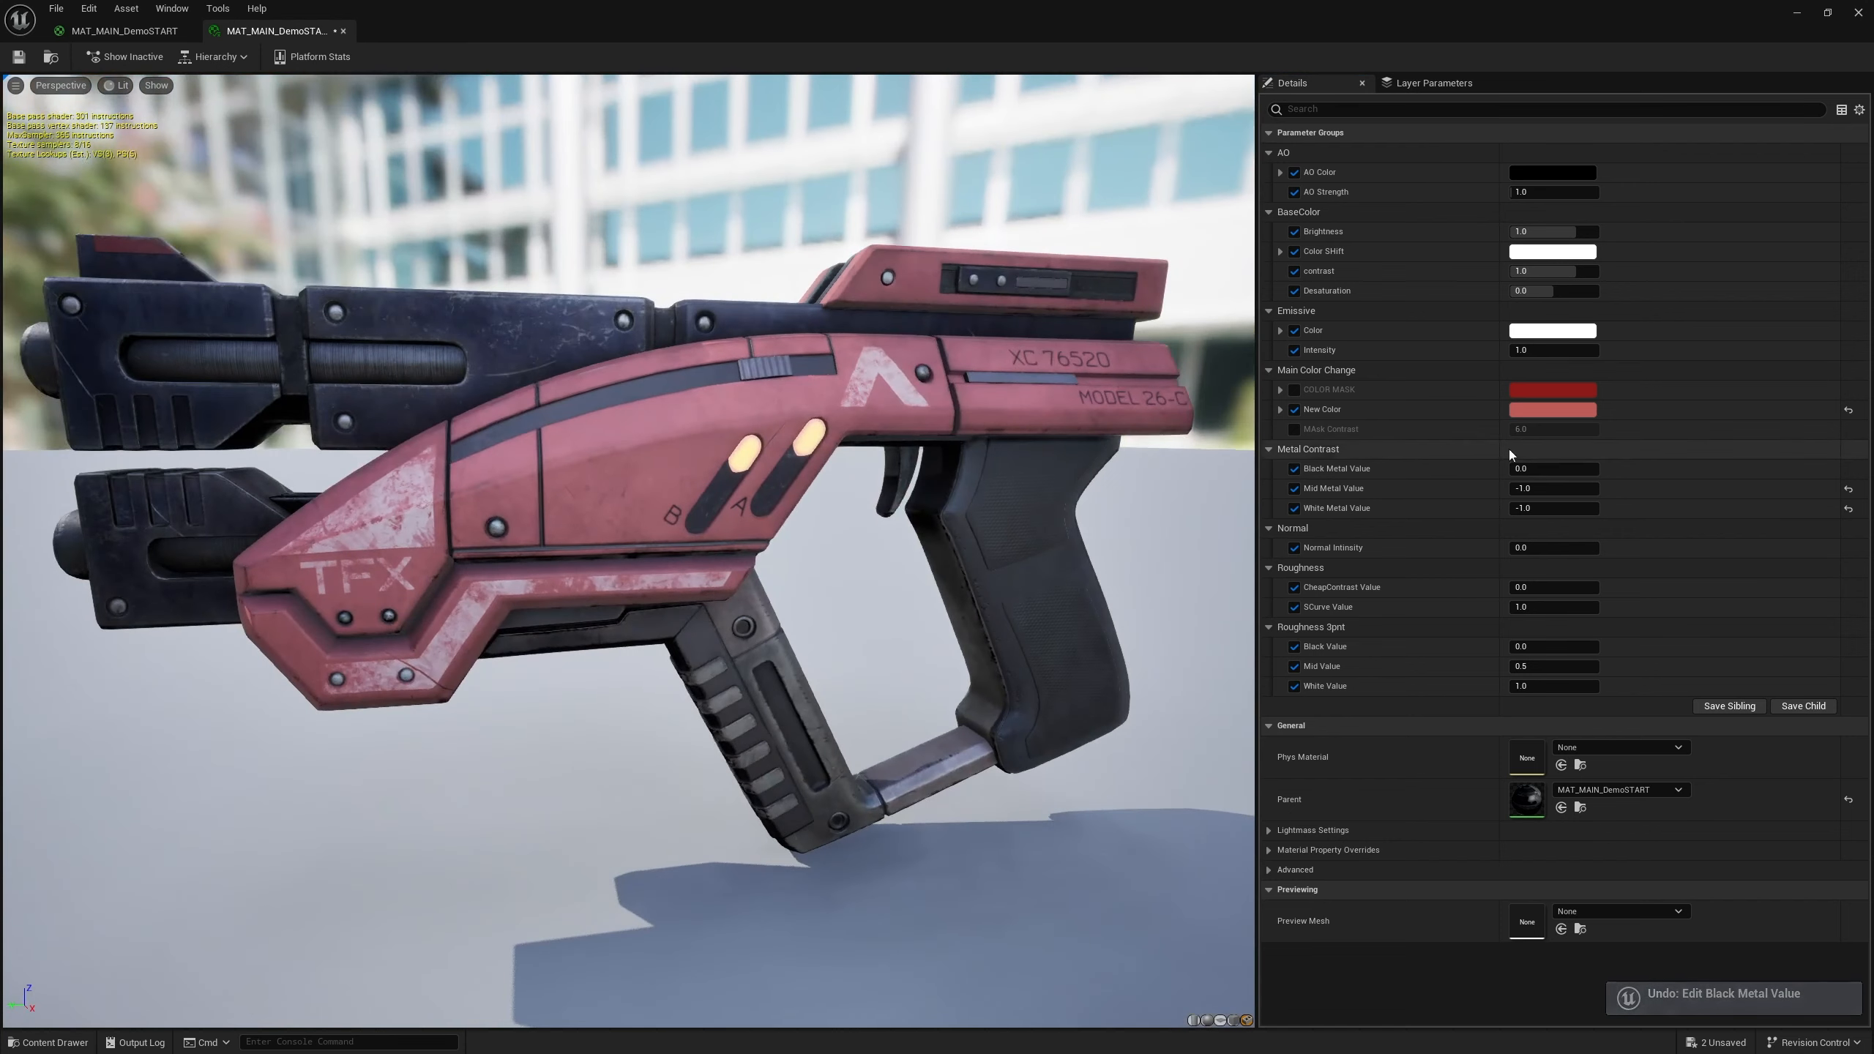
pyautogui.click(1295, 472)
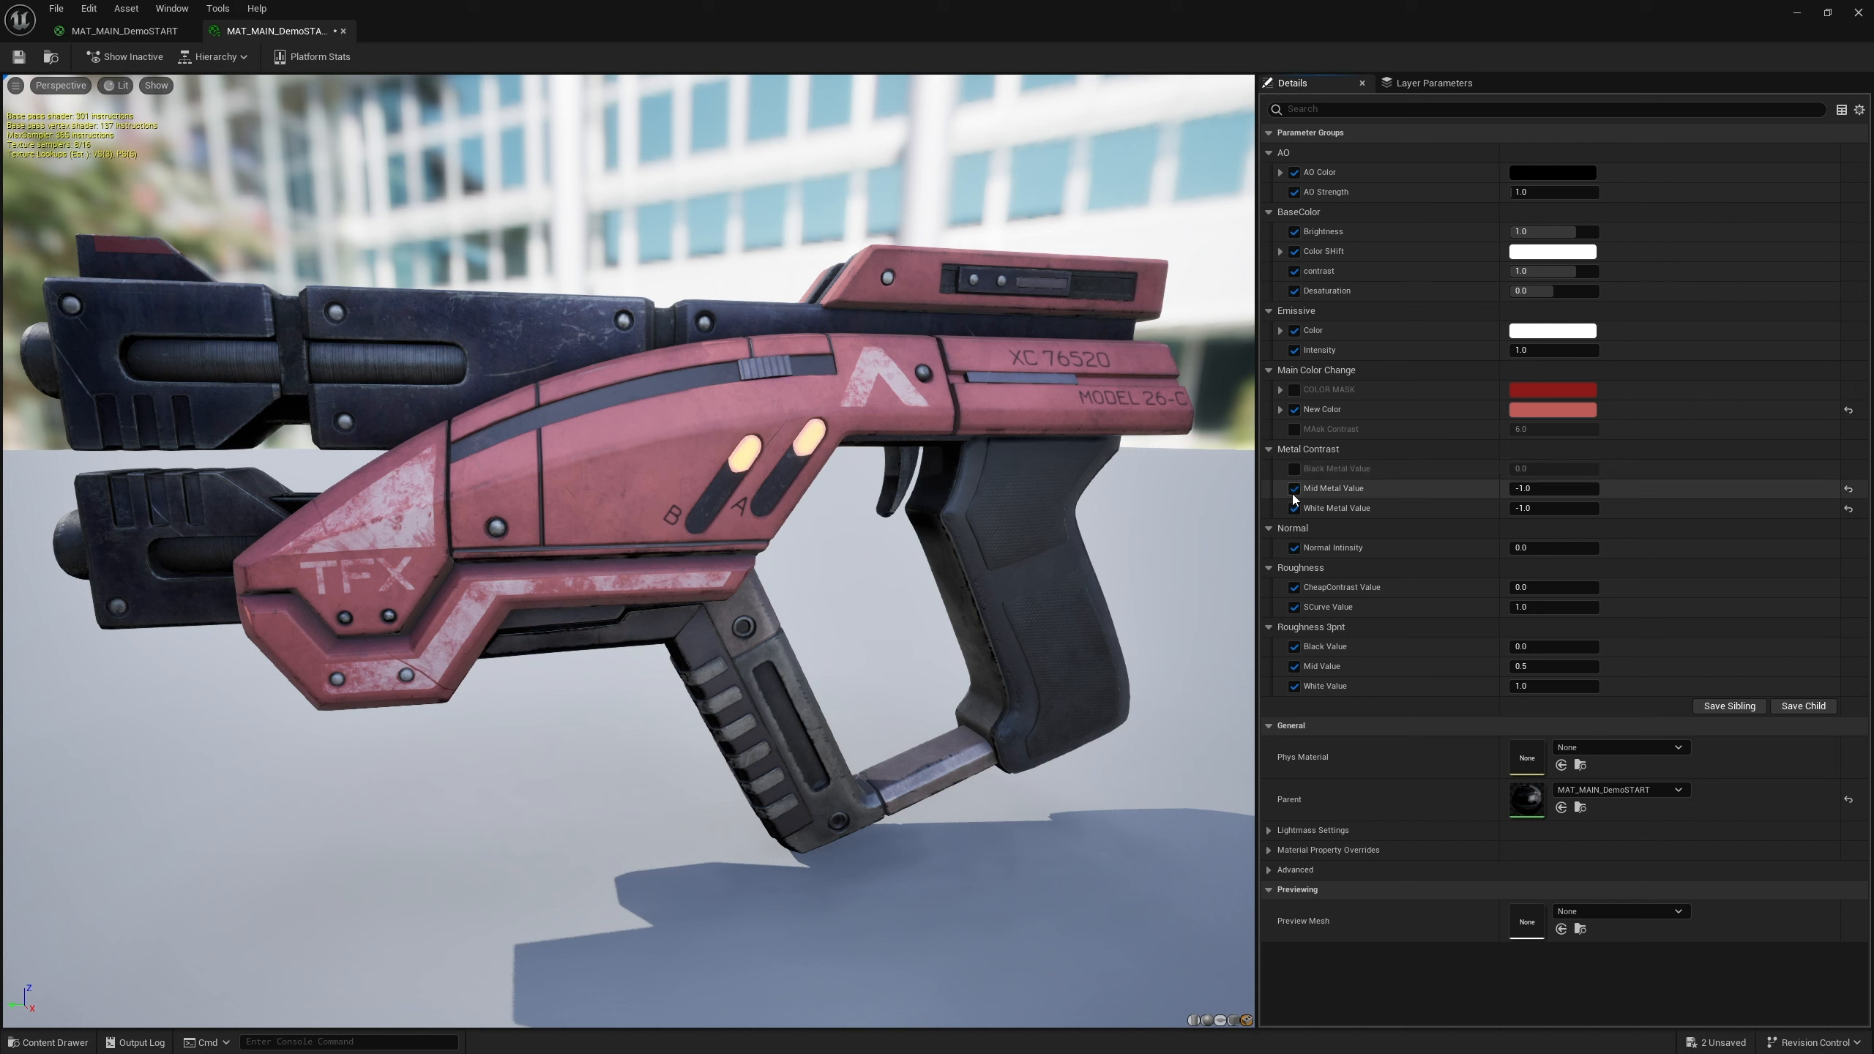
pyautogui.click(1292, 490)
pyautogui.click(1295, 509)
pyautogui.click(1294, 510)
pyautogui.click(1294, 489)
pyautogui.click(1295, 468)
# Reset White and Mid Metal Value to their defaults and disable all three Metal Contrast overrides
pyautogui.click(1849, 508)
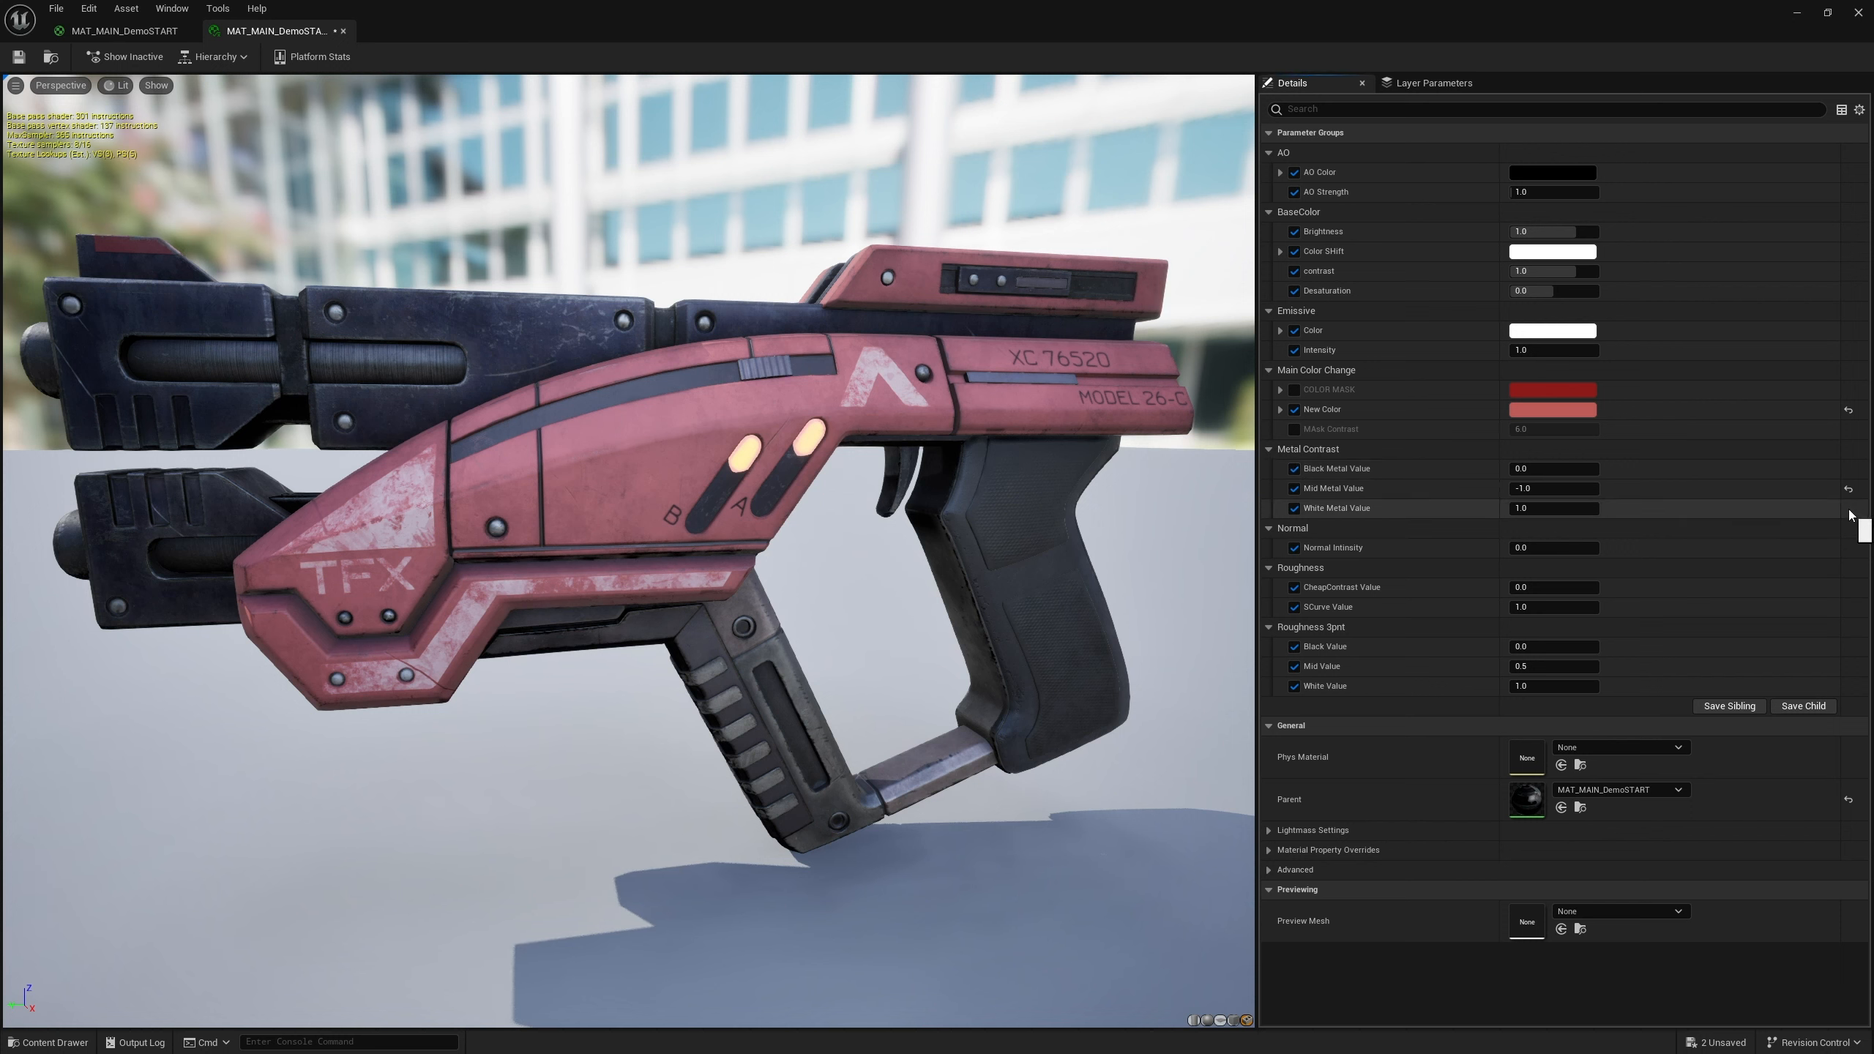
pyautogui.click(1849, 489)
pyautogui.click(1294, 510)
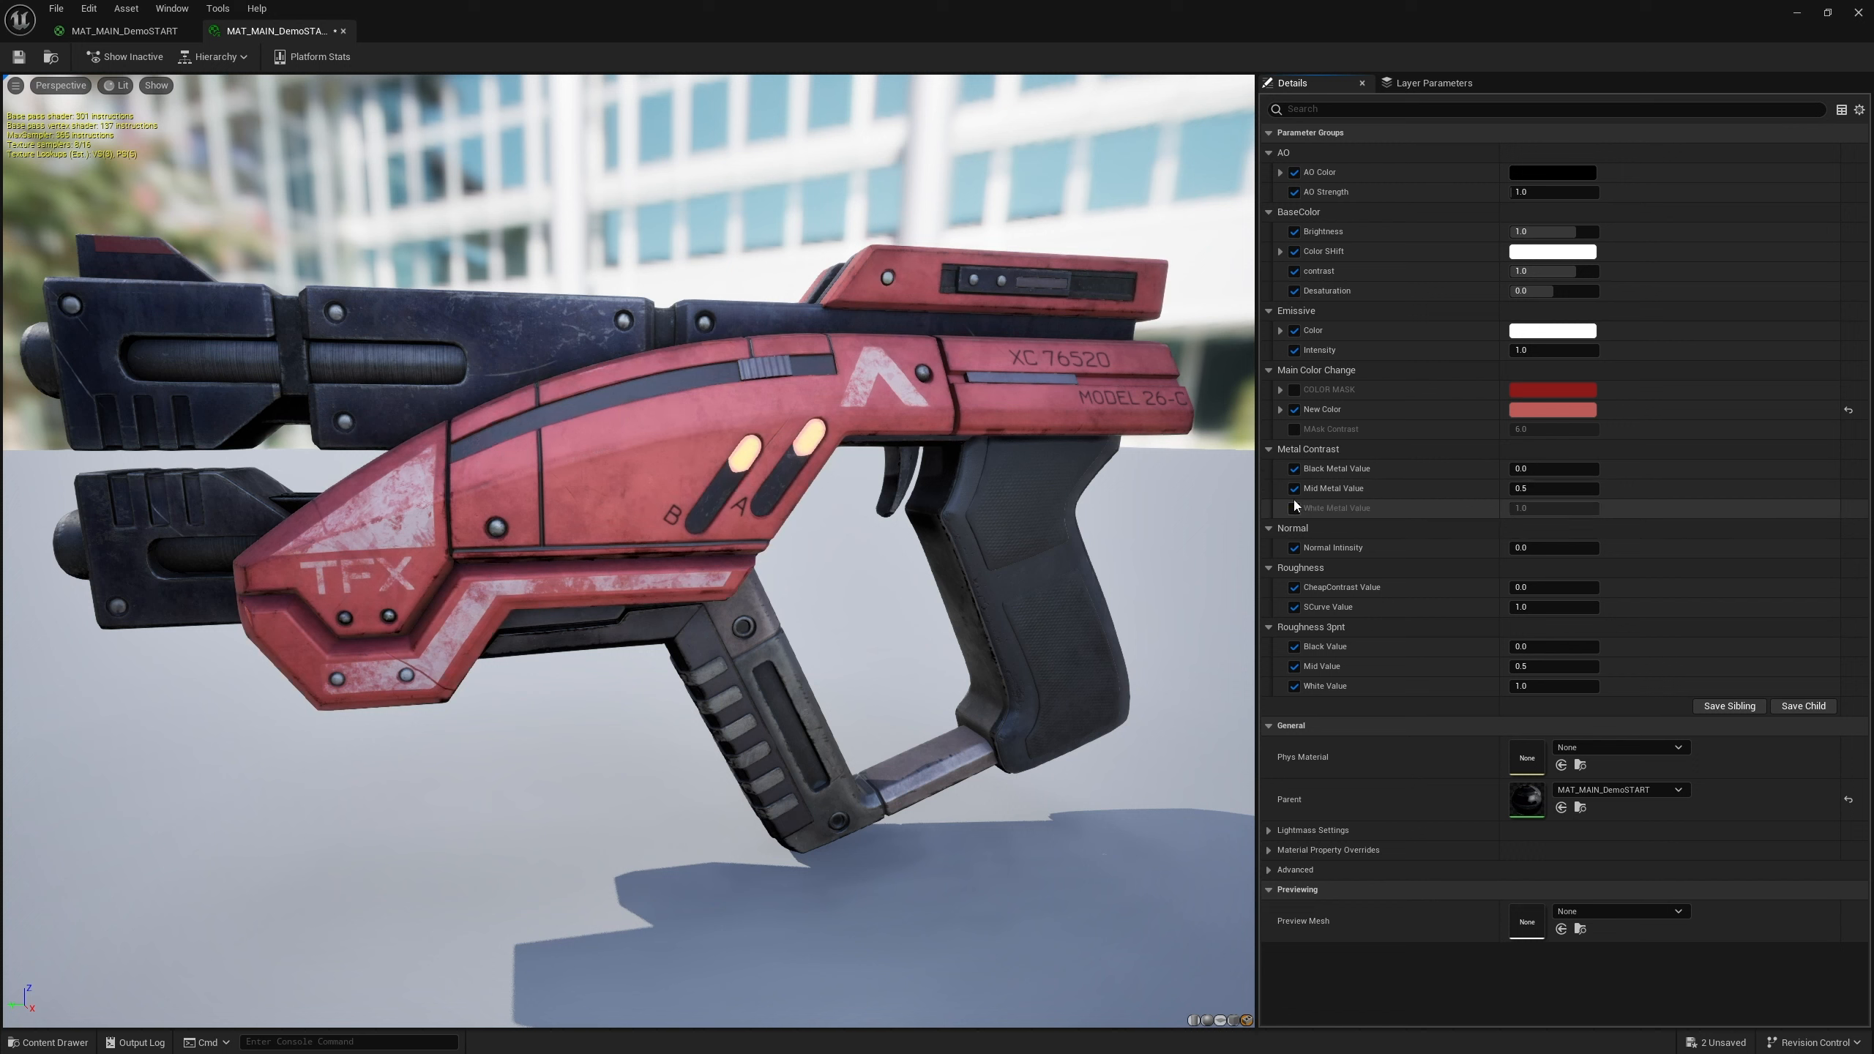
pyautogui.click(1295, 489)
pyautogui.click(1294, 469)
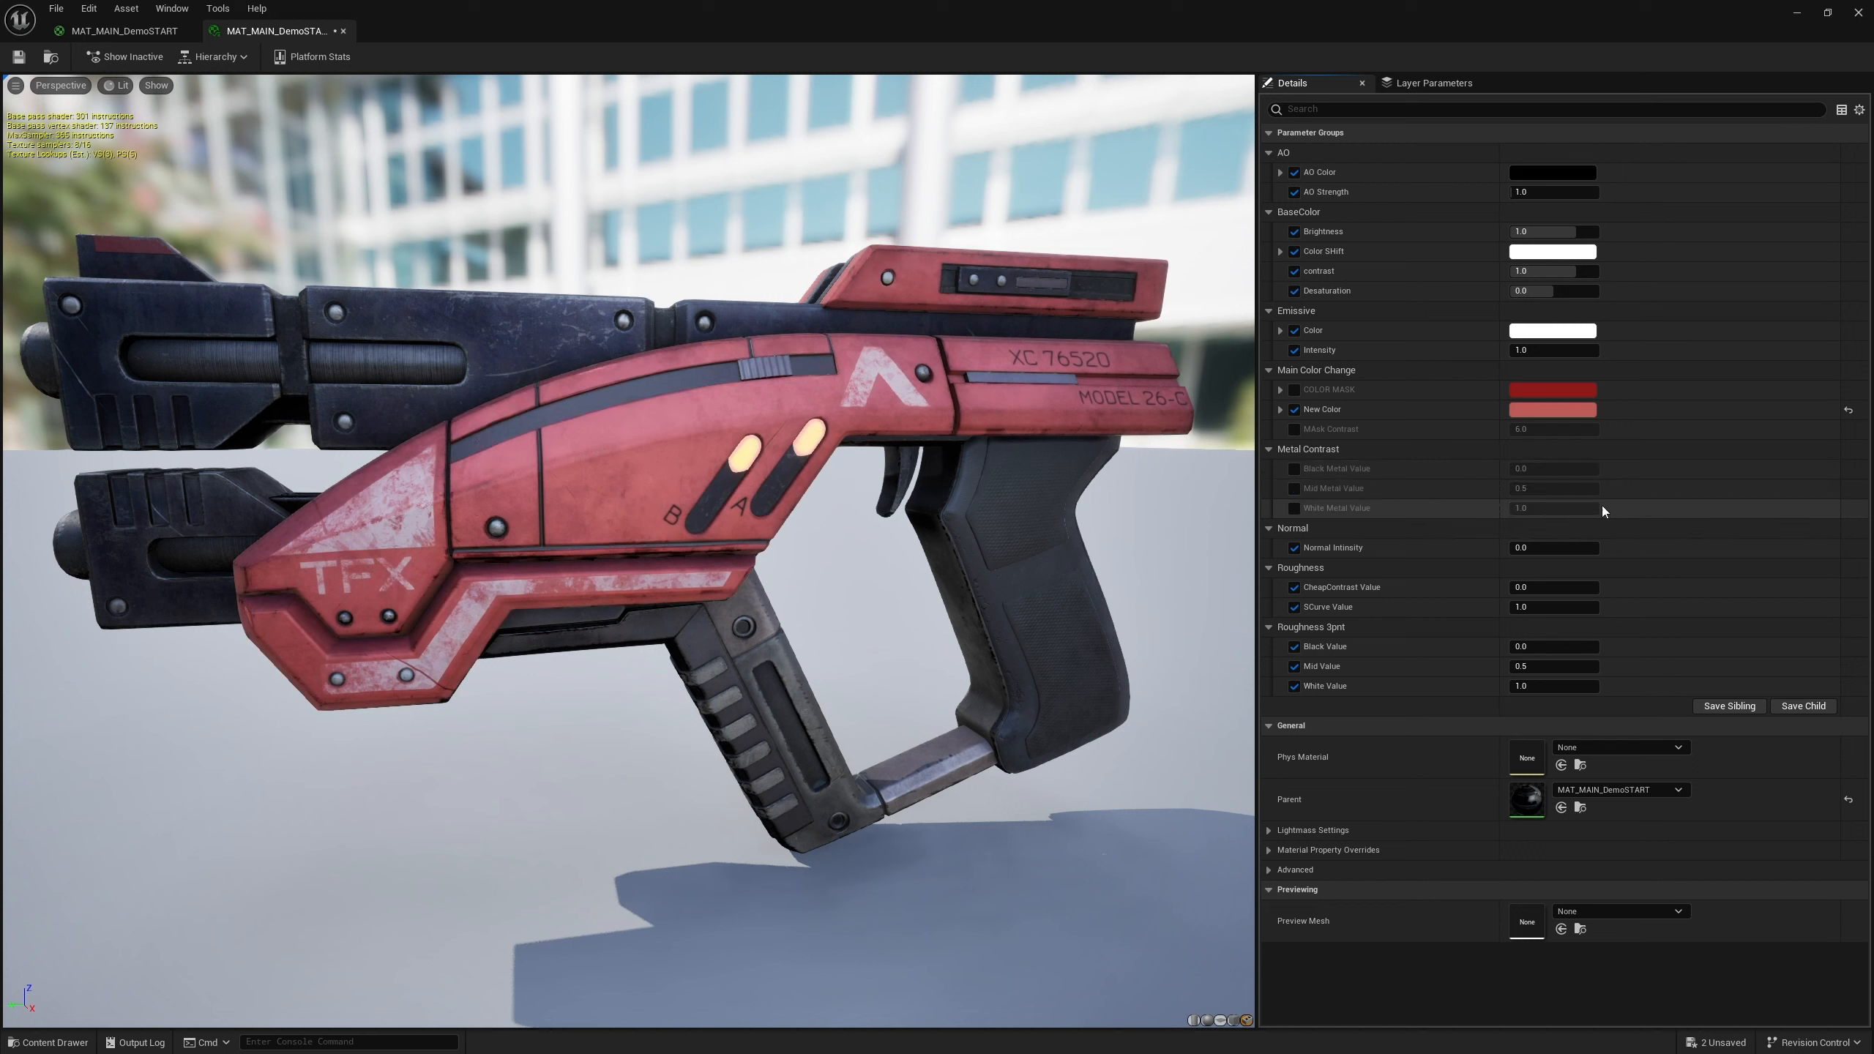
# Reset the New Color parameter to its default and disable its override
pyautogui.click(1297, 412)
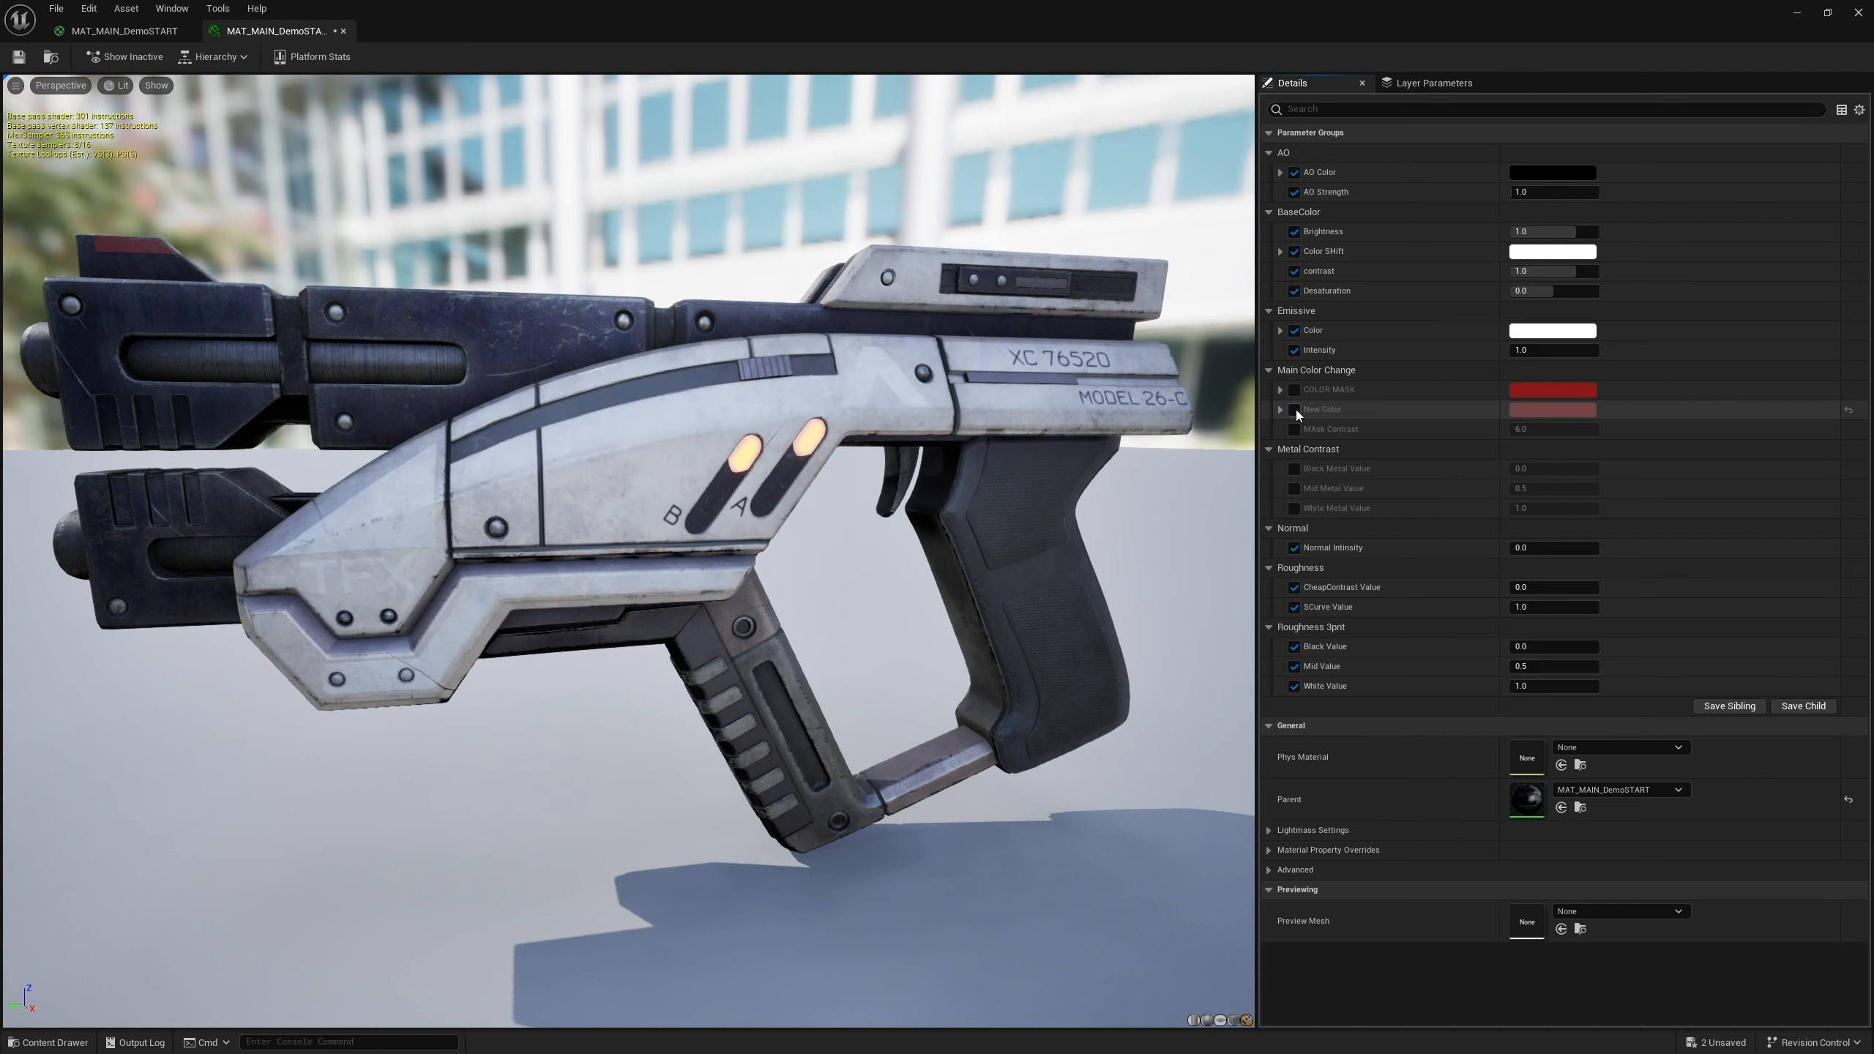
pyautogui.click(1296, 412)
pyautogui.click(1848, 410)
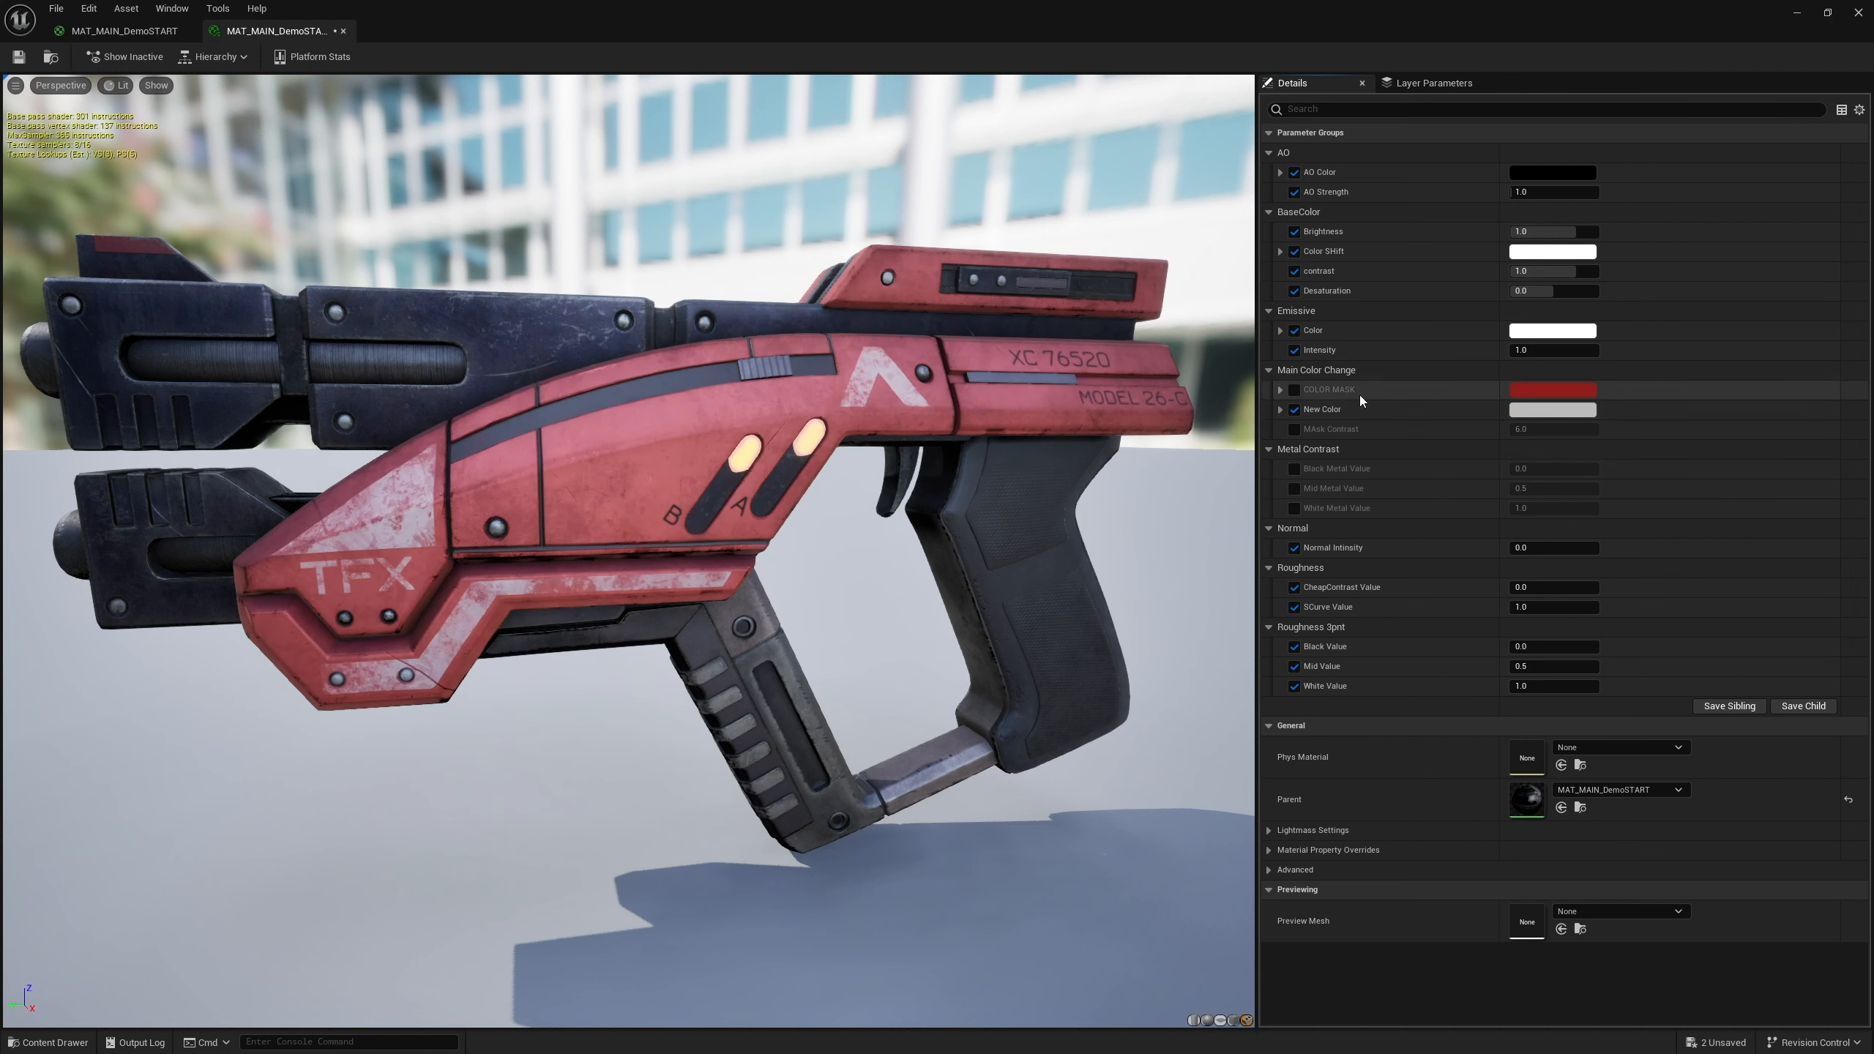
pyautogui.click(1295, 409)
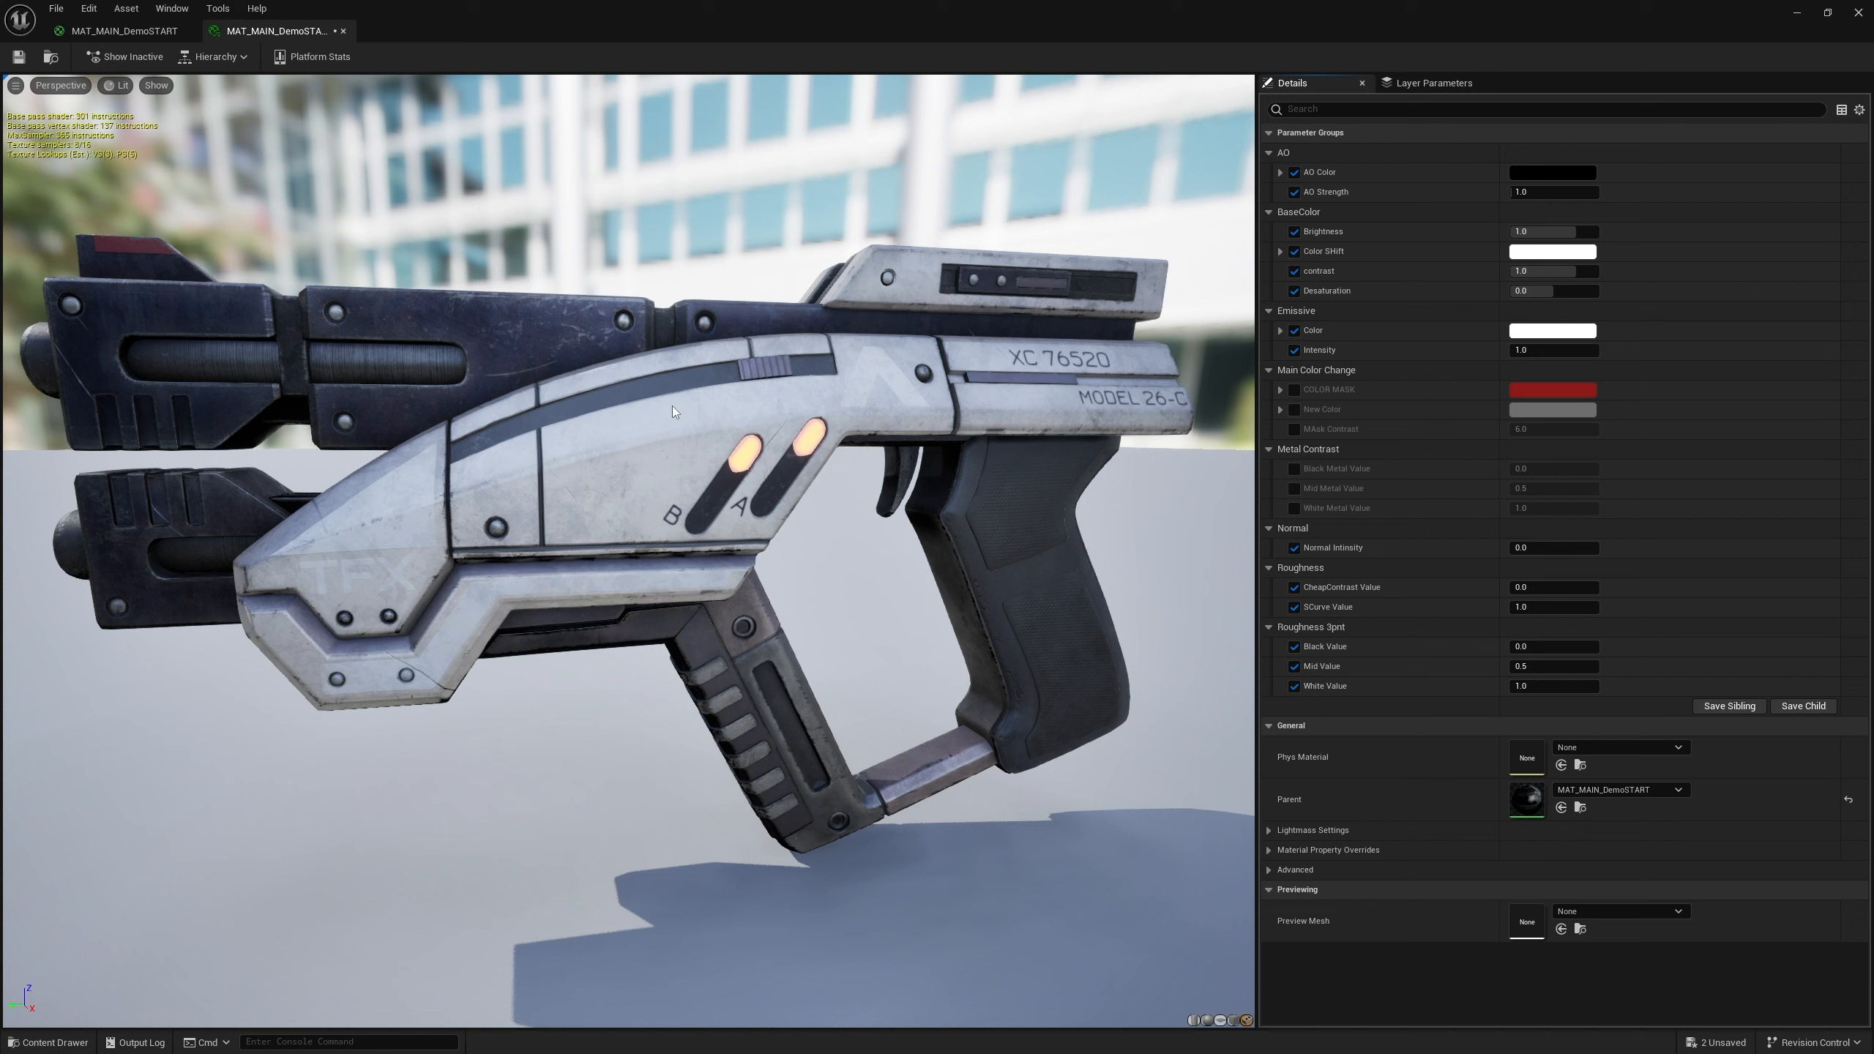
# Switch back to the MAT_MAIN_DemoSTART material graph and examine the color mask node area
pyautogui.moveTo(713, 495)
pyautogui.mouseDown(button='right')
pyautogui.moveTo(714, 554)
pyautogui.moveTo(714, 495)
pyautogui.mouseUp(button='right')
pyautogui.moveTo(714, 499); pyautogui.dragTo(686, 510)
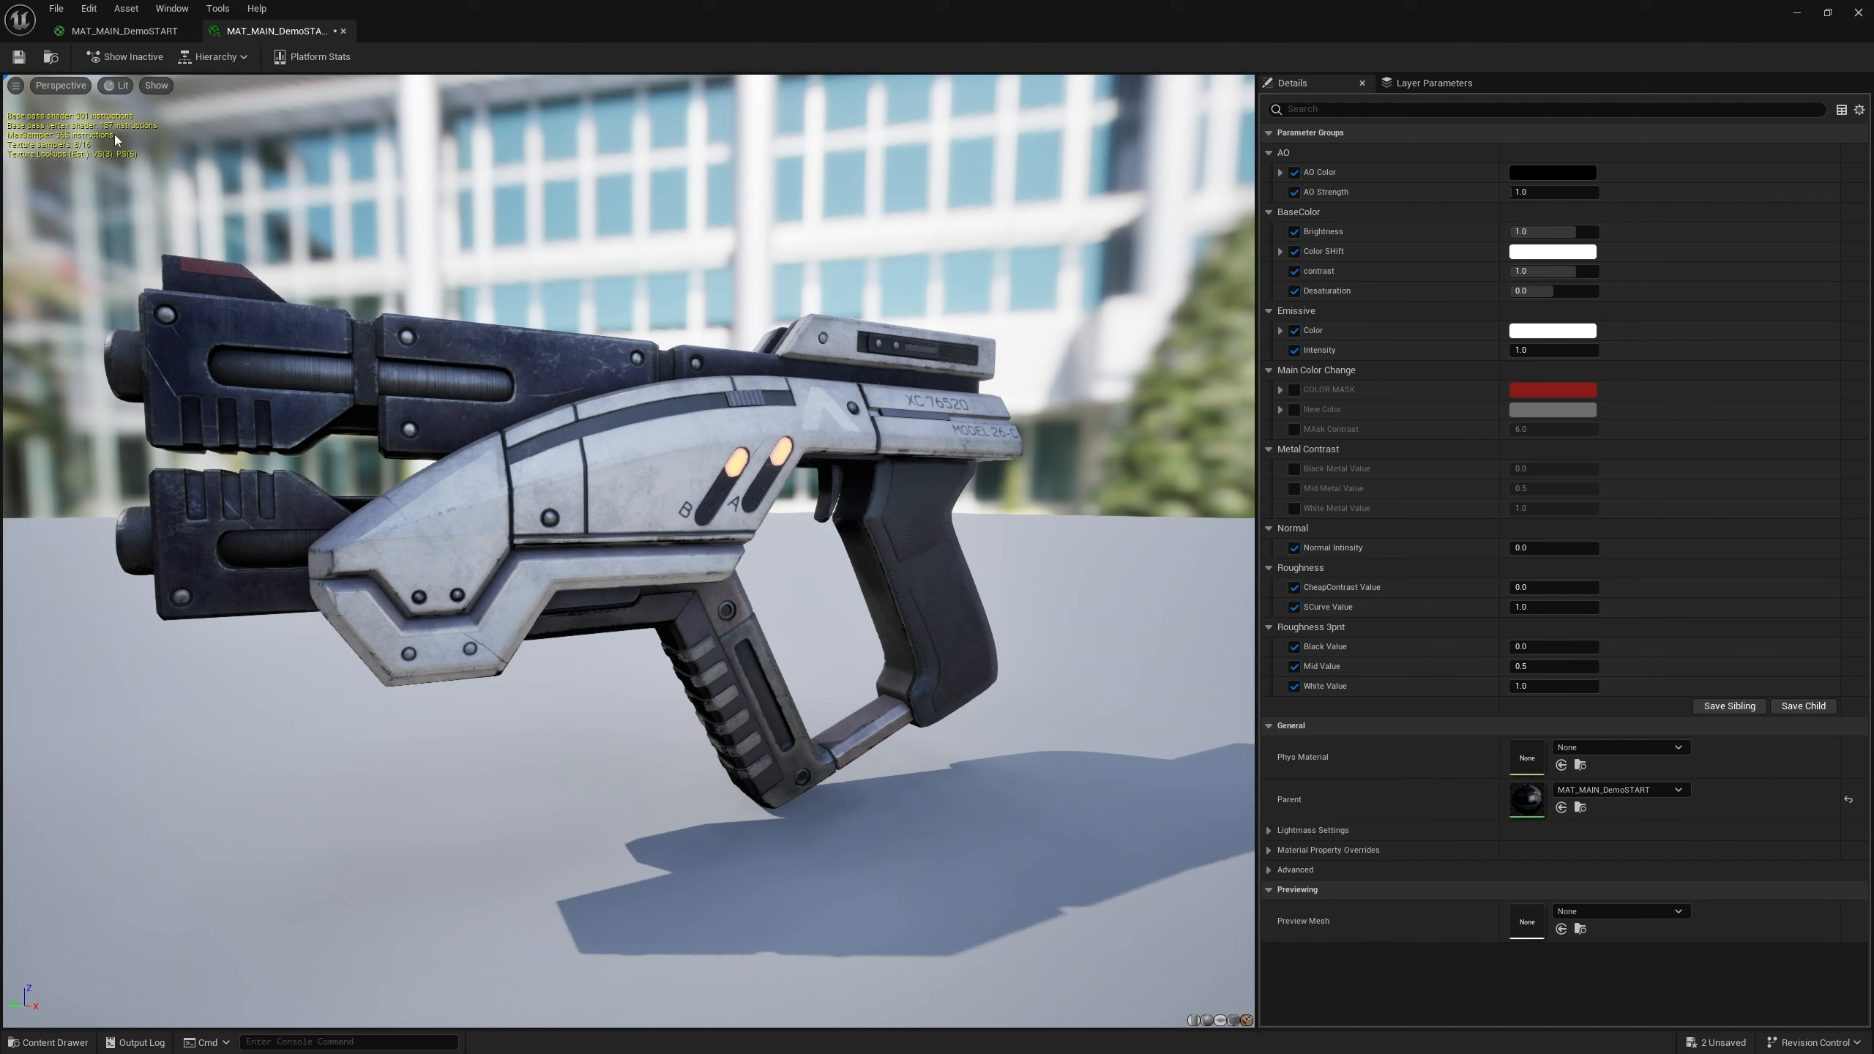
pyautogui.click(136, 32)
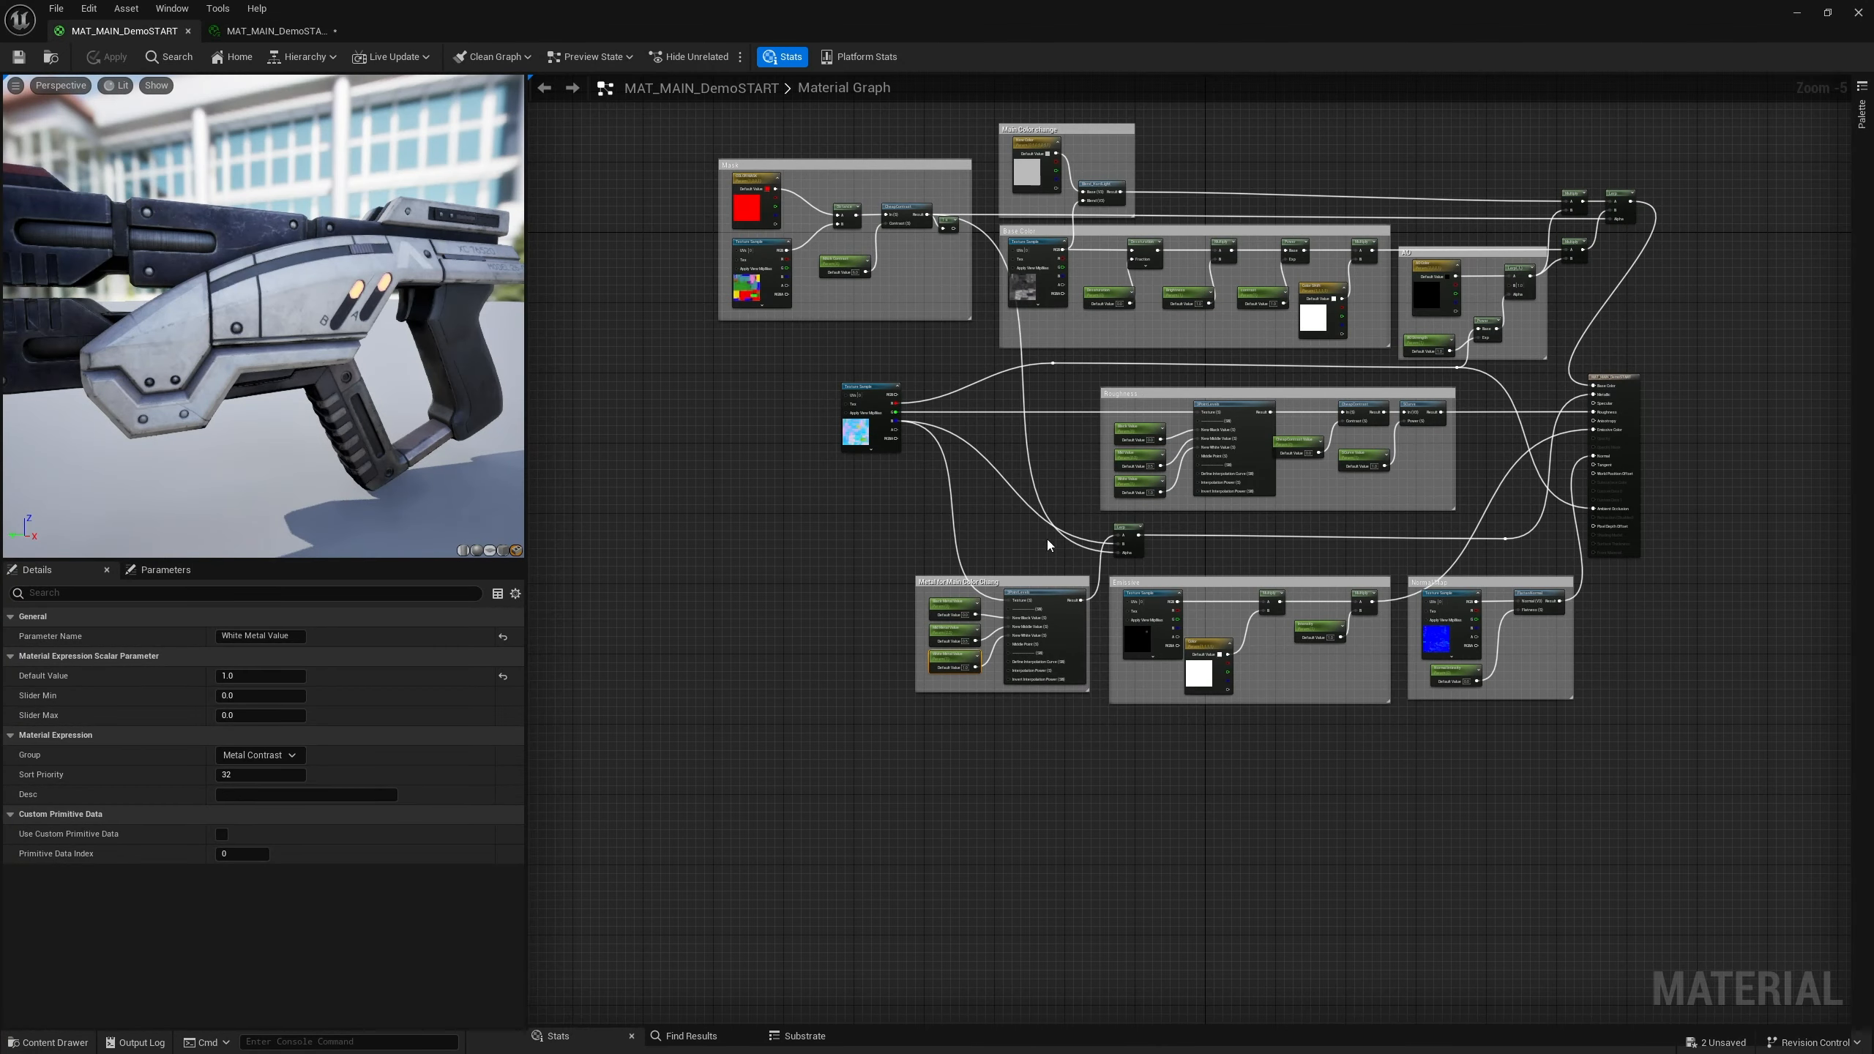
pyautogui.scroll(2, 940, 500)
pyautogui.click(1124, 560)
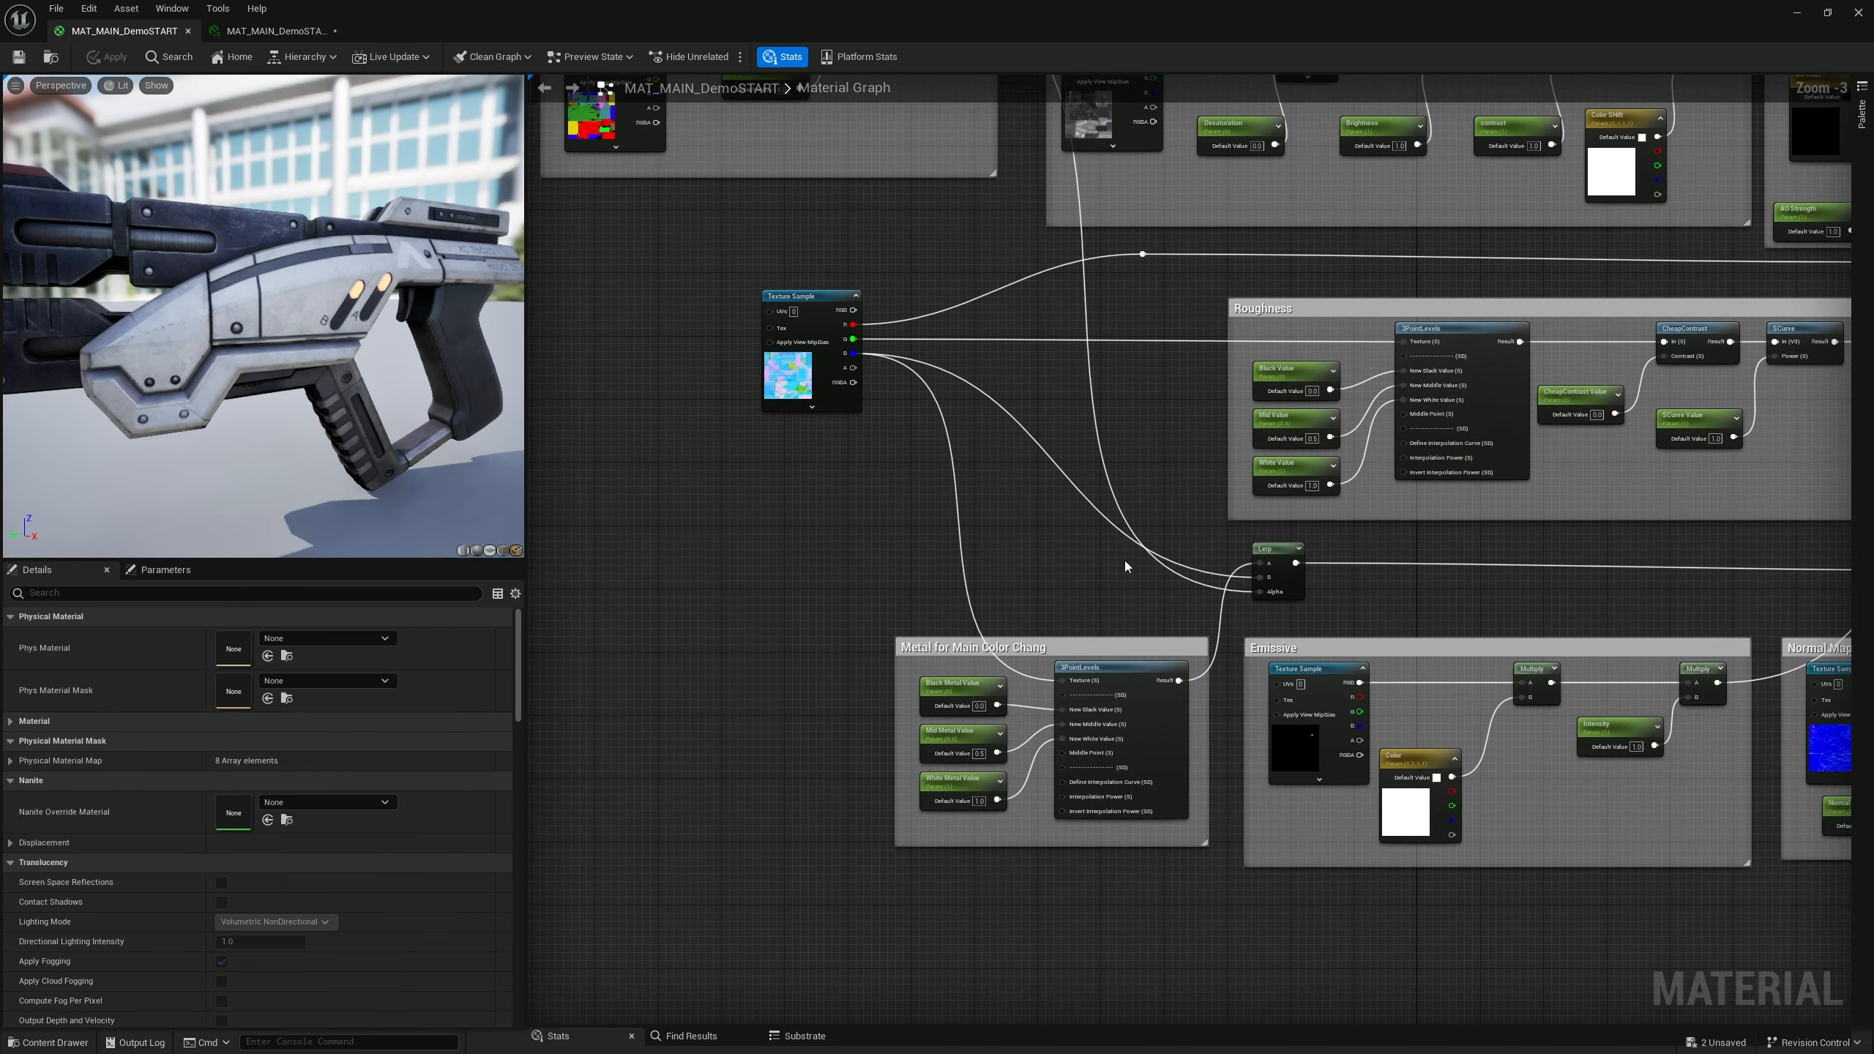
pyautogui.scroll(-2, 1025, 534)
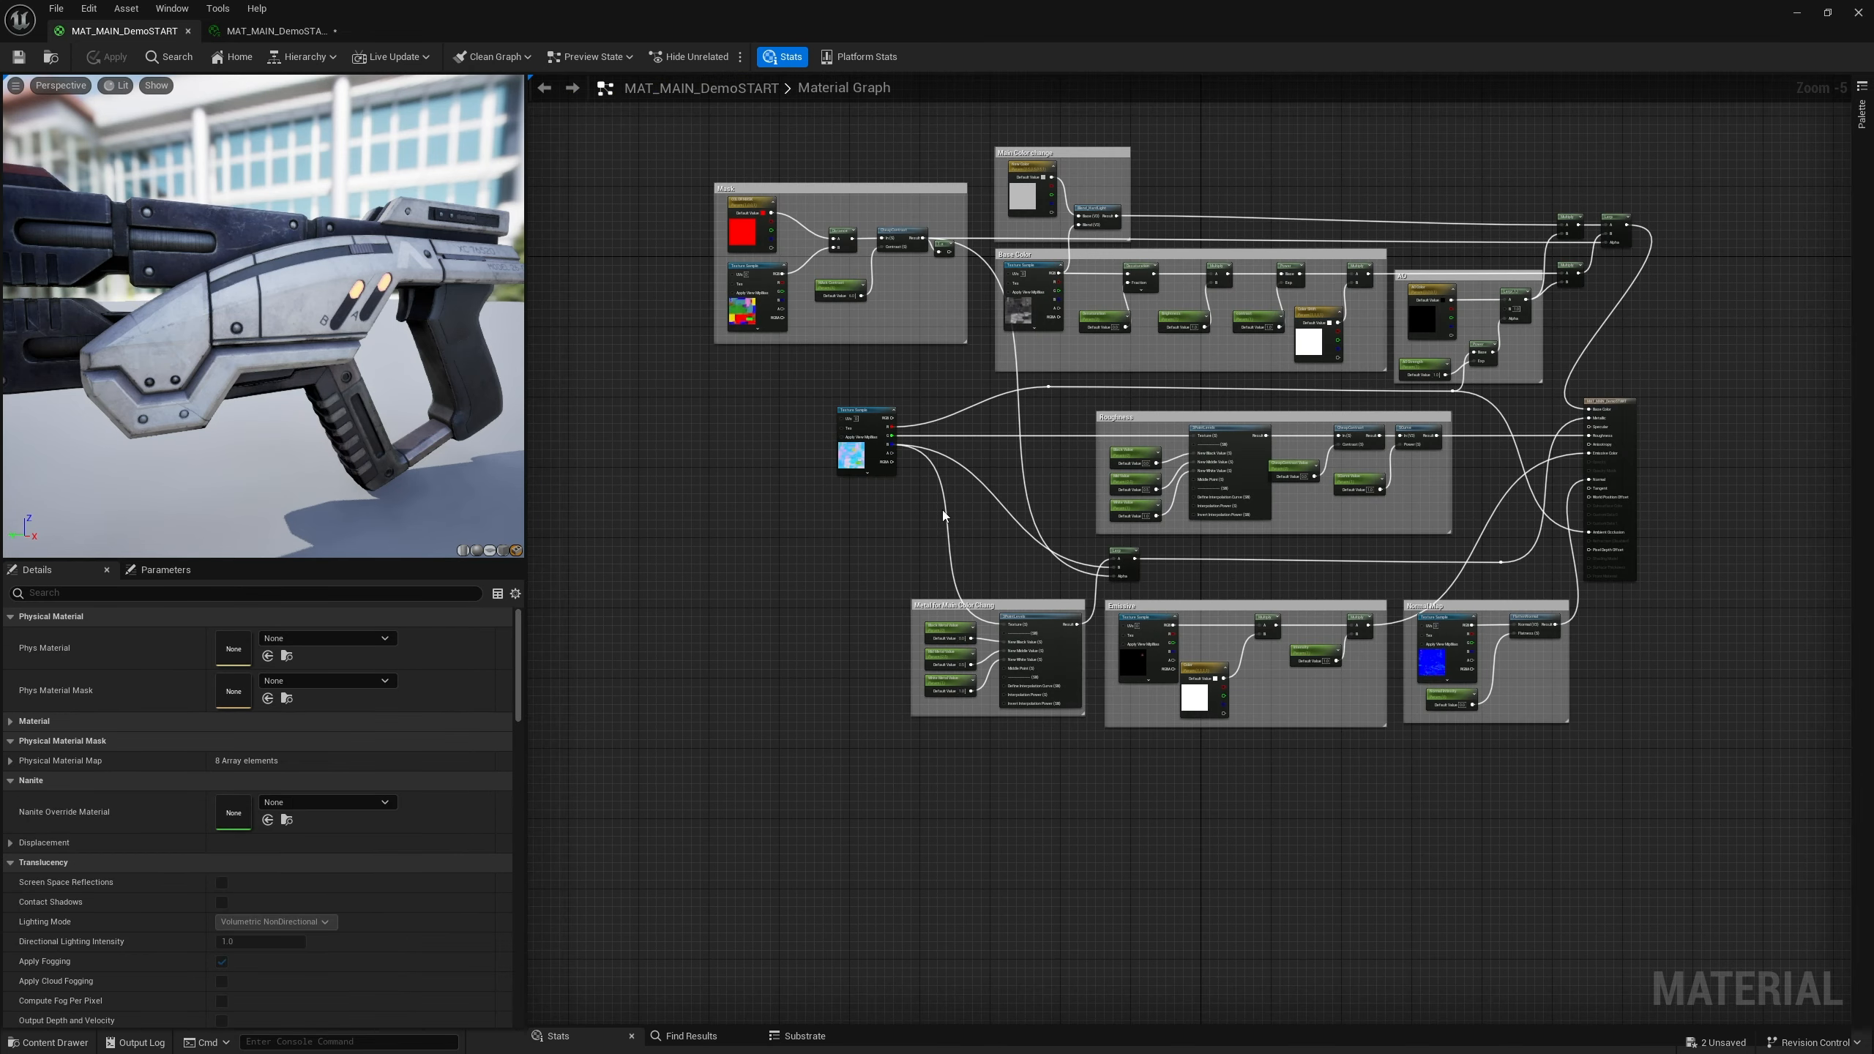
pyautogui.moveTo(940, 510); pyautogui.dragTo(988, 667, button='right')
pyautogui.scroll(5, 829, 504)
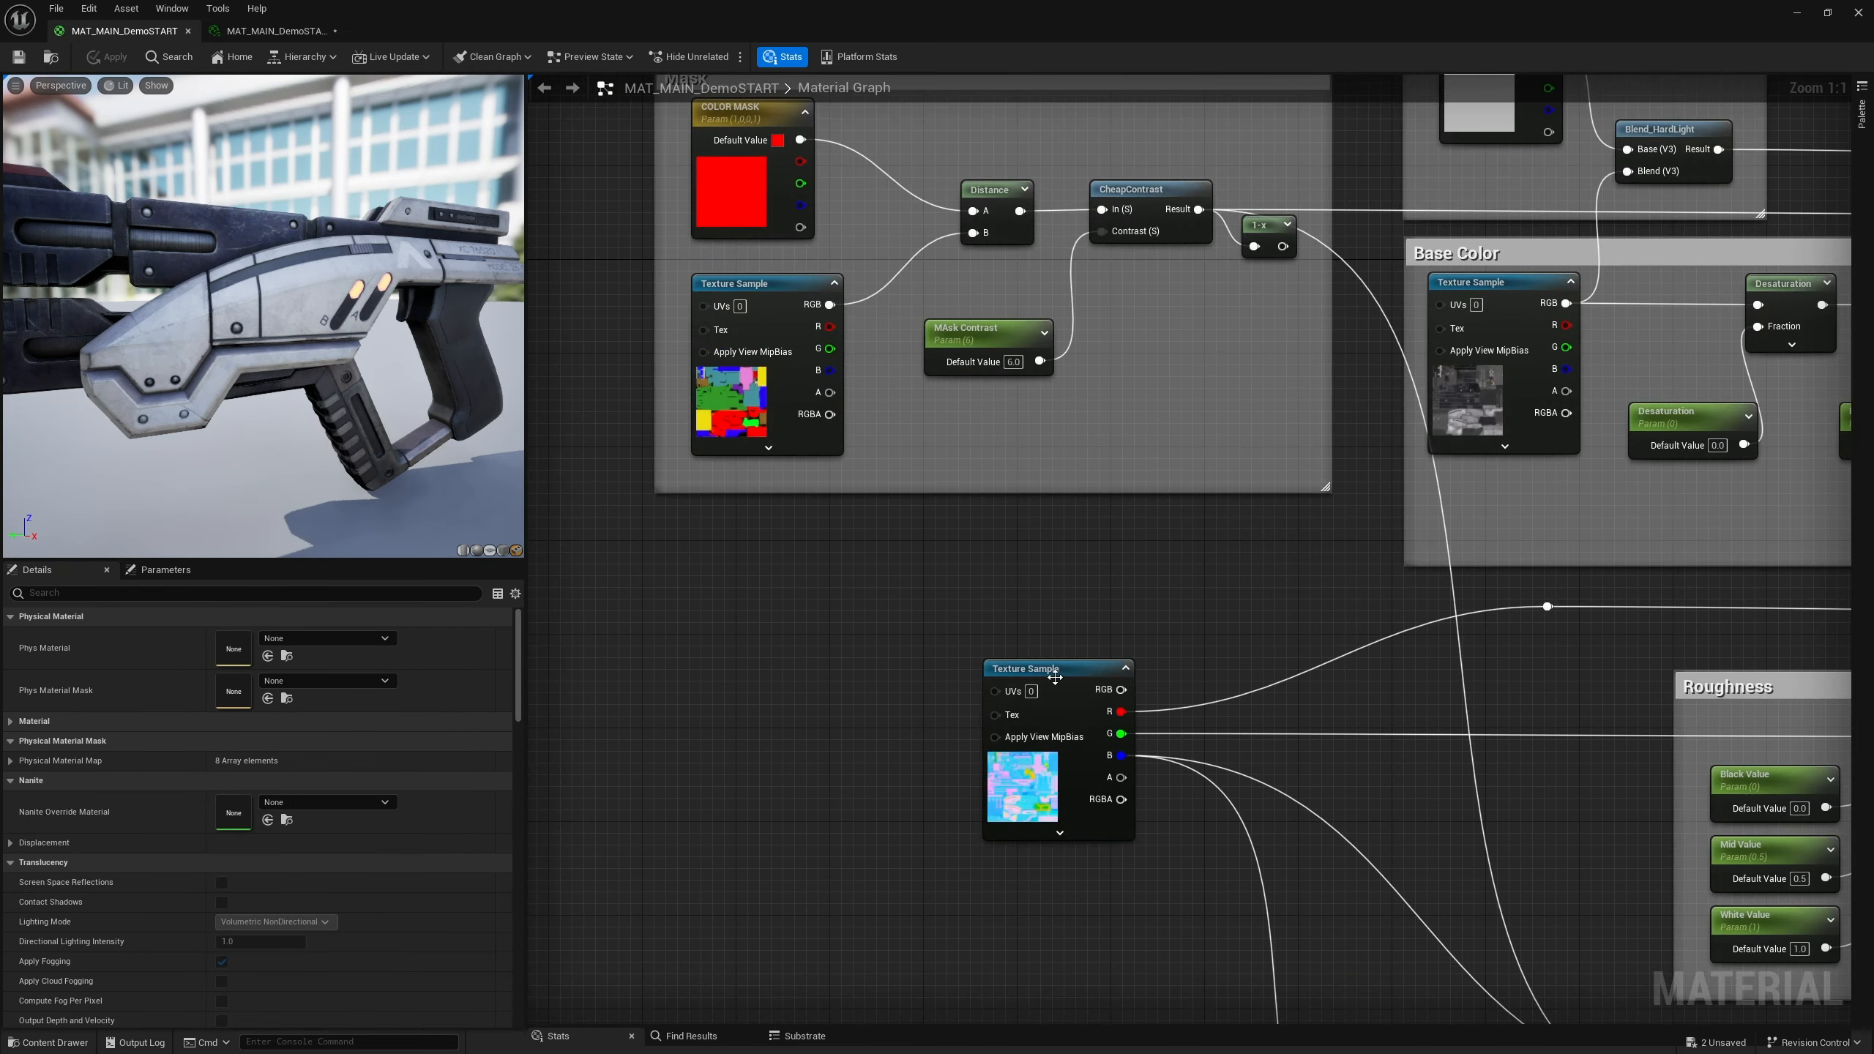
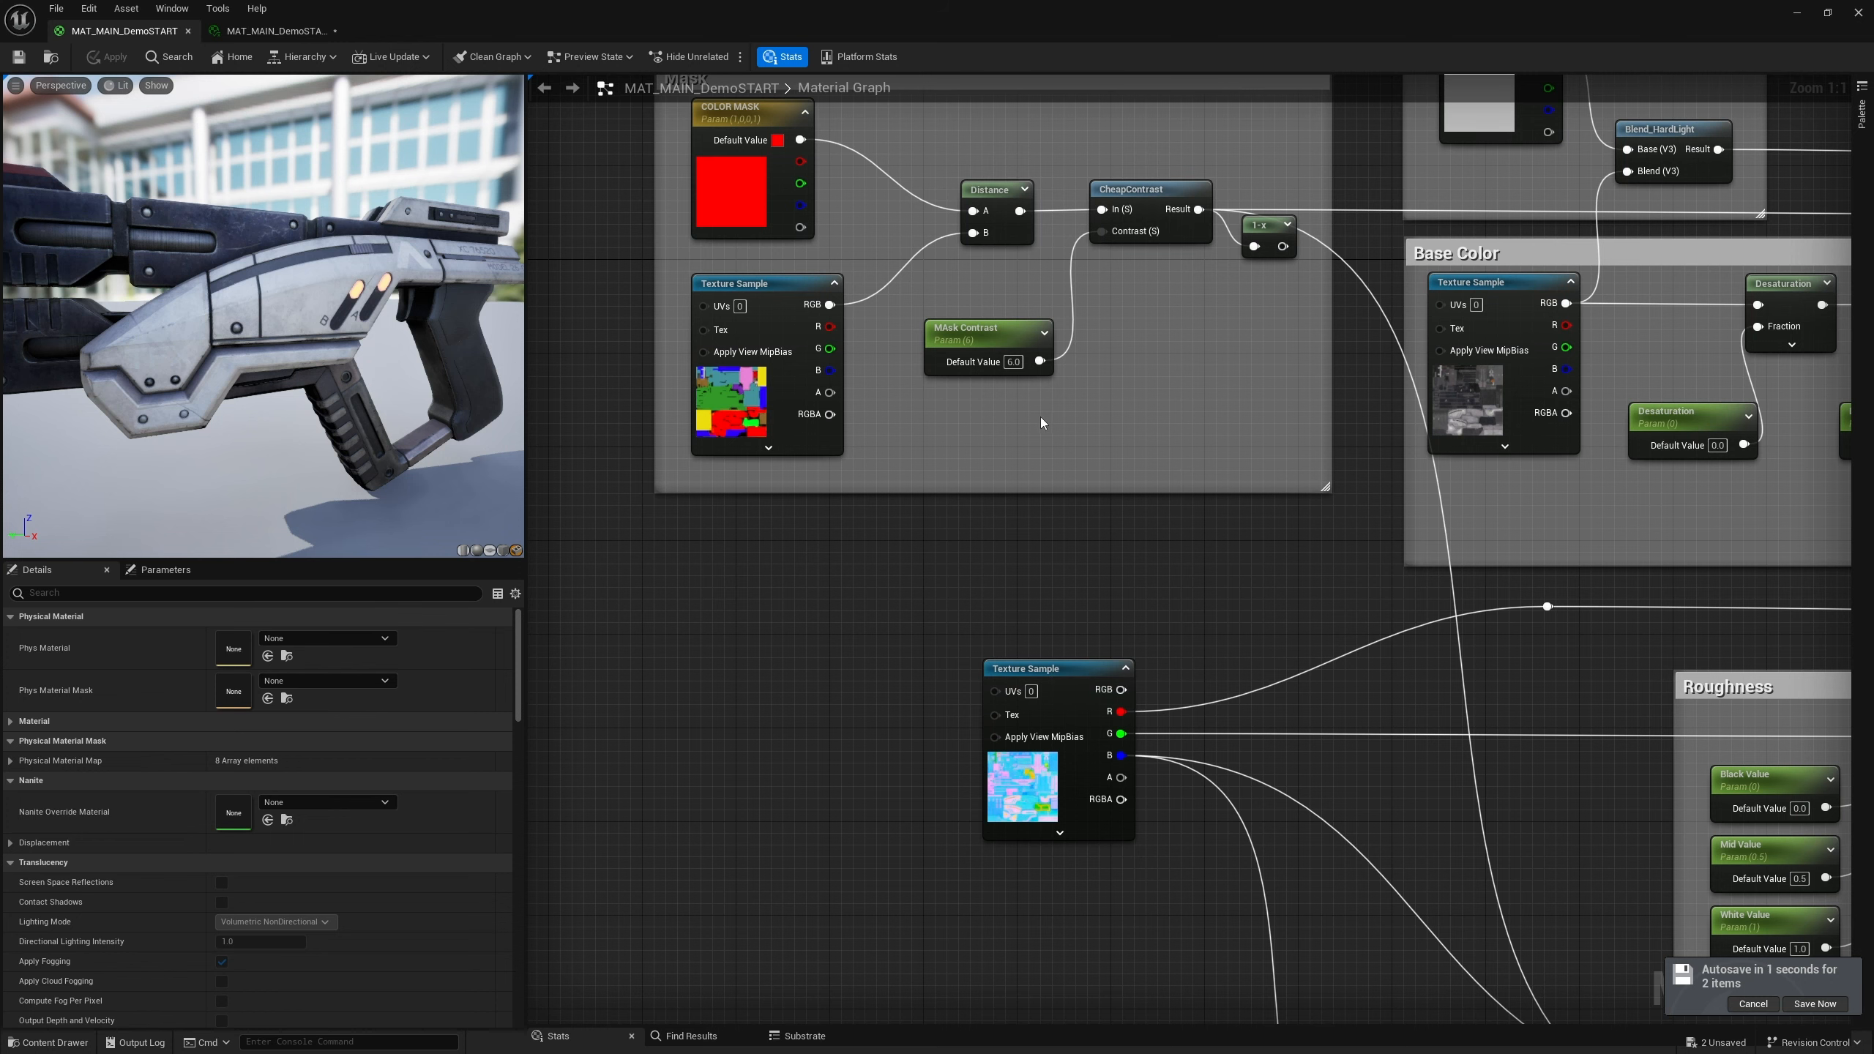
# Convert the Base Color group's texture sample into a parameter named Base Color
pyautogui.moveTo(1224, 336); pyautogui.dragTo(1030, 501, button='right')
pyautogui.click(1233, 464)
pyautogui.rightClick(1233, 464)
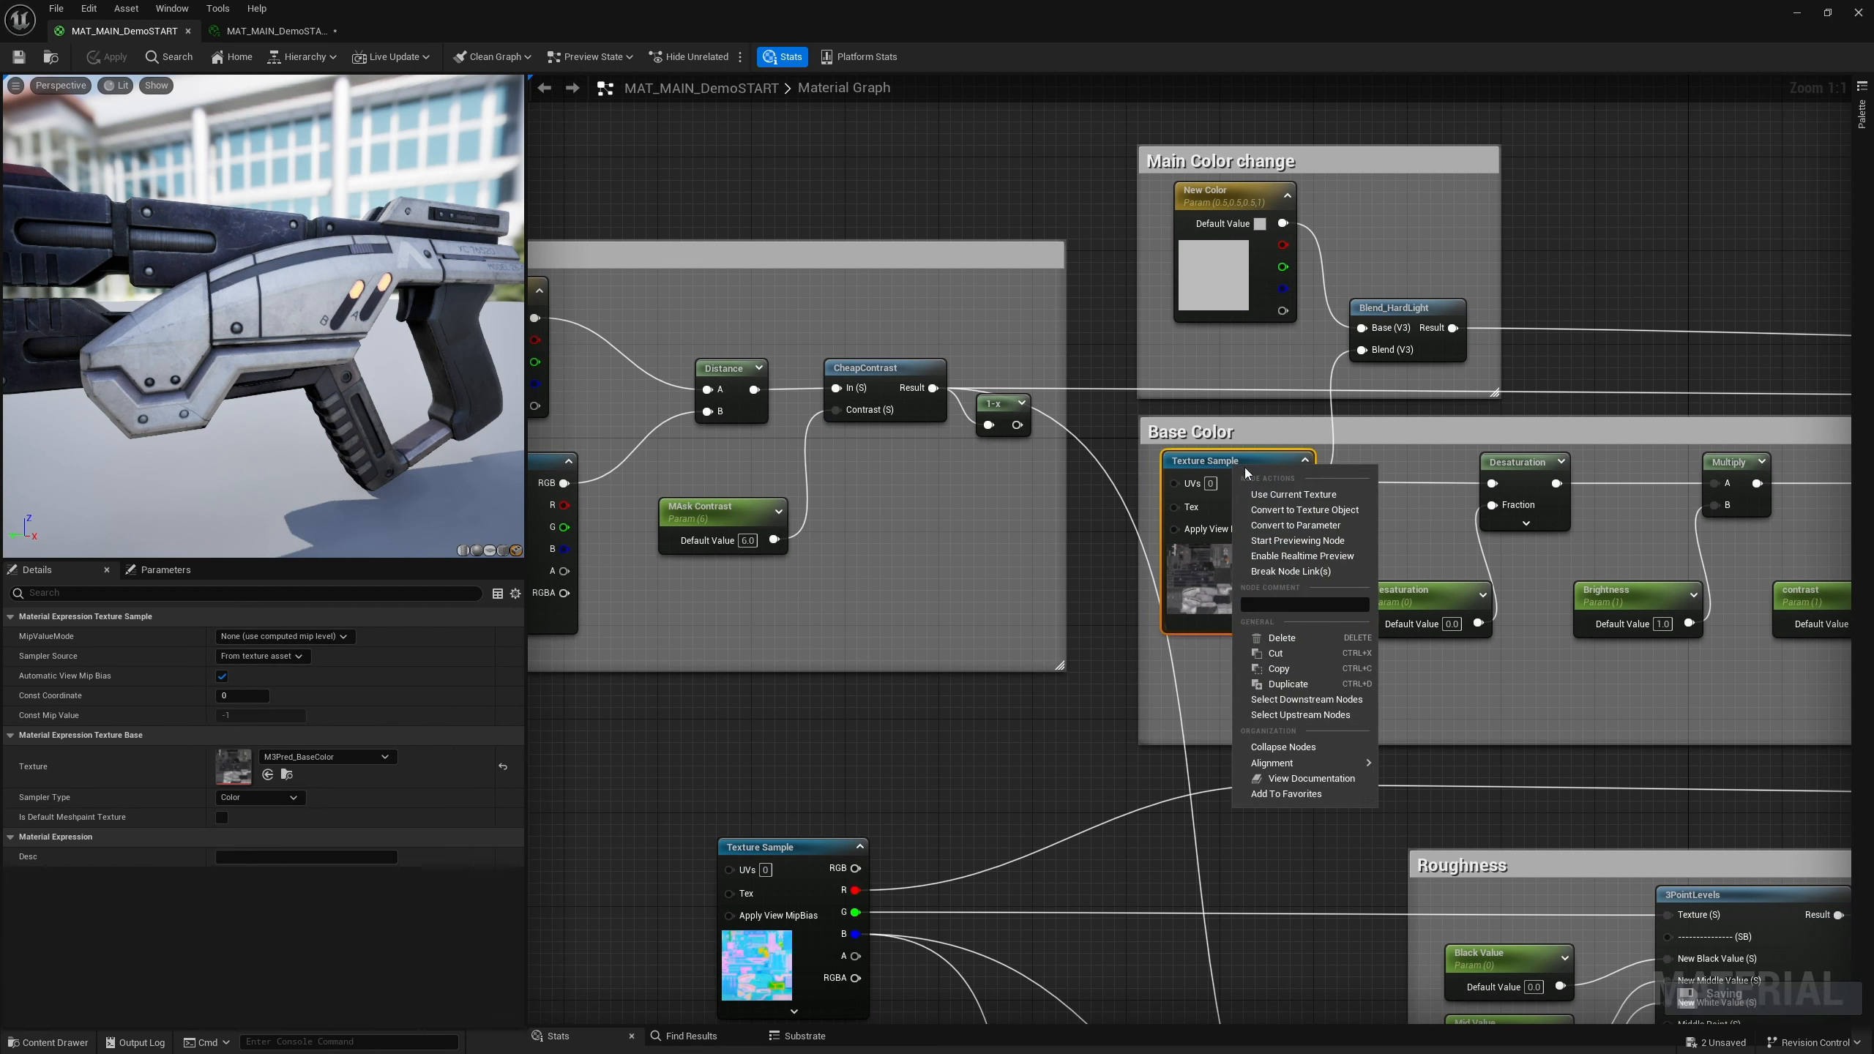
pyautogui.click(1296, 525)
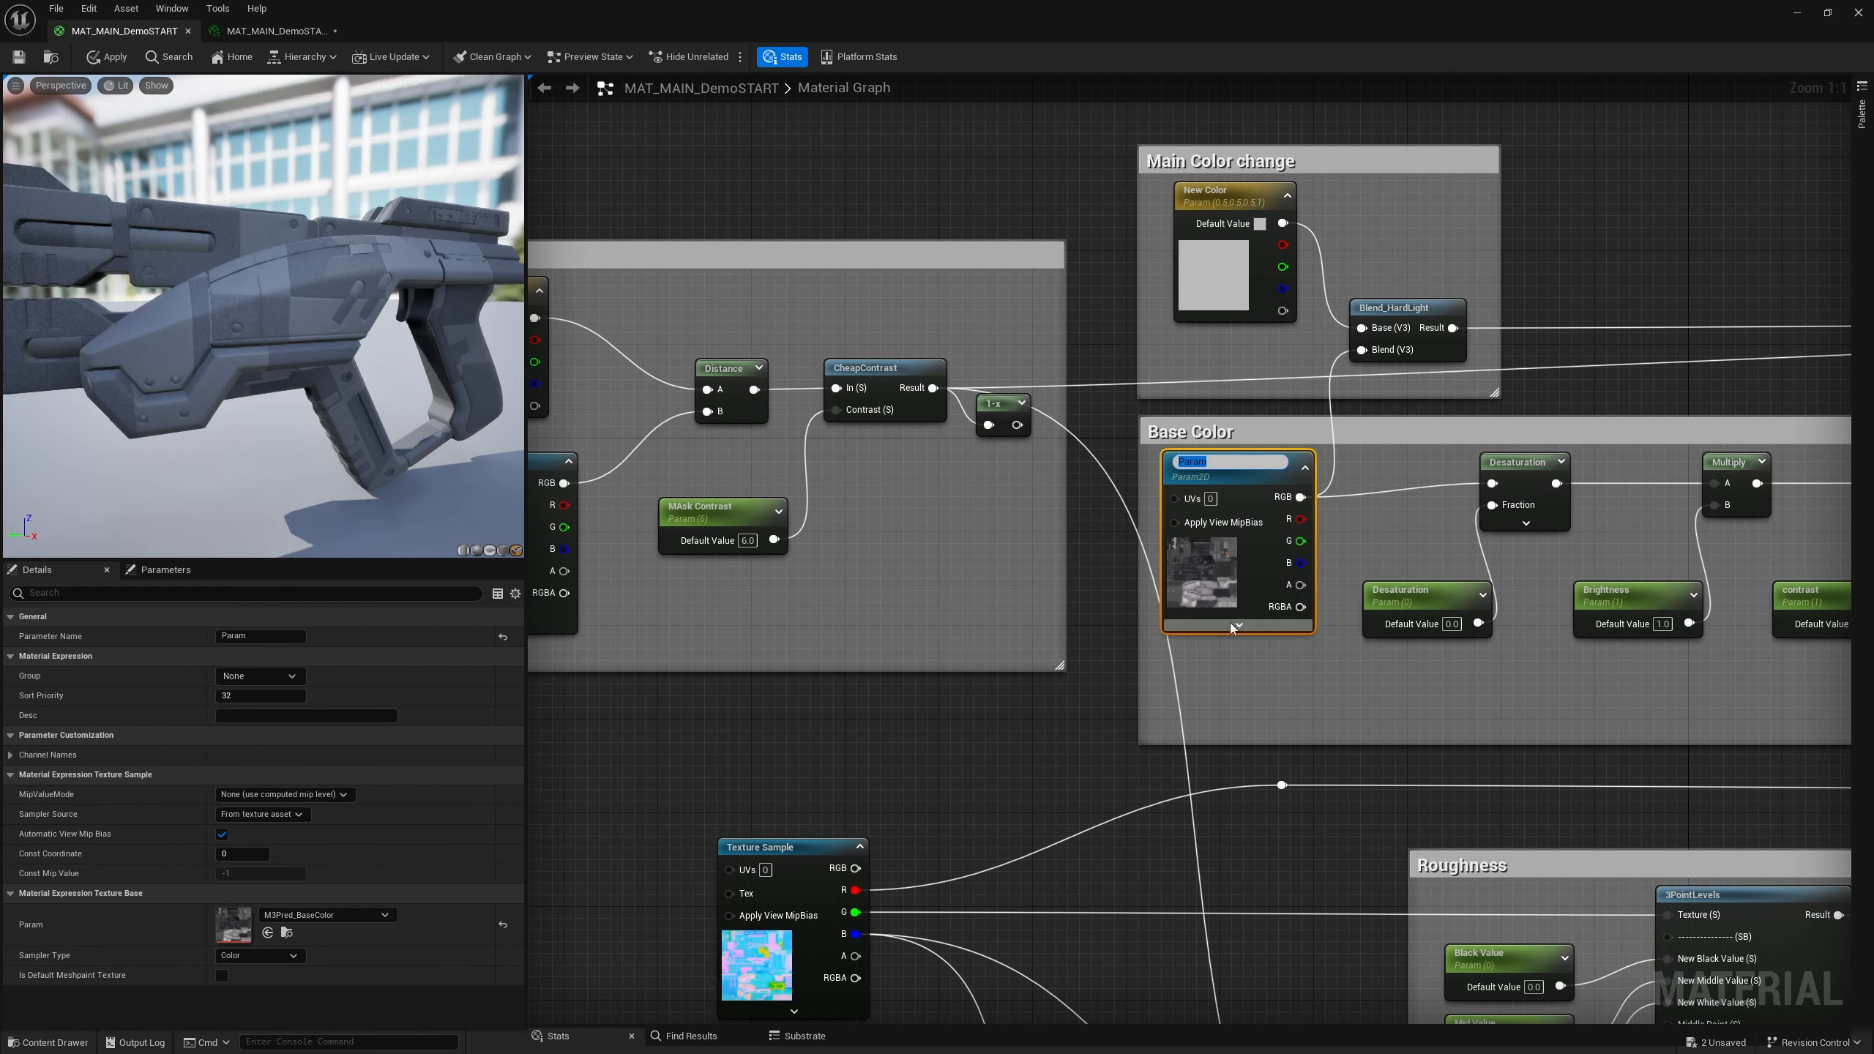
pyautogui.write('Base Color')
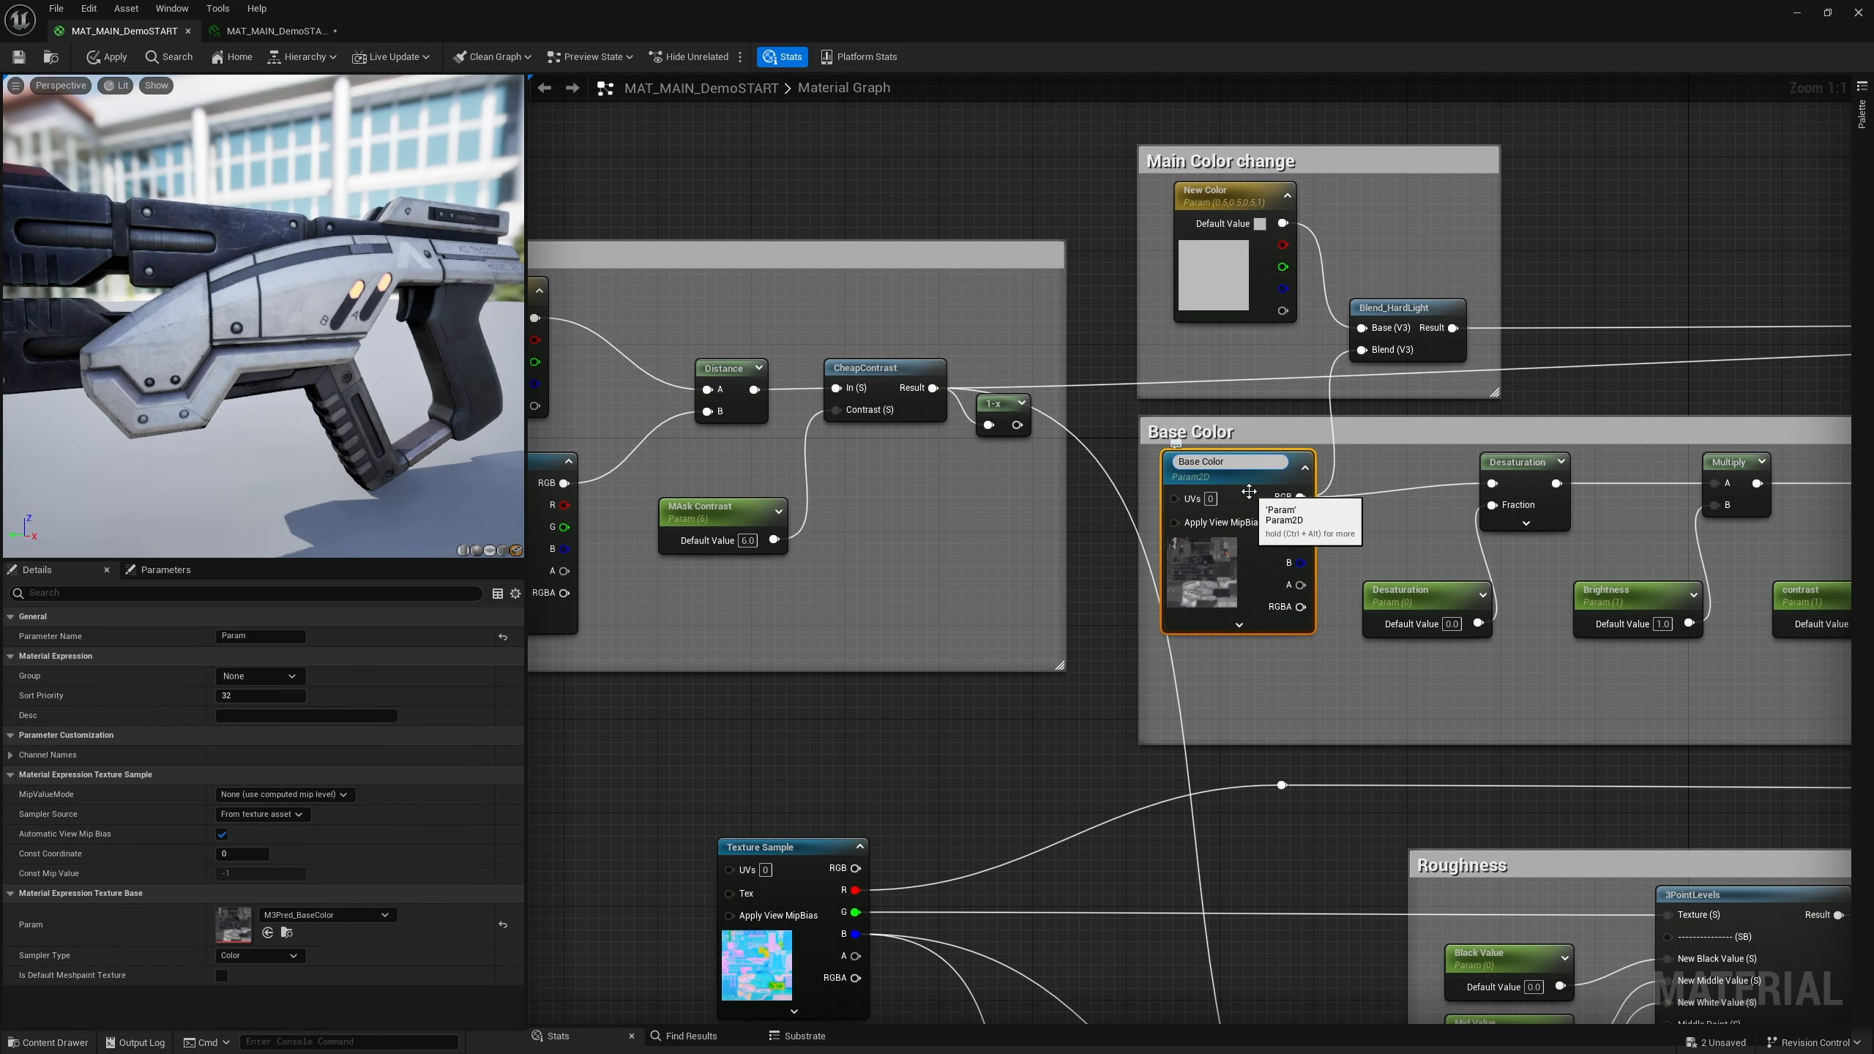
pyautogui.press('Return')
# Convert the occlusion-roughness-metallic texture sample into a parameter named ORM
pyautogui.moveTo(787, 845); pyautogui.dragTo(857, 630, button='right')
pyautogui.click(857, 630)
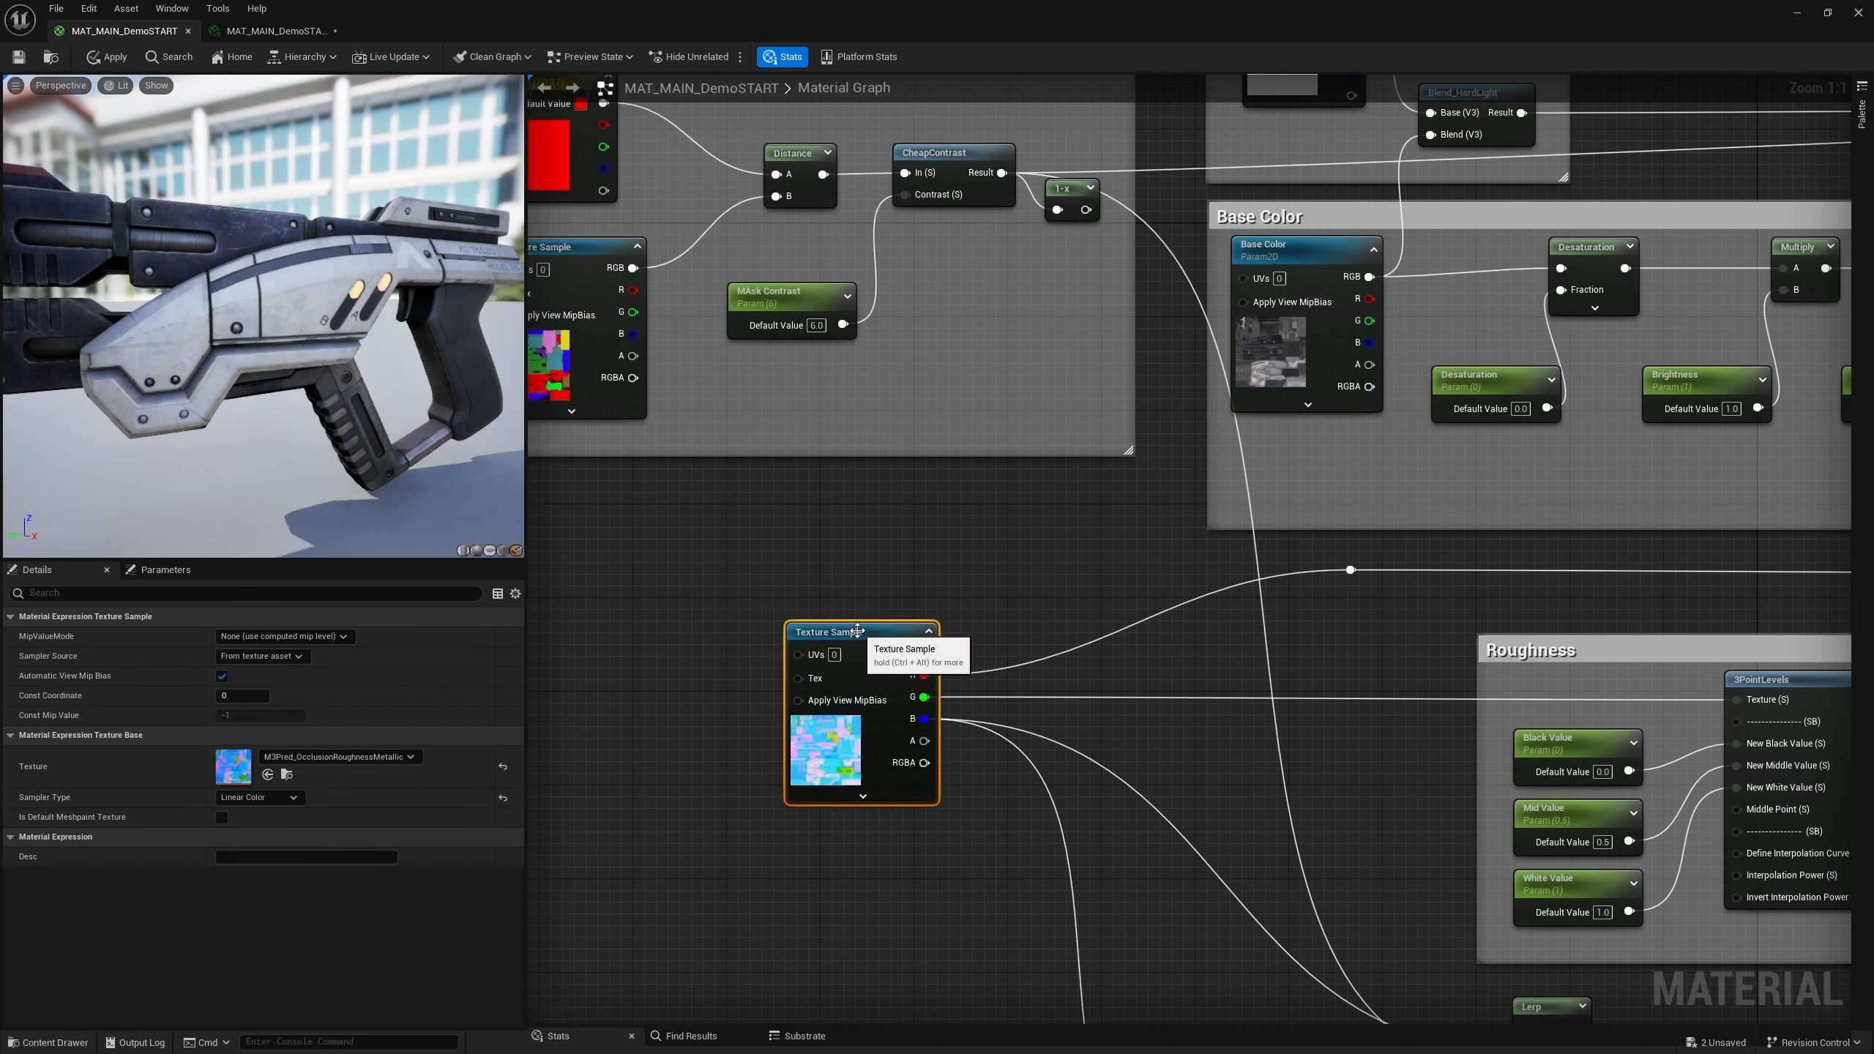
pyautogui.rightClick(857, 630)
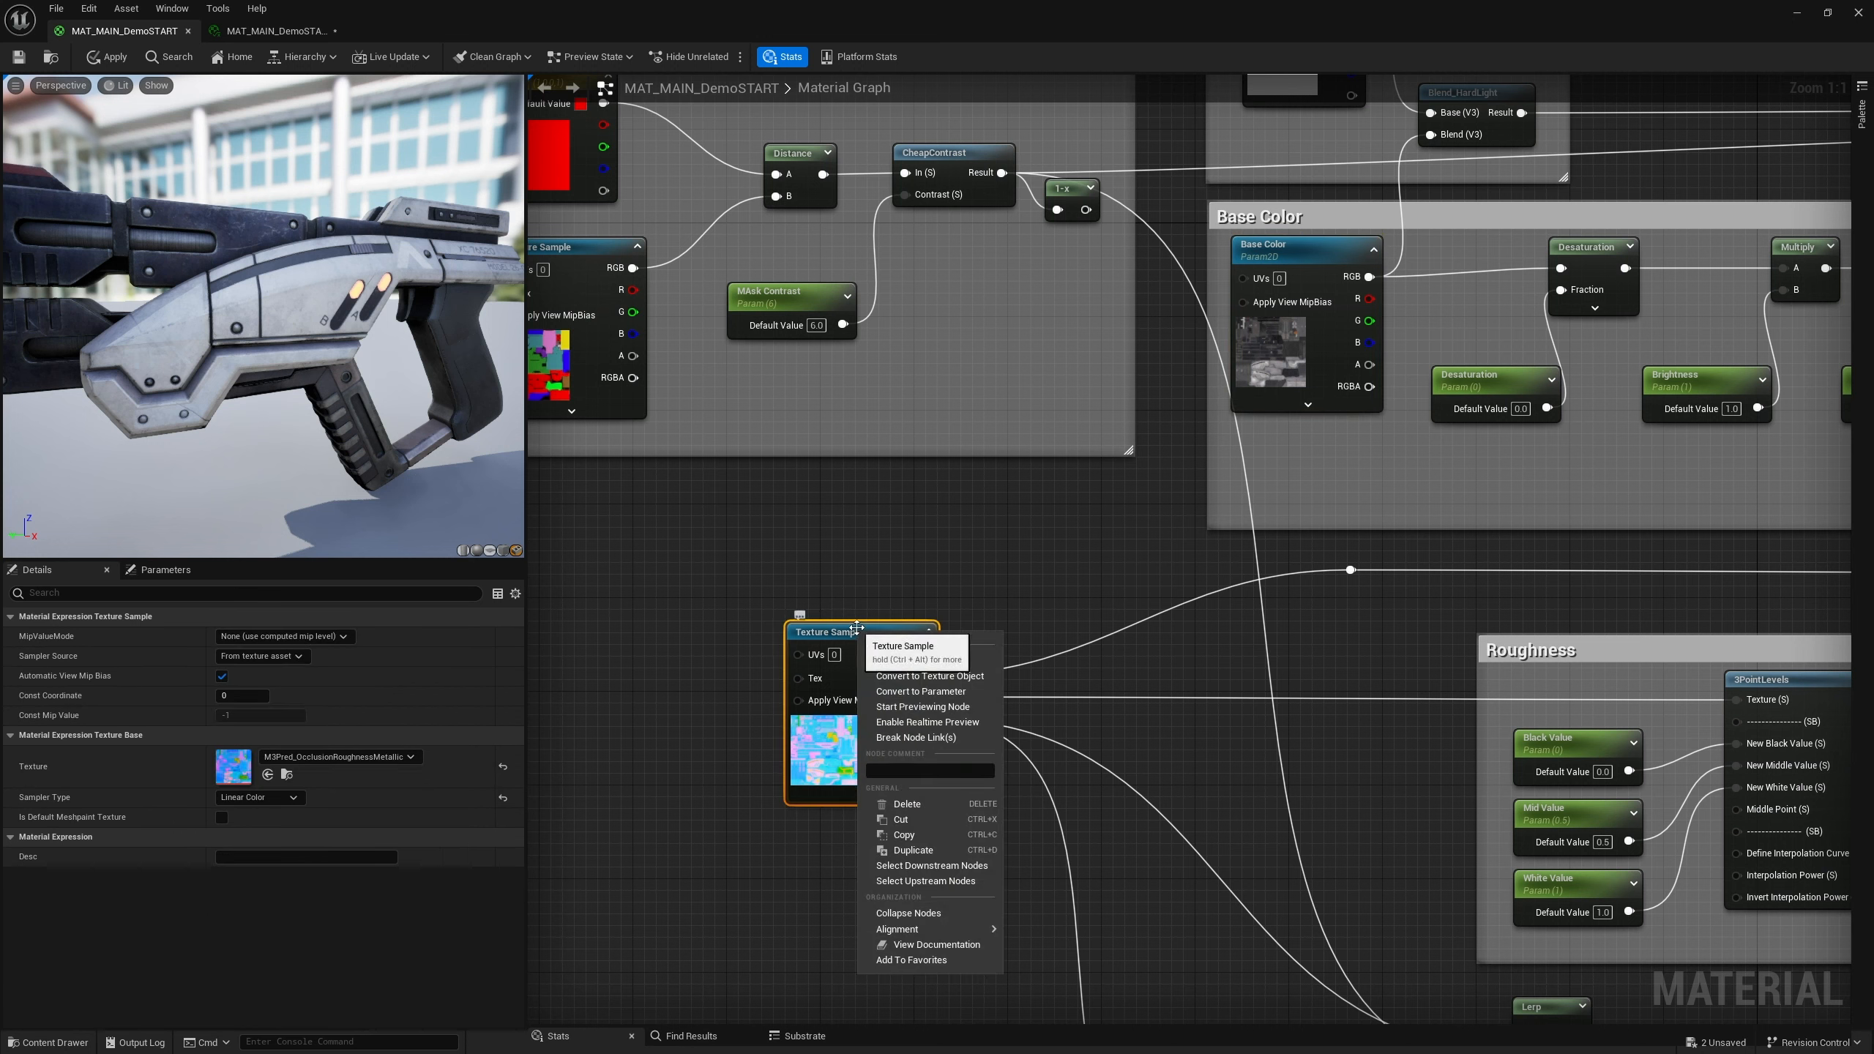
pyautogui.click(934, 692)
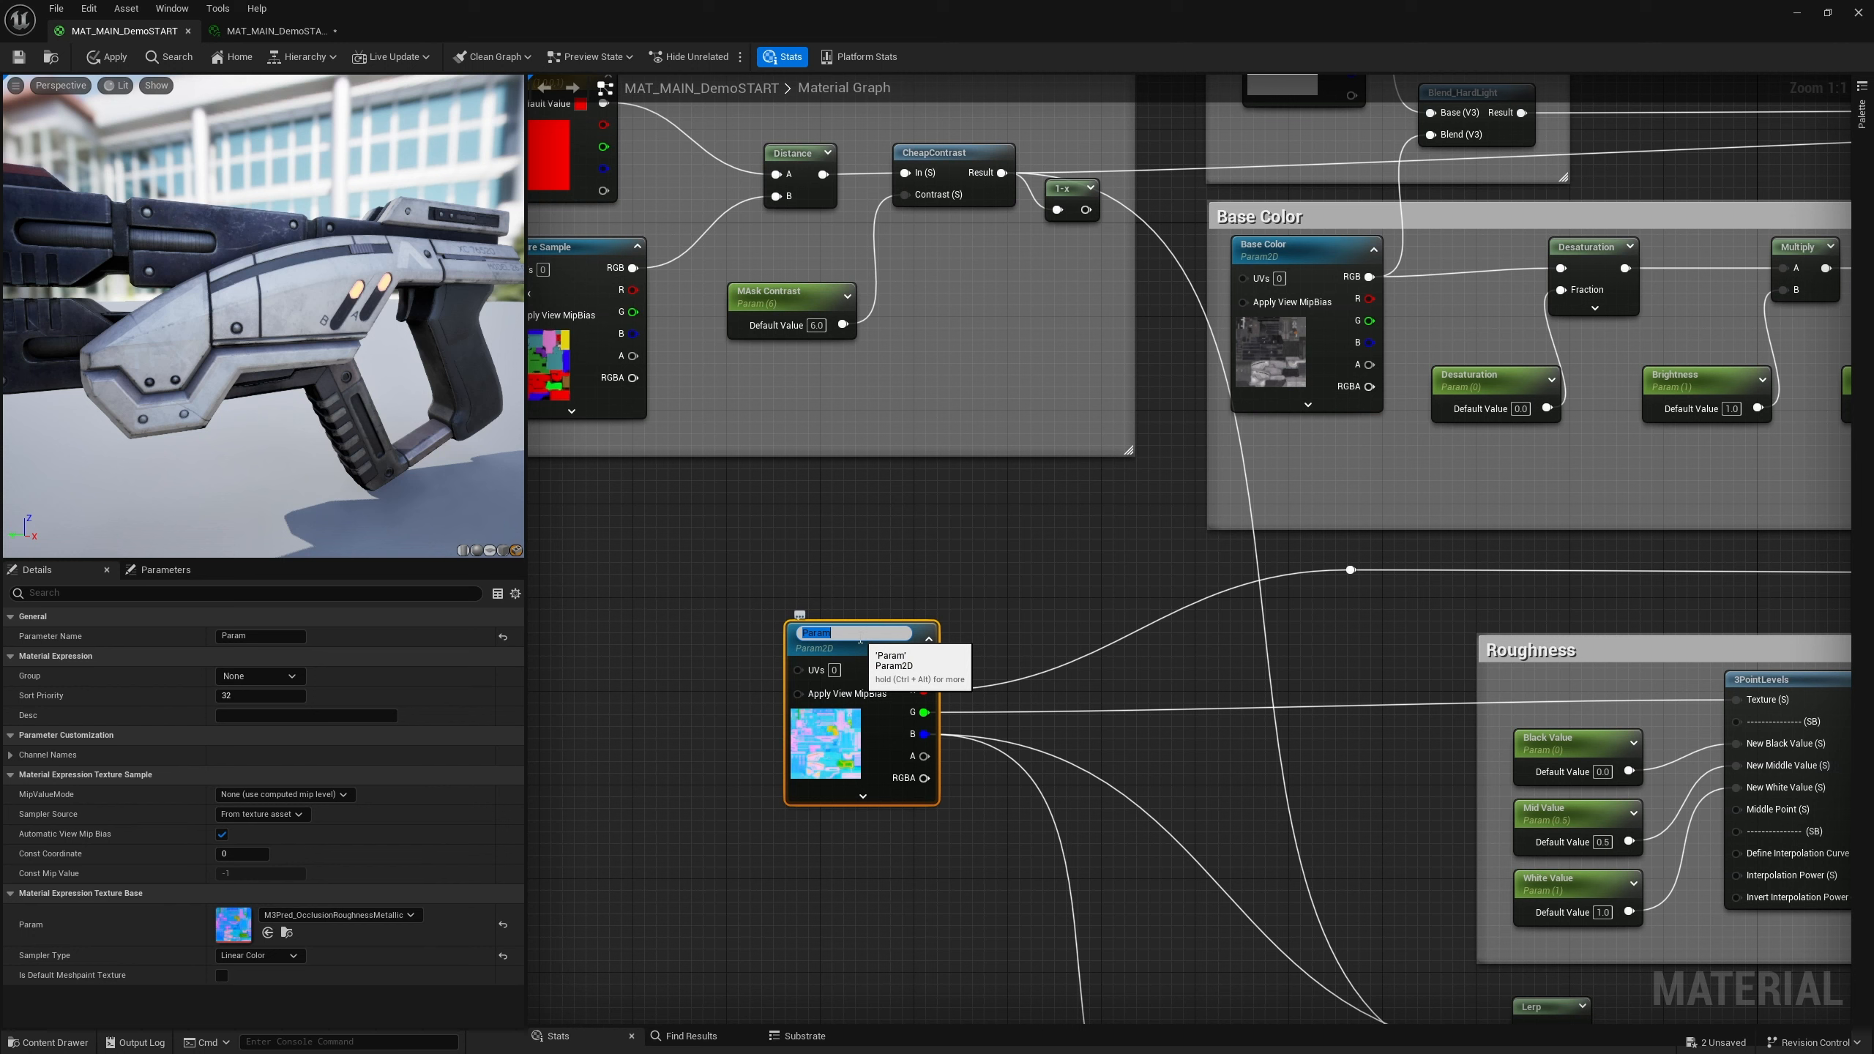
pyautogui.write('ORM')
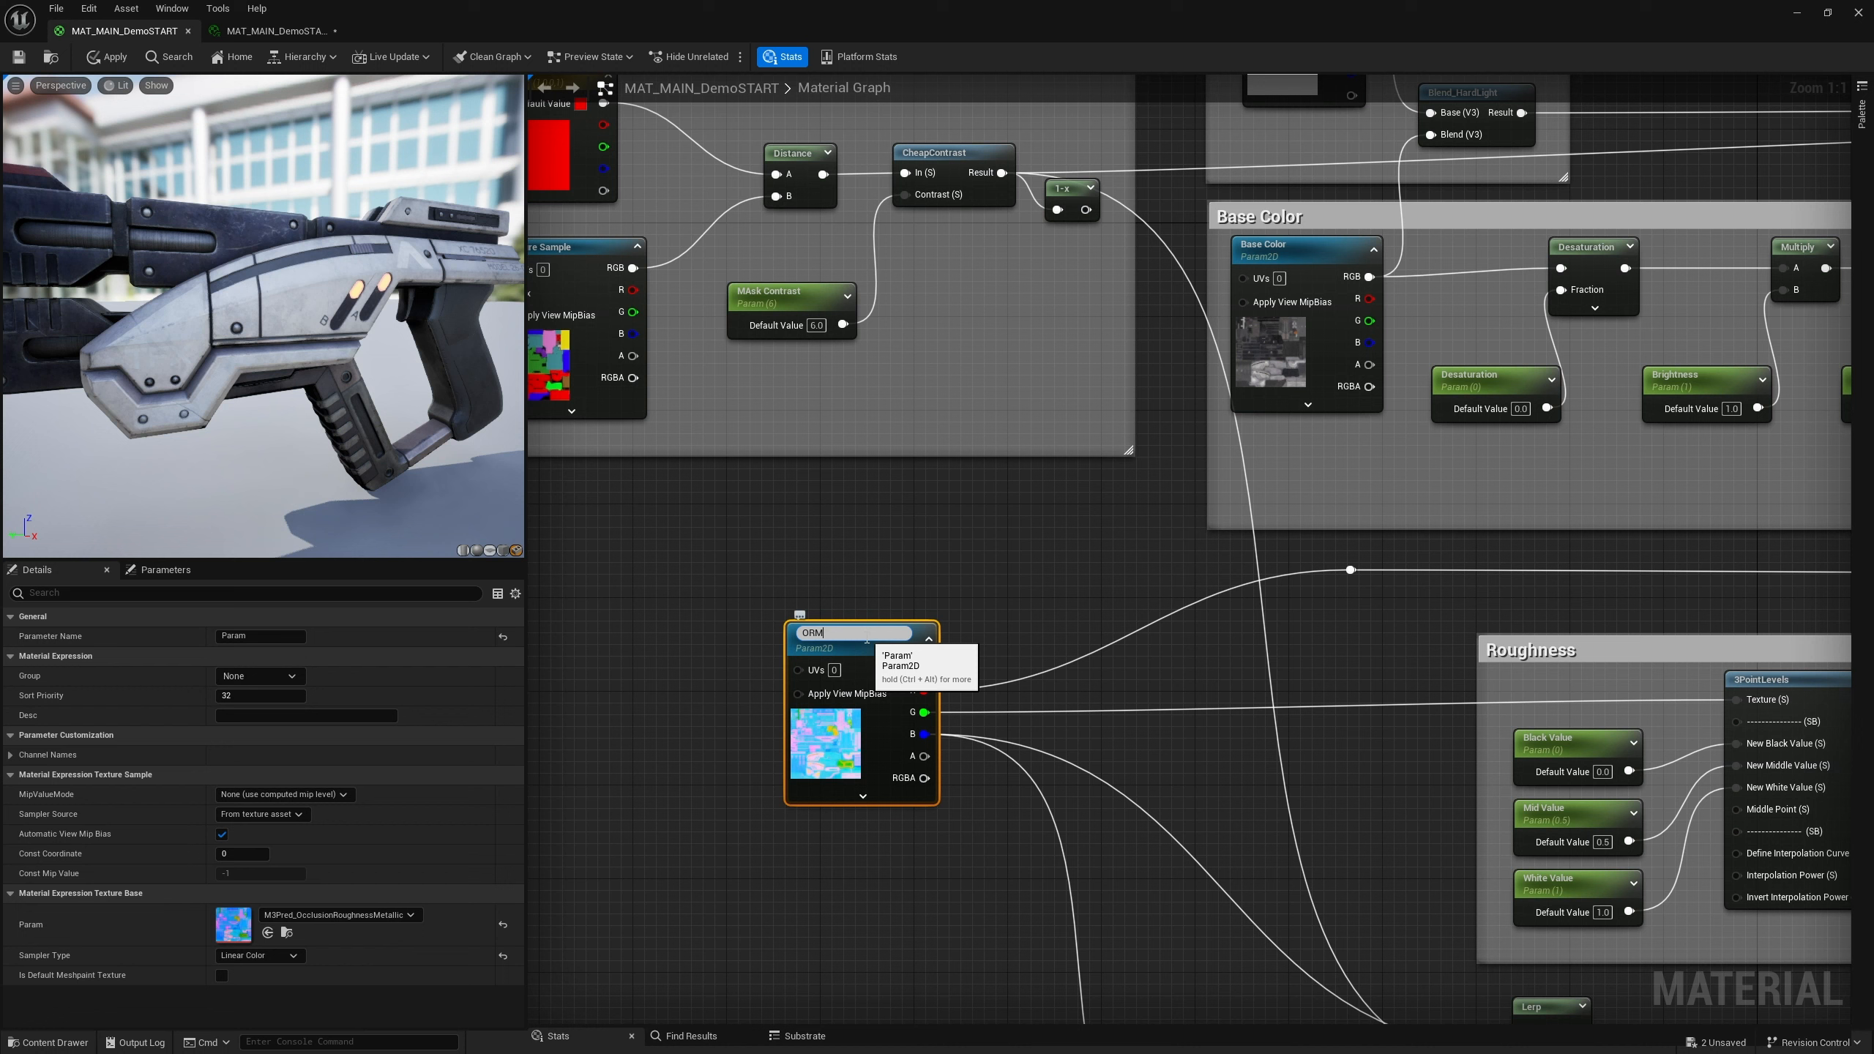
pyautogui.press('Return')
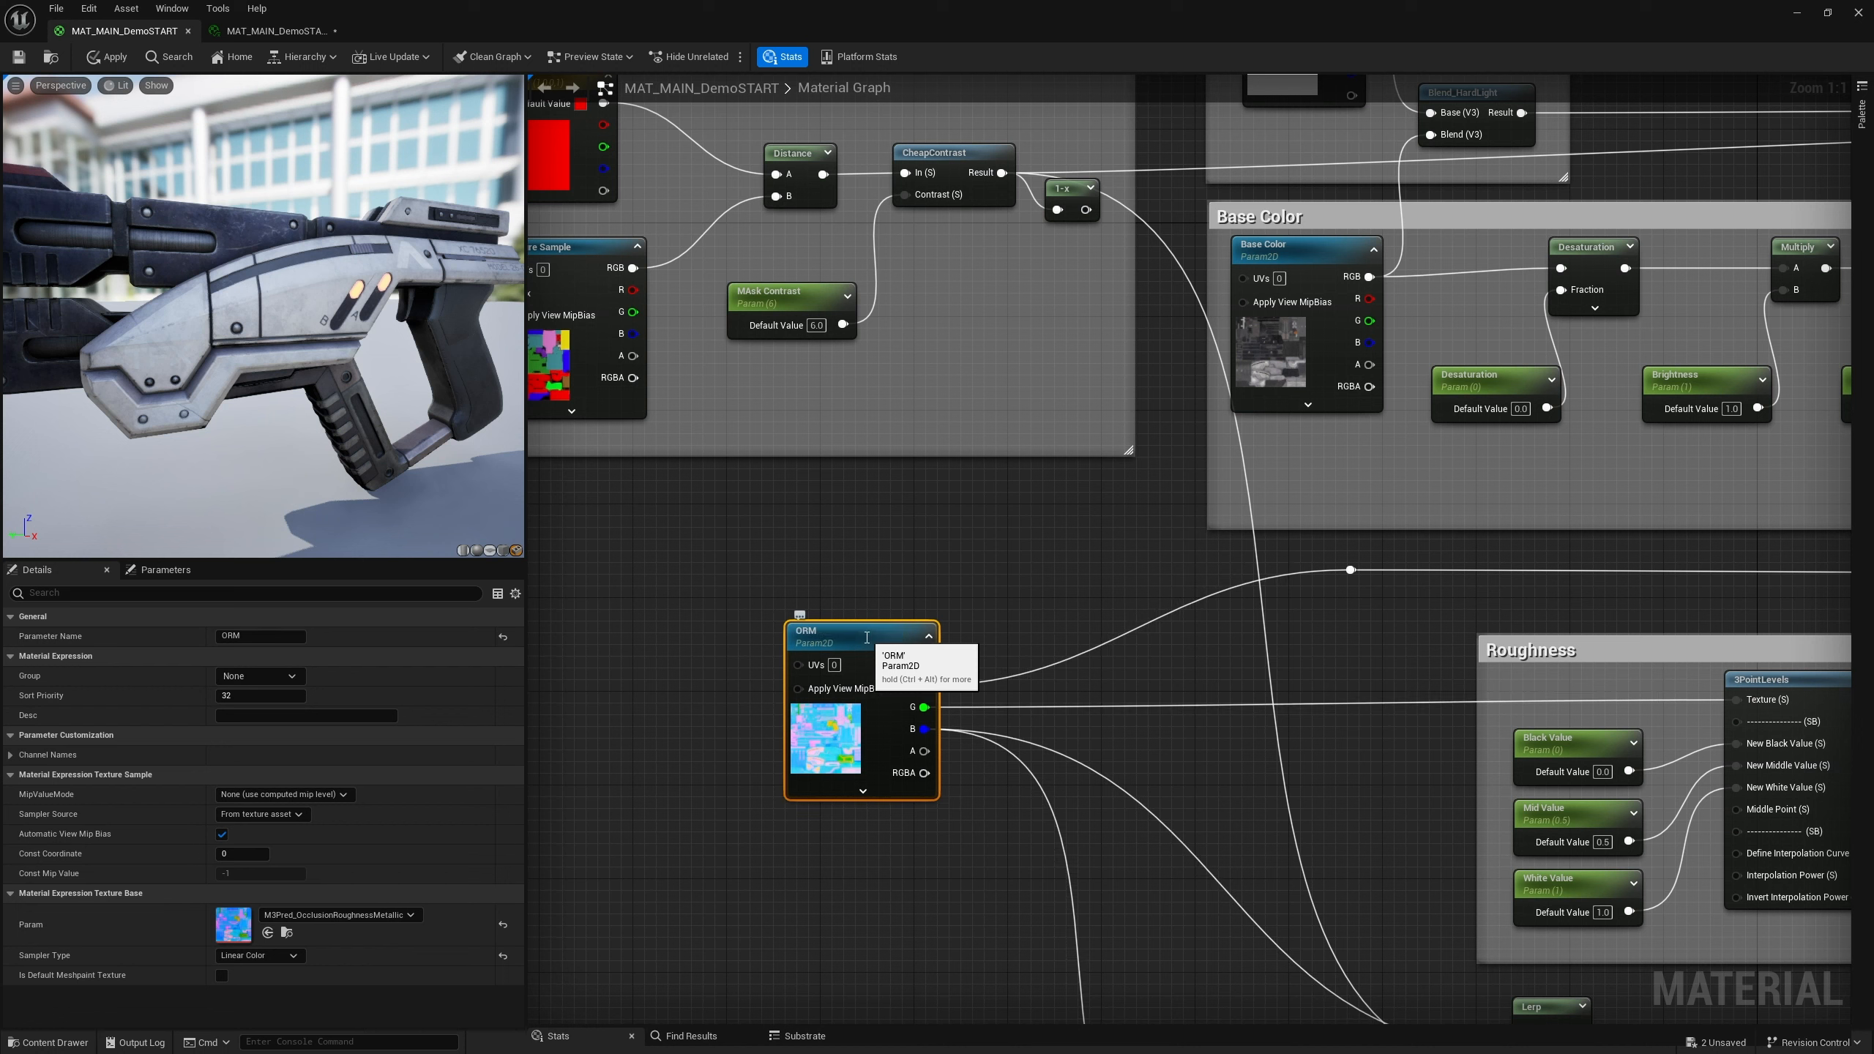
# Convert the ID color texture sample in the Mask group into a parameter named ID MAP
pyautogui.rightClick(807, 555)
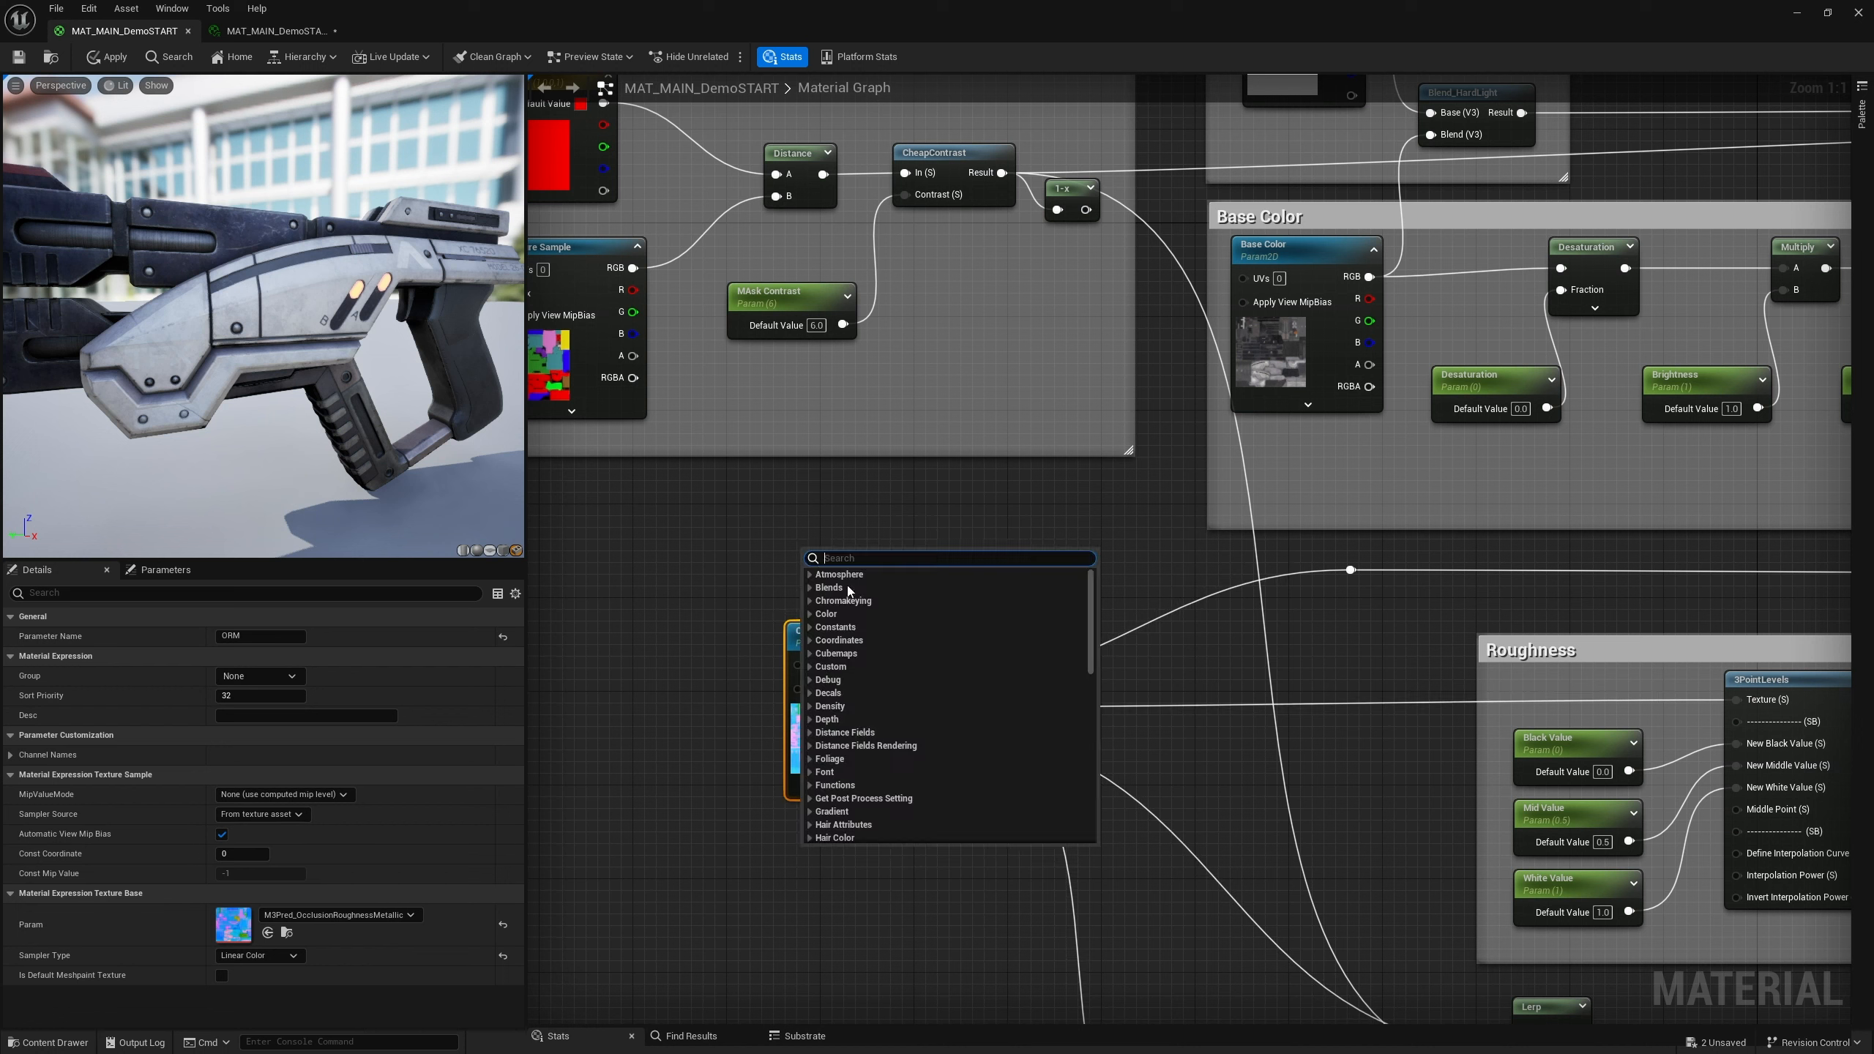
pyautogui.click(750, 538)
pyautogui.click(726, 538)
pyautogui.moveTo(726, 539); pyautogui.dragTo(929, 755, button='right')
pyautogui.click(742, 458)
pyautogui.hotkey('ctrl', 'b')
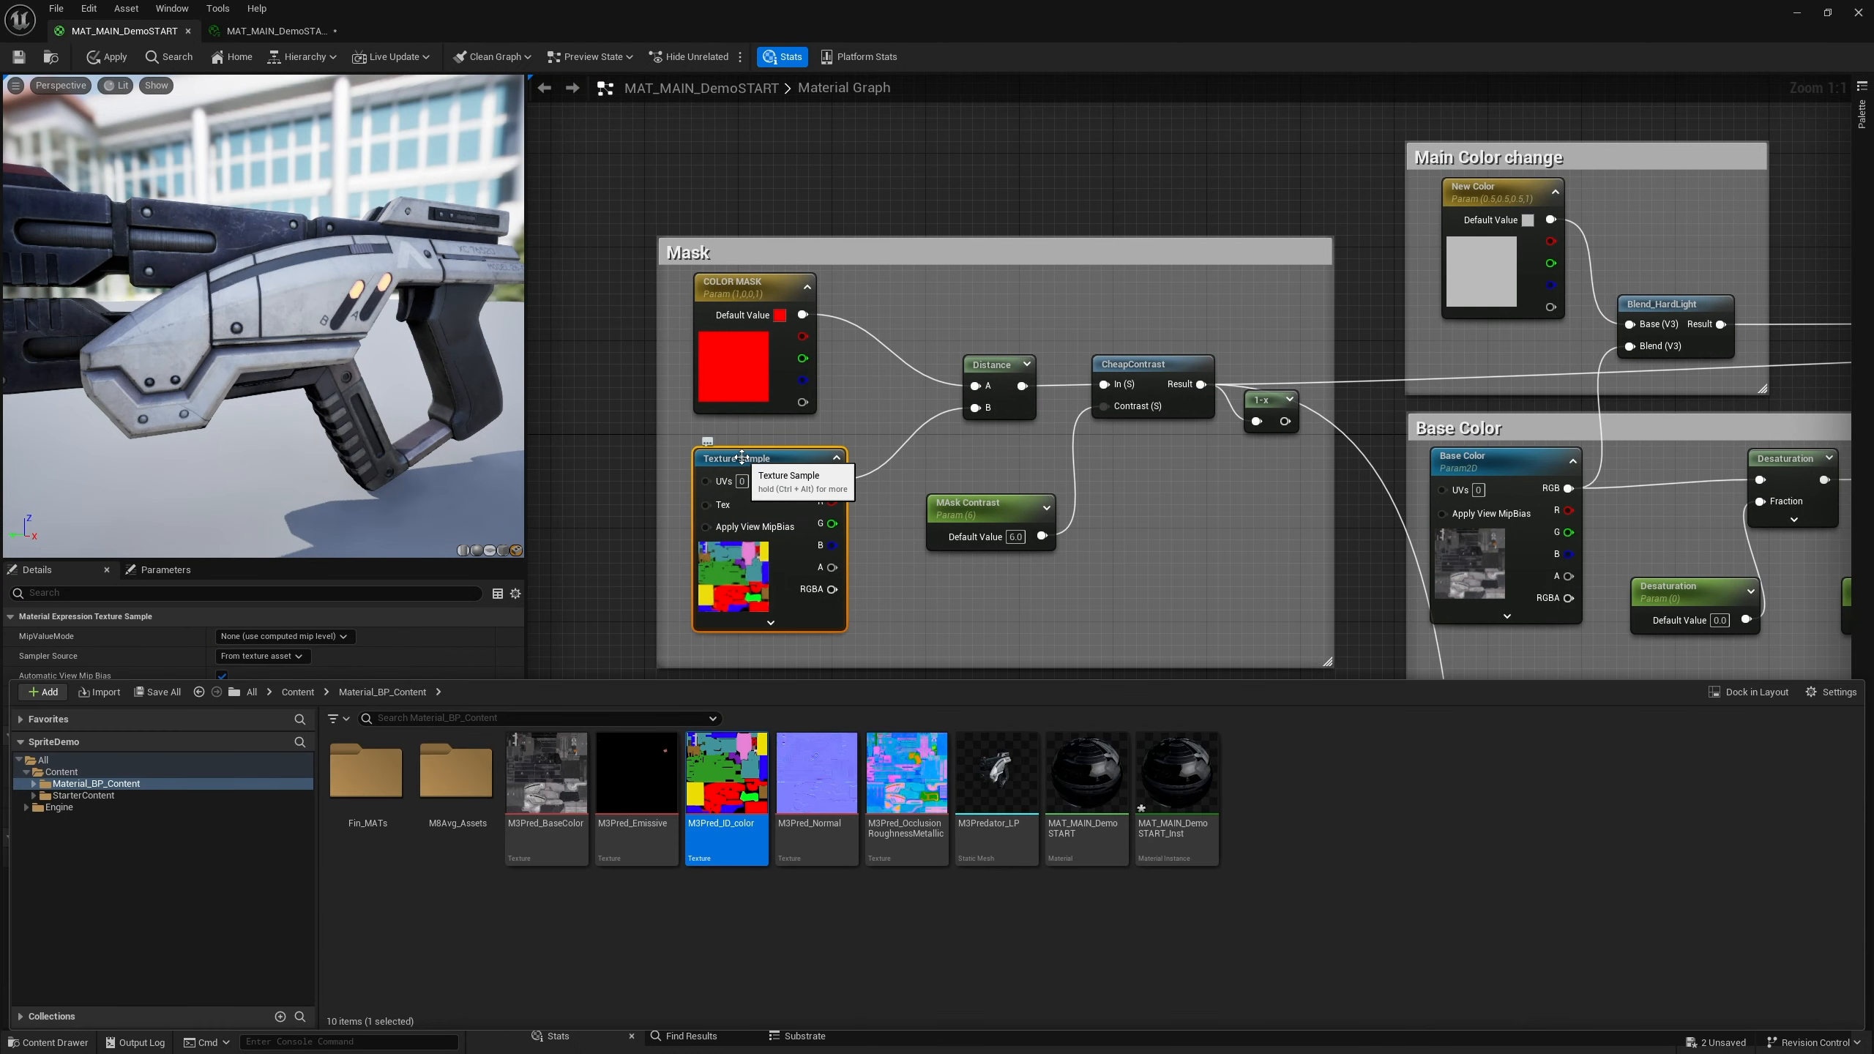
pyautogui.click(742, 458)
pyautogui.rightClick(760, 464)
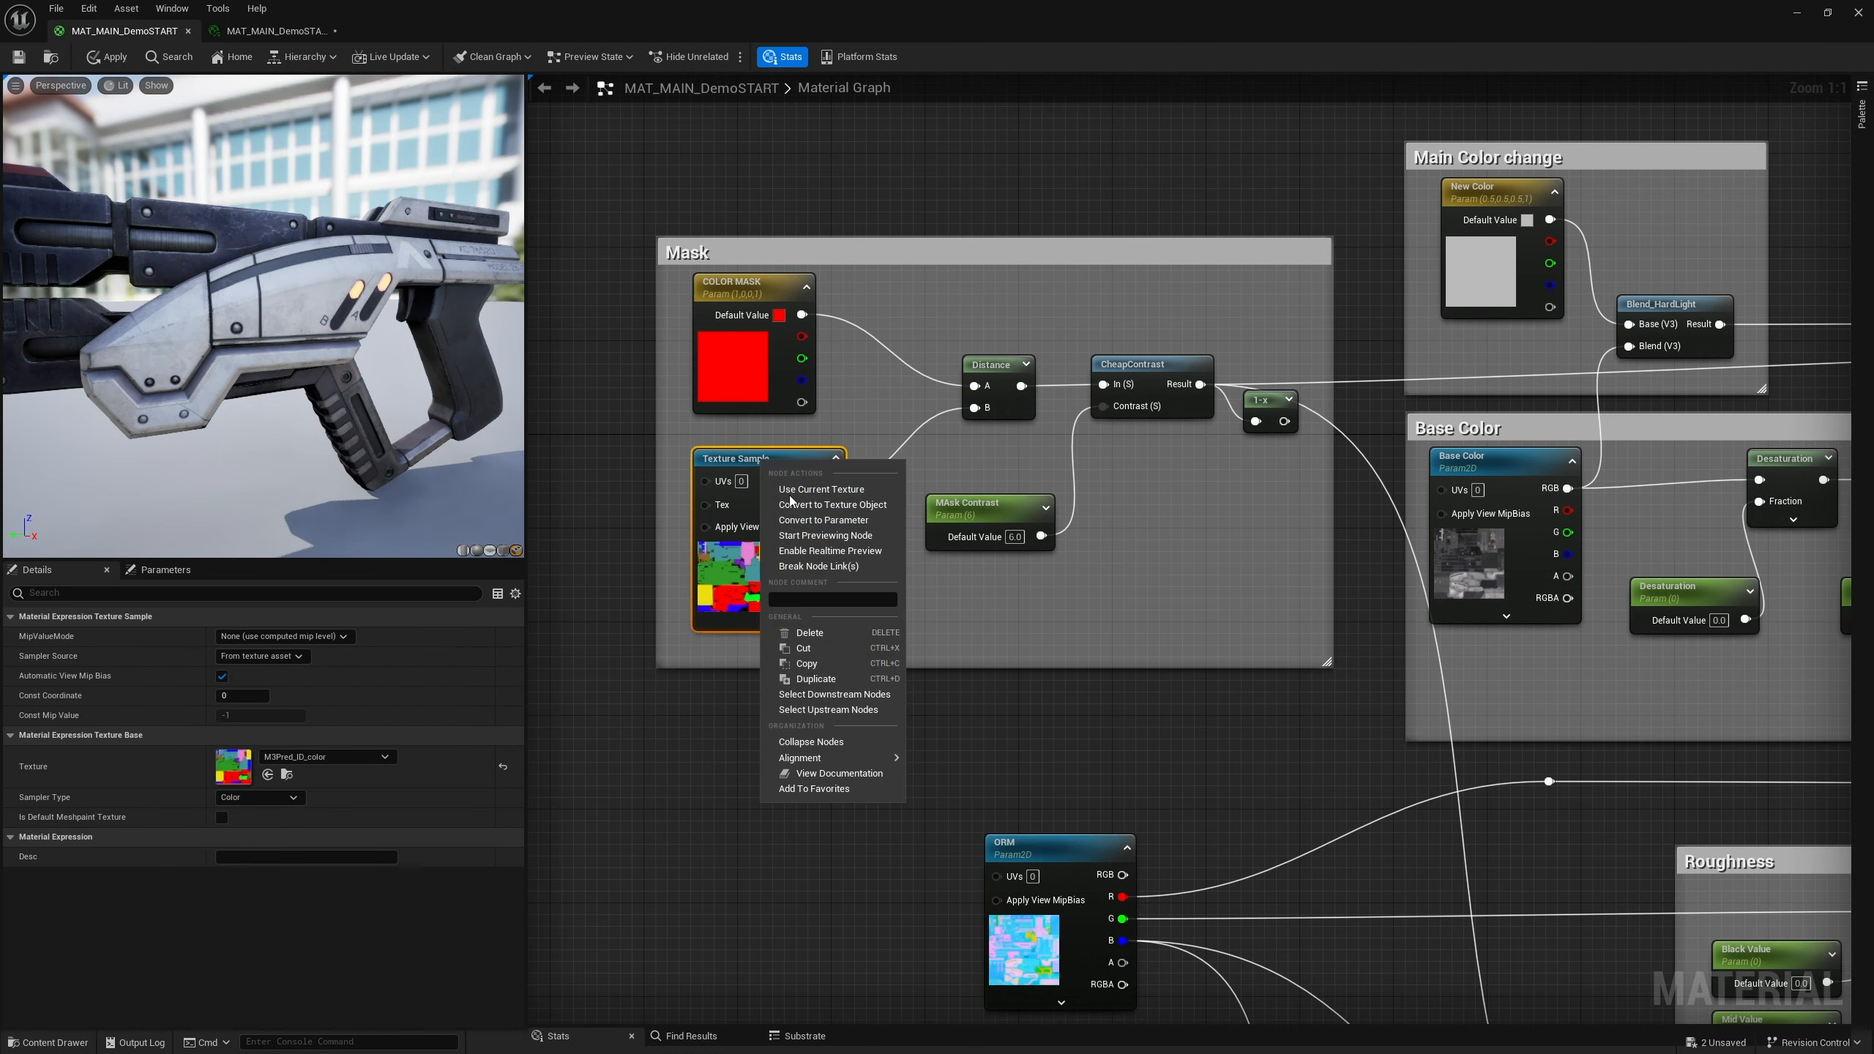
pyautogui.click(823, 519)
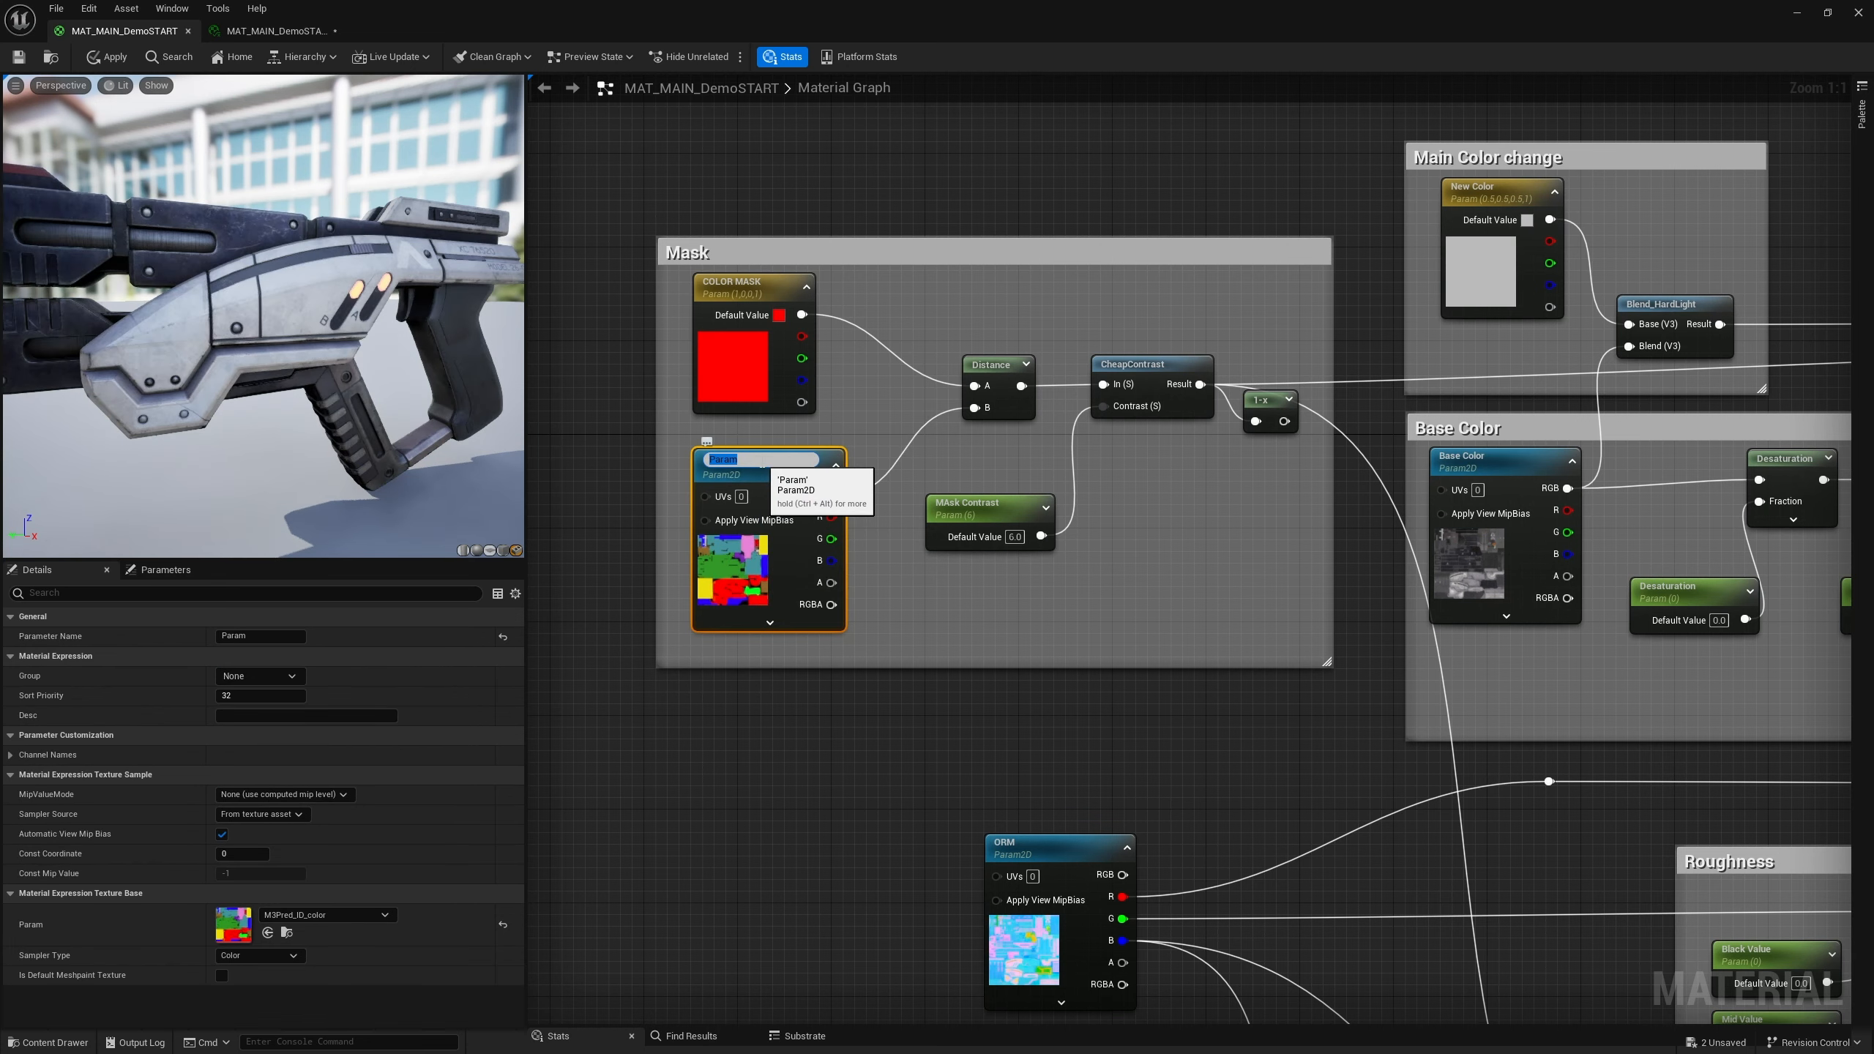
pyautogui.write('ID MAP')
pyautogui.press('Return')
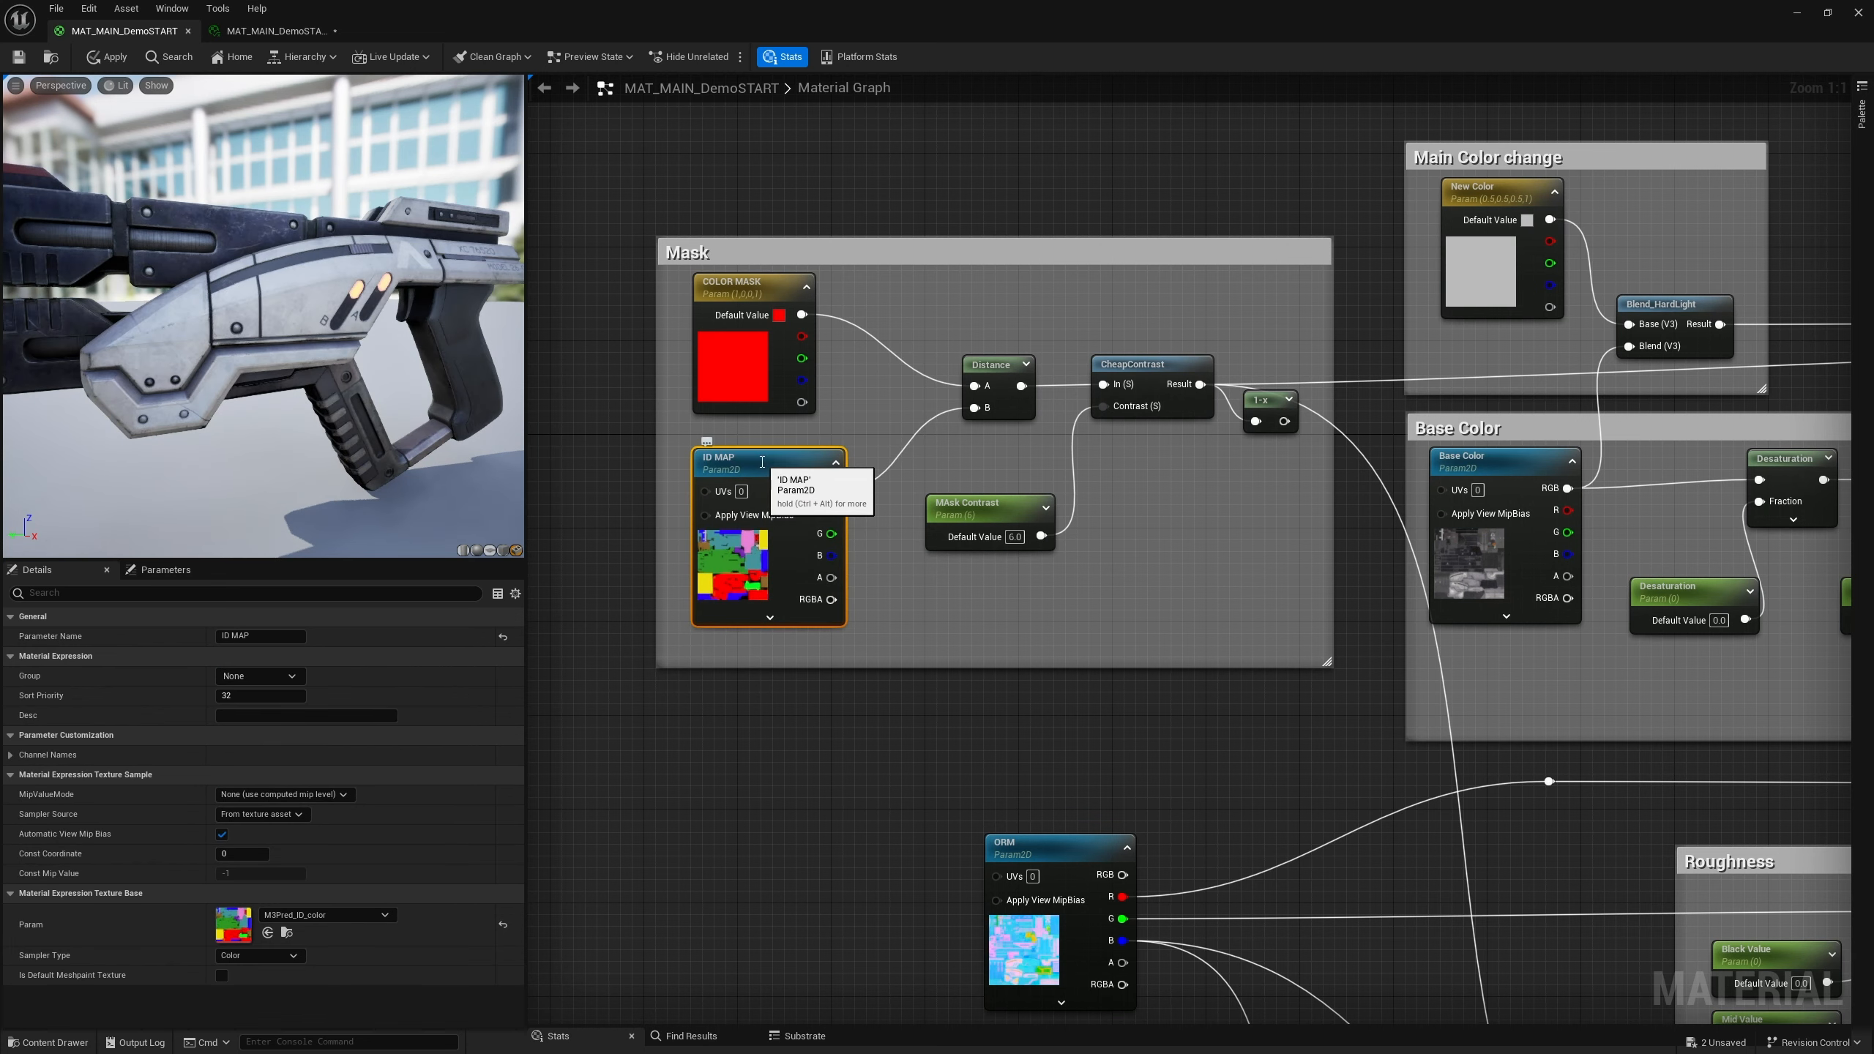
# Convert the Emissive group's texture sample into a parameter named Emissive
pyautogui.moveTo(1205, 774); pyautogui.dragTo(878, 464, button='right')
pyautogui.moveTo(1253, 690)
pyautogui.mouseDown(button='right')
pyautogui.moveTo(940, 440)
pyautogui.moveTo(1037, 418)
pyautogui.mouseUp(button='right')
pyautogui.moveTo(1353, 503); pyautogui.dragTo(1195, 449, button='right')
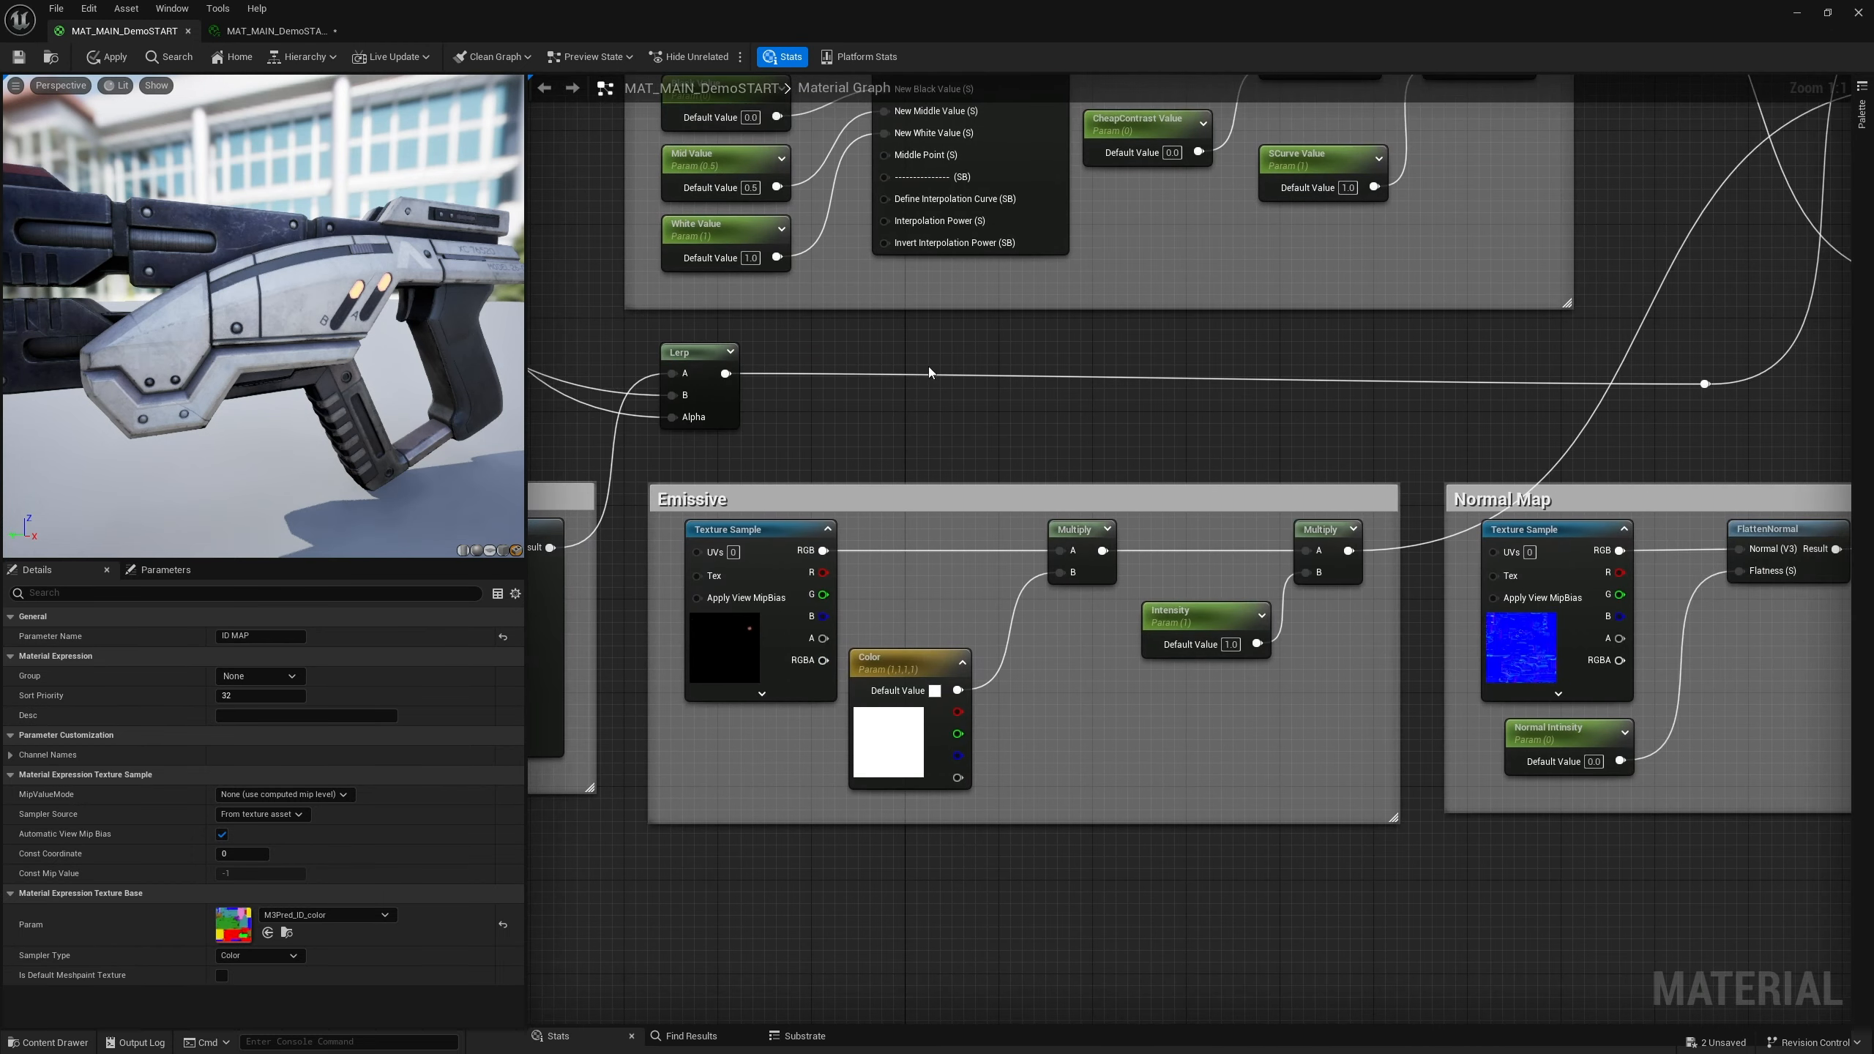
pyautogui.doubleClick(744, 539)
pyautogui.rightClick(749, 537)
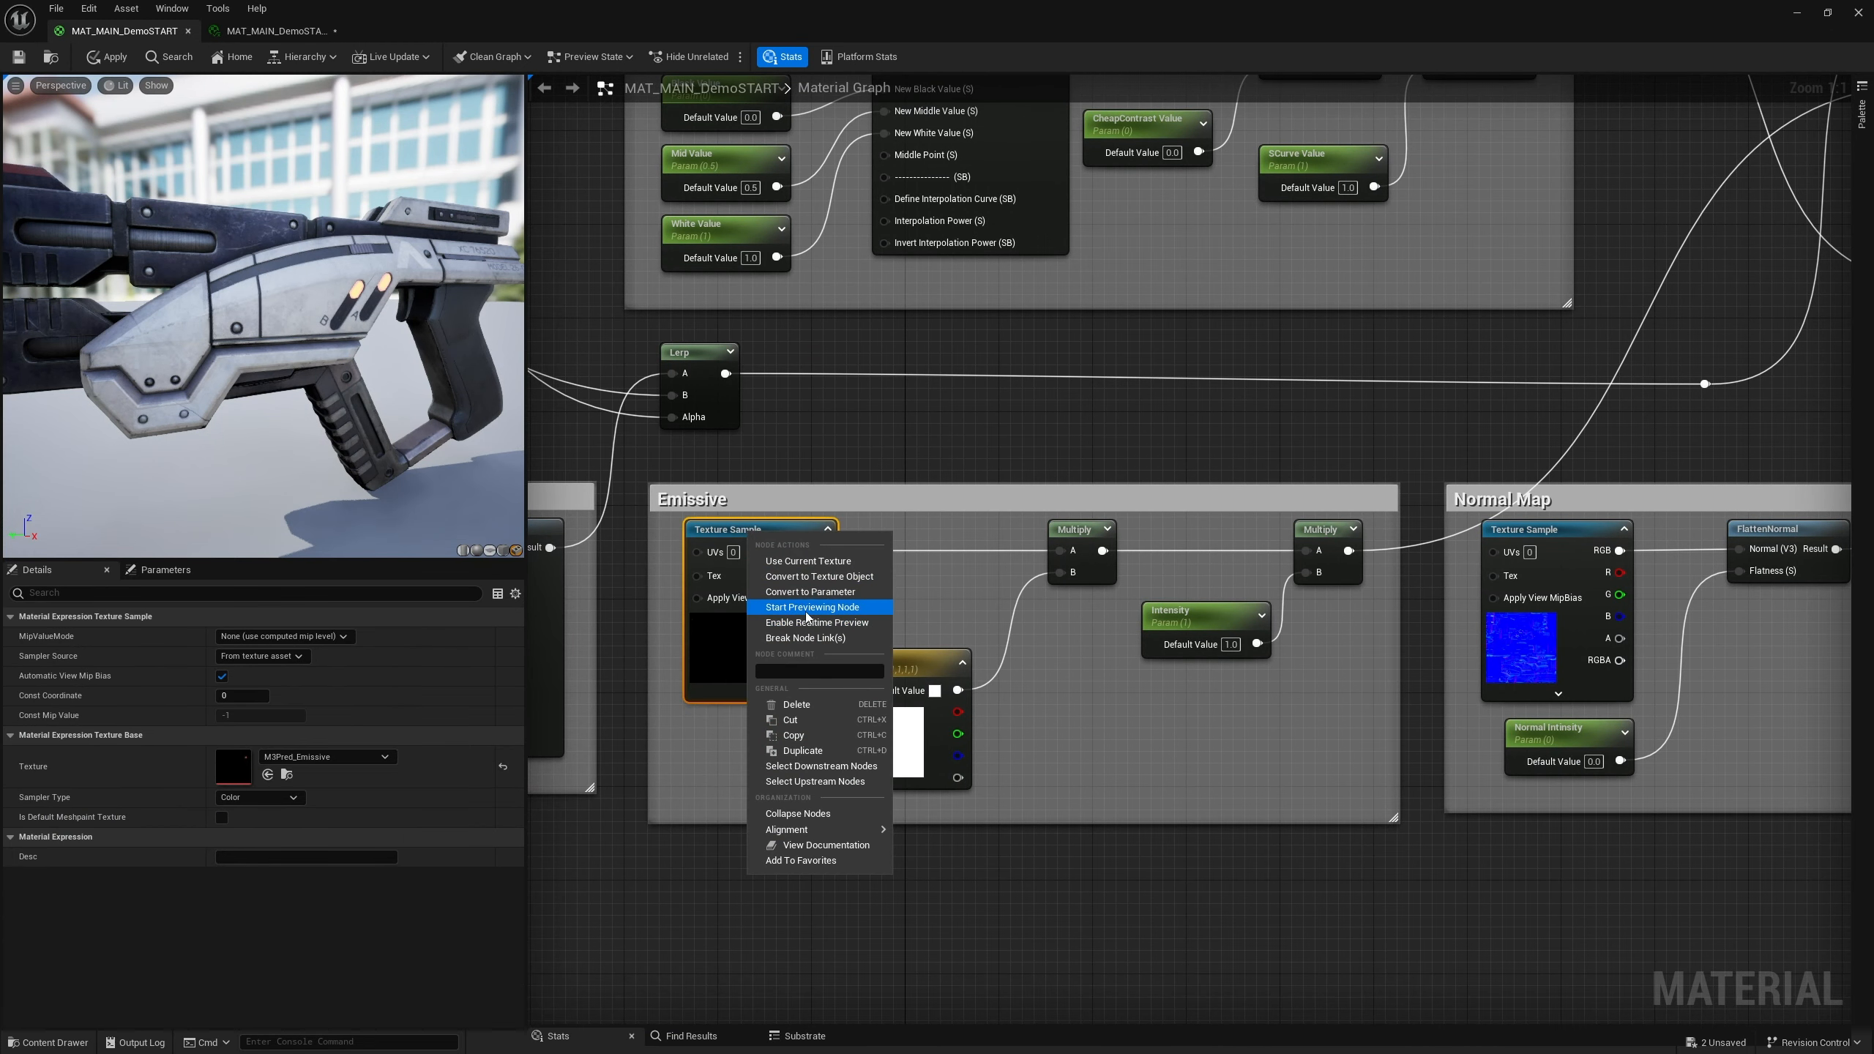
pyautogui.click(810, 591)
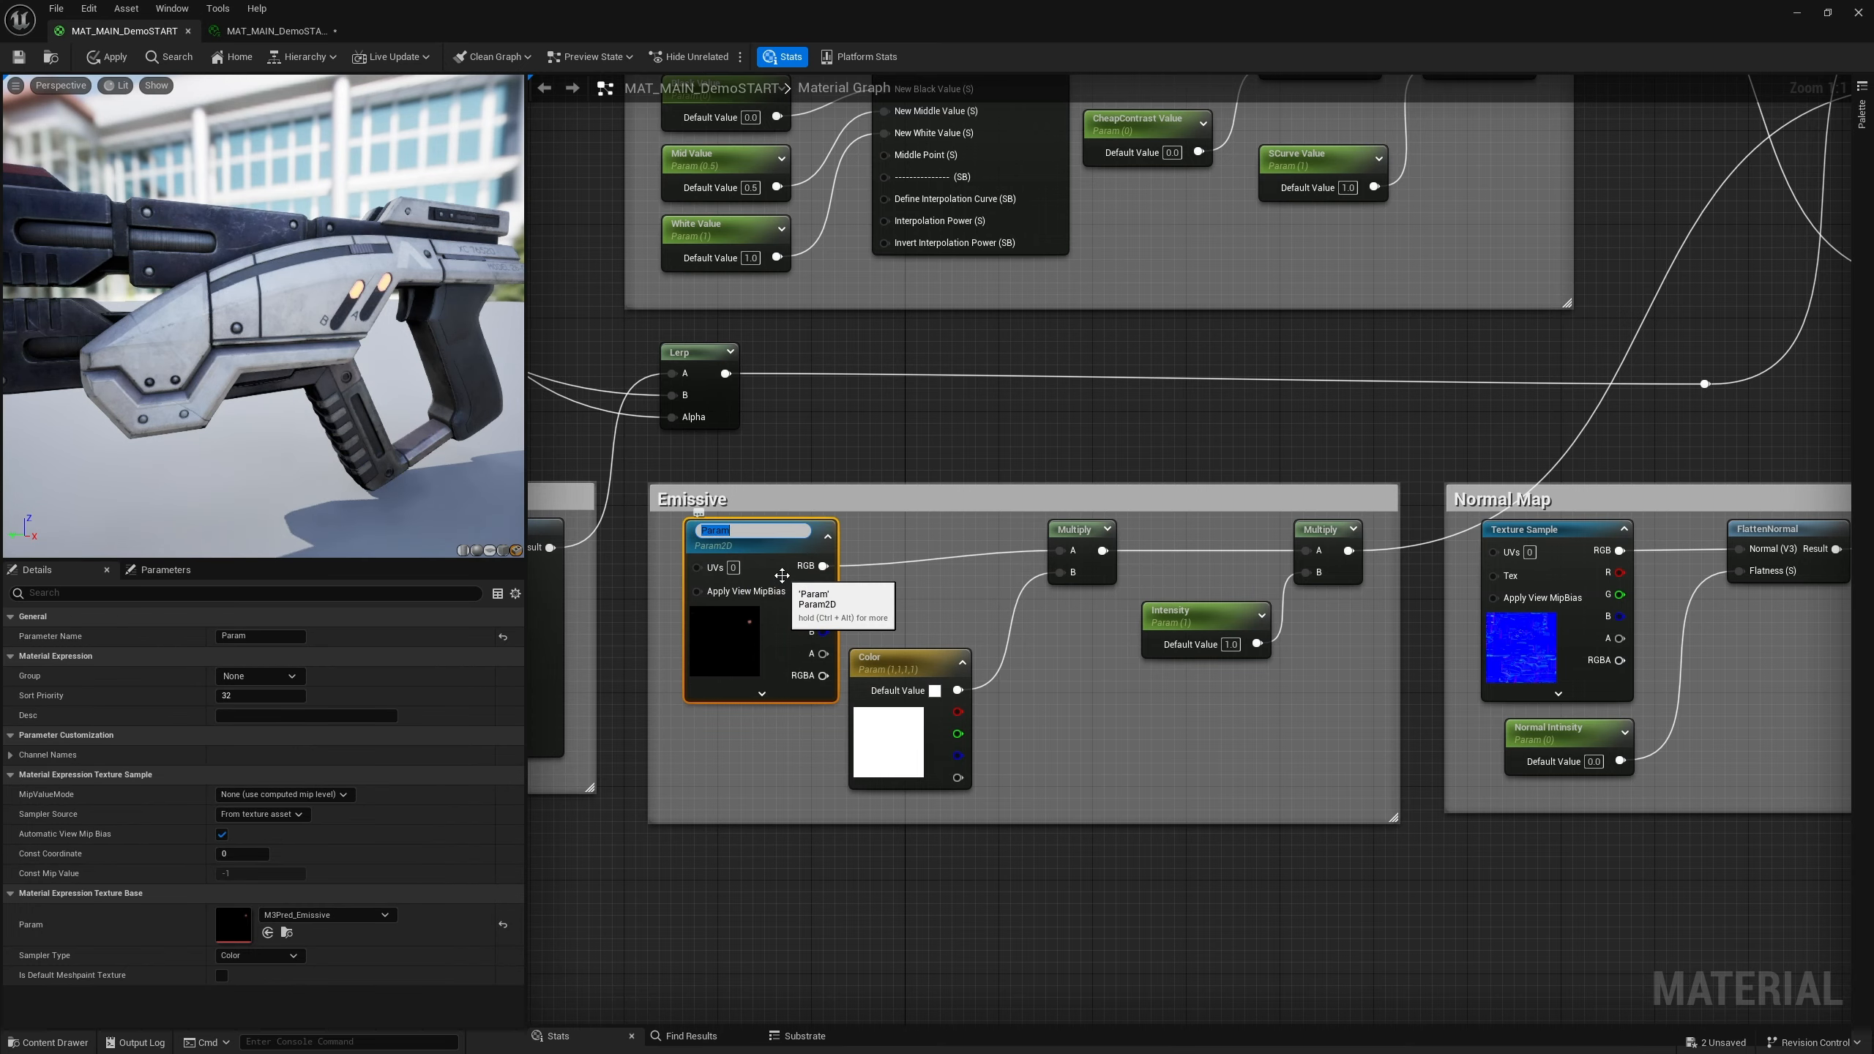
pyautogui.write('Emissive')
pyautogui.click(908, 448)
# Convert the Normal Map group's texture sample into a parameter named Normal
pyautogui.moveTo(1246, 503); pyautogui.dragTo(1017, 477, button='right')
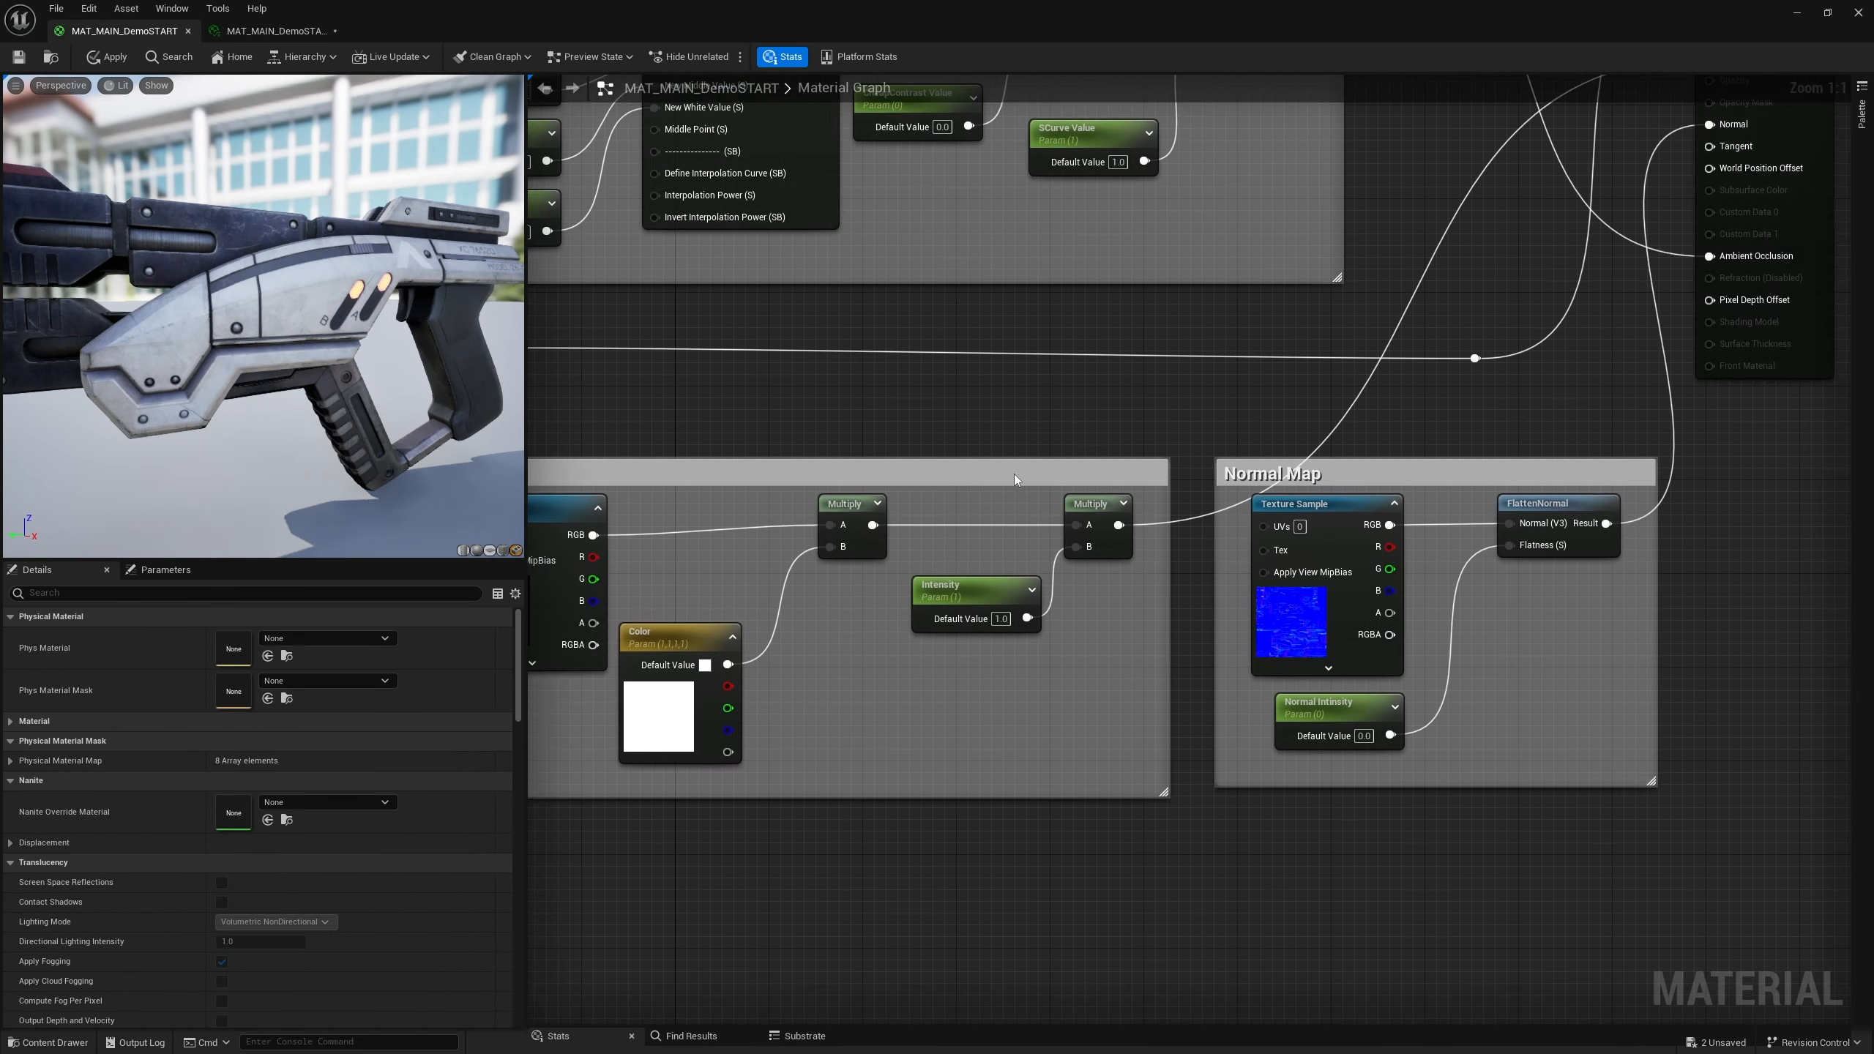
pyautogui.click(1303, 508)
pyautogui.rightClick(1306, 510)
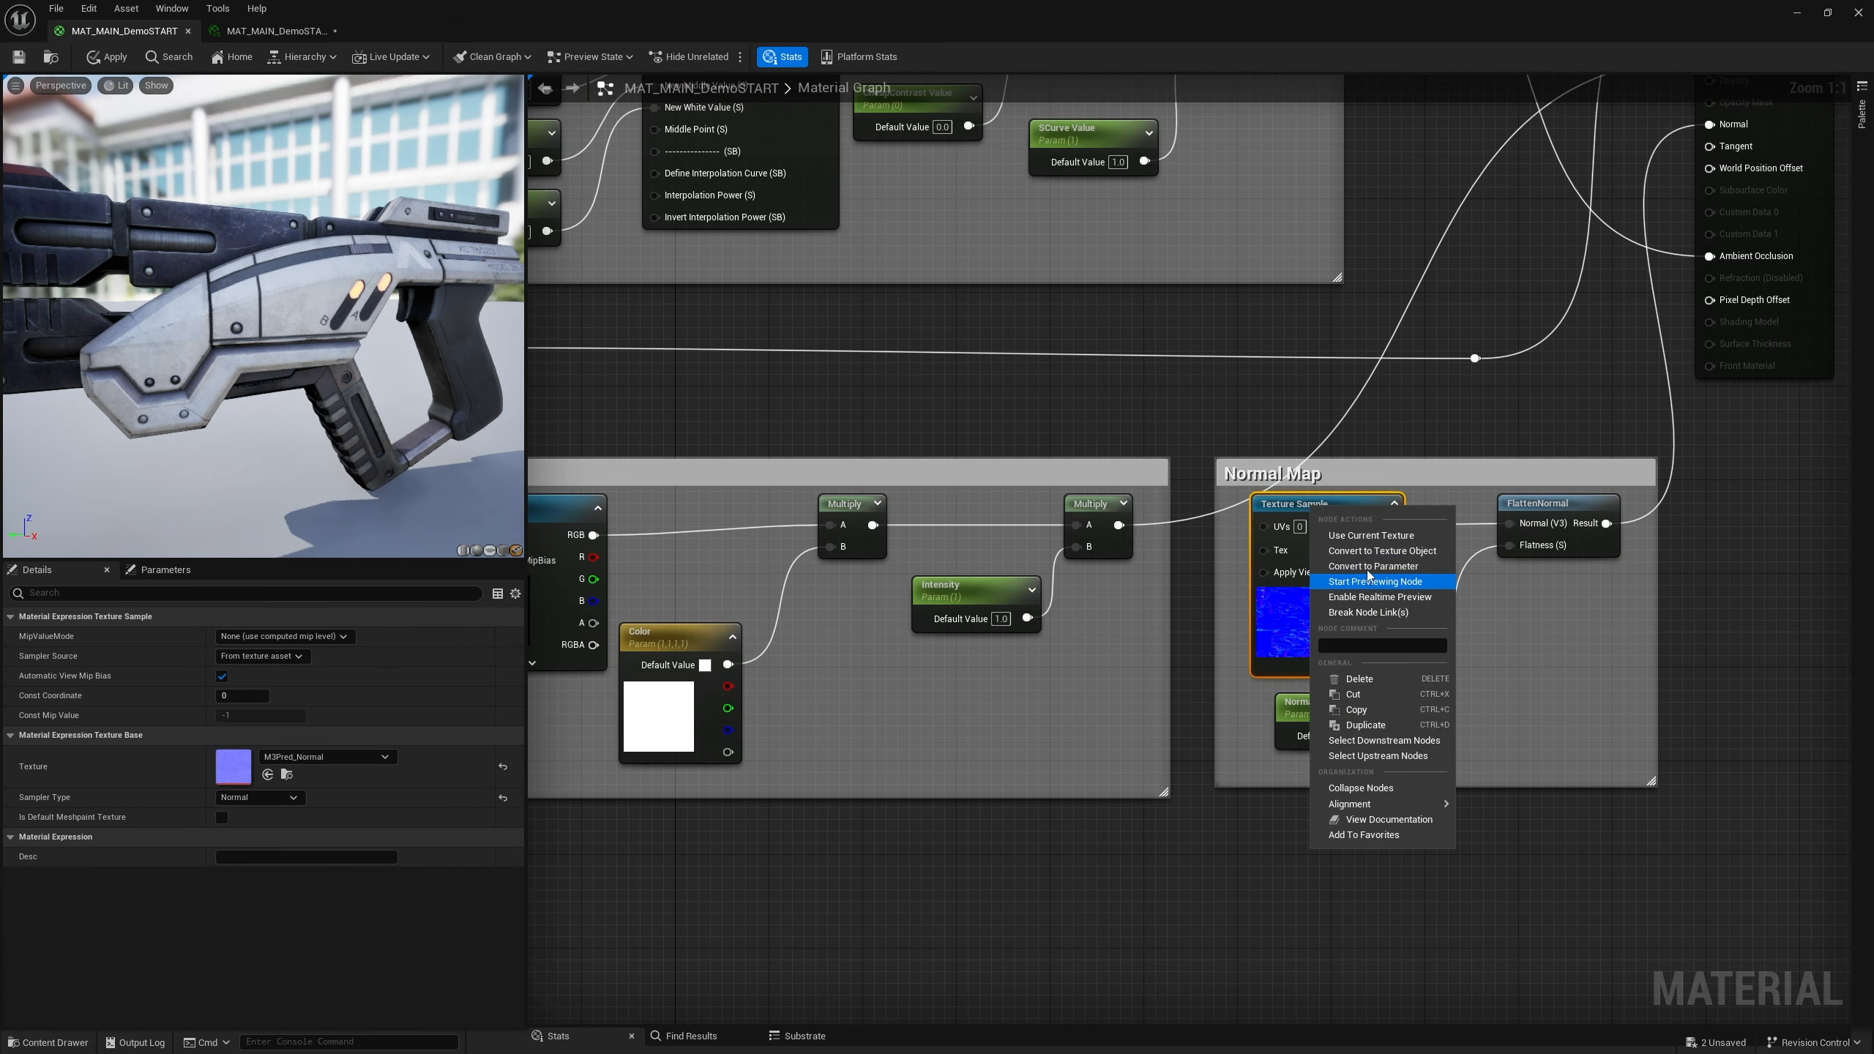
pyautogui.click(1373, 565)
pyautogui.write('No')
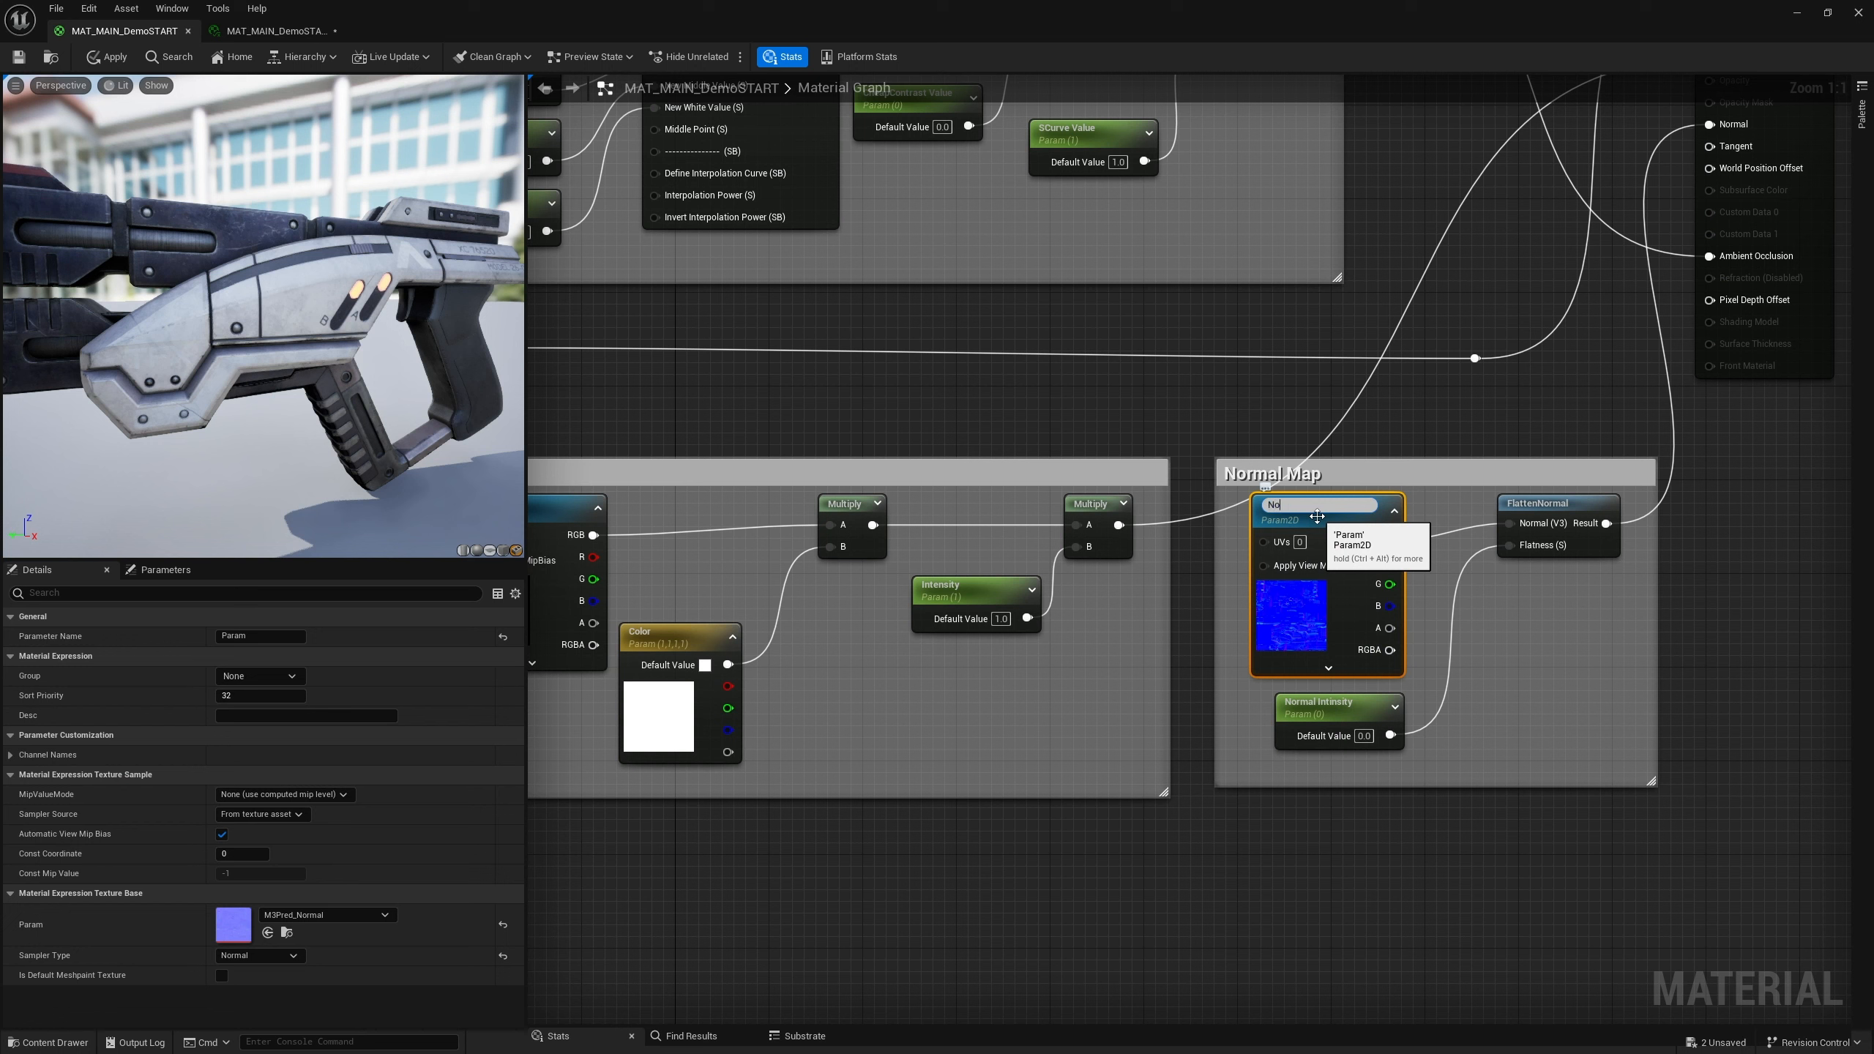
pyautogui.write('rmal')
pyautogui.press('Return')
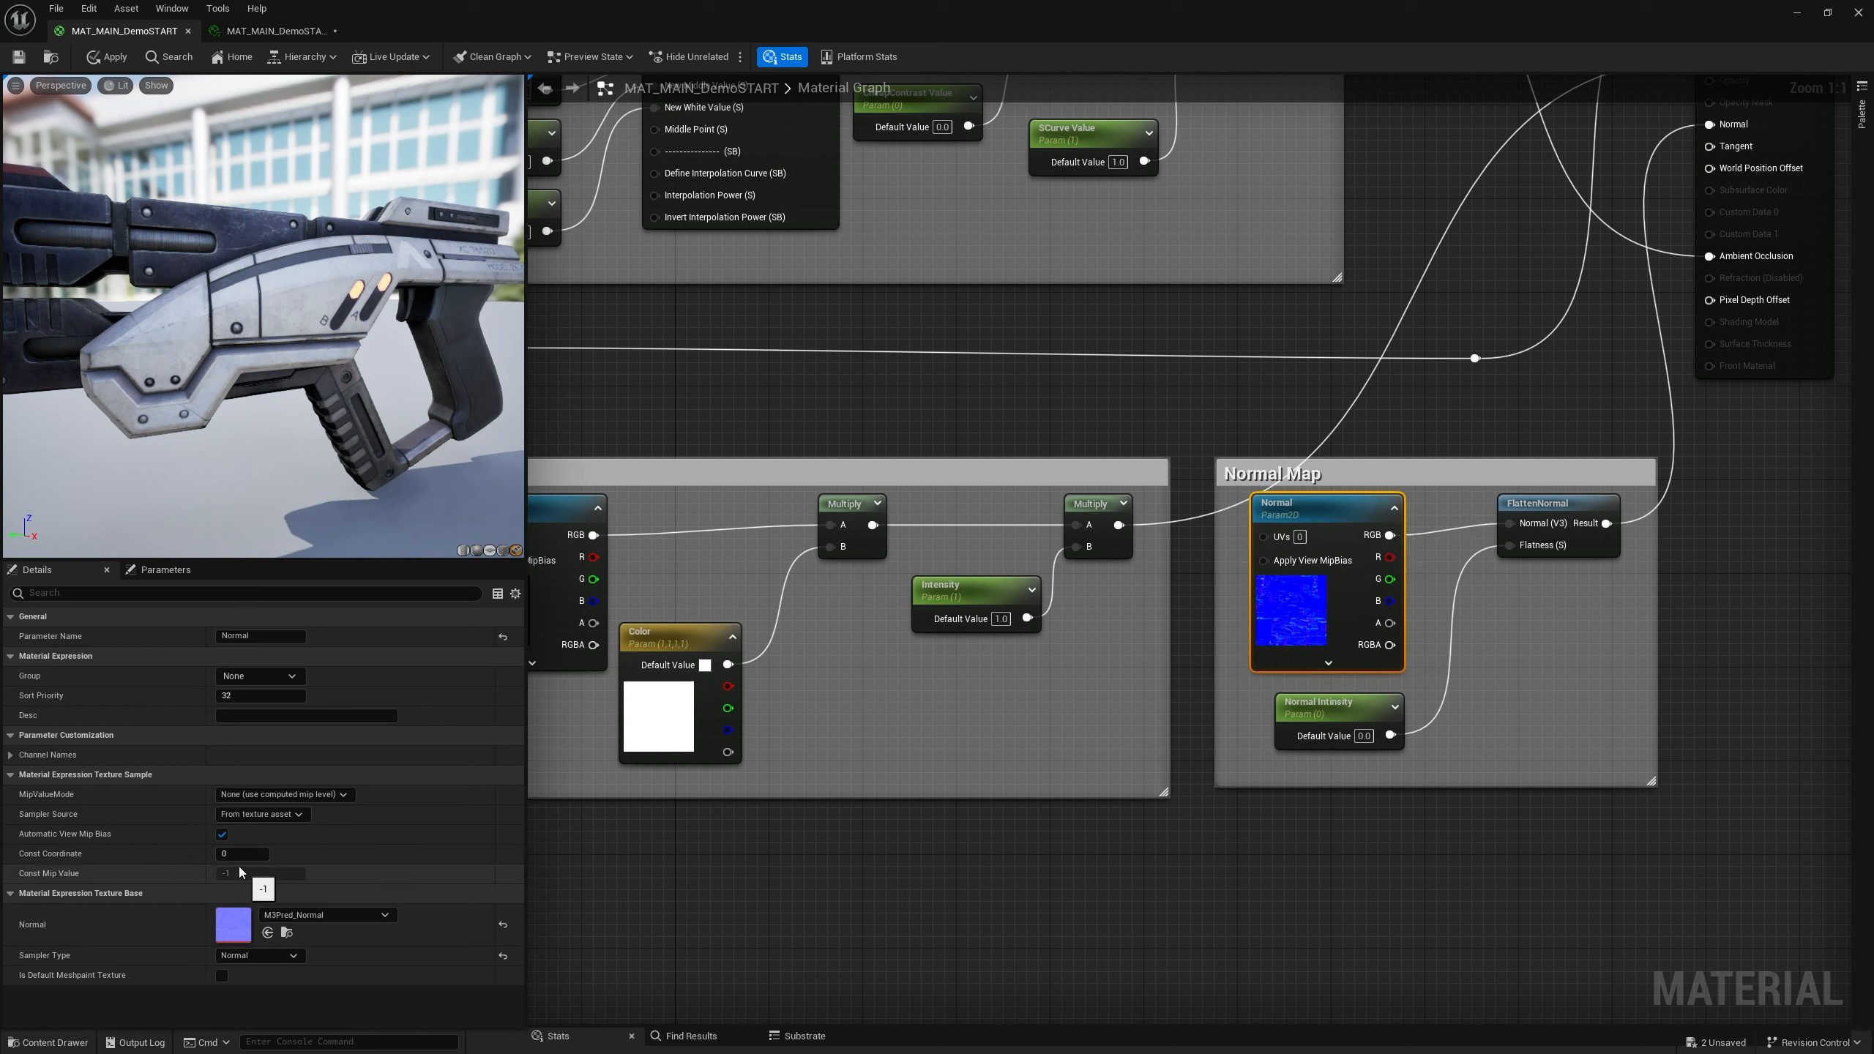
# Assign the Normal parameter to the group MAPS
pyautogui.click(254, 677)
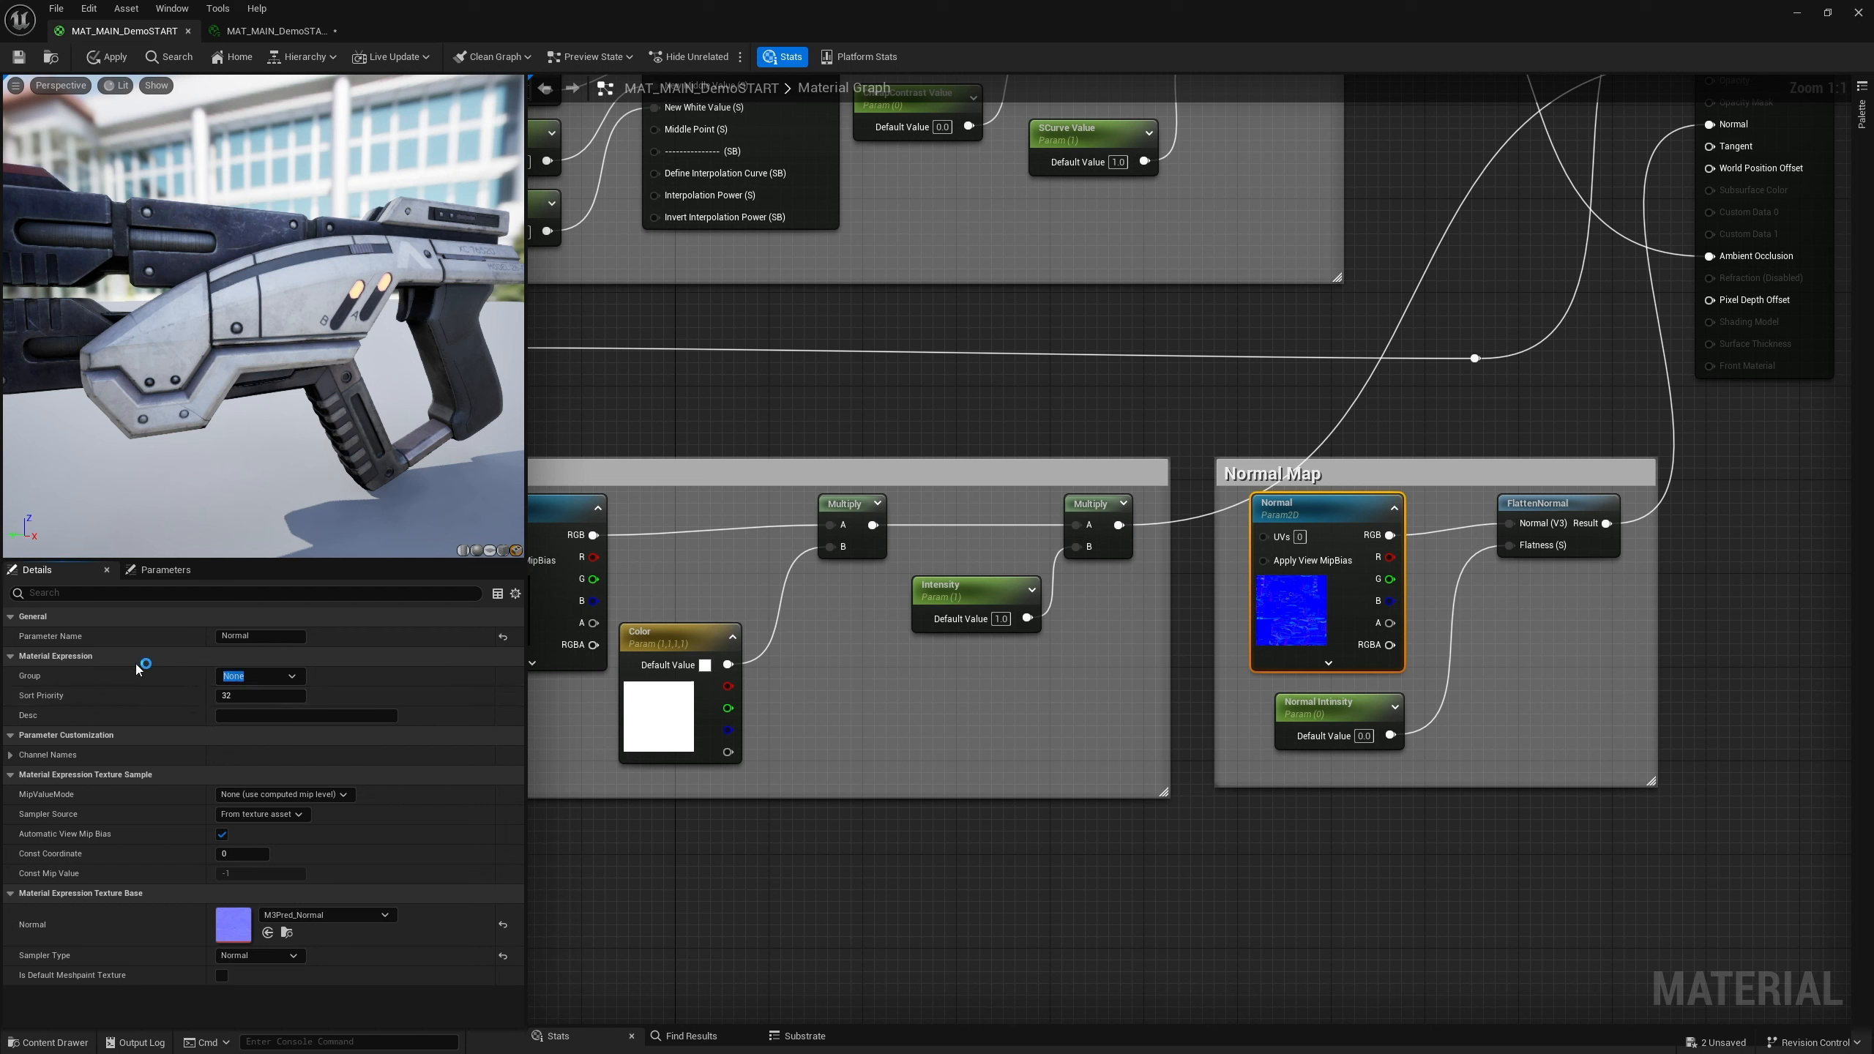
pyautogui.write('MAPS')
pyautogui.click(249, 697)
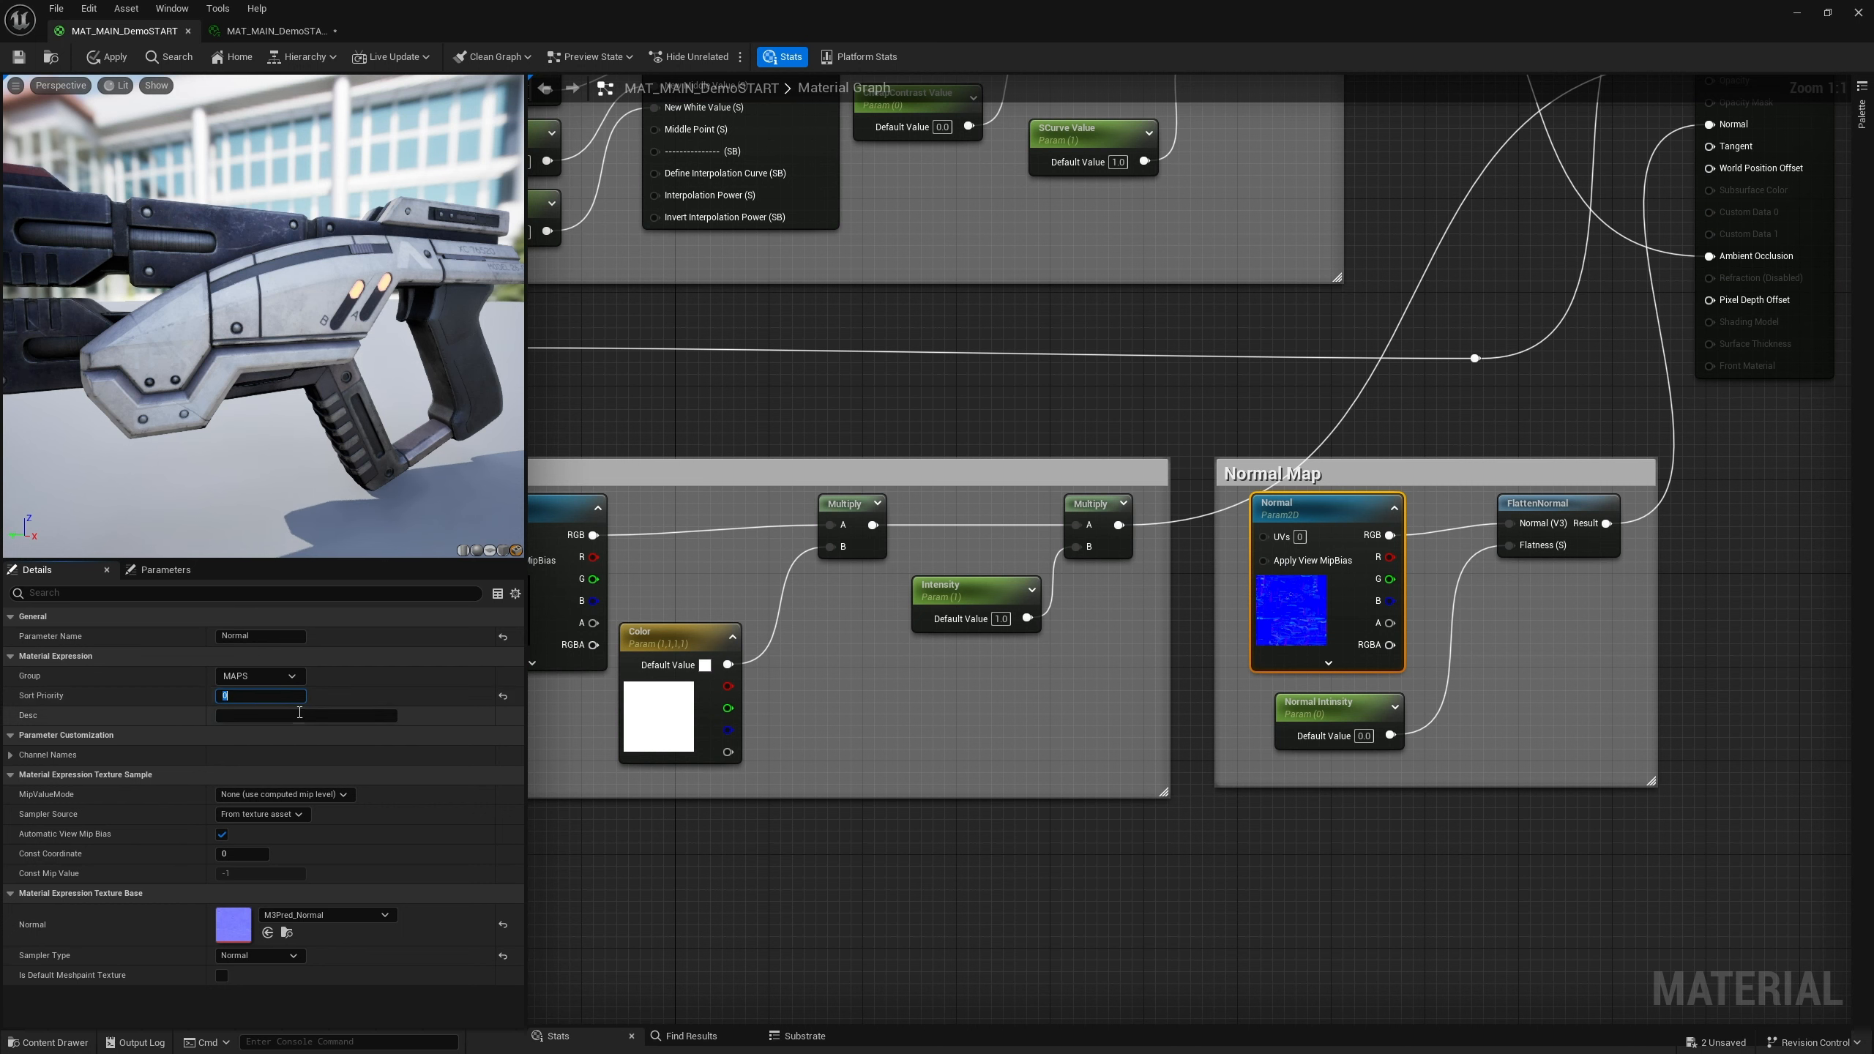
# Assign the Emissive texture parameter to the MAPS group
pyautogui.moveTo(696, 453); pyautogui.dragTo(919, 464, button='right')
pyautogui.click(752, 522)
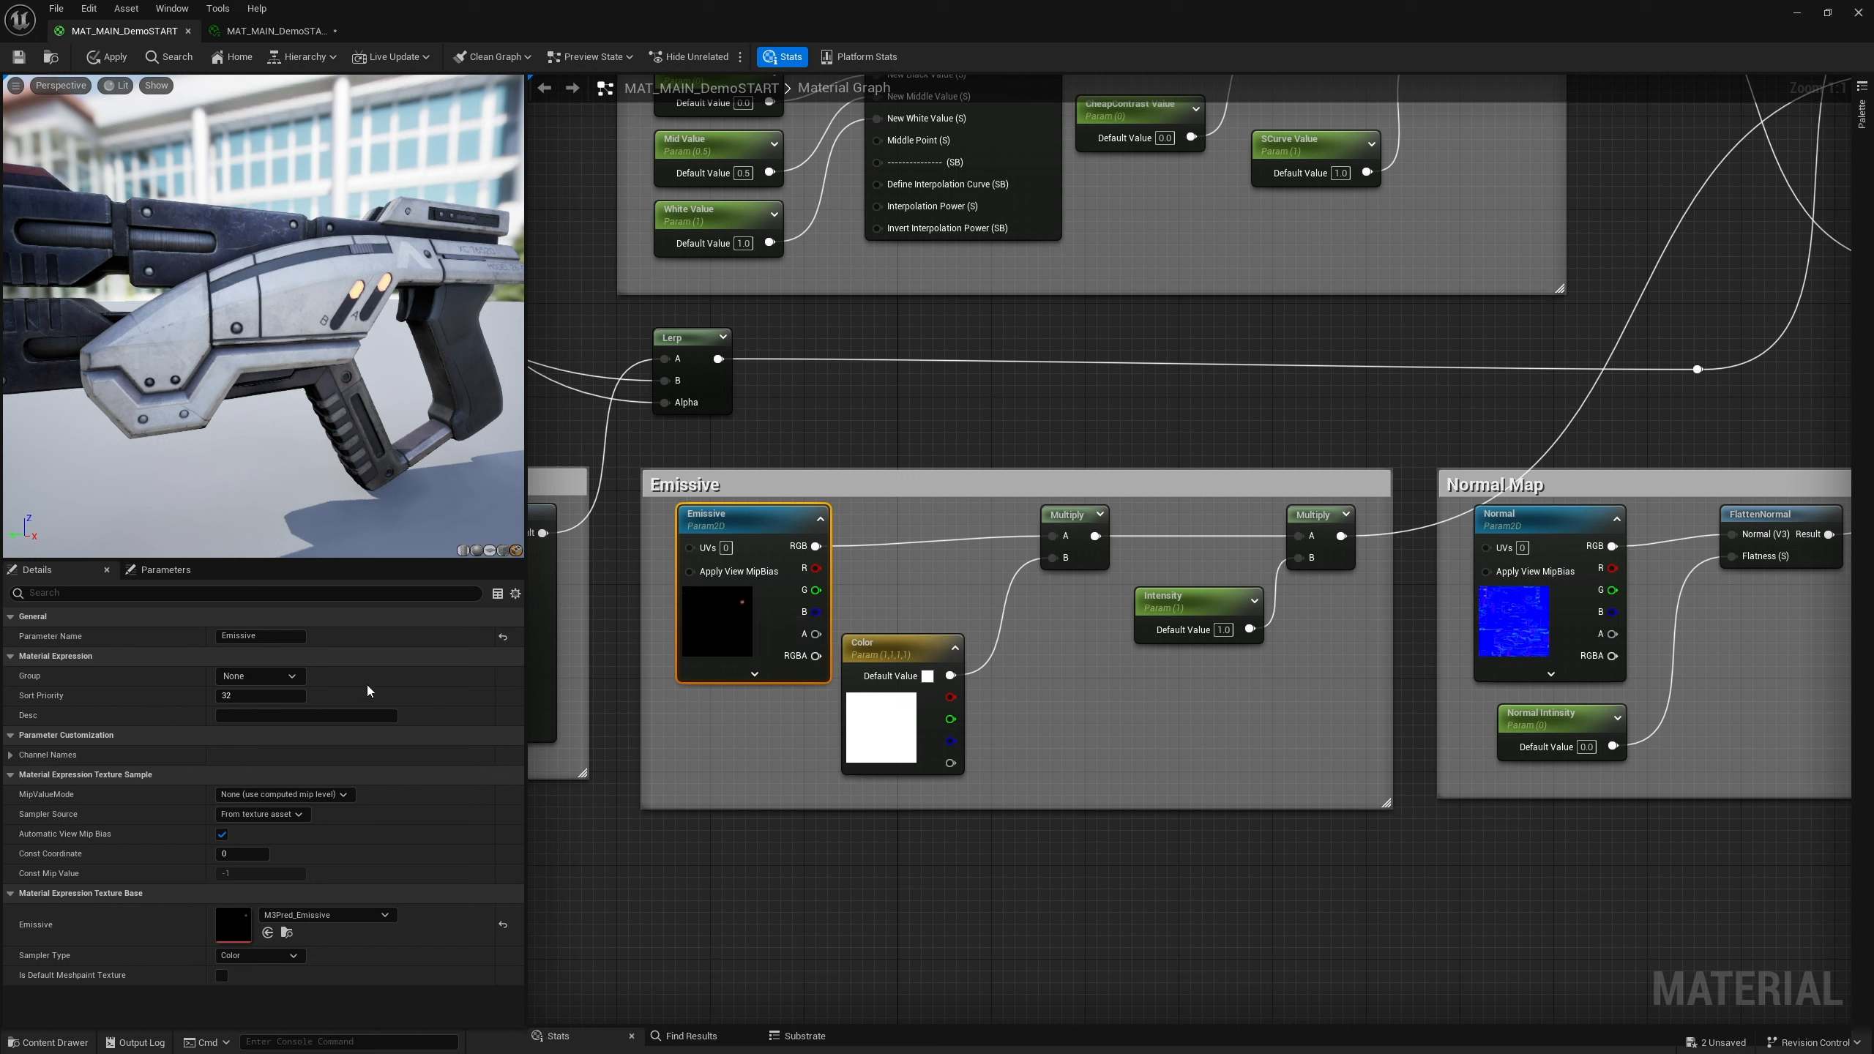
pyautogui.click(287, 678)
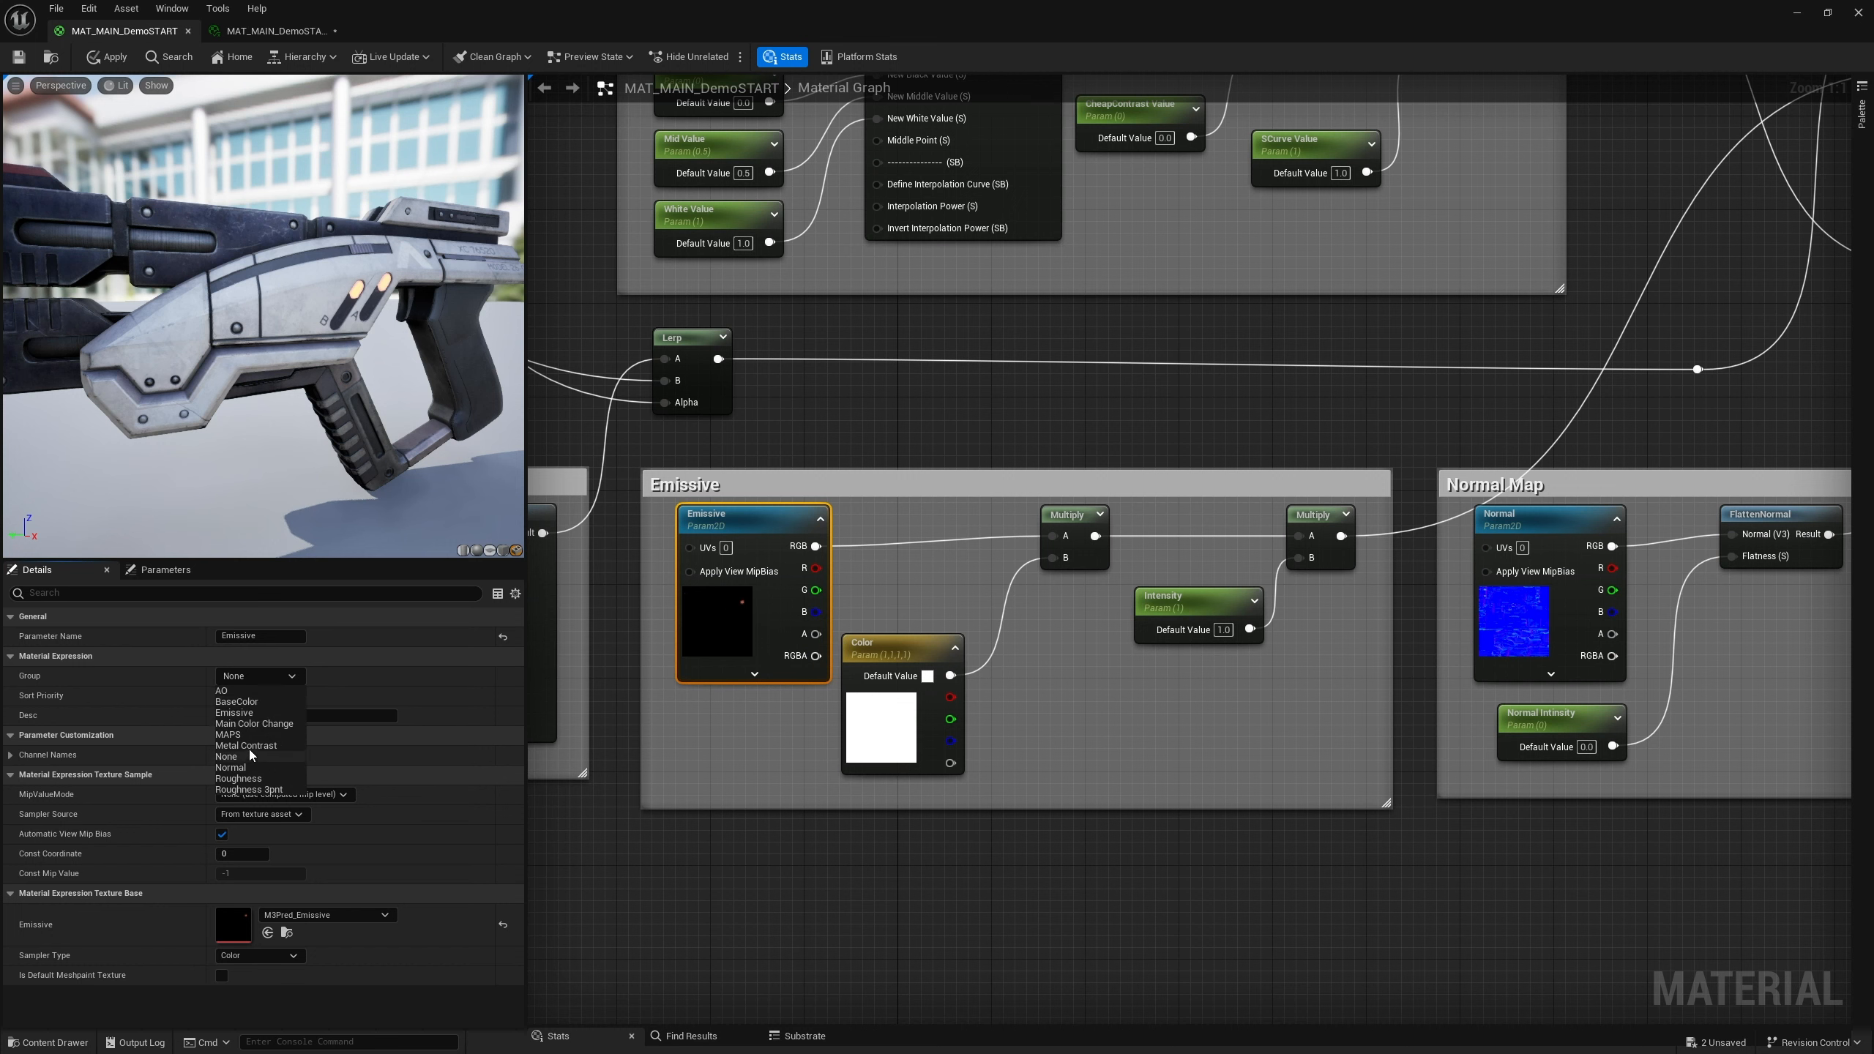
pyautogui.click(244, 735)
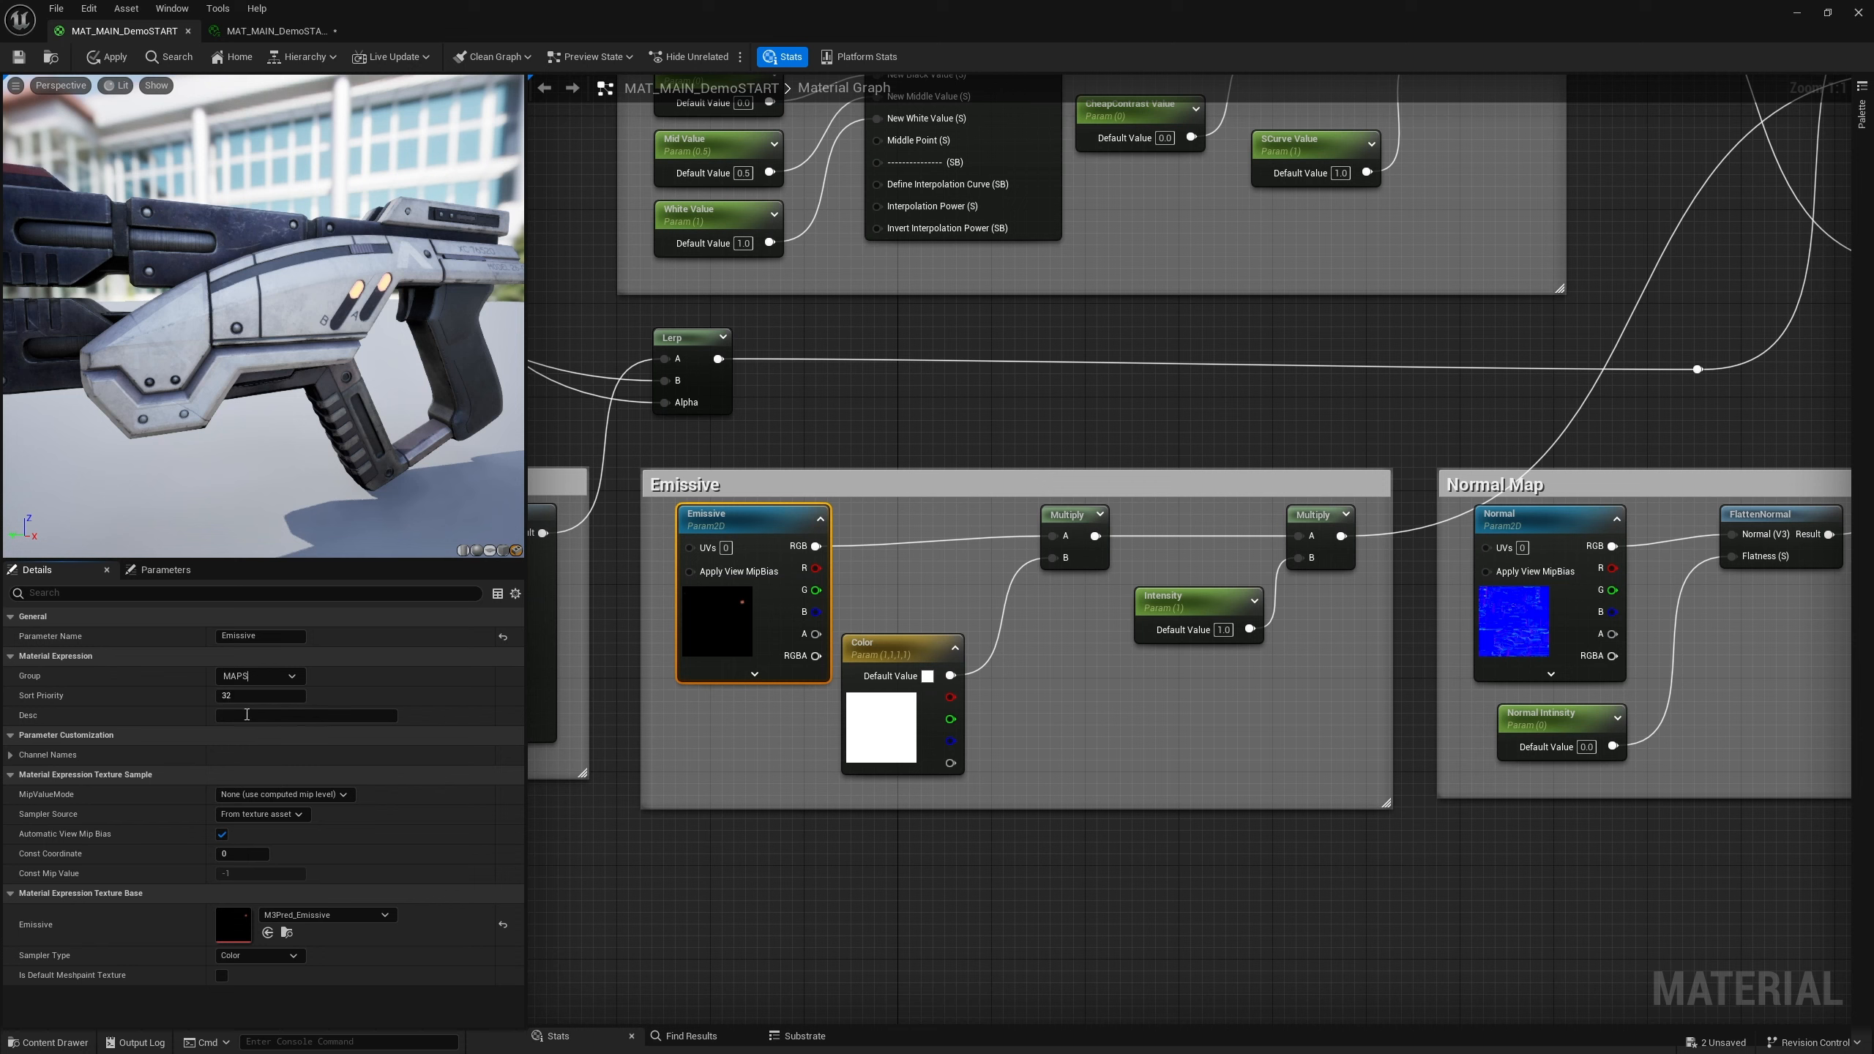
# Assign the ORM texture parameter to the MAPS group
pyautogui.click(660, 867)
pyautogui.scroll(-4, 669, 595)
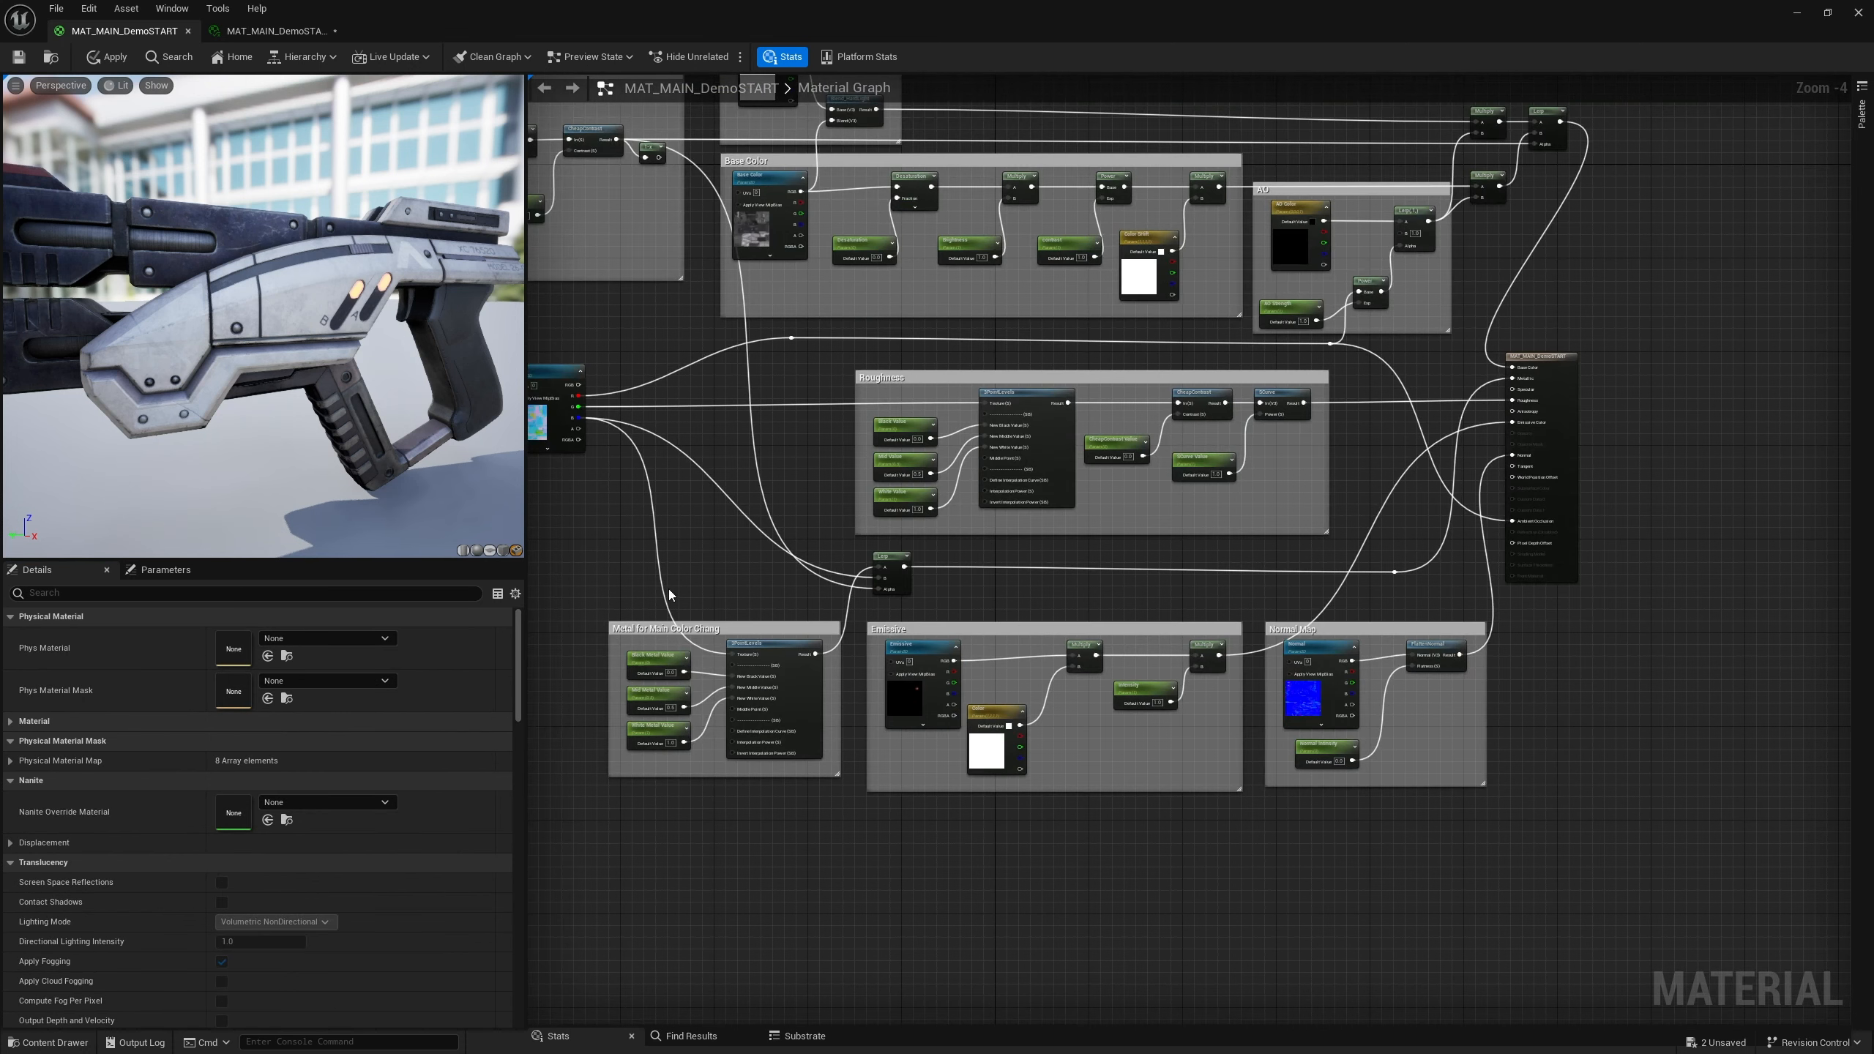
pyautogui.moveTo(669, 595); pyautogui.dragTo(887, 652, button='right')
pyautogui.click(771, 436)
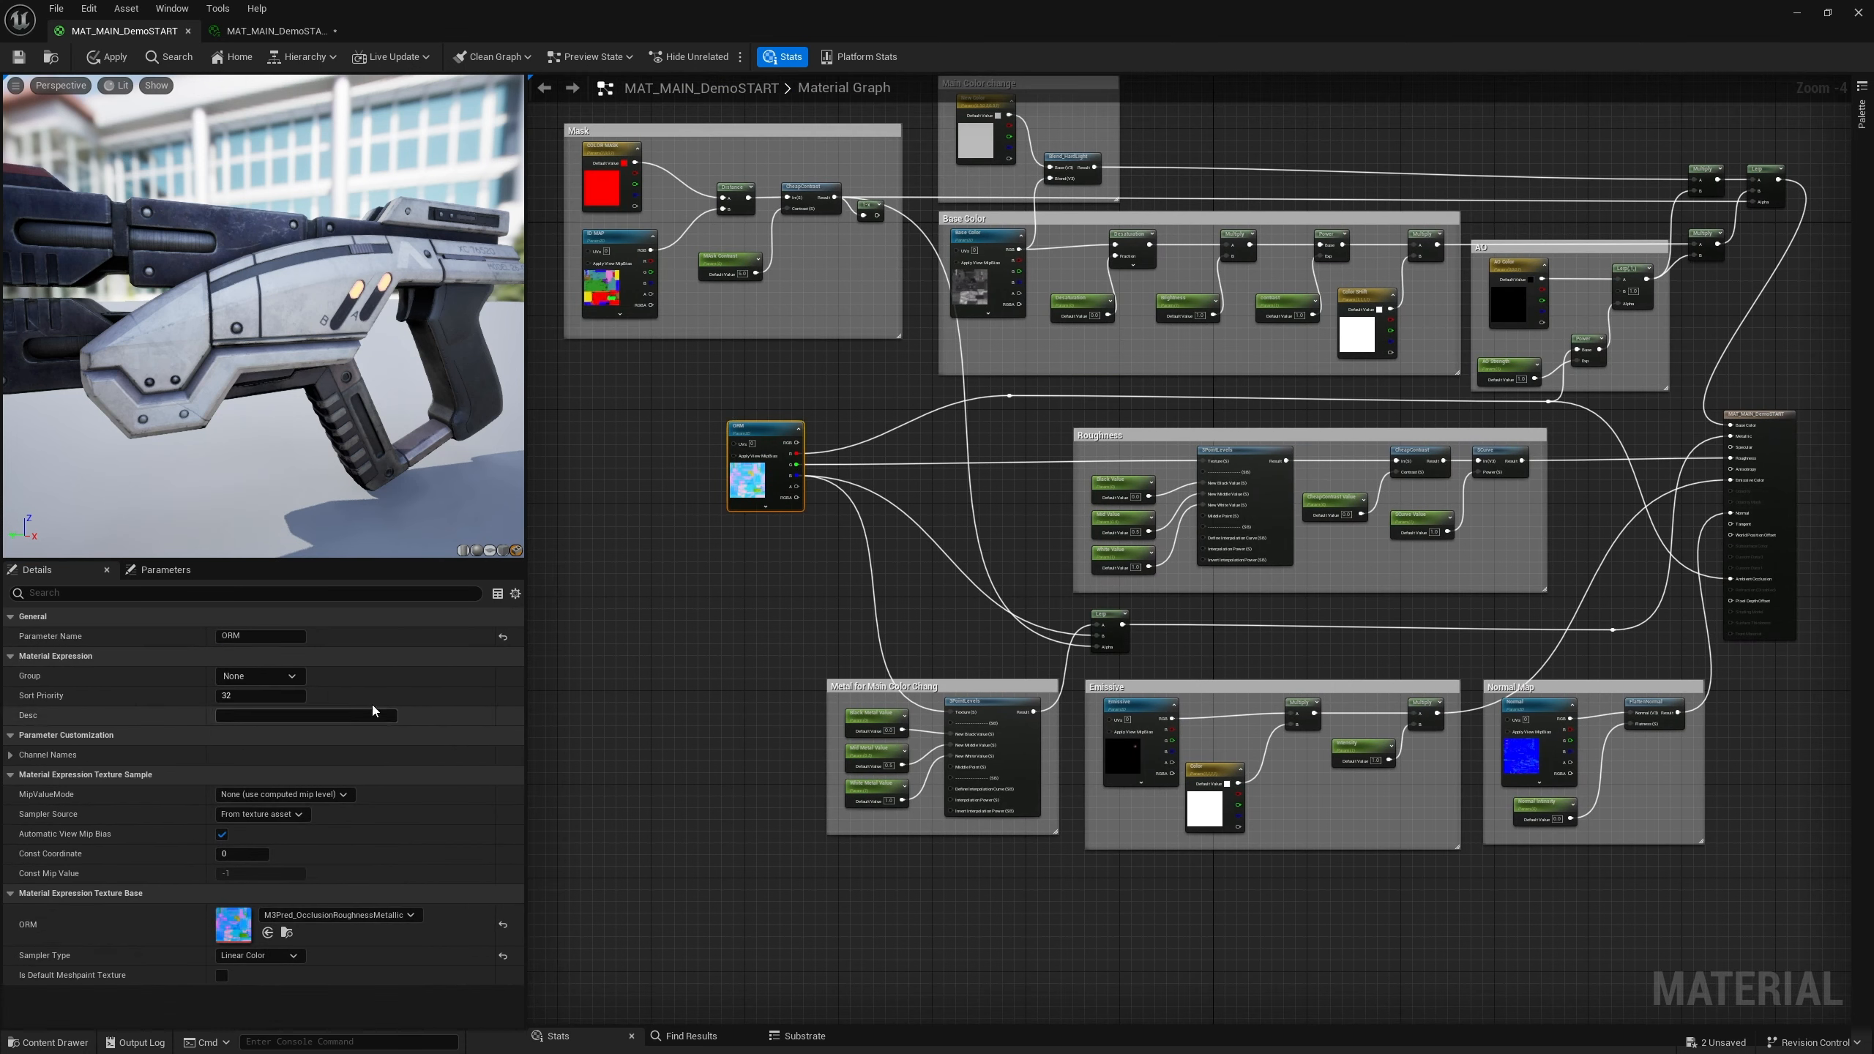
pyautogui.click(260, 676)
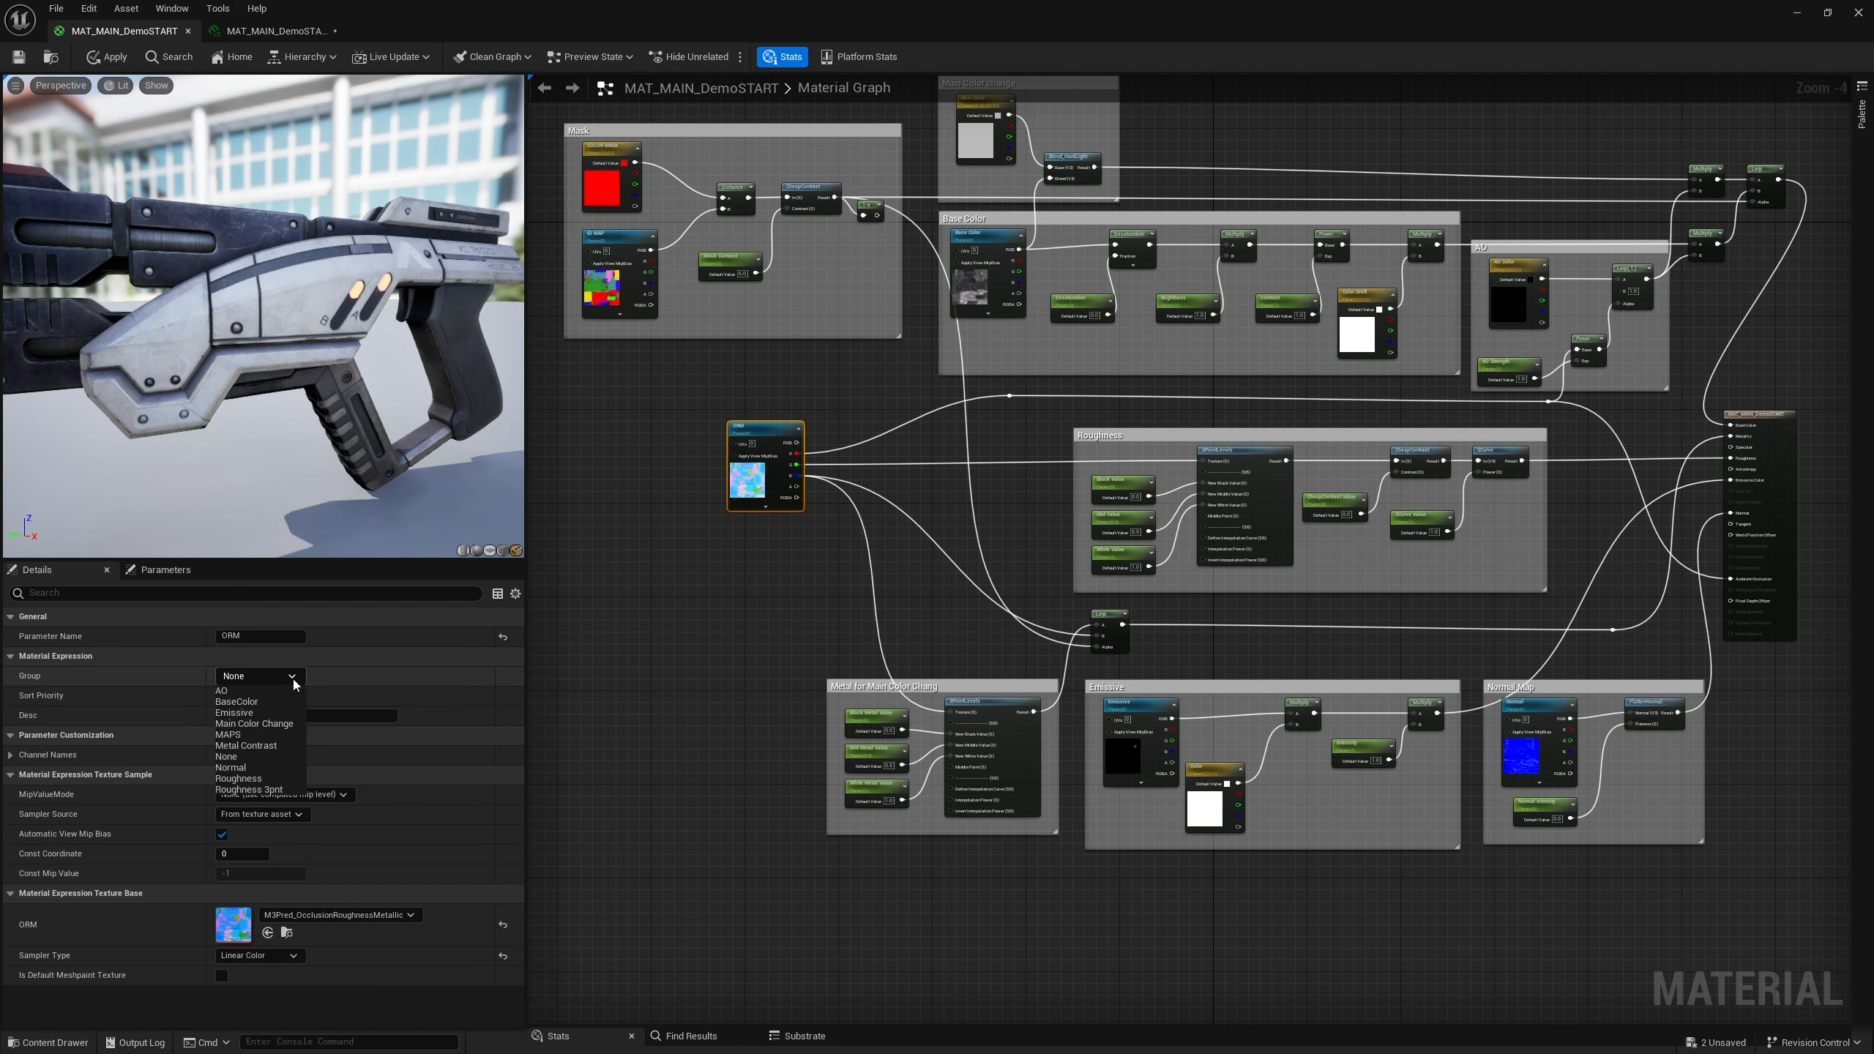
pyautogui.click(240, 735)
# Assign the ID MAP texture parameter to the MAPS group
pyautogui.moveTo(693, 411); pyautogui.dragTo(649, 795, button='right')
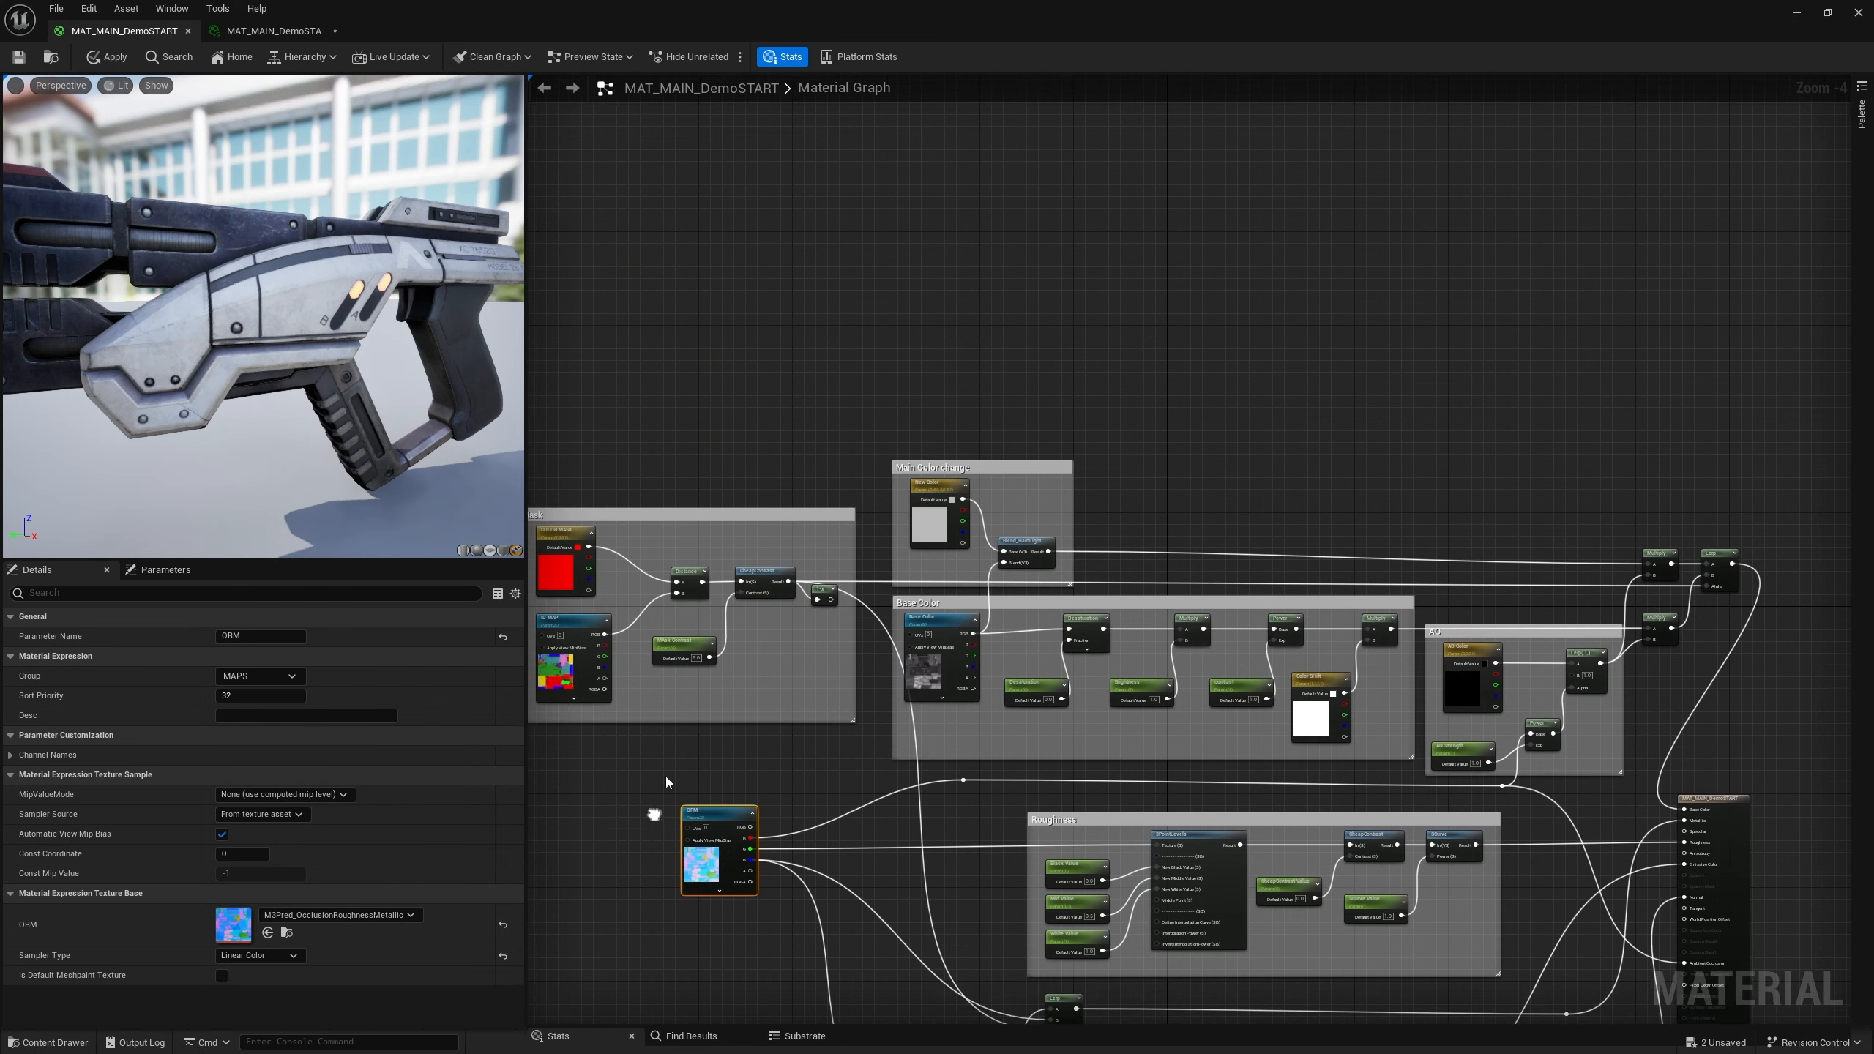
pyautogui.click(569, 625)
pyautogui.click(260, 676)
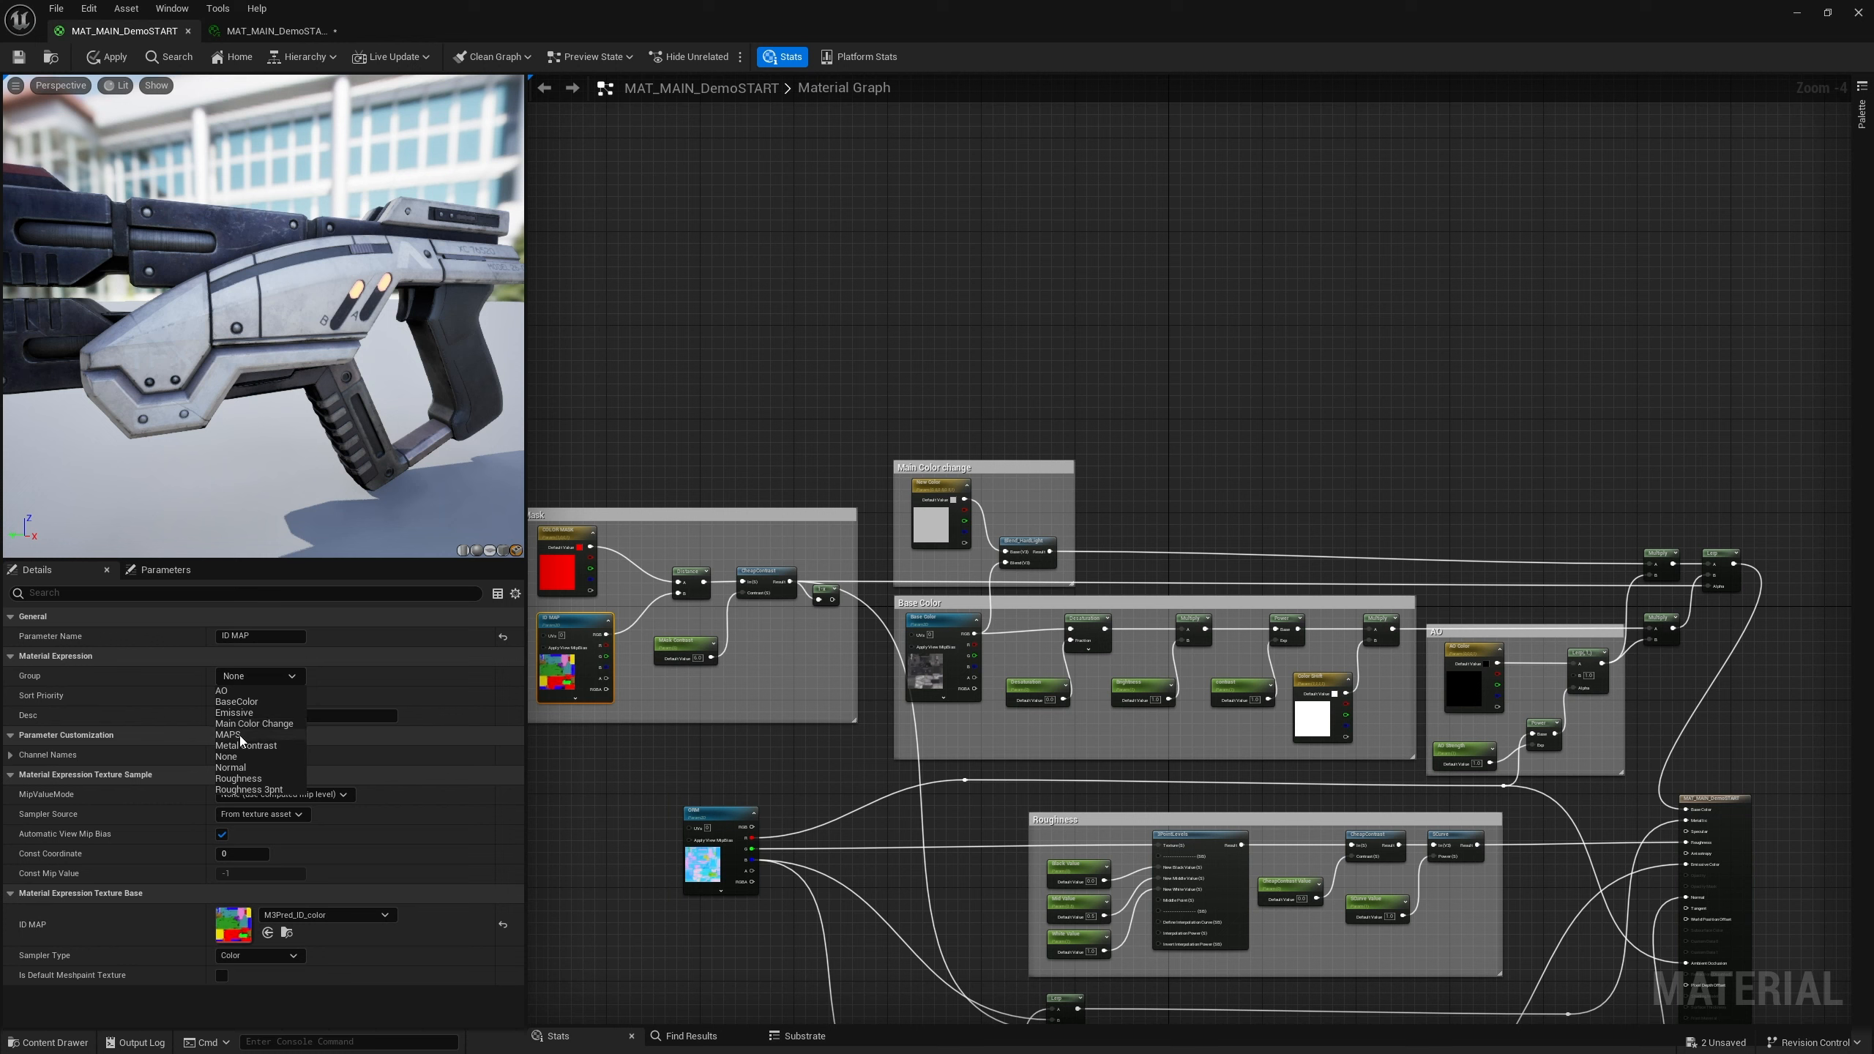
pyautogui.click(241, 735)
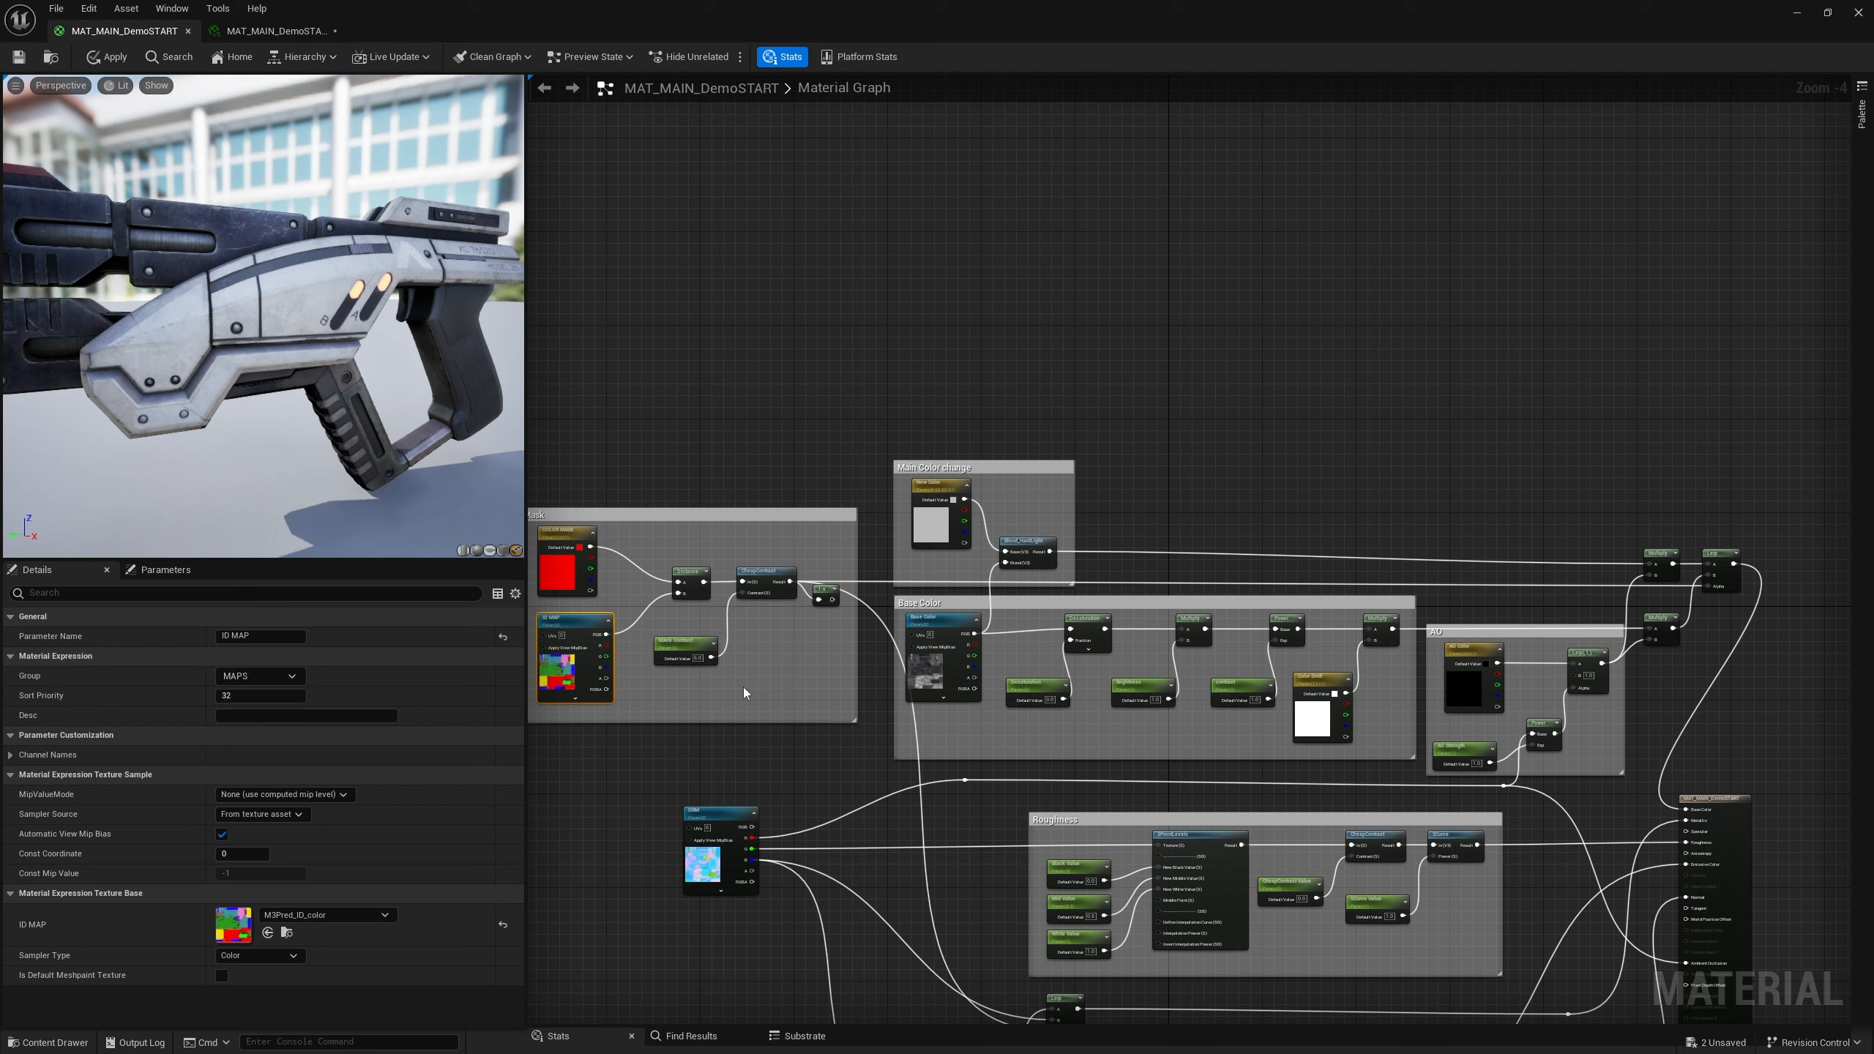
# Assign the Base Color texture parameter to the MAPS group
pyautogui.click(933, 622)
pyautogui.click(260, 677)
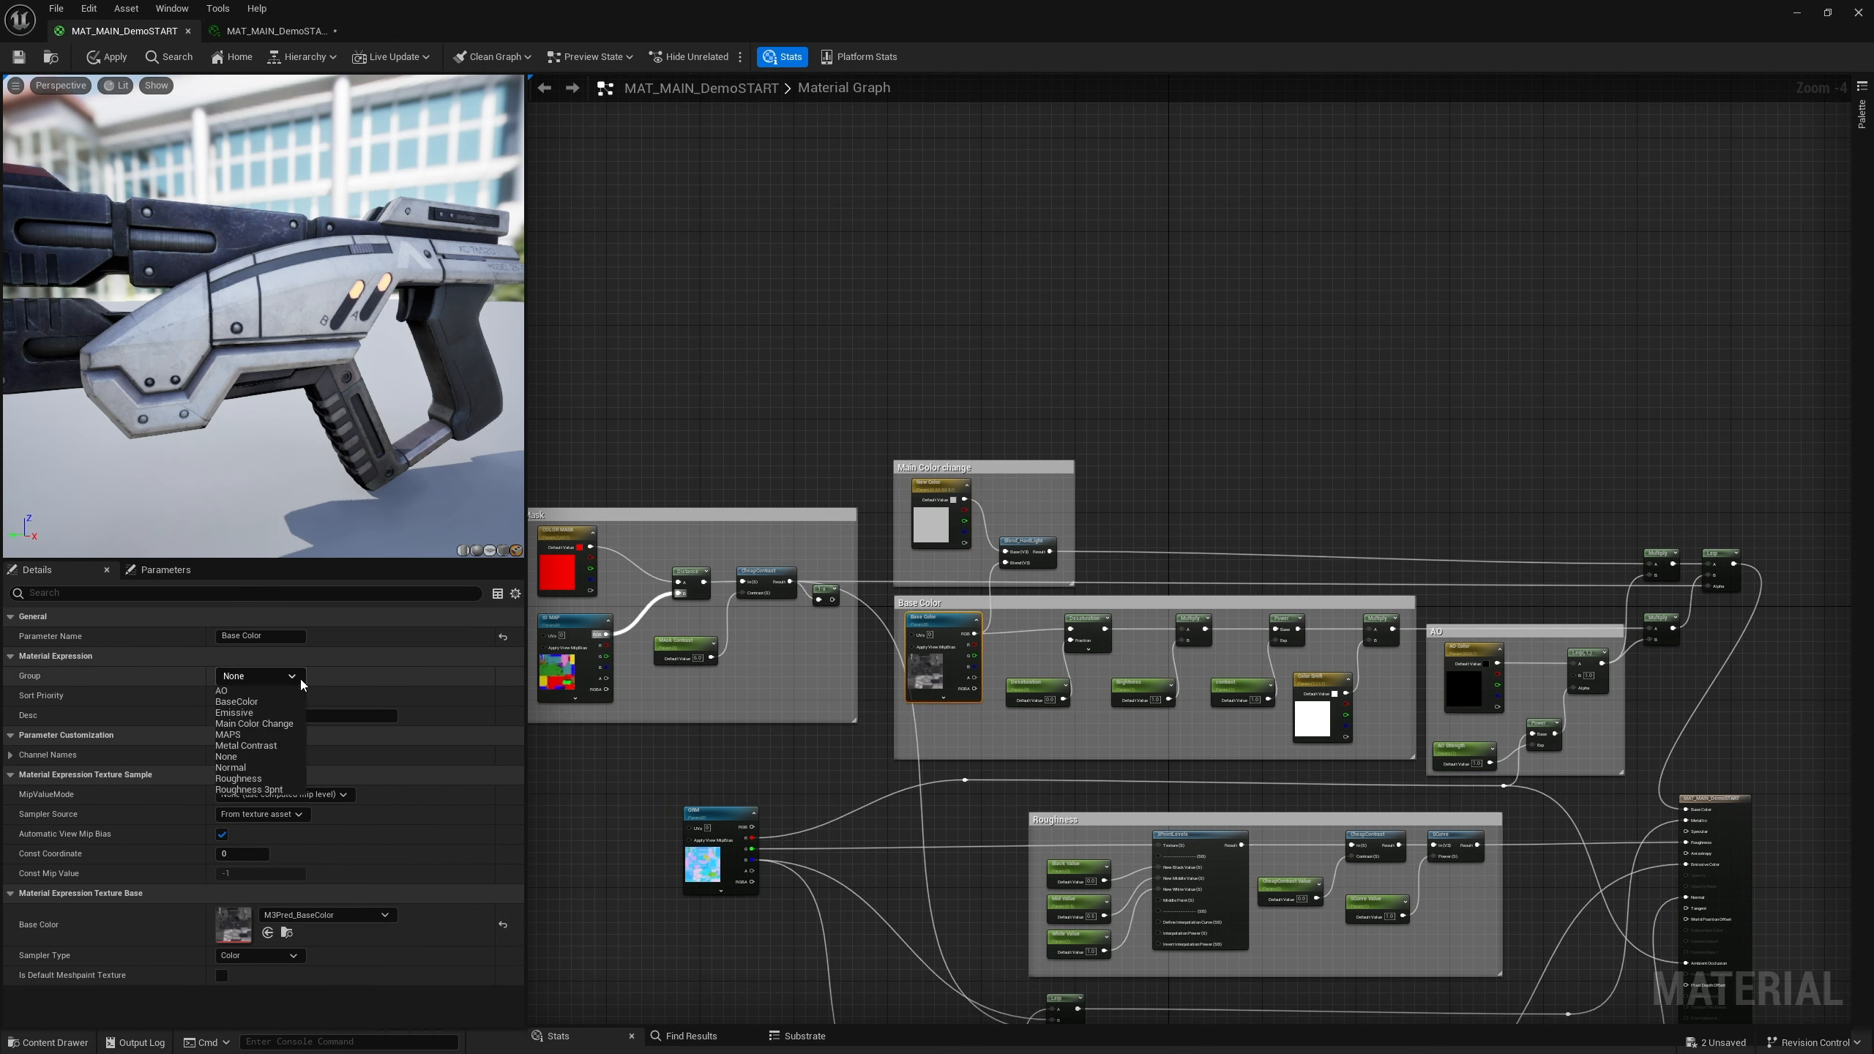
pyautogui.click(236, 735)
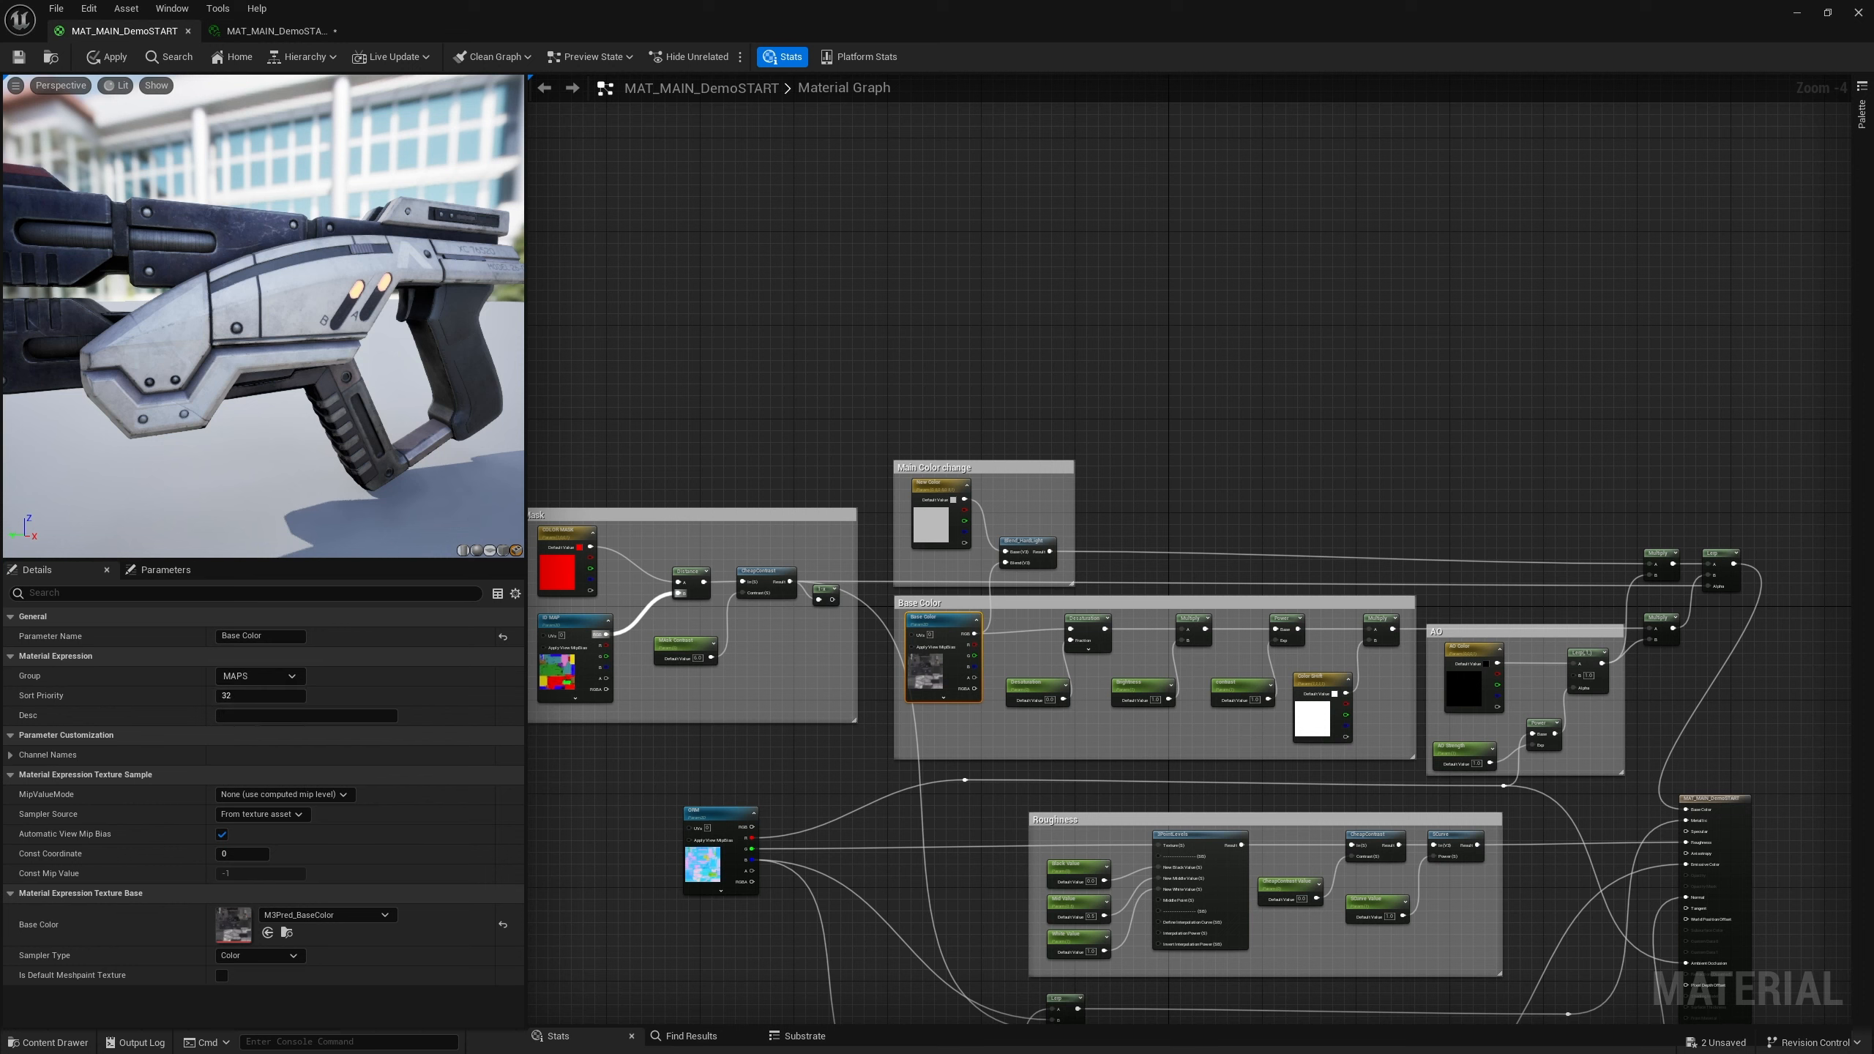
# Save the material and switch to the material instance tab to review its parameter groups
pyautogui.click(18, 57)
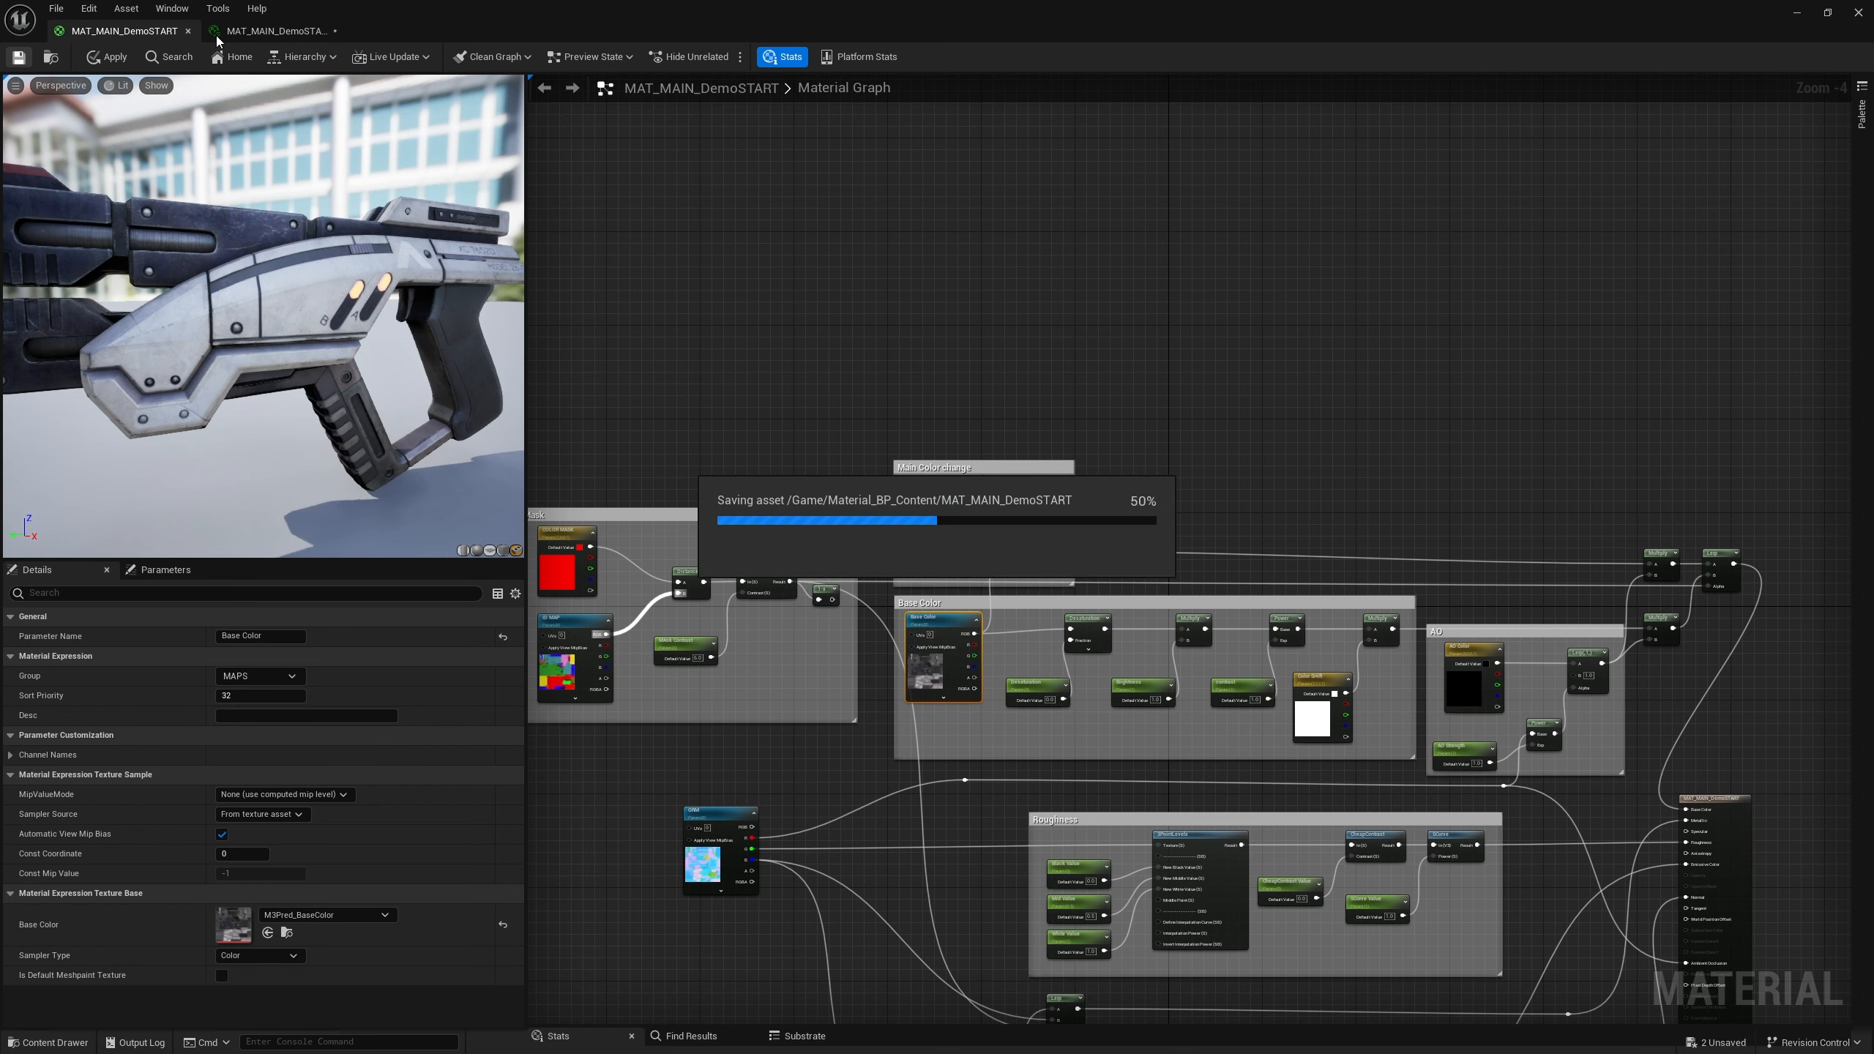
pyautogui.click(251, 30)
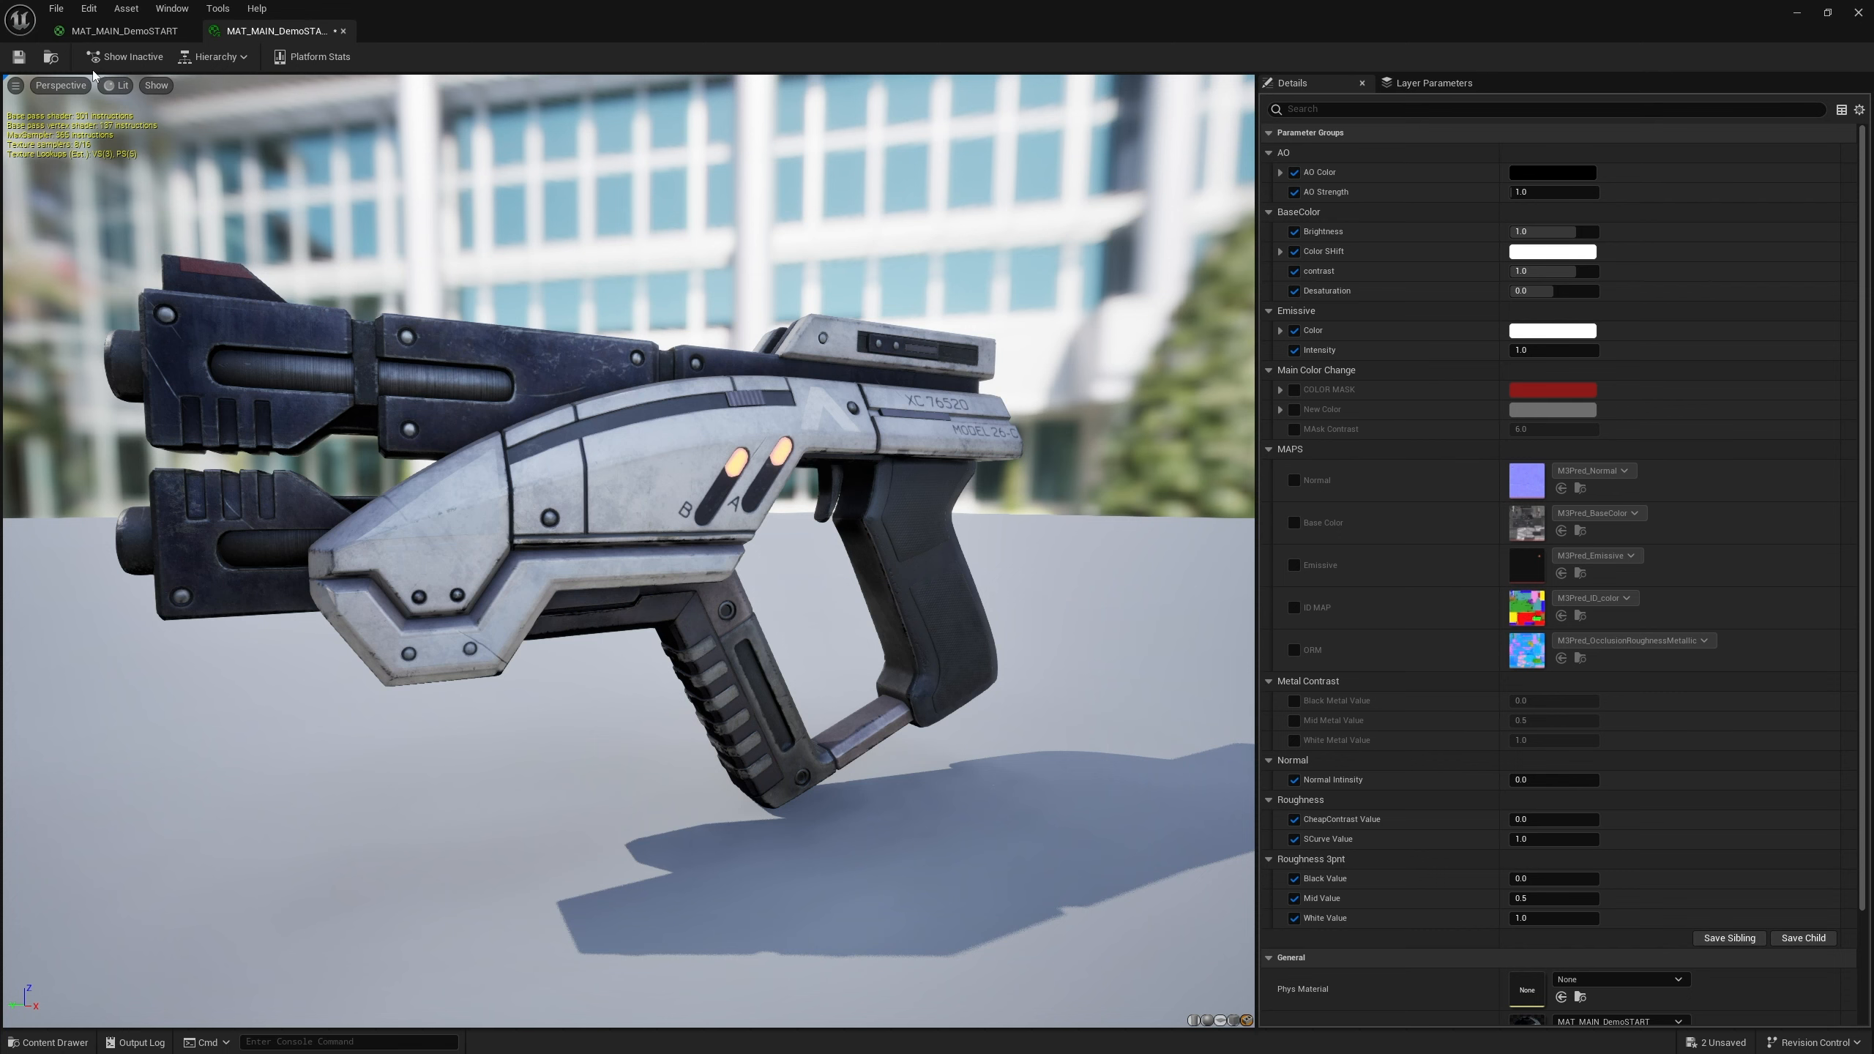
# Undock the material instance editor into its own floating window
pyautogui.click(124, 30)
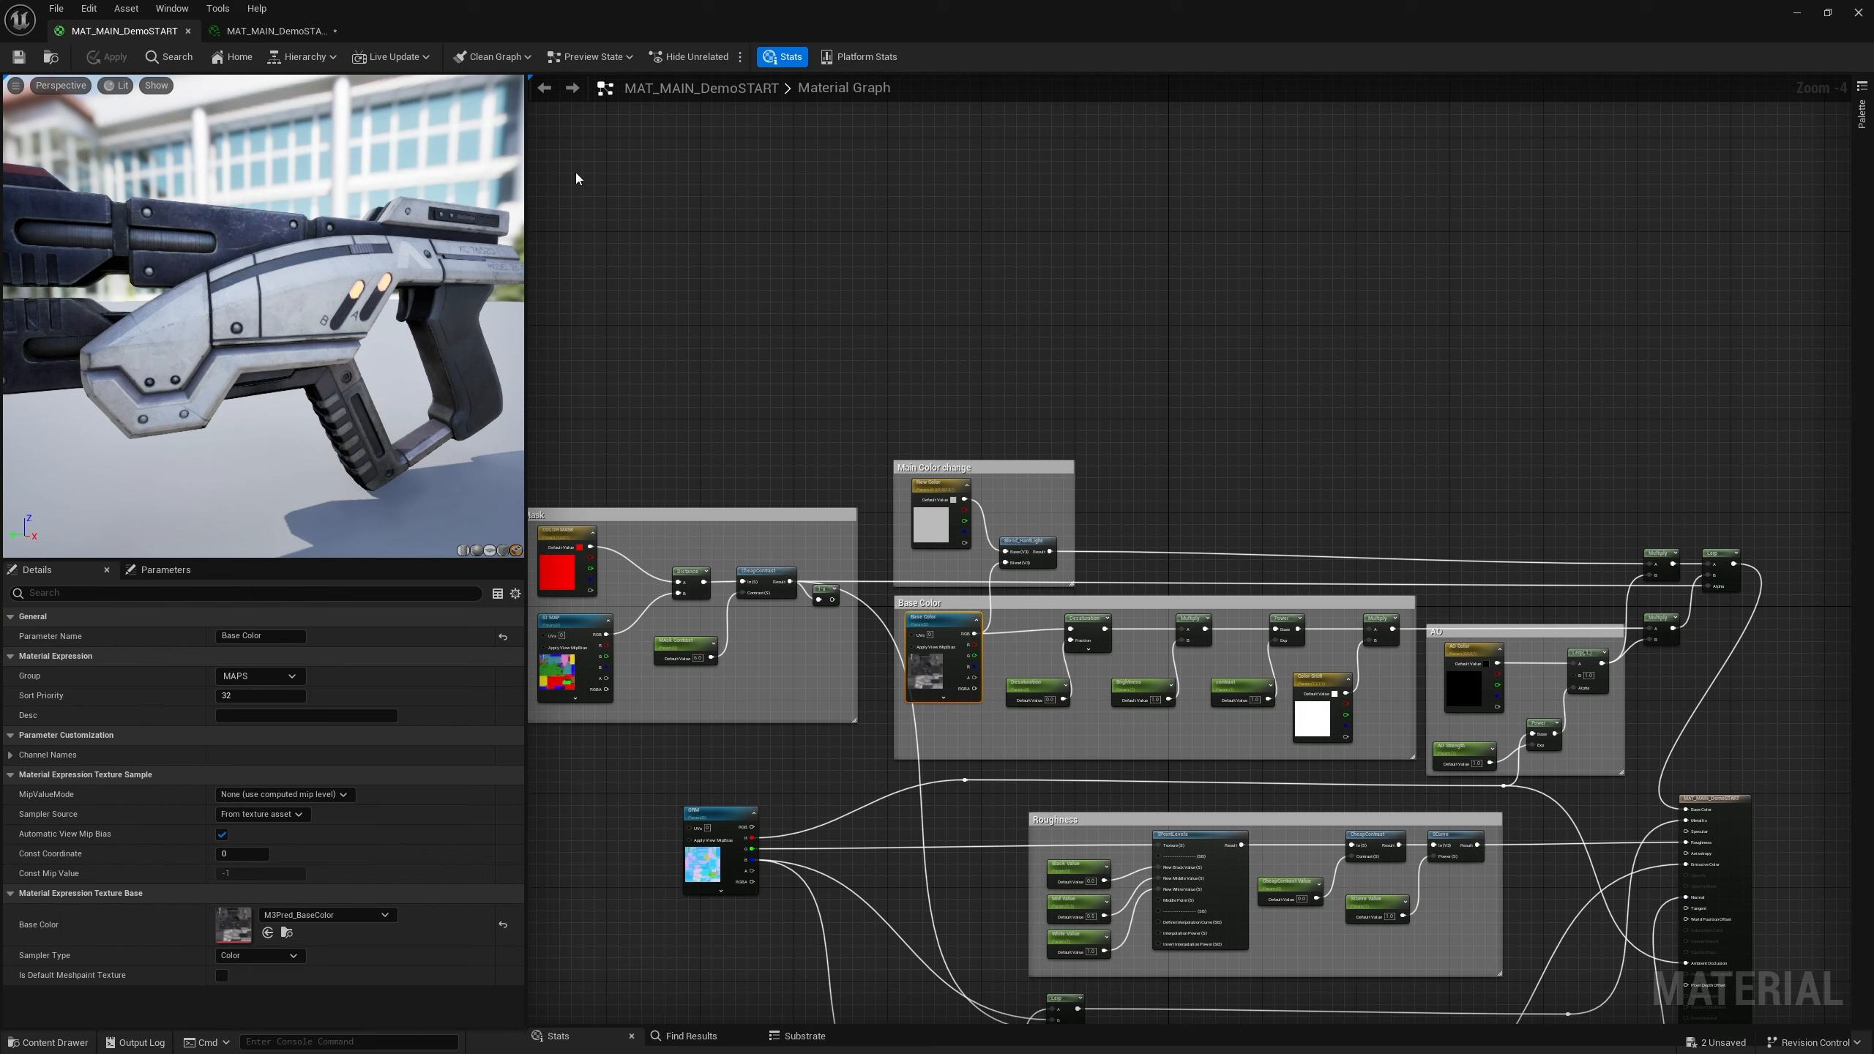
pyautogui.click(274, 30)
pyautogui.moveTo(772, 11); pyautogui.dragTo(527, 603)
# Pilot CameraActor0 in the level viewport and place the instance editor window beside the gun
pyautogui.click(72, 87)
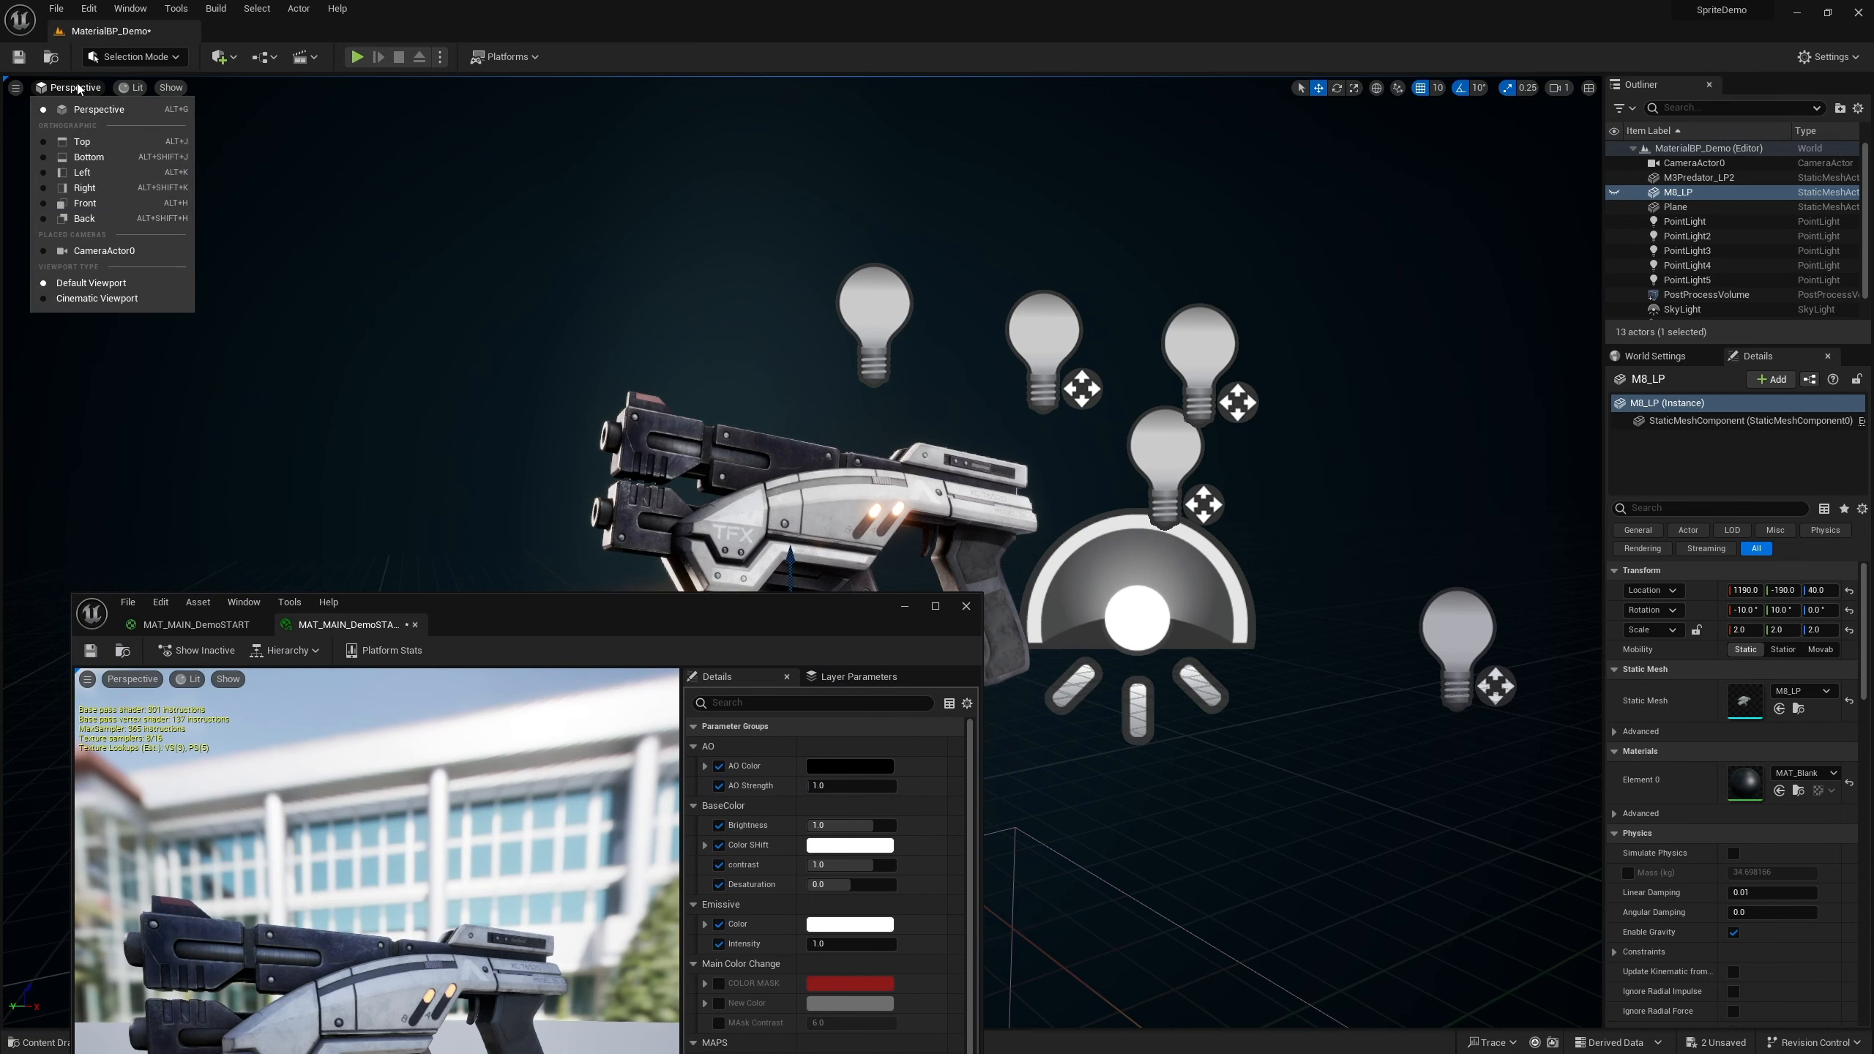
pyautogui.click(121, 252)
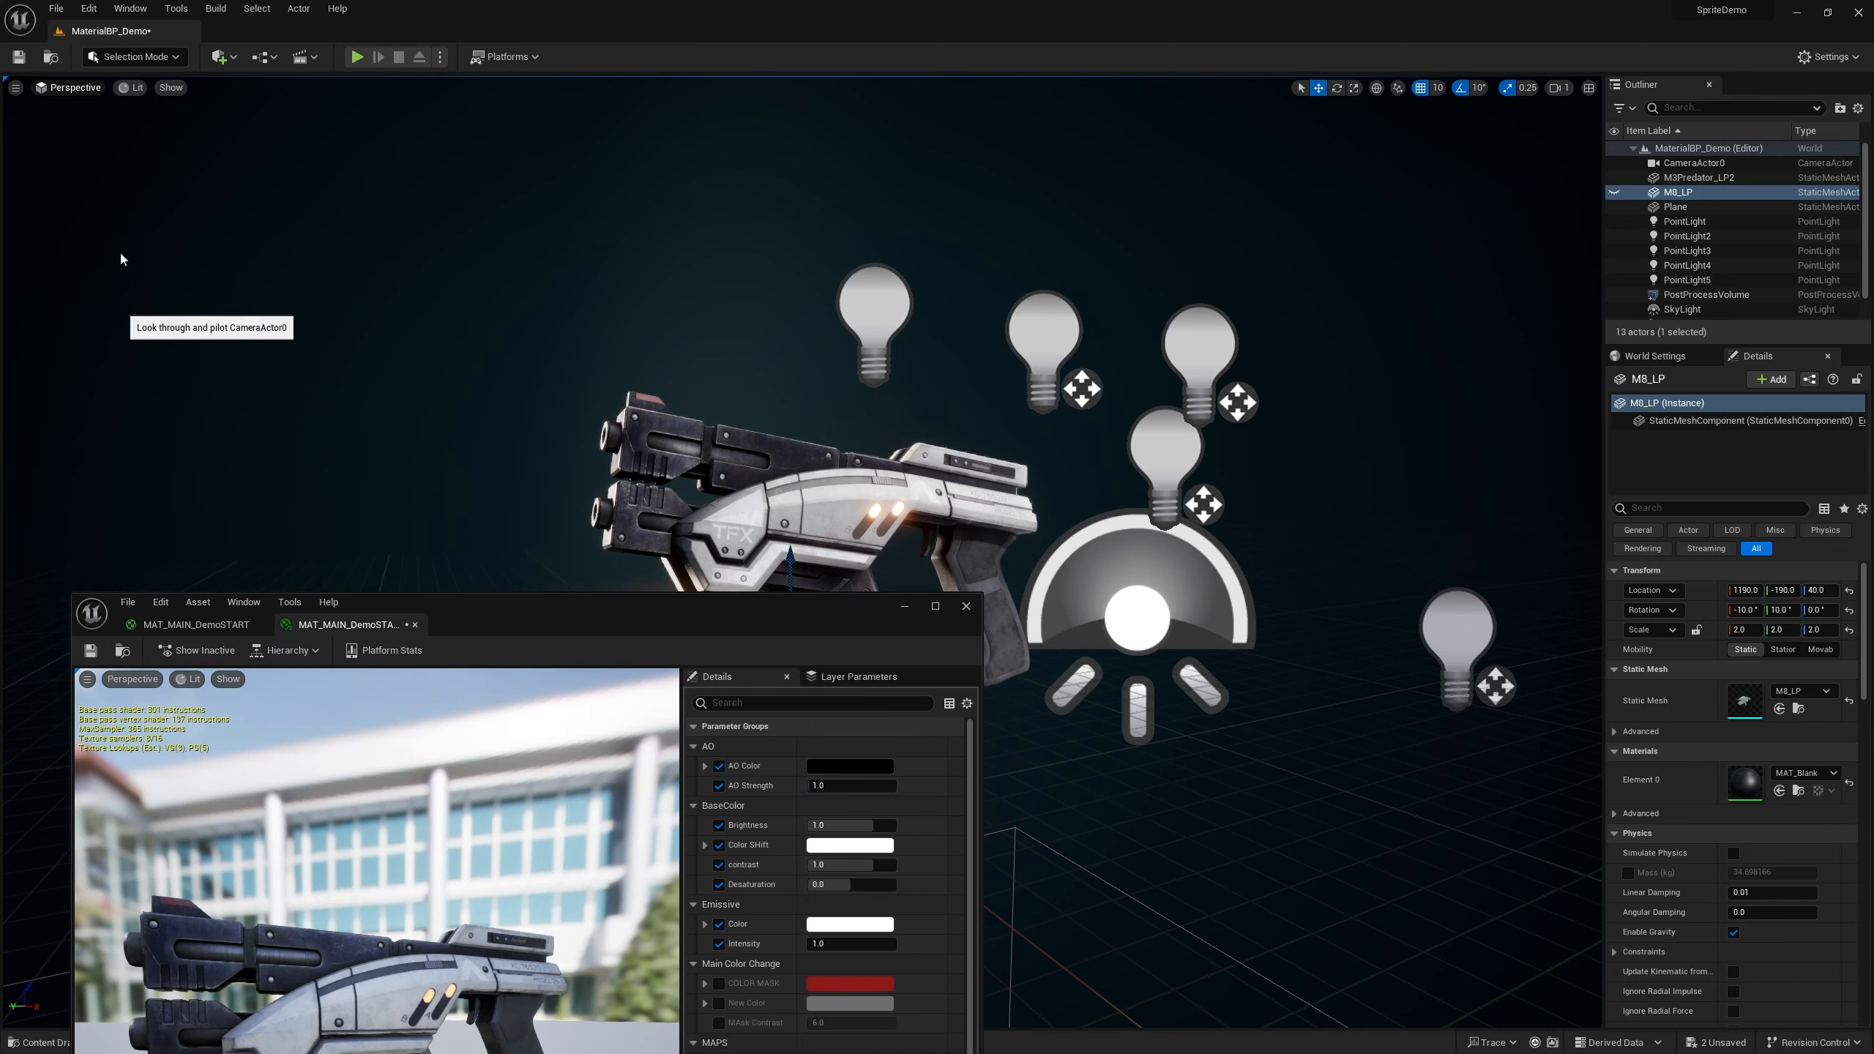
pyautogui.moveTo(835, 615); pyautogui.dragTo(1712, 208)
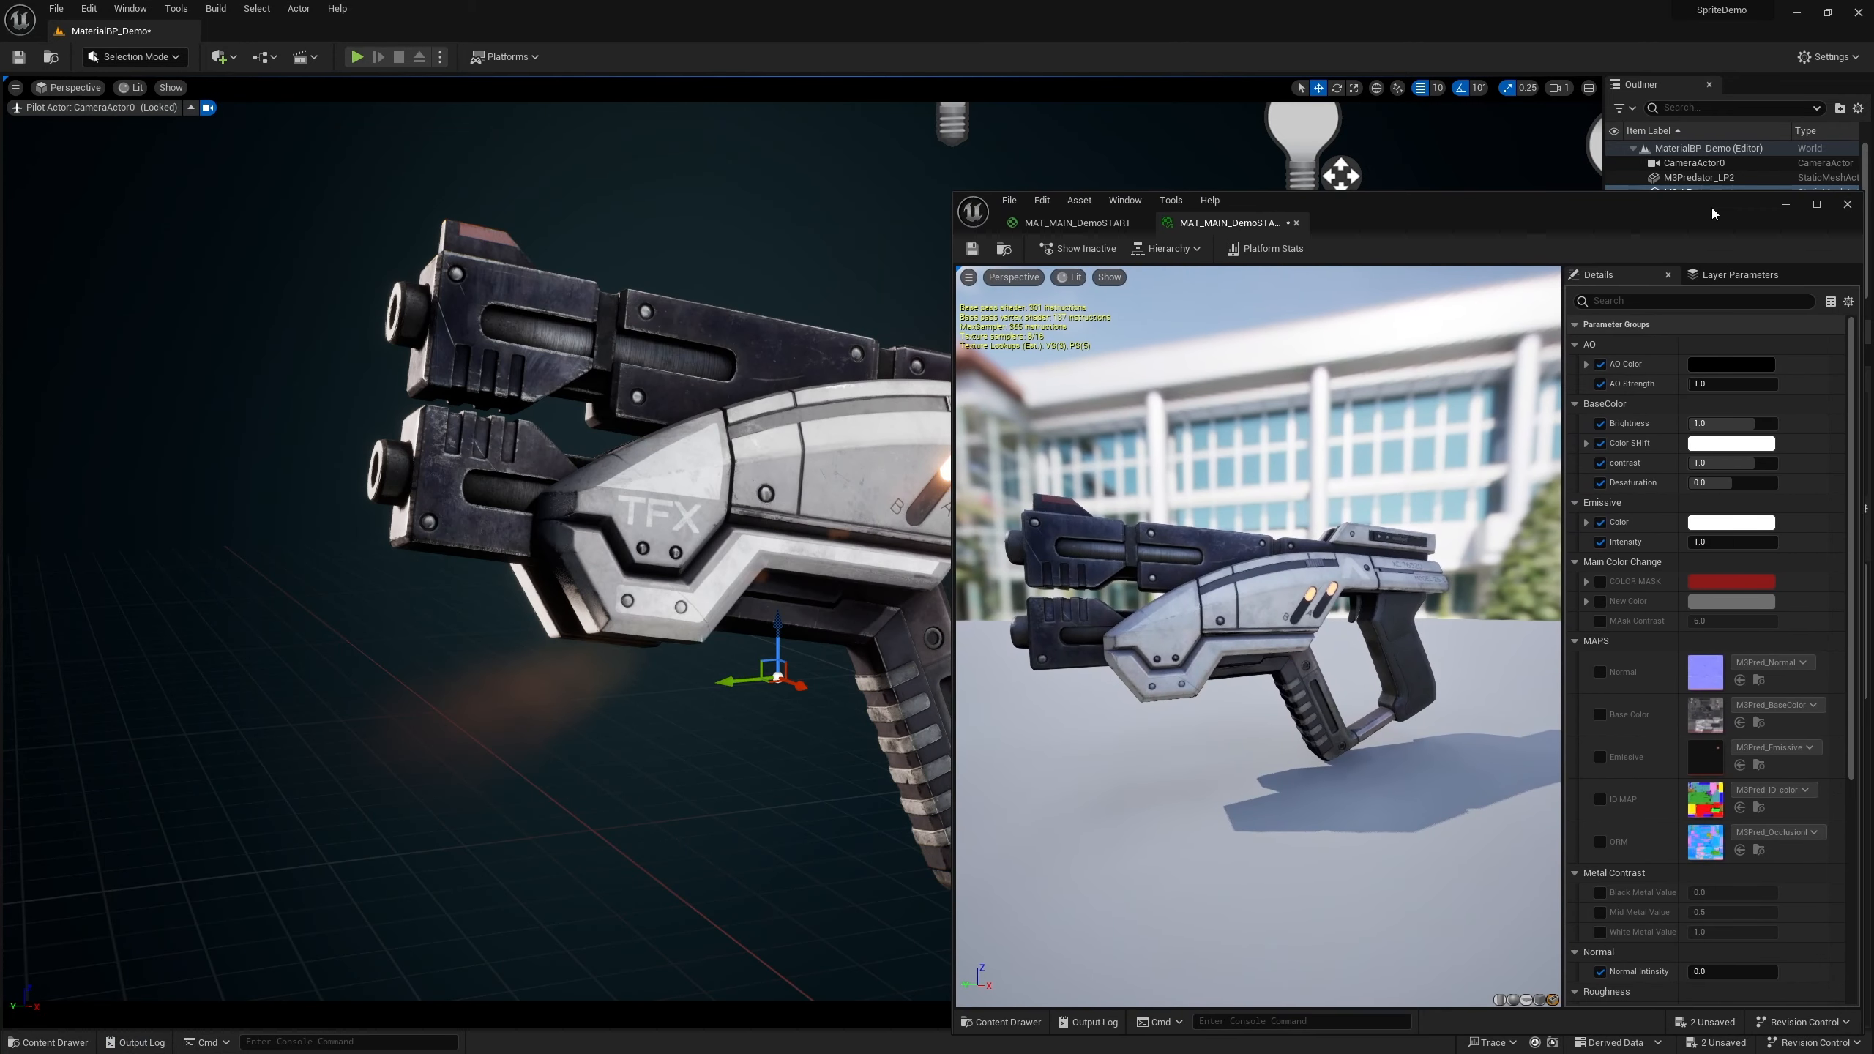
pyautogui.moveTo(954, 193); pyautogui.dragTo(1091, 391)
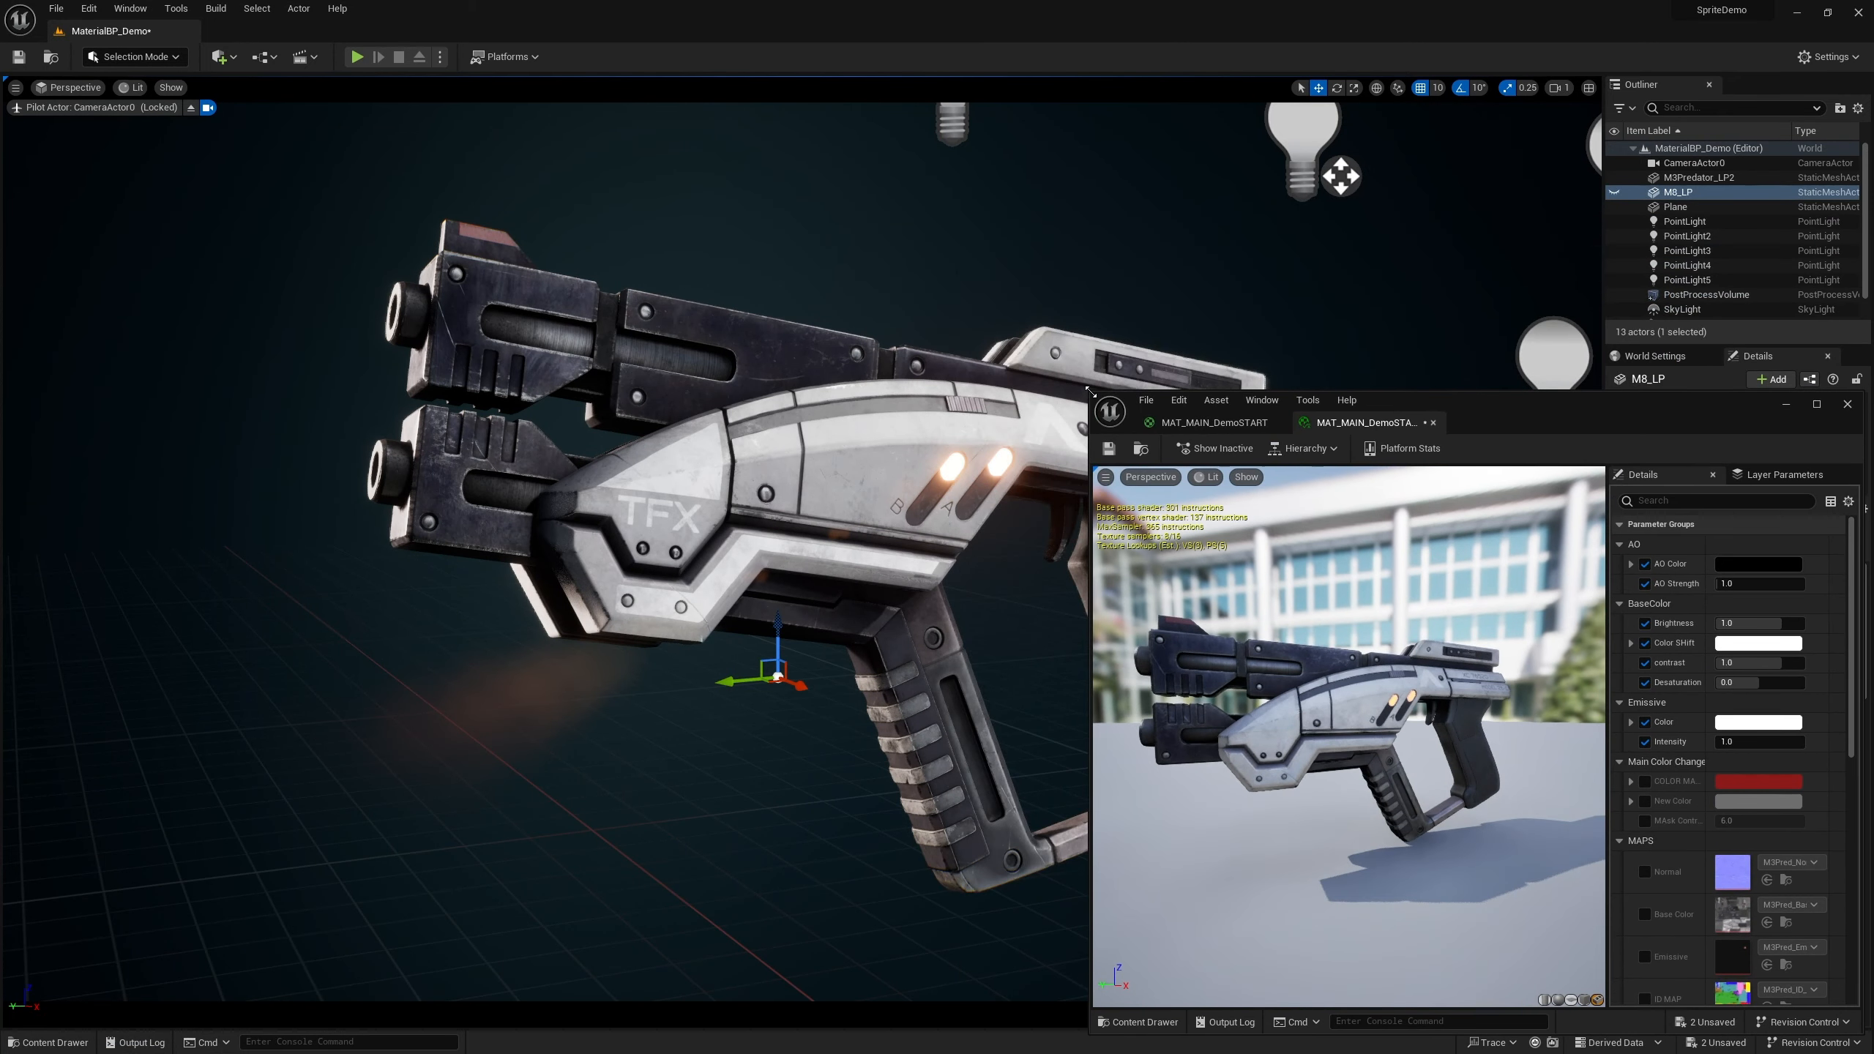
pyautogui.moveTo(1536, 418); pyautogui.dragTo(1474, 352)
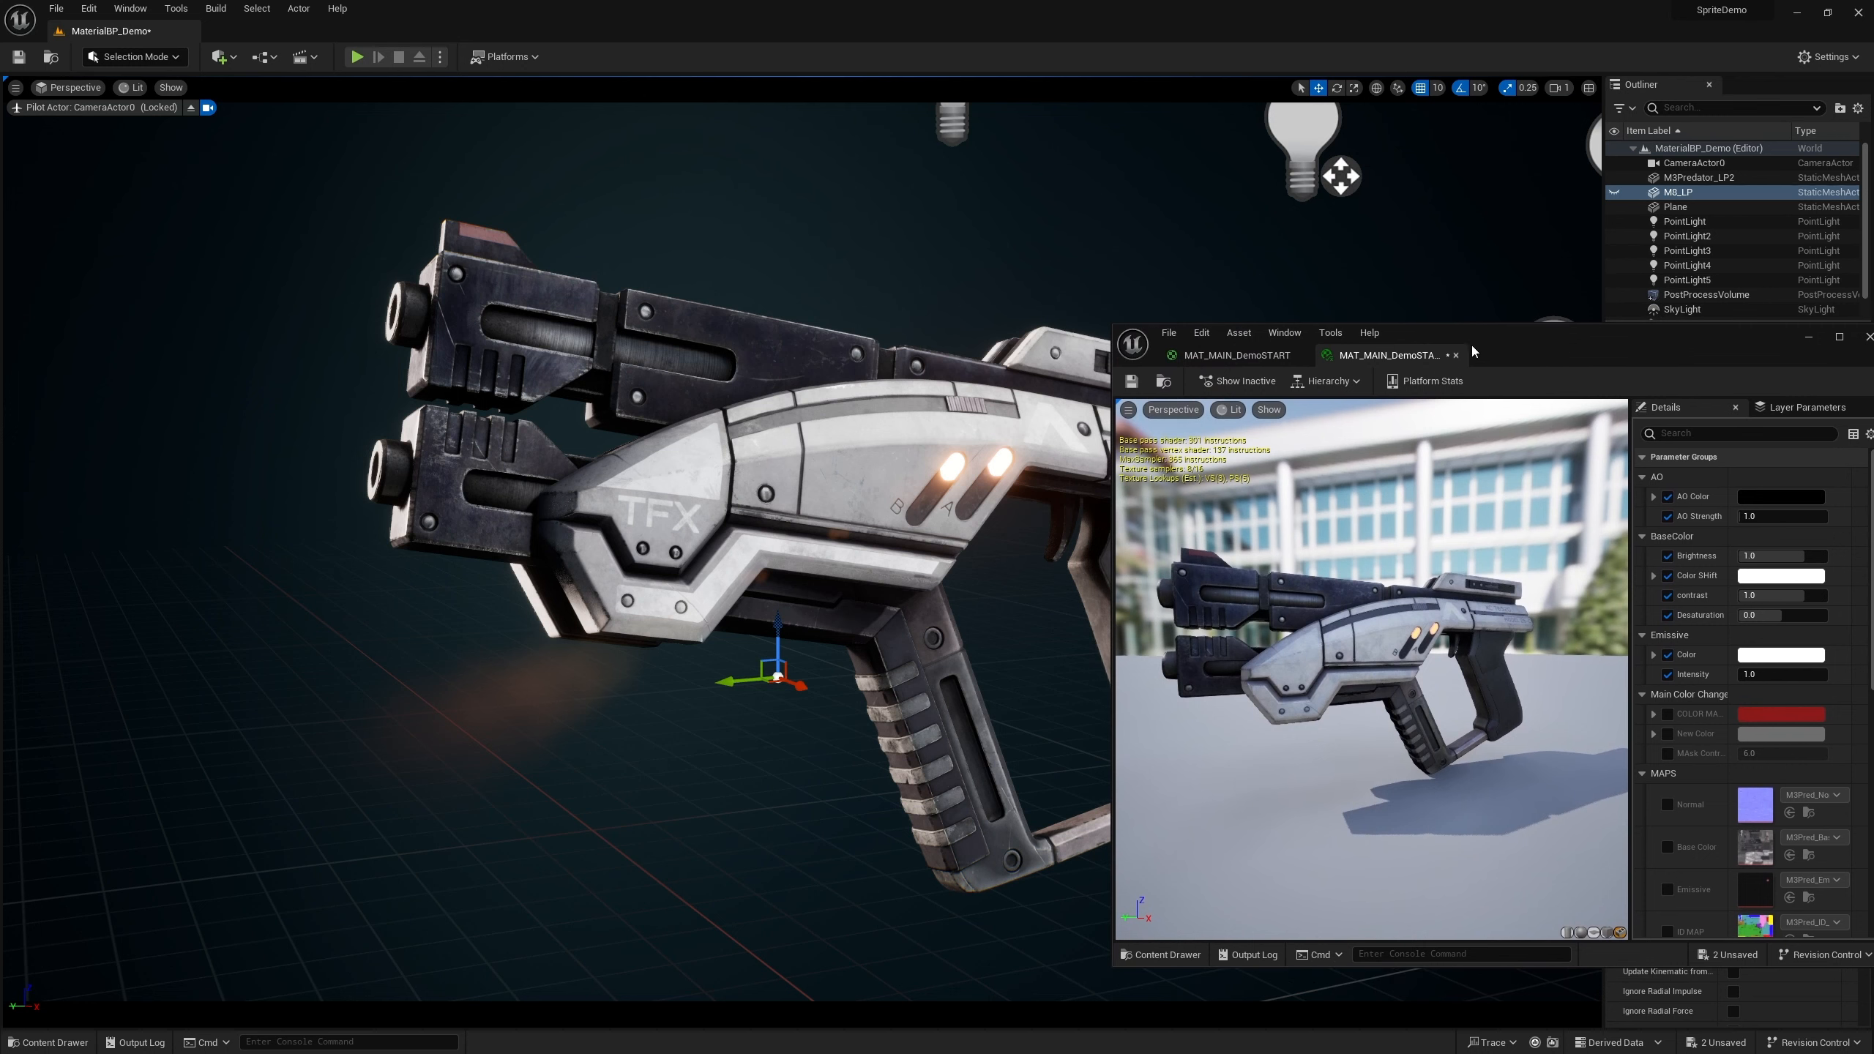
# Change the COLOR MASK color to pink in the color picker, then undo the edit
pyautogui.click(1667, 715)
pyautogui.click(1771, 716)
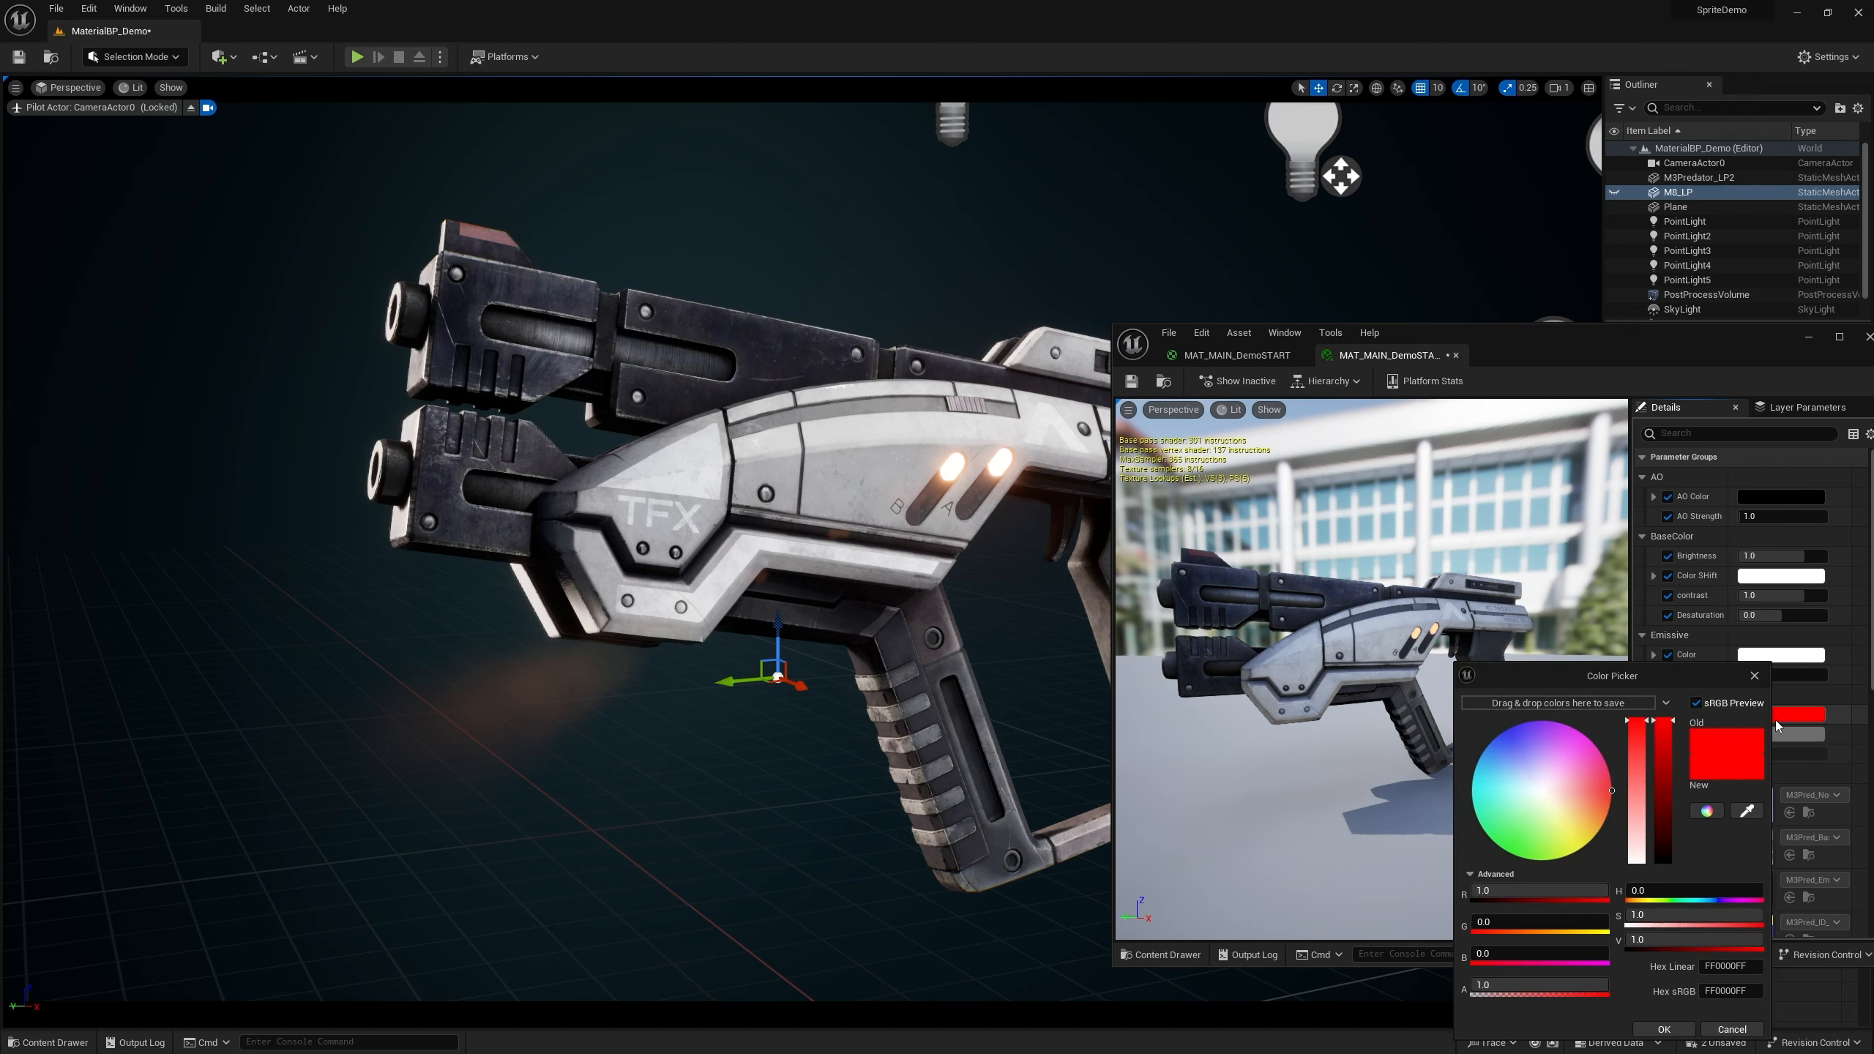
pyautogui.click(1523, 756)
pyautogui.moveTo(1523, 757); pyautogui.dragTo(1563, 777)
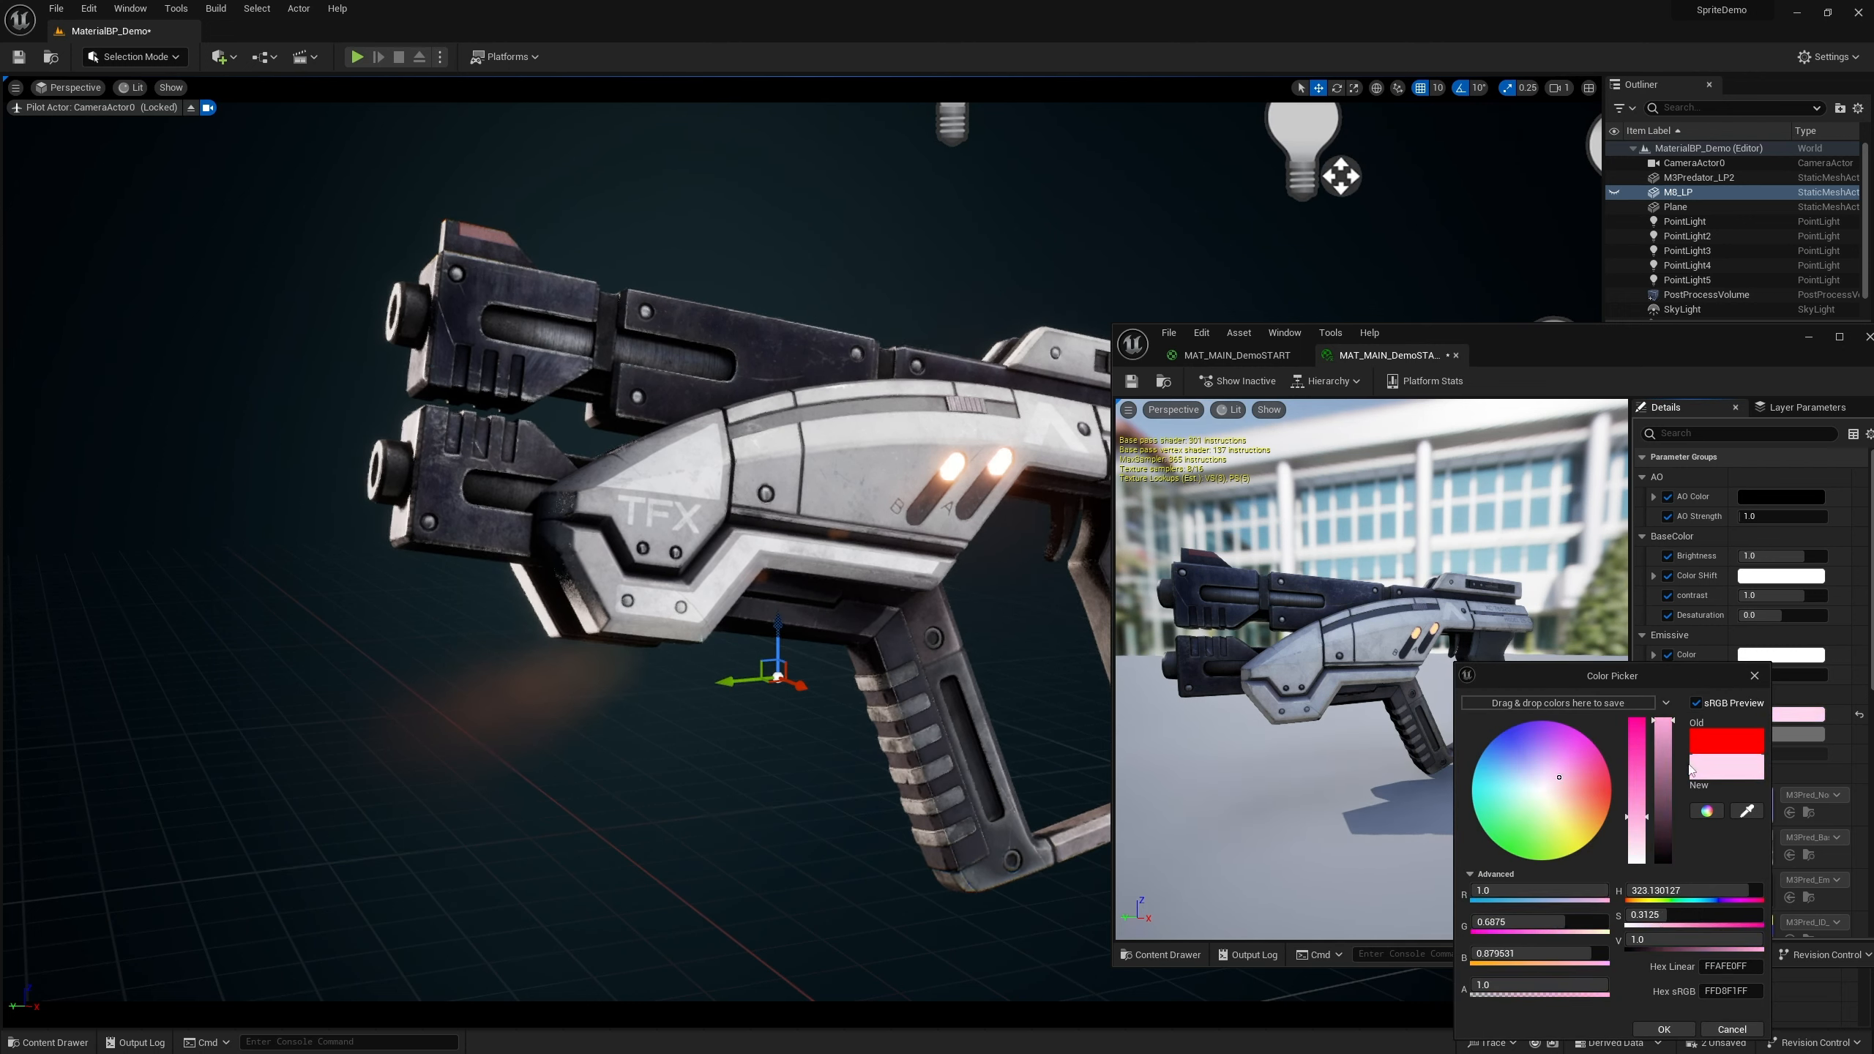
pyautogui.click(1754, 676)
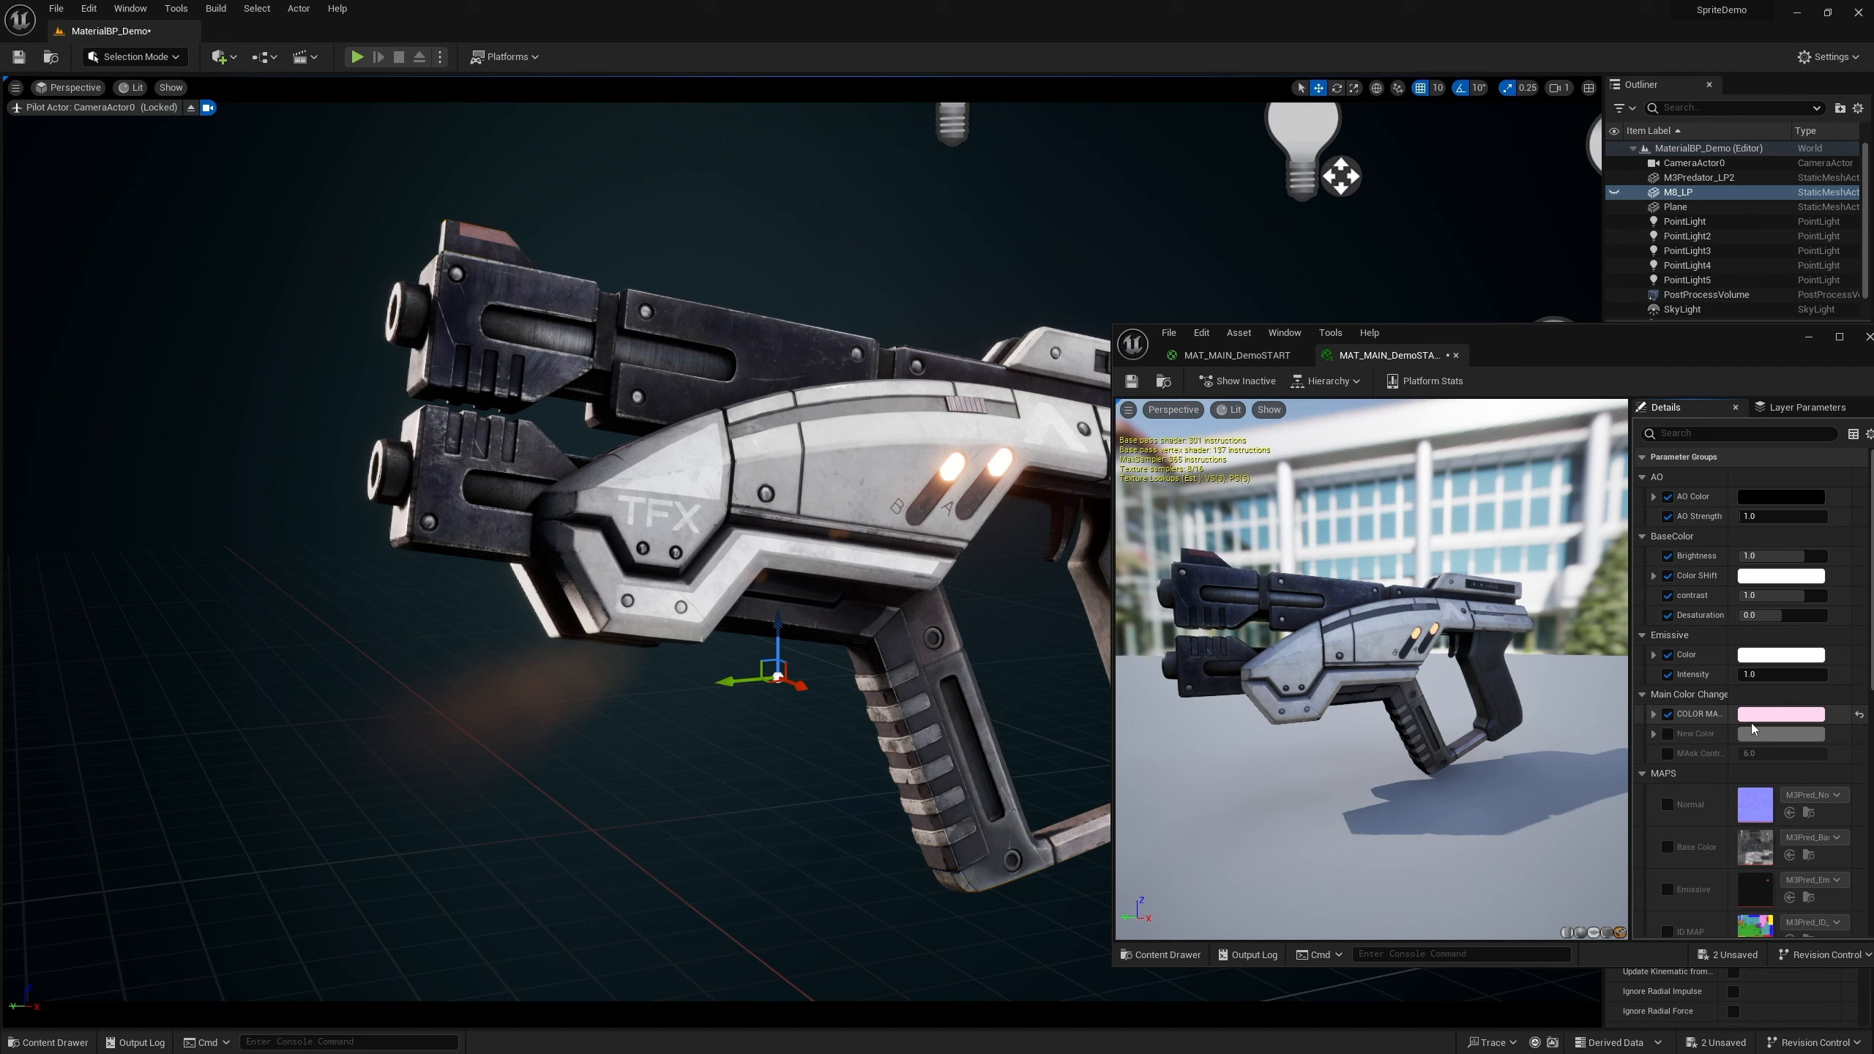
pyautogui.hotkey('ctrl', 'z')
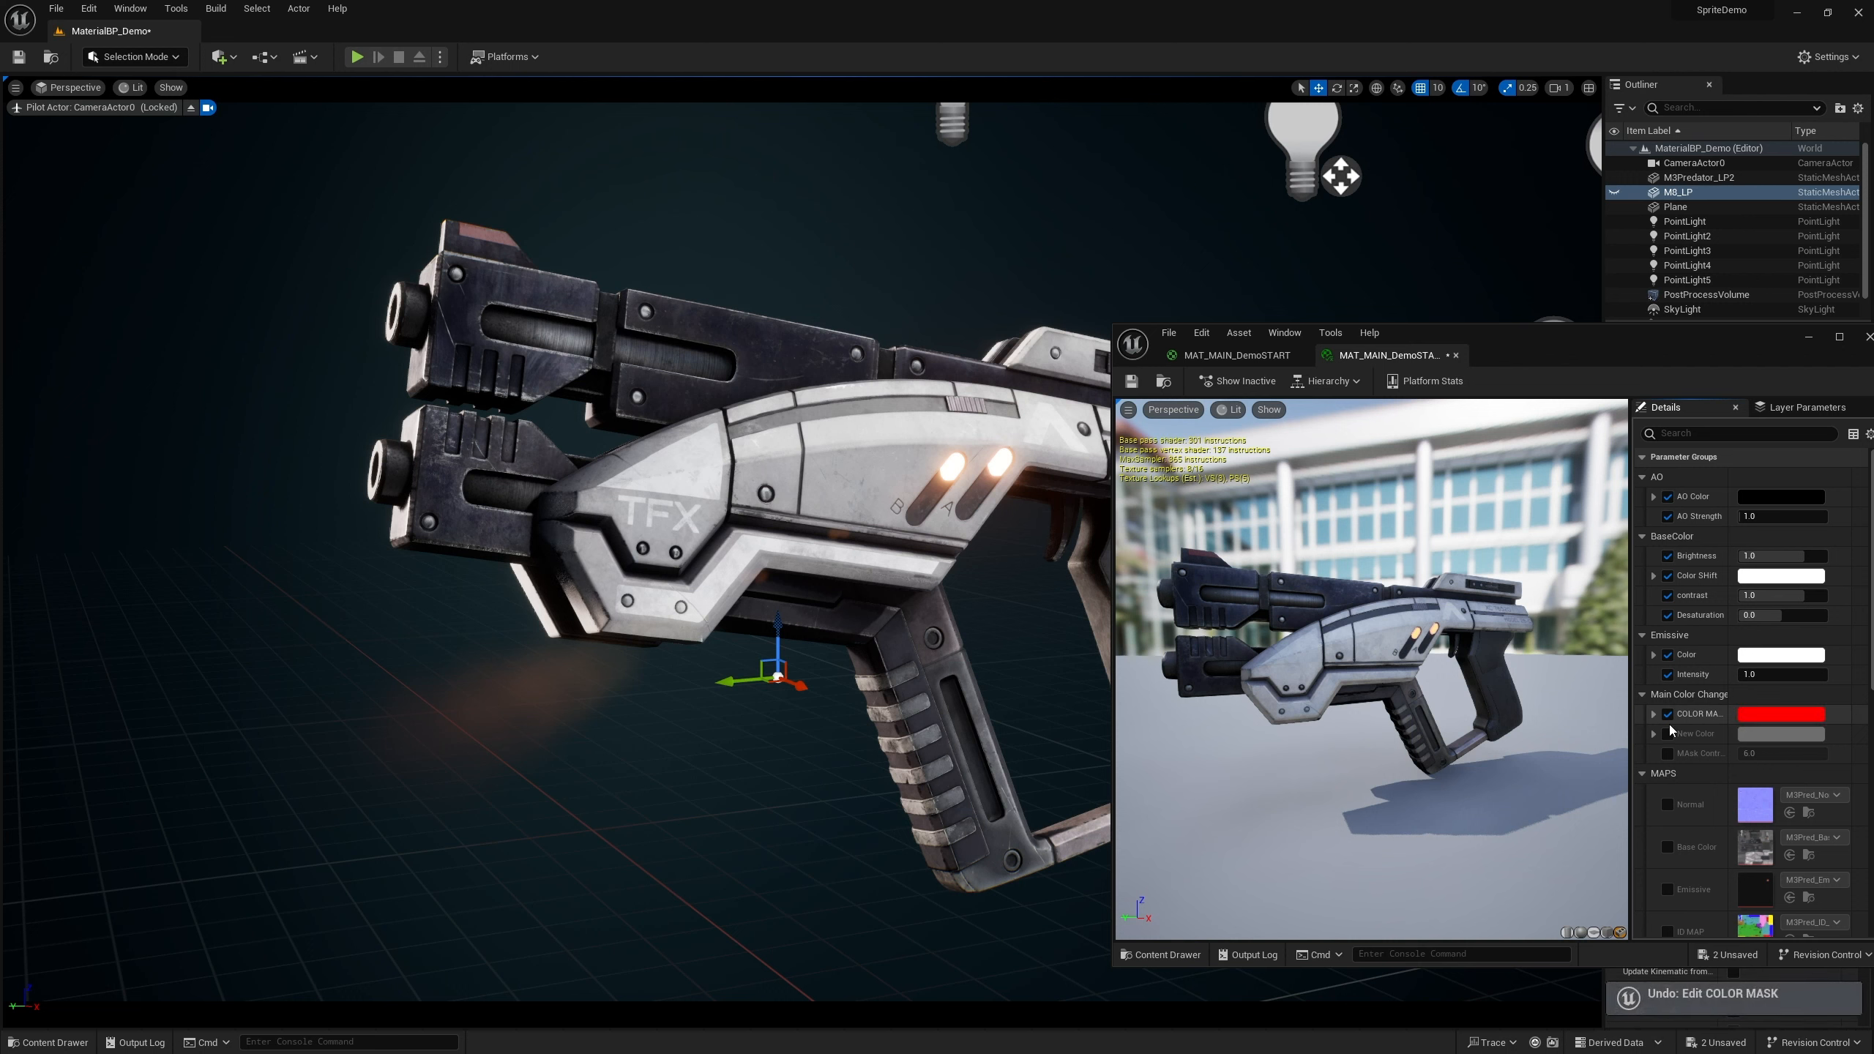
# Set the New Color parameter to a green color and enable its override on the instance
pyautogui.click(1773, 736)
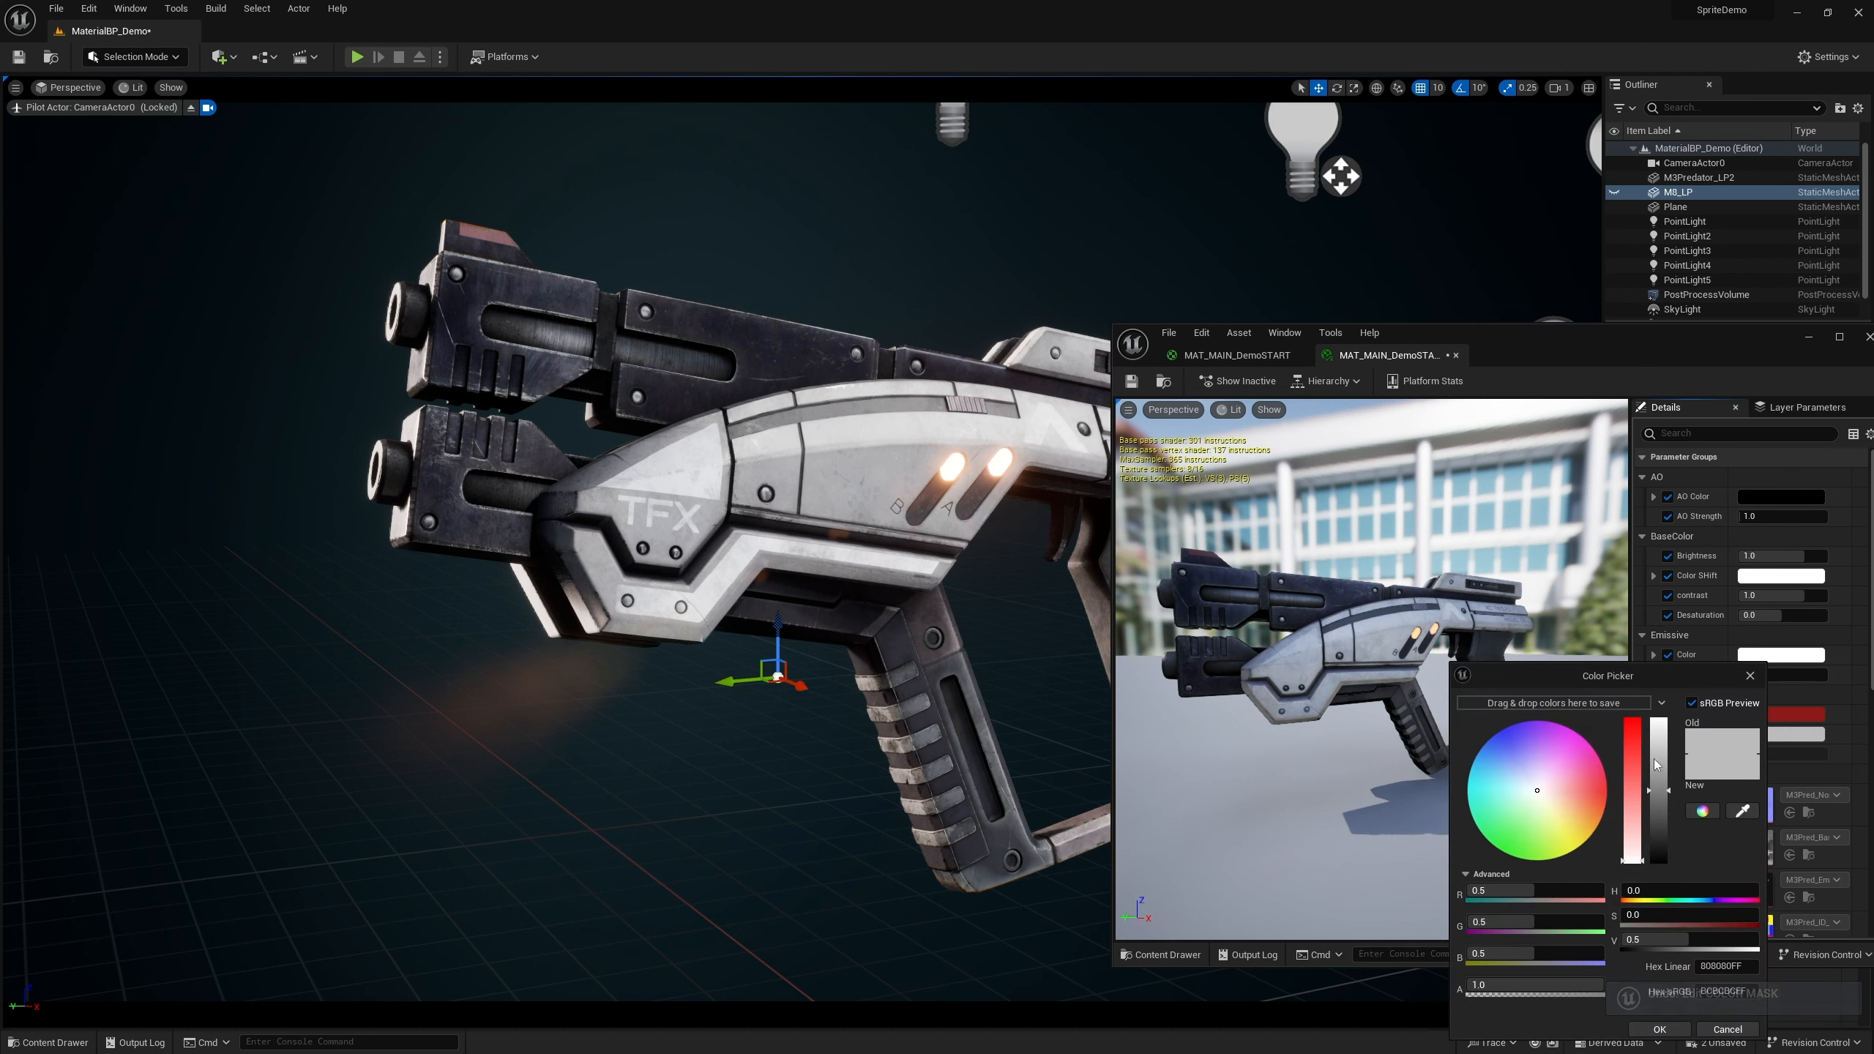
pyautogui.click(1524, 817)
pyautogui.click(1491, 823)
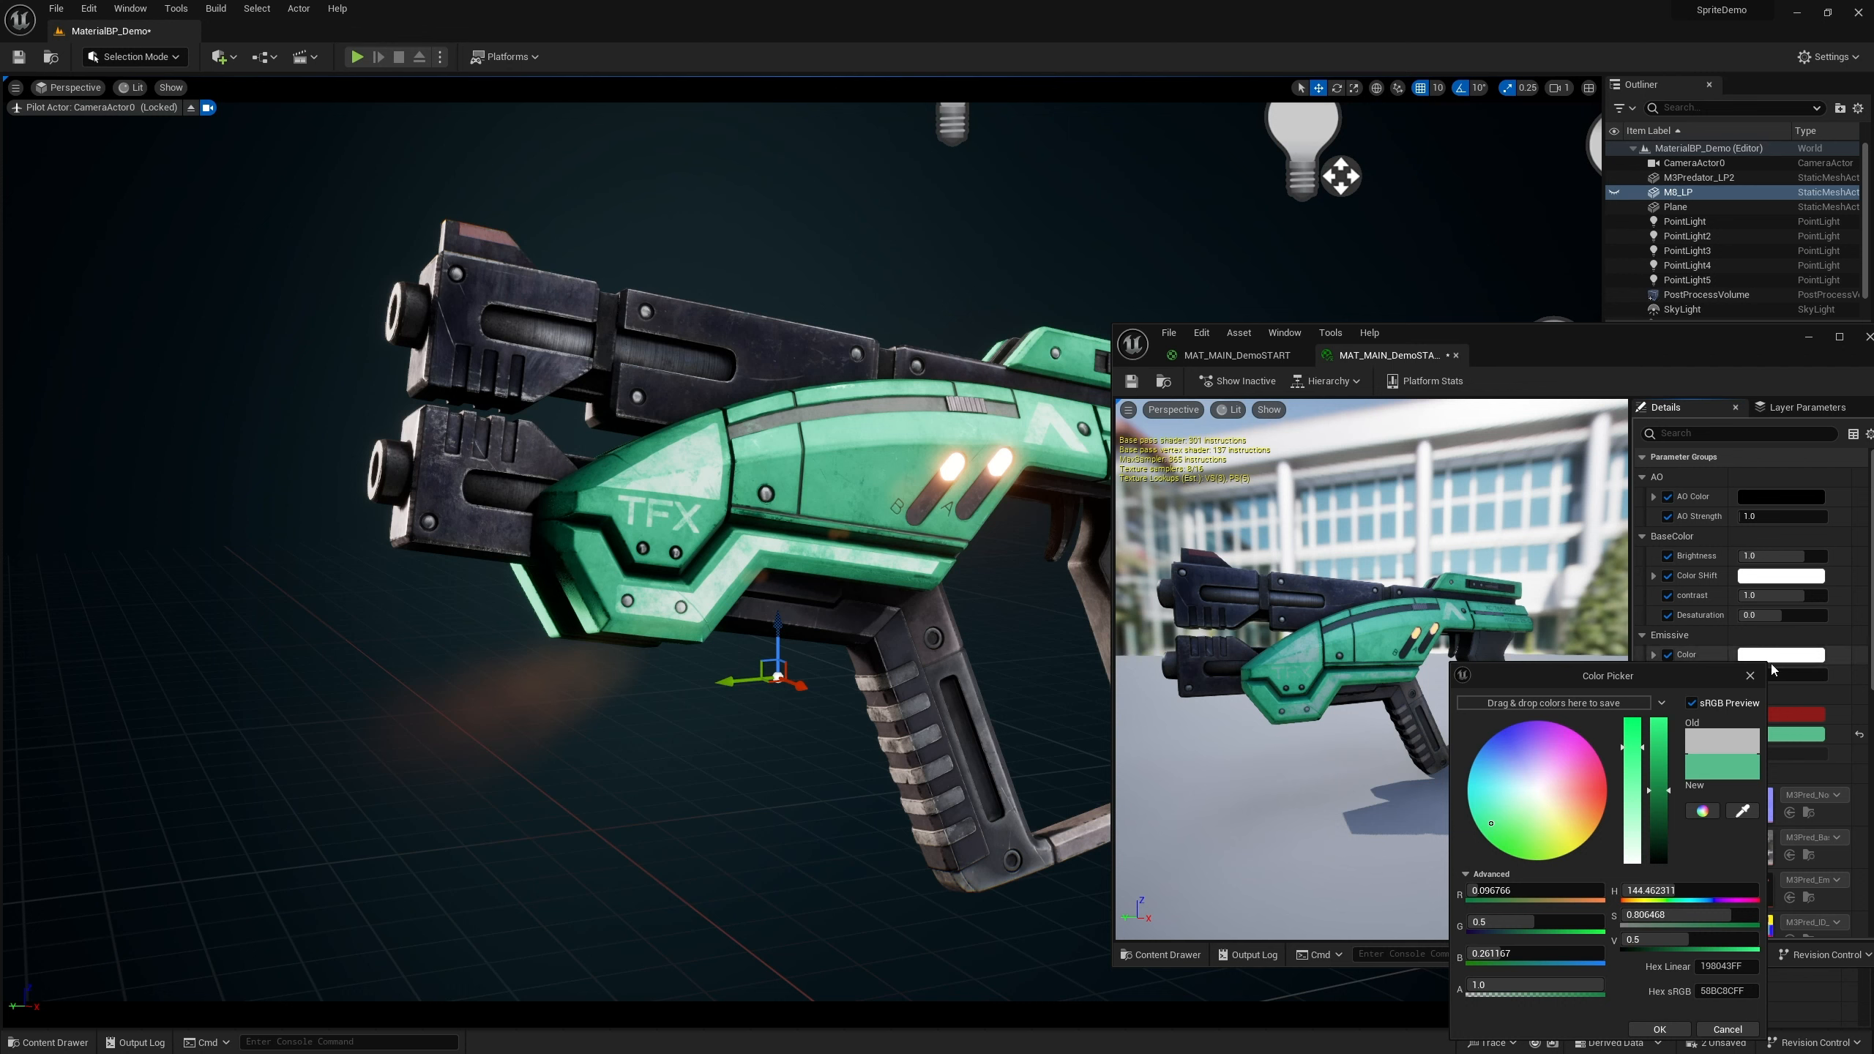
pyautogui.click(1746, 673)
pyautogui.click(1668, 733)
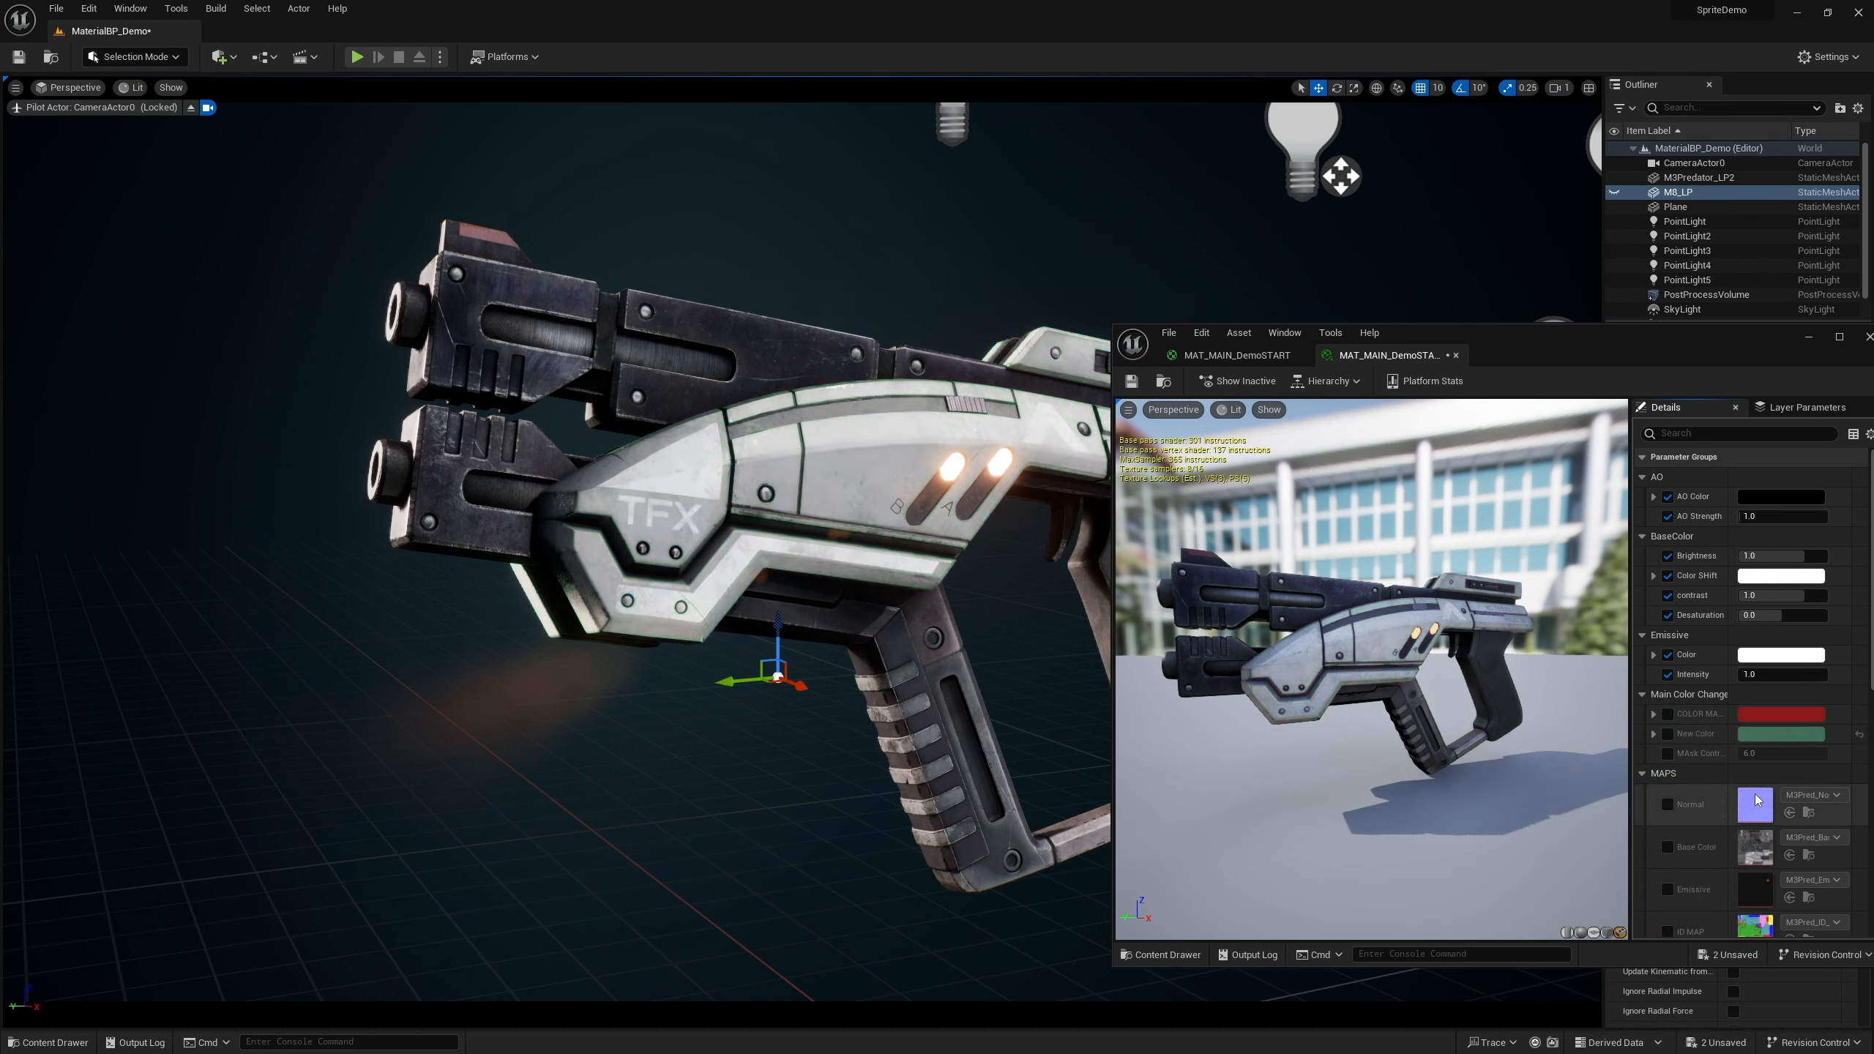
pyautogui.click(1669, 735)
pyautogui.click(1669, 735)
pyautogui.click(1669, 735)
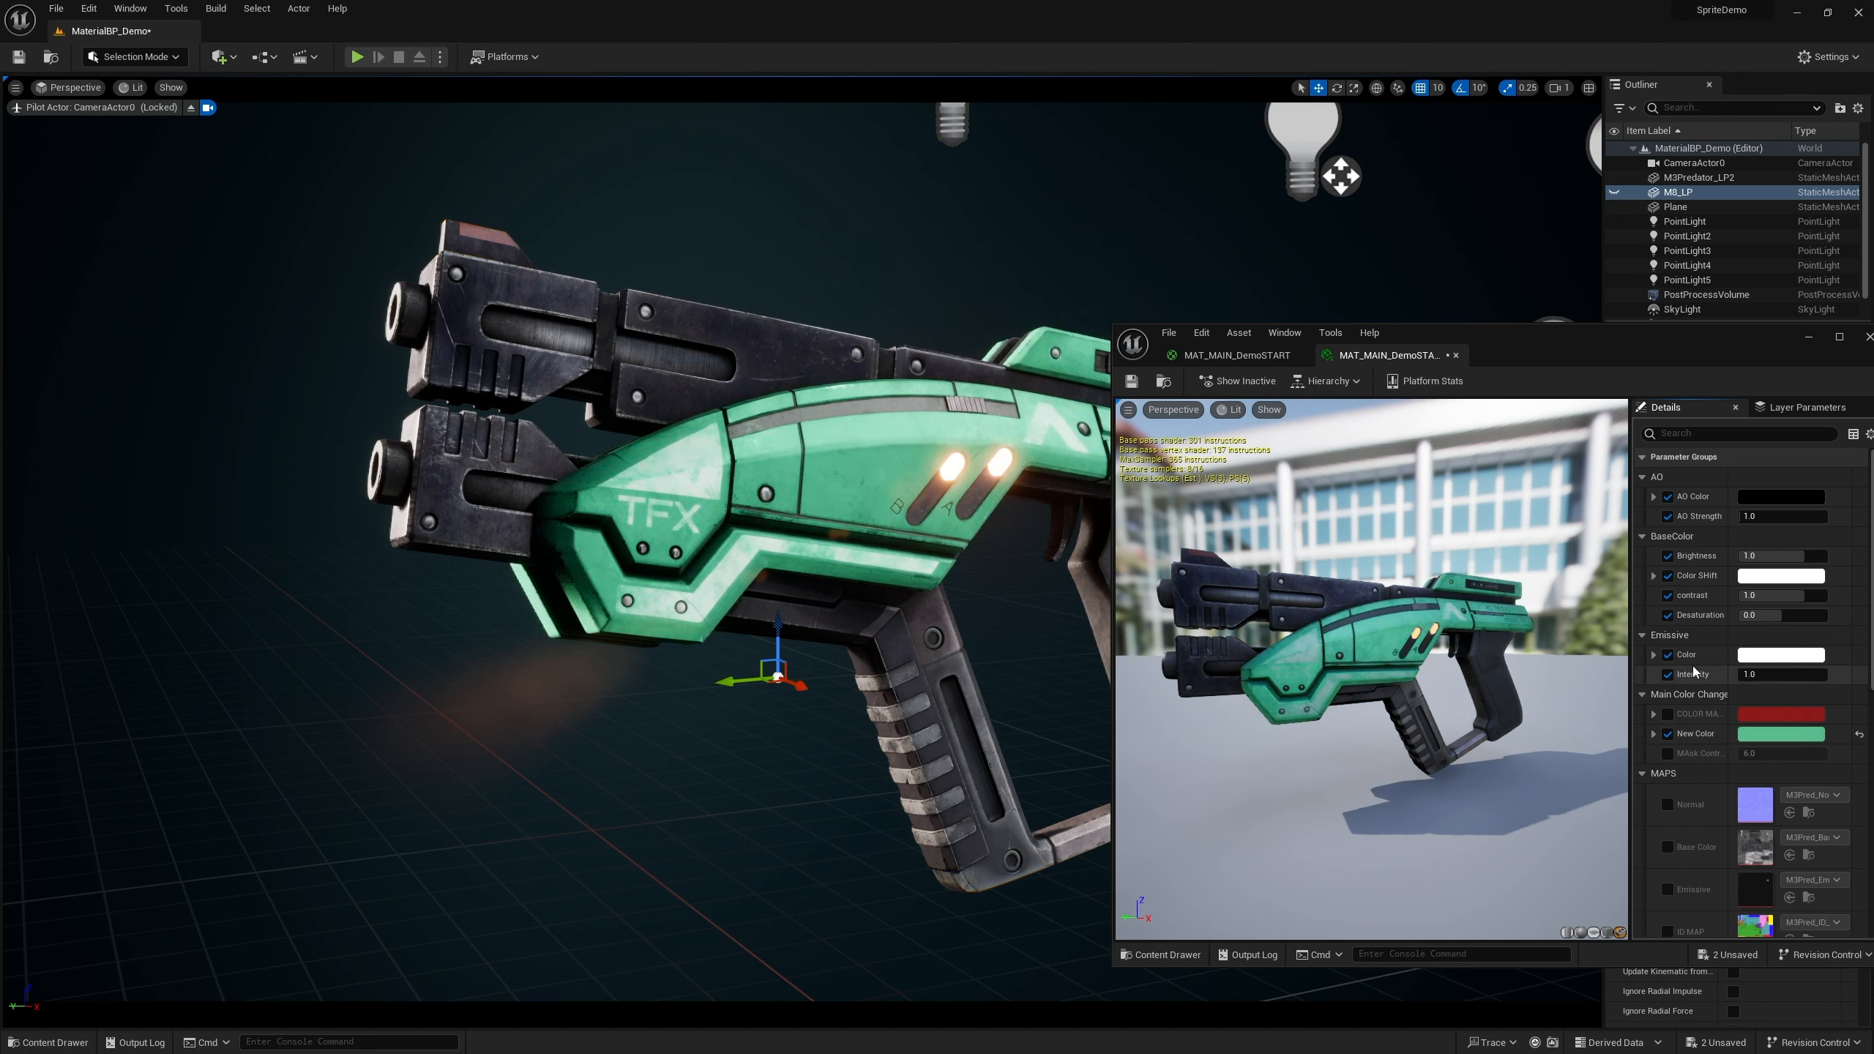
# Set the Roughness CheapContrast value to about 0.272
pyautogui.scroll(-10, 1671, 672)
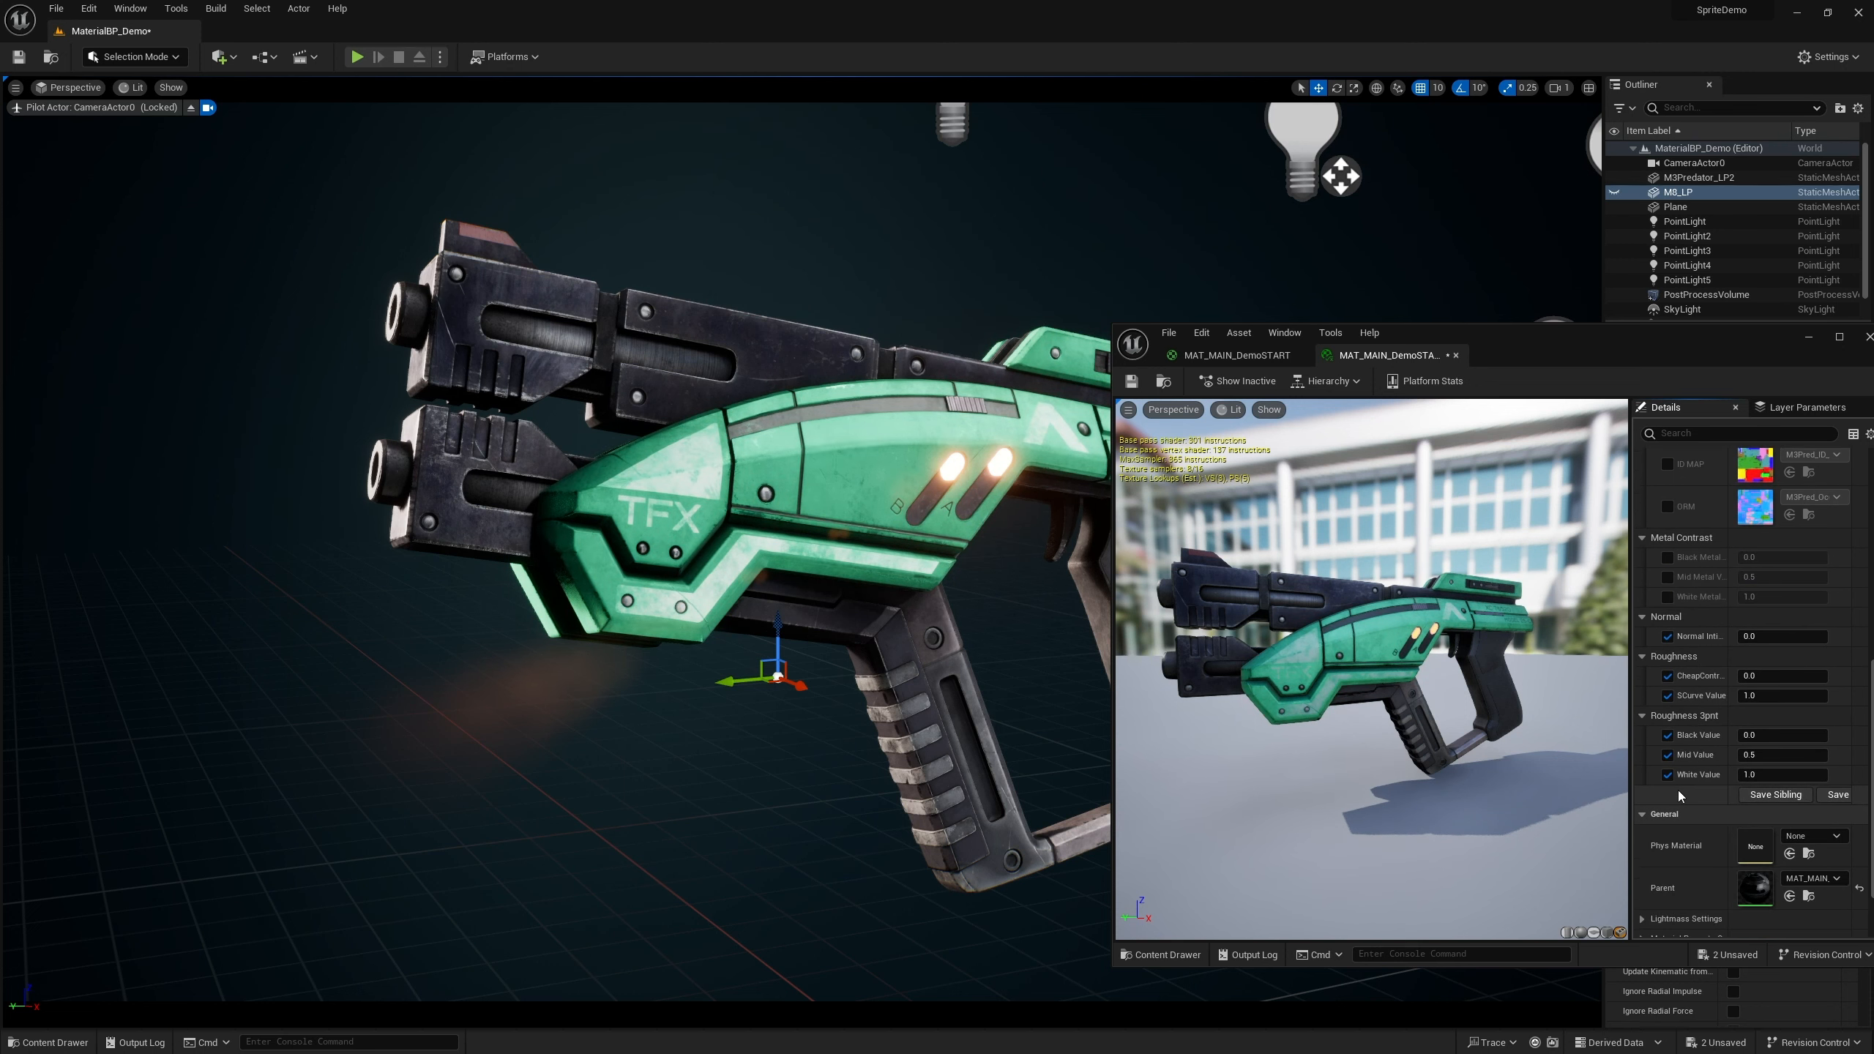
pyautogui.moveTo(1762, 676); pyautogui.dragTo(1795, 676)
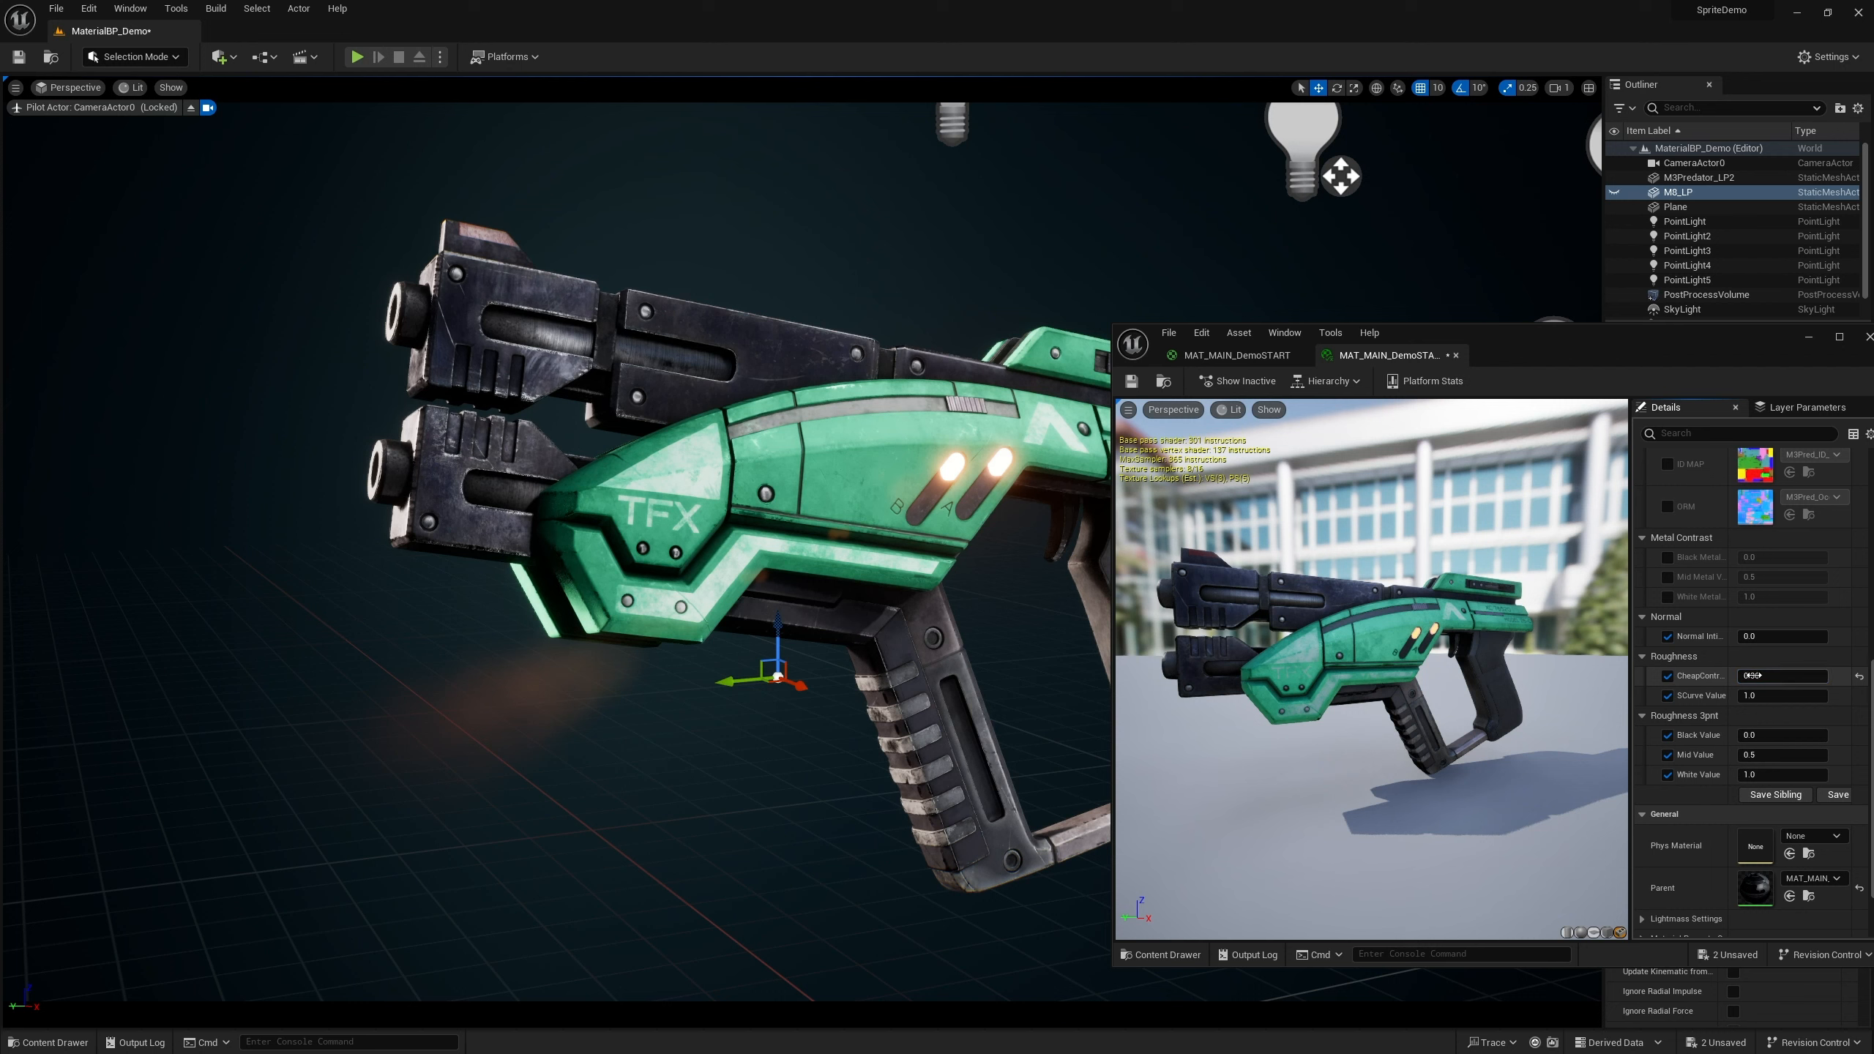
pyautogui.moveTo(1785, 676)
pyautogui.mouseDown()
pyautogui.moveTo(1749, 676)
pyautogui.moveTo(1775, 676)
pyautogui.mouseUp()
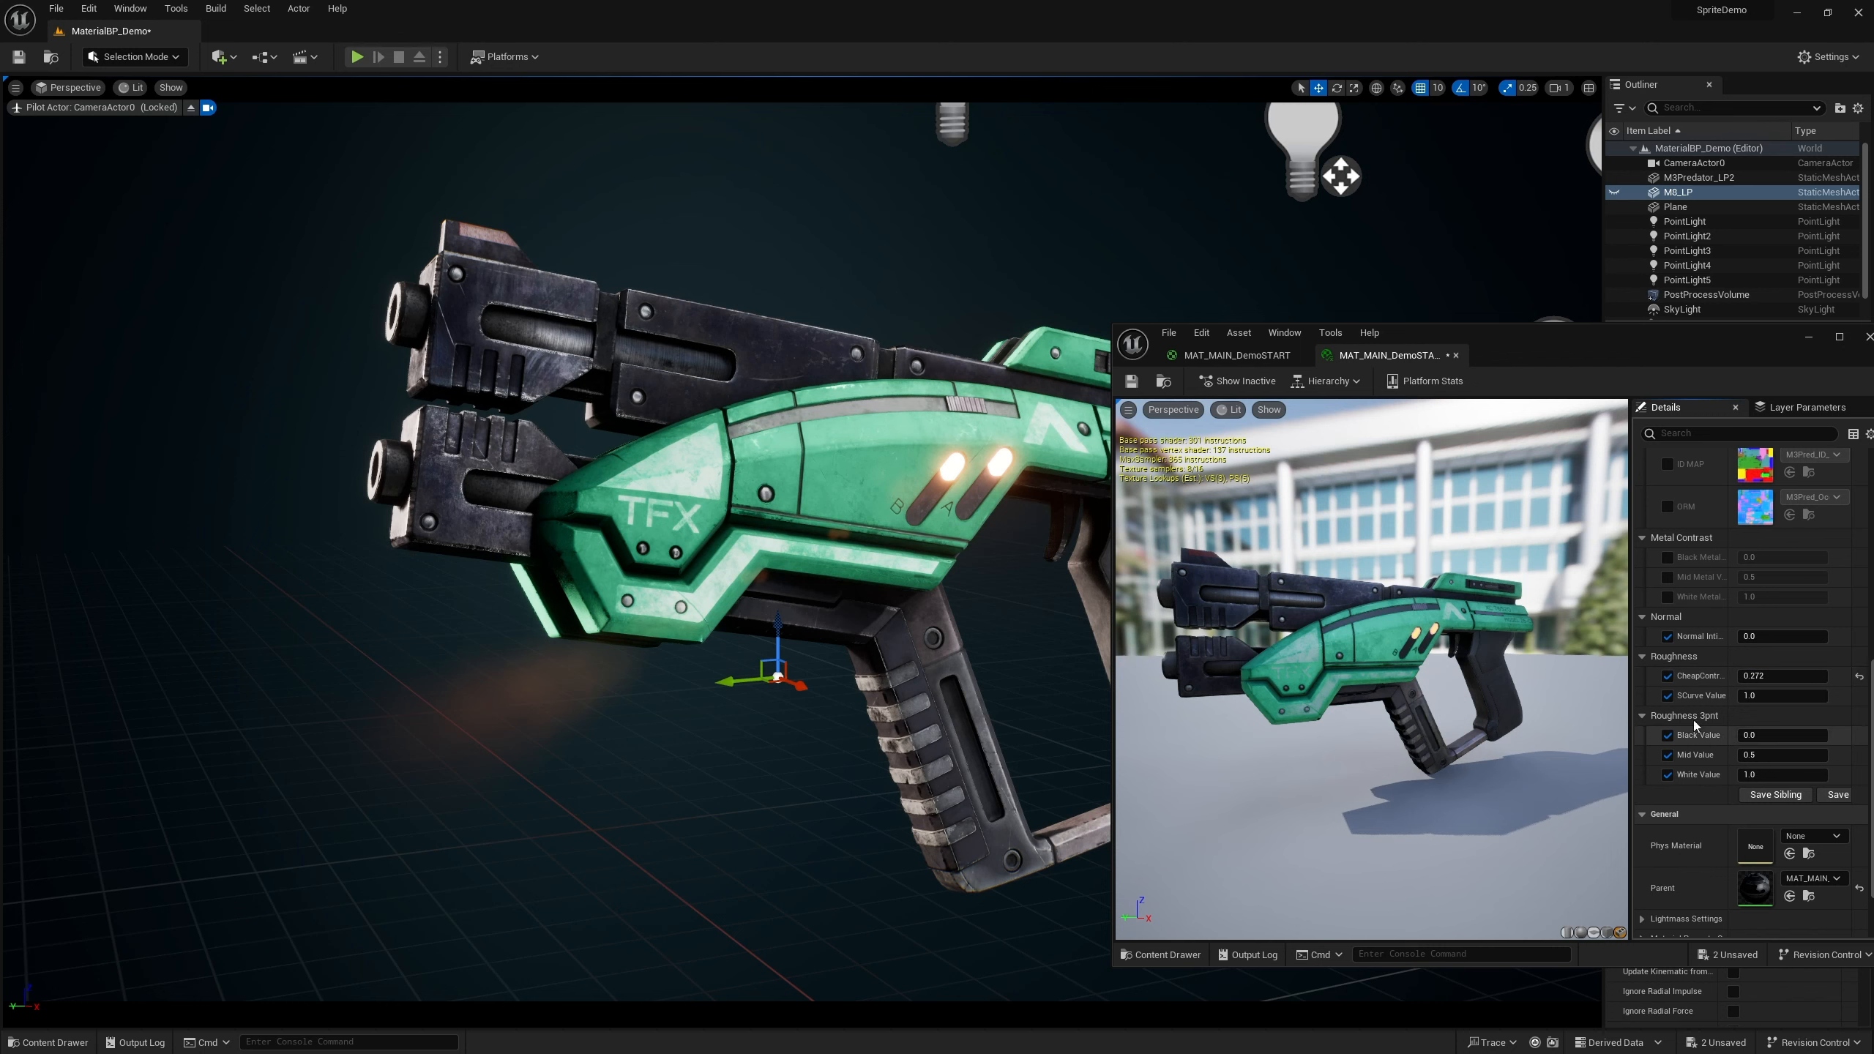
# Create a new material instance from the MAT_MAIN_DemoSTART master material
pyautogui.scroll(6, 1695, 725)
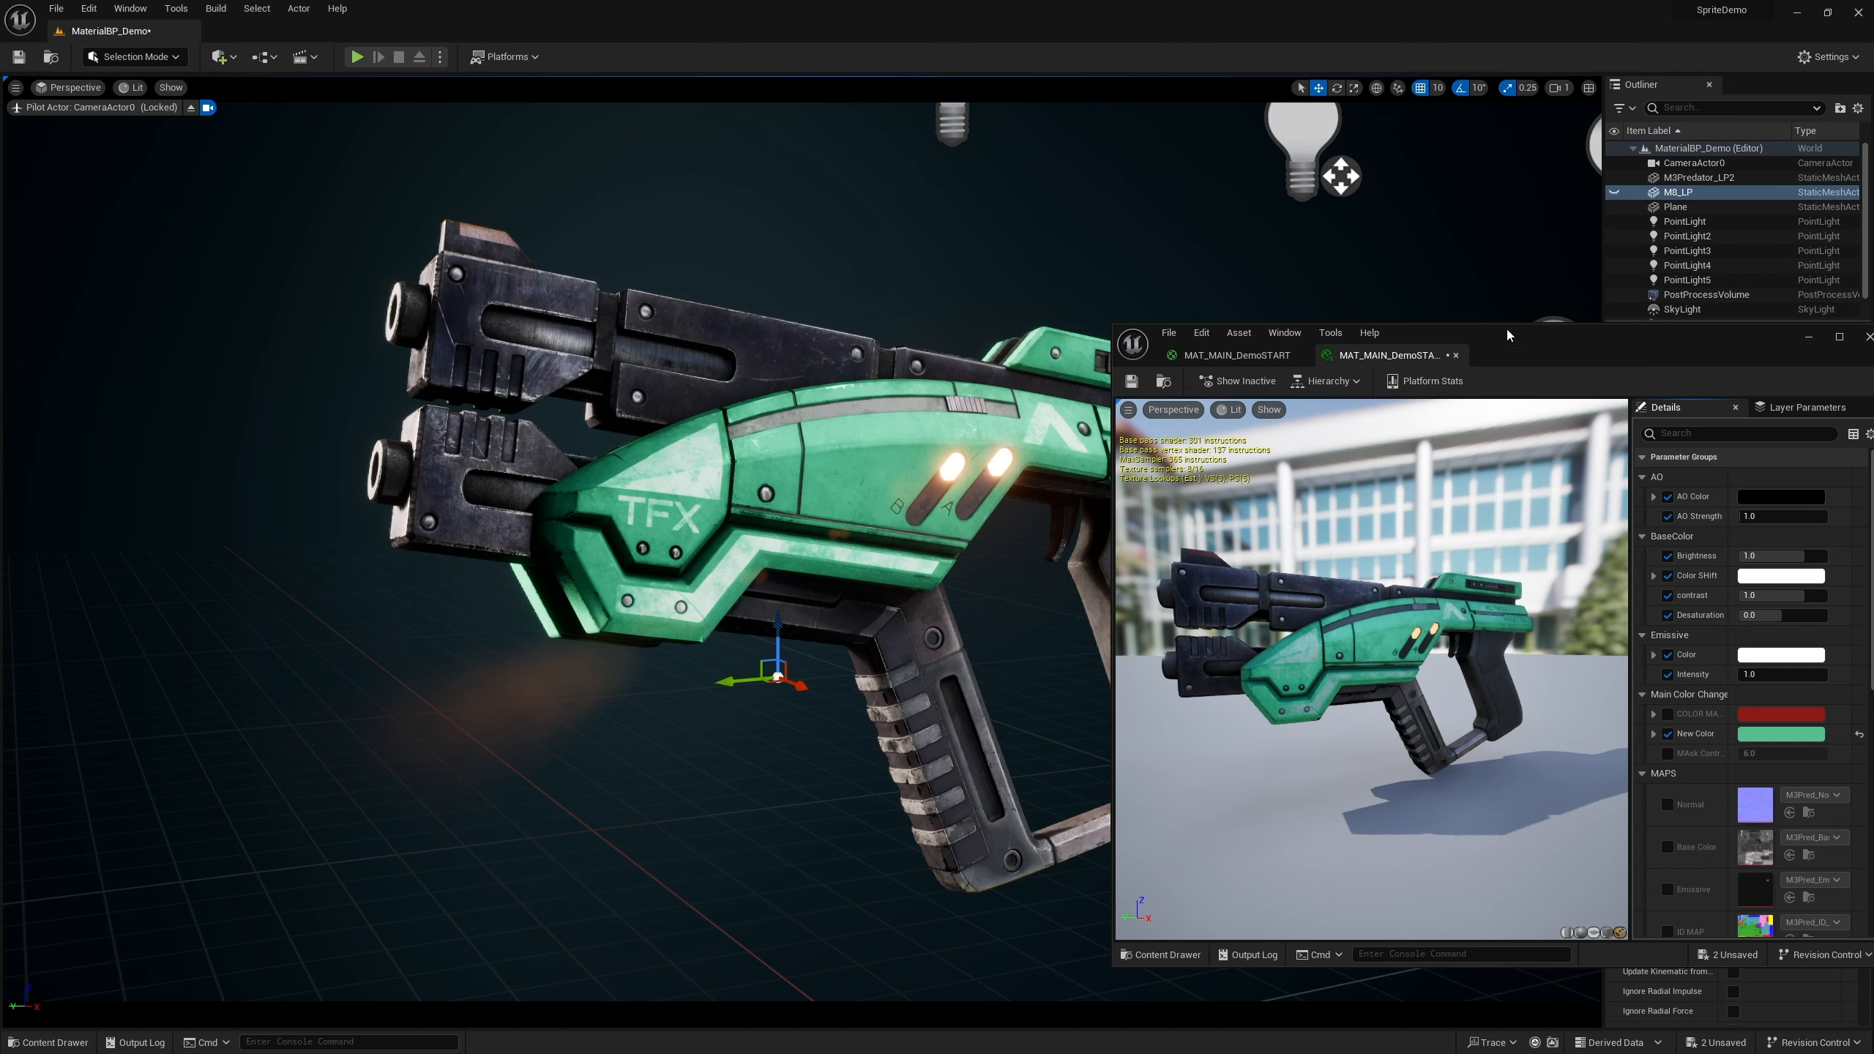
pyautogui.moveTo(1511, 335); pyautogui.dragTo(1318, 285)
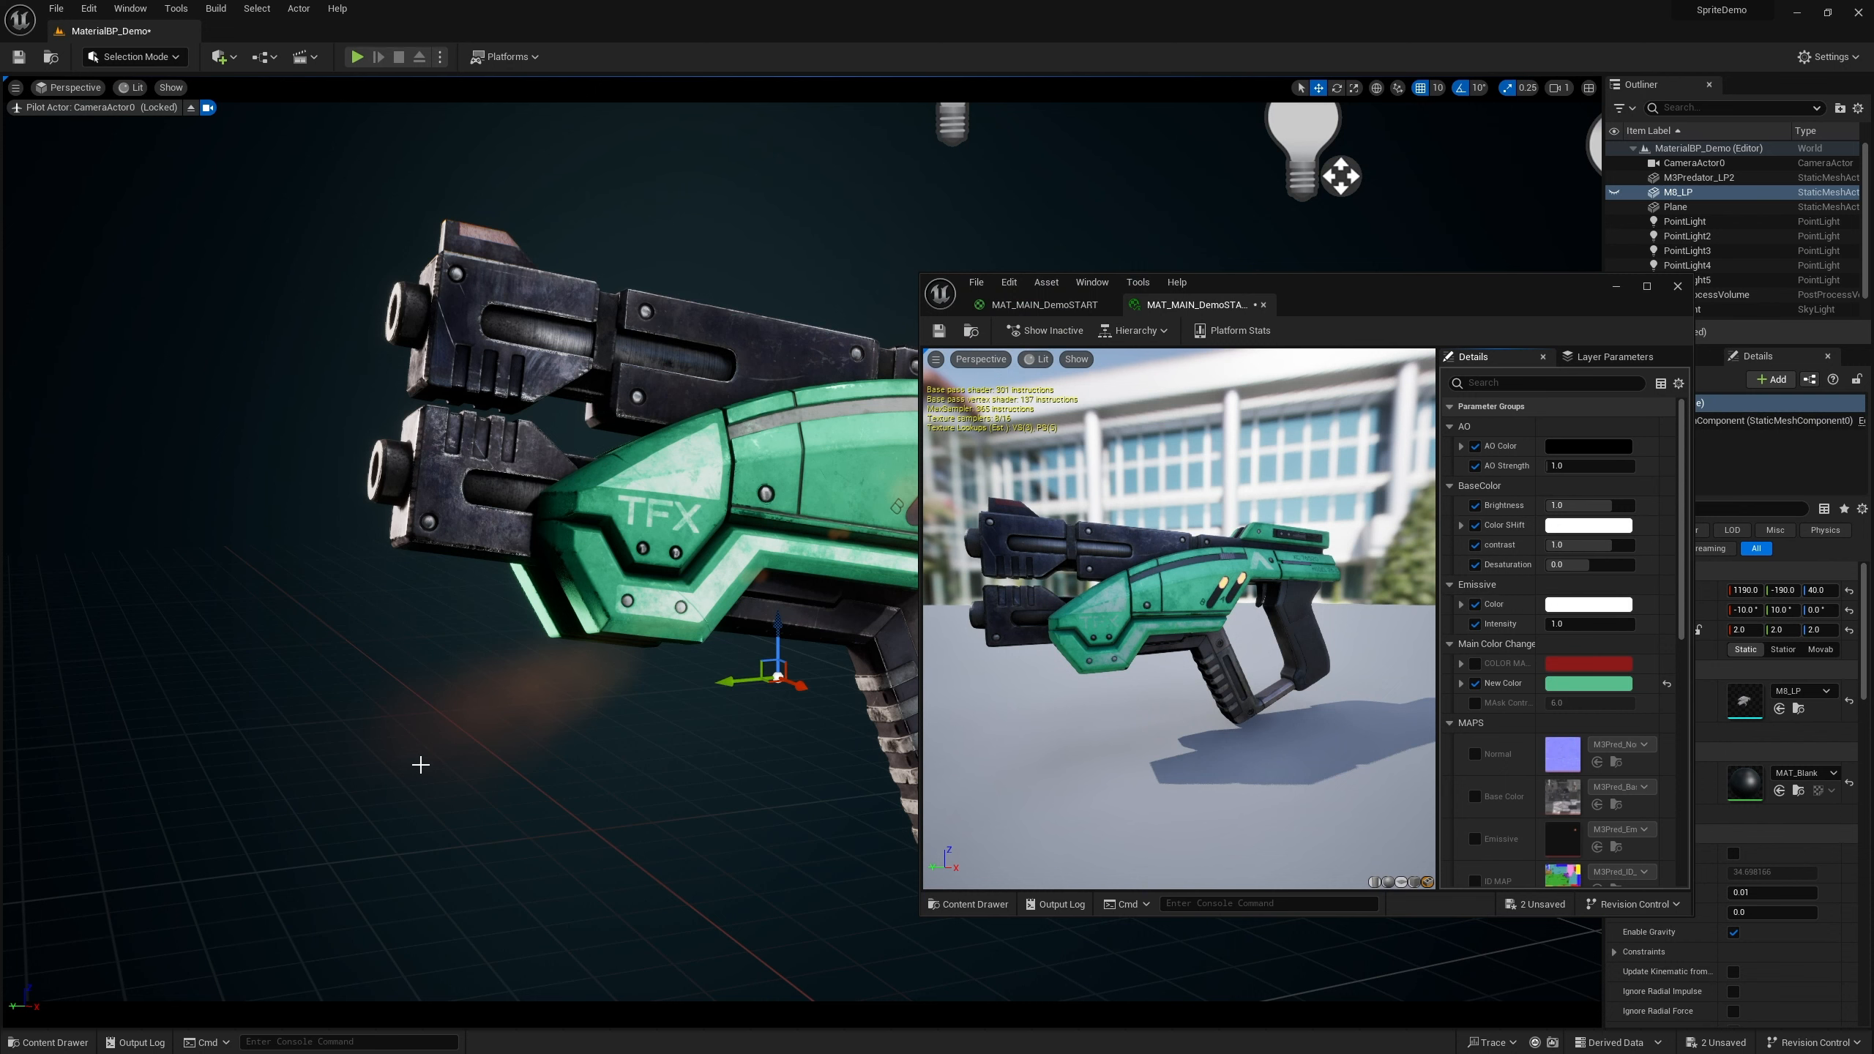
pyautogui.moveTo(1284, 315); pyautogui.dragTo(1594, 93)
pyautogui.click(53, 1043)
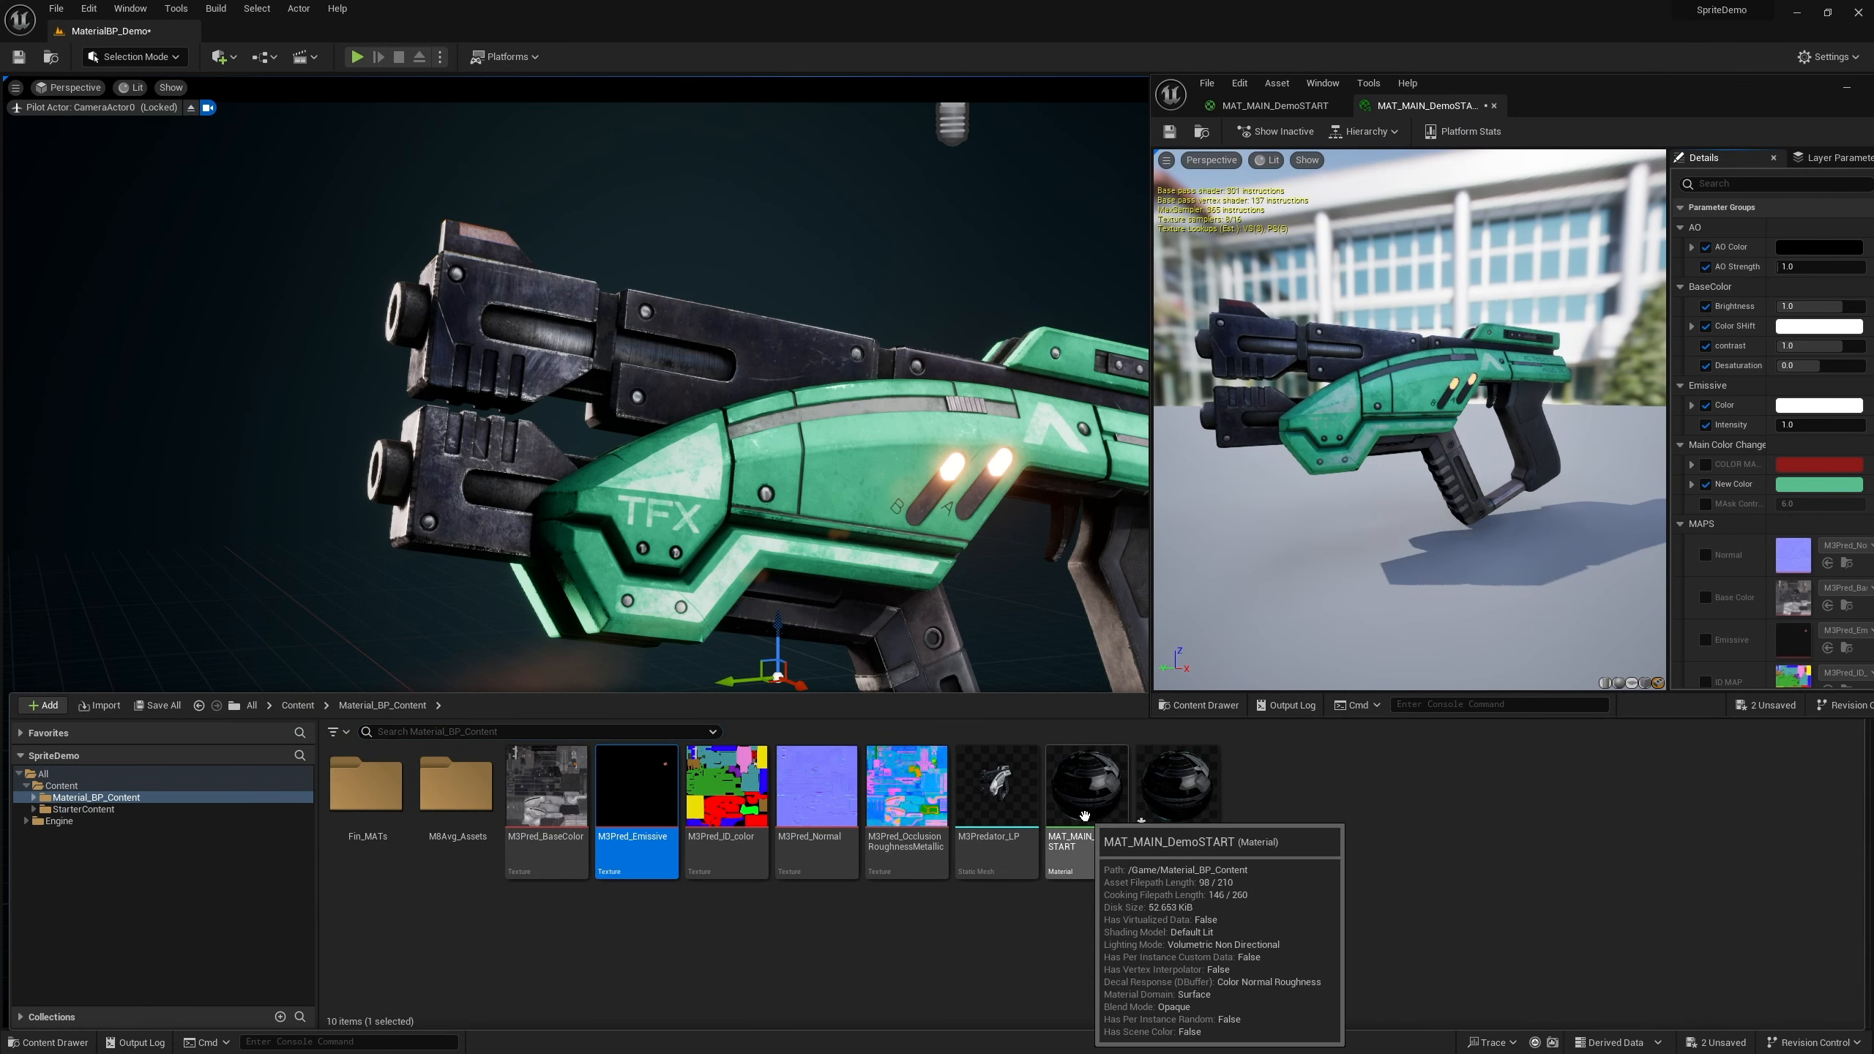
pyautogui.rightClick(1106, 814)
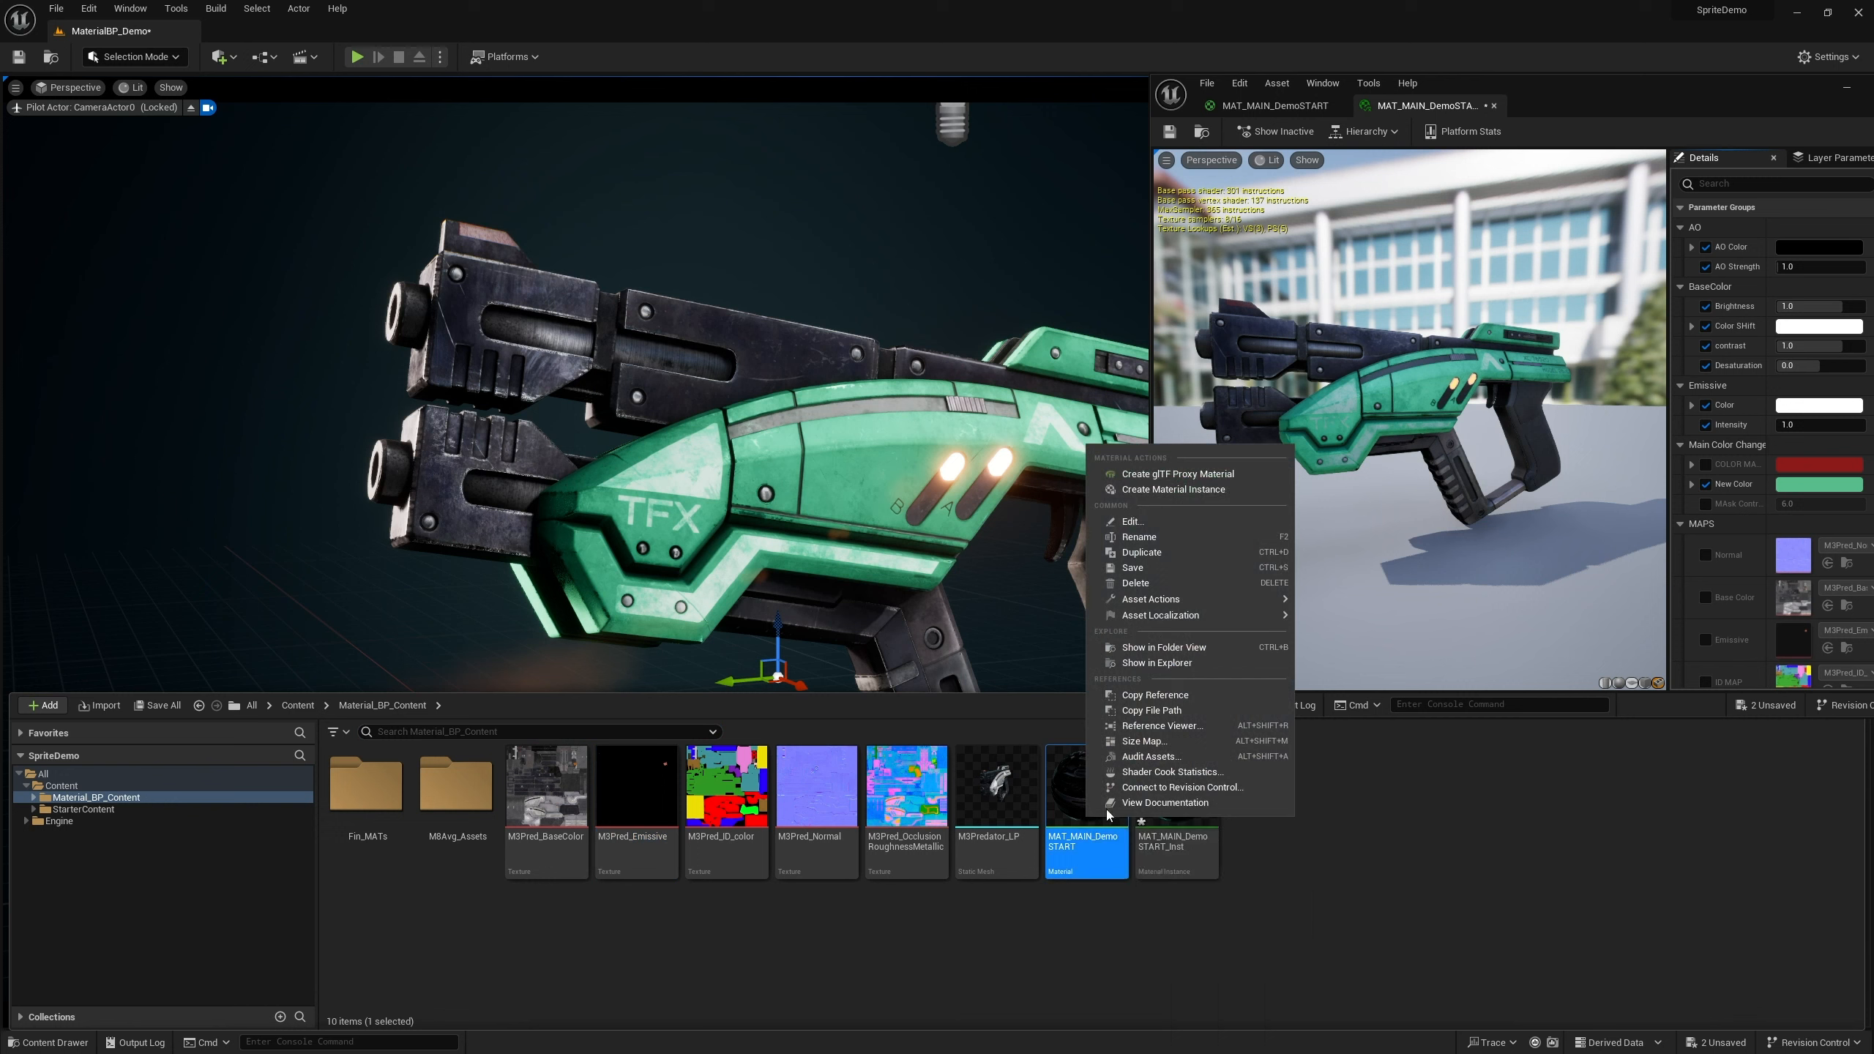
pyautogui.click(1167, 496)
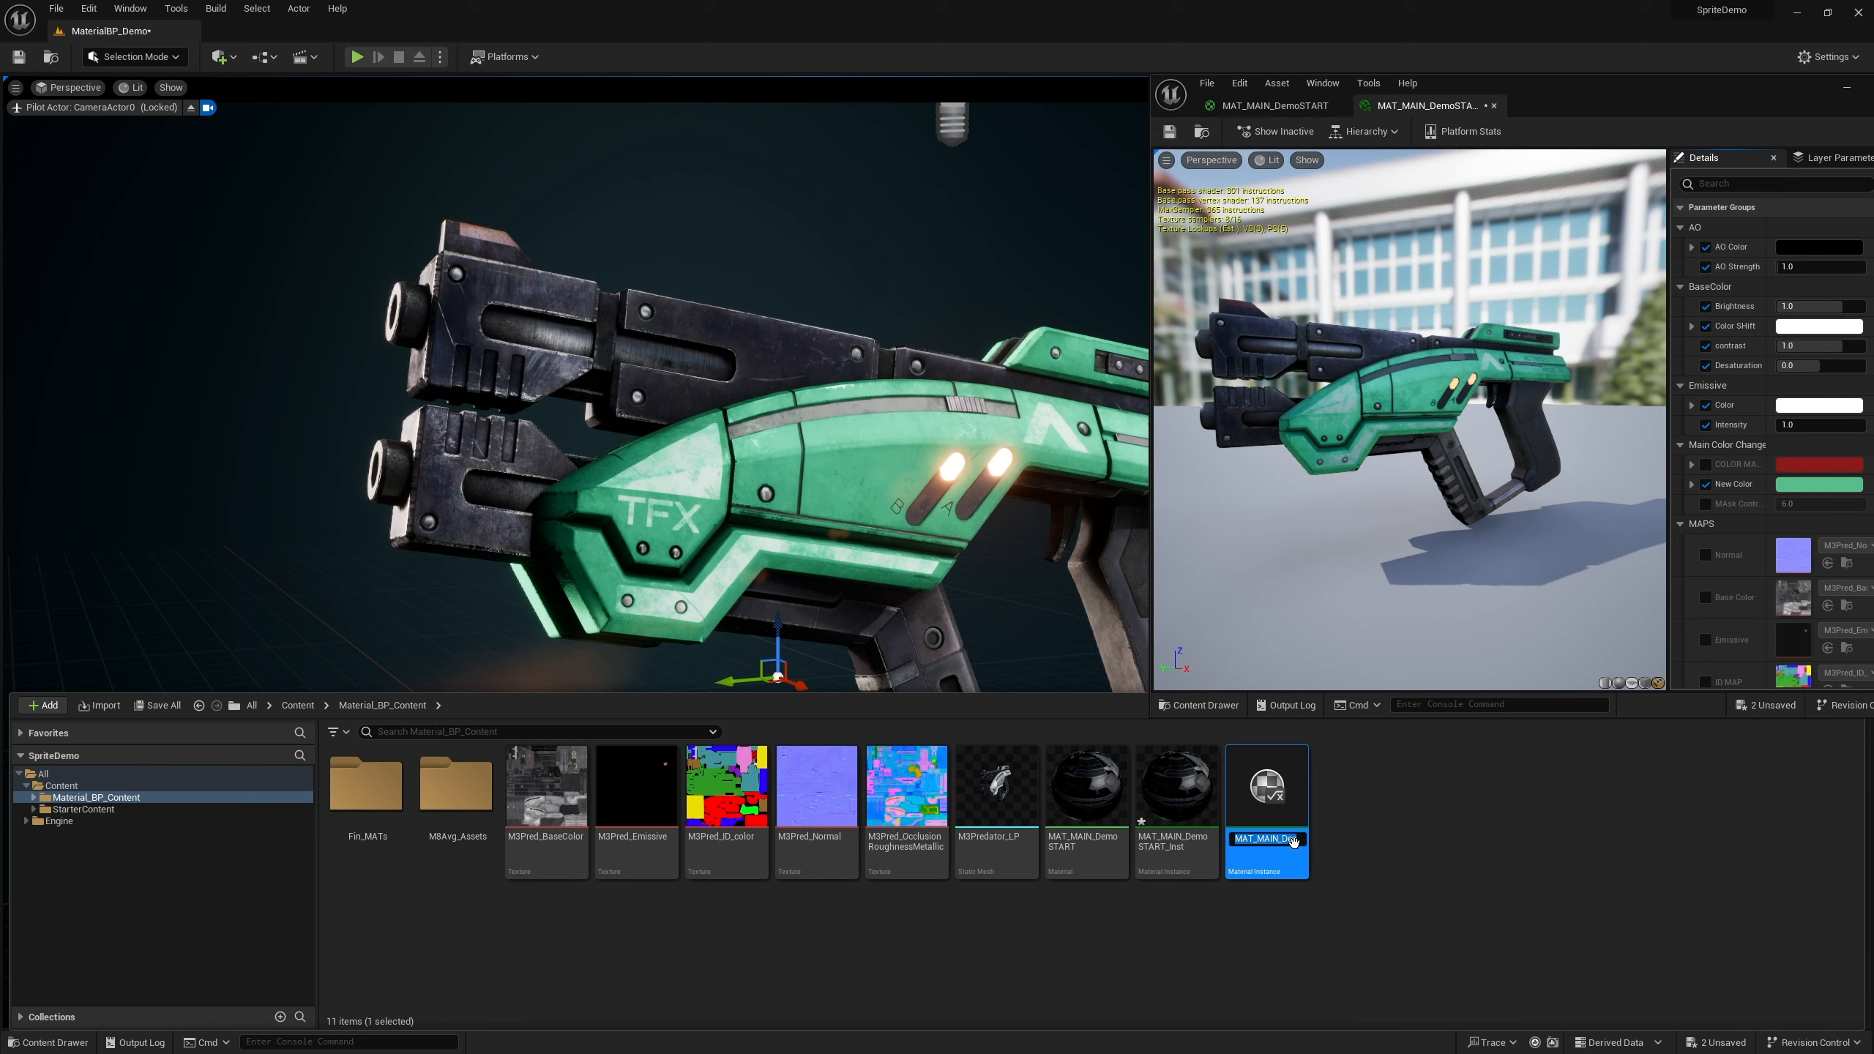
pyautogui.press('Return')
# Rename the new material instance MAT_MBAVG_Inst
pyautogui.rightClick(1261, 844)
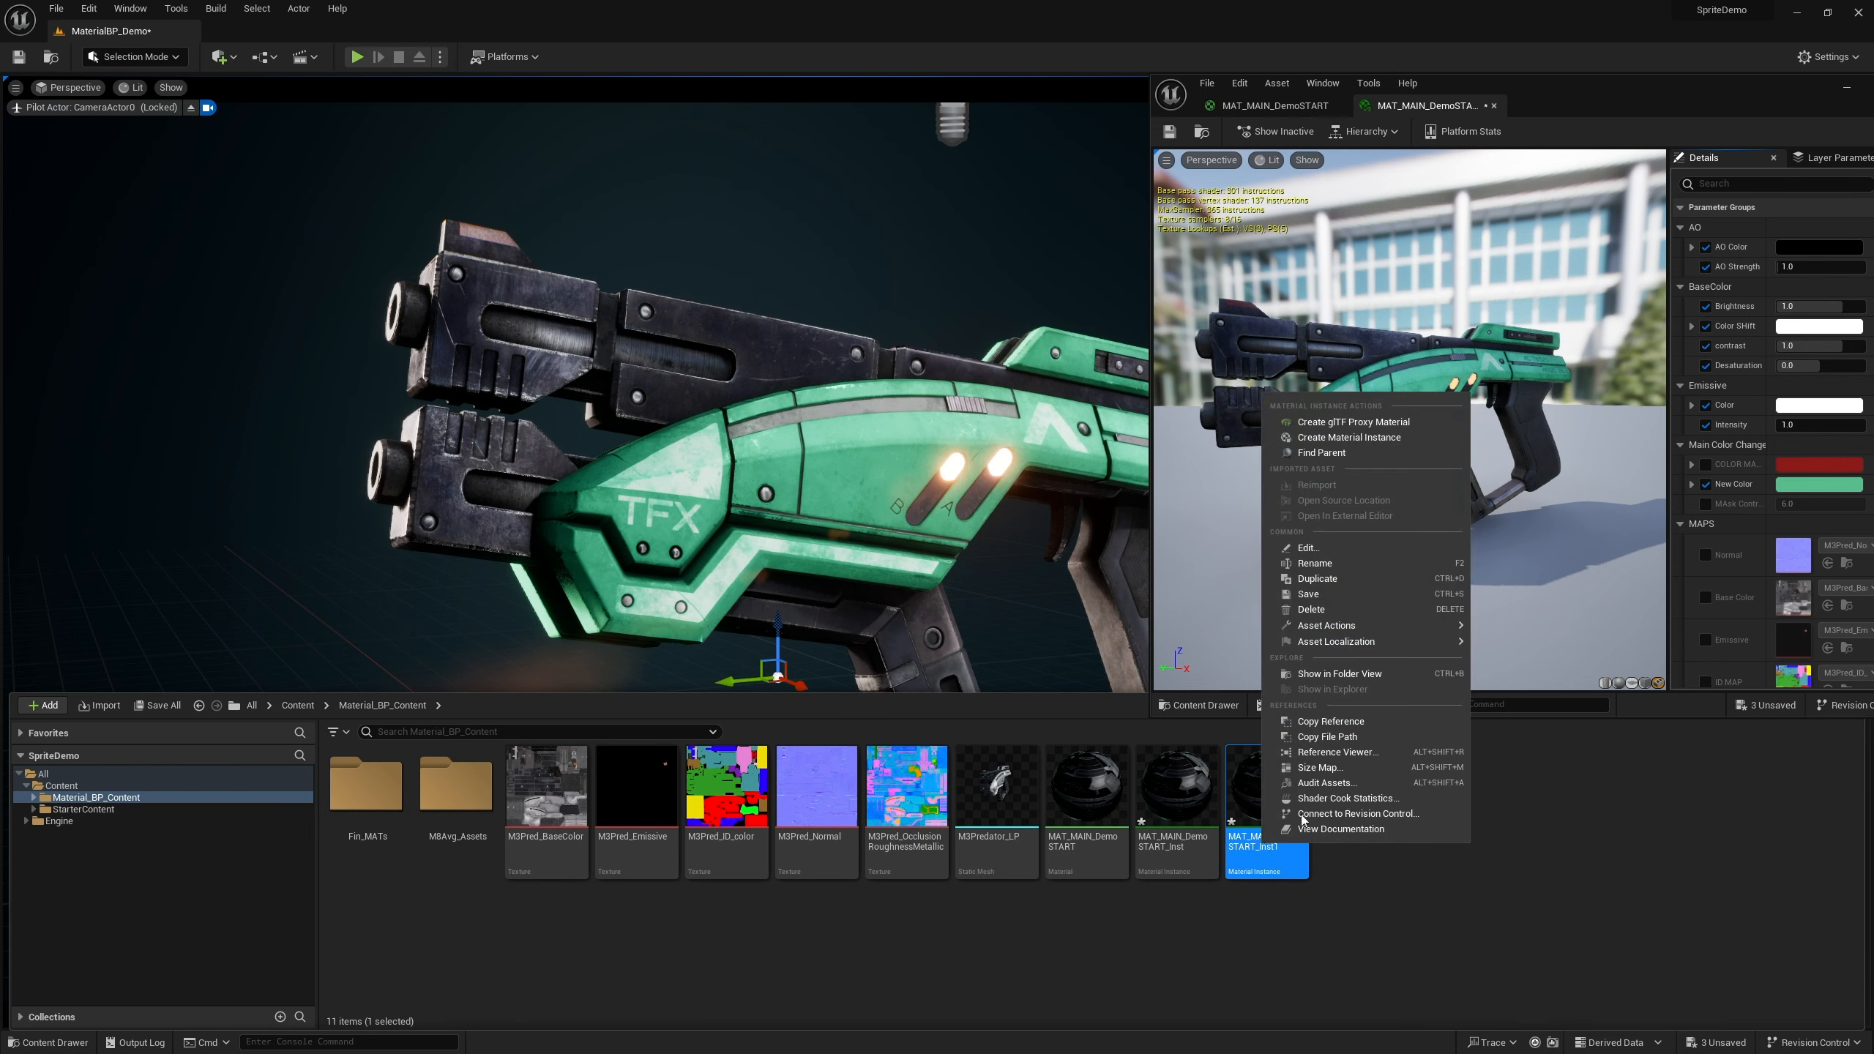
pyautogui.click(1315, 563)
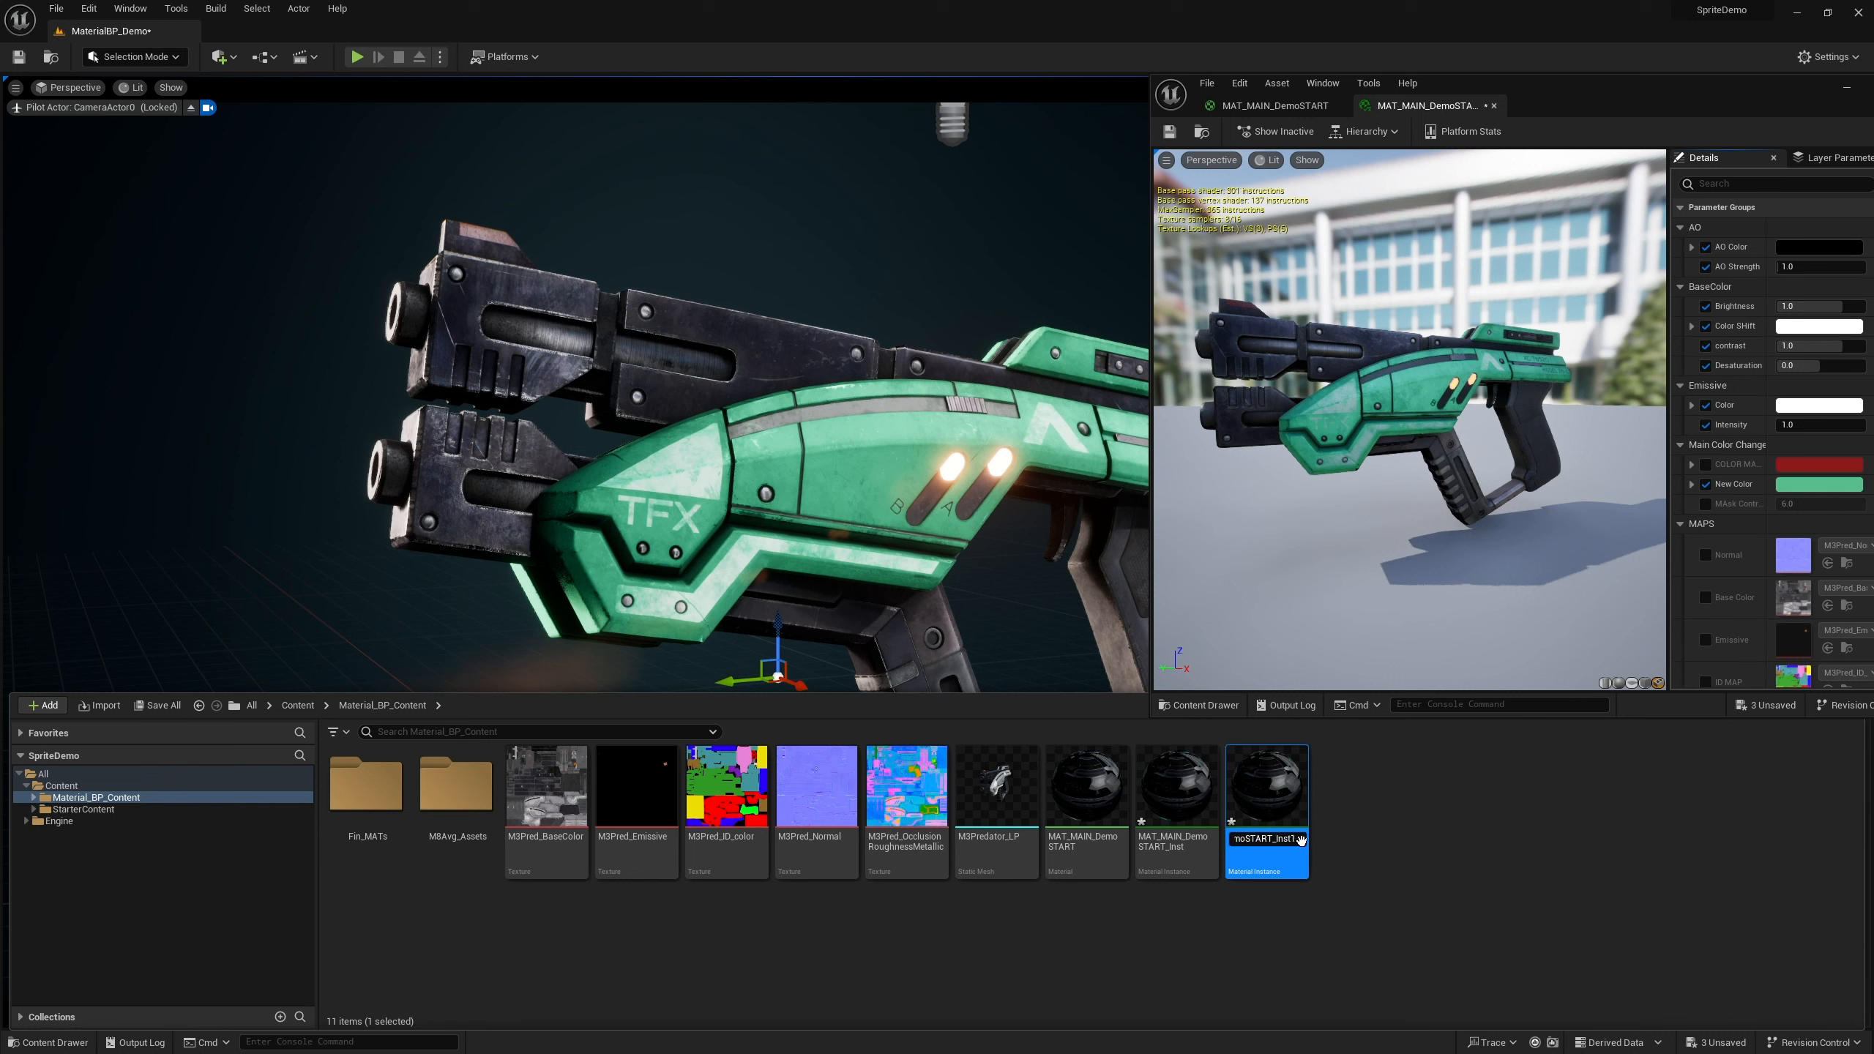
pyautogui.press('BackSpace')
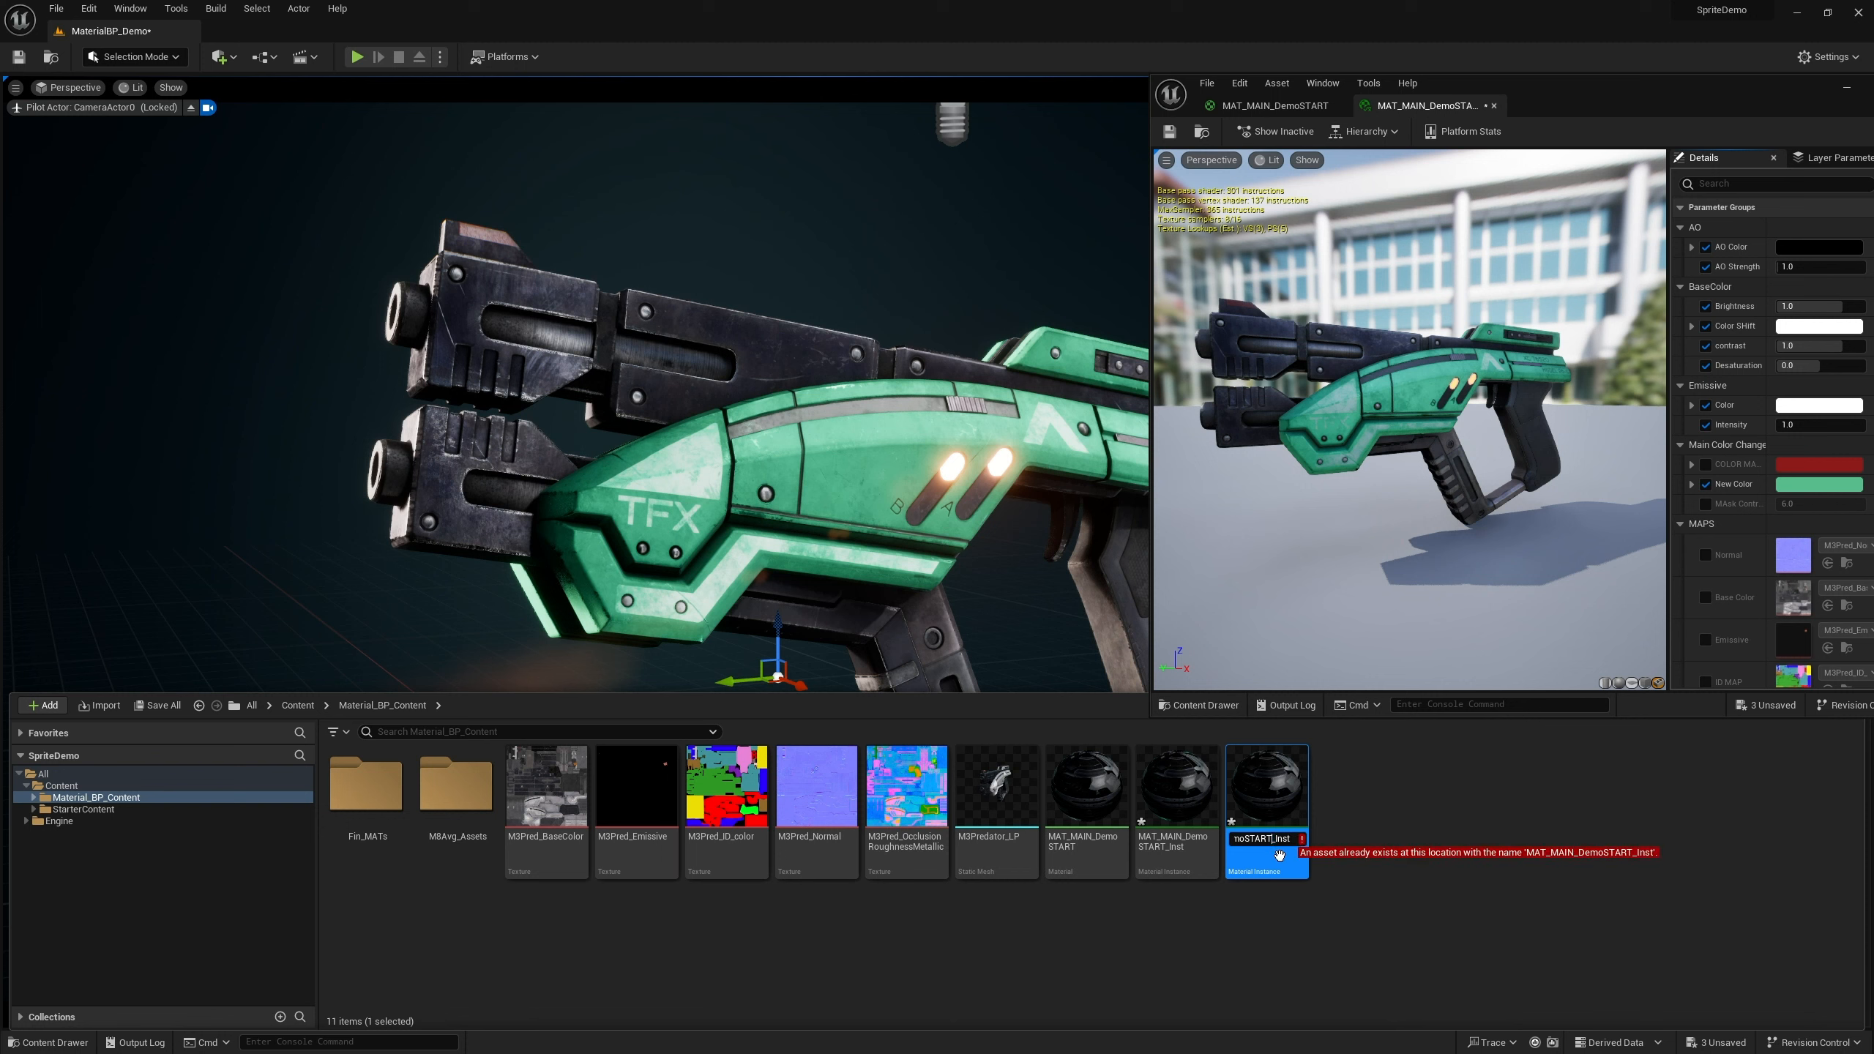
pyautogui.press('BackSpace')
pyautogui.press('BackSpace')
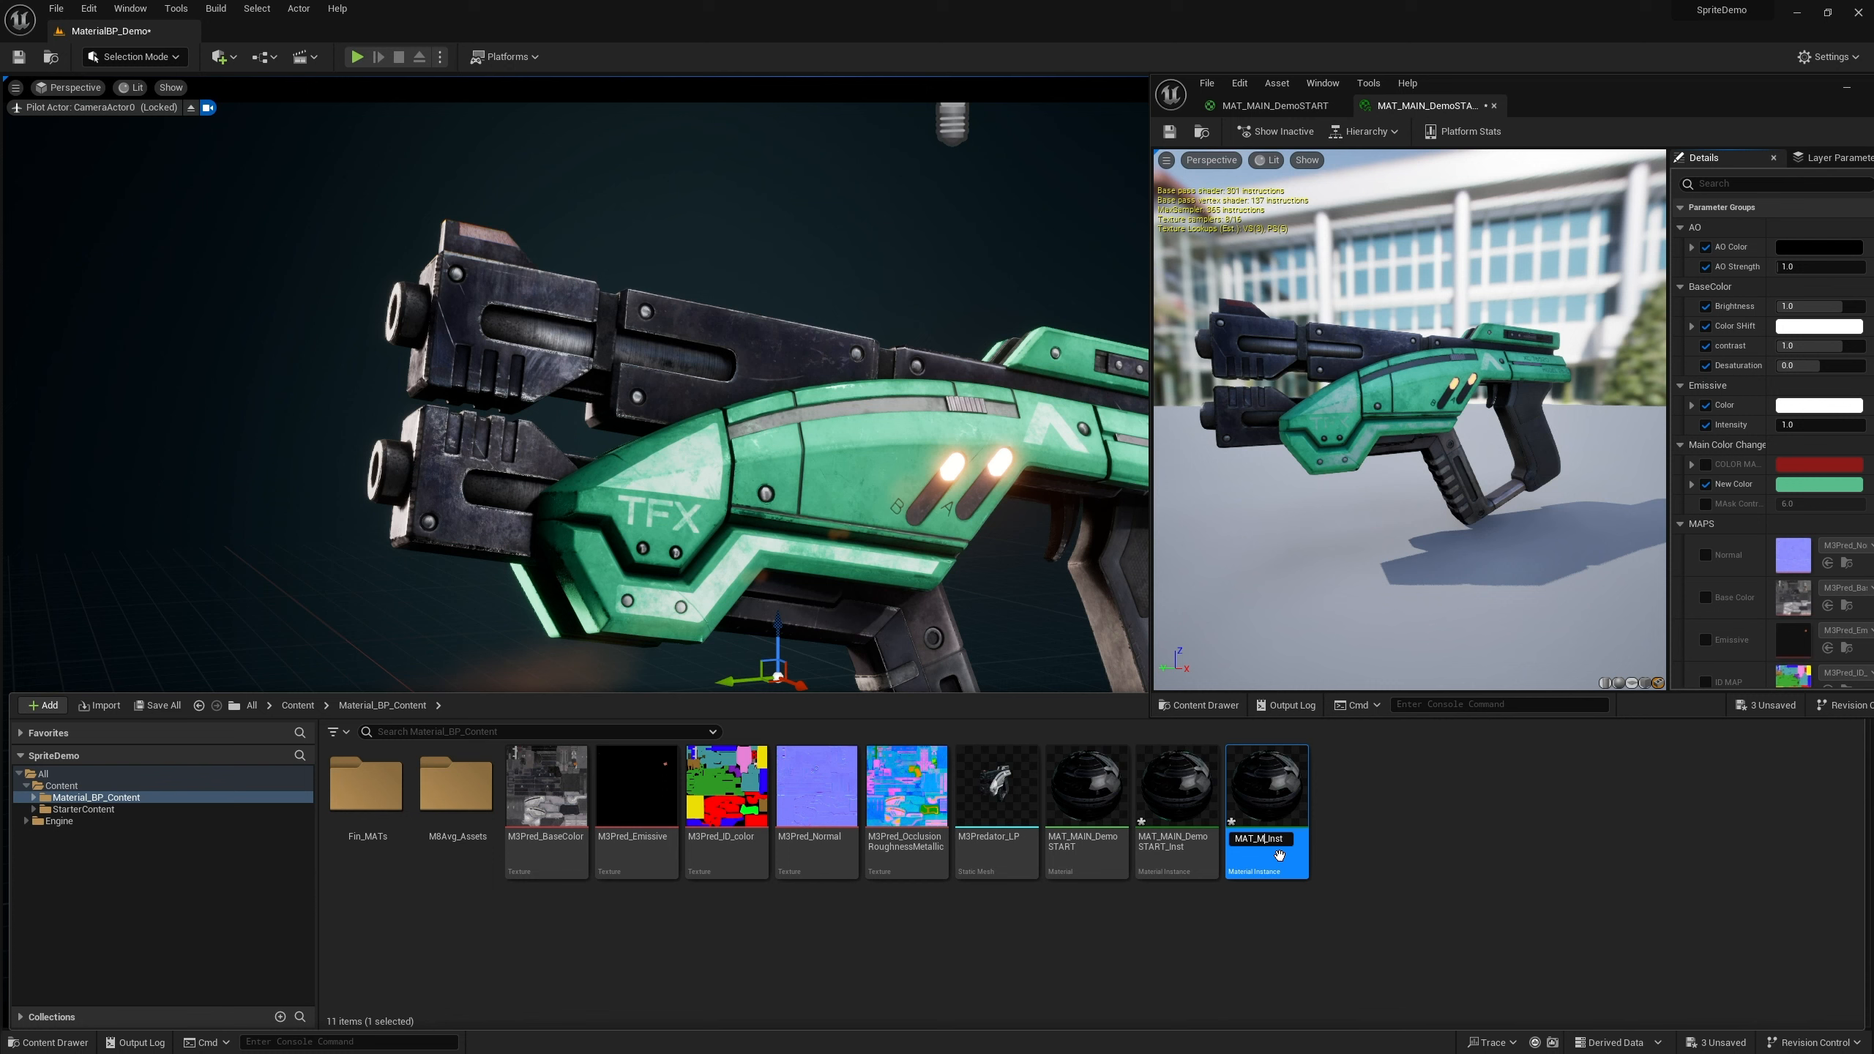
pyautogui.write('.')
pyautogui.press('Return')
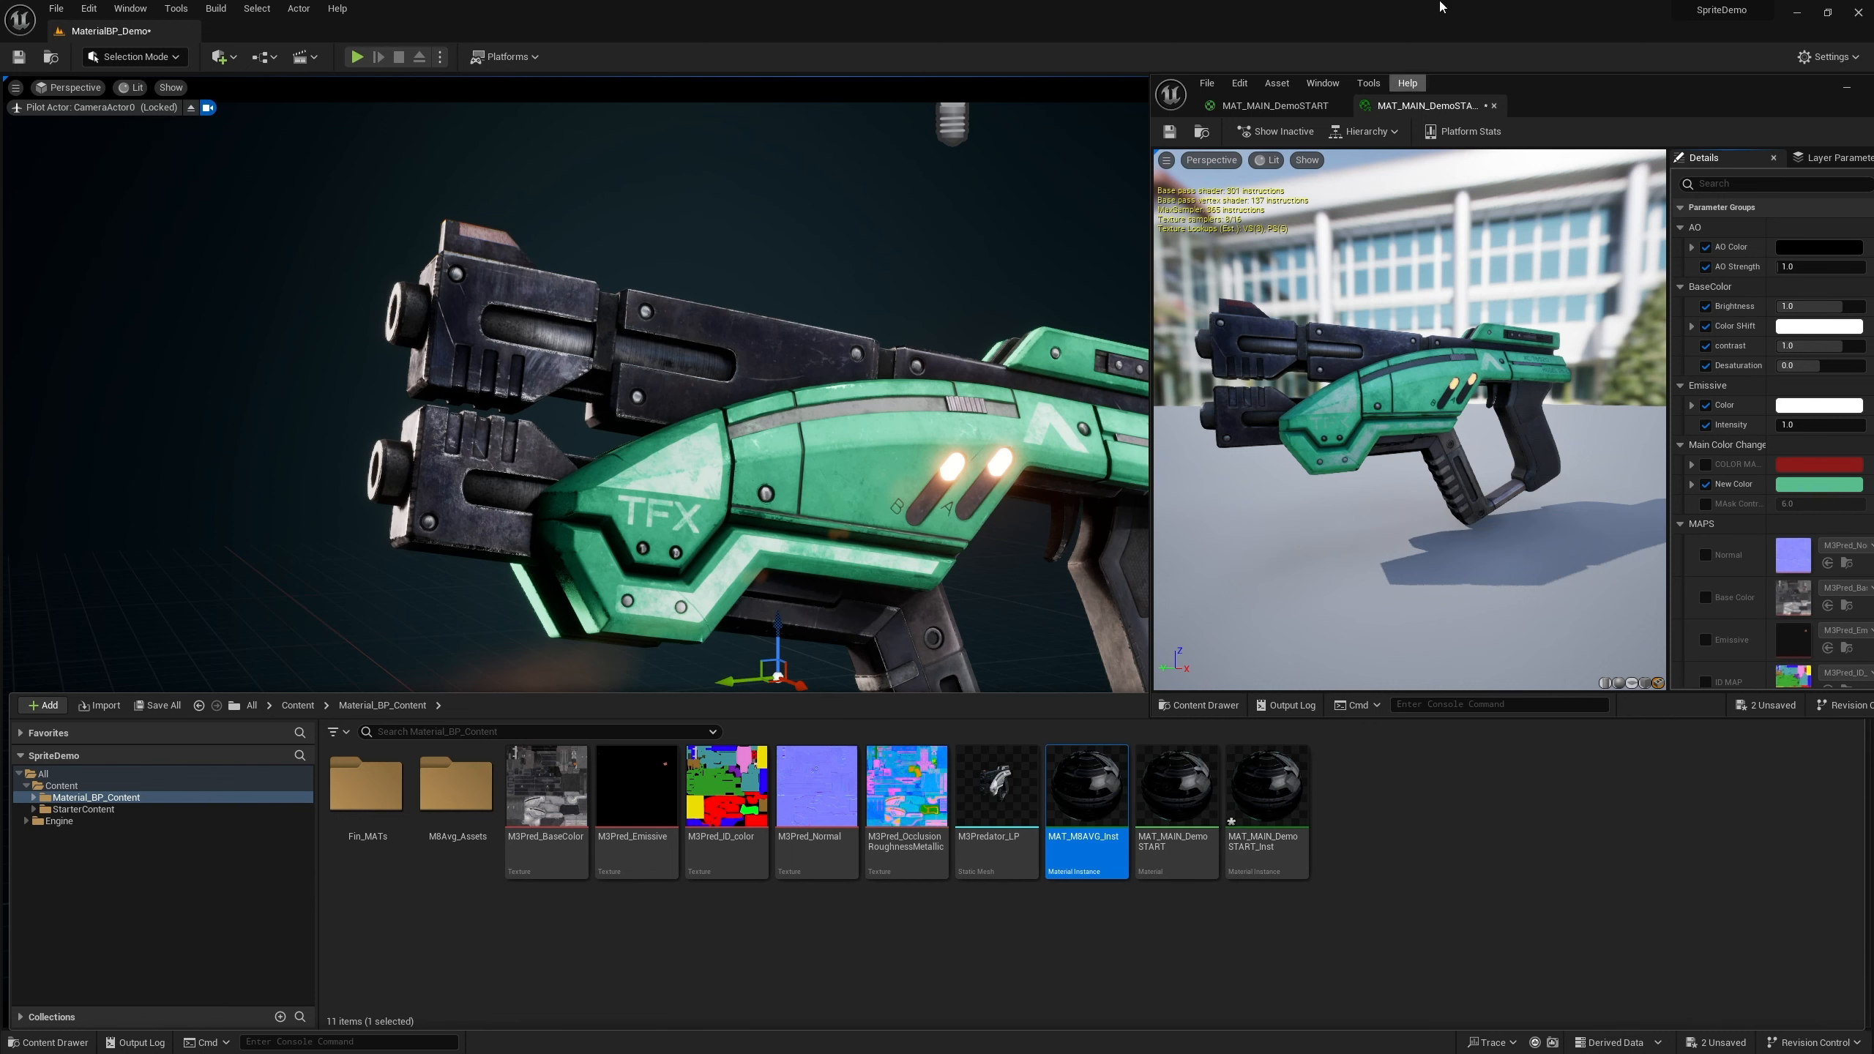
# Open MAT_MBAVG_Inst and orbit its preview to inspect the default material
pyautogui.doubleClick(1090, 815)
pyautogui.scroll(12, 1407, 419)
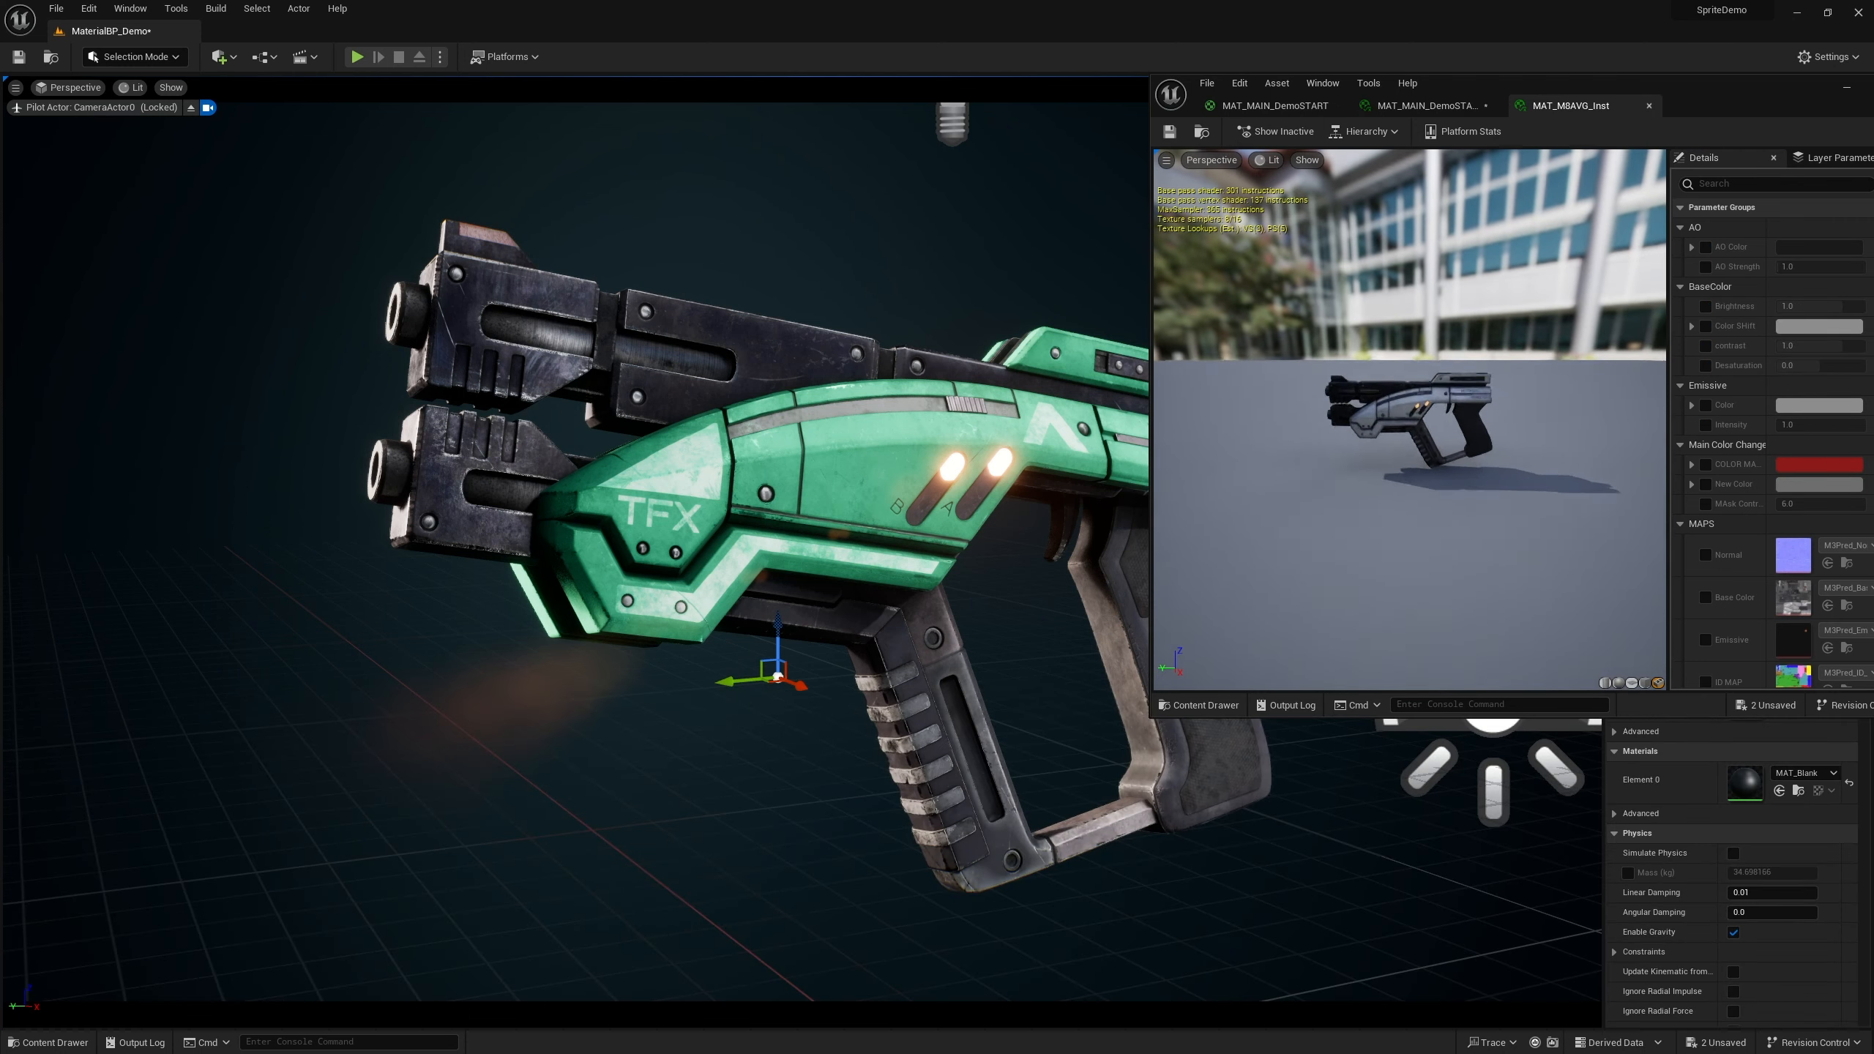
pyautogui.moveTo(1407, 420); pyautogui.dragTo(1384, 496)
pyautogui.scroll(-3, 1384, 497)
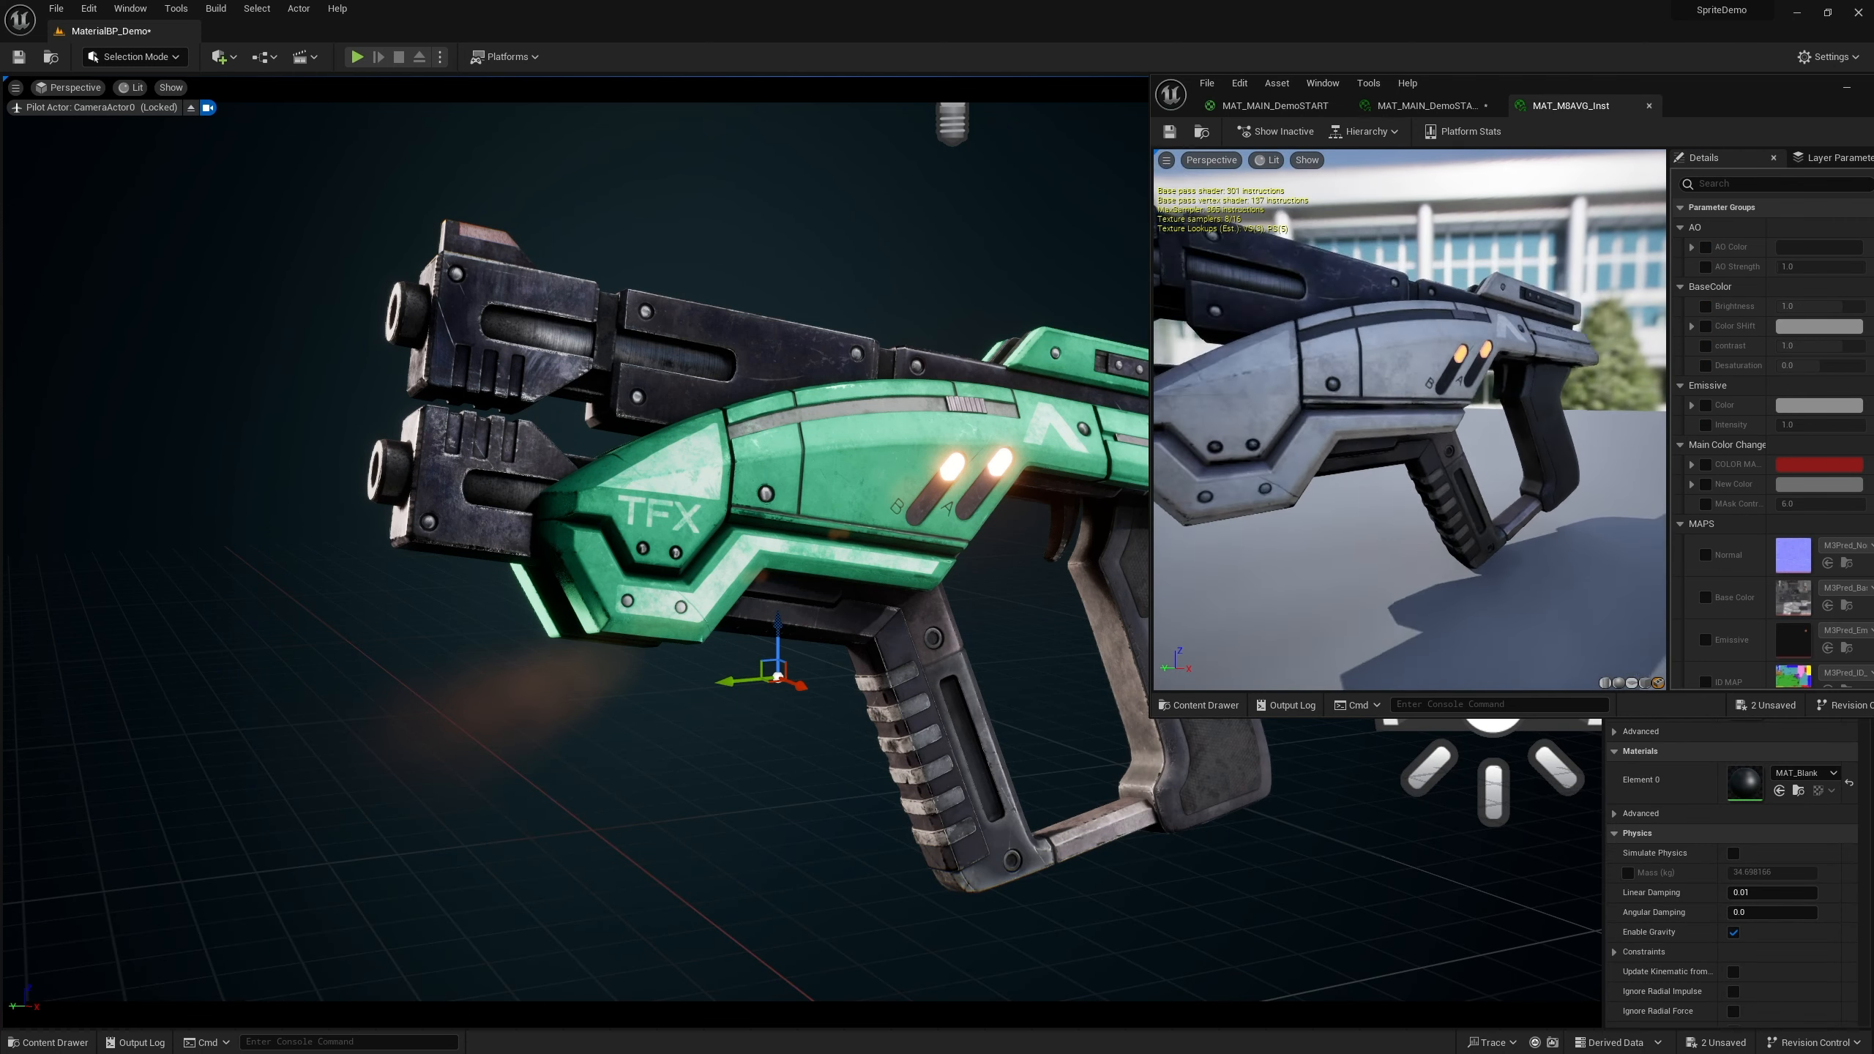
pyautogui.scroll(2, 1384, 496)
# Test MAT_MBAVG_Inst on a duplicate of the gun mesh, then delete the duplicate
pyautogui.click(868, 524)
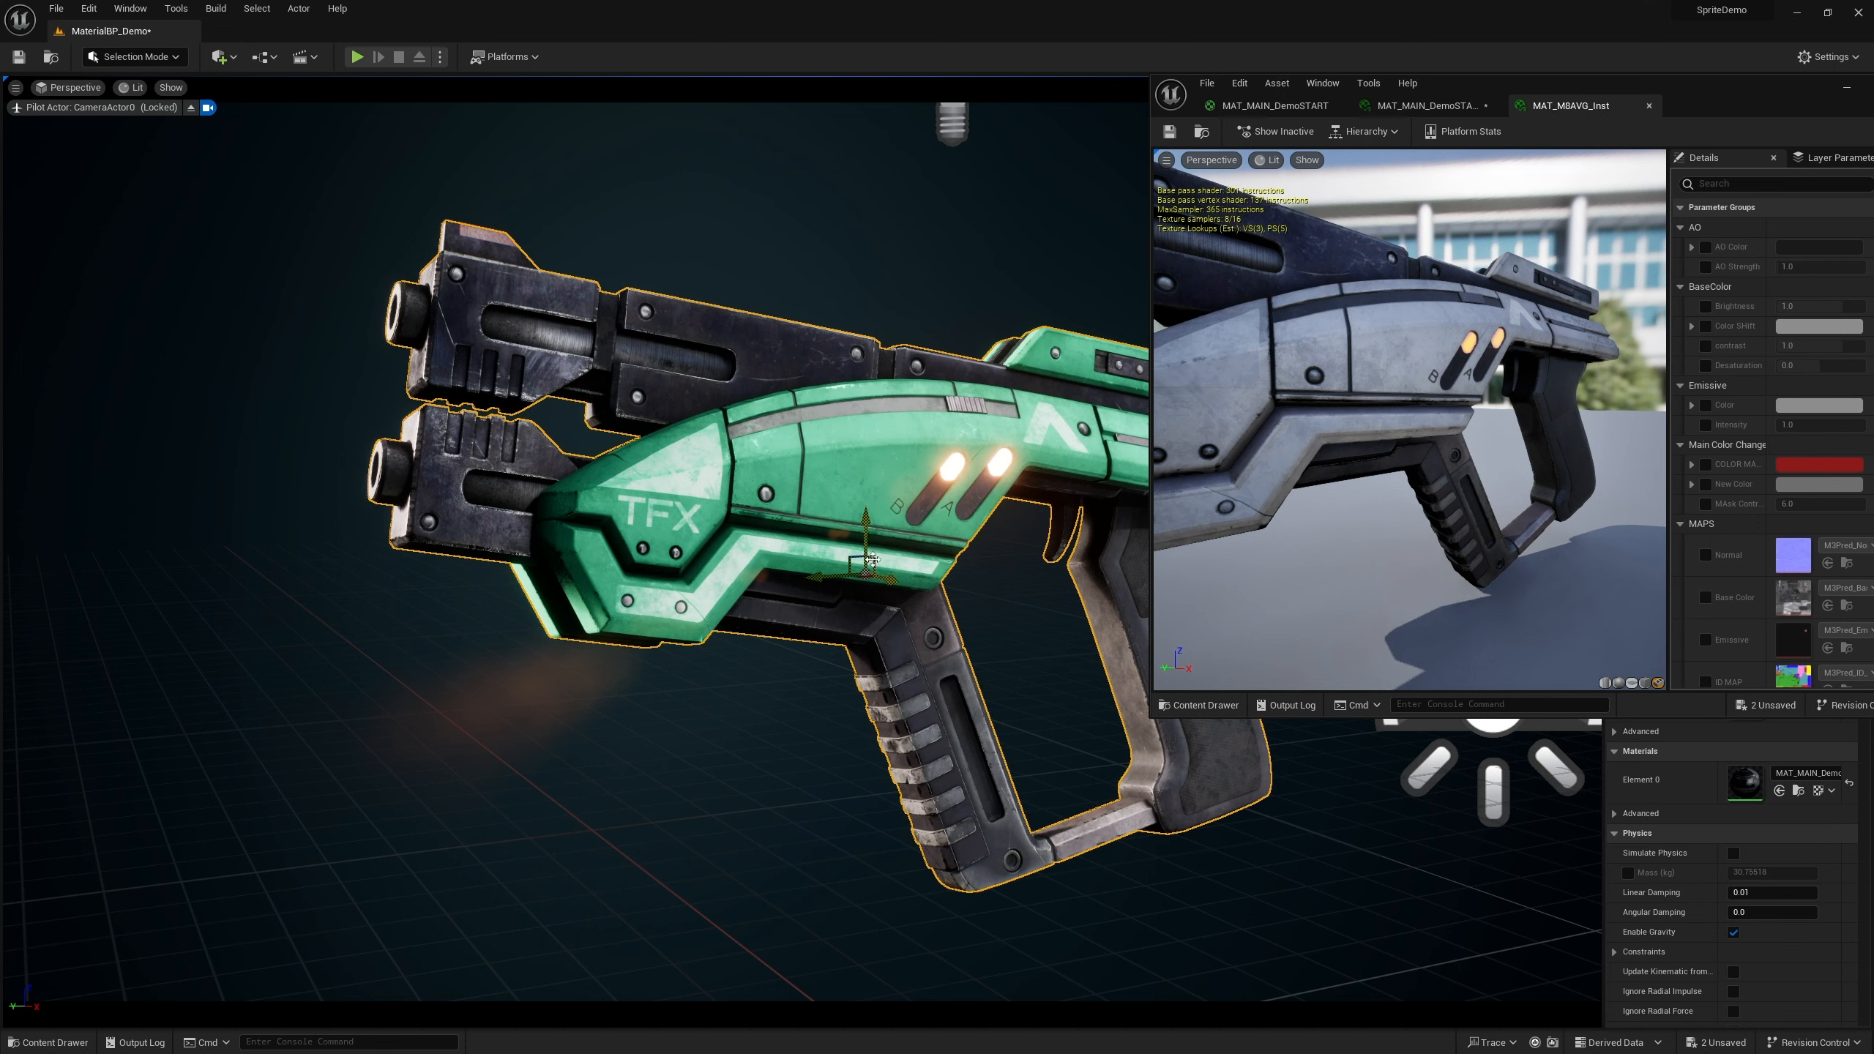
pyautogui.keyDown('alt'); pyautogui.moveTo(872, 559); pyautogui.dragTo(599, 604); pyautogui.keyUp('alt')
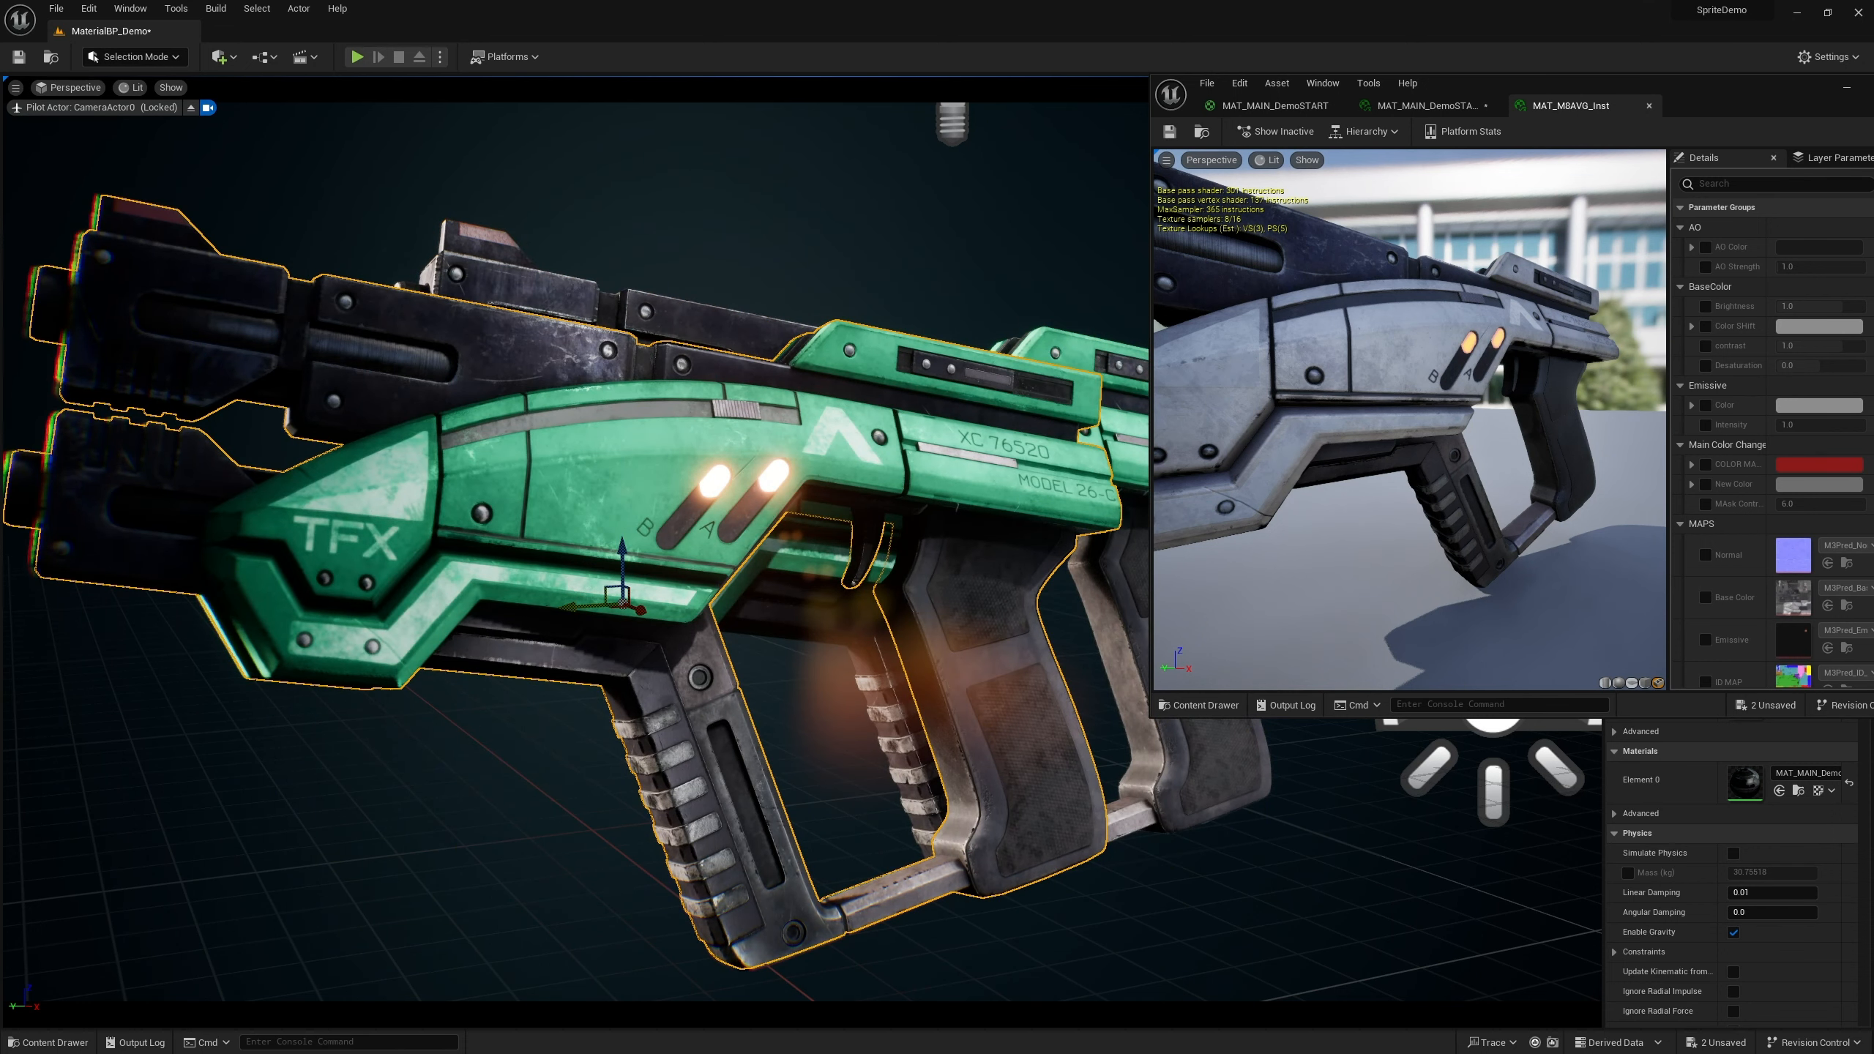
pyautogui.click(49, 1042)
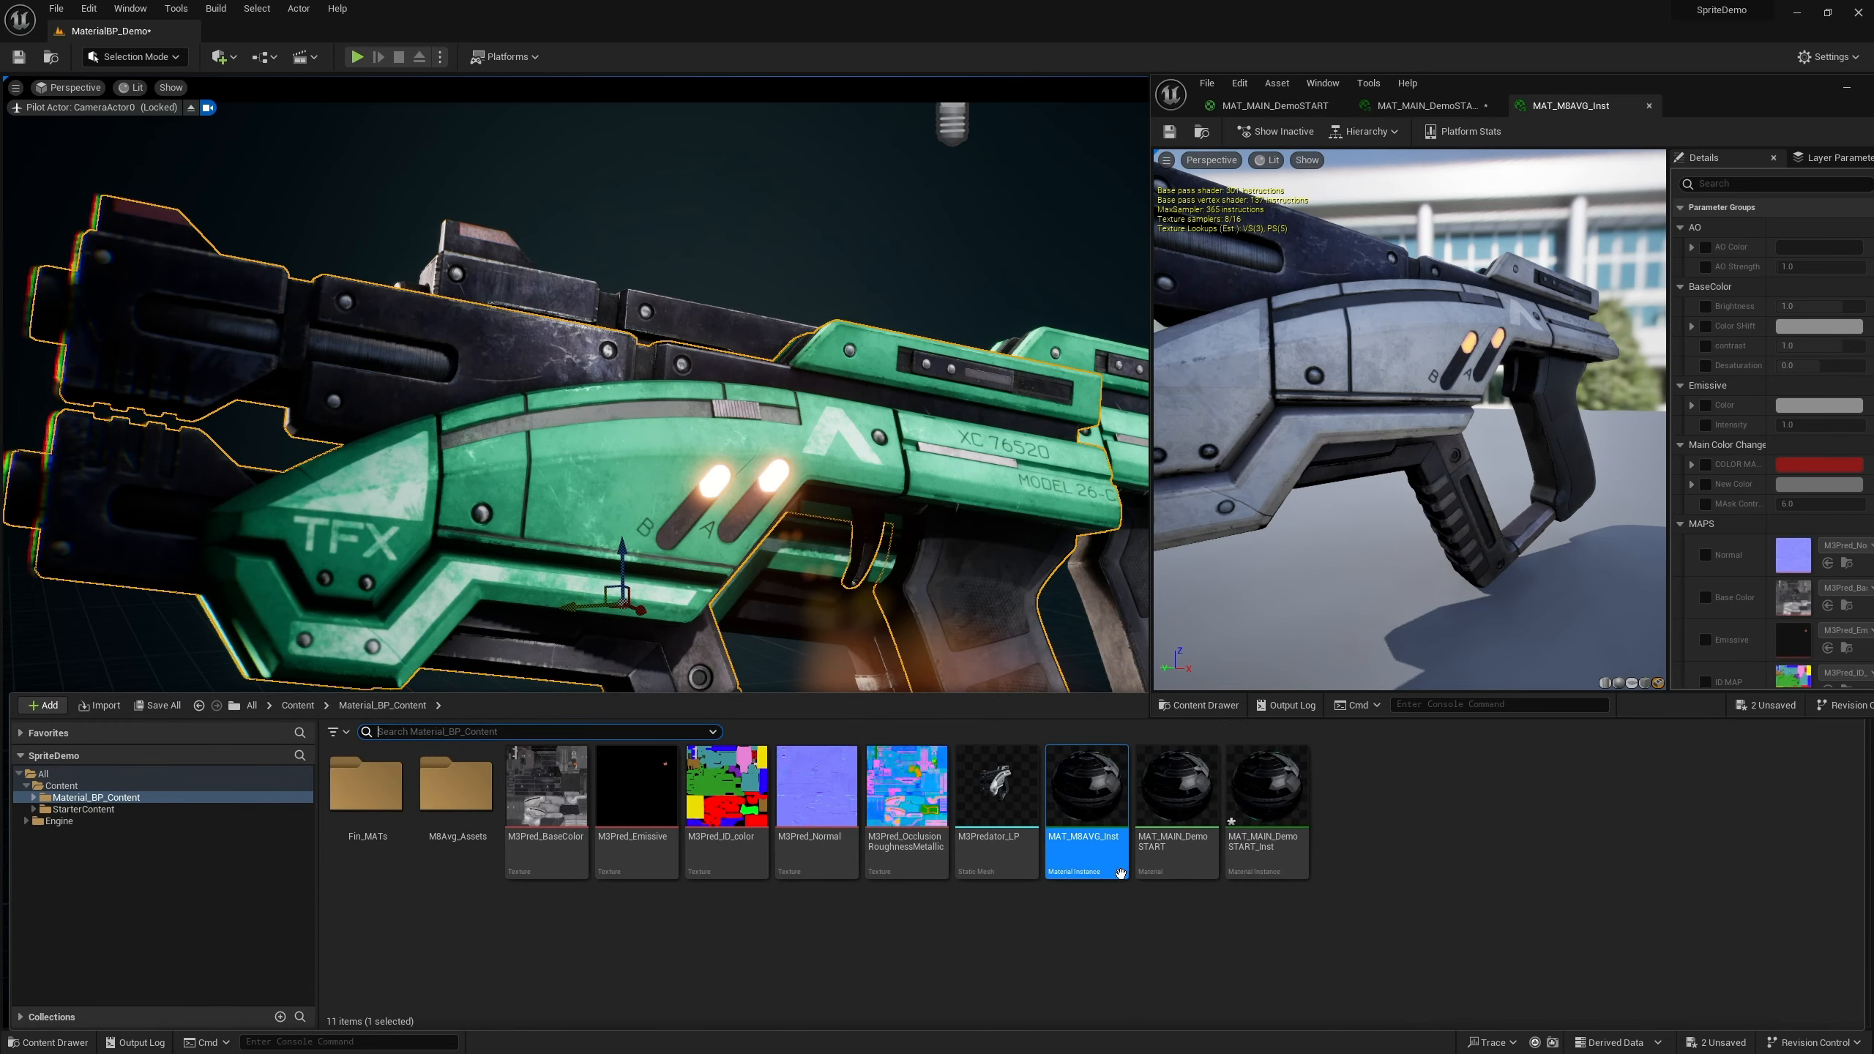
pyautogui.moveTo(1101, 865); pyautogui.dragTo(559, 499)
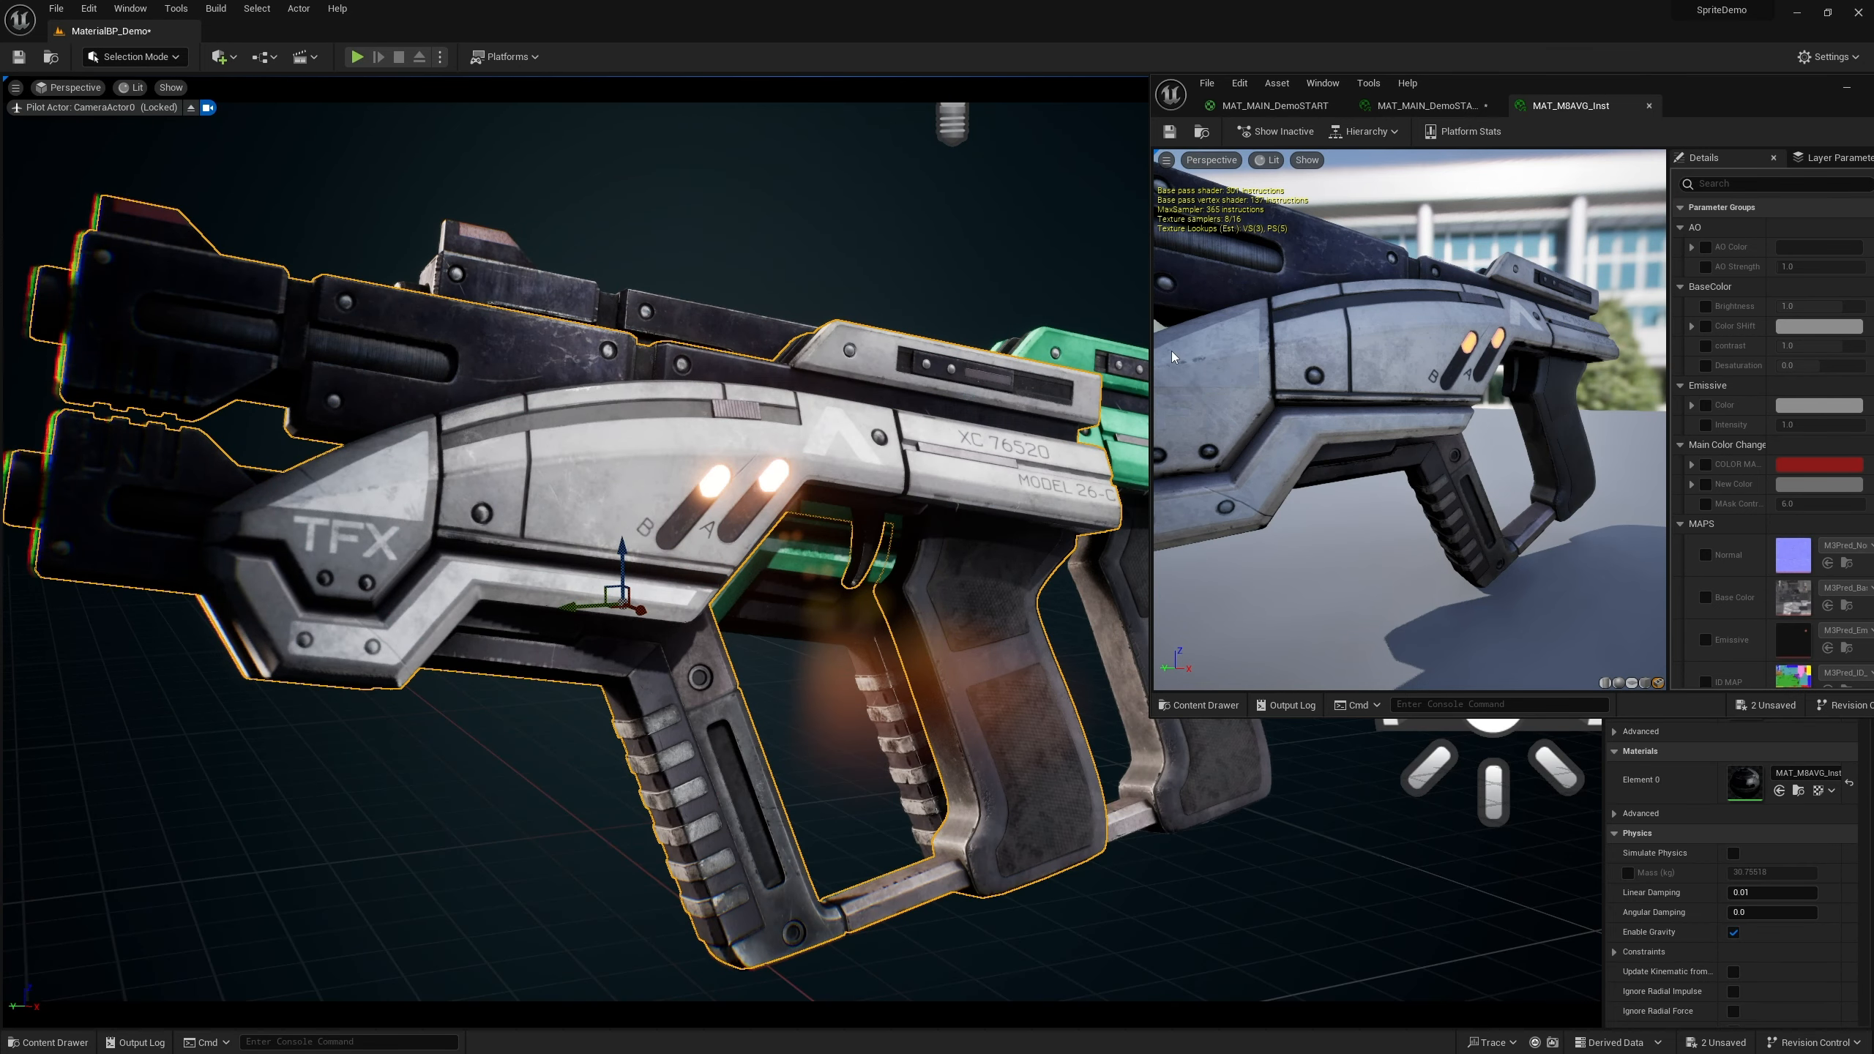
pyautogui.moveTo(614, 601); pyautogui.dragTo(577, 671)
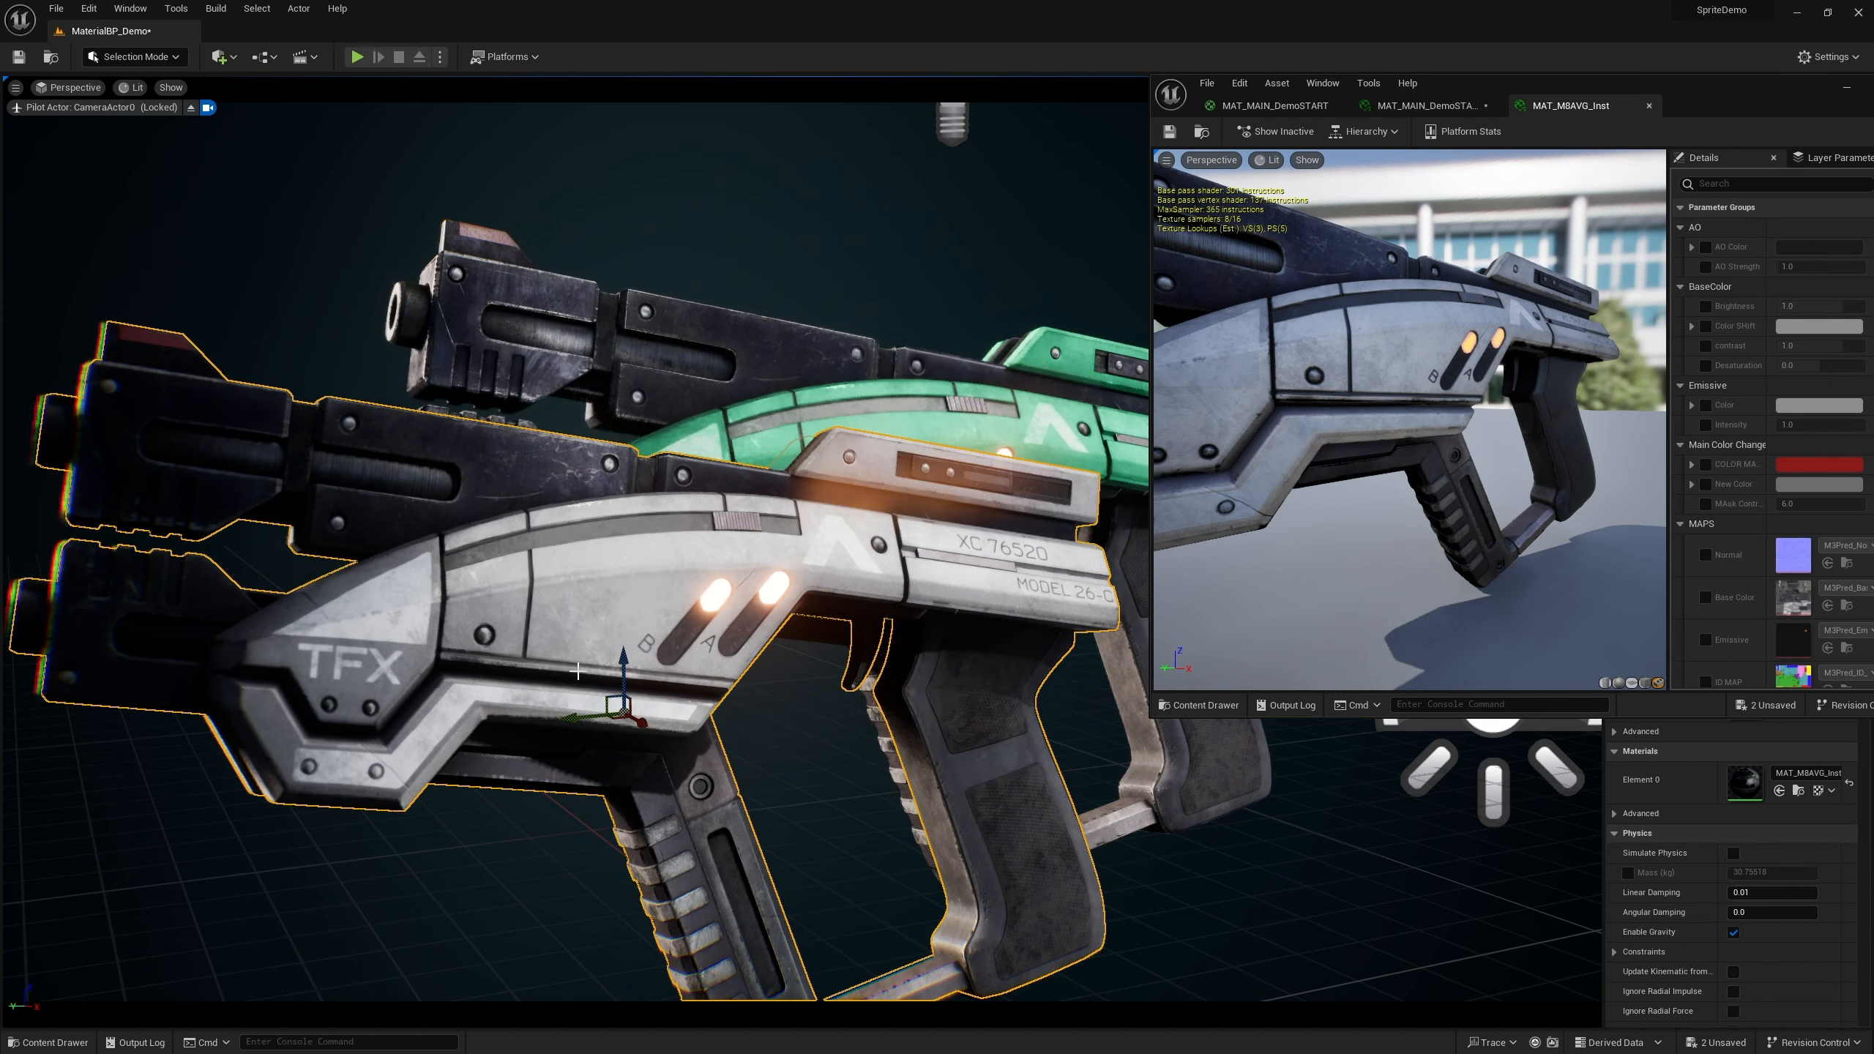
pyautogui.press('Delete')
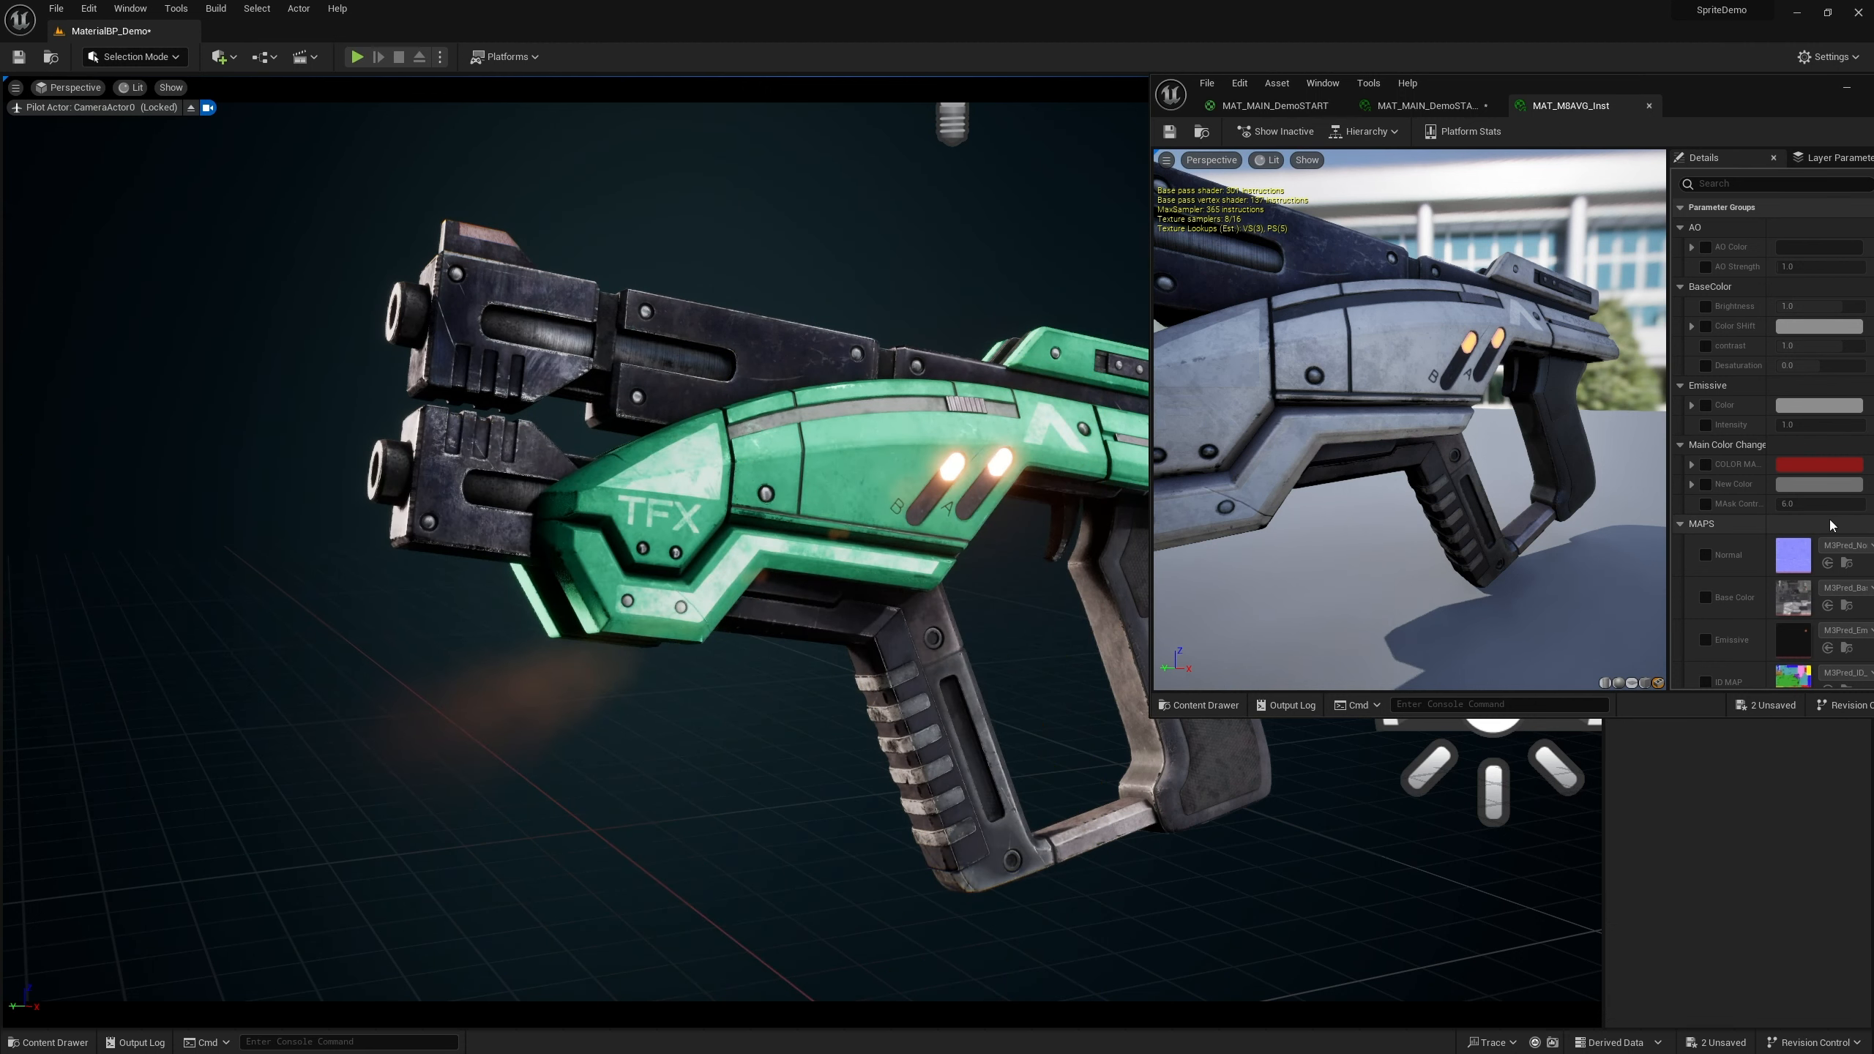
# Hide the M3Predator_LP2 gun mesh in the level so the M8 mesh is exposed
pyautogui.click(51, 1042)
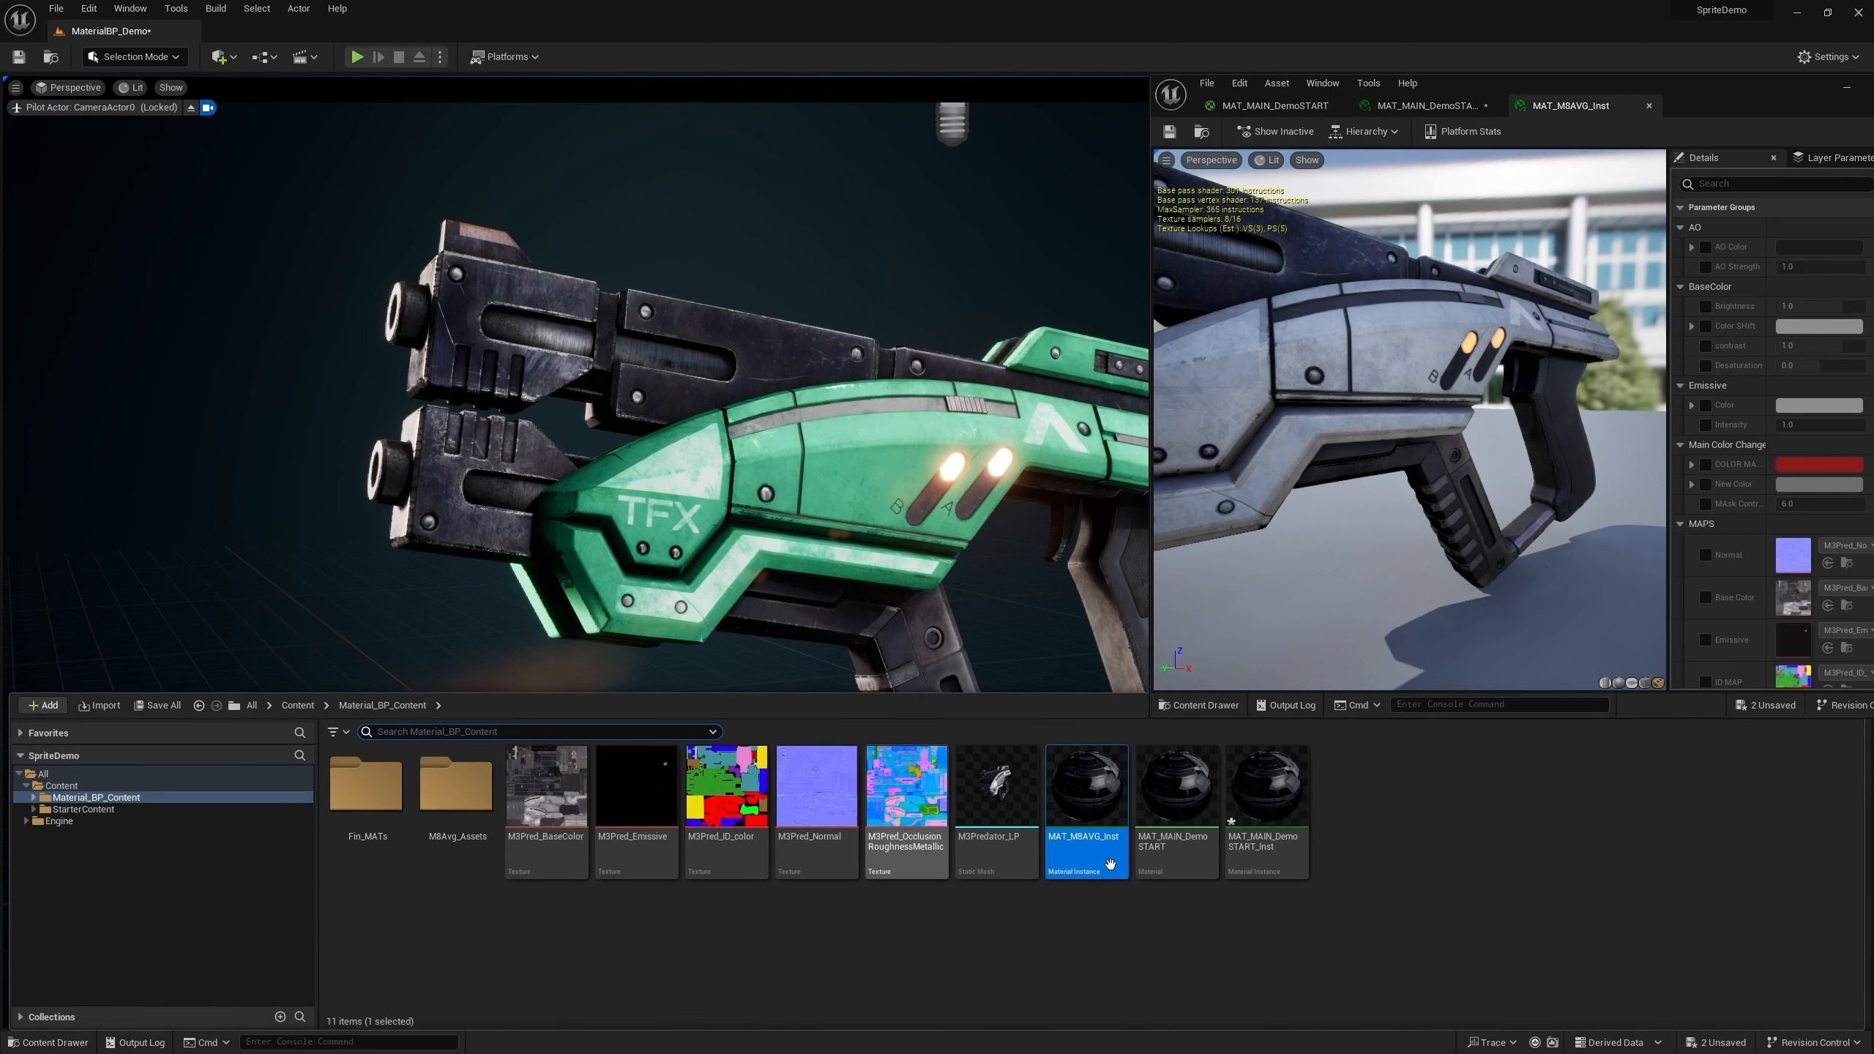
pyautogui.moveTo(1702, 105); pyautogui.dragTo(419, 230)
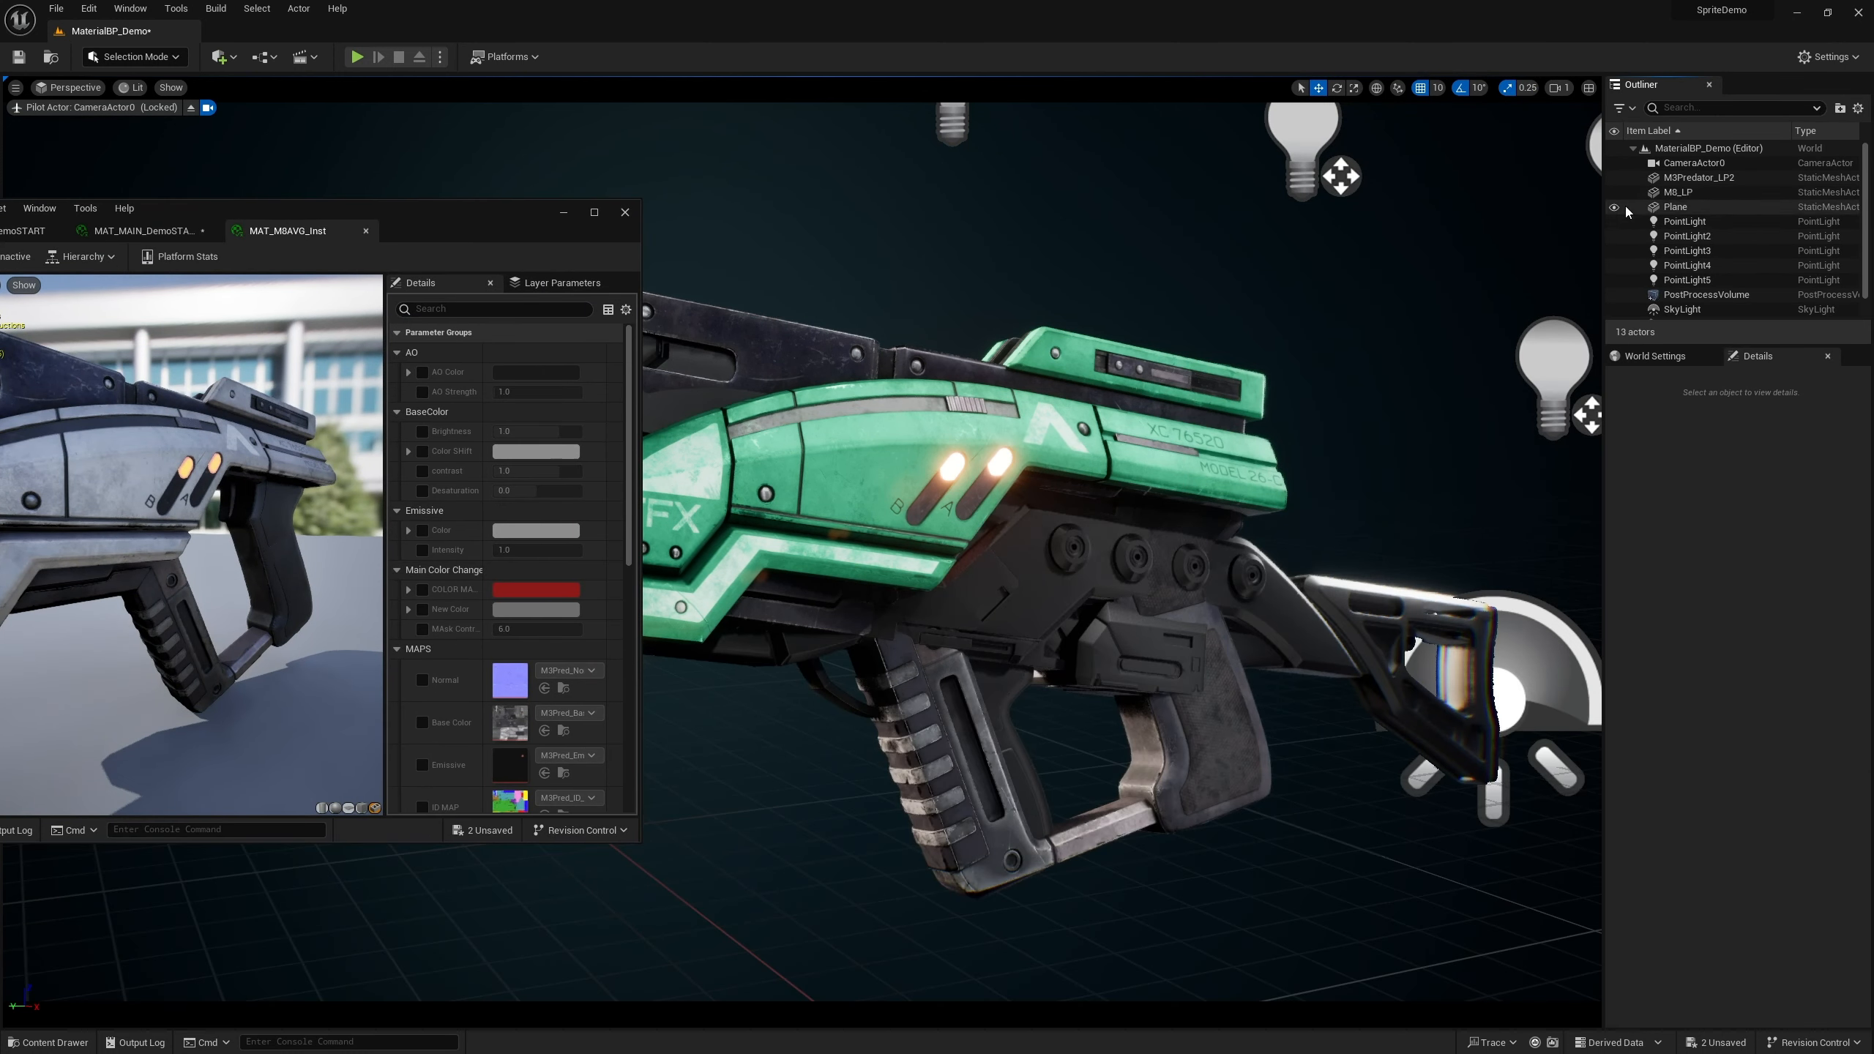
pyautogui.click(1622, 178)
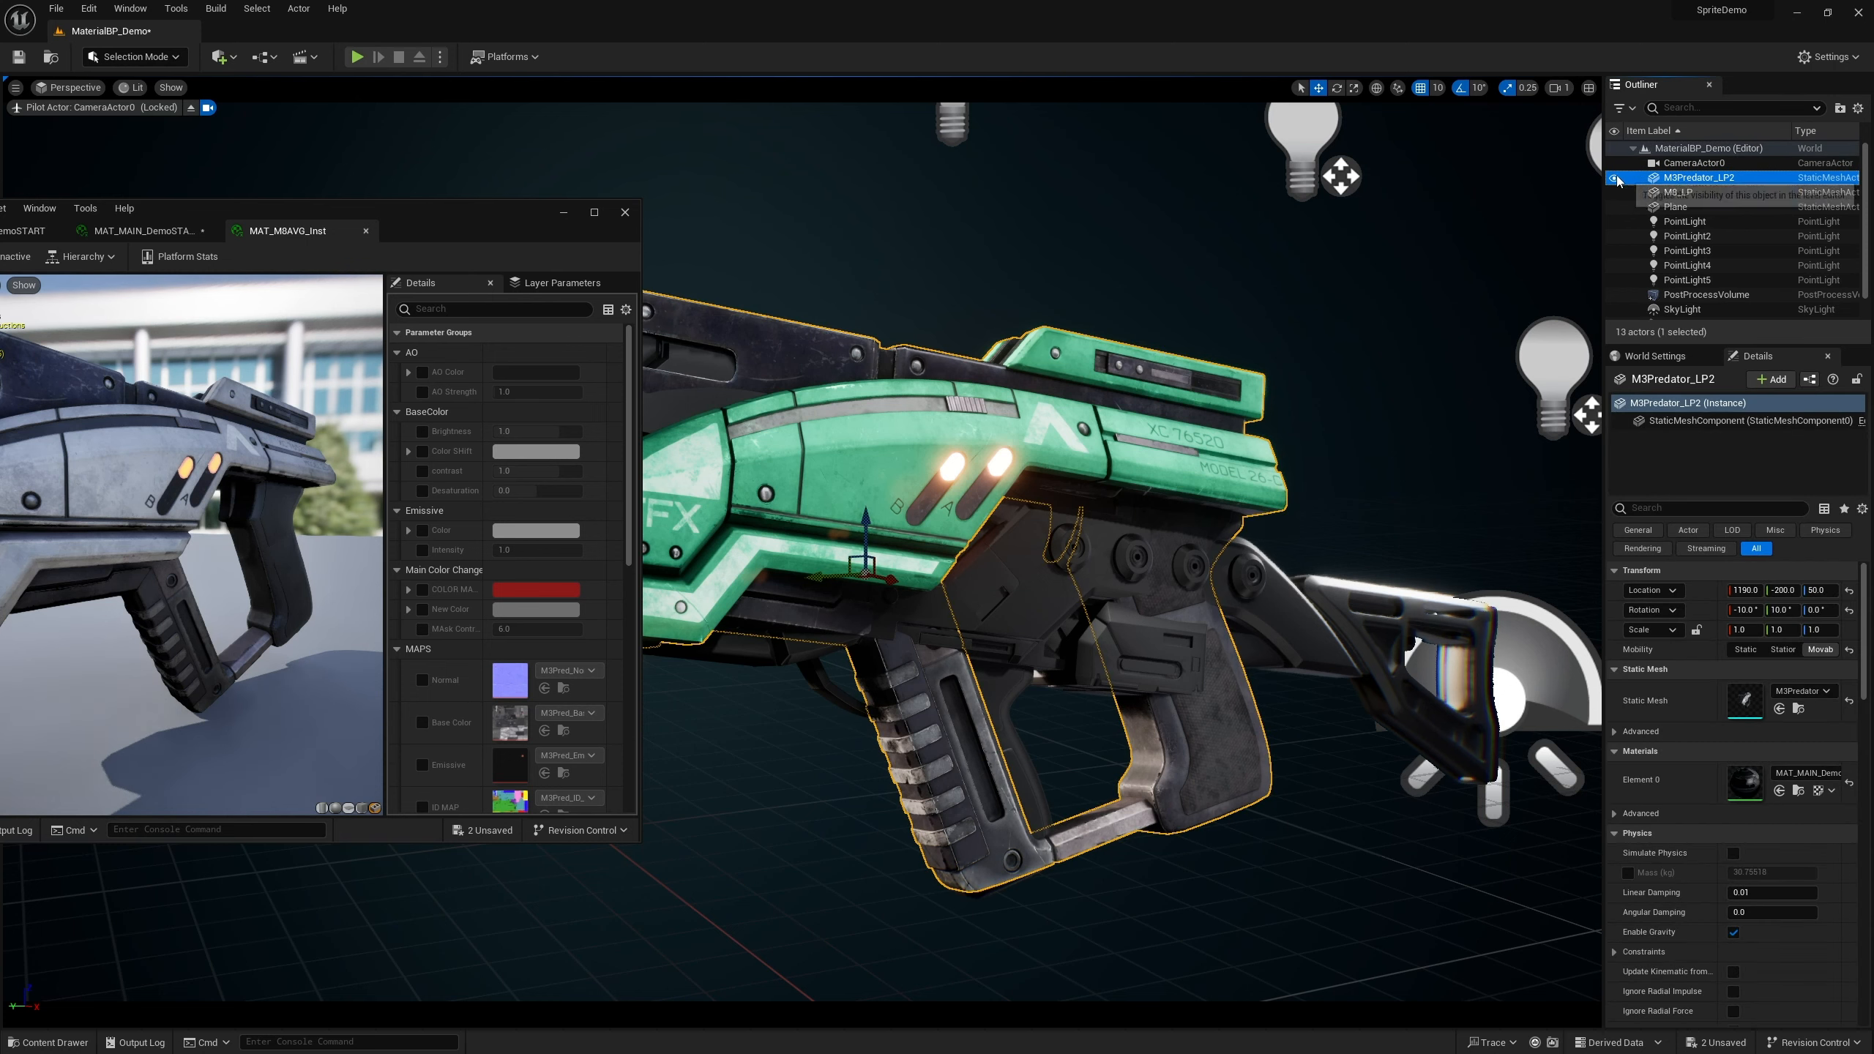
pyautogui.click(1616, 177)
pyautogui.moveTo(480, 232); pyautogui.dragTo(1725, 261)
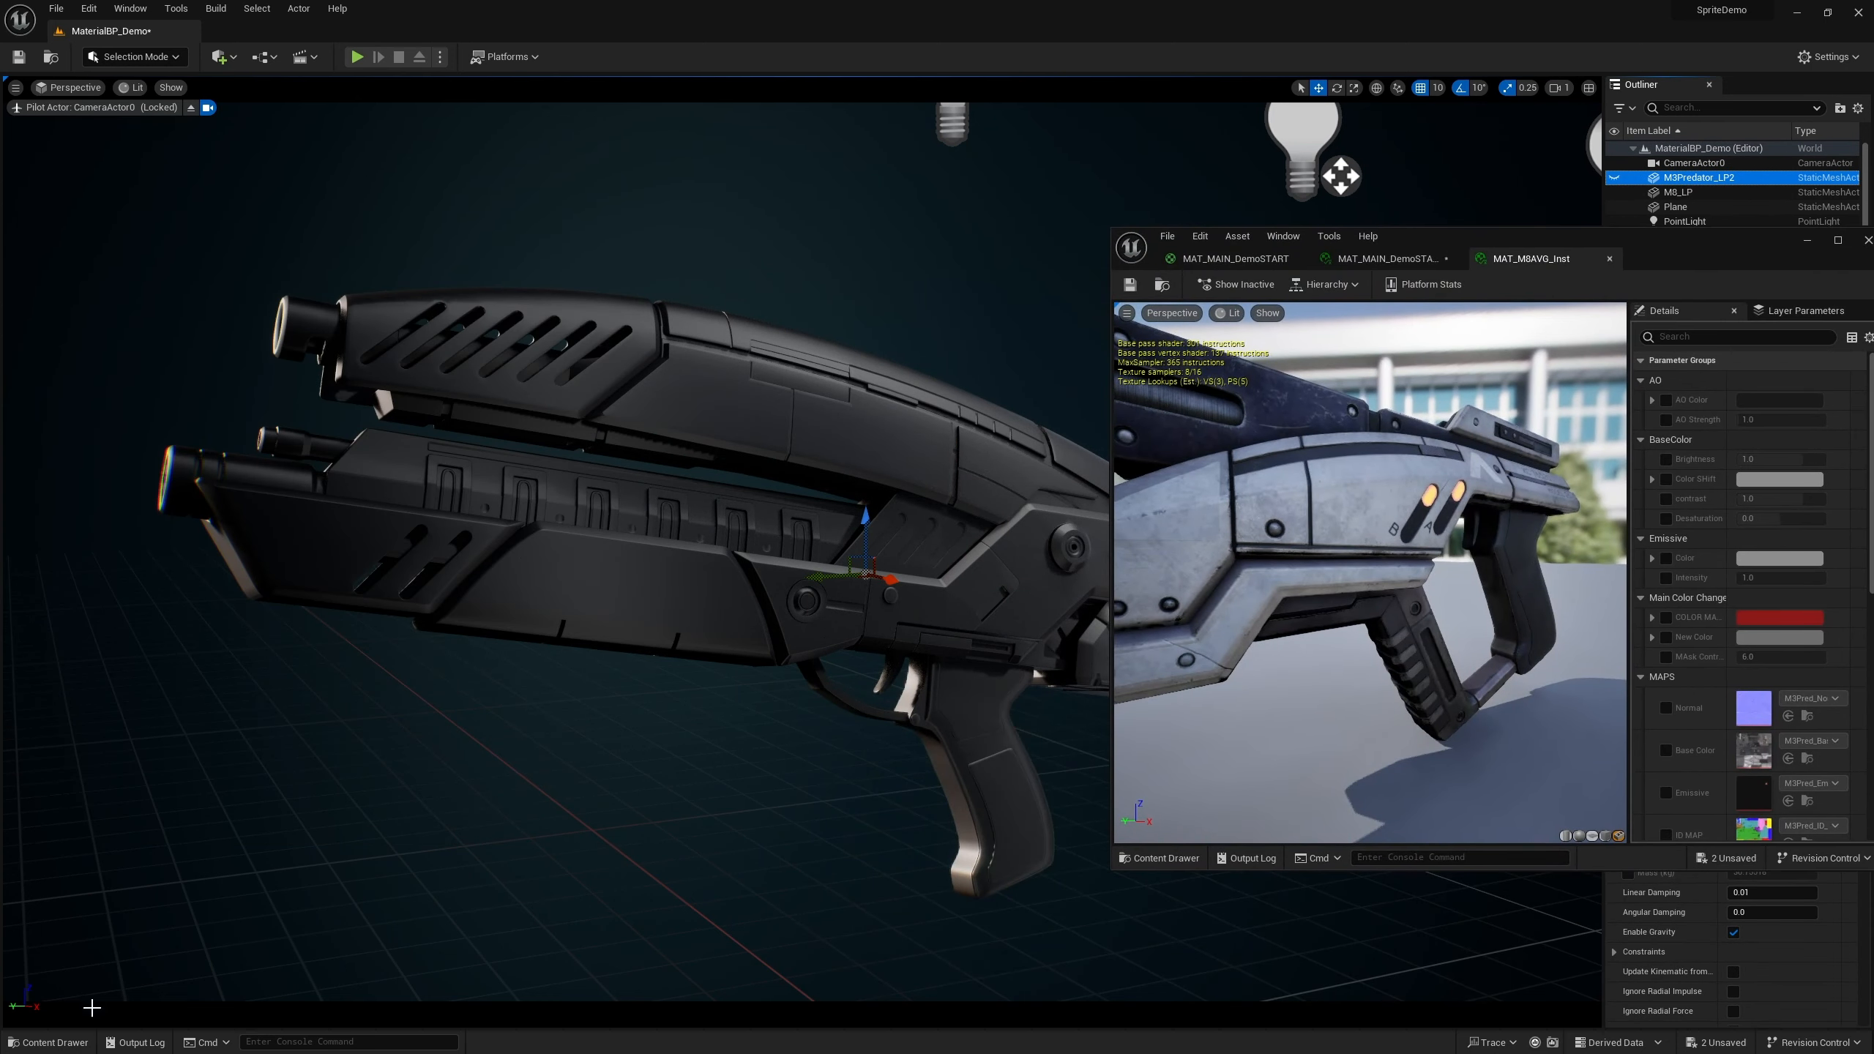
# Apply the MAT_MBAVG_Inst material instance to the M8 gun mesh in the viewport
pyautogui.click(49, 1042)
pyautogui.moveTo(1451, 244); pyautogui.dragTo(1650, 276)
pyautogui.moveTo(1090, 804); pyautogui.dragTo(967, 466)
pyautogui.moveTo(1678, 275); pyautogui.dragTo(1330, 229)
pyautogui.click(49, 1042)
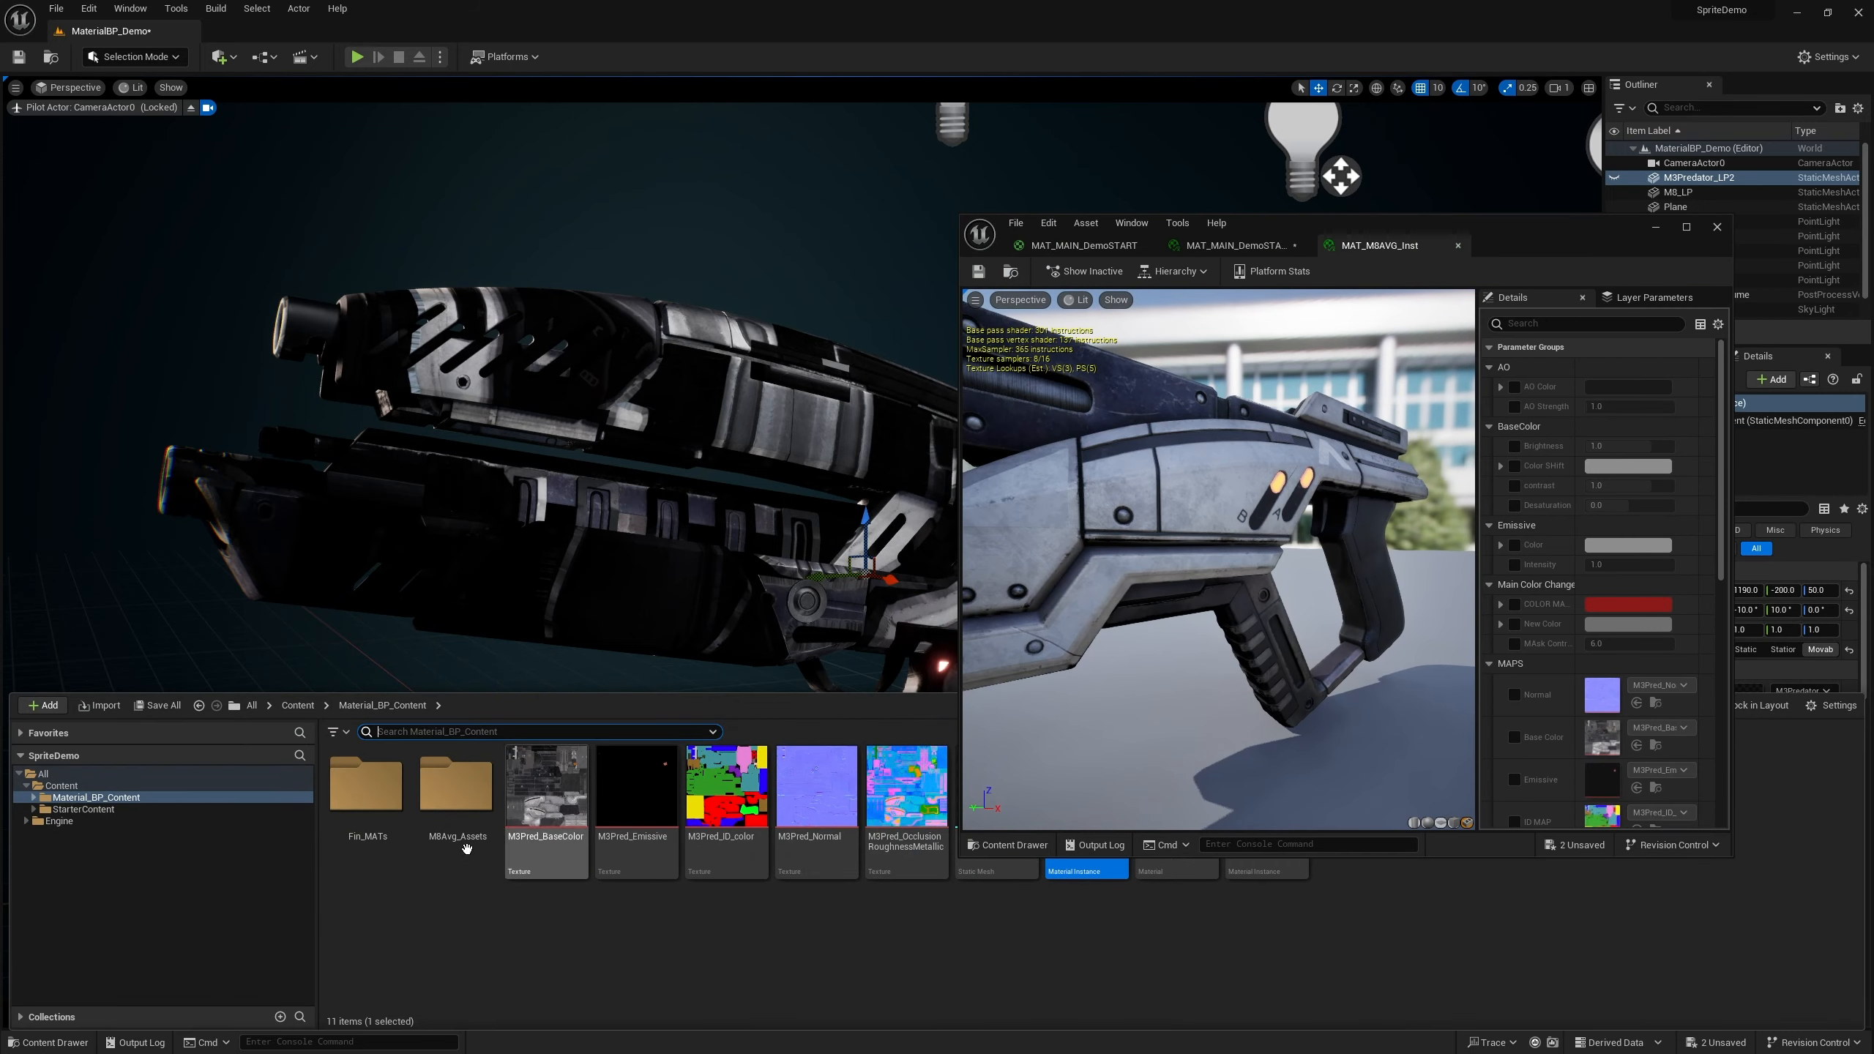
# Open the MBAvg_Assets folder and enable the Normal, Base Color, Emissive, ID MAP and ORM map parameters in the instance
pyautogui.click(455, 806)
pyautogui.doubleClick(454, 807)
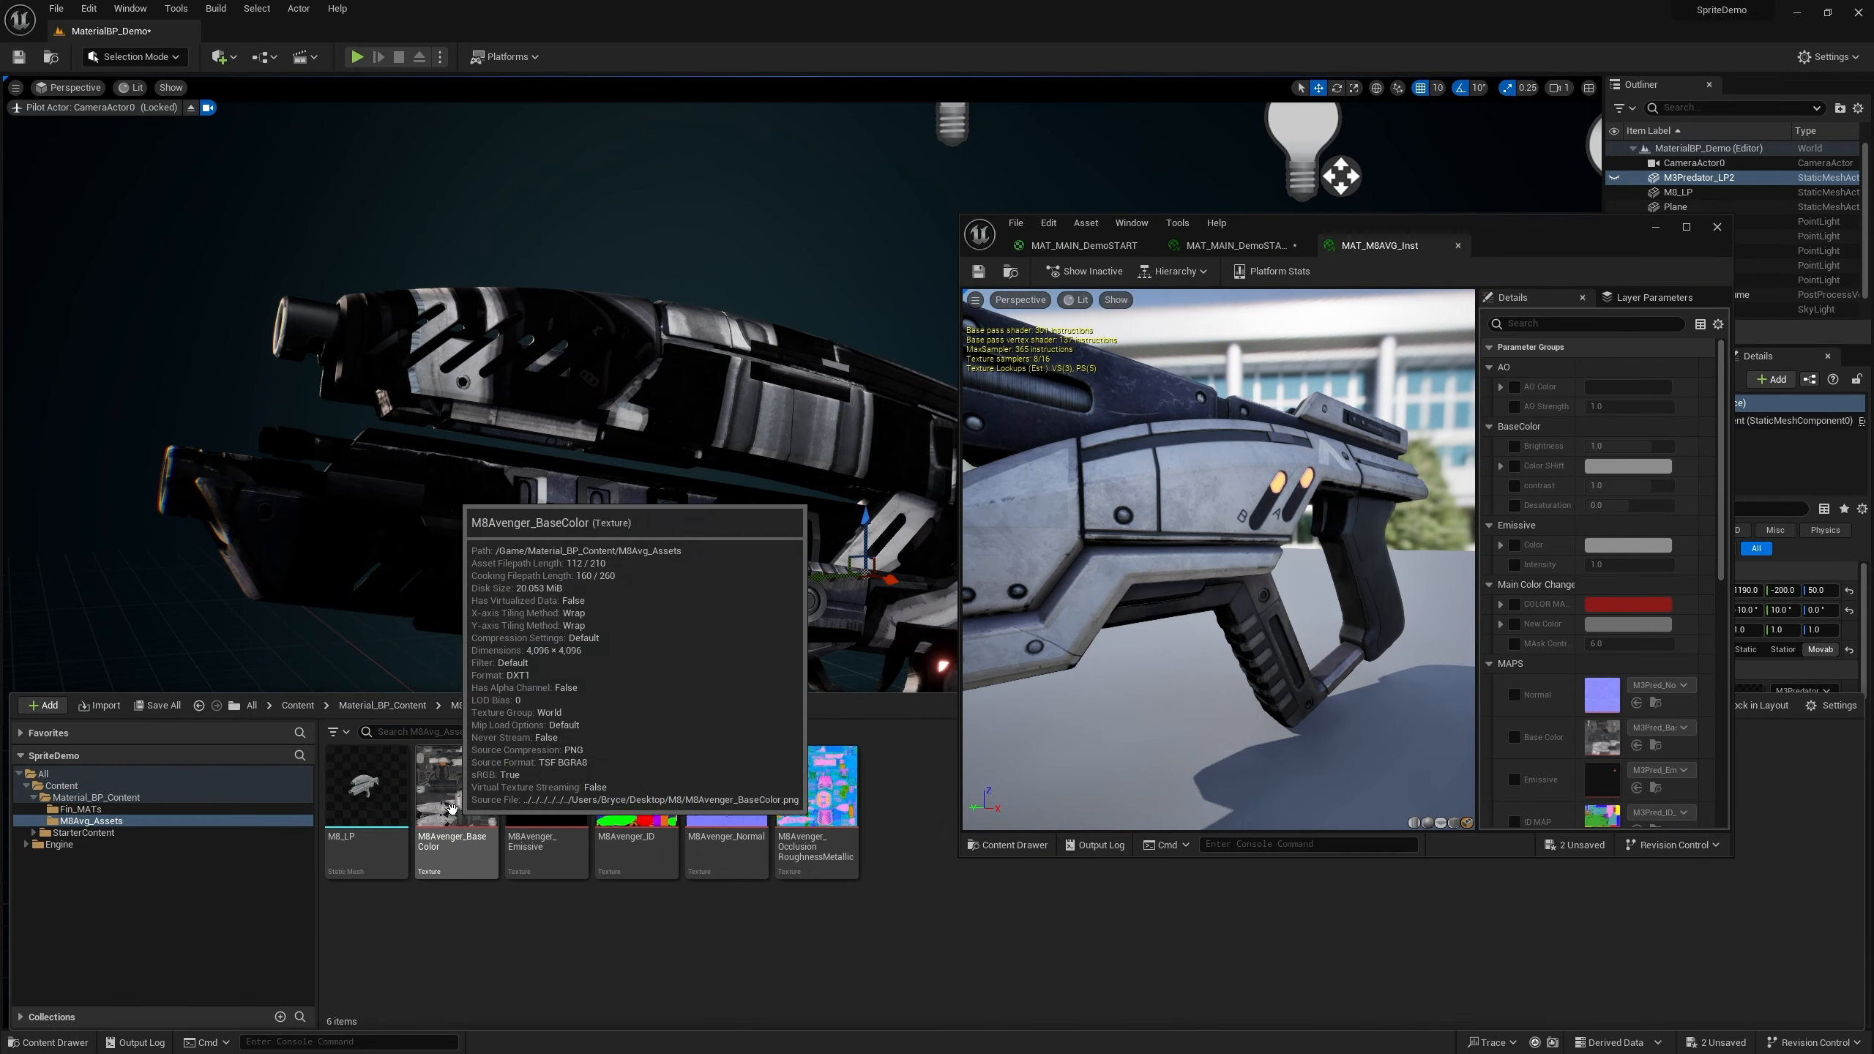
pyautogui.moveTo(1413, 227); pyautogui.dragTo(830, 72)
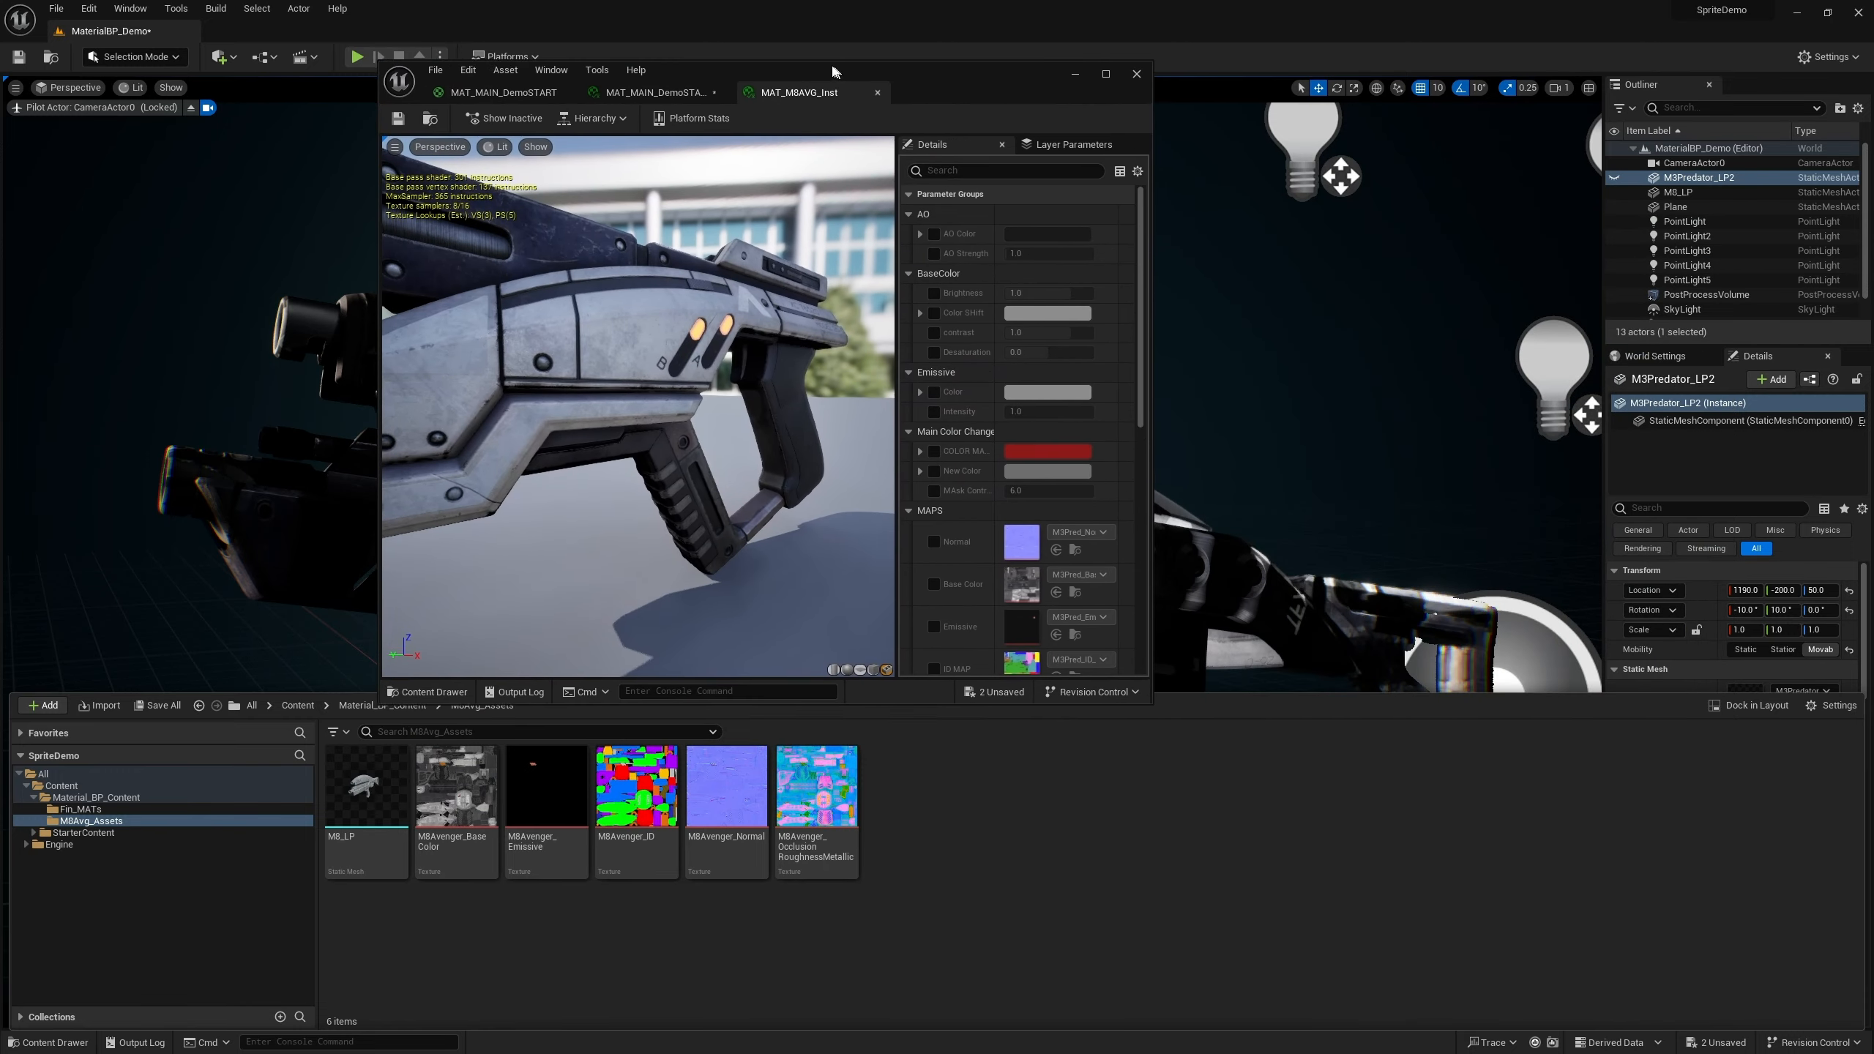
pyautogui.scroll(-3, 973, 417)
pyautogui.click(929, 424)
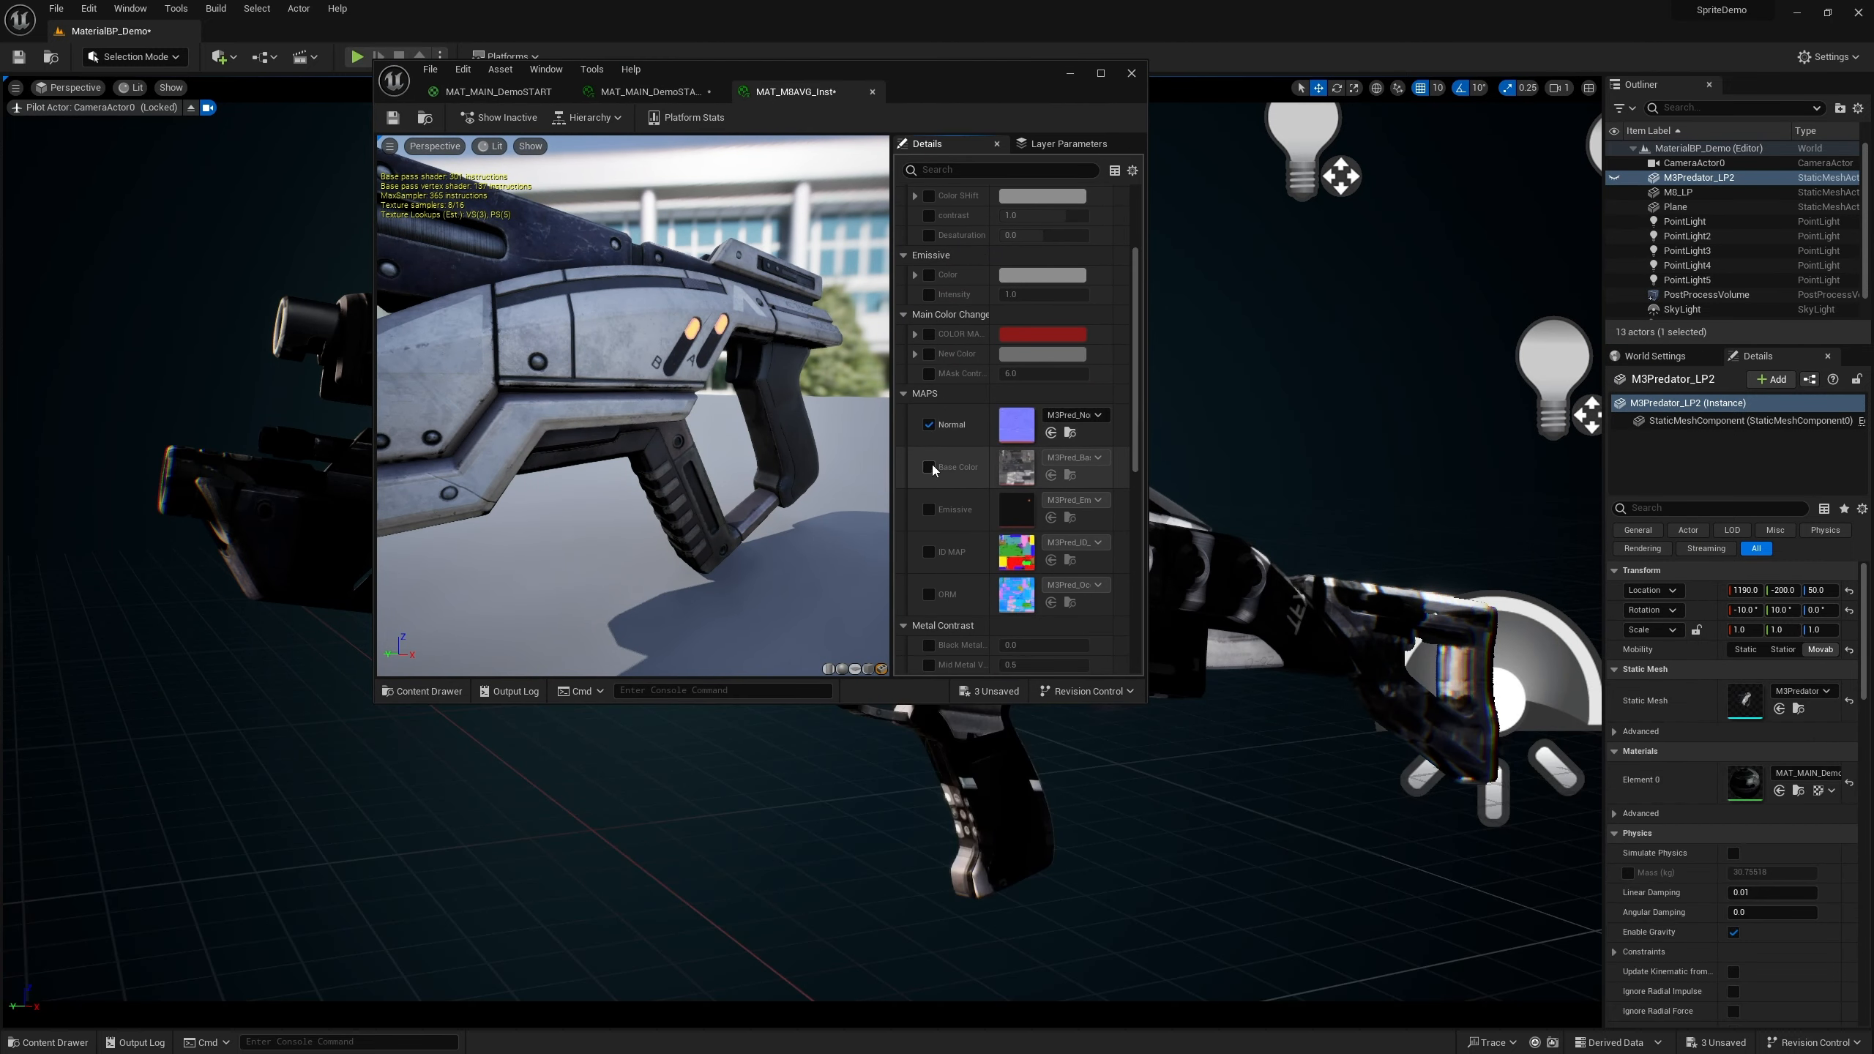
pyautogui.click(929, 467)
pyautogui.click(929, 509)
pyautogui.click(929, 552)
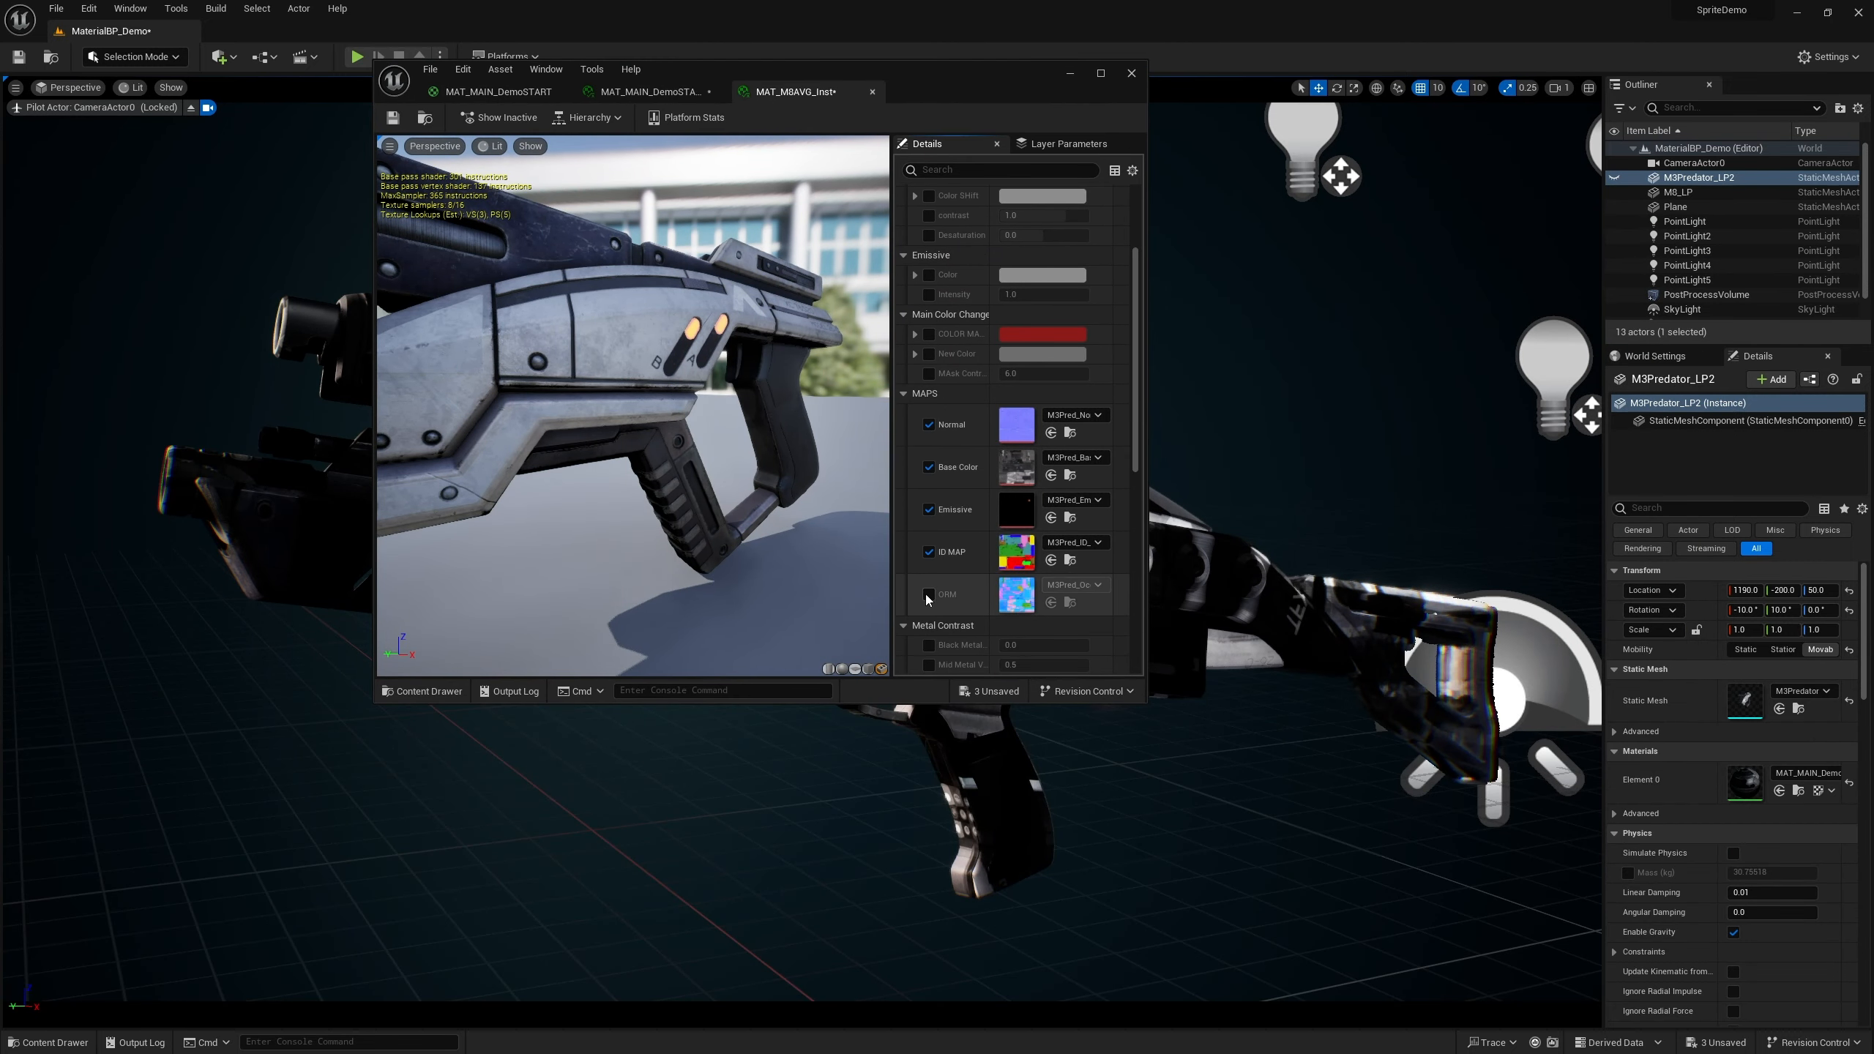
pyautogui.click(929, 595)
# Assign the MBAvenger base color, normal, emissive, ID and occlusion-roughness-metallic textures to their matching map parameters
pyautogui.click(46, 1041)
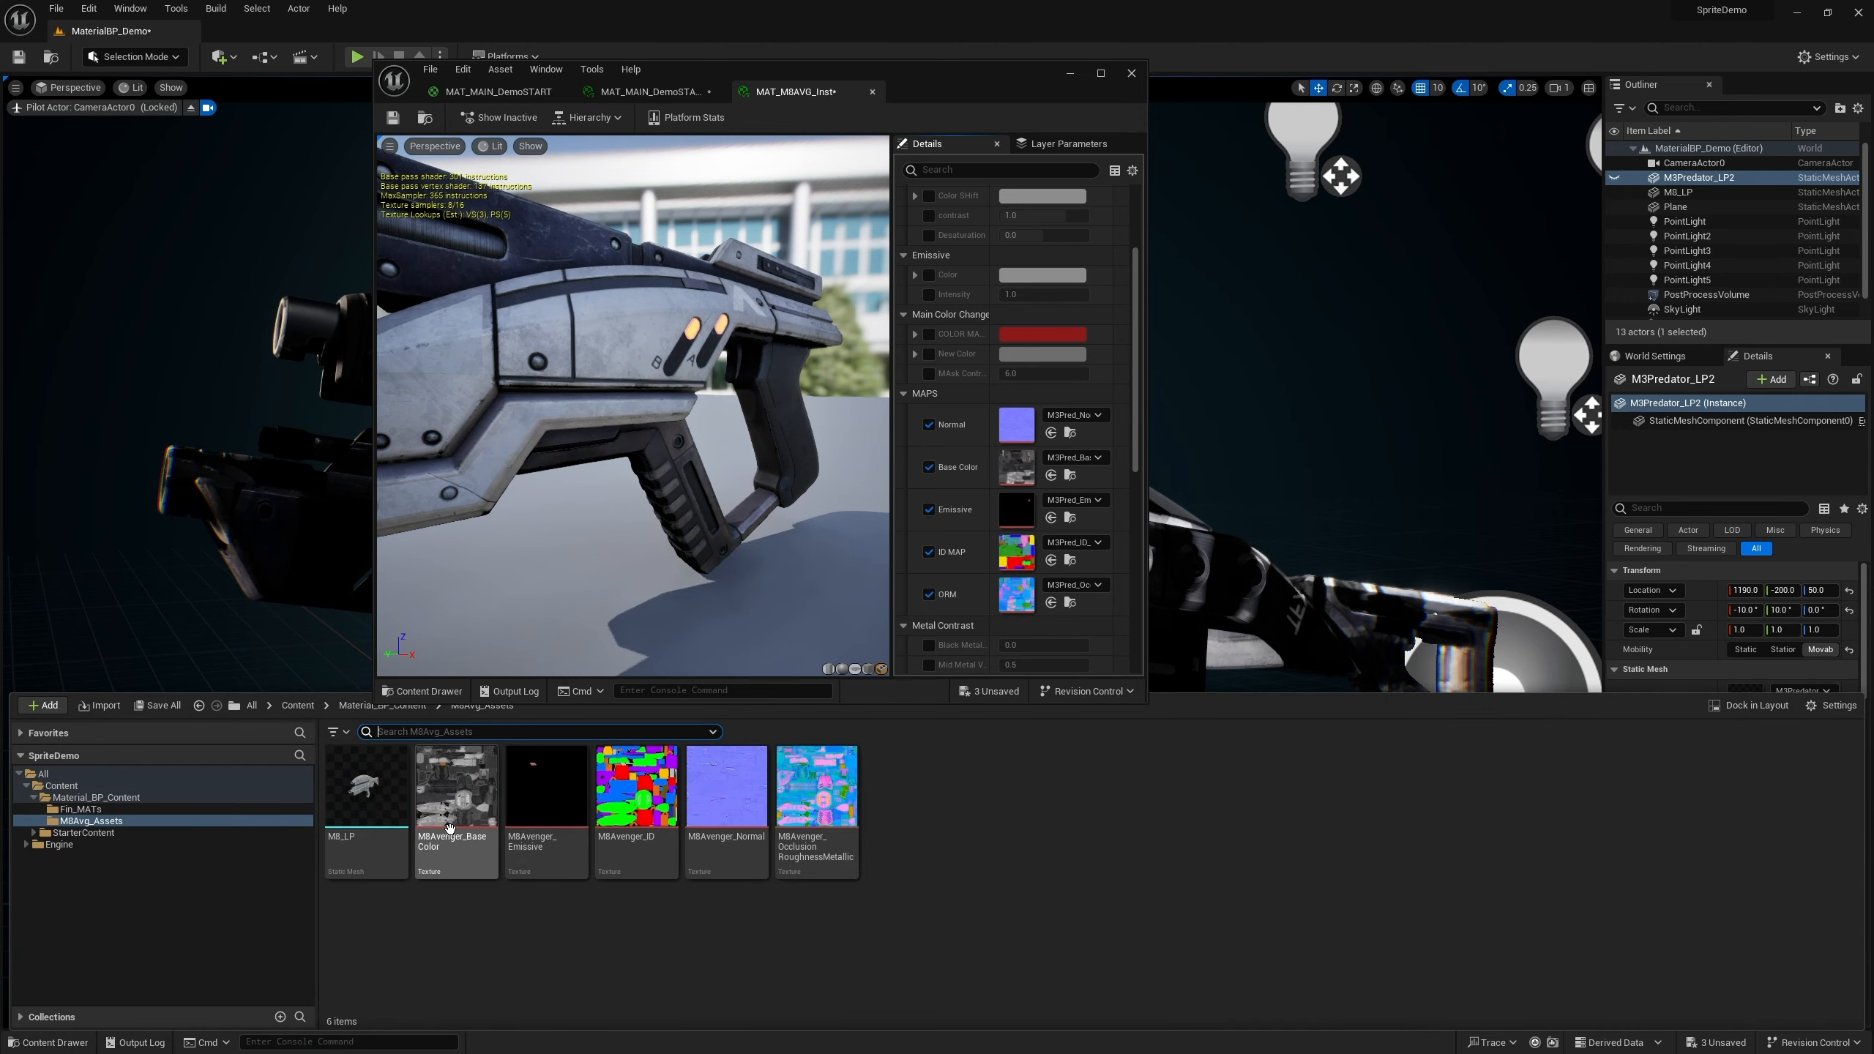
pyautogui.moveTo(456, 790); pyautogui.dragTo(1011, 464)
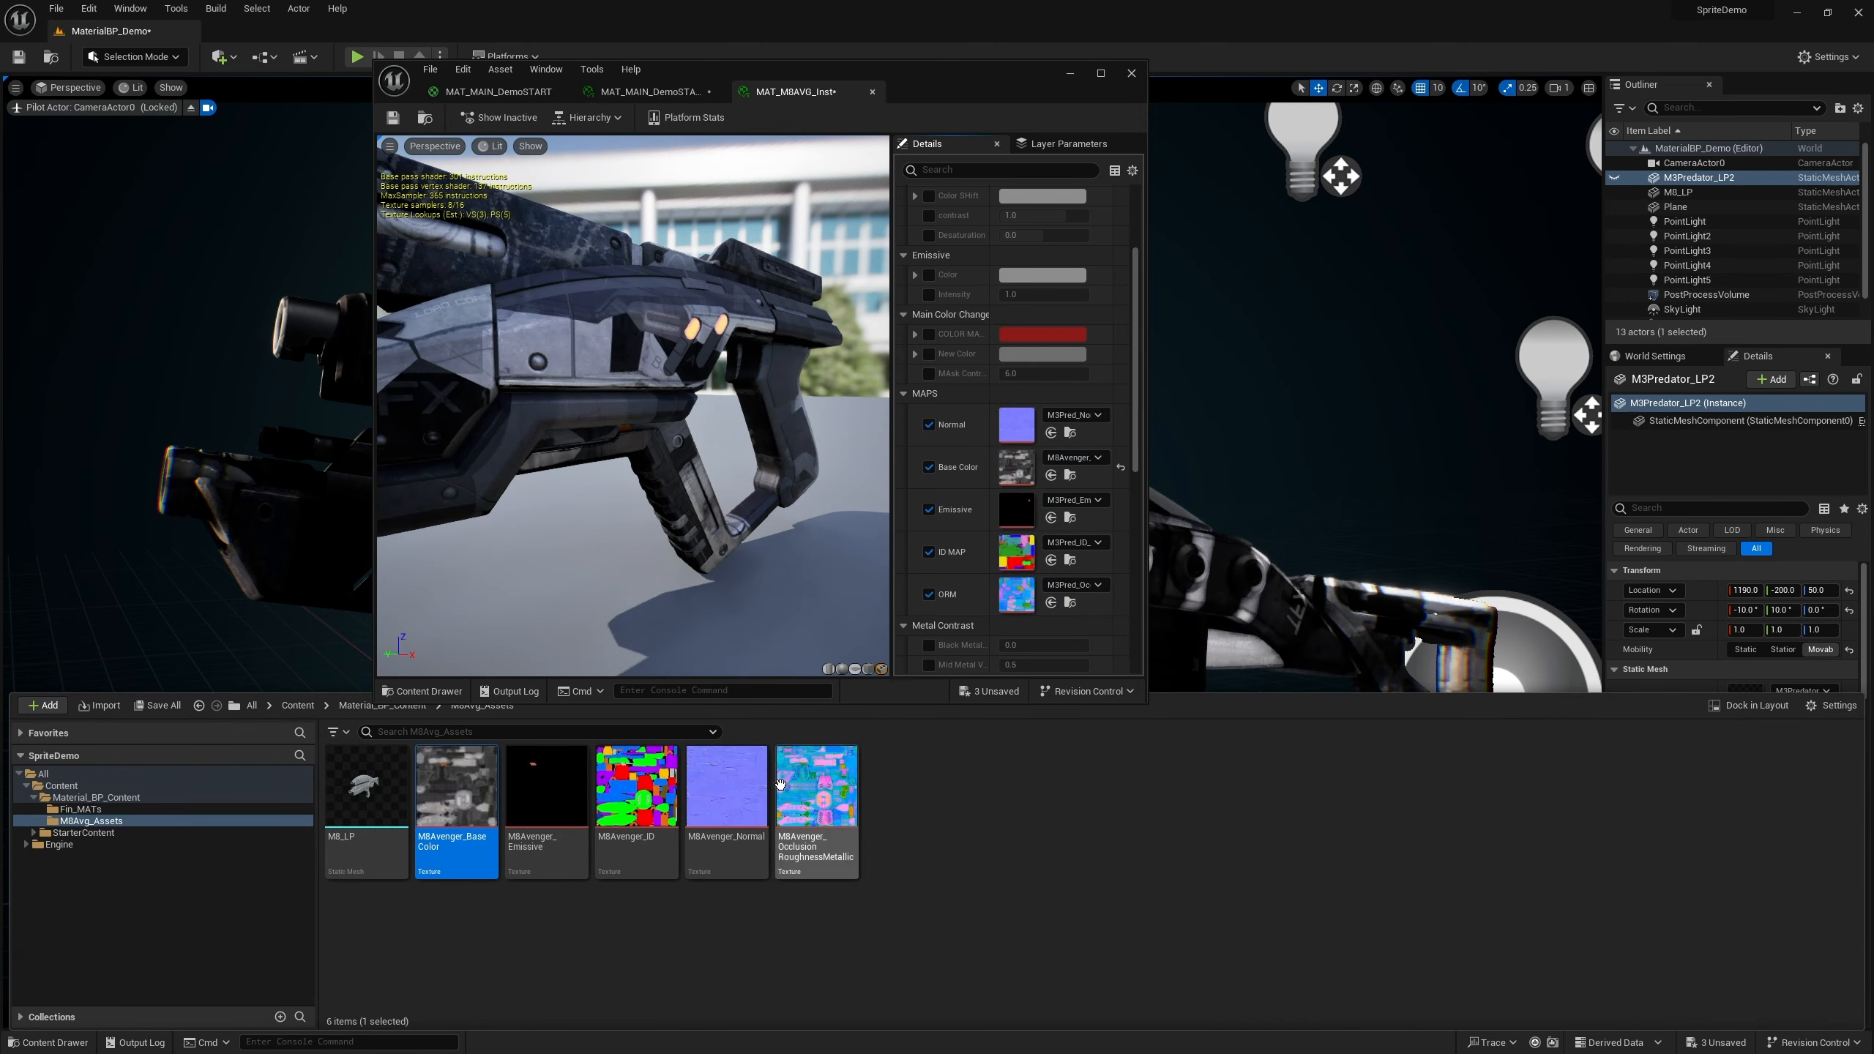
pyautogui.moveTo(727, 786); pyautogui.dragTo(1014, 429)
pyautogui.moveTo(546, 786); pyautogui.dragTo(1024, 506)
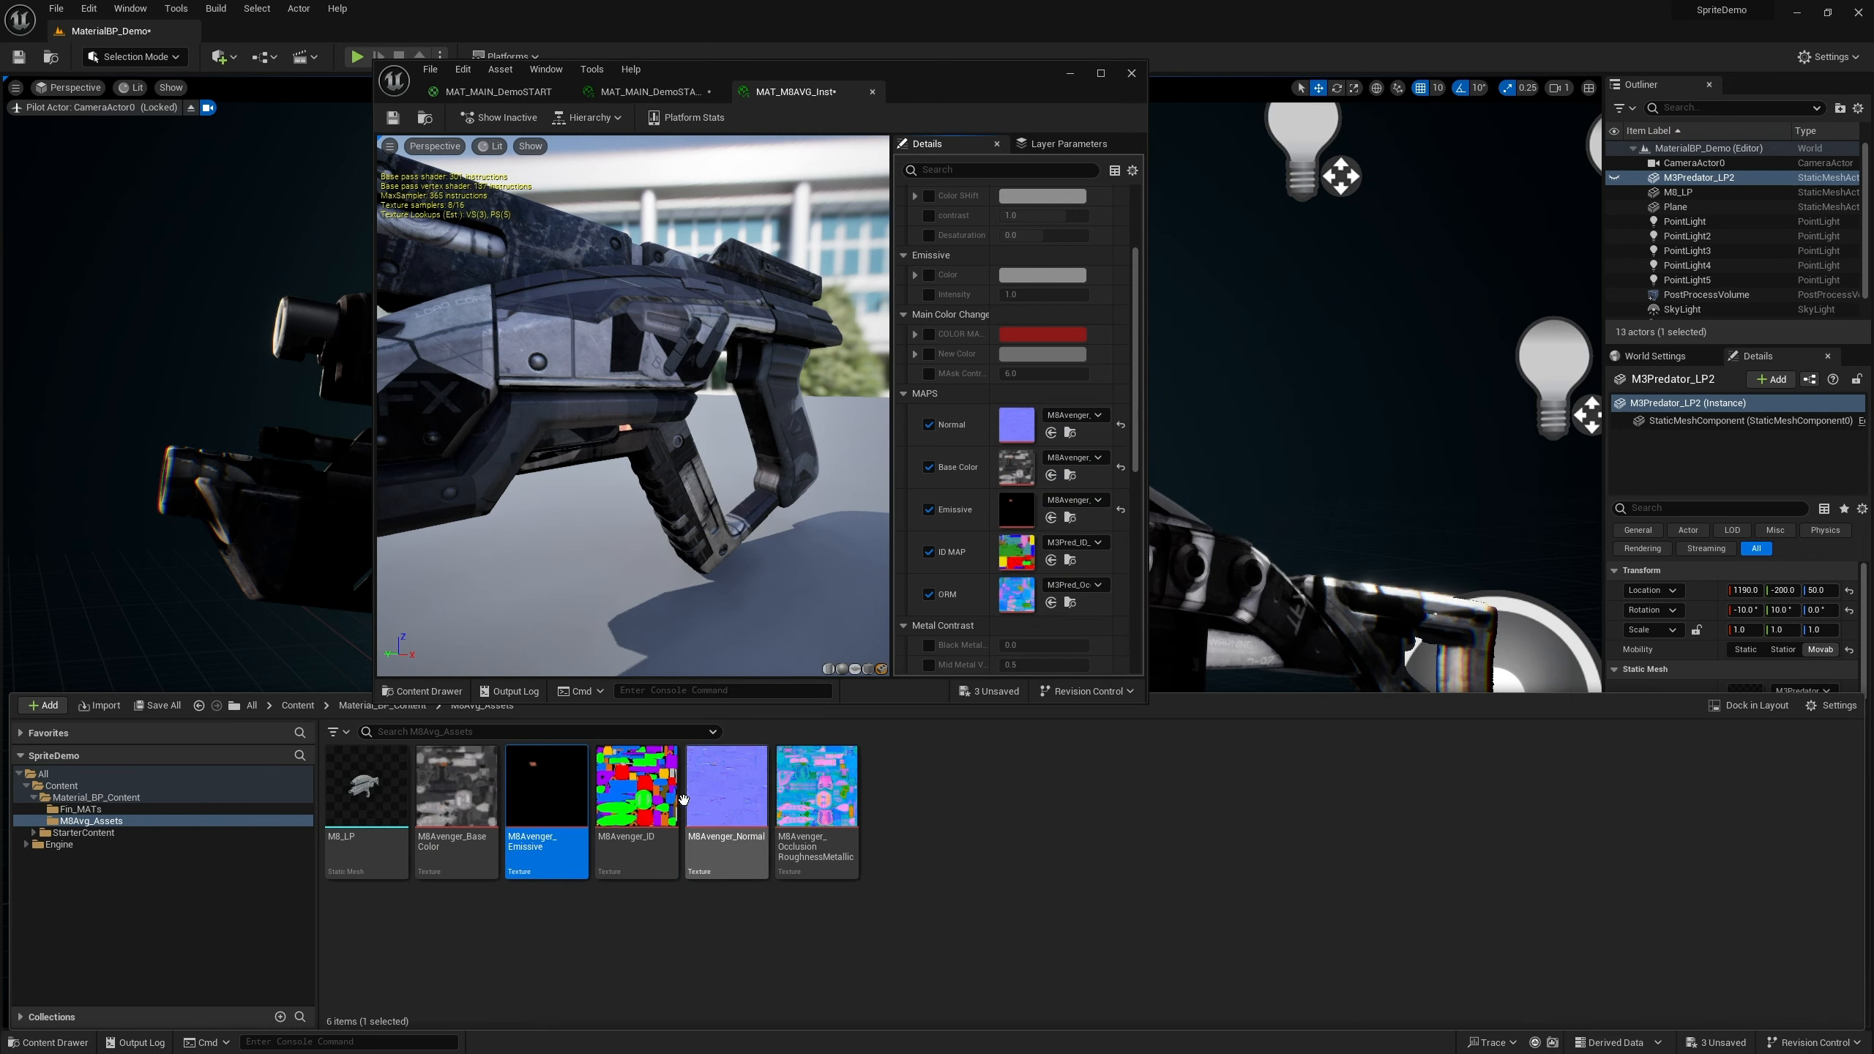
pyautogui.moveTo(636, 786); pyautogui.dragTo(1022, 546)
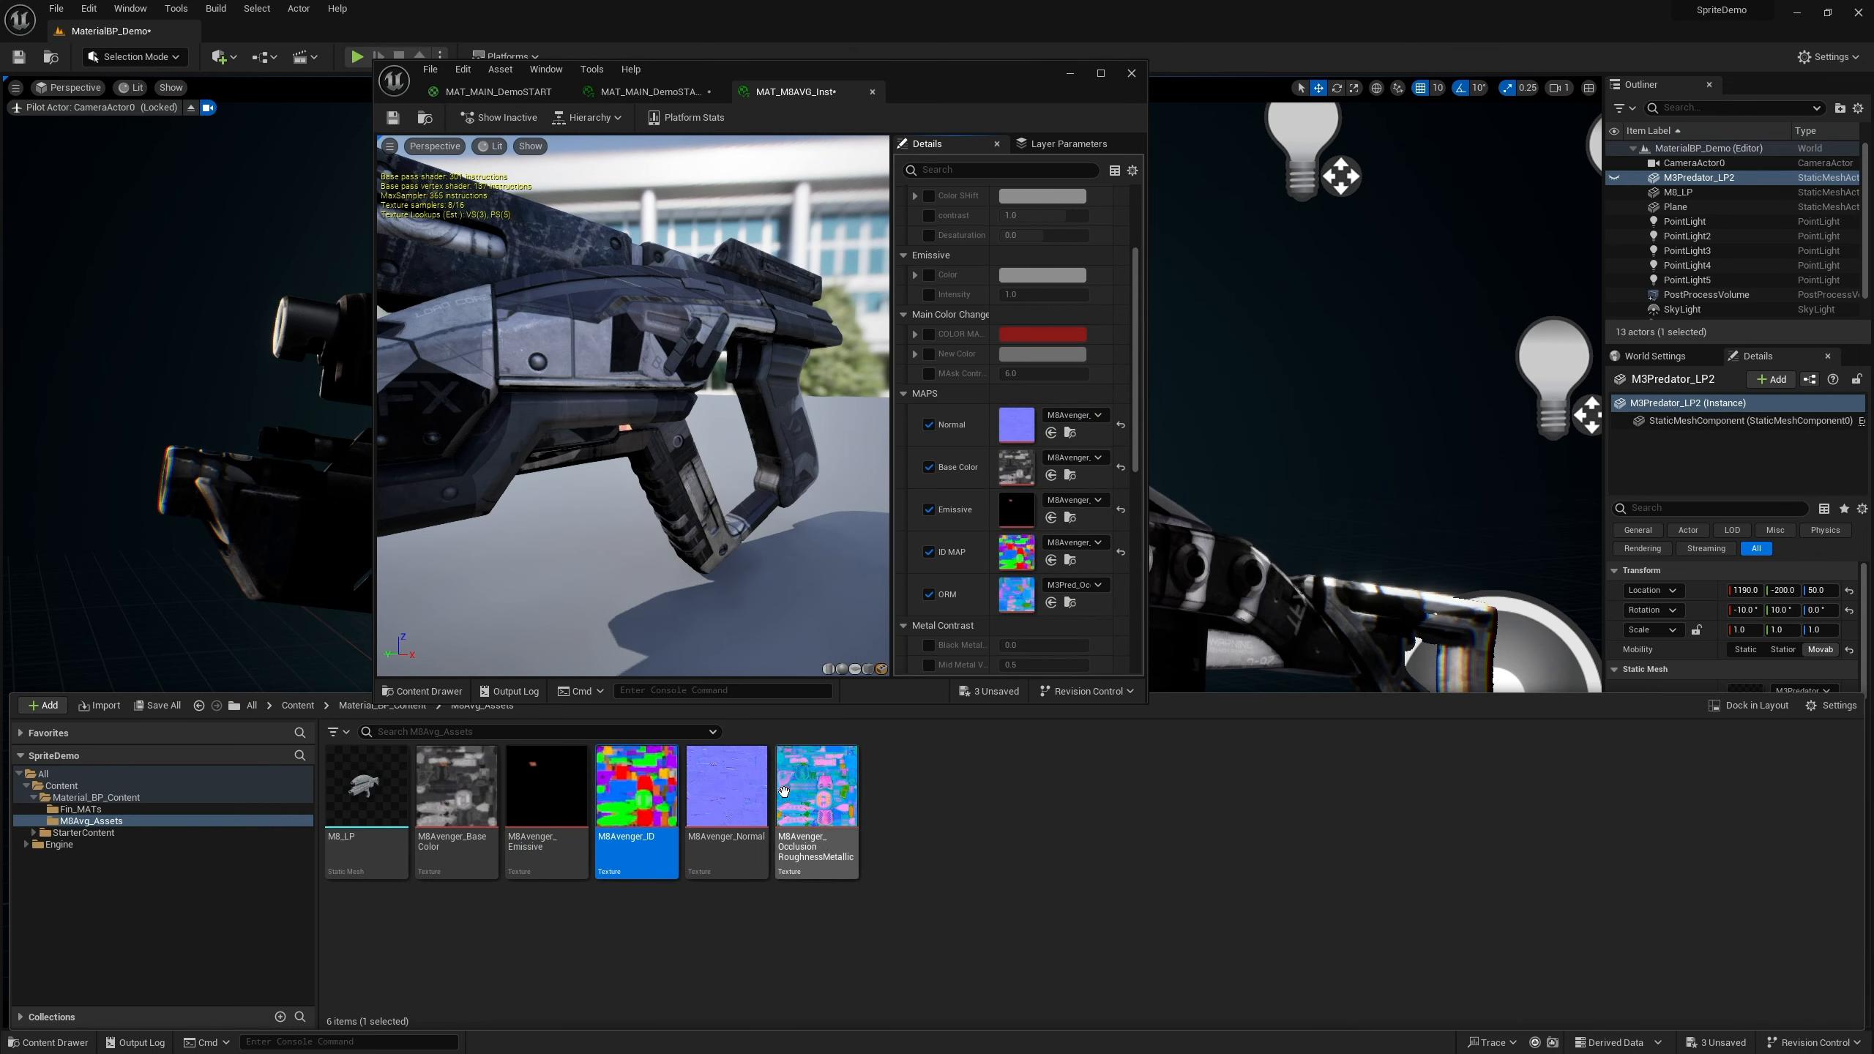
pyautogui.moveTo(815, 800); pyautogui.dragTo(1019, 596)
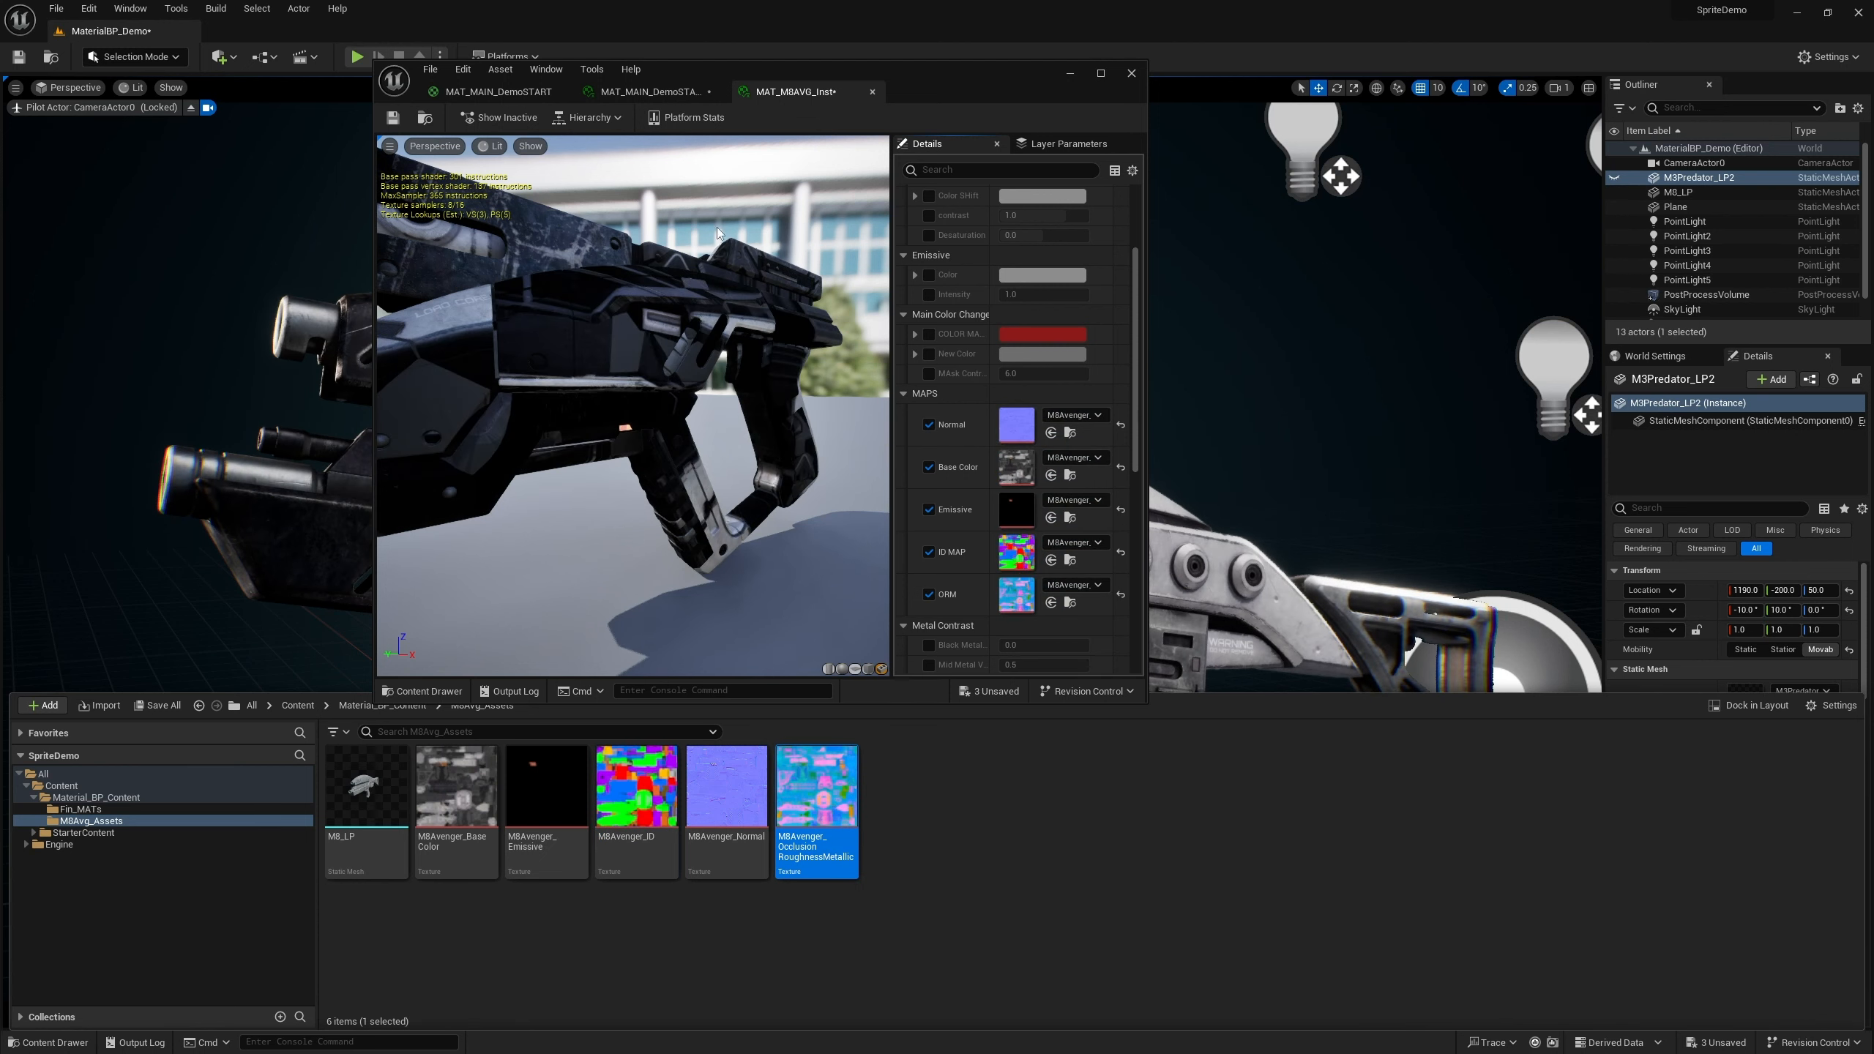
# Set the material instance preview mesh to M8_LP
pyautogui.moveTo(849, 70); pyautogui.dragTo(1282, 243)
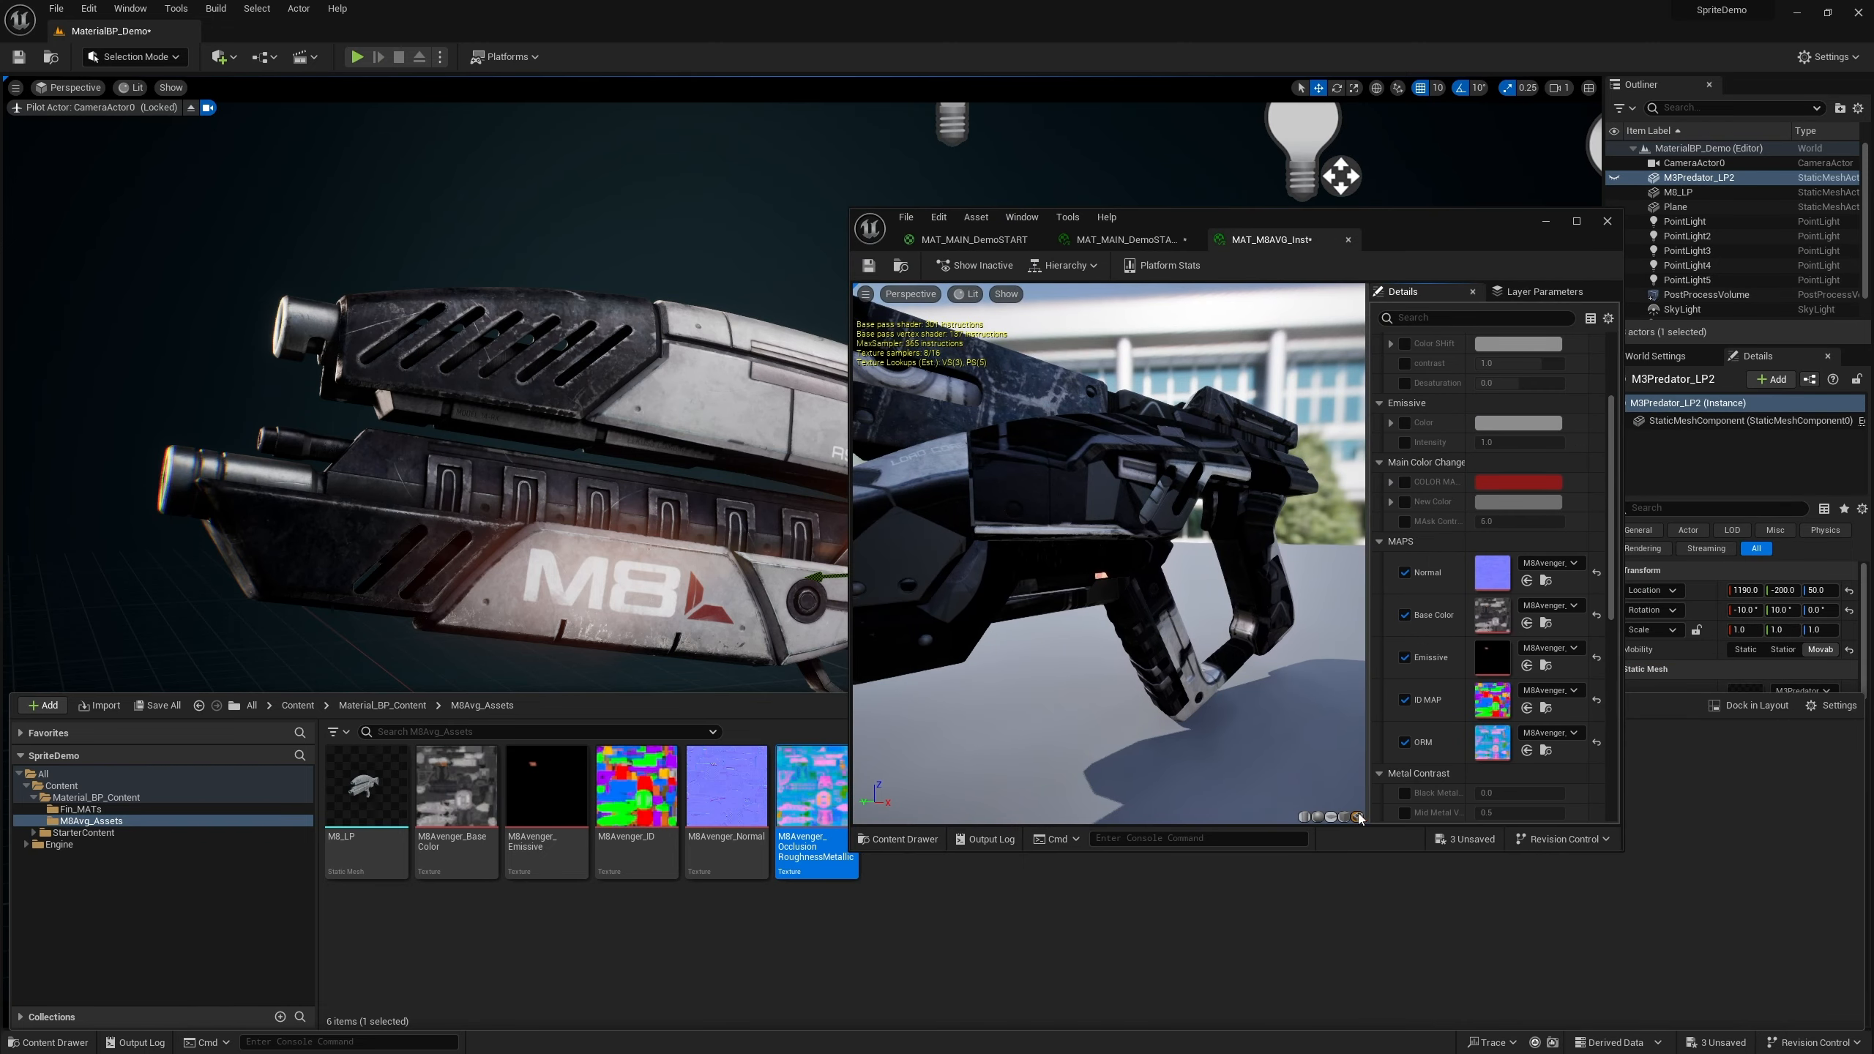
pyautogui.click(367, 787)
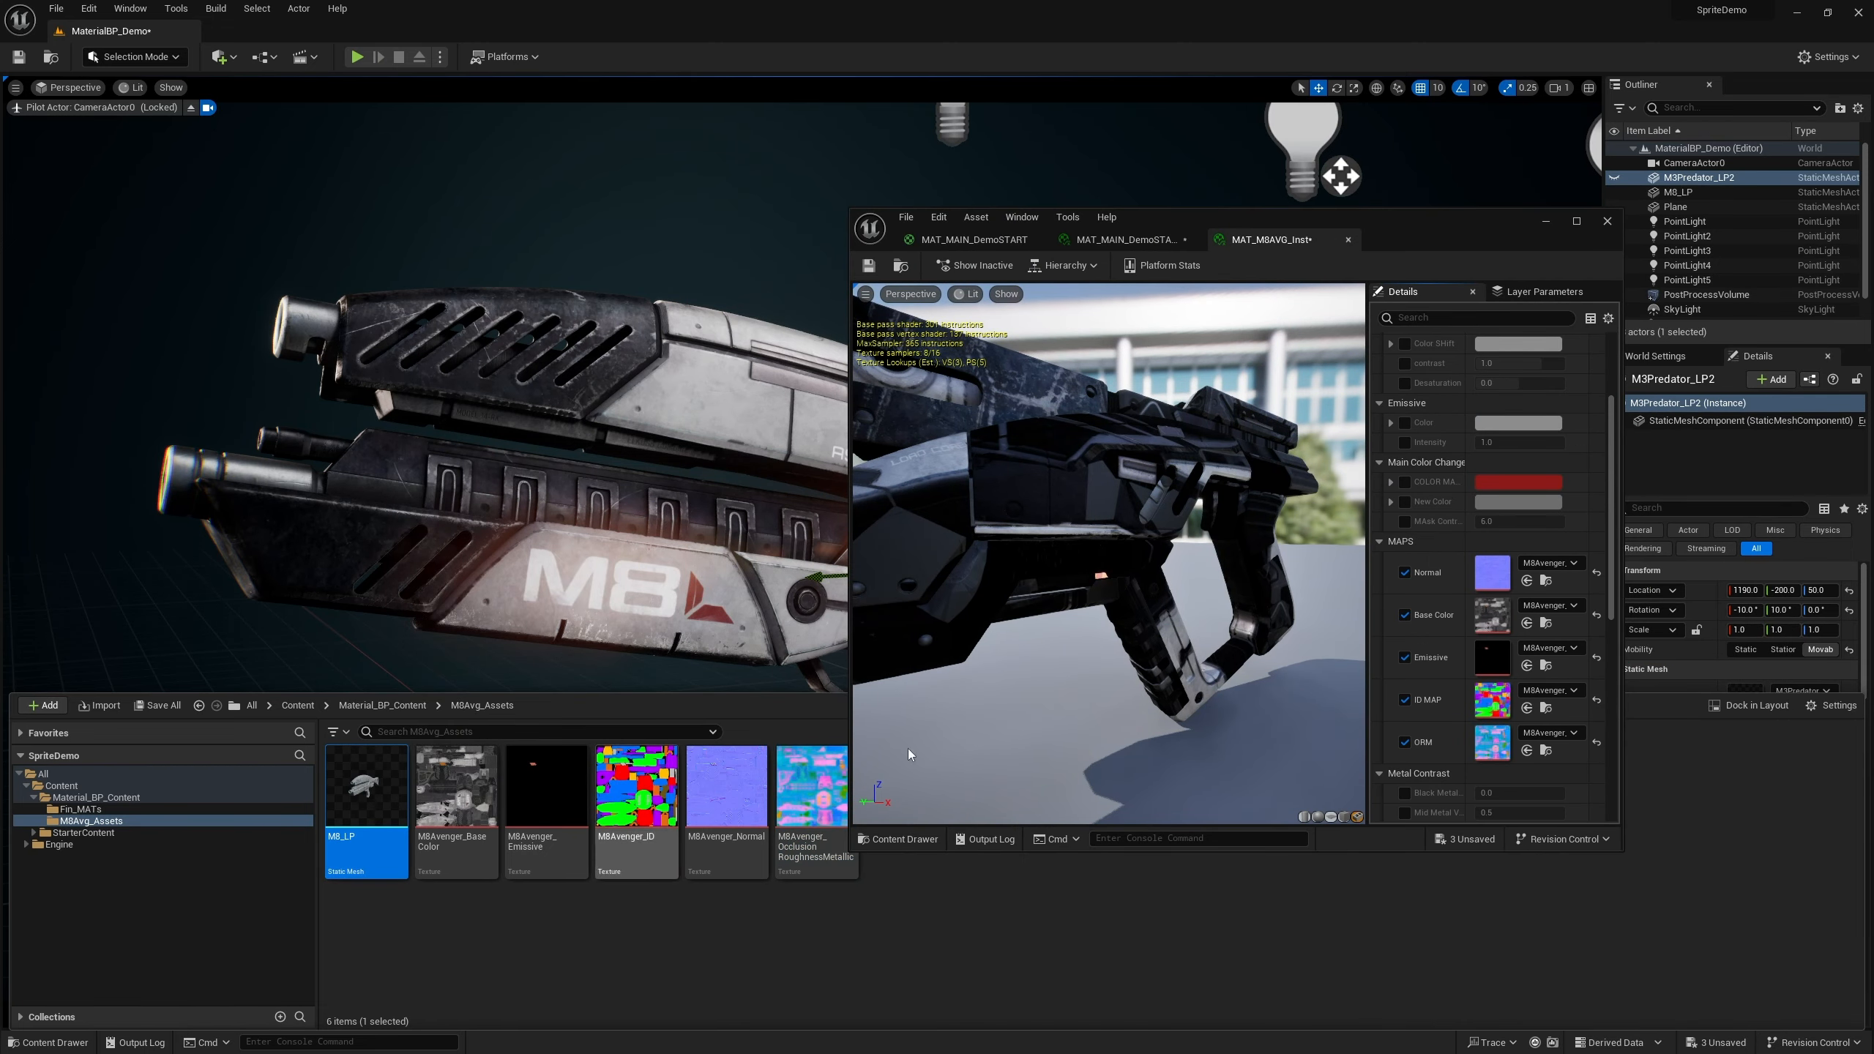
pyautogui.click(1357, 817)
pyautogui.click(1357, 817)
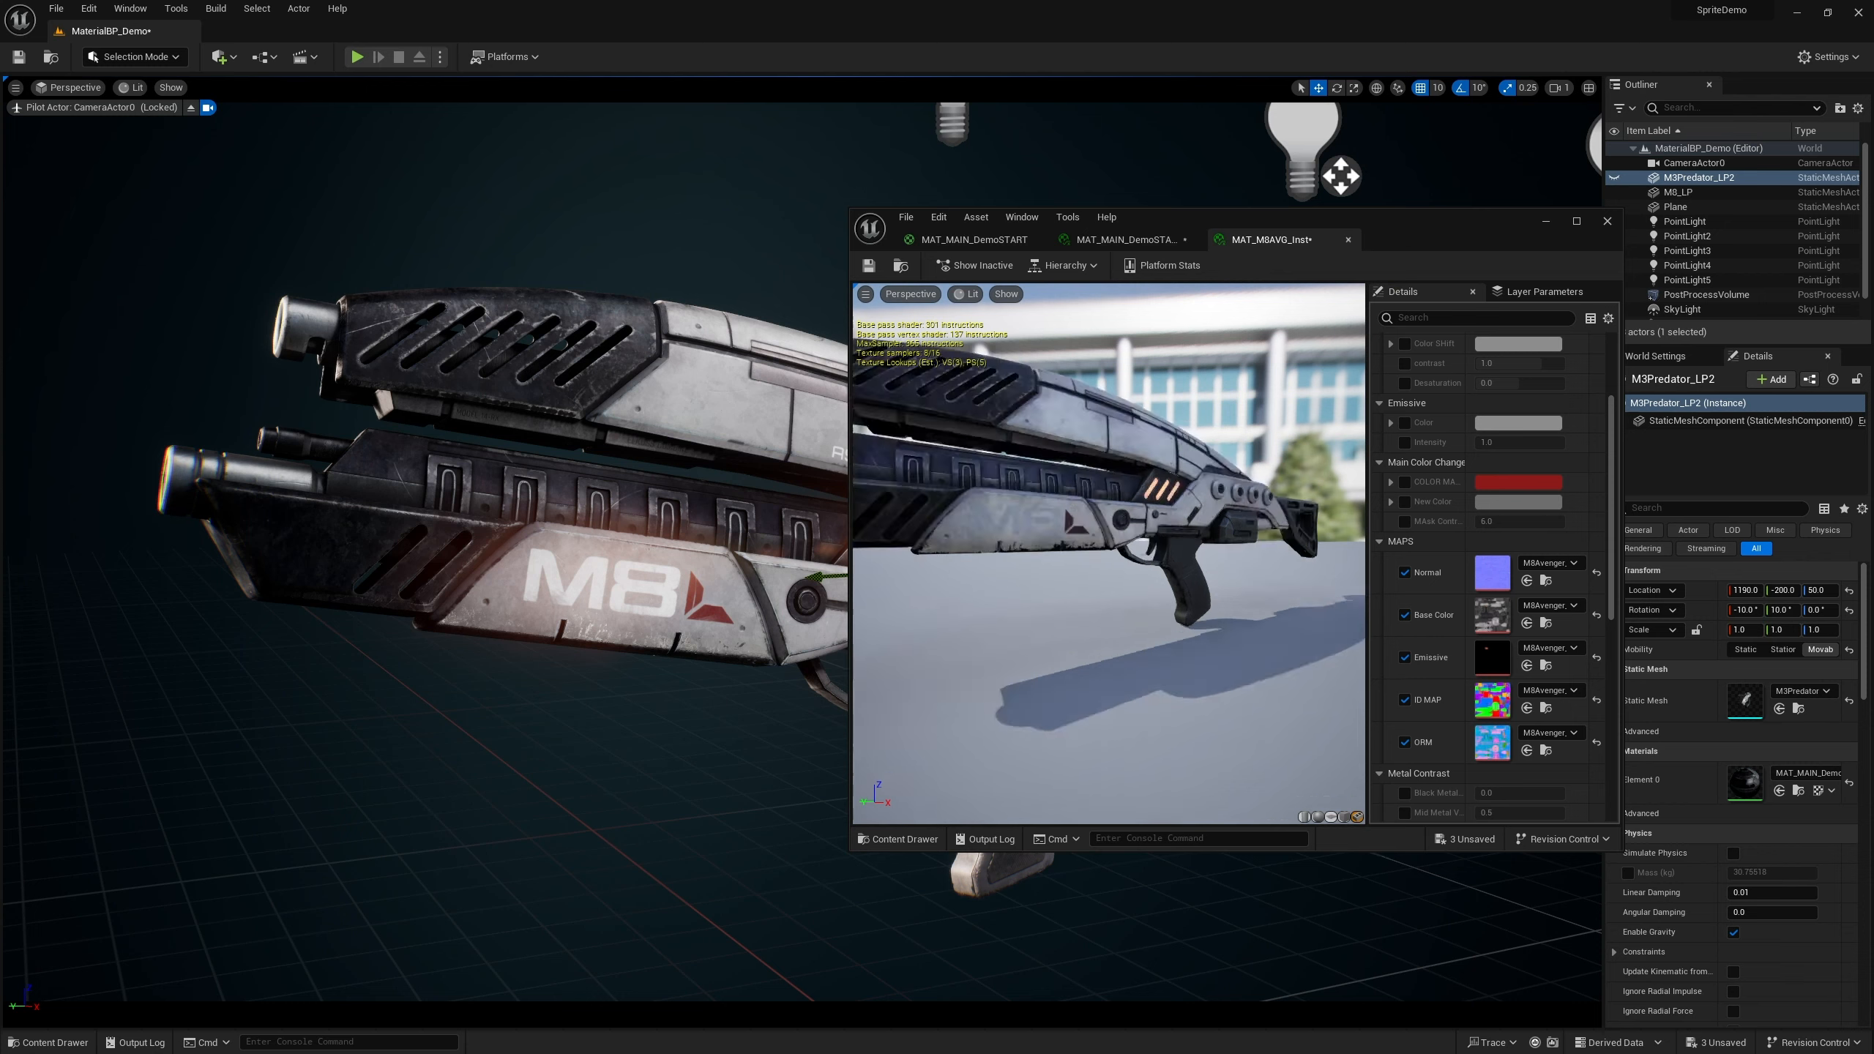
pyautogui.moveTo(1404, 223); pyautogui.dragTo(1641, 157)
pyautogui.scroll(5, 1628, 373)
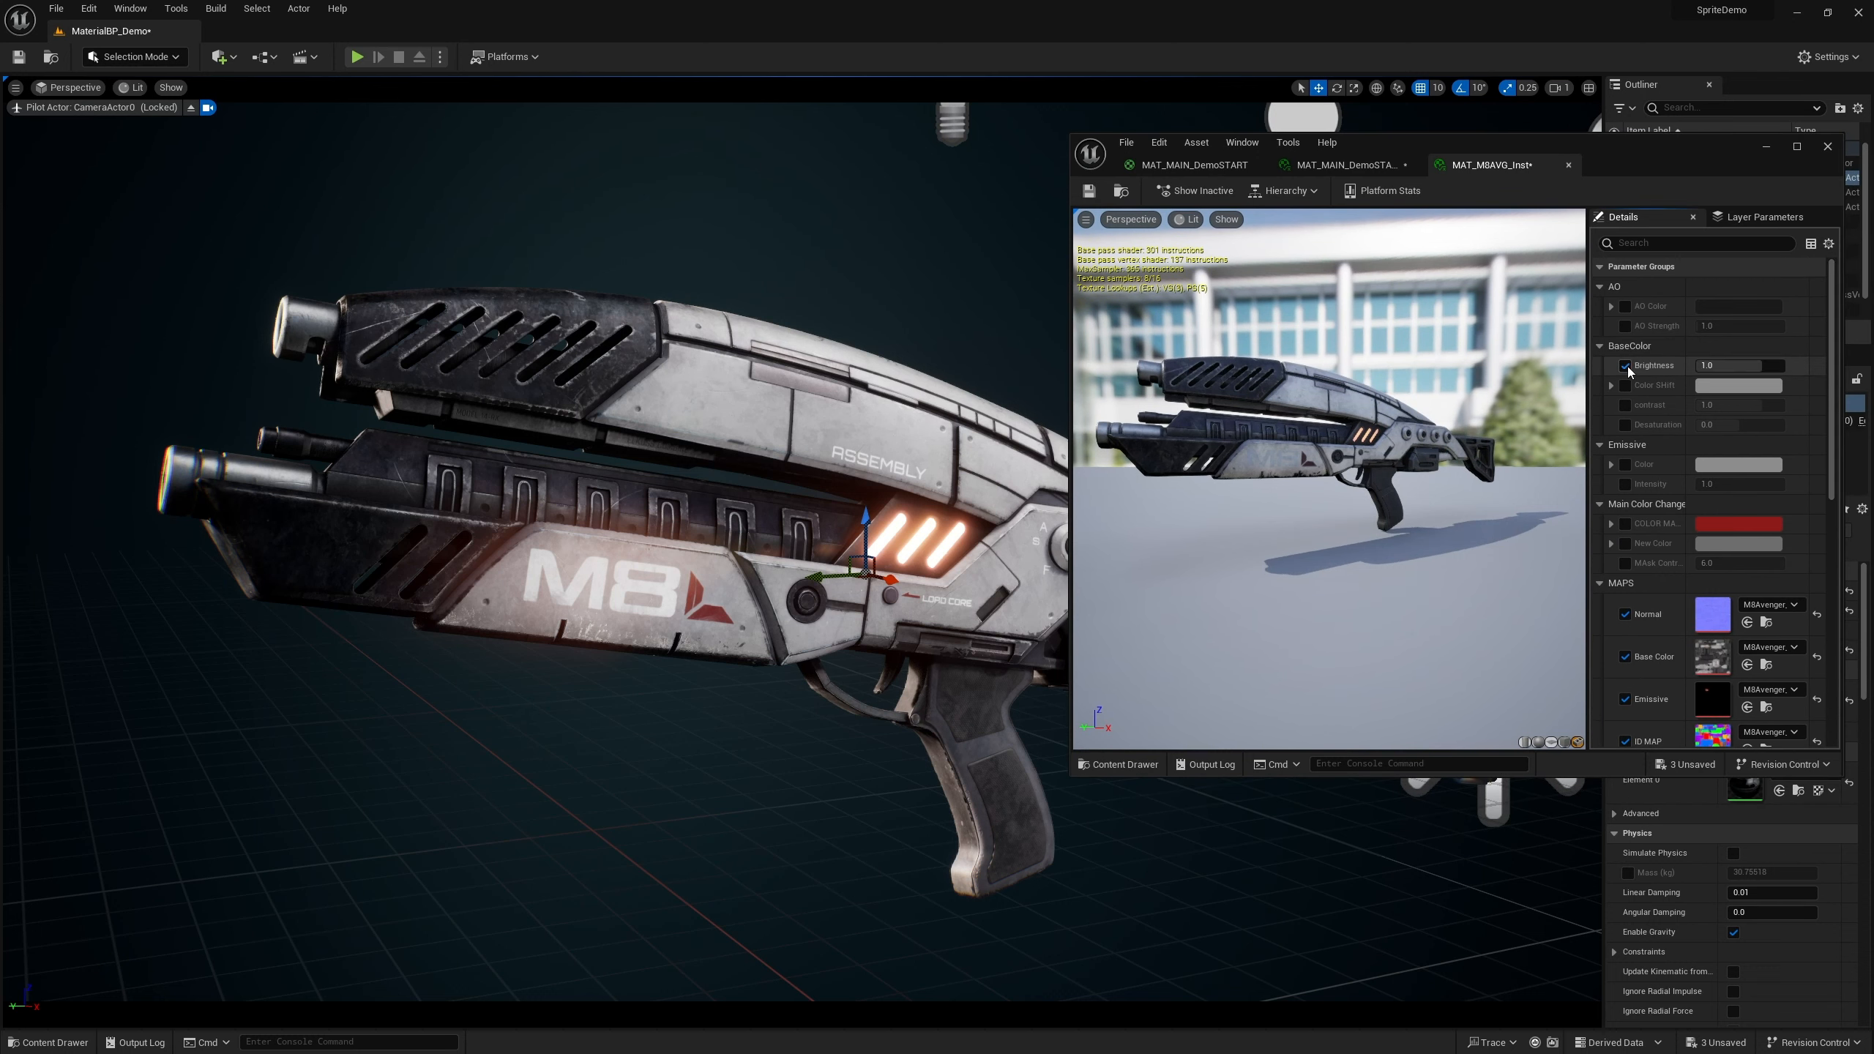
pyautogui.scroll(-3, 1630, 325)
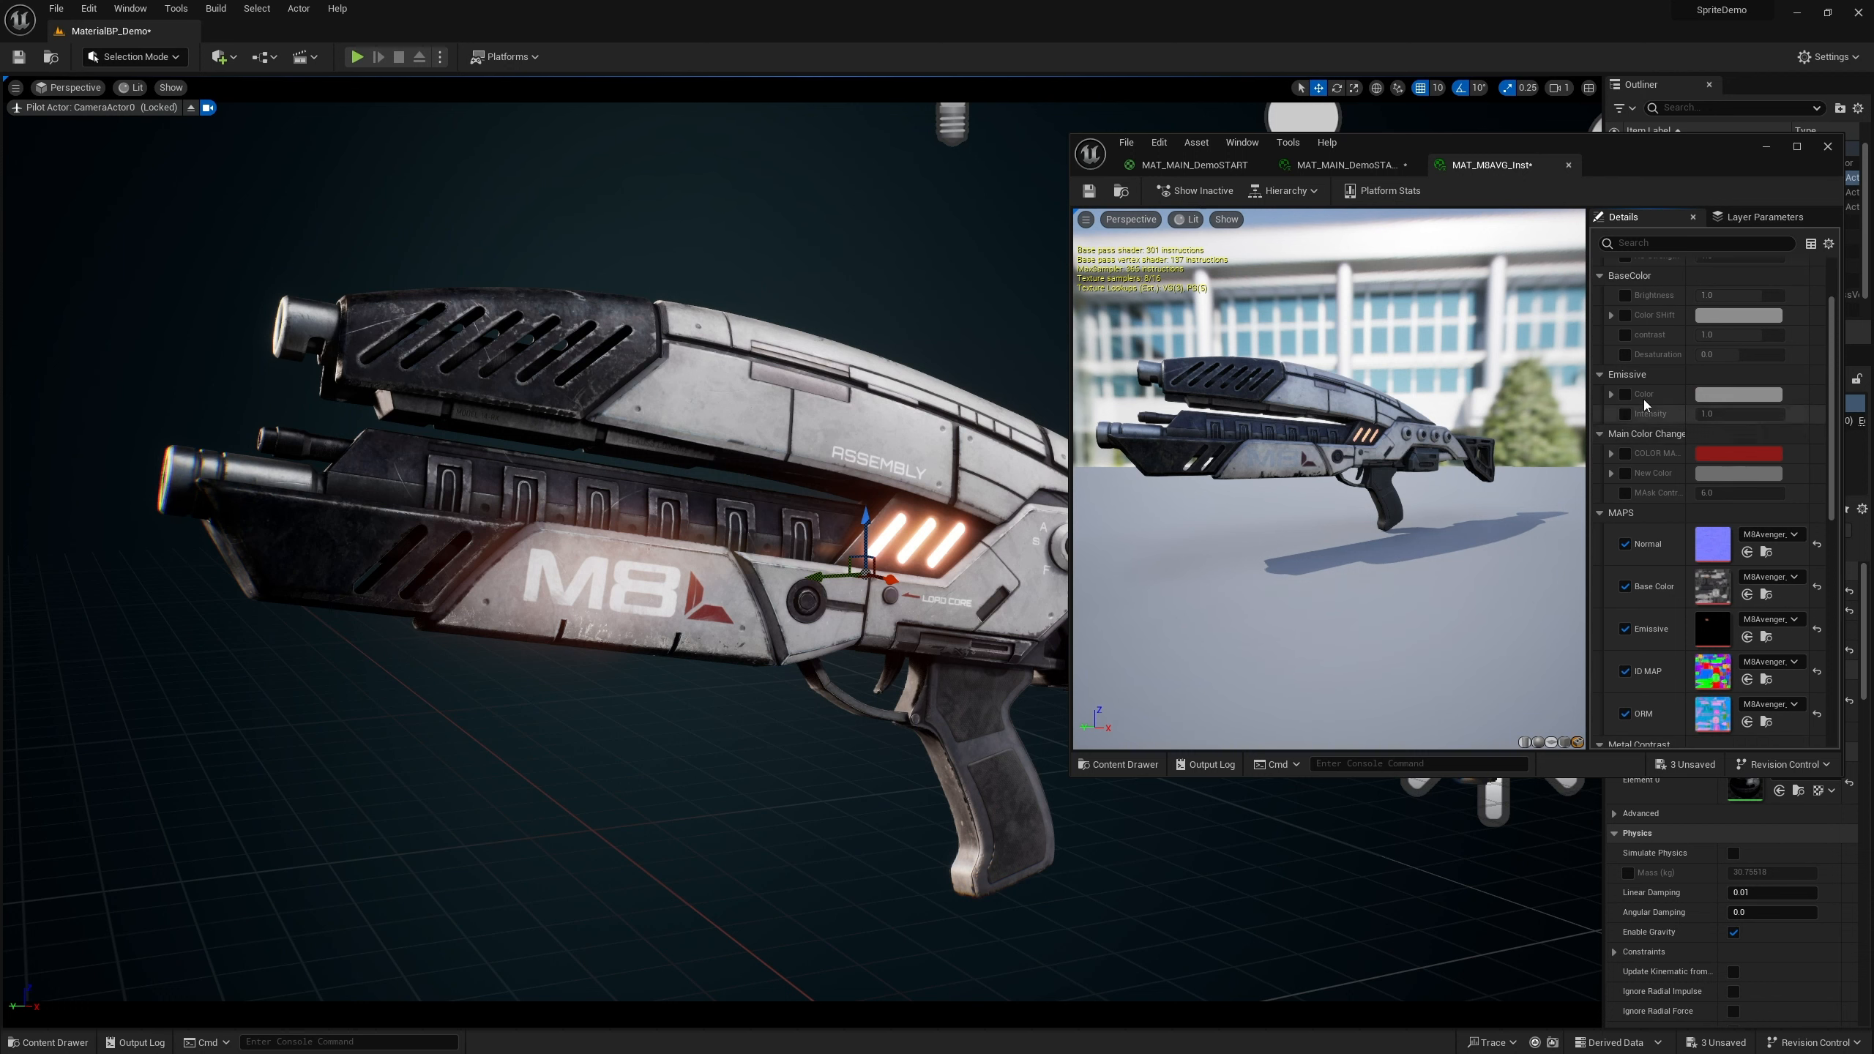
# Enable the Emissive Color and Intensity parameters, set intensity about 6.56 and pick an orange emissive color
pyautogui.click(1625, 394)
pyautogui.click(1625, 413)
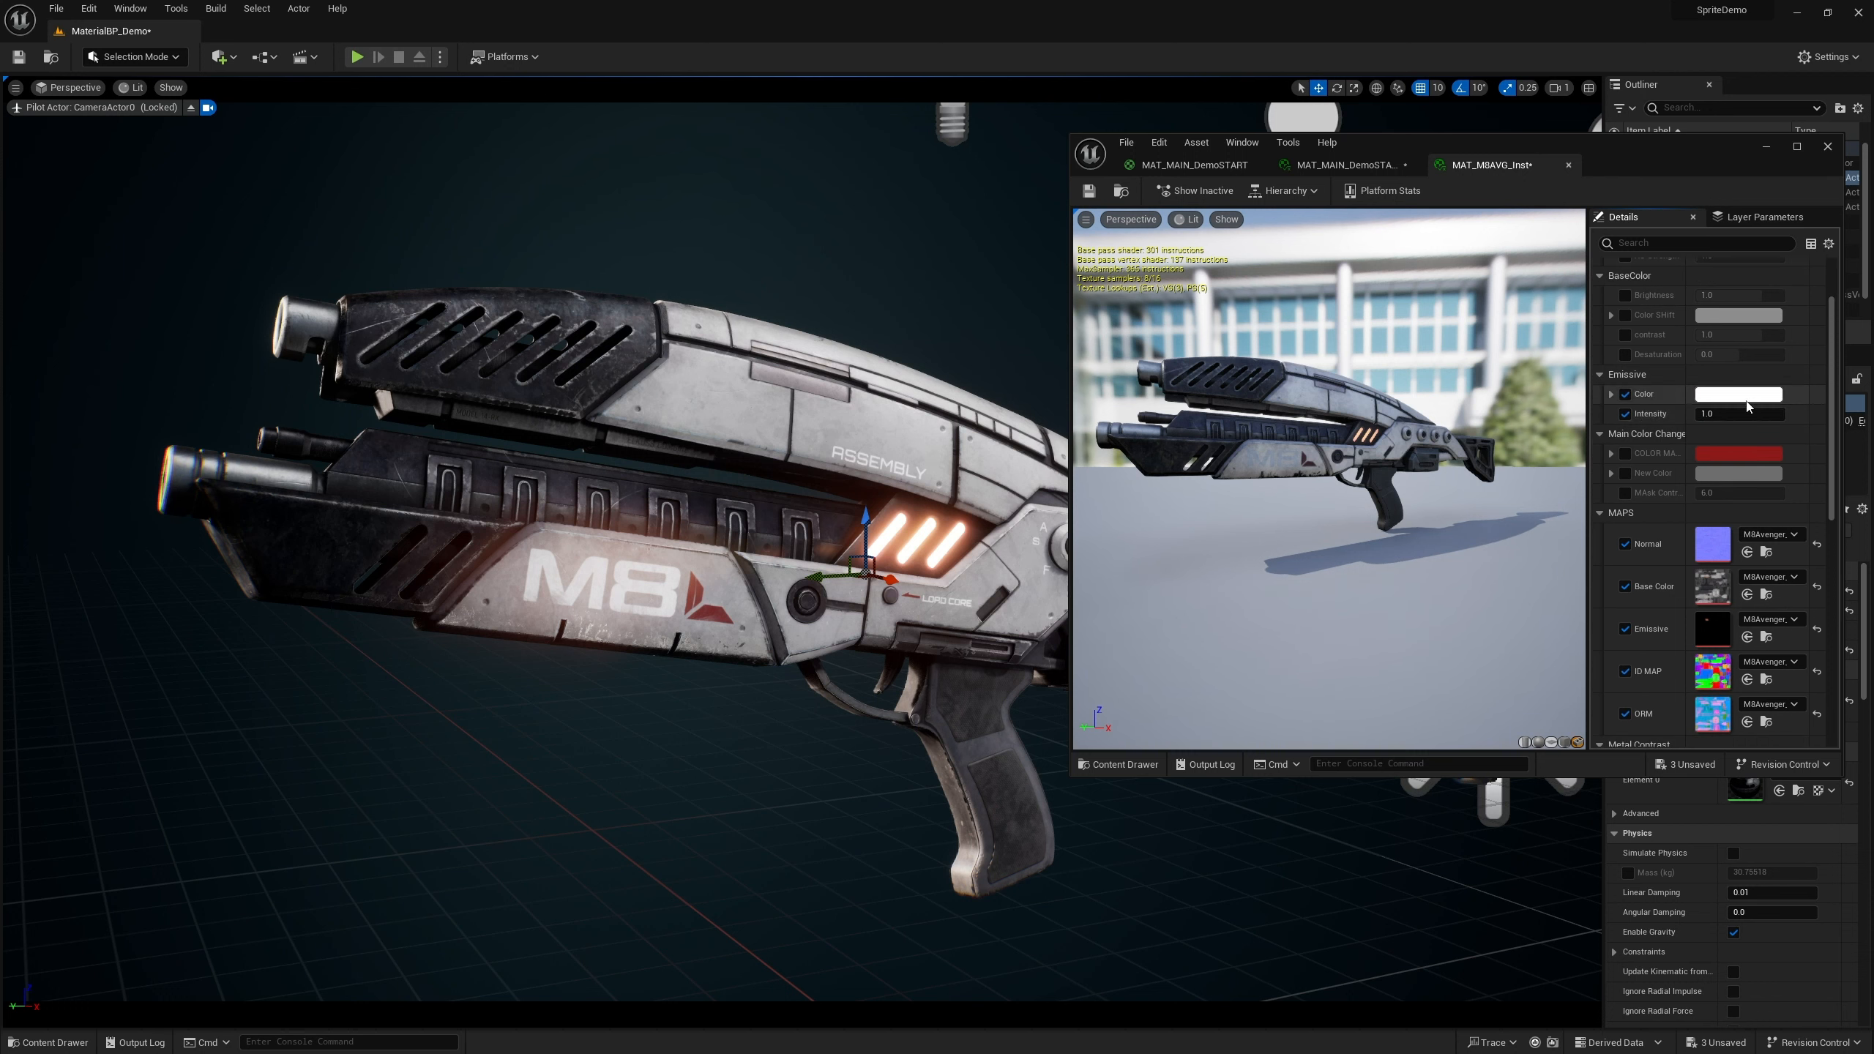
pyautogui.moveTo(1726, 413); pyautogui.dragTo(1748, 414)
pyautogui.moveTo(1739, 414); pyautogui.dragTo(1707, 414)
pyautogui.click(1705, 391)
pyautogui.moveTo(1498, 517); pyautogui.dragTo(1550, 526)
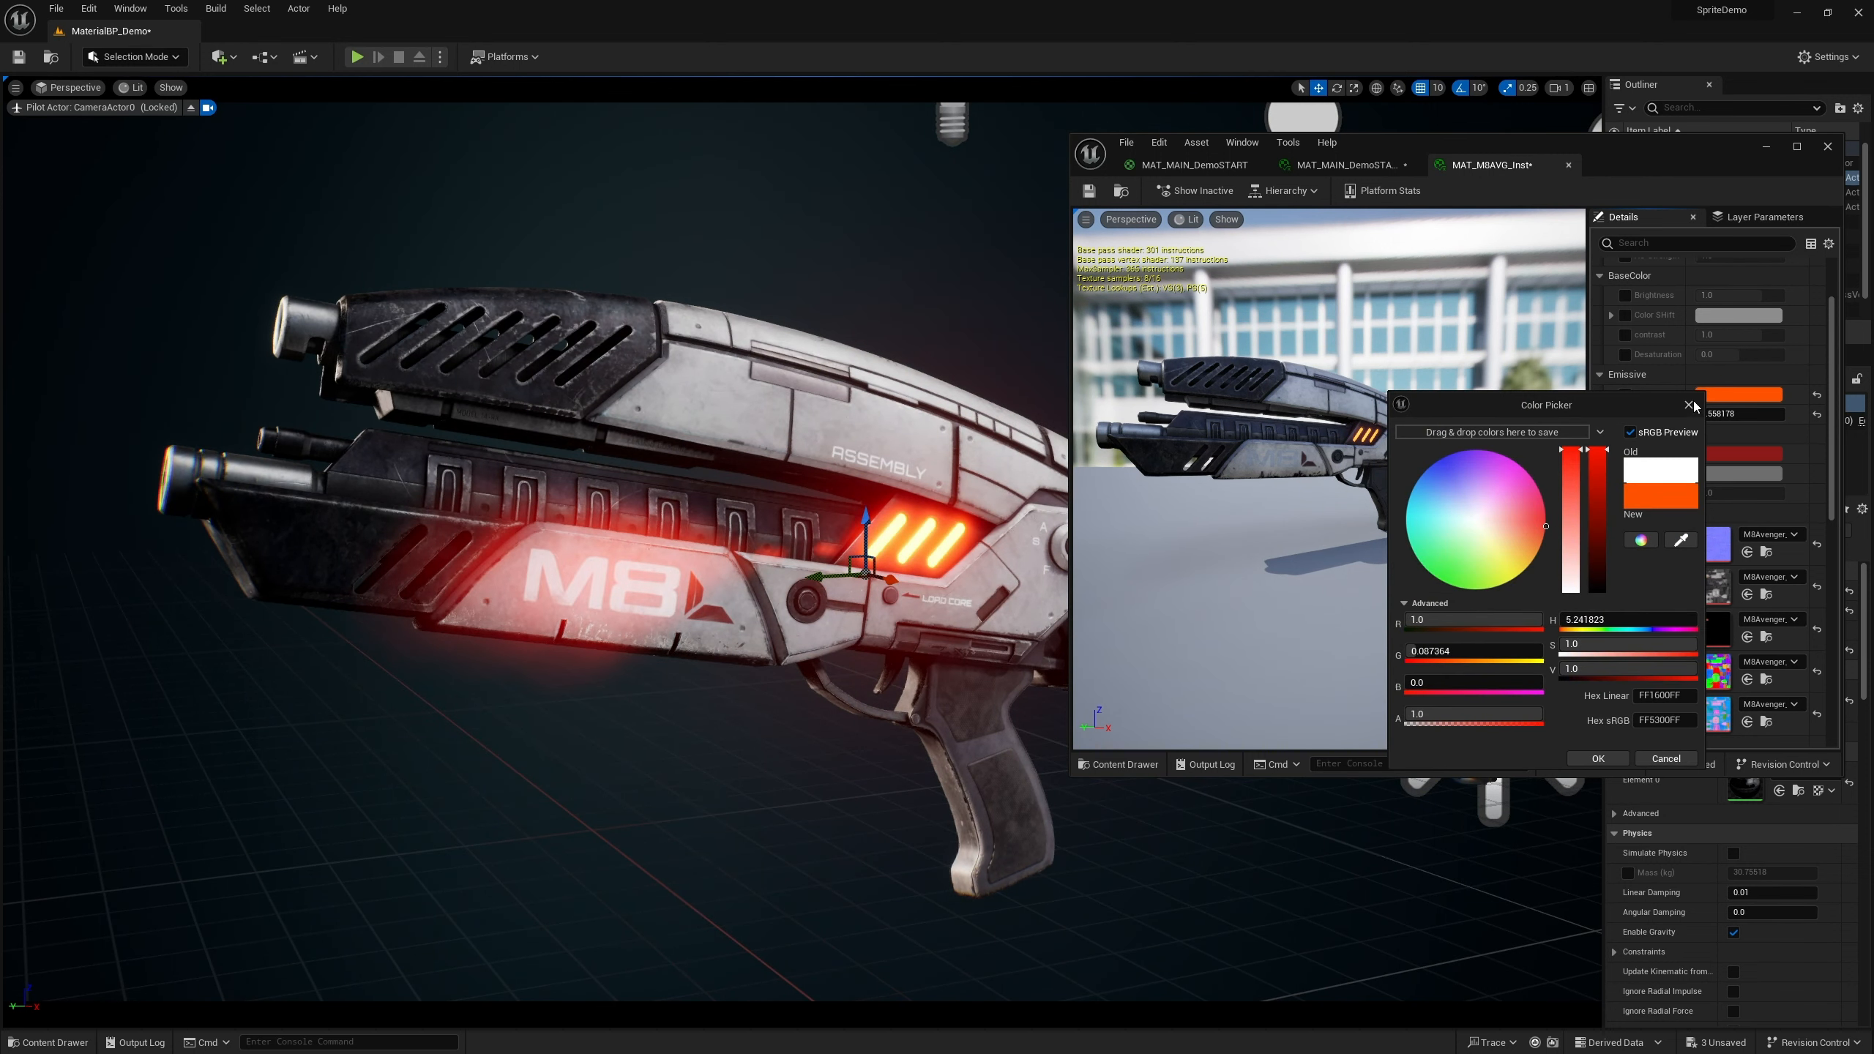
pyautogui.click(1689, 405)
# Enable the COLOR MASK and New Color parameters and set New Color to purple
pyautogui.scroll(-1, 1697, 405)
pyautogui.click(1626, 409)
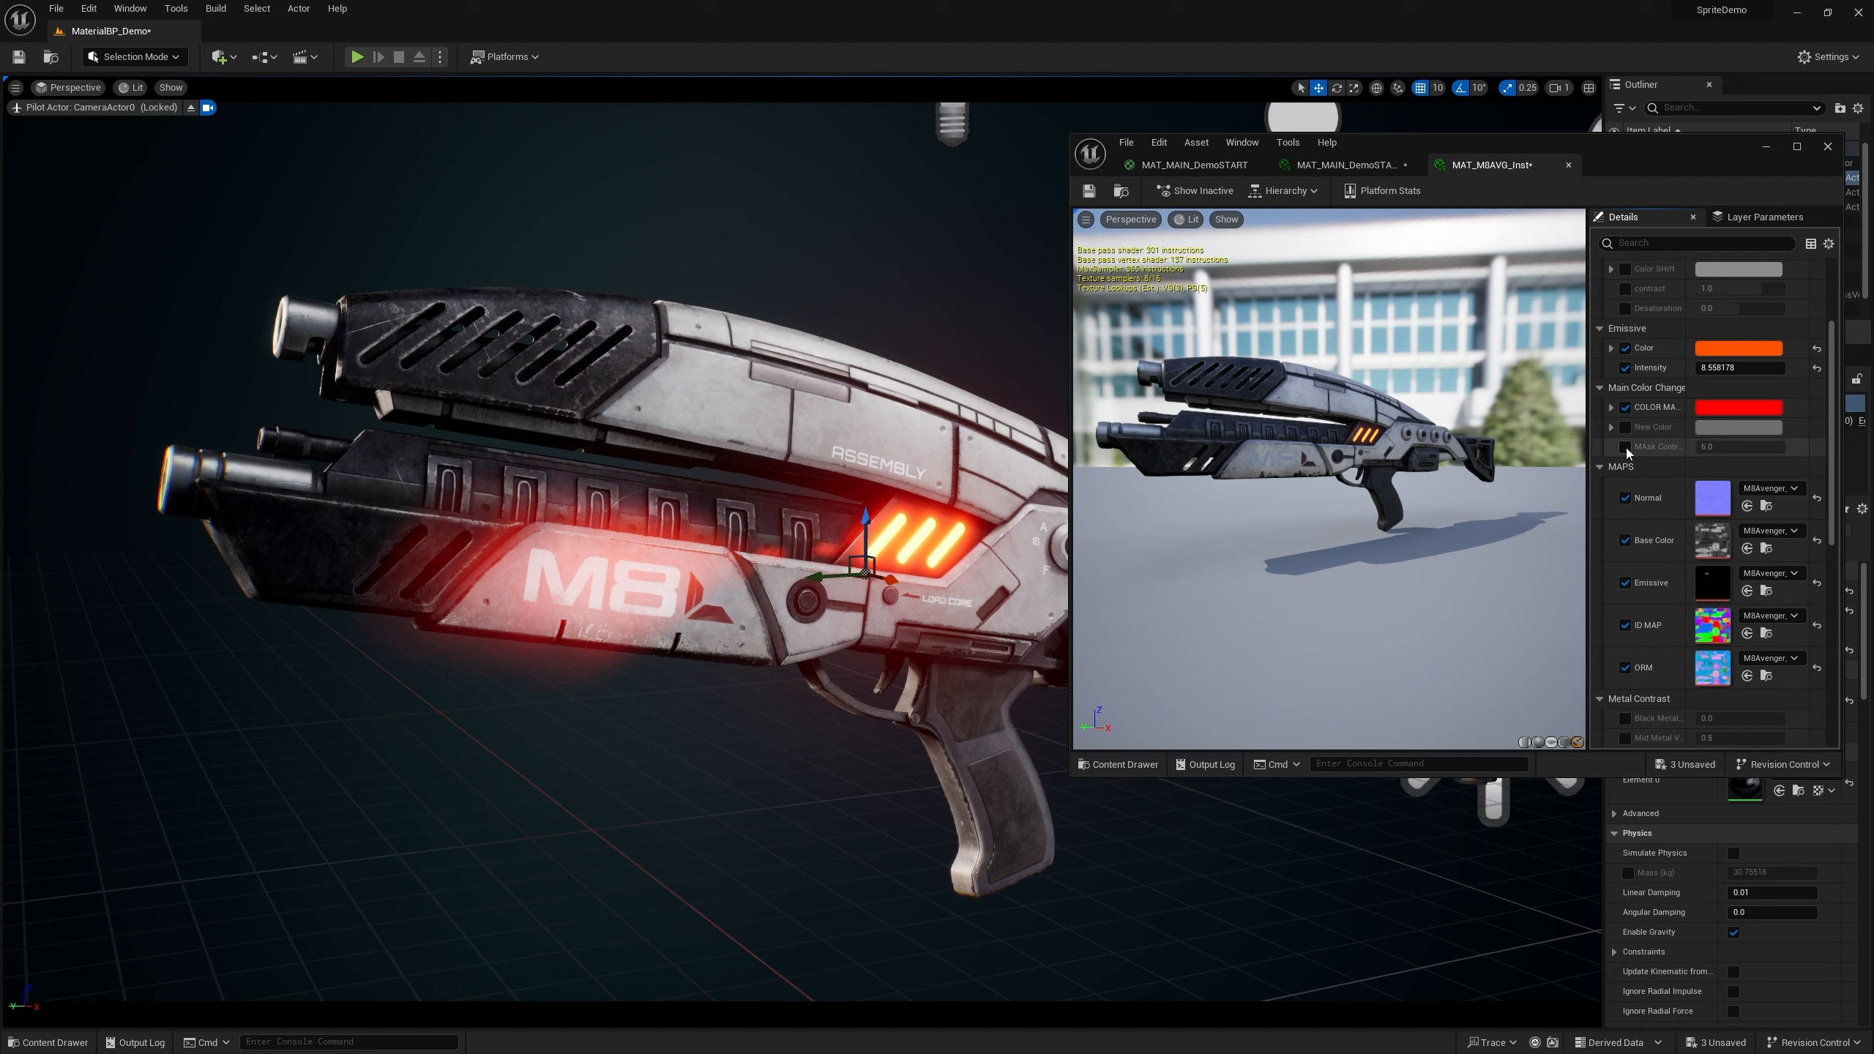
pyautogui.click(1625, 447)
pyautogui.click(1626, 447)
pyautogui.click(1625, 428)
pyautogui.click(1738, 427)
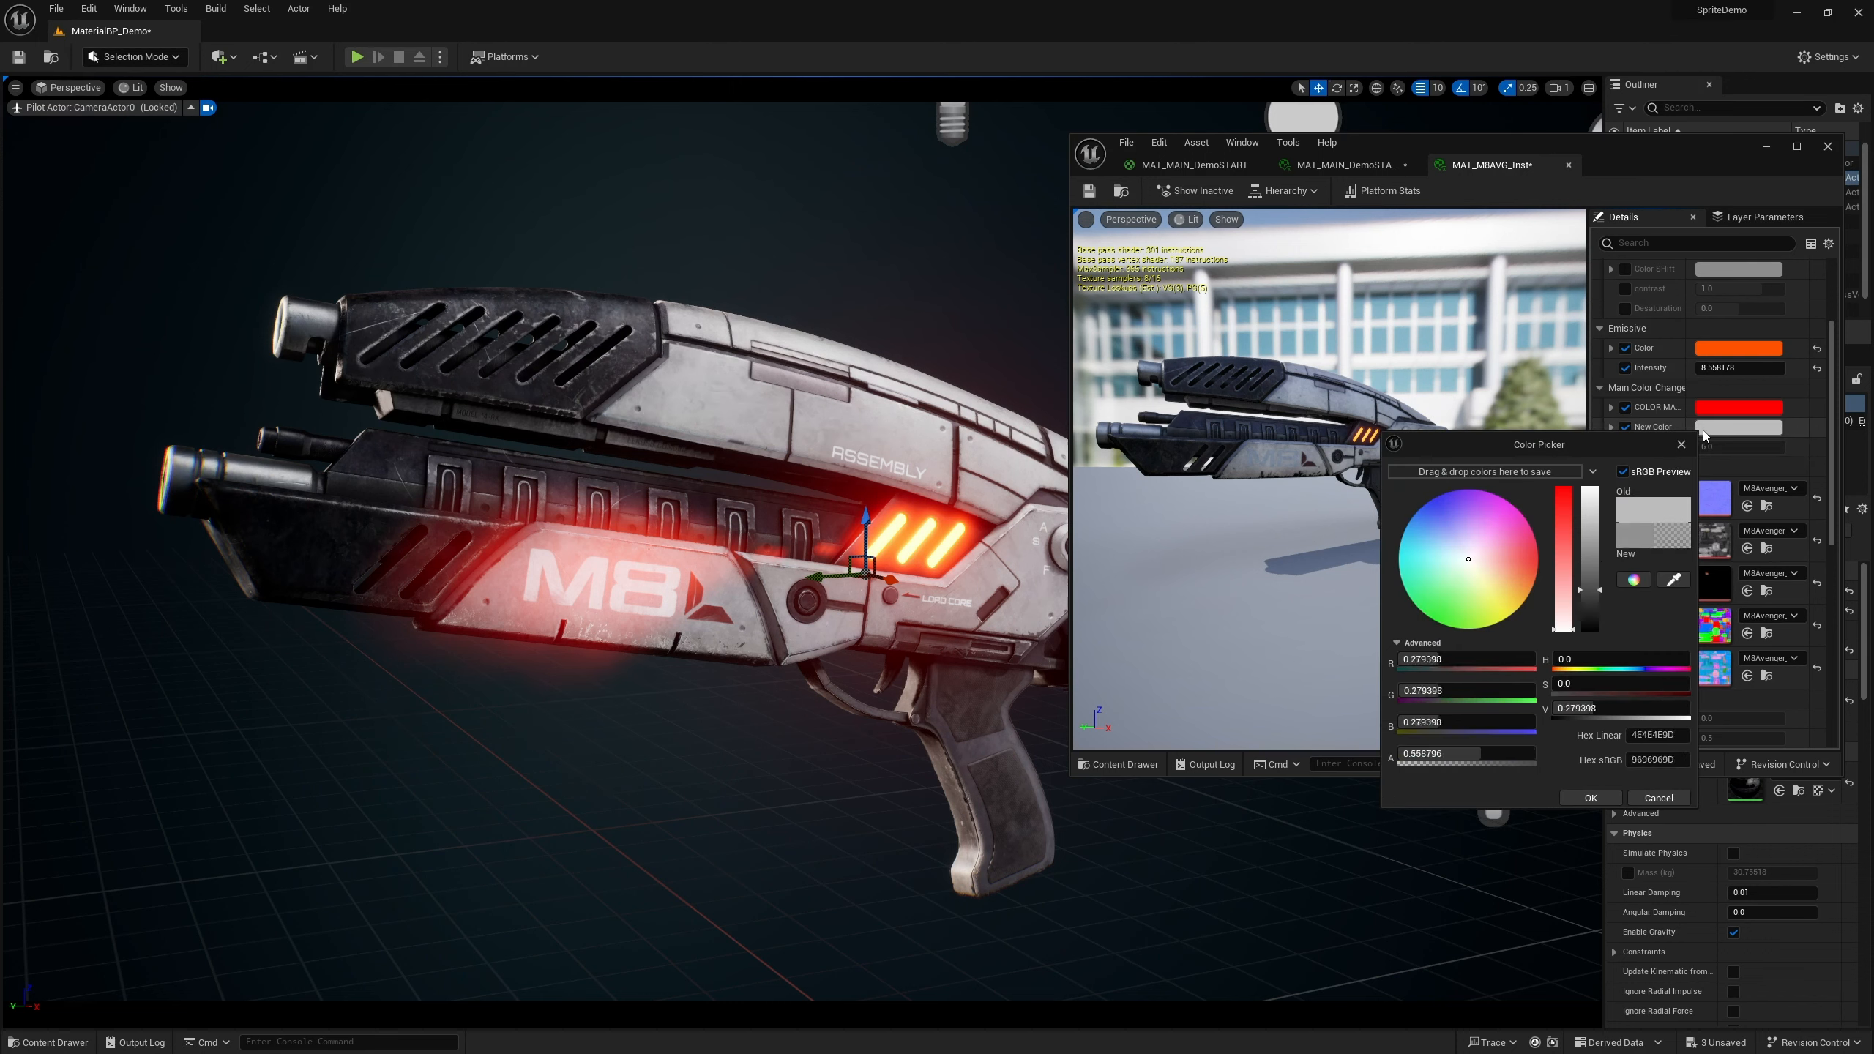
pyautogui.click(1449, 536)
pyautogui.click(1451, 510)
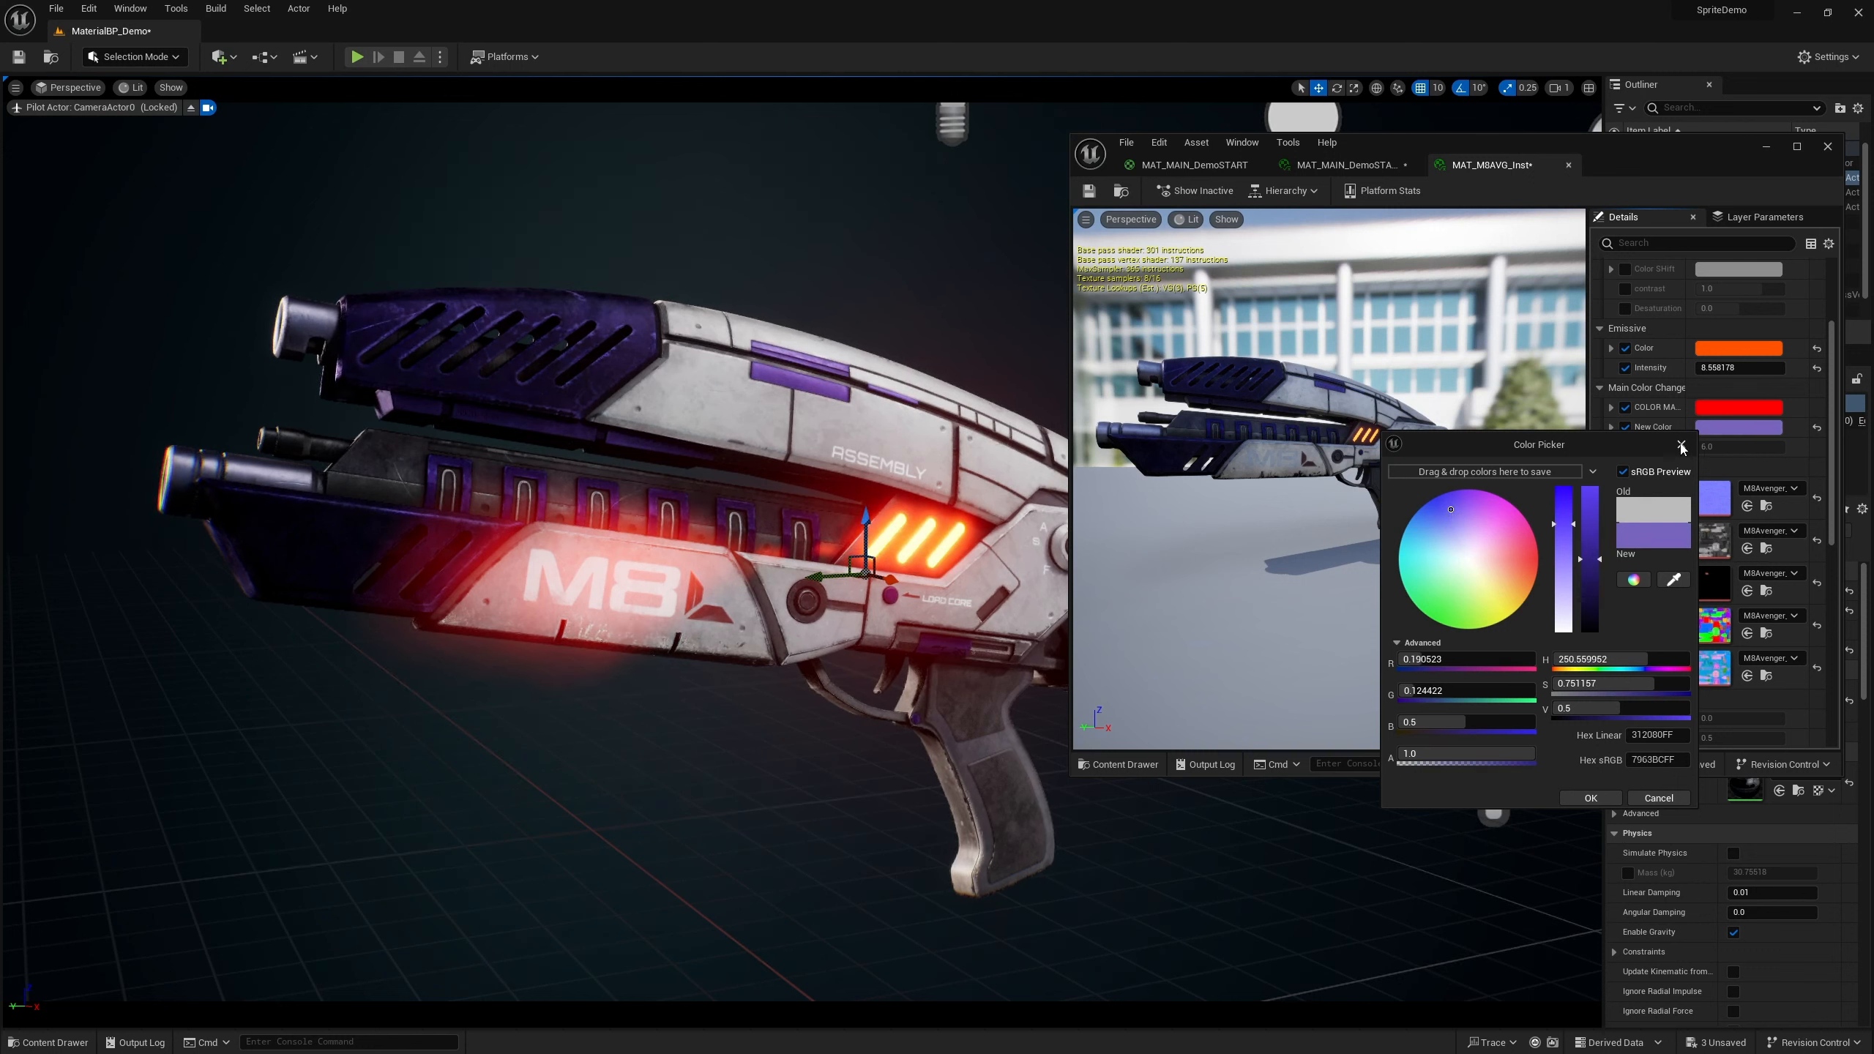
pyautogui.click(1681, 447)
# Open the MBAvenger_ID texture and sample its green region with the eyedropper as the COLOR MASK color
pyautogui.click(1720, 411)
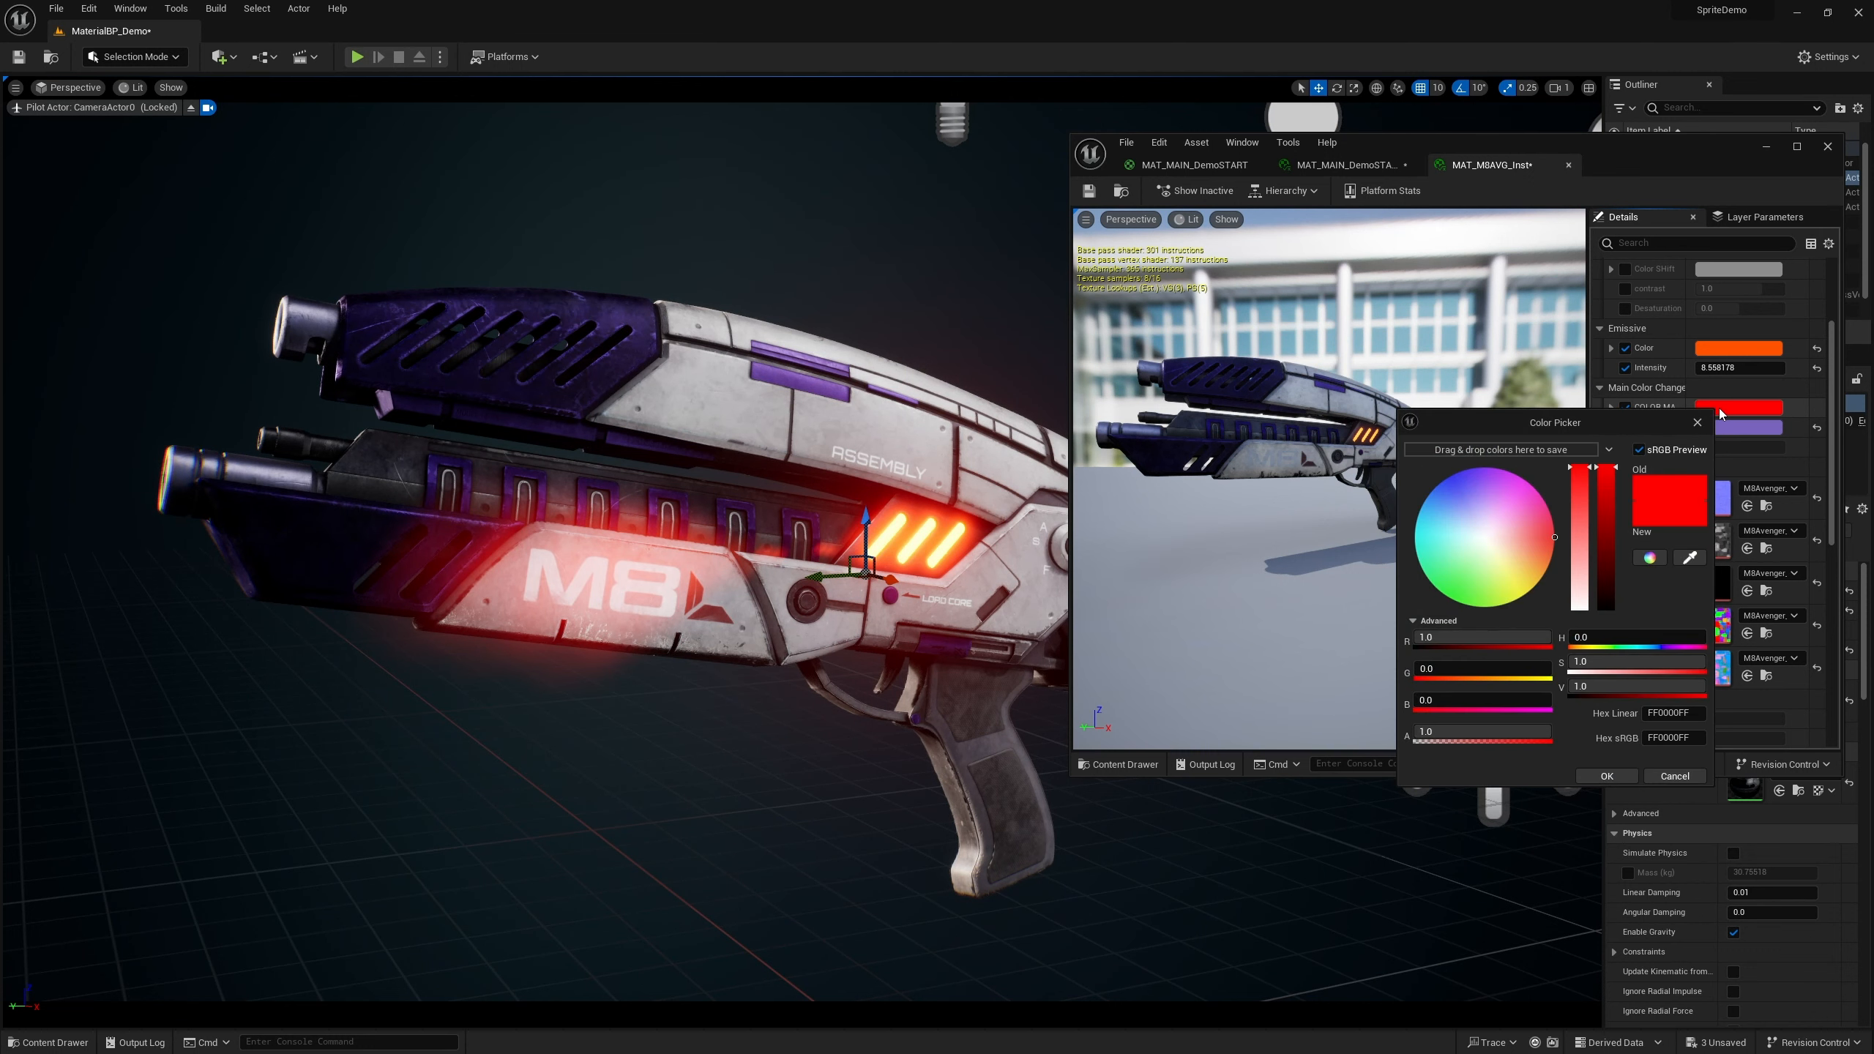
pyautogui.click(49, 1043)
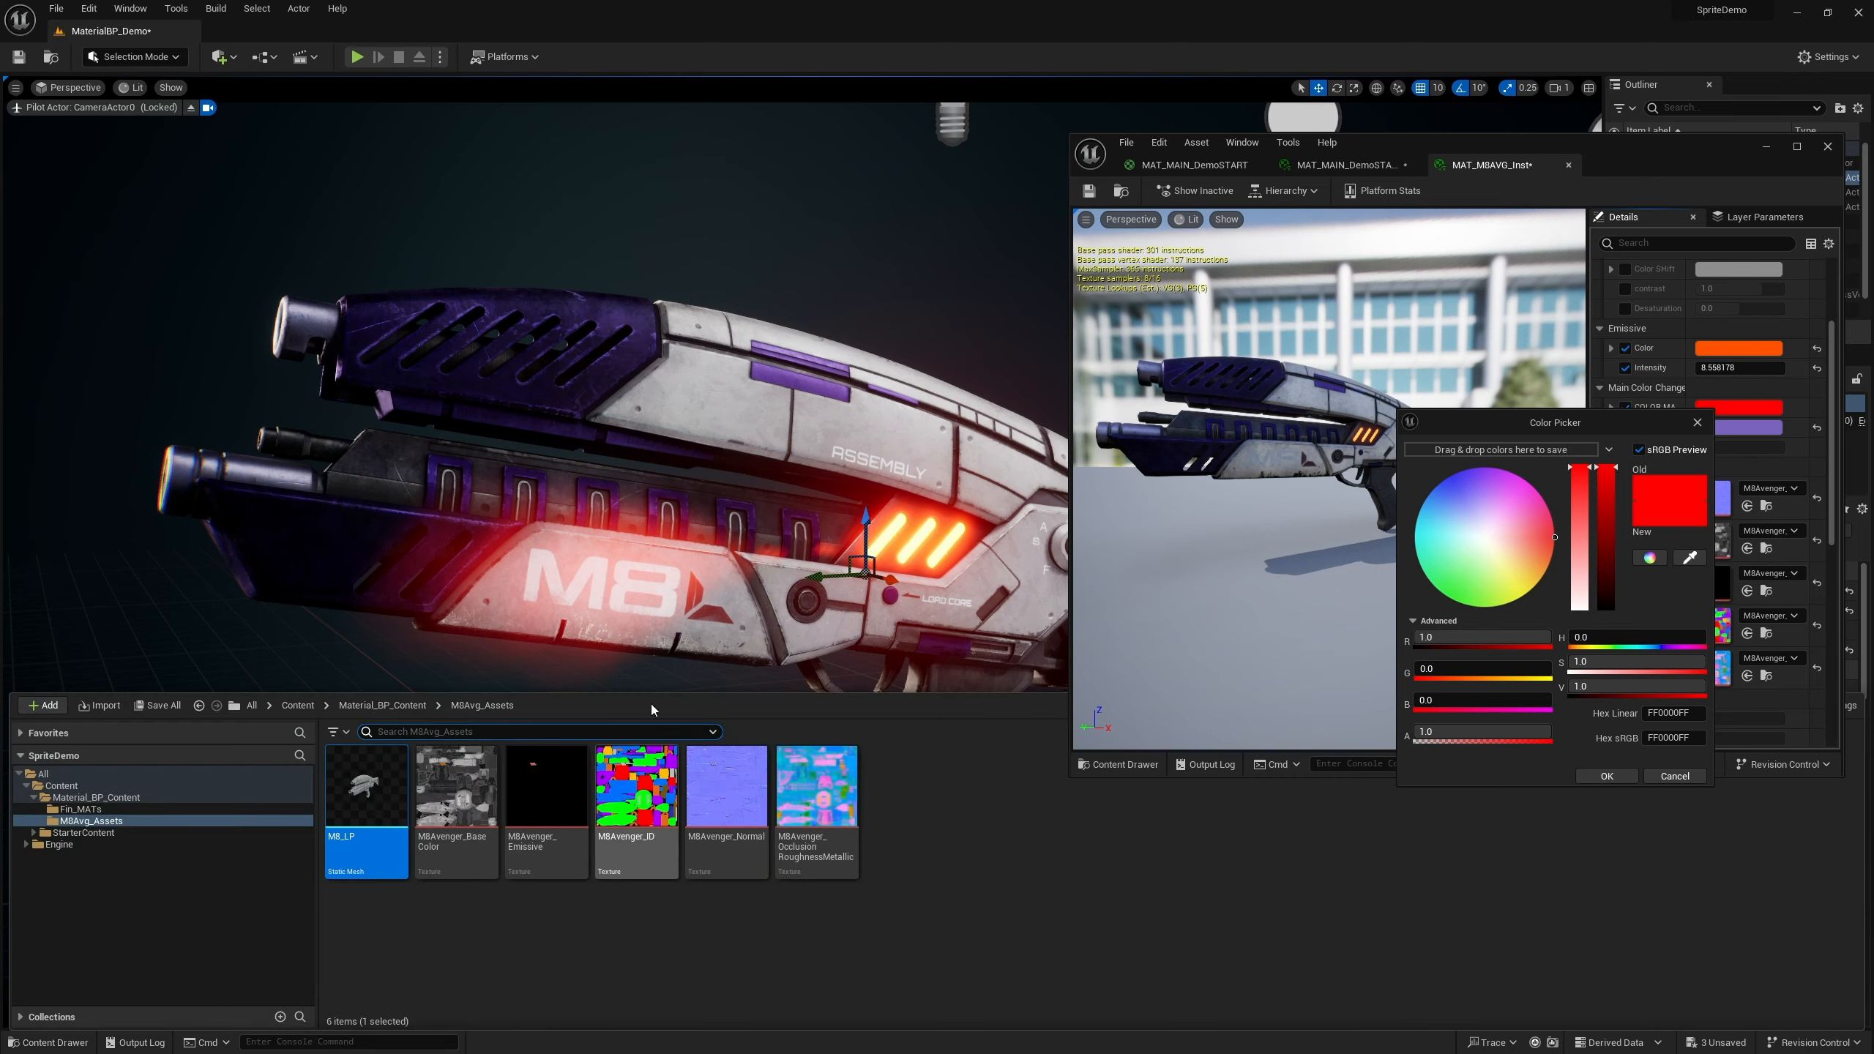
pyautogui.click(656, 804)
pyautogui.doubleClick(656, 805)
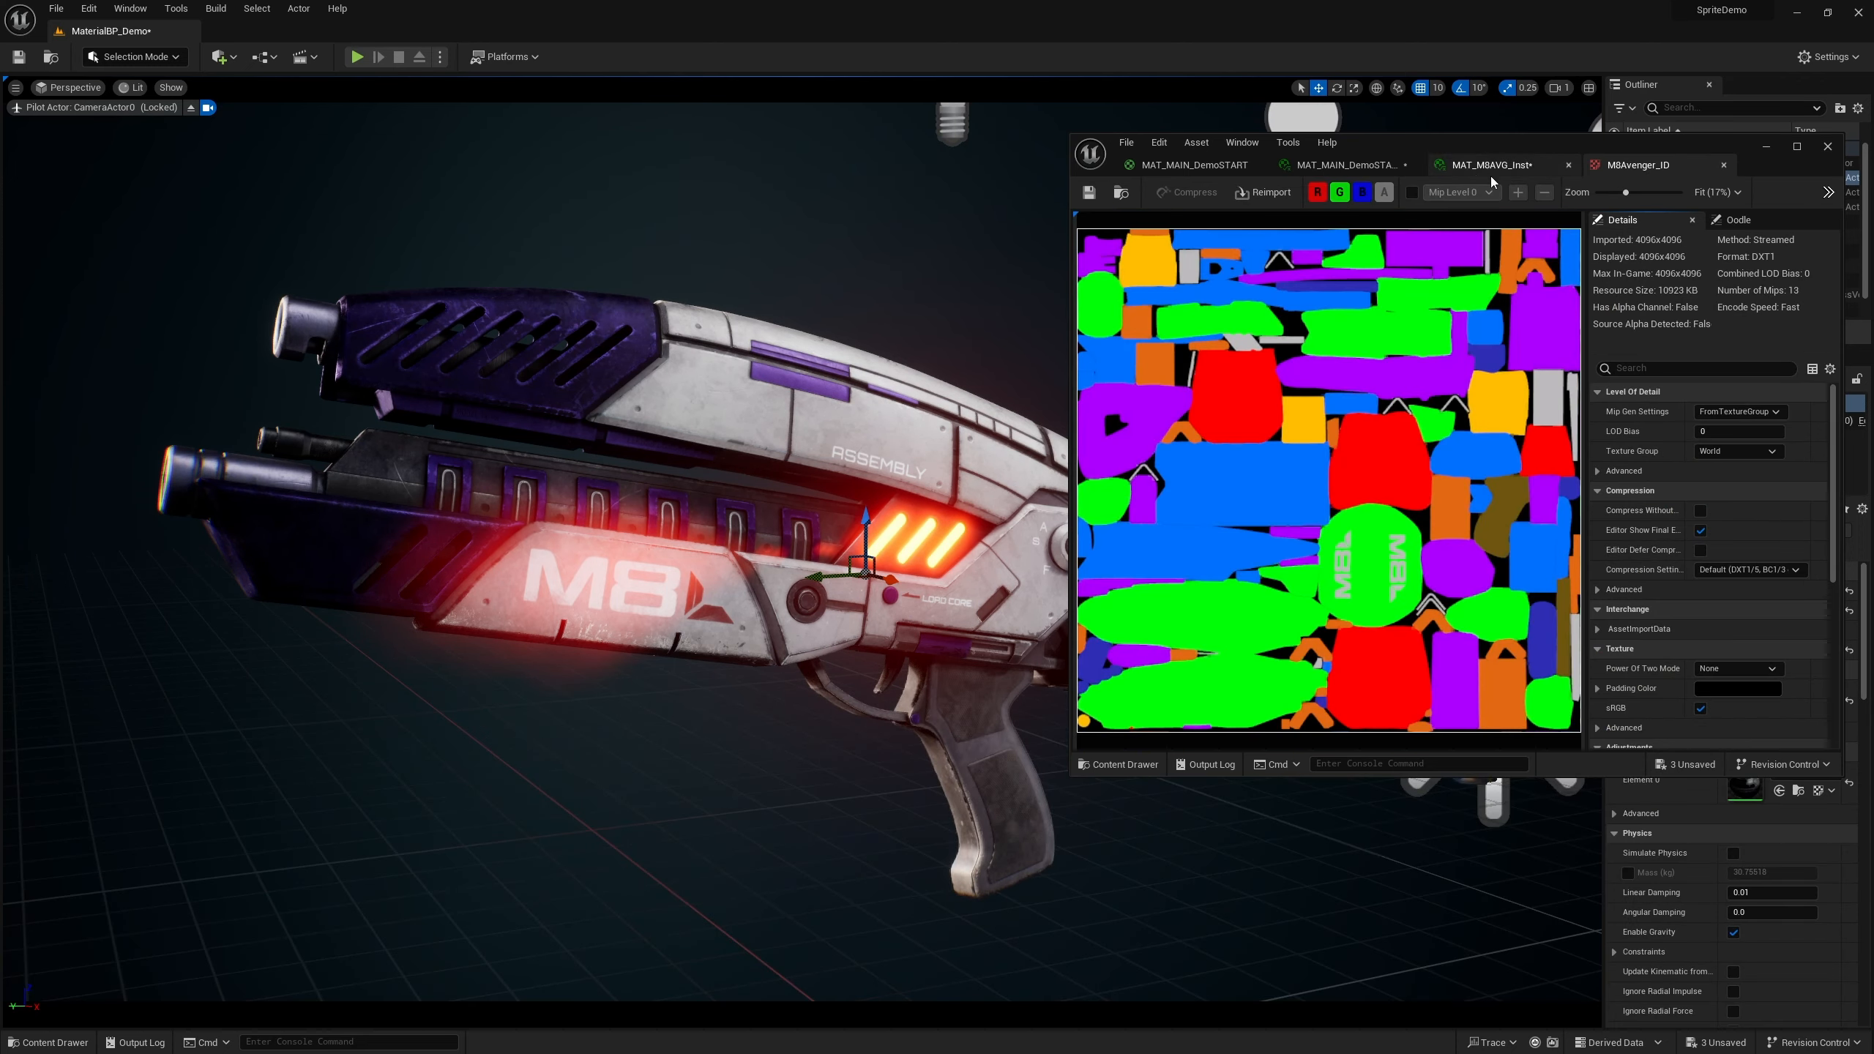
pyautogui.moveTo(1613, 181); pyautogui.dragTo(472, 184)
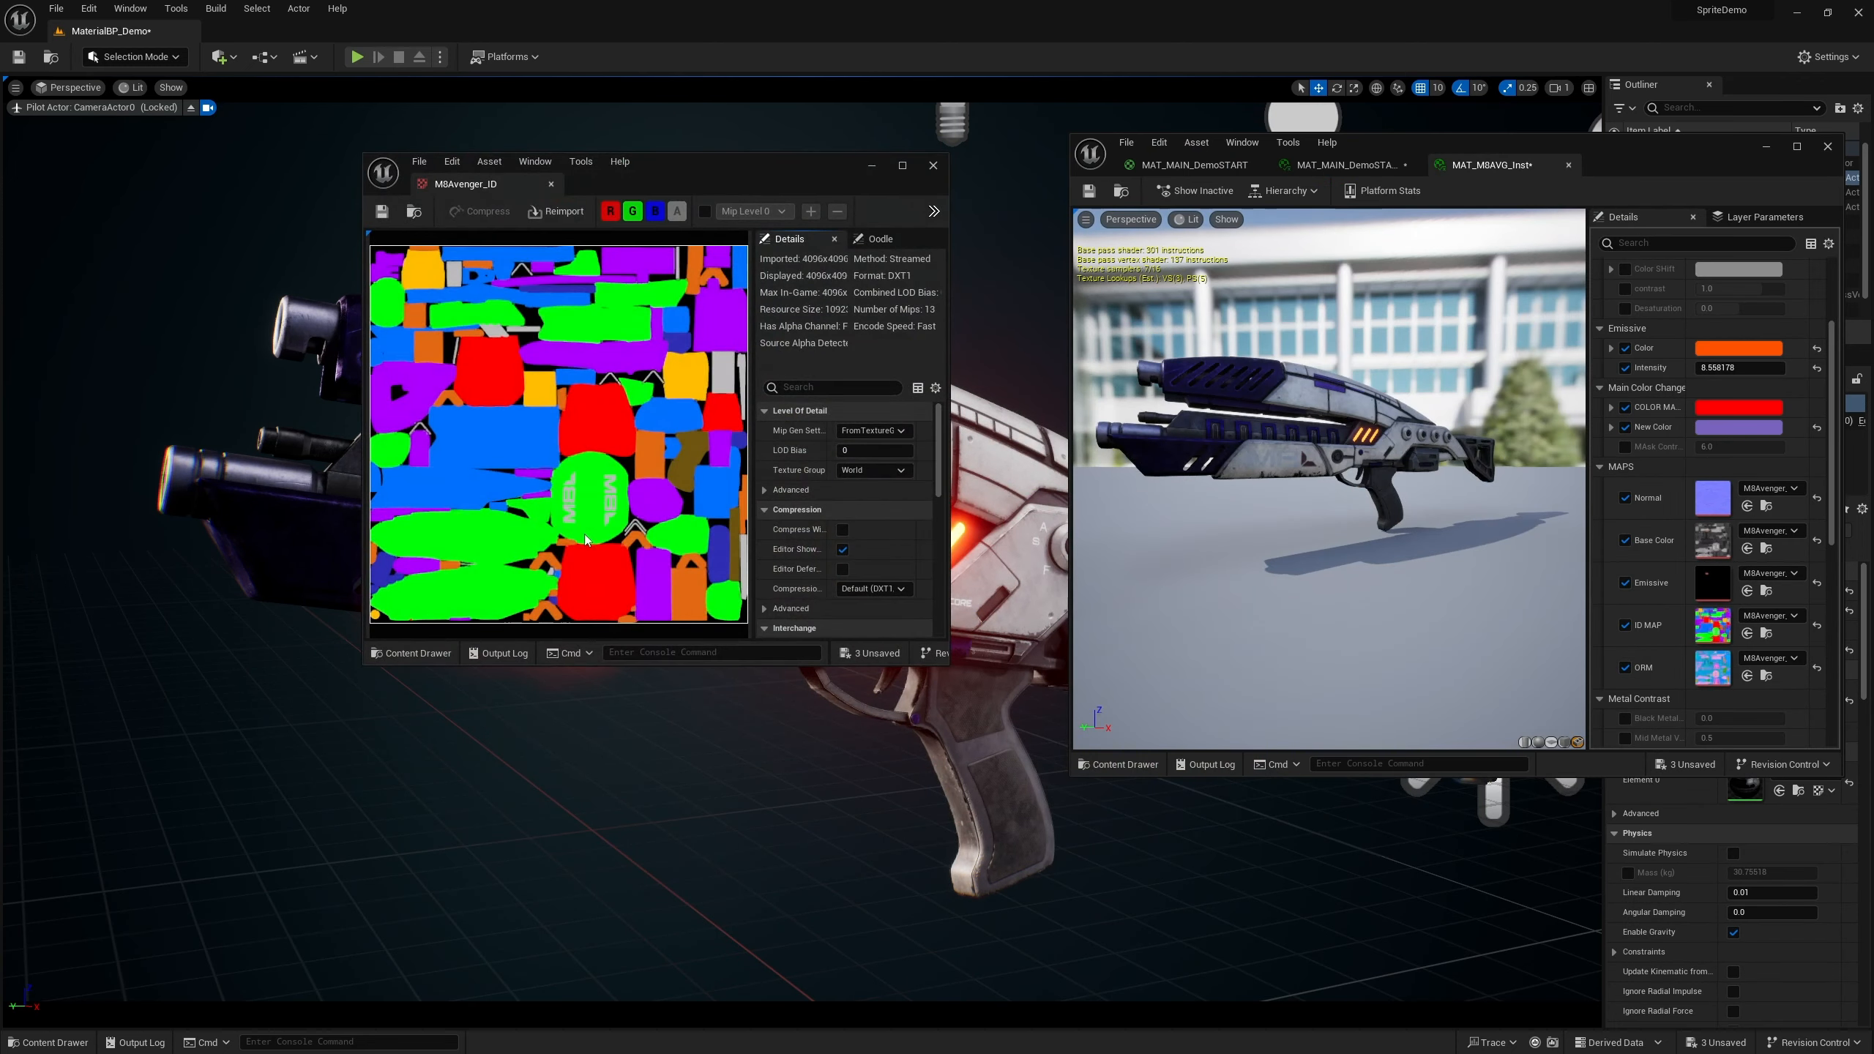
pyautogui.scroll(-1, 538, 568)
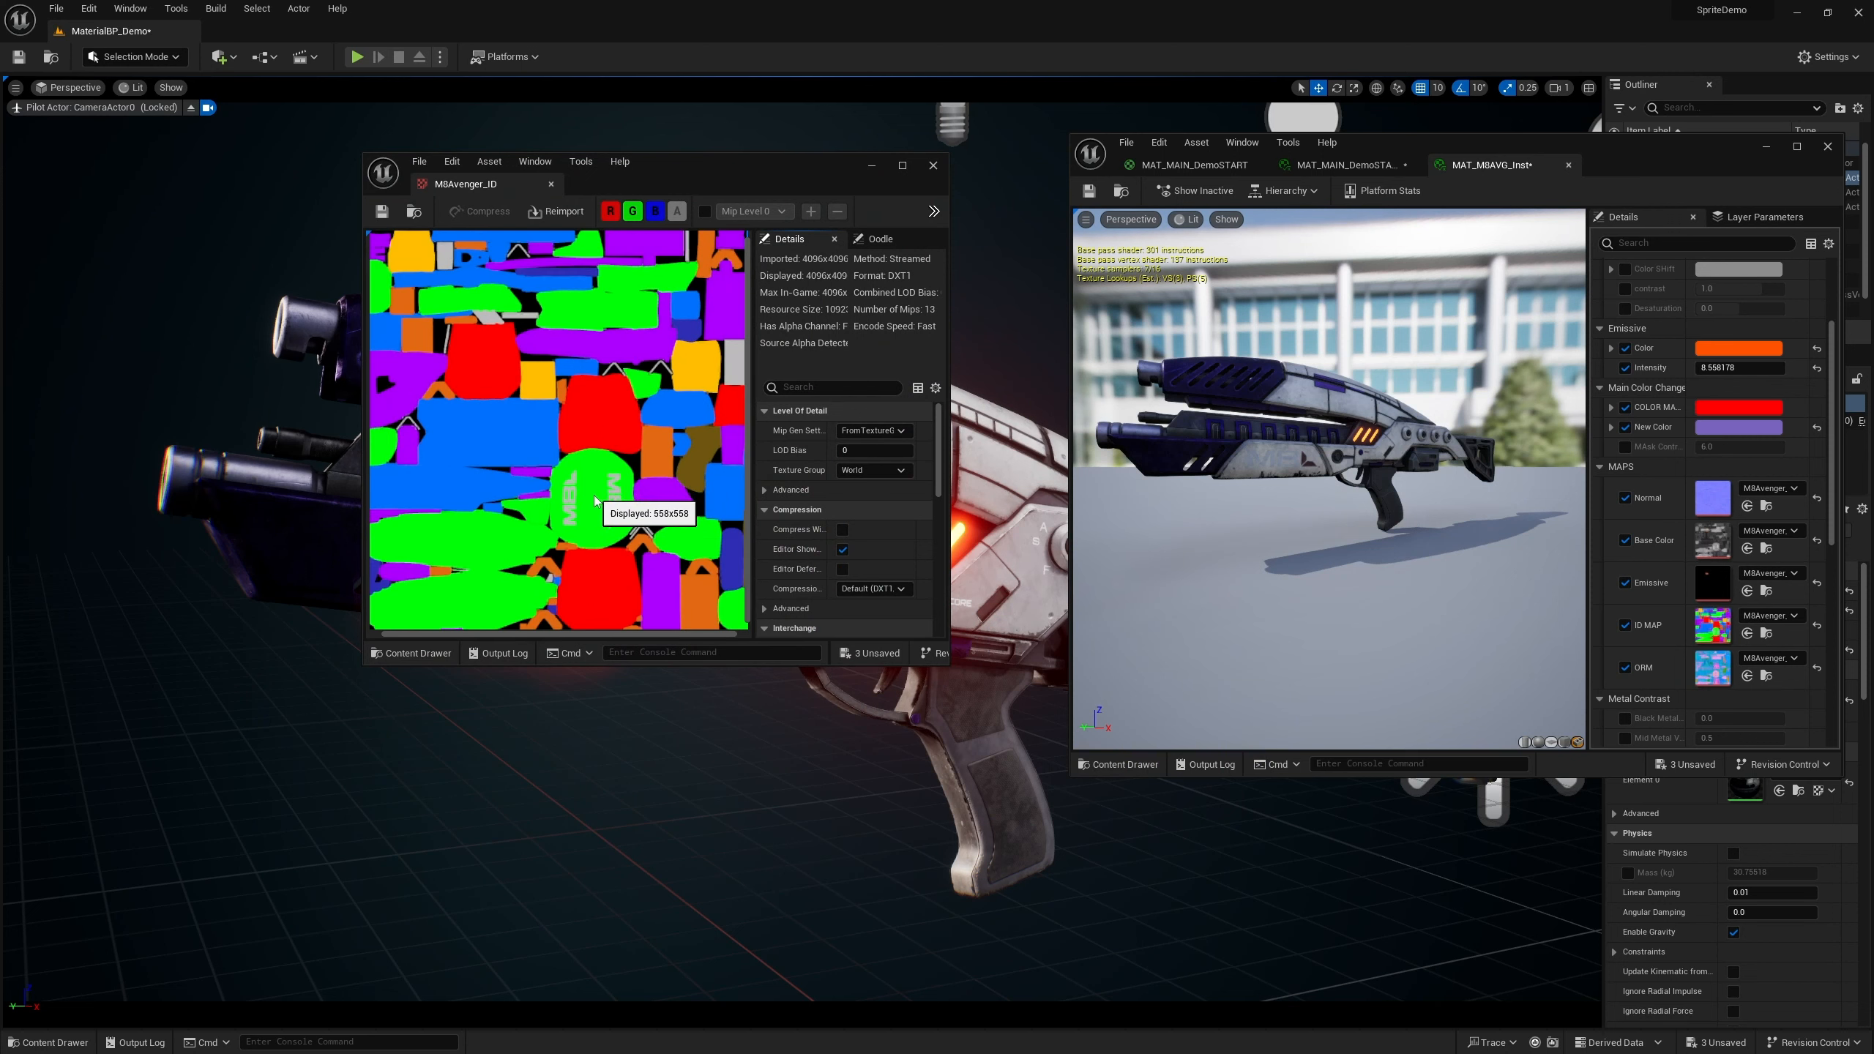
pyautogui.click(1727, 410)
pyautogui.click(1697, 561)
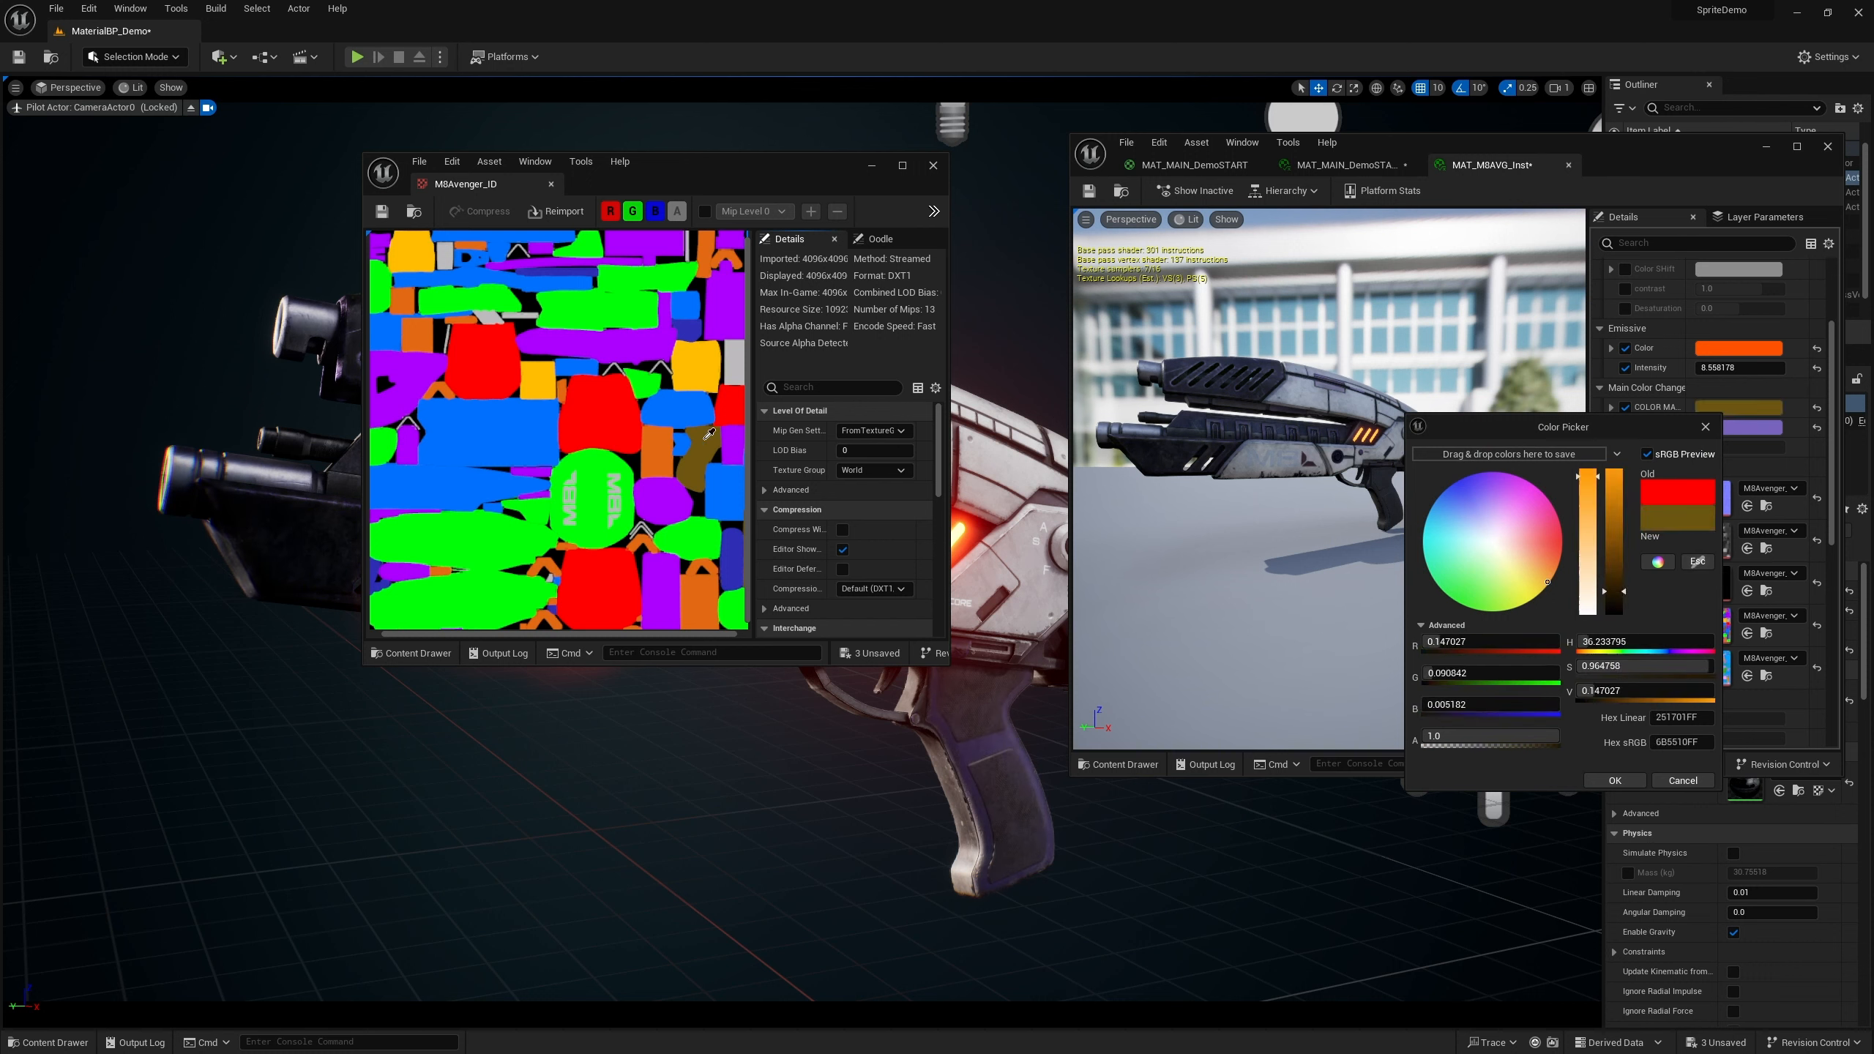
pyautogui.click(596, 468)
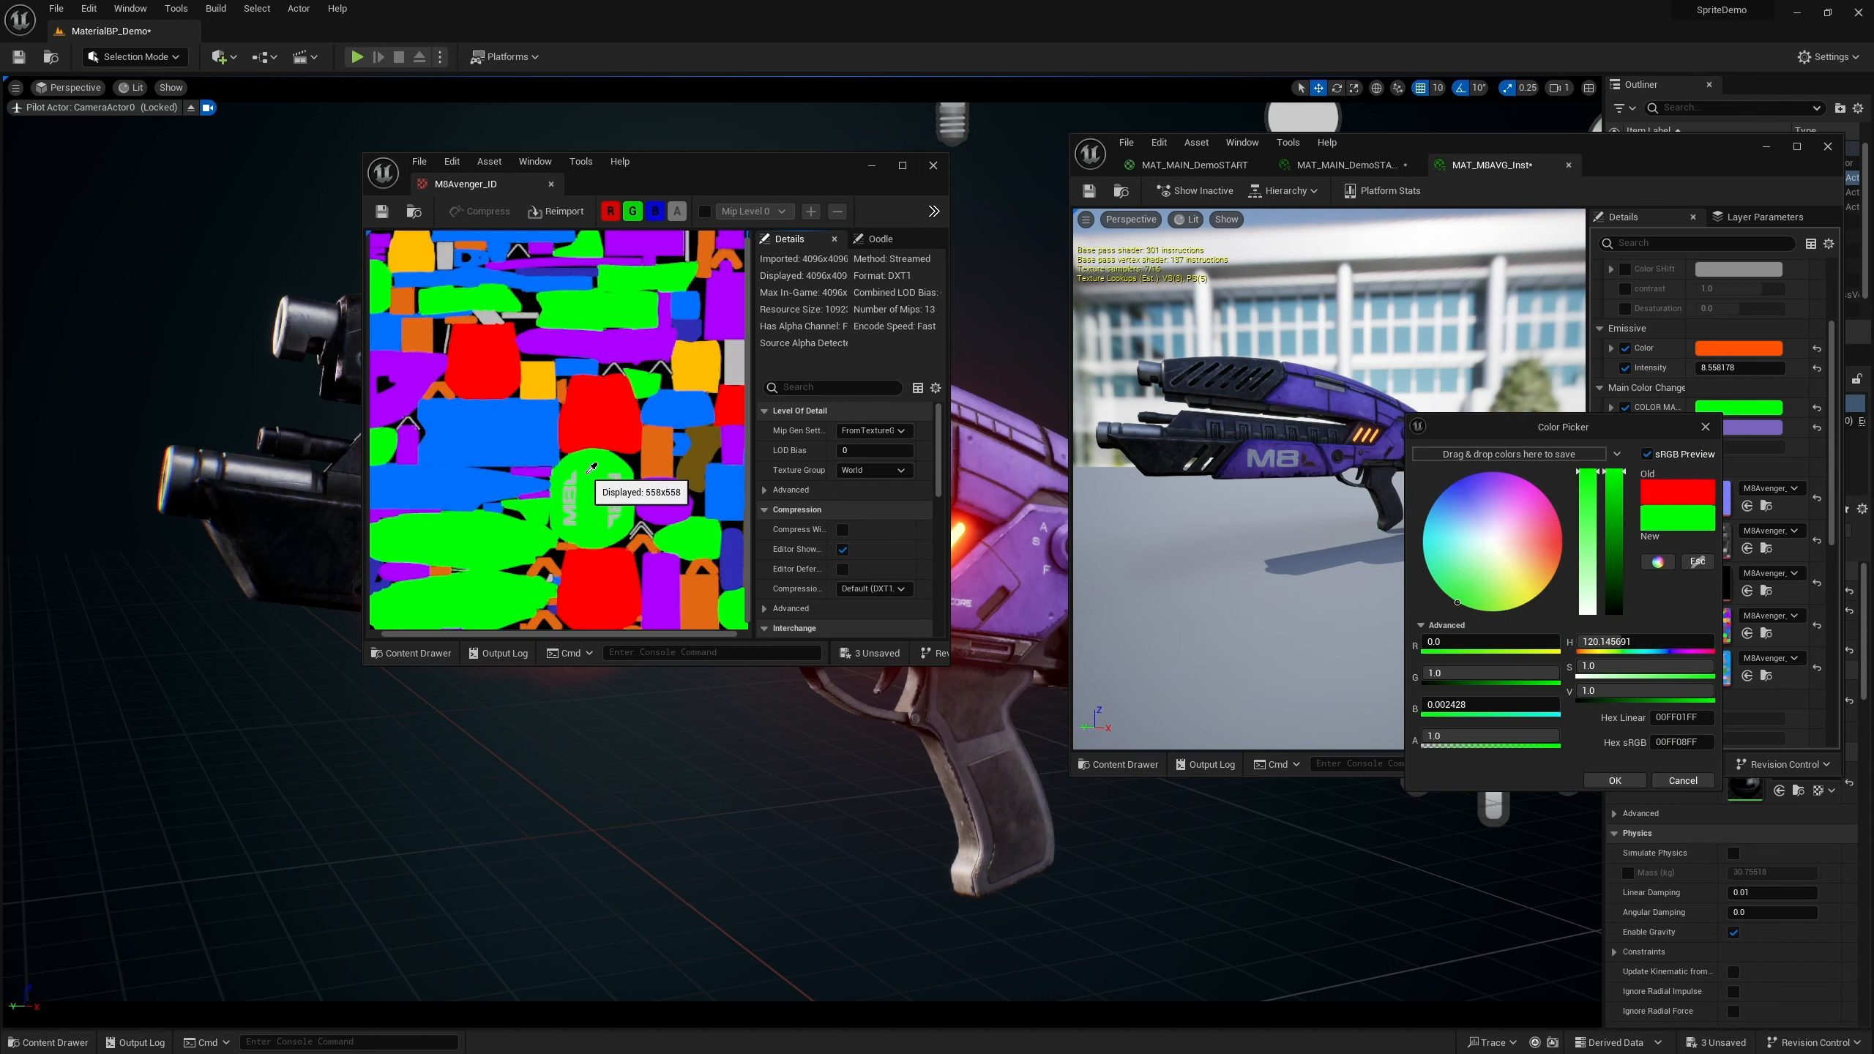
pyautogui.click(933, 166)
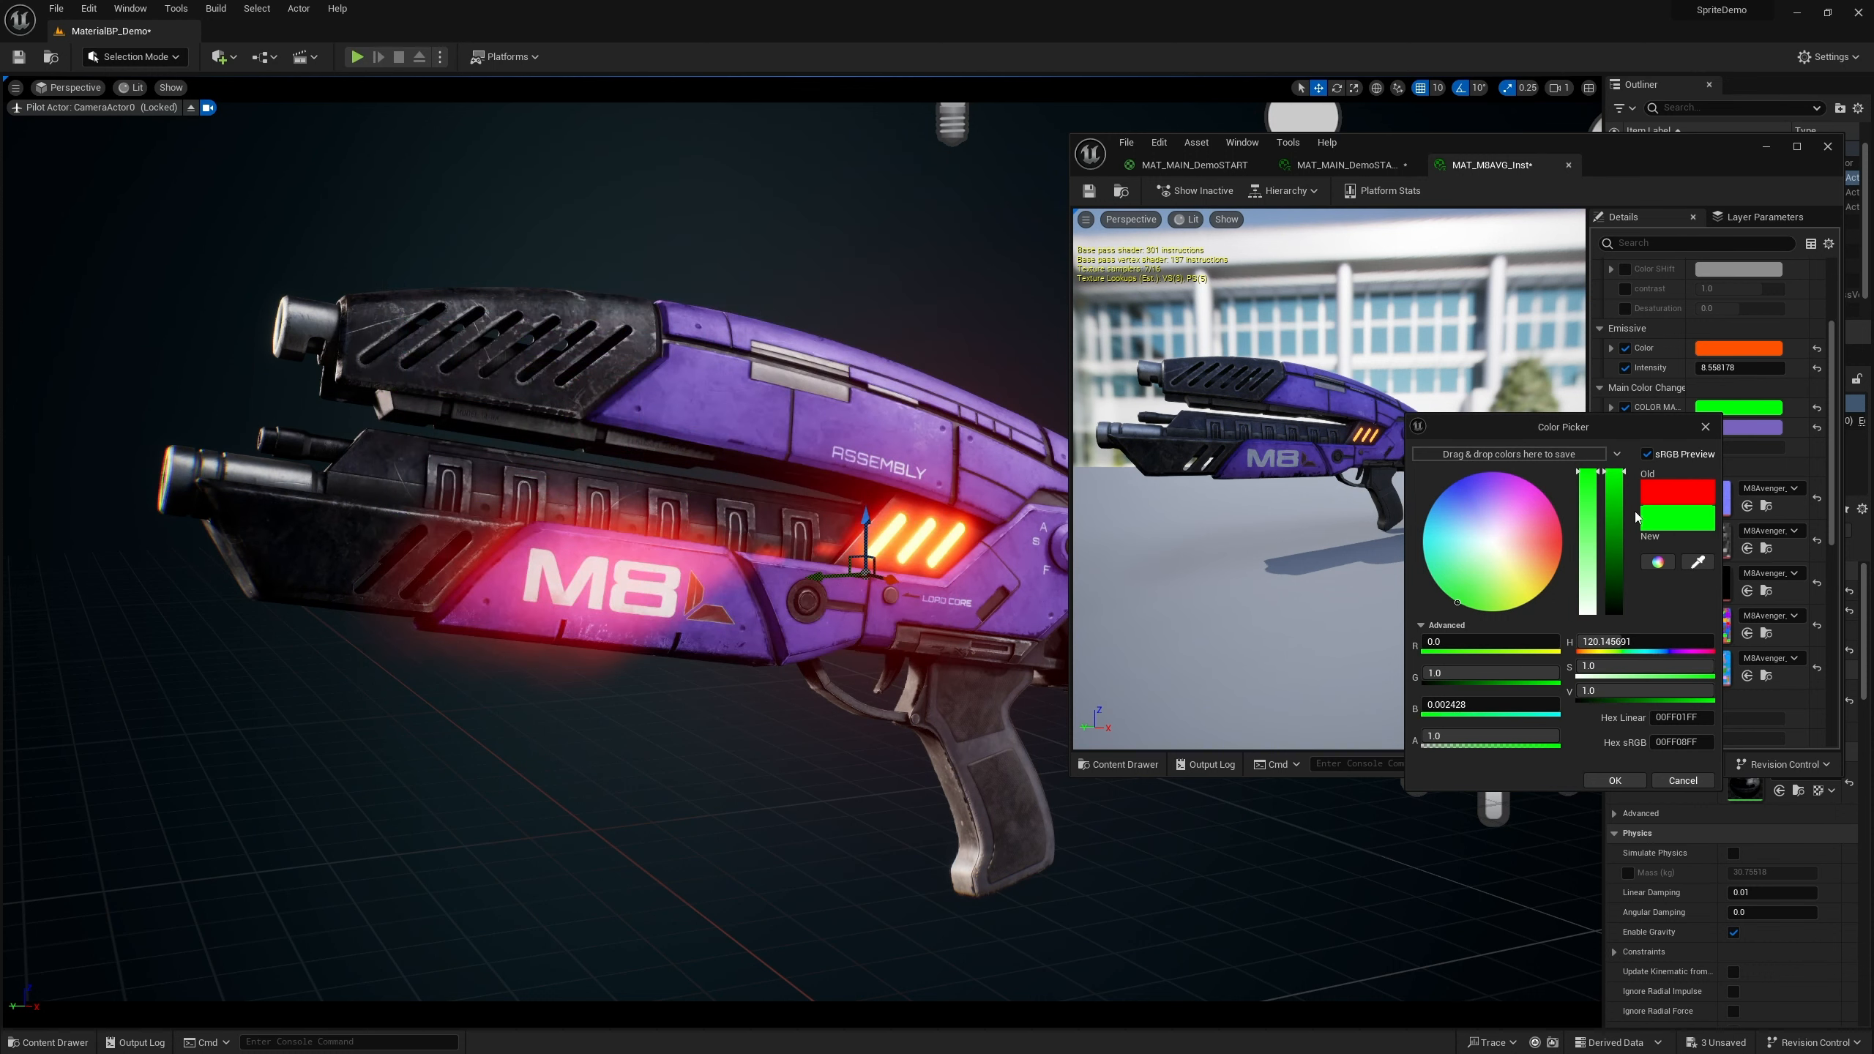
pyautogui.click(1615, 780)
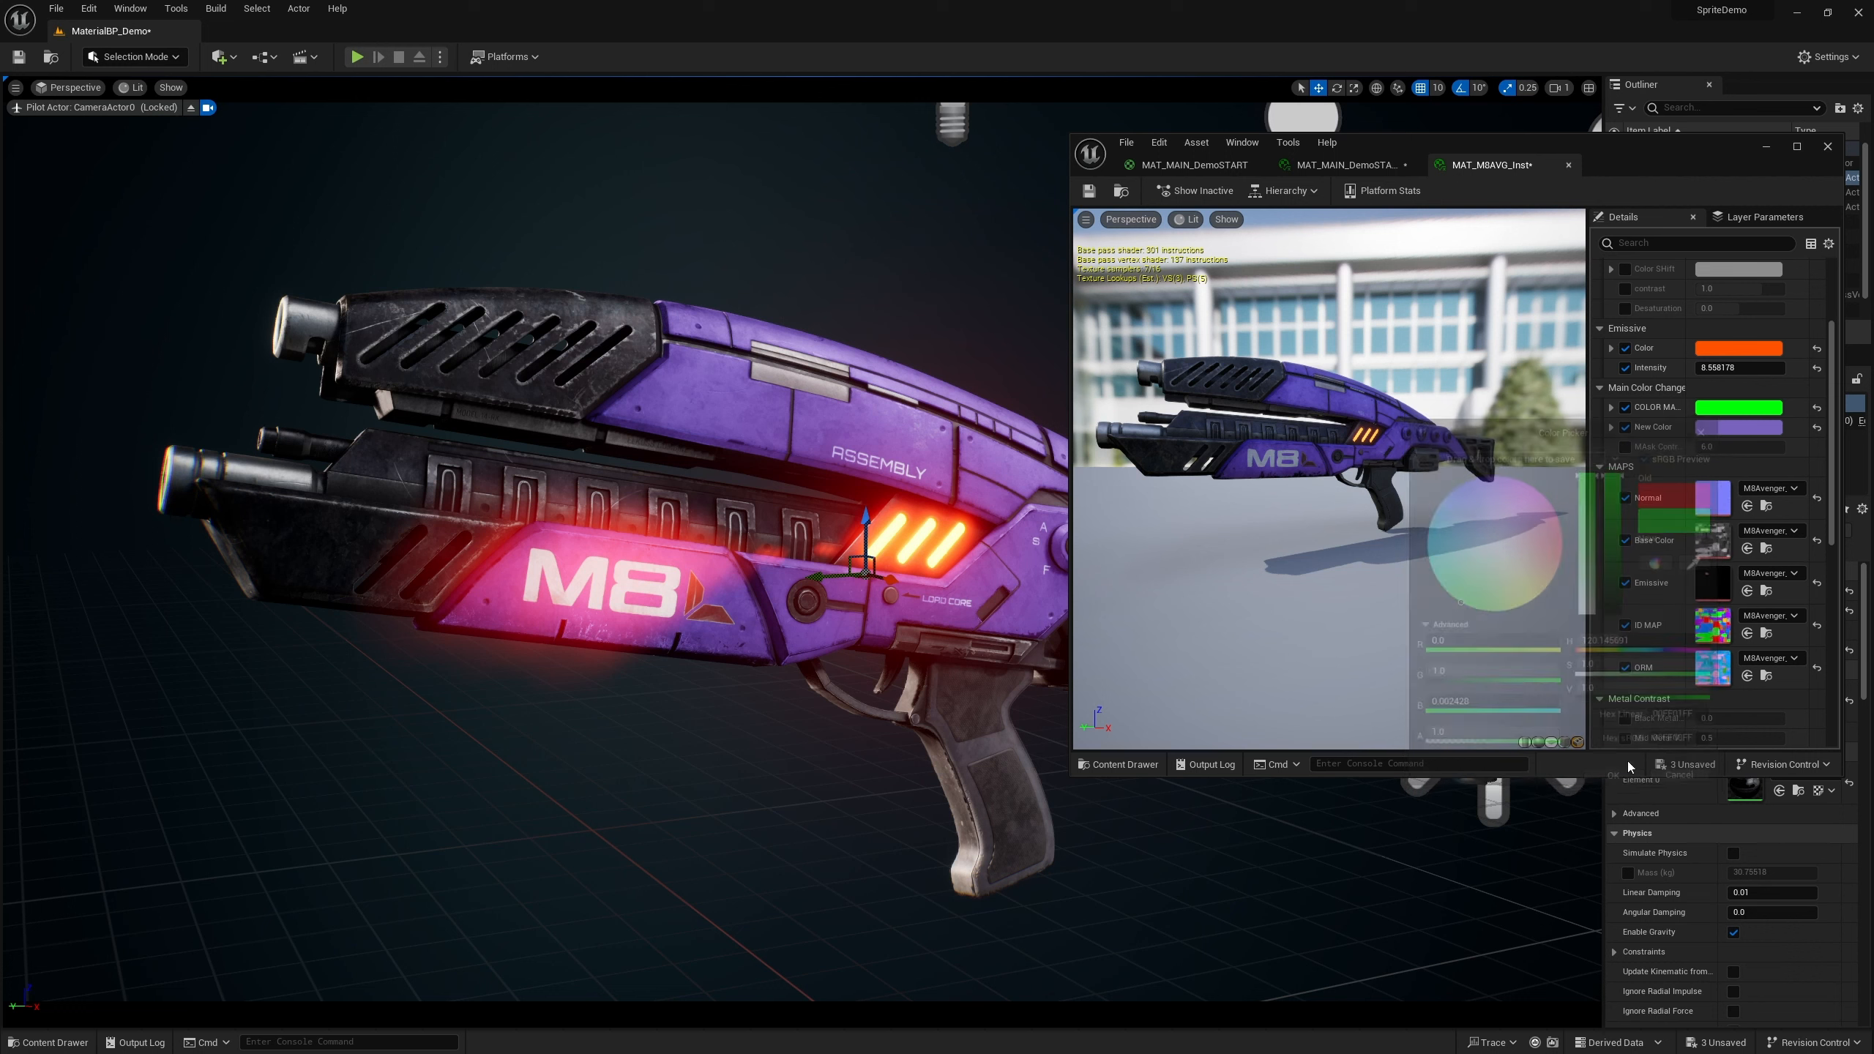
pyautogui.click(1767, 148)
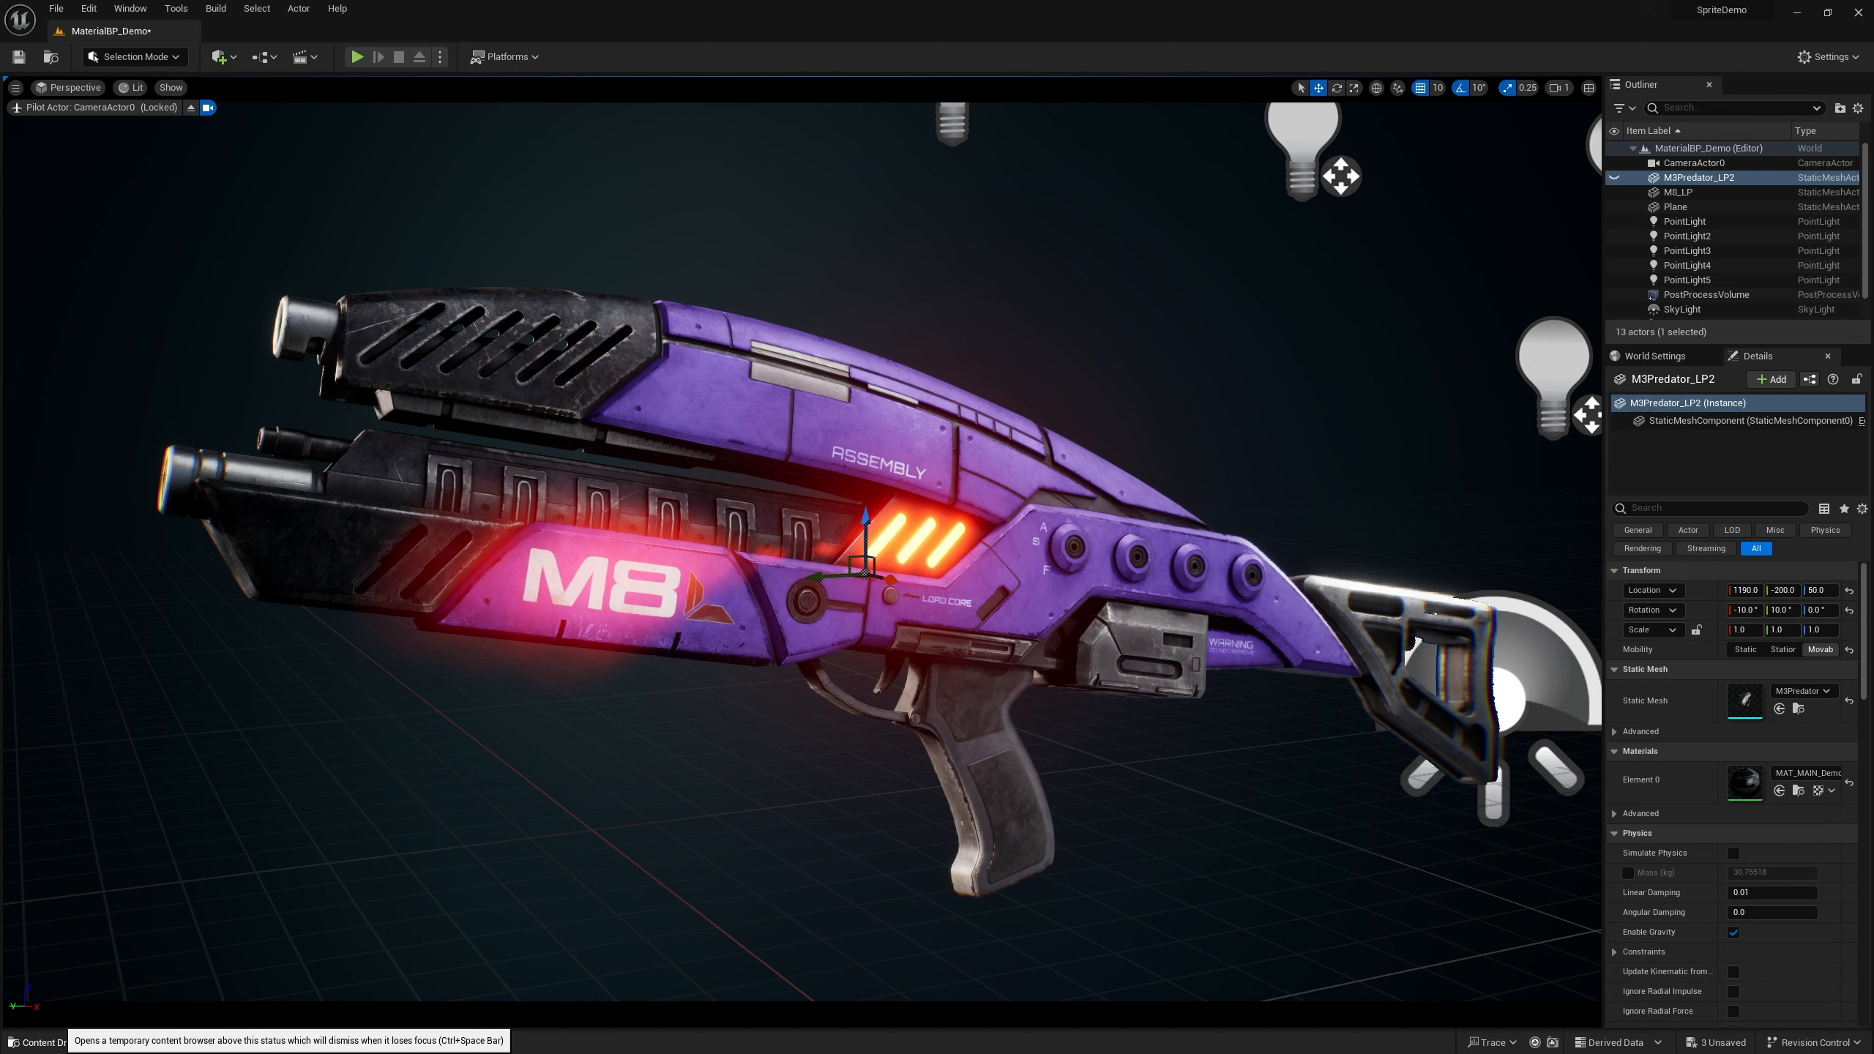
pyautogui.click(44, 1043)
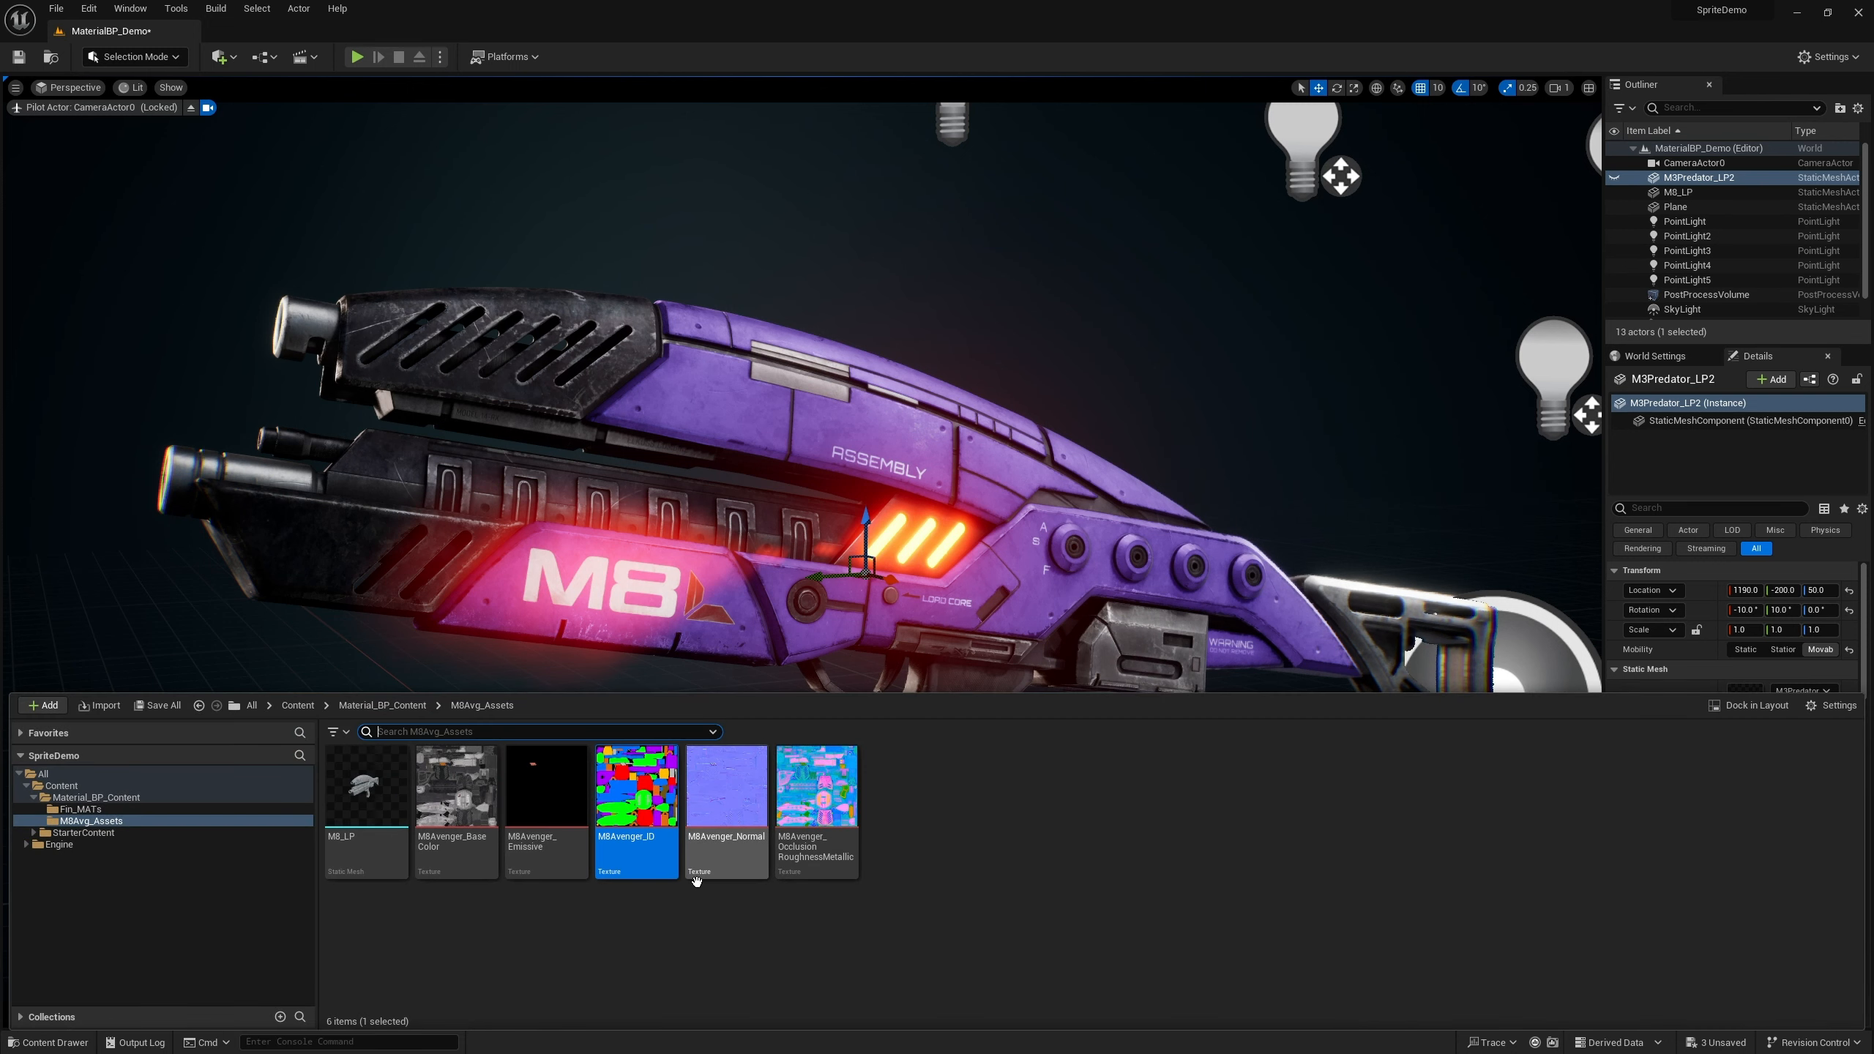
# Apply the MAT_MBAvg_fin_inst material instance to the M3Predator_LP2 gun in the level
pyautogui.click(81, 810)
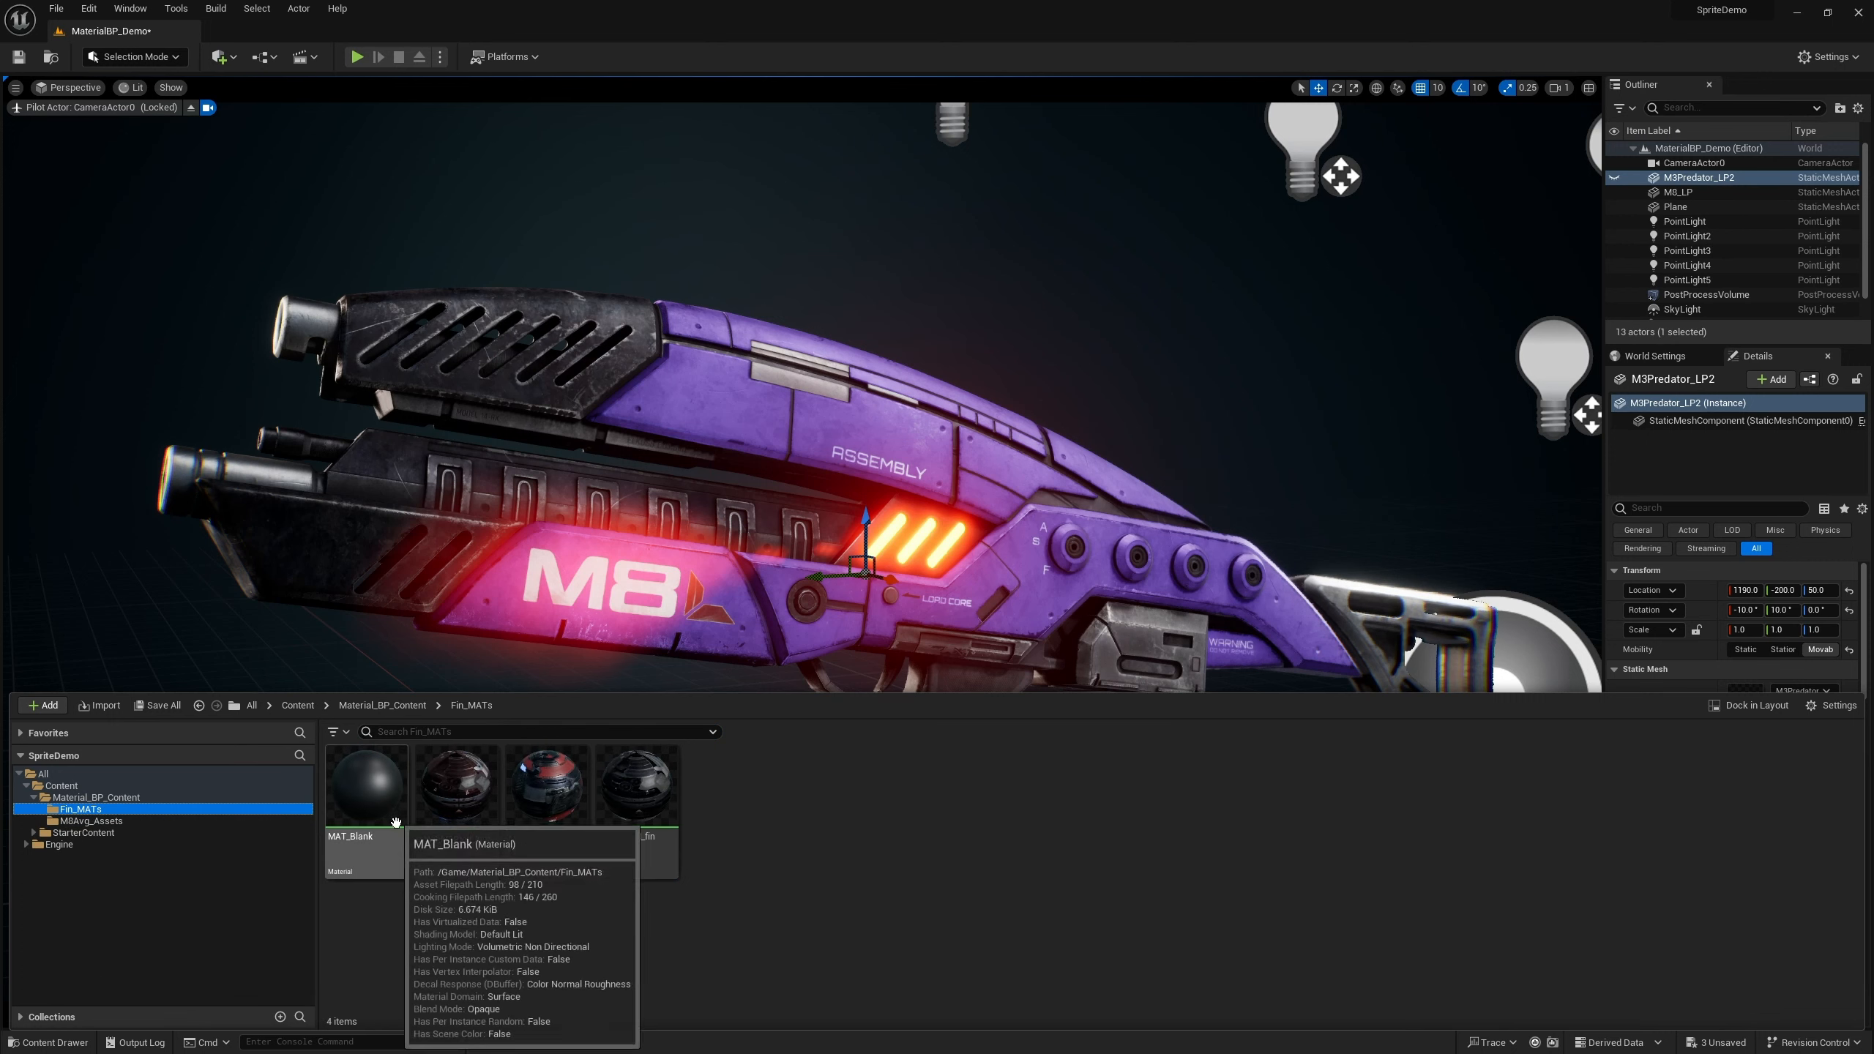
pyautogui.moveTo(546, 787); pyautogui.dragTo(862, 391)
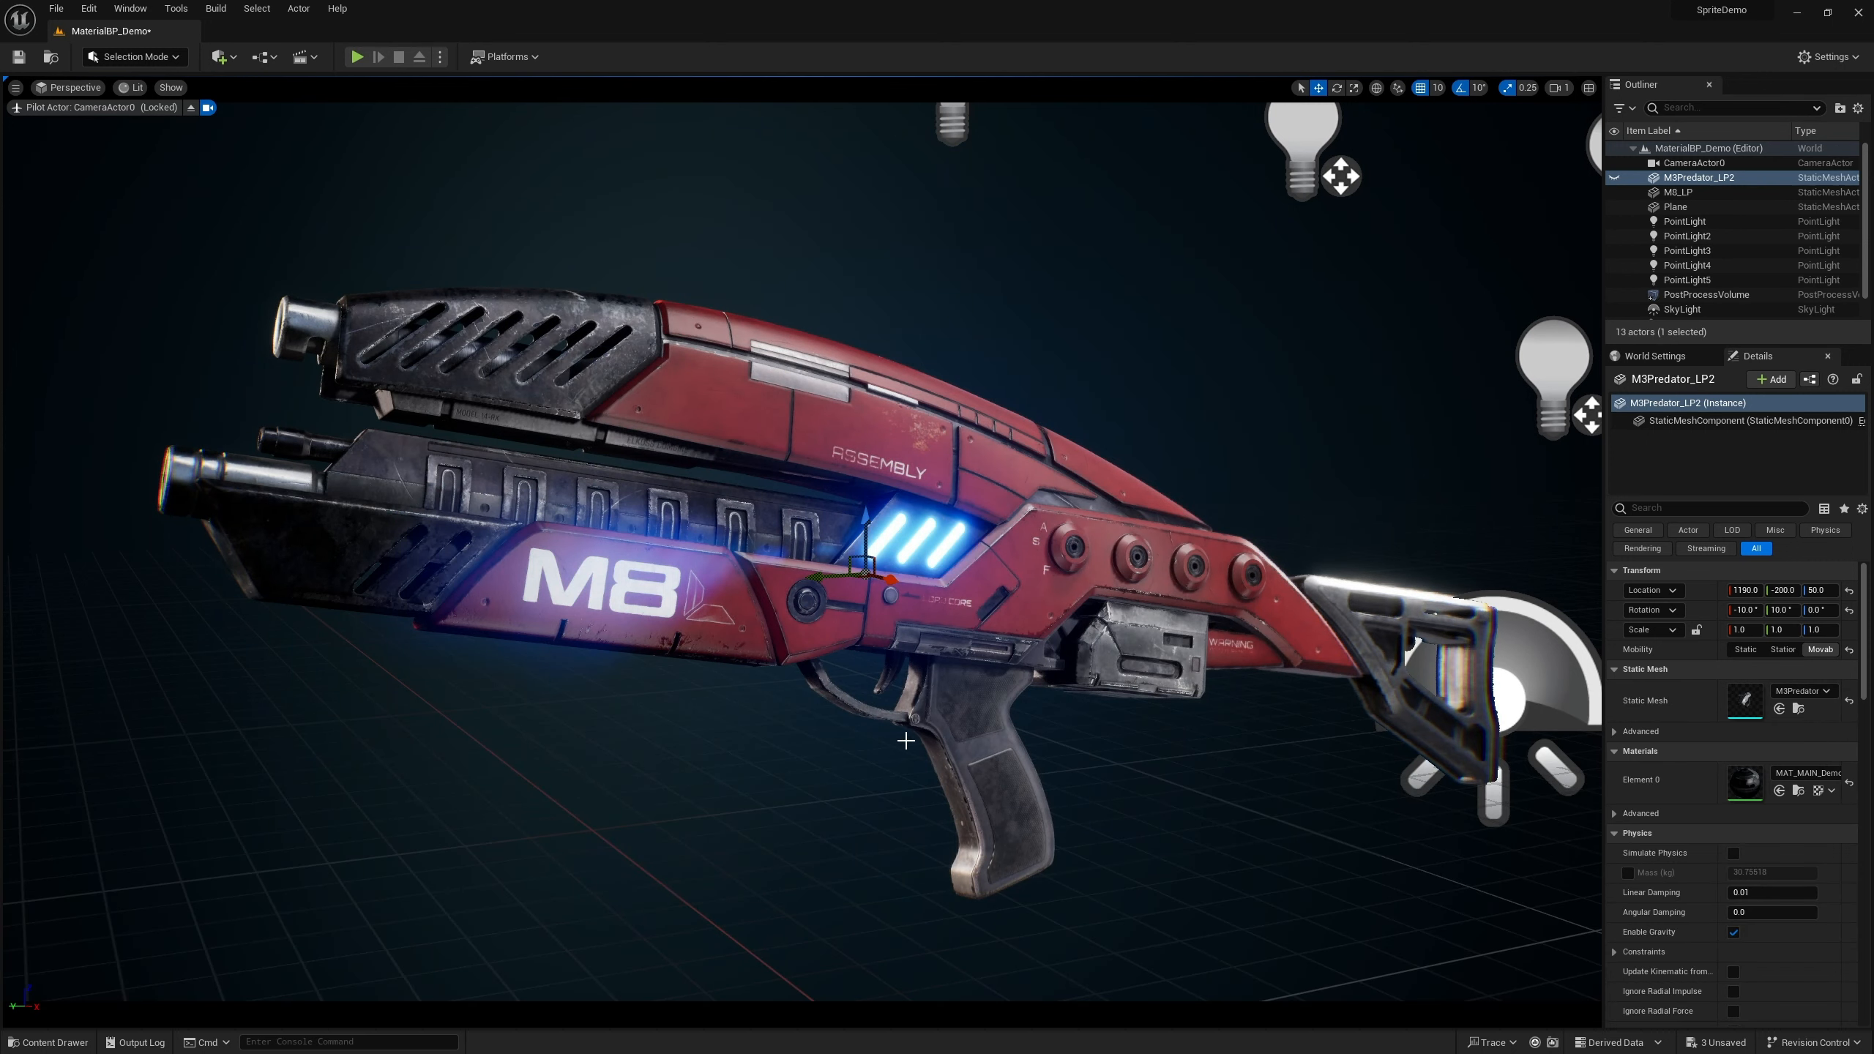
# Open the MAT_MBAVG_inst instance and reset its Emissive Color, Intensity, COLOR MASK and New Color parameters to defaults
pyautogui.click(51, 1042)
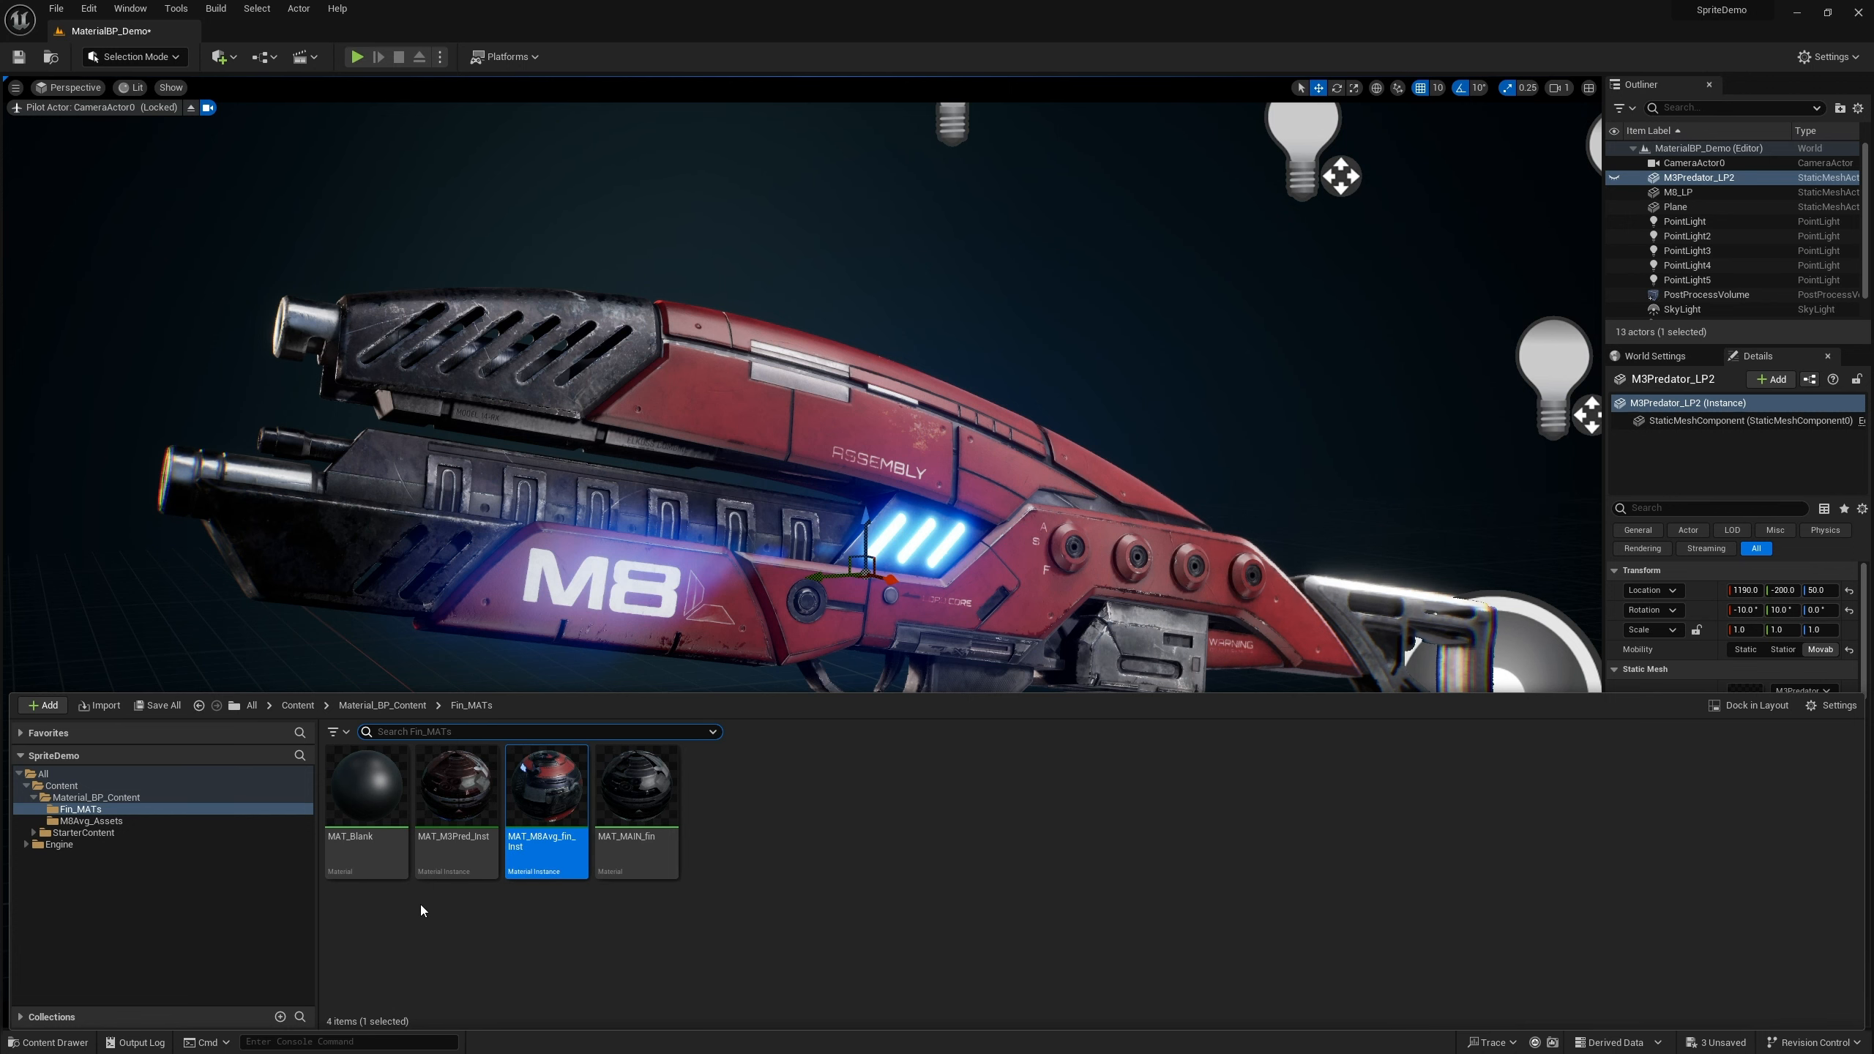
pyautogui.doubleClick(556, 811)
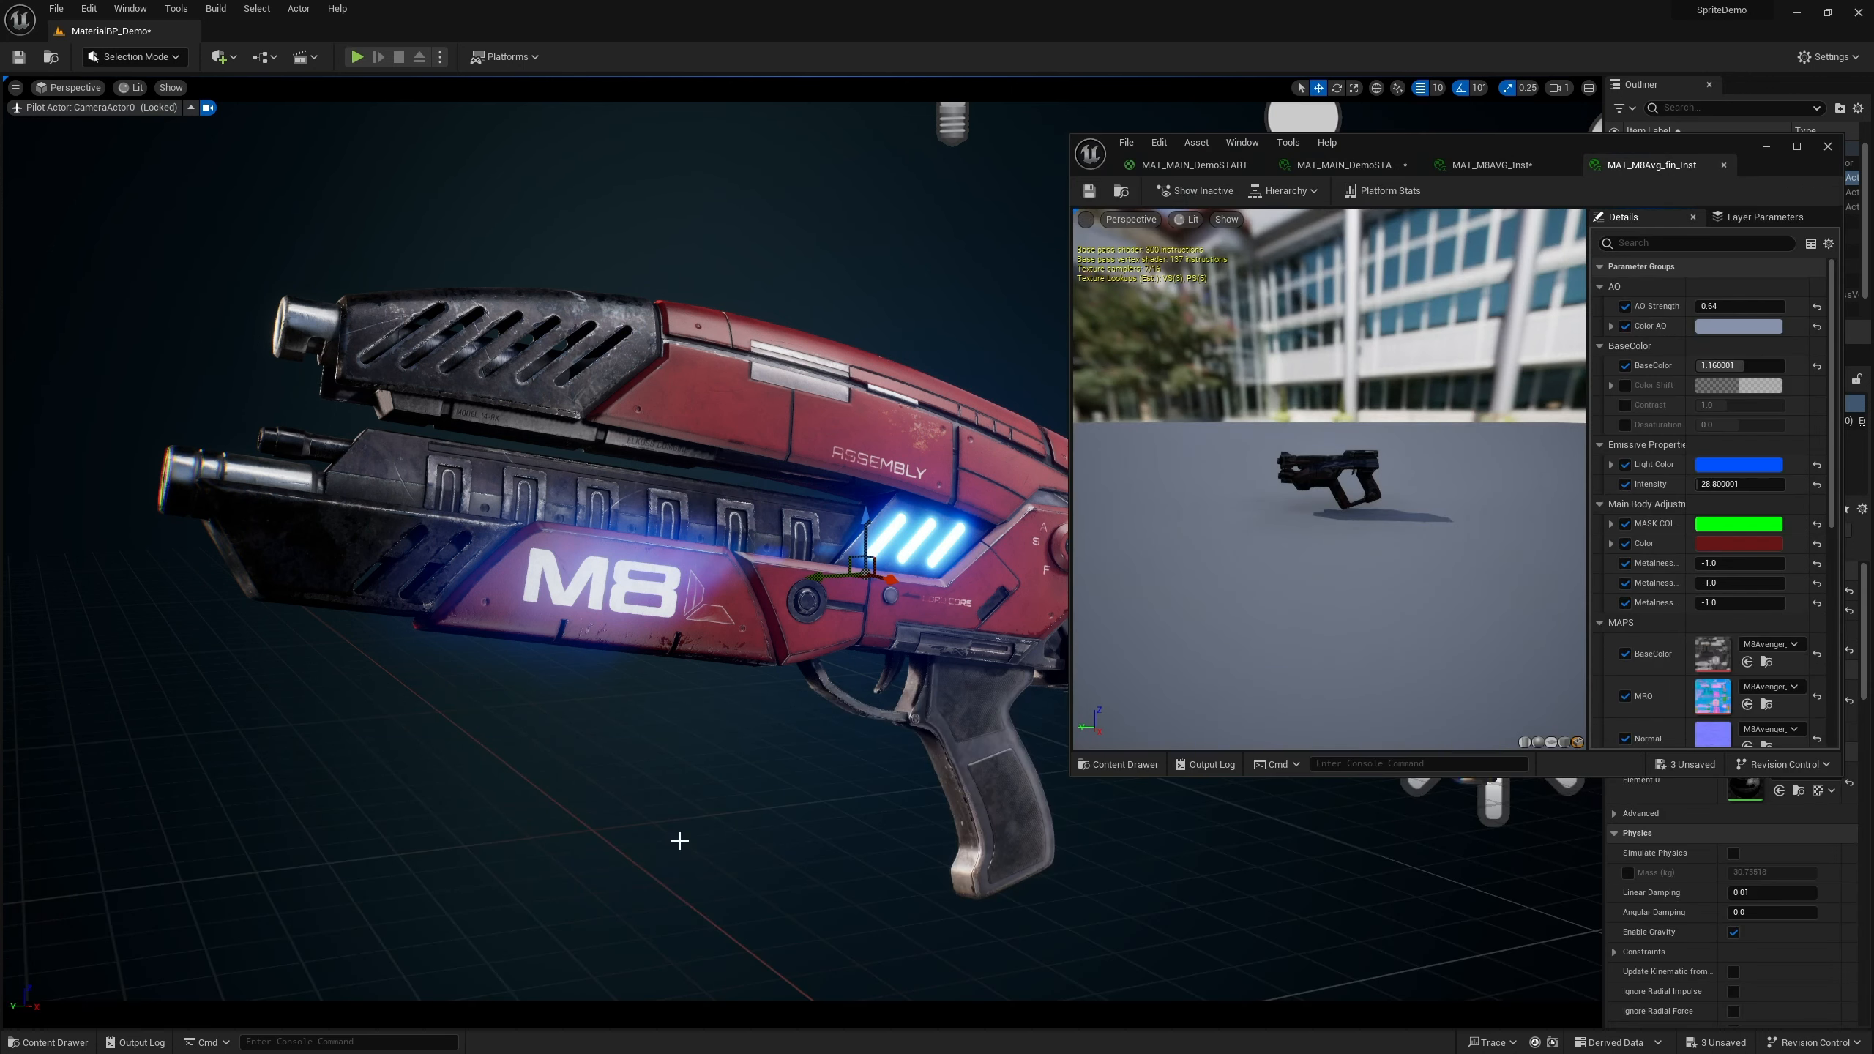
pyautogui.click(1447, 162)
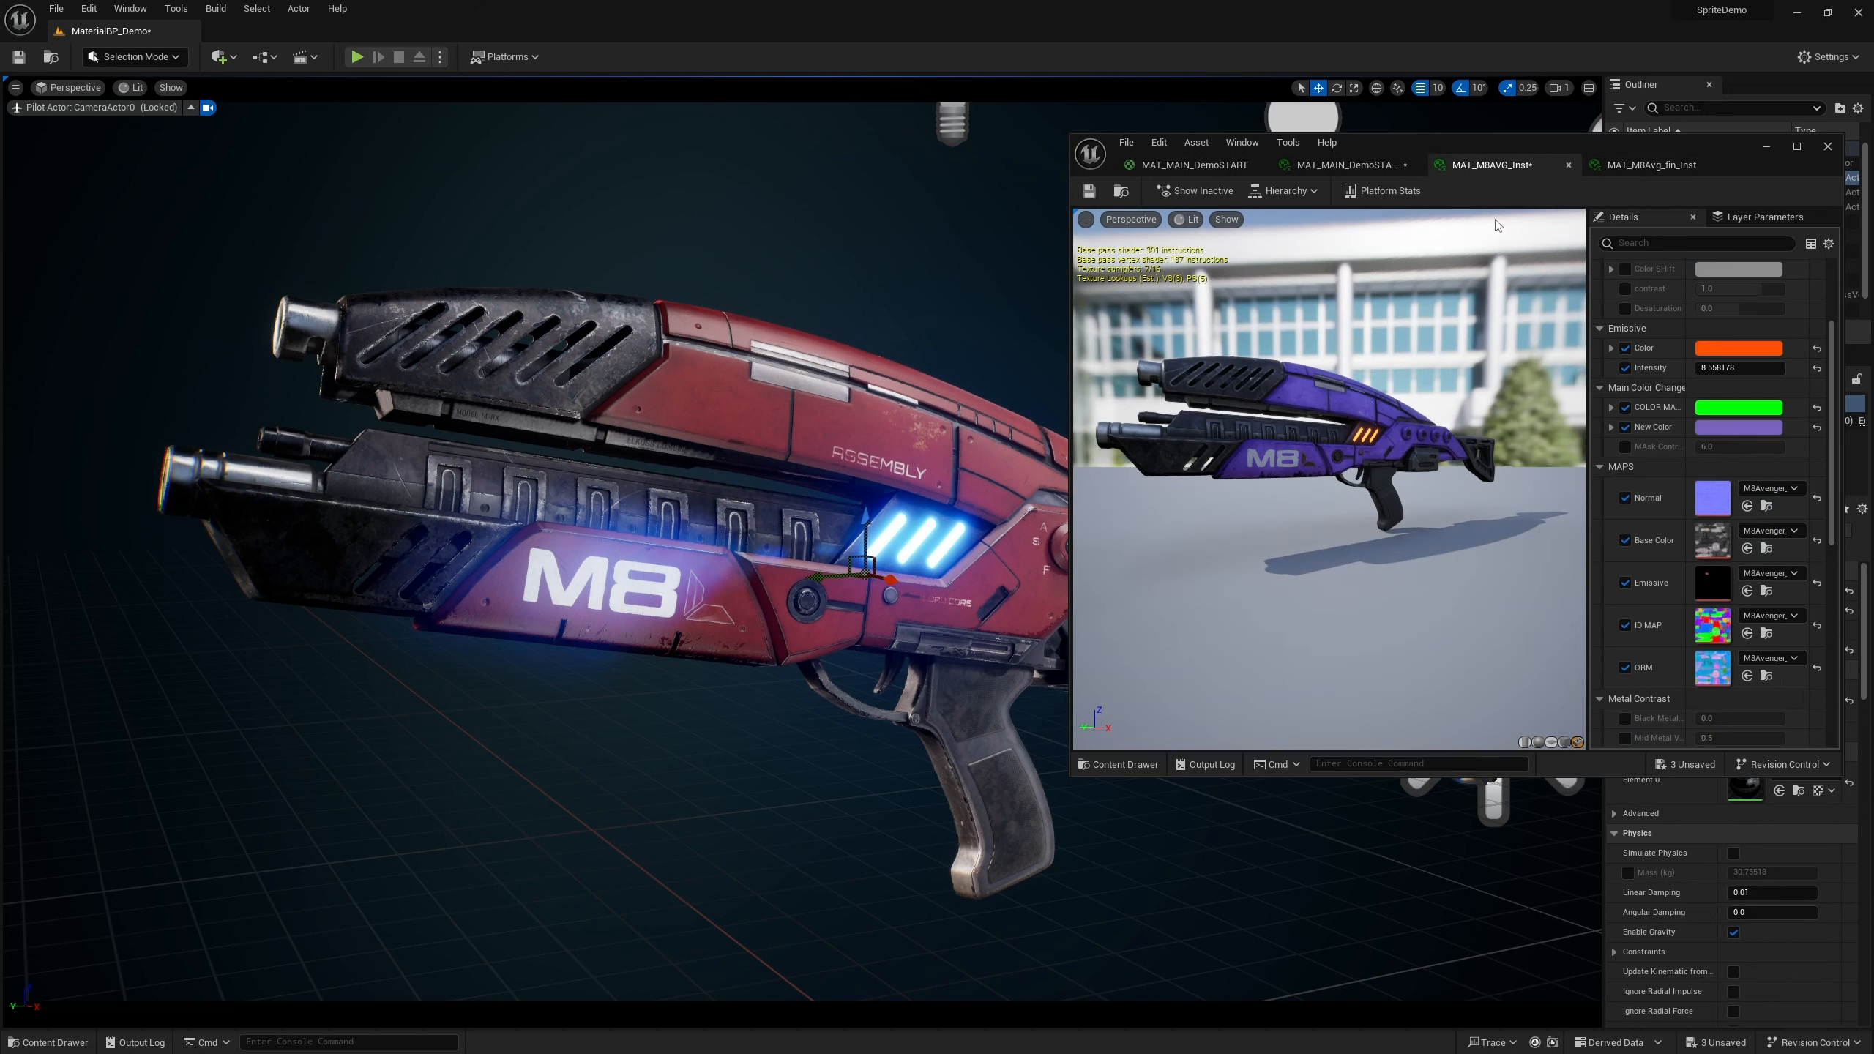
pyautogui.scroll(3, 1683, 283)
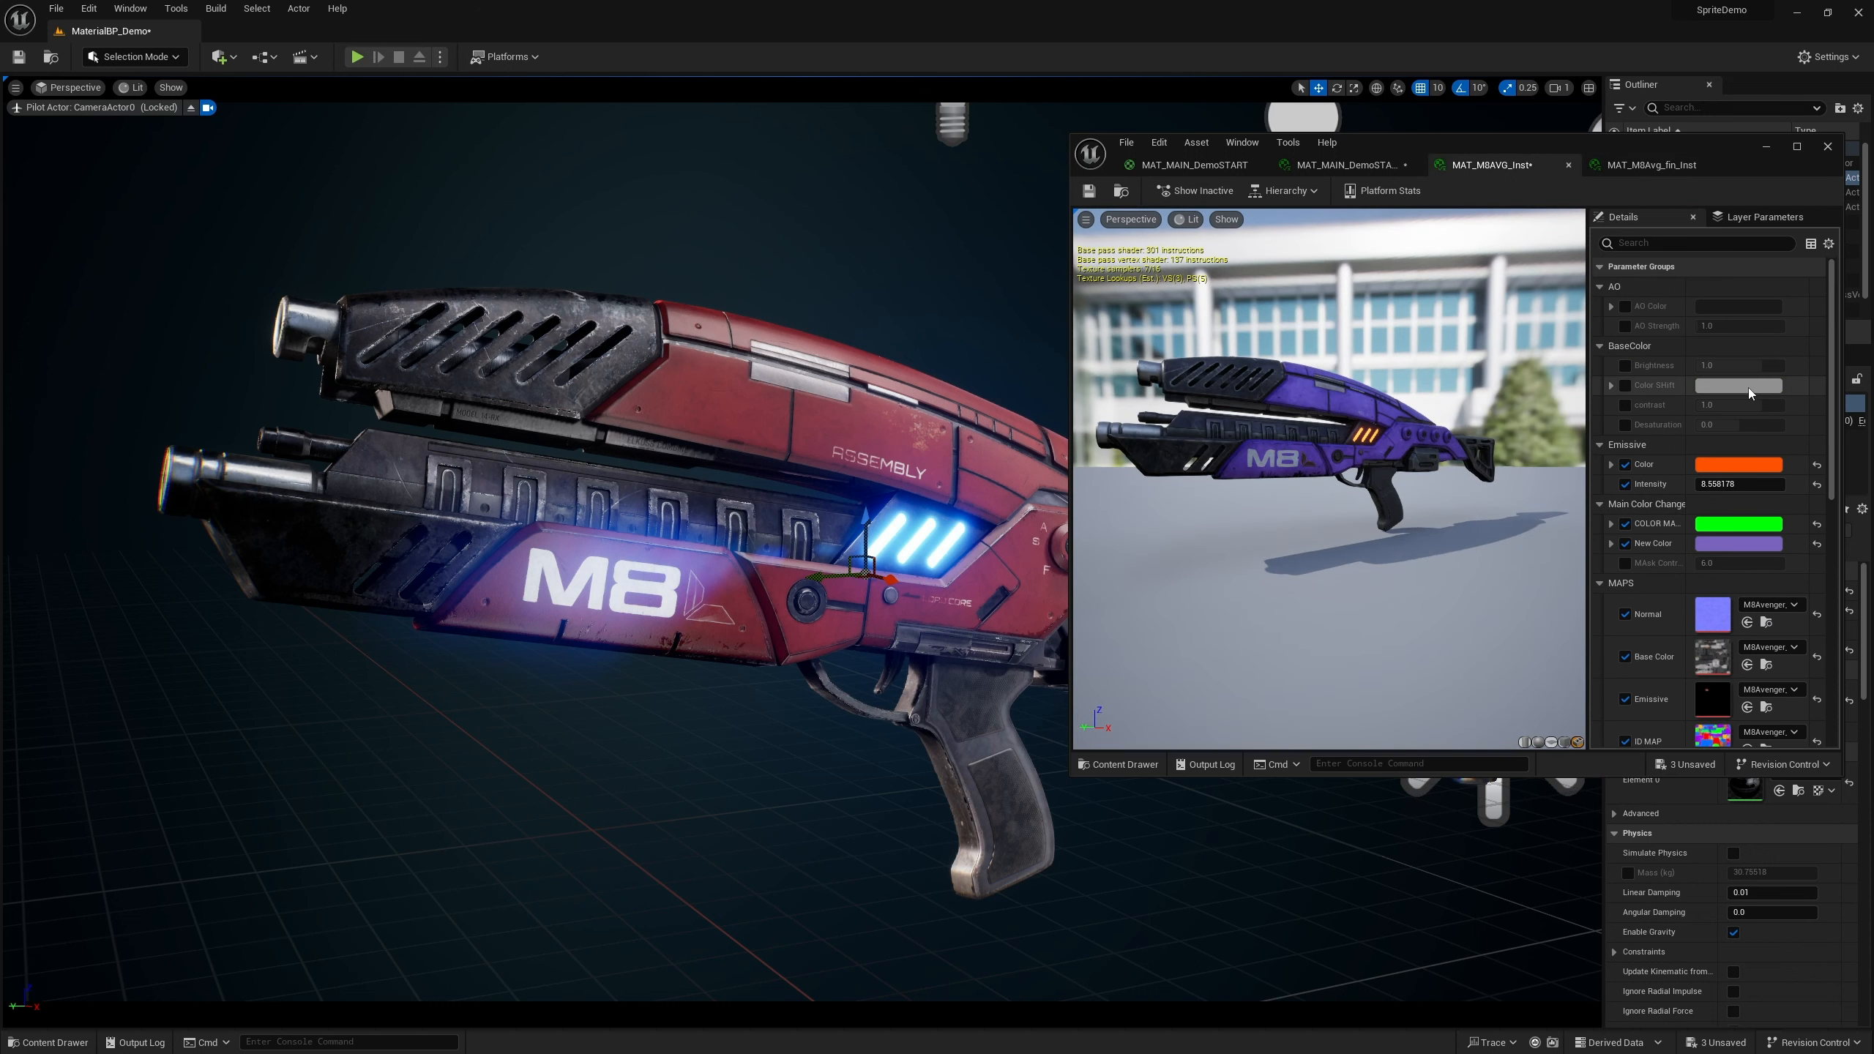
pyautogui.click(1816, 465)
pyautogui.click(1817, 485)
pyautogui.click(1817, 524)
pyautogui.click(1816, 544)
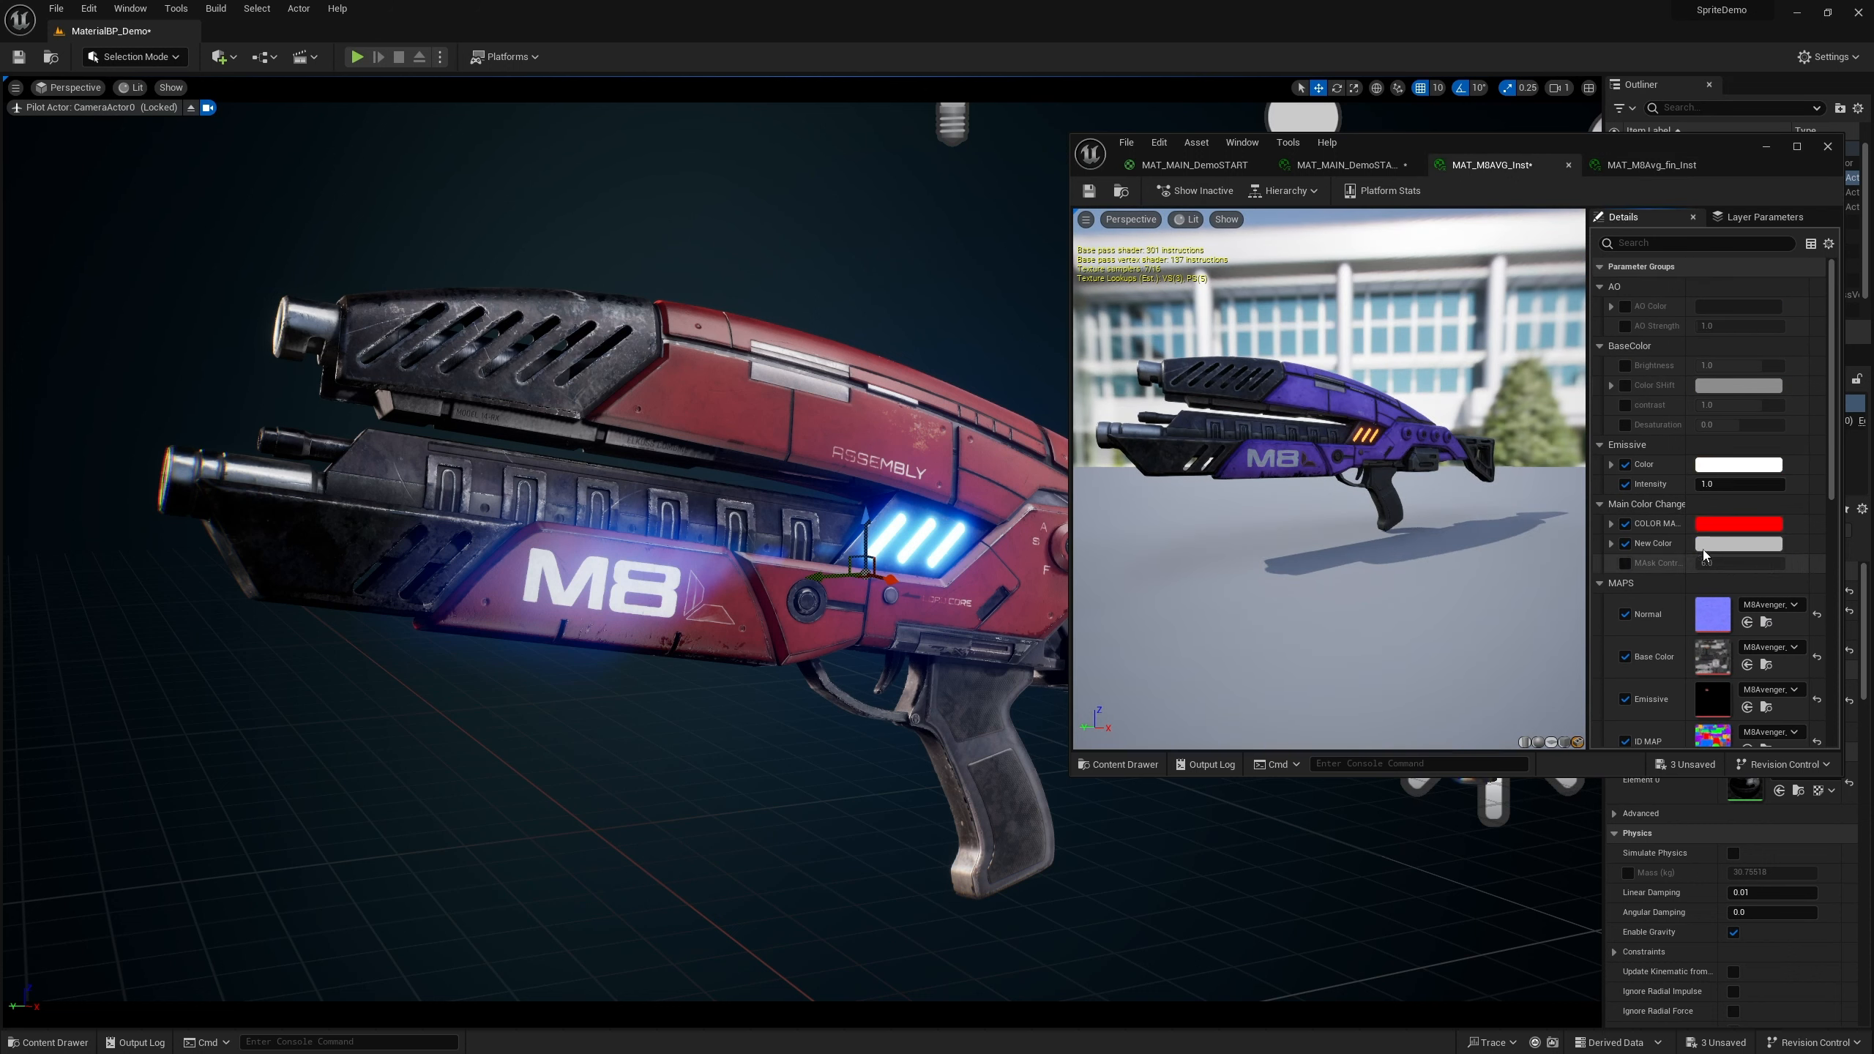
# Disable the COLOR MASK, New Color, Intensity and Emissive Color parameter overrides in MAT_MBAVG_inst
pyautogui.scroll(-2, 1778, 521)
pyautogui.scroll(-3, 1636, 452)
pyautogui.scroll(7, 1622, 472)
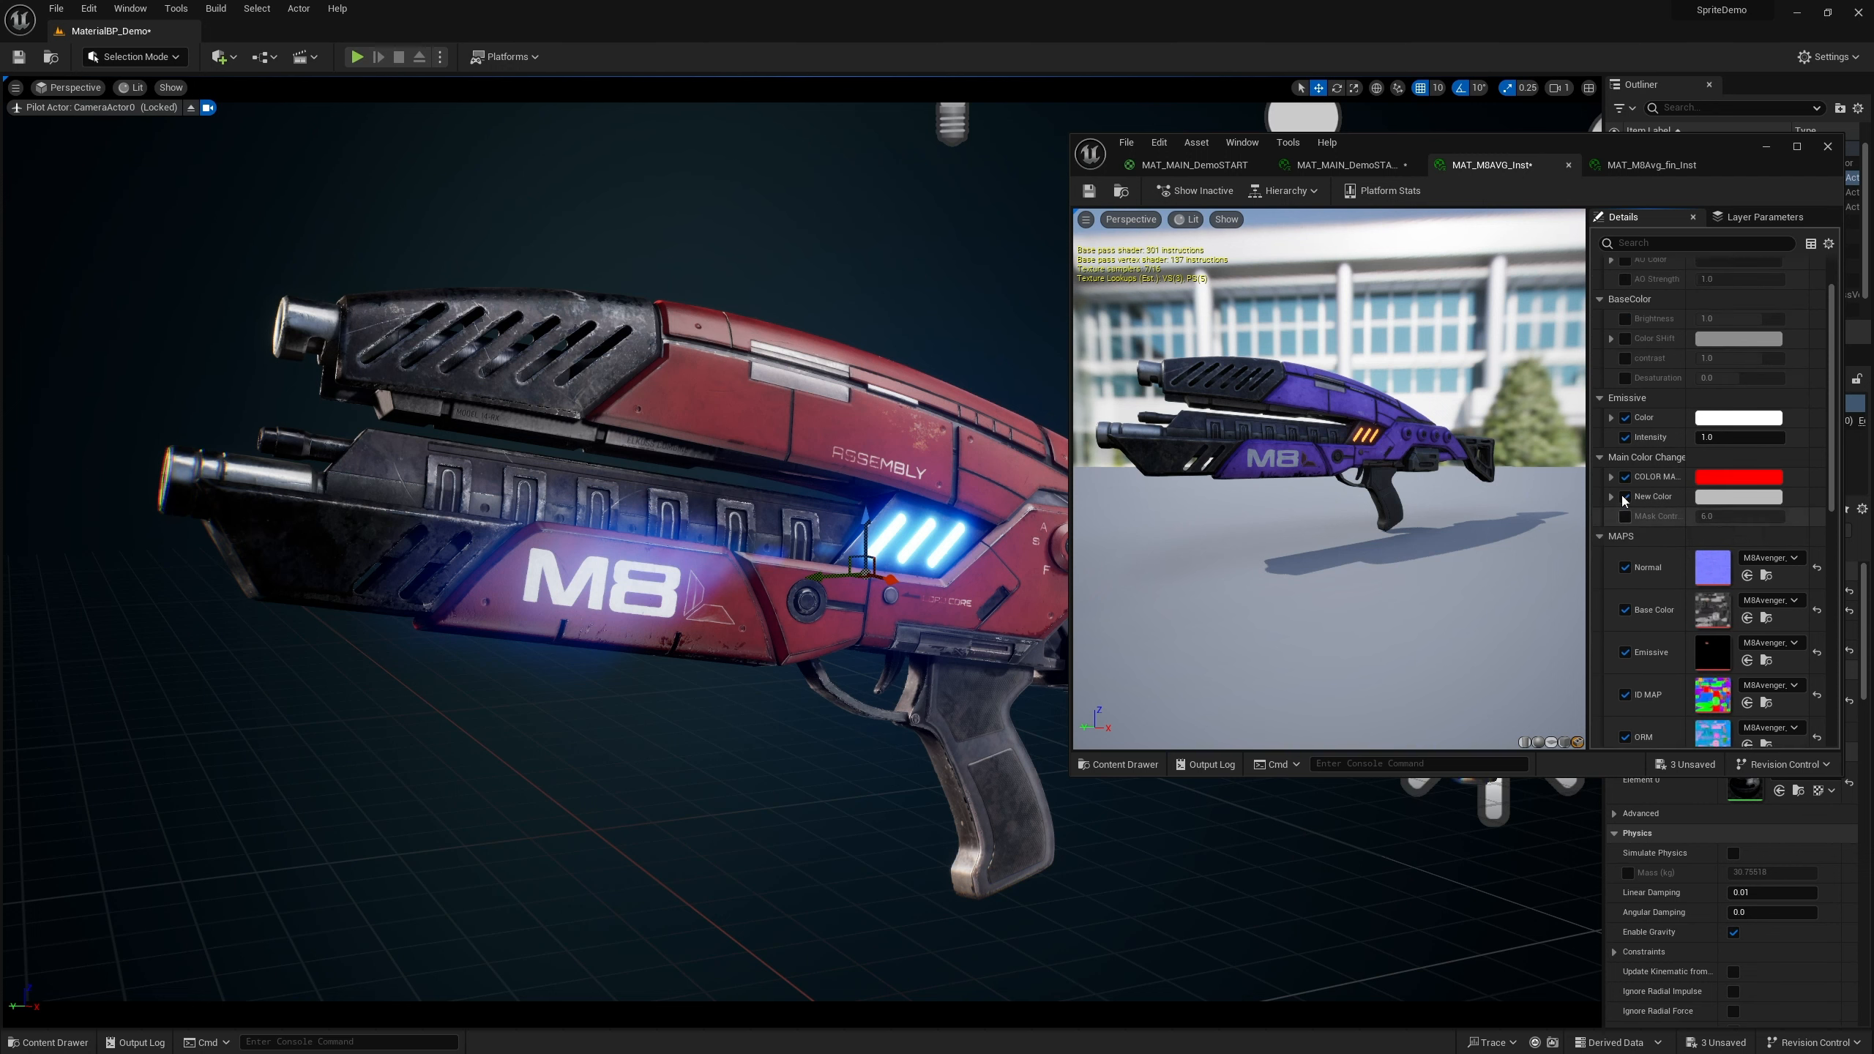
pyautogui.click(1625, 524)
pyautogui.click(1625, 544)
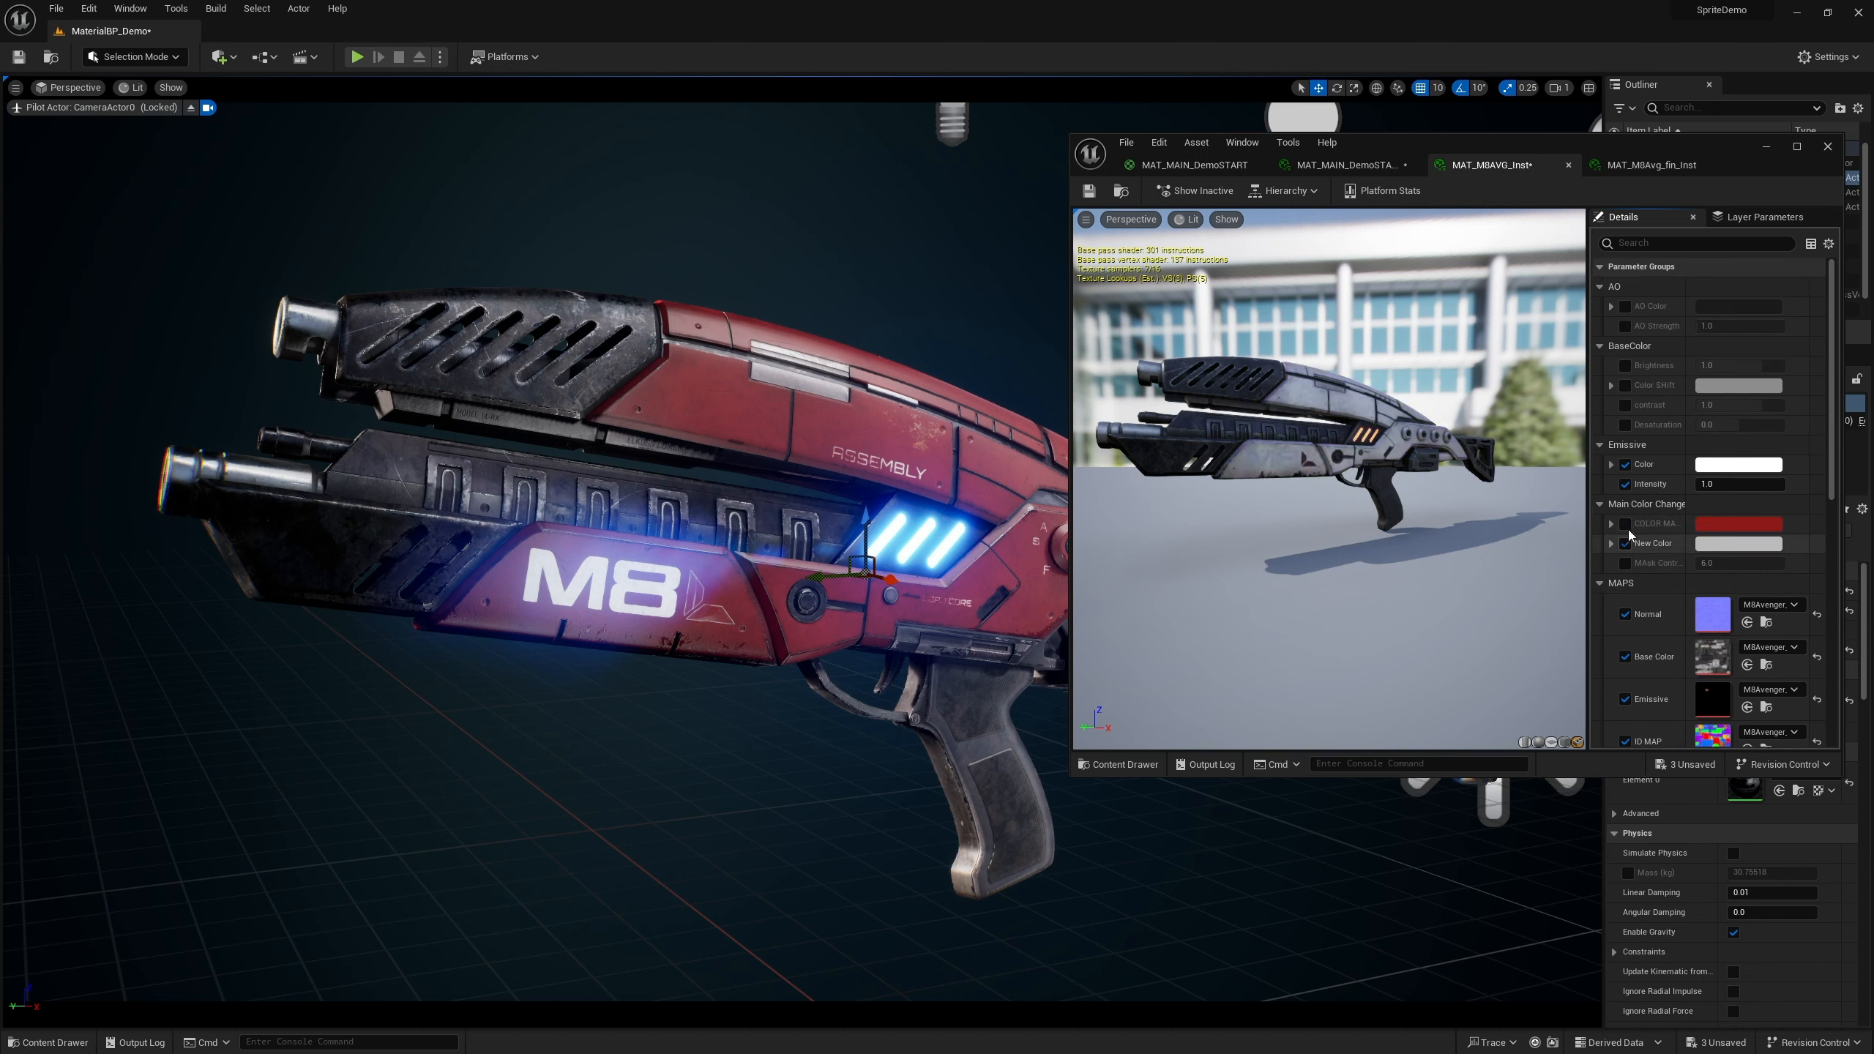
pyautogui.click(1625, 484)
pyautogui.click(1625, 464)
# Review the MAT_MBAvg_fin_inst parameter groups in the maximized editor and close the material editor
pyautogui.scroll(-5, 1344, 466)
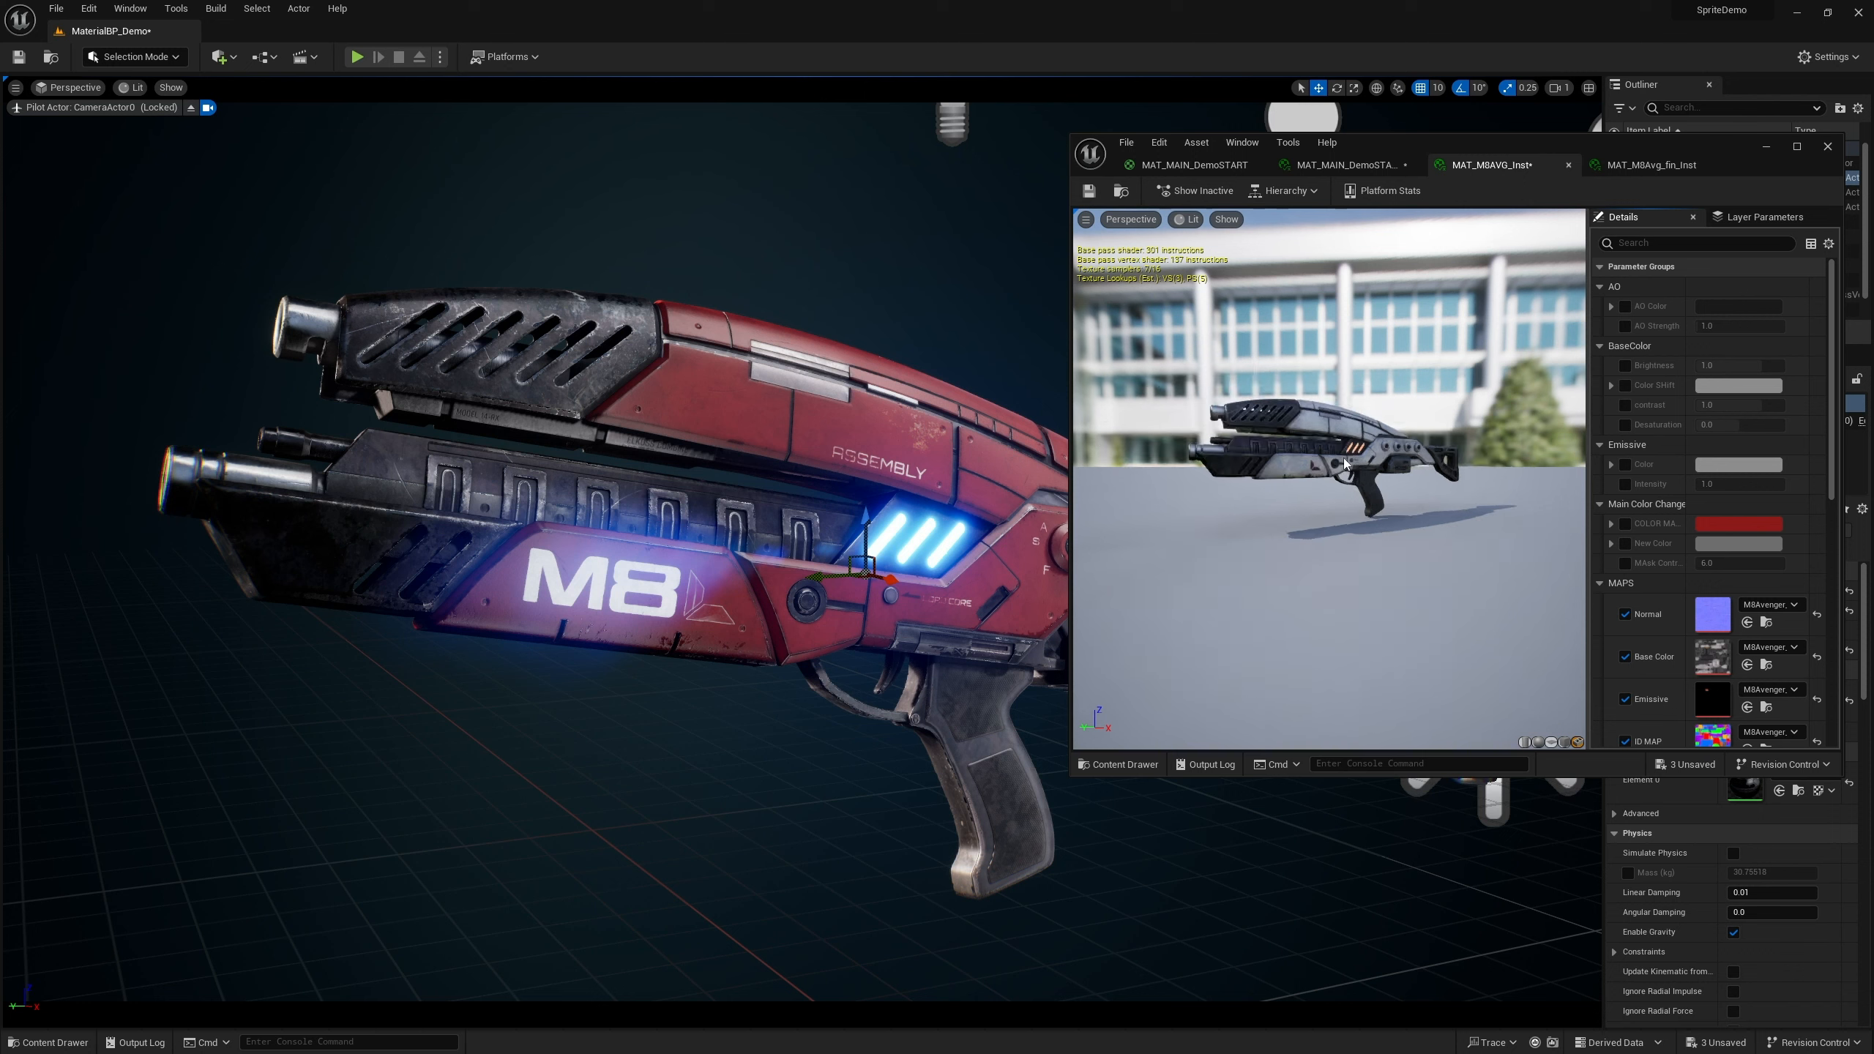
pyautogui.scroll(5, 1344, 467)
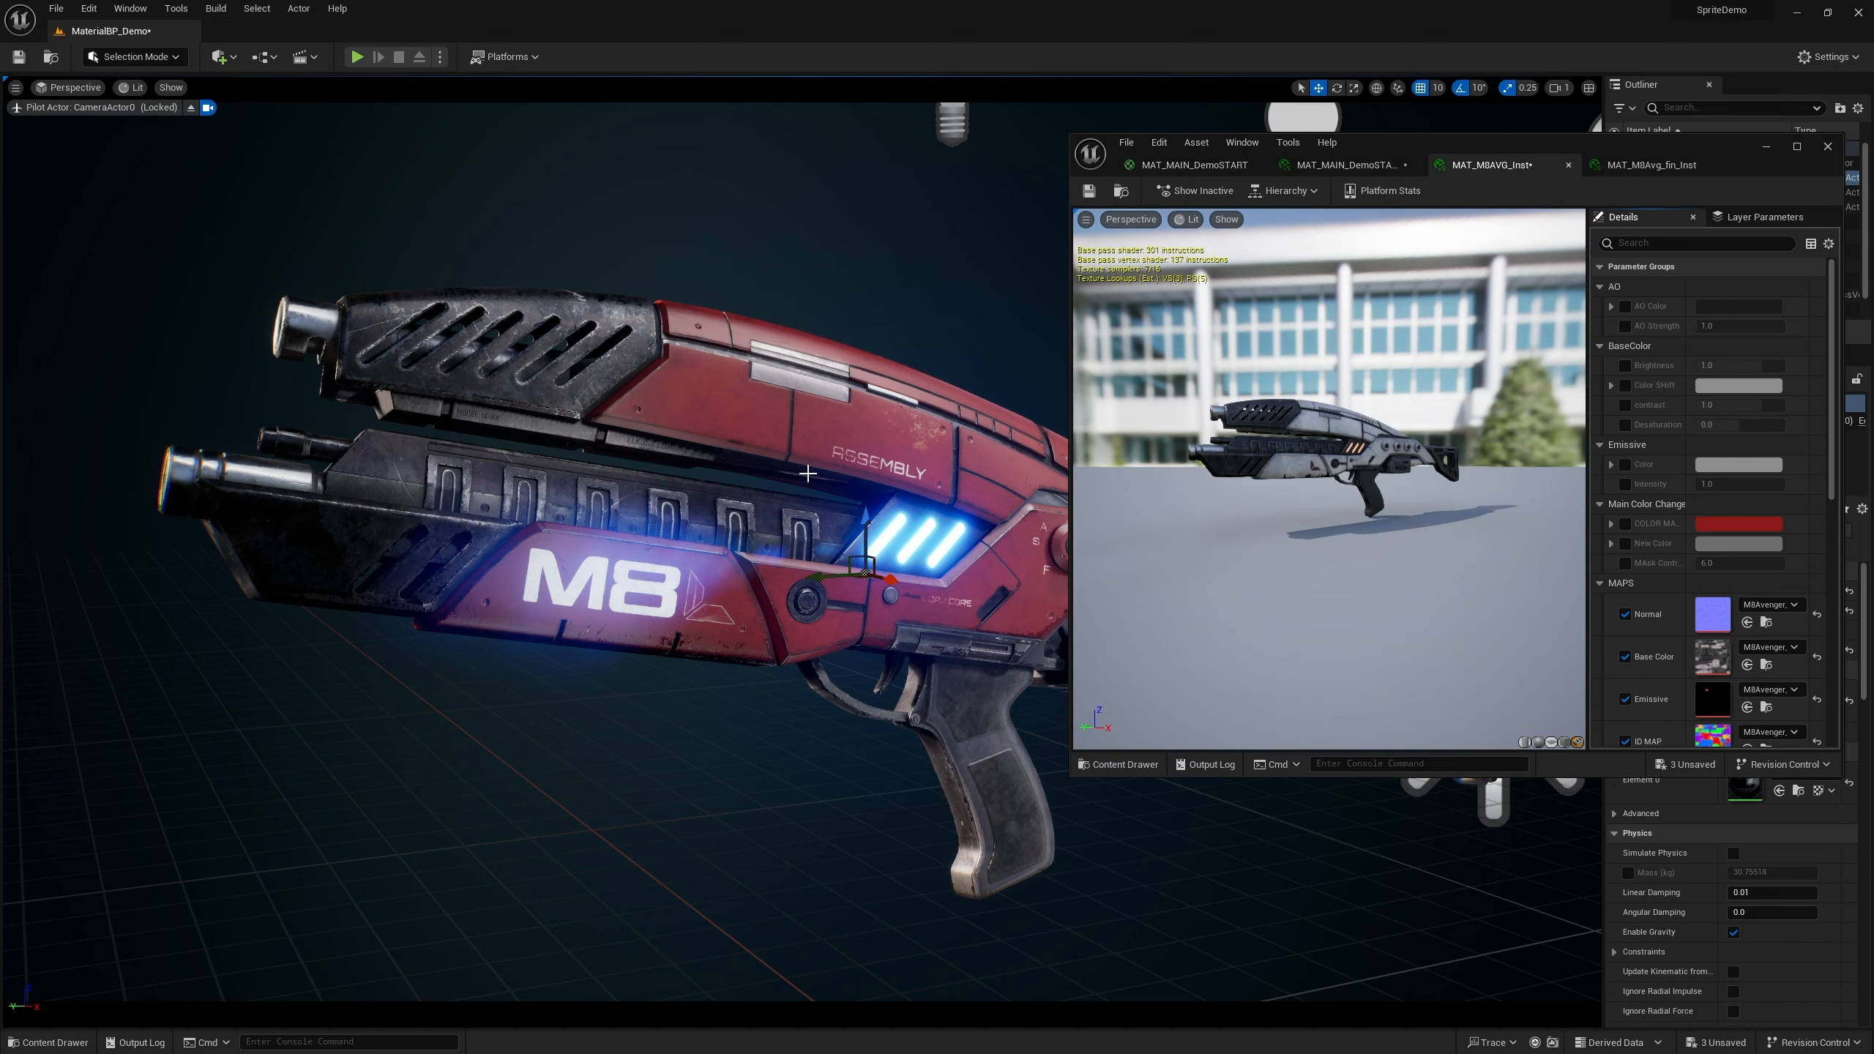
pyautogui.moveTo(1697, 149); pyautogui.dragTo(1246, 145)
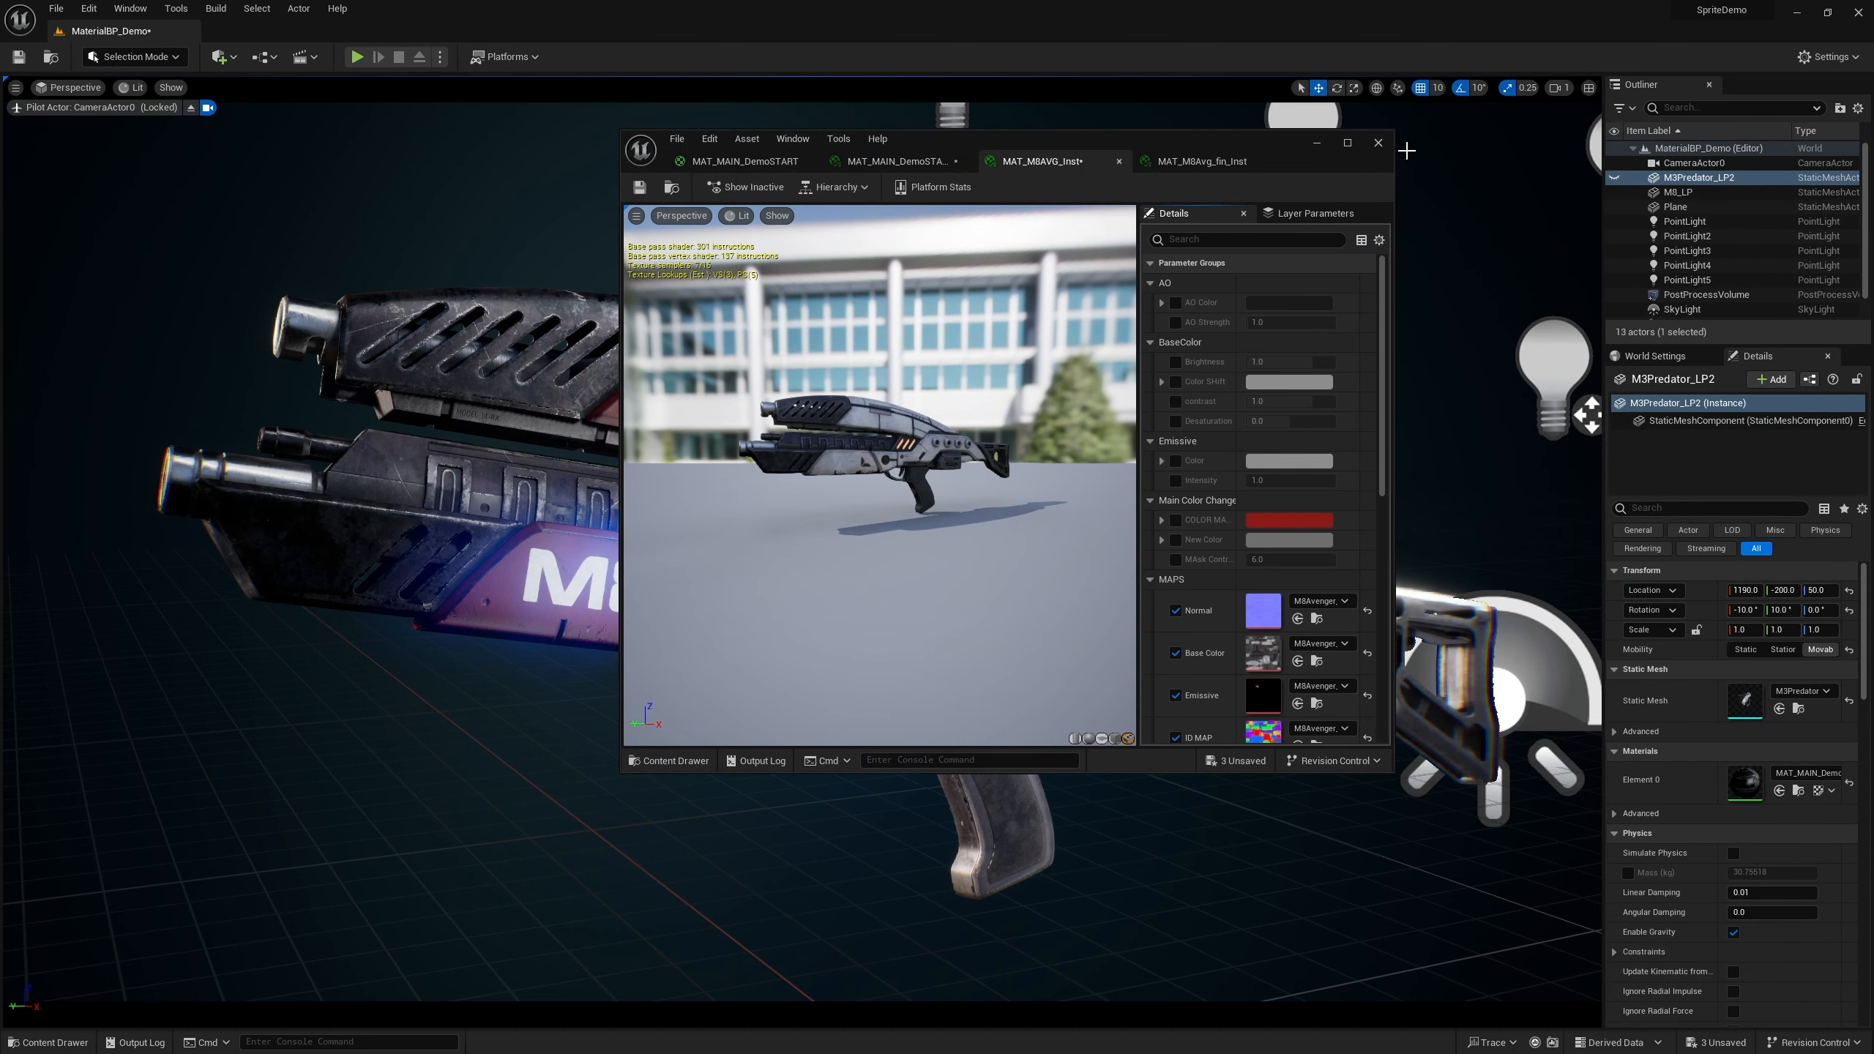
pyautogui.click(1203, 161)
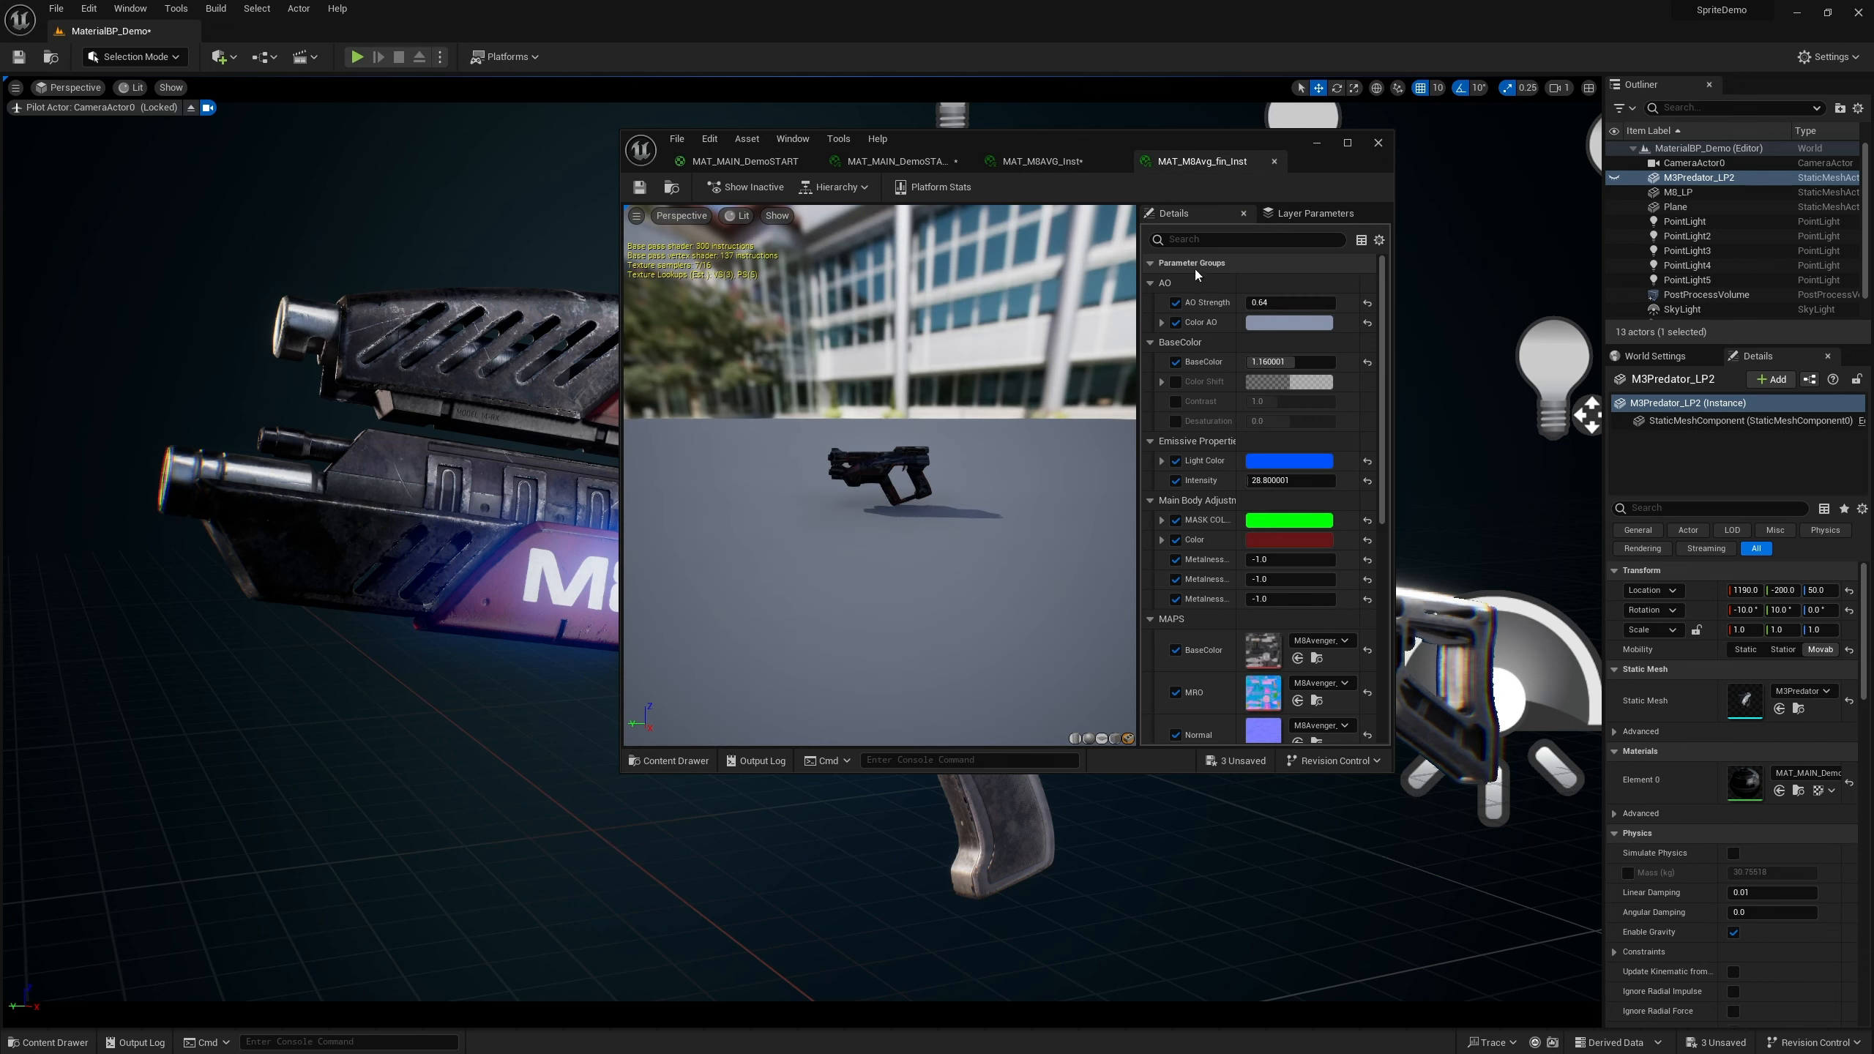
pyautogui.scroll(10, 877, 509)
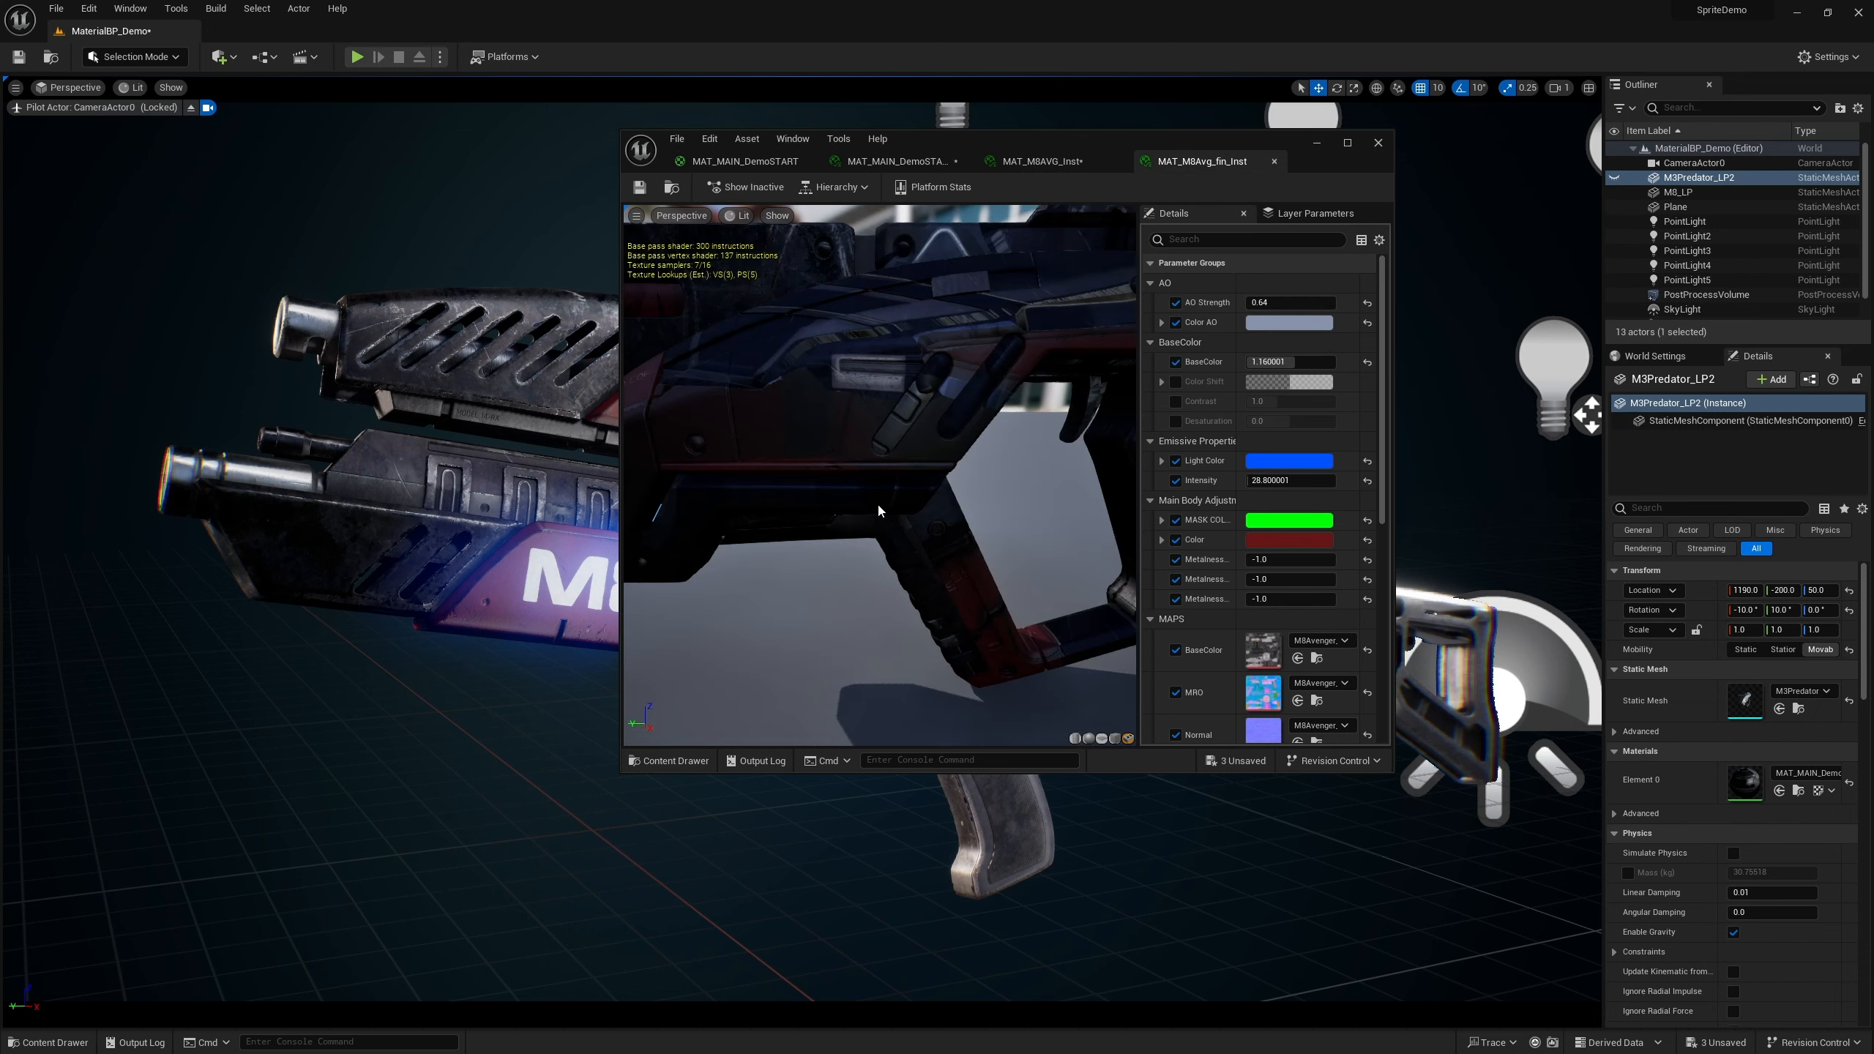
pyautogui.click(1348, 143)
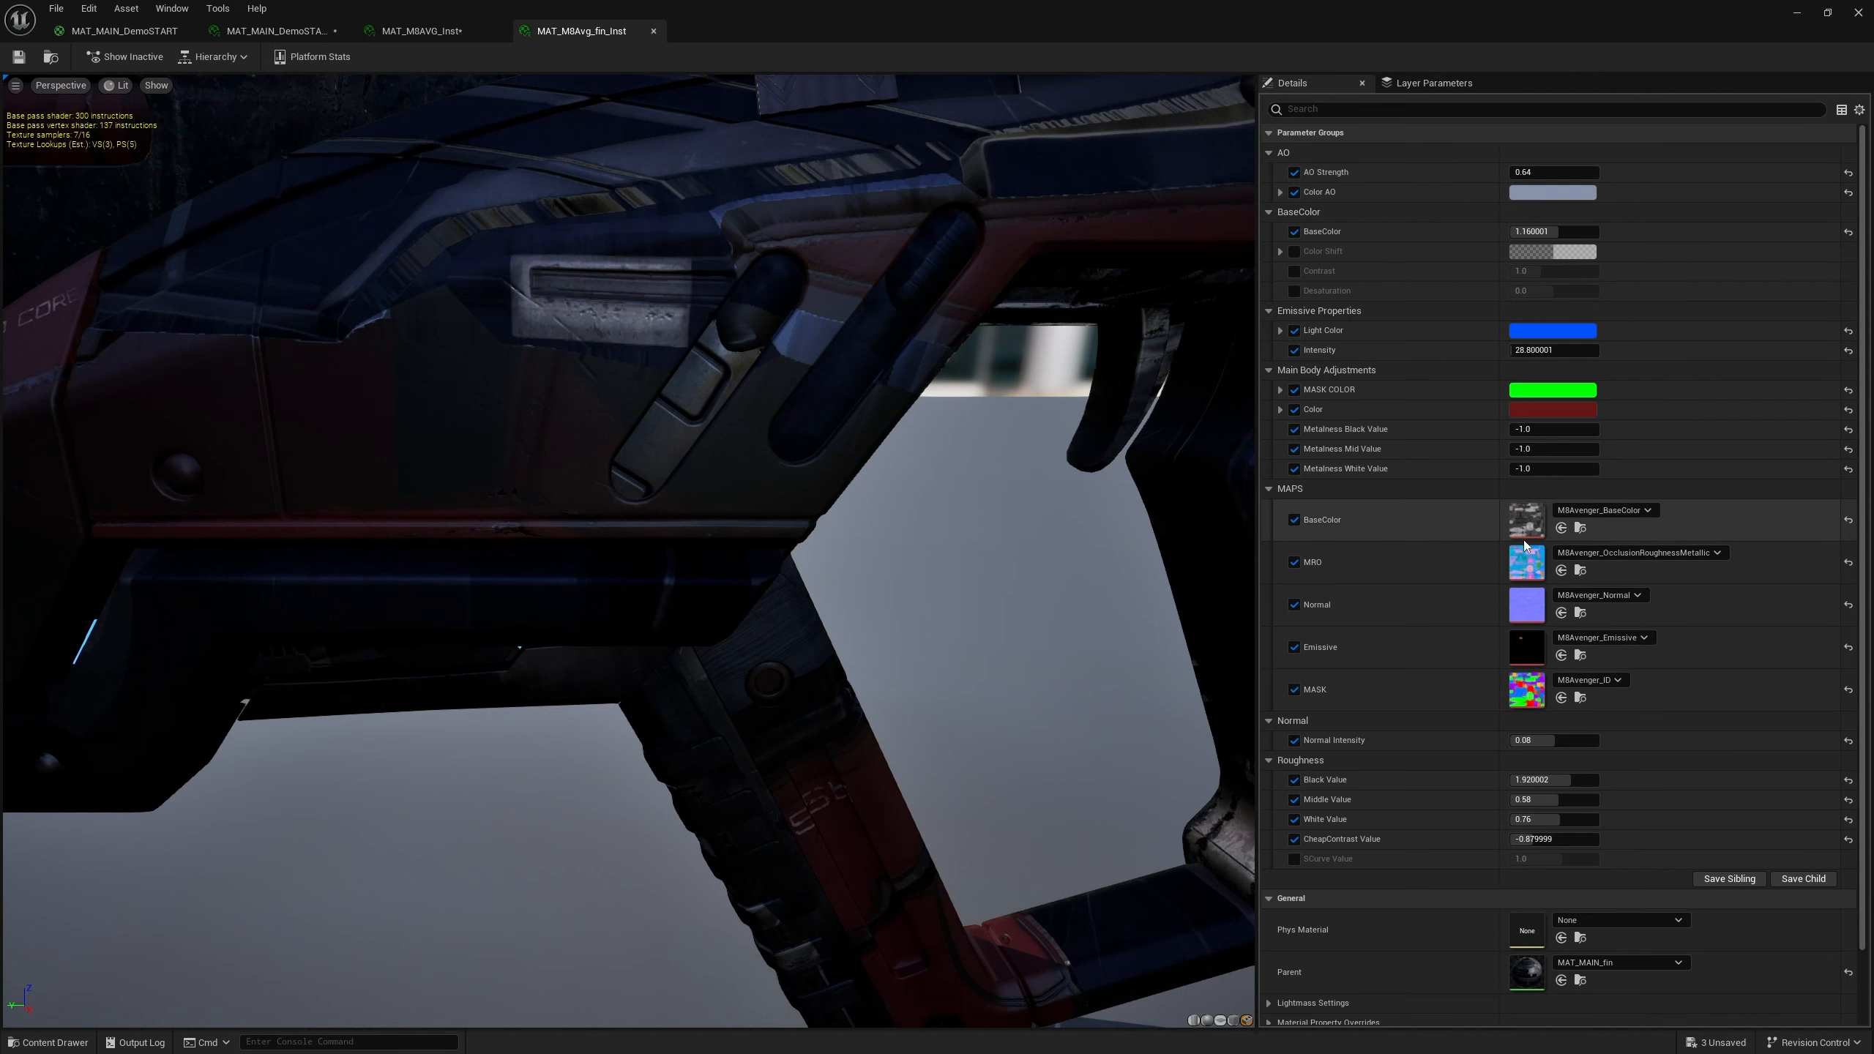
pyautogui.scroll(-1, 1572, 406)
pyautogui.scroll(-3, 1572, 406)
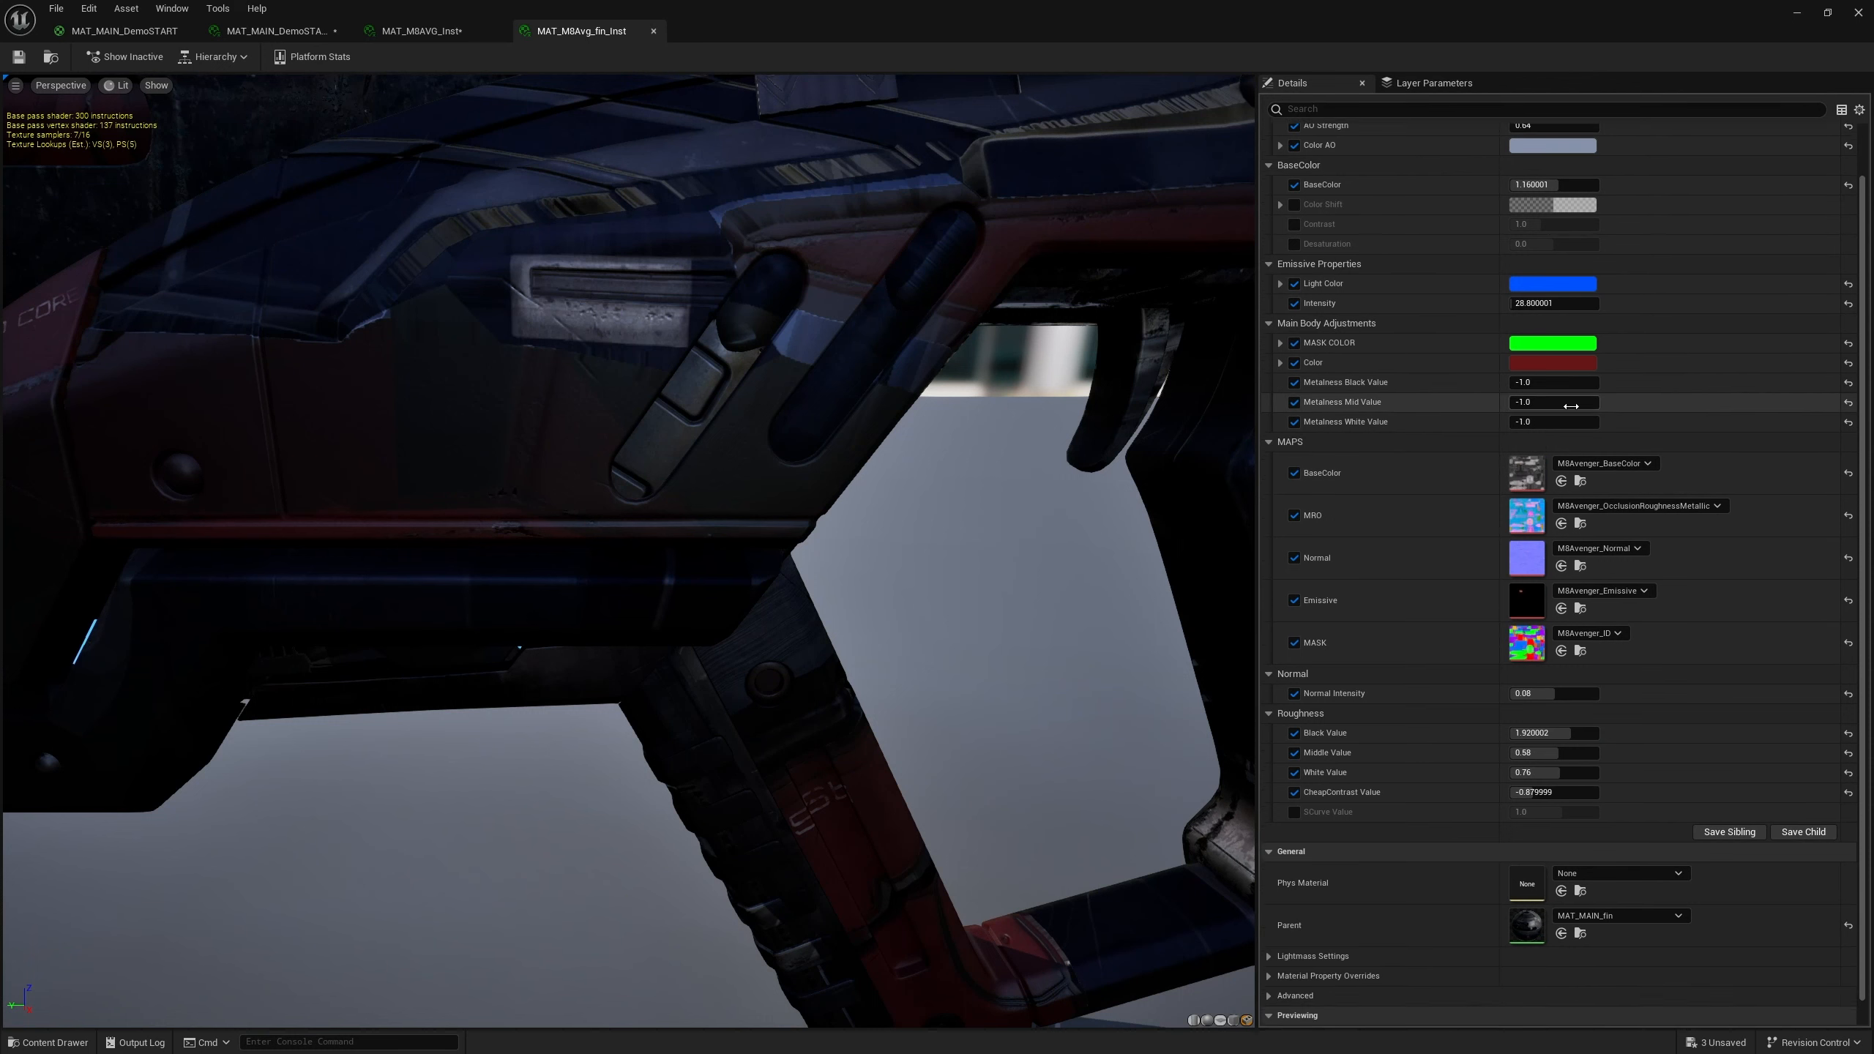
pyautogui.click(1856, 13)
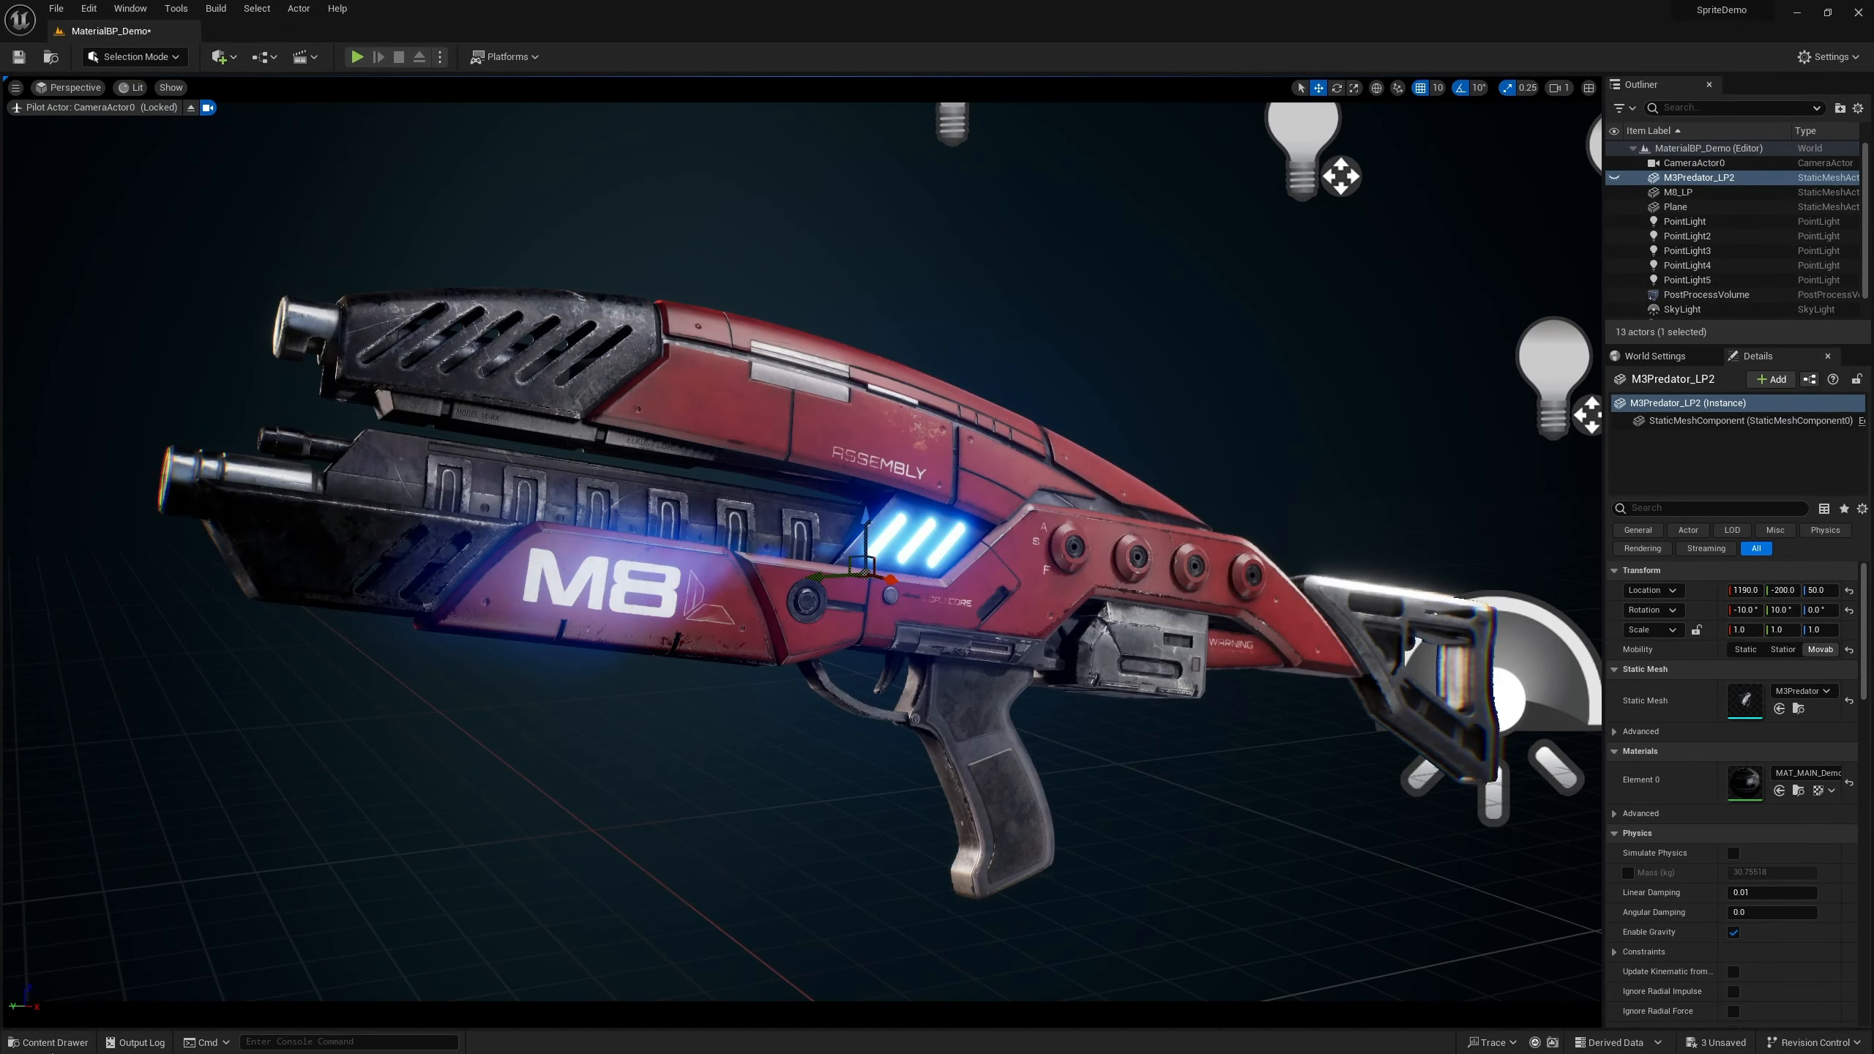
# Hide the M3Predator_LP2 actor and show the M8_LP actor in the level
pyautogui.click(49, 1042)
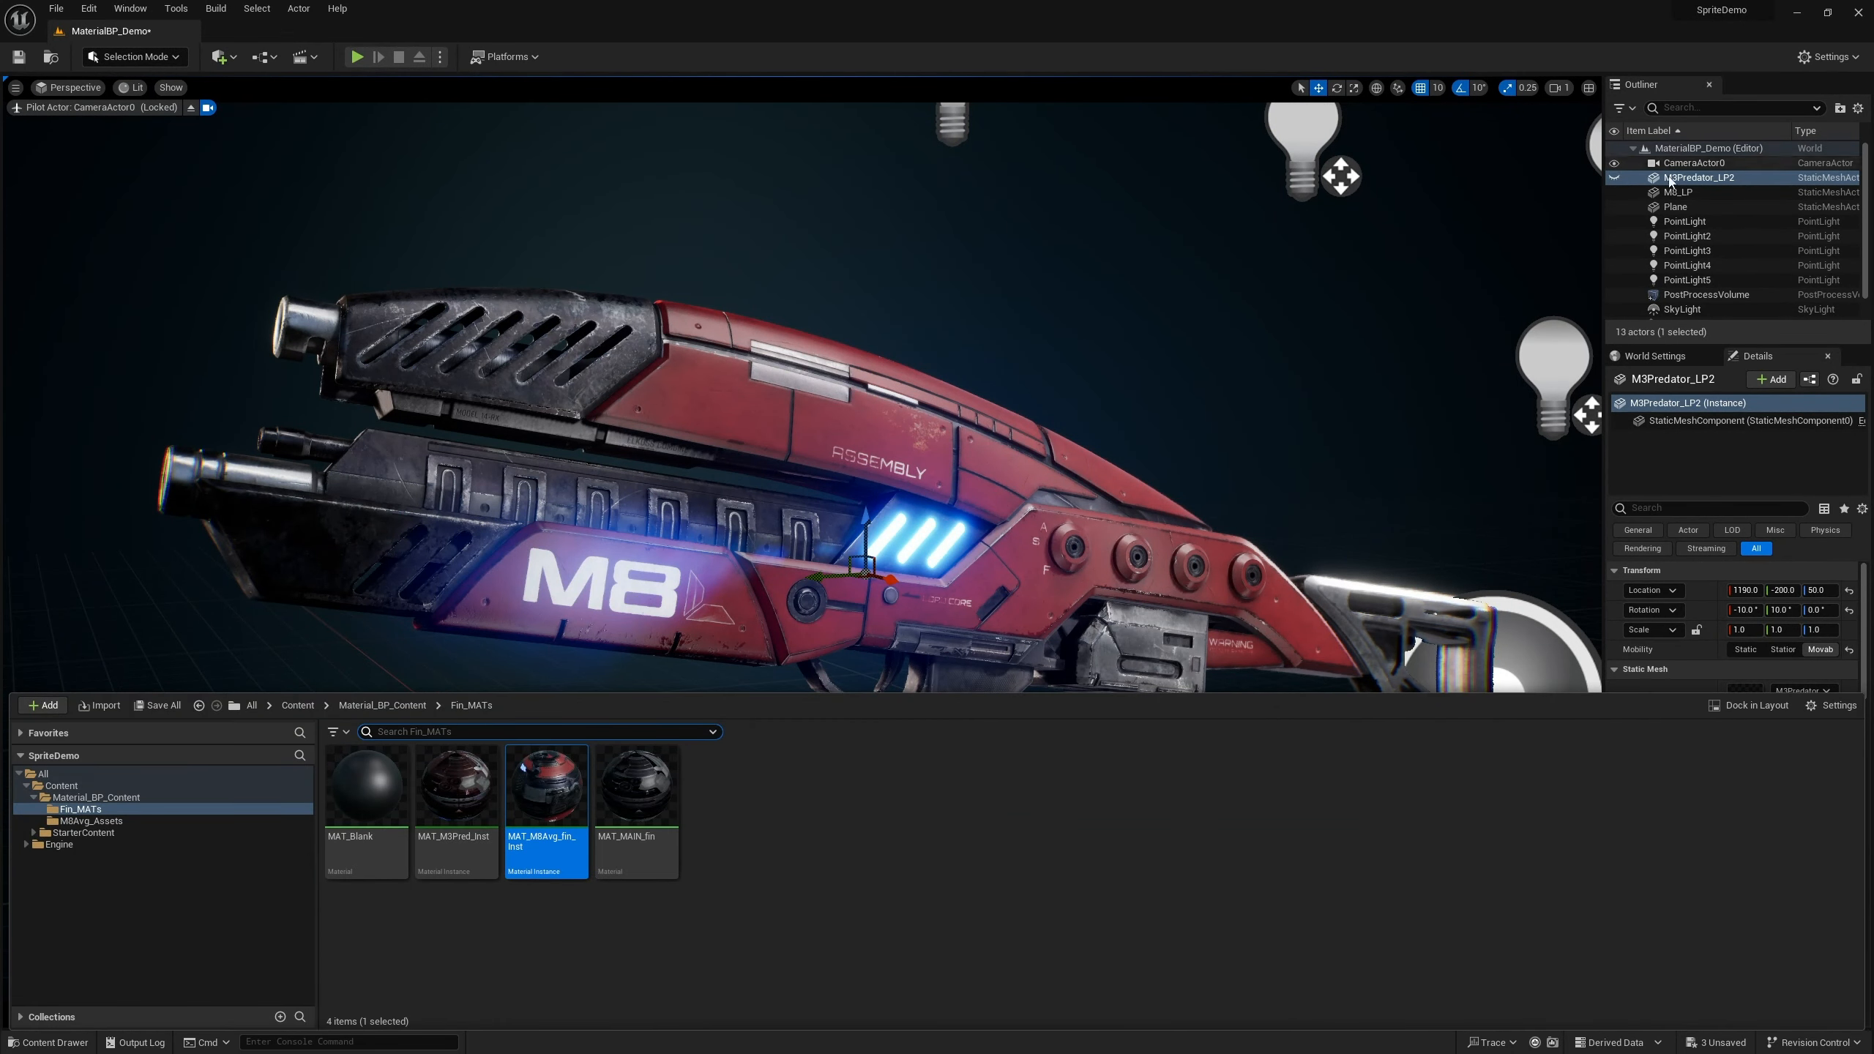
pyautogui.click(1629, 194)
pyautogui.click(1614, 178)
pyautogui.click(1615, 192)
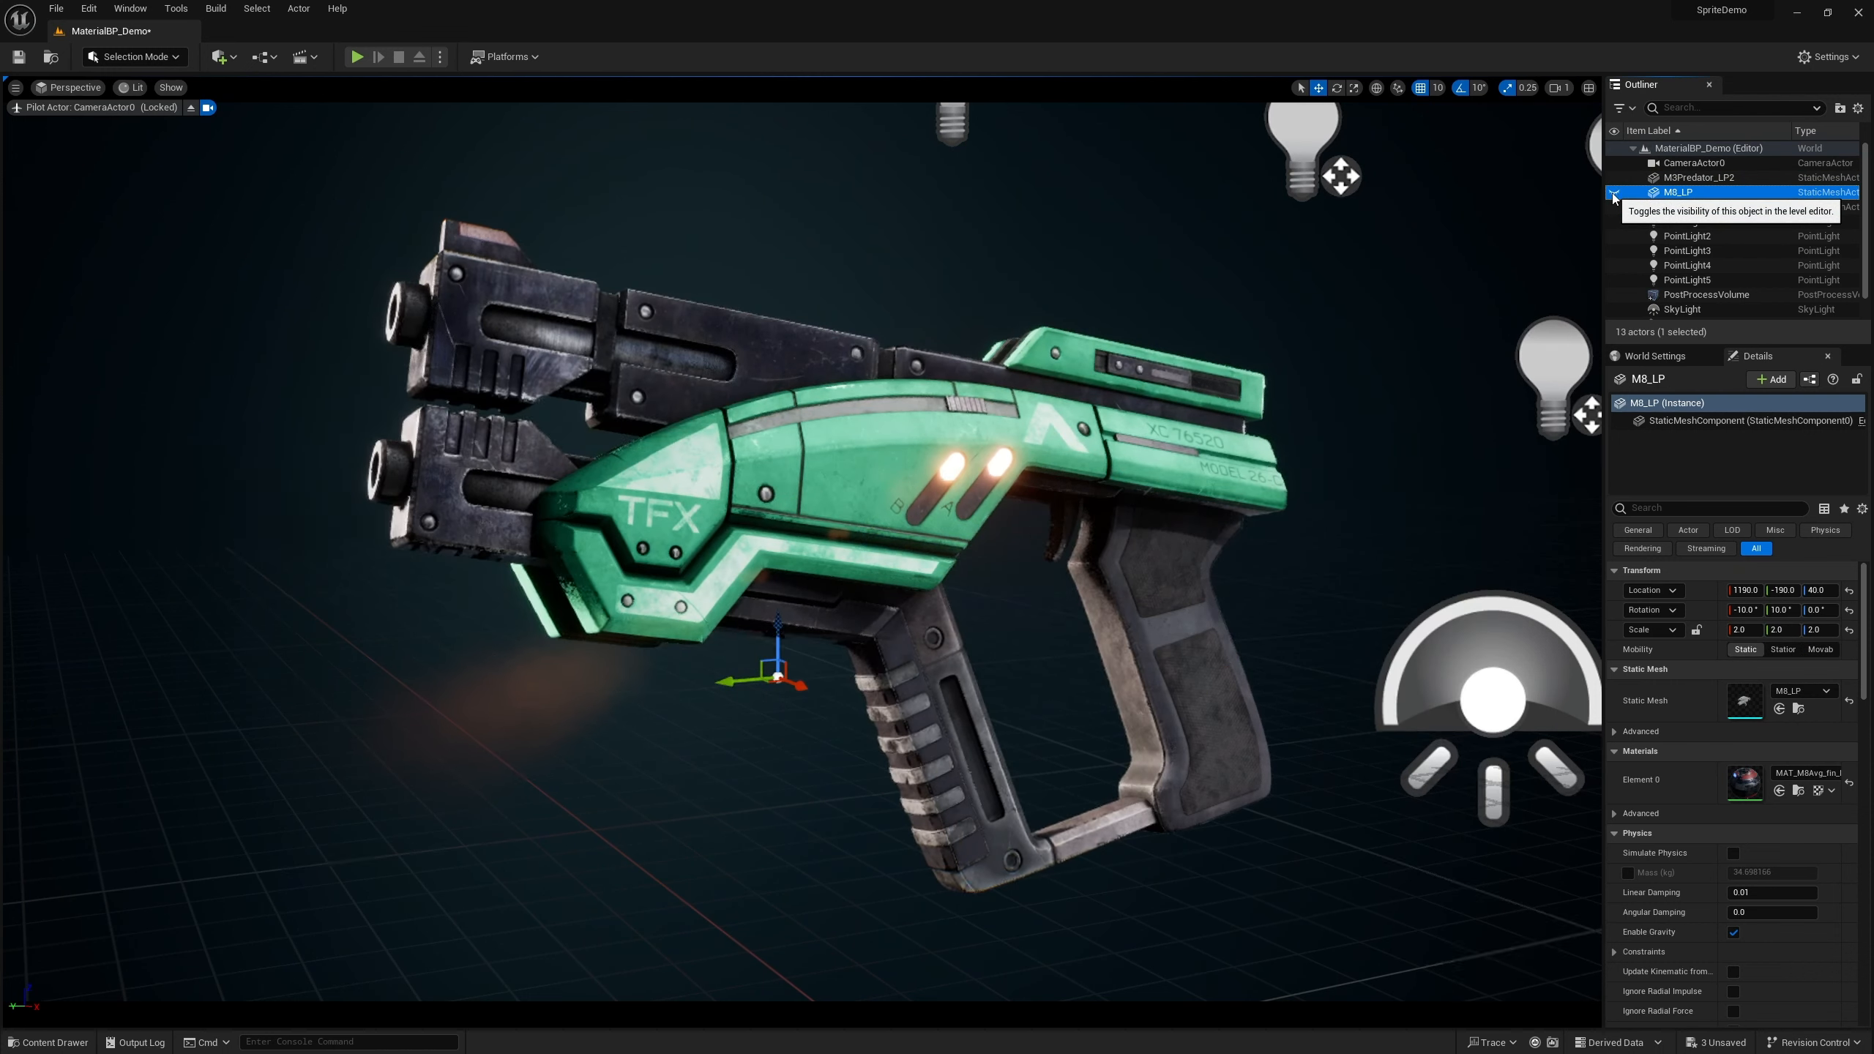
# Apply the MAT_M3Pred_inst material instance to the M8_LP gun
pyautogui.click(49, 1043)
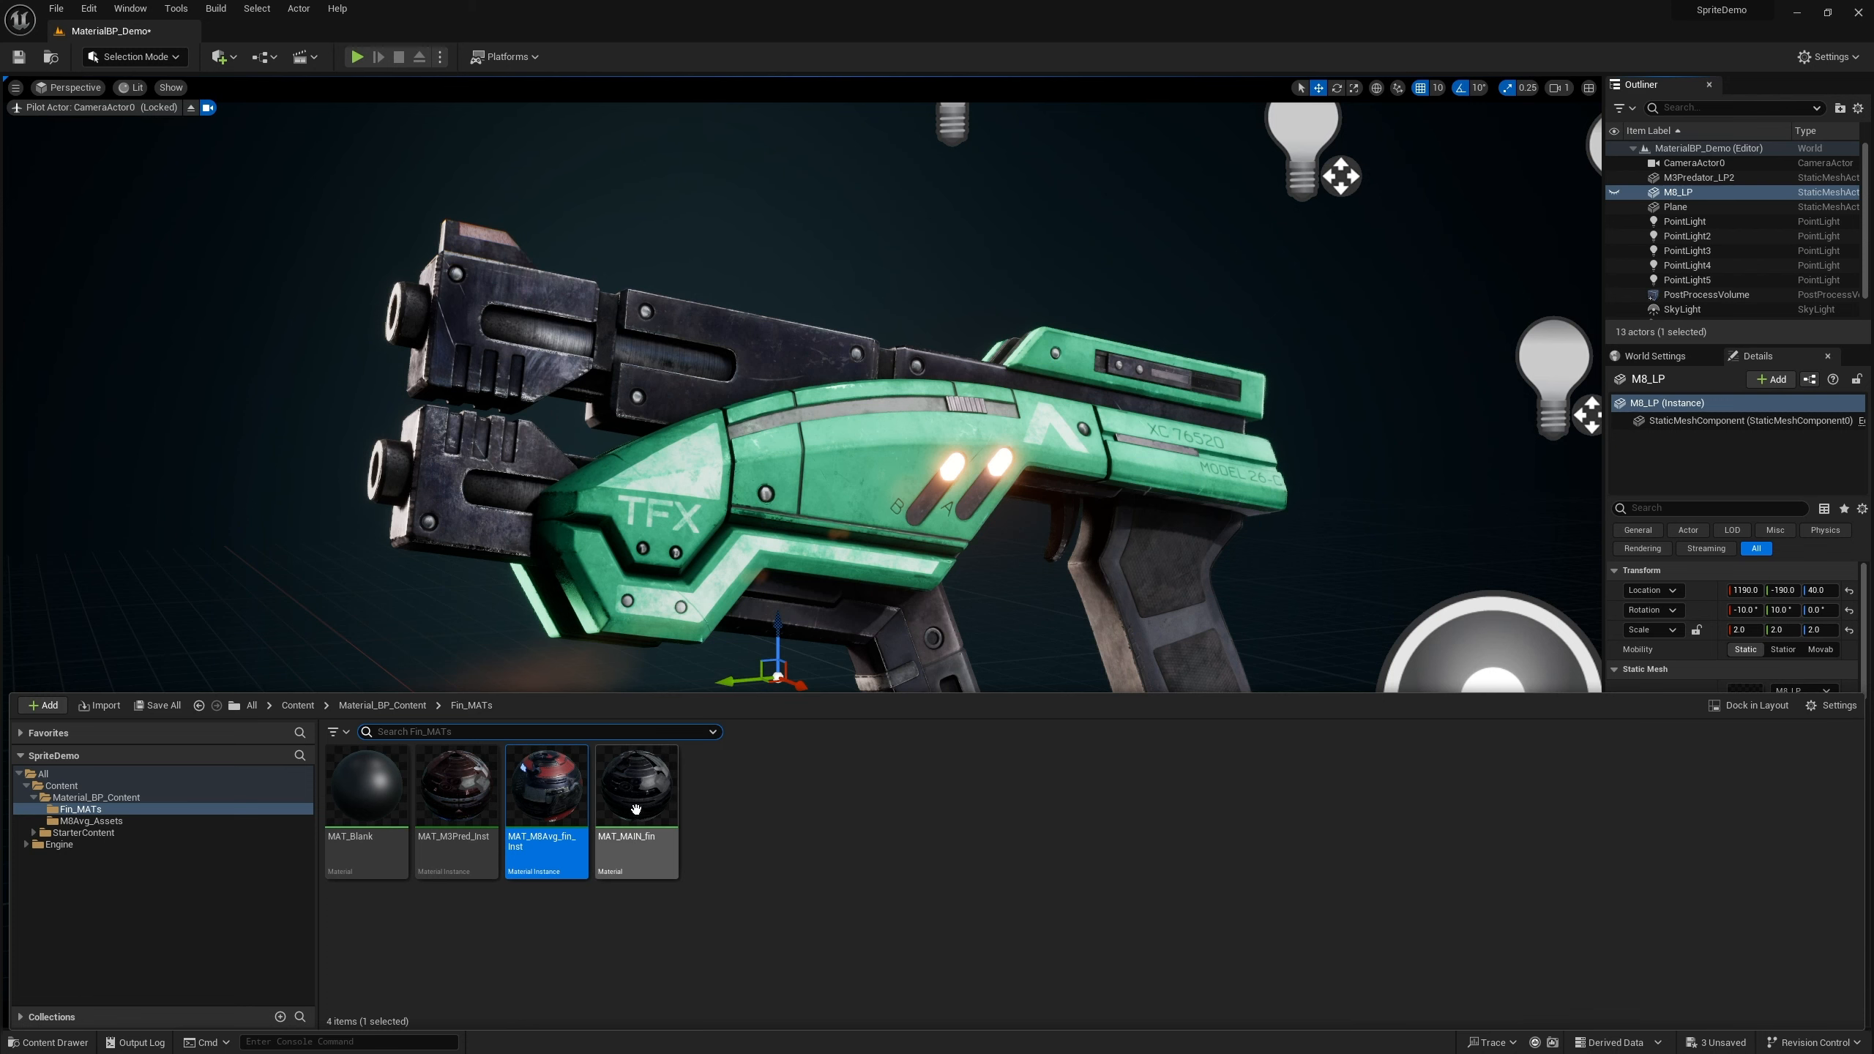
pyautogui.moveTo(546, 786); pyautogui.dragTo(866, 539)
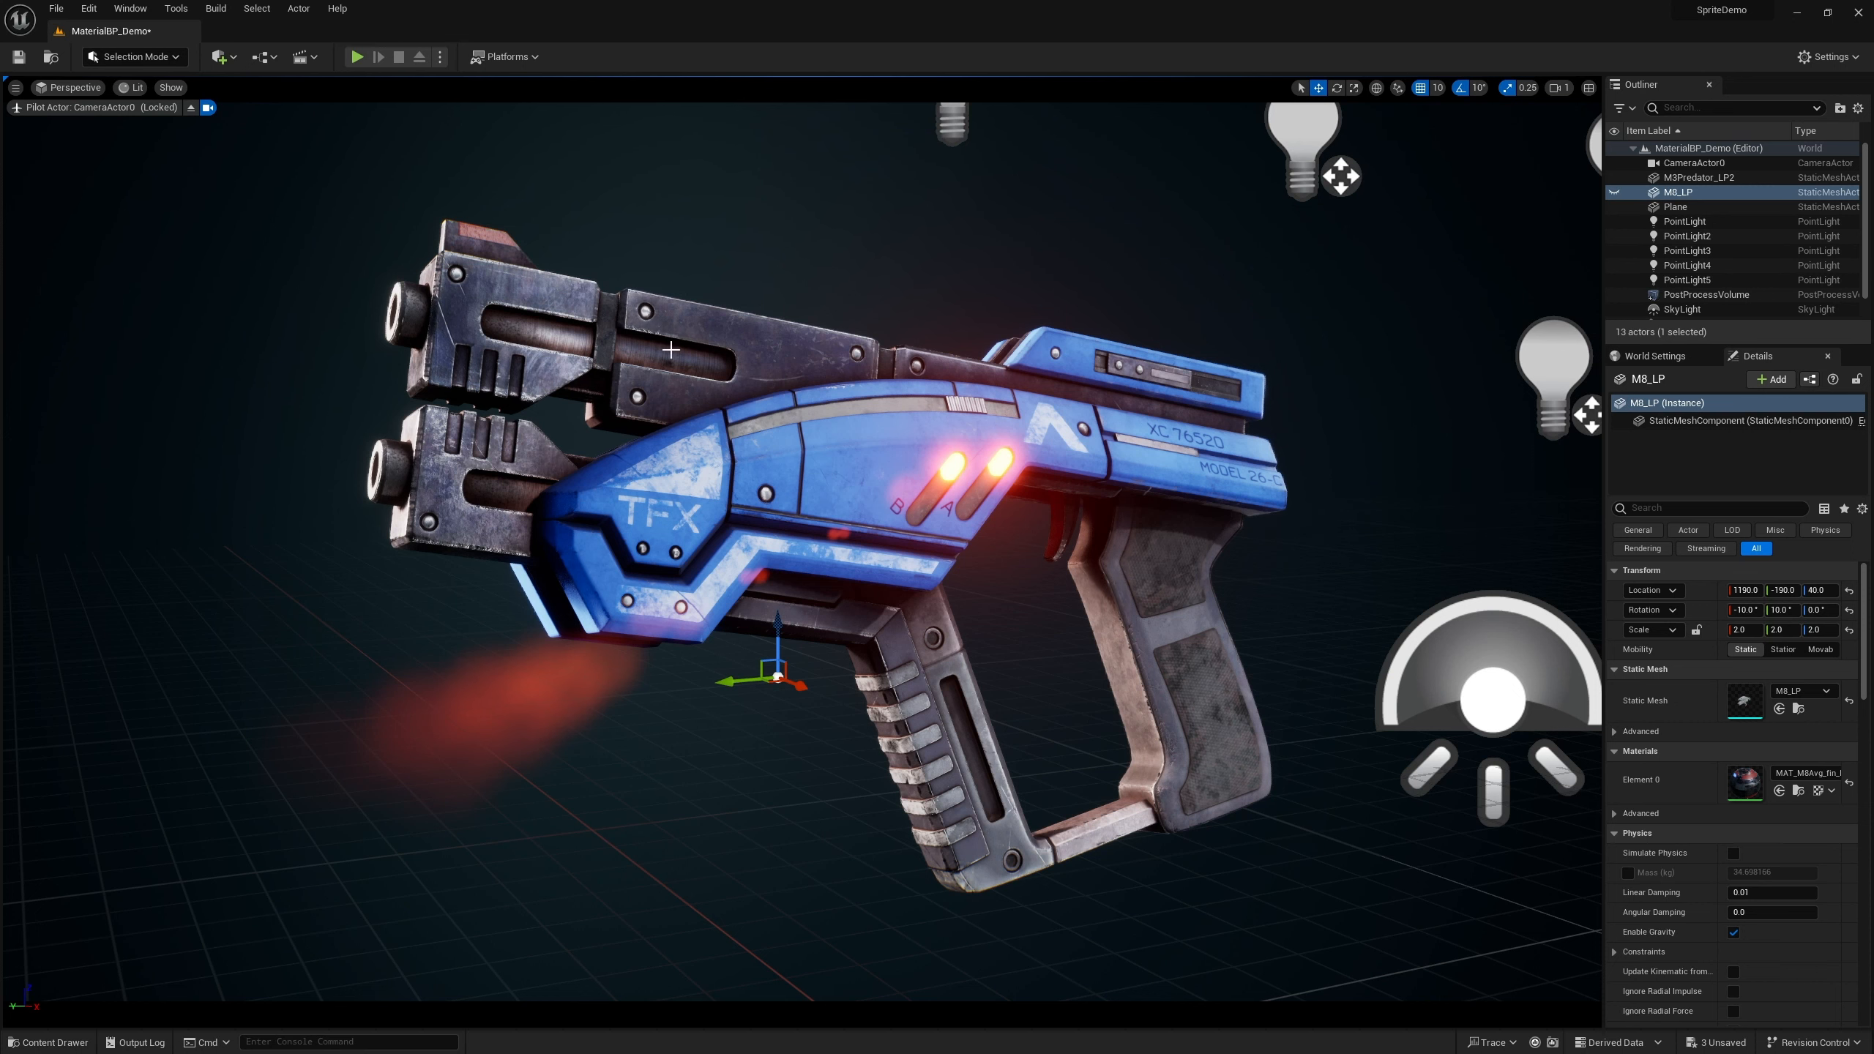
# Apply the MAT_MAIN_fin parent material to the M8_LP gun
pyautogui.click(49, 1042)
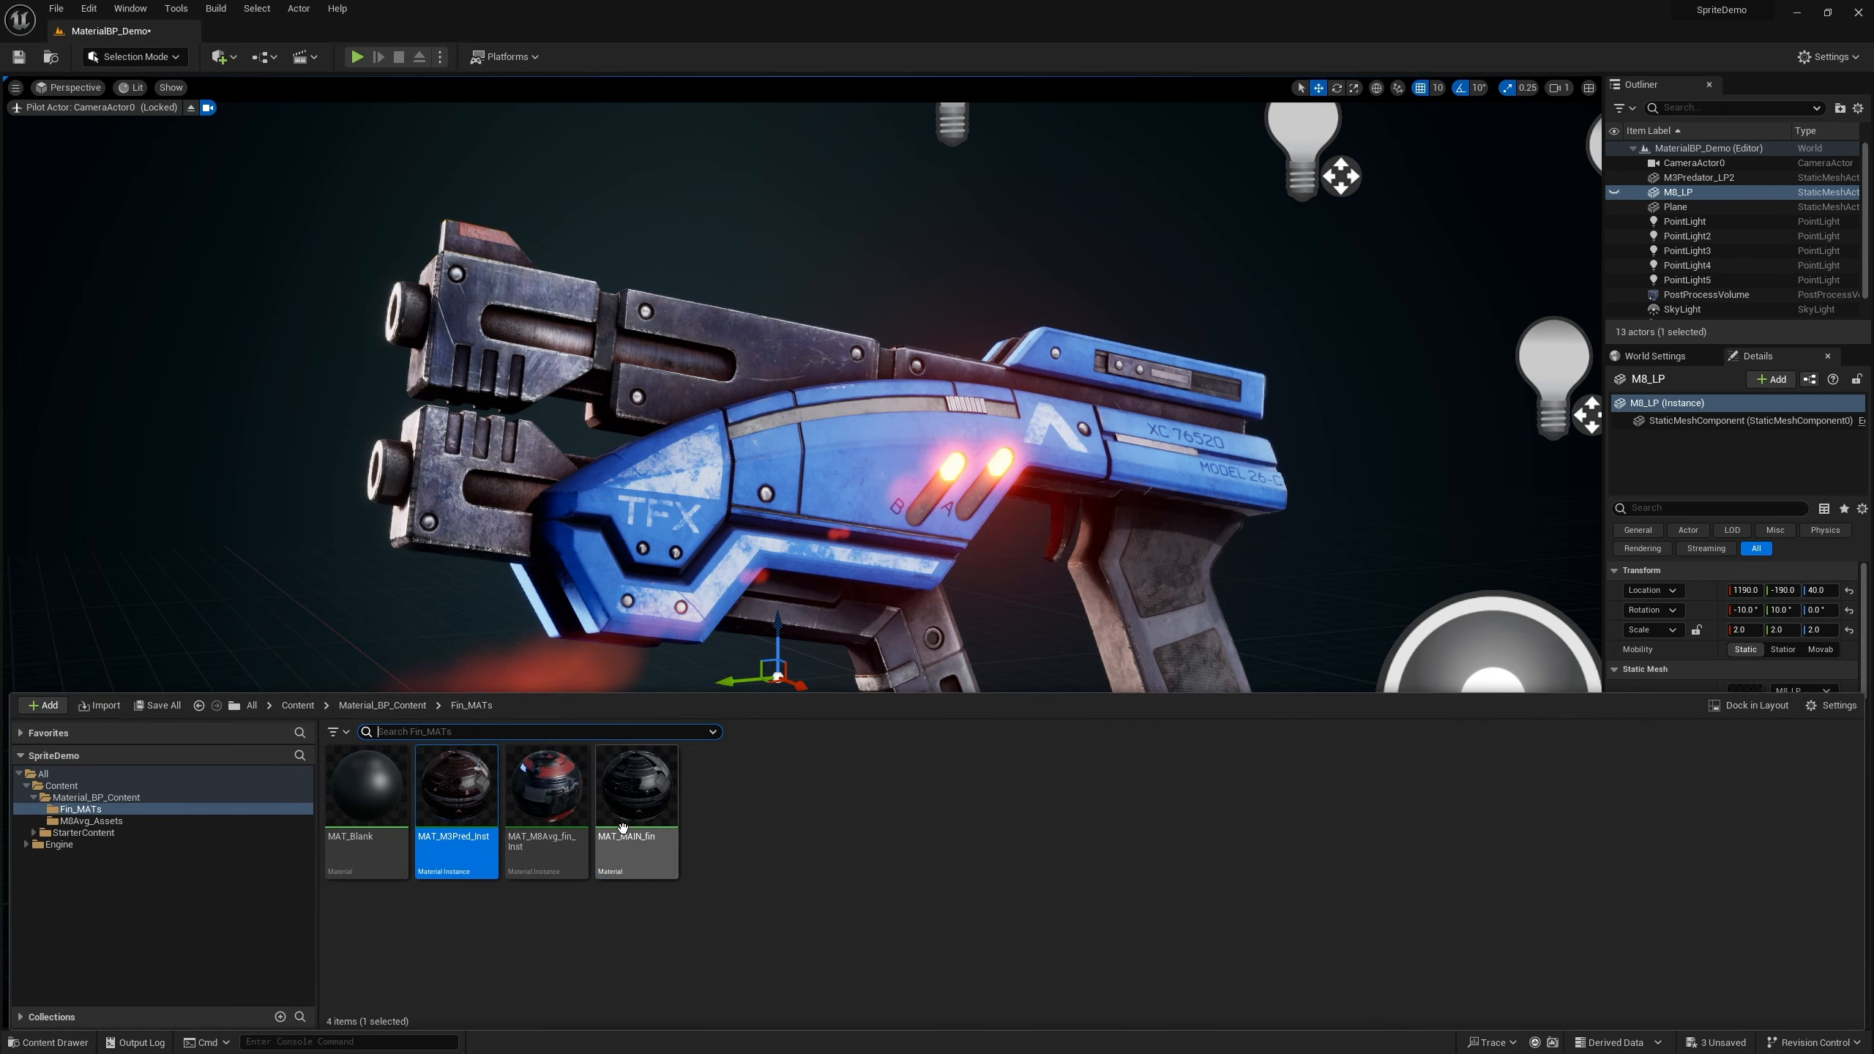
pyautogui.moveTo(664, 812); pyautogui.dragTo(1033, 502)
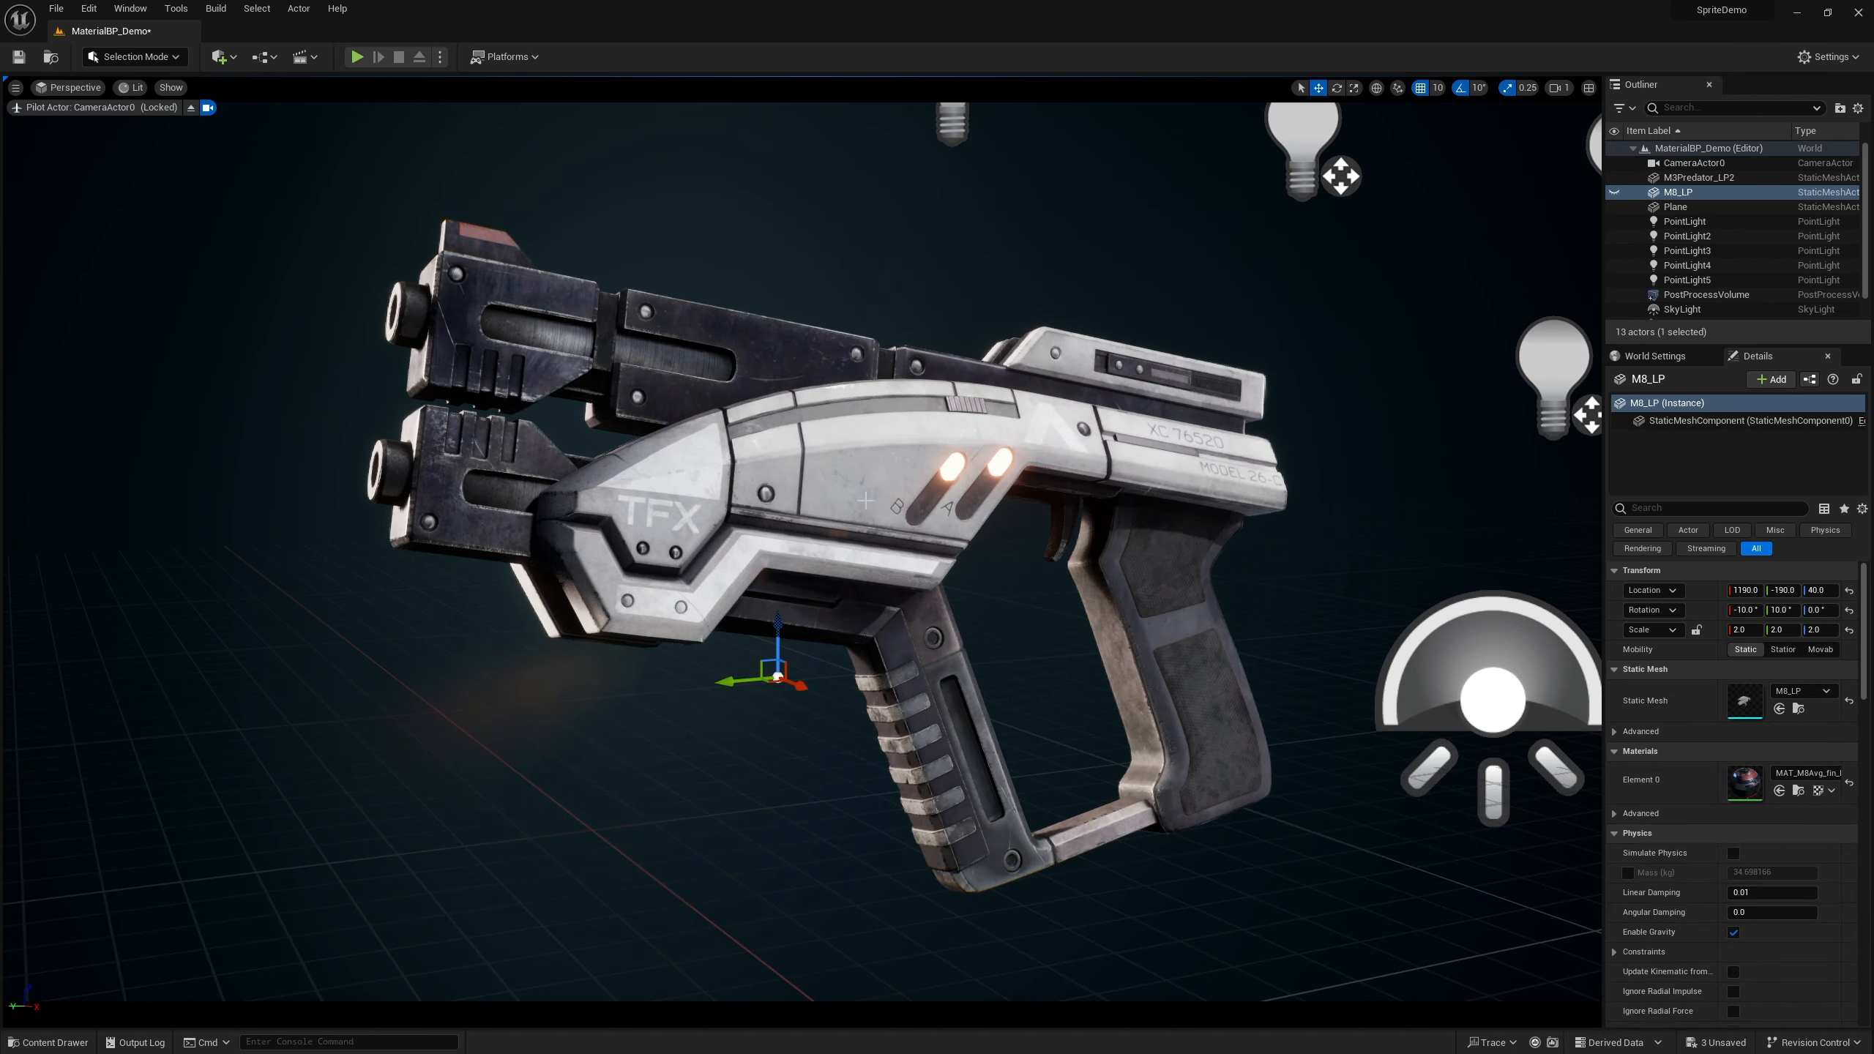
# Reapply the MAT_M3Pred_inst material instance to the M8_LP gun
pyautogui.click(49, 1042)
pyautogui.click(494, 796)
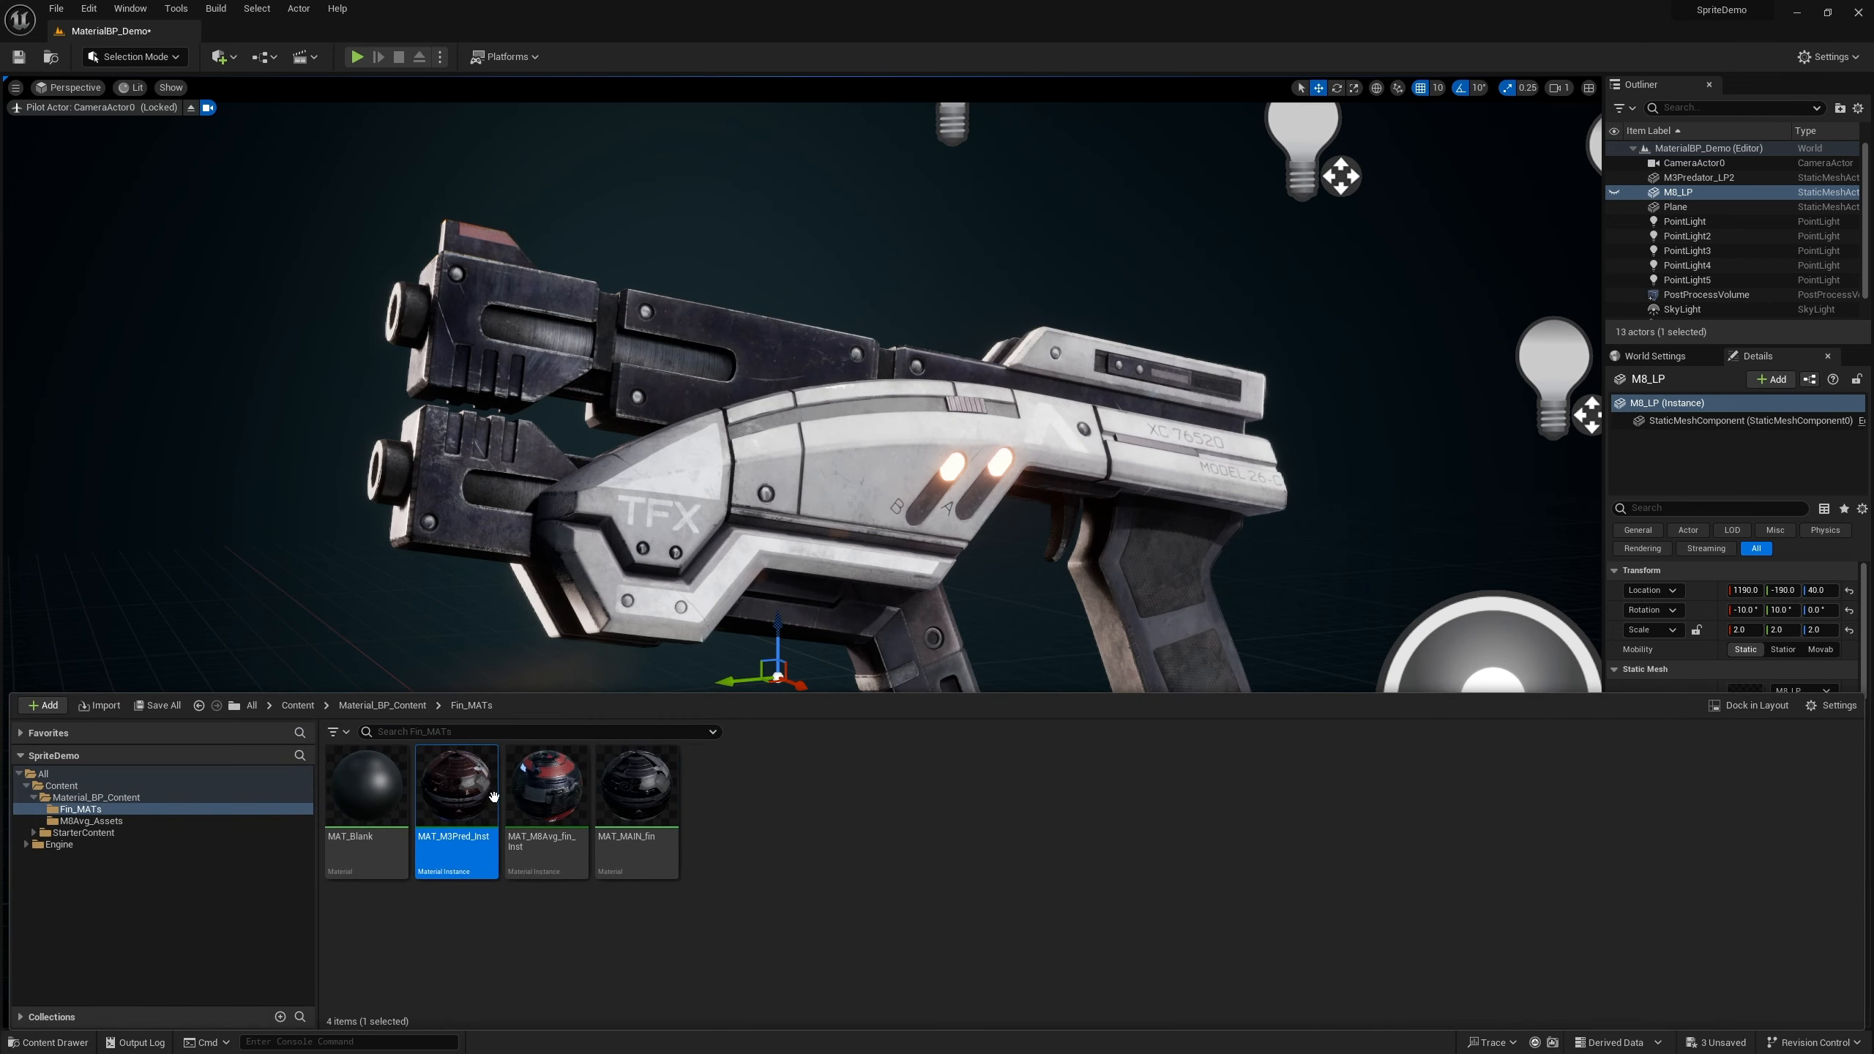
pyautogui.moveTo(517, 795); pyautogui.dragTo(727, 459)
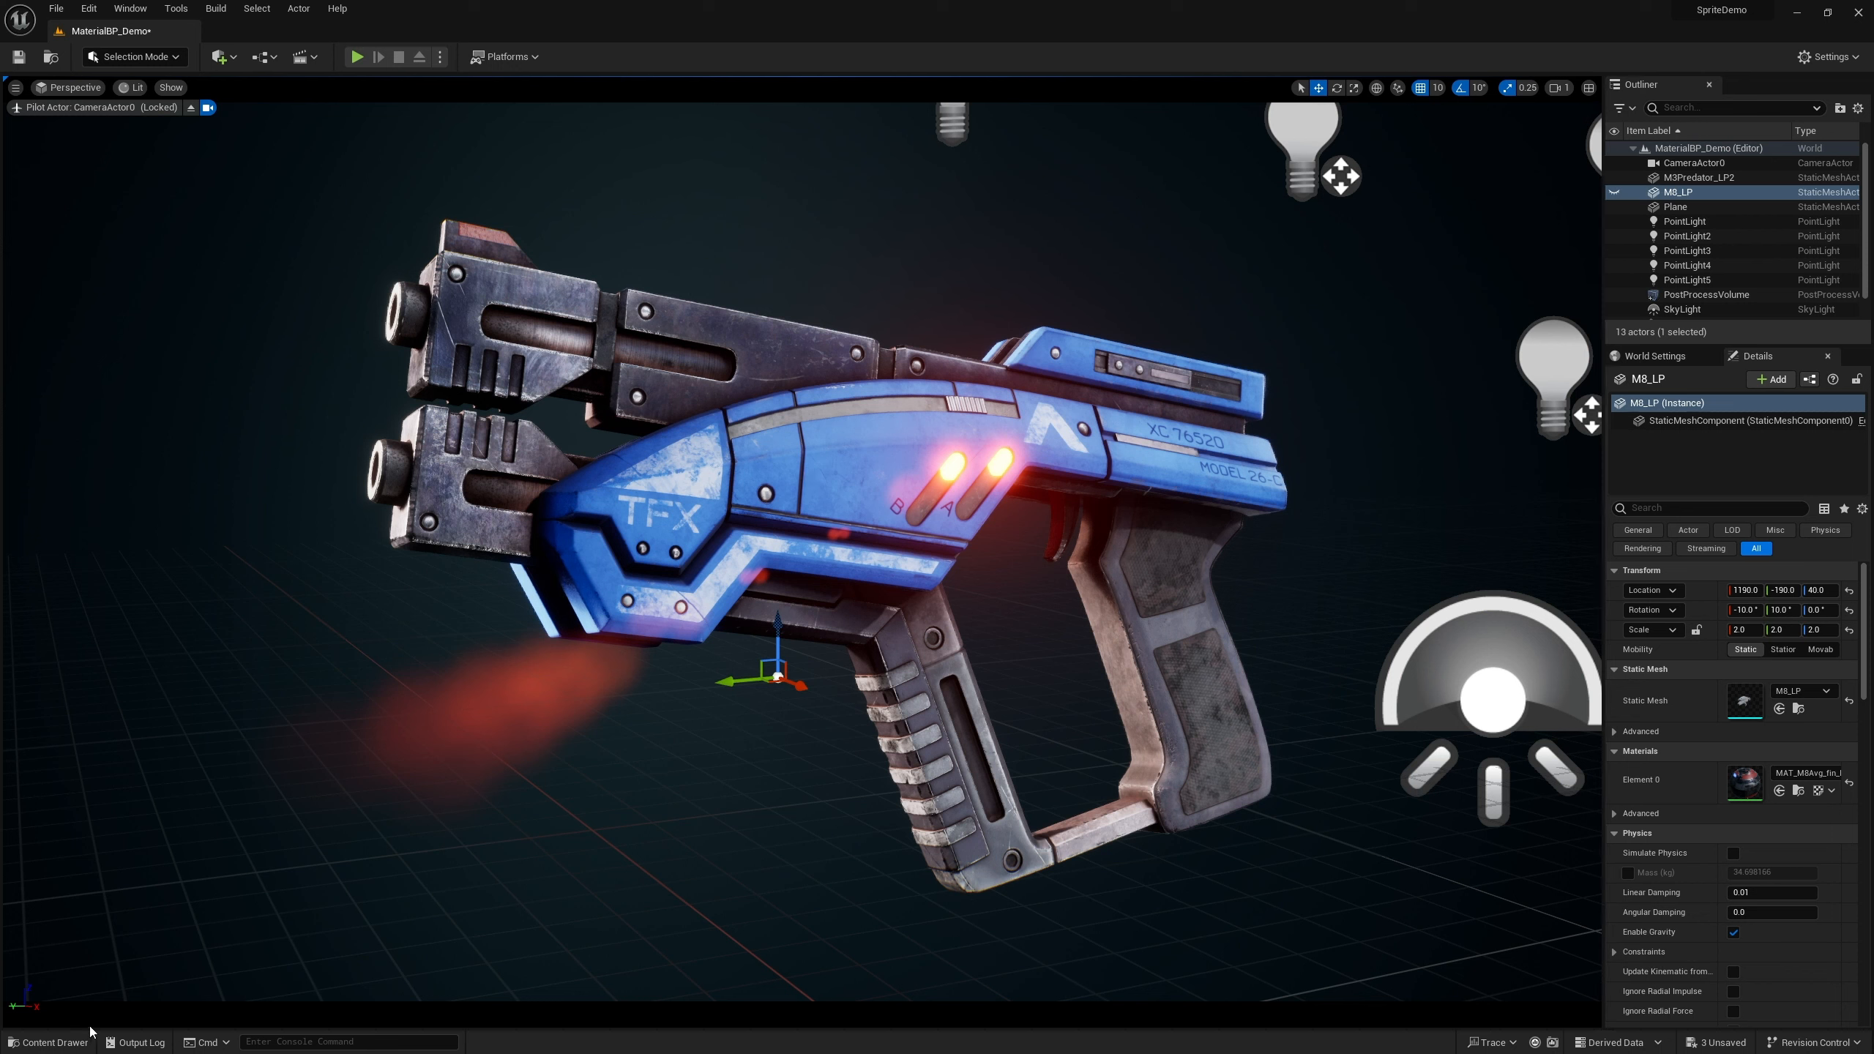
pyautogui.click(49, 1044)
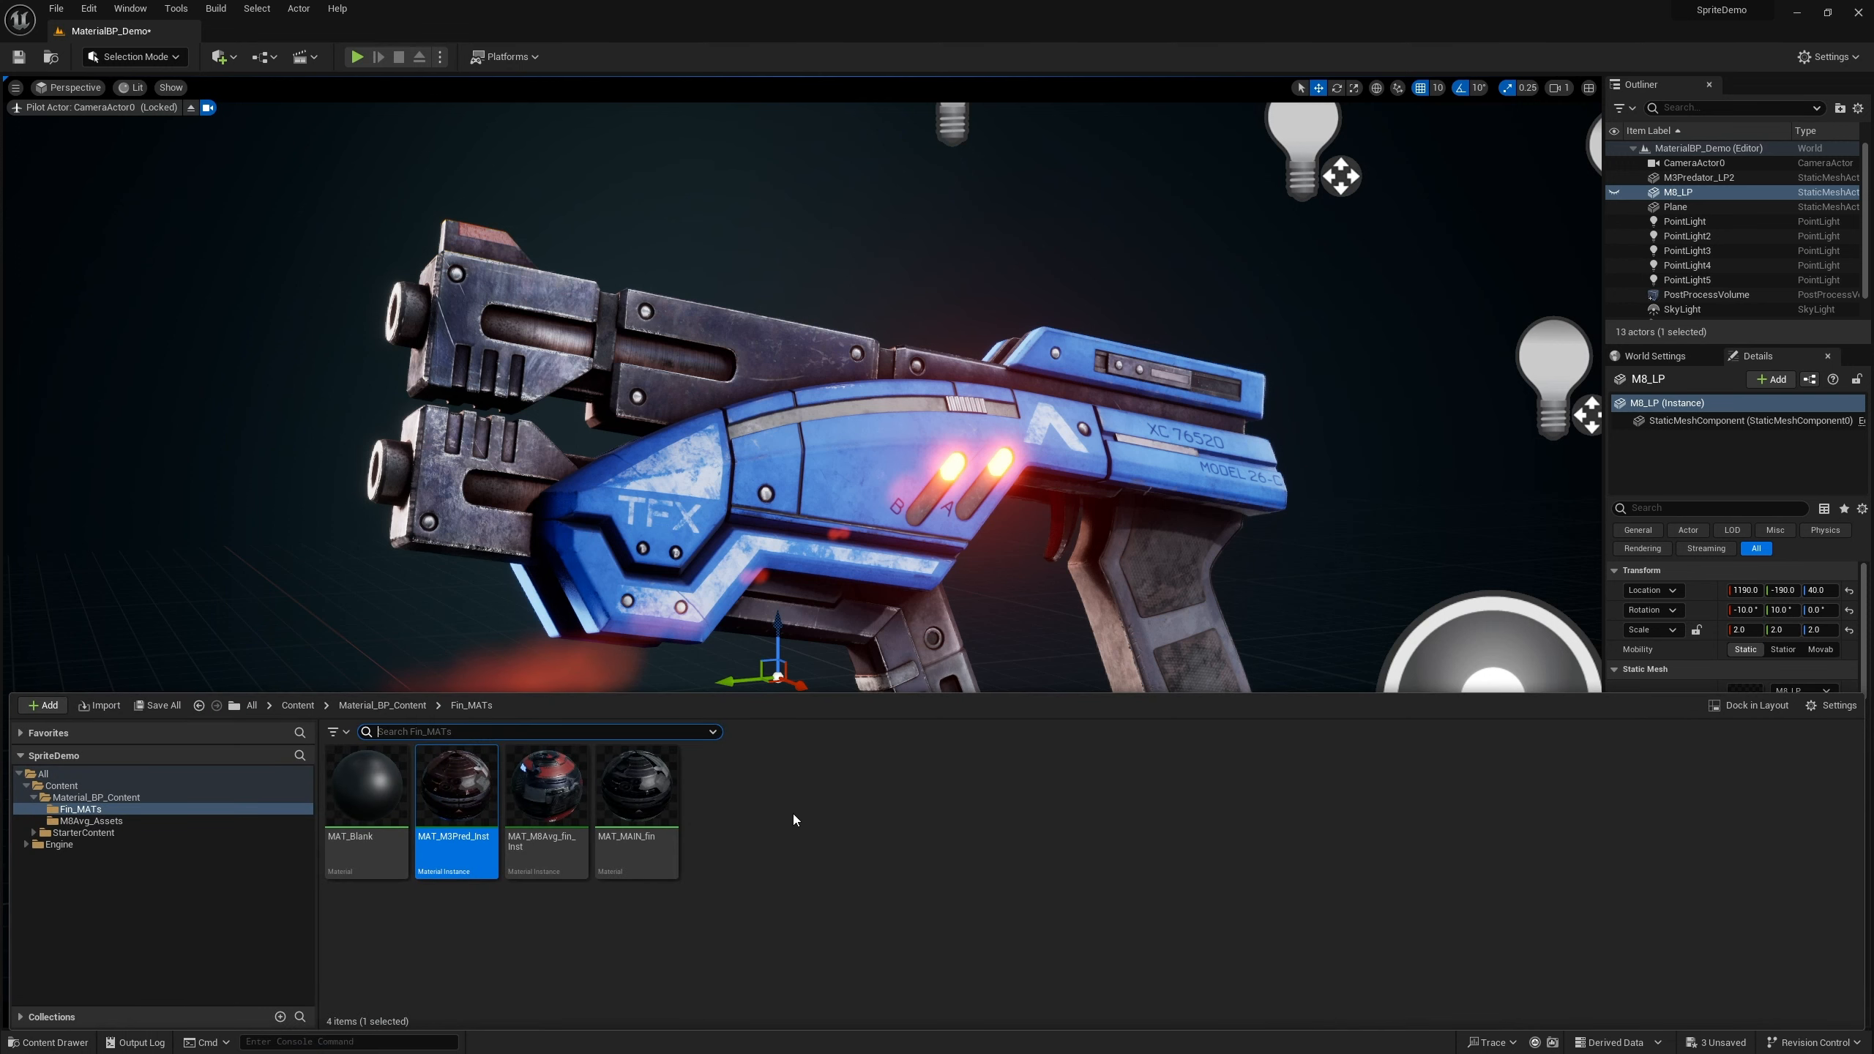